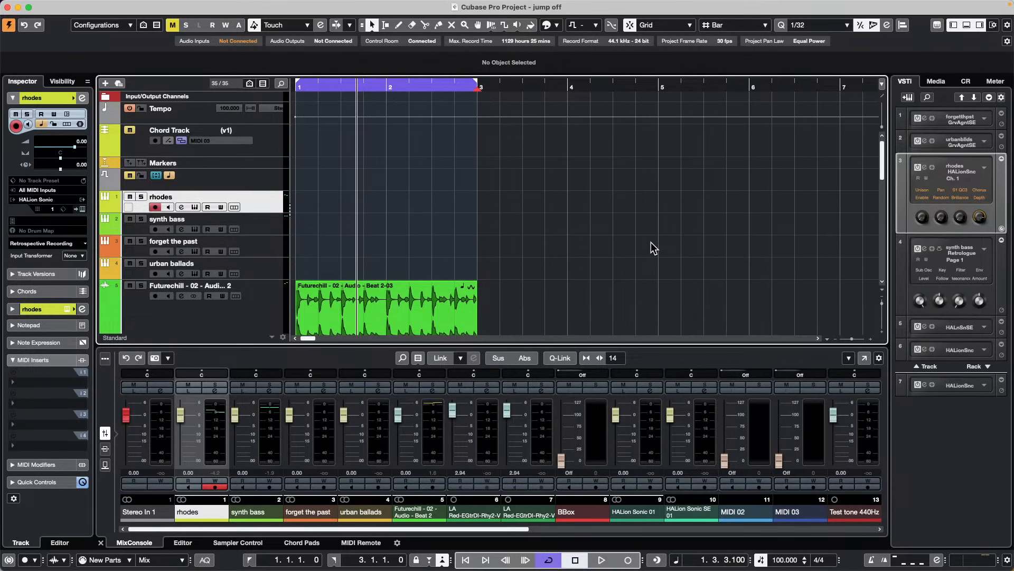
# Browse the HALion Sonic sound libraries among the VST instruments in the media browser
pyautogui.click(937, 79)
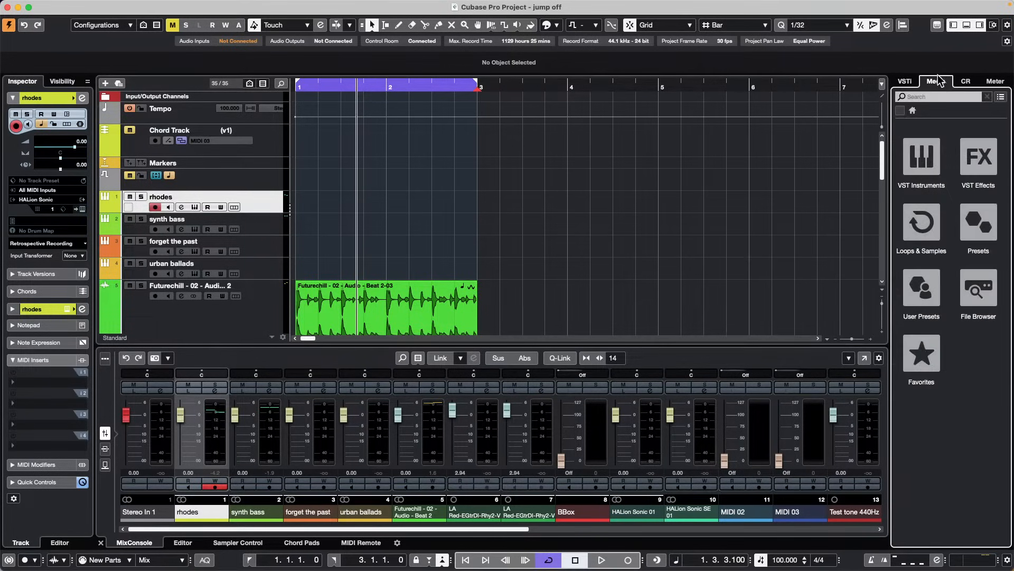
pyautogui.click(930, 177)
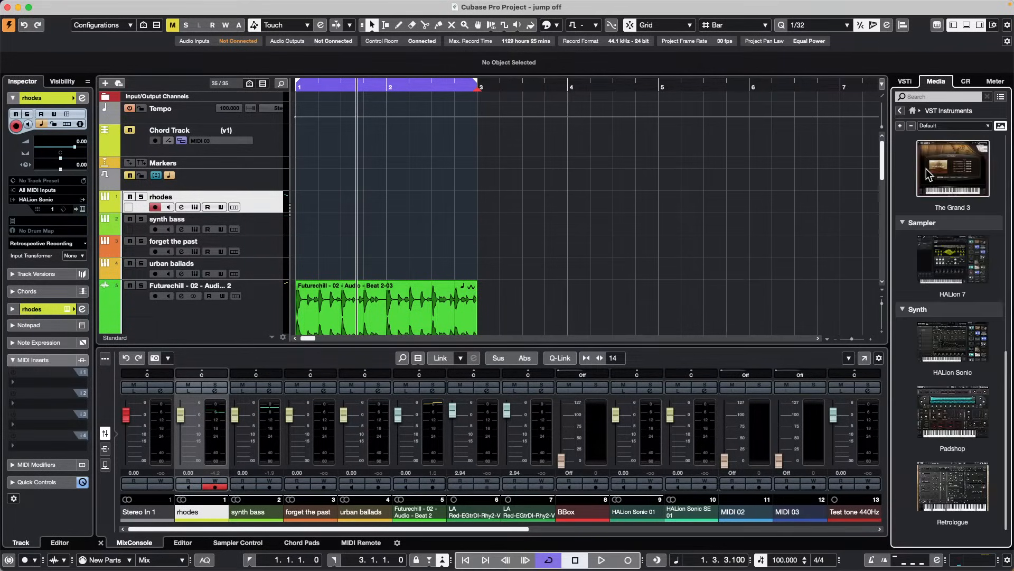
pyautogui.click(956, 355)
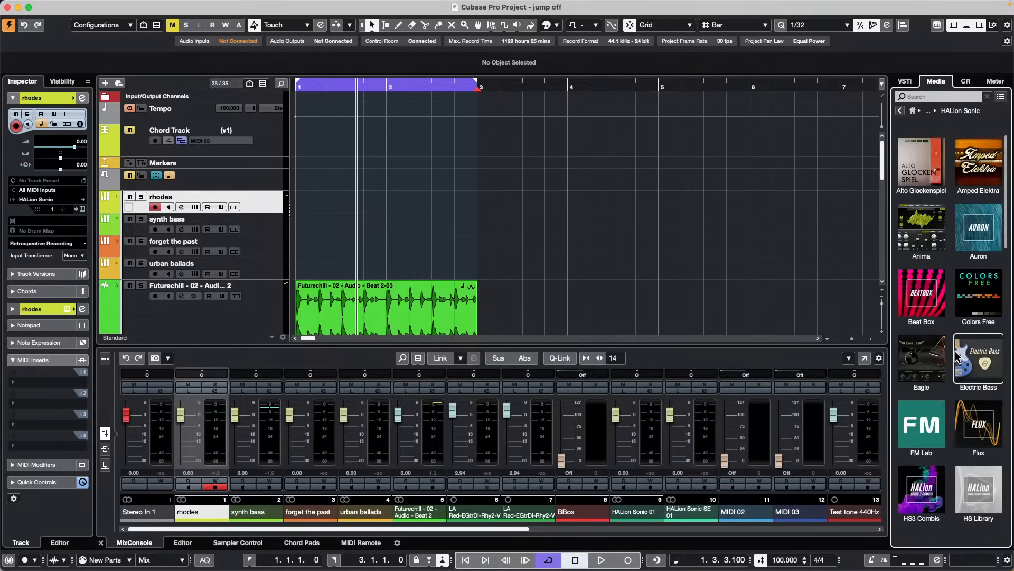
pyautogui.scroll(-10, 934, 314)
pyautogui.scroll(-3, 934, 314)
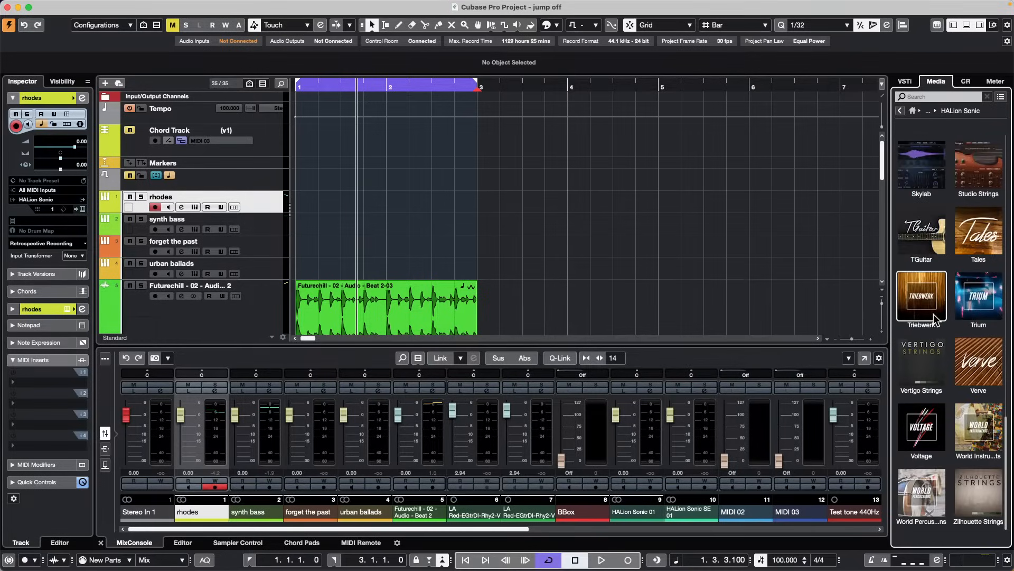
pyautogui.scroll(10, 933, 317)
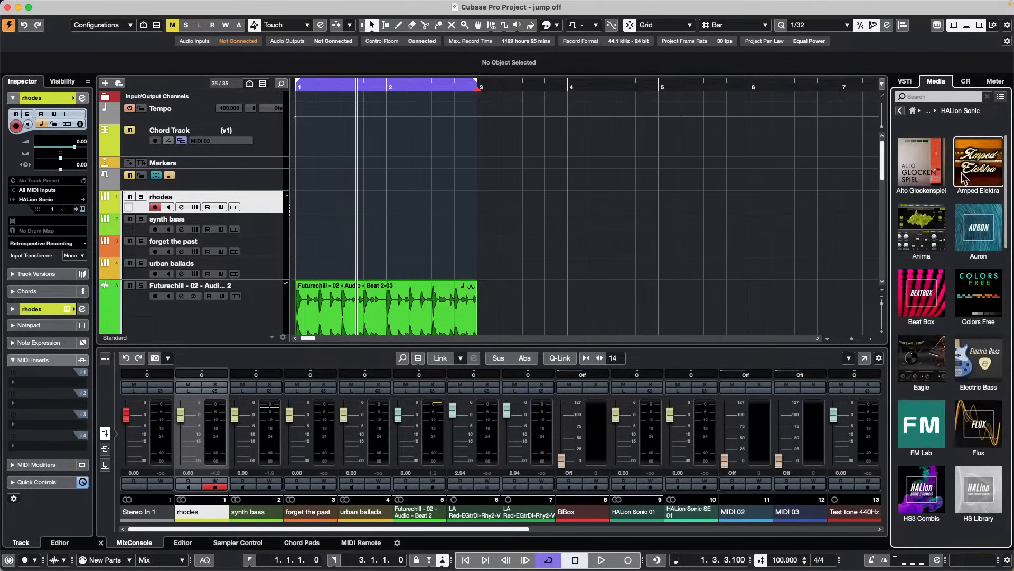
pyautogui.click(900, 111)
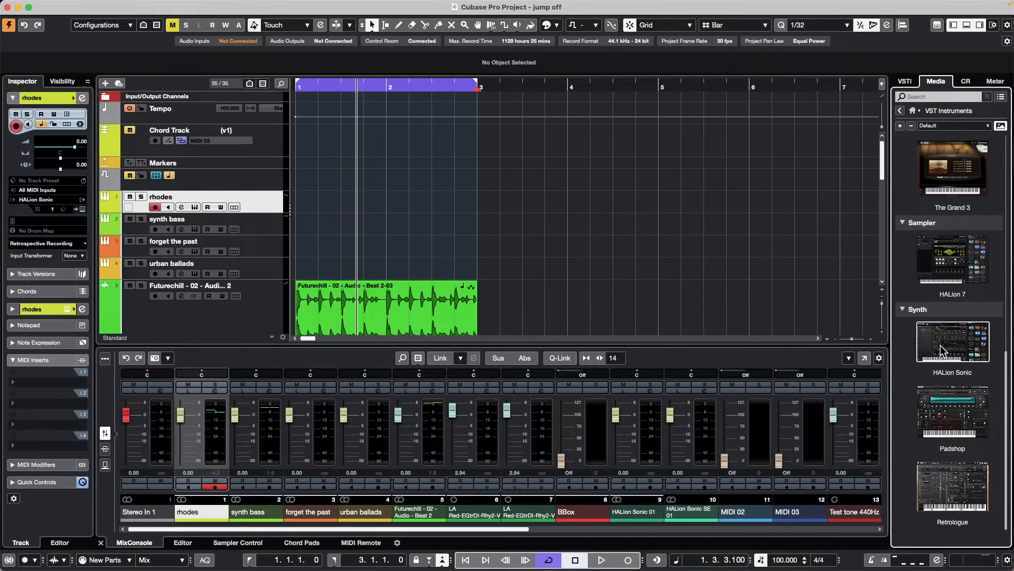
pyautogui.click(956, 347)
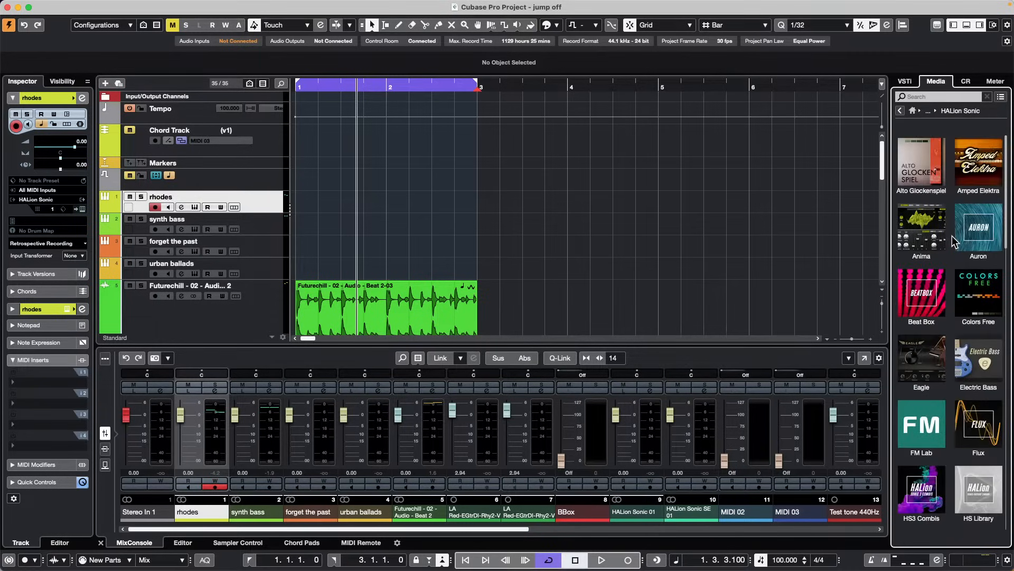
pyautogui.scroll(-3, 952, 235)
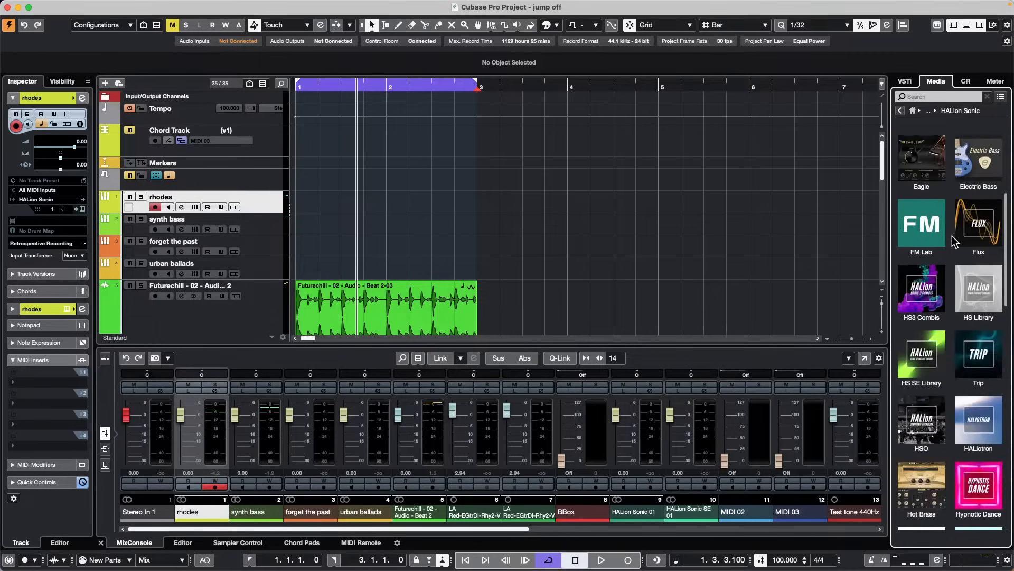
pyautogui.scroll(-5, 952, 236)
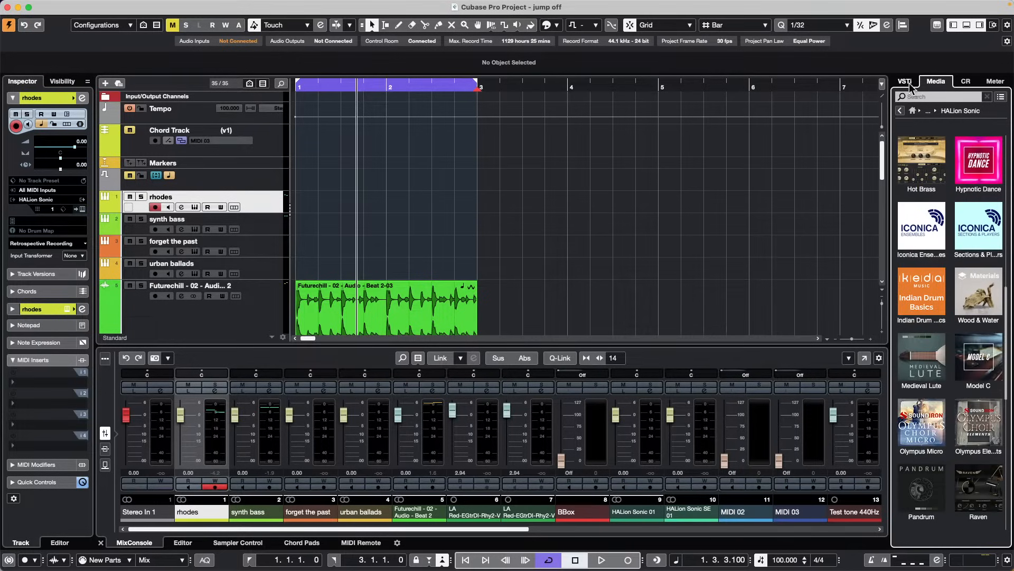
# Add an instrument track below the rhodes track, using HALion Sonic as its instrument
pyautogui.rightClick(264, 201)
pyautogui.moveTo(316, 207)
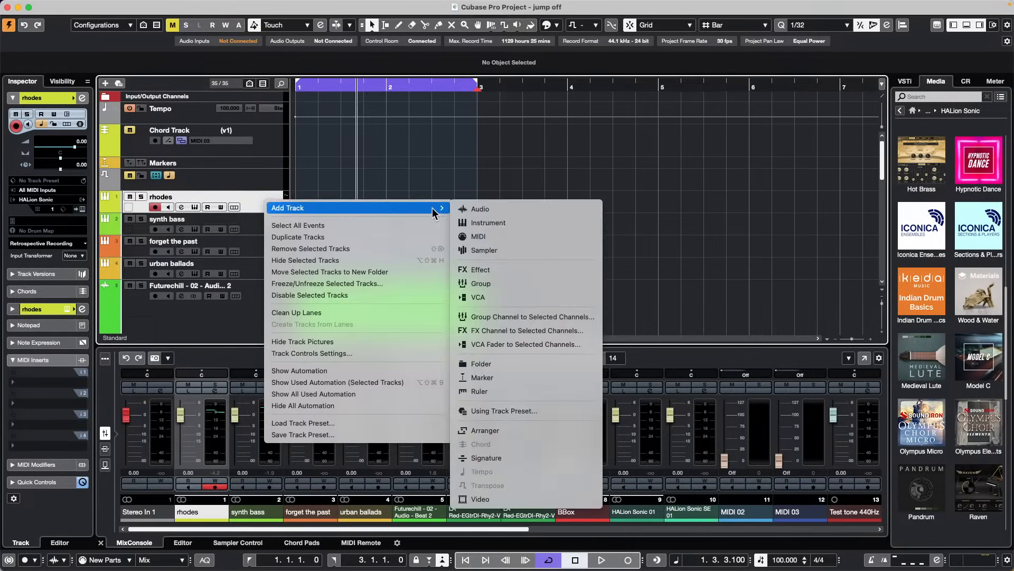
pyautogui.click(572, 222)
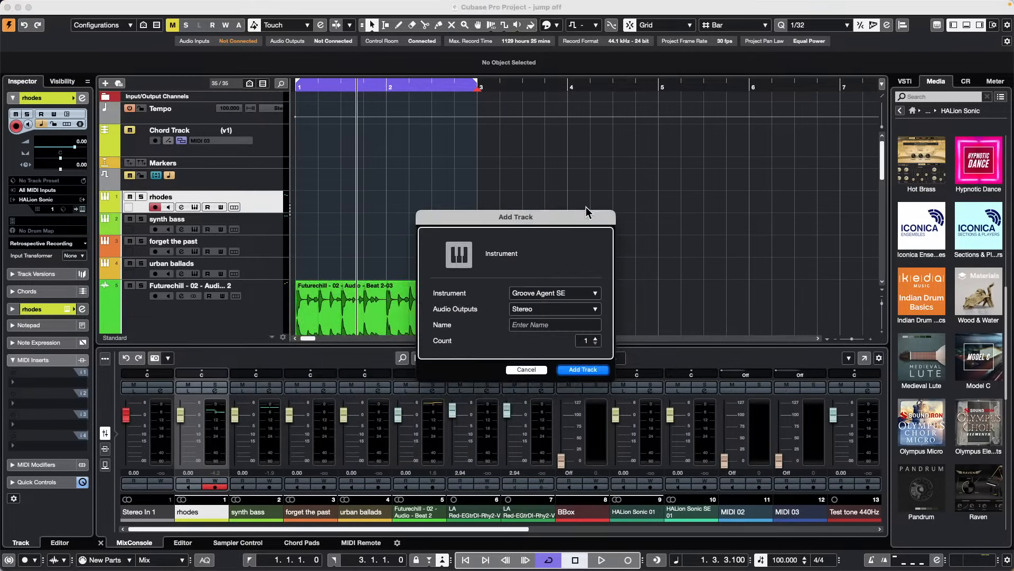
pyautogui.click(562, 296)
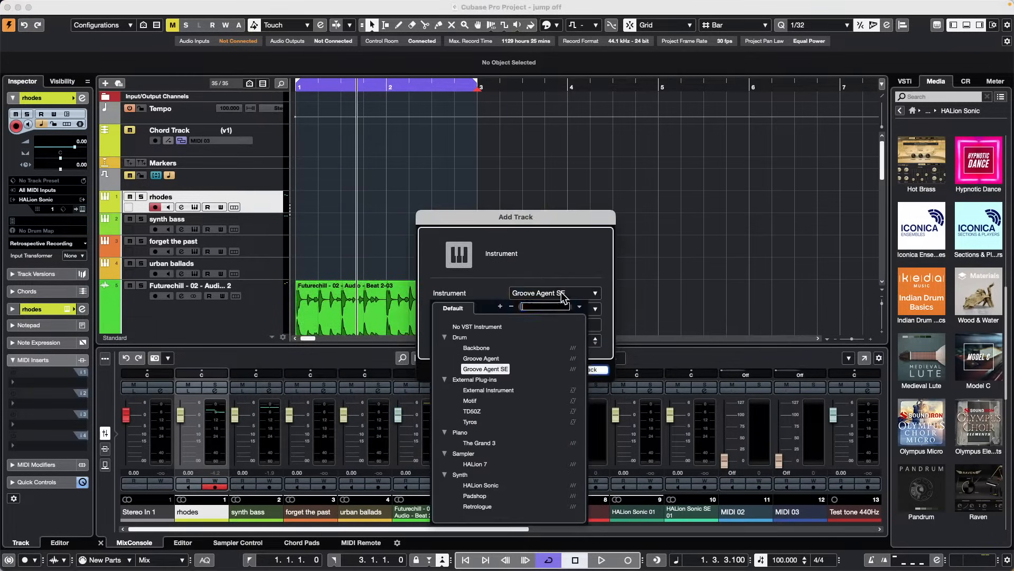
pyautogui.click(496, 485)
pyautogui.click(589, 369)
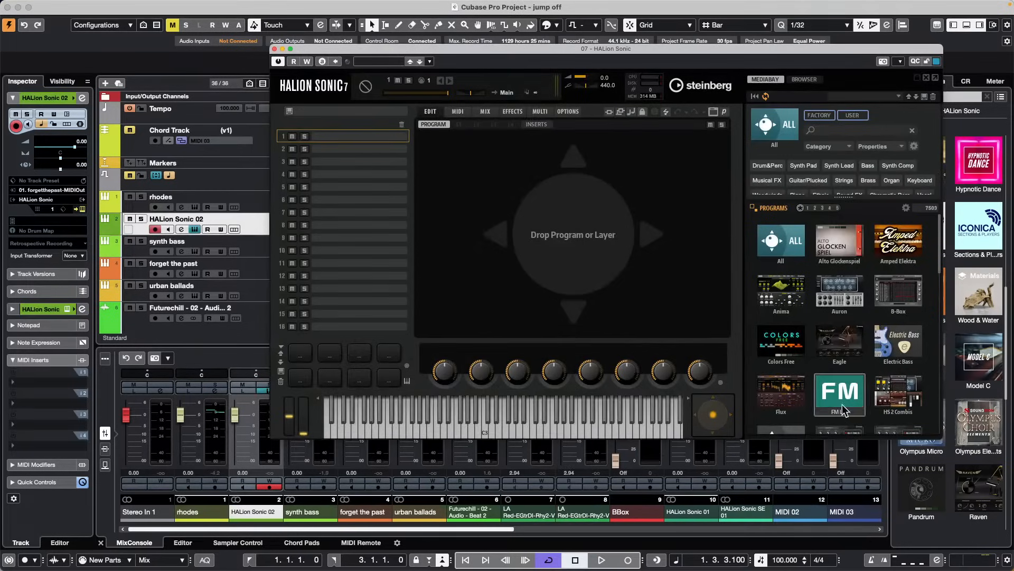
# Look through the program libraries inside the HALion Sonic instrument, including the HS SE sets, and close its window
pyautogui.scroll(-3, 857, 337)
pyautogui.scroll(-1, 858, 336)
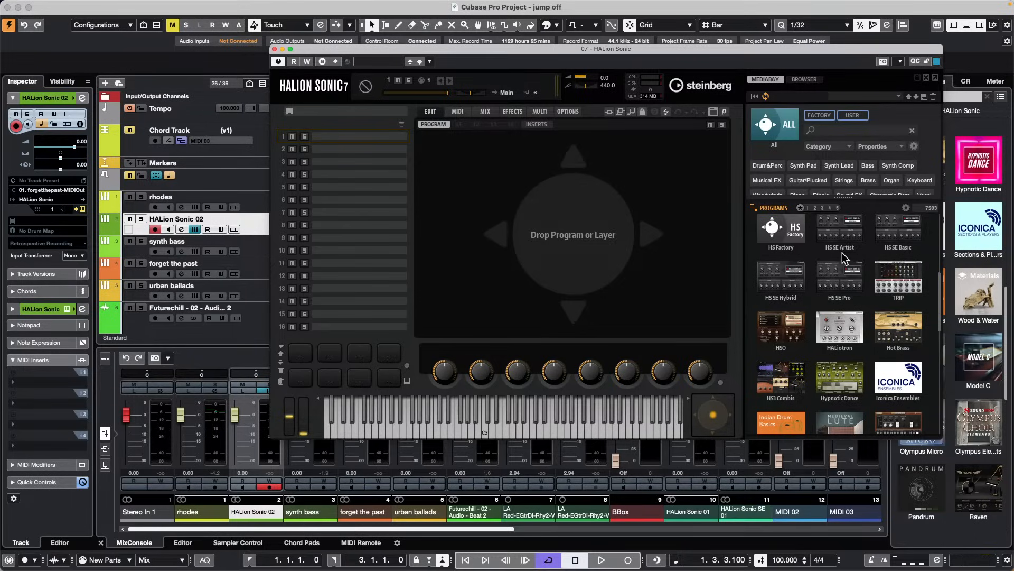
pyautogui.scroll(5, 882, 327)
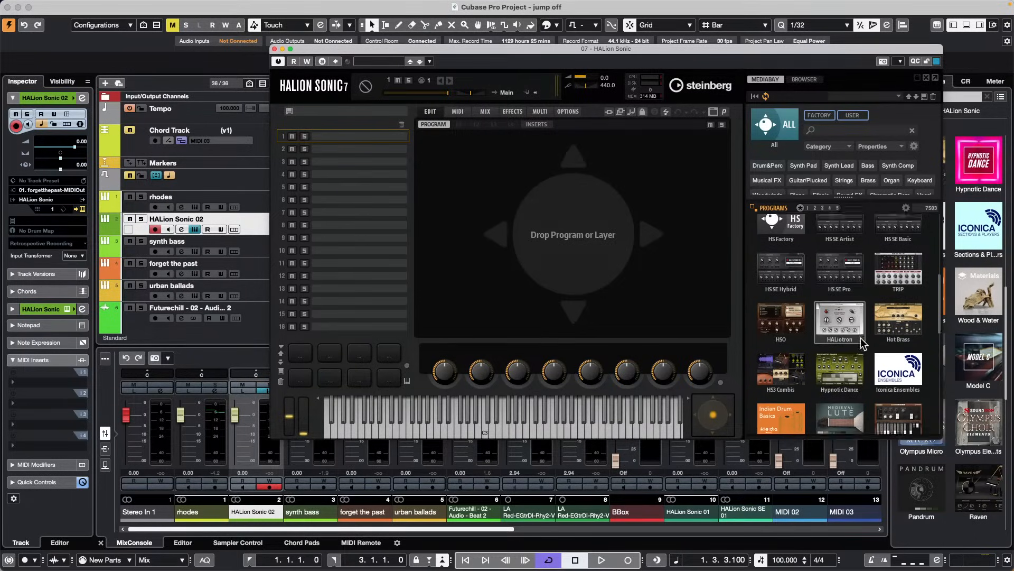
pyautogui.scroll(-3, 858, 300)
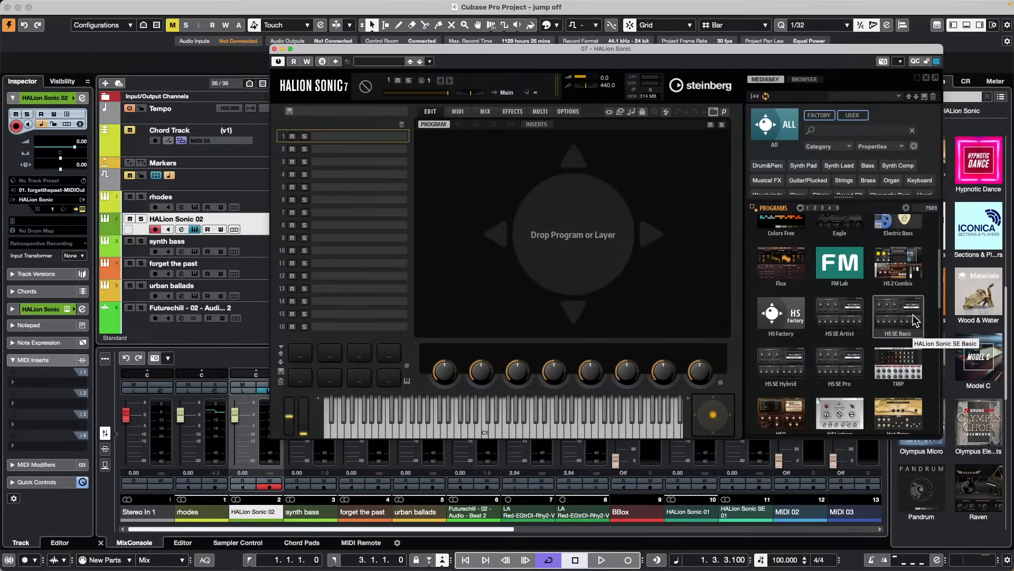
pyautogui.click(275, 48)
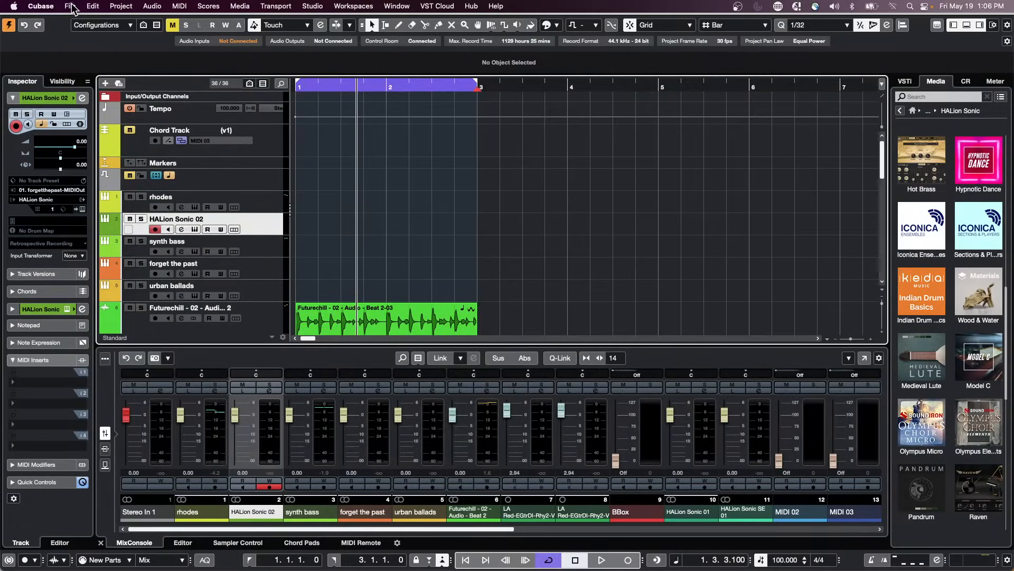
# Open the recent project Remove Vocals.cpr and activate it
pyautogui.click(71, 6)
pyautogui.moveTo(127, 251)
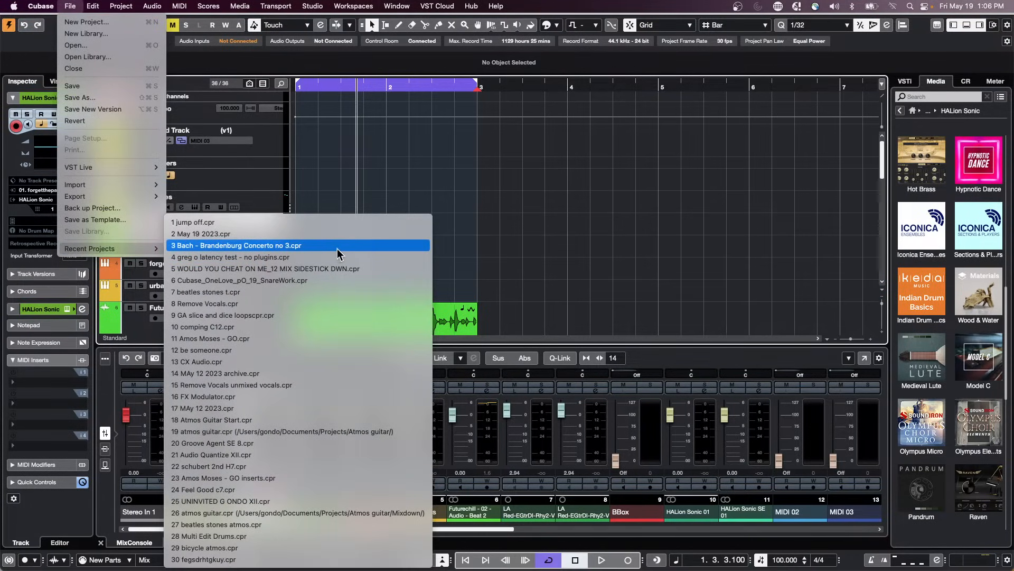
pyautogui.click(320, 299)
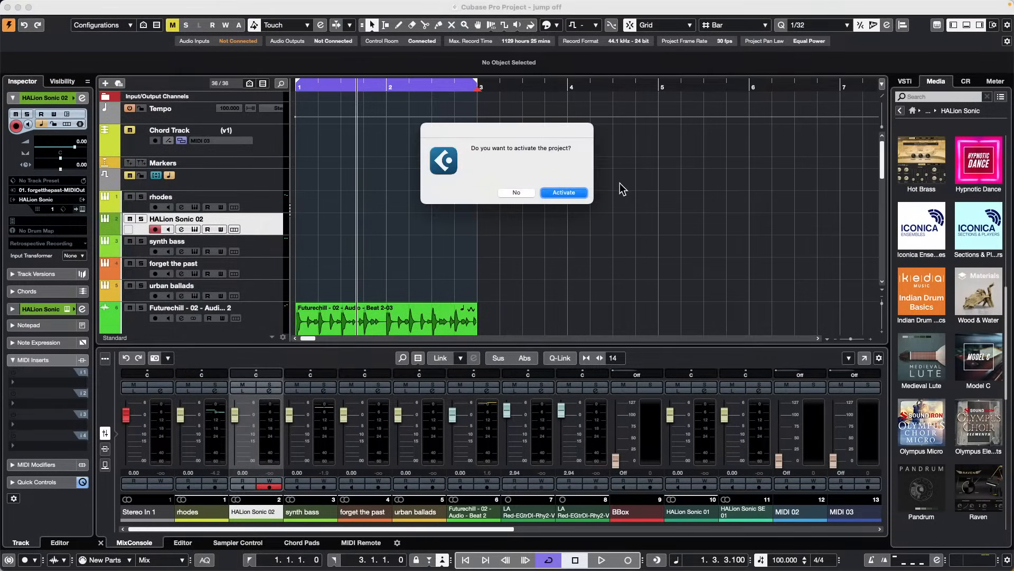
pyautogui.press('Return')
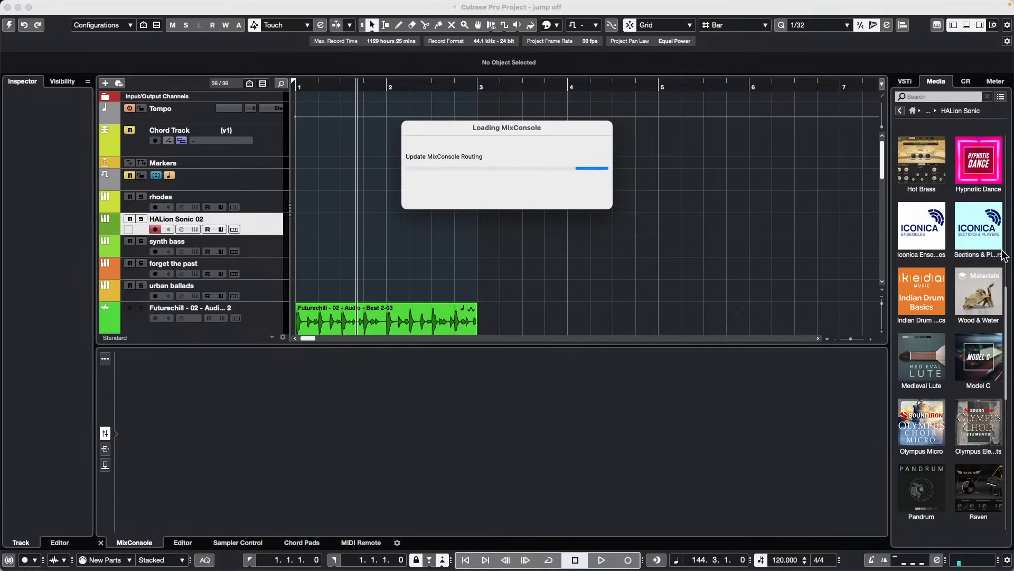
pyautogui.click(845, 462)
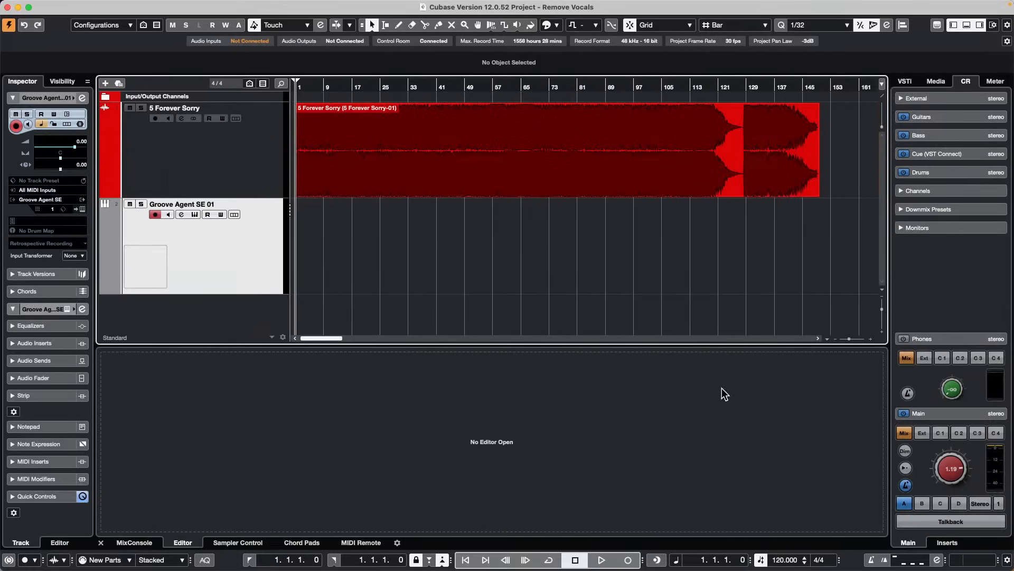
# Lower the Control Room main level to -6.97 and play the opening bars of the 5 Forever Sorry track
pyautogui.moveTo(937, 469); pyautogui.dragTo(938, 494)
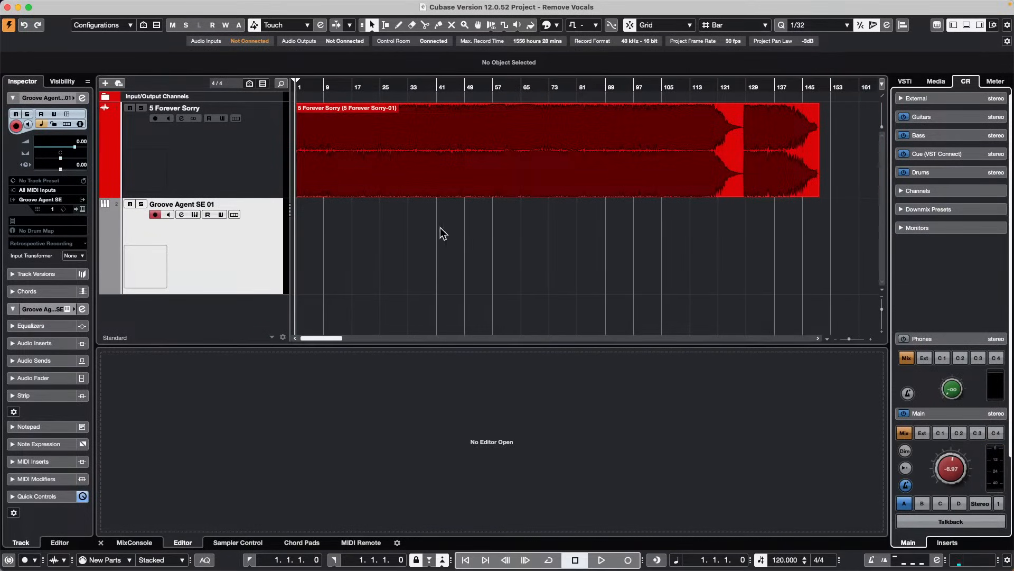
pyautogui.click(231, 195)
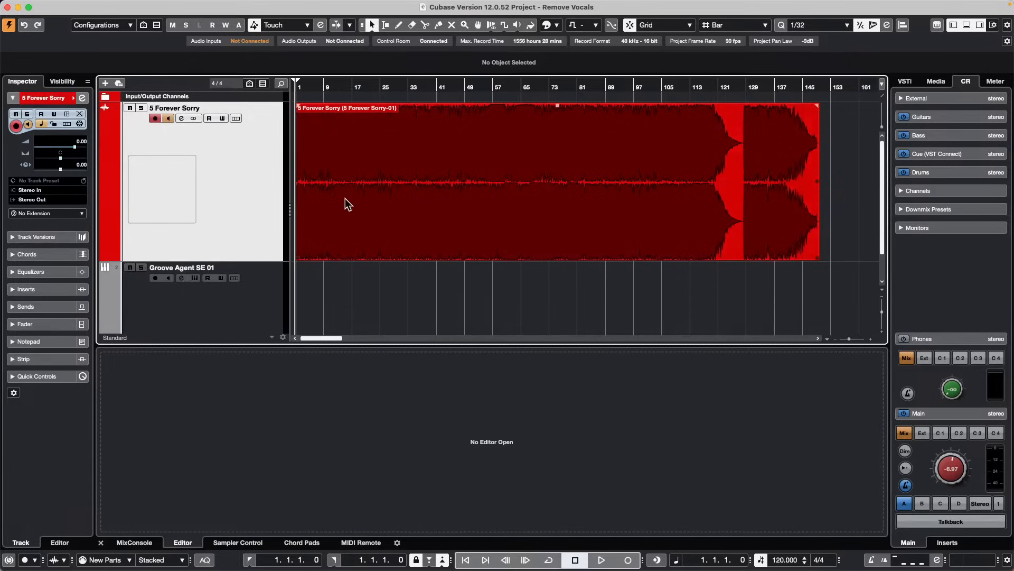
pyautogui.moveTo(317, 77); pyautogui.dragTo(247, 173)
pyautogui.press('space')
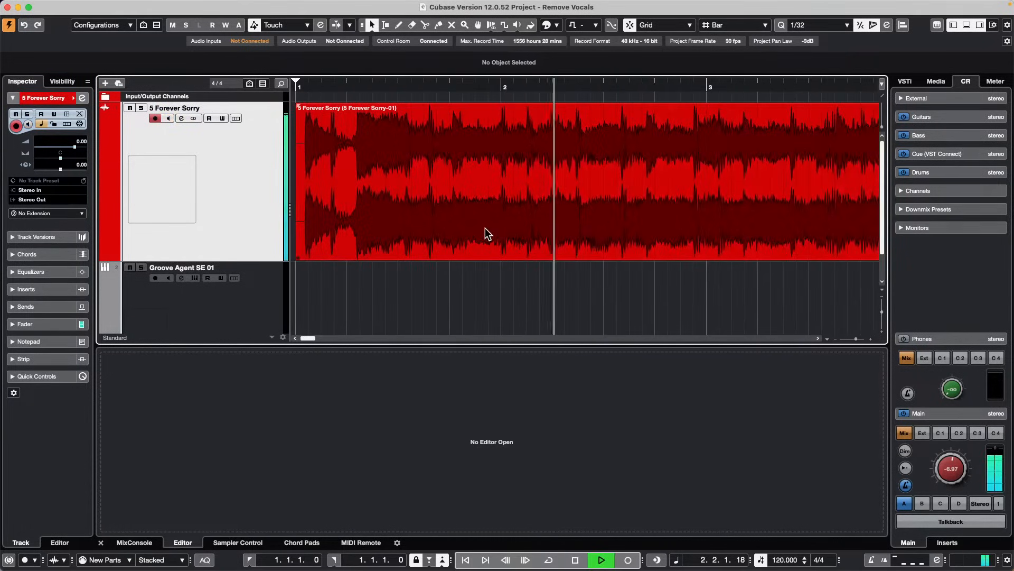
pyautogui.press('space')
pyautogui.press('space')
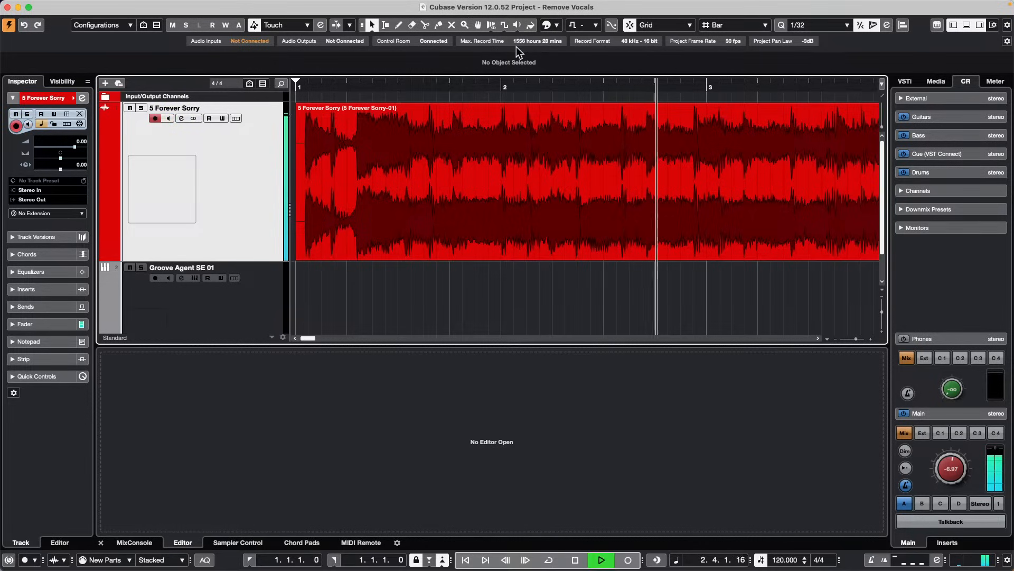
pyautogui.press('space')
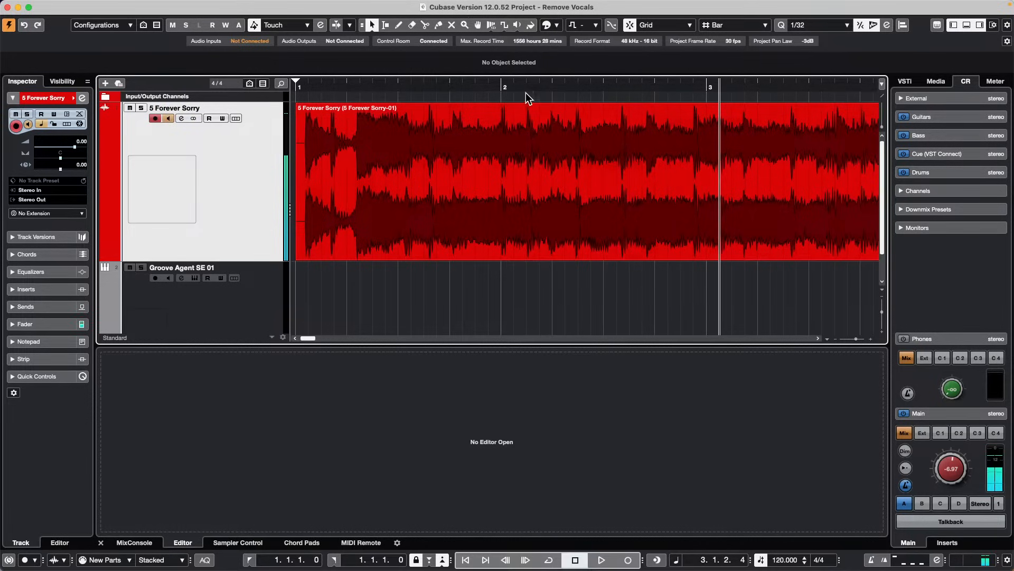
# Add a tempo track below 5 Forever Sorry and reduce the upper limit of its tempo display range to 148
pyautogui.rightClick(504, 91)
pyautogui.click(199, 164)
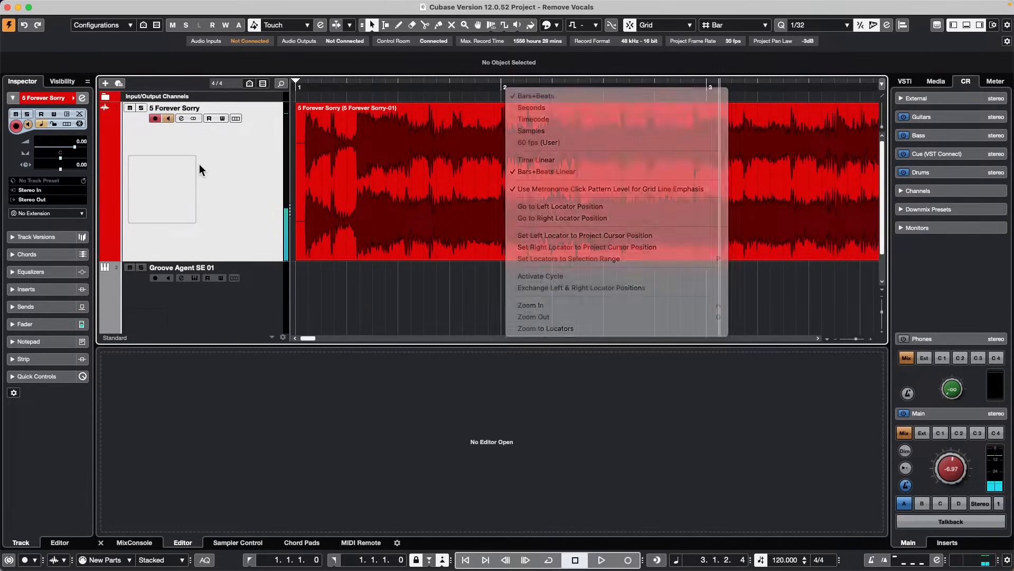
pyautogui.rightClick(230, 170)
pyautogui.moveTo(341, 180)
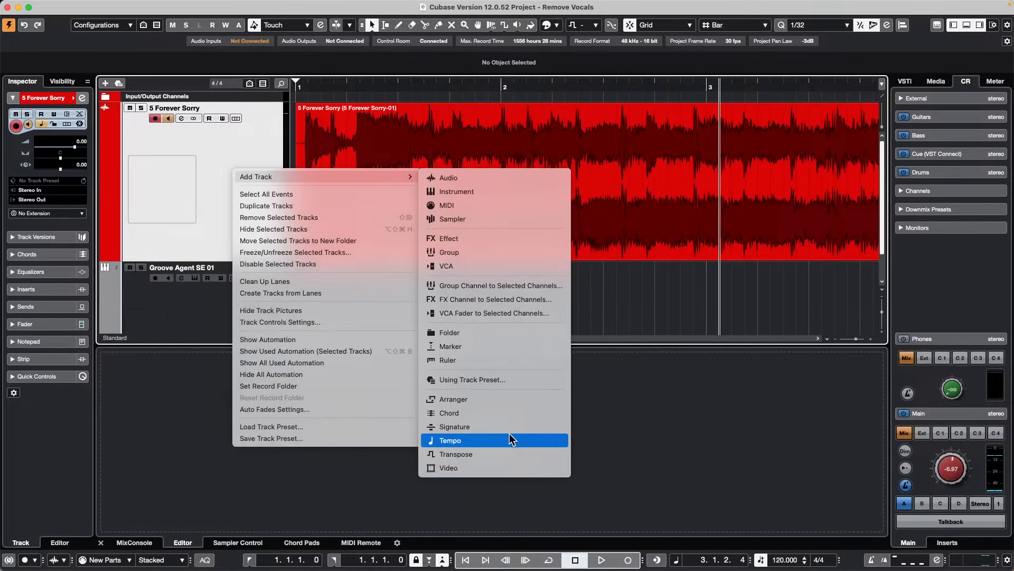
pyautogui.click(480, 100)
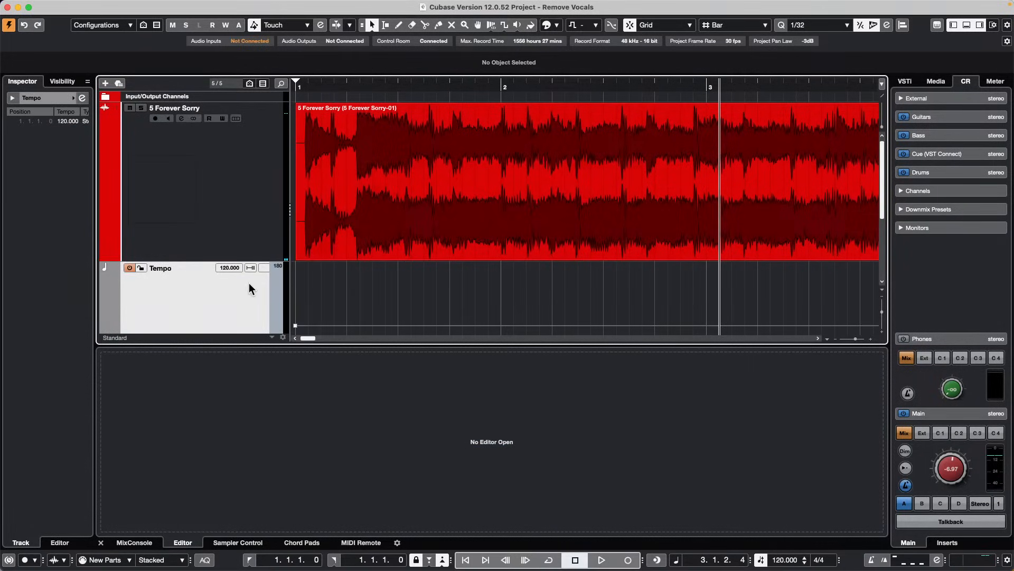
pyautogui.click(278, 267)
pyautogui.moveTo(278, 266); pyautogui.dragTo(278, 274)
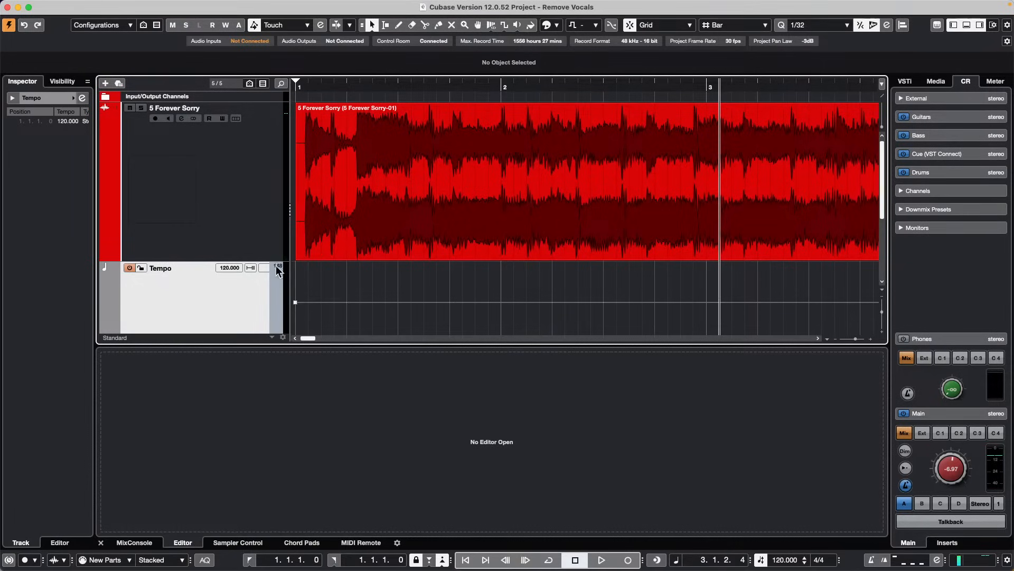
# Activate the Time Warp tool in Warp Grid mode and bring the first two bars of the song into close view
pyautogui.click(492, 27)
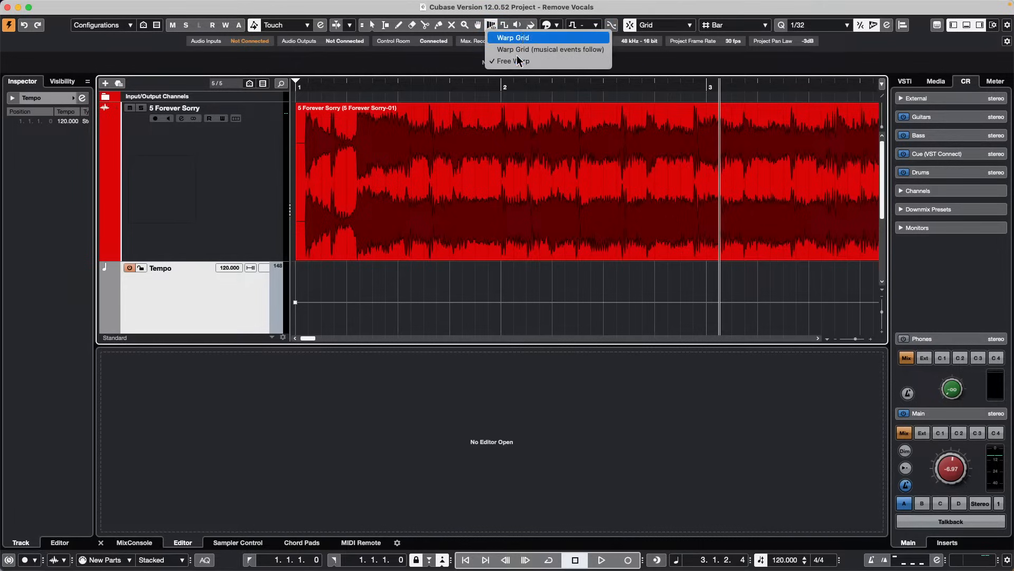
pyautogui.click(513, 37)
pyautogui.moveTo(492, 86); pyautogui.dragTo(491, 103)
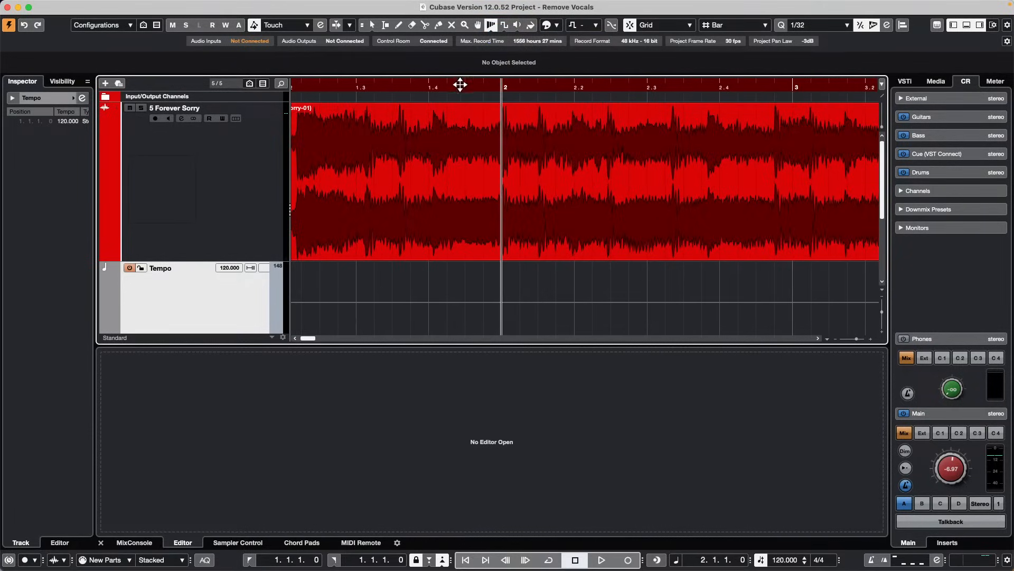
pyautogui.moveTo(299, 85); pyautogui.dragTo(267, 85)
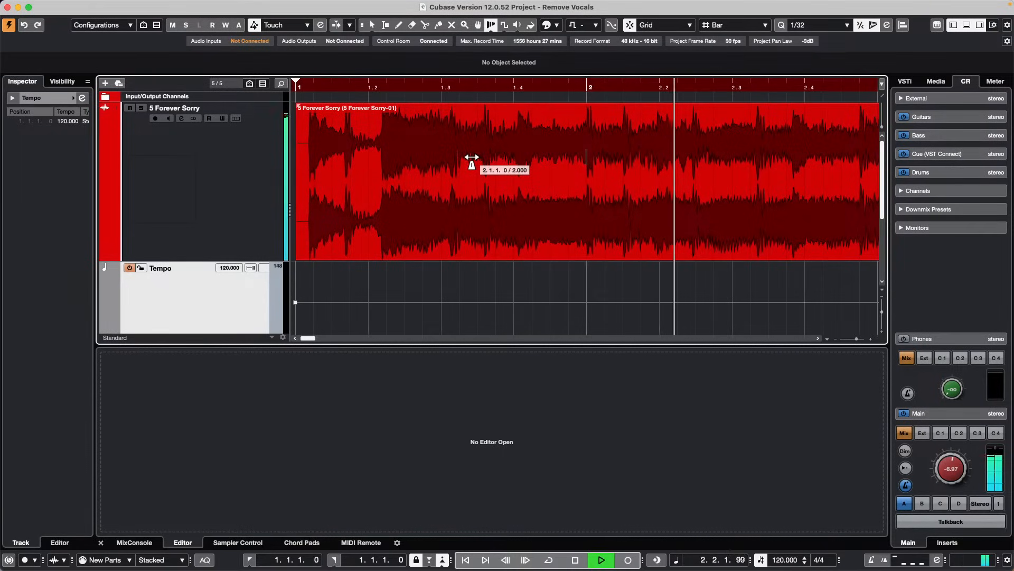
# Return to the project start and replay the song's opening to hear where the beats fall against the grid
pyautogui.press('space')
pyautogui.press('.')
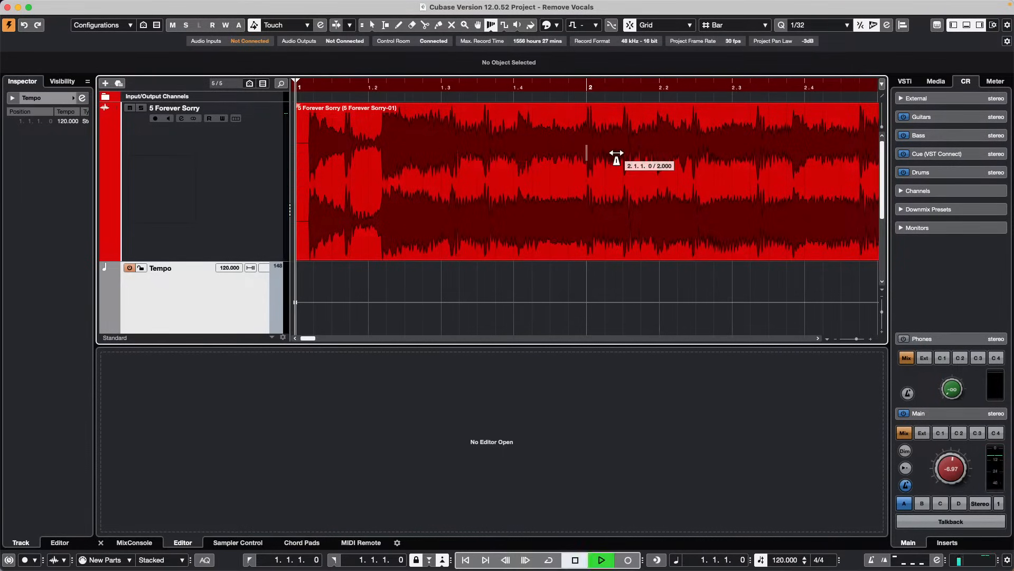
pyautogui.press('space')
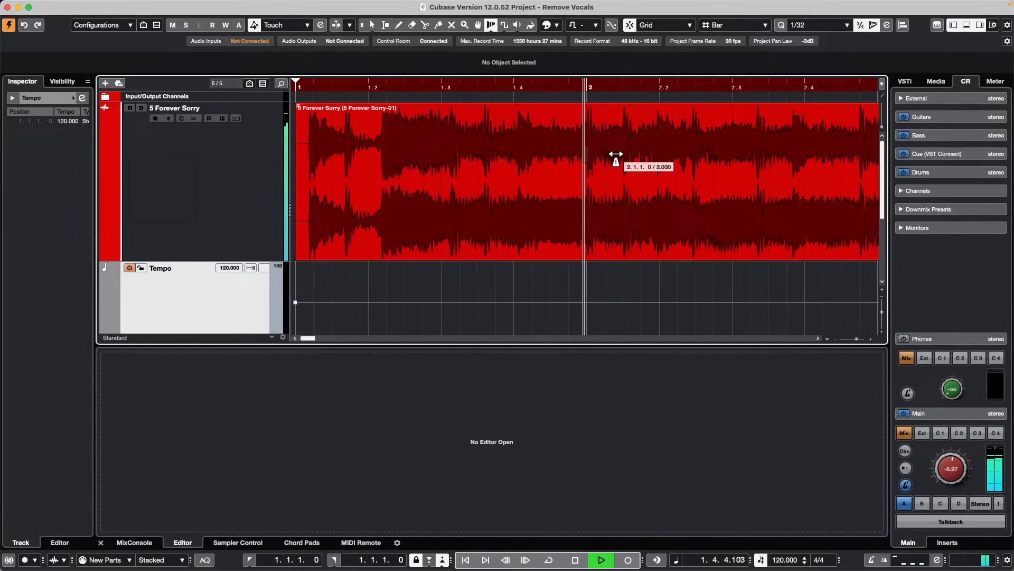
# Stop playback, warp bar 2 onto its downbeat and bar 3 to about 3.88 s, and hide the track inspector
pyautogui.press('space')
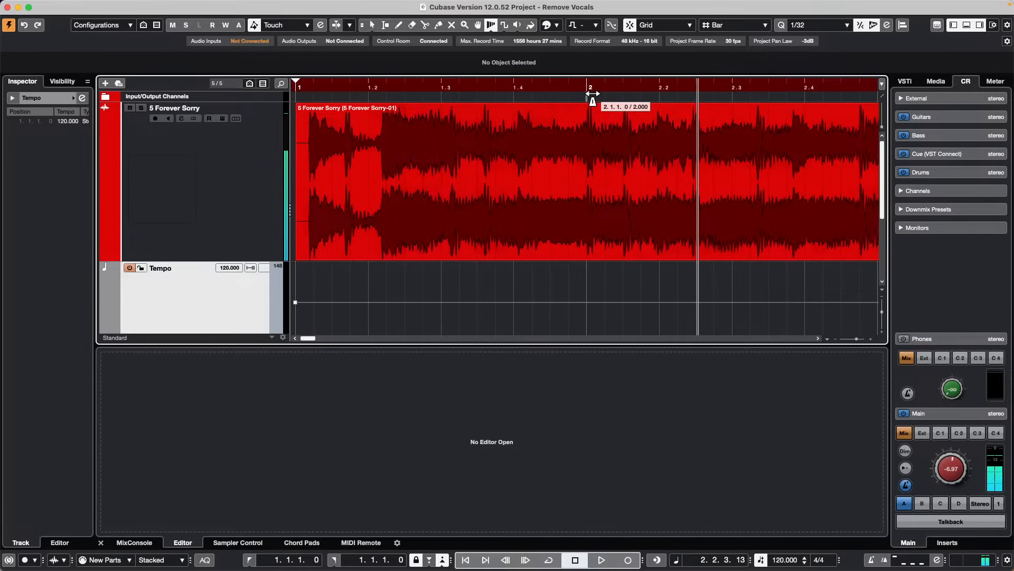
pyautogui.moveTo(587, 96); pyautogui.dragTo(586, 127)
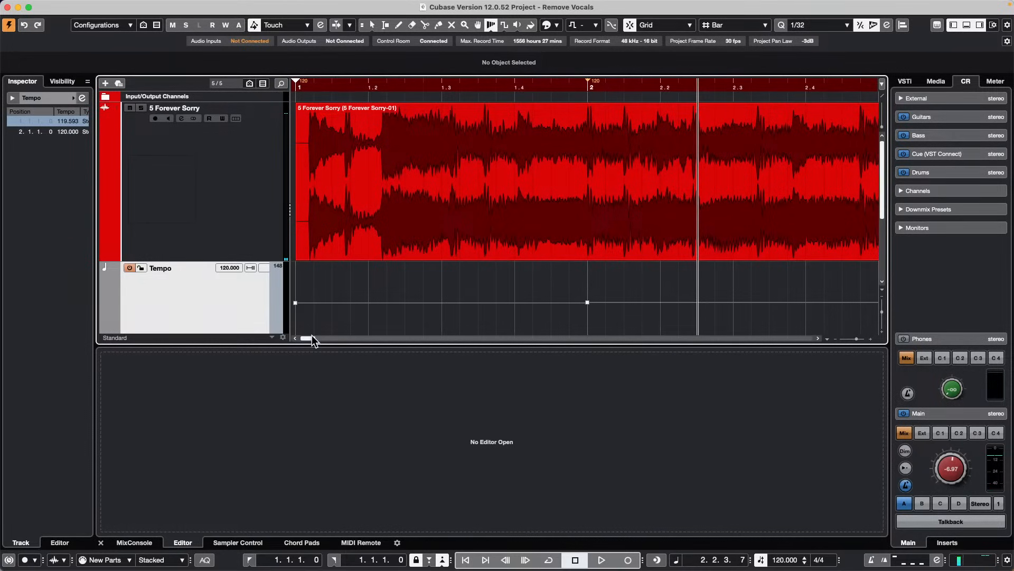
pyautogui.click(953, 25)
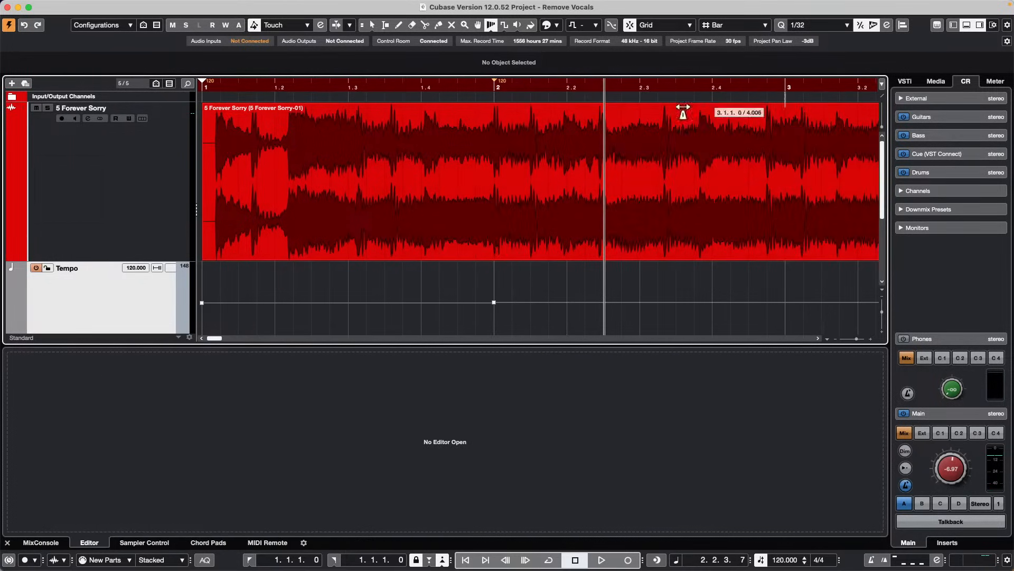
pyautogui.click(793, 106)
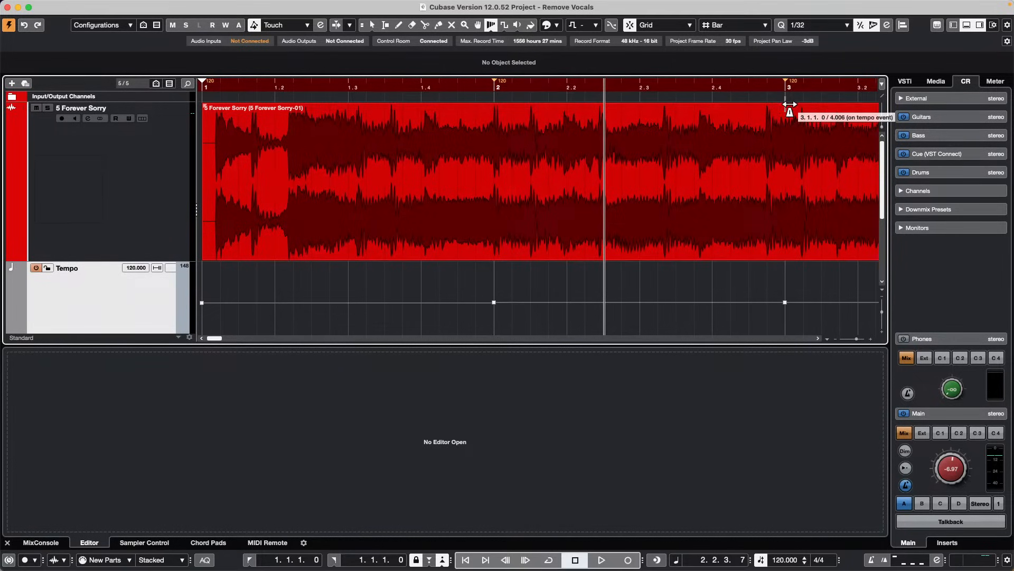
pyautogui.moveTo(788, 105)
pyautogui.mouseDown()
pyautogui.moveTo(771, 108)
pyautogui.moveTo(782, 108)
pyautogui.moveTo(770, 110)
pyautogui.moveTo(770, 129)
pyautogui.mouseUp()
# Replay bars 2 to 4 with Auto-Scroll on and a wider view to check the warped grid against the beats
pyautogui.press('space')
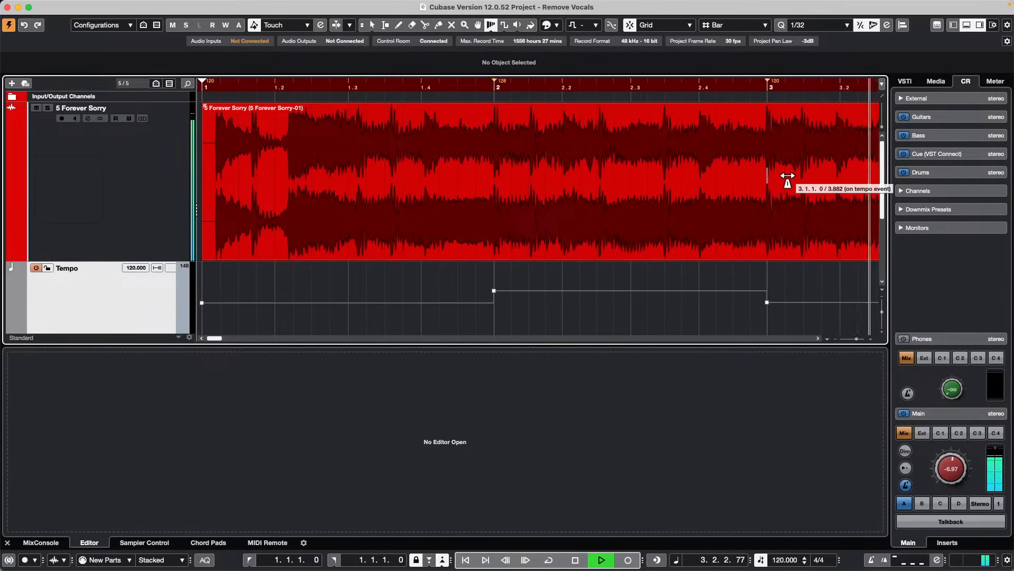
pyautogui.press('space')
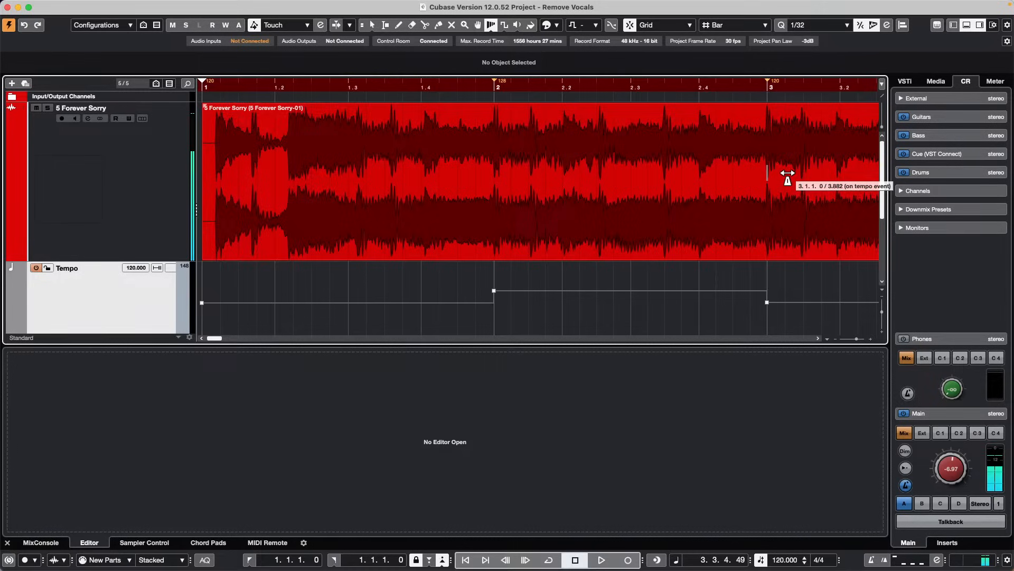
pyautogui.press('f')
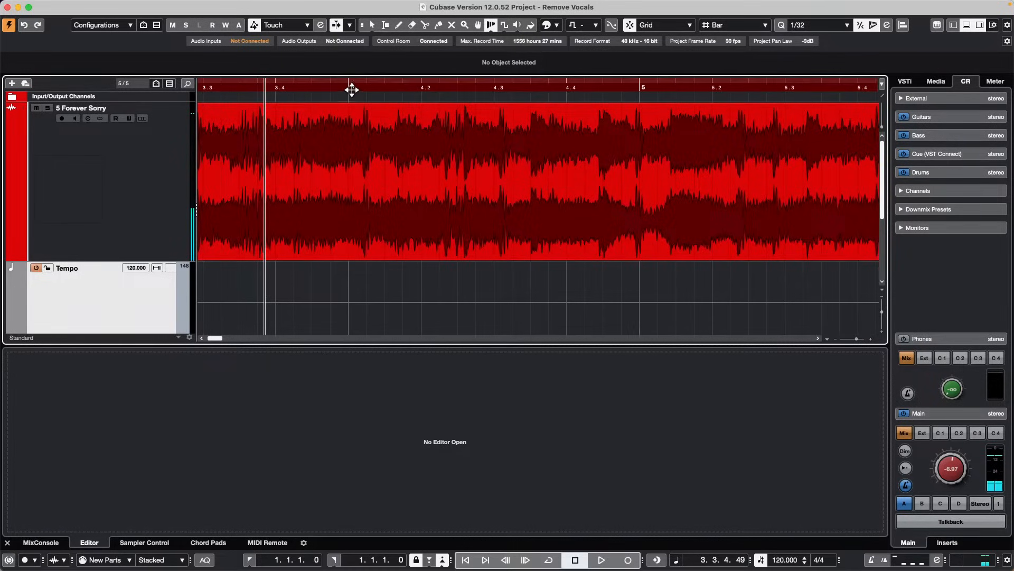
pyautogui.moveTo(351, 88); pyautogui.dragTo(159, 82)
pyautogui.press('space')
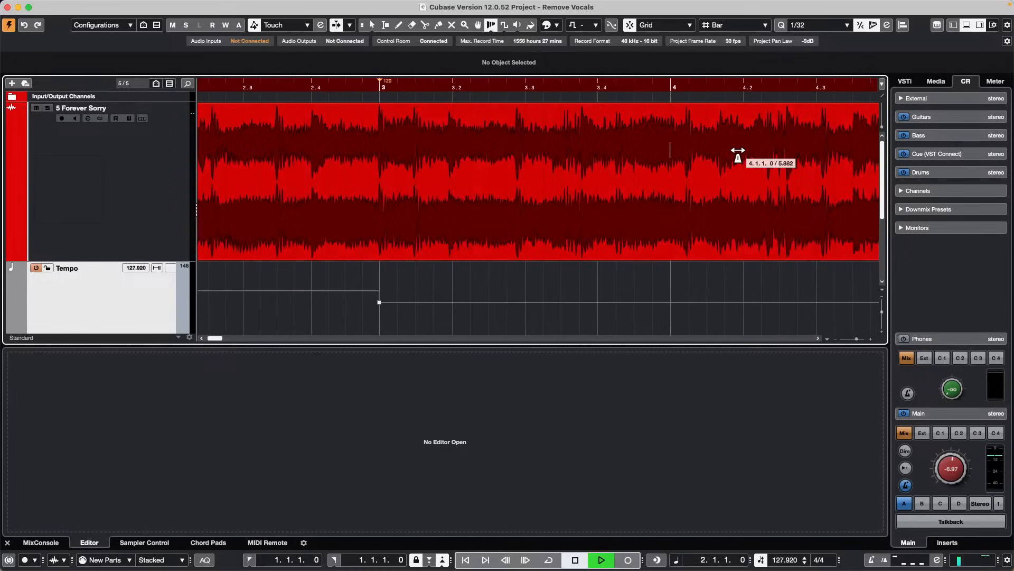
pyautogui.press('g')
pyautogui.press('g')
pyautogui.press('g')
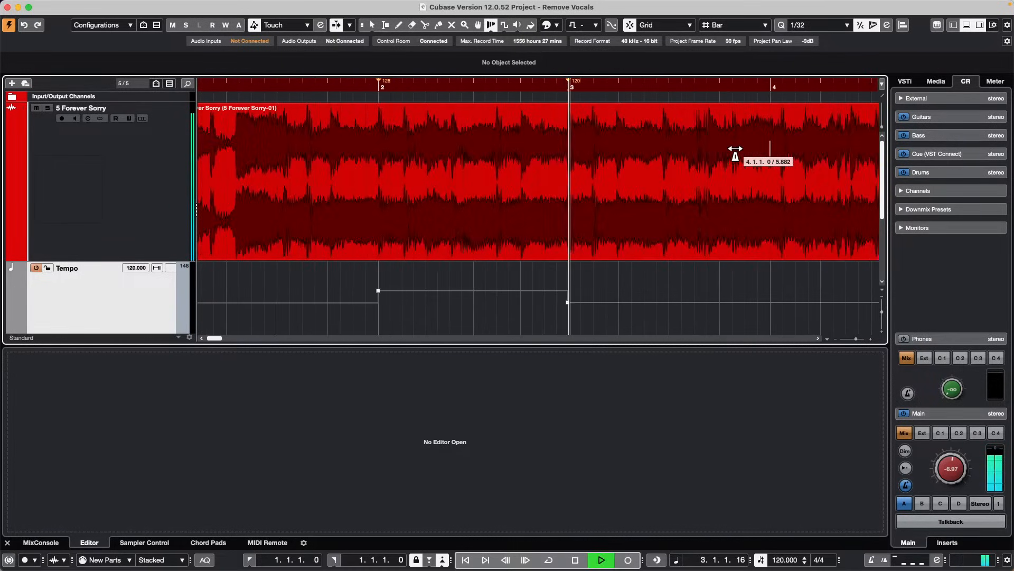
pyautogui.press('space')
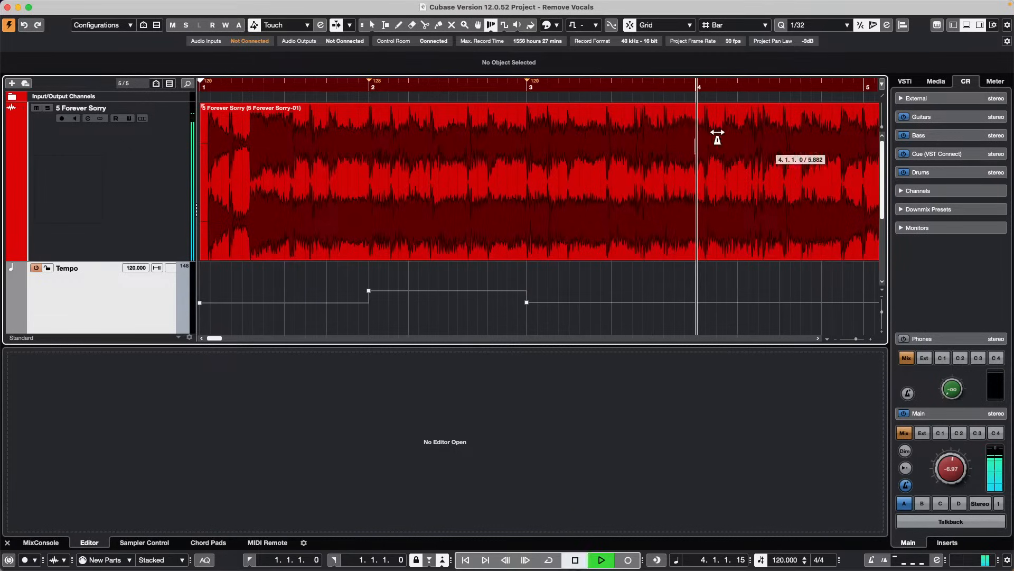
# Warp bar 4 and bar 5 onto their downbeats, then try shifting bar 4 slightly earlier and well beyond its downbeat
pyautogui.moveTo(698, 103)
pyautogui.mouseDown()
pyautogui.moveTo(647, 116)
pyautogui.moveTo(665, 117)
pyautogui.mouseUp()
pyautogui.moveTo(834, 112)
pyautogui.mouseDown()
pyautogui.moveTo(867, 112)
pyautogui.moveTo(824, 115)
pyautogui.moveTo(861, 112)
pyautogui.moveTo(859, 301)
pyautogui.moveTo(869, 112)
pyautogui.moveTo(787, 113)
pyautogui.moveTo(857, 113)
pyautogui.moveTo(833, 117)
pyautogui.moveTo(840, 125)
pyautogui.mouseUp()
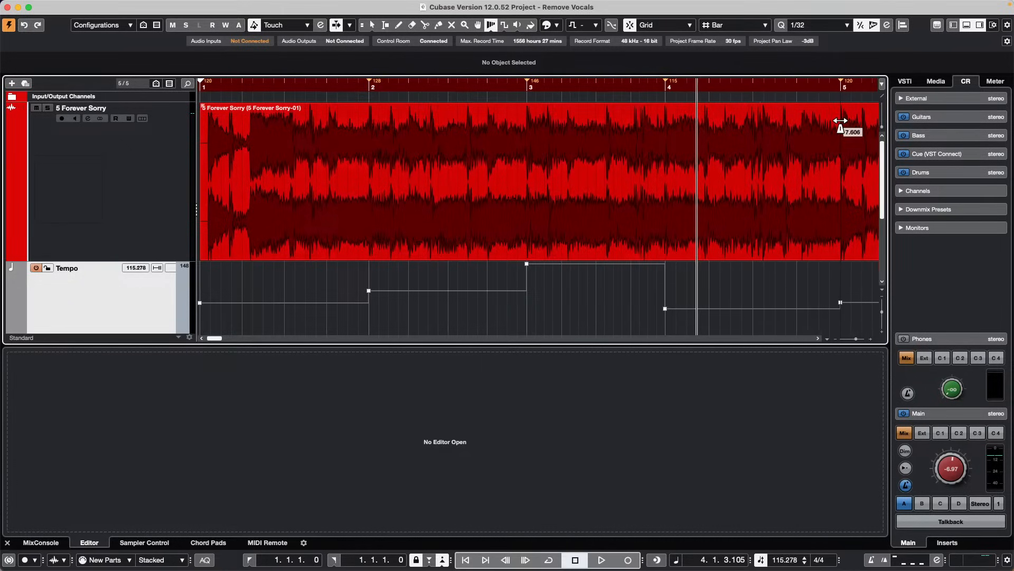
pyautogui.moveTo(665, 104)
pyautogui.mouseDown()
pyautogui.moveTo(693, 107)
pyautogui.moveTo(655, 109)
pyautogui.moveTo(659, 117)
pyautogui.moveTo(697, 111)
pyautogui.moveTo(658, 117)
pyautogui.moveTo(662, 93)
pyautogui.mouseUp()
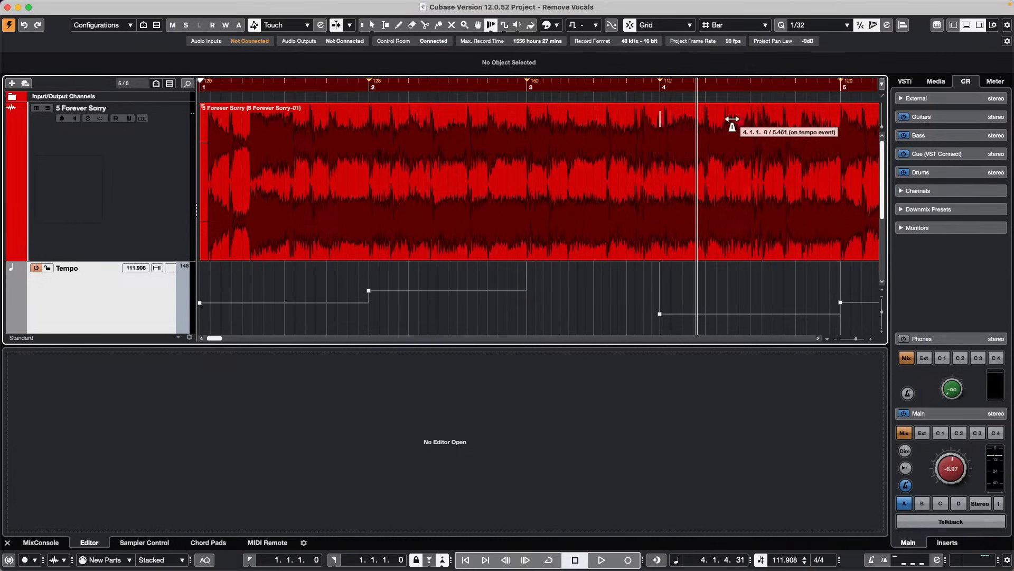
pyautogui.moveTo(705, 98); pyautogui.dragTo(804, 108)
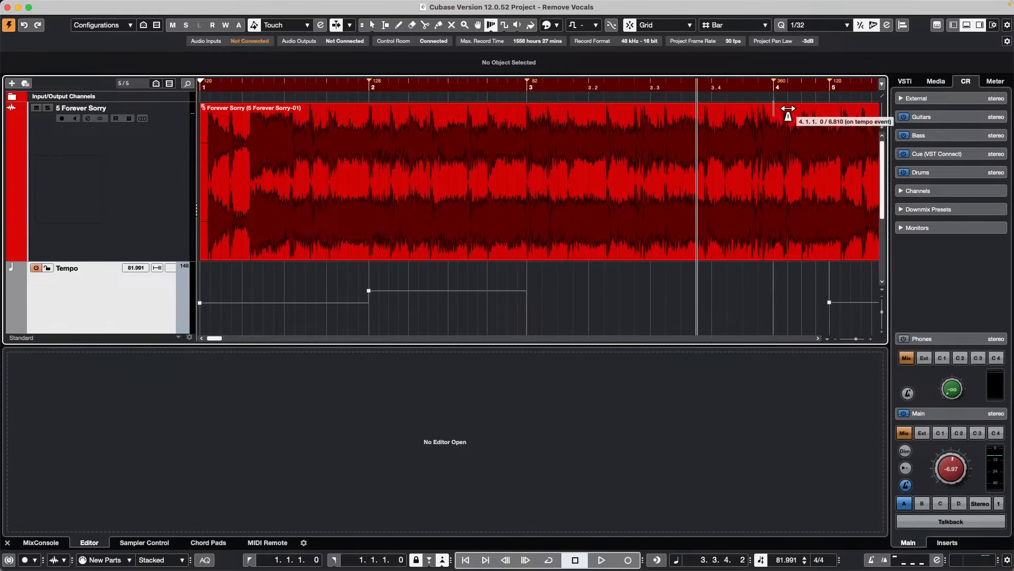
# Undo the last two shifts of bar 4 and warp the bar 3 line slightly earlier
pyautogui.press('super+z')
pyautogui.press('super+z')
pyautogui.press('super+z')
pyautogui.press('super+z')
pyautogui.press('super+z')
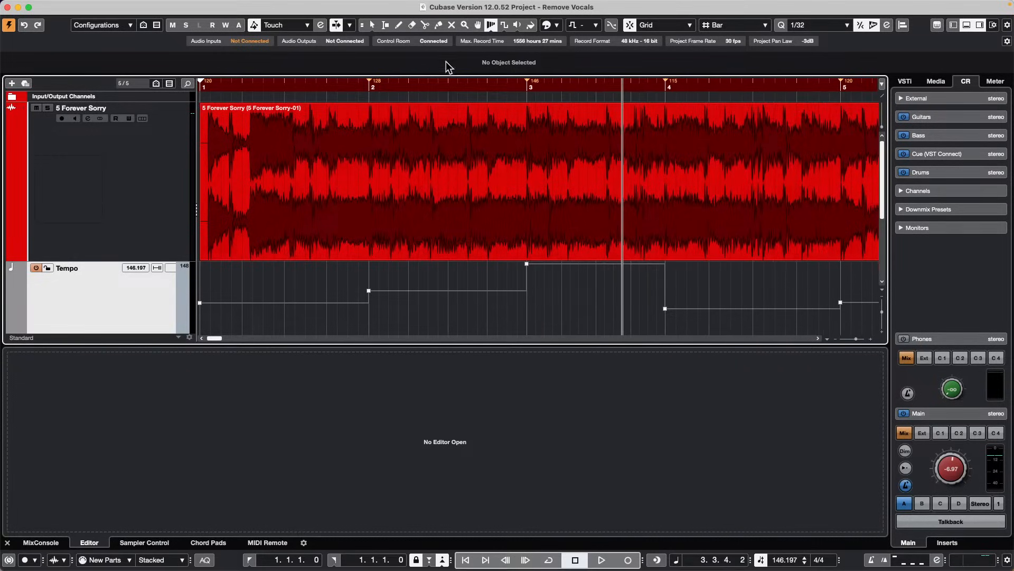
pyautogui.moveTo(527, 106)
pyautogui.mouseDown()
pyautogui.moveTo(502, 106)
pyautogui.moveTo(525, 107)
pyautogui.moveTo(510, 110)
pyautogui.mouseUp()
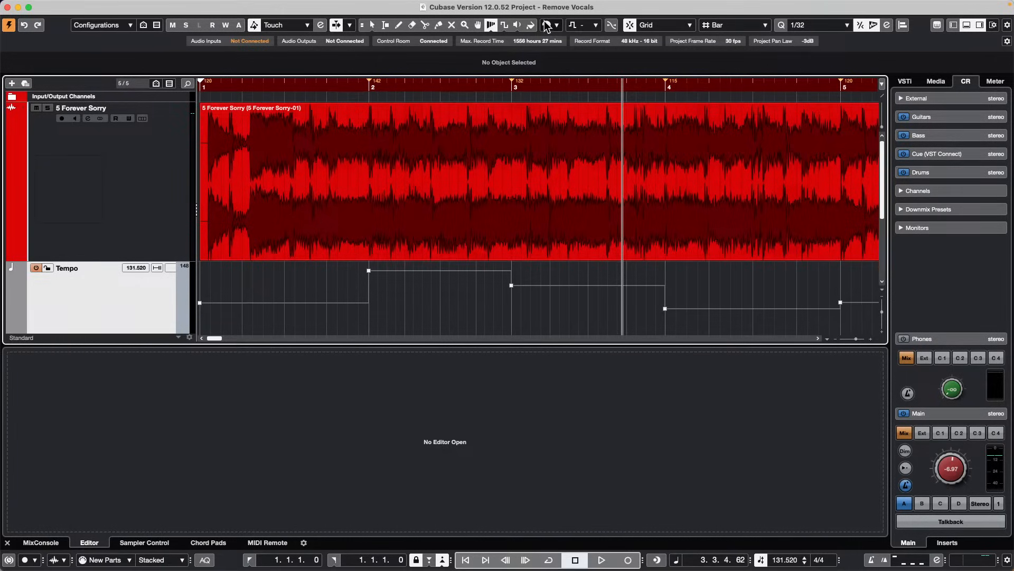
# Undo all the Time Warp edits and the added tempo track, returning to the unwarped full project
pyautogui.press('super+z')
pyautogui.press('super+z')
pyautogui.press('super+z')
pyautogui.press('super+z')
pyautogui.press('super+z')
pyautogui.press('super+z')
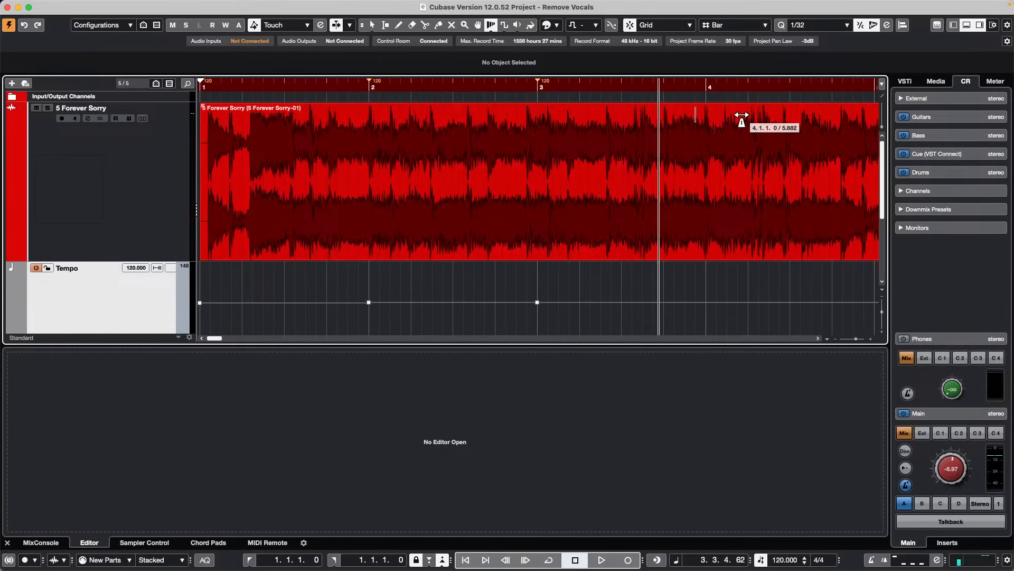
pyautogui.moveTo(346, 88); pyautogui.dragTo(359, 9)
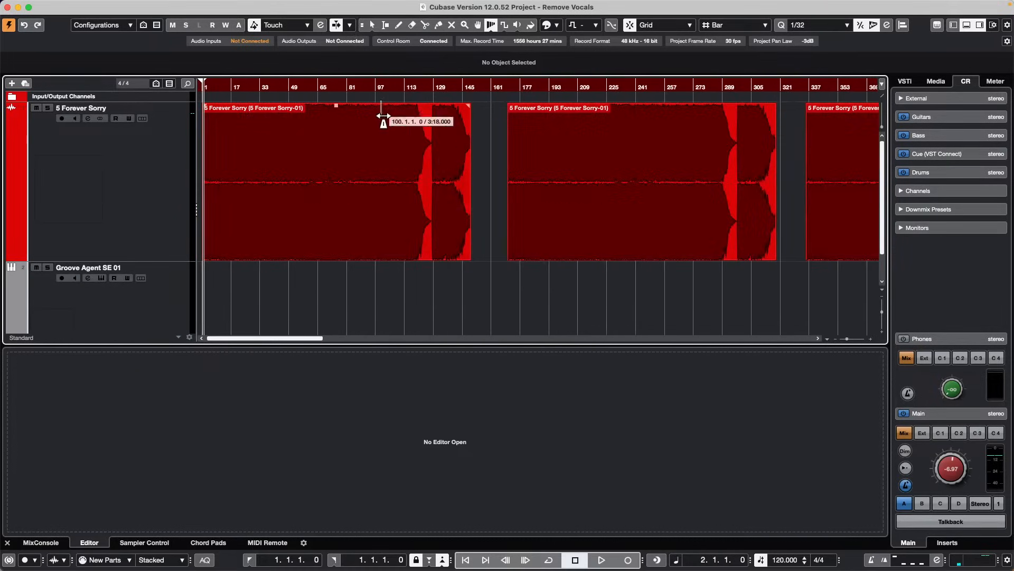
# Delete the repeated 5 Forever Sorry events after the first one and return to the project start
pyautogui.press('1')
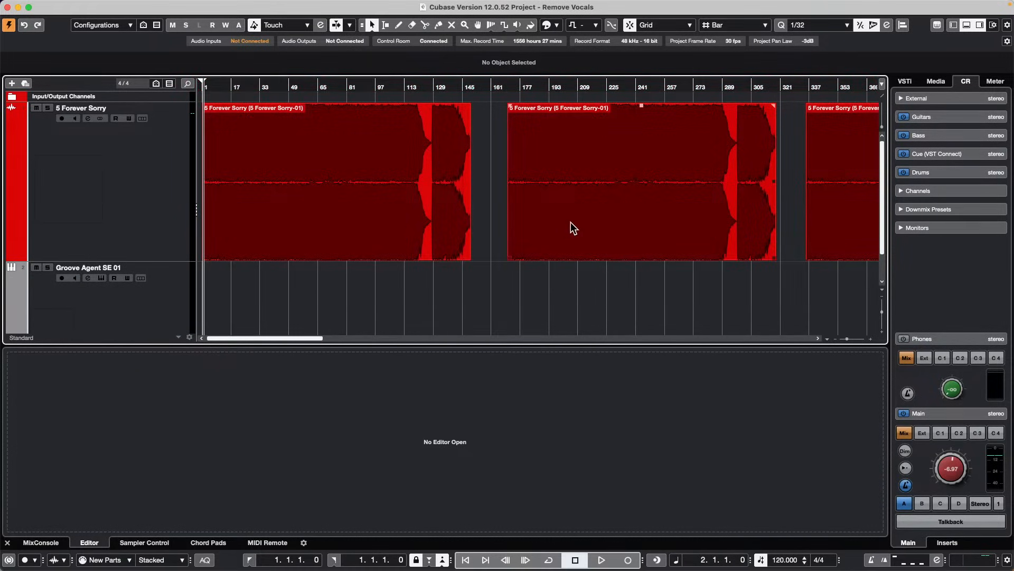
pyautogui.doubleClick(570, 222)
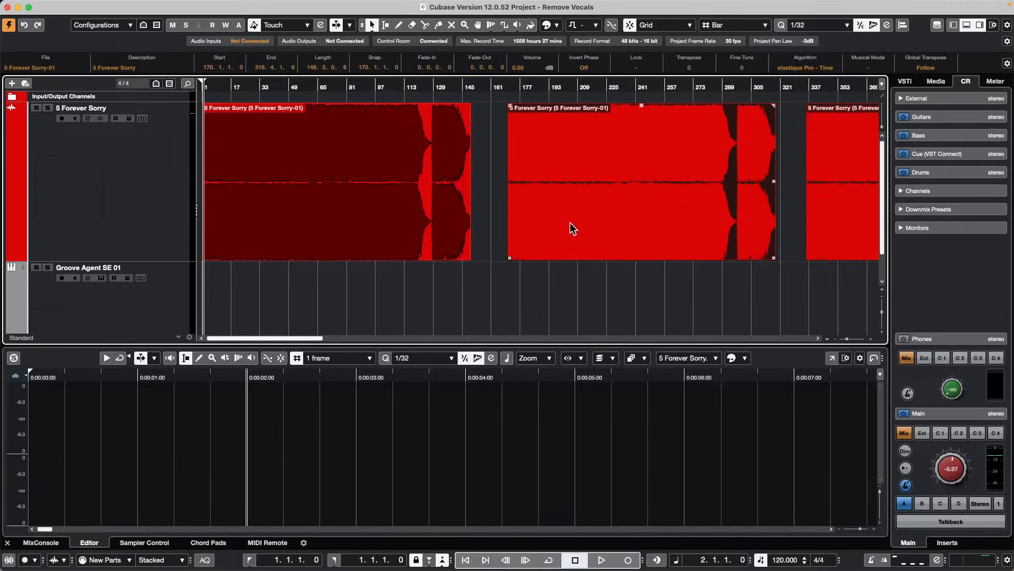
pyautogui.press('Delete')
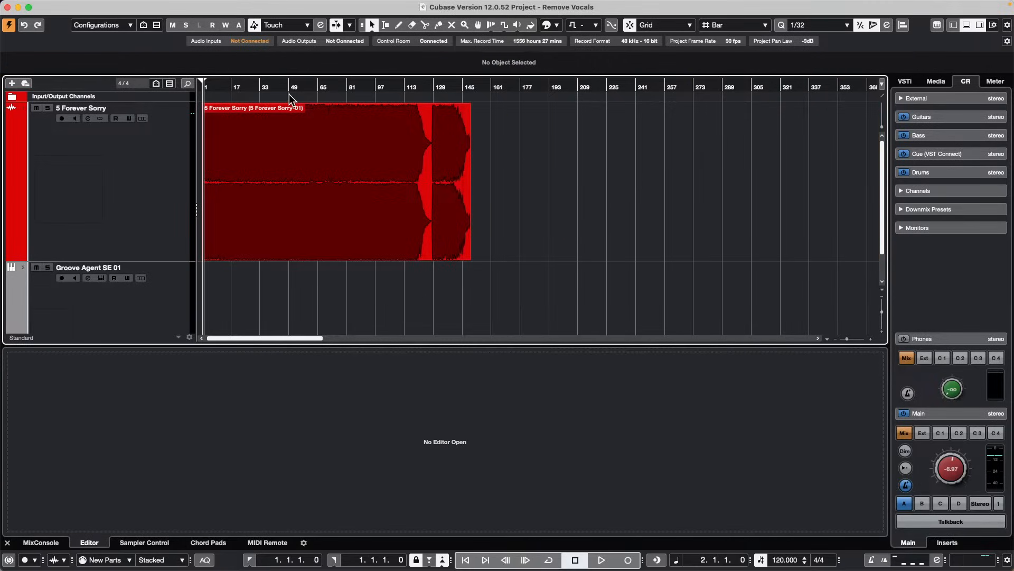
pyautogui.moveTo(279, 87); pyautogui.dragTo(201, 87)
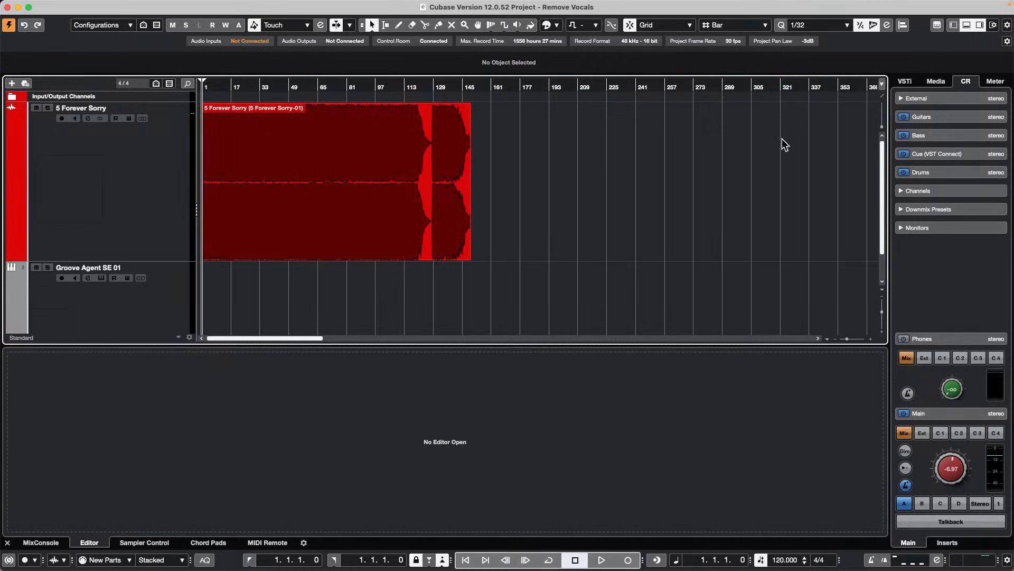
# Select the remaining 5 Forever Sorry event and analyze it with Tempo Detection
pyautogui.click(395, 199)
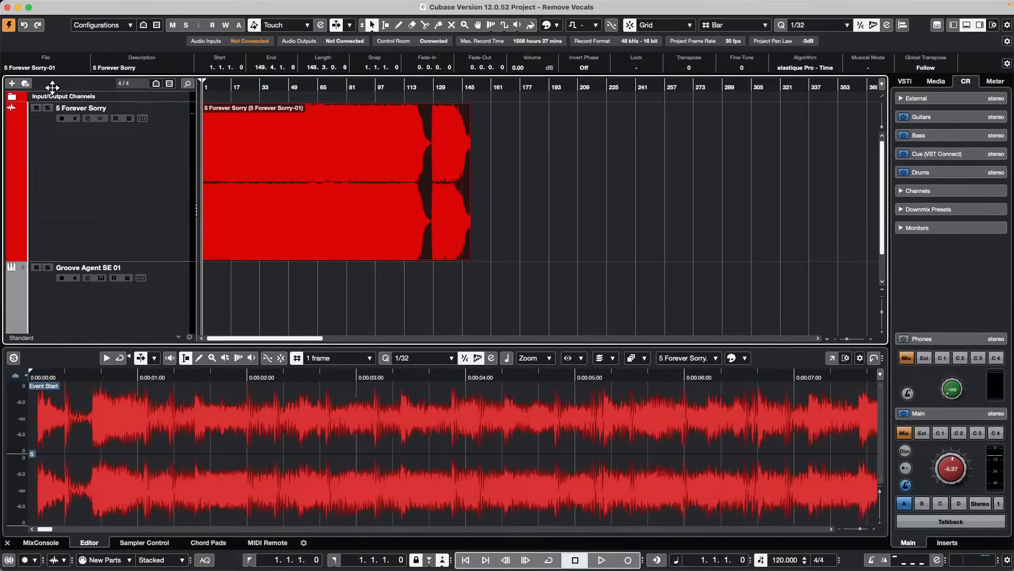
pyautogui.press('h')
pyautogui.press('h')
pyautogui.press('h')
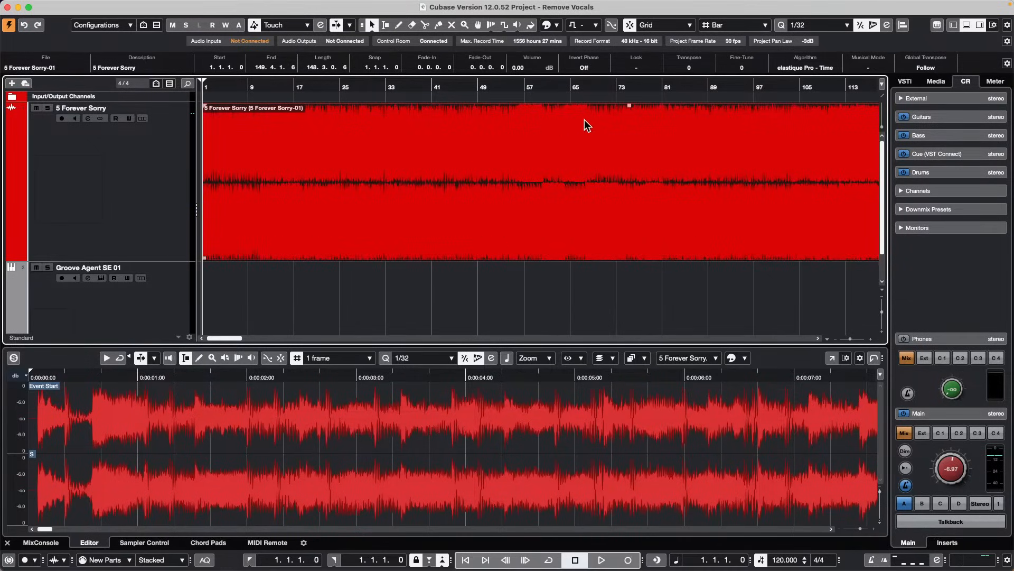
pyautogui.moveTo(546, 87); pyautogui.dragTo(548, 58)
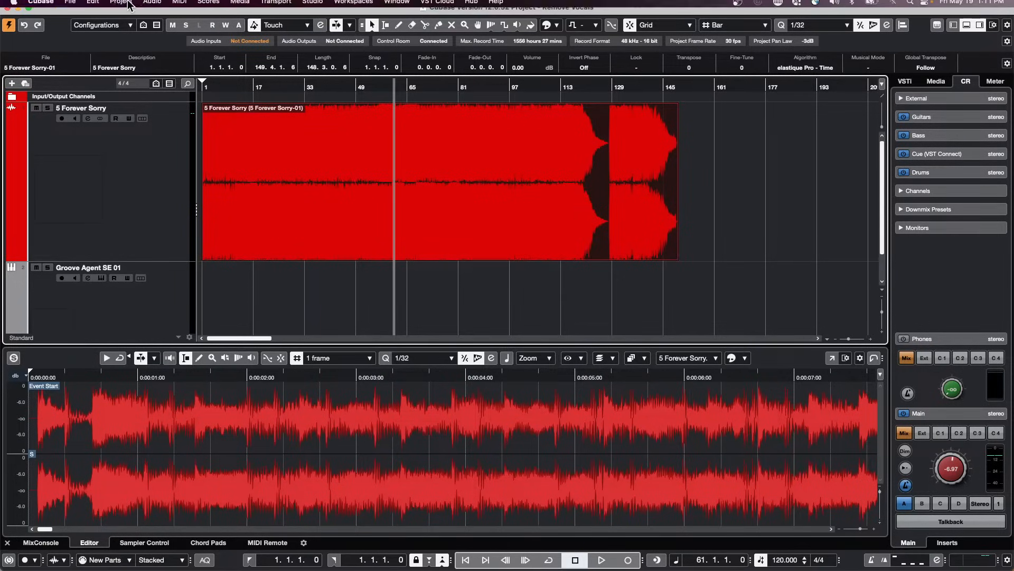
pyautogui.click(93, 6)
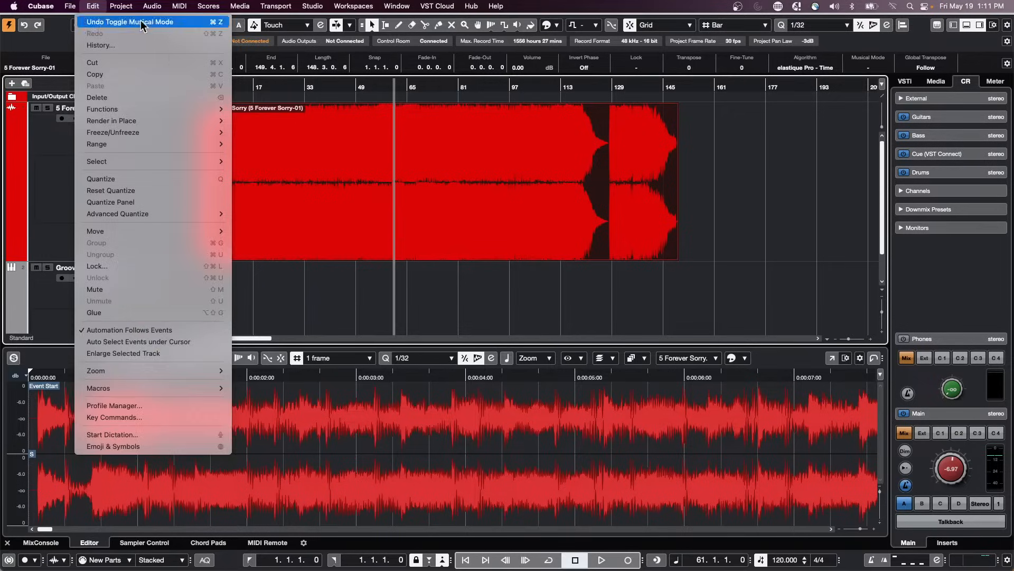
pyautogui.moveTo(122, 7)
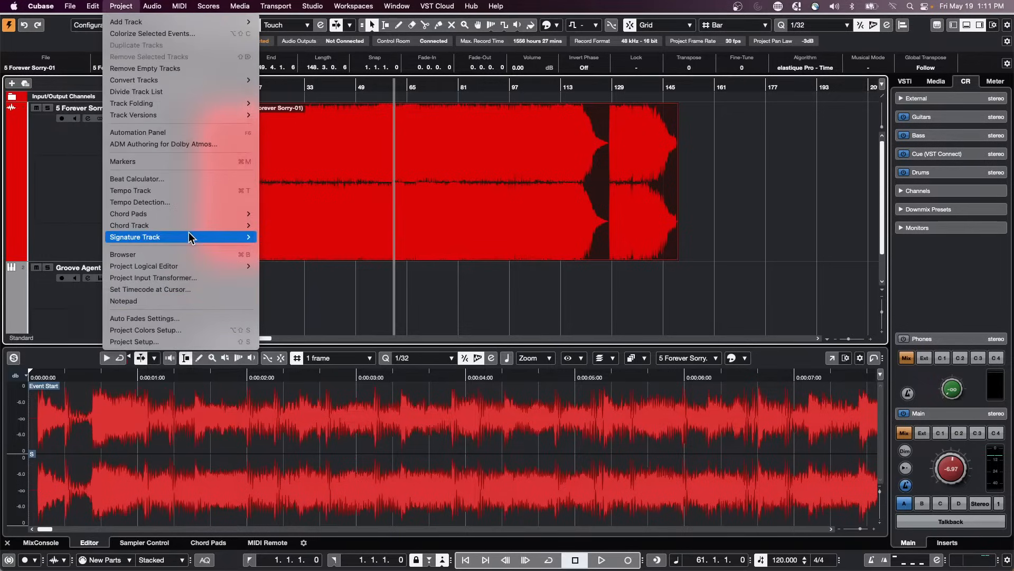
pyautogui.moveTo(189, 236)
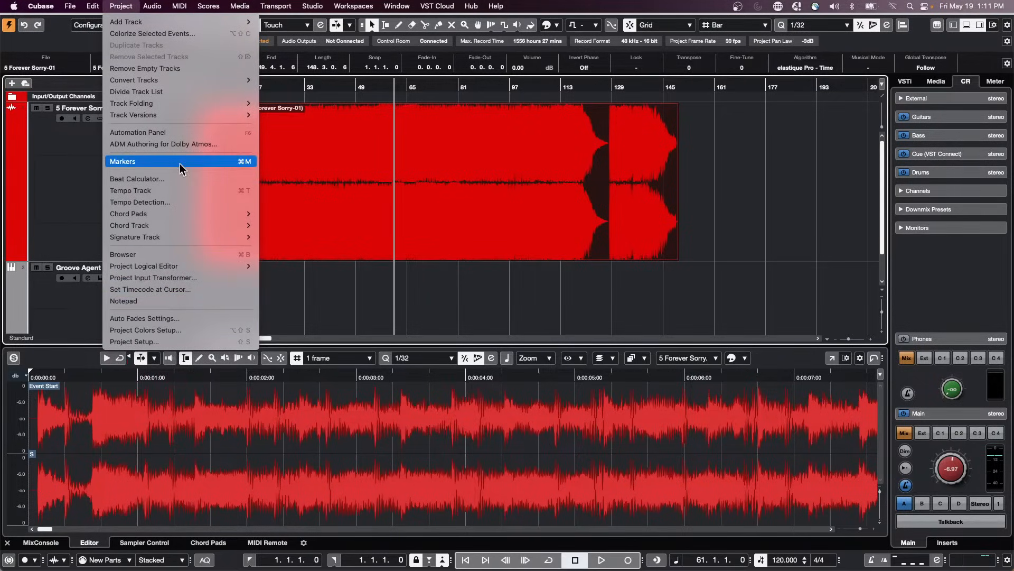
pyautogui.click(182, 203)
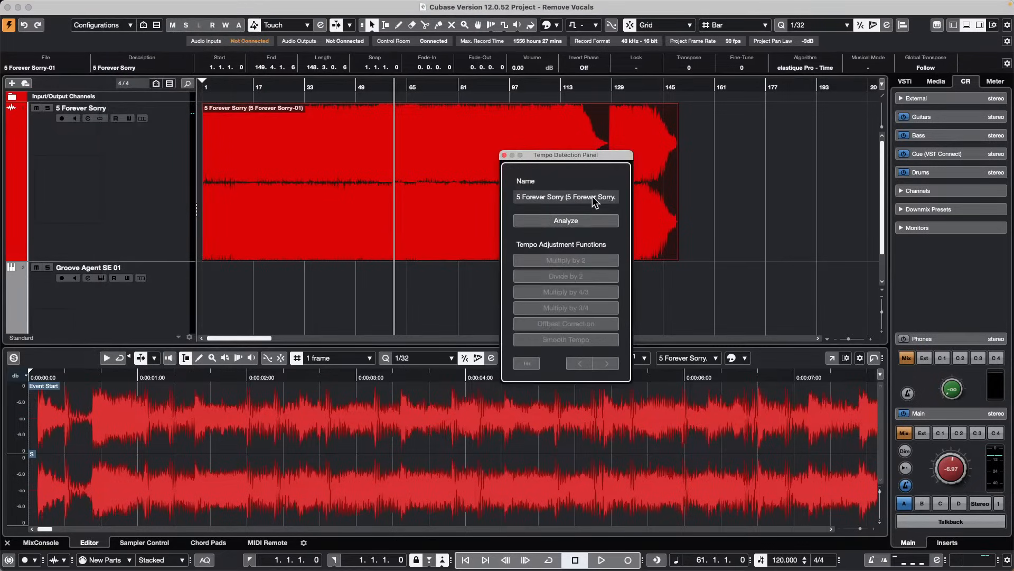
pyautogui.click(561, 219)
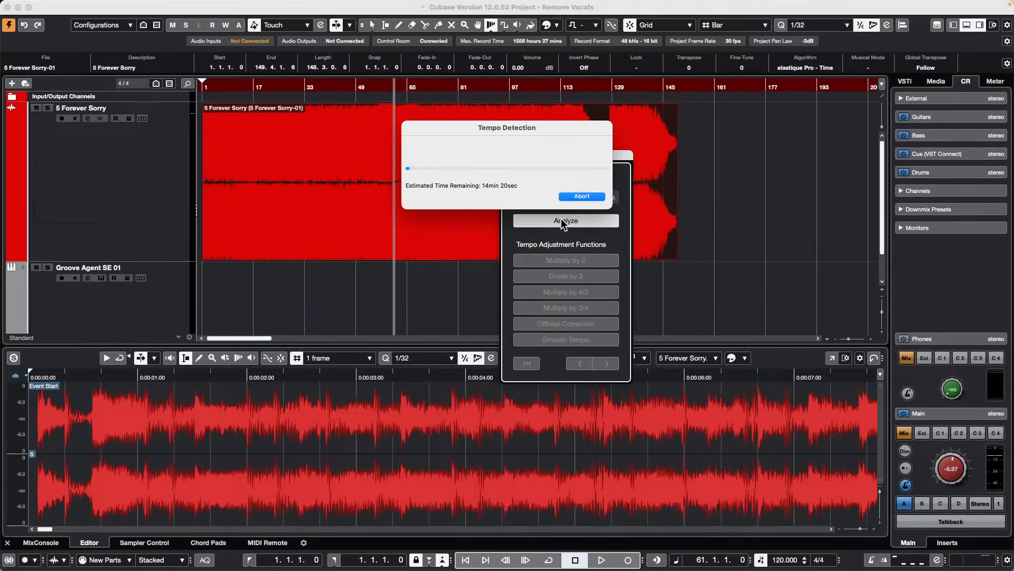
# Play the song from near its beginning to check the detected tempo events
pyautogui.scroll(-5, 258, 177)
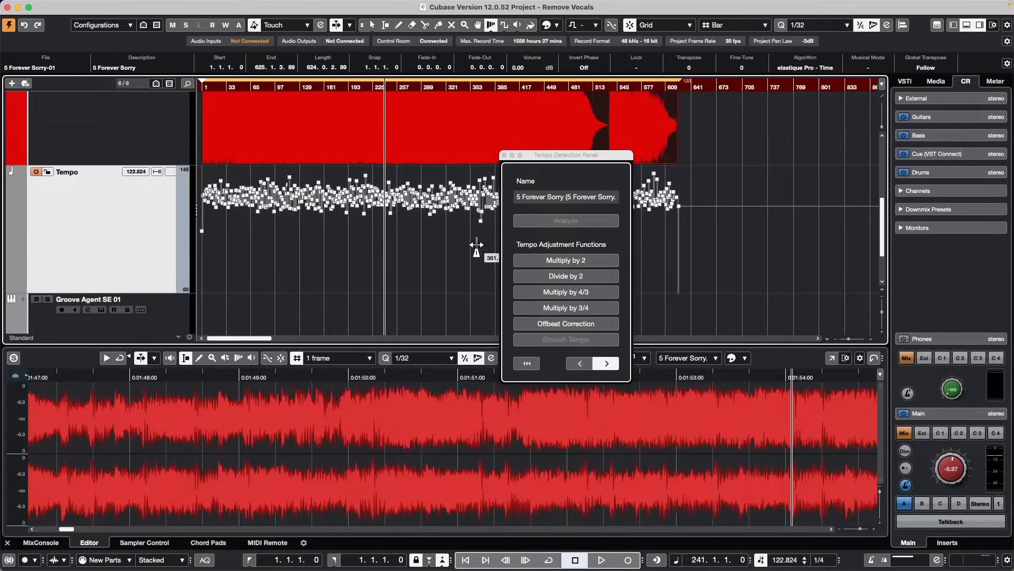
pyautogui.moveTo(234, 91); pyautogui.dragTo(215, 136)
pyautogui.press('space')
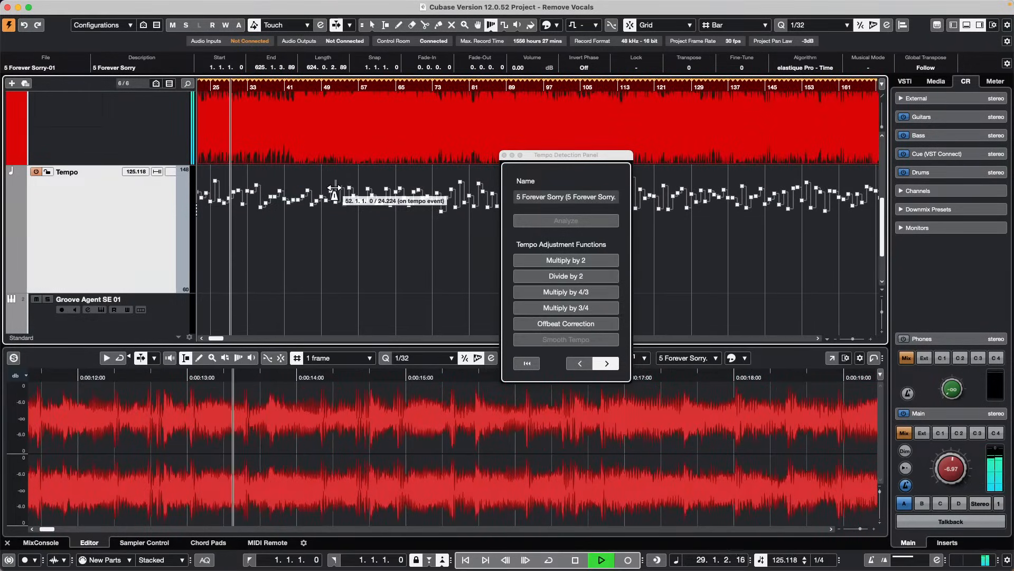
# Select the 5 Forever Sorry track, show its inspector and lower the track volume to -14.5
pyautogui.scroll(3, 113, 154)
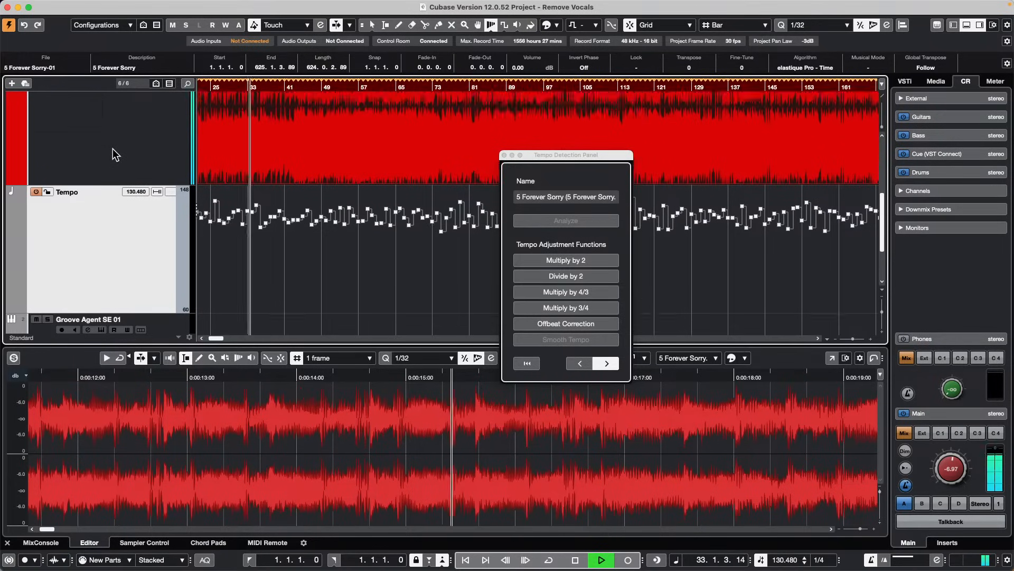
pyautogui.click(119, 176)
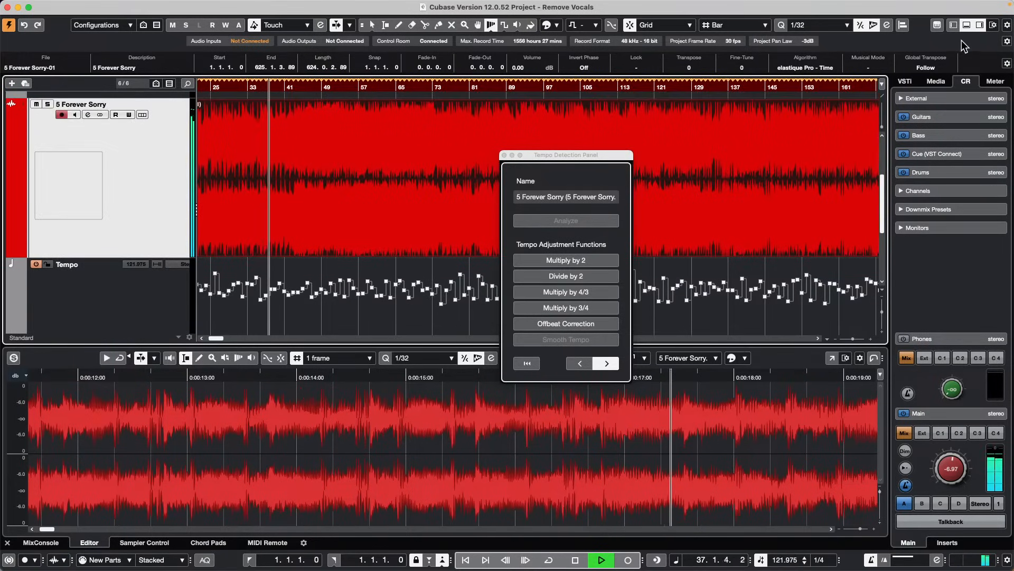
pyautogui.click(954, 26)
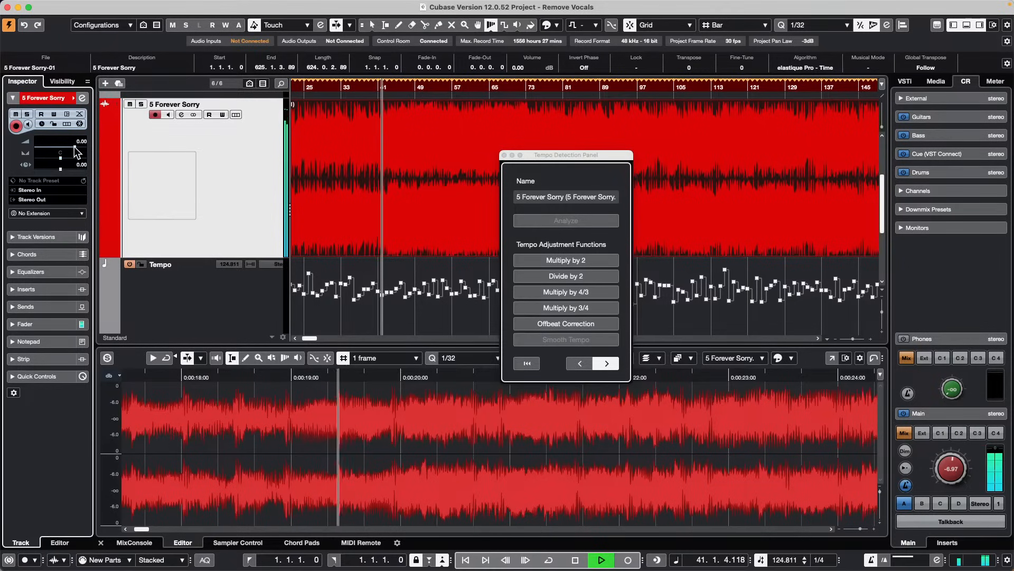
pyautogui.moveTo(74, 146); pyautogui.dragTo(55, 153)
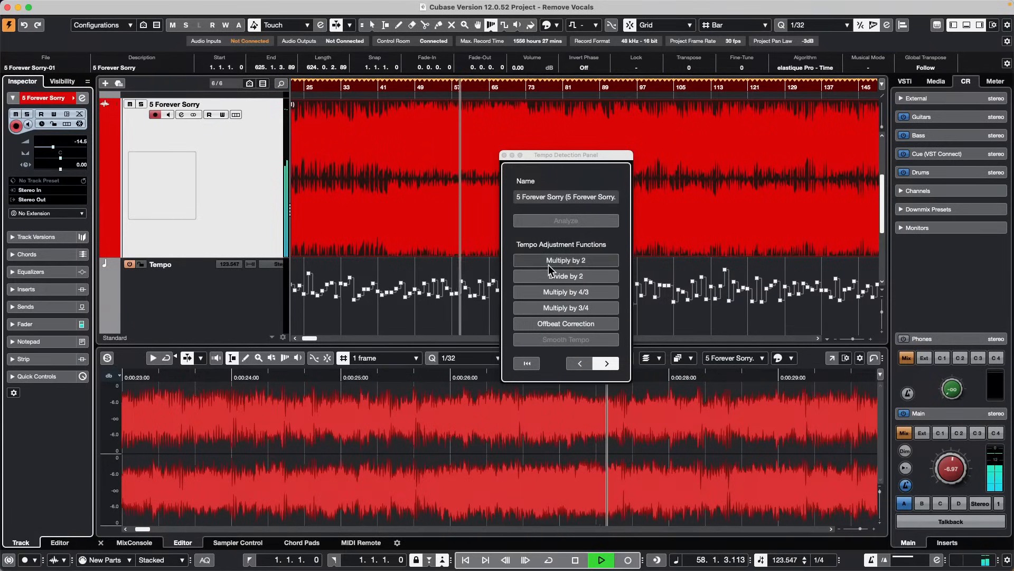
# Try multiplying the detected tempo by 2 during playback, stop the transport and undo the tempo change
pyautogui.click(598, 262)
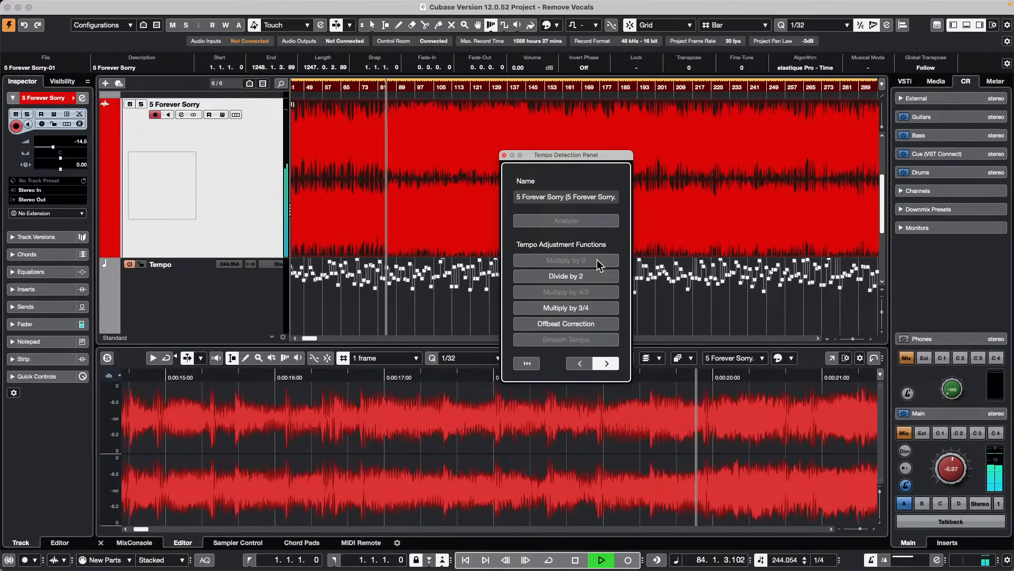
pyautogui.press('space')
pyautogui.press('super+z')
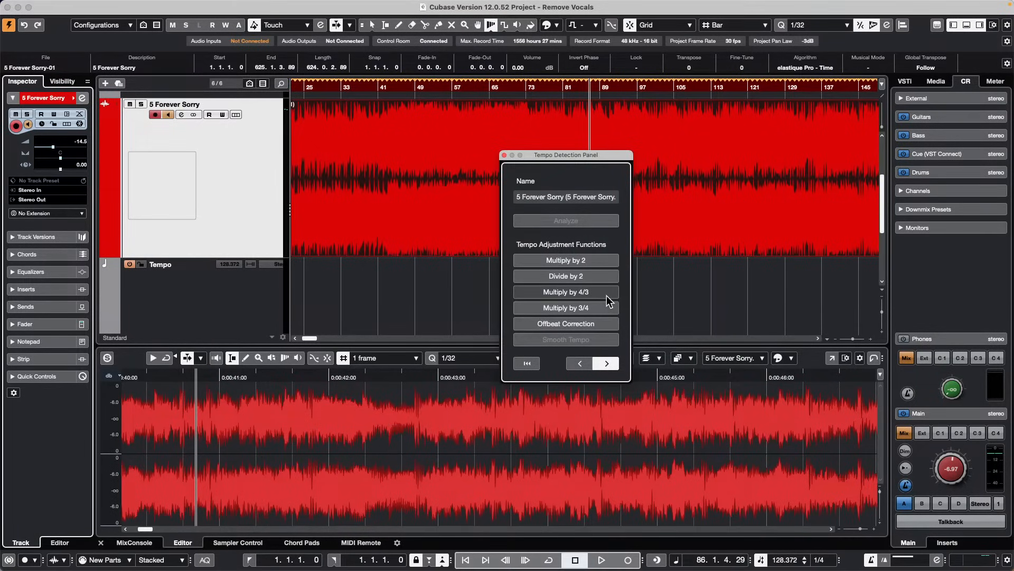
# Close the Tempo Detection Panel, select the Tempo track to list its events and switch to the Object Selection tool
pyautogui.click(504, 155)
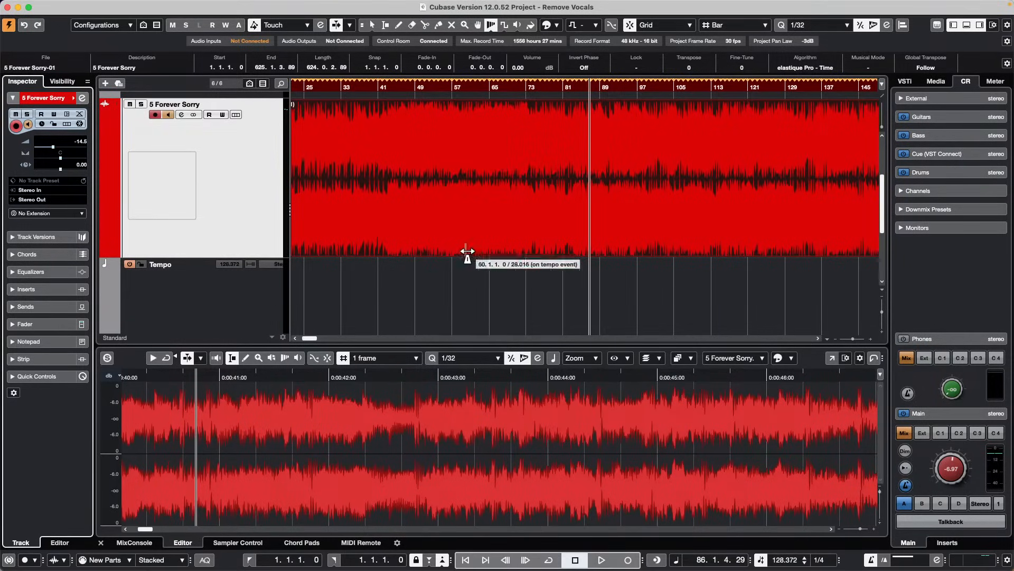
pyautogui.scroll(-2, 465, 256)
pyautogui.click(192, 226)
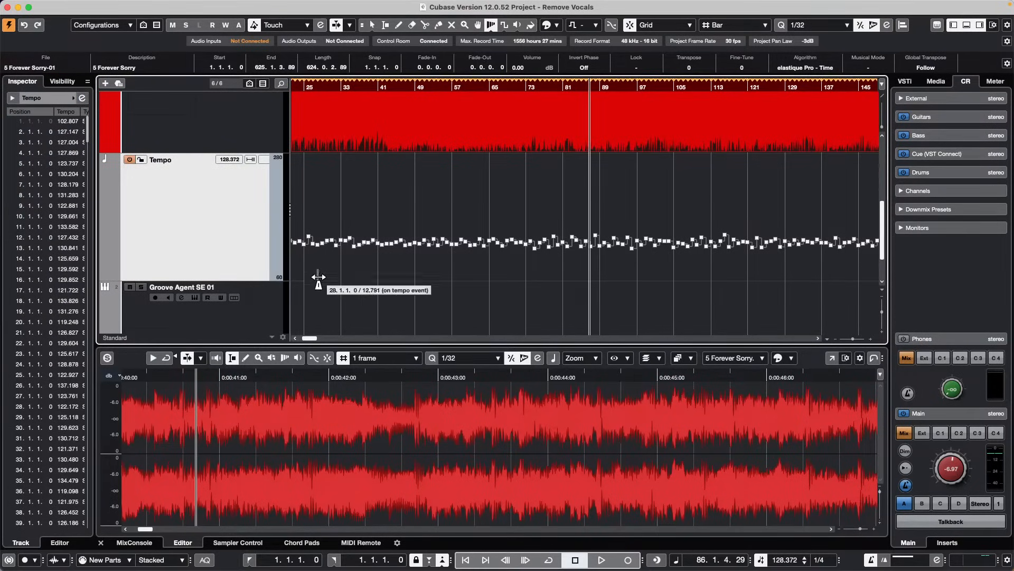
pyautogui.press('1')
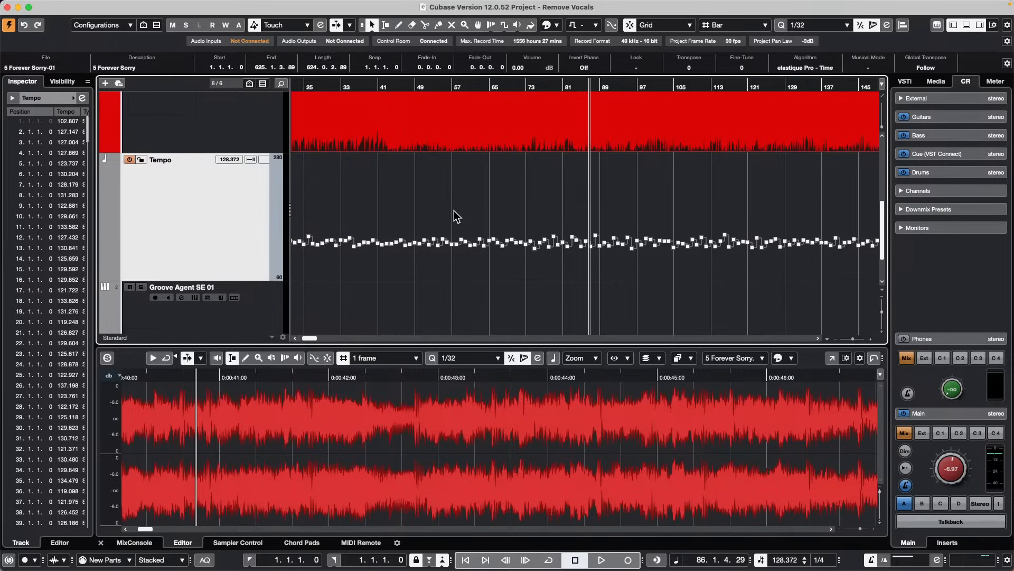
# Rename the Motif external instrument to Montage in the Audio Connections
pyautogui.click(312, 6)
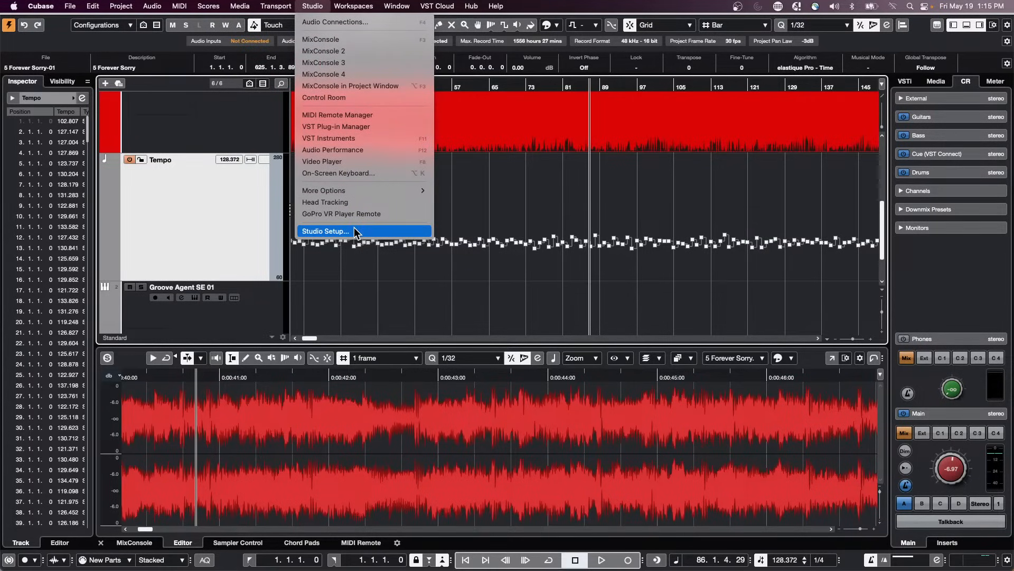
pyautogui.click(317, 22)
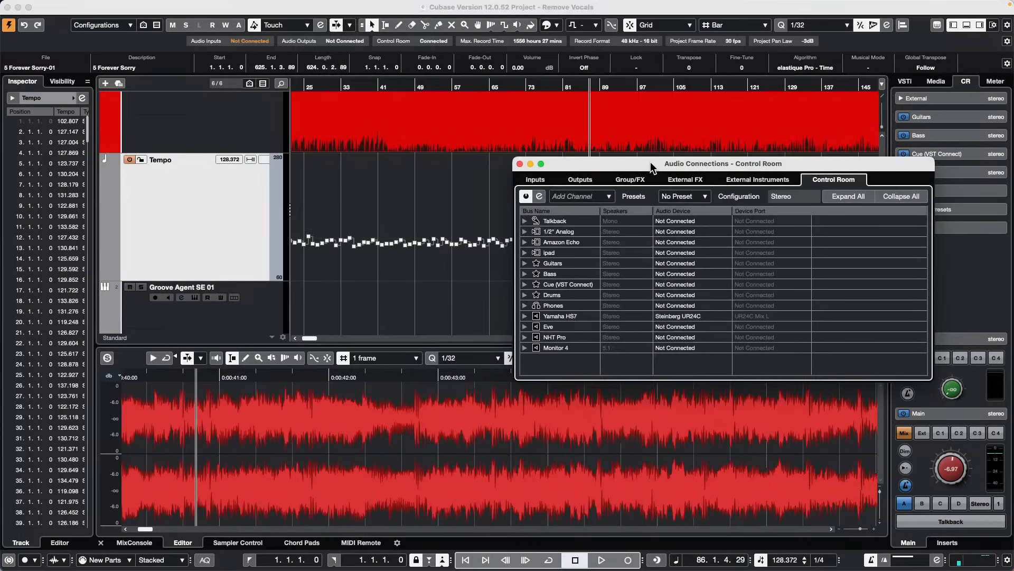
pyautogui.moveTo(658, 163); pyautogui.dragTo(391, 71)
pyautogui.click(501, 86)
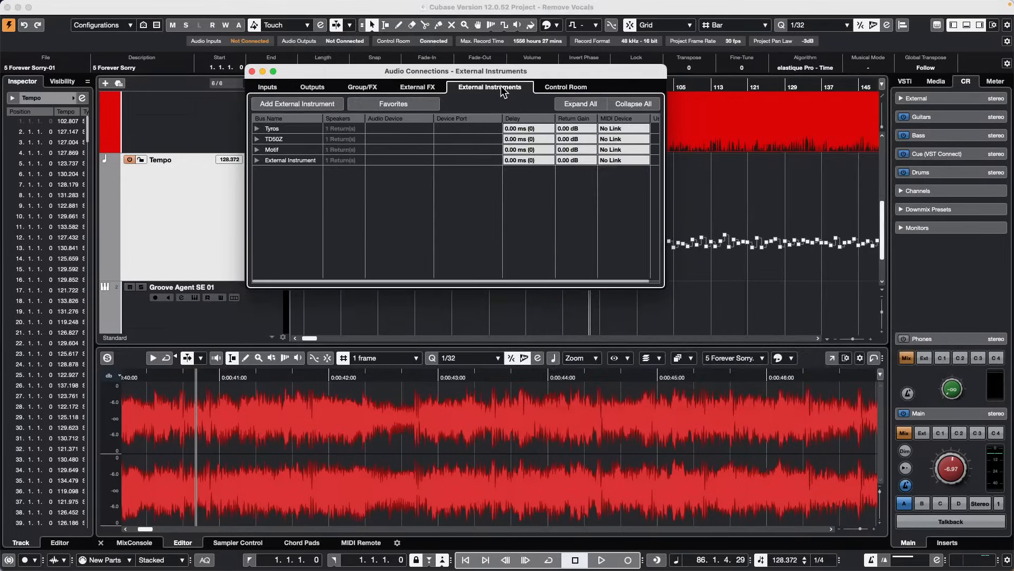
pyautogui.click(257, 150)
pyautogui.doubleClick(273, 151)
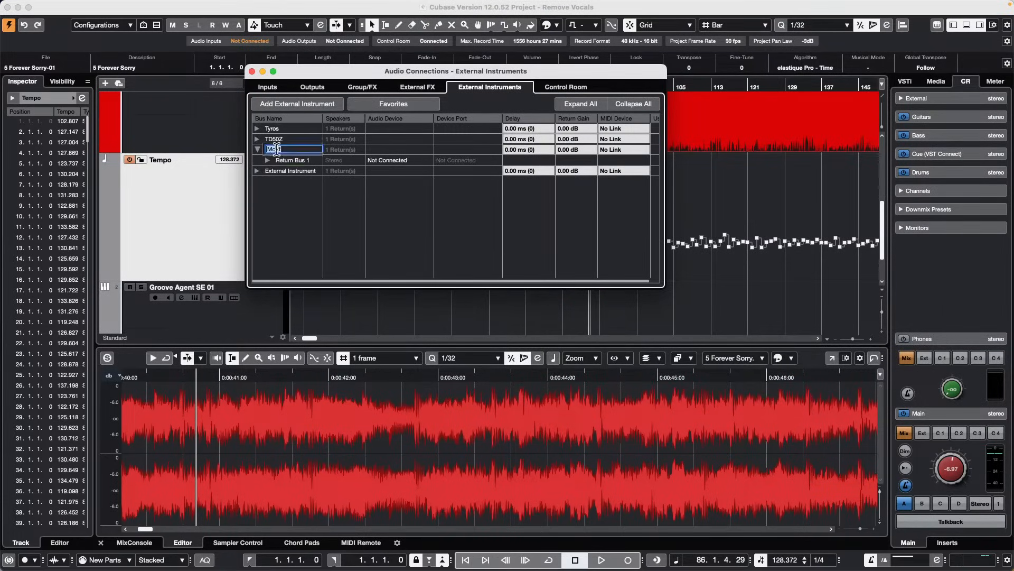
pyautogui.write('Montage')
pyautogui.press('Return')
# Check the audio device and port choices for Montage's Return Bus 1 and close the Audio Connections
pyautogui.click(267, 160)
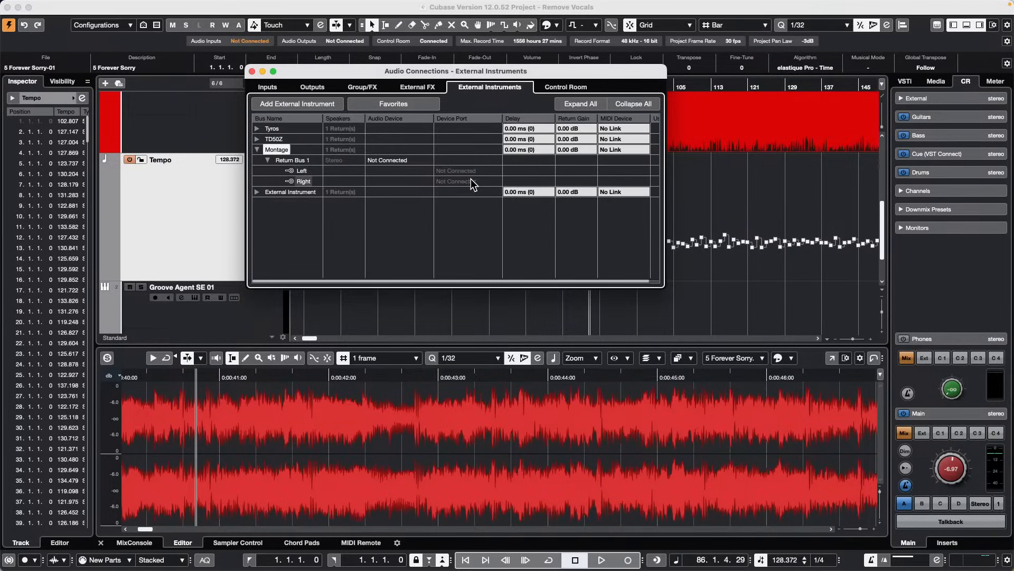
pyautogui.click(392, 160)
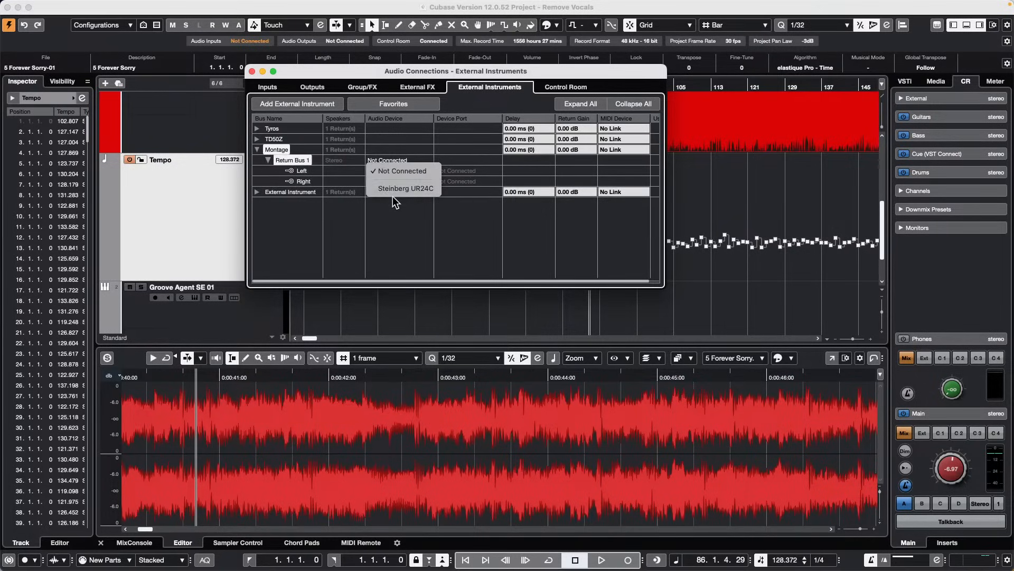
pyautogui.click(481, 228)
pyautogui.click(464, 173)
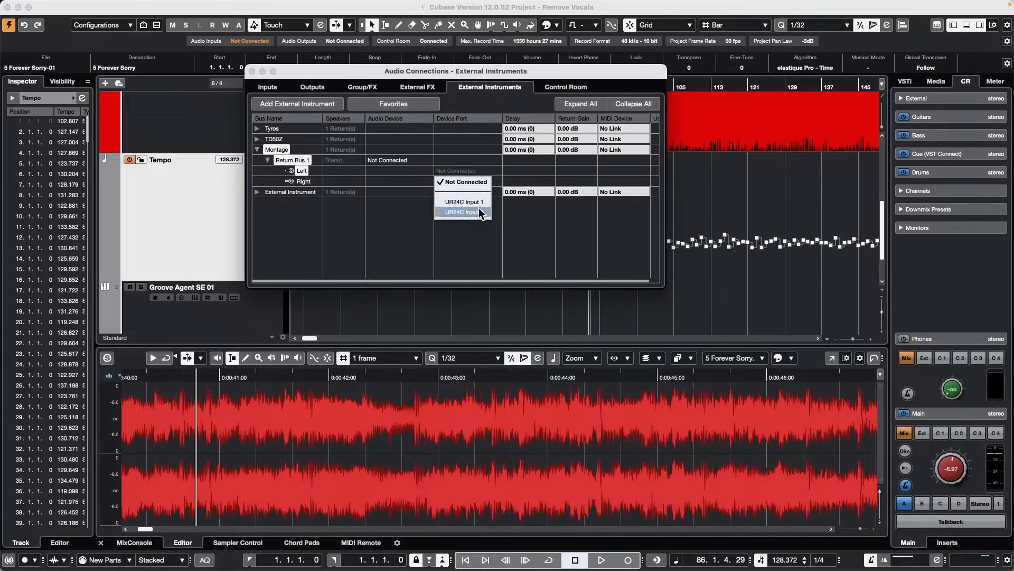
pyautogui.click(475, 244)
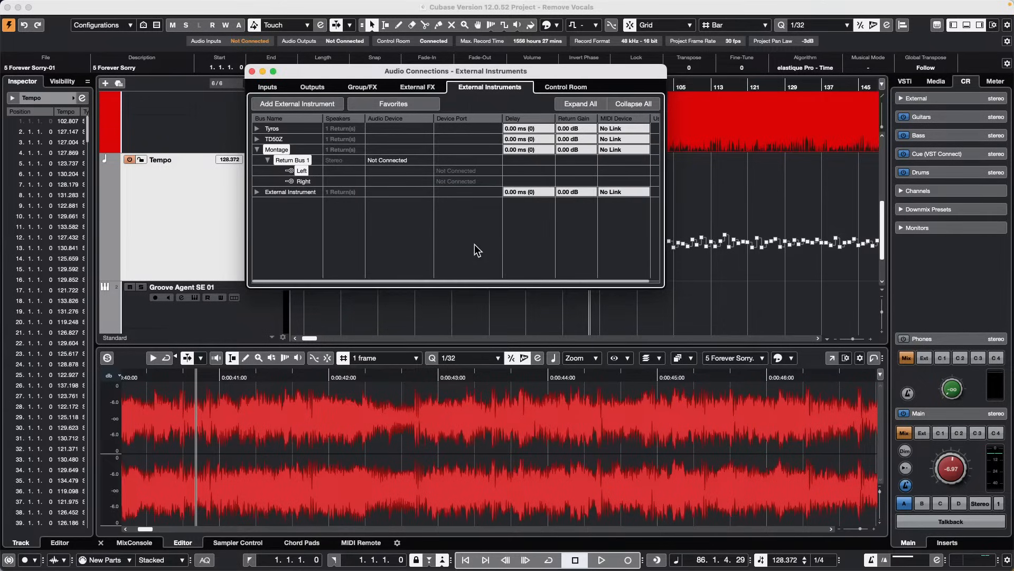
pyautogui.click(252, 71)
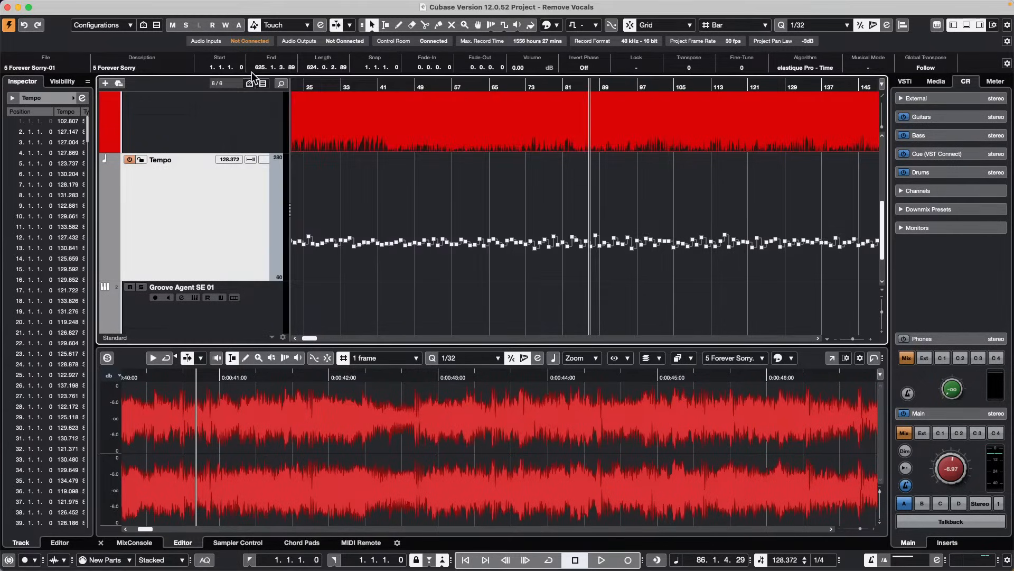
# Add an instrument track that uses the Montage external plug-in with Stereo Out as its audio output
pyautogui.rightClick(220, 205)
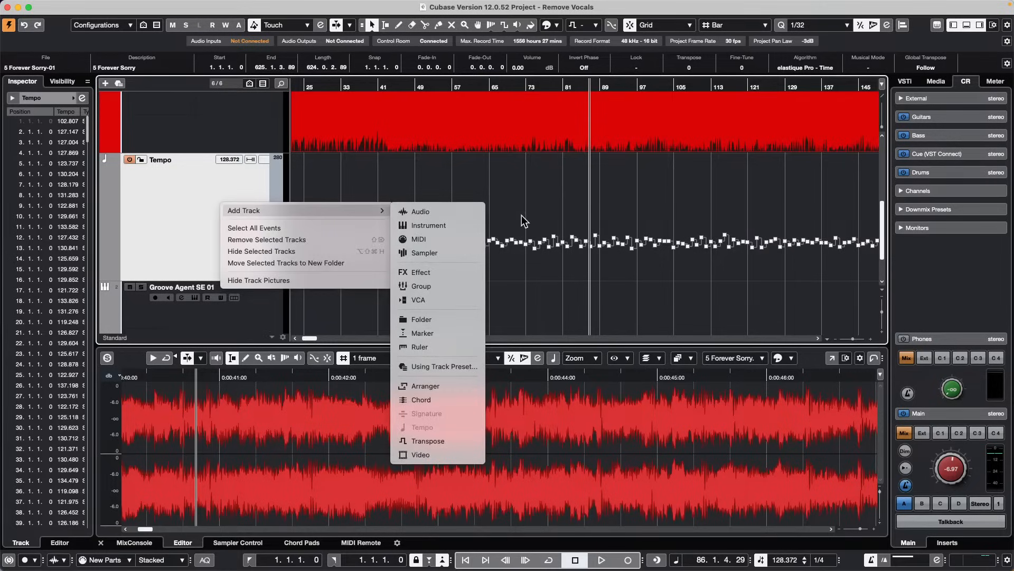
pyautogui.moveTo(338, 204)
pyautogui.click(432, 223)
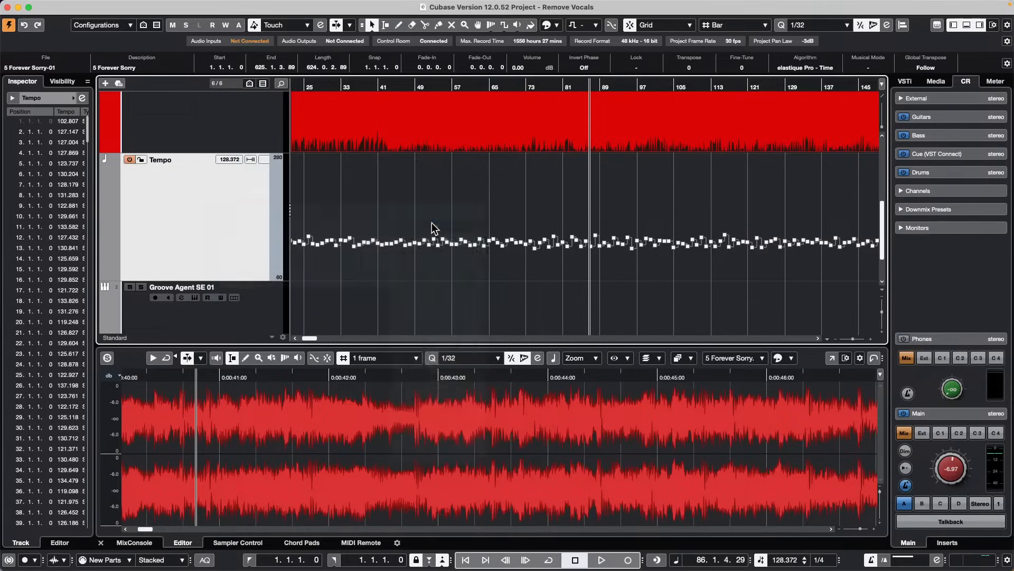
pyautogui.click(568, 293)
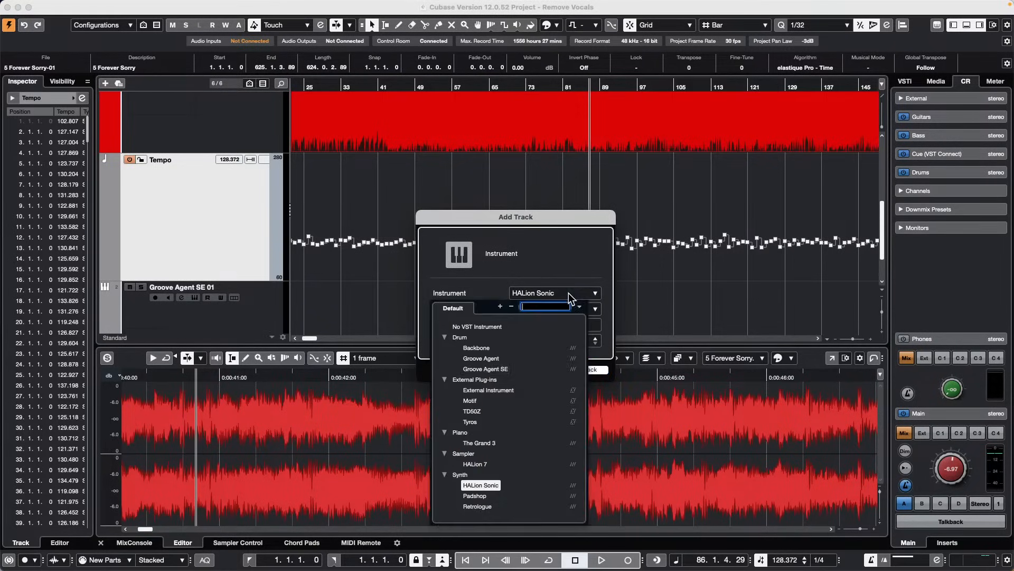
pyautogui.click(502, 391)
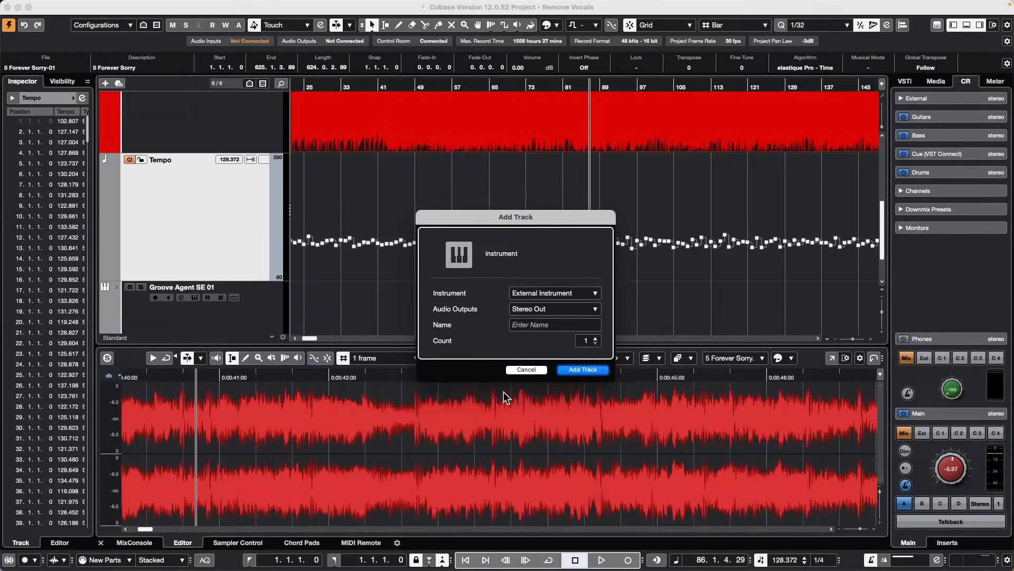
pyautogui.click(569, 293)
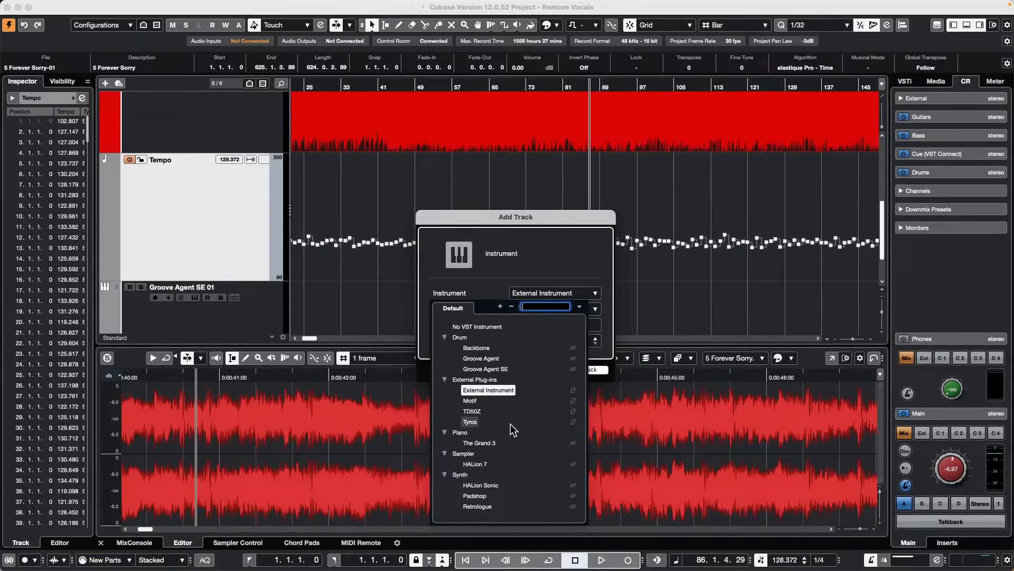
pyautogui.click(501, 403)
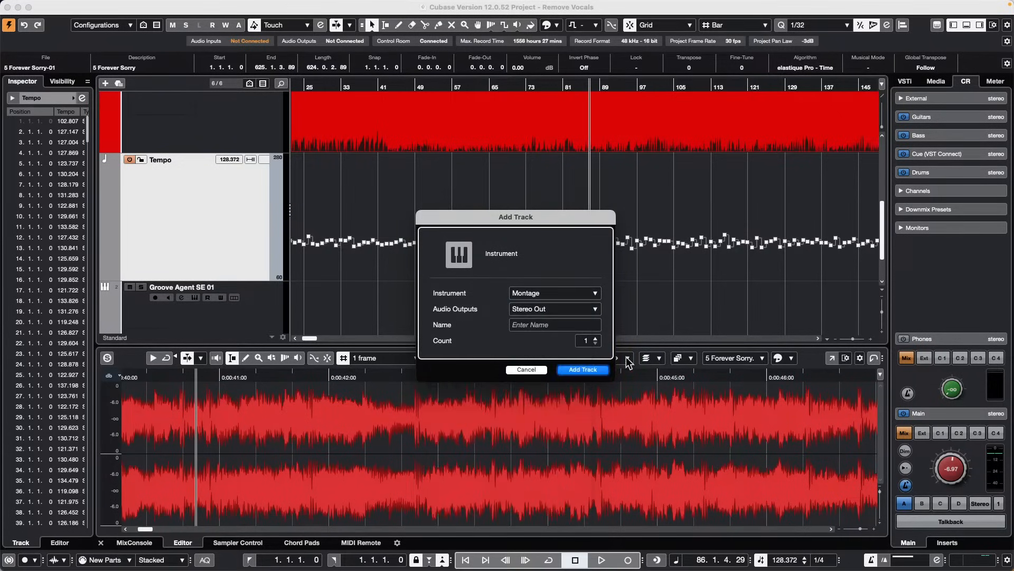
pyautogui.click(601, 369)
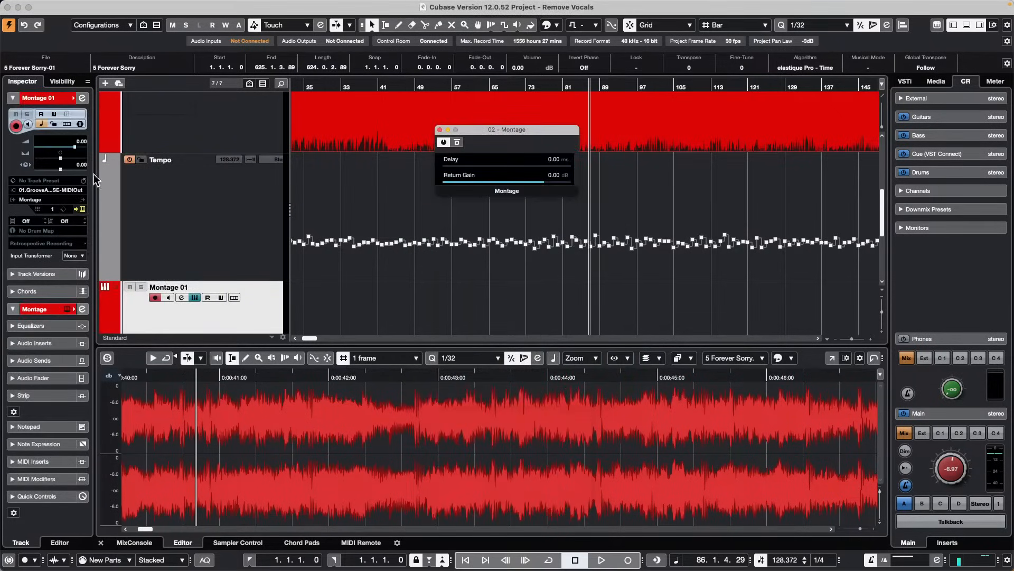
# Check the Montage 01 track's MIDI input and output routing choices and close the Montage plug-in window
pyautogui.click(54, 190)
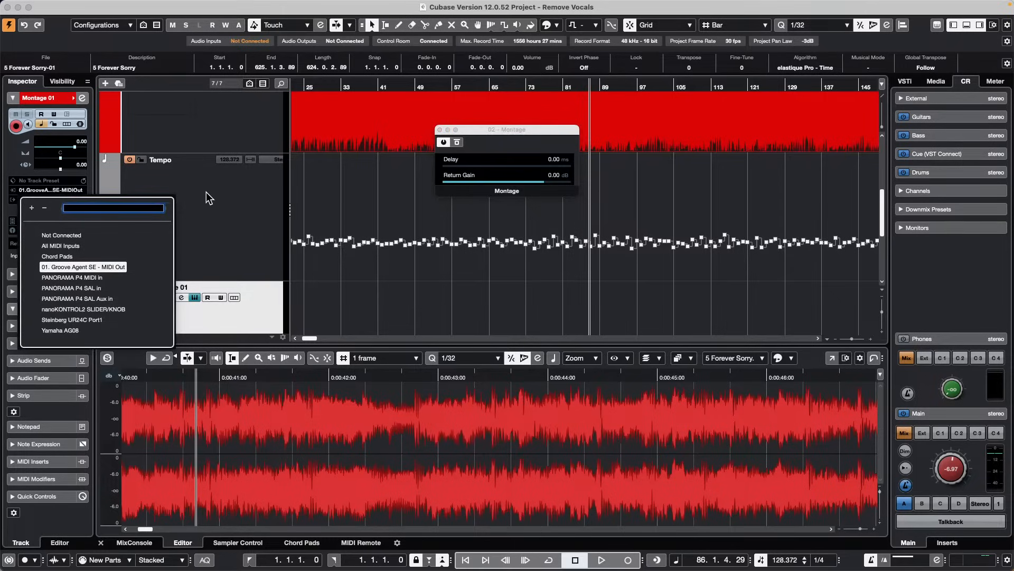
pyautogui.click(206, 192)
pyautogui.click(63, 201)
pyautogui.click(252, 186)
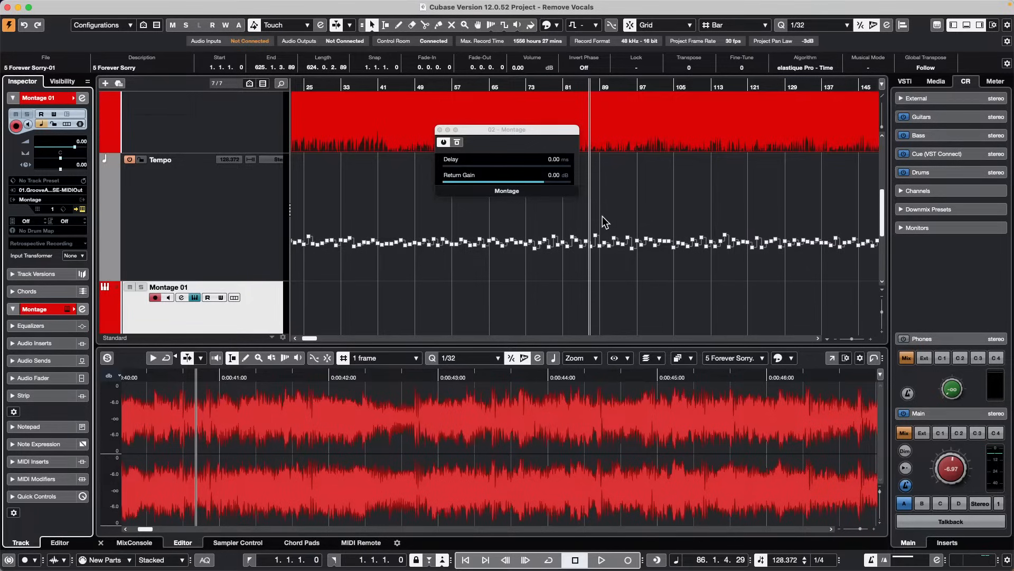
pyautogui.click(439, 130)
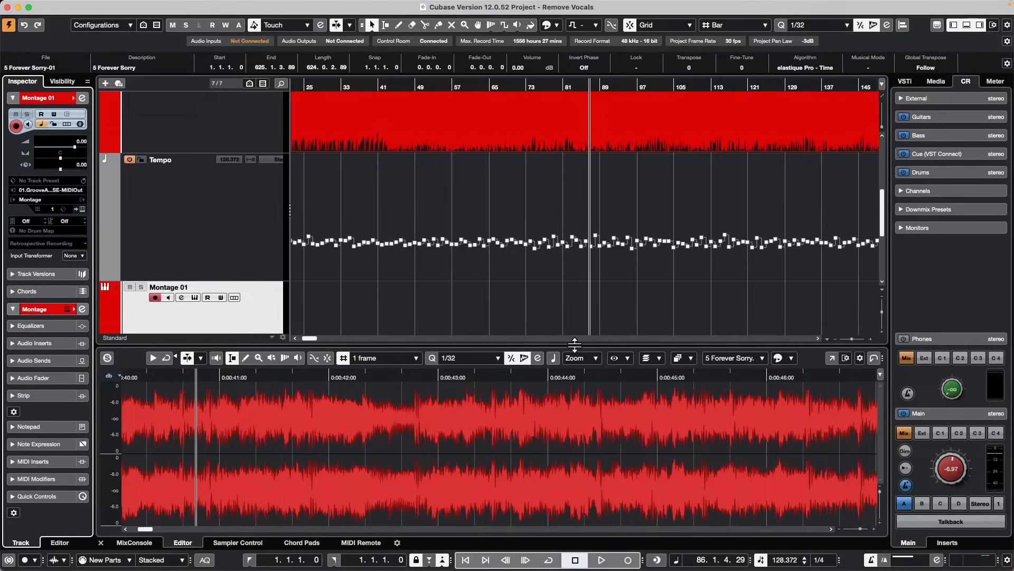
# Open the recent project bicycle atmos.cpr, activate it and accept the unmapped missing ports
pyautogui.moveTo(395, 3)
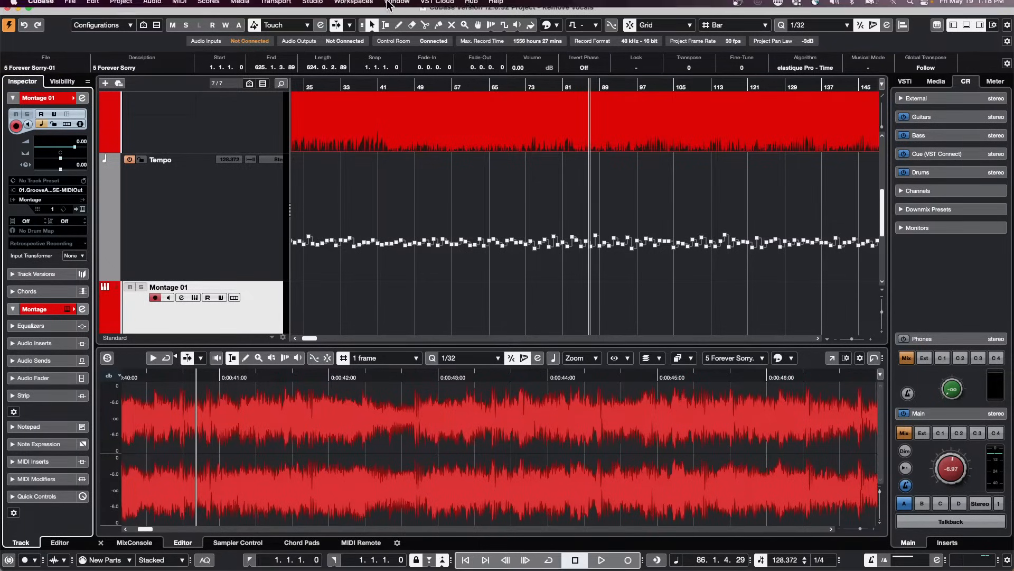
pyautogui.click(311, 6)
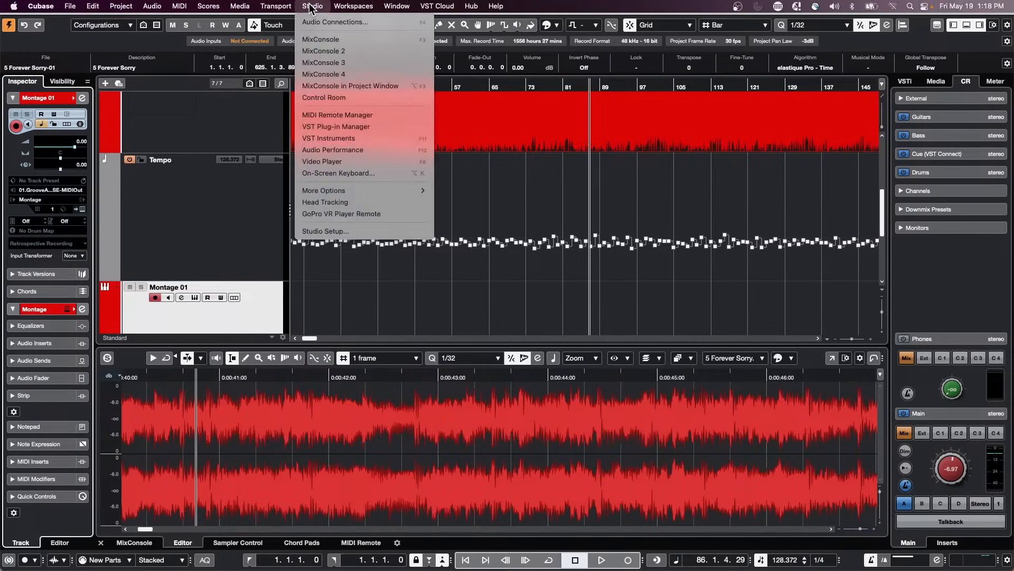
pyautogui.moveTo(70, 6)
pyautogui.moveTo(116, 248)
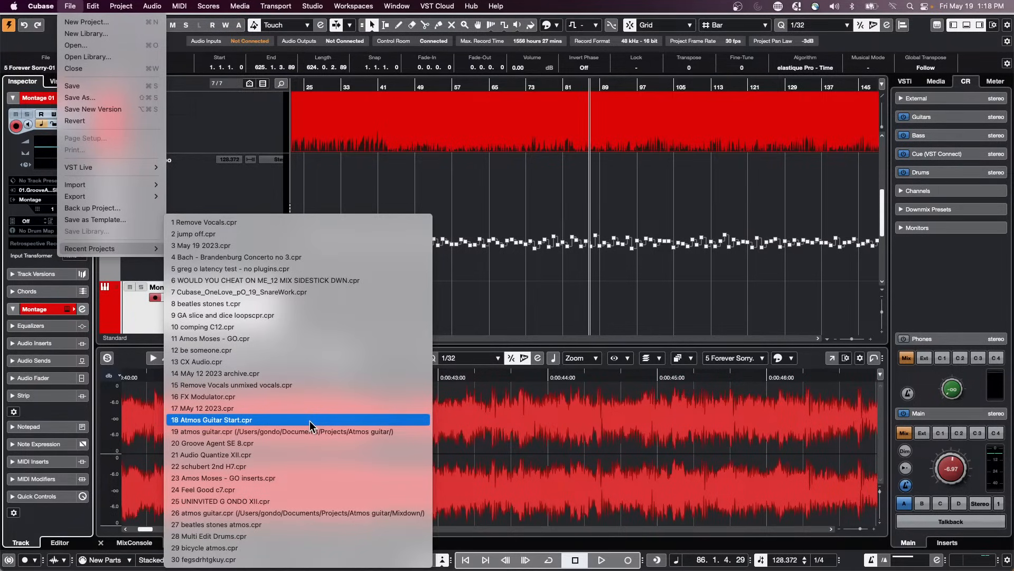
pyautogui.click(301, 548)
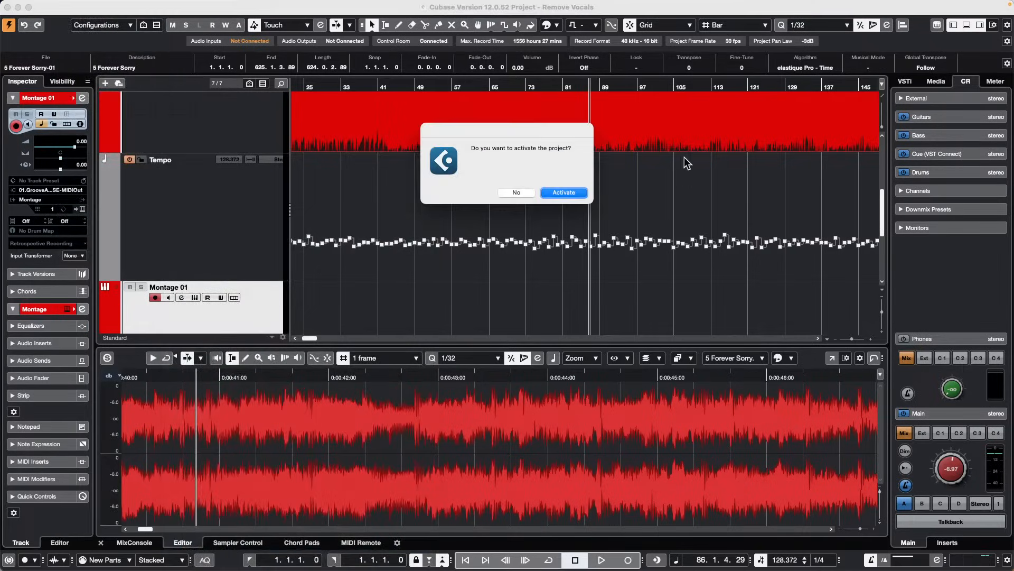
pyautogui.click(557, 192)
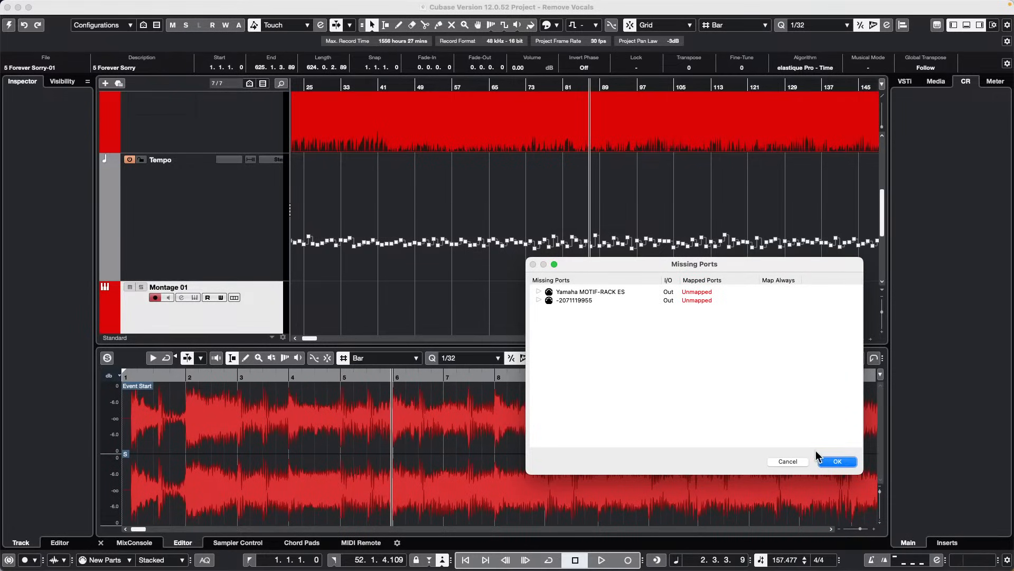
pyautogui.click(838, 461)
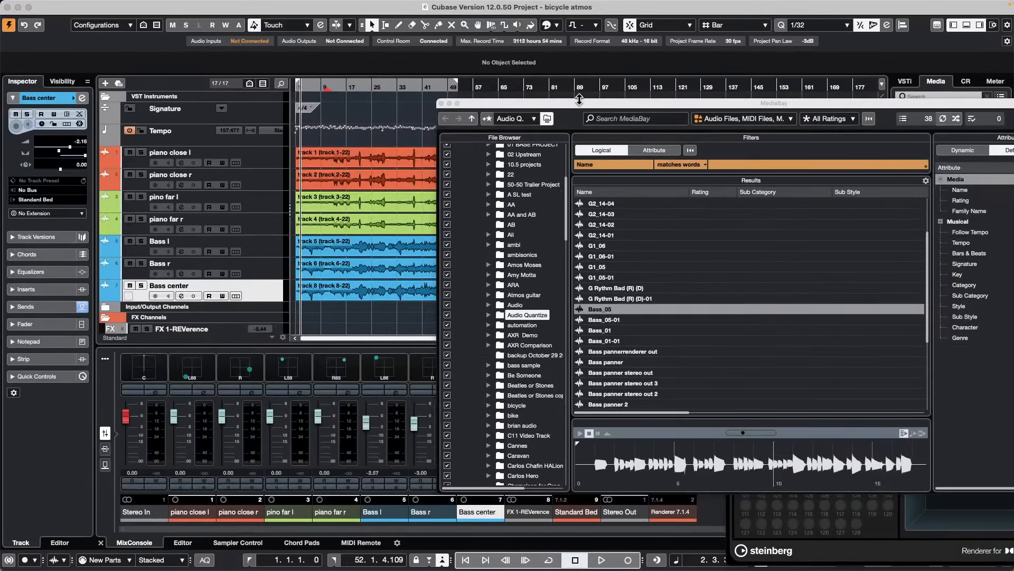
# Close the MediaBay window and bring the Renderer for Dolby Atmos window fully into view
pyautogui.moveTo(580, 105); pyautogui.dragTo(299, 8)
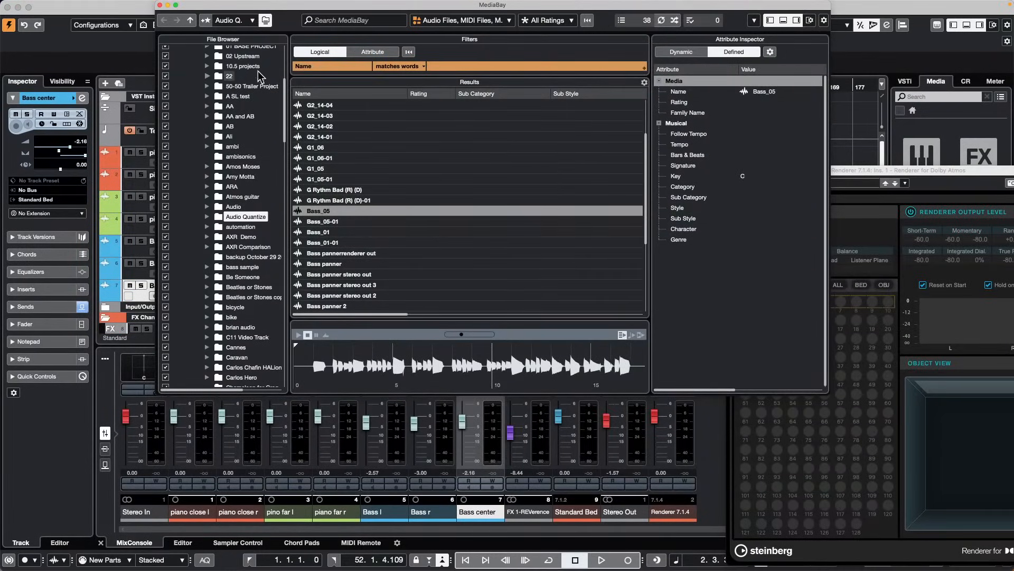
pyautogui.click(158, 5)
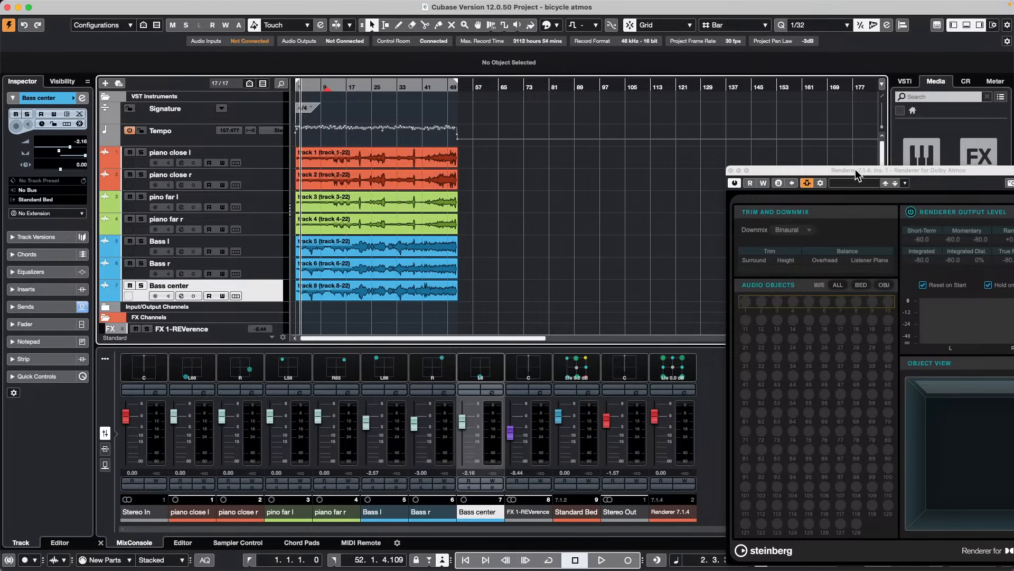
pyautogui.moveTo(854, 175); pyautogui.dragTo(560, 16)
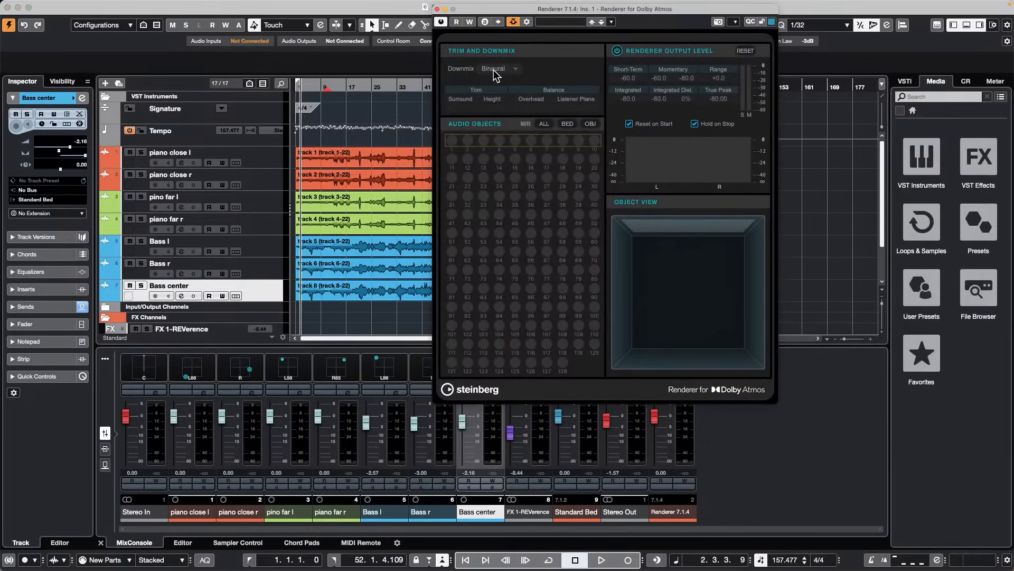
# Check the renderer's Downmix setting and play the project with the renderer window placed clear of the track events
pyautogui.click(495, 70)
pyautogui.click(506, 69)
pyautogui.press('space')
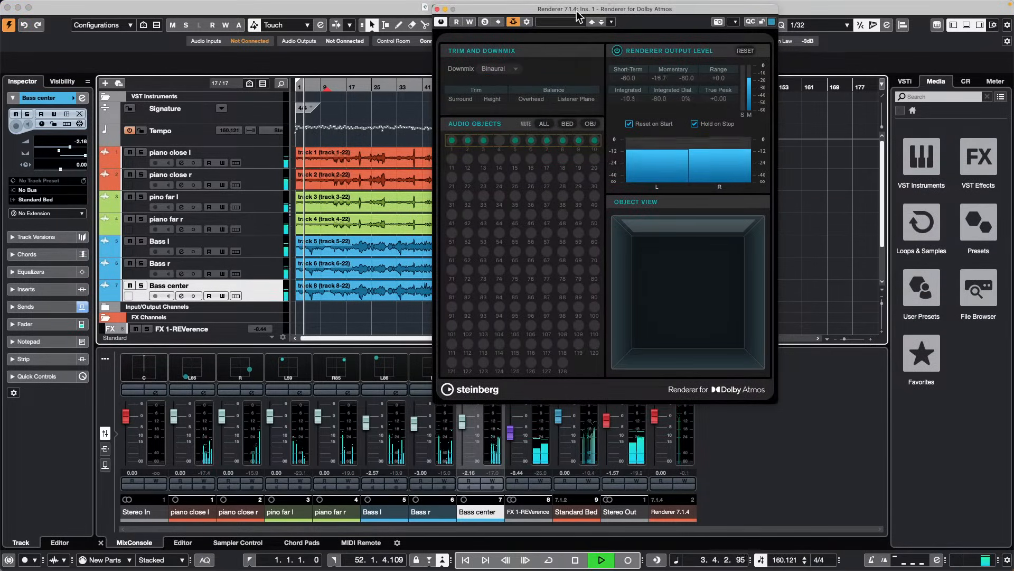
pyautogui.moveTo(599, 11); pyautogui.dragTo(818, 61)
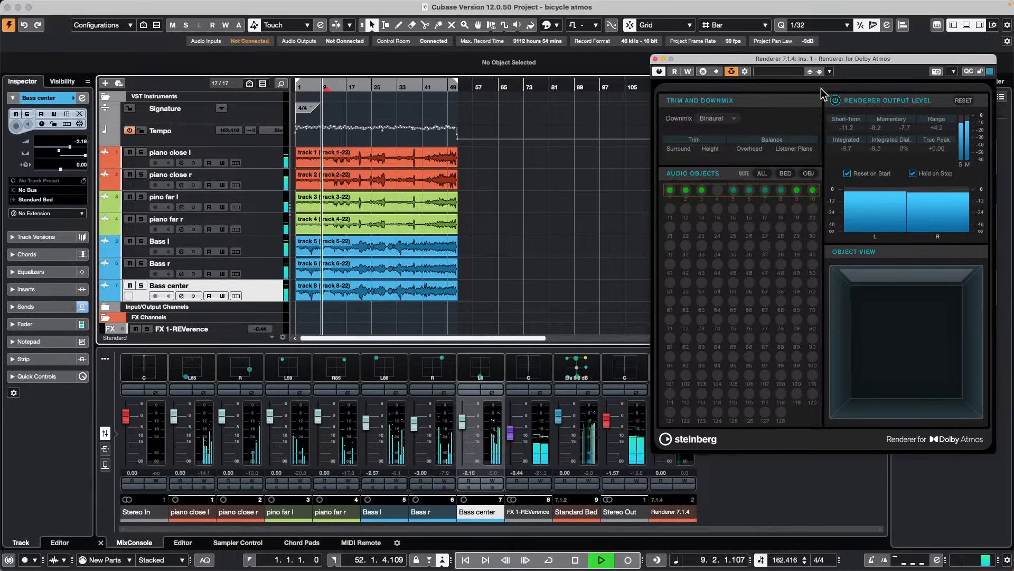
# Raise the faders of channels piano close l through Bass center together by about 0.4 dB, with the renderer window moved aside
pyautogui.moveTo(733, 60); pyautogui.dragTo(673, 82)
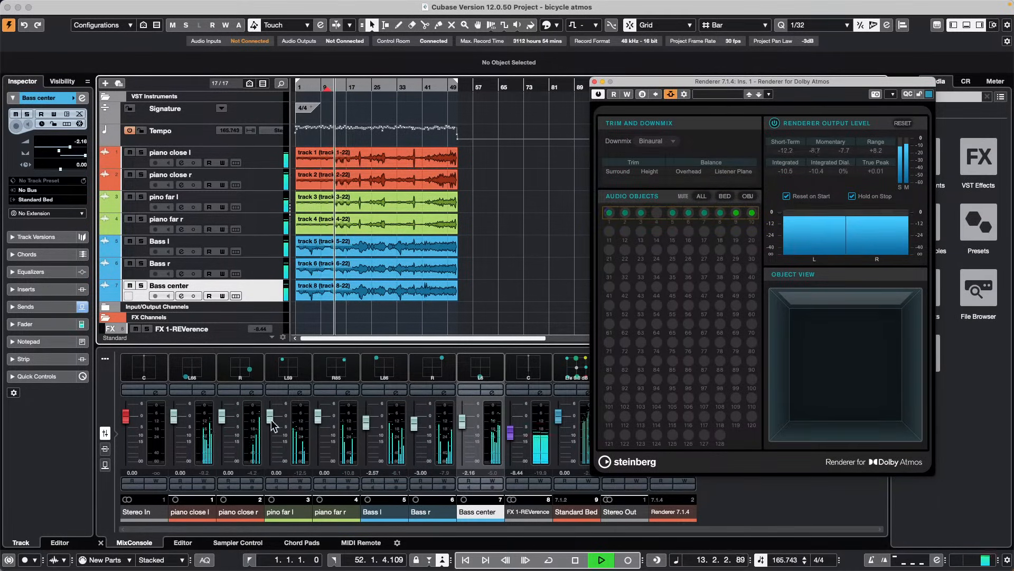
pyautogui.click(207, 430)
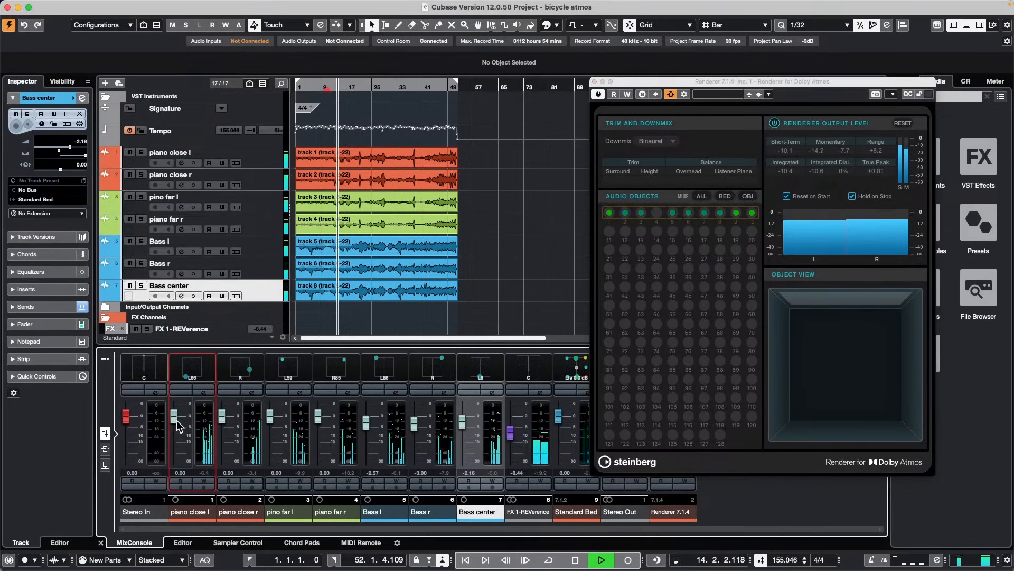
pyautogui.click(208, 431)
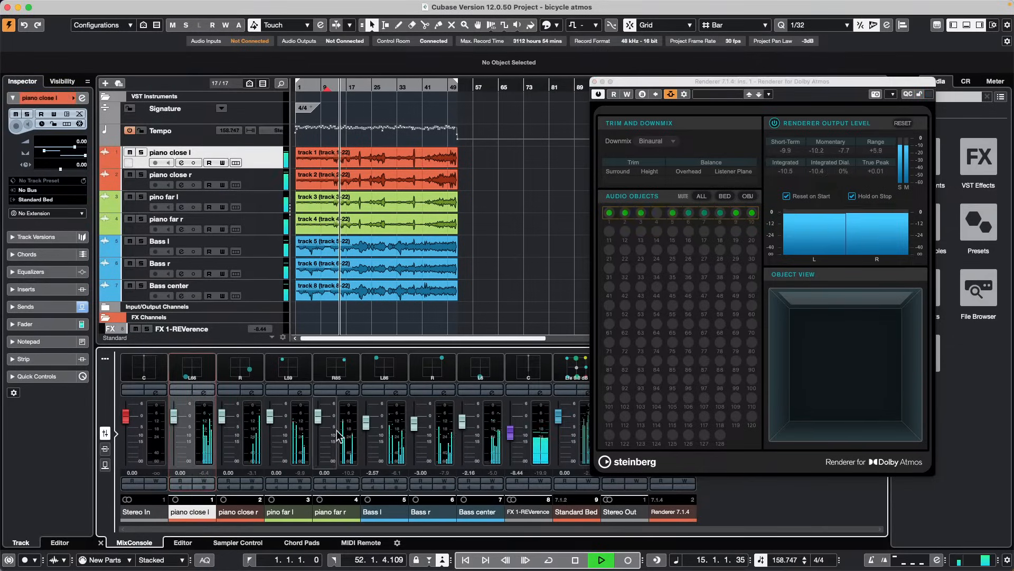
pyautogui.keyDown('shift'); pyautogui.click(495, 431); pyautogui.keyUp('shift')
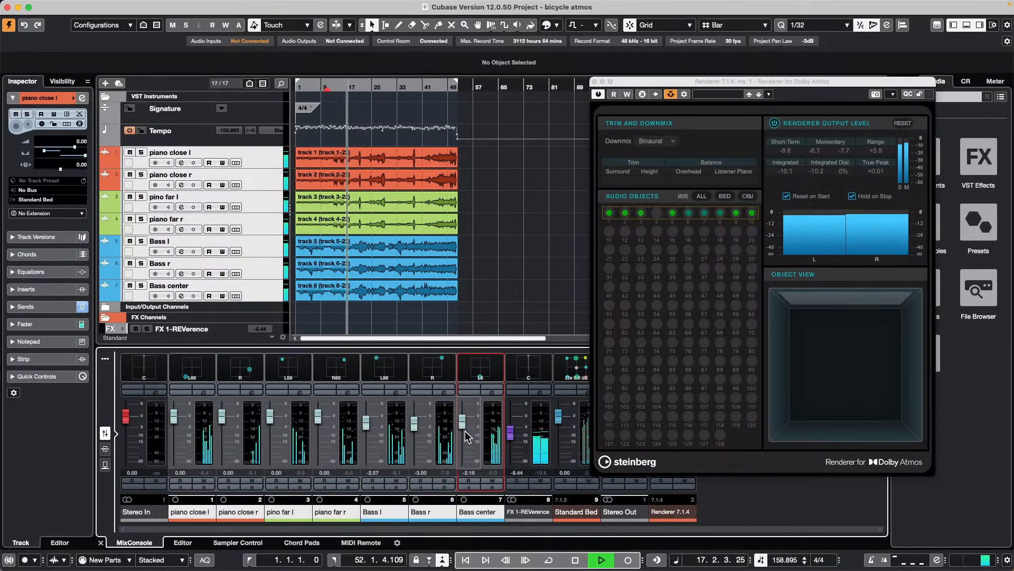
pyautogui.moveTo(463, 416)
pyautogui.mouseDown()
pyautogui.moveTo(463, 457)
pyautogui.moveTo(463, 419)
pyautogui.mouseUp()
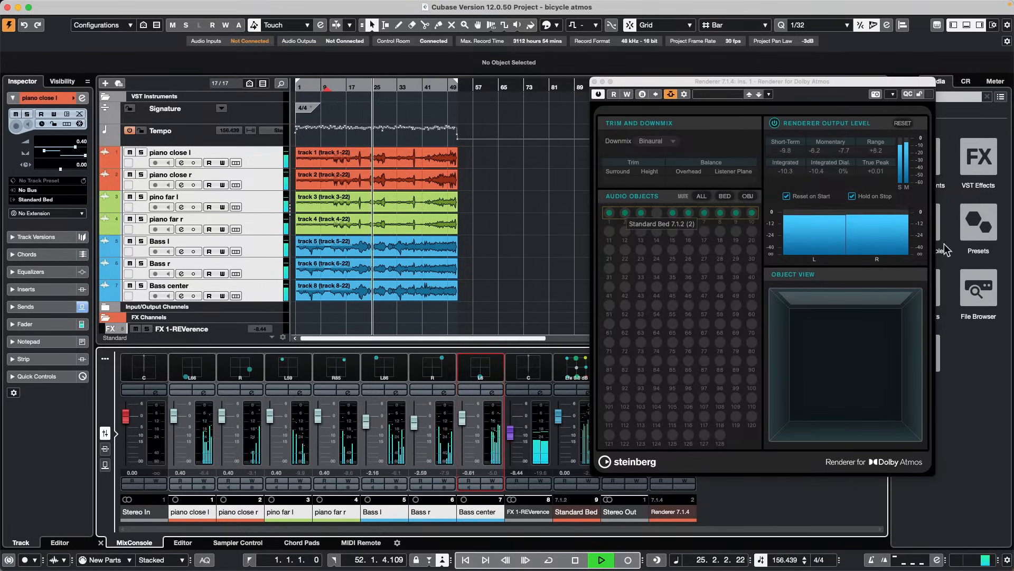
# Stop playback and close the Renderer for Dolby Atmos window
pyautogui.press('space')
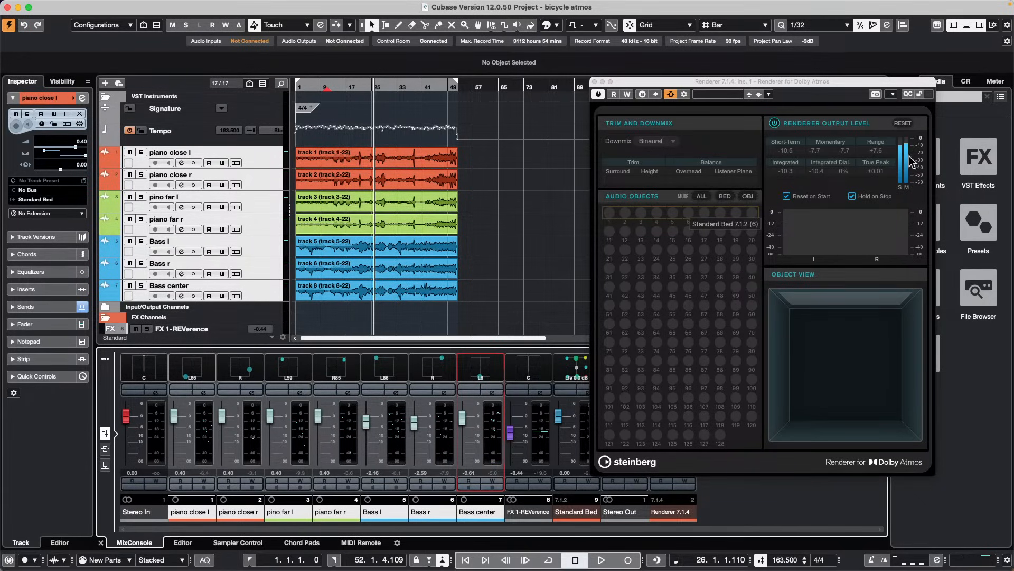
pyautogui.click(594, 82)
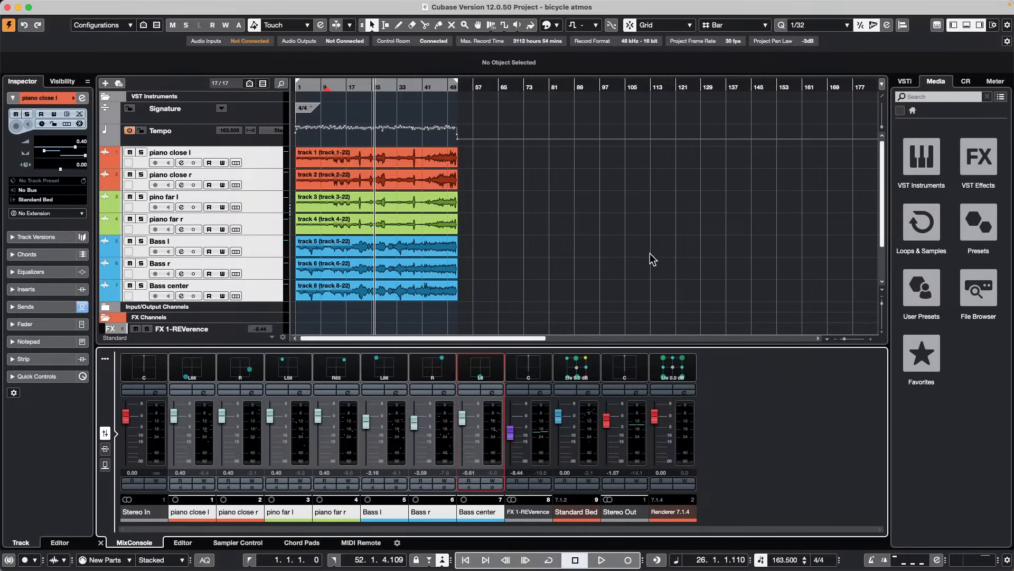
# Split the Bass center event at bar 34 with the Split tool and turn on Snap to Zero Crossing
pyautogui.rightClick(385, 294)
pyautogui.click(441, 295)
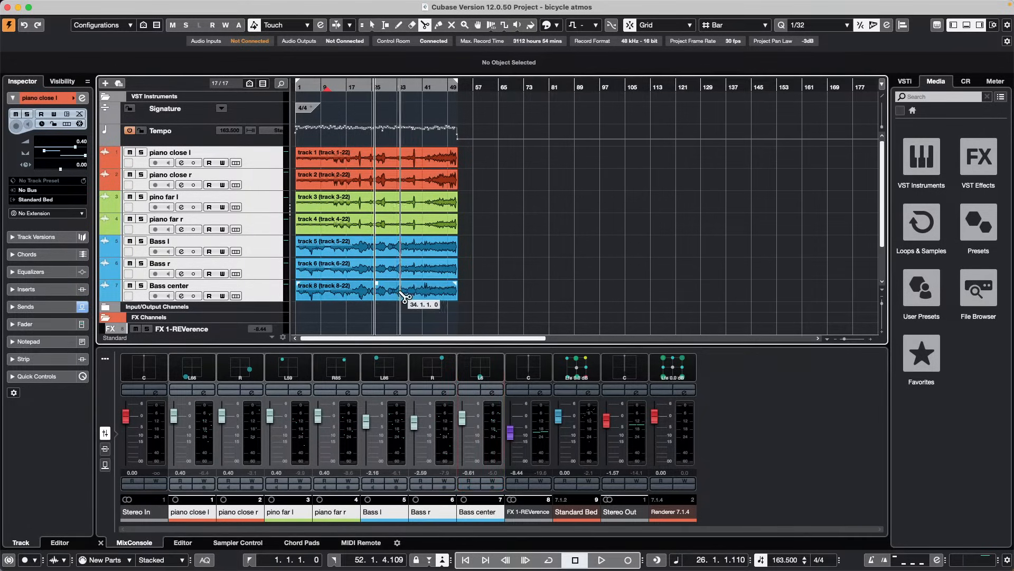
pyautogui.click(378, 292)
pyautogui.click(404, 292)
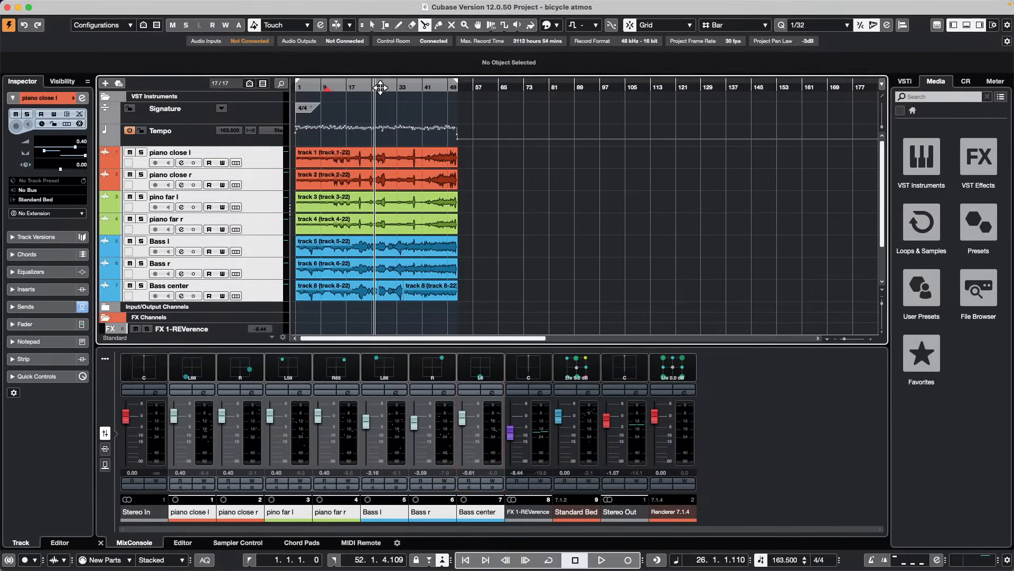
pyautogui.click(612, 28)
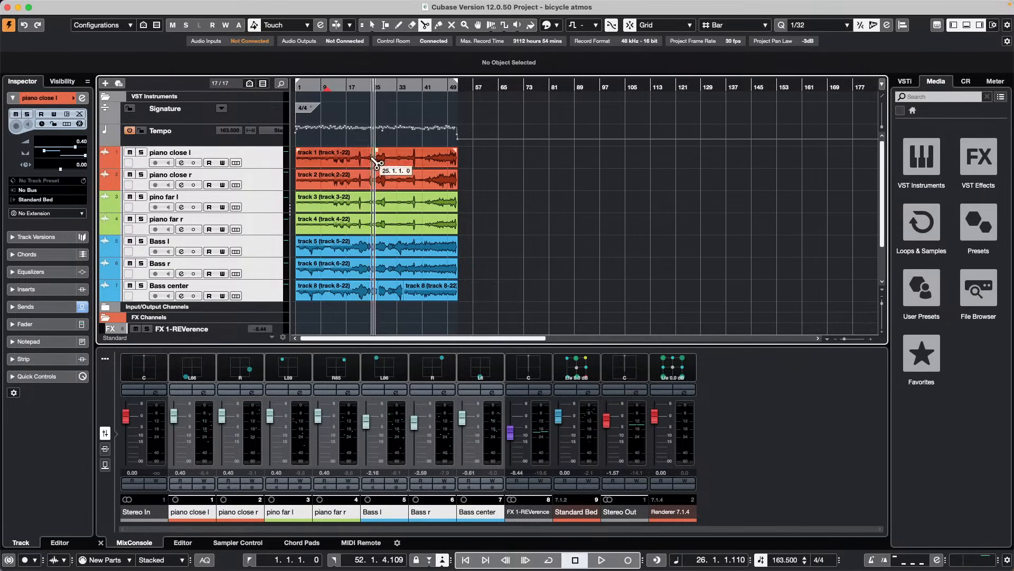
# Enlarge the track rows and try splitting the piano close l event near 27.4.2 with Snap to Zero Crossing off
pyautogui.moveTo(254, 301); pyautogui.dragTo(253, 322)
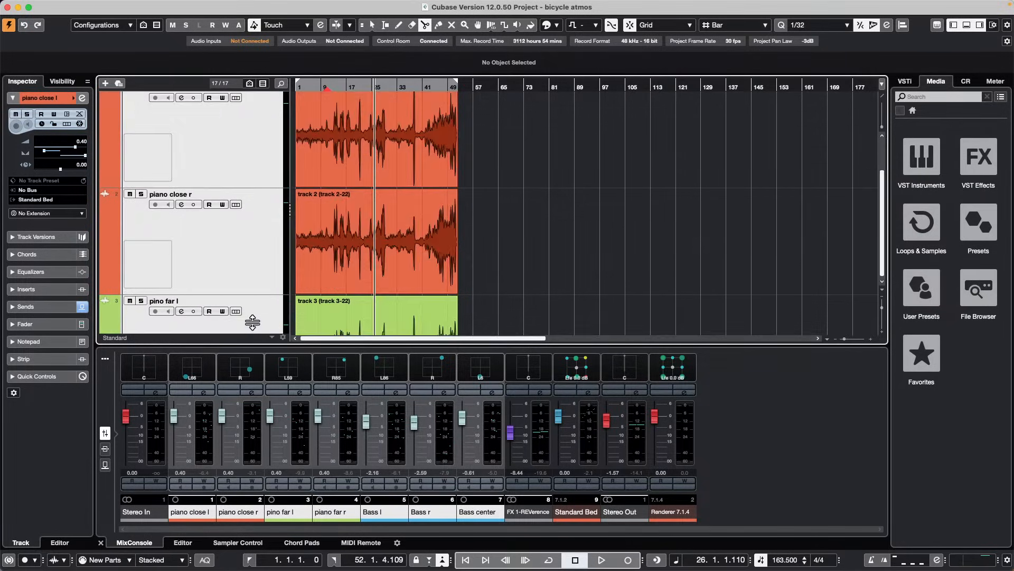
pyautogui.click(384, 82)
pyautogui.moveTo(383, 102); pyautogui.dragTo(390, 243)
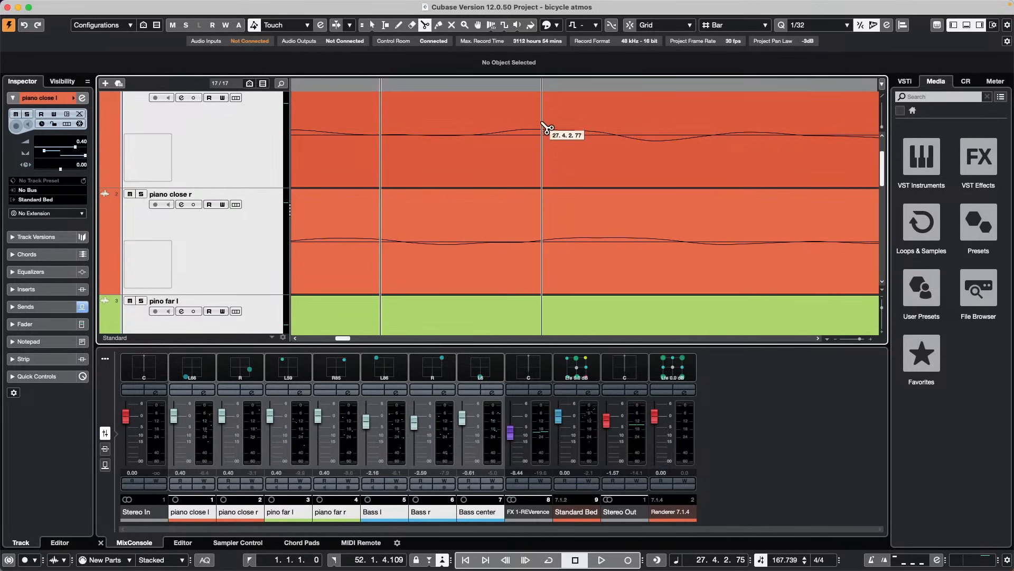
pyautogui.click(549, 145)
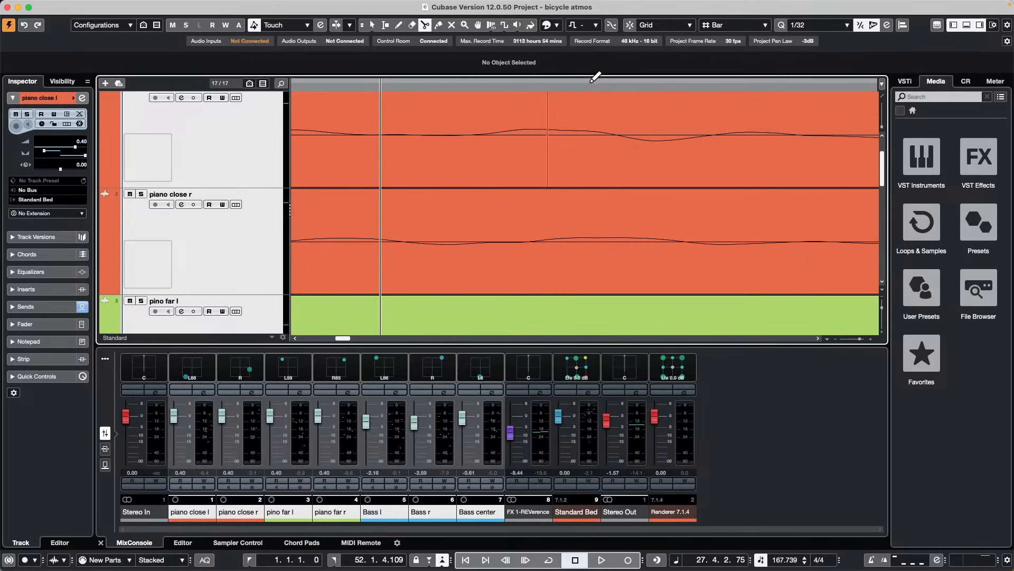
# Turn on Snap to Zero Crossing and place the project cursor shortly before bar 28
pyautogui.click(611, 25)
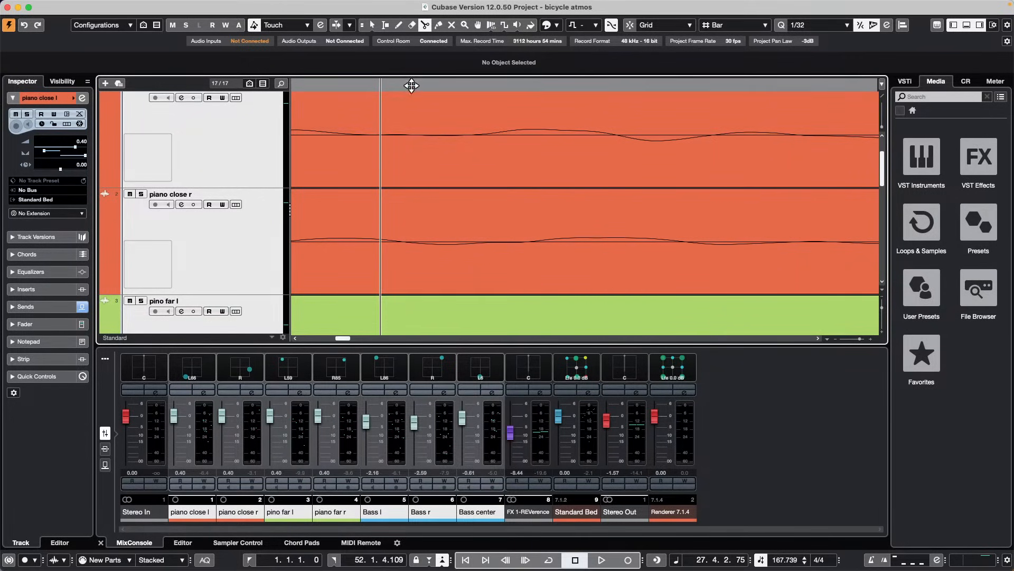
pyautogui.moveTo(413, 87); pyautogui.dragTo(433, 20)
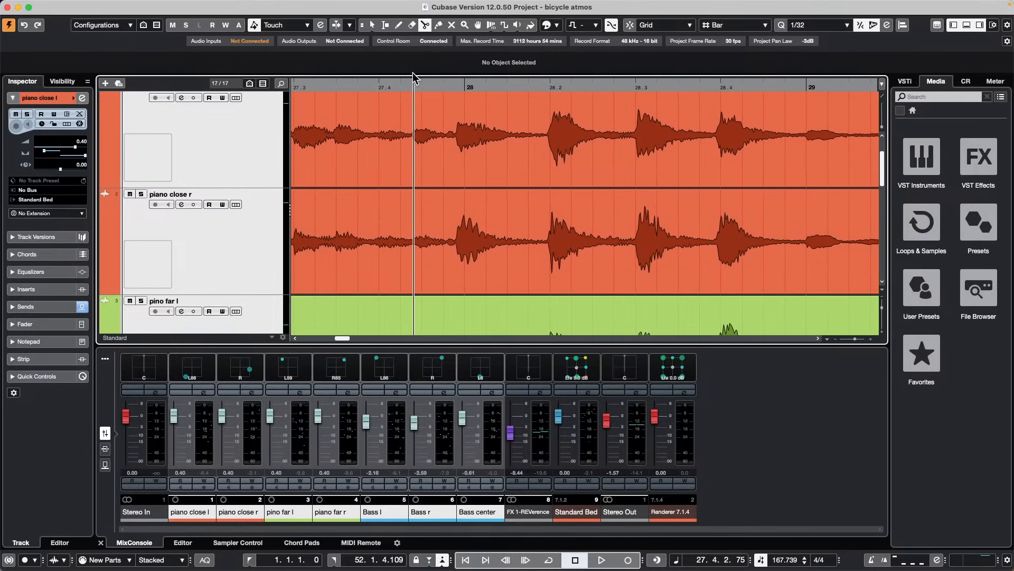
pyautogui.click(426, 83)
pyautogui.moveTo(426, 83); pyautogui.dragTo(430, 68)
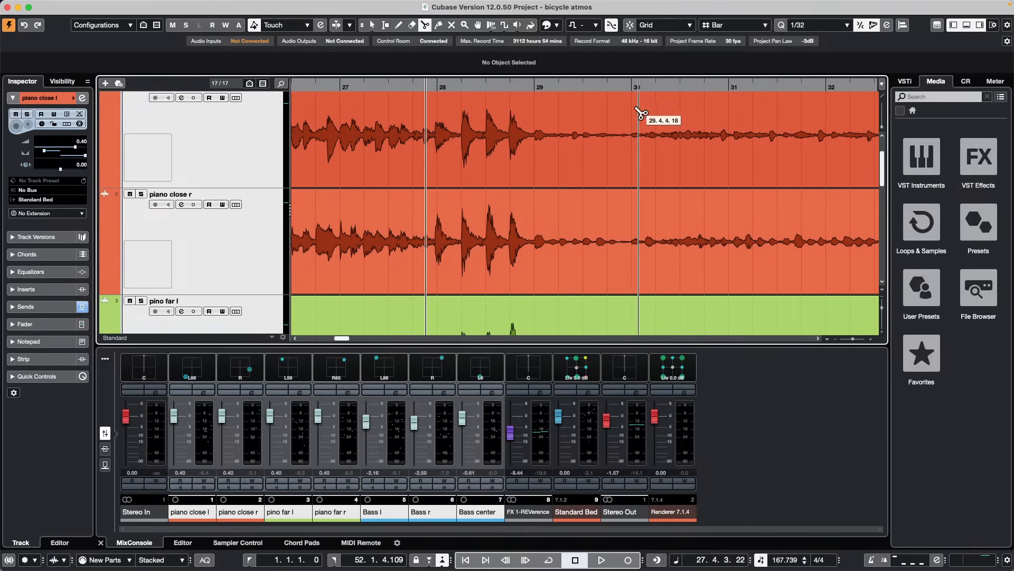
# Enable Auto Fade In and Auto Fade Out in the Auto Fades settings of only the piano close l track
pyautogui.click(199, 144)
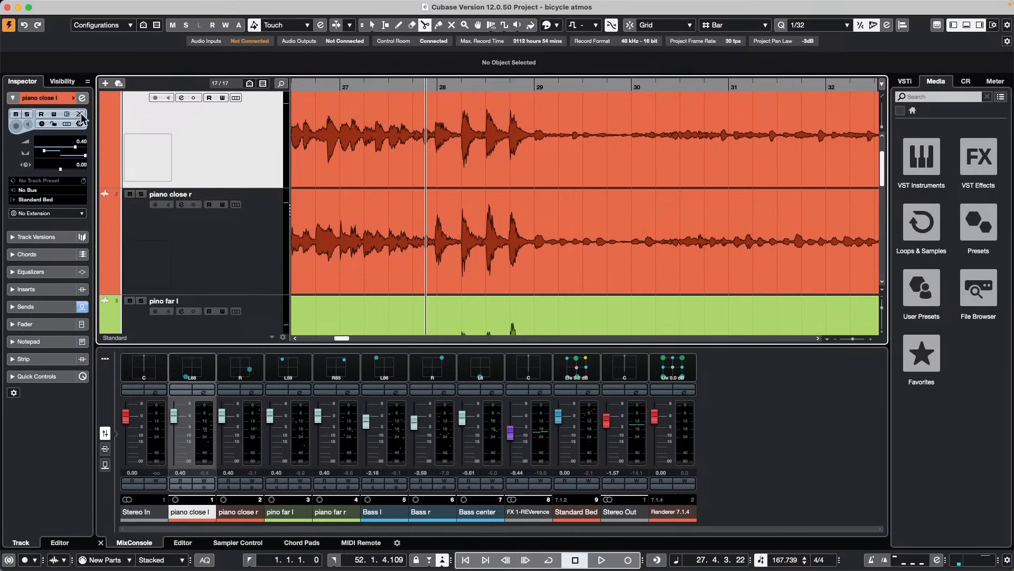
pyautogui.click(81, 114)
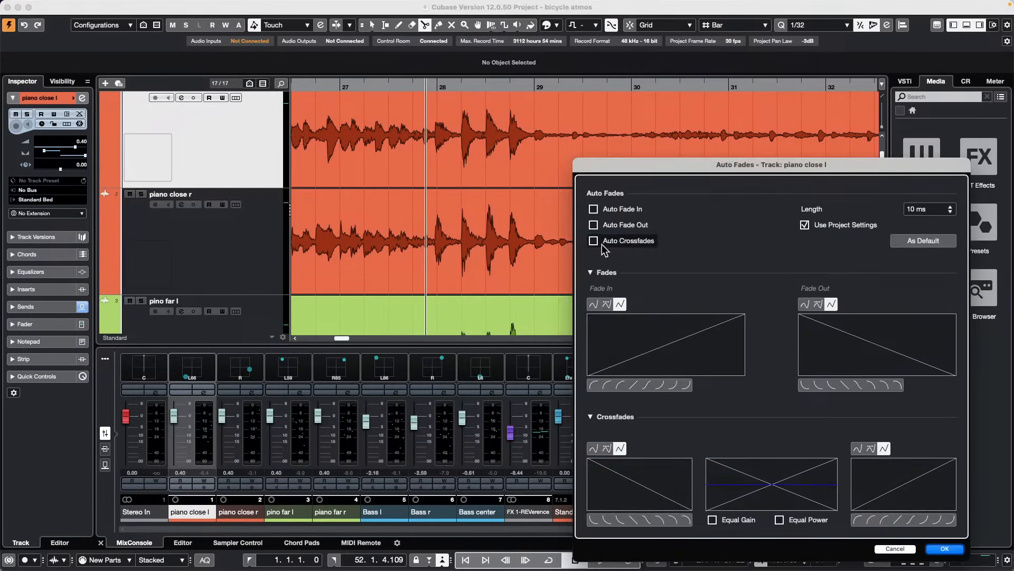
pyautogui.click(593, 209)
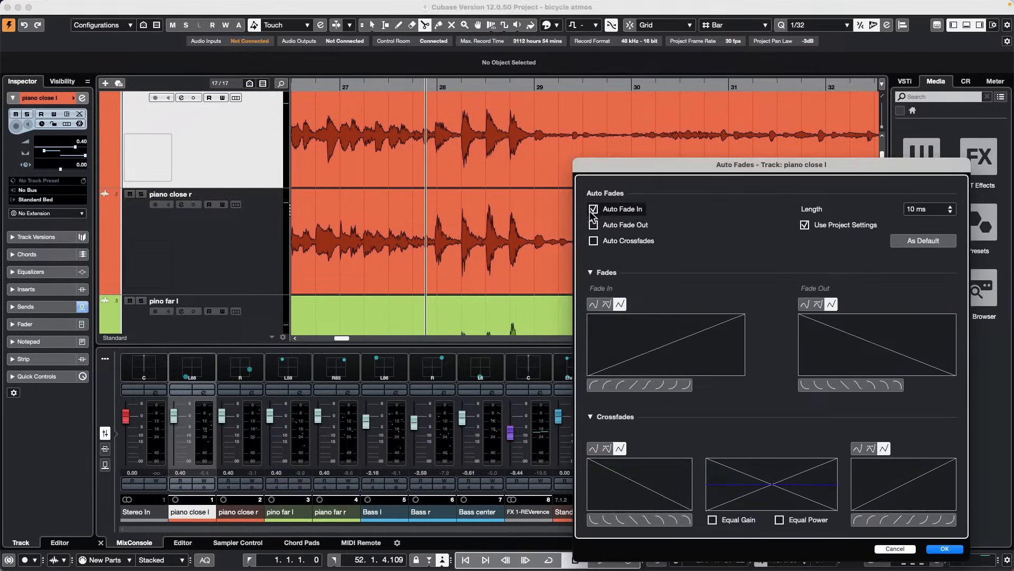
pyautogui.click(594, 225)
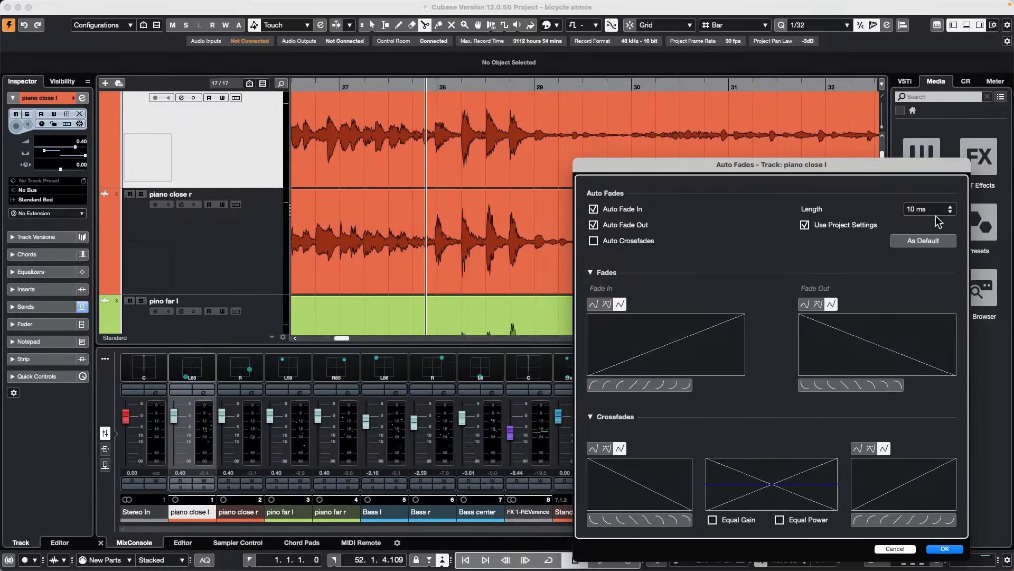
pyautogui.click(954, 548)
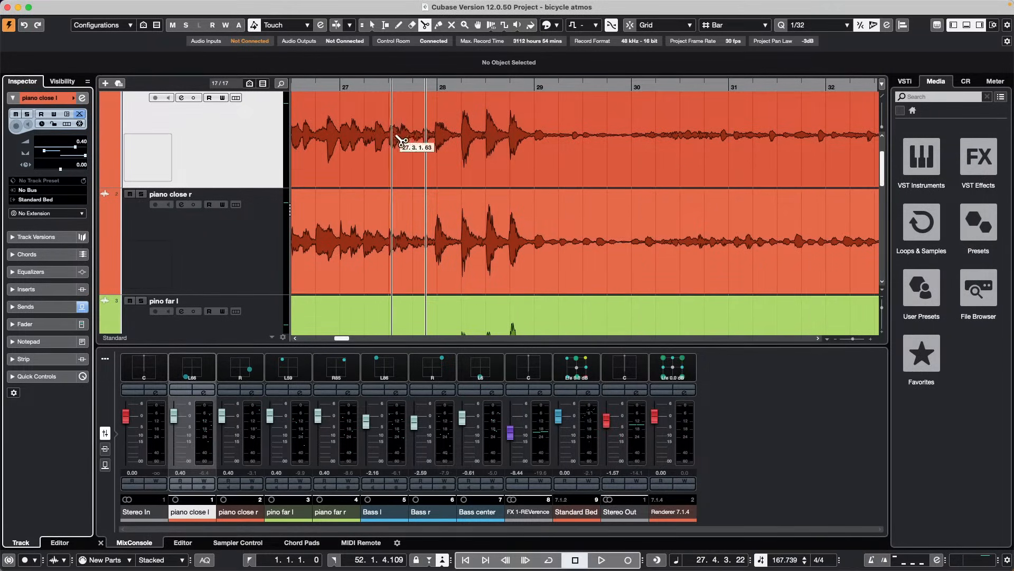
# Examine the piano close l waveform just after bar 28 at close zoom, then return to the full project with lower track rows
pyautogui.click(444, 90)
pyautogui.moveTo(444, 90); pyautogui.dragTo(446, 156)
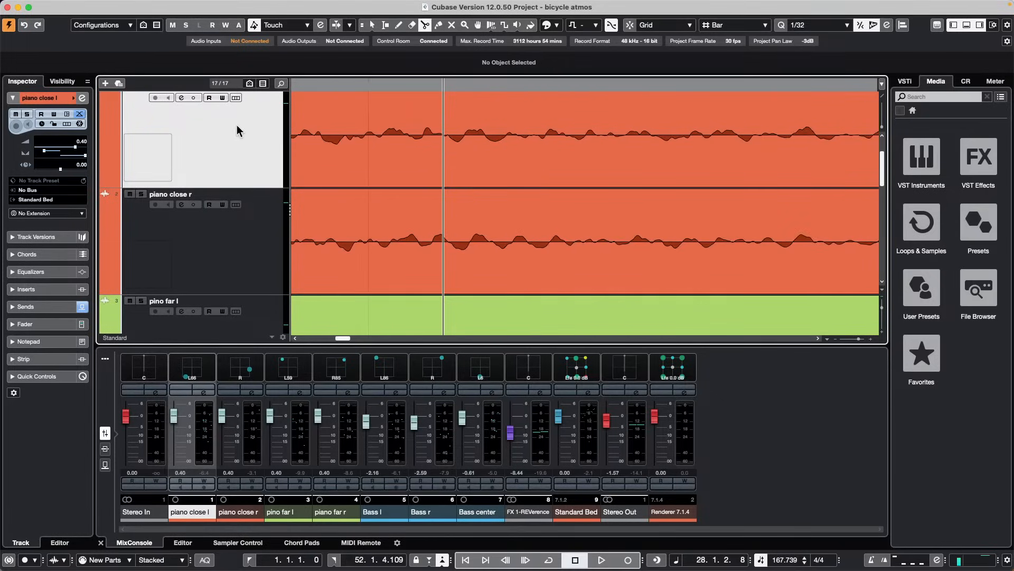
pyautogui.moveTo(468, 88); pyautogui.dragTo(491, 109)
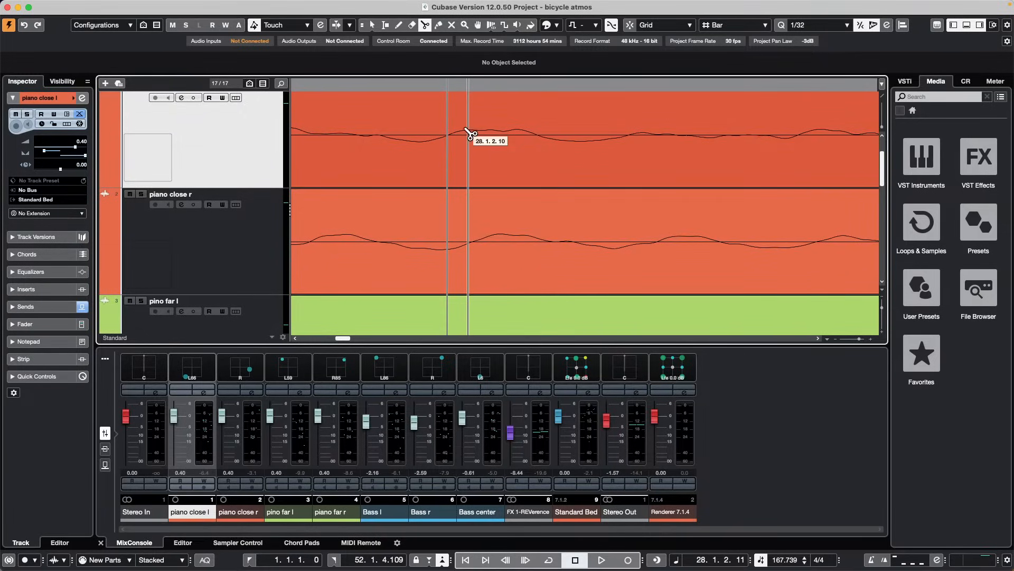
pyautogui.moveTo(461, 84)
pyautogui.mouseDown()
pyautogui.moveTo(472, 25)
pyautogui.moveTo(461, 84)
pyautogui.moveTo(467, 154)
pyautogui.moveTo(480, 83)
pyautogui.mouseUp()
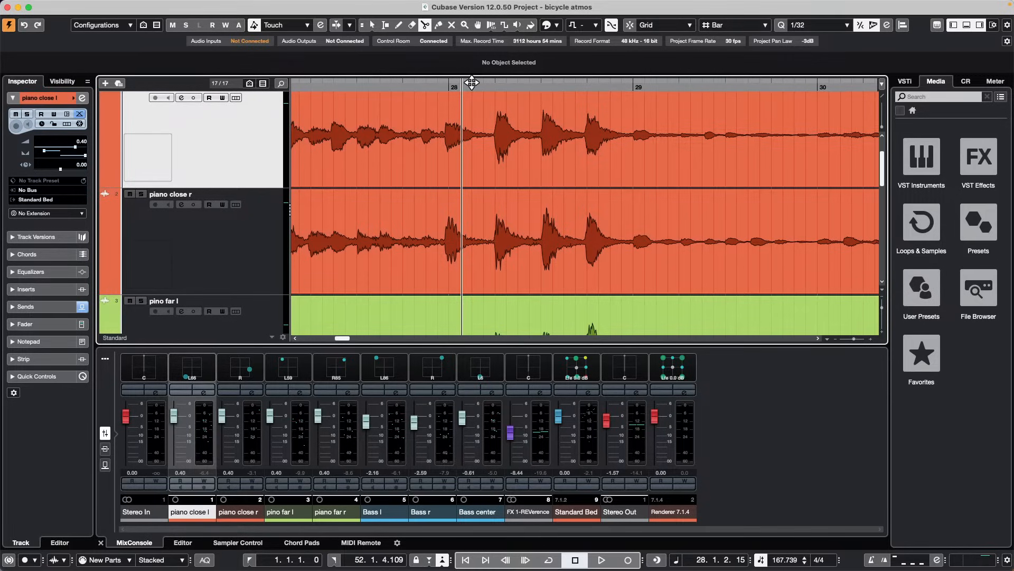
pyautogui.moveTo(471, 82); pyautogui.dragTo(224, 28)
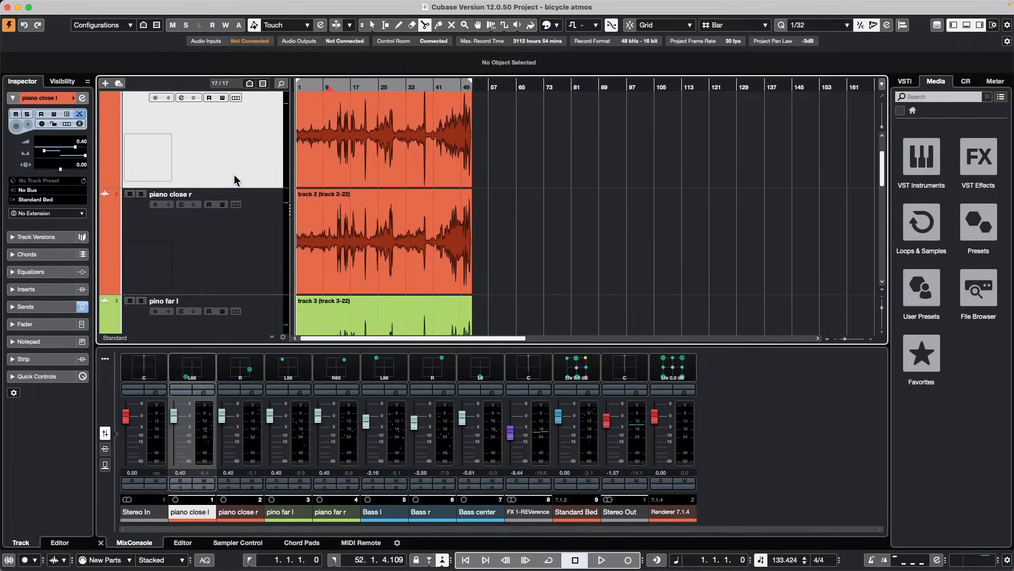
pyautogui.moveTo(235, 184); pyautogui.dragTo(244, 115)
# Open bicycle.cpr from the bicycle folder in Projects and activate it
pyautogui.moveTo(174, 6)
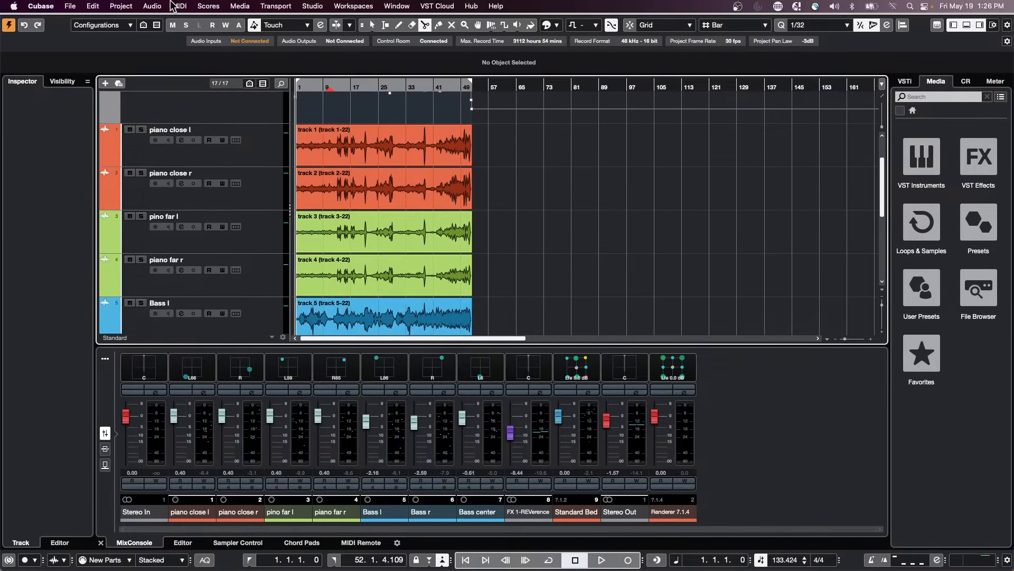
pyautogui.click(70, 6)
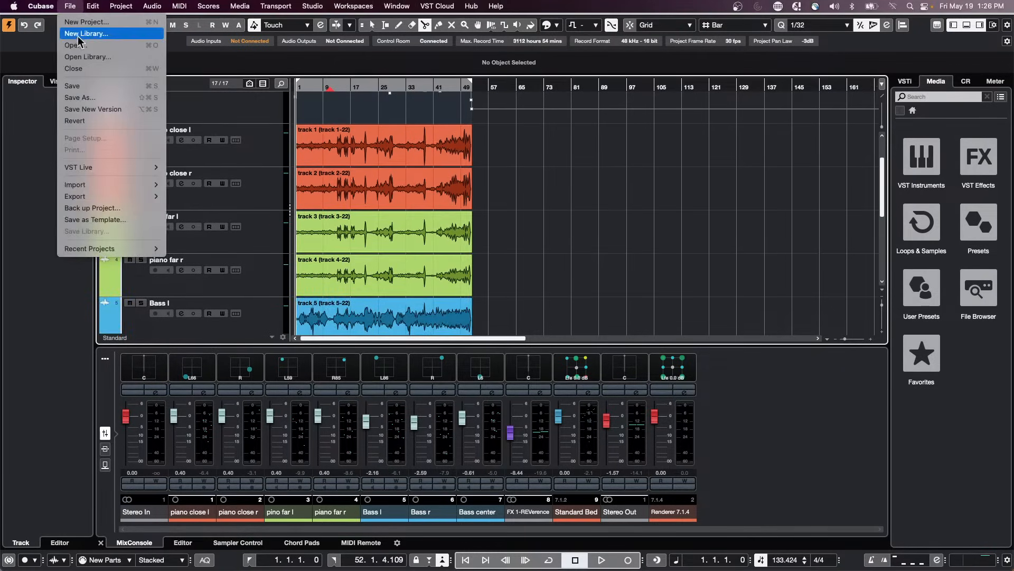
pyautogui.click(104, 45)
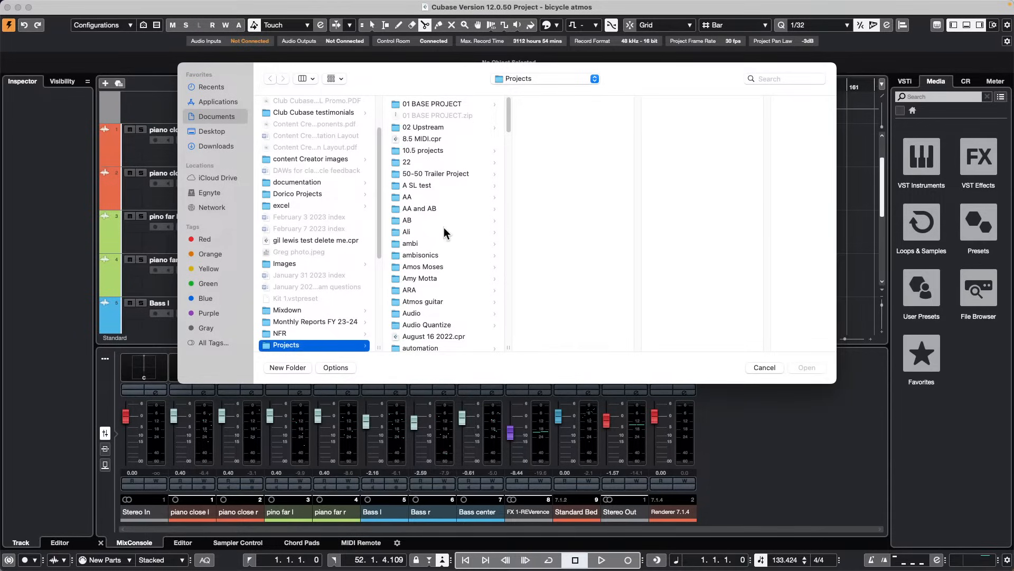
pyautogui.scroll(-5, 435, 248)
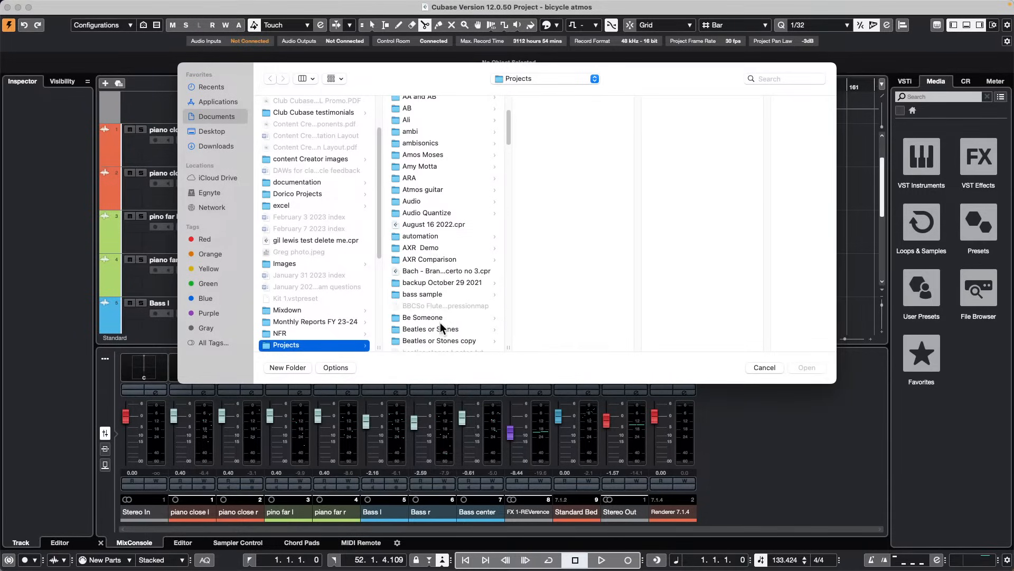
pyautogui.scroll(-2, 441, 305)
pyautogui.scroll(-1, 441, 306)
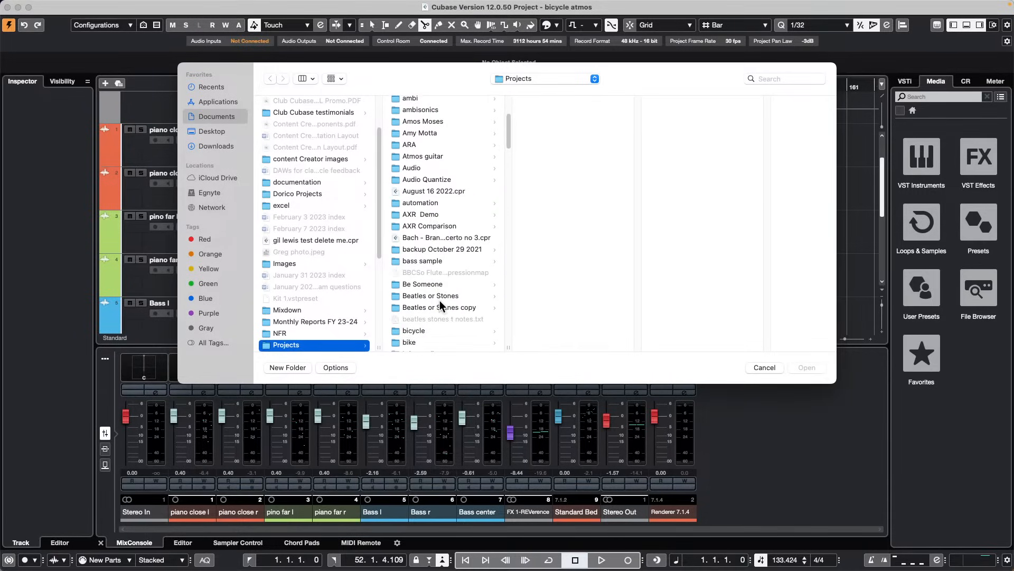
pyautogui.click(418, 331)
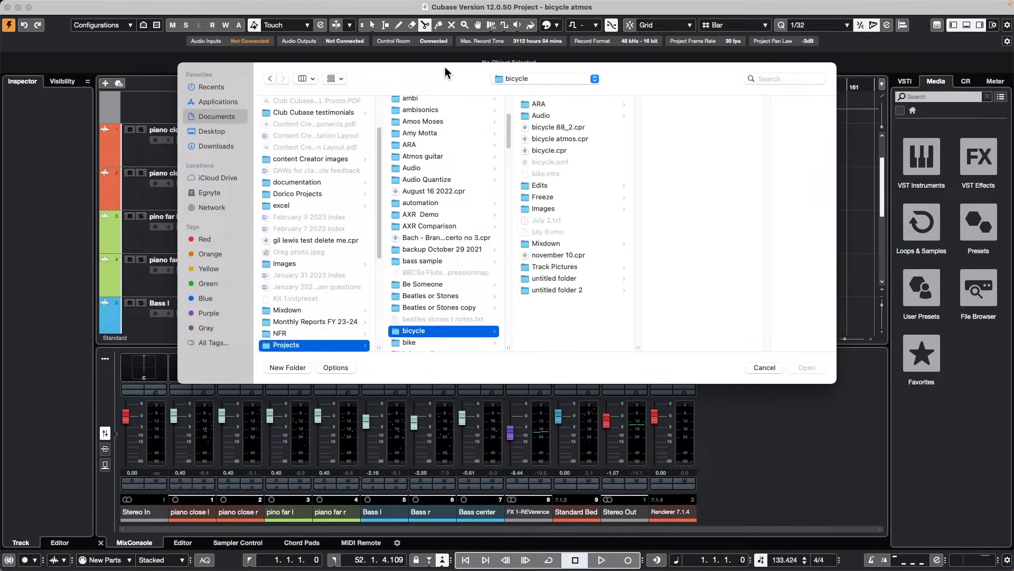
pyautogui.click(551, 151)
pyautogui.doubleClick(551, 154)
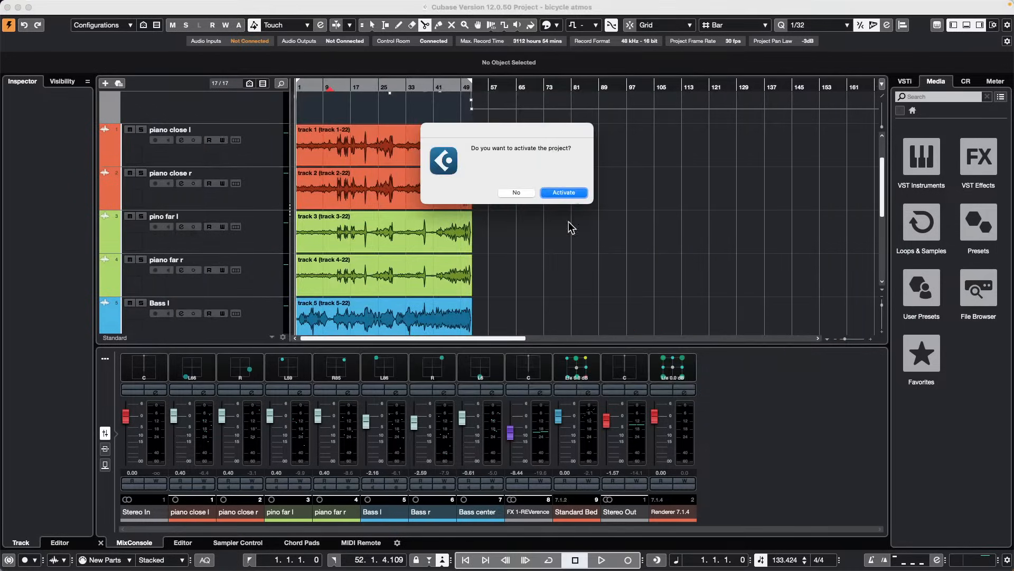
pyautogui.click(577, 193)
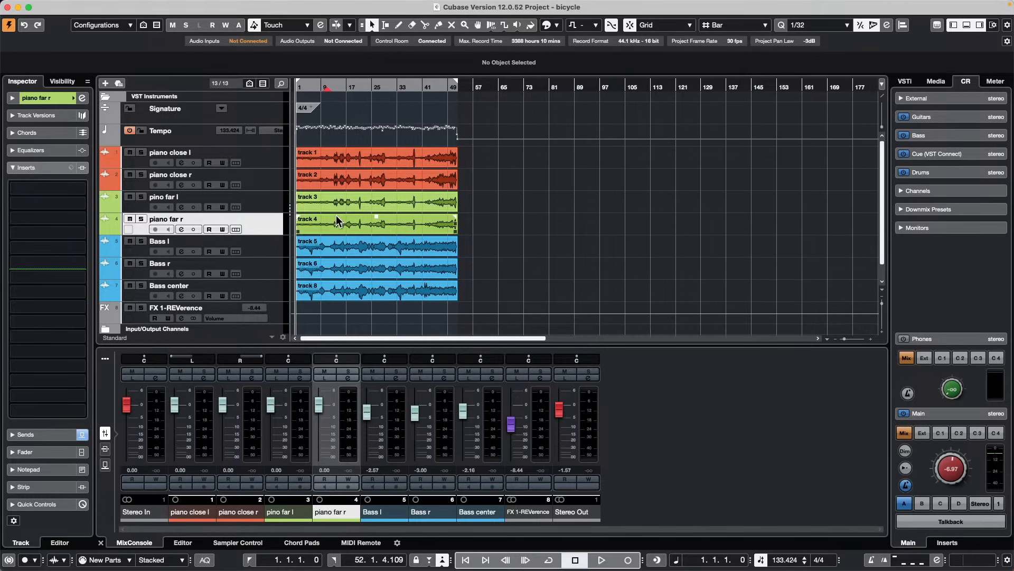
# Add a marker track named "cycle" below the Tempo track
pyautogui.rightClick(188, 136)
pyautogui.moveTo(328, 141)
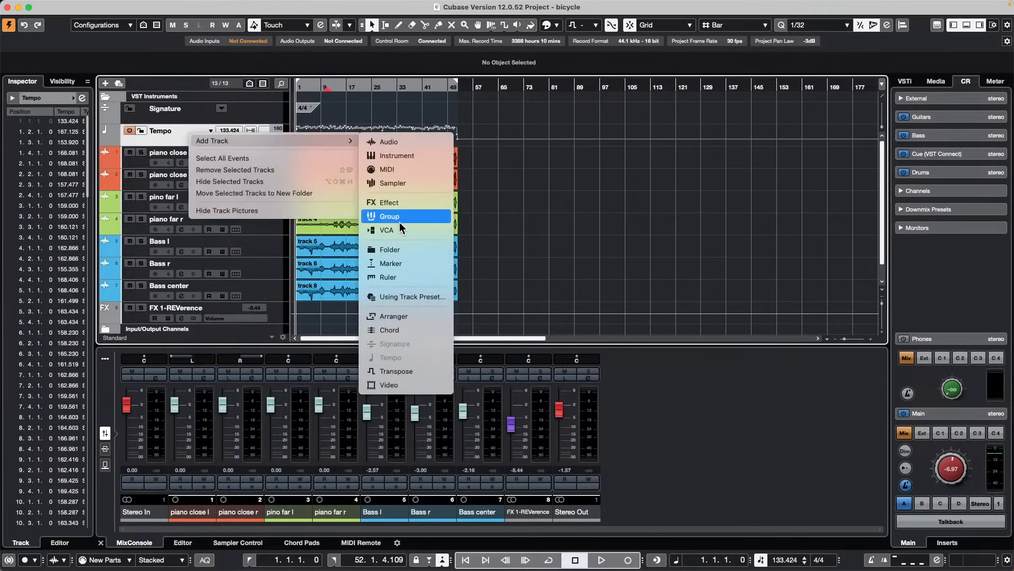
pyautogui.click(419, 263)
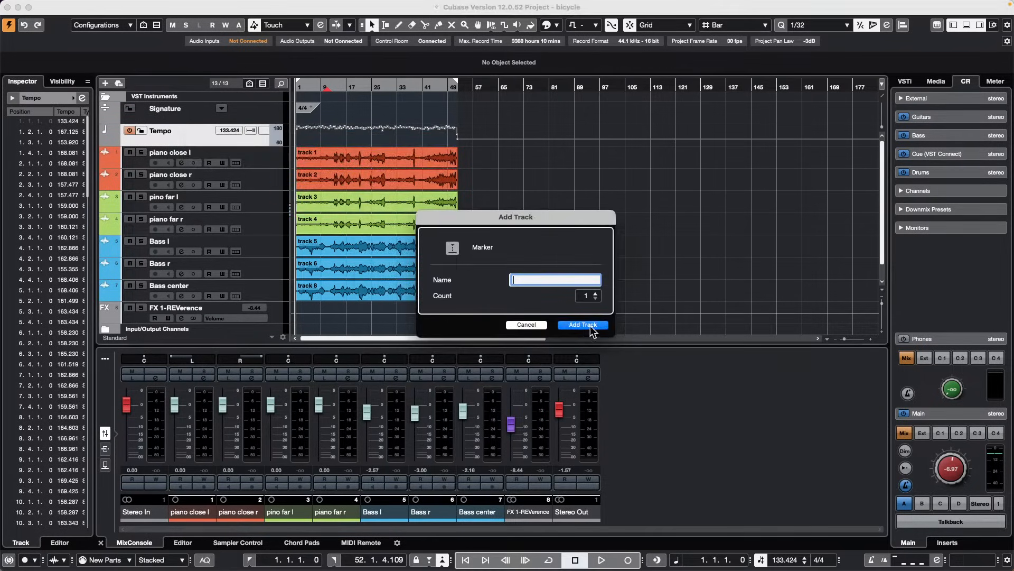
pyautogui.write('cycle')
pyautogui.press('Return')
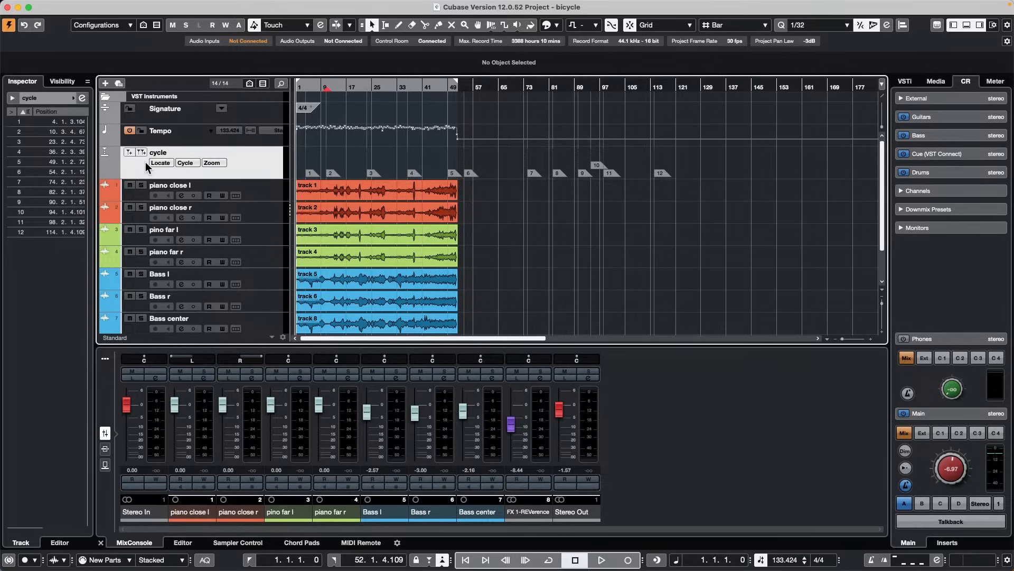
# With the Range Selection tool, select in turn about bars 1 to 12, 13 to 20 and 22 to 30 on piano close l
pyautogui.rightClick(268, 172)
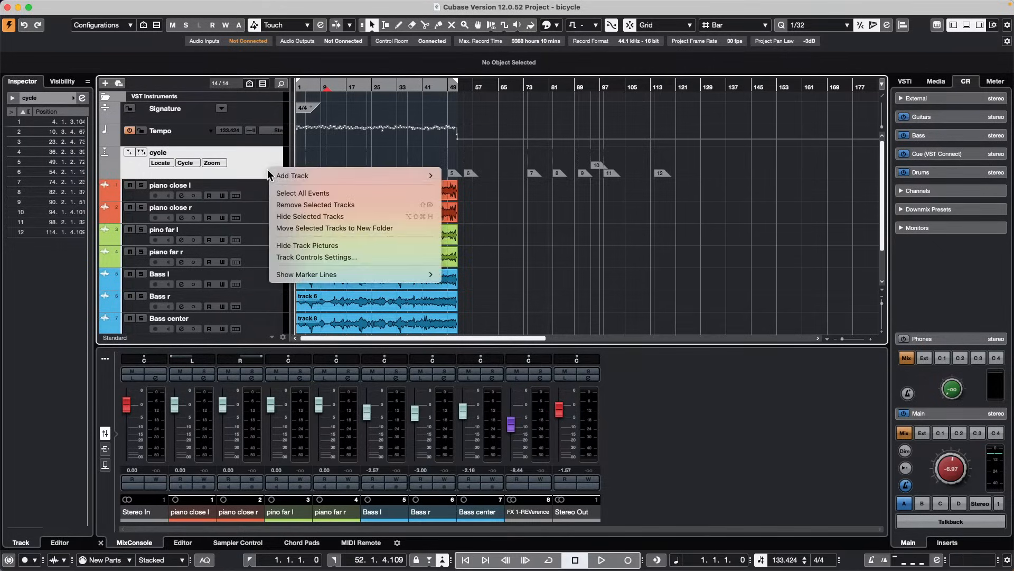
pyautogui.click(753, 245)
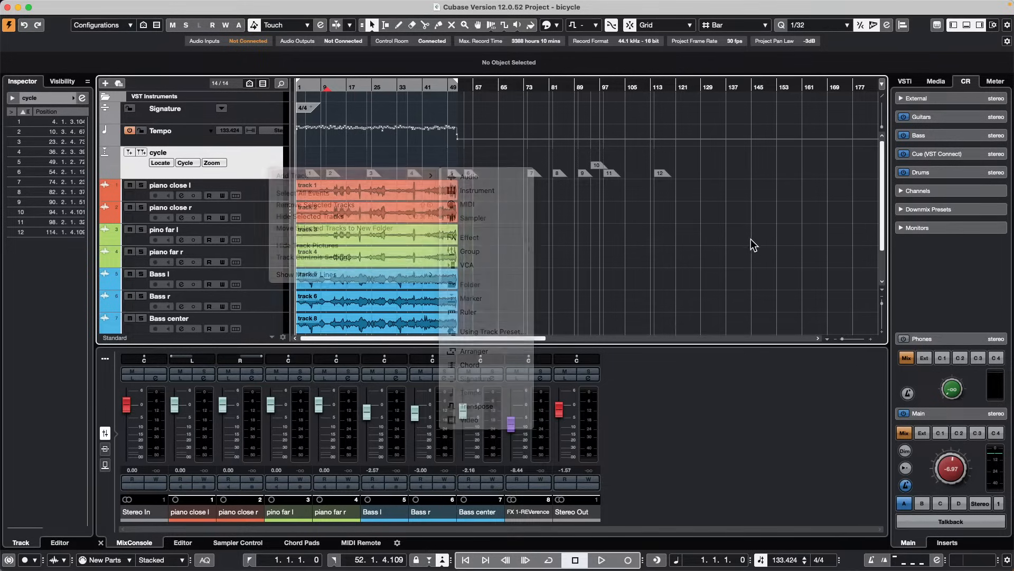
pyautogui.rightClick(338, 200)
pyautogui.click(351, 205)
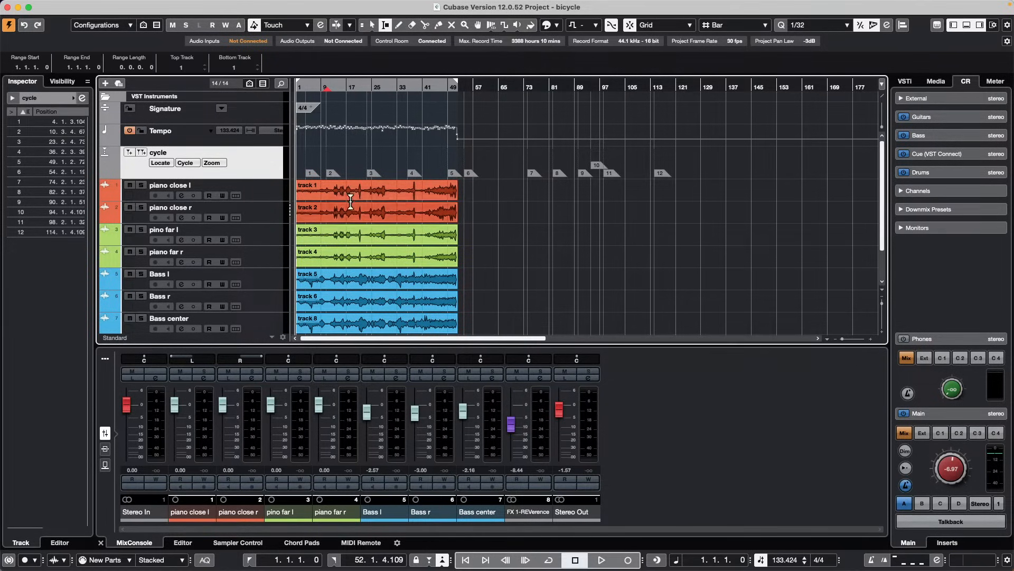
pyautogui.moveTo(331, 187); pyautogui.dragTo(214, 186)
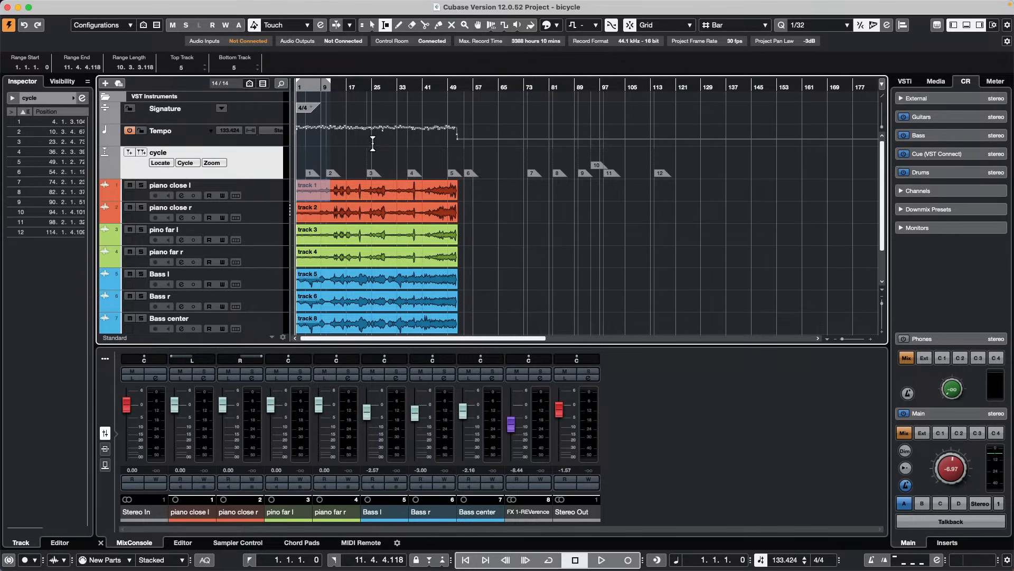
pyautogui.moveTo(335, 190); pyautogui.dragTo(353, 188)
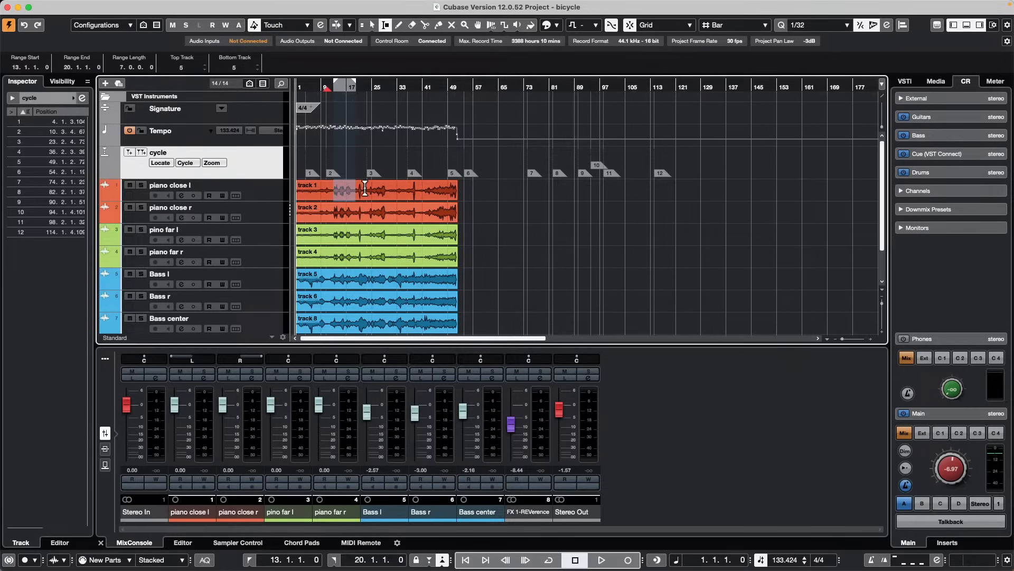
pyautogui.moveTo(364, 188); pyautogui.dragTo(387, 189)
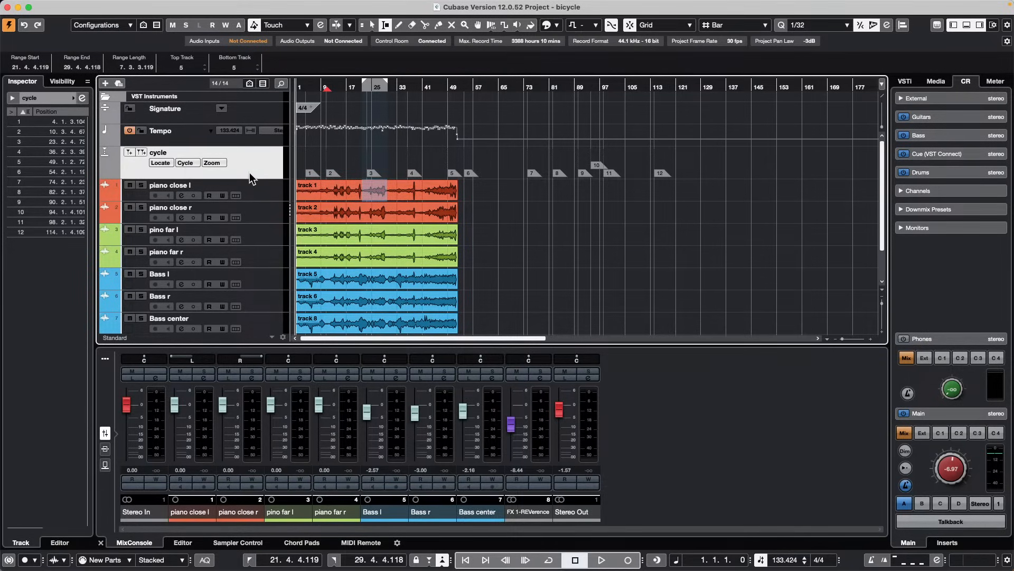
# Add a second marker track with the default name directly below the cycle track and increase its height
pyautogui.click(257, 140)
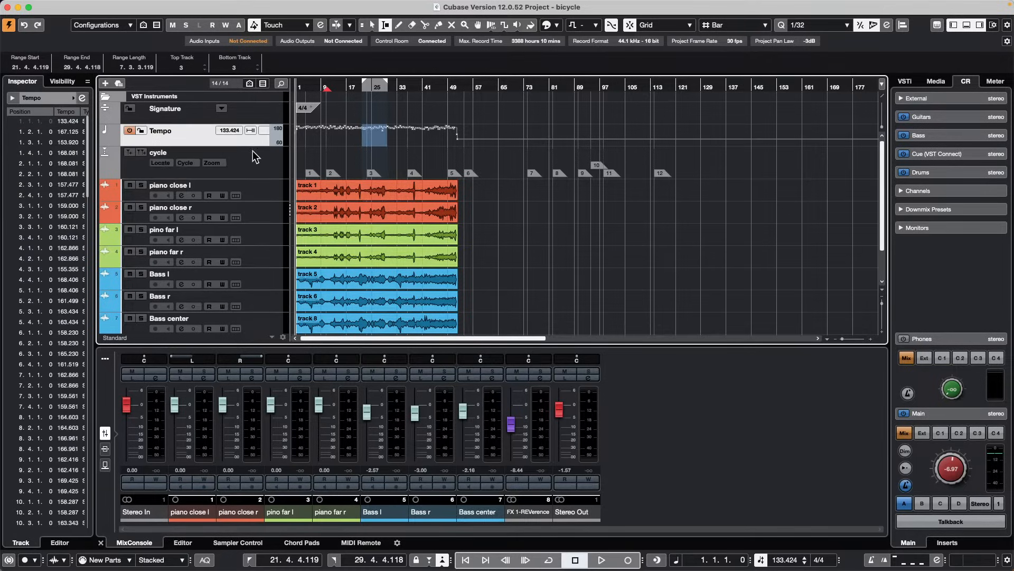
pyautogui.click(253, 154)
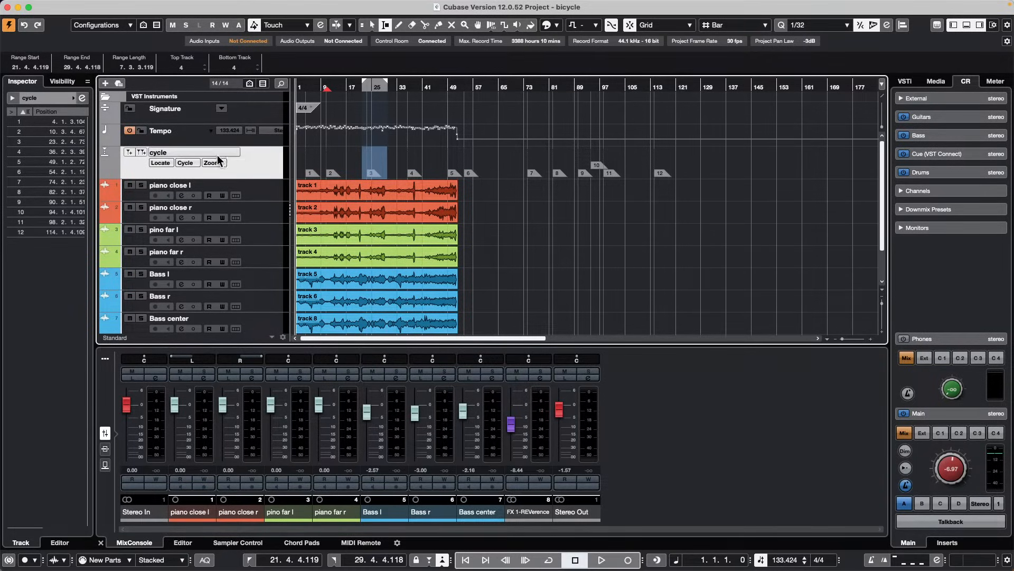
pyautogui.rightClick(253, 164)
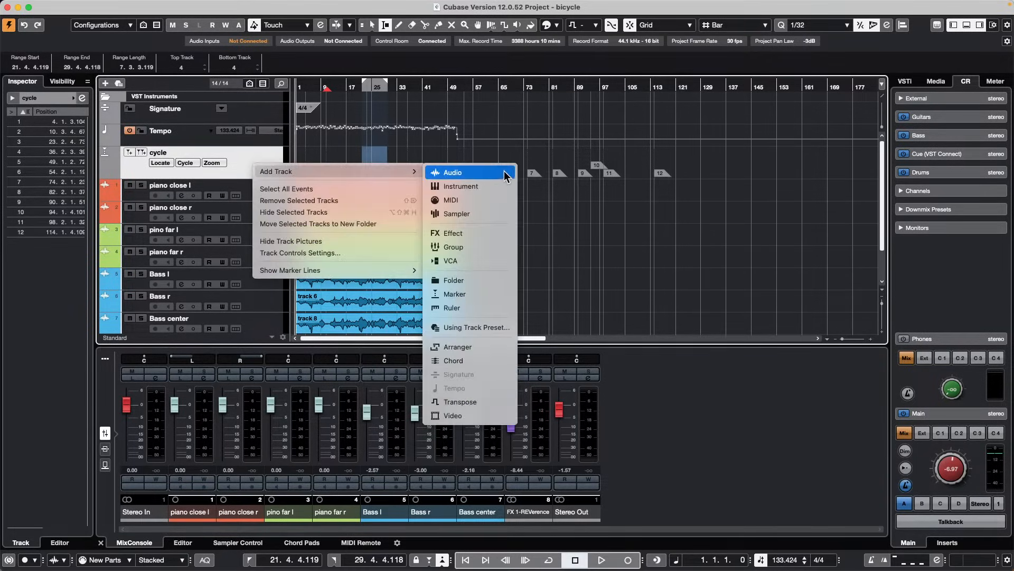
pyautogui.moveTo(370, 174)
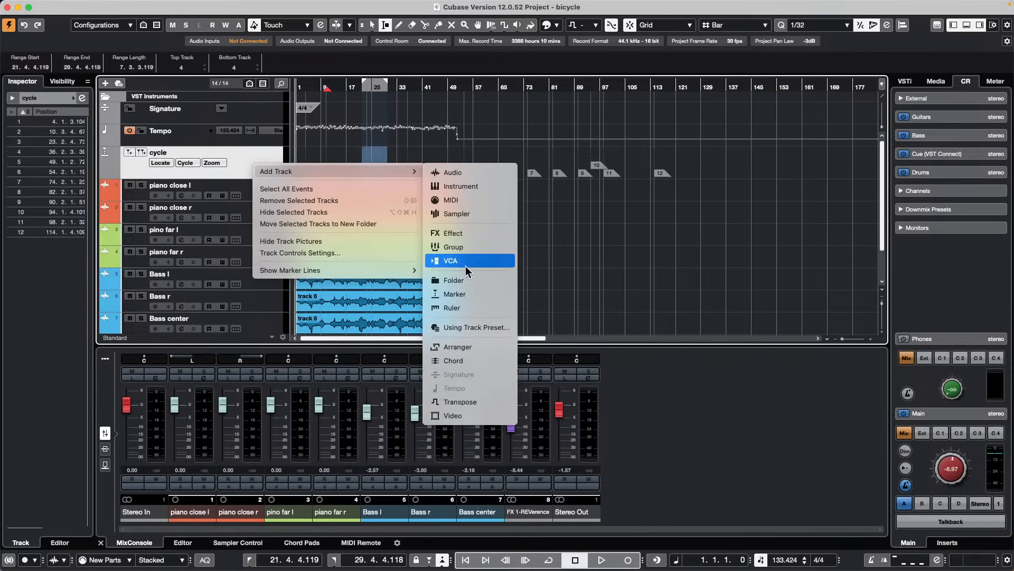
pyautogui.click(475, 294)
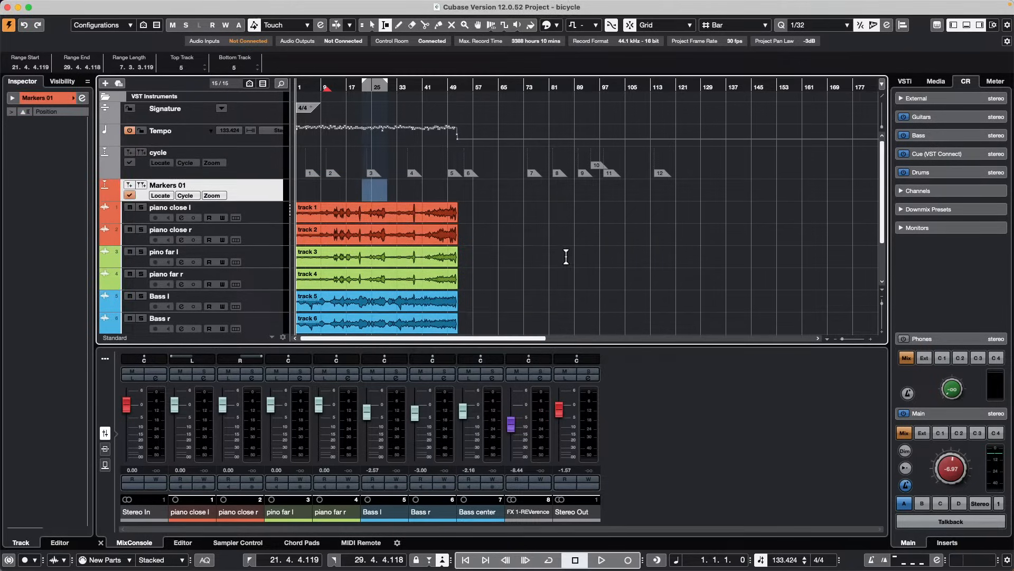
pyautogui.moveTo(250, 201); pyautogui.dragTo(238, 232)
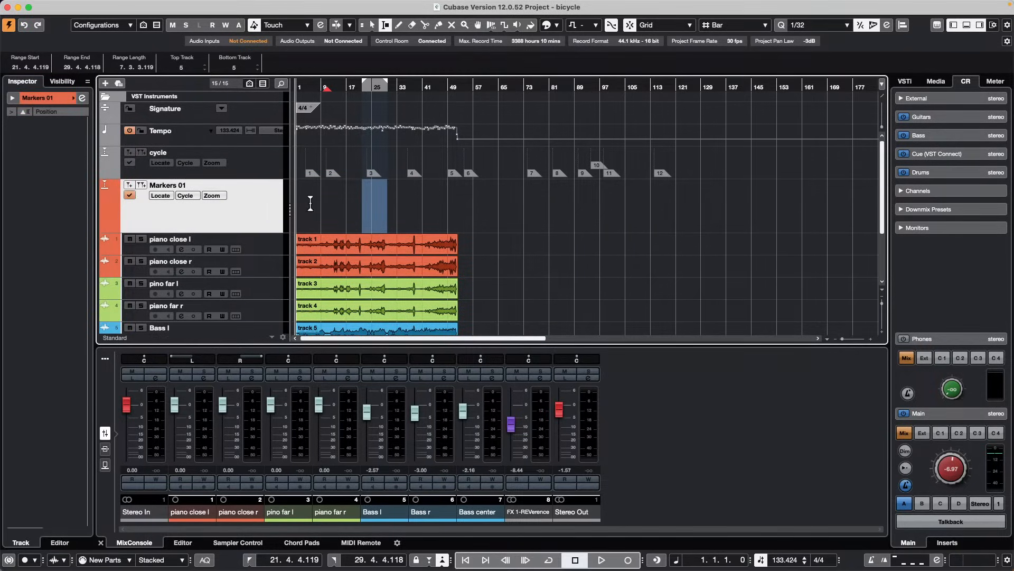
# Add cycle markers on the Markers 01 track over bars 1 to 11 and about bars 12 to 22
pyautogui.moveTo(327, 214); pyautogui.dragTo(260, 211)
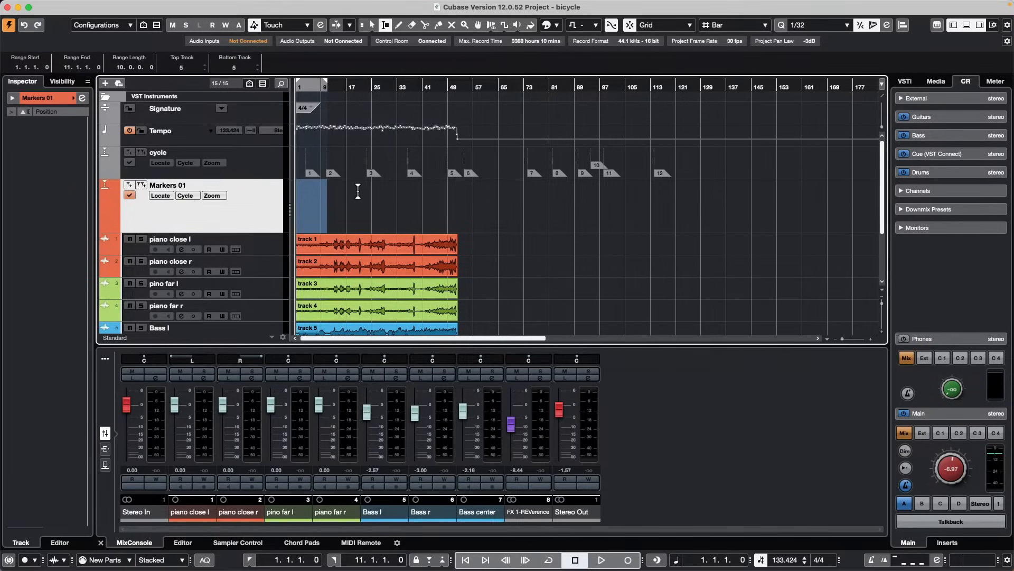
pyautogui.scroll(-3, 358, 190)
pyautogui.scroll(3, 358, 191)
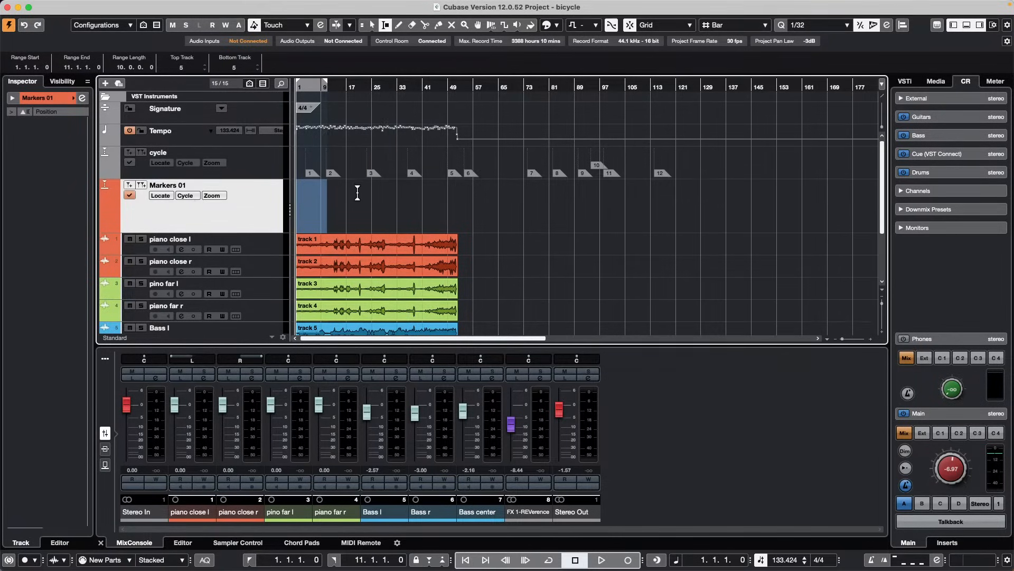
pyautogui.click(142, 186)
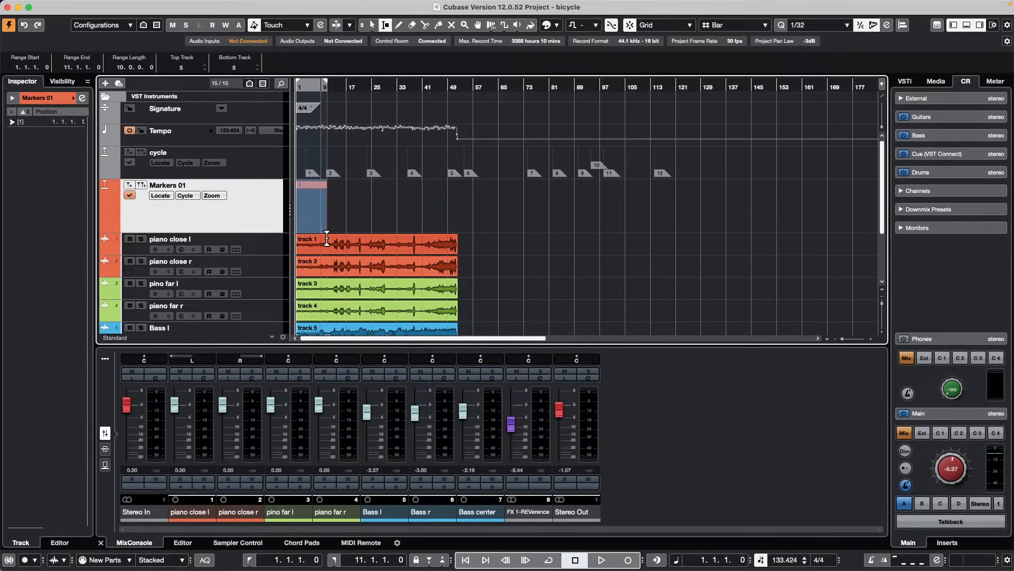
pyautogui.moveTo(330, 241); pyautogui.dragTo(361, 242)
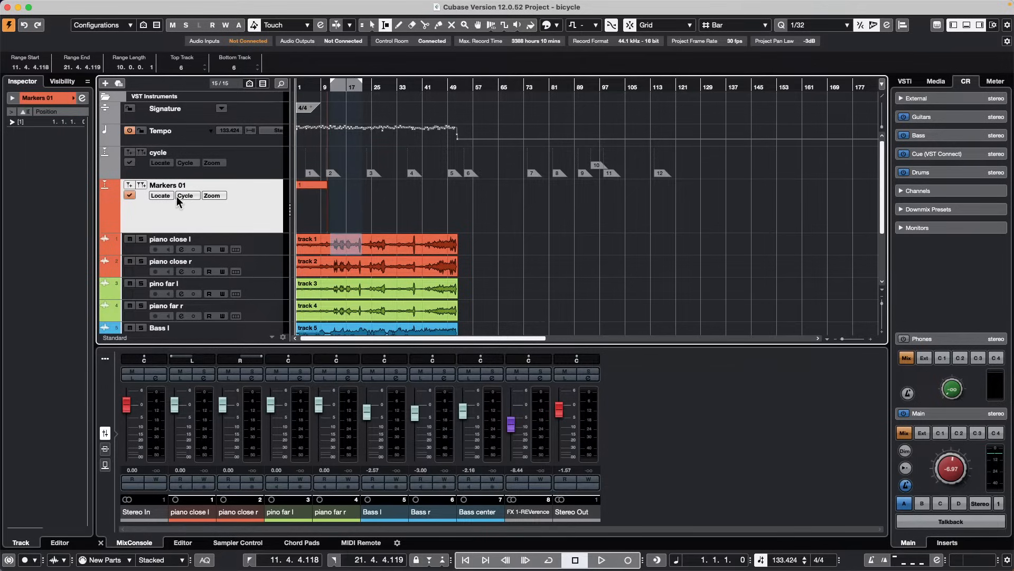
pyautogui.click(141, 186)
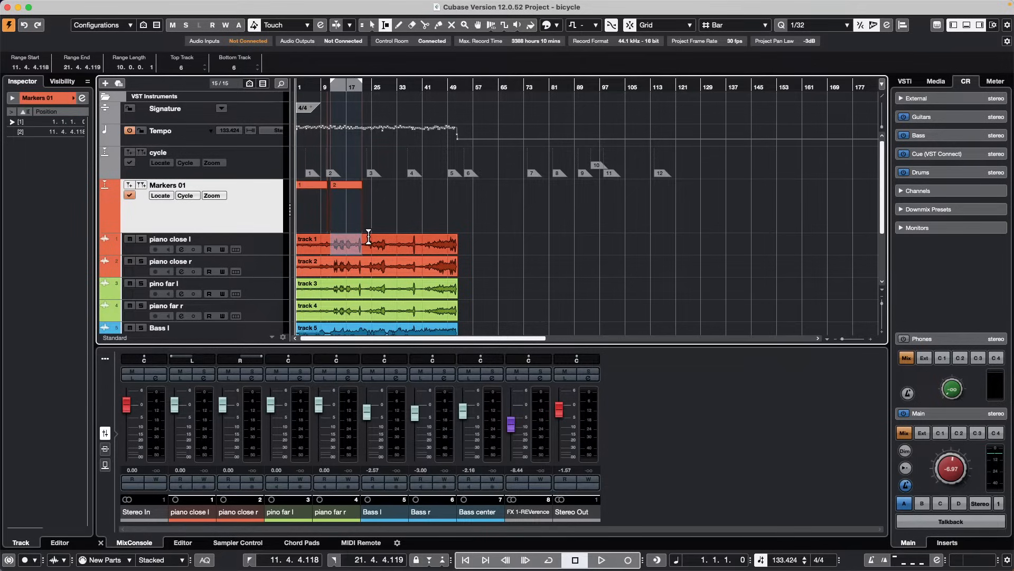
# Add cycle markers over about bars 24 to 33, 35 to 43 and 44 to 52, plus a position marker at the project start
pyautogui.moveTo(369, 238); pyautogui.dragTo(397, 238)
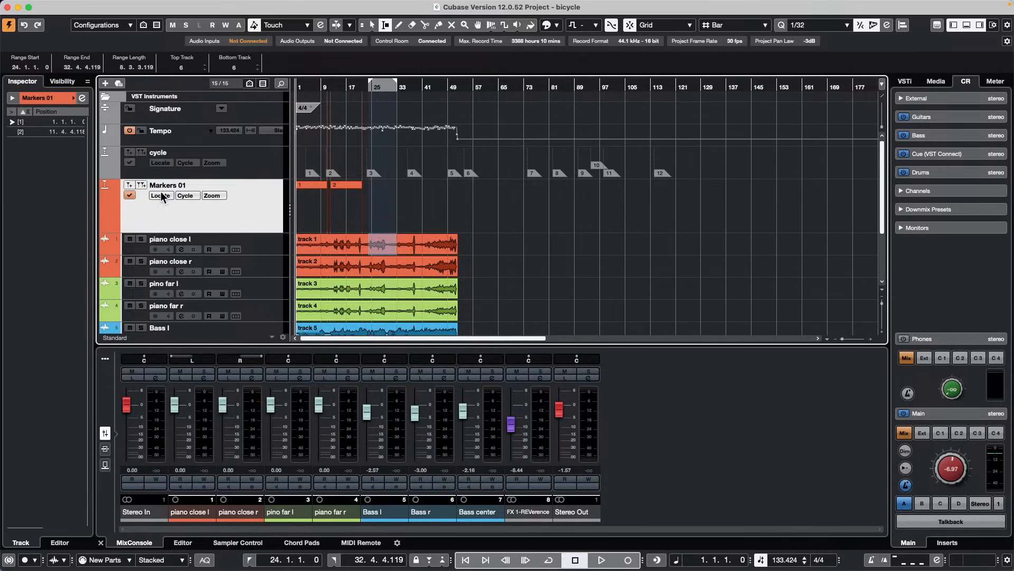
pyautogui.click(141, 185)
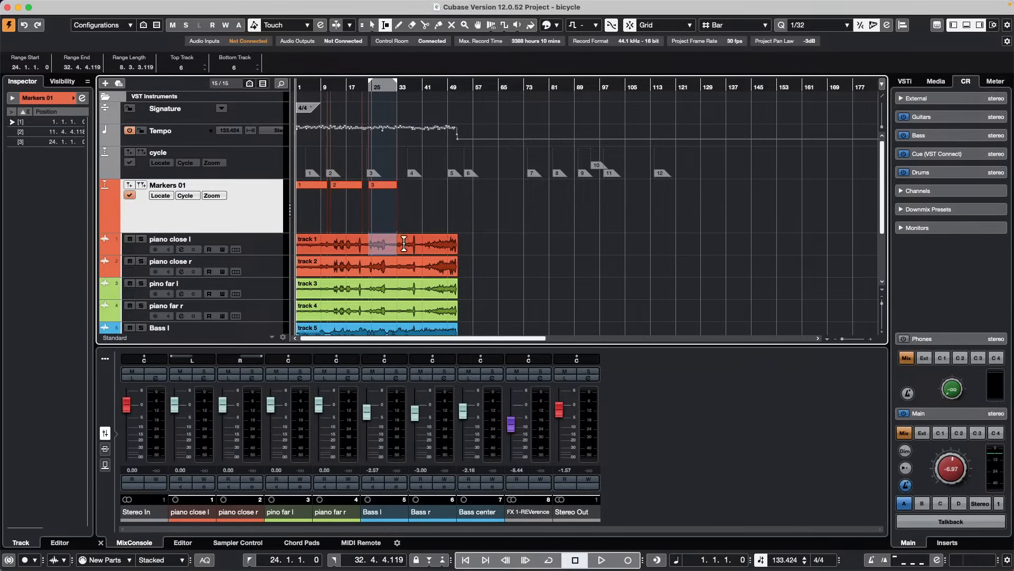
pyautogui.moveTo(404, 240); pyautogui.dragTo(428, 243)
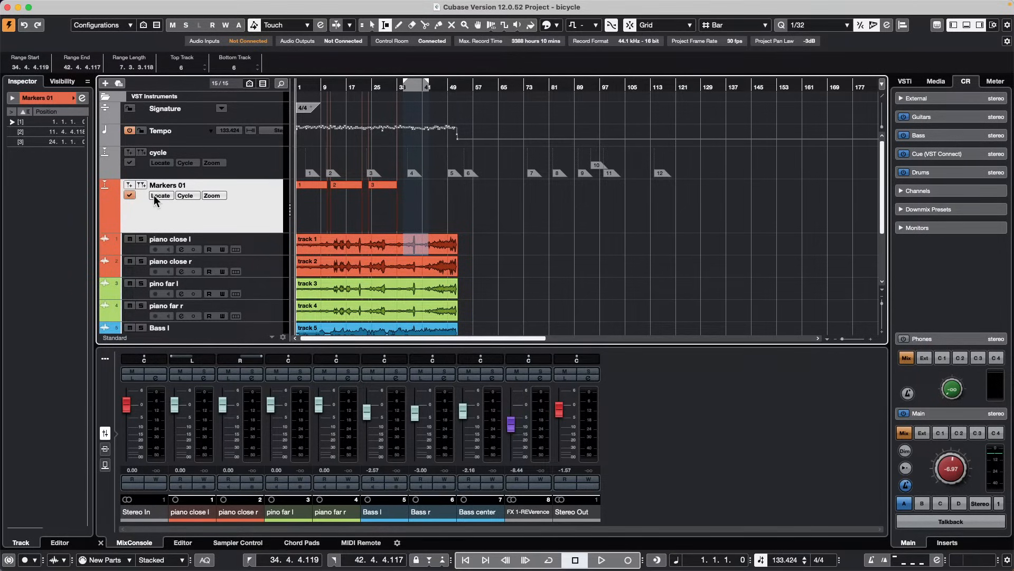
pyautogui.click(142, 185)
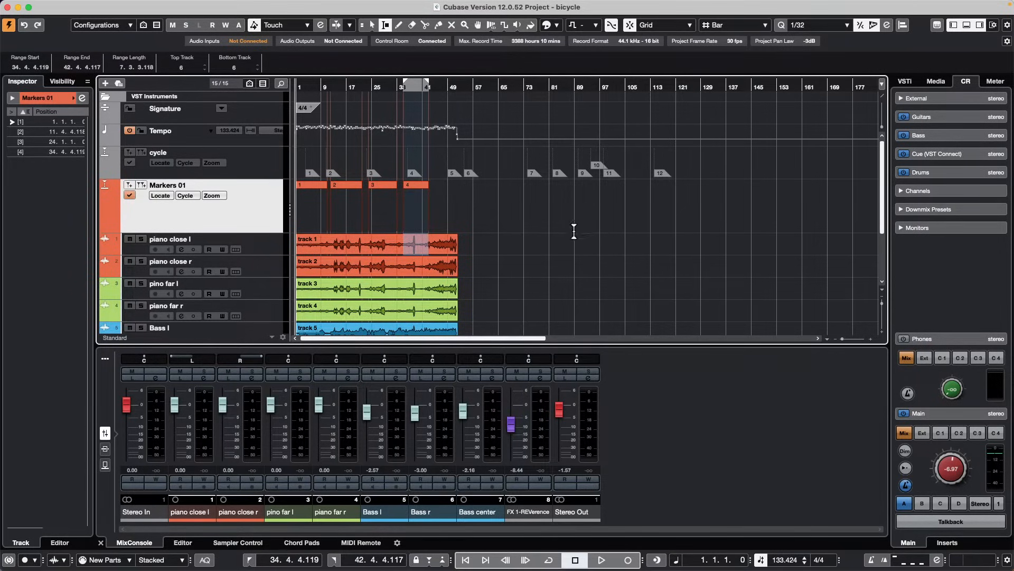
pyautogui.moveTo(433, 242); pyautogui.dragTo(458, 242)
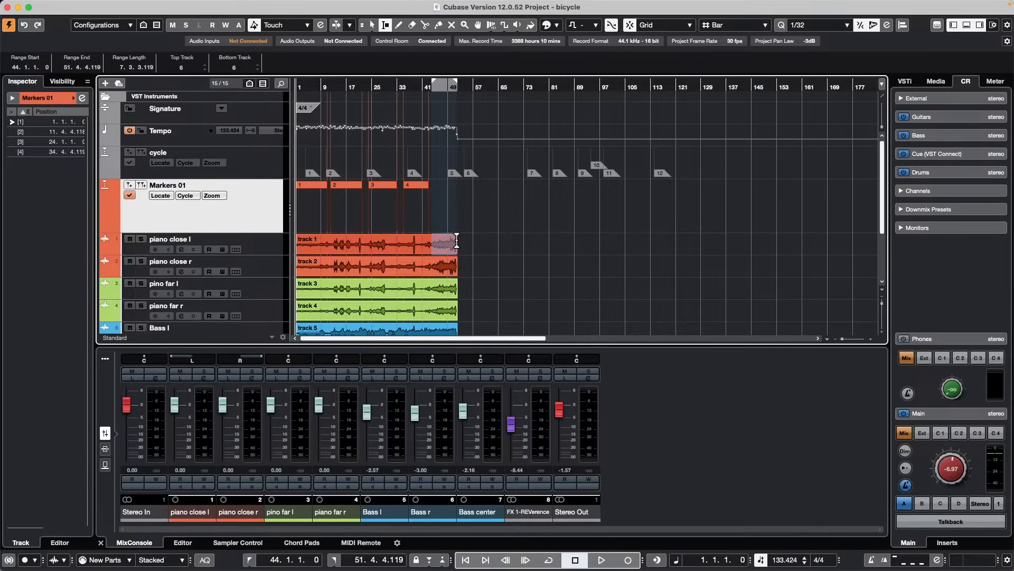
pyautogui.click(130, 185)
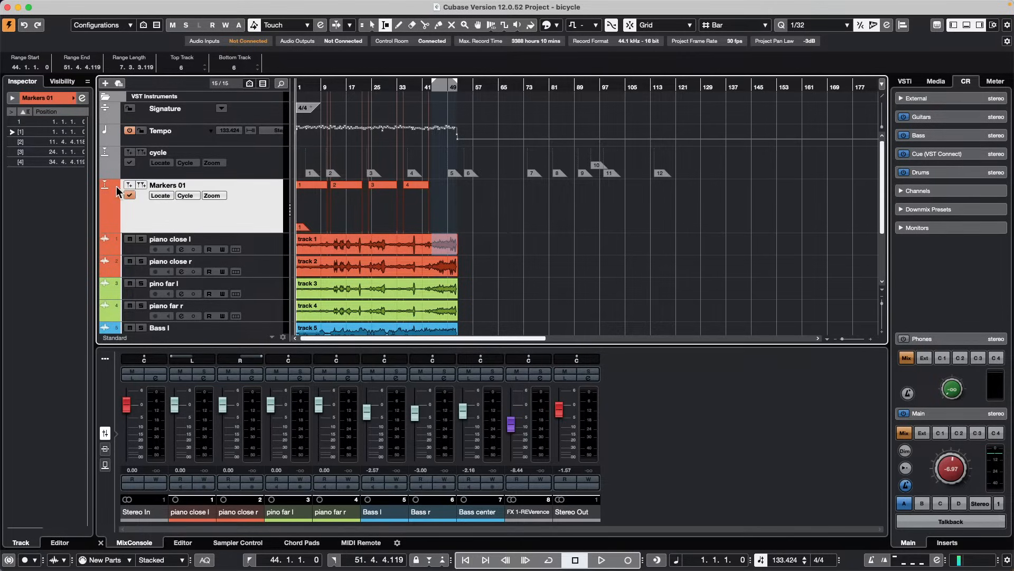
pyautogui.click(142, 185)
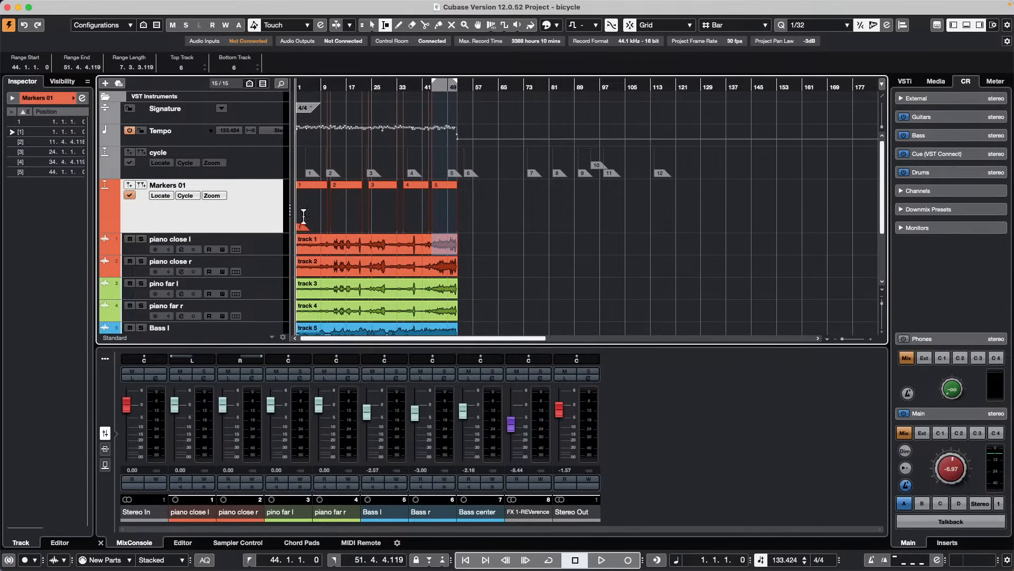
# Set up an audio mixdown export that uses cycle markers 1 to 5 as the export range
pyautogui.moveTo(2, 3)
pyautogui.click(70, 6)
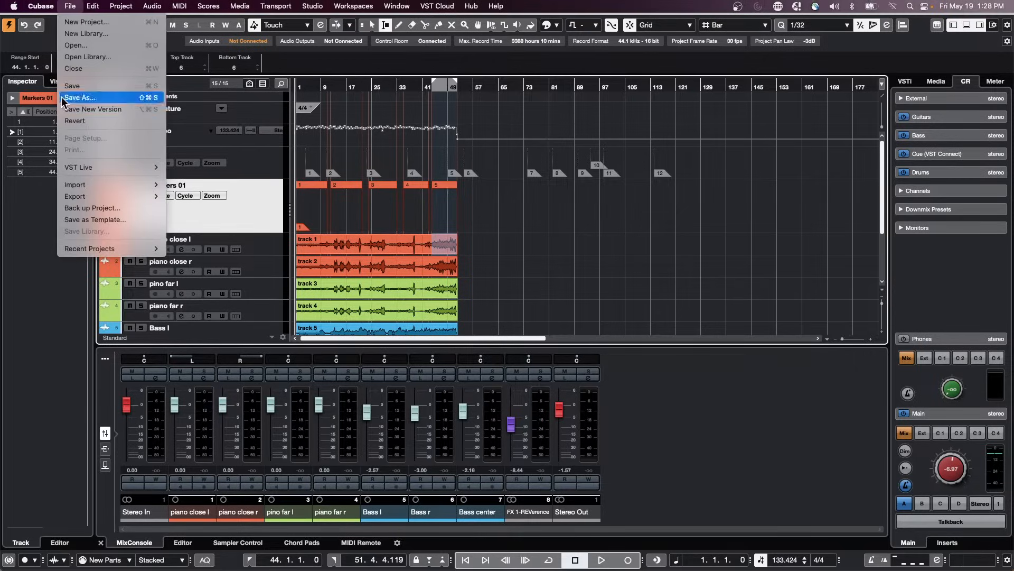
pyautogui.moveTo(105, 196)
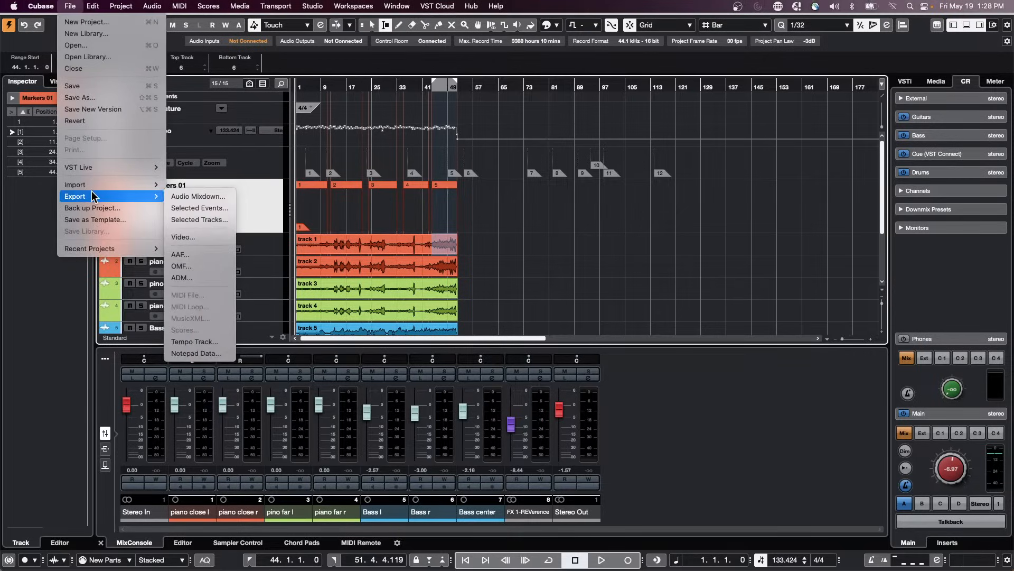
pyautogui.click(201, 196)
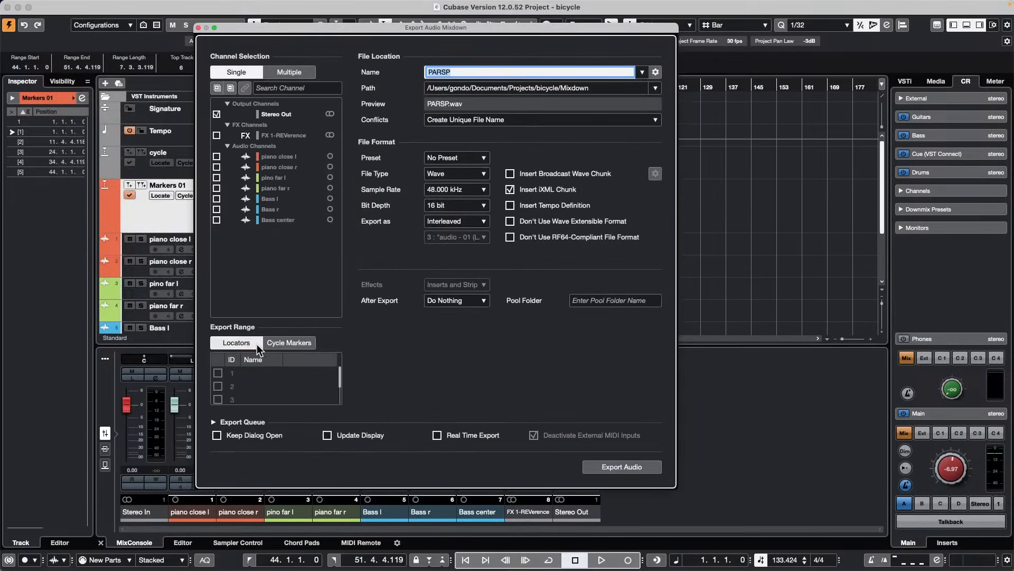
pyautogui.click(290, 342)
pyautogui.click(218, 373)
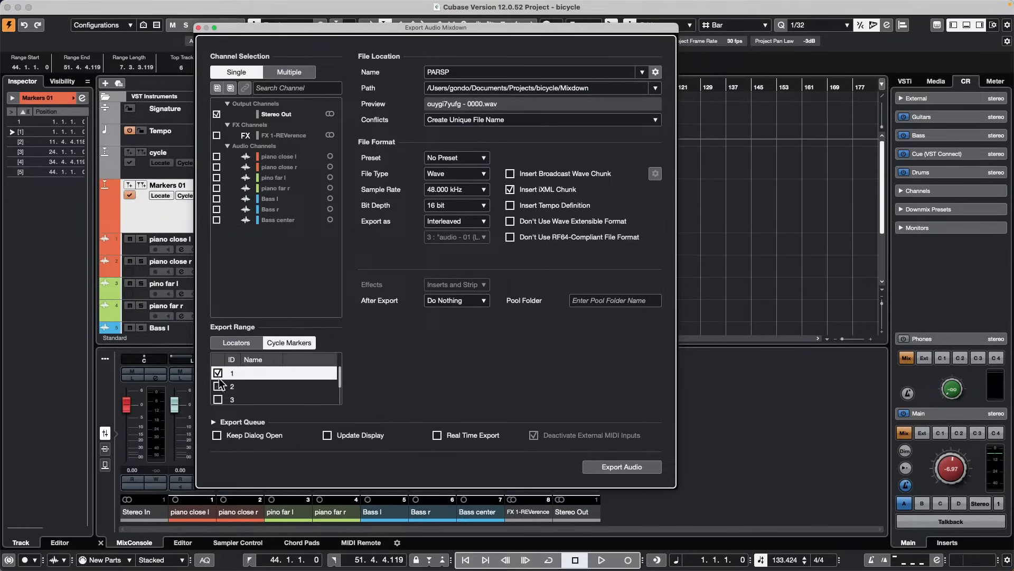
pyautogui.click(218, 386)
pyautogui.click(217, 399)
pyautogui.scroll(-2, 271, 383)
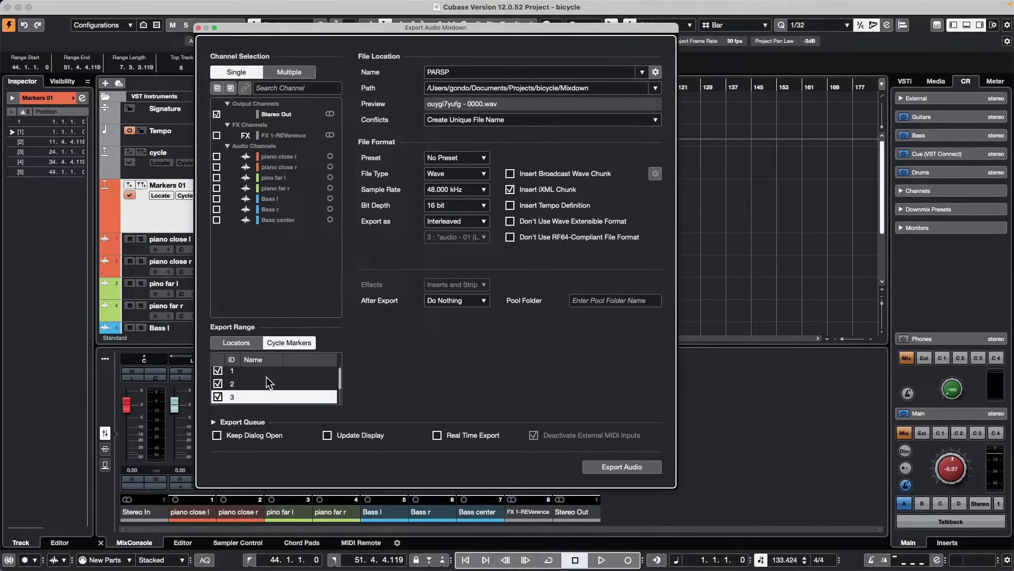
pyautogui.click(217, 384)
pyautogui.click(217, 397)
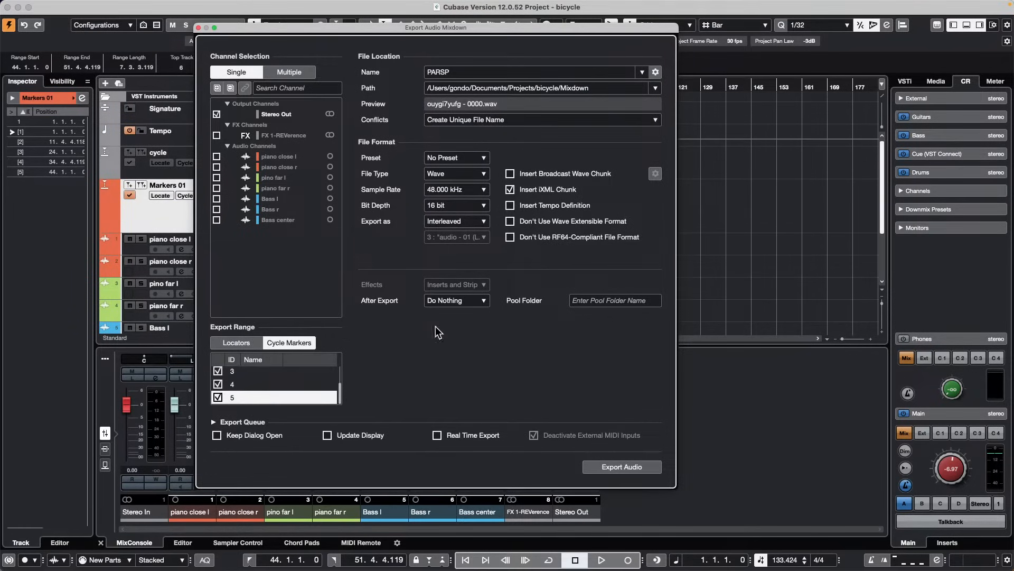
# Set the mixdown to create audio tracks after export and export the stereo output for cycle markers 1 to 5
pyautogui.moveTo(412, 28); pyautogui.dragTo(632, 29)
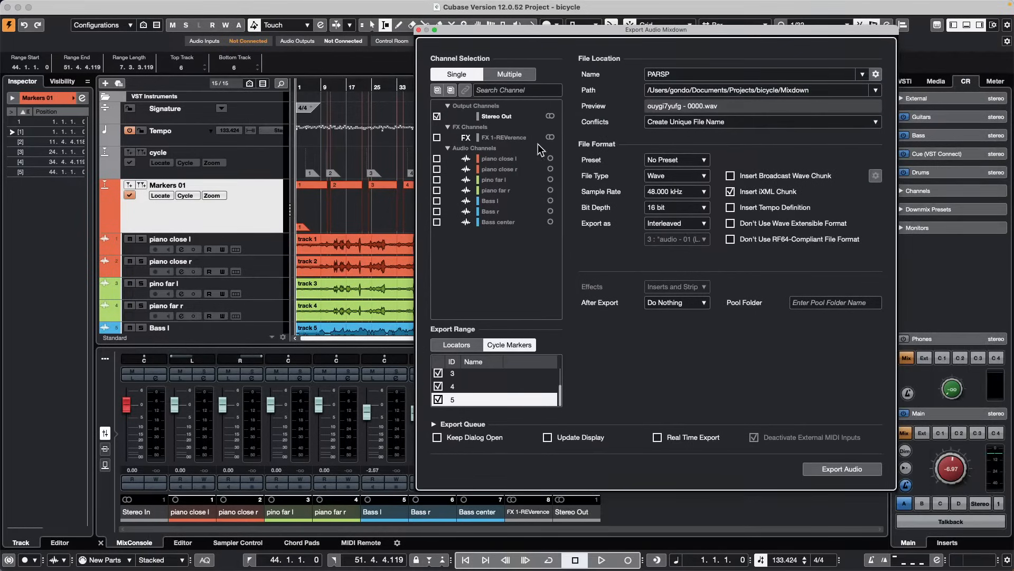
pyautogui.click(689, 303)
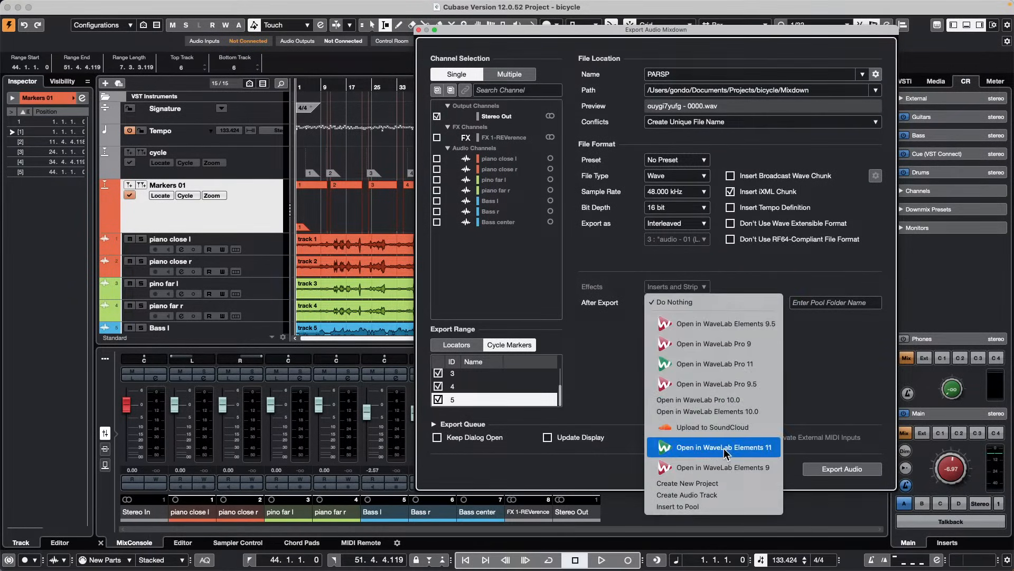
pyautogui.click(717, 495)
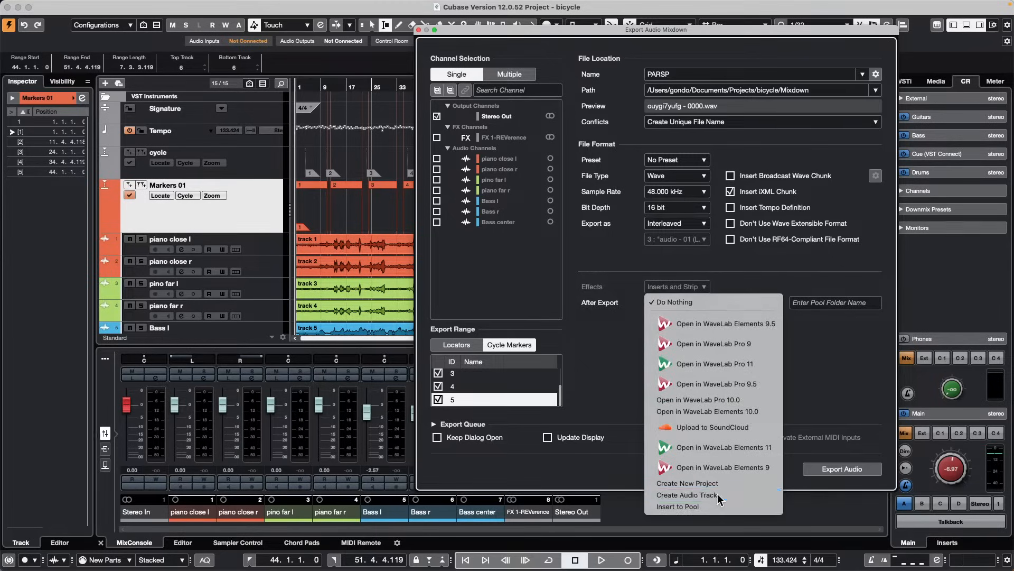
pyautogui.click(847, 470)
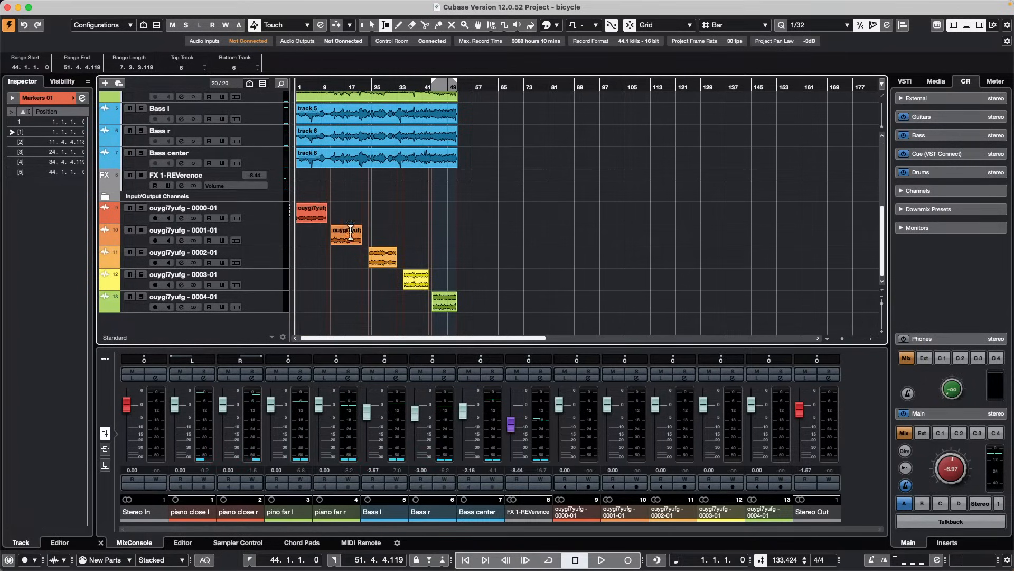
pyautogui.scroll(8, 350, 188)
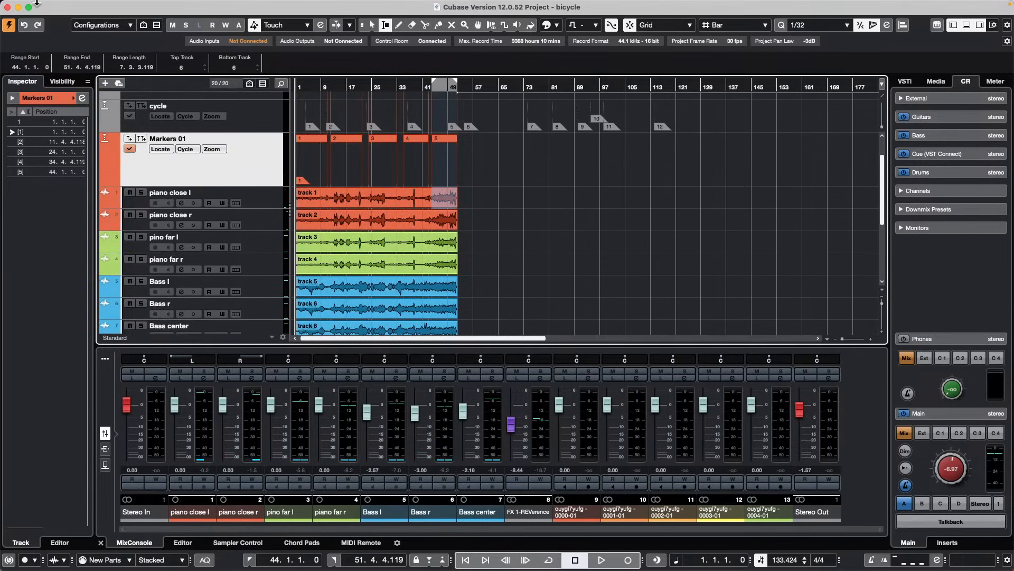
# Compare the Locators and Cycle Markers export ranges in the audio mixdown settings, and examine the rendered section tracks against the markers
pyautogui.click(47, 6)
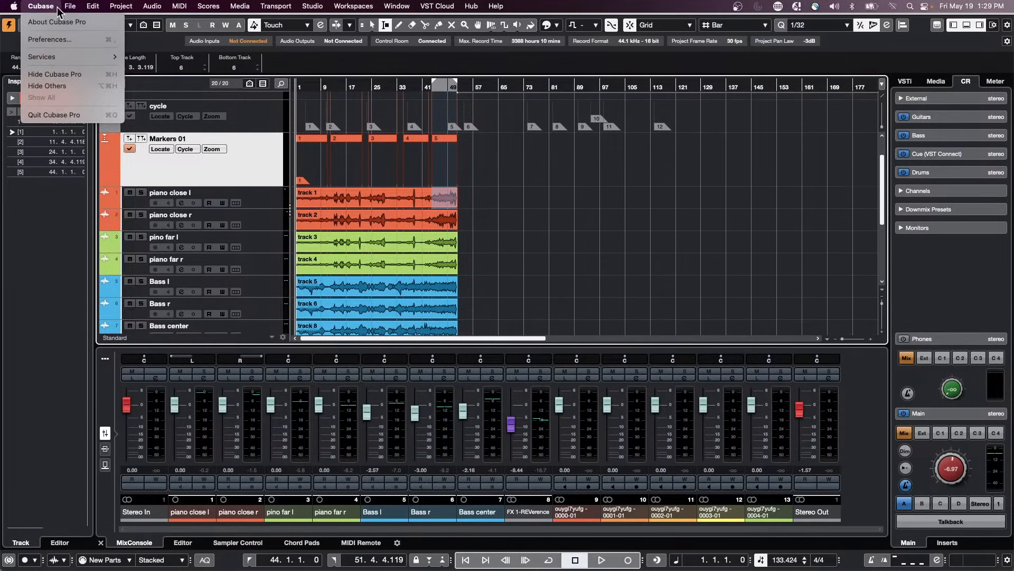
pyautogui.moveTo(70, 6)
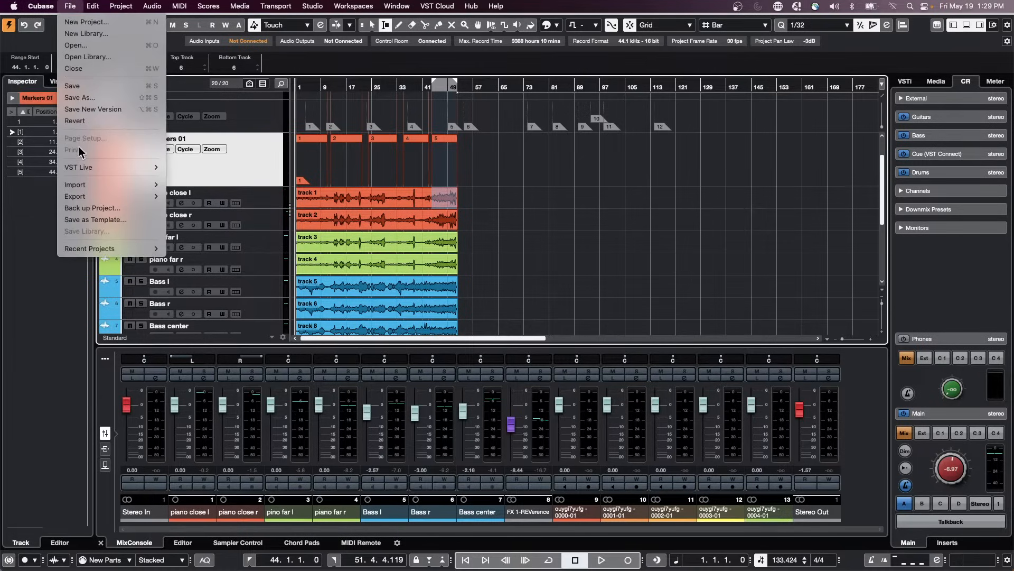
pyautogui.moveTo(82, 168)
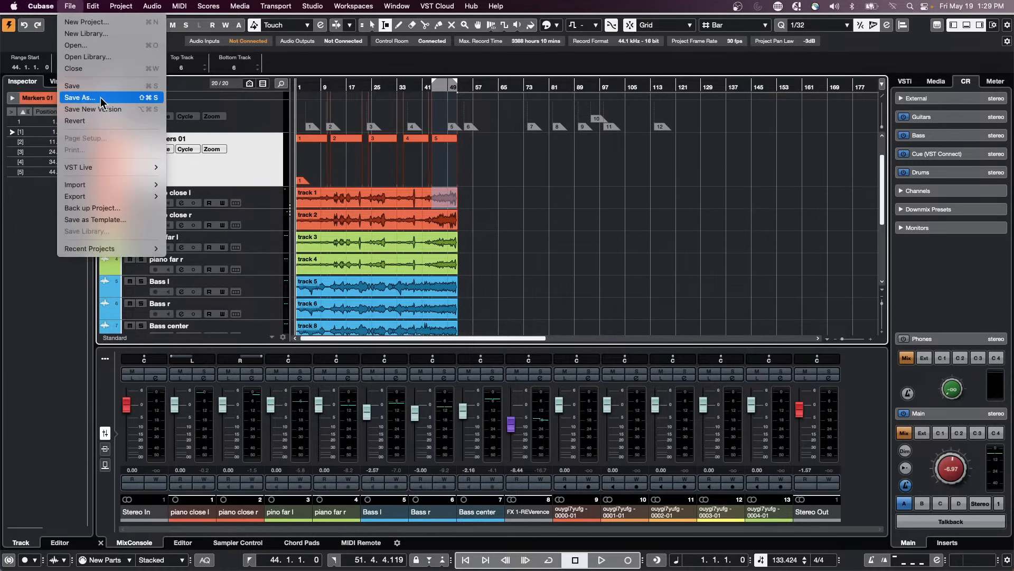
pyautogui.moveTo(109, 196)
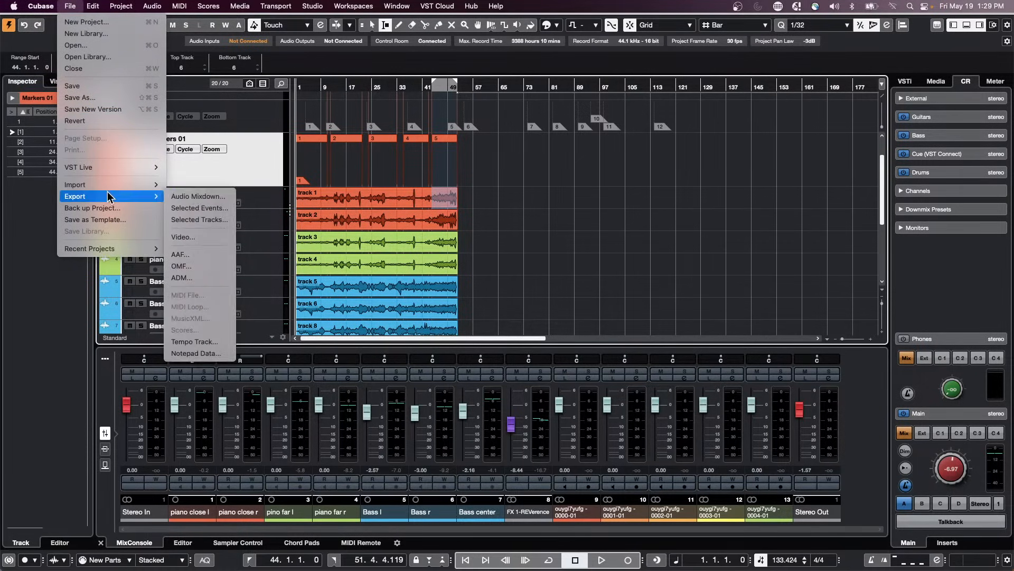
pyautogui.click(198, 197)
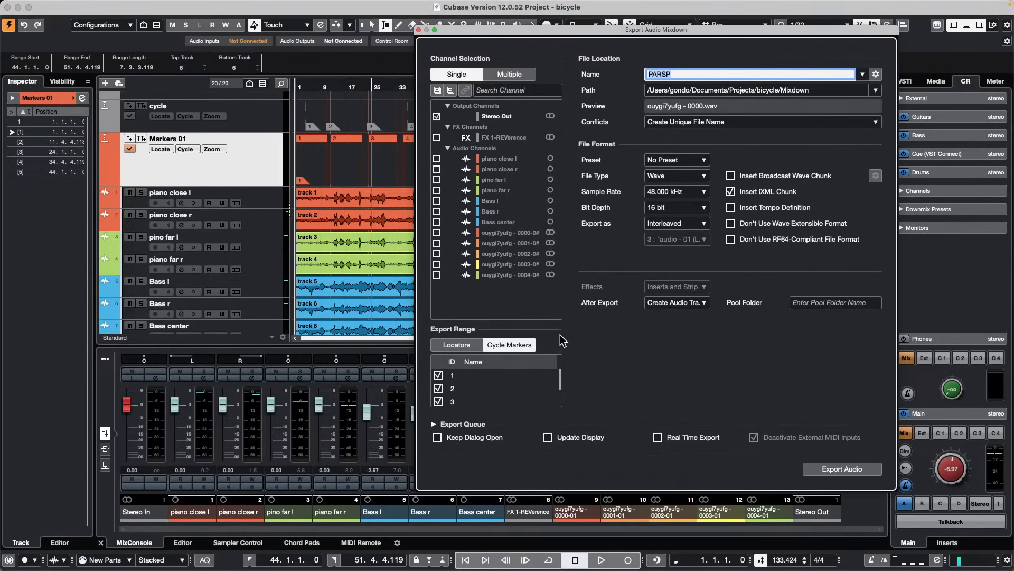
pyautogui.click(440, 346)
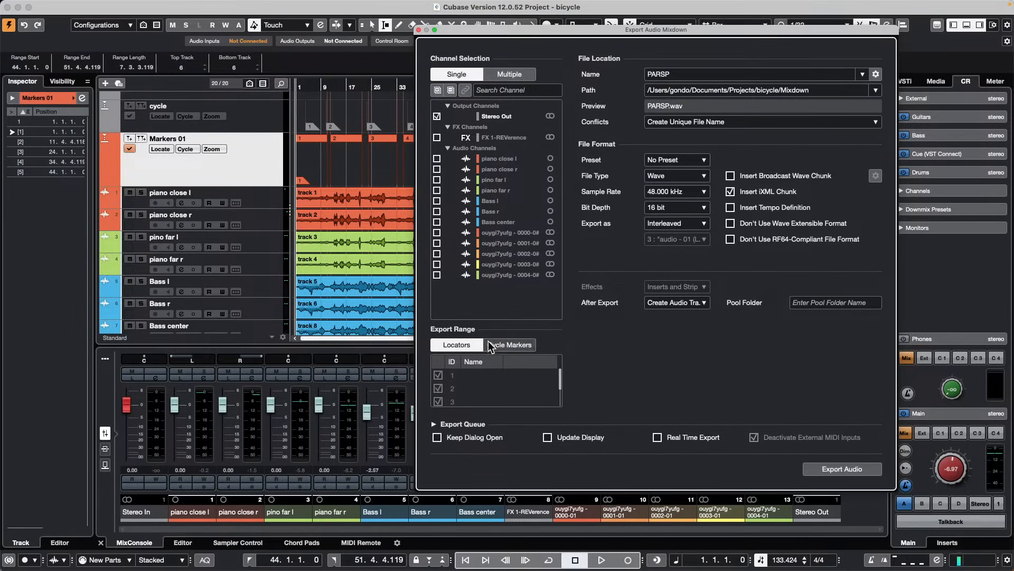
pyautogui.click(506, 344)
pyautogui.scroll(-2, 471, 388)
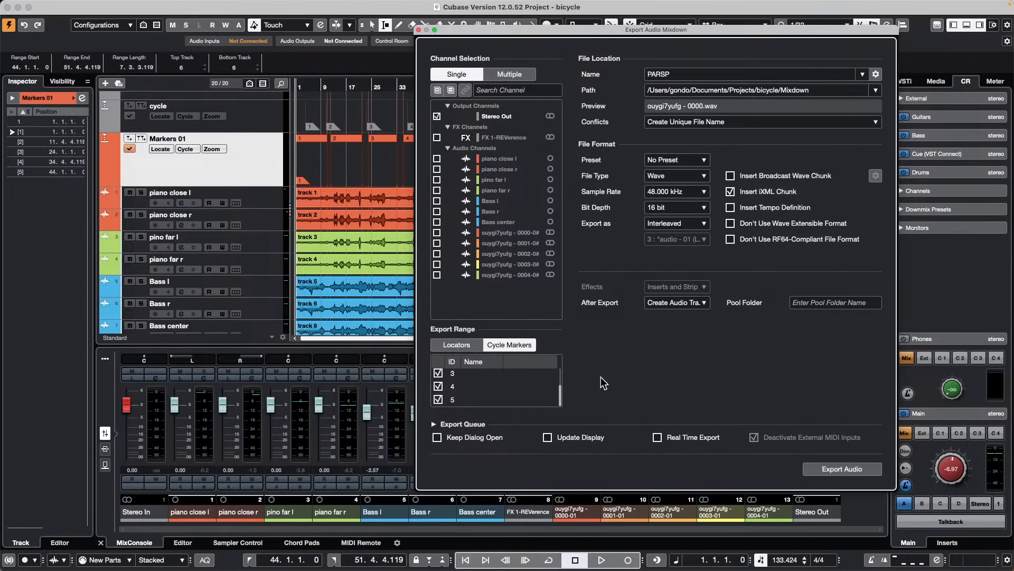
pyautogui.click(419, 31)
pyautogui.scroll(-4, 597, 167)
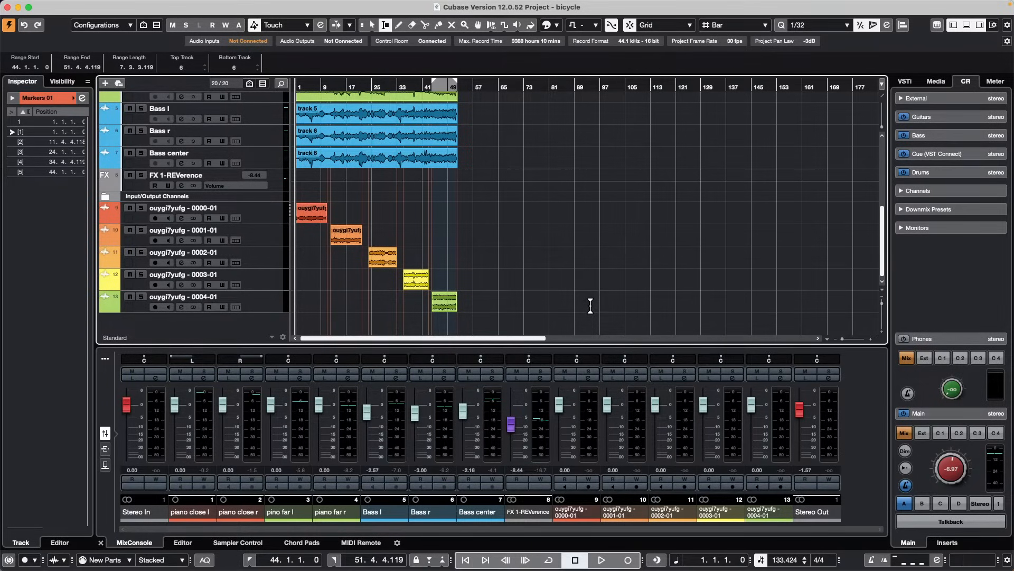
pyautogui.scroll(5, 484, 164)
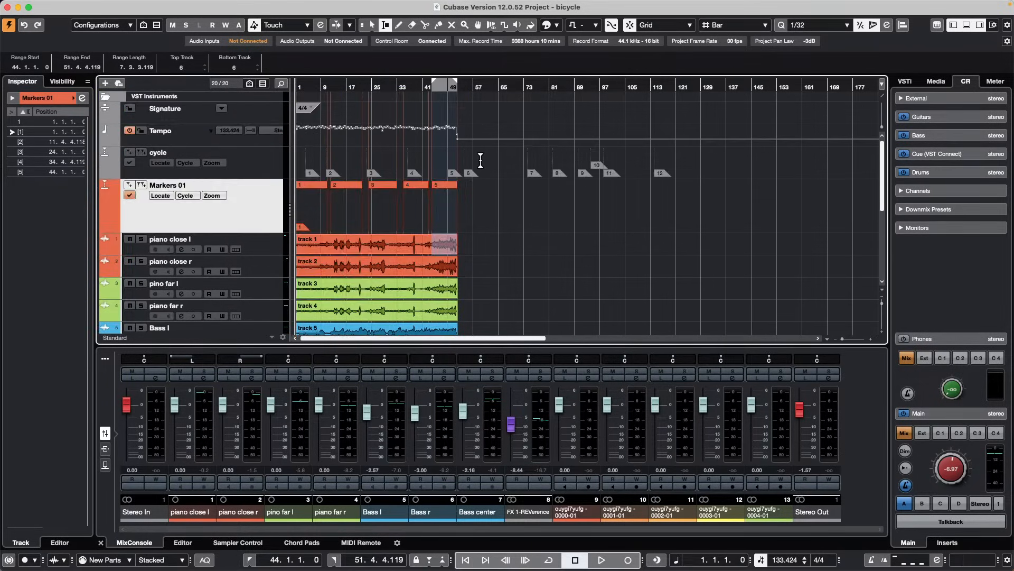
pyautogui.scroll(-5, 481, 161)
pyautogui.scroll(4, 481, 161)
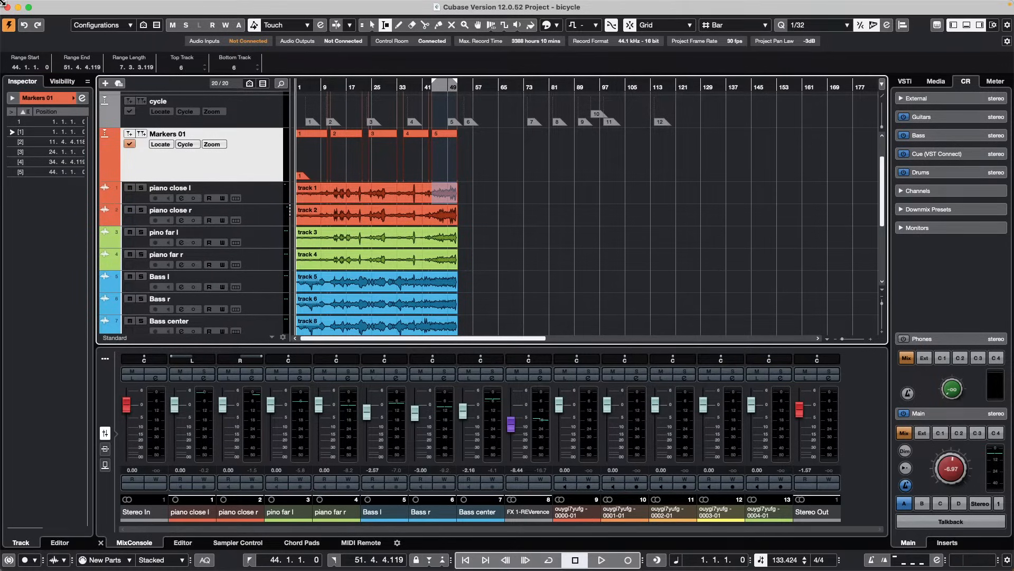
# Revert the bicycle project to its last saved version, accept the unmapped ports, and delete the files created since the save
pyautogui.click(70, 6)
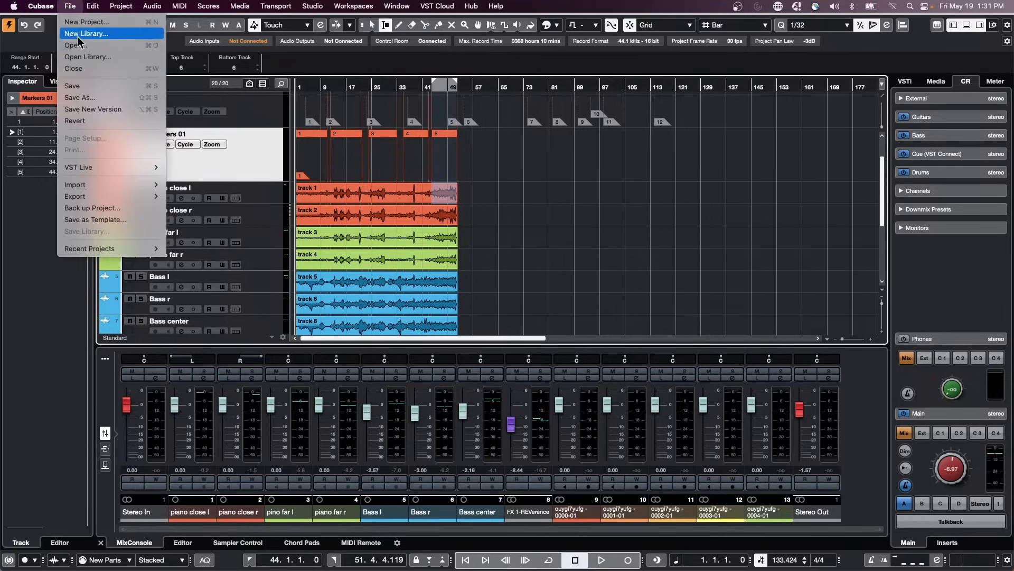
pyautogui.click(121, 121)
pyautogui.click(581, 193)
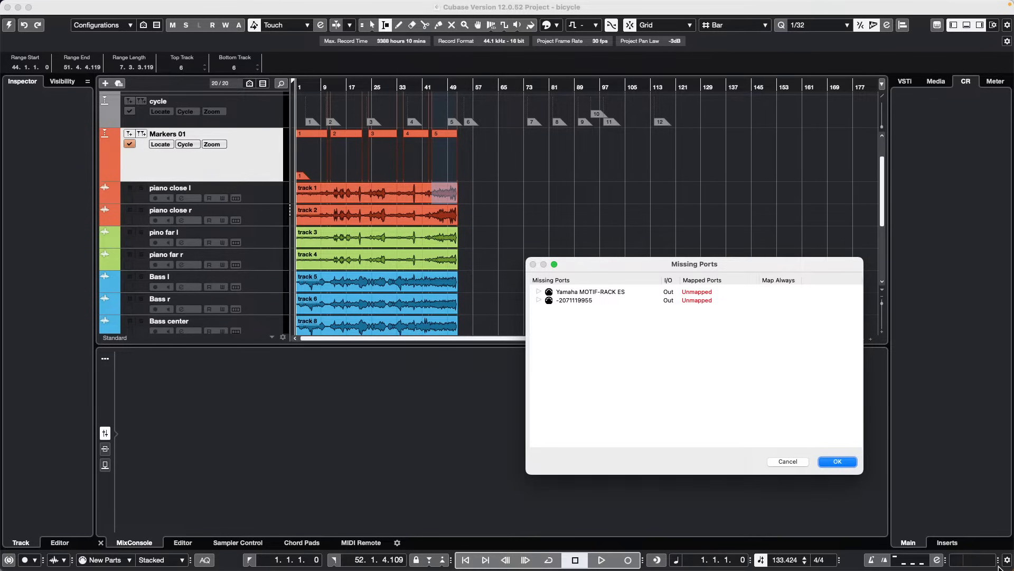
pyautogui.click(837, 461)
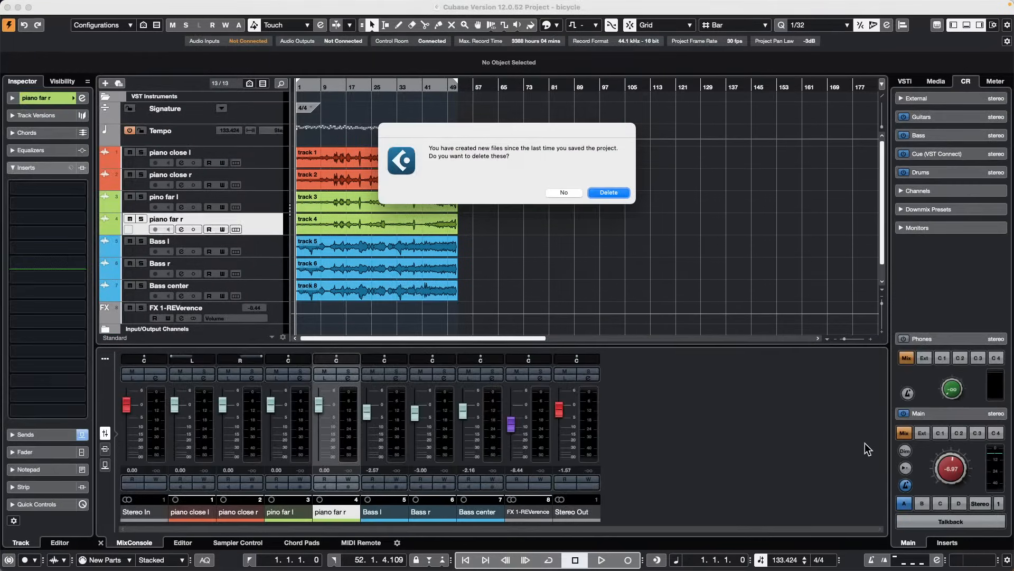
pyautogui.click(617, 194)
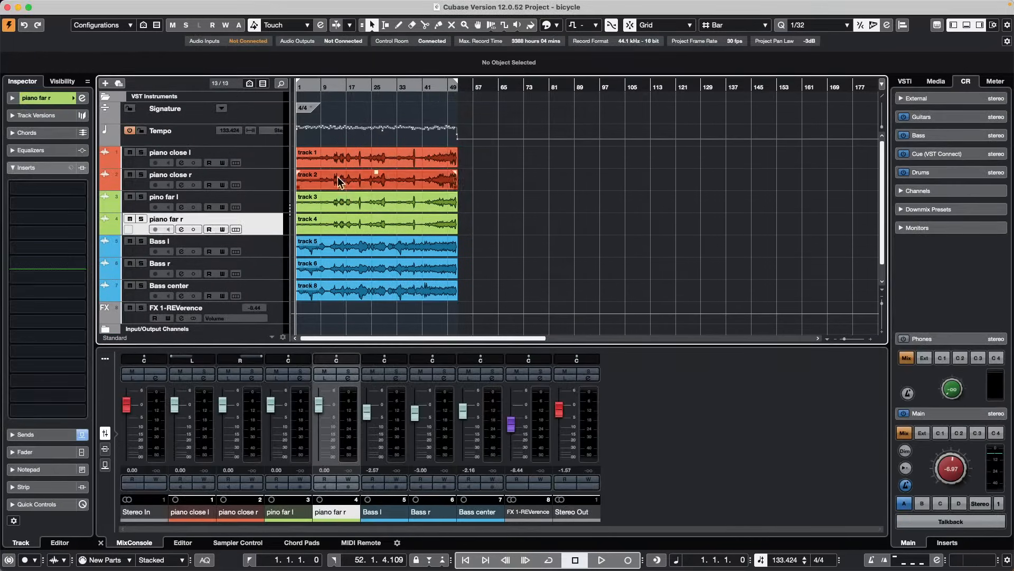
# Set the channel faders to about -16.1 for piano far r, -17.9 for pino far l, -10.2 for piano close r and 0.75 for Bass center
pyautogui.click(275, 157)
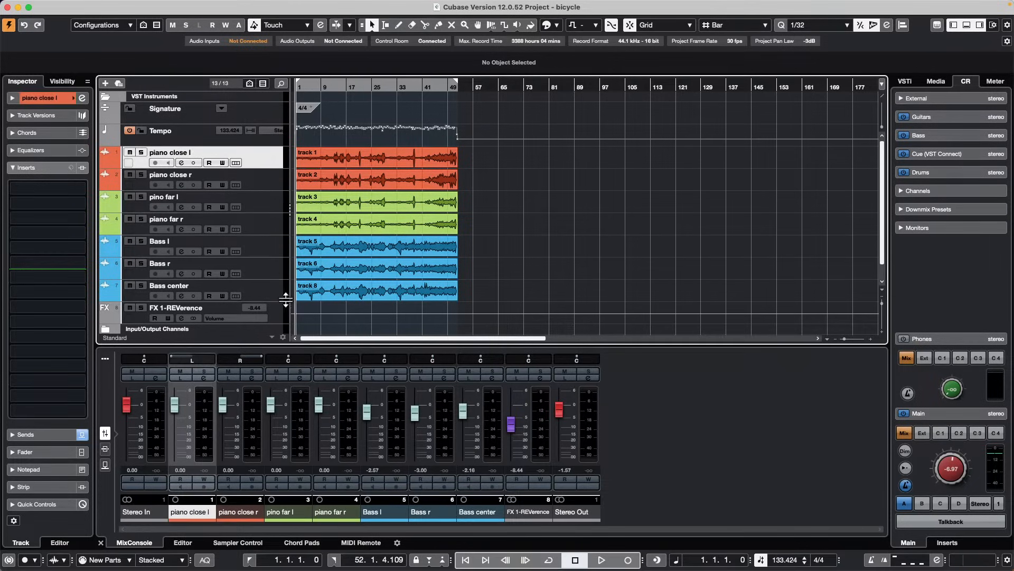
pyautogui.moveTo(319, 413); pyautogui.dragTo(315, 444)
pyautogui.moveTo(269, 406); pyautogui.dragTo(268, 424)
pyautogui.moveTo(463, 411); pyautogui.dragTo(462, 445)
pyautogui.moveTo(112, 13)
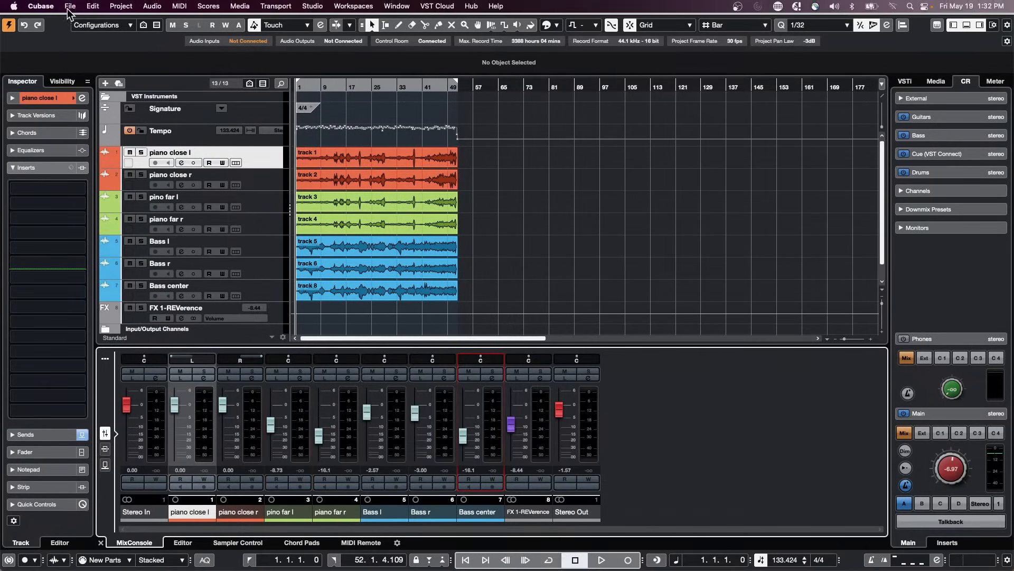
pyautogui.moveTo(264, 446); pyautogui.dragTo(267, 444)
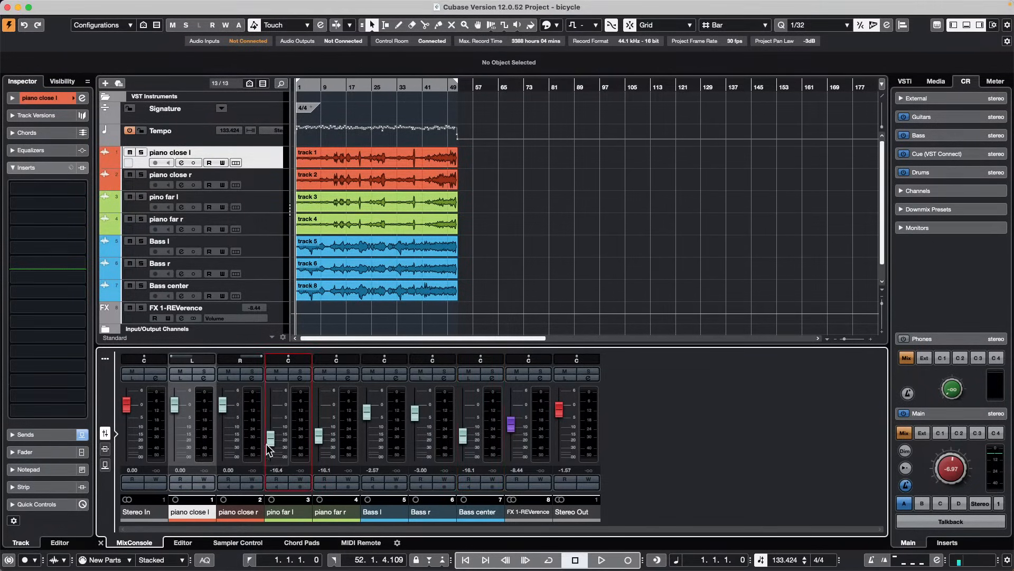
pyautogui.moveTo(222, 405); pyautogui.dragTo(222, 425)
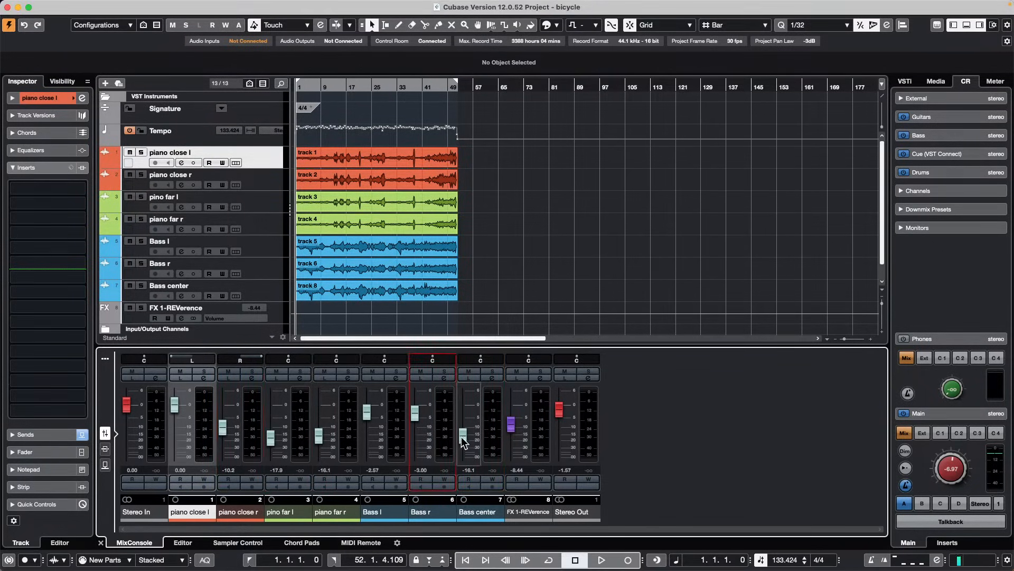
pyautogui.moveTo(461, 437); pyautogui.dragTo(462, 405)
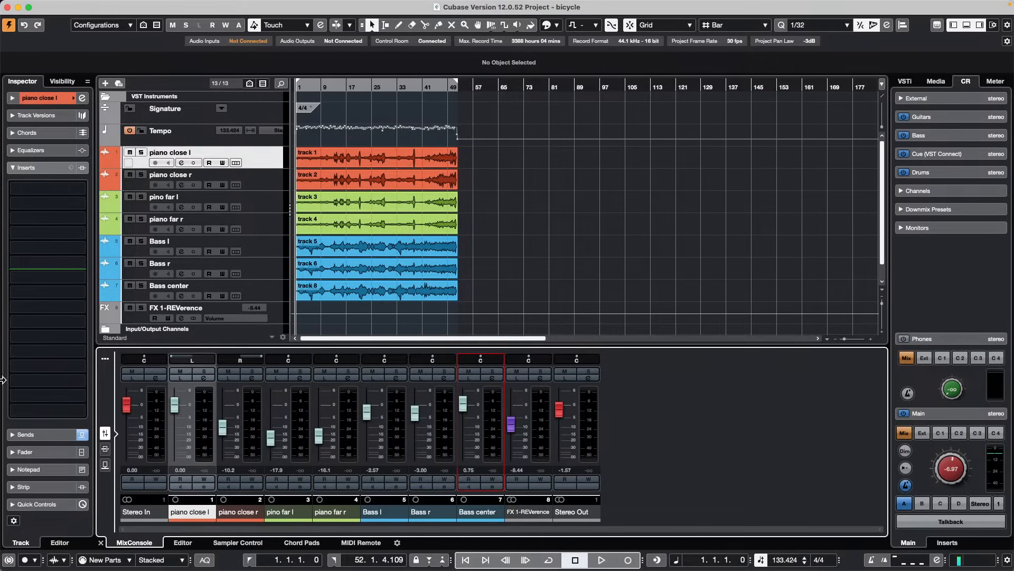
# Start importing tracks from another project, using bicycle.cpr in the bicycle folder as the source
pyautogui.moveTo(4, 2)
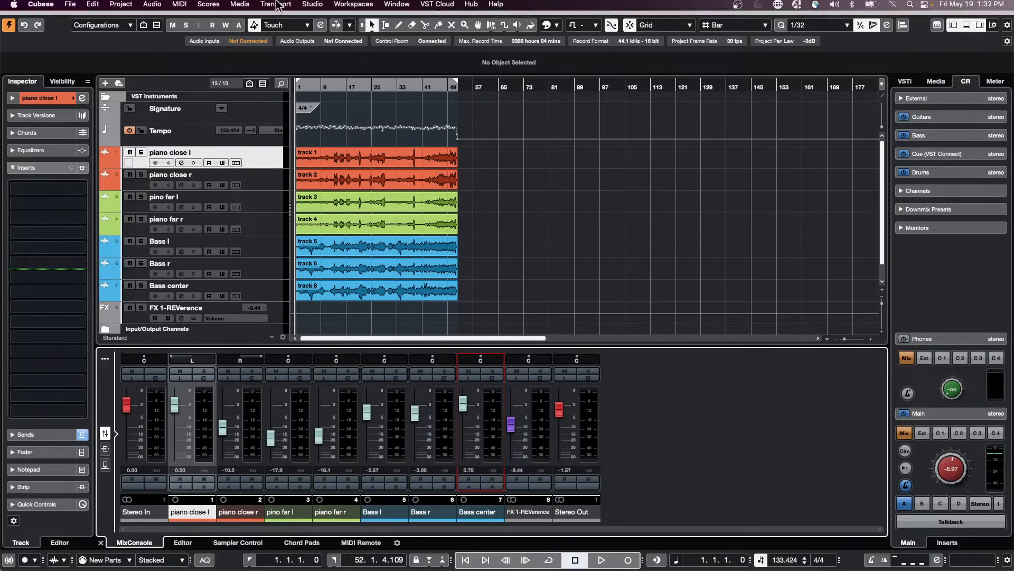
pyautogui.click(71, 7)
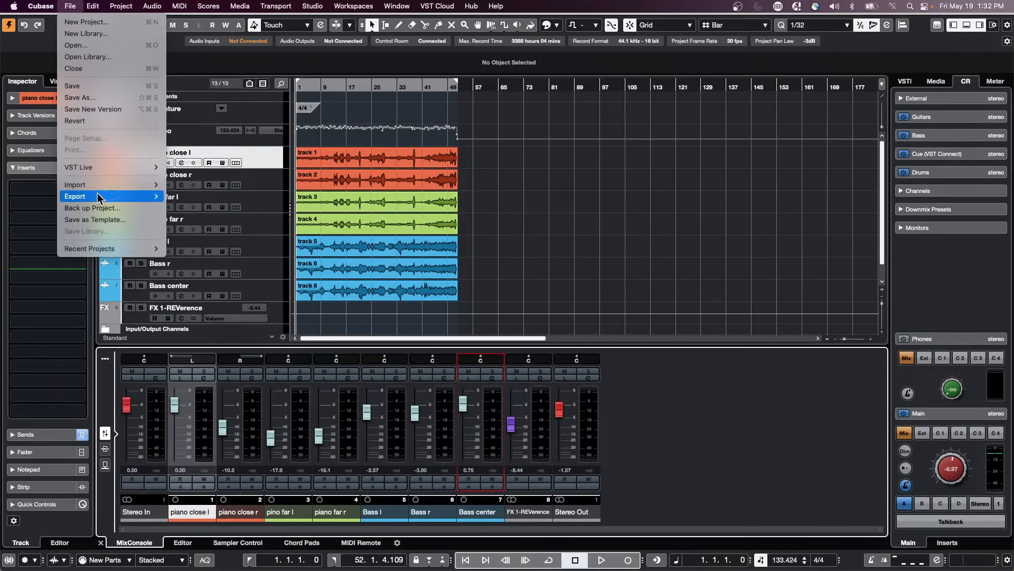
pyautogui.moveTo(99, 185)
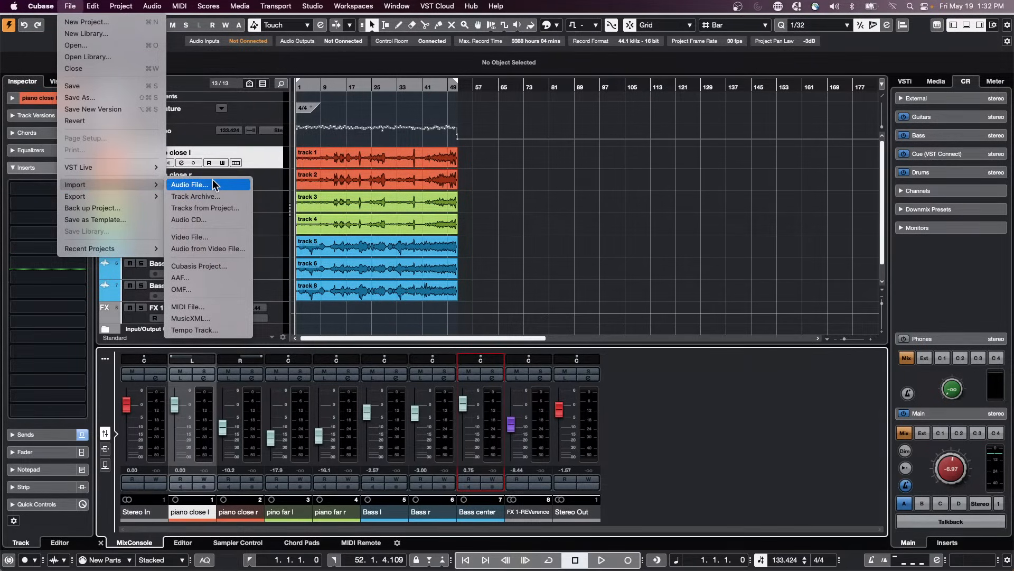
pyautogui.click(215, 207)
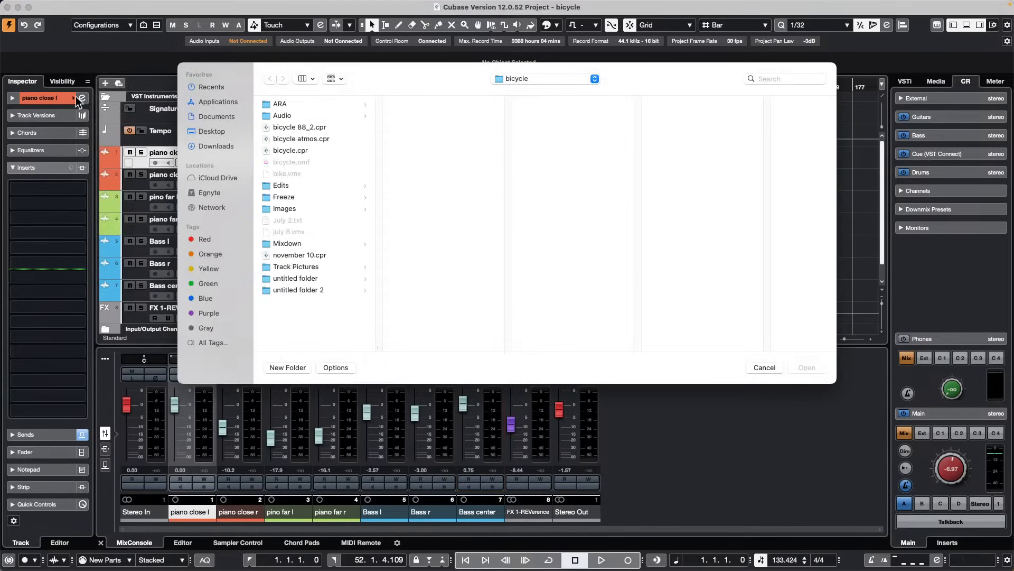
pyautogui.click(300, 149)
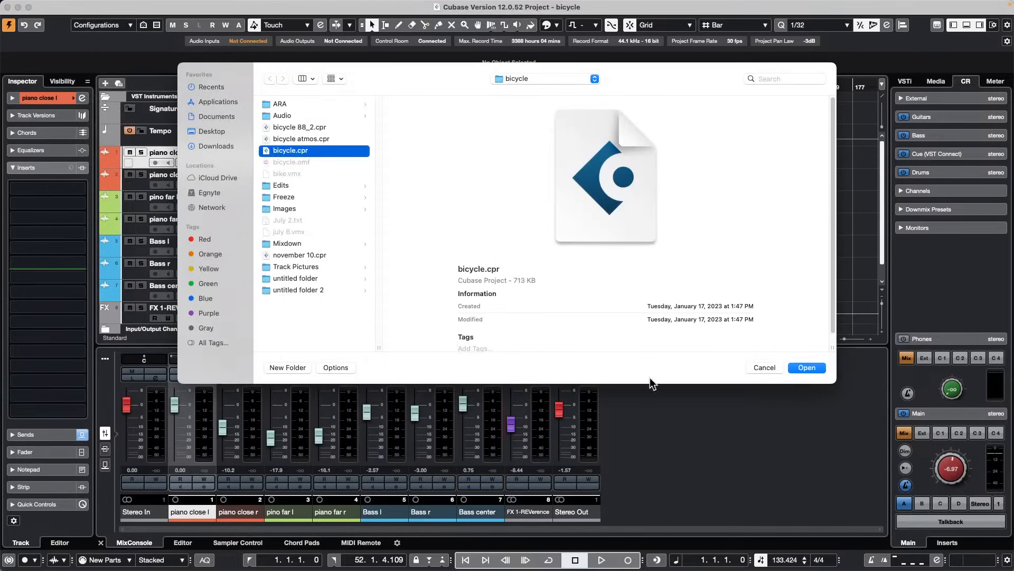
pyautogui.click(807, 366)
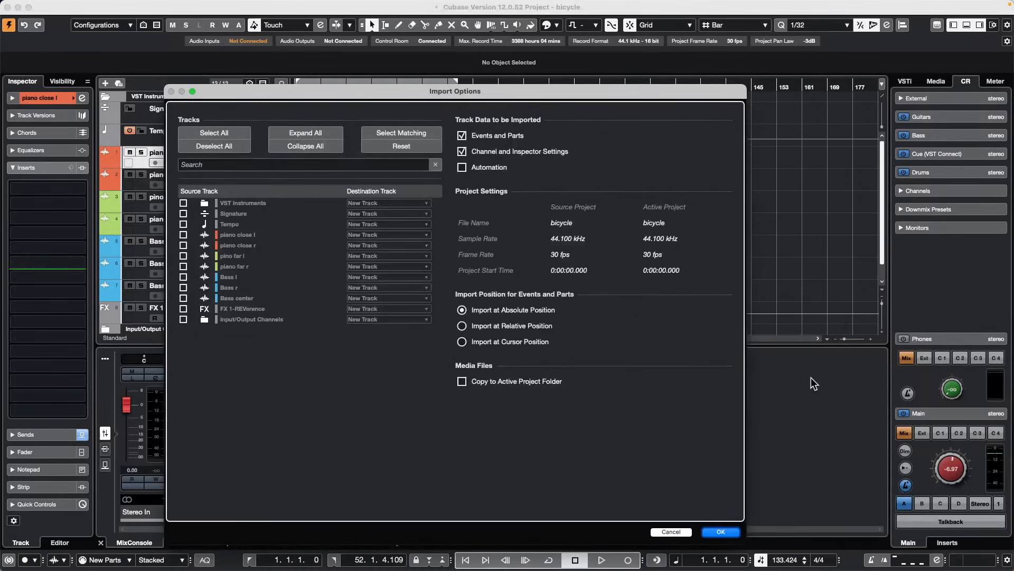
# Select all source tracks, match them to the existing destination tracks, and exclude Events and Parts from the import
pyautogui.moveTo(492, 93); pyautogui.dragTo(710, 84)
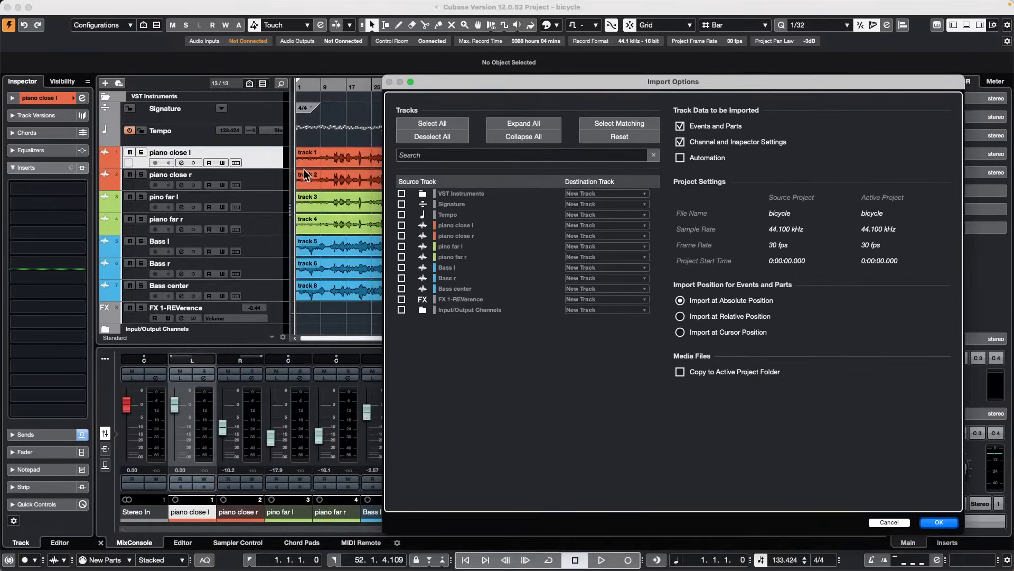
pyautogui.click(430, 123)
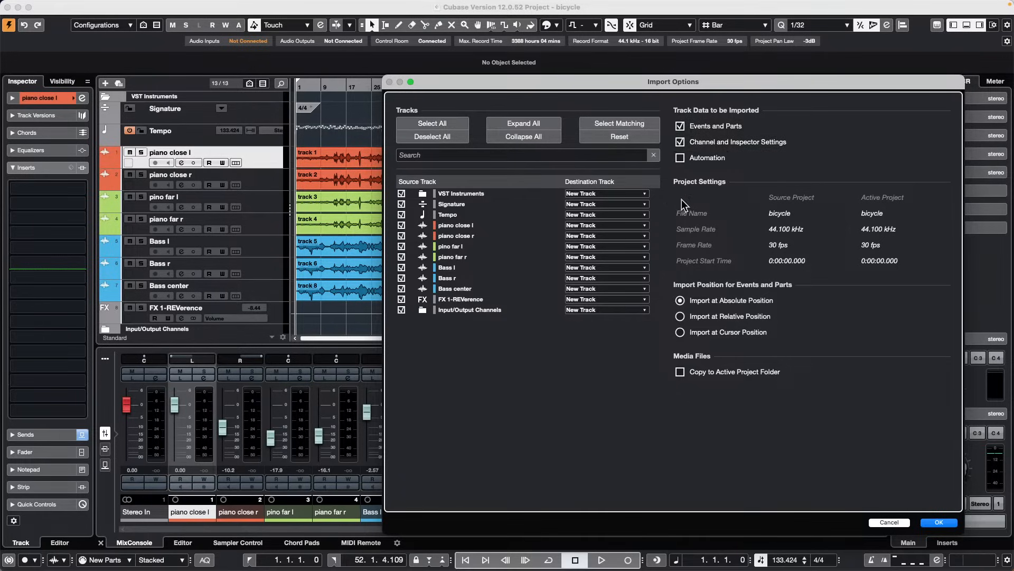
pyautogui.click(629, 124)
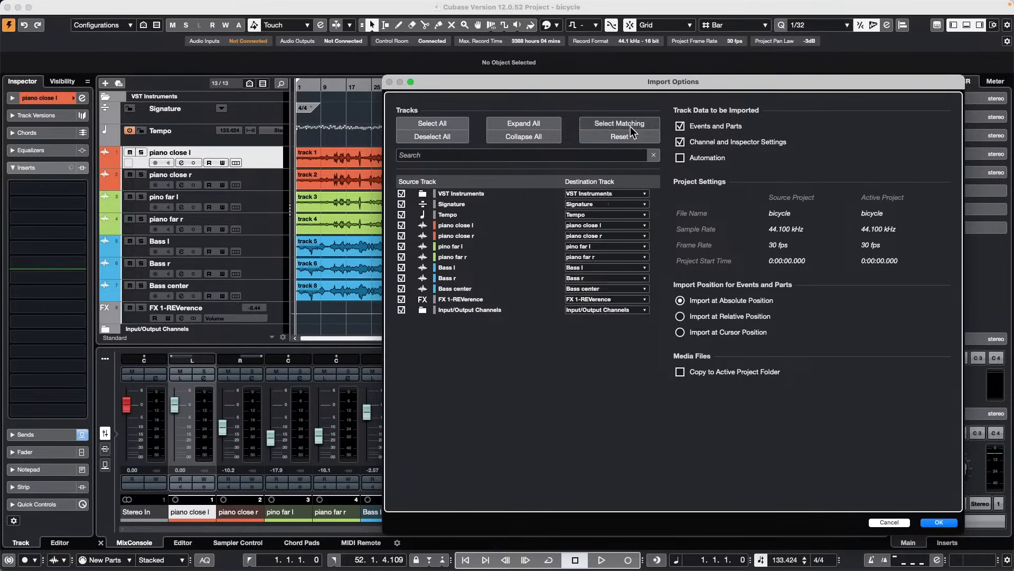
pyautogui.click(681, 127)
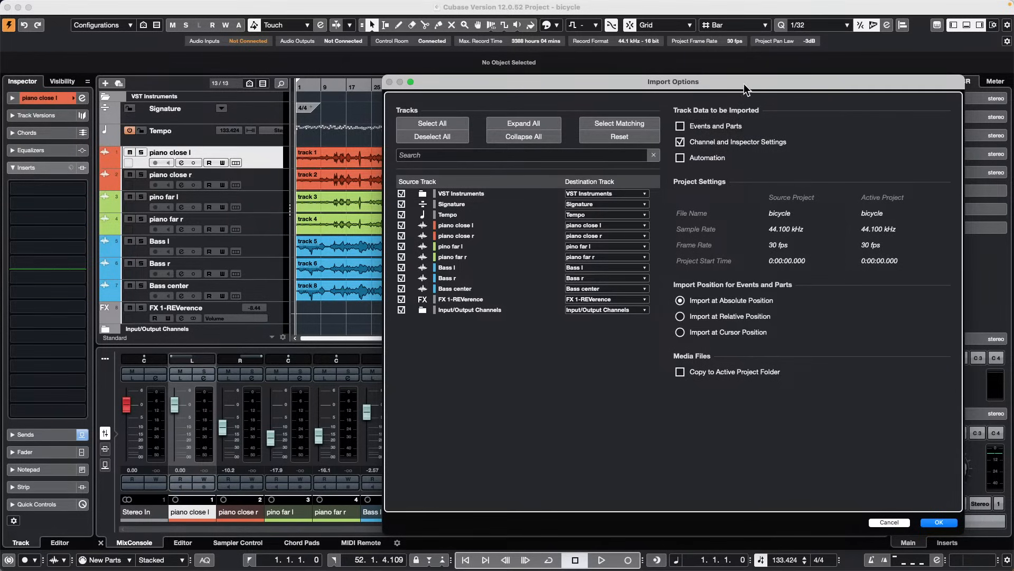
pyautogui.moveTo(742, 85); pyautogui.dragTo(787, 32)
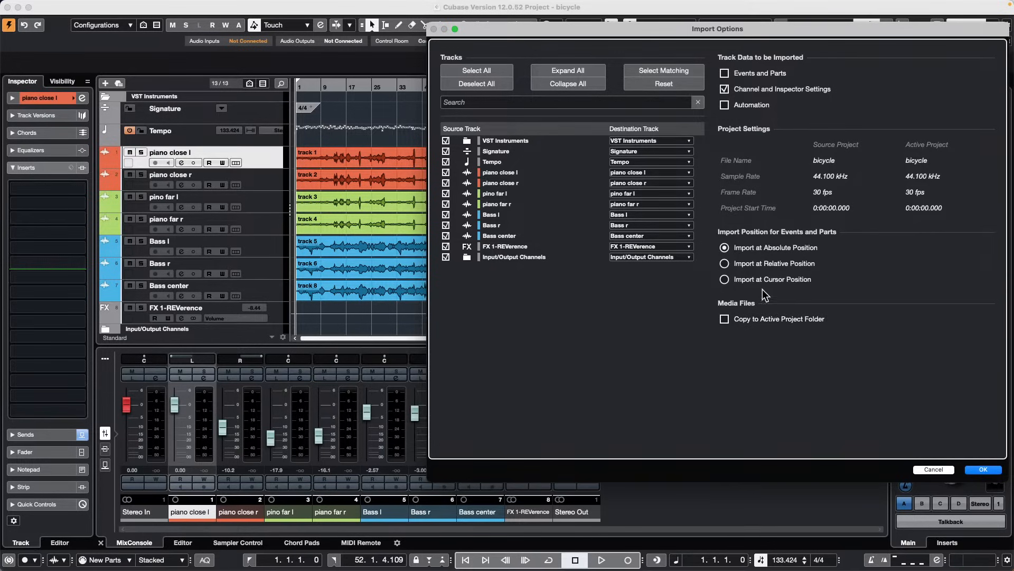
# Run the track import with these options and accept the unmapped ports
pyautogui.click(986, 470)
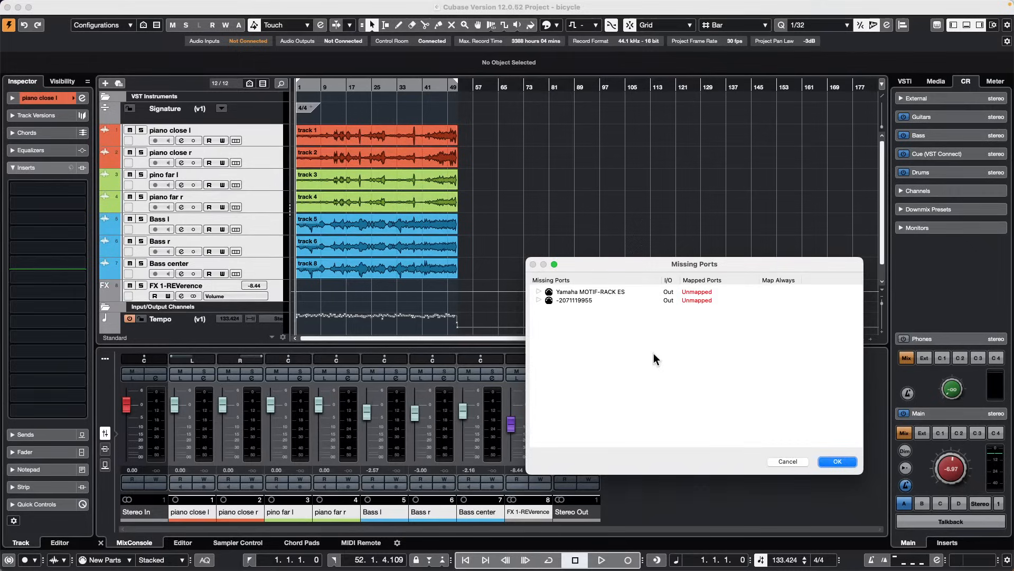
pyautogui.click(837, 461)
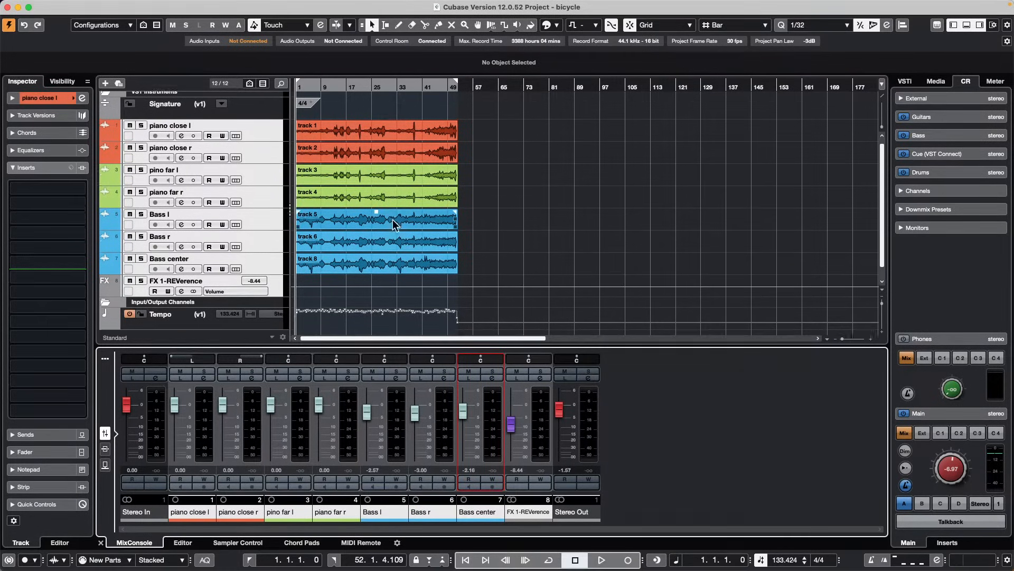
pyautogui.scroll(-1, 391, 222)
pyautogui.scroll(1, 391, 222)
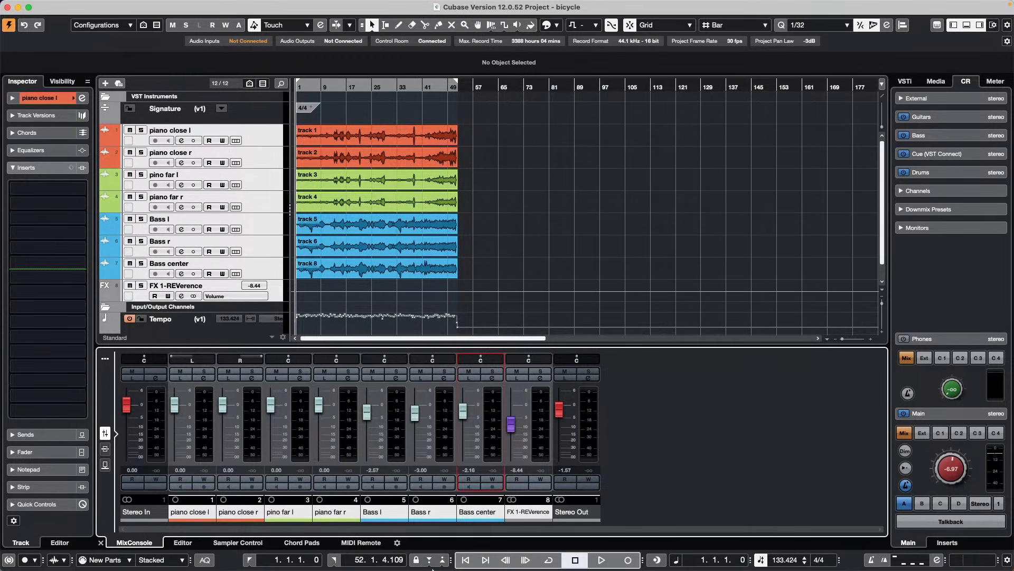
# Launch Nuendo Live 2 from the Applications folder, accept the limited license, allow microphone access and postpone registration
pyautogui.moveTo(433, 570)
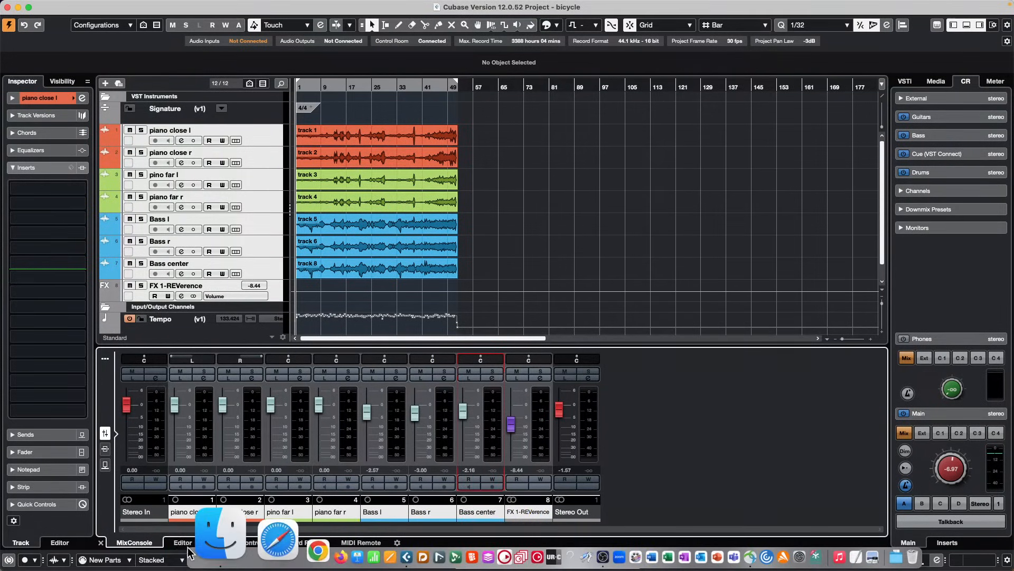
pyautogui.click(208, 529)
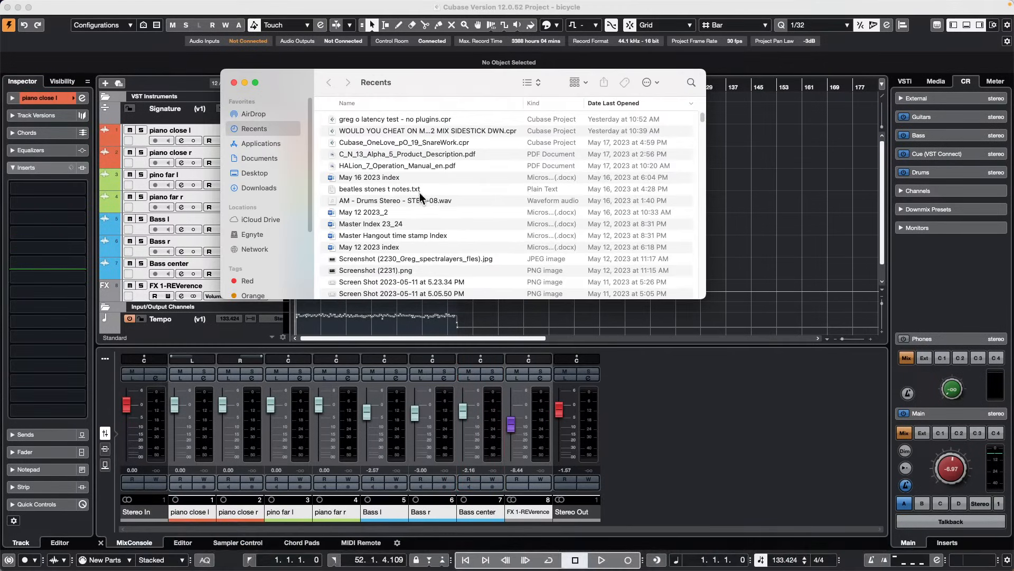
pyautogui.click(269, 144)
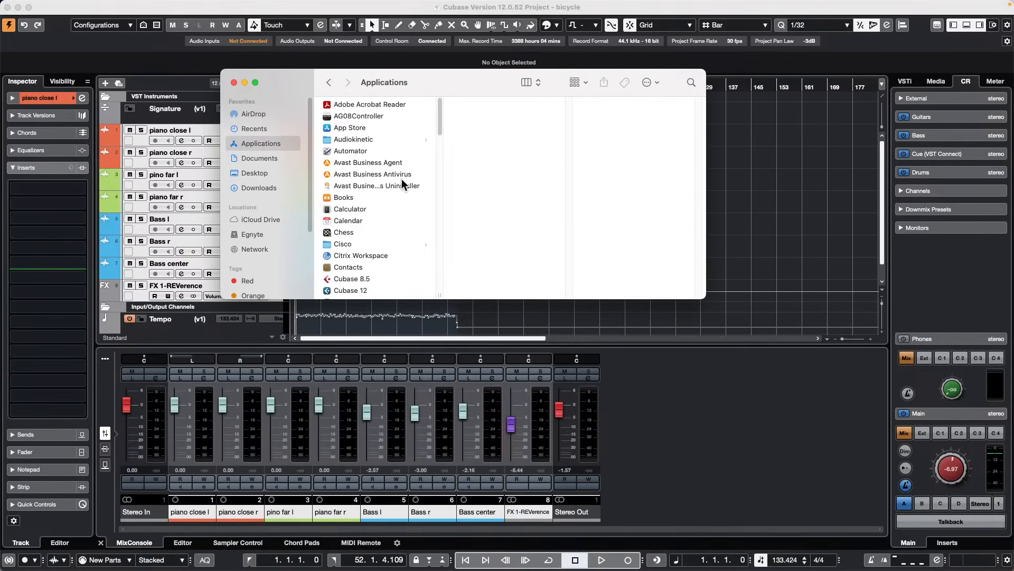
pyautogui.scroll(-15, 394, 185)
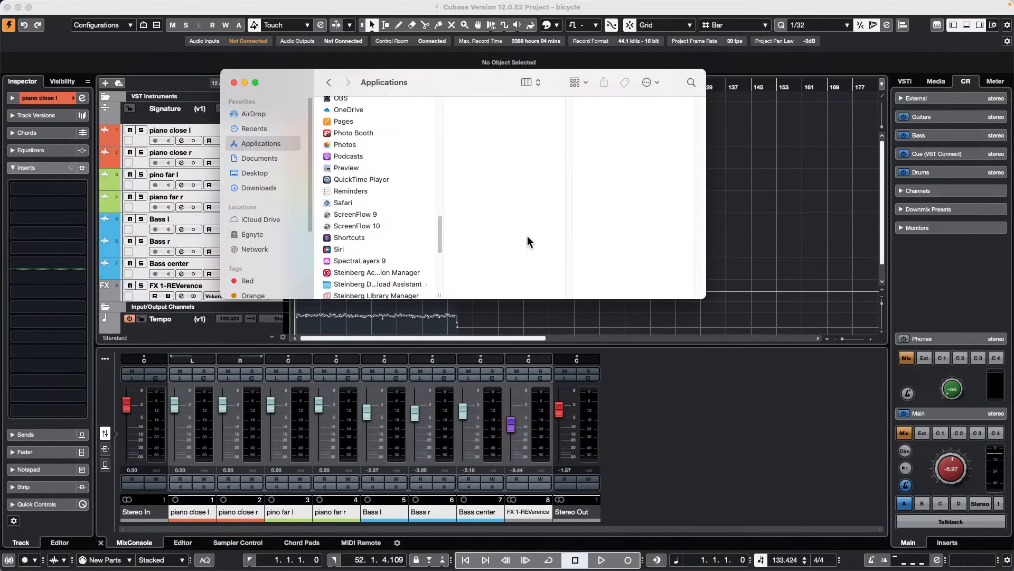
pyautogui.scroll(3, 357, 232)
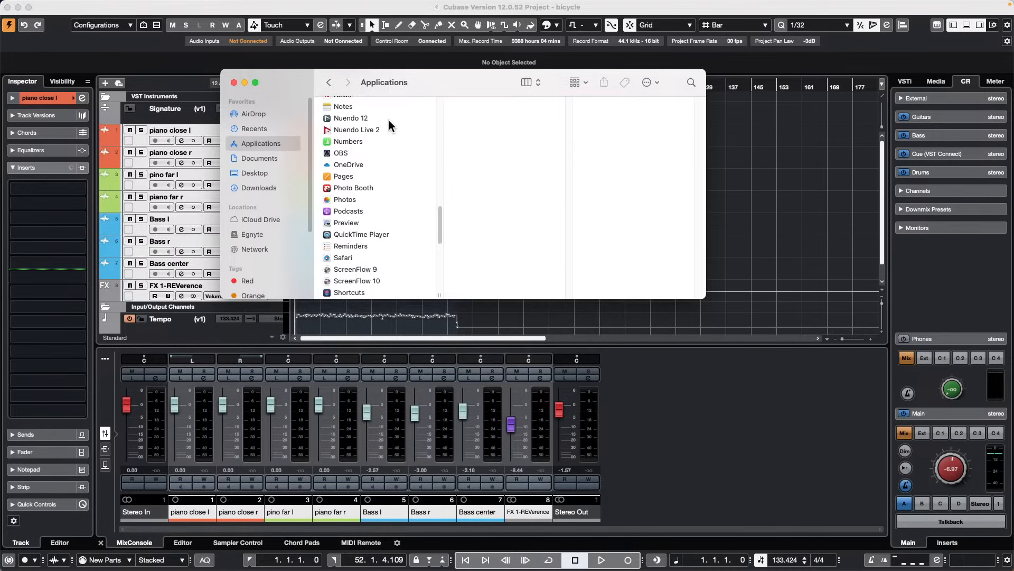
pyautogui.doubleClick(360, 128)
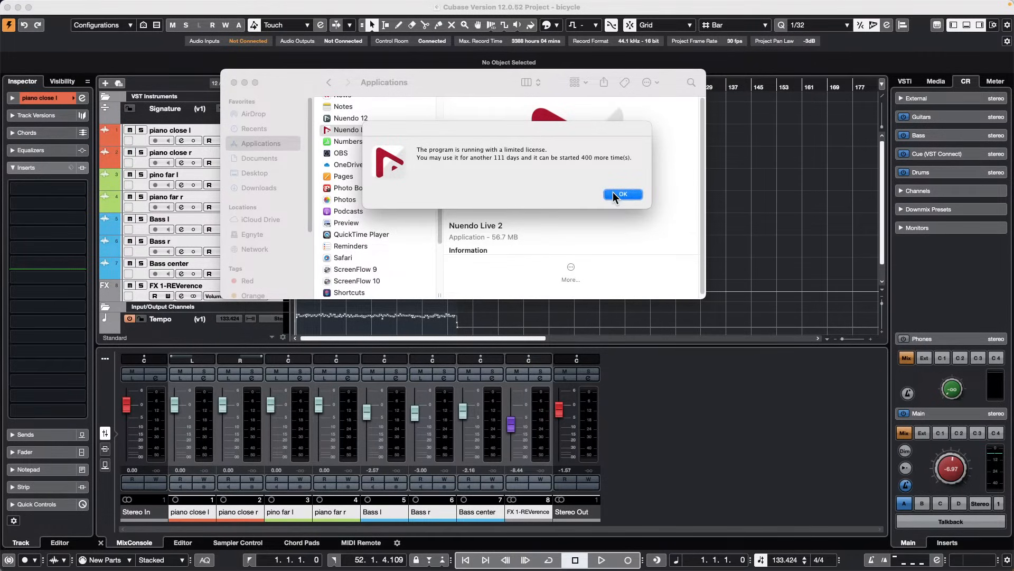
pyautogui.click(618, 194)
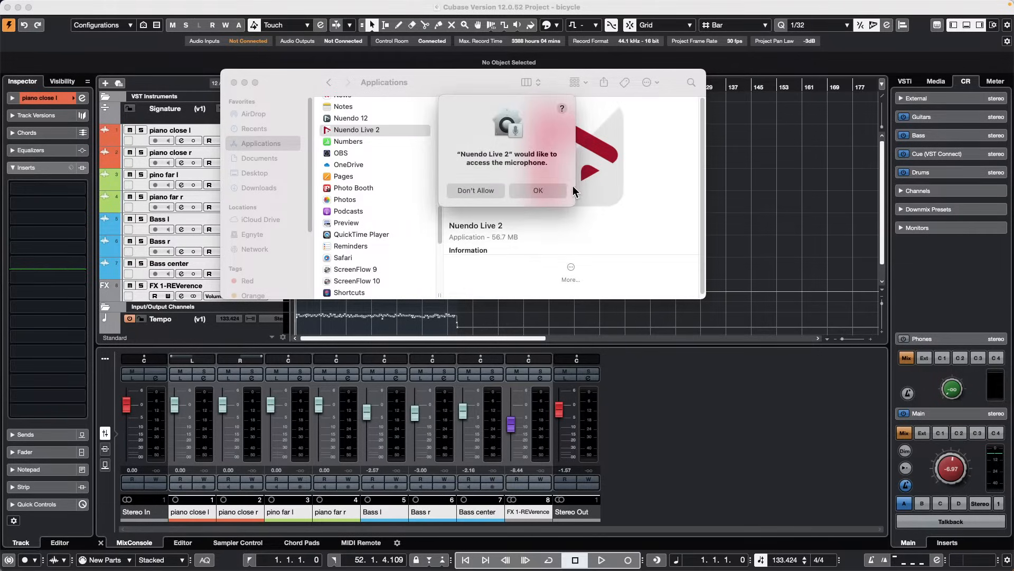
pyautogui.click(554, 189)
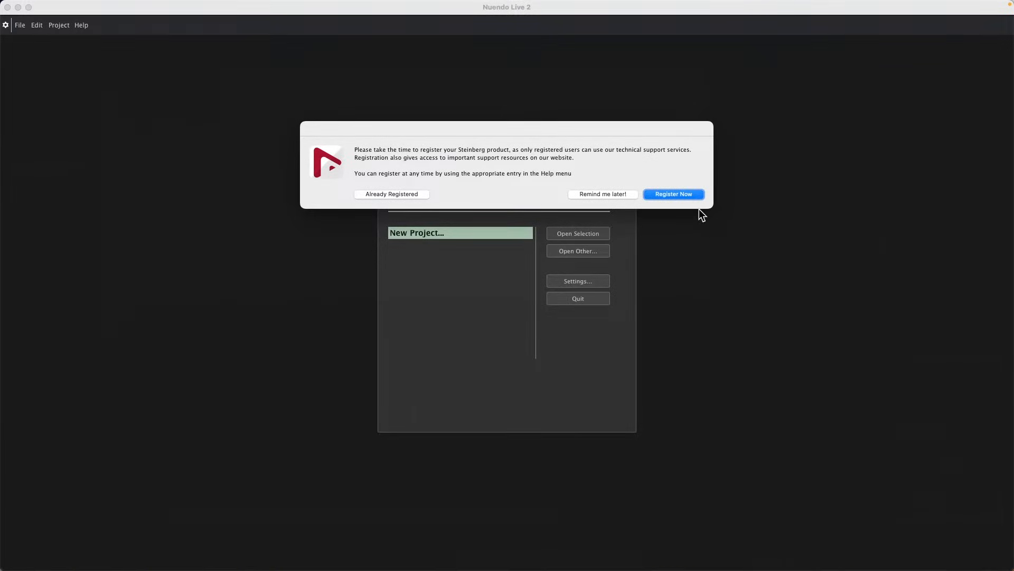
pyautogui.click(616, 193)
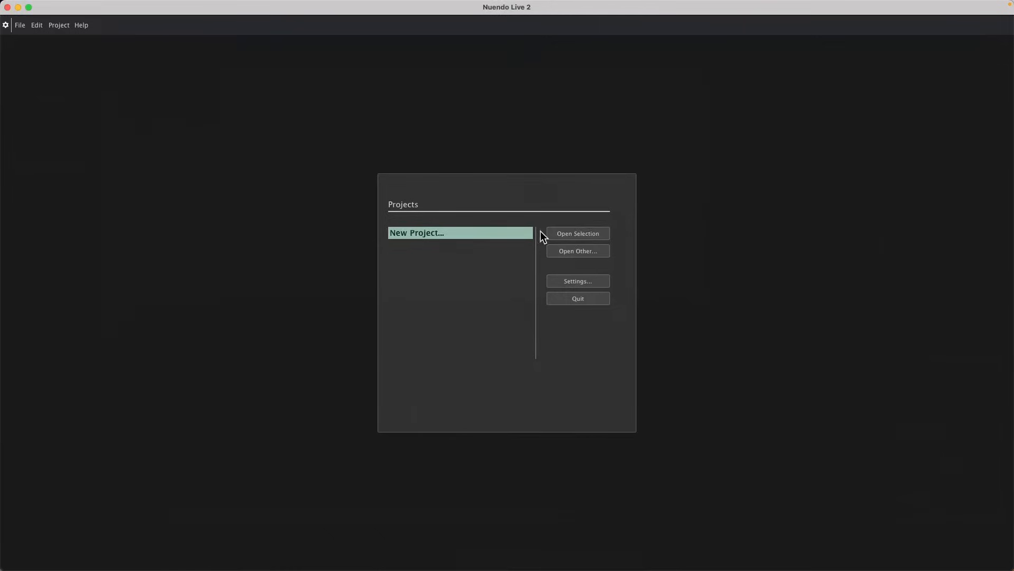
# Create a new project in the Documents folder and allow access to the files there
pyautogui.click(581, 233)
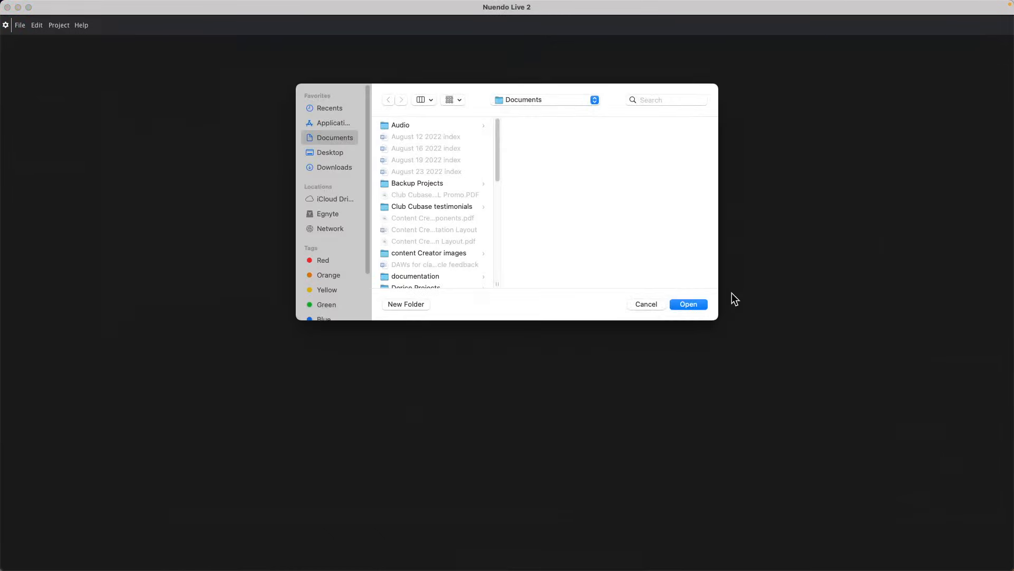
pyautogui.click(697, 307)
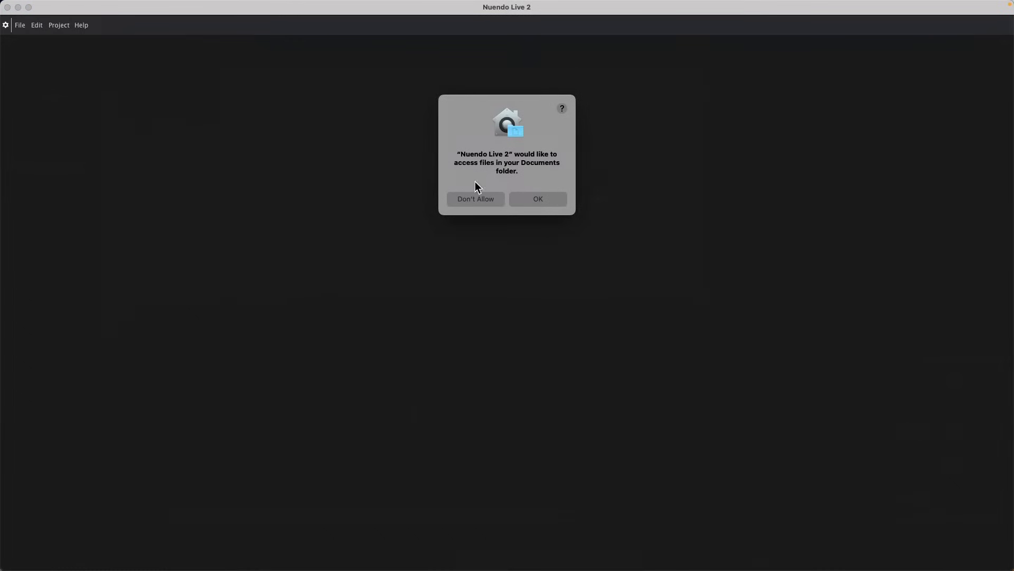
pyautogui.click(534, 199)
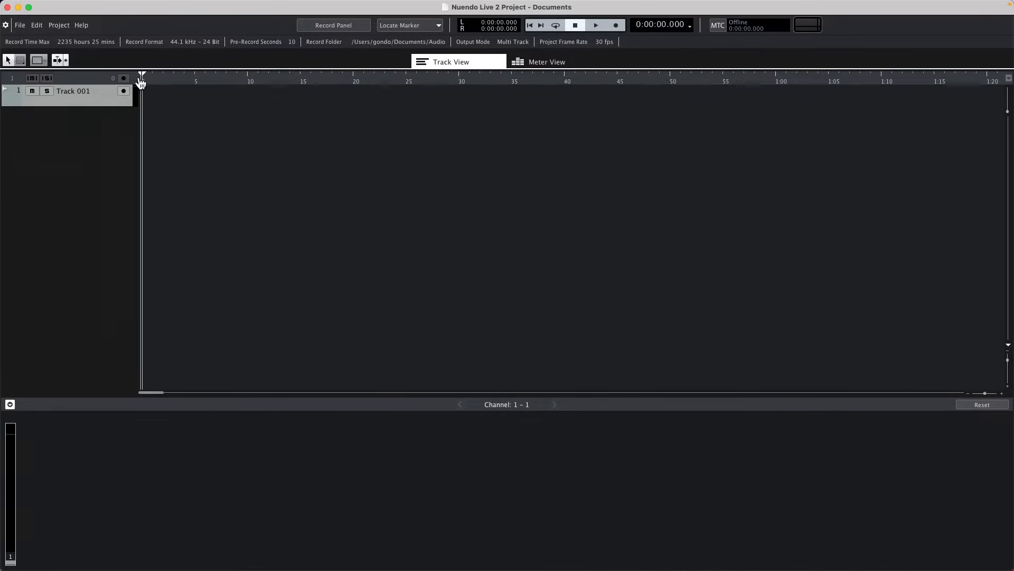
pyautogui.click(18, 28)
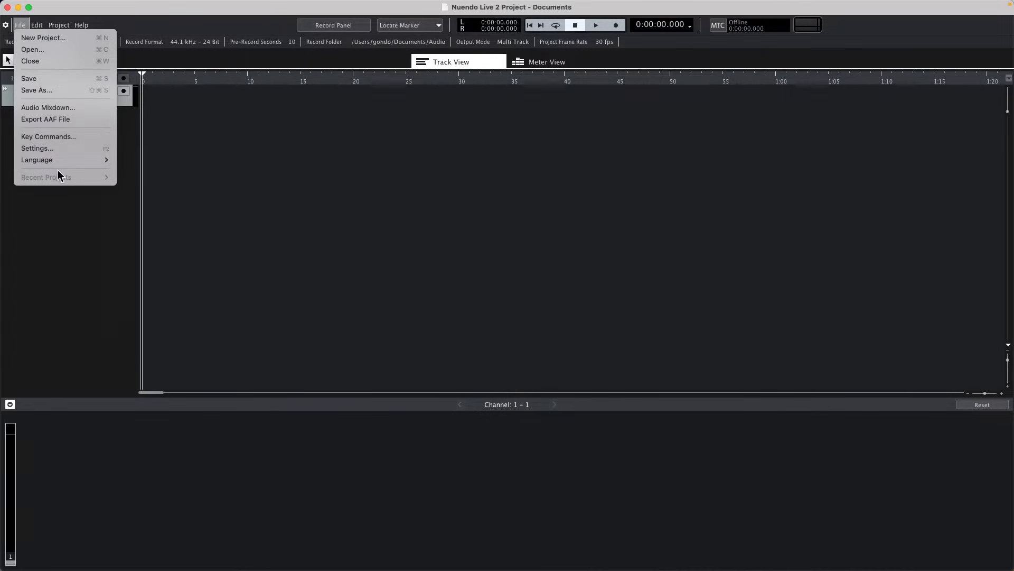
pyautogui.click(37, 218)
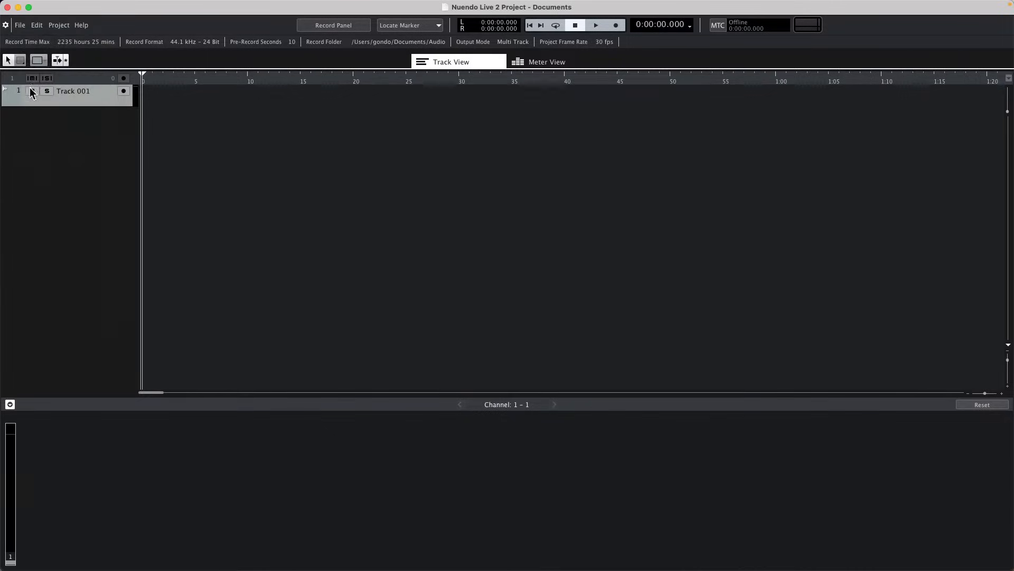
# Create another new project in a new folder named live inside Documents
pyautogui.click(24, 26)
pyautogui.click(32, 38)
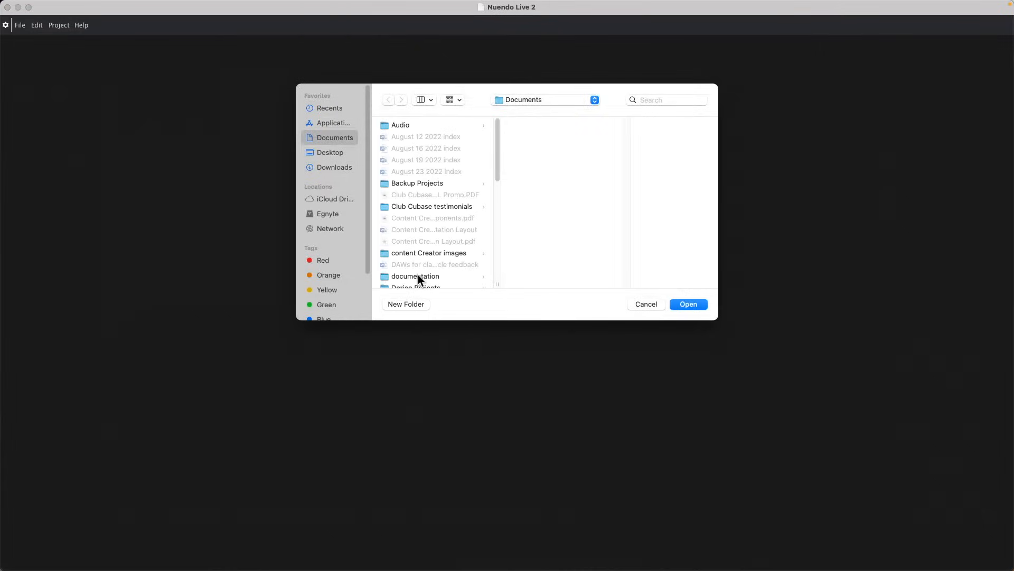
pyautogui.click(423, 304)
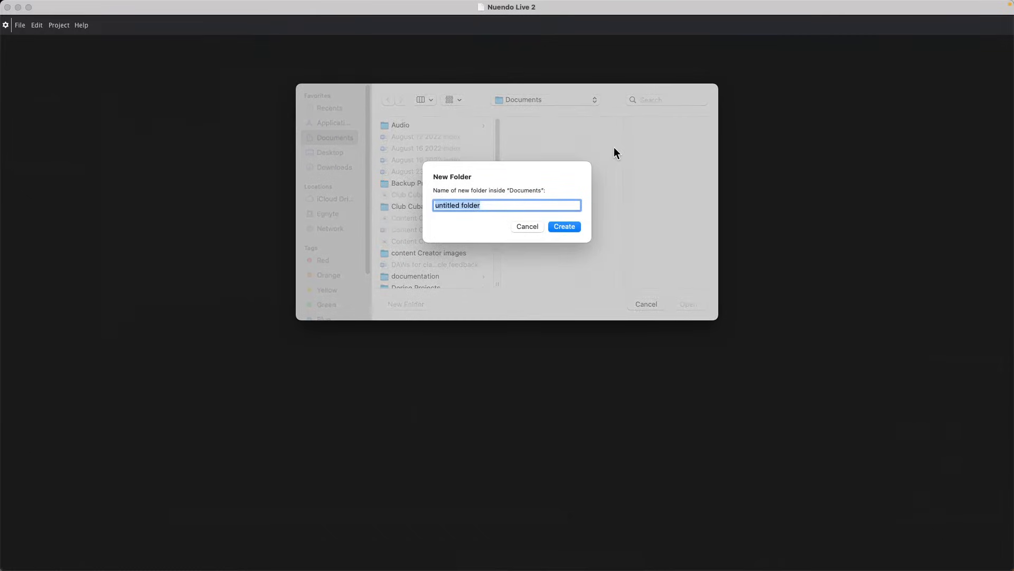
pyautogui.write('live')
pyautogui.press('Return')
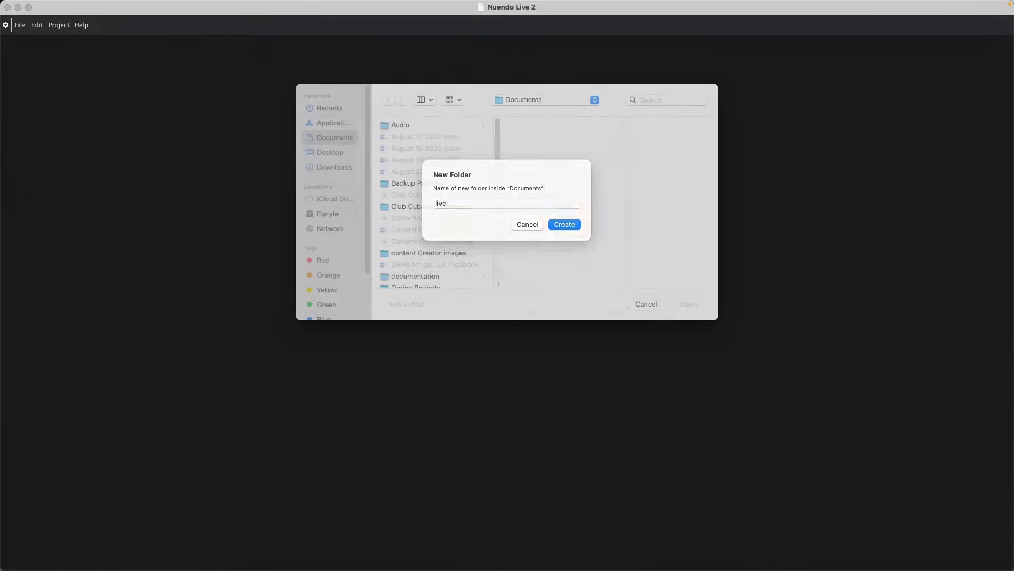
pyautogui.click(689, 304)
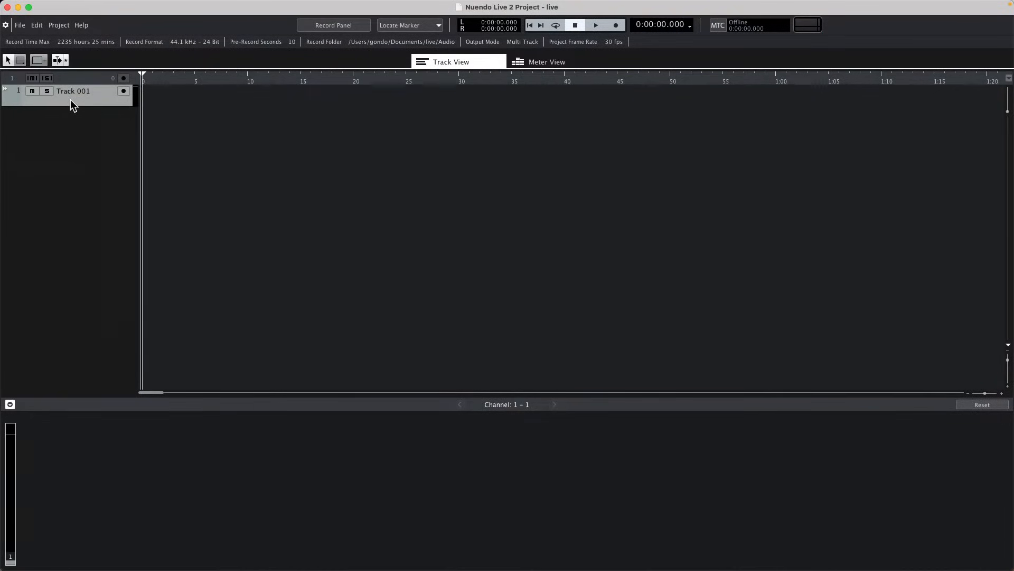
# Check the options available for Track 001 and choose the live folder as the record folder
pyautogui.rightClick(72, 100)
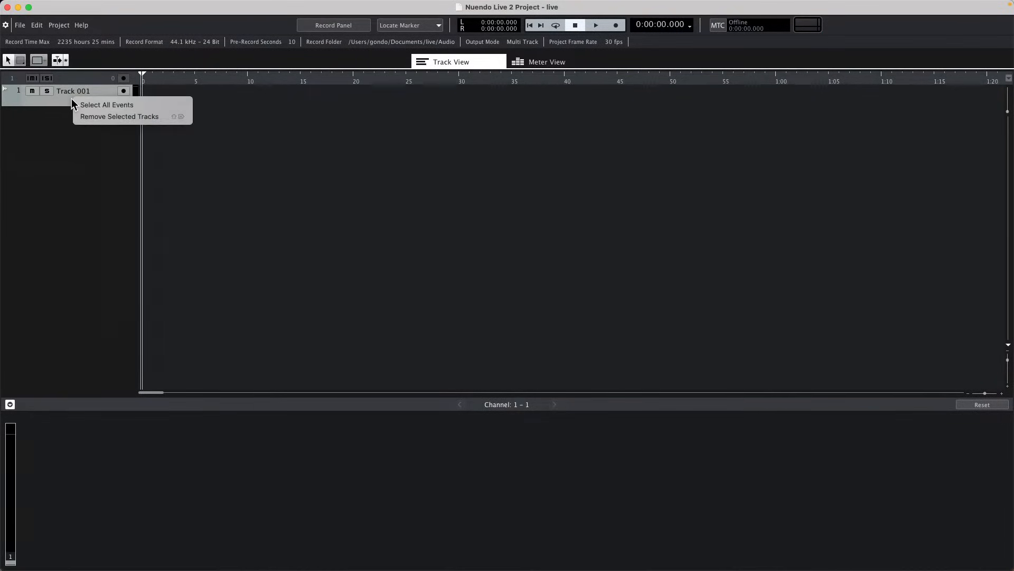
pyautogui.click(67, 98)
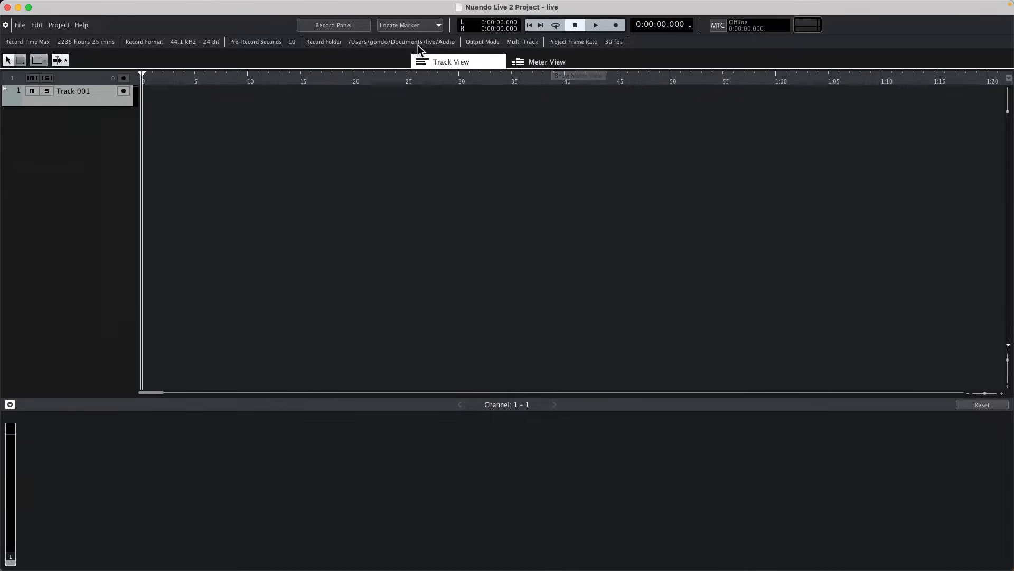
pyautogui.click(340, 42)
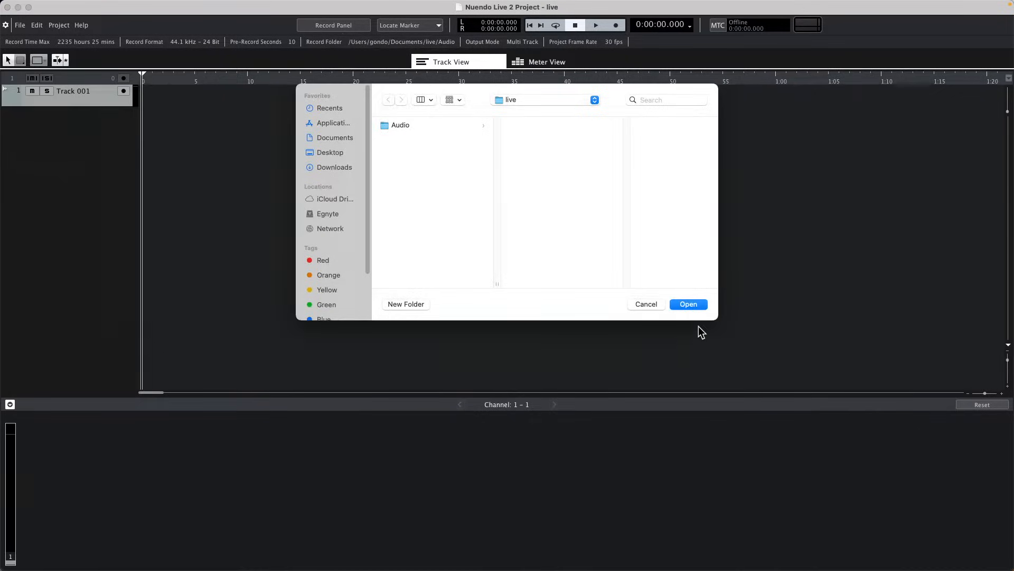
pyautogui.click(696, 304)
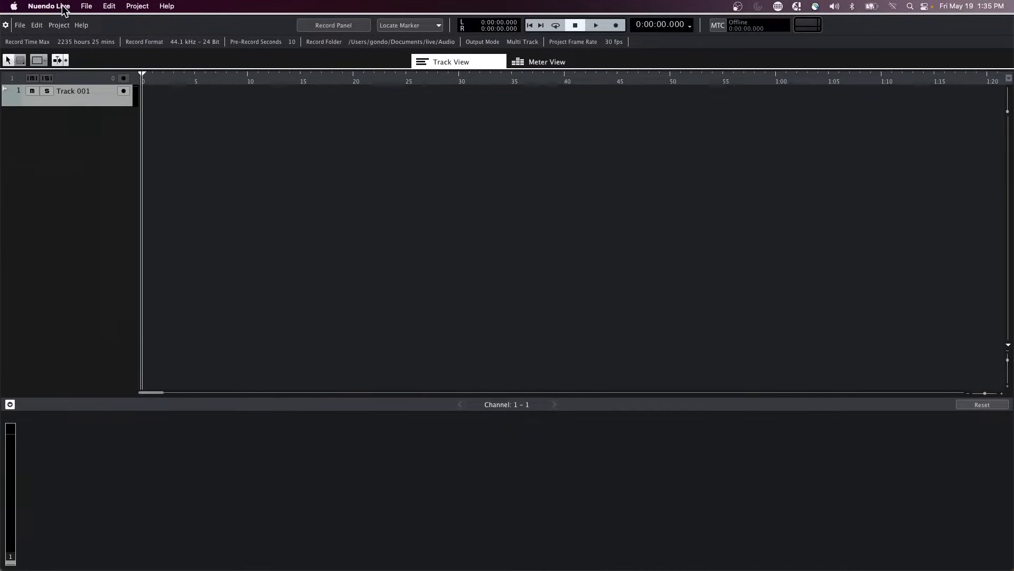
# Quit Nuendo Live, close the Applications folder window and return to the Cubase bicycle project
pyautogui.click(61, 6)
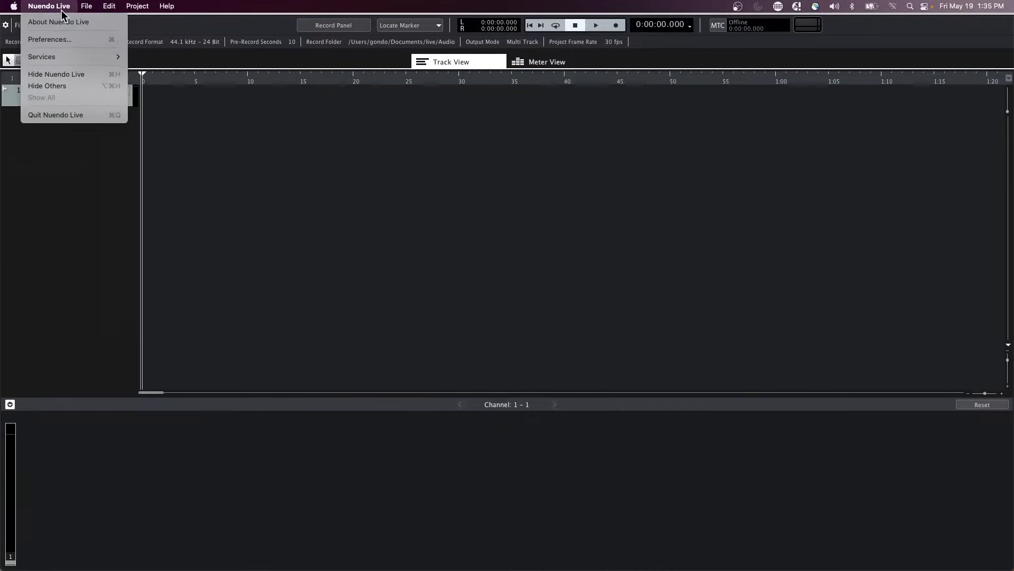
pyautogui.click(80, 115)
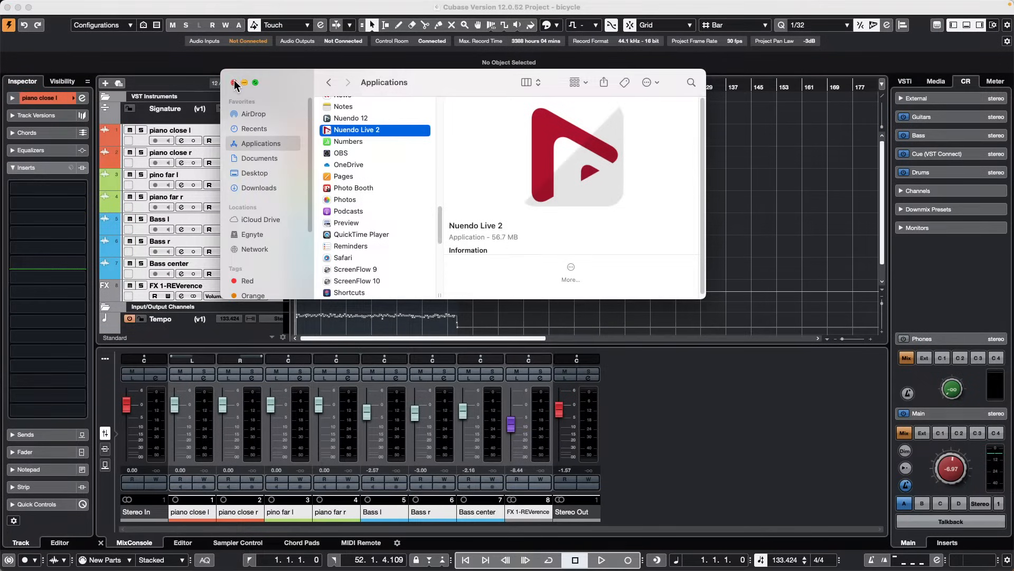
pyautogui.click(233, 83)
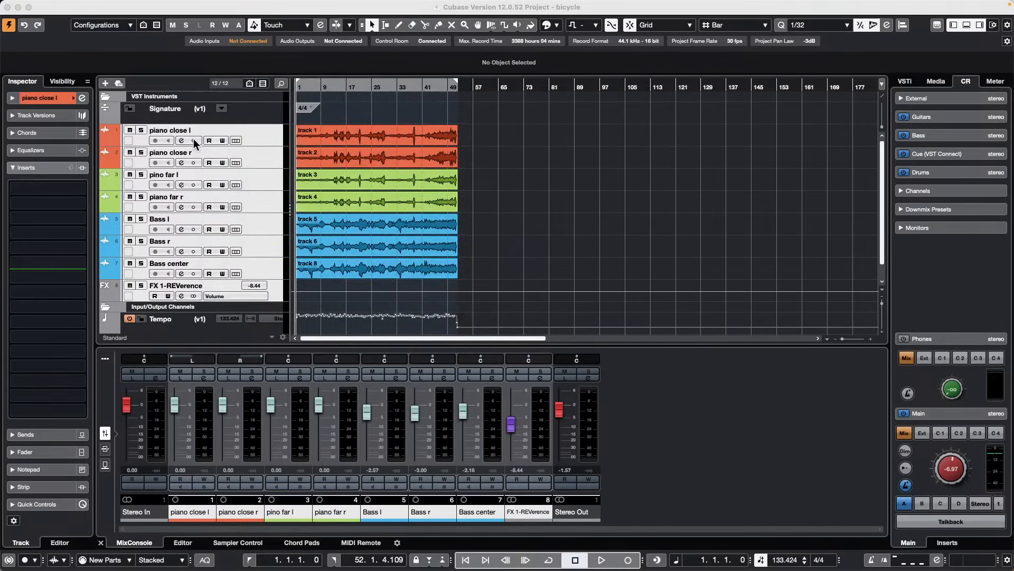
# Examine the Add Track choices offered for the piano close l track
pyautogui.click(259, 141)
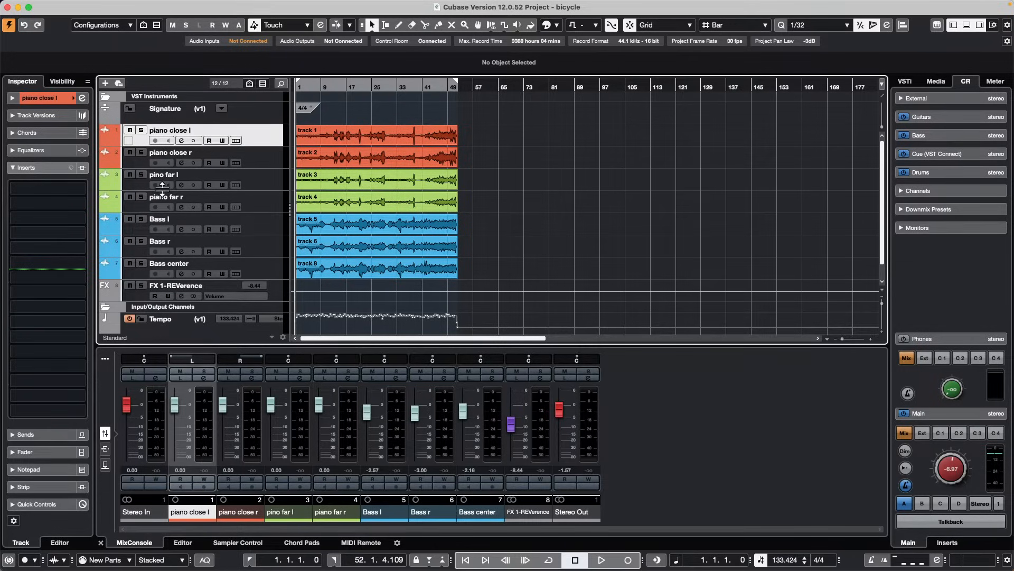
pyautogui.keyDown('shift'); pyautogui.click(271, 161); pyautogui.keyUp('shift')
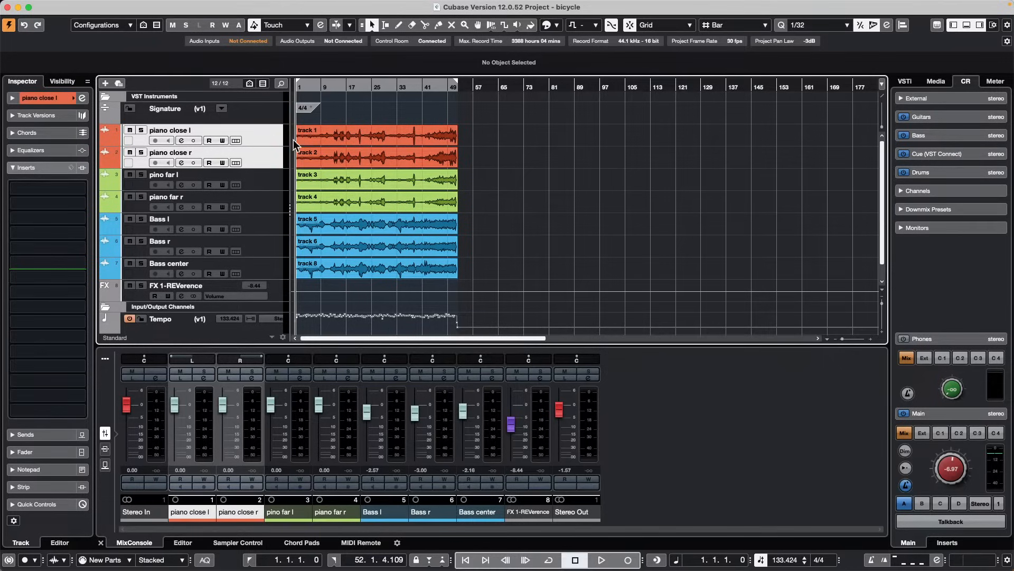
pyautogui.click(279, 136)
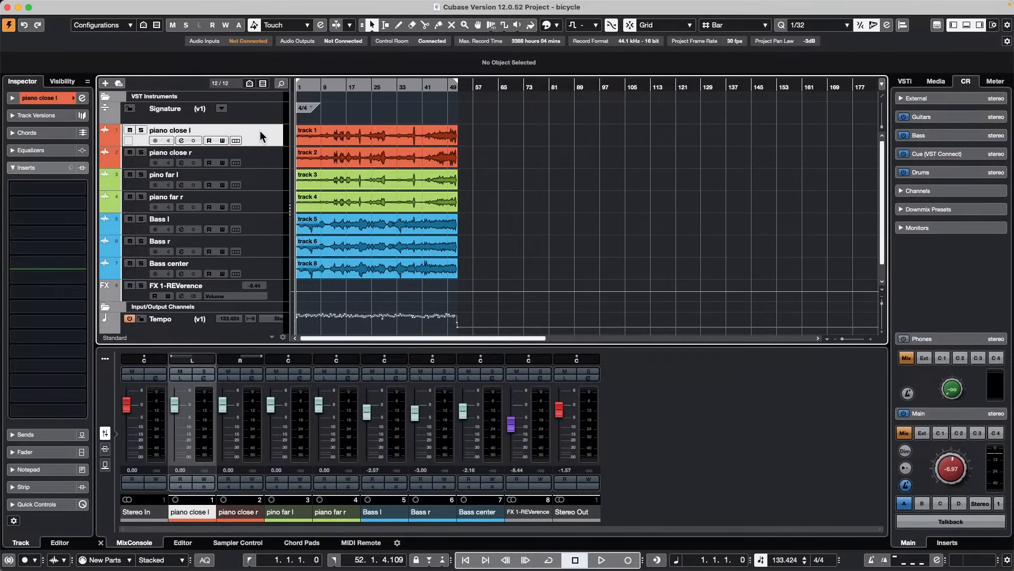
pyautogui.rightClick(259, 136)
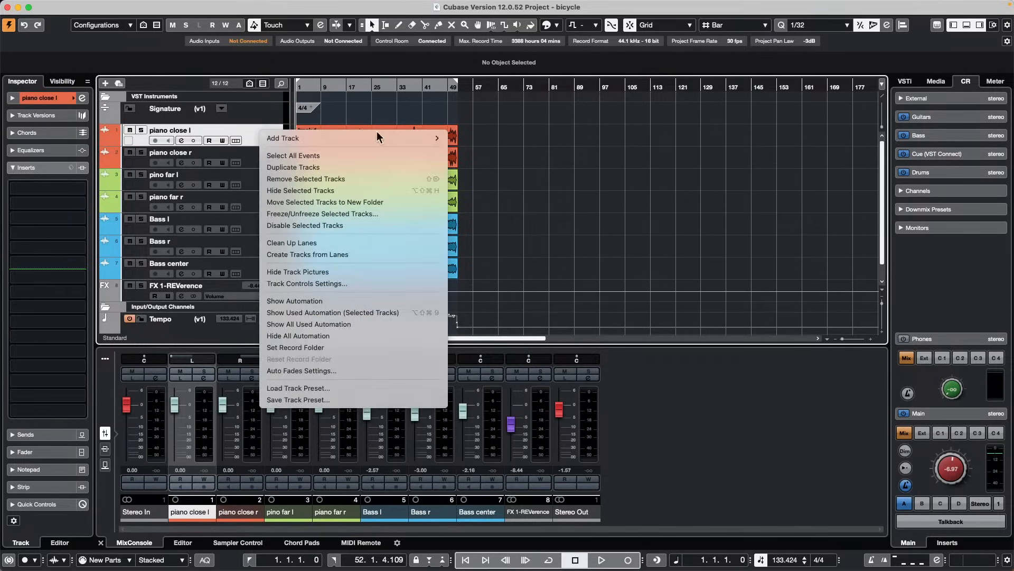
pyautogui.moveTo(380, 137)
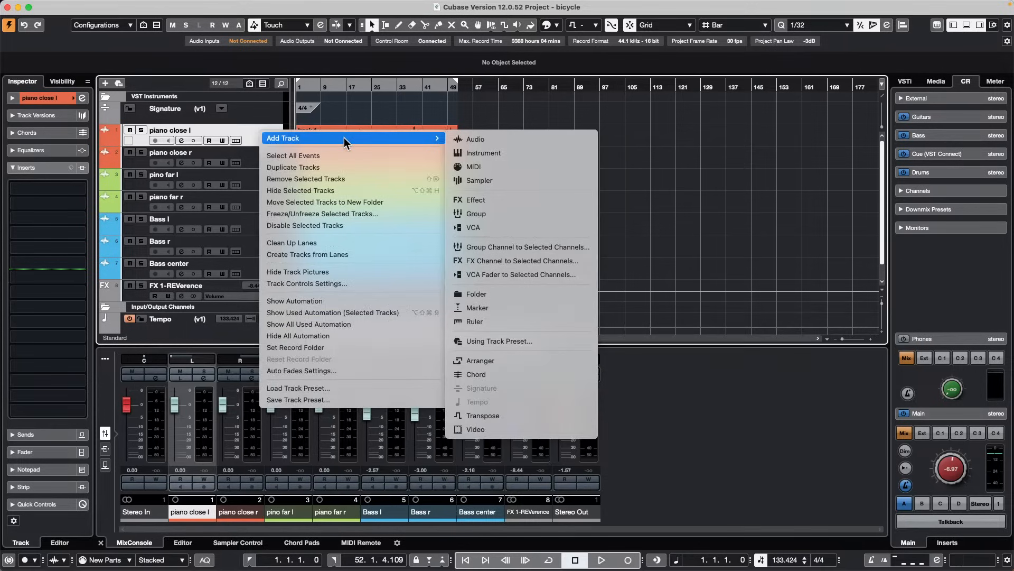
pyautogui.click(246, 126)
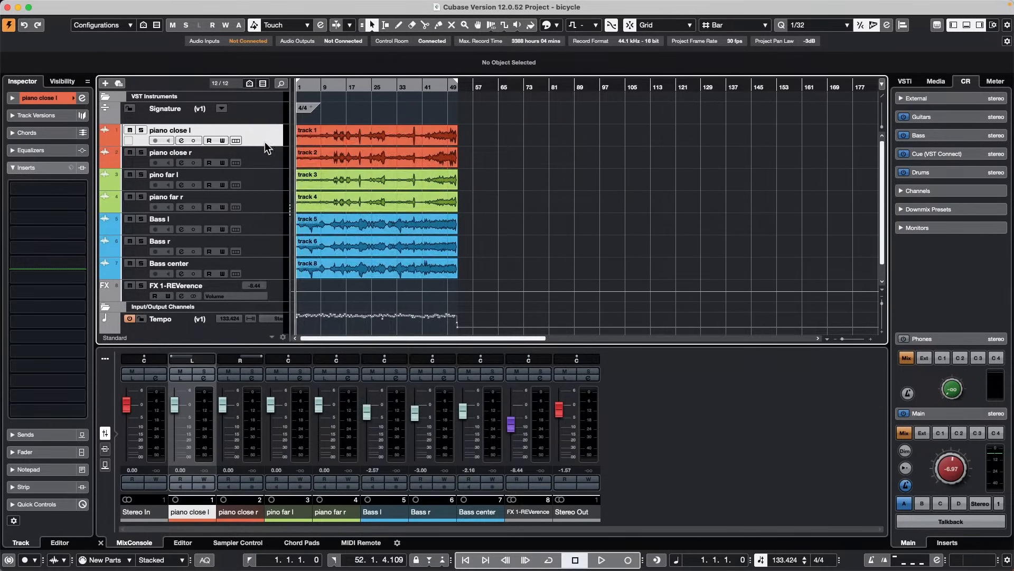
# Move the seven audio tracks from piano close l through Bass center into a new folder
pyautogui.keyDown('shift'); pyautogui.click(267, 268); pyautogui.keyUp('shift')
pyautogui.rightClick(267, 133)
pyautogui.moveTo(367, 142)
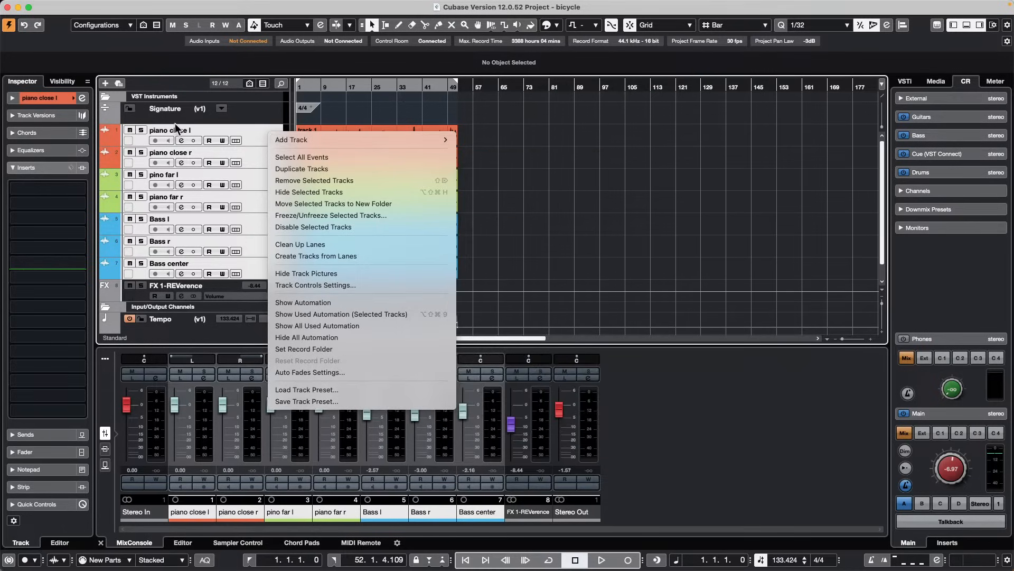
pyautogui.click(256, 129)
pyautogui.rightClick(254, 132)
pyautogui.moveTo(316, 133)
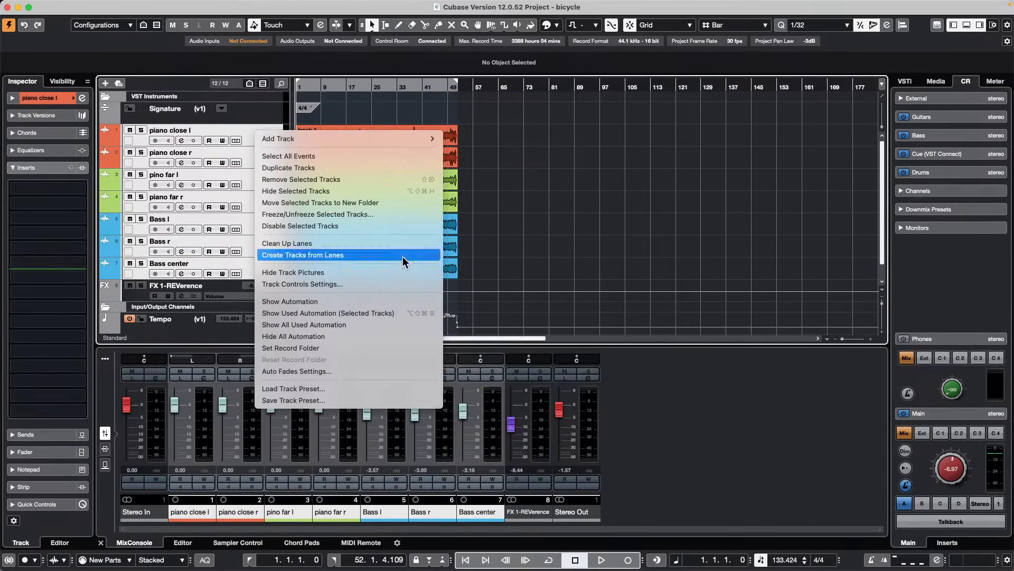
pyautogui.click(342, 203)
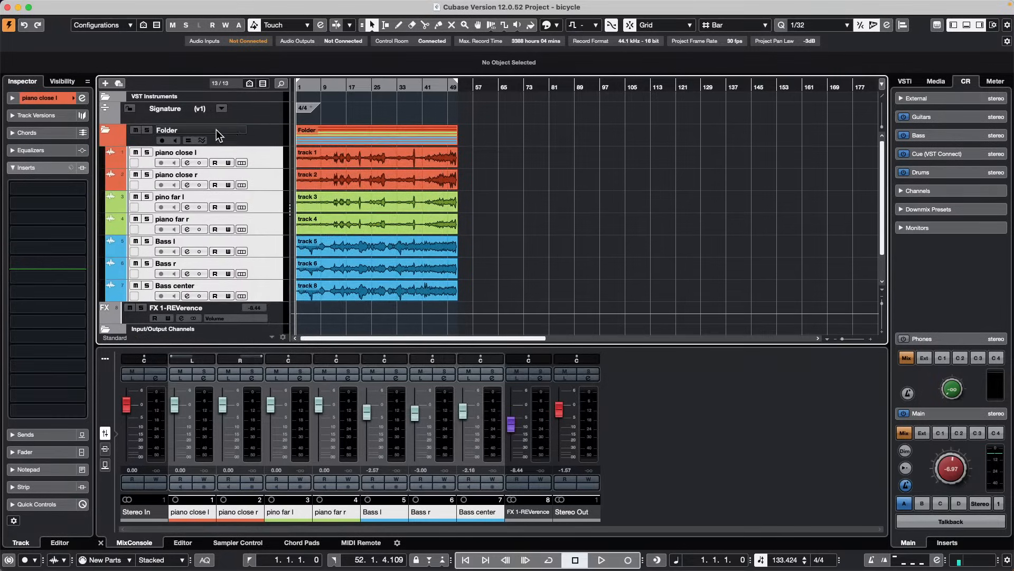
# Collapse the new folder track and duplicate it with all its contents
pyautogui.click(259, 139)
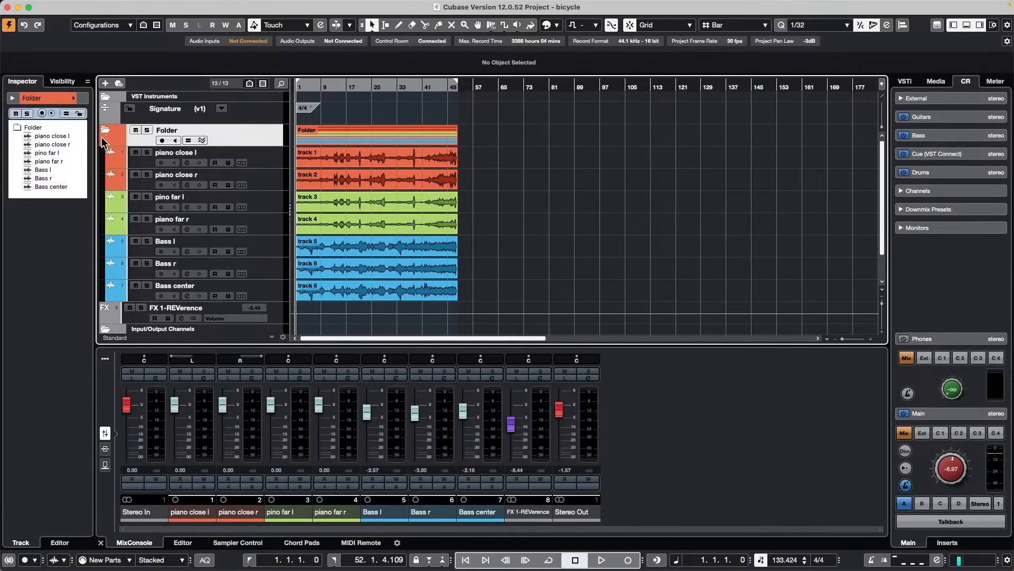
pyautogui.click(105, 130)
pyautogui.rightClick(254, 139)
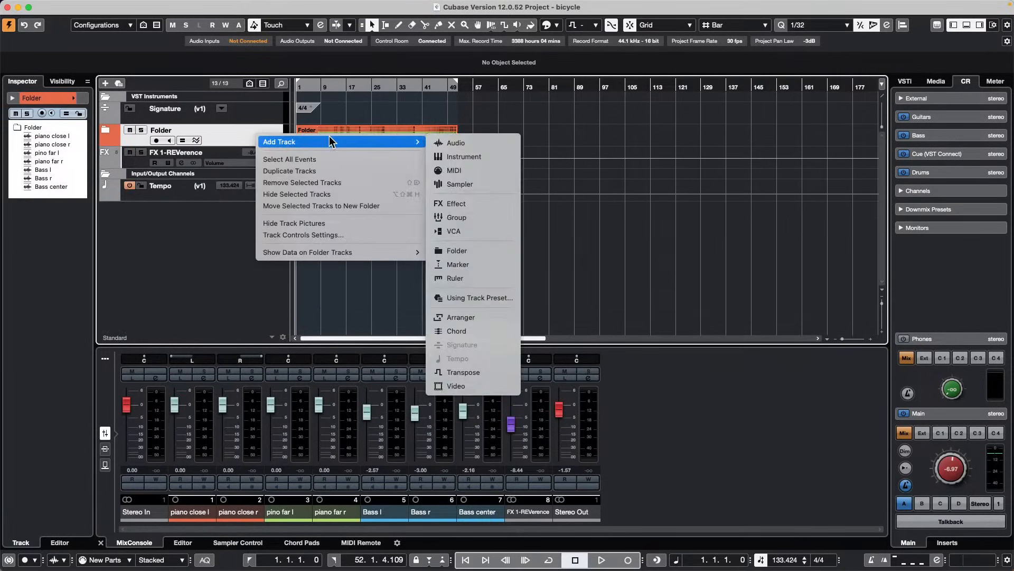
pyautogui.click(290, 171)
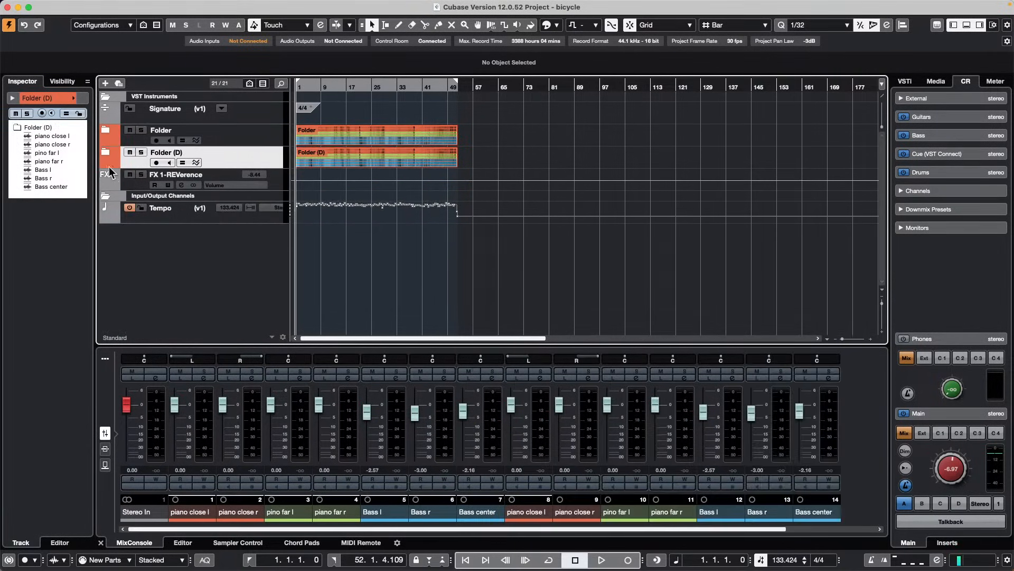
# Expand the duplicated folder, select its seven audio tracks and check the record folder chooser for them without choosing one
pyautogui.click(106, 152)
pyautogui.click(264, 183)
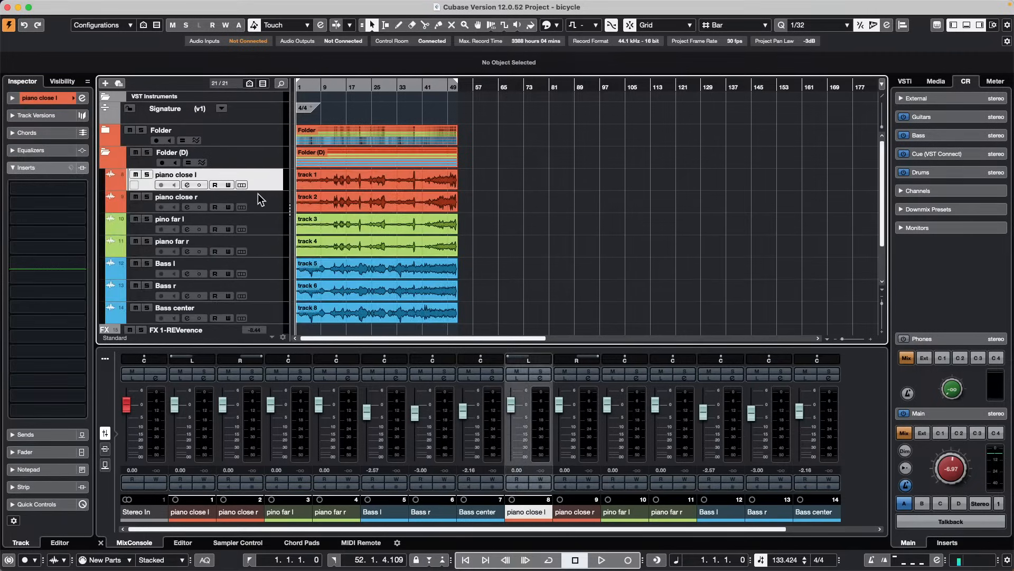
pyautogui.scroll(-2, 259, 212)
pyautogui.keyDown('shift'); pyautogui.click(265, 269); pyautogui.keyUp('shift')
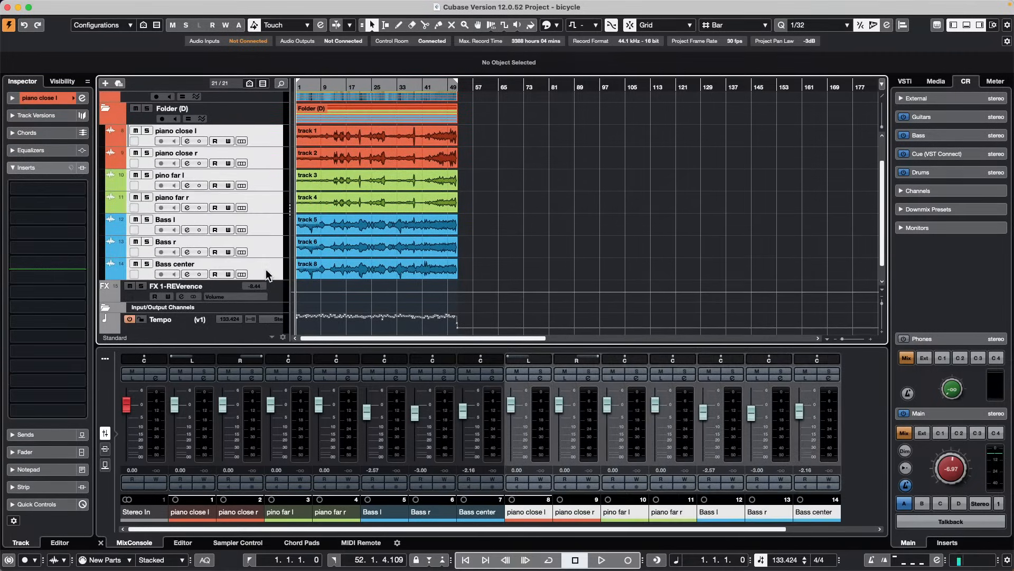
pyautogui.rightClick(258, 135)
pyautogui.click(328, 352)
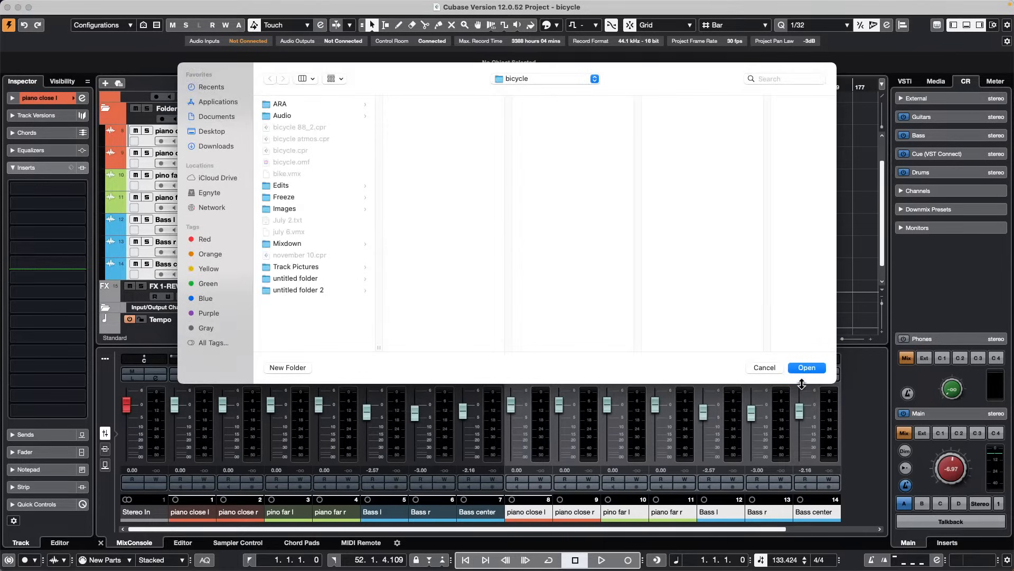
pyautogui.click(759, 366)
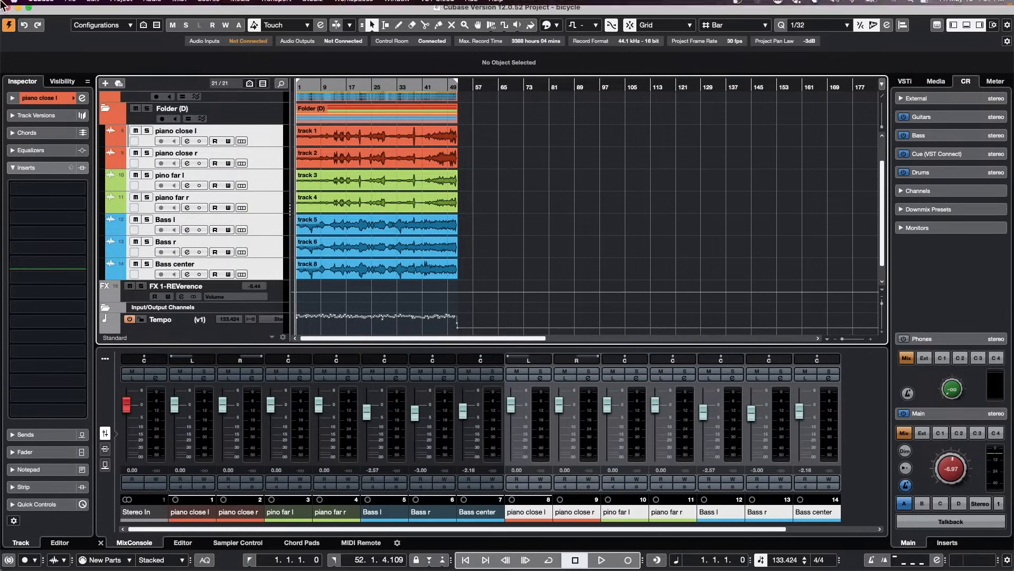
# Set up an audio mixdown export of the Stereo Out with MPEG 1 Layer 3 as the file type
pyautogui.click(72, 6)
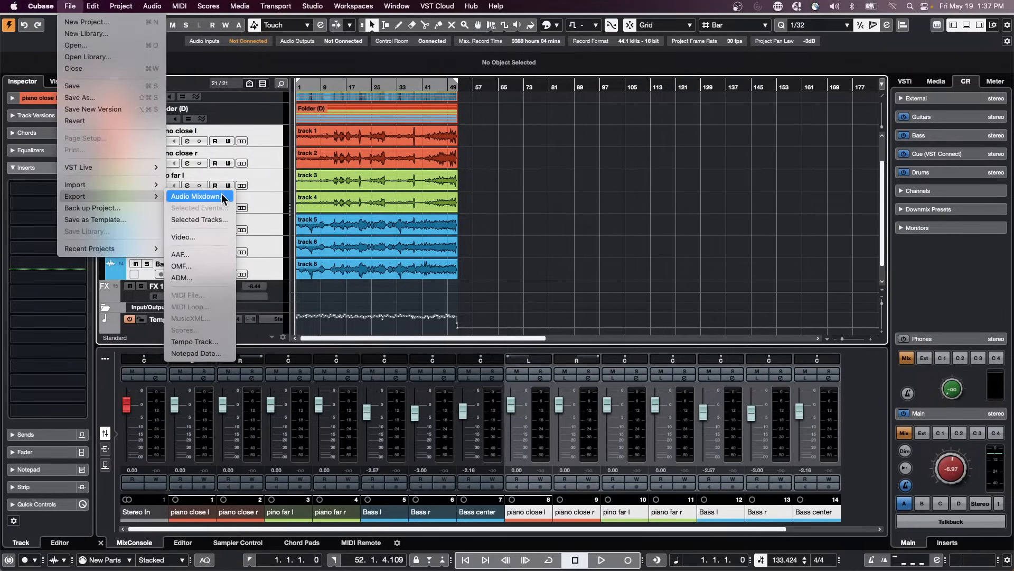
pyautogui.click(221, 197)
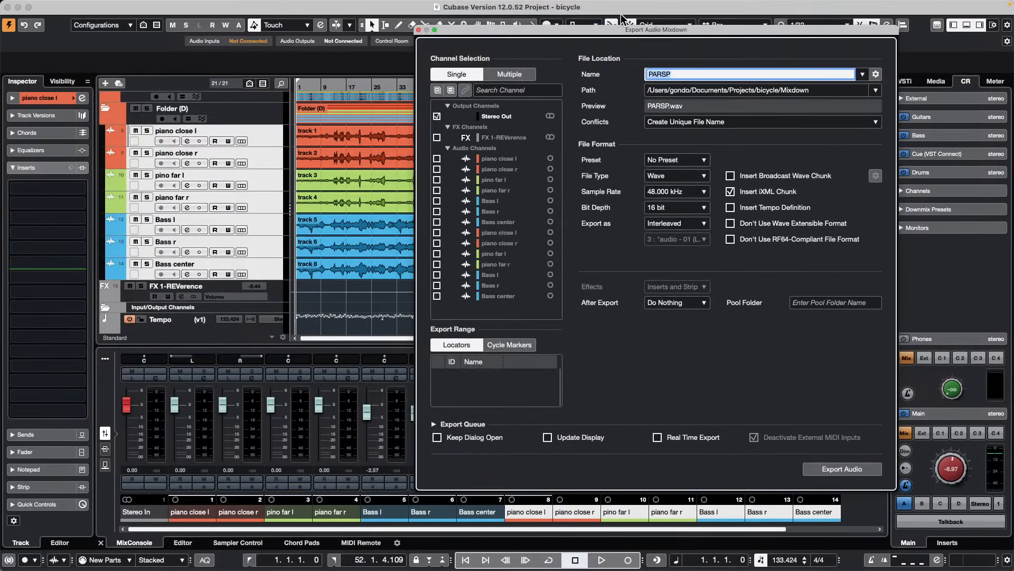
pyautogui.moveTo(623, 32); pyautogui.dragTo(447, 24)
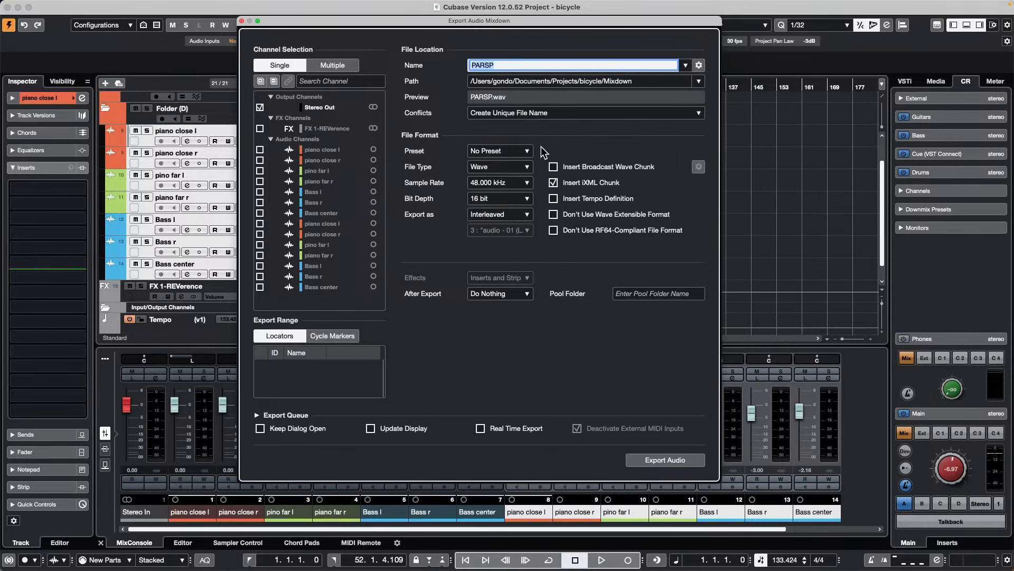
pyautogui.click(508, 168)
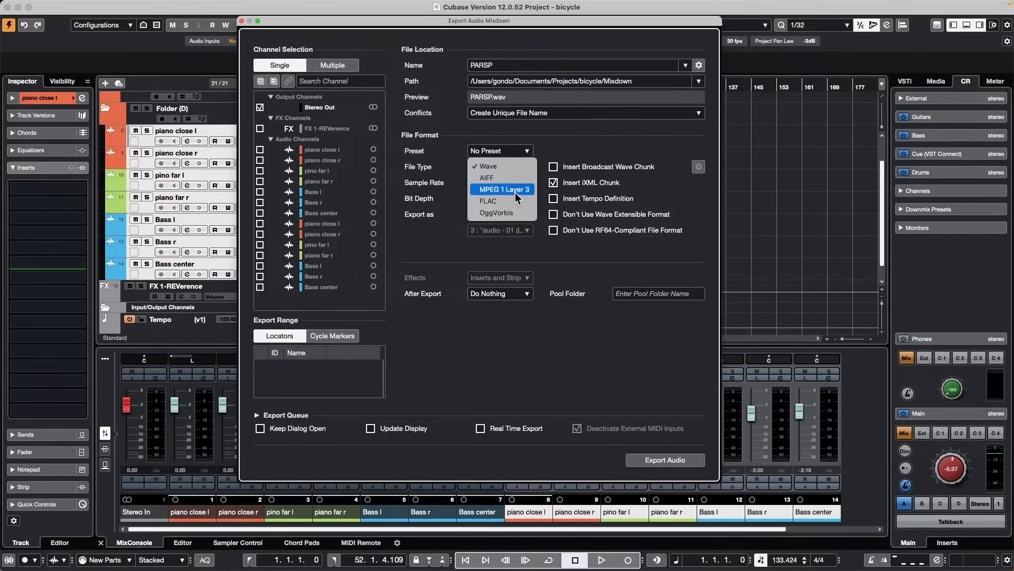
pyautogui.click(513, 191)
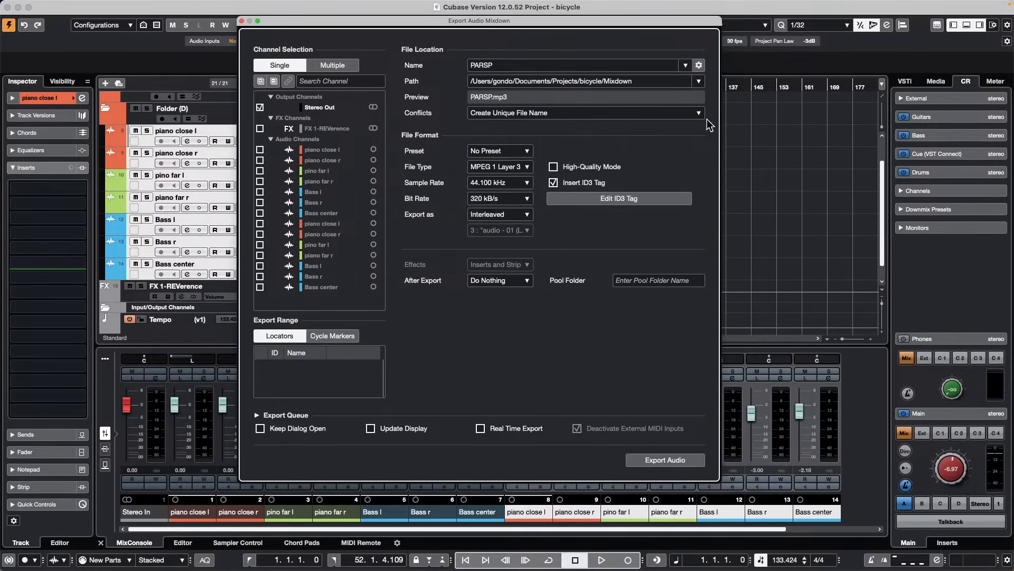
# Check the ID3 tag fields available for the MP3 mixdown and close the export dialog without exporting
pyautogui.click(618, 200)
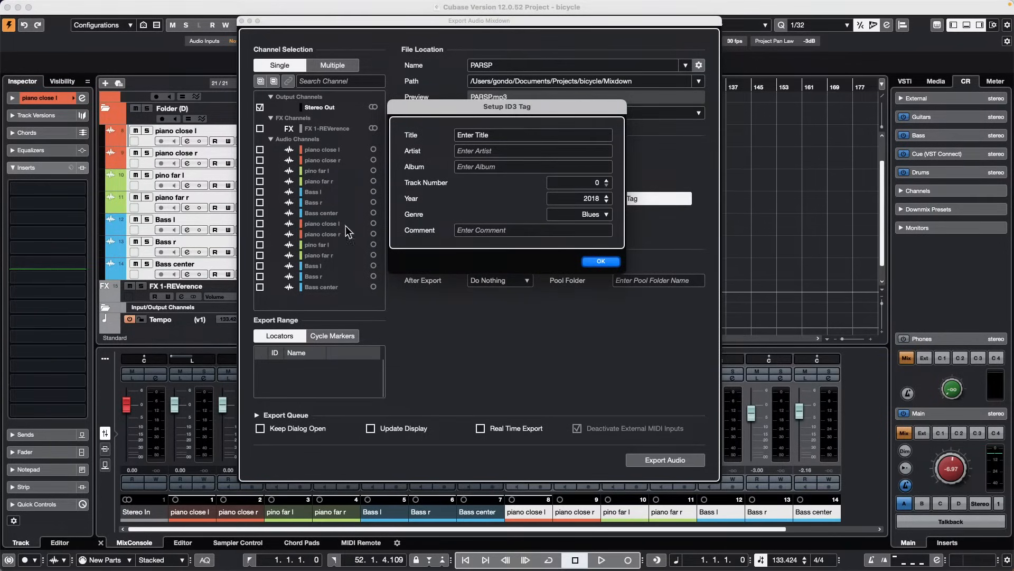
pyautogui.click(481, 135)
pyautogui.click(602, 262)
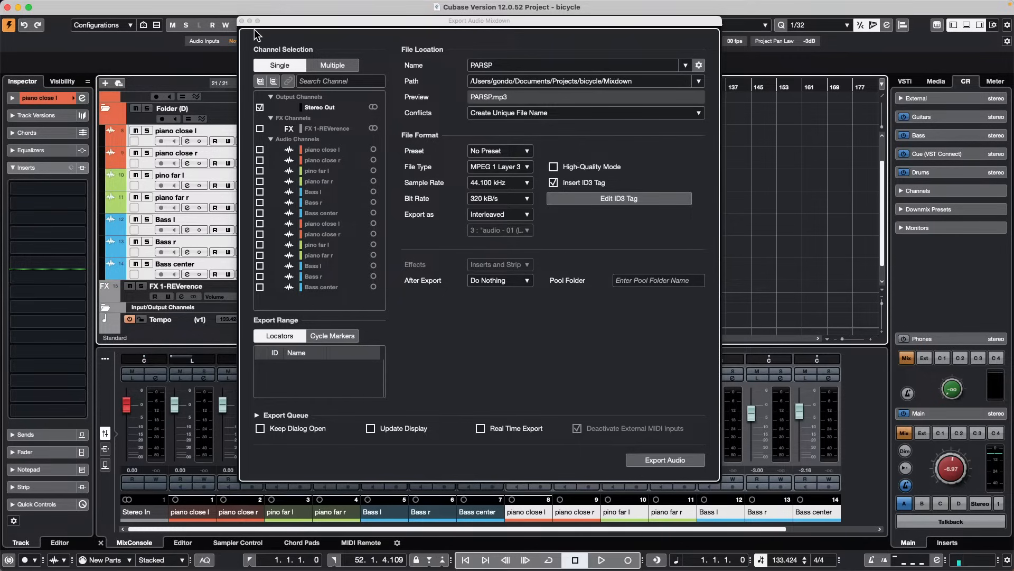
pyautogui.click(243, 21)
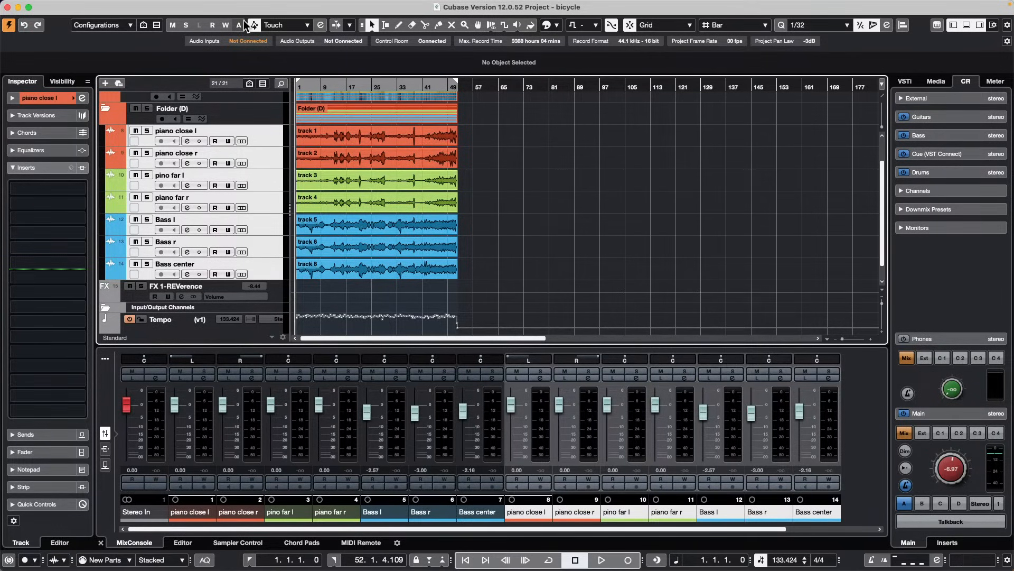
# Open and activate the recent project Feel Good c7.cpr, dismissing the missing plug-in, missing file and missing port dialogs
pyautogui.moveTo(104, 3)
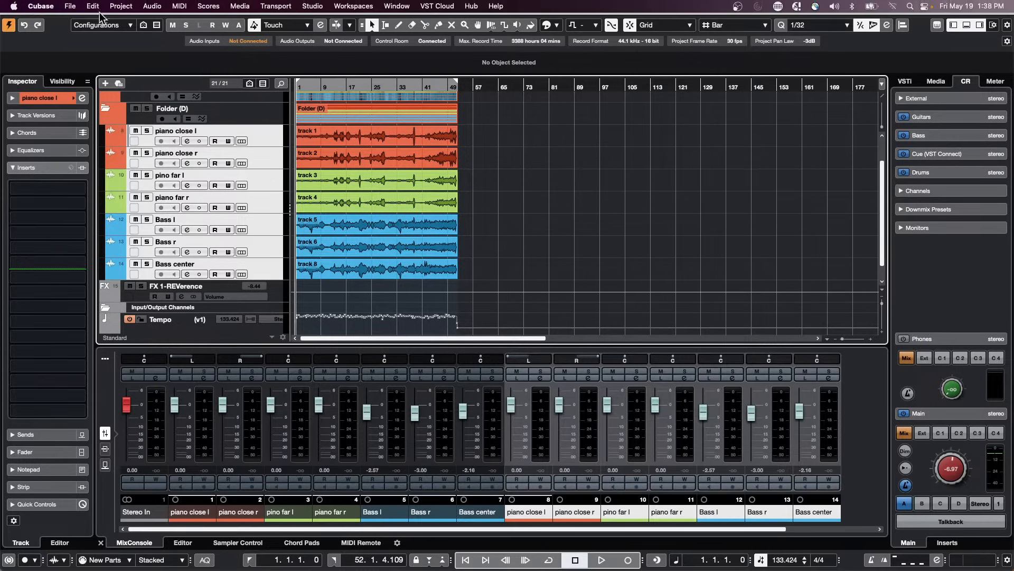
pyautogui.click(69, 6)
pyautogui.moveTo(112, 247)
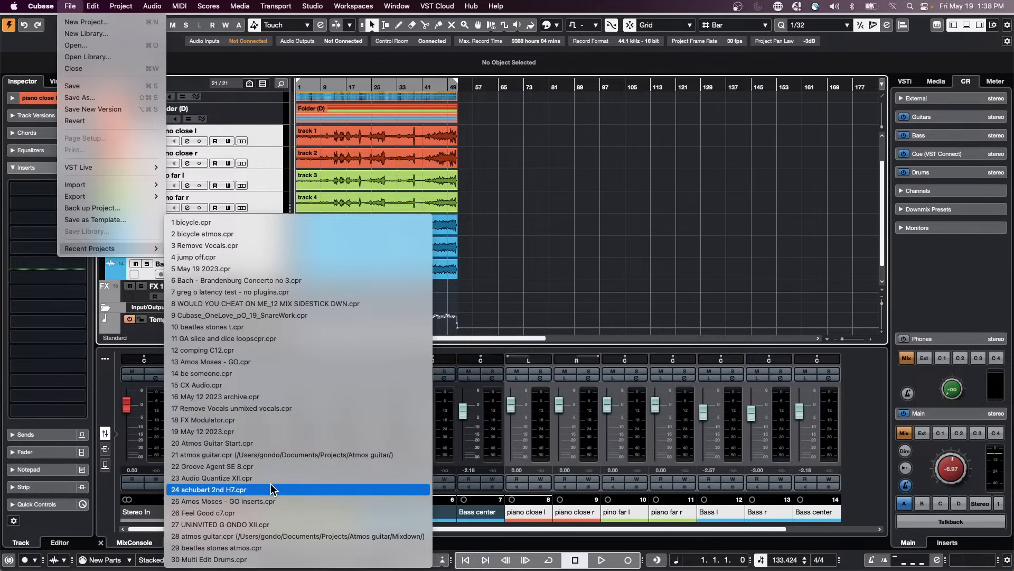
pyautogui.click(271, 512)
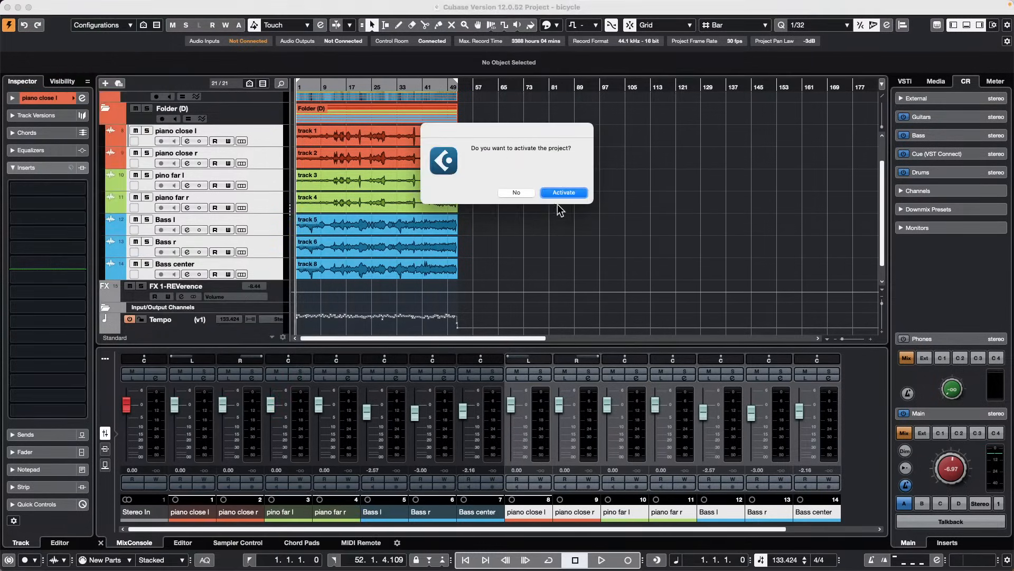
pyautogui.click(564, 193)
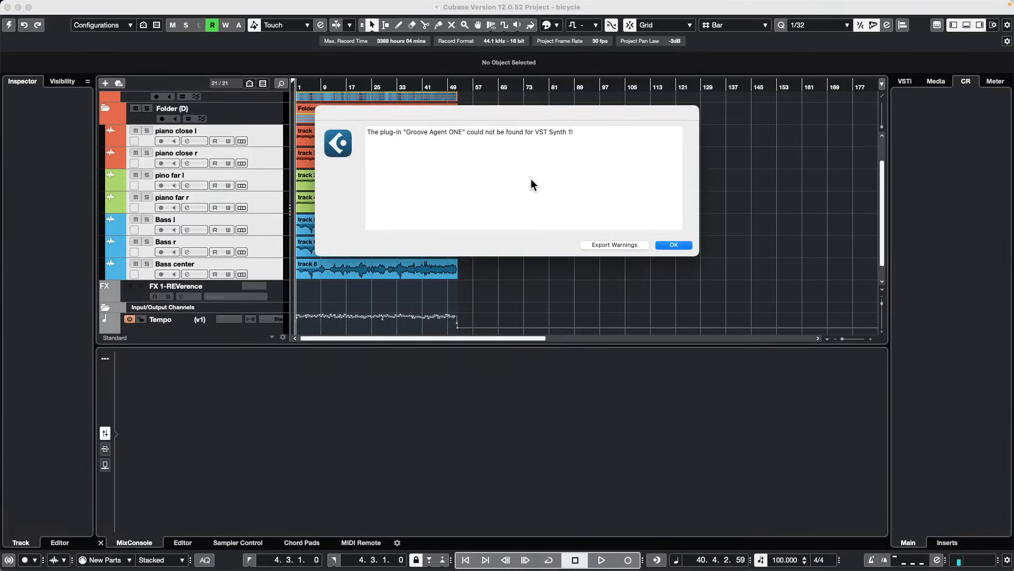
pyautogui.click(673, 245)
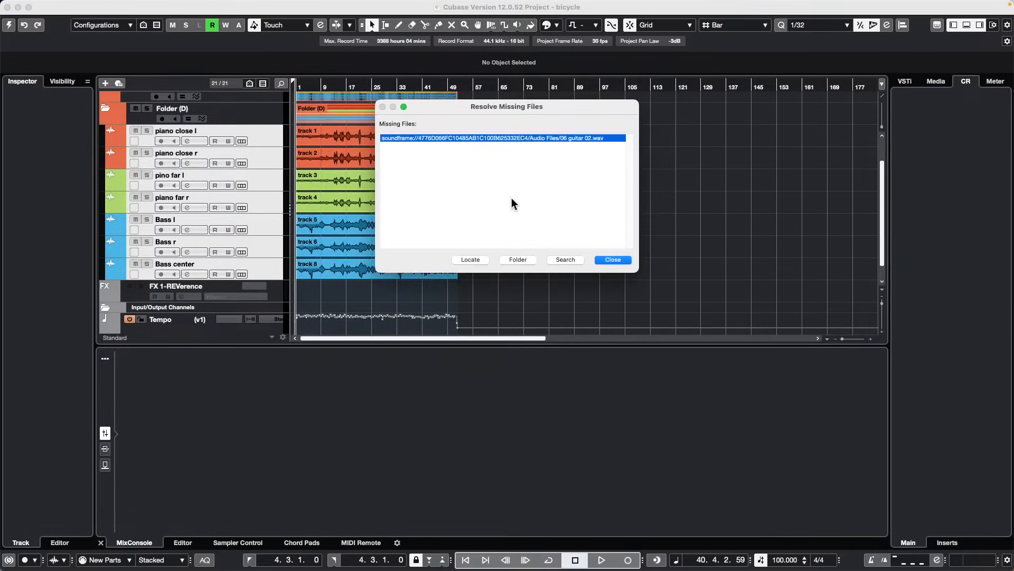
pyautogui.click(614, 259)
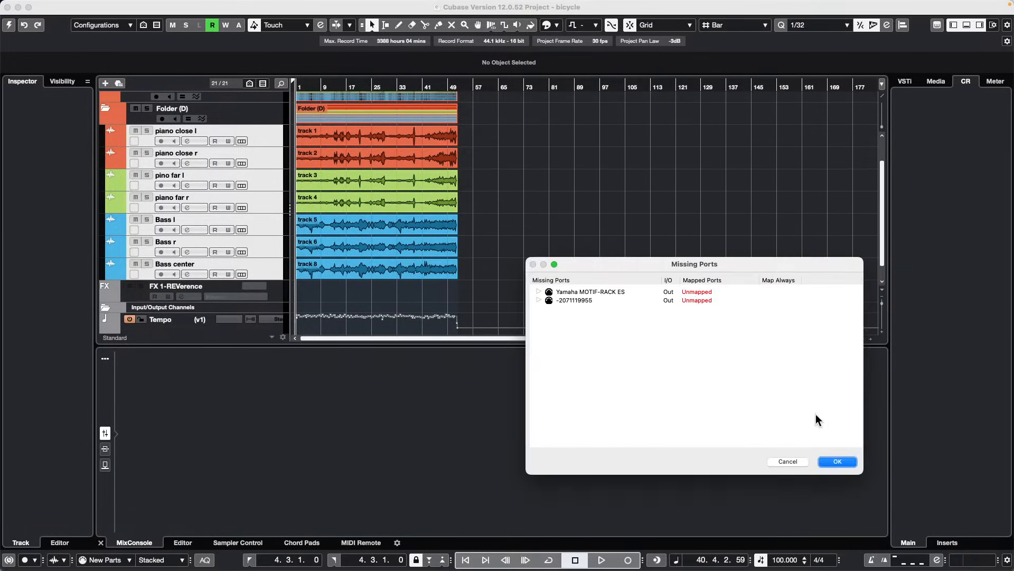
pyautogui.click(837, 461)
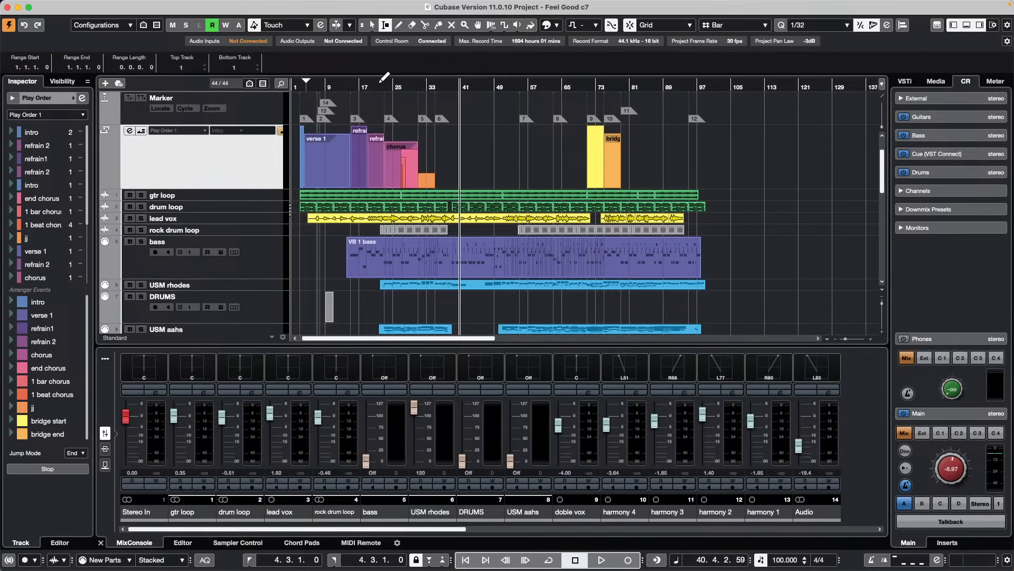
# Play the song briefly from bar 12, stop it and jump to refrain1 in the play order
pyautogui.click(336, 86)
pyautogui.moveTo(368, 86); pyautogui.dragTo(373, 100)
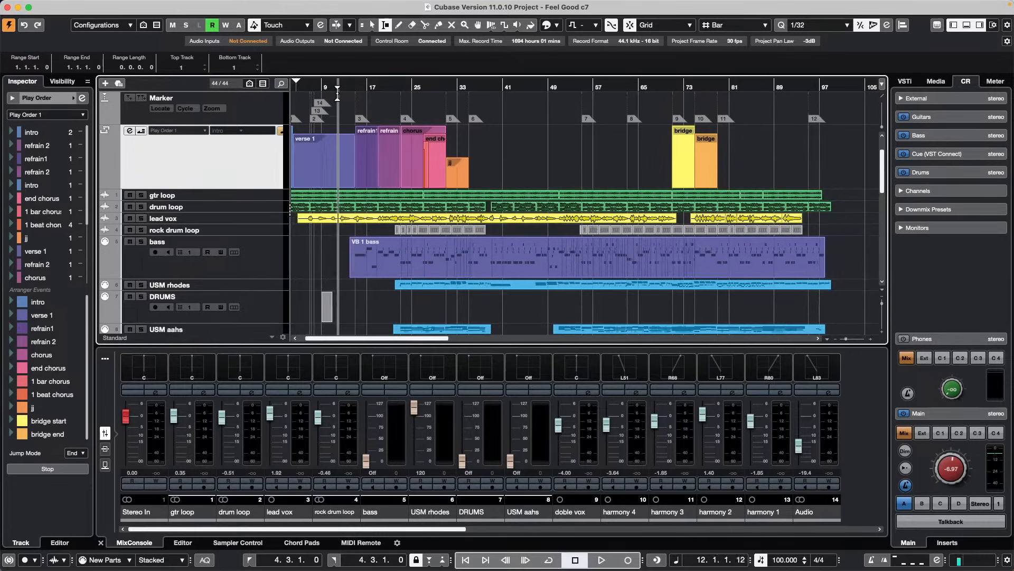
pyautogui.press('space')
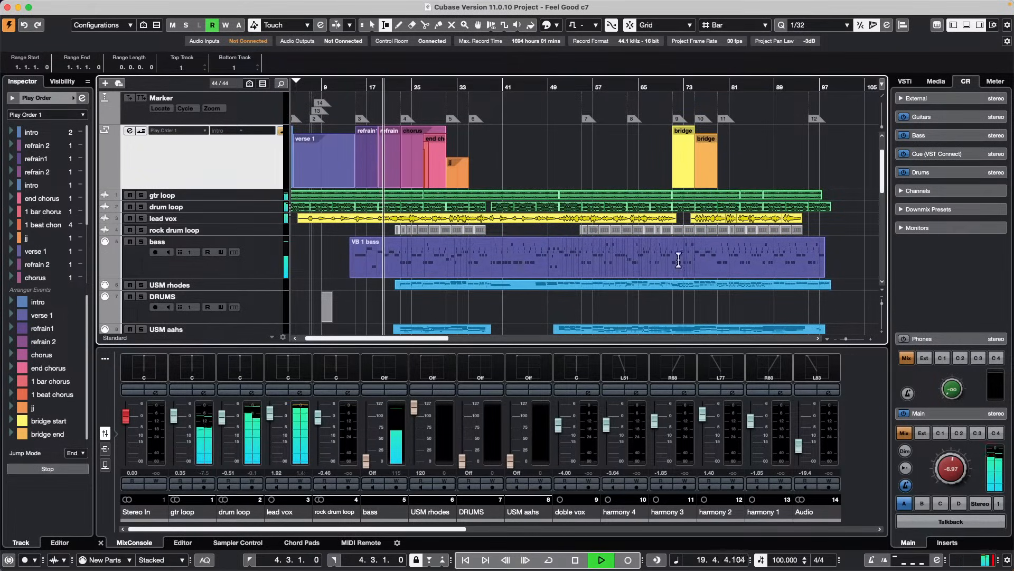
pyautogui.press('space')
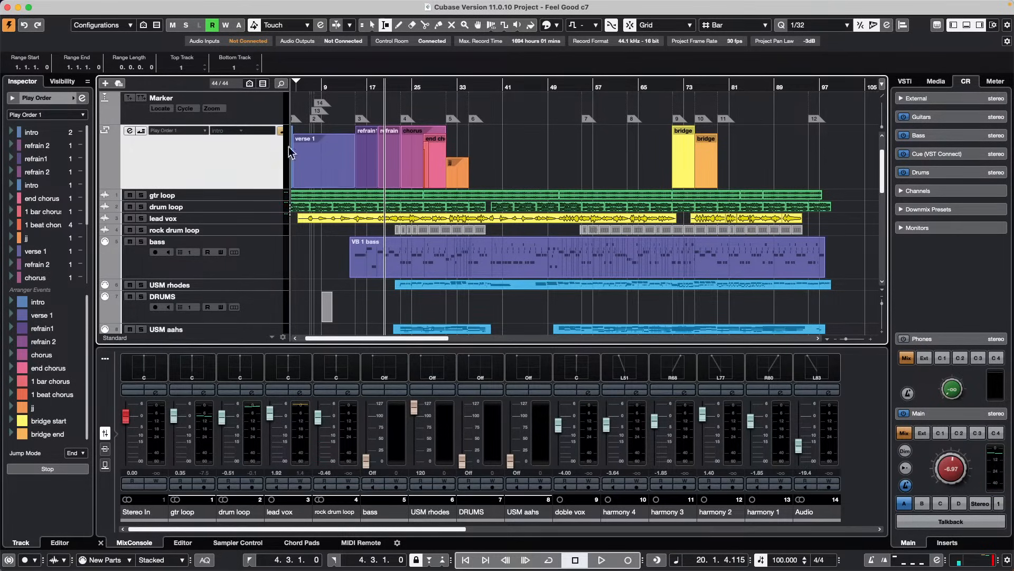
pyautogui.click(11, 159)
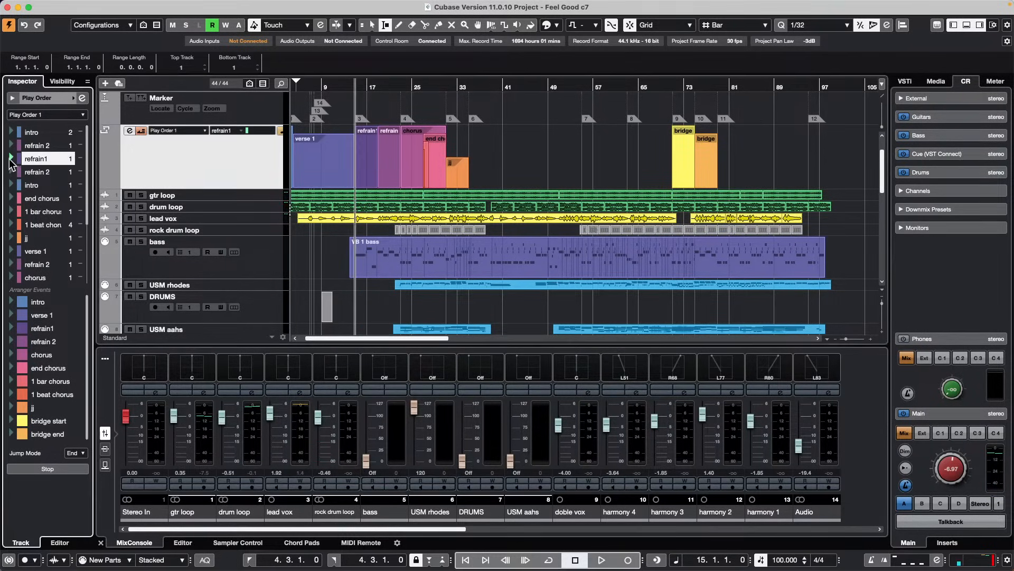
# View the Arranger Editor and draw three nested arranger events between about bars 44 and 56, the smallest spanning bars 50 to 53
pyautogui.click(129, 131)
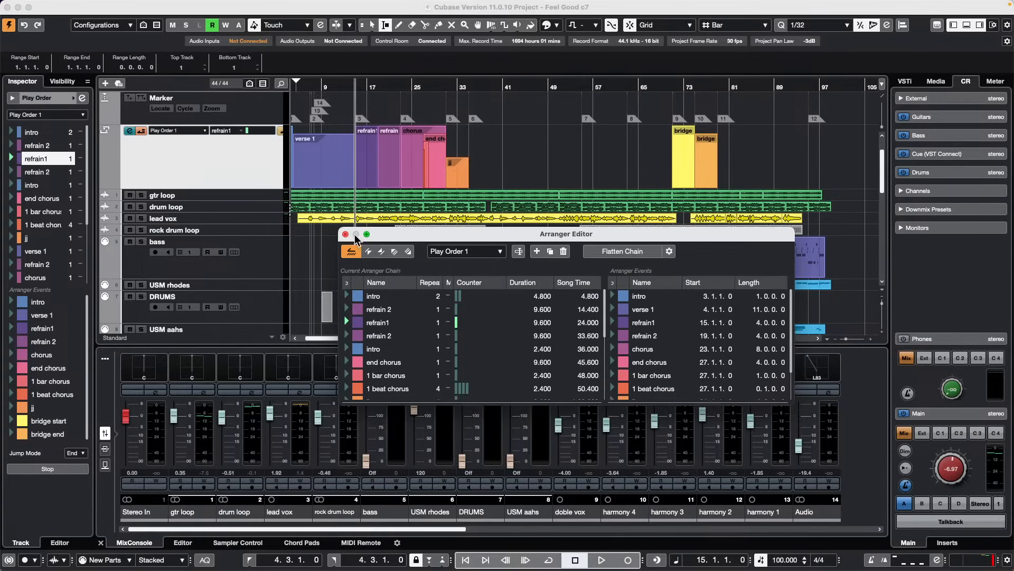
pyautogui.rightClick(522, 171)
pyautogui.click(551, 172)
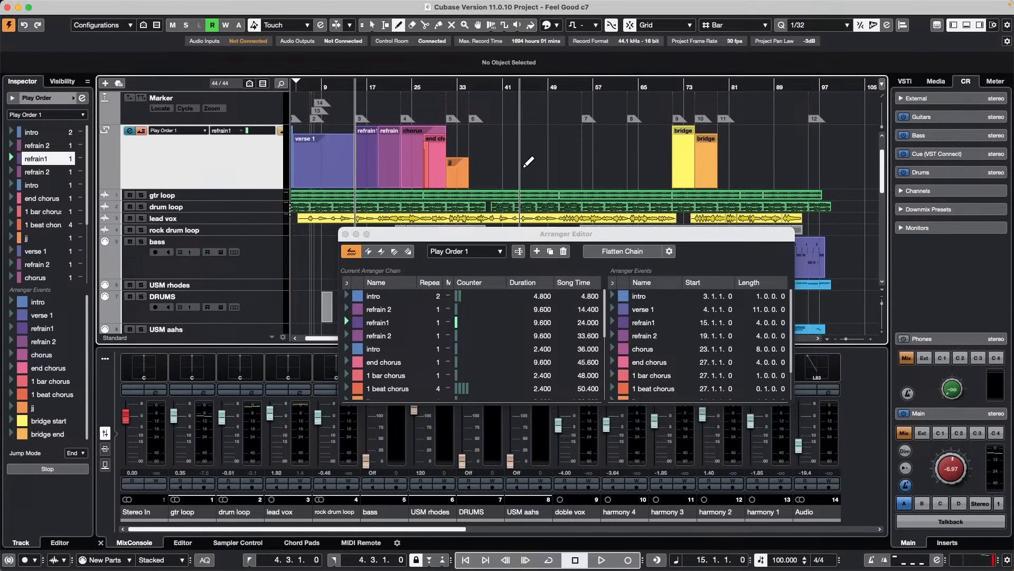
pyautogui.moveTo(522, 165)
pyautogui.mouseDown()
pyautogui.moveTo(591, 165)
pyautogui.moveTo(561, 160)
pyautogui.moveTo(582, 161)
pyautogui.moveTo(569, 162)
pyautogui.mouseUp()
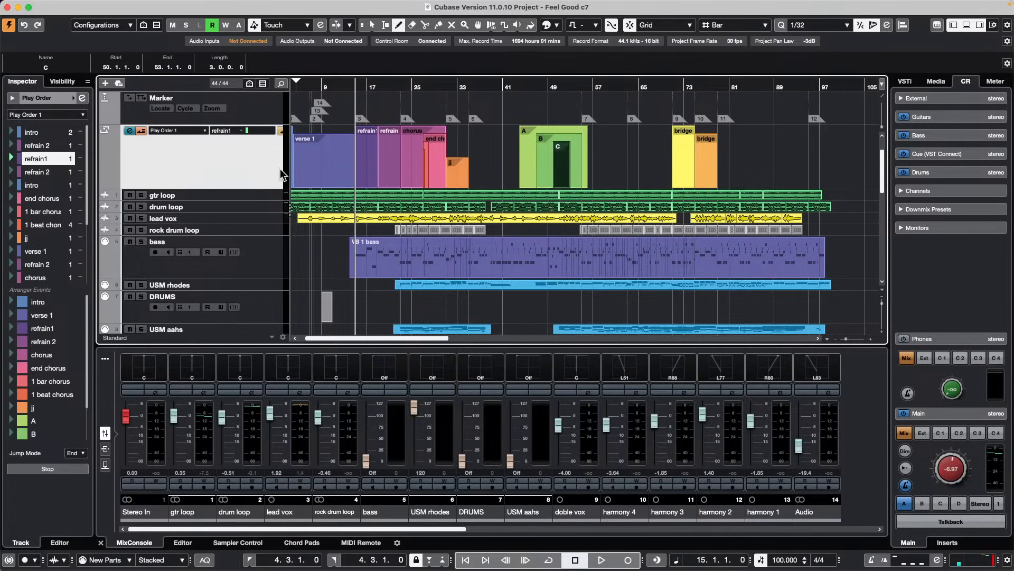
# Play the arranger chain from refrain1, view the chain in the Arranger Editor and close the editor
pyautogui.press('space')
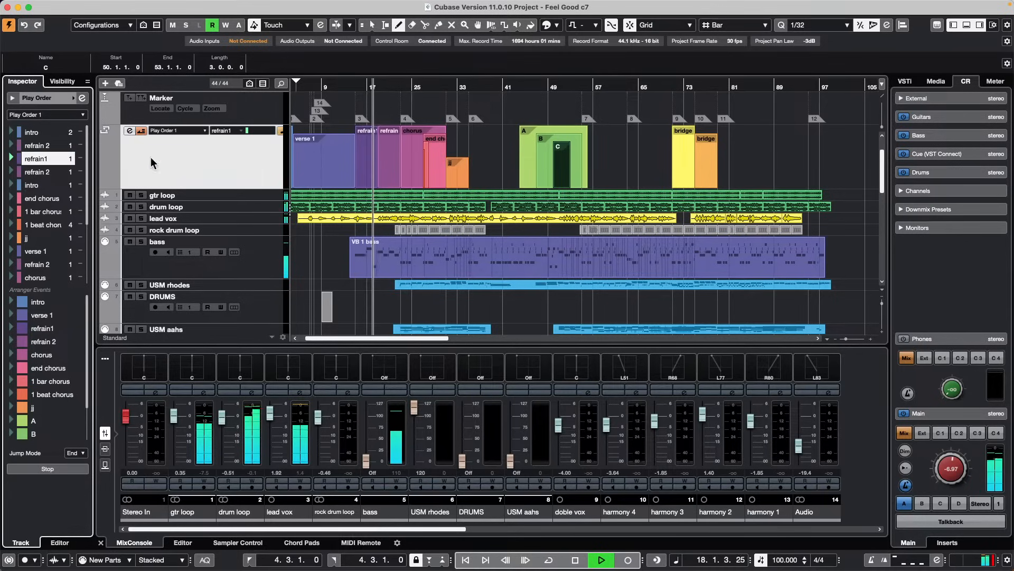
pyautogui.click(81, 97)
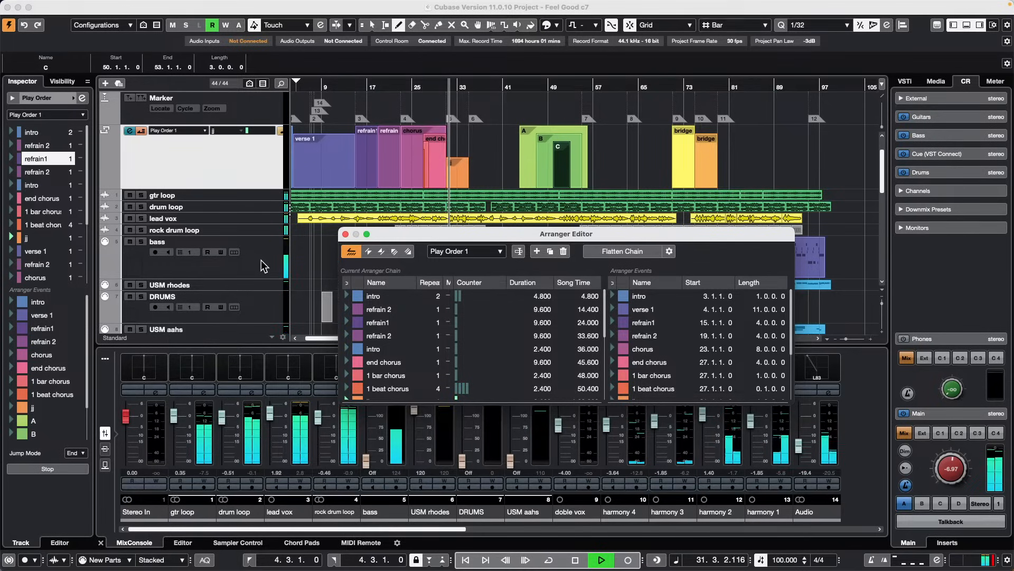
pyautogui.click(346, 234)
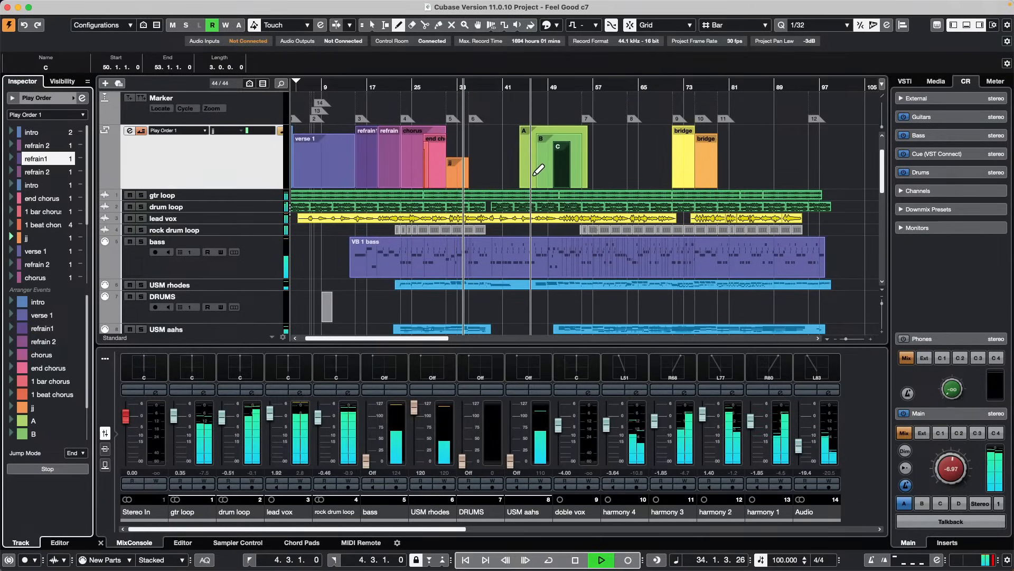
# Stop the playback and look through the tracks below the arranger track around the vocal harmony folder
pyautogui.press('space')
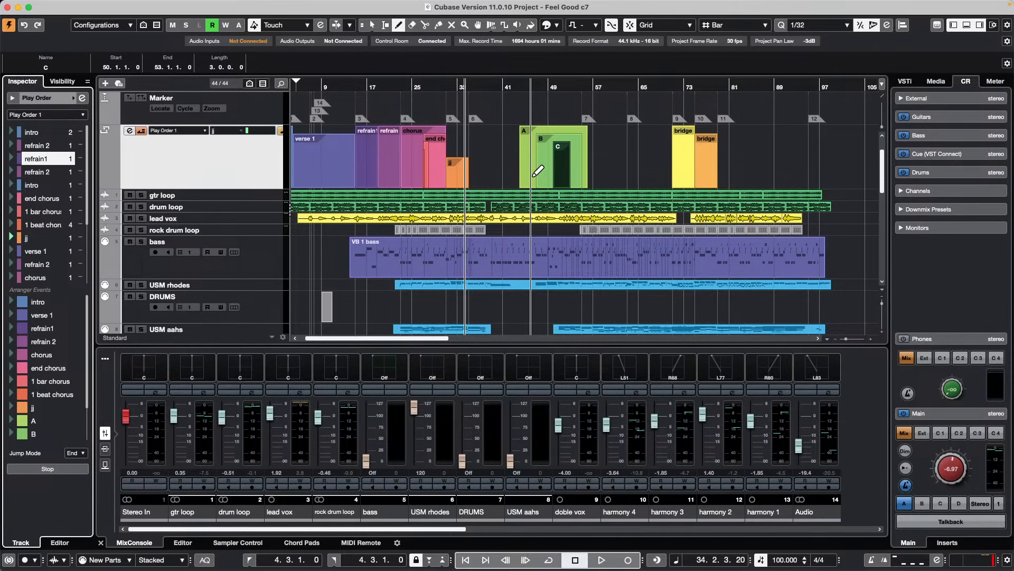
pyautogui.scroll(-10, 454, 280)
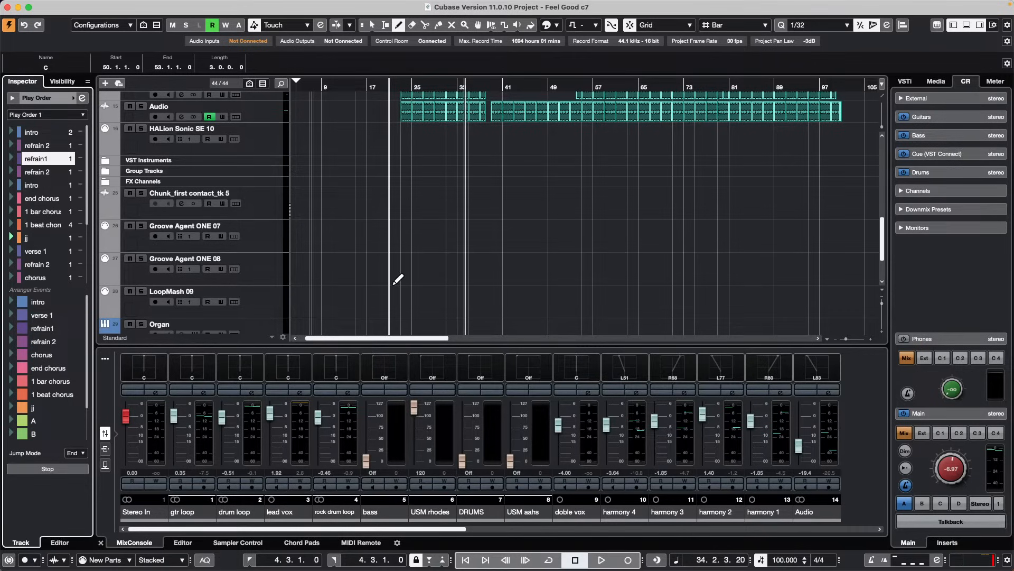
pyautogui.scroll(8, 397, 278)
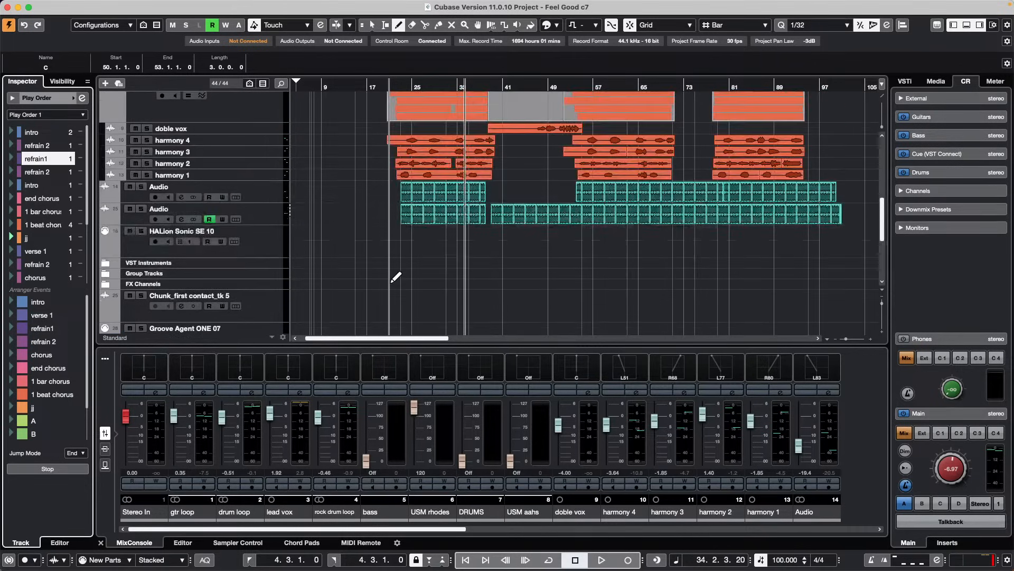
pyautogui.scroll(-1, 393, 277)
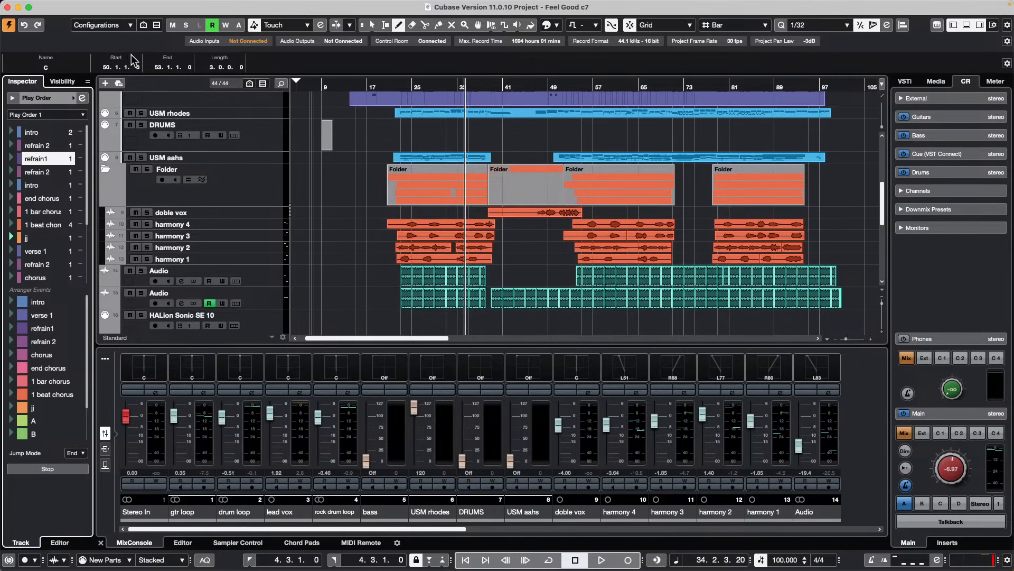
# View the audio file import dialog at the Cats copy folder and close it without importing
pyautogui.click(70, 6)
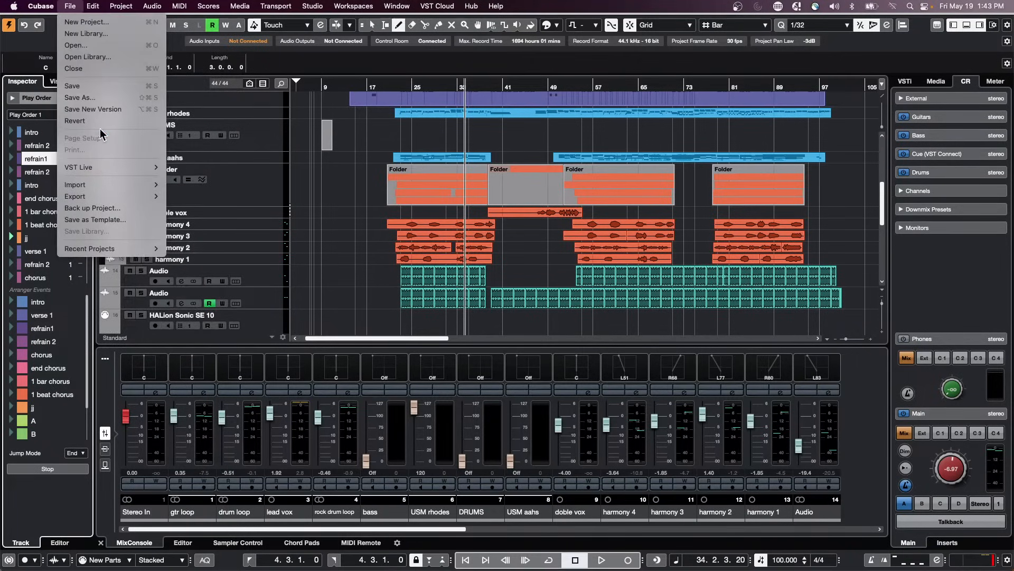
pyautogui.moveTo(108, 188)
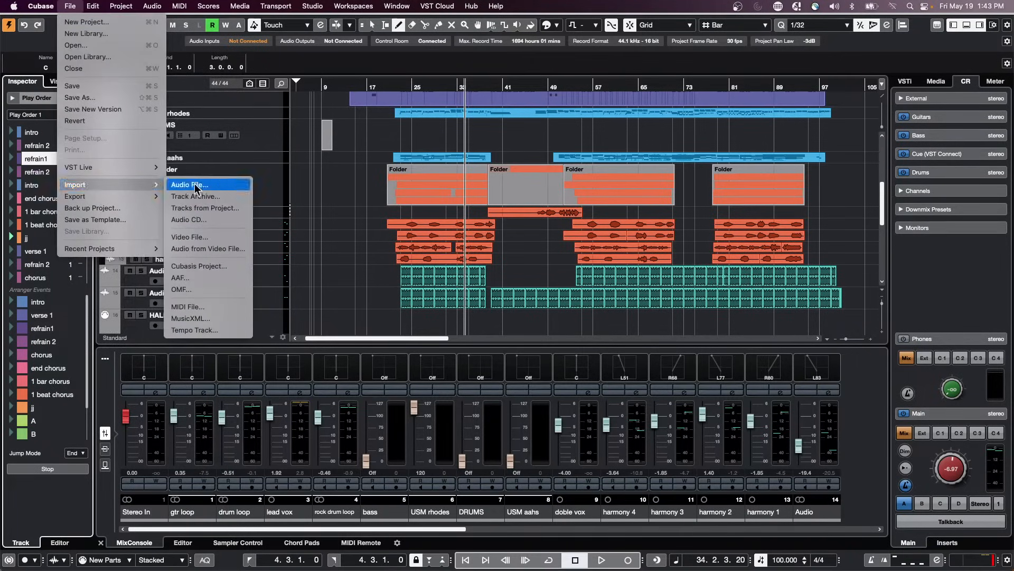
pyautogui.click(210, 186)
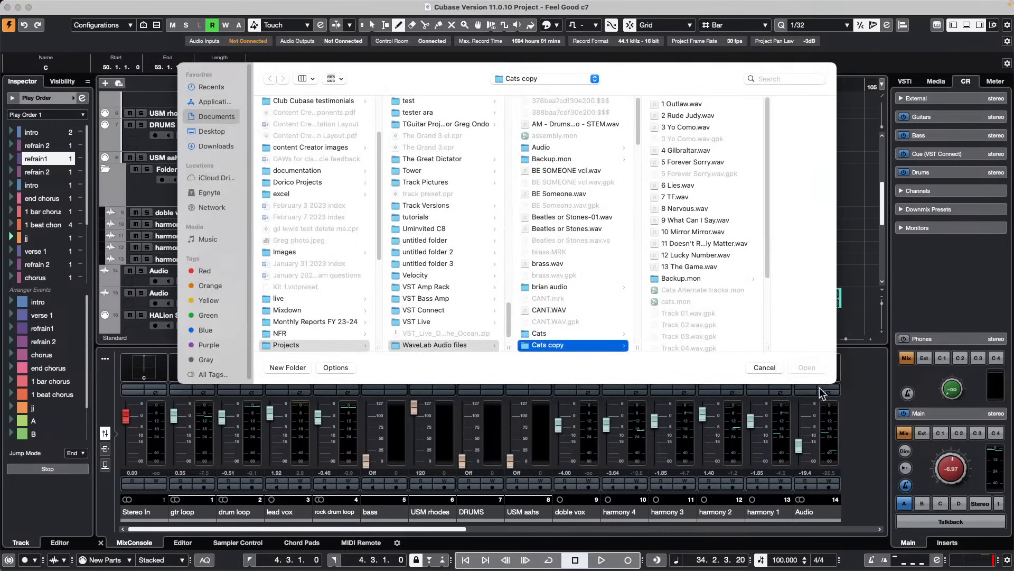
pyautogui.click(765, 367)
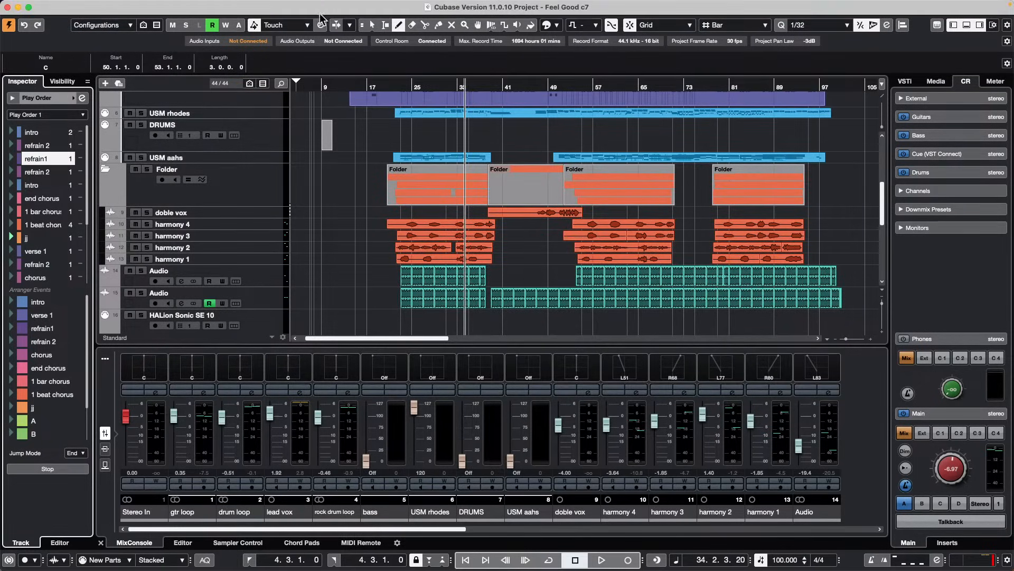
# Copy the first harmony 4 event into the bicycle project's piano close r track at bar 64 and return to the Feel Good c7 project
pyautogui.moveTo(312, 9); pyautogui.dragTo(550, 230)
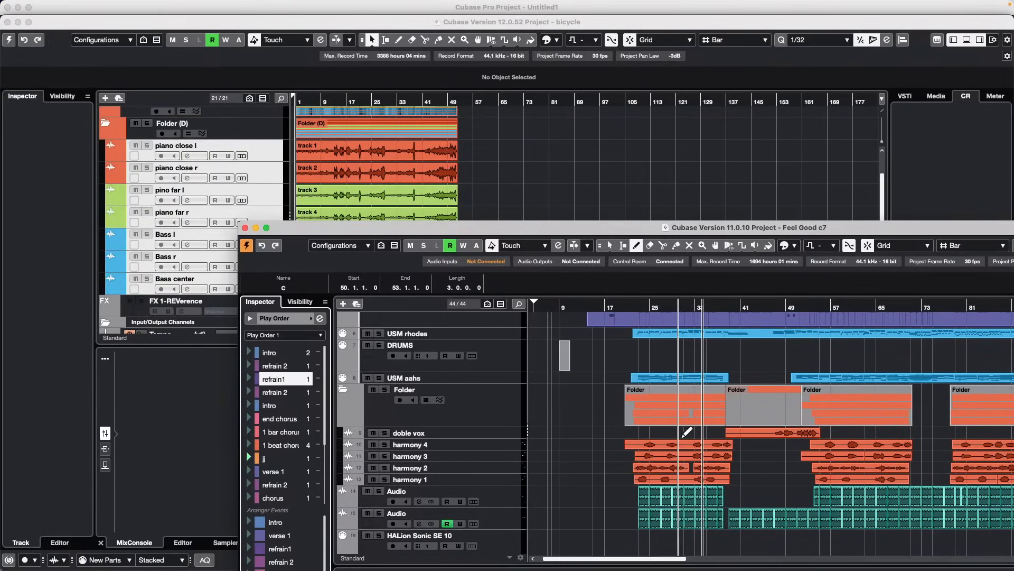
pyautogui.moveTo(666, 447); pyautogui.dragTo(497, 180)
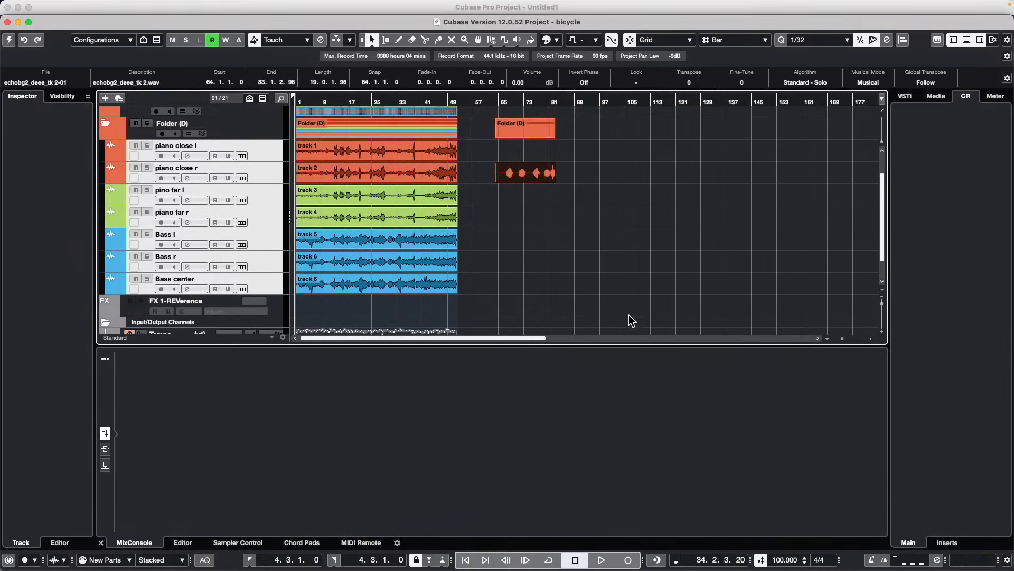
pyautogui.moveTo(675, 24); pyautogui.dragTo(484, 12)
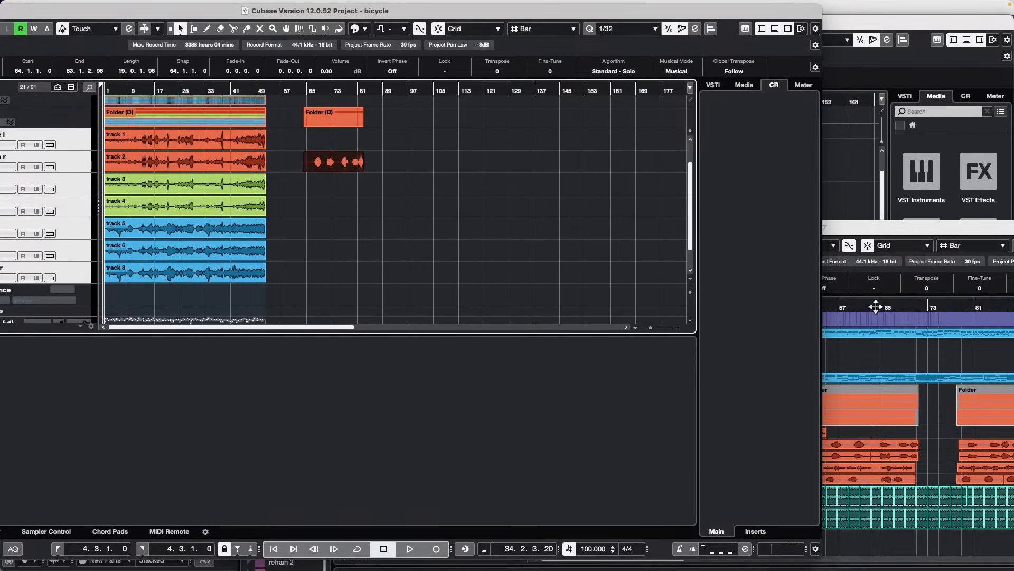
pyautogui.click(869, 232)
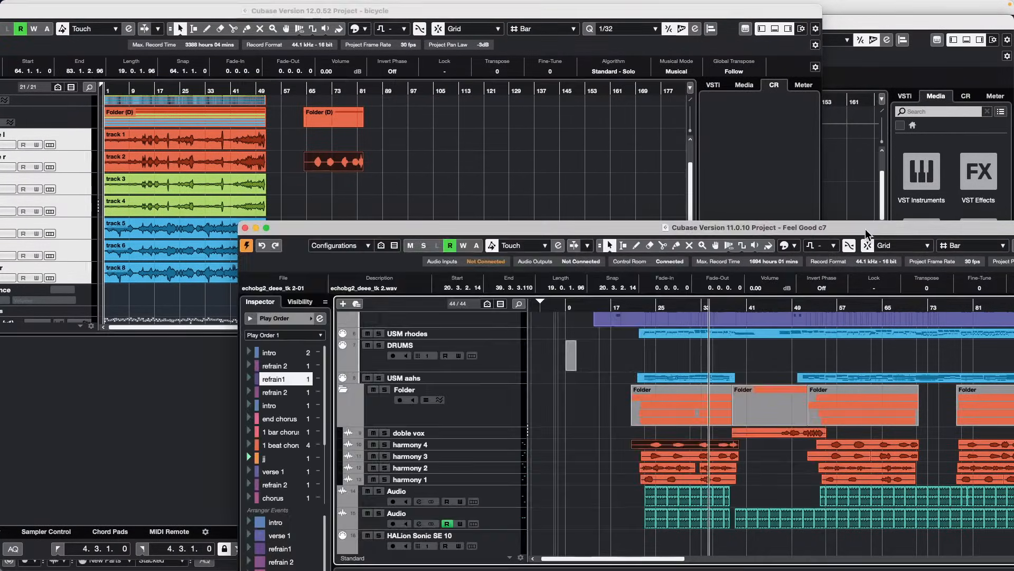
pyautogui.click(266, 228)
# View the audio file import dialog again and cancel it
pyautogui.click(53, 6)
pyautogui.moveTo(70, 6)
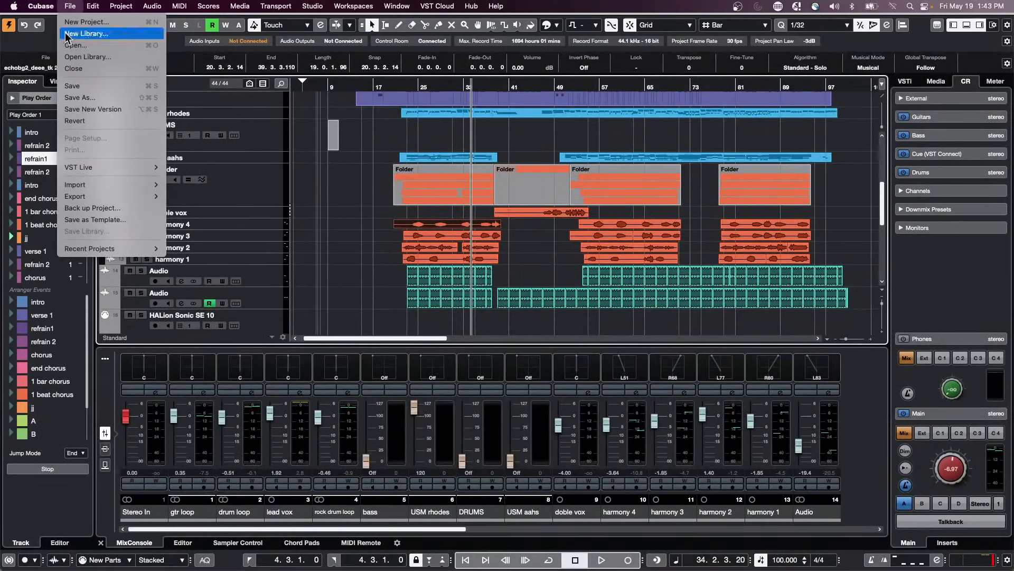
pyautogui.moveTo(83, 198)
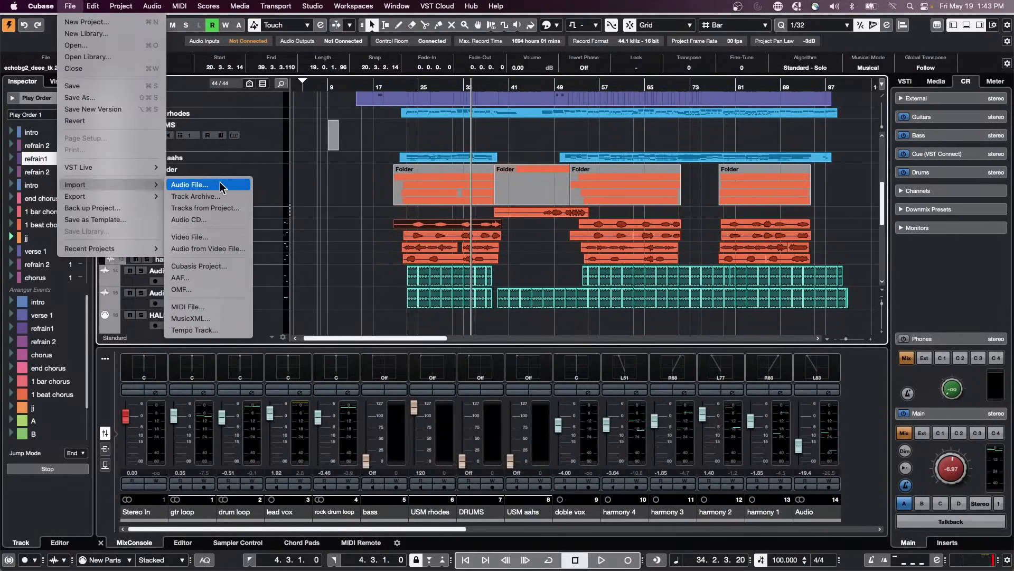
pyautogui.click(212, 185)
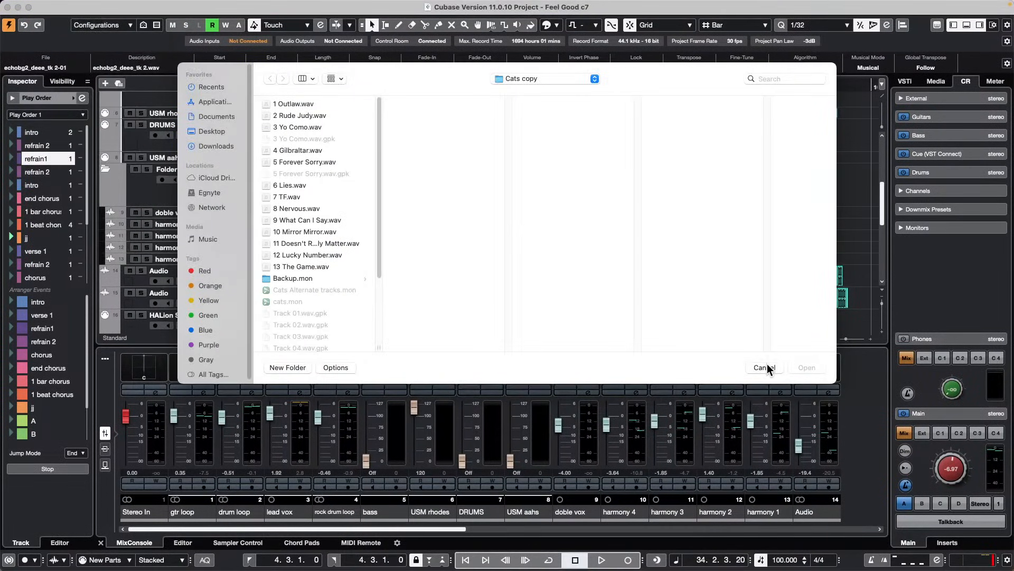
pyautogui.click(765, 367)
# Open november 10.cpr from the bicycle folder as the source project for importing tracks
pyautogui.click(70, 6)
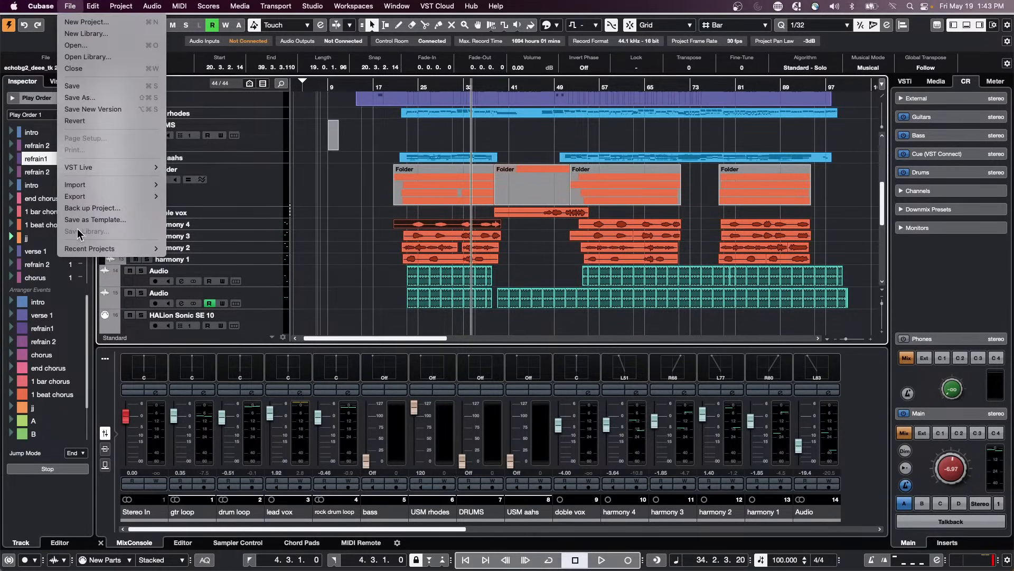
pyautogui.moveTo(75, 185)
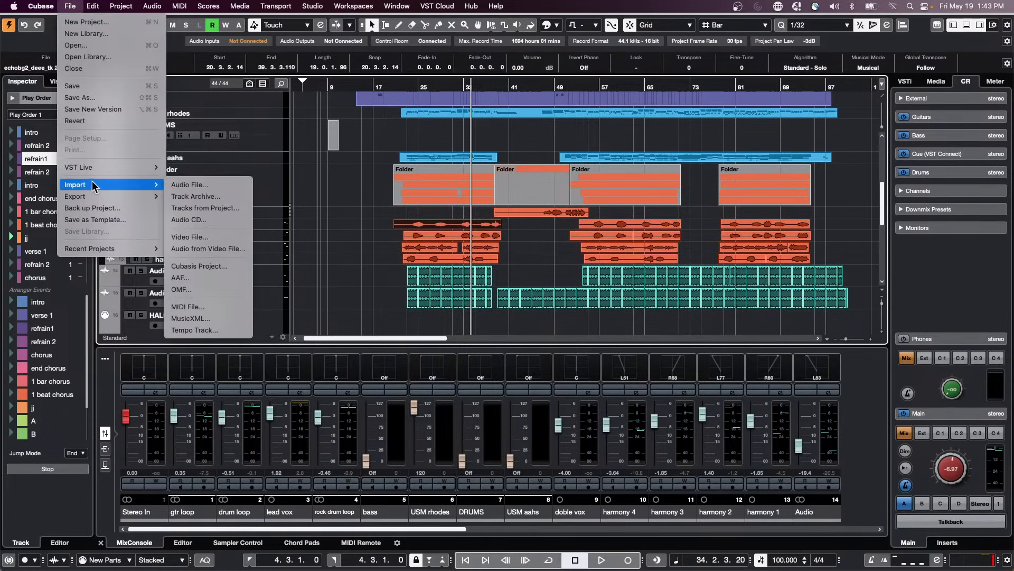
pyautogui.click(238, 208)
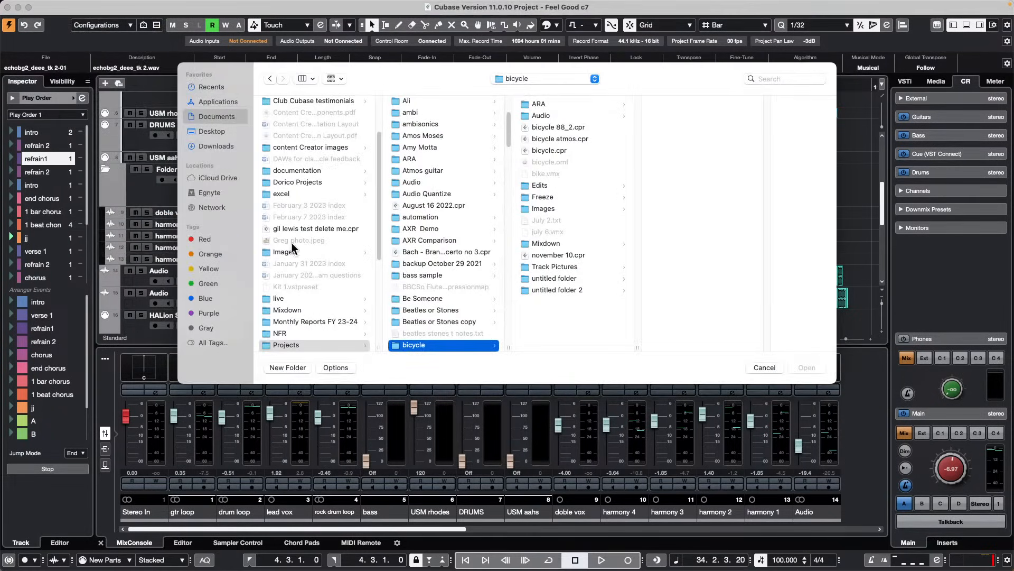
pyautogui.click(535, 255)
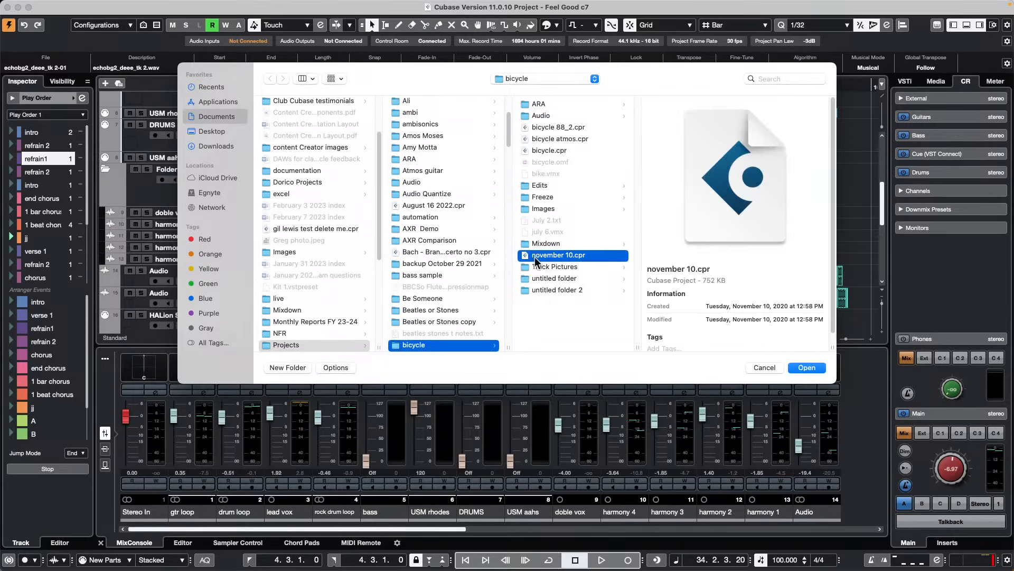
pyautogui.click(807, 368)
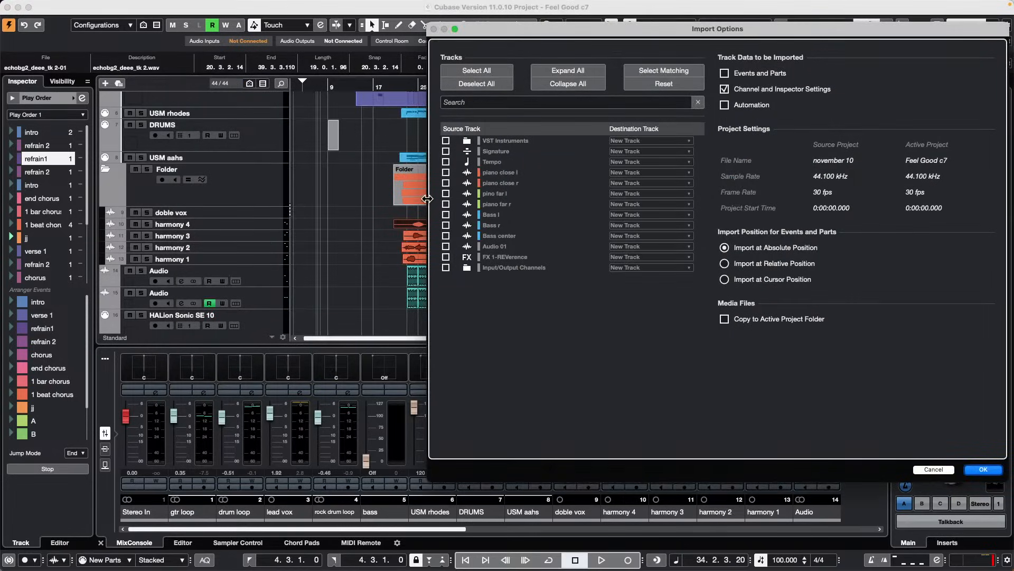
# Import piano close l and piano close r as new tracks with channel and inspector settings only, dismissing the missing ports dialog
pyautogui.click(446, 183)
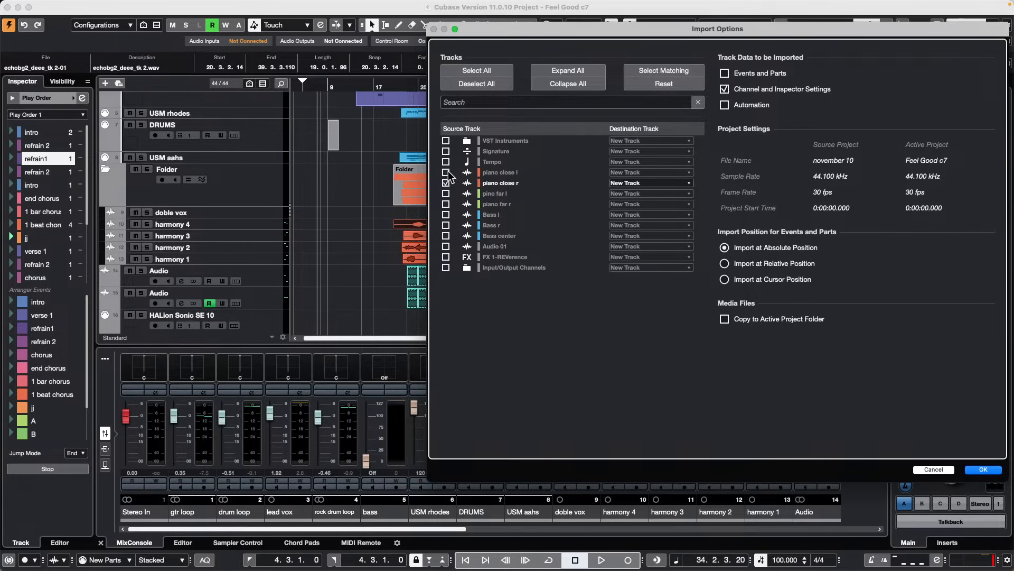
pyautogui.click(446, 172)
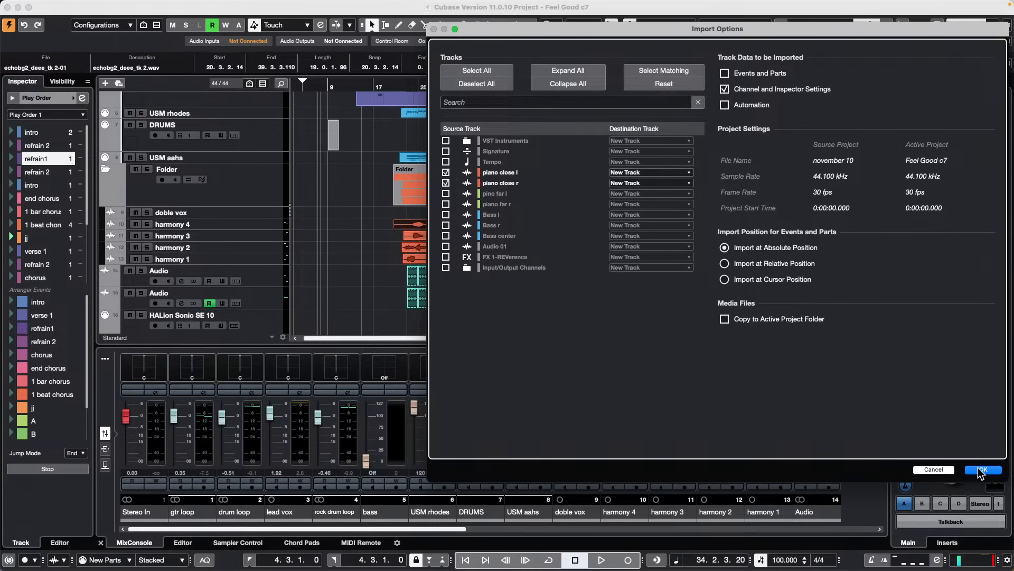
pyautogui.click(647, 173)
pyautogui.click(623, 287)
pyautogui.click(986, 470)
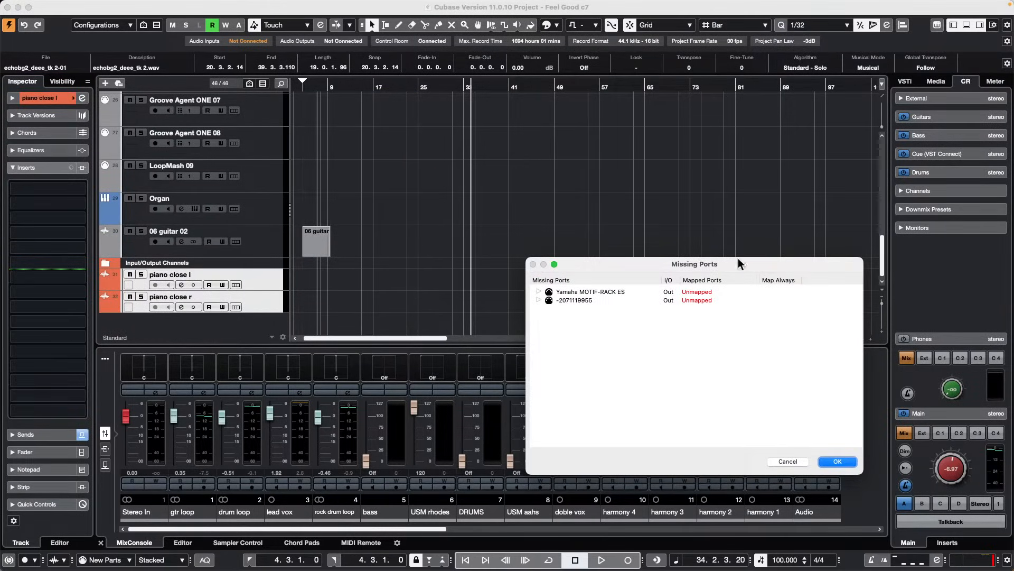
pyautogui.moveTo(216, 6)
pyautogui.click(70, 6)
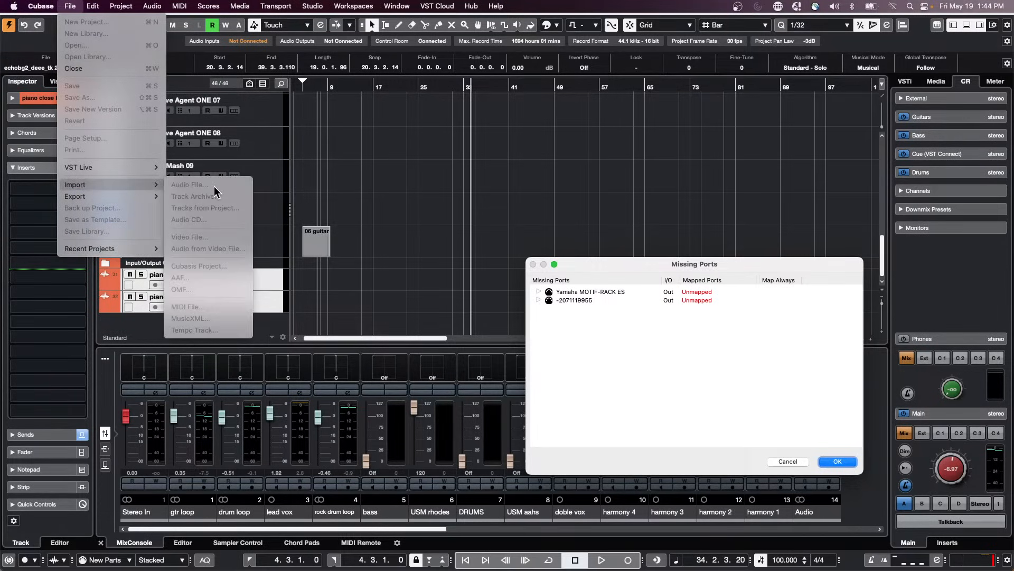
pyautogui.click(506, 240)
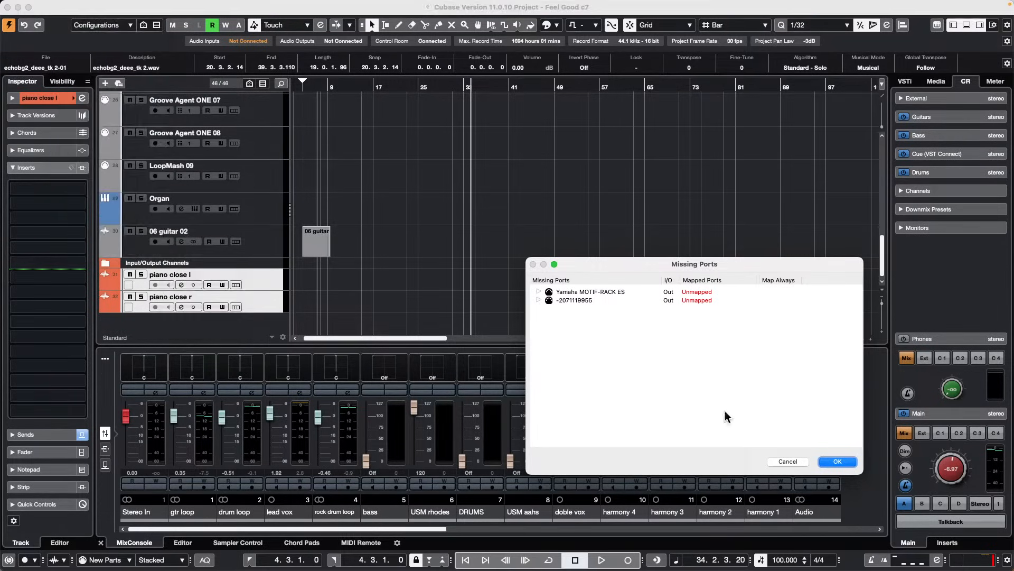
pyautogui.click(830, 458)
# Start another track import from the november 10.cpr project in the bicycle folder
pyautogui.click(71, 6)
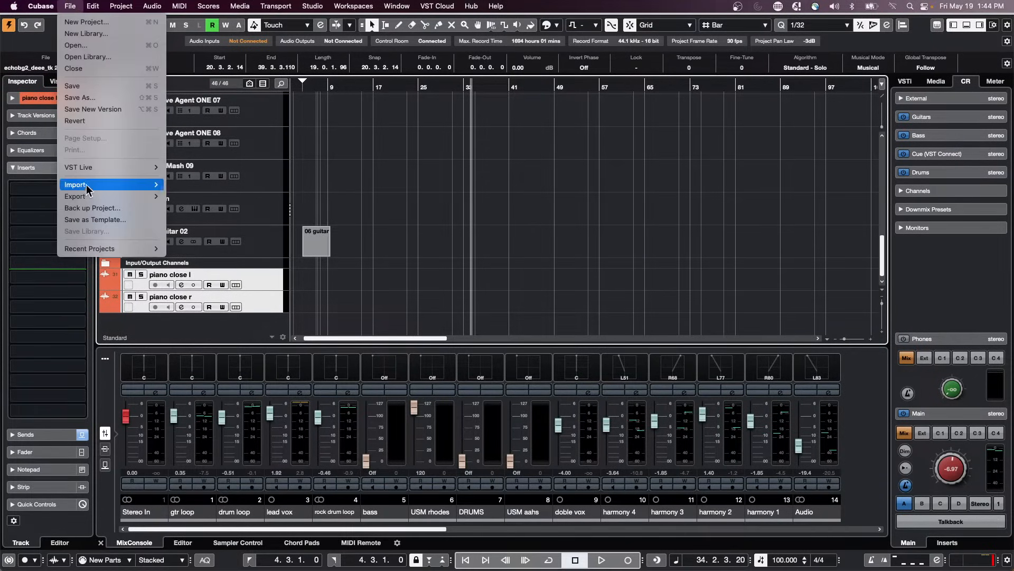
pyautogui.moveTo(87, 186)
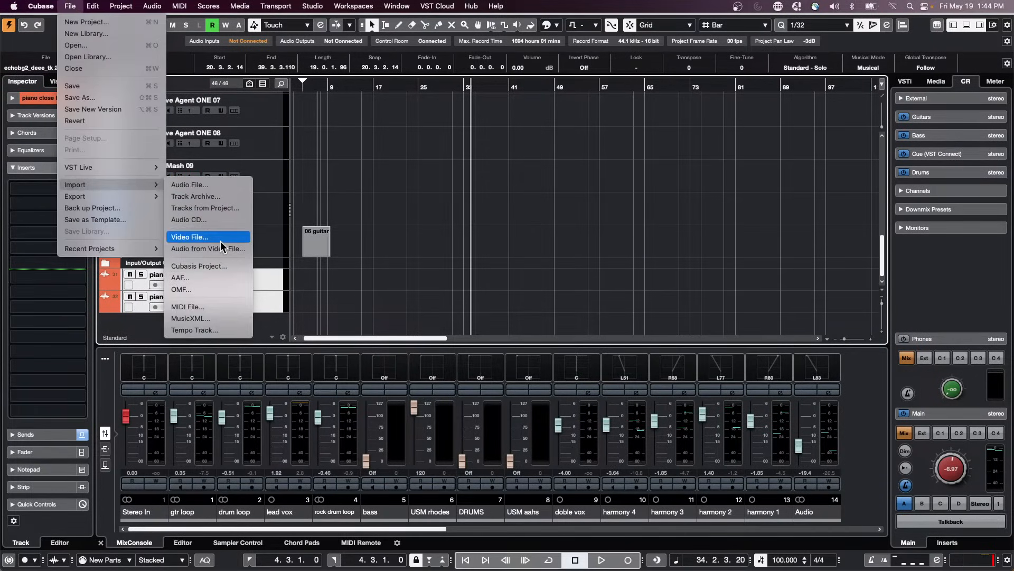
pyautogui.click(221, 209)
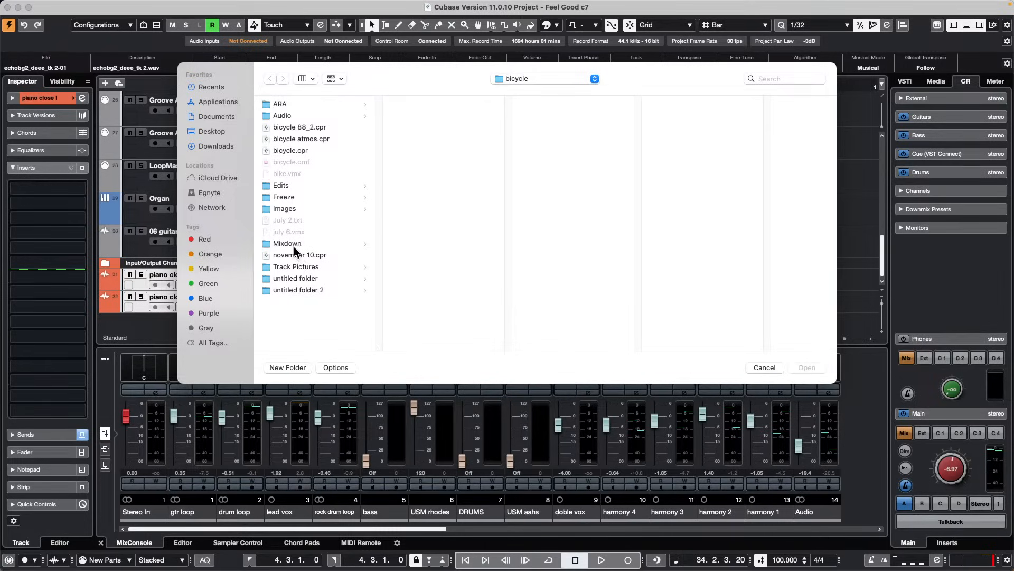
pyautogui.click(299, 255)
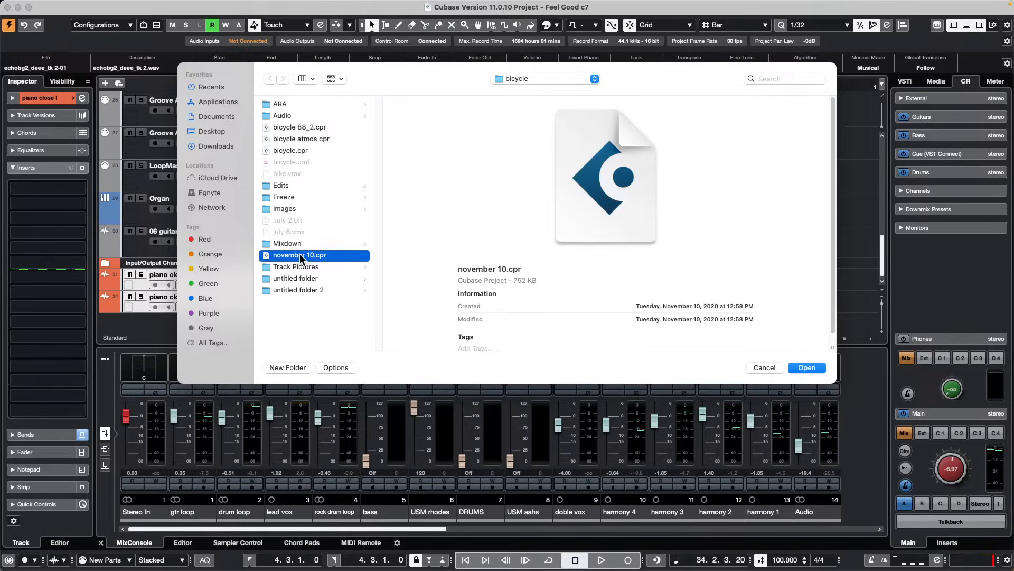
pyautogui.click(804, 365)
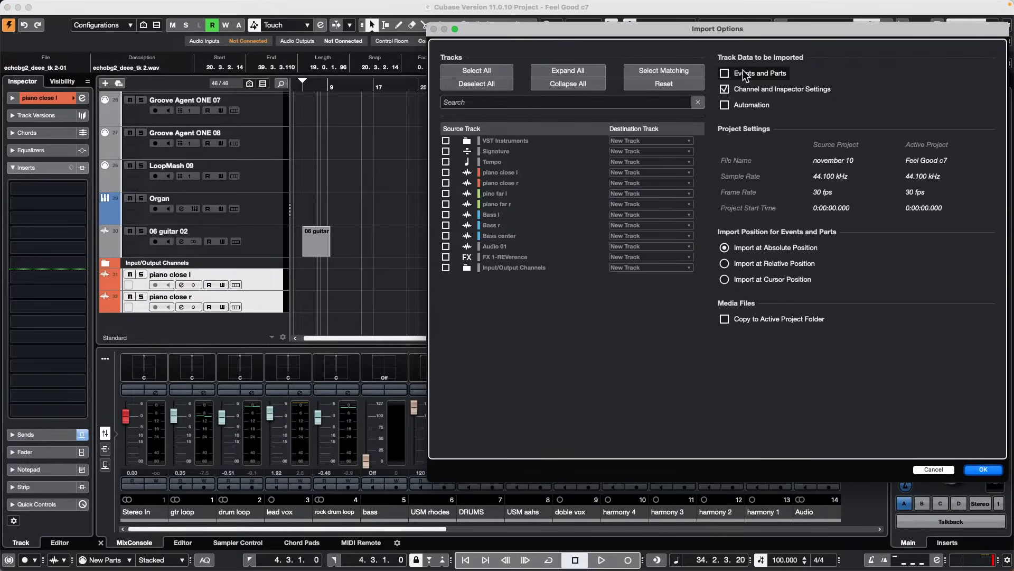
# Import piano close l and piano close r with events and parts plus channel settings, dismissing the missing ports dialog
pyautogui.click(728, 72)
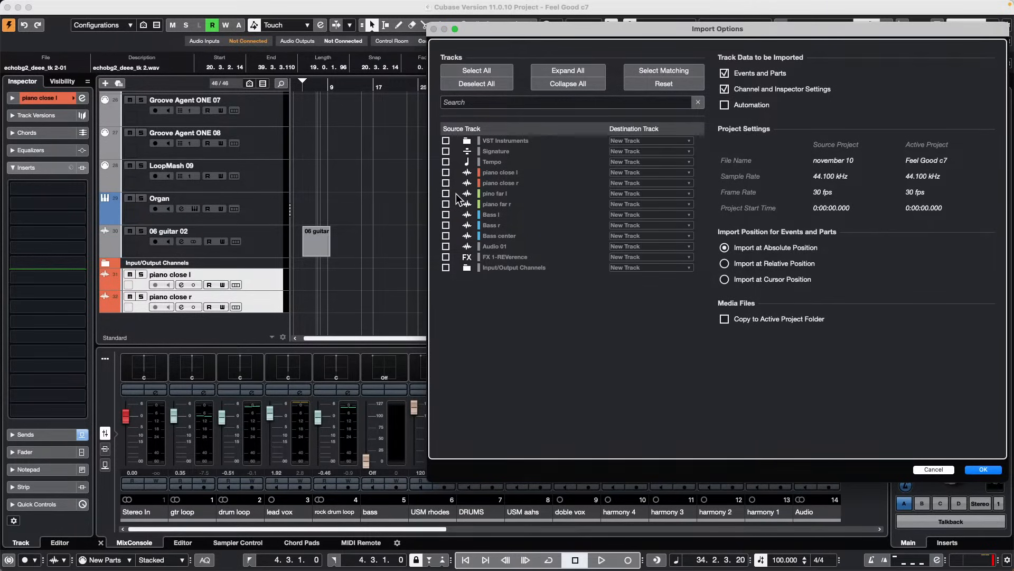
pyautogui.click(446, 172)
pyautogui.click(446, 183)
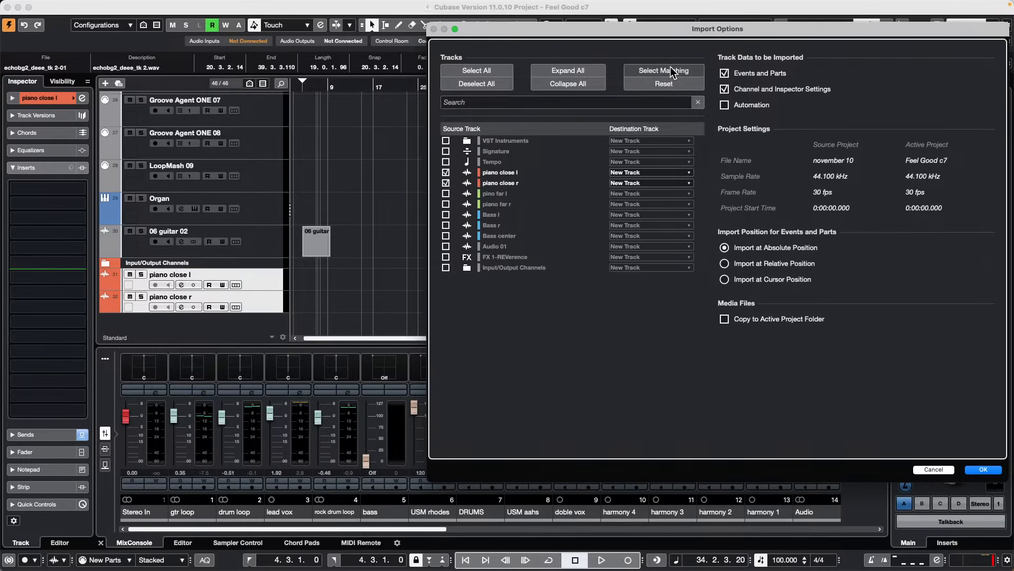
pyautogui.click(996, 469)
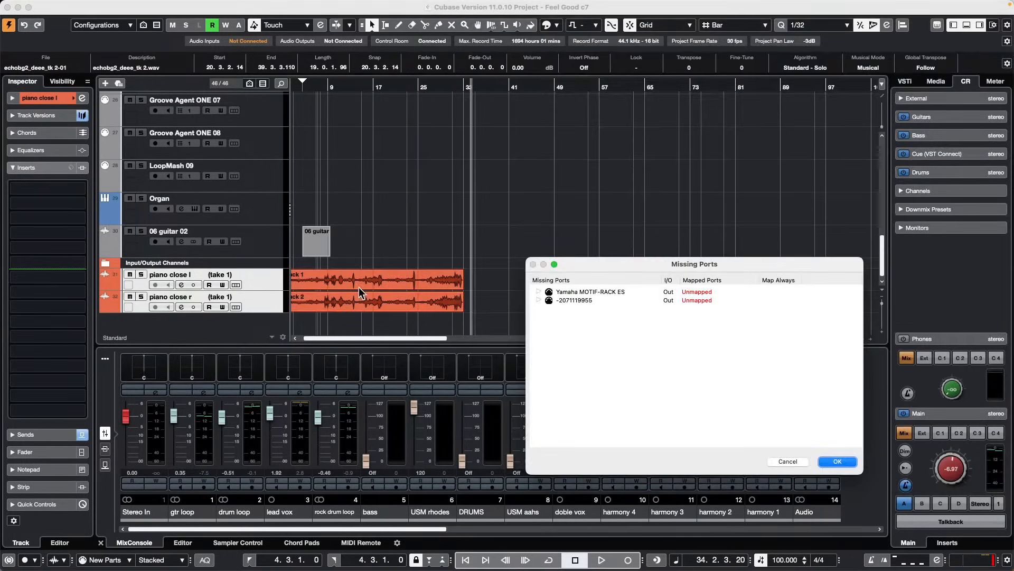
pyautogui.click(846, 460)
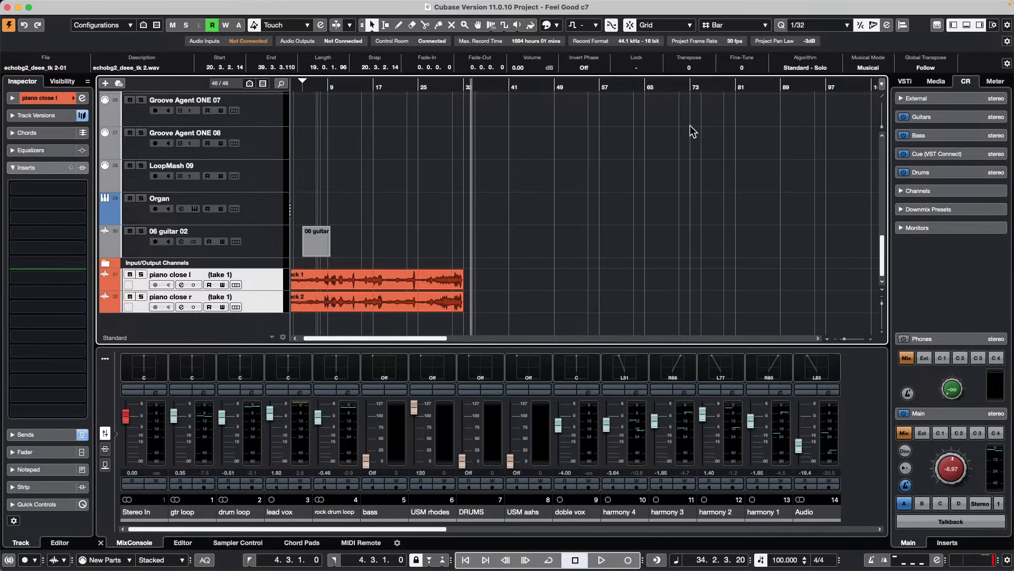
pyautogui.click(260, 247)
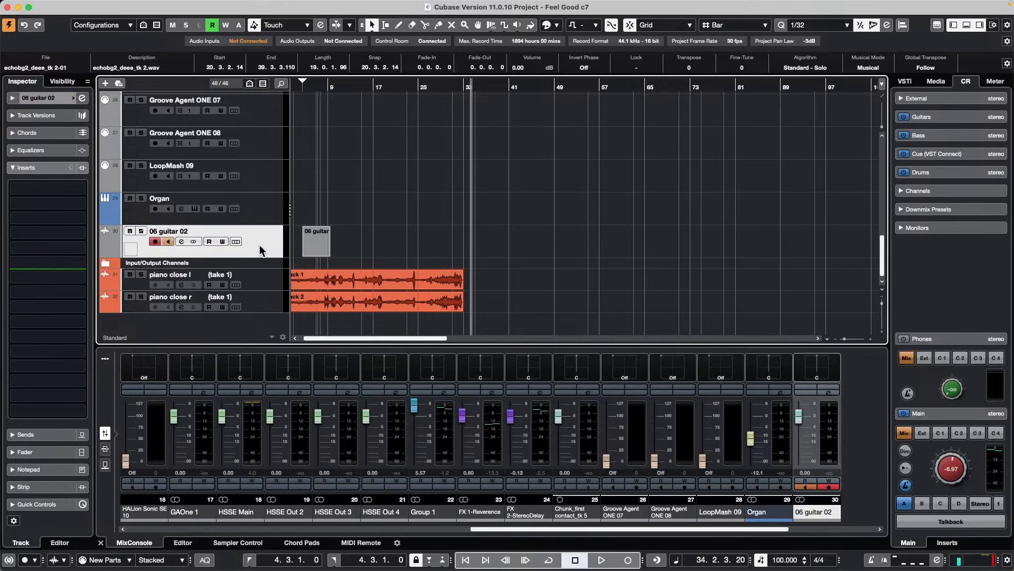
pyautogui.rightClick(262, 244)
pyautogui.moveTo(351, 246)
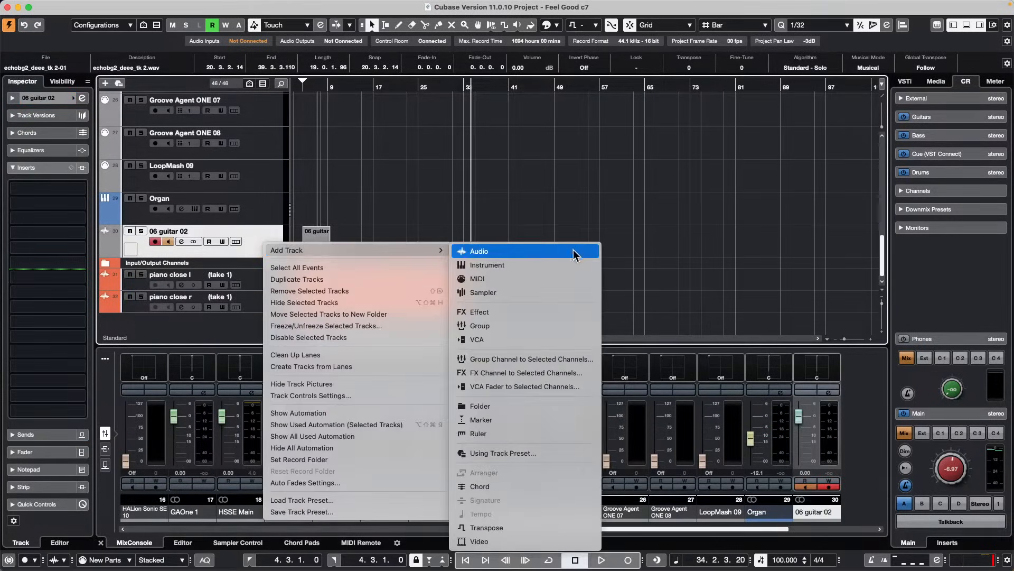
pyautogui.click(613, 266)
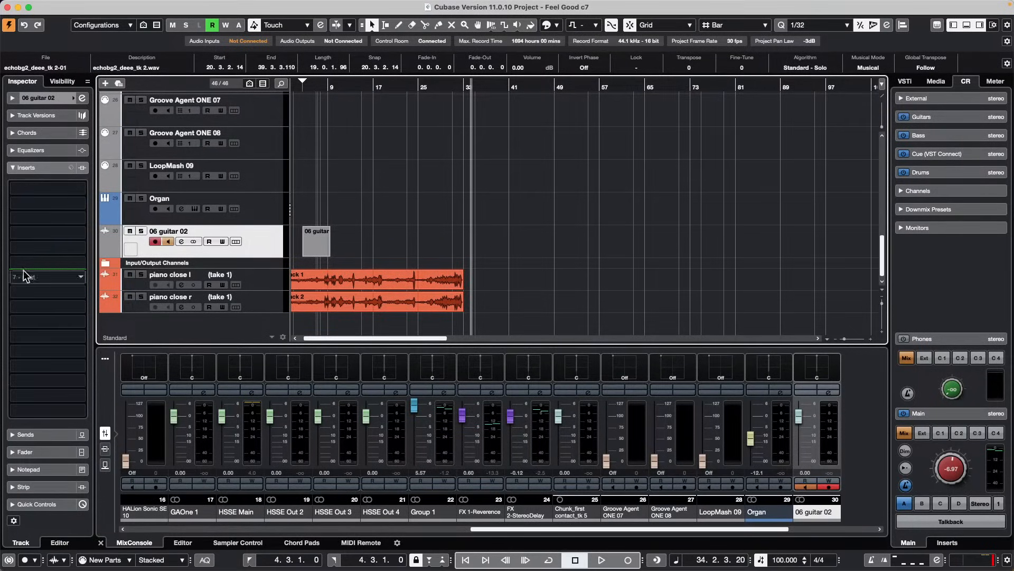
pyautogui.rightClick(271, 244)
pyautogui.moveTo(299, 248)
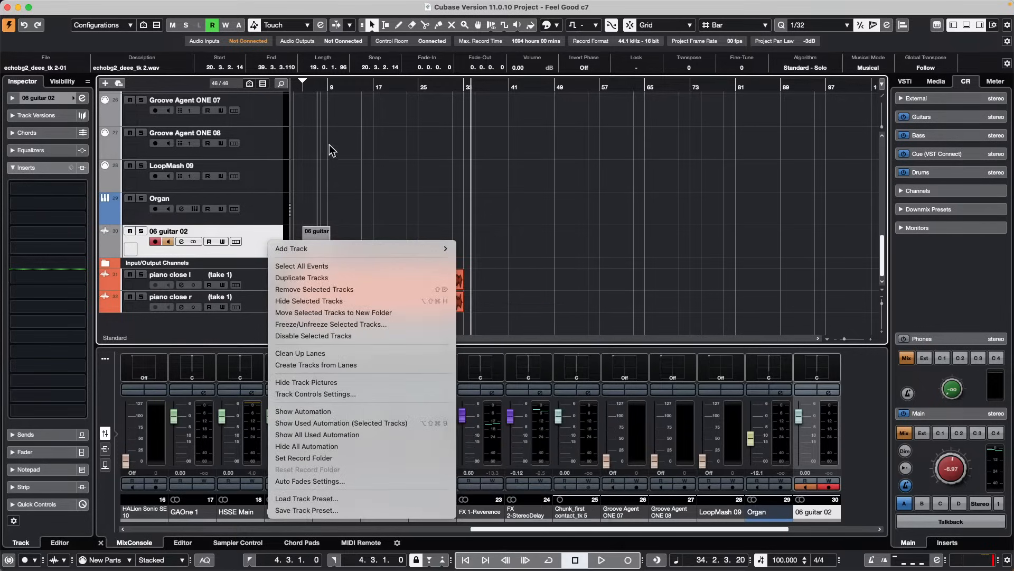
pyautogui.press('Escape')
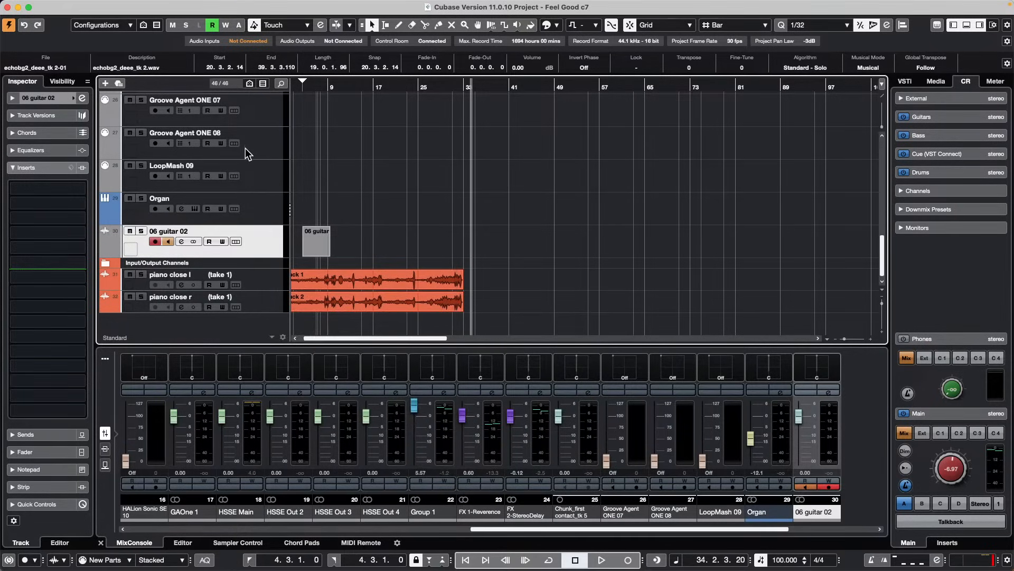
# Enlarge the Tempo track and add tempo points of 104 at bar 37 and 120 at bar 50
pyautogui.scroll(15, 245, 147)
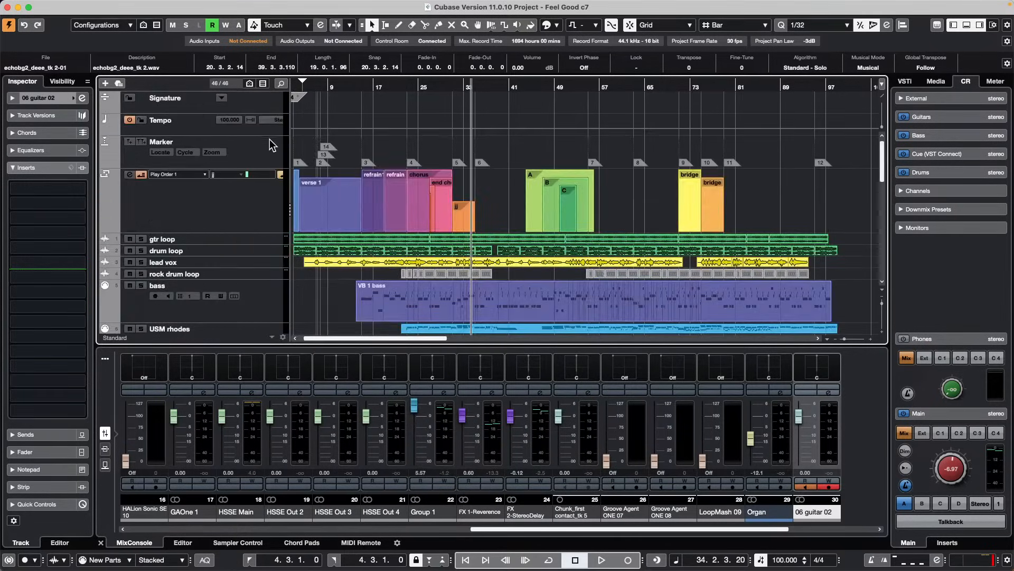
pyautogui.moveTo(269, 136); pyautogui.dragTo(269, 178)
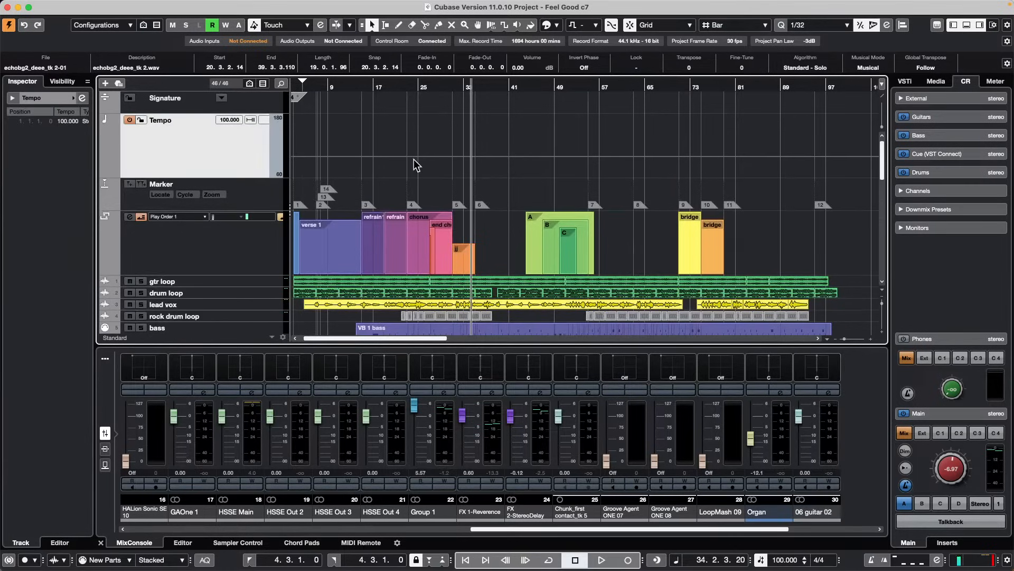
pyautogui.click(452, 157)
pyautogui.moveTo(453, 154); pyautogui.dragTo(486, 154)
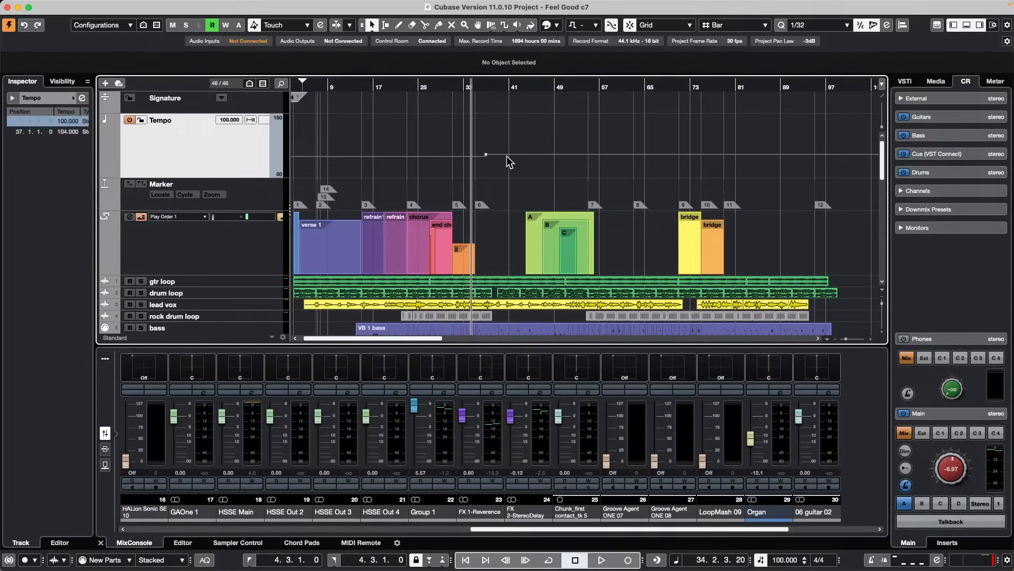
pyautogui.moveTo(557, 152); pyautogui.dragTo(558, 146)
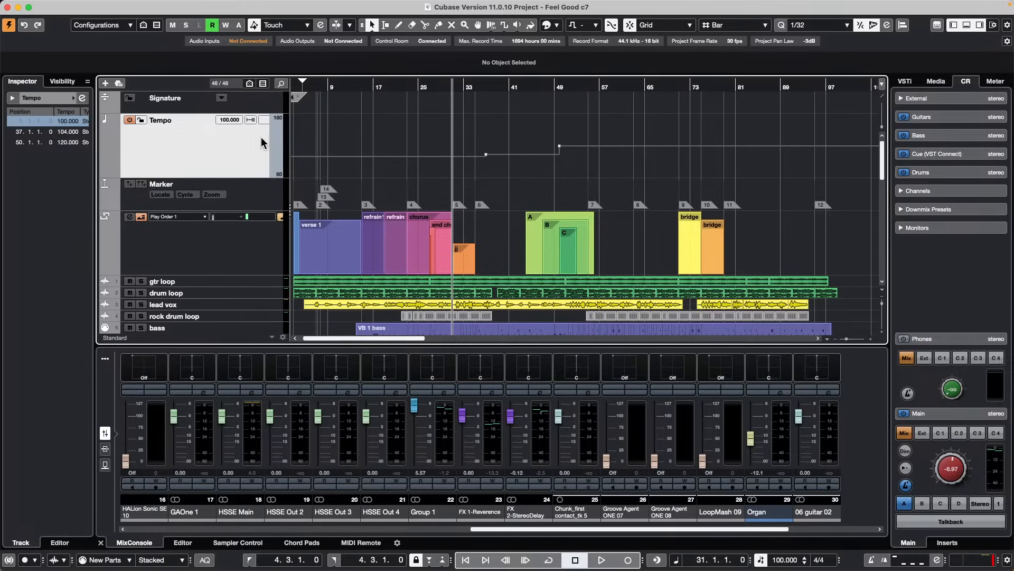
pyautogui.click(70, 6)
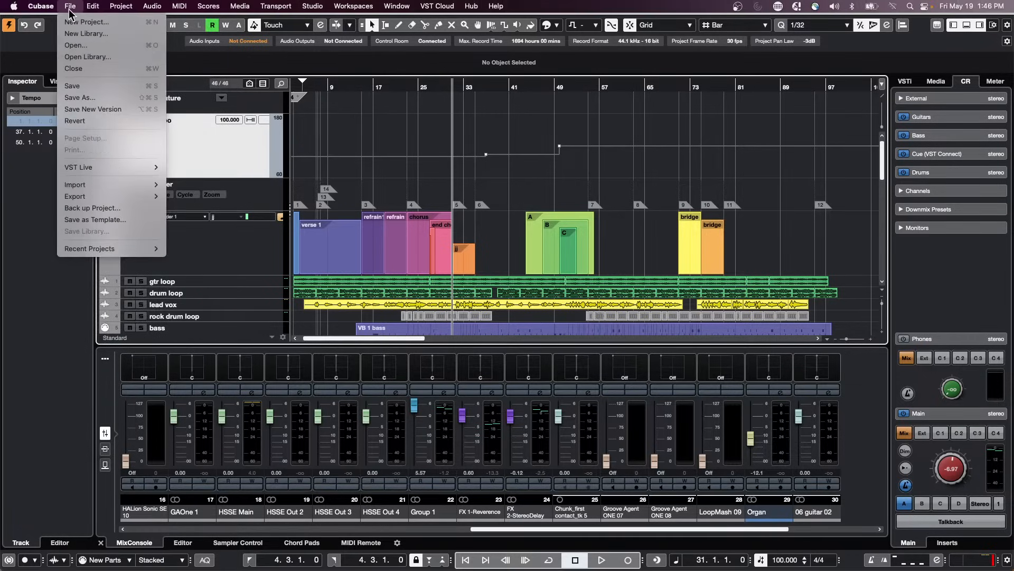
pyautogui.moveTo(119, 199)
pyautogui.click(188, 146)
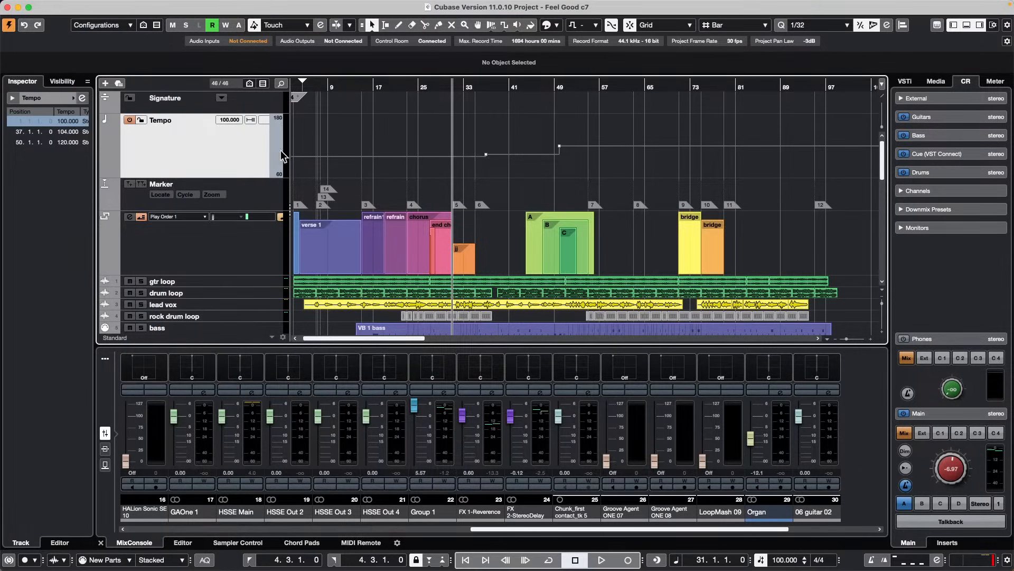
pyautogui.moveTo(30, 2)
pyautogui.click(98, 7)
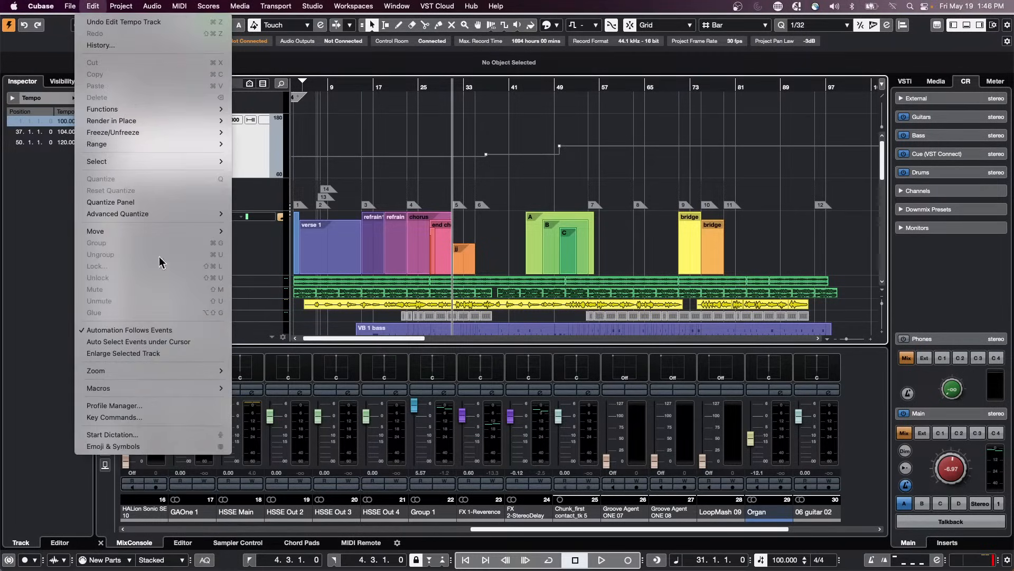
# Start importing tracks from the november 10.cpr project in the bicycle folder
pyautogui.moveTo(76, 6)
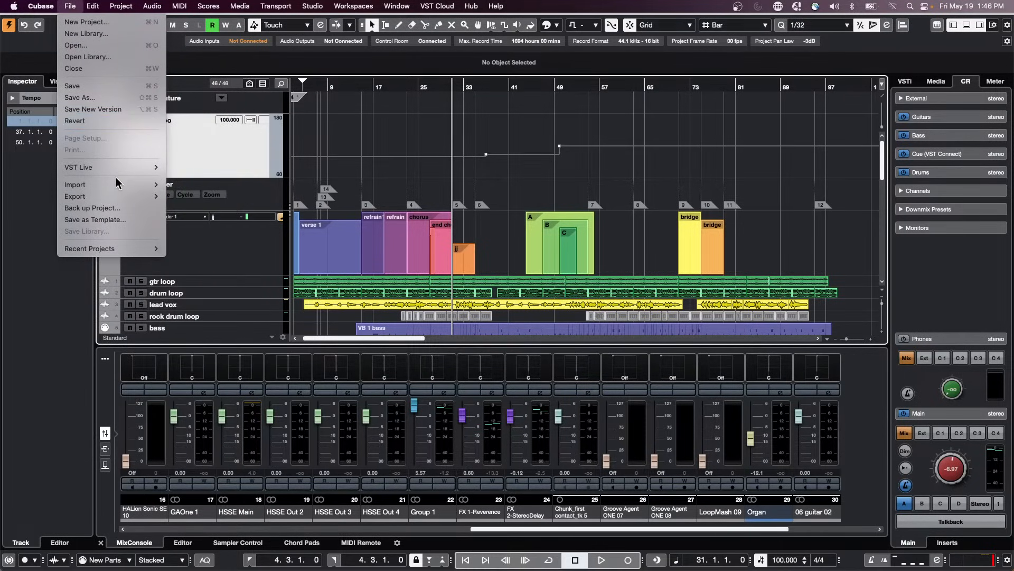
pyautogui.moveTo(117, 182)
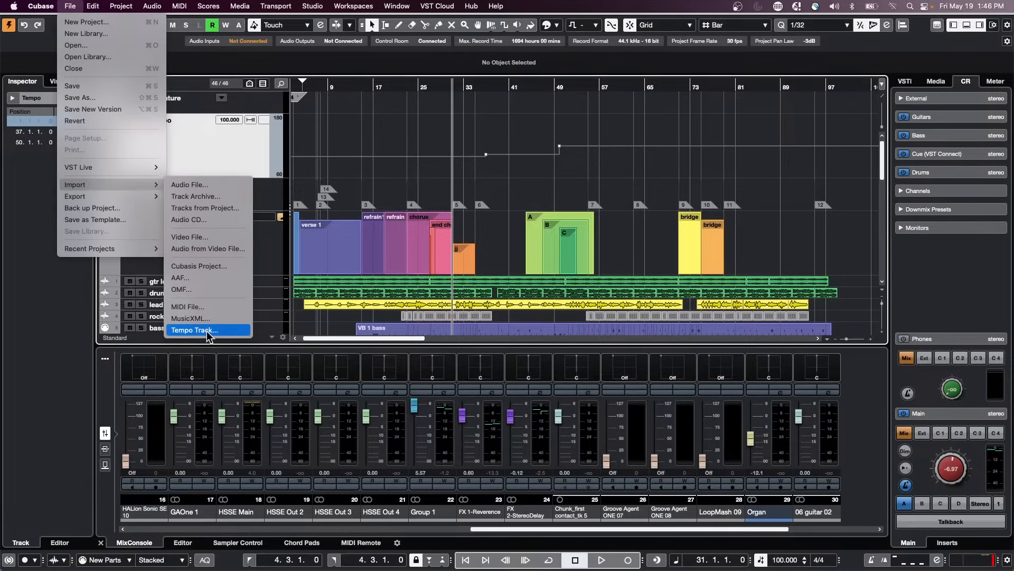
pyautogui.click(231, 209)
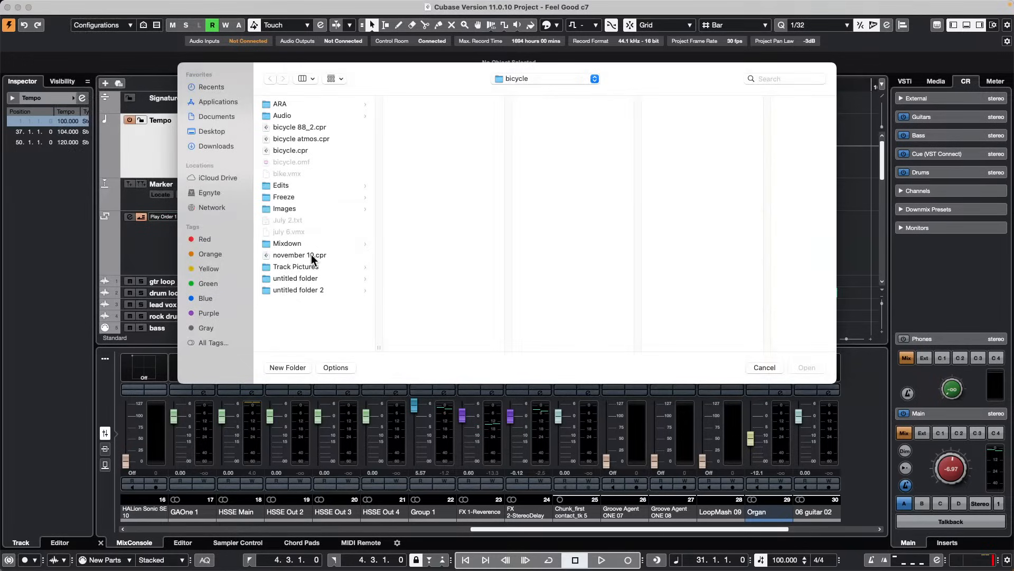
pyautogui.click(312, 254)
pyautogui.click(813, 368)
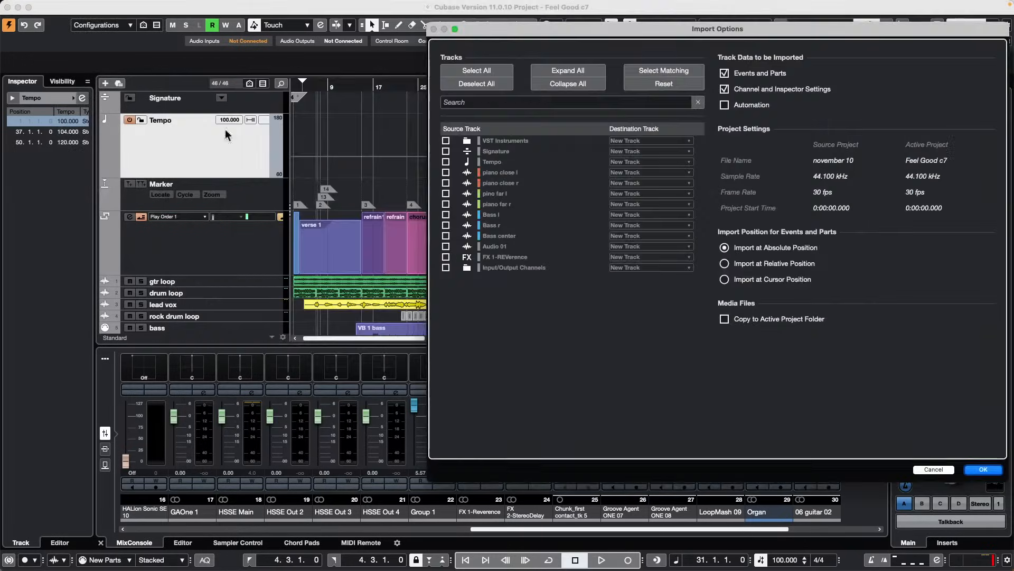
# Mark the source Tempo track for import, check its destination track choices, and cancel the import
pyautogui.click(446, 161)
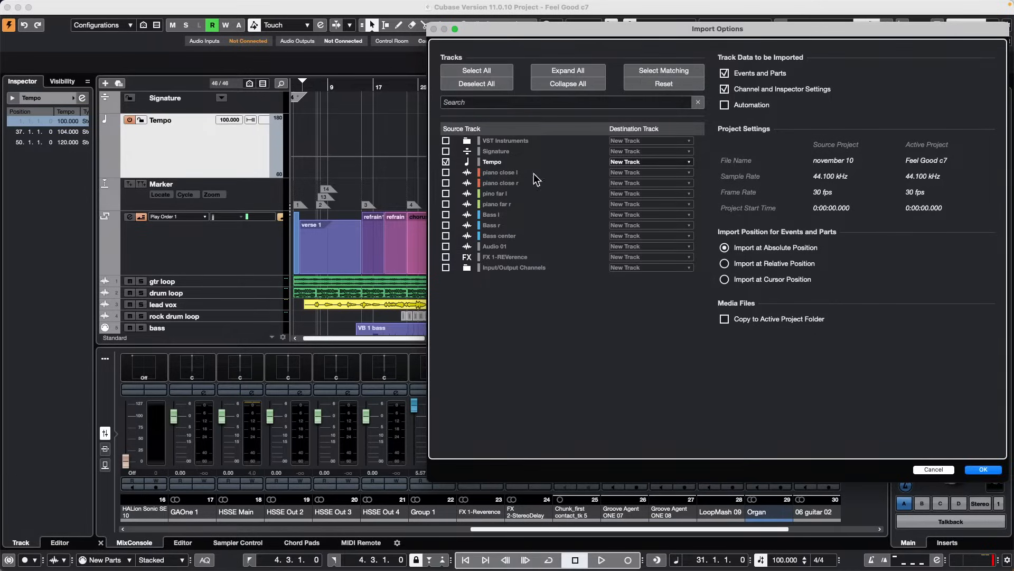
pyautogui.click(650, 162)
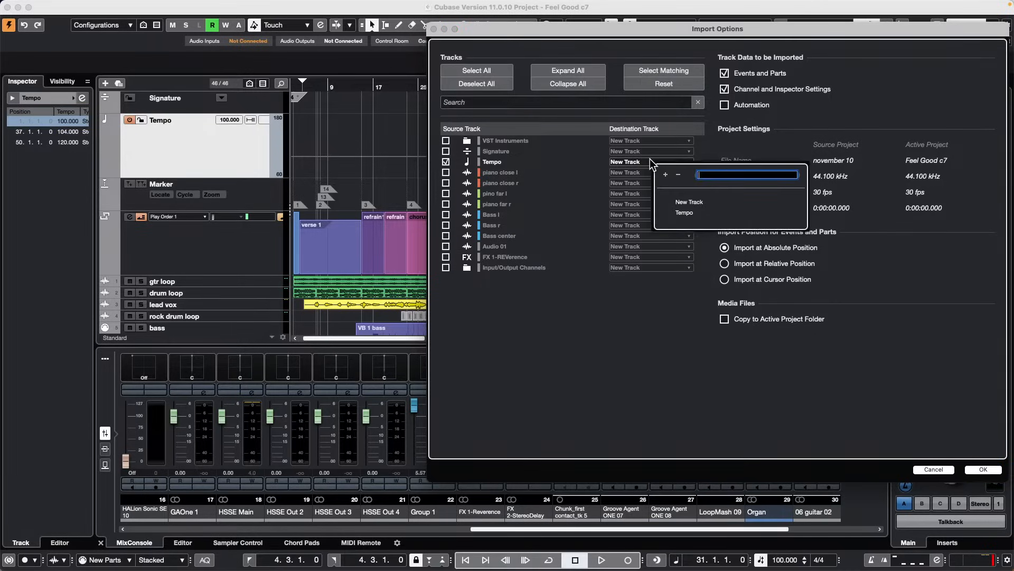
pyautogui.click(557, 168)
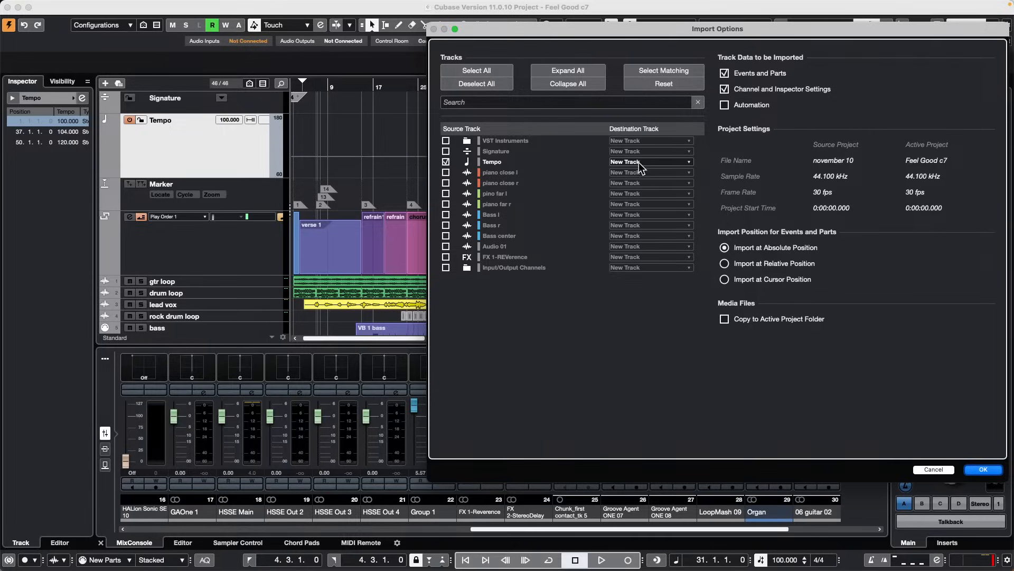
pyautogui.click(945, 470)
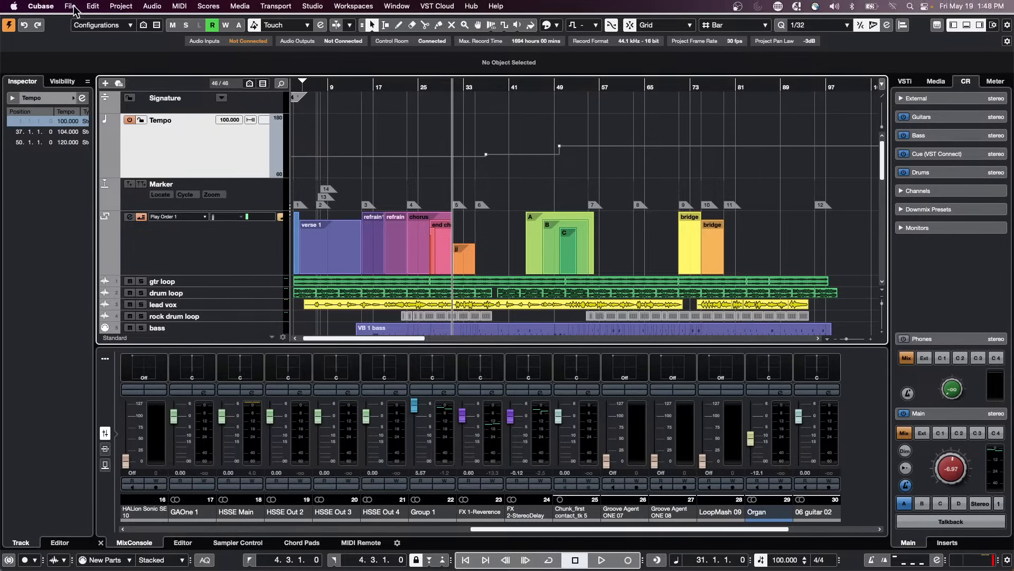
# Open and activate the recent project Amos Moses - GO.cpr, accepting the missing ports dialog
pyautogui.click(72, 7)
pyautogui.moveTo(142, 248)
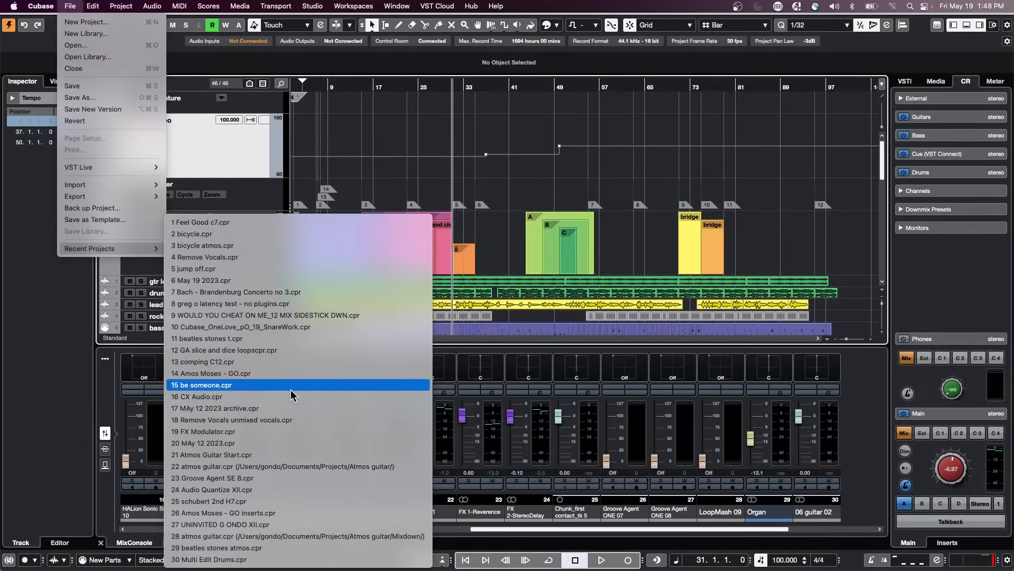
pyautogui.click(372, 24)
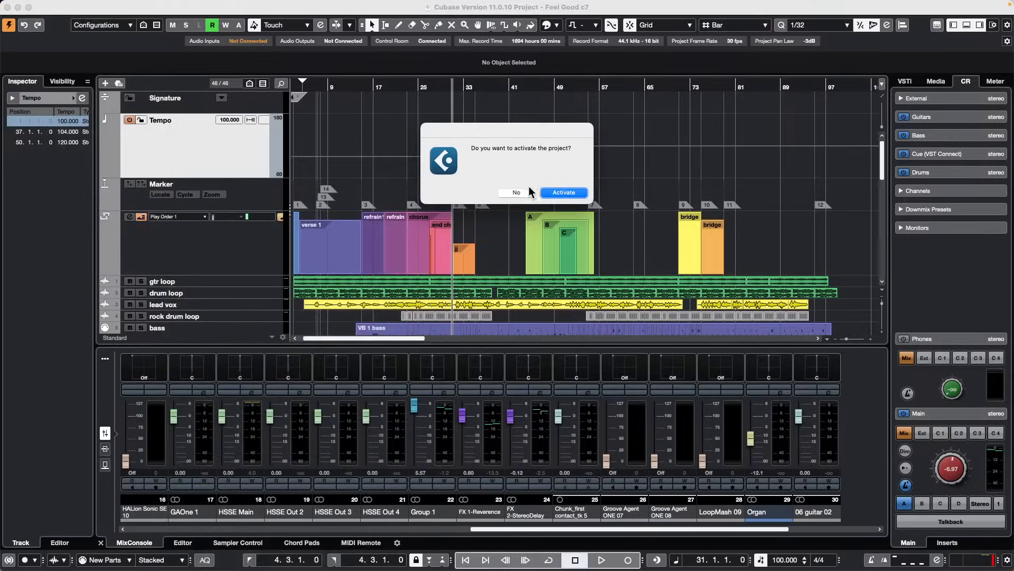
pyautogui.click(574, 194)
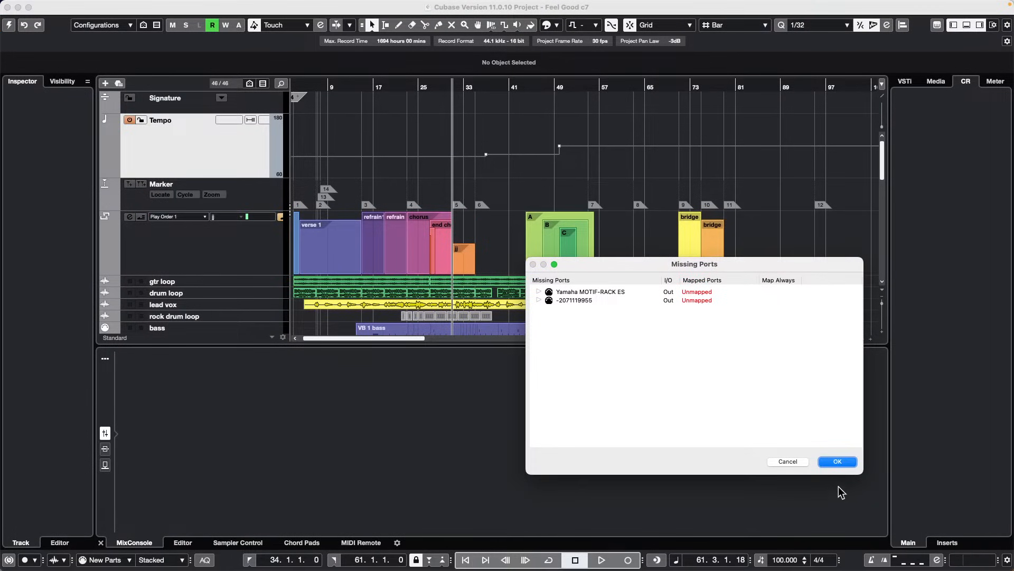
pyautogui.click(840, 462)
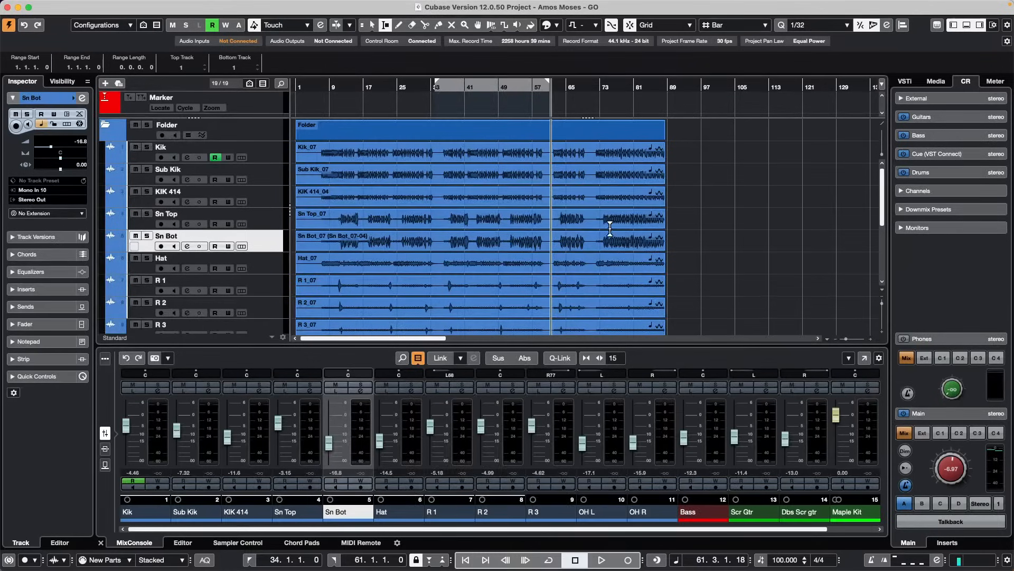
# Select the drum tracks from Kik through OH R and add one stereo group track routed to Stereo Out, outside the folder
pyautogui.click(268, 160)
pyautogui.scroll(-3, 259, 192)
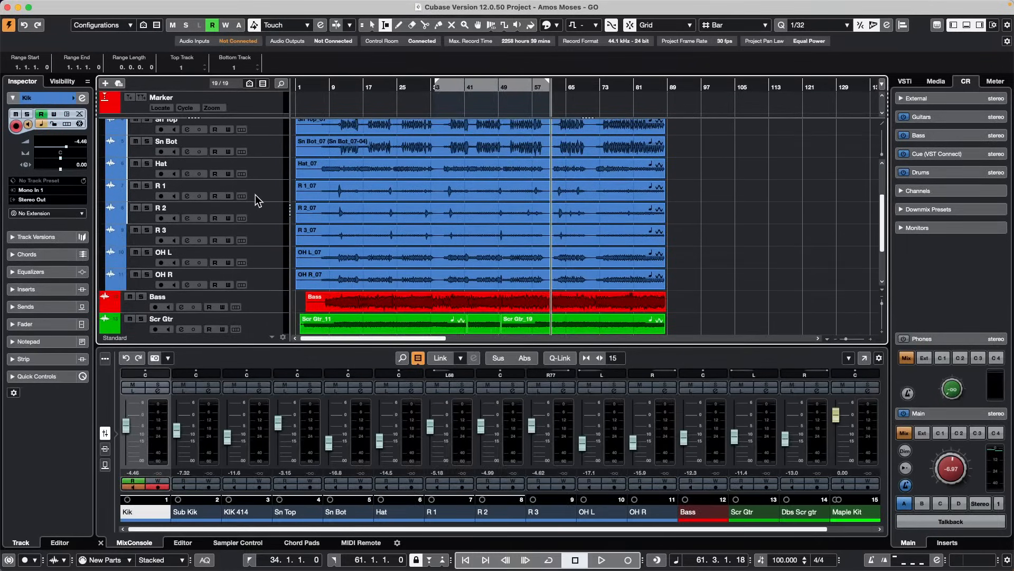
pyautogui.keyDown('shift'); pyautogui.click(260, 281); pyautogui.keyUp('shift')
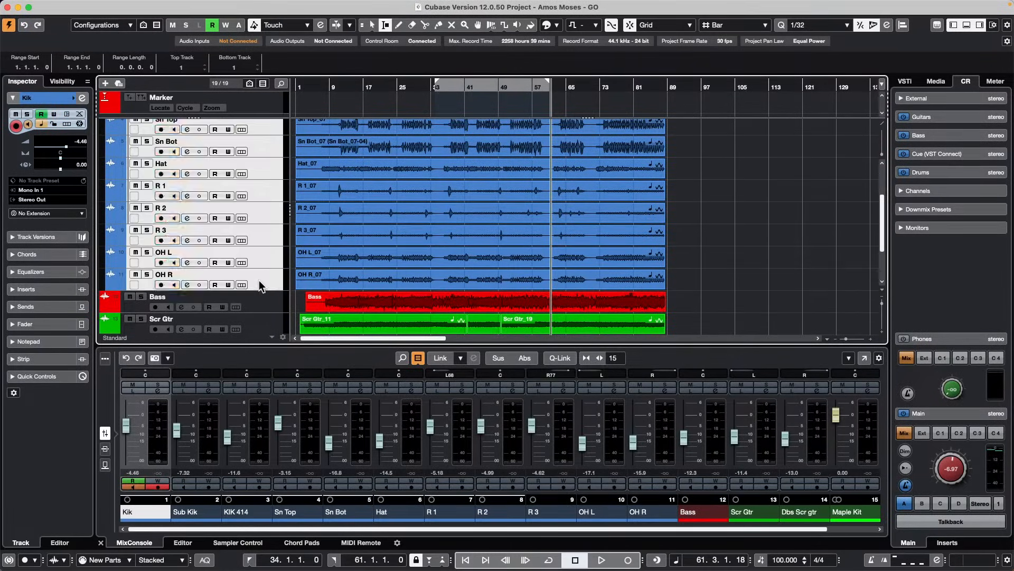
pyautogui.rightClick(260, 281)
pyautogui.click(241, 284)
pyautogui.rightClick(269, 284)
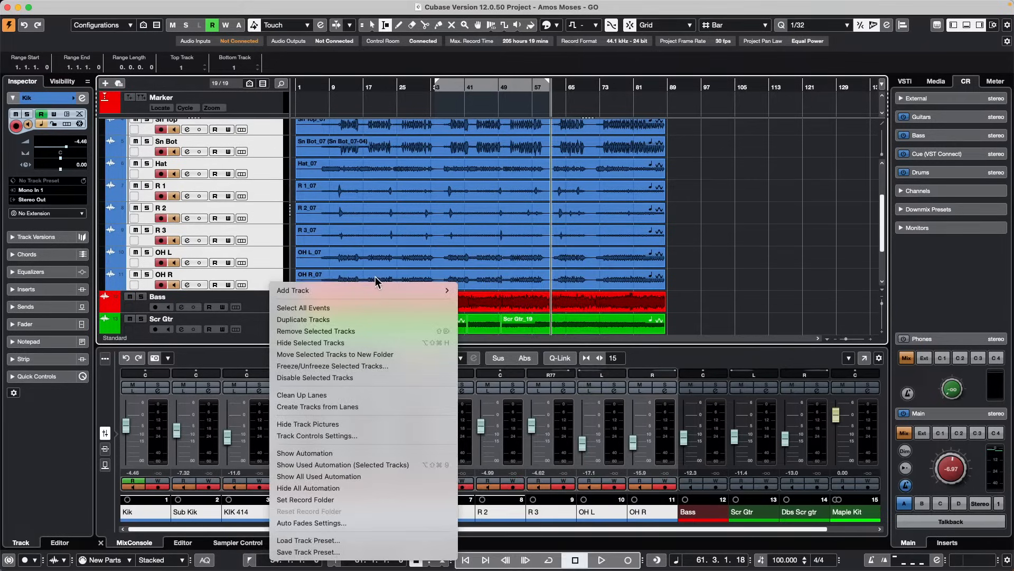
pyautogui.moveTo(376, 292)
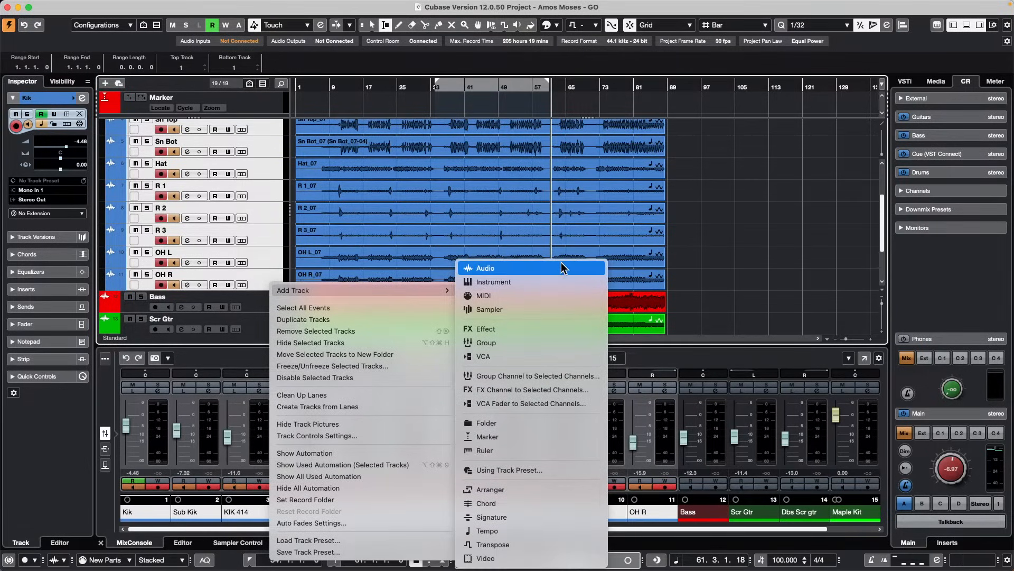
pyautogui.click(561, 345)
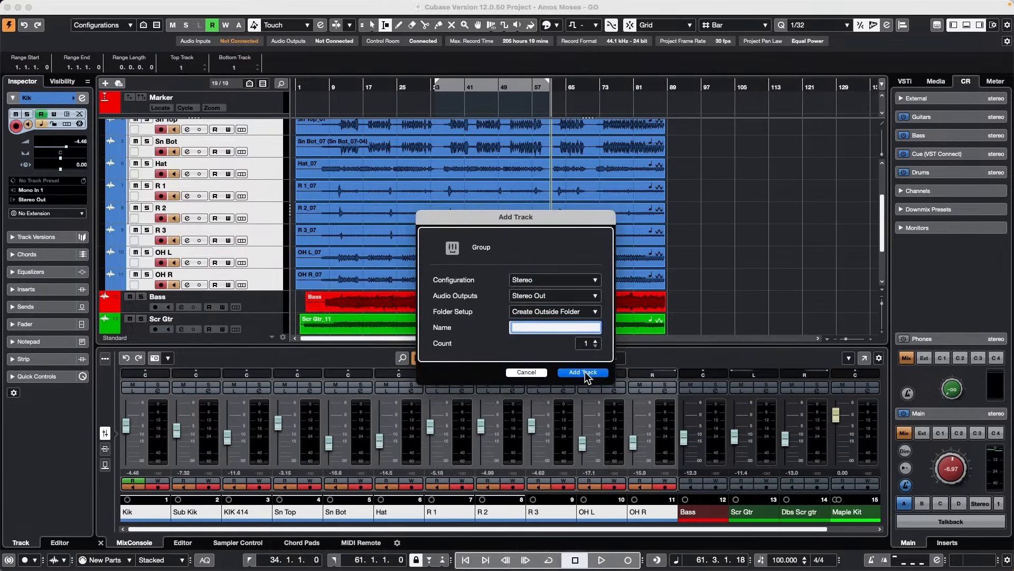
pyautogui.click(583, 372)
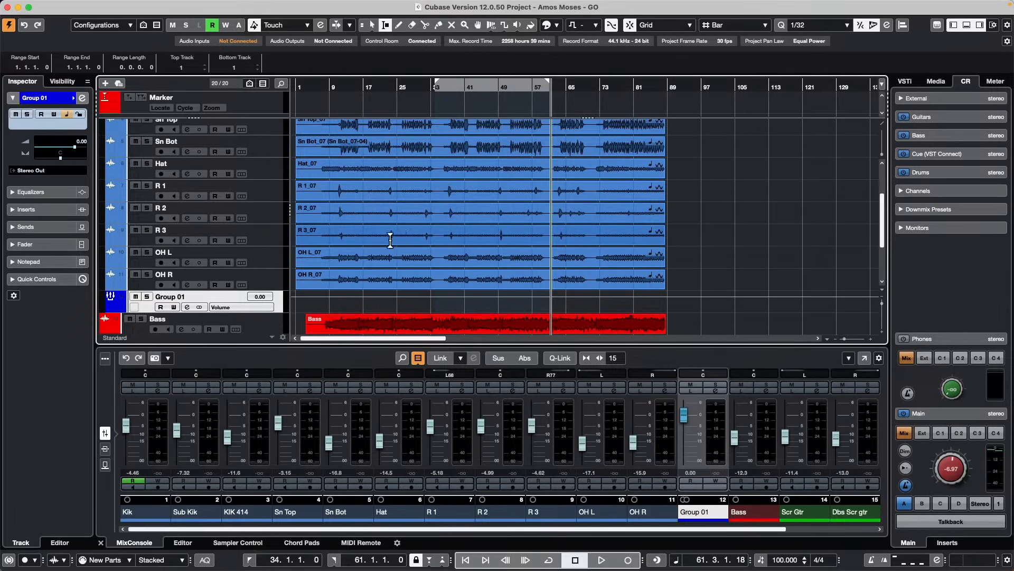
# Play the project briefly, stop playback, and undo adding the group track
pyautogui.press('space')
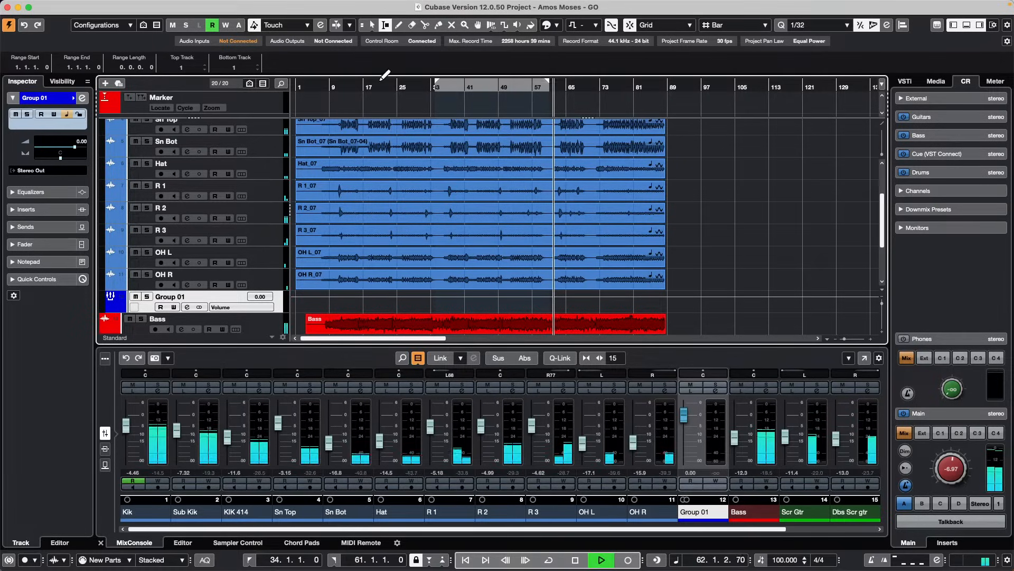
pyautogui.press('space')
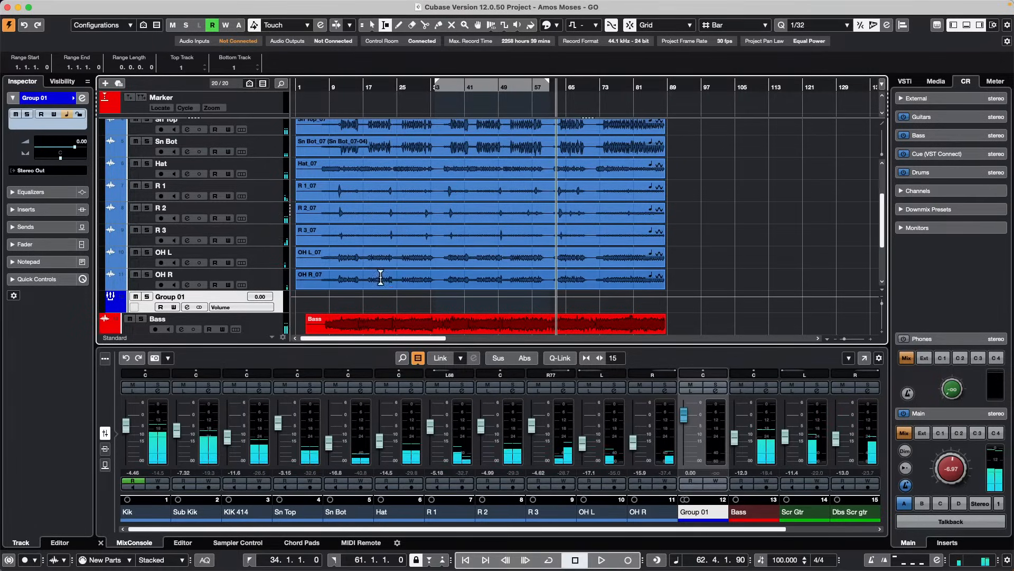
pyautogui.press('super+z')
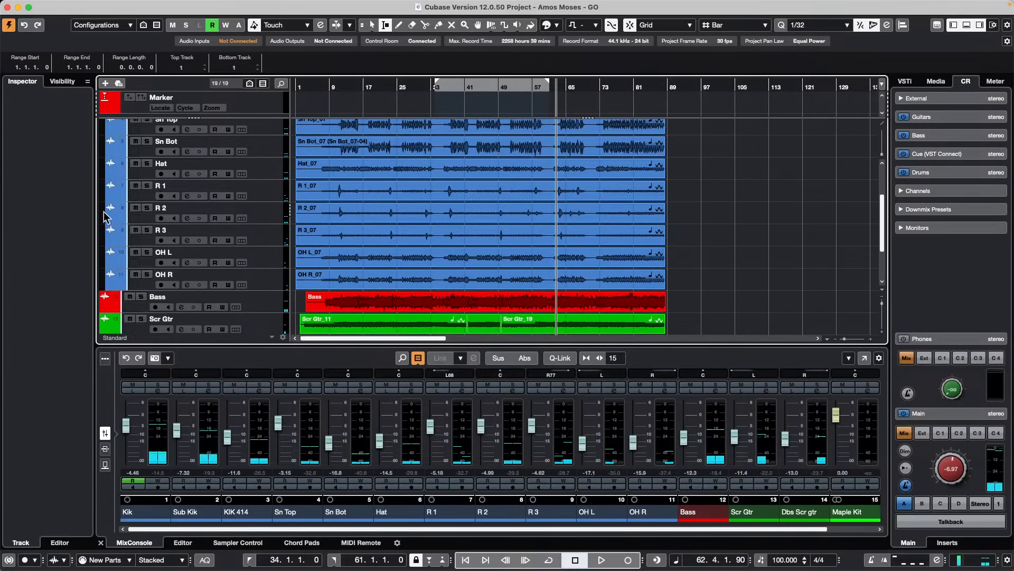
# Select the drum tracks from Kik through OH R and add a stereo group channel to them, routed to Stereo Out and outside the folder
pyautogui.click(264, 281)
pyautogui.scroll(4, 261, 249)
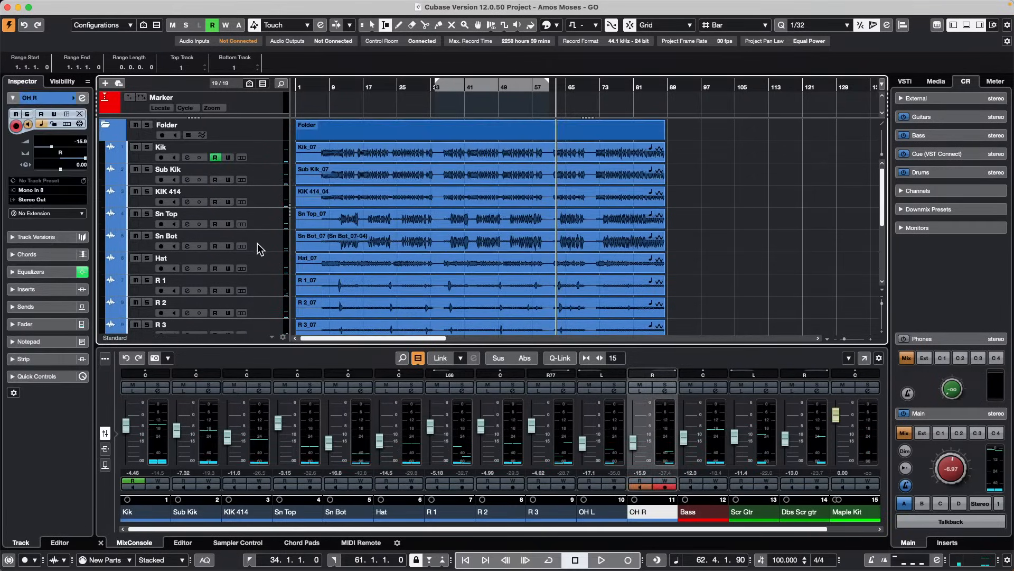
pyautogui.keyDown('shift'); pyautogui.click(276, 158); pyautogui.keyUp('shift')
pyautogui.rightClick(276, 157)
pyautogui.moveTo(329, 161)
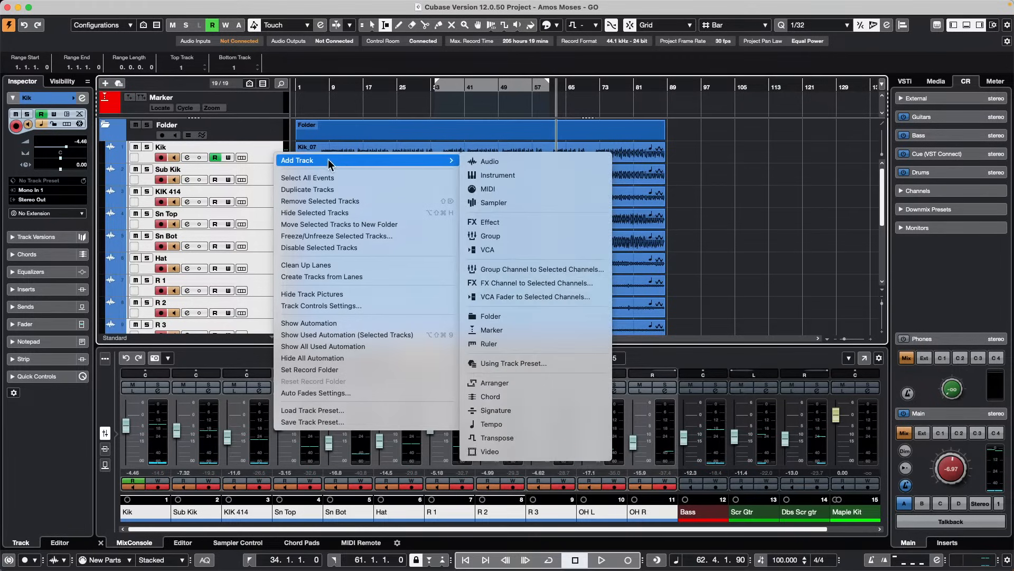
pyautogui.click(570, 268)
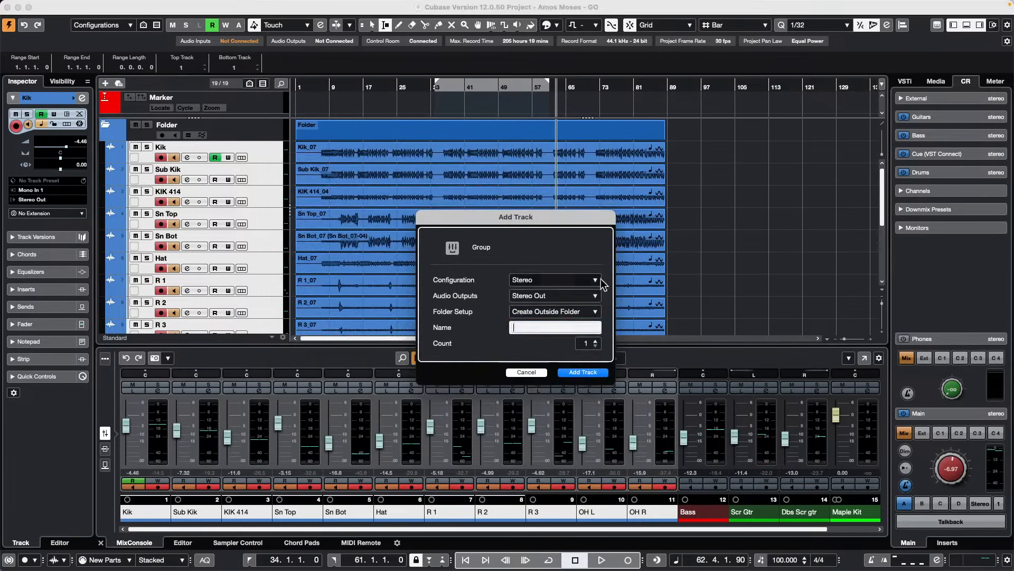
pyautogui.click(578, 370)
# Play the project, raise the new drum group's fader to 2.63, and stop playback
pyautogui.scroll(-2, 465, 229)
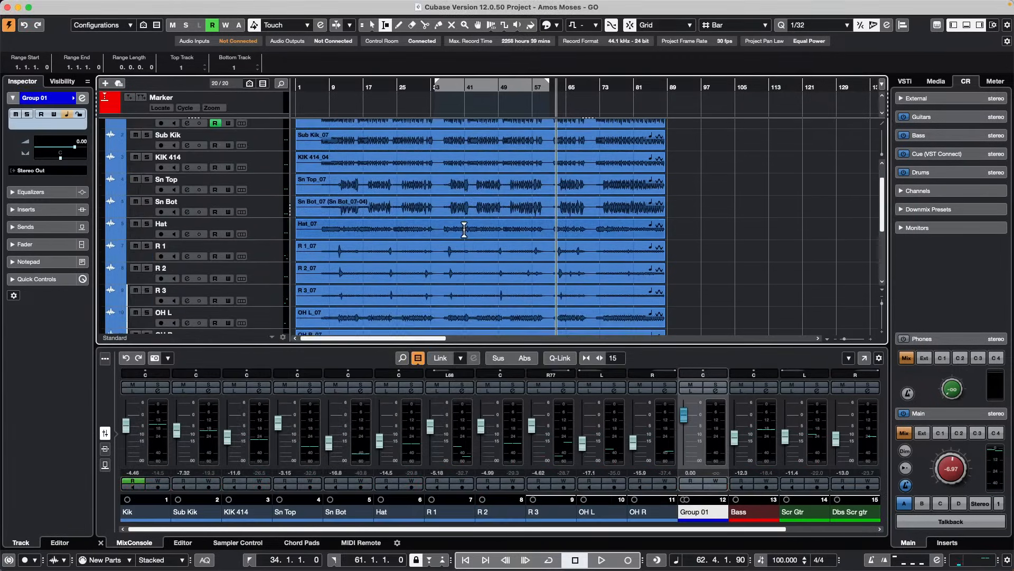
pyautogui.scroll(-5, 464, 229)
pyautogui.press('space')
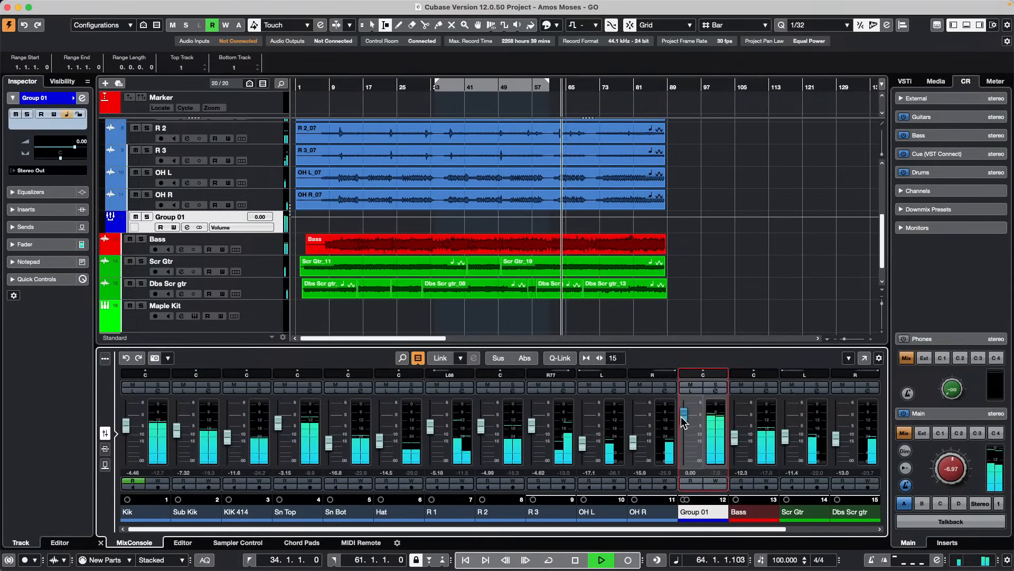
pyautogui.moveTo(685, 421); pyautogui.dragTo(687, 415)
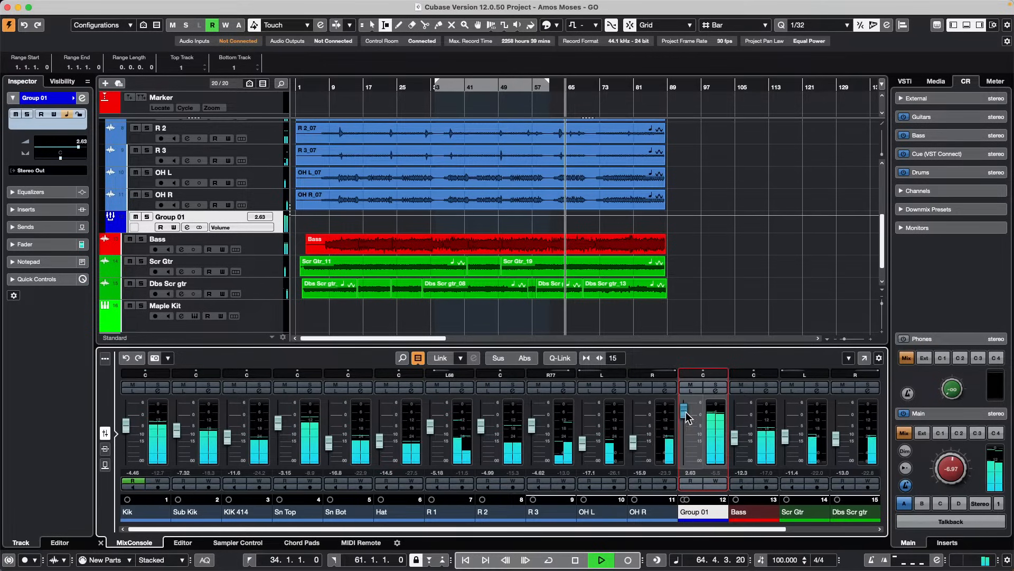
pyautogui.press('space')
# Select all the drum tracks from Kik through OH R together with the Group 01 track
pyautogui.scroll(5, 241, 231)
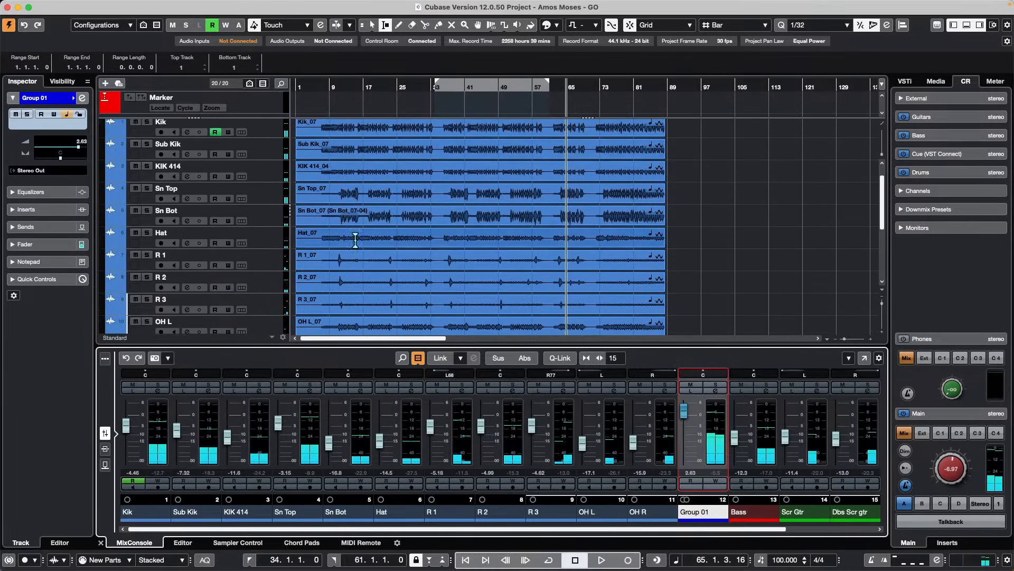
pyautogui.scroll(2, 210, 199)
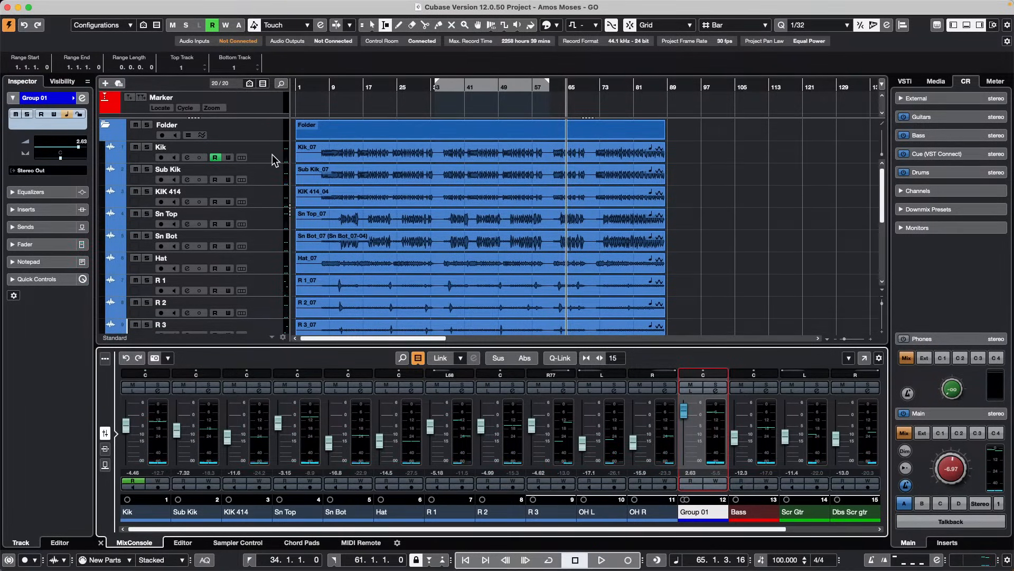
pyautogui.click(272, 154)
pyautogui.scroll(-6, 255, 167)
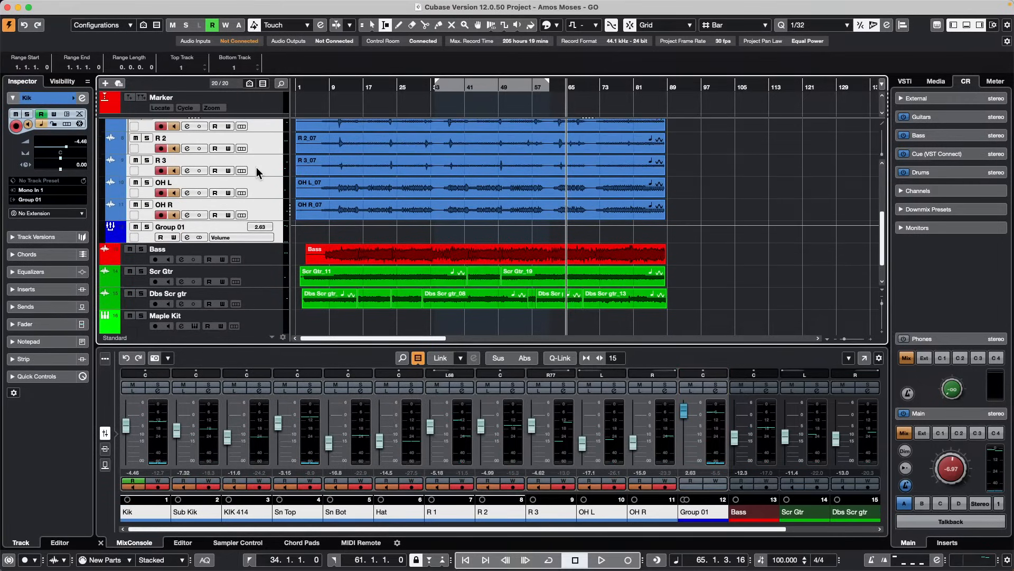
pyautogui.scroll(6, 255, 167)
# Start exporting the selected tracks as a track archive that references the media files
pyautogui.click(70, 6)
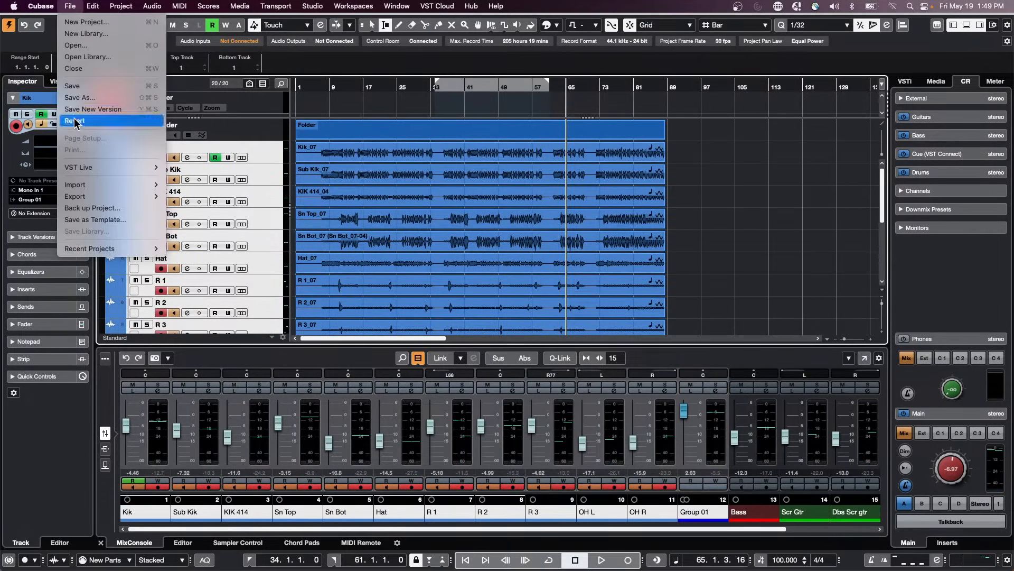
pyautogui.moveTo(105, 196)
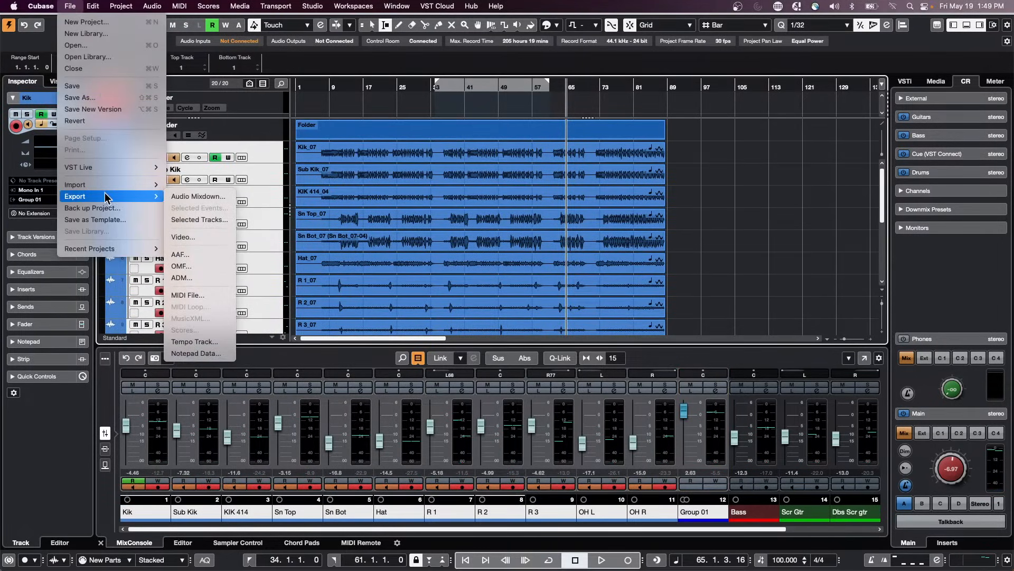
pyautogui.click(199, 219)
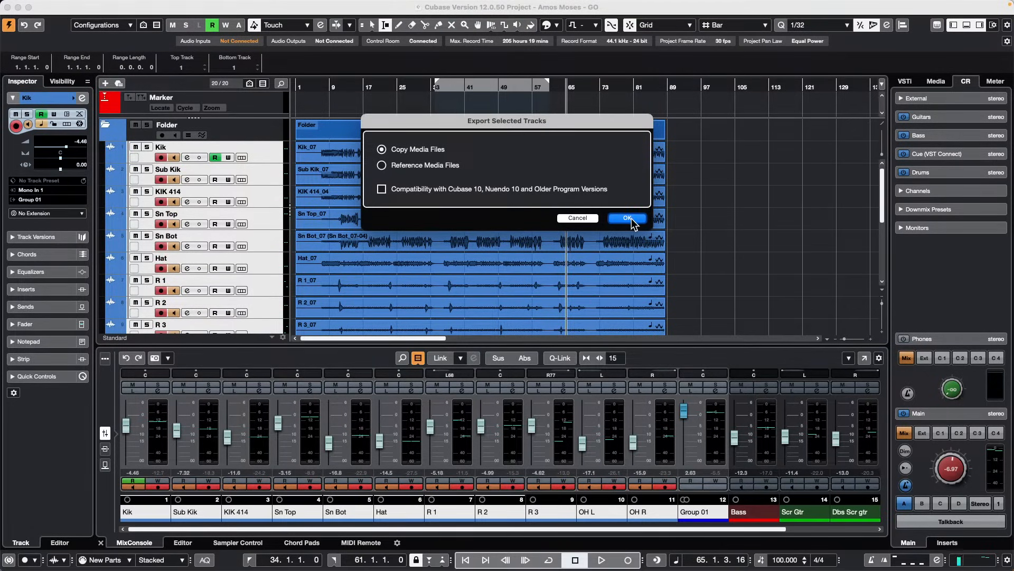
pyautogui.click(382, 165)
pyautogui.click(627, 217)
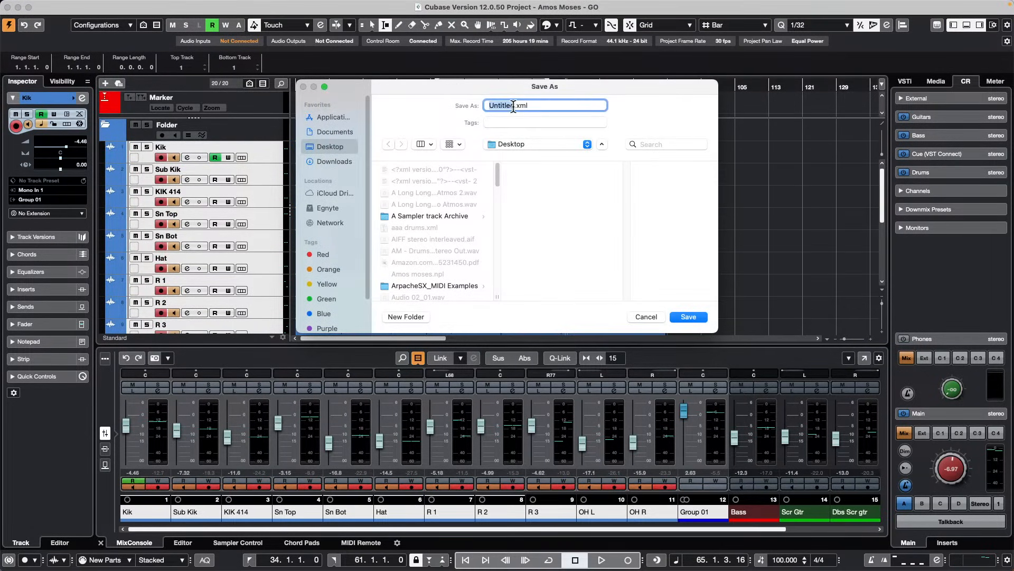
# Name the track archive "a drums into group" and save it to the Desktop
pyautogui.write('dru')
pyautogui.press('BackSpace')
pyautogui.press('BackSpace')
pyautogui.press('BackSpace')
pyautogui.write('a drums into group')
pyautogui.press('Return')
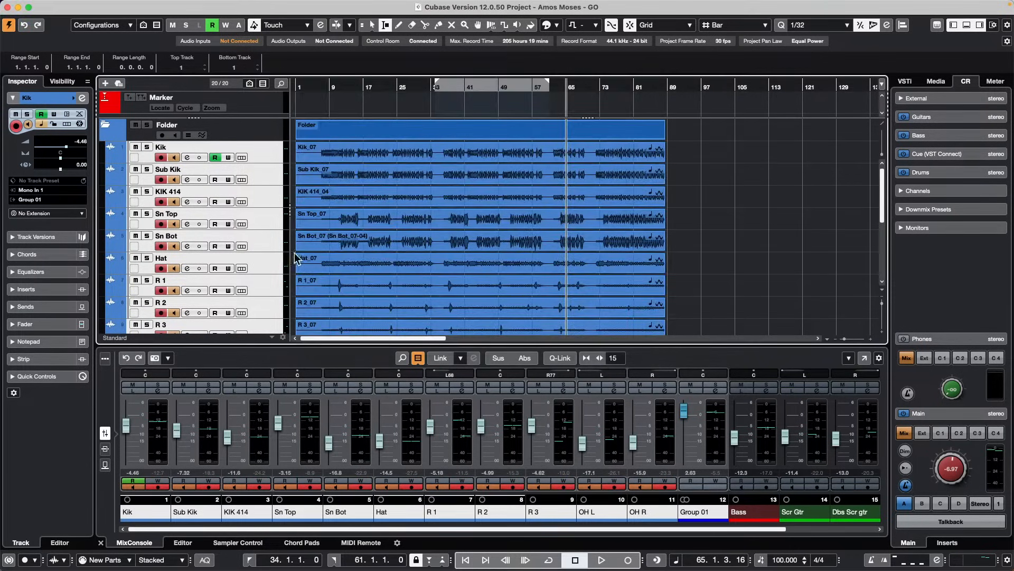
# Create a new empty project
pyautogui.scroll(-5, 264, 248)
pyautogui.scroll(5, 232, 254)
pyautogui.click(70, 6)
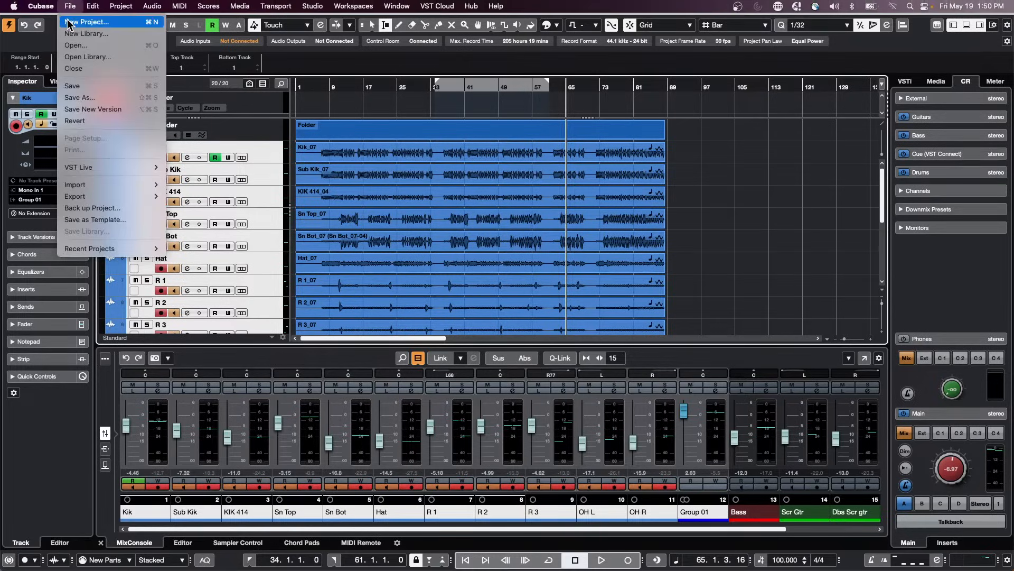
pyautogui.click(74, 22)
pyautogui.press('Return')
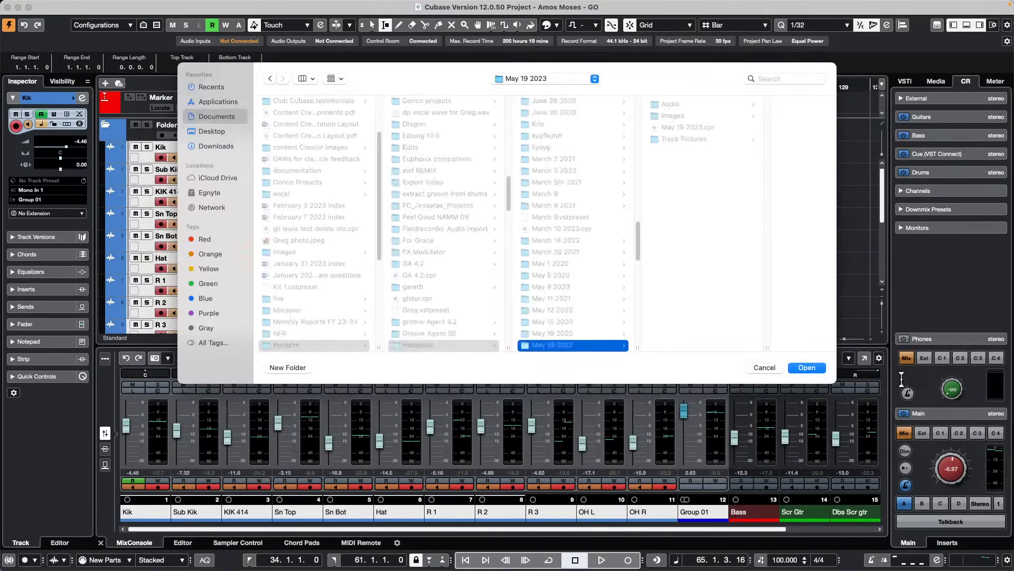
pyautogui.press('Escape')
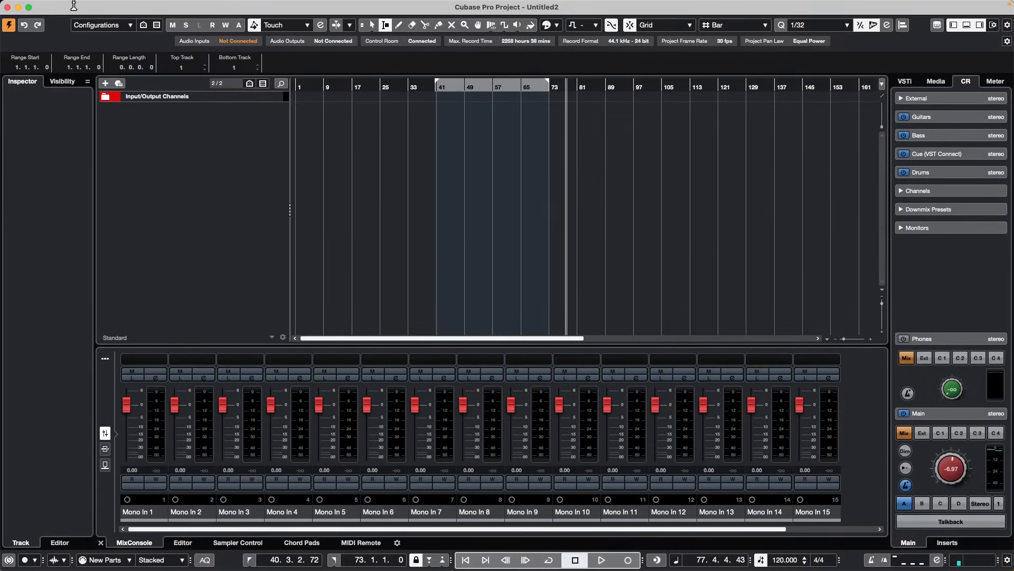
# Open the file import choices in the empty project
pyautogui.click(69, 7)
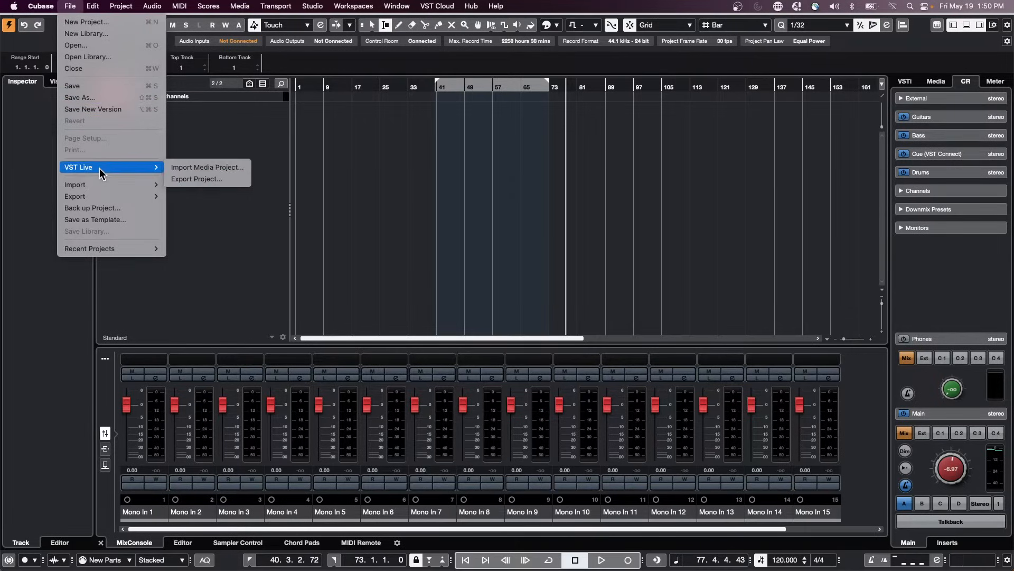
pyautogui.moveTo(100, 184)
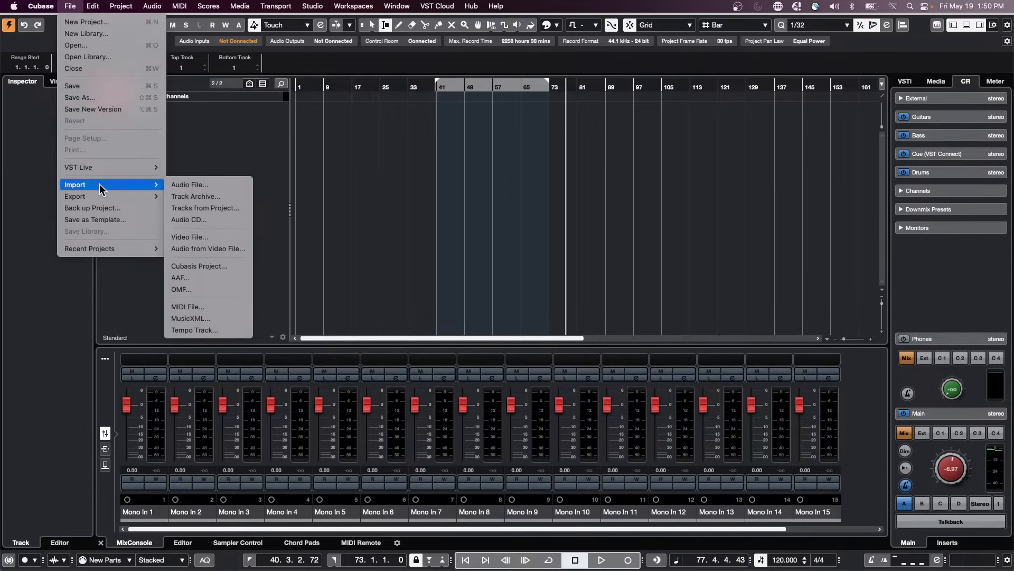
# Import all tracks from the track archive "a drums into group.xml", leaving the missing ports unmapped
pyautogui.click(235, 200)
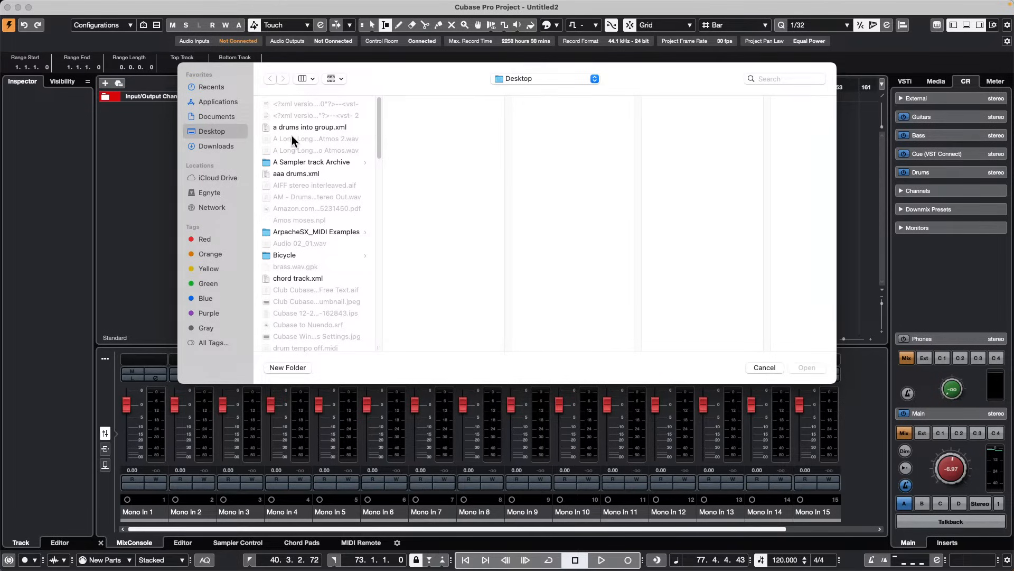
pyautogui.click(303, 129)
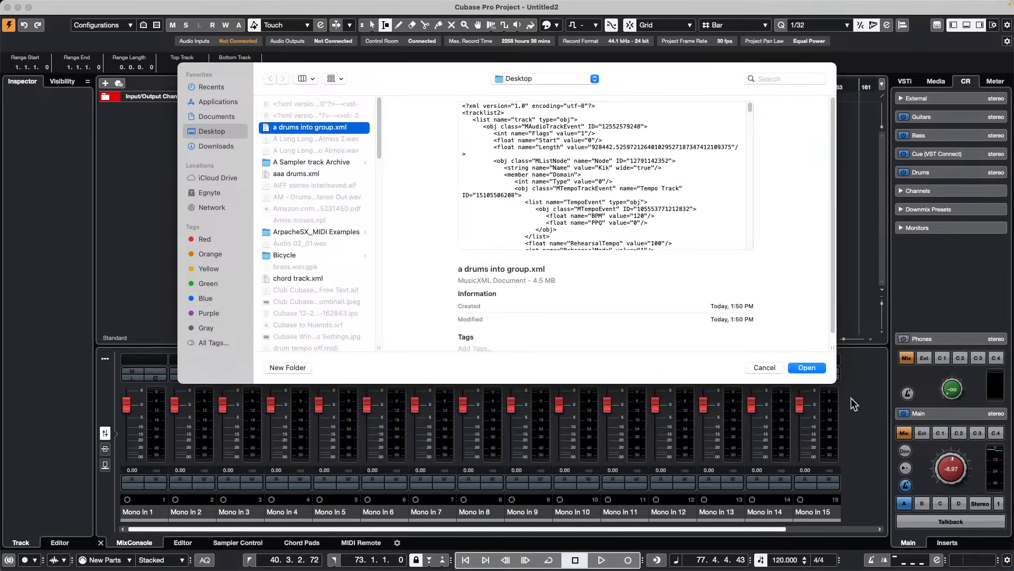
pyautogui.click(814, 369)
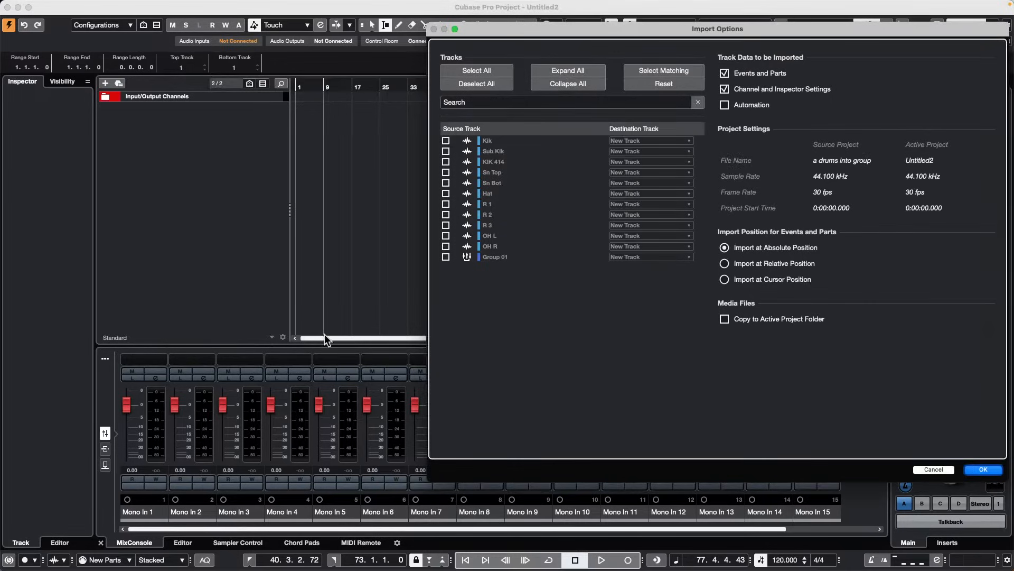
pyautogui.click(477, 71)
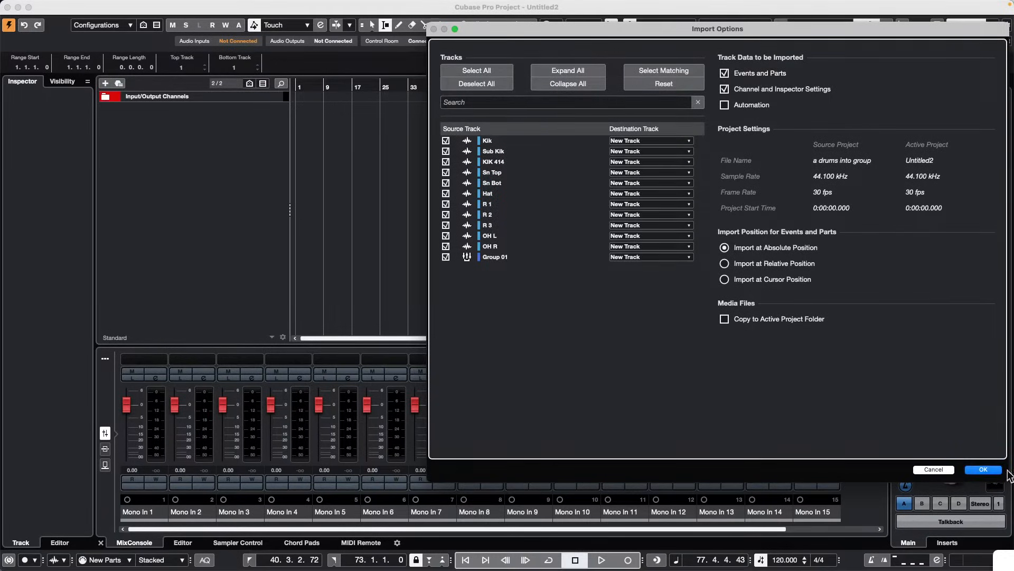
pyautogui.click(991, 470)
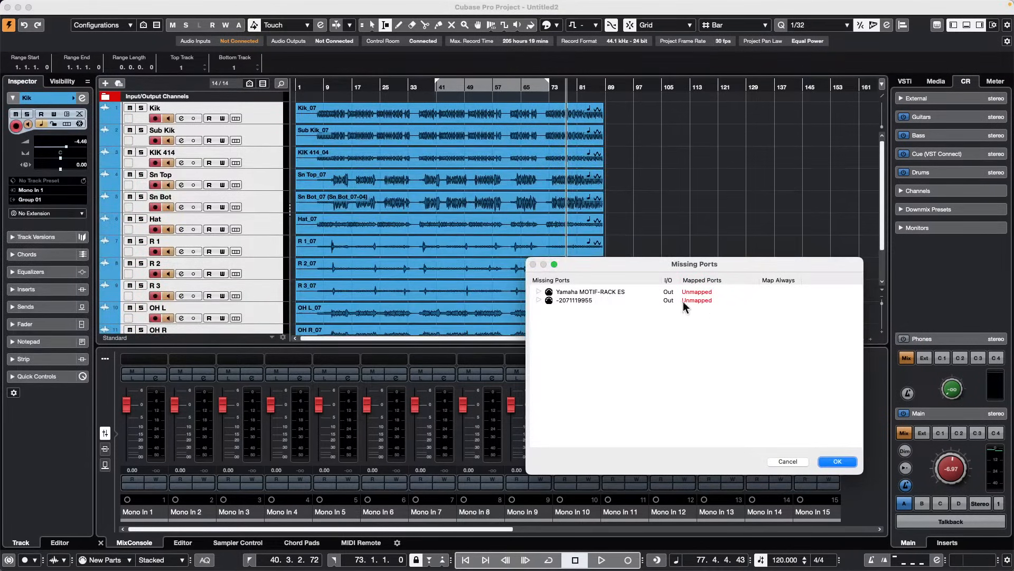
pyautogui.click(850, 465)
# Play the imported drum tracks from about bar 9 and view them down to the group track
pyautogui.press('space')
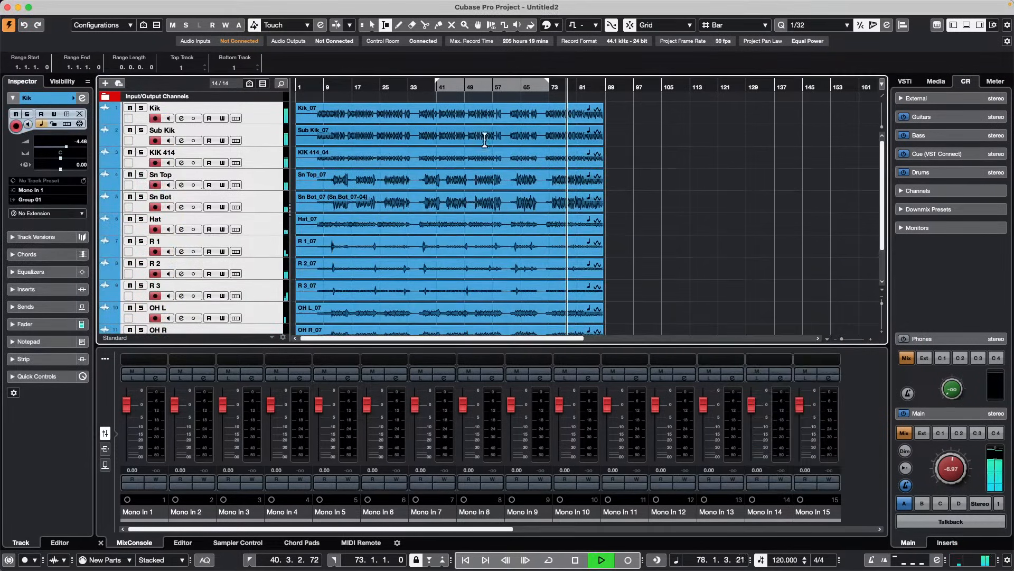
pyautogui.scroll(-3, 340, 136)
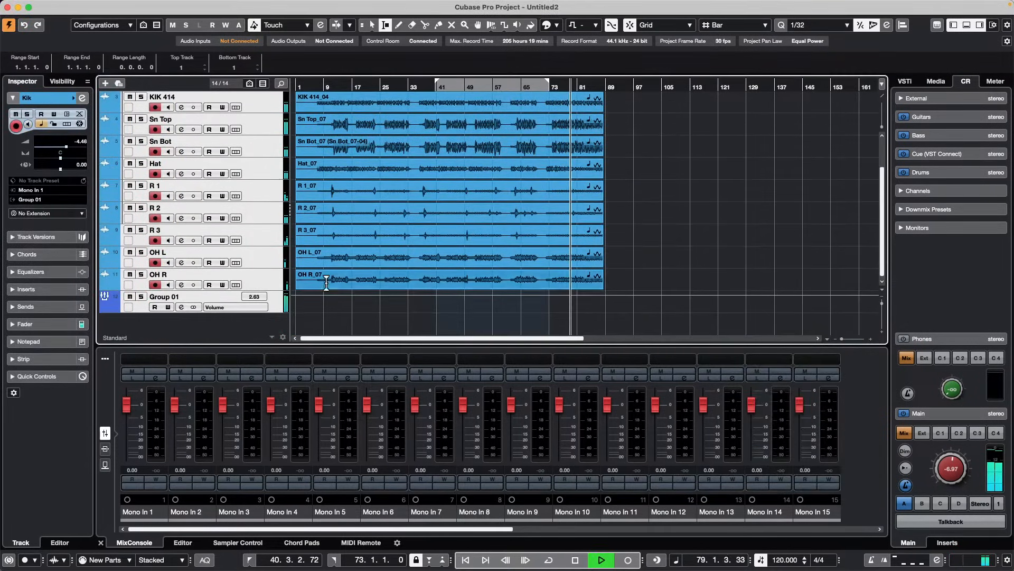
pyautogui.click(324, 87)
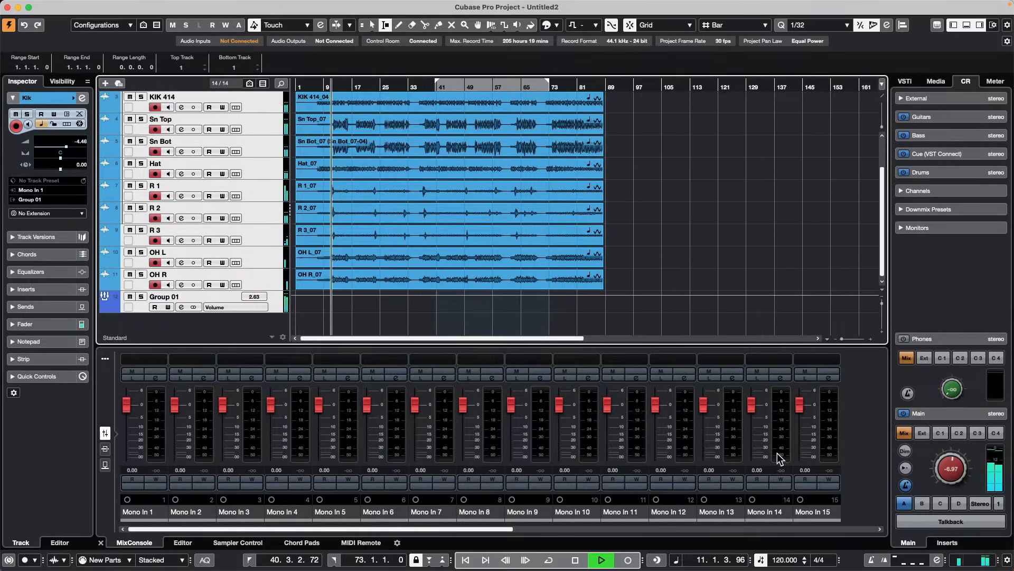
# Set the project tempo to 100 BPM and stop playback
pyautogui.doubleClick(783, 561)
pyautogui.write('100')
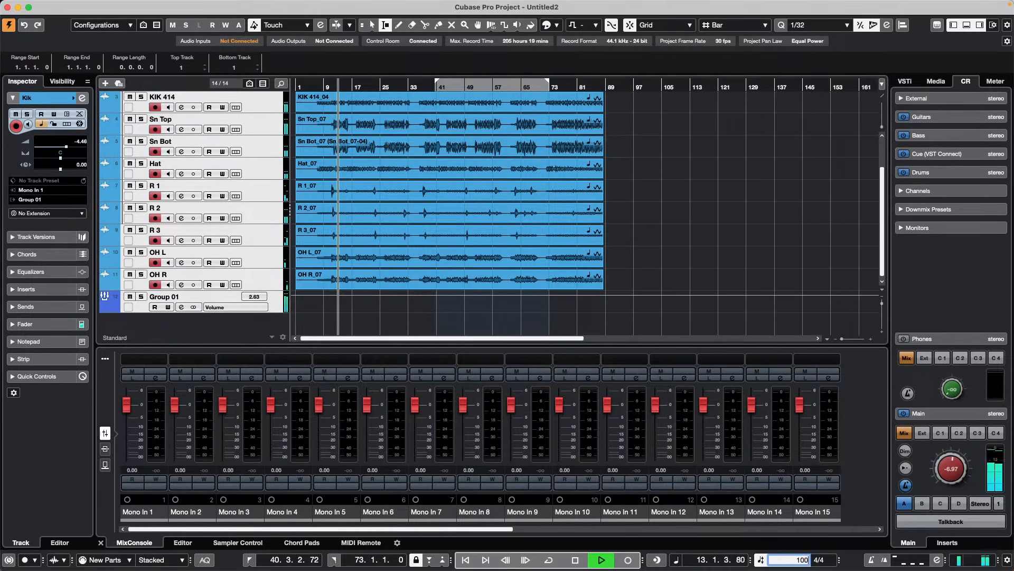
pyautogui.press('Return')
pyautogui.press('space')
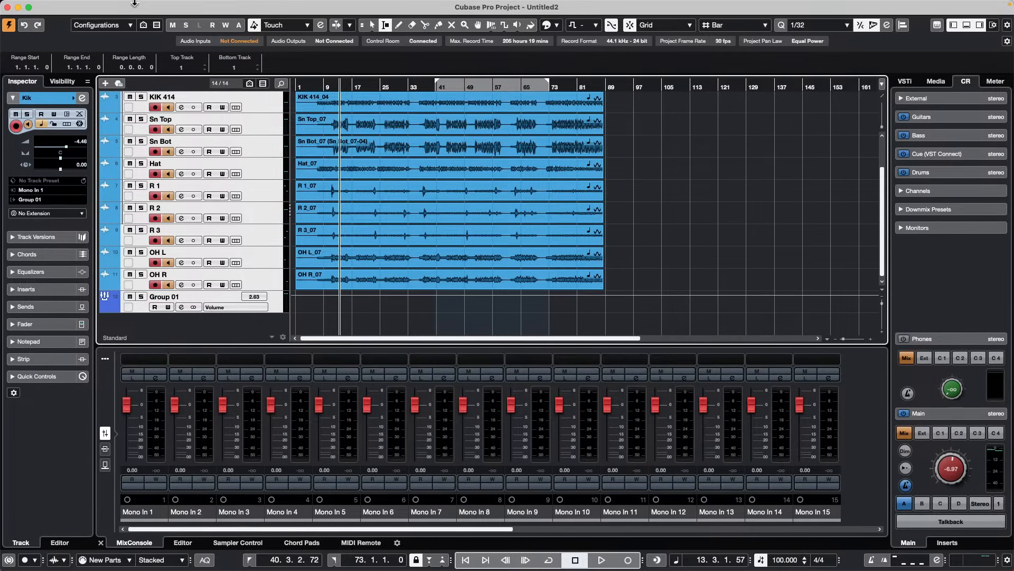
# Create a new empty project in the "May 19 2023" folder
pyautogui.click(70, 6)
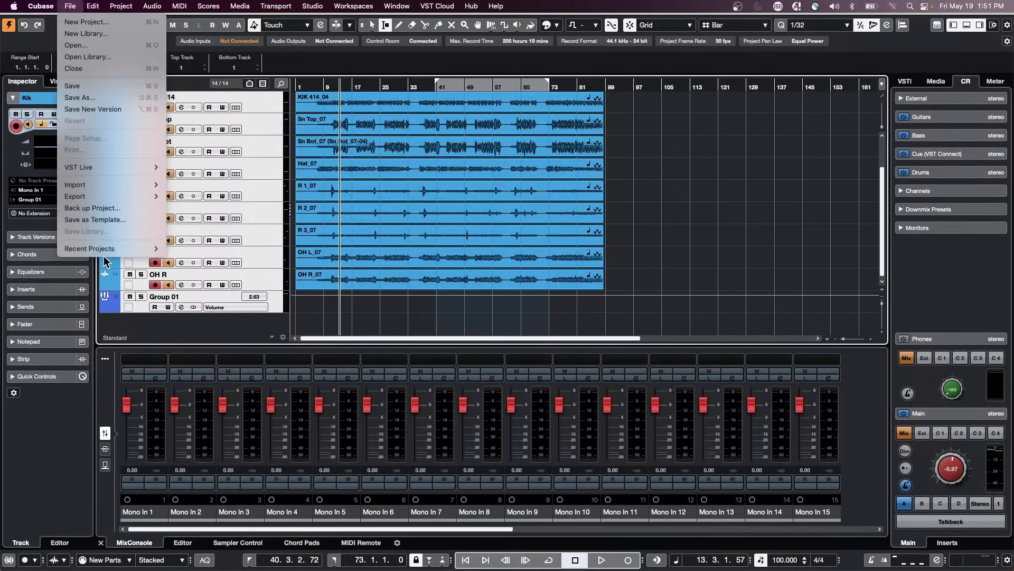
pyautogui.click(93, 21)
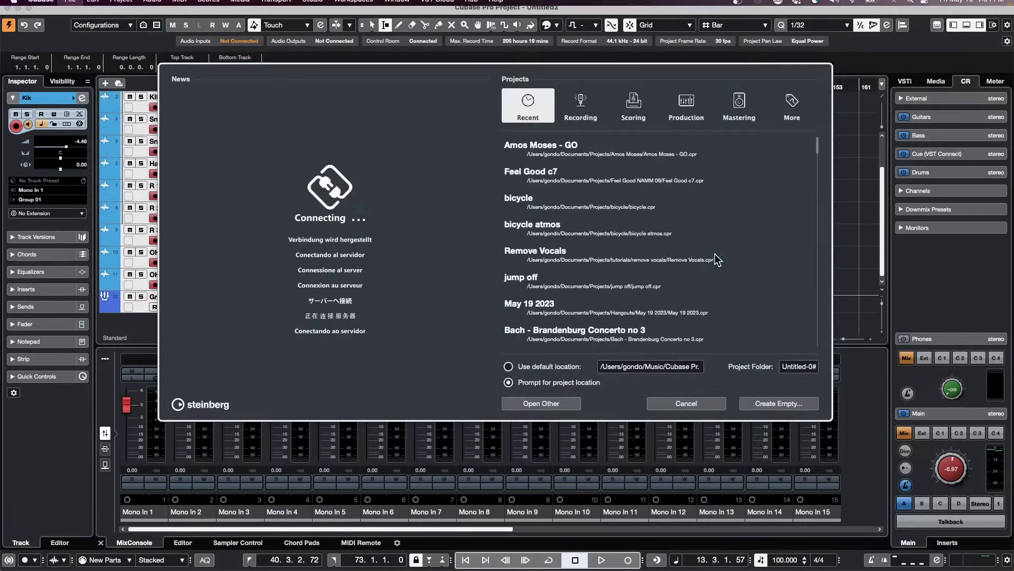
pyautogui.click(773, 401)
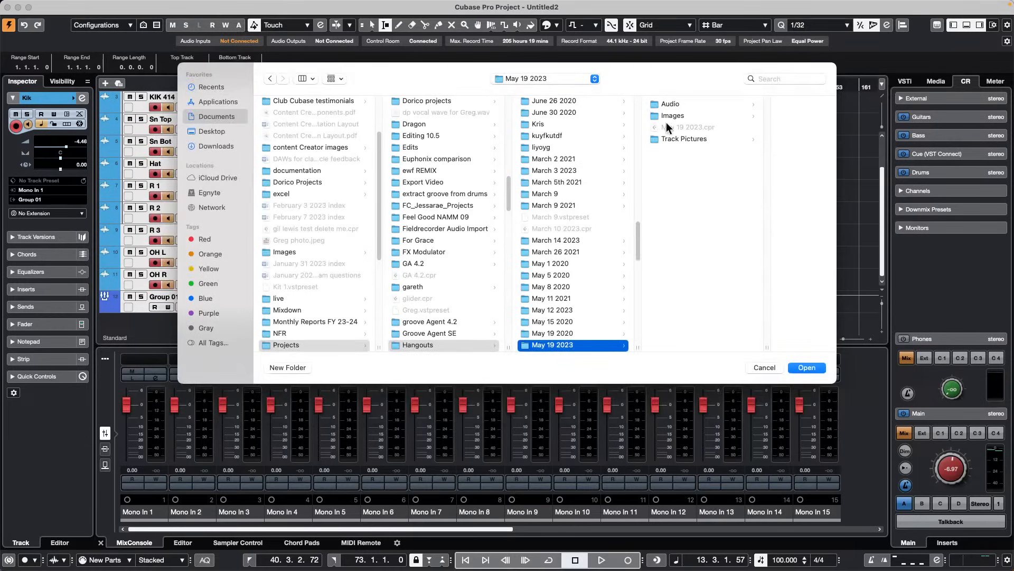
pyautogui.click(800, 369)
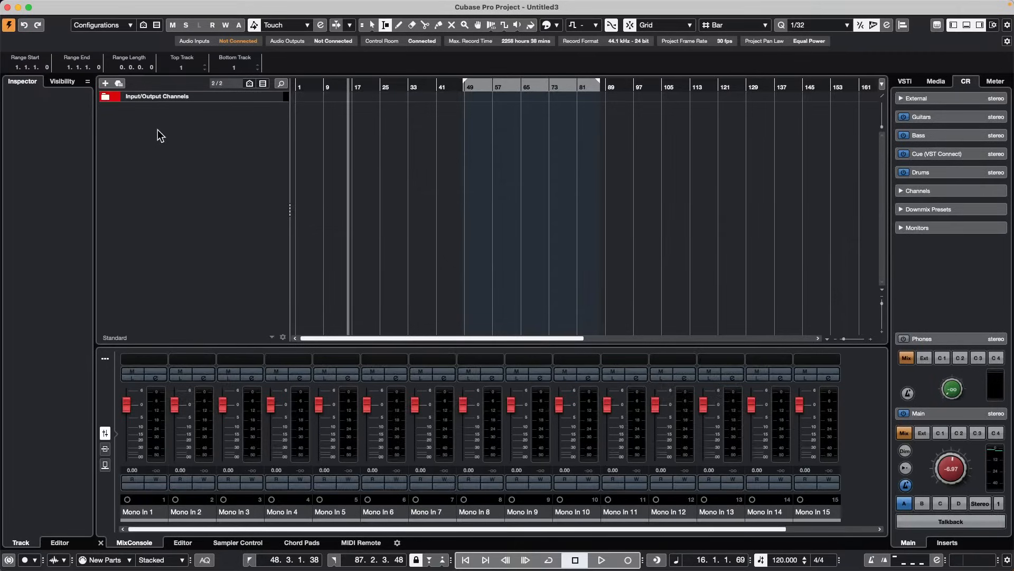
pyautogui.rightClick(158, 129)
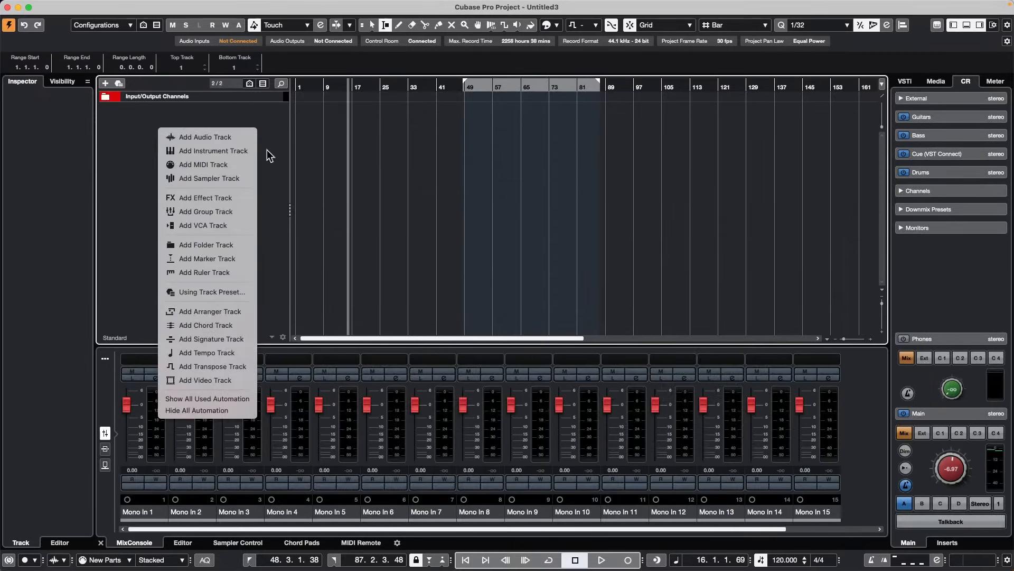
pyautogui.click(216, 138)
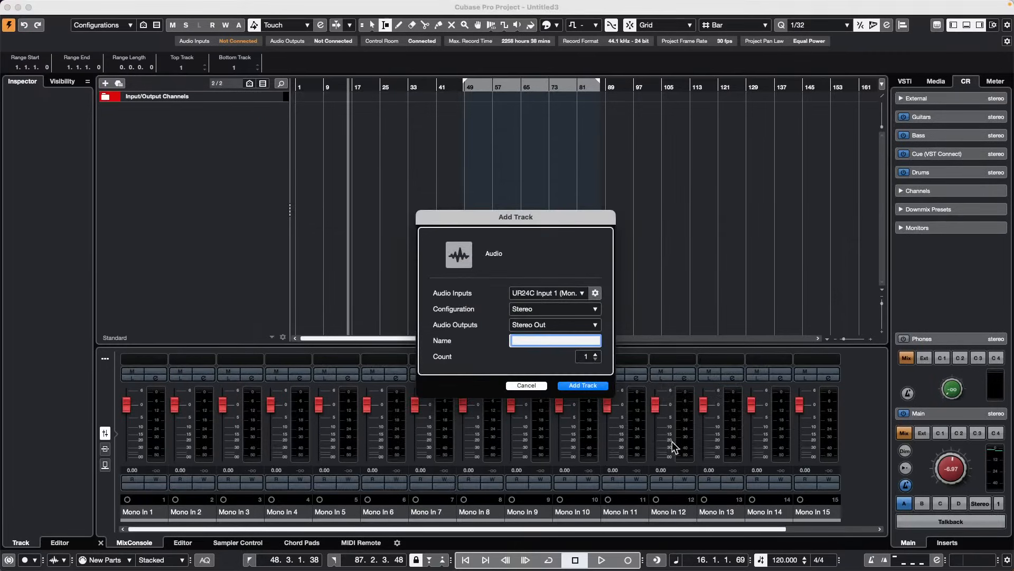
pyautogui.click(544, 387)
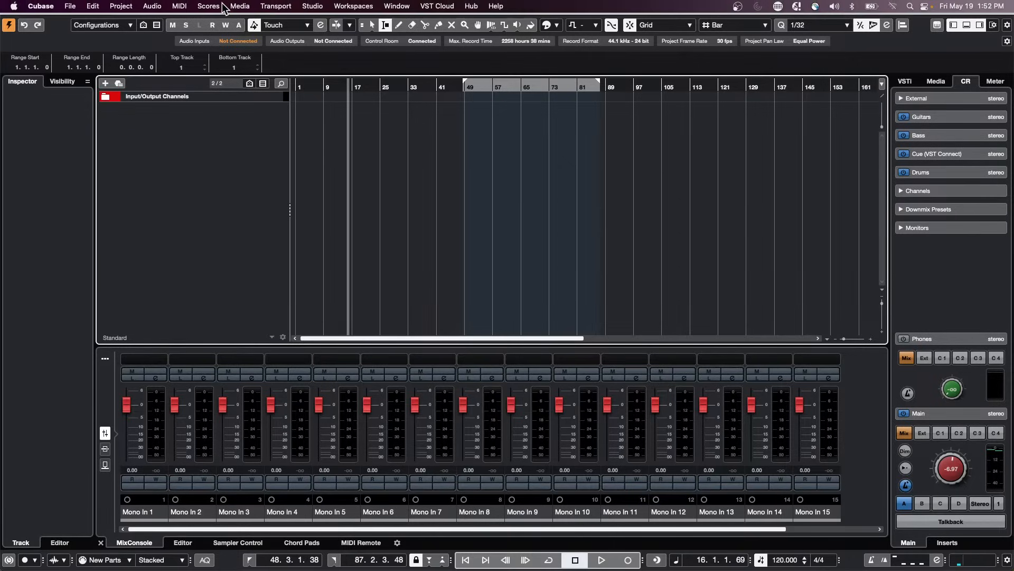
# Import the audio file "12 Lucky Number.wav" from the "Cats copy" folder into the empty project
pyautogui.click(71, 6)
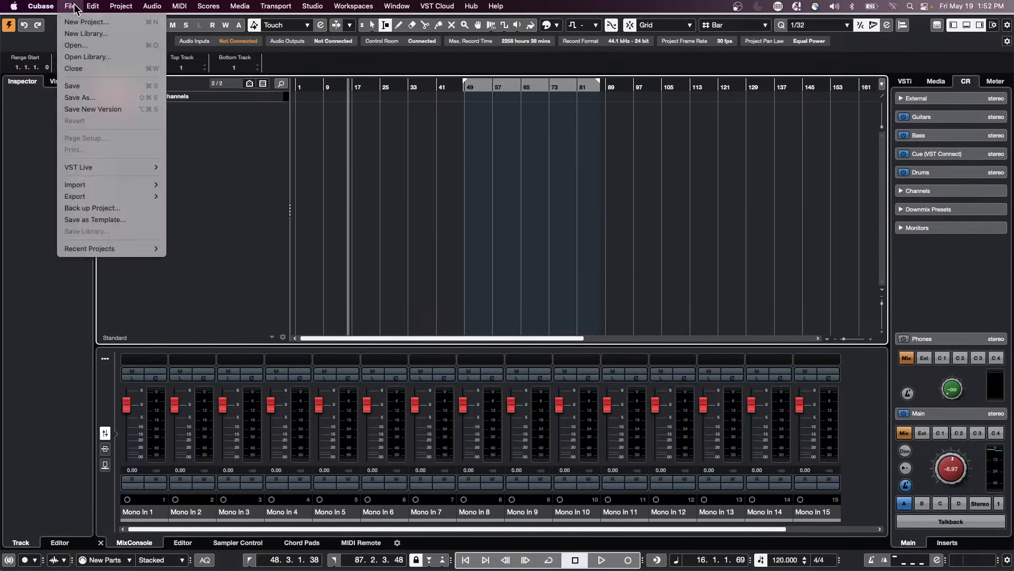
pyautogui.moveTo(106, 249)
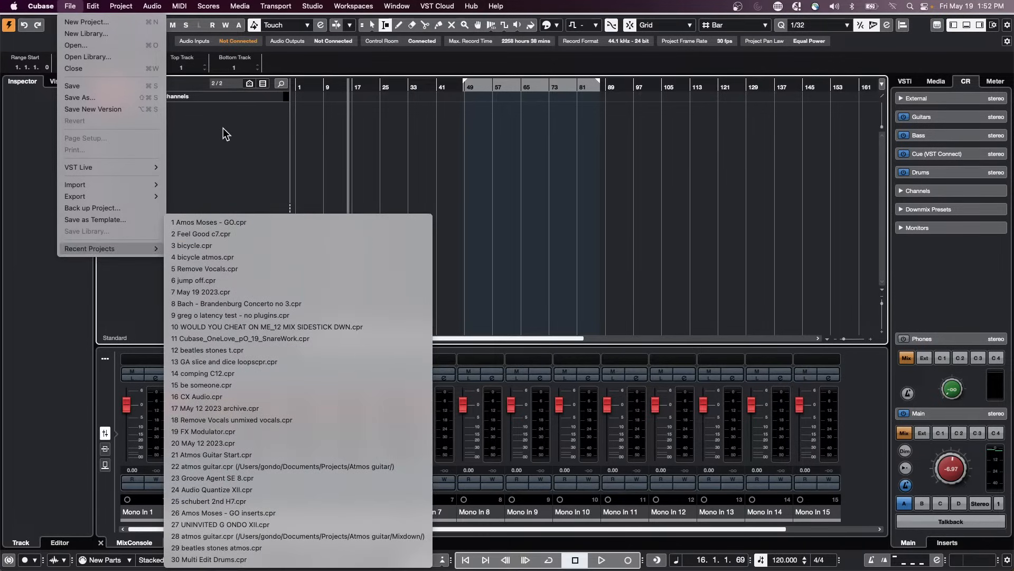
pyautogui.moveTo(108, 185)
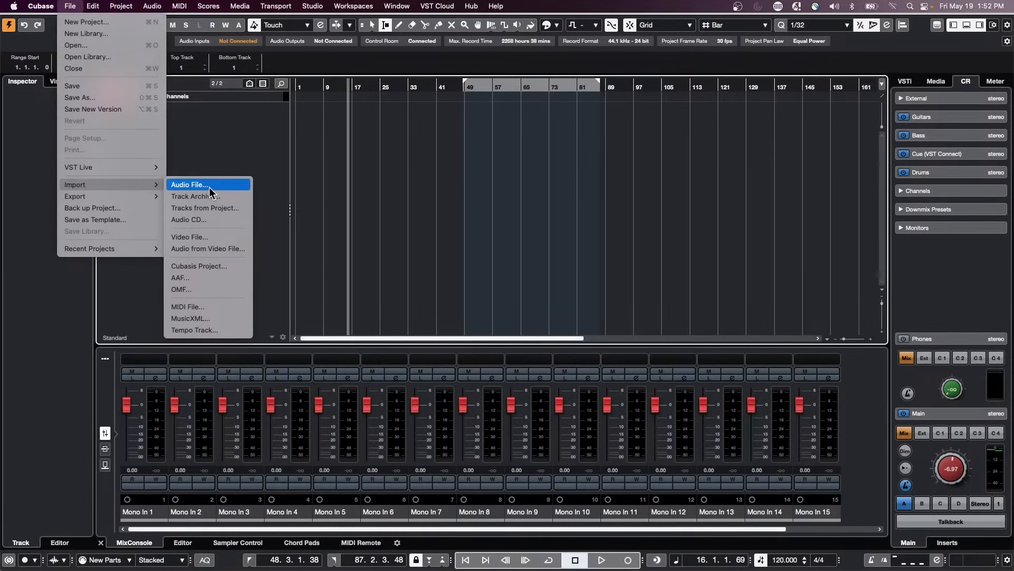
pyautogui.click(226, 185)
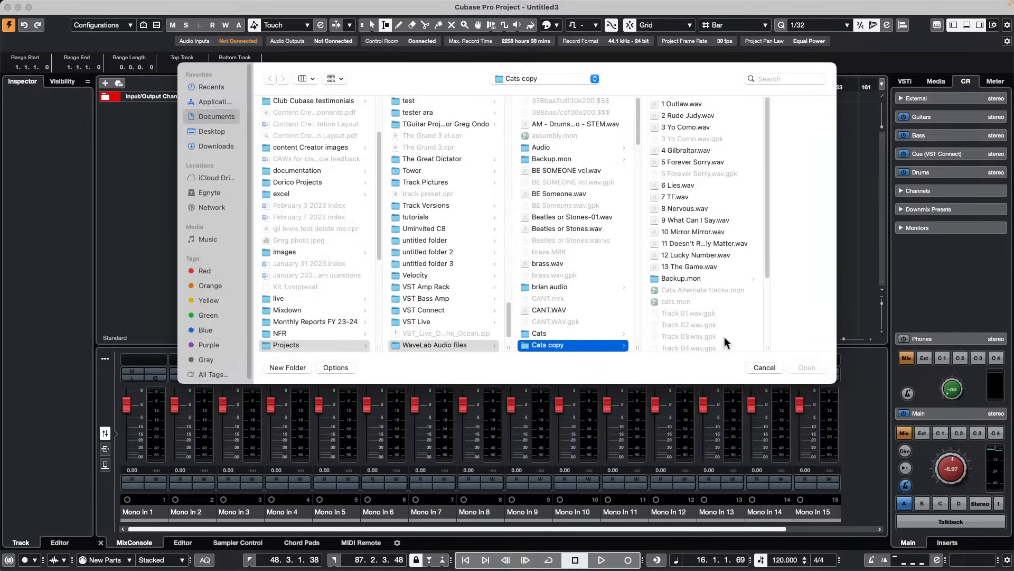
pyautogui.doubleClick(711, 255)
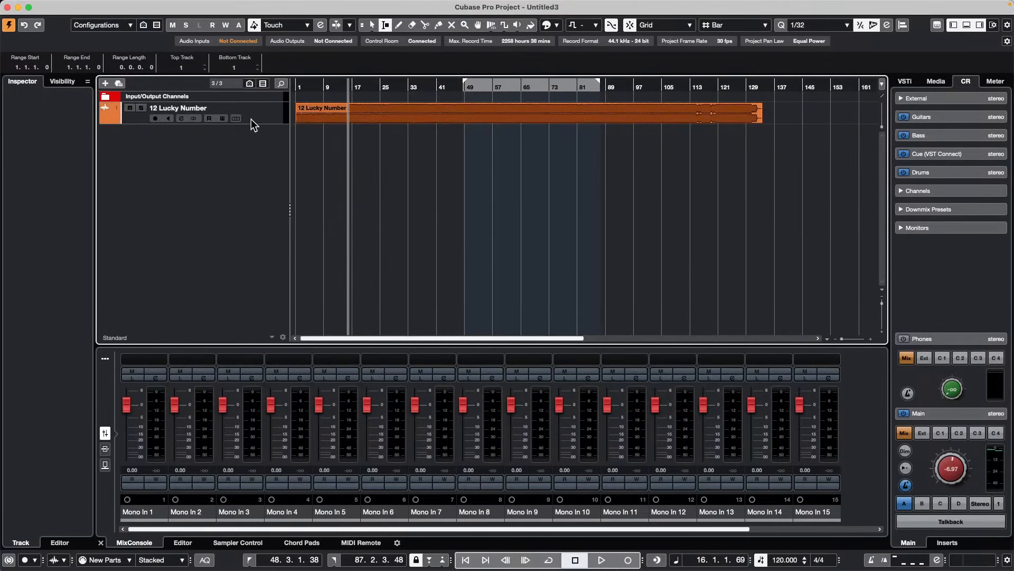
# Switch to the Object Selection tool and return the playhead to the project start
pyautogui.click(362, 114)
pyautogui.click(401, 87)
pyautogui.rightClick(418, 163)
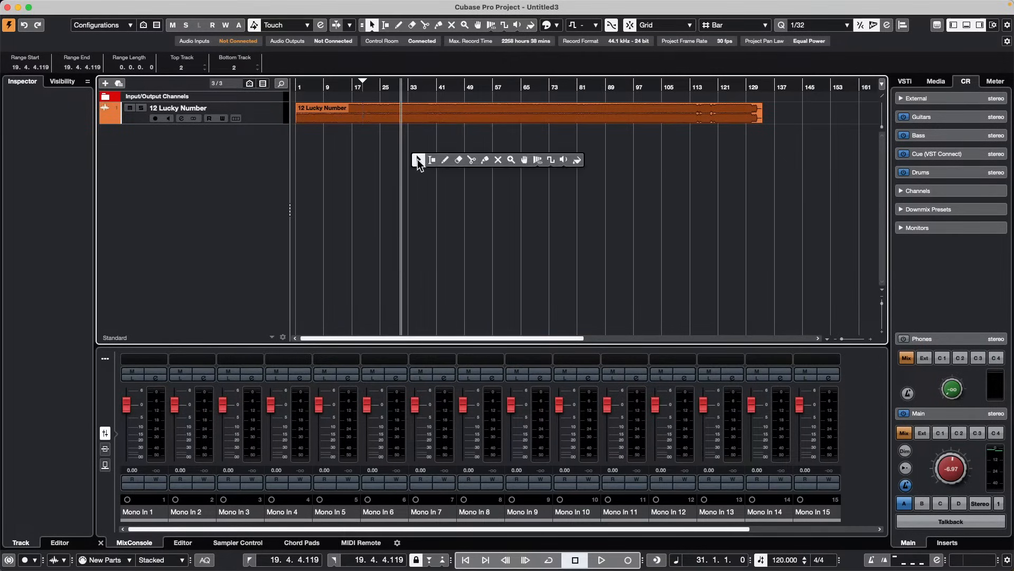
pyautogui.click(420, 161)
pyautogui.press('Home')
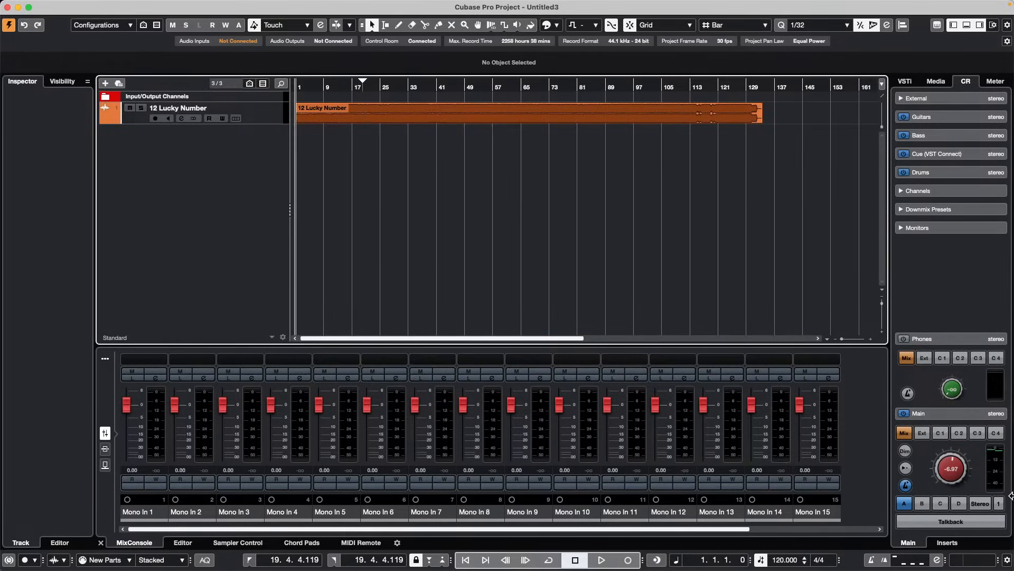
# Play the song, lowering the 12 Lucky Number track volume to about -10.3 dB and the Control Room main level to about -14 dB
pyautogui.moveTo(952, 469); pyautogui.dragTo(948, 479)
pyautogui.press('space')
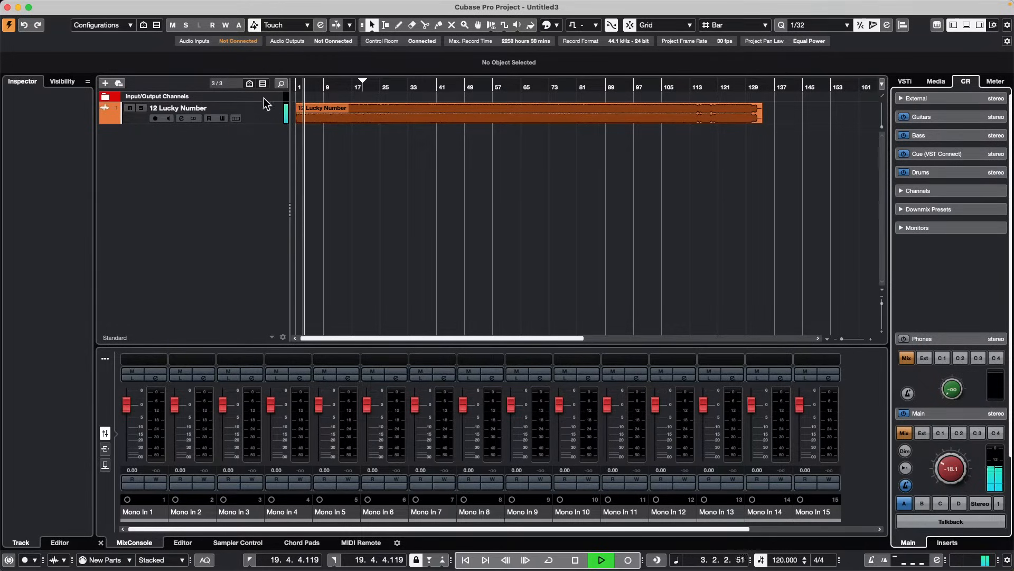
pyautogui.click(261, 111)
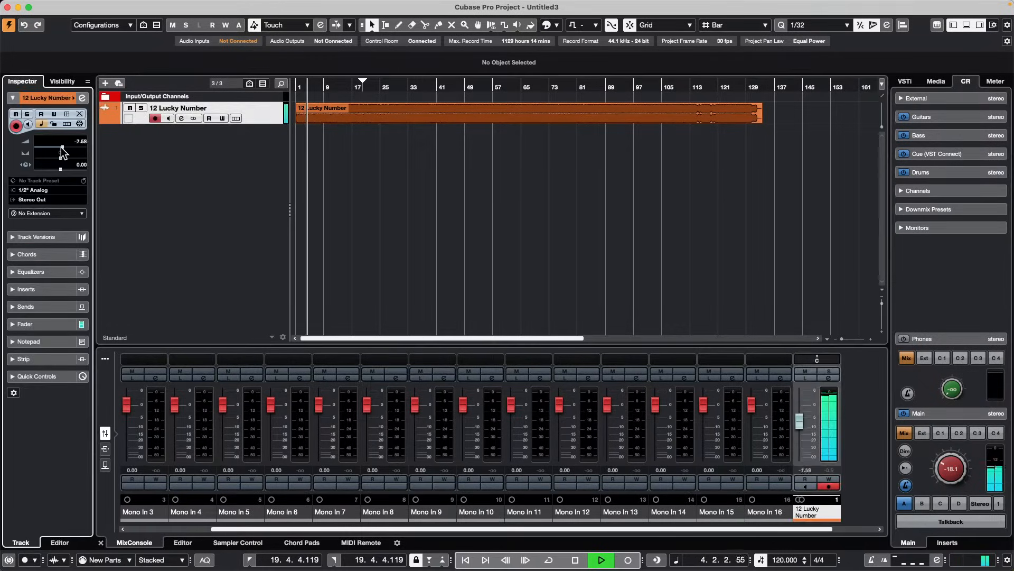
pyautogui.moveTo(62, 149); pyautogui.dragTo(57, 147)
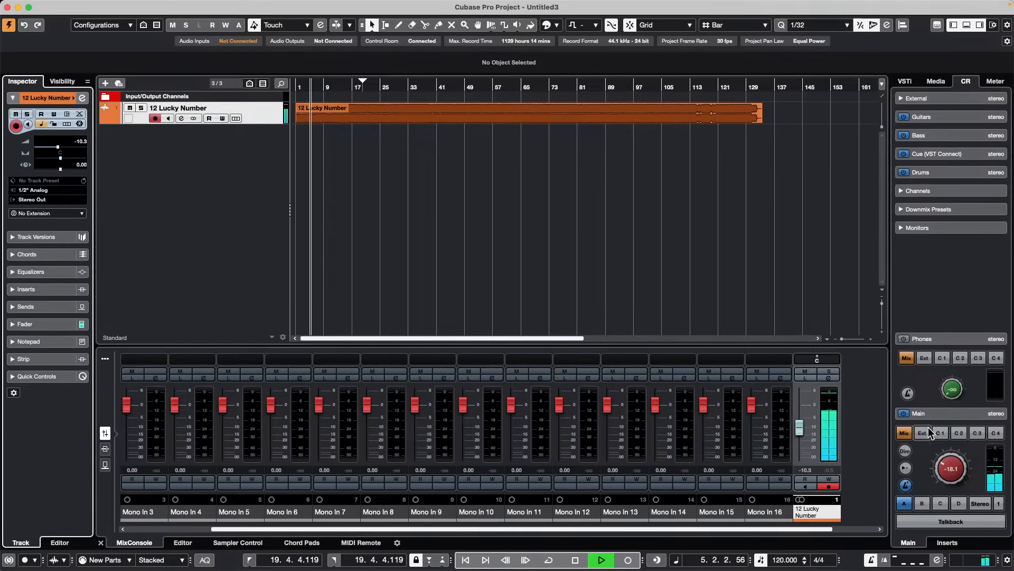
pyautogui.moveTo(951, 467); pyautogui.dragTo(950, 451)
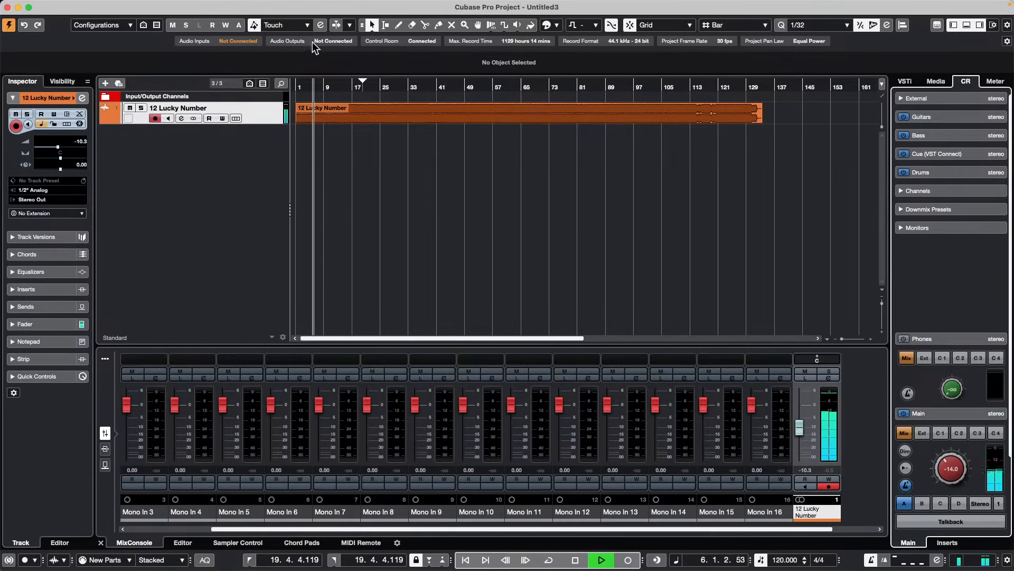
# Analyze the tempo of the 12 Lucky Number audio event with Tempo Detection
pyautogui.click(363, 107)
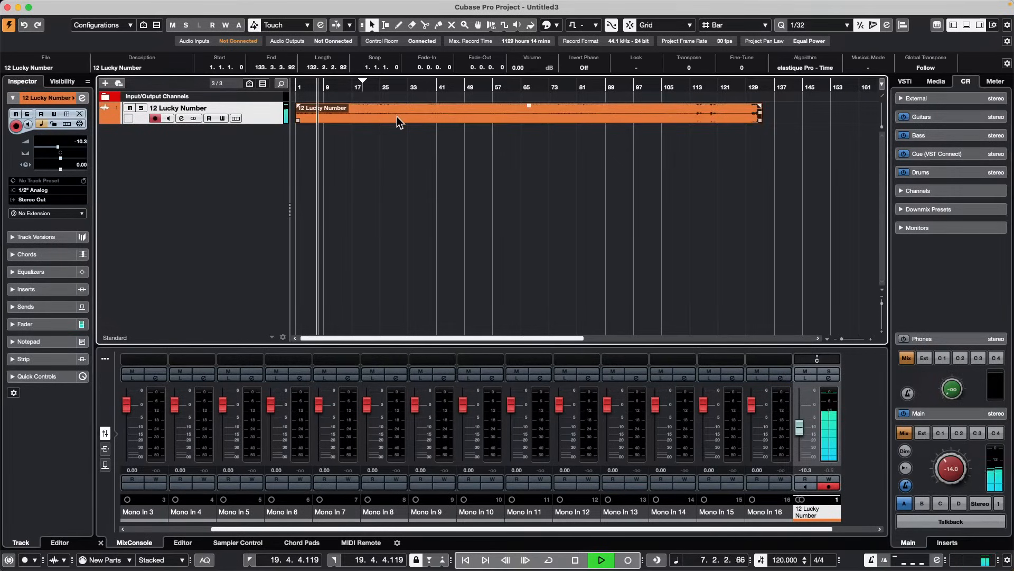
pyautogui.click(121, 6)
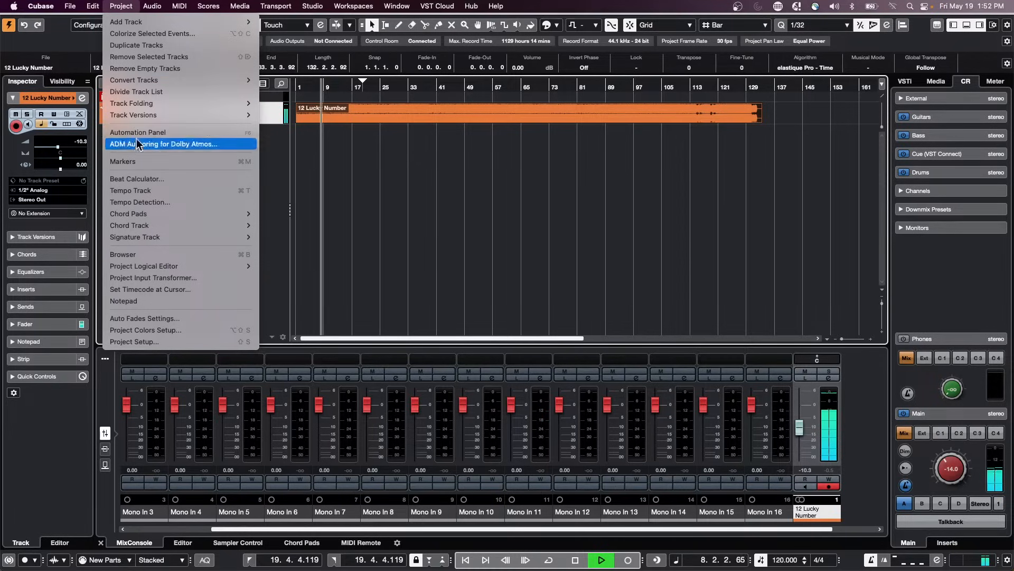
pyautogui.moveTo(93, 5)
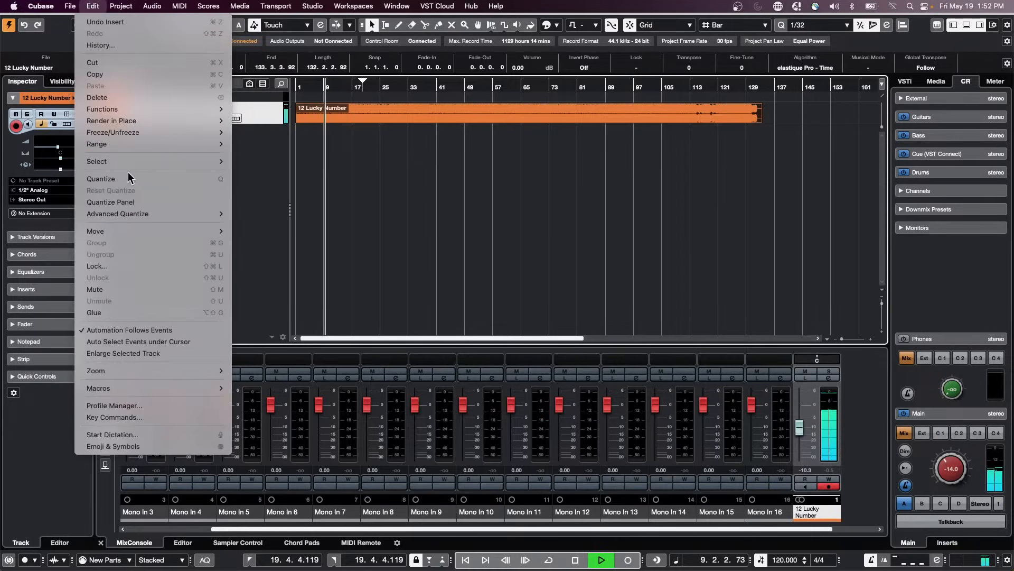
pyautogui.moveTo(139, 122)
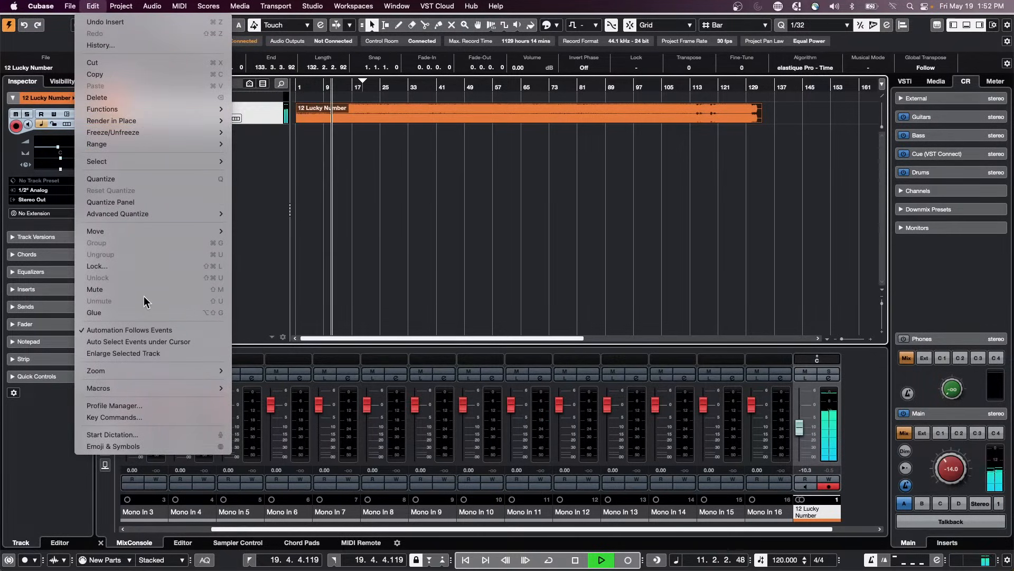
pyautogui.moveTo(188, 266)
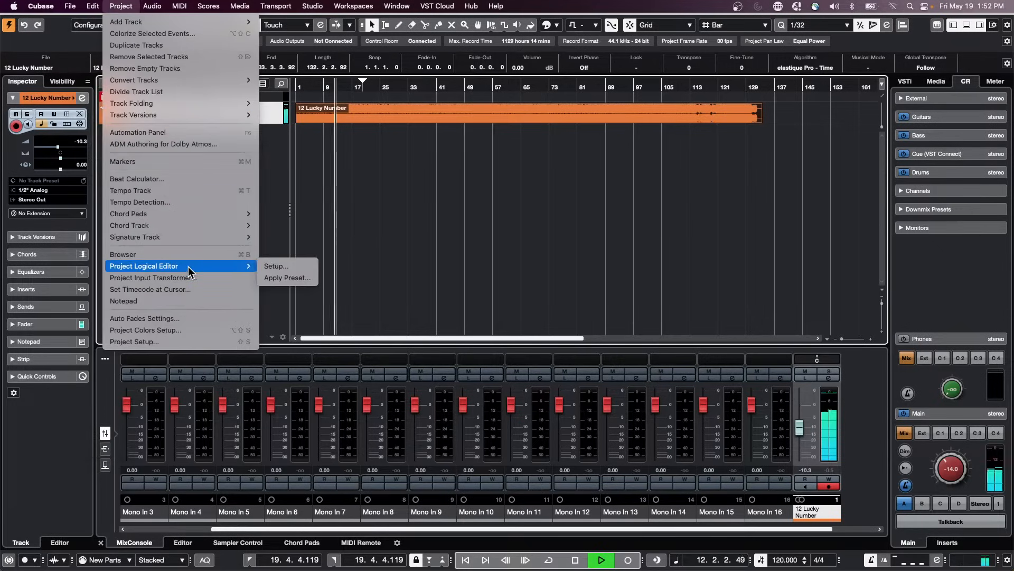
pyautogui.click(189, 201)
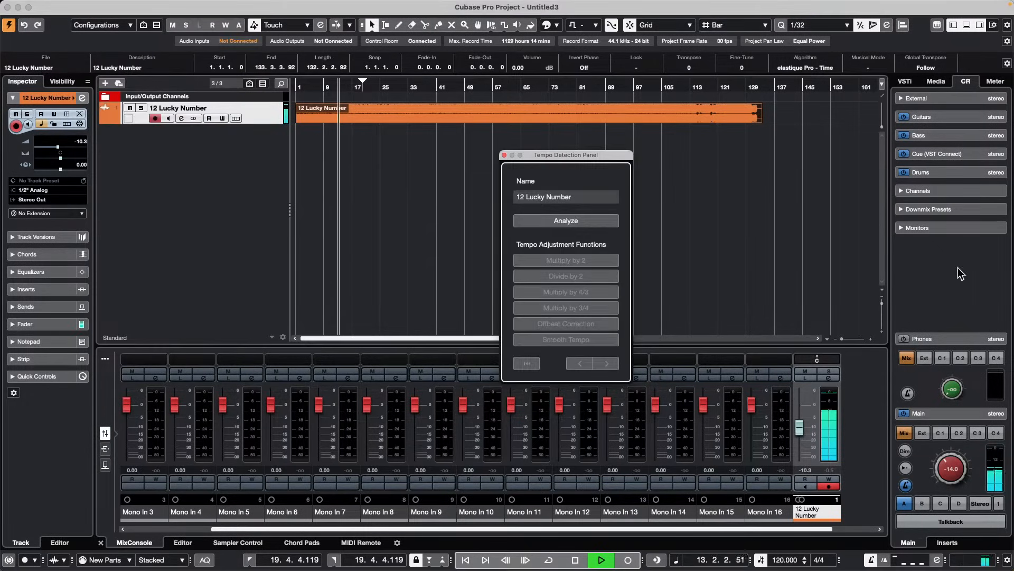
pyautogui.click(560, 220)
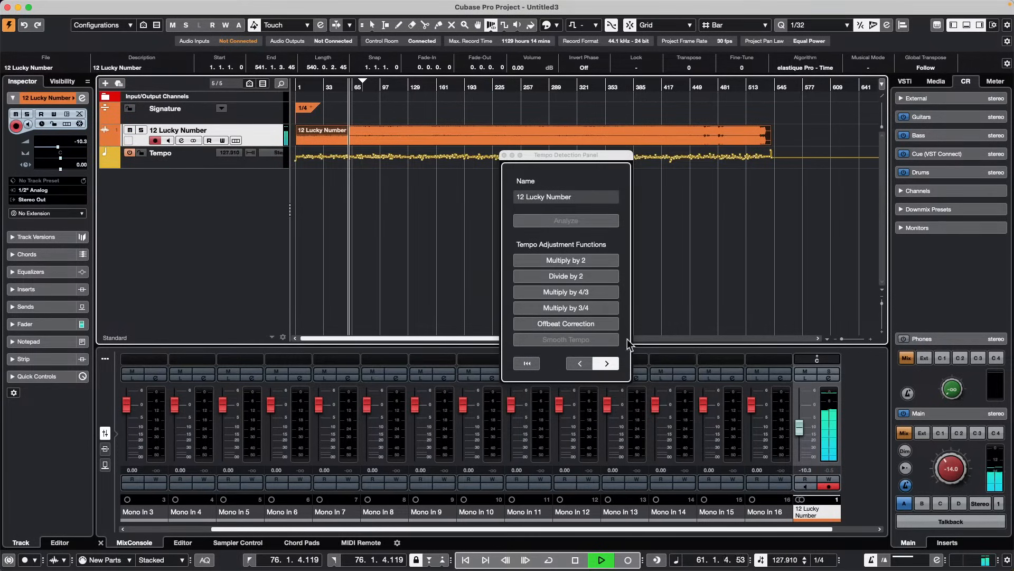
# Zoom in on the song's opening bars, enlarge the Tempo track, and play the song to examine the detected tempo changes
pyautogui.press('space')
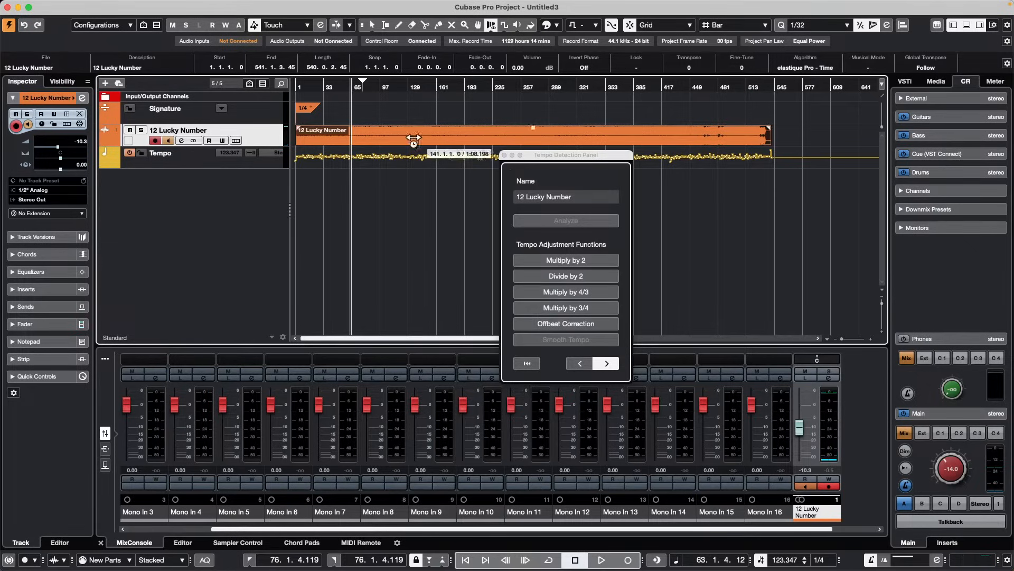
pyautogui.moveTo(321, 86); pyautogui.dragTo(248, 241)
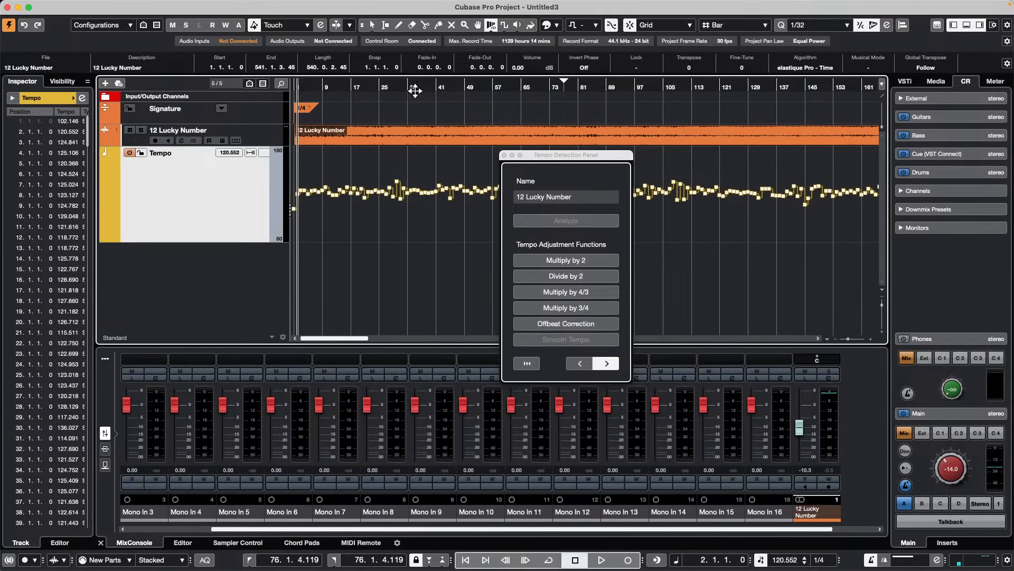
pyautogui.press('space')
pyautogui.click(386, 88)
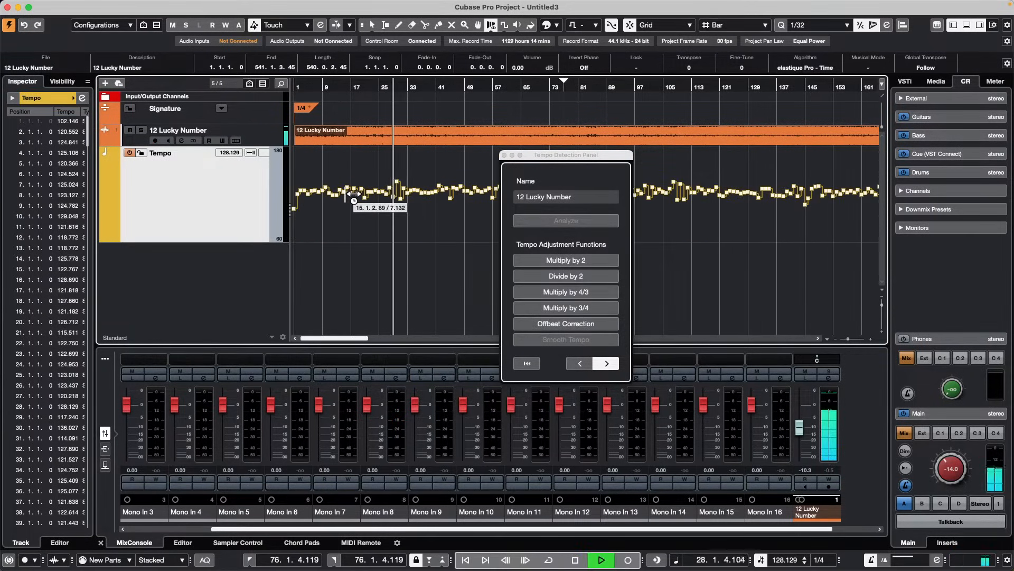
pyautogui.press('h')
pyautogui.press('h')
pyautogui.press('h')
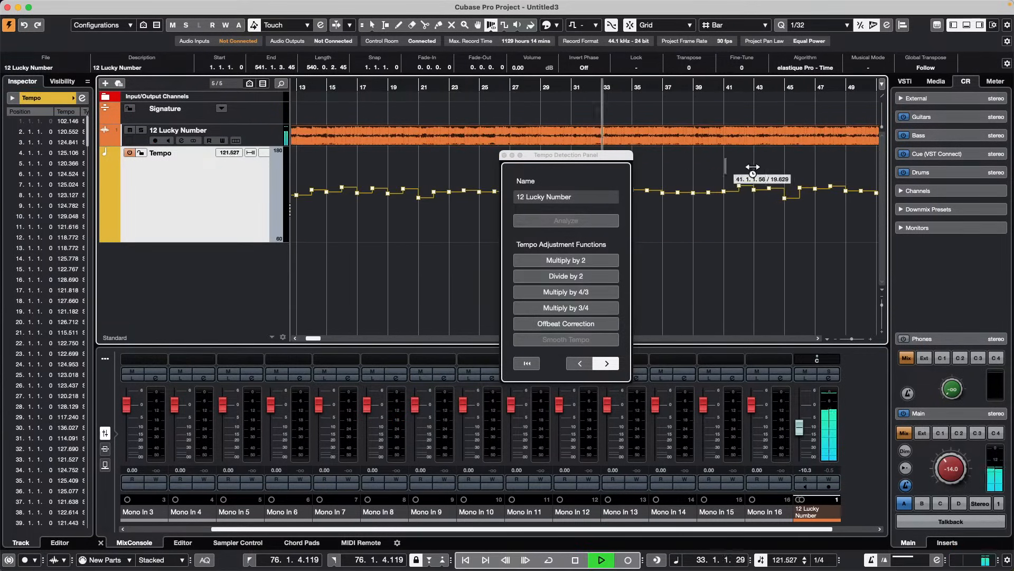
pyautogui.moveTo(583, 159); pyautogui.dragTo(365, 151)
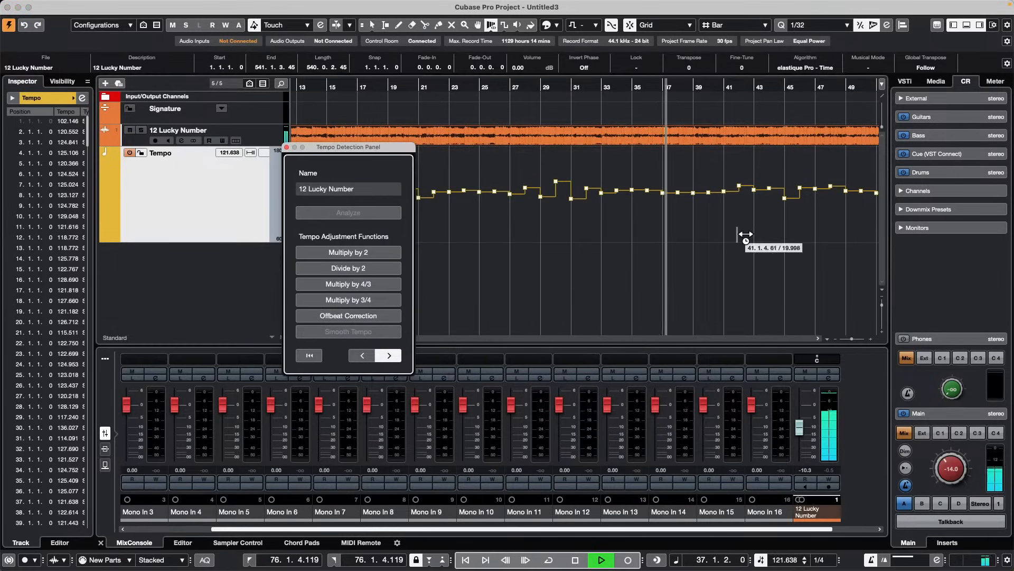
pyautogui.press('space')
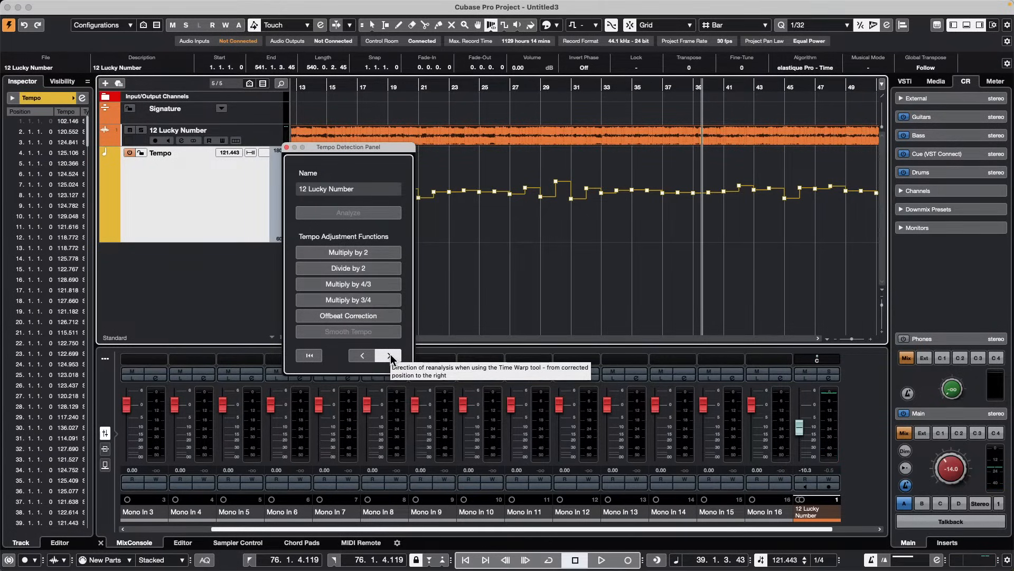
# Place the playhead at the tempo jump at bar 30 and close the Tempo Detection panel
pyautogui.click(569, 169)
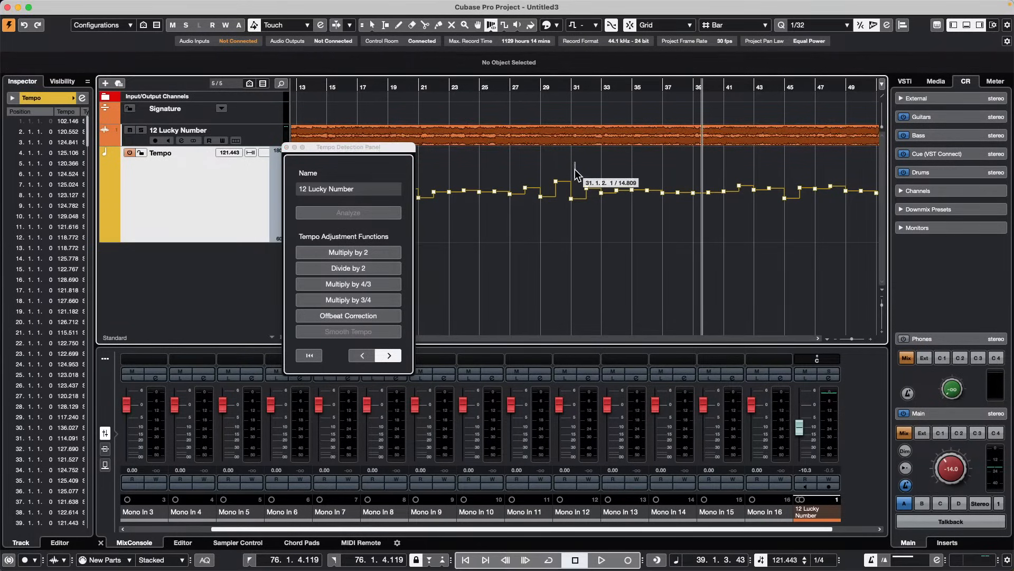
pyautogui.click(566, 83)
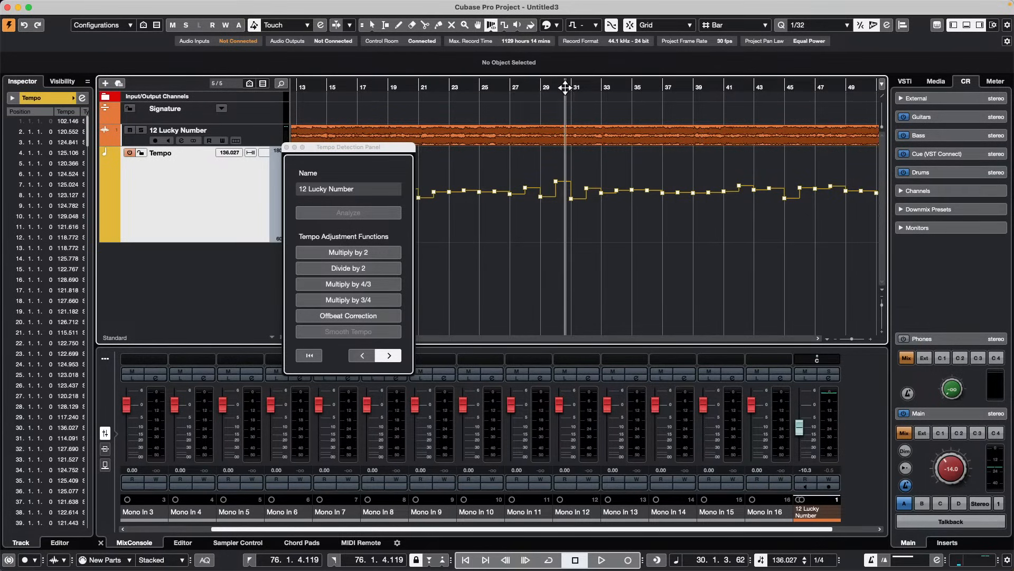
pyautogui.click(286, 148)
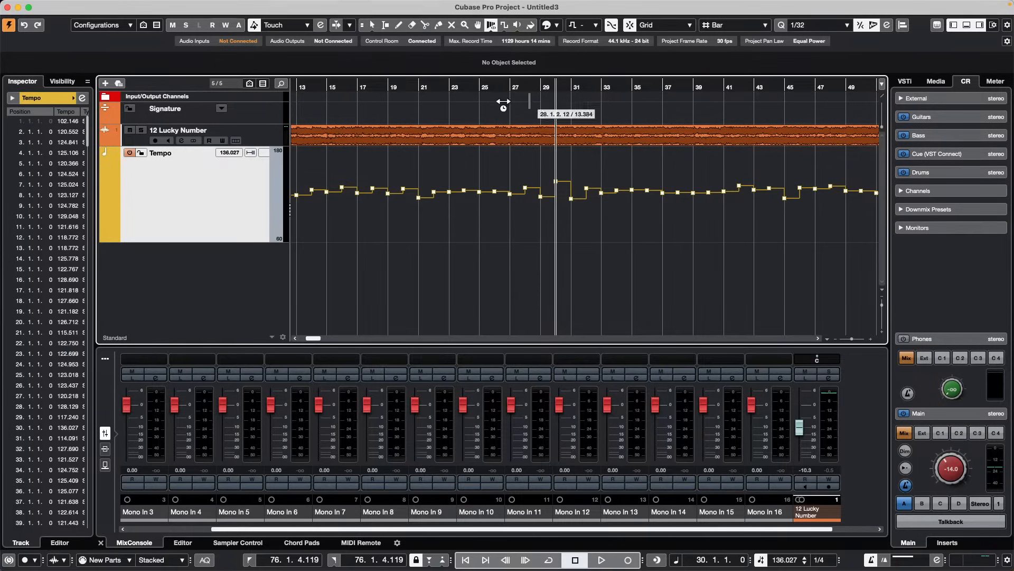
# Select the 12 Lucky Number event and track, move the track above the Signature track and enlarge its height
pyautogui.click(471, 142)
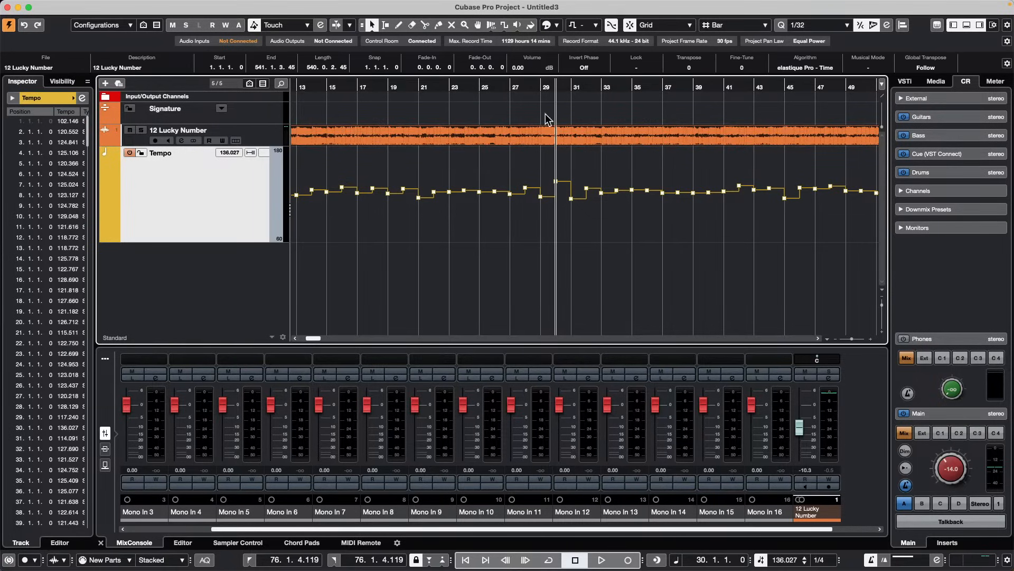
pyautogui.click(260, 137)
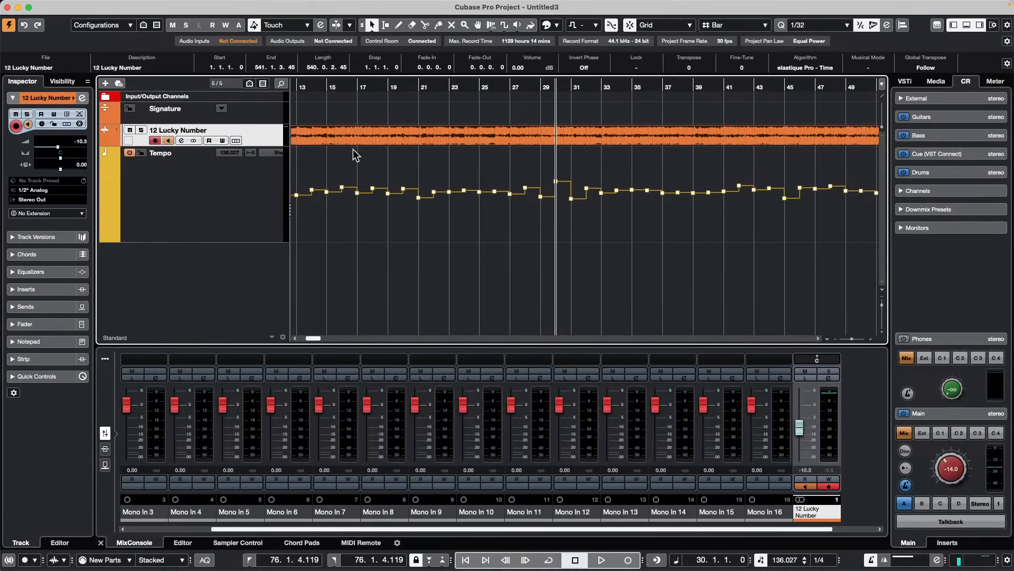
pyautogui.moveTo(273, 139)
pyautogui.mouseDown()
pyautogui.moveTo(285, 107)
pyautogui.moveTo(264, 143)
pyautogui.mouseUp()
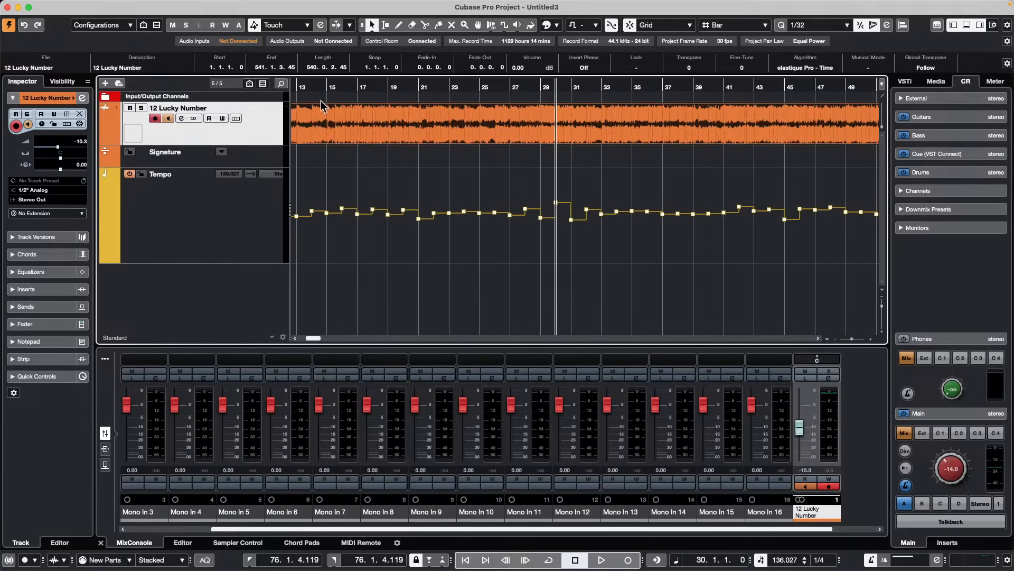
# Play the song's opening from bar 1 and change the time signature at bar 1 to 4/4
pyautogui.moveTo(320, 85); pyautogui.dragTo(45, 49)
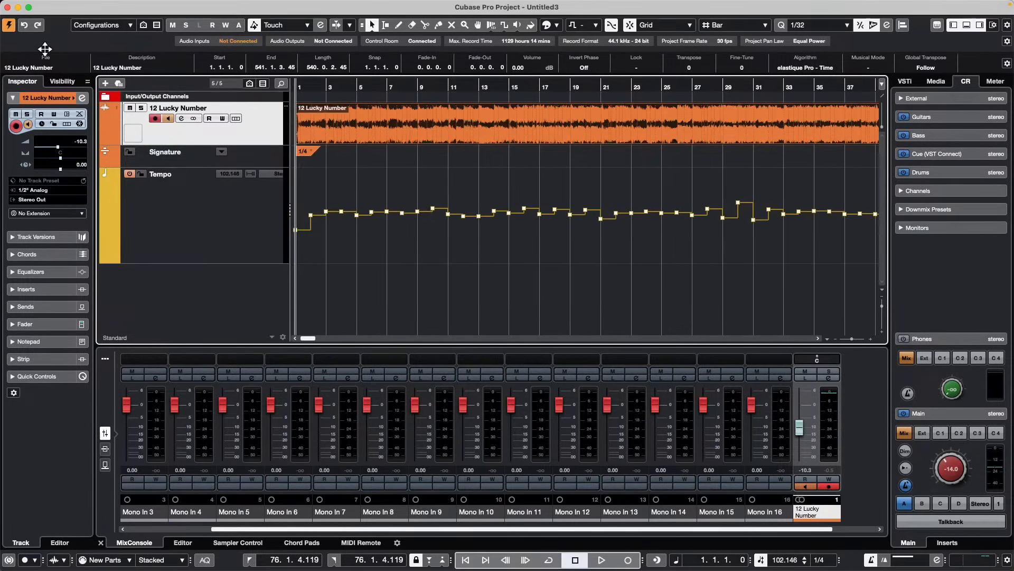
pyautogui.press('space')
pyautogui.press('space')
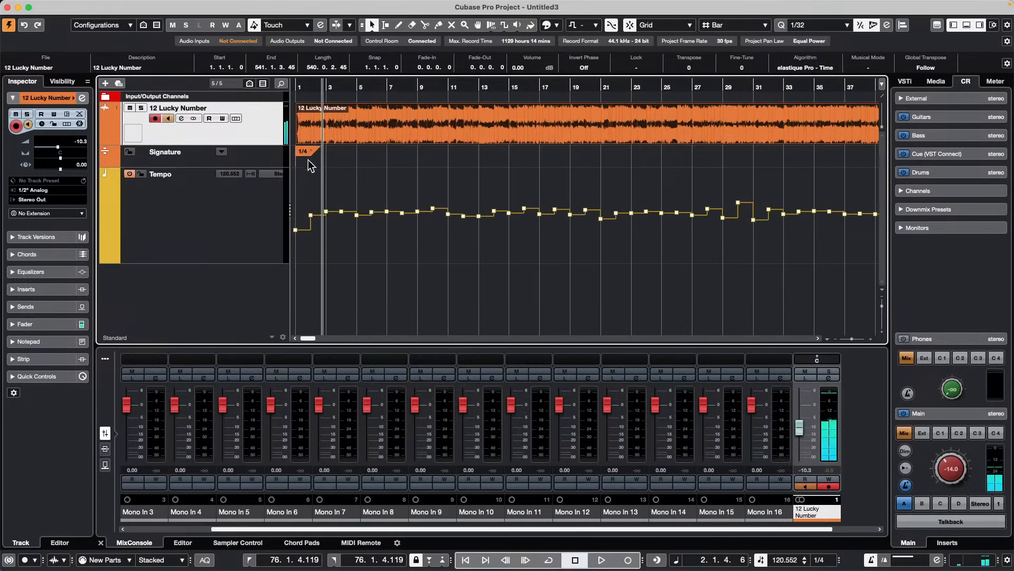
pyautogui.click(307, 154)
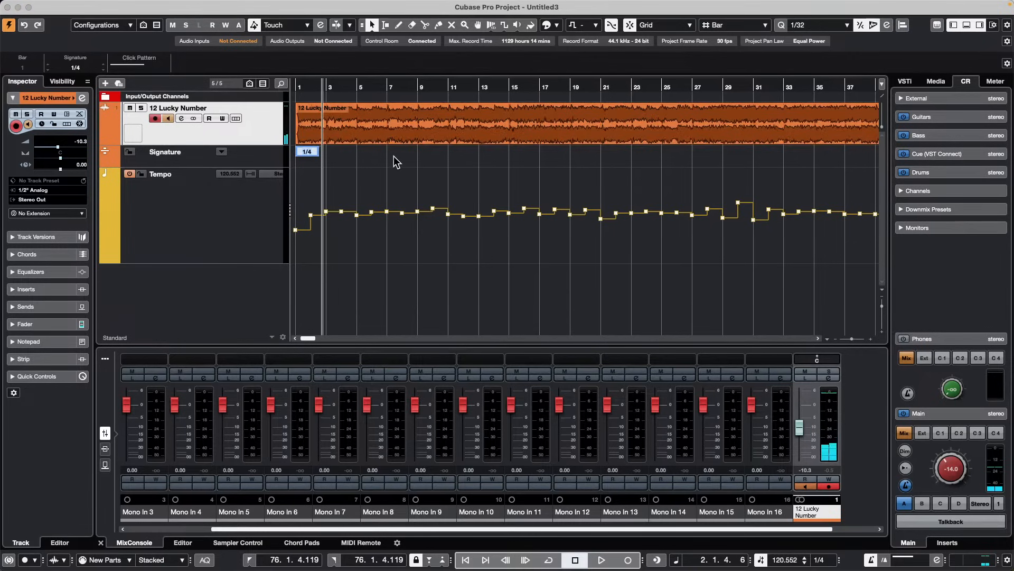
pyautogui.write('4')
pyautogui.press('Return')
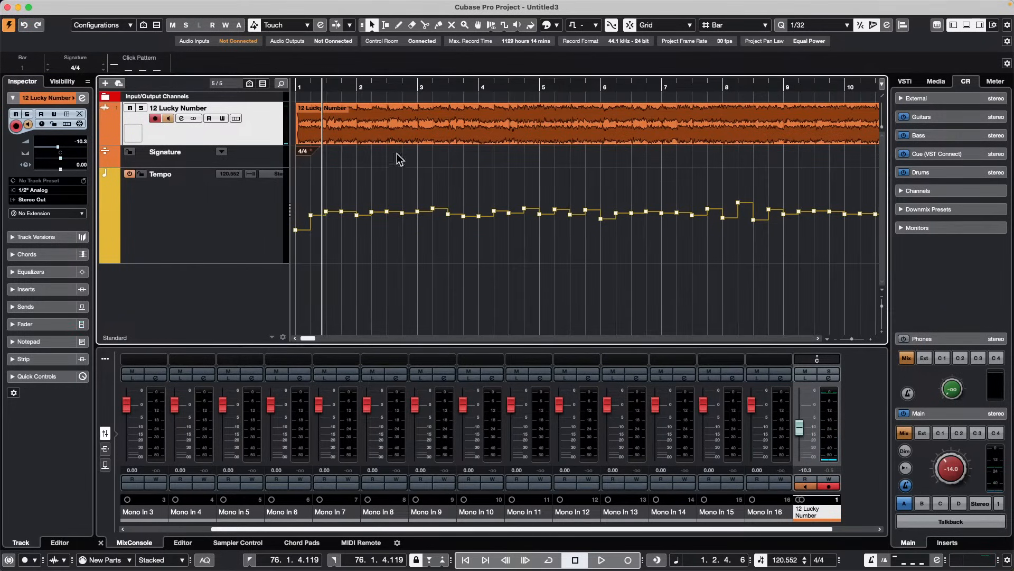
# Undo the time signature change and the tempo detection, and return to the Object Selection tool
pyautogui.rightClick(535, 161)
pyautogui.click(563, 164)
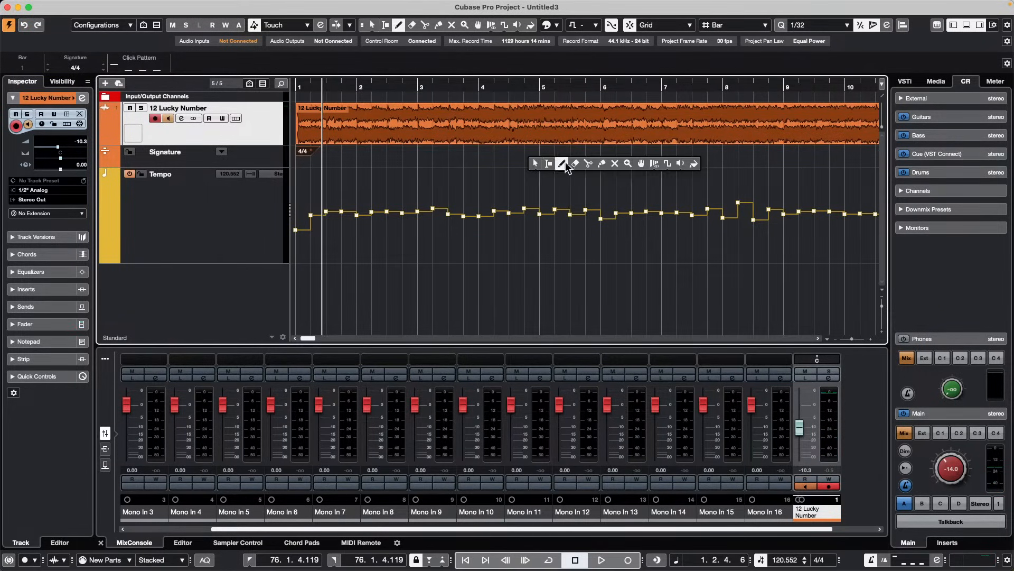
pyautogui.click(575, 163)
pyautogui.press('super+z')
pyautogui.press('super+z')
pyautogui.press('super+z')
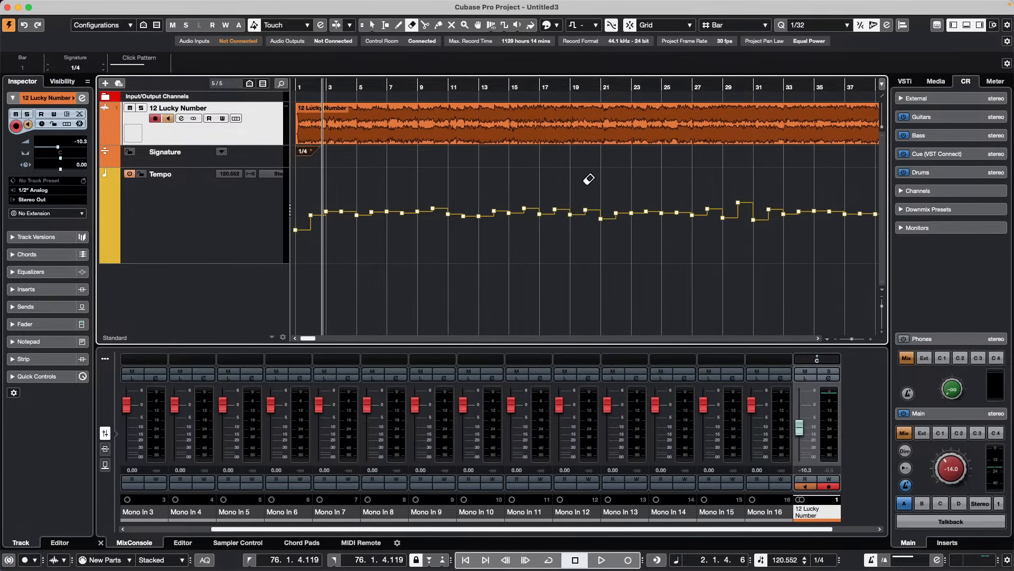
pyautogui.press('1')
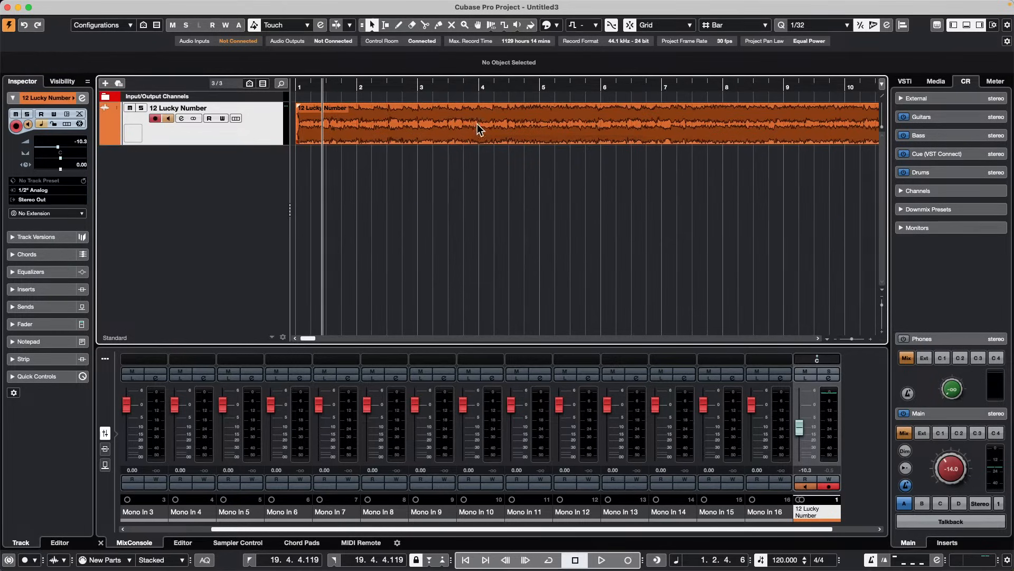
# Select the 12 Lucky Number event and analyze its tempo again with Tempo Detection
pyautogui.click(480, 129)
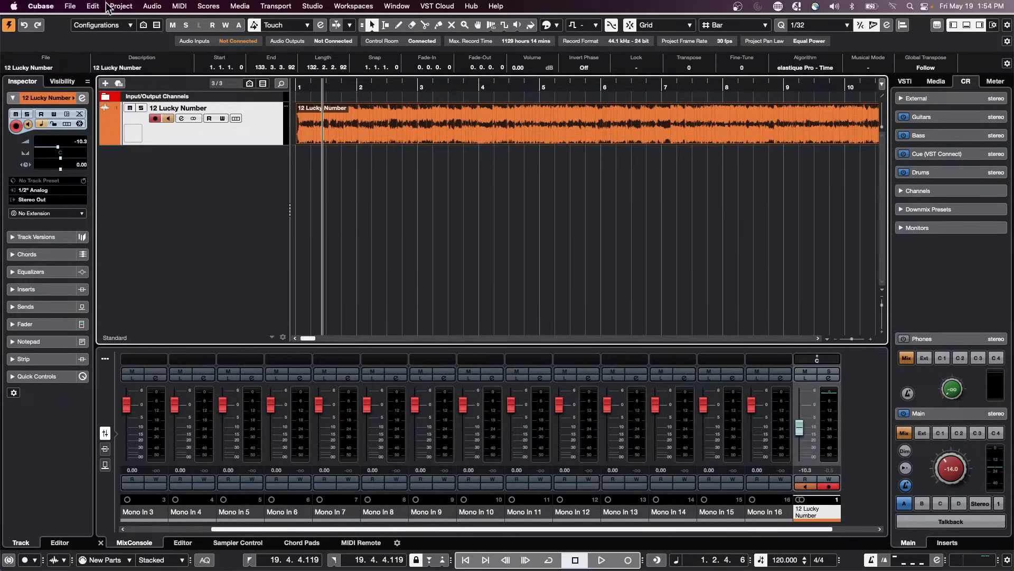
pyautogui.click(93, 6)
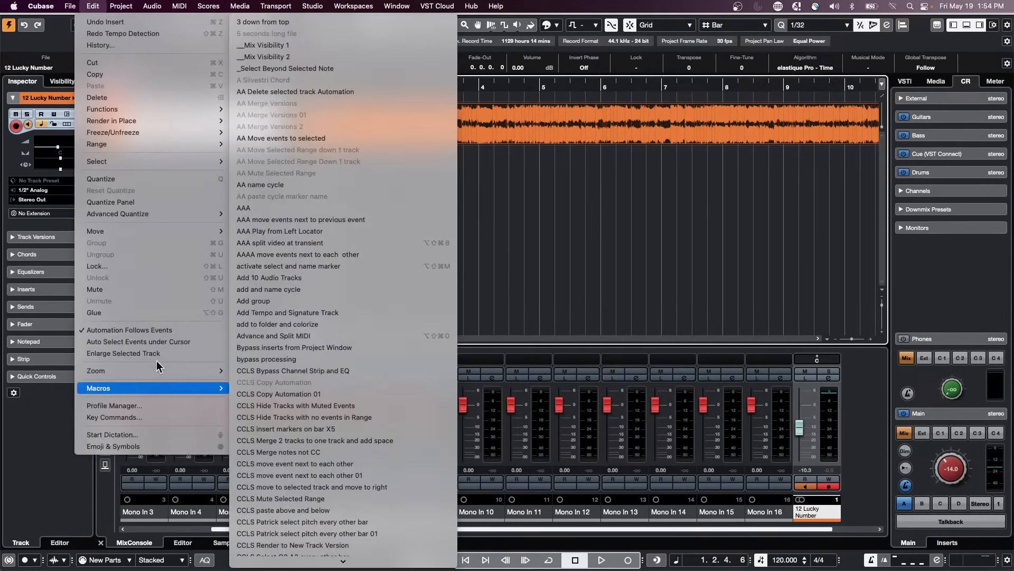
pyautogui.moveTo(121, 6)
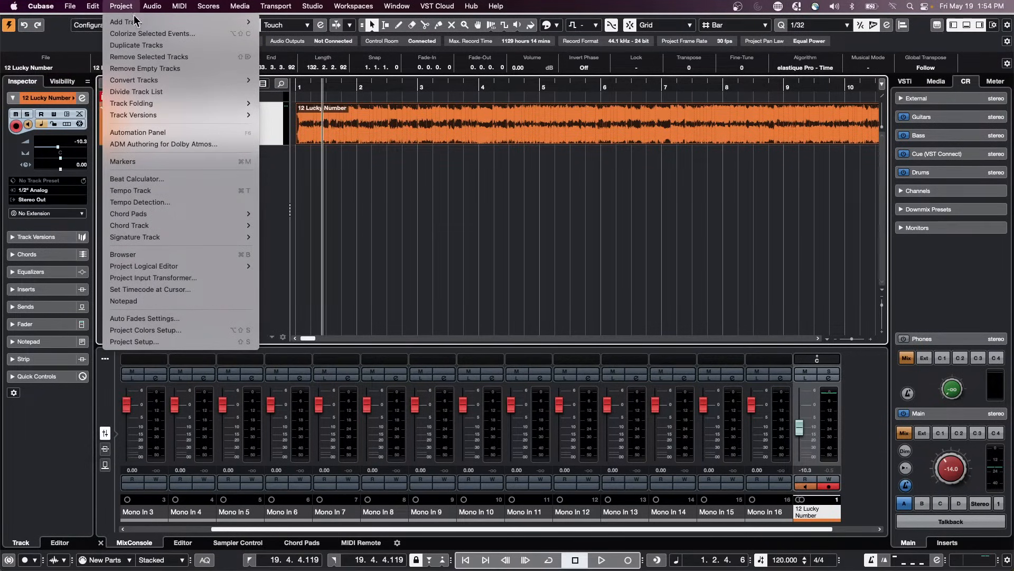
pyautogui.click(199, 202)
pyautogui.click(348, 213)
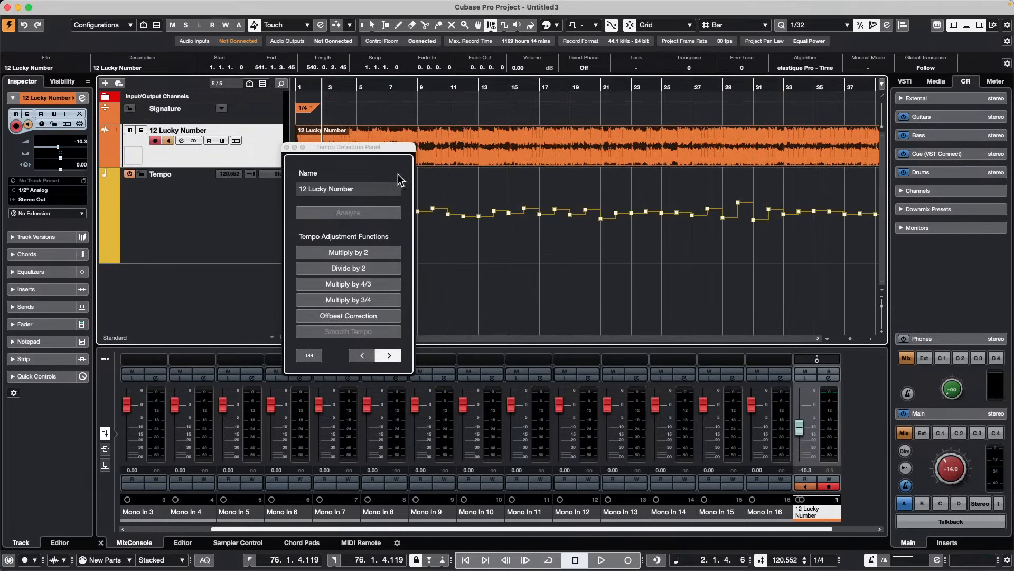
# Close the Tempo Detection panel and set the time signature at bar 1 to 4/4 with the Object Selection tool
pyautogui.click(642, 223)
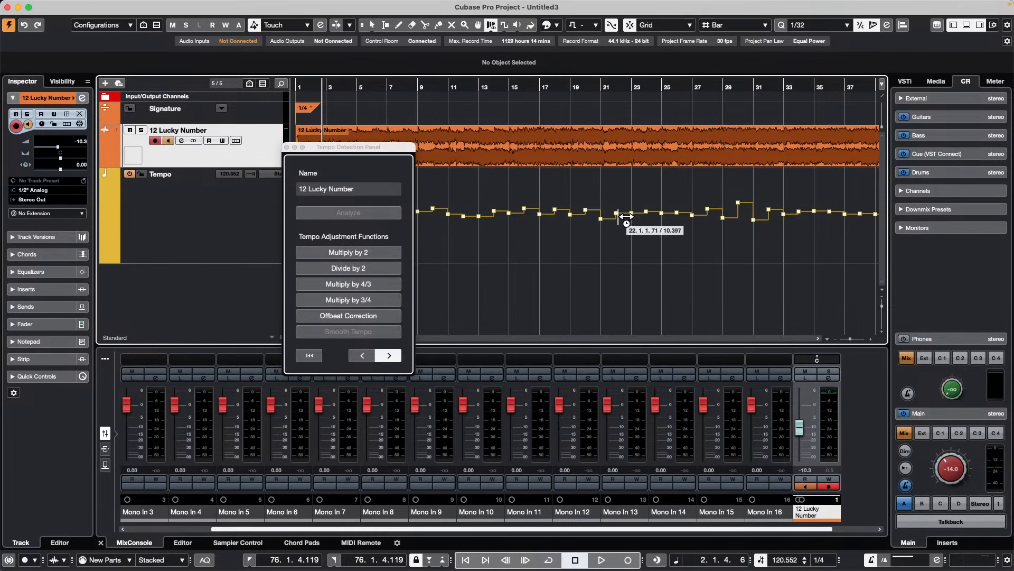
pyautogui.click(287, 148)
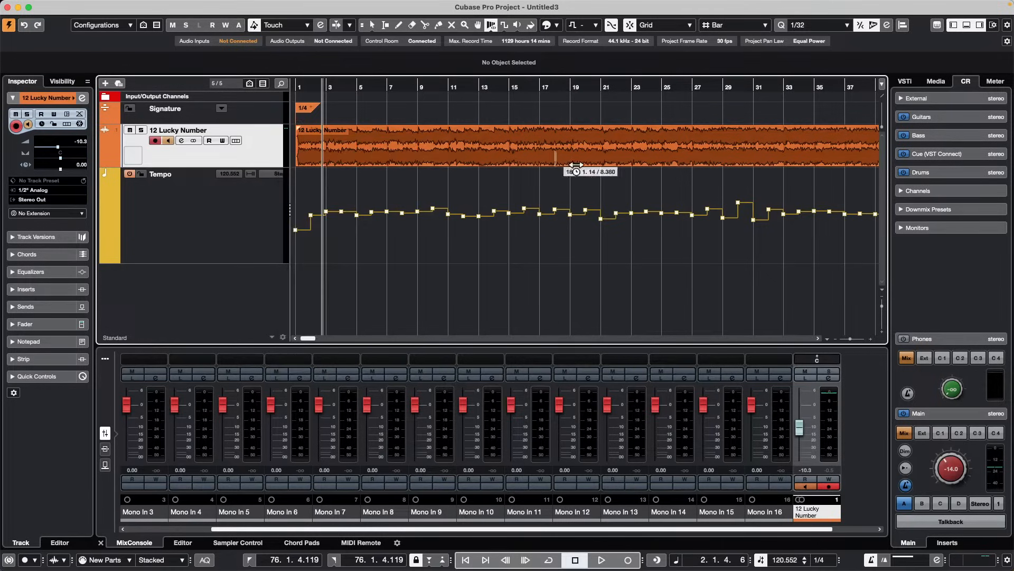
pyautogui.press('1')
pyautogui.click(307, 108)
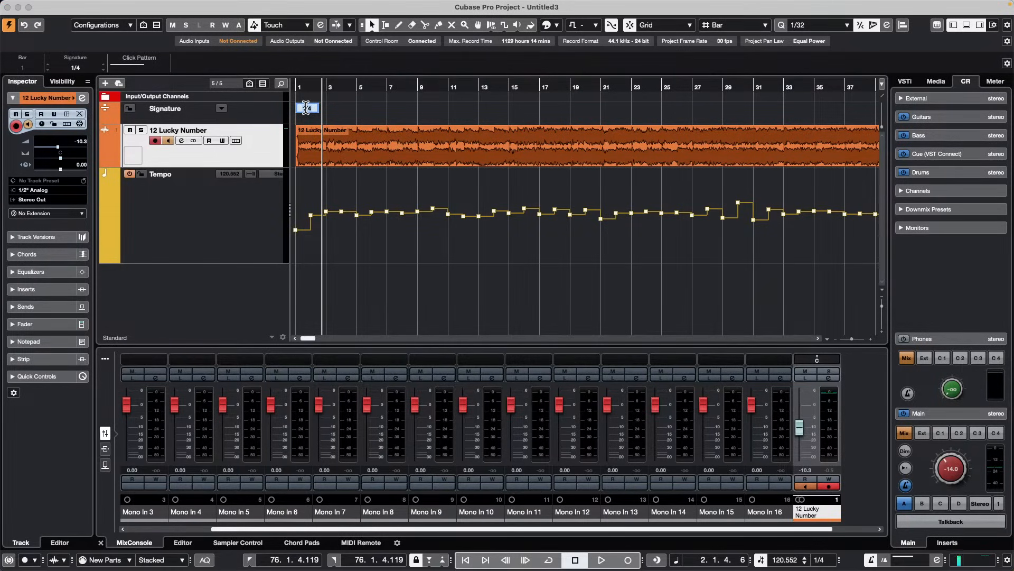
pyautogui.press('Return')
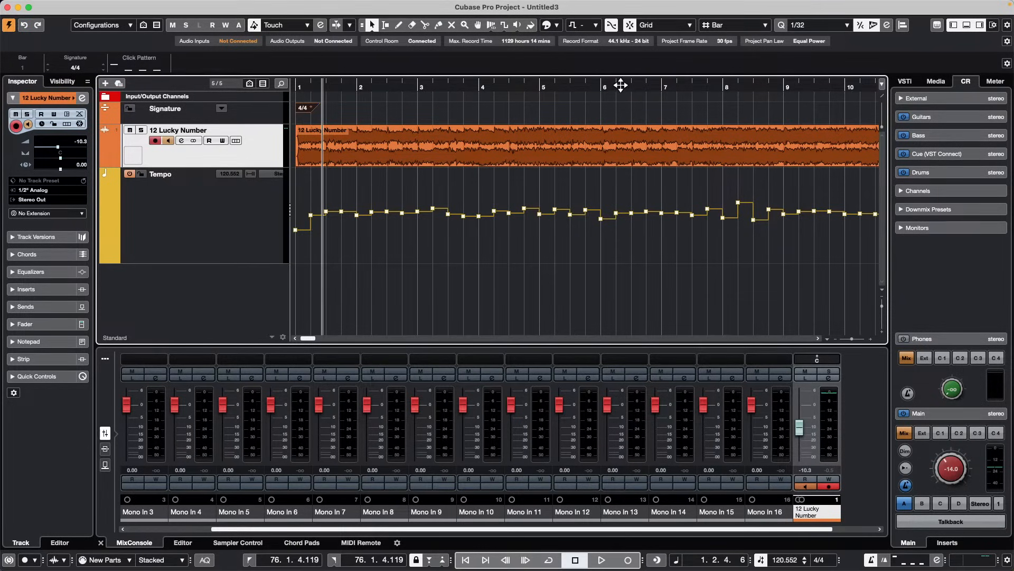
# Place the playhead at bar 6 and set the Time Warp tool to Warp Grid mode
pyautogui.click(595, 83)
pyautogui.press('h')
pyautogui.moveTo(600, 120); pyautogui.dragTo(598, 117)
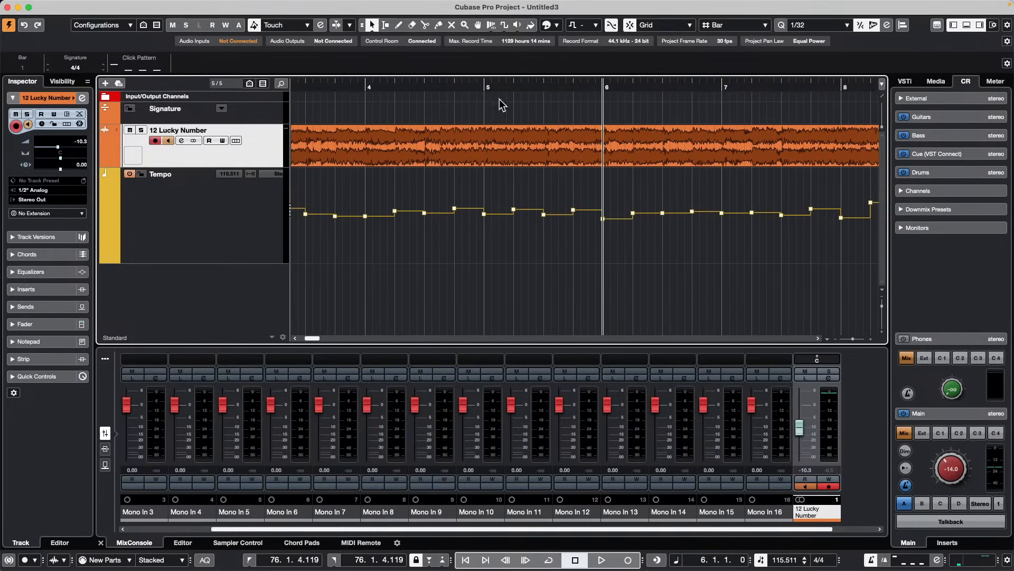
pyautogui.rightClick(601, 101)
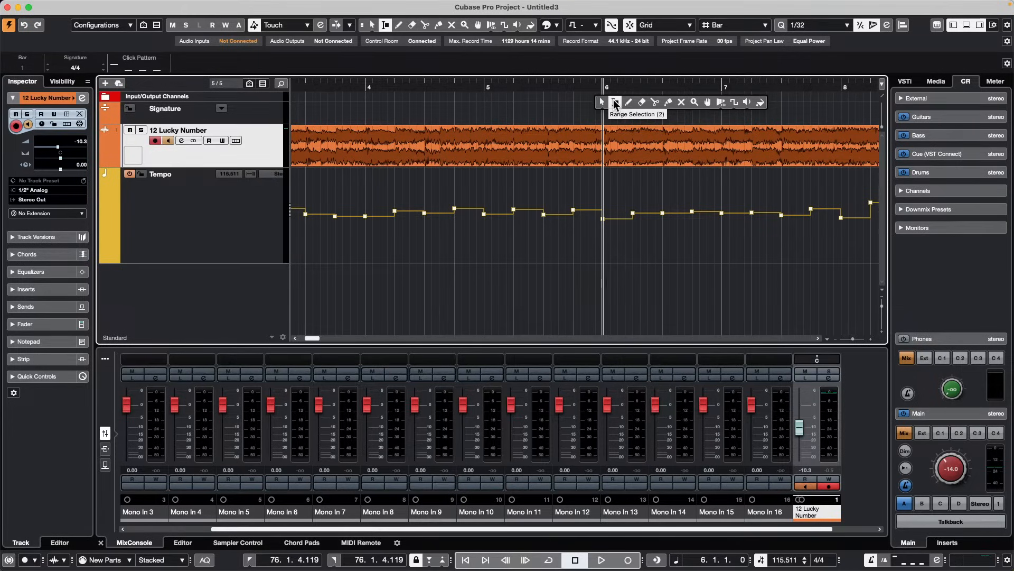
pyautogui.click(721, 104)
pyautogui.click(491, 25)
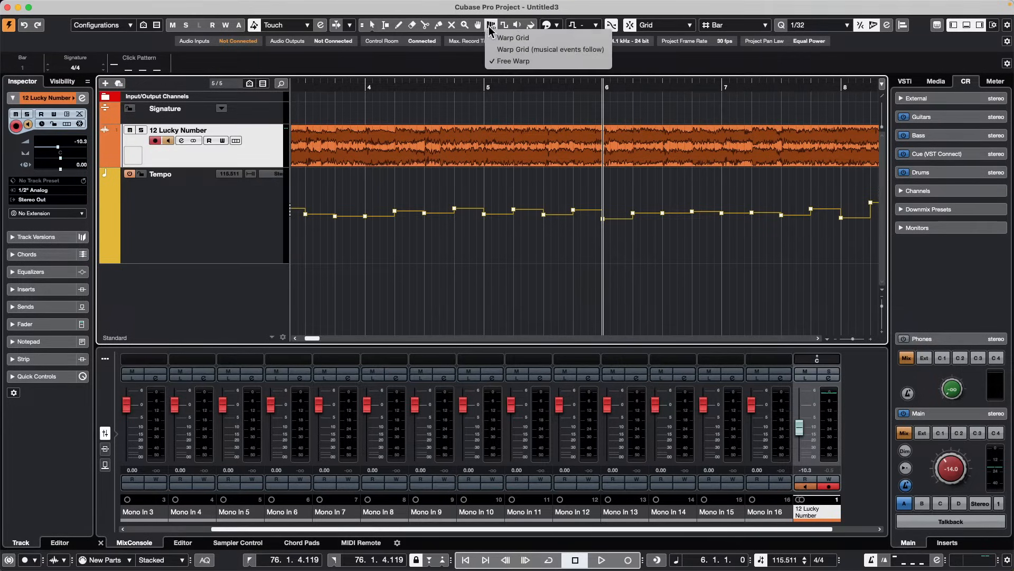
pyautogui.click(523, 38)
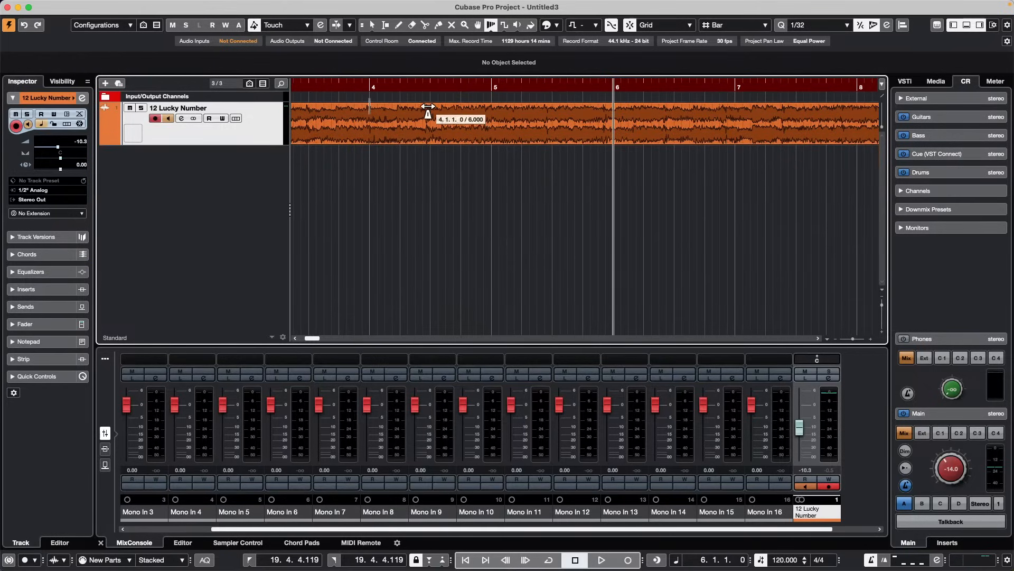
# Select the 12 Lucky Number event and choose Warp Grid mode for the Time Warp tool again
pyautogui.click(524, 136)
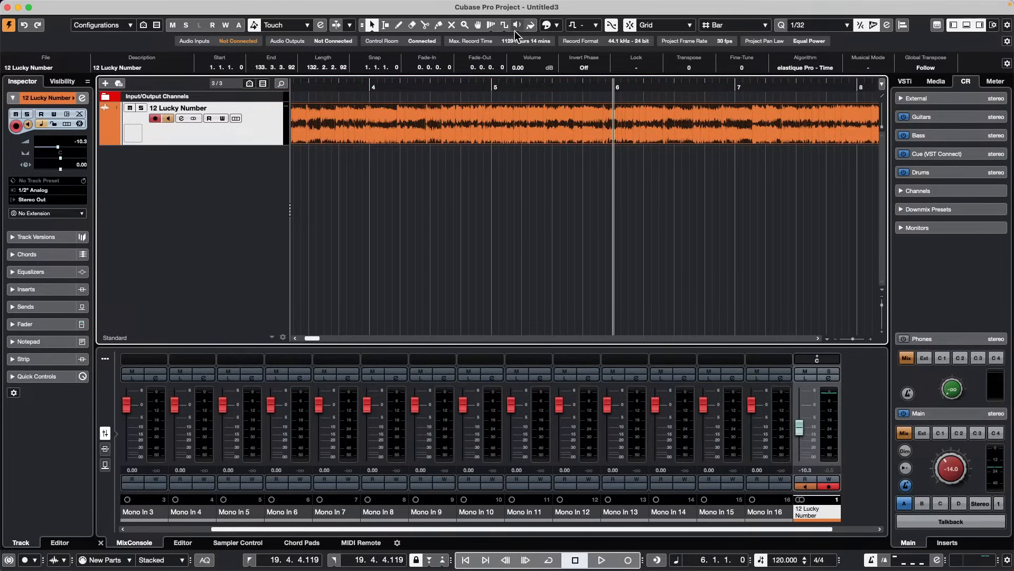
pyautogui.click(491, 26)
pyautogui.click(491, 26)
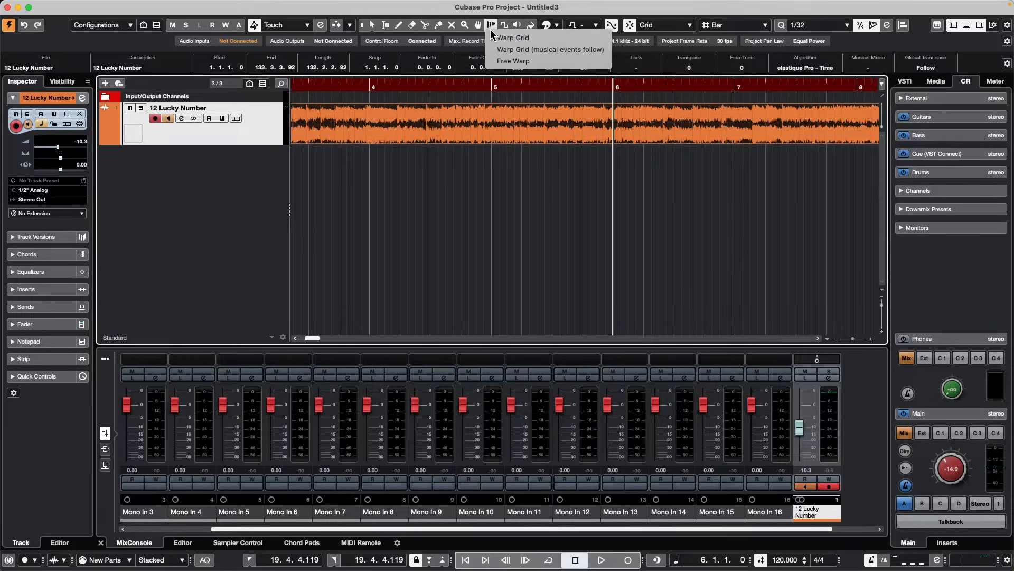
pyautogui.click(497, 40)
# Switch to the Object Selection tool and analyze the 12 Lucky Number event's tempo with Tempo Detection
pyautogui.rightClick(371, 127)
pyautogui.click(371, 127)
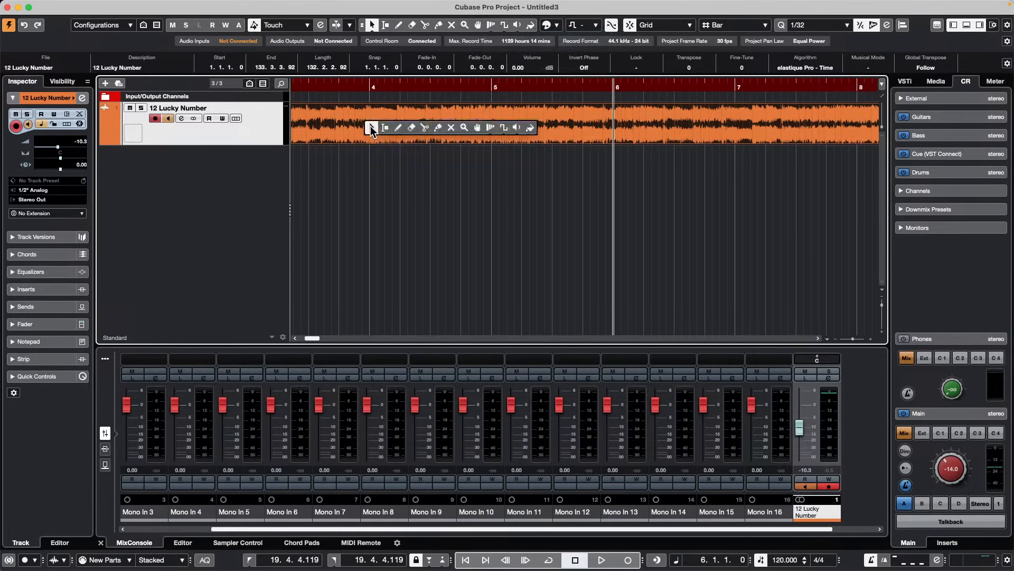
pyautogui.click(110, 6)
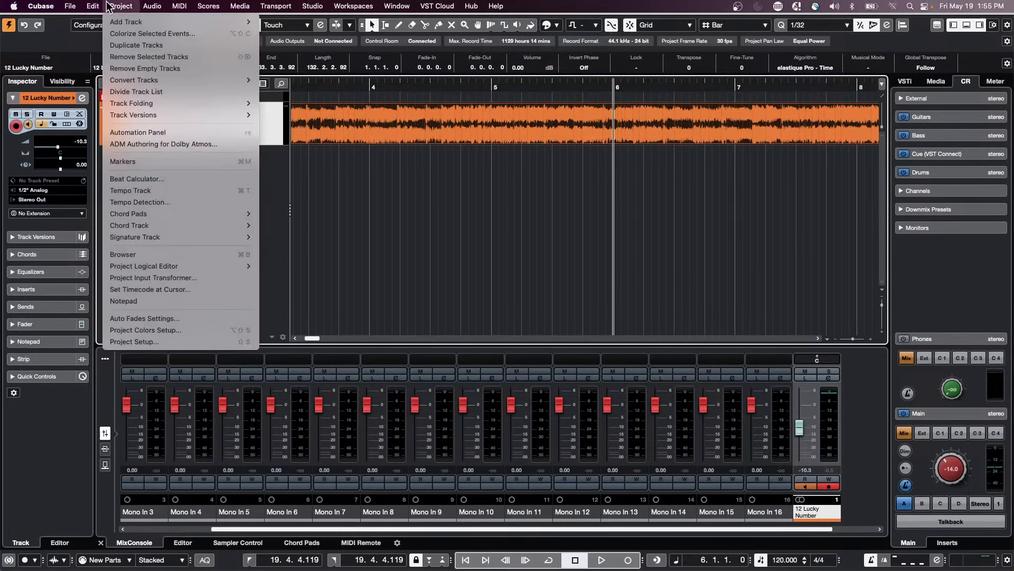
pyautogui.click(173, 201)
pyautogui.click(348, 212)
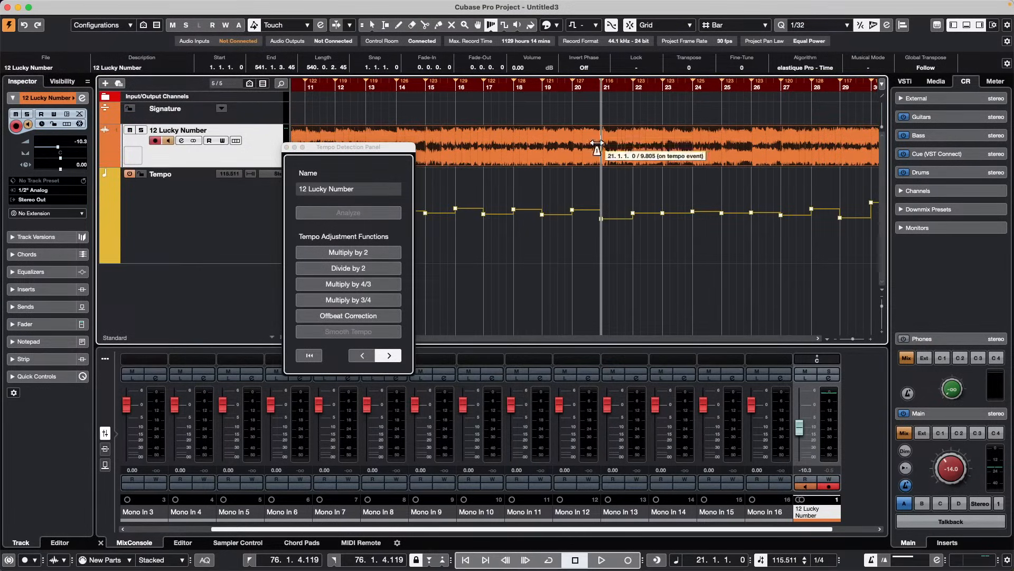
# Try warping the detected tempo grid by shifting the tempo events at bars 22 and 26
pyautogui.moveTo(577, 101); pyautogui.dragTo(573, 102)
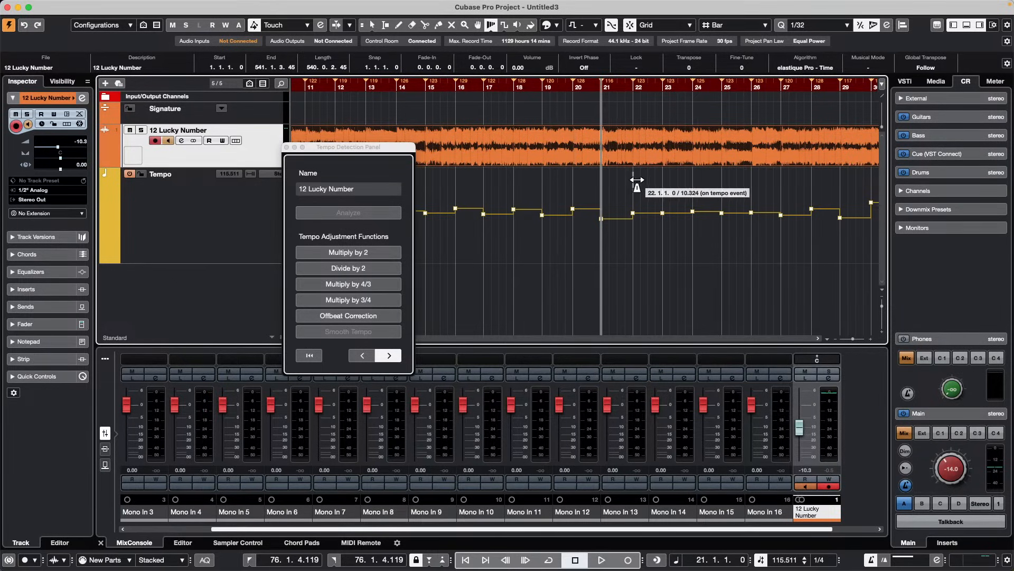
pyautogui.moveTo(639, 186); pyautogui.dragTo(643, 181)
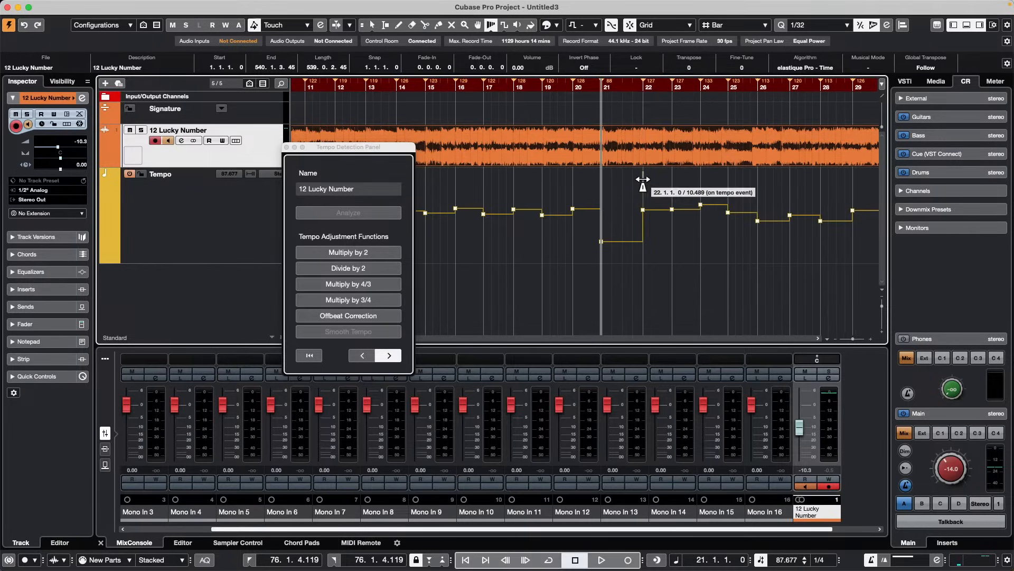
pyautogui.moveTo(763, 233); pyautogui.dragTo(767, 233)
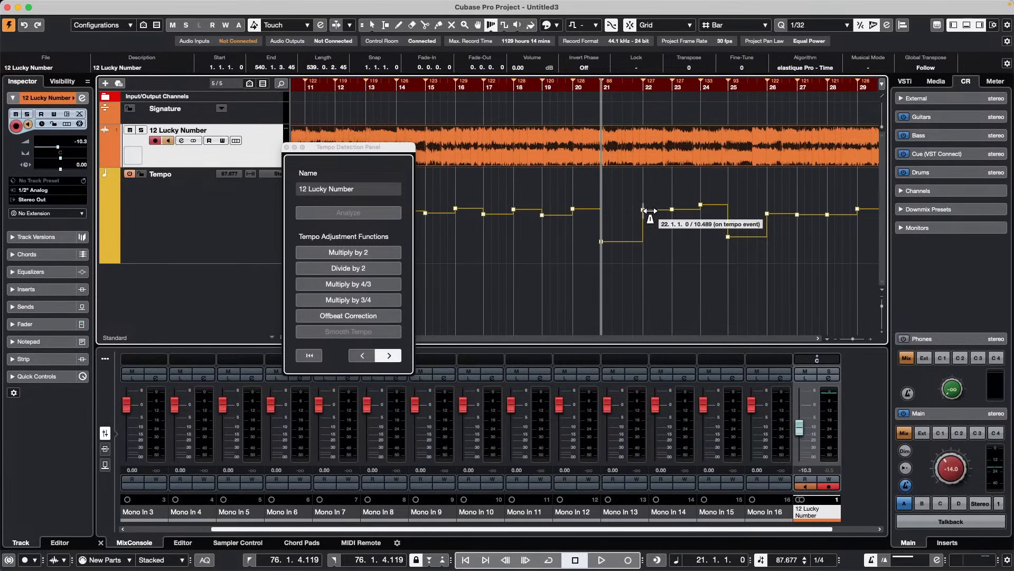
pyautogui.moveTo(651, 211); pyautogui.dragTo(635, 217)
# Warp the bar 21 line onto its transient in the waveform and shift the tempo events just after it
pyautogui.moveTo(598, 83); pyautogui.dragTo(601, 109)
pyautogui.moveTo(621, 228); pyautogui.dragTo(628, 229)
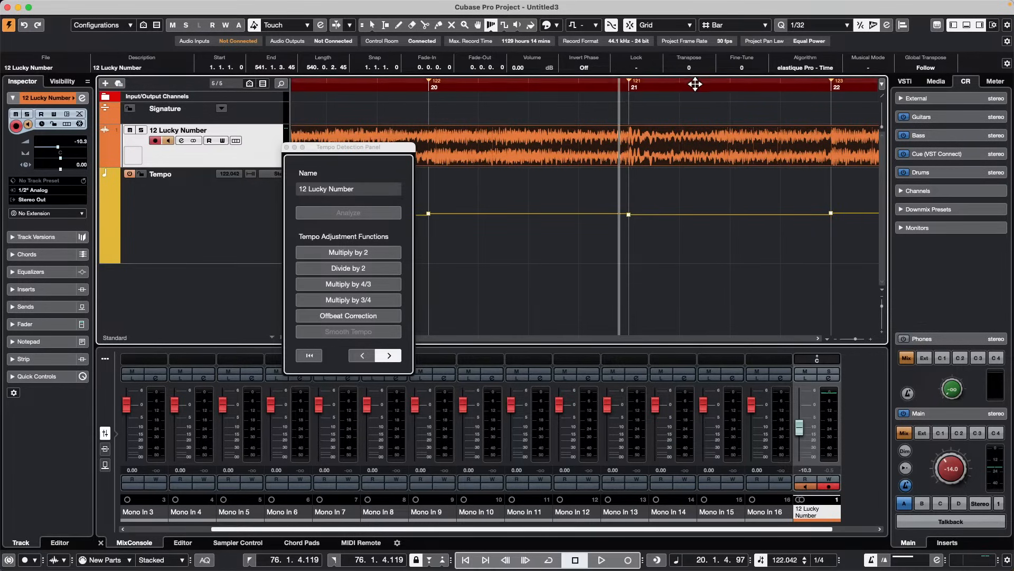
pyautogui.moveTo(696, 84); pyautogui.dragTo(690, 45)
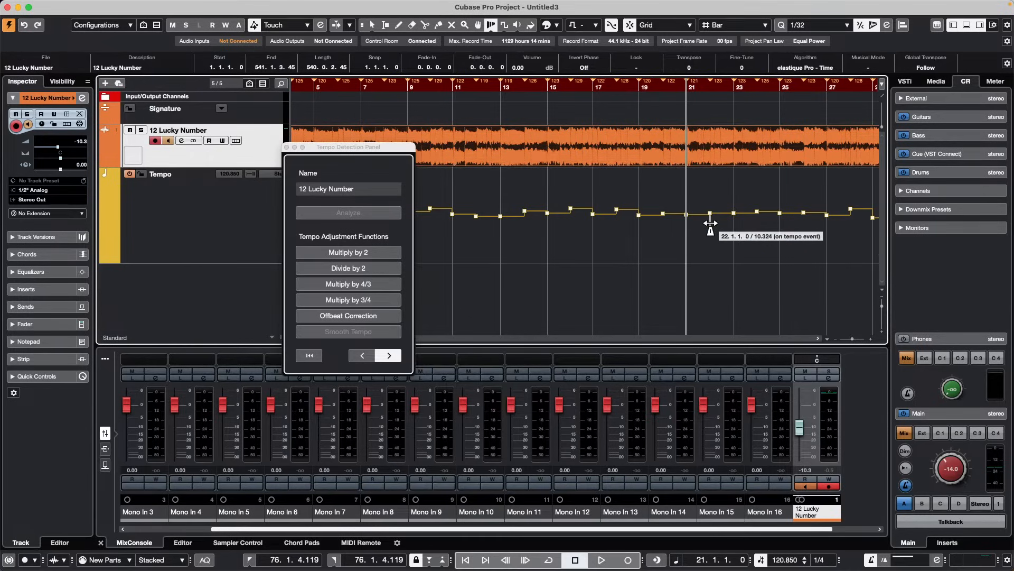
pyautogui.moveTo(710, 222); pyautogui.dragTo(738, 220)
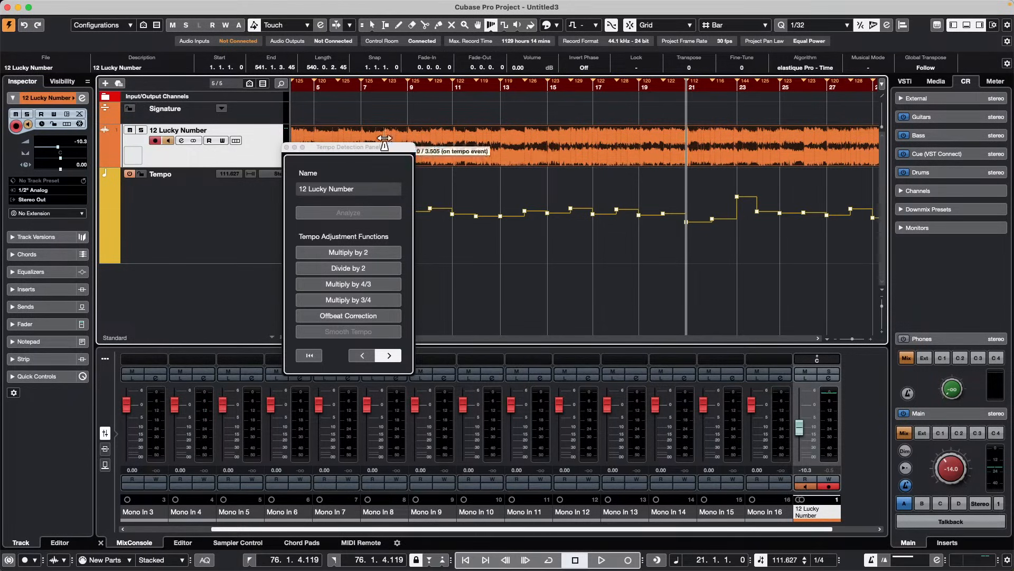
# Move the Tempo Detection panel aside, close it and show the whole song
pyautogui.moveTo(383, 148); pyautogui.dragTo(335, 157)
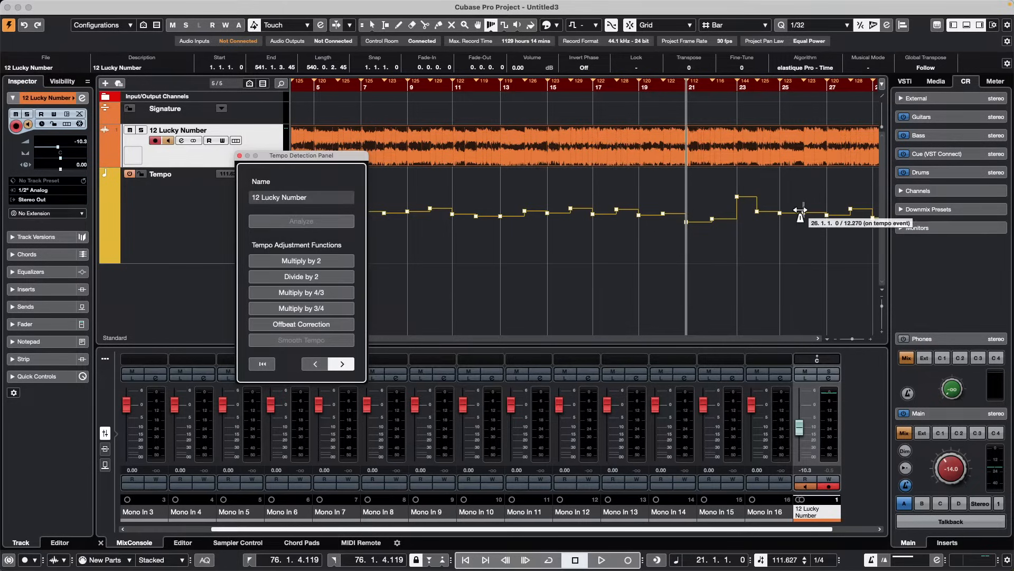
pyautogui.click(240, 156)
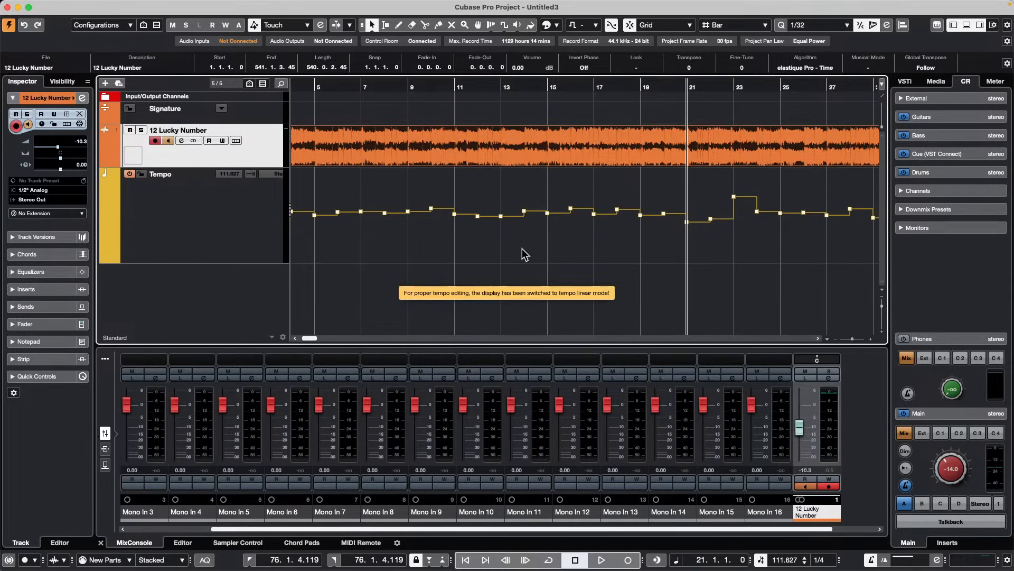
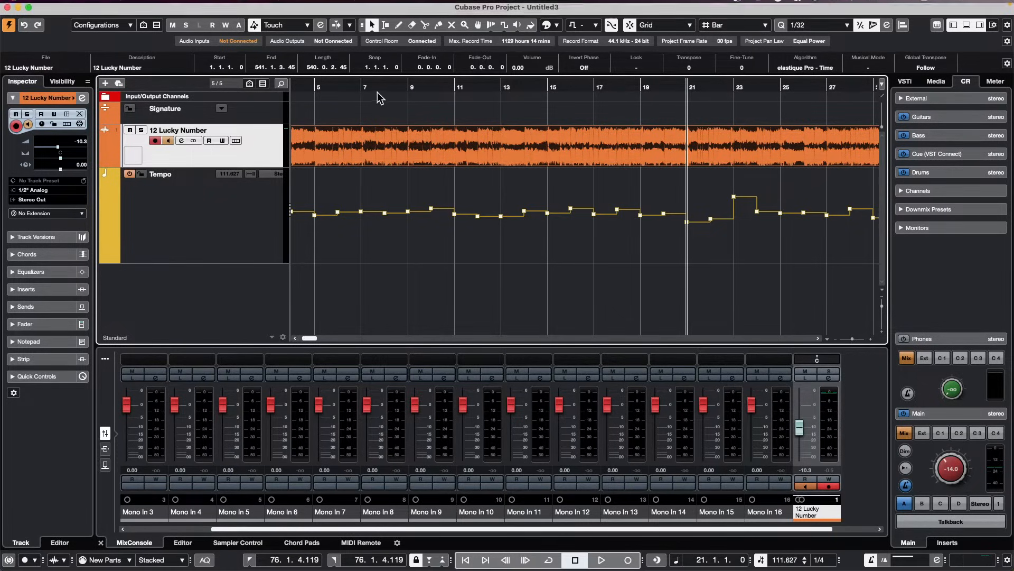
pyautogui.moveTo(385, 91); pyautogui.dragTo(376, 9)
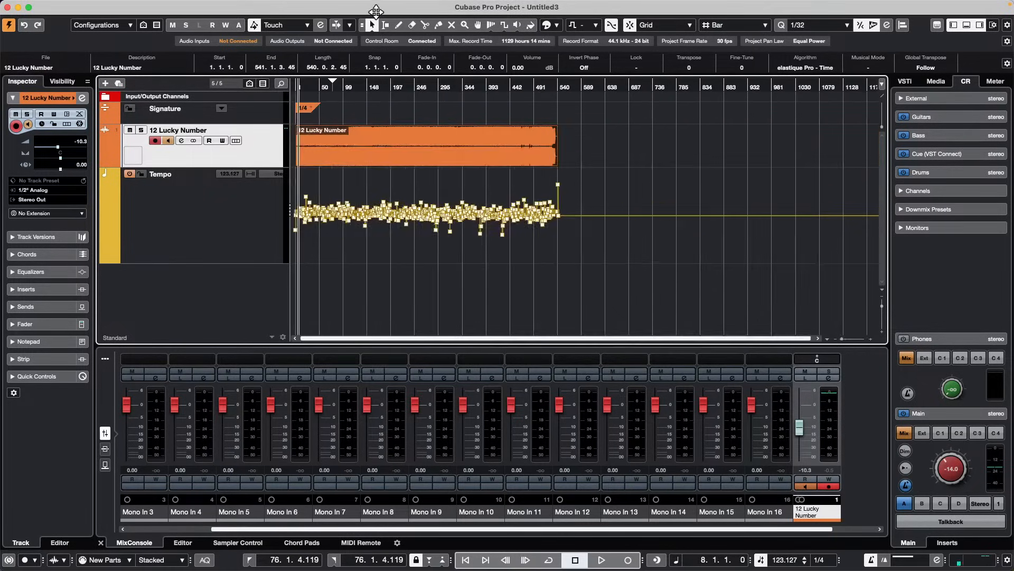
pyautogui.click(822, 21)
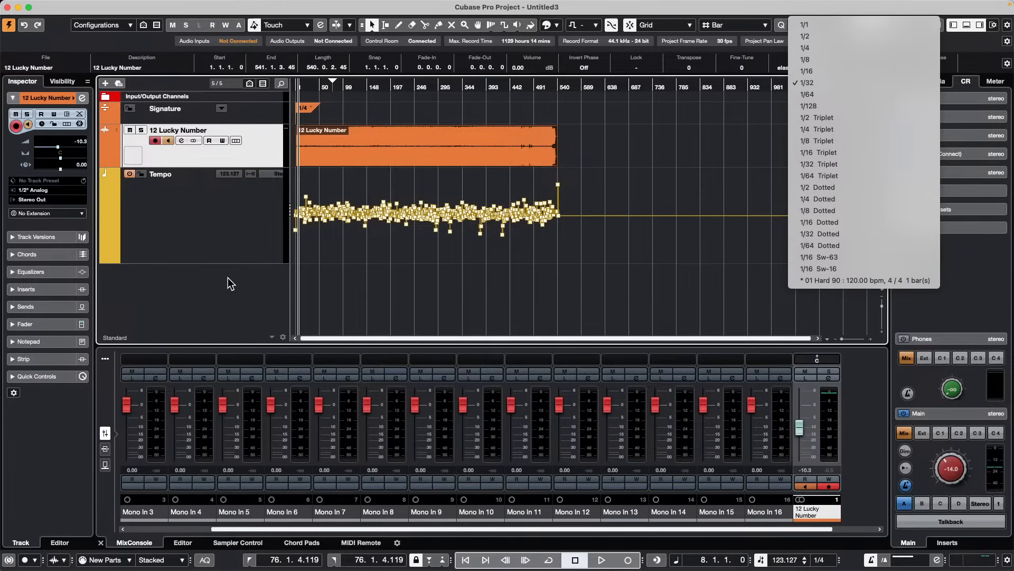
pyautogui.click(194, 278)
pyautogui.rightClick(198, 279)
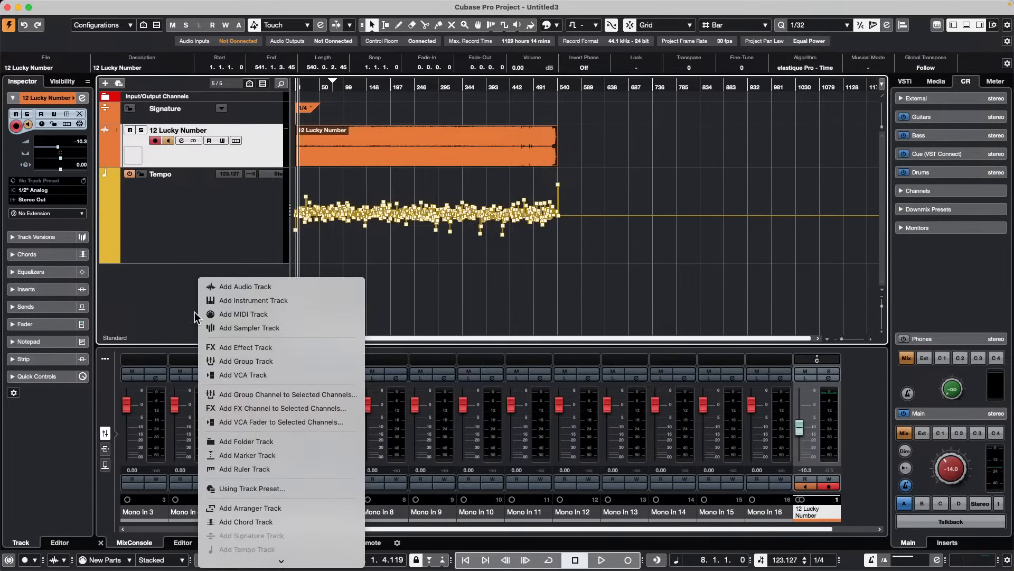
pyautogui.click(250, 315)
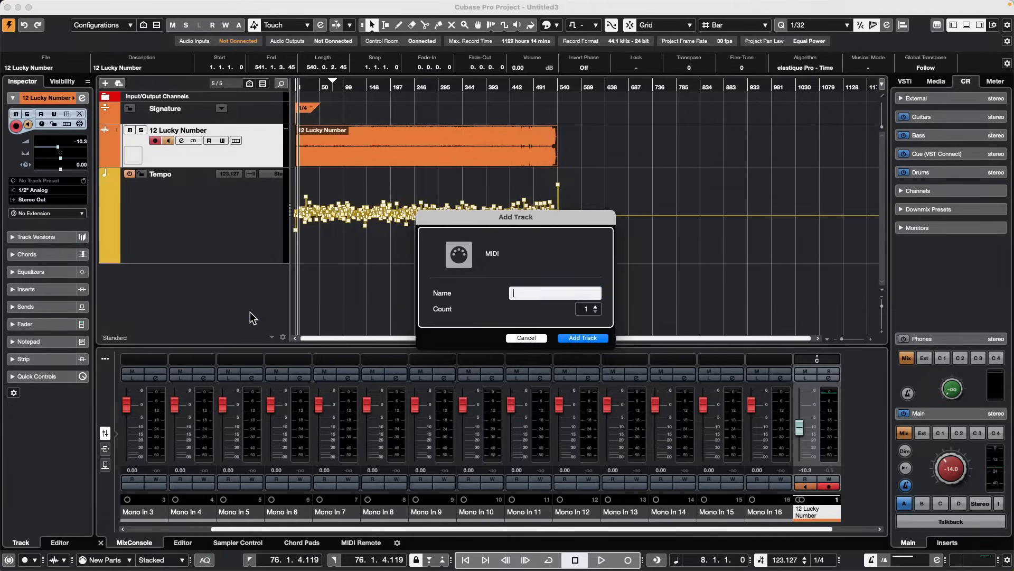
pyautogui.click(528, 339)
# Add one instrument track with no VST instrument assigned
pyautogui.rightClick(214, 276)
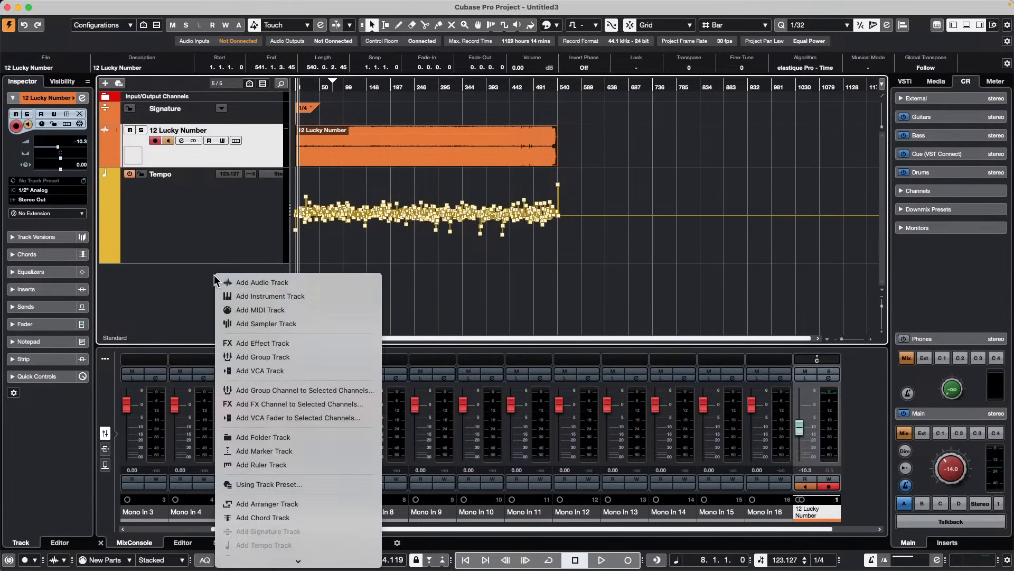
pyautogui.click(306, 293)
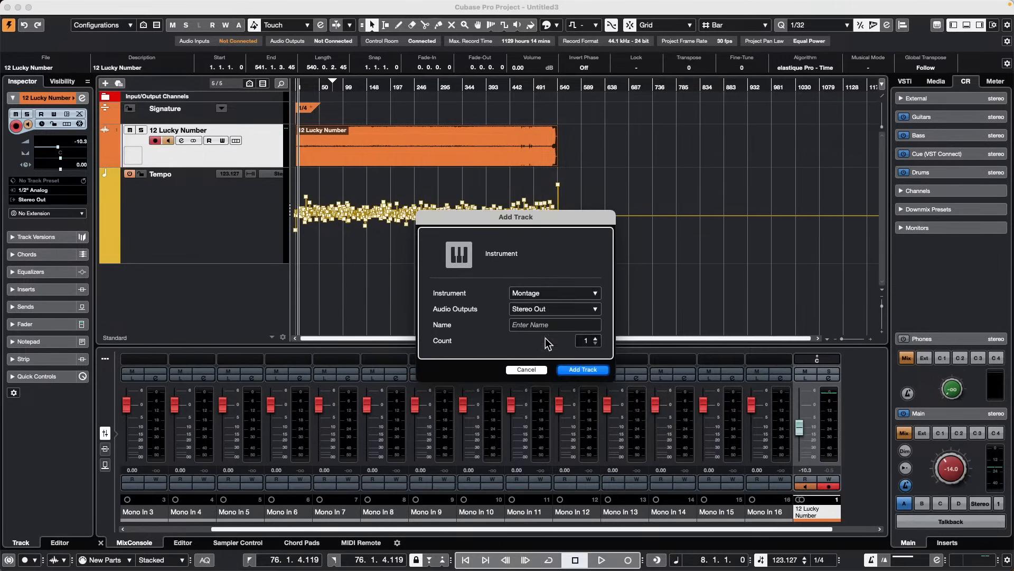
pyautogui.click(535, 295)
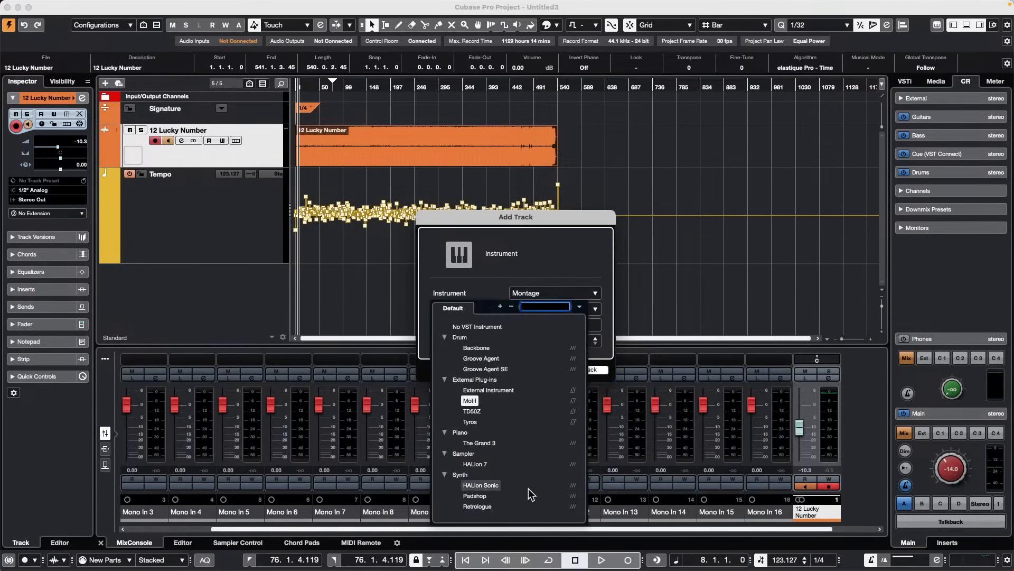
pyautogui.click(480, 333)
pyautogui.click(583, 369)
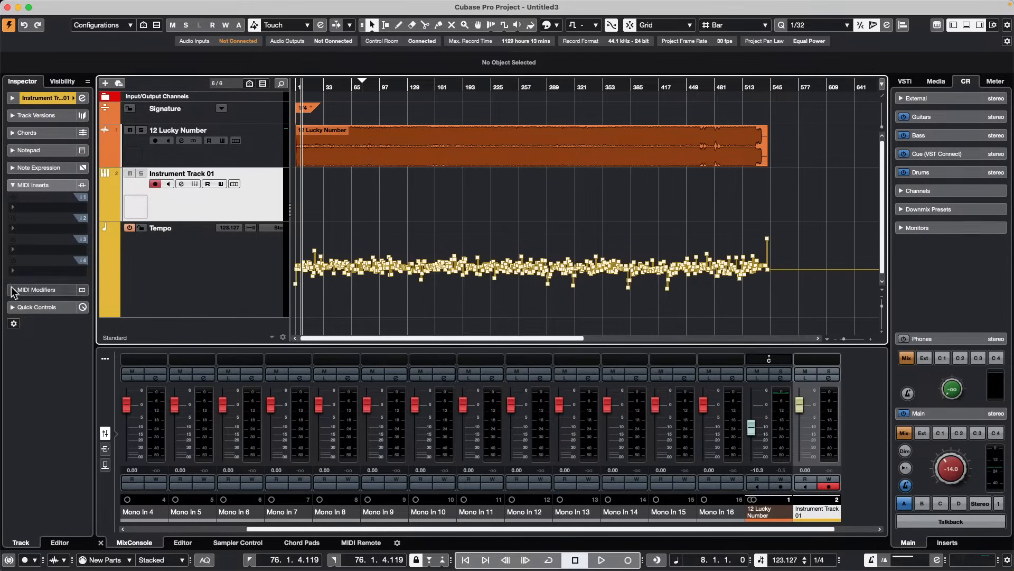
# Insert the Quantizer MIDI effect in the instrument track's first MIDI insert slot and set its Swing to 71%
pyautogui.click(51, 211)
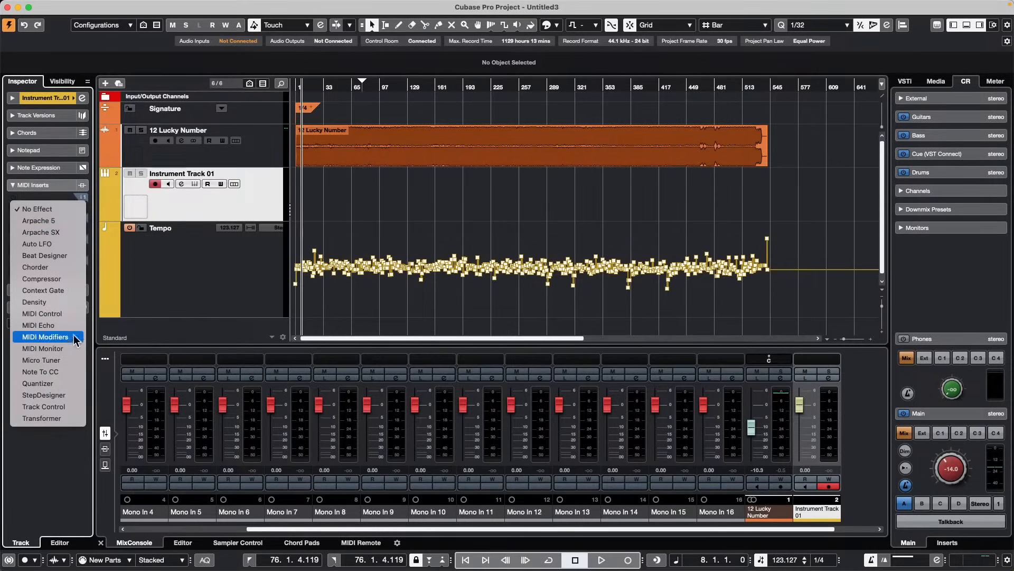
pyautogui.click(73, 385)
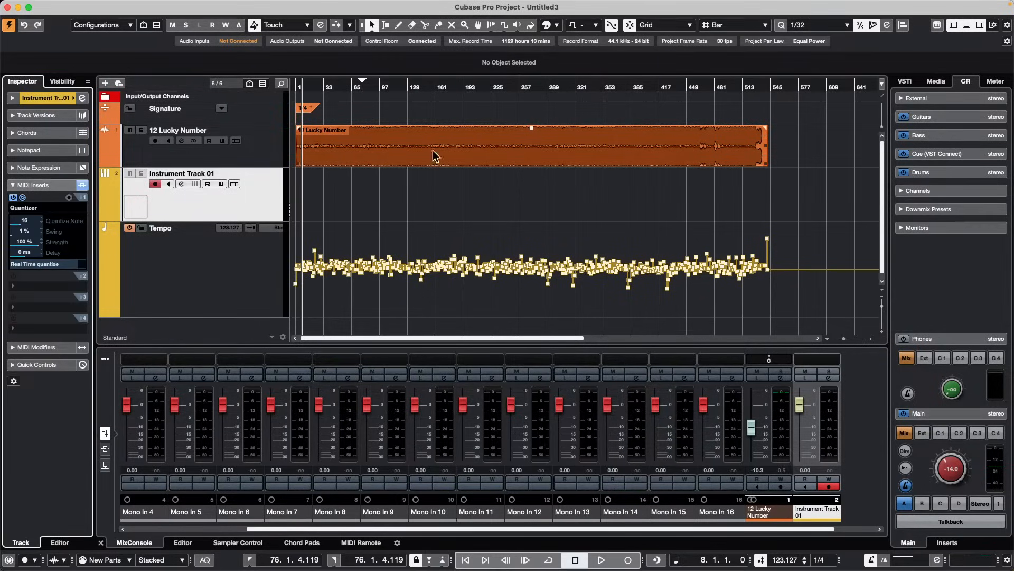
pyautogui.doubleClick(25, 231)
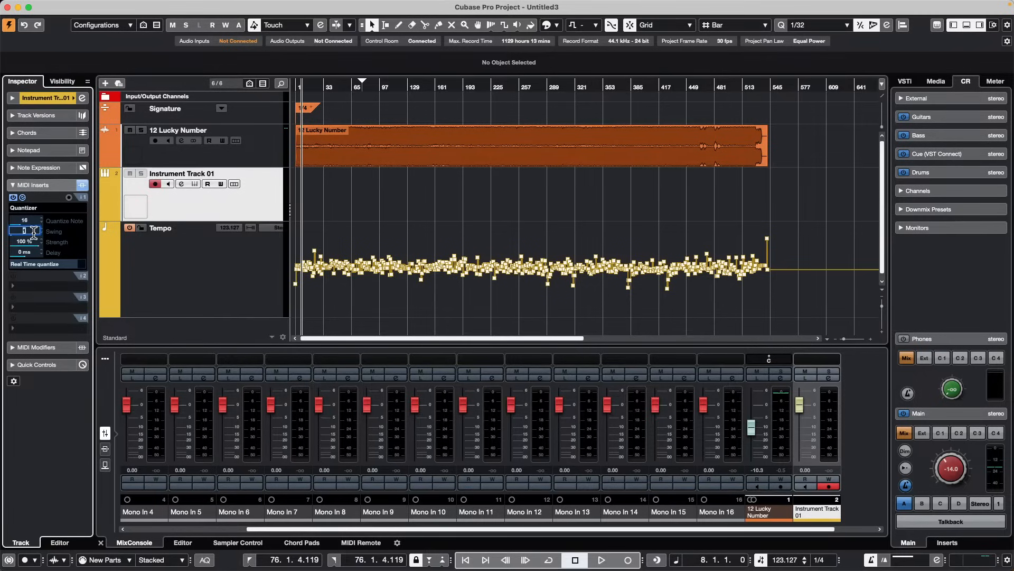
pyautogui.click(91, 230)
pyautogui.click(11, 236)
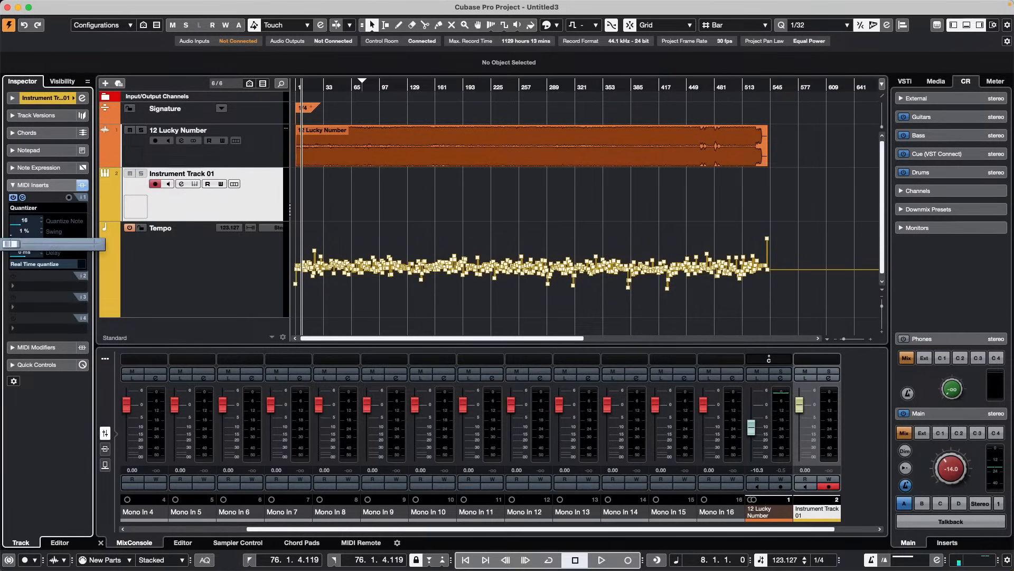
pyautogui.moveTo(11, 244); pyautogui.dragTo(74, 243)
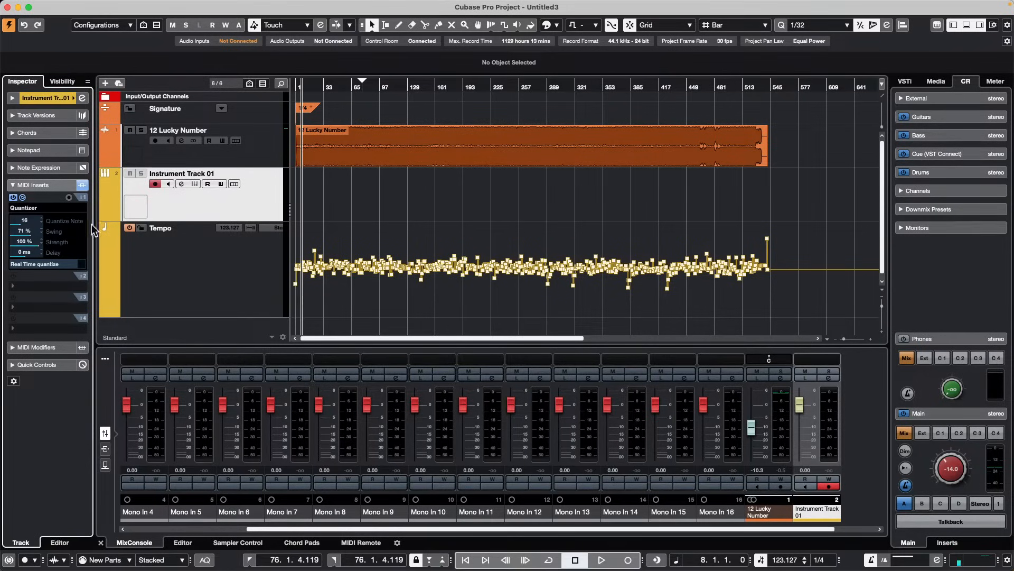
# Choose the 1/16 quantize preset and raise its Swing to 71% in the Quantize Panel
pyautogui.click(818, 25)
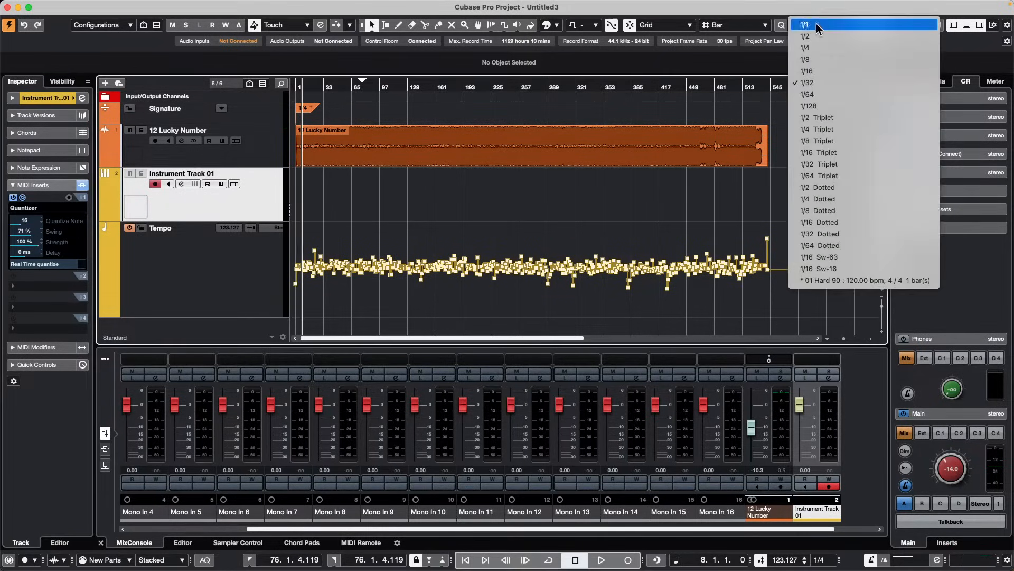
pyautogui.click(849, 71)
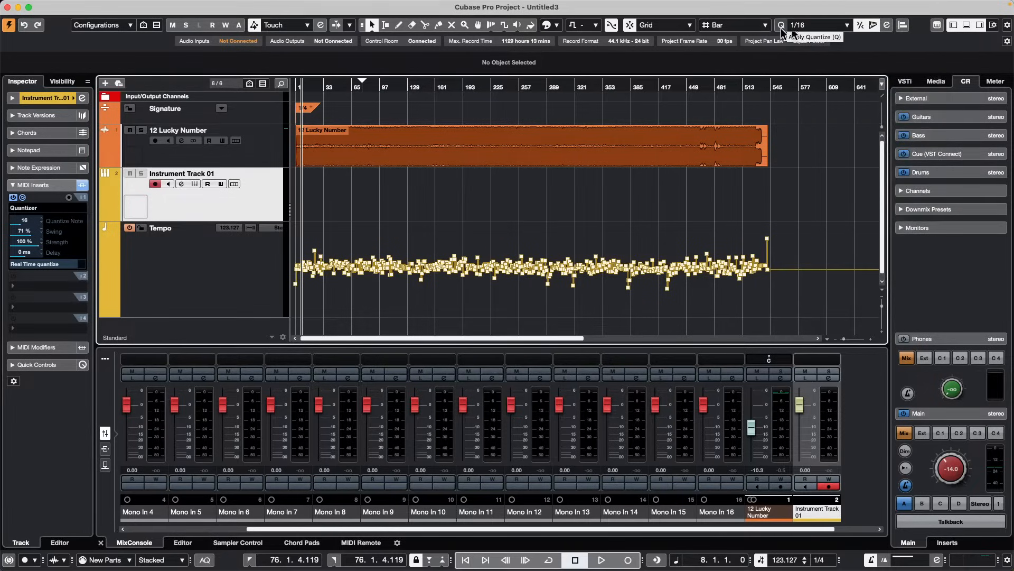
pyautogui.click(887, 26)
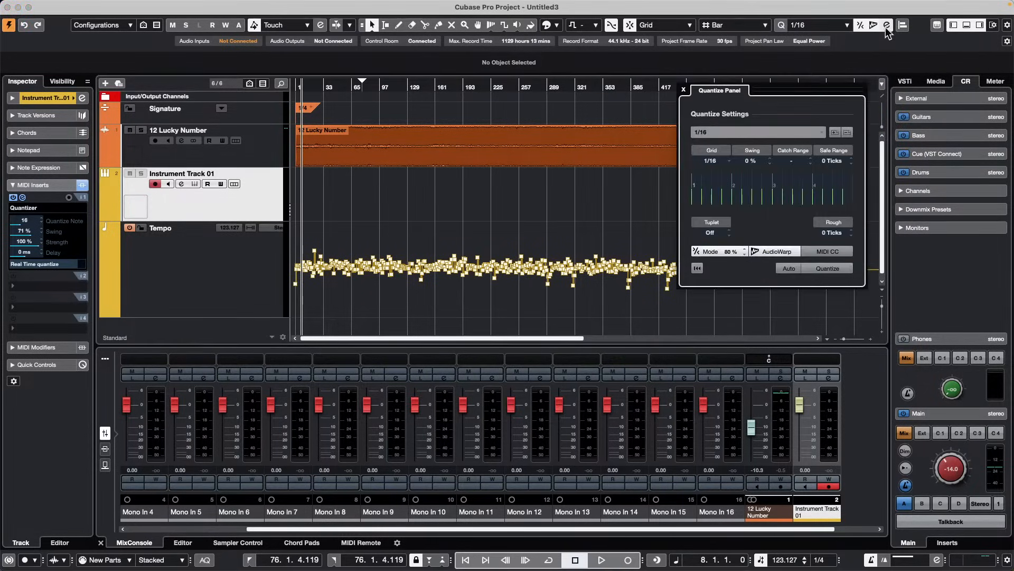
pyautogui.scroll(20, 761, 161)
pyautogui.scroll(10, 761, 165)
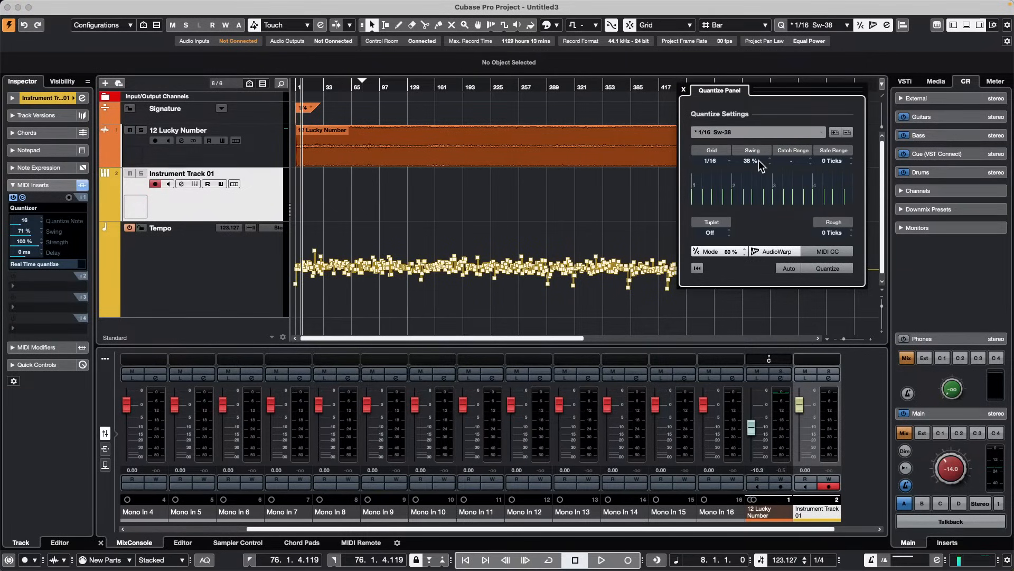
pyautogui.scroll(18, 759, 159)
pyautogui.scroll(6, 760, 159)
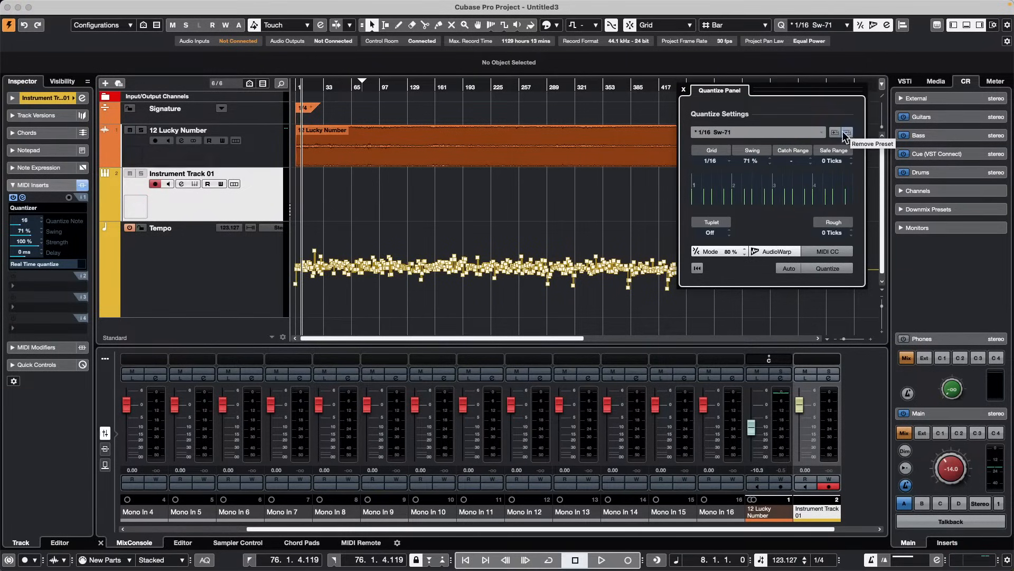
# Check the list of quantize presets and try a 1/4 grid in the Quantize Panel
pyautogui.click(826, 25)
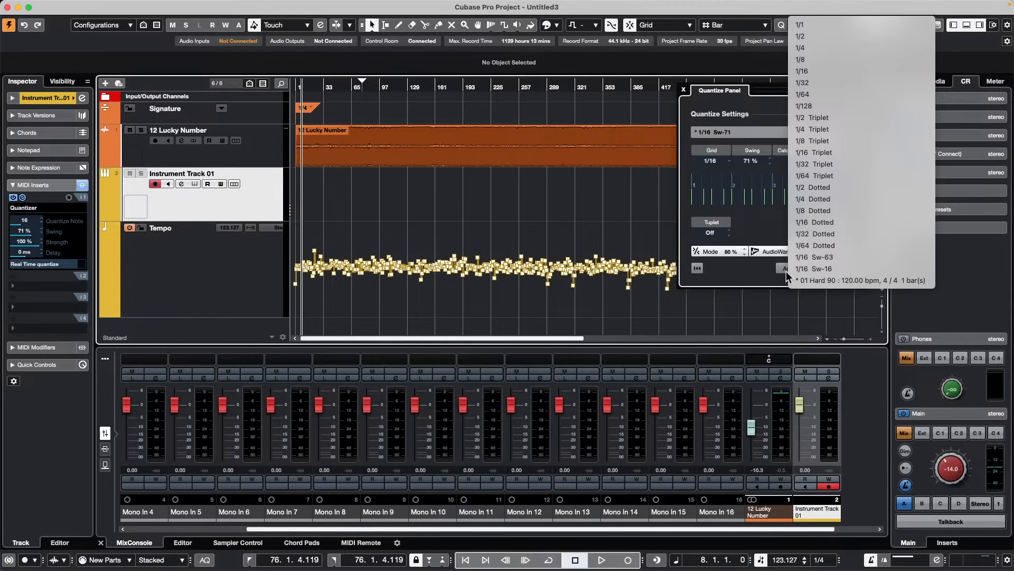
pyautogui.click(758, 273)
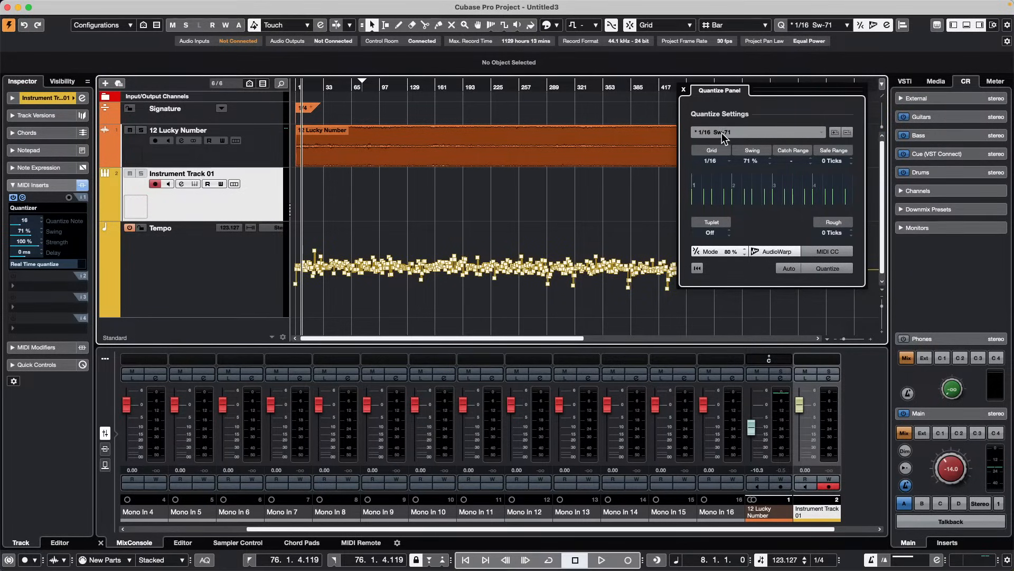
pyautogui.scroll(5, 723, 132)
pyautogui.click(721, 164)
pyautogui.click(719, 183)
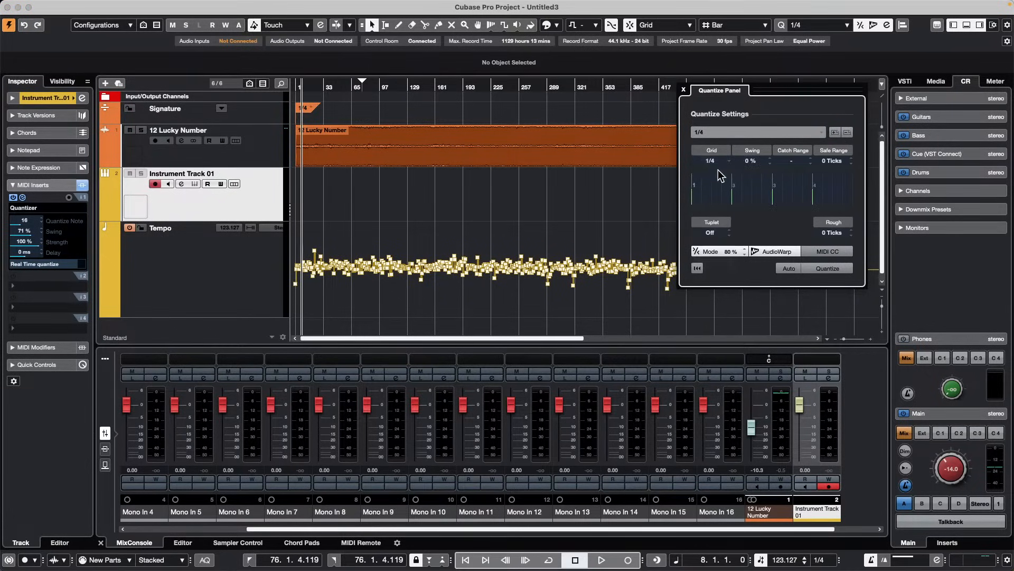
# Set the Quantize Panel's grid to 1/16 and its Swing to 24%
pyautogui.click(720, 162)
pyautogui.click(712, 184)
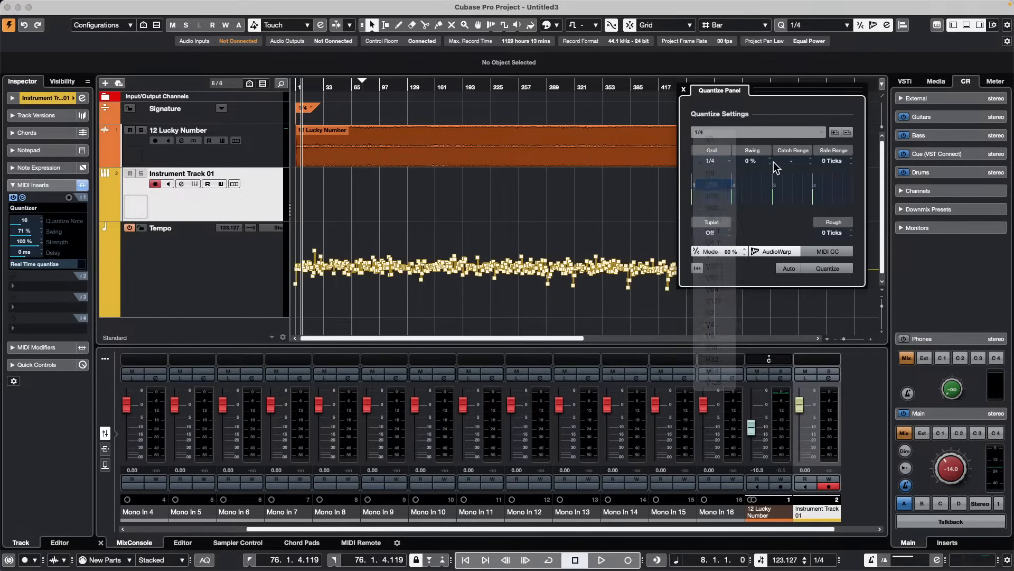
pyautogui.scroll(8, 761, 162)
pyautogui.scroll(20, 762, 162)
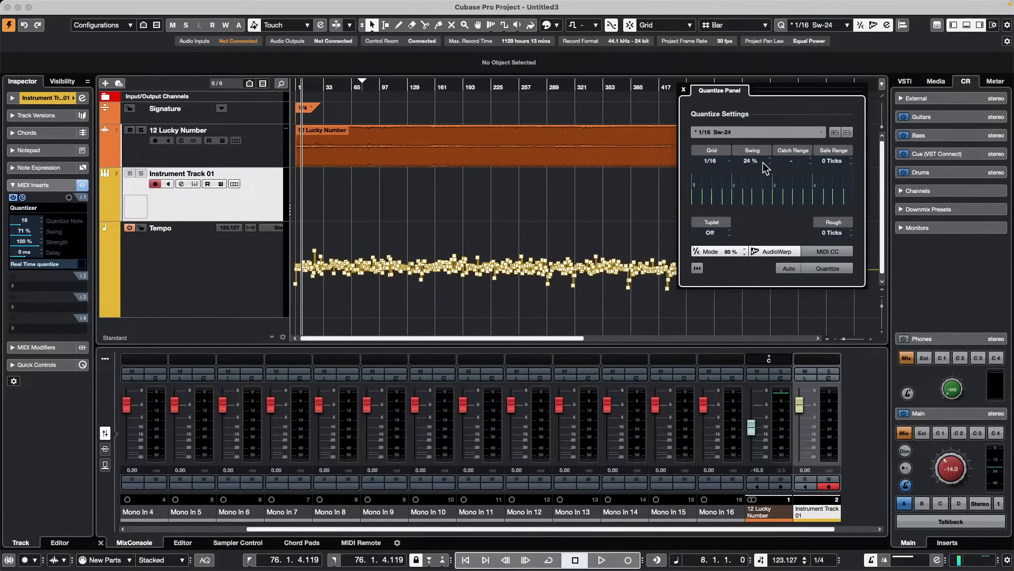
# Raise the 1/16 grid's Swing to 80% in the Quantize Panel and close the panel
pyautogui.scroll(20, 763, 163)
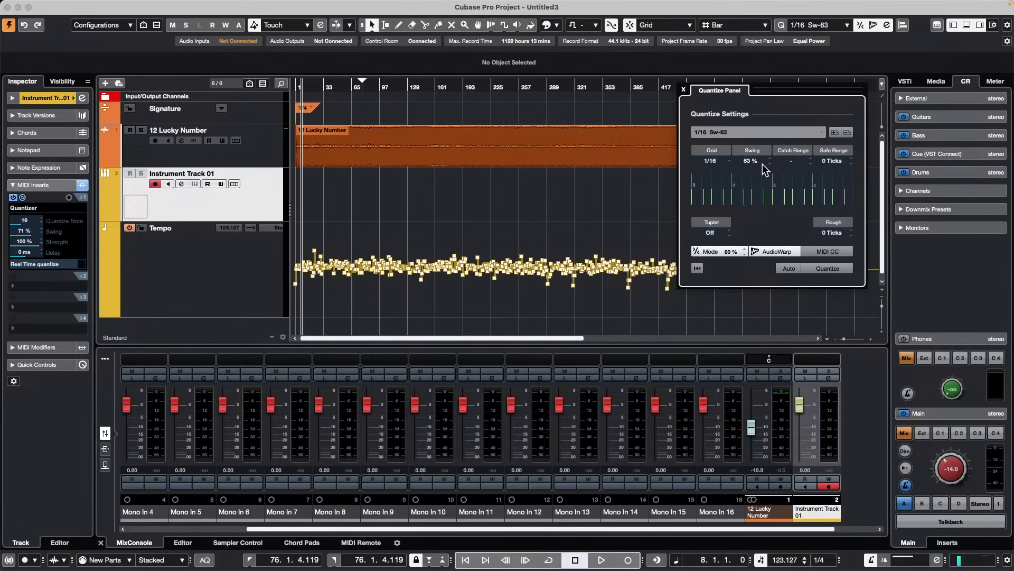
pyautogui.scroll(2, 762, 163)
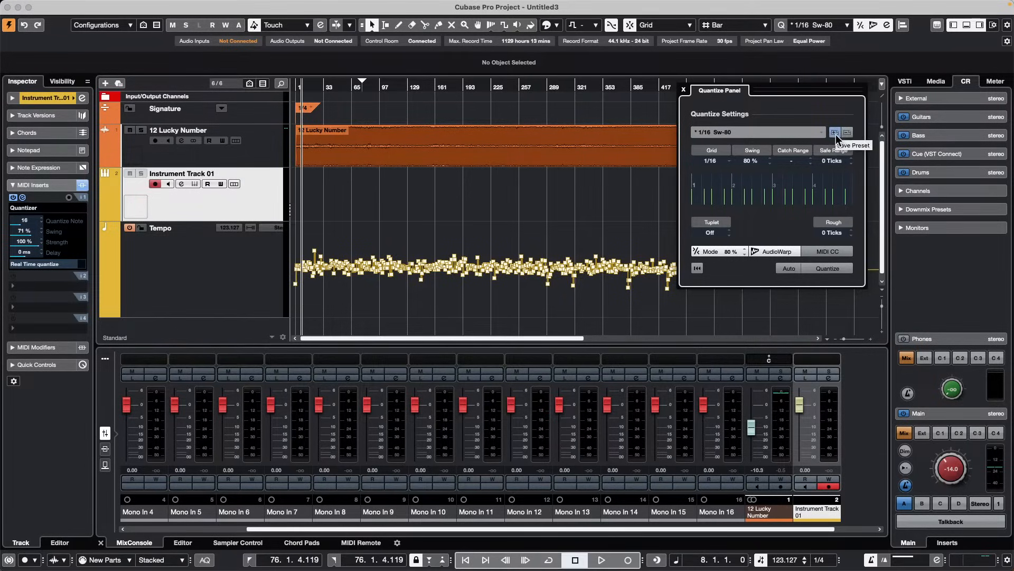
pyautogui.click(685, 91)
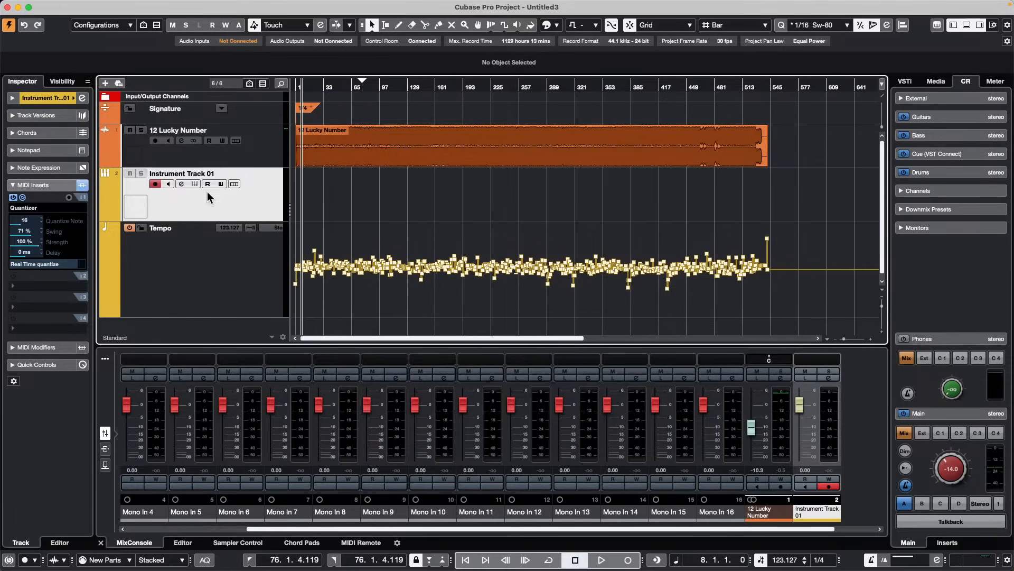
# Add the note "78% swing feel" to the Notepad of Instrument Track 01
pyautogui.click(46, 150)
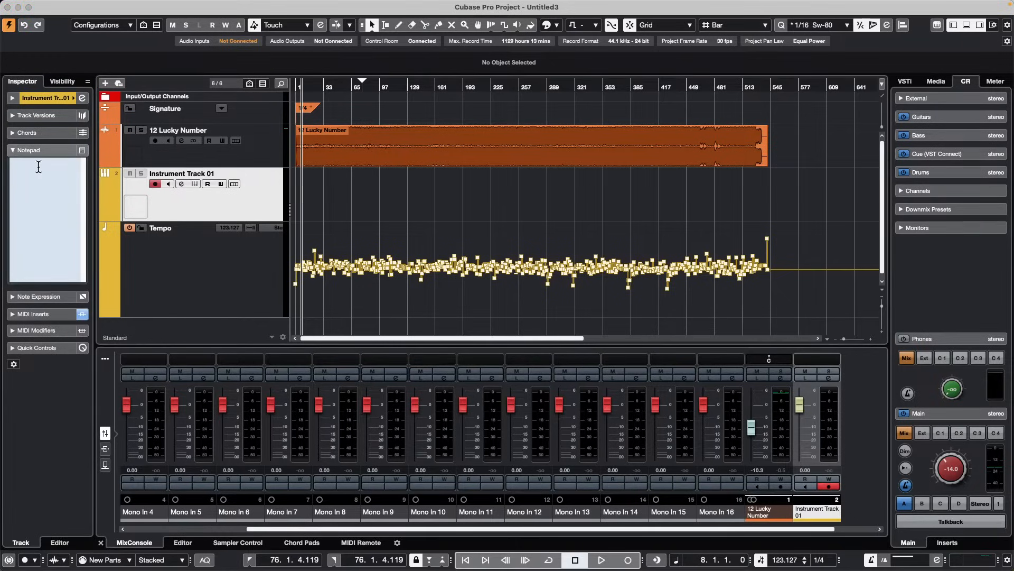
pyautogui.write('78')
pyautogui.write('% swing feel')
pyautogui.click(238, 215)
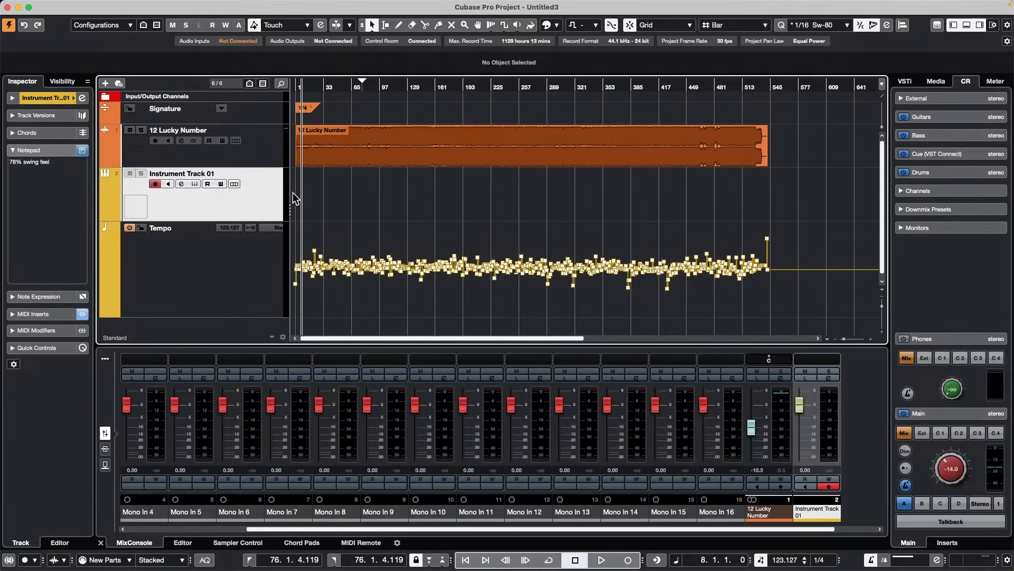
# Try Set Definition From Tempo on the 12 Lucky Number event with the Write Definition to Audio Files option
pyautogui.click(422, 140)
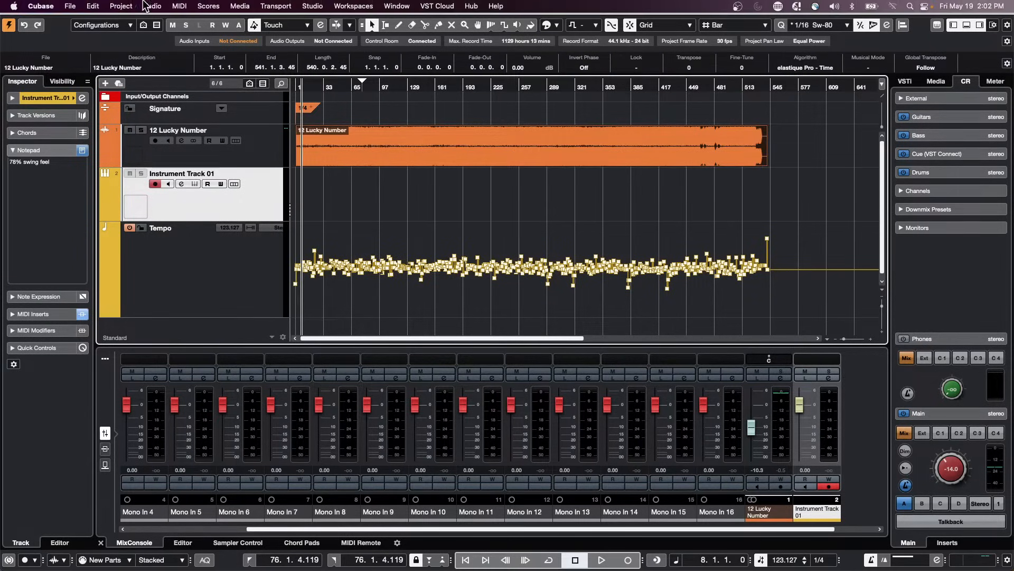
pyautogui.click(161, 7)
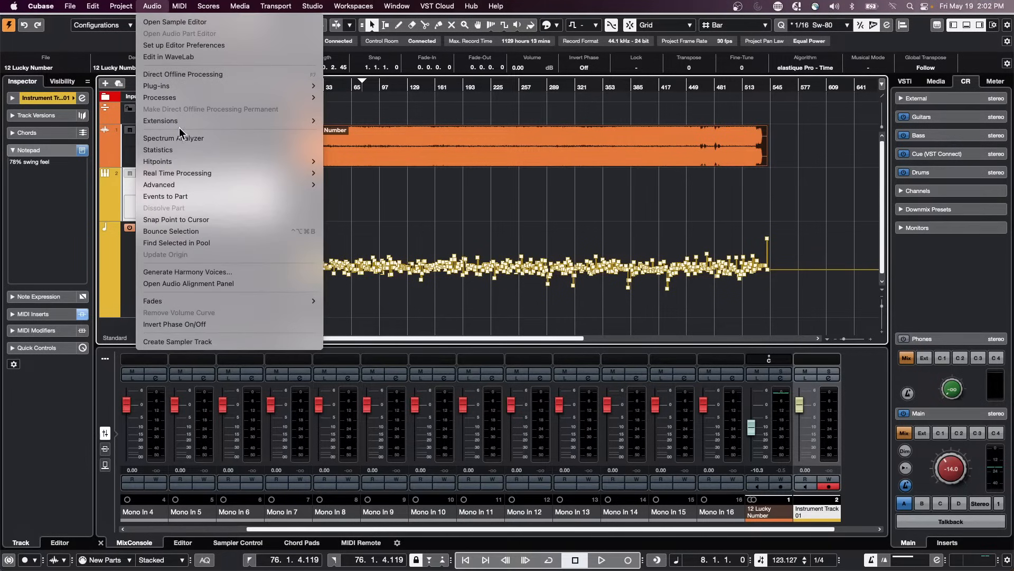
pyautogui.moveTo(214, 184)
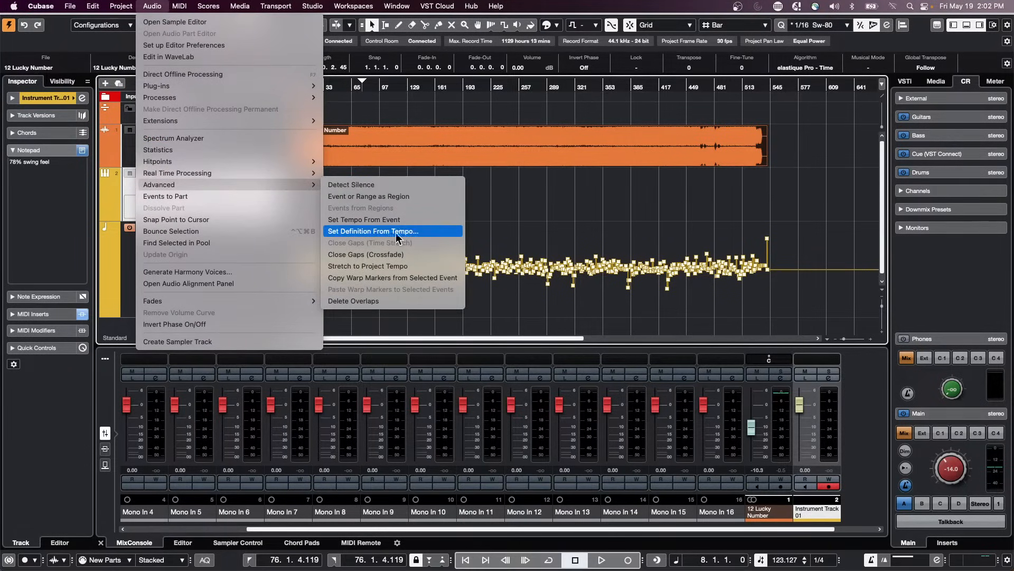
pyautogui.click(415, 232)
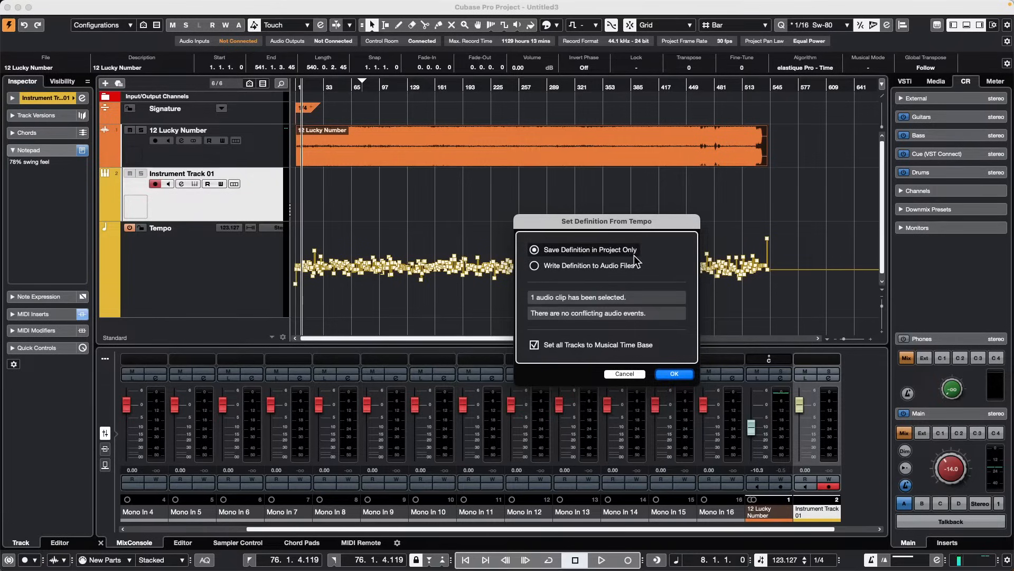
pyautogui.click(537, 269)
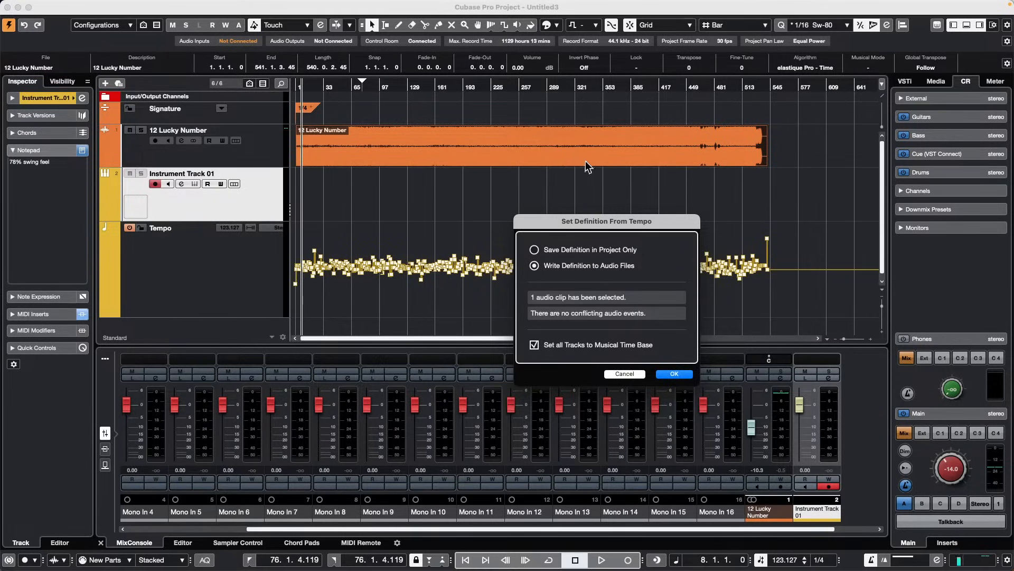
pyautogui.click(619, 375)
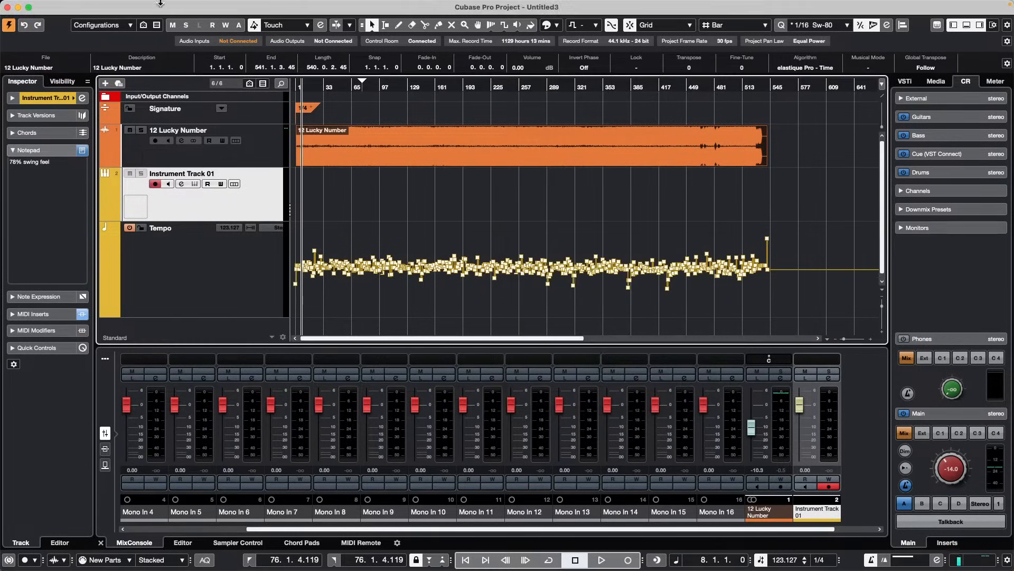
pyautogui.click(179, 6)
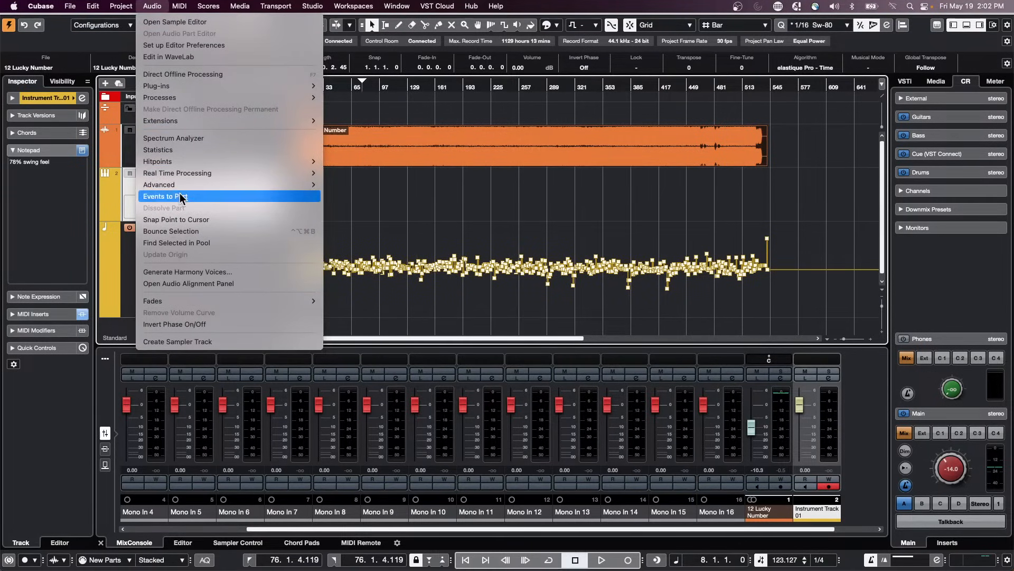
pyautogui.moveTo(181, 183)
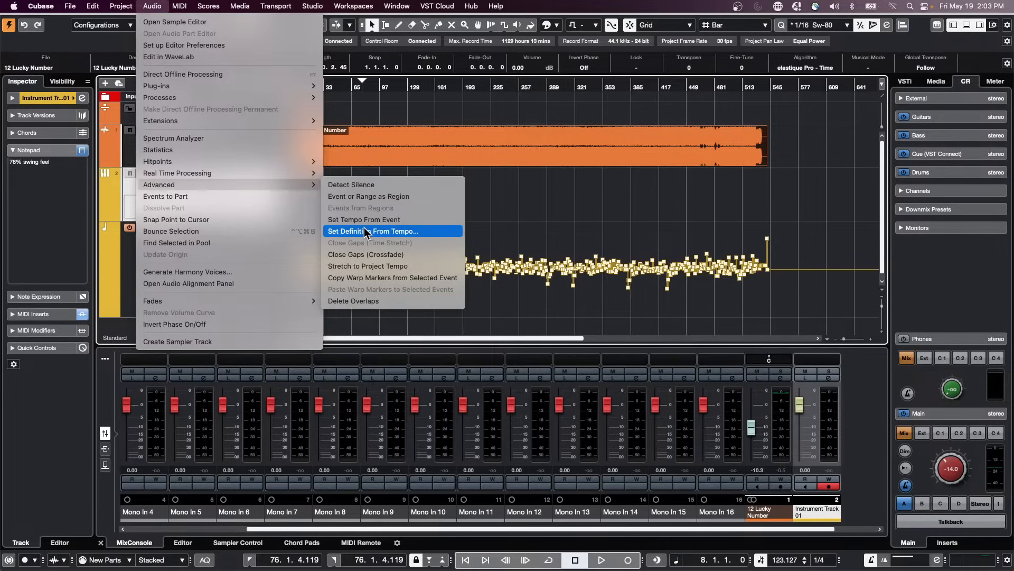
pyautogui.click(411, 233)
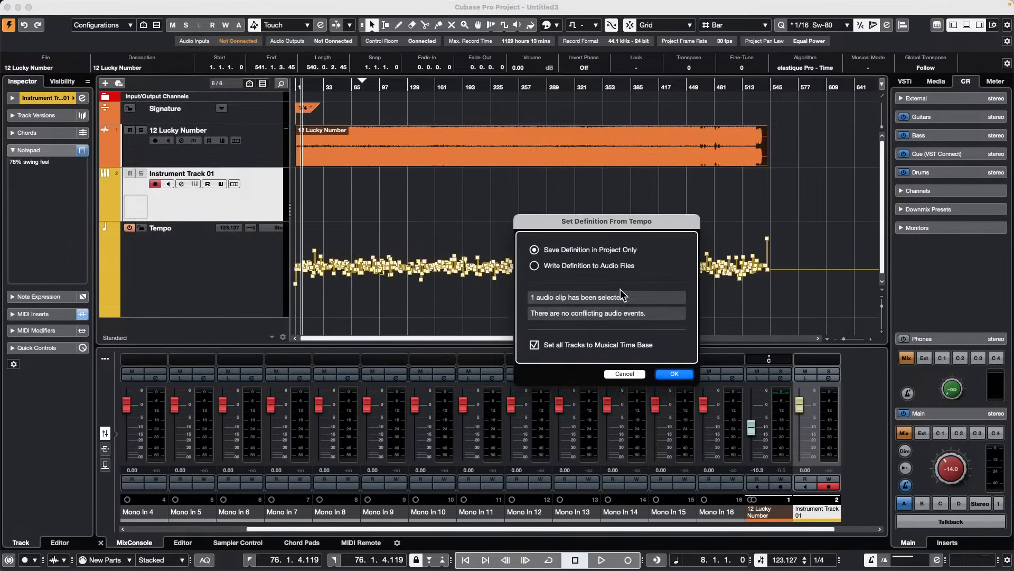
pyautogui.click(534, 265)
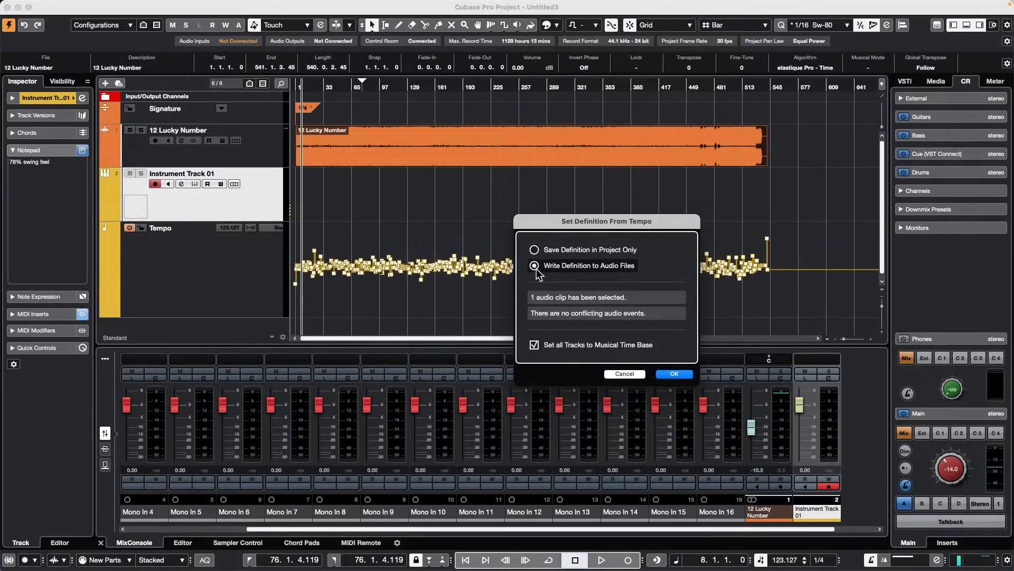
pyautogui.click(638, 374)
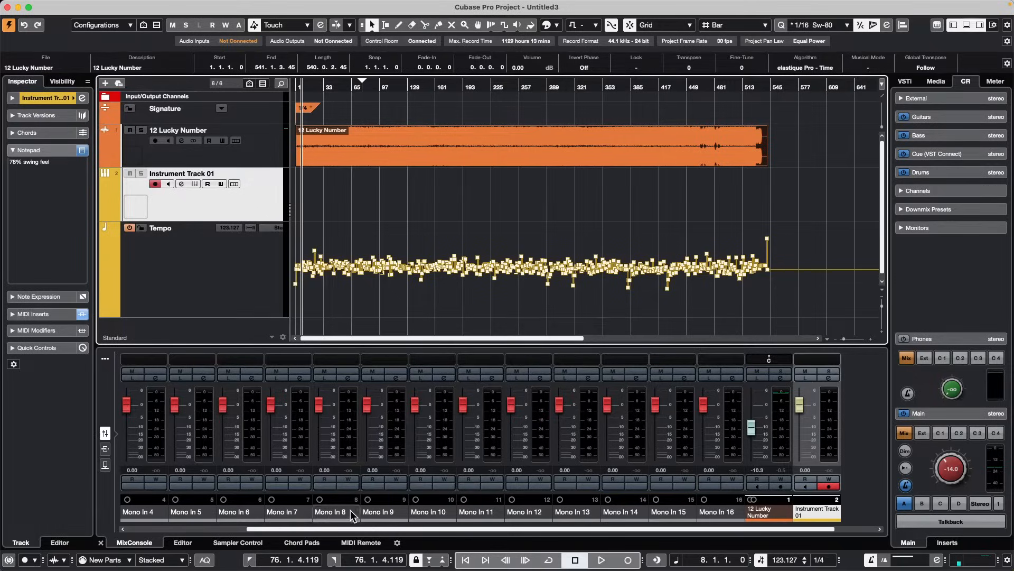
# Show the MIDI Remote in the lower zone and add an instrument track that uses HALion 7
pyautogui.click(364, 540)
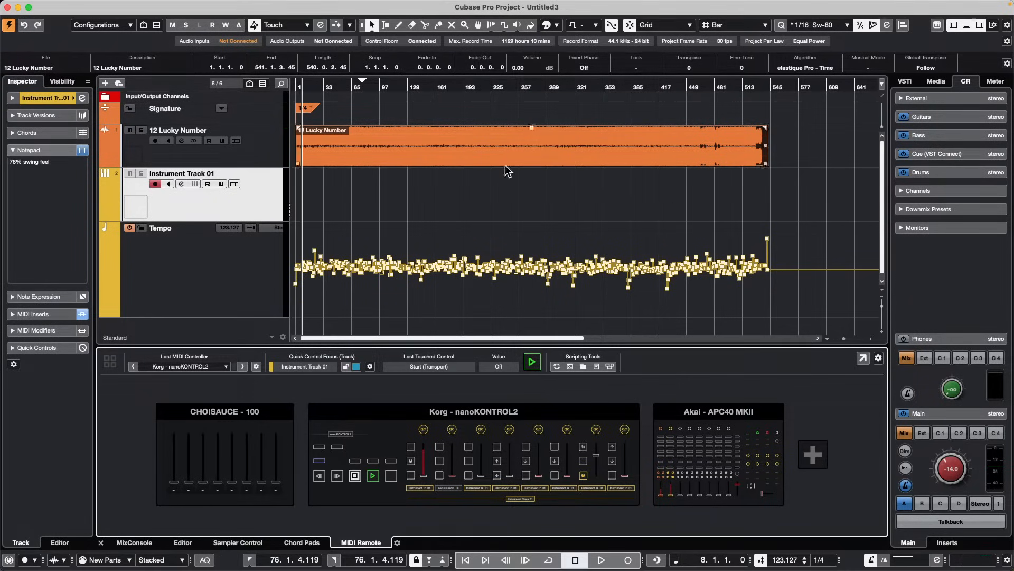
pyautogui.rightClick(256, 197)
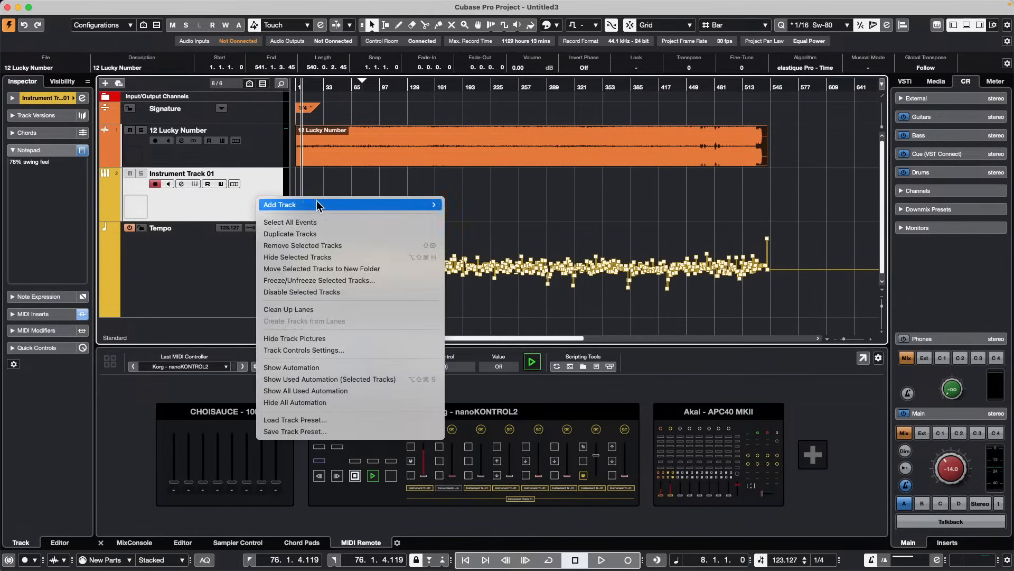
pyautogui.moveTo(302, 205)
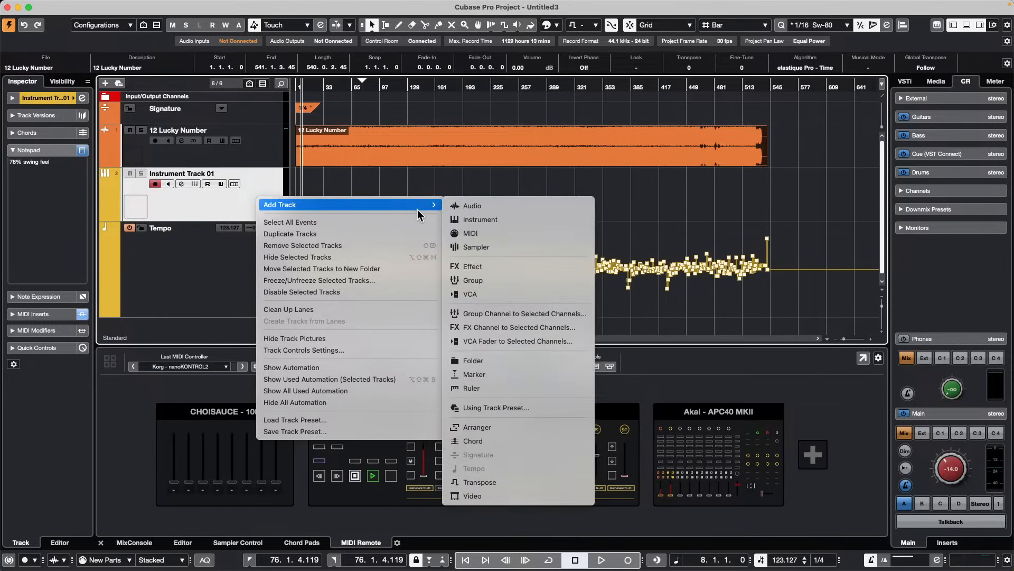
pyautogui.click(538, 219)
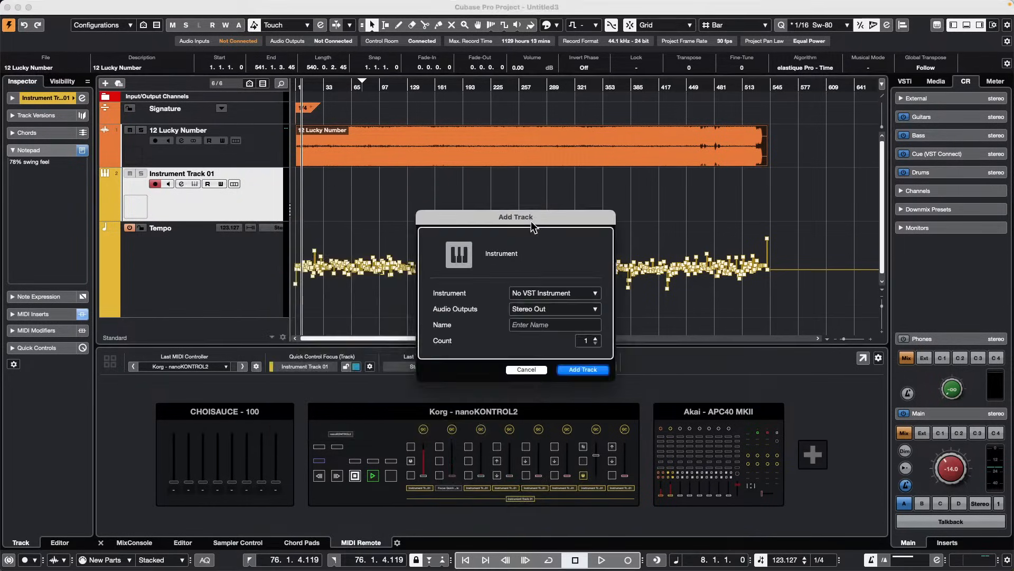
pyautogui.click(570, 293)
pyautogui.click(475, 464)
pyautogui.click(582, 370)
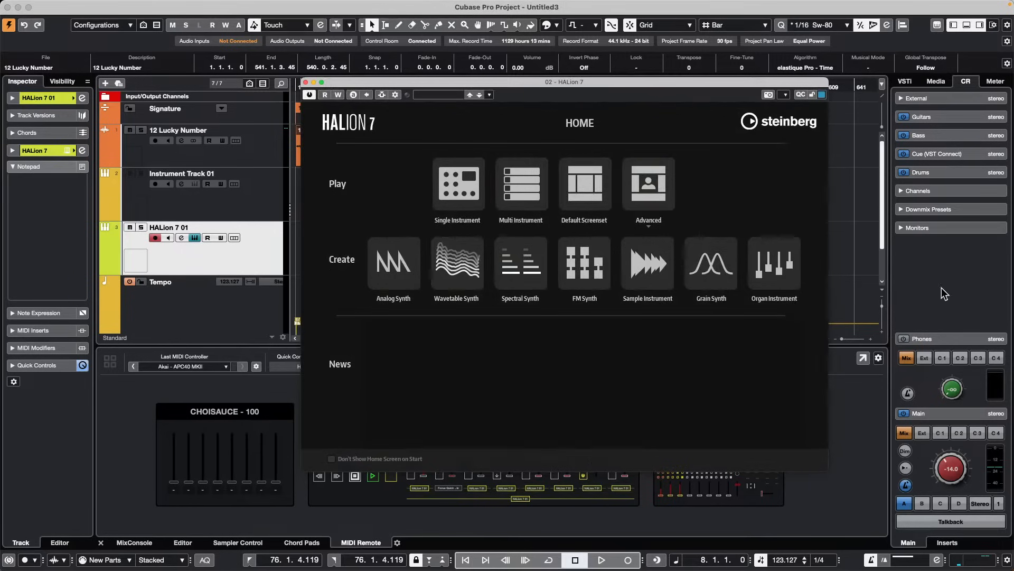
# Set HALion 7 to an Advanced screenset from its Home page and place its window so the song event stays reachable
pyautogui.click(470, 194)
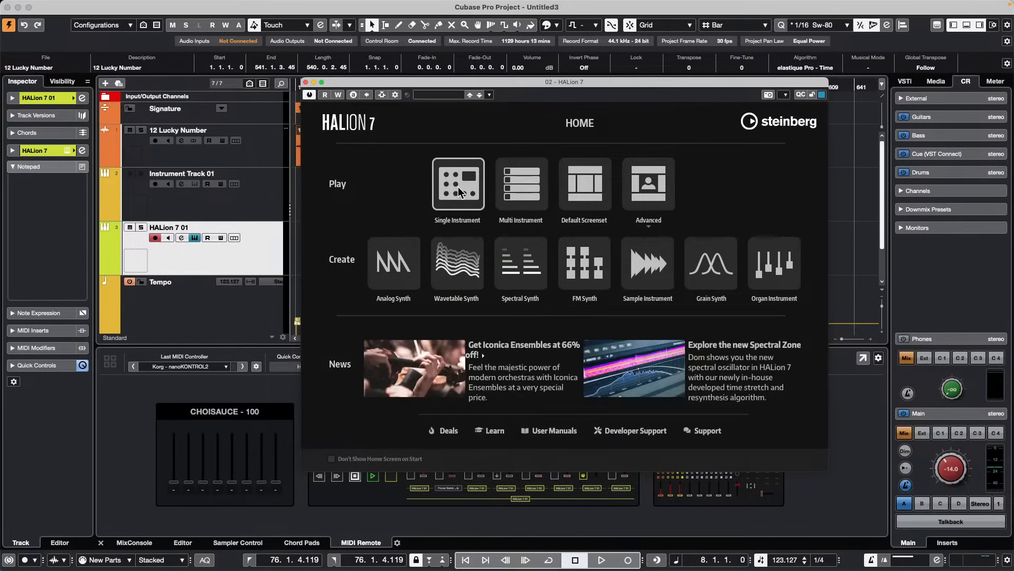
pyautogui.moveTo(531, 83); pyautogui.dragTo(648, 143)
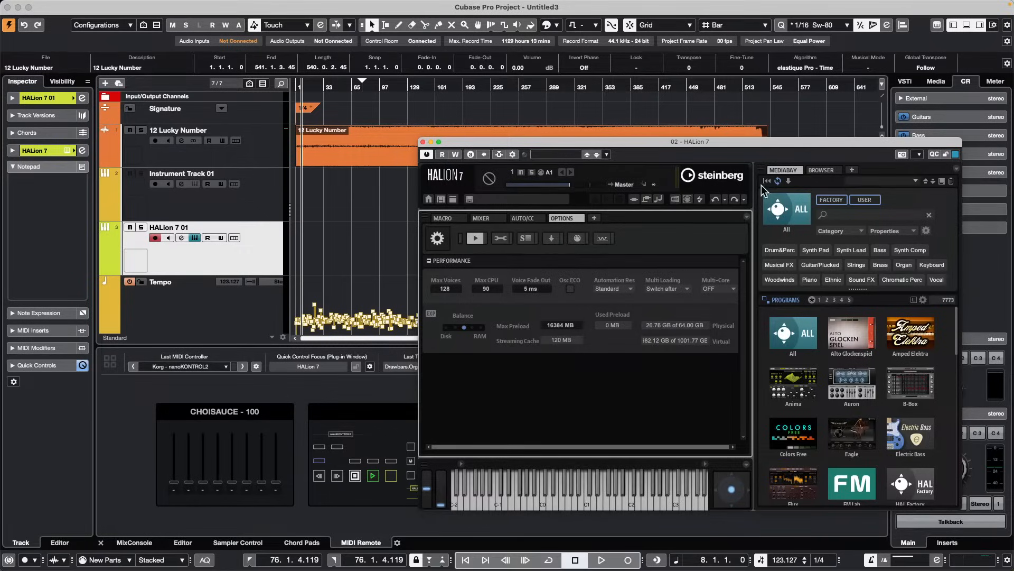
pyautogui.click(428, 200)
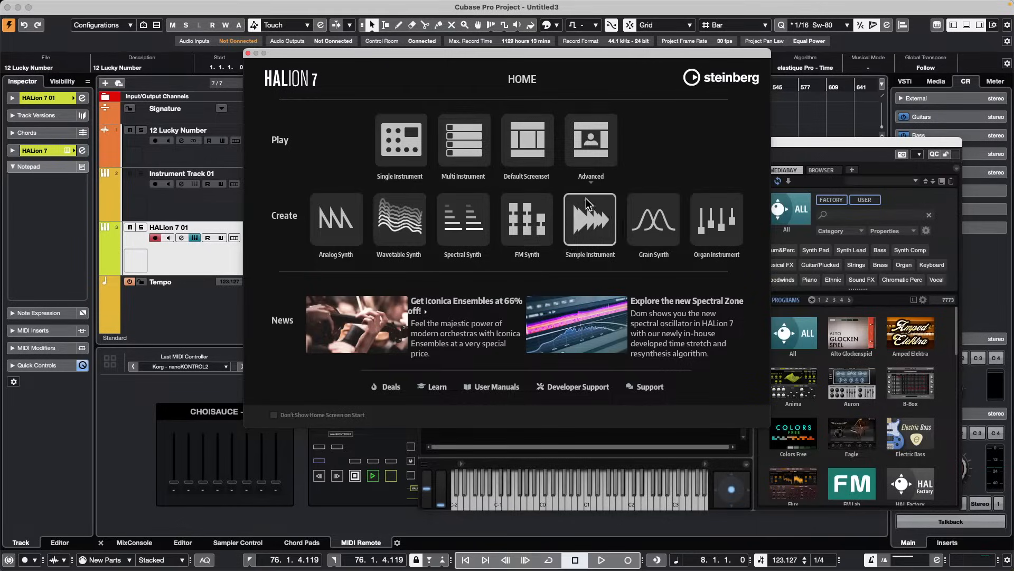
pyautogui.click(582, 141)
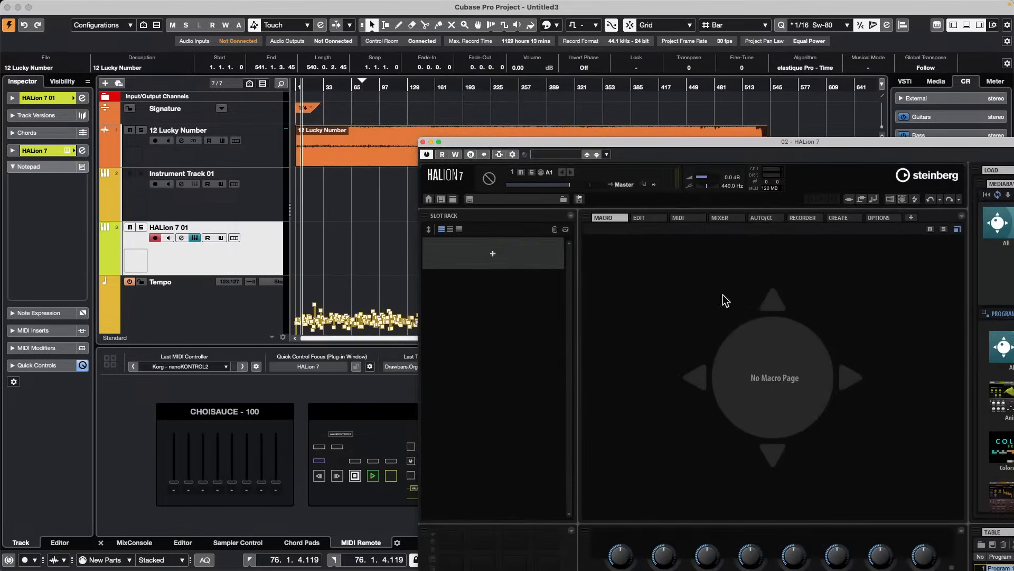
pyautogui.moveTo(703, 144); pyautogui.dragTo(671, 24)
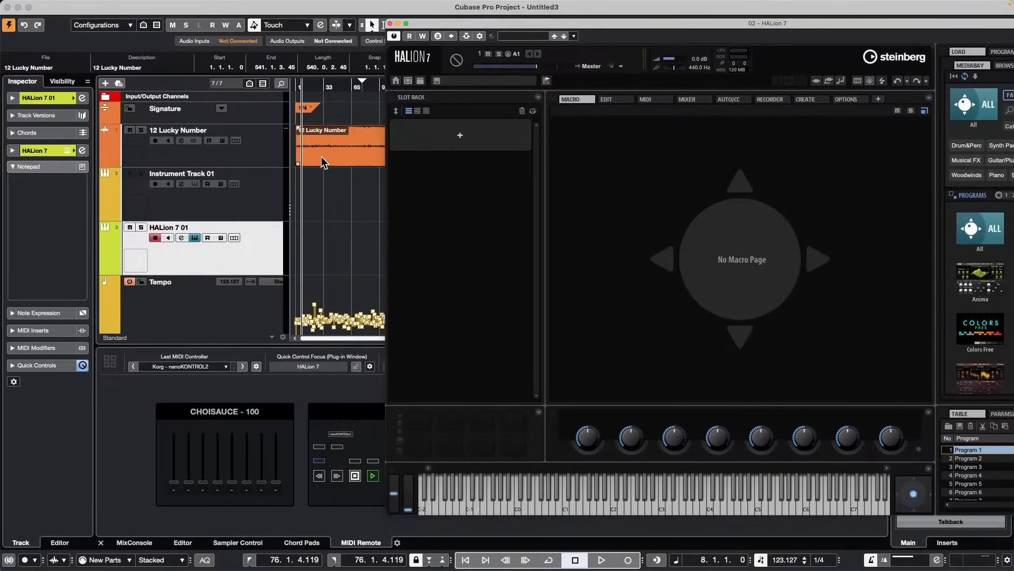
# Load the 12 Lucky Number audio event into HALion's first slot and audition it at two different pitches
pyautogui.moveTo(322, 158); pyautogui.dragTo(467, 131)
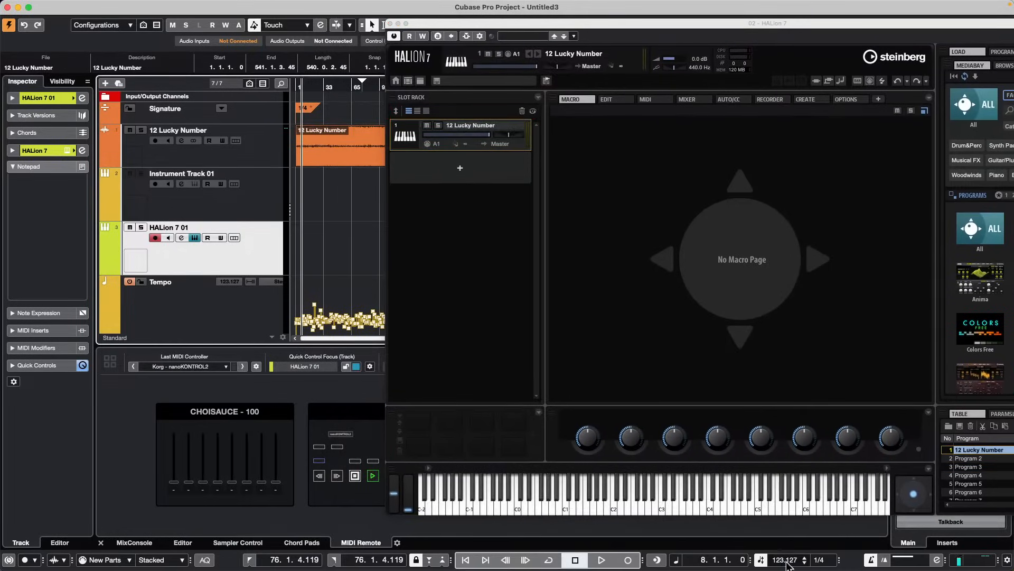
pyautogui.click(684, 512)
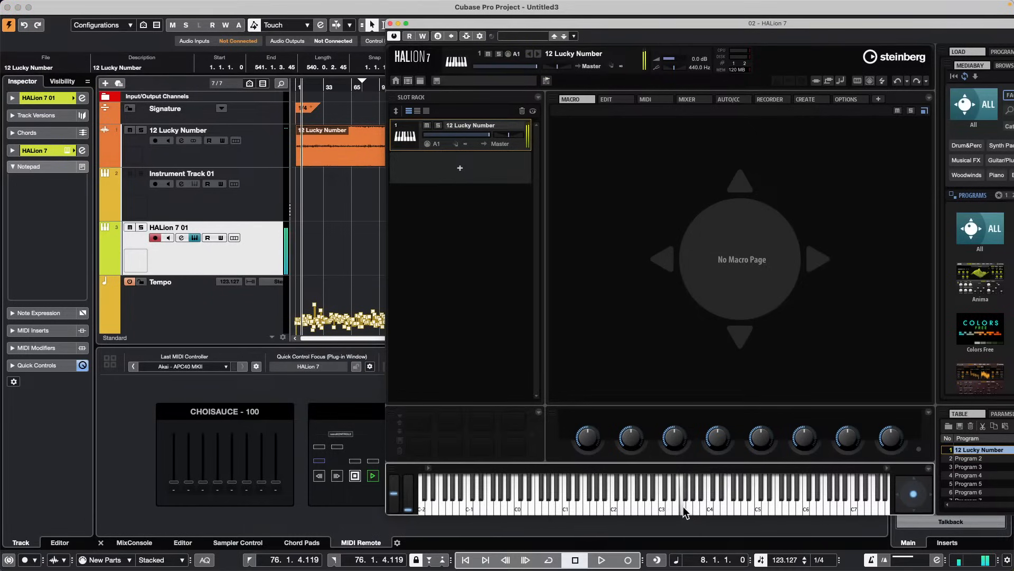
pyautogui.click(585, 514)
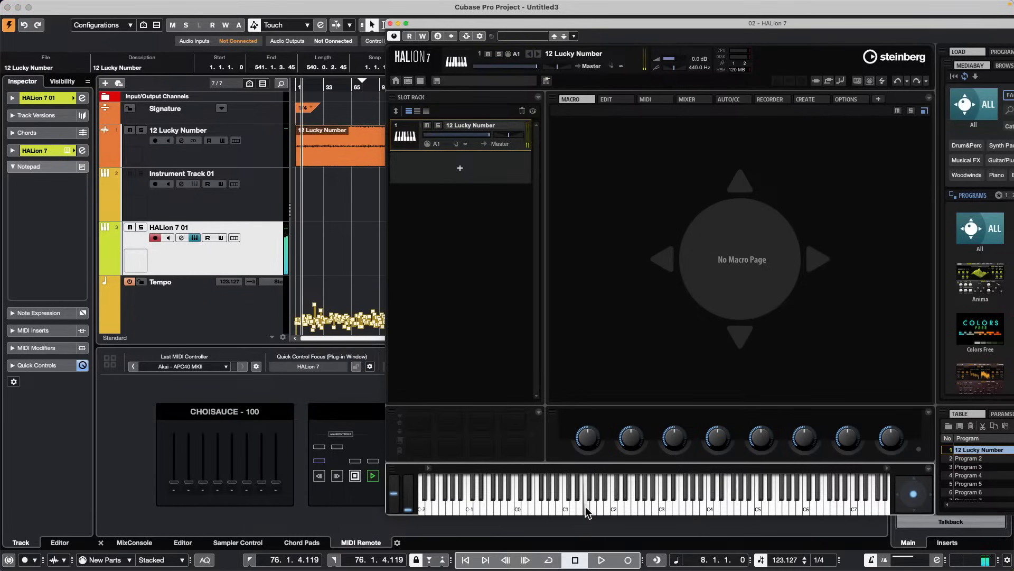
# Bring the whole HALion window into view, show its program tree, and inspect the Import Folder options for the 12 Lucky Number program
pyautogui.doubleClick(626, 24)
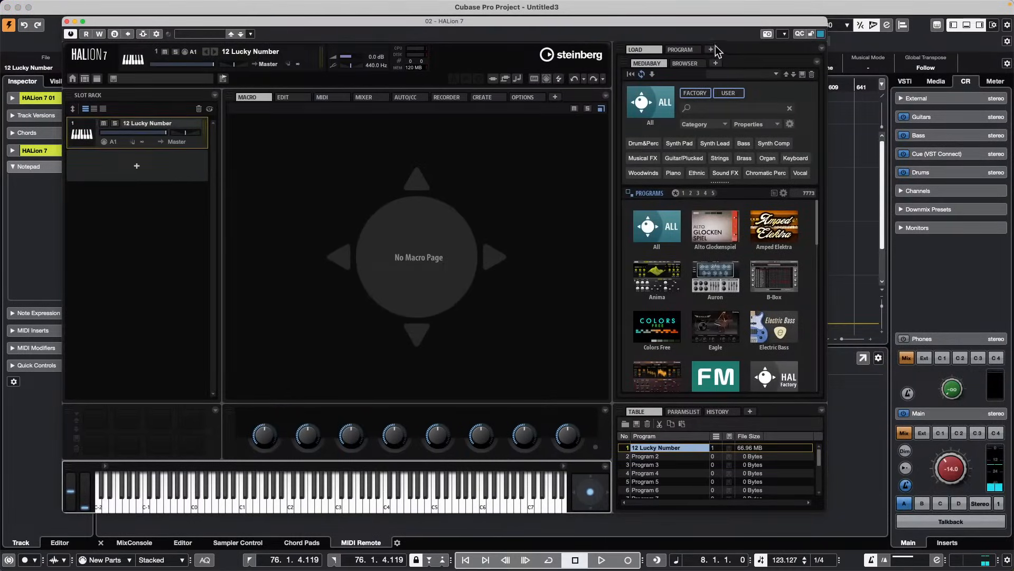
pyautogui.click(680, 49)
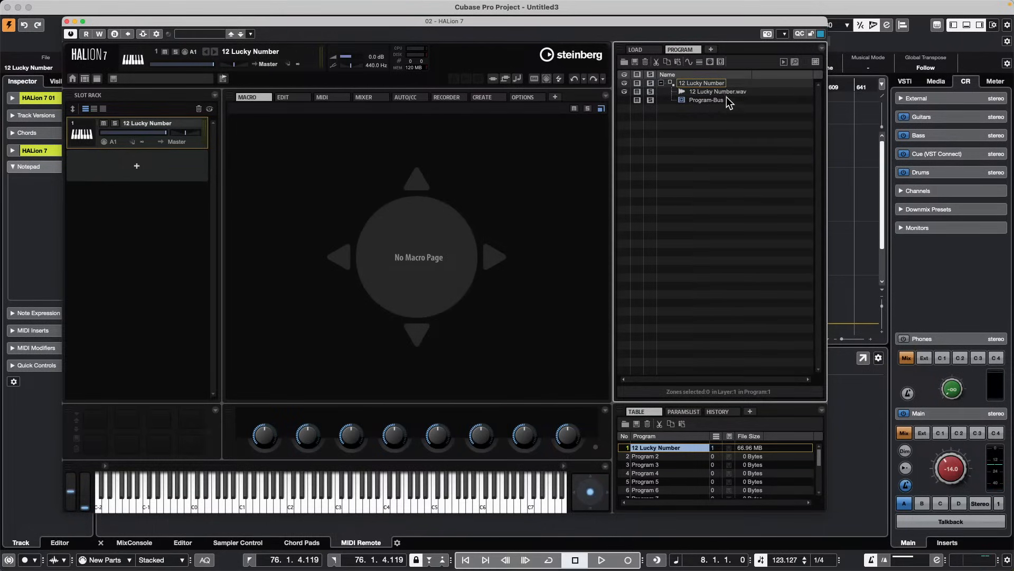
pyautogui.rightClick(700, 85)
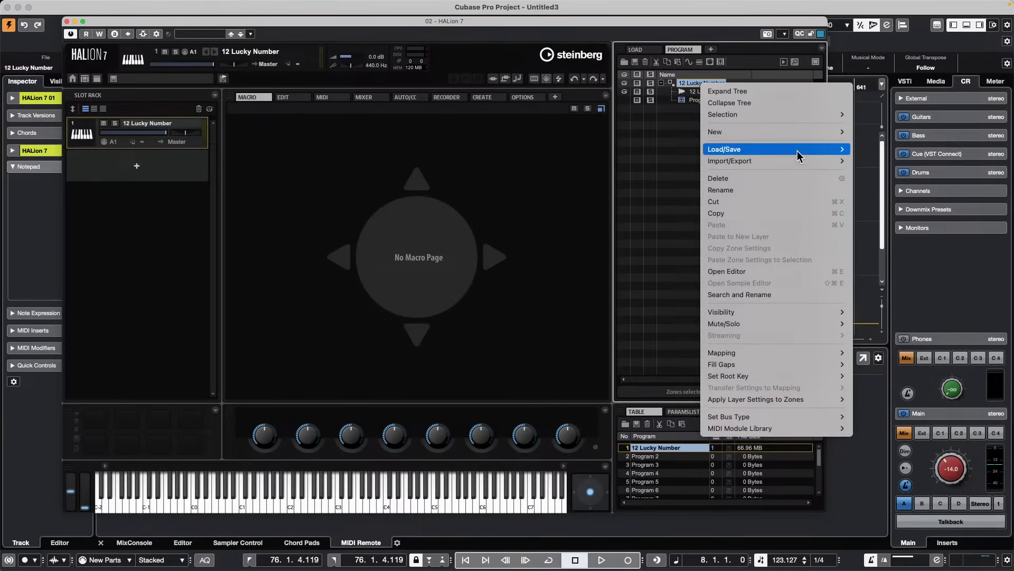
pyautogui.moveTo(780, 162)
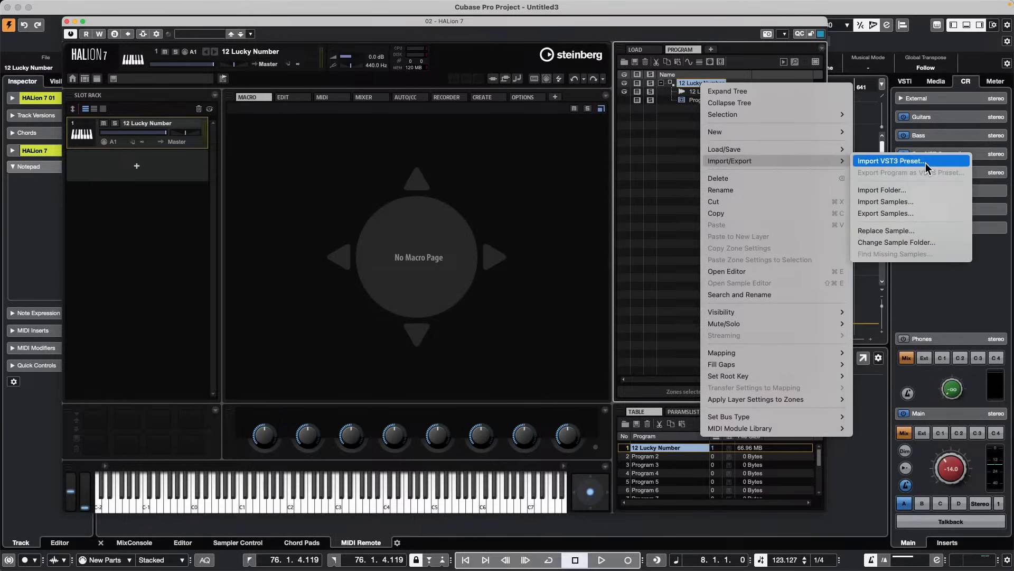
pyautogui.click(924, 191)
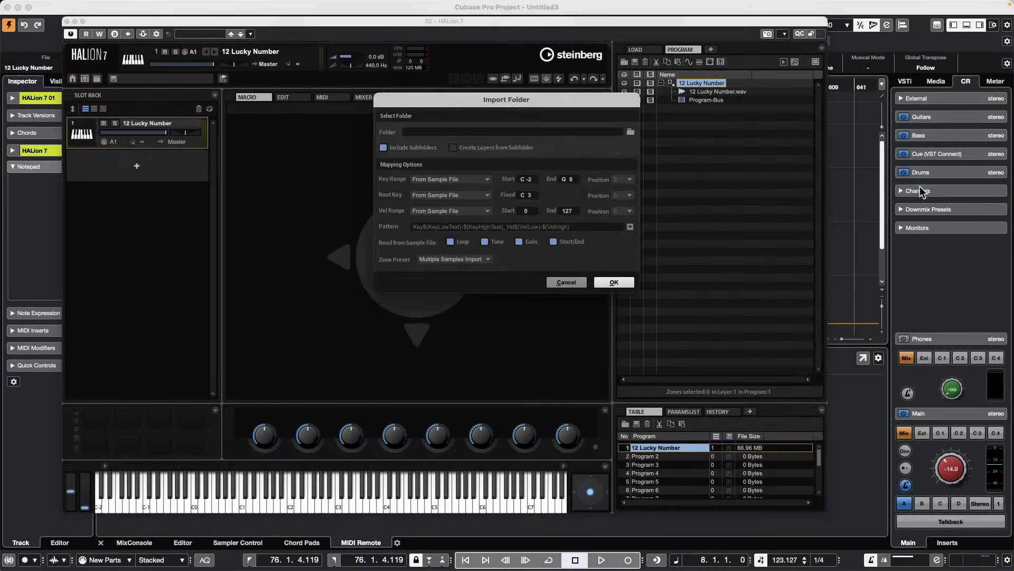
pyautogui.click(566, 283)
# Inspect the Export Samples options for the 12 Lucky Number program, leaving the dialog without exporting
pyautogui.rightClick(704, 88)
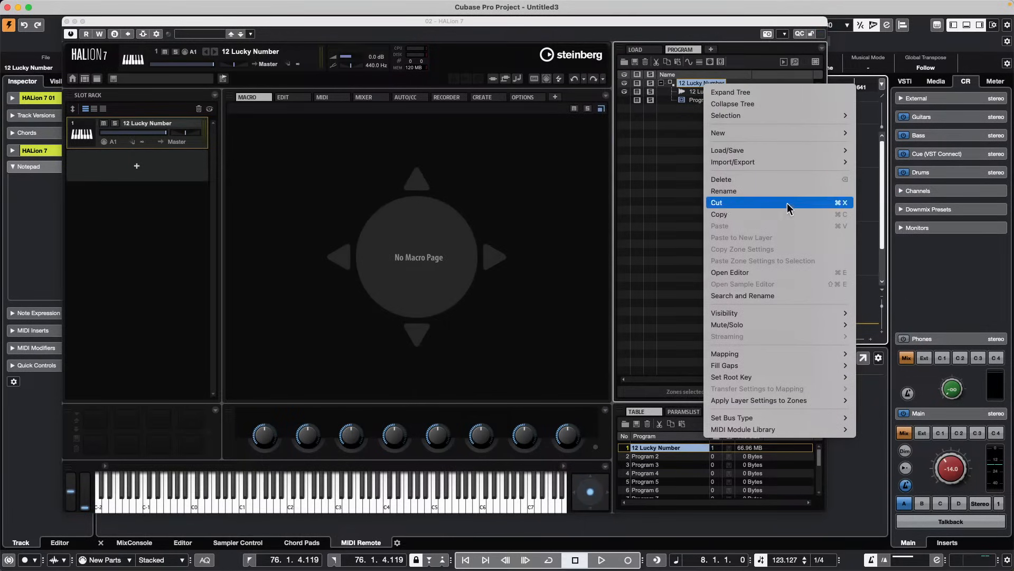
pyautogui.moveTo(801, 164)
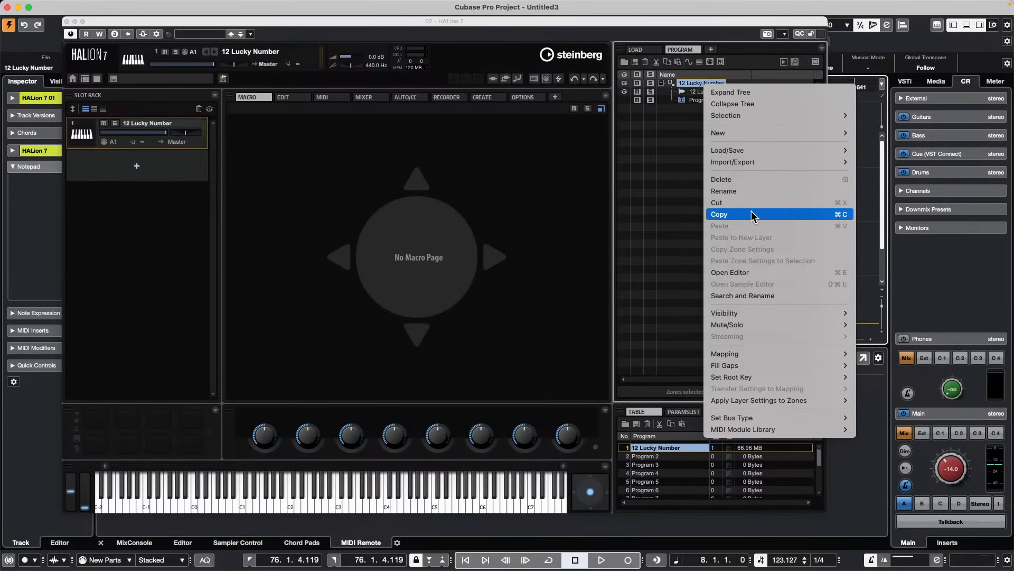
pyautogui.moveTo(763, 165)
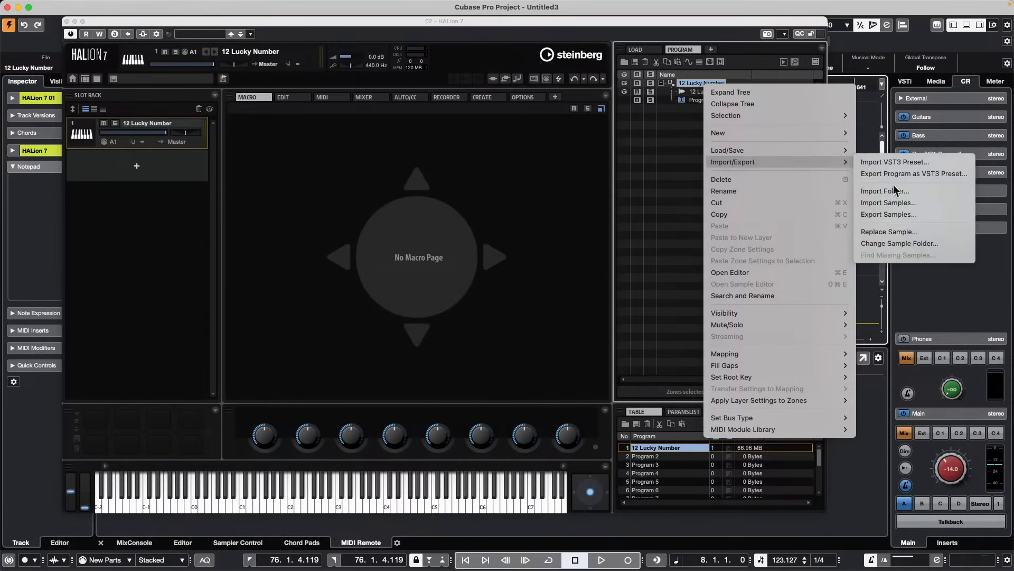
pyautogui.click(900, 221)
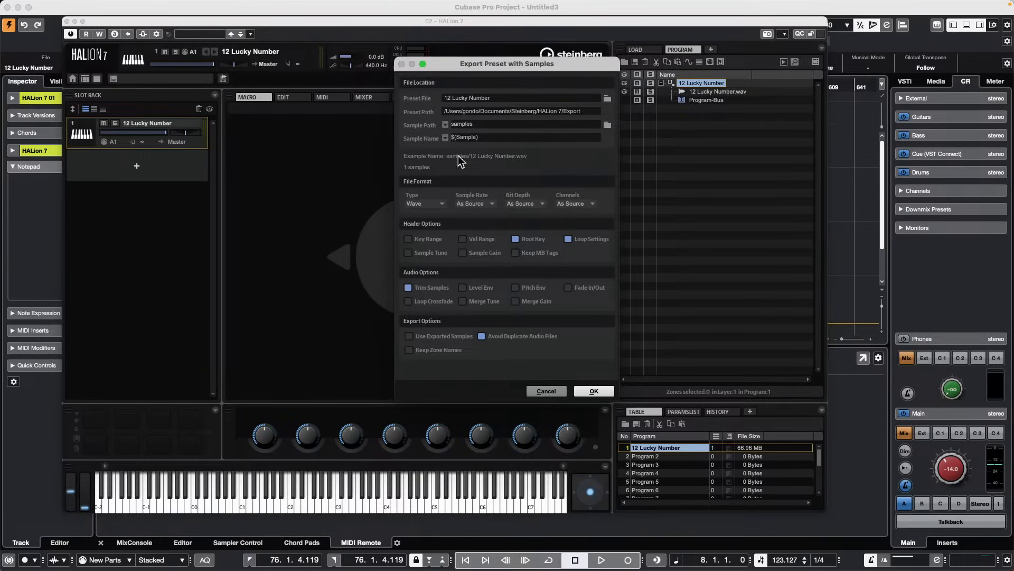
pyautogui.click(547, 392)
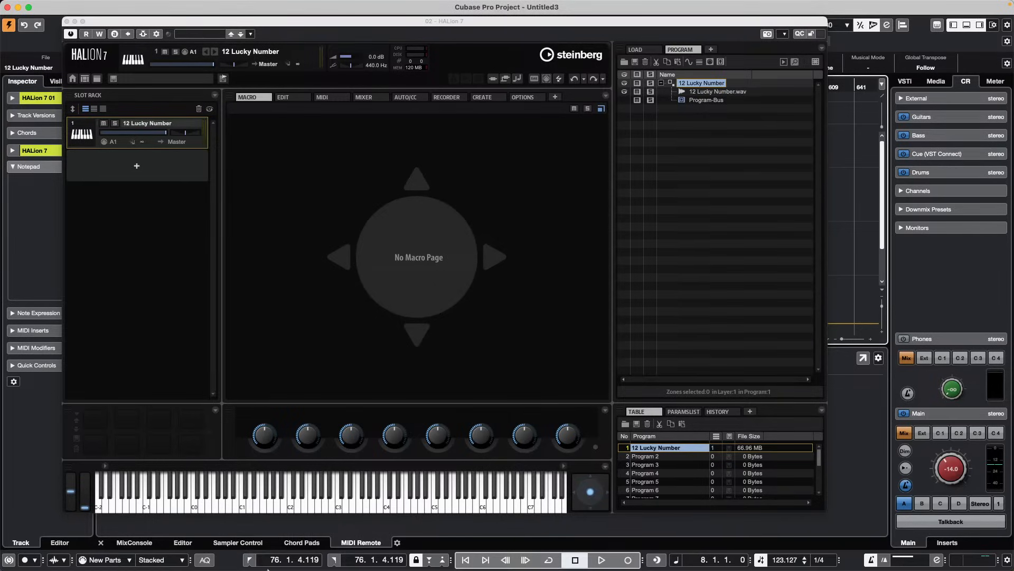
# Switch to Finder and open the Projects folder inside Documents
pyautogui.moveTo(267, 568)
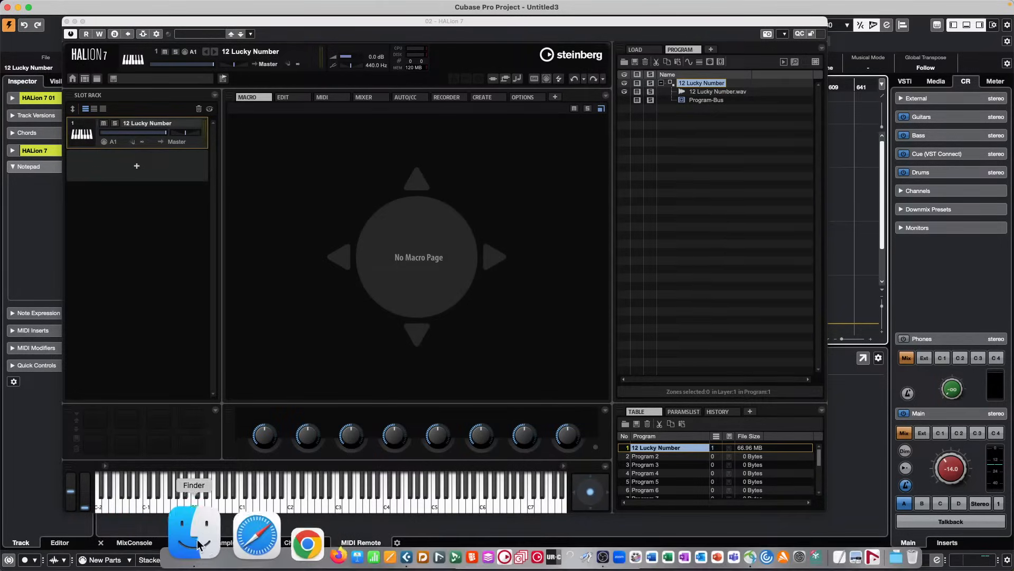
pyautogui.click(198, 545)
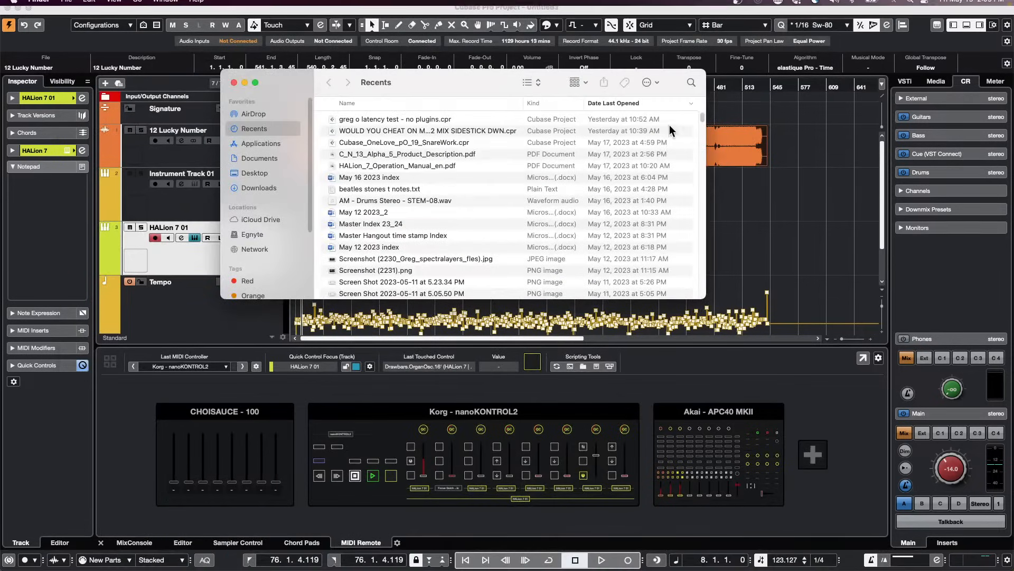
pyautogui.scroll(-5, 470, 242)
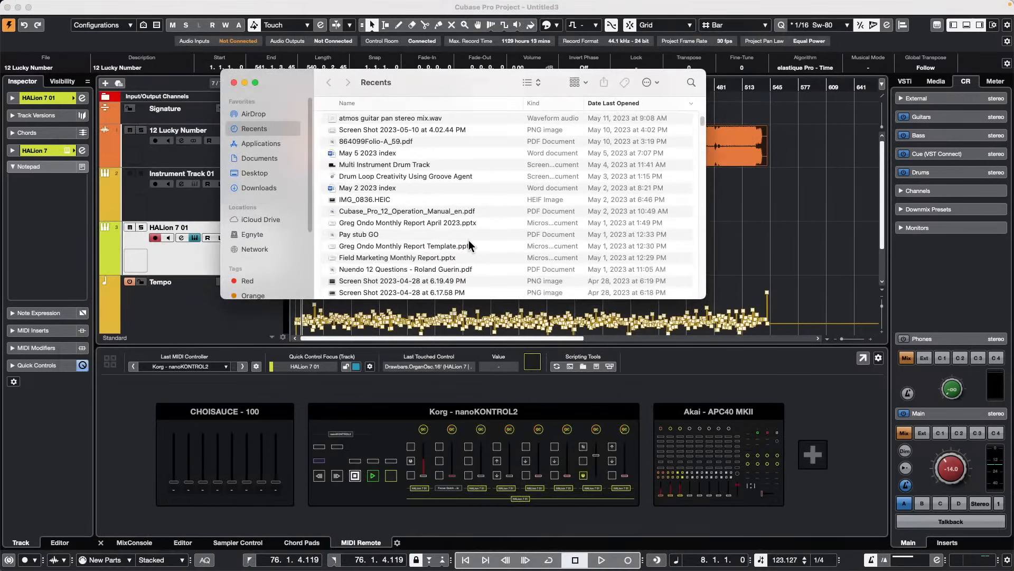
pyautogui.click(259, 158)
pyautogui.scroll(-5, 415, 200)
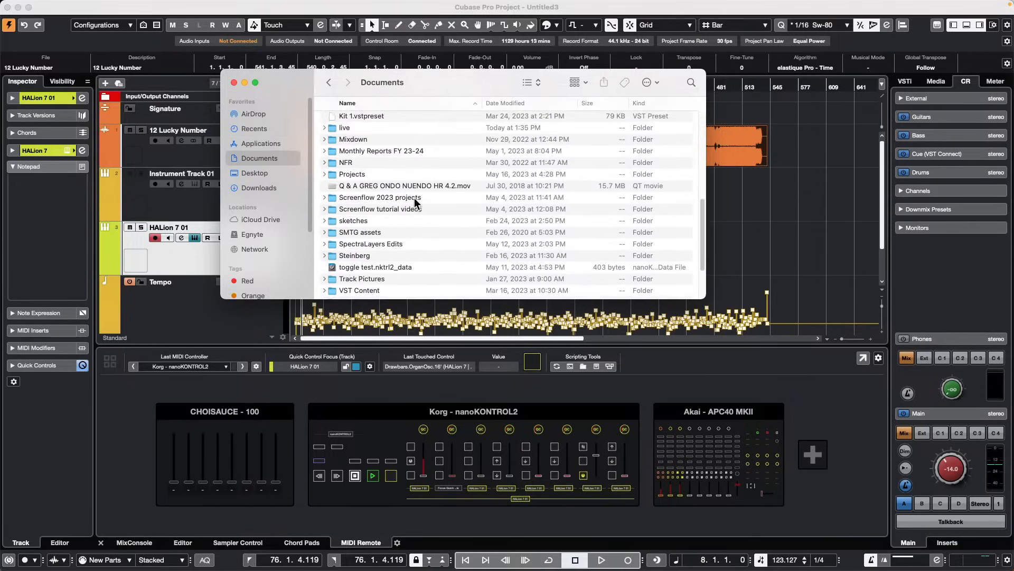
pyautogui.doubleClick(353, 173)
# Sort the contents of the Projects folder by name
pyautogui.scroll(-2, 411, 186)
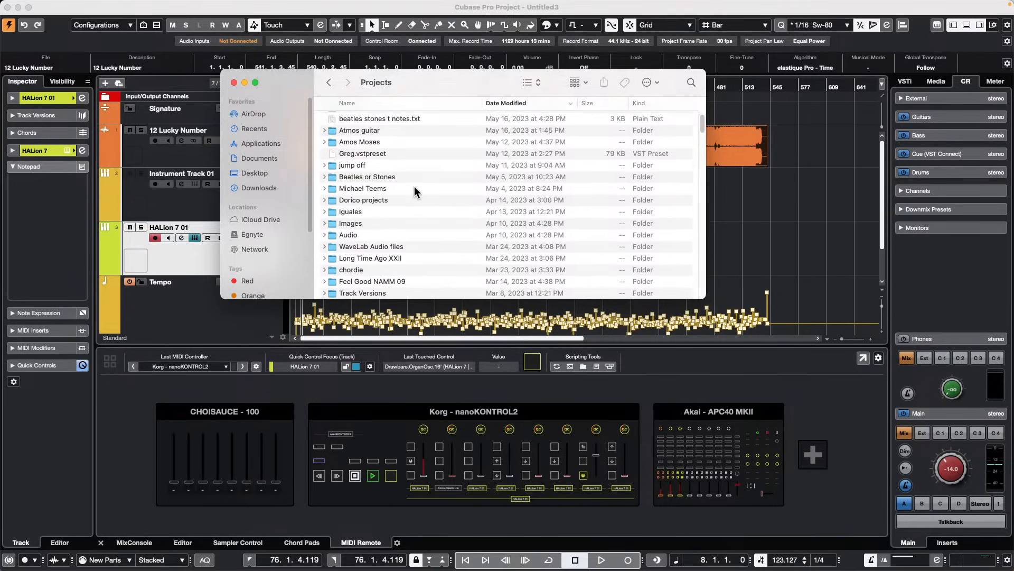
pyautogui.scroll(-5, 414, 185)
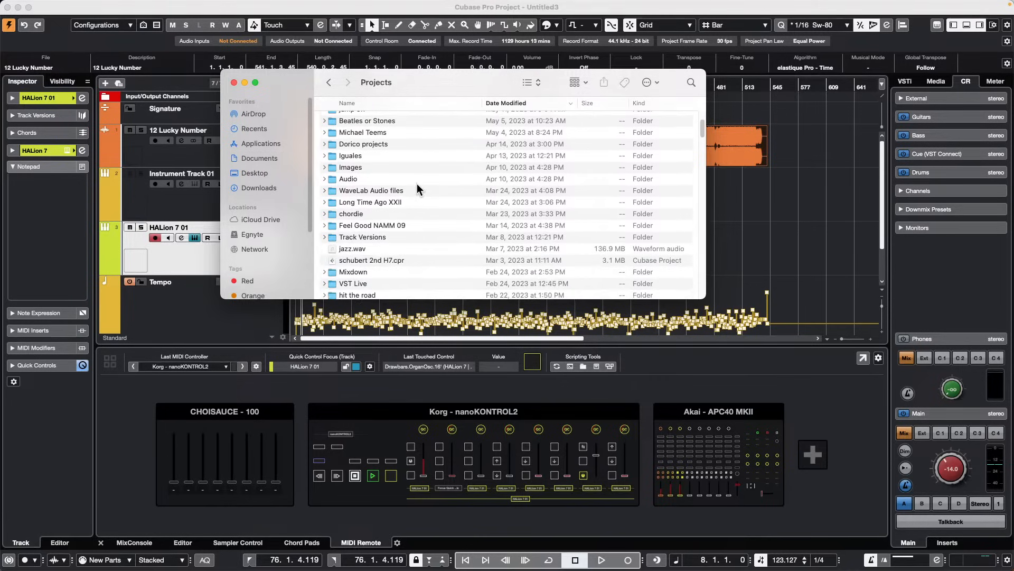
pyautogui.scroll(-3, 417, 184)
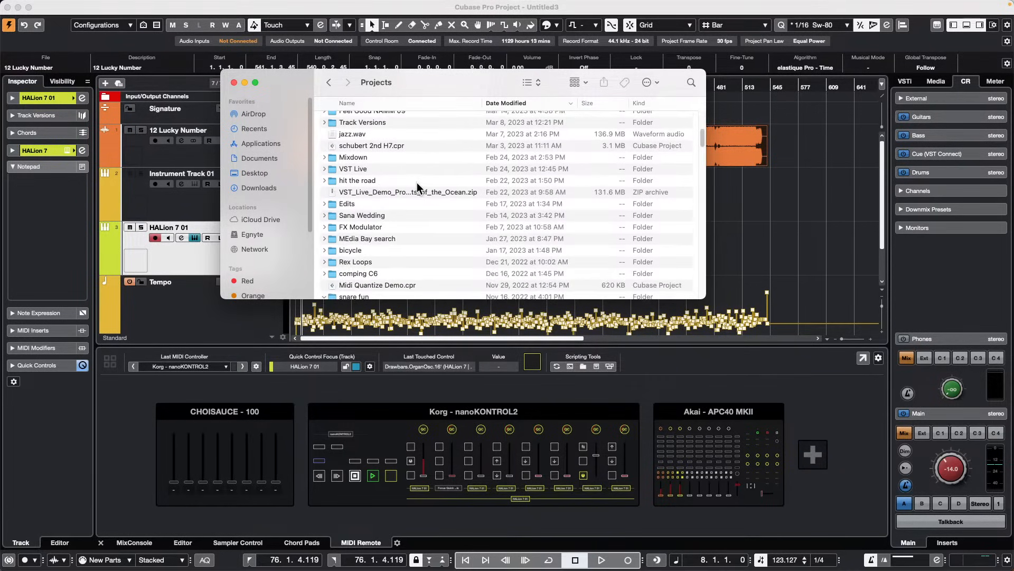
pyautogui.scroll(-1, 417, 185)
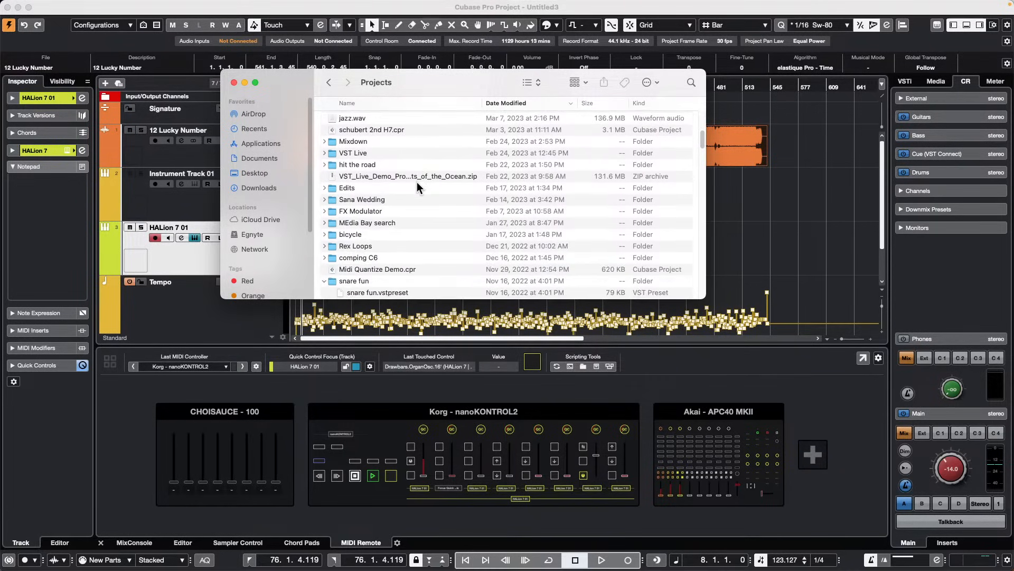
pyautogui.scroll(-1, 417, 184)
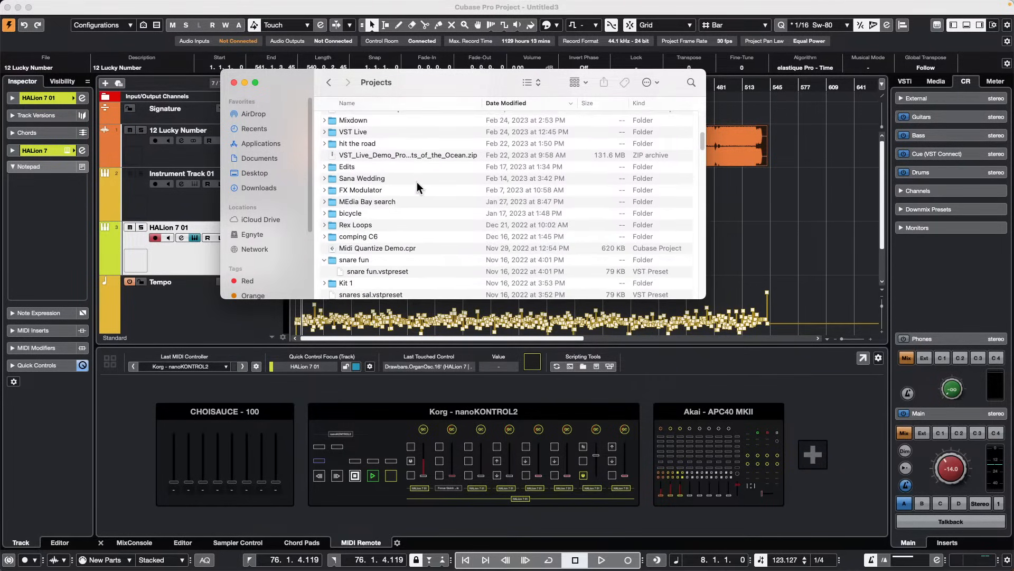
pyautogui.click(373, 103)
# Look through the name-sorted Projects folder from its first entries to the last for a suitable project or sample folder
pyautogui.scroll(10, 399, 176)
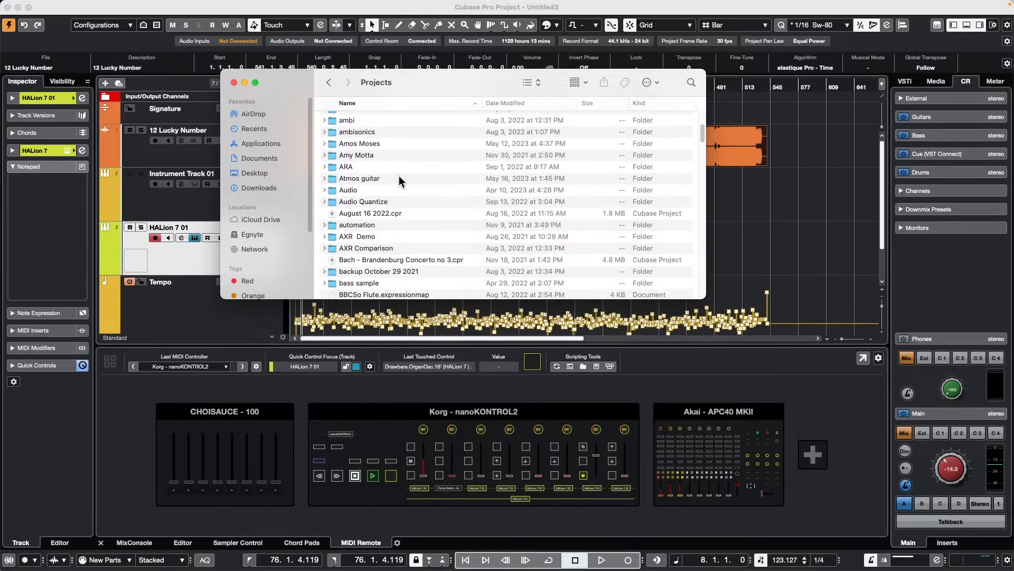
pyautogui.scroll(-10, 399, 177)
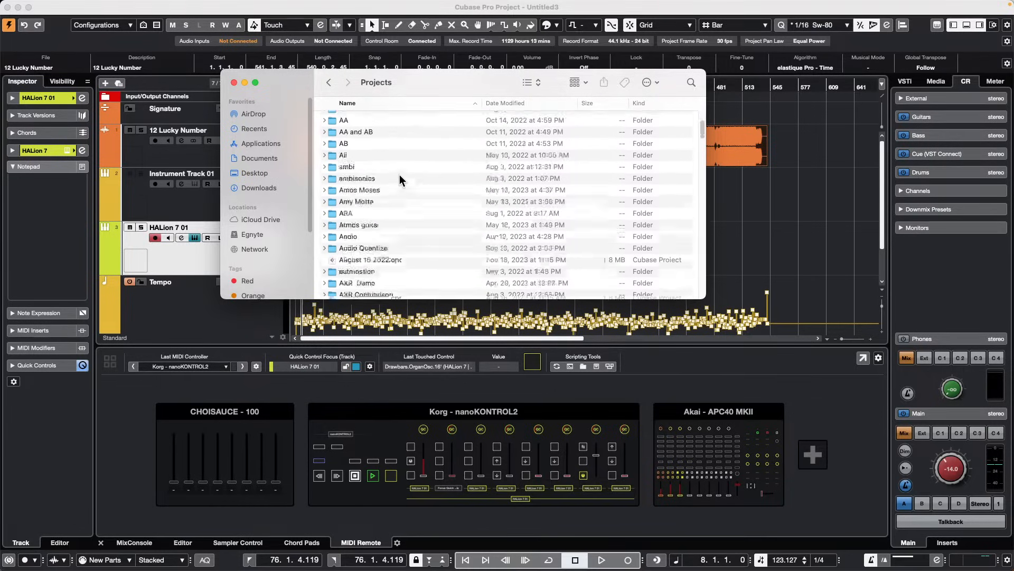
pyautogui.scroll(-4, 400, 178)
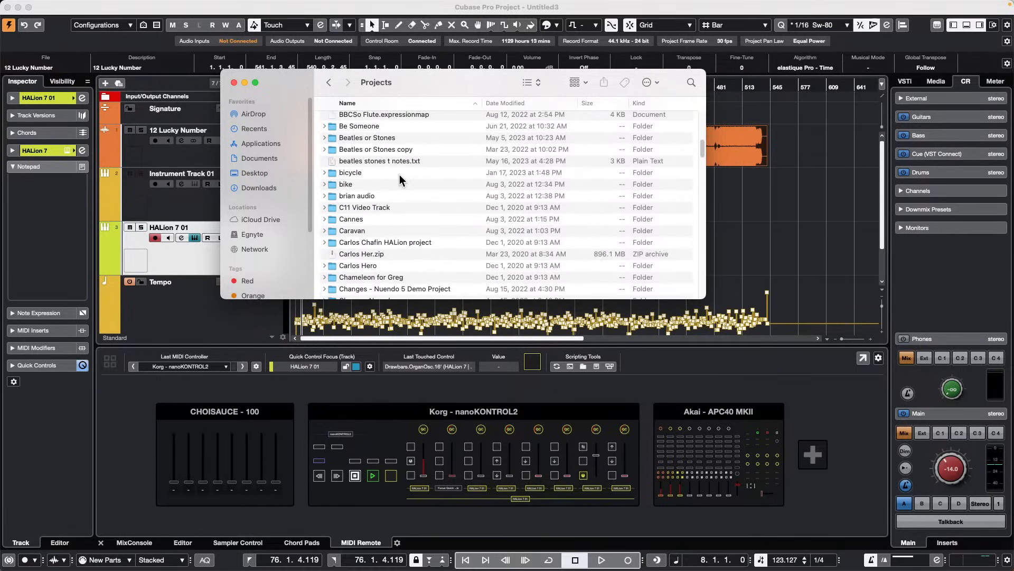
pyautogui.scroll(-8, 399, 180)
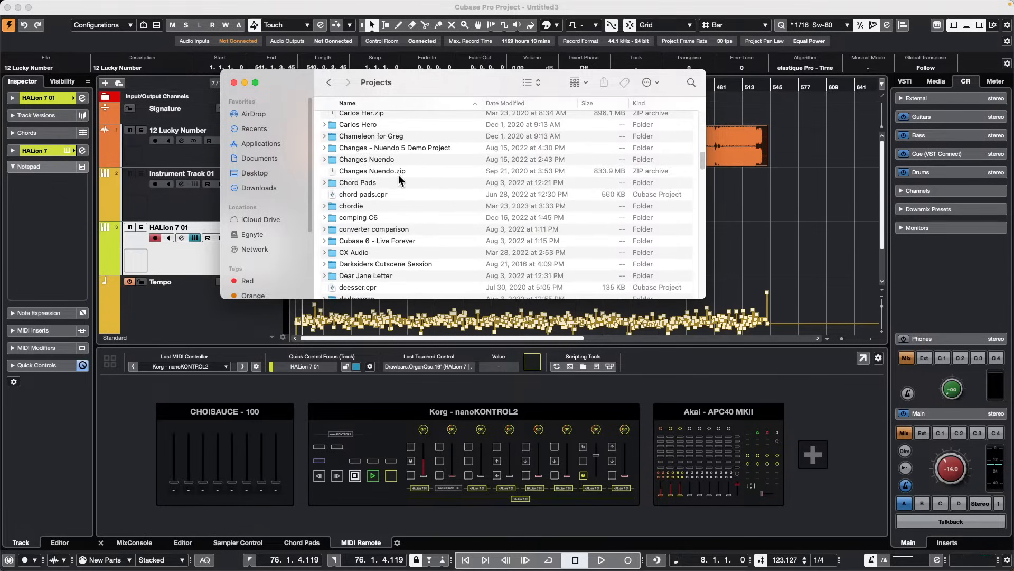
pyautogui.scroll(-5, 398, 178)
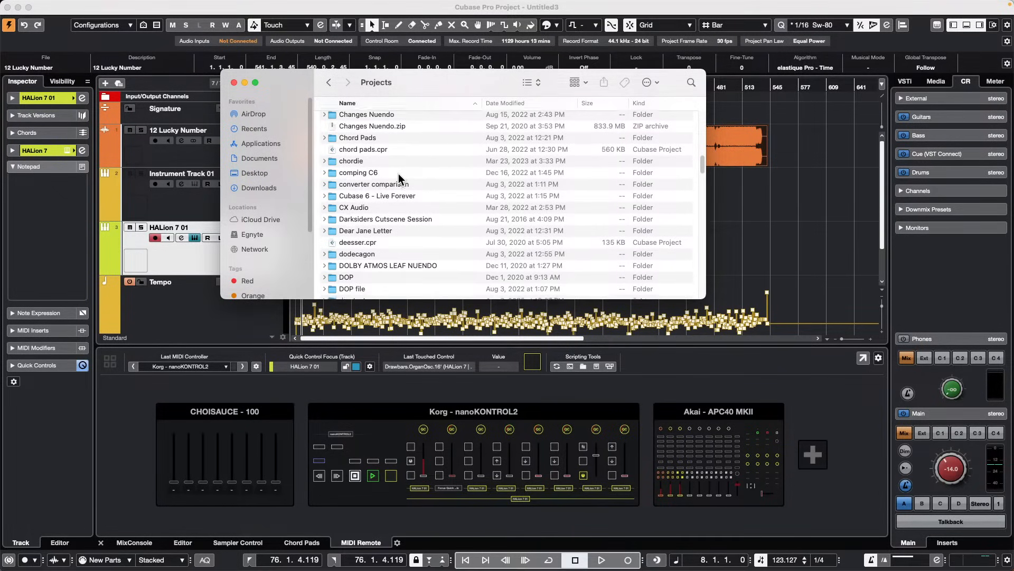
pyautogui.scroll(-12, 400, 179)
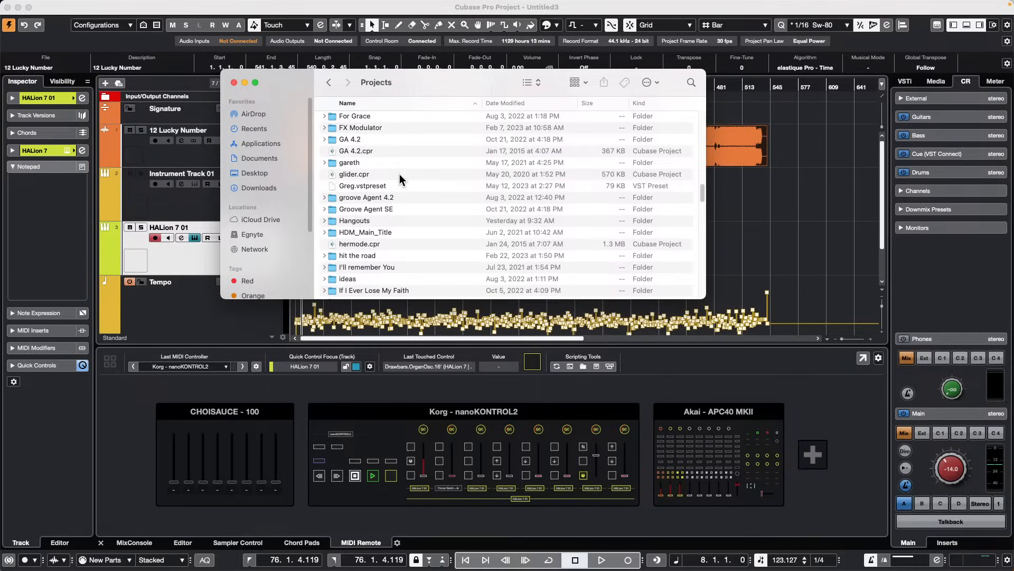
pyautogui.scroll(-3, 400, 180)
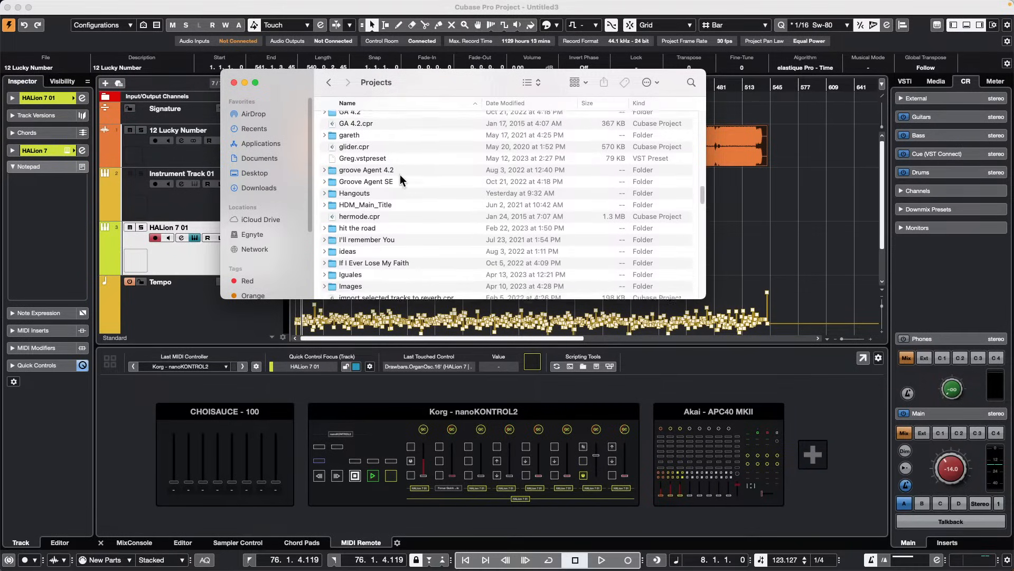
pyautogui.scroll(-3, 400, 180)
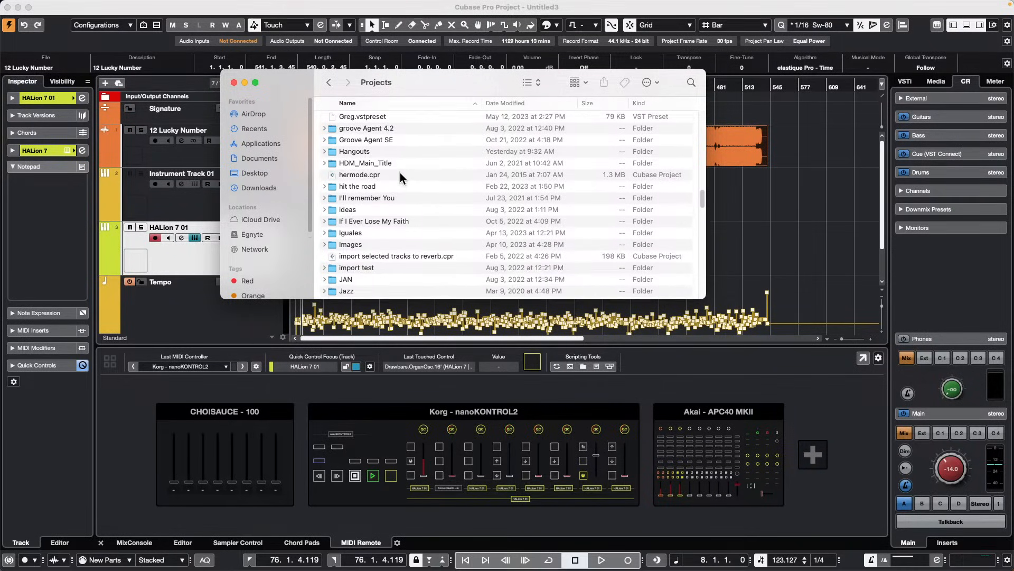
pyautogui.scroll(-4, 401, 178)
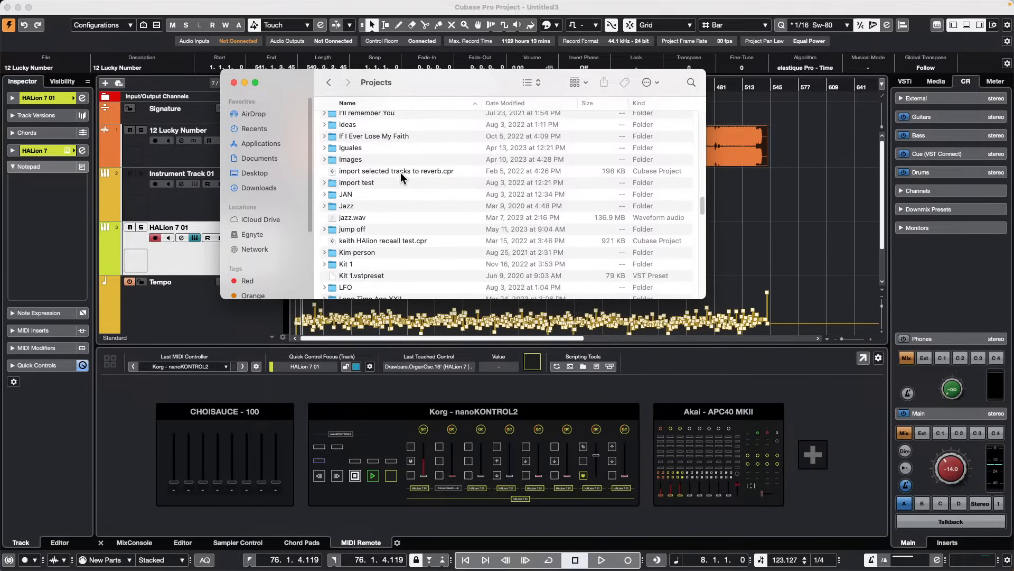
pyautogui.scroll(-4, 400, 177)
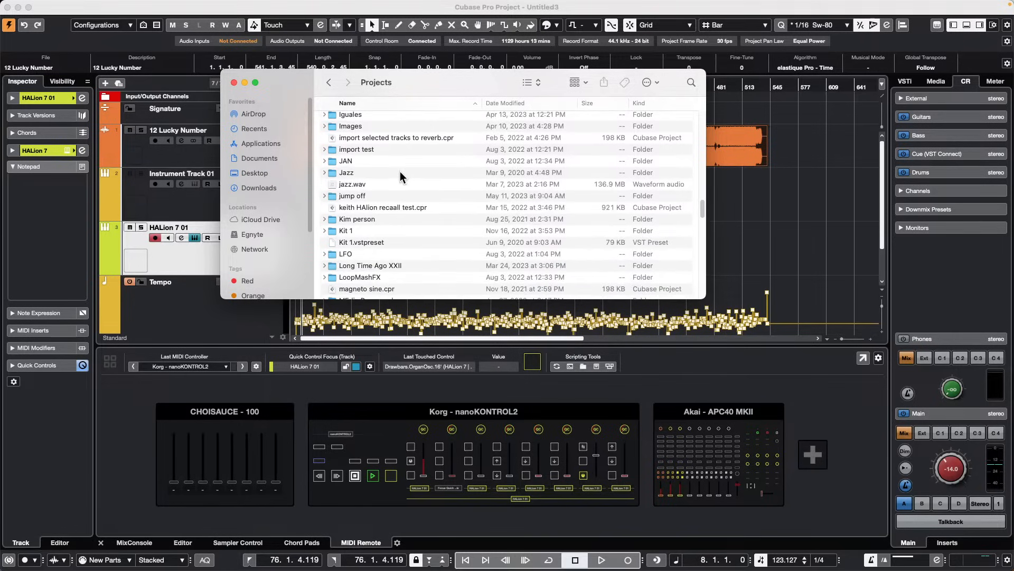
pyautogui.scroll(-5, 400, 178)
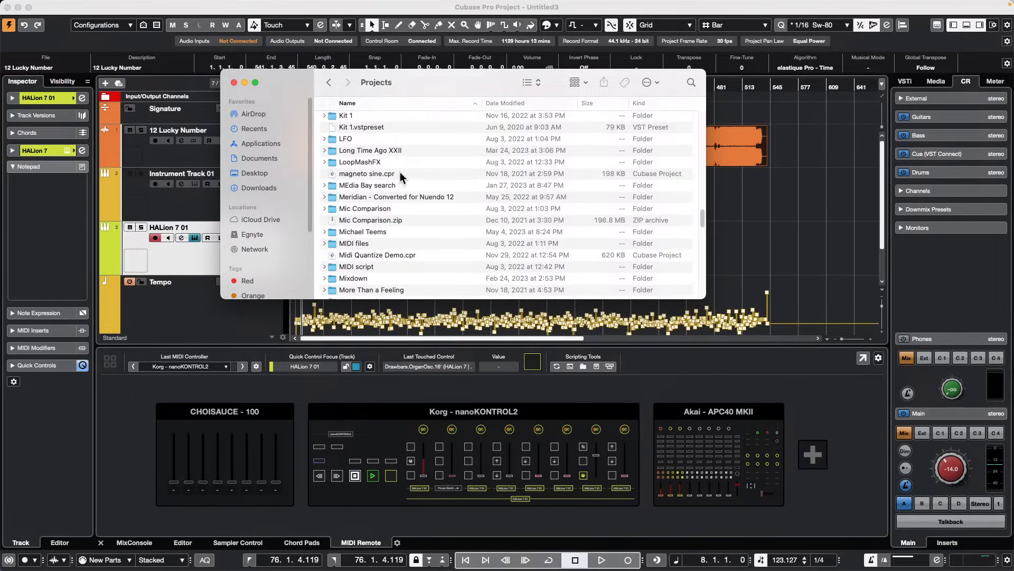
pyautogui.scroll(-6, 400, 178)
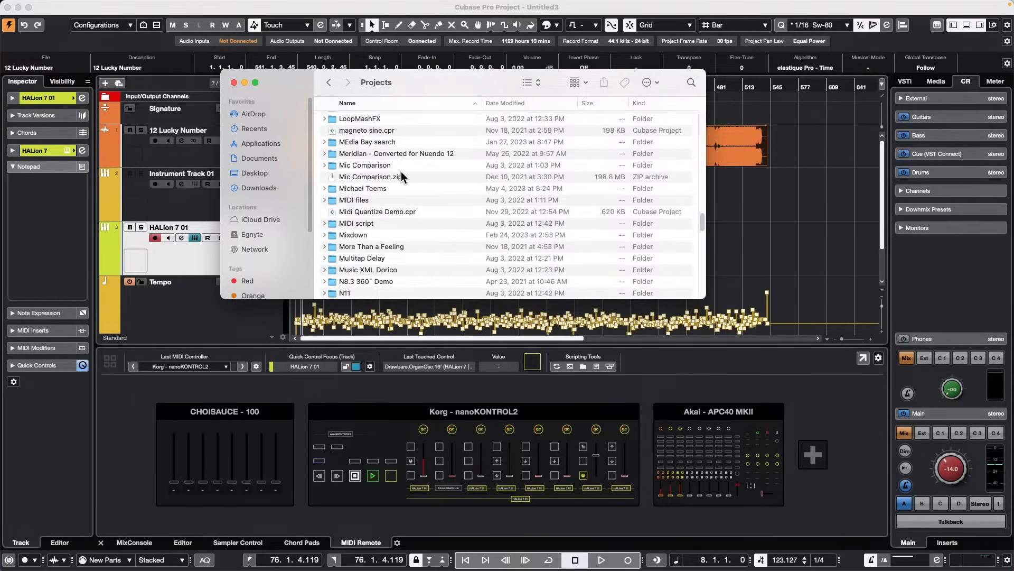
pyautogui.scroll(-6, 401, 176)
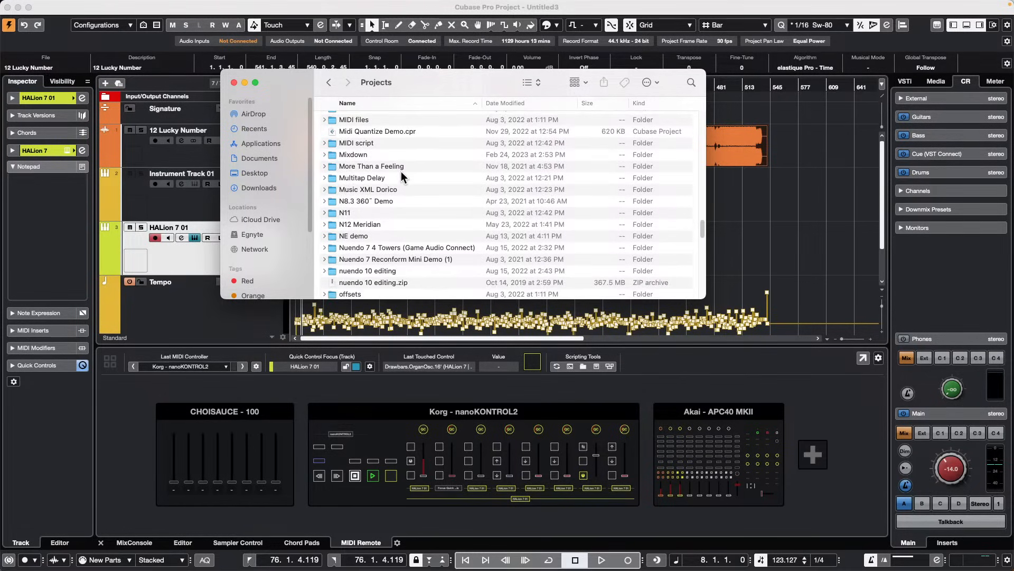
pyautogui.scroll(-5, 402, 176)
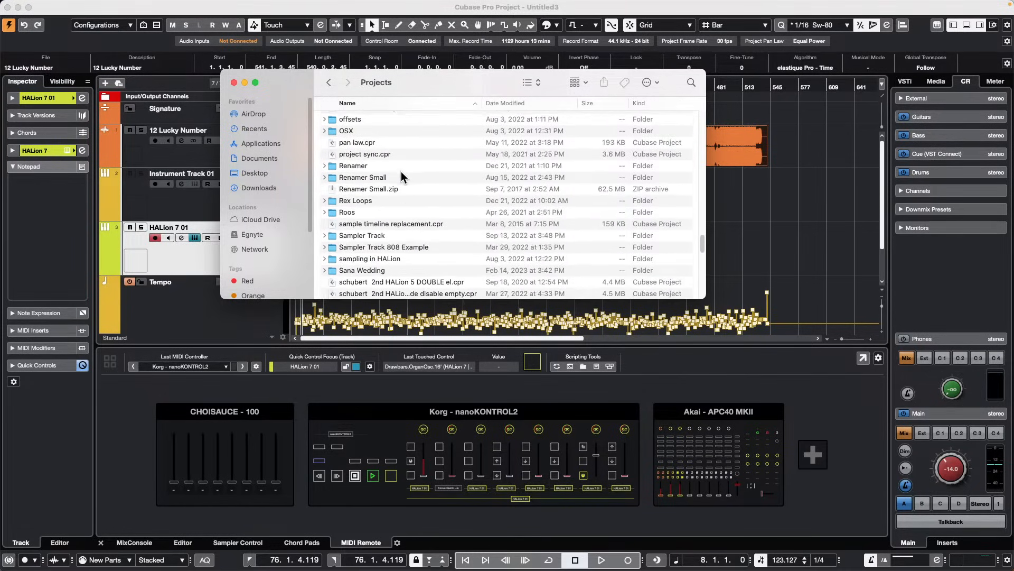
pyautogui.scroll(-3, 402, 176)
pyautogui.scroll(-8, 401, 176)
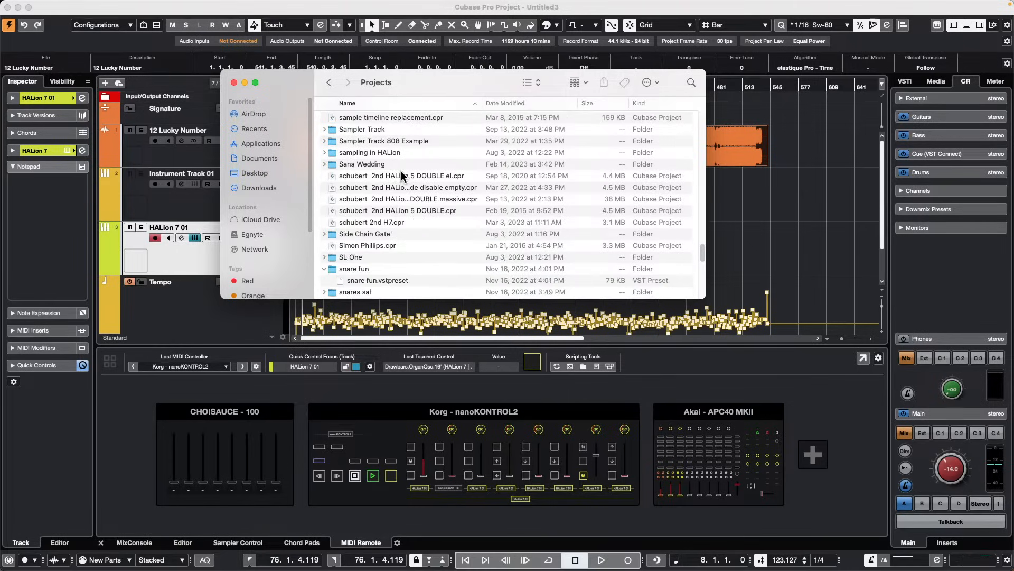
pyautogui.scroll(-4, 401, 176)
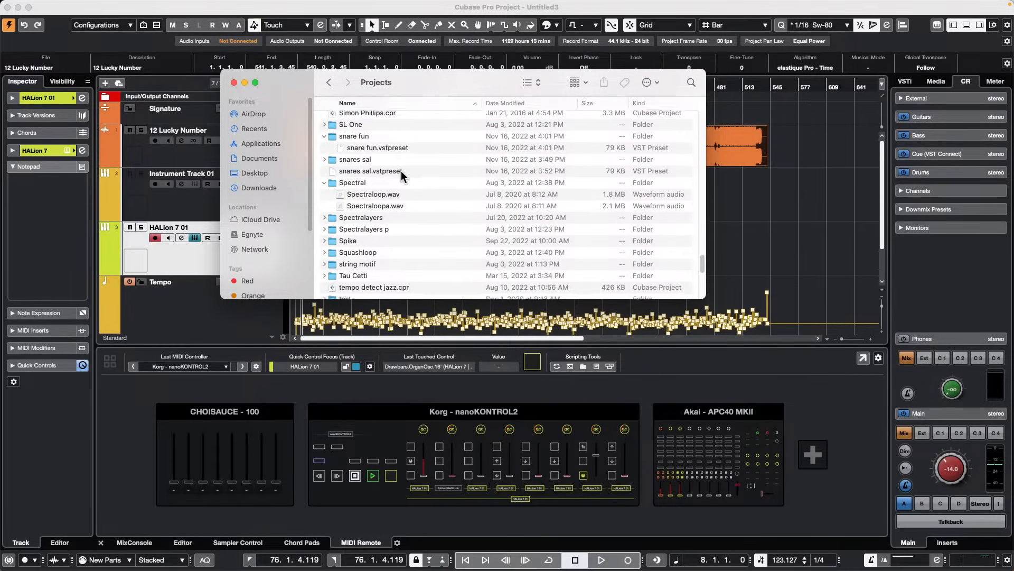
pyautogui.scroll(-3, 401, 176)
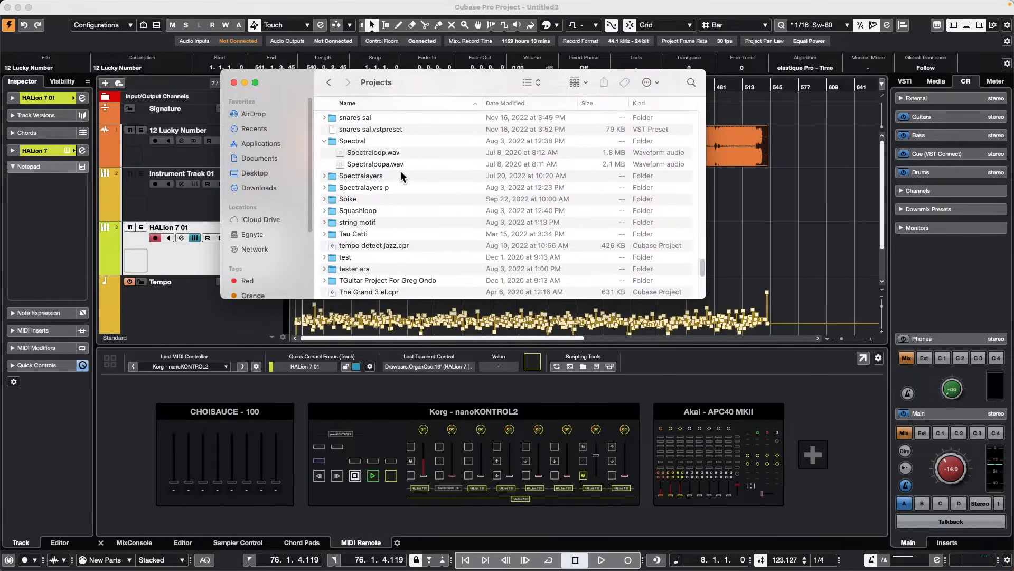
pyautogui.scroll(-2, 402, 176)
pyautogui.scroll(-1, 401, 176)
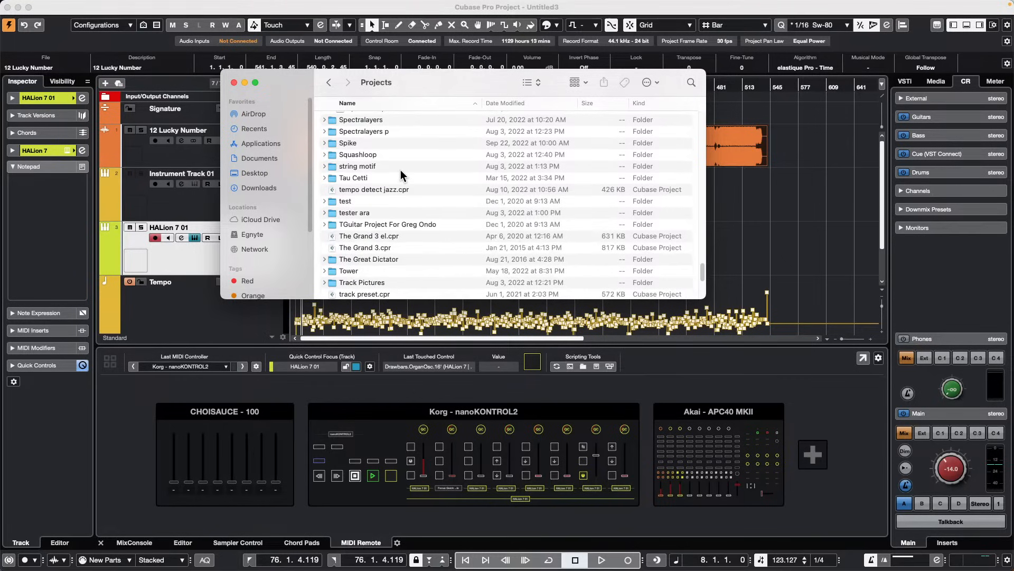
pyautogui.scroll(-1, 401, 176)
pyautogui.scroll(-5, 401, 169)
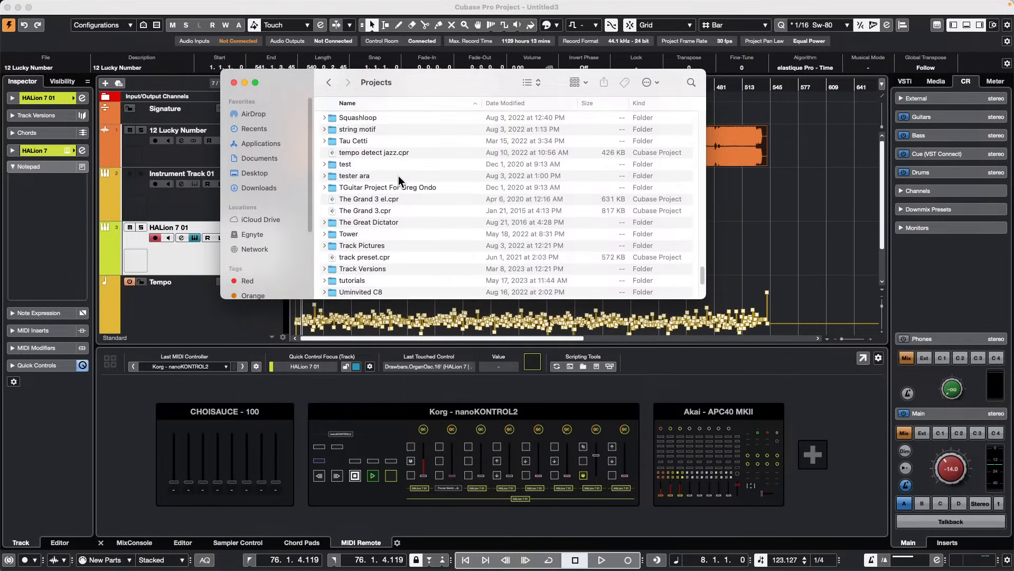
pyautogui.scroll(-5, 400, 180)
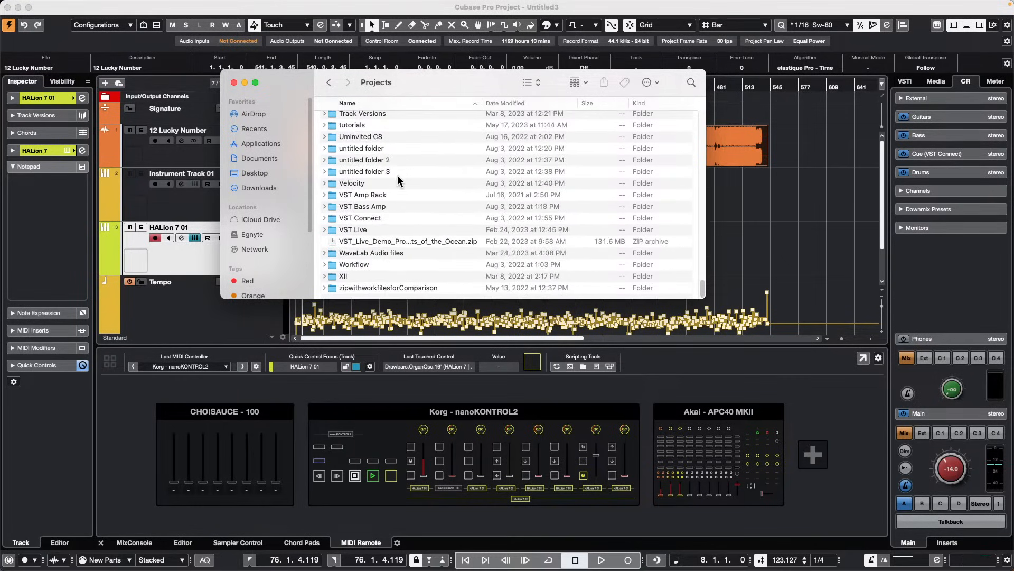
# Look back through the Projects folder from its last entries to the first ones, starting with 01 BASE PROJECT
pyautogui.scroll(15, 400, 176)
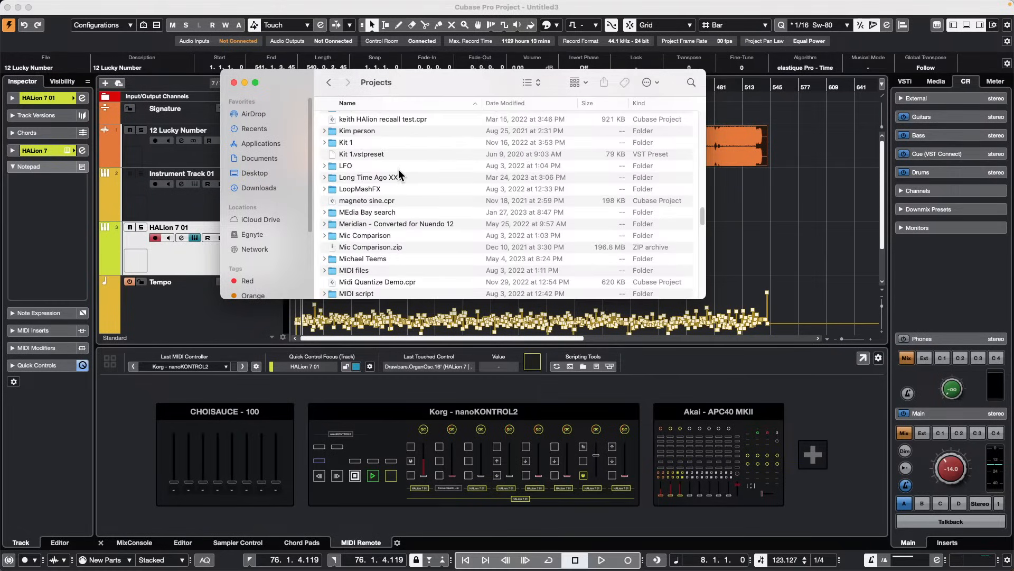
pyautogui.scroll(1, 400, 175)
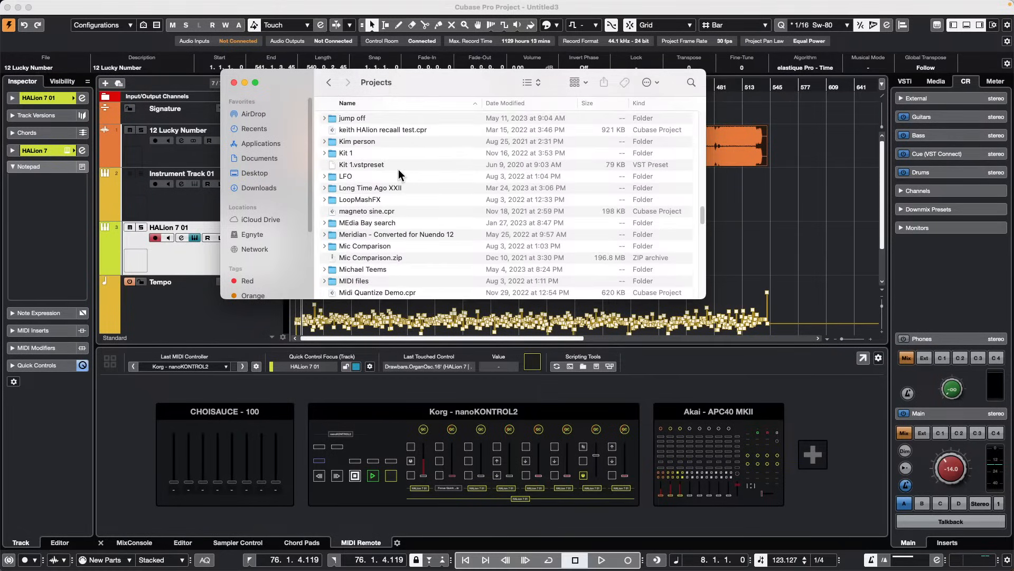
pyautogui.scroll(6, 400, 175)
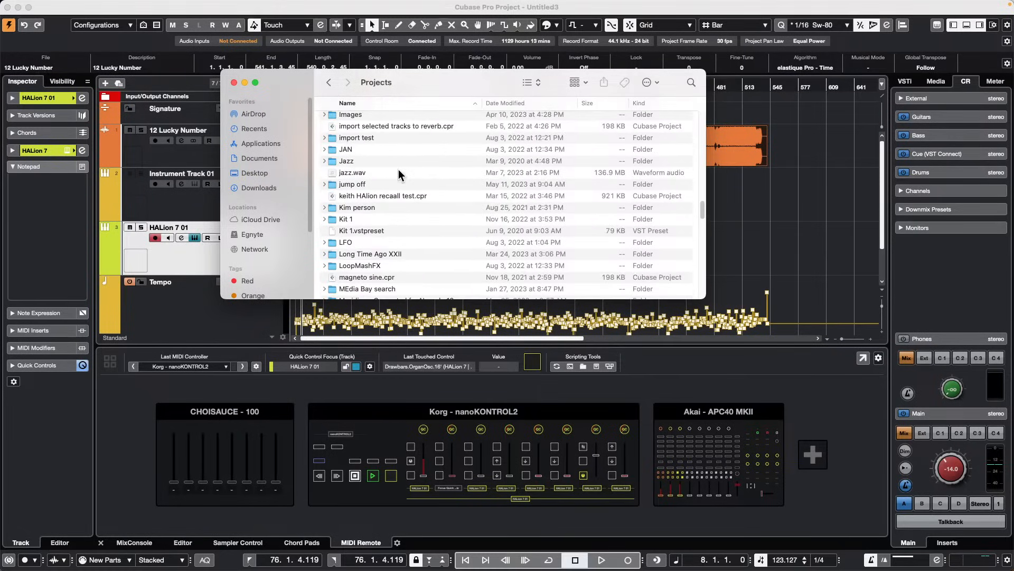
pyautogui.scroll(15, 400, 174)
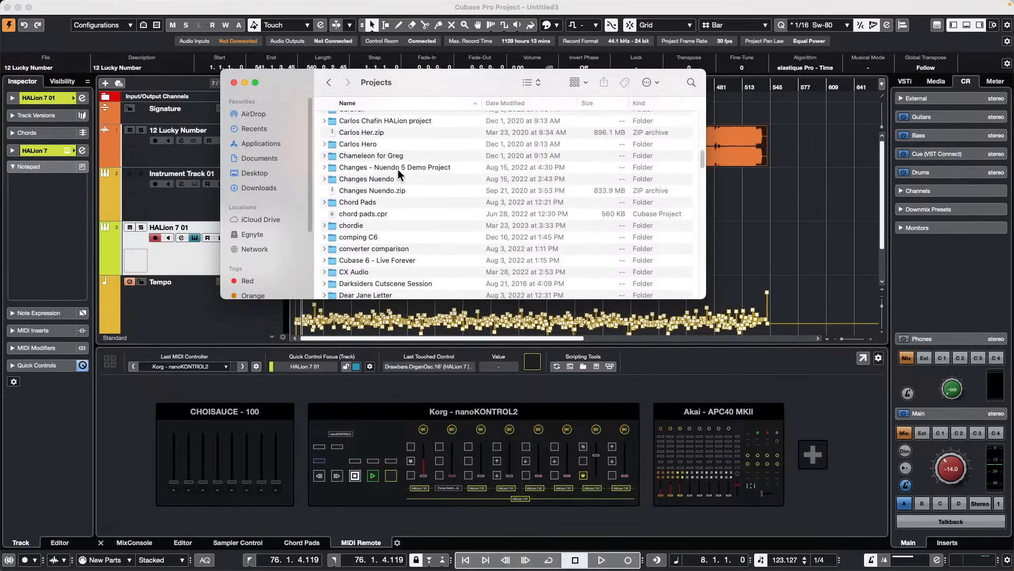
pyautogui.scroll(15, 398, 173)
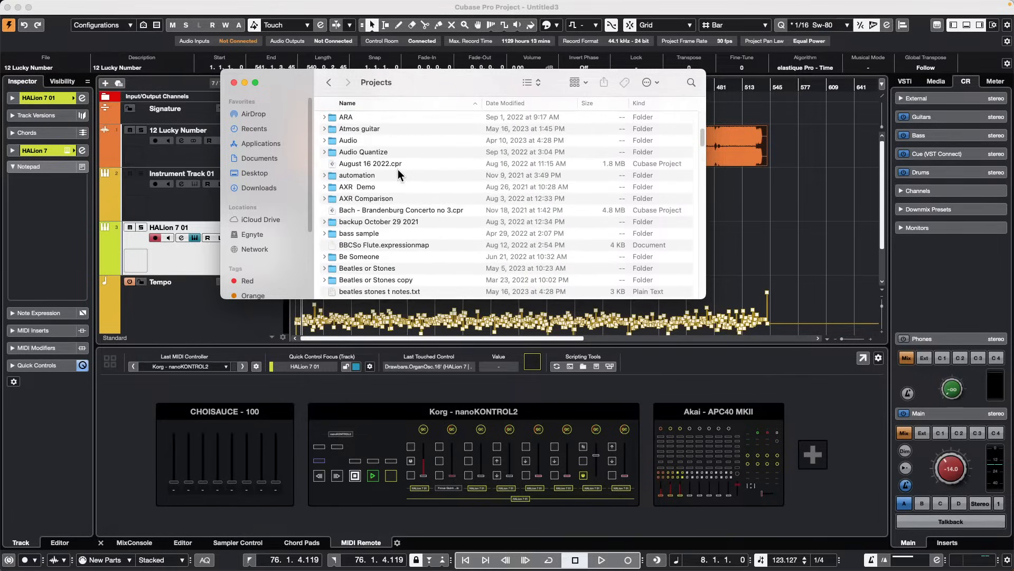
pyautogui.scroll(10, 397, 174)
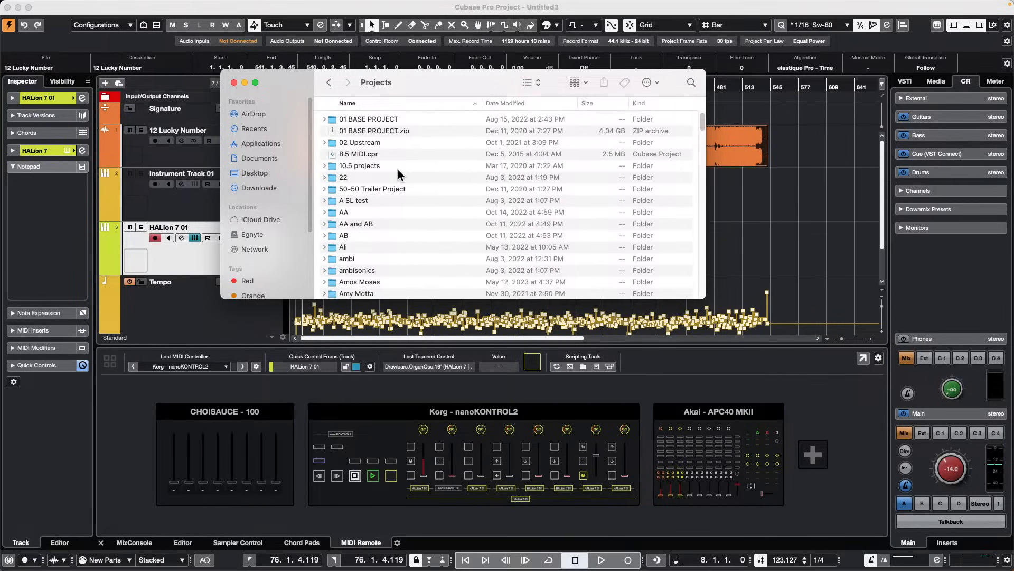
# Examine the Projects entries alphabetically from 01 BASE PROJECT through the folders starting with I, looking for a project with usable samples
pyautogui.scroll(-1, 400, 175)
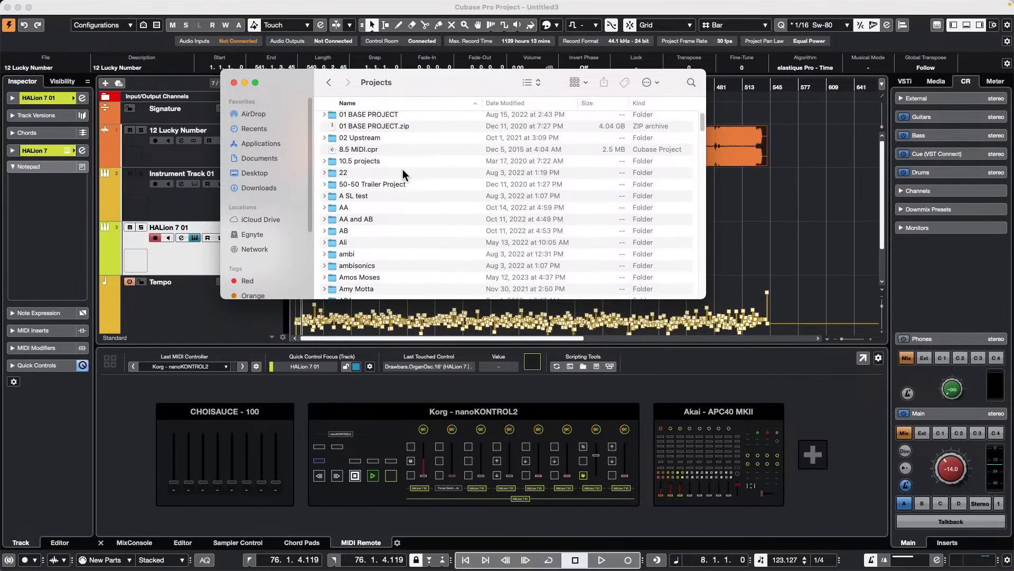
pyautogui.scroll(-4, 402, 173)
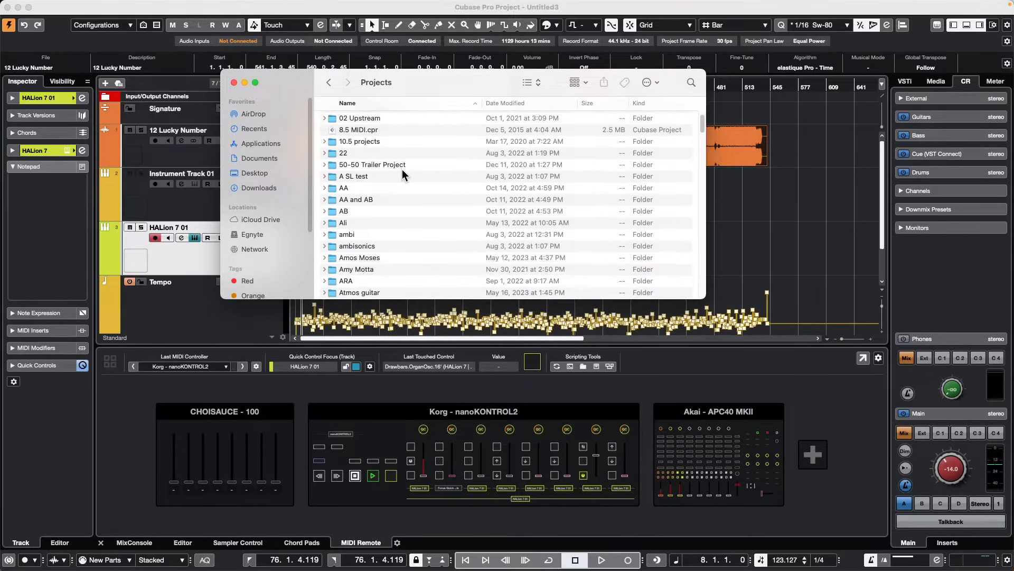
pyautogui.scroll(-2, 402, 175)
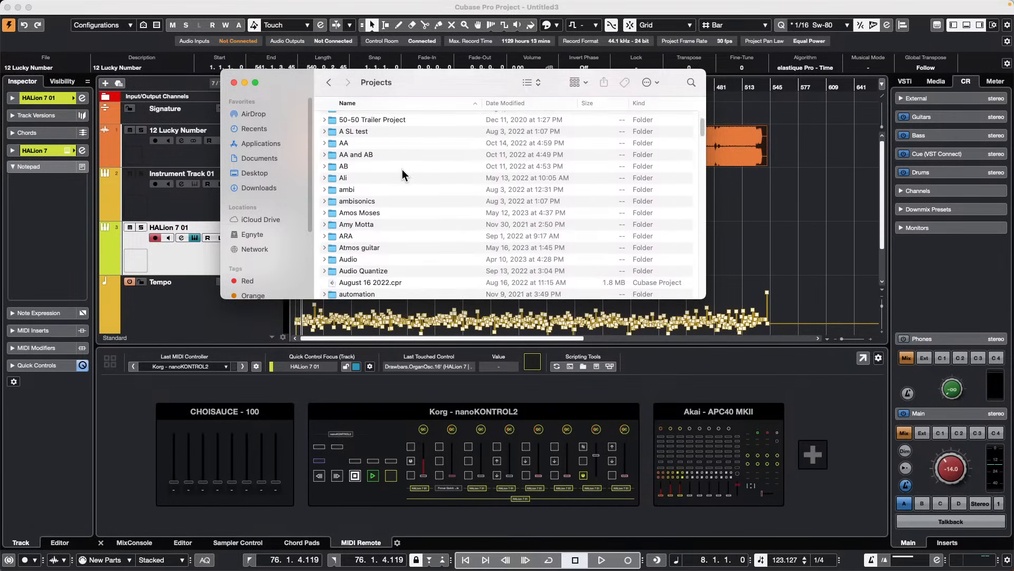
pyautogui.scroll(-5, 402, 172)
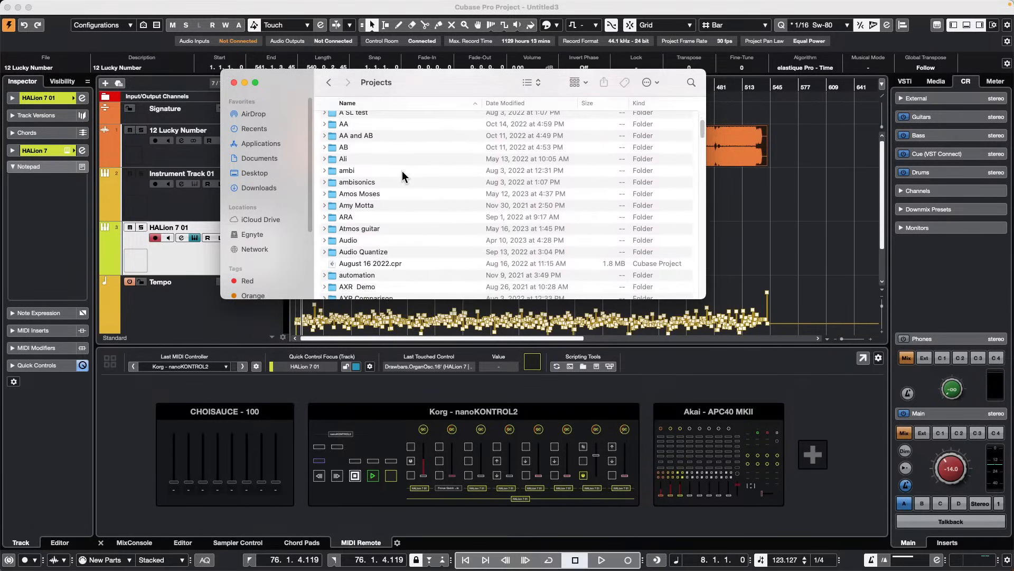
pyautogui.scroll(-5, 403, 174)
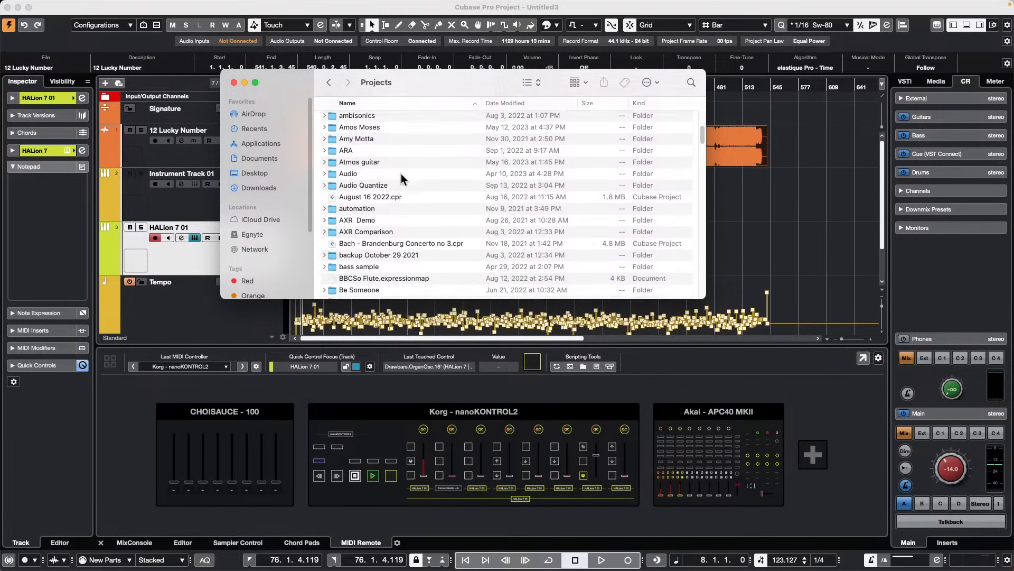
pyautogui.scroll(-1, 407, 177)
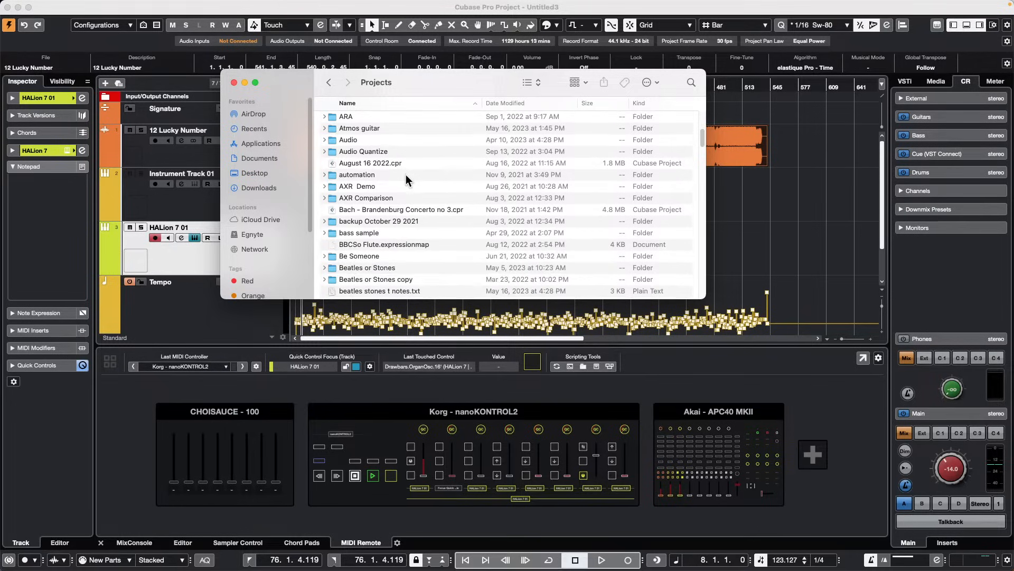
pyautogui.scroll(-5, 406, 176)
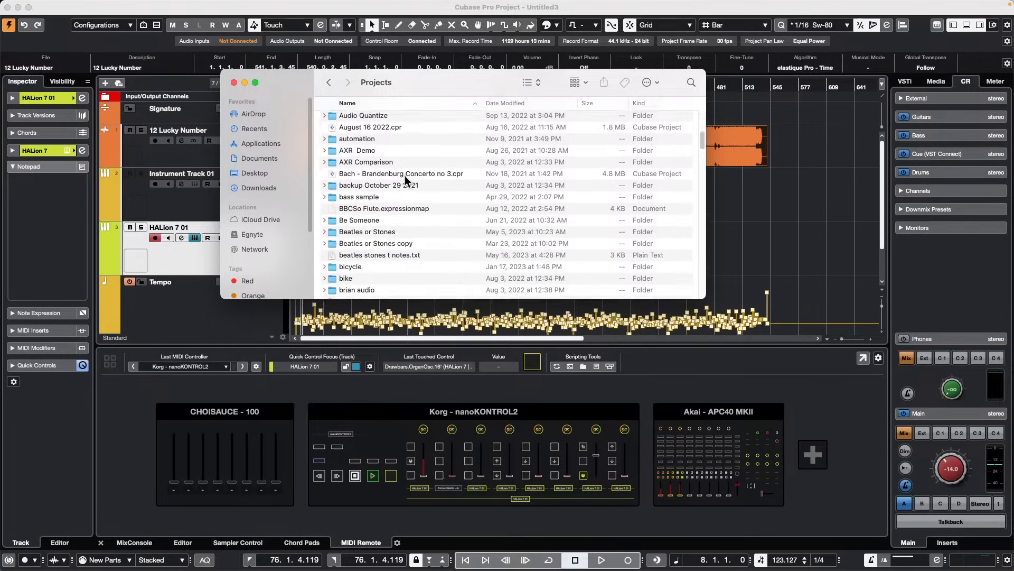
pyautogui.scroll(-5, 403, 177)
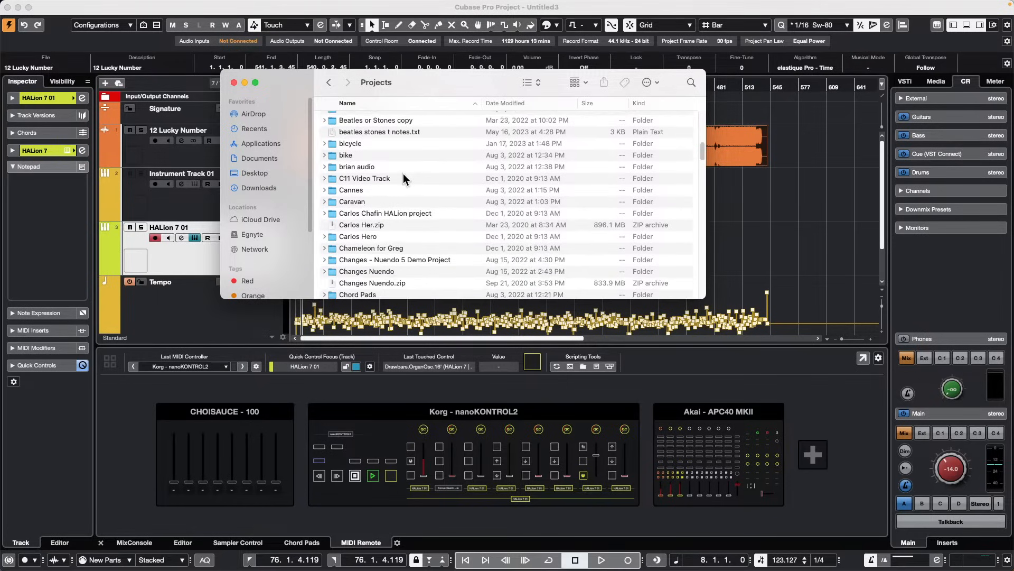
pyautogui.scroll(-3, 404, 177)
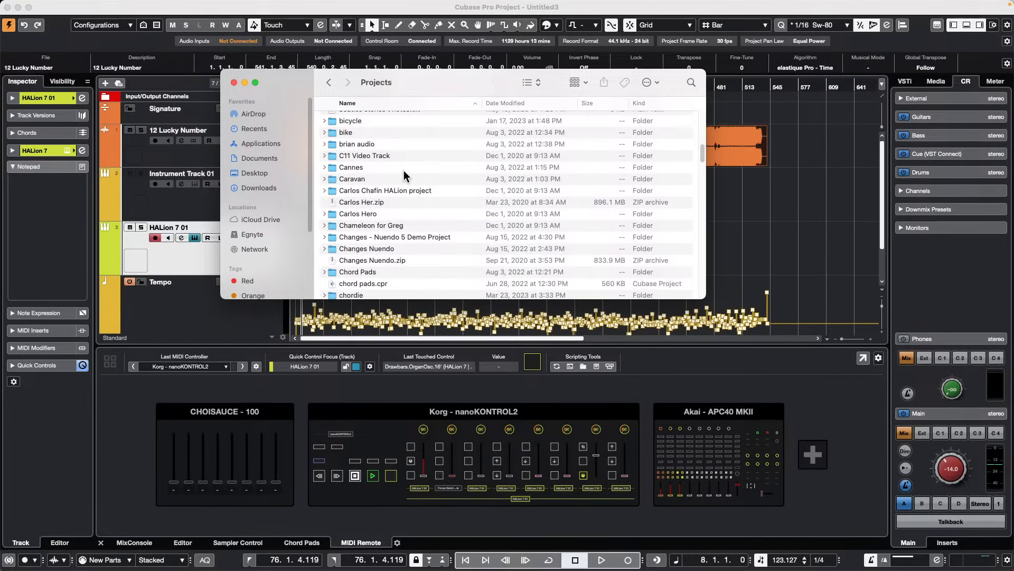
pyautogui.scroll(-5, 404, 177)
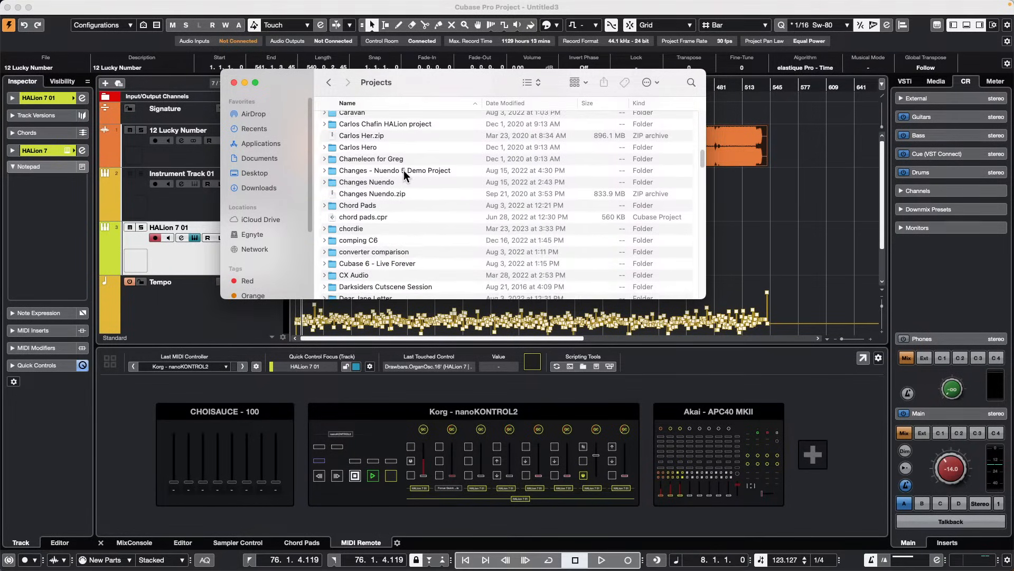
pyautogui.scroll(-6, 404, 177)
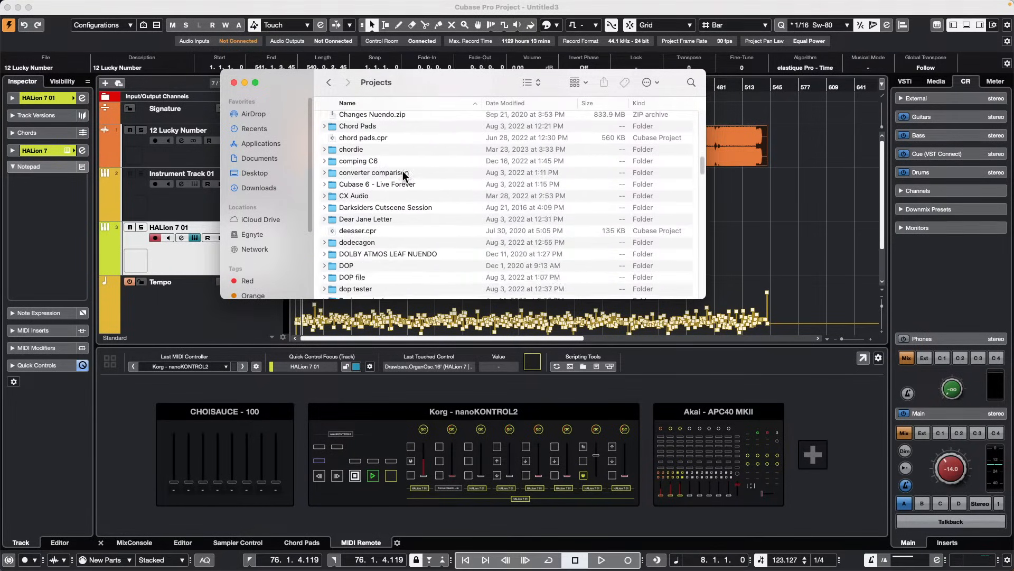
pyautogui.scroll(-3, 404, 176)
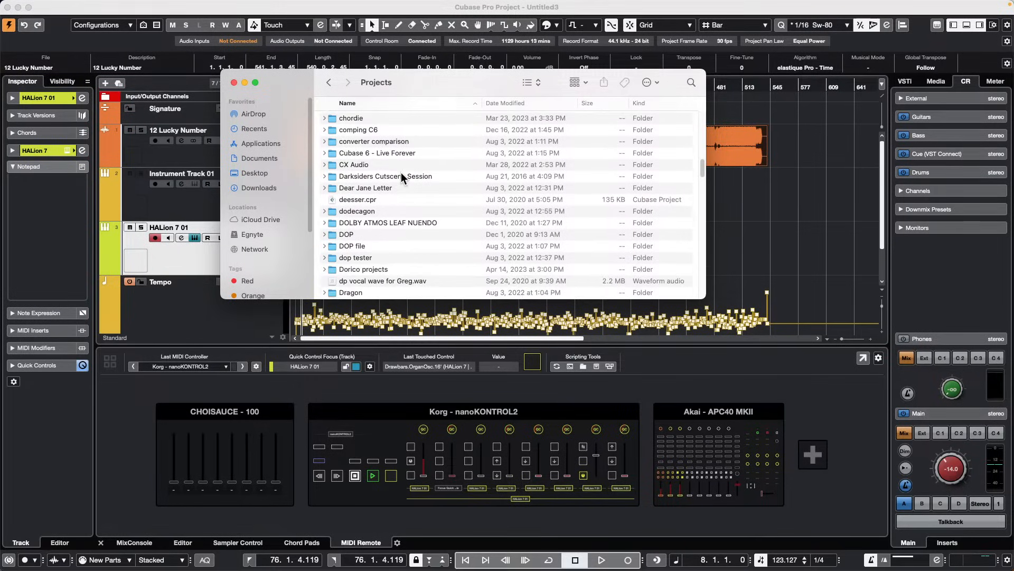
pyautogui.scroll(-6, 400, 183)
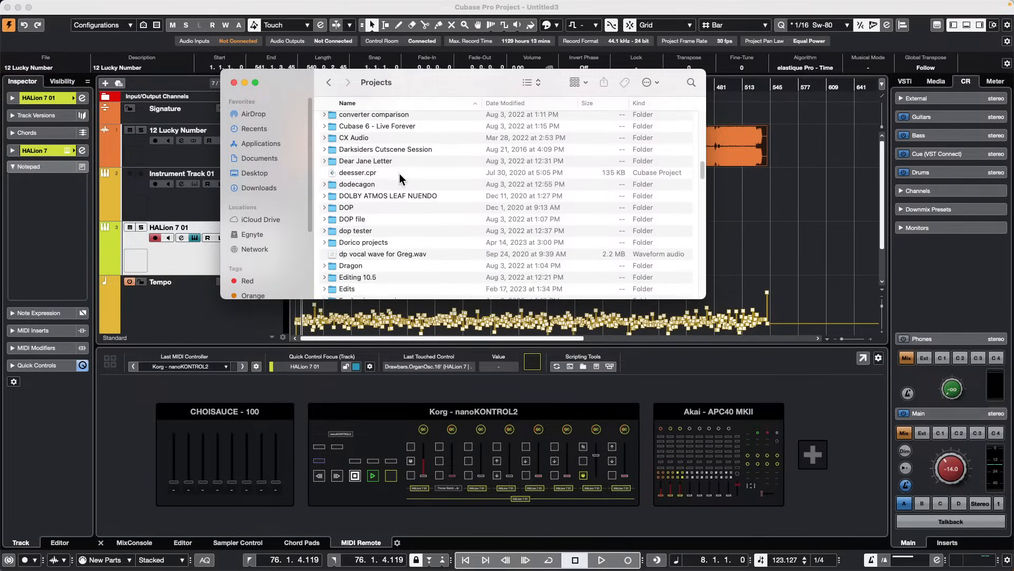
pyautogui.scroll(-5, 403, 175)
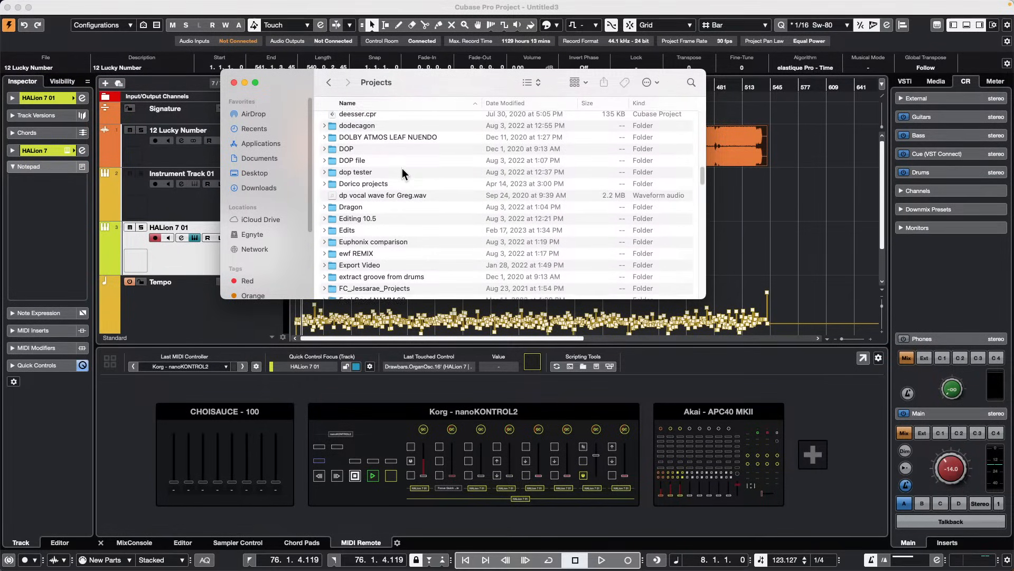
pyautogui.scroll(-3, 403, 175)
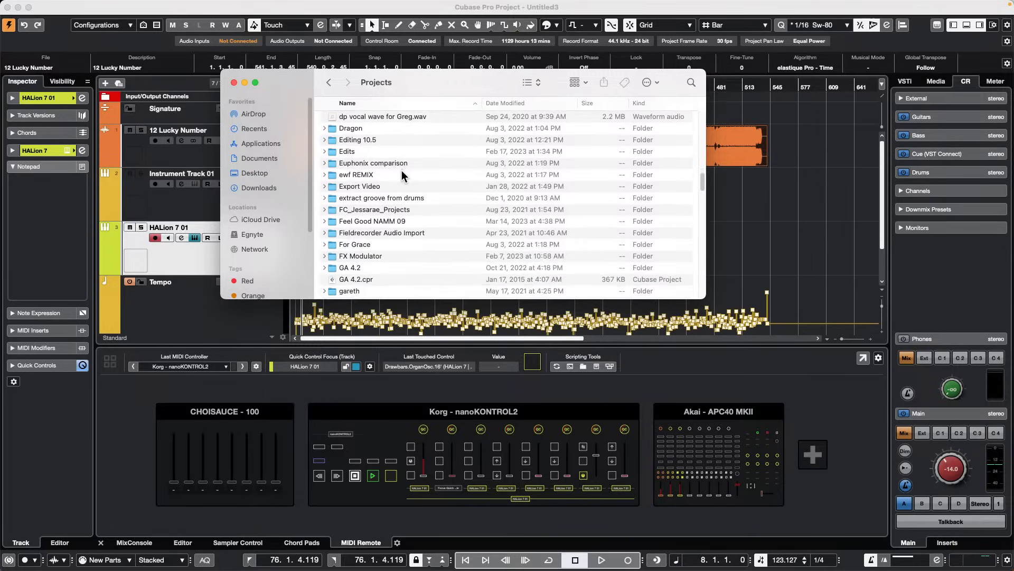
pyautogui.scroll(-1, 402, 167)
pyautogui.scroll(-5, 403, 172)
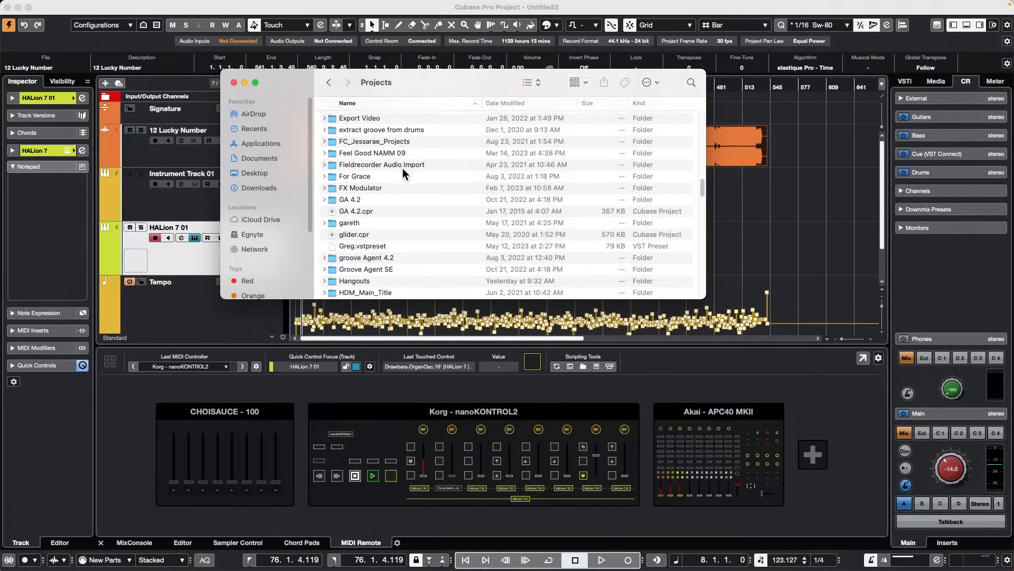
pyautogui.scroll(-5, 402, 168)
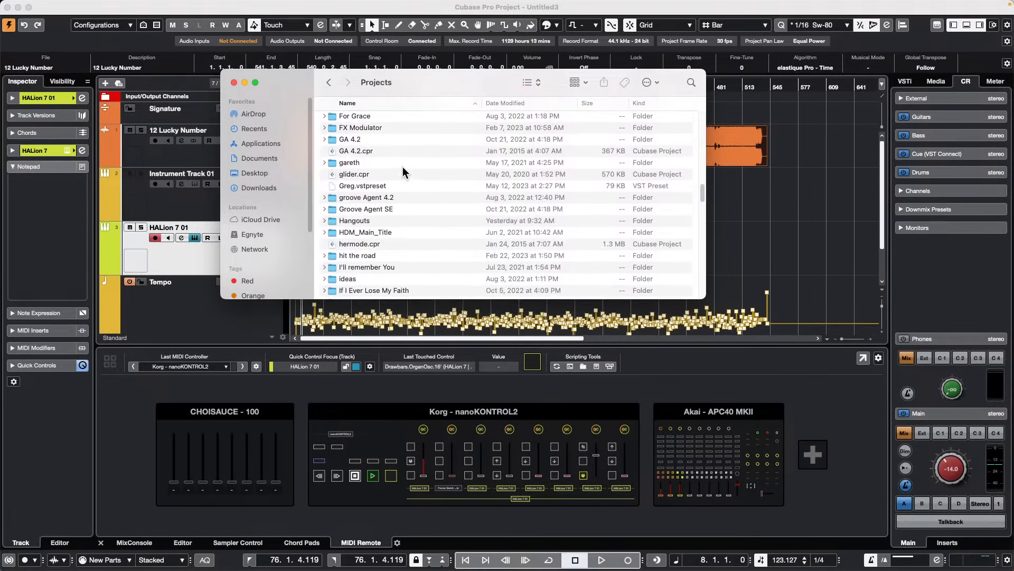
pyautogui.scroll(-1, 401, 167)
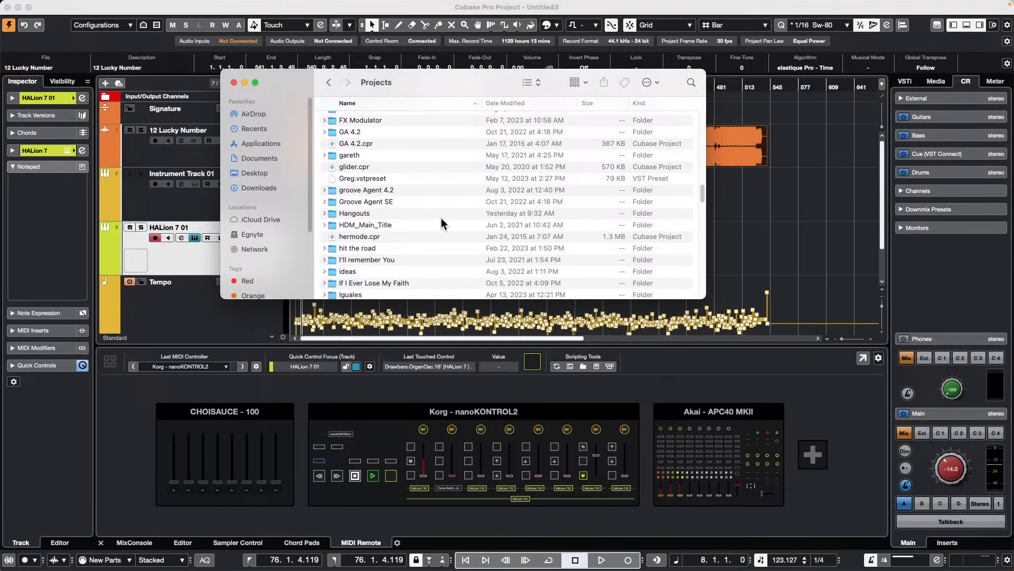
# Expand the I'll remember You project folder and look through its project files and subfolders
pyautogui.click(325, 259)
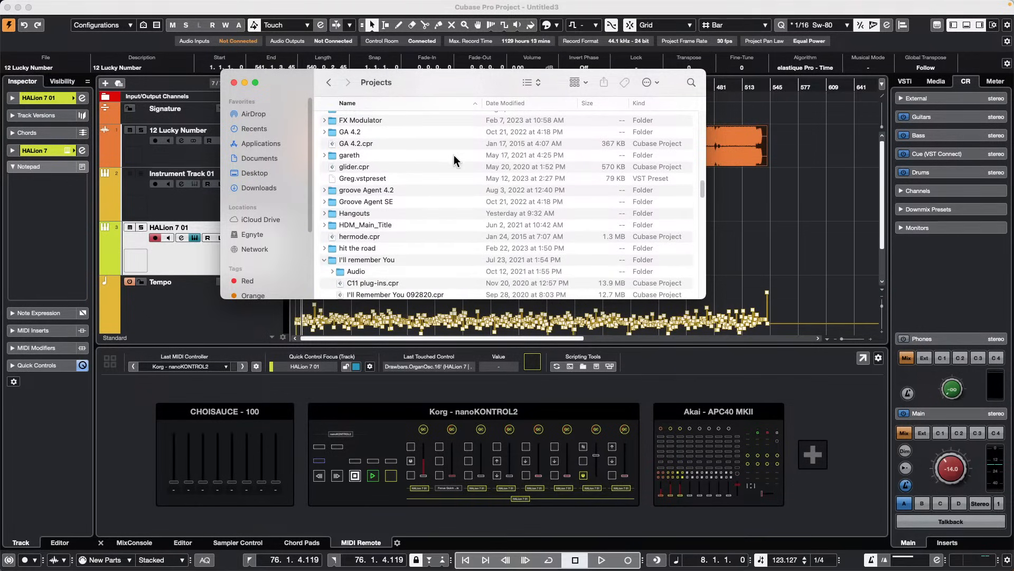
pyautogui.scroll(-5, 453, 159)
pyautogui.scroll(-3, 452, 161)
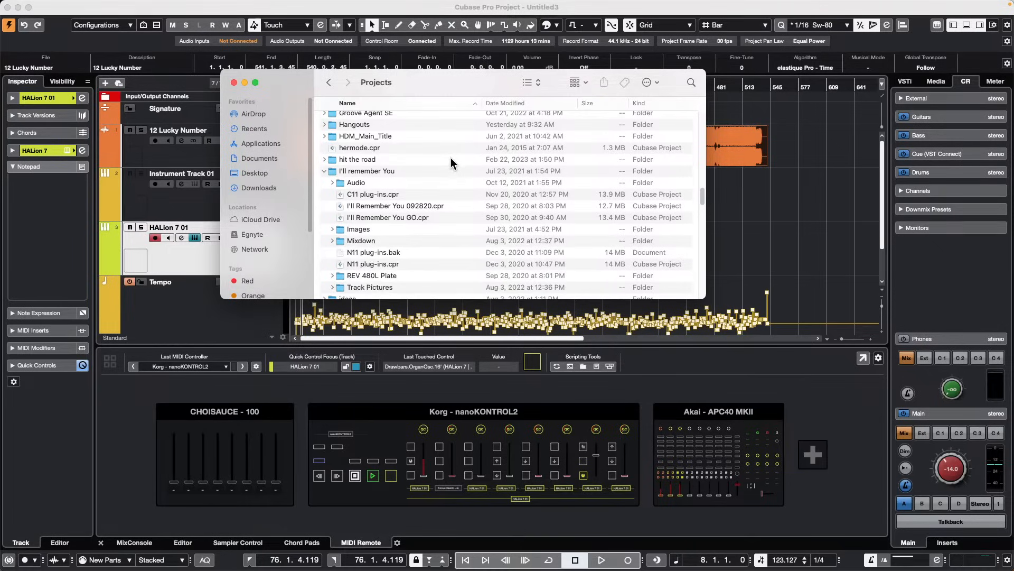
pyautogui.scroll(-1, 452, 162)
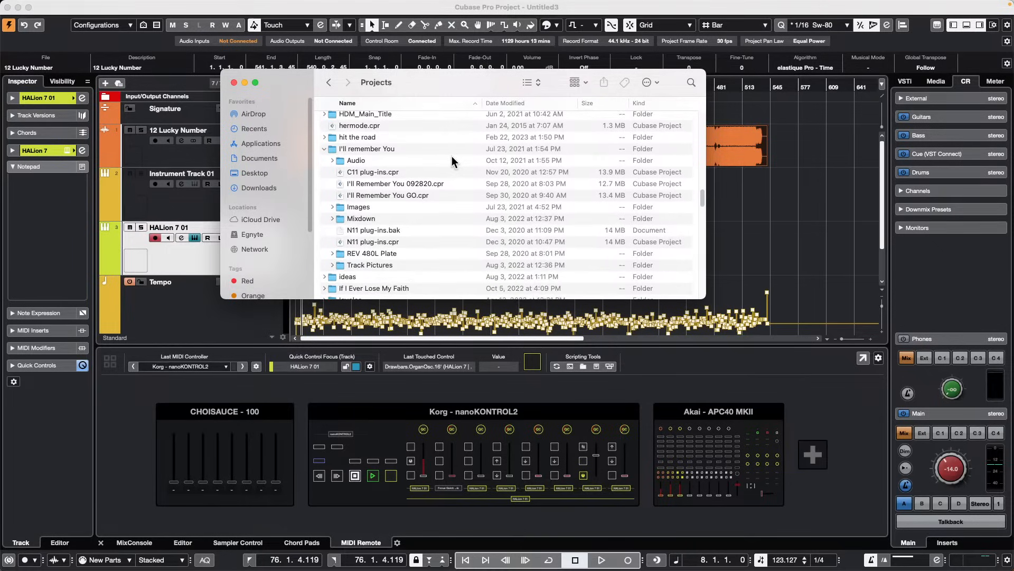
pyautogui.scroll(-2, 452, 156)
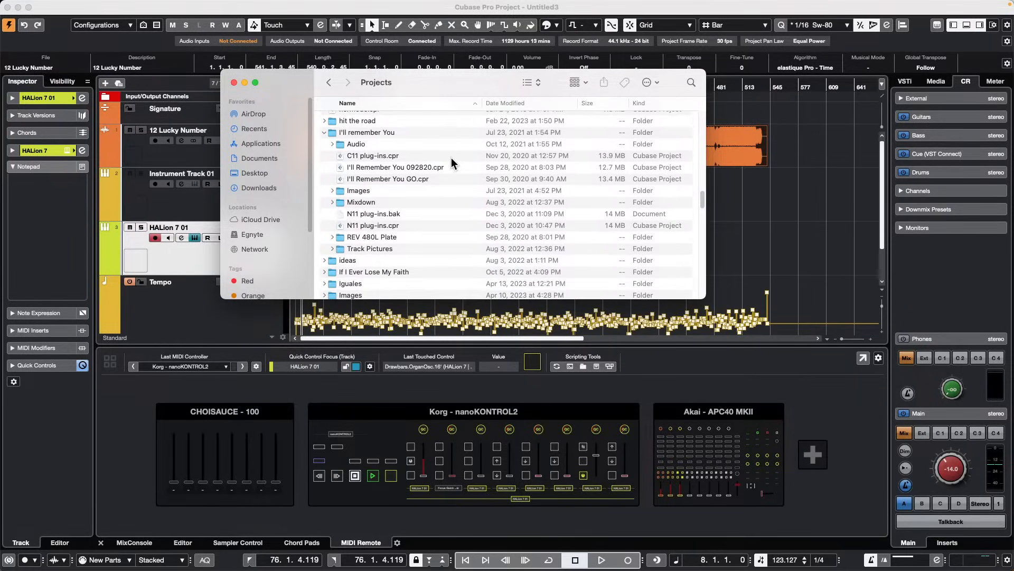
# Expand the Iguales project folder and look through its project files, subfolders and Setups and Sounds contents
pyautogui.click(324, 283)
pyautogui.scroll(-5, 507, 172)
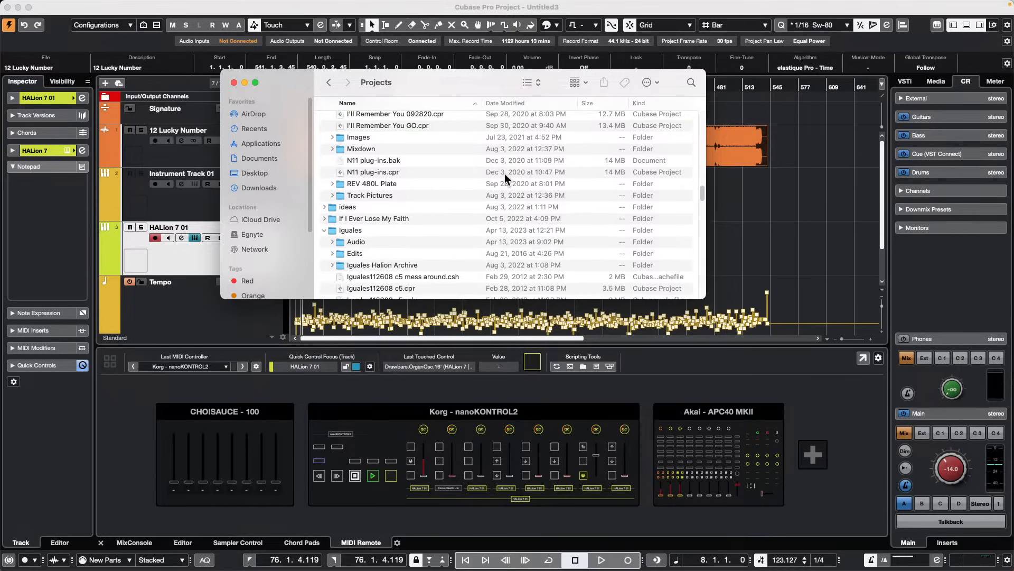
pyautogui.scroll(-5, 505, 176)
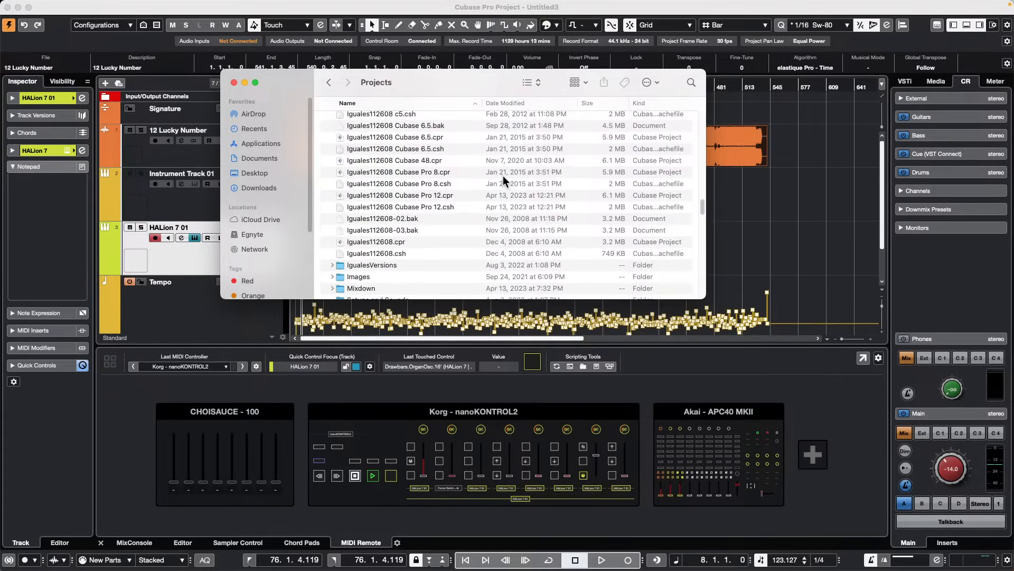
pyautogui.scroll(-3, 503, 174)
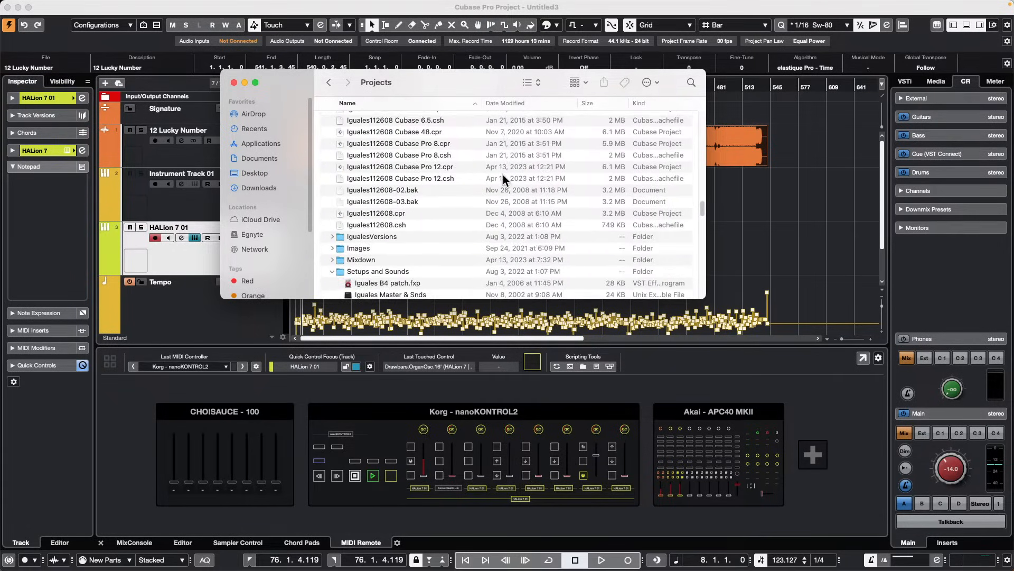
pyautogui.scroll(-1, 502, 179)
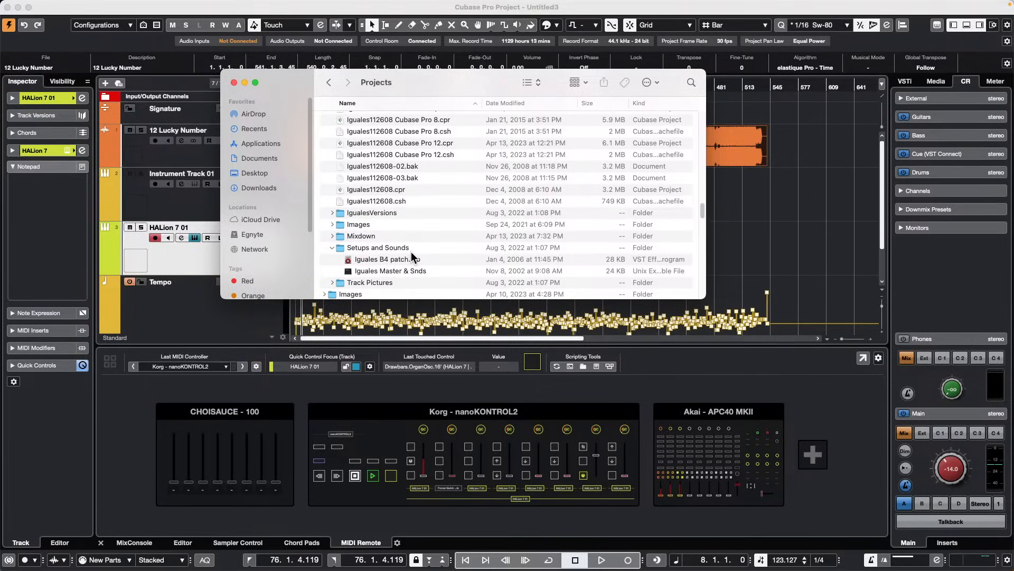
# Expand the Audio subfolder of the Iguales project to list its AIFF files
pyautogui.scroll(3, 412, 252)
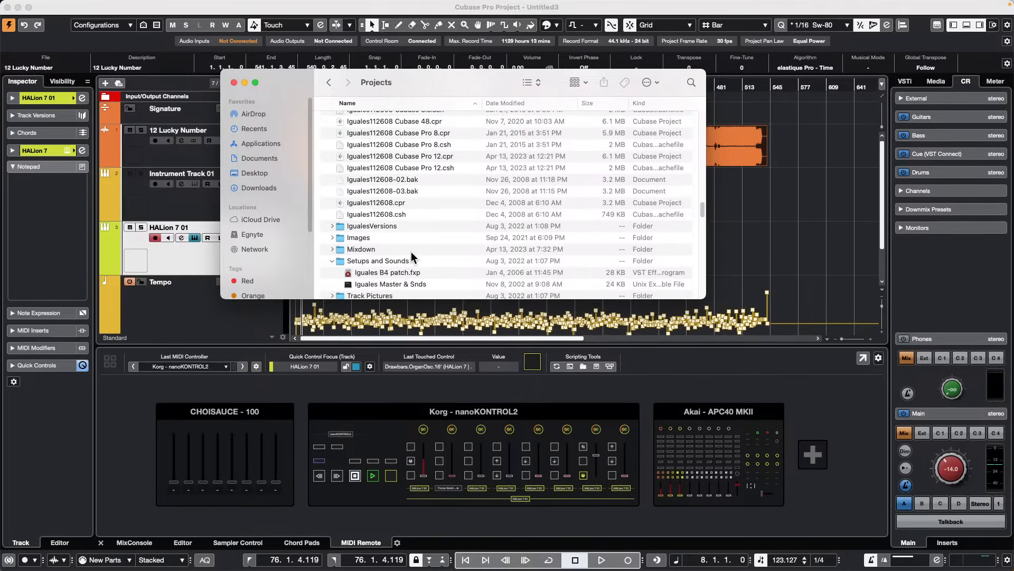
pyautogui.scroll(5, 411, 254)
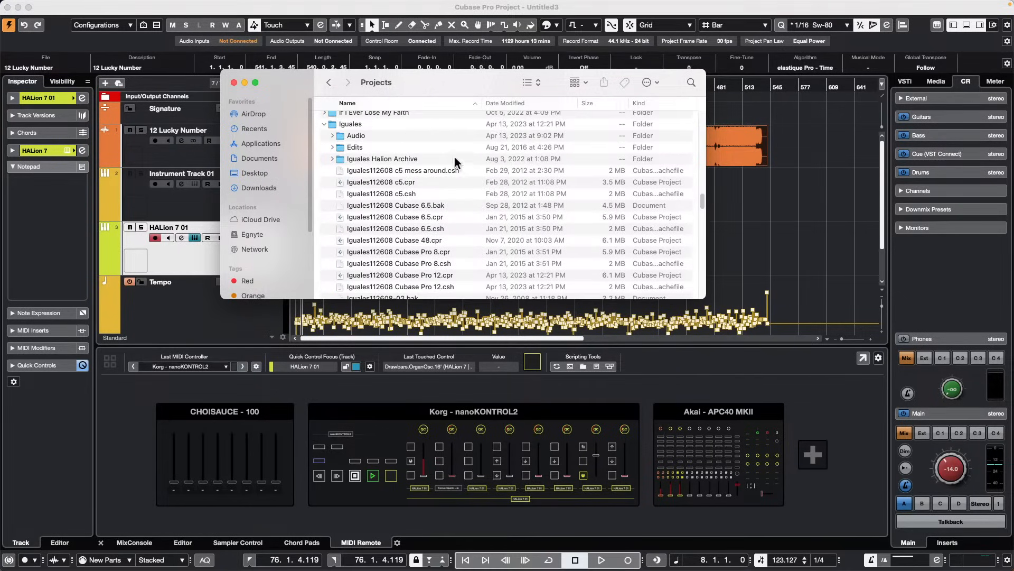
pyautogui.click(330, 135)
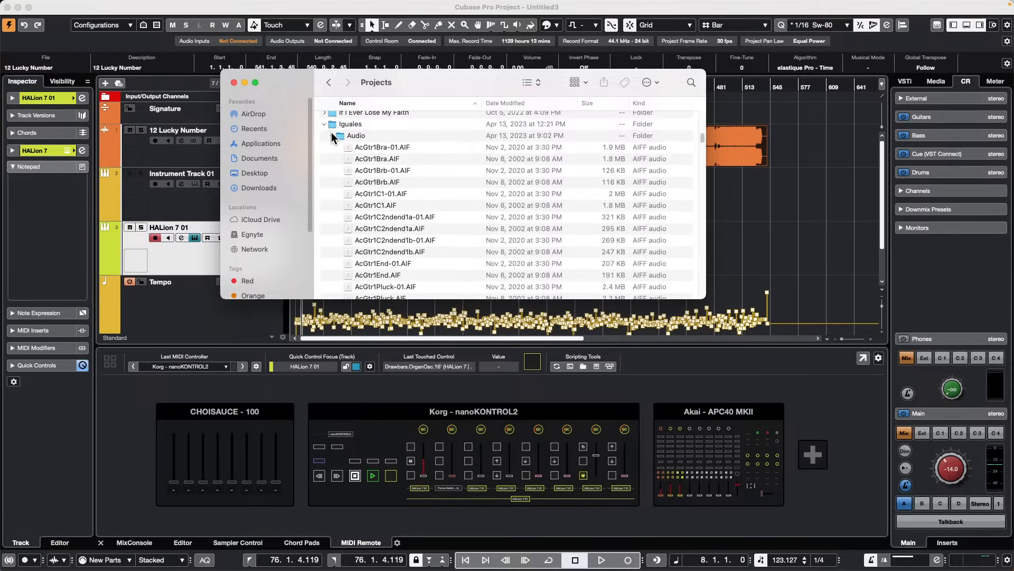
# Enlarge the file browser window and look through the Iguales Audio folder's files down to the end of the list
pyautogui.scroll(-3, 367, 167)
pyautogui.scroll(-10, 366, 167)
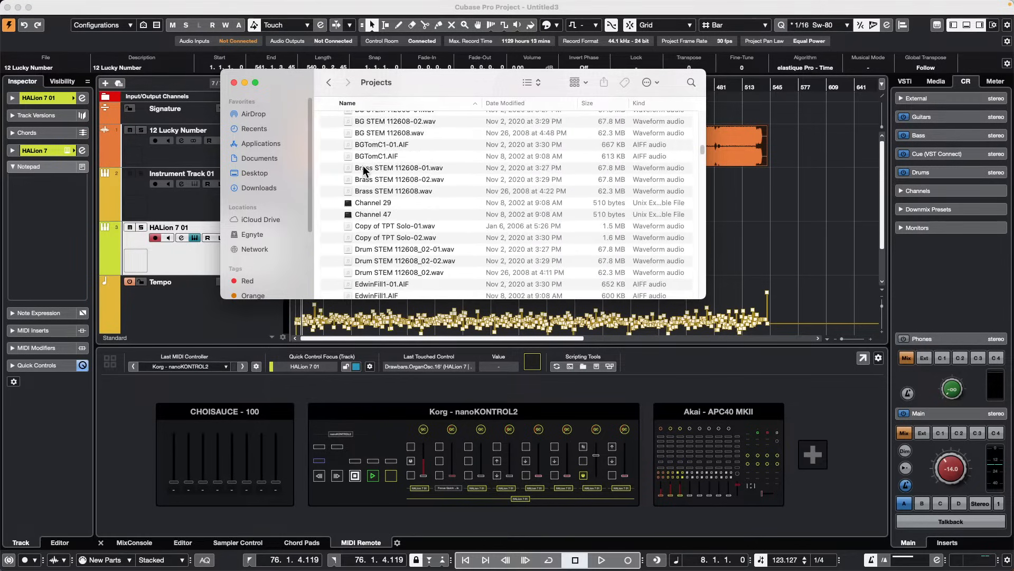
pyautogui.scroll(-10, 365, 167)
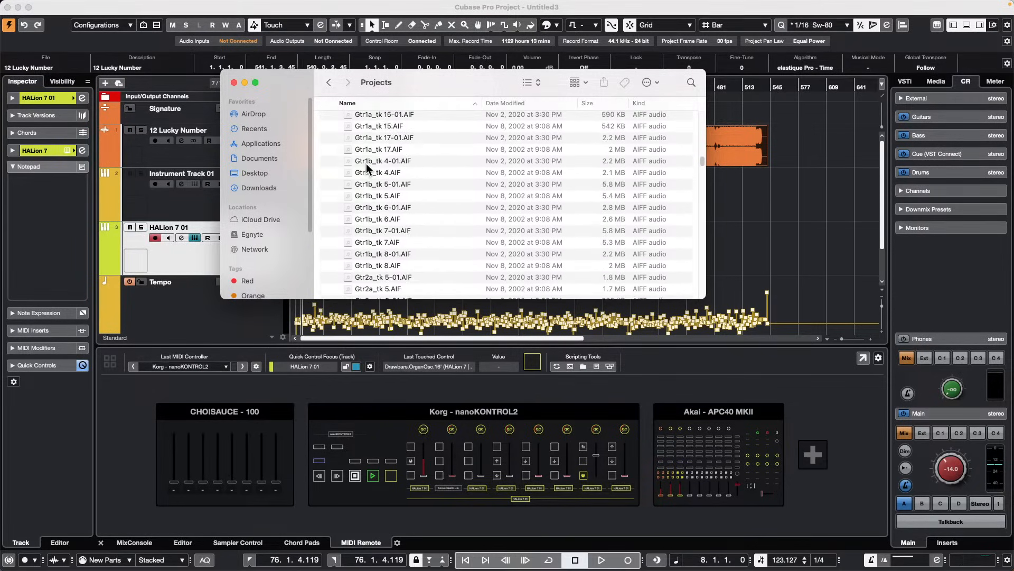
pyautogui.scroll(-15, 366, 168)
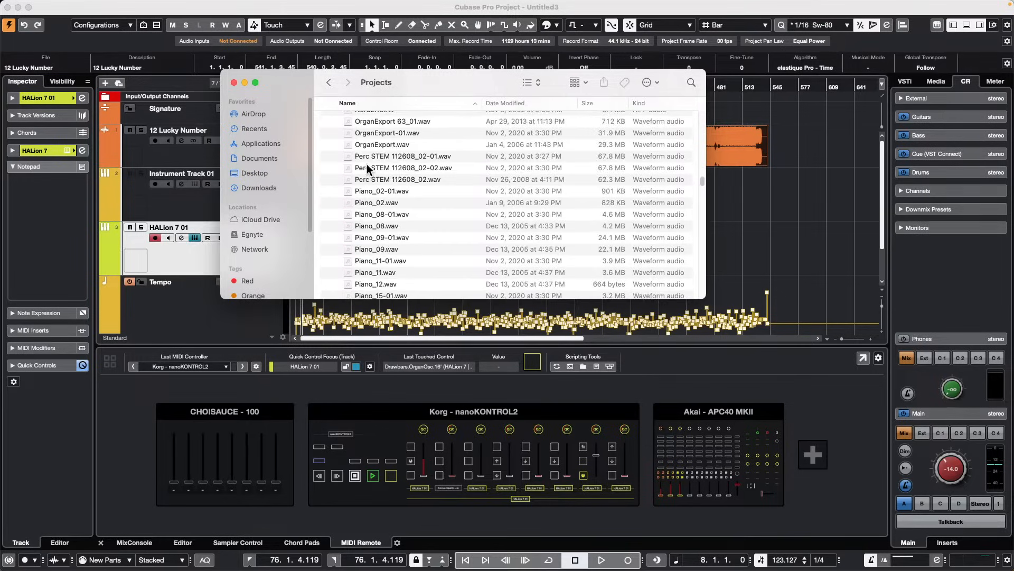
pyautogui.scroll(-15, 368, 169)
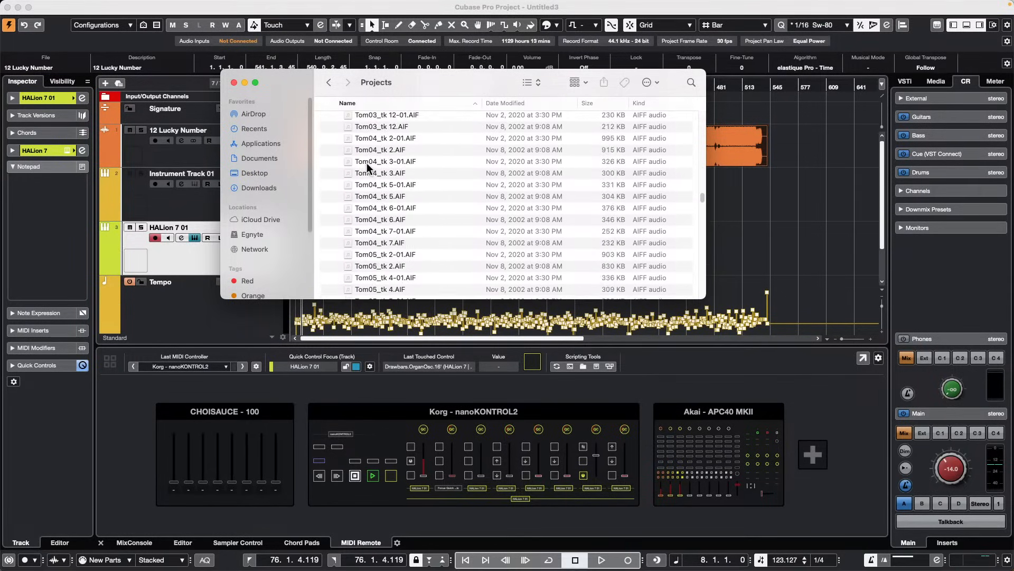
pyautogui.scroll(-3, 368, 168)
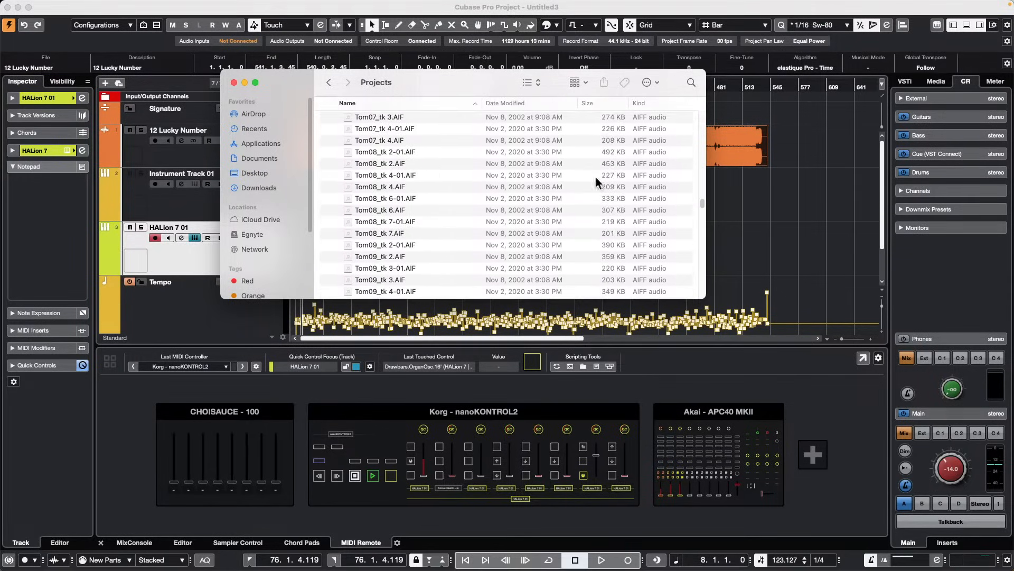
pyautogui.click(256, 83)
pyautogui.scroll(-10, 277, 266)
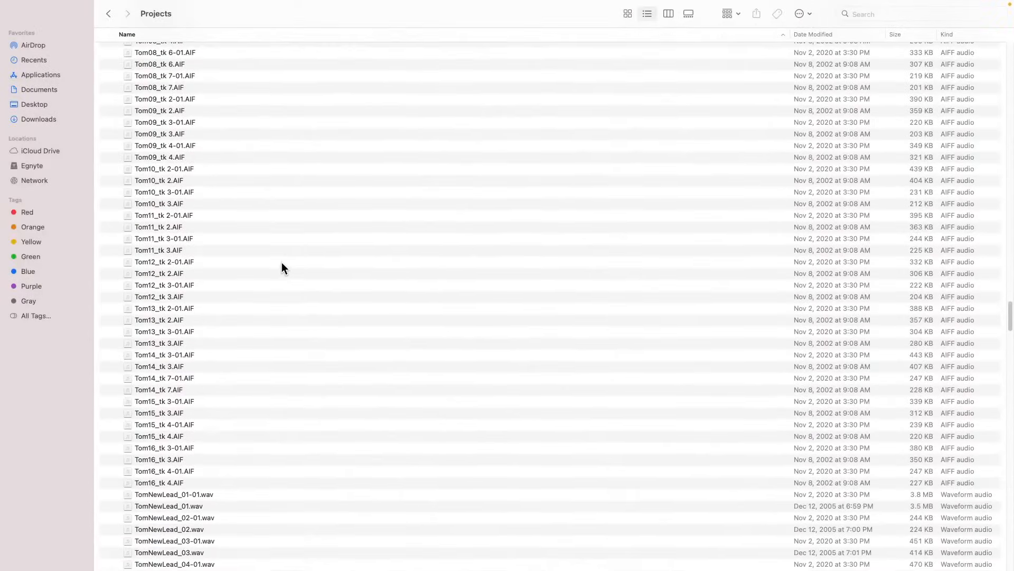
pyautogui.scroll(-20, 284, 261)
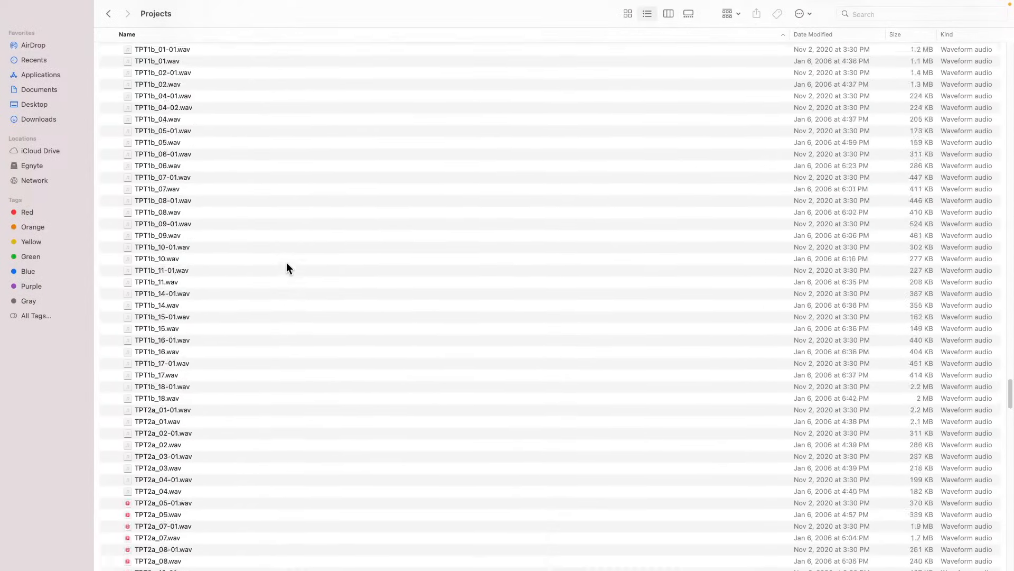
pyautogui.scroll(-20, 291, 261)
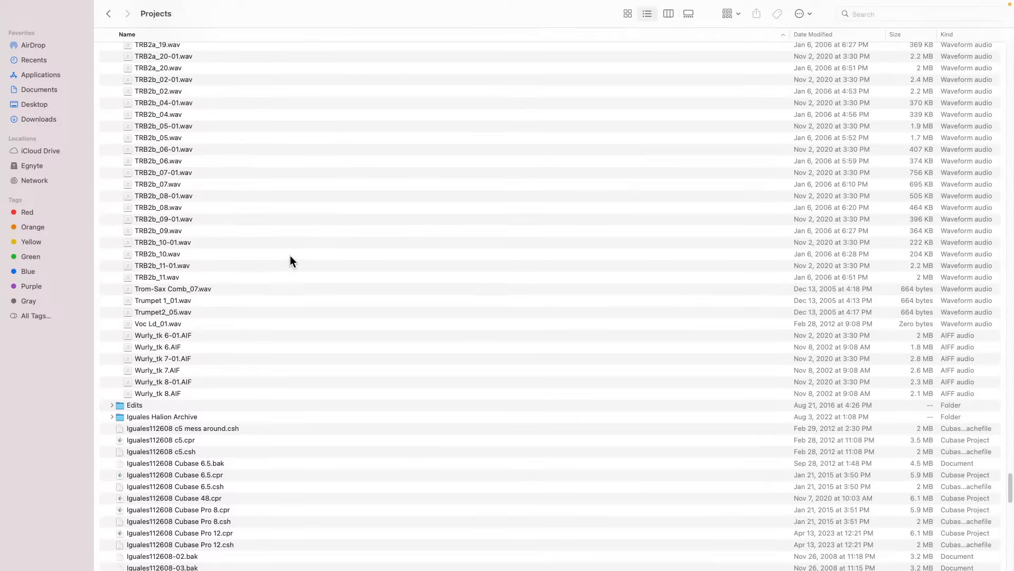
# Examine the Iguales Halion Archive folder, including the samples in its Tommy Drums and BB Timbale subfolders, and collapse it again
pyautogui.click(112, 417)
pyautogui.scroll(-1, 290, 399)
pyautogui.scroll(-1, 290, 401)
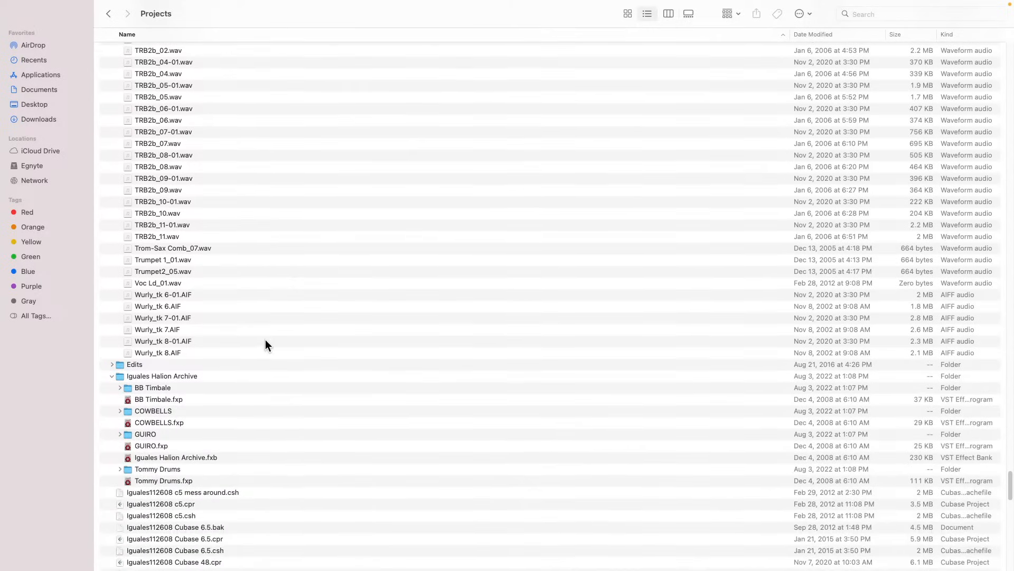
pyautogui.click(121, 468)
pyautogui.scroll(-3, 291, 381)
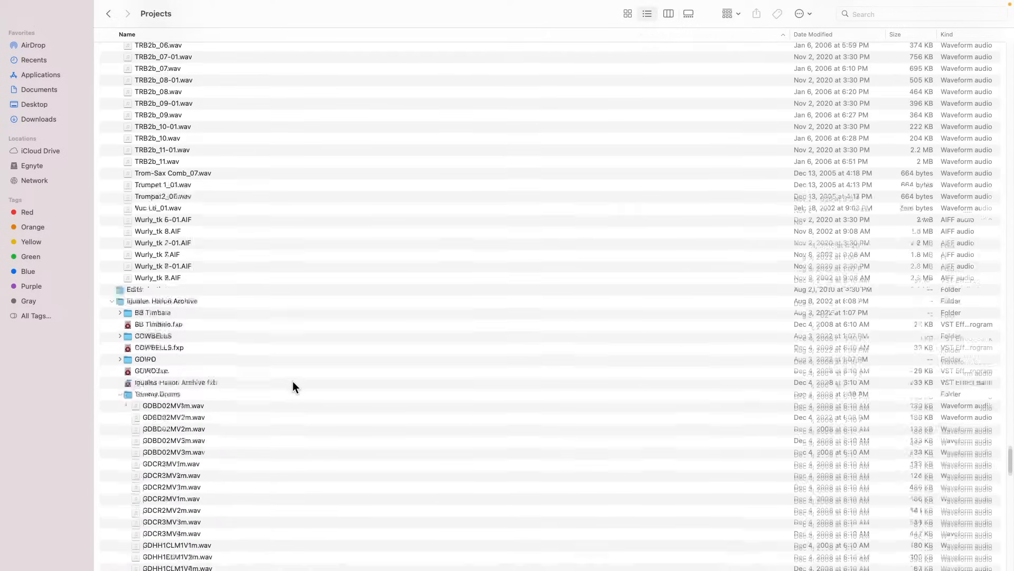
pyautogui.scroll(-3, 294, 381)
pyautogui.scroll(6, 294, 382)
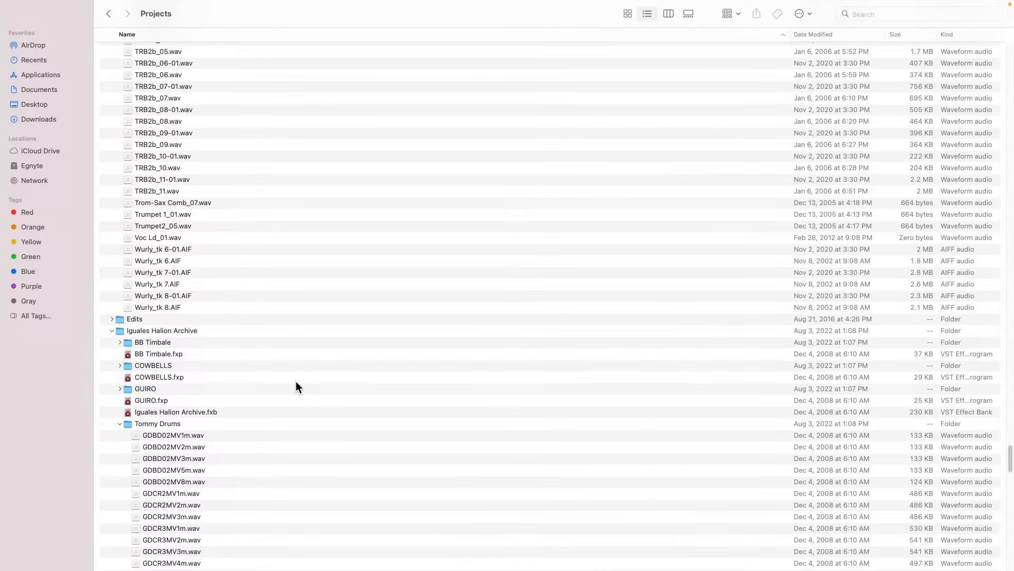
pyautogui.click(119, 341)
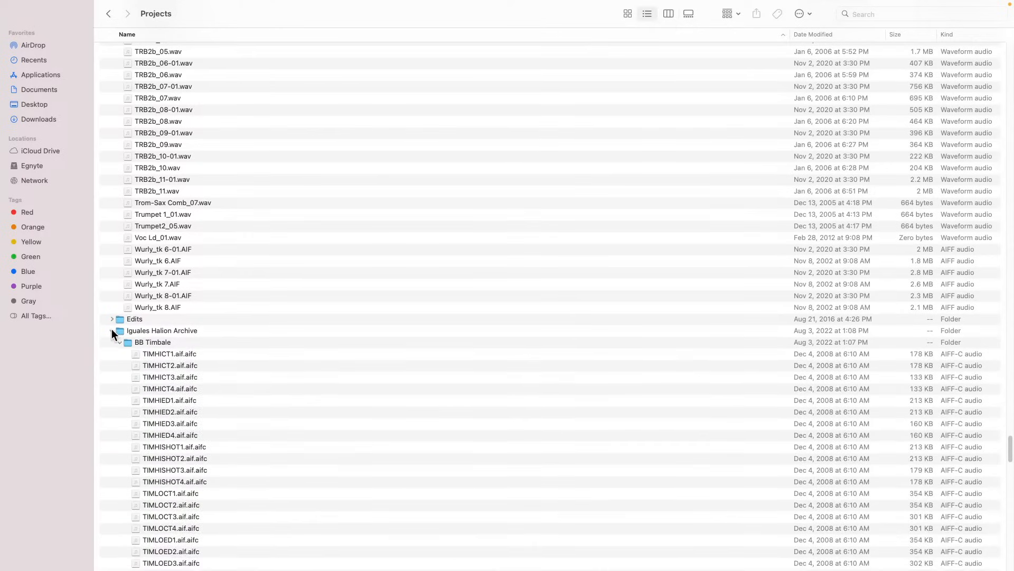
pyautogui.click(112, 330)
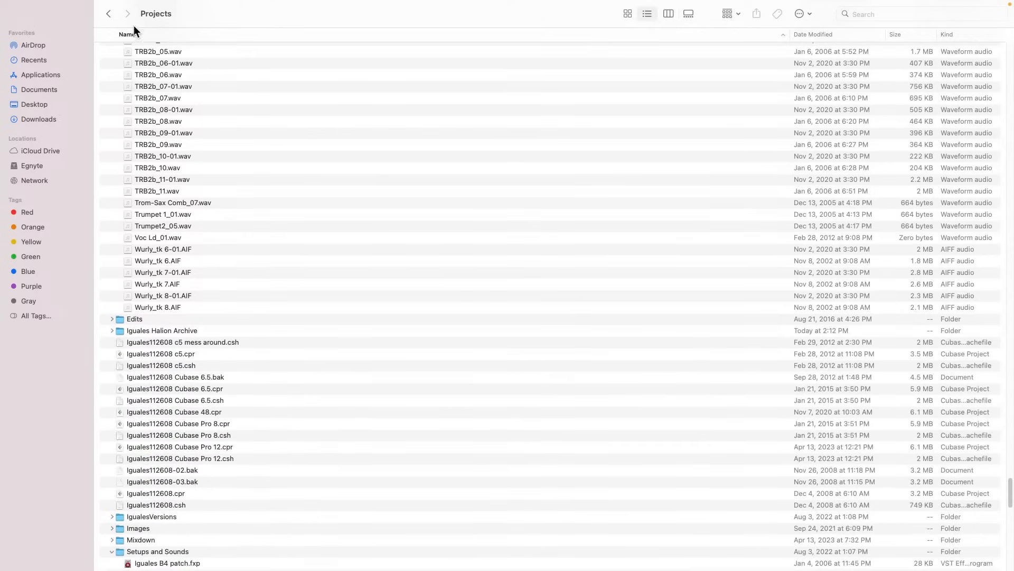
# Return from the Projects folder to Documents and close the file browser window
pyautogui.click(107, 18)
pyautogui.moveTo(16, 6)
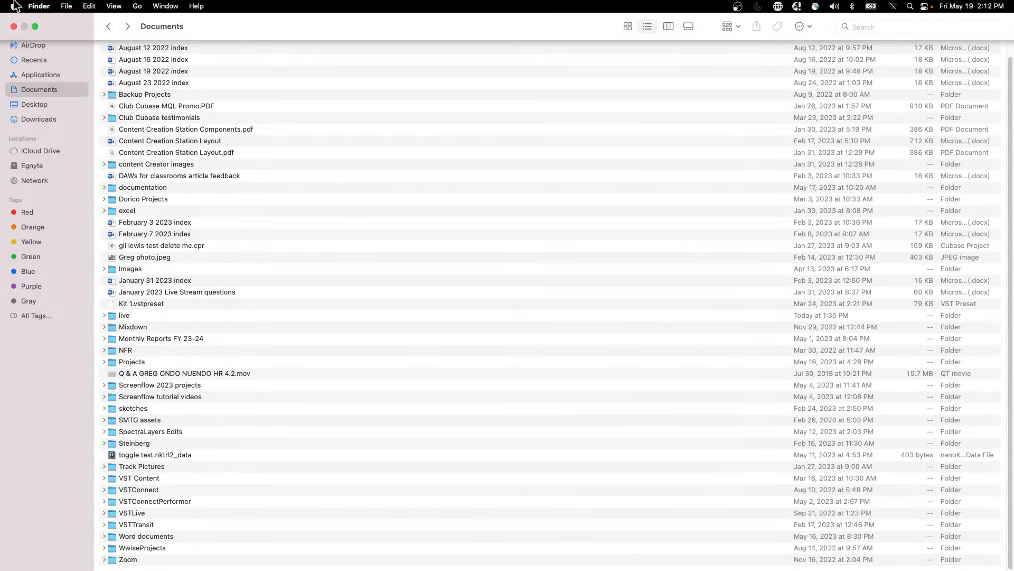
pyautogui.click(13, 26)
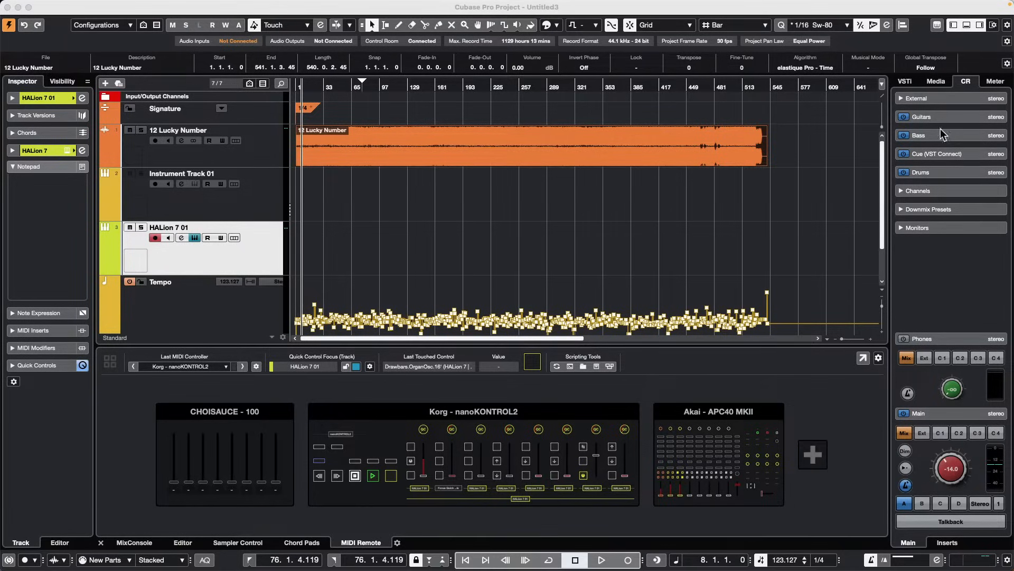
# Place the project cursor at bar 533, close the HALion 7 window and choose the Time Warp tool in Warp Grid mode
pyautogui.click(761, 89)
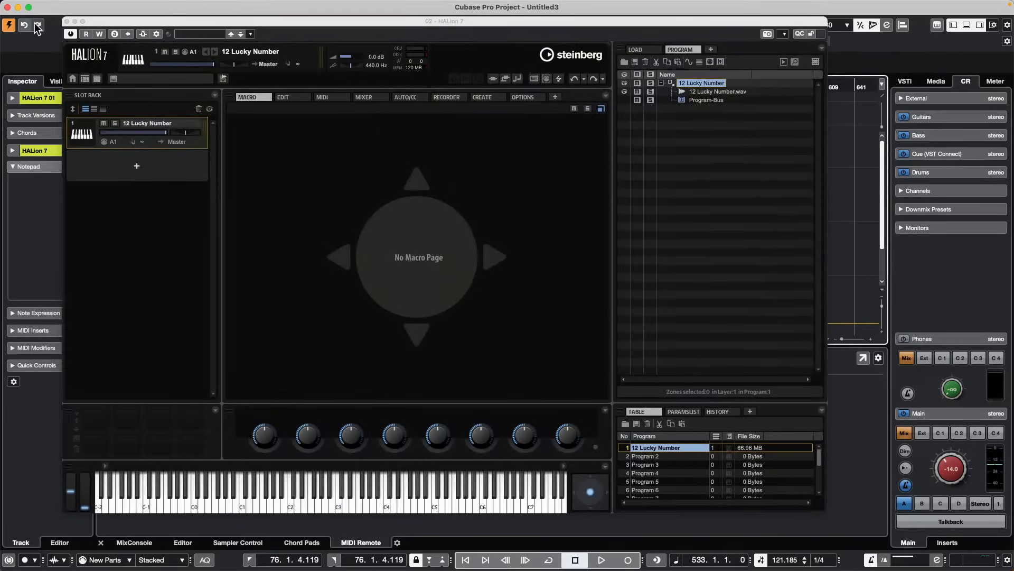
pyautogui.click(67, 21)
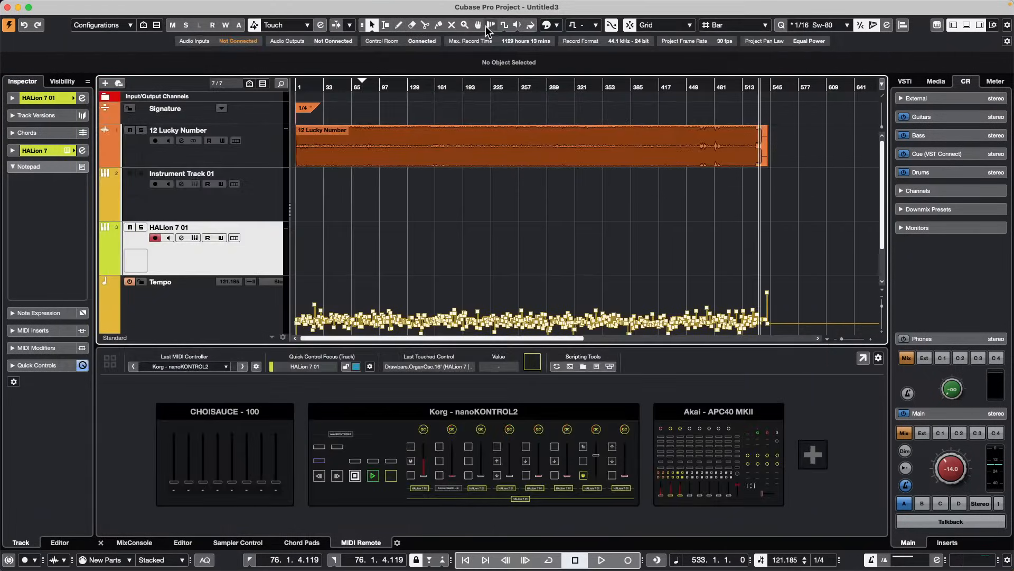
pyautogui.click(491, 24)
pyautogui.click(491, 25)
pyautogui.click(521, 41)
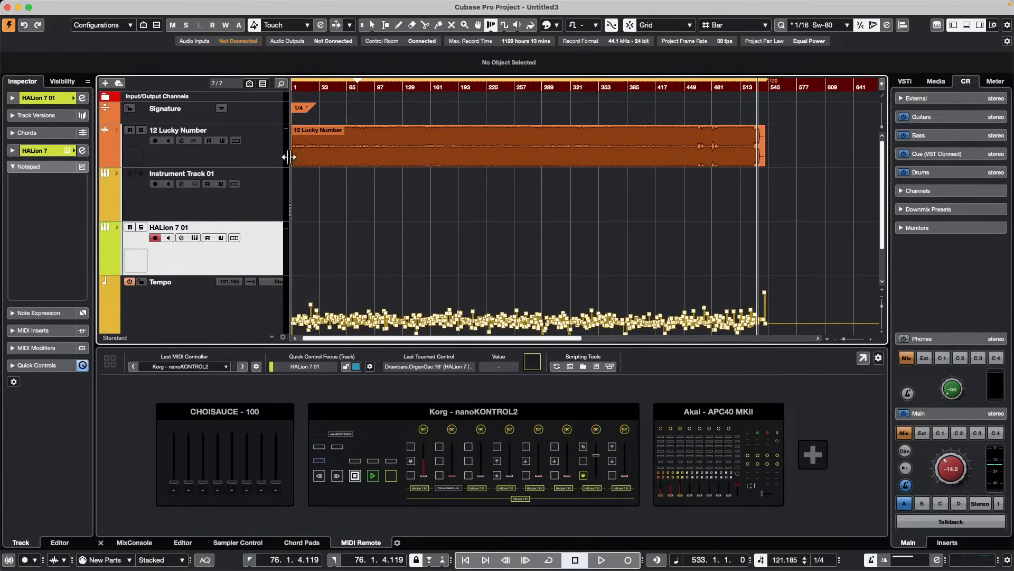
pyautogui.moveTo(109, 10)
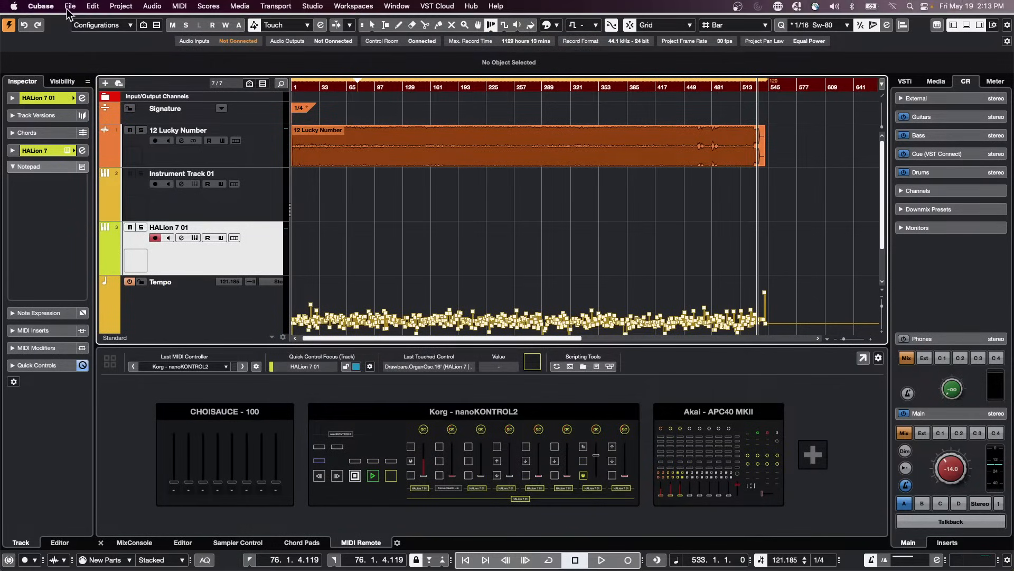
pyautogui.click(70, 6)
pyautogui.click(84, 20)
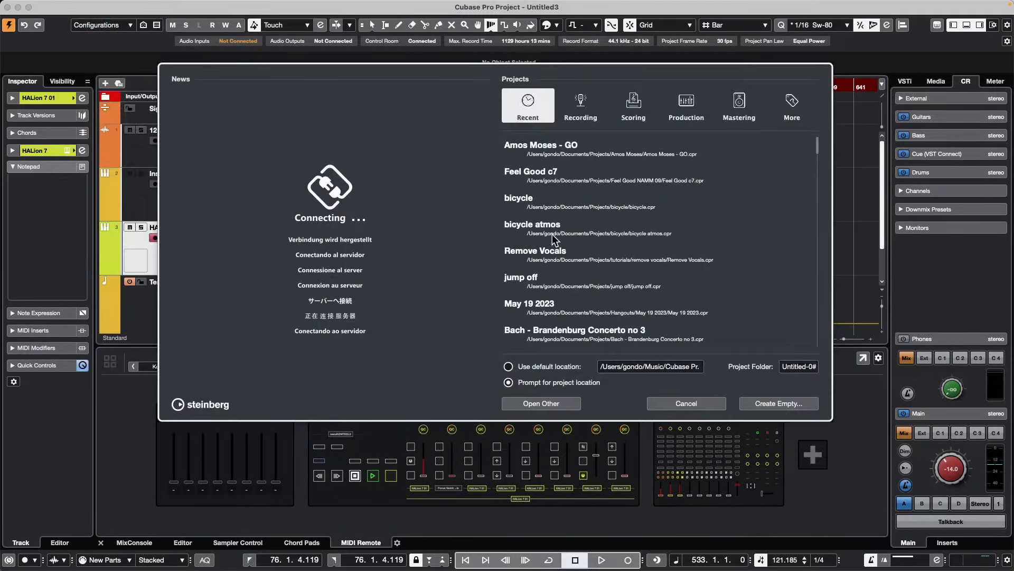
pyautogui.click(686, 403)
# Open the recent project jump off.cpr
pyautogui.click(70, 6)
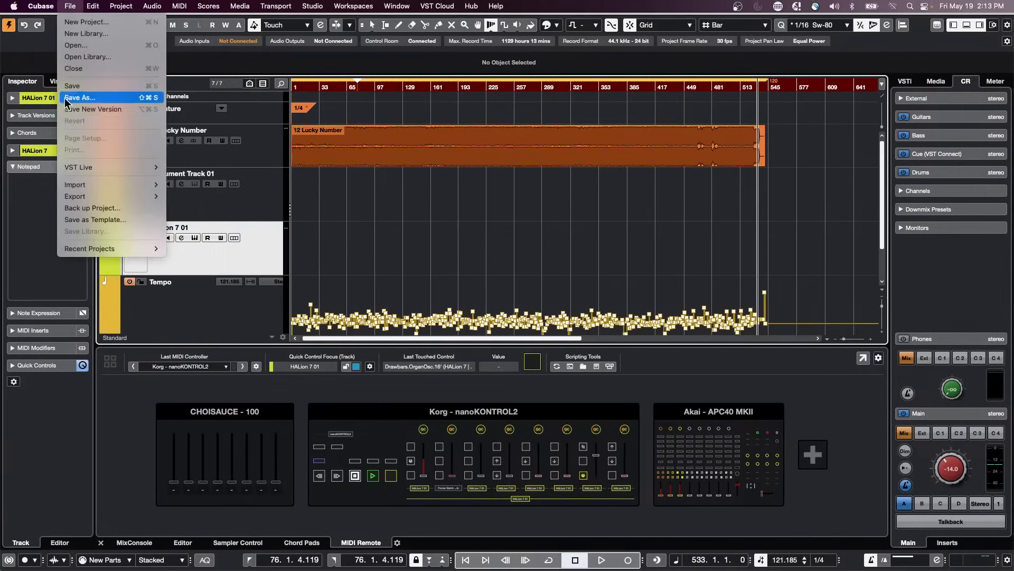
pyautogui.moveTo(85, 248)
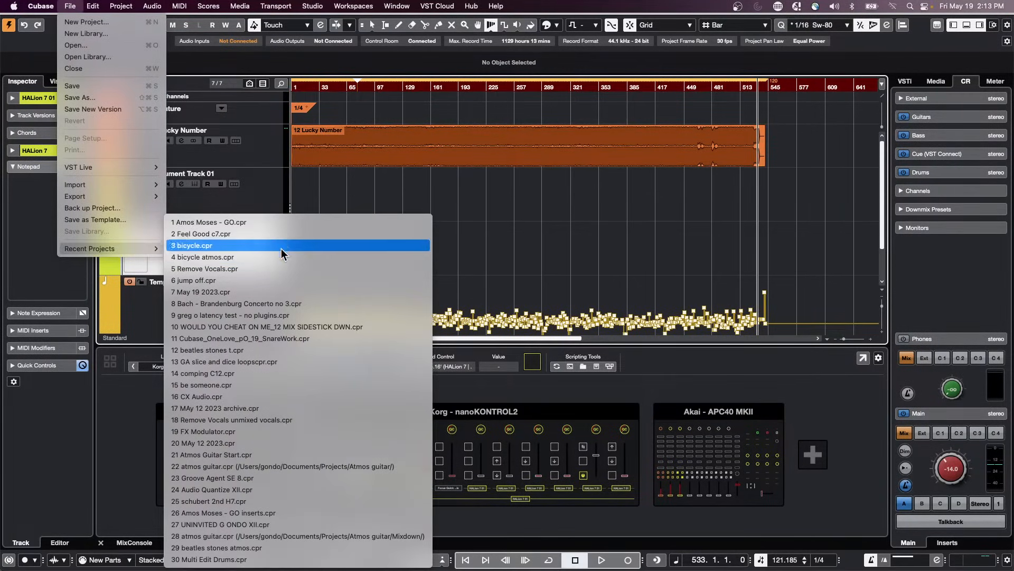
pyautogui.click(285, 281)
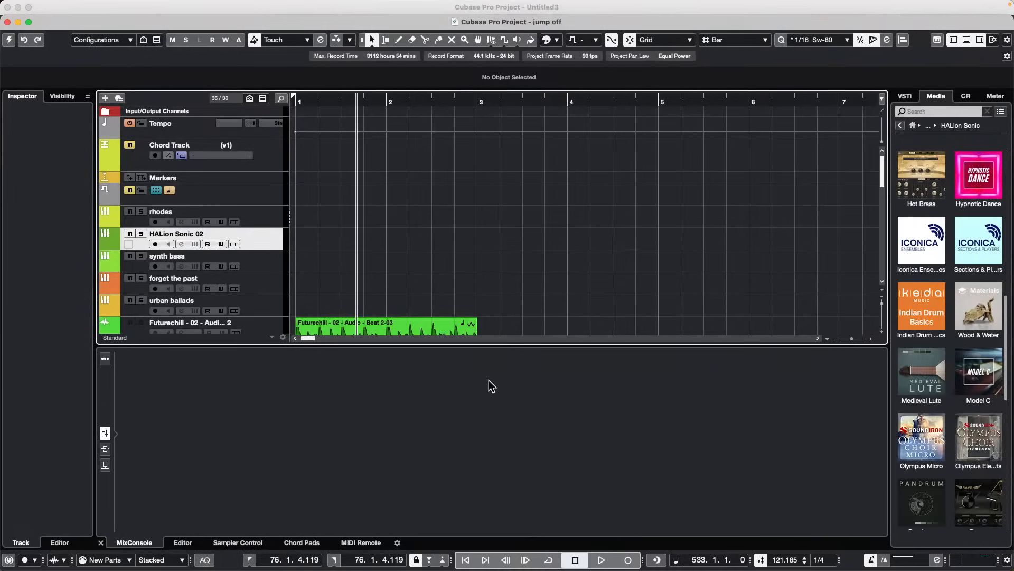
# Turn off Musical Mode for the Futurechill - 02 - Audio - Beat 2-03 event and activate the jump off project
pyautogui.scroll(-3, 423, 242)
pyautogui.click(393, 292)
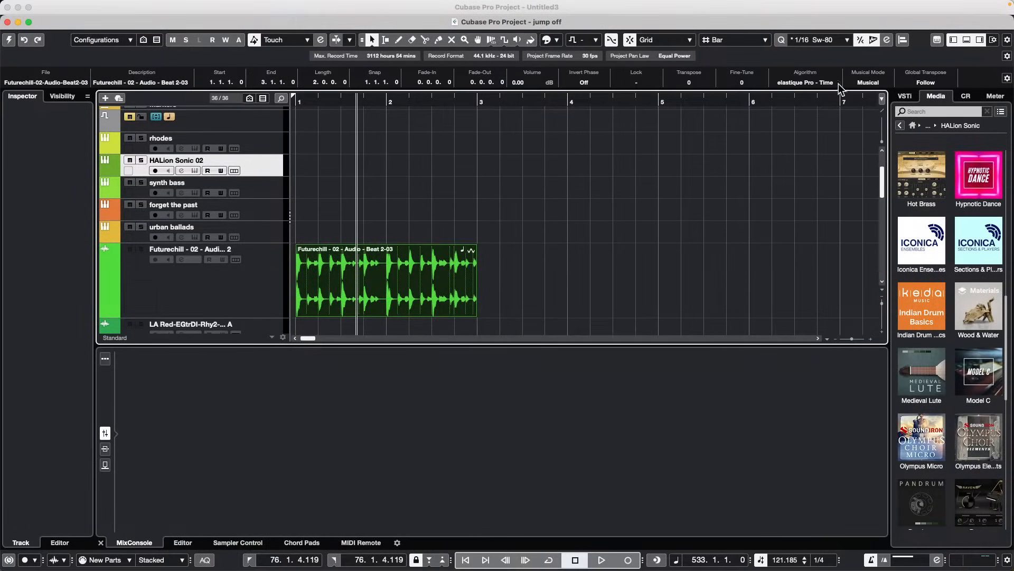
pyautogui.click(875, 82)
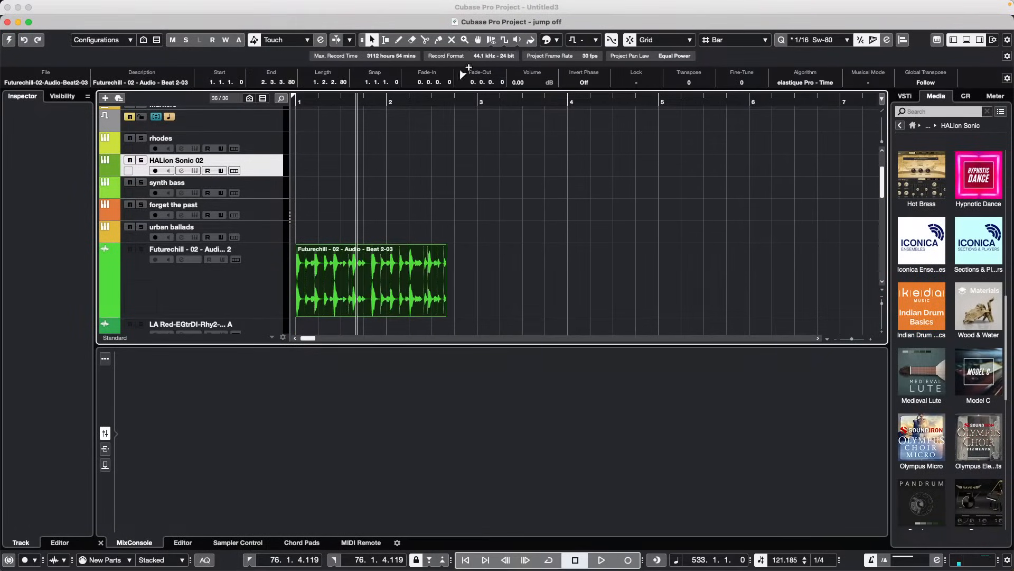
pyautogui.click(9, 40)
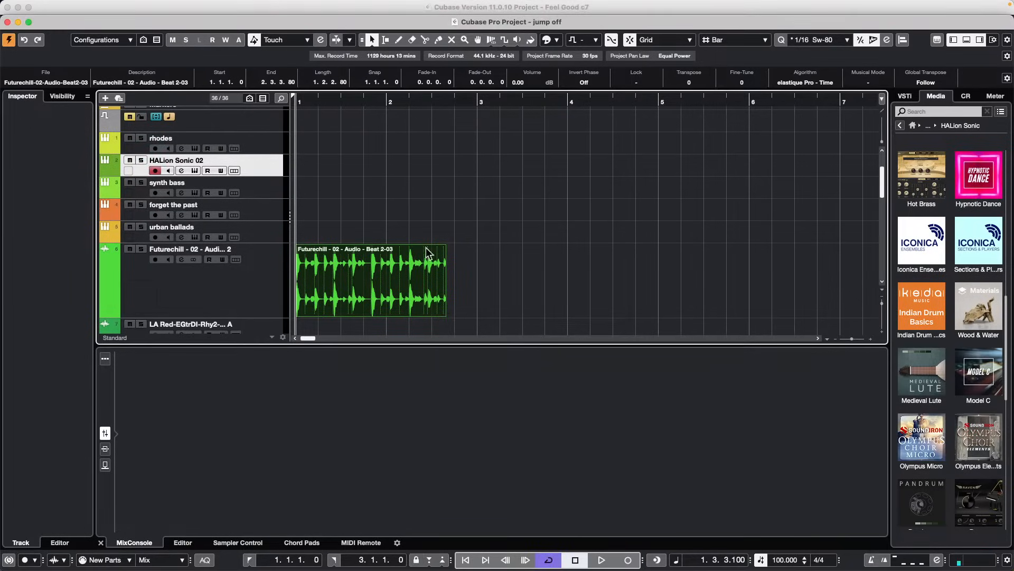
pyautogui.scroll(-5, 495, 220)
pyautogui.scroll(5, 494, 224)
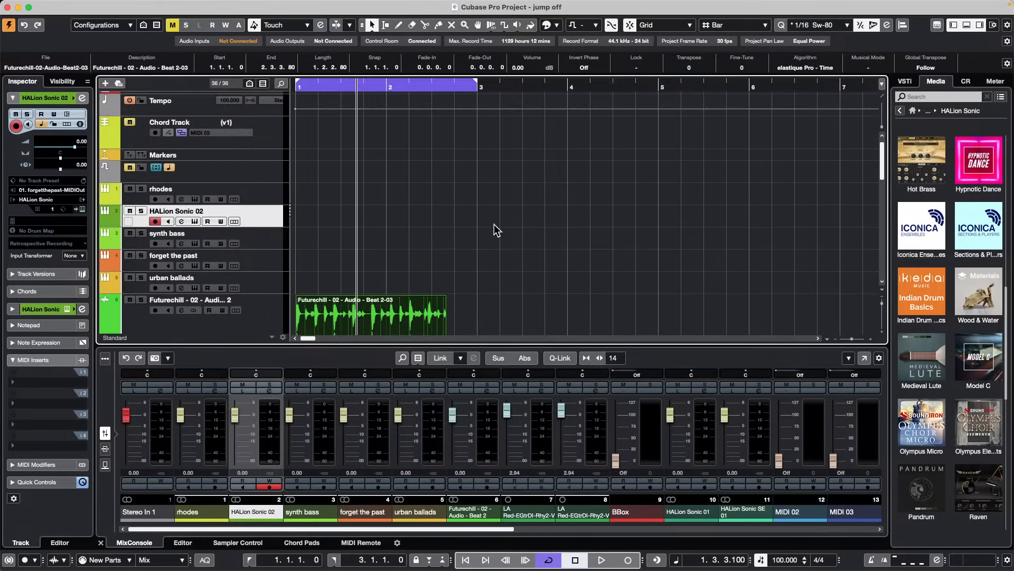
# Use the Time Warp tool in Warp Grid mode to align bar 3 with the Futurechill loop's end and bar 2 with its downbeat
pyautogui.click(492, 26)
pyautogui.click(491, 30)
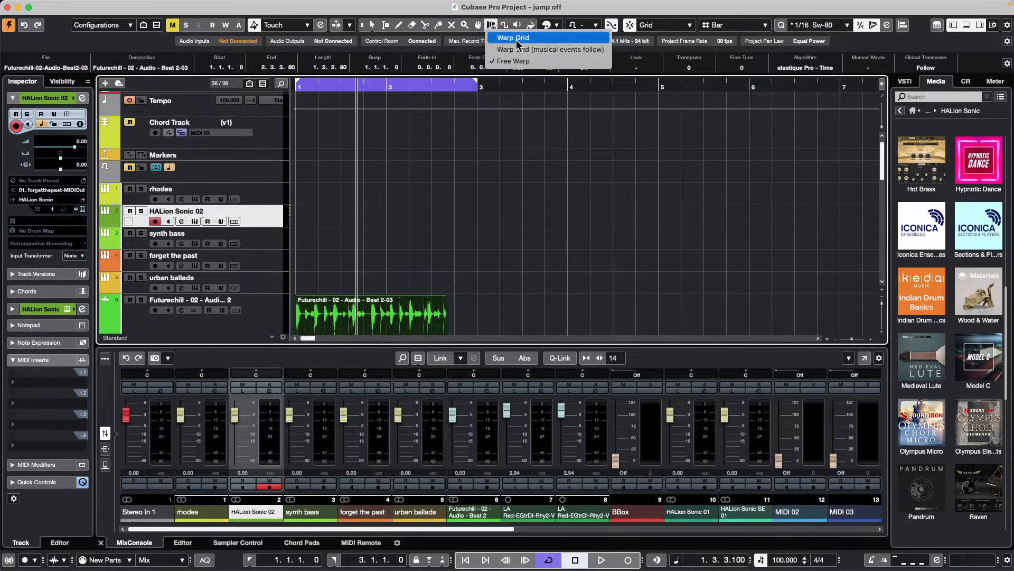
pyautogui.click(516, 39)
pyautogui.moveTo(475, 99); pyautogui.dragTo(442, 106)
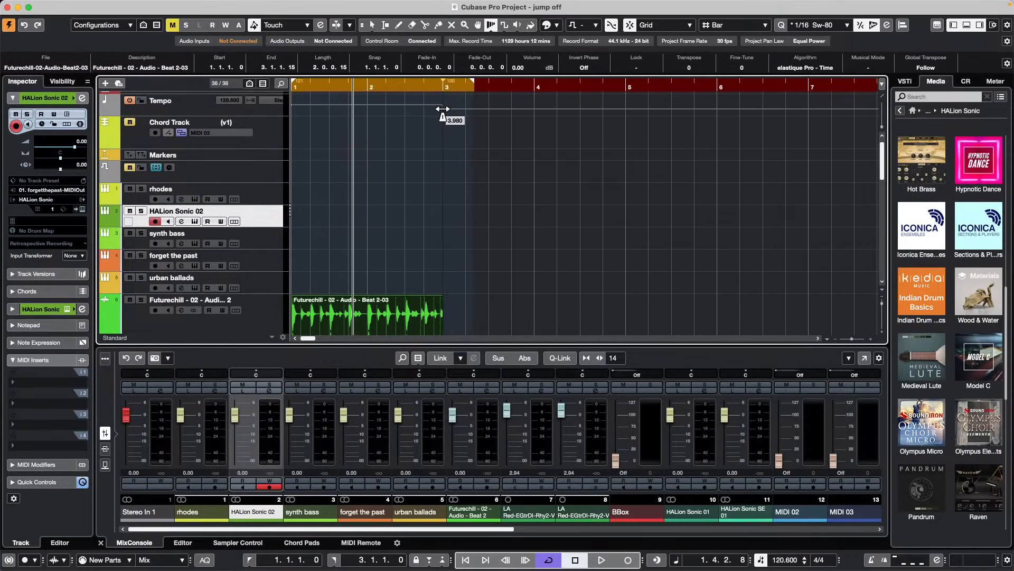
pyautogui.moveTo(370, 254); pyautogui.dragTo(368, 251)
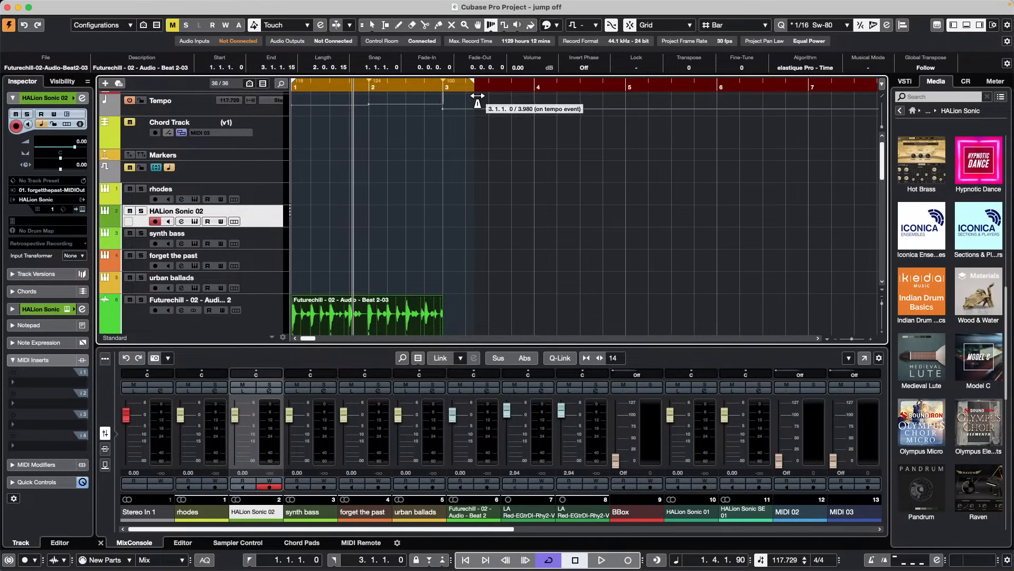
# Move the Futurechill audio track to the top of the track list and fine-tune the warped positions of bars 2 and 3 against its waveform
pyautogui.click(493, 30)
pyautogui.click(500, 37)
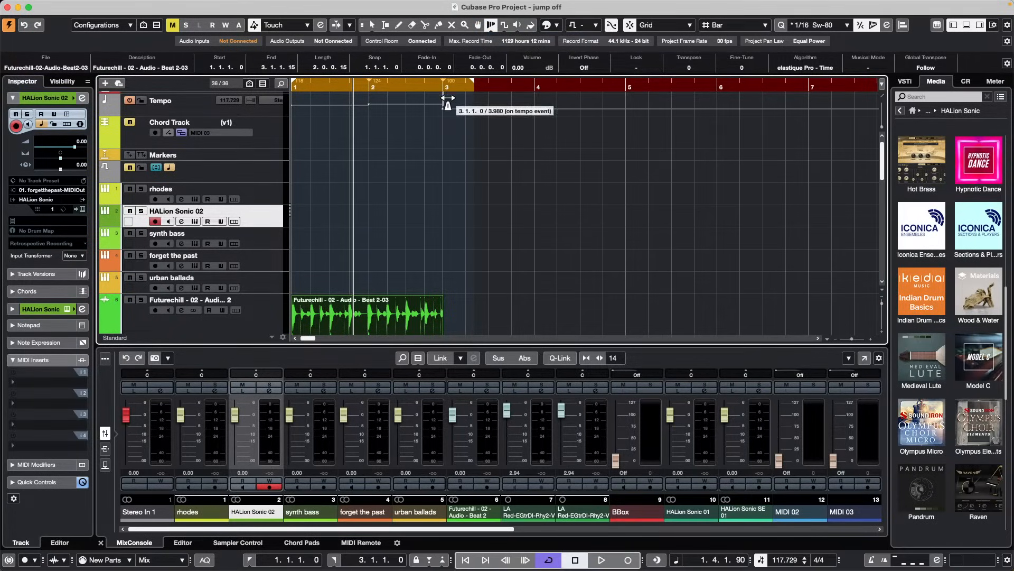
pyautogui.moveTo(269, 317); pyautogui.dragTo(270, 94)
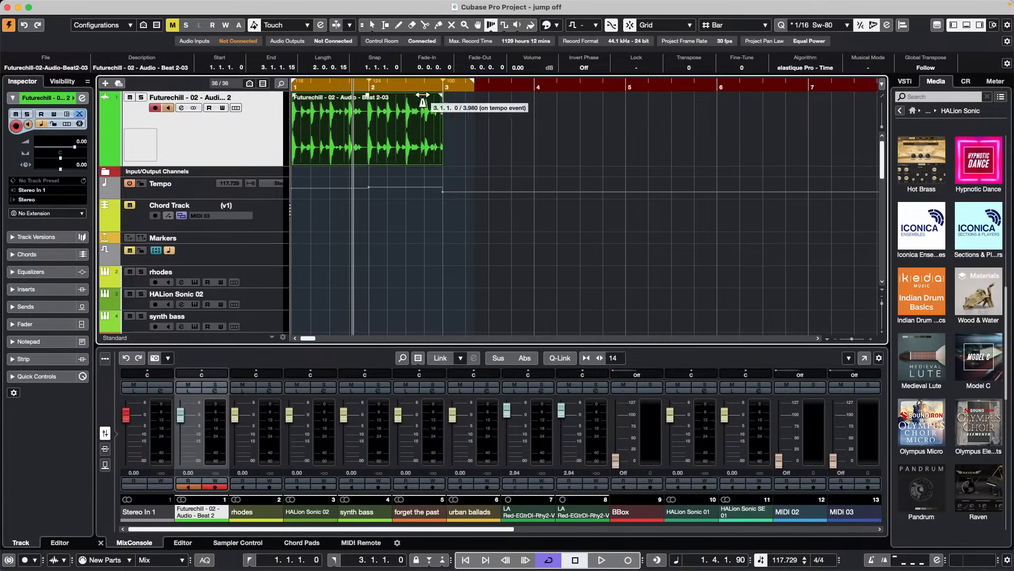
pyautogui.moveTo(370, 103)
pyautogui.mouseDown()
pyautogui.moveTo(337, 105)
pyautogui.moveTo(367, 106)
pyautogui.mouseUp()
pyautogui.moveTo(448, 98)
pyautogui.mouseDown()
pyautogui.moveTo(464, 98)
pyautogui.moveTo(443, 99)
pyautogui.mouseUp()
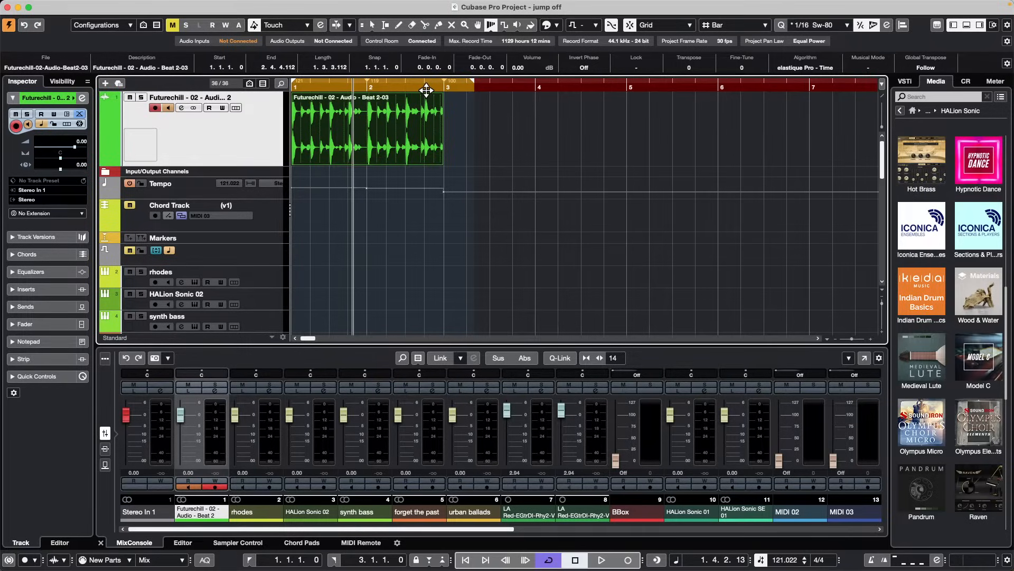
pyautogui.click(344, 87)
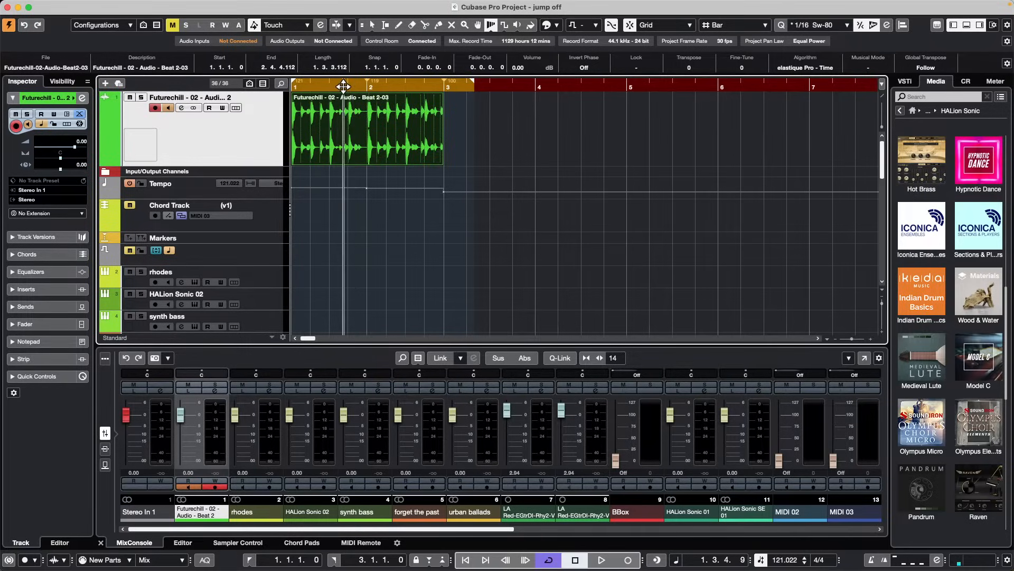
pyautogui.moveTo(344, 86); pyautogui.dragTo(348, 139)
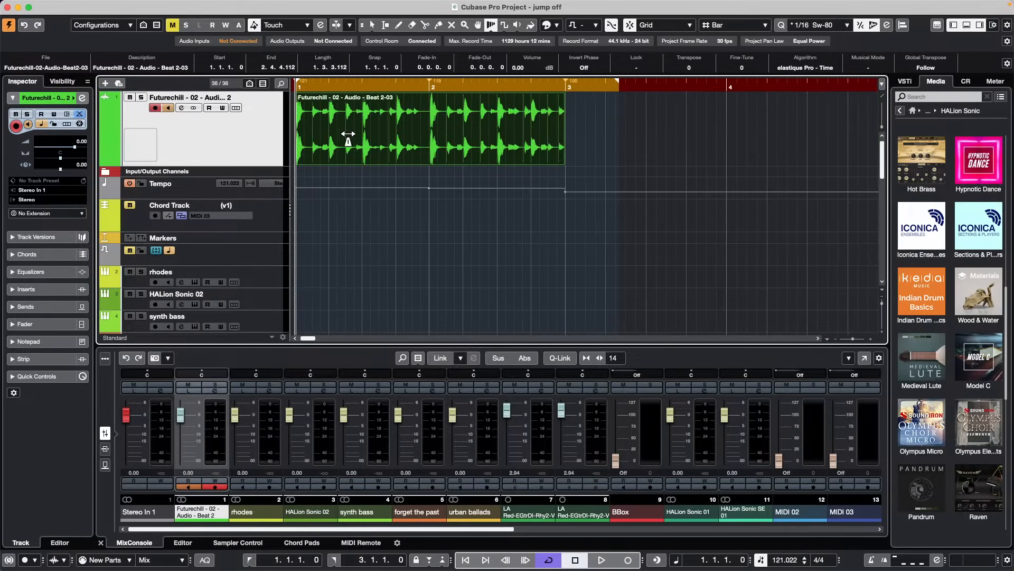
# Open the recent project Amos Moses - GO.cpr and activate it
pyautogui.click(70, 6)
pyautogui.moveTo(113, 247)
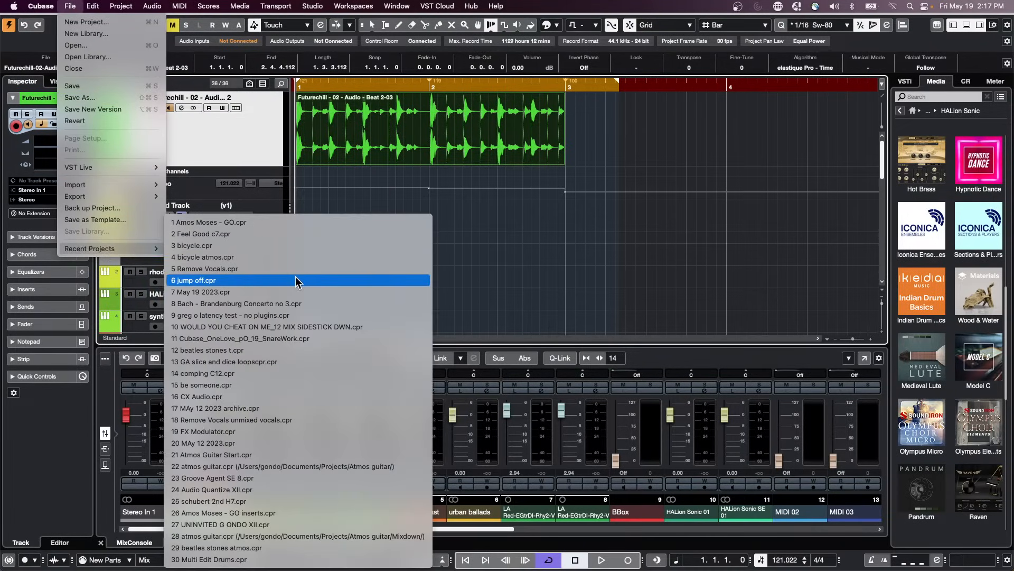
pyautogui.click(298, 222)
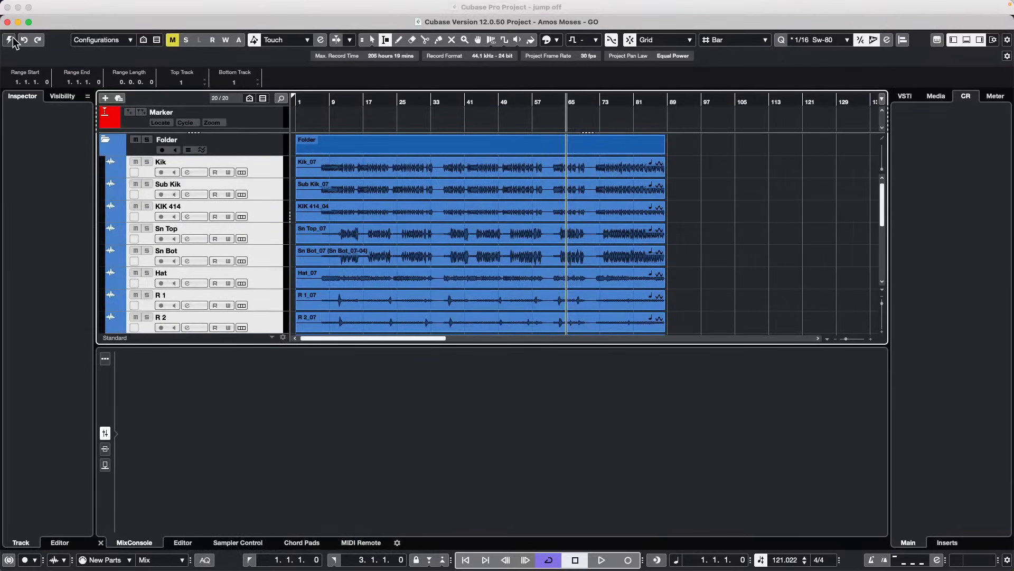
pyautogui.click(10, 40)
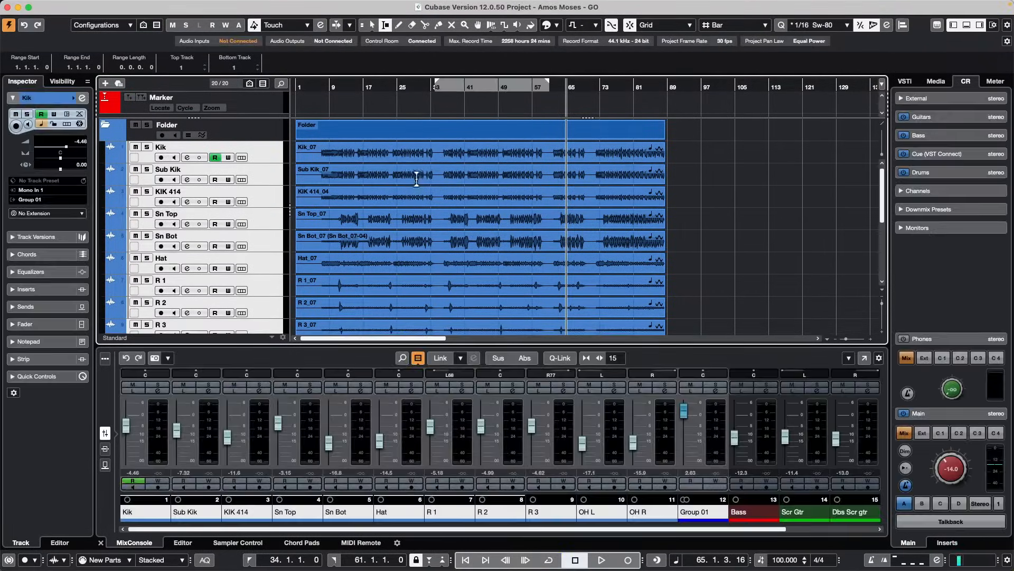
# Use the Zoom tool to zoom into framed areas of the drum tracks in both directions, returning to the overview each time
pyautogui.rightClick(417, 180)
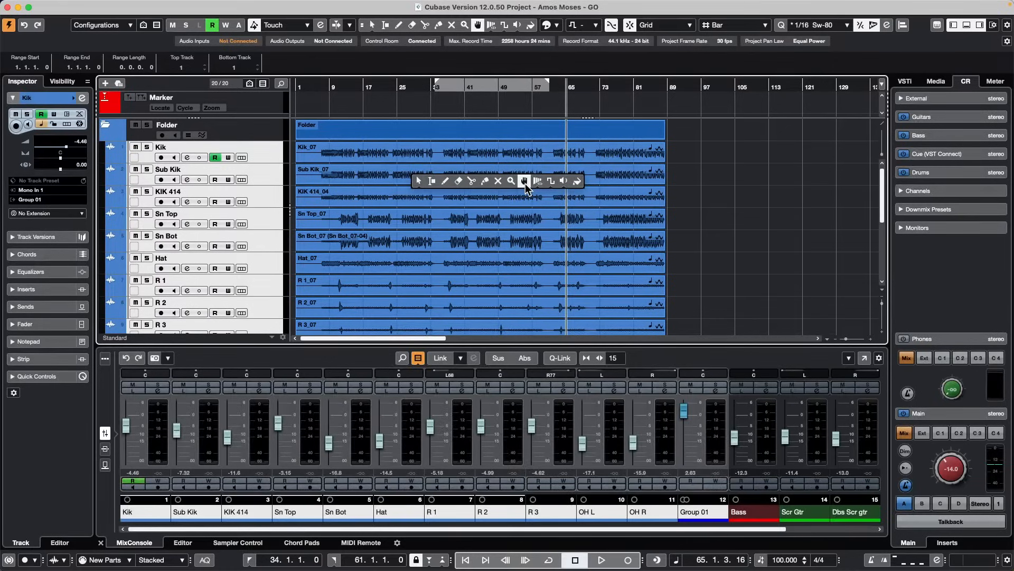
pyautogui.click(511, 181)
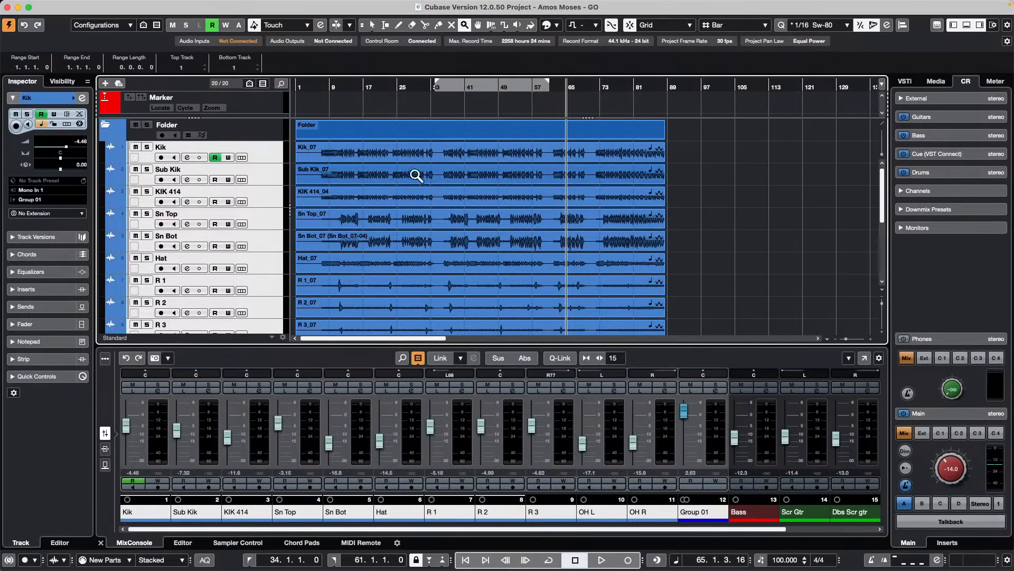
pyautogui.moveTo(381, 173); pyautogui.dragTo(486, 216)
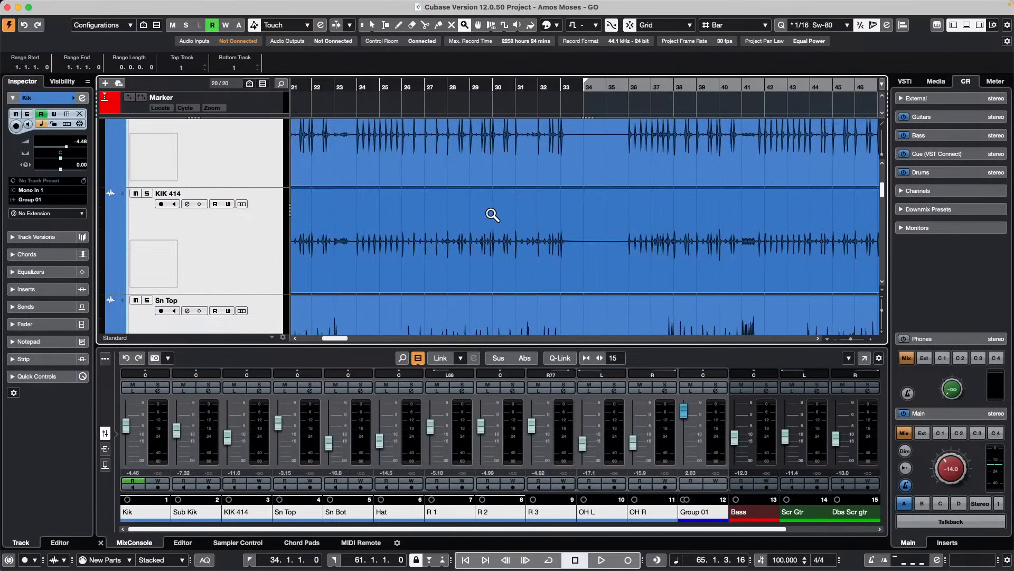
pyautogui.doubleClick(491, 215)
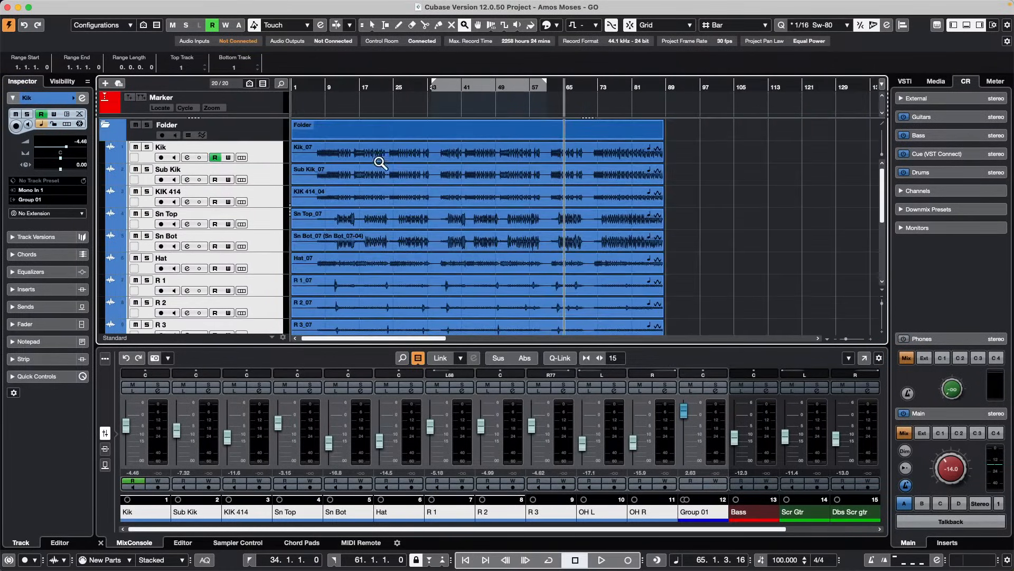
pyautogui.moveTo(378, 163); pyautogui.dragTo(548, 239)
pyautogui.doubleClick(549, 239)
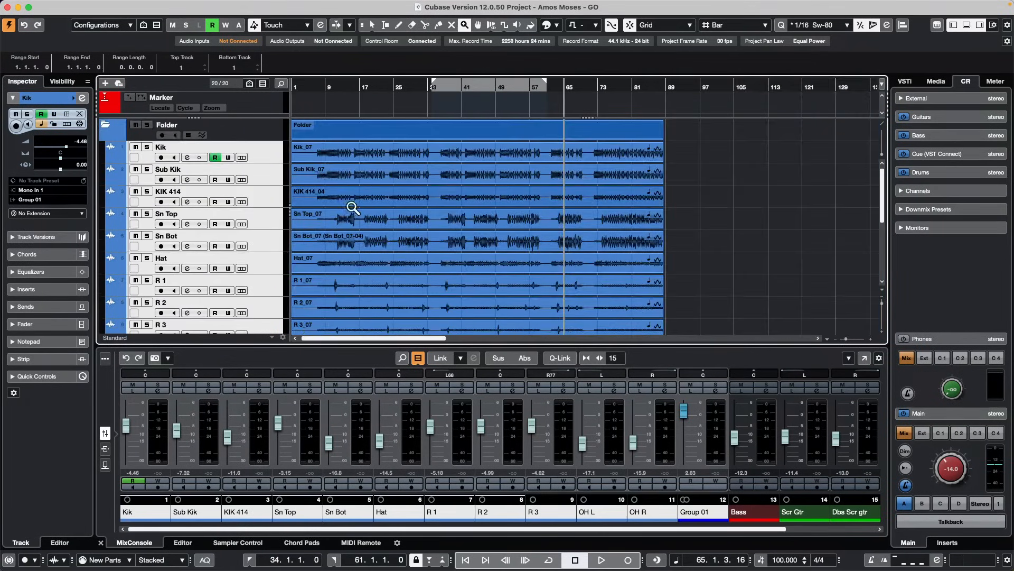
pyautogui.moveTo(412, 186); pyautogui.dragTo(543, 289)
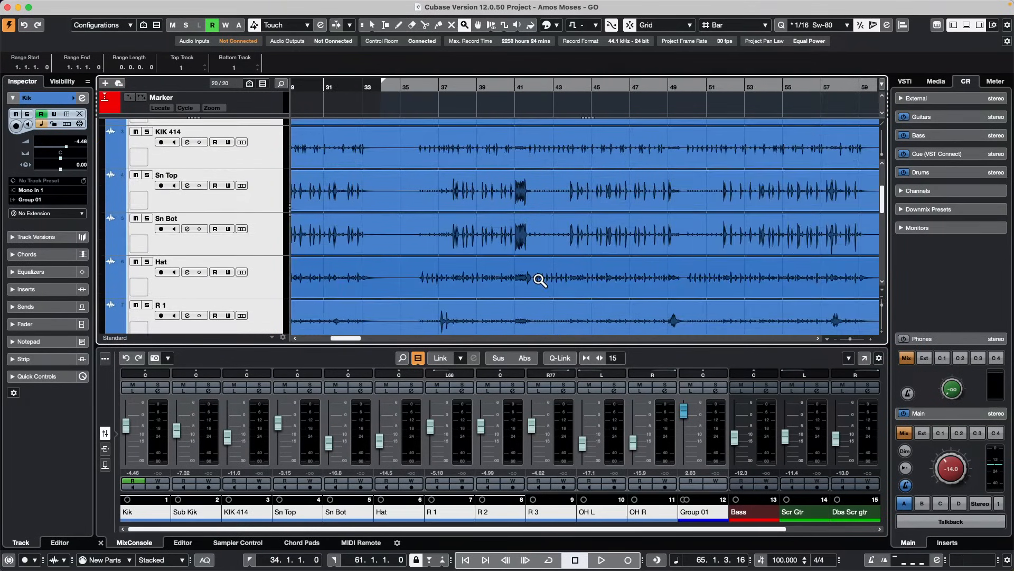
pyautogui.doubleClick(539, 280)
pyautogui.moveTo(90, 4)
pyautogui.click(13, 4)
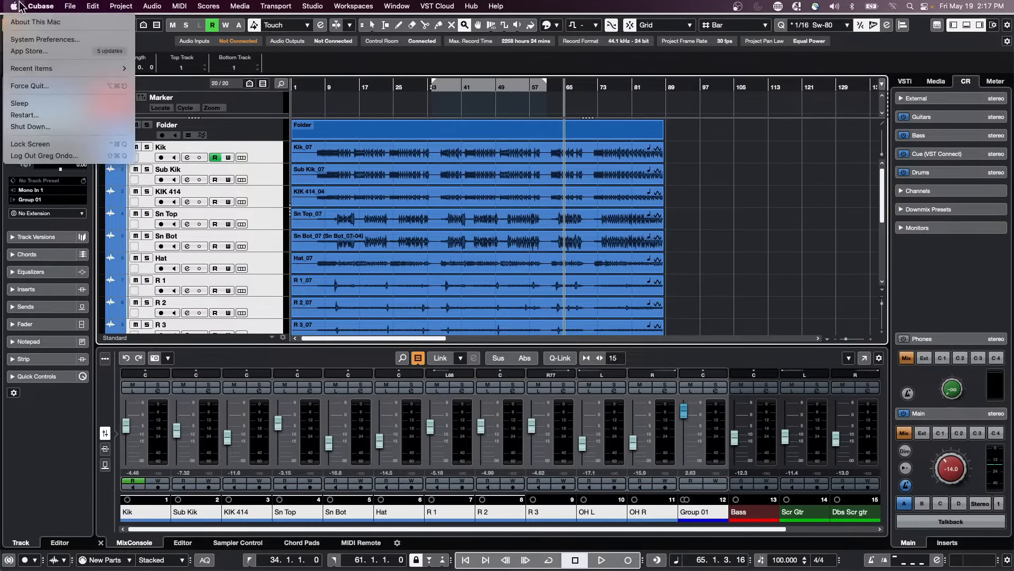
pyautogui.moveTo(47, 6)
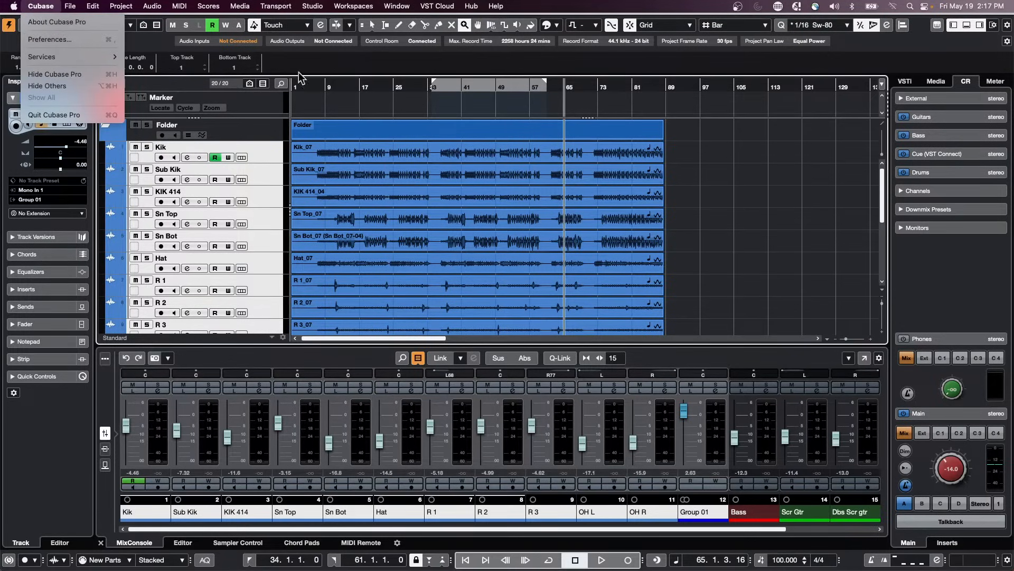
pyautogui.click(645, 132)
pyautogui.moveTo(417, 82)
pyautogui.mouseDown()
pyautogui.moveTo(417, 143)
pyautogui.moveTo(424, 83)
pyautogui.mouseUp()
# Examine the Event Display, Tools, Tool Modifiers, Project & MixConsole, Editing and Editing-Audio preferences for zoom behaviour options
pyautogui.click(53, 5)
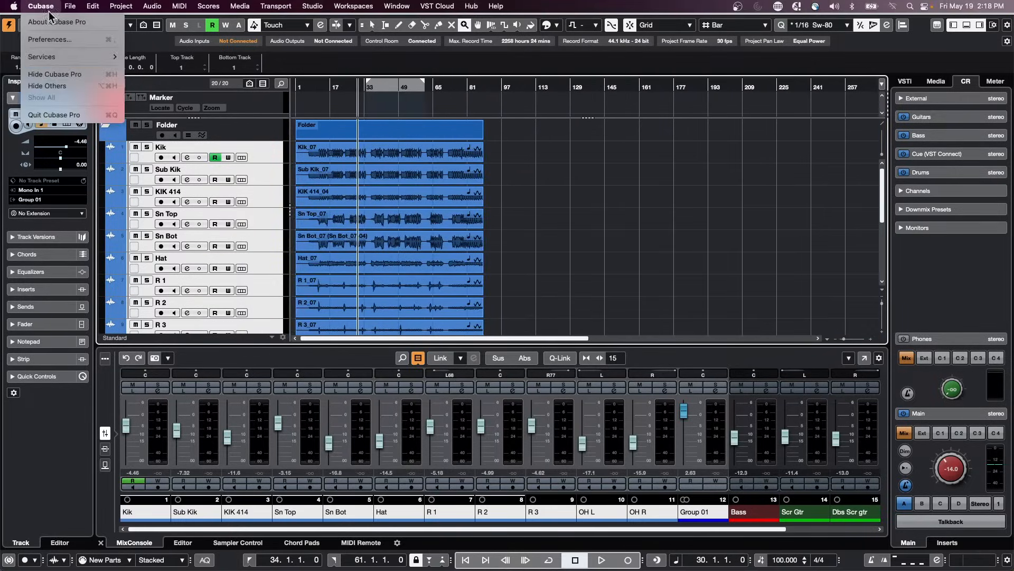
pyautogui.click(50, 39)
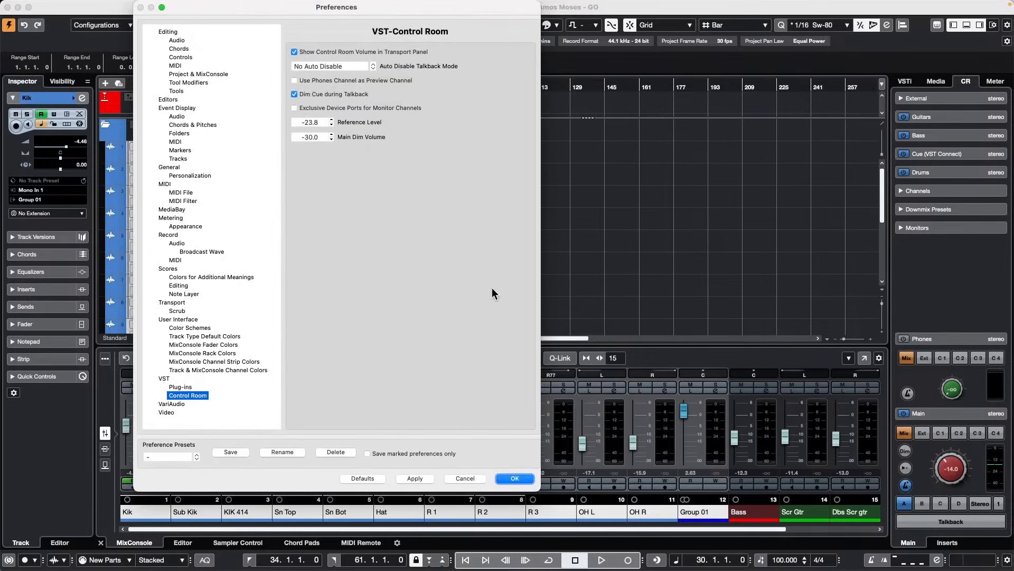
pyautogui.click(192, 108)
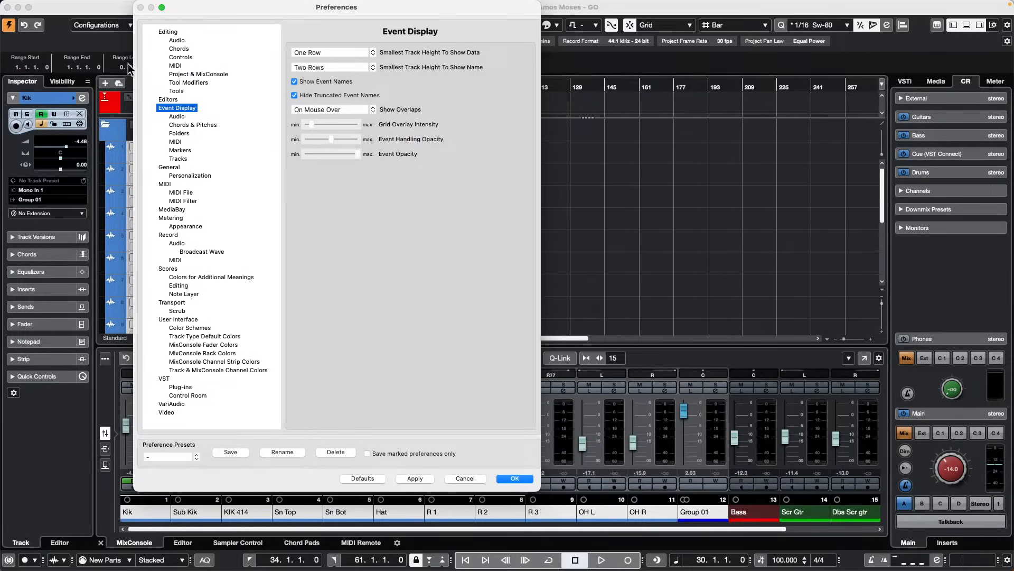
pyautogui.click(175, 91)
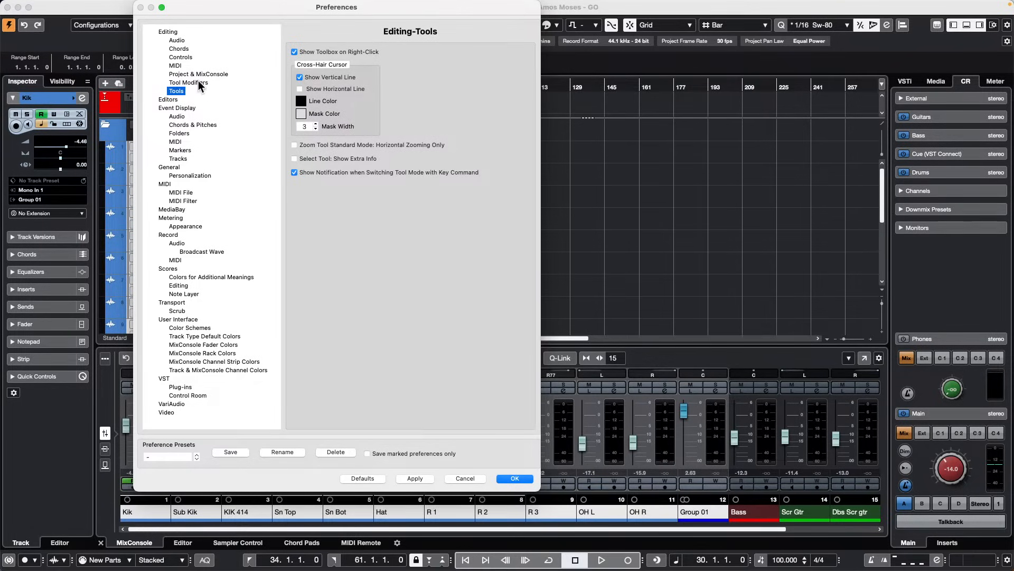
pyautogui.click(194, 83)
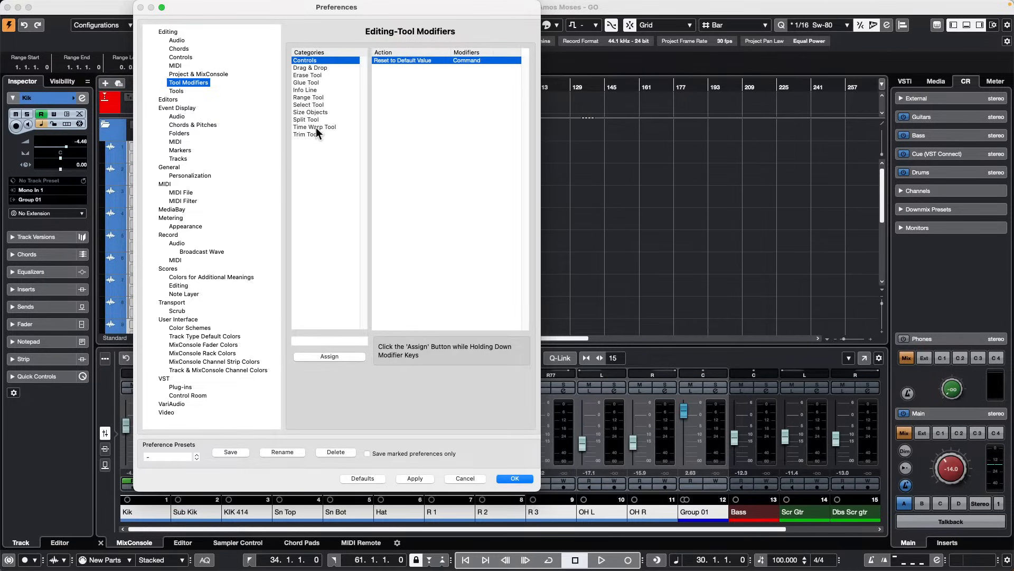
pyautogui.click(217, 75)
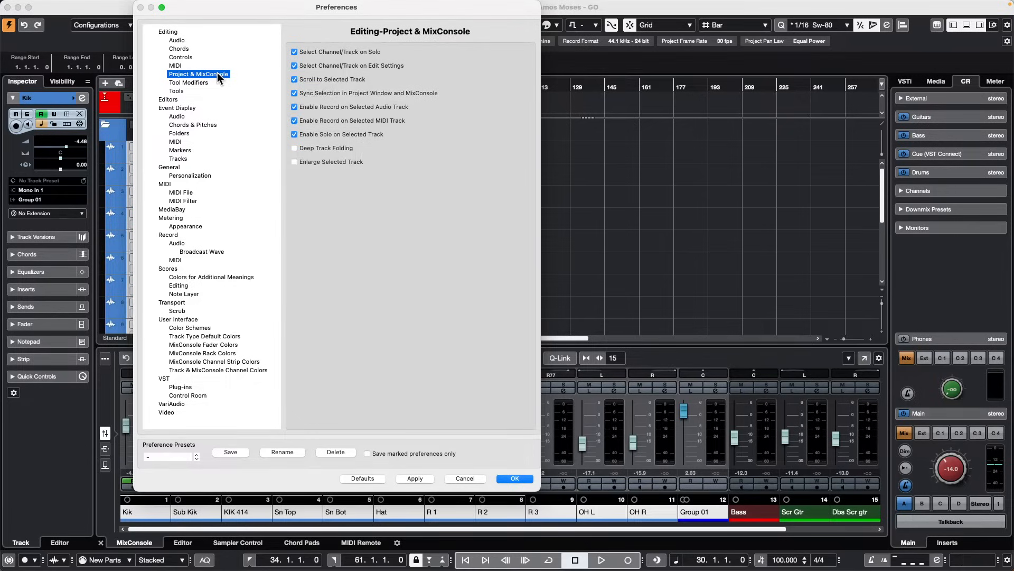
pyautogui.click(168, 32)
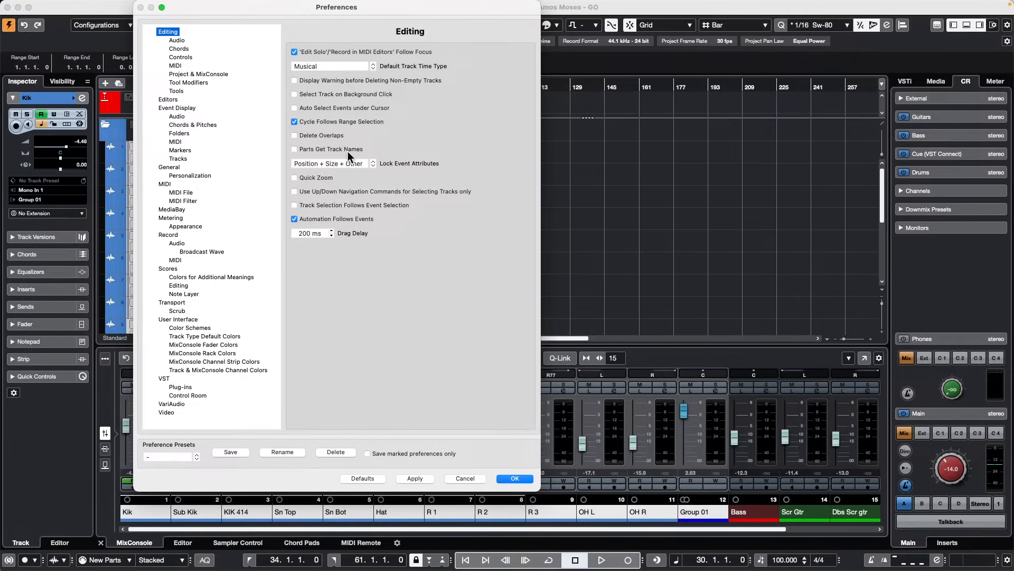
pyautogui.click(179, 41)
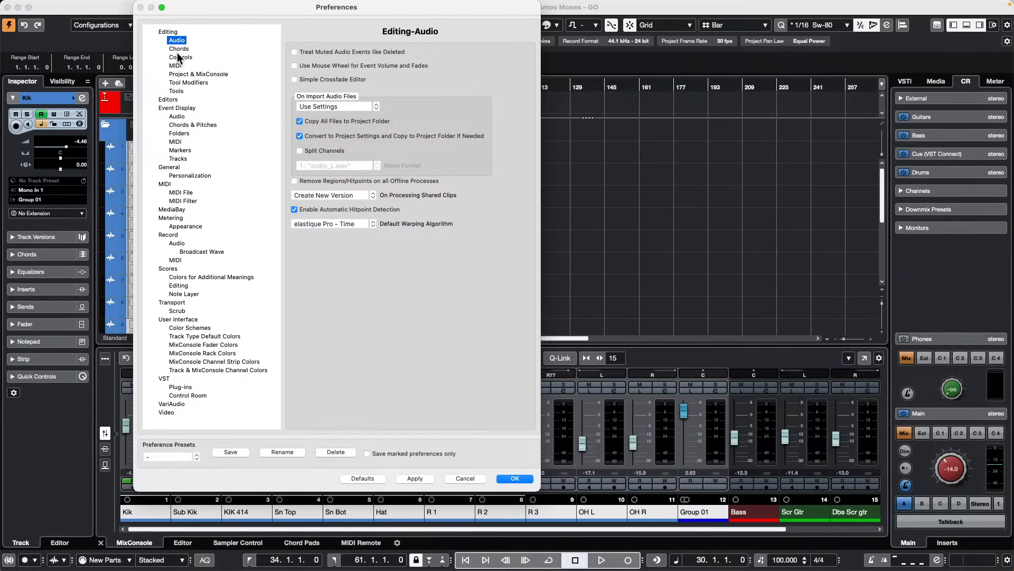
pyautogui.click(516, 478)
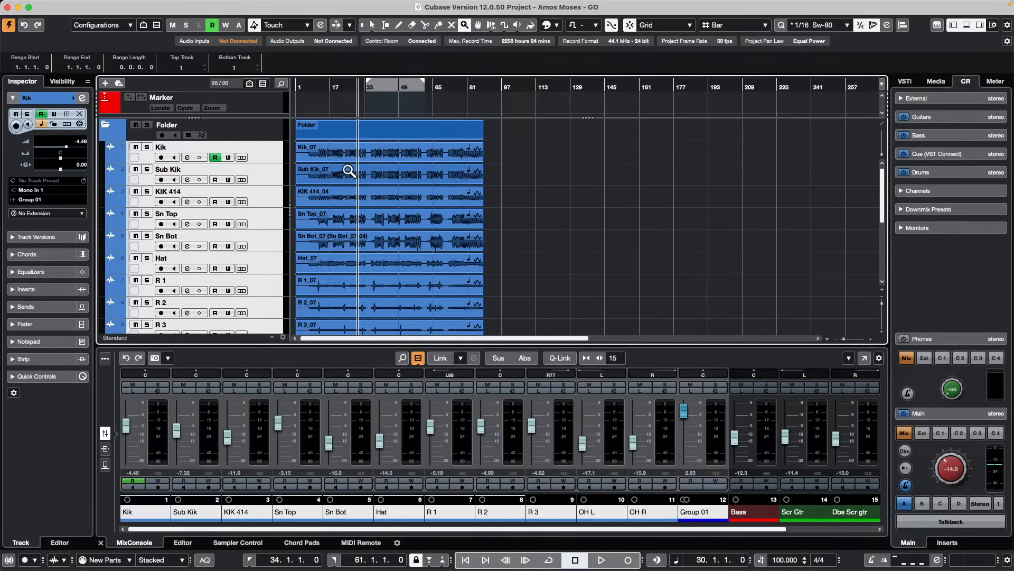
# Compare horizontal-only zooming with zooming in both directions on the drum tracks using the Zoom tool, restoring the overview between attempts
pyautogui.moveTo(349, 169); pyautogui.dragTo(405, 192)
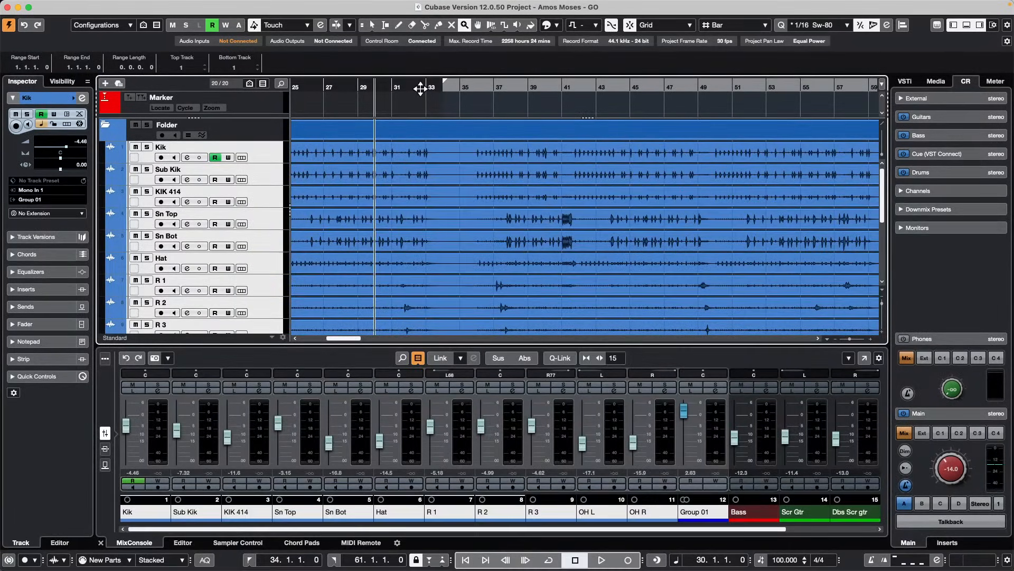
pyautogui.moveTo(421, 87); pyautogui.dragTo(421, 37)
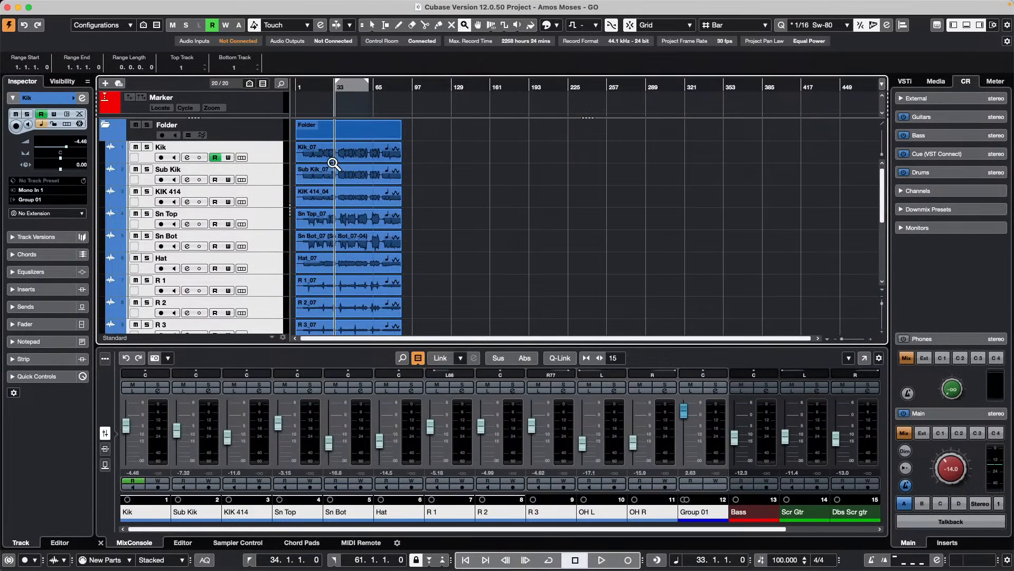
pyautogui.moveTo(330, 161); pyautogui.dragTo(400, 231)
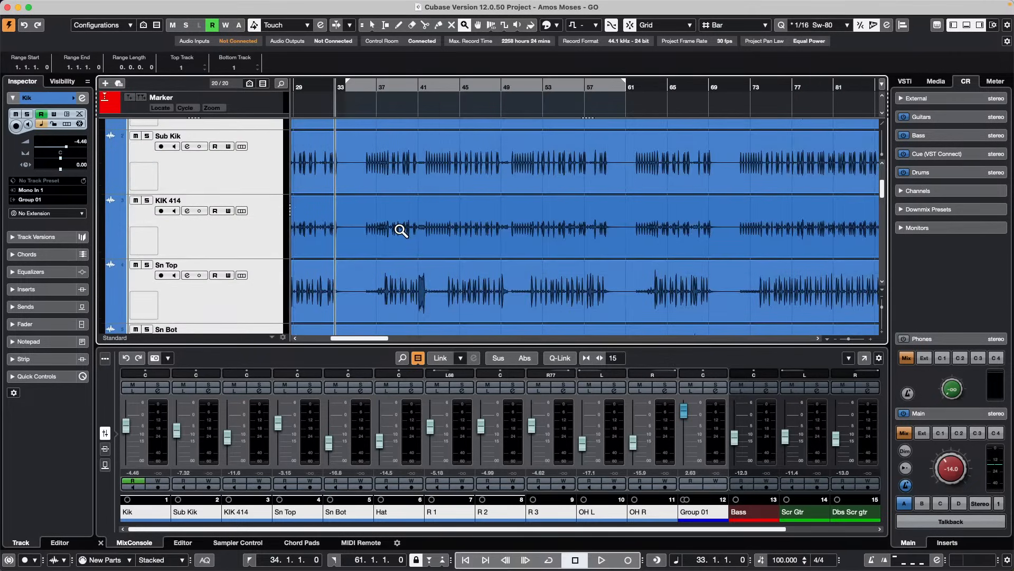
pyautogui.doubleClick(400, 230)
pyautogui.moveTo(320, 167); pyautogui.dragTo(390, 211)
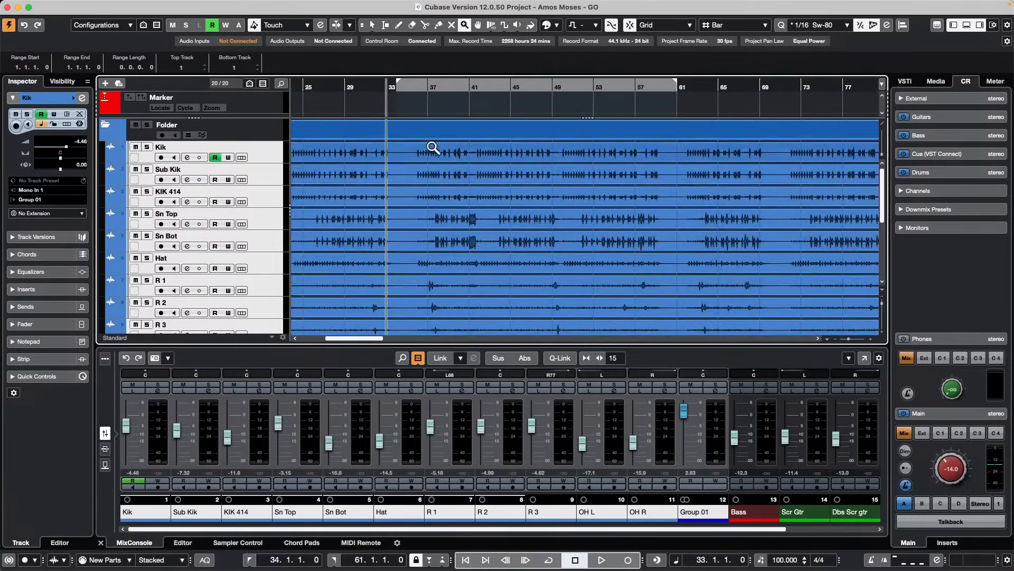
pyautogui.doubleClick(445, 160)
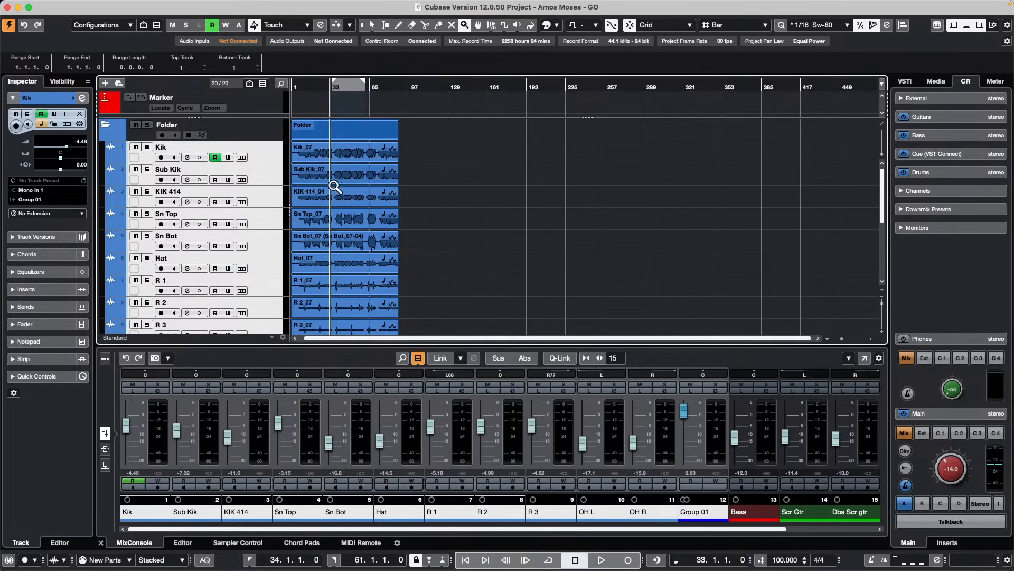
pyautogui.moveTo(335, 188); pyautogui.dragTo(388, 210)
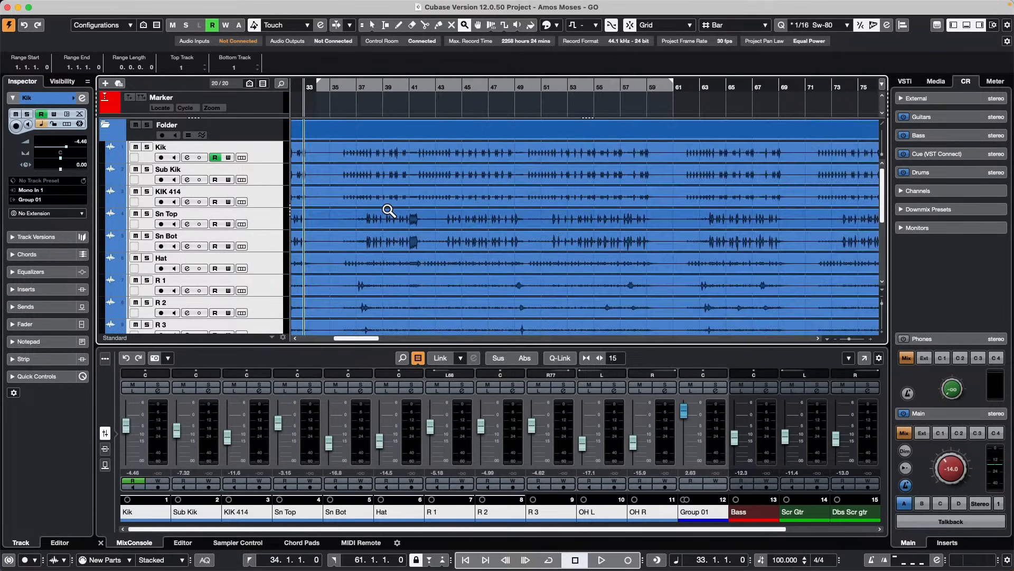
pyautogui.moveTo(438, 87); pyautogui.dragTo(447, 58)
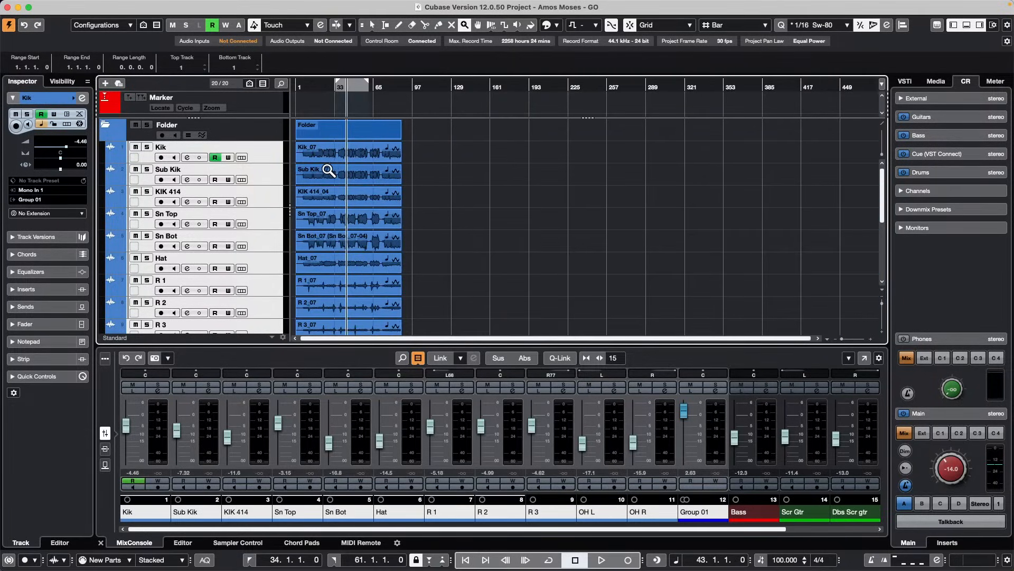
pyautogui.moveTo(326, 169); pyautogui.dragTo(379, 227)
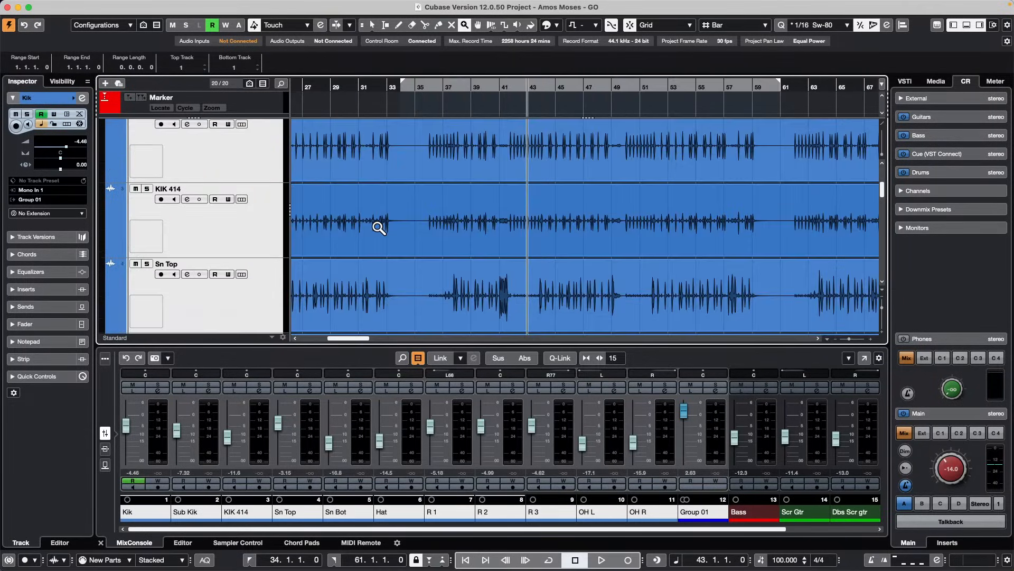
pyautogui.doubleClick(378, 228)
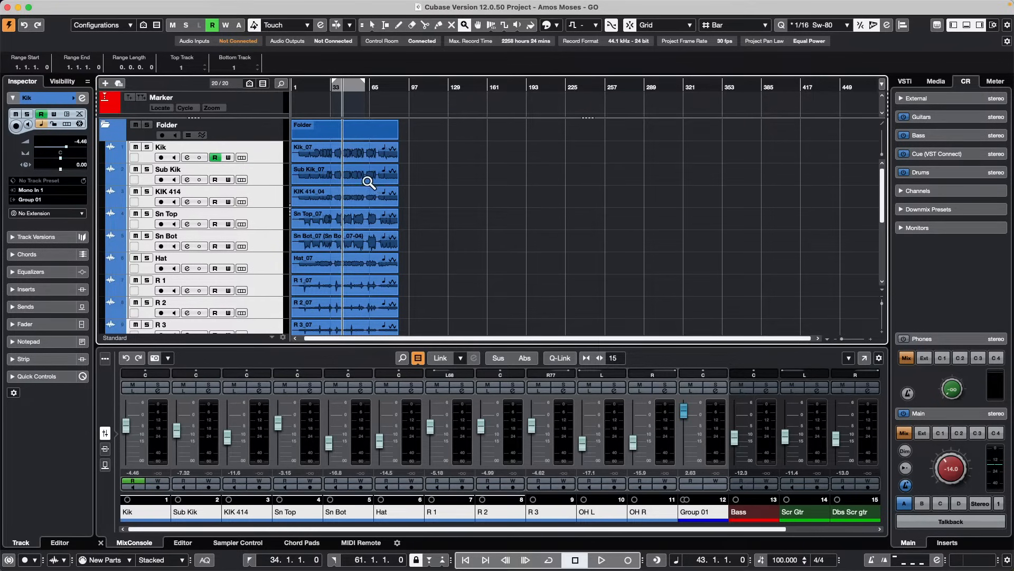
pyautogui.click(385, 231)
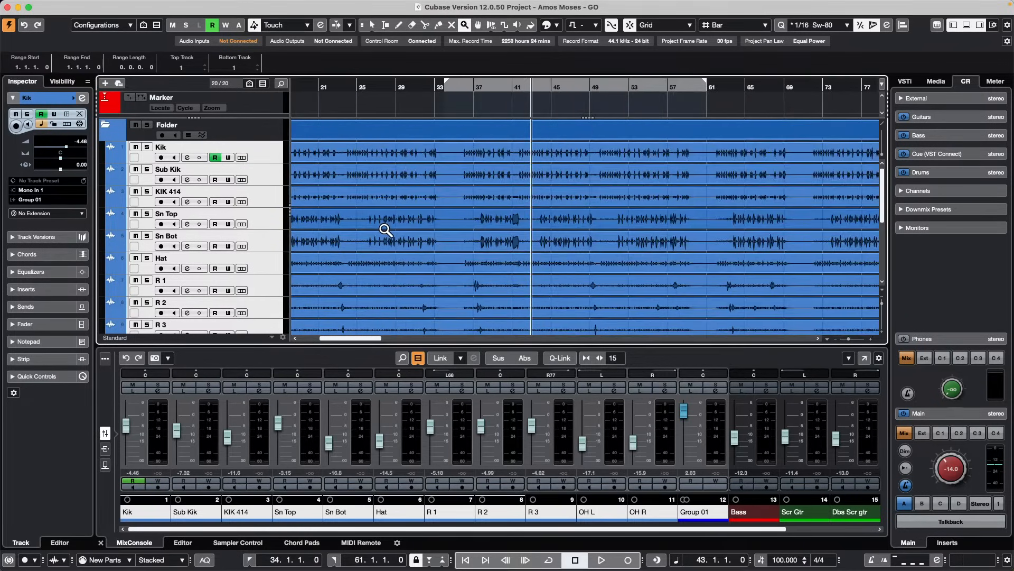
pyautogui.doubleClick(480, 180)
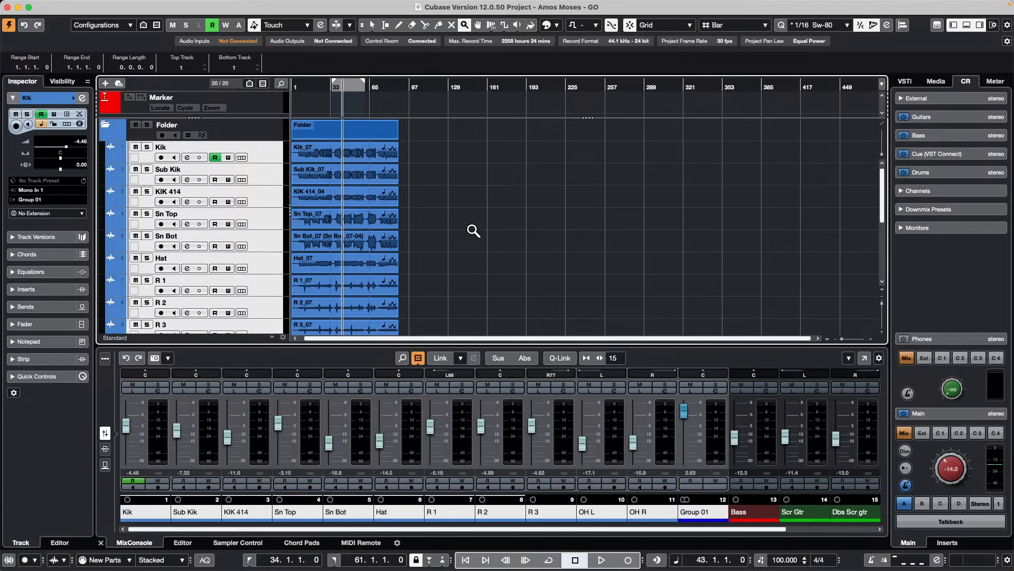
# Switch back to the Object Selection tool and add a Padshop instrument track directly below the KIK 414 track
pyautogui.rightClick(430, 247)
pyautogui.click(431, 245)
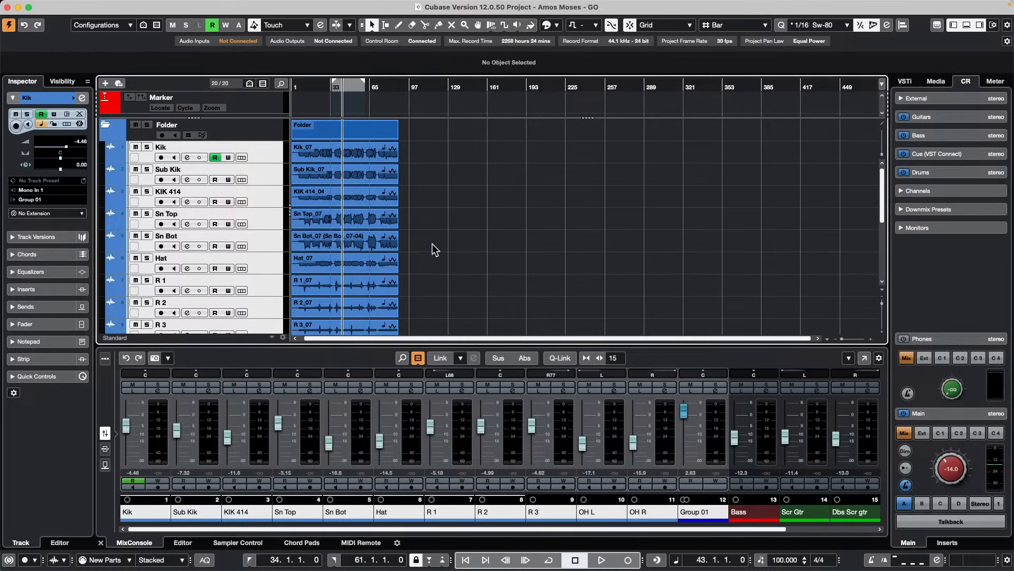
pyautogui.click(264, 201)
pyautogui.rightClick(265, 198)
pyautogui.moveTo(326, 196)
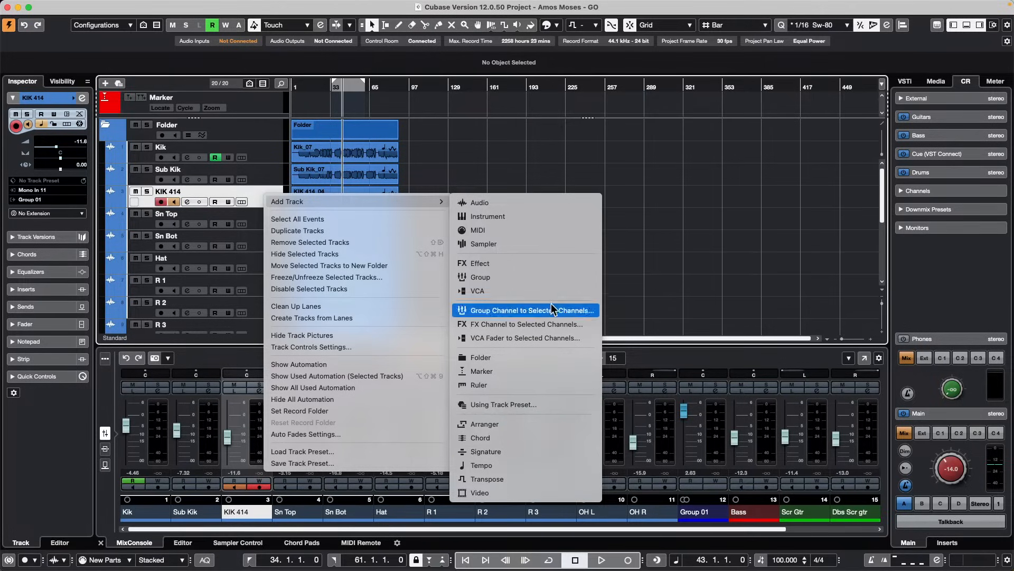
pyautogui.click(566, 216)
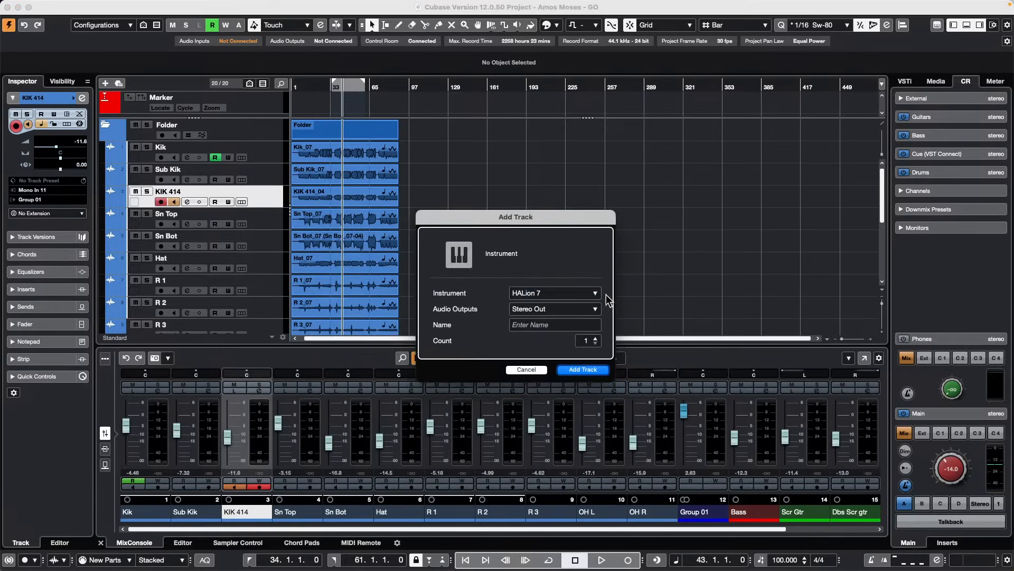
pyautogui.click(540, 291)
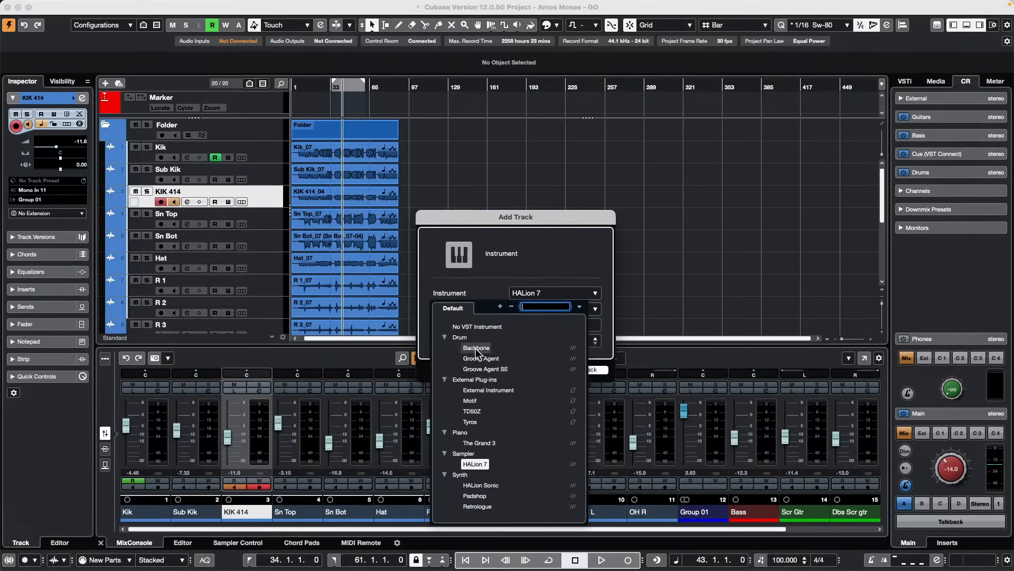
pyautogui.click(486, 496)
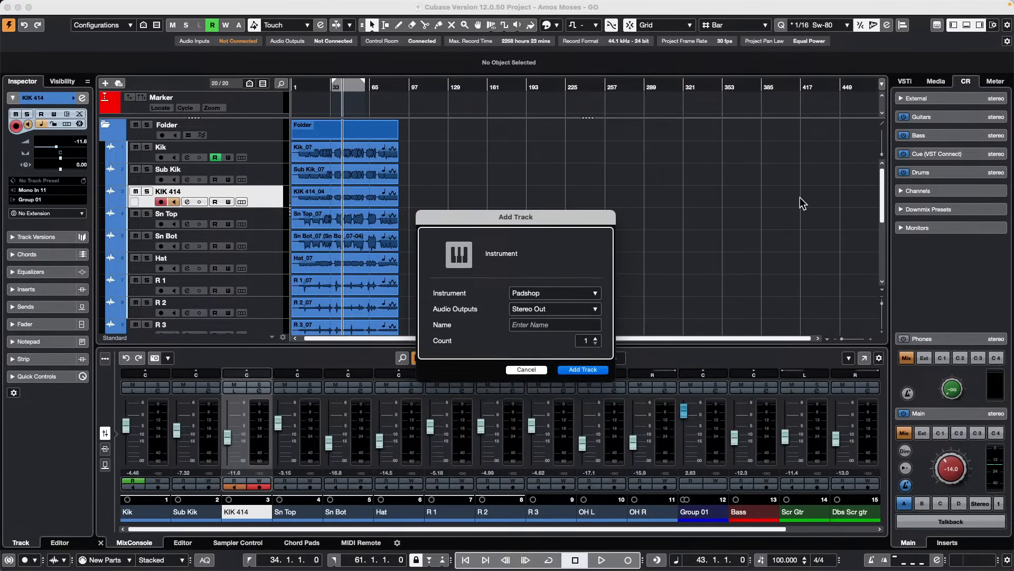
pyautogui.click(584, 370)
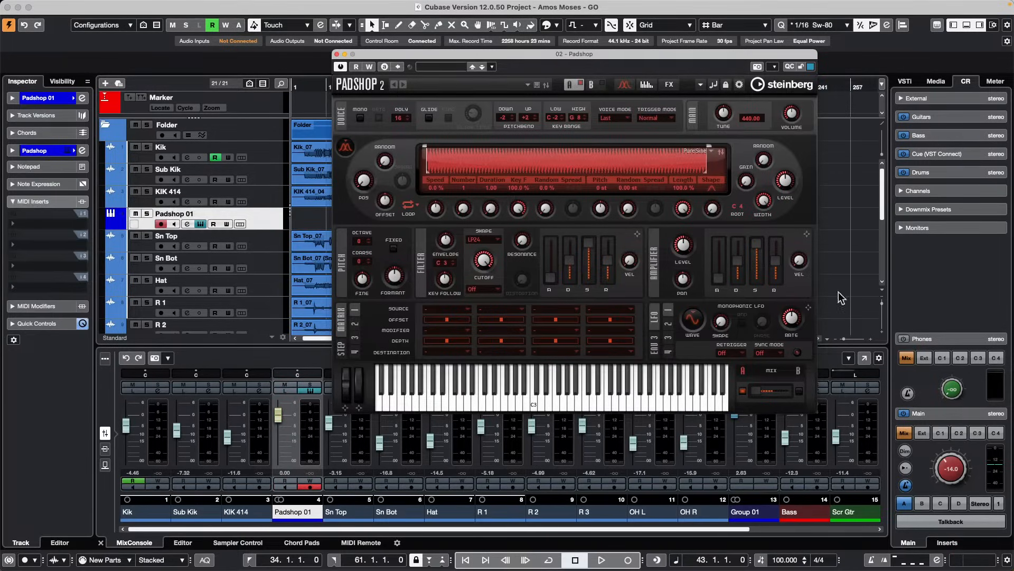
# Load the February 10 preset in Padshop and audition it on the plug-in's on-screen keyboard
pyautogui.click(446, 66)
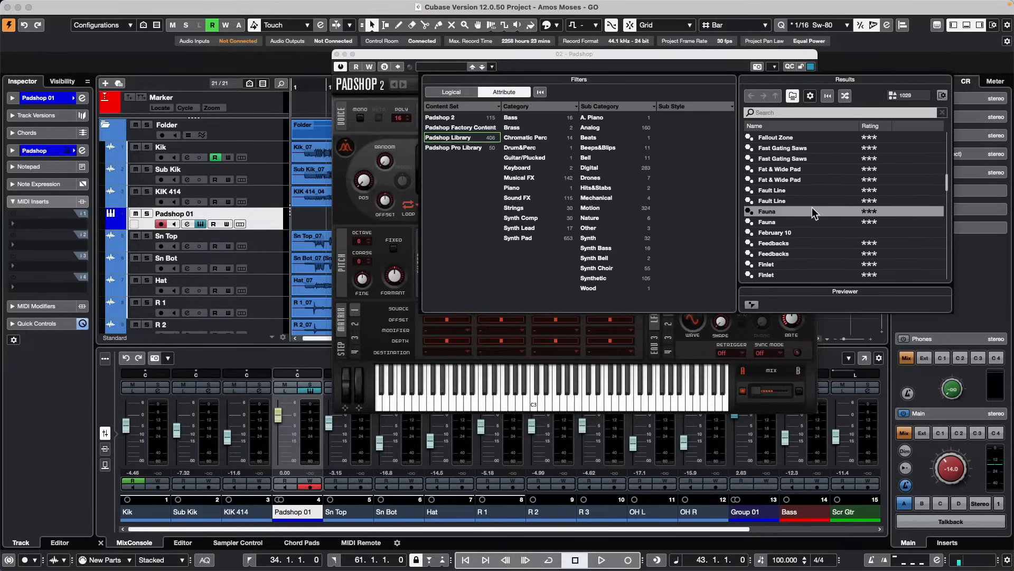
pyautogui.click(781, 232)
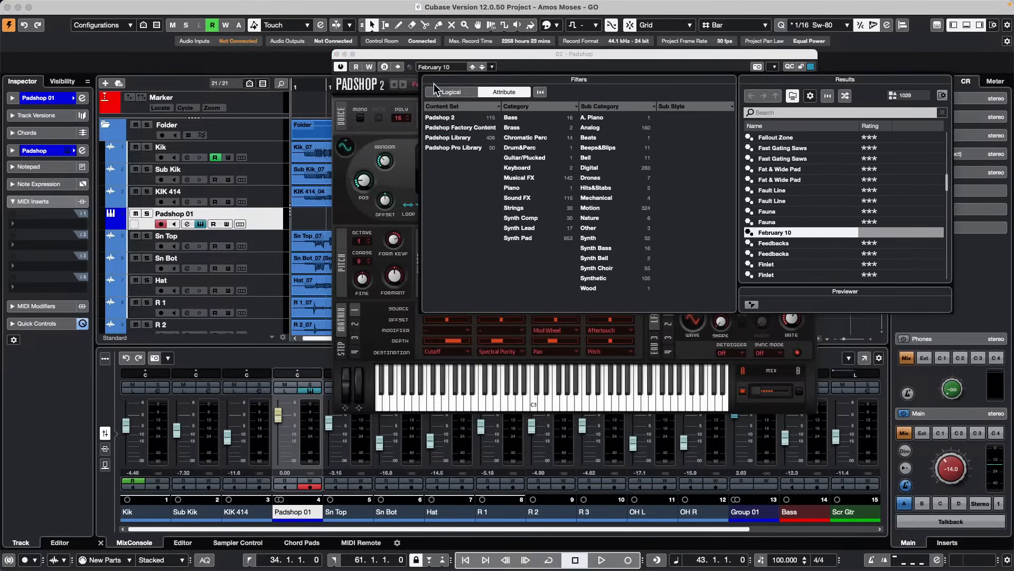
pyautogui.click(659, 53)
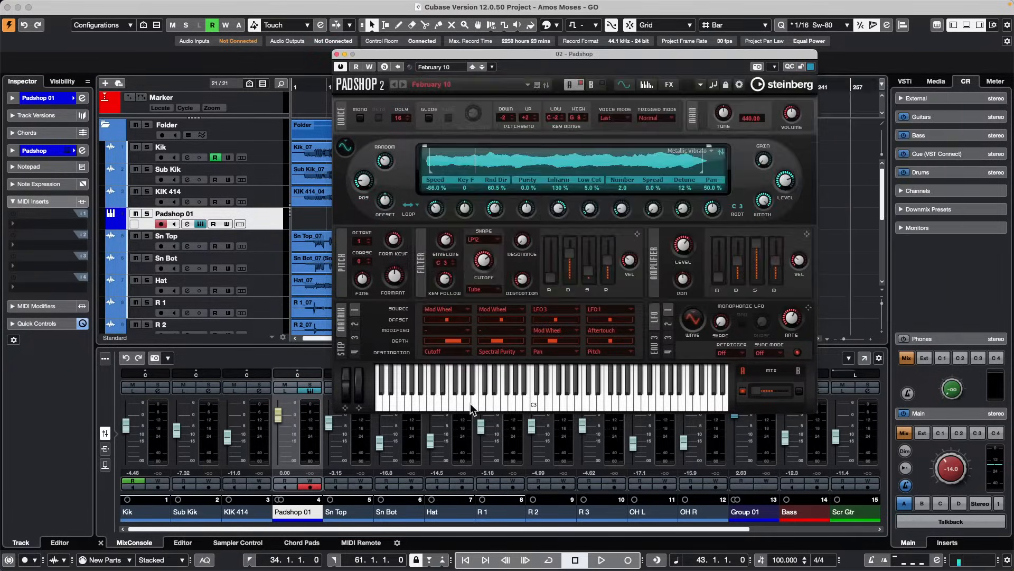
pyautogui.moveTo(585, 399); pyautogui.dragTo(474, 399)
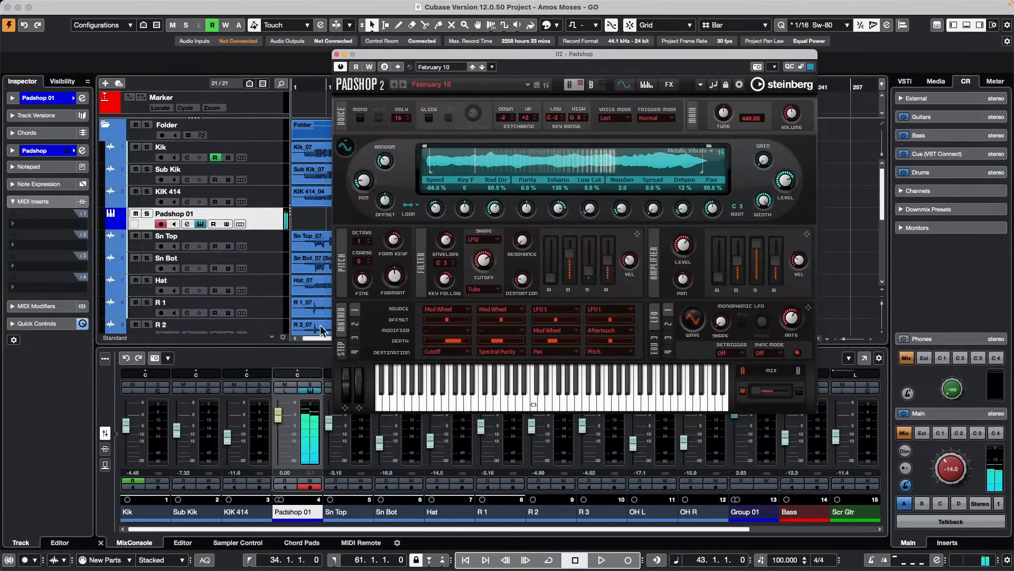
# Add an instrument track using HALion 7 directly below the Padshop 01 track
pyautogui.rightClick(268, 224)
pyautogui.moveTo(324, 232)
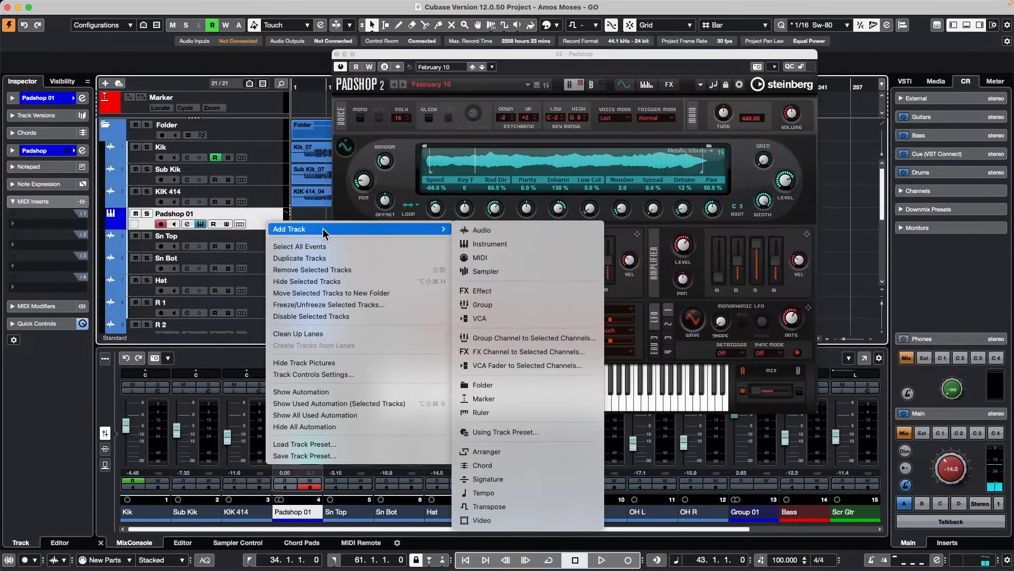
pyautogui.click(552, 246)
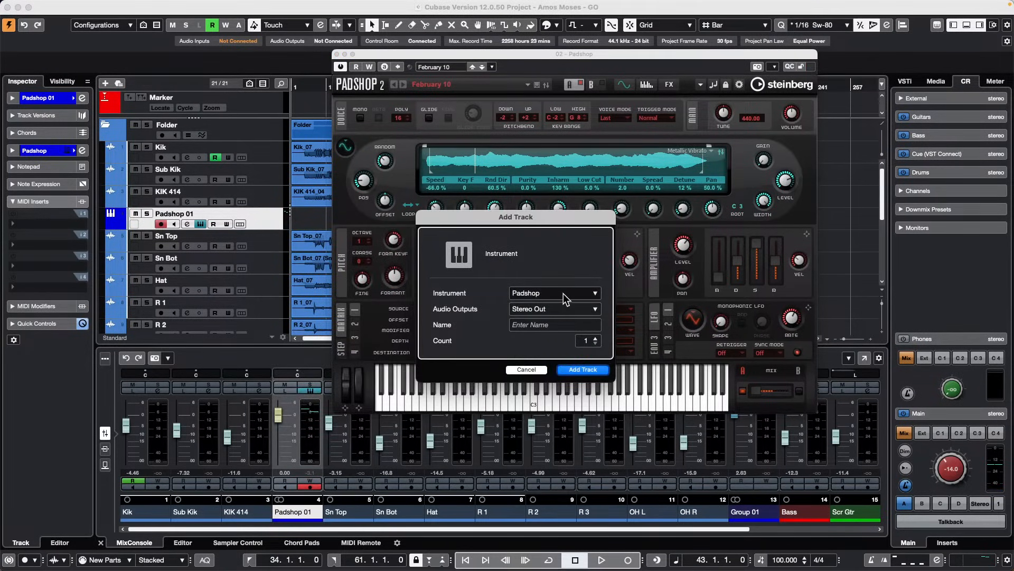
pyautogui.click(578, 292)
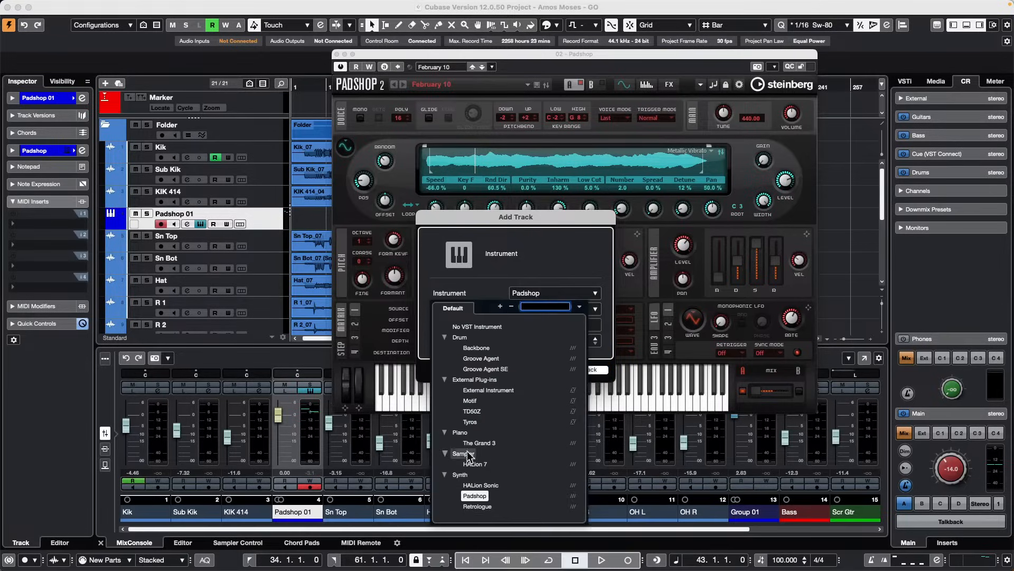
pyautogui.click(475, 464)
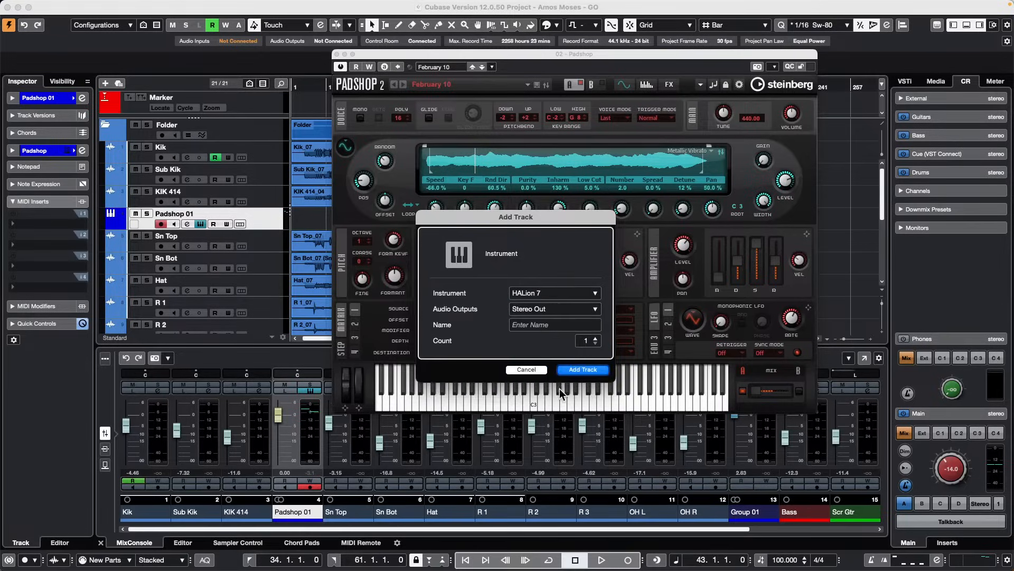
pyautogui.click(585, 369)
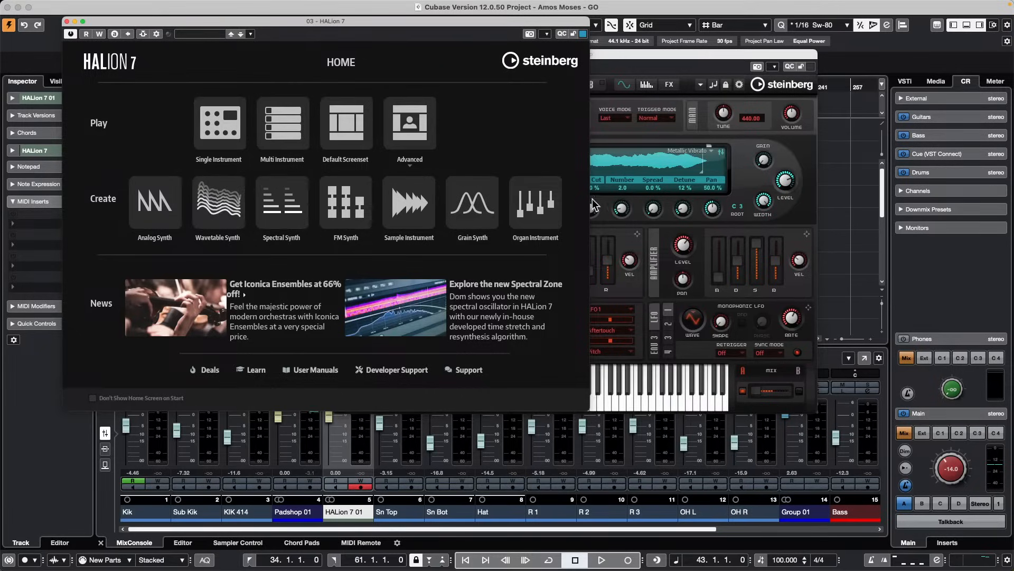
# Close the Padshop and HALion 7 plug-in windows to reveal the project's tracks
pyautogui.click(687, 57)
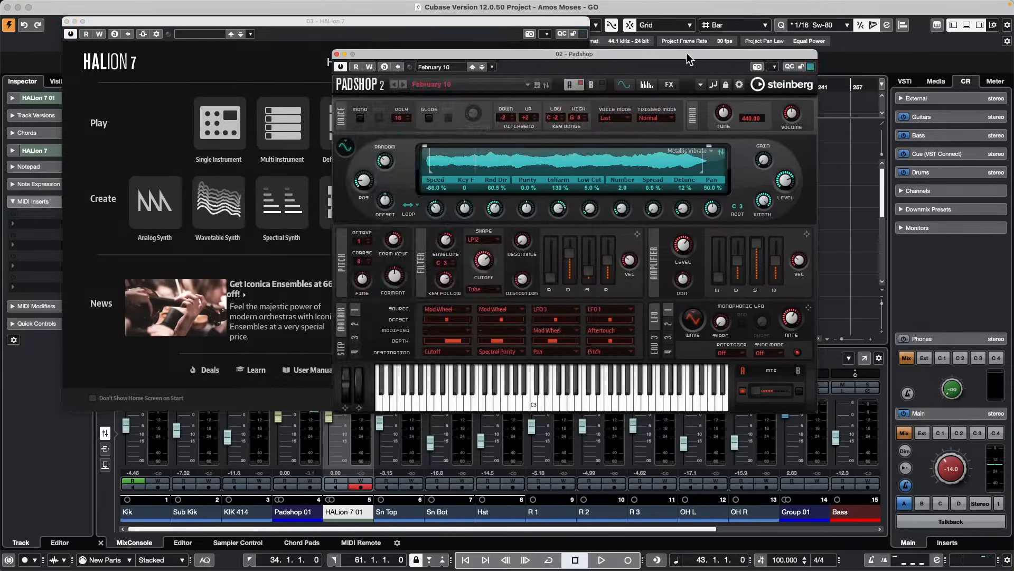
pyautogui.click(336, 53)
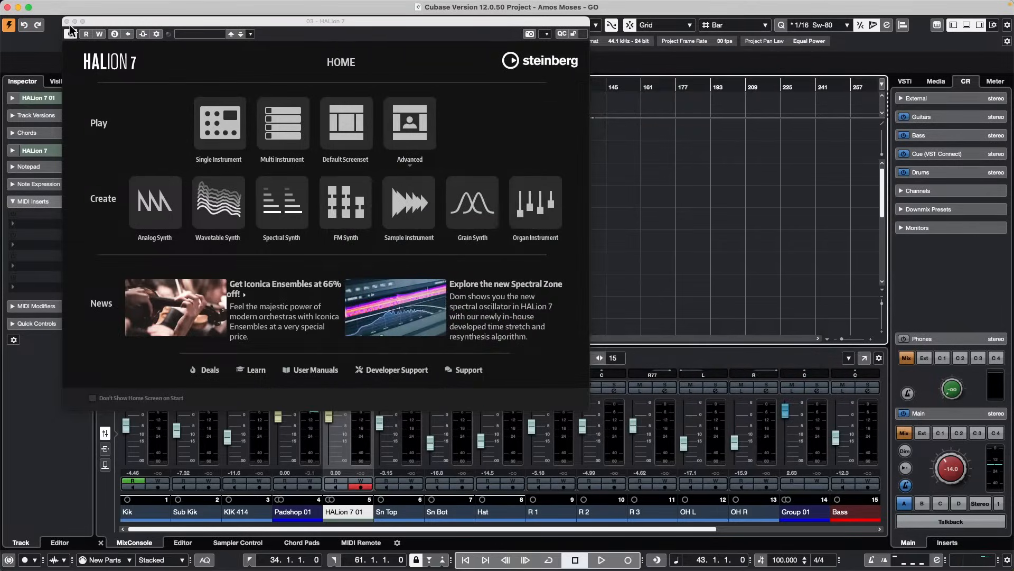
pyautogui.click(800, 231)
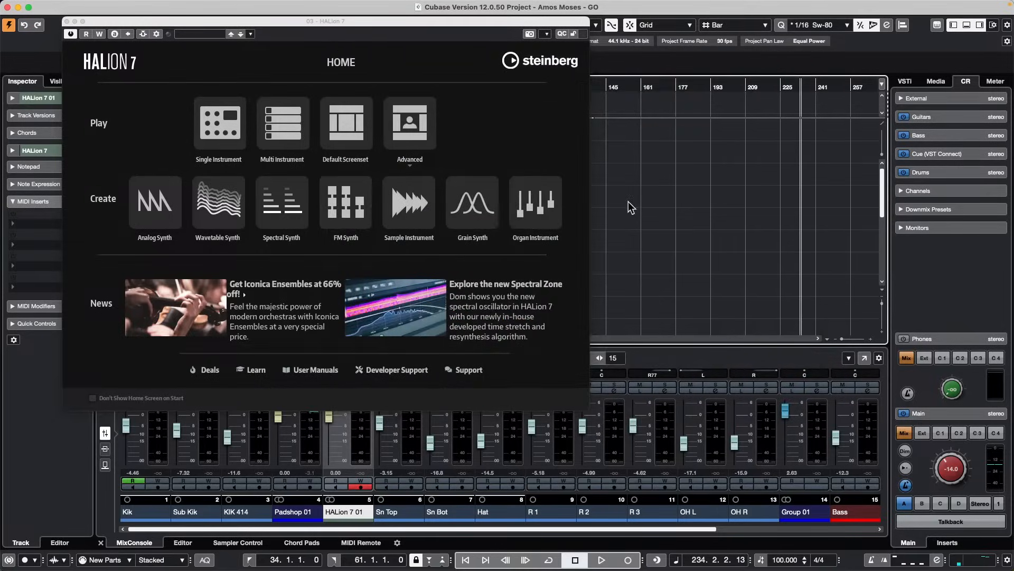
pyautogui.click(66, 21)
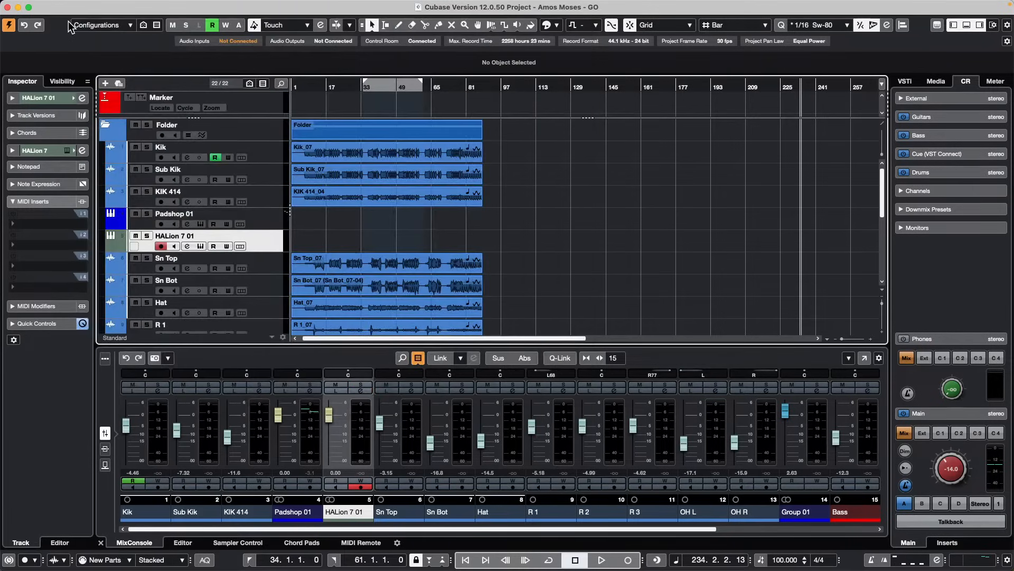
# Add another instrument track below Padshop 01, this time with HALion Sonic as the instrument
pyautogui.click(262, 221)
pyautogui.rightClick(262, 221)
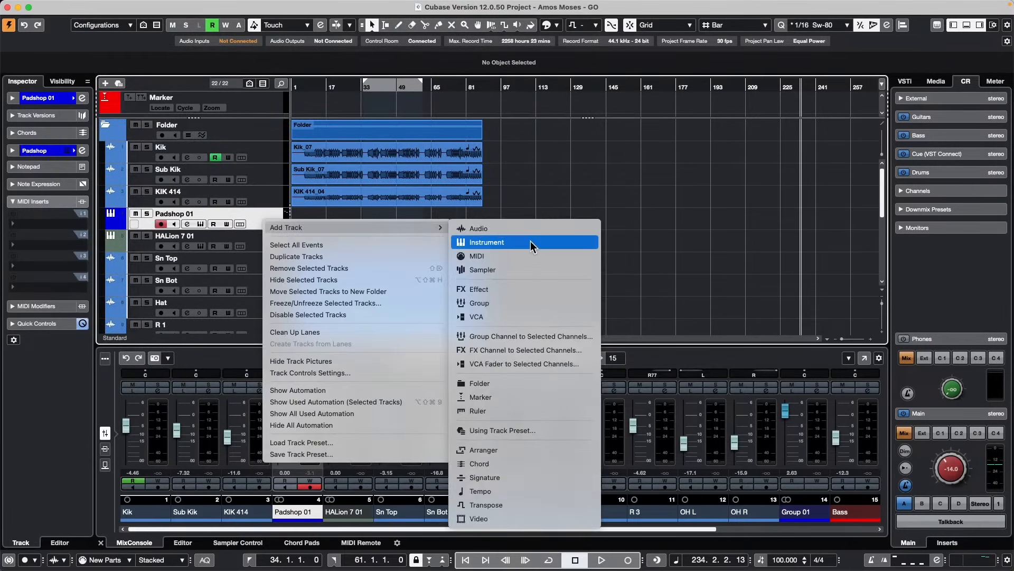
pyautogui.click(520, 242)
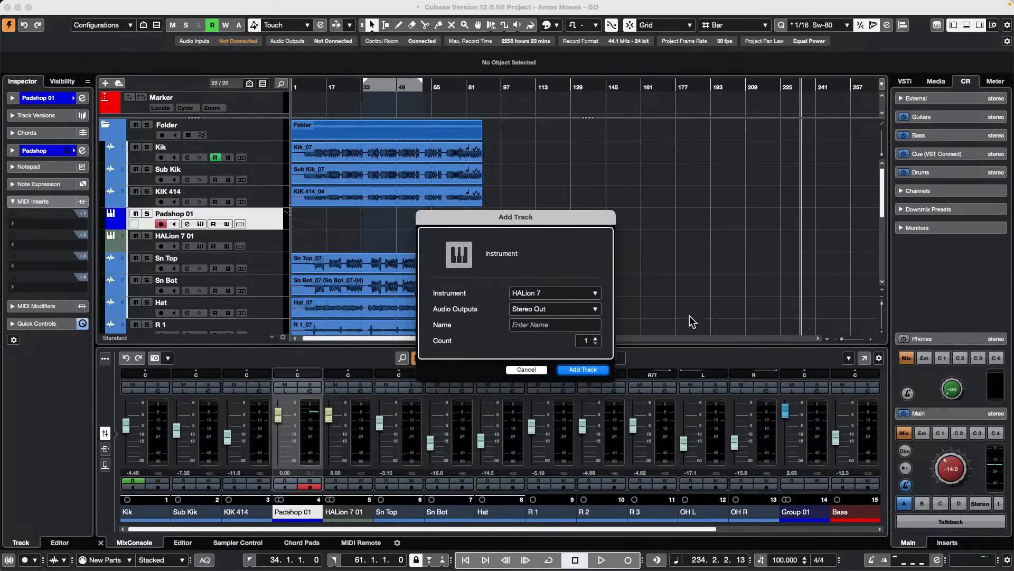
pyautogui.click(574, 292)
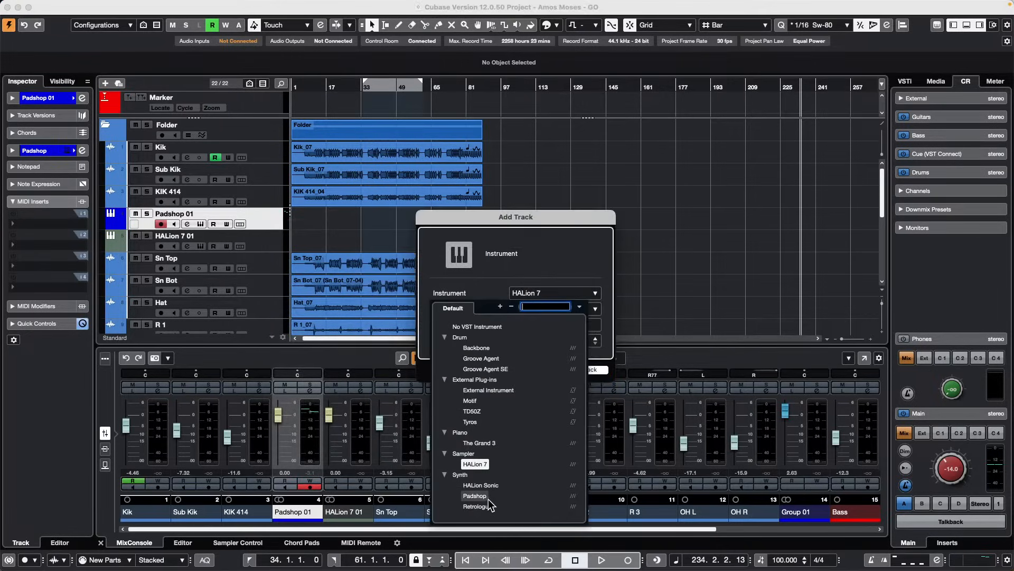
pyautogui.click(481, 485)
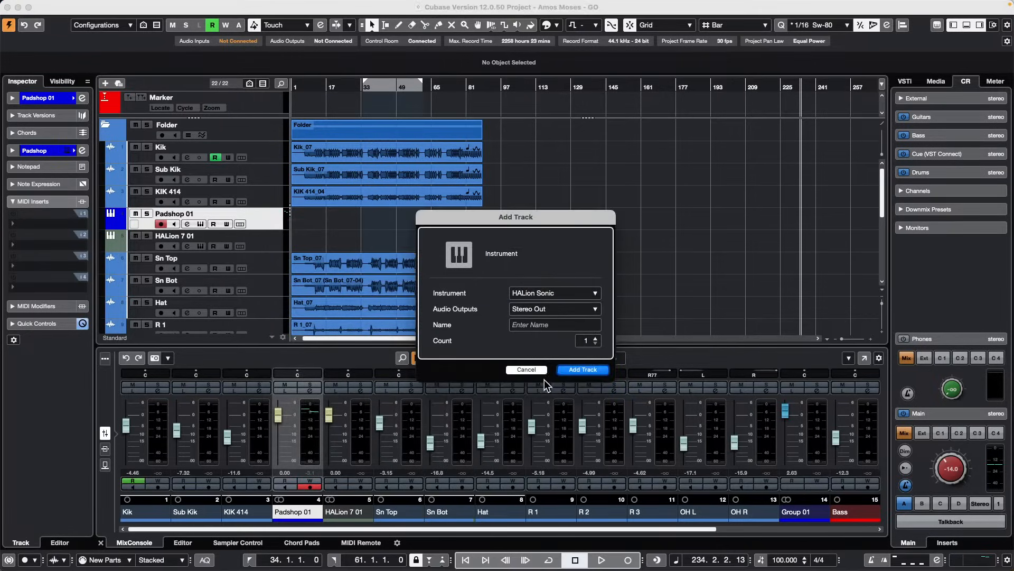
pyautogui.click(591, 368)
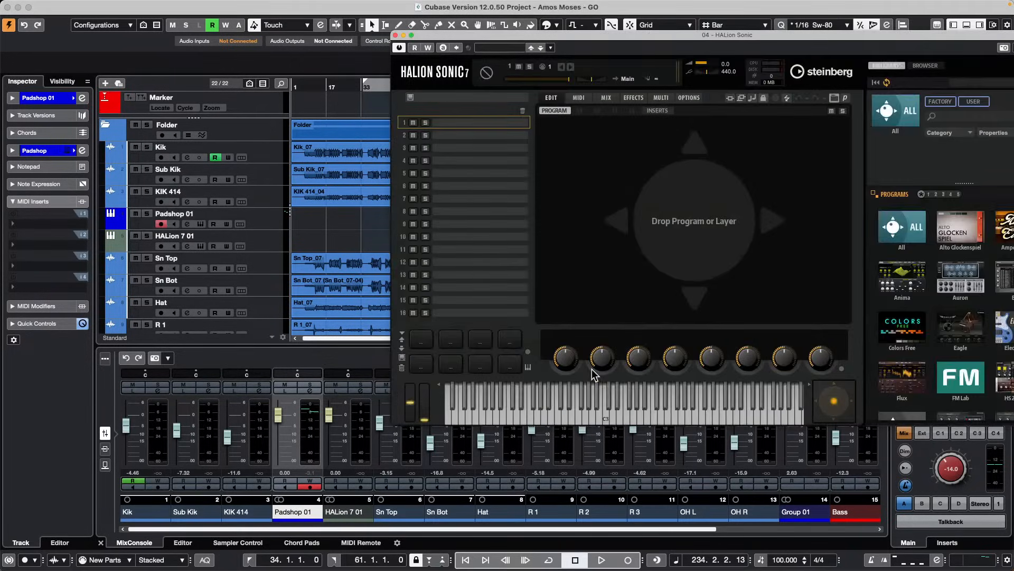
# Move the HALion Sonic window fully into view and examine the instrument libraries offered in its program browser
pyautogui.moveTo(573, 36); pyautogui.dragTo(296, 29)
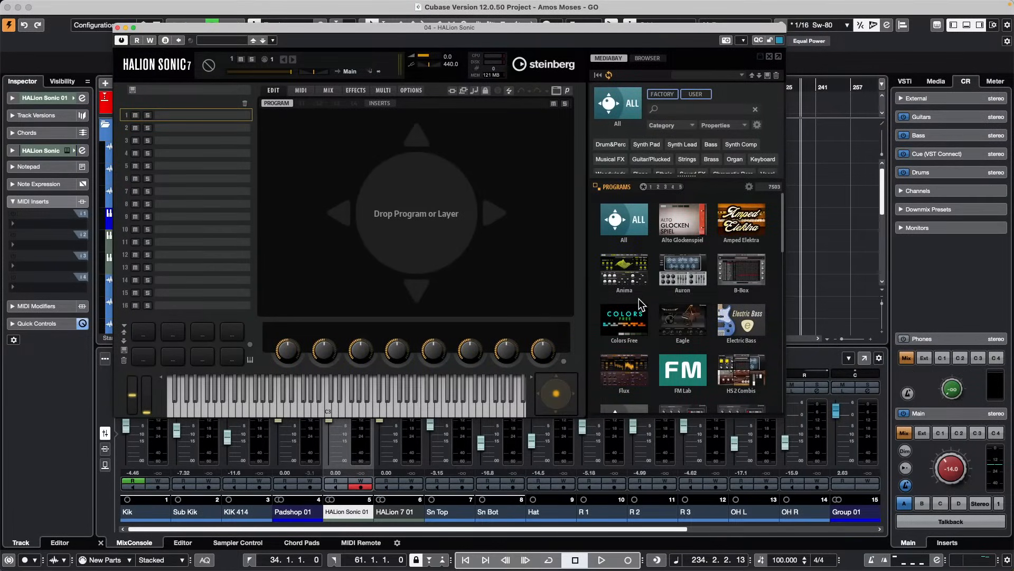
pyautogui.scroll(-2, 721, 289)
pyautogui.scroll(-5, 720, 288)
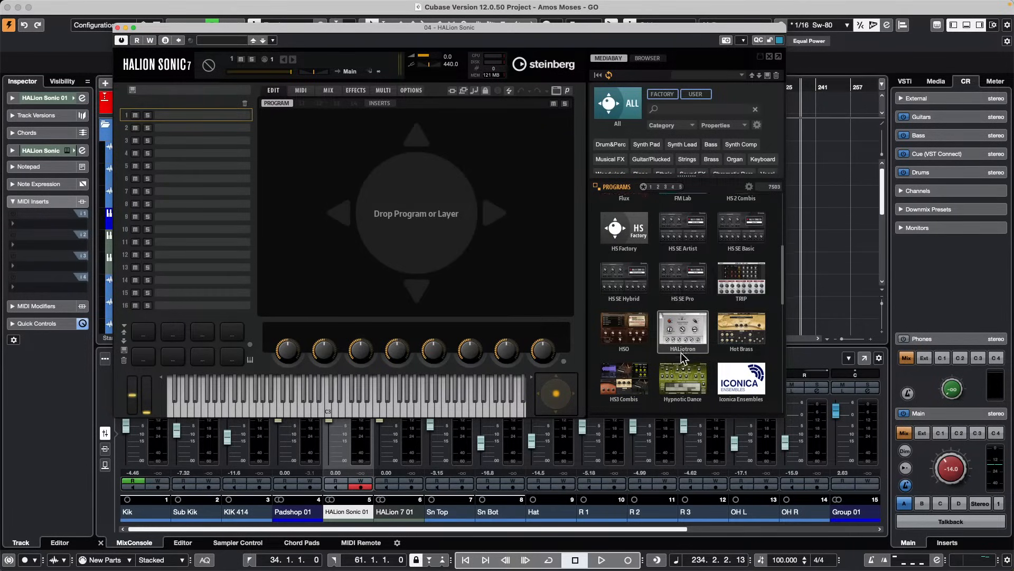
pyautogui.scroll(-2, 681, 355)
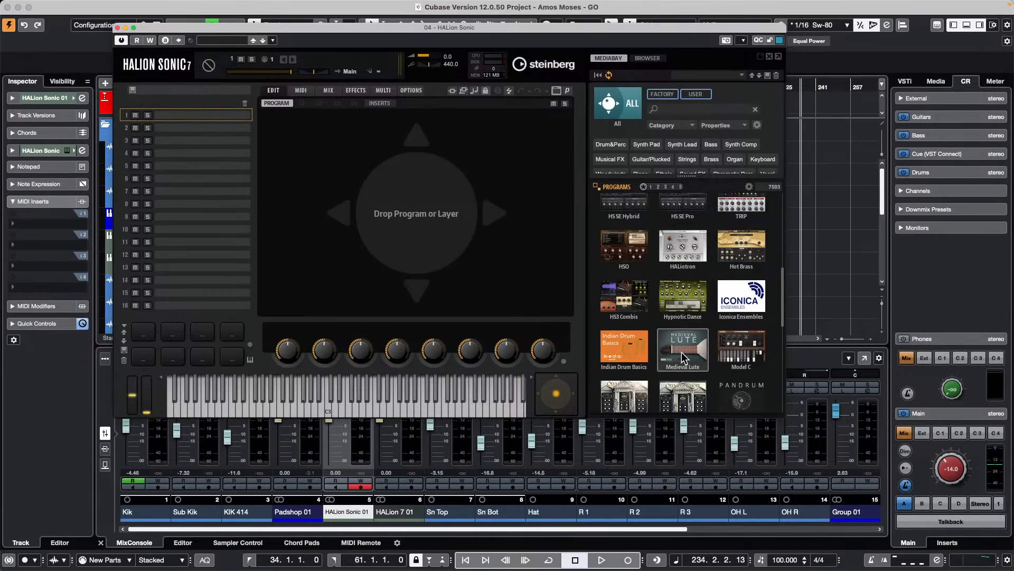
pyautogui.scroll(-3, 698, 289)
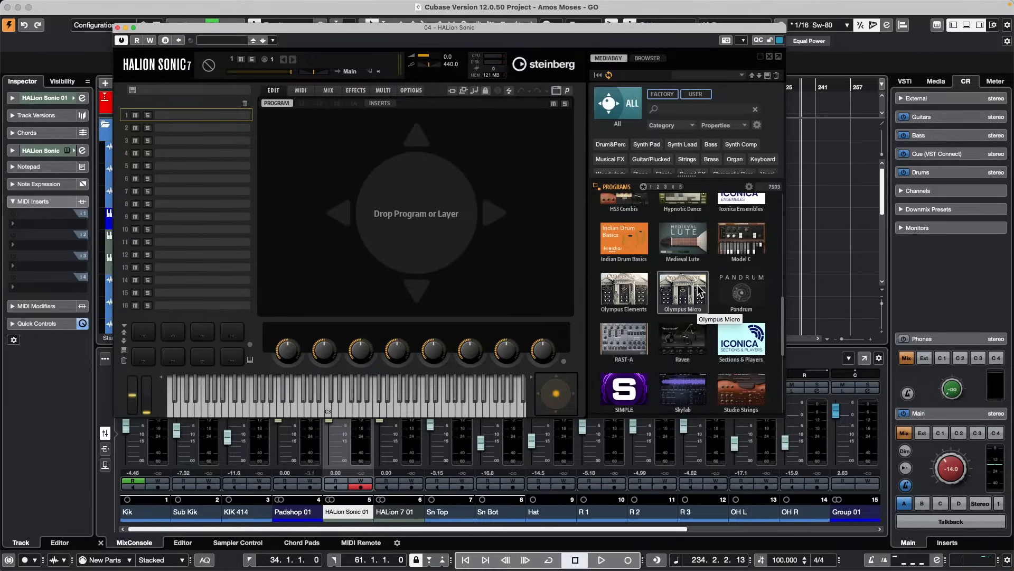
pyautogui.scroll(-4, 697, 290)
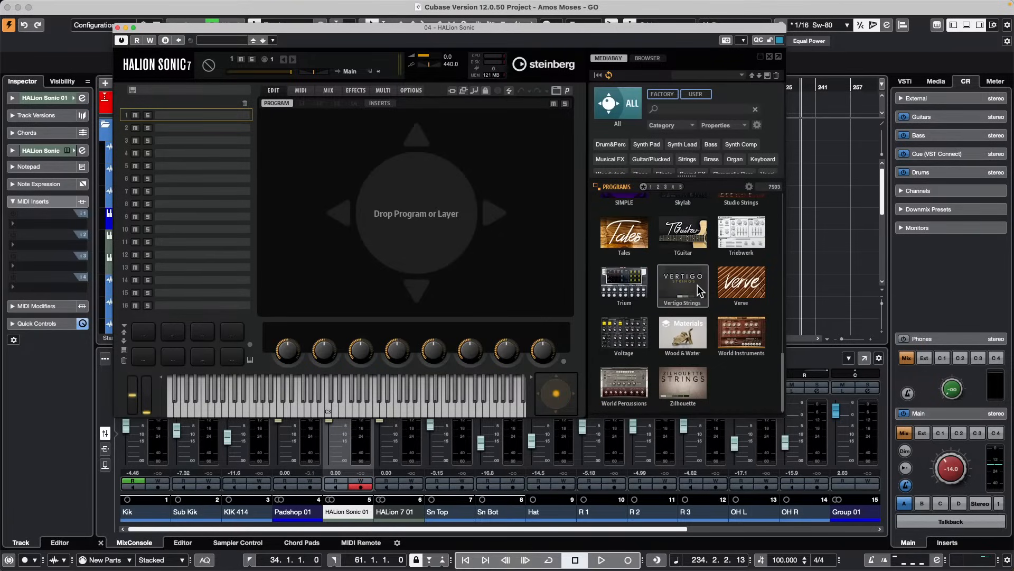
pyautogui.scroll(-1, 697, 285)
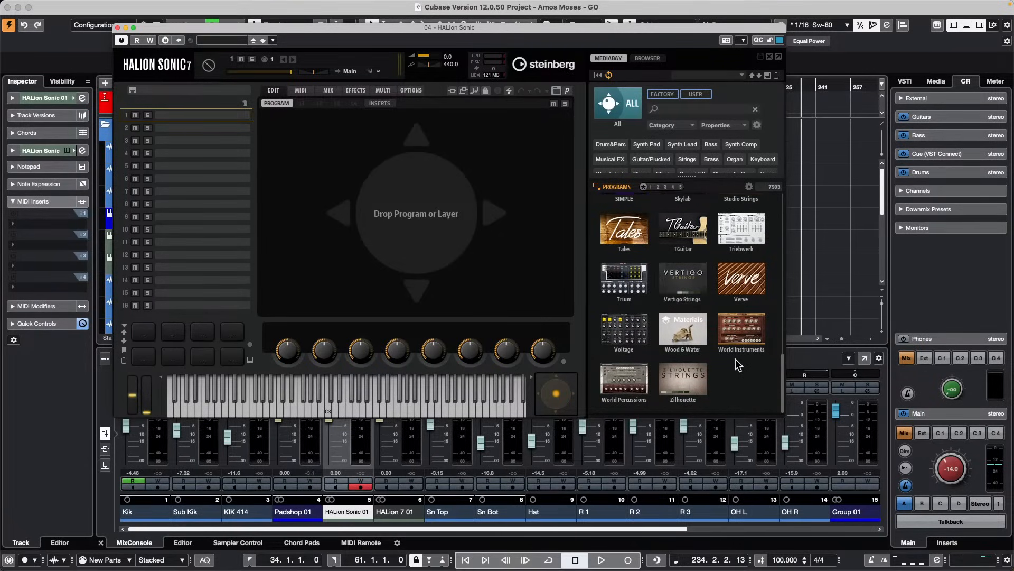
pyautogui.scroll(1, 735, 358)
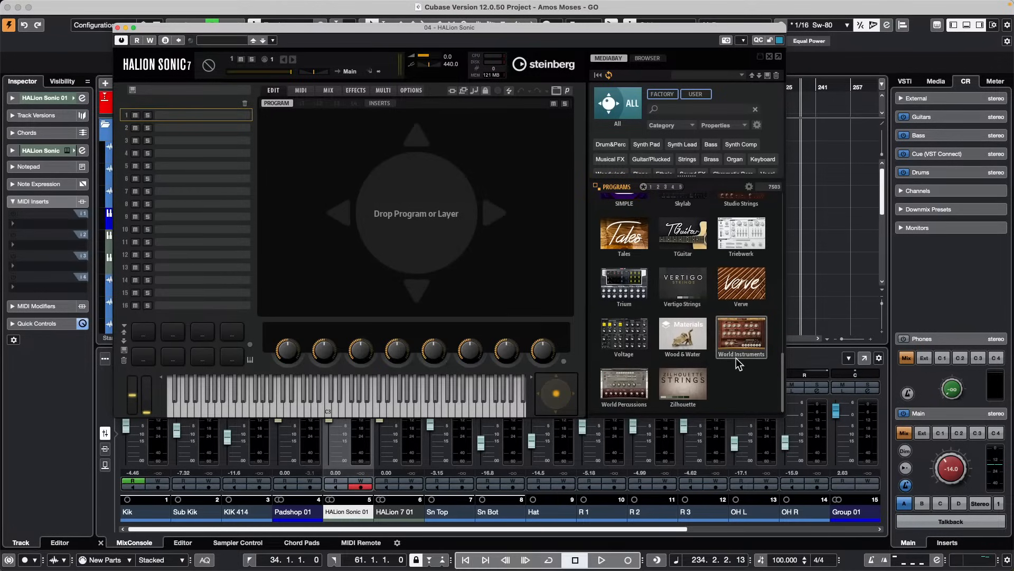
pyautogui.scroll(2, 736, 357)
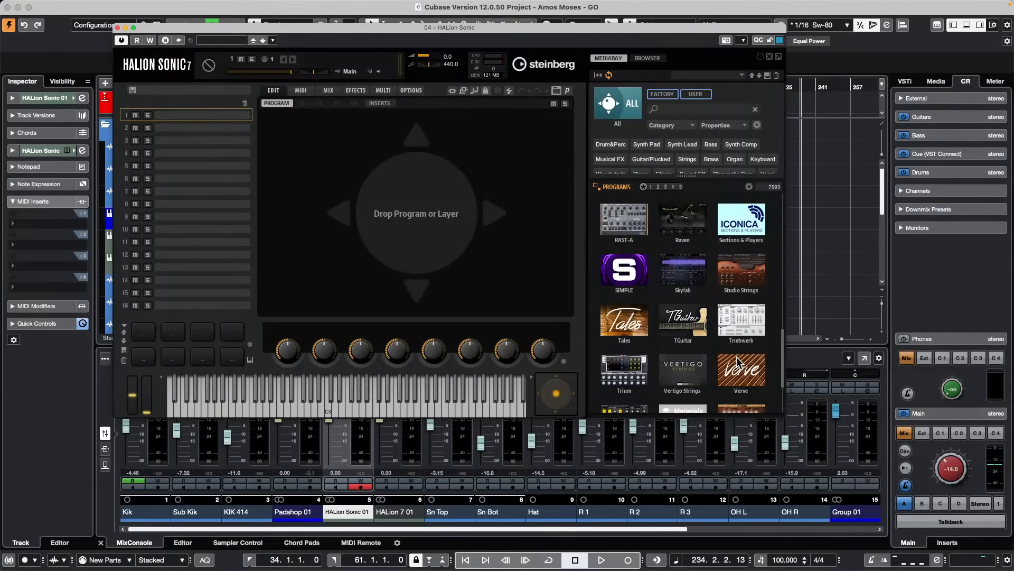
pyautogui.scroll(2, 736, 356)
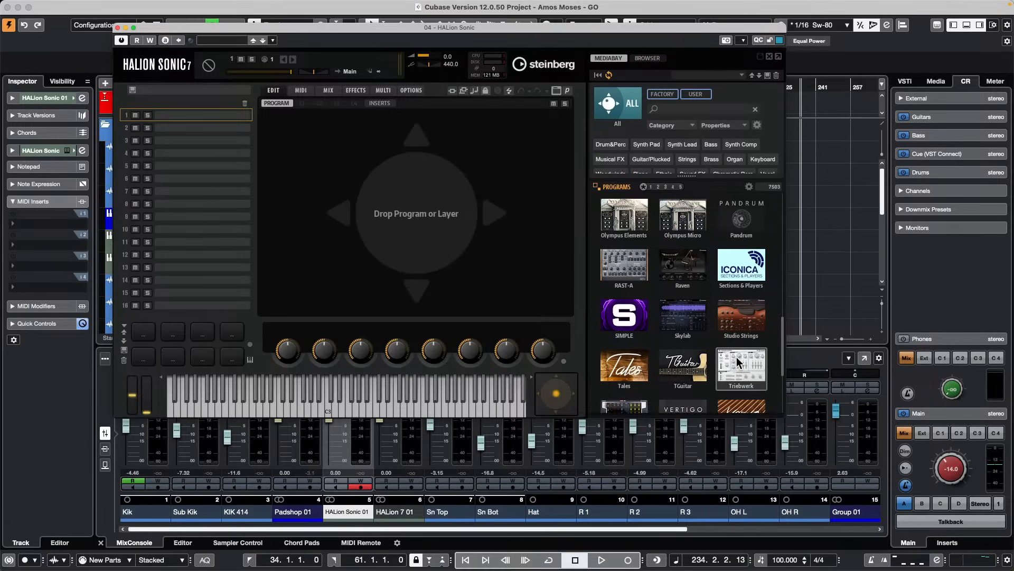
pyautogui.scroll(2, 736, 356)
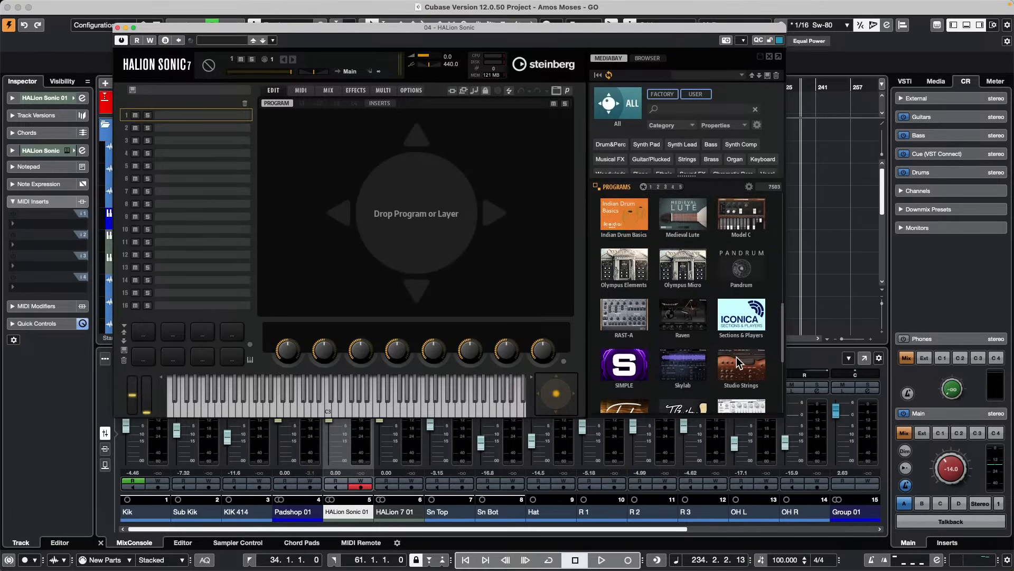
pyautogui.scroll(2, 738, 363)
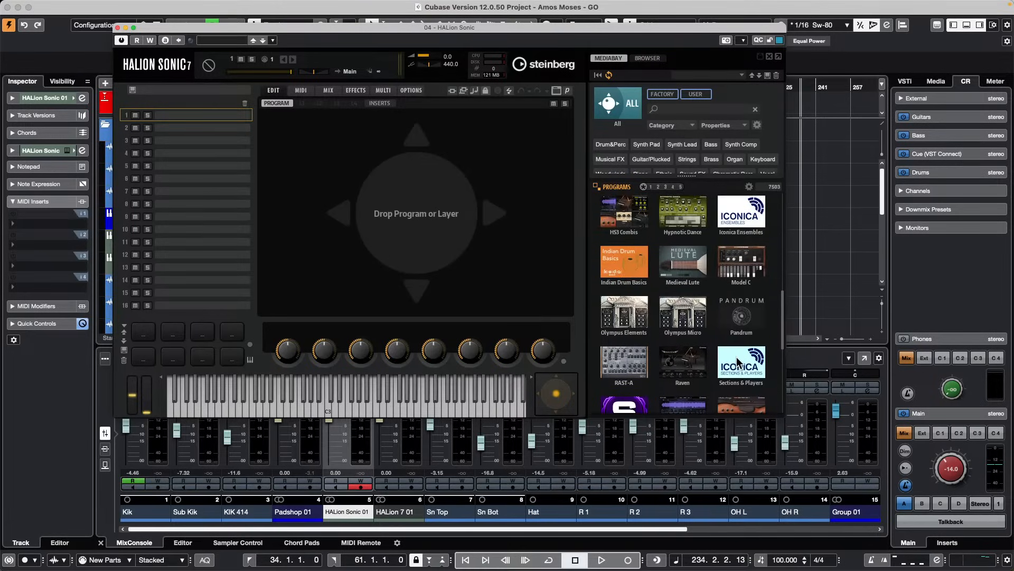
# Load the Basement program from the Flux library into HALion Sonic and audition it on the virtual keyboard before closing the window
pyautogui.scroll(1, 738, 362)
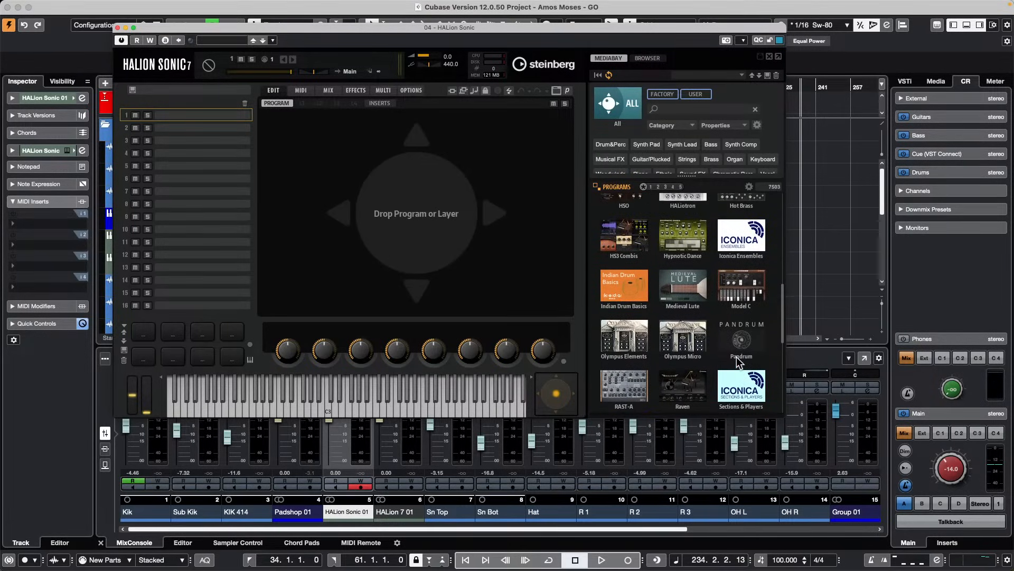
pyautogui.scroll(4, 738, 361)
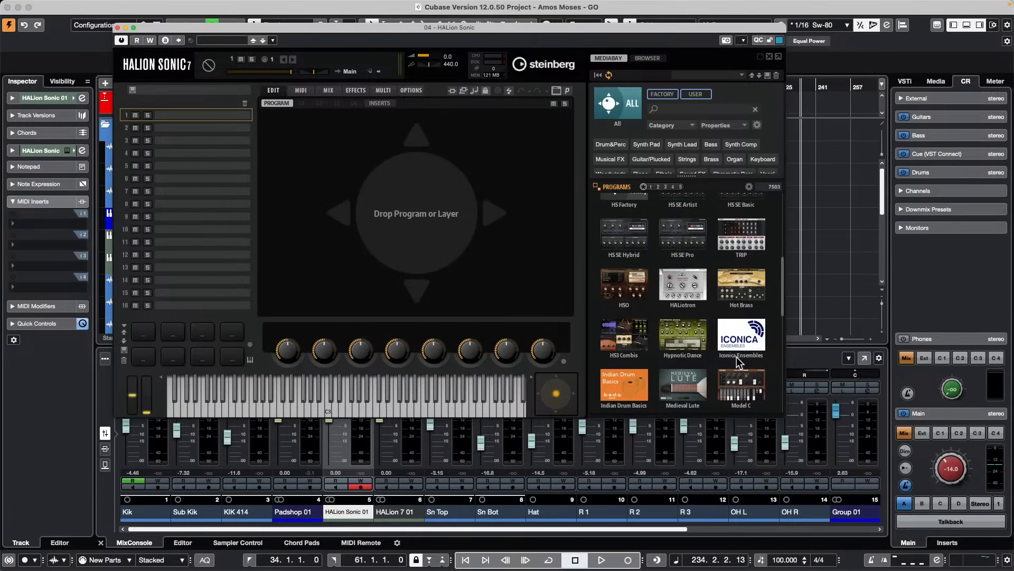
pyautogui.scroll(3, 737, 358)
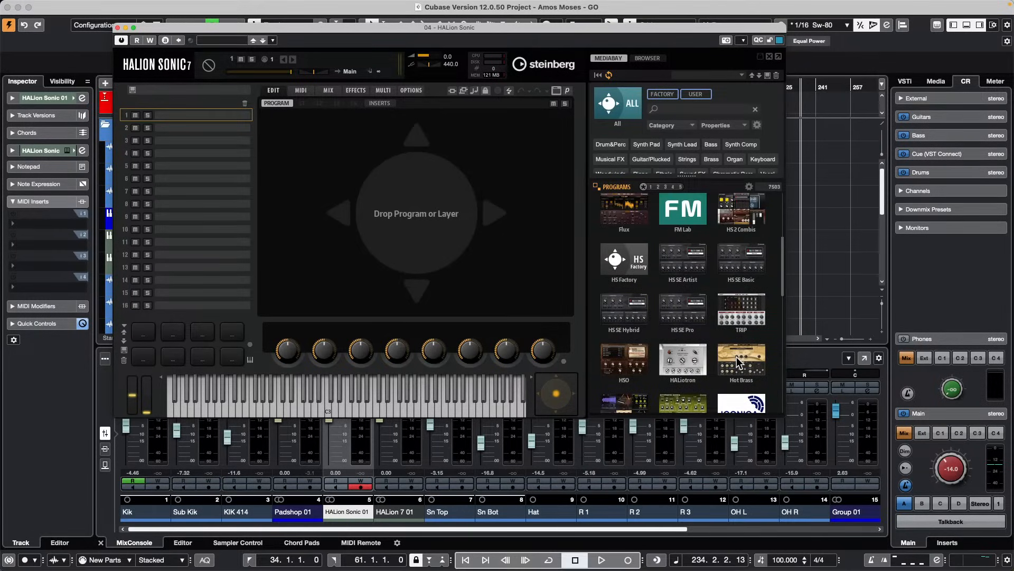
pyautogui.click(600, 215)
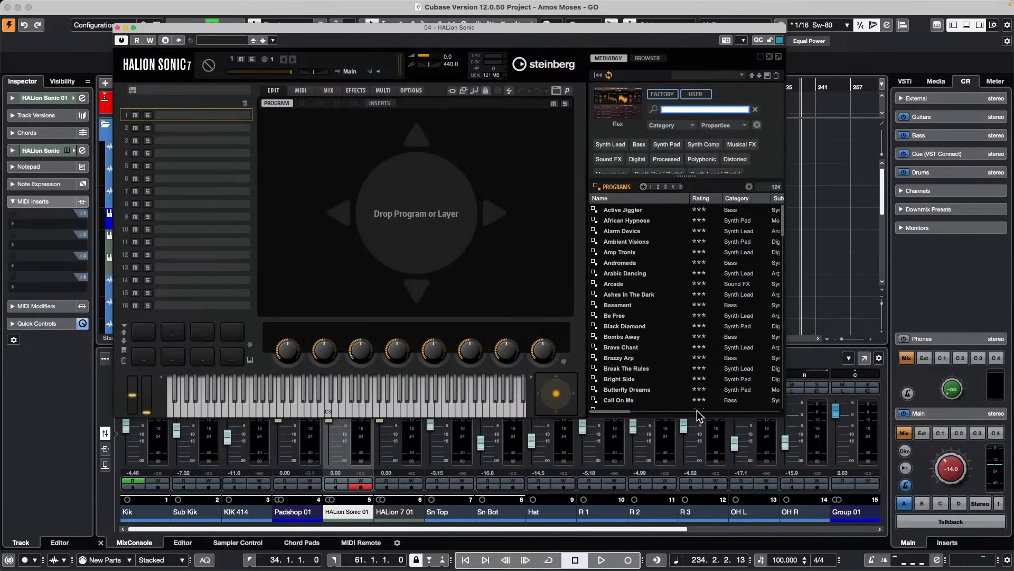
pyautogui.doubleClick(635, 305)
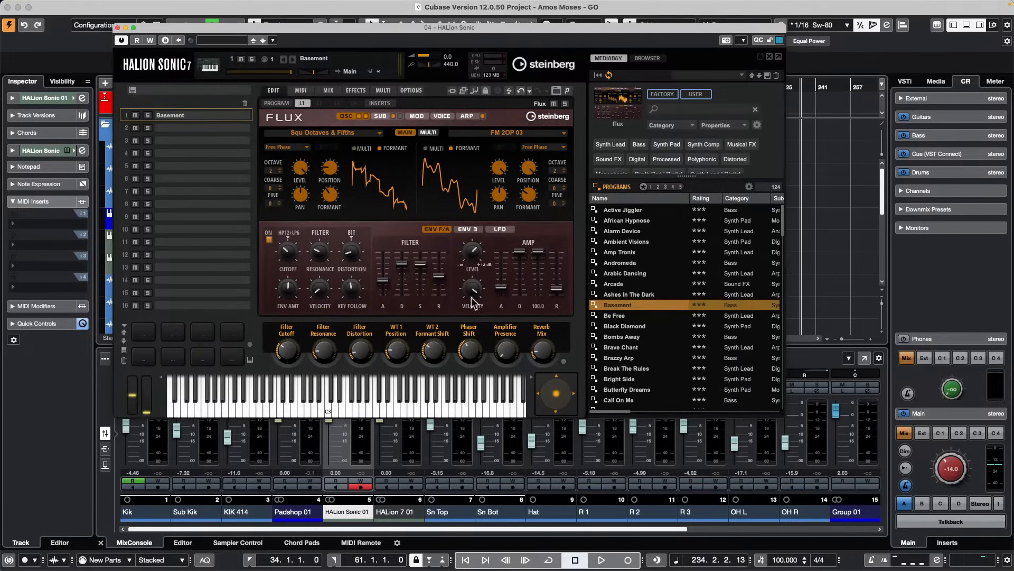
pyautogui.click(415, 407)
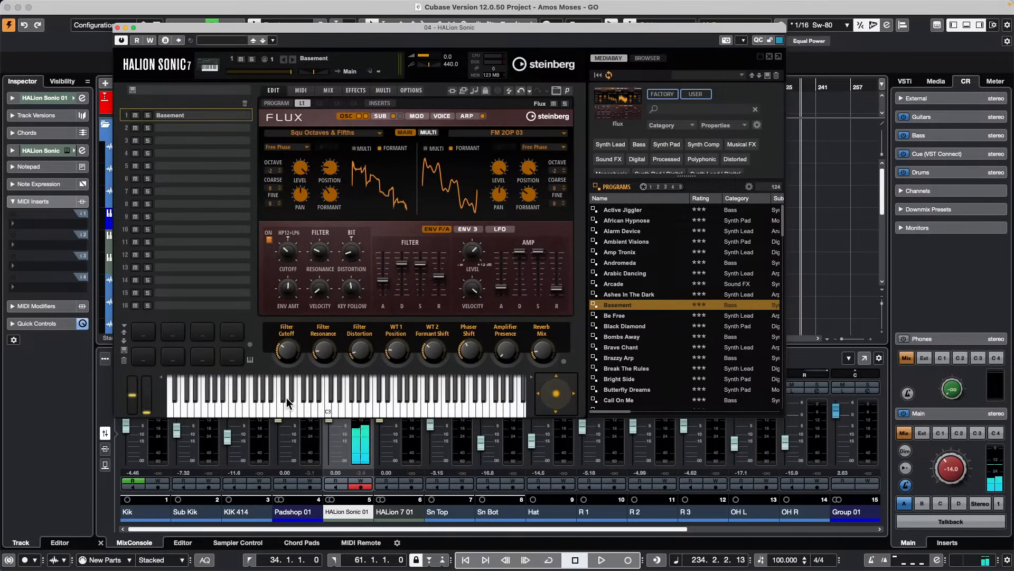
pyautogui.click(249, 399)
pyautogui.click(117, 27)
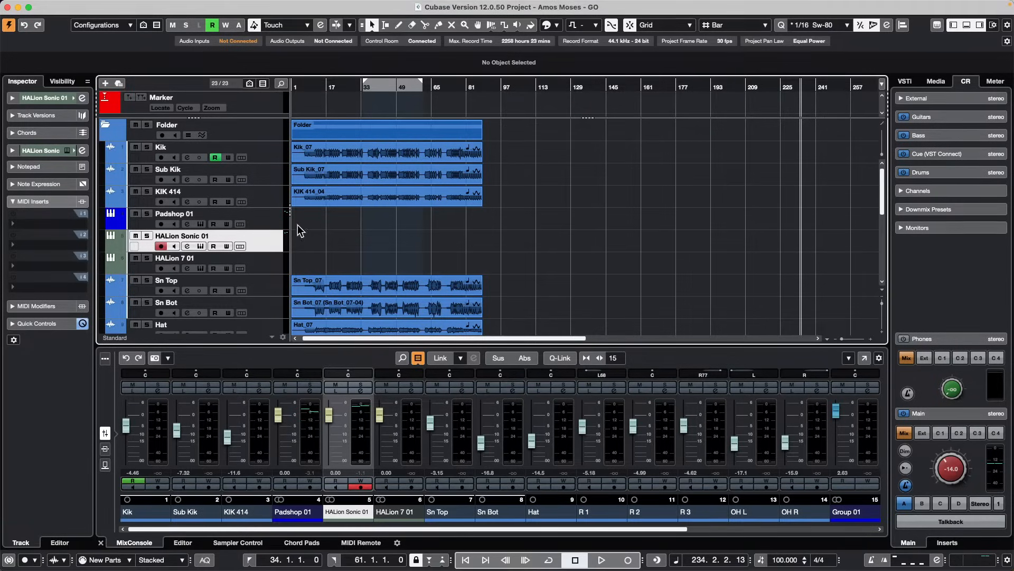
# Open the recent project jump off.cpr and activate it, with the Object Selection tool chosen
pyautogui.click(72, 5)
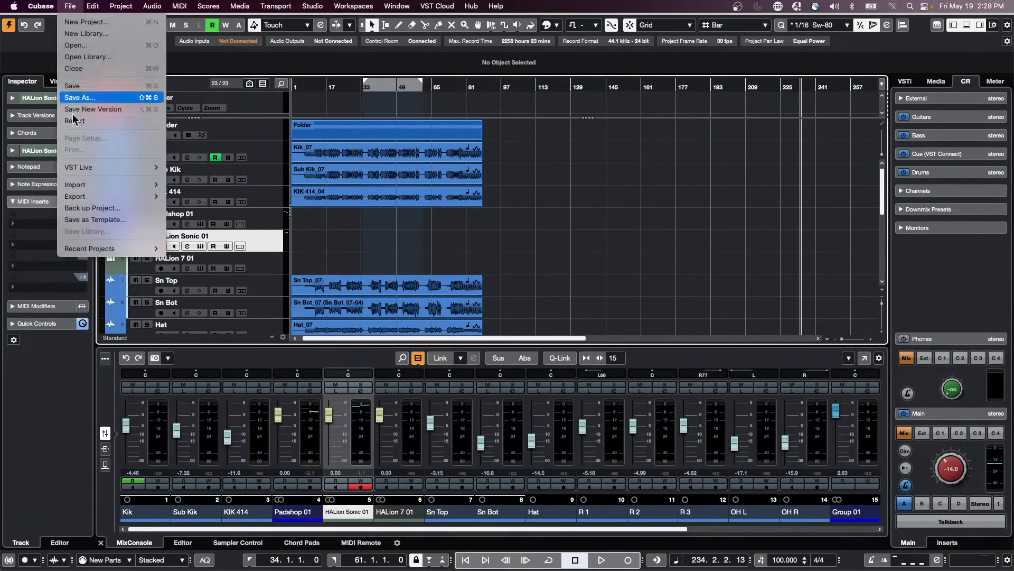
pyautogui.moveTo(98, 251)
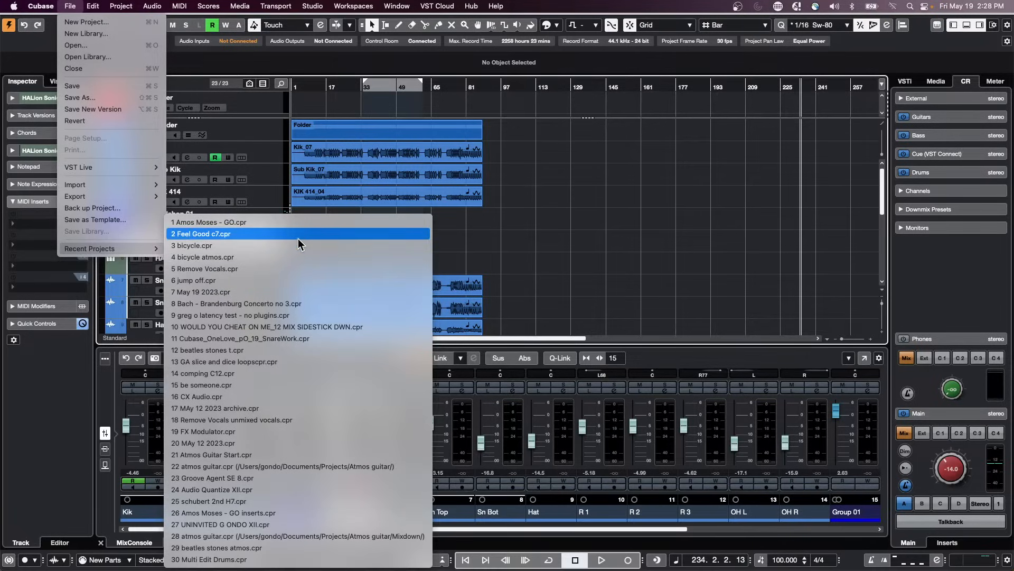
pyautogui.click(299, 280)
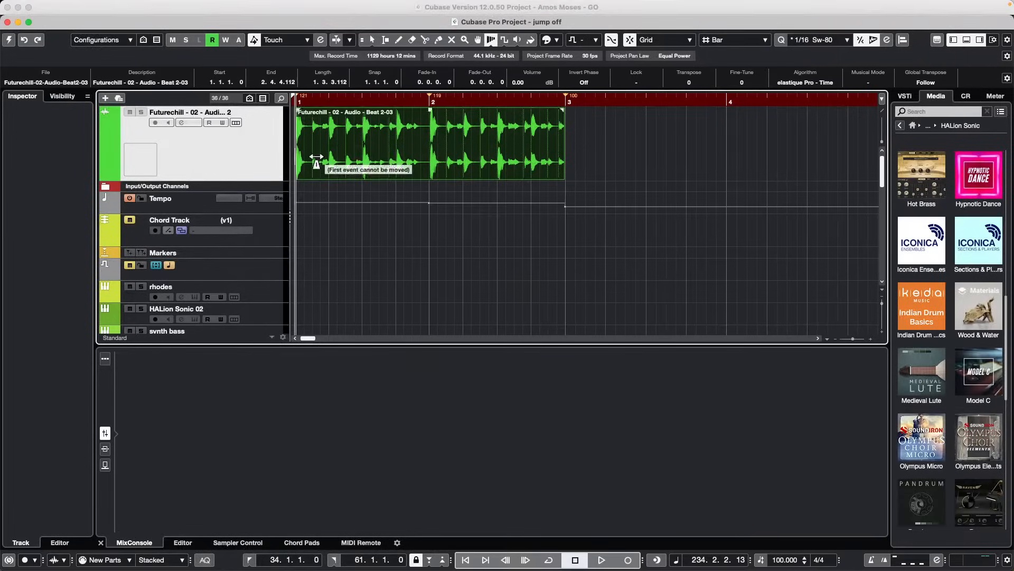
pyautogui.click(9, 41)
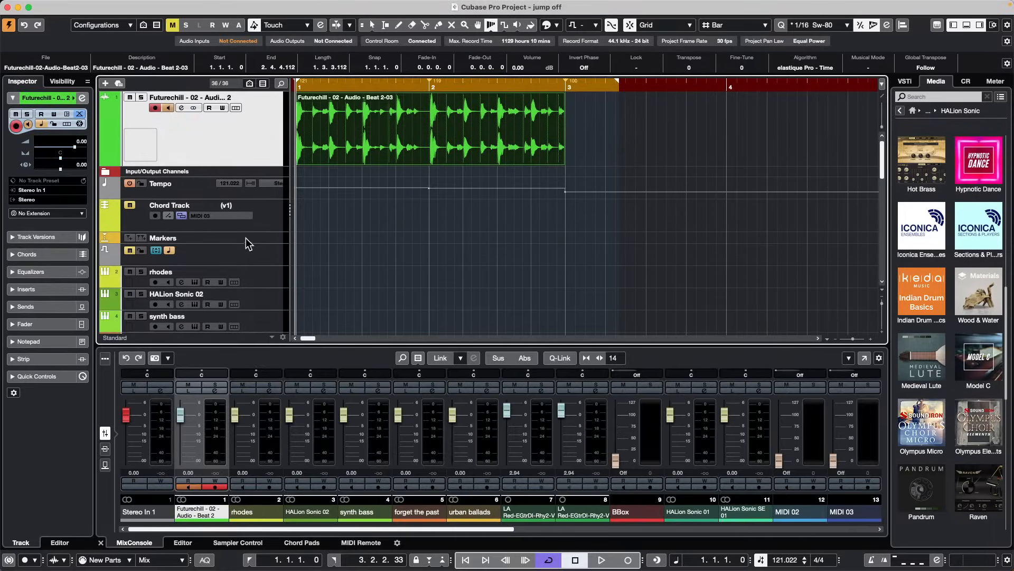
pyautogui.press('1')
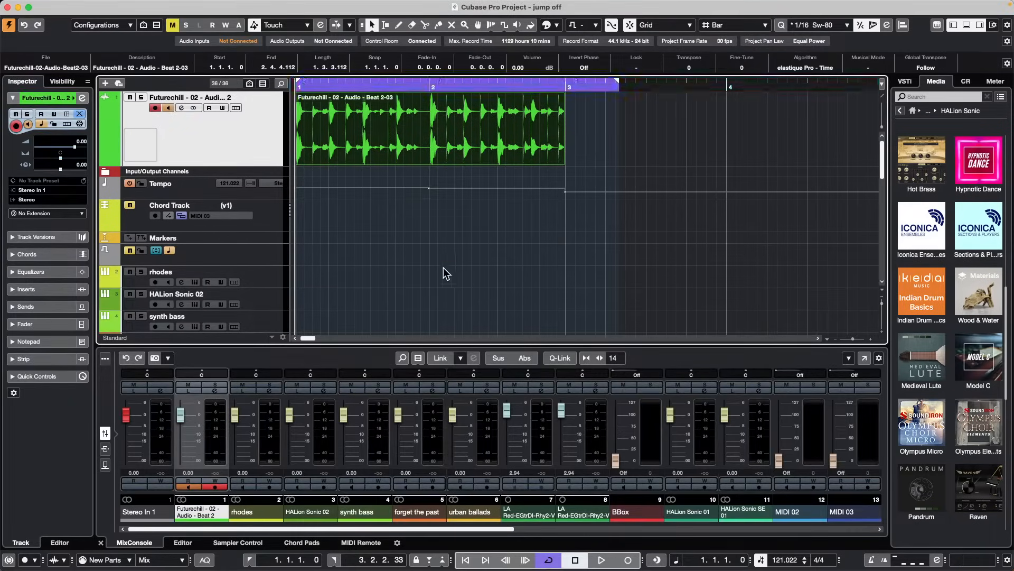
# Set the rhodes track's Input Transformer to Track and bring its settings window into clear view
pyautogui.scroll(-5, 193, 259)
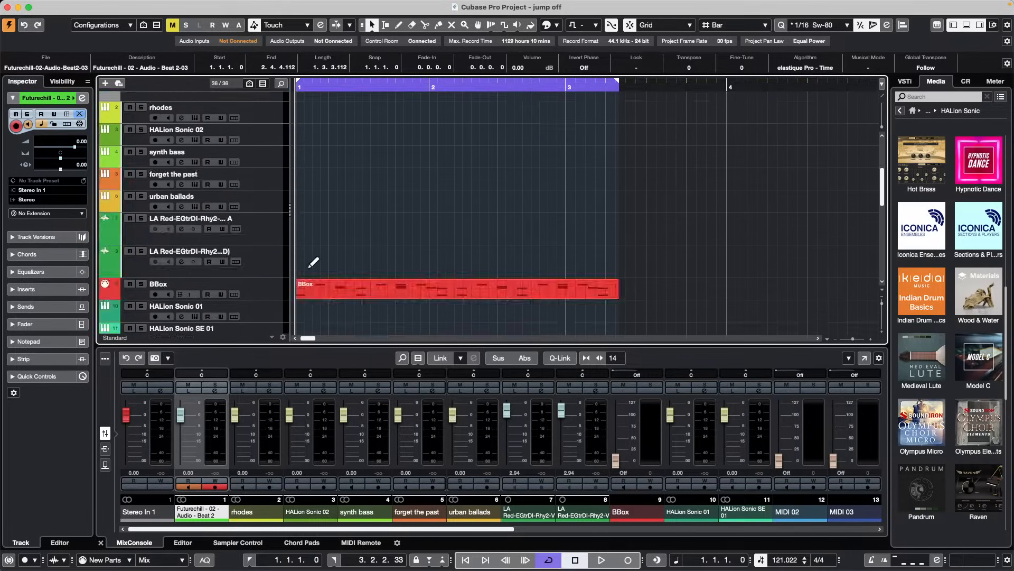
pyautogui.click(259, 126)
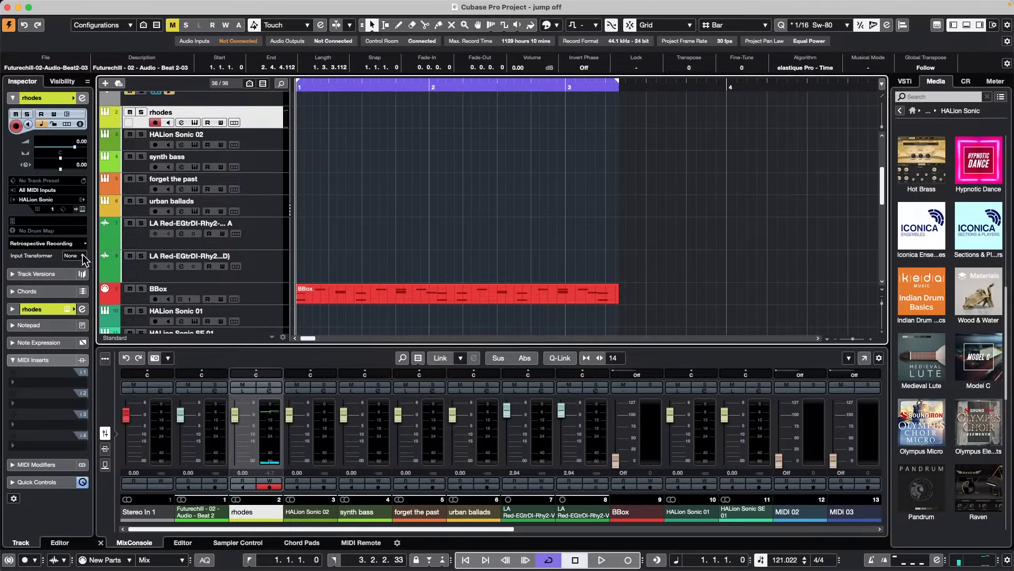
pyautogui.click(83, 257)
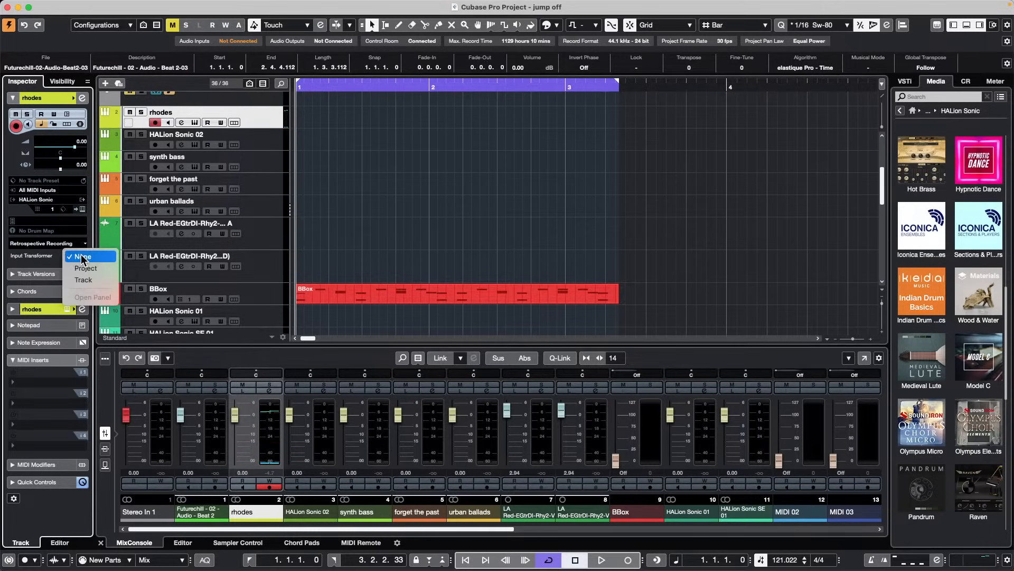
pyautogui.click(101, 282)
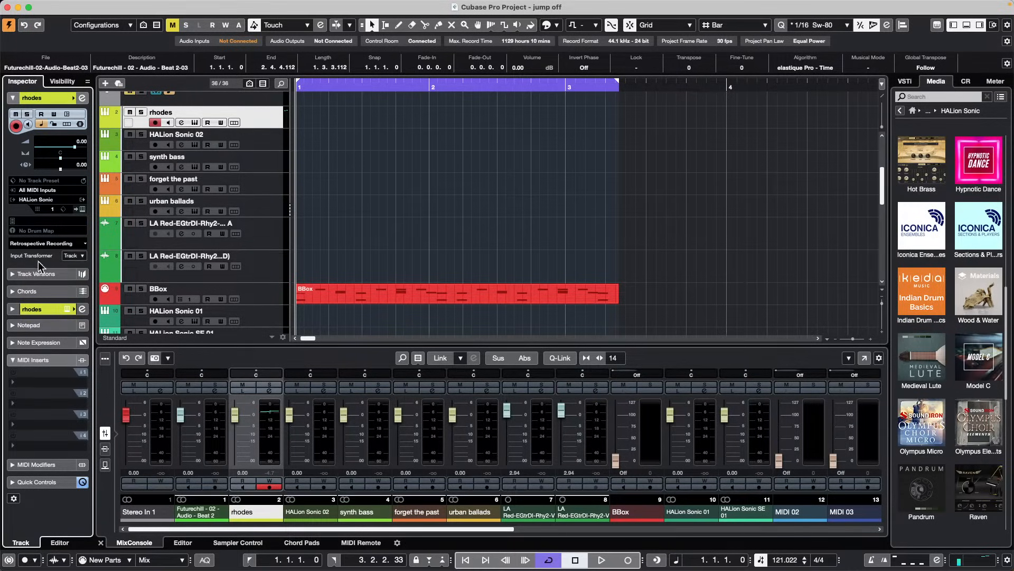
pyautogui.click(74, 256)
pyautogui.click(87, 279)
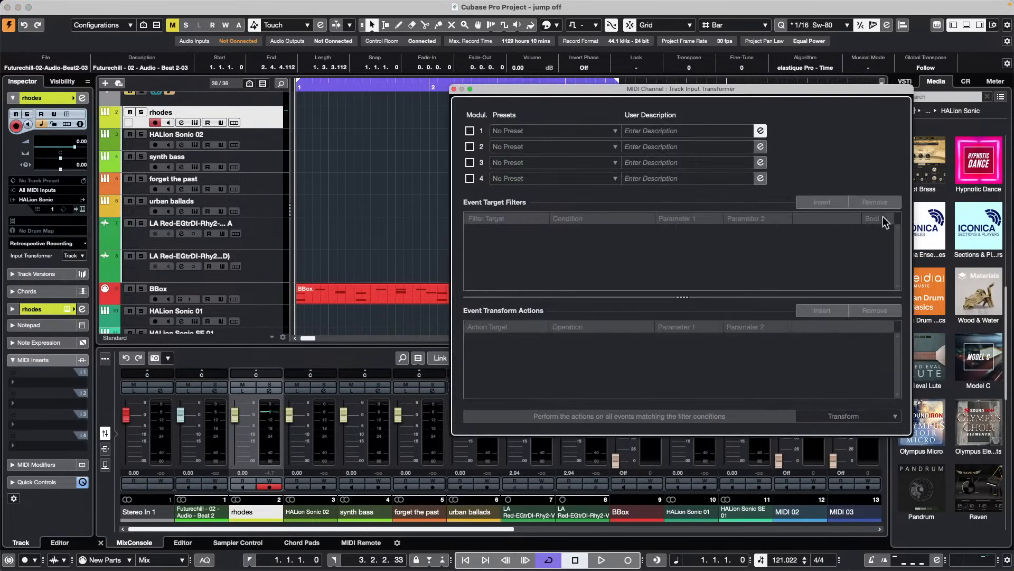
pyautogui.moveTo(679, 92); pyautogui.dragTo(496, 98)
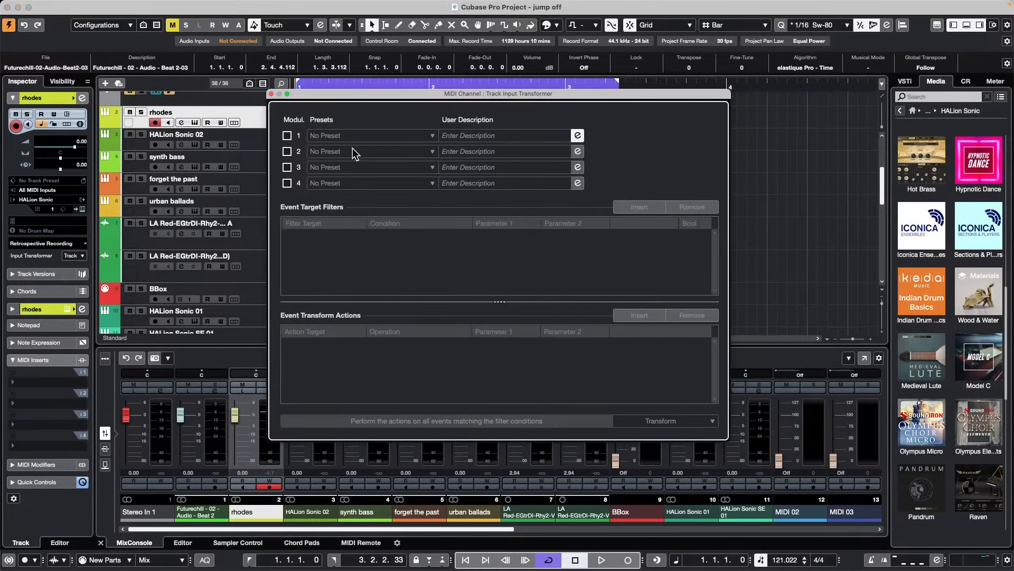
# Enable module 1 of the Track Input Transformer and look through its factory presets without choosing one
pyautogui.click(287, 136)
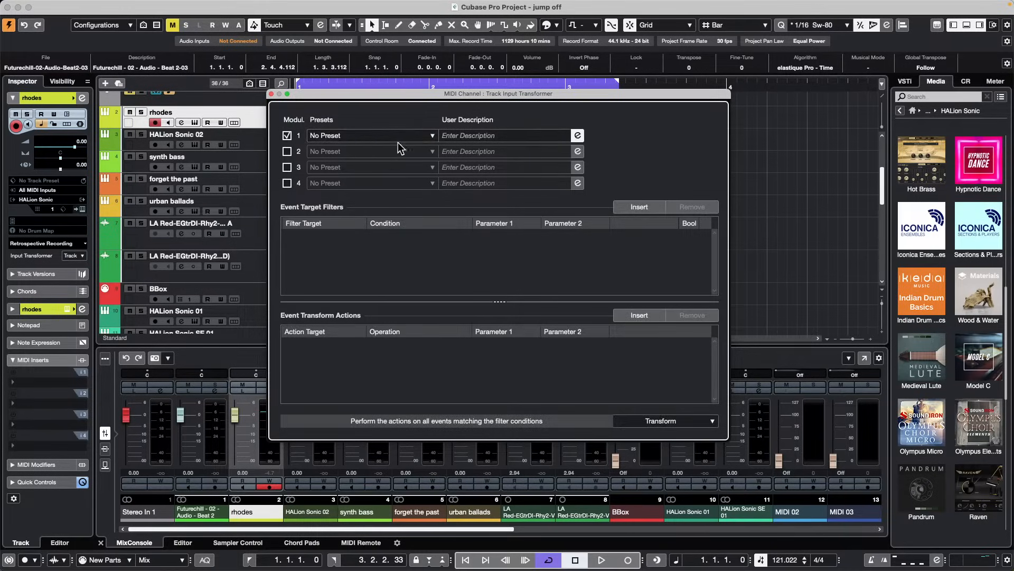
pyautogui.click(424, 134)
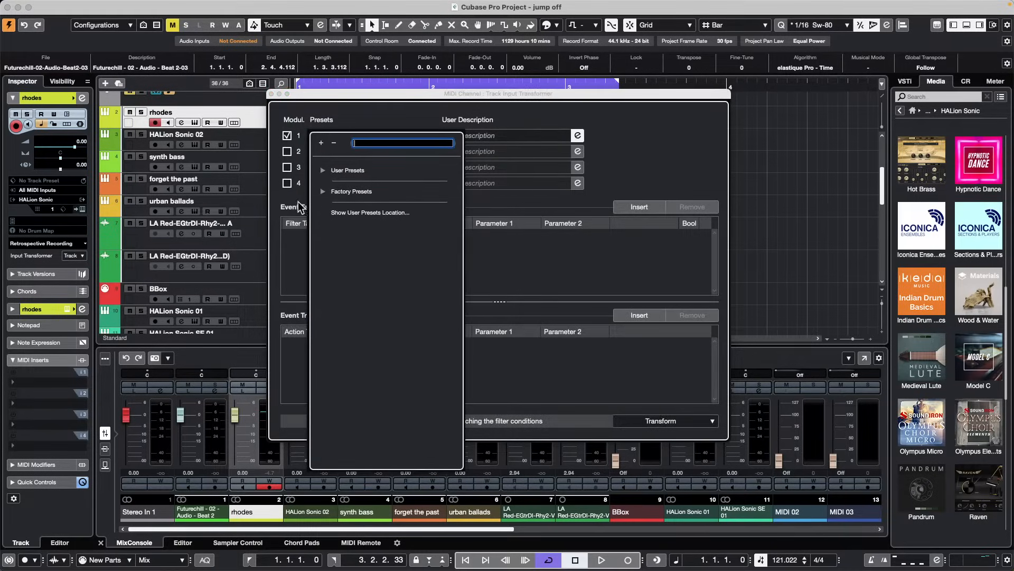
pyautogui.click(324, 190)
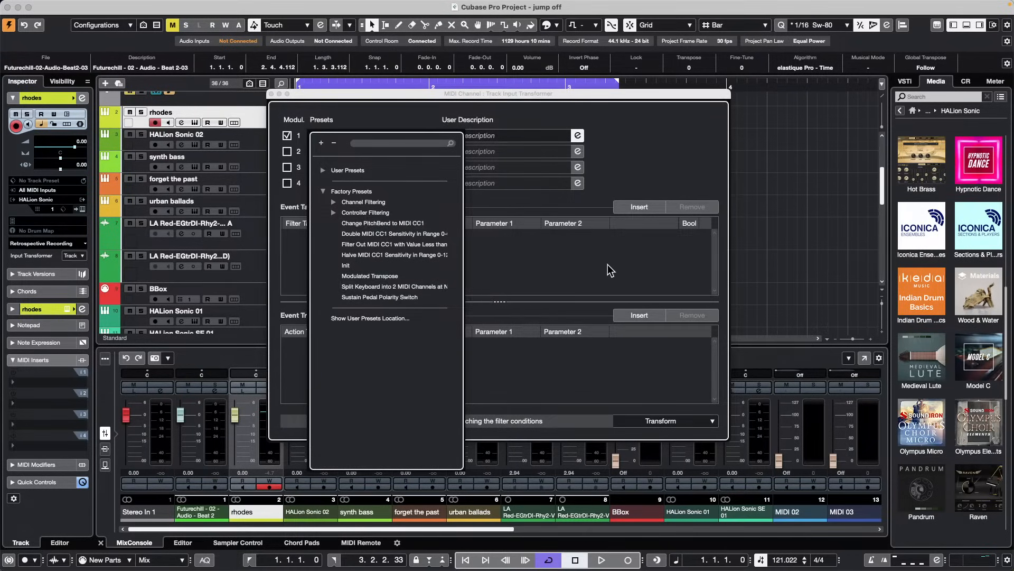
pyautogui.click(581, 262)
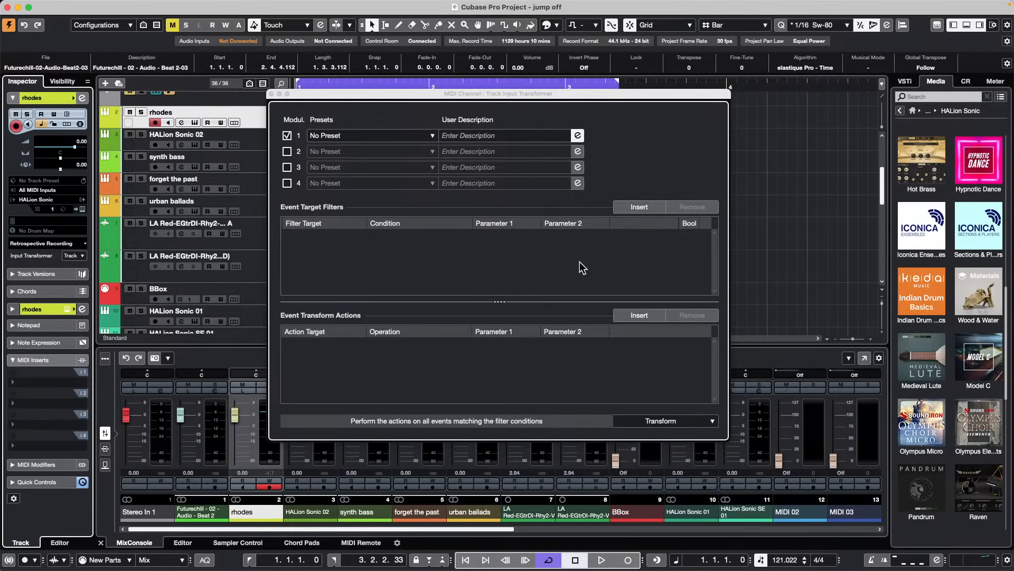
# Add a filter for events whose type equals Note and a transform action that mirrors Value 1 around C3
pyautogui.click(641, 208)
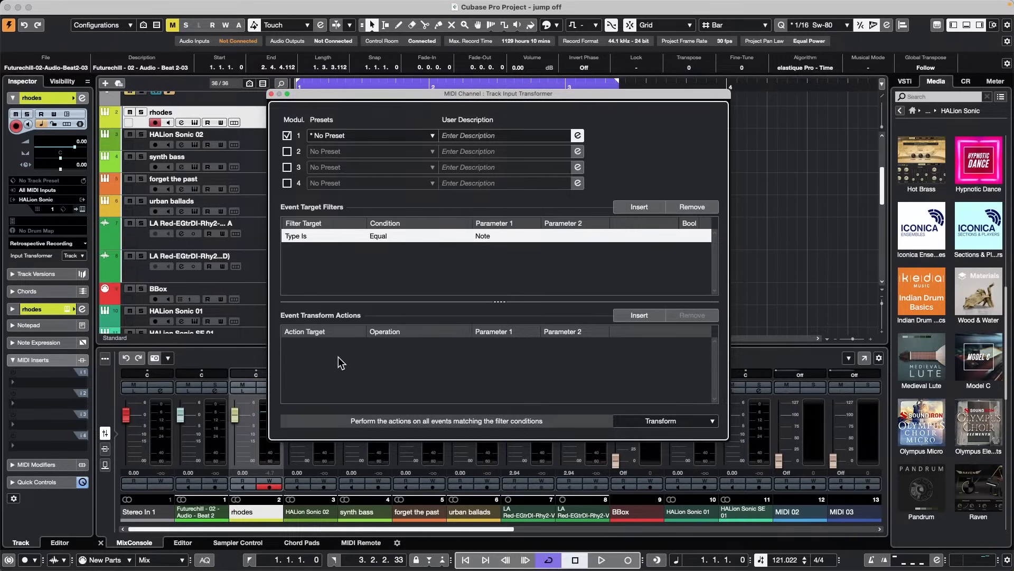
pyautogui.click(640, 315)
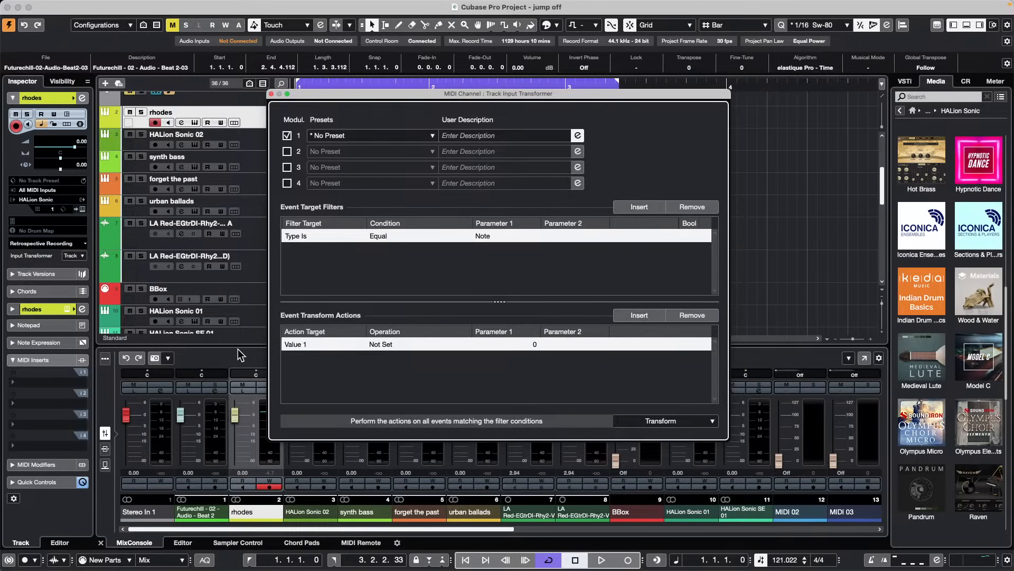
pyautogui.click(315, 345)
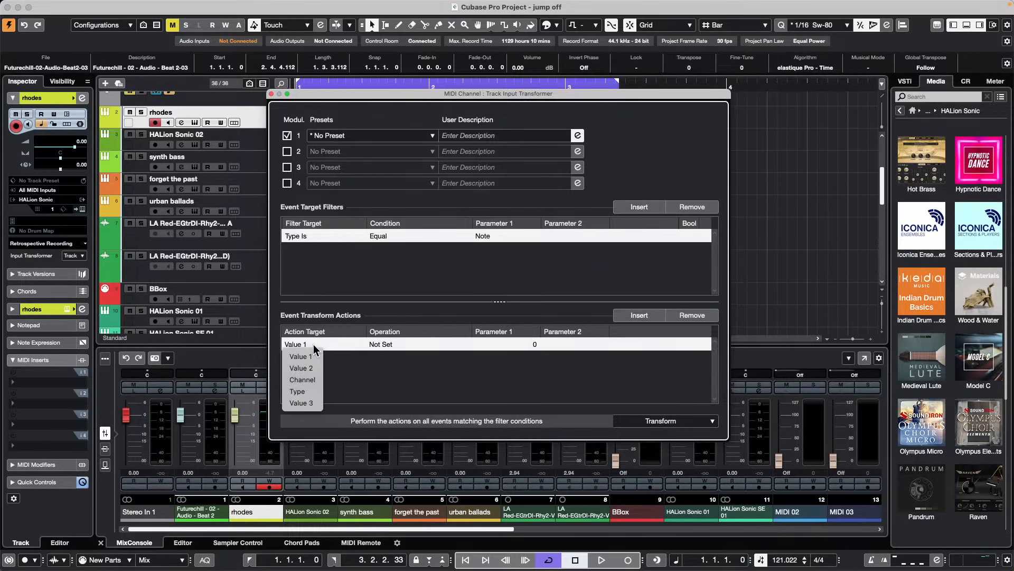
pyautogui.click(396, 345)
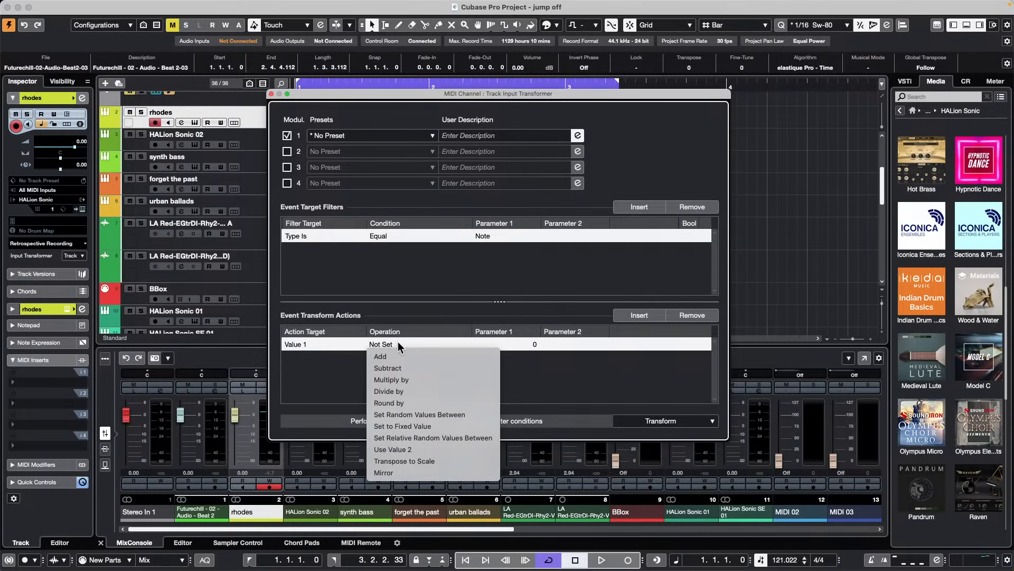
pyautogui.click(383, 473)
pyautogui.click(533, 344)
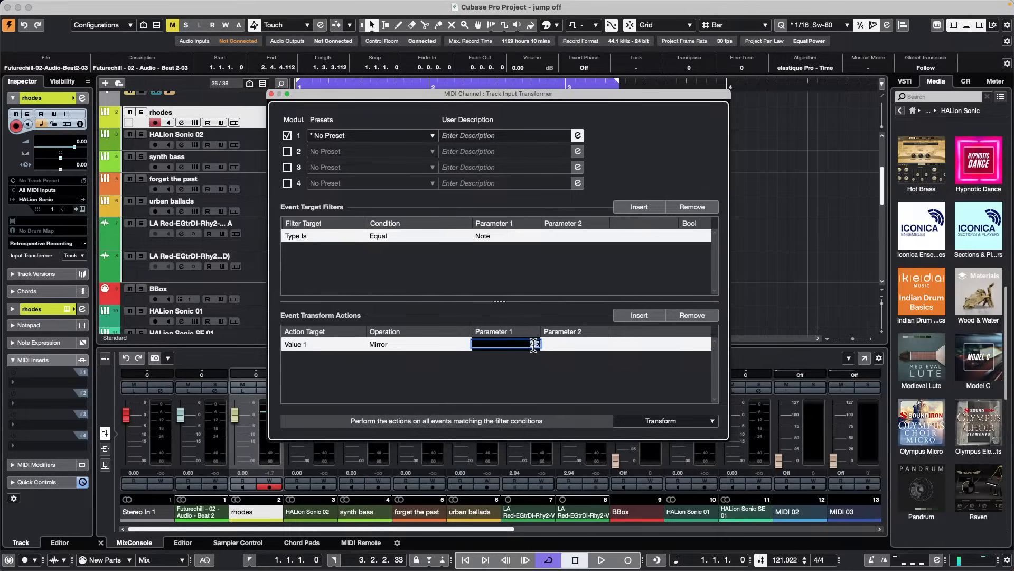
pyautogui.write('c3')
pyautogui.press('Return')
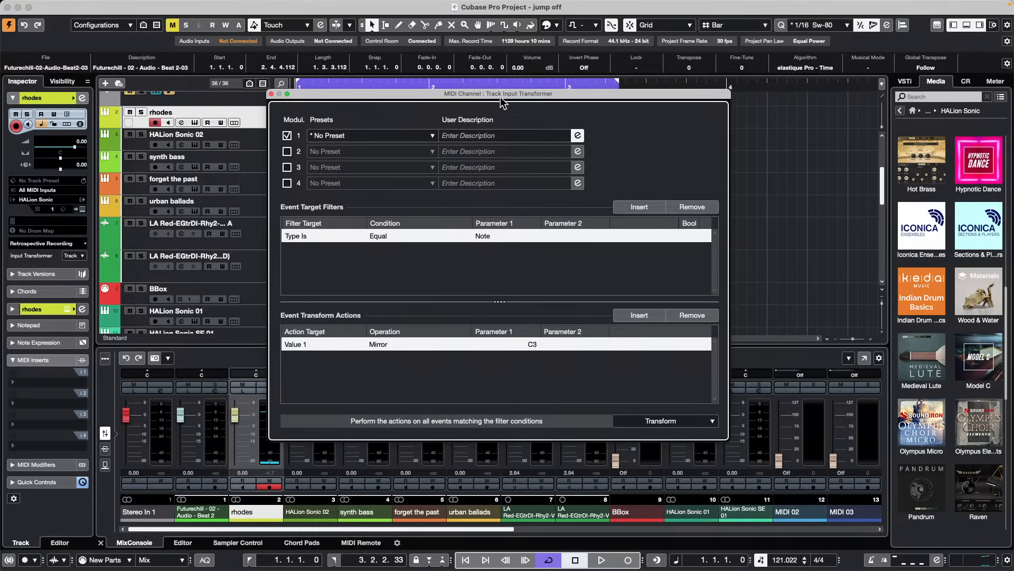
# Show the lower-zone editor and draw an empty one-bar MIDI part at bar 1 of the rhodes track
pyautogui.moveTo(500, 97); pyautogui.dragTo(697, 75)
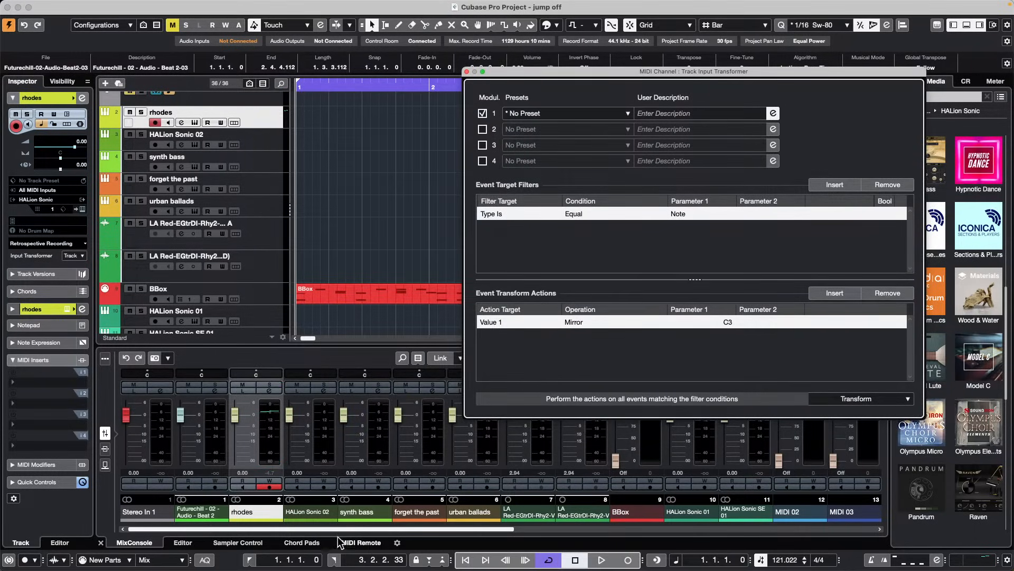
pyautogui.click(194, 543)
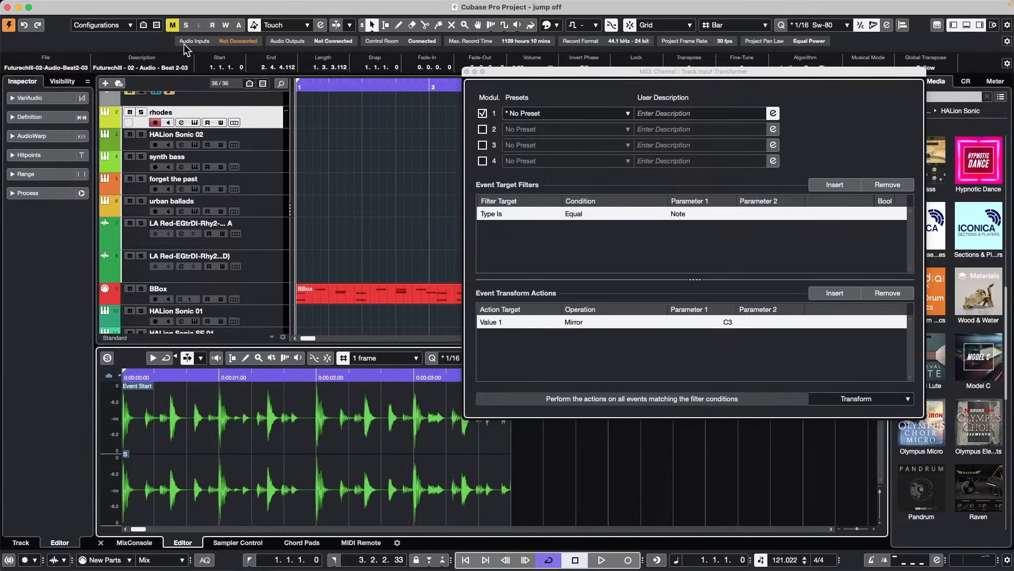
pyautogui.rightClick(316, 120)
pyautogui.click(346, 122)
pyautogui.click(346, 115)
pyautogui.press('1')
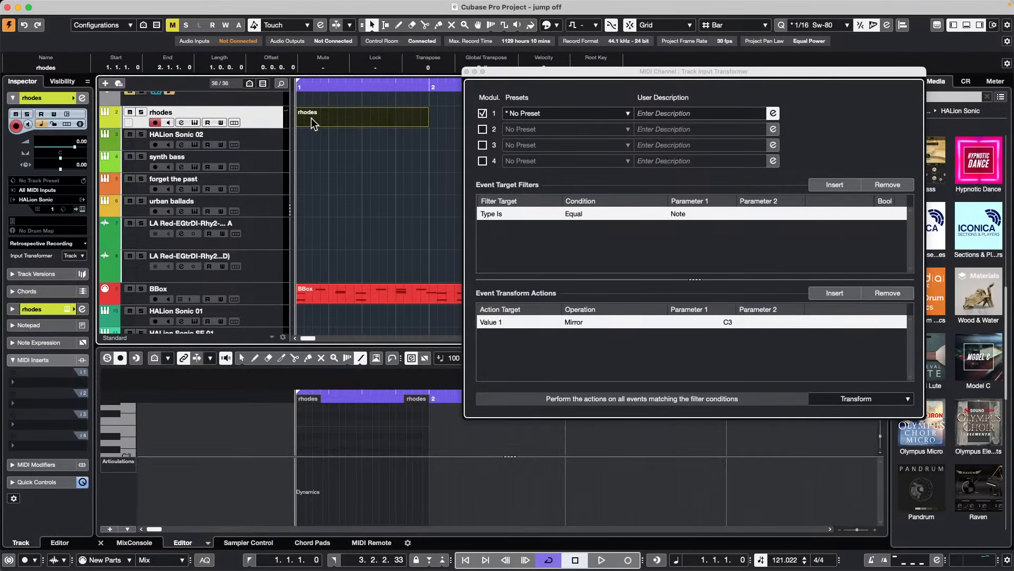
# Open the new rhodes part in the Key Editor as a separate window
pyautogui.doubleClick(330, 118)
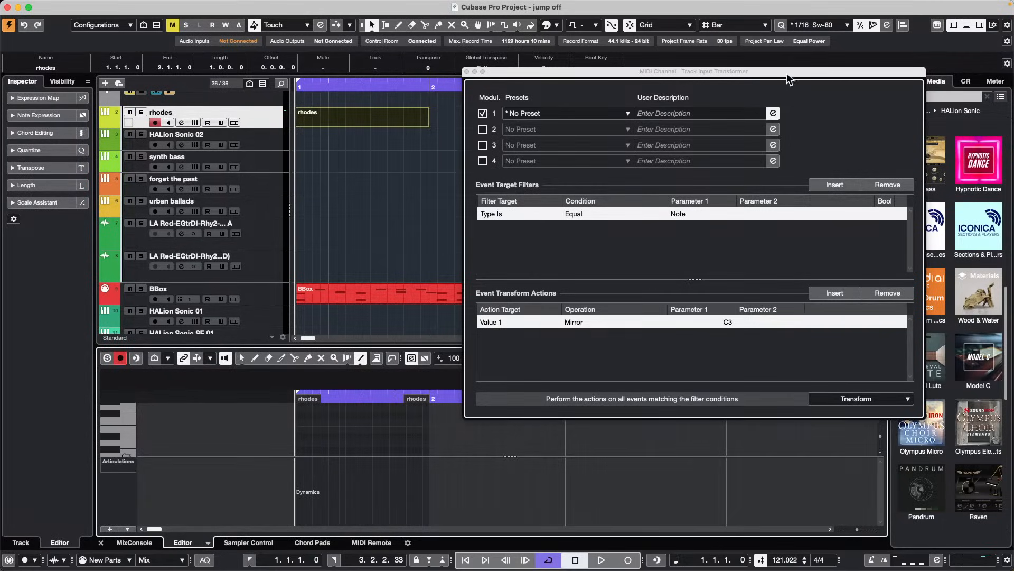
pyautogui.moveTo(789, 74); pyautogui.dragTo(625, 88)
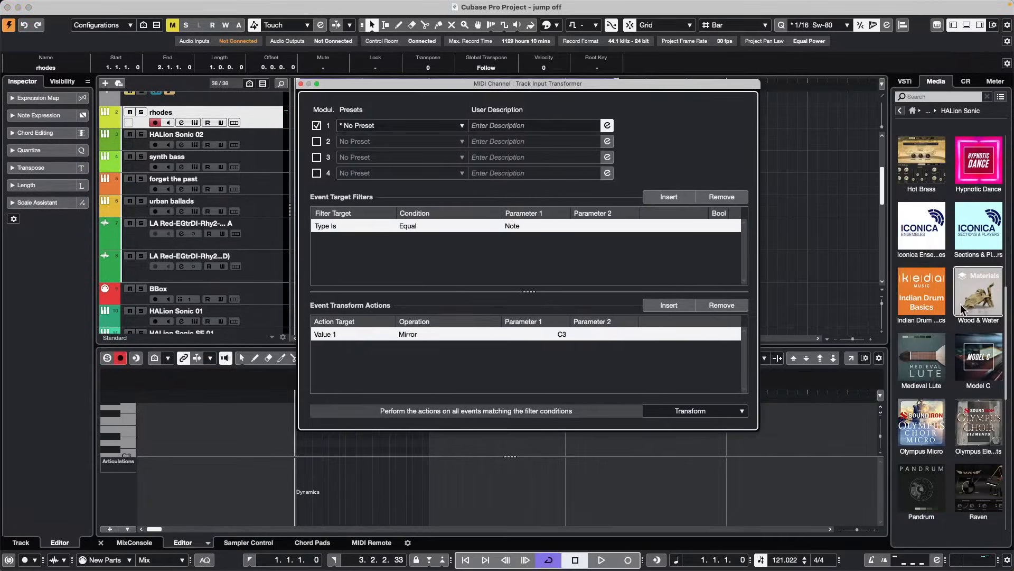
pyautogui.click(849, 361)
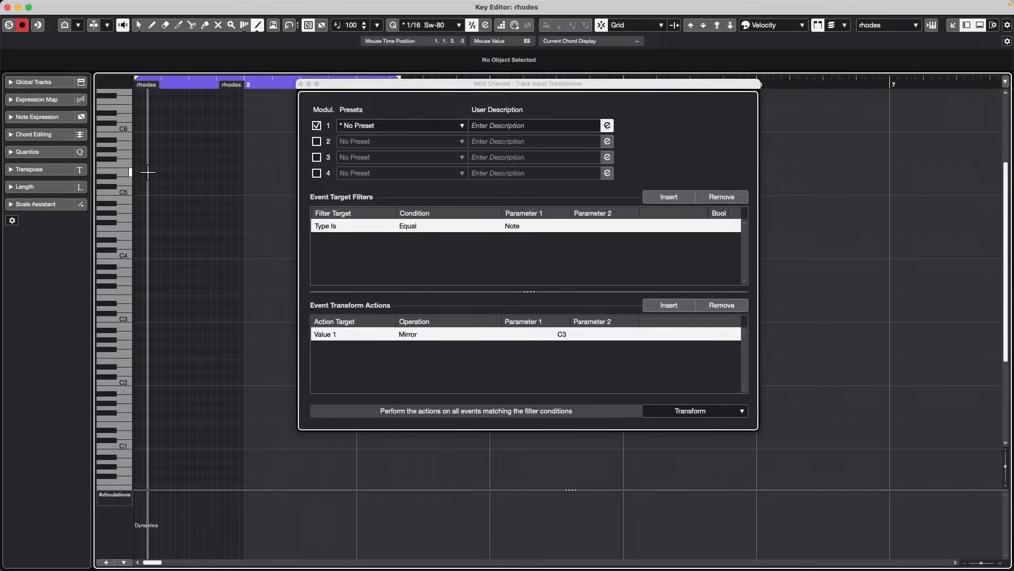
# Insert a second event target filter below the Note filter, keeping its condition at Equal
pyautogui.click(410, 334)
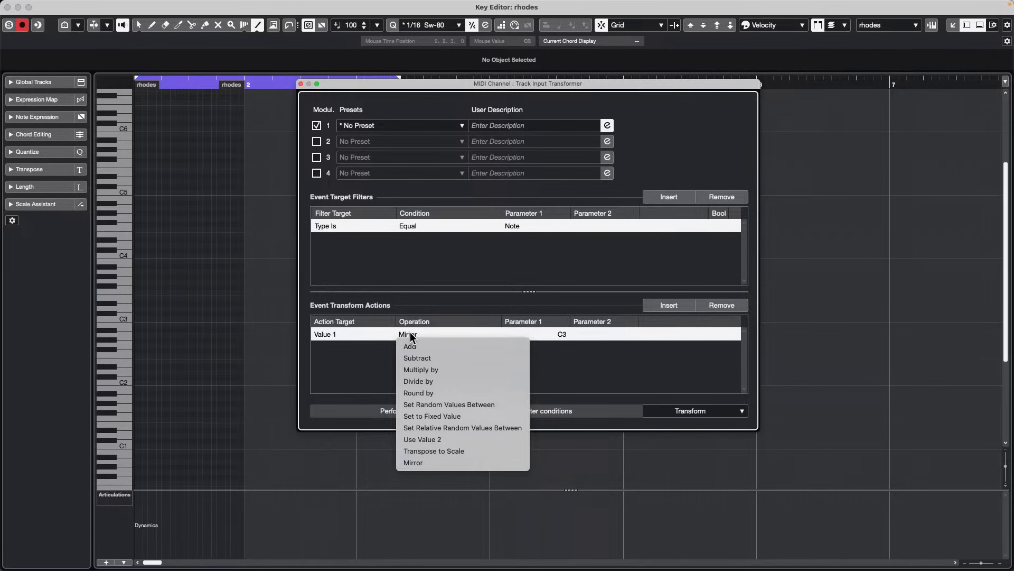
pyautogui.click(343, 343)
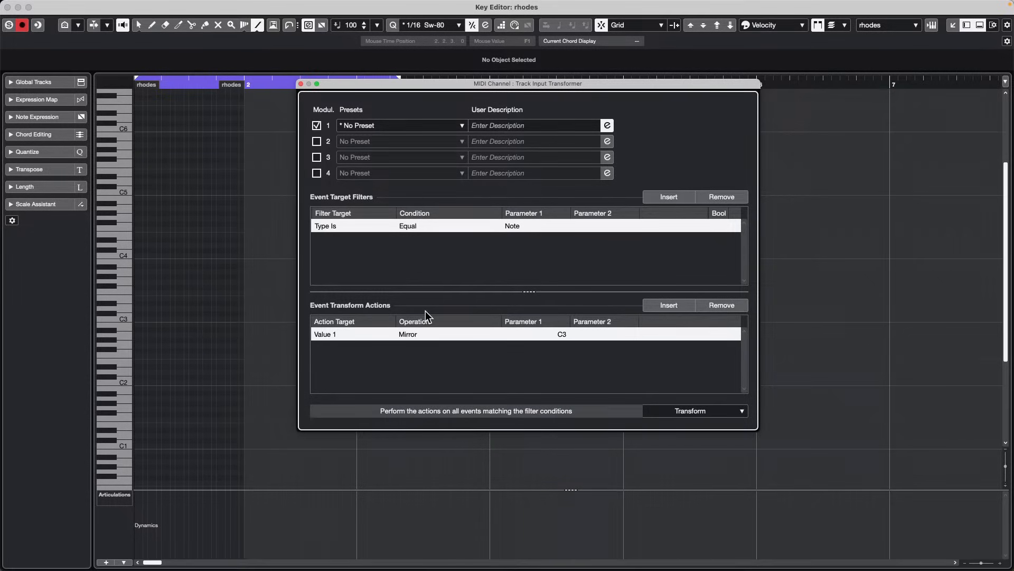
pyautogui.click(654, 197)
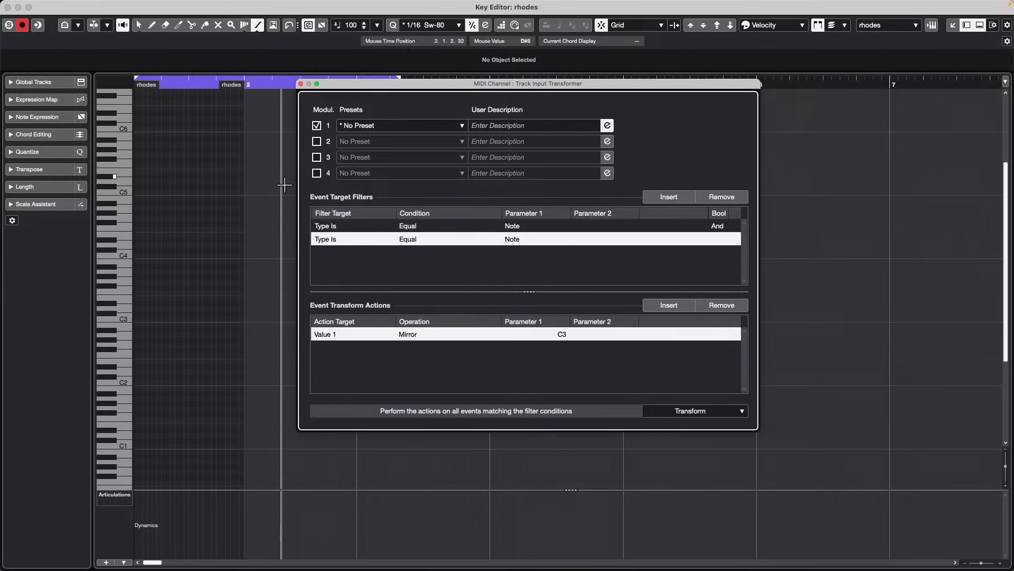
pyautogui.click(328, 238)
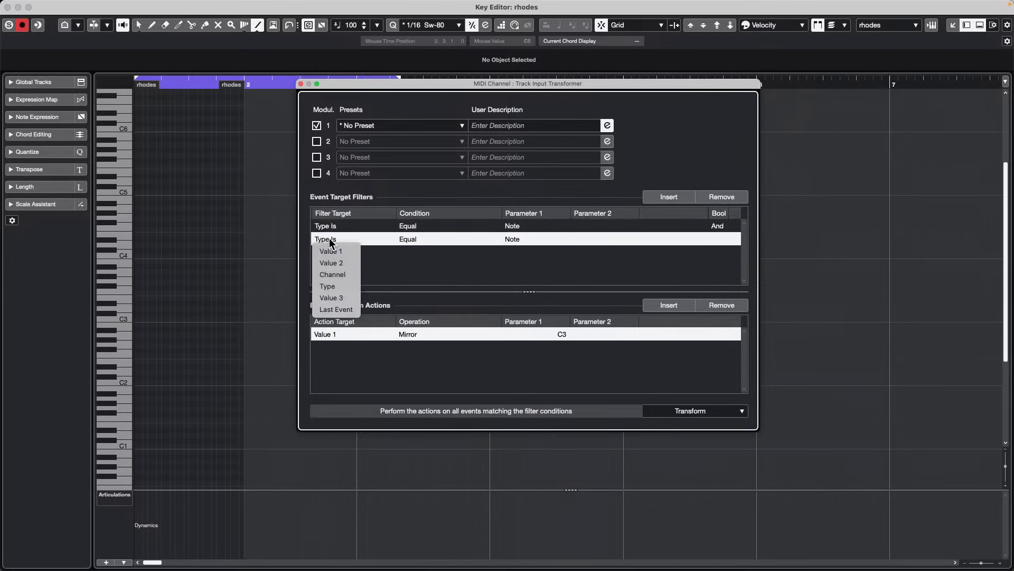
pyautogui.click(418, 239)
pyautogui.click(418, 238)
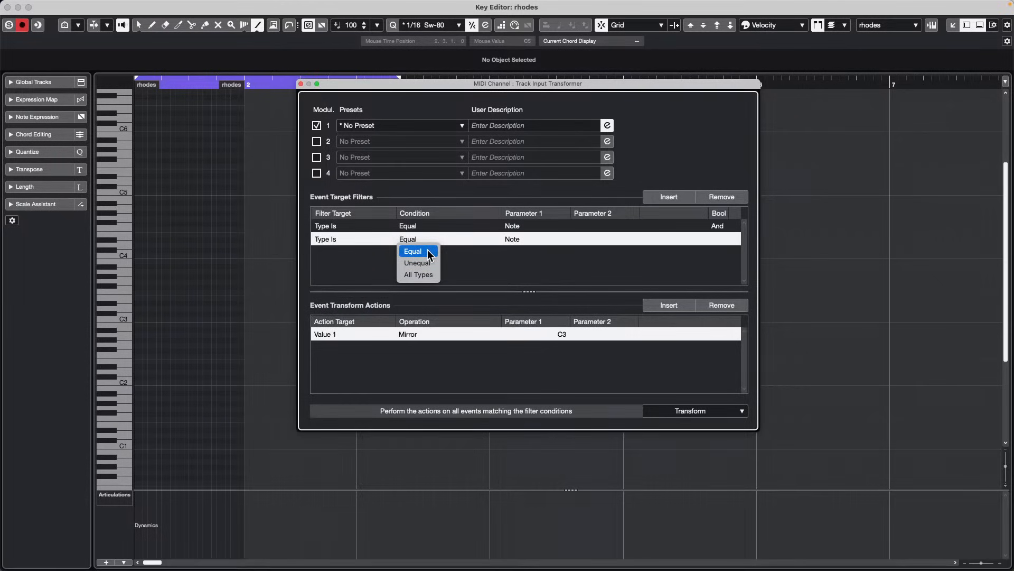
pyautogui.click(427, 250)
# Try Last Event as the second filter's target and look through its available conditions
pyautogui.click(334, 239)
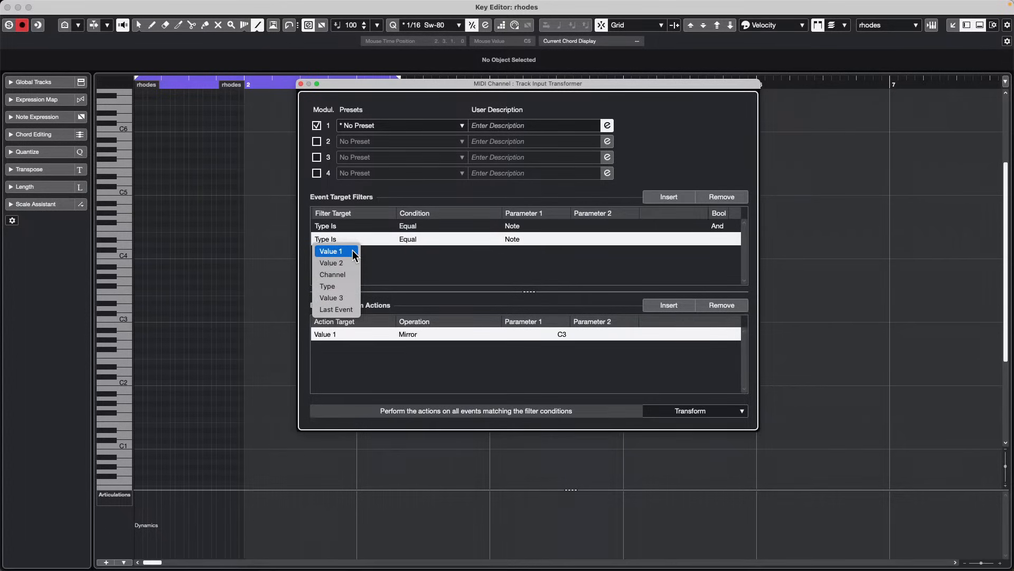
pyautogui.click(351, 310)
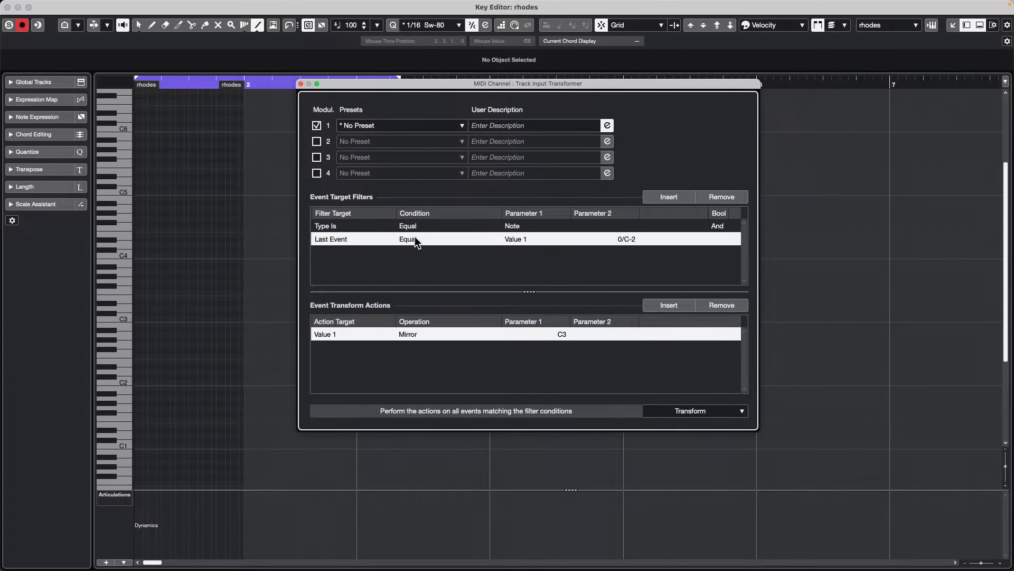
pyautogui.click(415, 241)
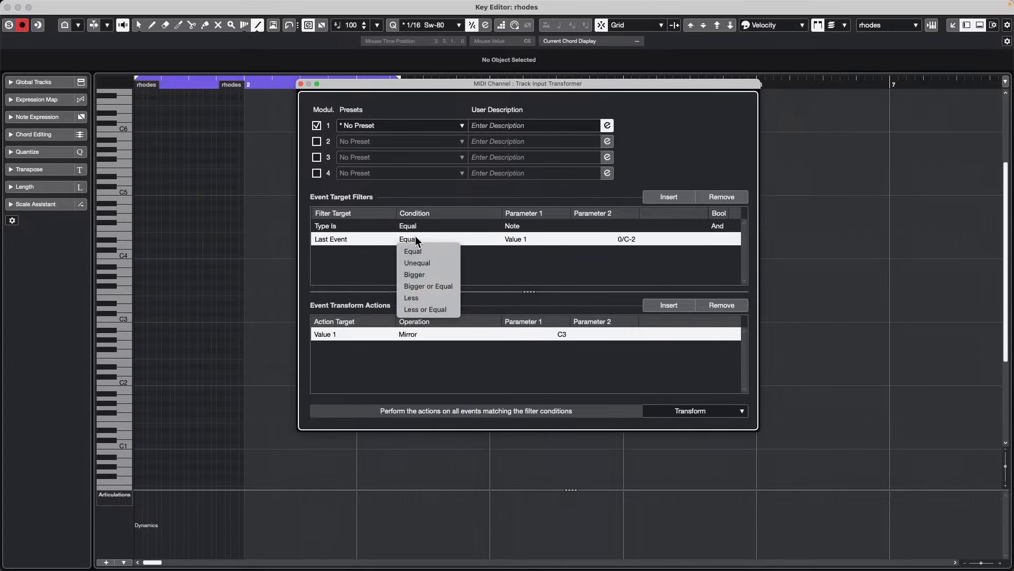
# Make the second filter target Value 1 so that it matches notes with a pitch equal to C3
pyautogui.click(352, 239)
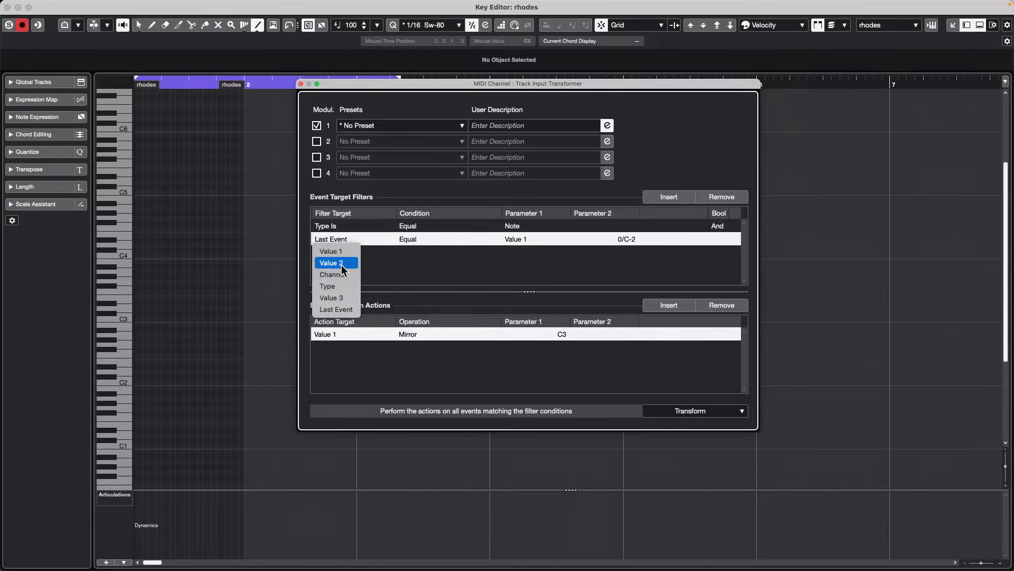
pyautogui.click(353, 251)
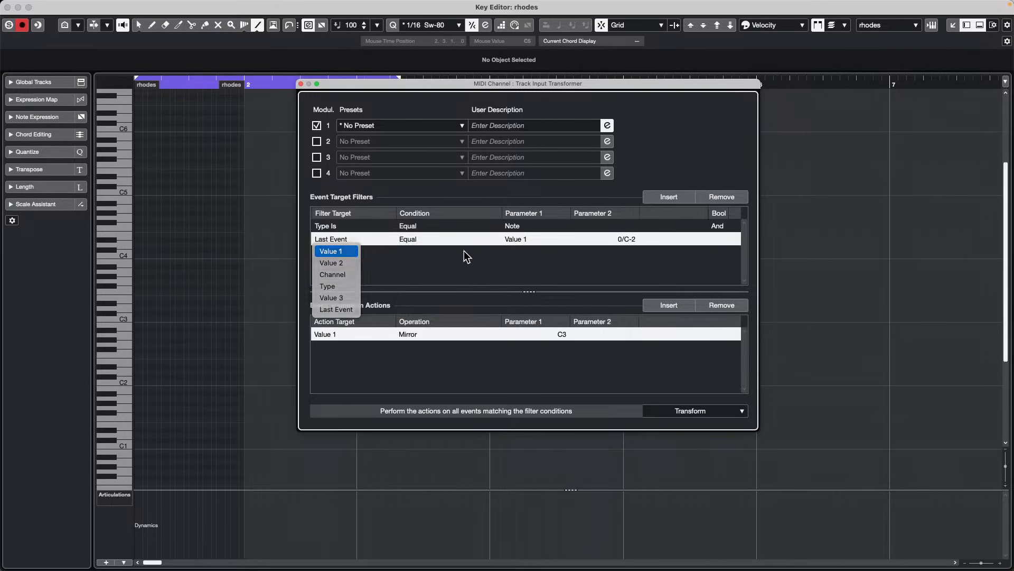
pyautogui.click(547, 239)
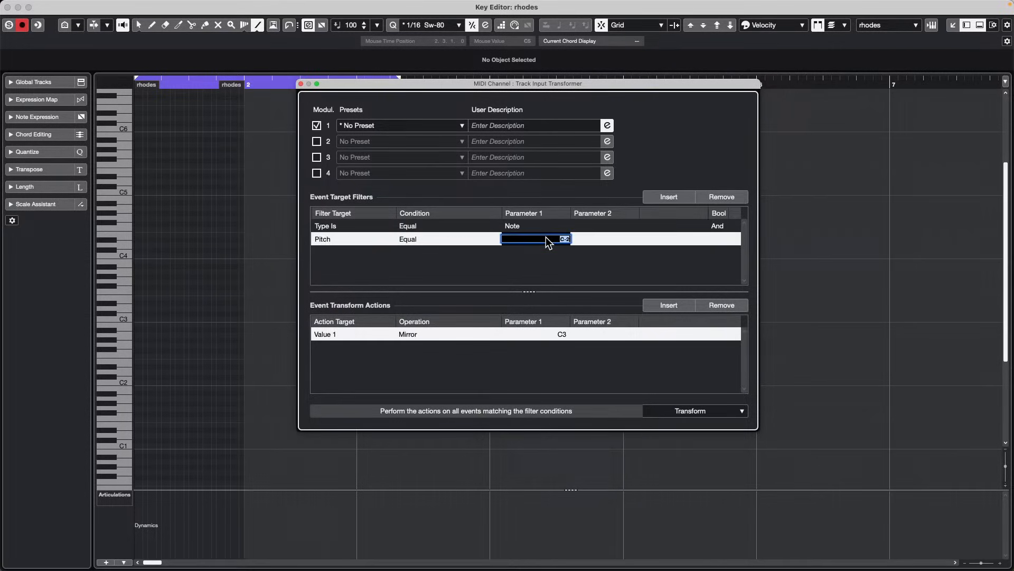
pyautogui.write('c3')
pyautogui.press('Return')
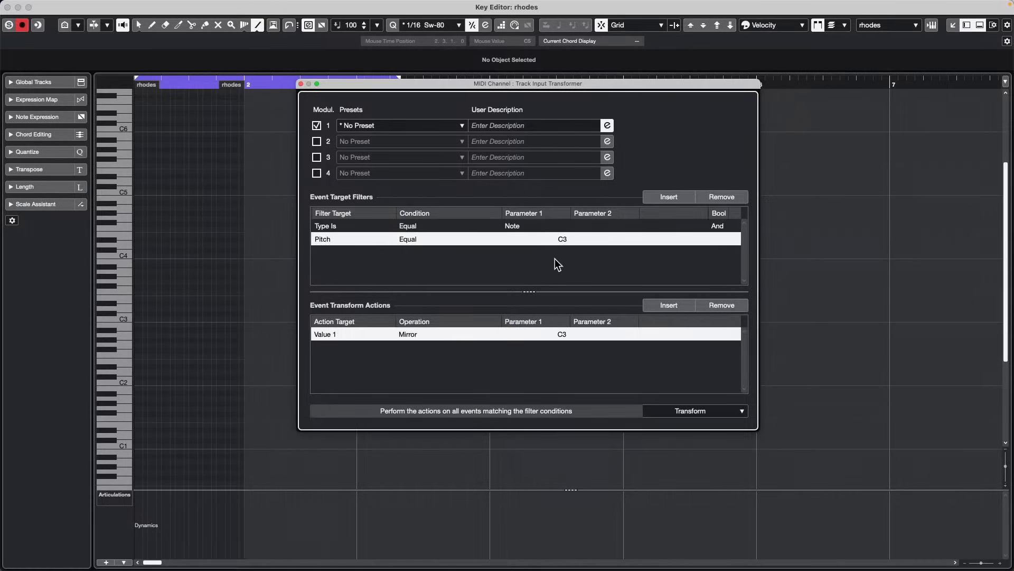
# Change the transform action on Value 1 from mirroring to Add with a value of 24
pyautogui.click(423, 335)
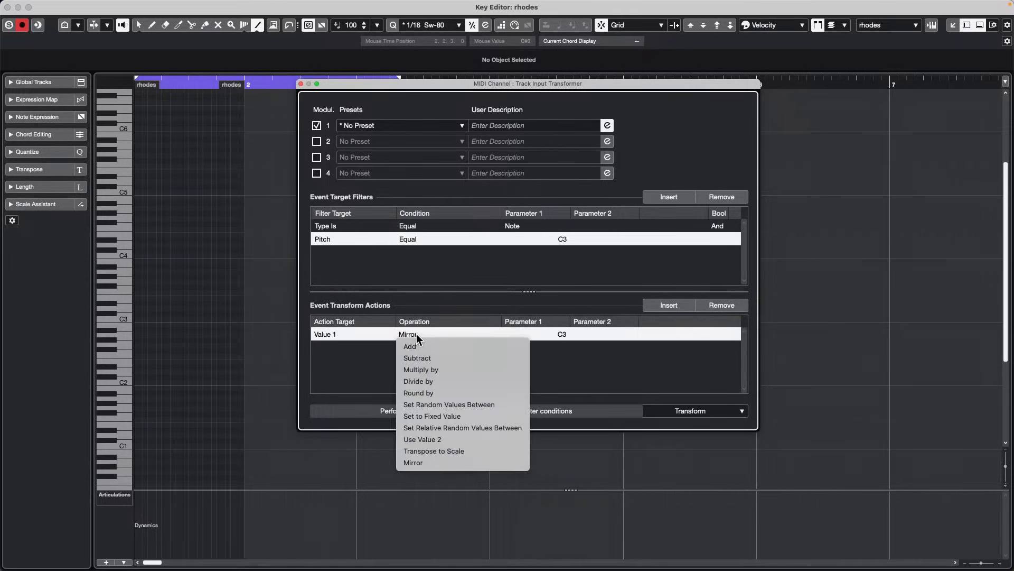
pyautogui.click(440, 346)
pyautogui.click(558, 339)
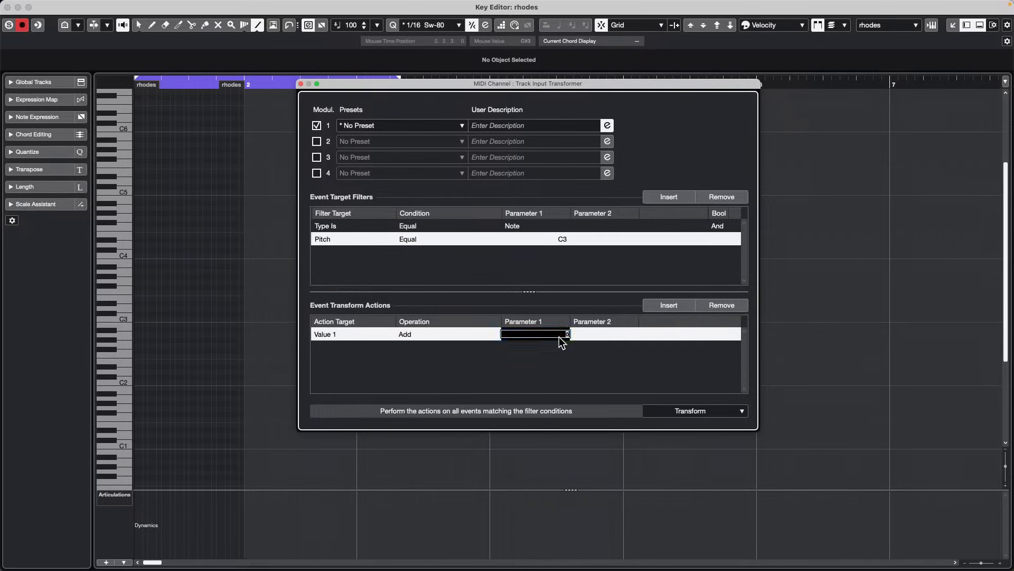
pyautogui.write('24')
pyautogui.press('Return')
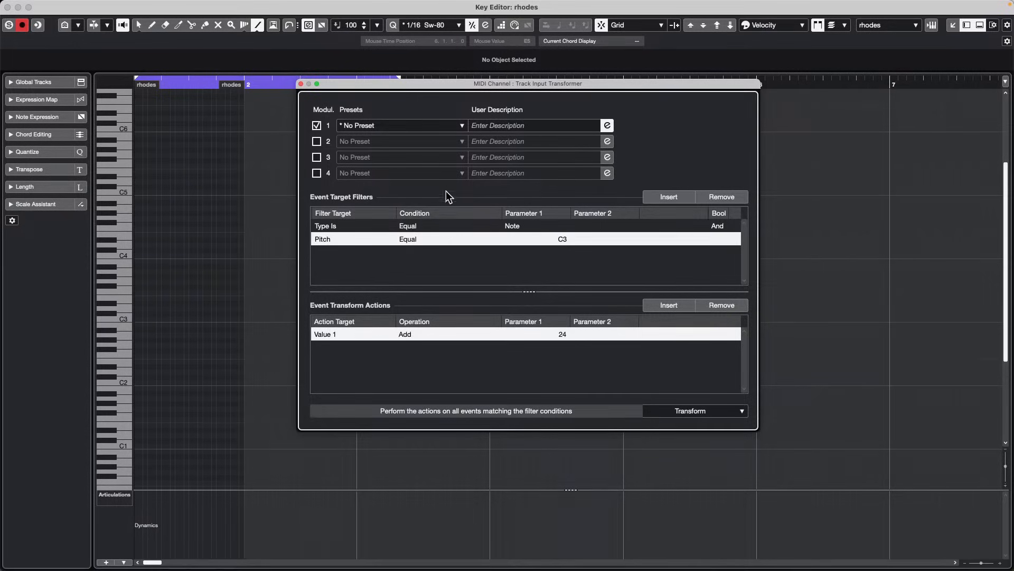
# Set the pitch filter's condition to Bigger than C3 and make the transform action subtract 14 from Value 1
pyautogui.click(421, 239)
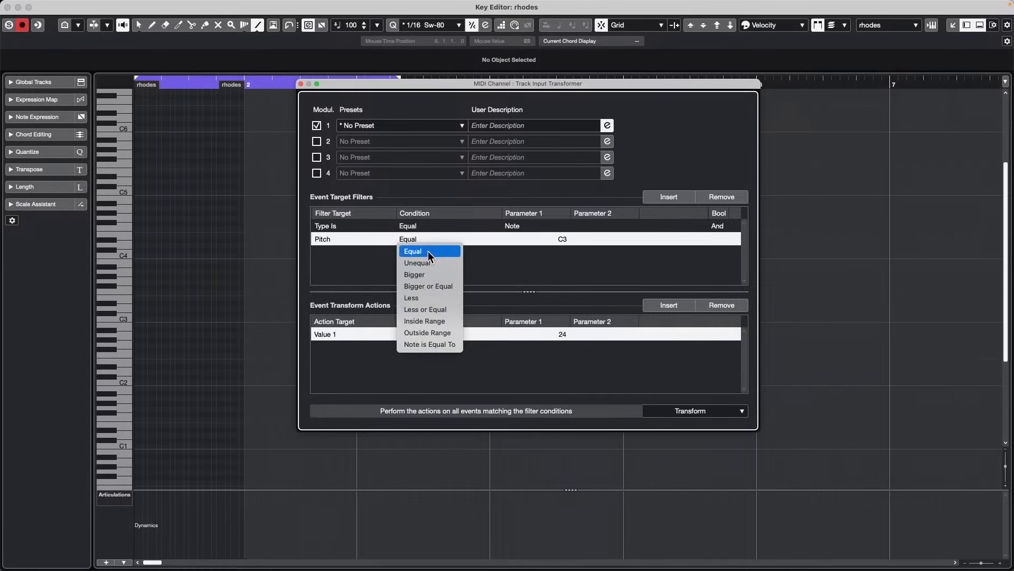
pyautogui.click(434, 273)
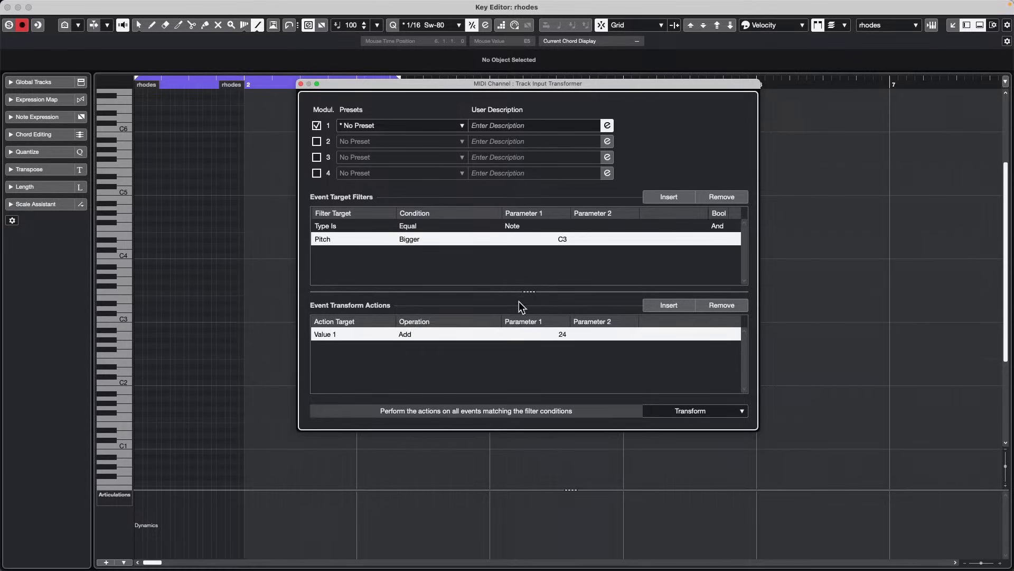
pyautogui.click(412, 334)
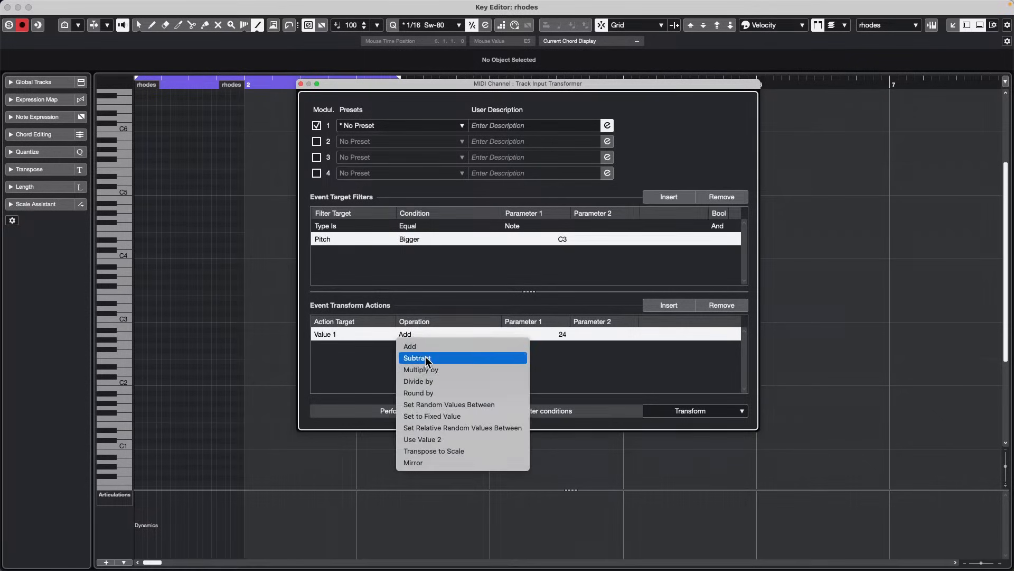
pyautogui.click(465, 358)
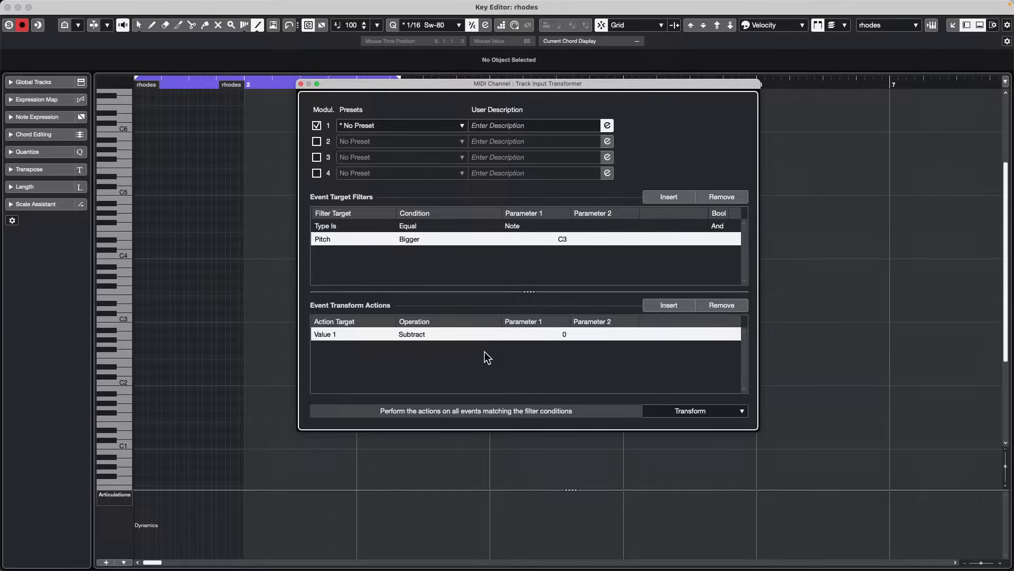
pyautogui.click(566, 335)
pyautogui.write('14')
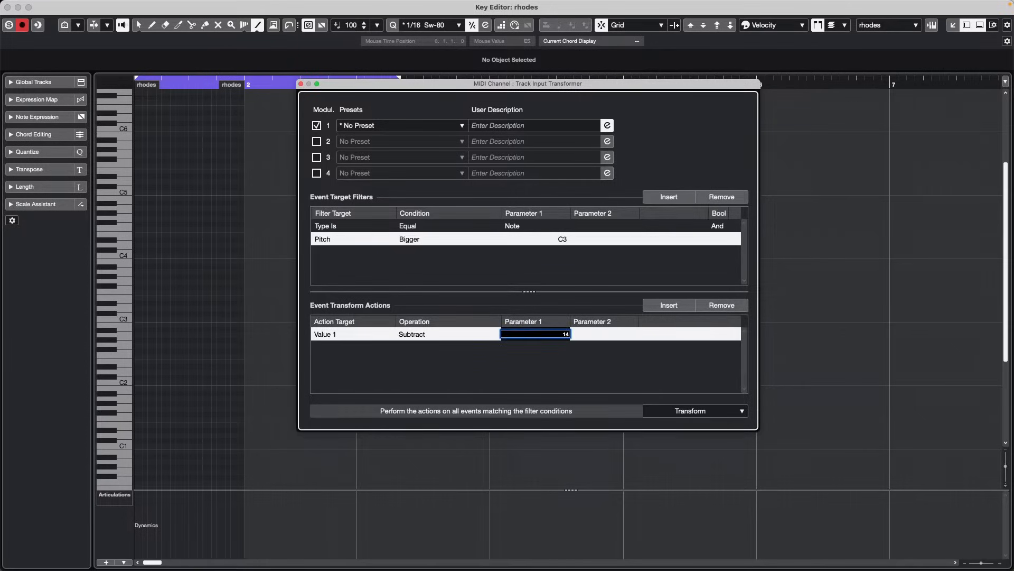
# Set the Pitch filter's condition to Bigger or Equal and the Value 1 Subtract amount to 24
pyautogui.press('Return')
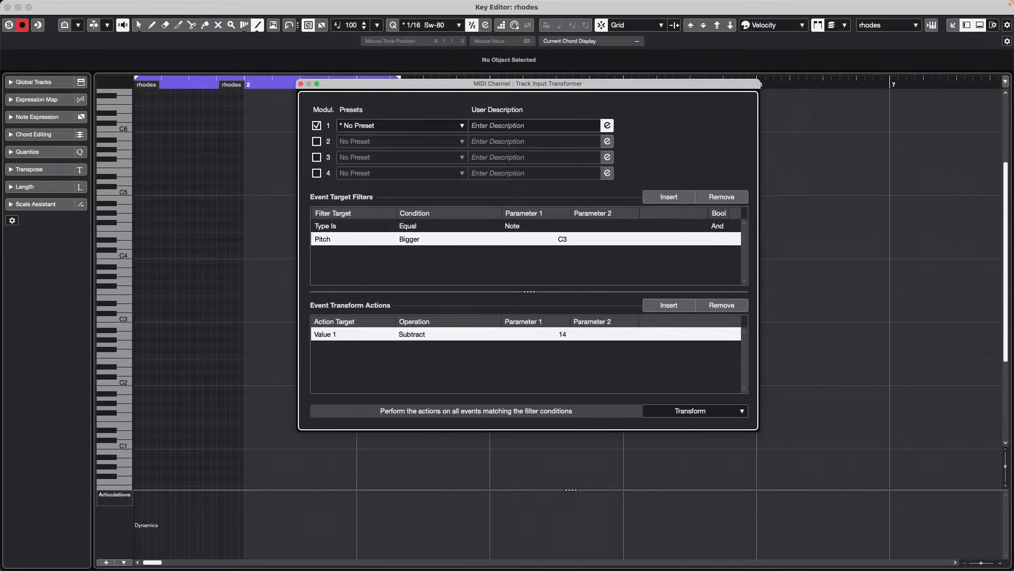
pyautogui.click(417, 239)
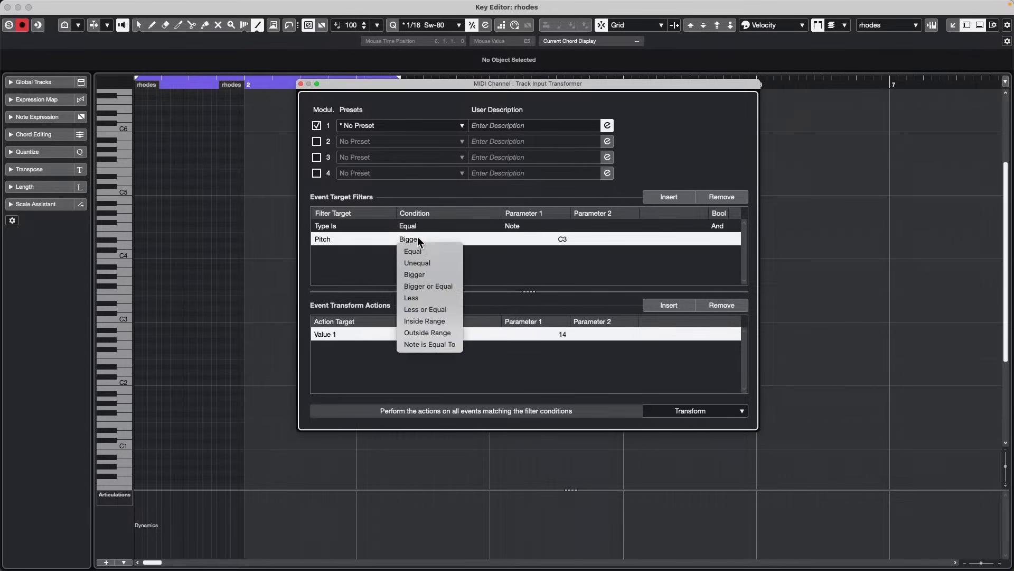
pyautogui.click(442, 286)
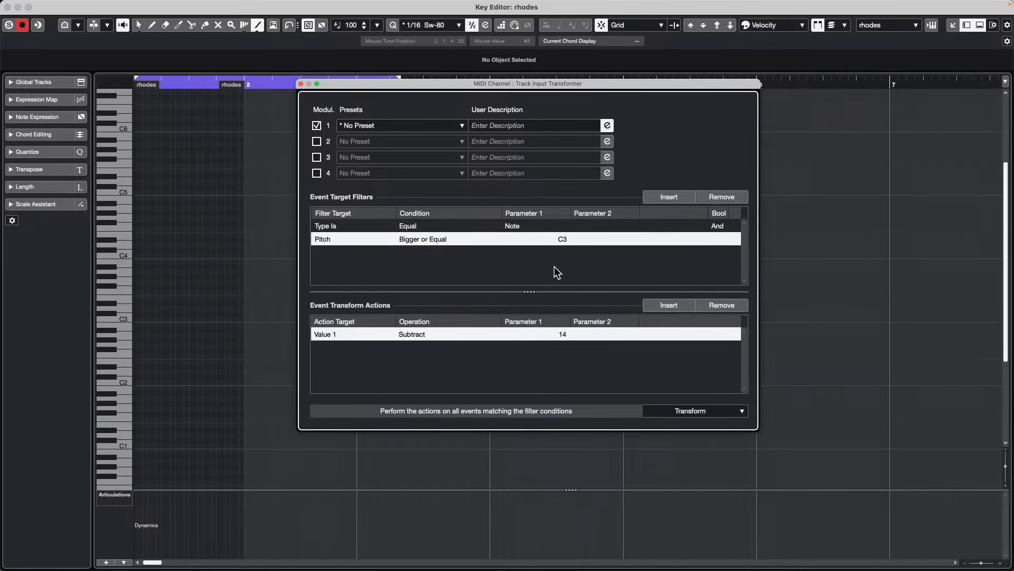
pyautogui.click(569, 337)
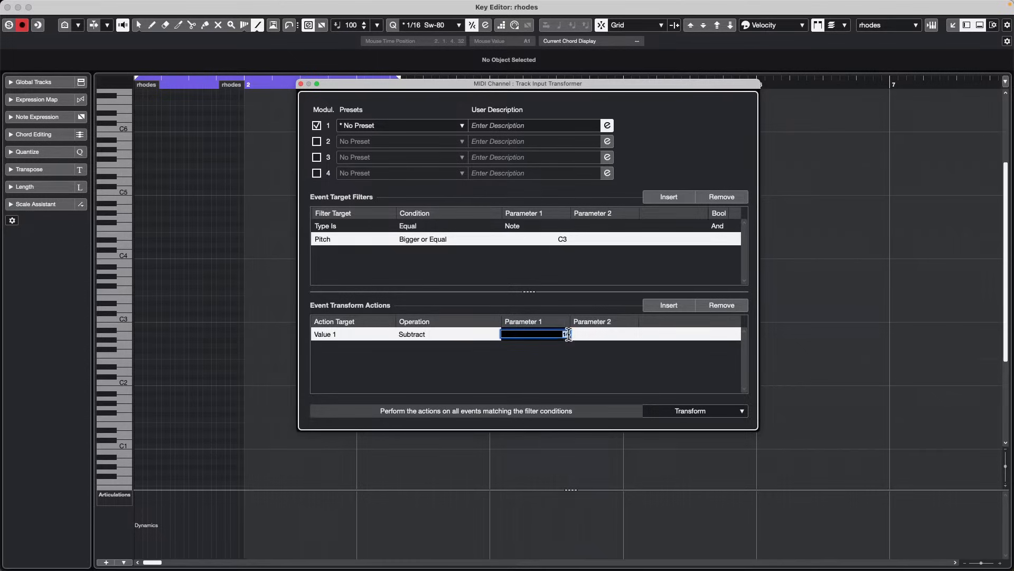
pyautogui.scroll(-2, 568, 337)
pyautogui.write('24')
pyautogui.press('Return')
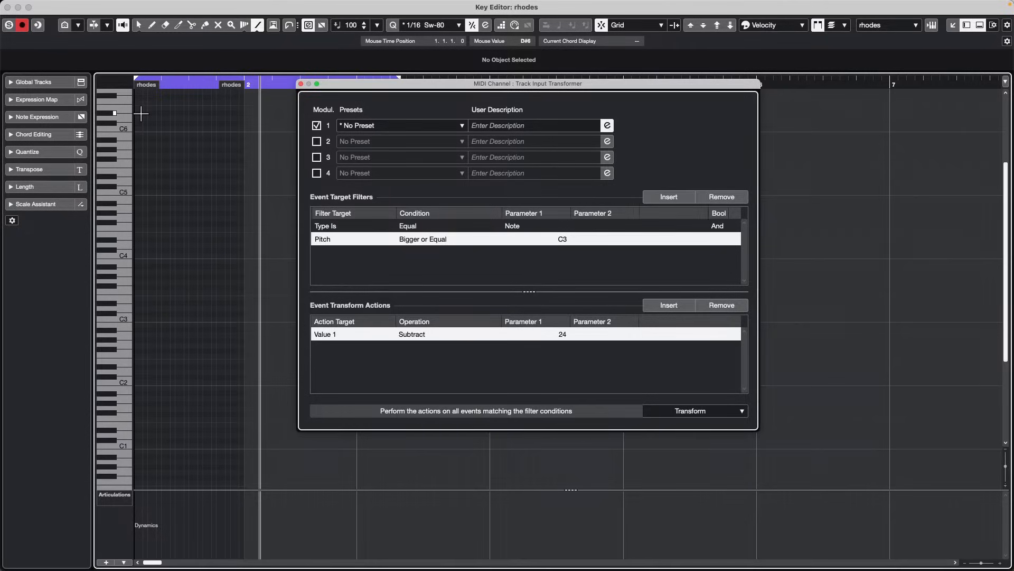
# Close the Input Transformer and Key Editor, and open the Groove Agent SE instrument of the "forget the past" track
pyautogui.click(301, 84)
pyautogui.click(7, 6)
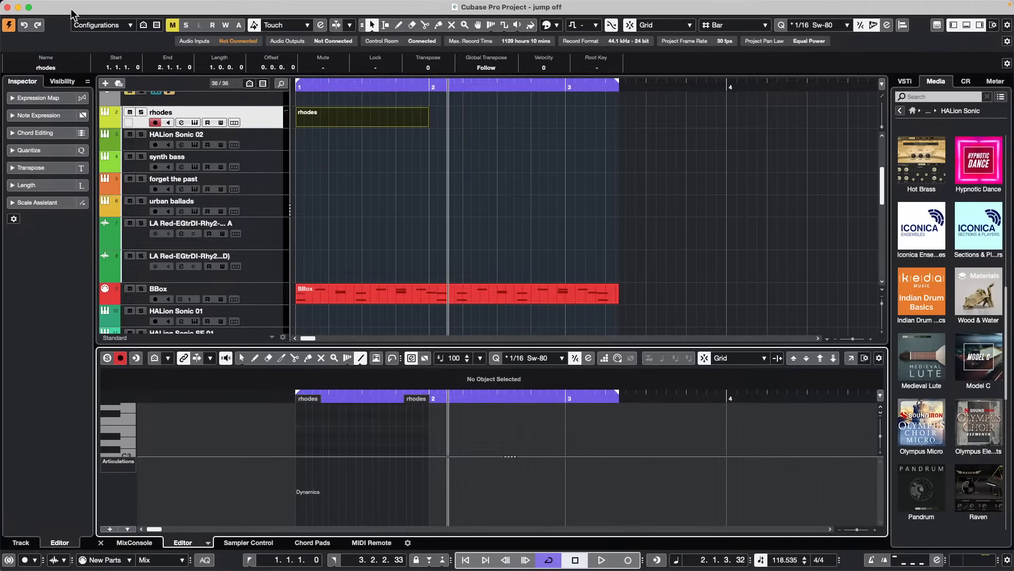
pyautogui.click(268, 185)
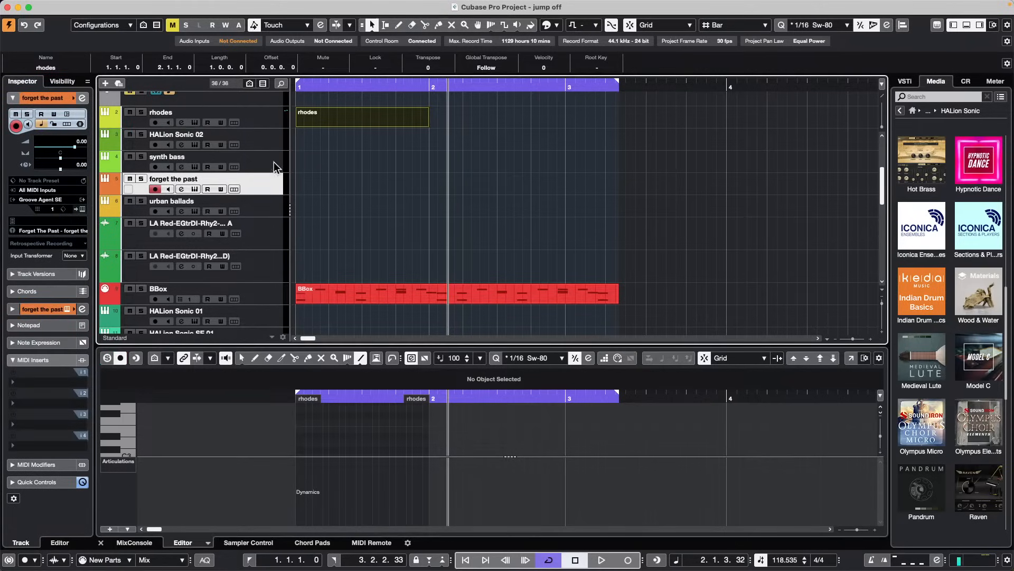
pyautogui.click(82, 210)
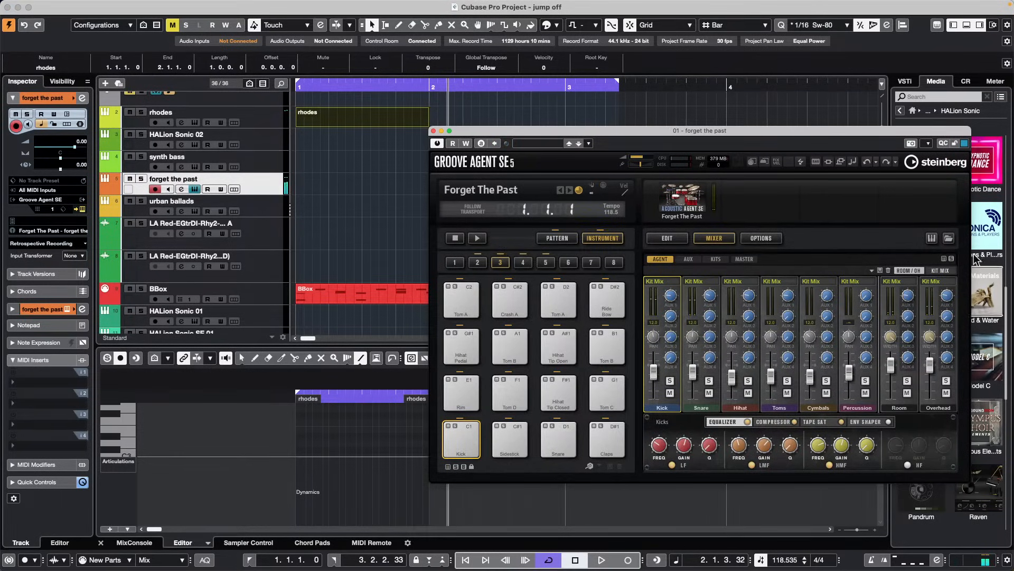
pyautogui.moveTo(912, 131); pyautogui.dragTo(722, 126)
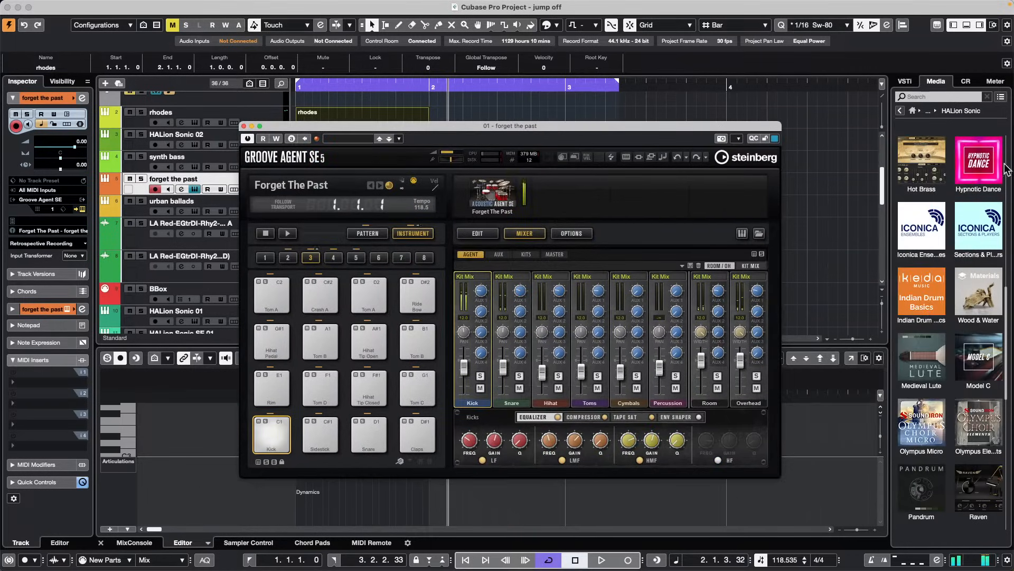
# Set the Control Room's main monitor level to -1.85
pyautogui.click(966, 82)
pyautogui.moveTo(943, 471); pyautogui.dragTo(947, 435)
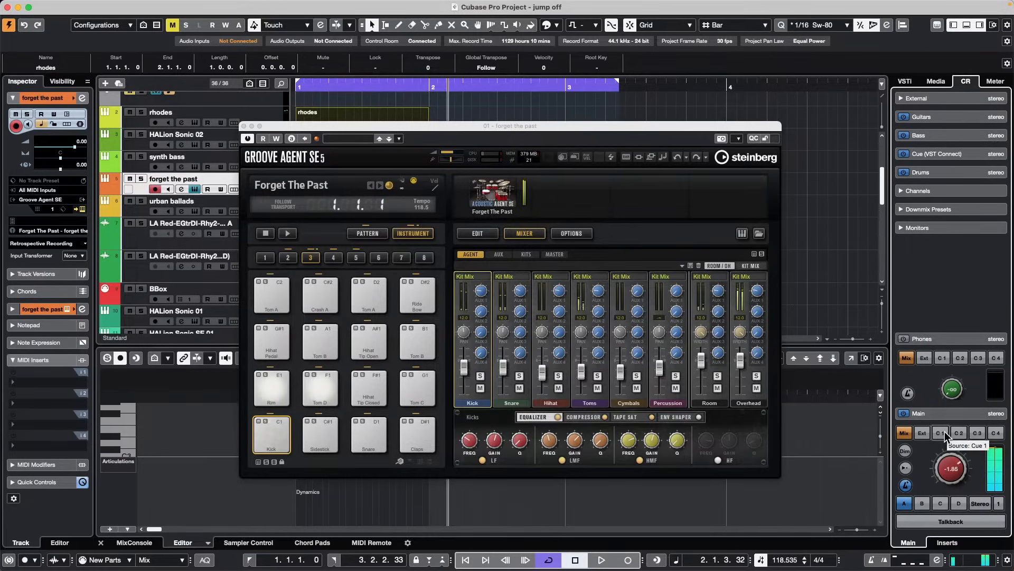
# Audition the drum patterns Intro 2, Main 1, Main 5 and Fill 5 on Groove Agent's pattern pads
pyautogui.click(368, 234)
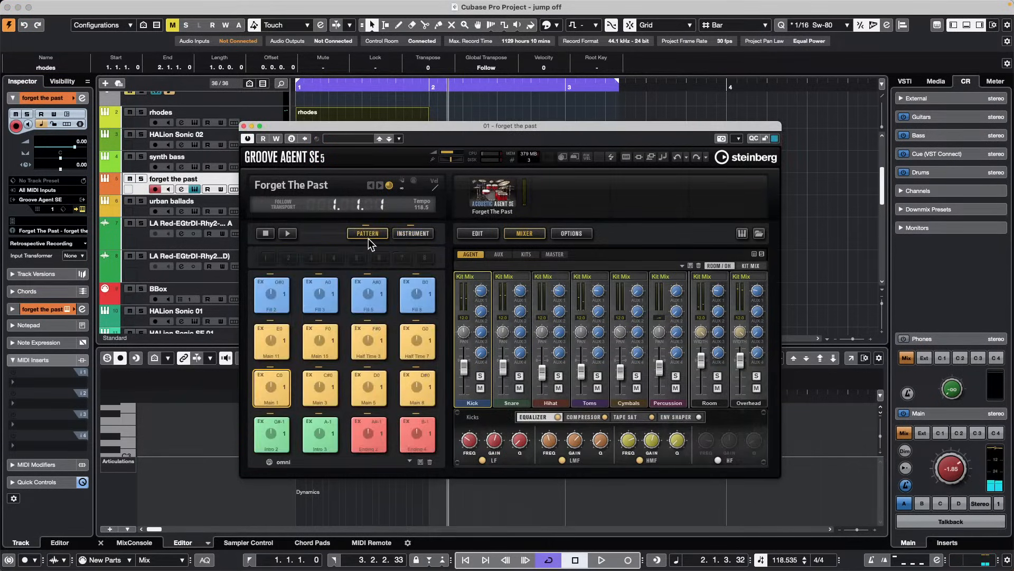
pyautogui.click(272, 430)
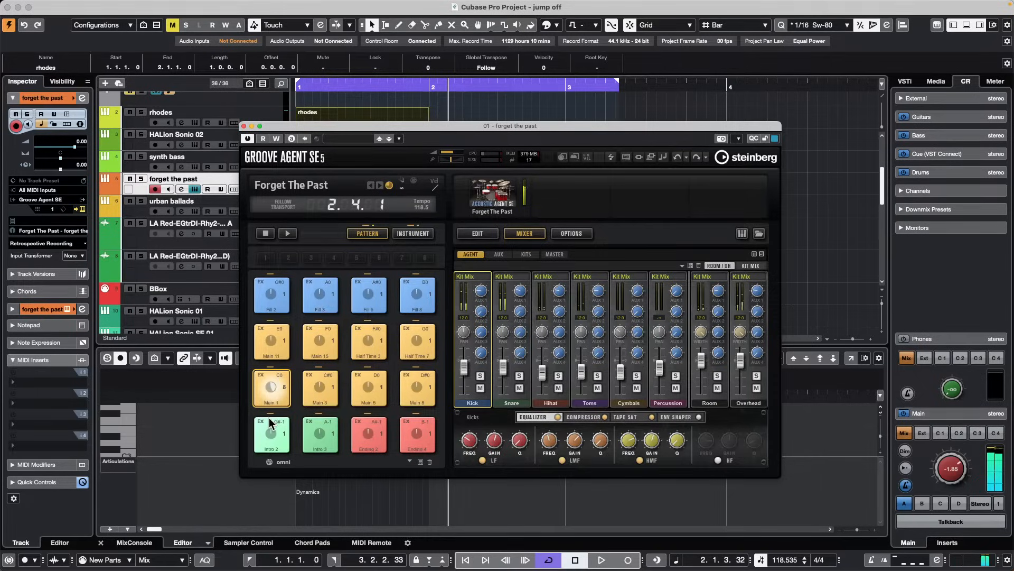
pyautogui.click(275, 385)
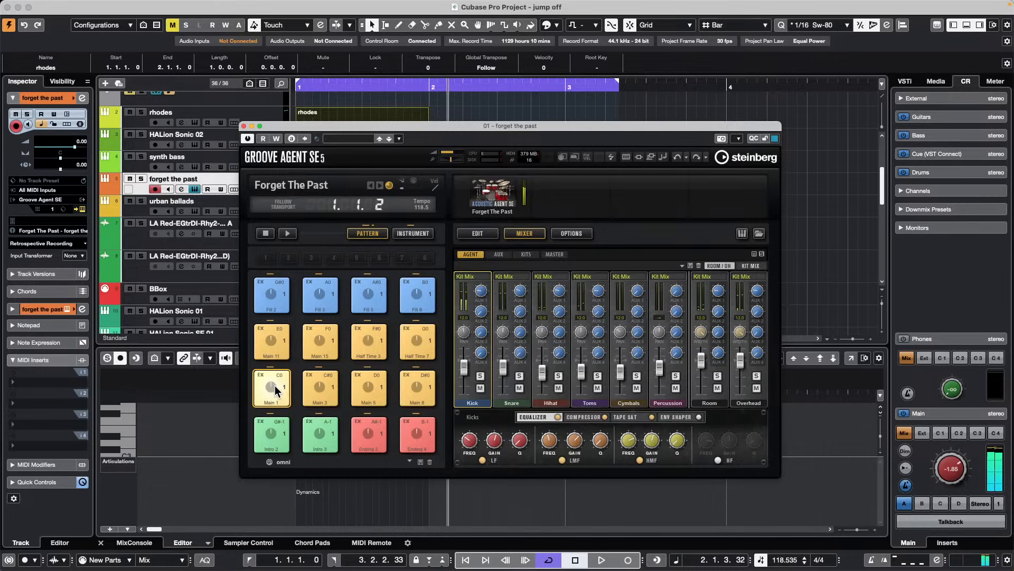
pyautogui.click(372, 388)
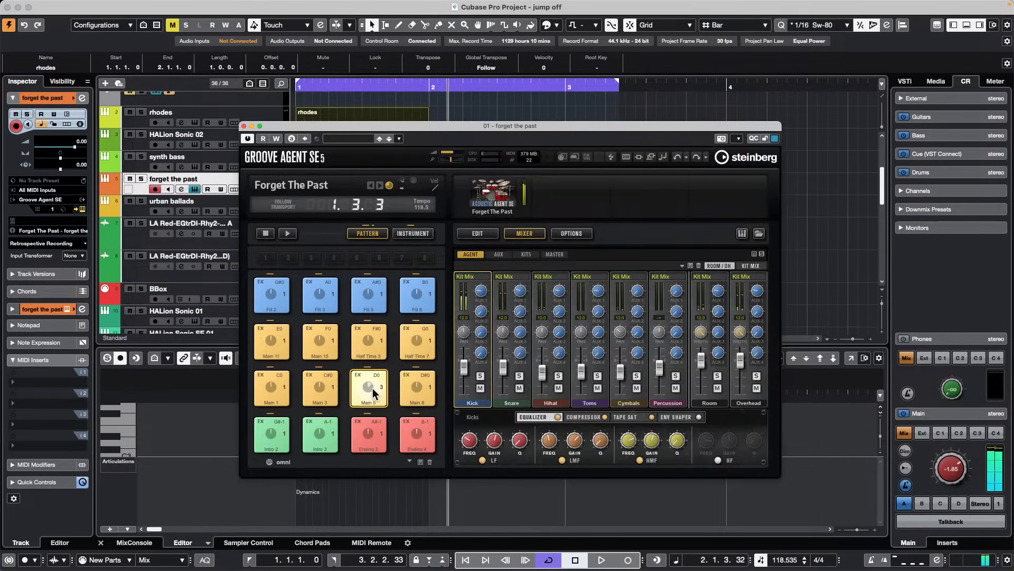
pyautogui.click(273, 389)
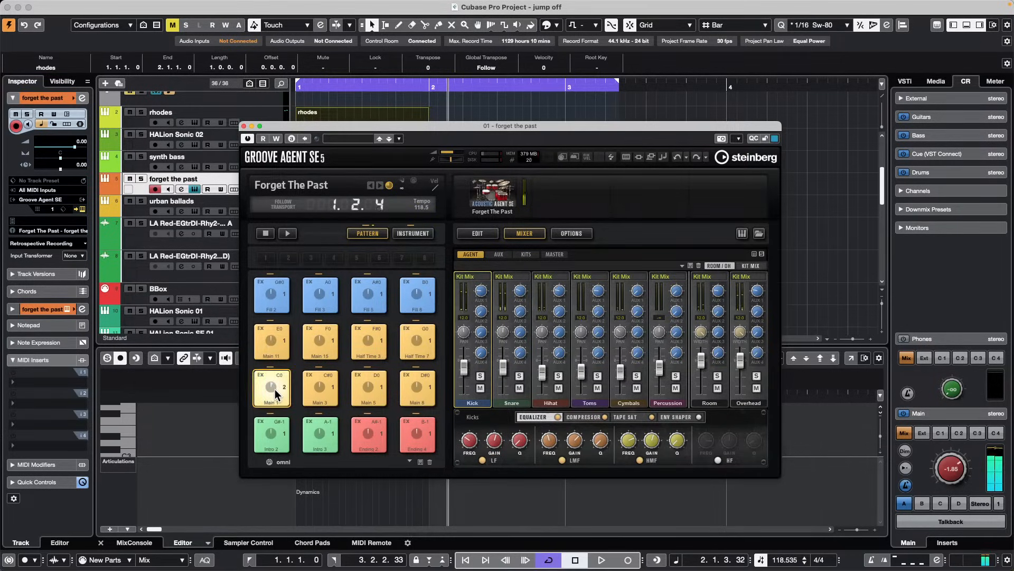
pyautogui.click(371, 305)
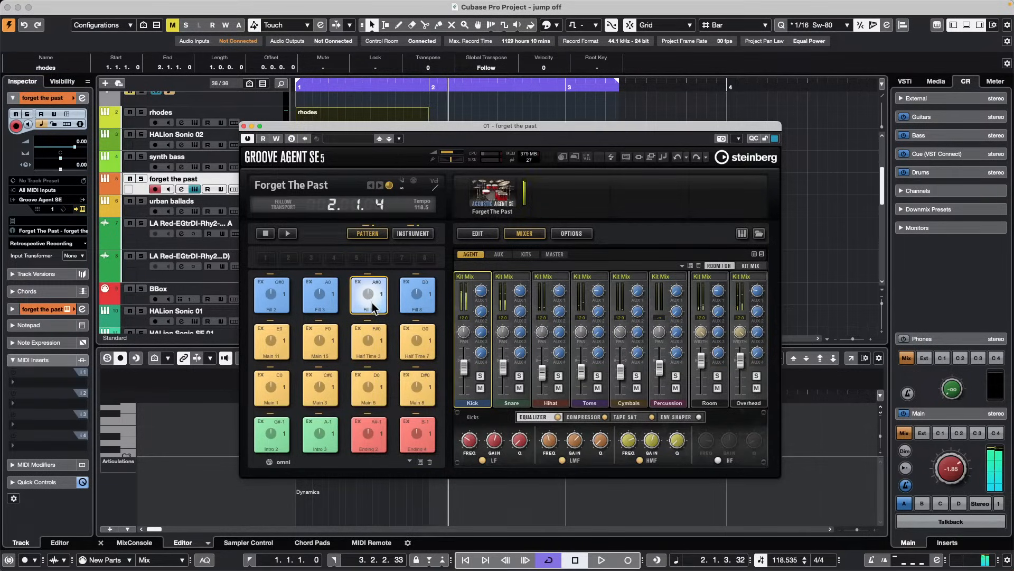
pyautogui.click(271, 394)
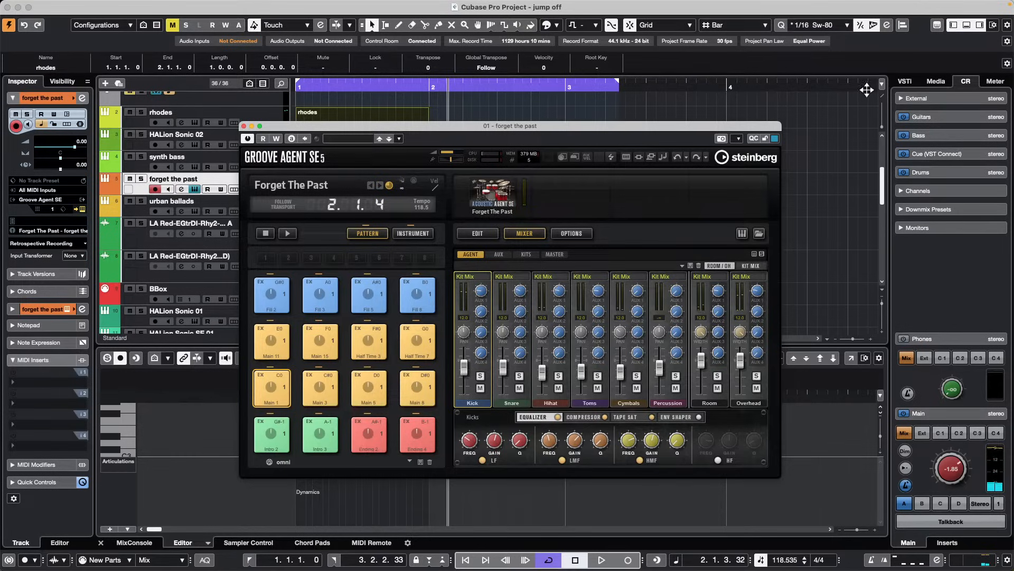
# Compare Groove Agent's instrument pads with its pattern pads and close the instrument window
pyautogui.click(413, 233)
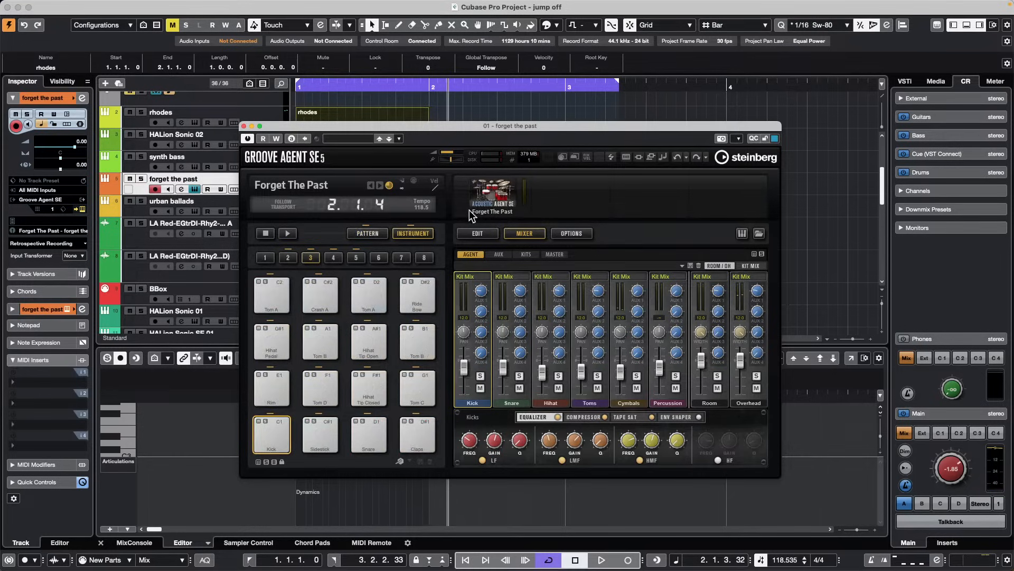
pyautogui.click(371, 234)
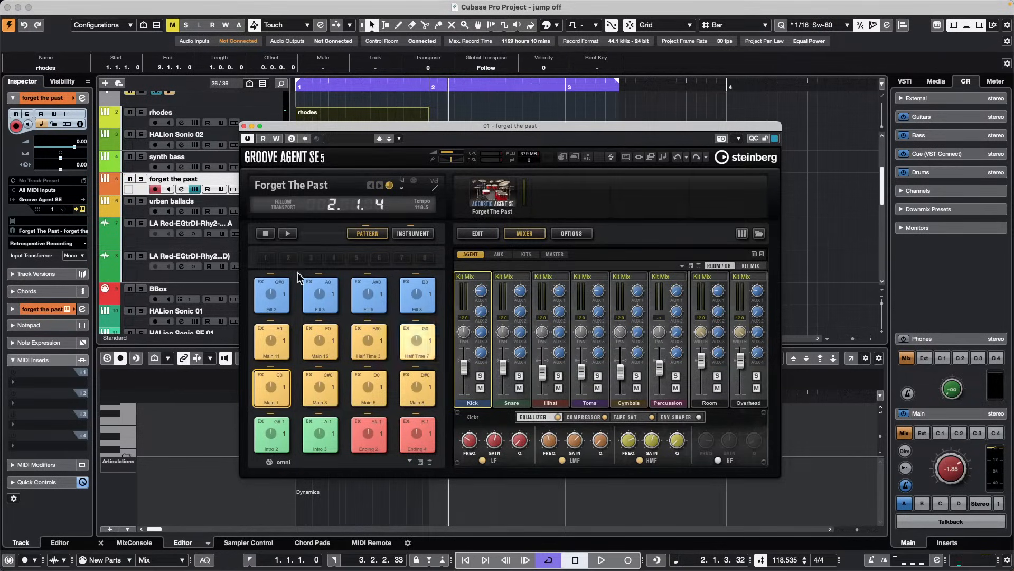
pyautogui.click(244, 127)
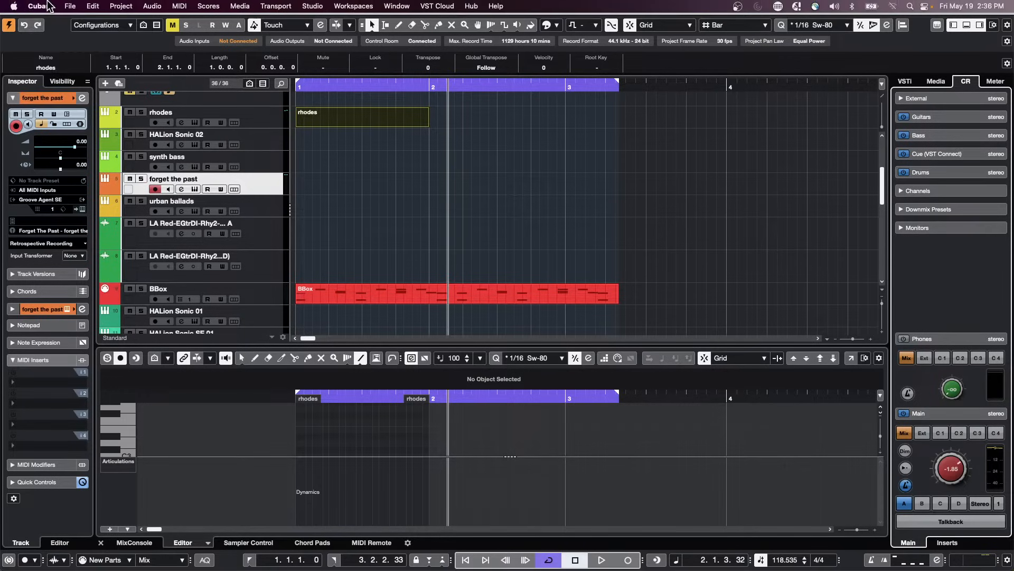
# Open the recent project Amos Moses - GO.cpr
pyautogui.click(70, 6)
pyautogui.moveTo(108, 248)
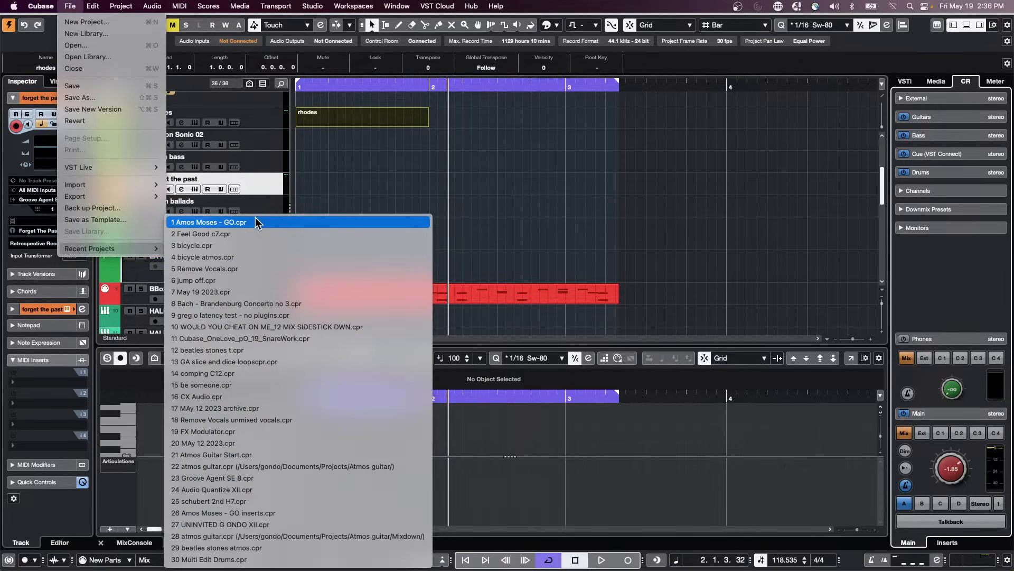
pyautogui.click(263, 223)
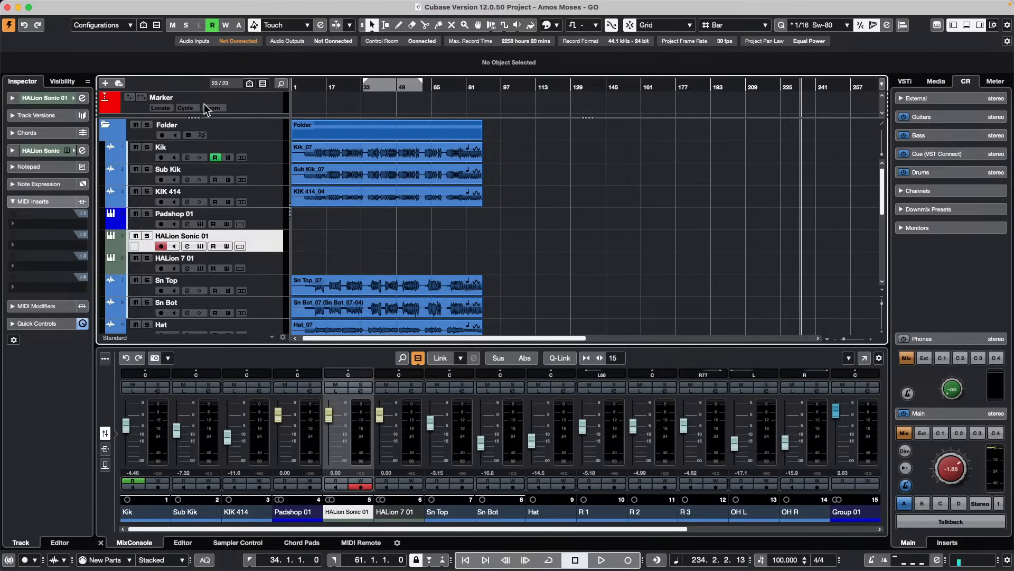
# Revert the Amos Moses - GO project to its last saved version, leaving the missing ports unmapped
pyautogui.click(70, 5)
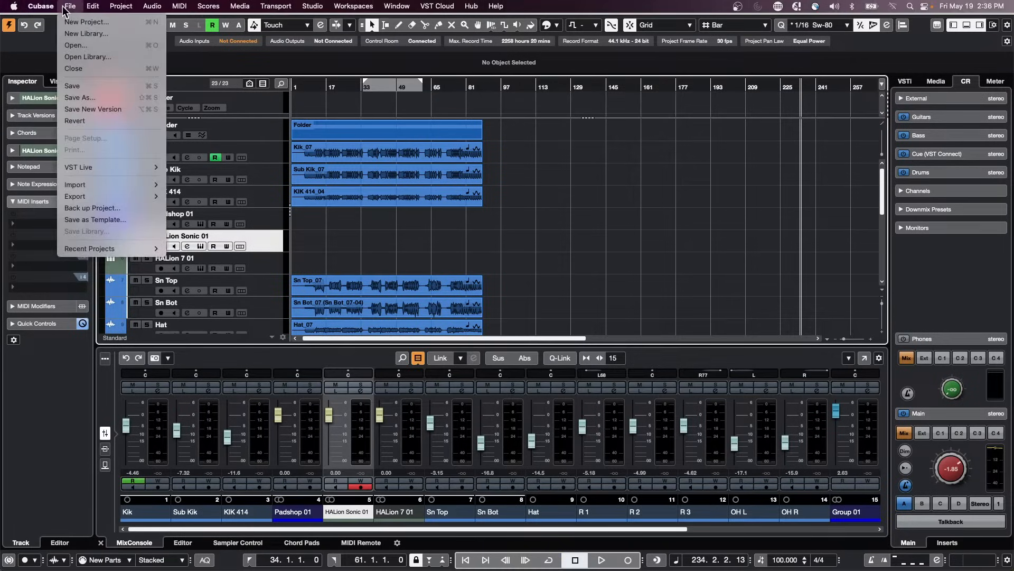
pyautogui.click(97, 120)
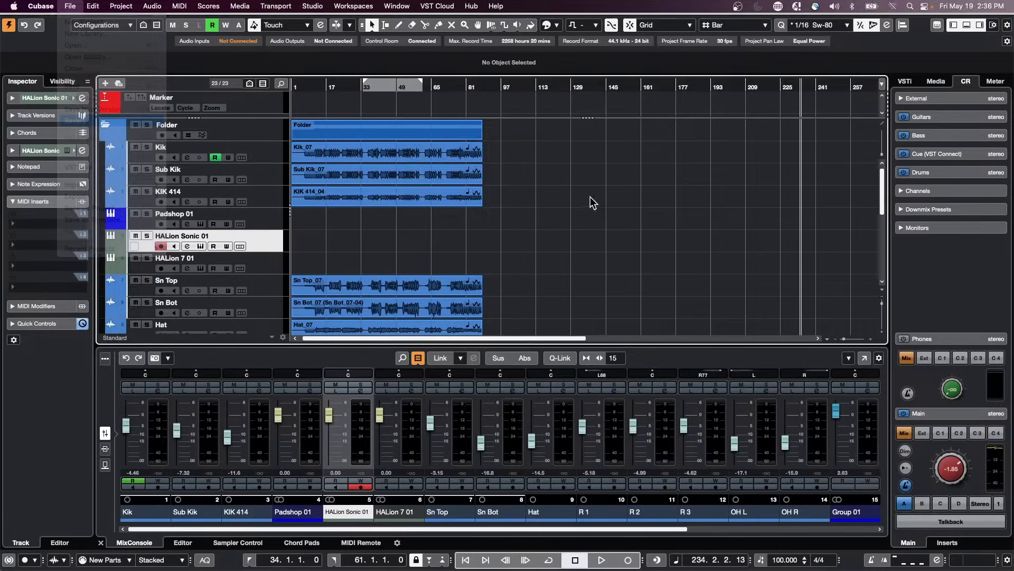
pyautogui.click(568, 192)
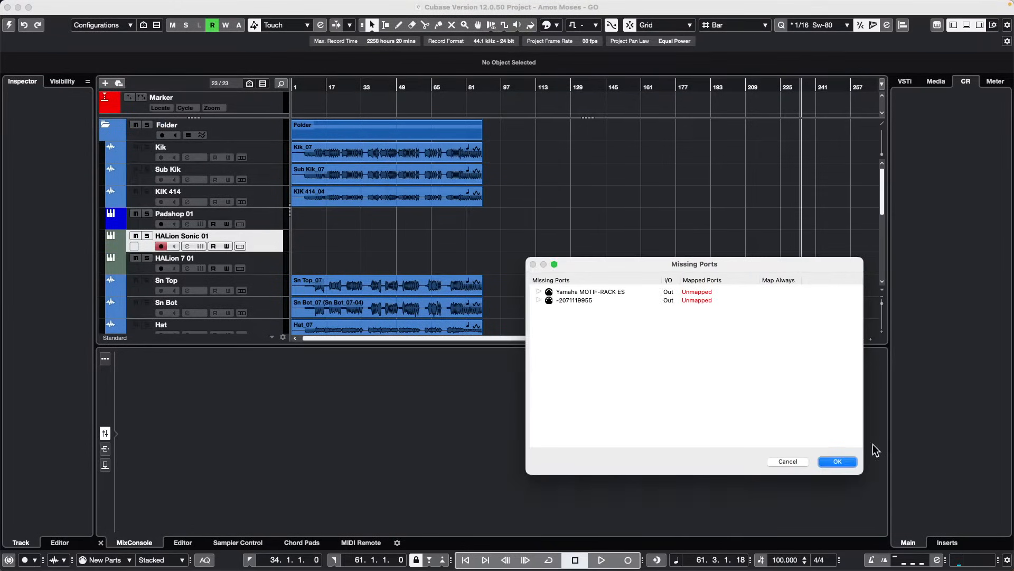
pyautogui.click(841, 464)
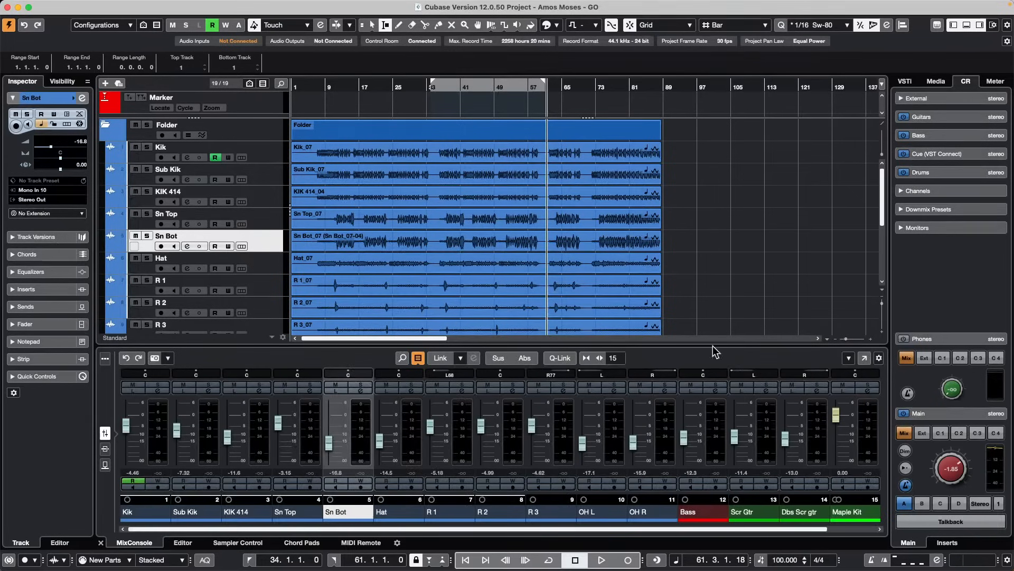
# Add a stereo group channel for the selected drum tracks from Kik to OH R, routed to Stereo Out and created outside the folder
pyautogui.click(274, 154)
pyautogui.scroll(-4, 262, 180)
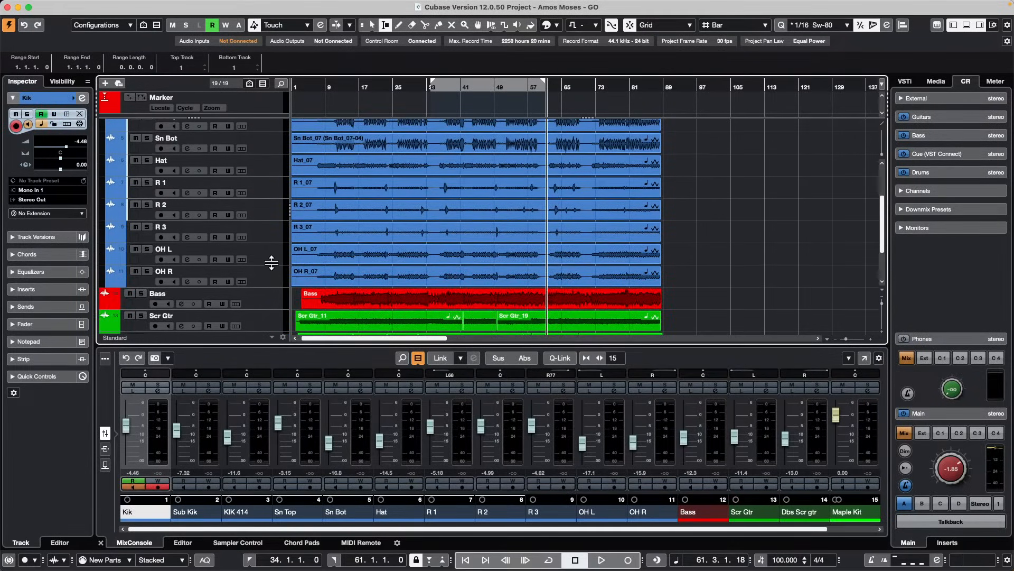
pyautogui.keyDown('shift'); pyautogui.click(271, 283); pyautogui.keyUp('shift')
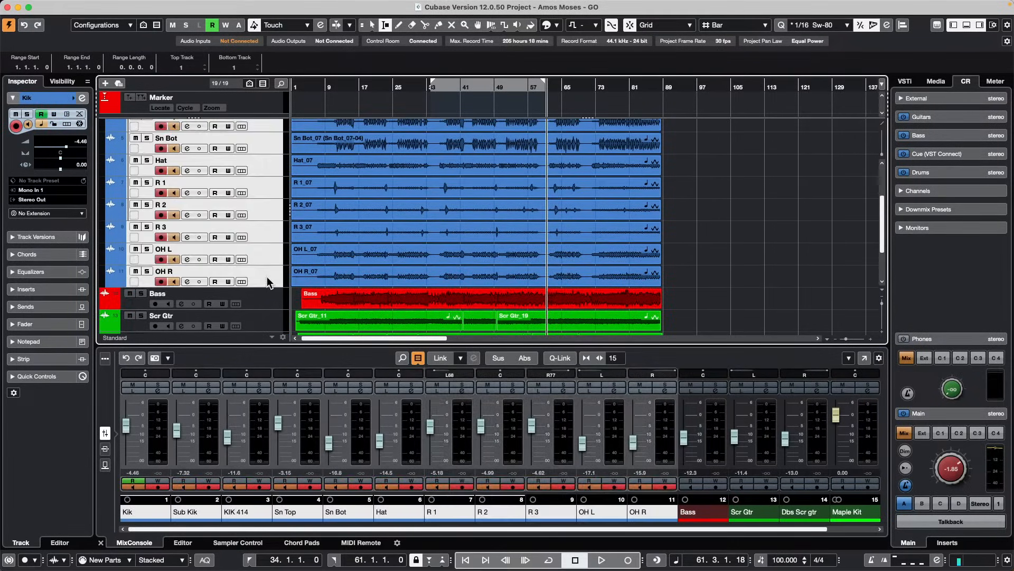
pyautogui.rightClick(267, 280)
pyautogui.moveTo(317, 282)
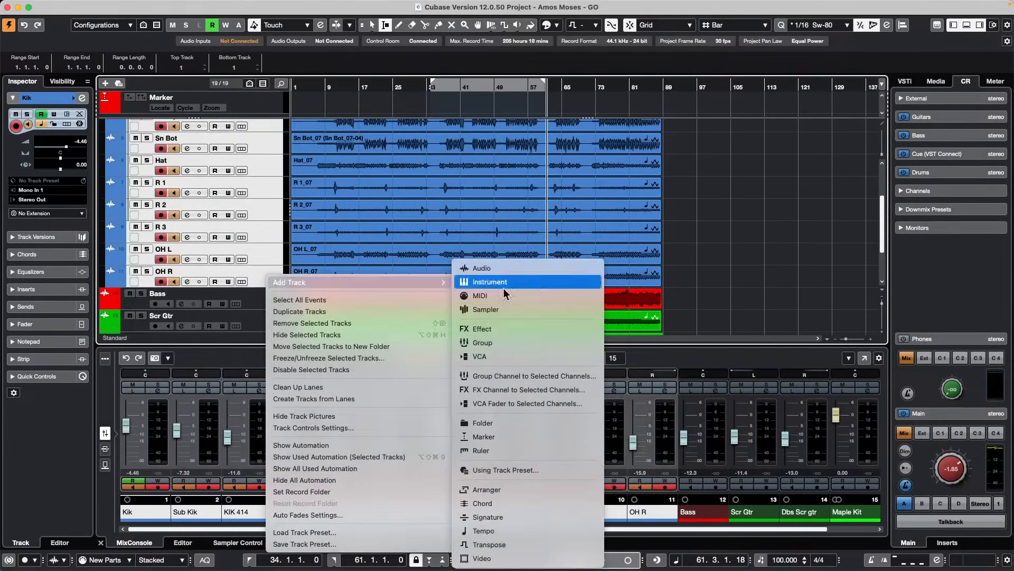
pyautogui.click(539, 376)
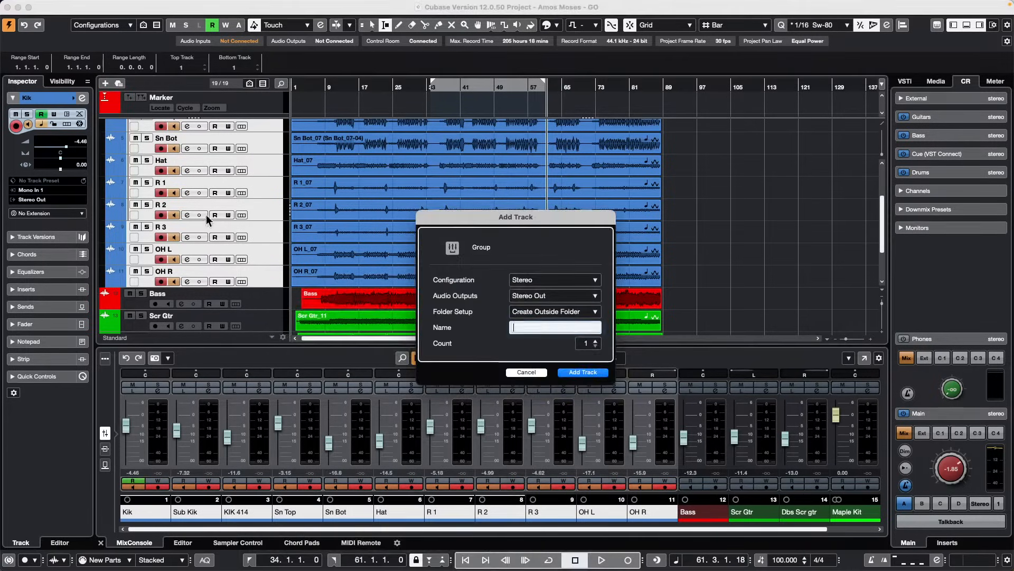
pyautogui.click(588, 372)
# Add a stereo REVelation FX channel outside the folder, routed to Stereo Out, for tracks Kik to Dbs Scr gtr, excluding Group 01 and Bass
pyautogui.scroll(5, 256, 190)
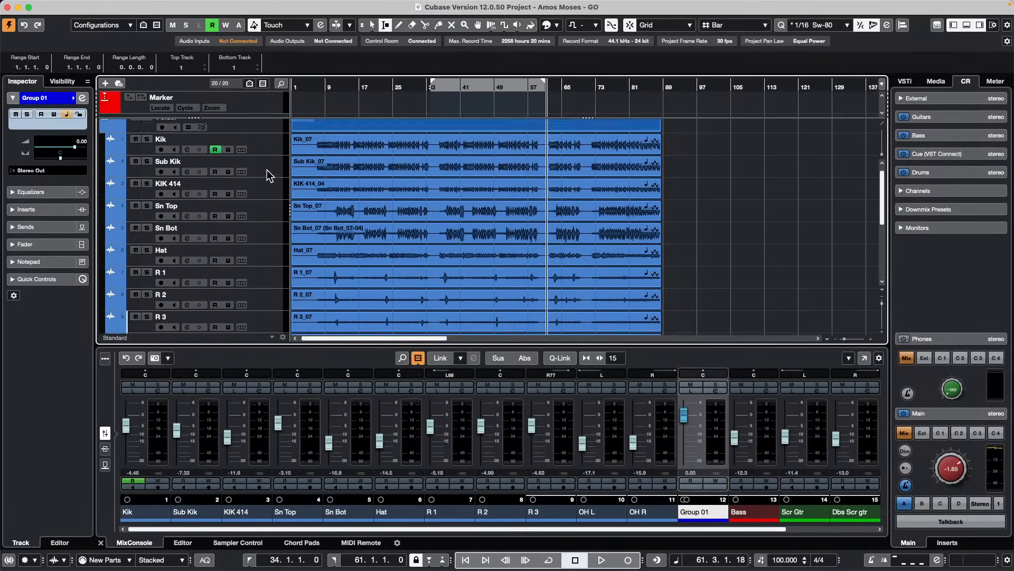
pyautogui.click(277, 153)
pyautogui.scroll(-5, 251, 212)
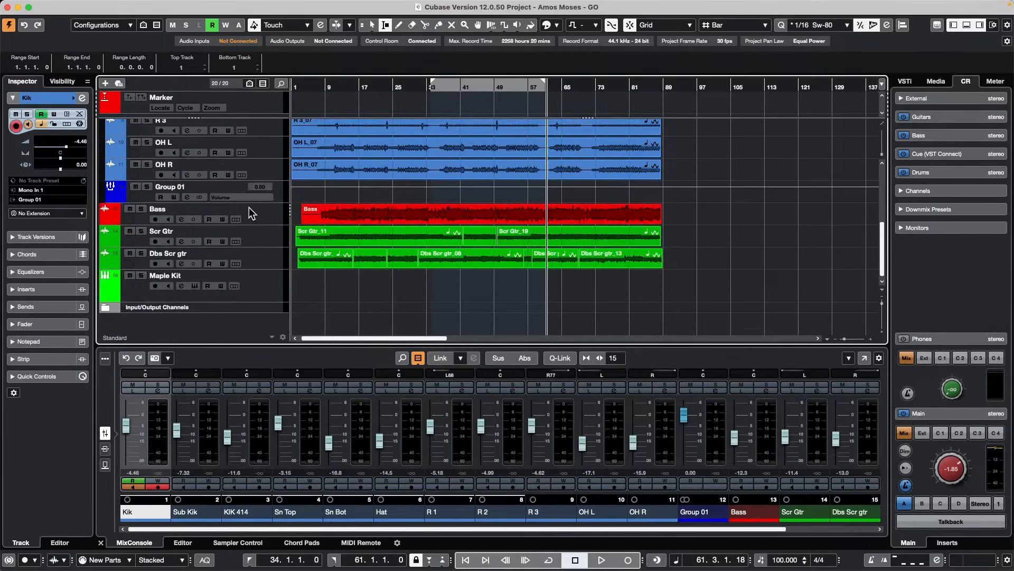
pyautogui.keyDown('shift'); pyautogui.click(266, 265); pyautogui.keyUp('shift')
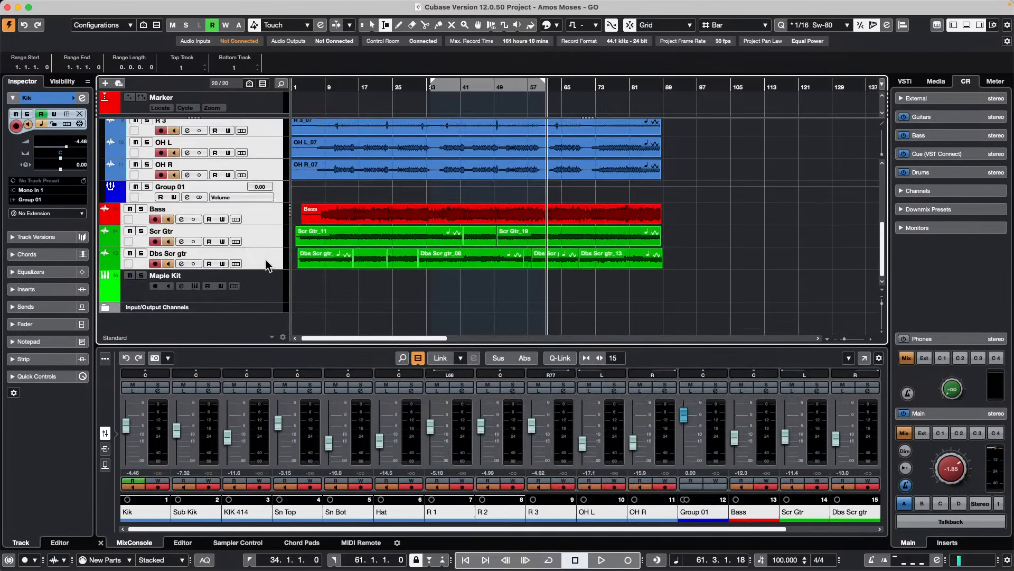
pyautogui.keyDown('super'); pyautogui.click(276, 195); pyautogui.keyUp('super')
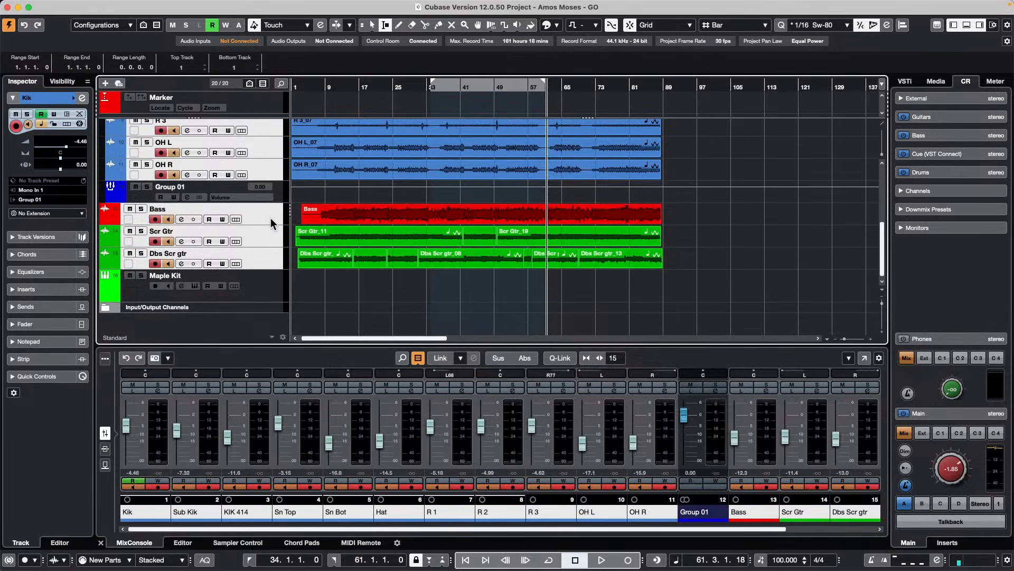
pyautogui.keyDown('super'); pyautogui.click(270, 217); pyautogui.keyUp('super')
pyautogui.rightClick(261, 238)
pyautogui.moveTo(365, 241)
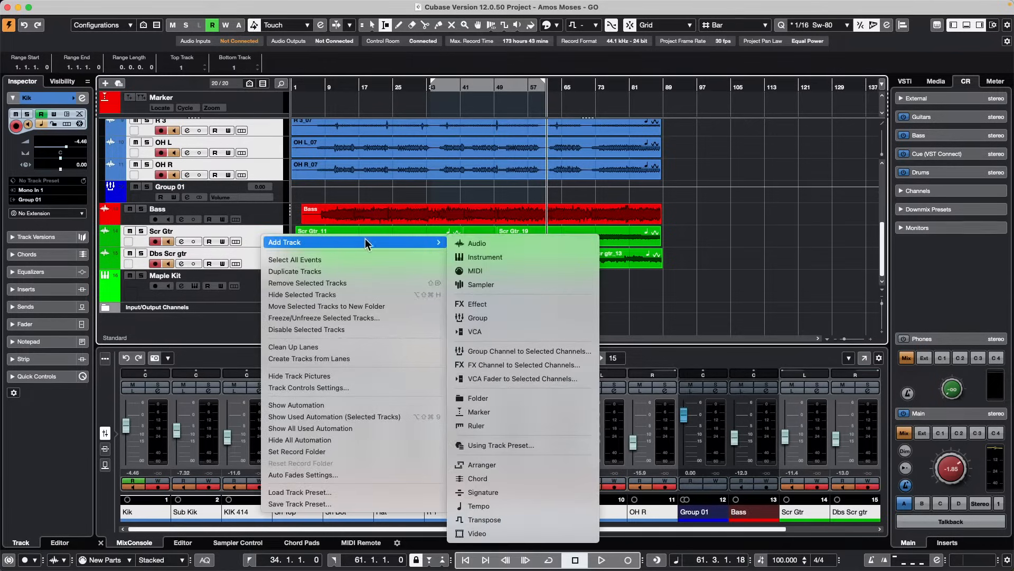
pyautogui.click(554, 368)
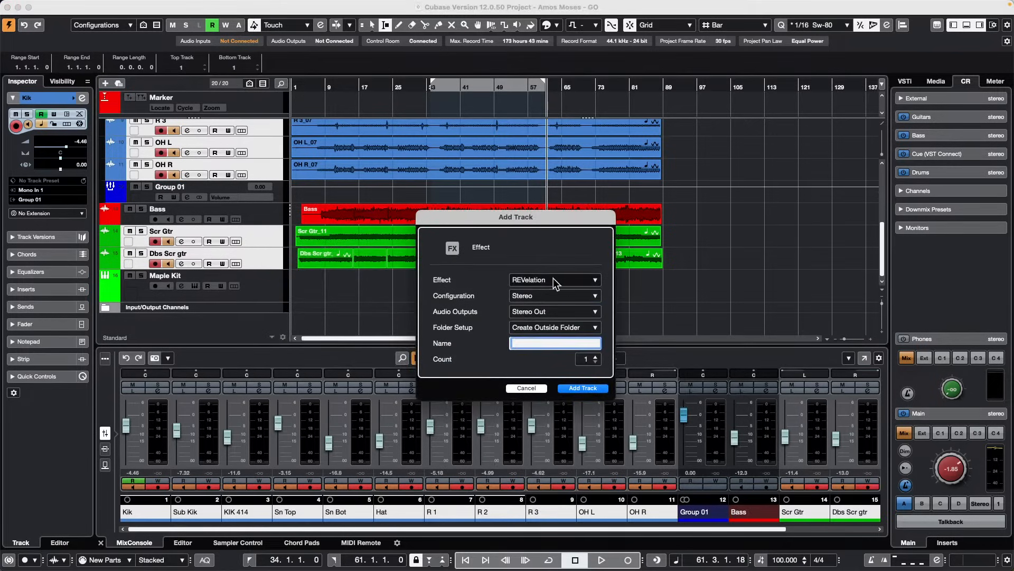
pyautogui.click(588, 391)
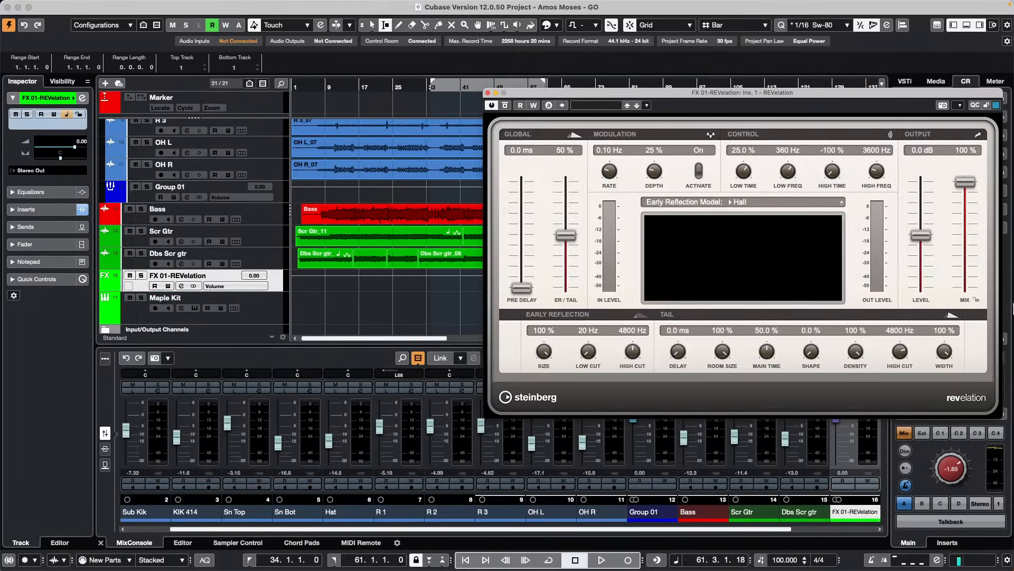
pyautogui.click(487, 94)
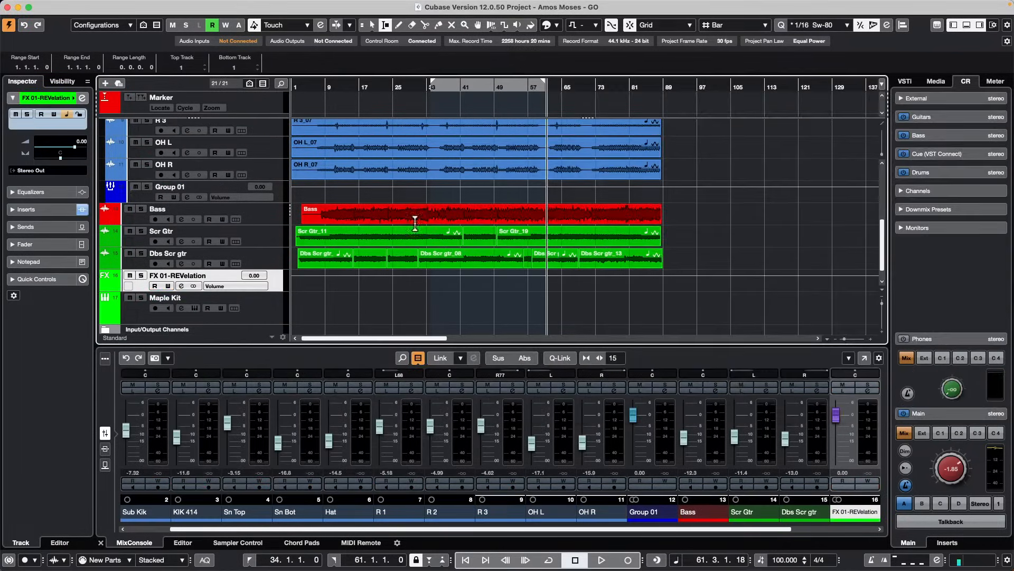
# Open the channel settings of the REVelation FX track and move the window toward the middle of the project
pyautogui.scroll(5, 203, 163)
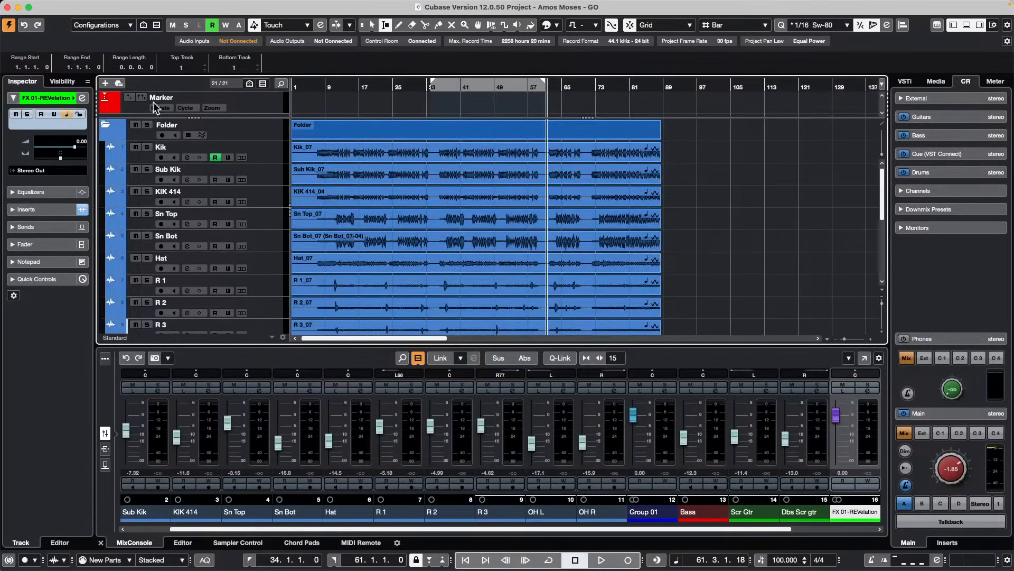
pyautogui.click(82, 99)
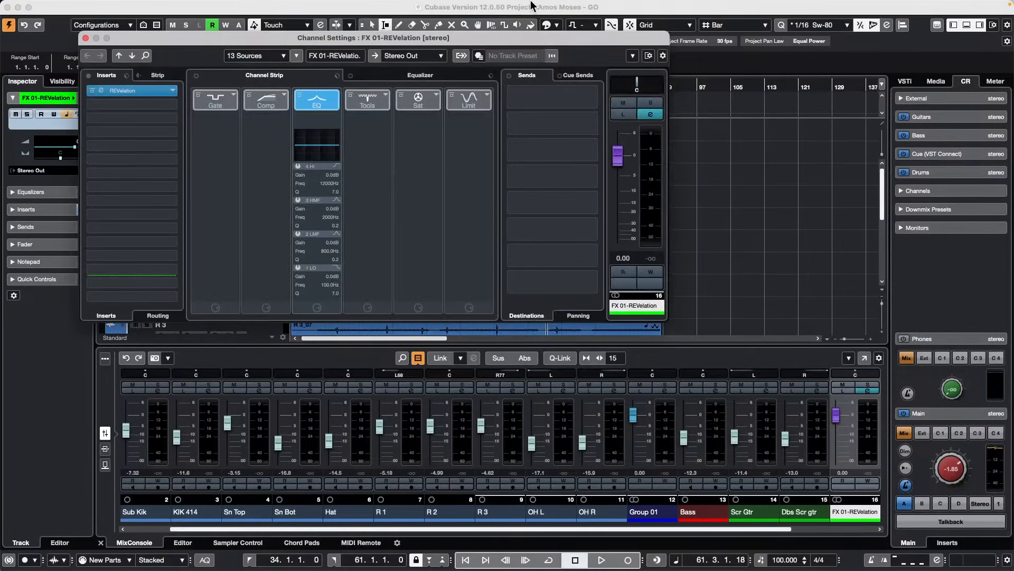
pyautogui.moveTo(473, 42); pyautogui.dragTo(639, 76)
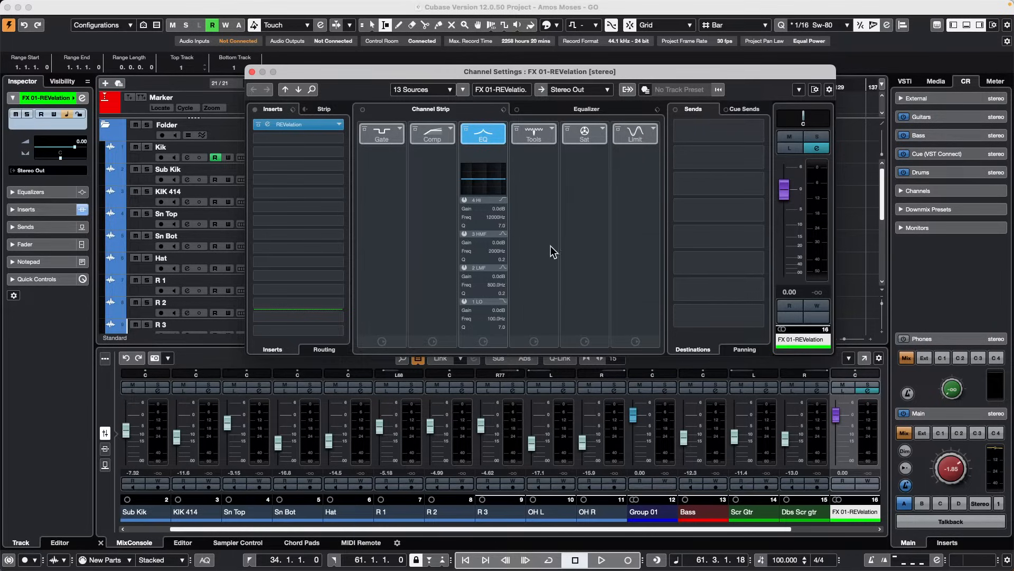
# Compare the Channel Strip and Equalizer views in the FX channel's settings
pyautogui.click(587, 109)
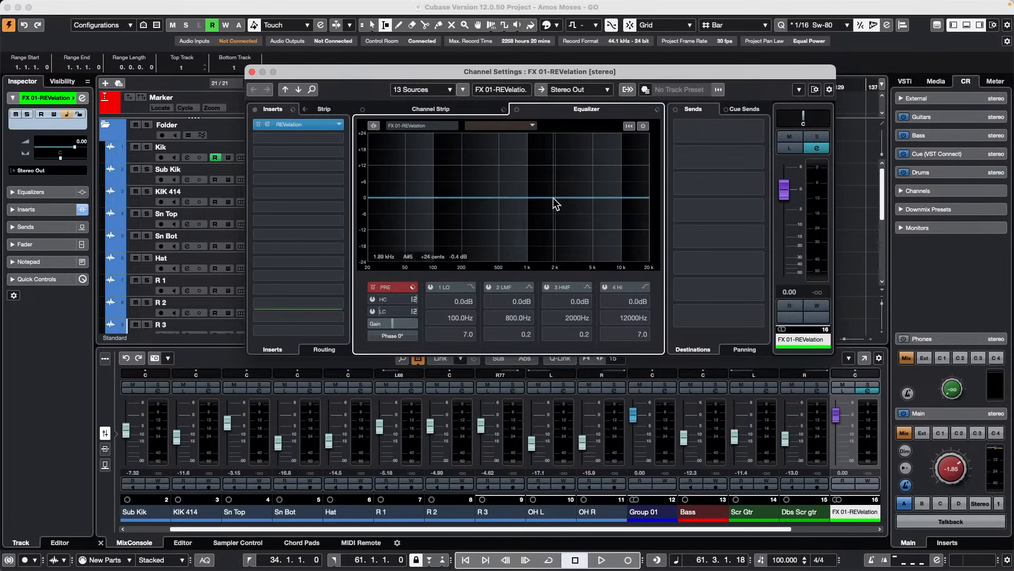
pyautogui.click(463, 107)
pyautogui.click(595, 109)
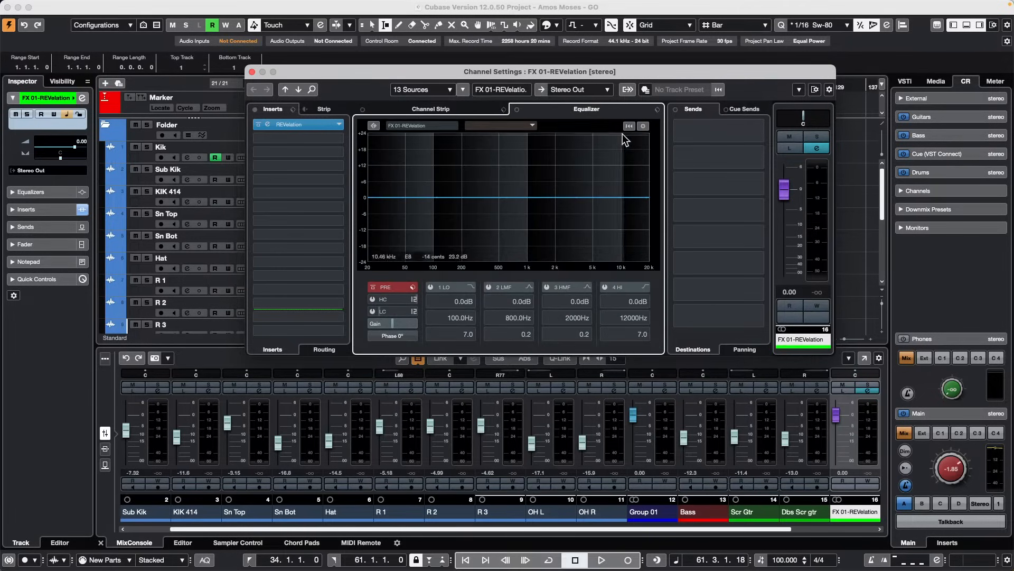
pyautogui.click(455, 106)
pyautogui.click(562, 108)
pyautogui.click(452, 107)
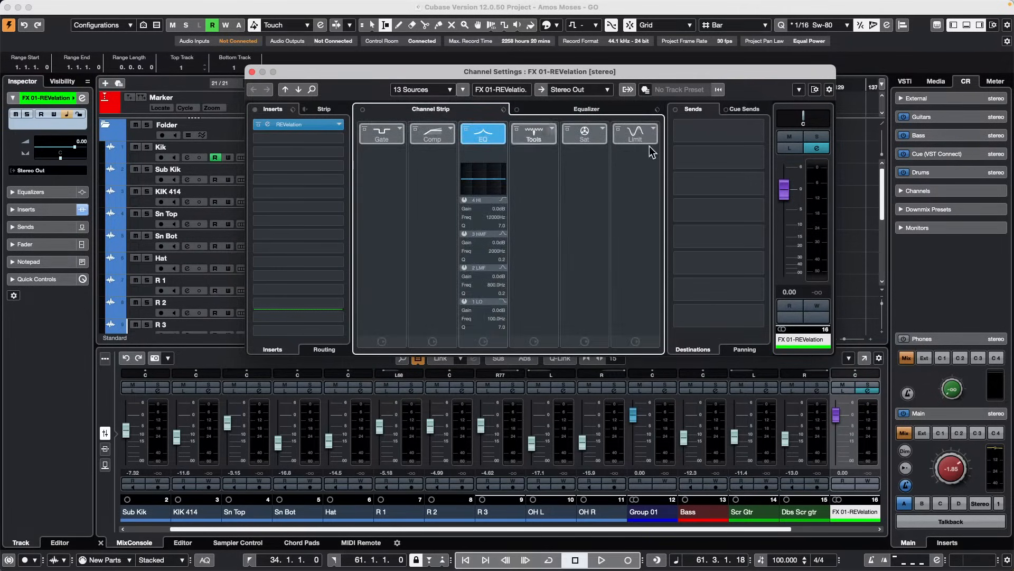
pyautogui.click(562, 110)
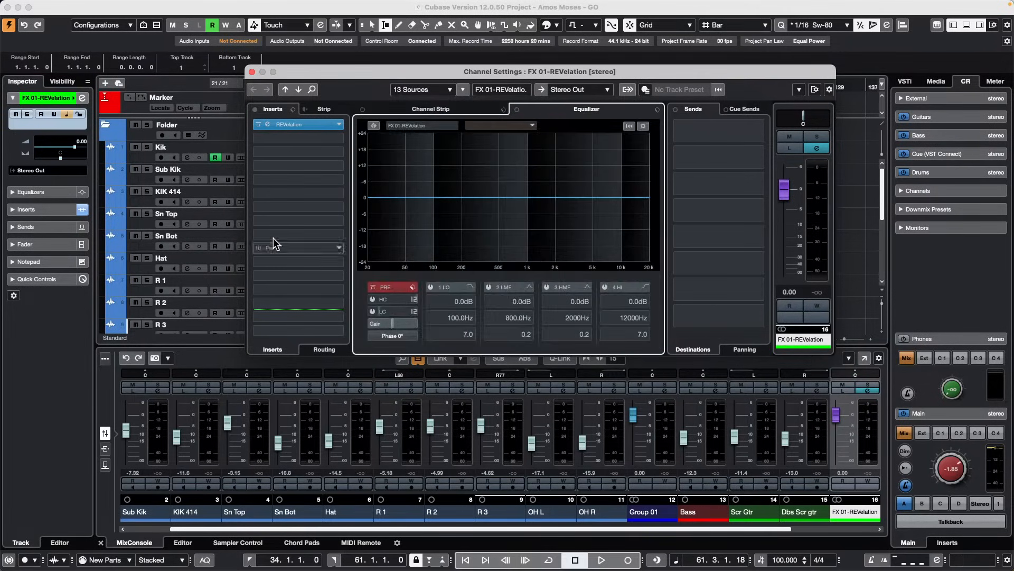
# Load Noise Gate, Tube Compressor, DeEsser, Tape Saturation and Brickwall Limiter into the FX channel's strip modules
pyautogui.click(451, 107)
pyautogui.click(400, 128)
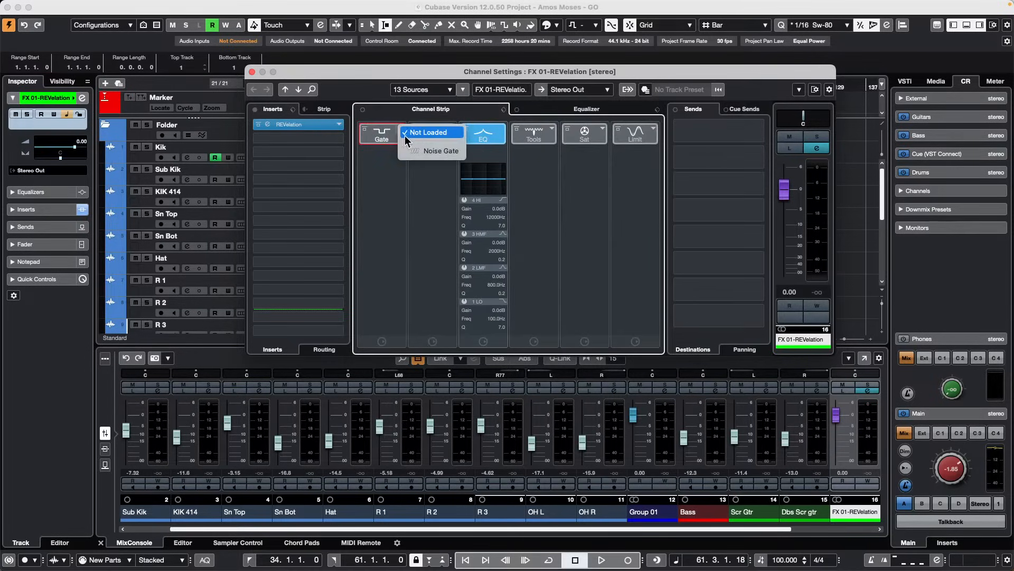
pyautogui.click(428, 151)
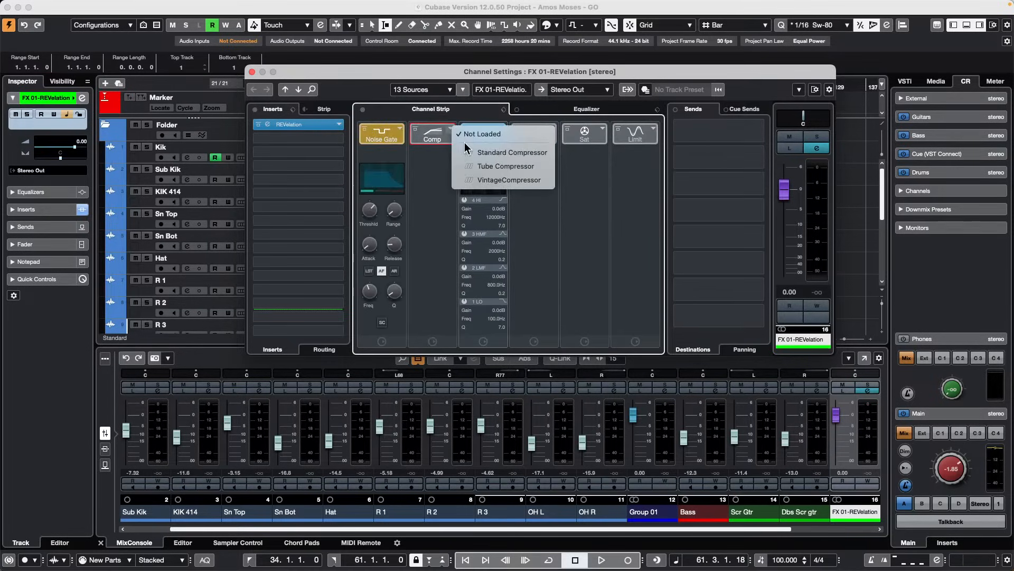
pyautogui.click(484, 164)
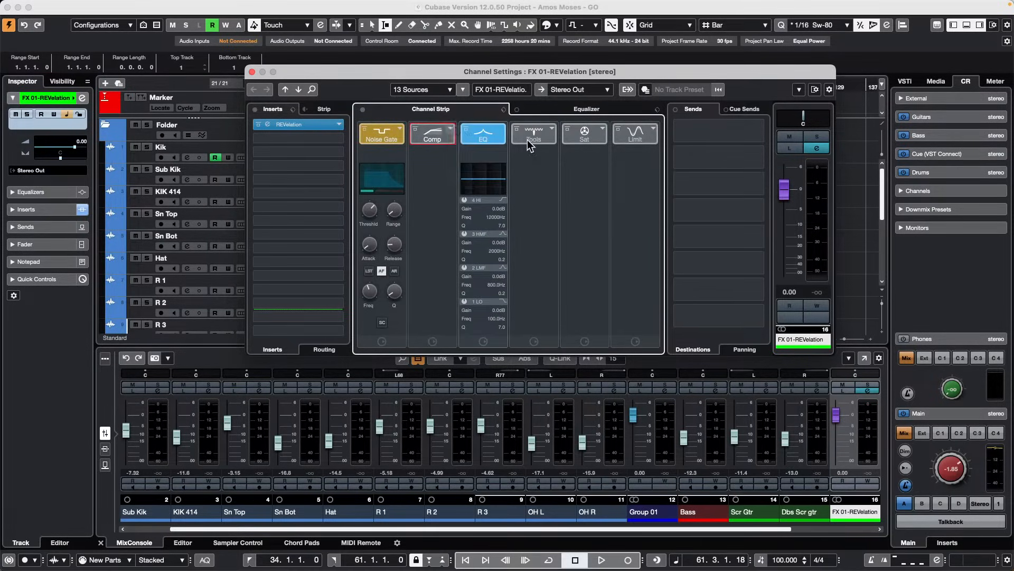
pyautogui.click(554, 129)
pyautogui.click(575, 150)
pyautogui.click(604, 129)
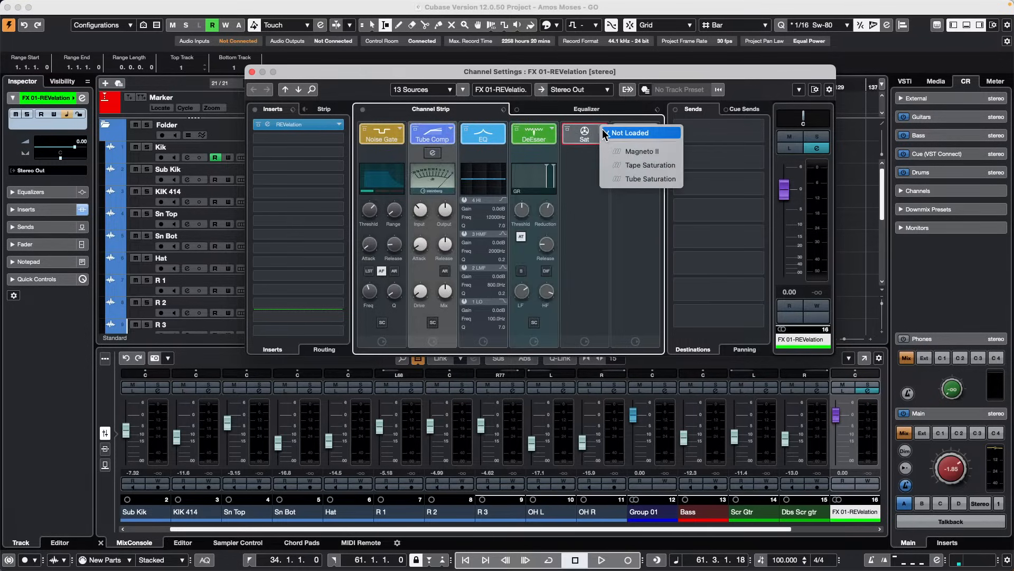
pyautogui.click(621, 164)
pyautogui.click(650, 133)
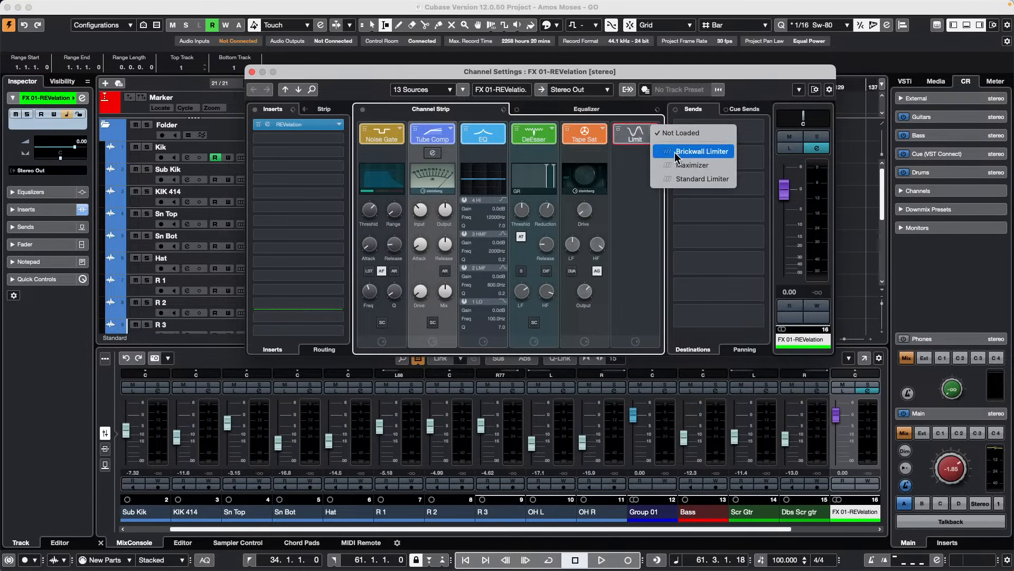
pyautogui.click(677, 151)
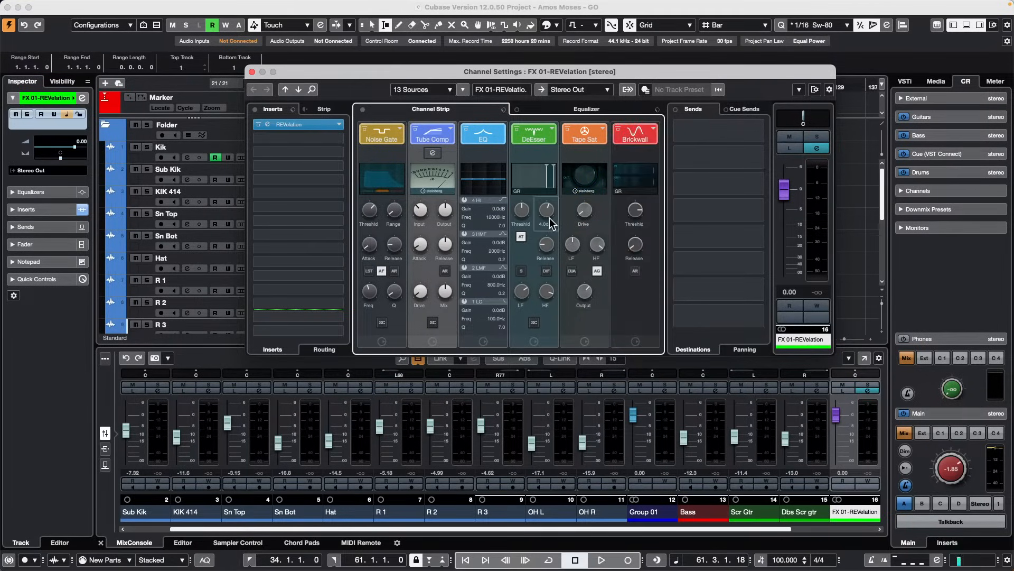
# Rearrange the channel strip modules in the order Noise Gate, Tape Sat, DeEsser, EQ, Tube Comp, Brickwall
pyautogui.moveTo(595, 134); pyautogui.dragTo(484, 136)
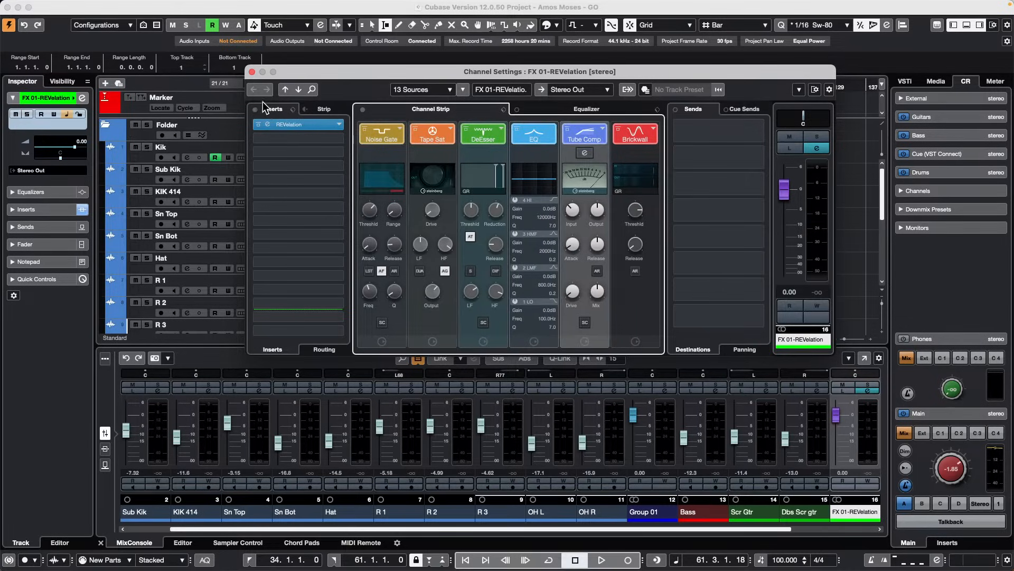
# Show the FX channel's equalizer and switch the pre section's high-cut filter and bypass on and off
pyautogui.click(604, 106)
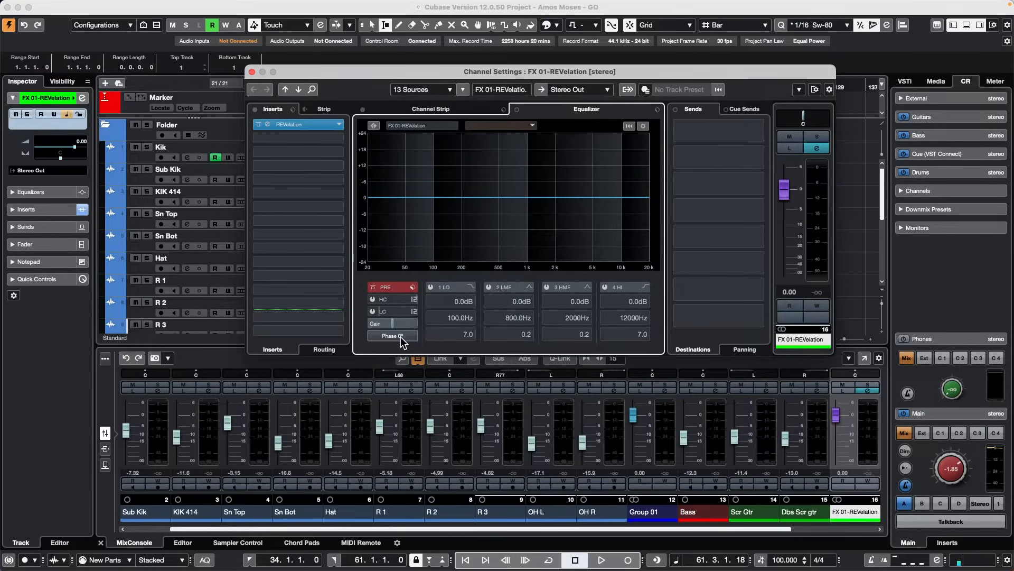
pyautogui.click(373, 299)
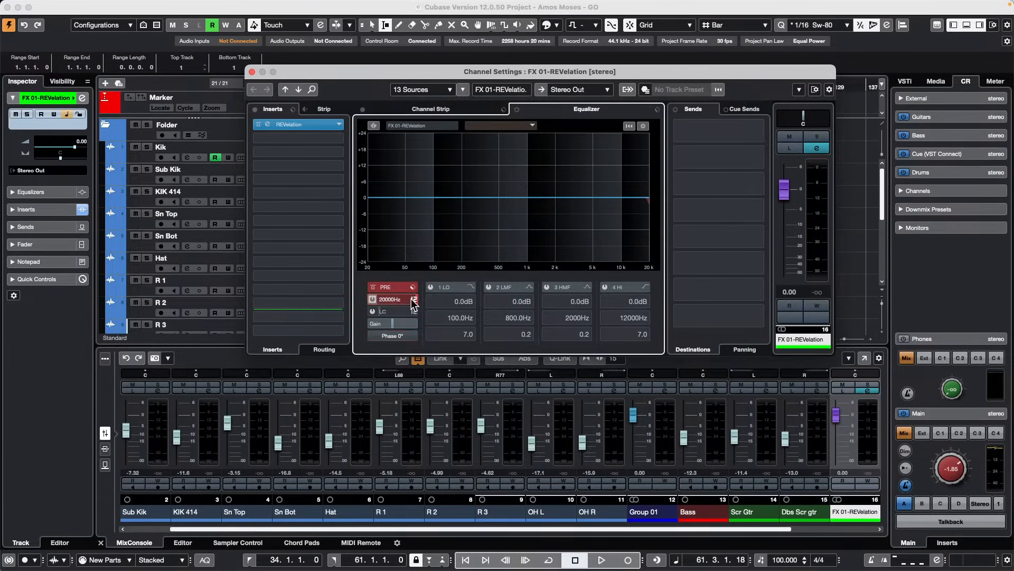
pyautogui.click(373, 287)
pyautogui.click(374, 300)
pyautogui.click(373, 287)
pyautogui.click(372, 299)
pyautogui.click(372, 299)
# Open the preset browser of the equalizer's pre section and close it without loading a preset
pyautogui.click(411, 287)
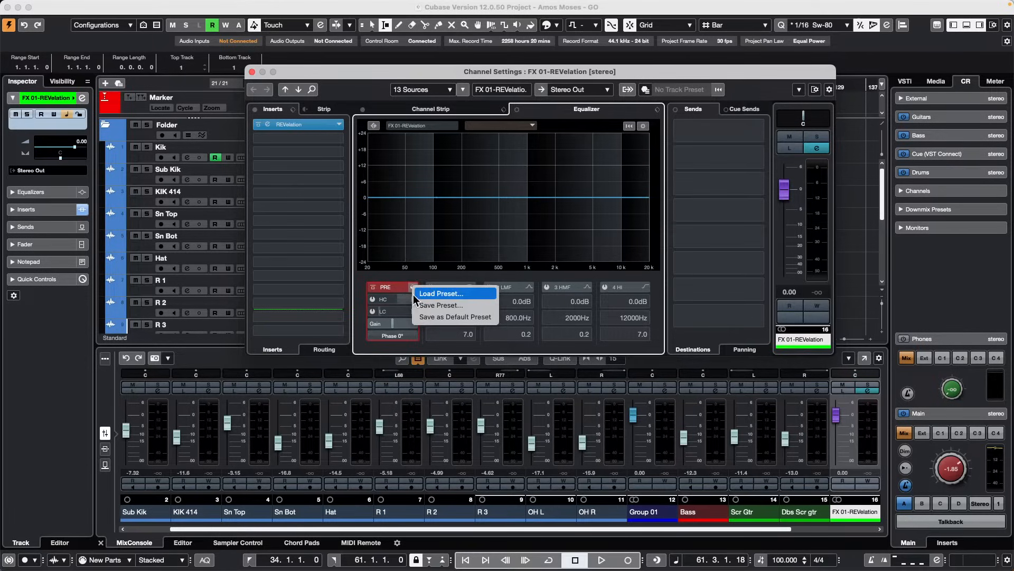
pyautogui.click(415, 294)
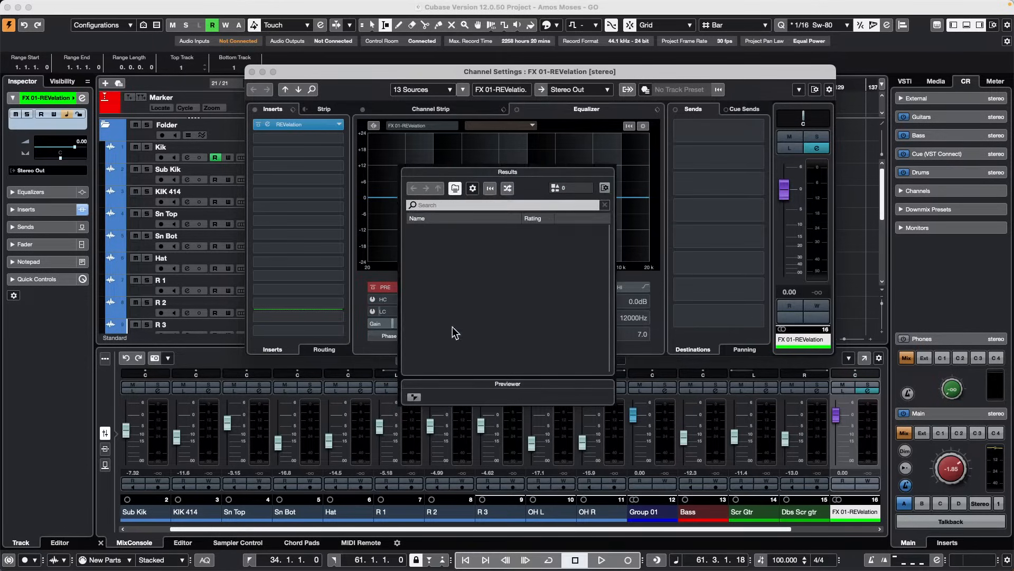
pyautogui.click(369, 294)
# Try the pre section's high-cut filter down to about 1045 Hz, and leave only the low-cut filter enabled
pyautogui.click(371, 299)
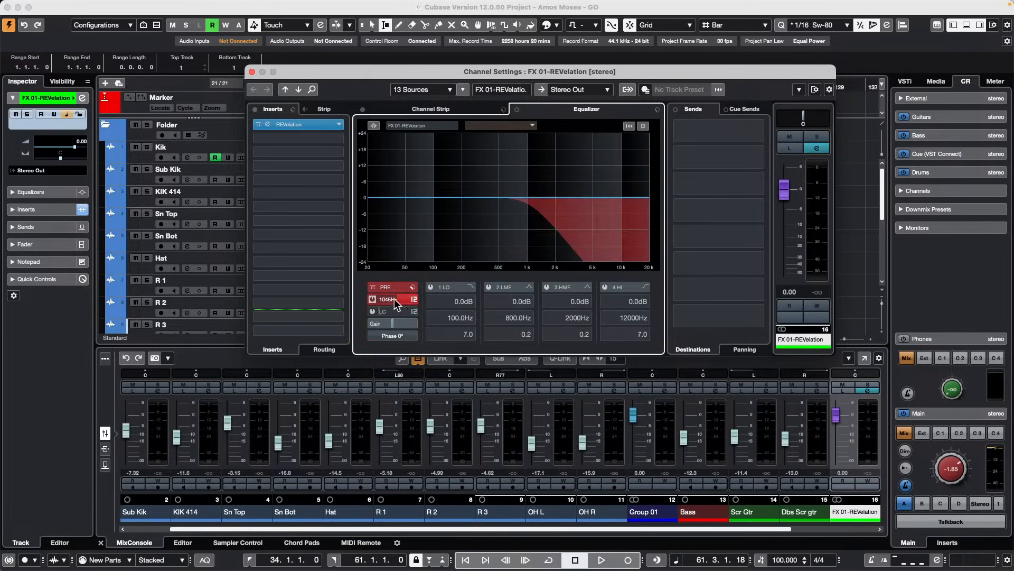
pyautogui.moveTo(395, 298)
pyautogui.mouseDown()
pyautogui.moveTo(415, 299)
pyautogui.moveTo(390, 302)
pyautogui.moveTo(414, 301)
pyautogui.moveTo(407, 309)
pyautogui.moveTo(428, 307)
pyautogui.moveTo(401, 312)
pyautogui.moveTo(431, 297)
pyautogui.moveTo(396, 309)
pyautogui.mouseUp()
pyautogui.click(372, 311)
pyautogui.click(371, 299)
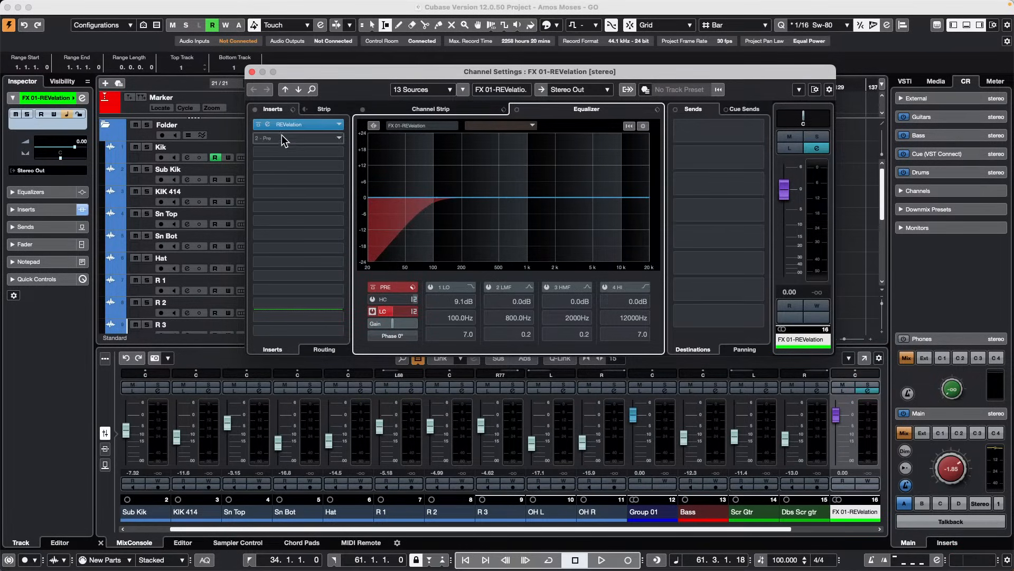
# Insert DualFilter in the FX channel's second insert slot and MonoDelay in the fourth
pyautogui.click(337, 137)
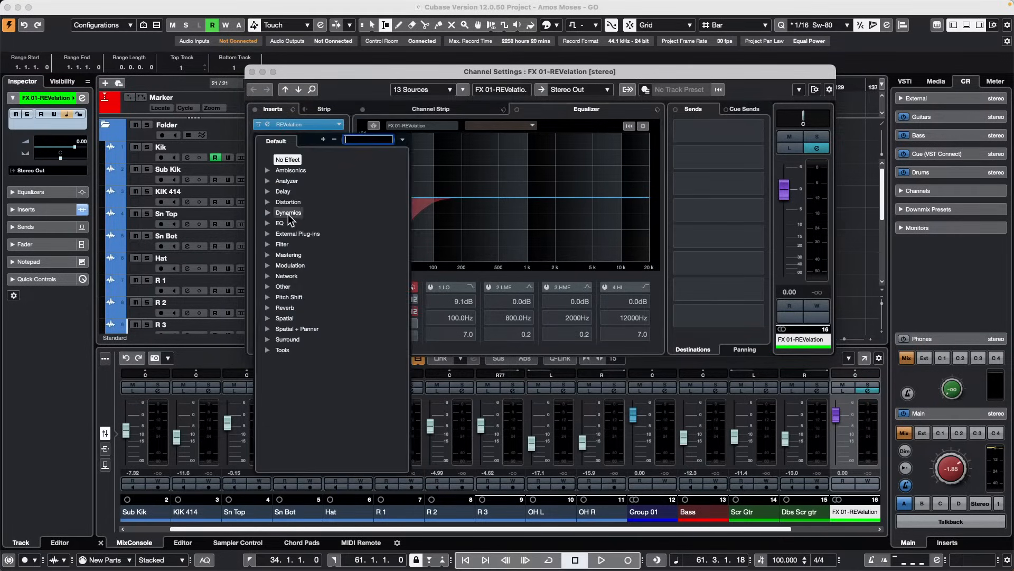
pyautogui.click(268, 244)
pyautogui.click(300, 254)
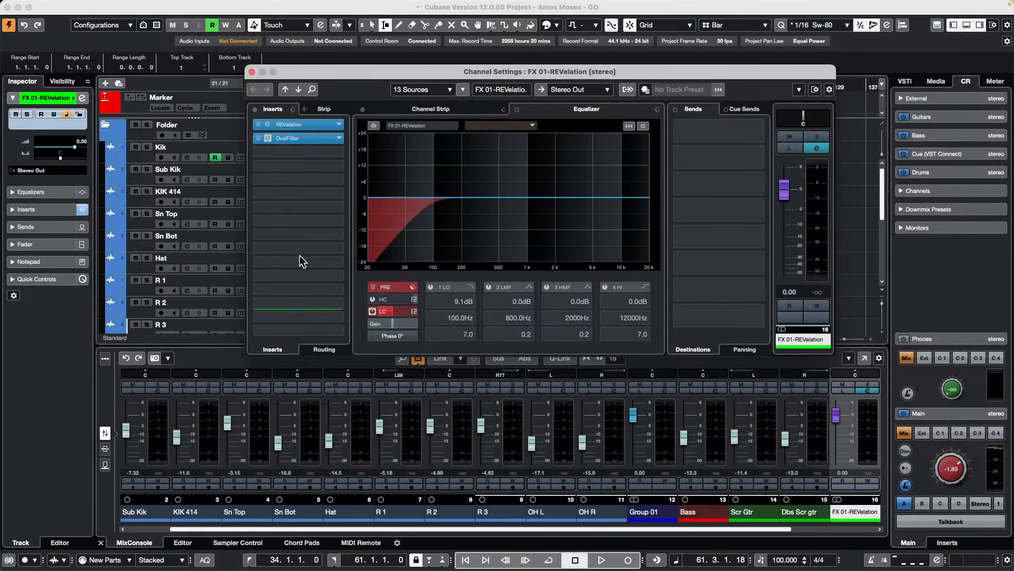
pyautogui.click(304, 164)
pyautogui.click(280, 219)
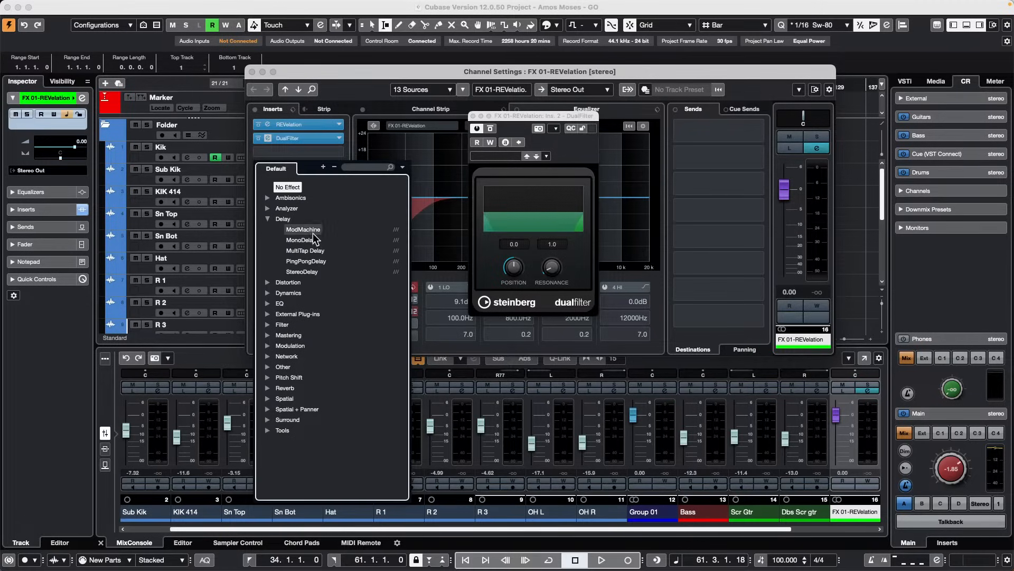
pyautogui.click(307, 240)
# Reorder the inserts with MonoDelay in the first slot, REVelation in the third and DualFilter in the fourth
pyautogui.click(318, 168)
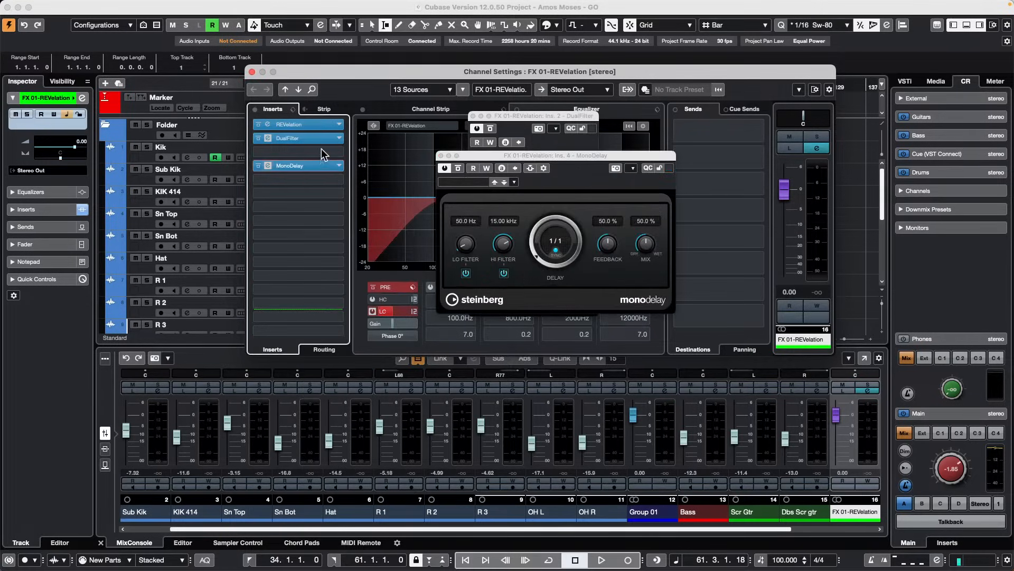
pyautogui.moveTo(321, 149)
pyautogui.mouseDown()
pyautogui.moveTo(322, 127)
pyautogui.moveTo(313, 154)
pyautogui.mouseUp()
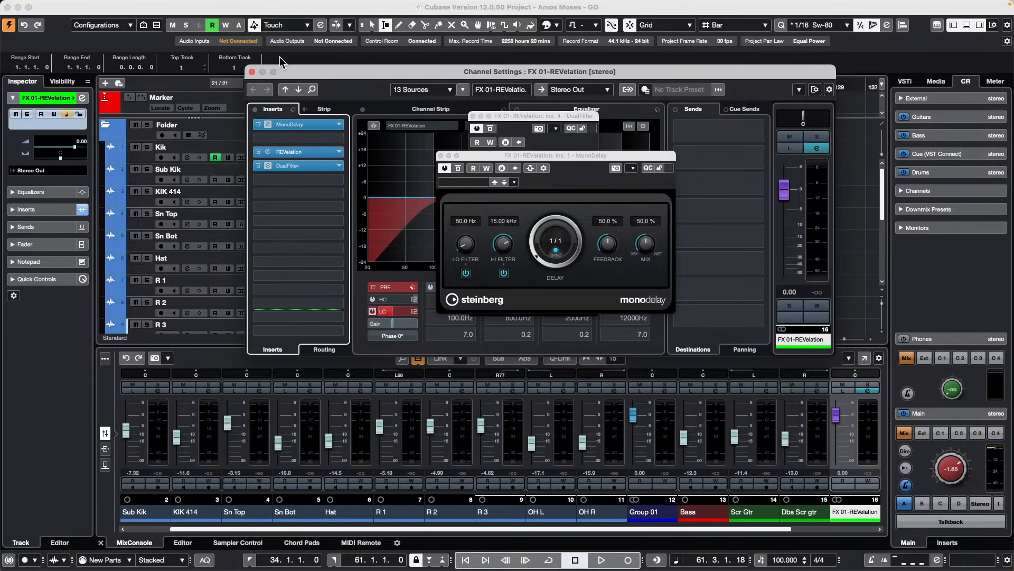
# View the setting and preset options of the REVelation insert, and close them without choosing one
pyautogui.rightClick(312, 153)
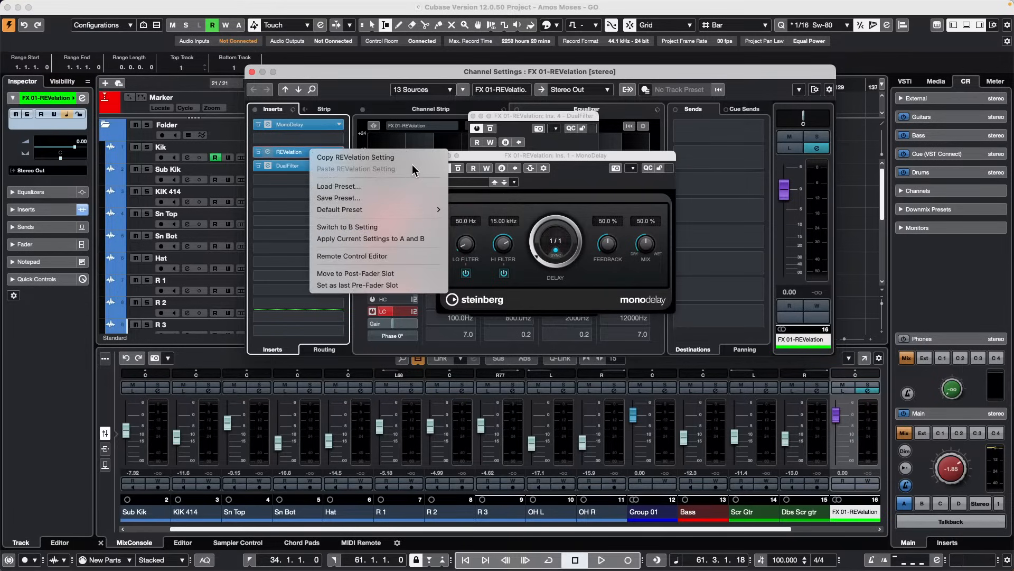
pyautogui.moveTo(377, 206)
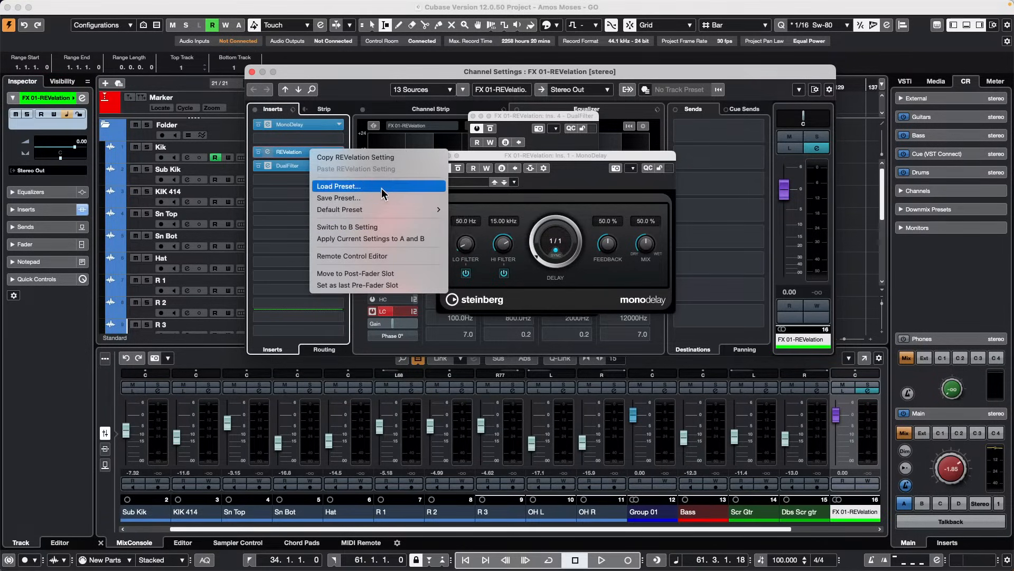
pyautogui.click(299, 195)
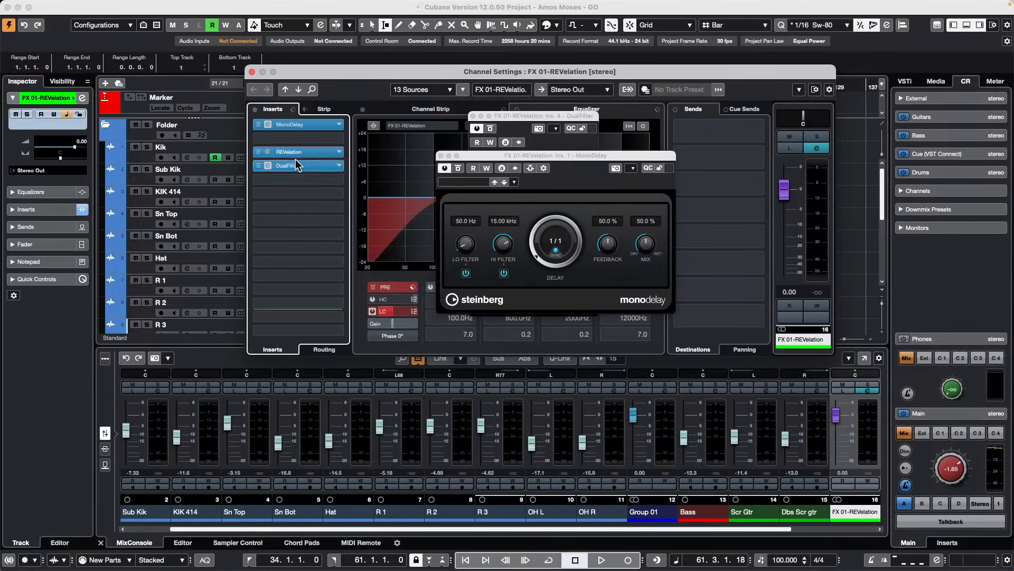
# Move the pre/post-fader divider to just below the twelfth insert slot, and close the MonoDelay and DualFilter editors
pyautogui.moveTo(312, 310); pyautogui.dragTo(321, 151)
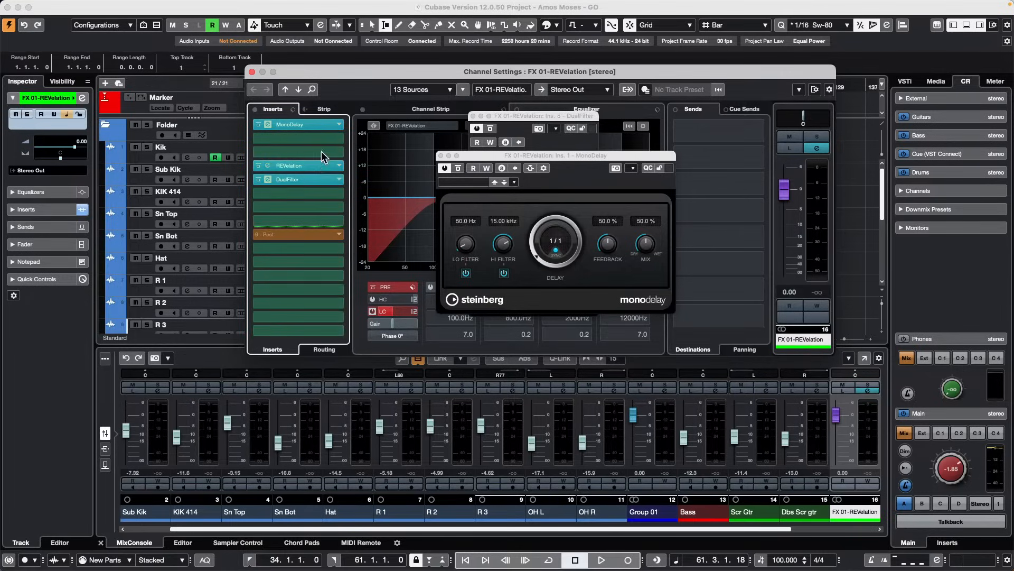
pyautogui.moveTo(307, 227); pyautogui.dragTo(291, 278)
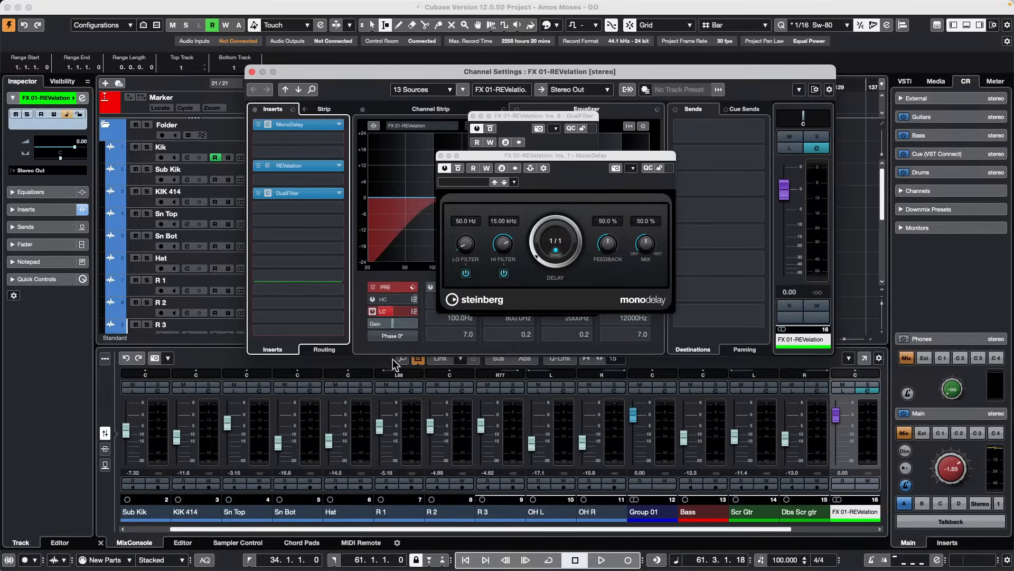
pyautogui.click(441, 156)
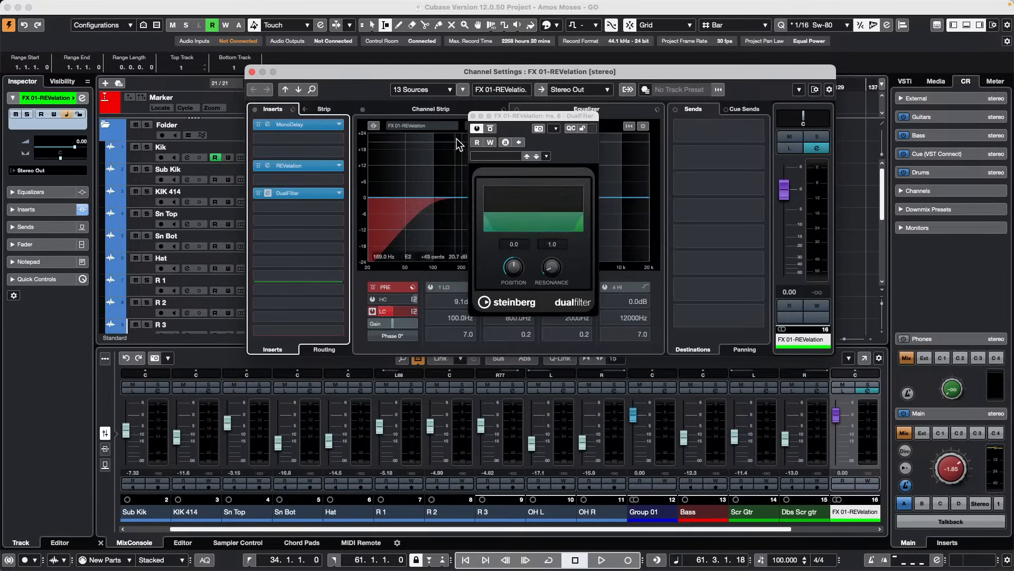
pyautogui.click(472, 116)
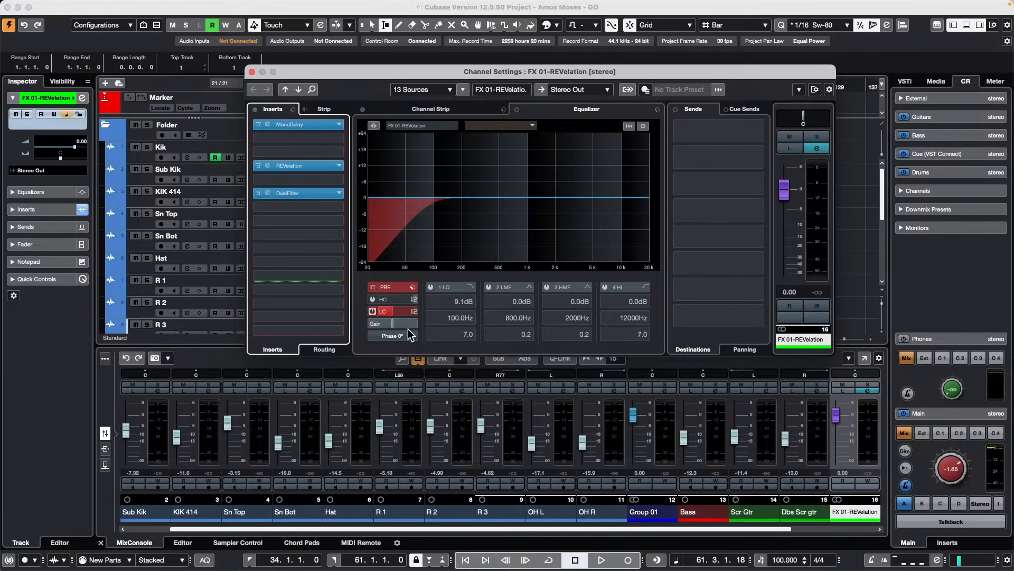
# Try placing the channel strip ahead of the inserts, and restore the original order
pyautogui.click(330, 111)
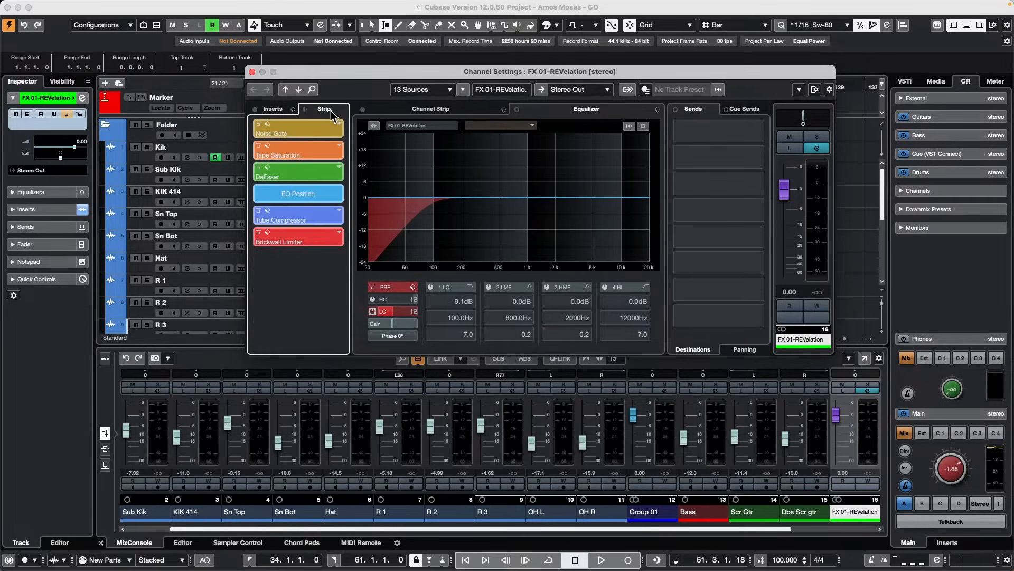
pyautogui.click(276, 110)
pyautogui.click(337, 110)
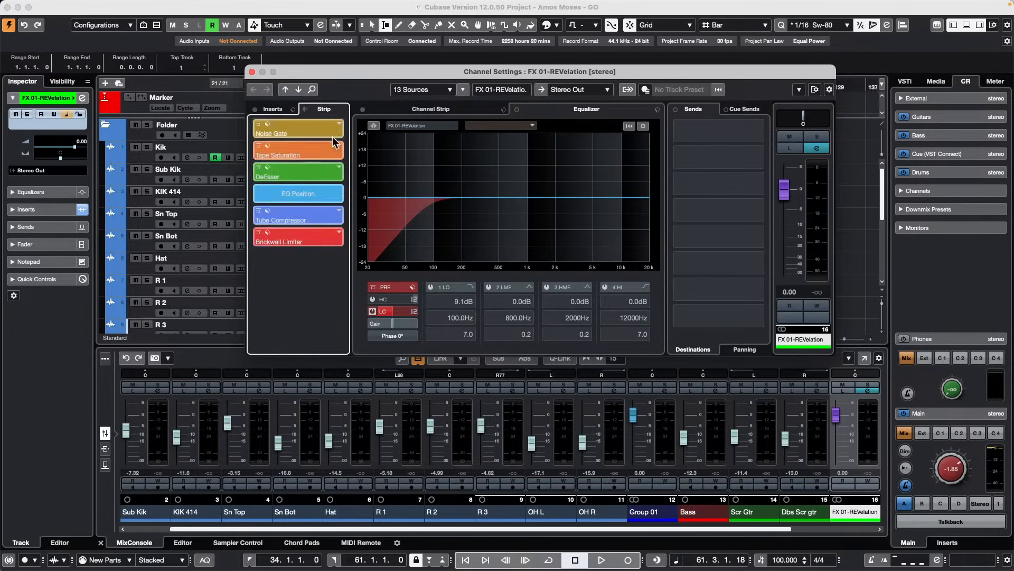
pyautogui.click(295, 109)
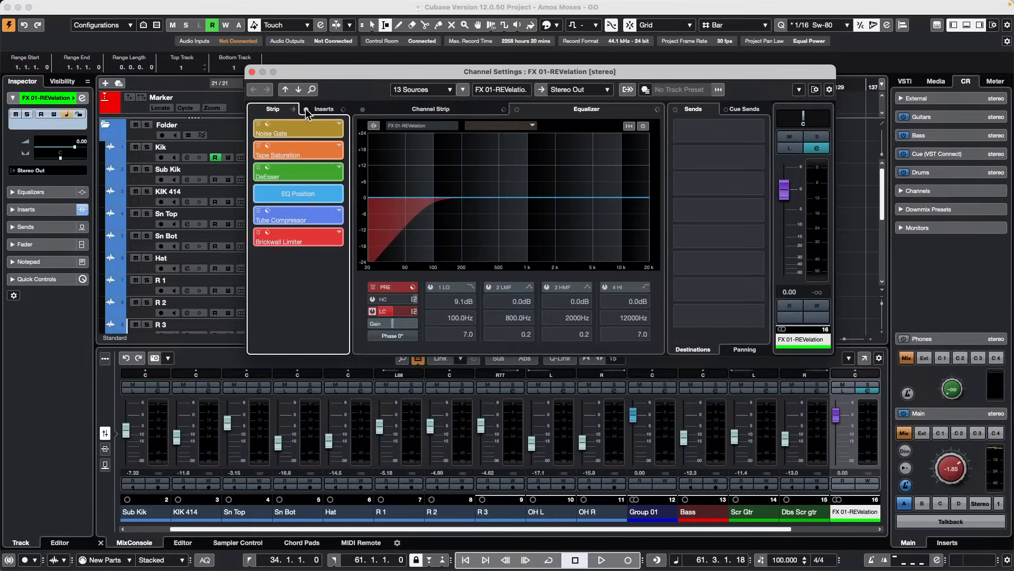
pyautogui.click(305, 109)
pyautogui.click(305, 110)
pyautogui.click(294, 109)
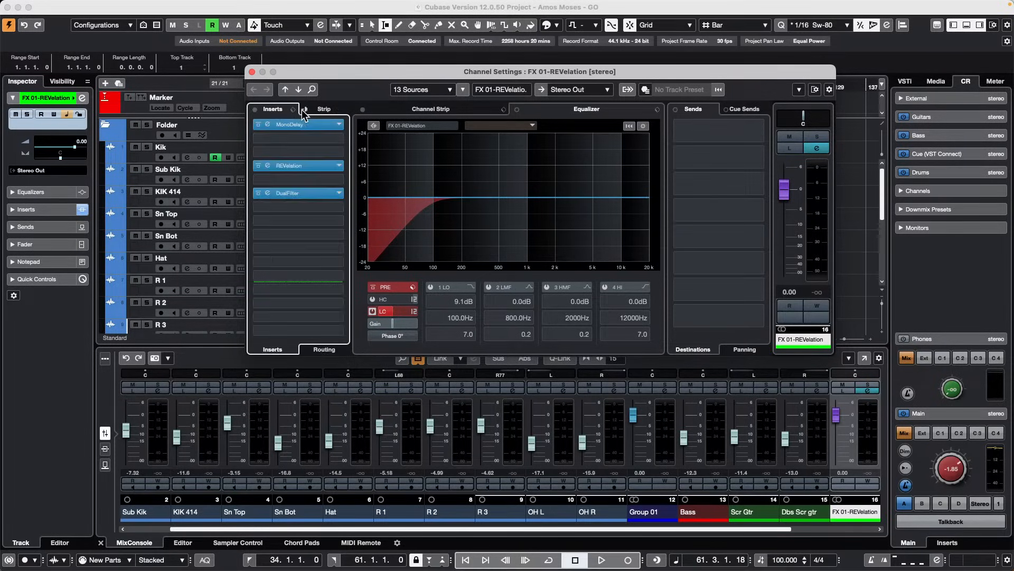
# Check the FX chain preset options of the inserts, and place the channel strip section ahead of the inserts
pyautogui.click(294, 110)
pyautogui.click(293, 109)
pyautogui.click(294, 109)
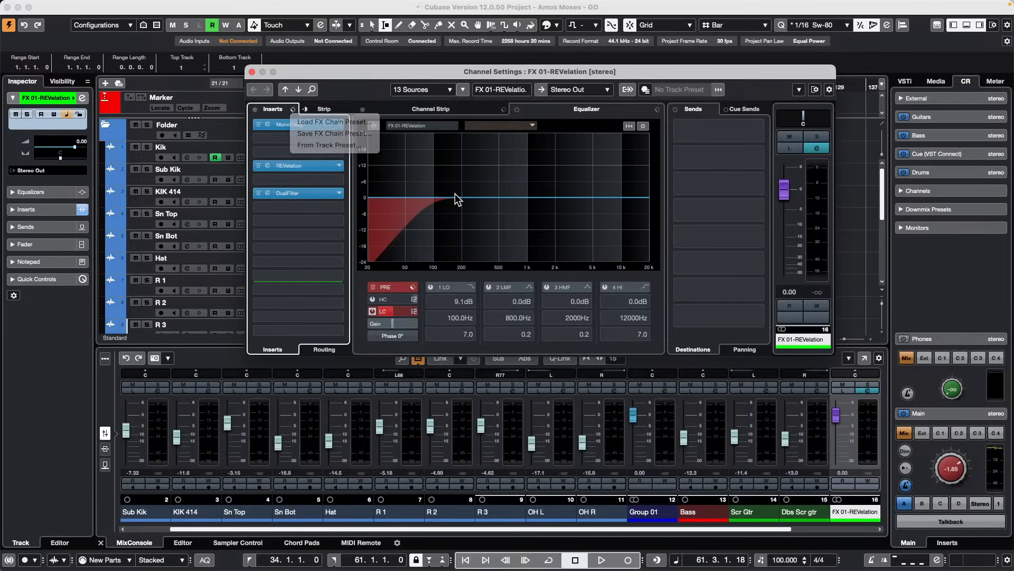
pyautogui.click(324, 109)
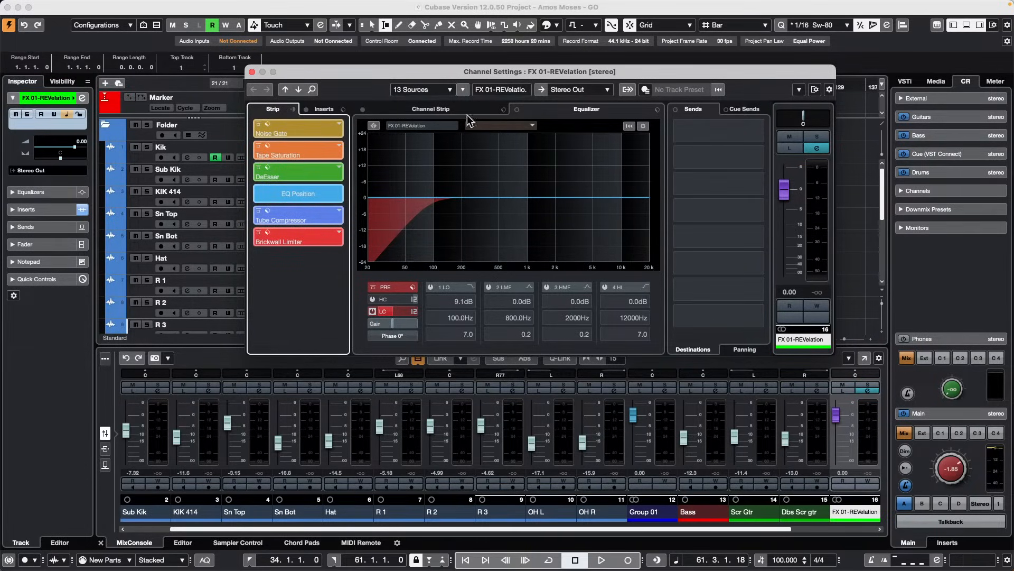
# Open the Kik track's channel settings and route its output to FX 01-REVelation
pyautogui.click(144, 157)
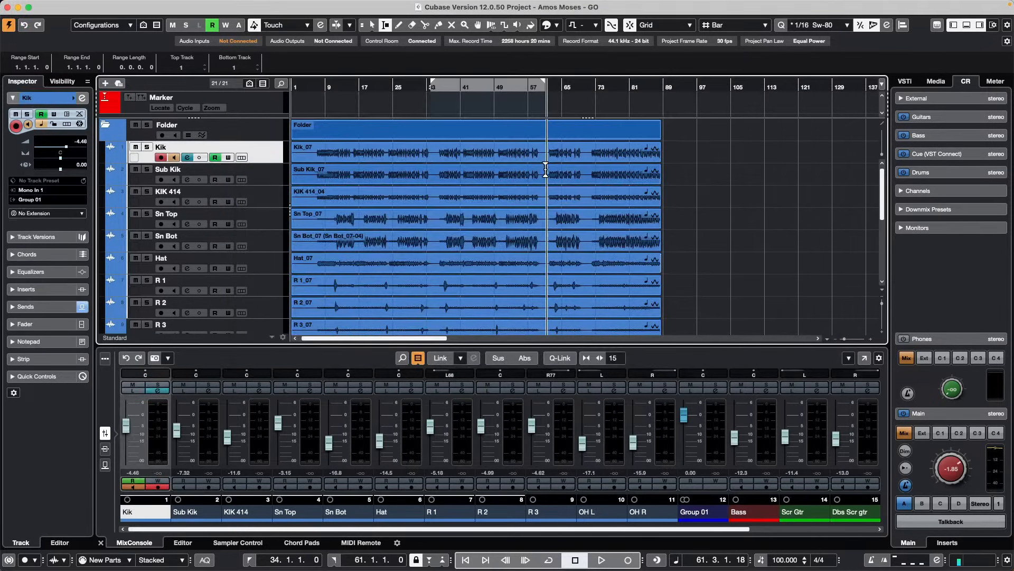
pyautogui.click(82, 98)
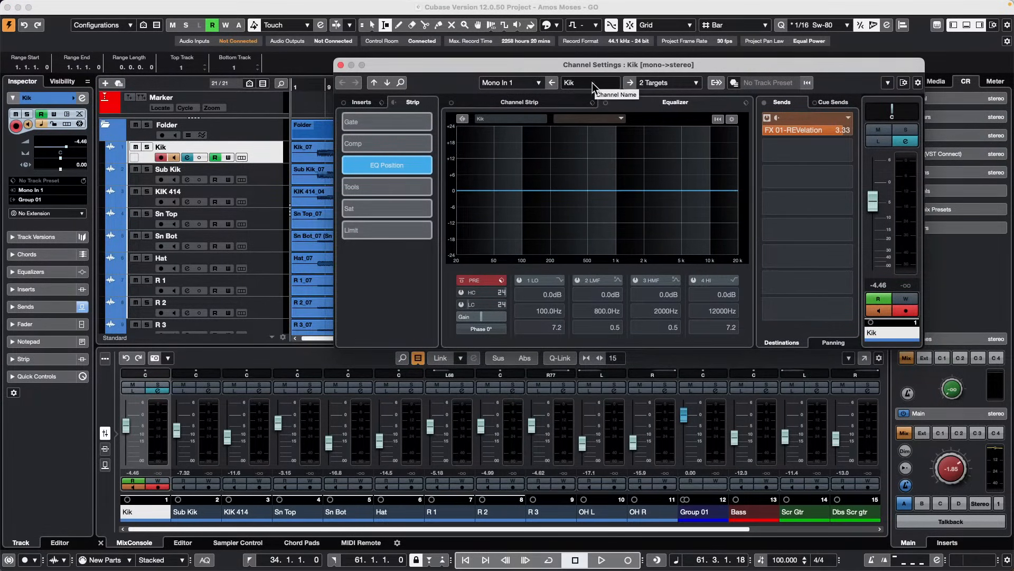
pyautogui.click(695, 82)
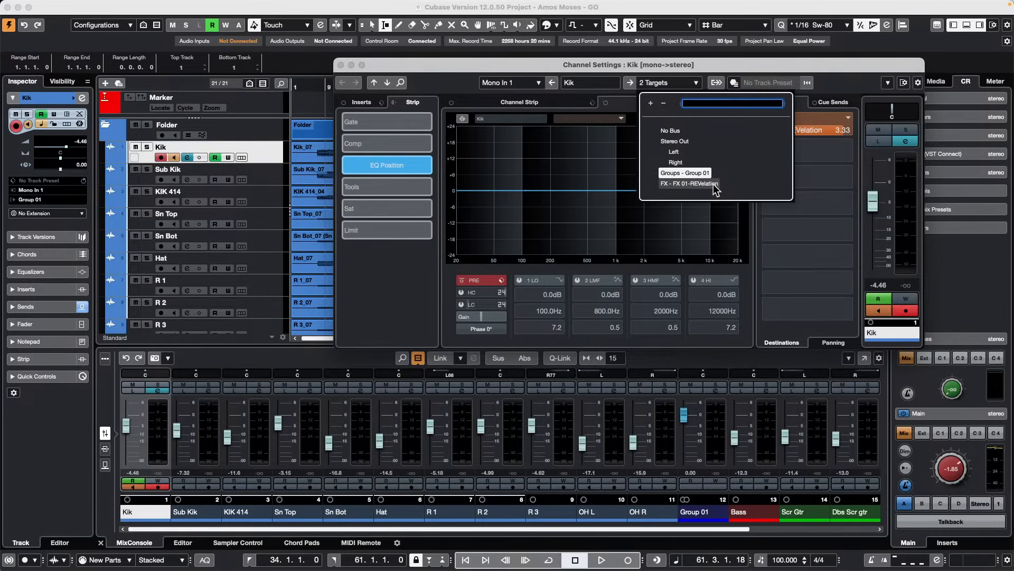
pyautogui.click(701, 174)
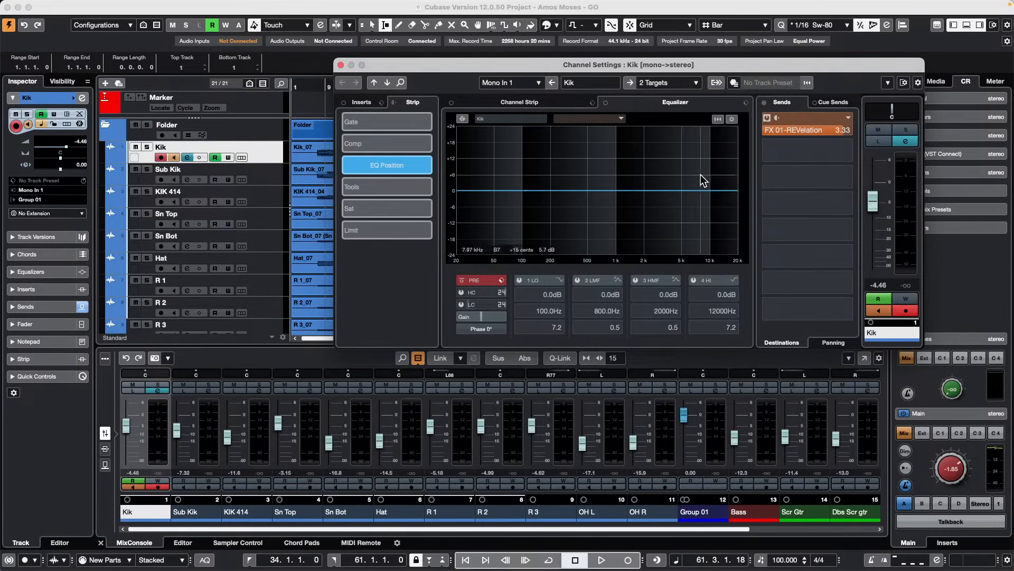
pyautogui.click(677, 79)
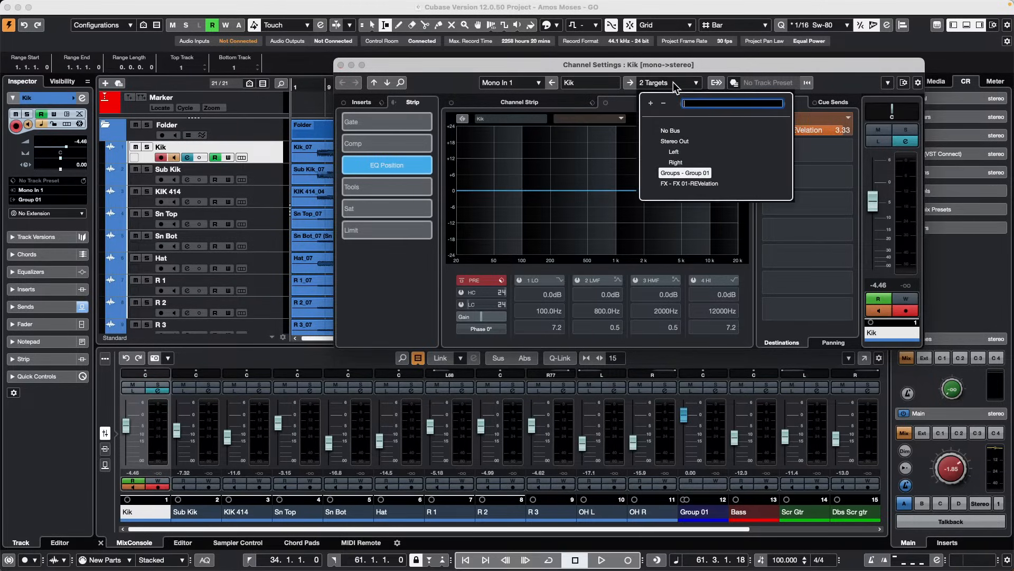
pyautogui.click(689, 184)
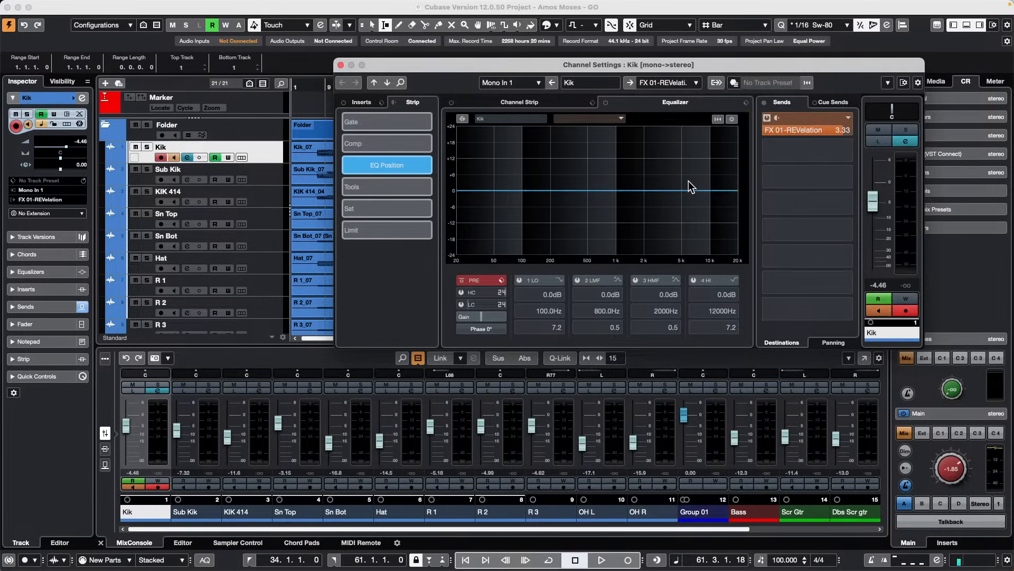
# Show the Kik channel's output chain and follow it through the FX channel to the Stereo Out settings
pyautogui.click(716, 83)
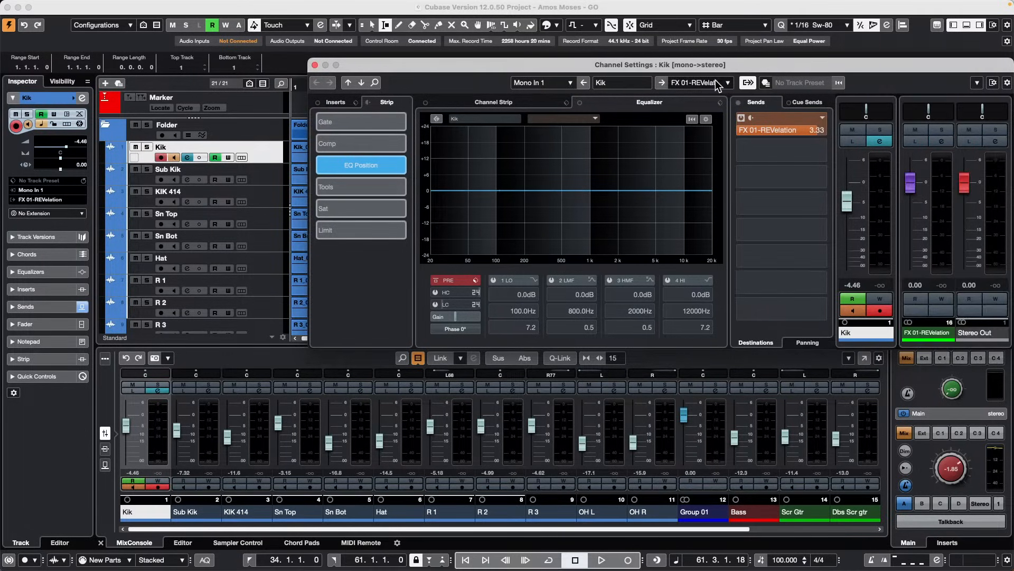
pyautogui.moveTo(772, 66); pyautogui.dragTo(675, 78)
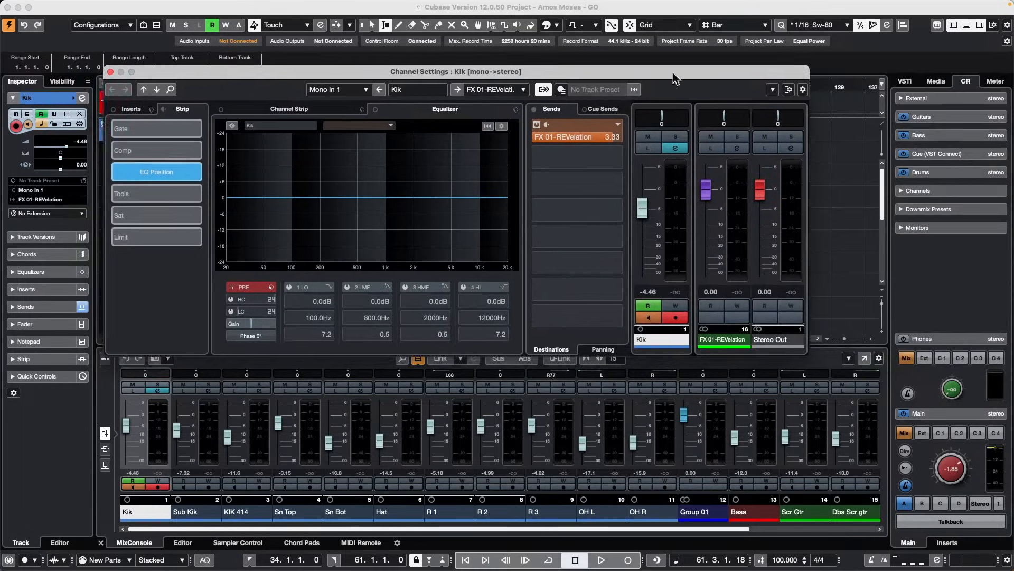
pyautogui.click(544, 90)
pyautogui.click(486, 90)
pyautogui.click(735, 210)
pyautogui.click(734, 208)
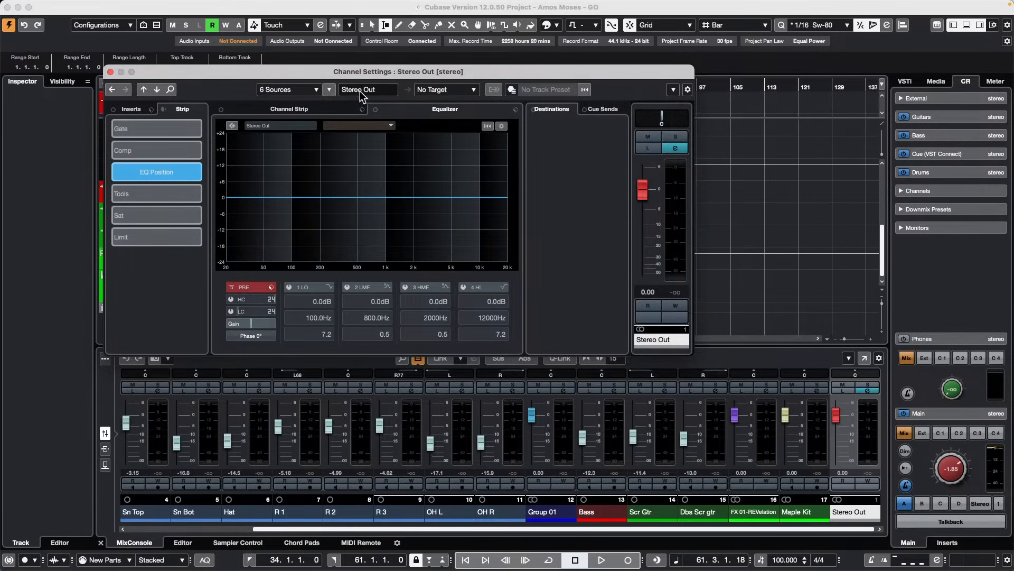
pyautogui.moveTo(365, 73); pyautogui.dragTo(563, 53)
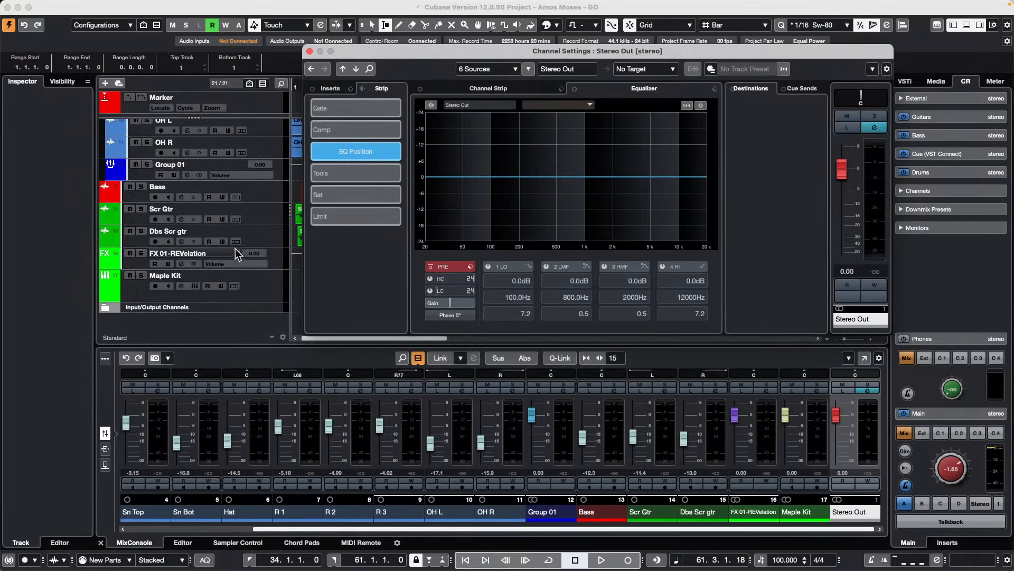
# Open the FX 01-REVelation channel settings, and go to the Sn Top channel from the list of its sources
pyautogui.scroll(5, 236, 248)
pyautogui.scroll(-5, 236, 243)
pyautogui.click(280, 264)
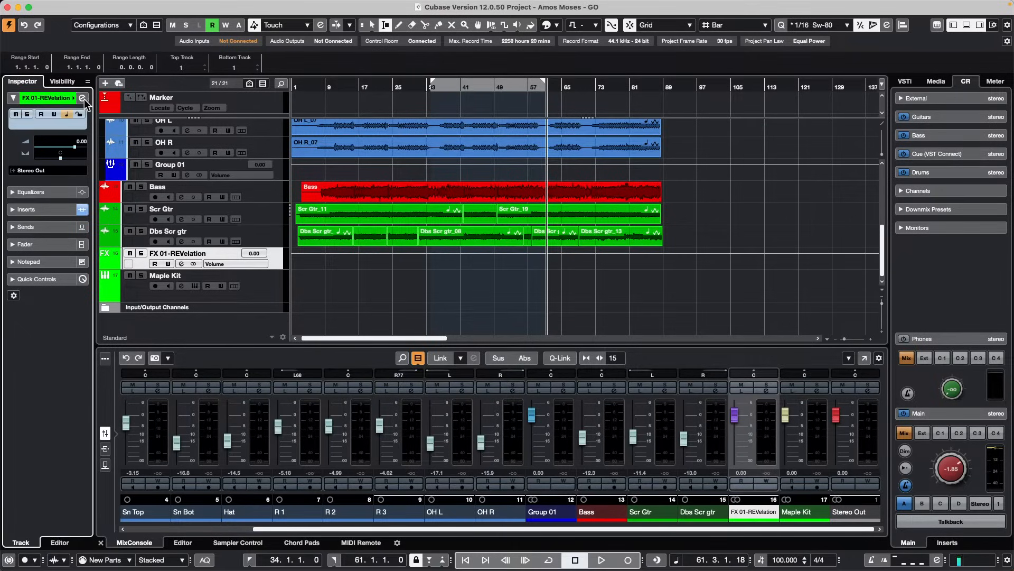
pyautogui.click(83, 99)
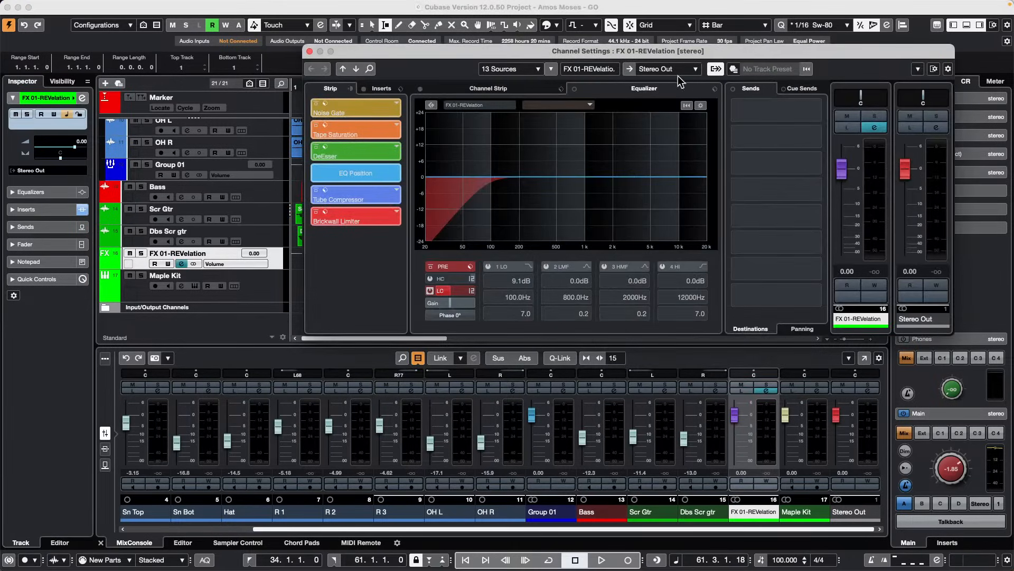
pyautogui.click(551, 69)
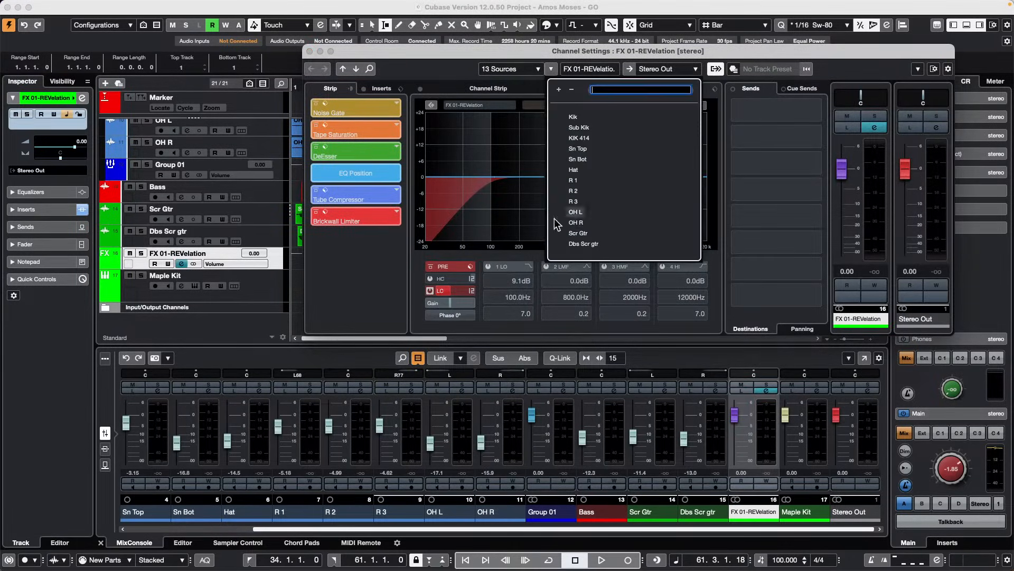
pyautogui.click(578, 149)
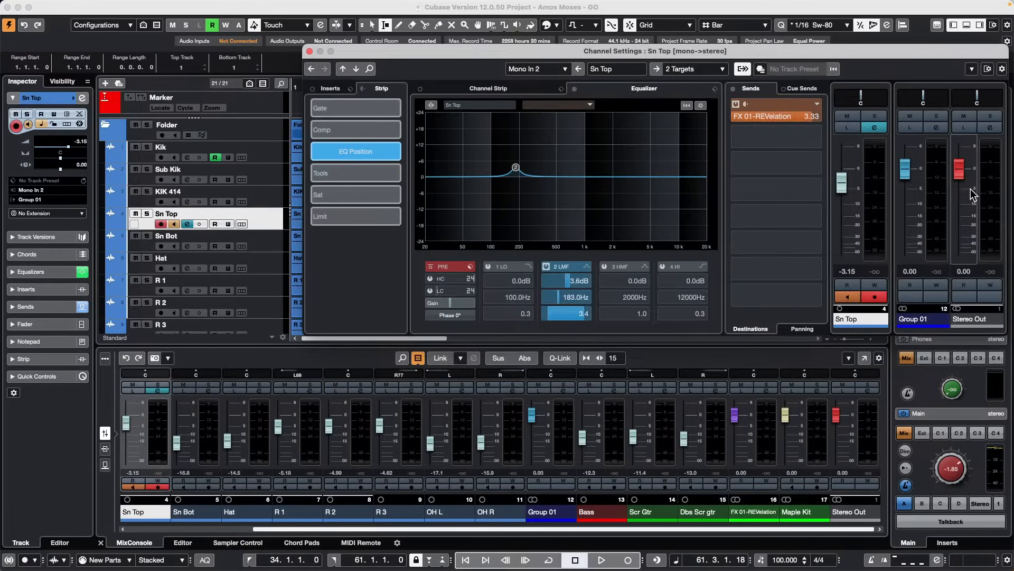
# Open the Stereo Out channel settings from Sn Top's output chain, leaving the channel name as it is
pyautogui.click(990, 196)
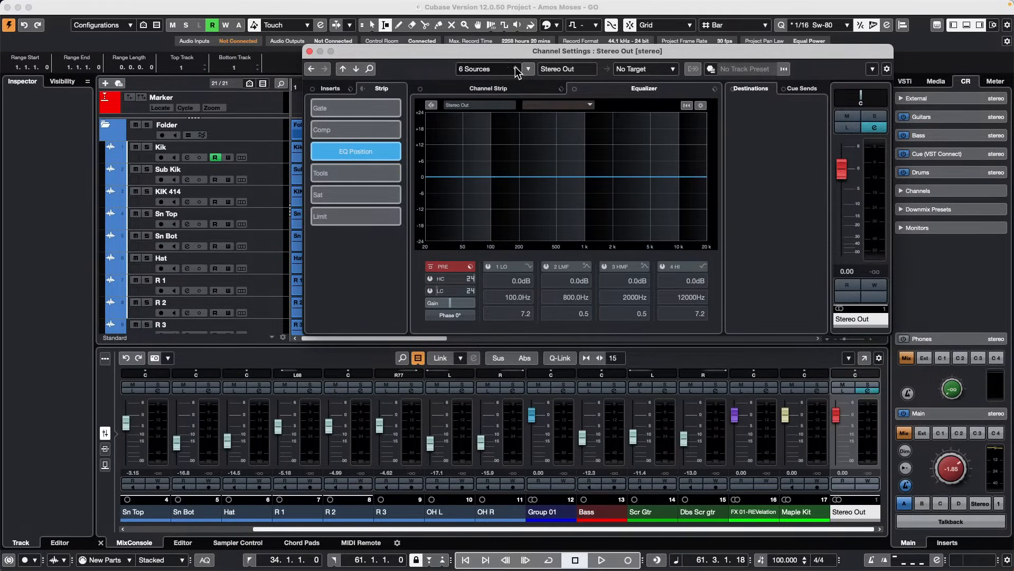
pyautogui.doubleClick(565, 66)
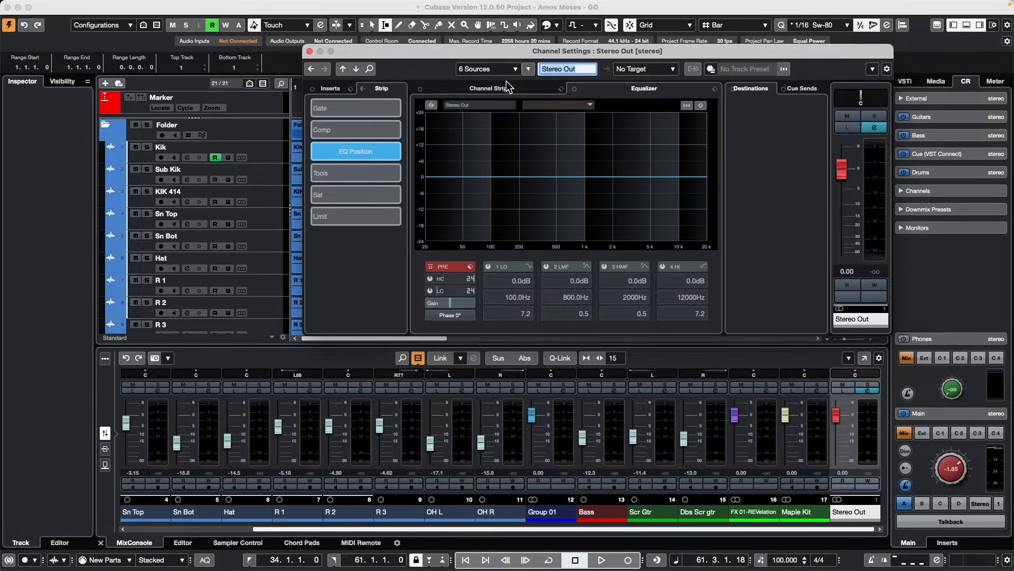
pyautogui.click(496, 70)
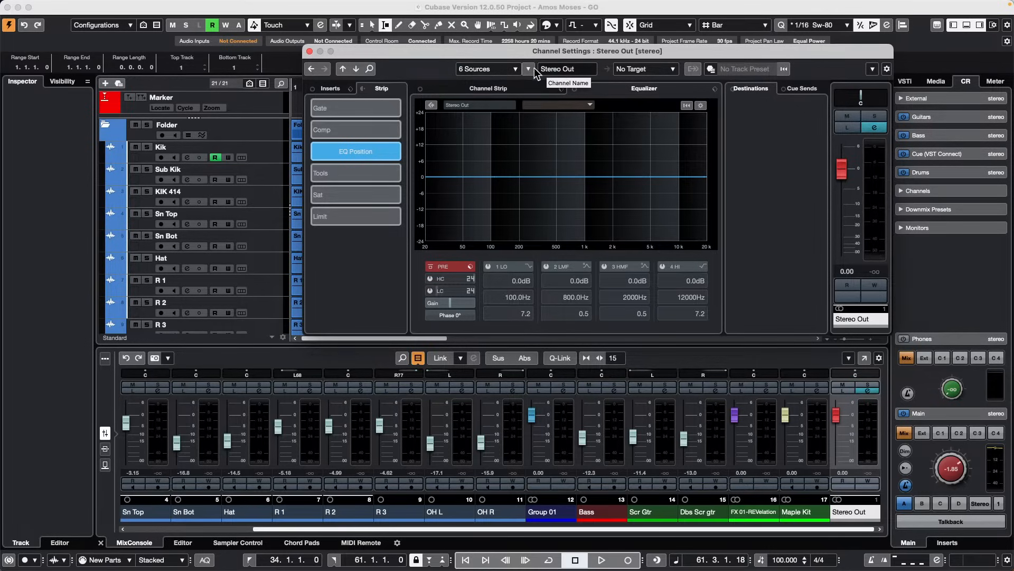
# Return to the Kik track's channel settings, and hide and show its output chain again
pyautogui.click(269, 157)
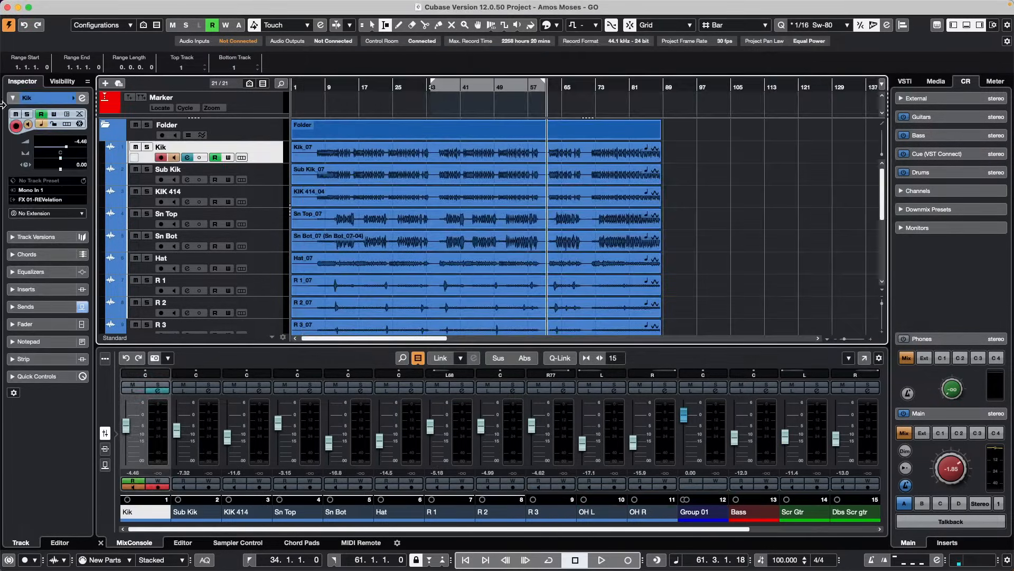
pyautogui.click(83, 98)
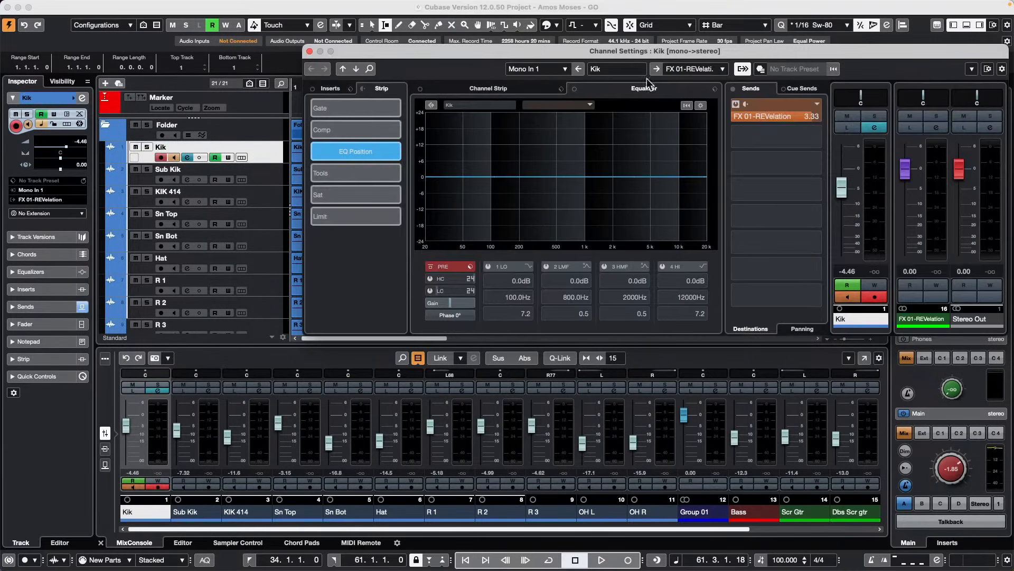
pyautogui.click(747, 71)
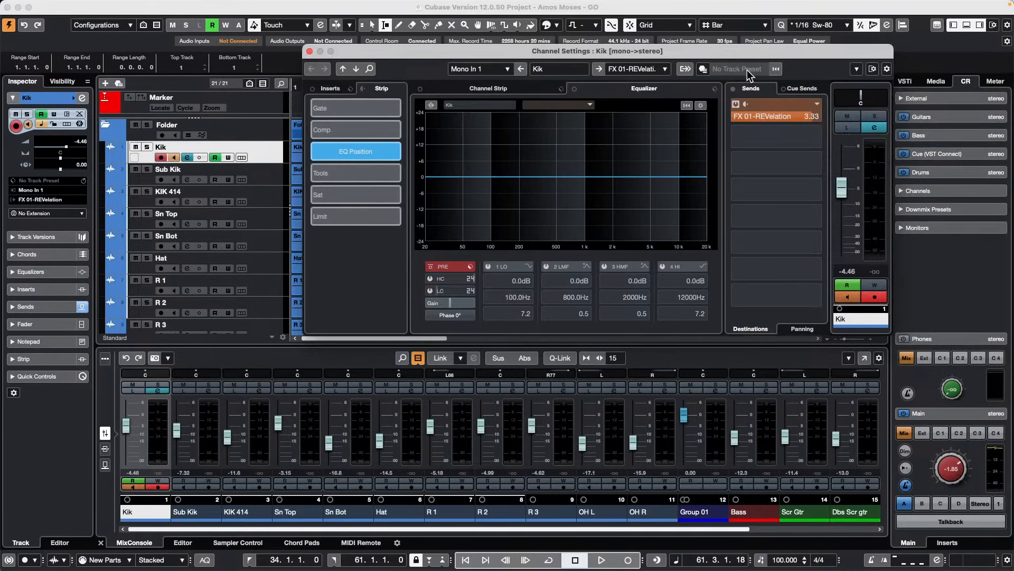
pyautogui.click(688, 69)
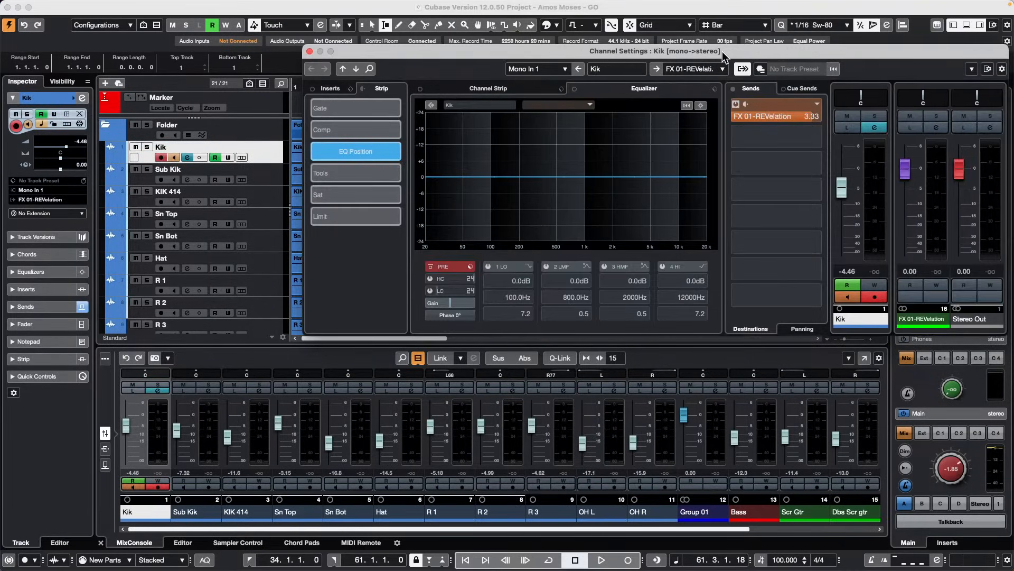
pyautogui.moveTo(722, 52); pyautogui.dragTo(542, 58)
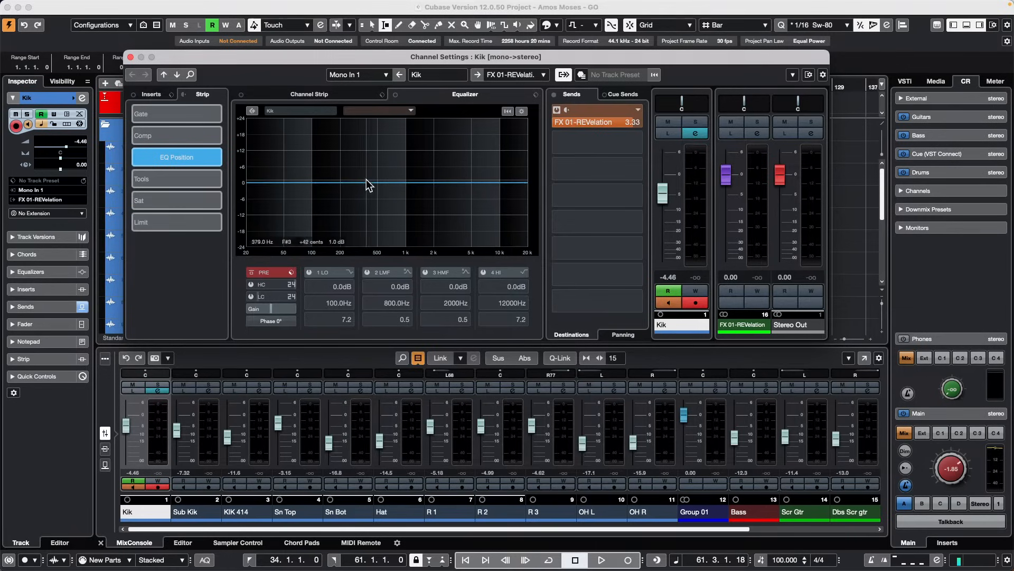
# Move the Channel Settings window aside and play the project with the Kik track soloed, followed by Sn Top soloed
pyautogui.moveTo(341, 62); pyautogui.dragTo(614, 100)
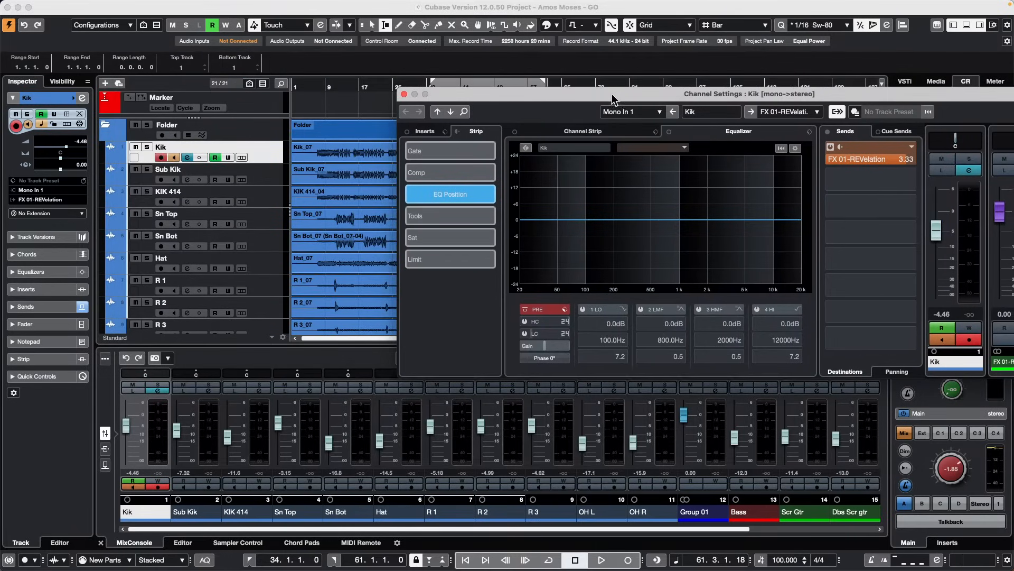
pyautogui.scroll(2, 234, 192)
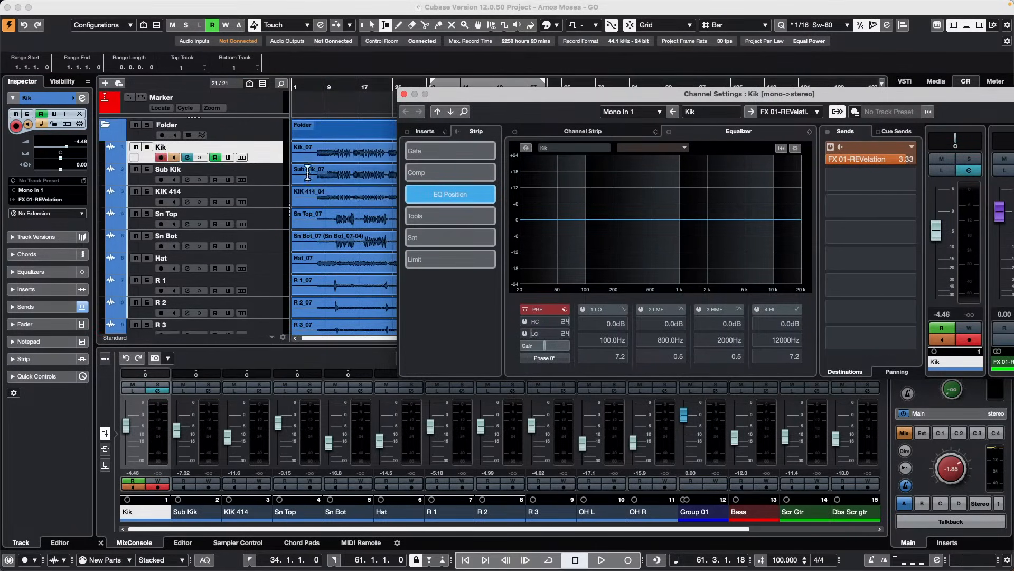
pyautogui.click(146, 147)
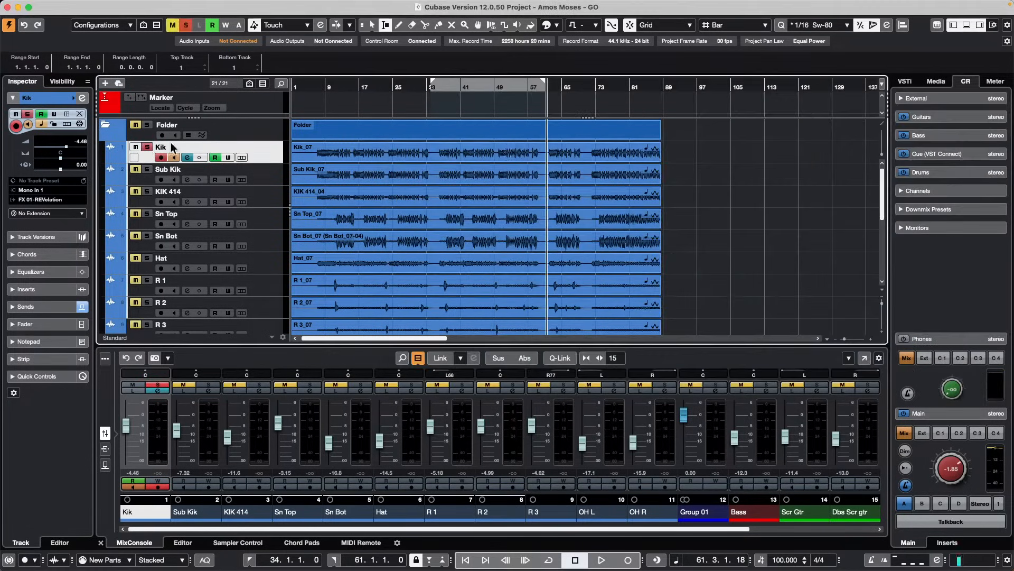
pyautogui.press('space')
pyautogui.press('space')
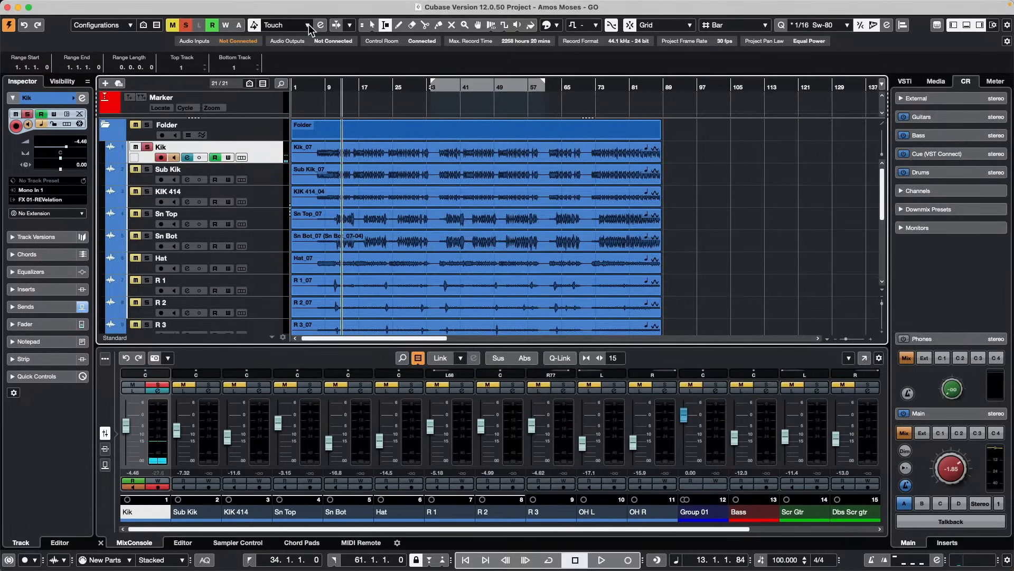
pyautogui.press('space')
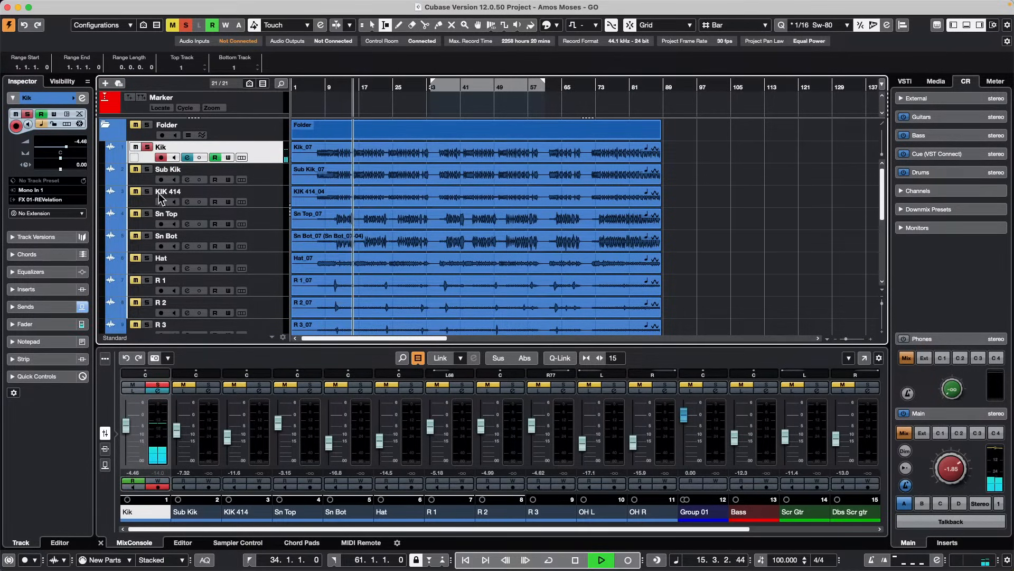
pyautogui.click(150, 217)
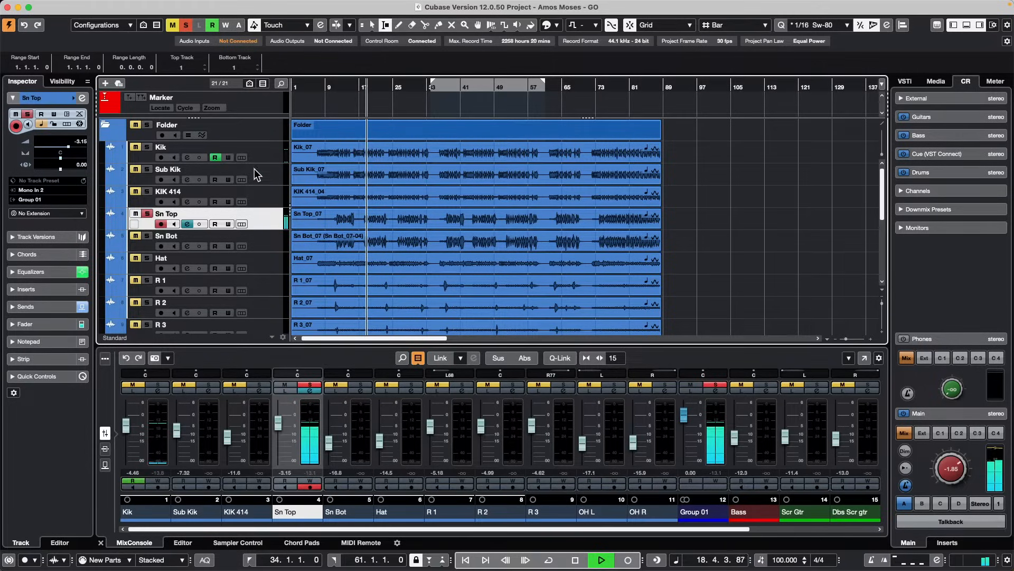
# Open the Kik track's channel settings, enable equalizer curve comparison and choose Sn Top as the comparison channel
pyautogui.click(287, 152)
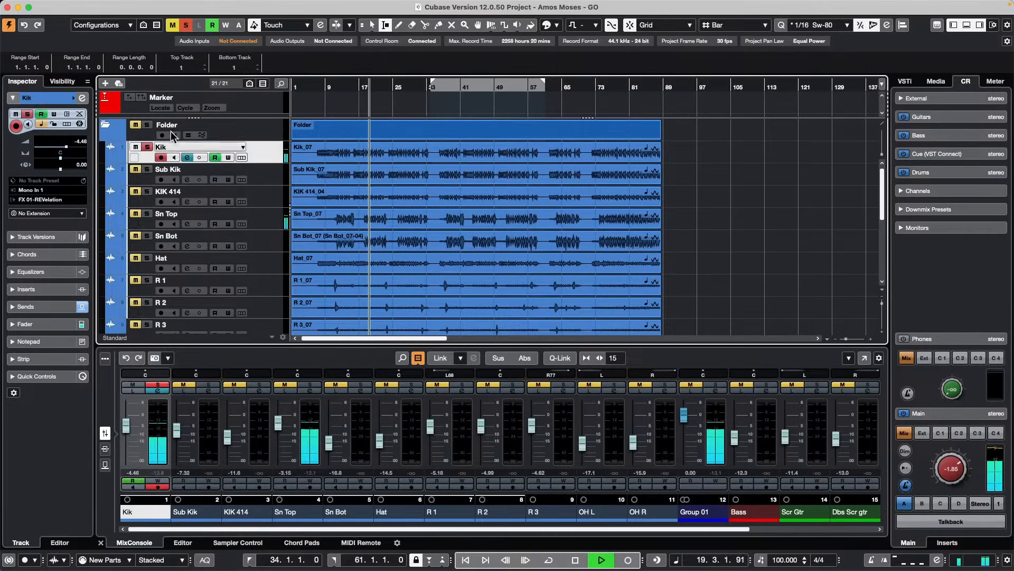
pyautogui.click(81, 98)
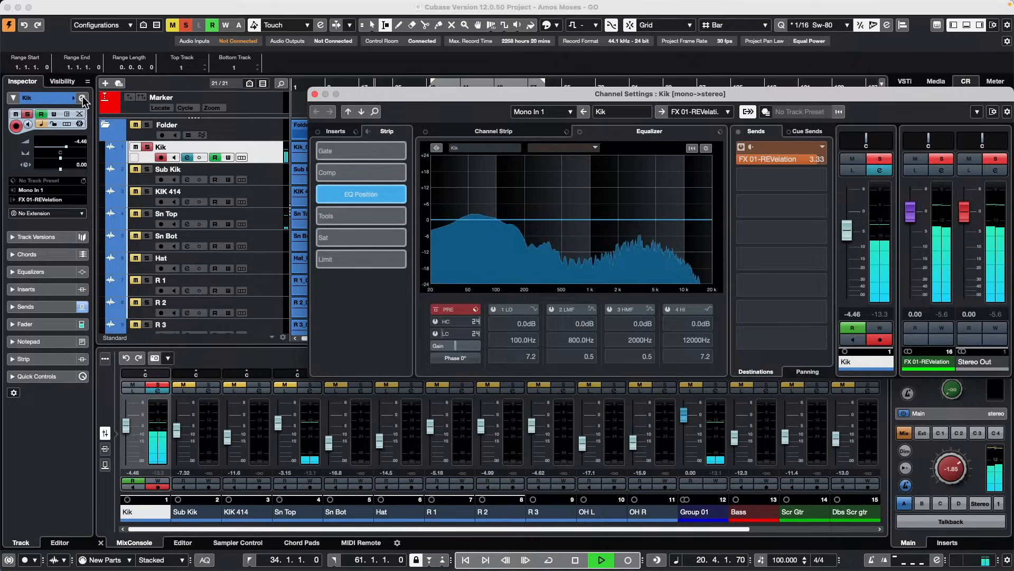
pyautogui.click(436, 148)
pyautogui.click(596, 148)
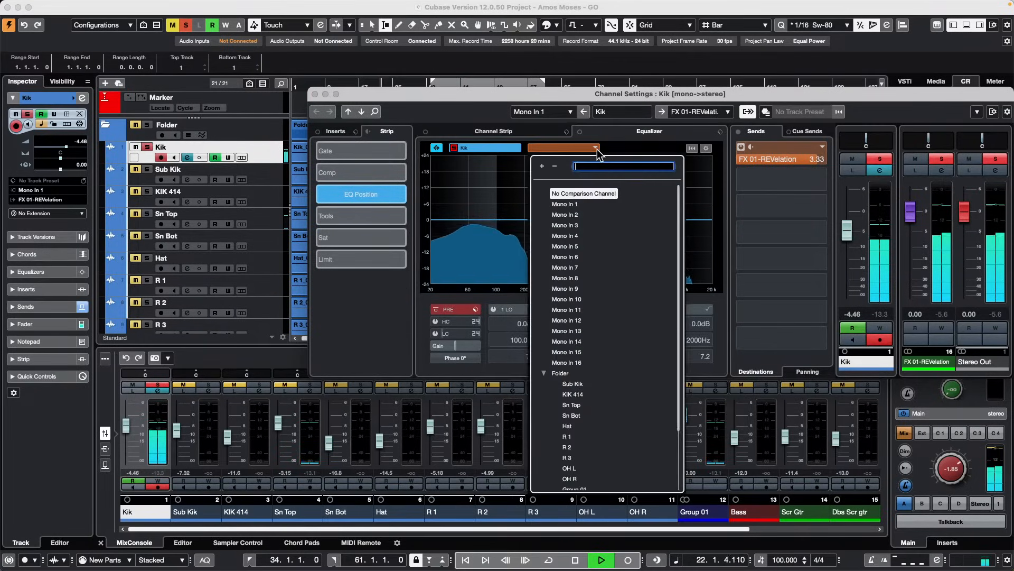
pyautogui.click(578, 405)
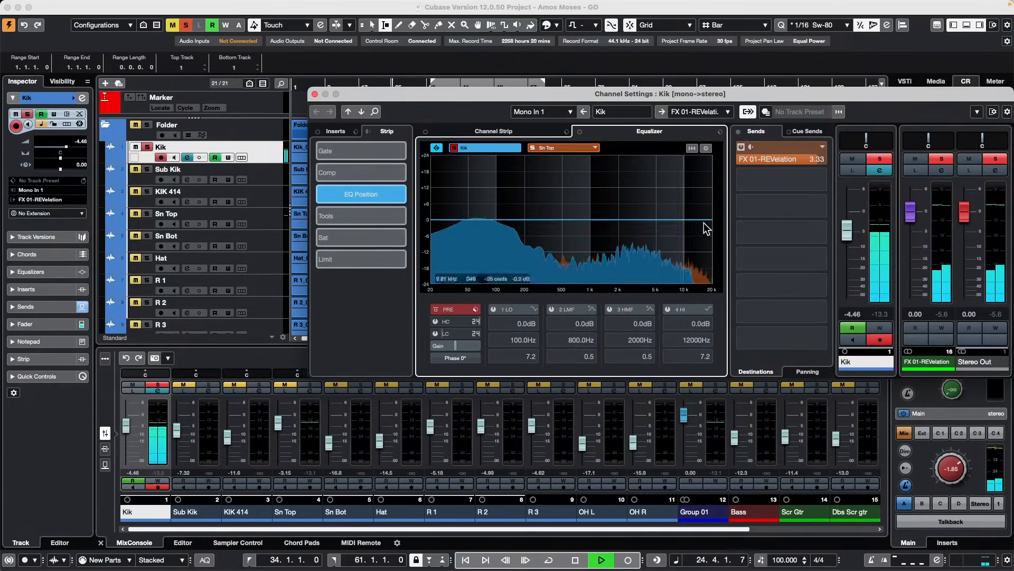
# Boost Sn Top's third EQ band by about 8.3 dB near 2976 Hz in the comparison view, and return to Kik
pyautogui.click(565, 149)
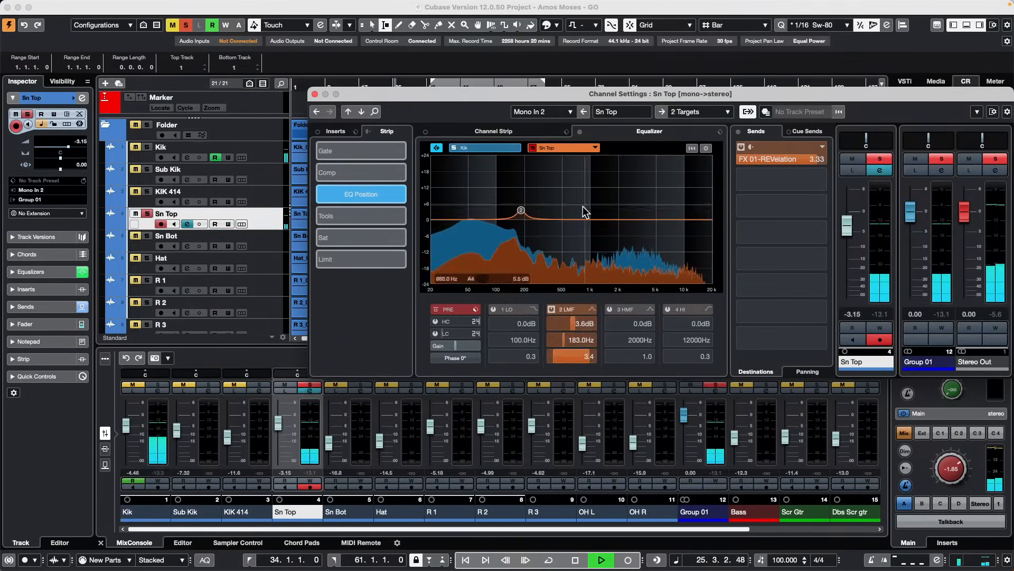
pyautogui.moveTo(616, 218); pyautogui.dragTo(627, 203)
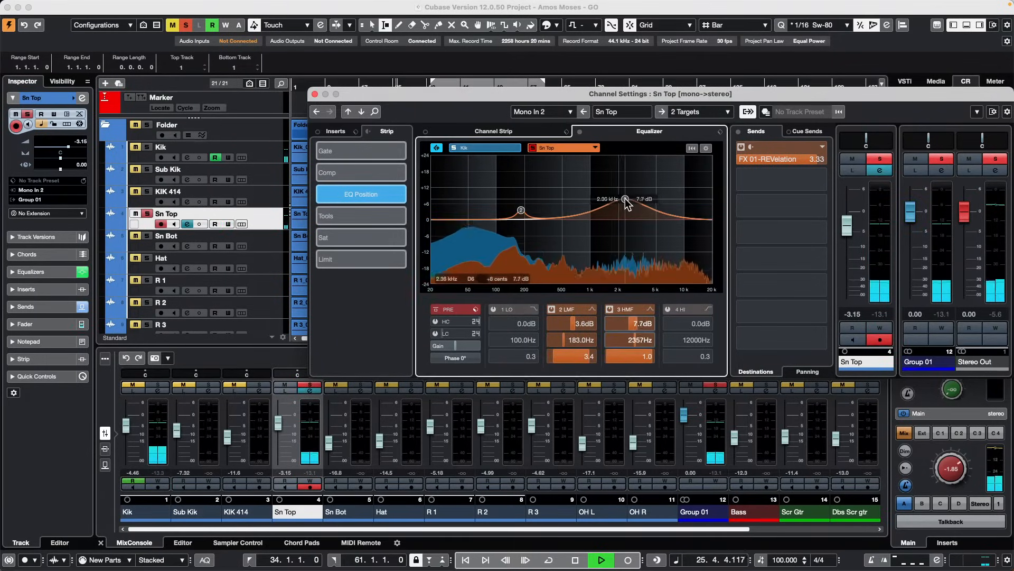
pyautogui.click(487, 148)
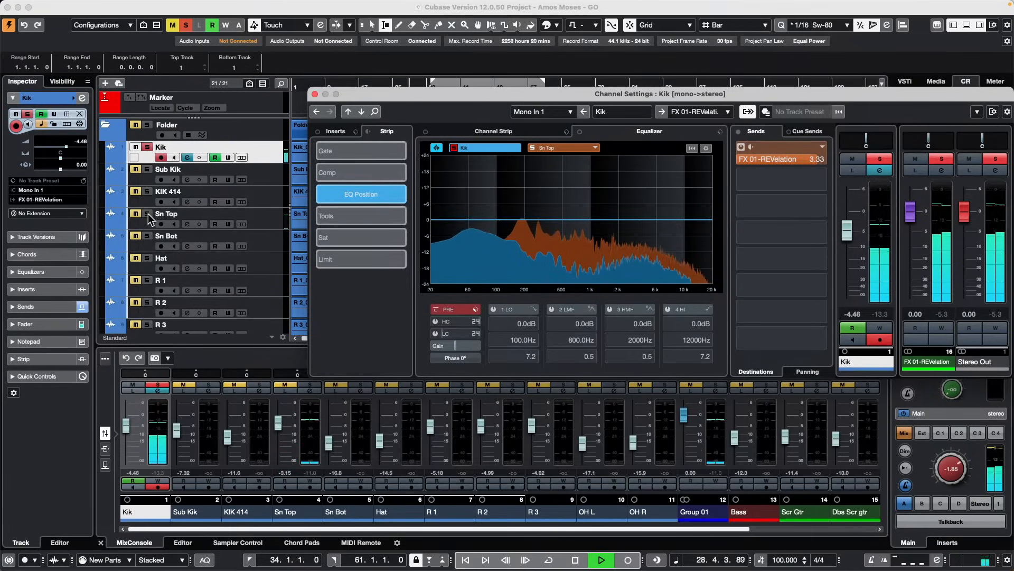
# Solo Sn Top alongside Kik, open its channel settings and compare its EQ curve with the Kik channel
pyautogui.click(179, 220)
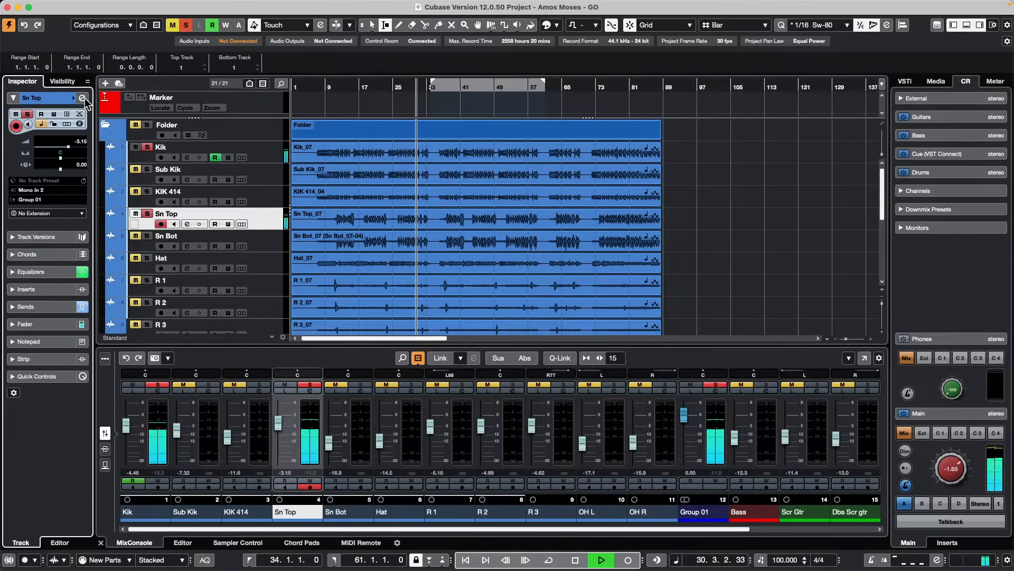
pyautogui.click(82, 98)
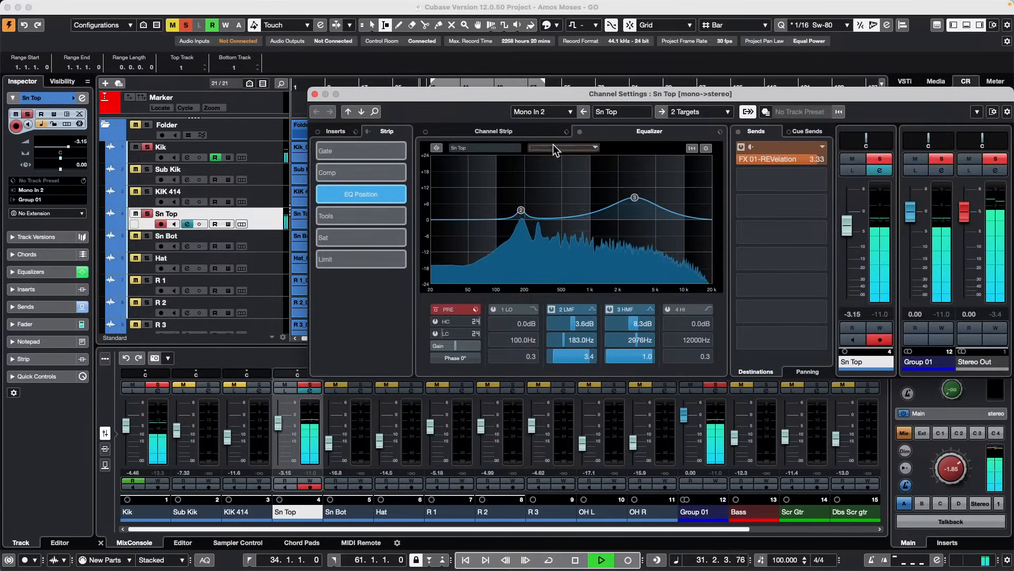
pyautogui.click(438, 148)
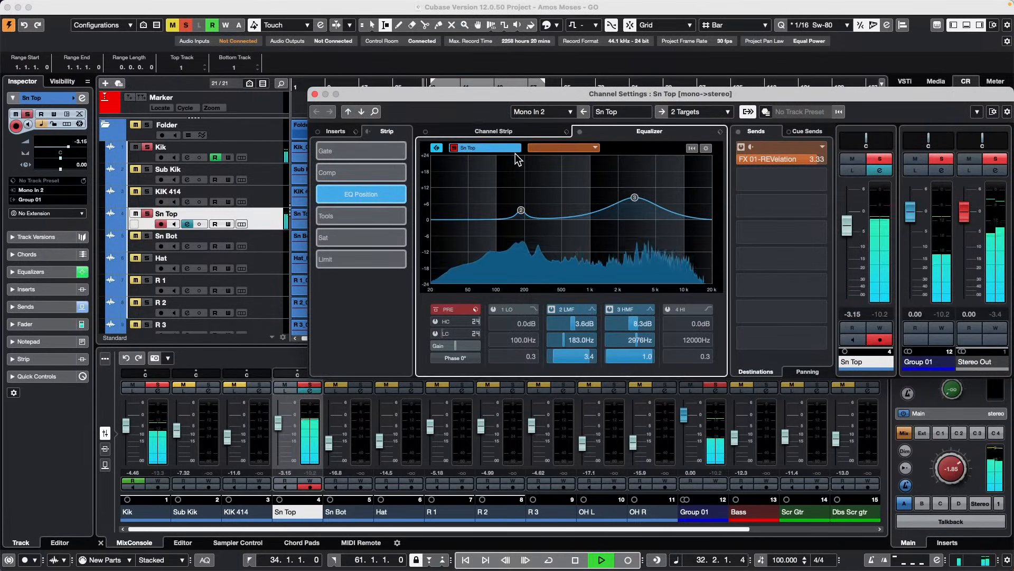
pyautogui.click(582, 148)
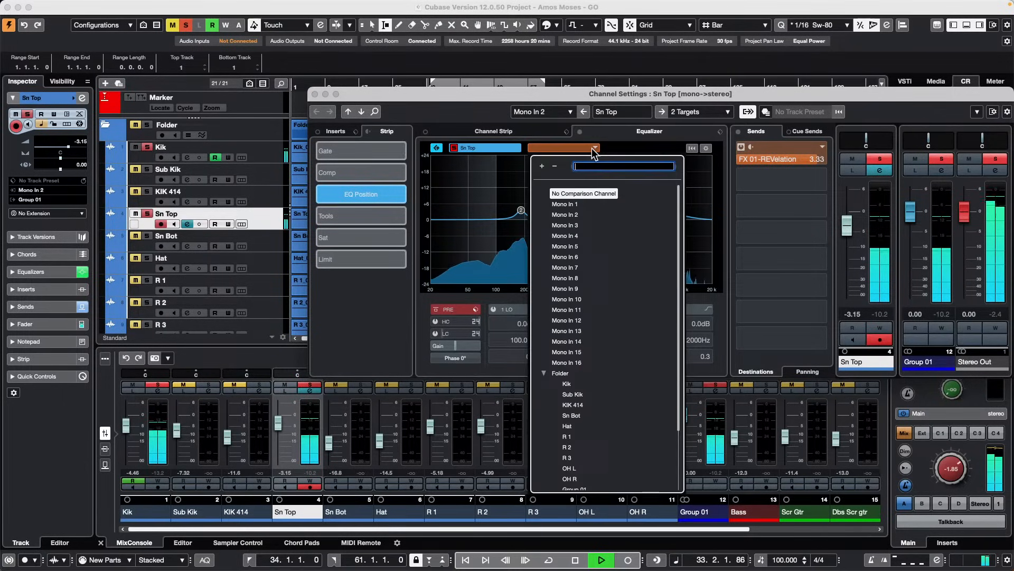
pyautogui.click(567, 384)
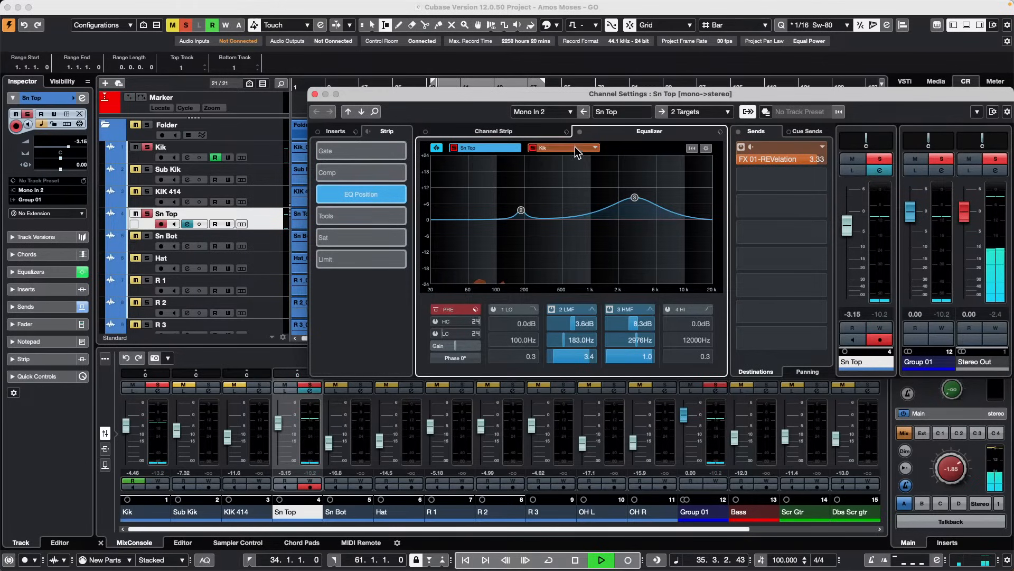
# Unsolo Sn Top and Kik from the EQ comparison, adjust Sn Top's third band to about 5.3 dB at 4624 Hz, and stop playback
pyautogui.click(453, 148)
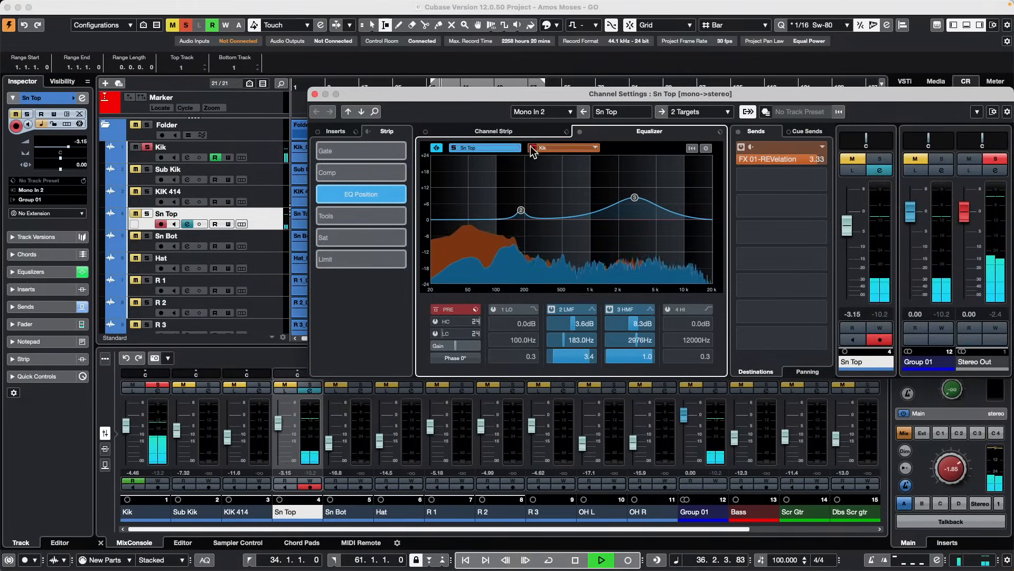
pyautogui.click(533, 148)
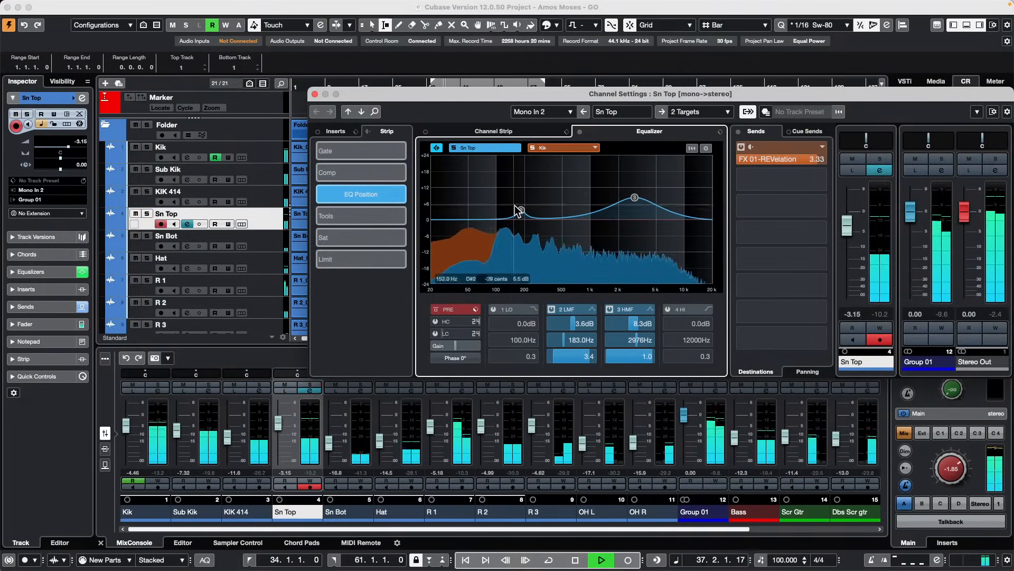
pyautogui.moveTo(635, 198); pyautogui.dragTo(653, 205)
pyautogui.press('space')
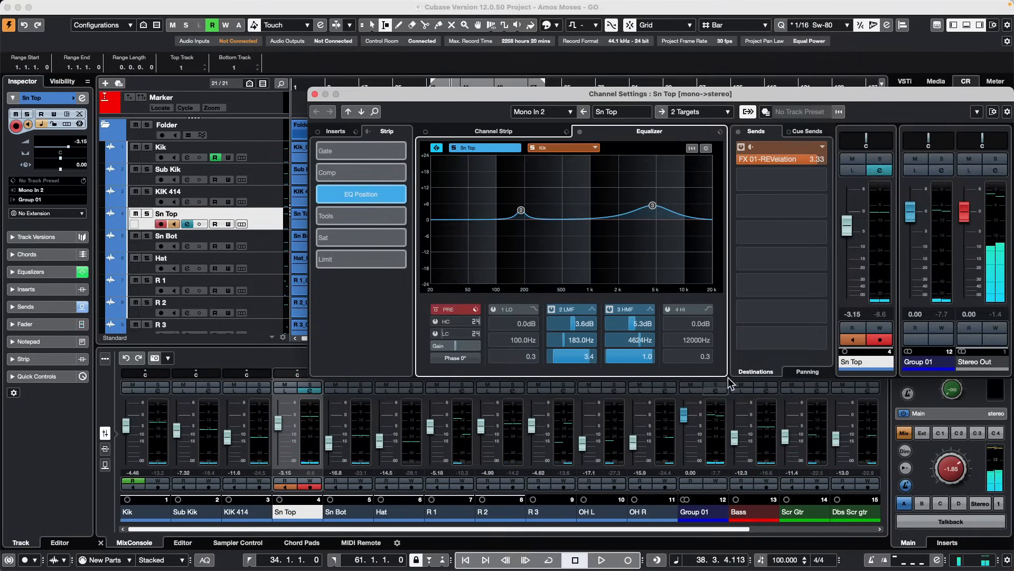
# Try showing the equalizer controls as knobs, and set them back to sliders
pyautogui.click(706, 148)
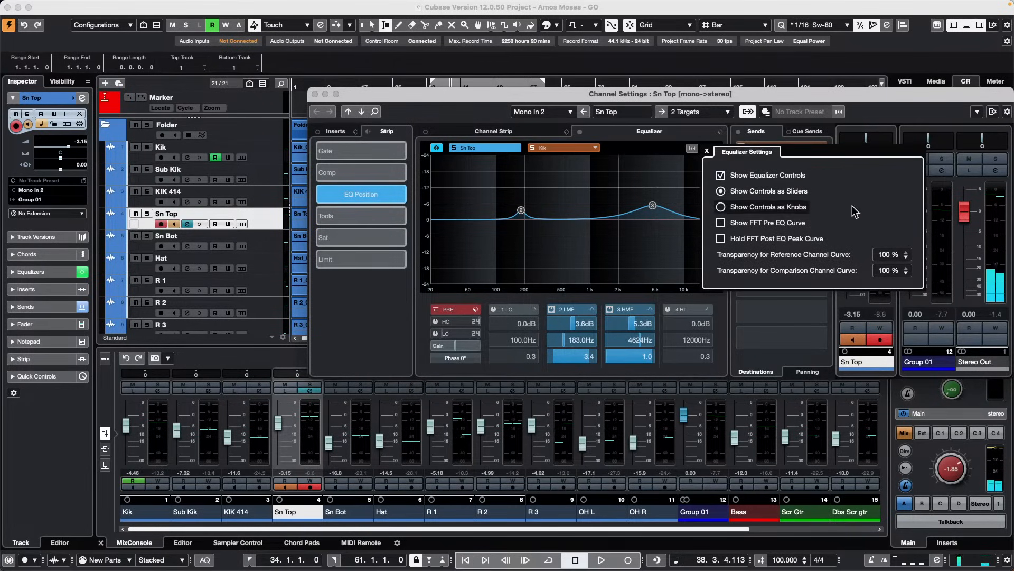
pyautogui.click(724, 209)
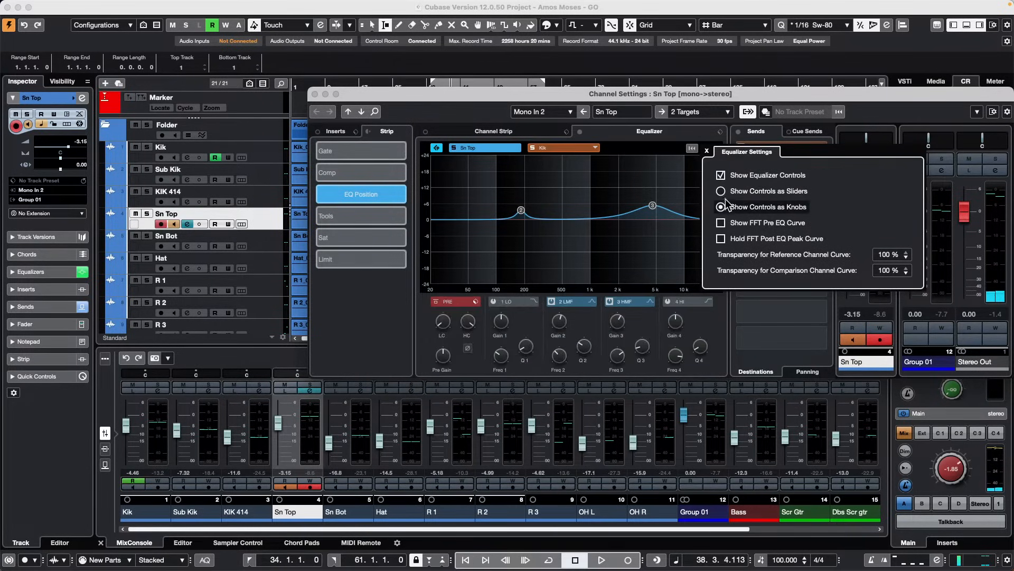
pyautogui.click(722, 192)
pyautogui.click(721, 208)
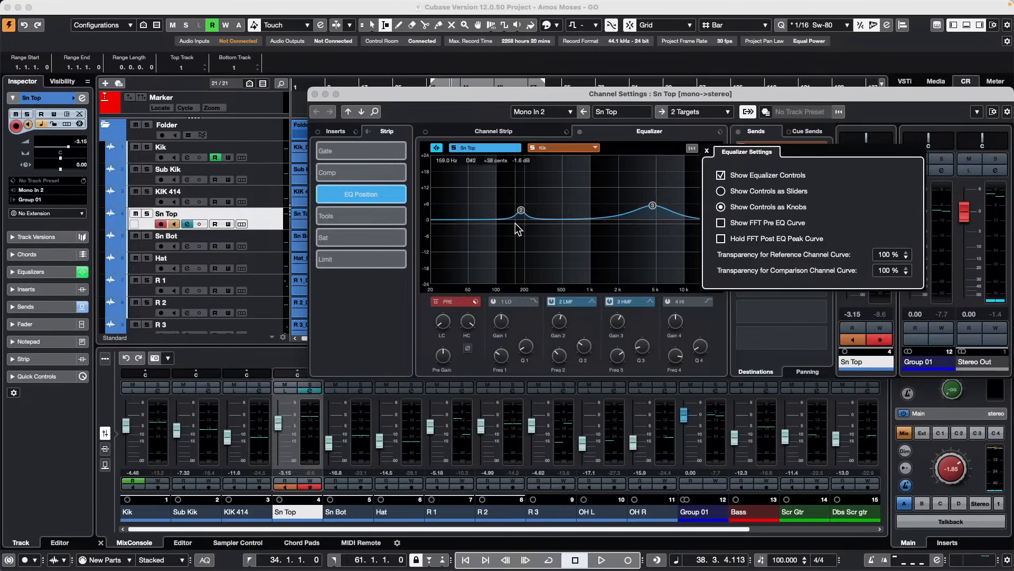
pyautogui.click(707, 151)
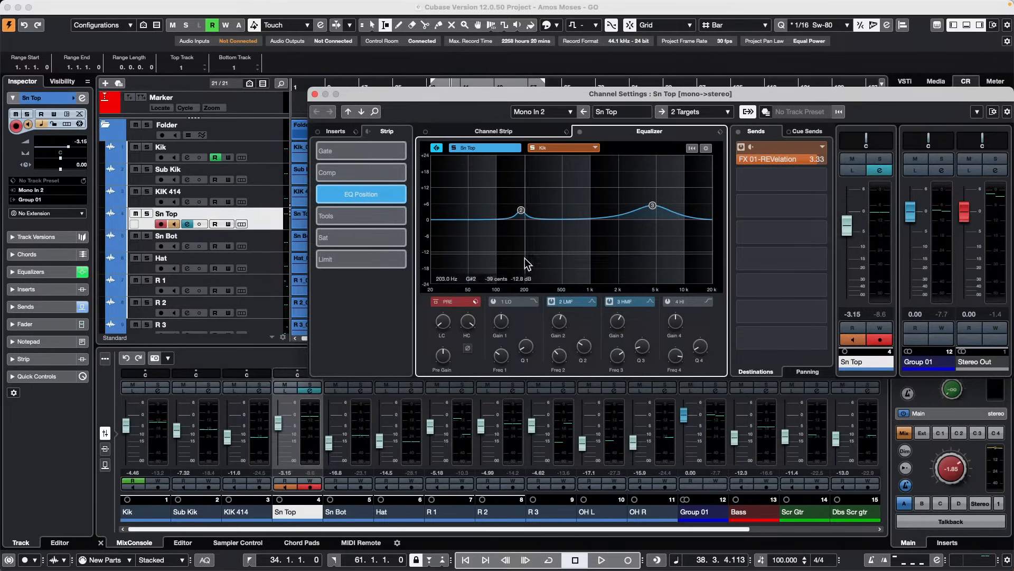
pyautogui.click(706, 148)
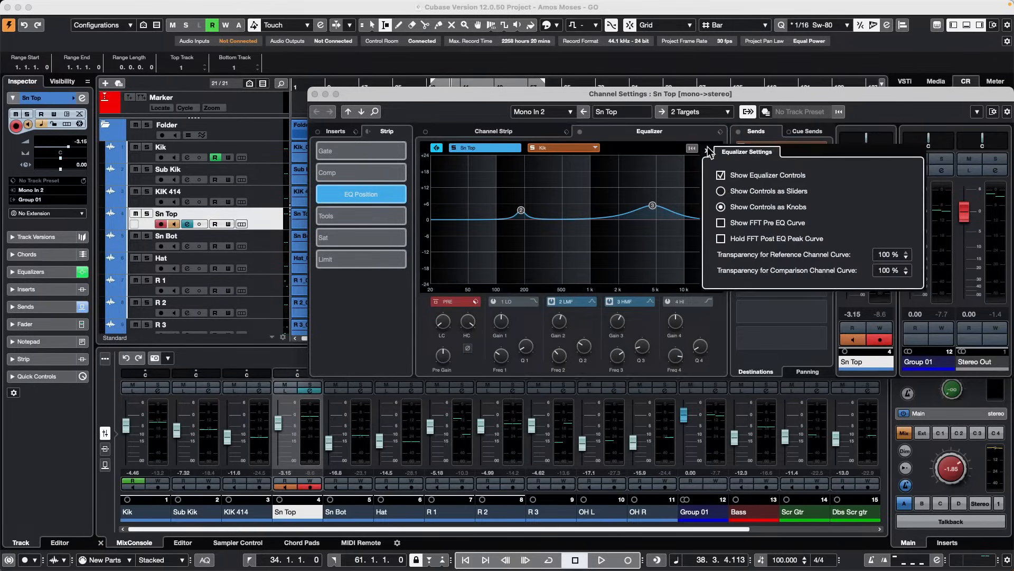
pyautogui.click(721, 191)
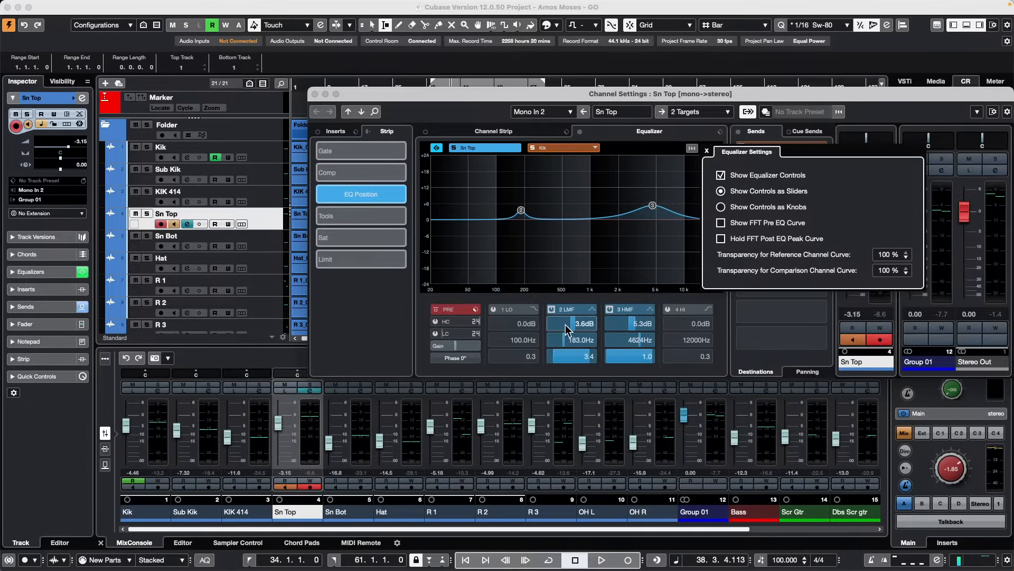
# Raise Sn Top's second EQ band to about 6.3 dB and set its frequency by note name, first A4 and finally A3
pyautogui.moveTo(521, 210); pyautogui.dragTo(540, 203)
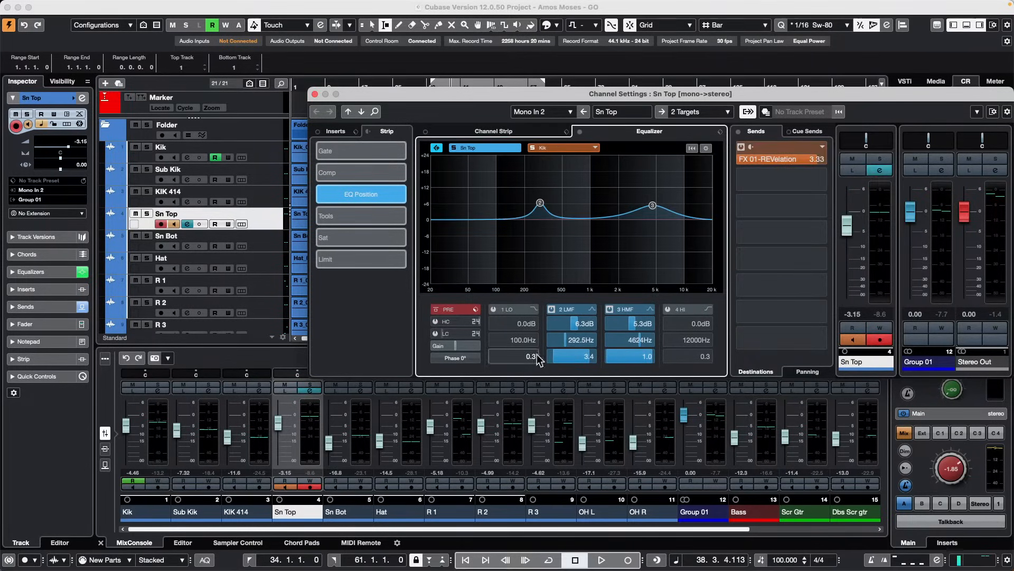
pyautogui.doubleClick(580, 343)
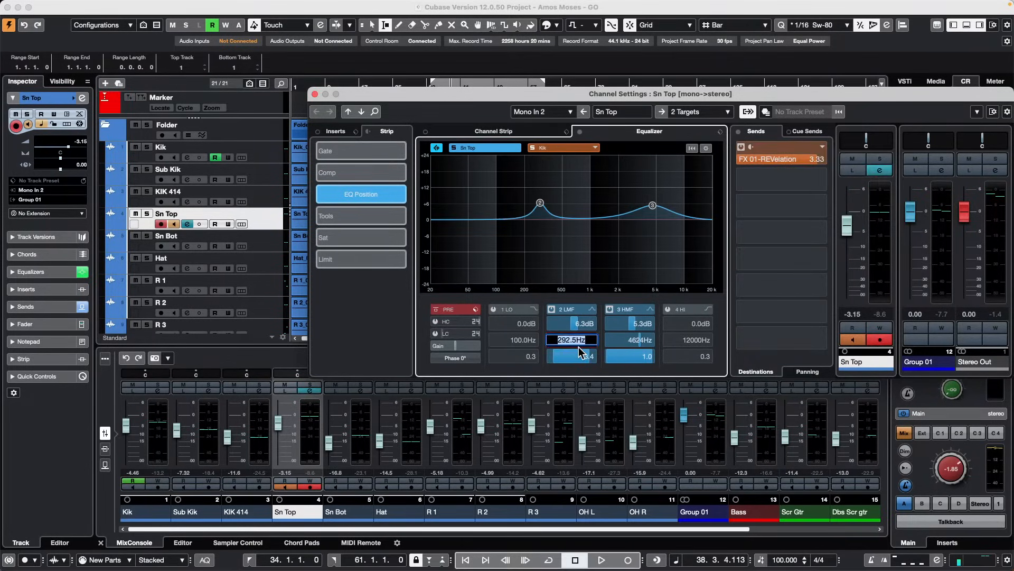
pyautogui.write('A4')
pyautogui.press('Return')
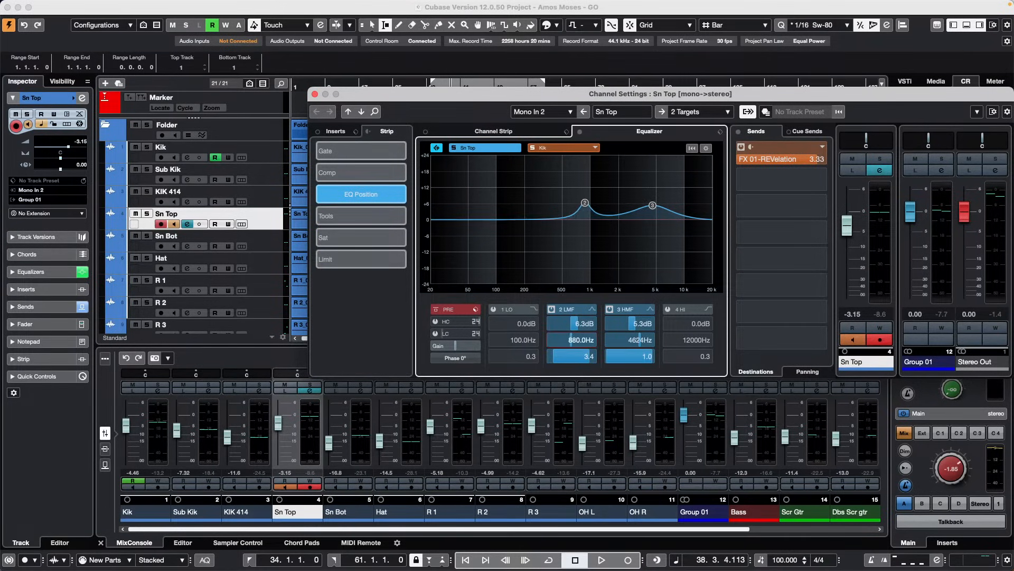
pyautogui.doubleClick(582, 342)
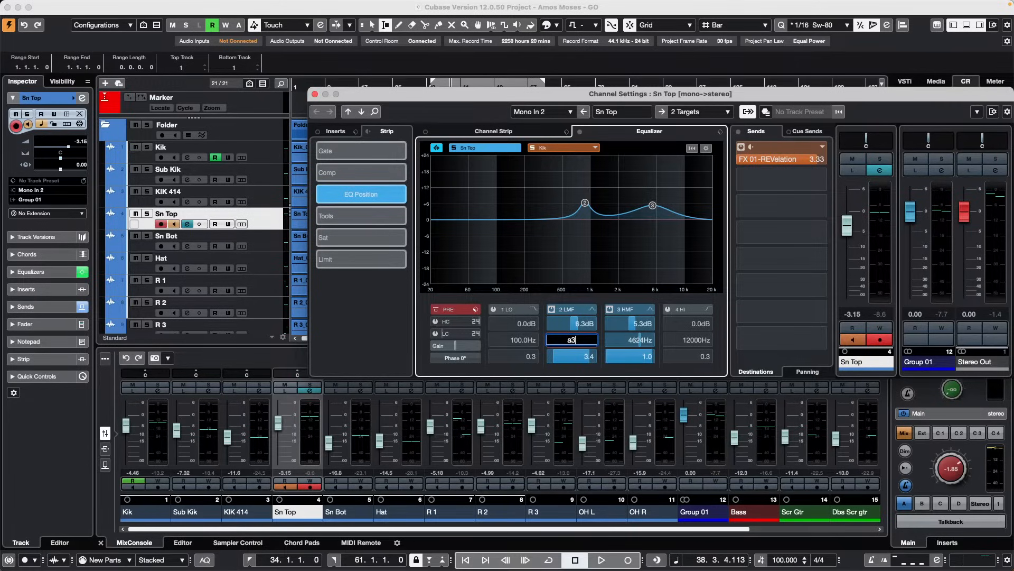
pyautogui.press('Return')
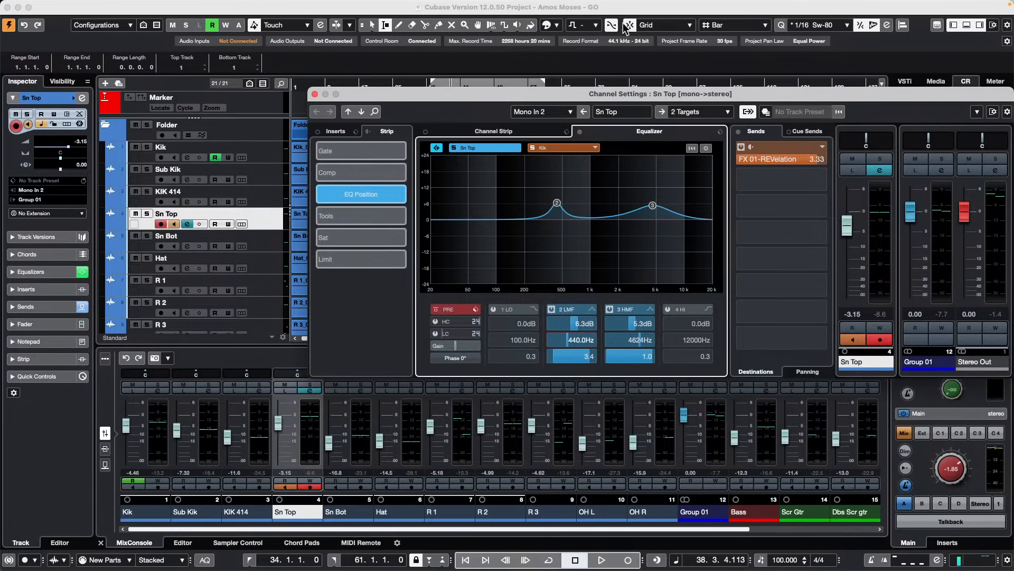
# Try Sn Top's FX 01-REVelation send as pre-fader, and move it back to post-fader
pyautogui.rightClick(771, 158)
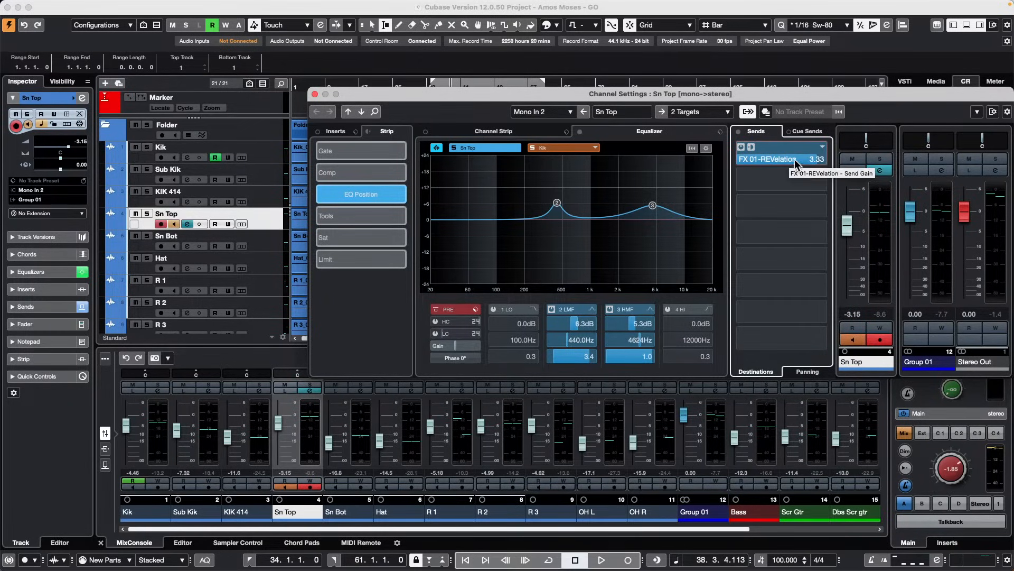
pyautogui.rightClick(784, 158)
pyautogui.click(784, 158)
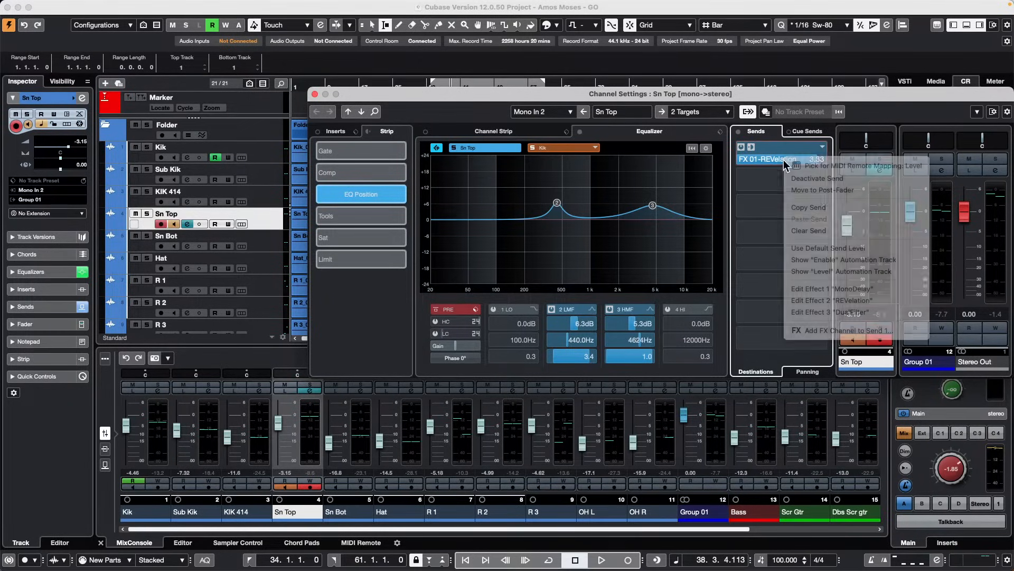
pyautogui.rightClick(781, 157)
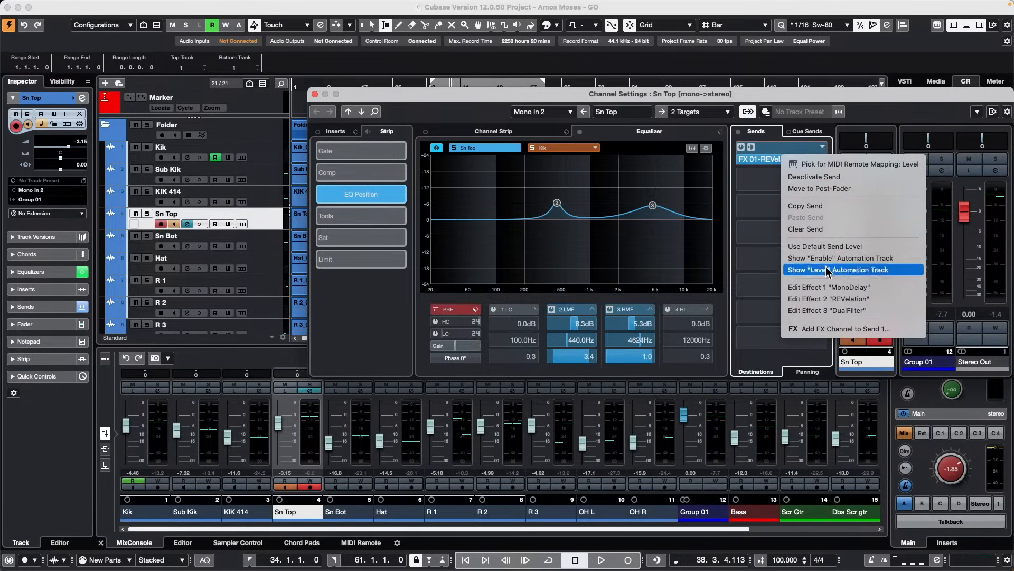
pyautogui.click(846, 189)
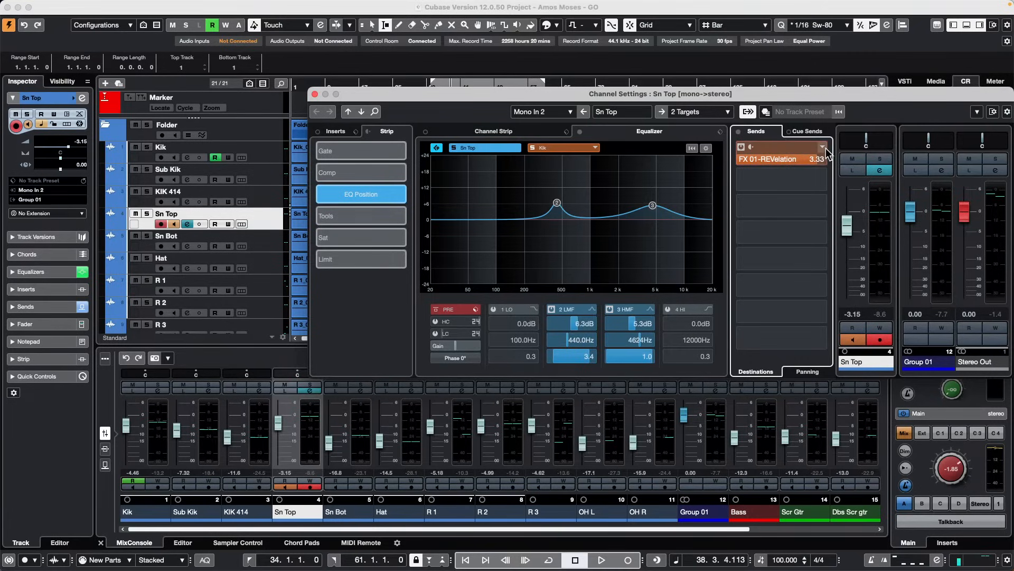
# Pan Sn Top's first send left, fully right and finally just left of centre, and close the channel settings
pyautogui.click(805, 371)
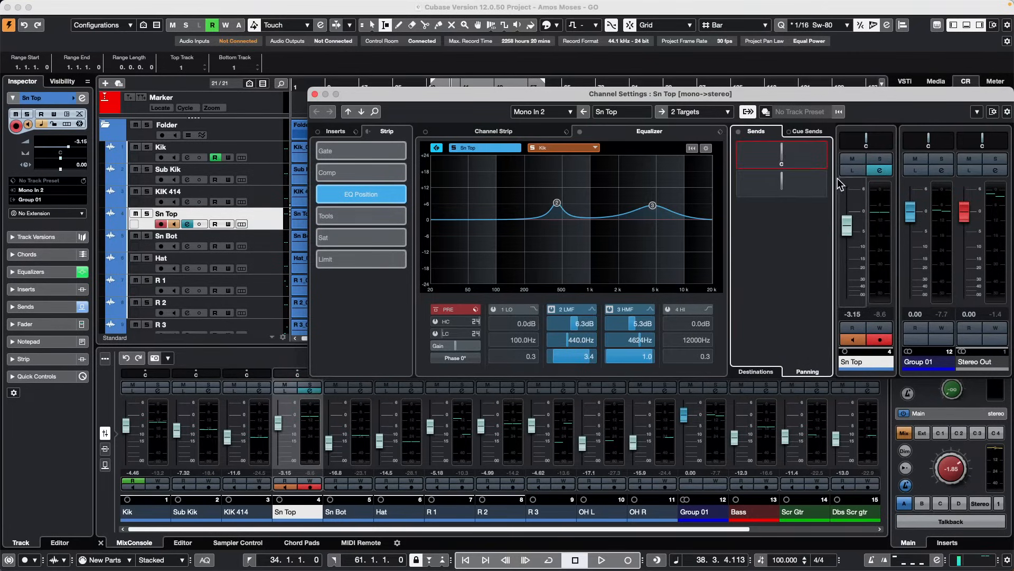
pyautogui.moveTo(792, 154); pyautogui.dragTo(760, 154)
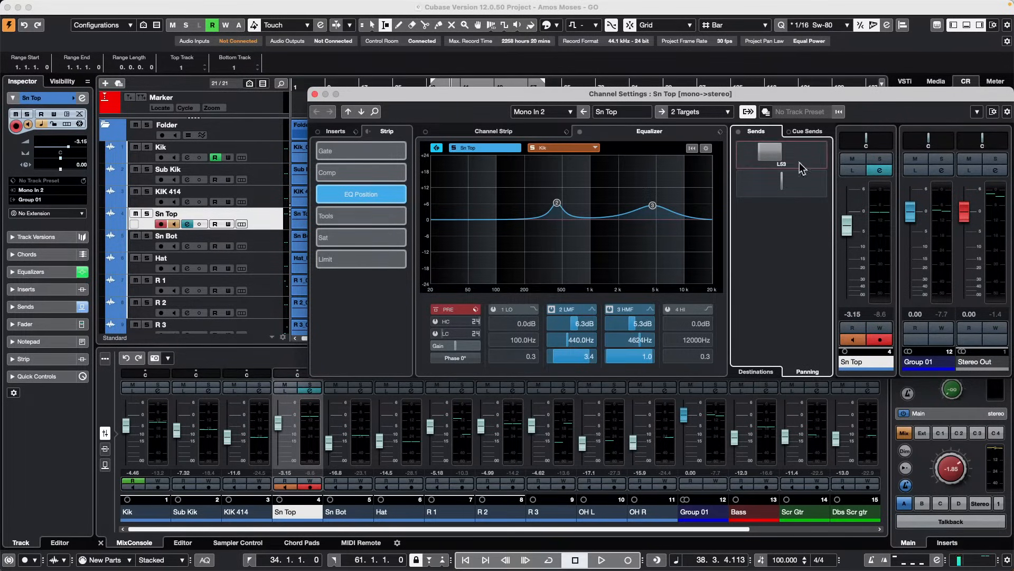
pyautogui.moveTo(787, 159); pyautogui.dragTo(867, 157)
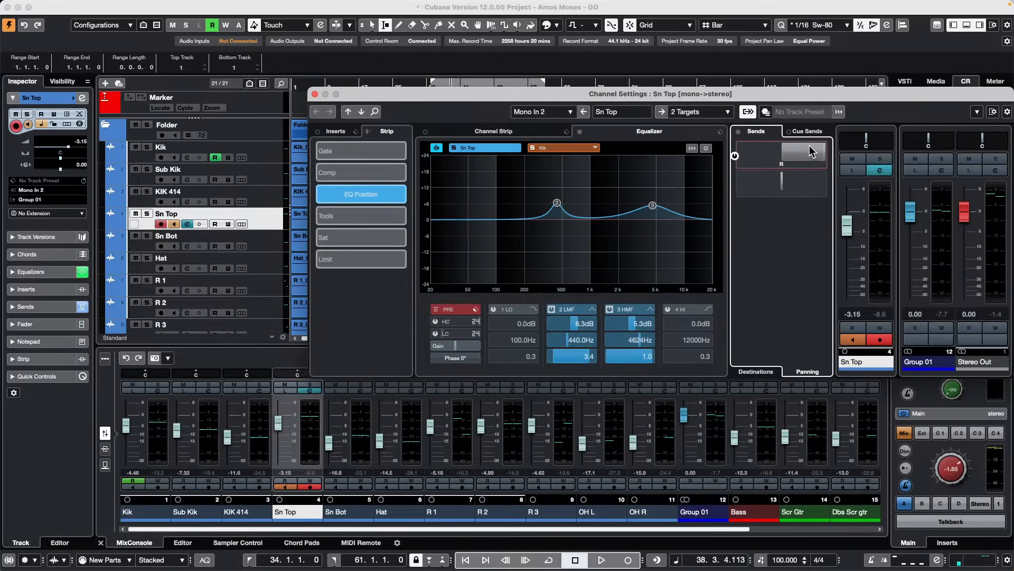
pyautogui.moveTo(810, 147); pyautogui.dragTo(780, 150)
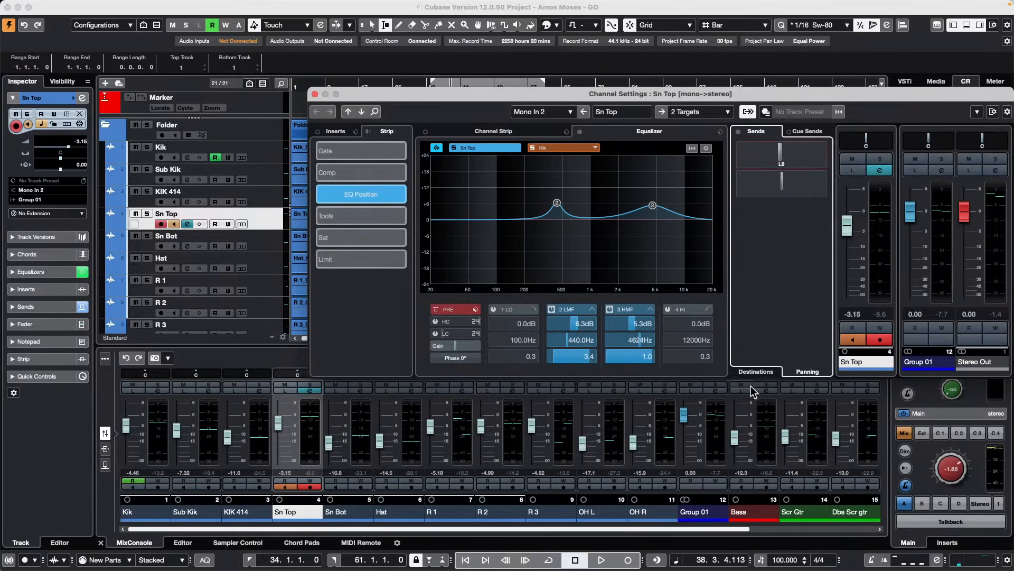
pyautogui.click(756, 372)
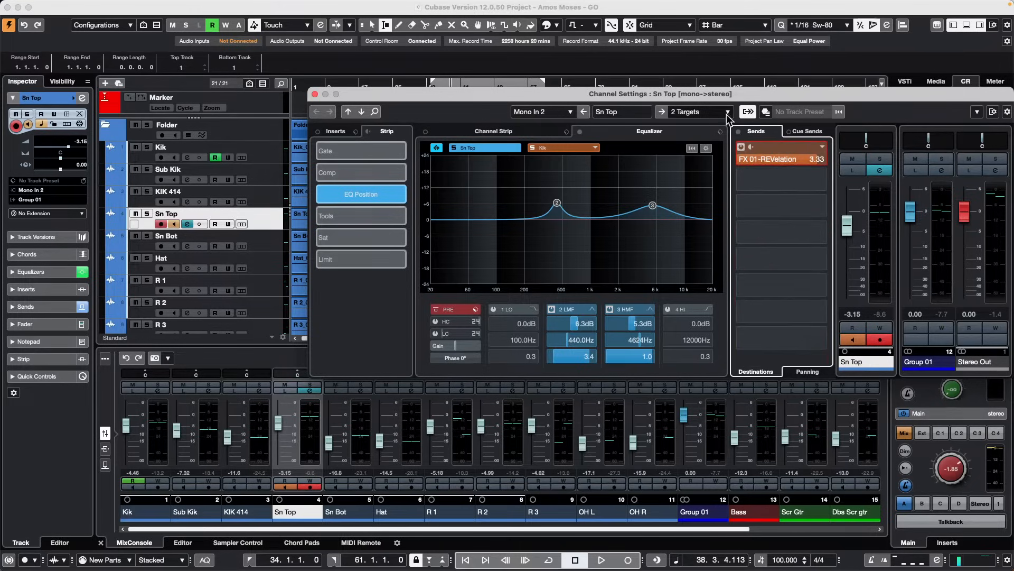
pyautogui.click(315, 95)
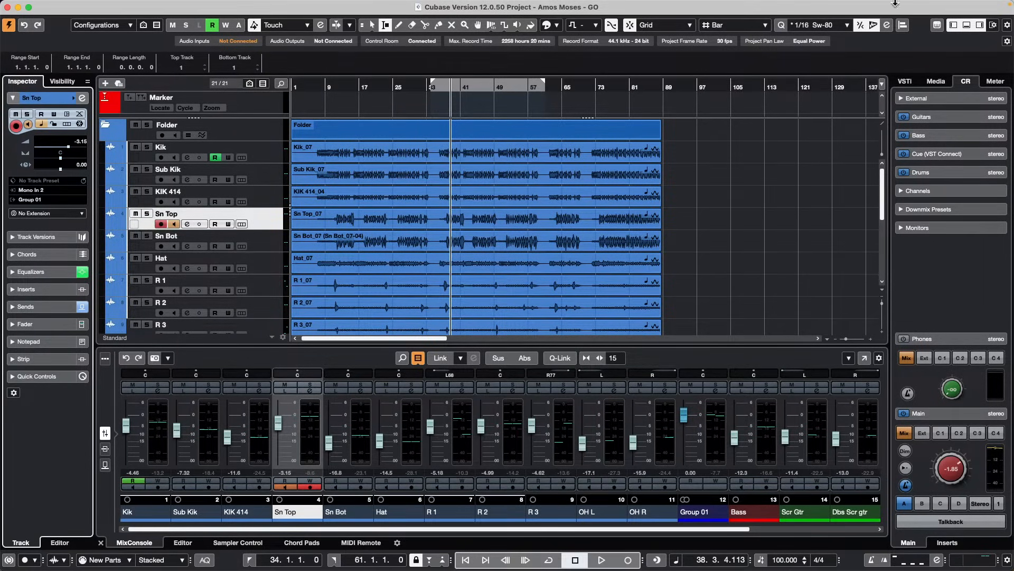
# Browse the media library to the Retrologue 2 factory instrument presets and clear the existing search text
pyautogui.click(935, 83)
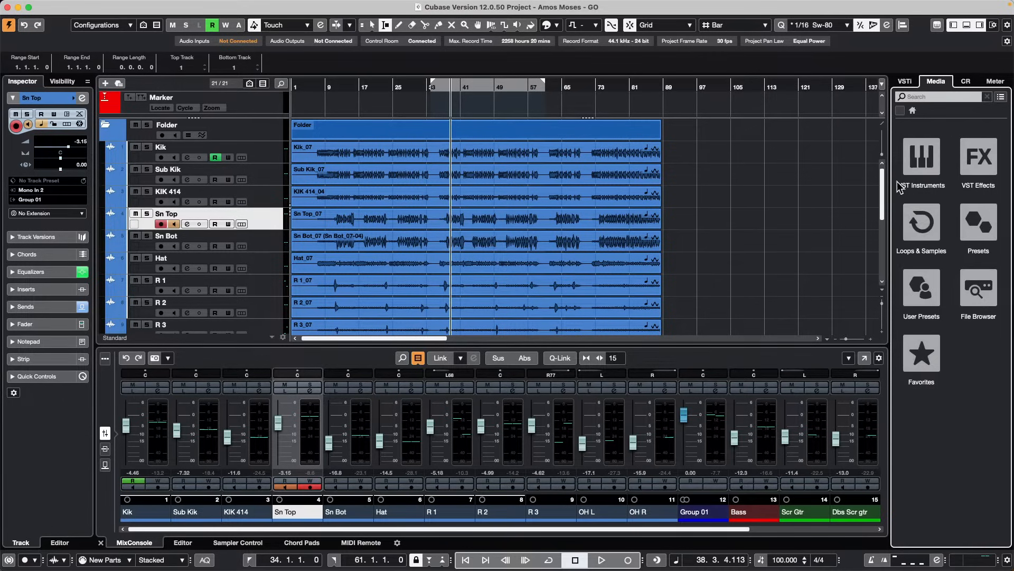
pyautogui.click(943, 169)
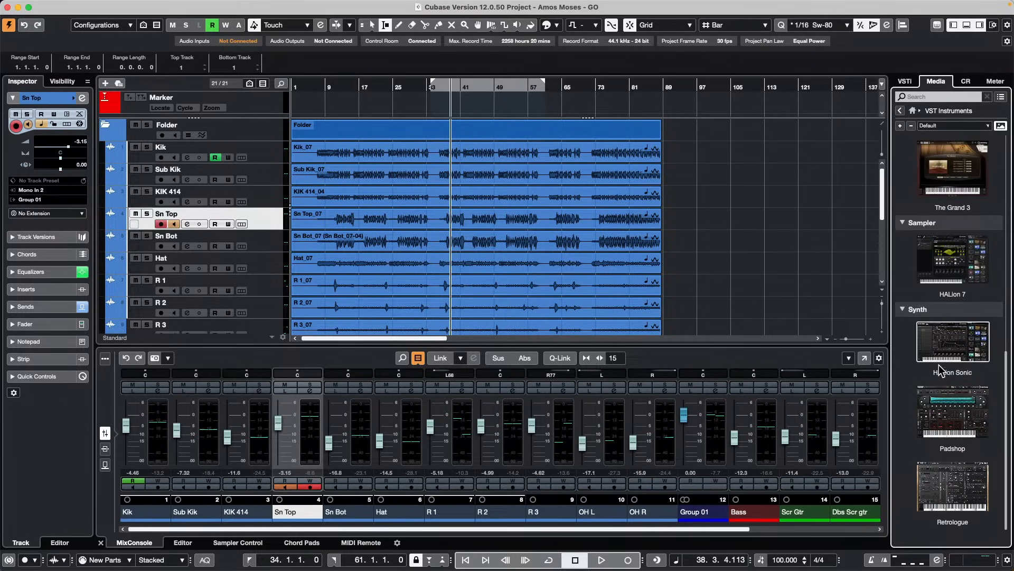
pyautogui.click(969, 496)
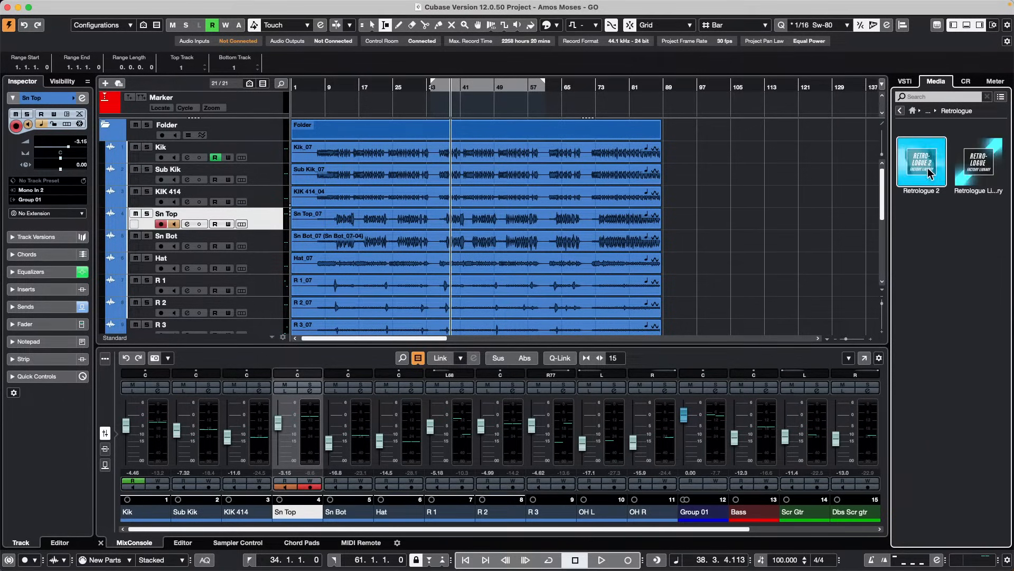
pyautogui.click(927, 167)
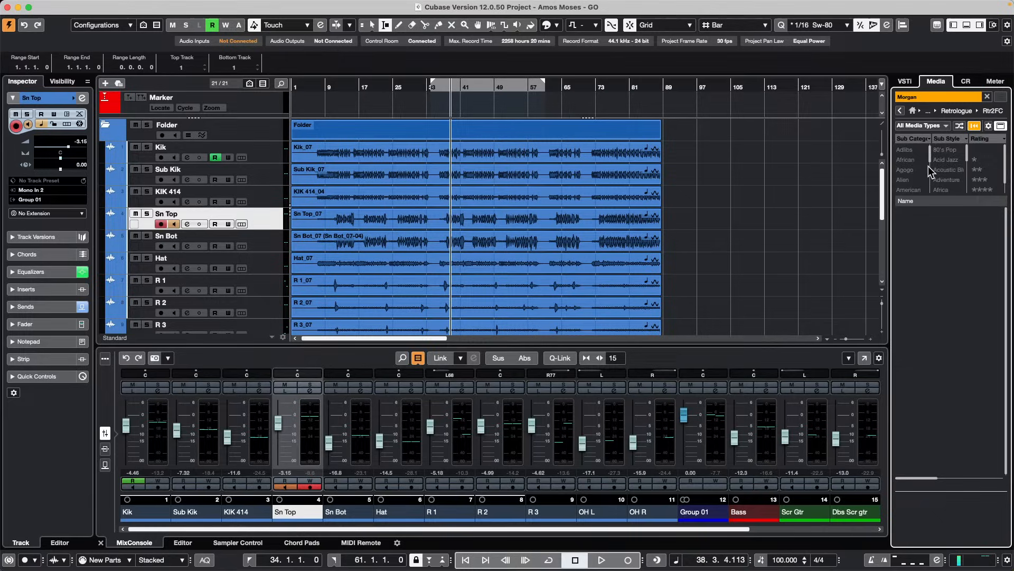
pyautogui.doubleClick(929, 96)
pyautogui.press('BackSpace')
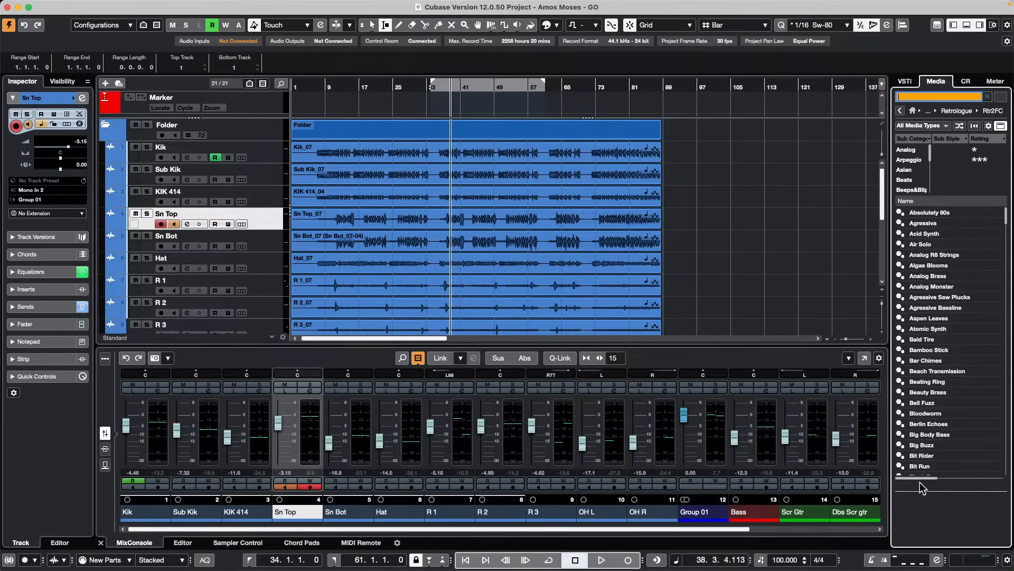
# Narrow the preset list's Name column so that the Rating column fits beside it
pyautogui.moveTo(922, 479); pyautogui.dragTo(936, 479)
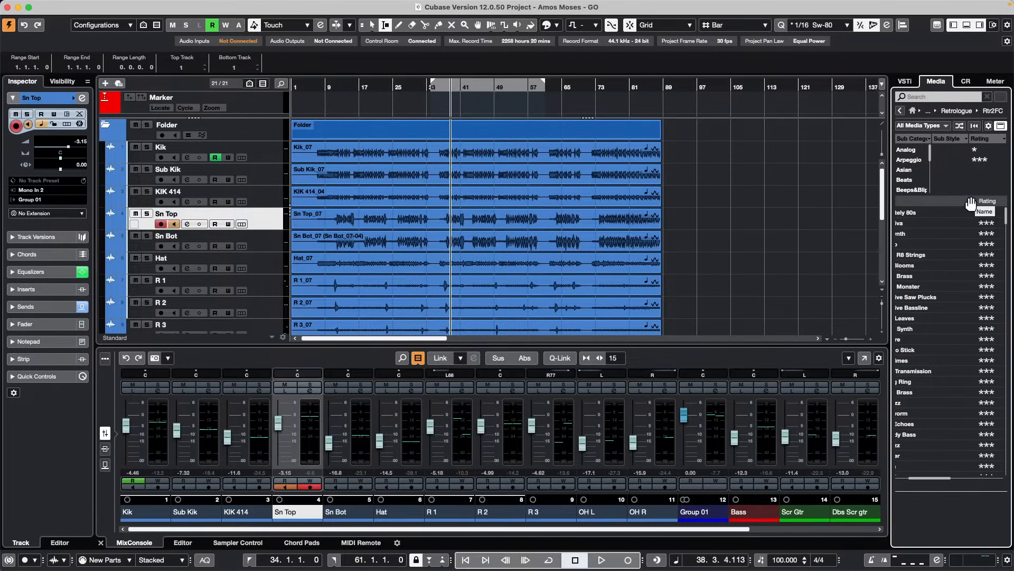
pyautogui.moveTo(975, 202); pyautogui.dragTo(946, 205)
pyautogui.moveTo(919, 477); pyautogui.dragTo(901, 482)
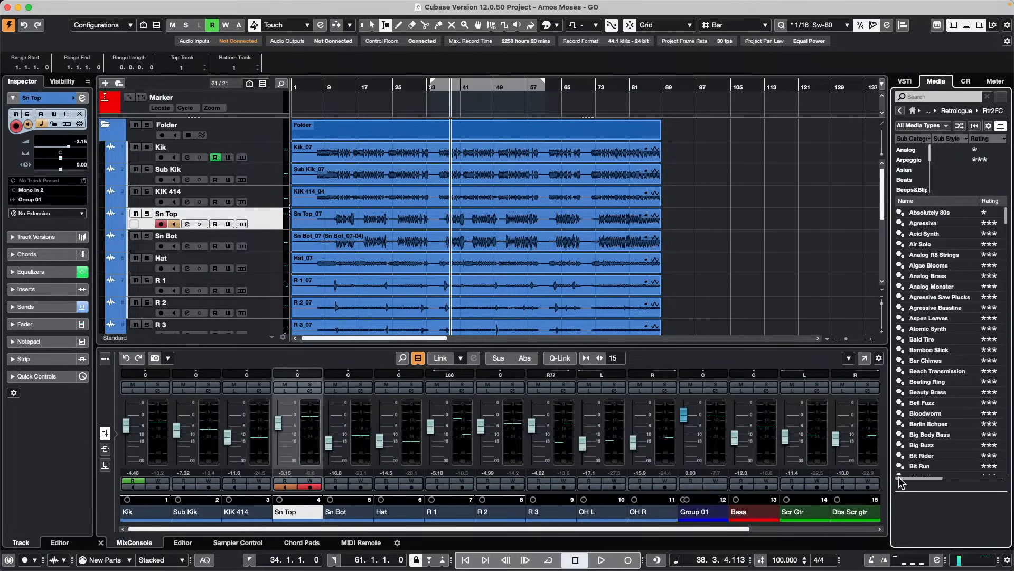
# Rate the presets Analog Brass four stars, Beach Transmission five stars and Berlin Echoes four stars
pyautogui.click(1002, 279)
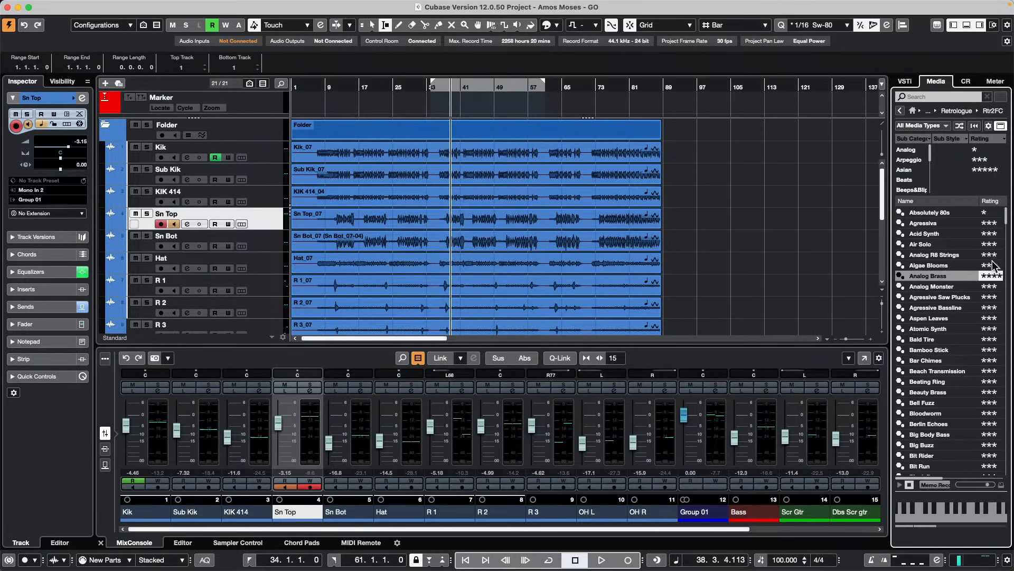
pyautogui.click(994, 275)
pyautogui.click(988, 276)
pyautogui.click(1002, 277)
pyautogui.click(998, 371)
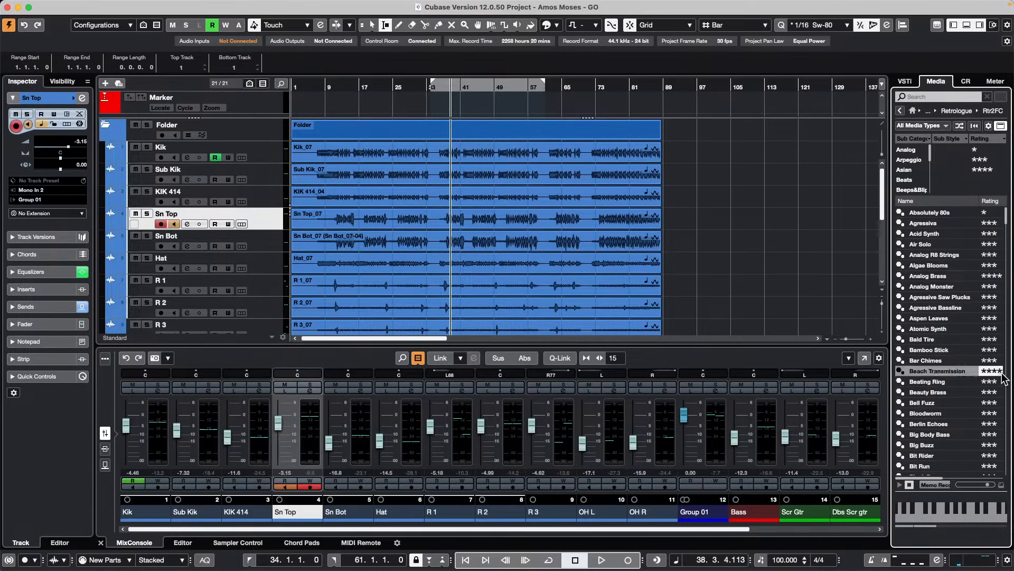
pyautogui.click(997, 424)
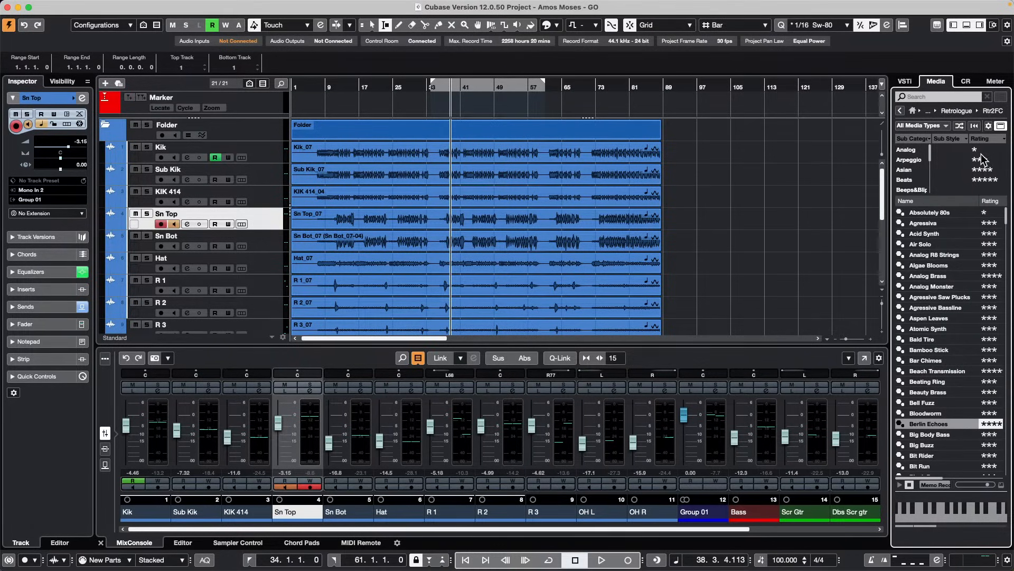
# Filter the Retrologue presets by different star ratings in turn, including five stars, and end on three stars
pyautogui.click(987, 170)
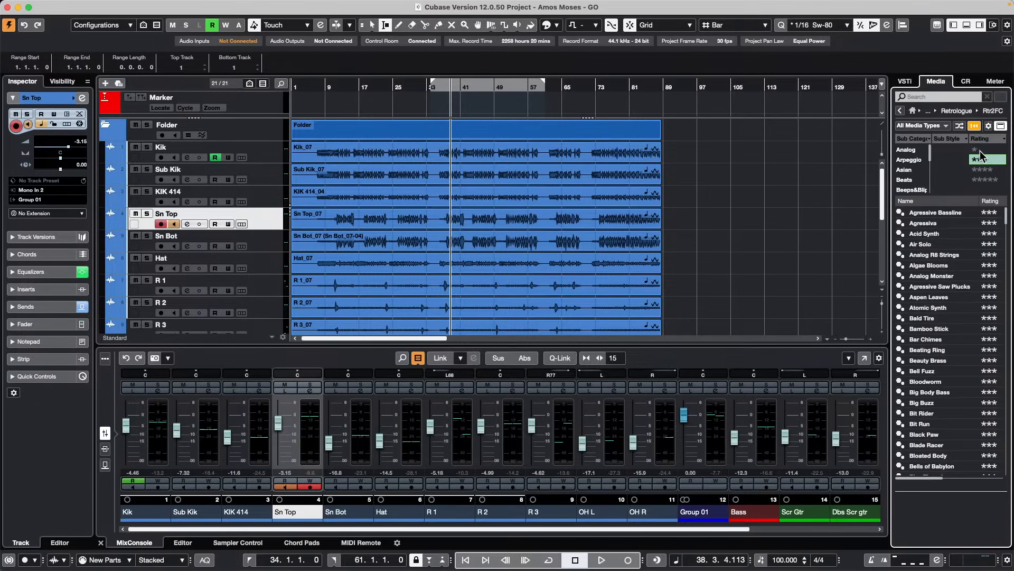
pyautogui.click(981, 149)
pyautogui.click(980, 150)
pyautogui.click(986, 171)
pyautogui.click(980, 161)
pyautogui.scroll(-3, 986, 372)
pyautogui.scroll(3, 986, 367)
pyautogui.click(988, 170)
pyautogui.click(989, 180)
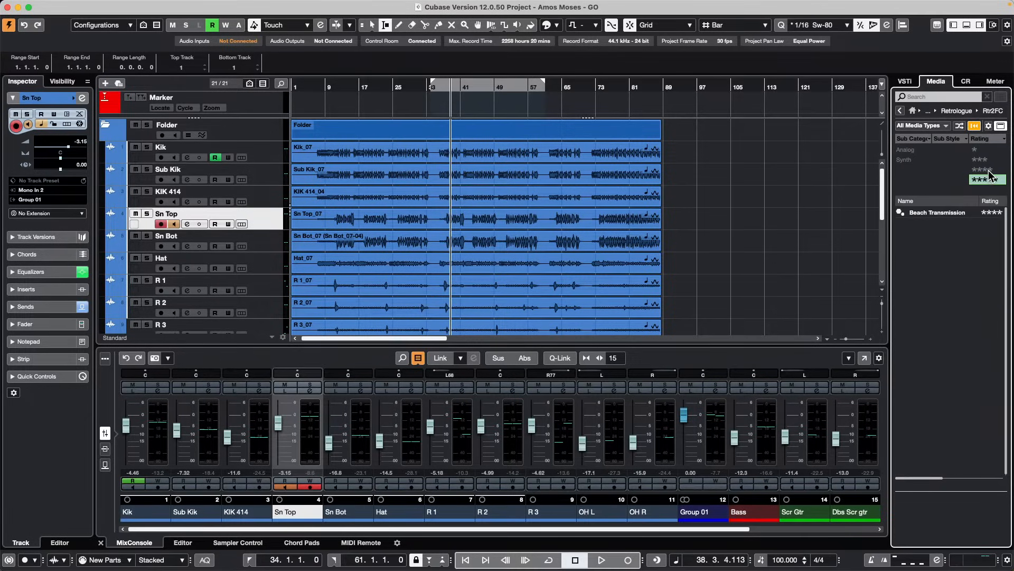
pyautogui.click(988, 170)
pyautogui.click(986, 161)
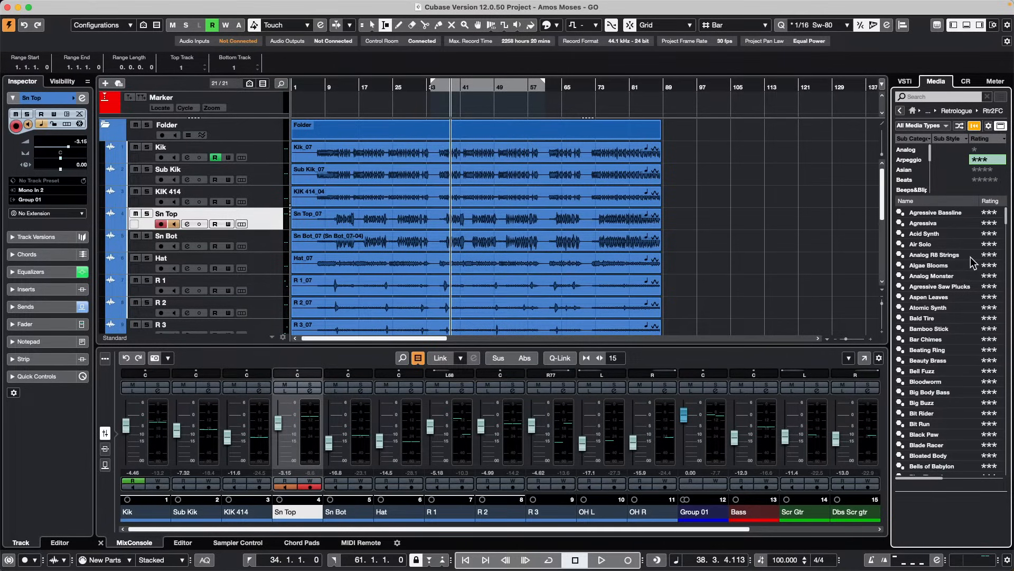
# Record a short take on Sn Top from bar 102, stop it, and activate the metronome
pyautogui.click(718, 87)
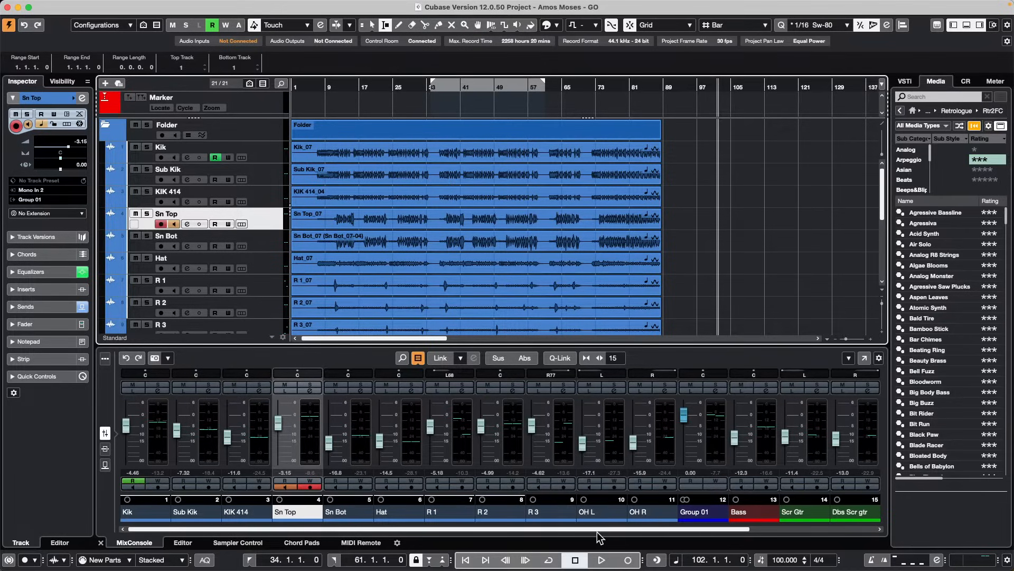
pyautogui.press('KP_Multiply')
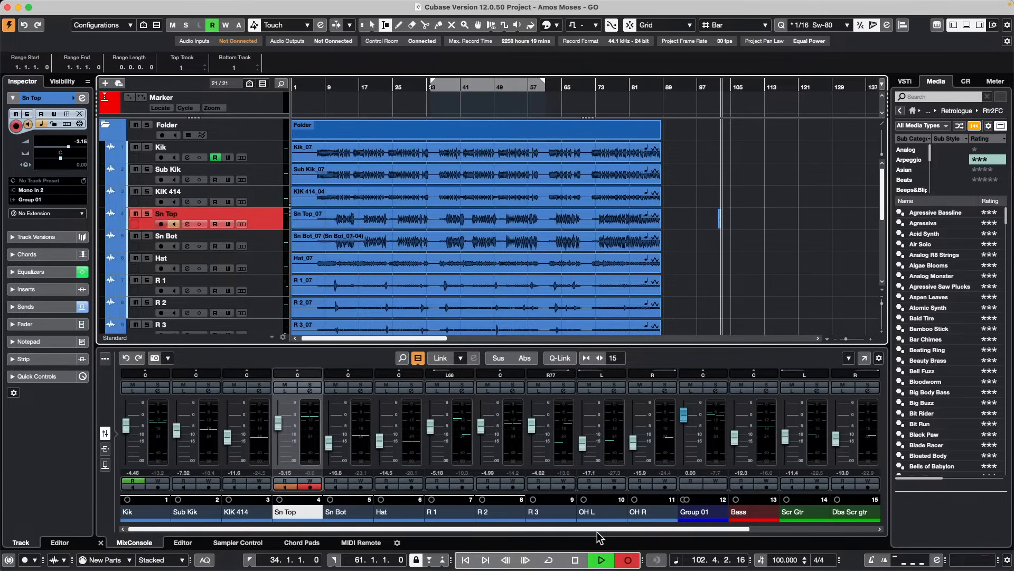
pyautogui.press('space')
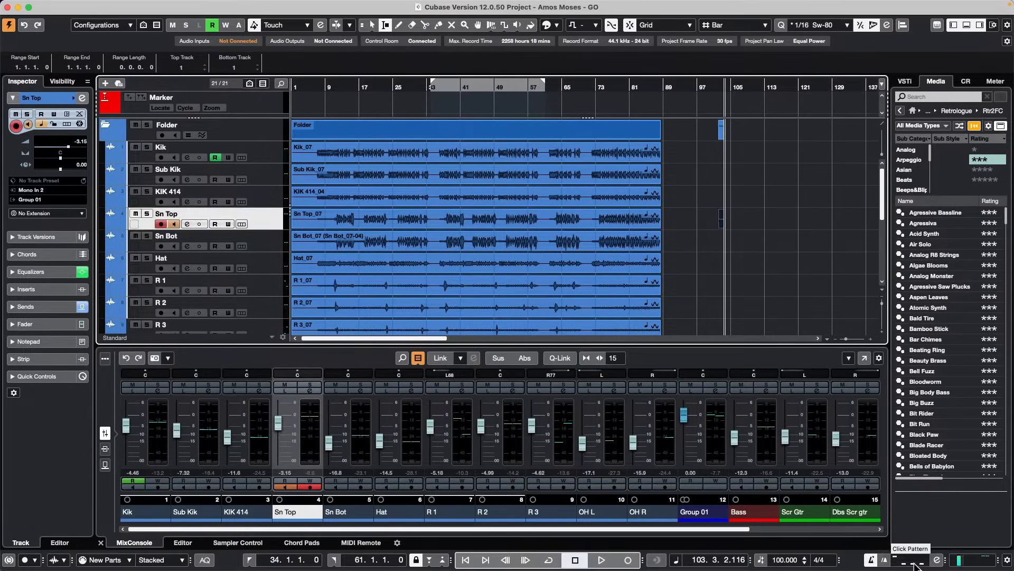
pyautogui.moveTo(955, 560)
pyautogui.mouseDown()
pyautogui.moveTo(971, 559)
pyautogui.moveTo(951, 559)
pyautogui.mouseUp()
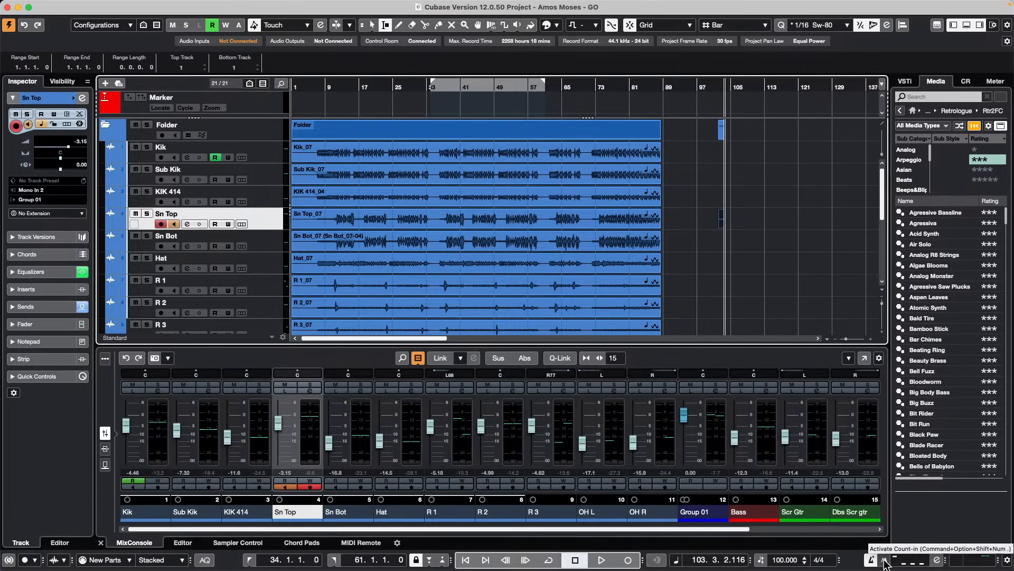
pyautogui.press('c')
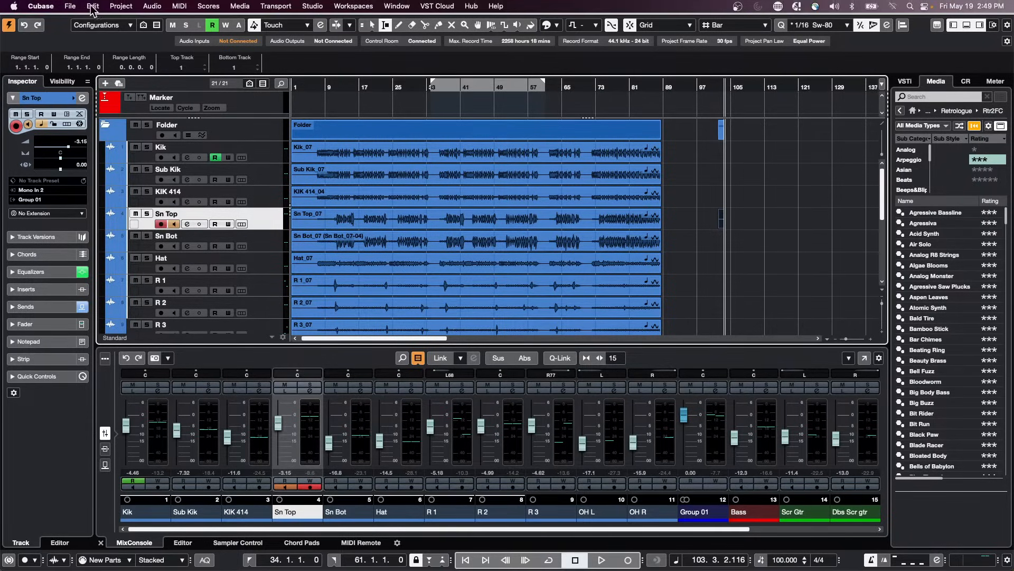
# Create an empty project in the existing May 19 2023 project folder
pyautogui.click(71, 6)
pyautogui.click(76, 22)
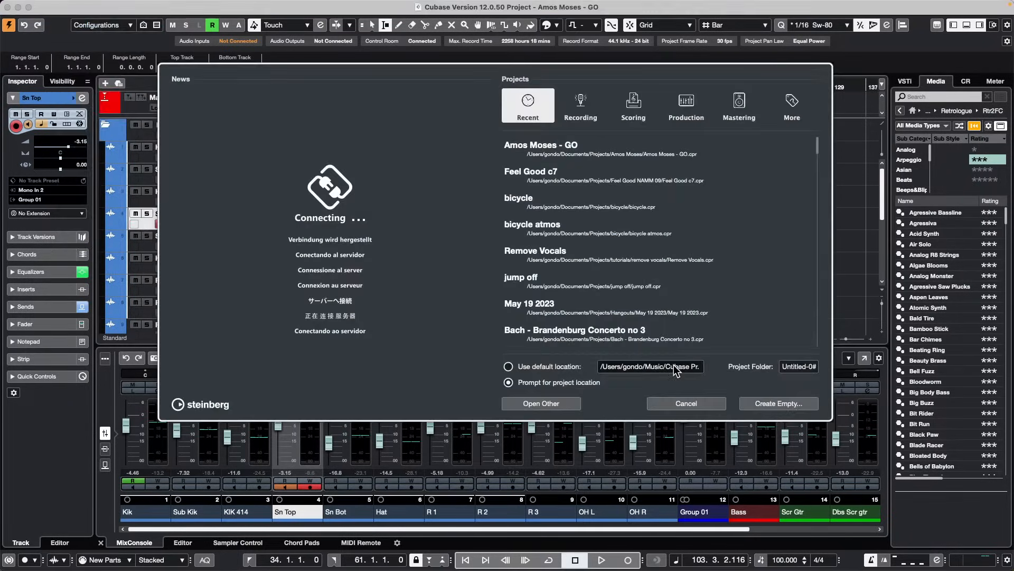
pyautogui.click(790, 405)
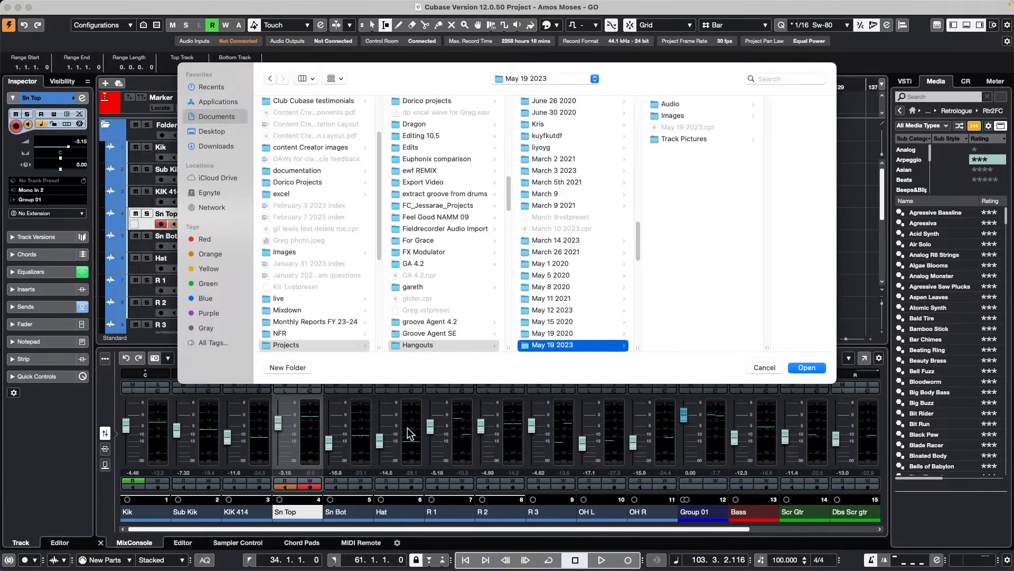
pyautogui.click(809, 366)
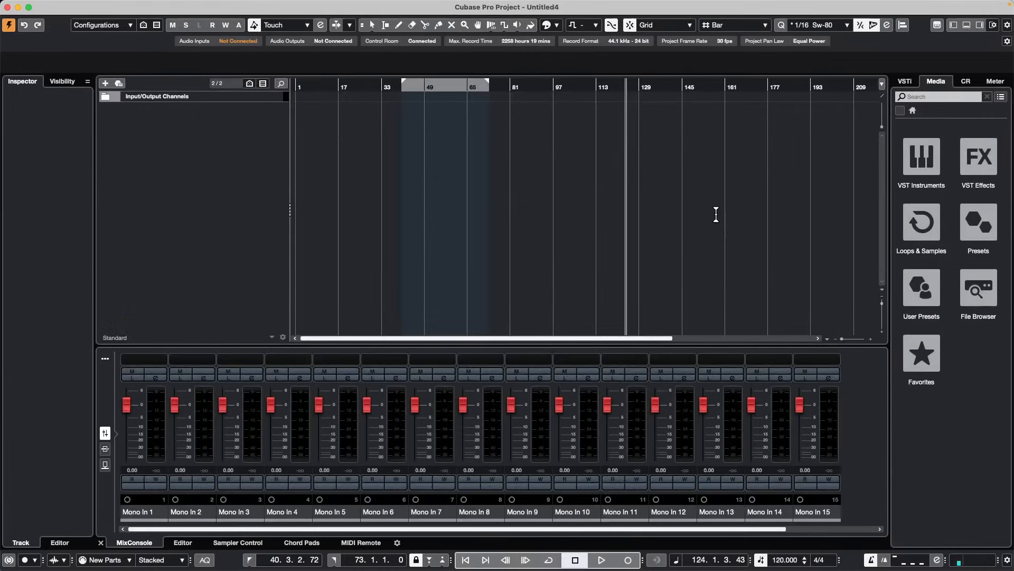
# Add one stereo audio track routed to Stereo Out, leaving its name blank
pyautogui.rightClick(200, 133)
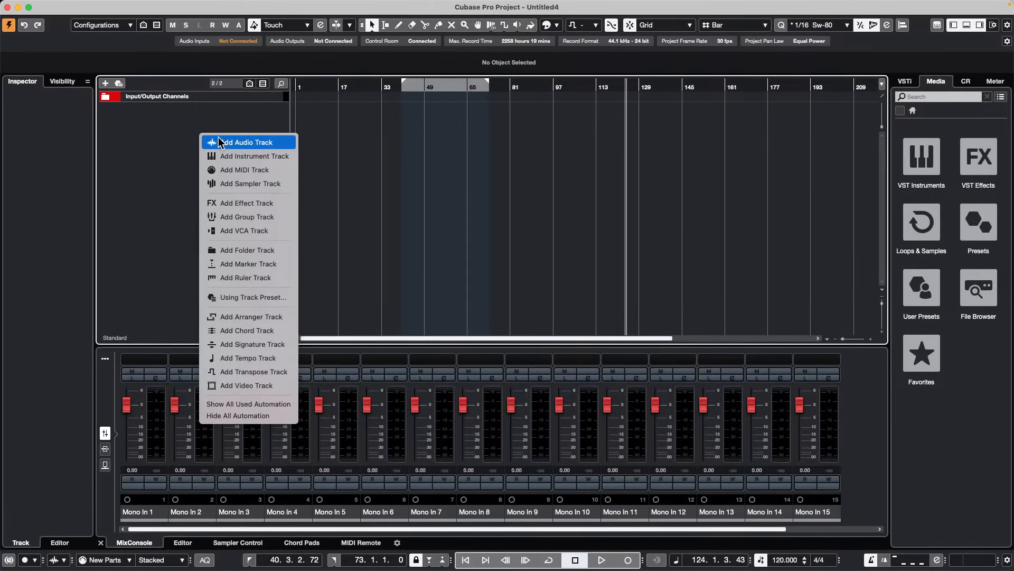
pyautogui.click(275, 143)
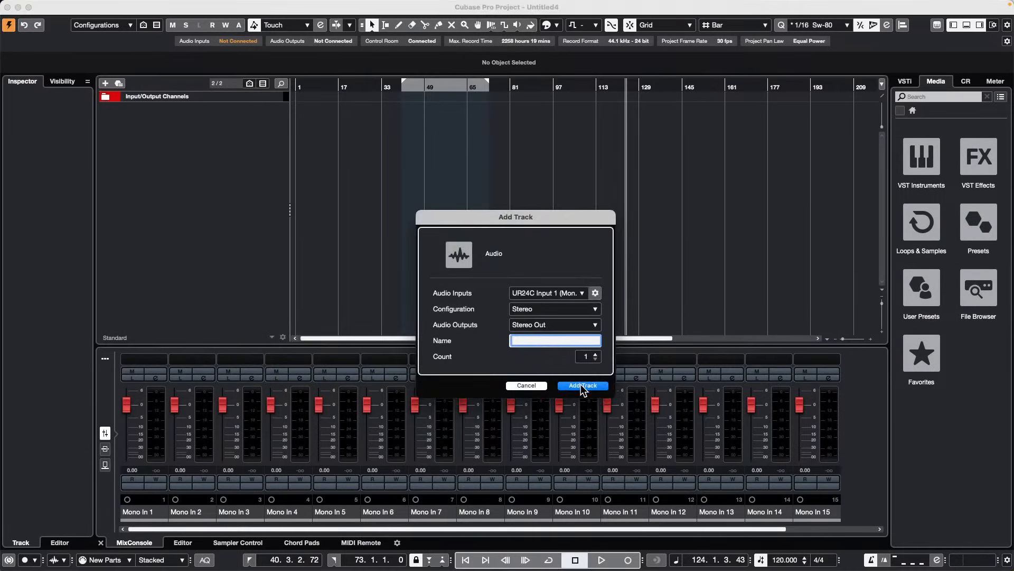
pyautogui.click(584, 387)
# Return the cursor to the project start and start recording on the new audio track
pyautogui.click(354, 85)
pyautogui.press('.')
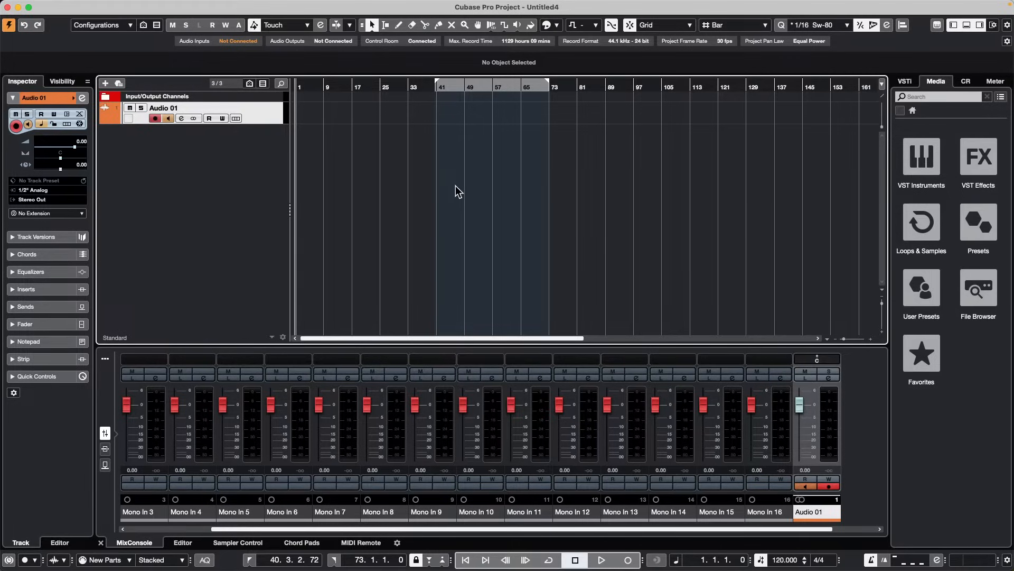
pyautogui.press('KP_Multiply')
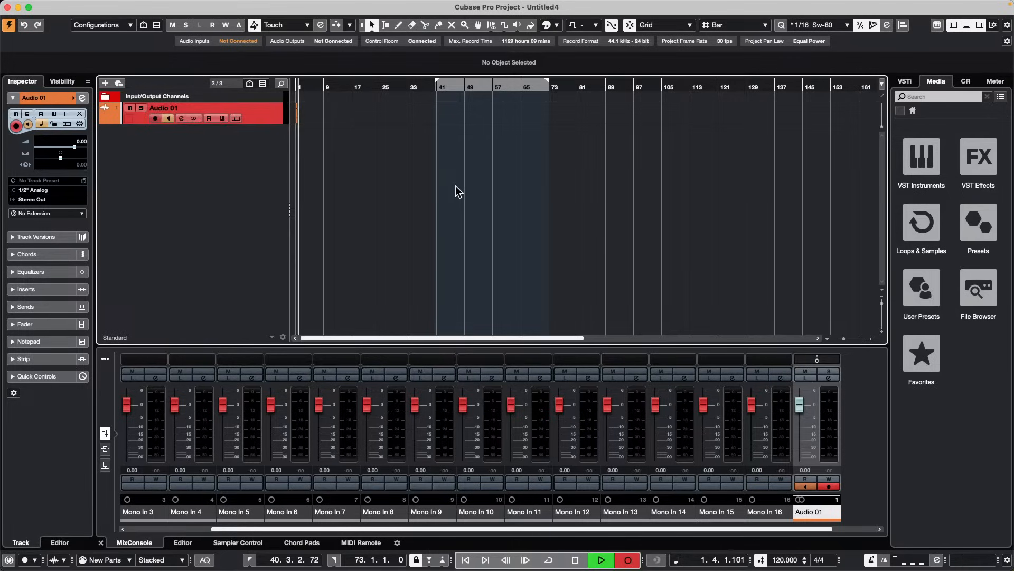
# Stop the running recording on Audio 01 shortly after bar 3, and record further short material up to about bar 6
pyautogui.press('h')
pyautogui.press('h')
pyautogui.press('h')
pyautogui.press('h')
pyautogui.press('h')
pyautogui.press('h')
pyautogui.press('h')
pyautogui.press('h')
pyautogui.press('h')
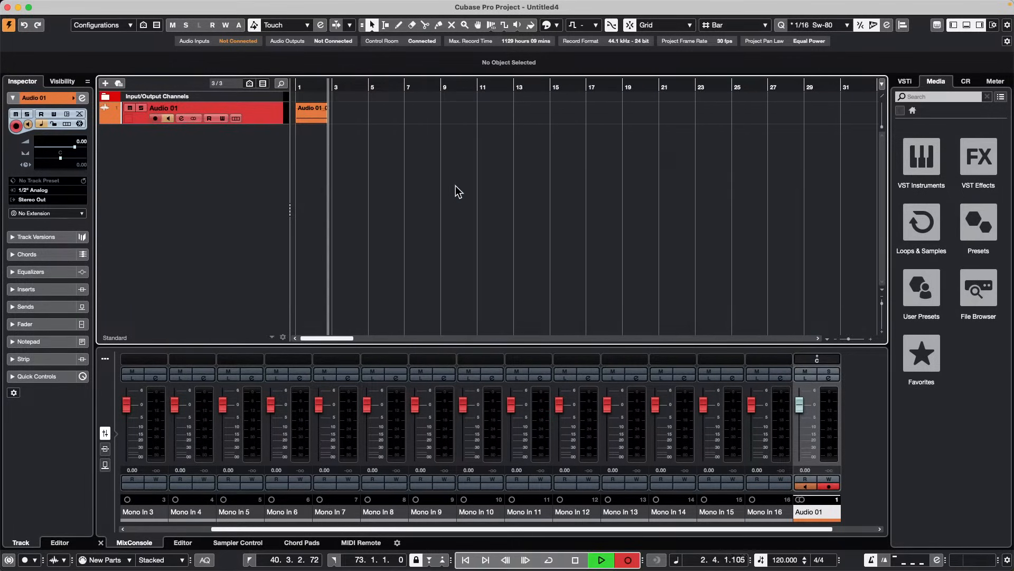
pyautogui.press('space')
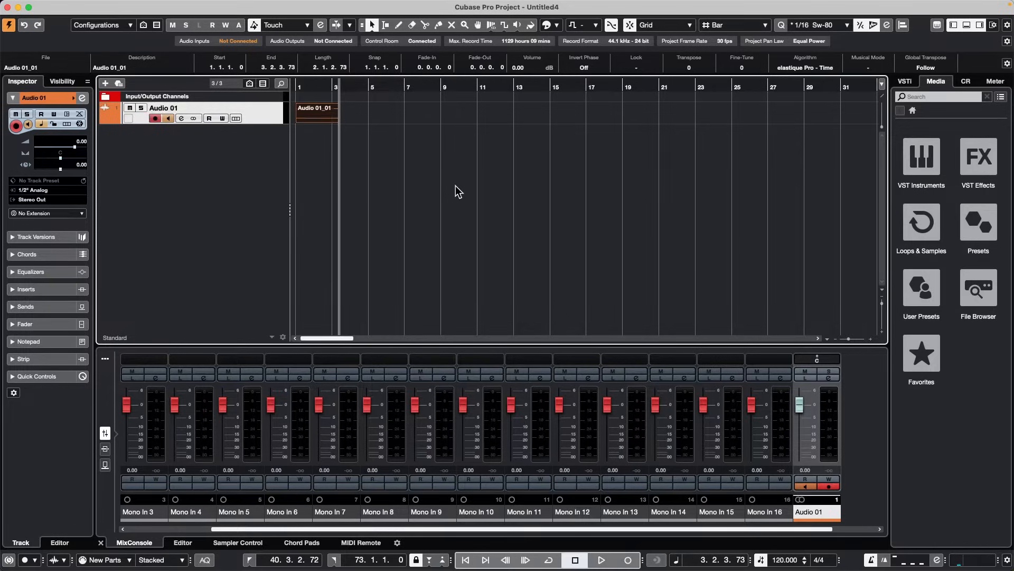
pyautogui.press('KP_Multiply')
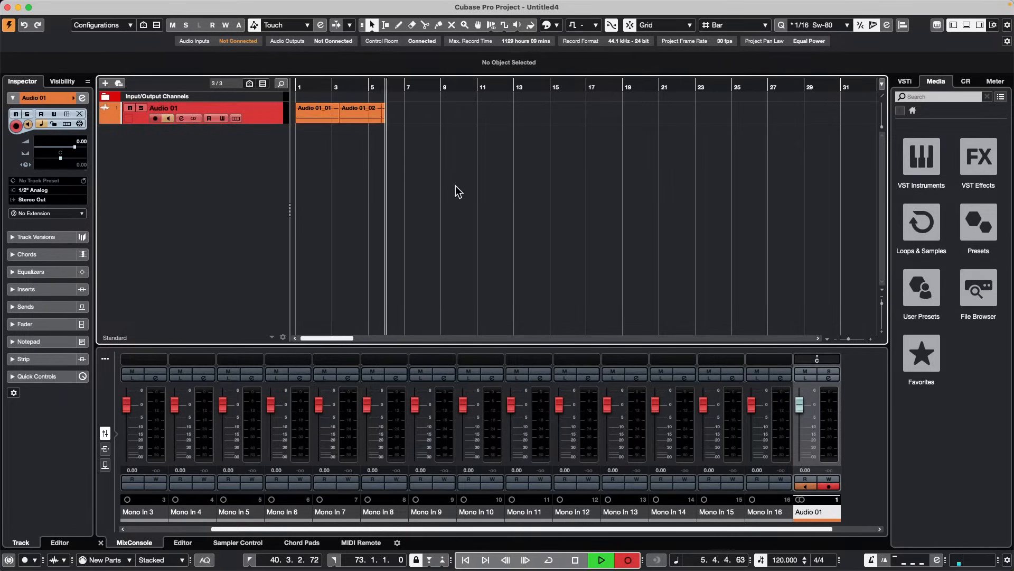
pyautogui.press('space')
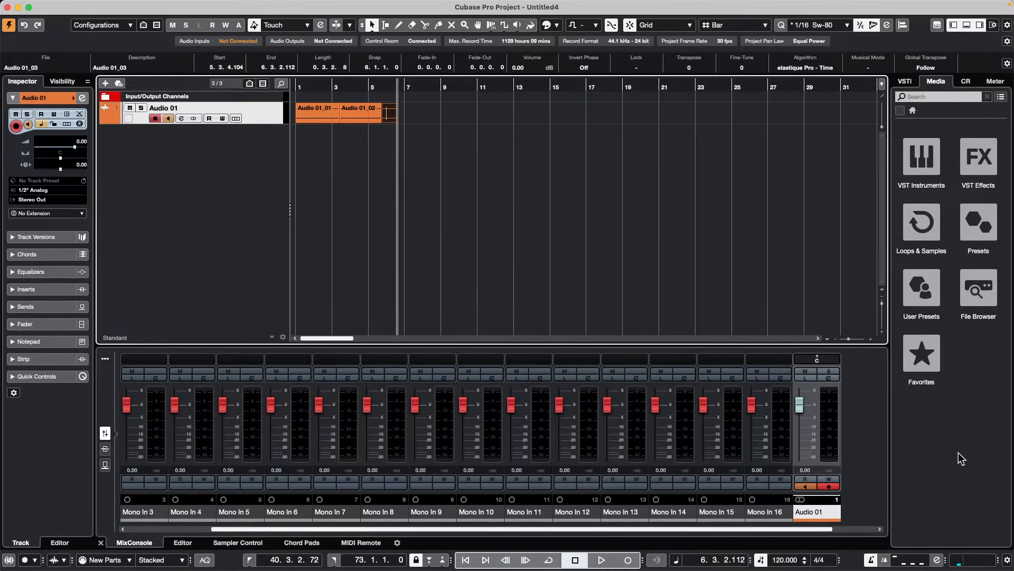
# Activate the metronome count-in and record another short take on Audio 01, stopping just before bar 8
pyautogui.click(884, 561)
pyautogui.moveTo(943, 557)
pyautogui.mouseDown()
pyautogui.moveTo(919, 557)
pyautogui.moveTo(940, 558)
pyautogui.mouseUp()
pyautogui.press('KP_Multiply')
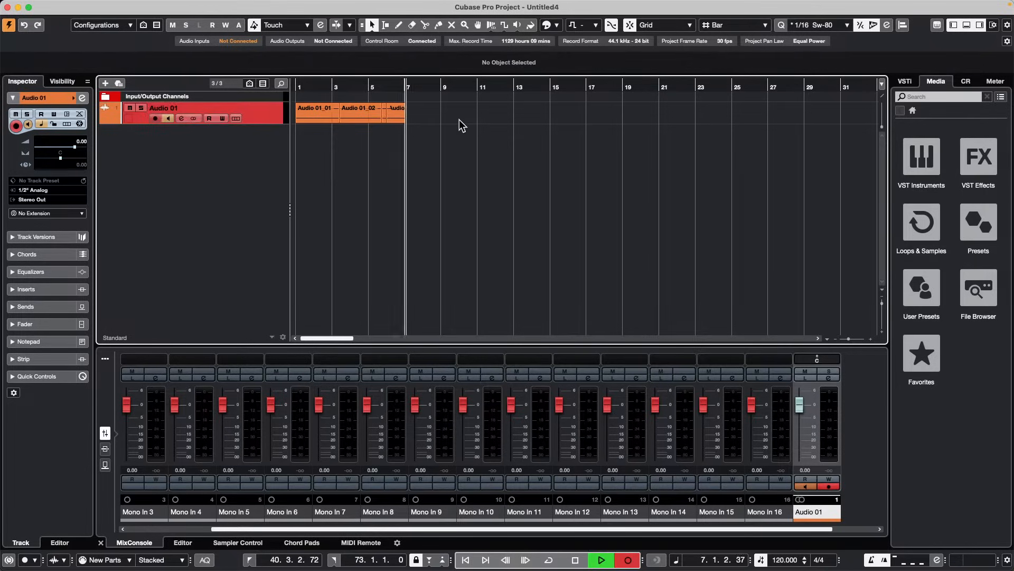
pyautogui.press('space')
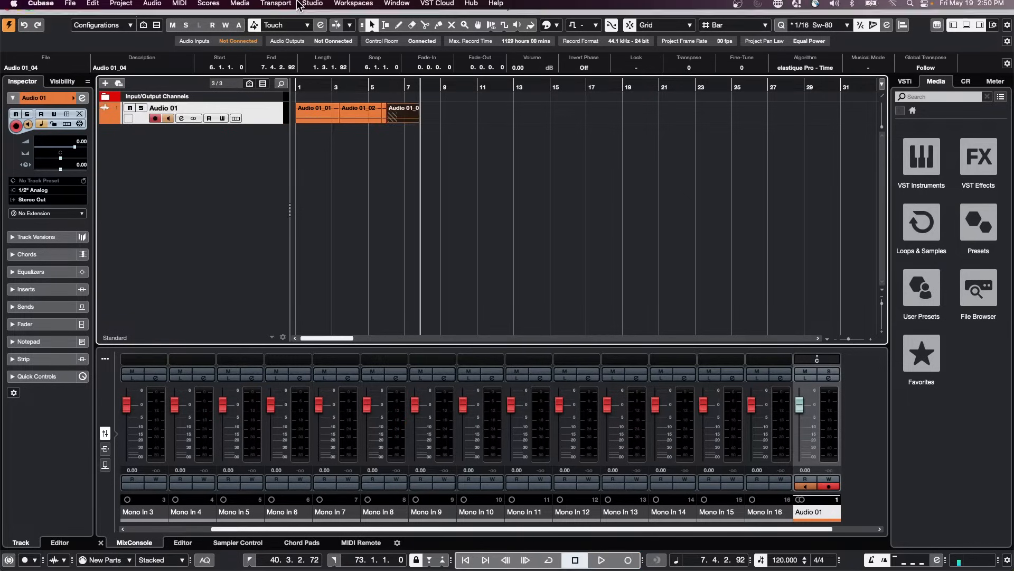
# Look through the transport options for punch points, pre-roll and post-roll, and common record modes
pyautogui.click(312, 5)
pyautogui.moveTo(276, 6)
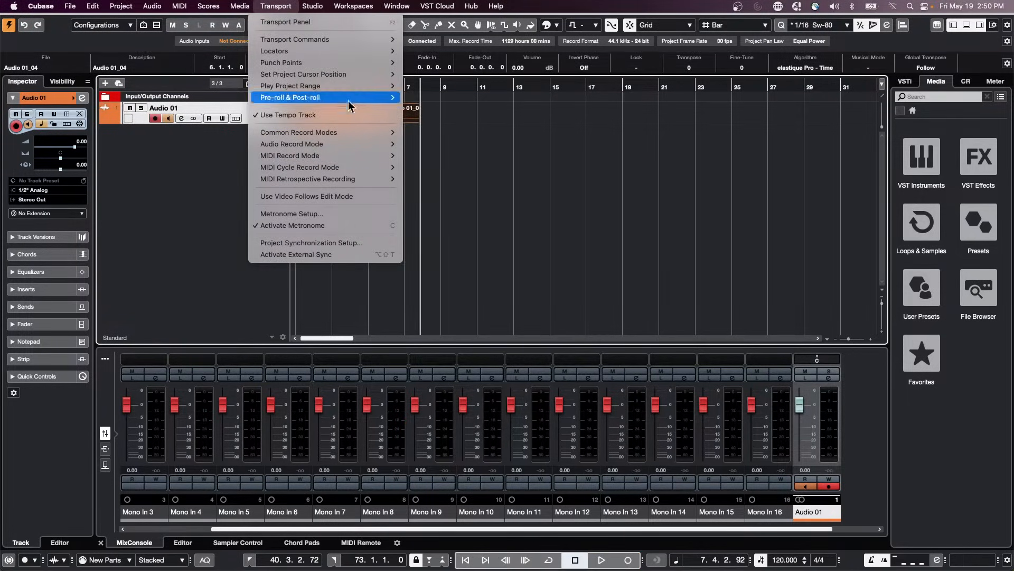
pyautogui.moveTo(358, 62)
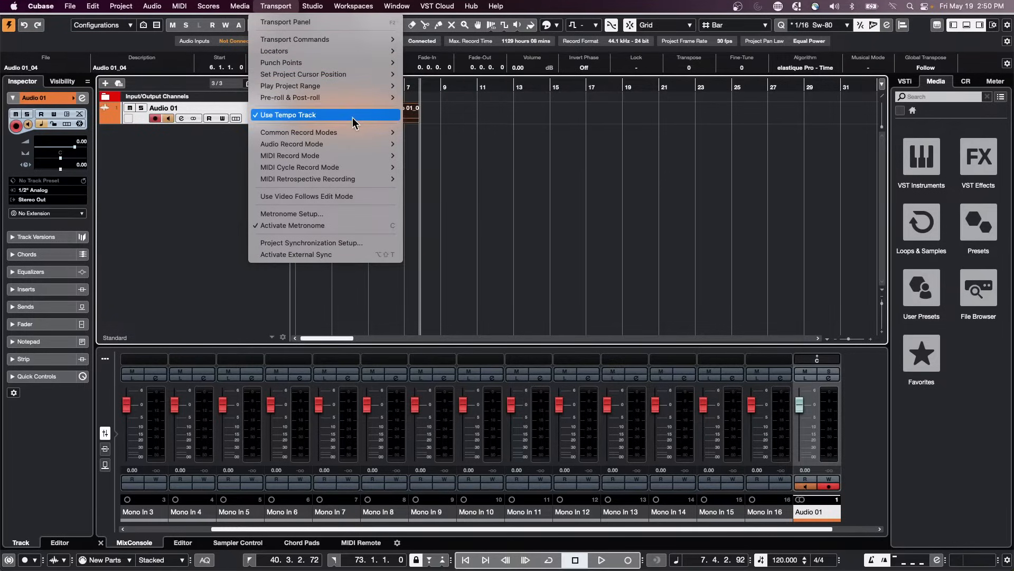
pyautogui.moveTo(356, 148)
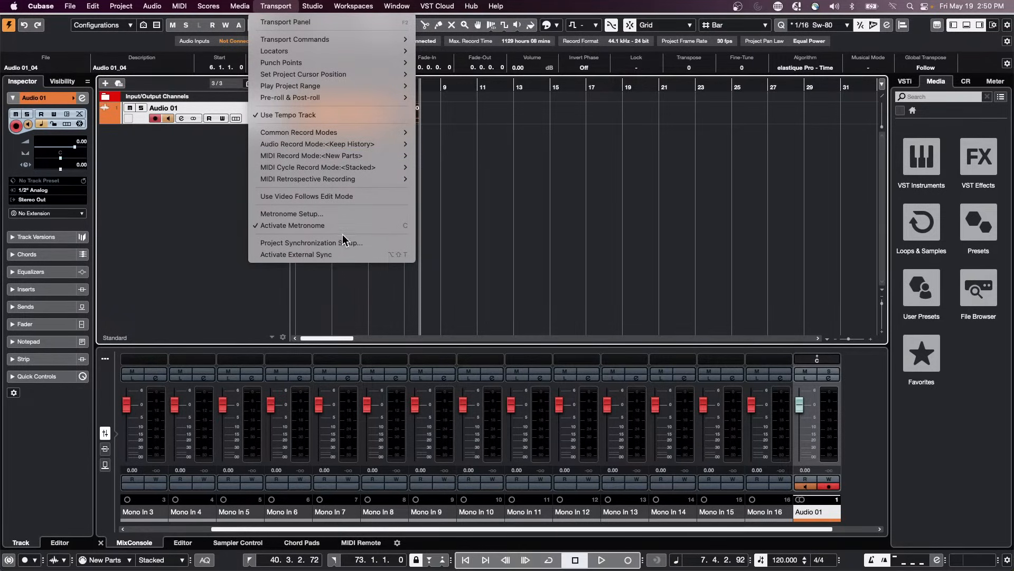
pyautogui.moveTo(370, 132)
pyautogui.click(687, 259)
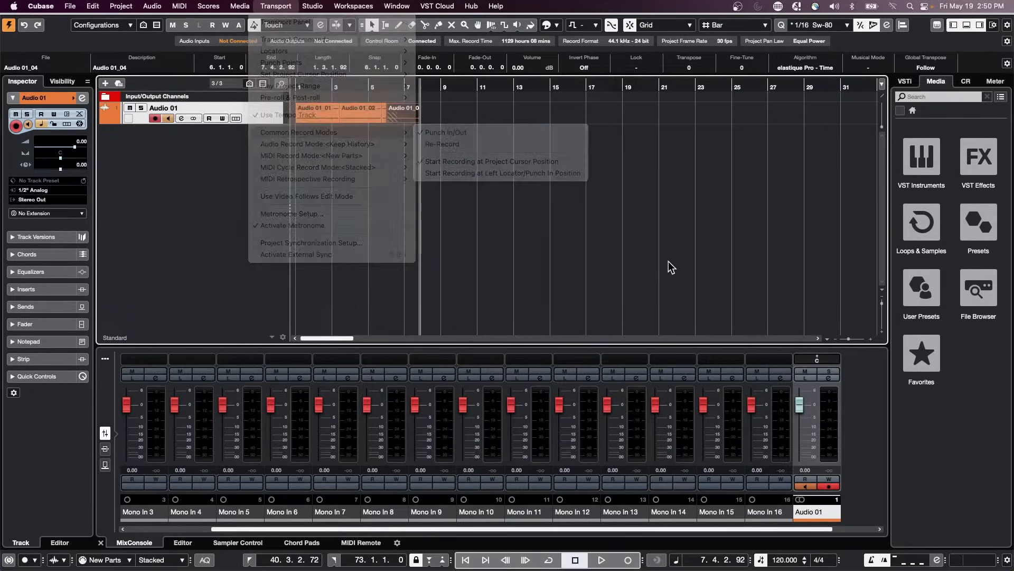
# Deactivate the metronome count-in and increase the height of the Audio 01 track
pyautogui.click(885, 561)
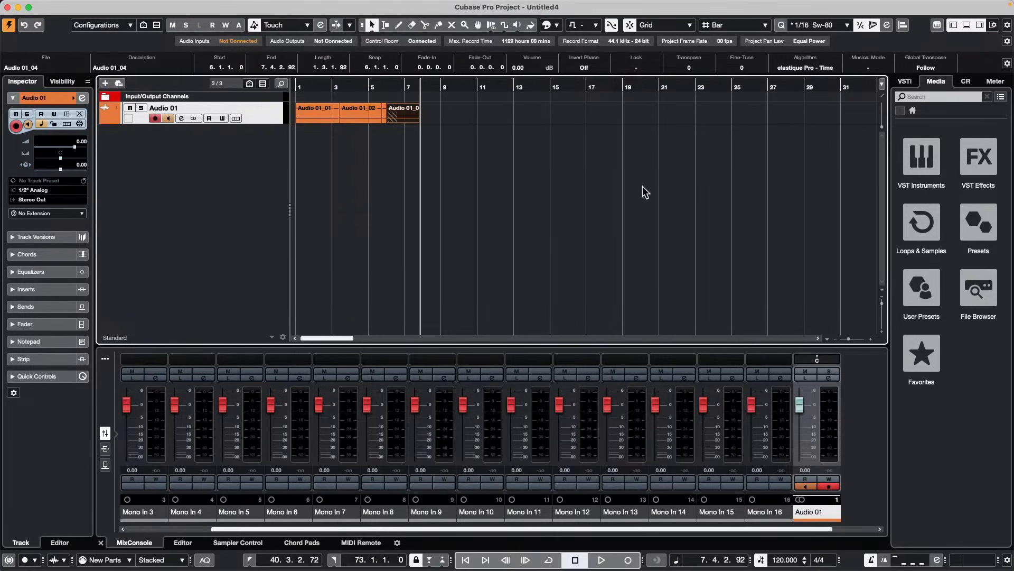
pyautogui.moveTo(257, 121); pyautogui.dragTo(256, 187)
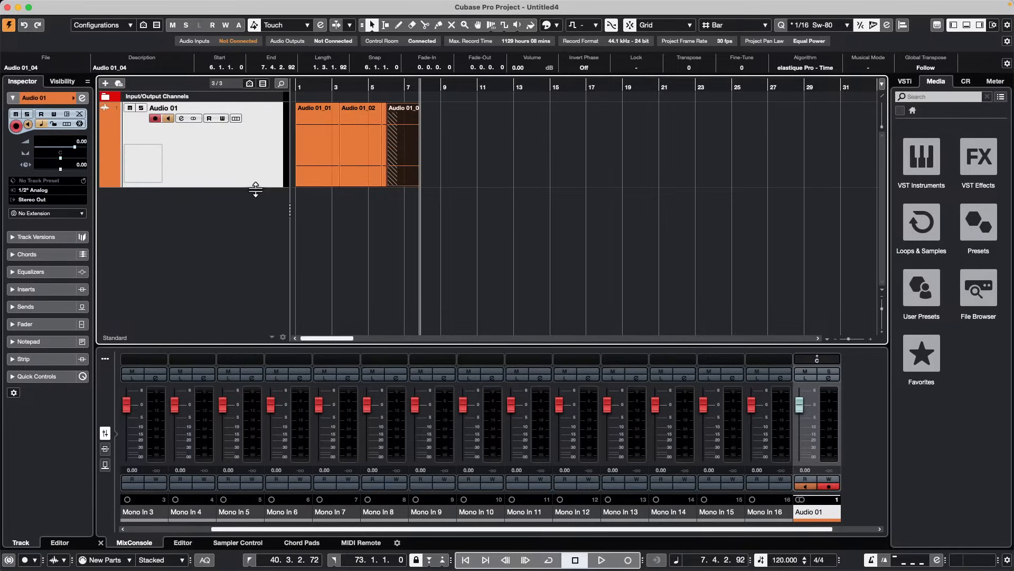
# Punch in a recording on Audio 01 during playback from about bar 8, and record a second take directly after it up to bar 14
pyautogui.press('space')
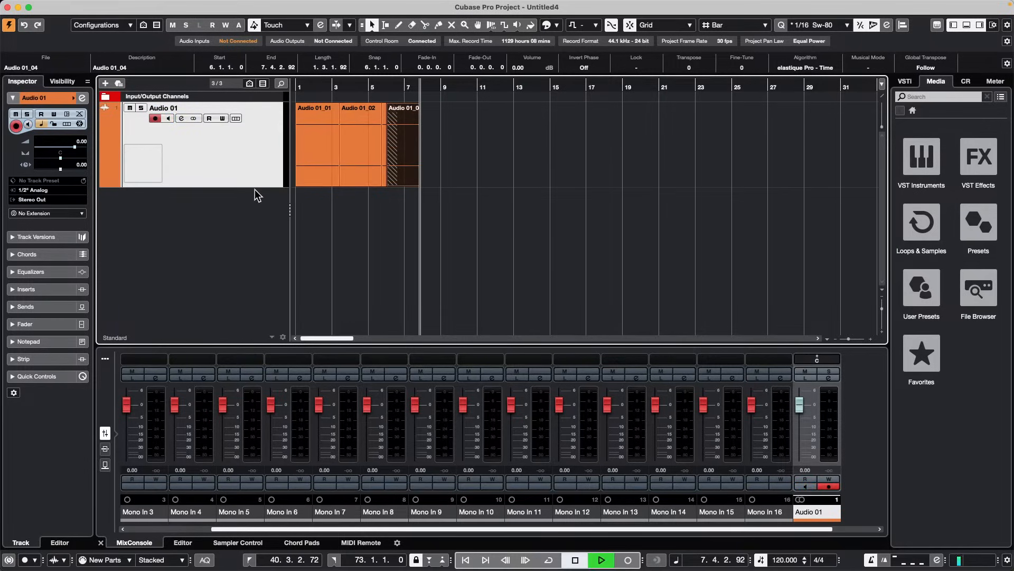
pyautogui.press('KP_Multiply')
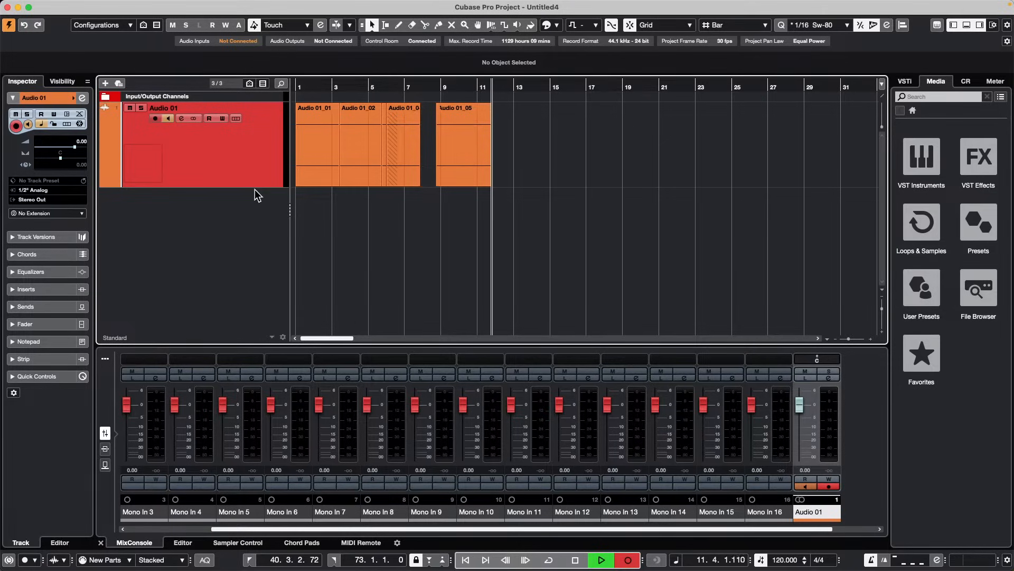
pyautogui.press('space')
pyautogui.press('KP_Multiply')
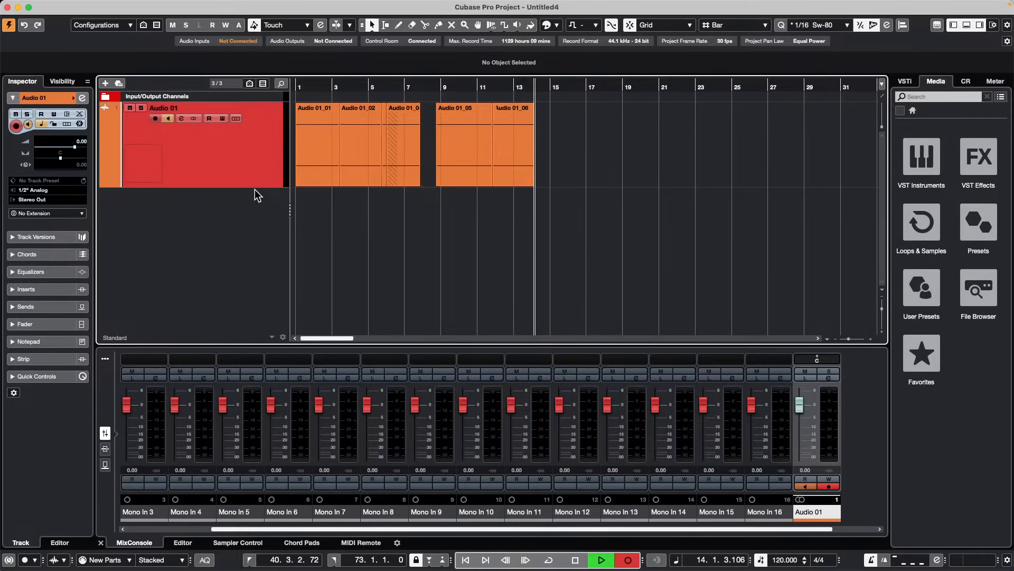
pyautogui.press('space')
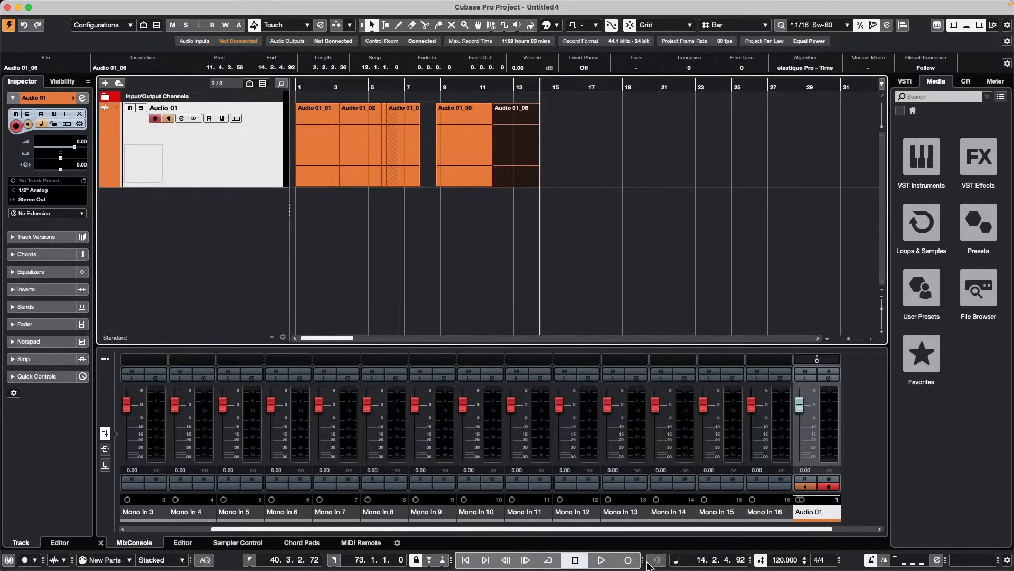
# Shift the transport bar sections to expose the click pattern, and add the Pre-roll & Post-roll section
pyautogui.moveTo(640, 562); pyautogui.dragTo(567, 566)
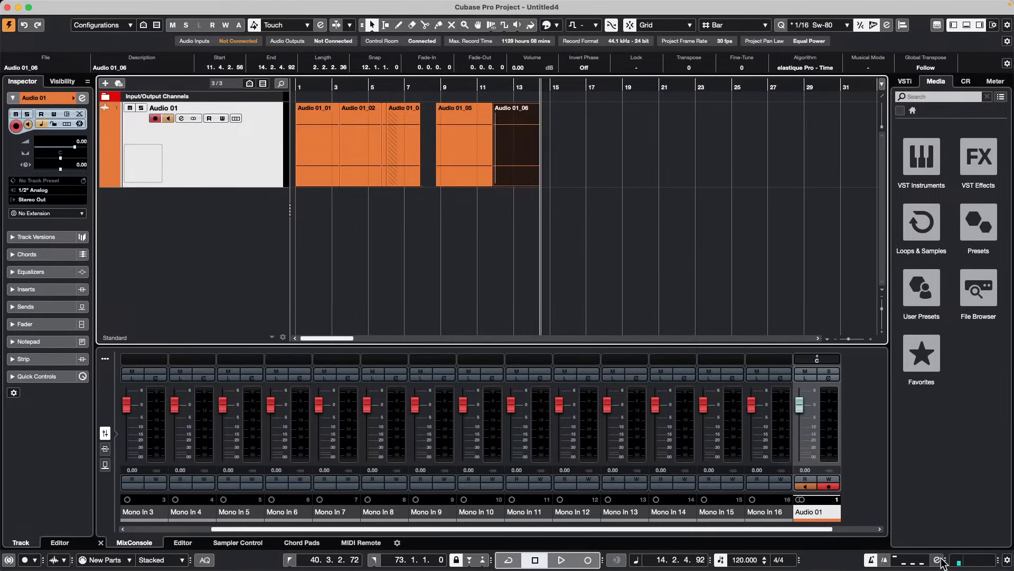
pyautogui.moveTo(936, 563); pyautogui.dragTo(896, 567)
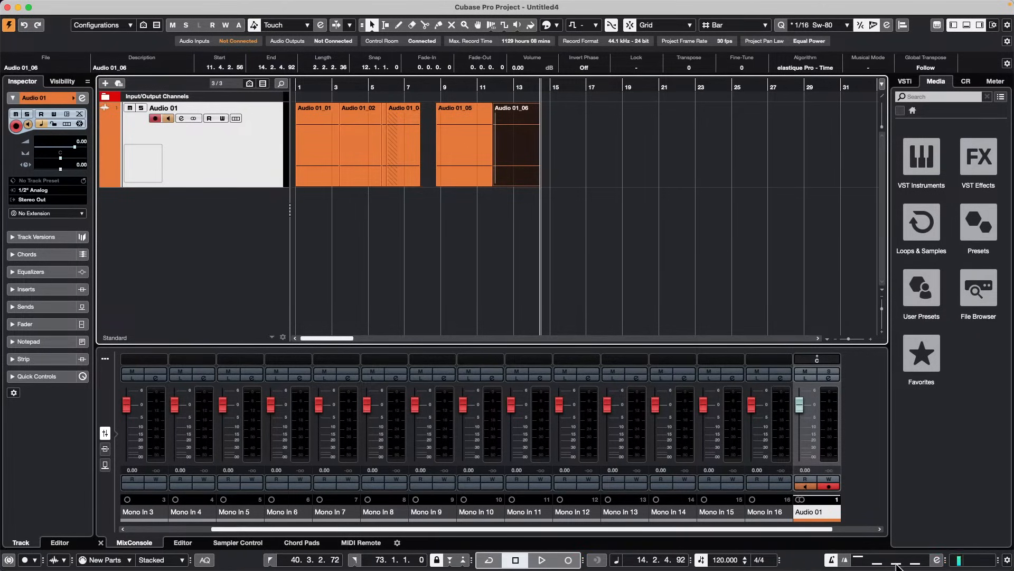
pyautogui.click(1007, 561)
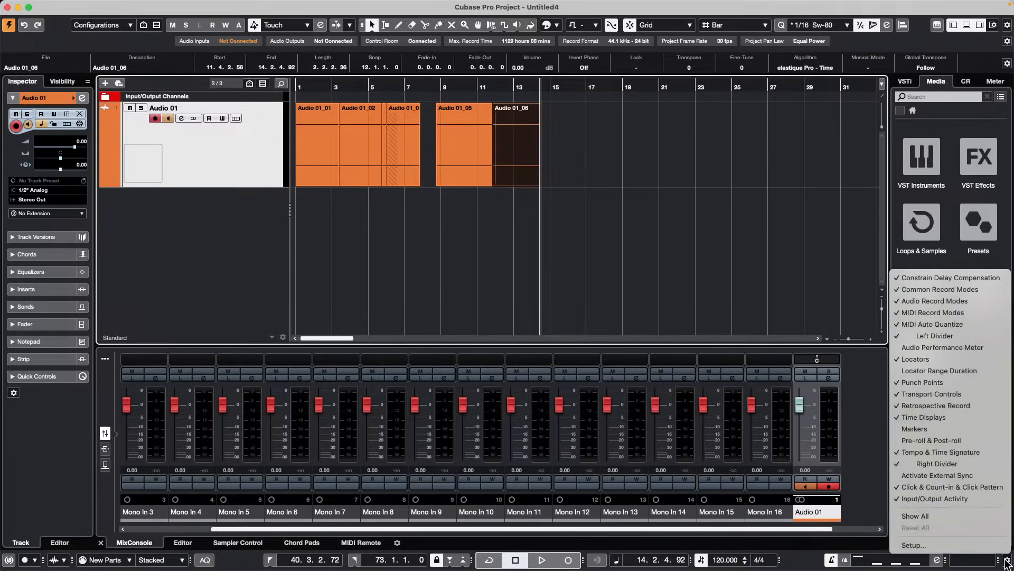
pyautogui.click(943, 441)
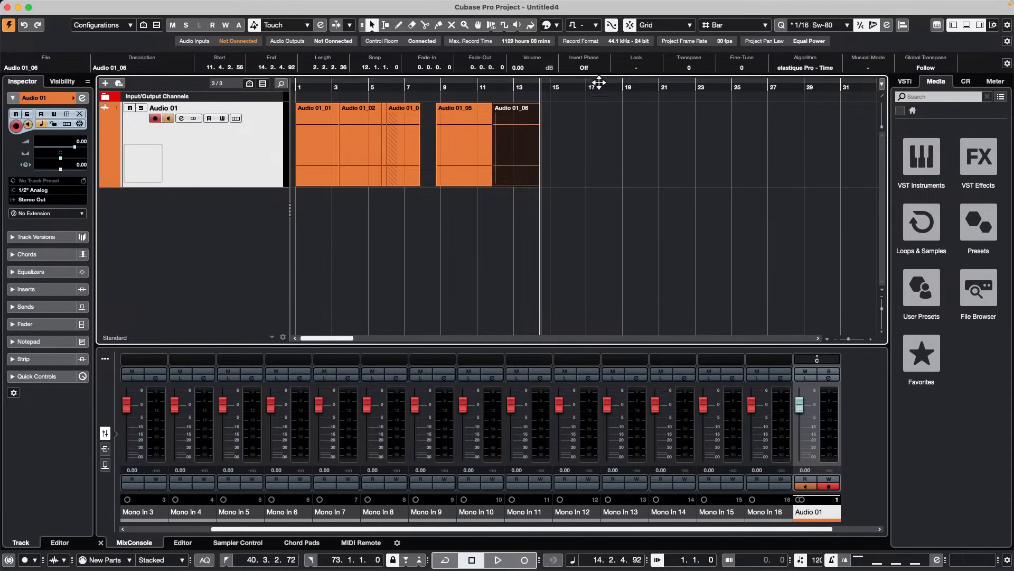
# Move the project cursor to bar 17 and record a take of just under one bar on Audio 01
pyautogui.moveTo(592, 91); pyautogui.dragTo(591, 132)
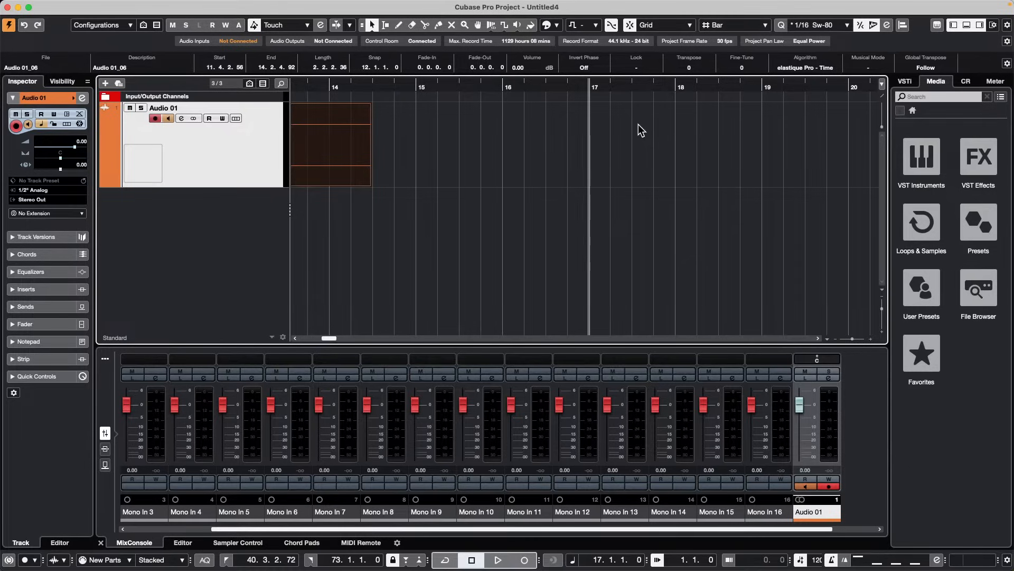
pyautogui.press('space')
pyautogui.press('KP_Multiply')
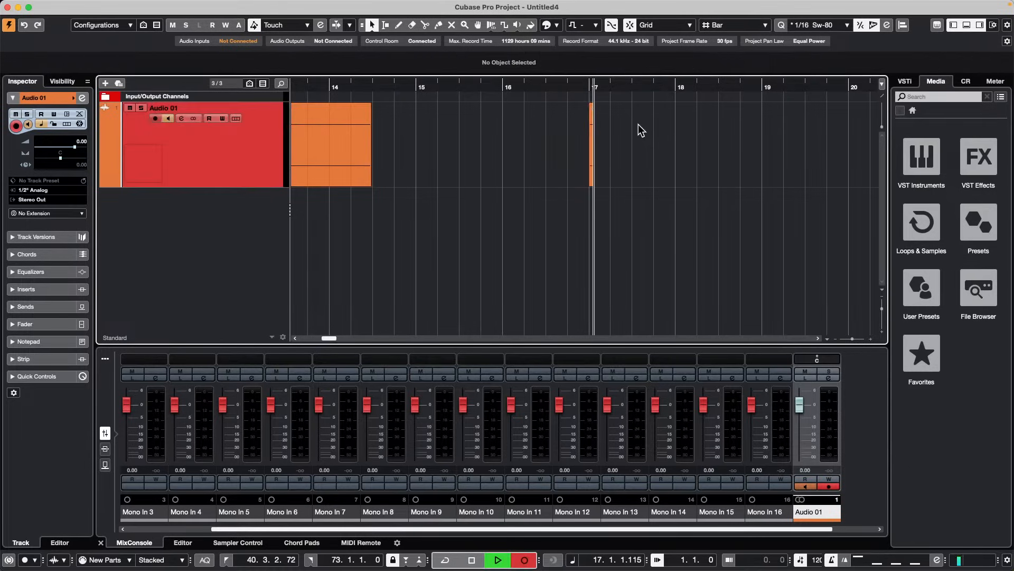
pyautogui.press('space')
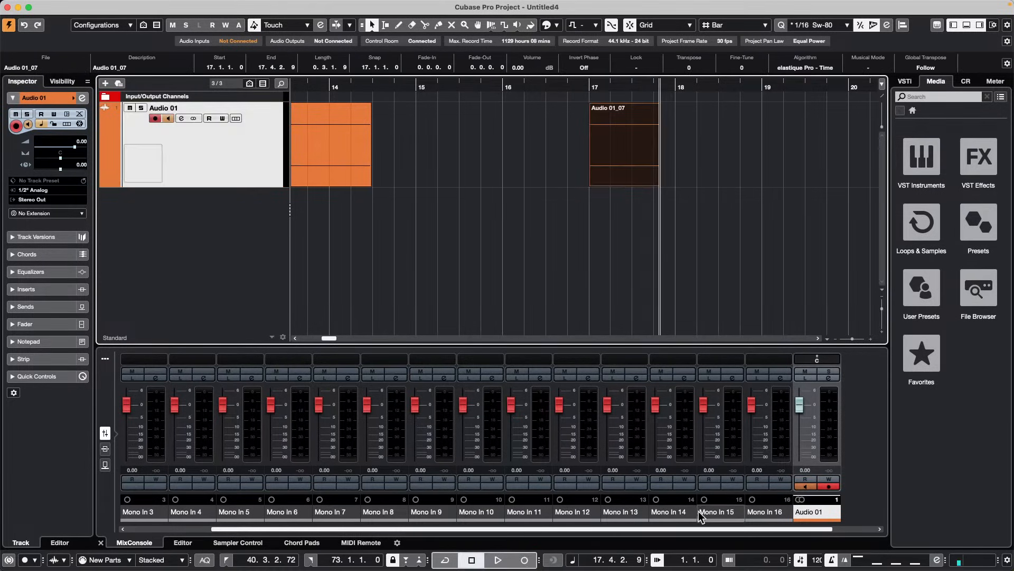
# Enable a pre-roll of 1.0.0.0 and record a take on Audio 01 from the current cursor position to bar 20
pyautogui.scroll(5, 676, 564)
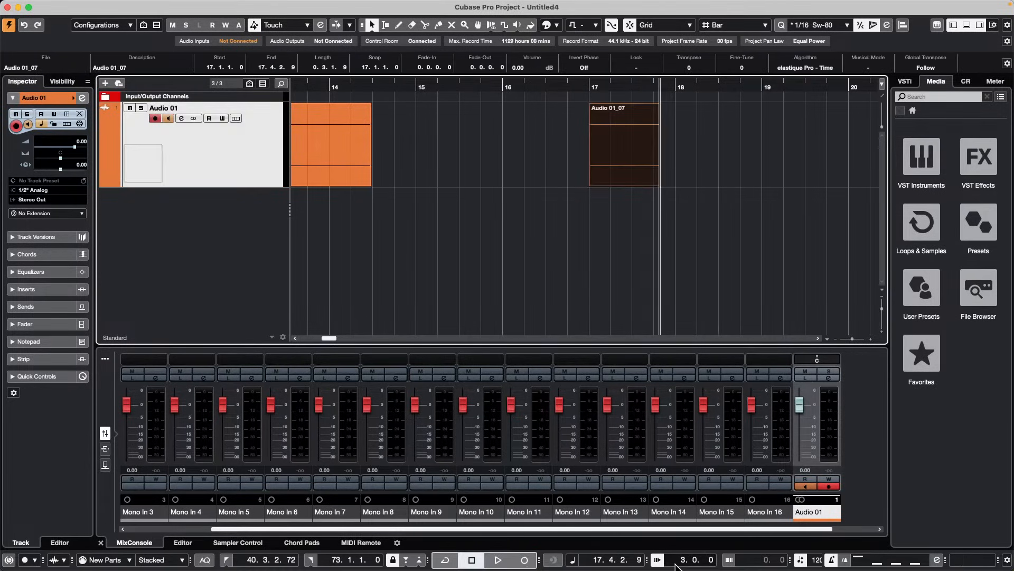
pyautogui.scroll(-1, 676, 564)
pyautogui.press('space')
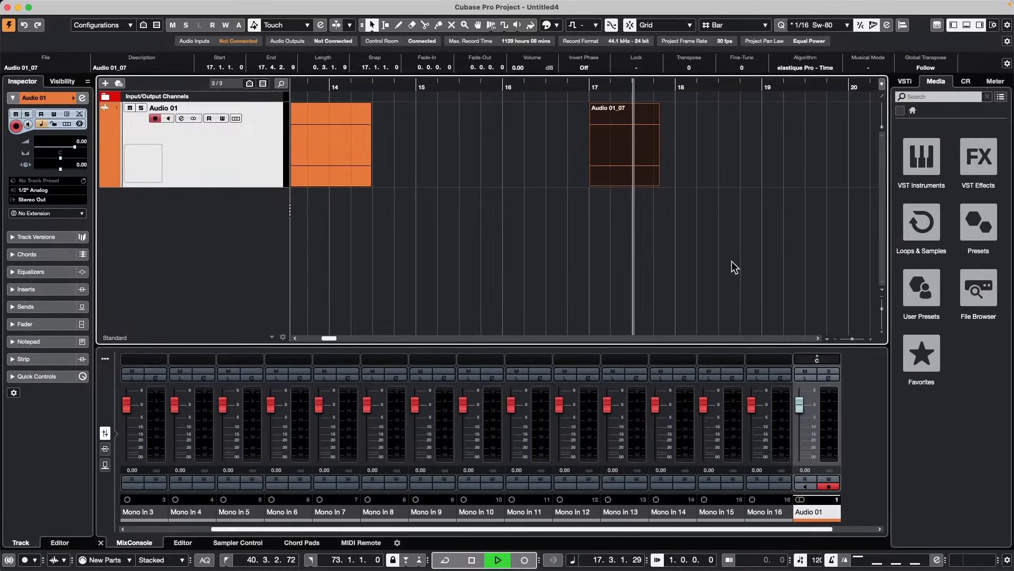
pyautogui.press('KP_Multiply')
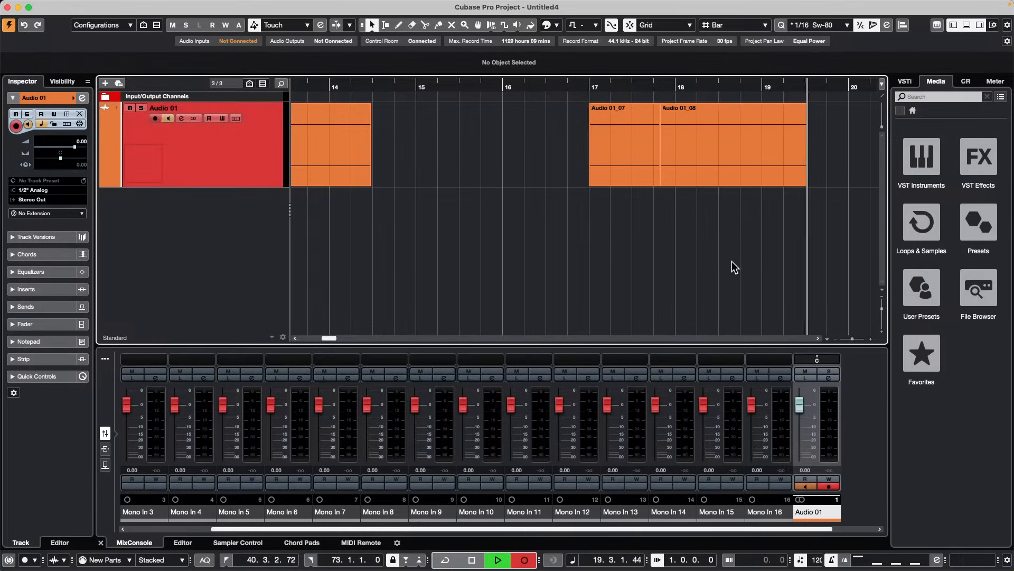
pyautogui.press('space')
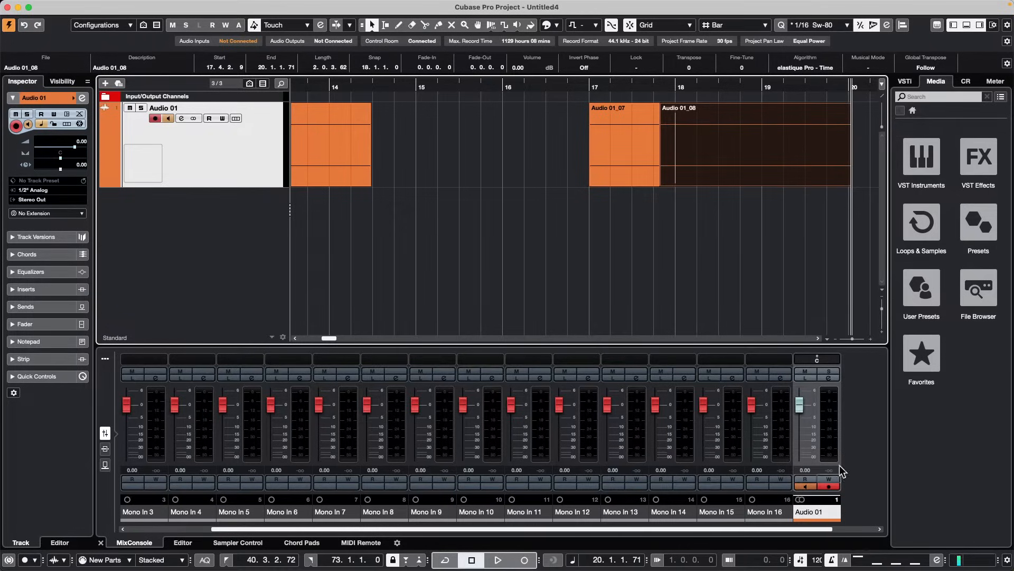
# Record several short back-to-back takes on Audio 01 from bar 20 to bar 24
pyautogui.moveTo(845, 5)
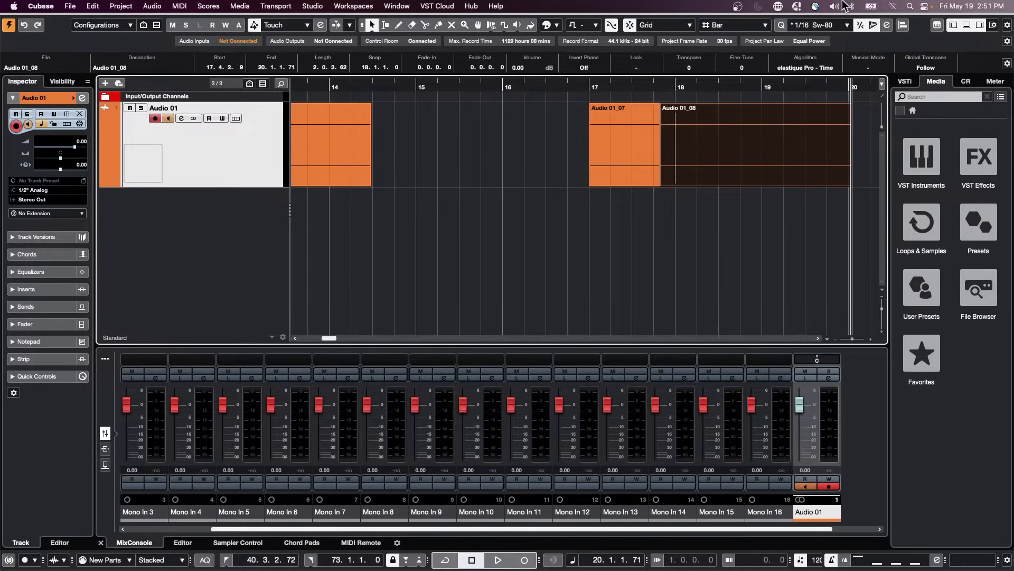
pyautogui.press('KP_Multiply')
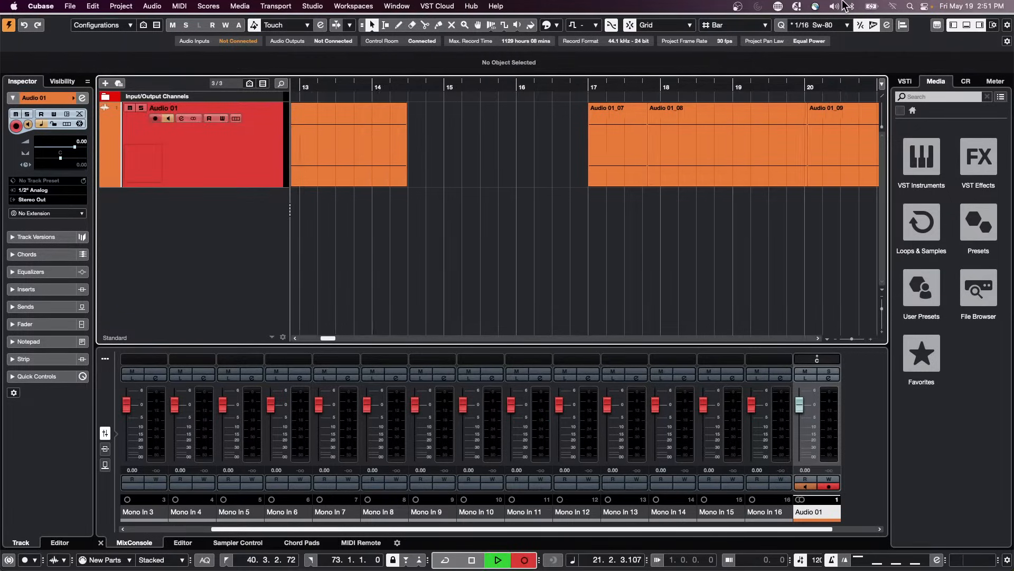
pyautogui.press('g')
pyautogui.press('g')
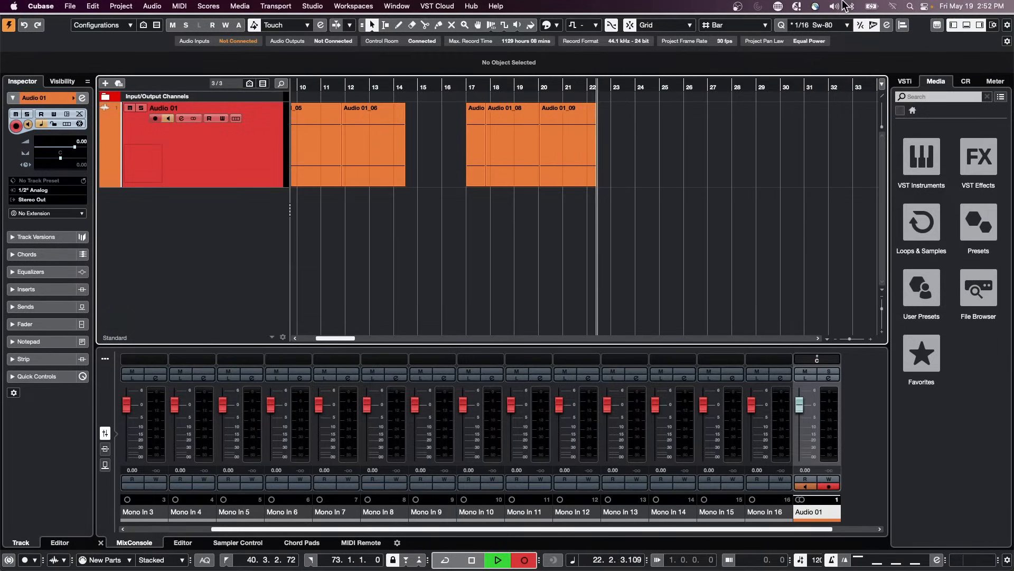
pyautogui.press('space')
pyautogui.press('KP_Multiply')
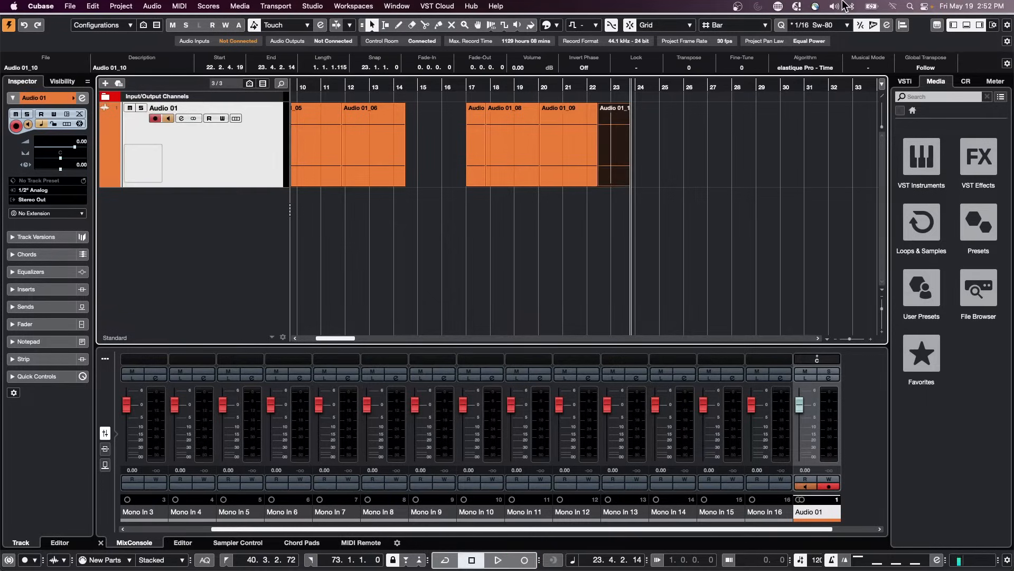
pyautogui.press('space')
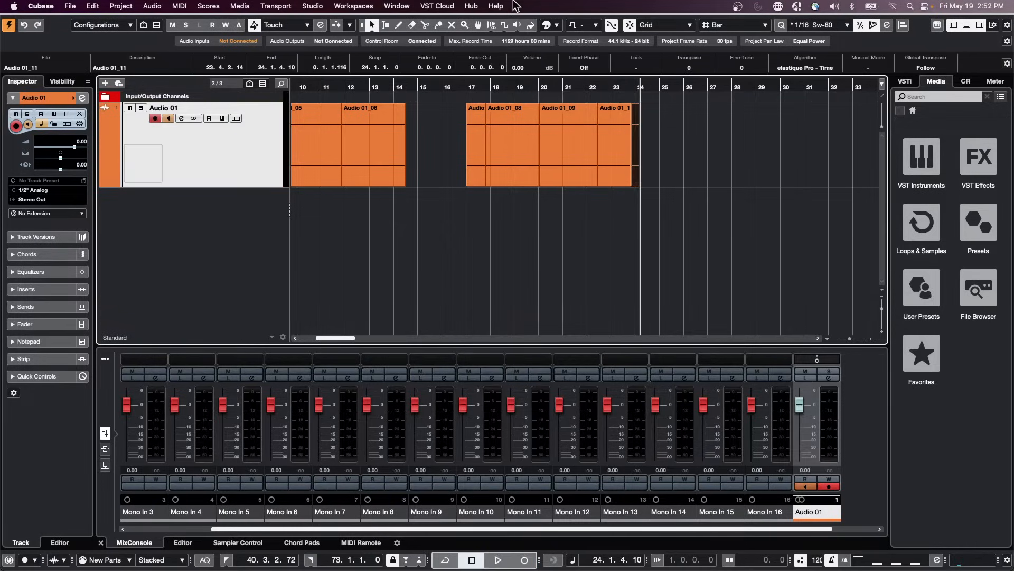
# Enable Return to Start Position on Stop in the Transport preferences and apply the change
pyautogui.click(41, 6)
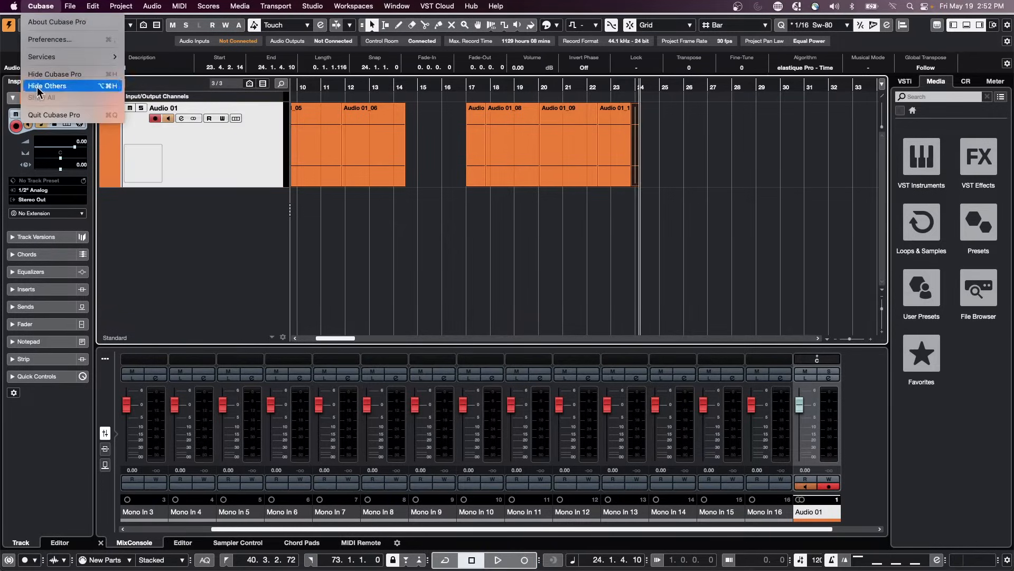
pyautogui.click(57, 41)
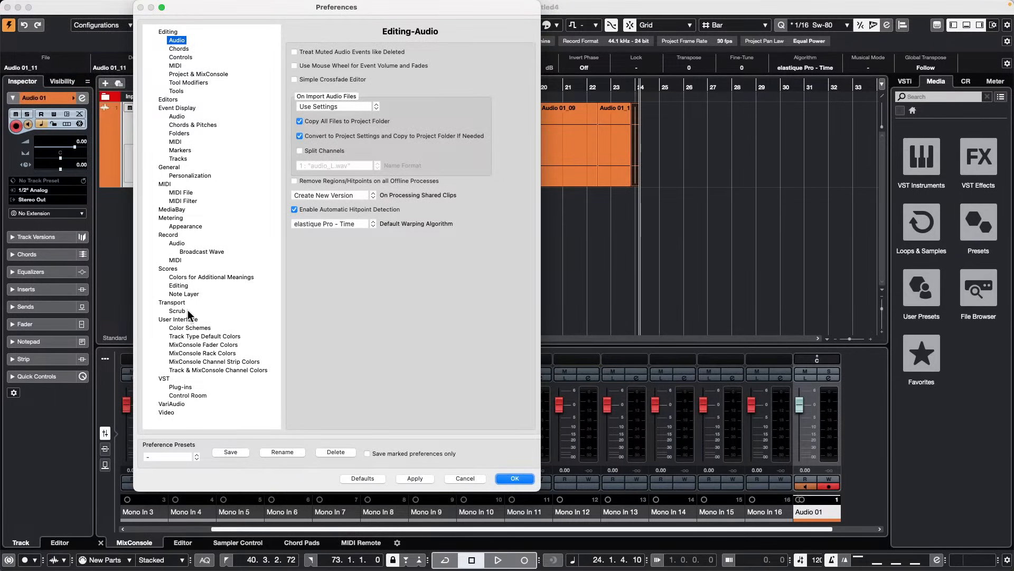
pyautogui.click(166, 304)
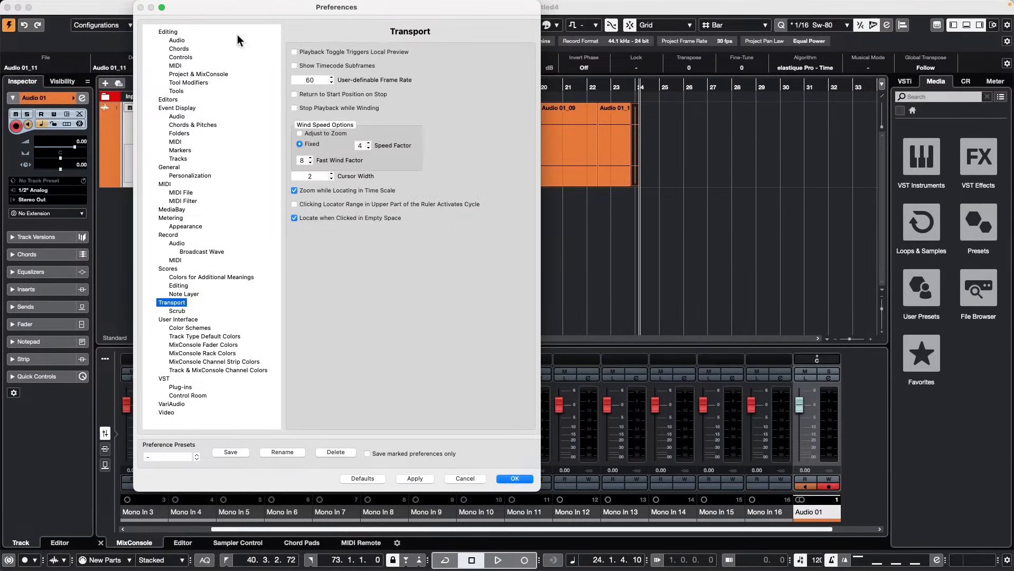
pyautogui.click(293, 95)
pyautogui.click(410, 478)
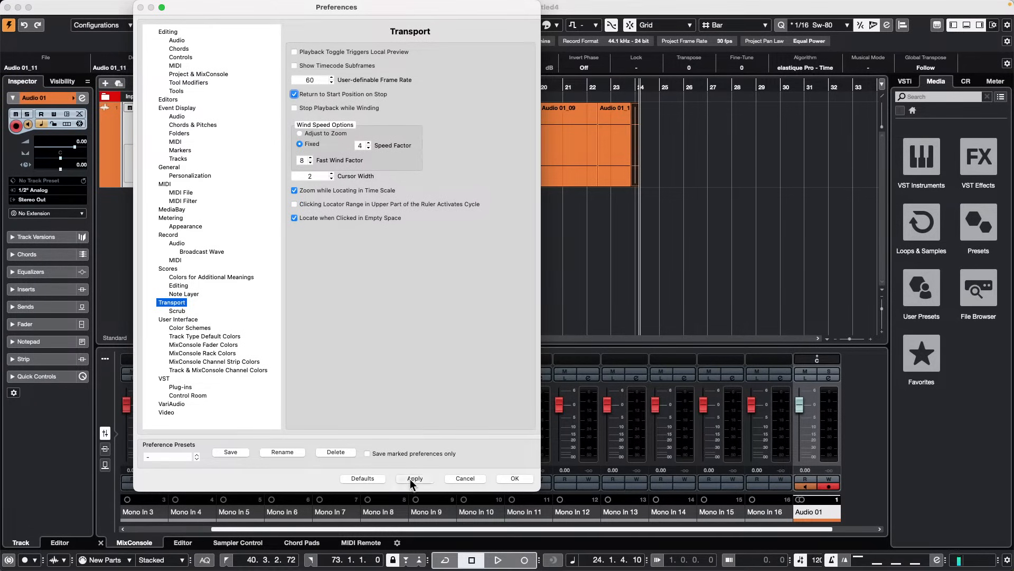
pyautogui.click(523, 478)
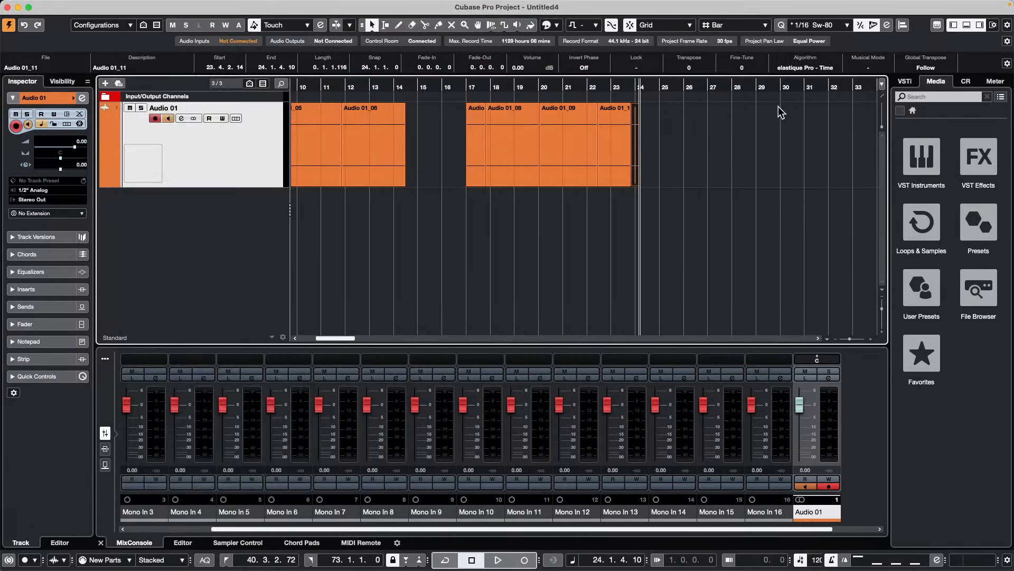
# Record three overlapping takes on Audio 01, each starting from 24.1.4.10 and running to about bar 25 or 26
pyautogui.press('h')
pyautogui.press('h')
pyautogui.press('h')
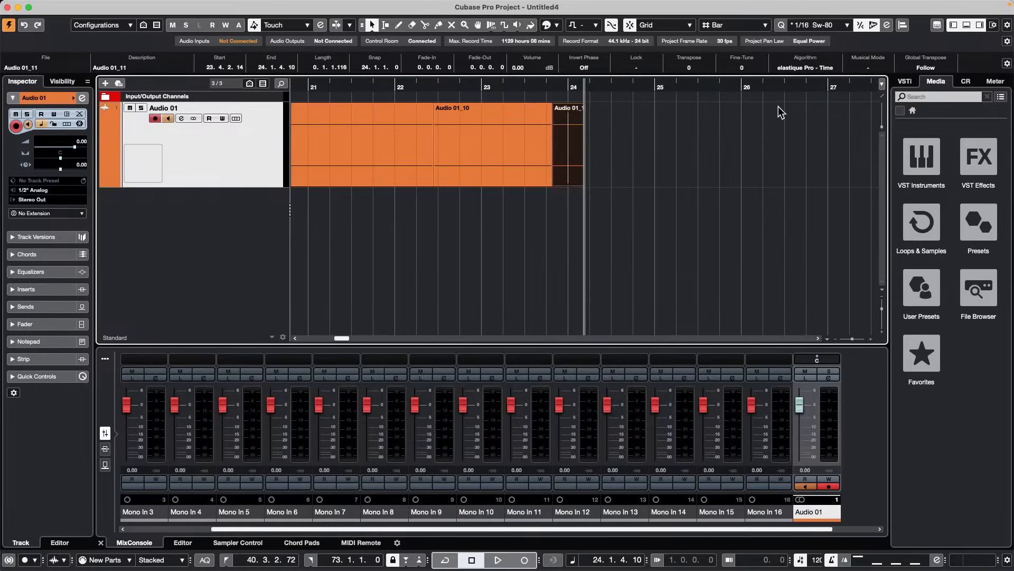
pyautogui.press('KP_Multiply')
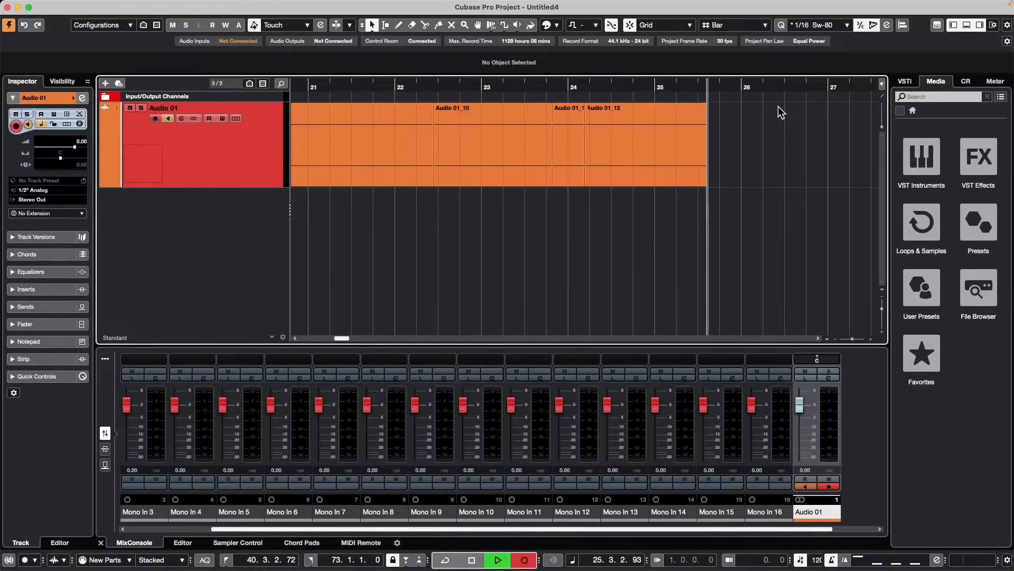
pyautogui.press('space')
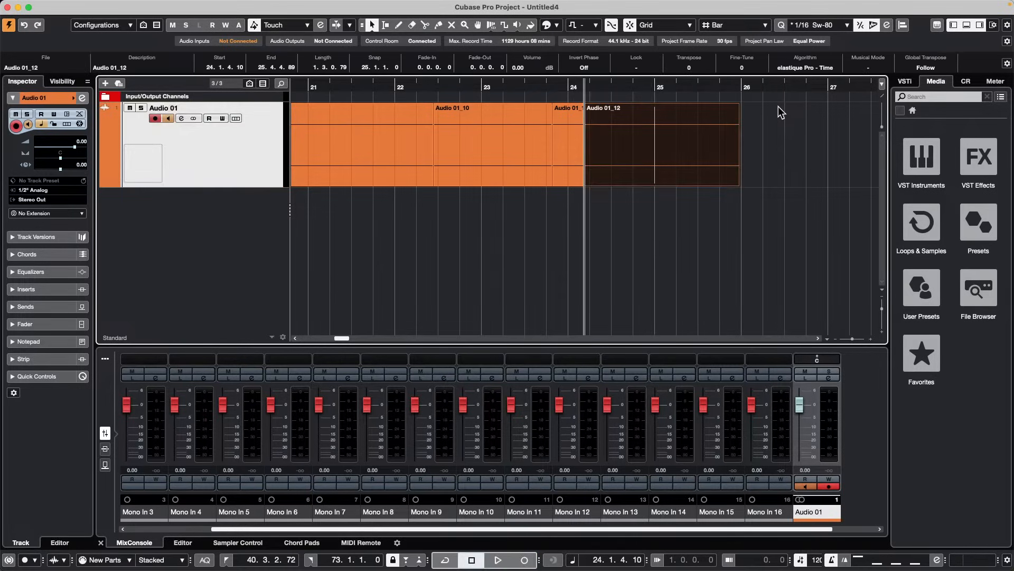
pyautogui.press('KP_Multiply')
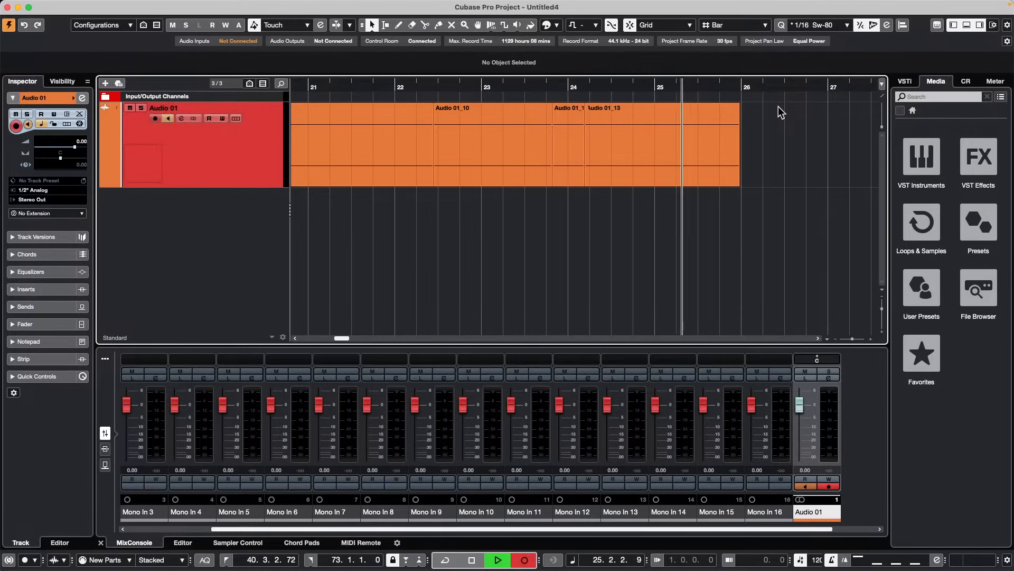
pyautogui.press('space')
pyautogui.press('KP_Multiply')
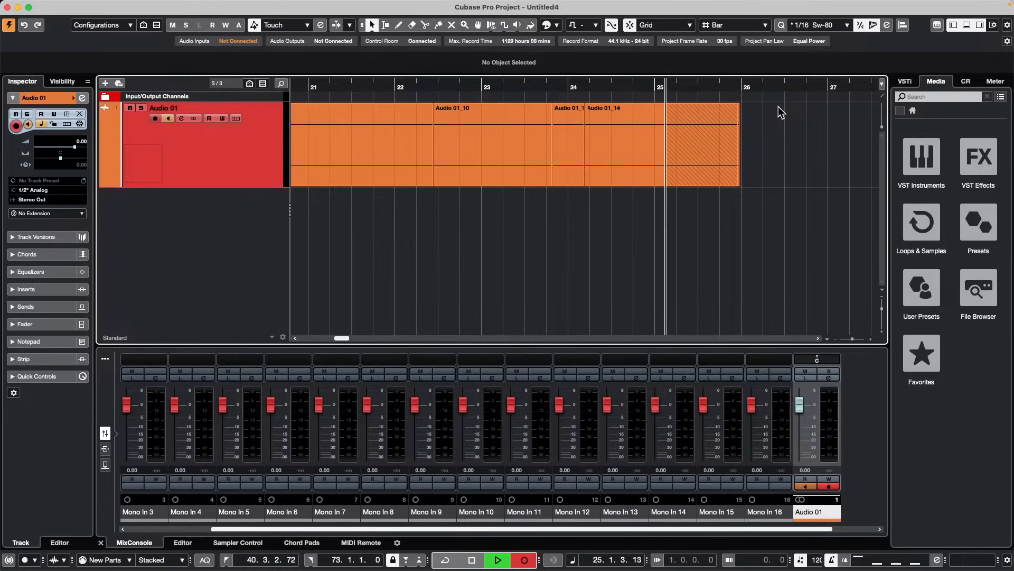
pyautogui.press('space')
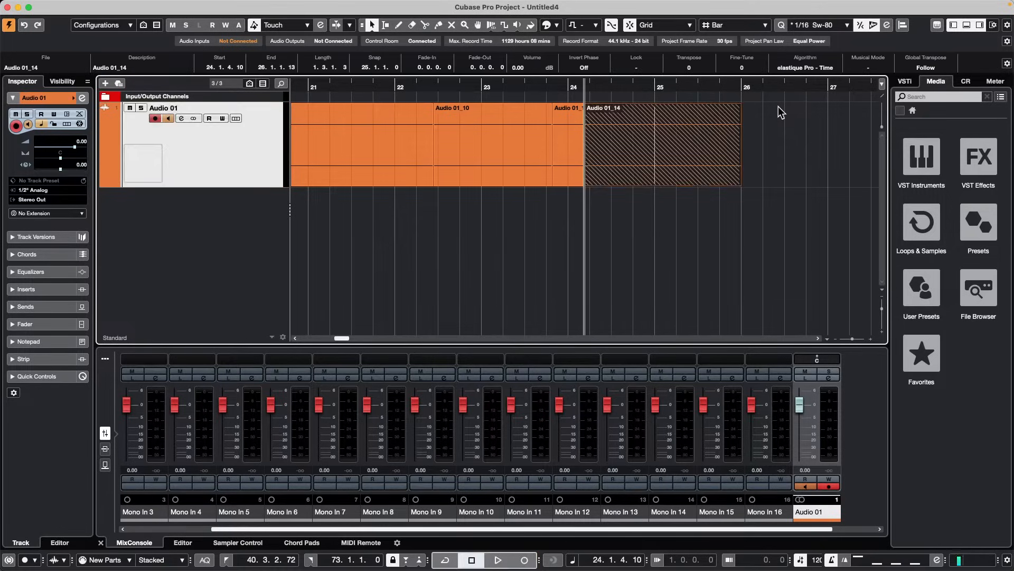
# Disable Return to Start Position on Stop in the Transport preferences and apply the change
pyautogui.click(70, 5)
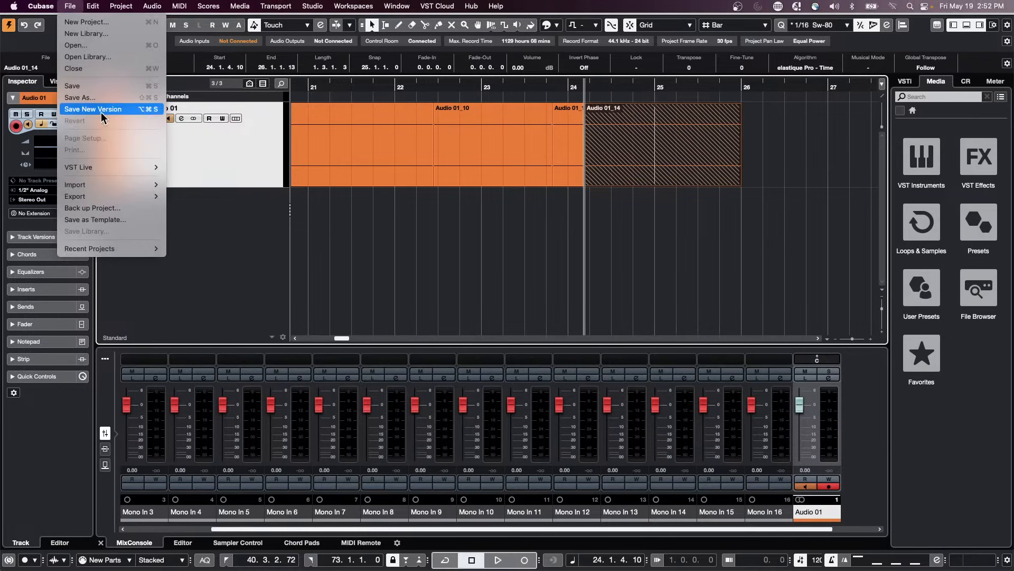
pyautogui.moveTo(41, 6)
pyautogui.click(51, 34)
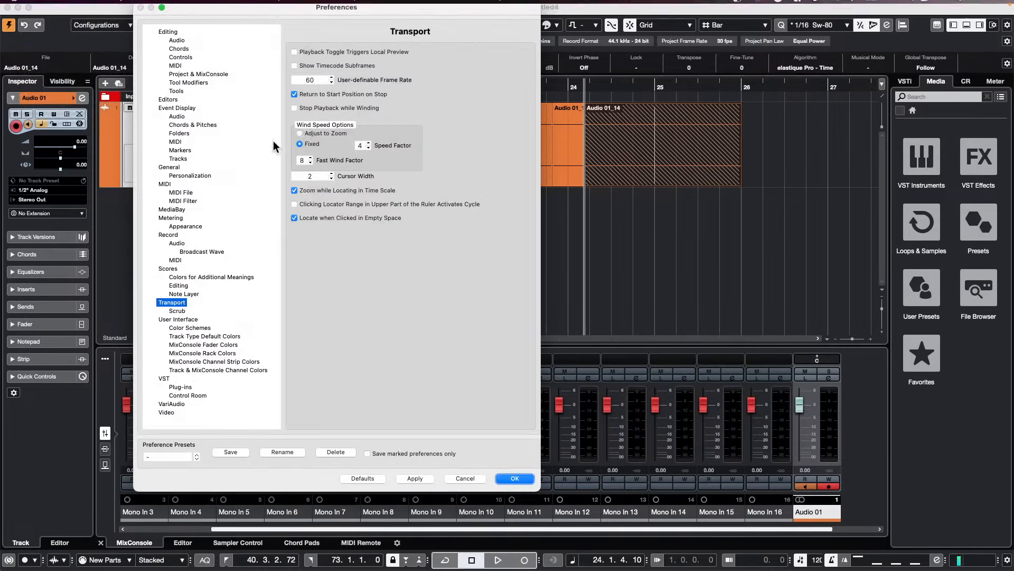
pyautogui.click(295, 95)
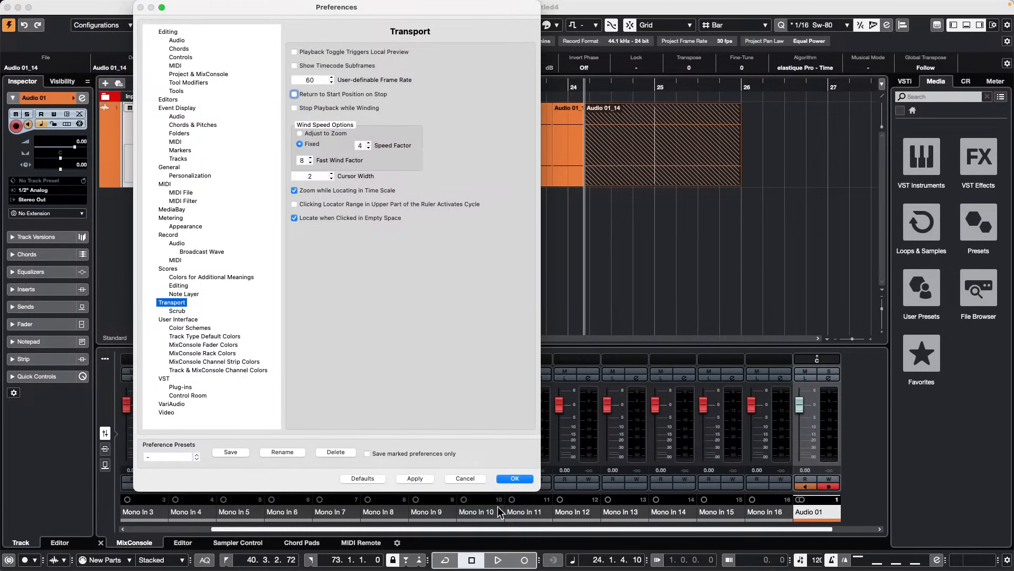
pyautogui.click(415, 479)
pyautogui.click(514, 478)
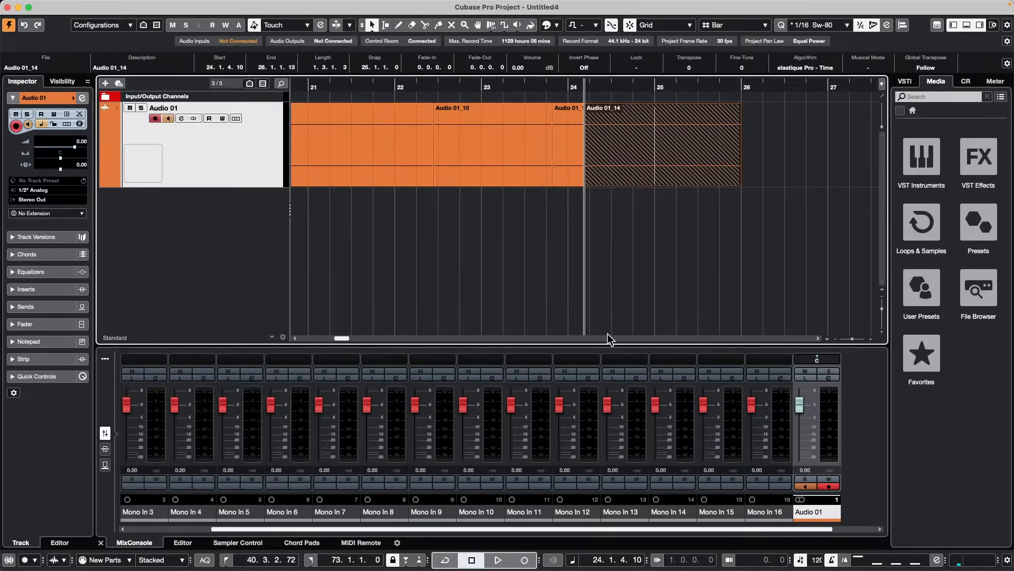
# Record three back-to-back takes on Audio 01, continuing from 24.1.4.10 to just past bar 27
pyautogui.press('KP_Multiply')
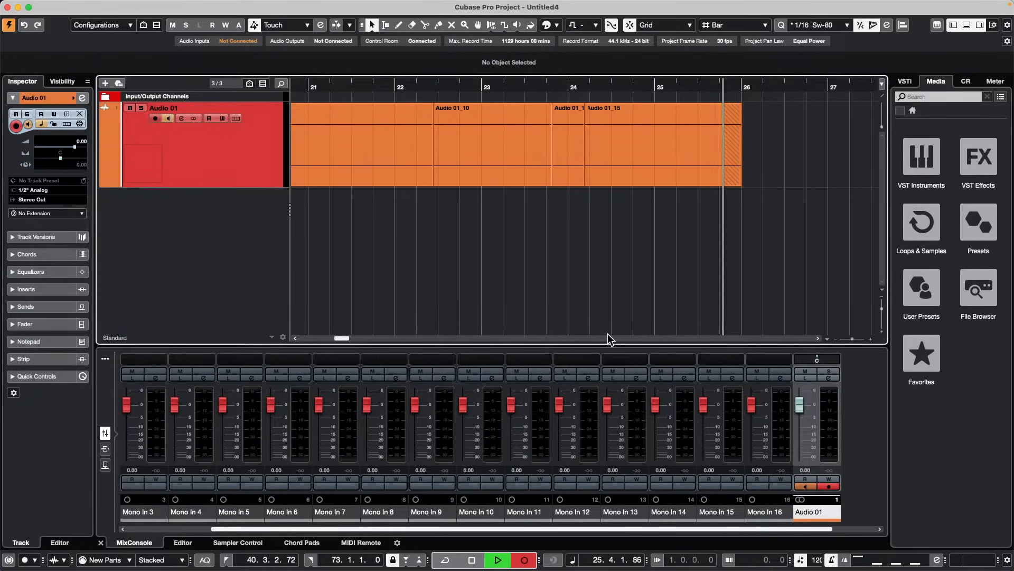
pyautogui.press('space')
pyautogui.press('KP_Multiply')
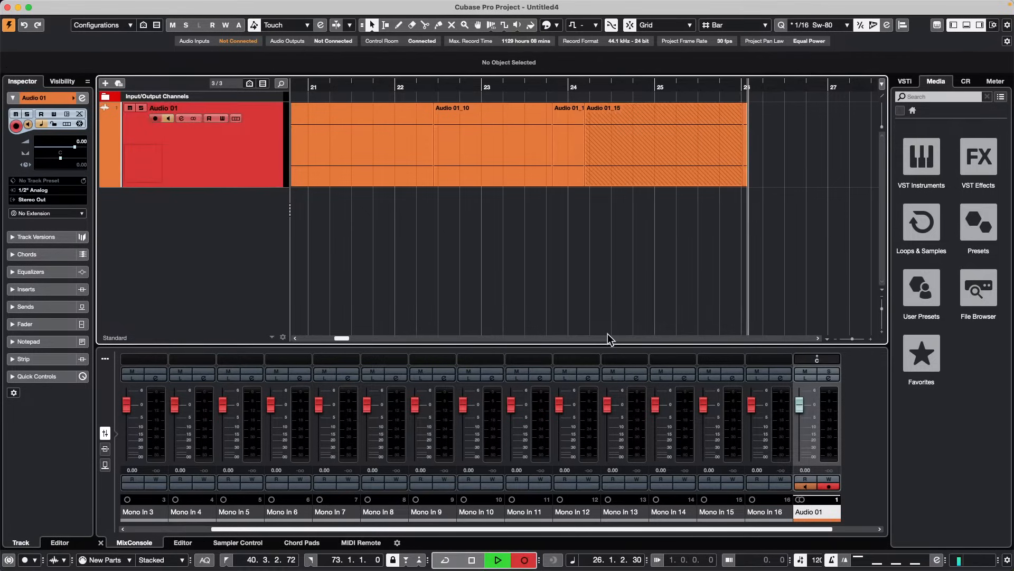
pyautogui.press('KP_Multiply')
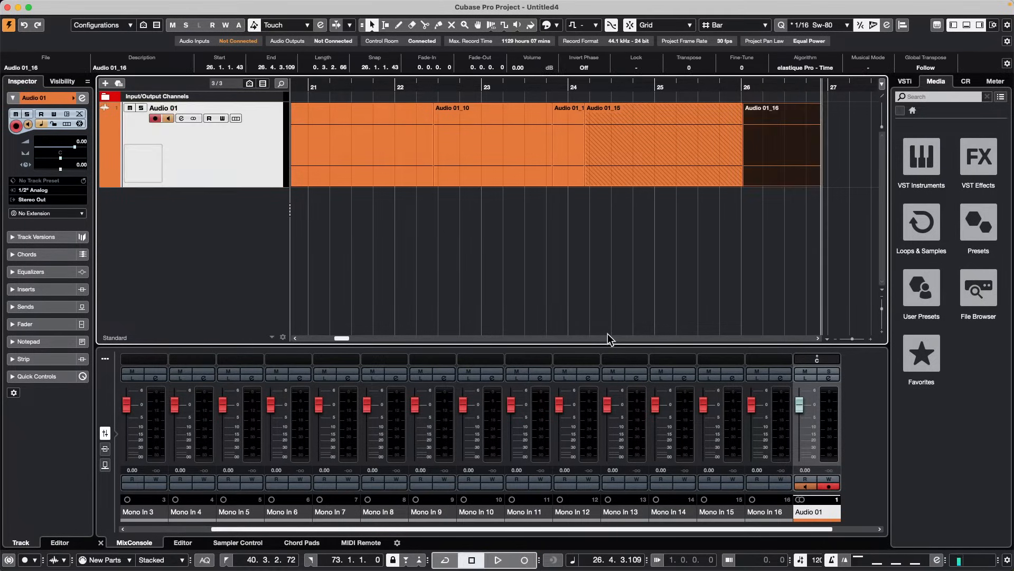
pyautogui.press('KP_Multiply')
pyautogui.press('space')
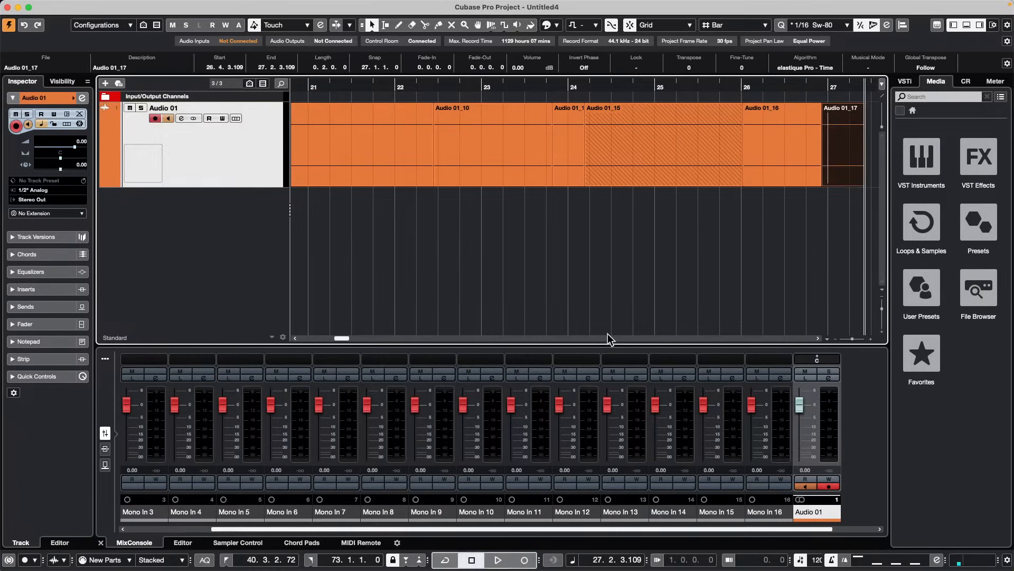
# Review the Return to Start Position on Stop option in the Transport preferences
pyautogui.click(47, 6)
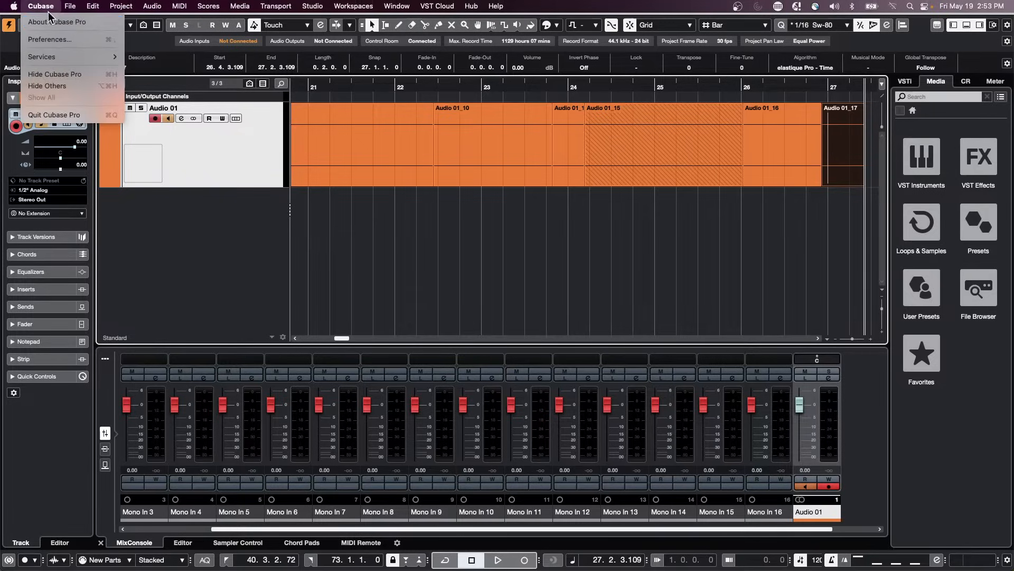
pyautogui.click(49, 39)
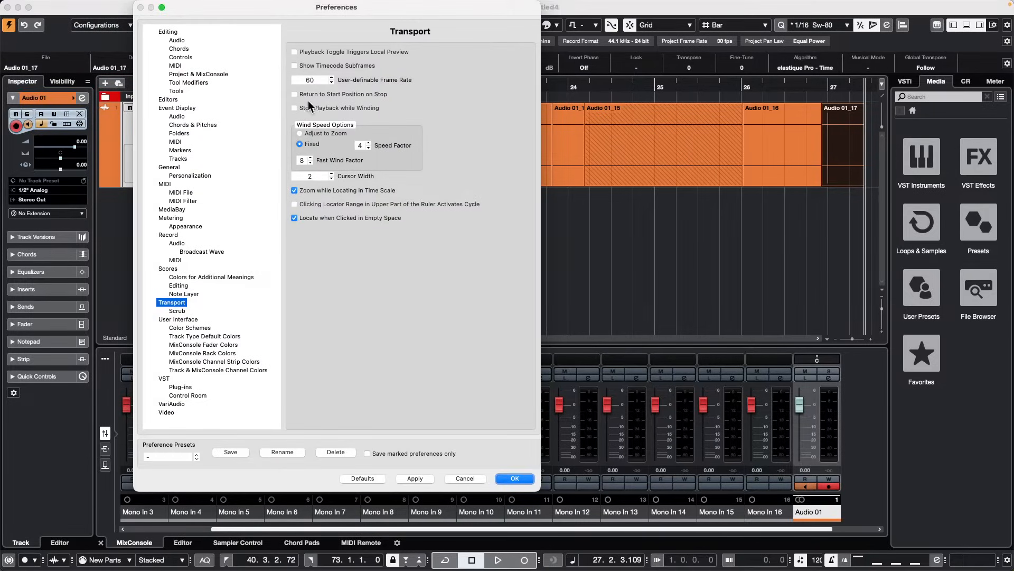
pyautogui.click(514, 479)
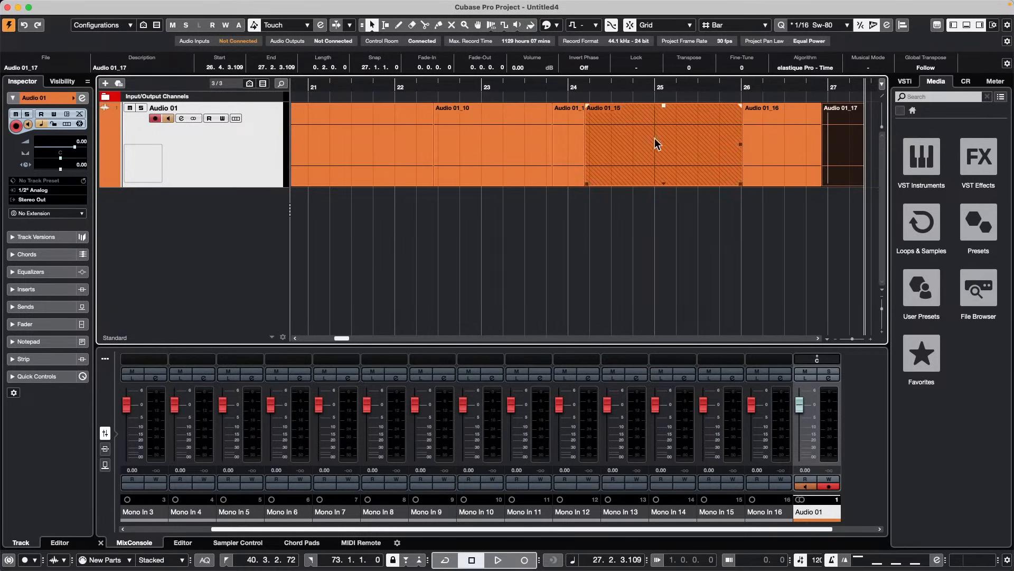
# Move the project cursor to bar 25 and add an instrument track using Padshop
pyautogui.moveTo(685, 83); pyautogui.dragTo(685, 60)
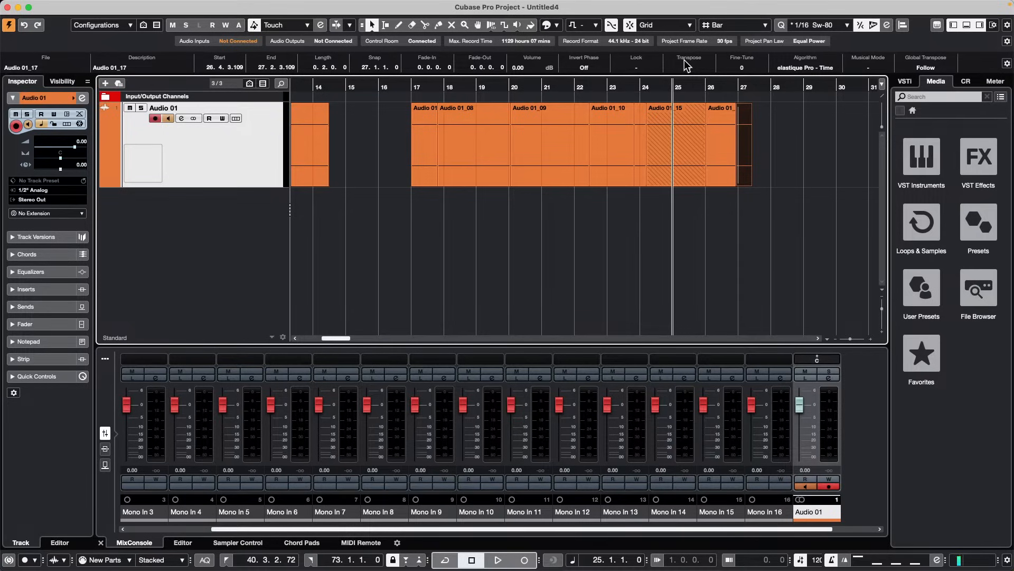
pyautogui.rightClick(224, 150)
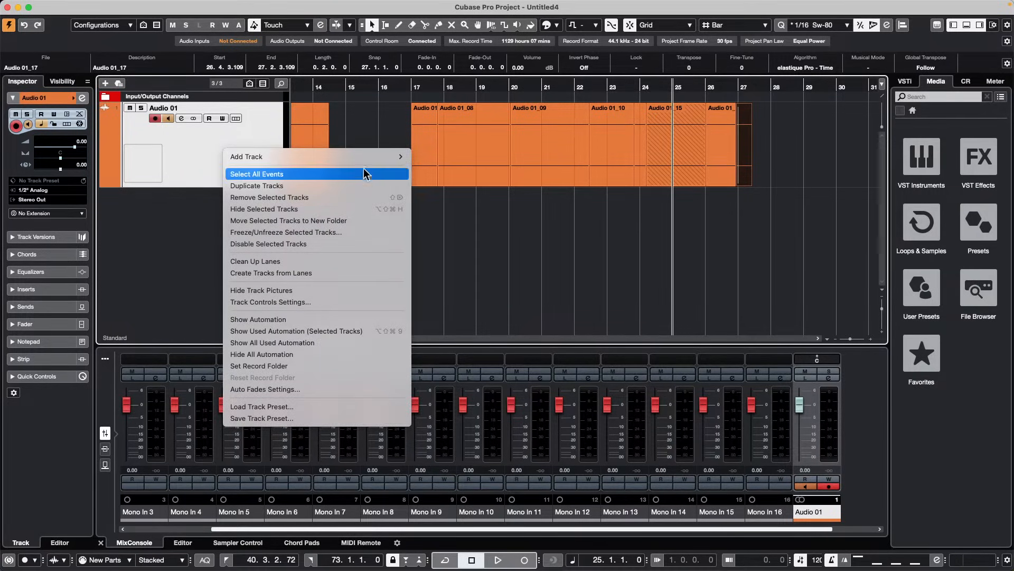
pyautogui.moveTo(362, 162)
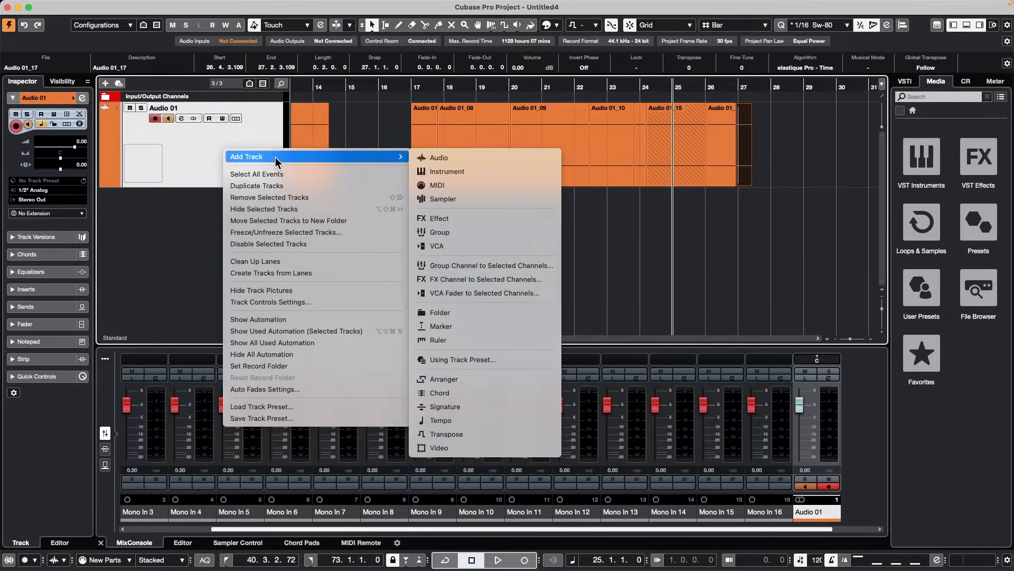
pyautogui.click(536, 171)
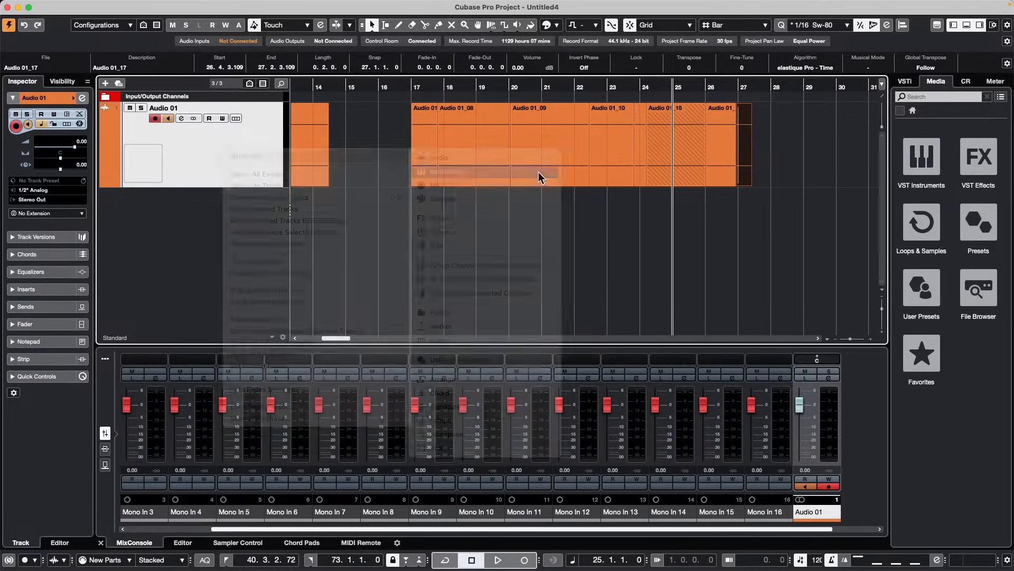
pyautogui.click(547, 293)
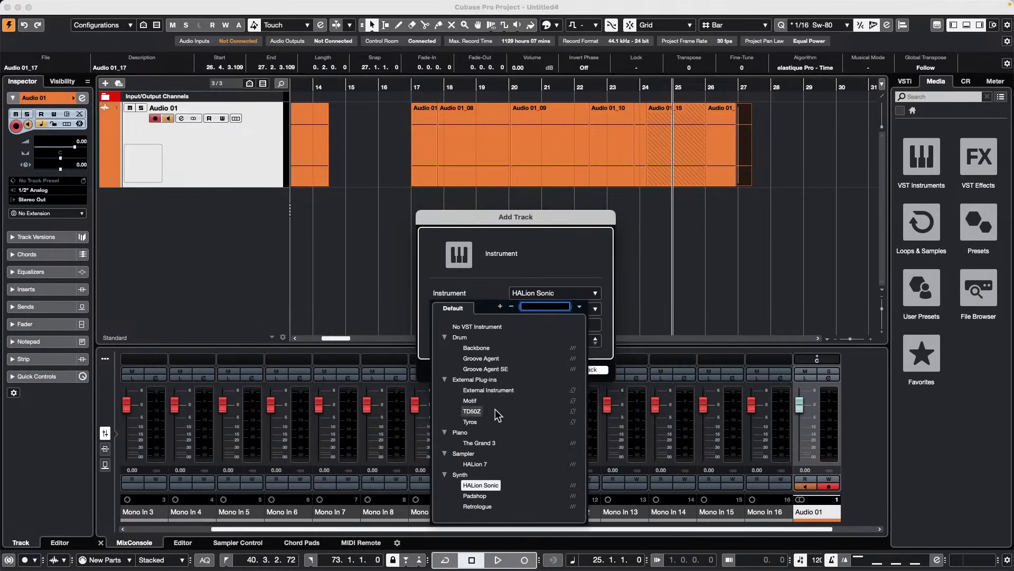
pyautogui.click(474, 496)
pyautogui.click(586, 370)
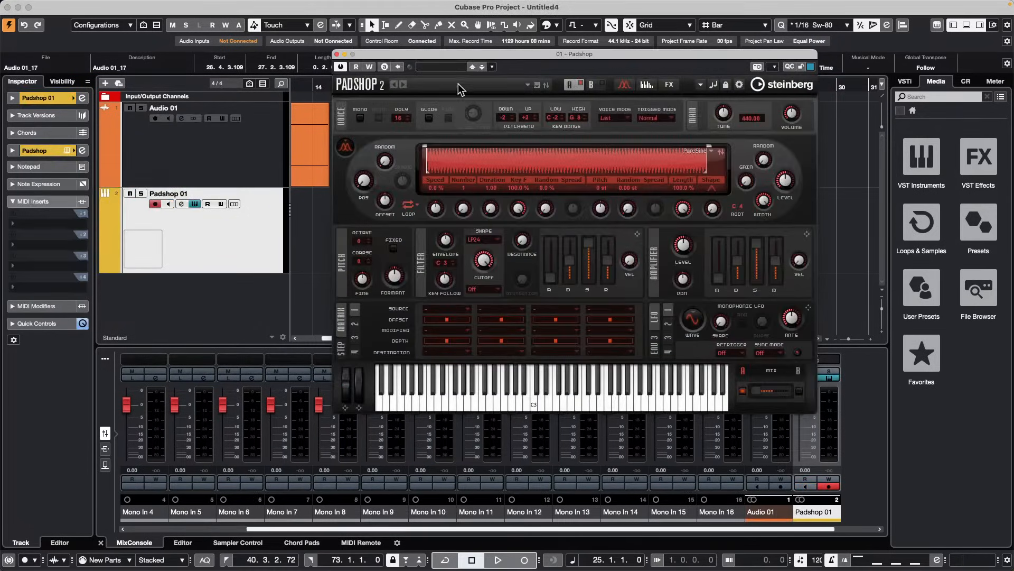
# Load the Feedbacks preset in Padshop and audition it by playing several notes on the virtual keyboard
pyautogui.click(442, 68)
pyautogui.doubleClick(767, 230)
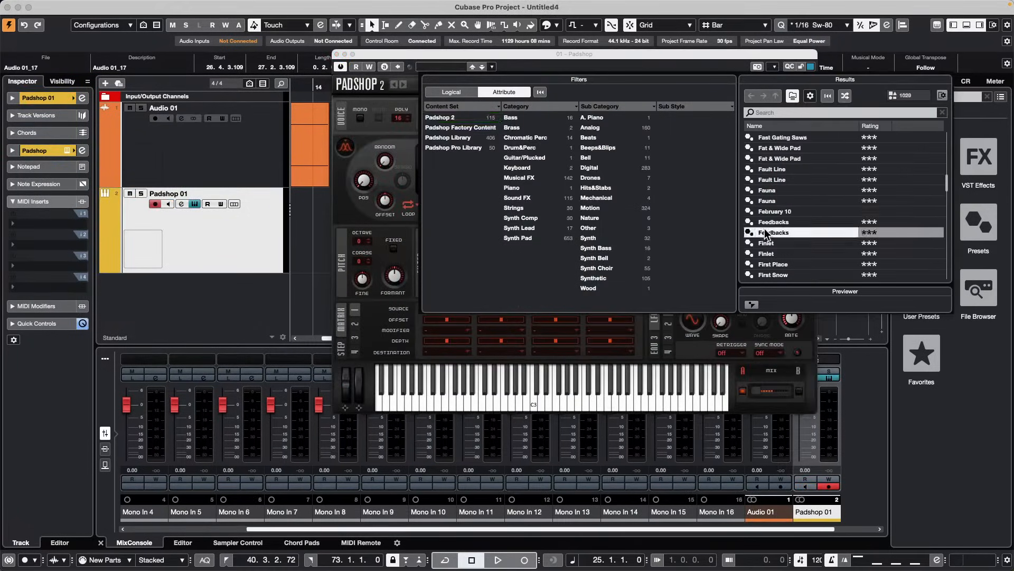
pyautogui.click(562, 397)
pyautogui.moveTo(562, 397)
pyautogui.mouseDown()
pyautogui.moveTo(495, 402)
pyautogui.moveTo(721, 392)
pyautogui.moveTo(683, 398)
pyautogui.mouseUp()
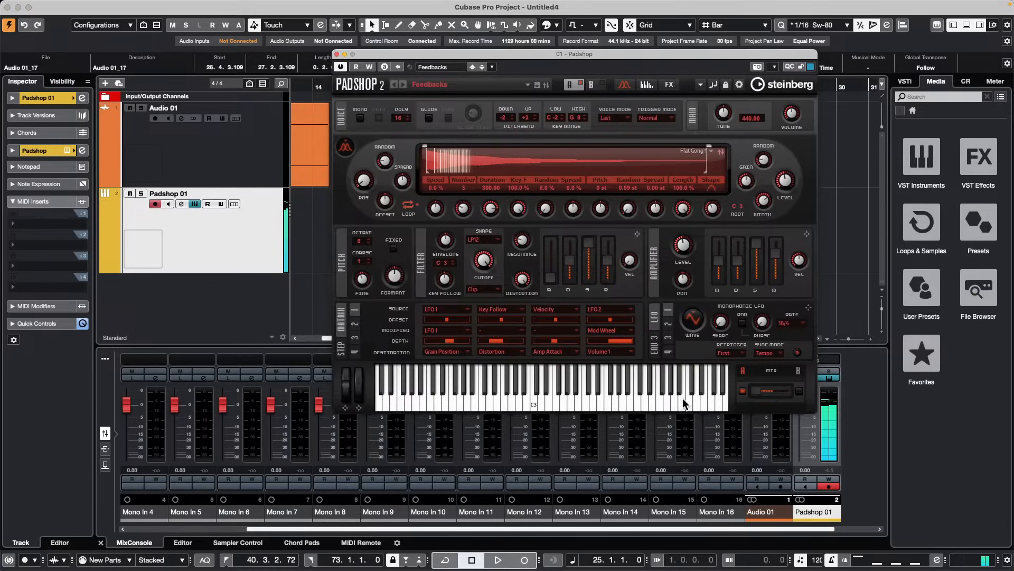
# Load Bloc-Headz_Snare Drum 1 from the Dubstep loops into Padshop's grain oscillator, and replace it with Rem-Phase_Snare Drum 1
pyautogui.moveTo(582, 53); pyautogui.dragTo(425, 43)
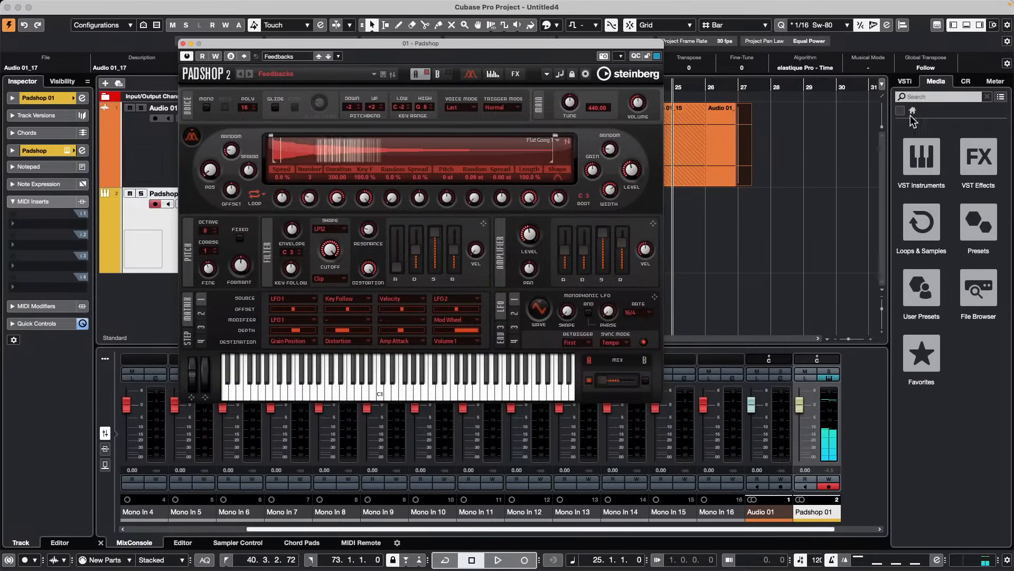
pyautogui.click(922, 222)
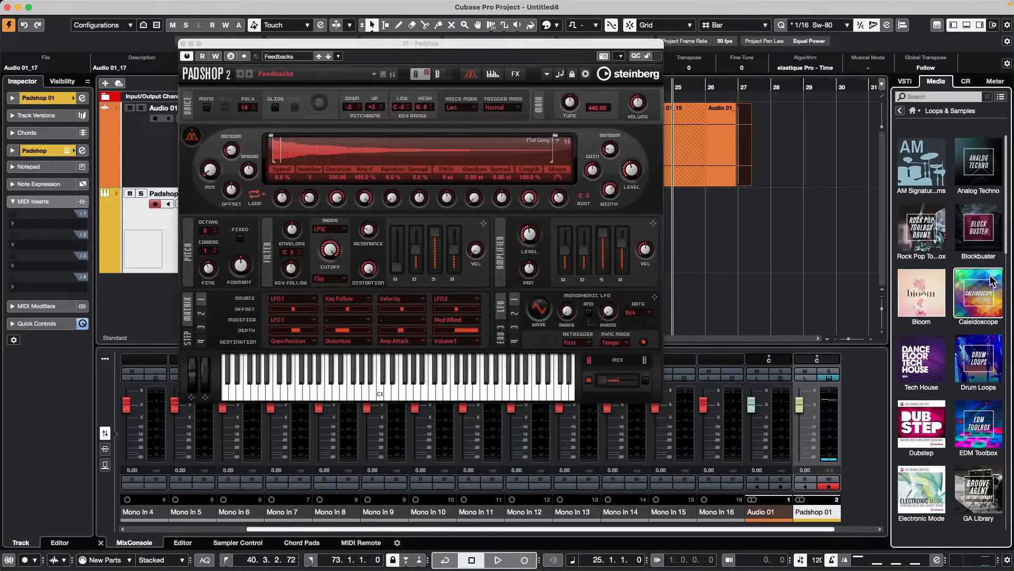
pyautogui.click(934, 435)
pyautogui.click(934, 371)
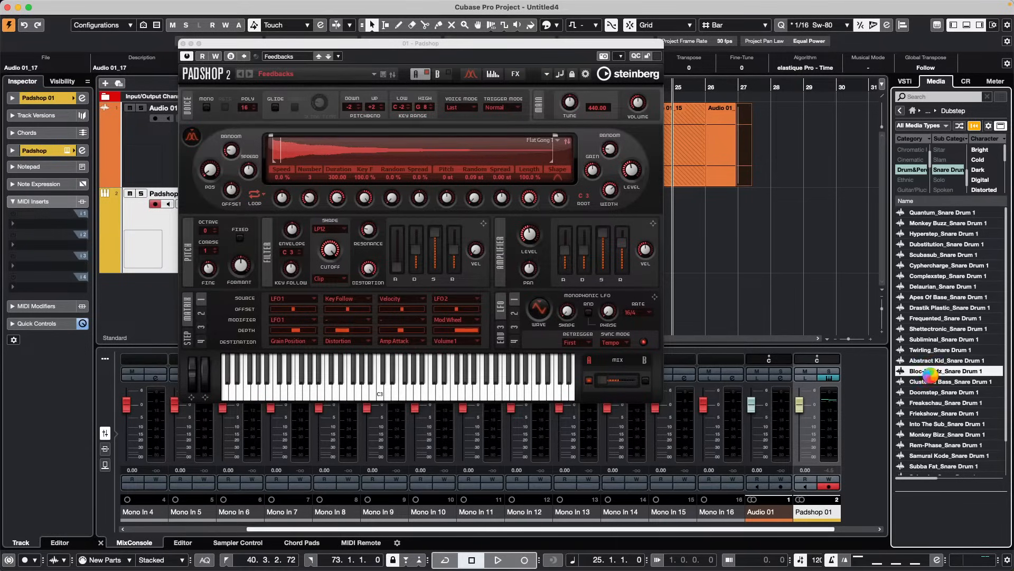
pyautogui.moveTo(940, 376); pyautogui.dragTo(380, 161)
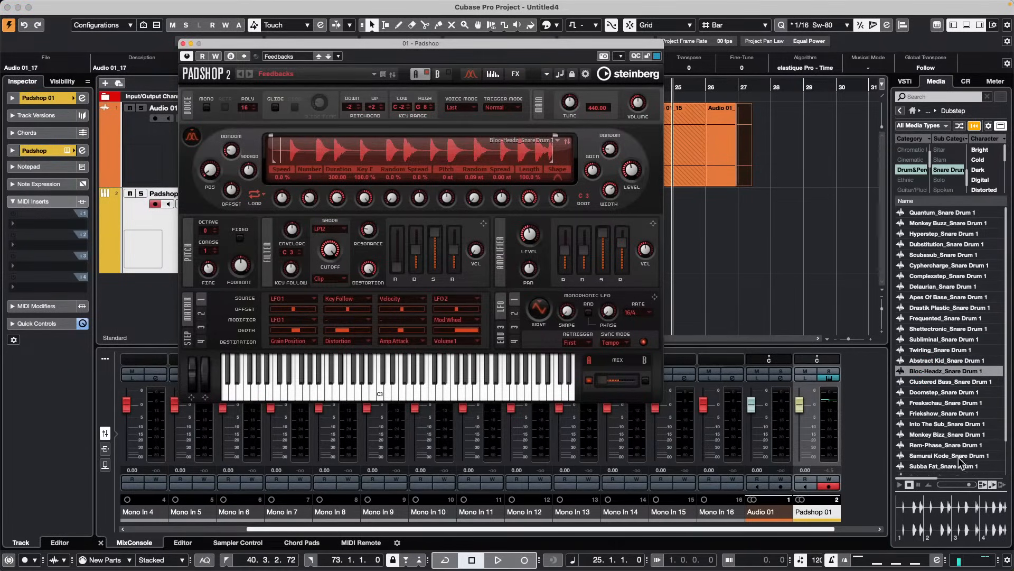
pyautogui.moveTo(941, 445); pyautogui.dragTo(358, 162)
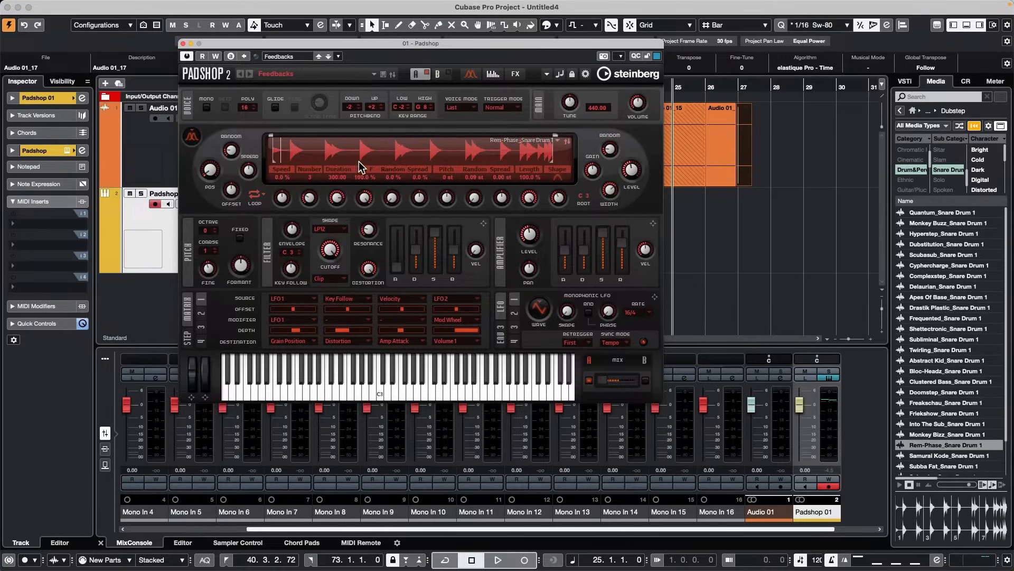
# Play notes on the loaded snare, swapping the grain oscillator's sample for Dub Symptoms_Snare Drum 1 and finally Dubstitution_Snare Drum 1
pyautogui.click(398, 388)
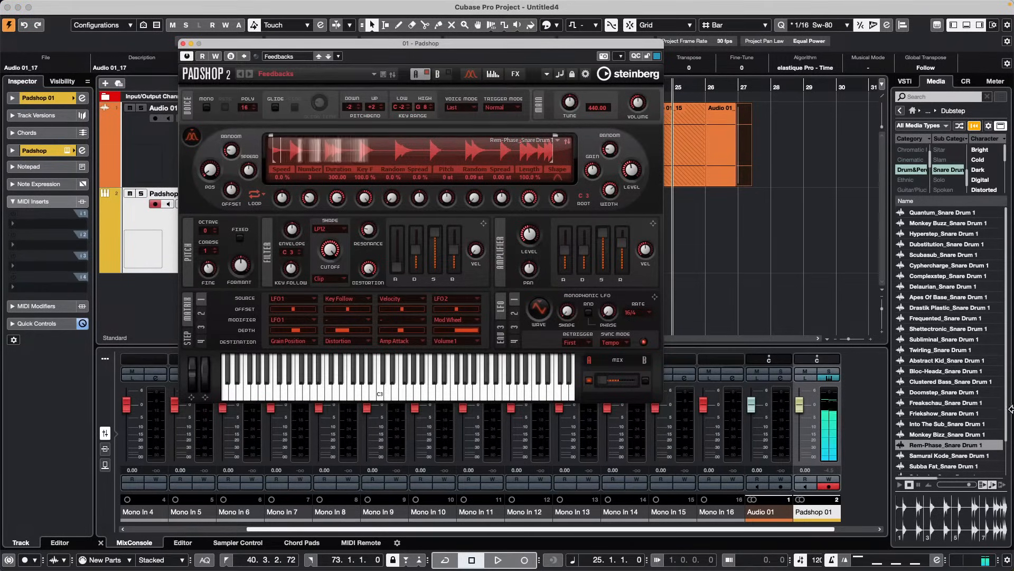
pyautogui.scroll(-3, 945, 343)
pyautogui.moveTo(946, 459); pyautogui.dragTo(402, 154)
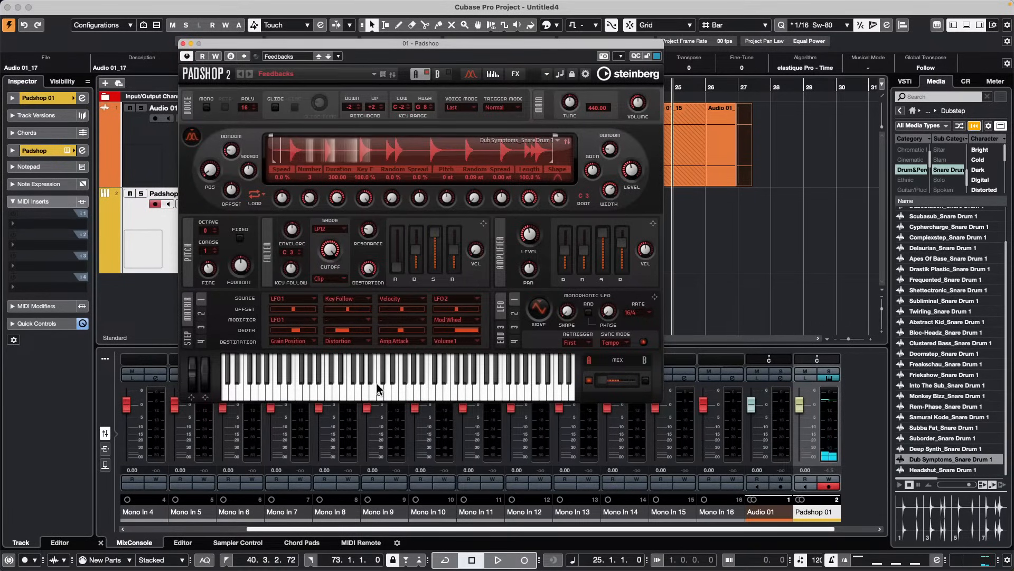
pyautogui.click(417, 387)
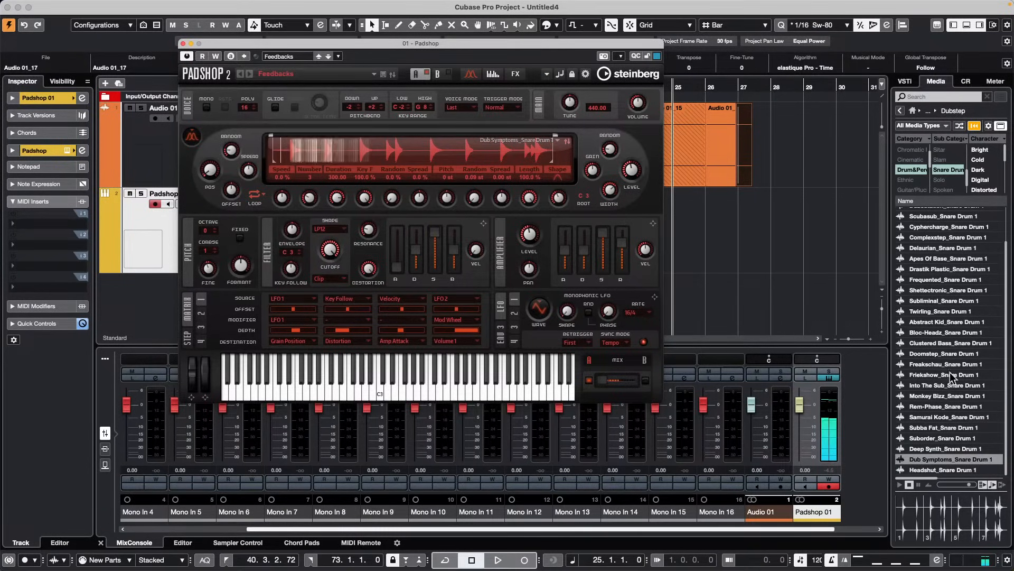
pyautogui.scroll(3, 954, 371)
pyautogui.moveTo(959, 243); pyautogui.dragTo(428, 153)
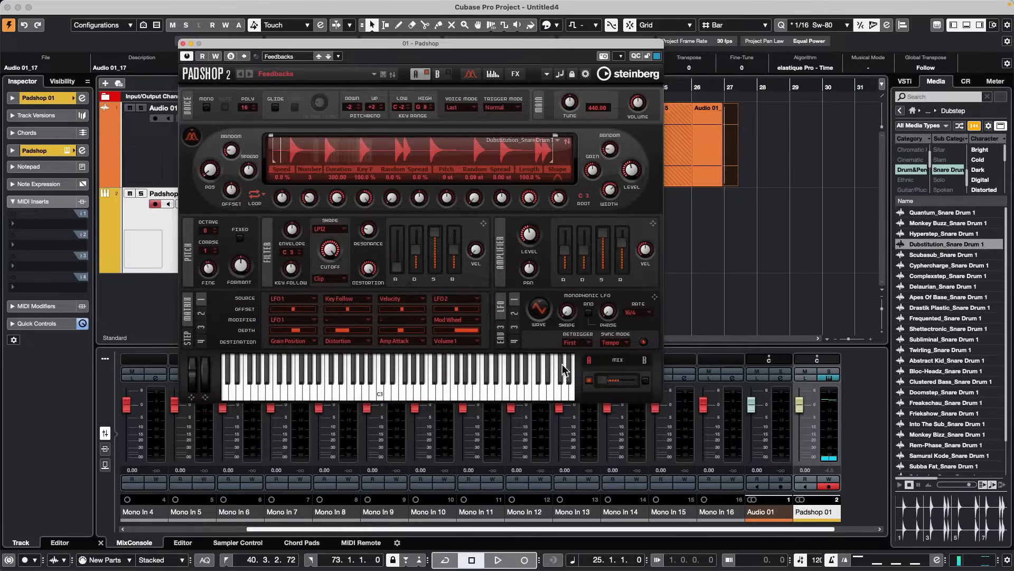
# Filter the Dubstep loops to the Bass category, load Freakschau_Bass 2 into Padshop's grain oscillator, and audition it with a note
pyautogui.click(946, 173)
pyautogui.click(910, 170)
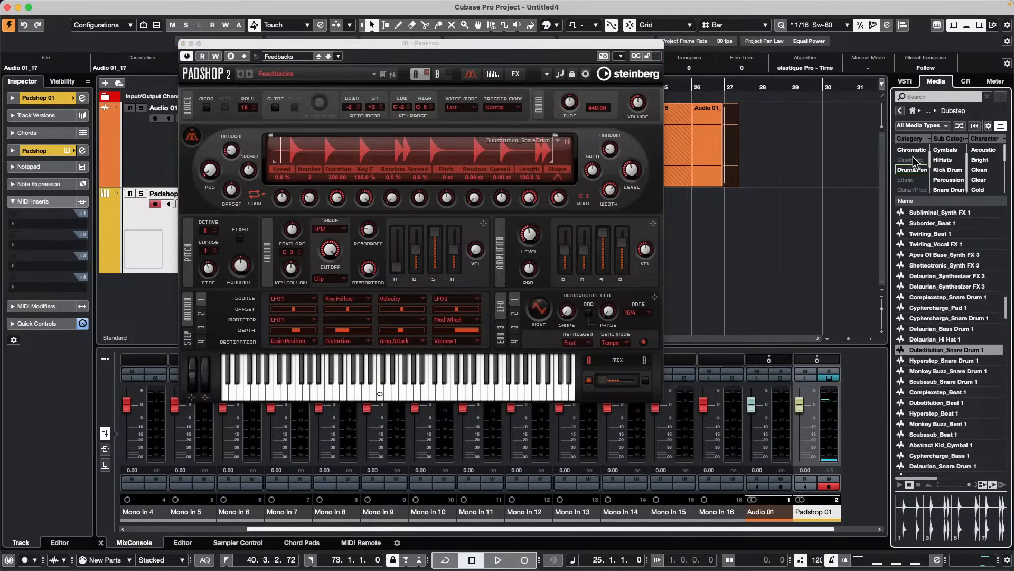
pyautogui.click(911, 152)
pyautogui.moveTo(937, 375); pyautogui.dragTo(339, 153)
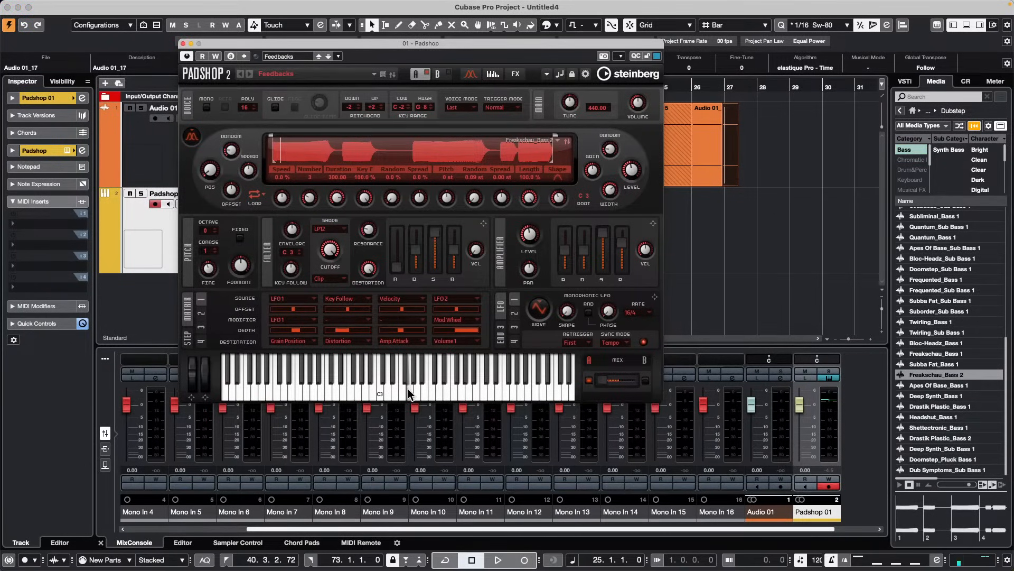
pyautogui.click(408, 391)
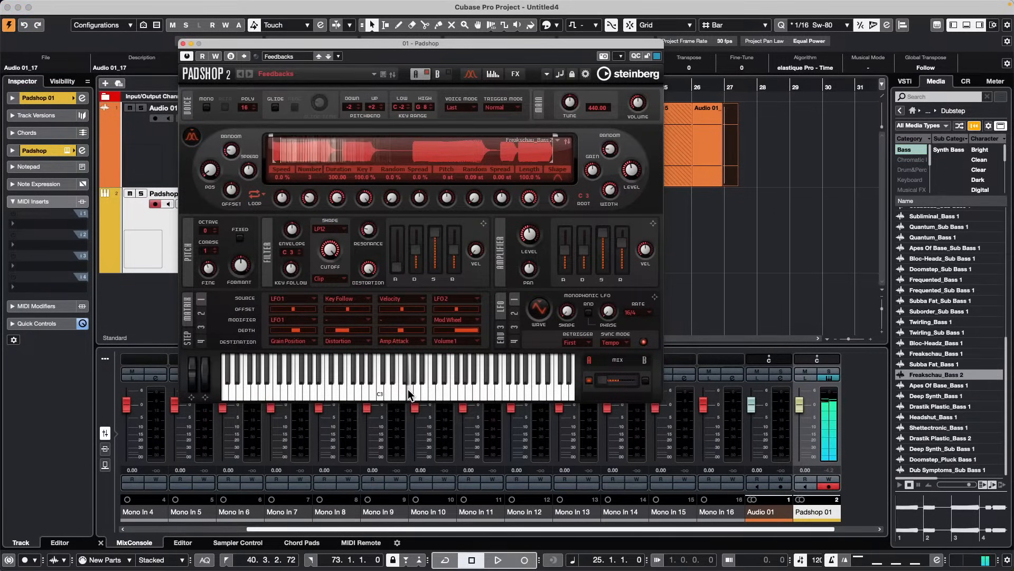
# Set Padshop's grain Duration to 11.99 and Speed to 82 %, playing a note to hear the effect, and close the instrument
pyautogui.moveTo(335, 201); pyautogui.dragTo(331, 248)
pyautogui.click(287, 391)
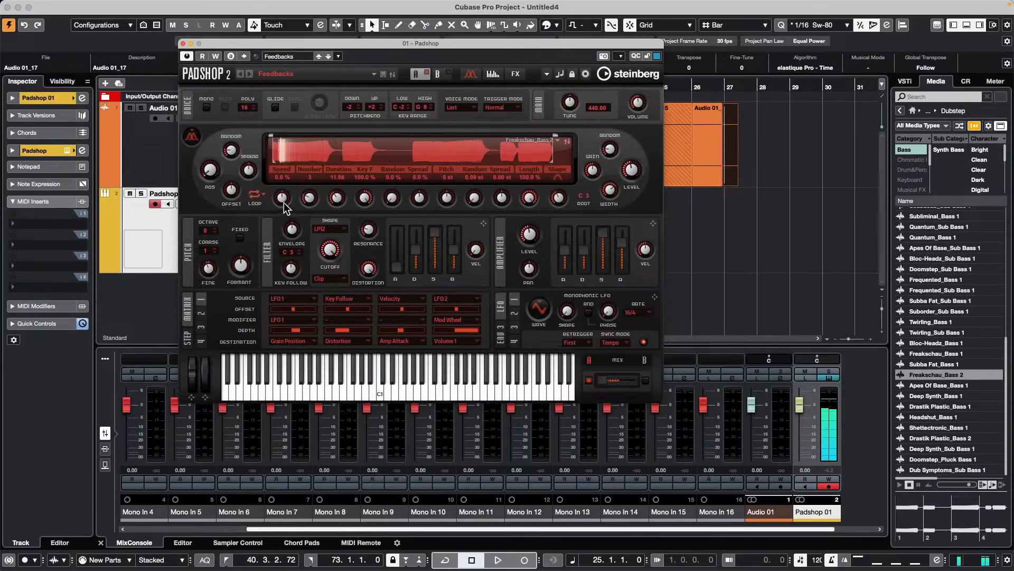
pyautogui.moveTo(281, 201); pyautogui.dragTo(285, 185)
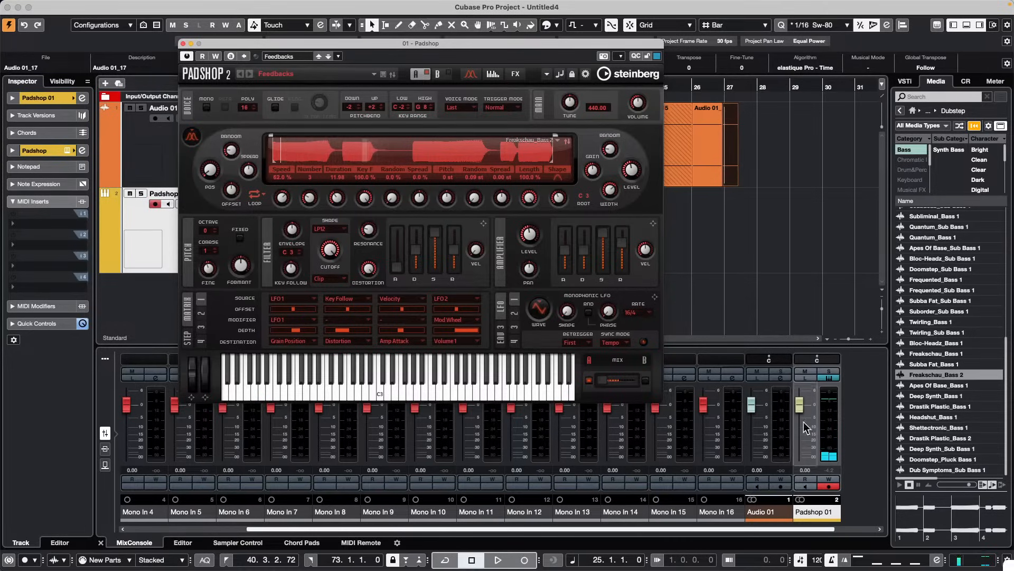
pyautogui.click(184, 43)
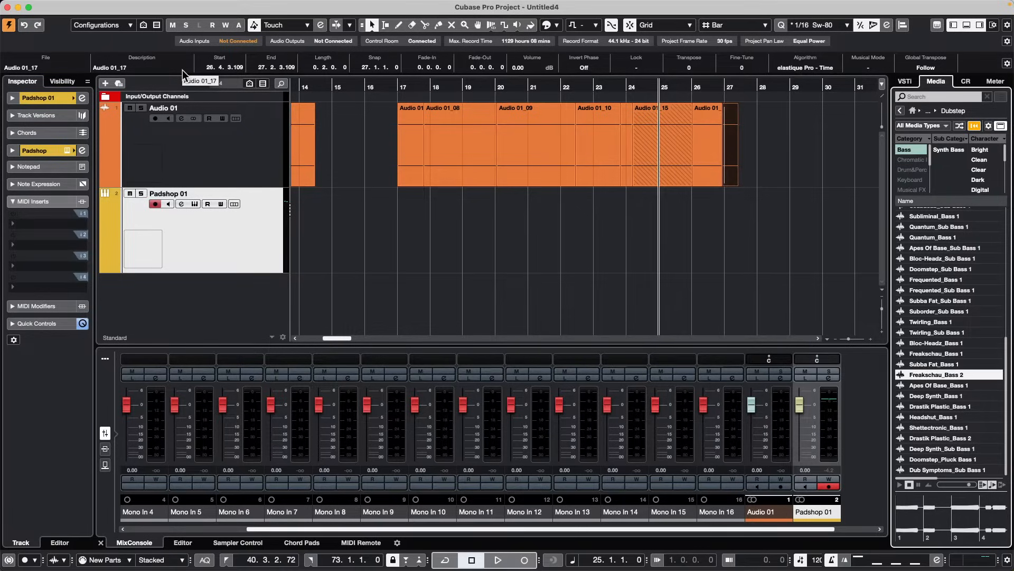
# In the VST Plug-in Manager, create an empty plug-in collection named May 19 2023
pyautogui.moveTo(444, 2)
pyautogui.click(312, 6)
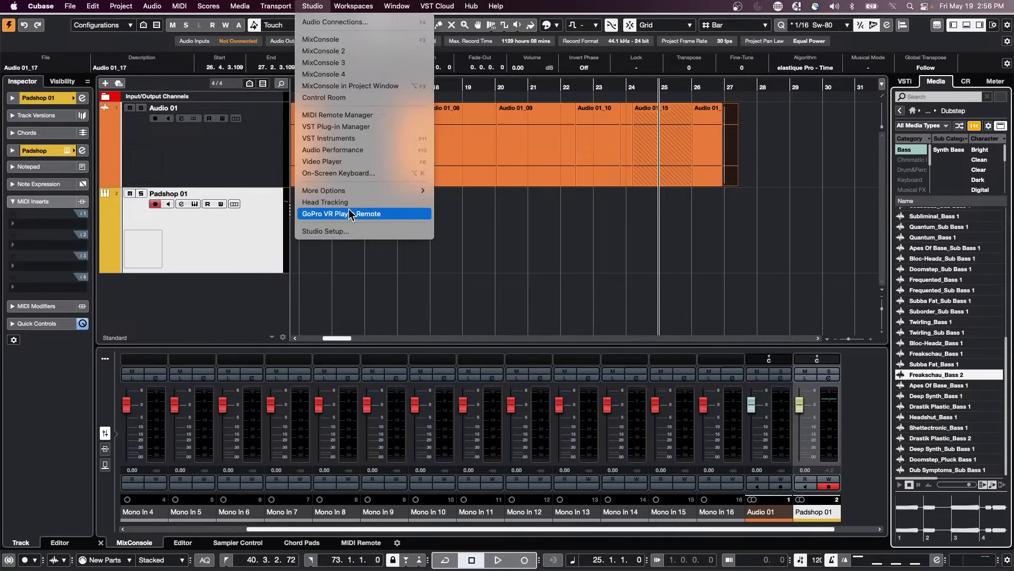
pyautogui.click(353, 128)
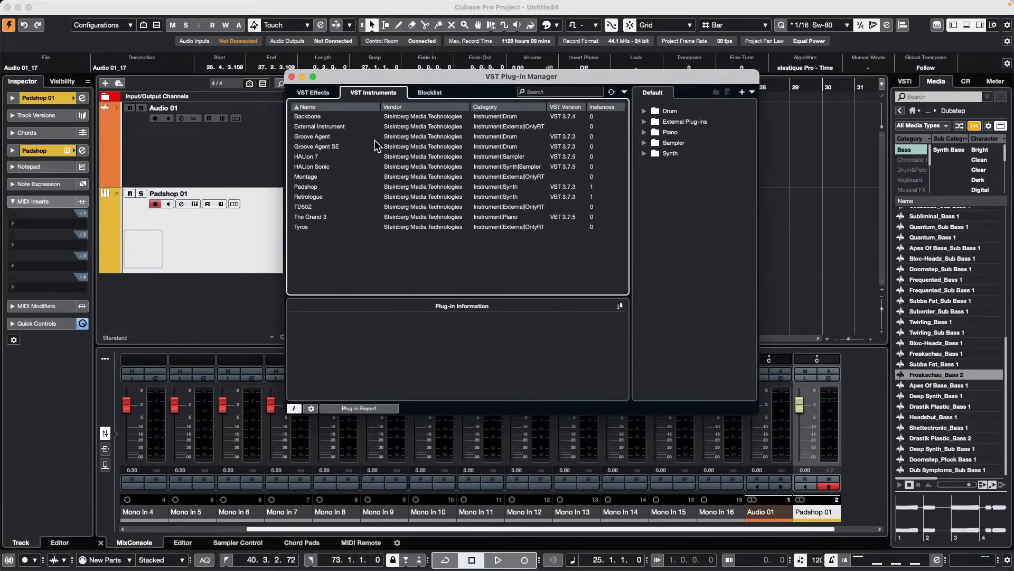
pyautogui.click(742, 91)
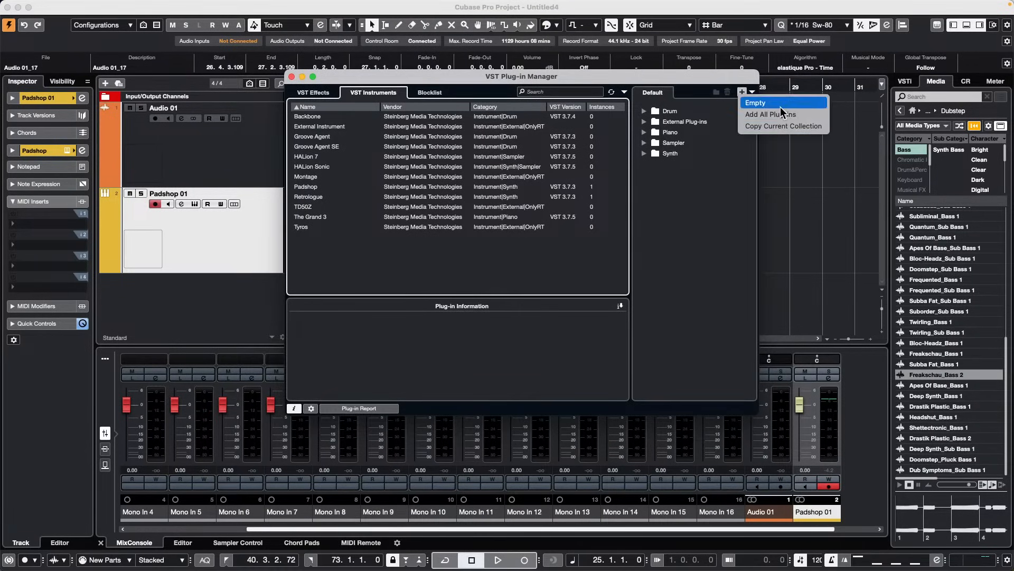
pyautogui.click(785, 105)
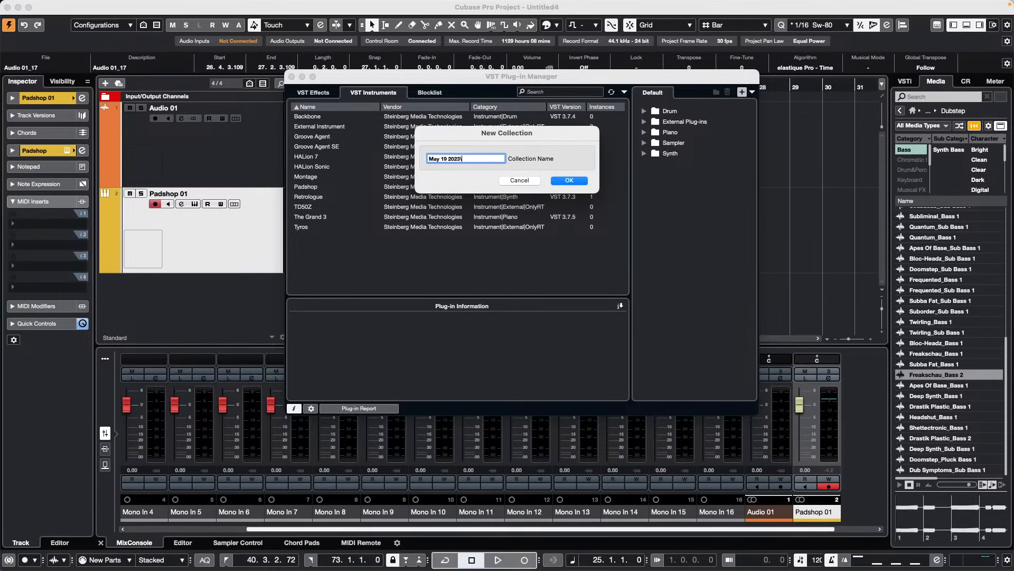
pyautogui.press('Return')
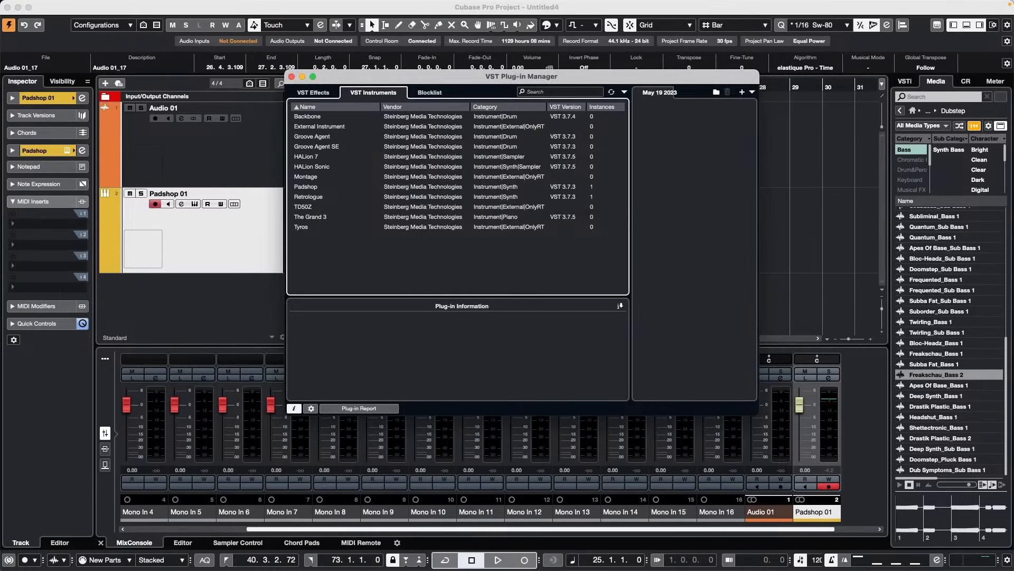
pyautogui.click(752, 93)
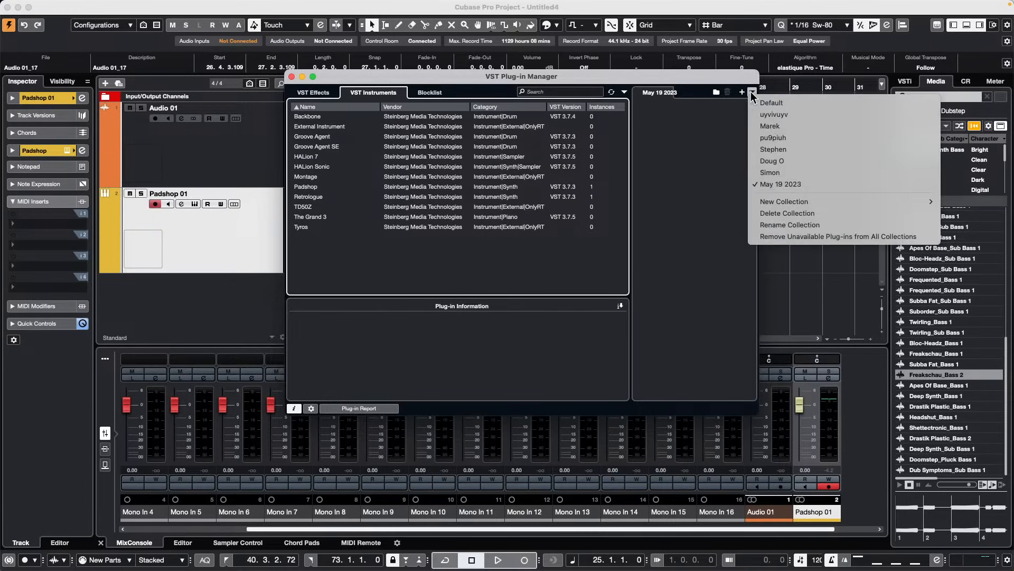
pyautogui.click(751, 94)
pyautogui.click(742, 92)
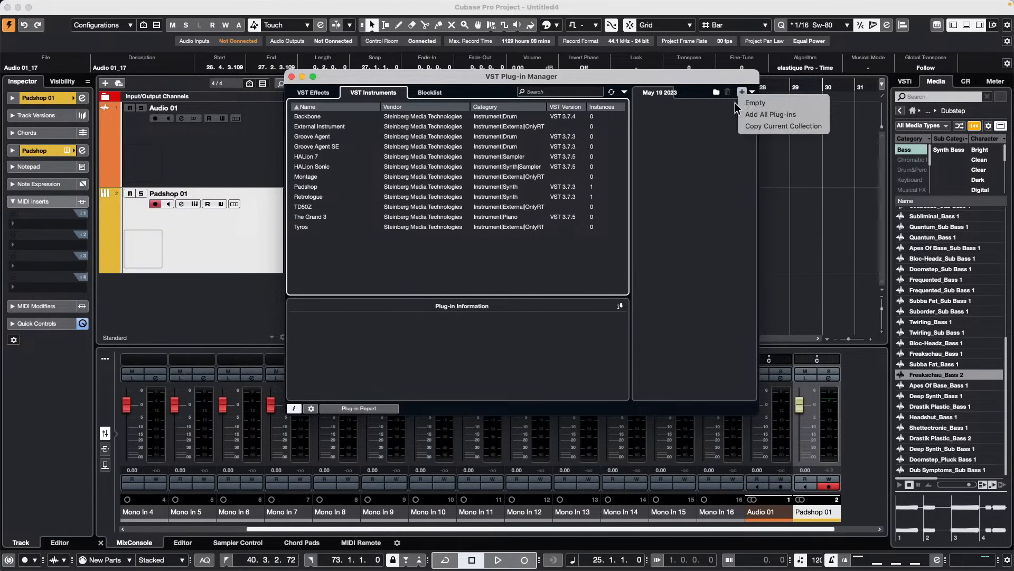
pyautogui.click(706, 127)
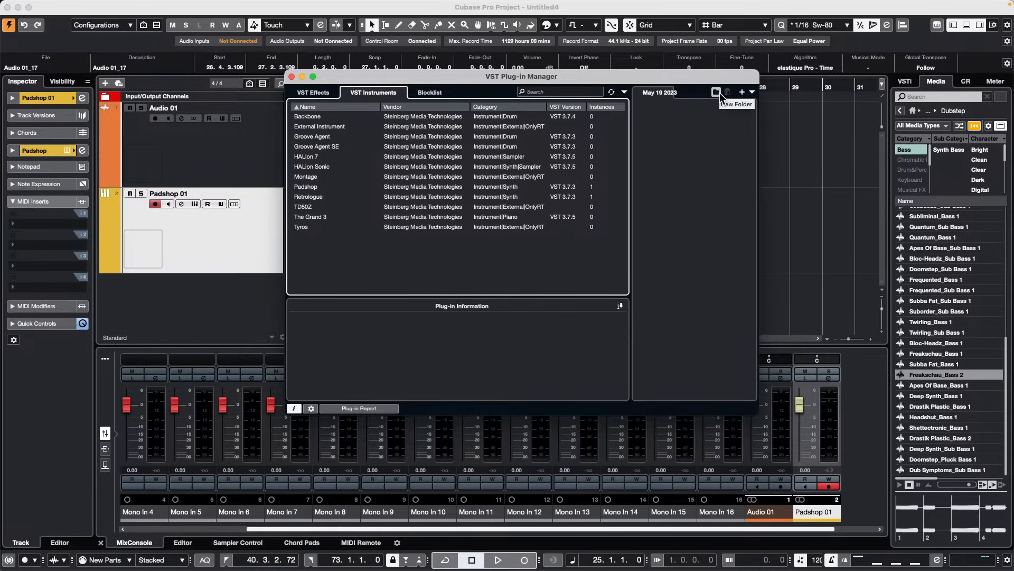
# Create a folder named My Fave granular in the May 19 2023 collection and add Padshop to it
pyautogui.click(716, 93)
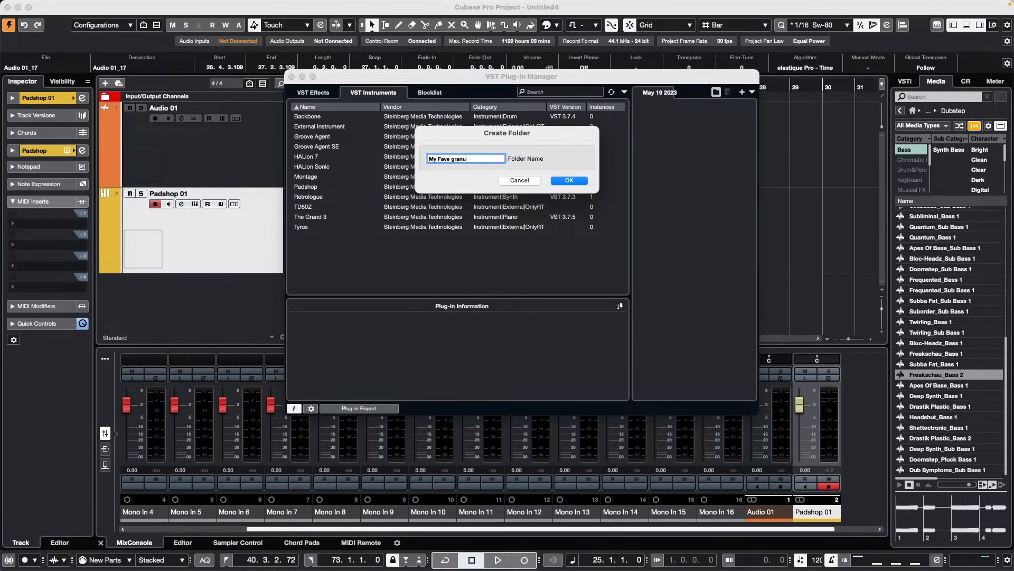
pyautogui.write('My Fave granular')
pyautogui.press('Return')
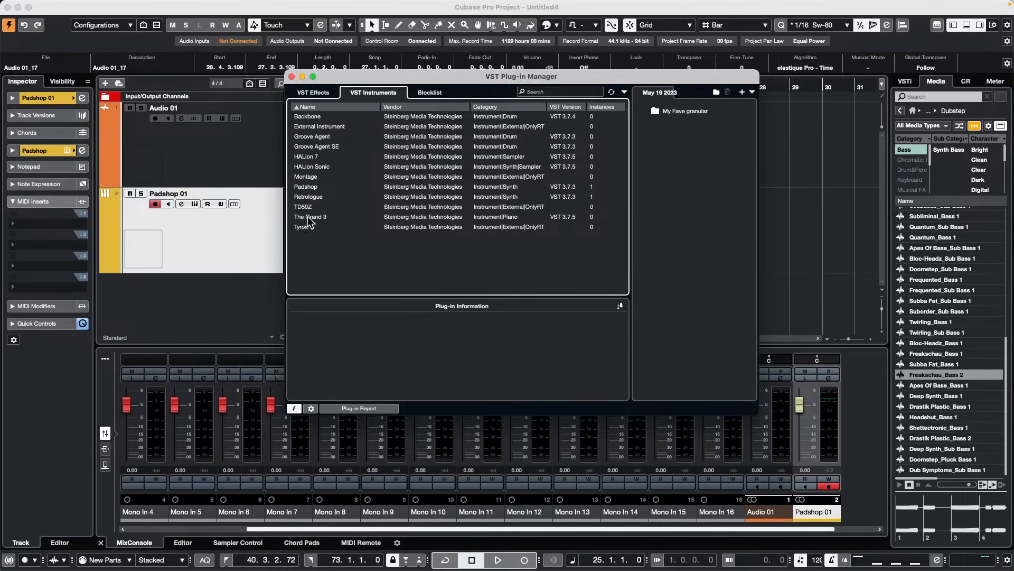
pyautogui.moveTo(312, 186); pyautogui.dragTo(669, 123)
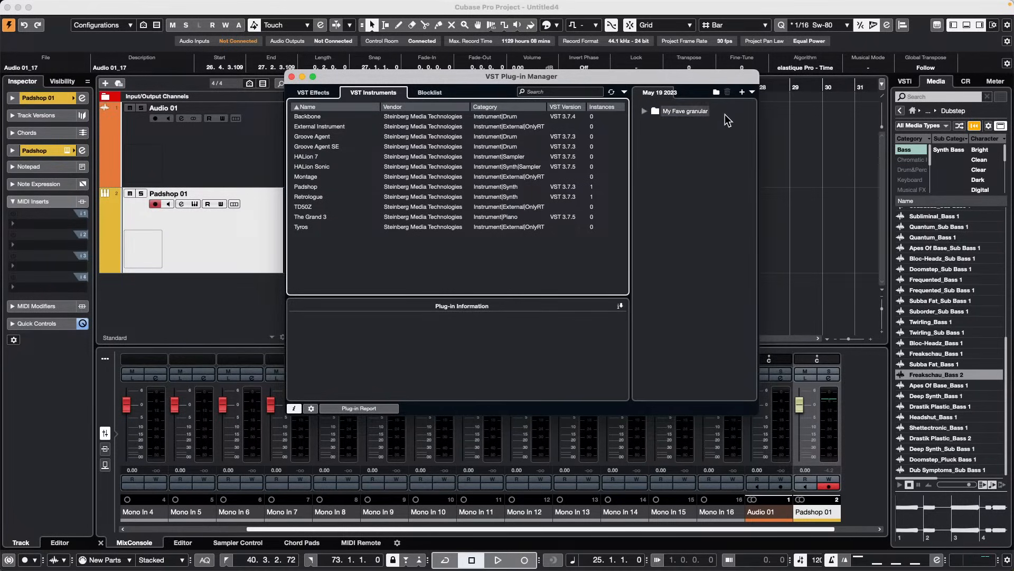
# Add another folder named synth to the May 19 2023 collection
pyautogui.click(716, 93)
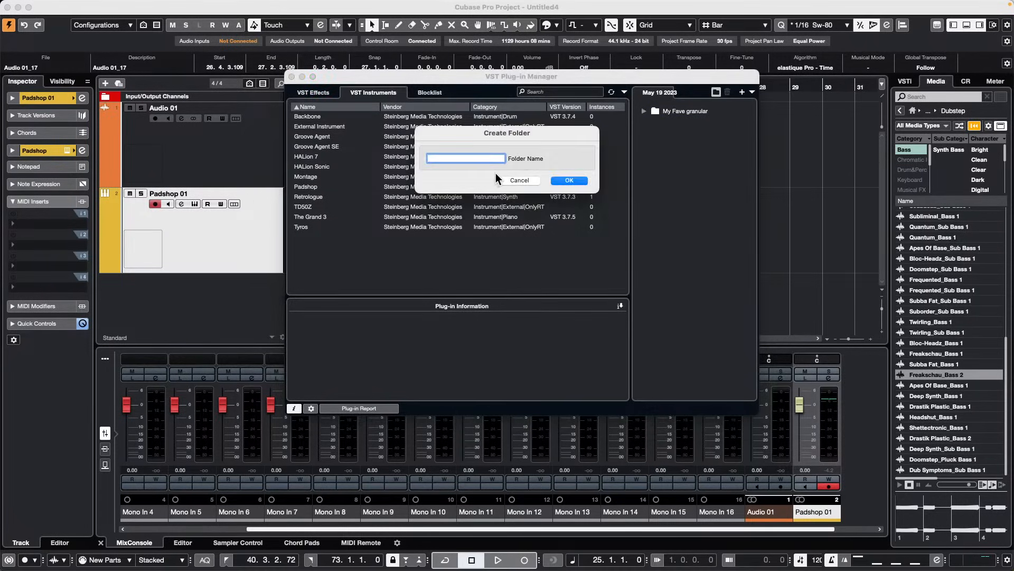
pyautogui.write('synth')
pyautogui.press('Return')
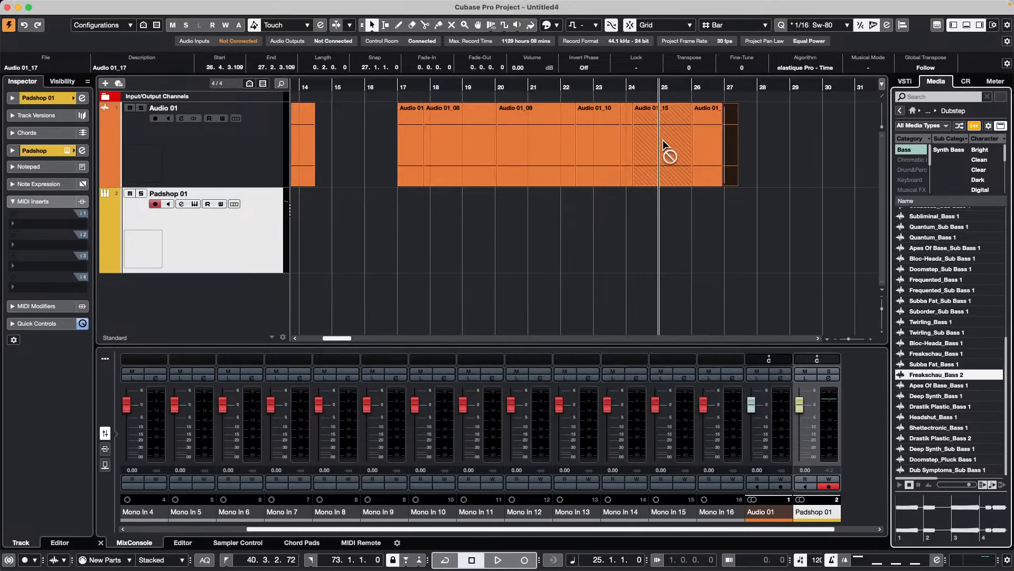
# Reopen the VST Plug-in Manager and add Backbone to the My Fave granular folder
pyautogui.click(353, 6)
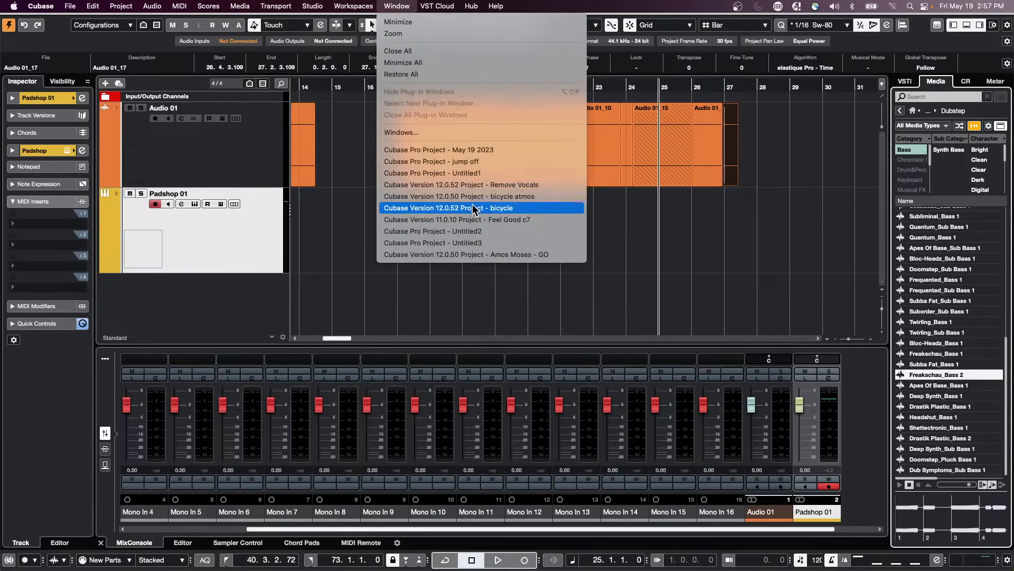
pyautogui.click(334, 183)
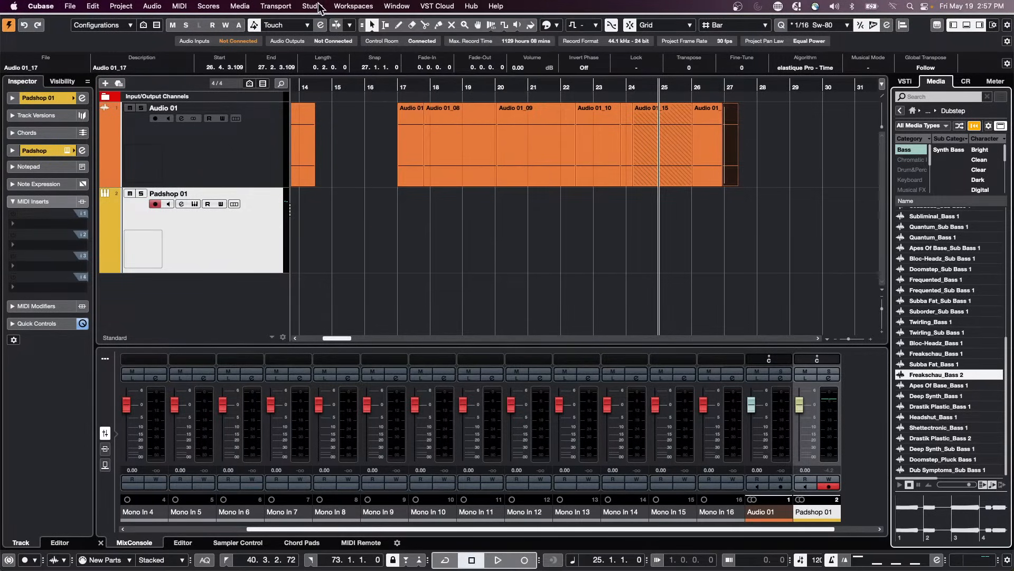
pyautogui.click(312, 6)
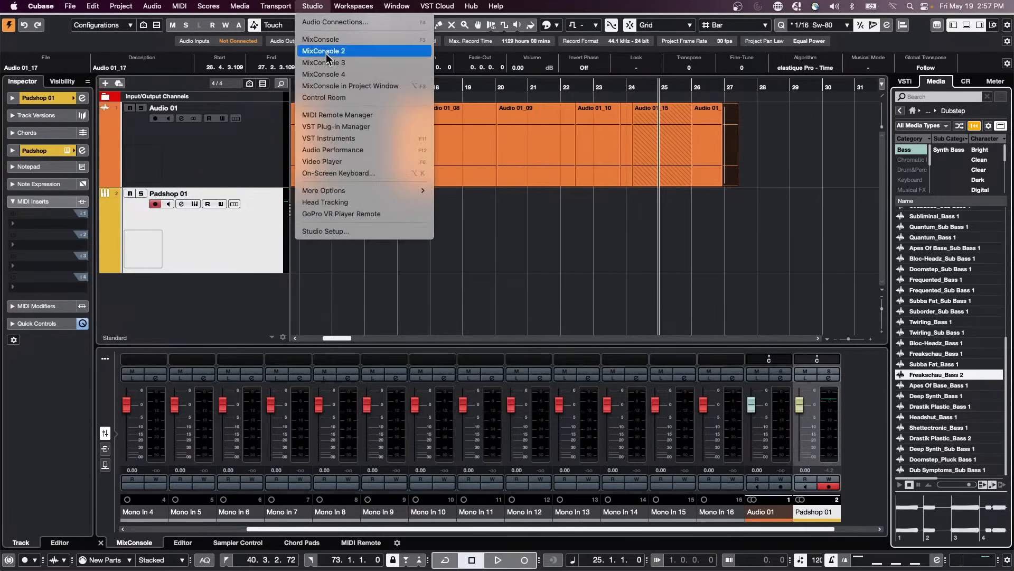
pyautogui.click(354, 127)
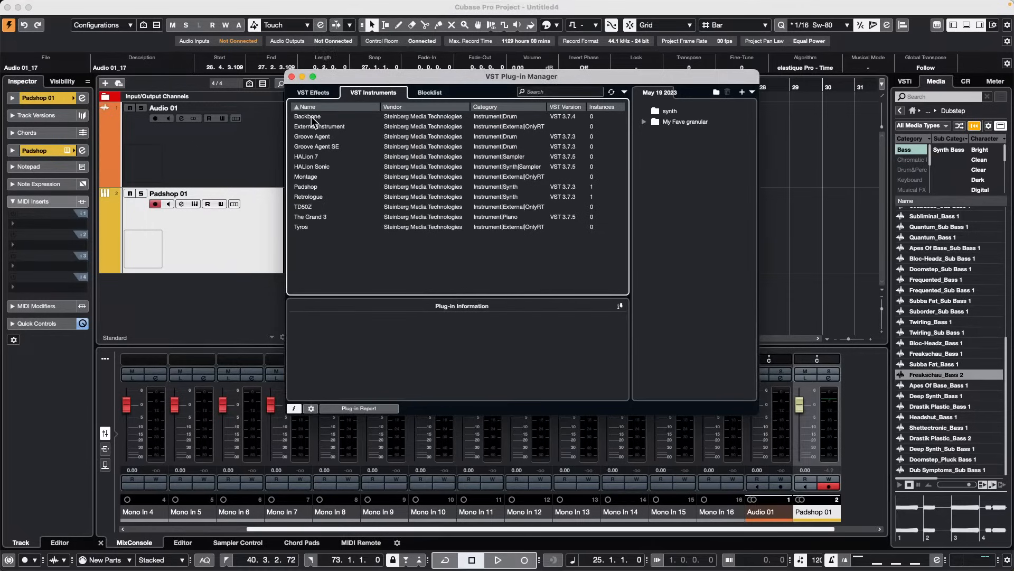
pyautogui.moveTo(315, 126); pyautogui.dragTo(715, 133)
# Create a folder named Drums in the May 19 2023 collection
pyautogui.click(720, 97)
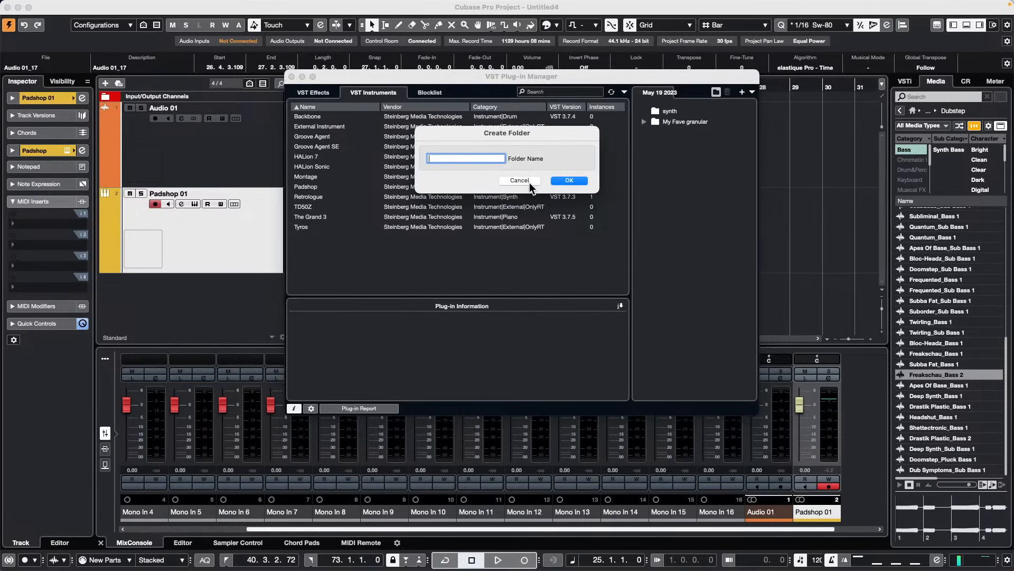
pyautogui.write('Drums')
pyautogui.press('Return')
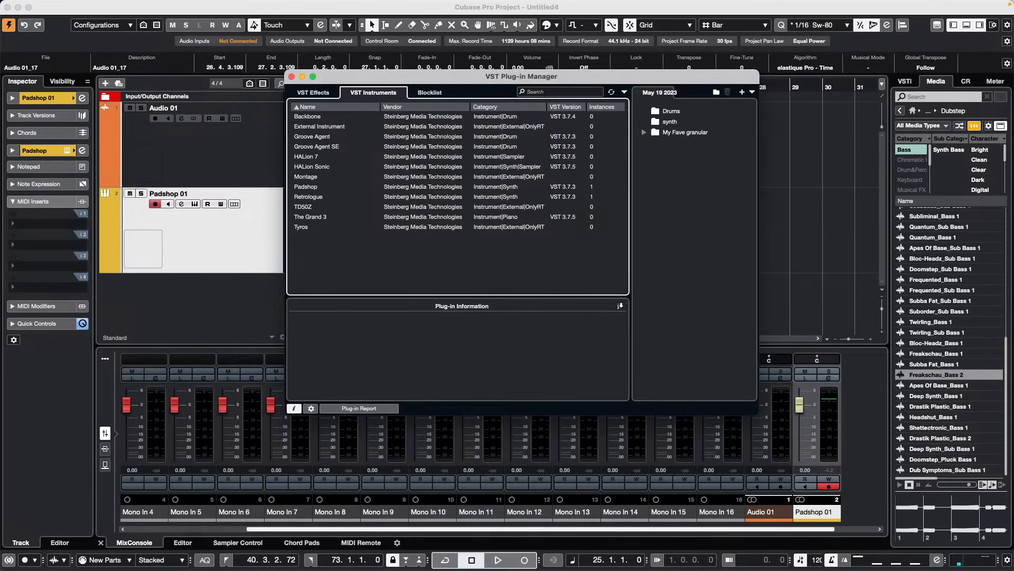
# Add Backbone to the My Fave granular folder, and Groove Agent and Groove Agent SE to the Drums folder
pyautogui.moveTo(309, 120); pyautogui.dragTo(710, 132)
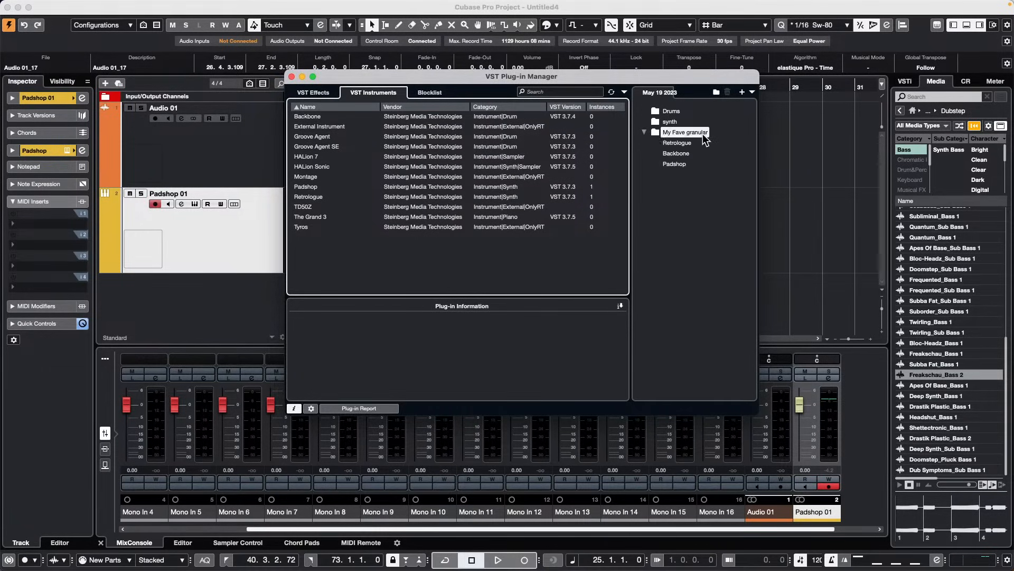
pyautogui.click(326, 137)
pyautogui.keyDown('shift'); pyautogui.click(325, 144); pyautogui.keyUp('shift')
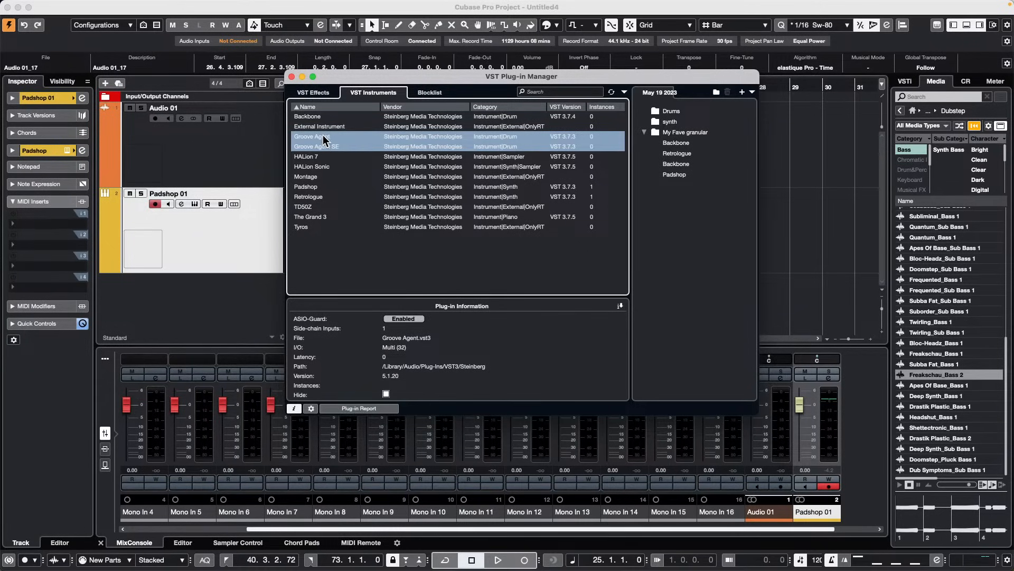
pyautogui.moveTo(324, 143); pyautogui.dragTo(671, 121)
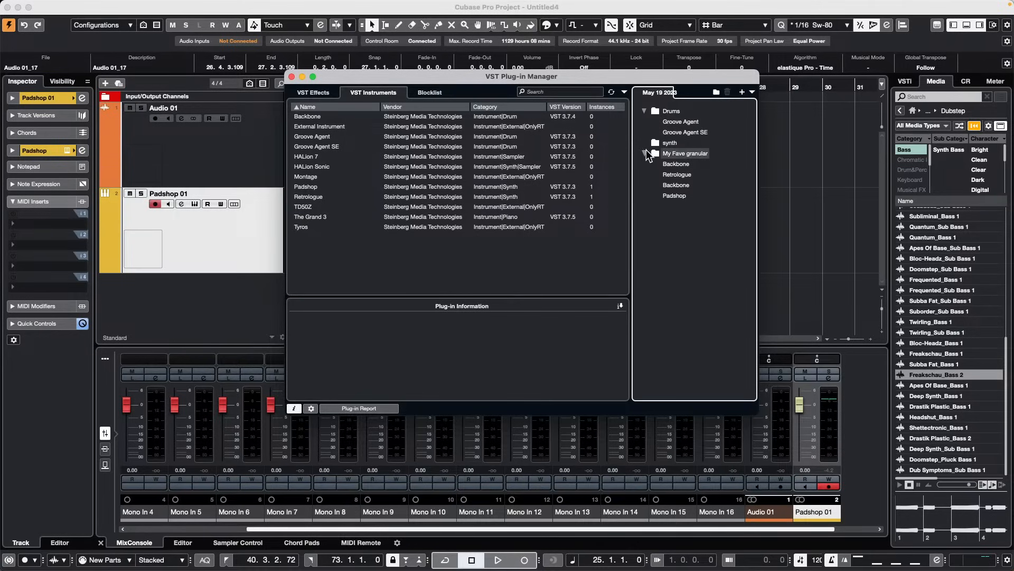
# Switch the active plug-in collection to Default and close the VST Plug-in Manager
pyautogui.click(753, 93)
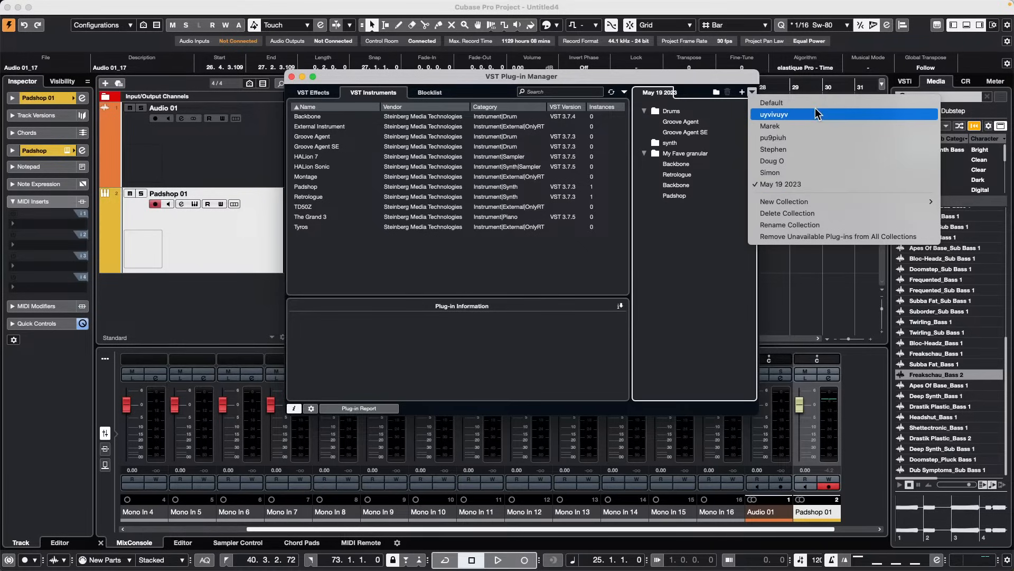
pyautogui.click(770, 103)
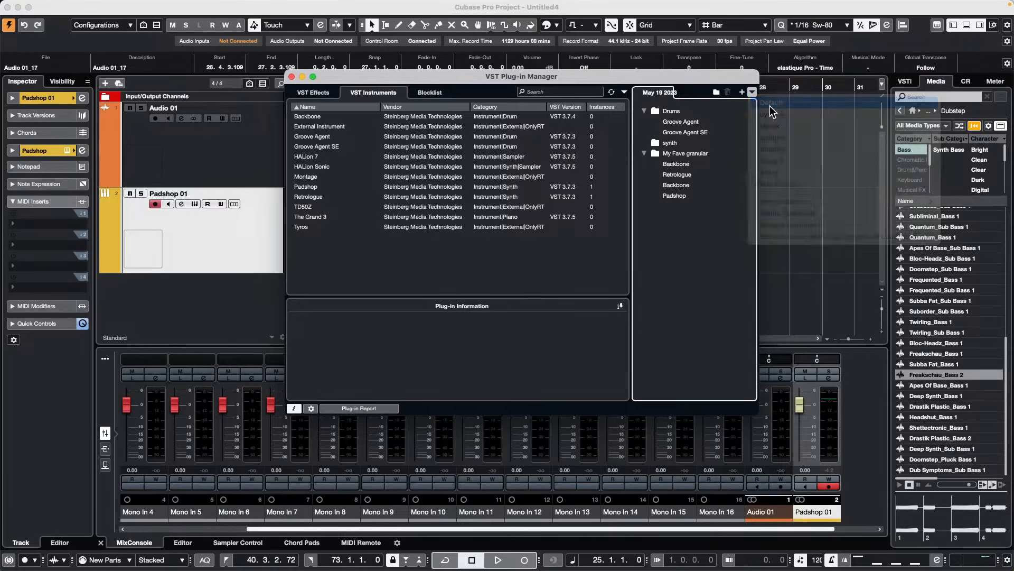
pyautogui.click(291, 77)
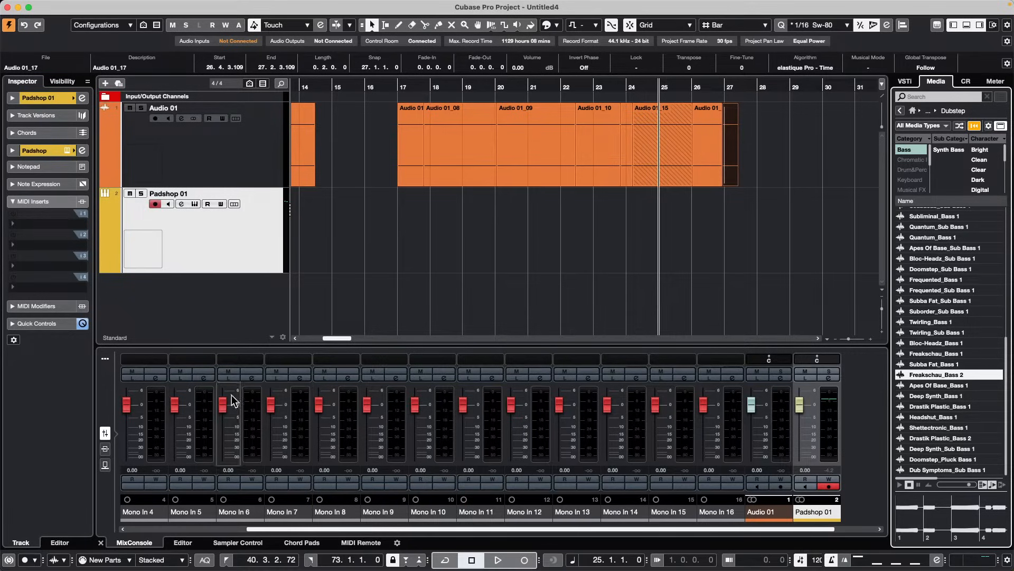
# Open the recent project Remove Vocals.cpr
pyautogui.click(71, 6)
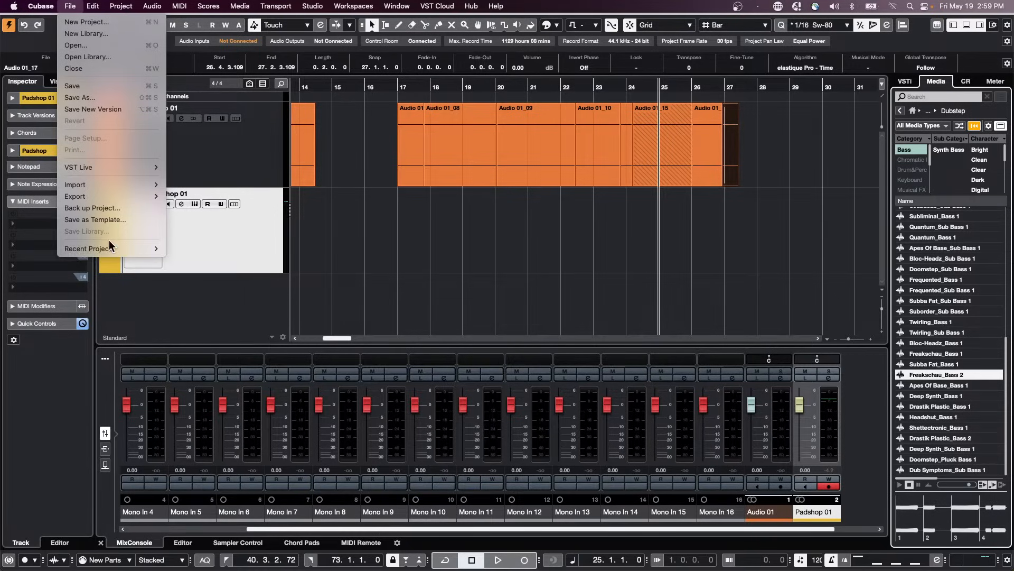
pyautogui.moveTo(105, 249)
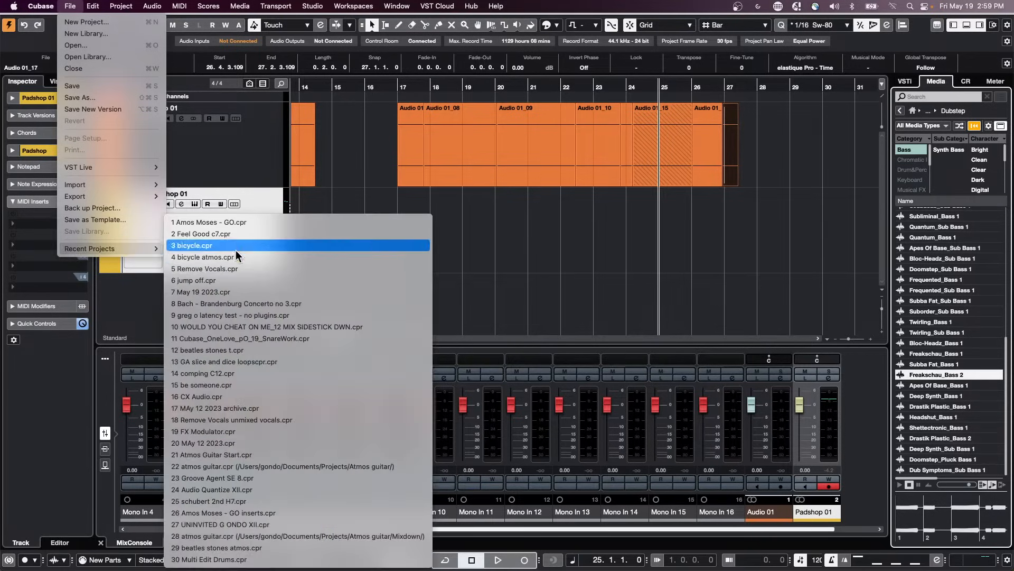
pyautogui.click(331, 270)
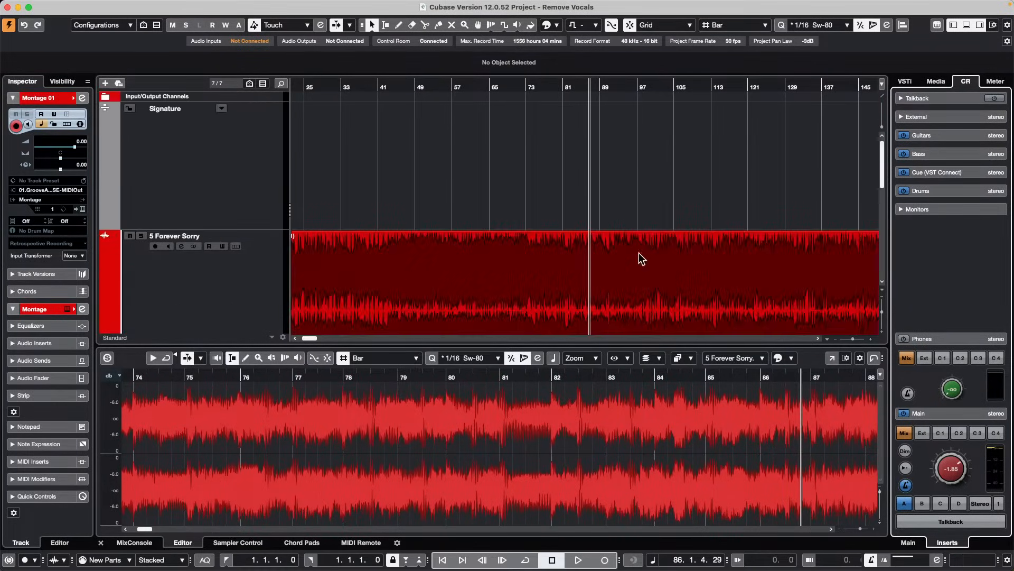
# Start playback and set the Control Room main level to about -7.46 dB
pyautogui.moveTo(957, 467); pyautogui.dragTo(944, 484)
pyautogui.press('space')
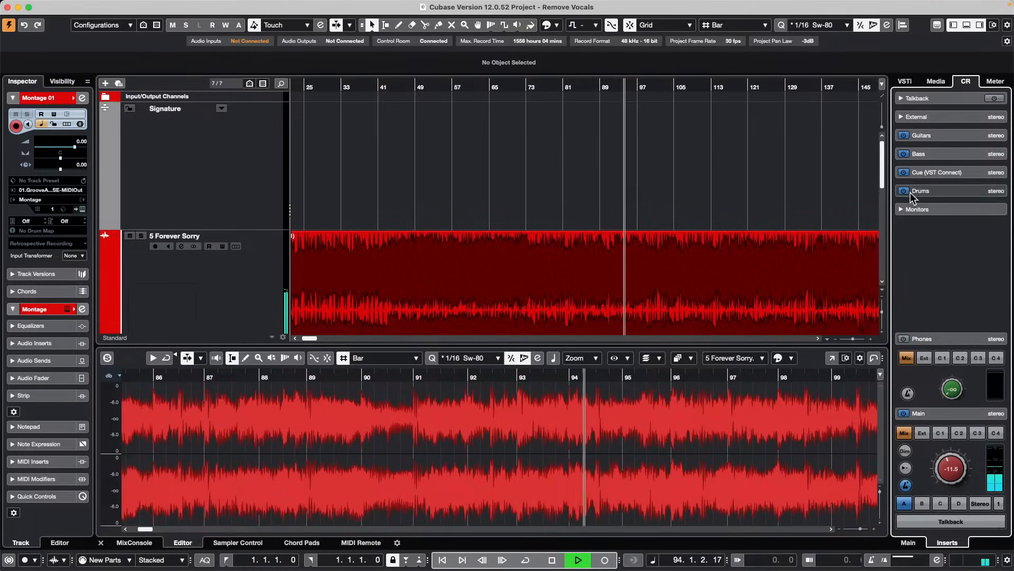
pyautogui.moveTo(949, 471); pyautogui.dragTo(949, 462)
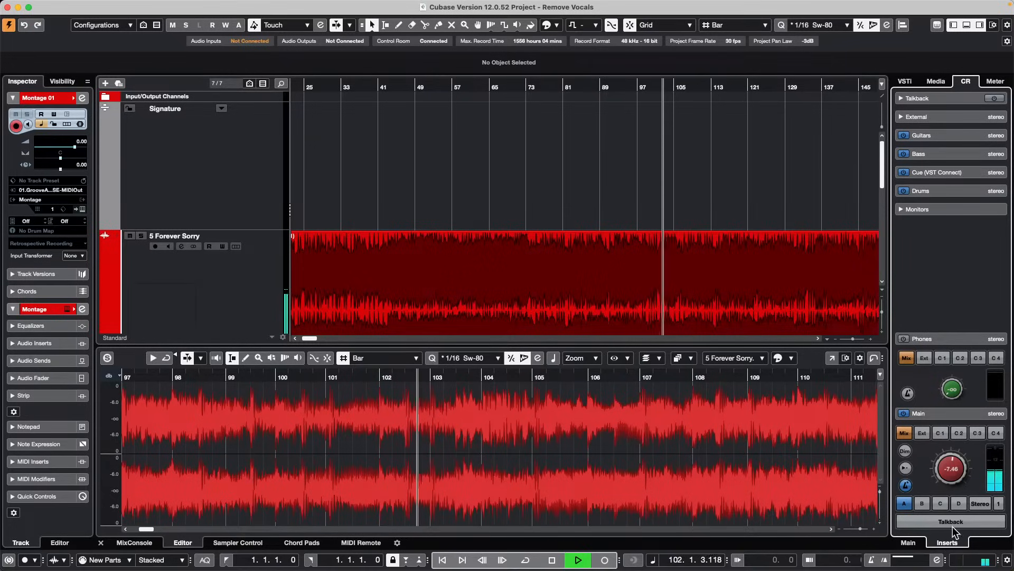
# Show the Control Room main inserts, examine SuperVision and its preset list in the first slot, and close the plug-in
pyautogui.click(968, 418)
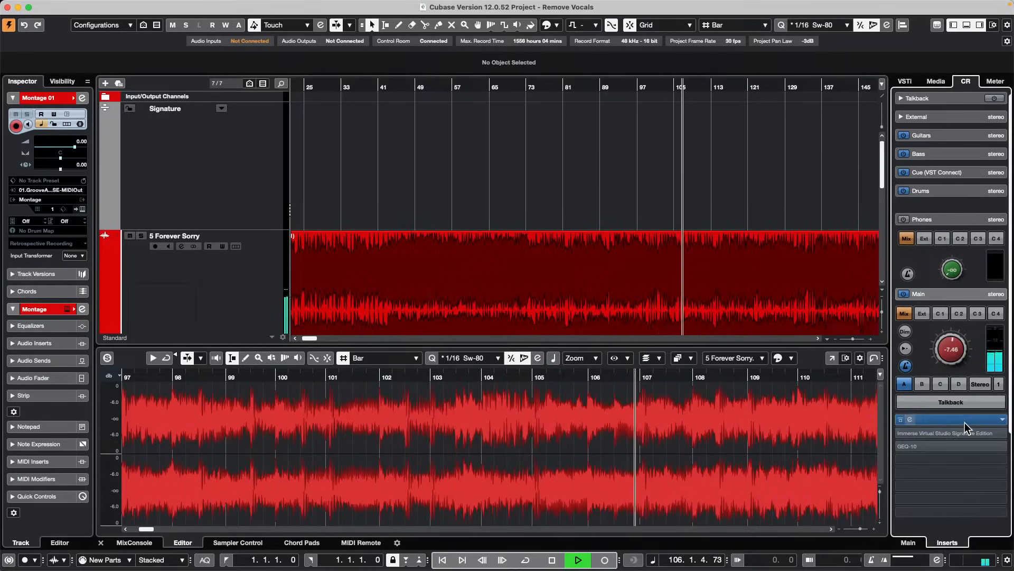
pyautogui.click(959, 457)
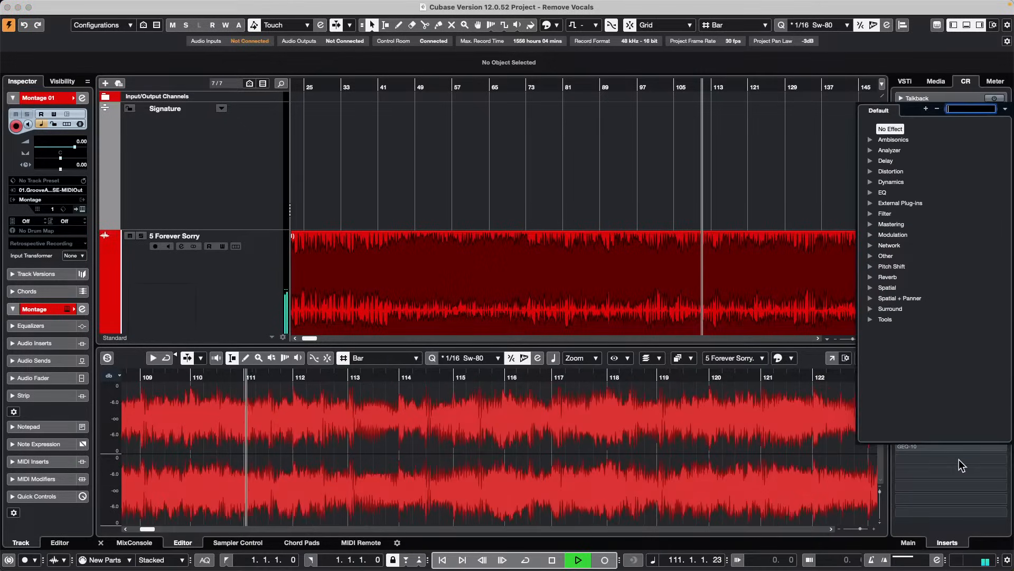
pyautogui.click(908, 480)
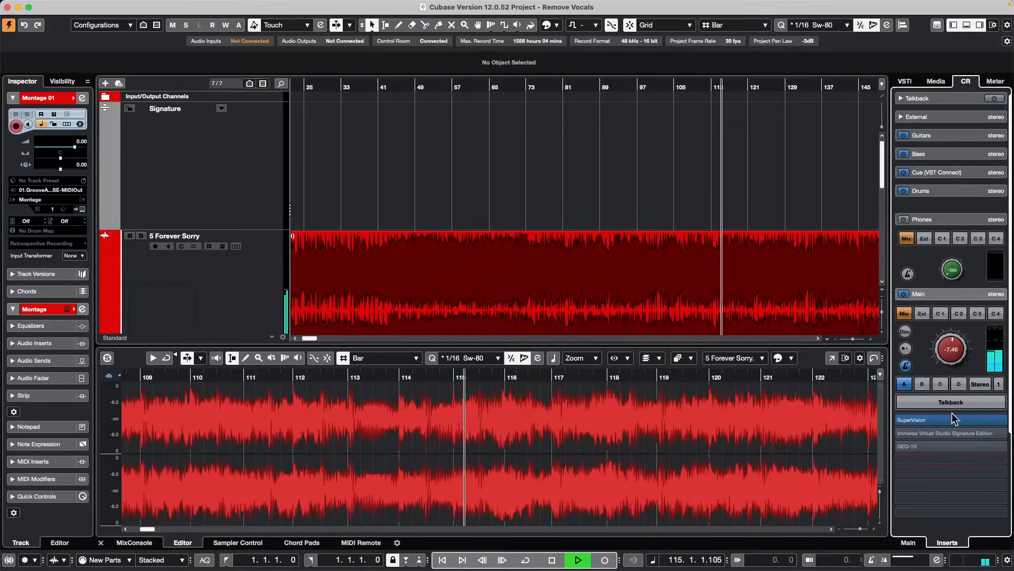
pyautogui.click(946, 420)
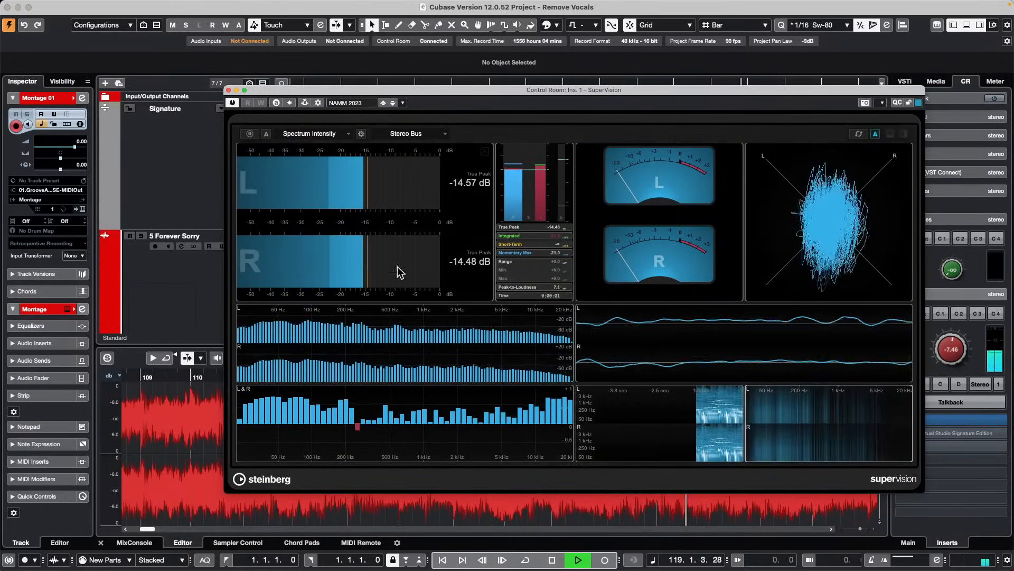
pyautogui.click(352, 102)
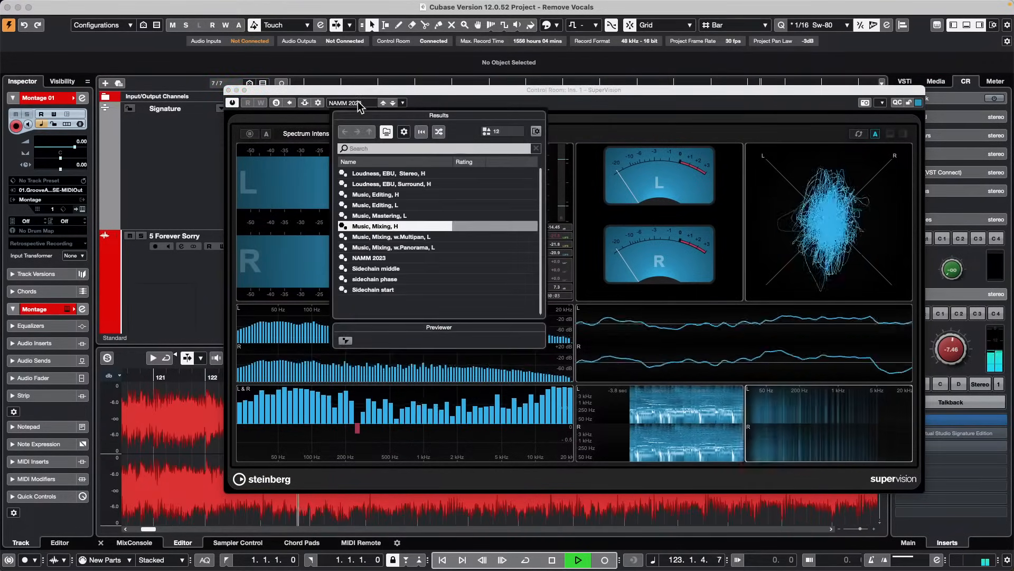
pyautogui.click(229, 90)
# Add a second SuperVision to the fourth Control Room insert slot and enlarge its window to full screen
pyautogui.click(945, 460)
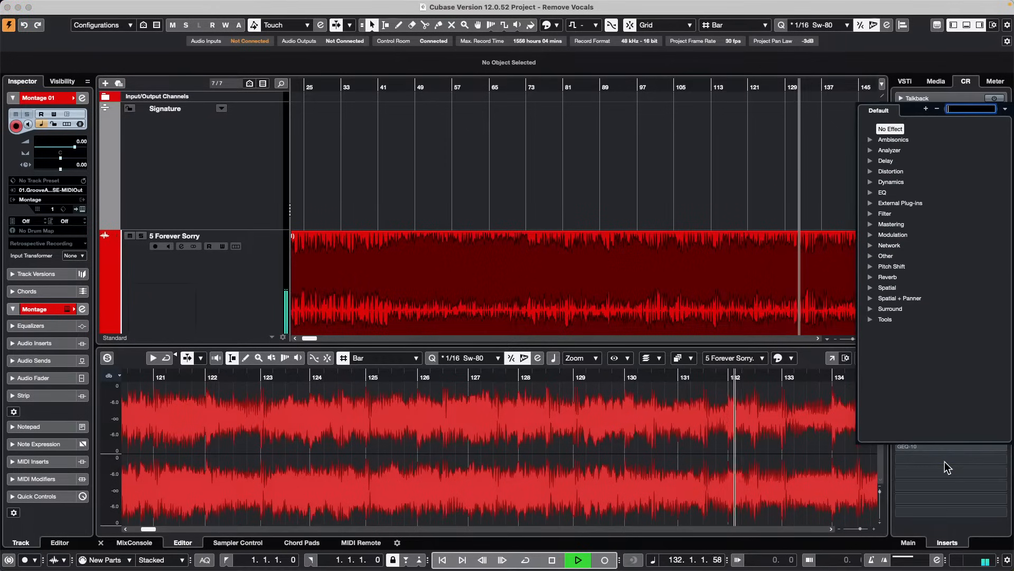
pyautogui.click(875, 151)
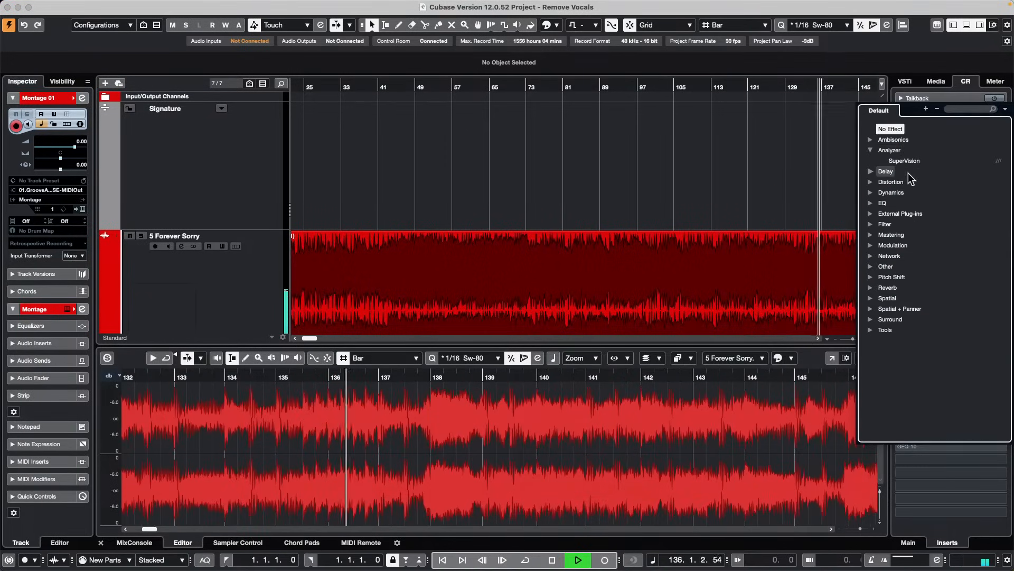
pyautogui.click(909, 161)
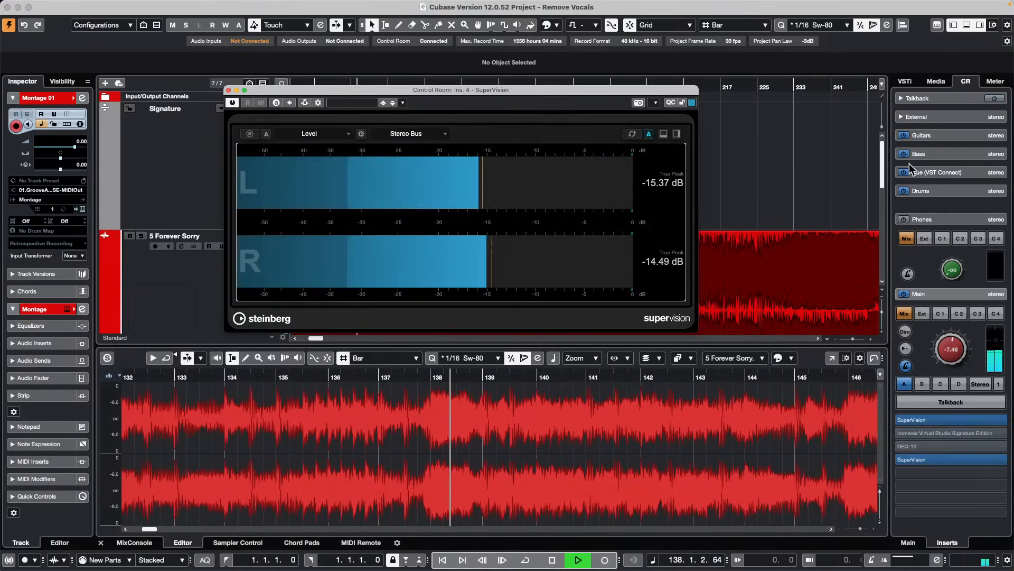
pyautogui.click(243, 91)
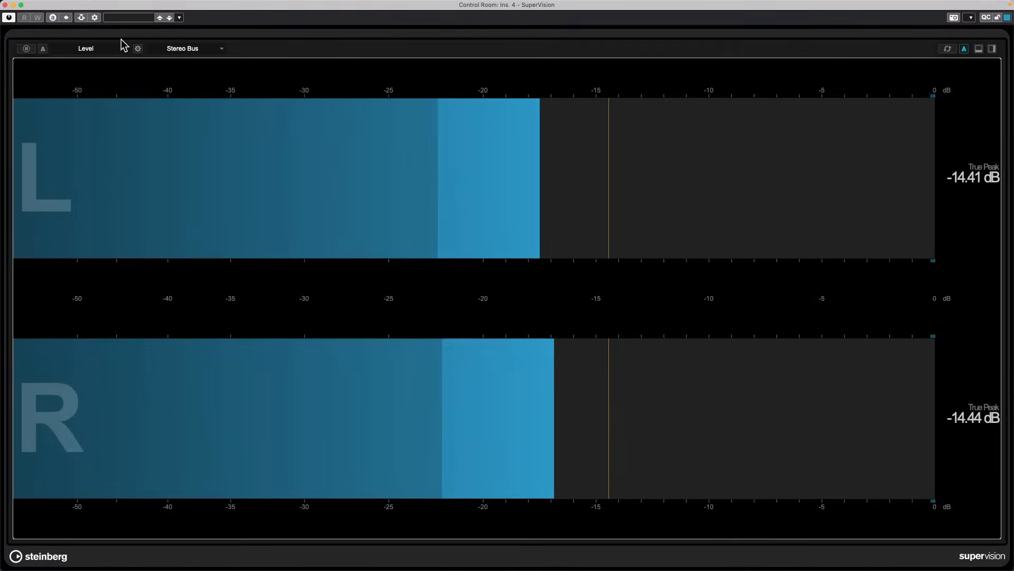
# Switch the SuperVision module from the Spectral Domain group to Spectrum Bar, and review the fully expanded module list
pyautogui.click(84, 49)
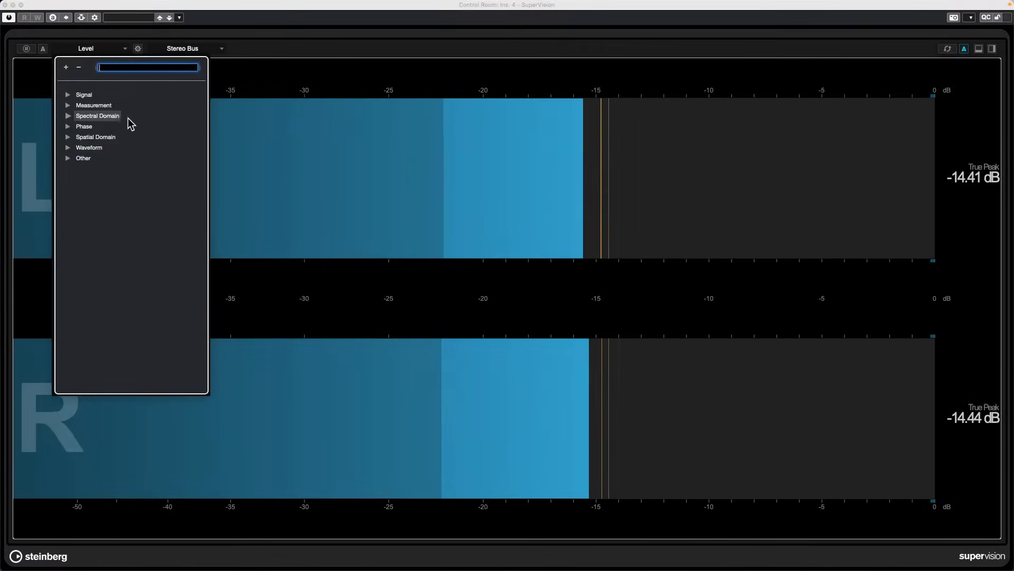
pyautogui.click(68, 116)
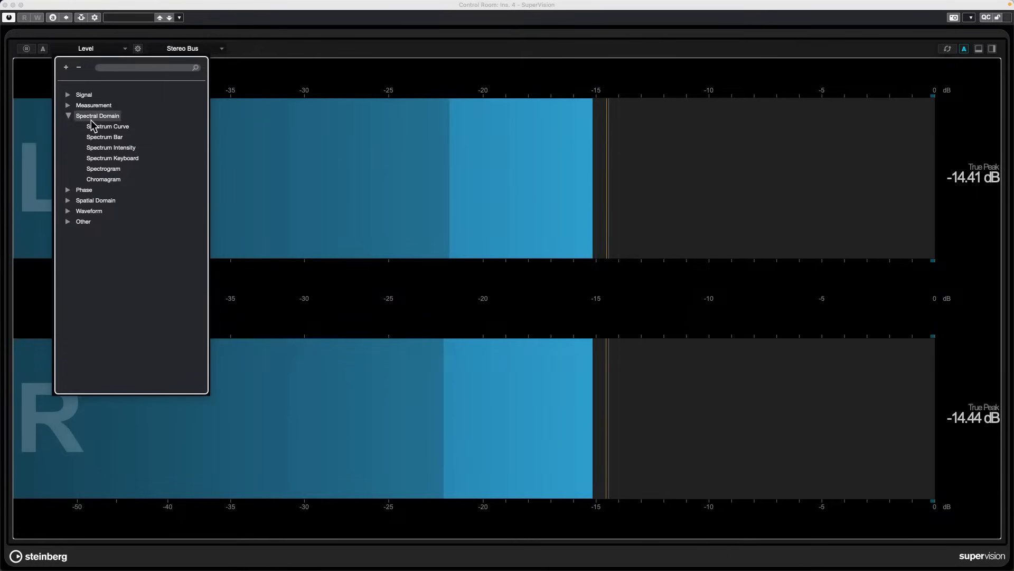
pyautogui.click(114, 136)
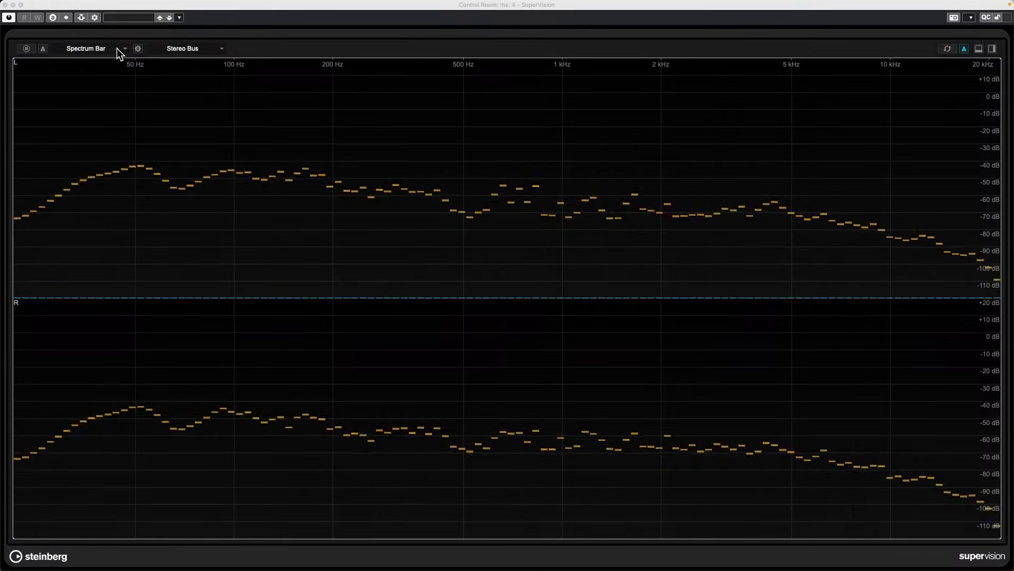
pyautogui.click(103, 49)
pyautogui.click(67, 68)
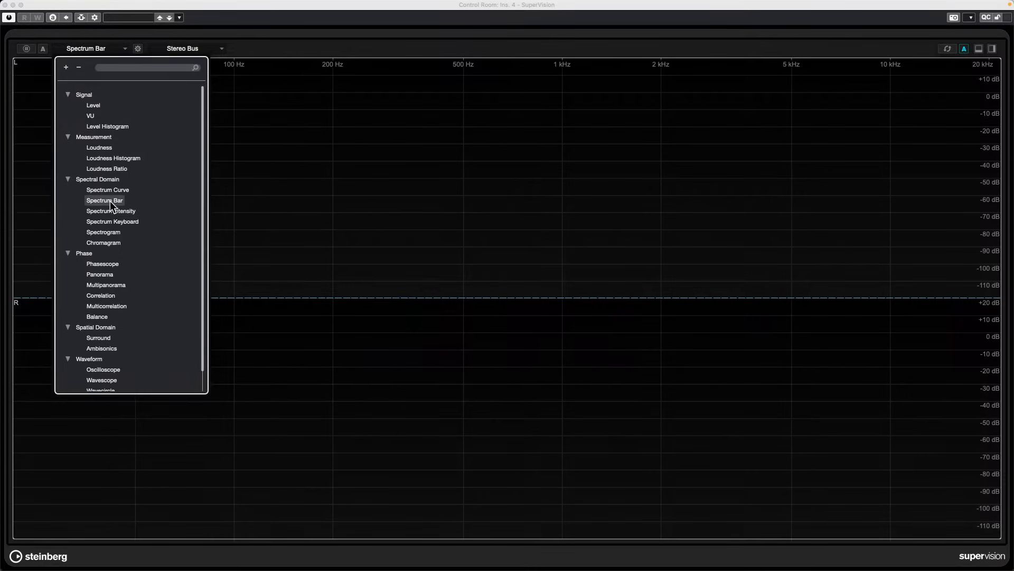
pyautogui.click(383, 209)
# Change the SuperVision module to Spectrum Curve
pyautogui.click(104, 50)
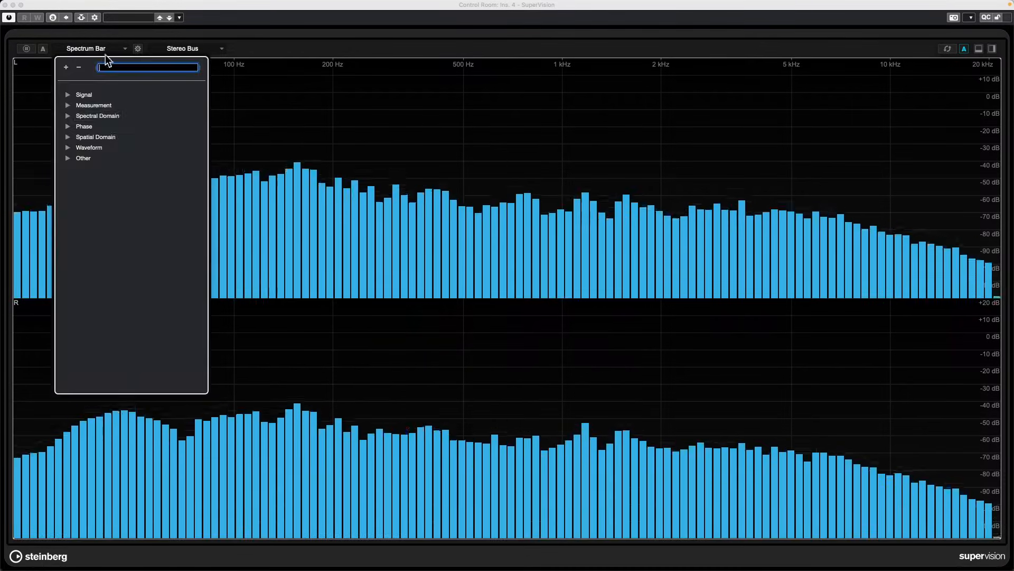
pyautogui.click(68, 116)
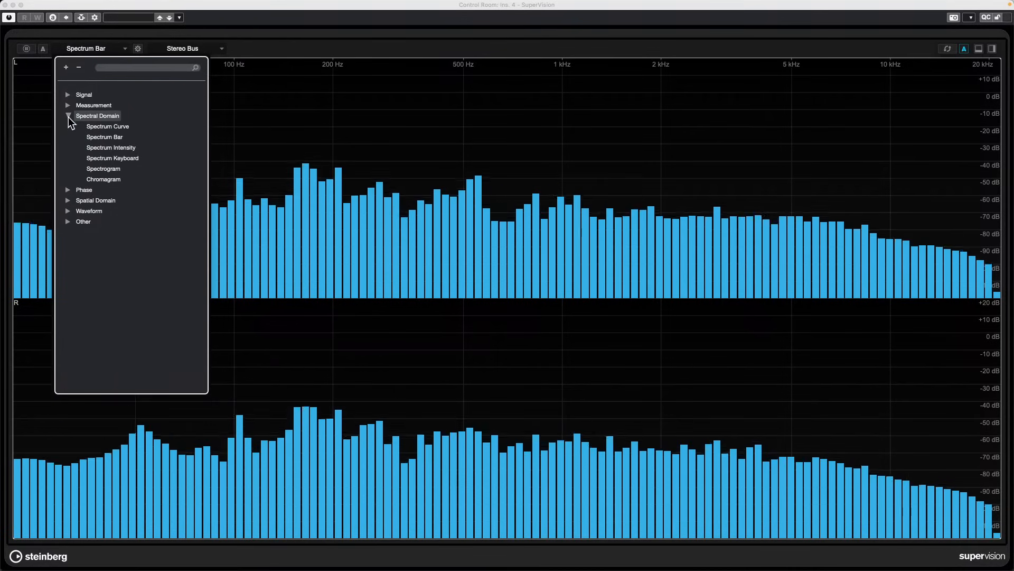
pyautogui.click(98, 129)
# Set the SuperVision module to Multicorrelation from the Phase group and close the plug-in window
pyautogui.click(80, 48)
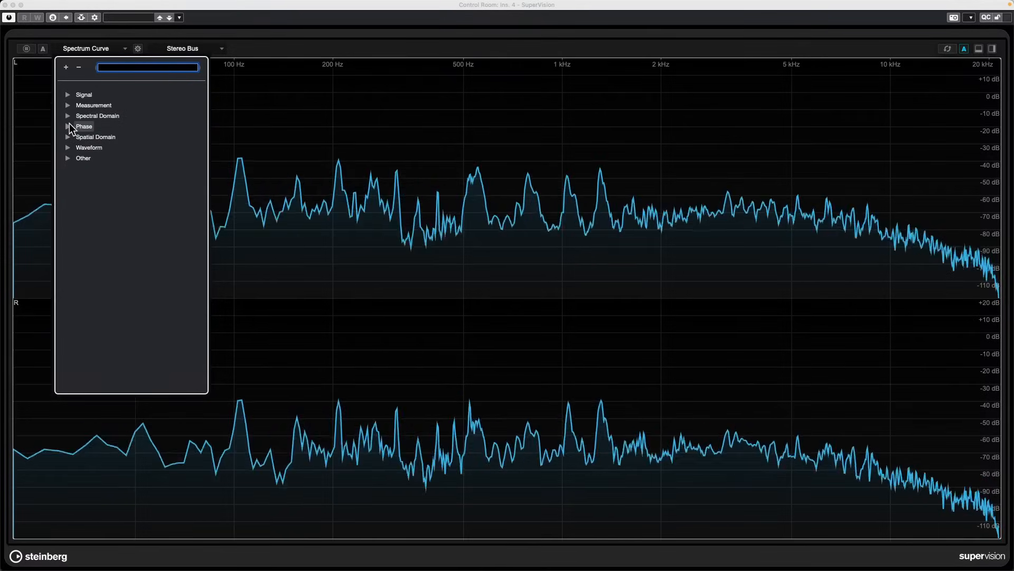
pyautogui.click(68, 126)
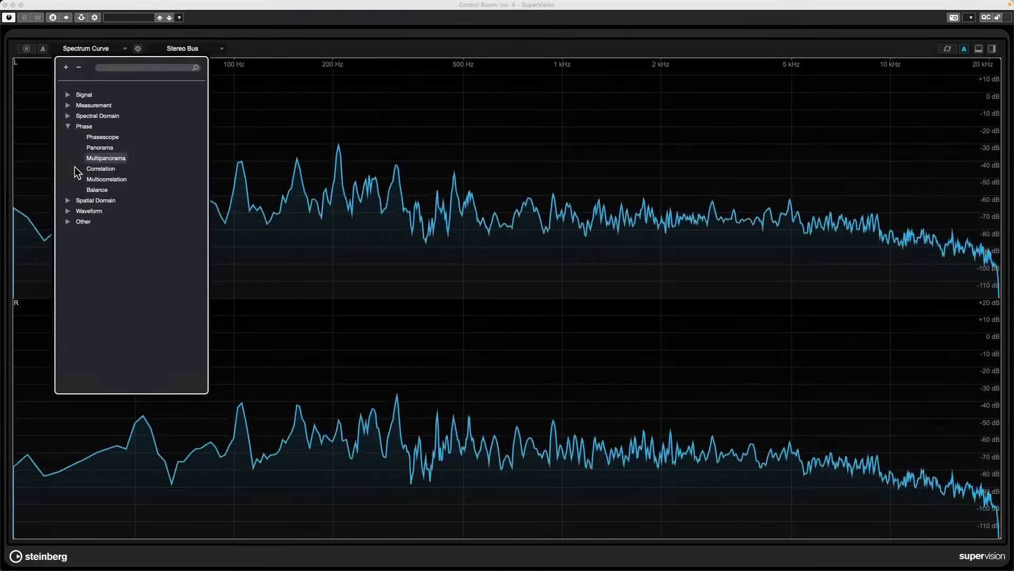
pyautogui.click(107, 180)
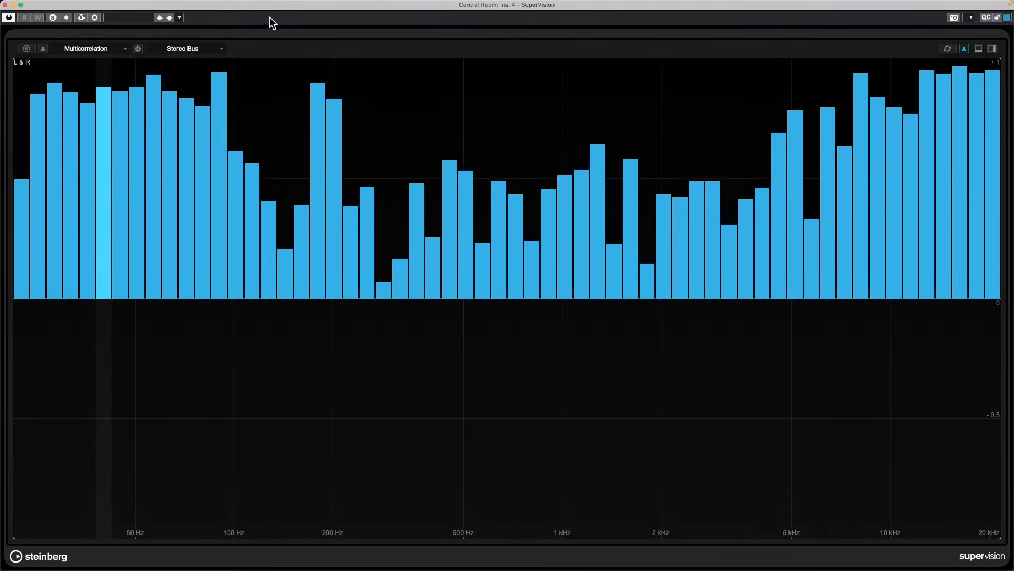
pyautogui.click(5, 5)
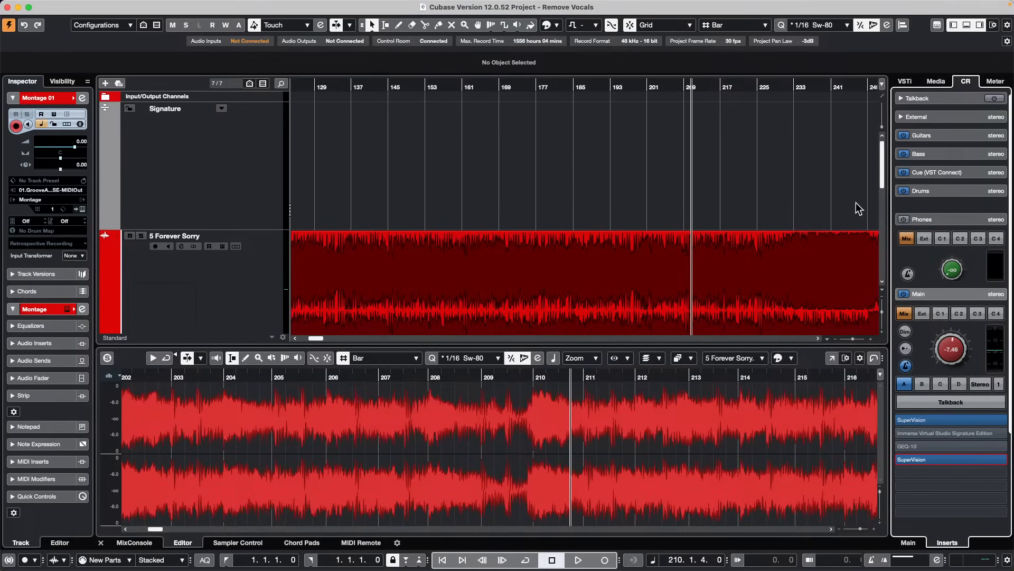
# Open the Drum Loops set under Loops & Samples in the media browser and clear its Drum&Perc category filter
pyautogui.scroll(-5, 665, 211)
pyautogui.click(936, 81)
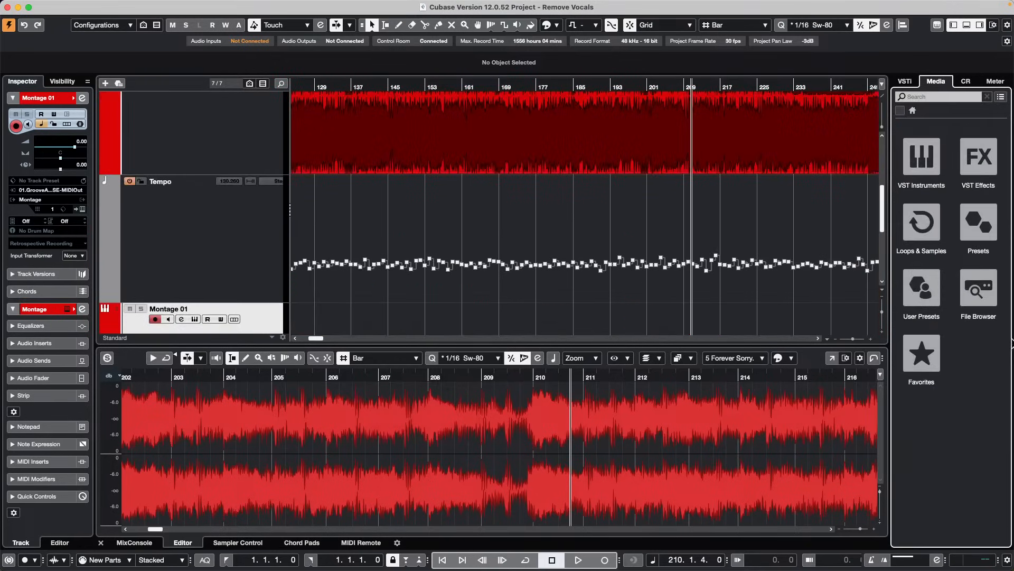
pyautogui.click(919, 224)
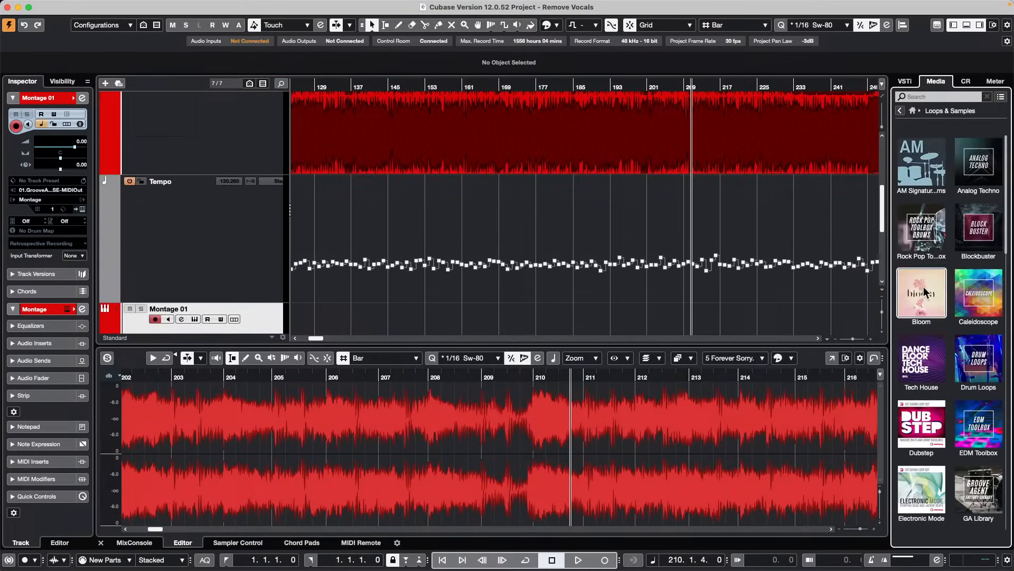
pyautogui.scroll(-3, 950, 331)
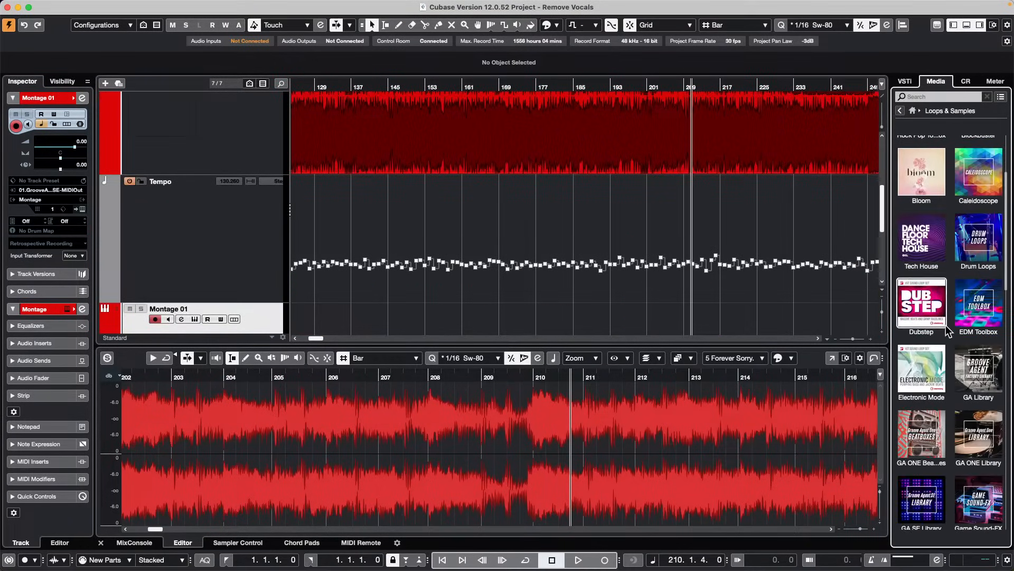
pyautogui.click(981, 255)
pyautogui.click(948, 171)
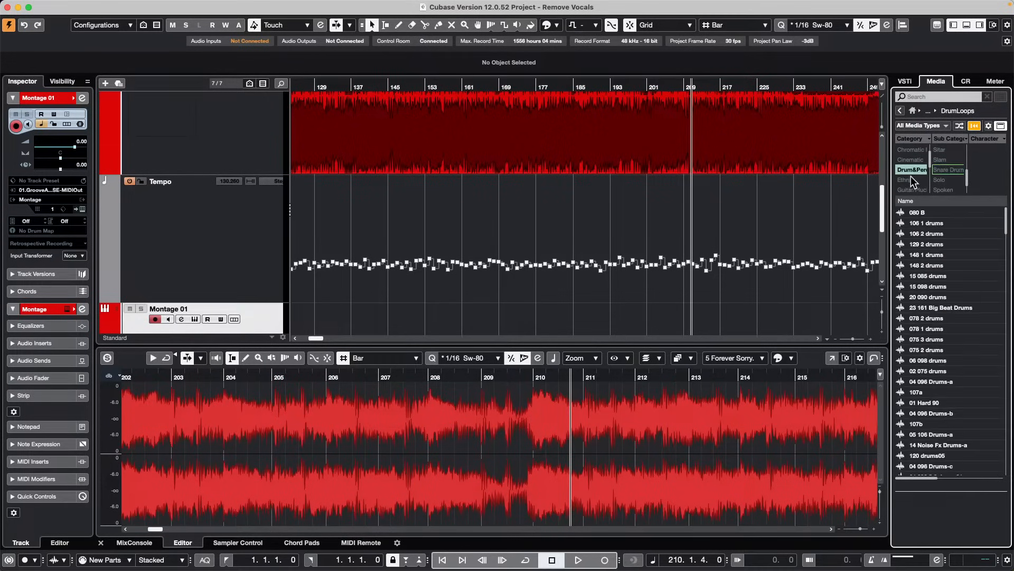
pyautogui.click(915, 171)
# Audition several drum loops and place 06 098 drums on a new audio track below the Tempo track
pyautogui.click(926, 404)
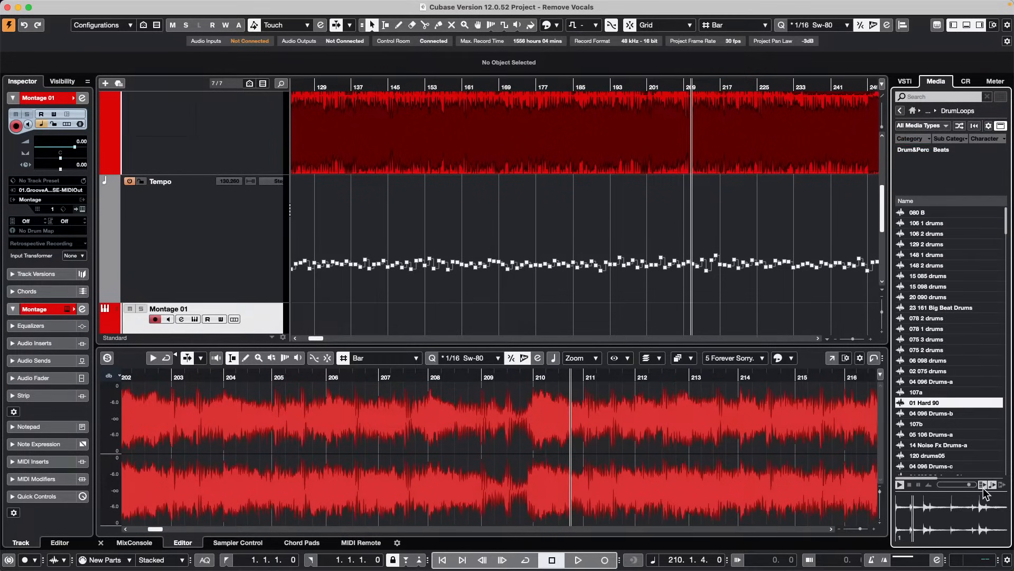
pyautogui.click(940, 445)
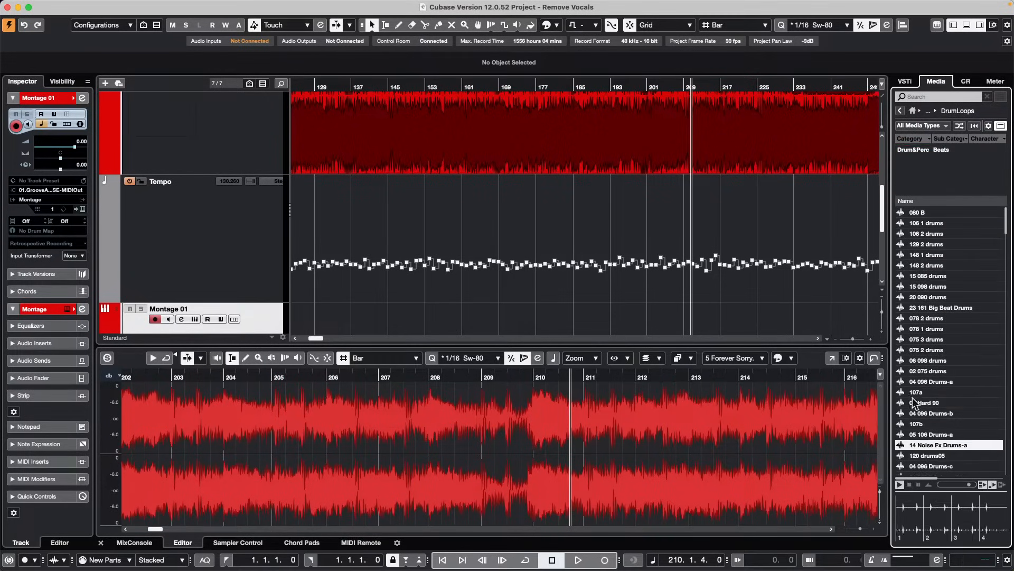
pyautogui.click(930, 371)
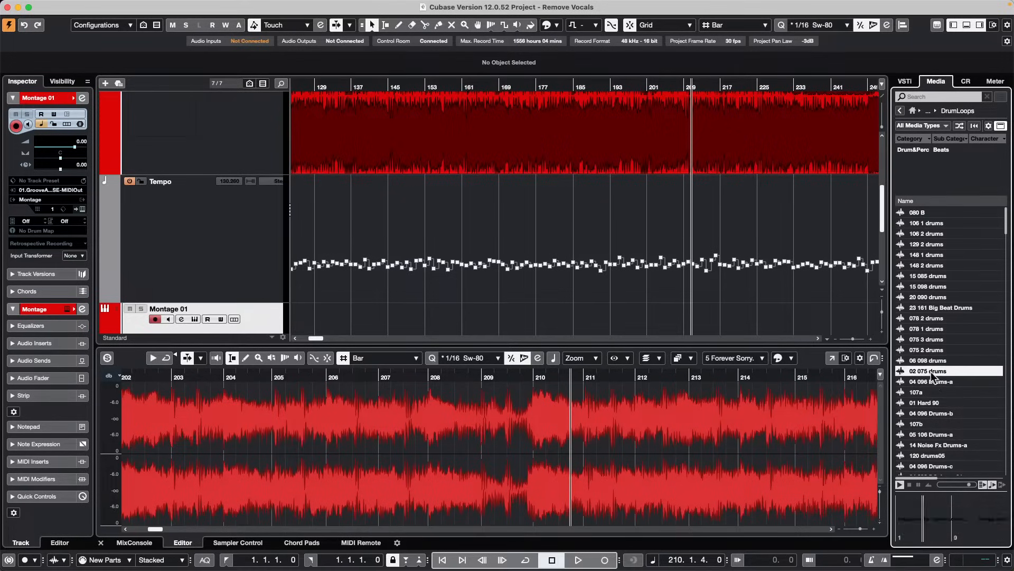
pyautogui.click(934, 362)
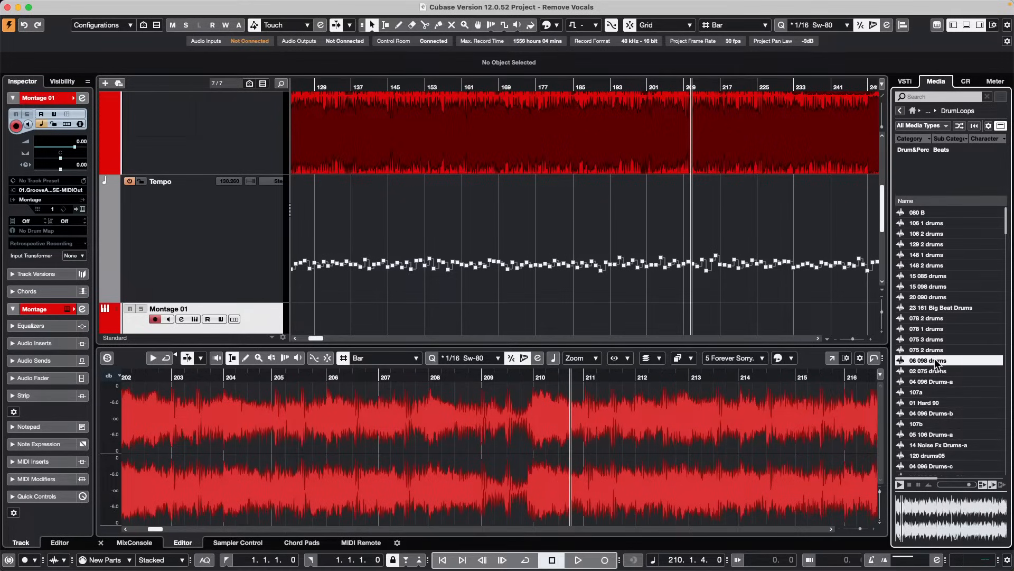
pyautogui.moveTo(935, 363); pyautogui.dragTo(229, 283)
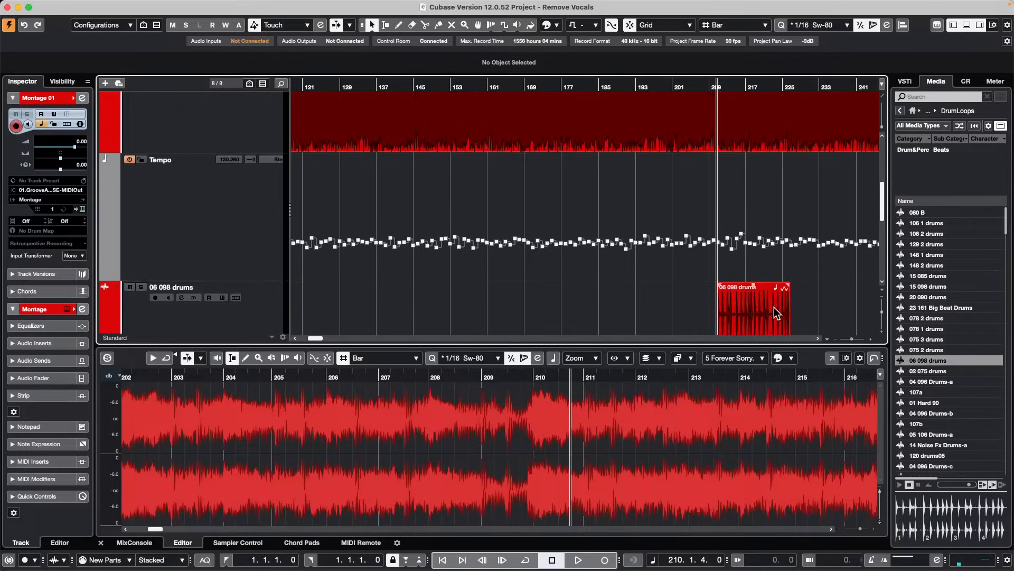
# Show the 06 098 drums event in the sample editor, expand its Hitpoints section and activate Edit Hitpoints
pyautogui.click(738, 310)
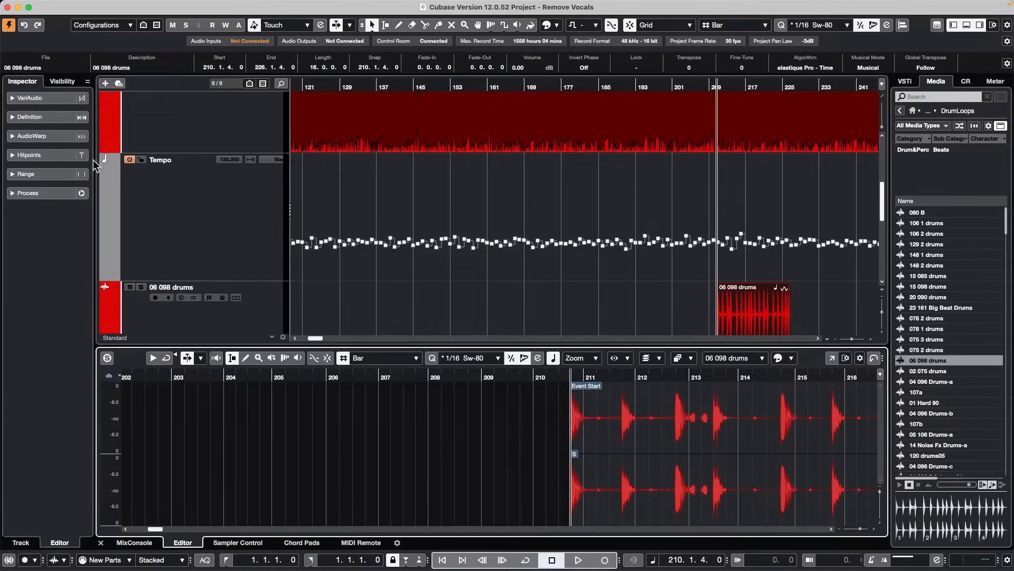
pyautogui.click(52, 156)
pyautogui.click(49, 157)
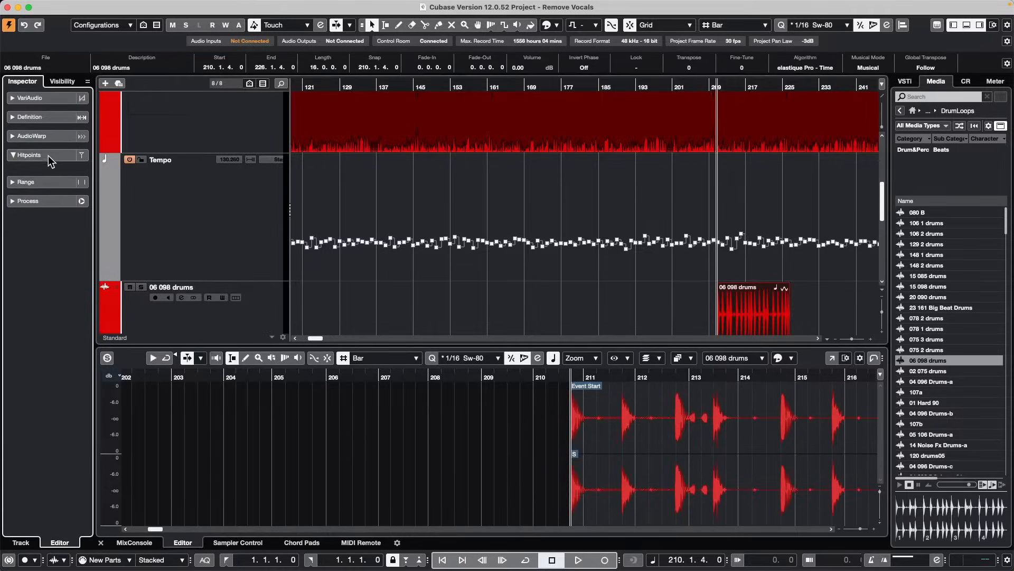
pyautogui.click(756, 312)
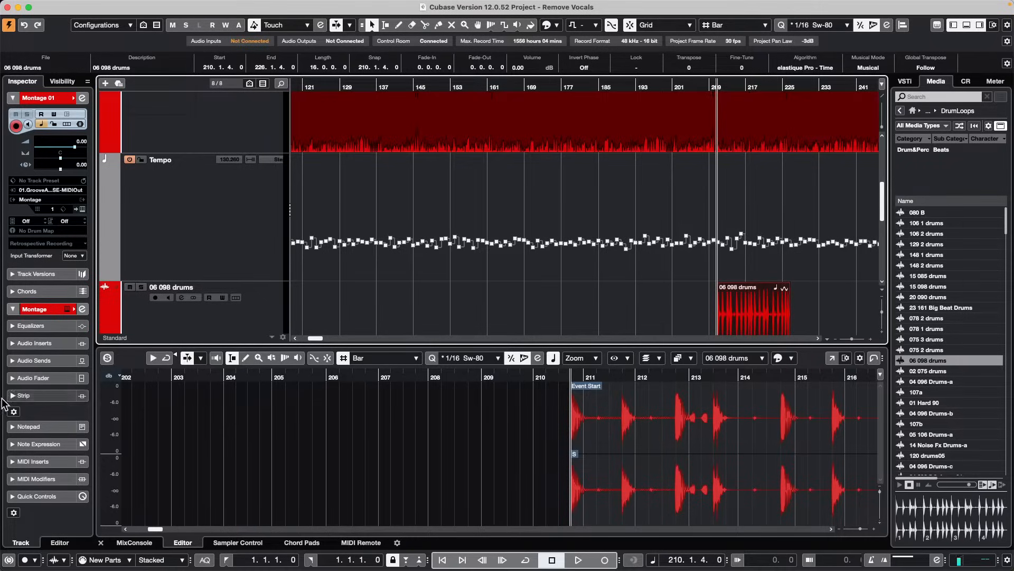
pyautogui.doubleClick(756, 324)
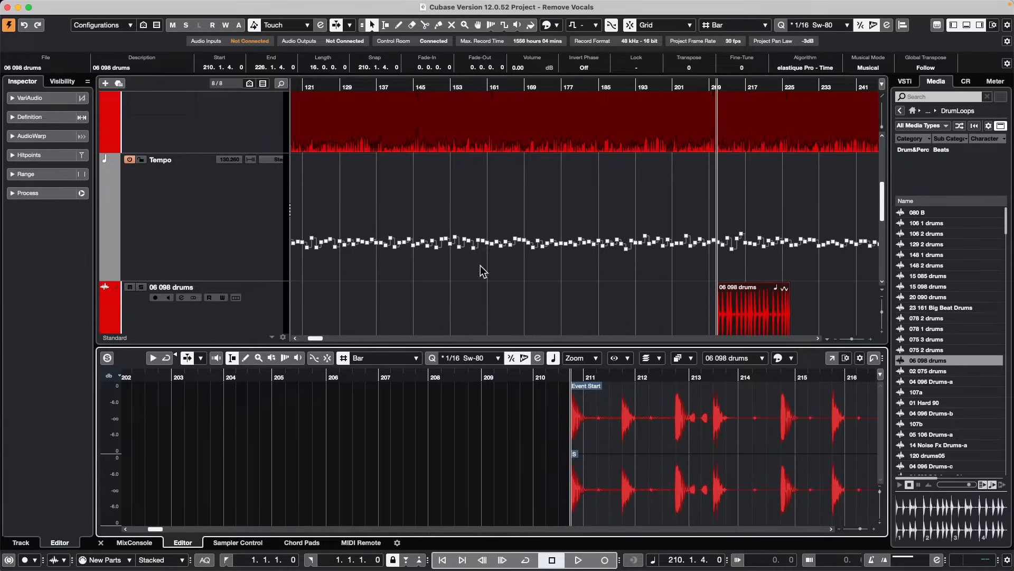
pyautogui.click(13, 156)
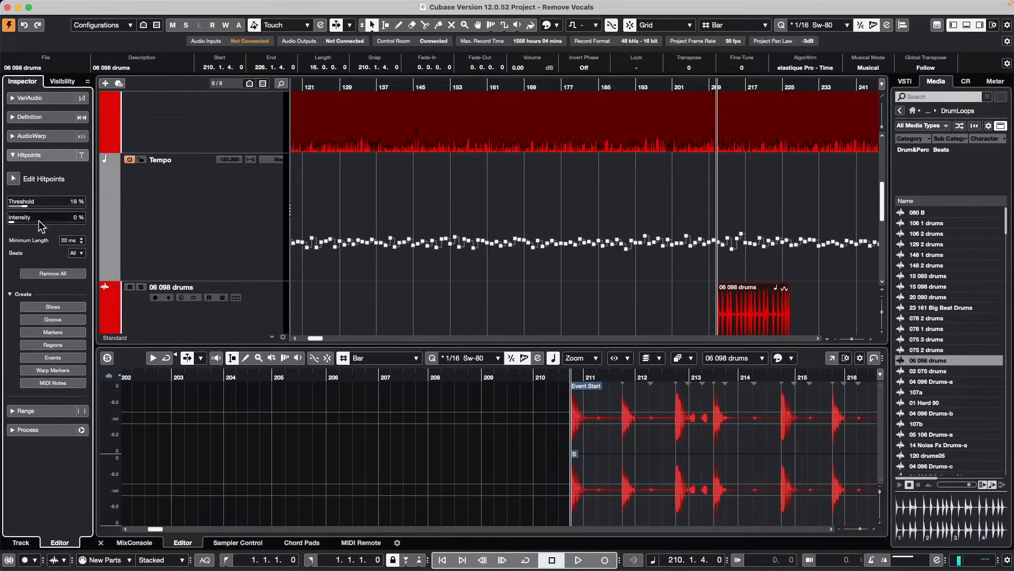
pyautogui.click(13, 179)
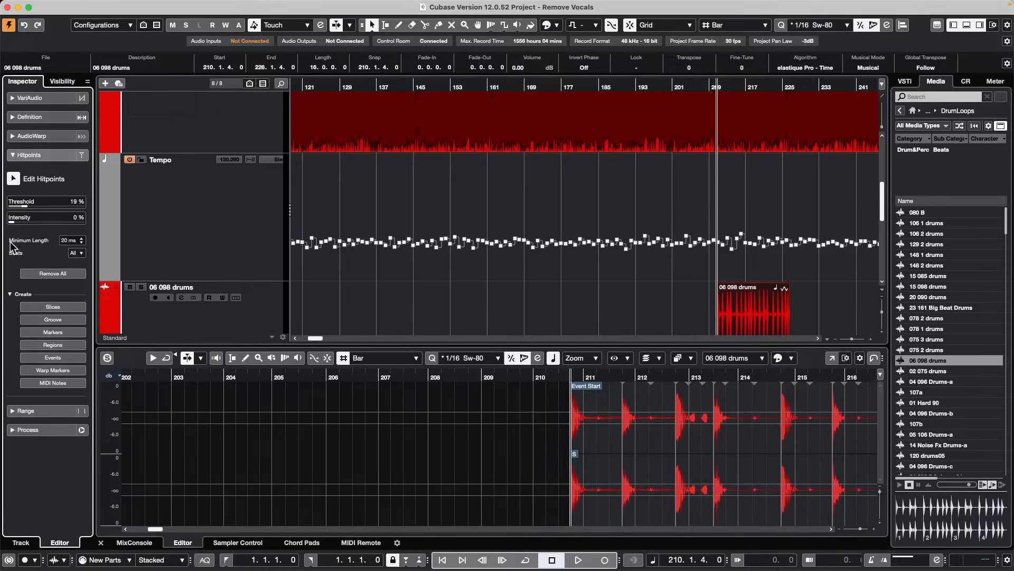
# Create a groove from the drum loop's hitpoints and check it in the project's quantize preset list
pyautogui.click(77, 320)
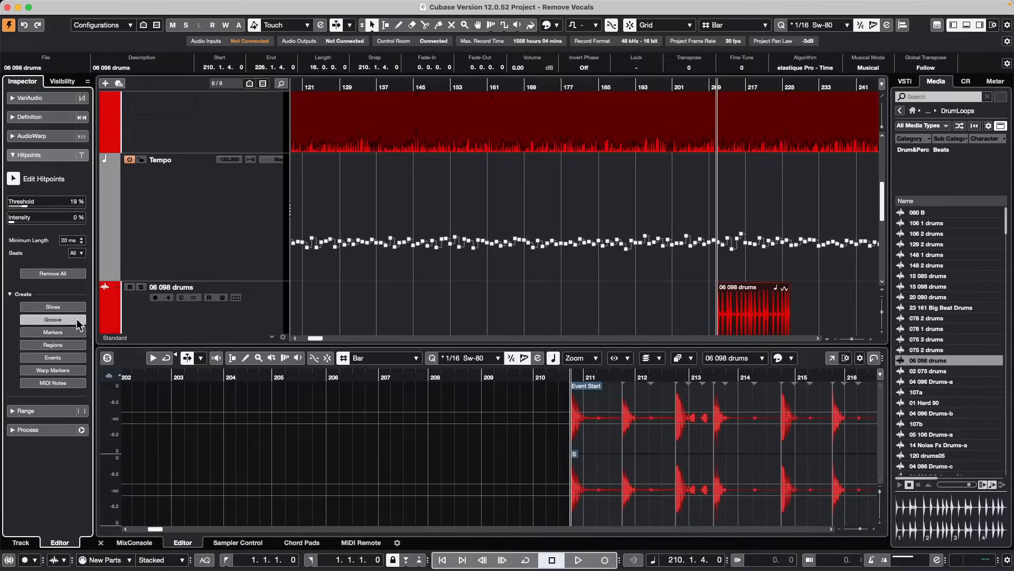
pyautogui.click(810, 33)
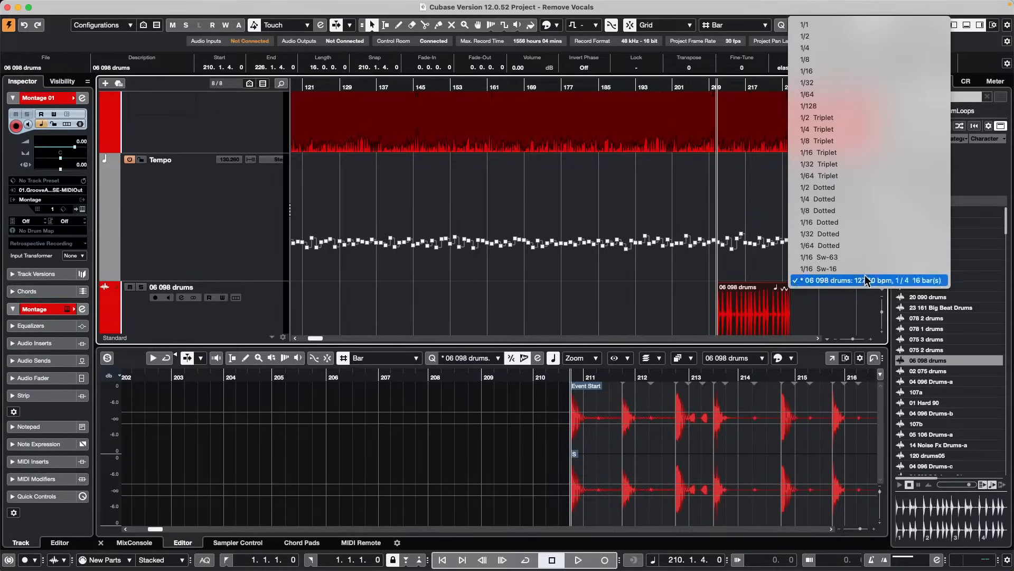
pyautogui.click(692, 276)
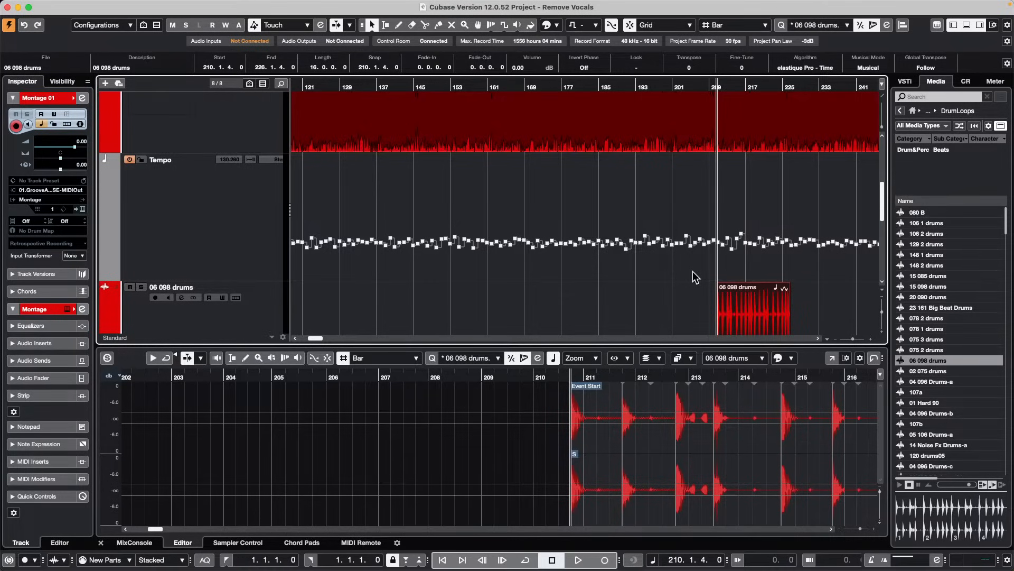
# Open the channel settings of the 5 Forever Sorry track and enable the pre-section low-cut filter, adjusting its cutoff frequency
pyautogui.click(431, 122)
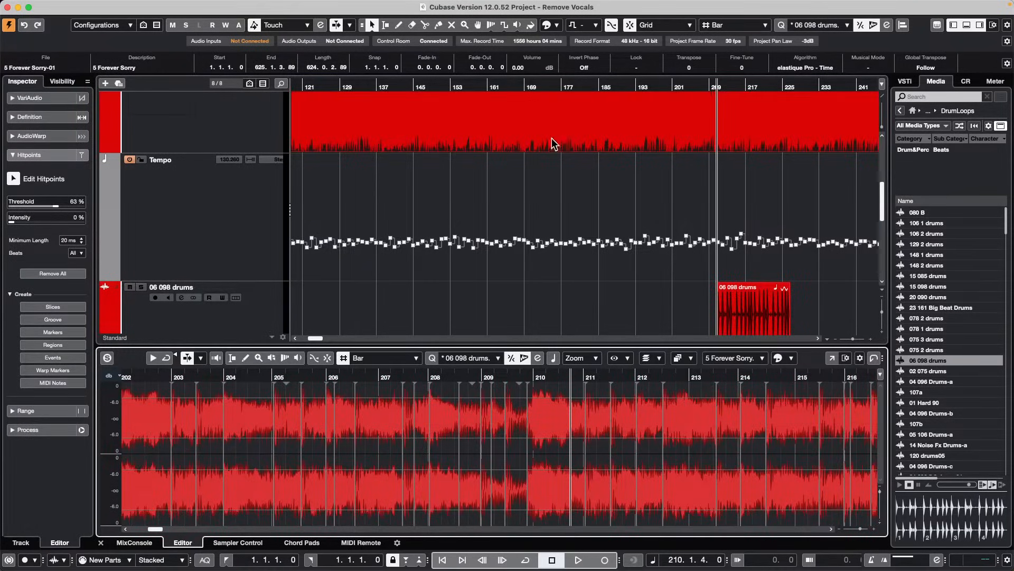
pyautogui.click(217, 130)
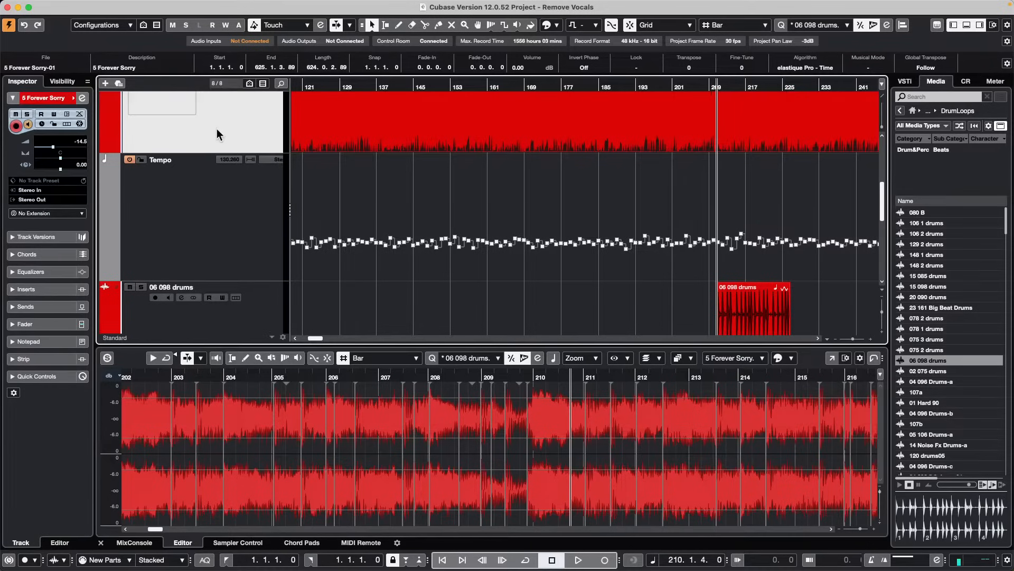
pyautogui.click(82, 98)
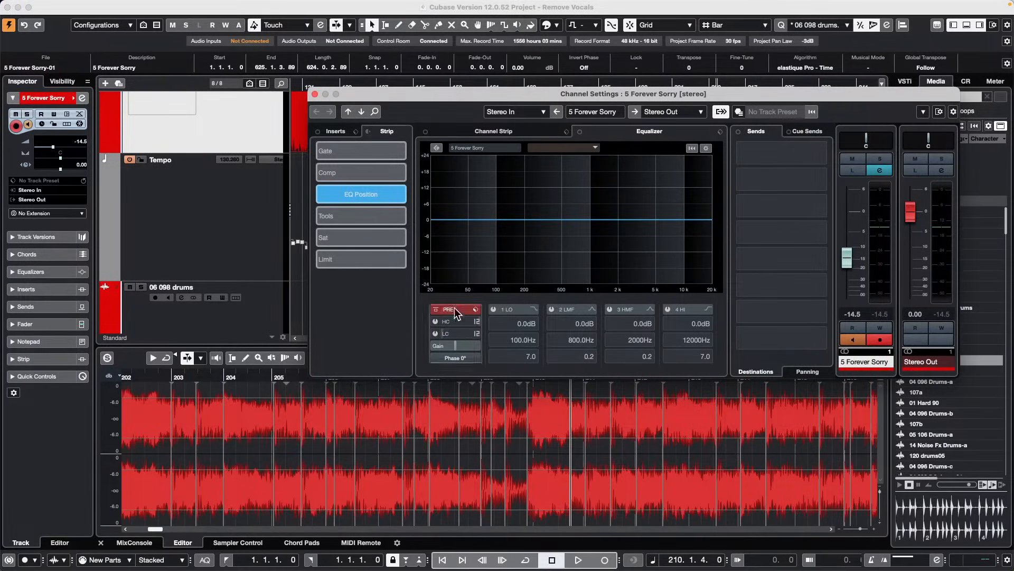
pyautogui.click(436, 321)
pyautogui.click(436, 322)
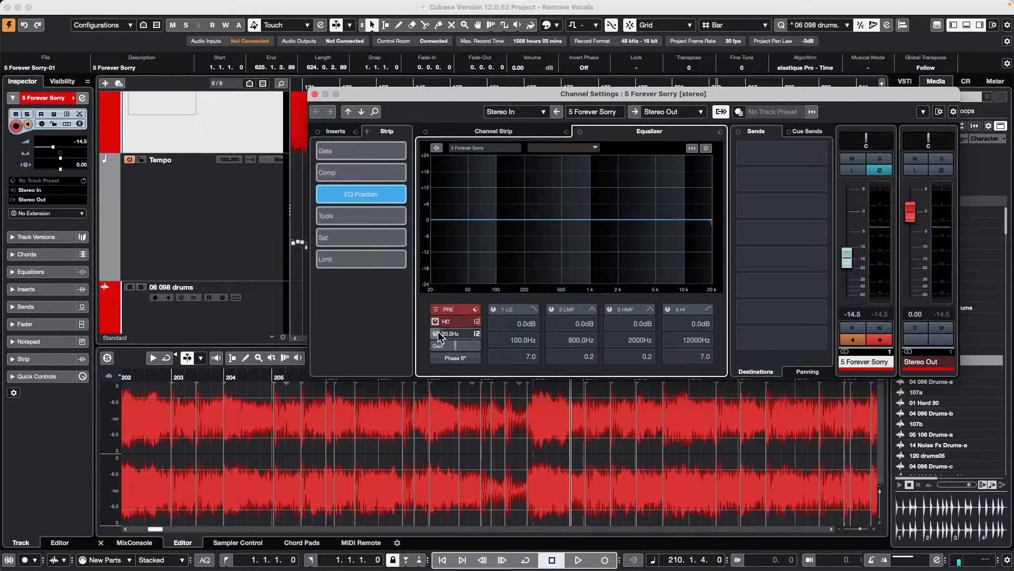
pyautogui.click(435, 333)
pyautogui.moveTo(452, 333); pyautogui.dragTo(478, 335)
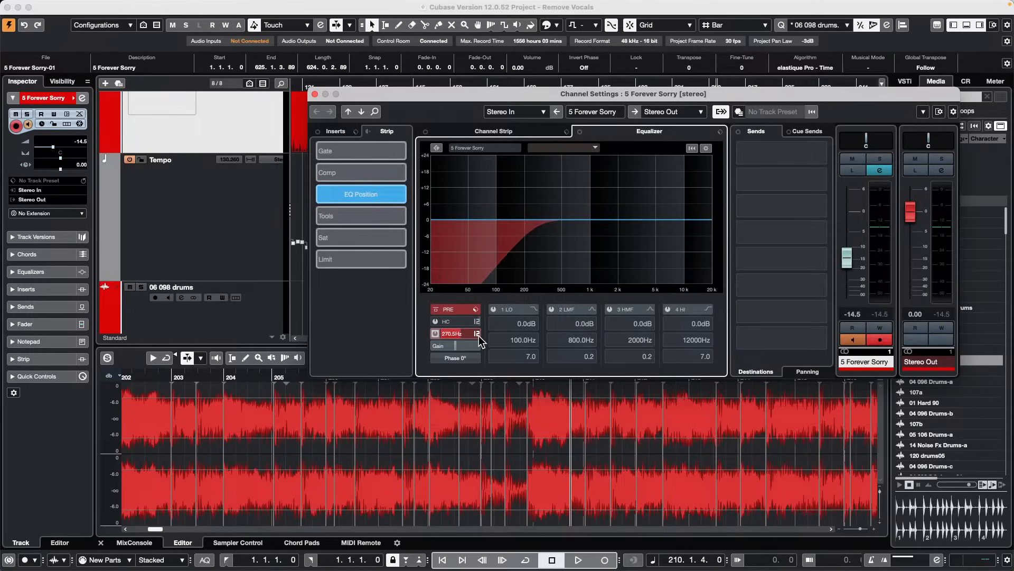
pyautogui.moveTo(485, 331); pyautogui.dragTo(477, 339)
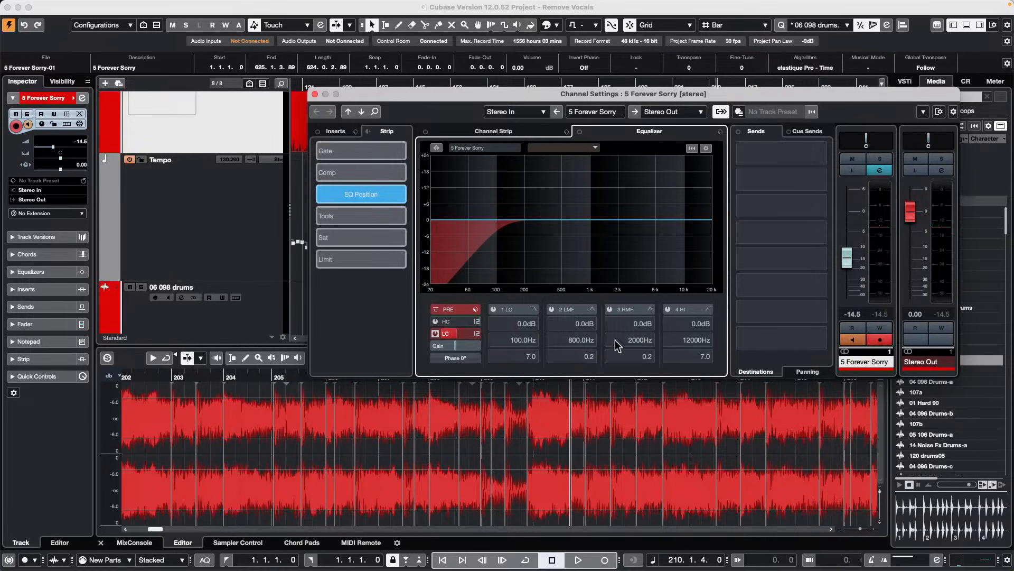
# Shape EQ band 2 to about 517 Hz and +9.4 dB, band 3 to 1661 Hz and -10.4 dB, and band 4 to 2209 Hz and -10.6 dB
pyautogui.click(552, 309)
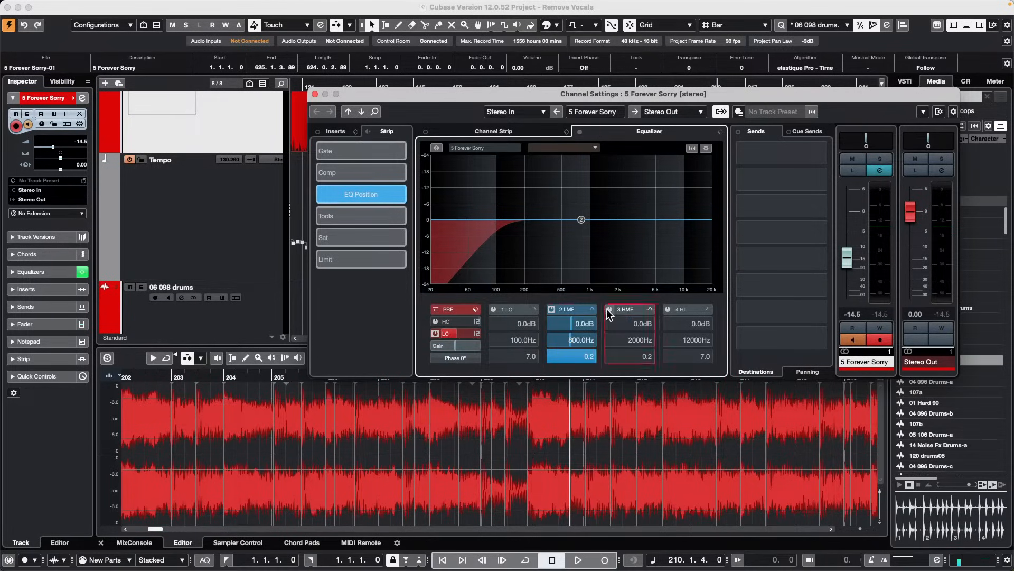
pyautogui.click(609, 309)
pyautogui.moveTo(582, 219); pyautogui.dragTo(563, 194)
pyautogui.moveTo(618, 219); pyautogui.dragTo(636, 243)
pyautogui.doubleClick(622, 248)
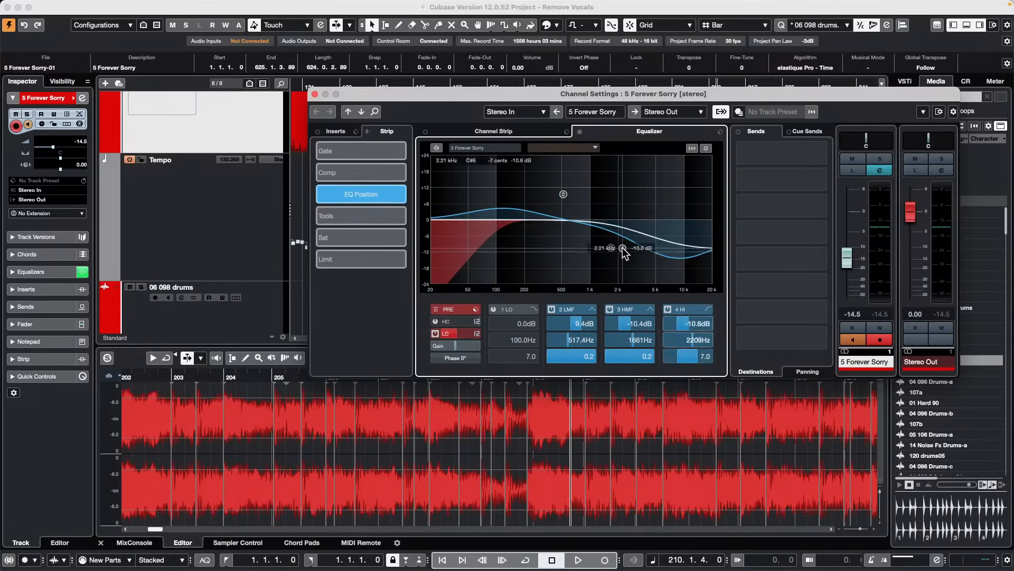
# Add EQ band 1 at about 504 Hz, move band 2 to 1598 Hz with Q 3.2, and move band 4 to 3907 Hz
pyautogui.doubleClick(562, 206)
pyautogui.moveTo(592, 338); pyautogui.dragTo(570, 371)
pyautogui.moveTo(554, 190); pyautogui.dragTo(609, 178)
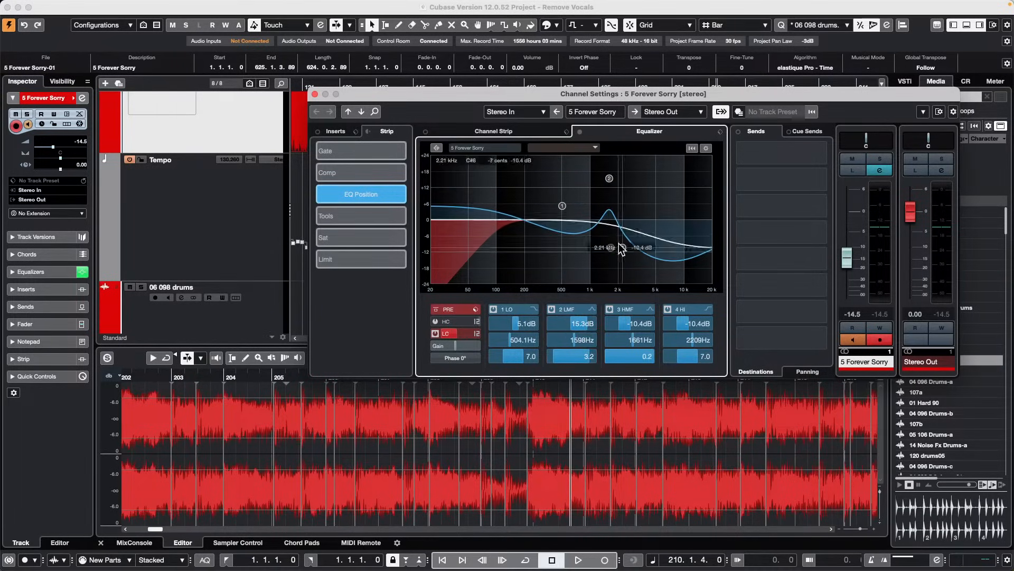
pyautogui.moveTo(622, 247); pyautogui.dragTo(645, 221)
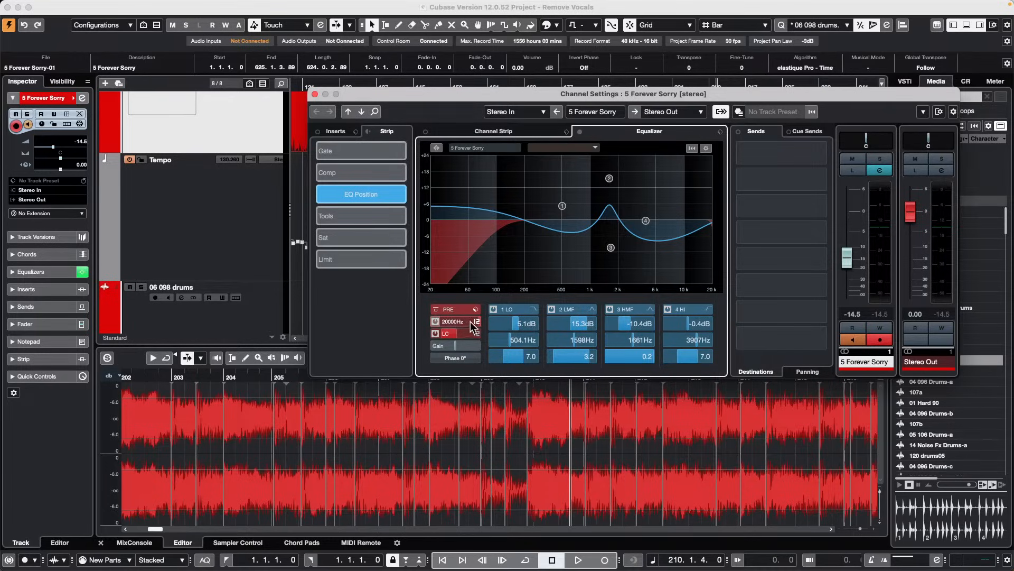
# Lower the pre-section high-cut frequency, move EQ band 1 to about 320 Hz and +7.3 dB, and close the channel settings
pyautogui.moveTo(453, 322); pyautogui.dragTo(439, 340)
pyautogui.moveTo(562, 205)
pyautogui.mouseDown()
pyautogui.moveTo(534, 216)
pyautogui.moveTo(546, 204)
pyautogui.mouseUp()
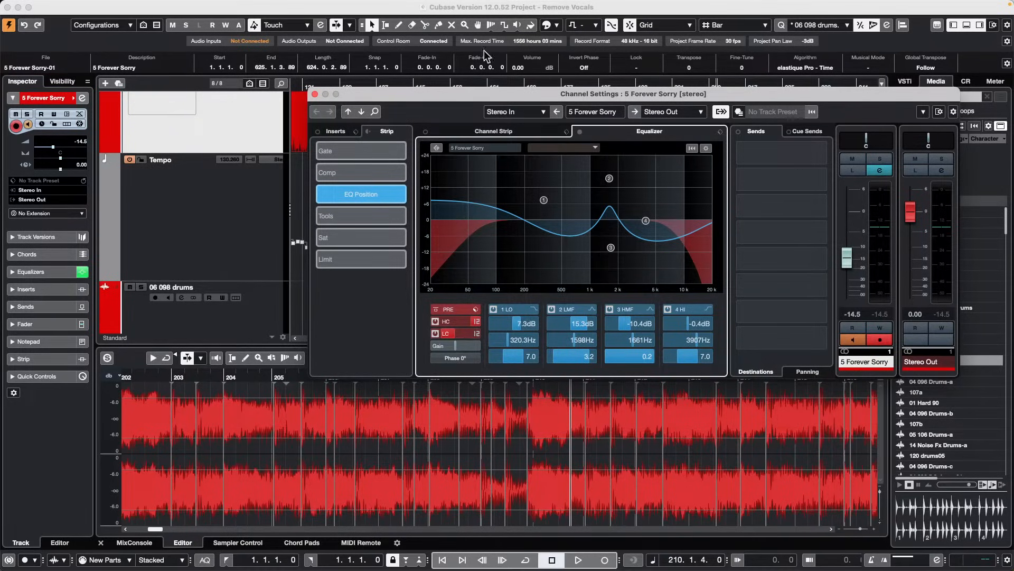
pyautogui.click(315, 95)
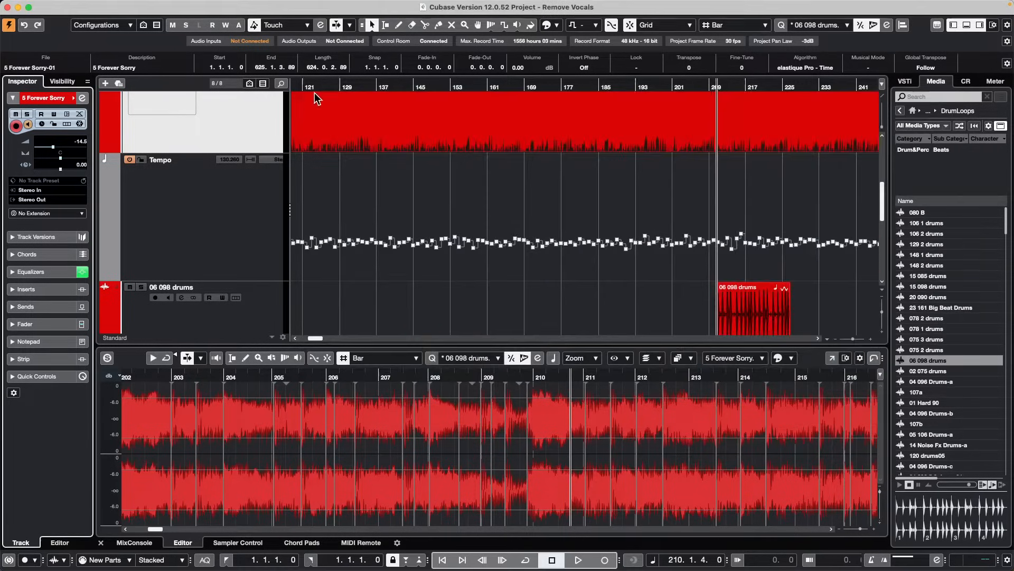
# Open the recent project Amos Moses - GO.cpr
pyautogui.click(70, 6)
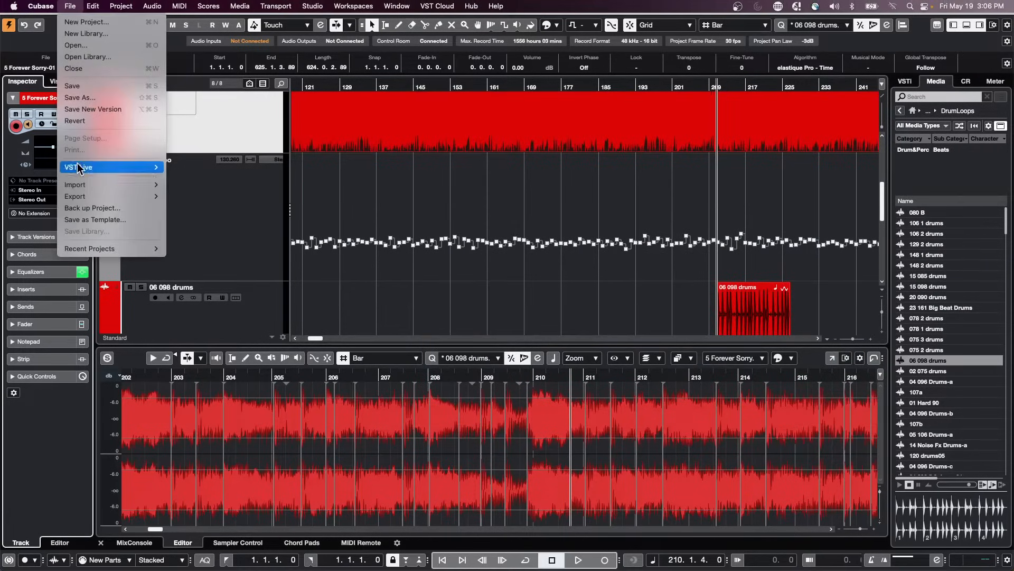
pyautogui.moveTo(85, 249)
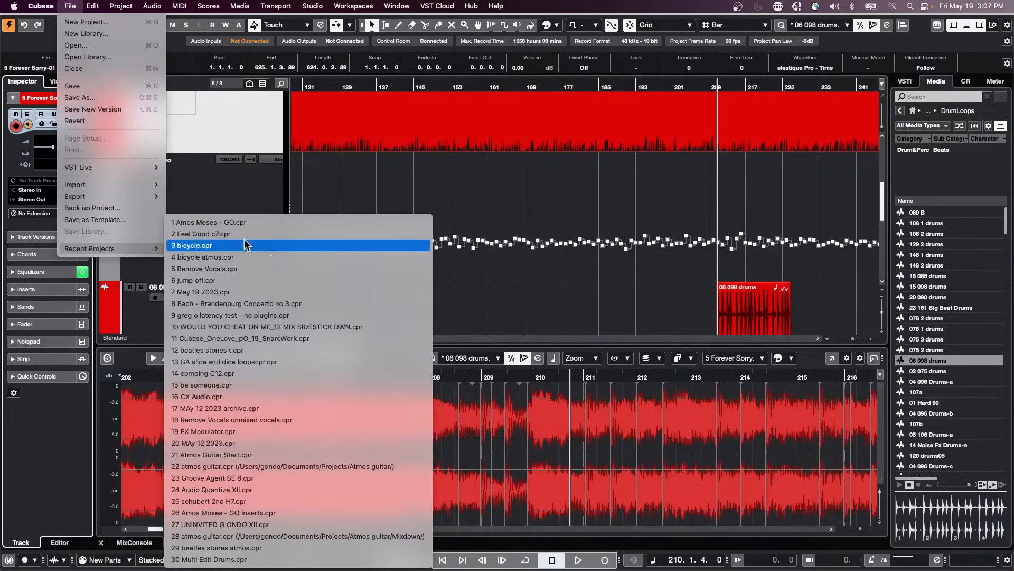
pyautogui.click(270, 224)
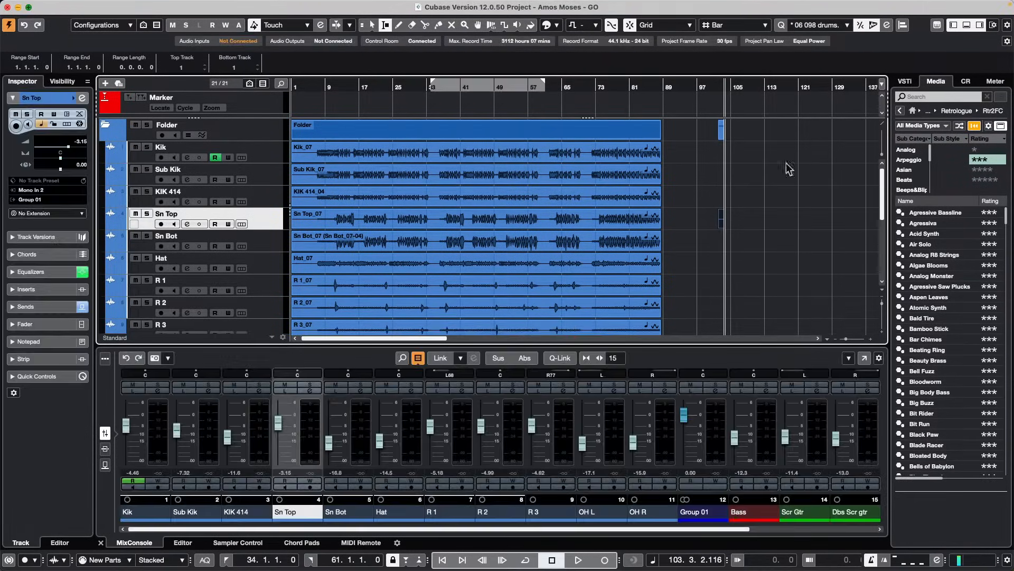
# Open the Track Controls Settings from the Sn Top track
pyautogui.scroll(-1, 406, 226)
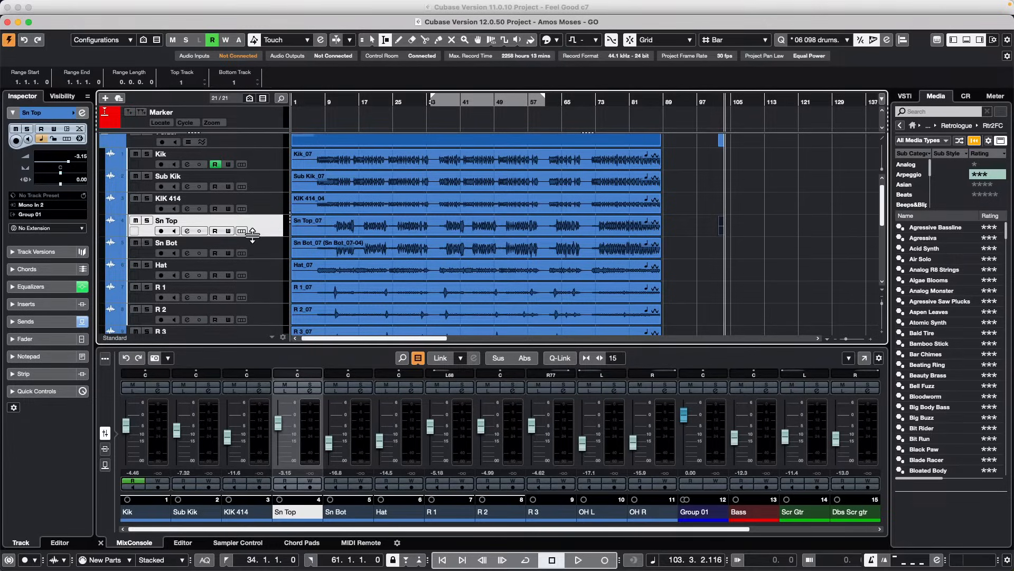
pyautogui.moveTo(252, 235); pyautogui.dragTo(256, 233)
pyautogui.rightClick(265, 226)
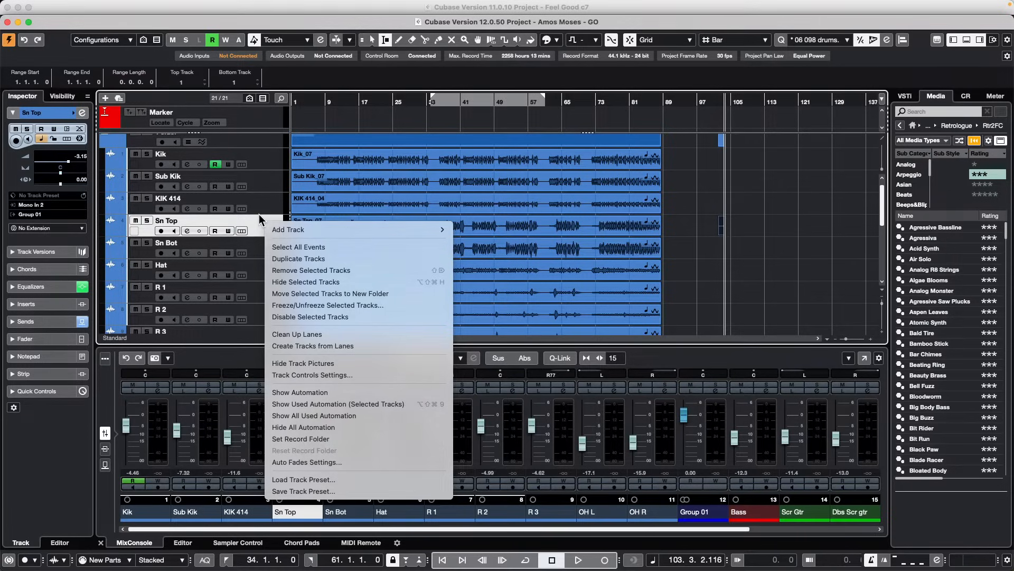
pyautogui.rightClick(259, 214)
pyautogui.click(214, 215)
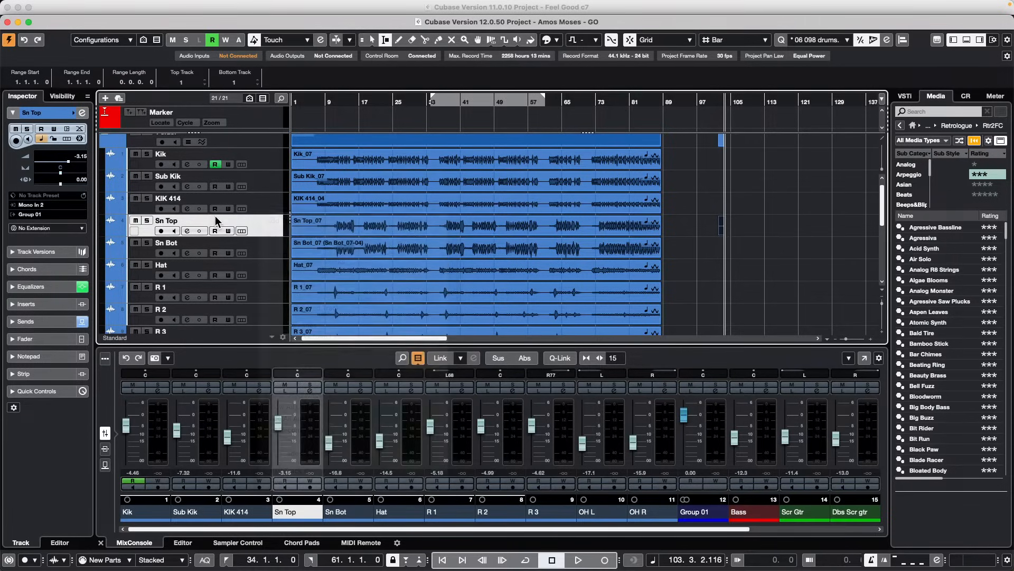
pyautogui.rightClick(259, 222)
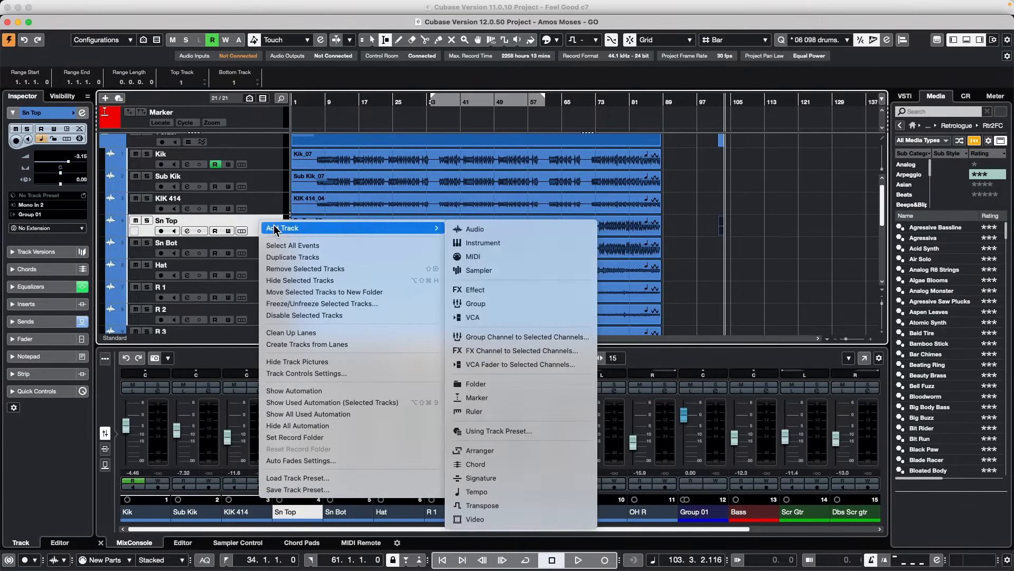
pyautogui.click(324, 373)
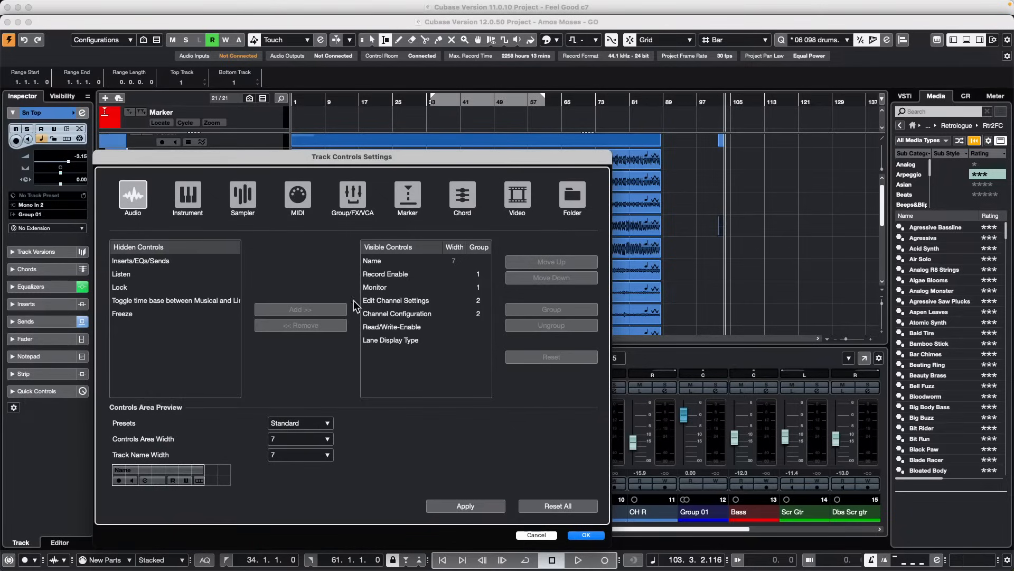
# Move the grouped Edit Channel Settings and Channel Configuration controls above Record Enable for audio tracks and confirm the settings
pyautogui.click(137, 198)
pyautogui.click(421, 299)
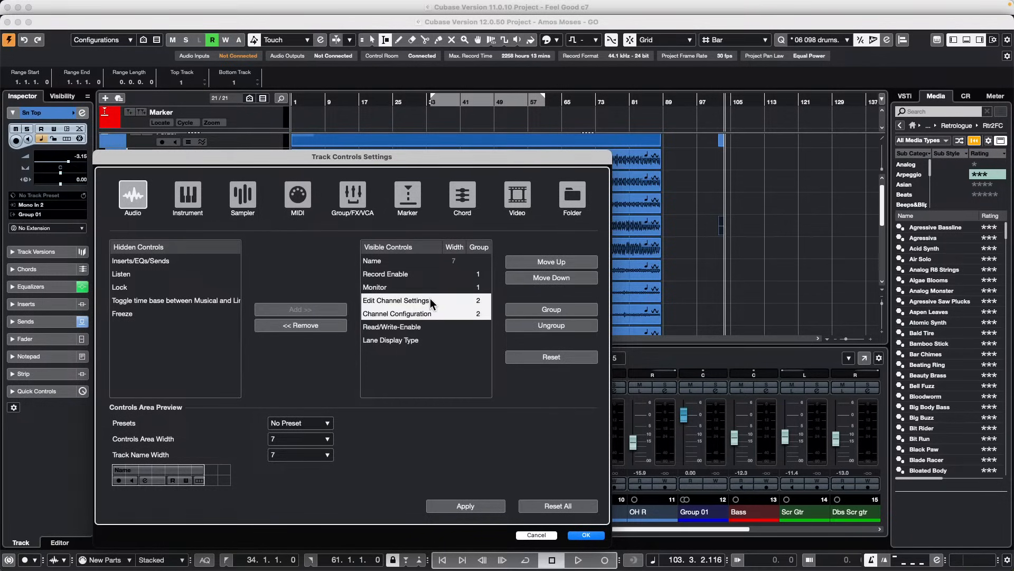
pyautogui.moveTo(411, 303); pyautogui.dragTo(413, 282)
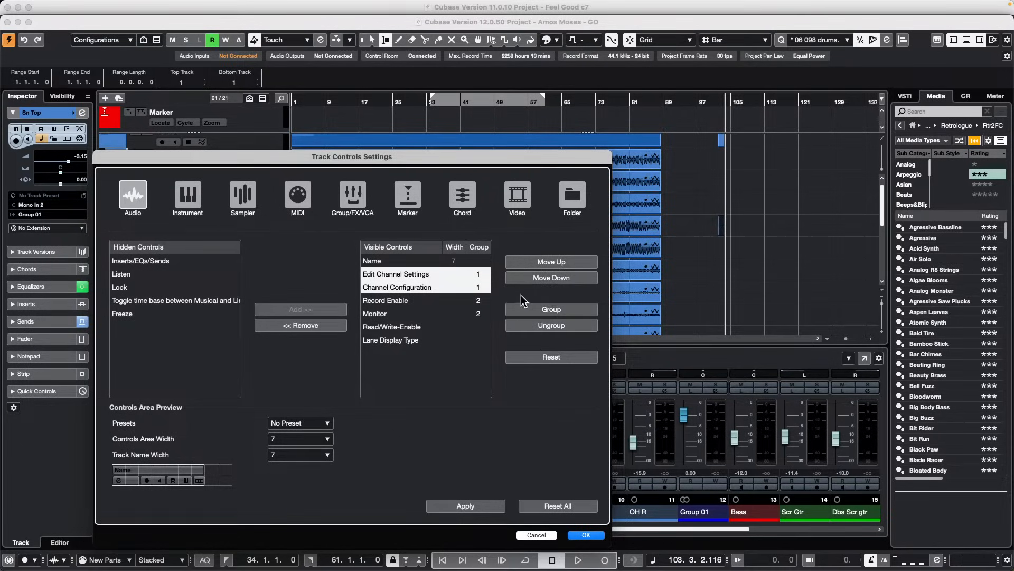
pyautogui.click(463, 300)
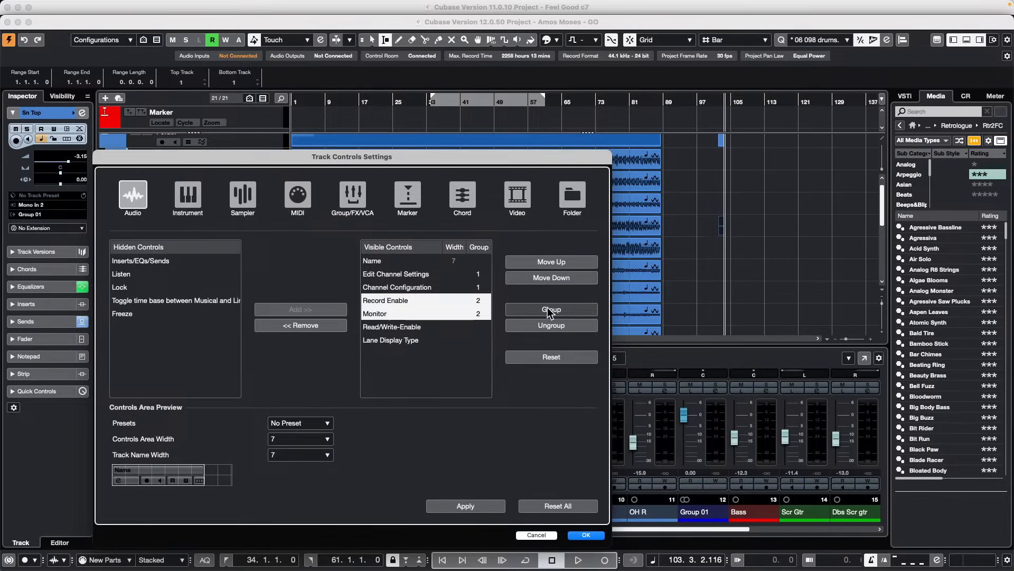
pyautogui.click(581, 535)
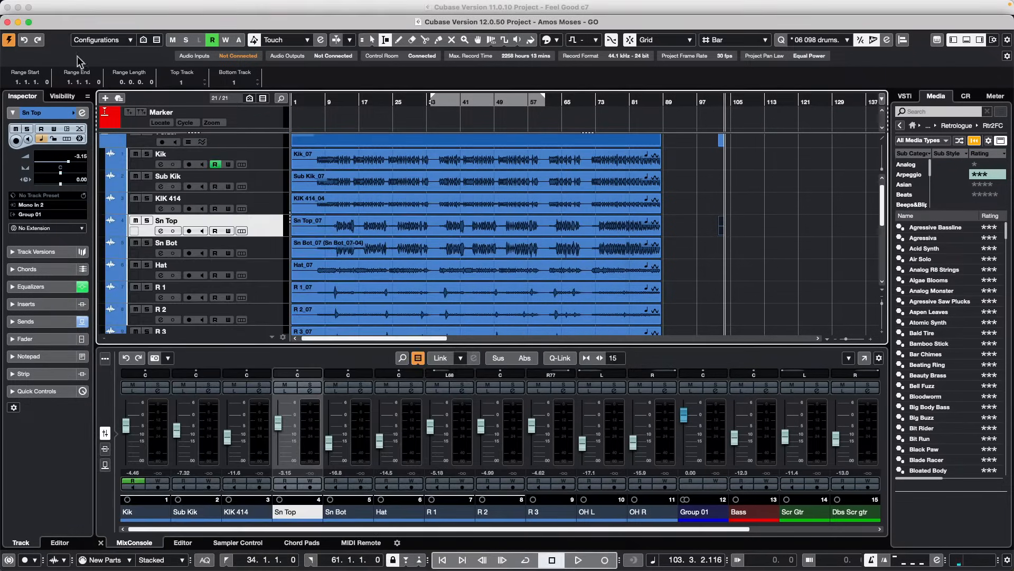
# Move the grouped Edit Channel Settings and Channel Configuration controls above Name for audio tracks and confirm the settings
pyautogui.moveTo(215, 238); pyautogui.dragTo(215, 234)
pyautogui.rightClick(255, 220)
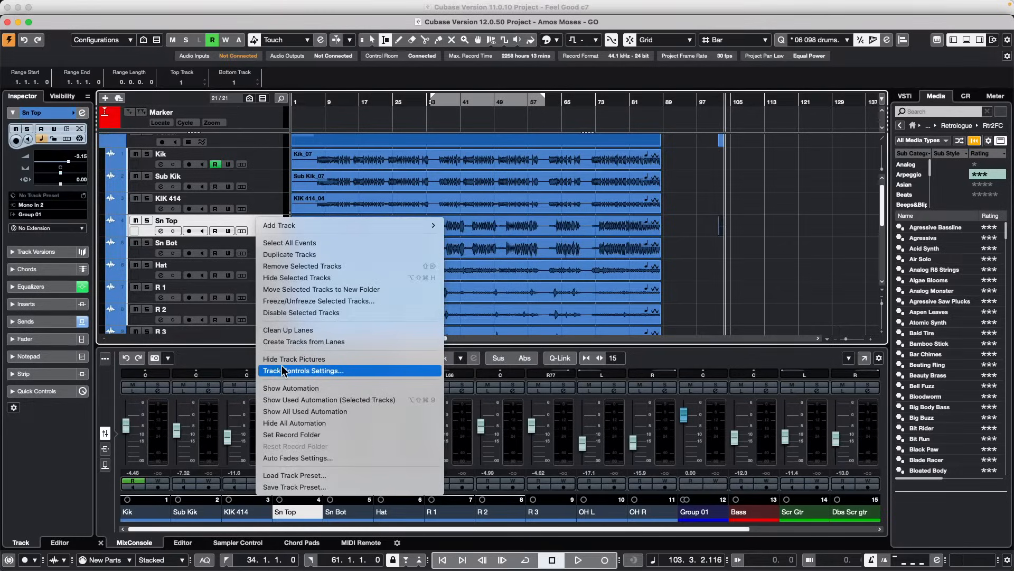
pyautogui.click(286, 372)
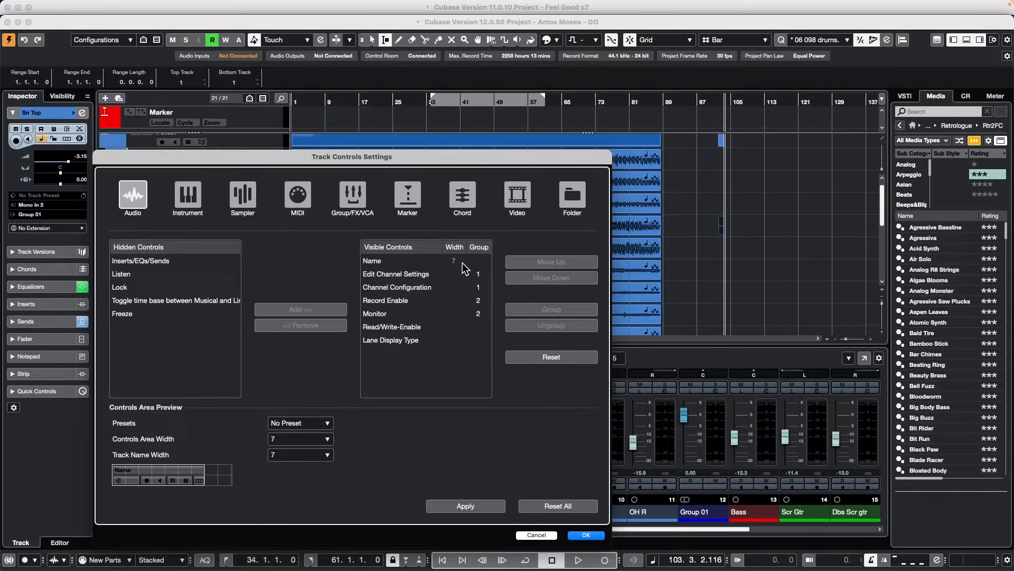
pyautogui.click(427, 277)
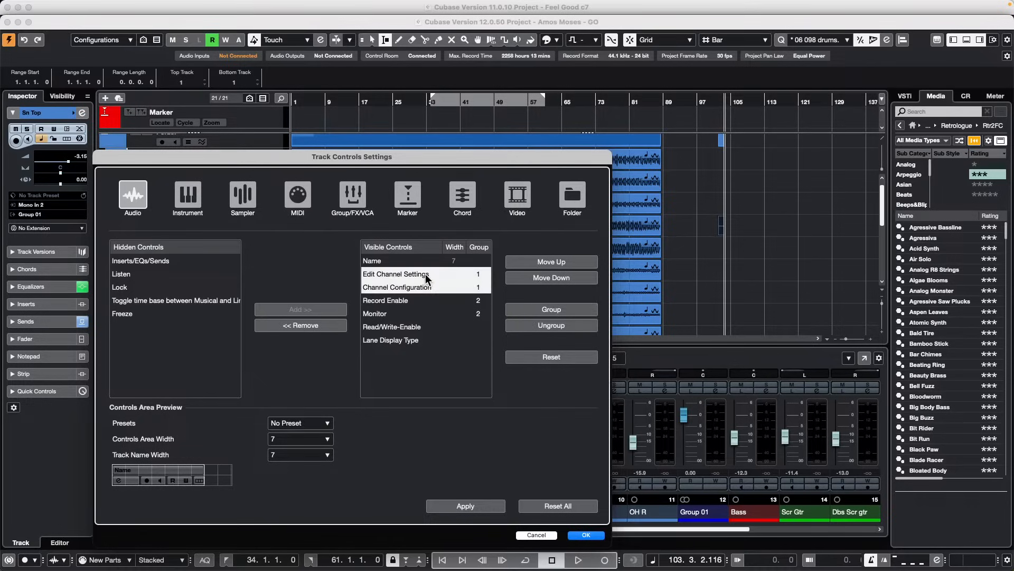
pyautogui.click(546, 263)
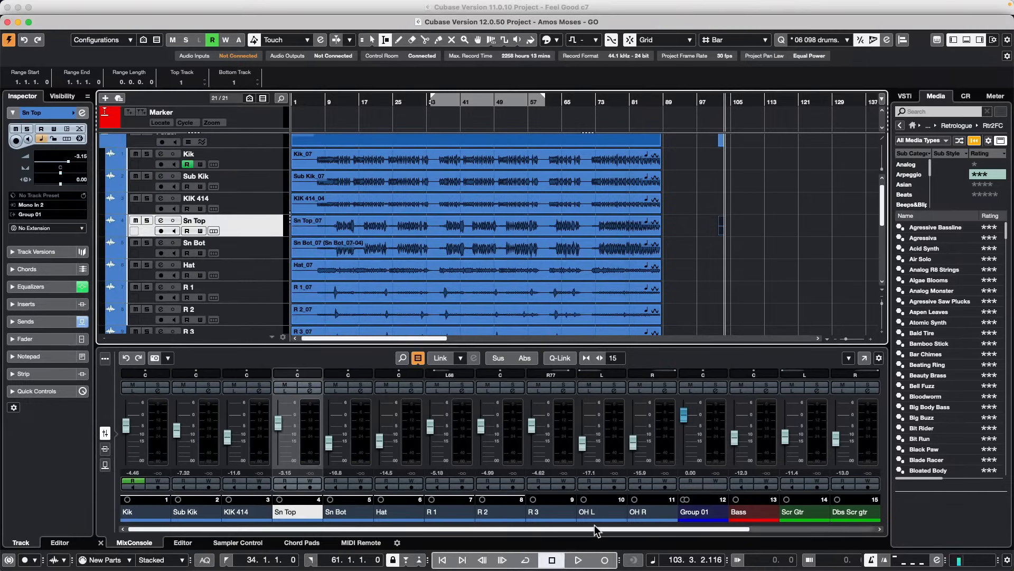
pyautogui.click(586, 534)
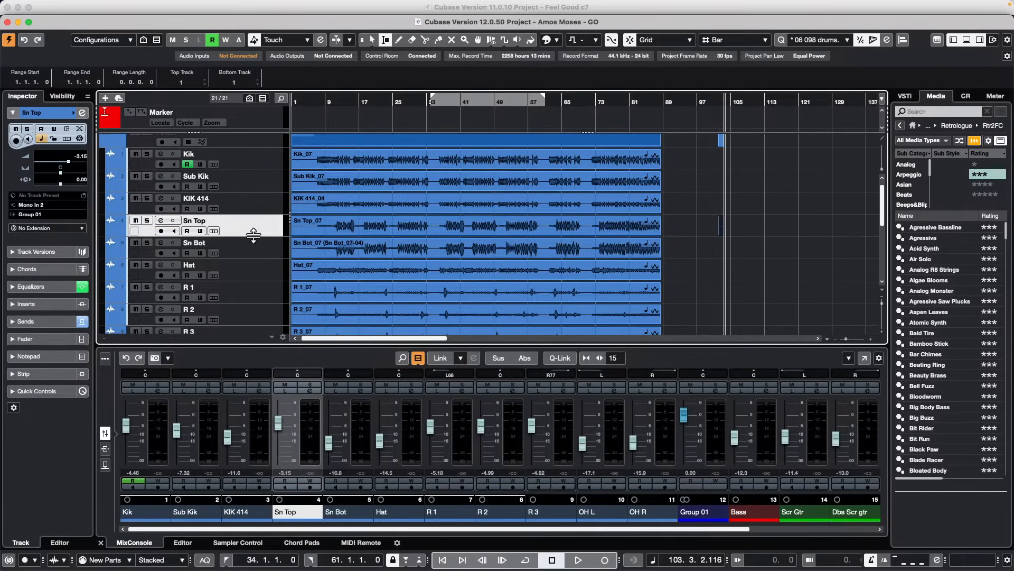
# Shrink all tracks to single-row height, and open and close the Sn Top channel settings repeatedly from its track
pyautogui.moveTo(252, 238); pyautogui.dragTo(254, 225)
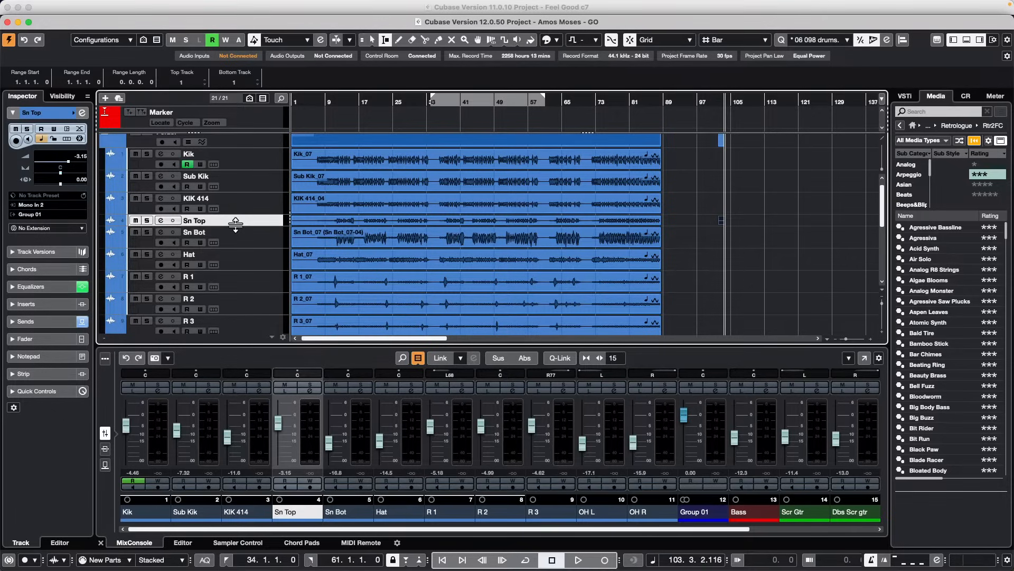
pyautogui.moveTo(236, 225); pyautogui.dragTo(235, 227)
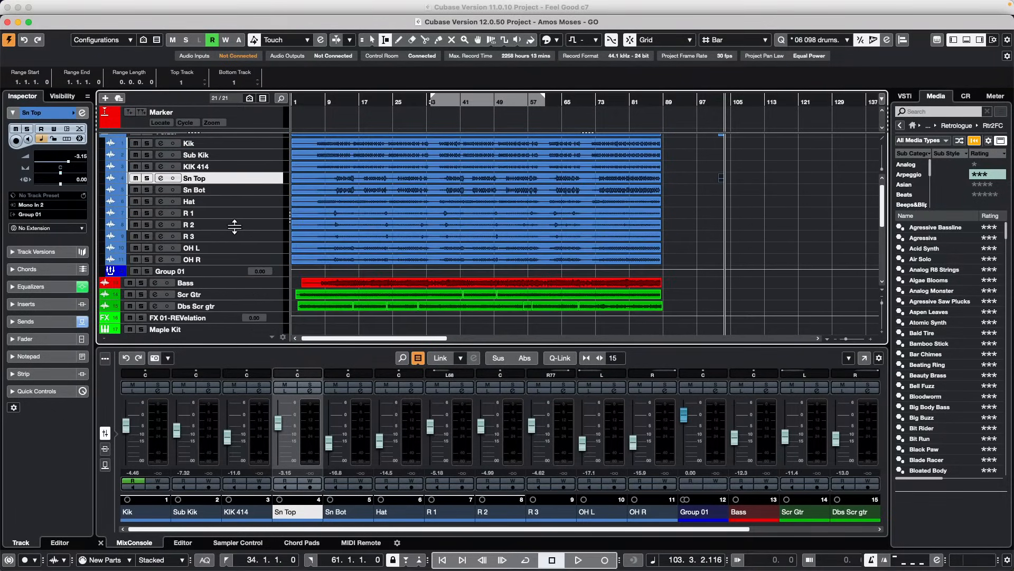
pyautogui.click(161, 182)
pyautogui.click(161, 182)
pyautogui.click(161, 182)
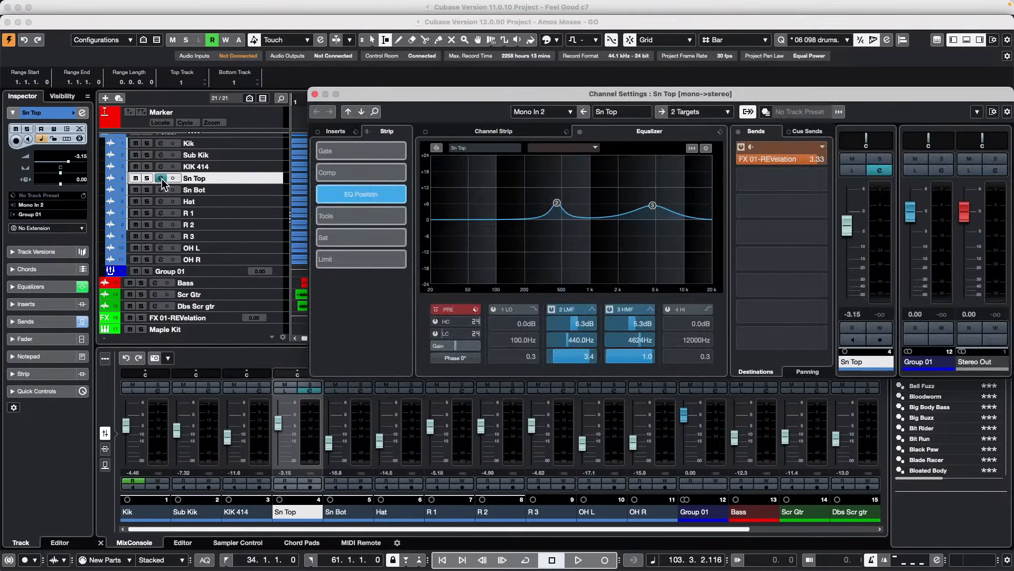
pyautogui.click(161, 182)
pyautogui.click(161, 183)
pyautogui.click(161, 182)
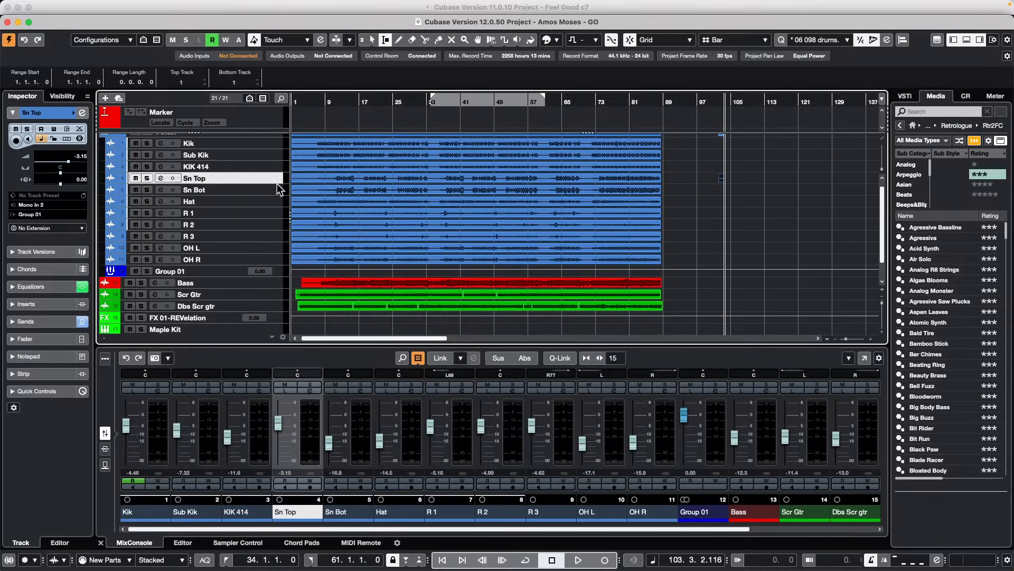
# Zoom the Sn Top track to full height and back to a single row twice
pyautogui.press('z')
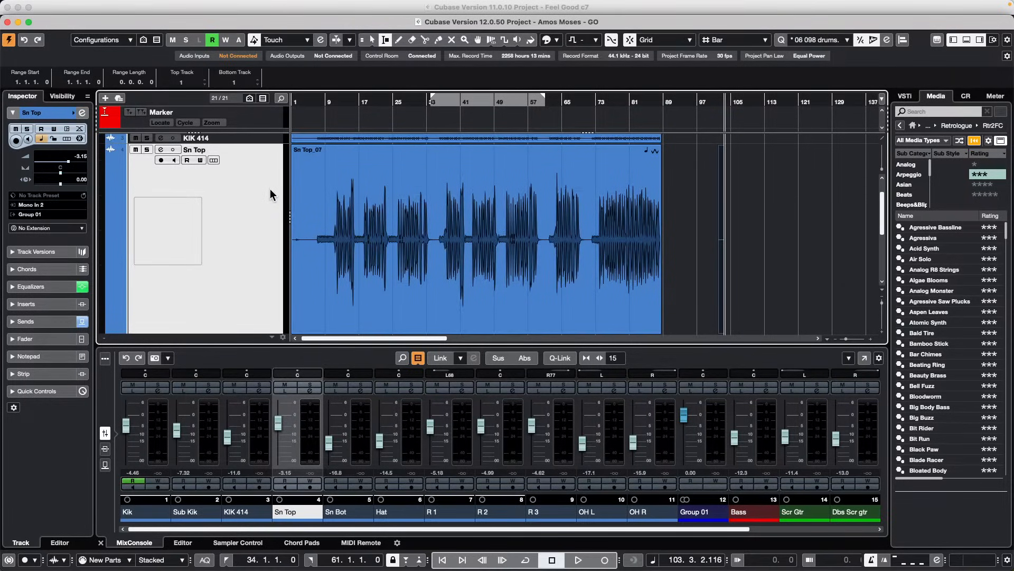
pyautogui.press('z')
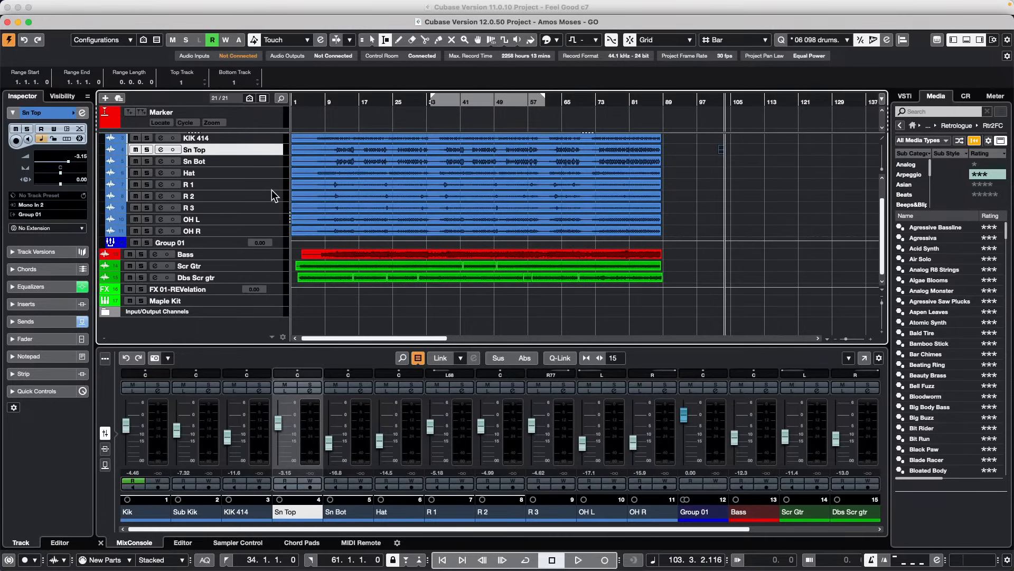
pyautogui.press('z')
pyautogui.press('z')
pyautogui.rightClick(270, 189)
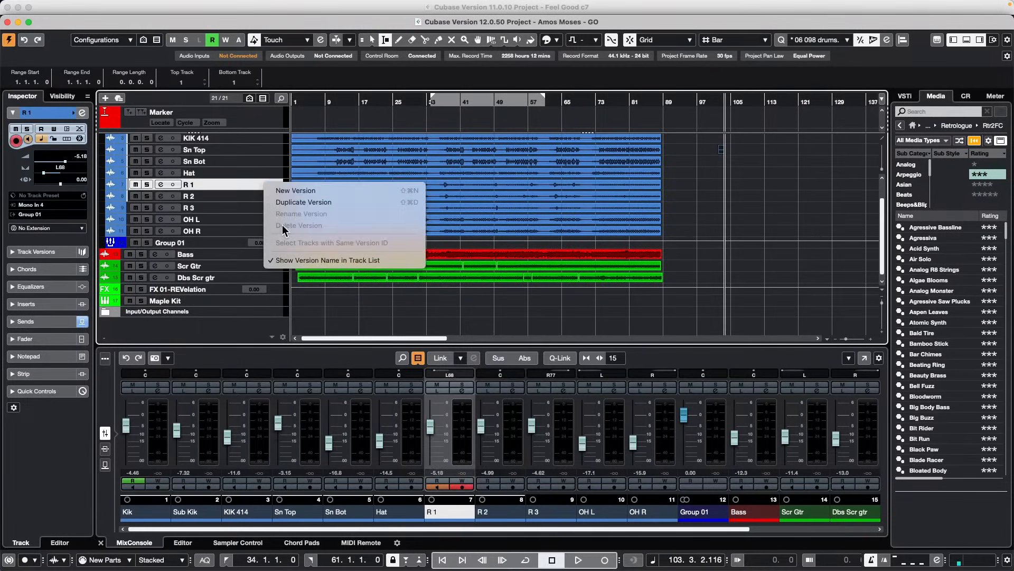
pyautogui.click(240, 190)
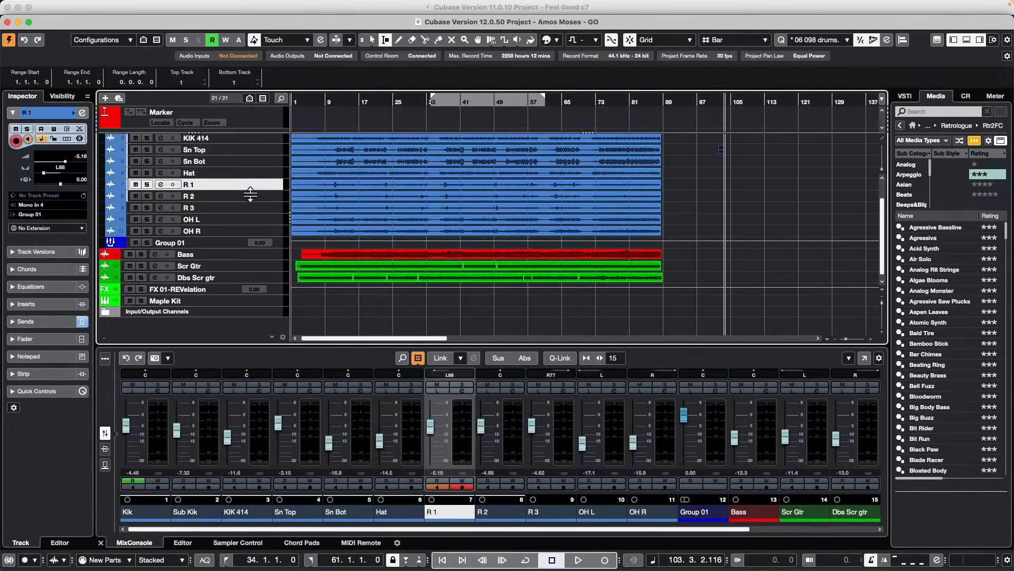
# Enlarge the R 1 track and all other tracks to two-row height, and select the Sn Top track
pyautogui.moveTo(251, 194); pyautogui.dragTo(250, 206)
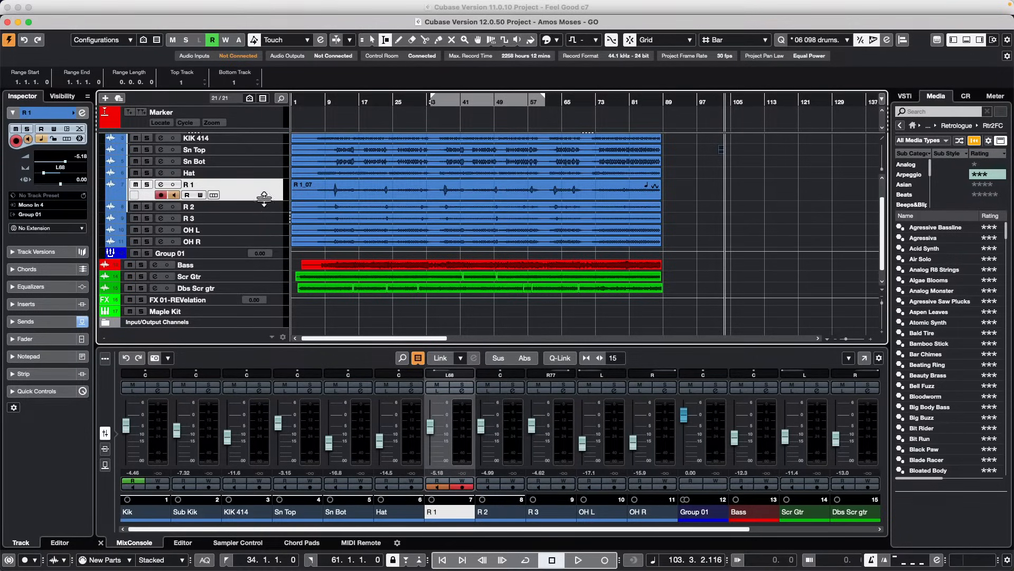
pyautogui.moveTo(263, 199); pyautogui.dragTo(262, 198)
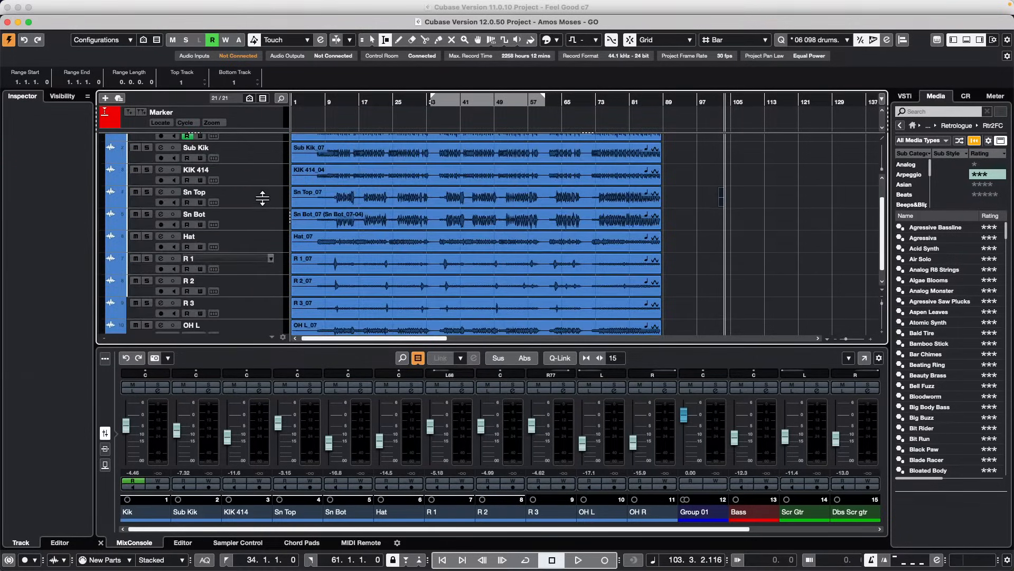
pyautogui.click(272, 193)
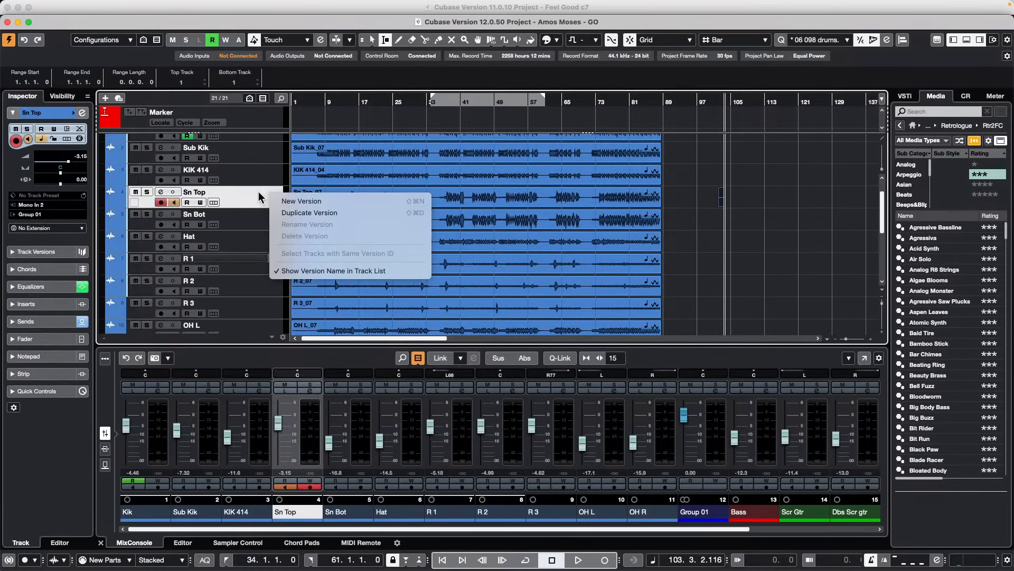
pyautogui.click(271, 194)
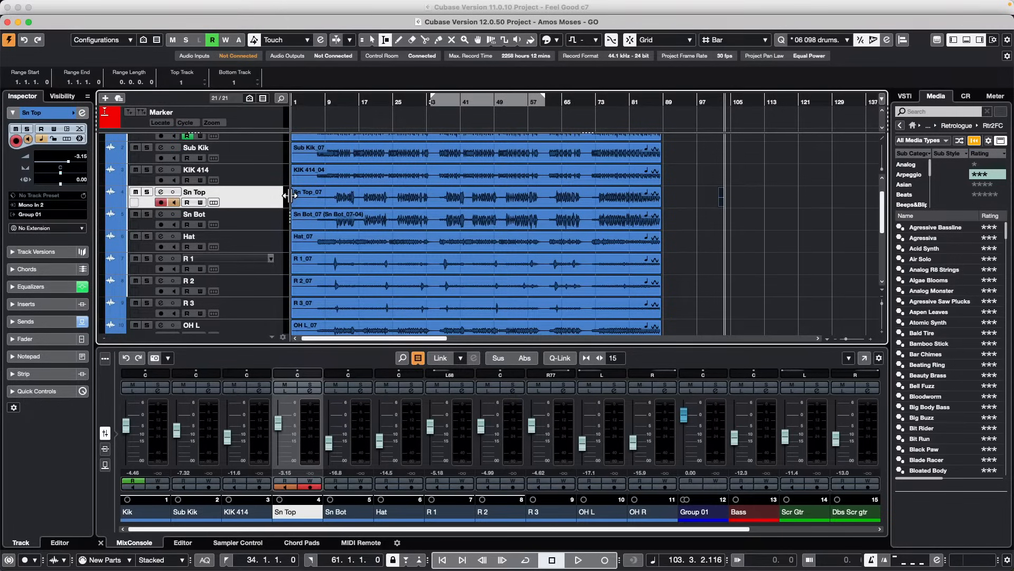
# Toggle the Sn Top track between zoomed and single-row height, and enlarge all tracks to two rows
pyautogui.press('z')
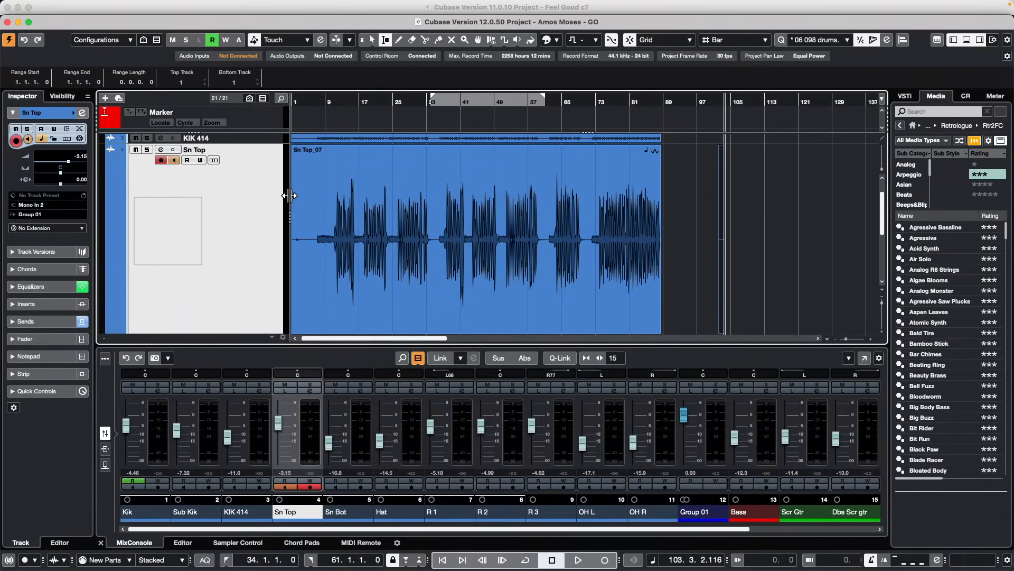
pyautogui.press('z')
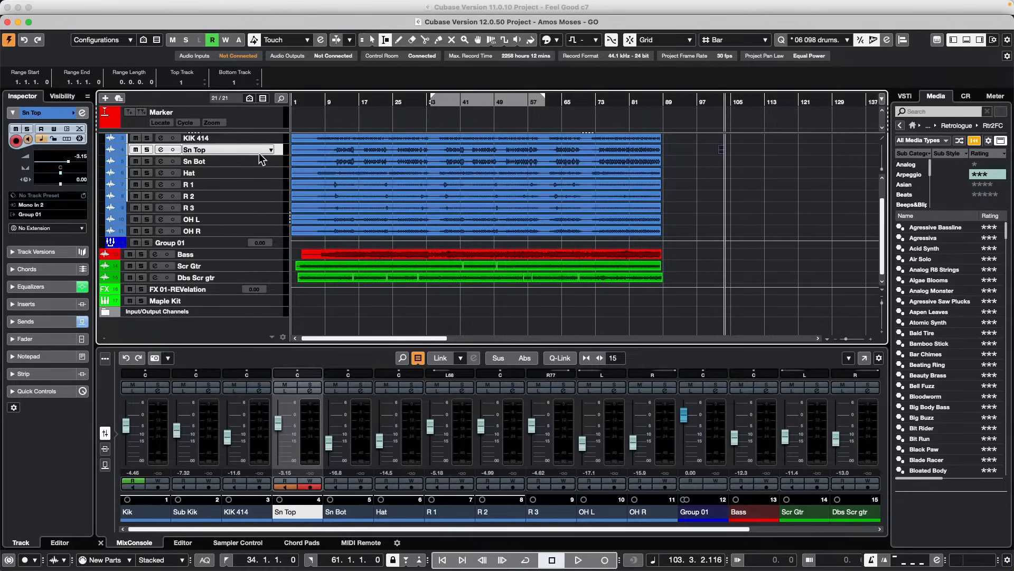
pyautogui.press('z')
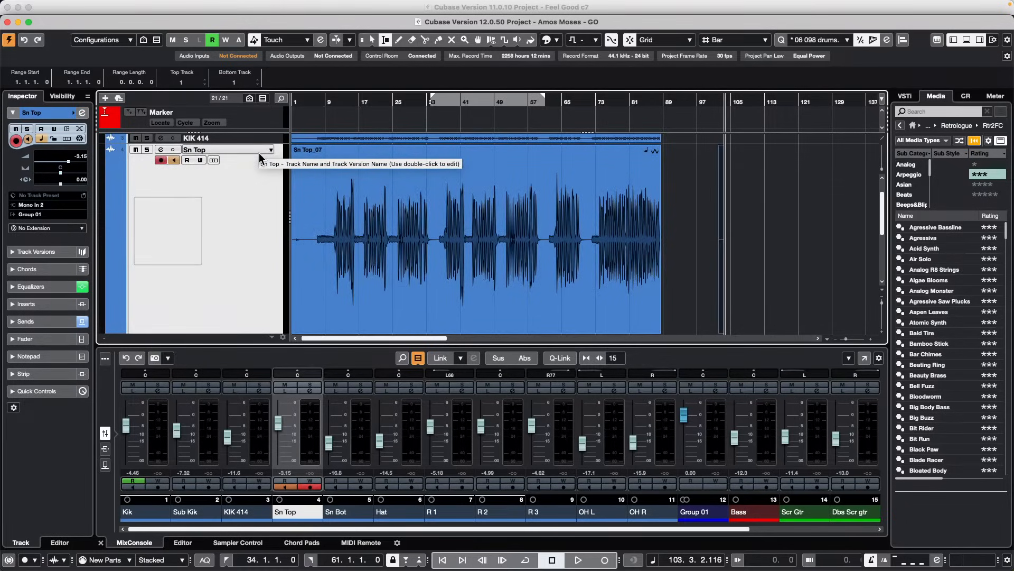
pyautogui.press('z')
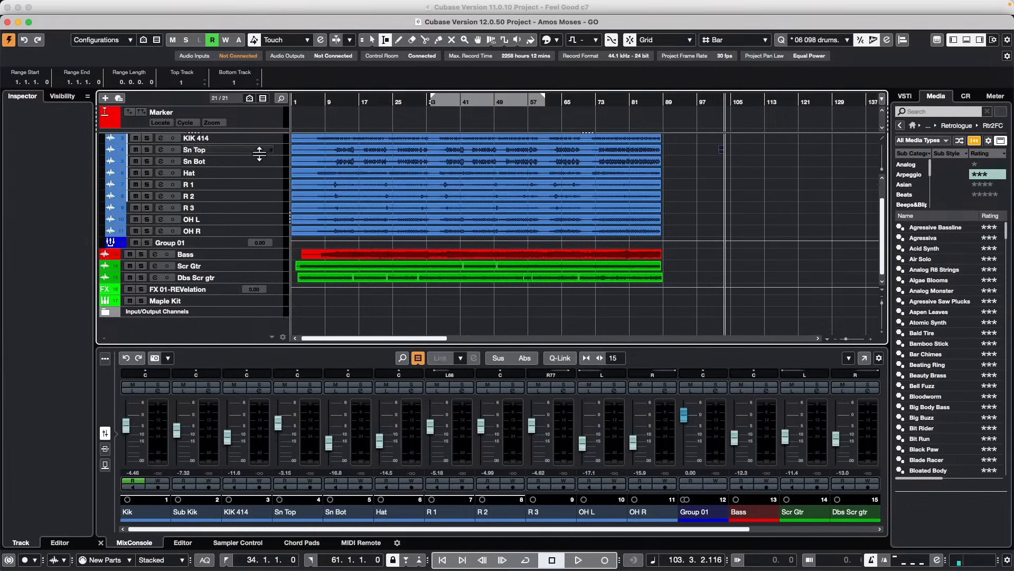
pyautogui.moveTo(259, 152); pyautogui.dragTo(257, 161)
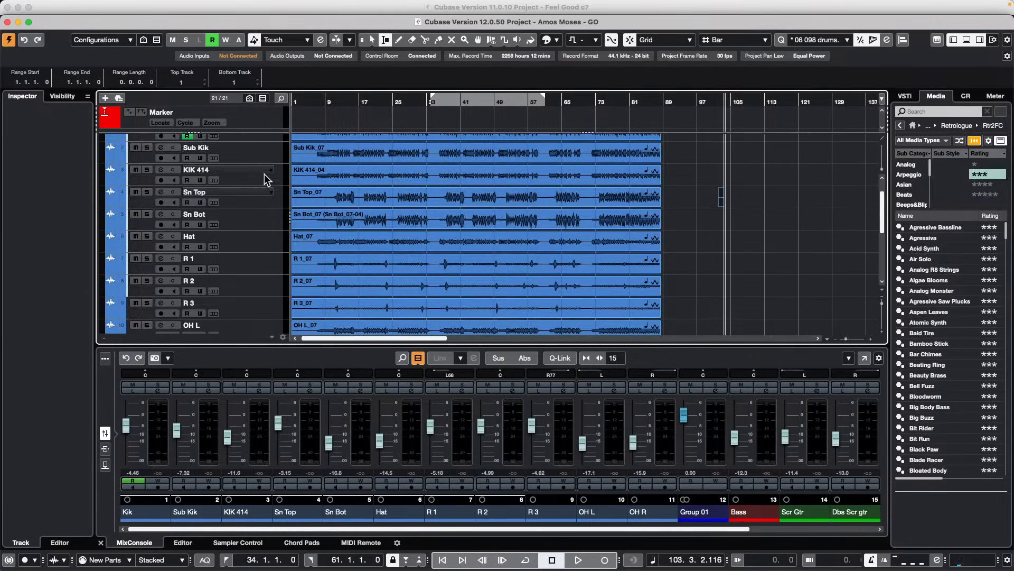
# From the KIK 414 track, move the grouped Edit Channel Settings and Channel Configuration controls below Monitor for audio tracks and confirm the settings
pyautogui.click(267, 176)
pyautogui.rightClick(264, 176)
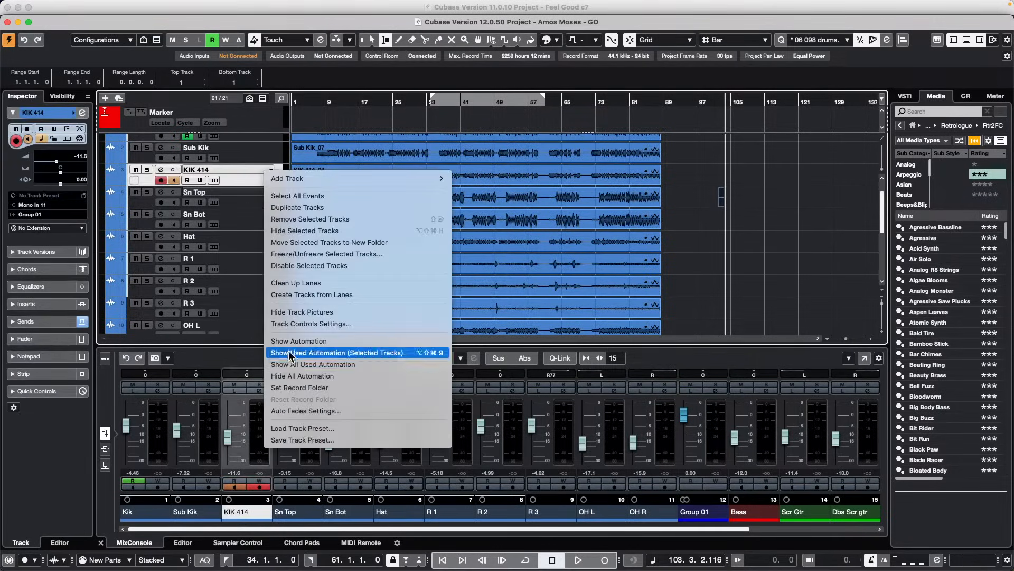
pyautogui.click(319, 324)
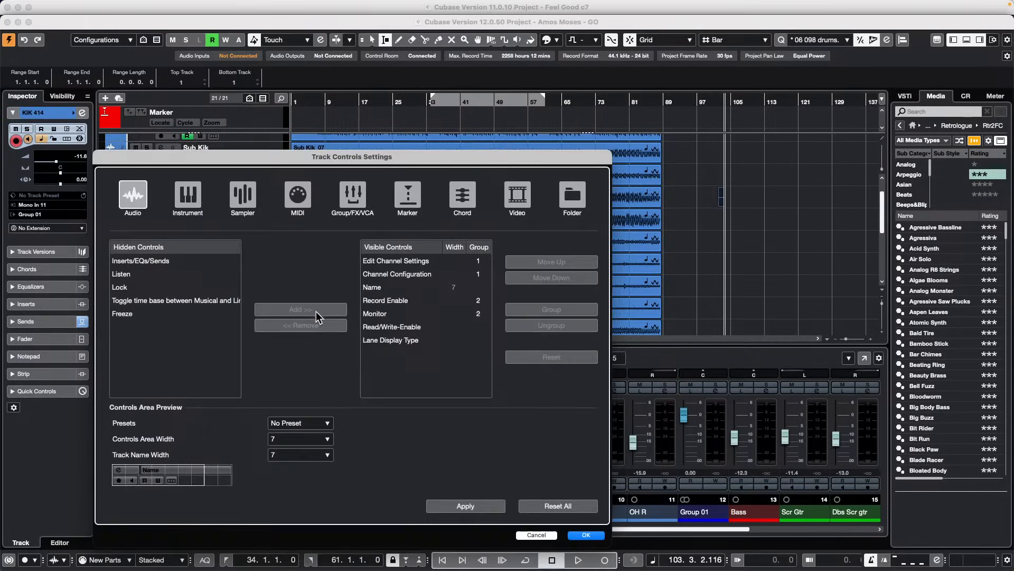
pyautogui.click(462, 260)
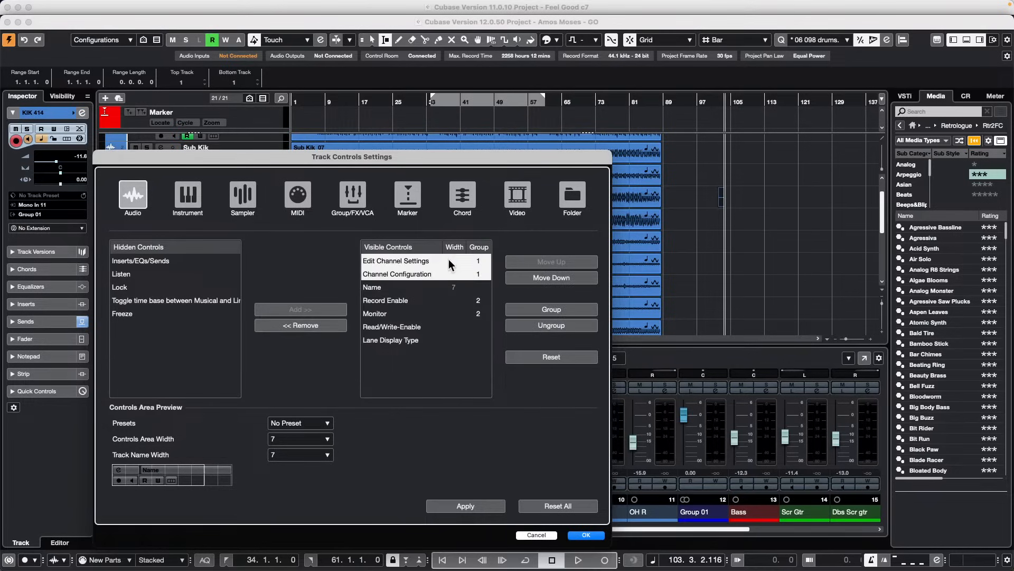
pyautogui.click(580, 278)
pyautogui.click(583, 279)
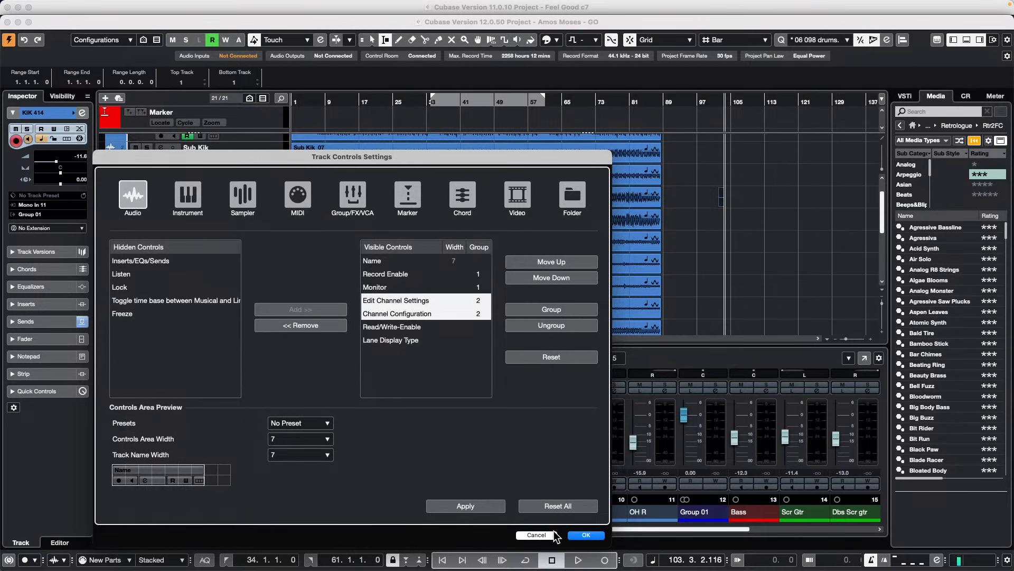
pyautogui.click(586, 536)
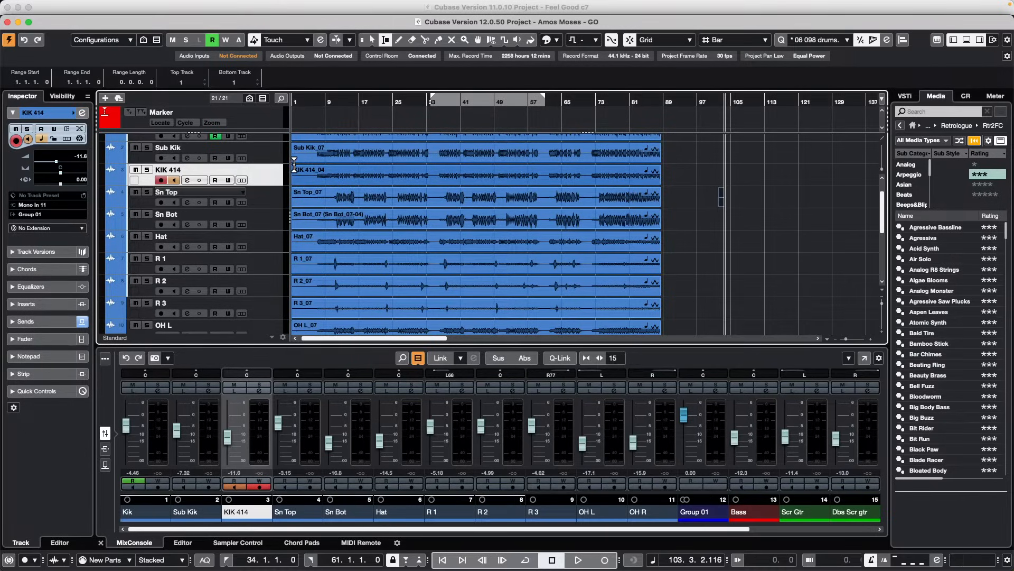
# Toggle the zoom on the selected KIK 414 track to compare the different track heights
pyautogui.press('z')
pyautogui.press('z')
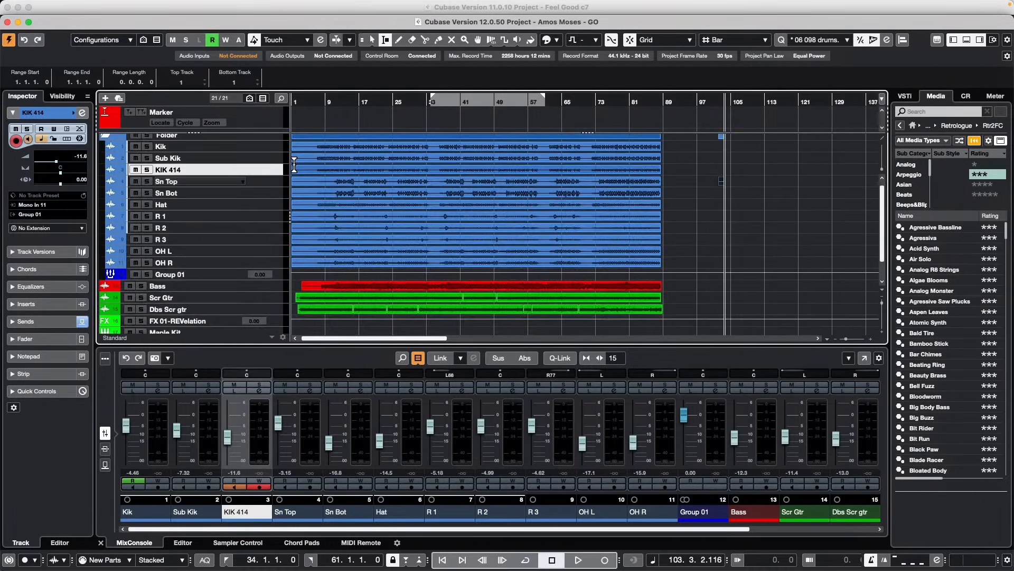
pyautogui.press('z')
pyautogui.press('z')
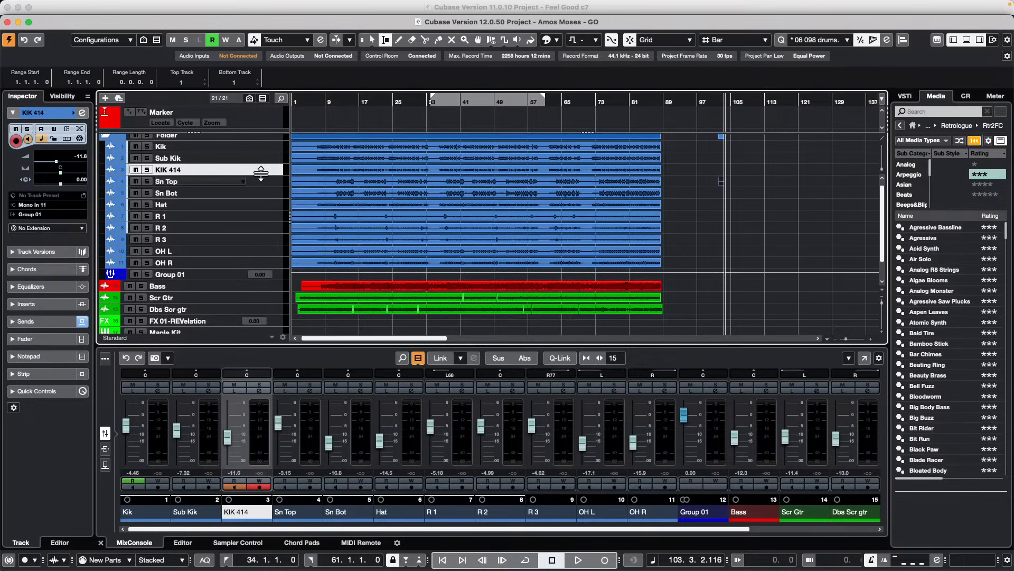
pyautogui.click(264, 175)
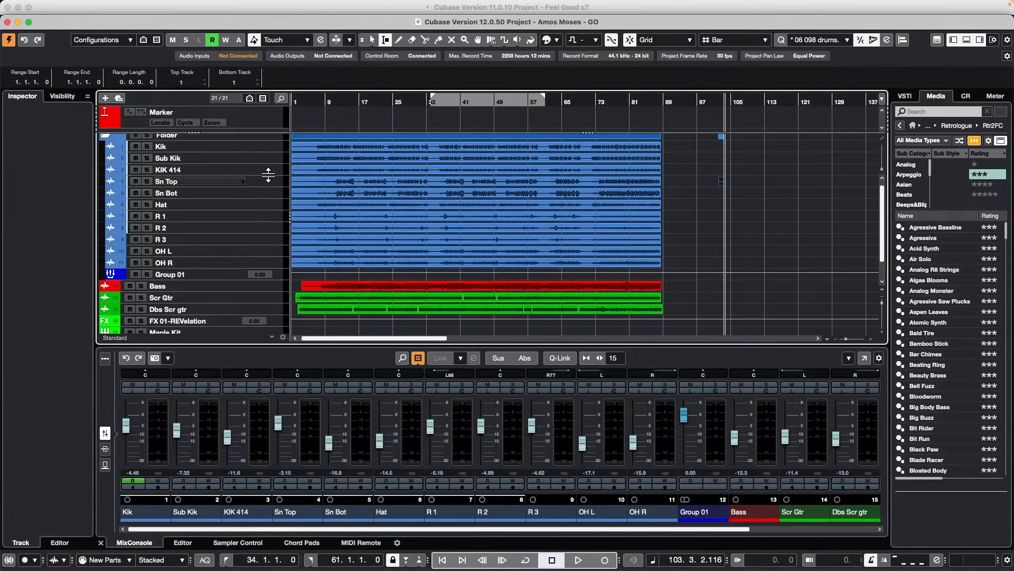
pyautogui.moveTo(269, 174); pyautogui.dragTo(267, 184)
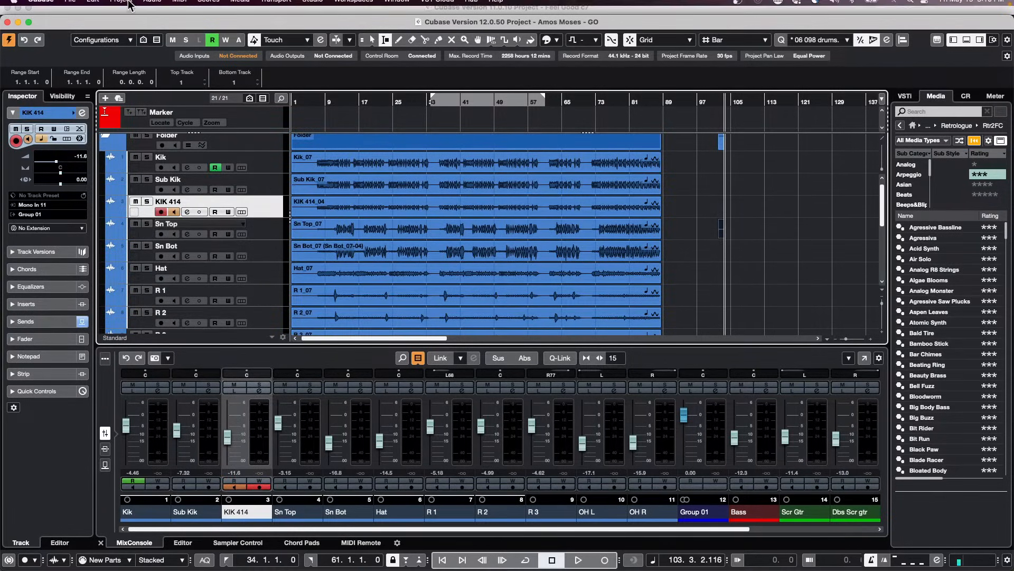
# Enlarge the KIK 414 track, shrink the tracks back, and look through the available edit commands for the zoom function
pyautogui.press('z')
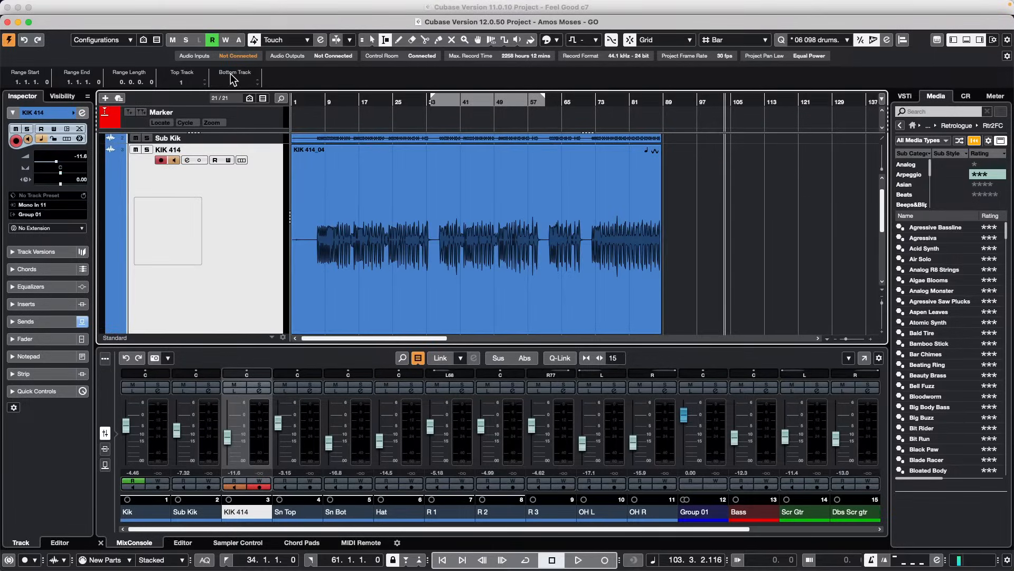
pyautogui.click(73, 4)
pyautogui.moveTo(97, 3)
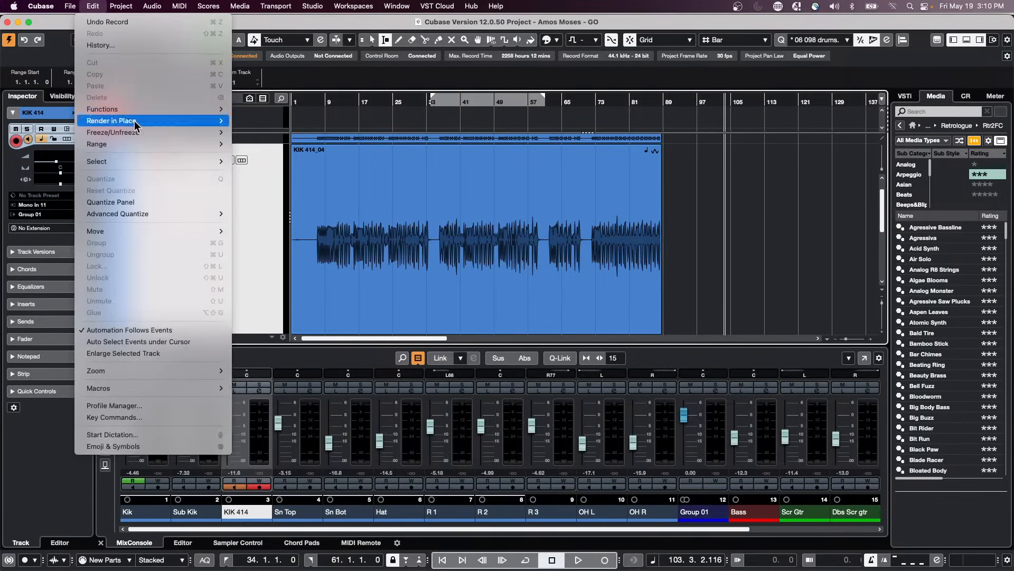
pyautogui.click(284, 264)
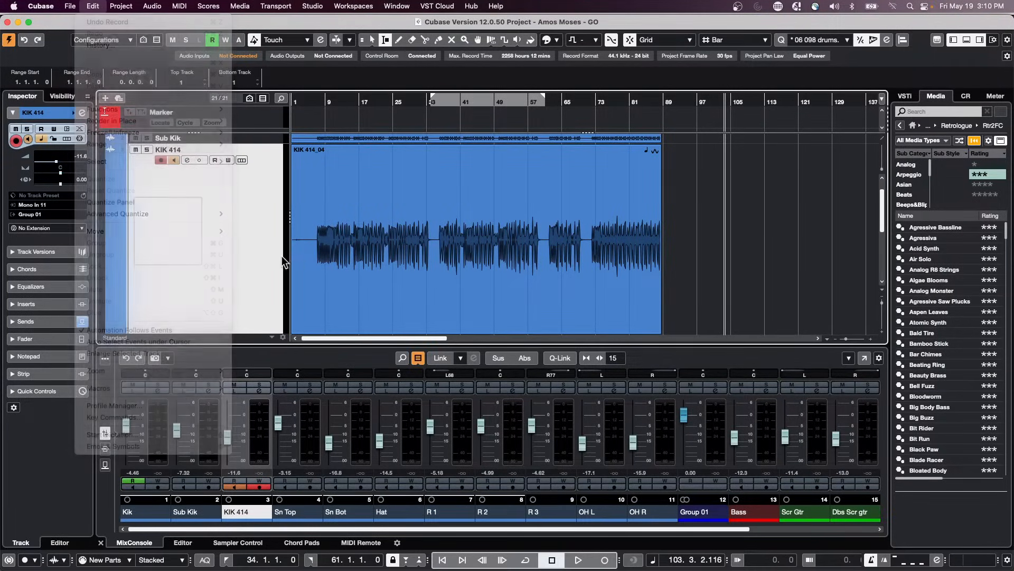
pyautogui.press('z')
pyautogui.press('z')
pyautogui.press('z')
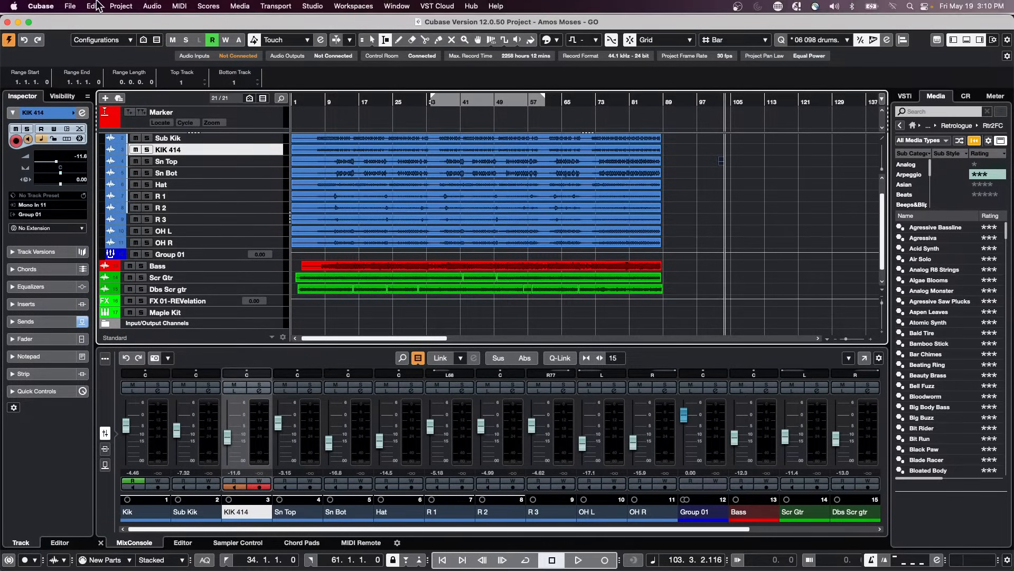
pyautogui.click(93, 6)
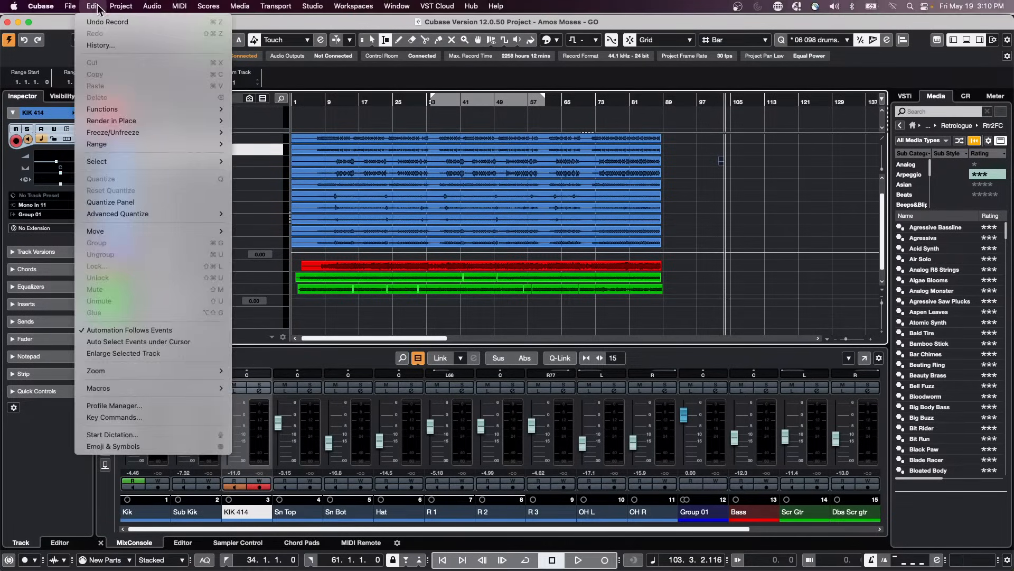
pyautogui.click(313, 164)
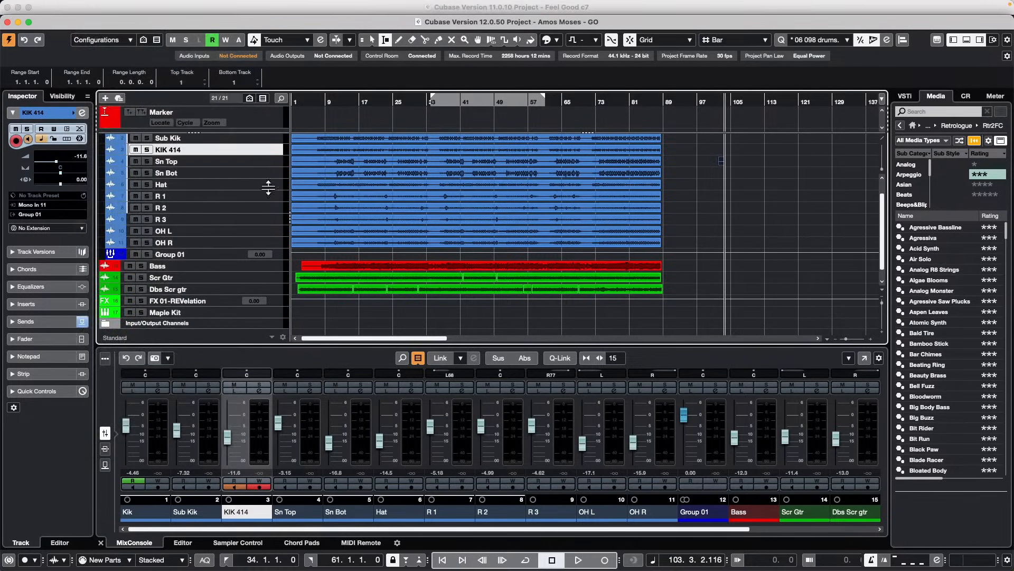
# Add Sn Bot to the KIK 414 track selection, enlarge the selection, and locate the Zoom Selected Tracks command
pyautogui.moveTo(267, 179); pyautogui.dragTo(267, 190)
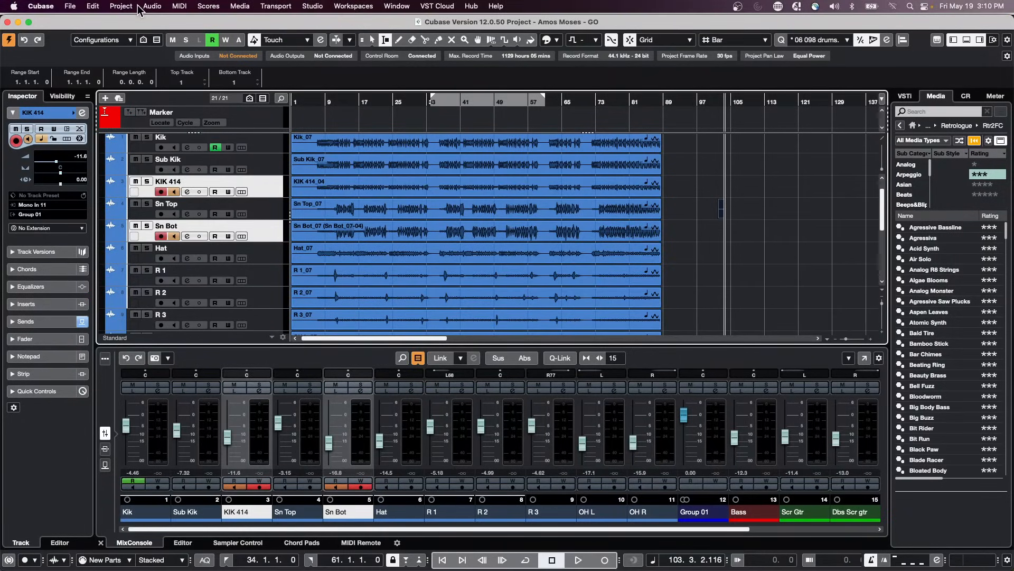
pyautogui.press('z')
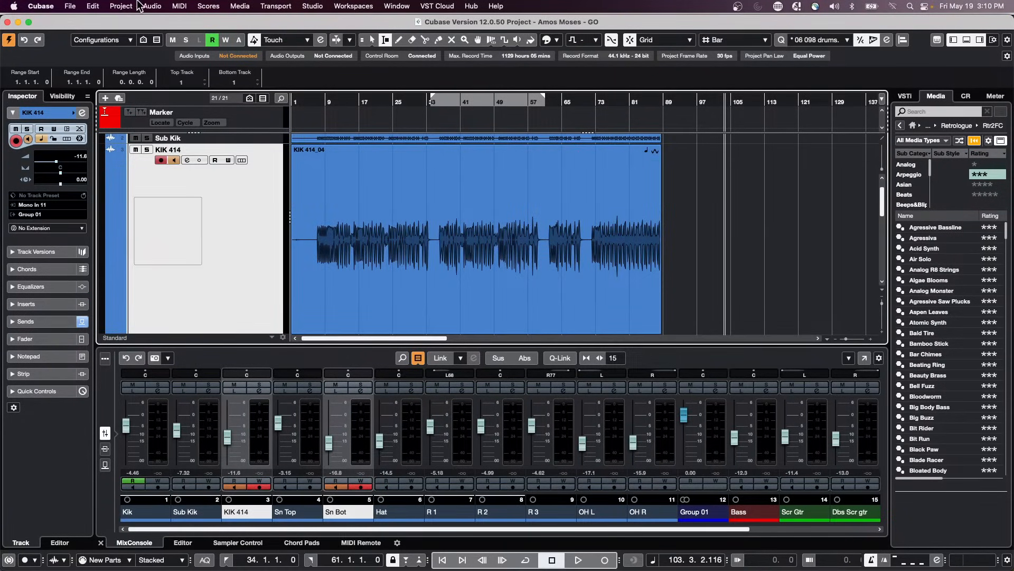
pyautogui.click(94, 6)
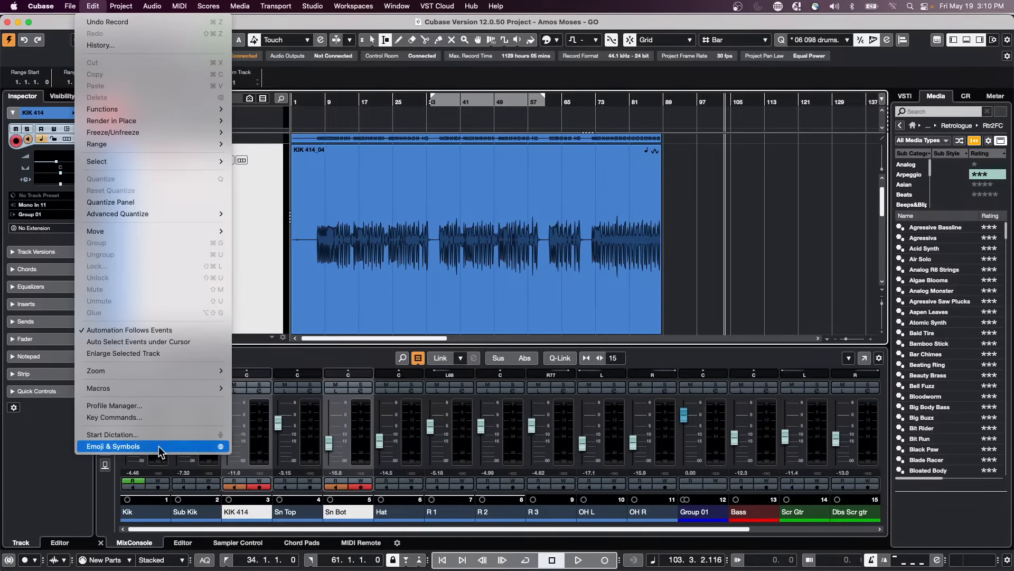
pyautogui.moveTo(182, 371)
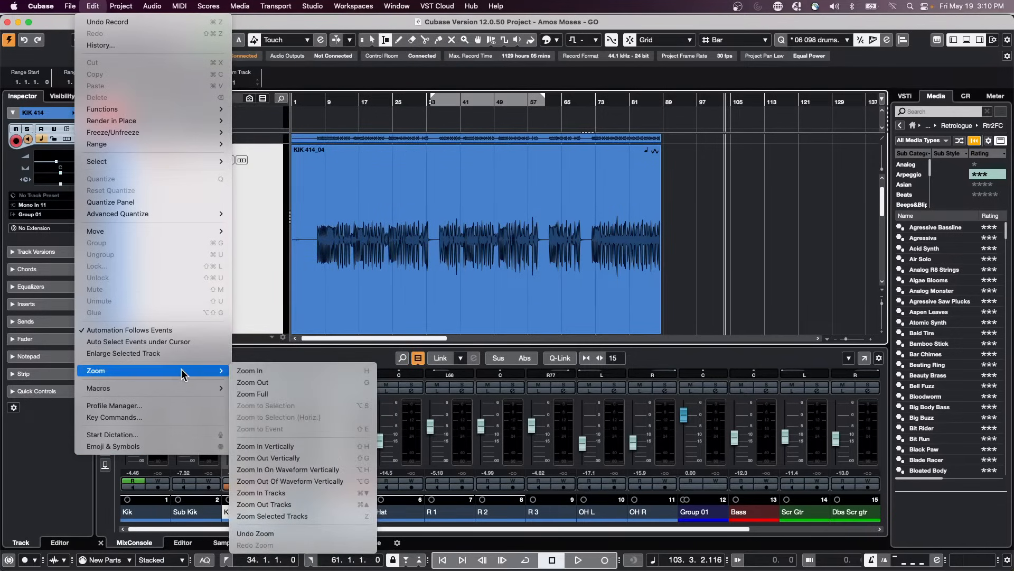
pyautogui.click(295, 523)
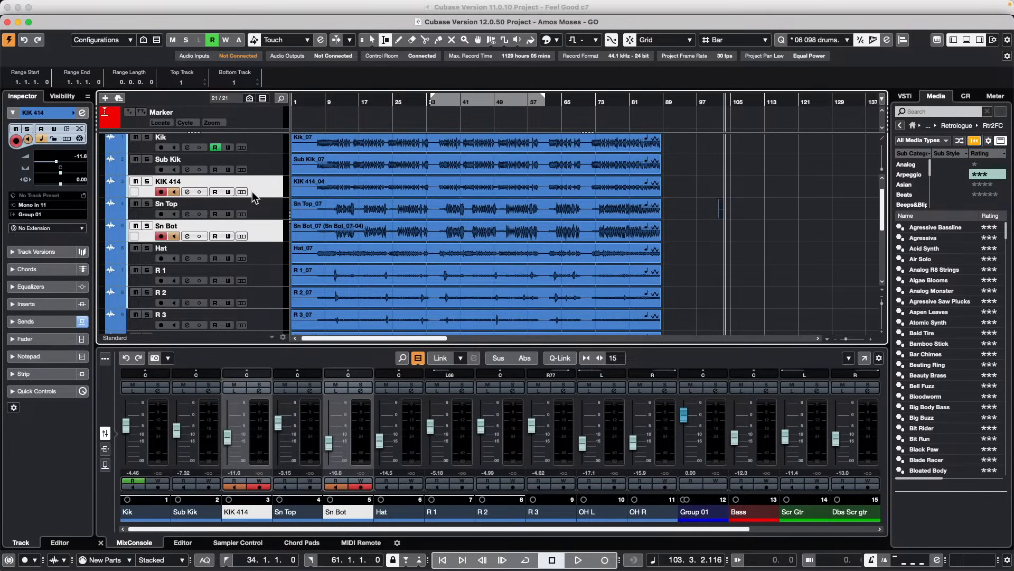
# Toggle Zoom Selected Tracks on and off for the KIK 414 and Sn Bot tracks
pyautogui.press('z')
pyautogui.press('z')
pyautogui.press('z')
pyautogui.press('z')
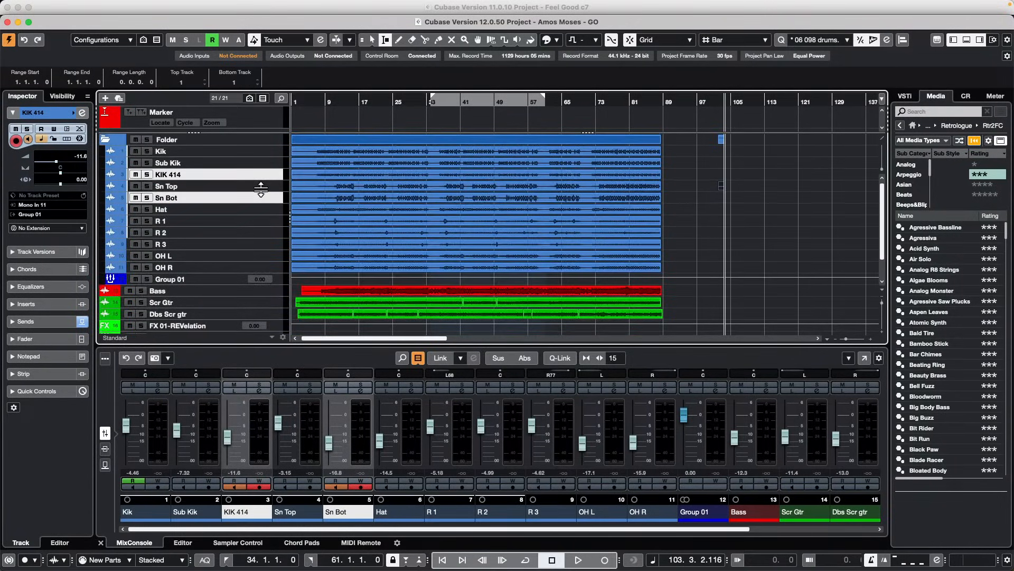
pyautogui.press('z')
pyautogui.press('z')
# Switch the track controls preset to Mixing and test enlarging and shrinking the selected KIK 414 and Sn Bot tracks
pyautogui.click(115, 337)
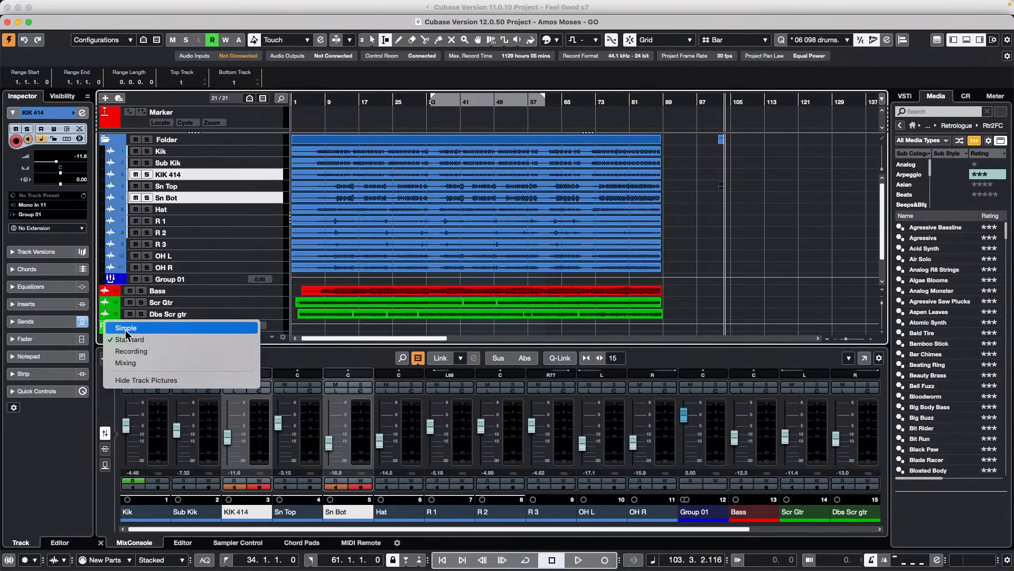
pyautogui.click(135, 363)
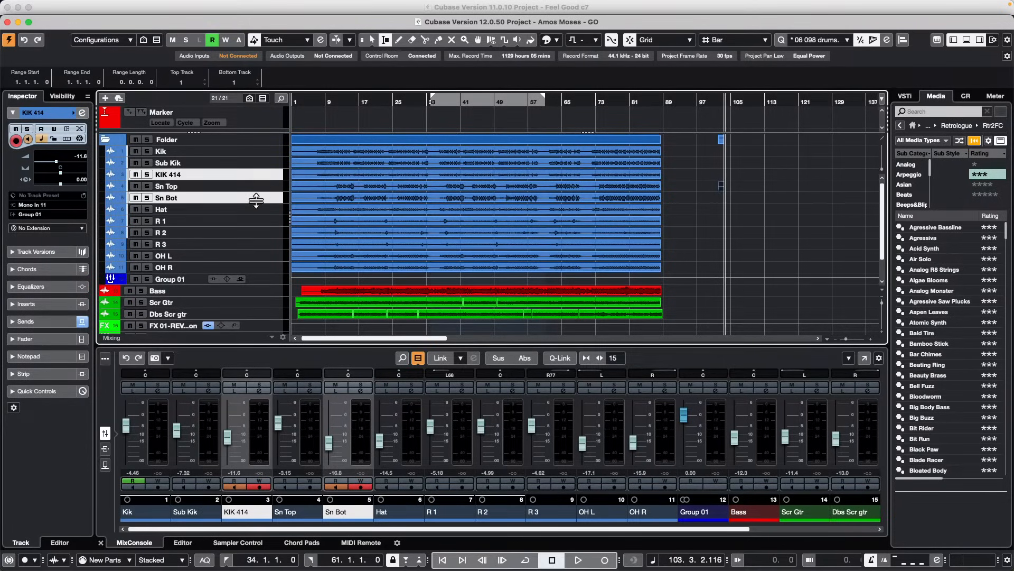
pyautogui.moveTo(255, 203); pyautogui.dragTo(256, 210)
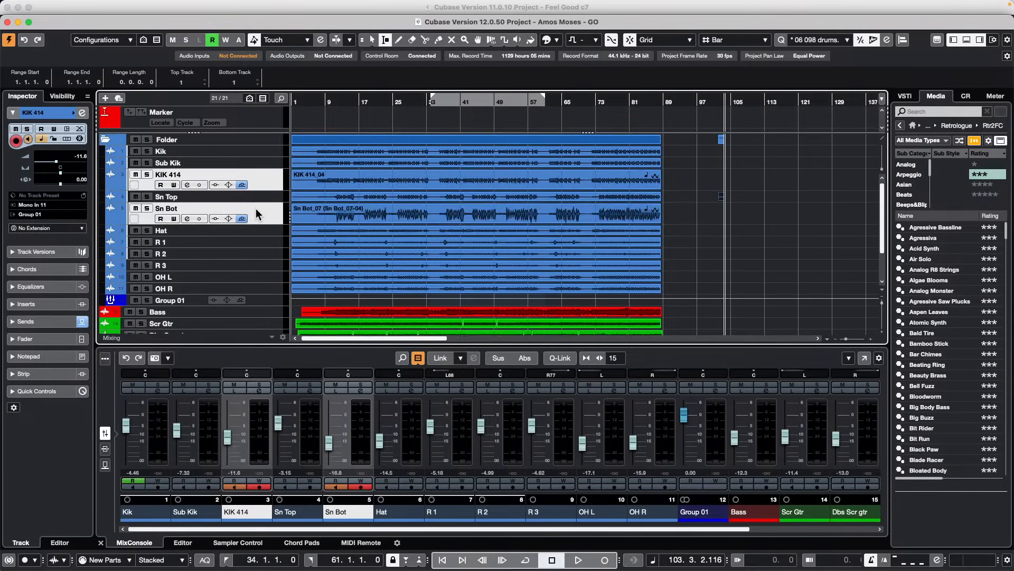
pyautogui.press('z')
pyautogui.press('z')
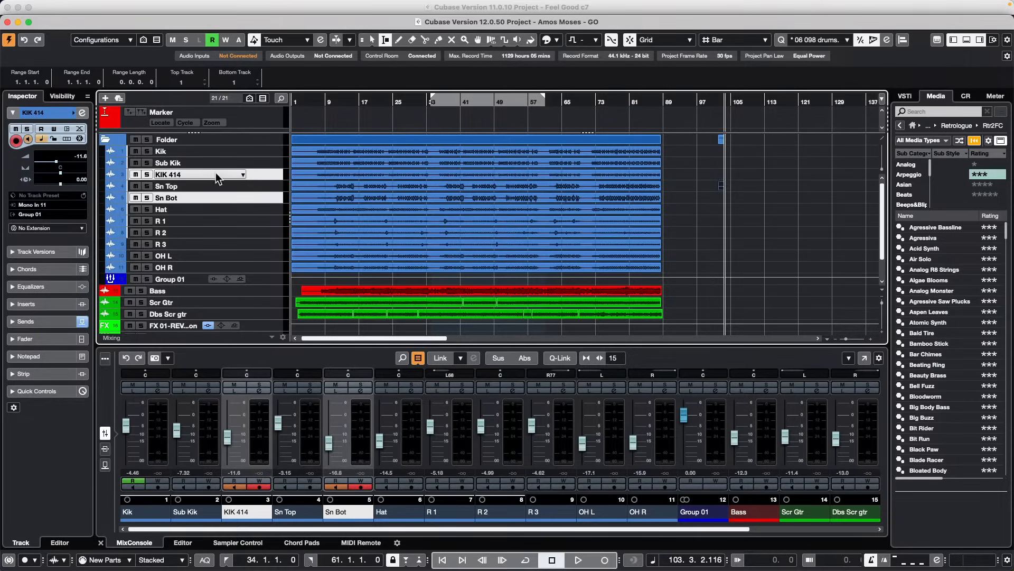
pyautogui.click(217, 180)
pyautogui.press('z')
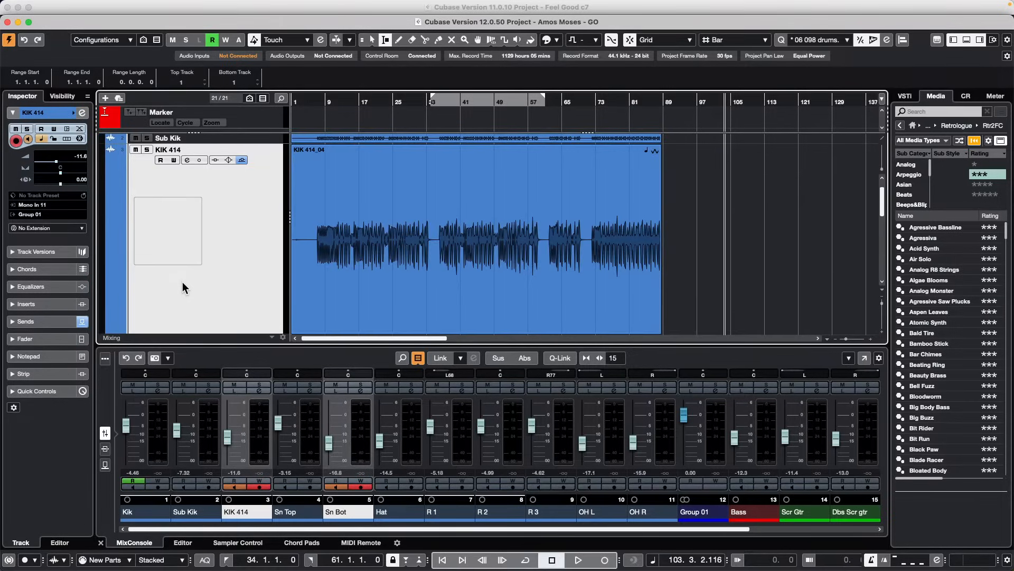
pyautogui.press('z')
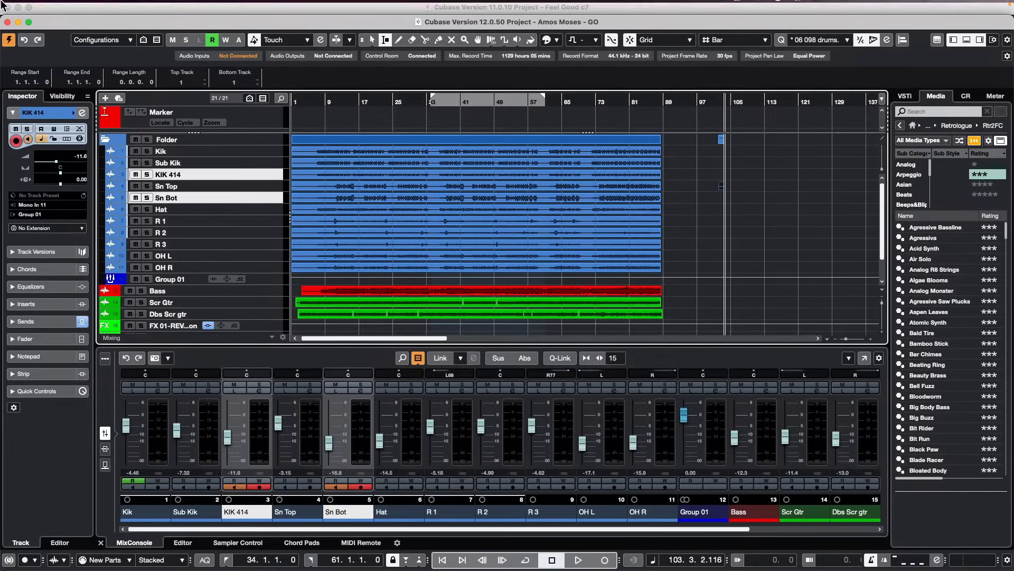
# Open the Key Commands settings and move the dialog over the track area
pyautogui.click(70, 5)
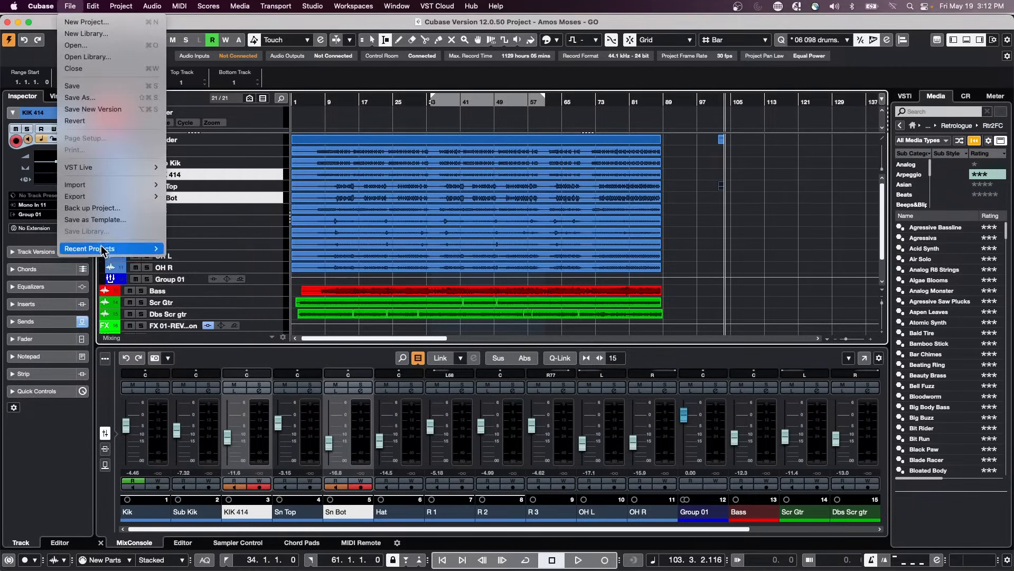
pyautogui.moveTo(93, 6)
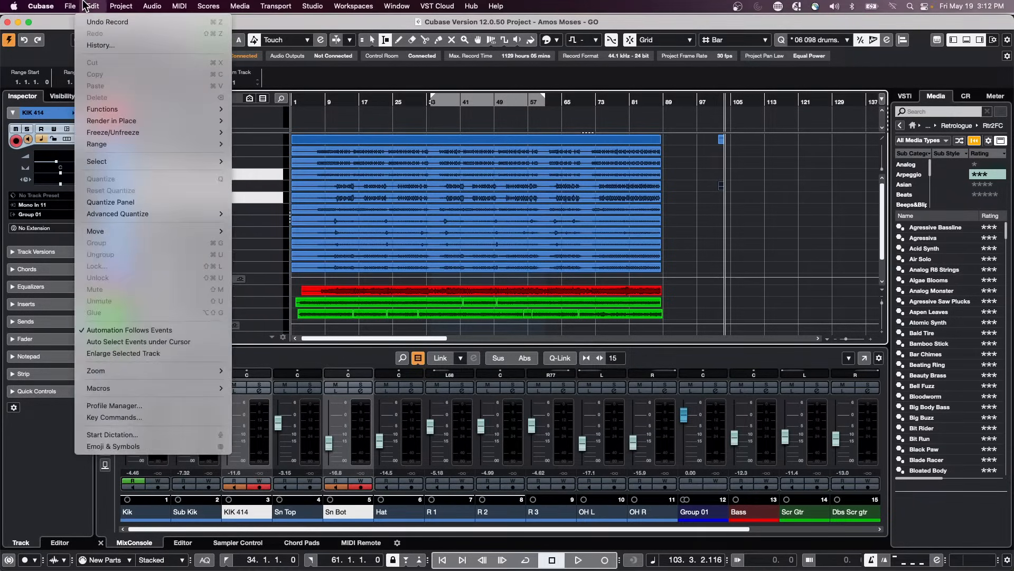
pyautogui.click(137, 416)
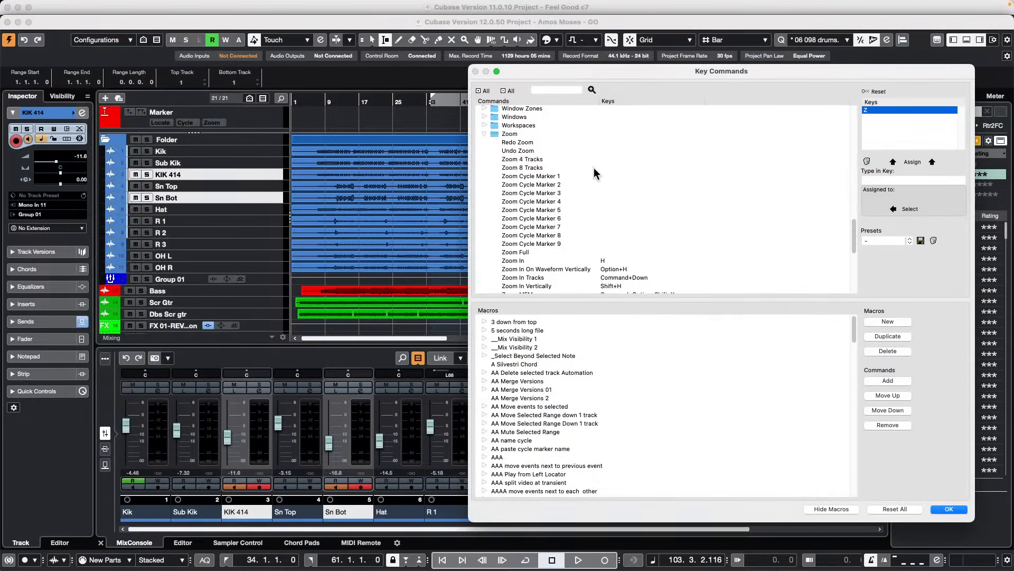
pyautogui.moveTo(561, 73); pyautogui.dragTo(253, 41)
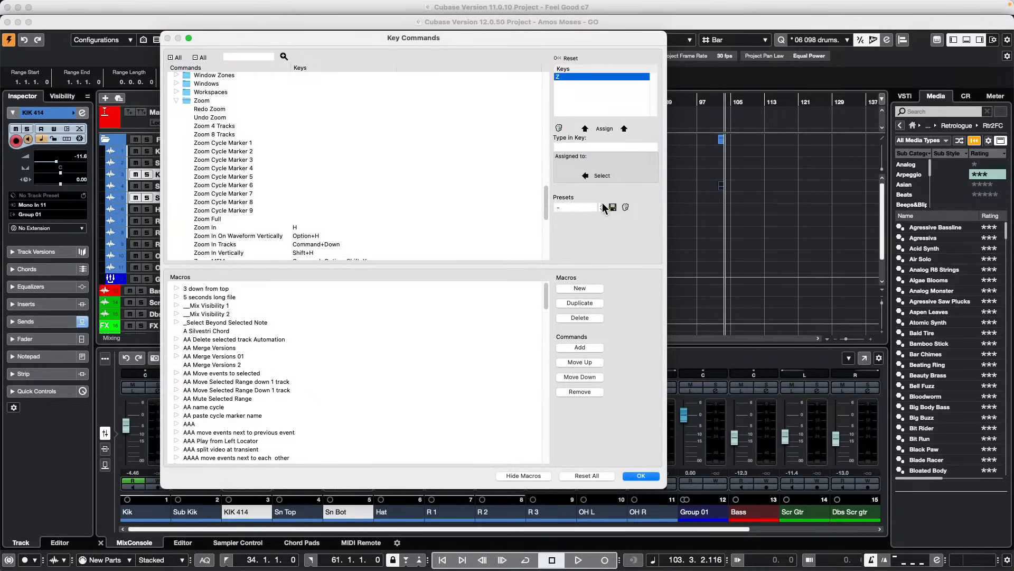
# Save the current key commands as a new preset named May 19 2023
pyautogui.click(570, 207)
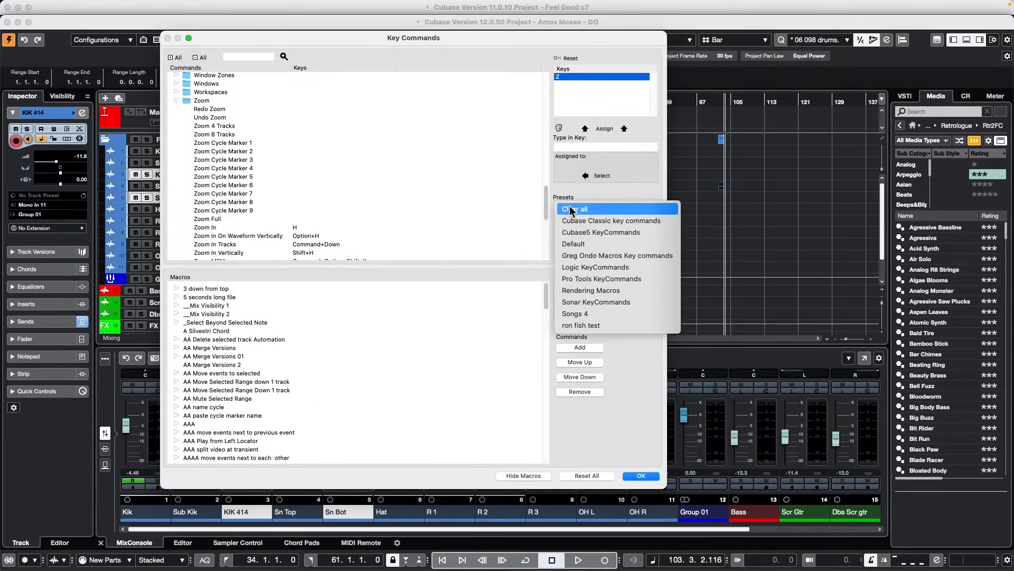
pyautogui.click(647, 181)
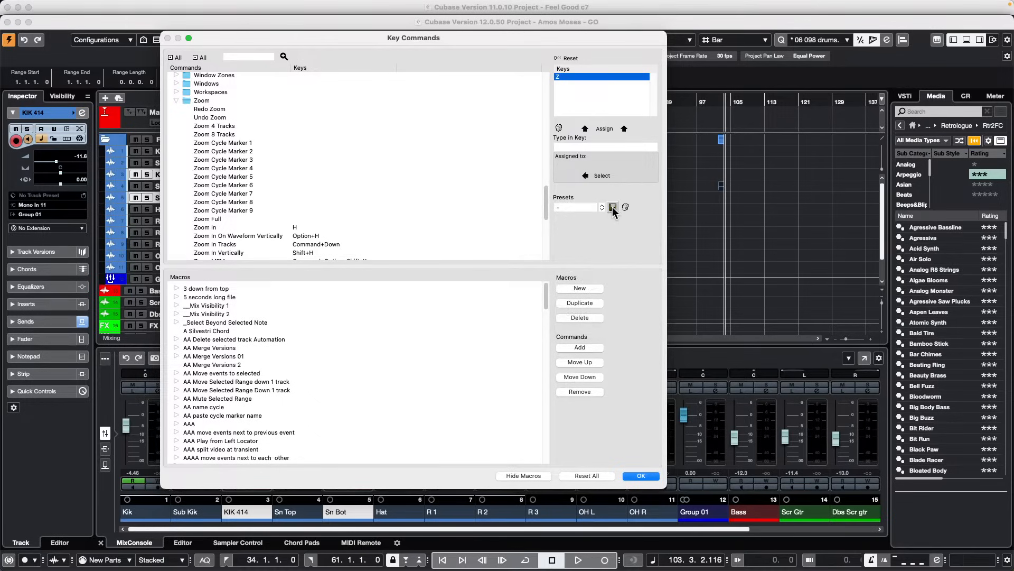
pyautogui.click(613, 208)
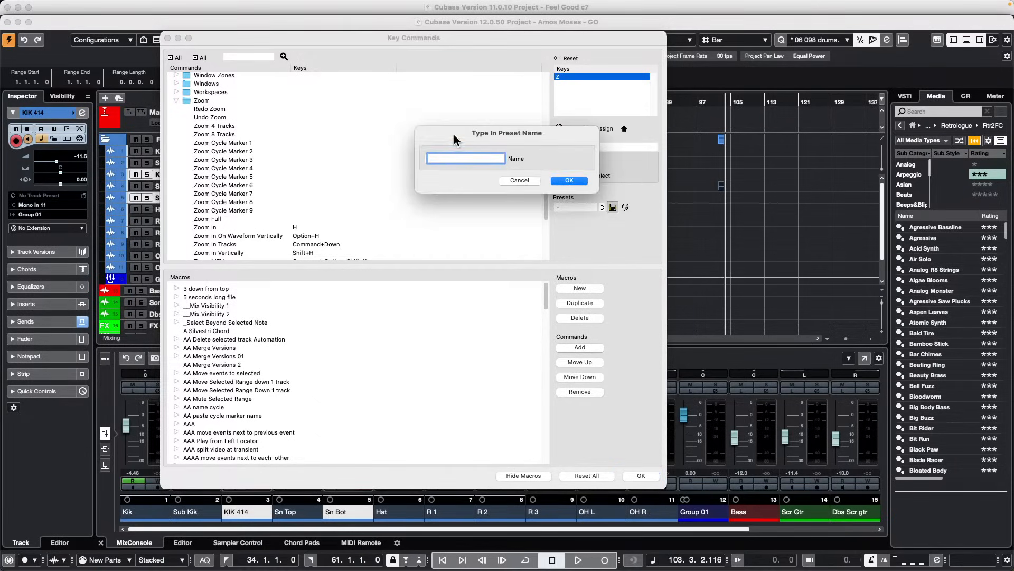
pyautogui.write('May 19 2023')
pyautogui.press('Return')
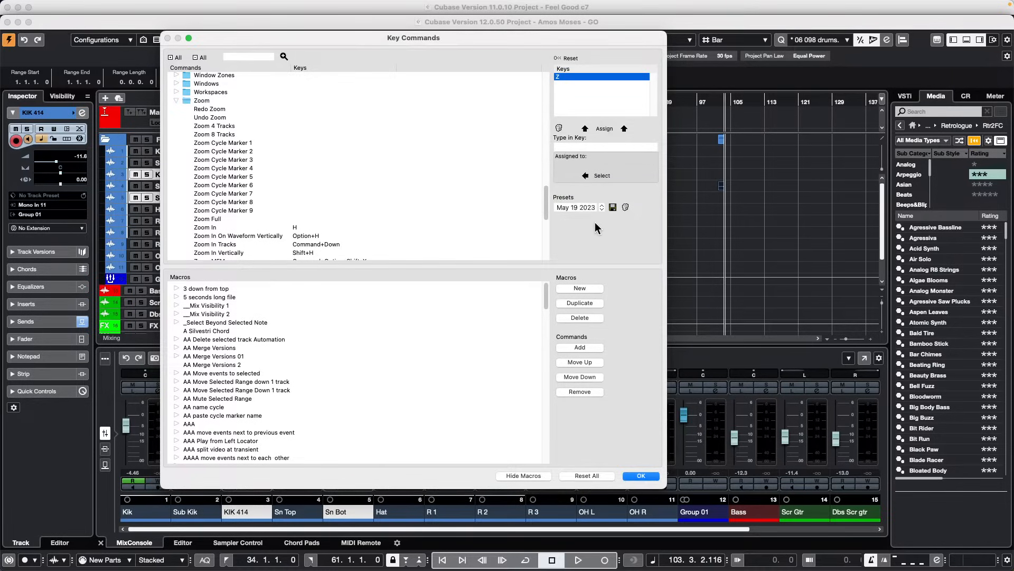
# Load the Default key commands preset and switch back to the May 19 2023 preset
pyautogui.click(578, 207)
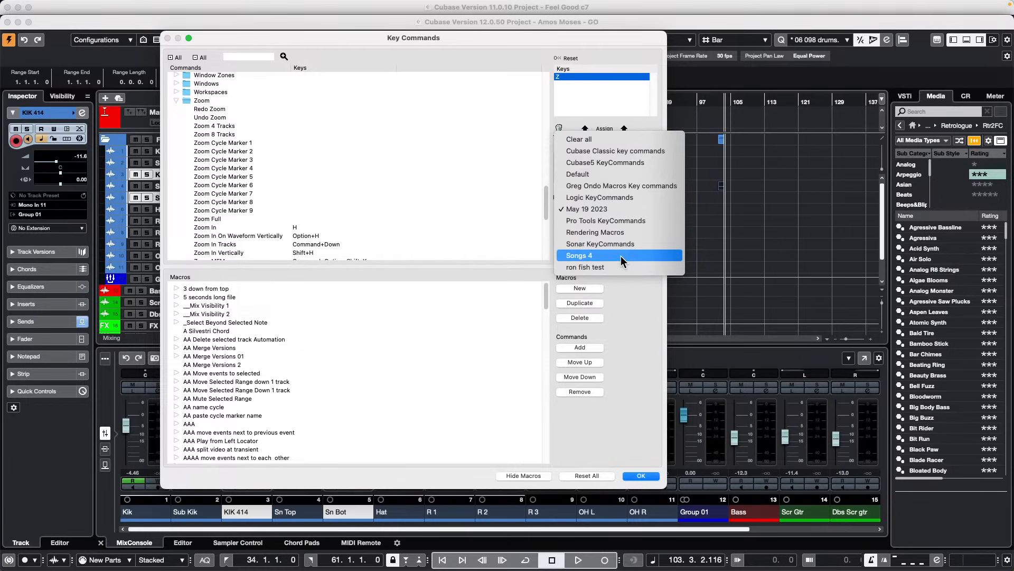
pyautogui.click(643, 175)
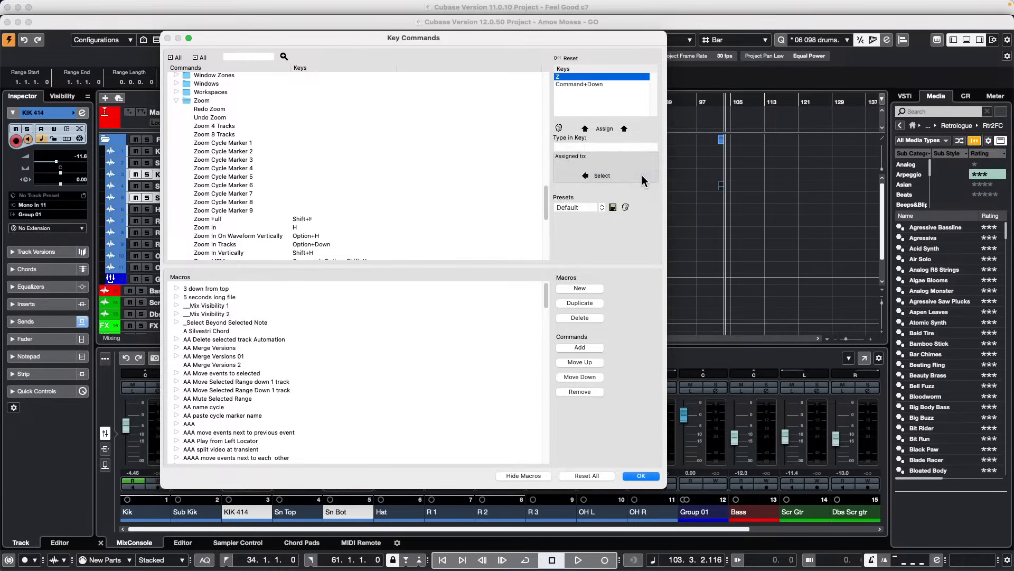
pyautogui.click(577, 208)
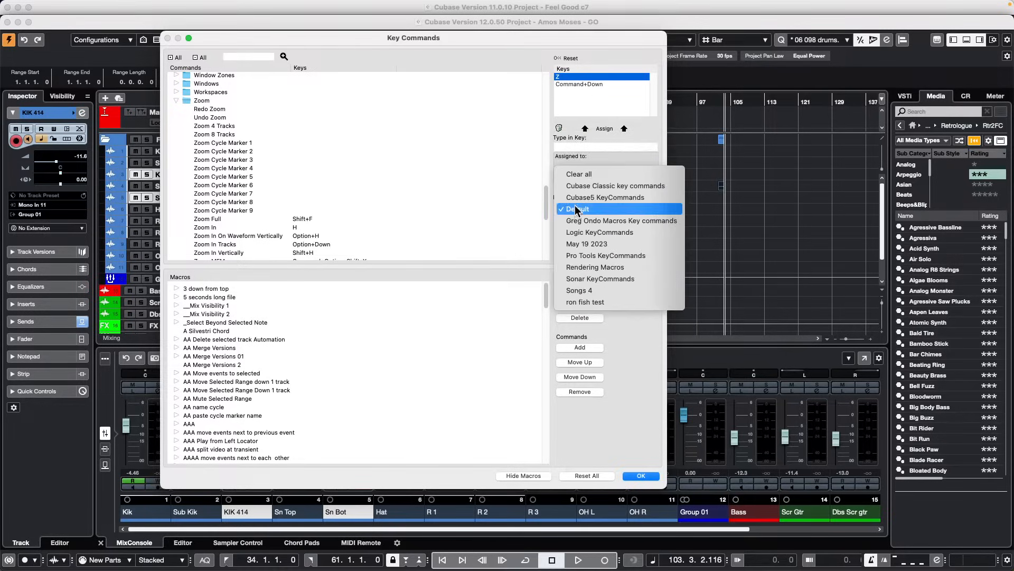
pyautogui.click(608, 245)
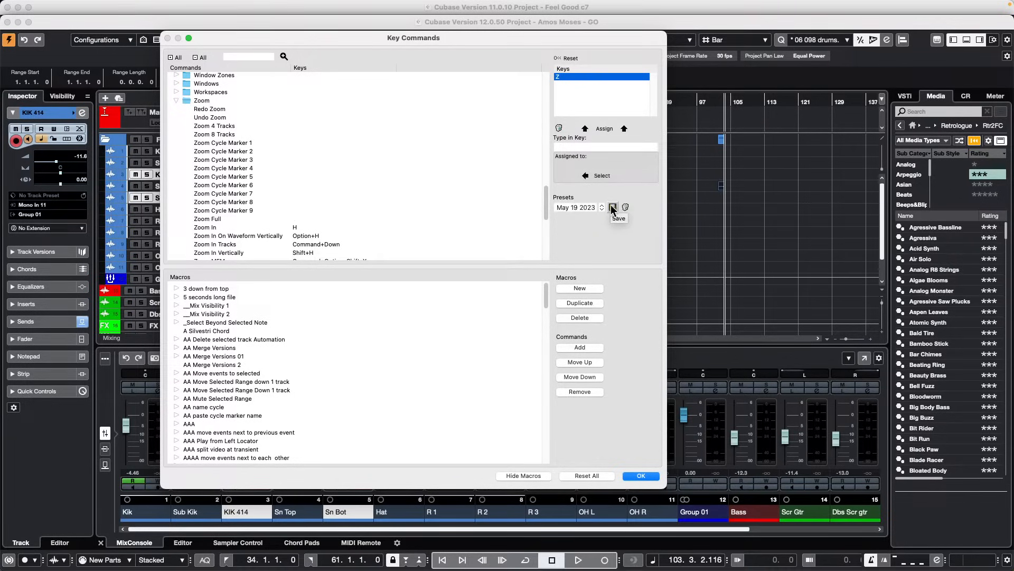
pyautogui.click(573, 206)
pyautogui.click(641, 353)
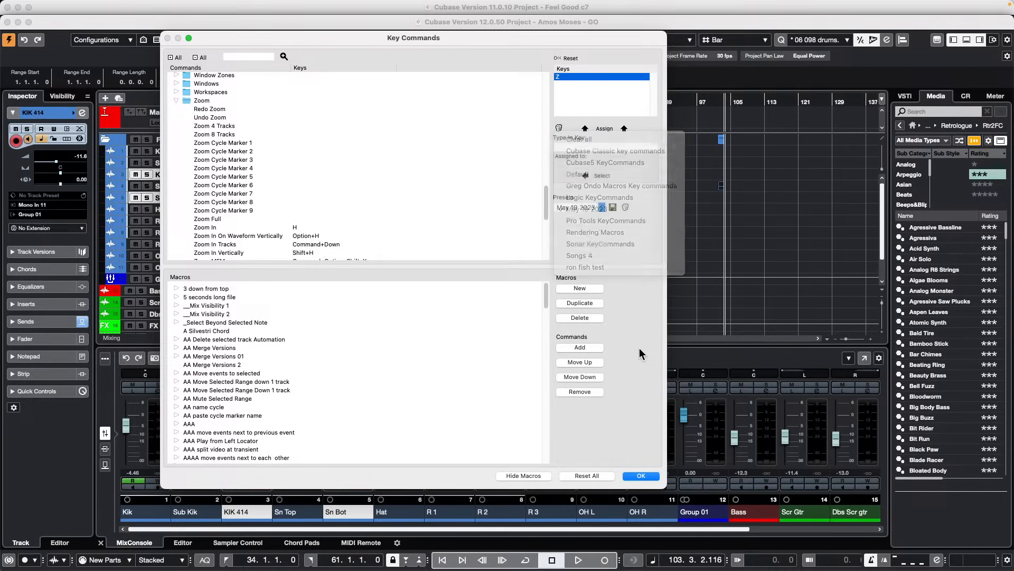
# Save the current key commands as another preset named GO
pyautogui.click(573, 208)
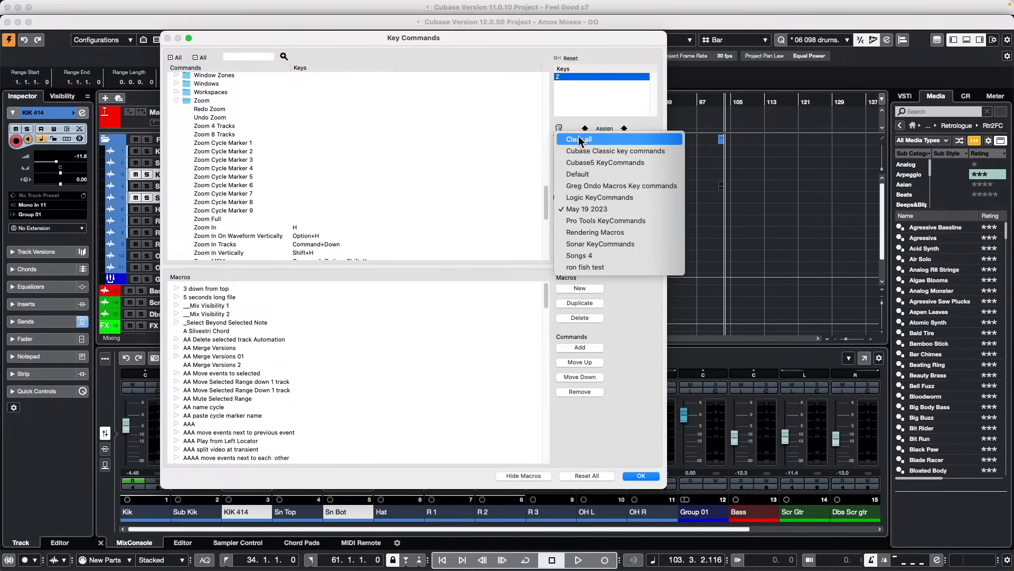
pyautogui.click(585, 210)
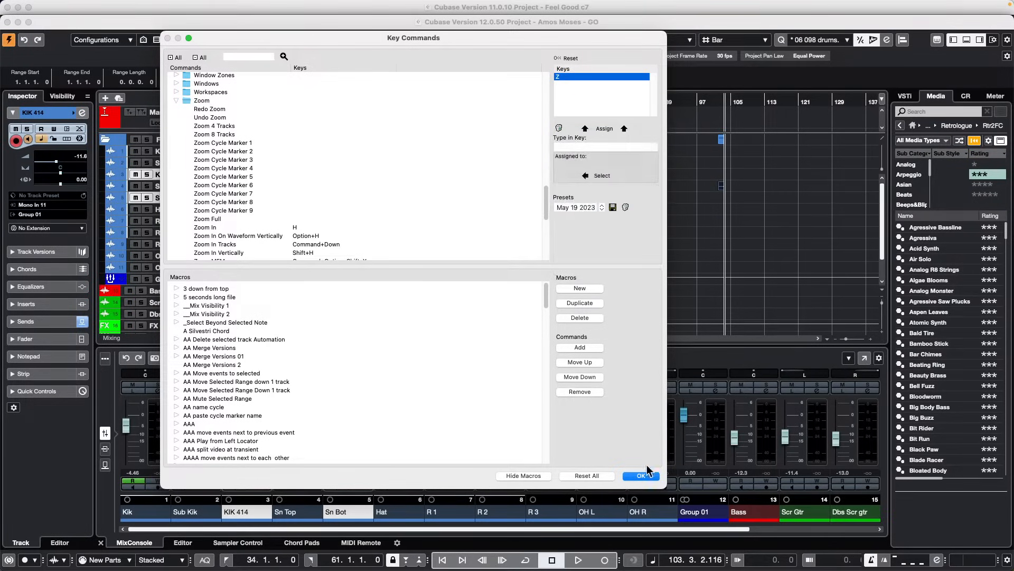
pyautogui.click(612, 207)
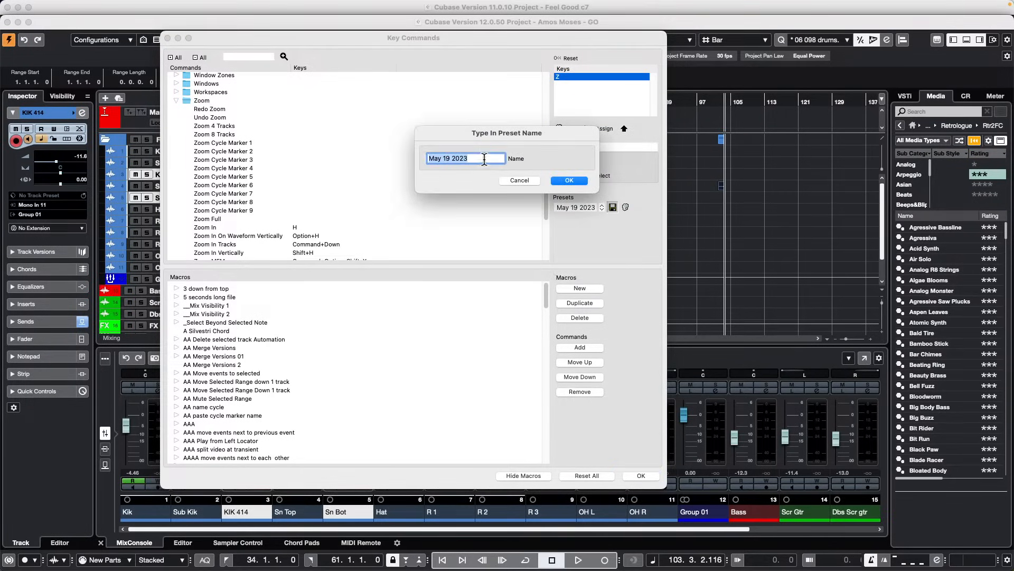
pyautogui.write('GO')
pyautogui.press('Return')
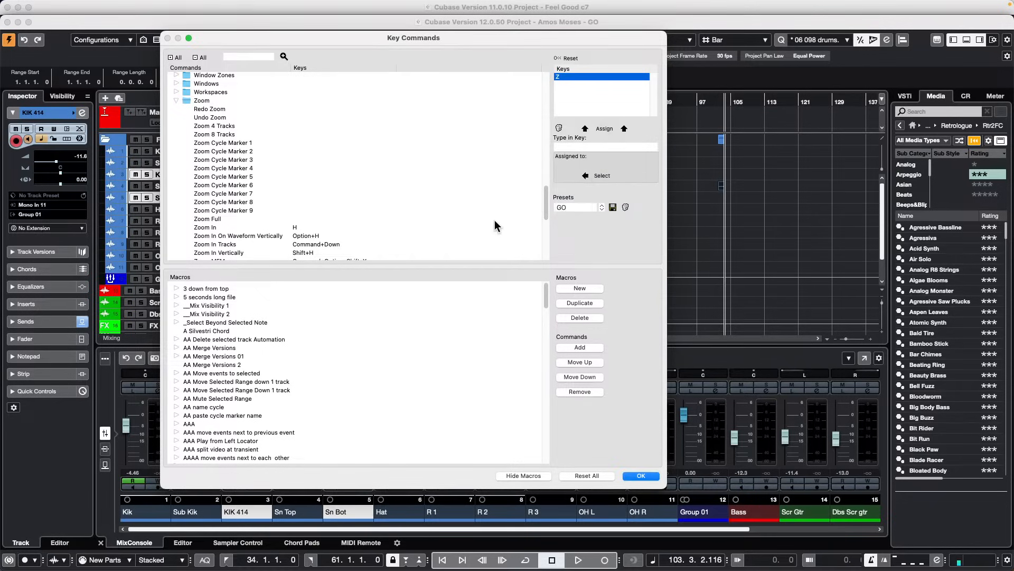
# Choose the GO key commands preset and close the Key Commands settings with the changes accepted
pyautogui.click(584, 208)
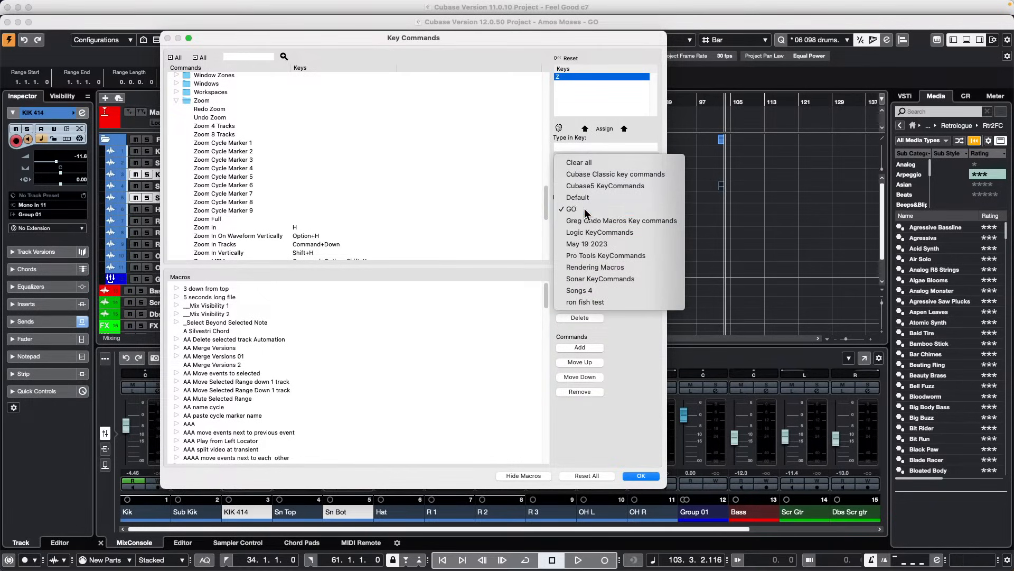
pyautogui.click(584, 208)
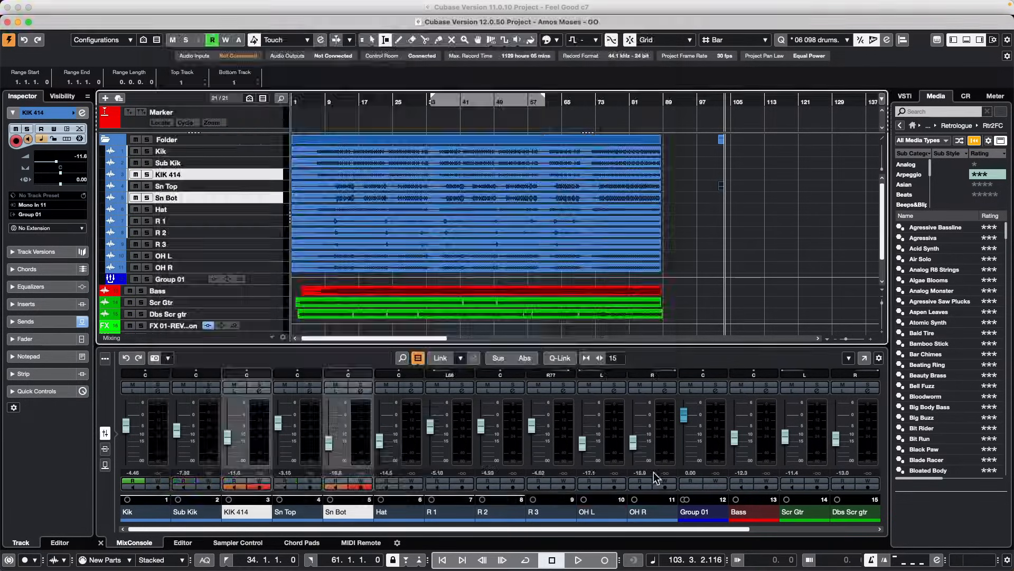
pyautogui.click(651, 475)
# Switch to the open Untitled1 project window
pyautogui.moveTo(196, 5)
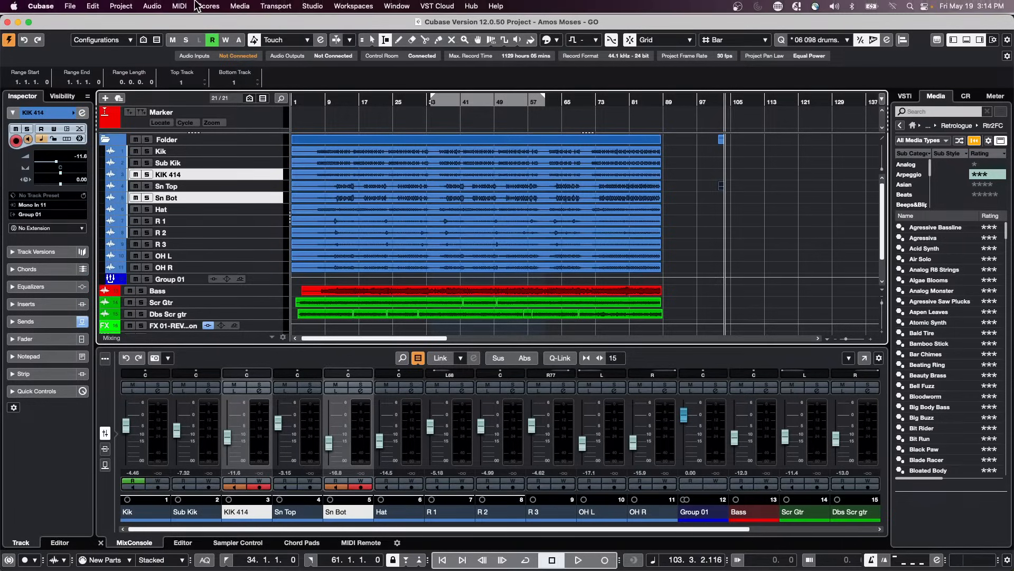
pyautogui.click(70, 6)
pyautogui.moveTo(130, 252)
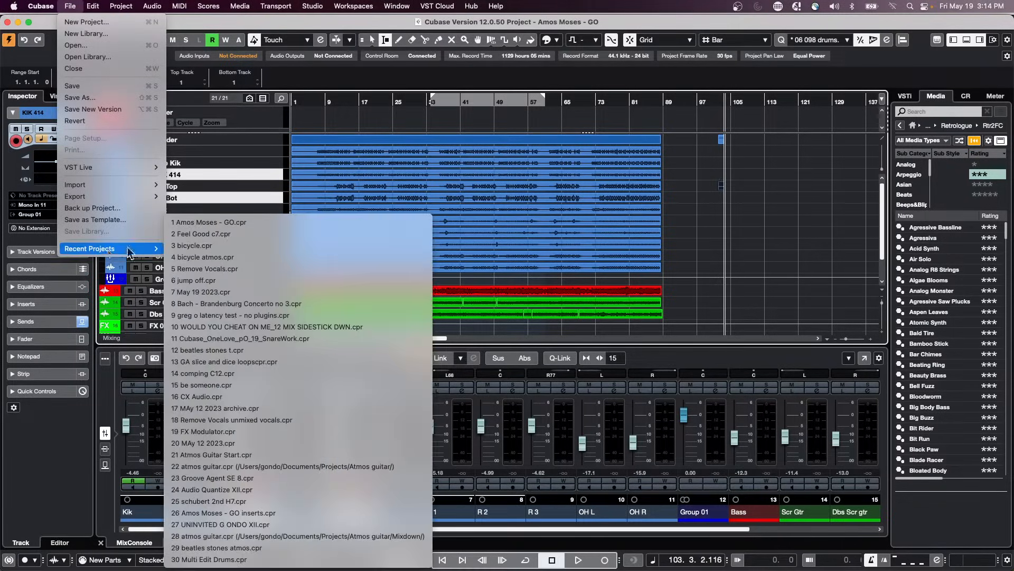
pyautogui.moveTo(402, 9)
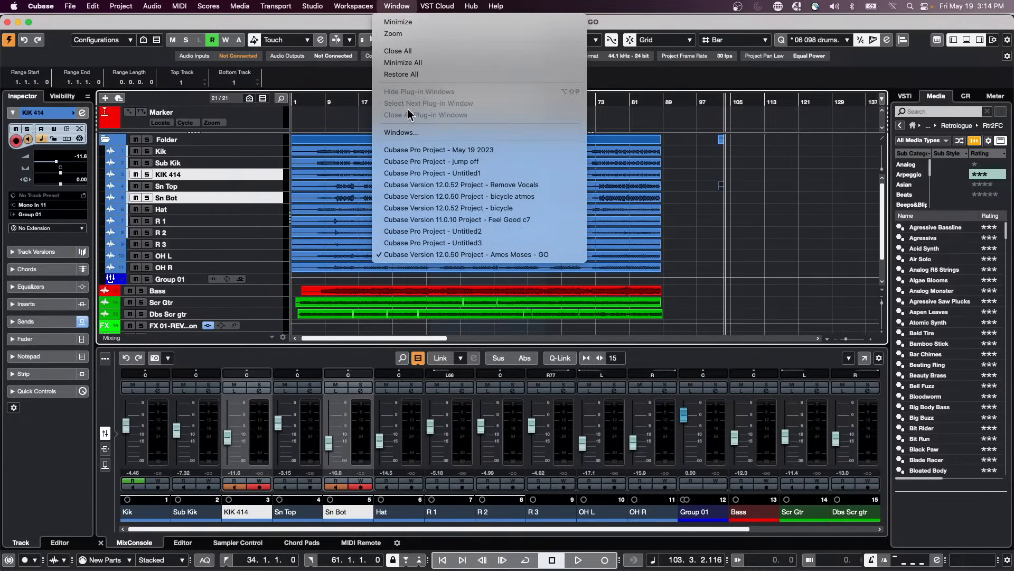
pyautogui.click(458, 173)
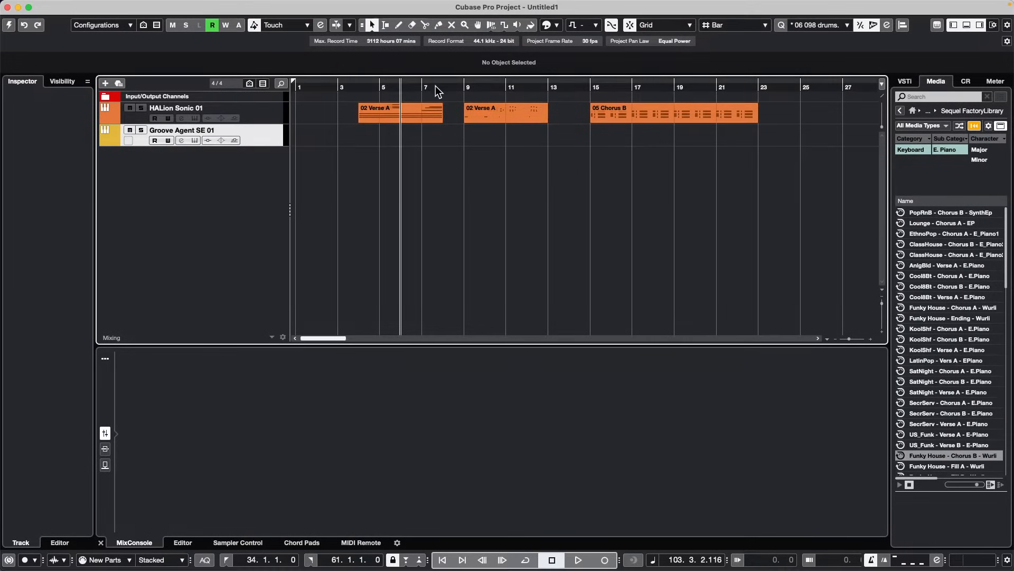
pyautogui.moveTo(441, 85); pyautogui.dragTo(434, 3)
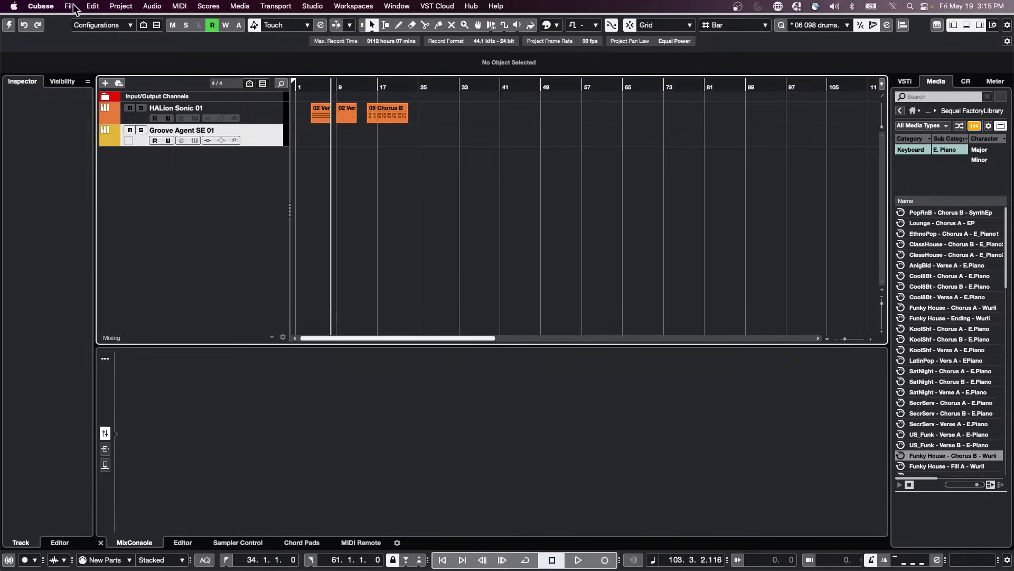
# Open the Remove Vocals project from the recent projects
pyautogui.click(70, 6)
pyautogui.moveTo(124, 250)
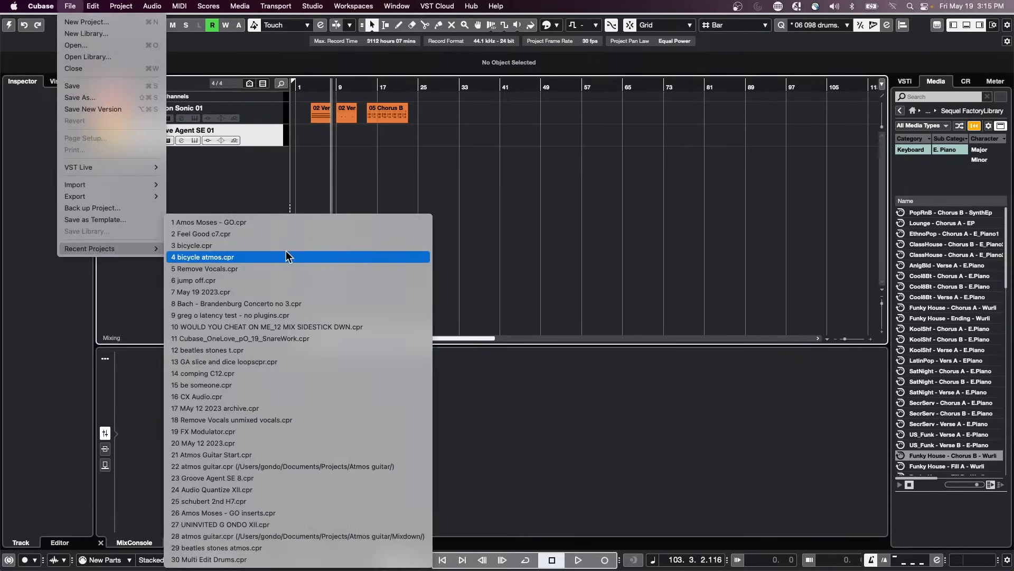
pyautogui.click(290, 269)
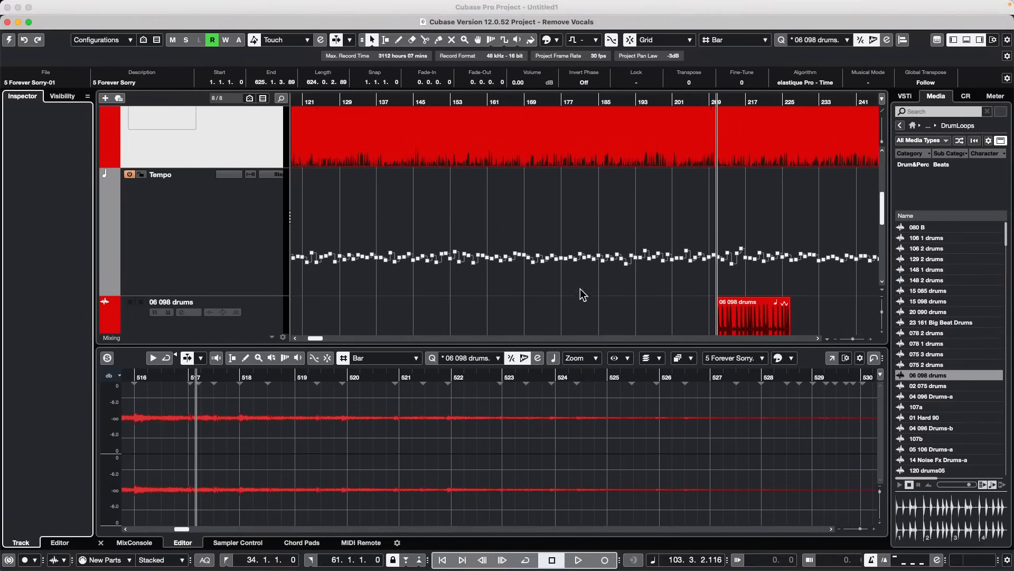
# Erase the audio event on the 06 098 drums track and activate the Remove Vocals project
pyautogui.scroll(3, 430, 271)
pyautogui.scroll(-6, 448, 231)
pyautogui.scroll(1, 450, 232)
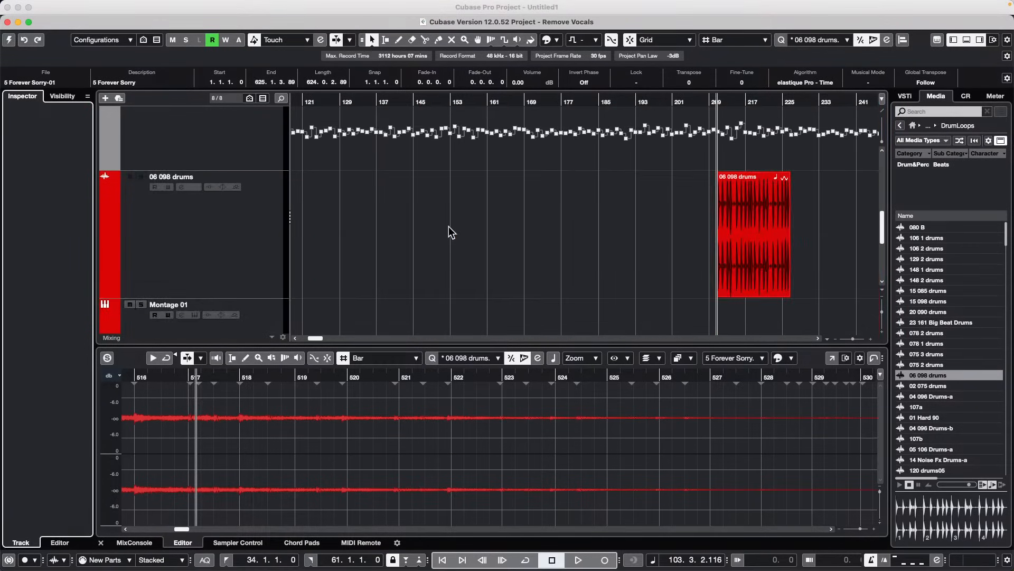
pyautogui.scroll(4, 448, 226)
pyautogui.rightClick(717, 310)
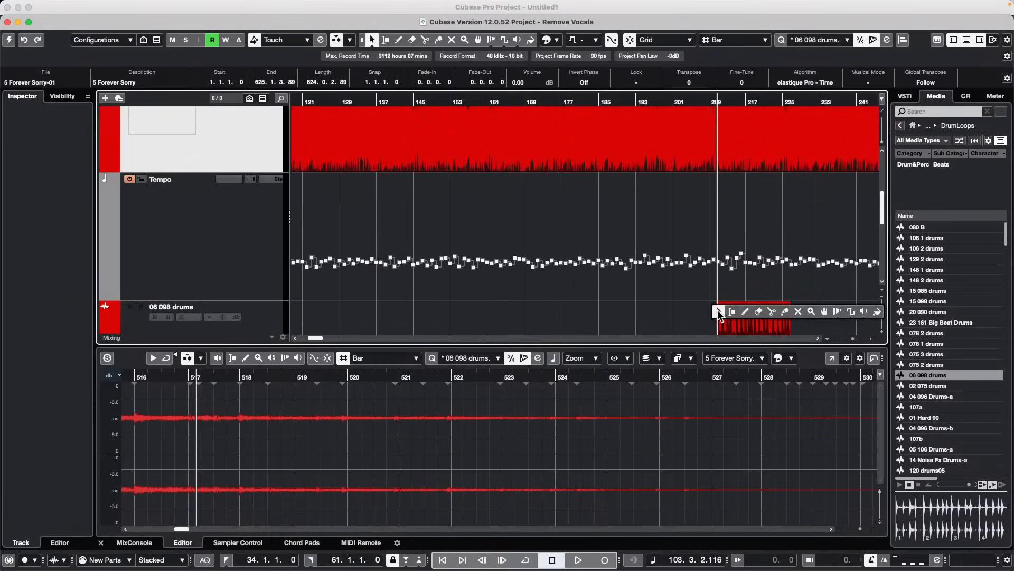
pyautogui.click(760, 311)
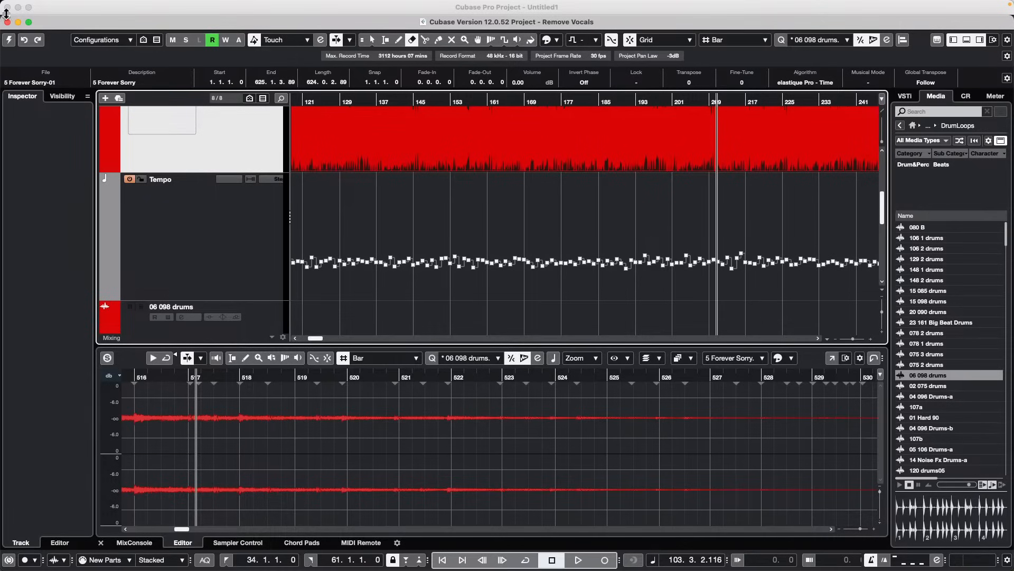
pyautogui.click(9, 40)
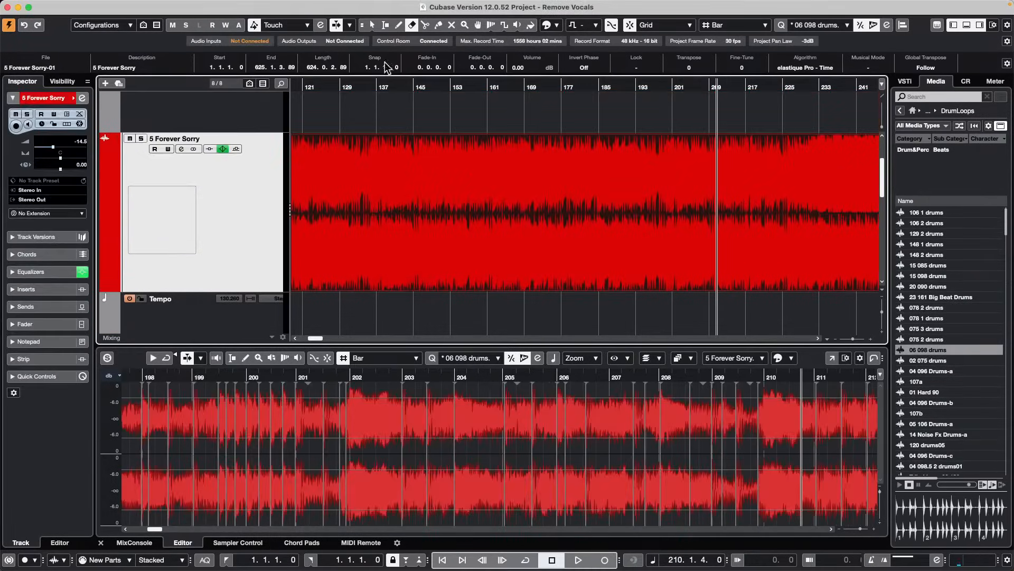
# Select a range from about bar 26 to bar 78 of the 5 Forever Sorry event and apply the Reverse process
pyautogui.moveTo(393, 87); pyautogui.dragTo(176, 7)
pyautogui.rightClick(385, 221)
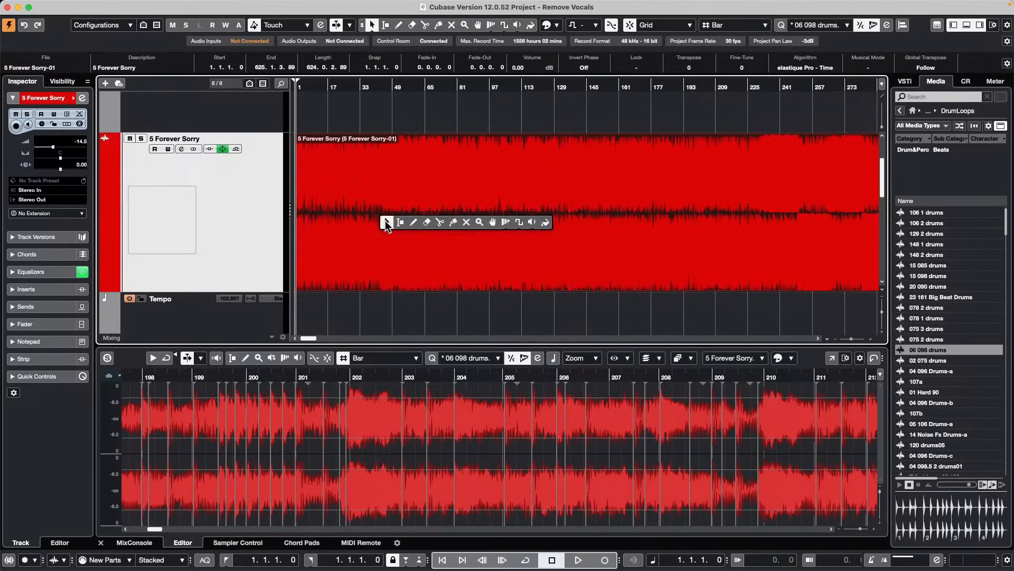
pyautogui.click(400, 222)
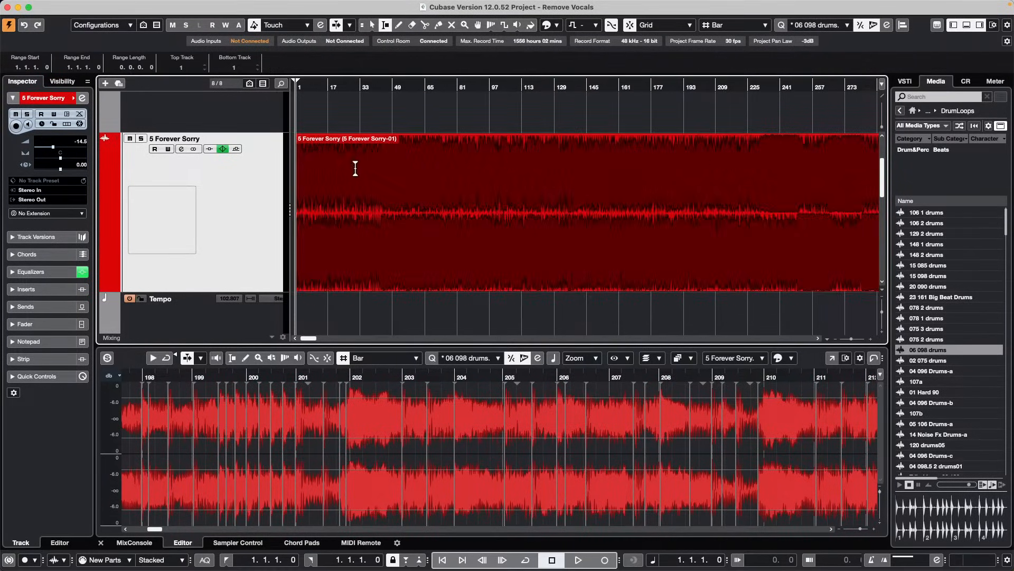
pyautogui.moveTo(355, 168); pyautogui.dragTo(450, 179)
pyautogui.click(121, 6)
pyautogui.moveTo(153, 7)
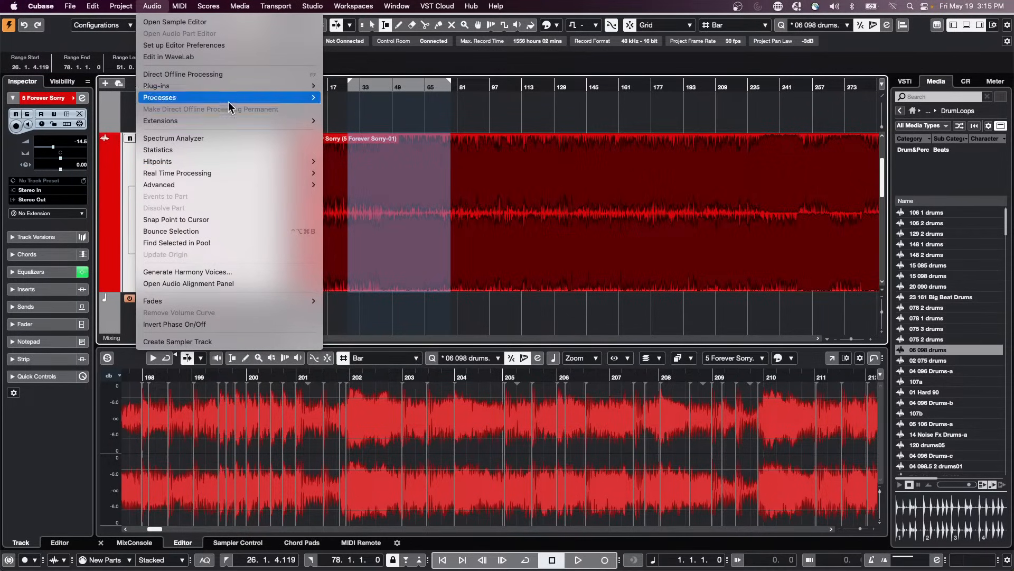
pyautogui.moveTo(229, 101)
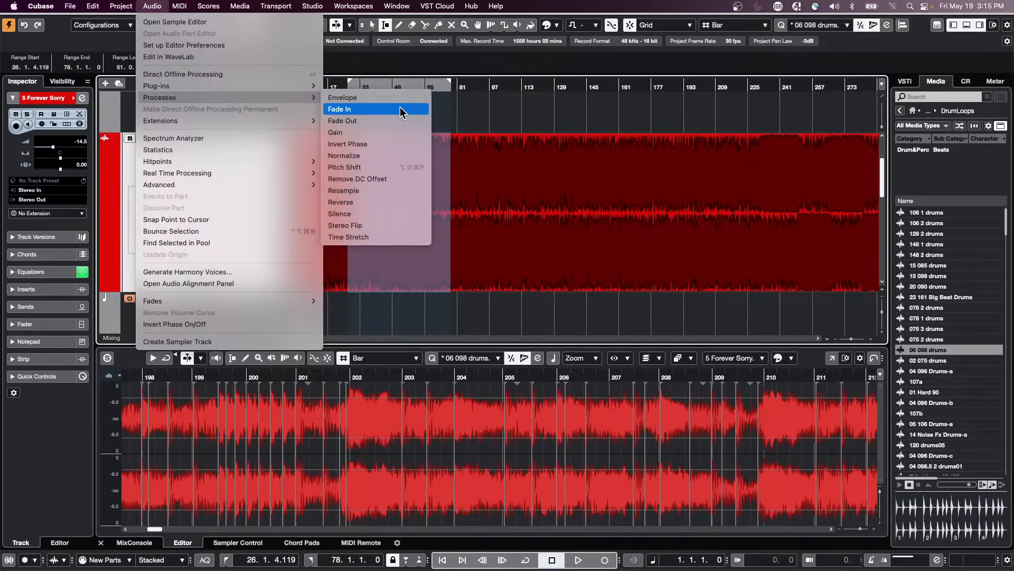
pyautogui.click(391, 199)
# Select a range from about bar 115 to bar 182 of the 5 Forever Sorry event and apply the Fade Out process
pyautogui.moveTo(528, 178); pyautogui.dragTo(660, 183)
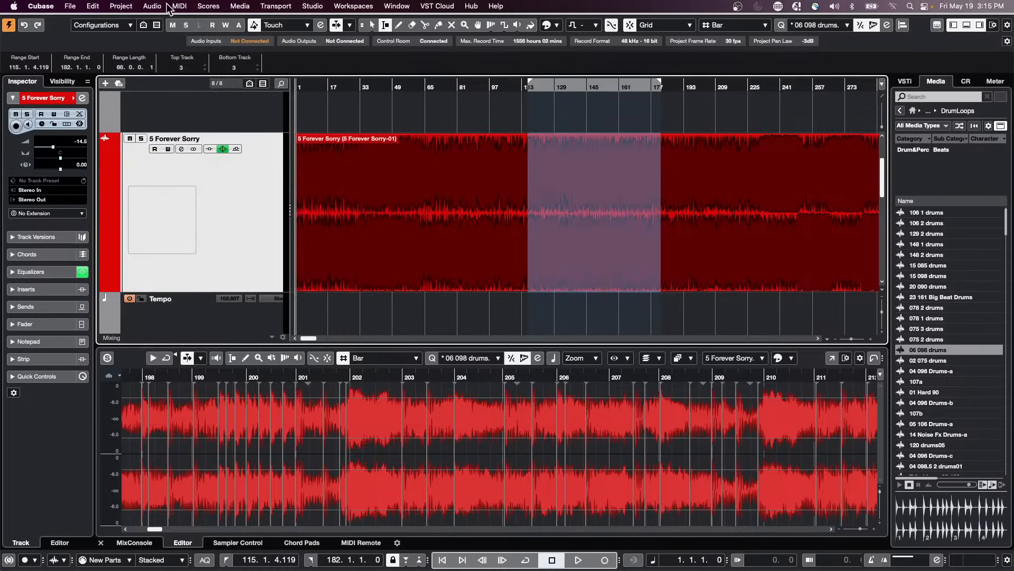
pyautogui.click(152, 5)
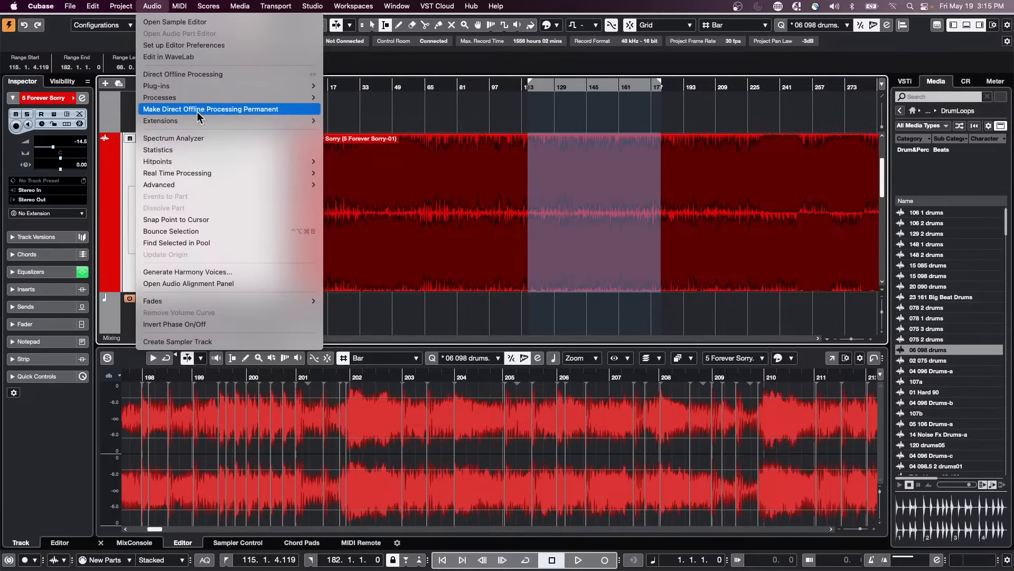
pyautogui.moveTo(200, 99)
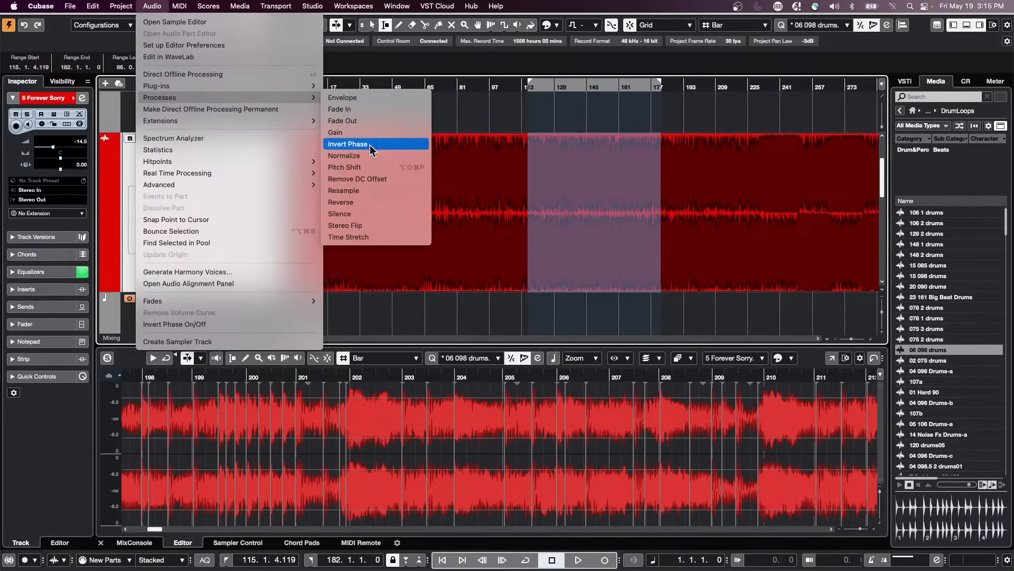
pyautogui.click(389, 120)
# Select a range from about bar 213 to bar 266 of the 5 Forever Sorry event and apply the Flanger plug-in offline
pyautogui.moveTo(726, 195); pyautogui.dragTo(832, 198)
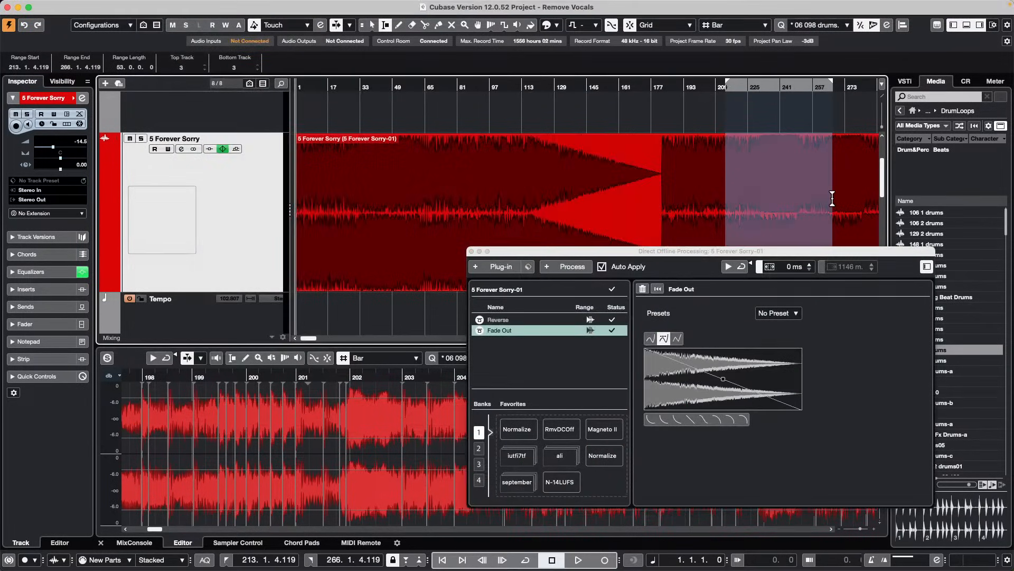
pyautogui.click(152, 5)
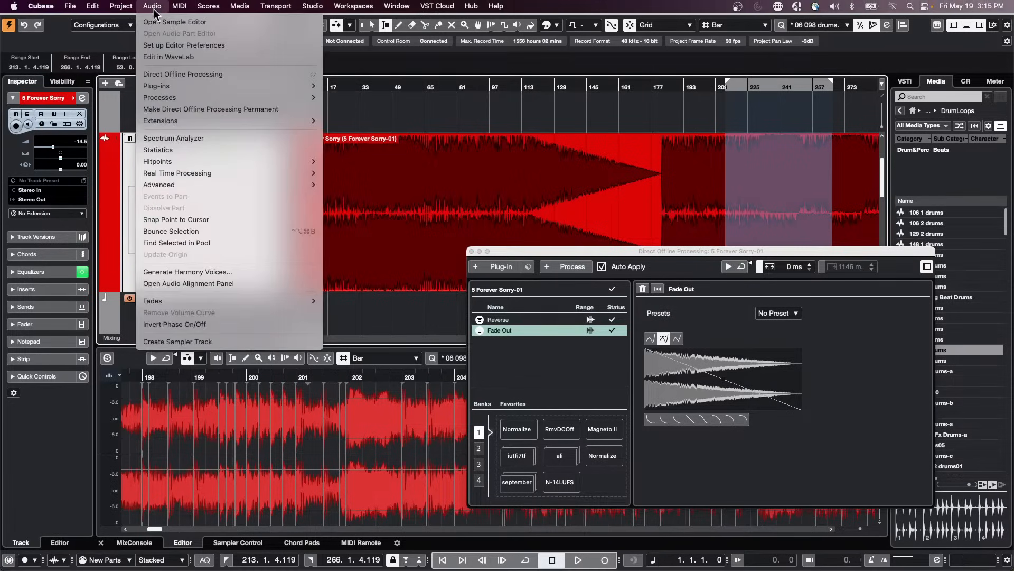
pyautogui.moveTo(193, 185)
pyautogui.moveTo(285, 97)
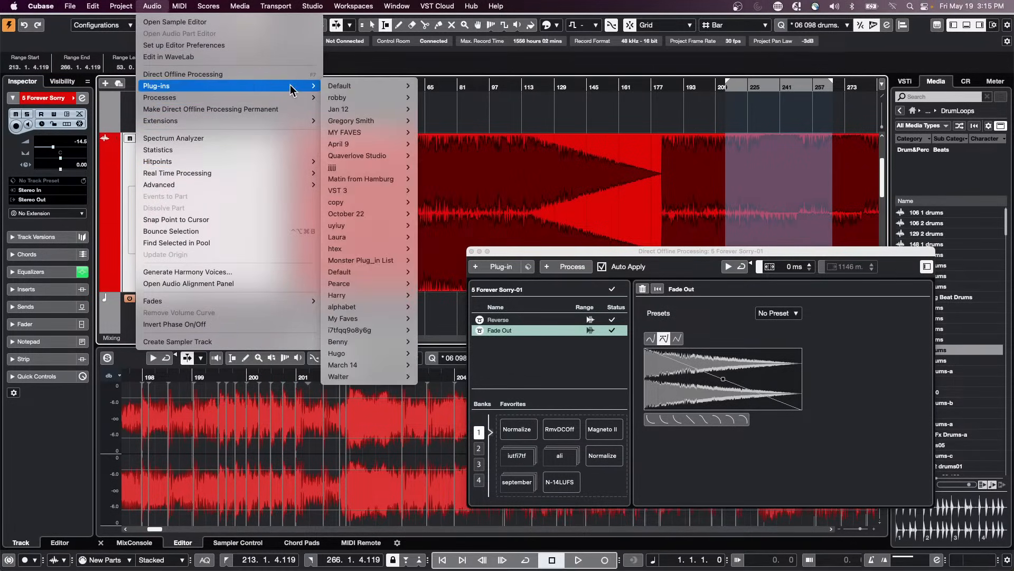
pyautogui.moveTo(397, 86)
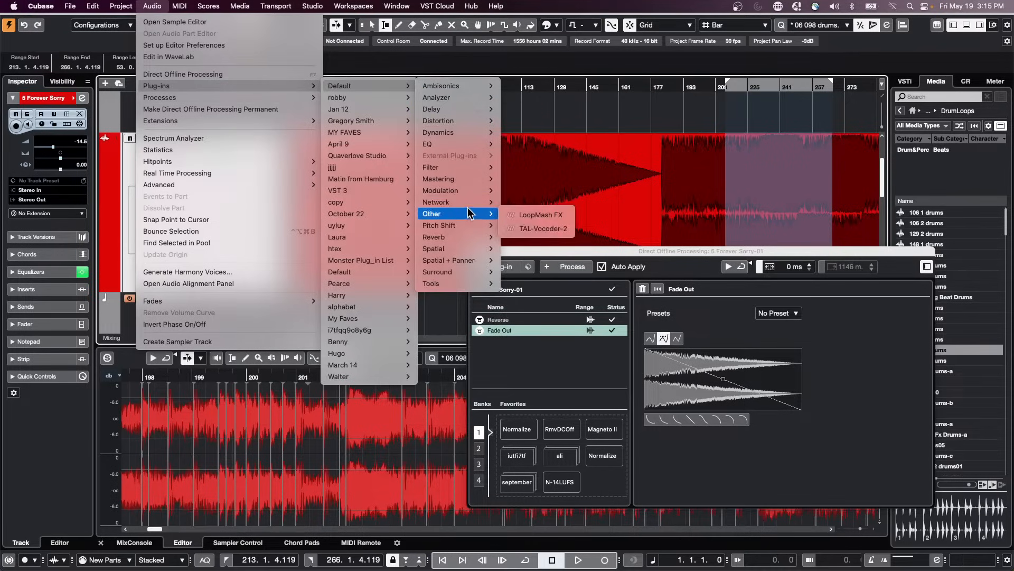
pyautogui.moveTo(468, 190)
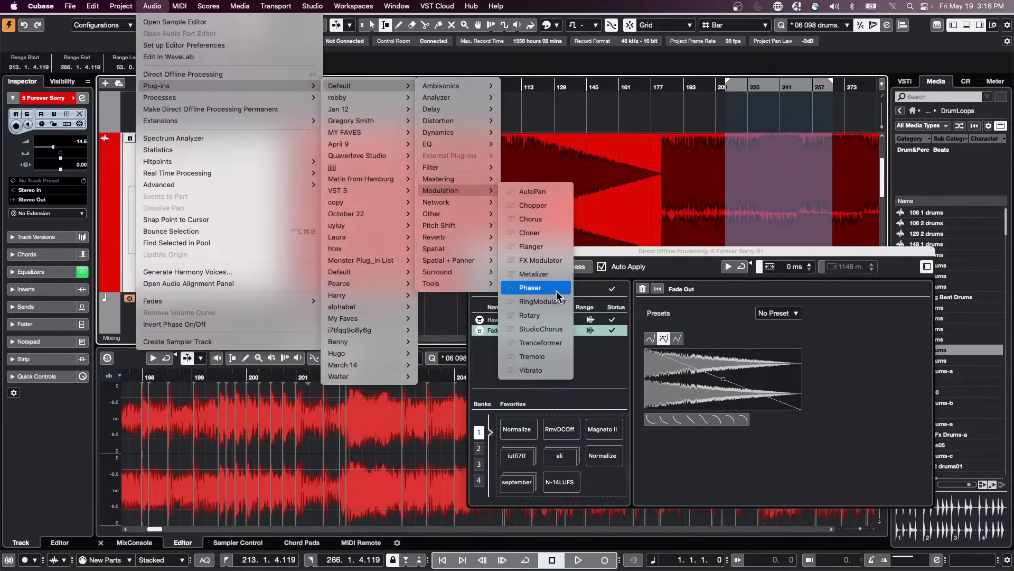
pyautogui.click(550, 246)
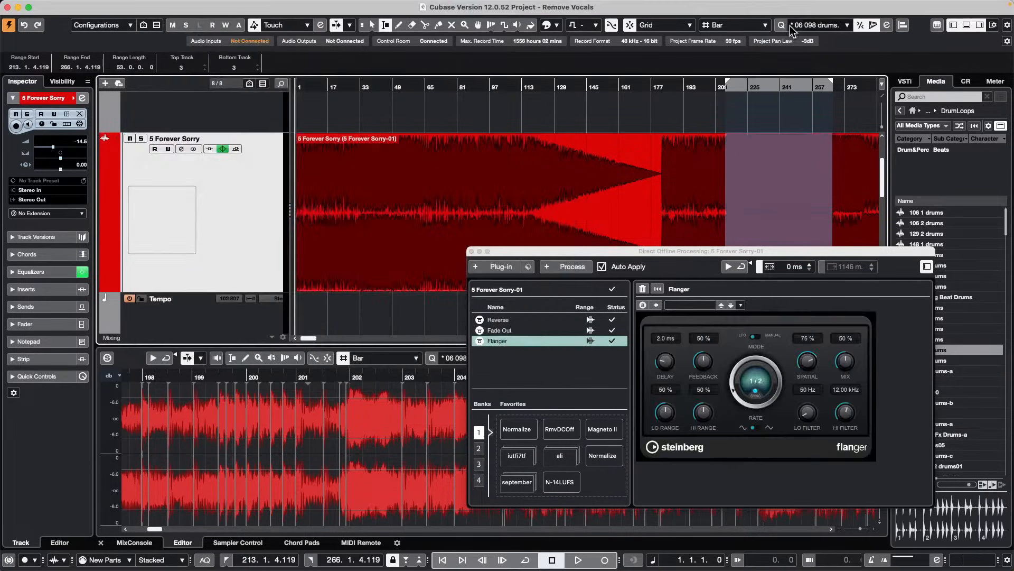
# Play back the reversed part of the 5 Forever Sorry event and reposition the Direct Offline Processing window
pyautogui.click(384, 87)
pyautogui.press('space')
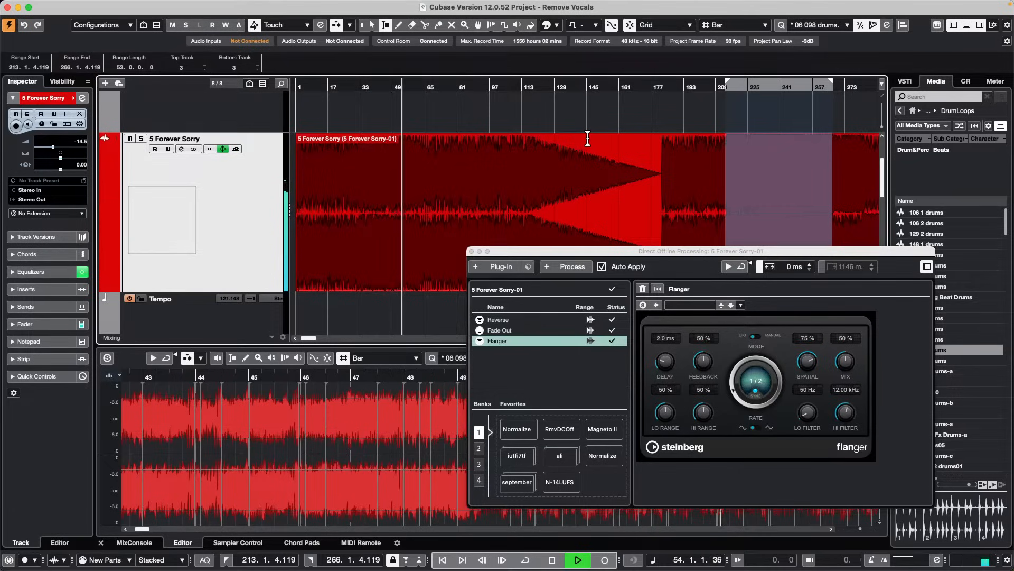
pyautogui.click(635, 252)
pyautogui.moveTo(635, 249); pyautogui.dragTo(751, 200)
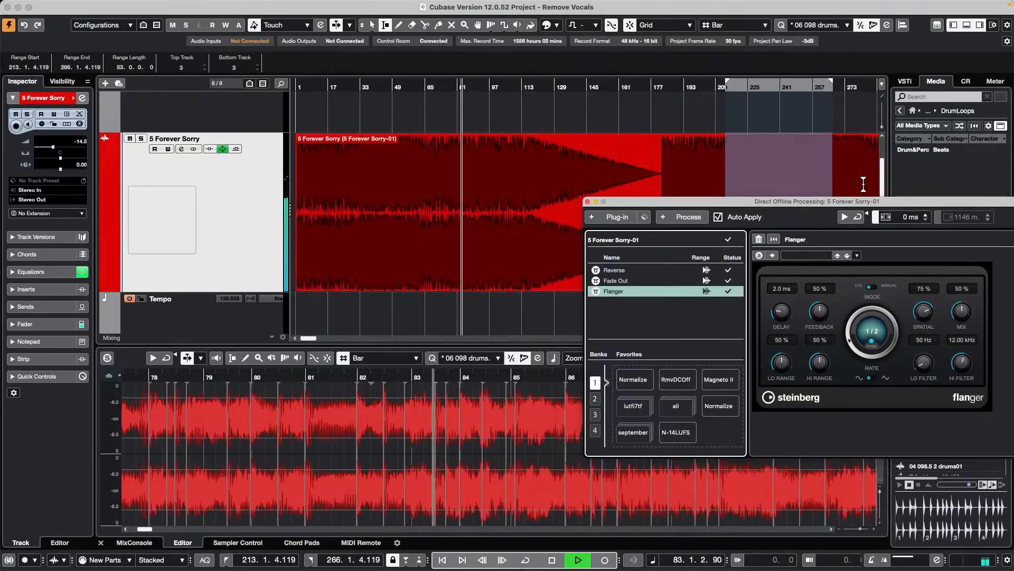
pyautogui.moveTo(845, 203); pyautogui.dragTo(672, 253)
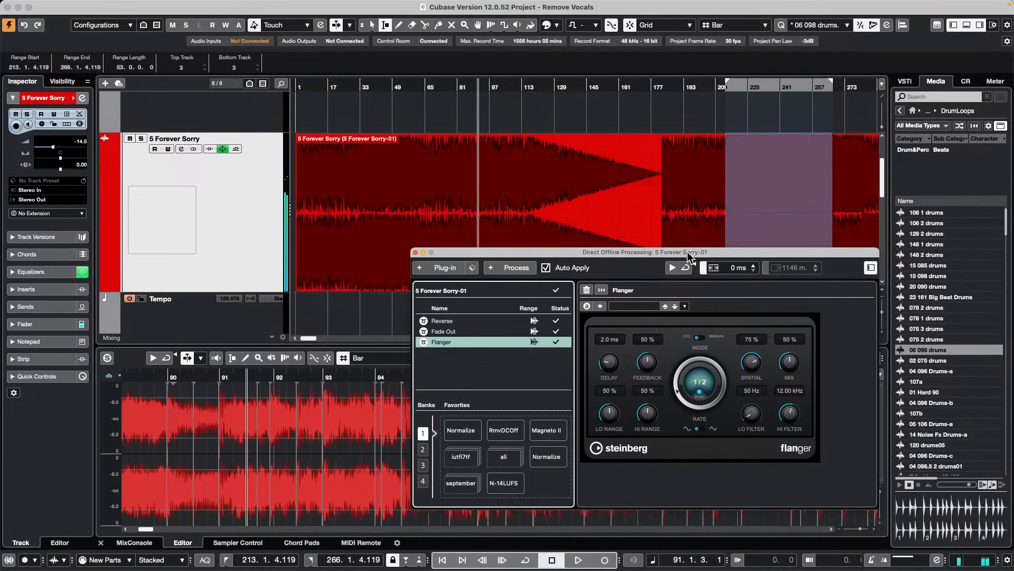
# Stop playback and select the whole 5 Forever Sorry event with the Object Selection tool
pyautogui.press('space')
pyautogui.press('1')
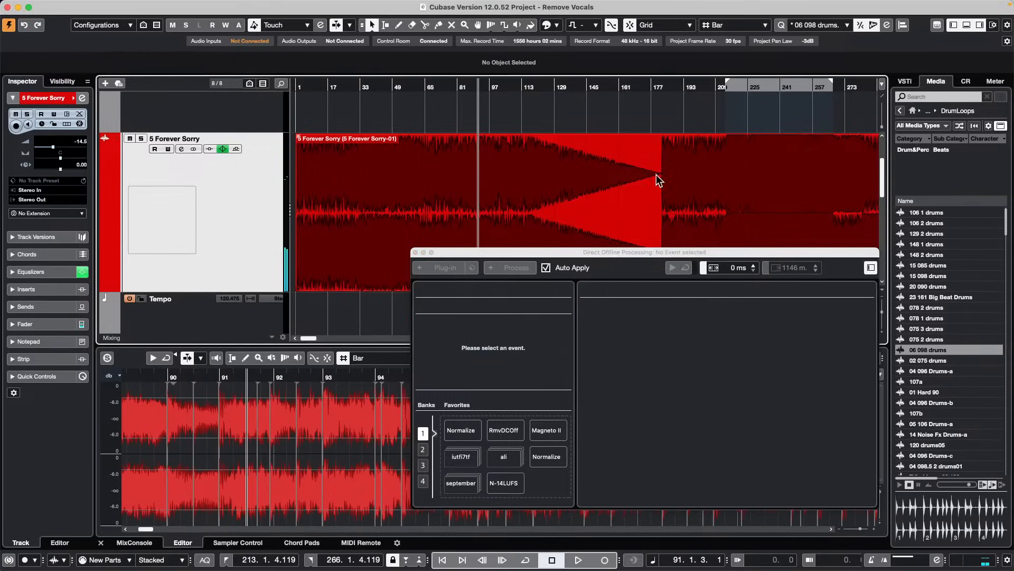
pyautogui.click(529, 182)
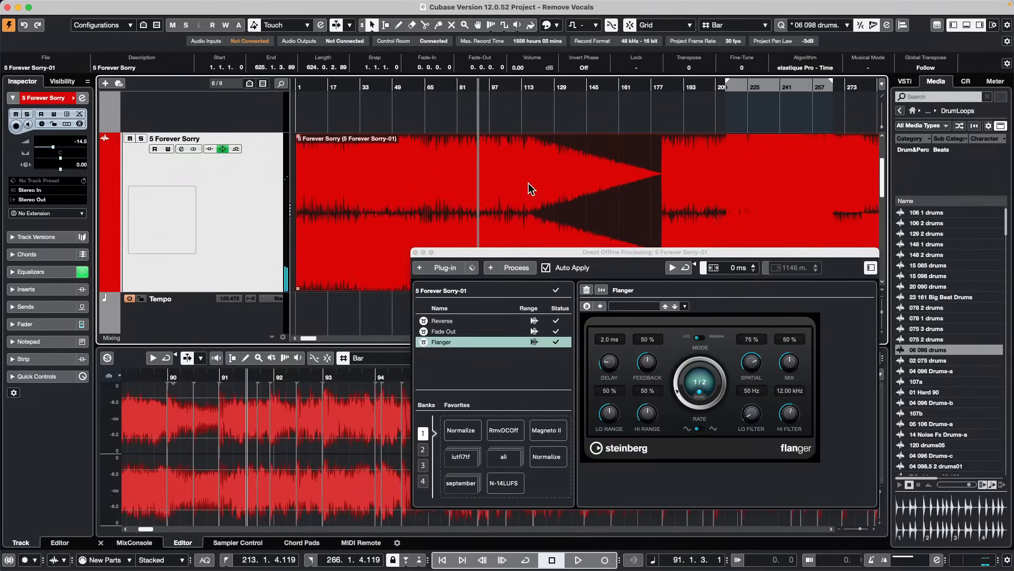
# Inspect the Reverse, Fade Out and Flanger entries and the available commands in the offline processing list of the 5 Forever Sorry event
pyautogui.click(538, 321)
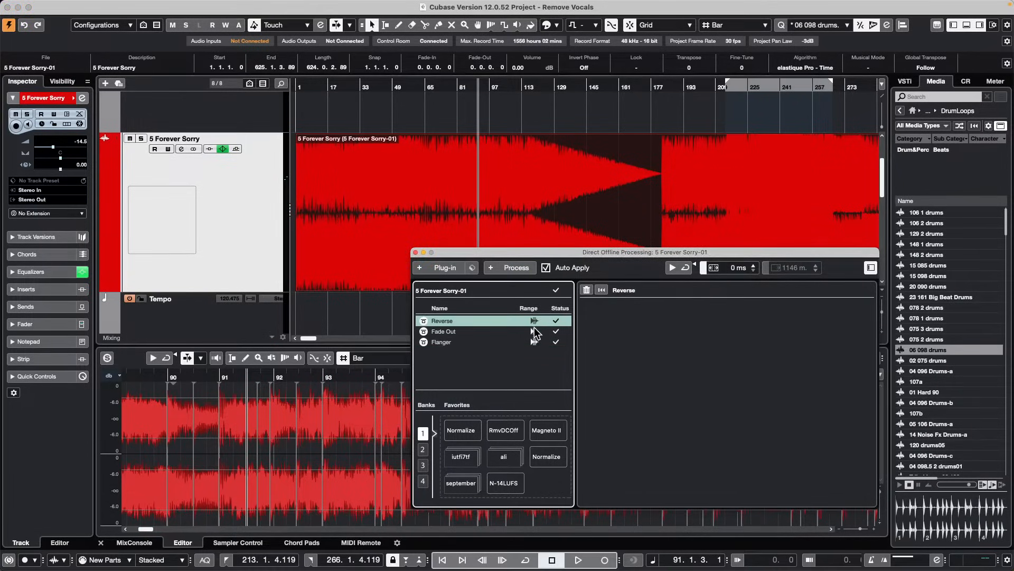
pyautogui.click(535, 332)
pyautogui.click(535, 342)
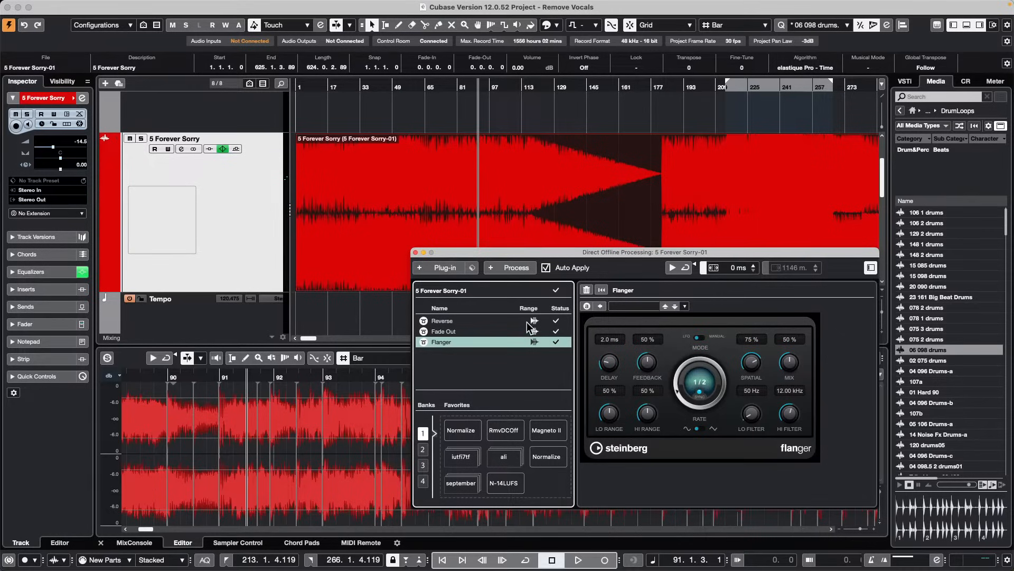
pyautogui.click(443, 331)
pyautogui.rightClick(452, 334)
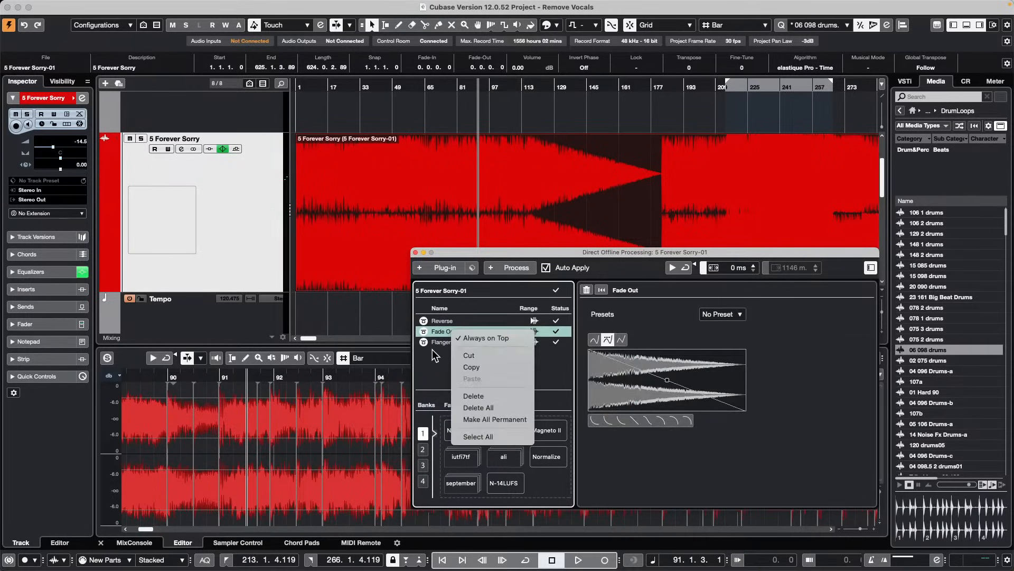
pyautogui.click(459, 324)
pyautogui.click(461, 323)
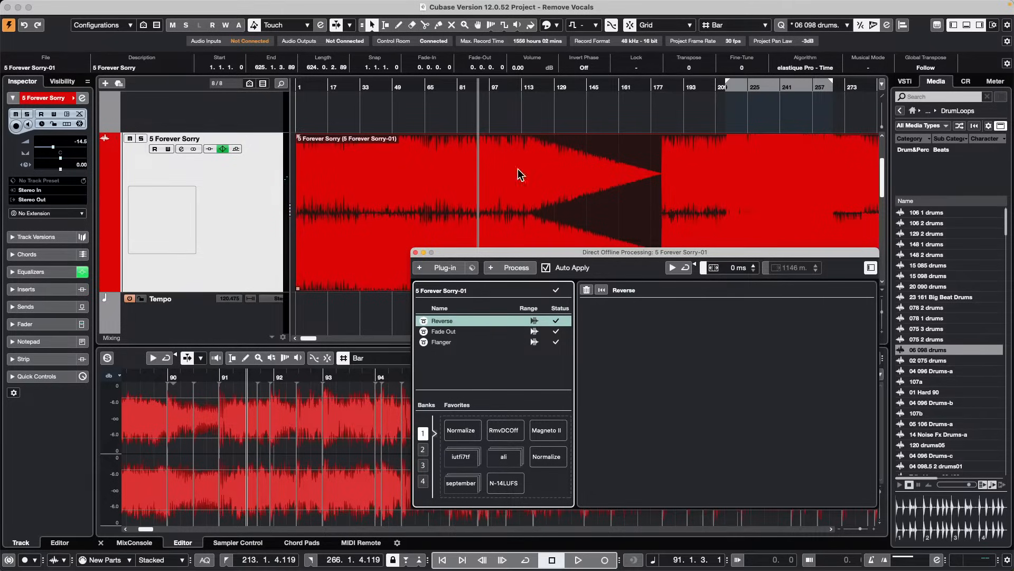
# Select a range from about bar 530 to bar 621 of the 5 Forever Sorry event and apply the Fade In process
pyautogui.moveTo(458, 89); pyautogui.dragTo(461, 49)
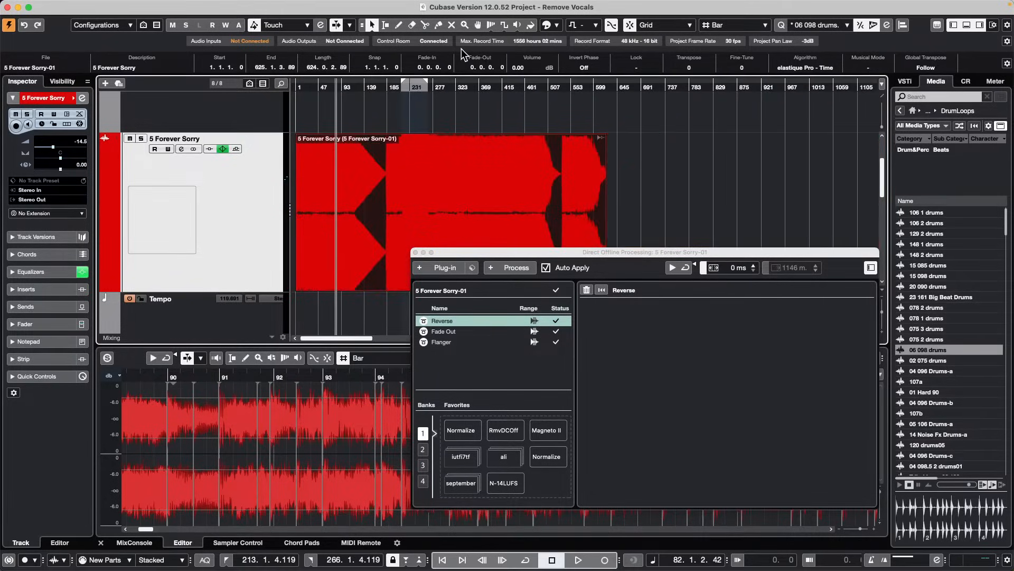
pyautogui.rightClick(557, 188)
pyautogui.click(572, 189)
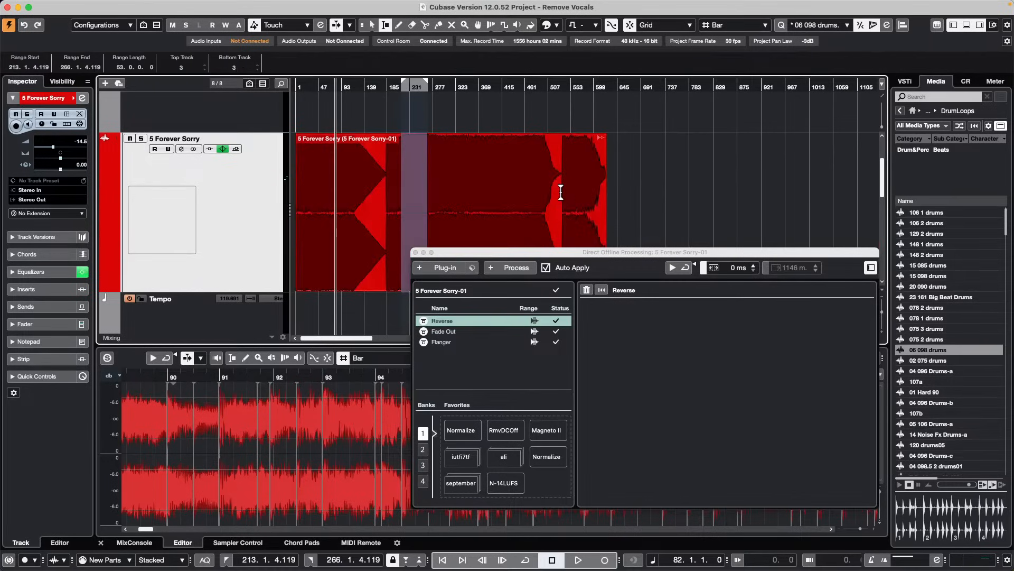
pyautogui.moveTo(560, 191); pyautogui.dragTo(605, 196)
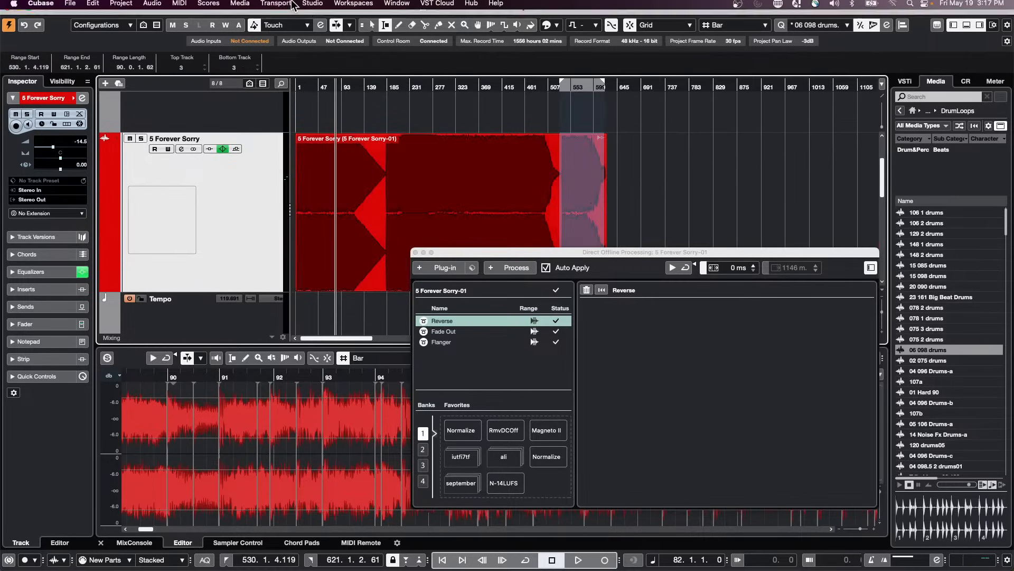
pyautogui.click(494, 267)
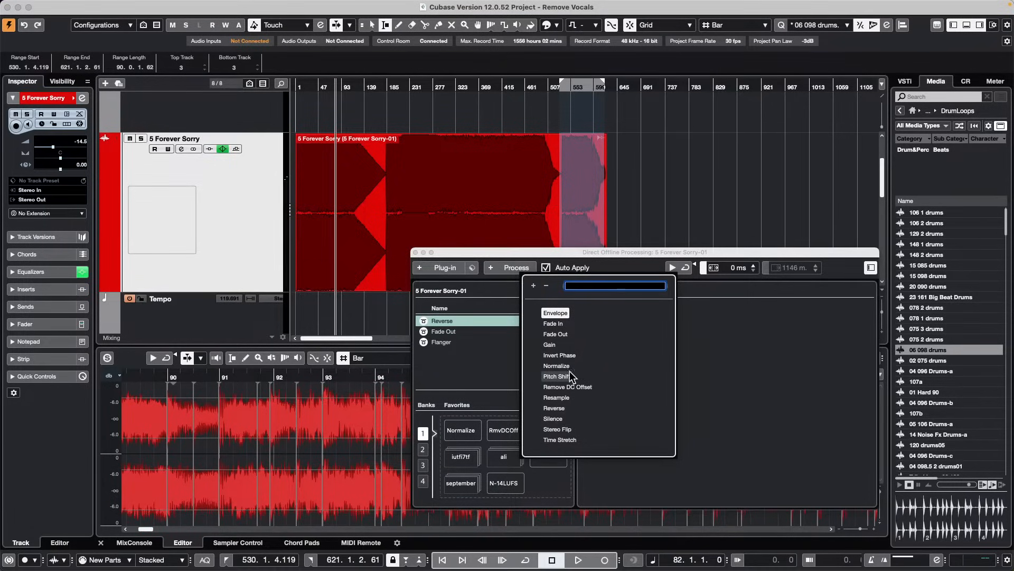
pyautogui.click(562, 324)
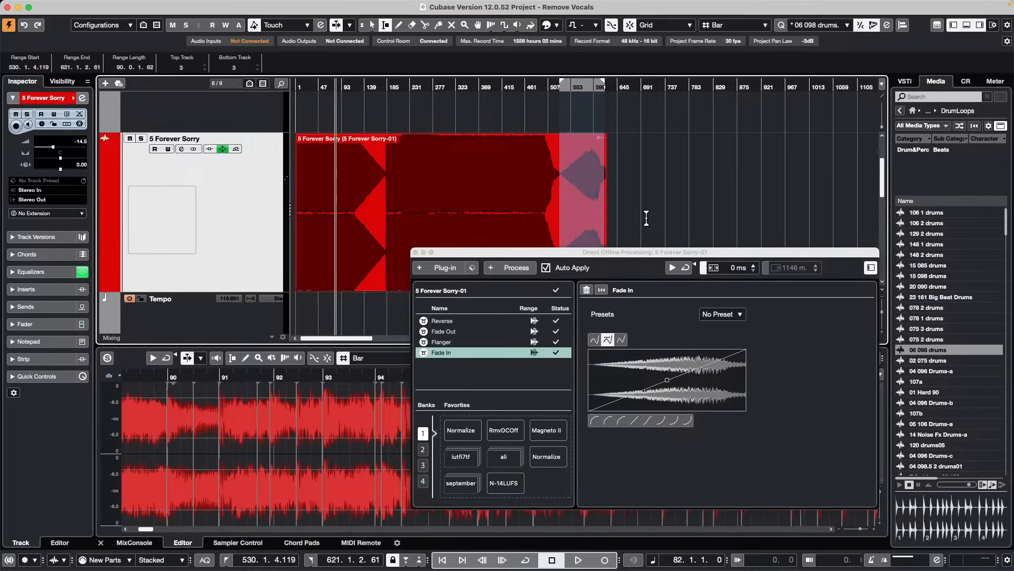
# Select the whole 5 Forever Sorry event with the Object Selection tool and check its Fade In entry
pyautogui.click(368, 234)
pyautogui.press('1')
pyautogui.click(368, 233)
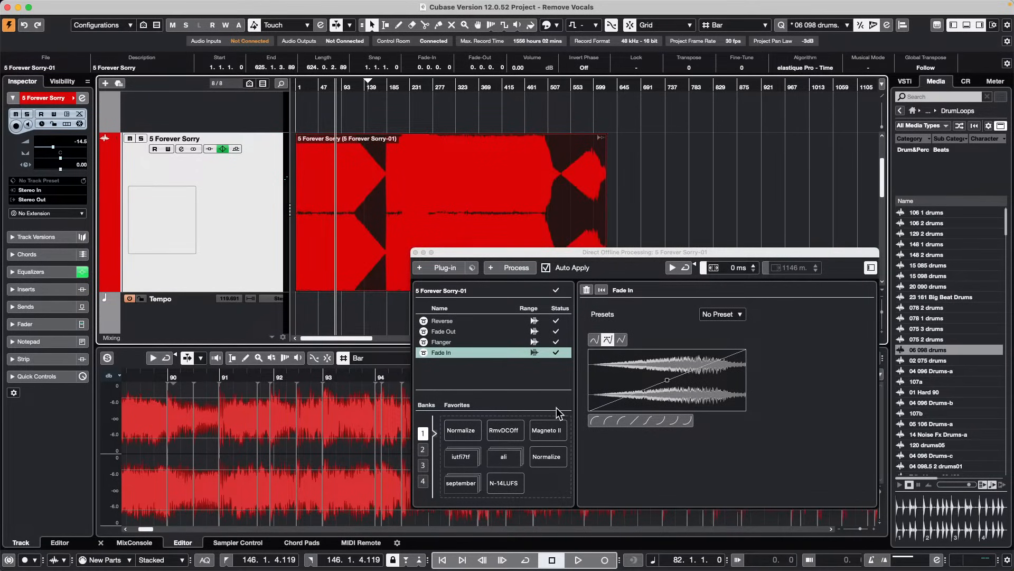
pyautogui.click(534, 351)
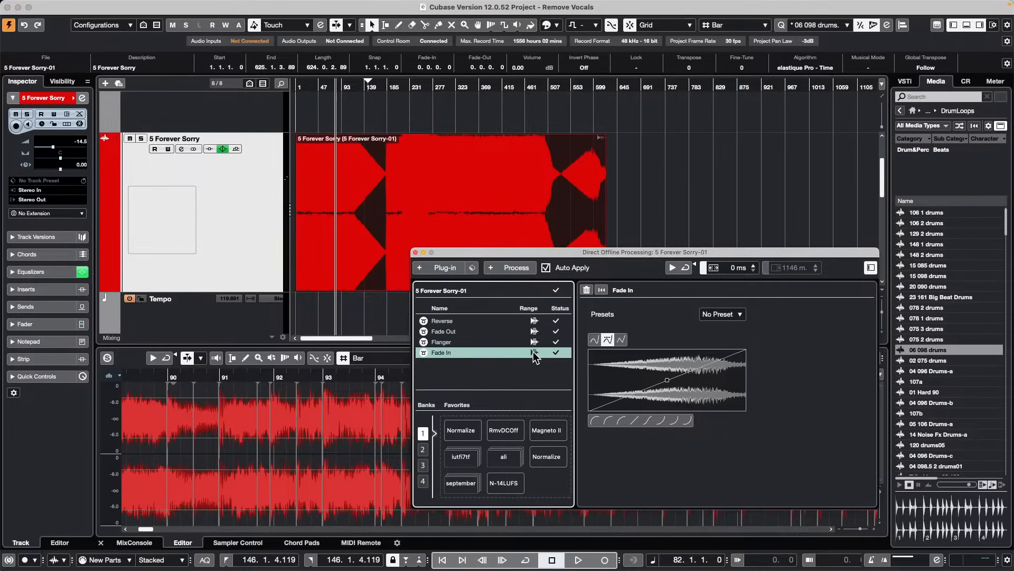
pyautogui.click(375, 236)
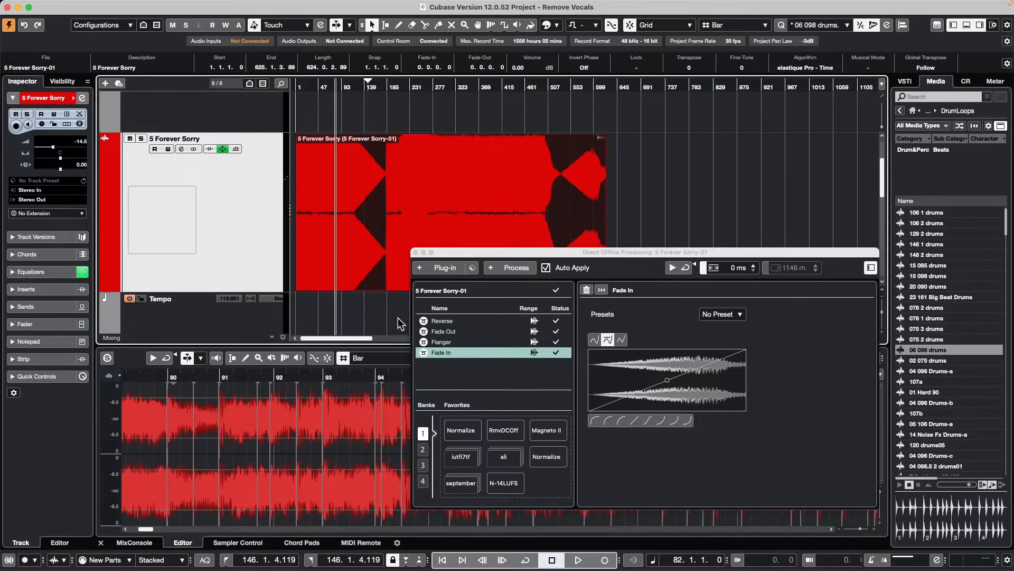
# Look through the Flanger, Fade Out and Reverse entries of the event and delete the Fade Out process
pyautogui.click(456, 342)
pyautogui.click(452, 330)
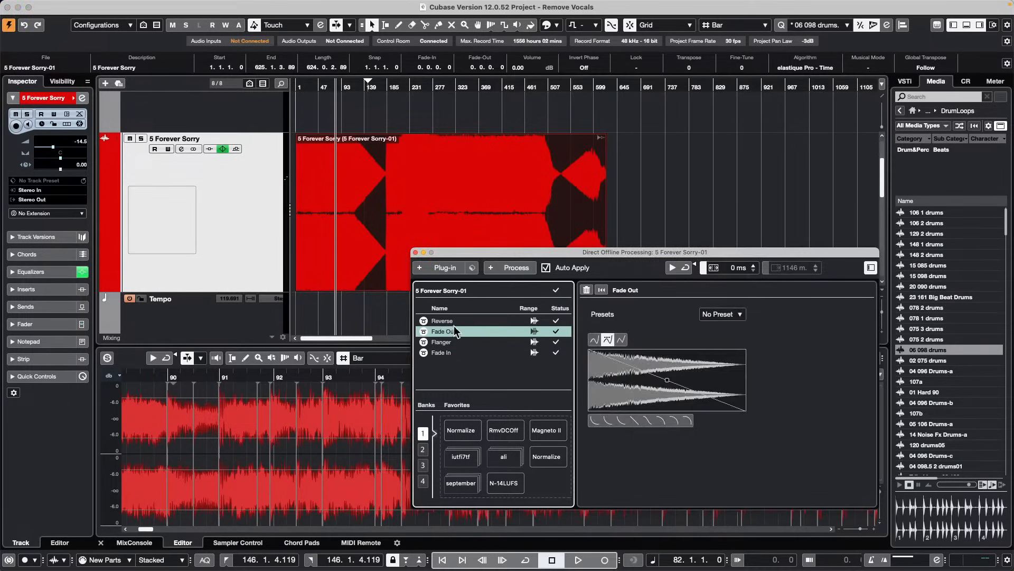
pyautogui.click(458, 320)
pyautogui.click(444, 335)
pyautogui.click(417, 221)
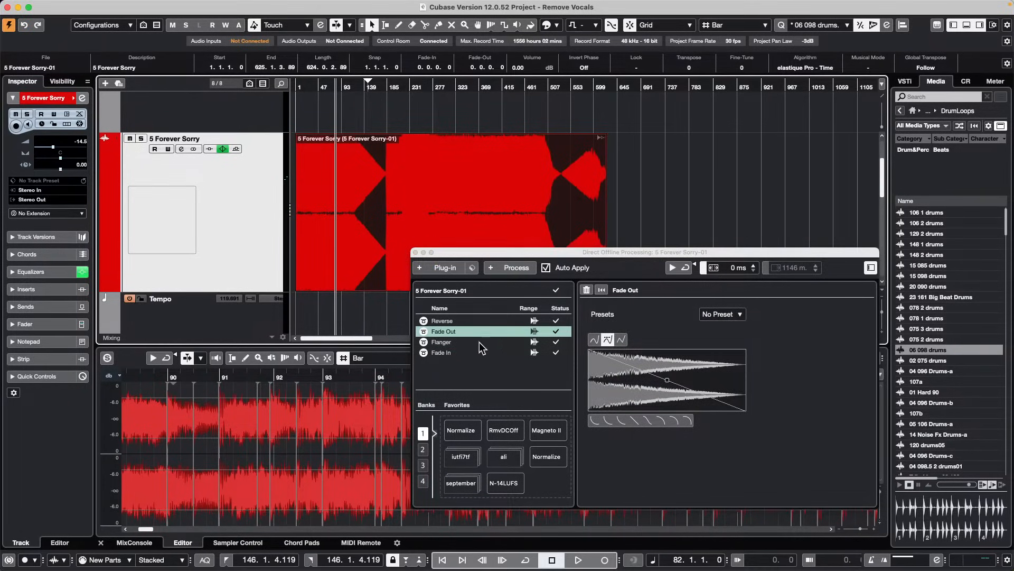
pyautogui.rightClick(465, 334)
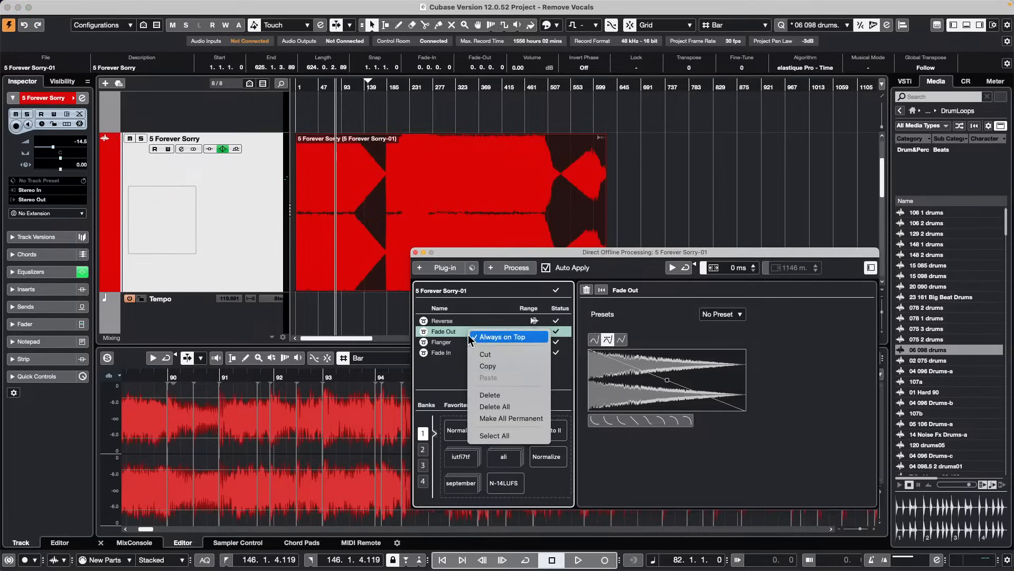
pyautogui.click(521, 396)
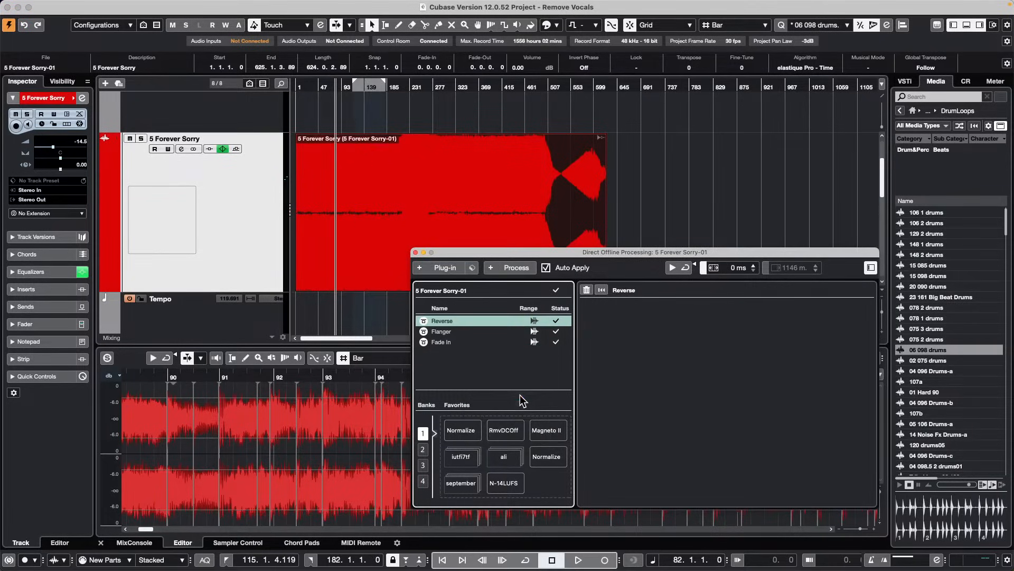
# Delete the Flanger and Reverse processes from the offline processing list of the 5 Forever Sorry event
pyautogui.rightClick(463, 345)
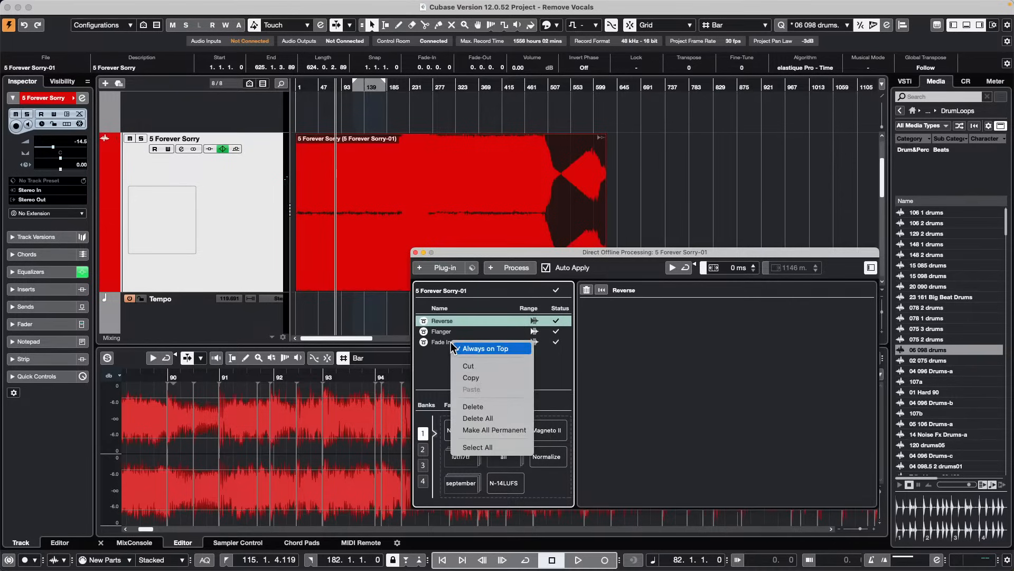
pyautogui.click(446, 332)
pyautogui.click(447, 333)
pyautogui.rightClick(448, 338)
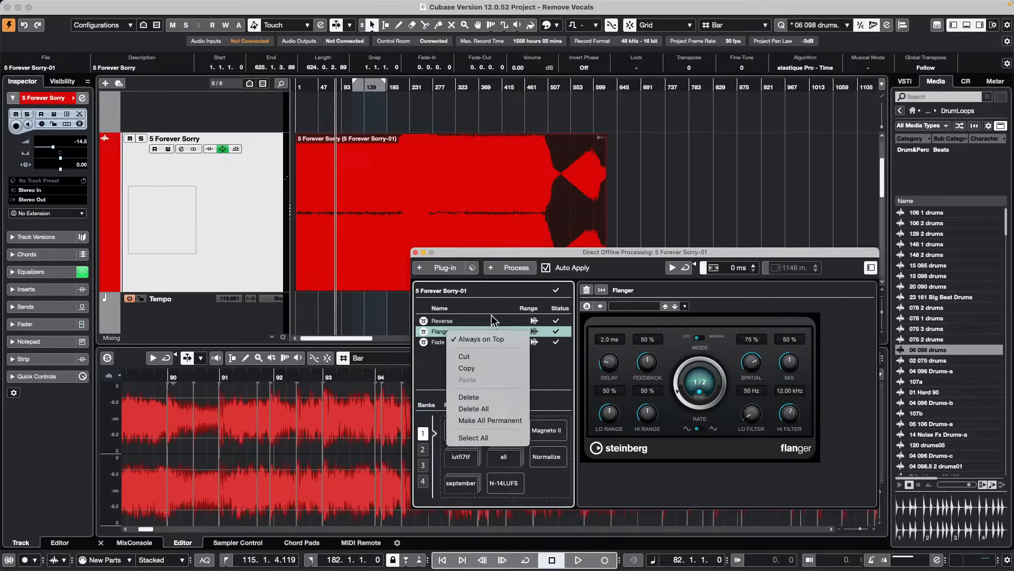
pyautogui.click(491, 397)
pyautogui.rightClick(449, 328)
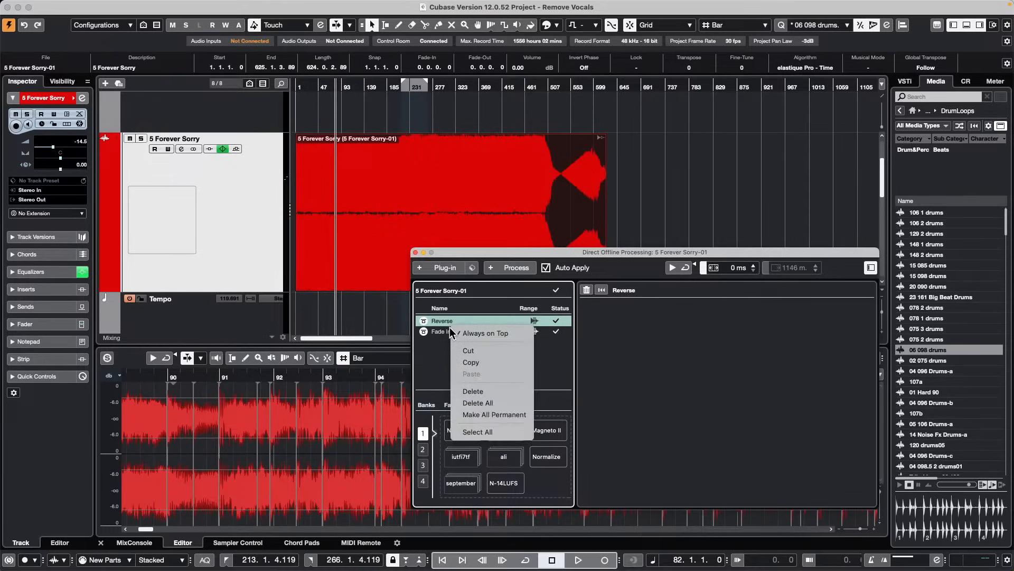
pyautogui.click(498, 392)
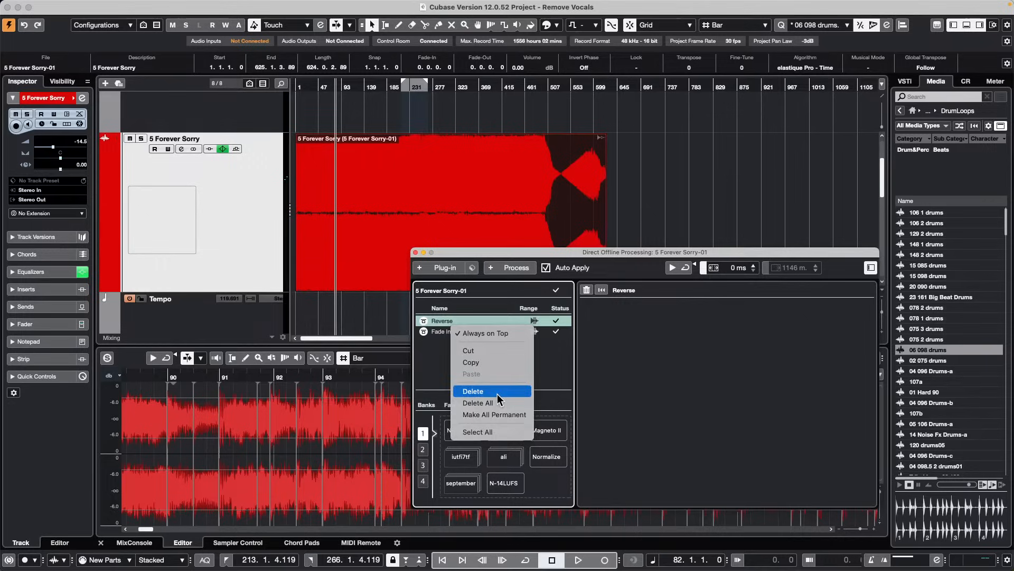
# Delete the Fade In process from the event's offline processing list
pyautogui.rightClick(516, 322)
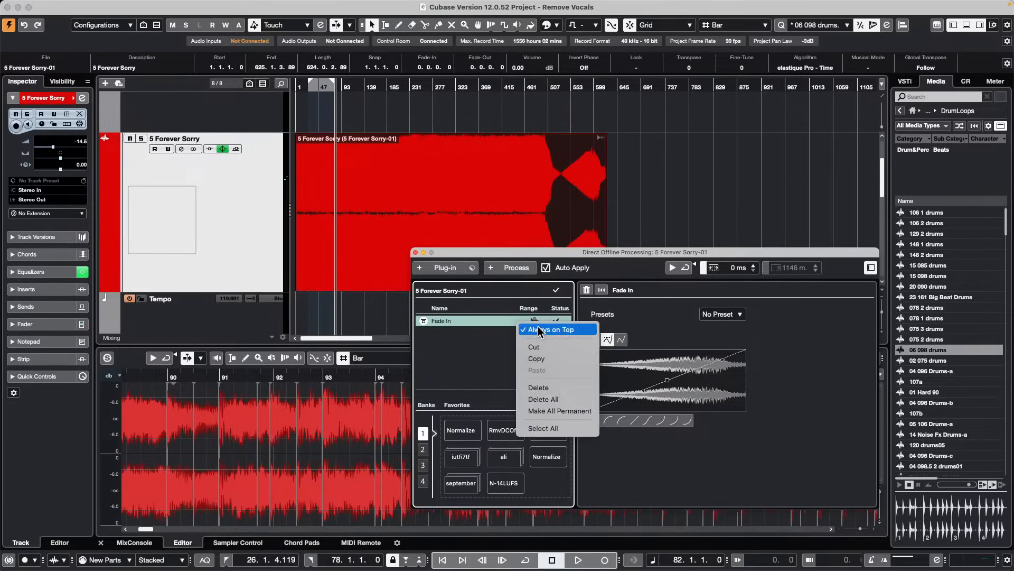
pyautogui.rightClick(532, 320)
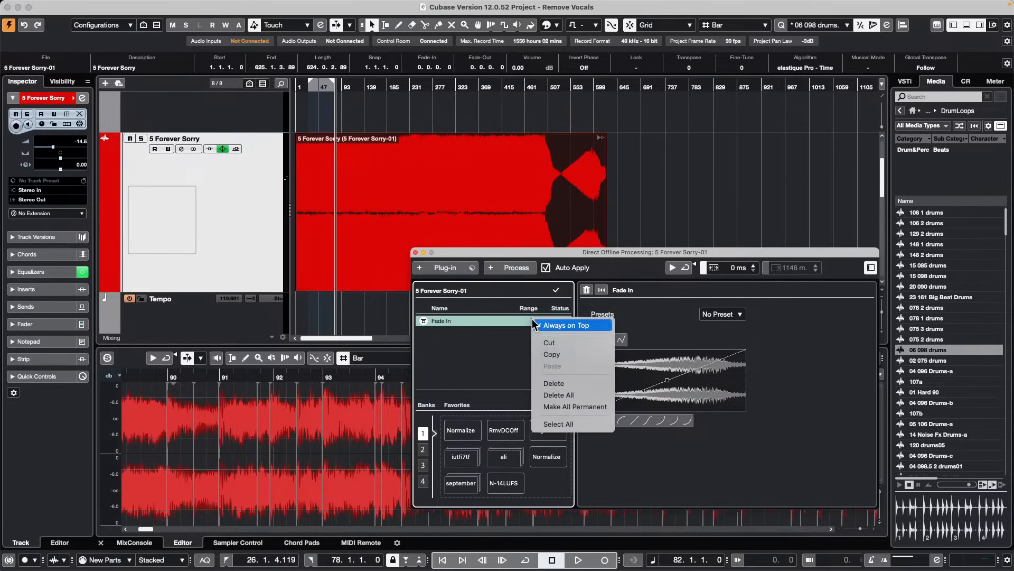
pyautogui.click(554, 383)
pyautogui.click(403, 229)
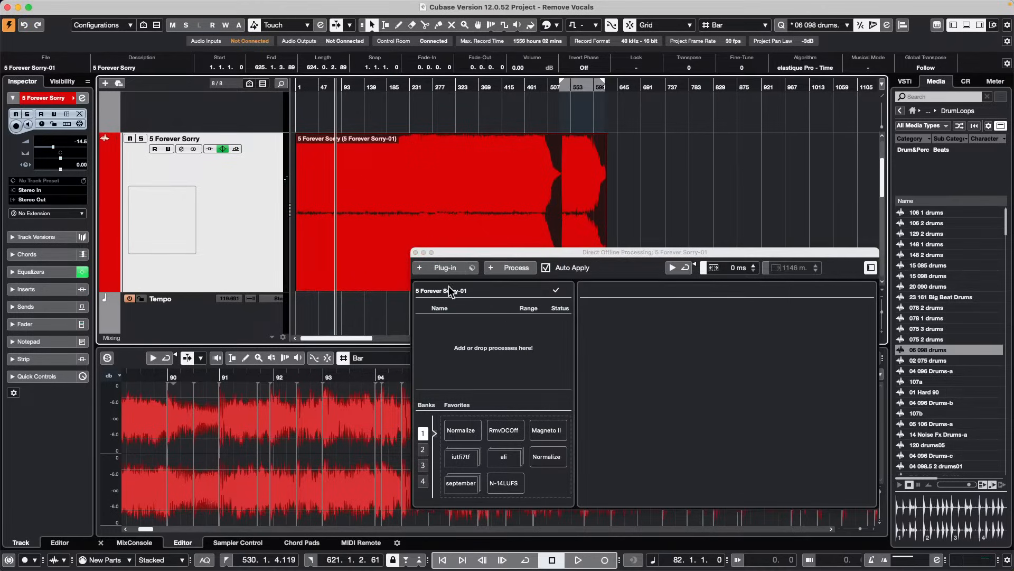
# Apply Reverse to the whole 5 Forever Sorry event and Remove DC Offset to a range from about bar 275 to bar 472
pyautogui.click(517, 272)
pyautogui.click(553, 406)
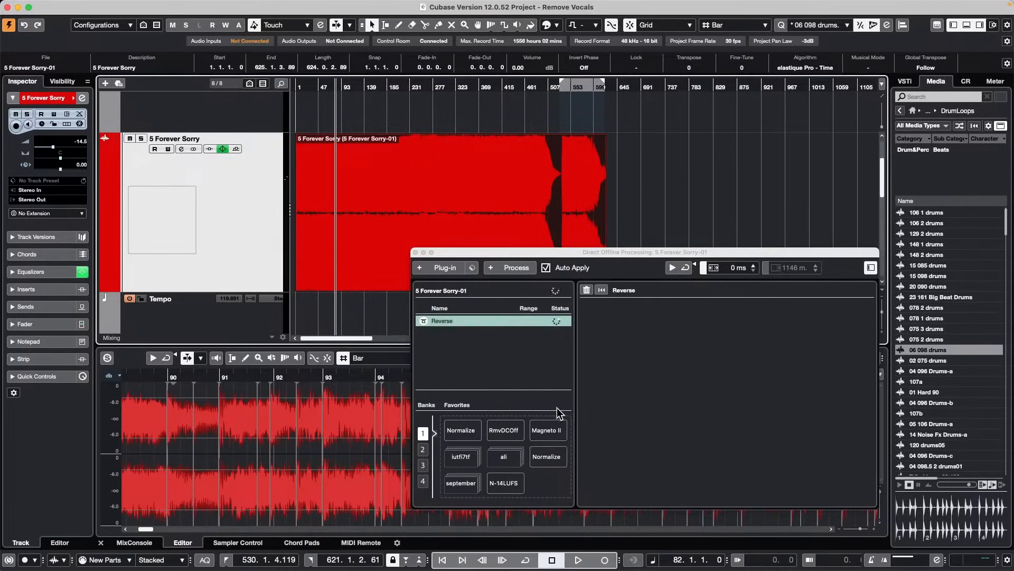
pyautogui.rightClick(429, 202)
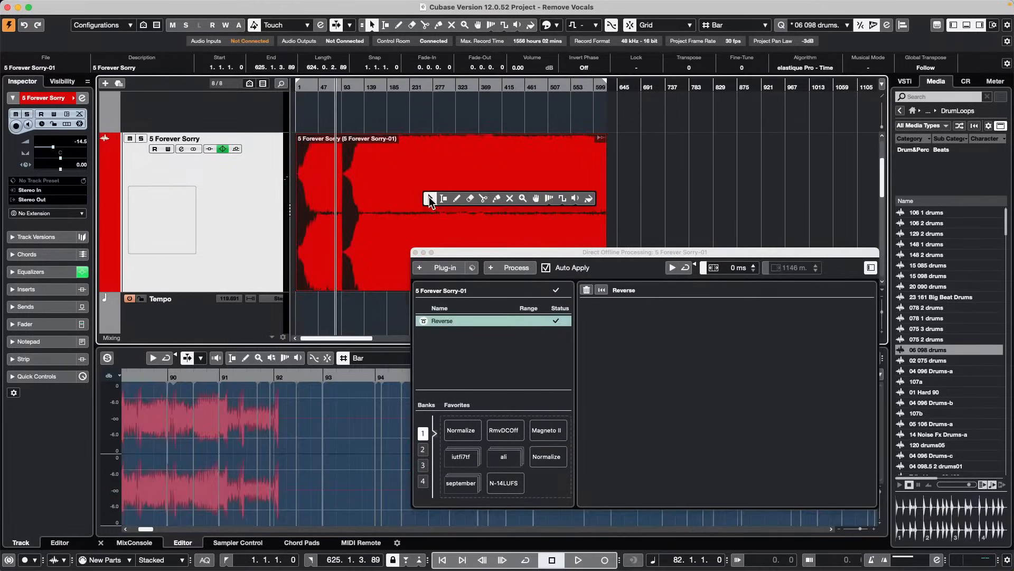
pyautogui.click(445, 194)
pyautogui.moveTo(431, 192); pyautogui.dragTo(518, 217)
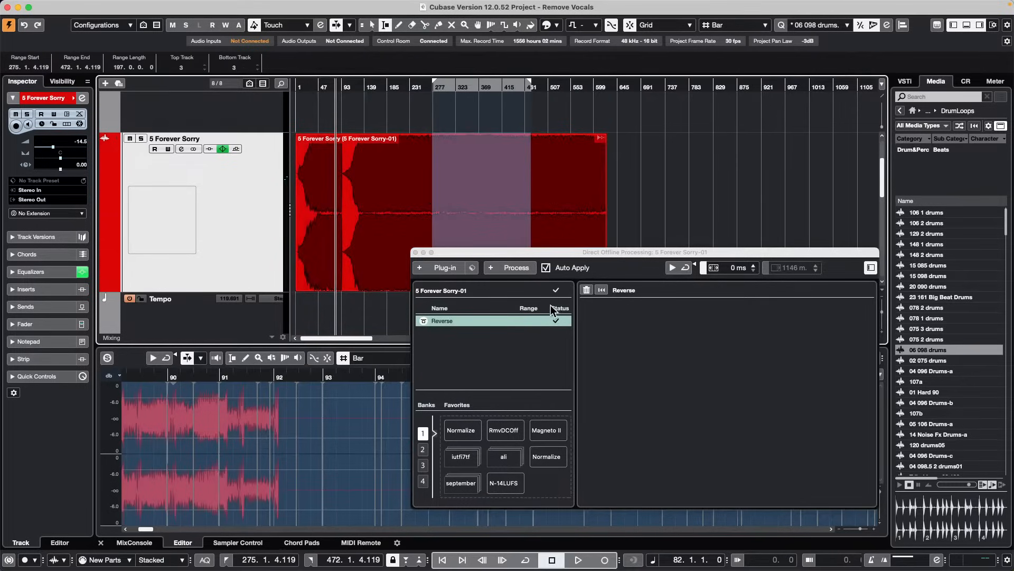
pyautogui.click(526, 268)
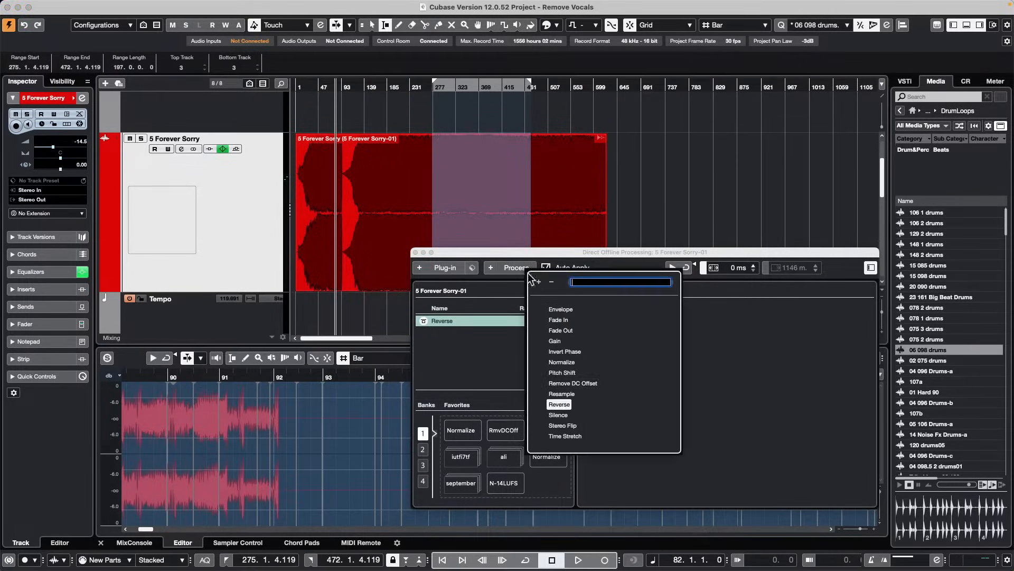
pyautogui.click(578, 383)
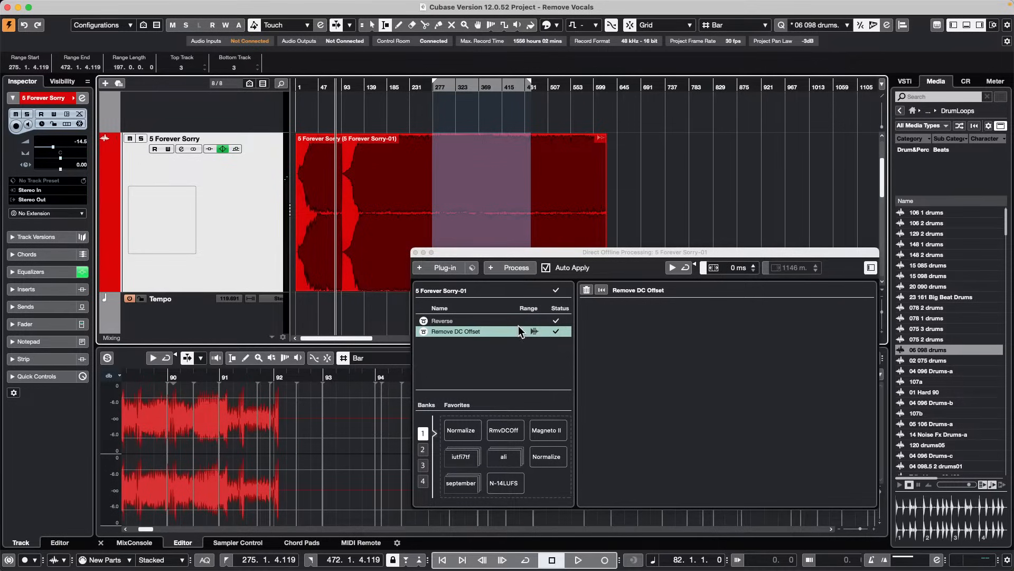
# Delete the Remove DC Offset and whole-event Reverse processes from the offline processing list
pyautogui.rightClick(496, 330)
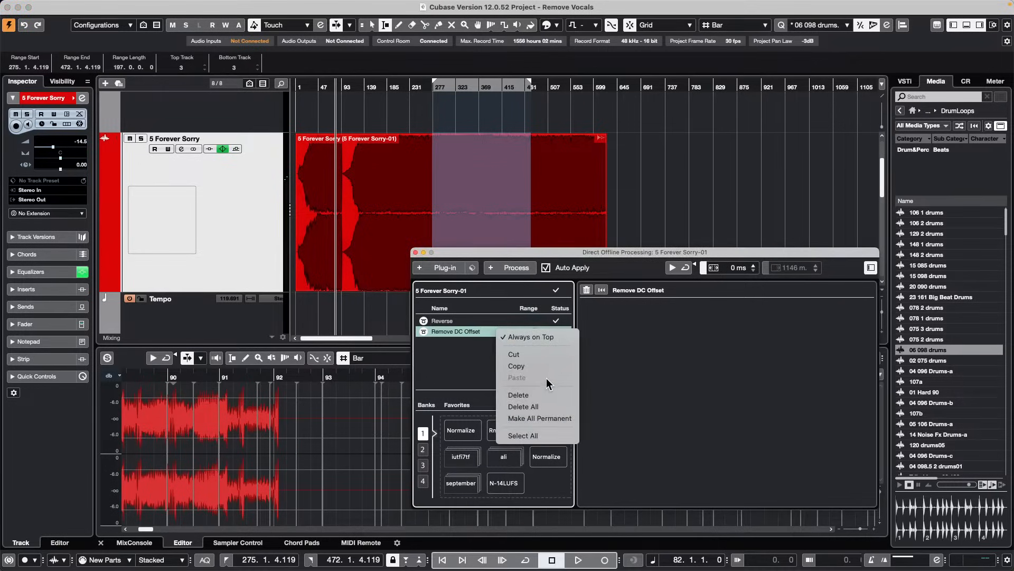
pyautogui.click(540, 396)
pyautogui.rightClick(470, 320)
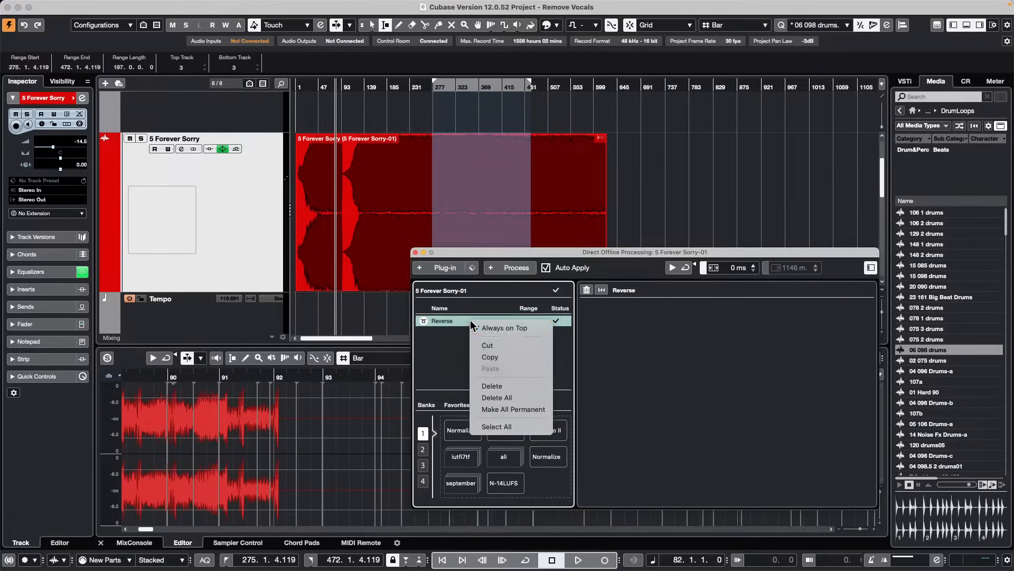
pyautogui.click(522, 387)
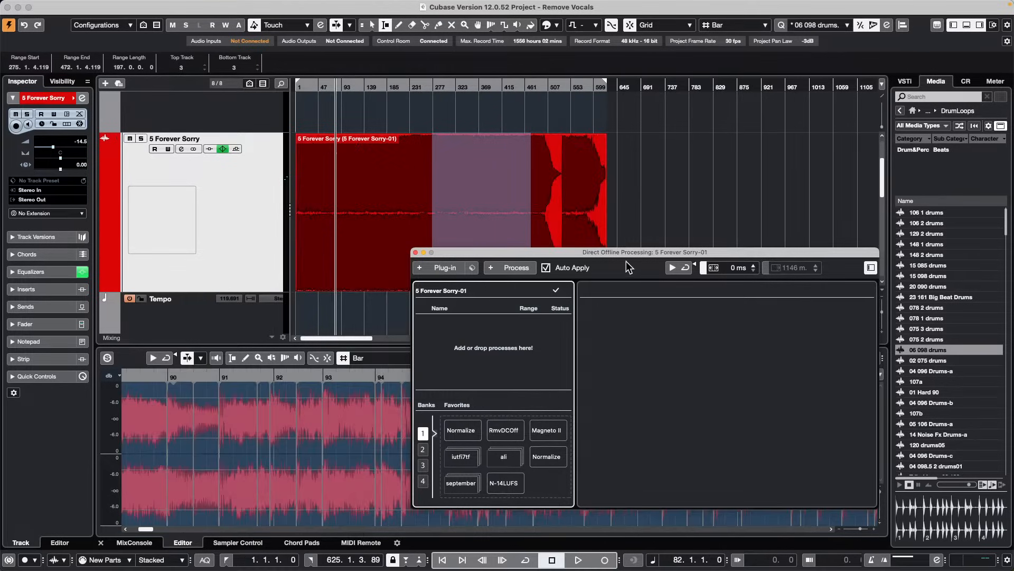
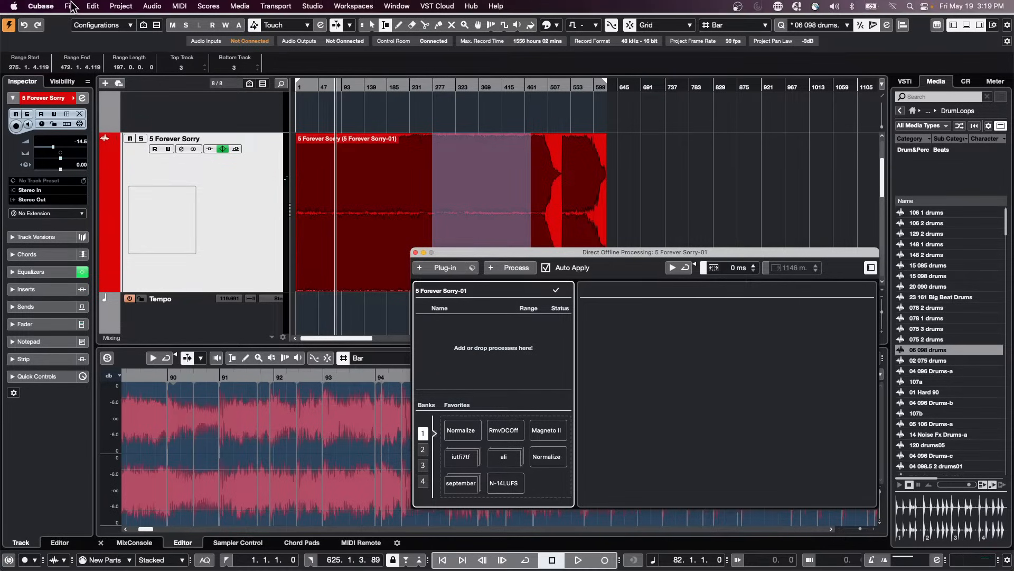
# Open the recent project Amos Moses - GO.cpr and enlarge the track area by reducing the MixConsole's height
pyautogui.click(71, 5)
pyautogui.moveTo(132, 252)
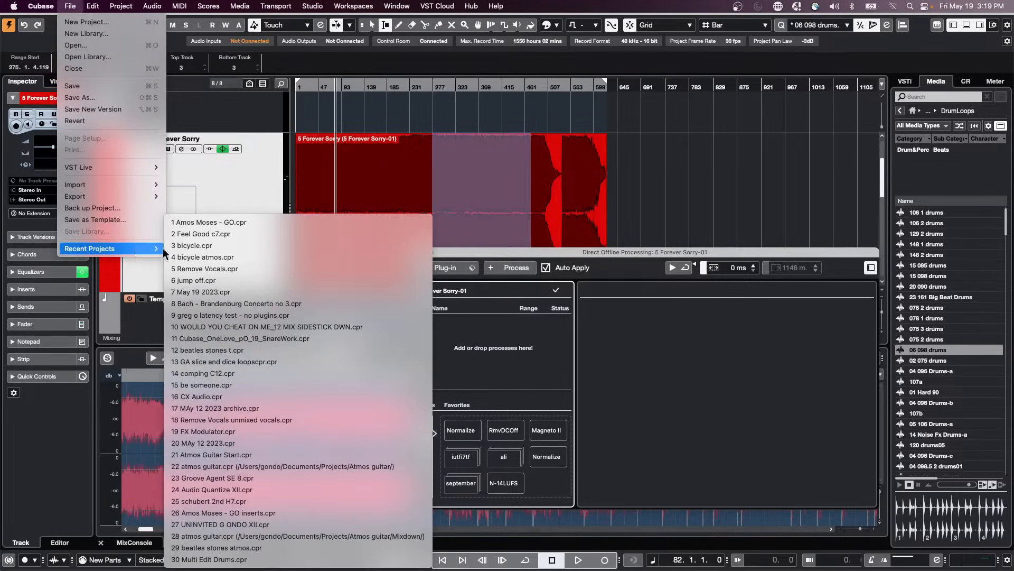
pyautogui.click(237, 219)
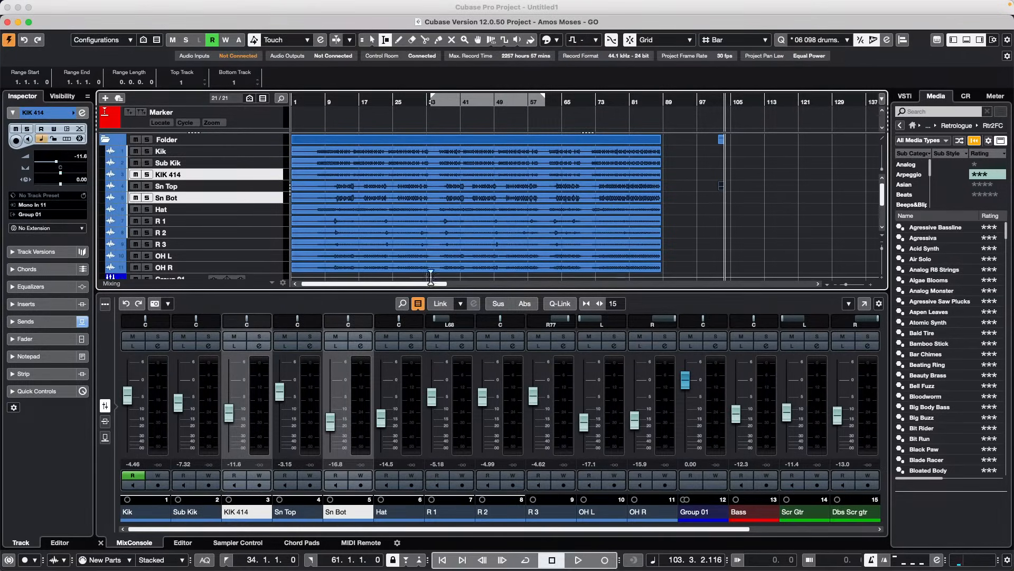
pyautogui.moveTo(506, 288); pyautogui.dragTo(506, 343)
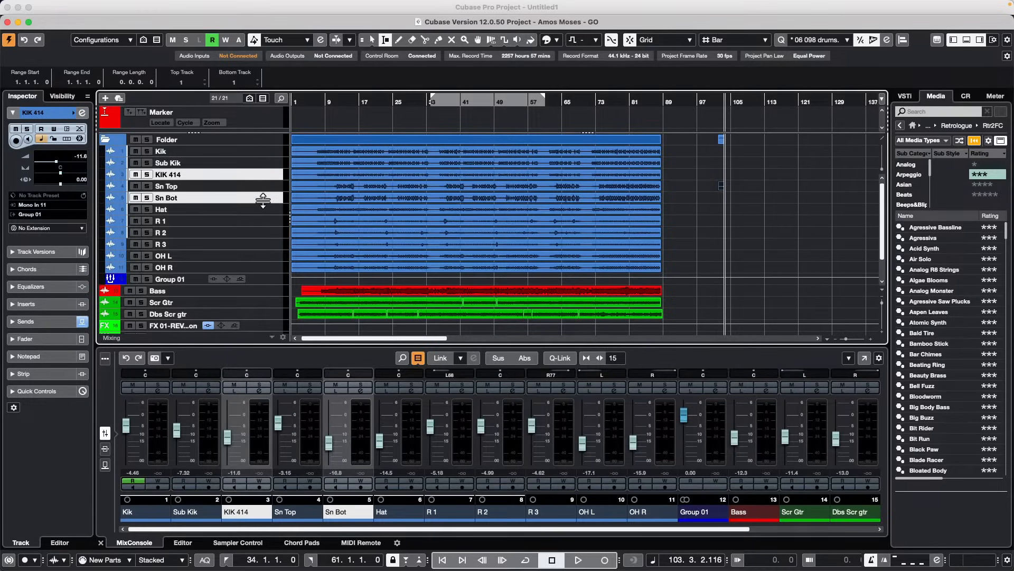
# Increase the height of the tracks and play a short passage from about bar 7
pyautogui.keyDown('super'); pyautogui.click(263, 201); pyautogui.keyUp('super')
pyautogui.moveTo(263, 203); pyautogui.dragTo(263, 209)
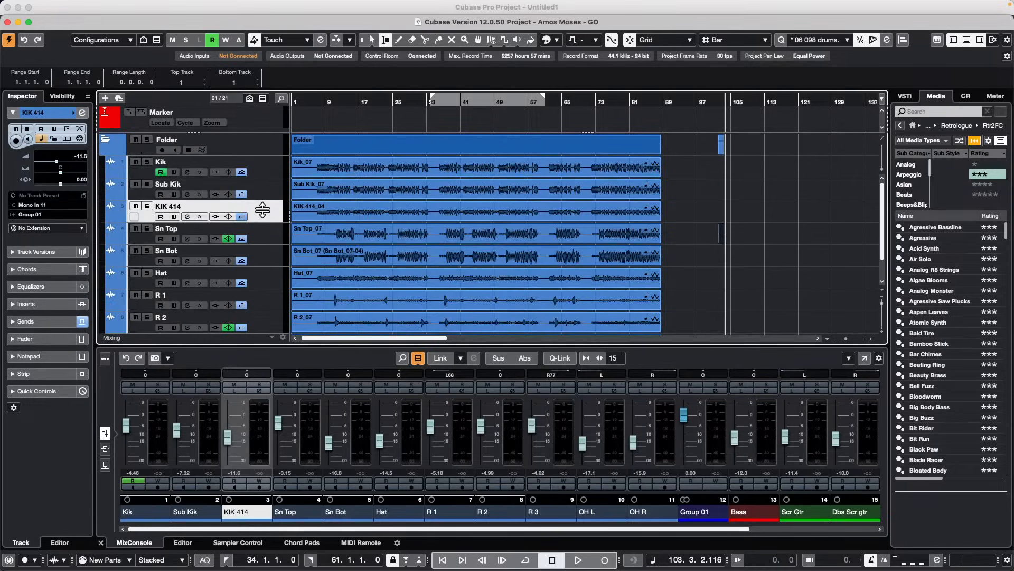
pyautogui.moveTo(310, 109); pyautogui.dragTo(311, 135)
pyautogui.press('space')
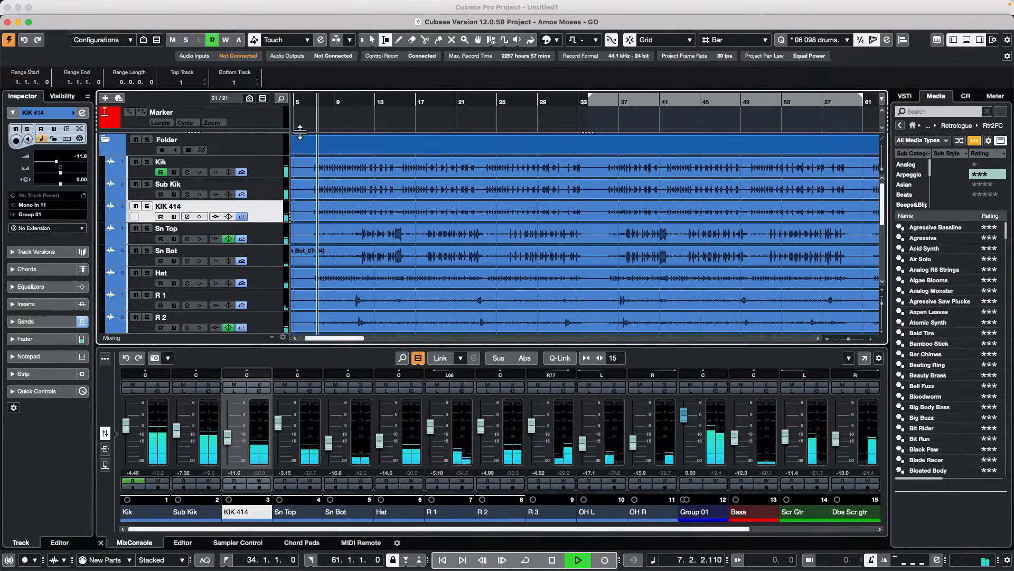
pyautogui.press('space')
# Revert the project to its last saved version, accepting the unmapped ports and deleting the newly recorded files
pyautogui.click(69, 6)
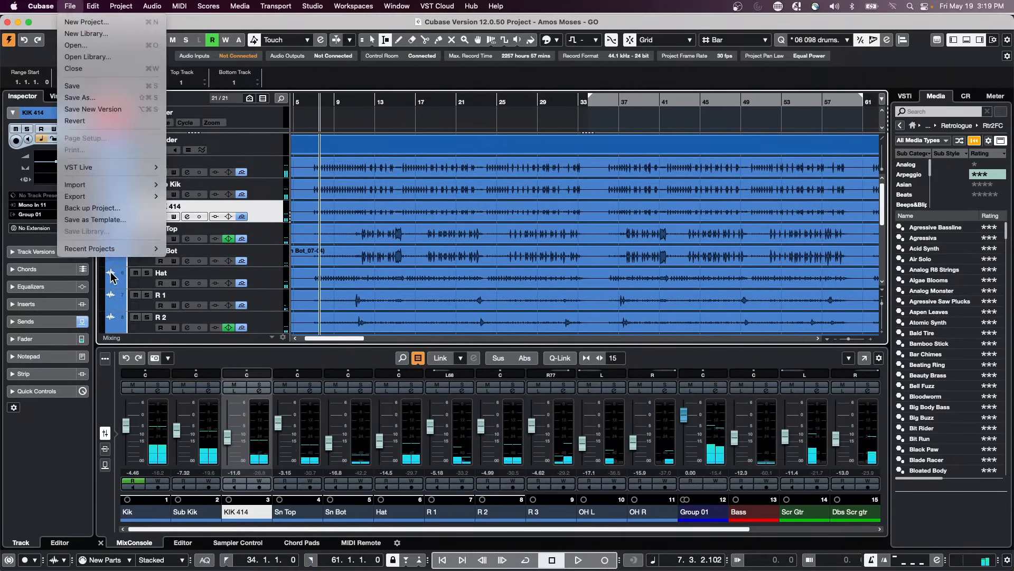
pyautogui.click(100, 120)
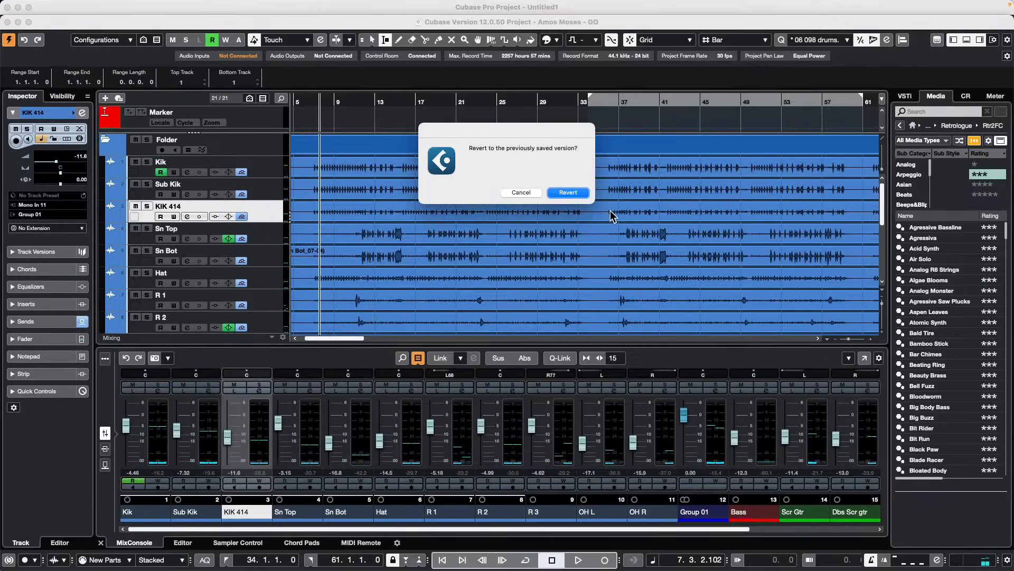
pyautogui.click(568, 192)
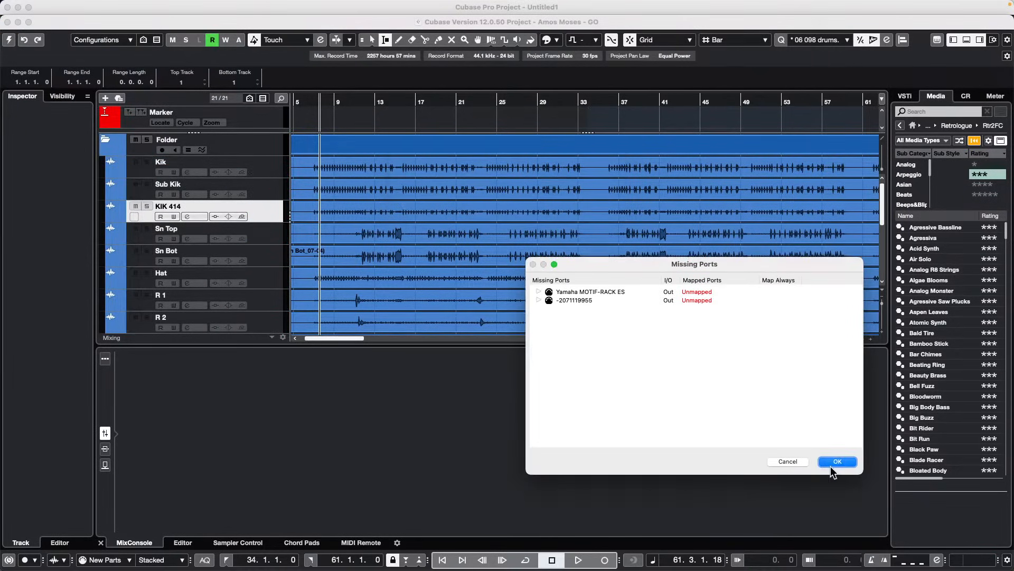
pyautogui.click(837, 462)
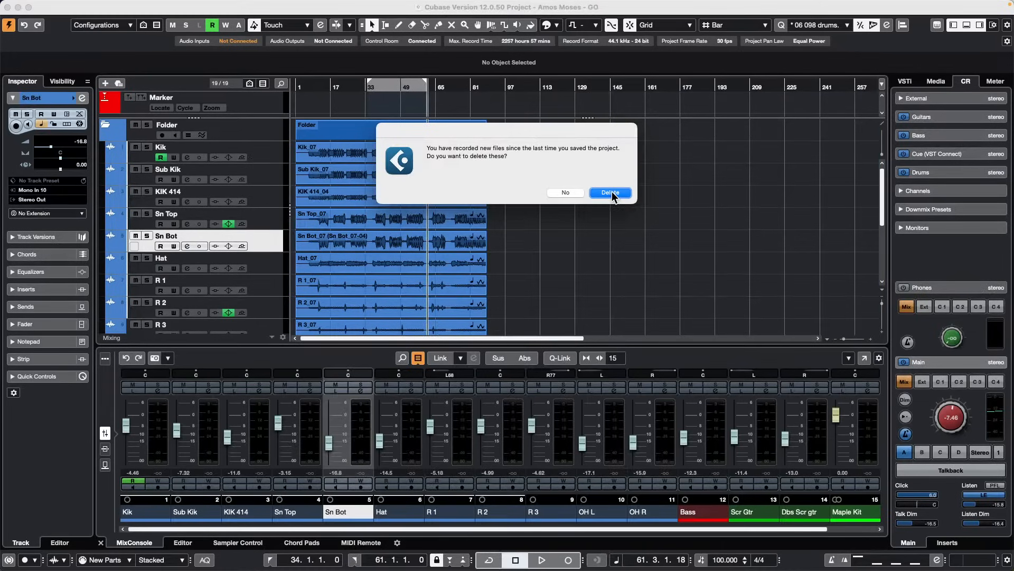
pyautogui.click(611, 193)
# Open the Maple Kit track's Groove Agent SE instrument and audition its kick and snare pads
pyautogui.scroll(-5, 373, 224)
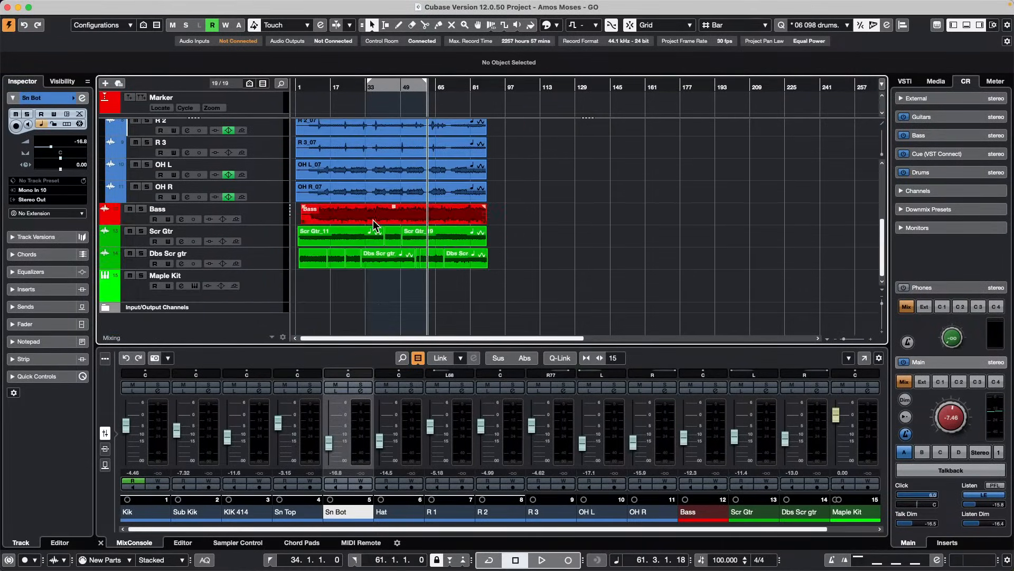
pyautogui.click(270, 286)
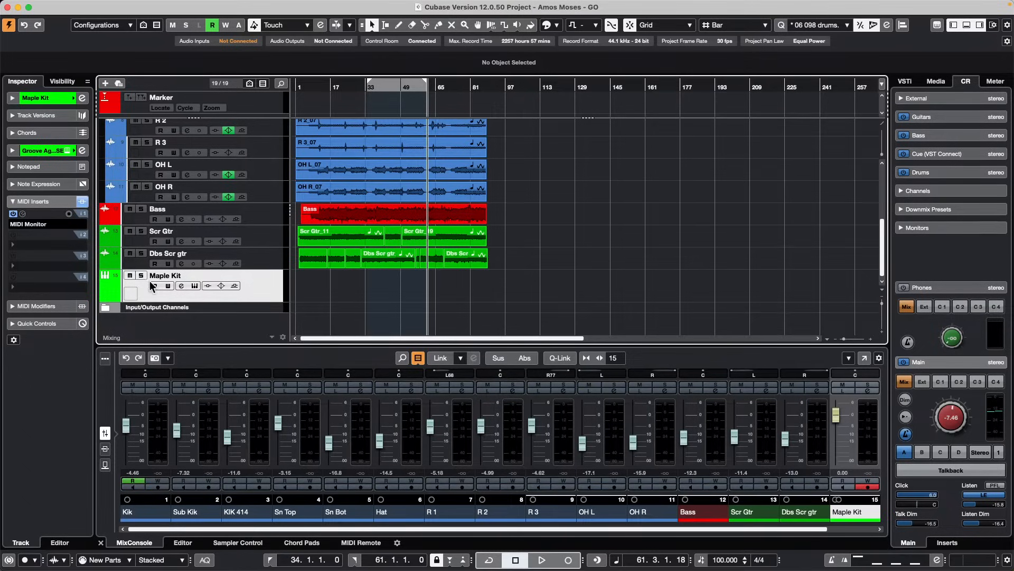
pyautogui.click(194, 286)
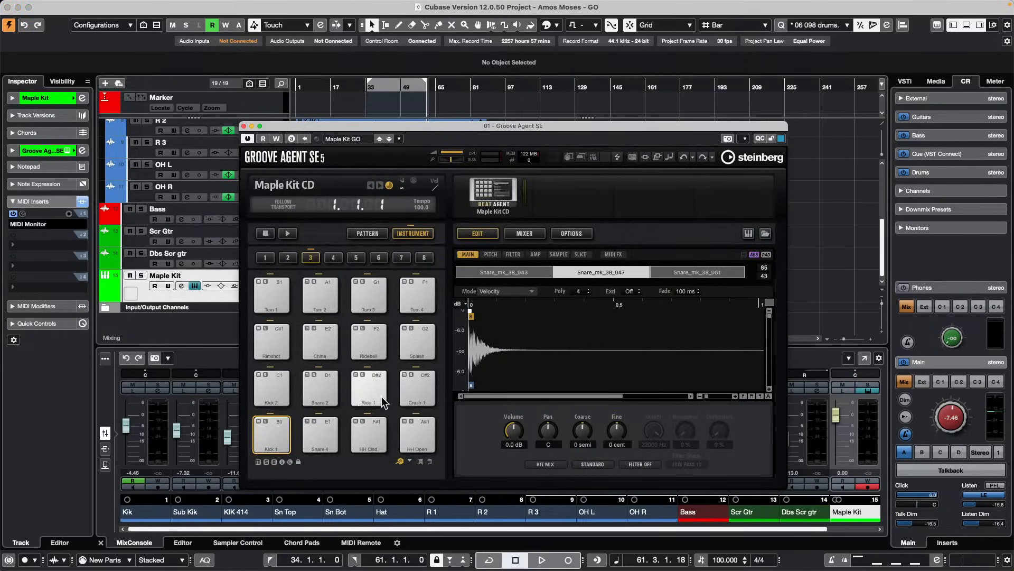
pyautogui.click(334, 430)
pyautogui.click(319, 432)
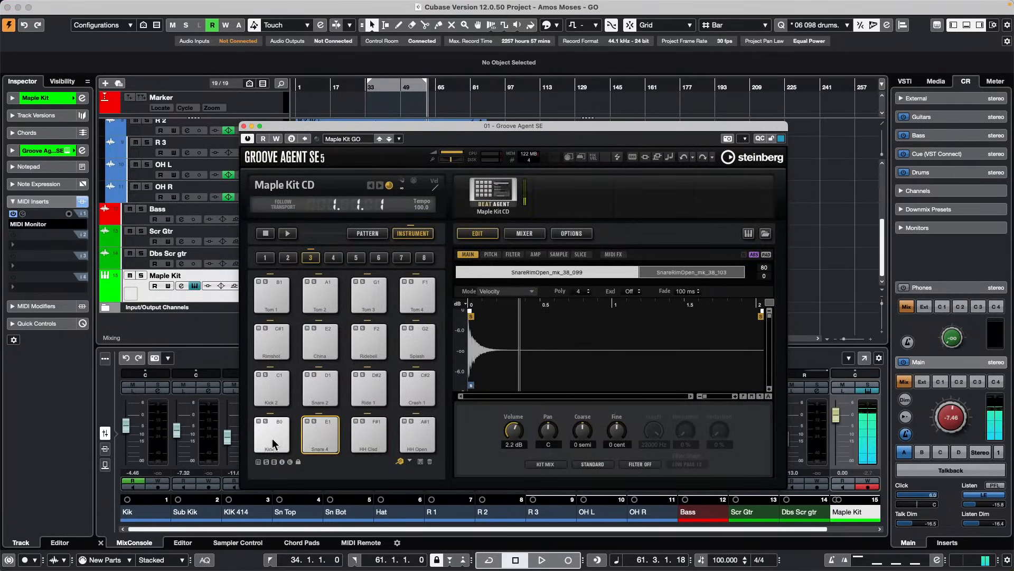
pyautogui.click(264, 432)
pyautogui.click(319, 434)
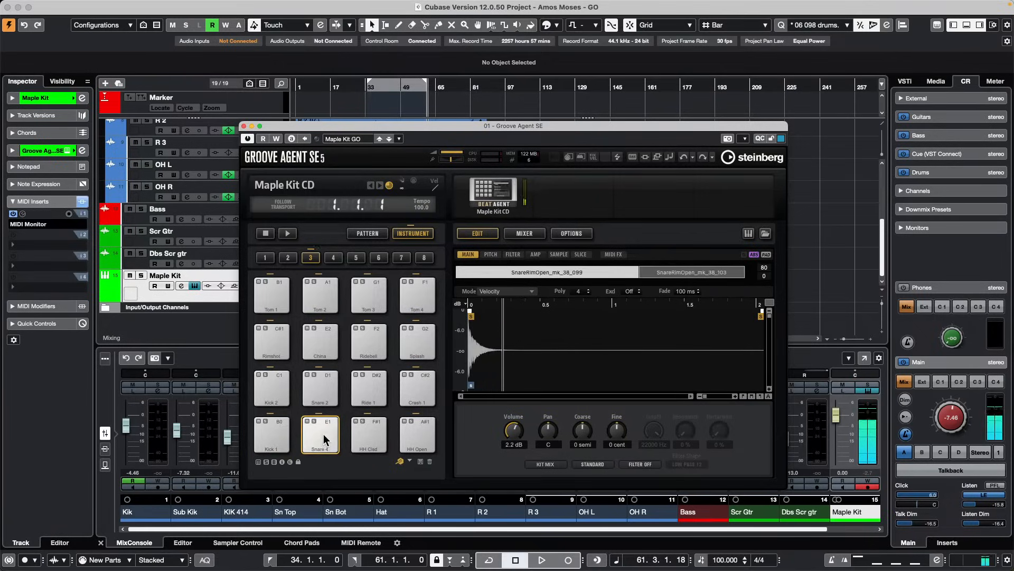
pyautogui.click(320, 399)
pyautogui.click(321, 400)
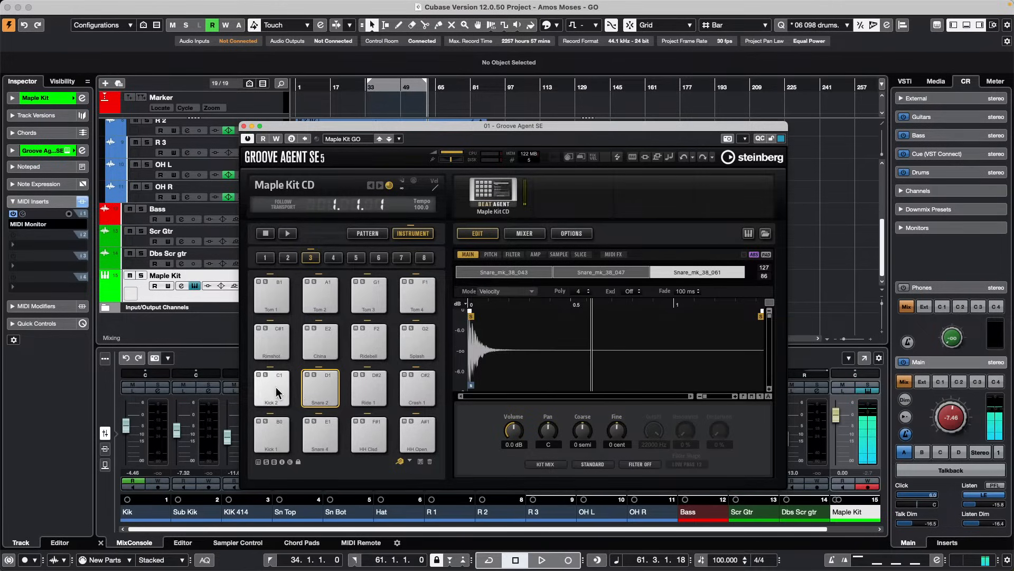
pyautogui.click(275, 390)
pyautogui.click(317, 388)
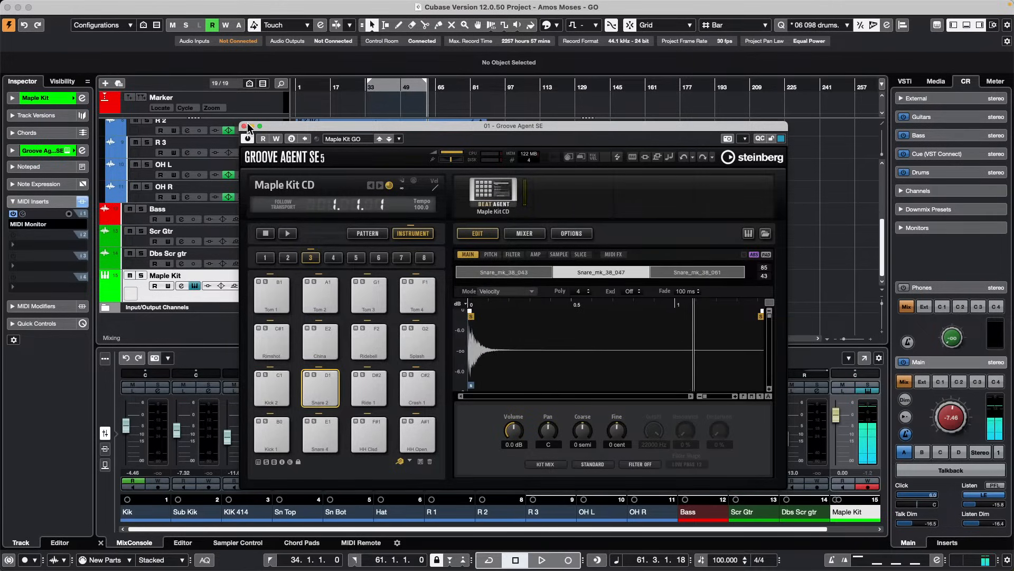
# Raise the Control Room main level to -2.10 and, with the instrument closed, start playback from bar 7
pyautogui.moveTo(940, 415); pyautogui.dragTo(955, 399)
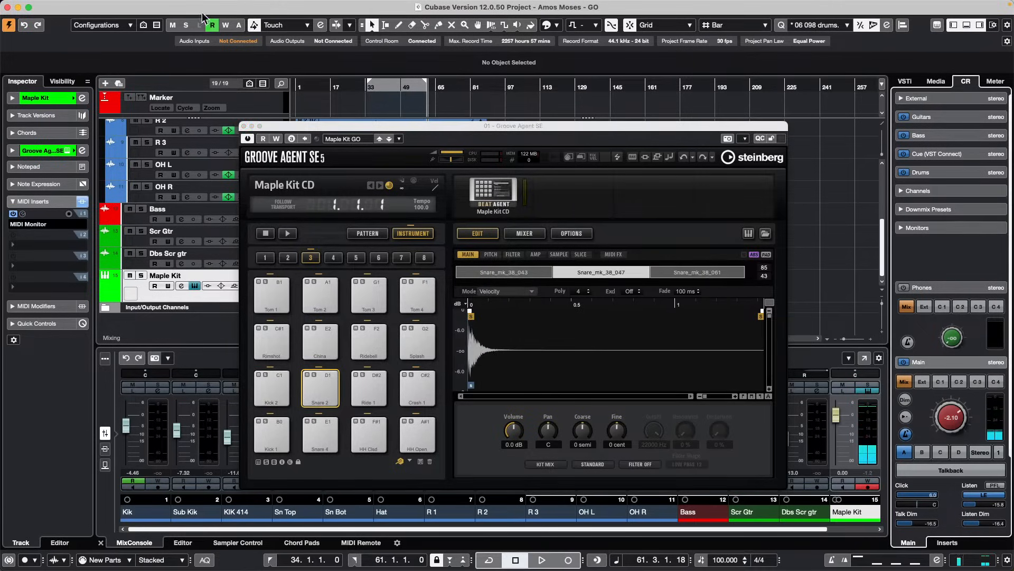
pyautogui.click(244, 126)
pyautogui.scroll(8, 341, 199)
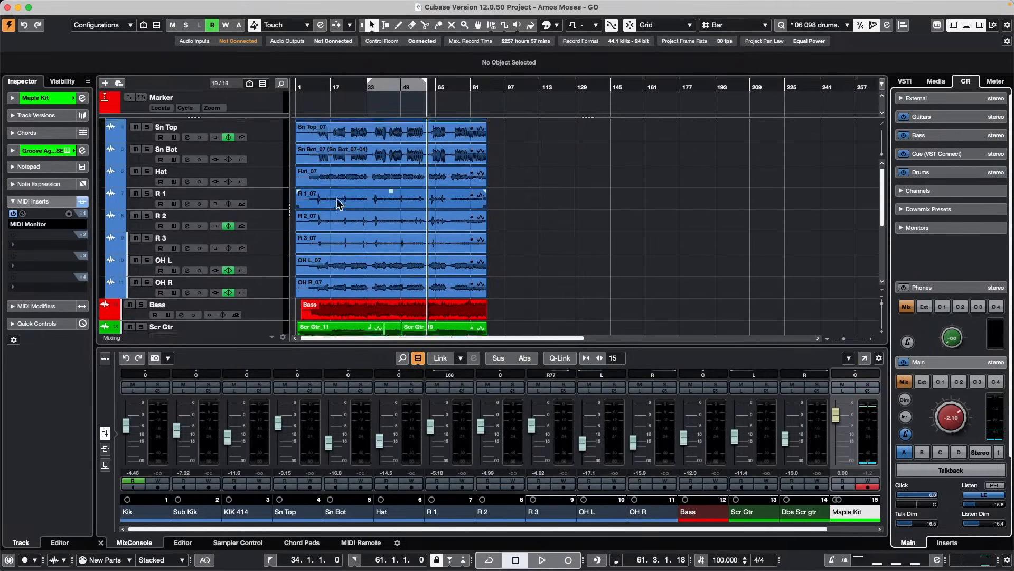
pyautogui.moveTo(324, 87); pyautogui.dragTo(349, 149)
pyautogui.press('space')
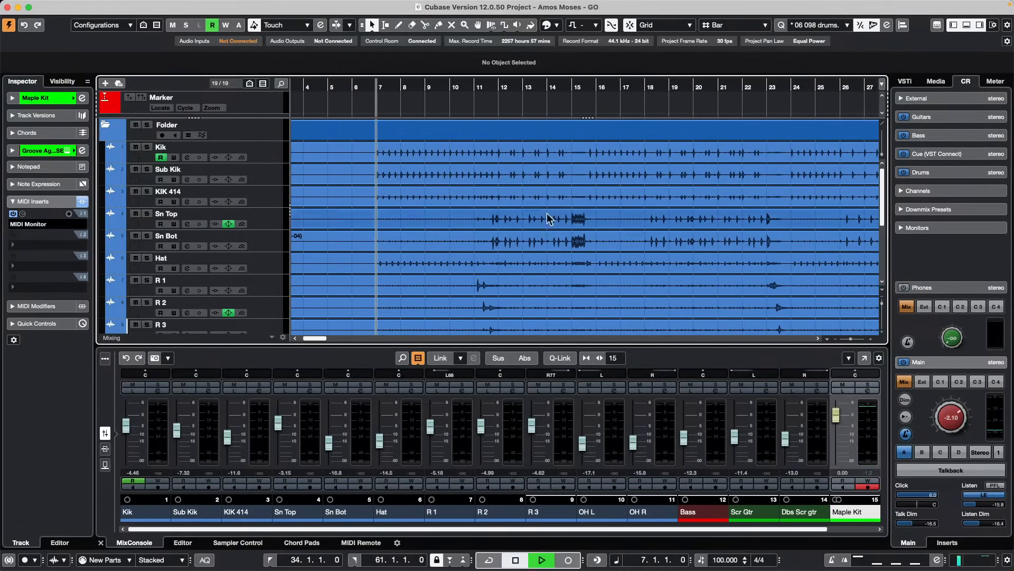
# Open the Kik_07 event for hitpoint editing and set the hitpoint threshold to 15 %
pyautogui.doubleClick(469, 154)
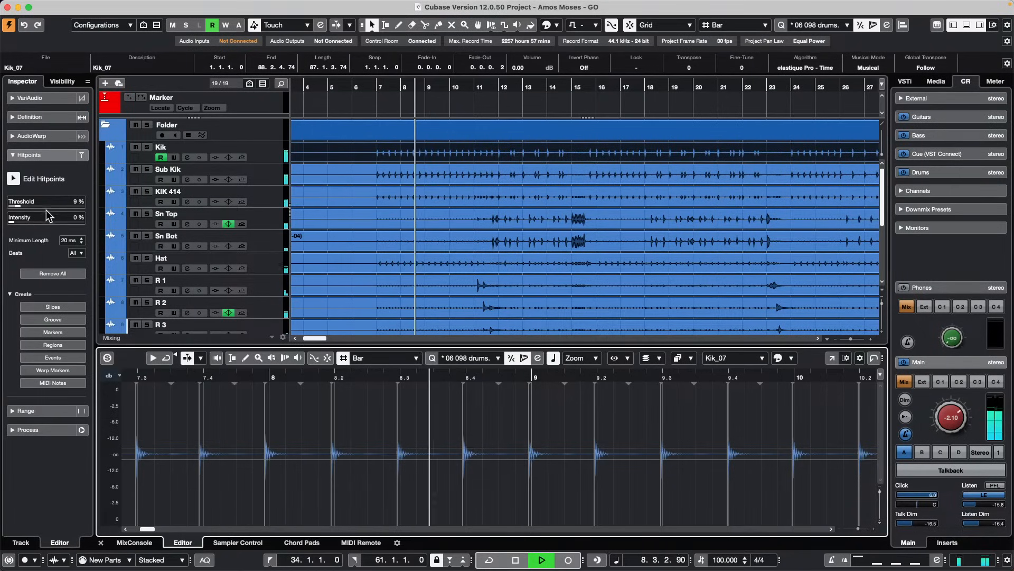
pyautogui.click(14, 179)
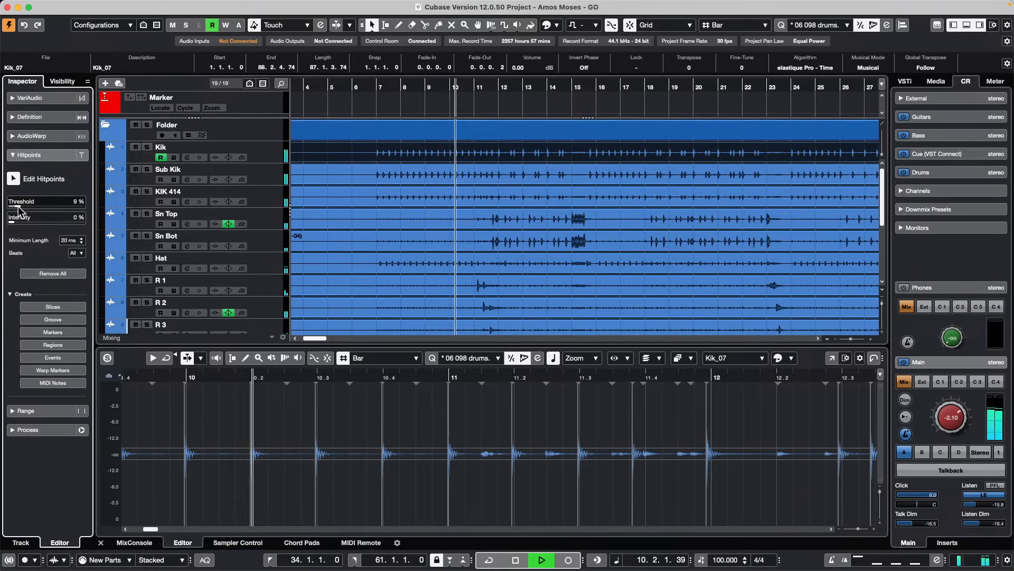
pyautogui.moveTo(19, 205); pyautogui.dragTo(21, 209)
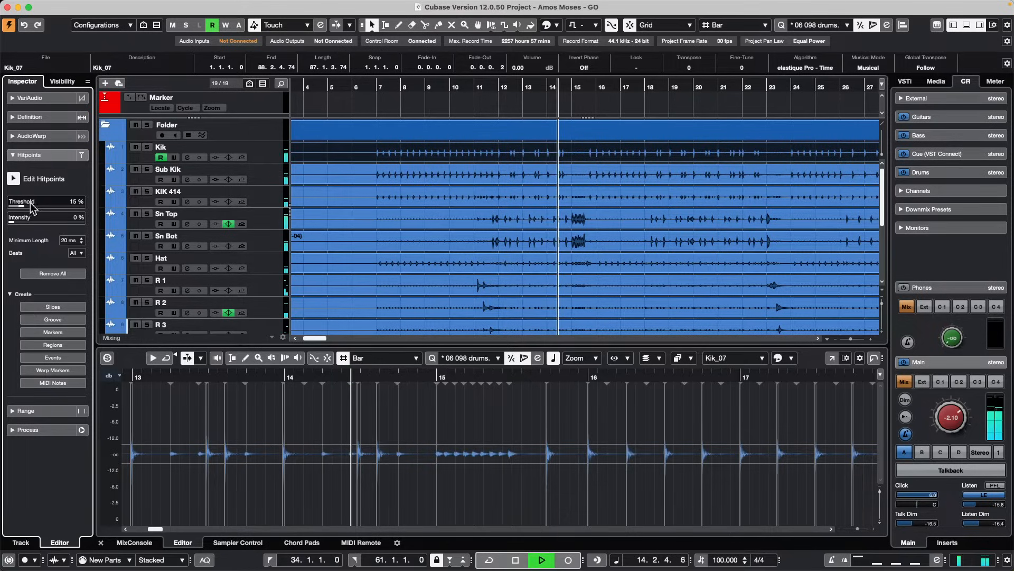
pyautogui.moveTo(23, 207); pyautogui.dragTo(24, 206)
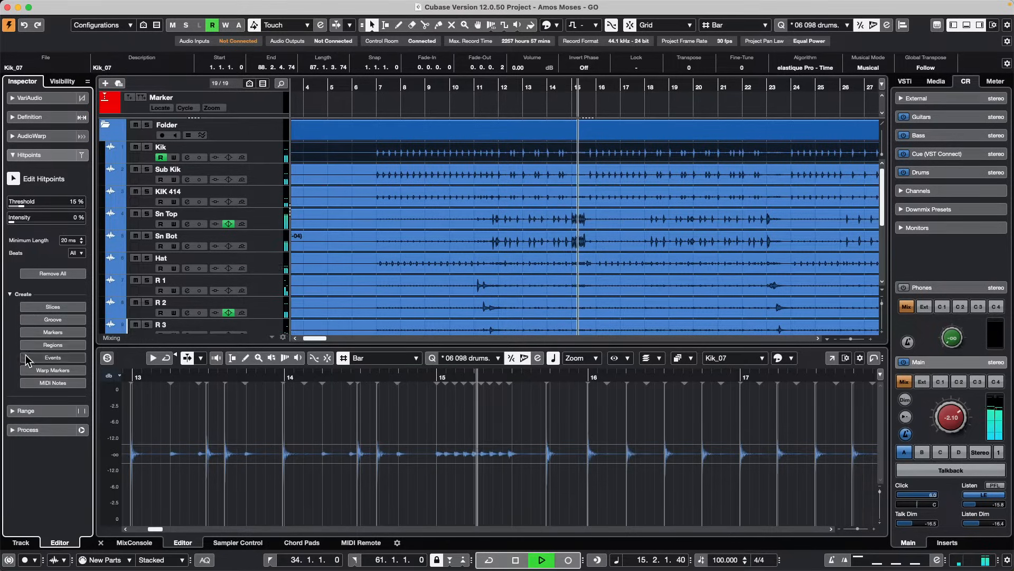
# Convert the Kik hitpoints to MIDI notes on the Maple Kit track with Dynamic Velocity, pitch C1 and length 1/8
pyautogui.scroll(-5, 262, 294)
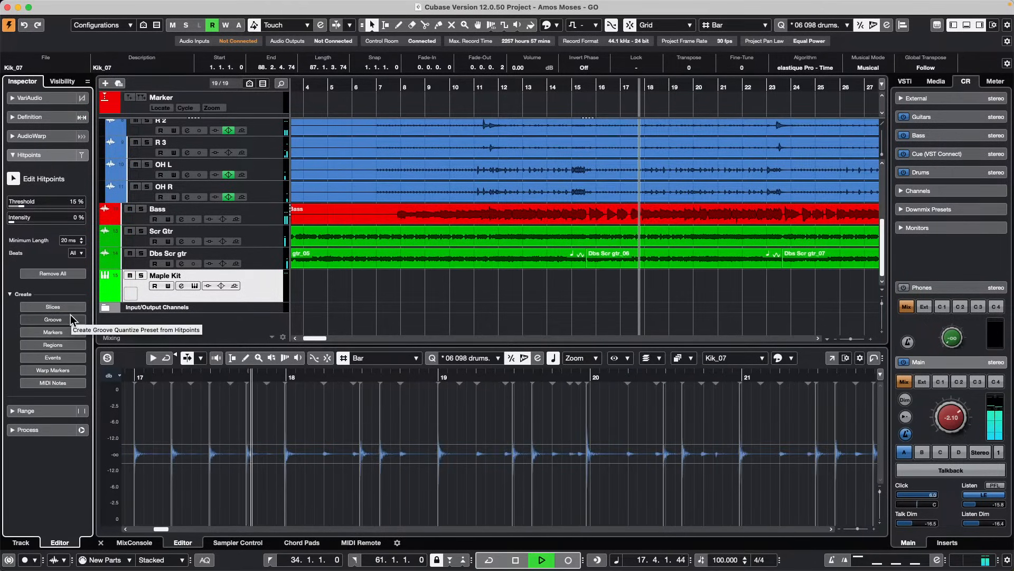
pyautogui.click(11, 294)
pyautogui.click(11, 294)
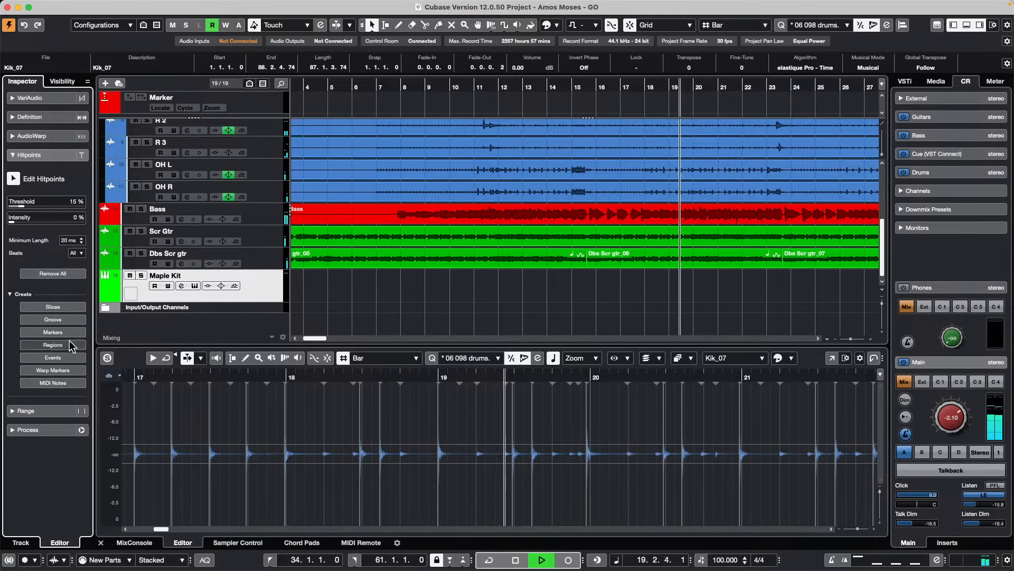
pyautogui.click(69, 383)
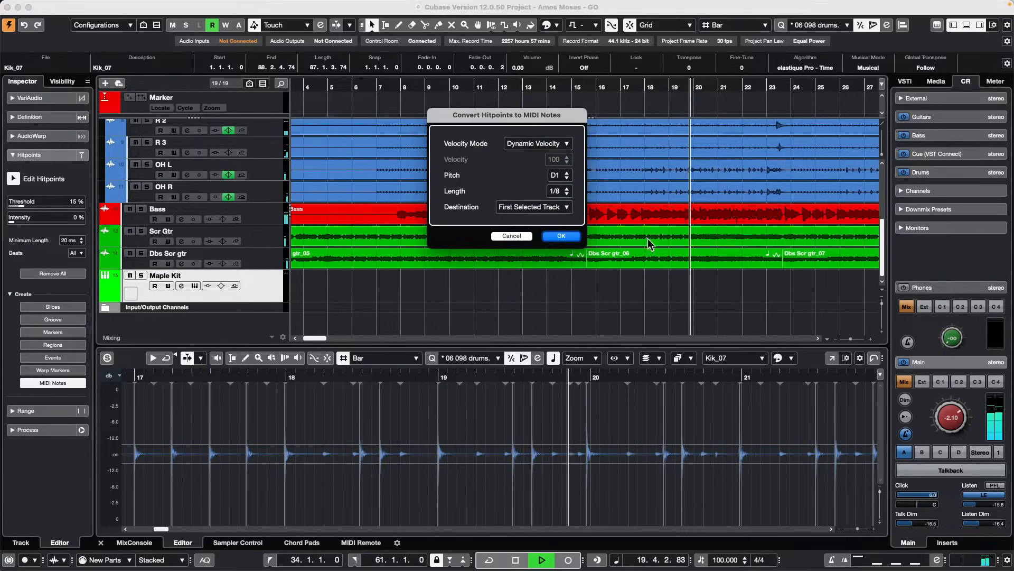
pyautogui.click(566, 178)
pyautogui.click(567, 178)
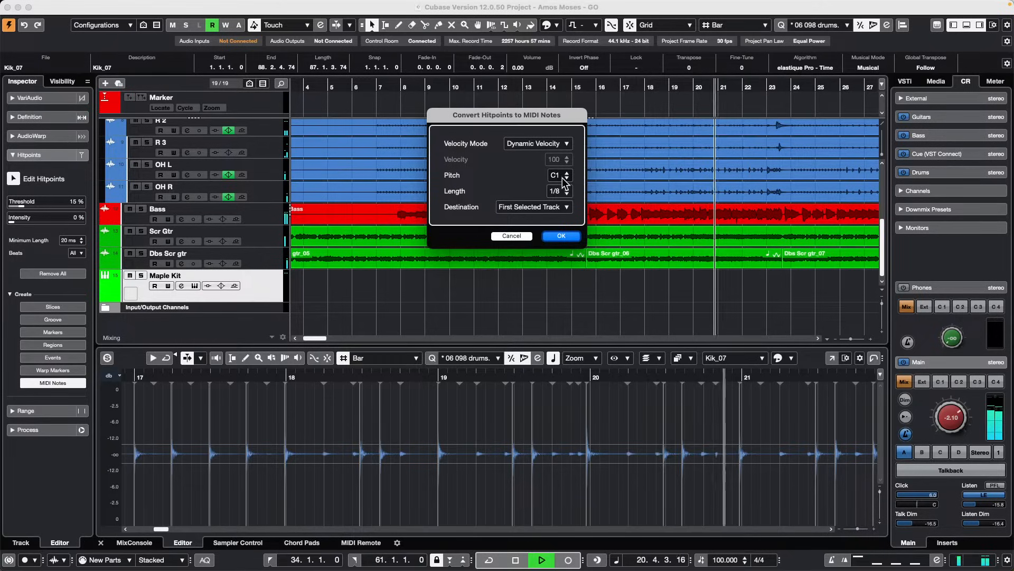
pyautogui.click(549, 144)
pyautogui.click(550, 142)
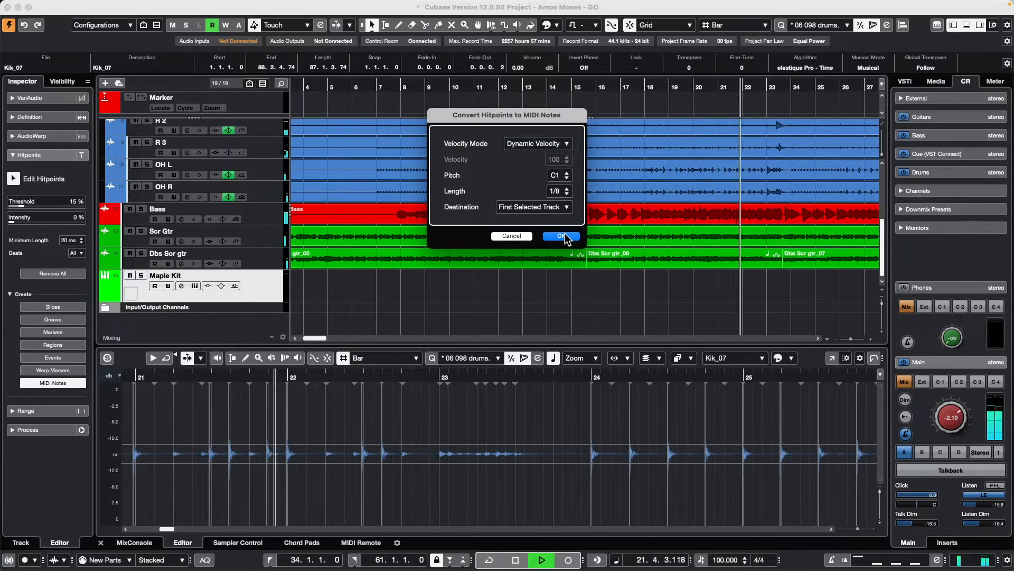
pyautogui.click(561, 236)
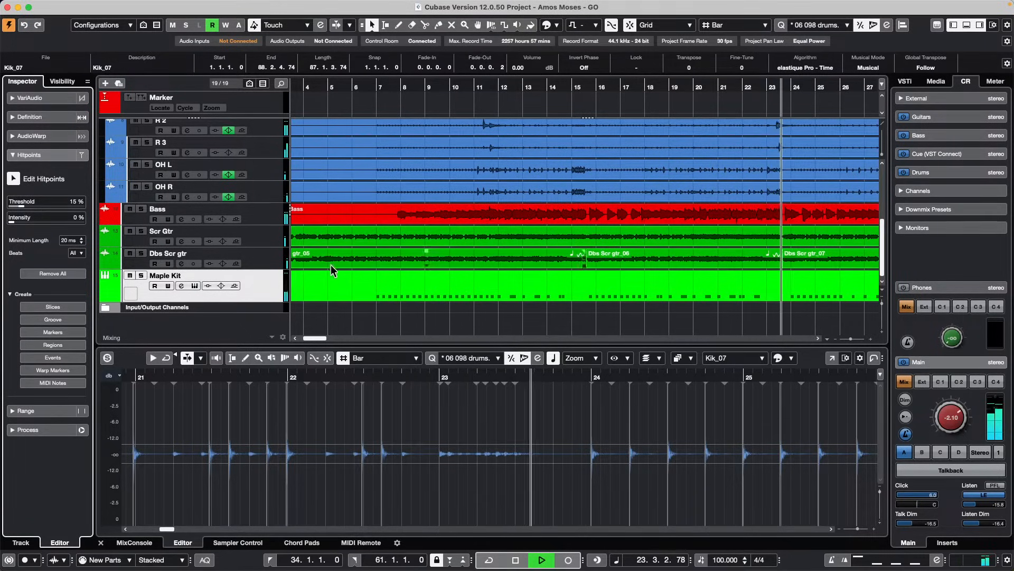
# Mute the Kik, Sub Kik and KIK 414 tracks
pyautogui.scroll(5, 261, 259)
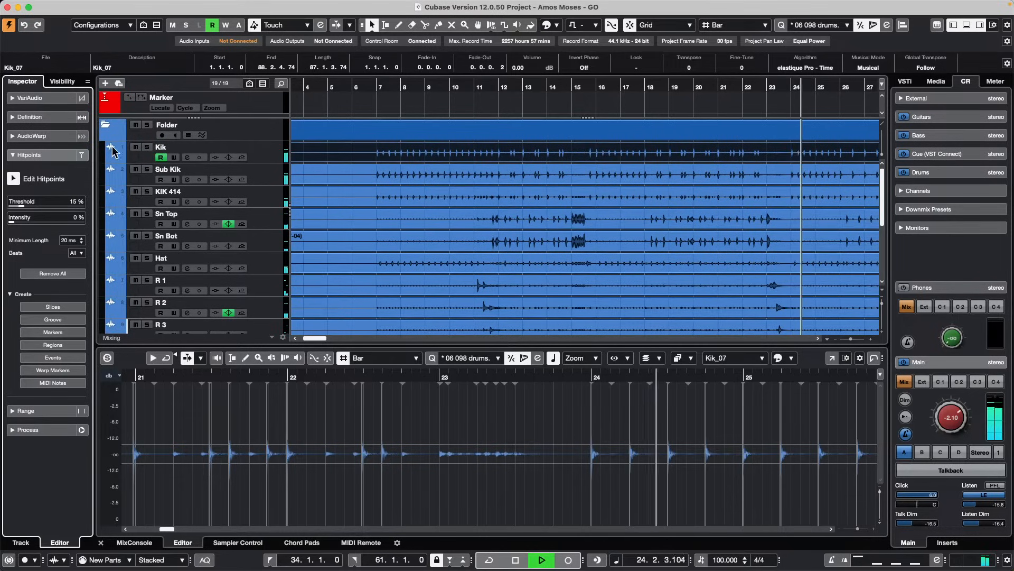
pyautogui.click(135, 147)
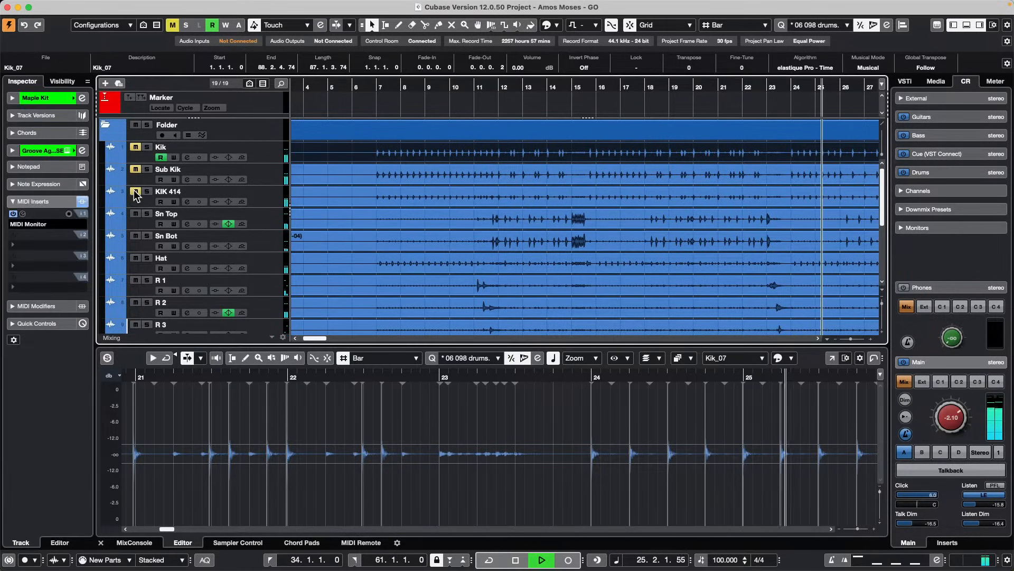
# Set the Maple Kit's Kick 2 pad volume to 9.2 dB and lower its coarse tuning in Groove Agent SE
pyautogui.scroll(-5, 401, 209)
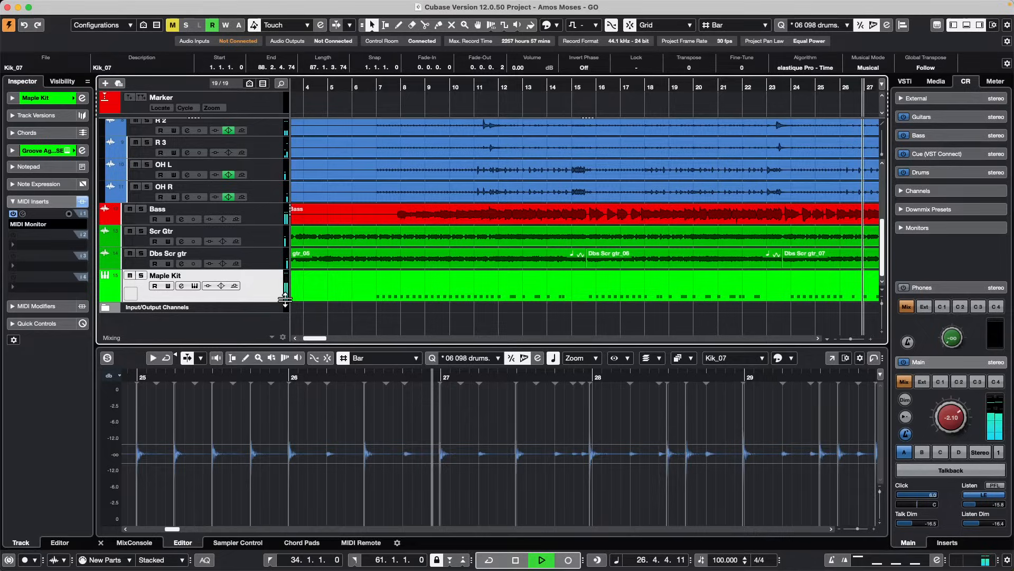
pyautogui.click(195, 286)
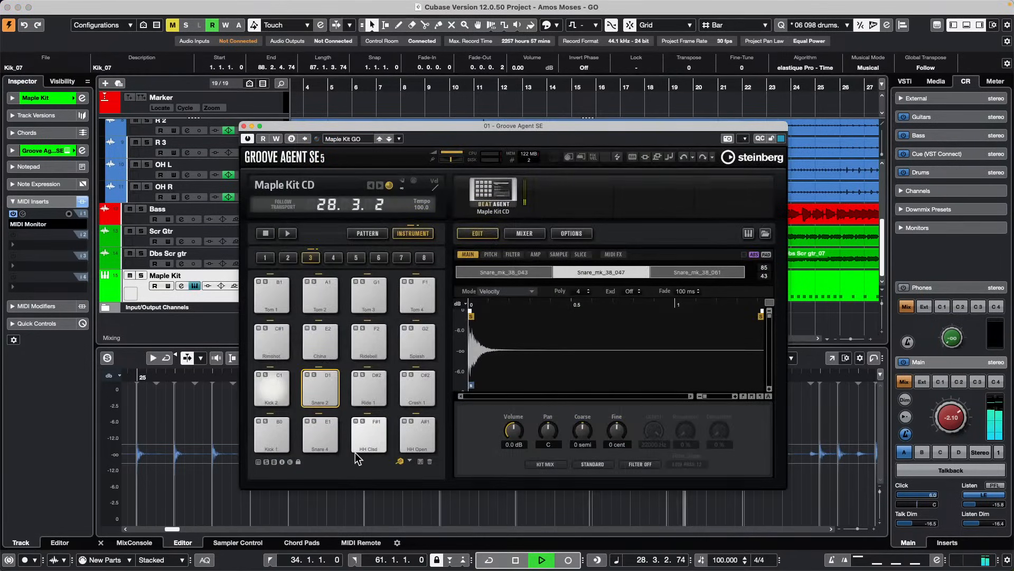
pyautogui.click(270, 390)
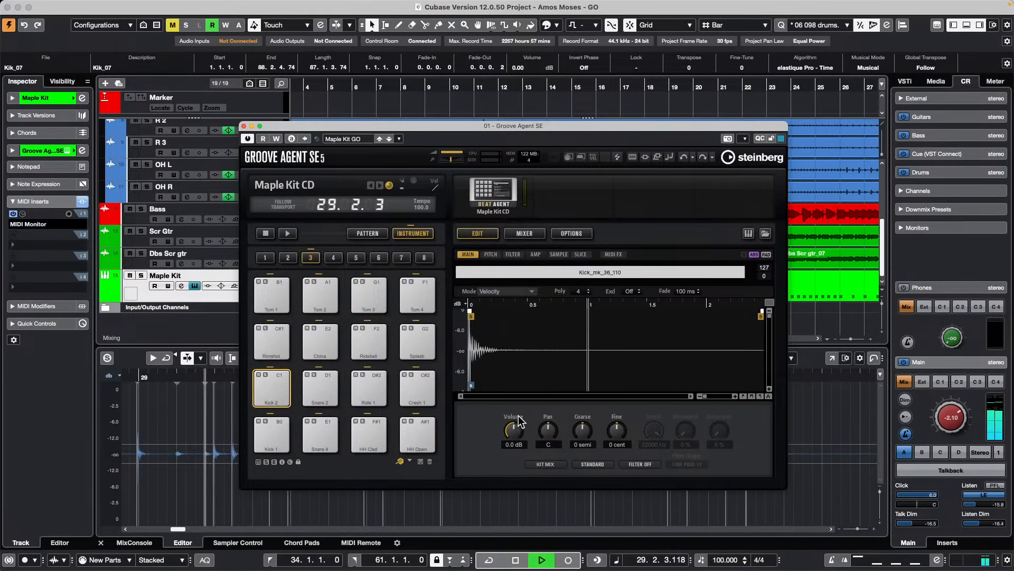
pyautogui.moveTo(515, 427); pyautogui.dragTo(521, 396)
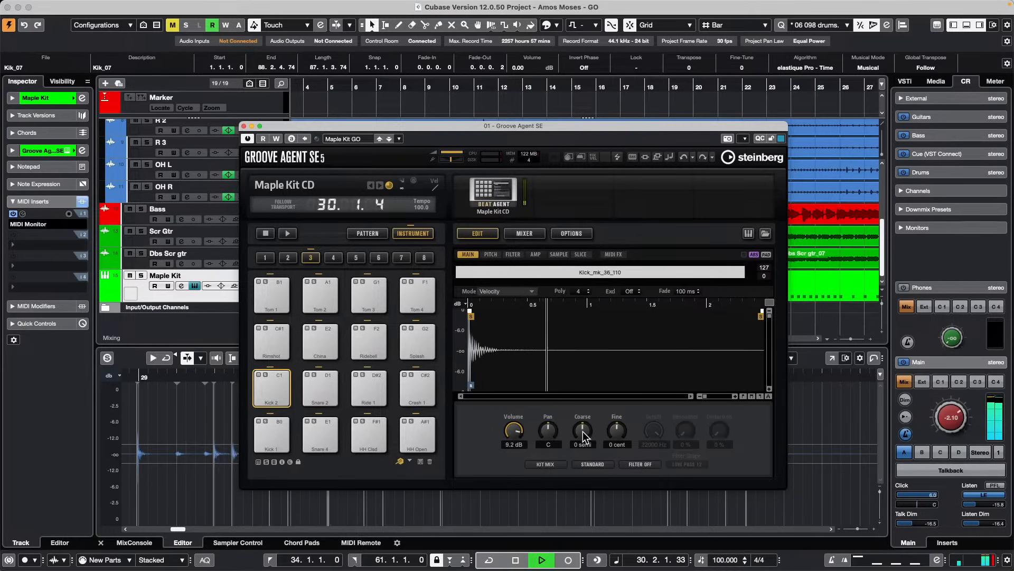
pyautogui.moveTo(582, 429); pyautogui.dragTo(576, 459)
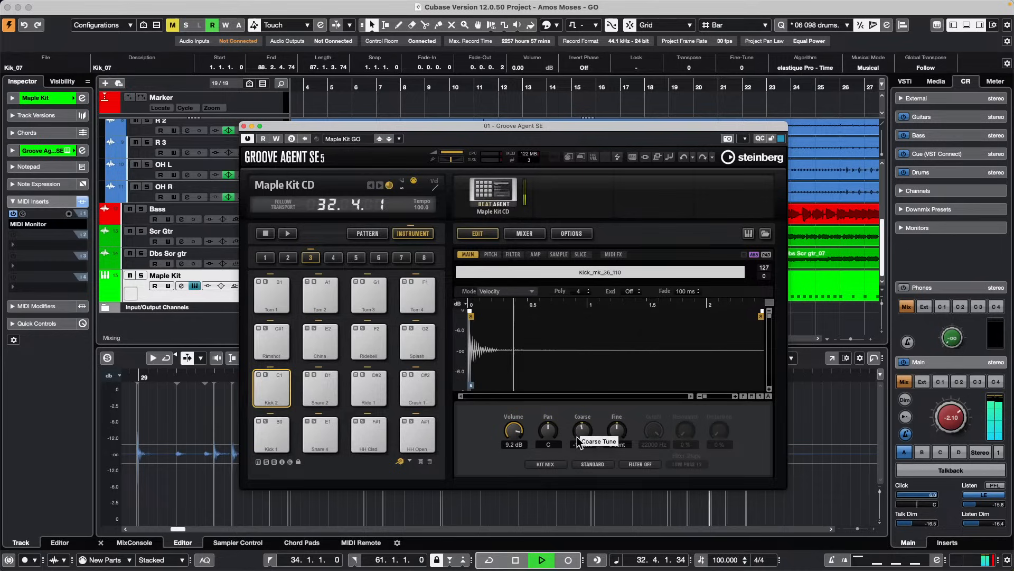
pyautogui.click(244, 126)
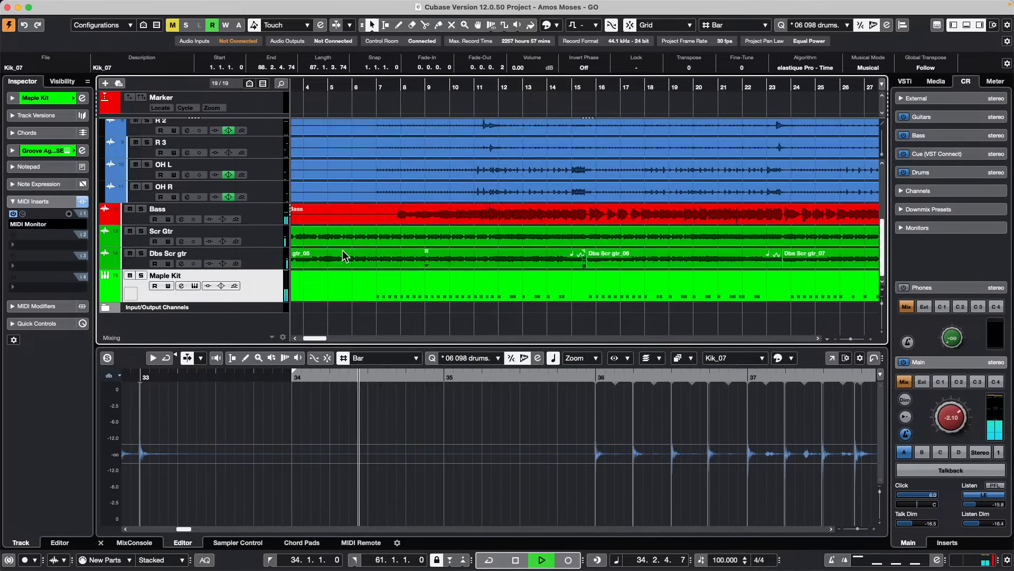
pyautogui.scroll(5, 344, 250)
pyautogui.scroll(-6, 267, 290)
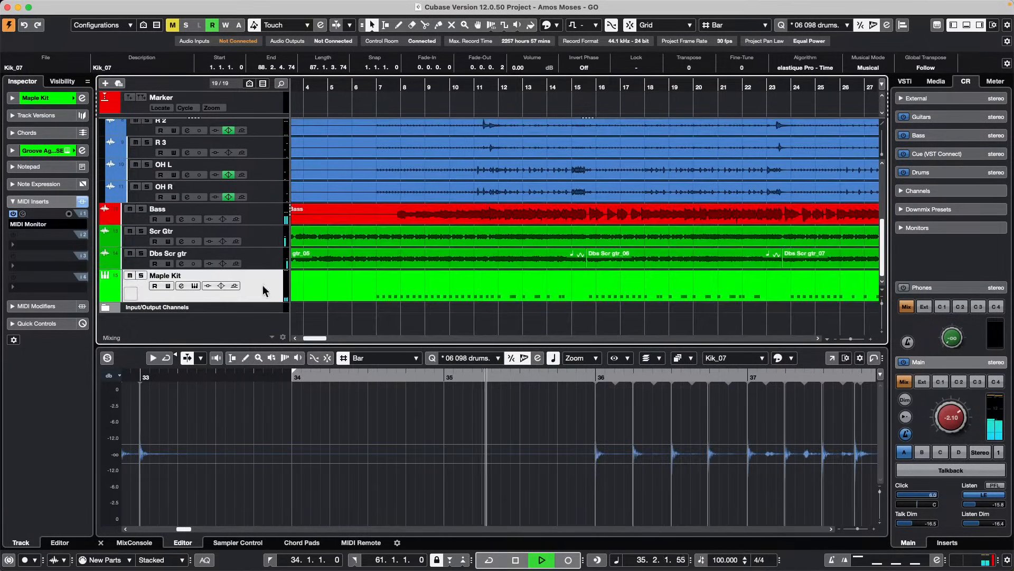
# Open the Sn Top_07 event for hitpoint editing and set the hitpoint threshold to 19 %
pyautogui.scroll(8, 378, 245)
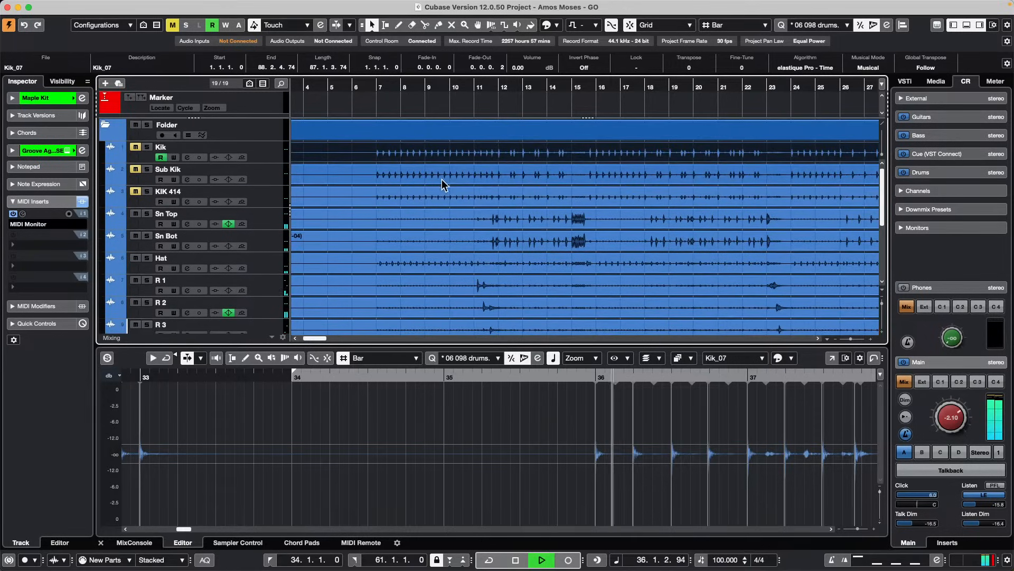
pyautogui.click(582, 221)
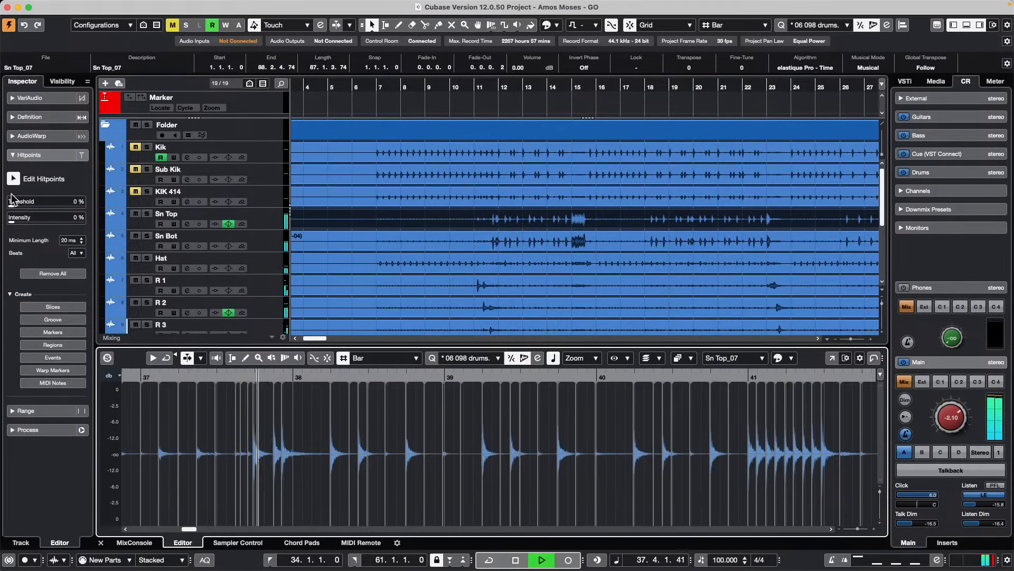
pyautogui.moveTo(16, 206); pyautogui.dragTo(29, 212)
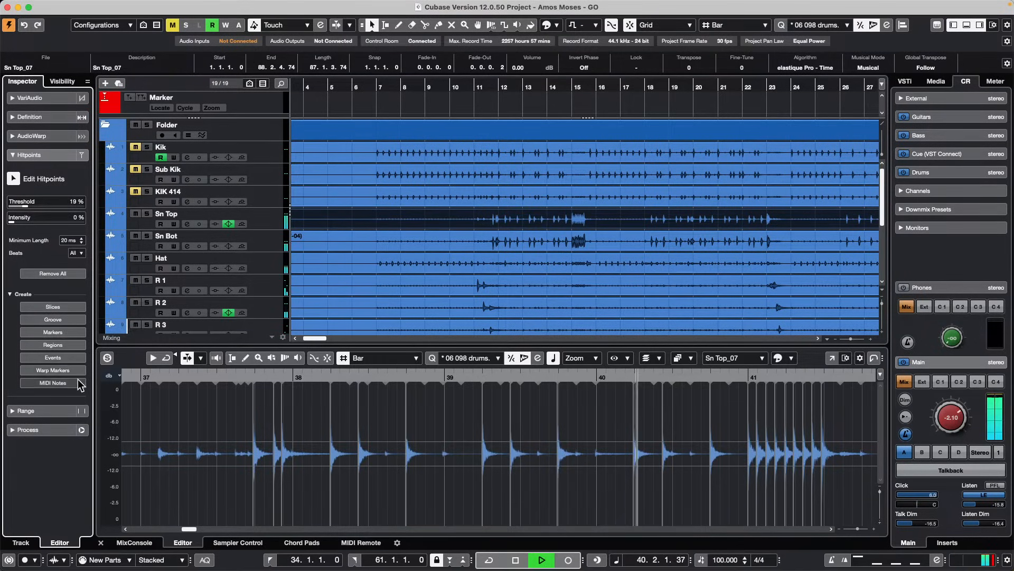
# Convert the Sn Top hitpoints to MIDI notes on the first selected track with Dynamic Velocity, pitch D1 and length 1/8
pyautogui.click(53, 382)
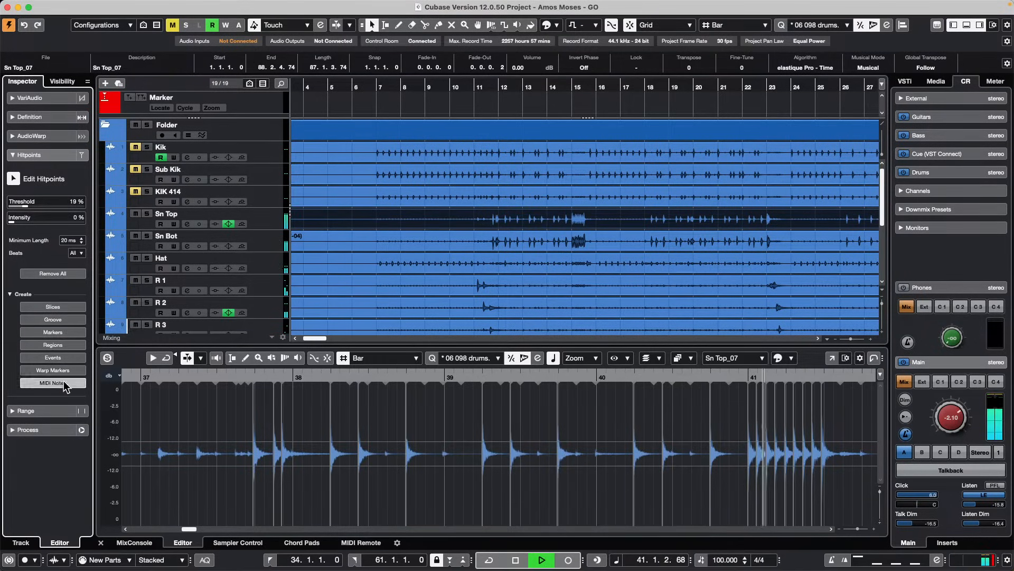
pyautogui.click(567, 173)
pyautogui.click(567, 173)
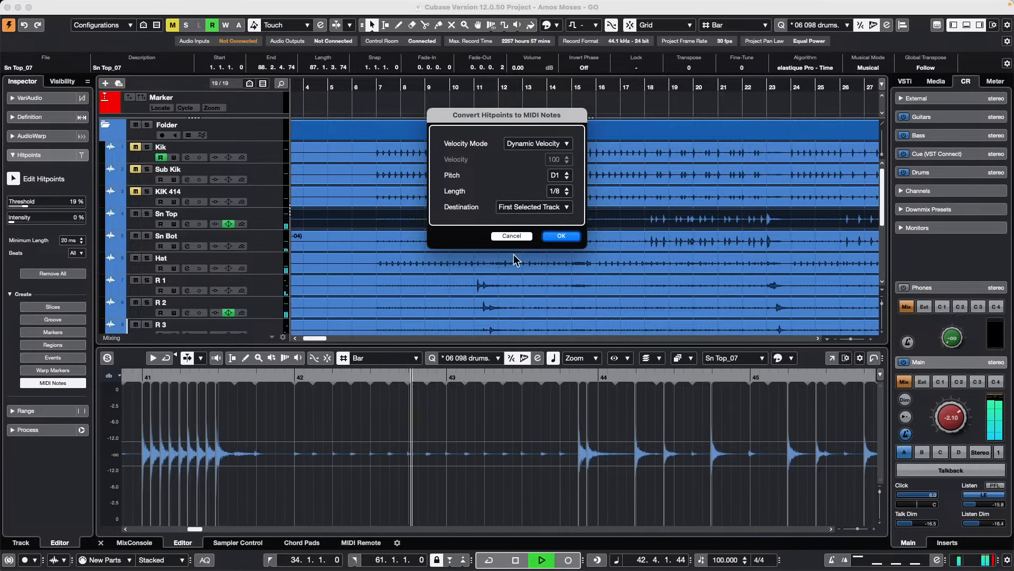
pyautogui.click(561, 236)
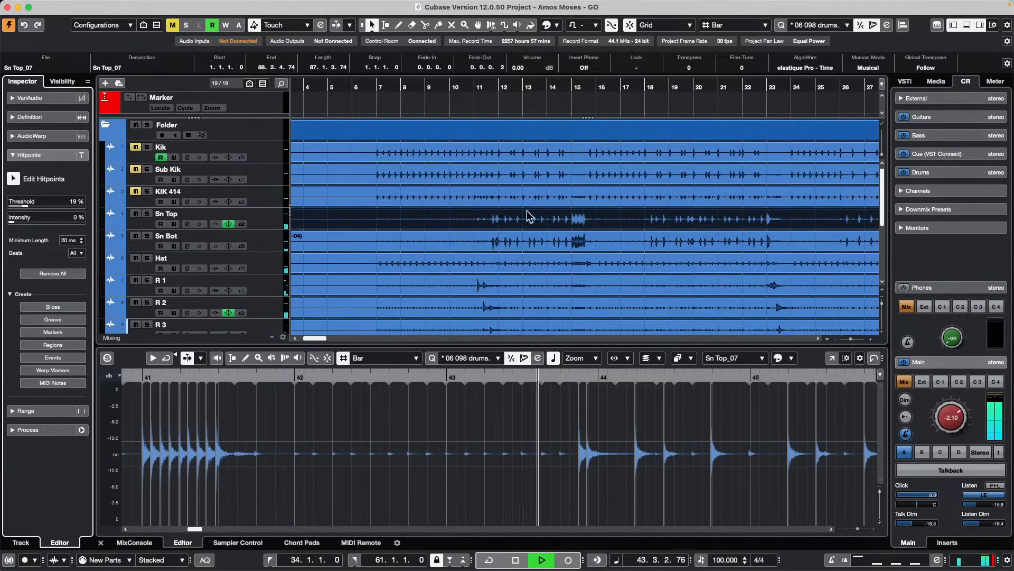
# Audition the Maple Kit track briefly in solo during playback
pyautogui.scroll(-5, 441, 143)
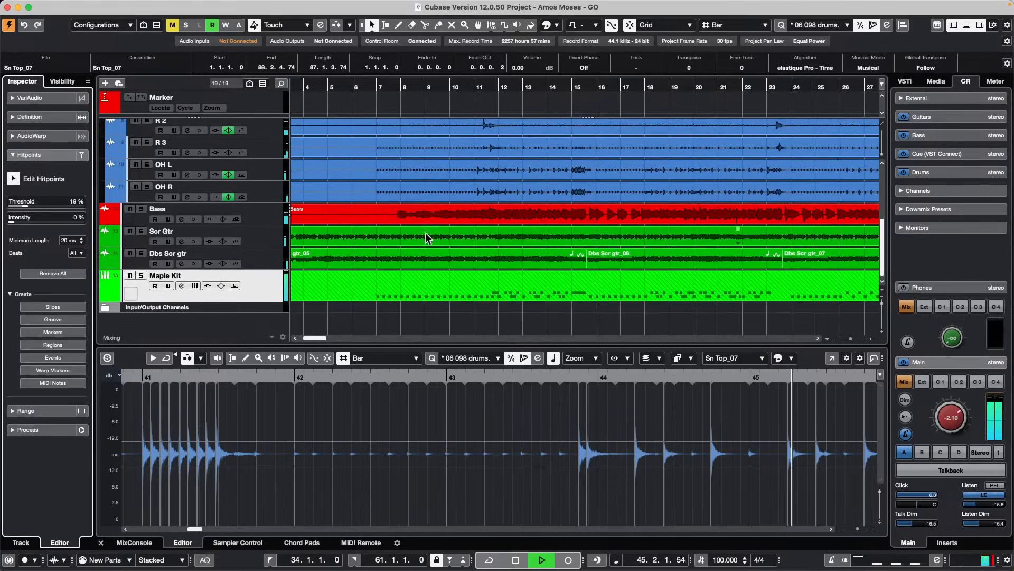
pyautogui.click(141, 275)
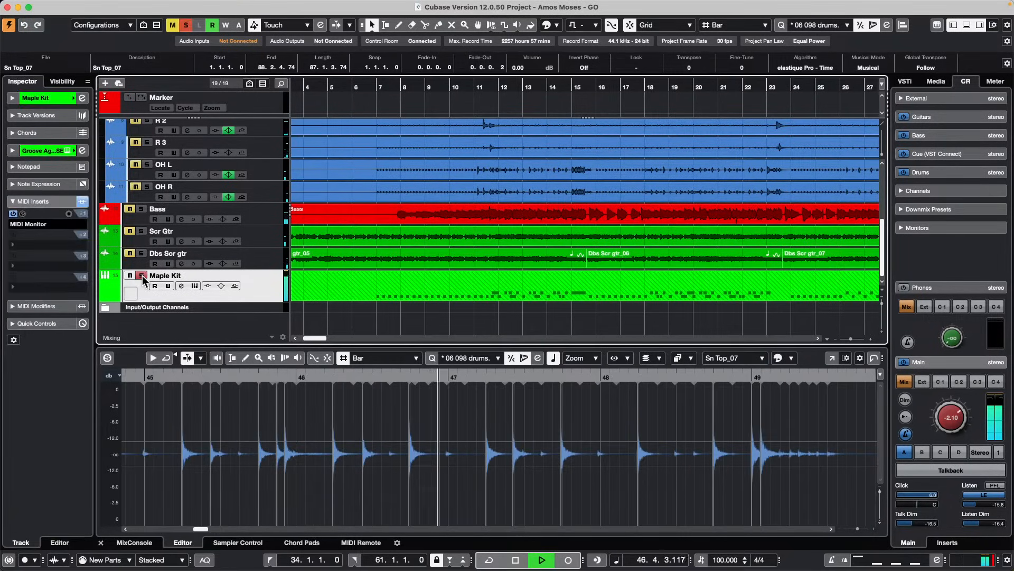
pyautogui.click(142, 276)
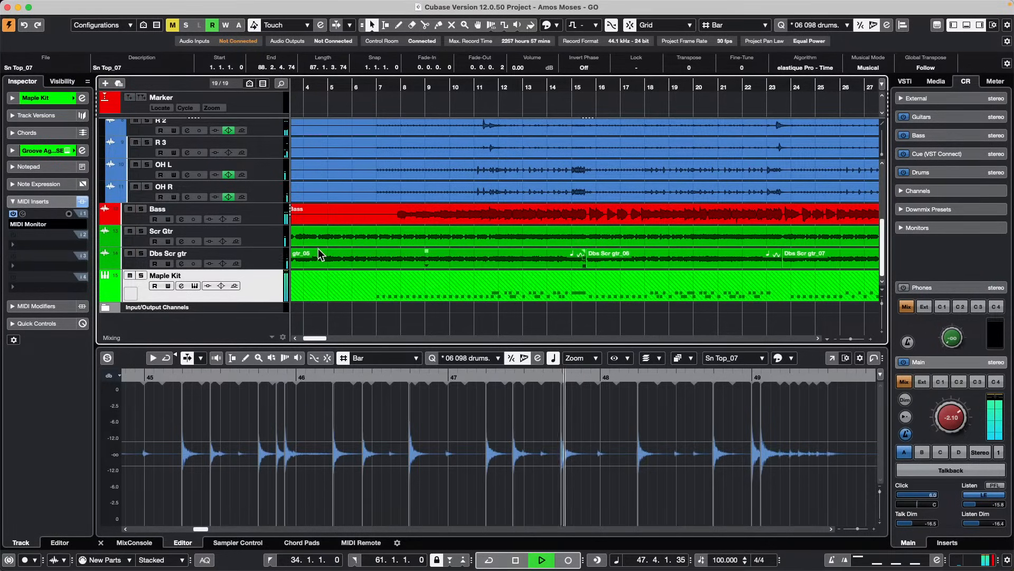
# Mute the Sn Top and Sn Bot tracks
pyautogui.scroll(5, 318, 248)
pyautogui.click(136, 215)
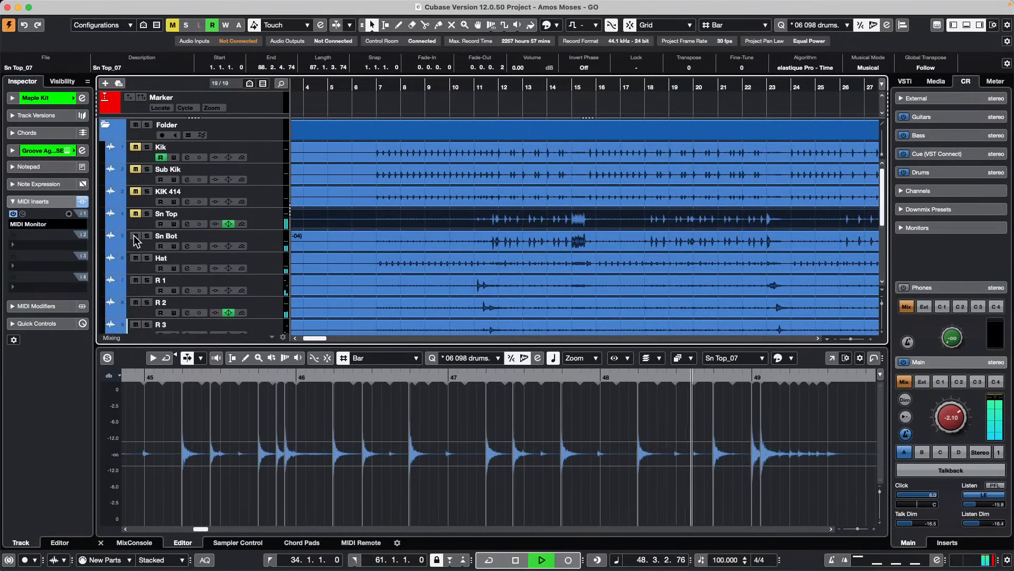
pyautogui.click(136, 236)
pyautogui.scroll(-1, 646, 252)
pyautogui.scroll(-4, 646, 251)
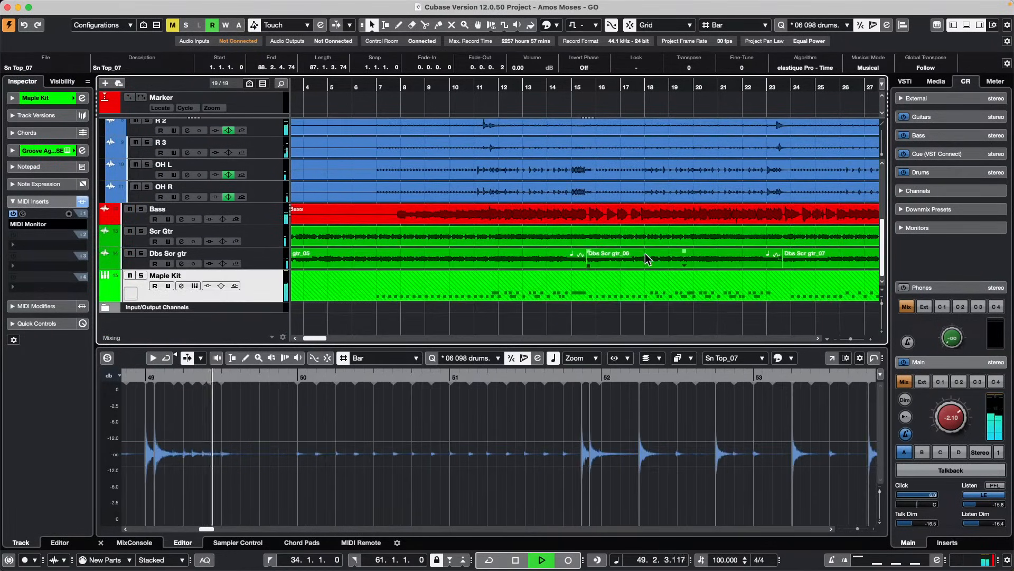
# Select the Maple Kit's Snare 2 pad in Groove Agent SE and load the Reverb effect on the AUX FX 1 bus
pyautogui.click(195, 286)
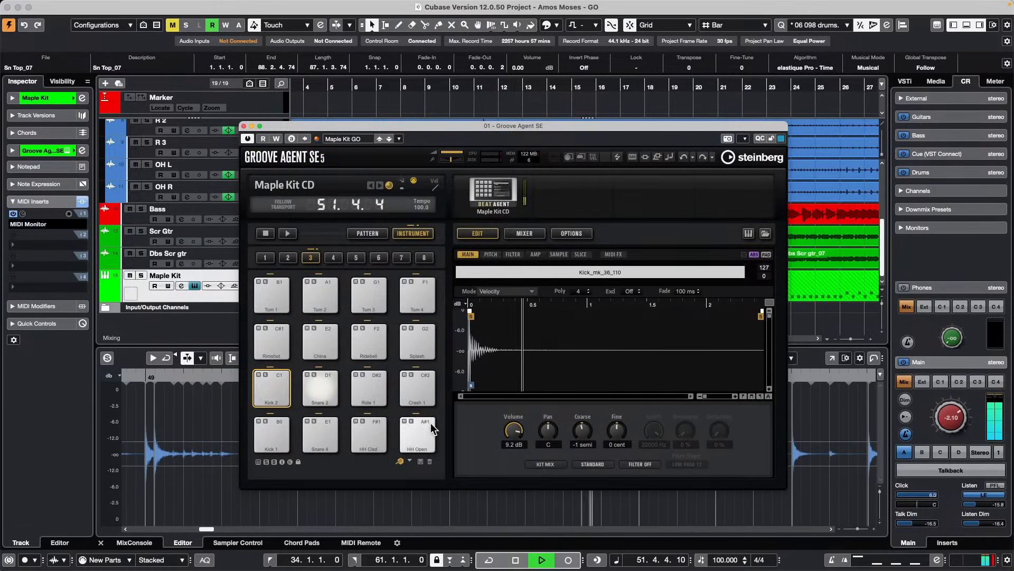
pyautogui.click(328, 396)
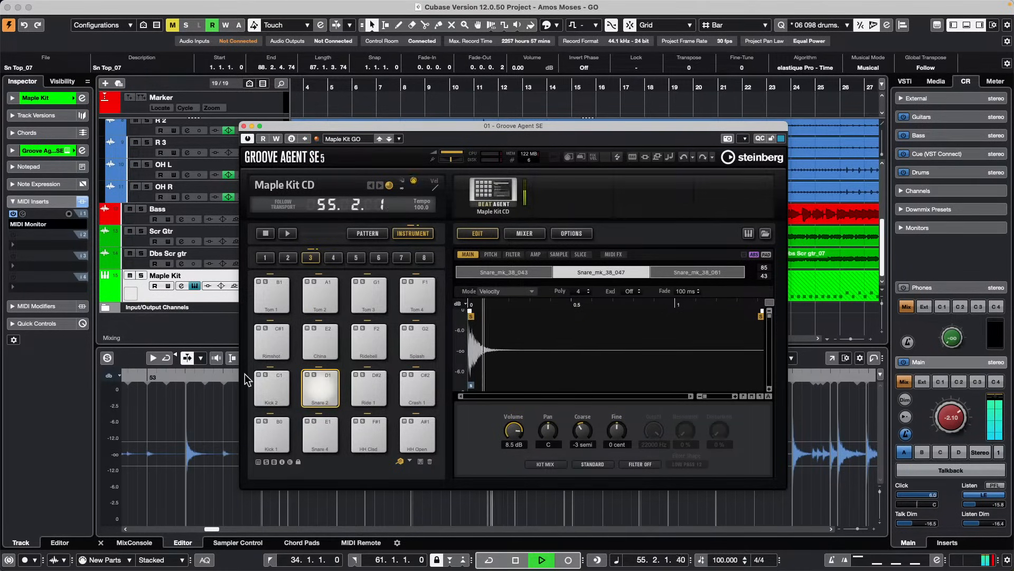
pyautogui.click(531, 232)
pyautogui.click(503, 255)
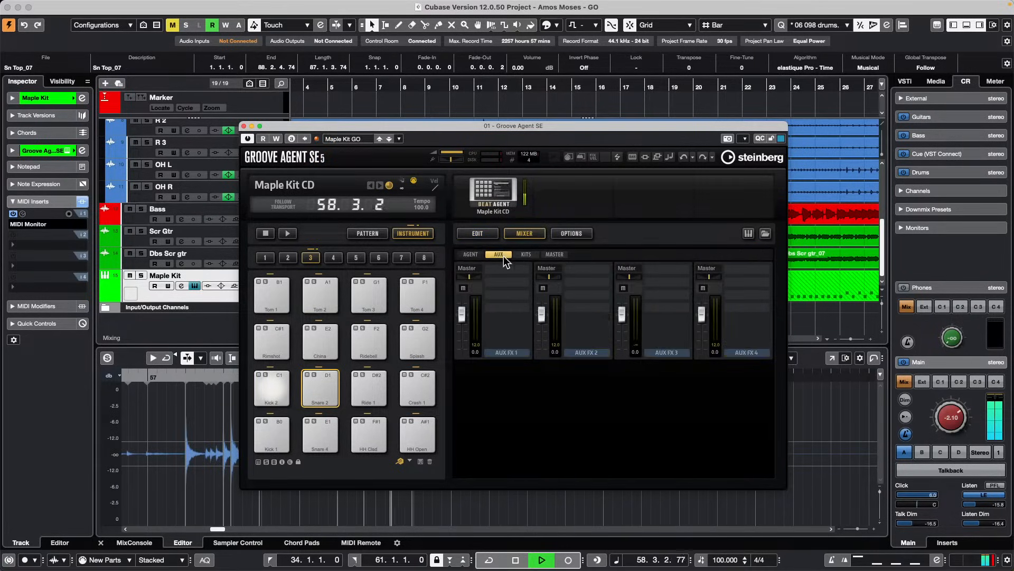
pyautogui.click(525, 271)
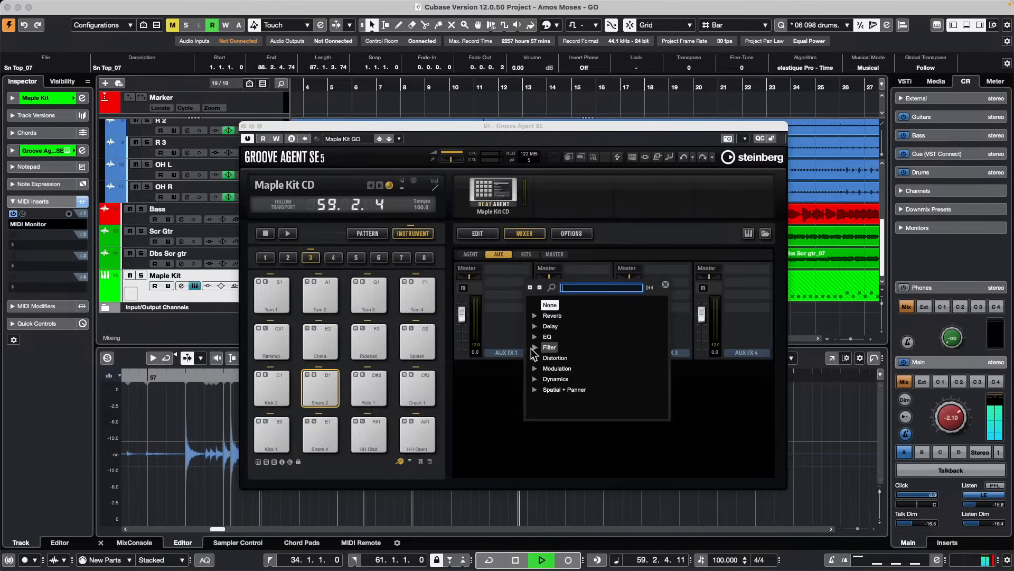
pyautogui.click(537, 316)
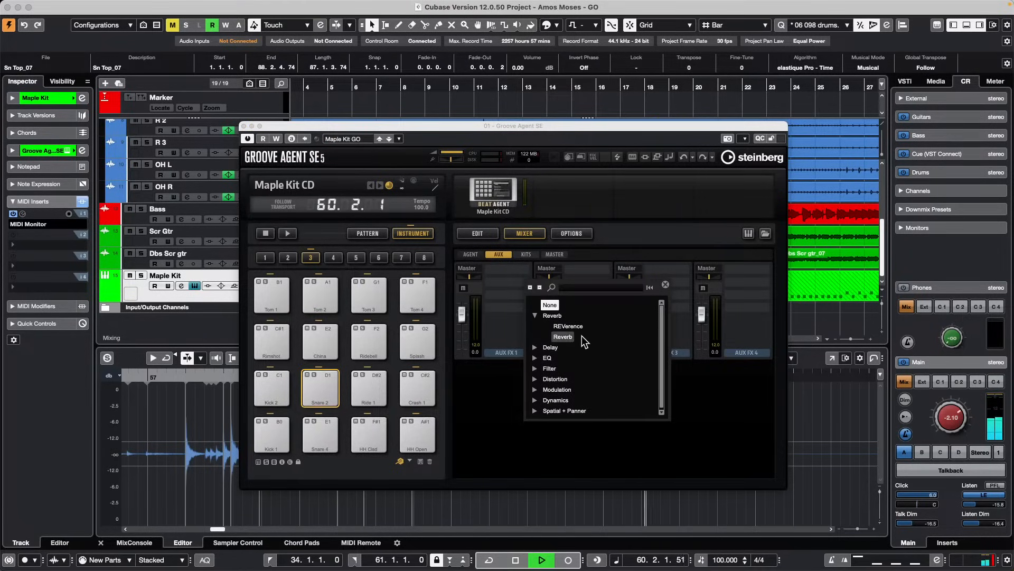
pyautogui.click(563, 337)
# Set the Snare 2 pad's AUX 1 send to -11.6, stop playback and close the instrument window
pyautogui.click(481, 234)
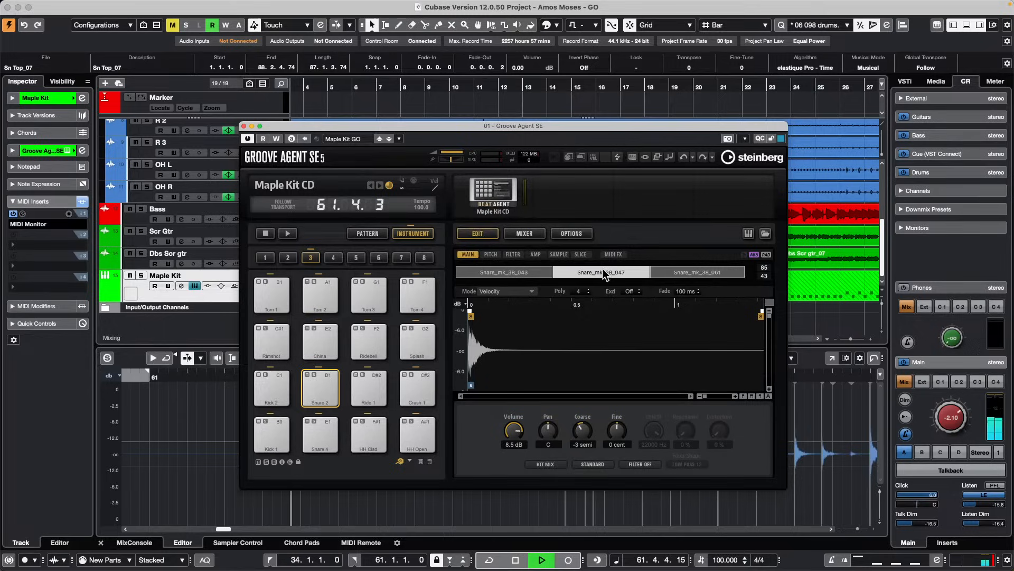
pyautogui.click(536, 256)
pyautogui.moveTo(547, 420); pyautogui.dragTo(549, 399)
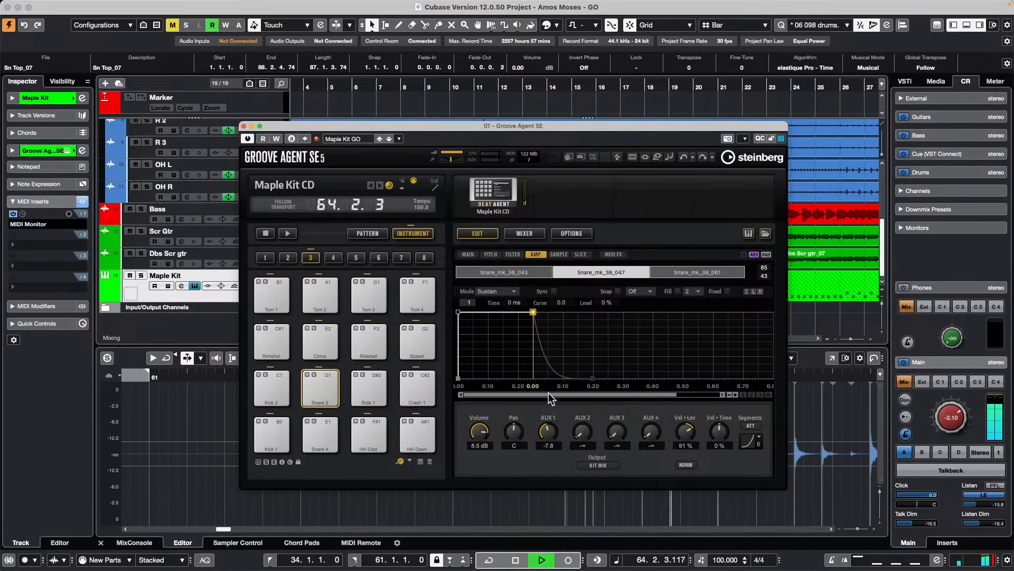
pyautogui.moveTo(548, 393)
pyautogui.mouseDown()
pyautogui.moveTo(543, 413)
pyautogui.moveTo(547, 399)
pyautogui.mouseUp()
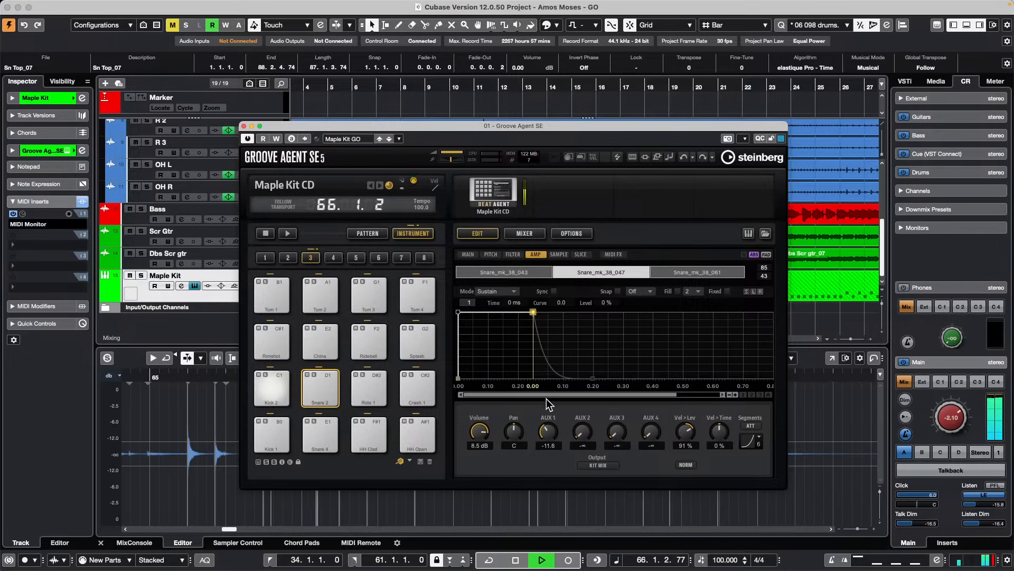
pyautogui.press('space')
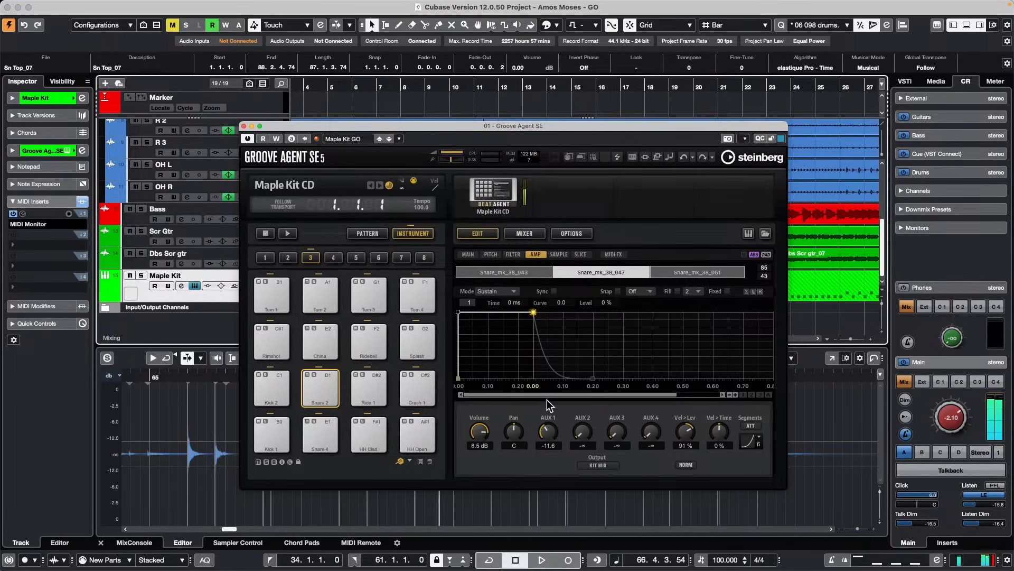
pyautogui.click(243, 126)
# Examine the options for creating material from hitpoints on the Sn Top event
pyautogui.scroll(6, 418, 177)
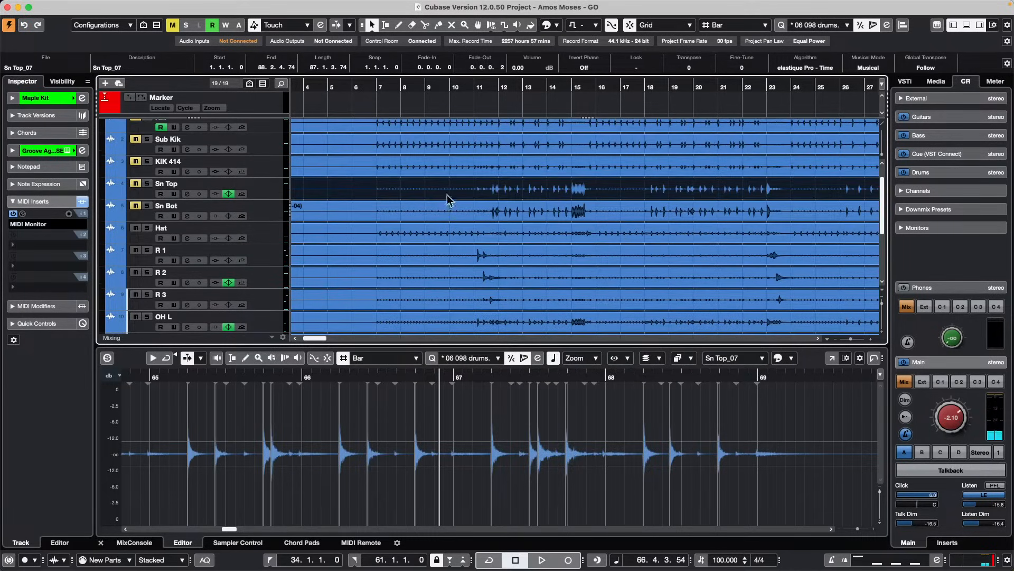
pyautogui.click(455, 194)
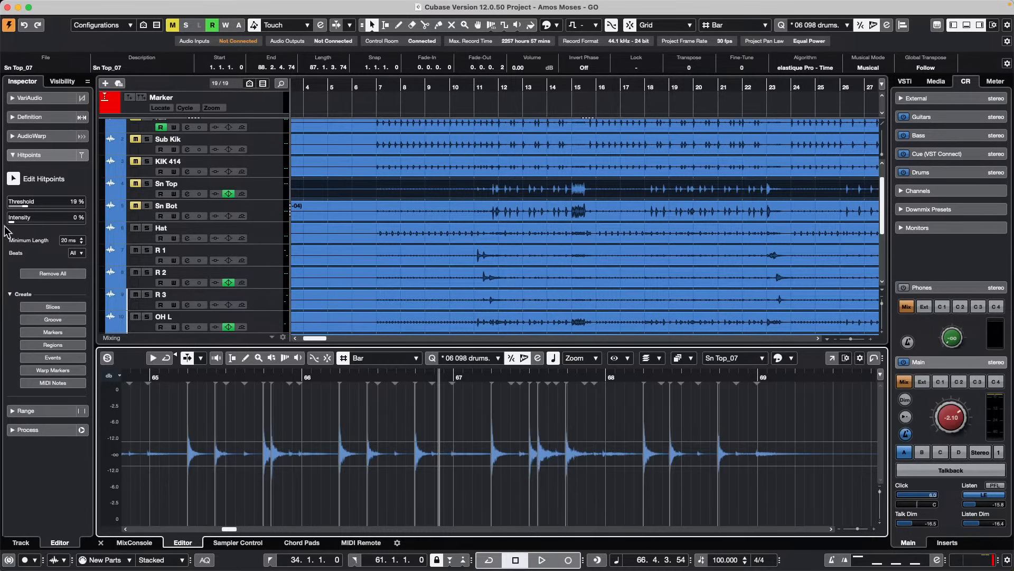
pyautogui.click(11, 294)
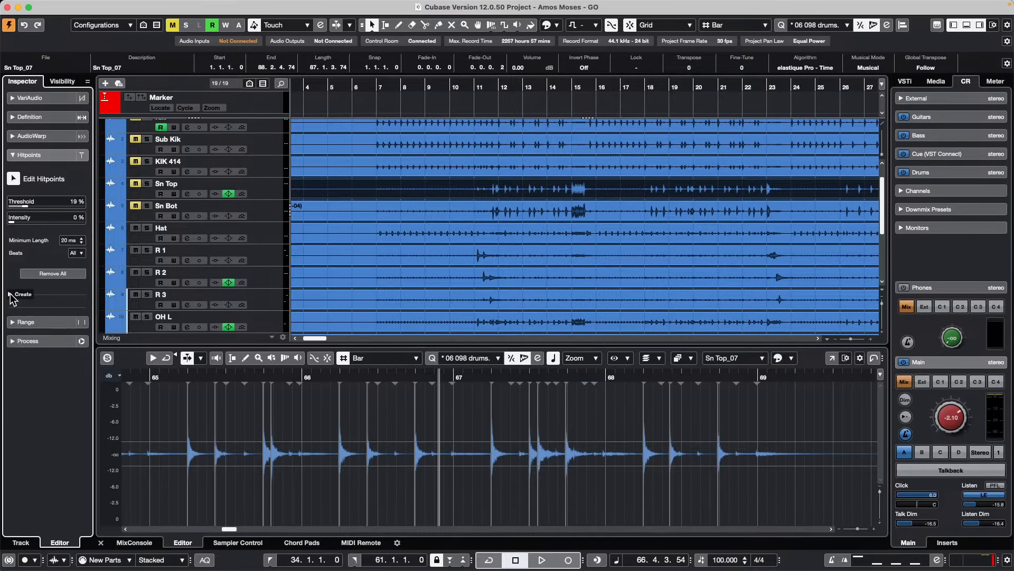
pyautogui.click(11, 294)
pyautogui.click(12, 293)
pyautogui.click(12, 294)
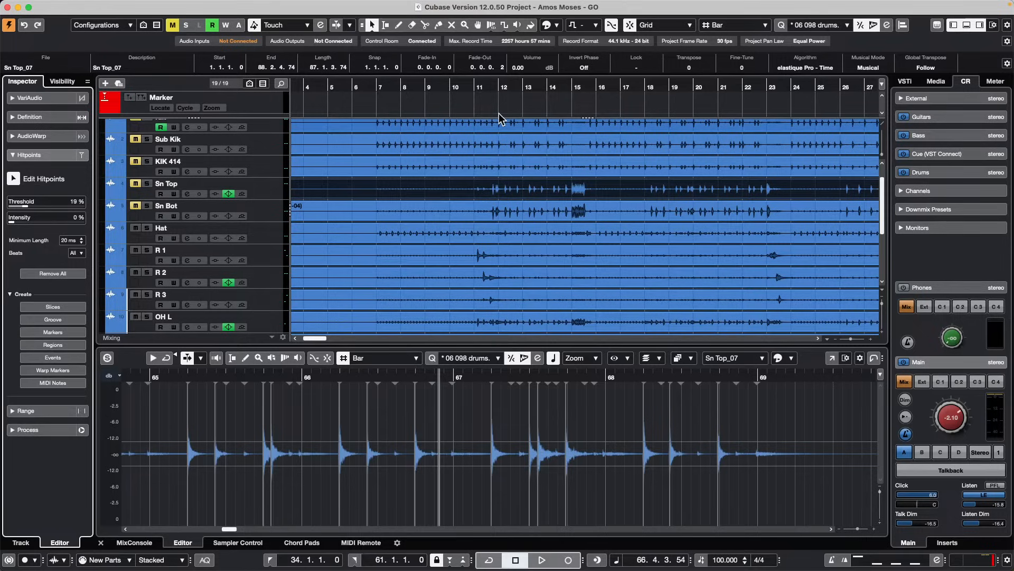
pyautogui.scroll(-5, 442, 249)
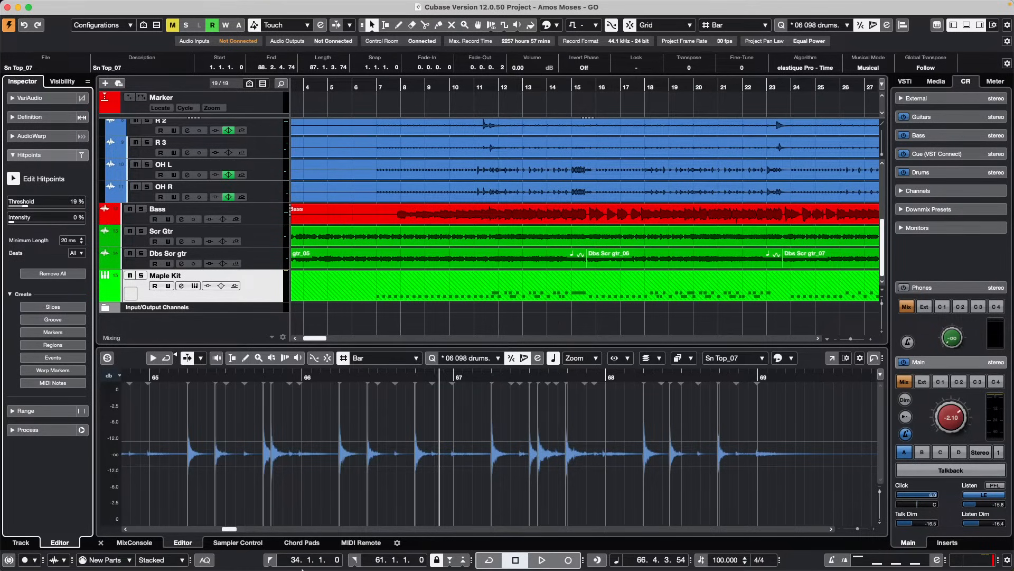
# Launch Nuendo 12 in safe mode to view its troubleshooting options, and dismiss the Safe Mode dialog
pyautogui.moveTo(325, 569)
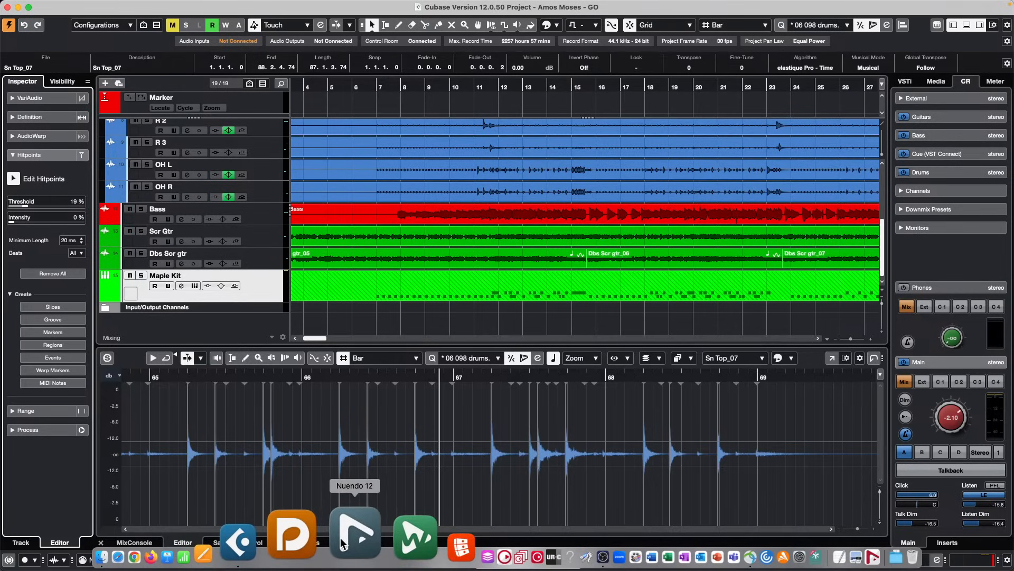
pyautogui.click(340, 537)
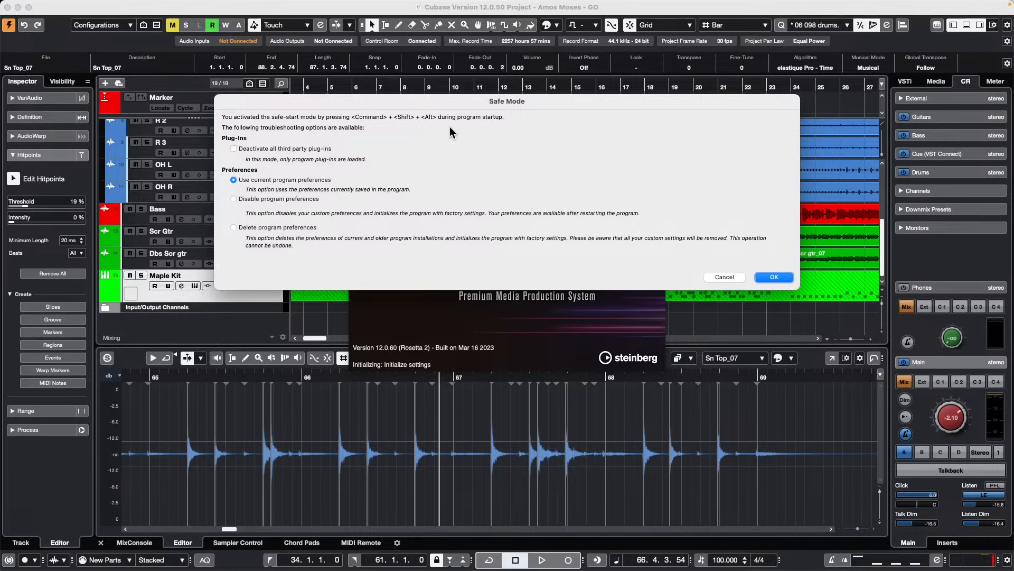
pyautogui.click(734, 276)
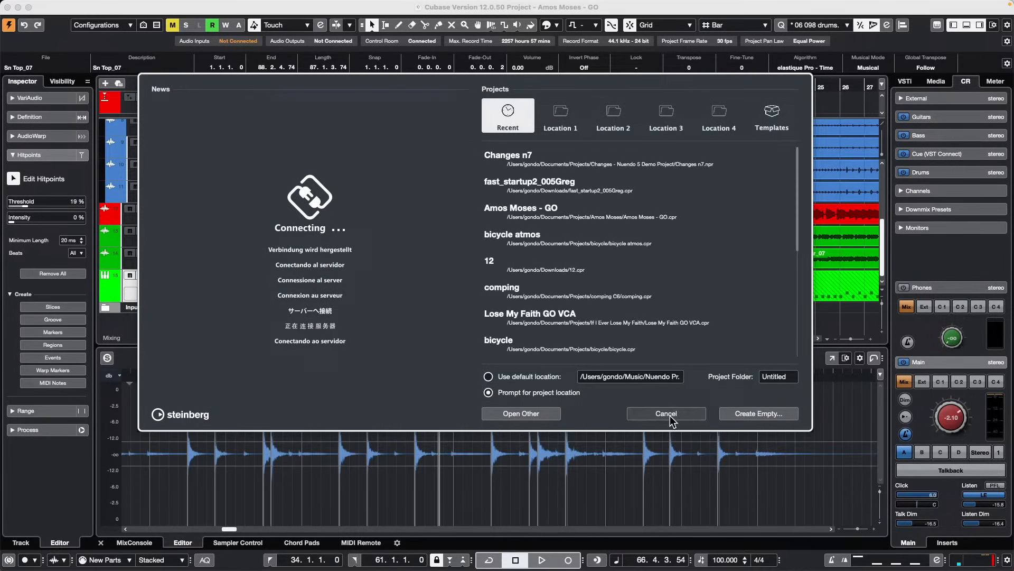
# Cancel Nuendo's project hub and quit Nuendo to return to the Amos Moses - GO project in Cubase
pyautogui.click(671, 414)
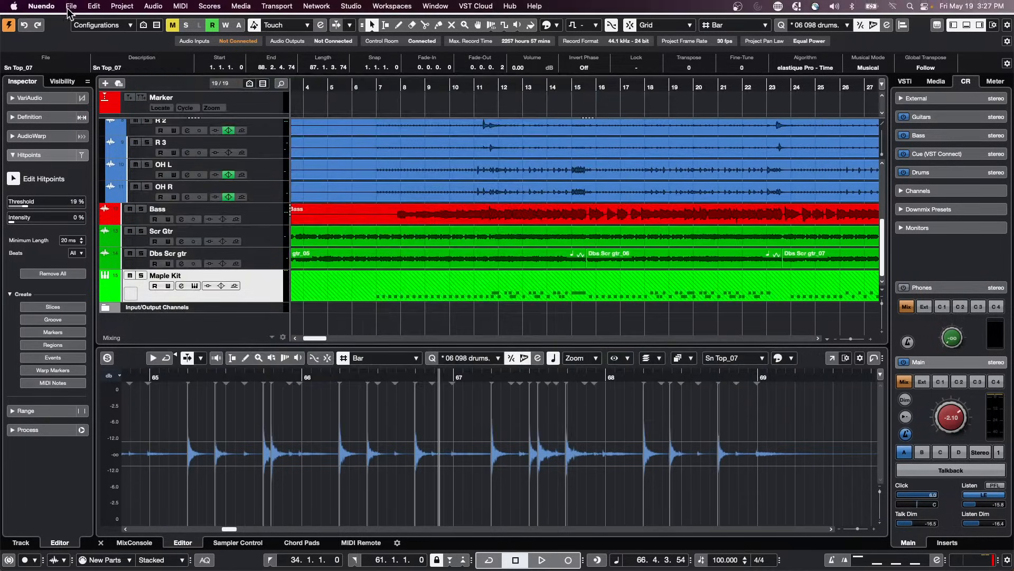
pyautogui.click(43, 6)
pyautogui.moveTo(79, 7)
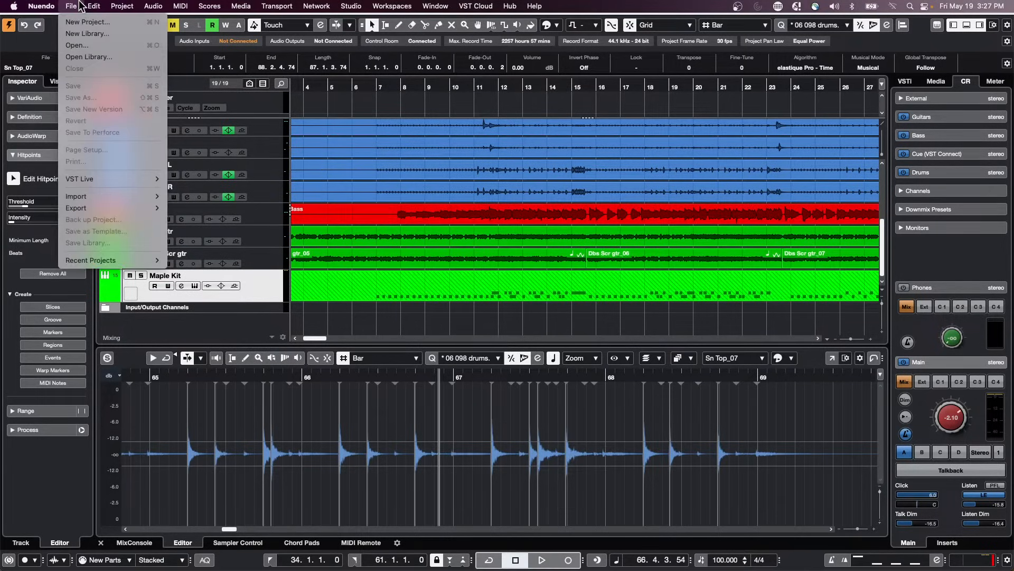
pyautogui.moveTo(42, 6)
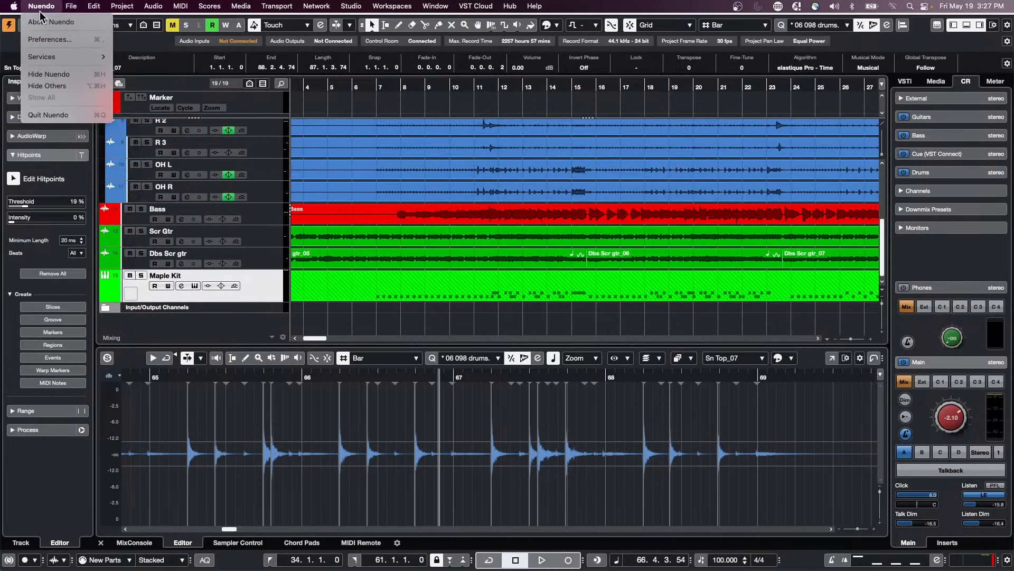
pyautogui.click(62, 121)
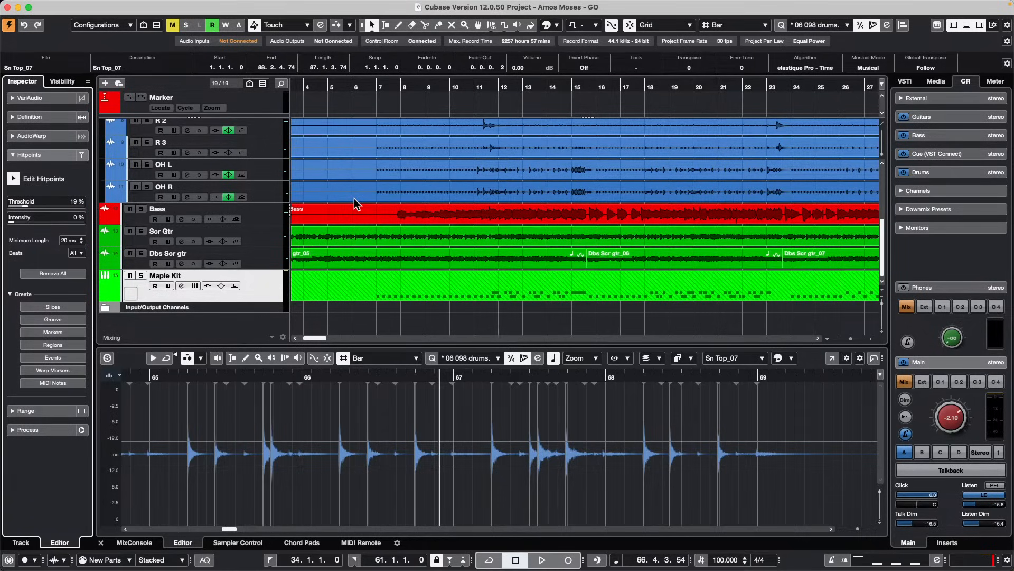
# Select the Maple Kit track and open its Groove Agent SE instrument
pyautogui.moveTo(432, 5)
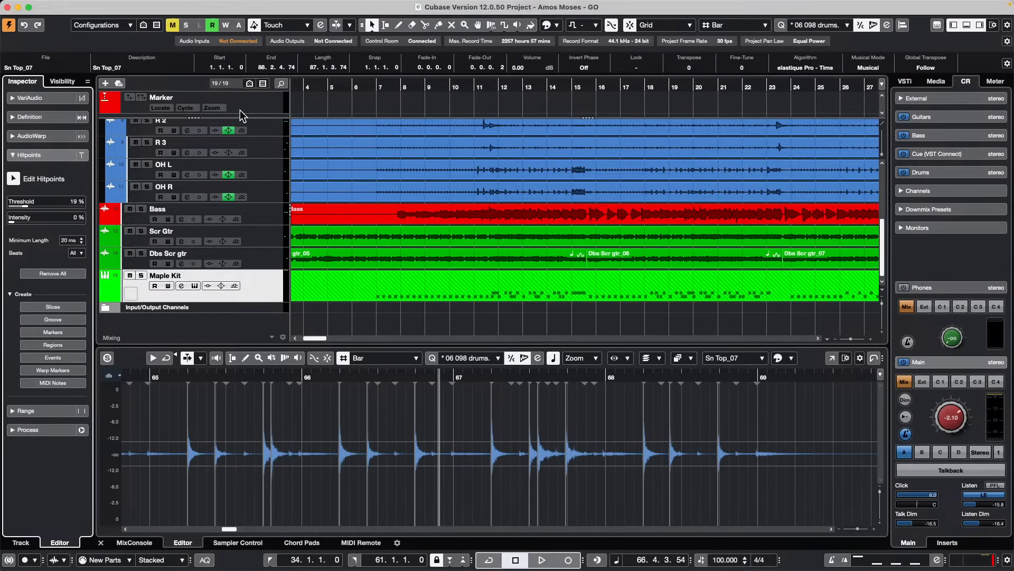
pyautogui.click(262, 285)
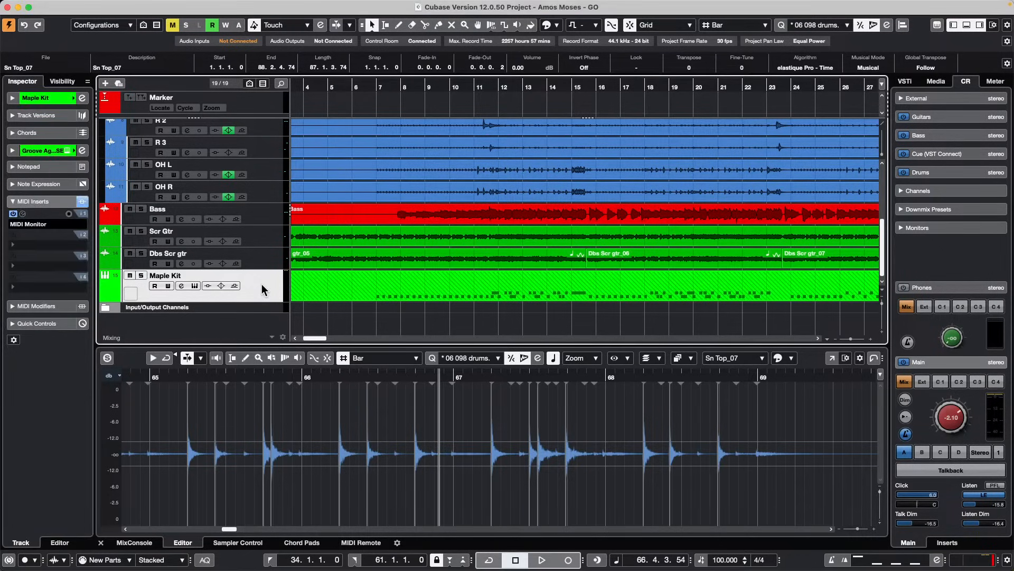
pyautogui.click(195, 286)
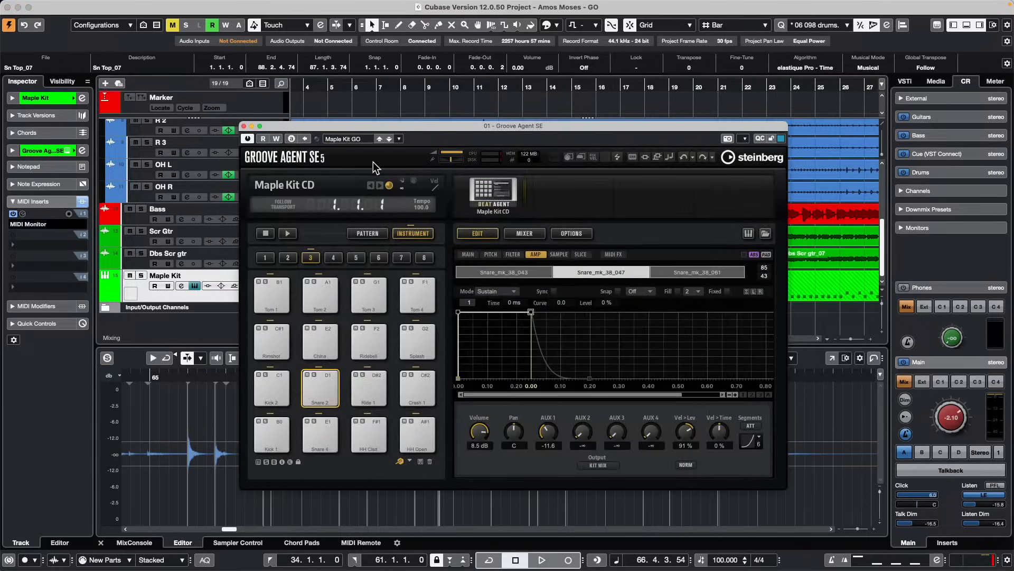
# Examine the preset options of the Groove Agent SE instrument and close its window
pyautogui.click(398, 139)
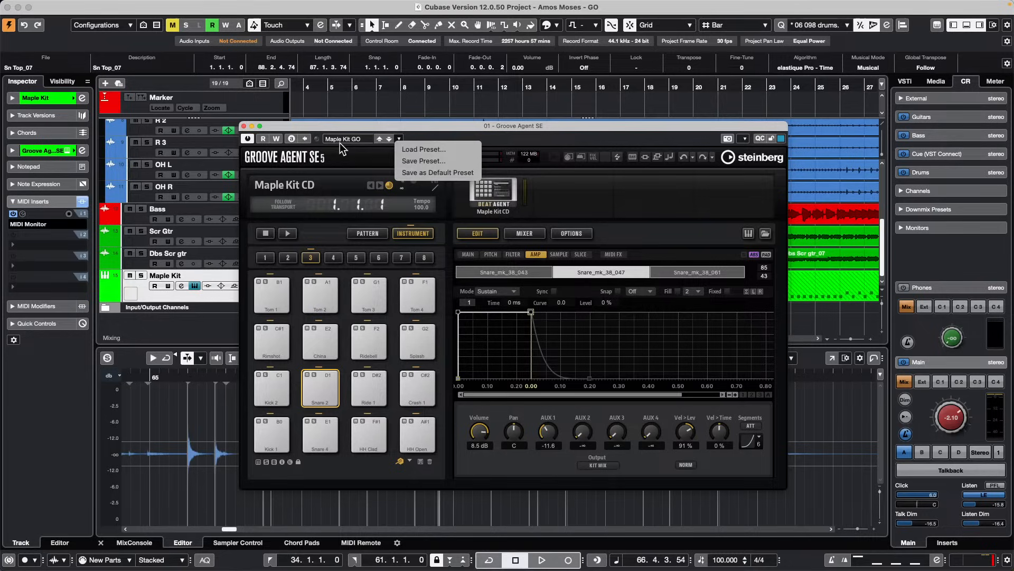
pyautogui.click(366, 157)
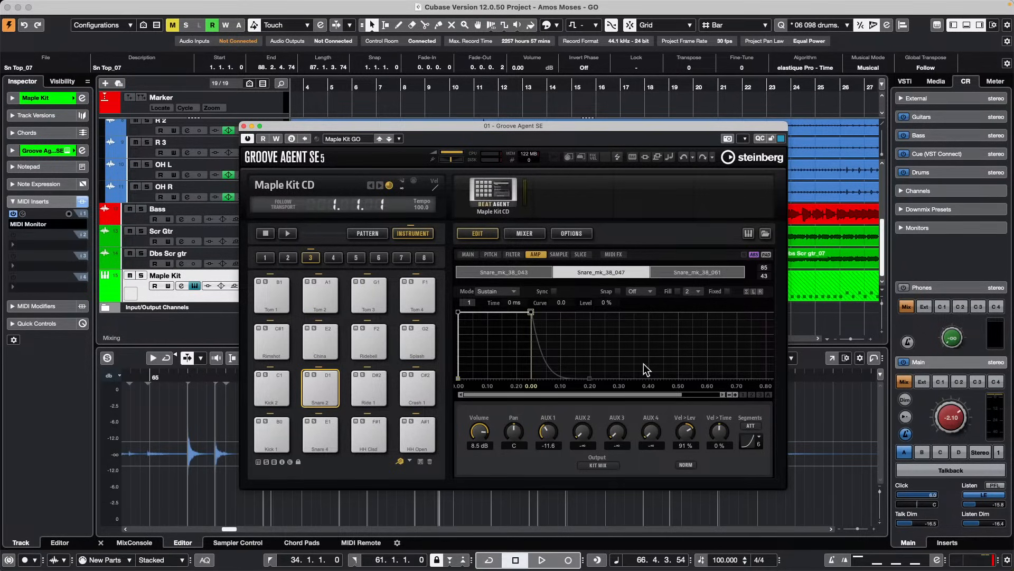
pyautogui.click(244, 126)
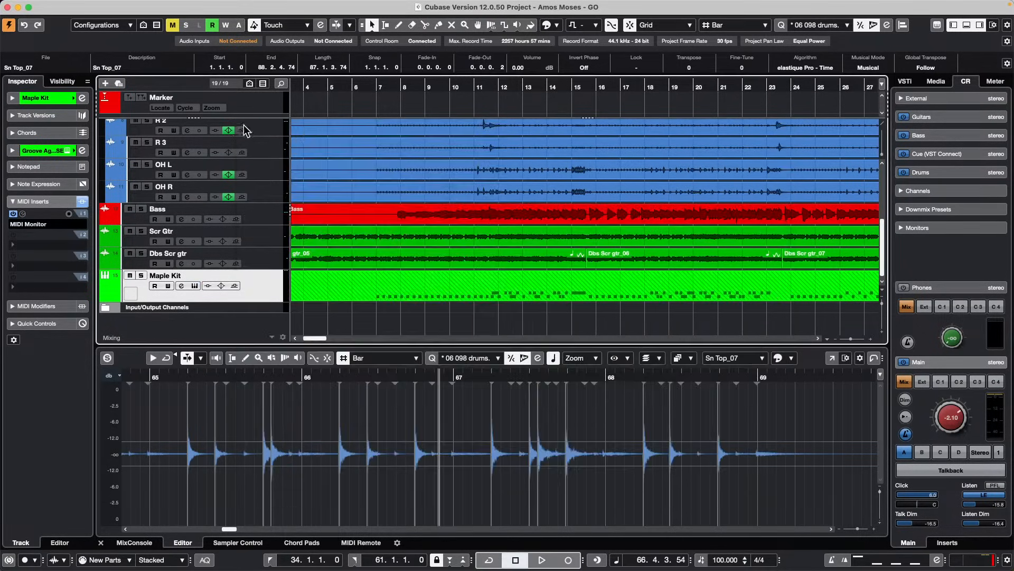
# Open the Sn Top_07_midi part on the Maple Kit track in the Drum Editor
pyautogui.click(442, 294)
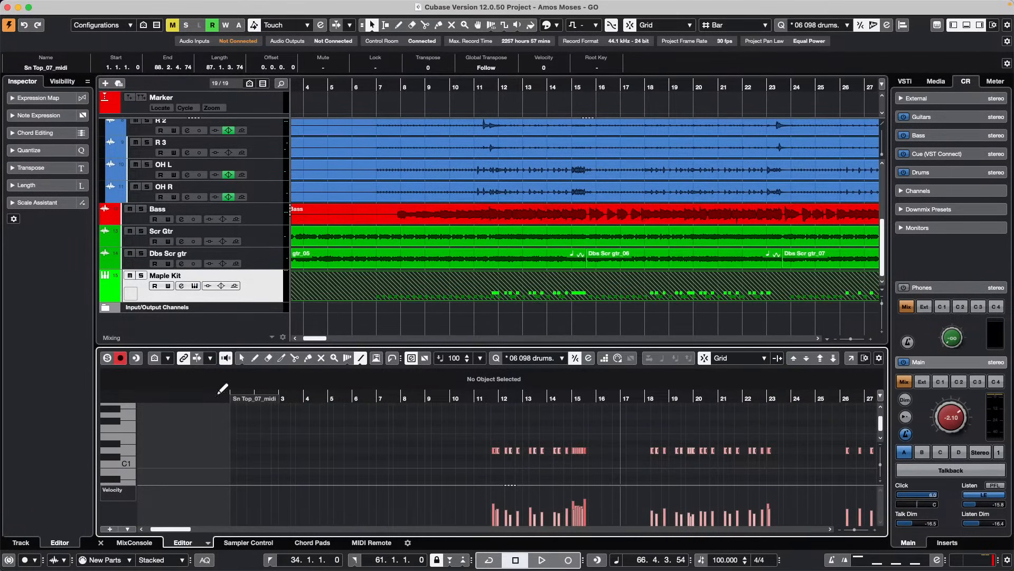
pyautogui.click(208, 542)
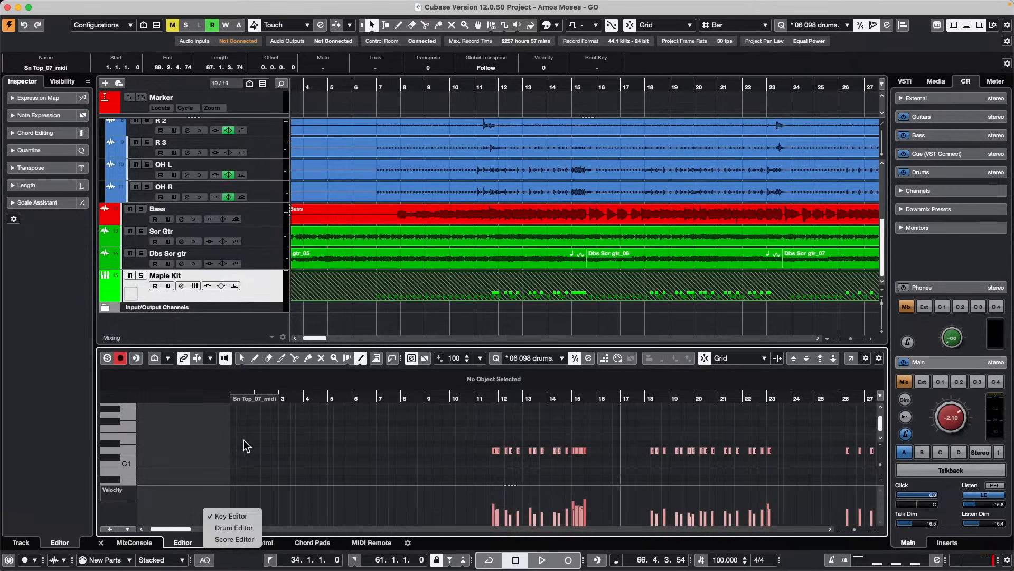
pyautogui.click(235, 528)
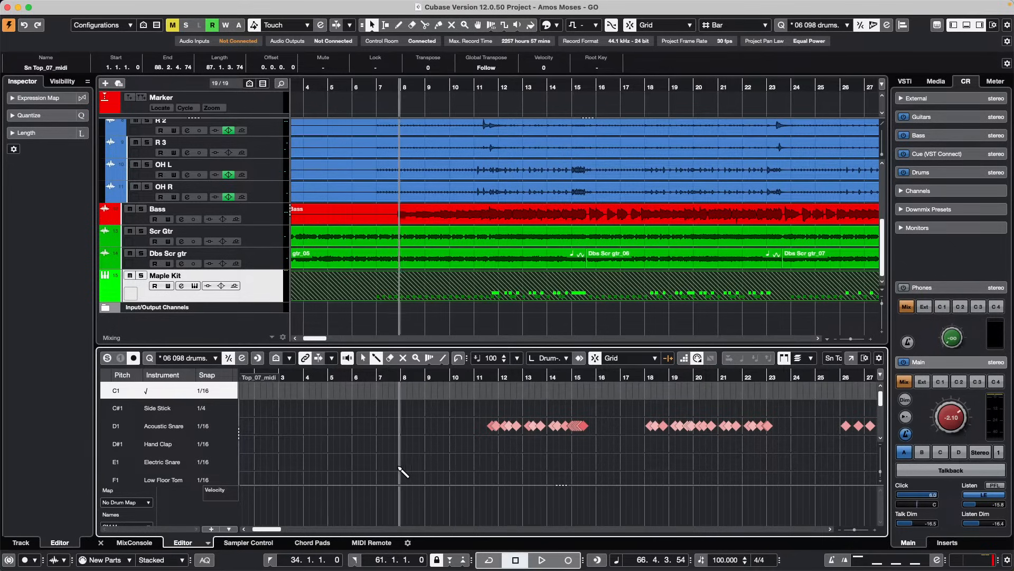
# Draw a continuous run of Electric Snare (E1) notes from about bar 9 to bar 17 in the Drum Editor
pyautogui.moveTo(426, 462); pyautogui.dragTo(629, 461)
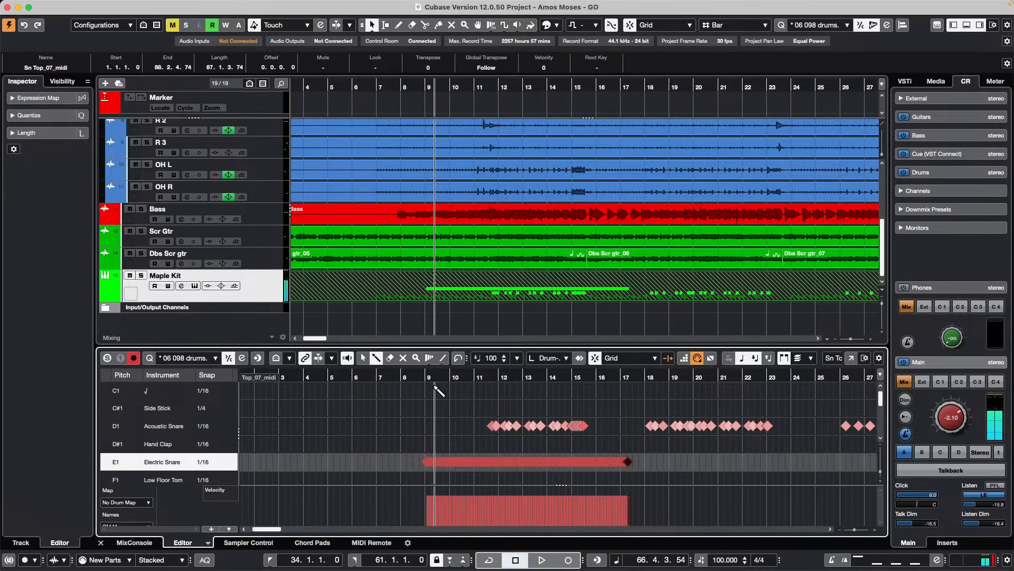
pyautogui.moveTo(430, 379); pyautogui.dragTo(763, 470)
pyautogui.press('1')
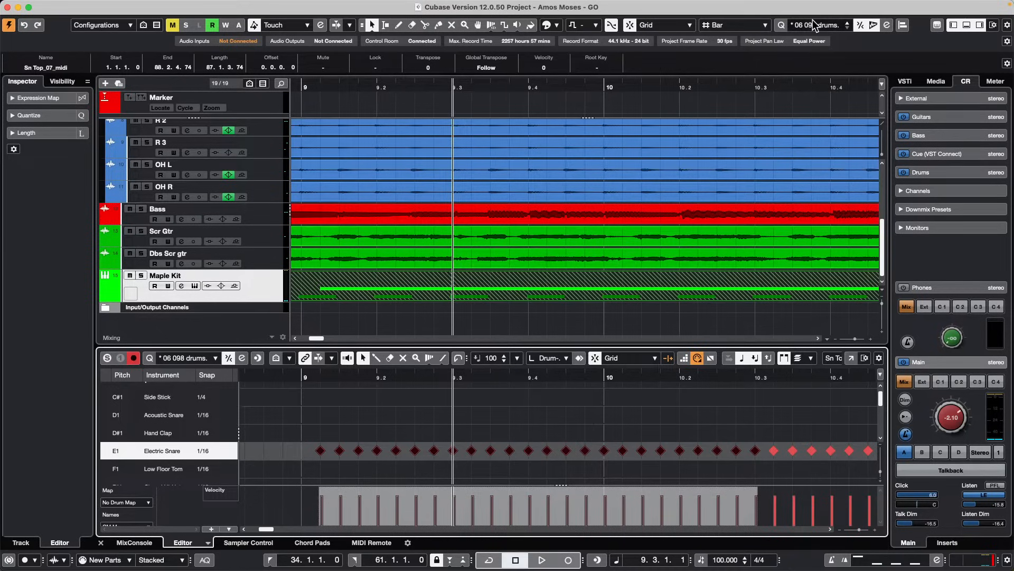
# Try quantizing the selected Electric Snare notes with the 1/8 preset, and undo the quantize
pyautogui.click(829, 27)
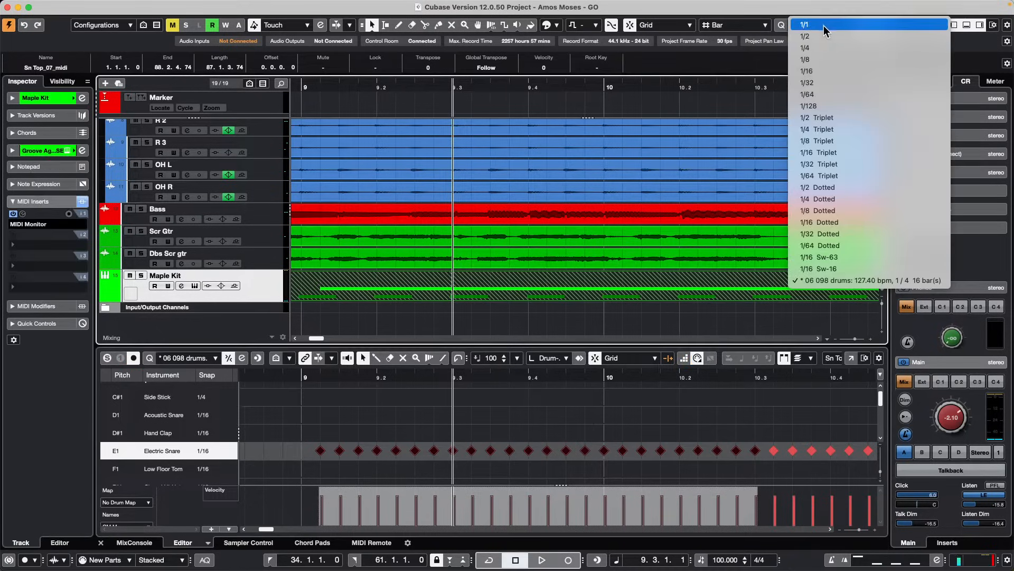
pyautogui.click(845, 59)
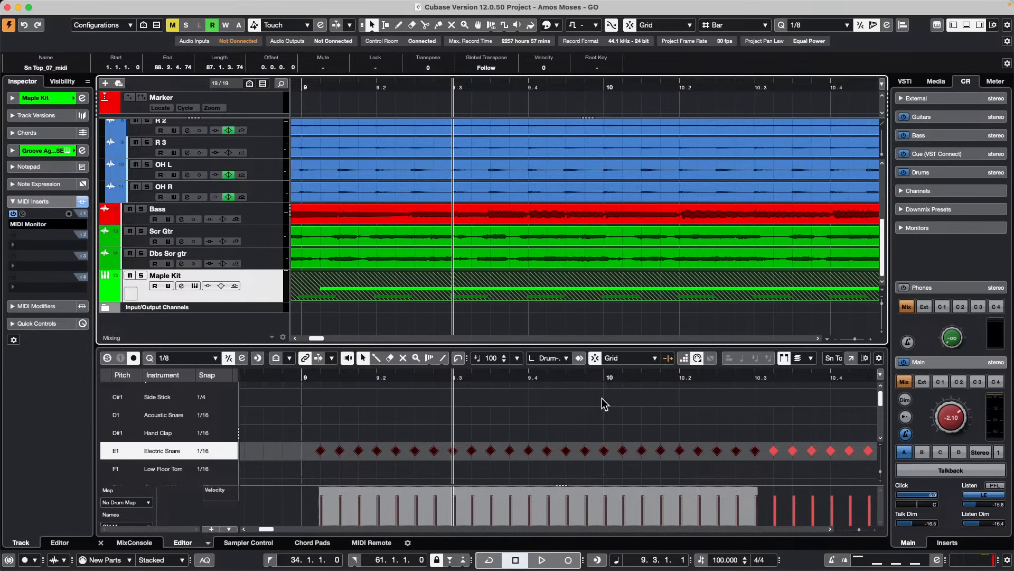
pyautogui.press('q')
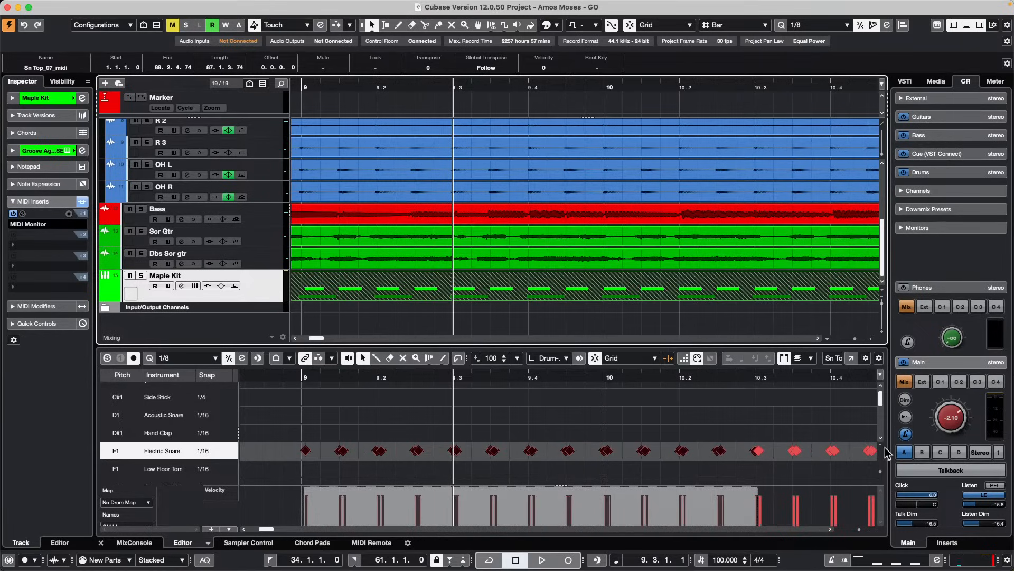
pyautogui.moveTo(589, 378); pyautogui.dragTo(595, 362)
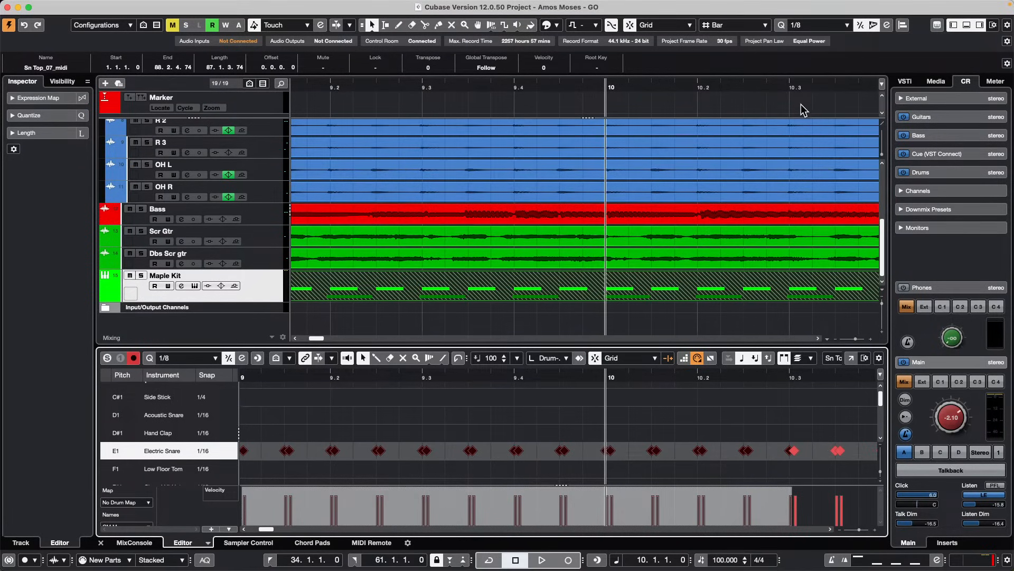
pyautogui.press('super+z')
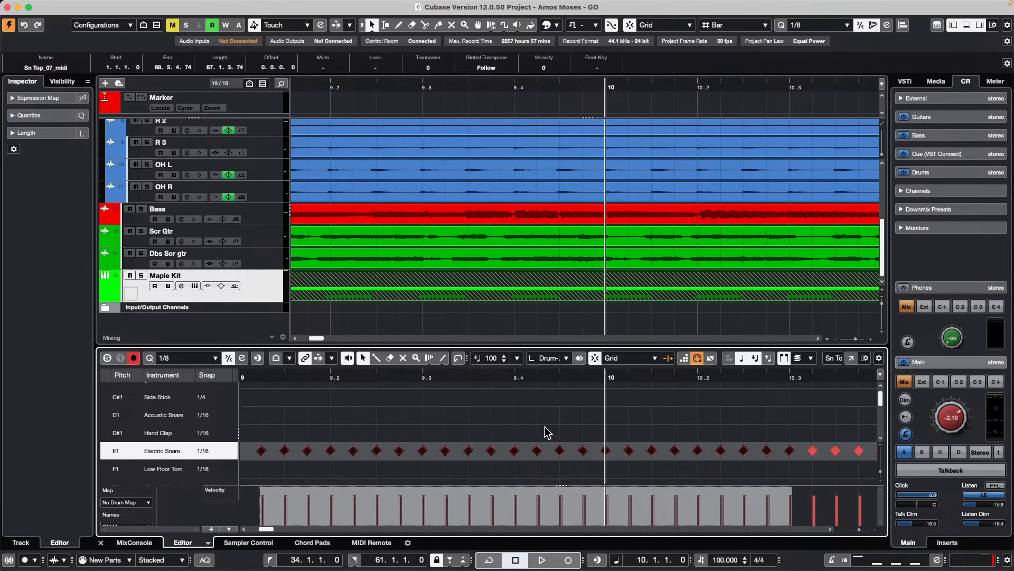
# Select all Electric Snare notes in the part and set the quantize preset to 1/16
pyautogui.press('super+a')
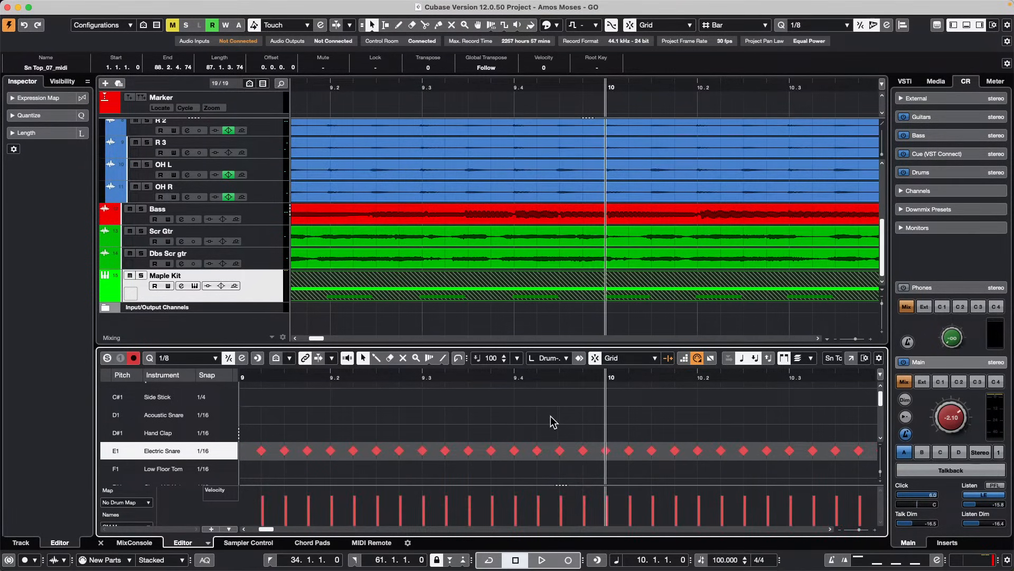
pyautogui.keyDown('shift'); pyautogui.doubleClick(260, 450); pyautogui.keyUp('shift')
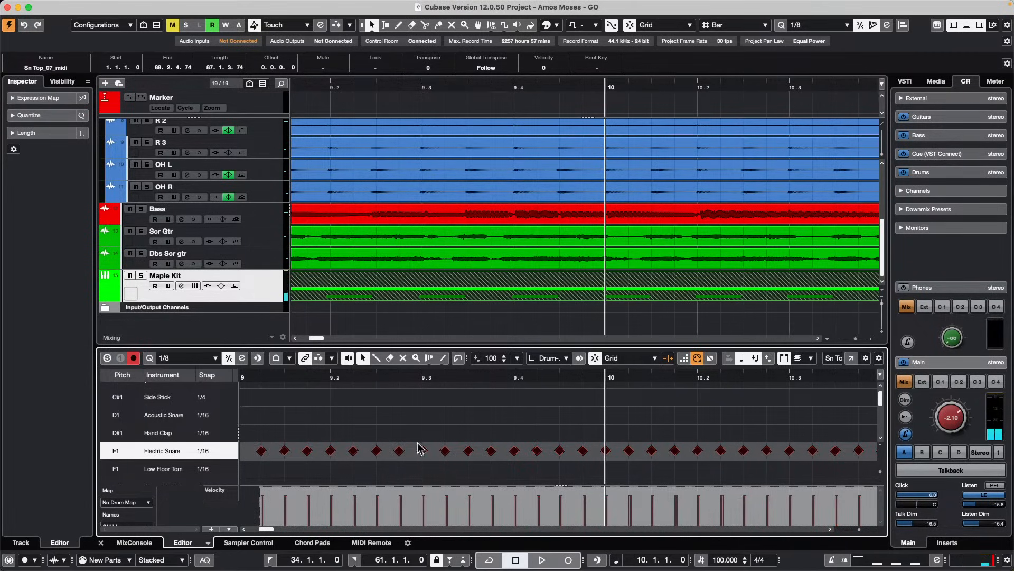
pyautogui.click(828, 29)
pyautogui.click(831, 73)
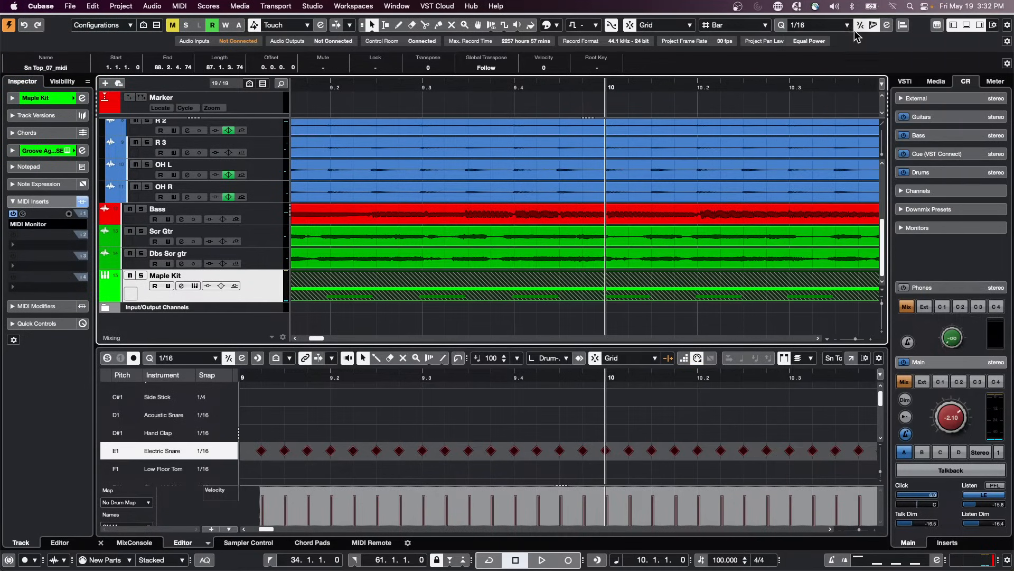
# Set the 1/16 quantize swing to 78%, apply it to the Electric Snare notes, and undo the quantize
pyautogui.click(887, 25)
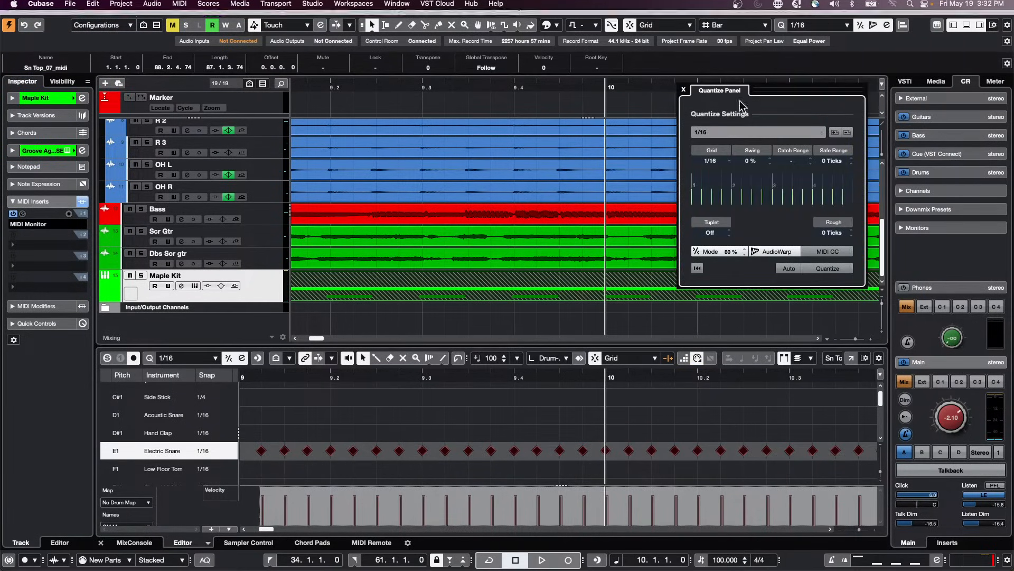
pyautogui.doubleClick(753, 161)
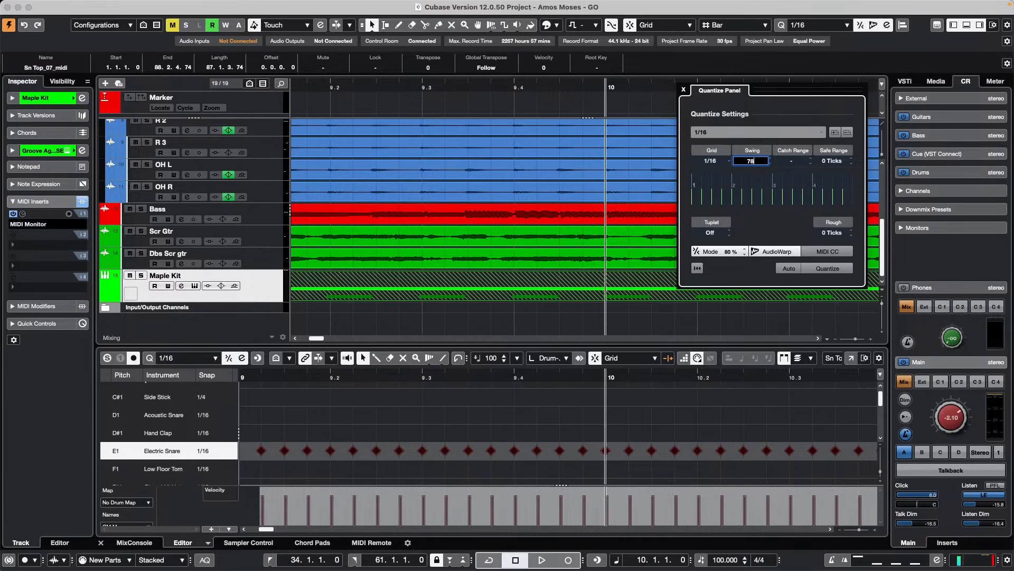
pyautogui.press('Return')
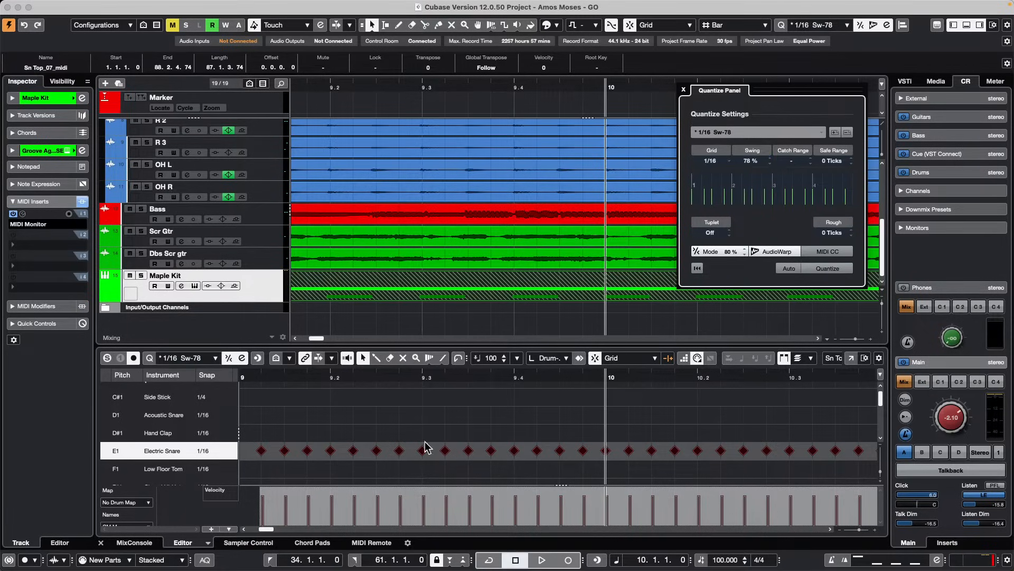
pyautogui.click(836, 269)
pyautogui.click(836, 268)
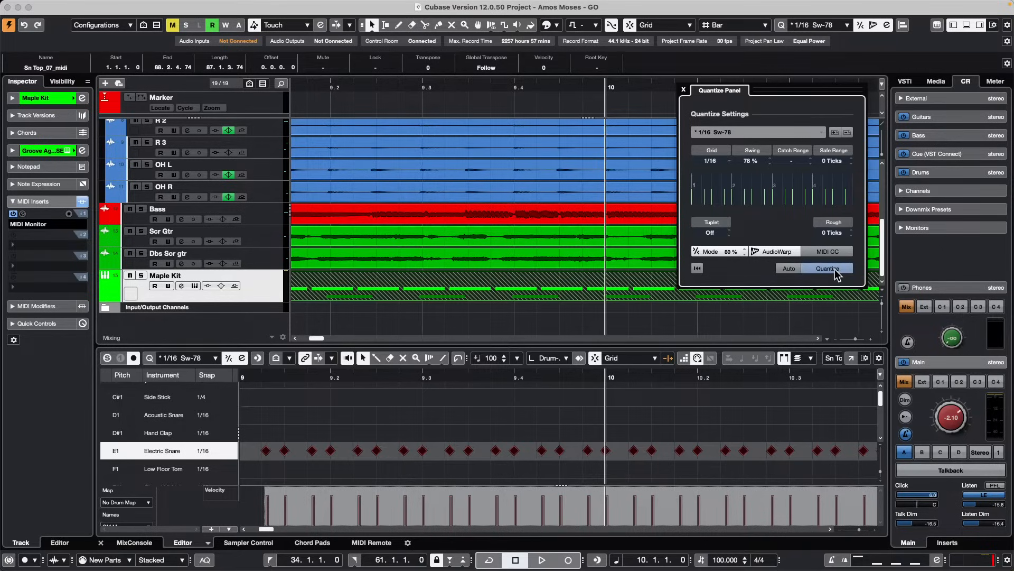
pyautogui.press('super+z')
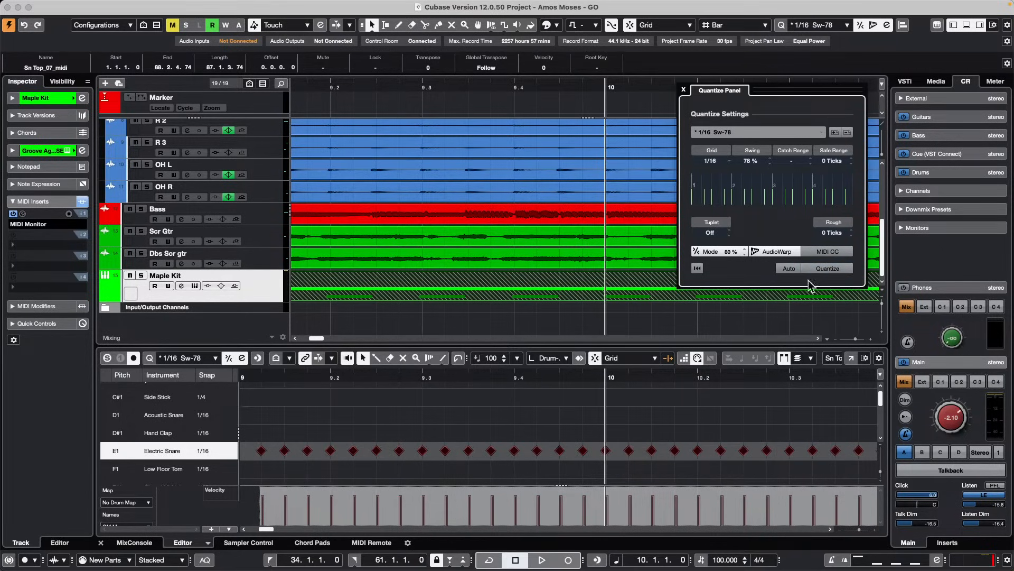
# Try the 1/64 and 1/8 presets in the quantize settings
pyautogui.click(769, 137)
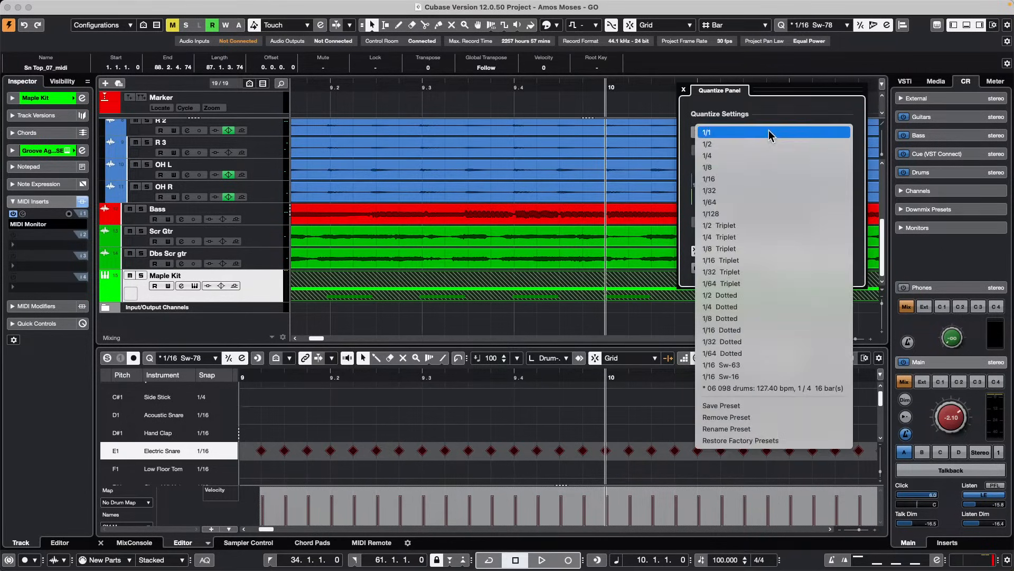
pyautogui.click(786, 202)
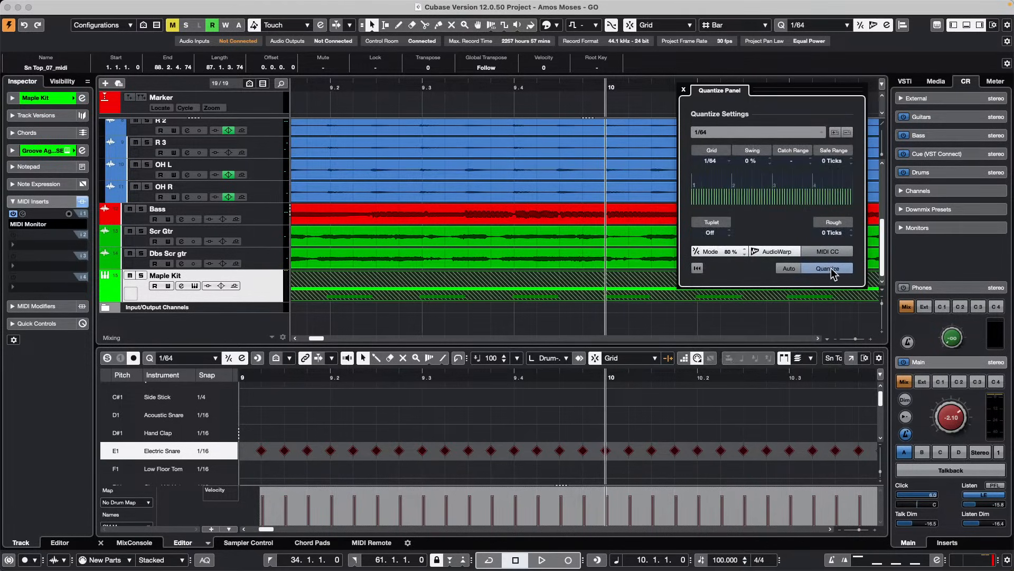
pyautogui.click(740, 133)
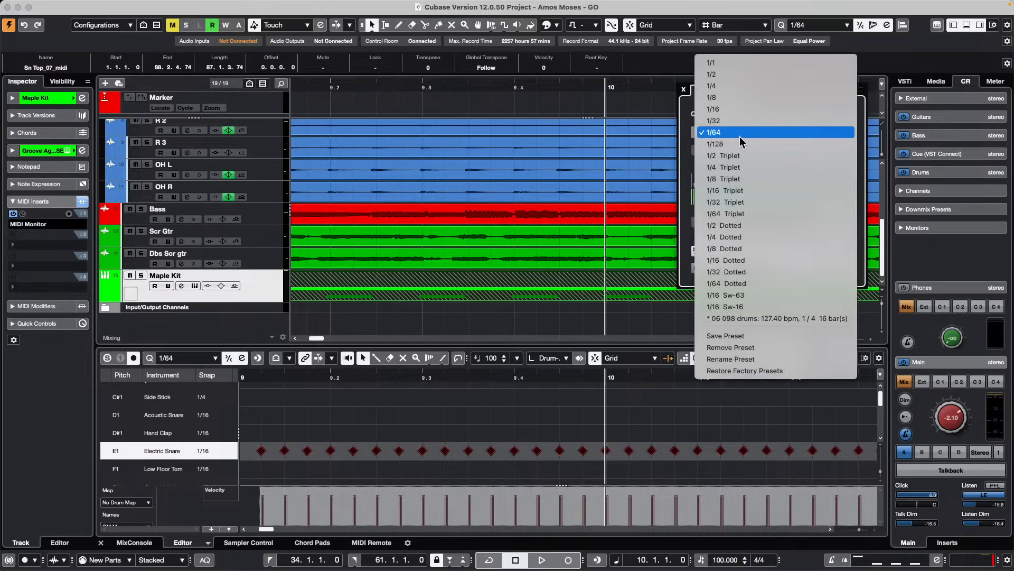
pyautogui.click(748, 98)
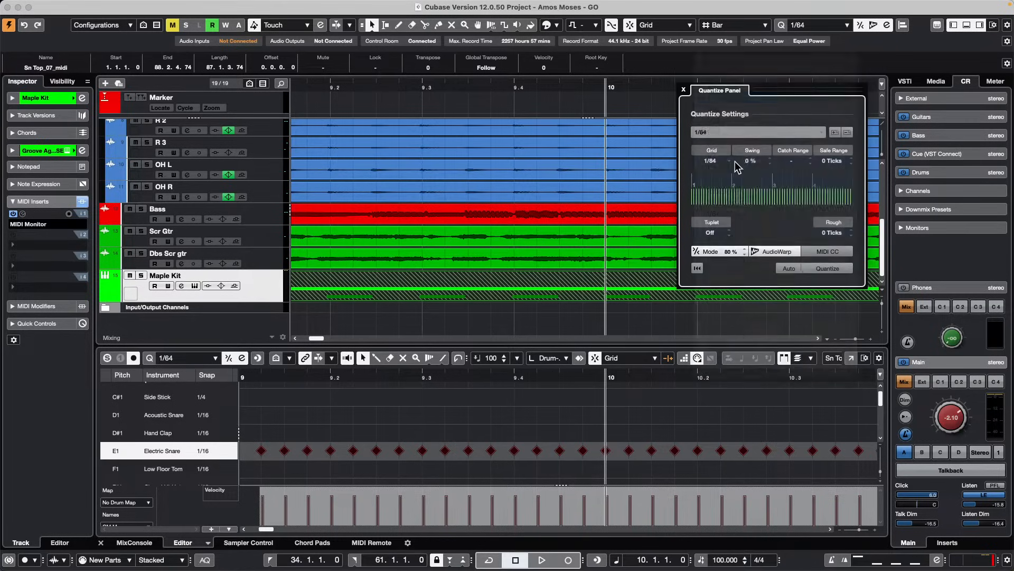
# Try quantizing the Electric Snare notes with the 1/8 Triplet preset, and undo the quantize
pyautogui.click(747, 132)
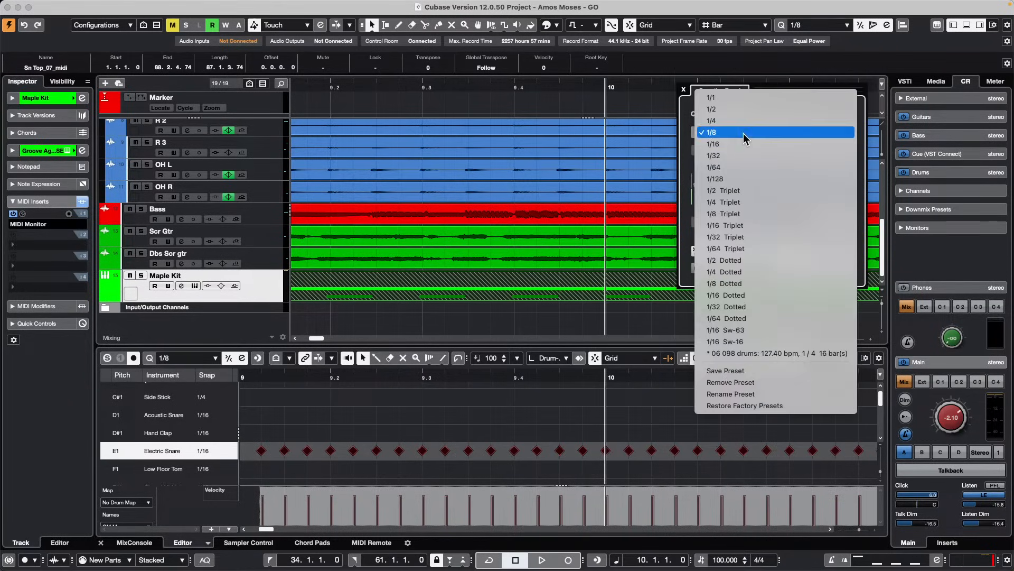
pyautogui.click(759, 213)
pyautogui.click(838, 270)
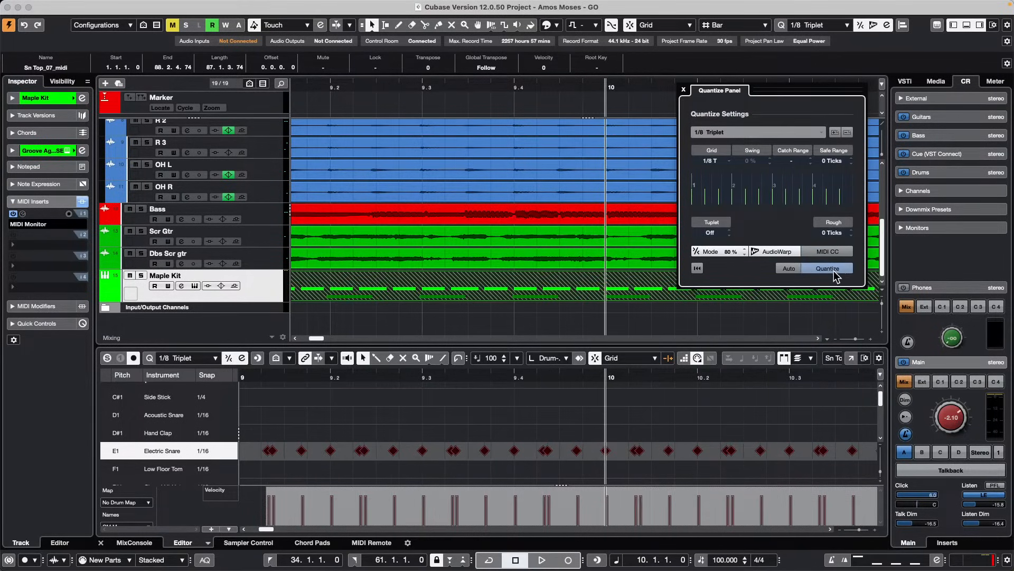
pyautogui.click(830, 271)
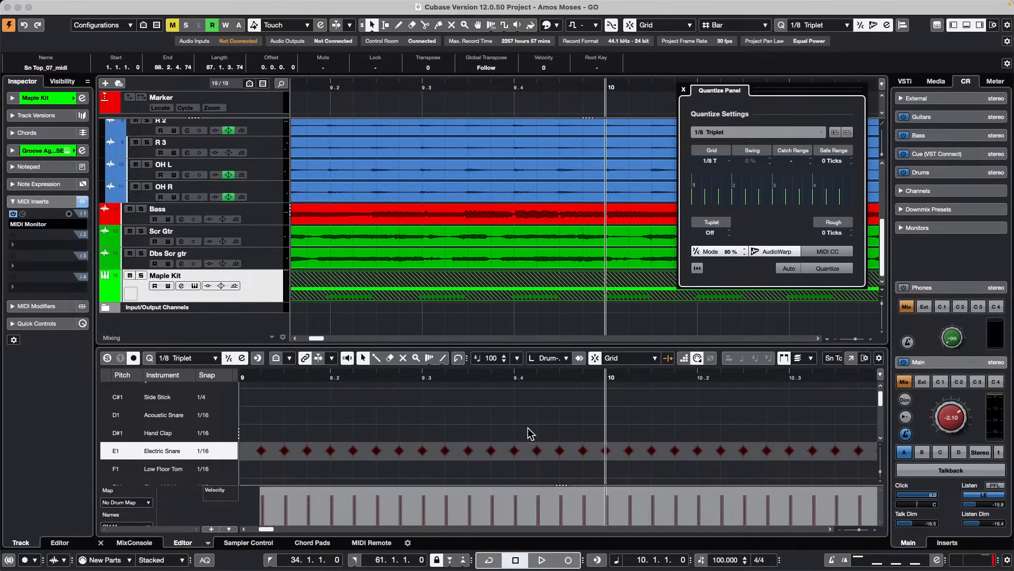
# Add a Quantizer as the second MIDI insert on the Maple Kit track and set its swing to 88%
pyautogui.press('super+a')
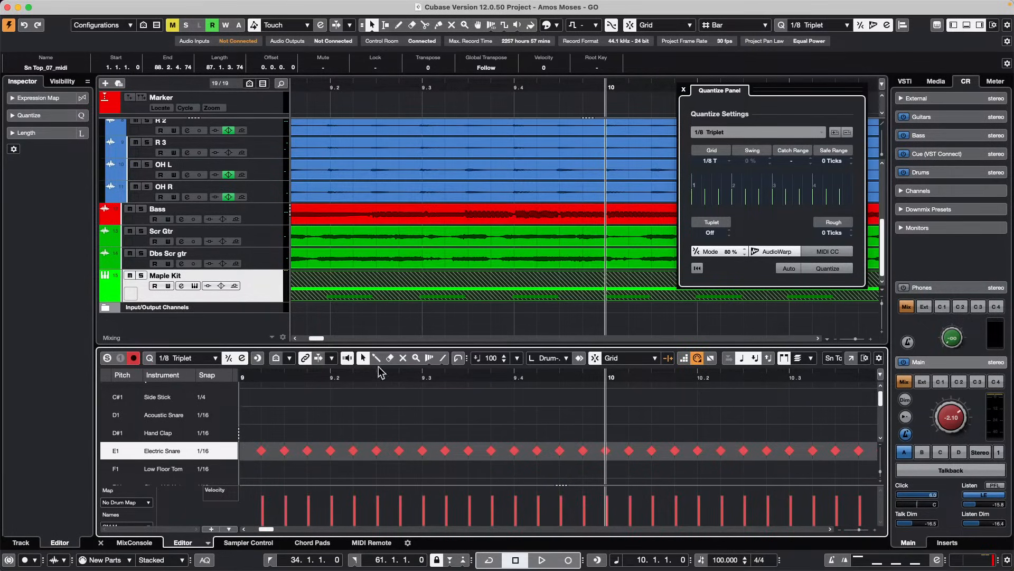
pyautogui.click(266, 290)
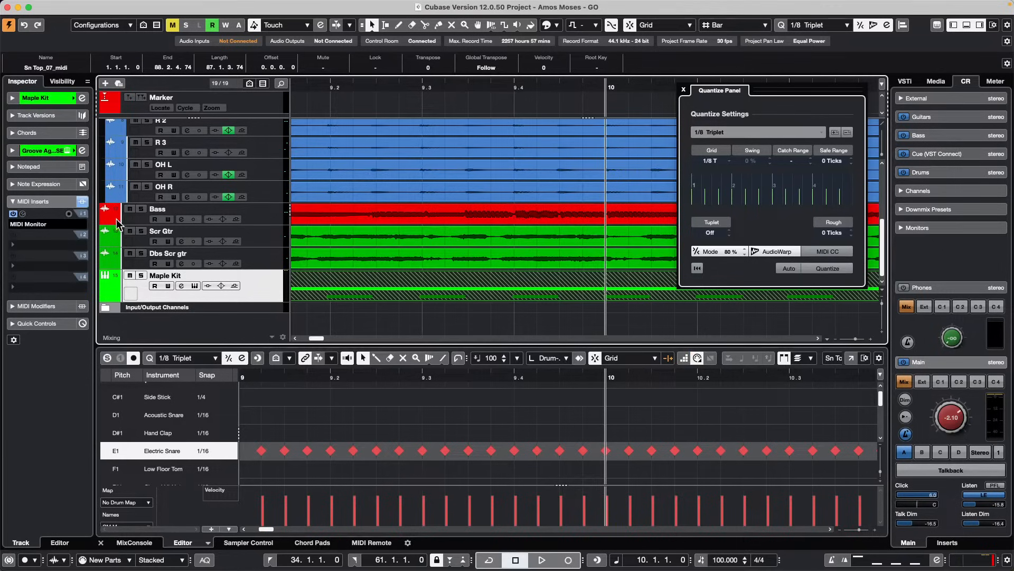
pyautogui.click(47, 234)
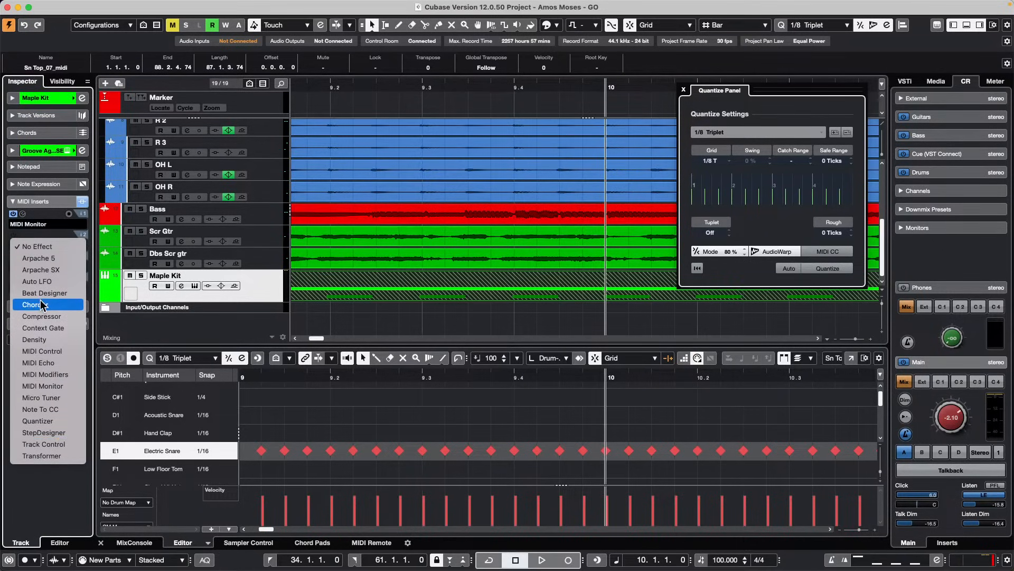
pyautogui.click(48, 421)
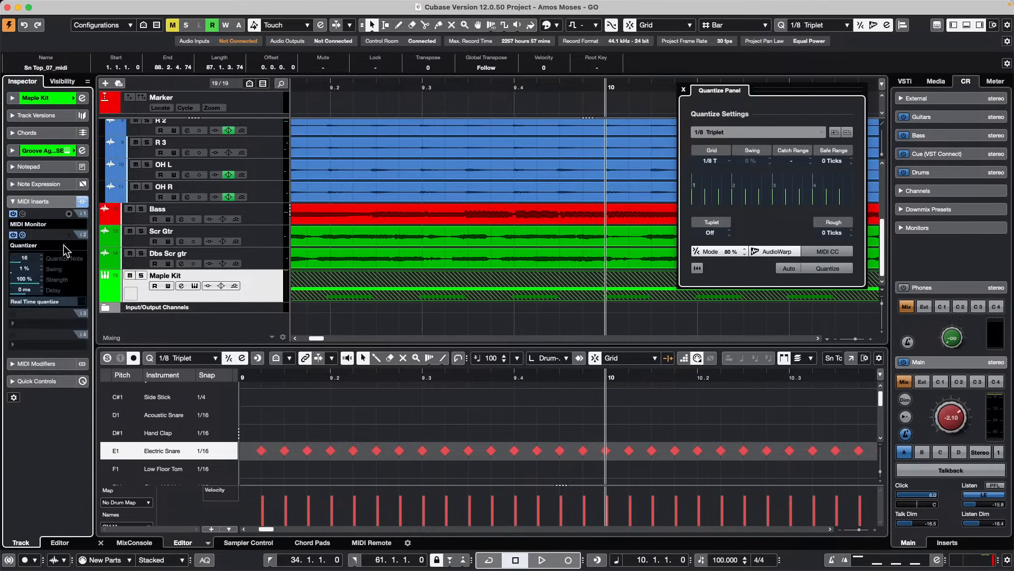
pyautogui.click(14, 281)
pyautogui.moveTo(14, 281); pyautogui.dragTo(83, 281)
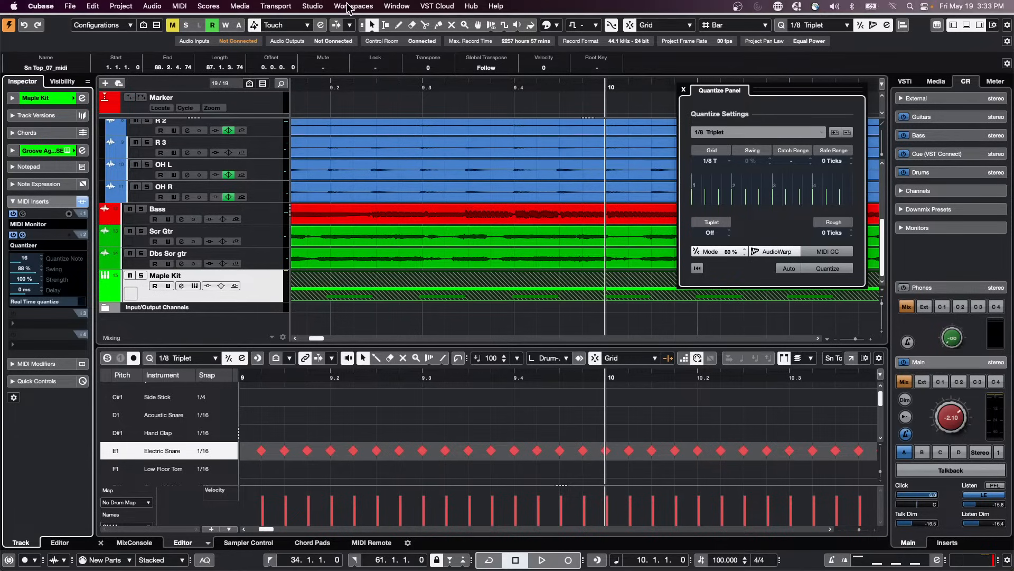
# Freeze the MIDI modifiers to write the Quantizer's effect into the Maple Kit part
pyautogui.click(202, 7)
pyautogui.moveTo(181, 8)
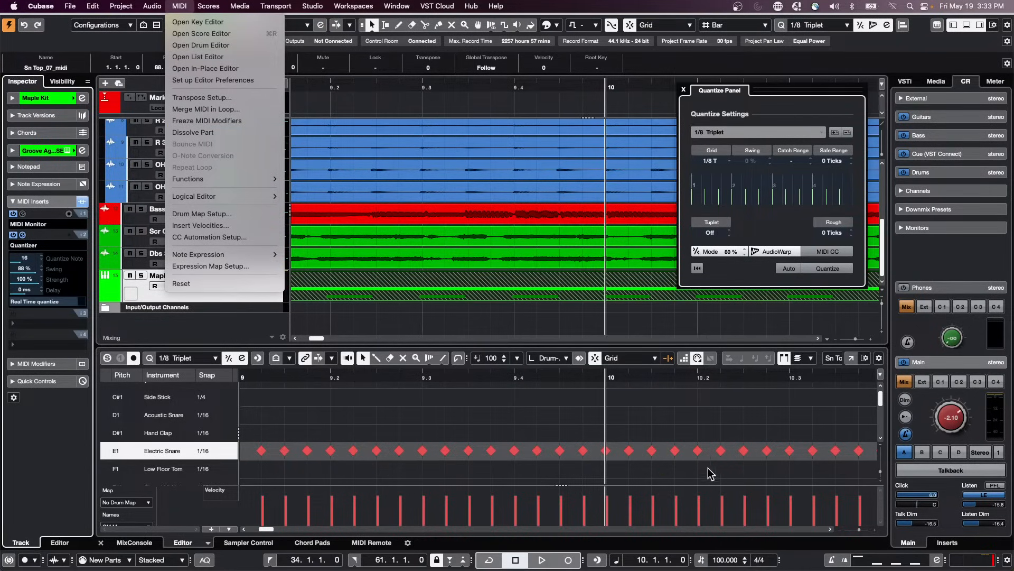
pyautogui.click(230, 122)
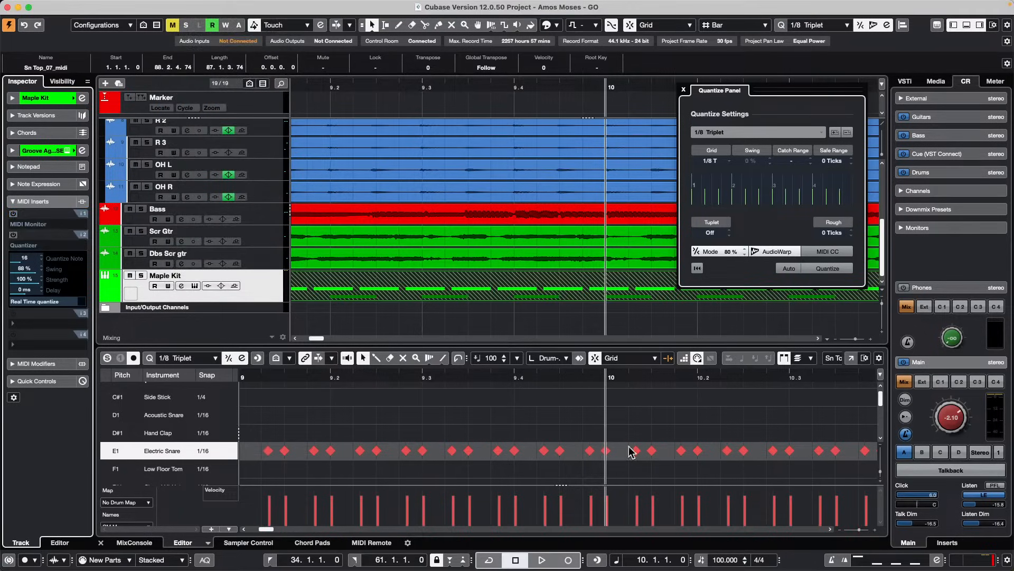
# Try quantizing the Electric Snare notes with the 1/8 Triplet preset, and undo back to before the MIDI modifiers were frozen
pyautogui.click(833, 450)
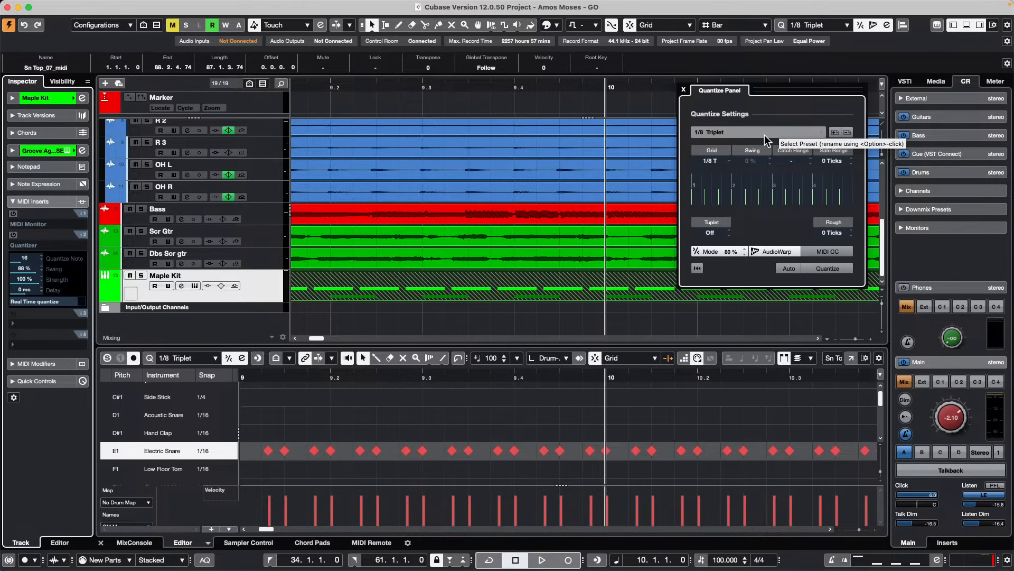
pyautogui.press('q')
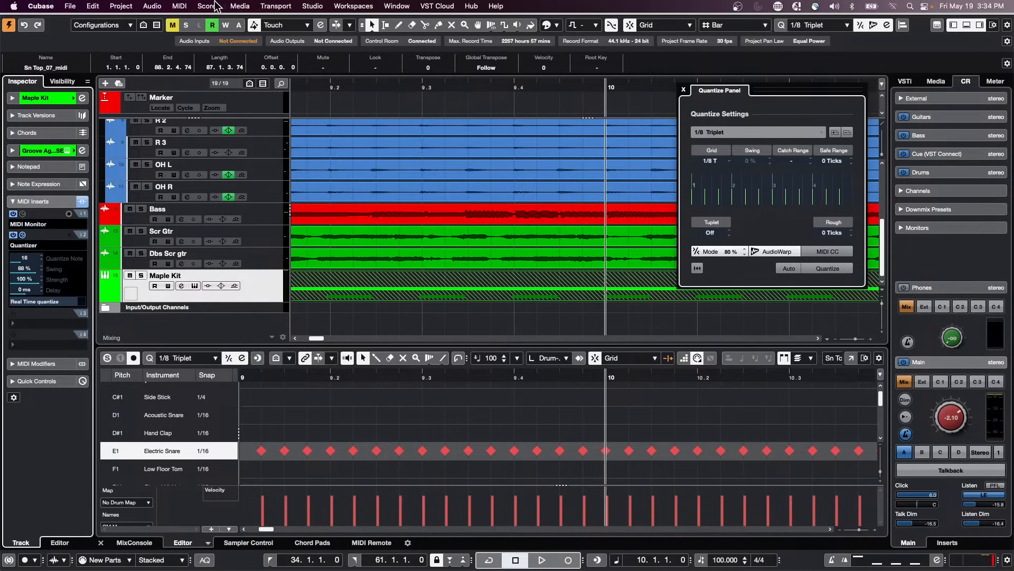
pyautogui.click(182, 6)
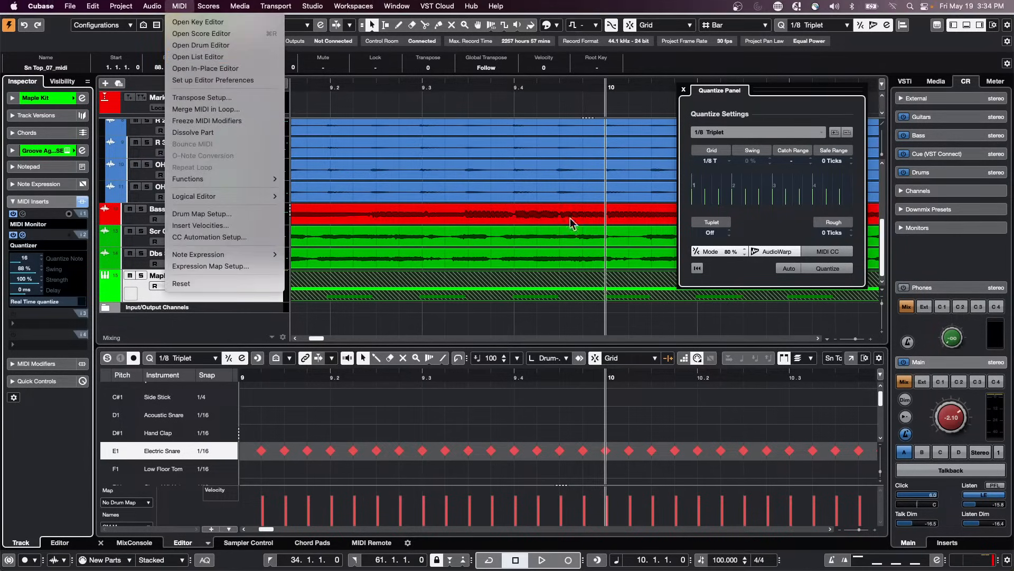
pyautogui.click(571, 103)
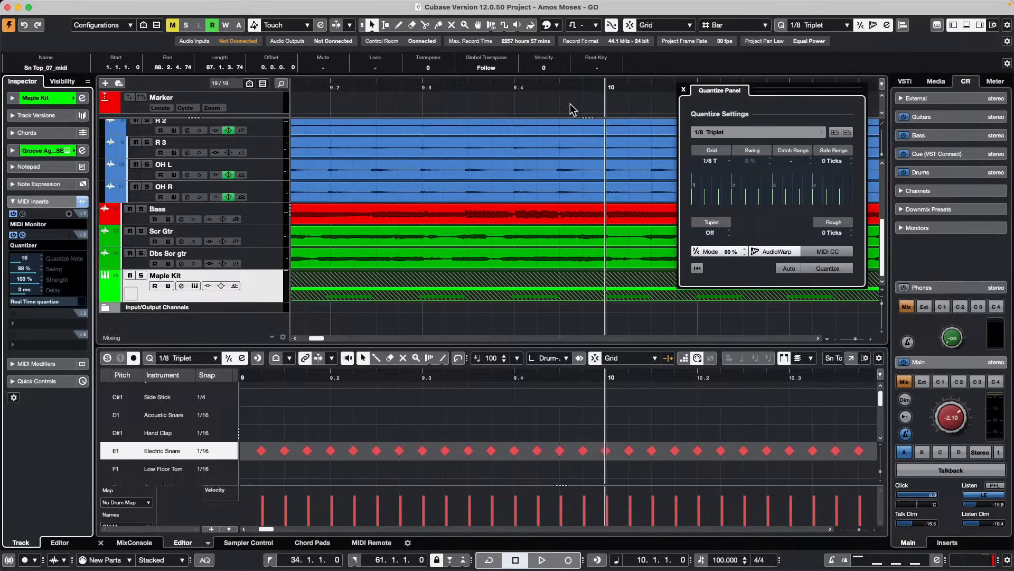
pyautogui.press('super+Tab')
pyautogui.press('super+Tab')
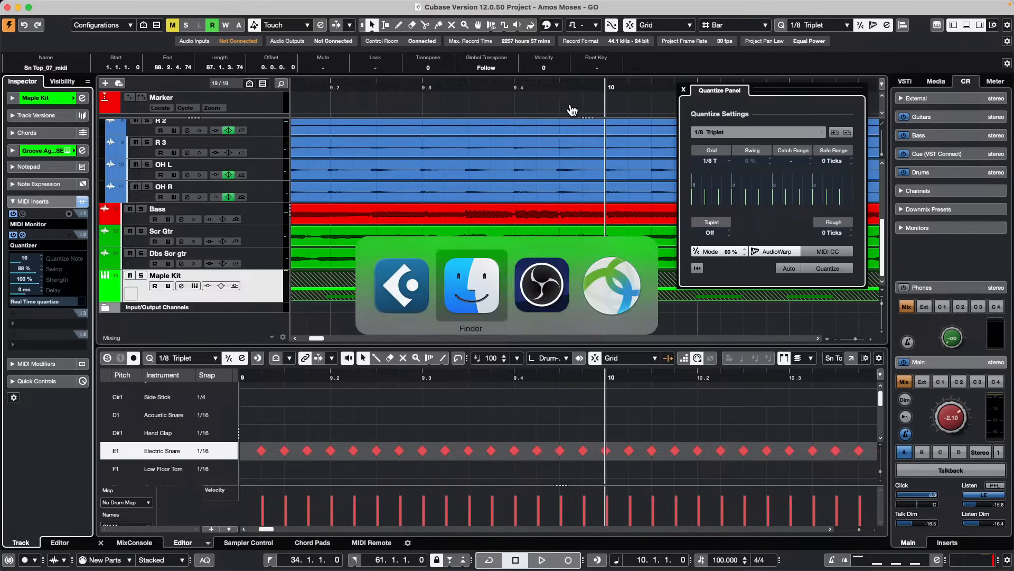
pyautogui.press('super+Tab')
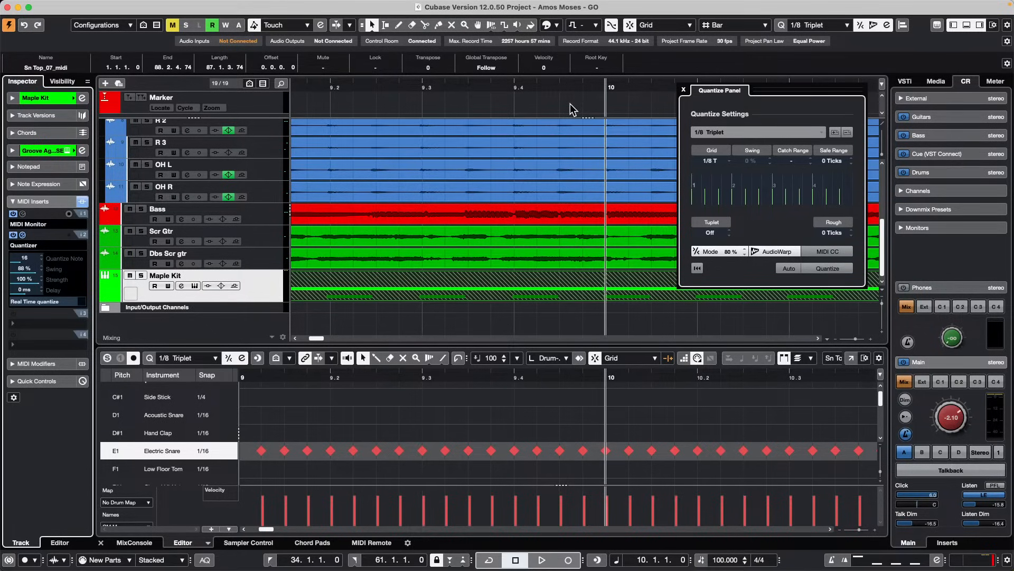
# Load TAL-Vocoder-2 as the first insert on the Dbs Scr gtr track
pyautogui.click(267, 259)
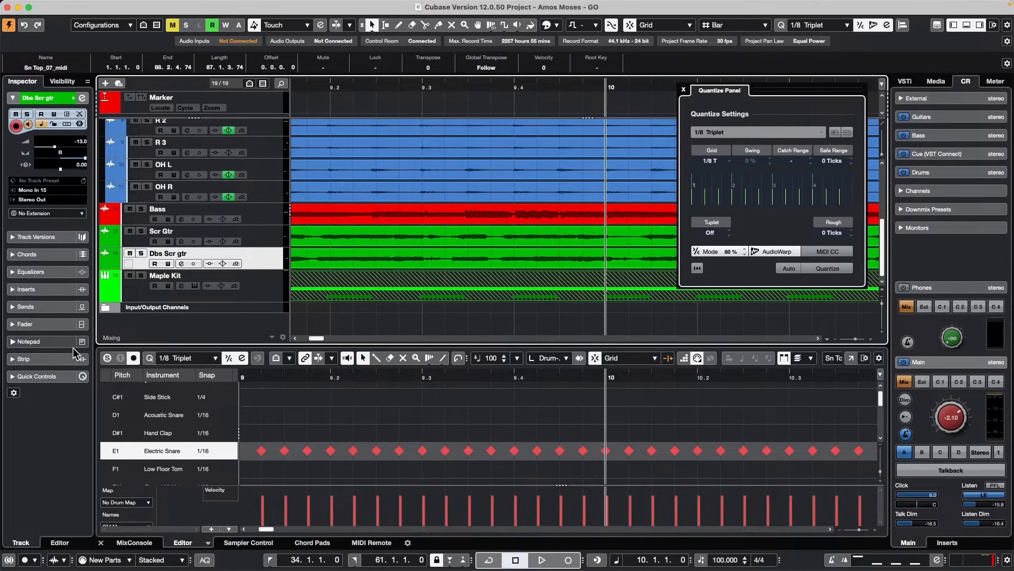
pyautogui.click(37, 289)
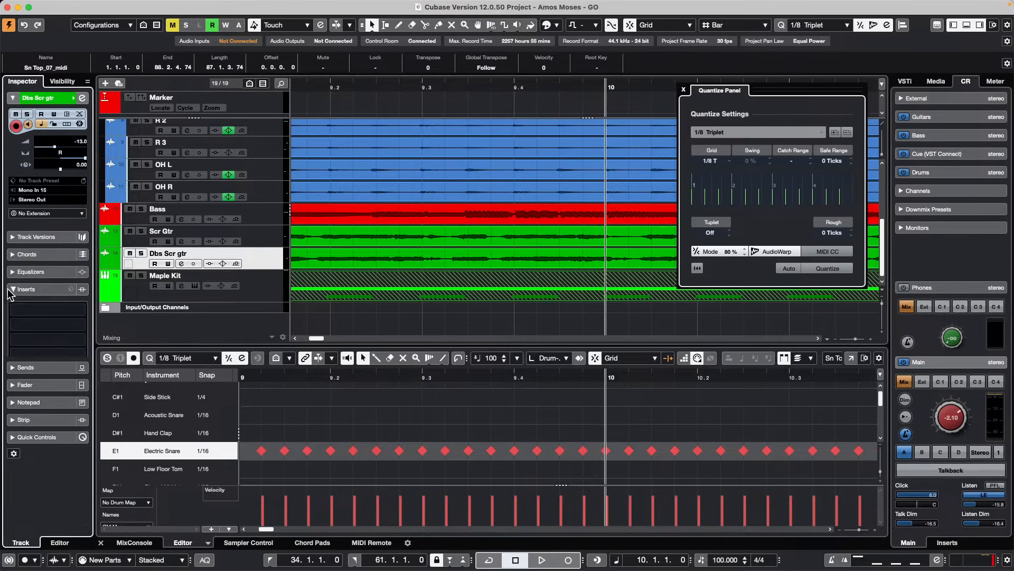
pyautogui.click(72, 294)
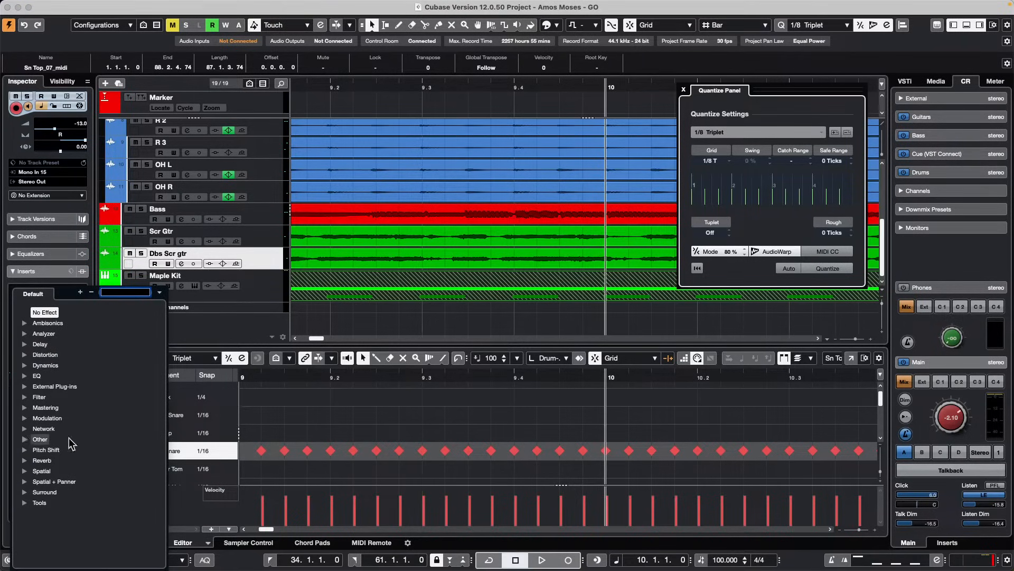
pyautogui.click(24, 440)
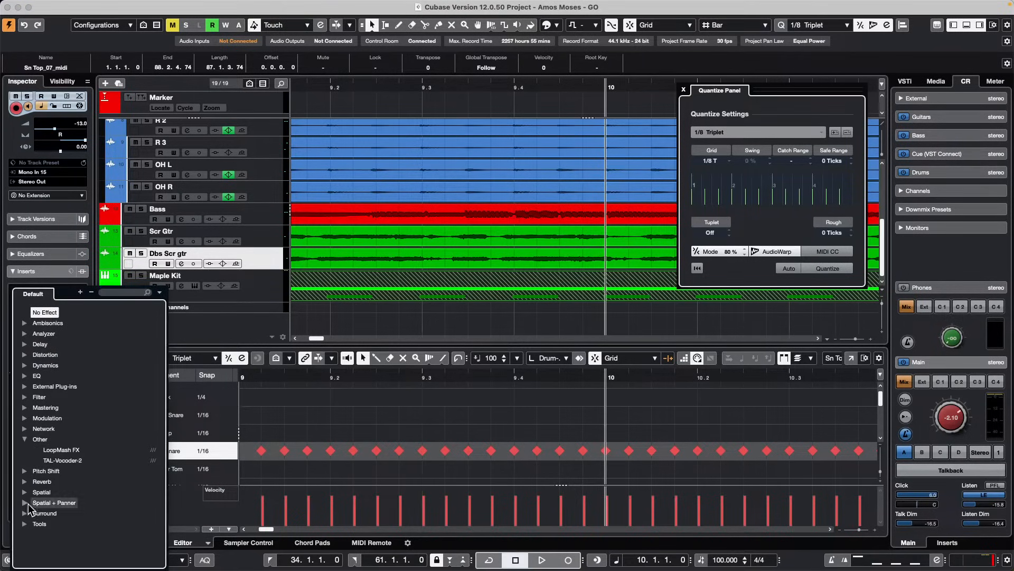
pyautogui.click(61, 461)
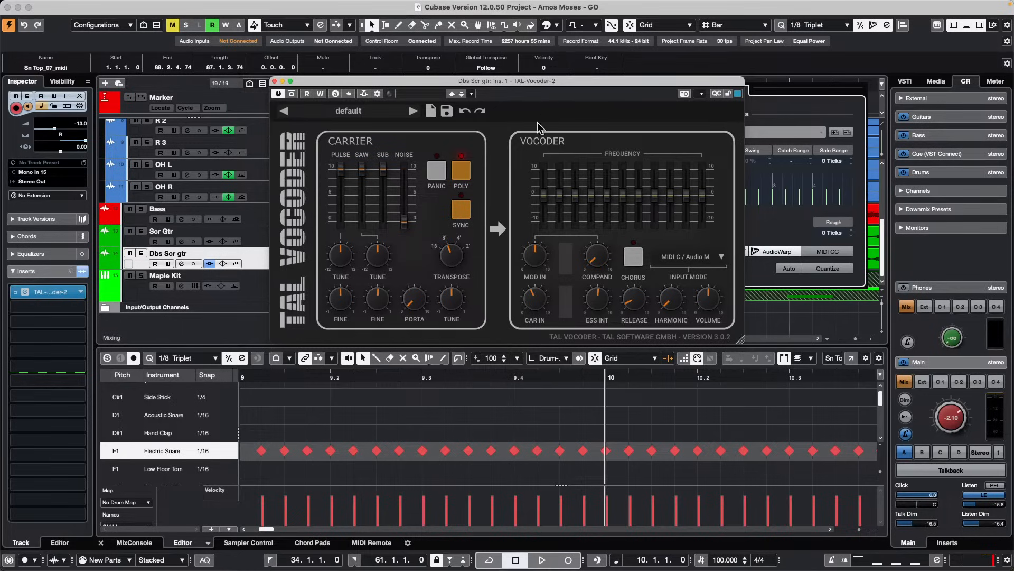
# Show TAL-Vocoder-2's quick controls and assign the first one to the first vocoder frequency band in learn mode
pyautogui.moveTo(634, 84); pyautogui.dragTo(606, 143)
pyautogui.click(687, 153)
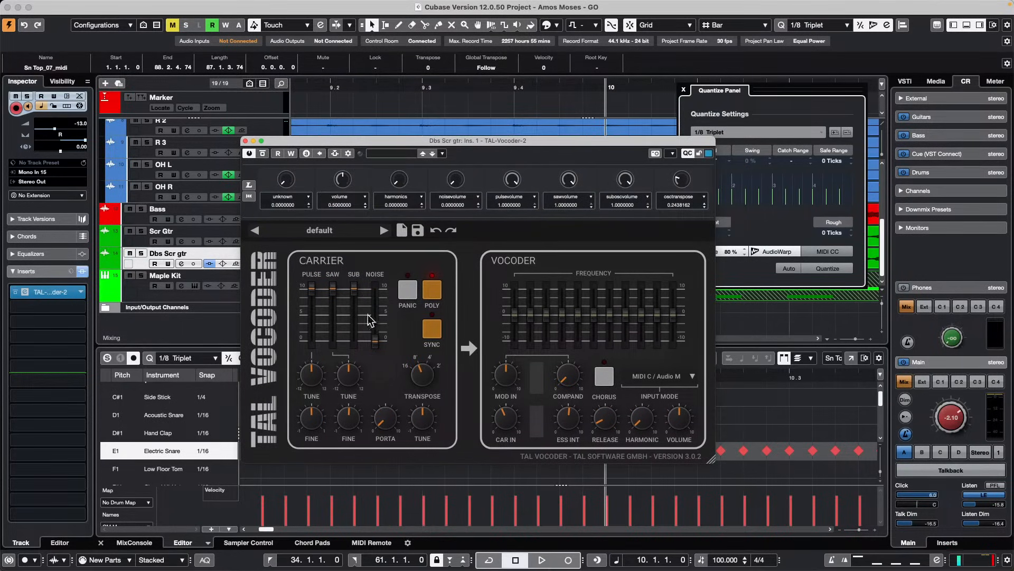
pyautogui.click(249, 186)
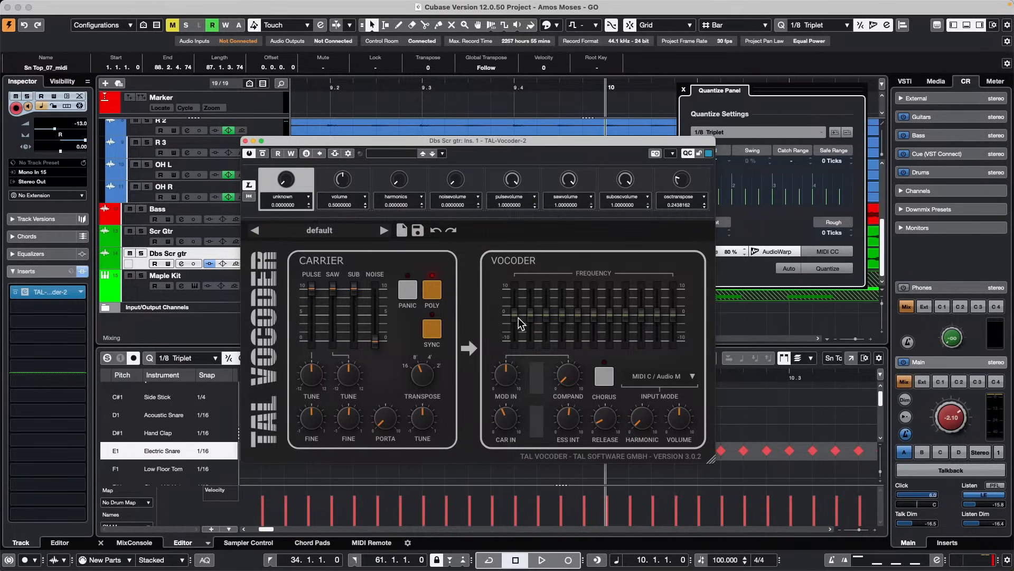
pyautogui.moveTo(518, 318); pyautogui.dragTo(518, 291)
pyautogui.click(341, 182)
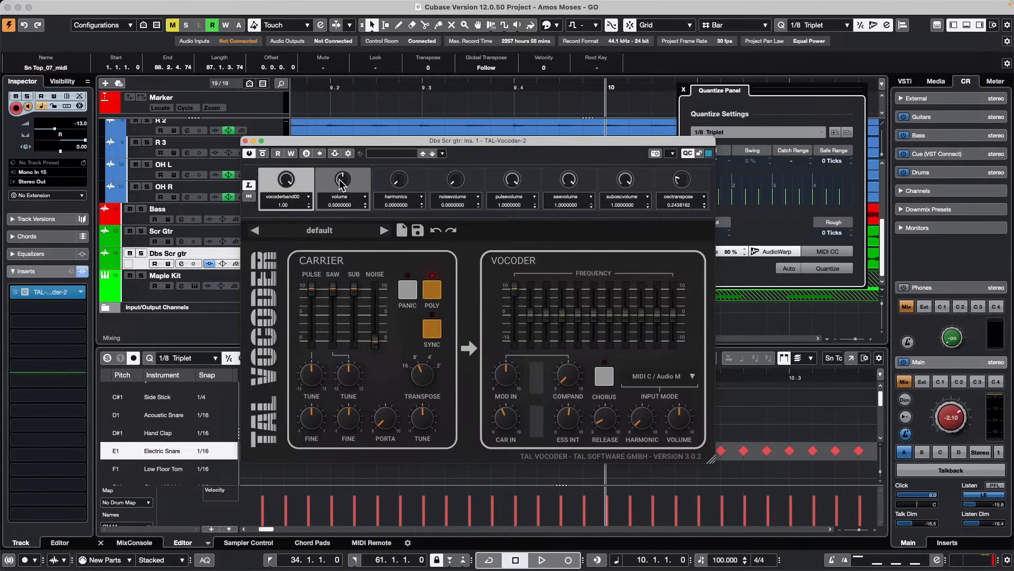
pyautogui.moveTo(530, 316); pyautogui.dragTo(533, 318)
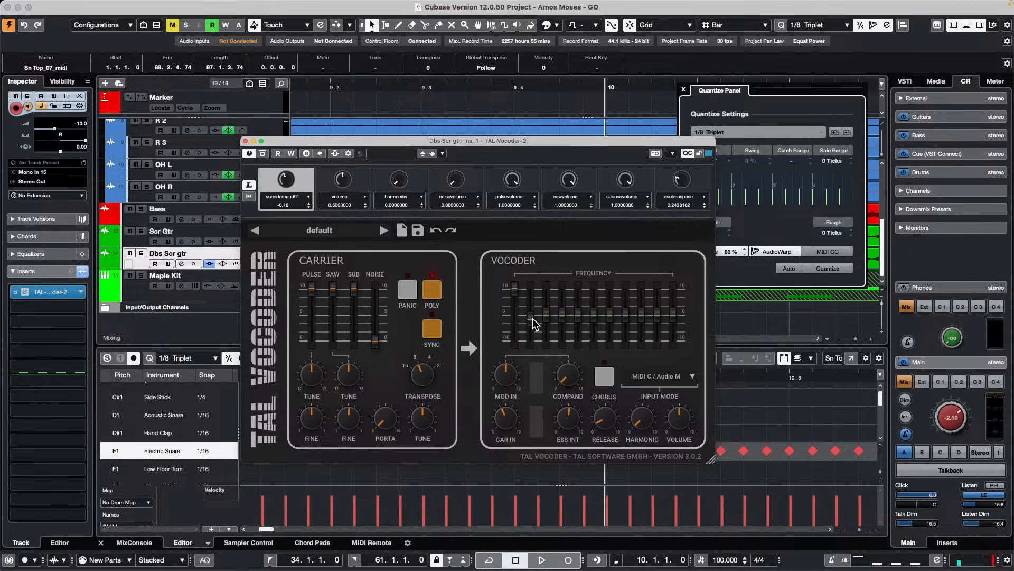
pyautogui.click(335, 183)
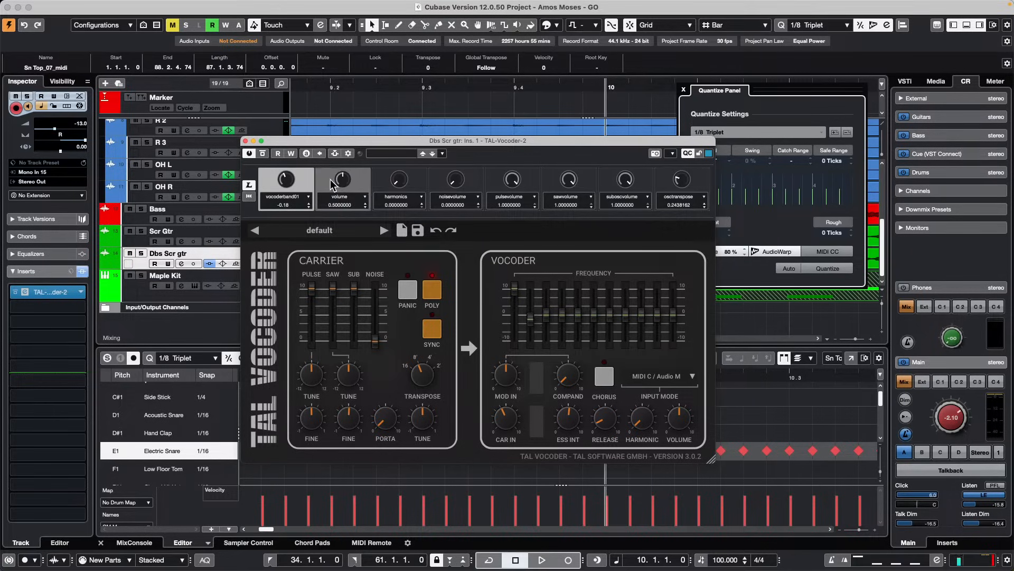
pyautogui.moveTo(514, 288); pyautogui.dragTo(515, 314)
# Assign quick controls two, three and four to Compand, Transpose and the saw Tune, and end learn mode
pyautogui.click(341, 182)
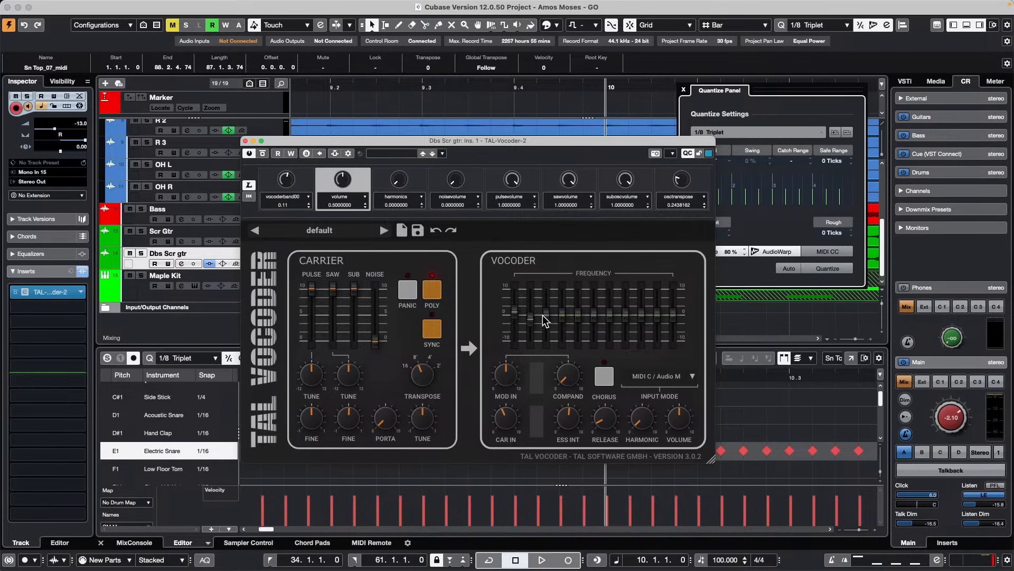
pyautogui.click(565, 374)
pyautogui.moveTo(565, 372); pyautogui.dragTo(581, 342)
pyautogui.click(403, 180)
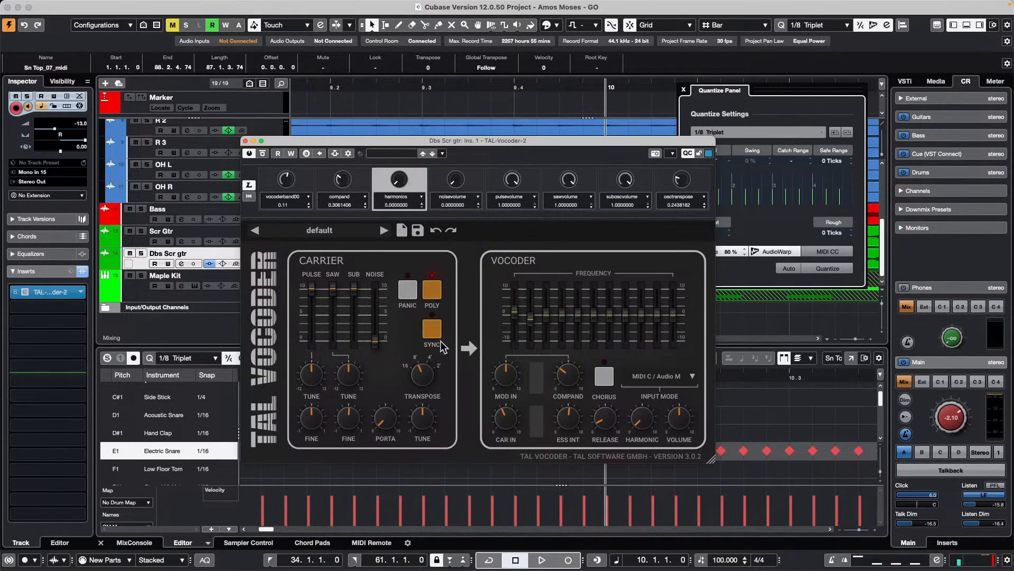
pyautogui.moveTo(420, 378)
pyautogui.mouseDown()
pyautogui.moveTo(426, 338)
pyautogui.moveTo(423, 373)
pyautogui.mouseUp()
pyautogui.click(448, 182)
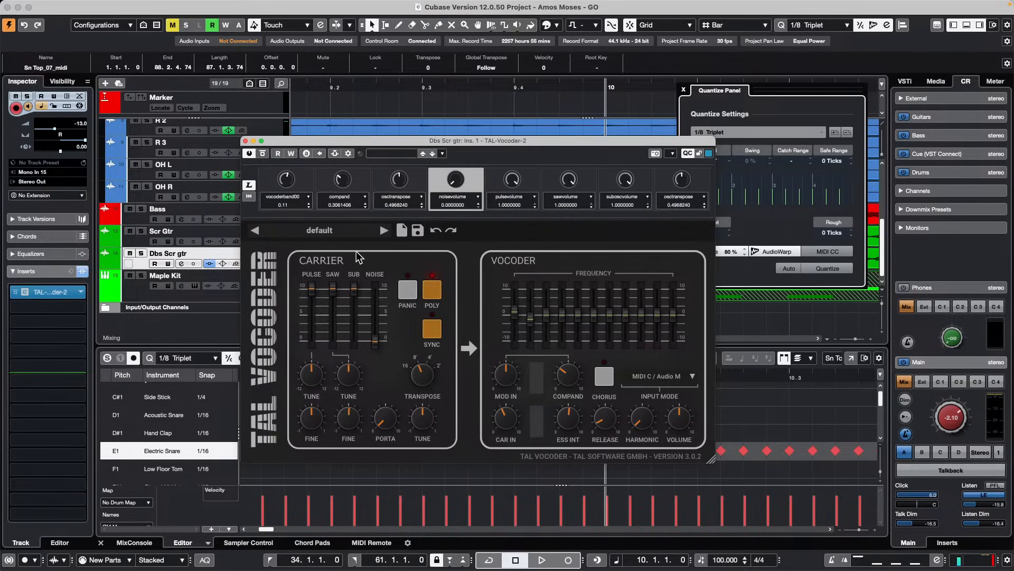
pyautogui.moveTo(346, 380)
pyautogui.mouseDown()
pyautogui.moveTo(354, 397)
pyautogui.moveTo(344, 370)
pyautogui.mouseUp()
pyautogui.click(249, 185)
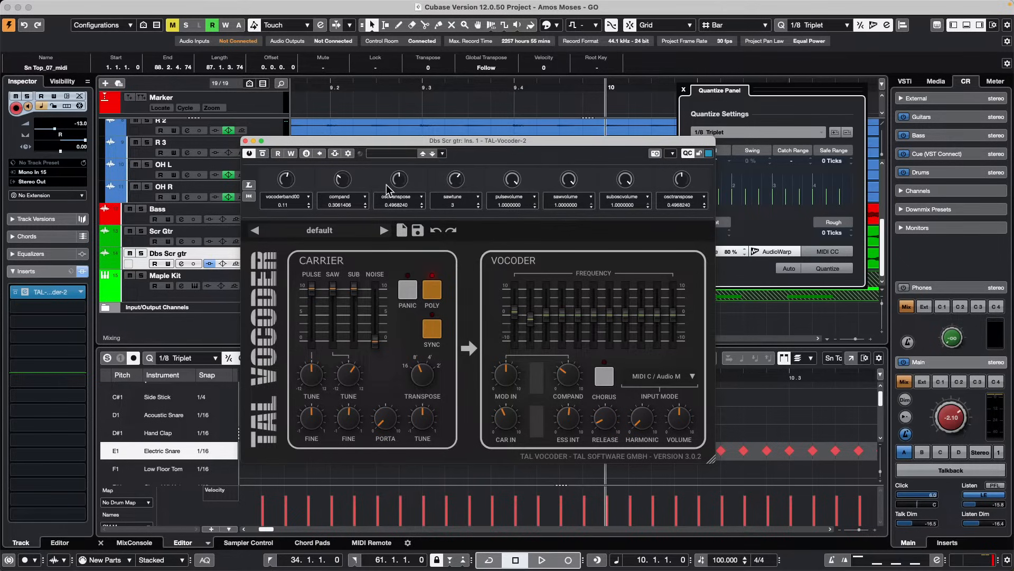
# Adjust the assigned quick controls to 0.03 for the frequency band, about 0.386 for Compand, about 0.537 for Transpose and 2 for saw Tune
pyautogui.scroll(3, 286, 178)
pyautogui.moveTo(287, 178); pyautogui.dragTo(283, 204)
pyautogui.moveTo(338, 174); pyautogui.dragTo(468, 181)
# Create a new empty project in the May 19 2023 folder
pyautogui.click(70, 6)
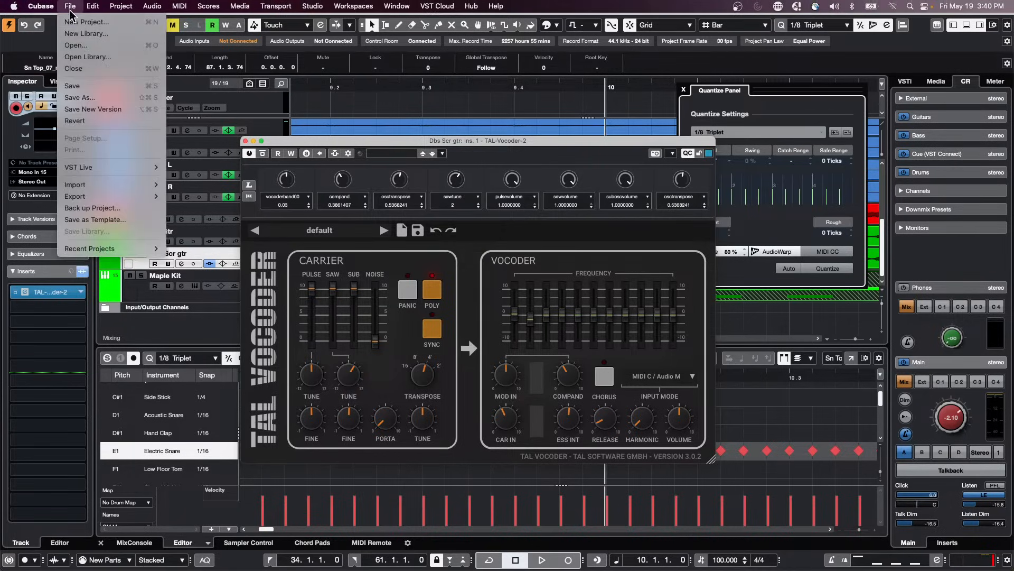
pyautogui.click(99, 21)
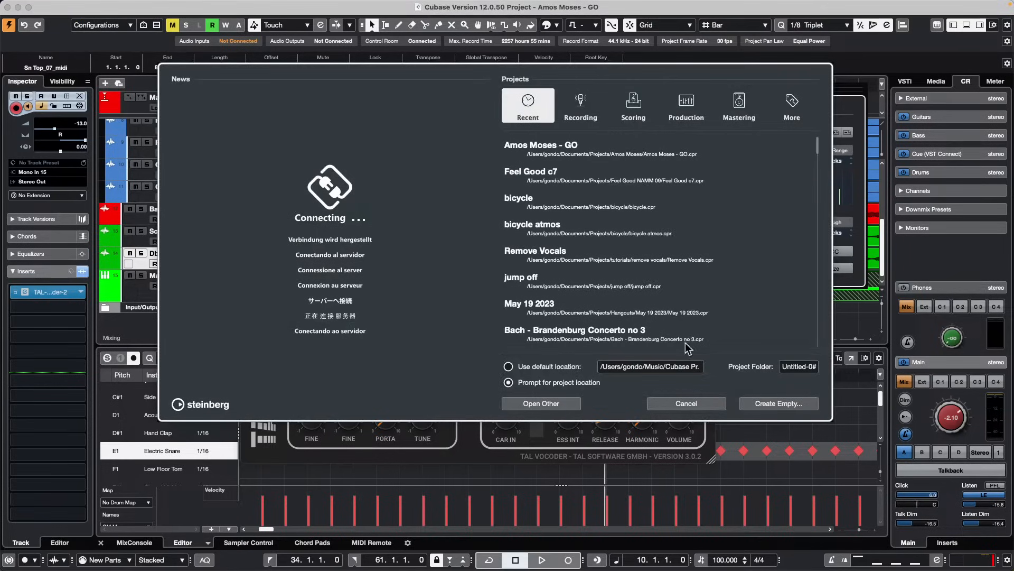
pyautogui.click(810, 403)
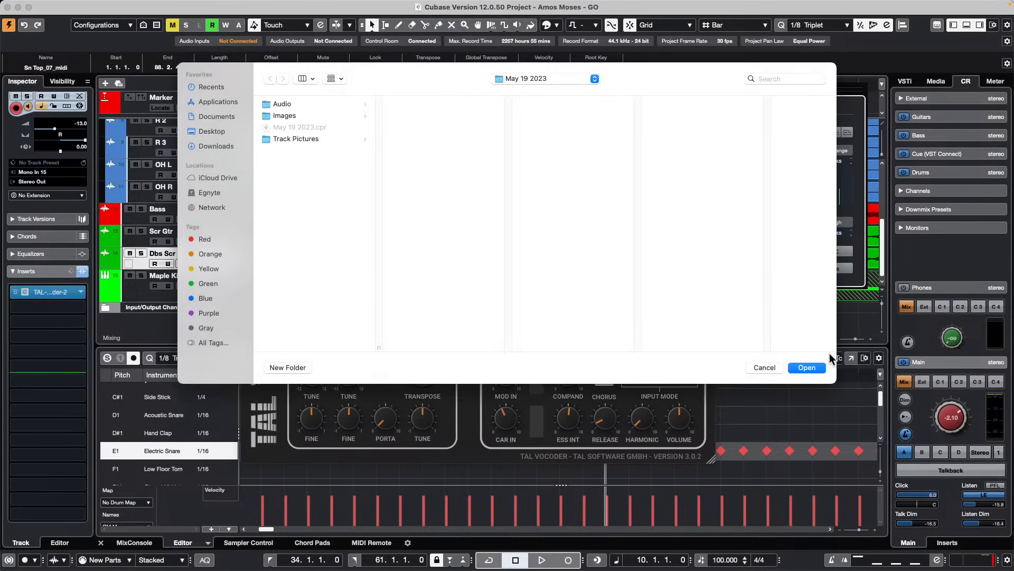
pyautogui.click(820, 370)
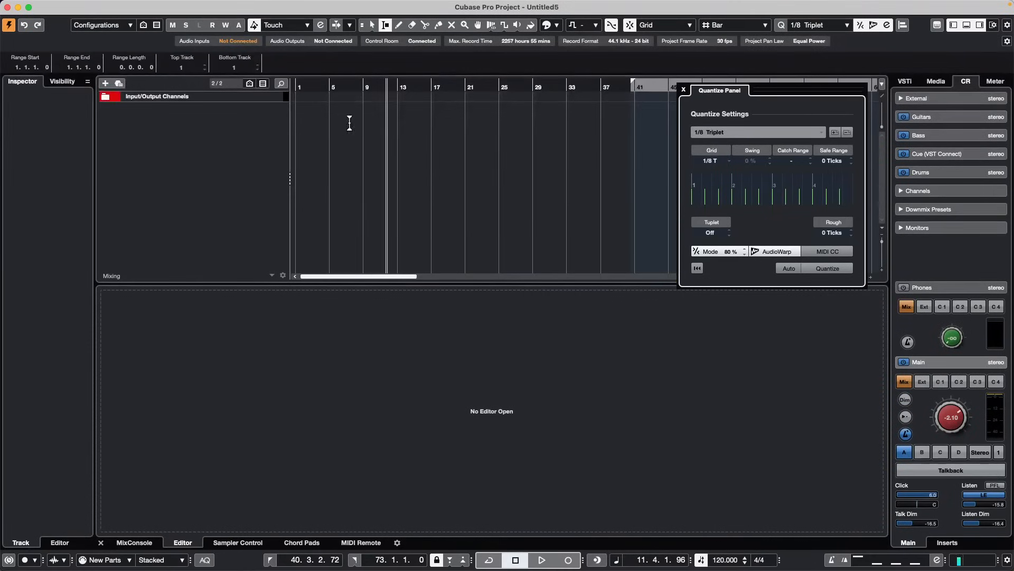
# Add one stereo audio track to the new project and load TAL-Vocoder-2 as its first insert
pyautogui.rightClick(168, 117)
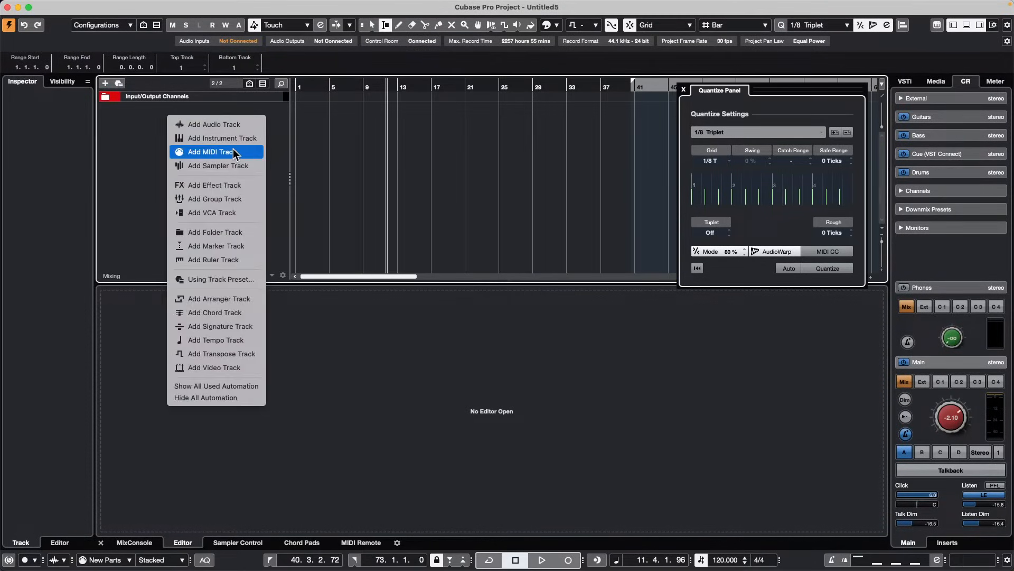
pyautogui.click(238, 126)
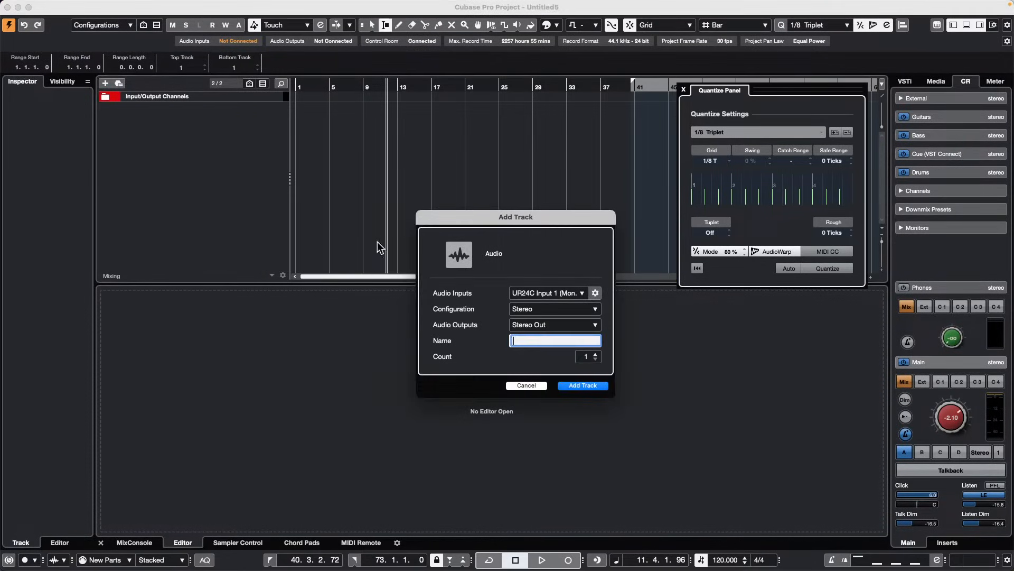
pyautogui.click(582, 386)
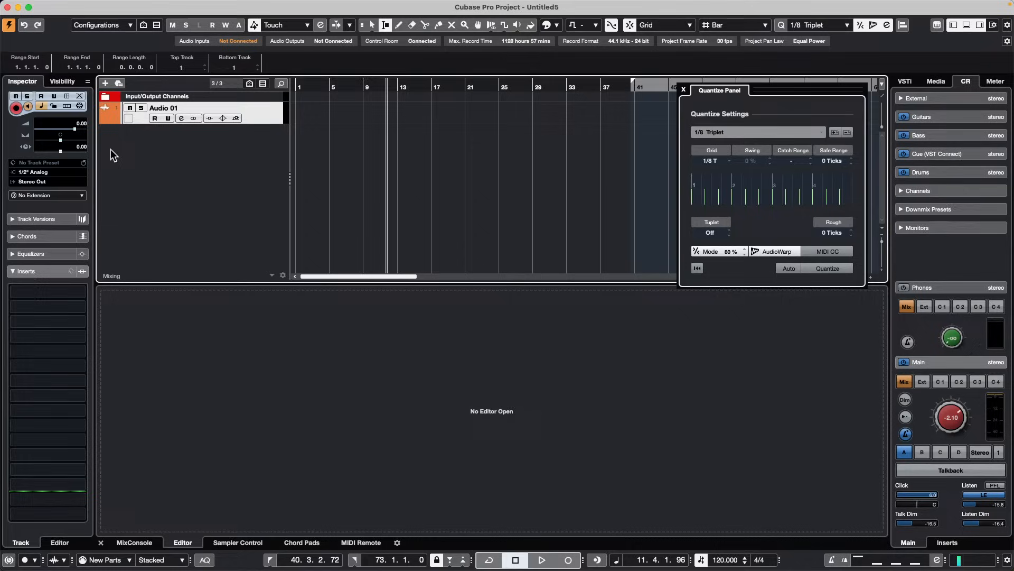
pyautogui.click(52, 296)
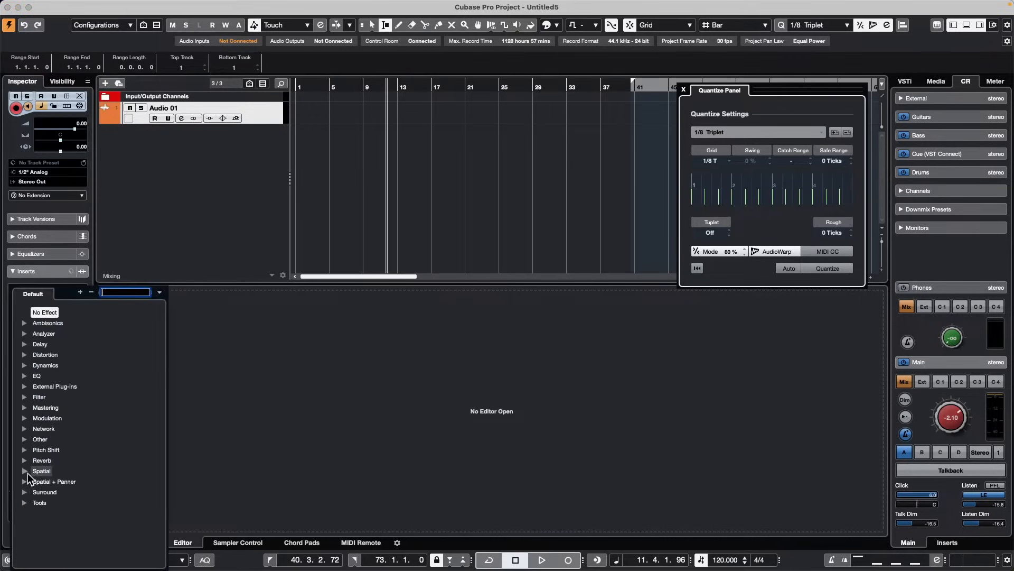
pyautogui.click(25, 439)
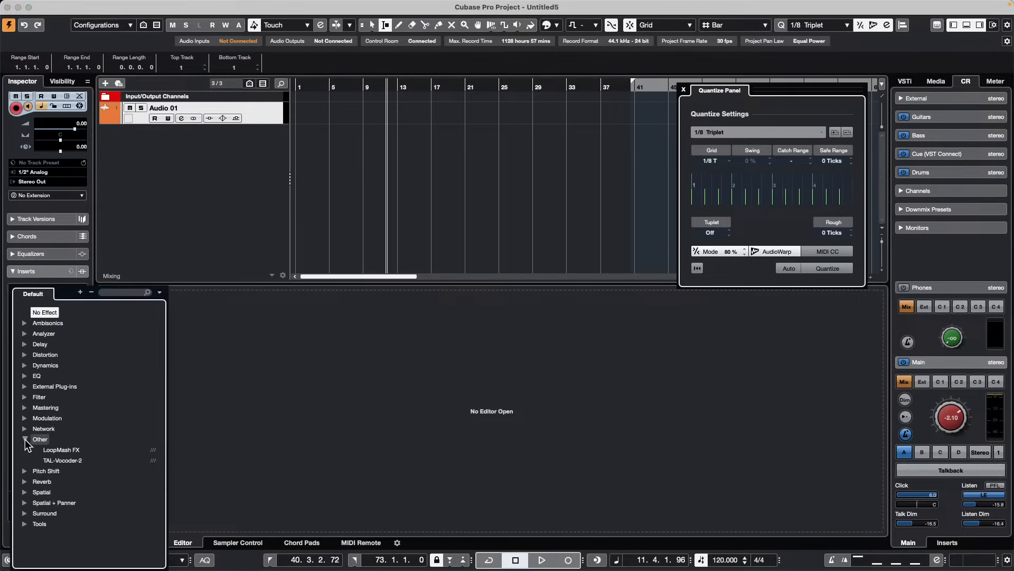
pyautogui.click(74, 463)
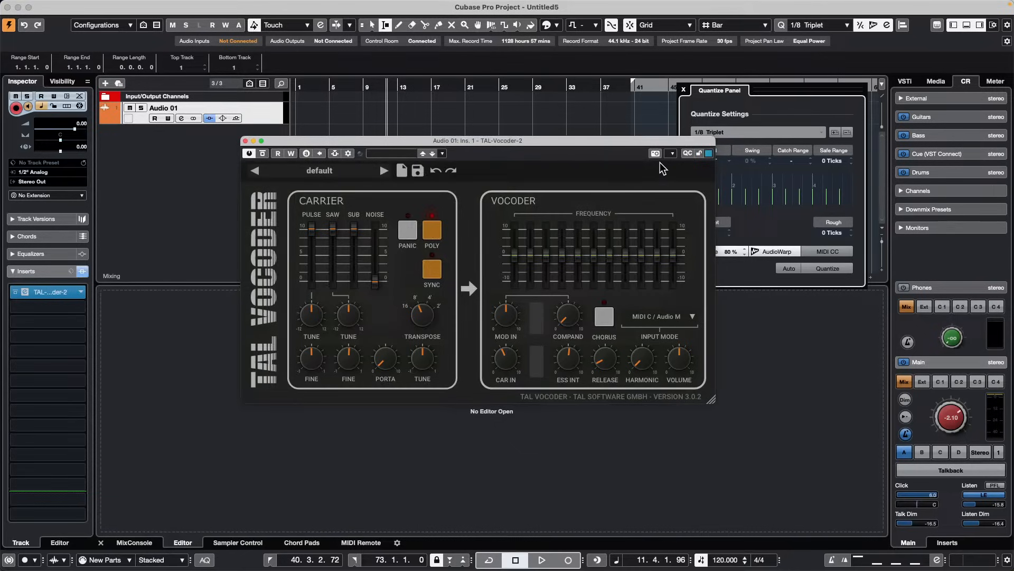
# Test the quick control assignments in the new TAL-Vocoder-2 instance by turning the controls, and close the plug-in window
pyautogui.click(687, 154)
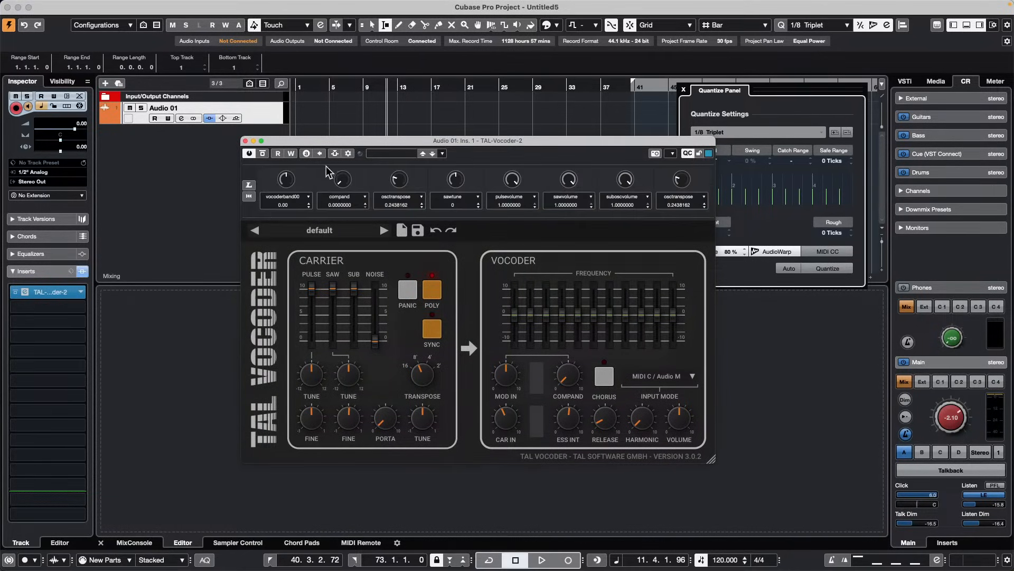
pyautogui.moveTo(287, 182); pyautogui.dragTo(336, 143)
pyautogui.click(688, 153)
pyautogui.click(687, 154)
pyautogui.moveTo(396, 184); pyautogui.dragTo(390, 195)
pyautogui.moveTo(458, 179)
pyautogui.mouseDown()
pyautogui.moveTo(460, 118)
pyautogui.moveTo(445, 245)
pyautogui.moveTo(442, 189)
pyautogui.moveTo(436, 217)
pyautogui.moveTo(451, 168)
pyautogui.mouseUp()
pyautogui.click(246, 141)
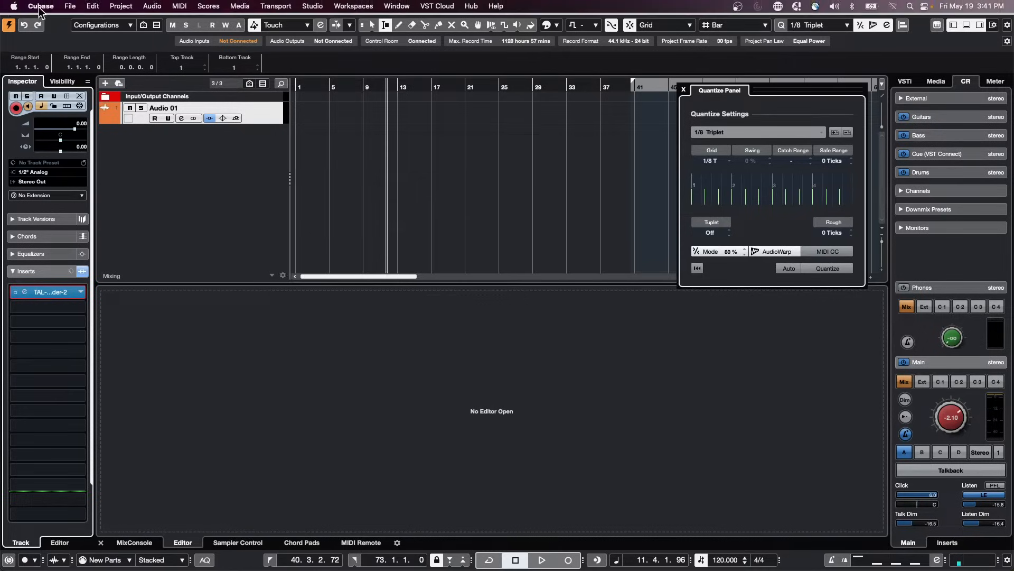
# Close the new project without saving and select the Bass track in Amos Moses - GO
pyautogui.click(7, 7)
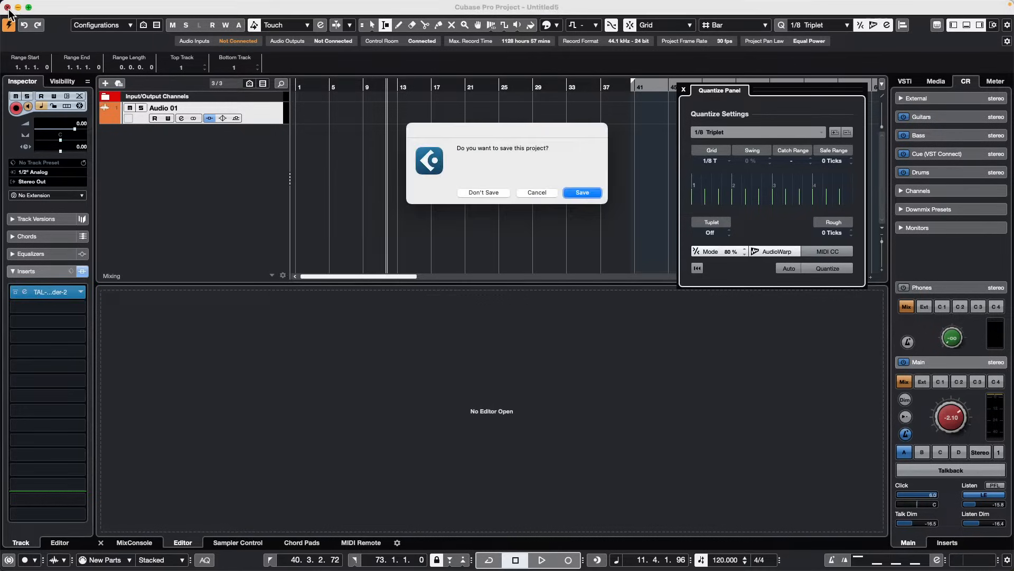
pyautogui.click(481, 195)
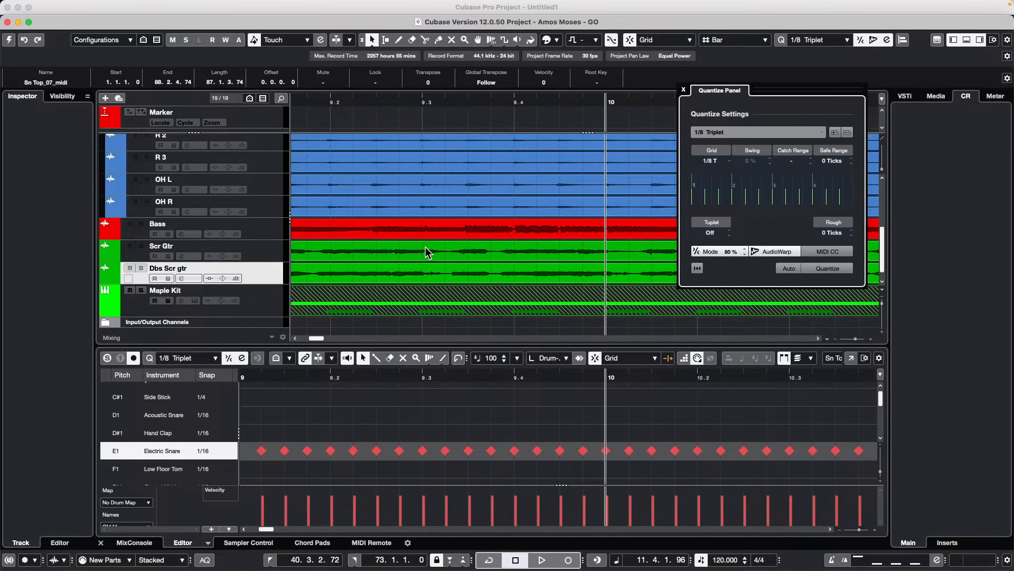
pyautogui.click(269, 232)
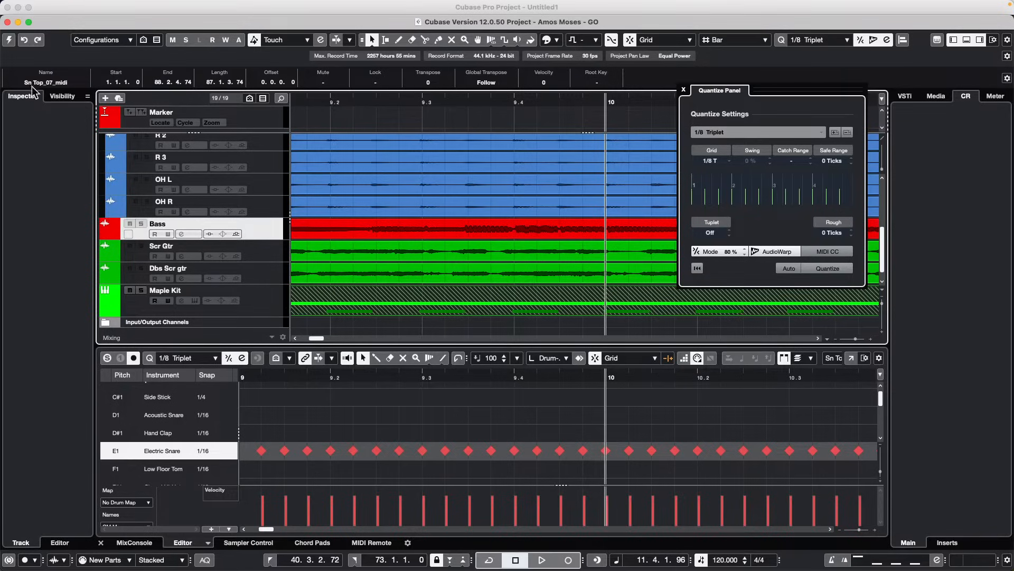
# Close the TAL-Vocoder-2 window in Amos Moses - GO and enlarge the Bass track so its event is shown from the start
pyautogui.click(9, 39)
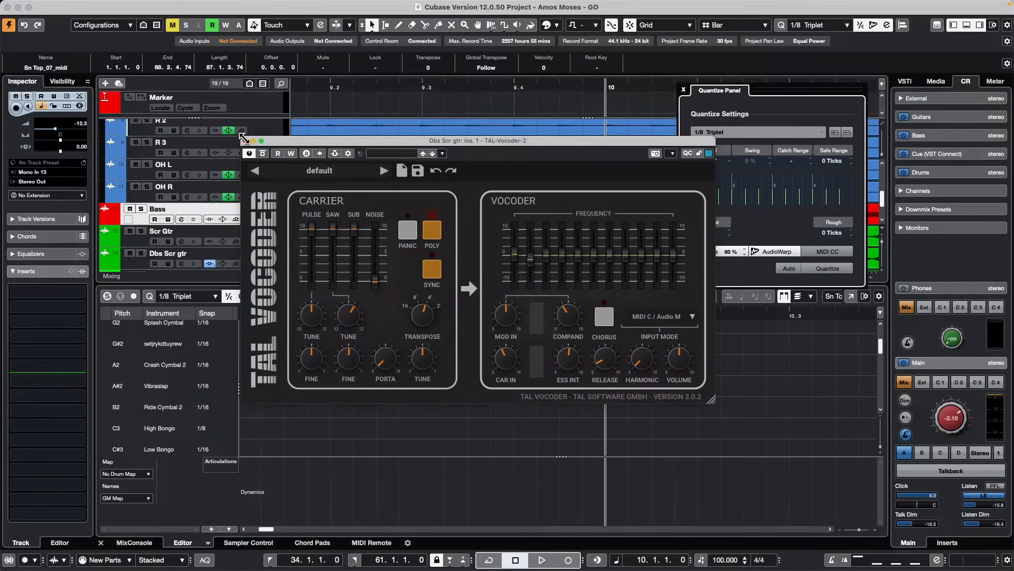
pyautogui.click(244, 141)
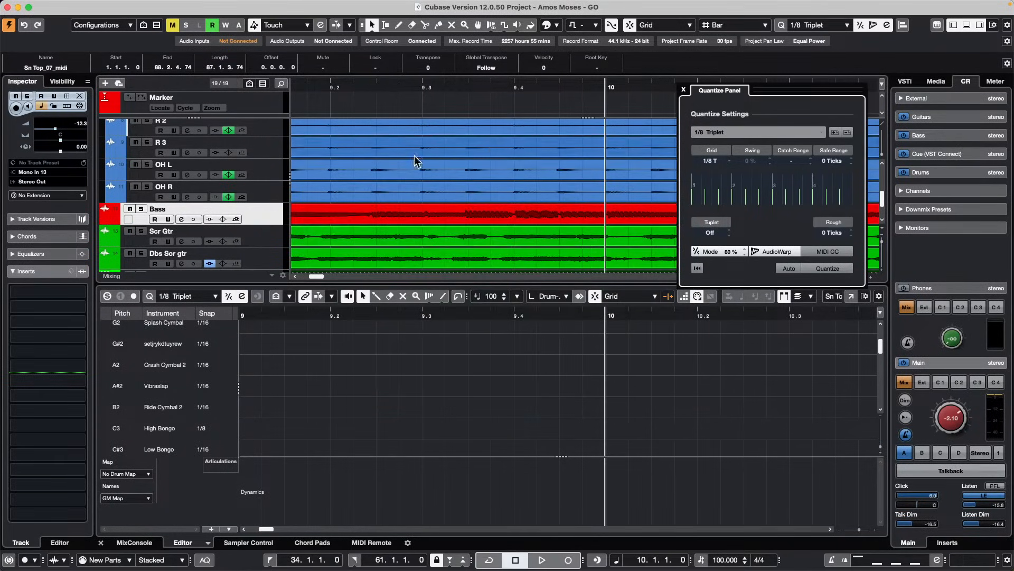
pyautogui.click(386, 218)
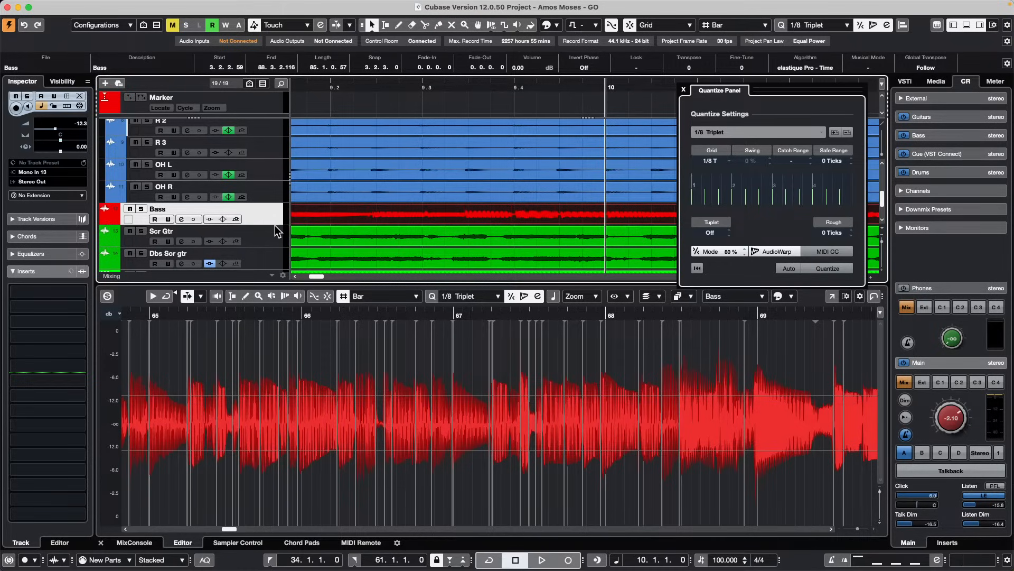
pyautogui.moveTo(270, 225); pyautogui.dragTo(265, 246)
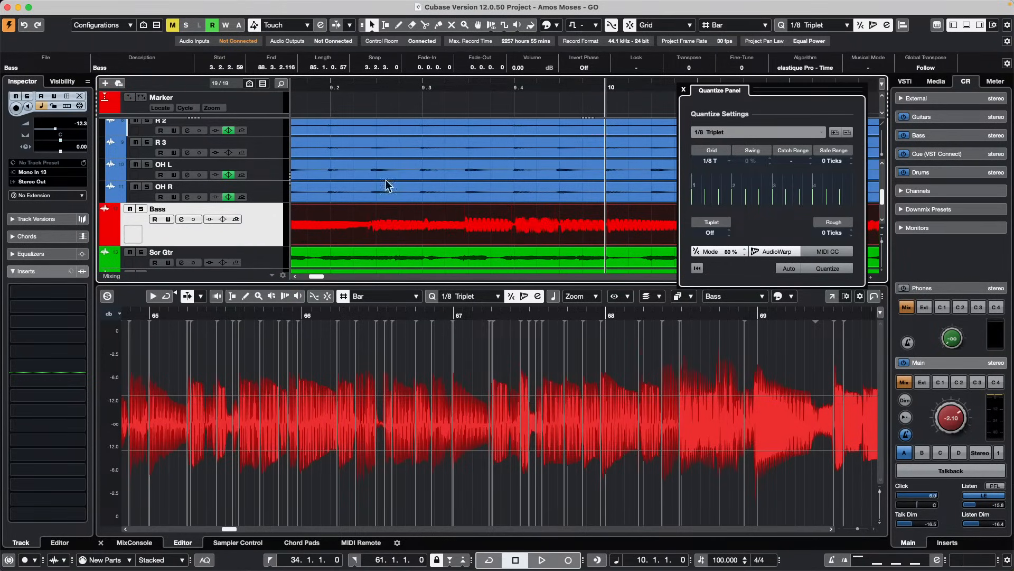
pyautogui.moveTo(426, 86); pyautogui.dragTo(444, 51)
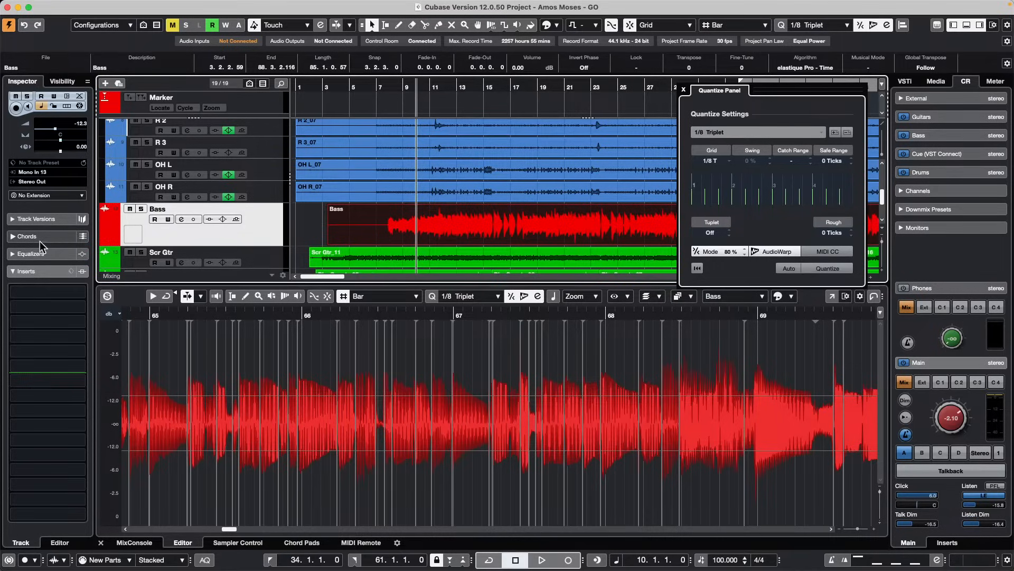
# Open the Bass event in the editor and enable Edit VariAudio to detect its notes
pyautogui.doubleClick(449, 223)
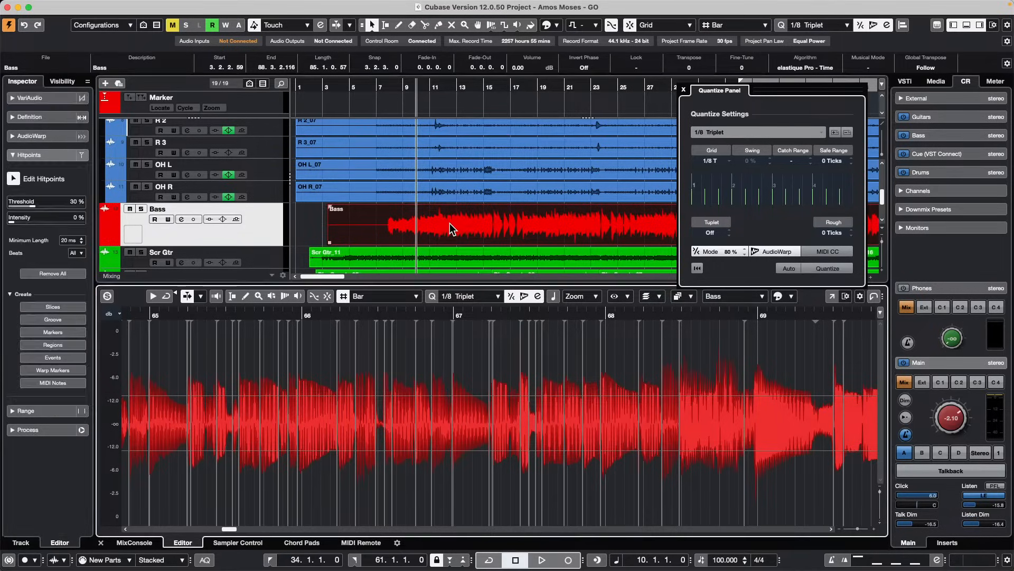
pyautogui.click(31, 99)
pyautogui.click(16, 122)
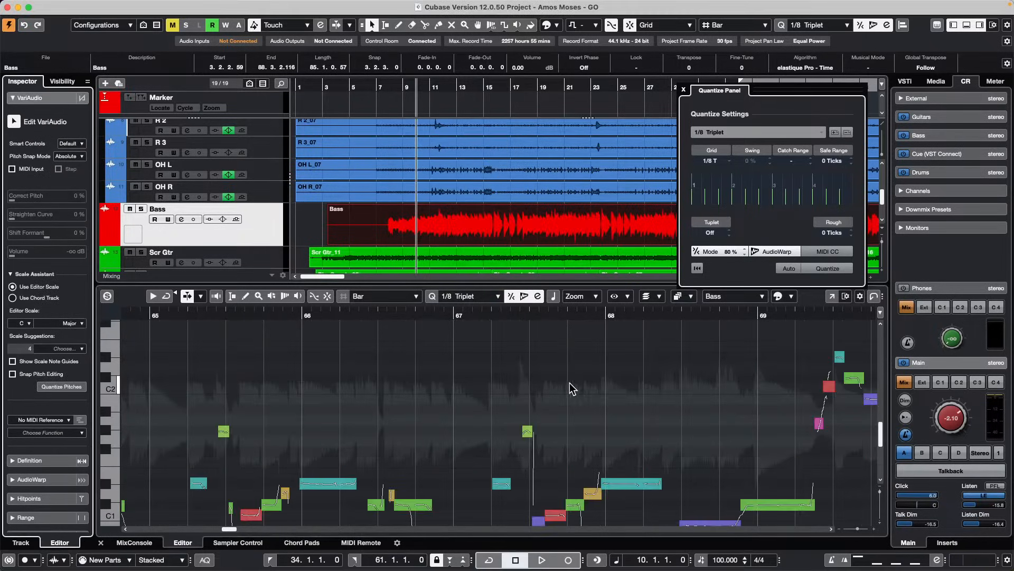
# Raise the three Bass notes around bar 9 to the same pitch as the note just before them
pyautogui.moveTo(358, 317); pyautogui.dragTo(363, 298)
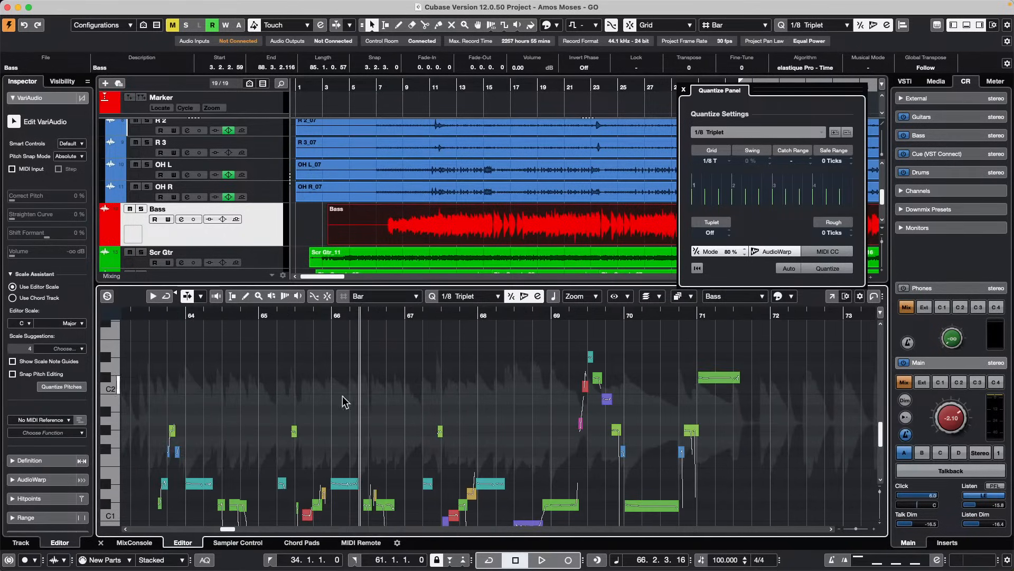
pyautogui.scroll(-2, 164, 396)
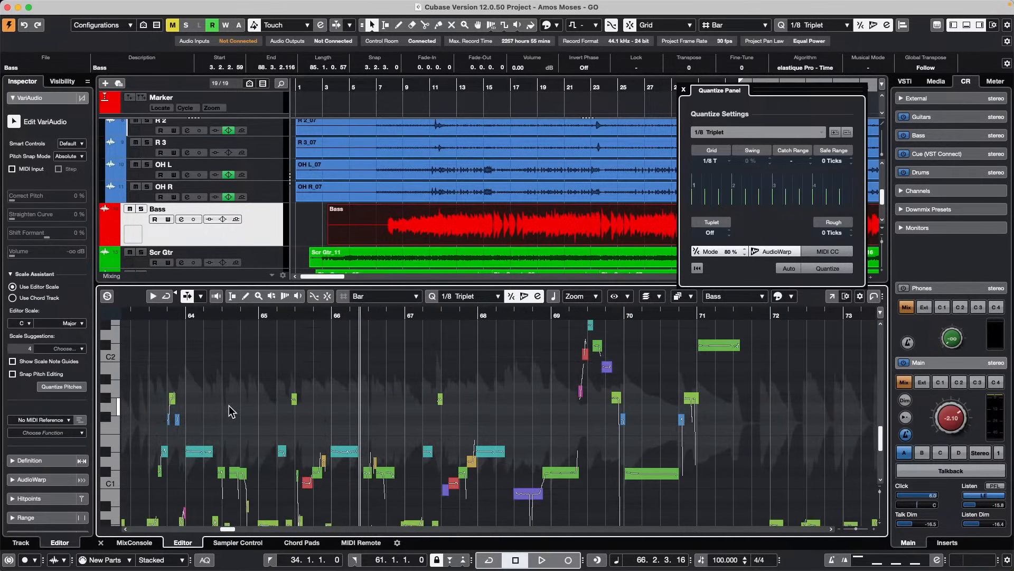
pyautogui.scroll(-2, 228, 412)
pyautogui.moveTo(208, 316); pyautogui.dragTo(71, 307)
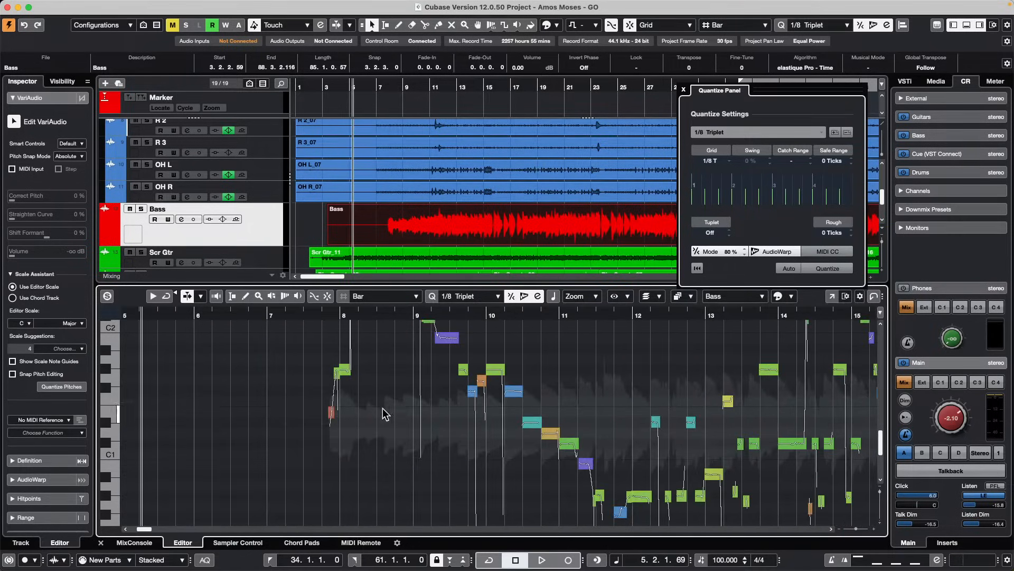
pyautogui.scroll(1, 407, 404)
pyautogui.scroll(1, 407, 405)
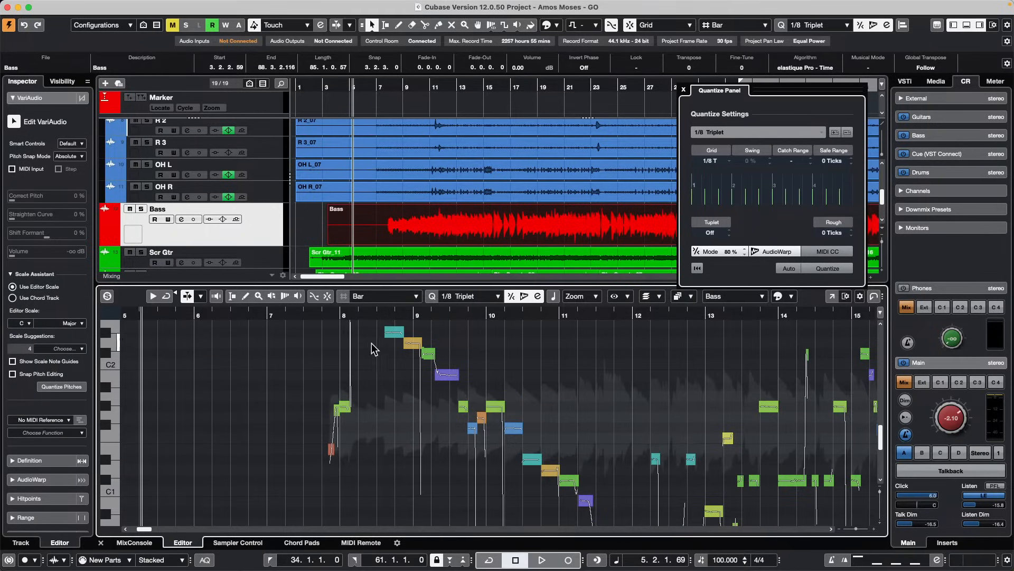
pyautogui.moveTo(412, 344)
pyautogui.mouseDown()
pyautogui.moveTo(414, 333)
pyautogui.moveTo(426, 338)
pyautogui.mouseUp()
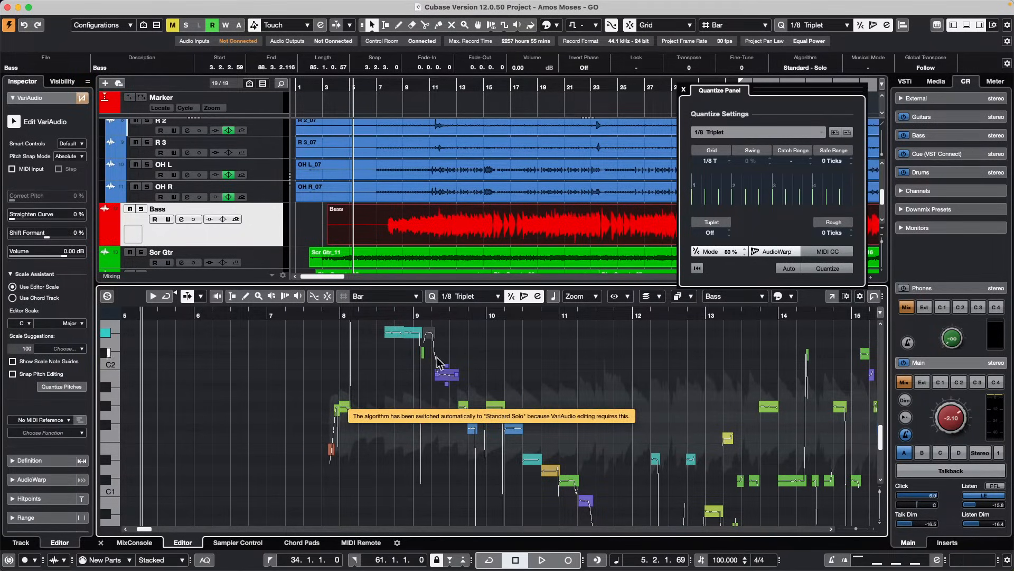
pyautogui.moveTo(444, 376); pyautogui.dragTo(444, 333)
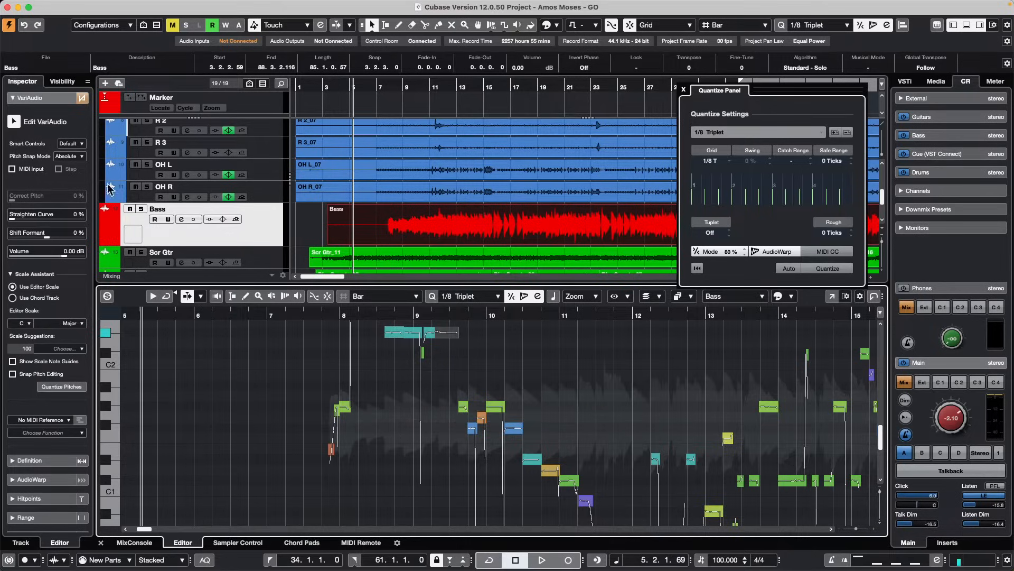
# Try to duplicate the Bass track version that holds the VariAudio pitch edits
pyautogui.click(237, 210)
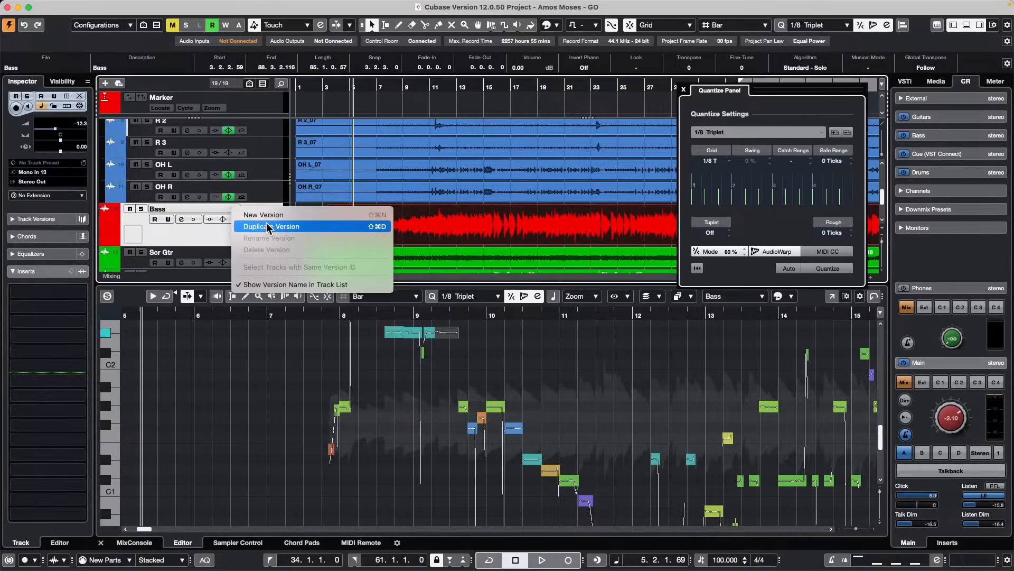
pyautogui.click(311, 227)
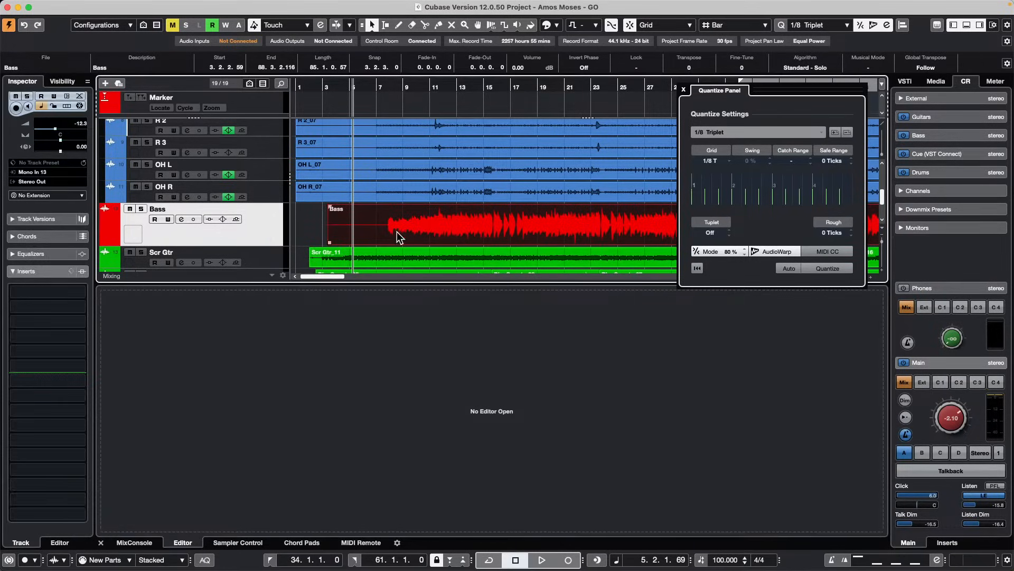
pyautogui.click(236, 206)
pyautogui.click(198, 234)
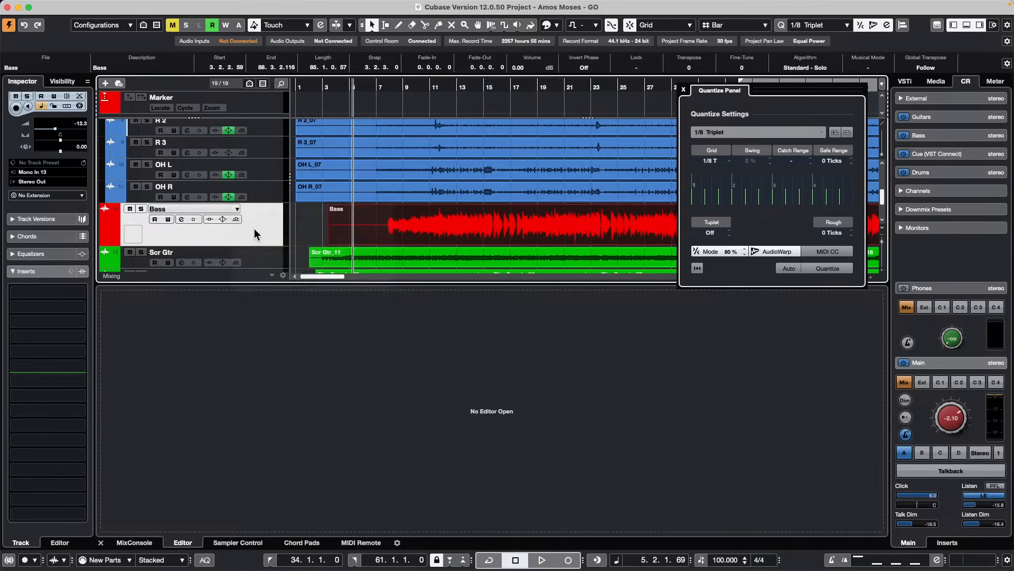
# Reopen the Bass event in the editor and undo its VariAudio note edits and analysis
pyautogui.doubleClick(389, 225)
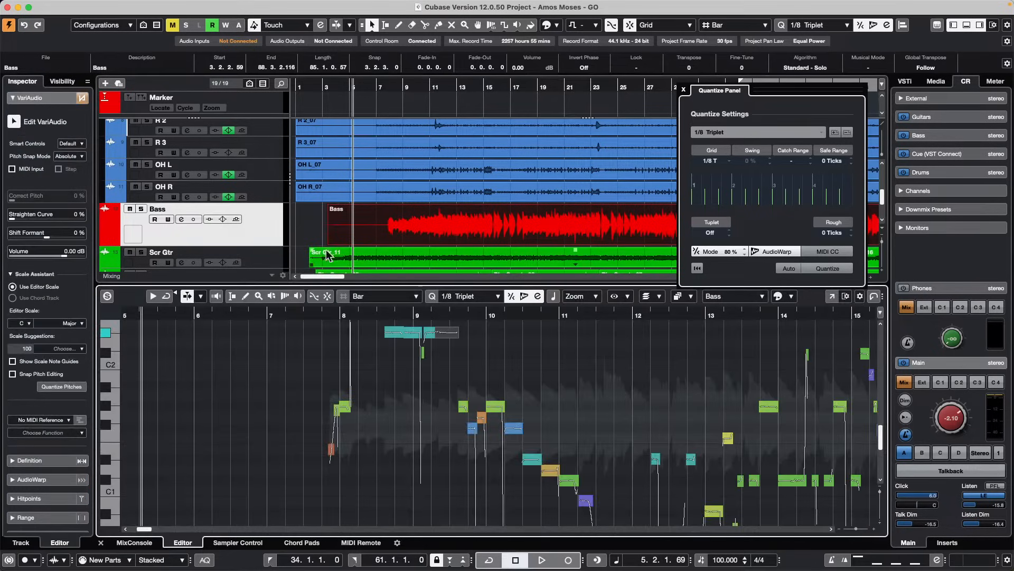
pyautogui.press('super+z')
pyautogui.press('super+z')
pyautogui.press('super+z')
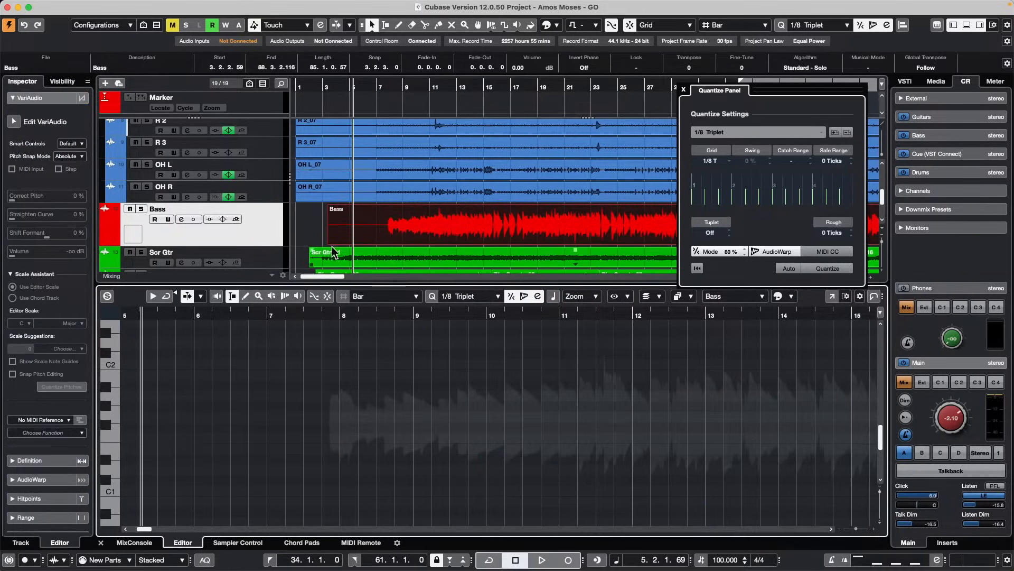
pyautogui.click(235, 206)
pyautogui.click(321, 212)
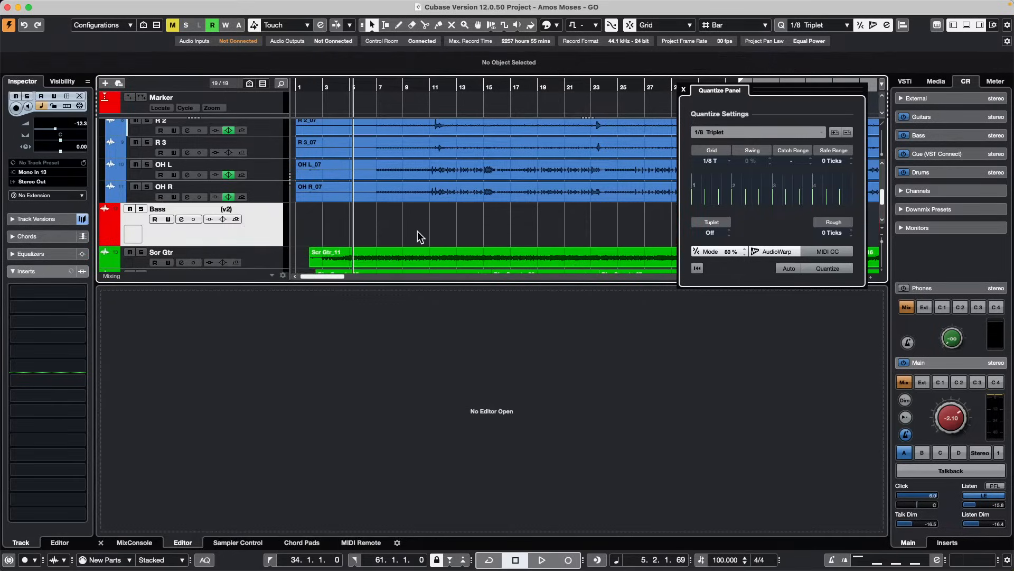
pyautogui.press('super+z')
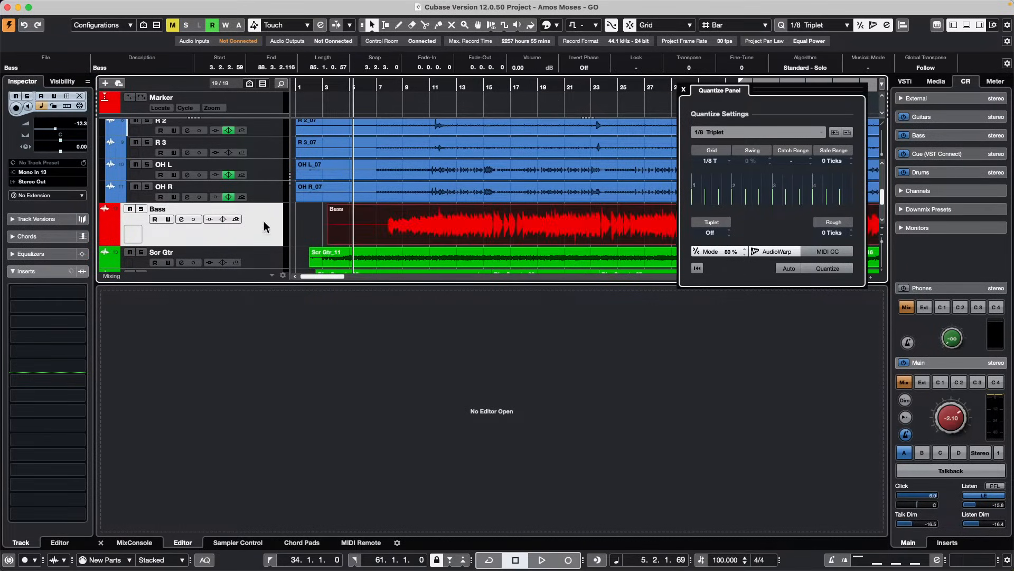
# Duplicate the Bass track version and bounce the copy's event, replacing it with the bounced audio
pyautogui.click(235, 210)
pyautogui.click(269, 227)
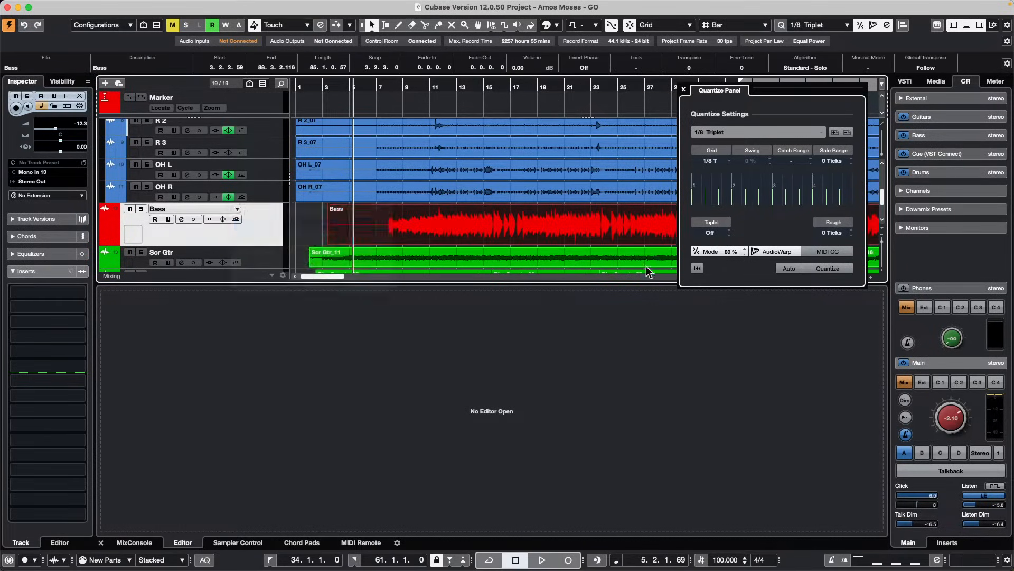
pyautogui.click(511, 231)
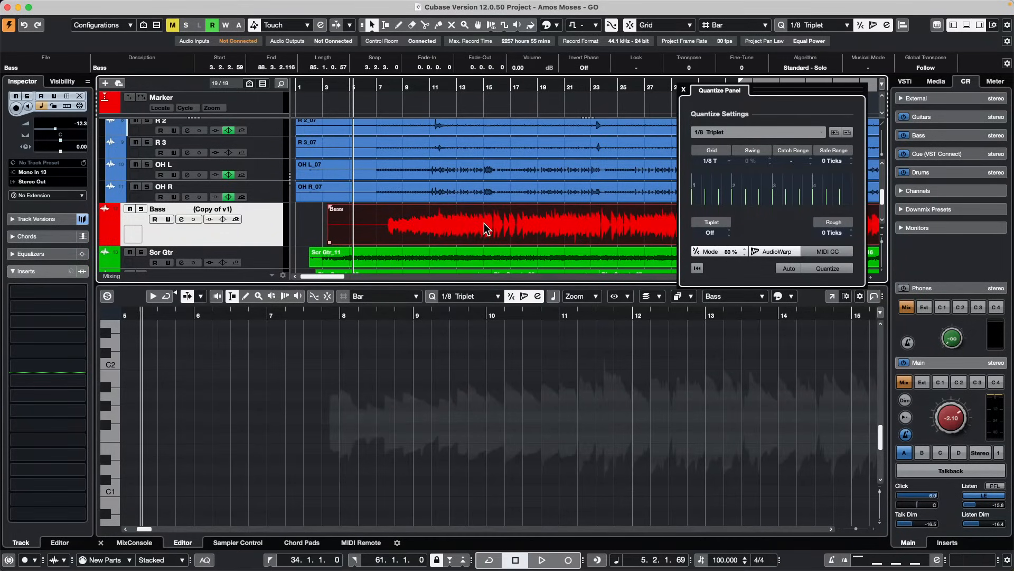
pyautogui.moveTo(363, 4)
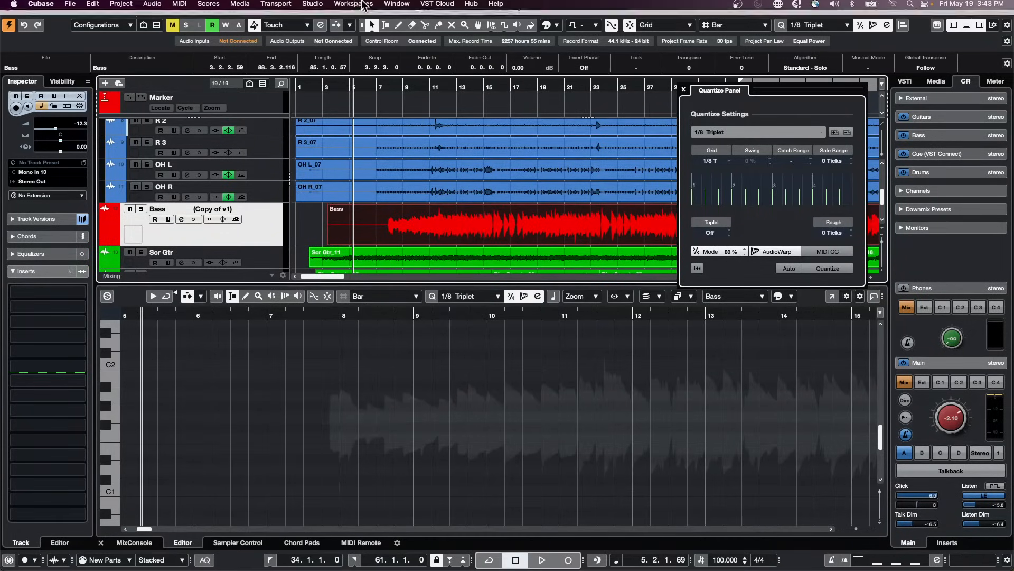
pyautogui.click(152, 6)
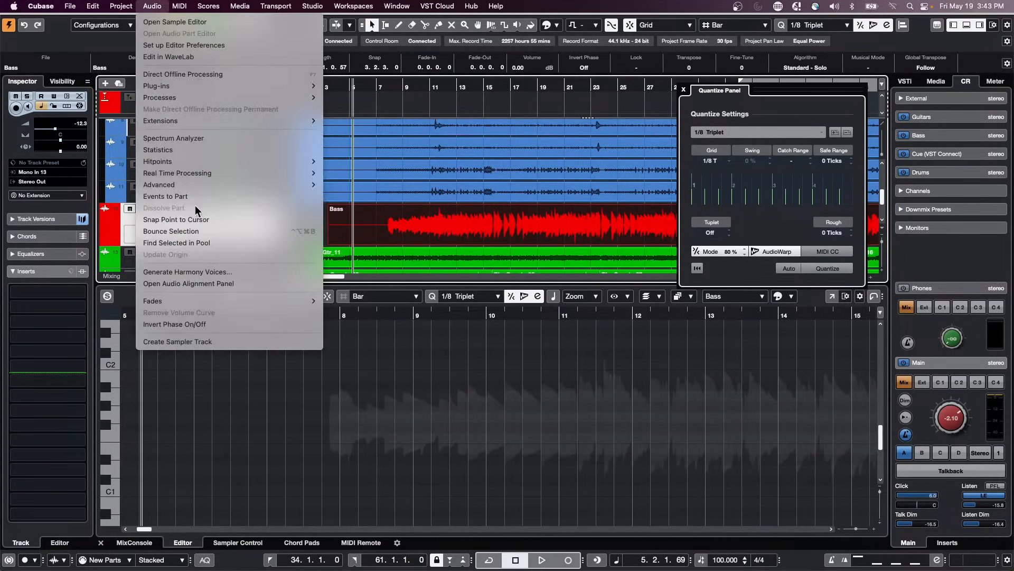
pyautogui.click(197, 231)
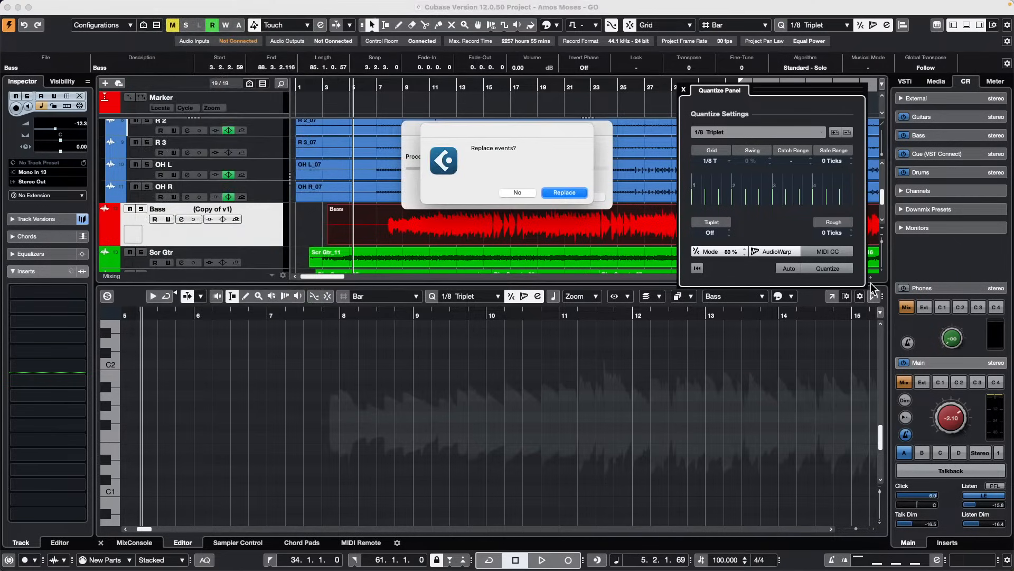
pyautogui.click(565, 193)
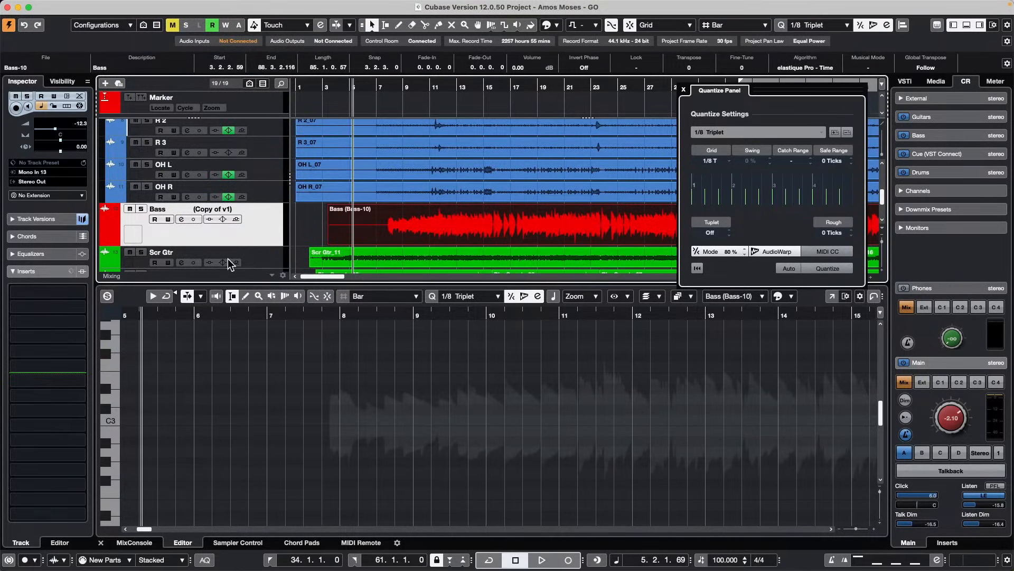
# Switch the Bass track back to version v1 and enable Edit VariAudio on its event
pyautogui.click(233, 209)
pyautogui.click(248, 197)
pyautogui.doubleClick(465, 227)
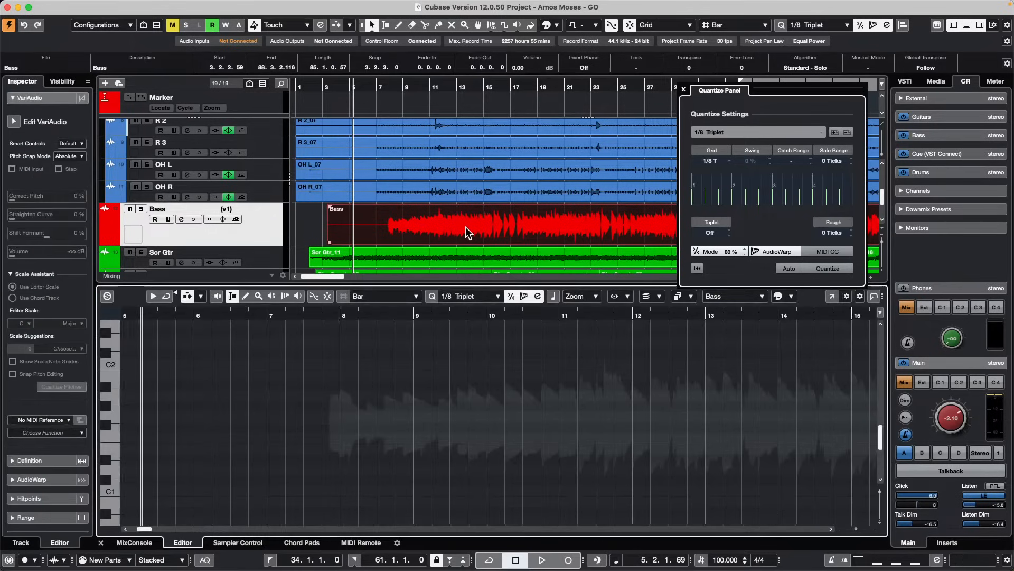
pyautogui.click(28, 125)
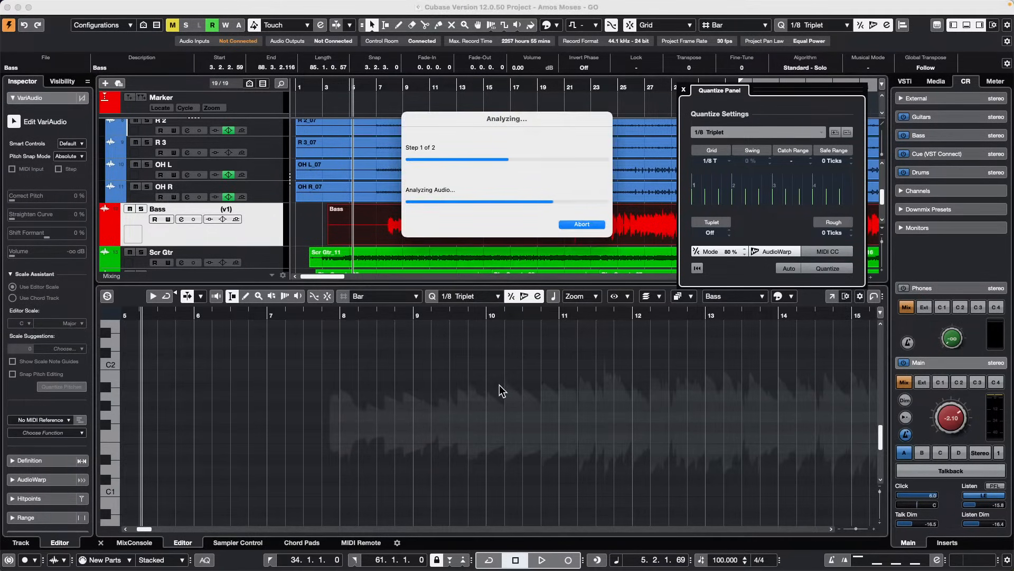
# Raise the three v1 Bass notes around bar 9 to the same pitch as the long note before them
pyautogui.moveTo(384, 357); pyautogui.dragTo(453, 400)
pyautogui.moveTo(393, 452); pyautogui.dragTo(491, 369)
pyautogui.click(450, 357)
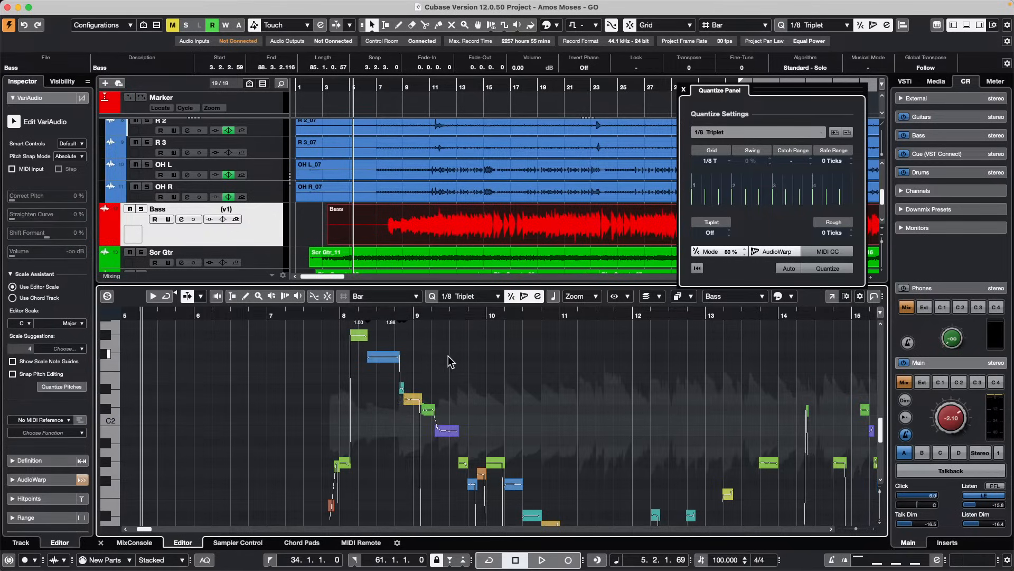
pyautogui.moveTo(410, 400); pyautogui.dragTo(412, 358)
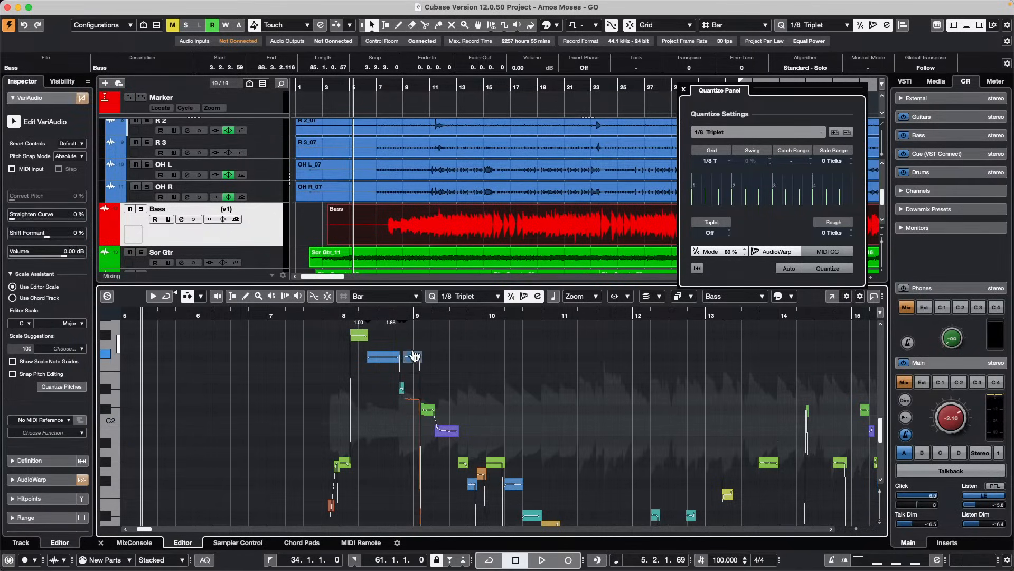
pyautogui.moveTo(429, 413); pyautogui.dragTo(431, 359)
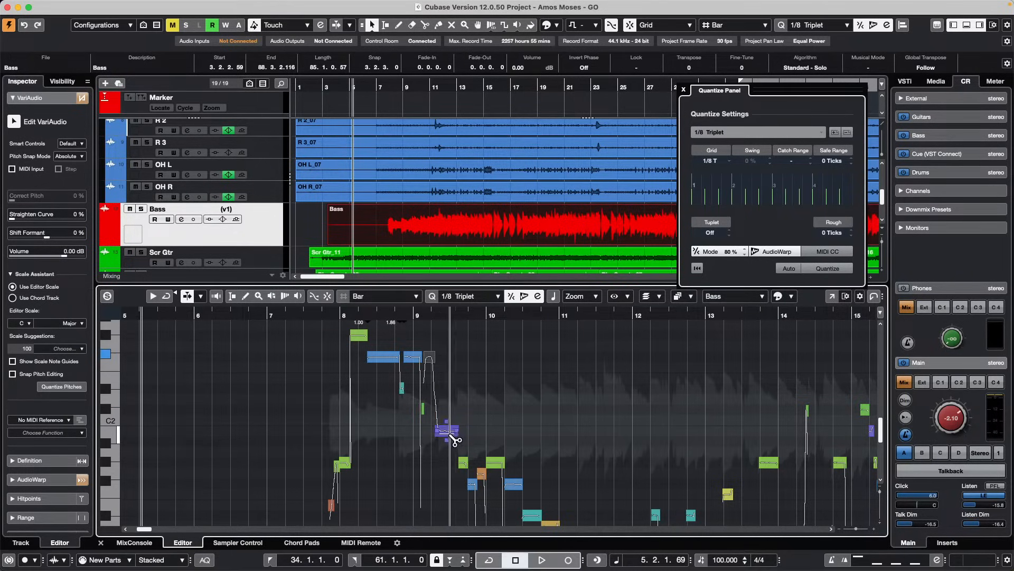
pyautogui.moveTo(447, 430); pyautogui.dragTo(444, 358)
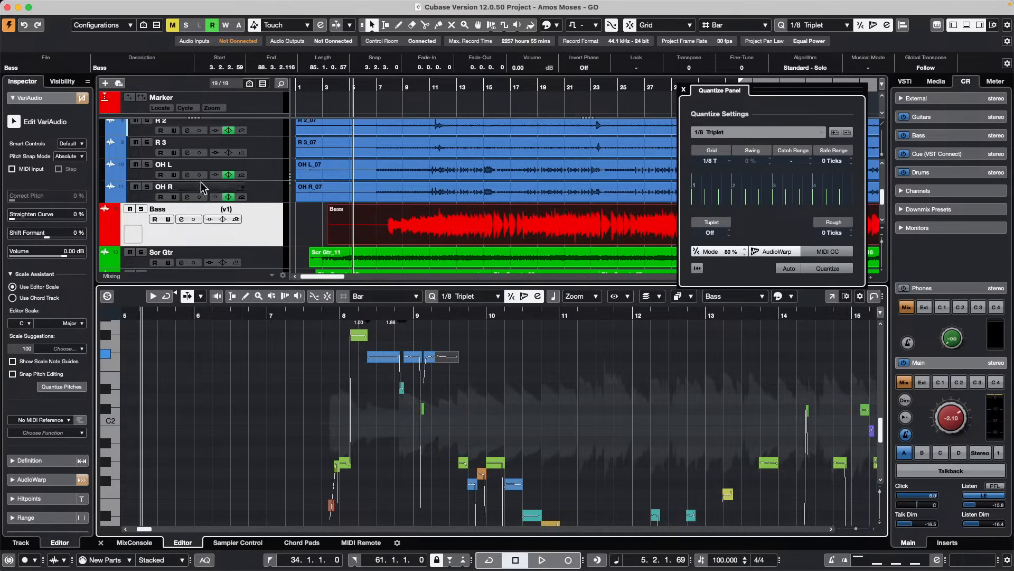
# Switch the Bass track to the Copy of v1 version and open its event in the editor
pyautogui.click(235, 211)
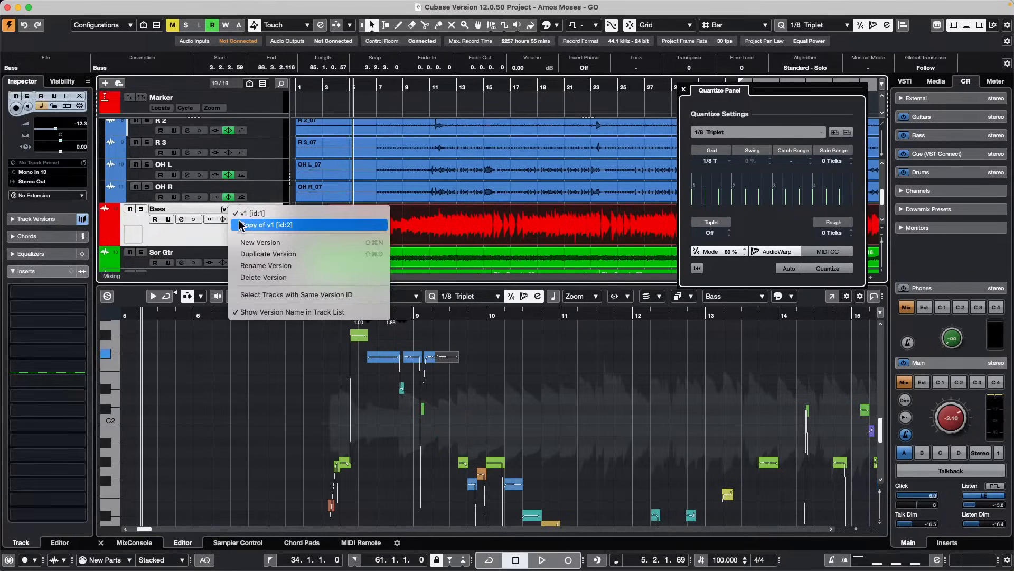
pyautogui.click(240, 226)
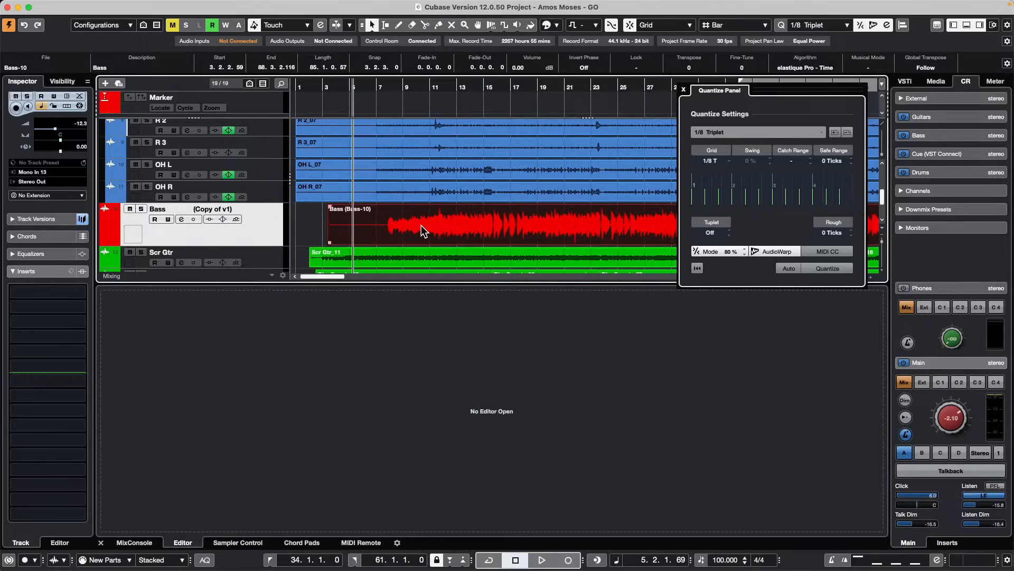
pyautogui.doubleClick(458, 229)
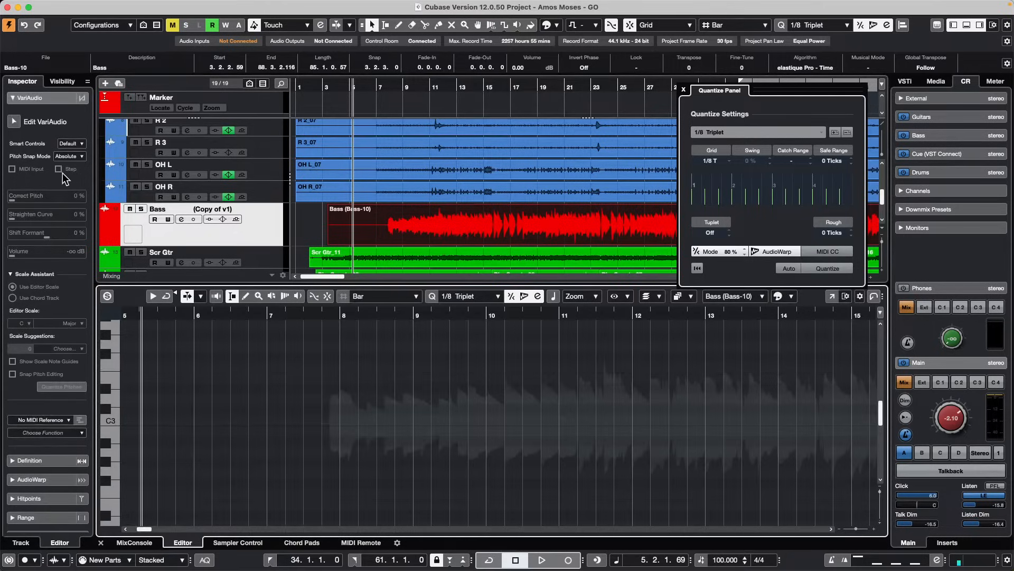
# Enable Edit VariAudio on the Copy of v1 Bass event and compare its notes with those of version v1, ending on the copy
pyautogui.click(16, 122)
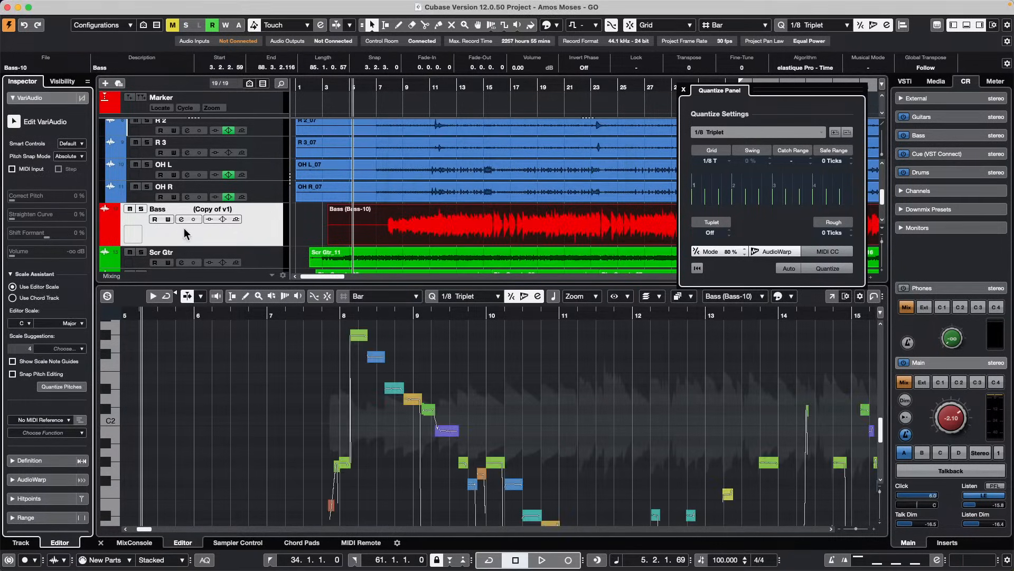
pyautogui.click(236, 209)
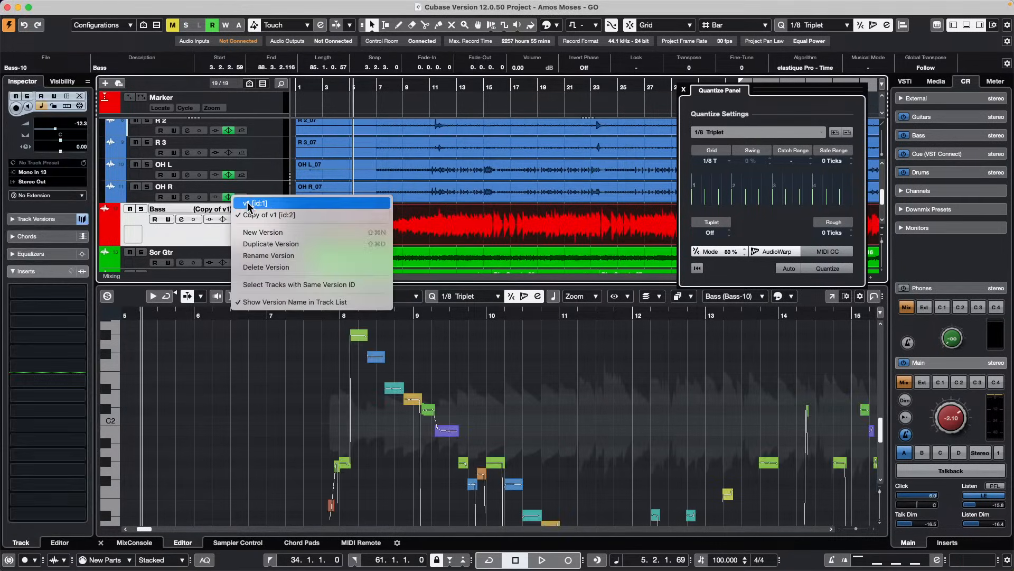
pyautogui.click(246, 197)
pyautogui.doubleClick(386, 223)
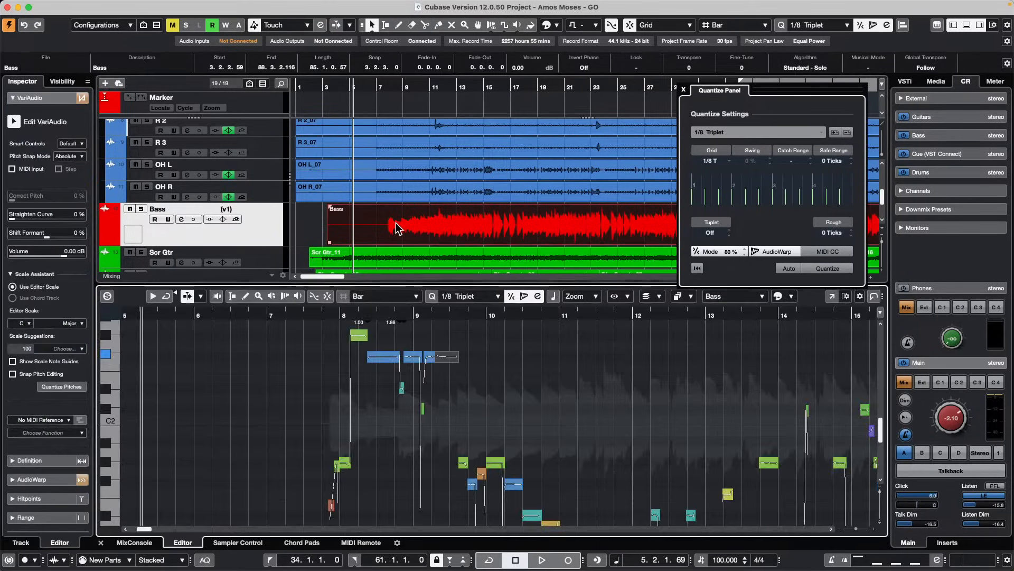
pyautogui.click(237, 209)
pyautogui.click(246, 222)
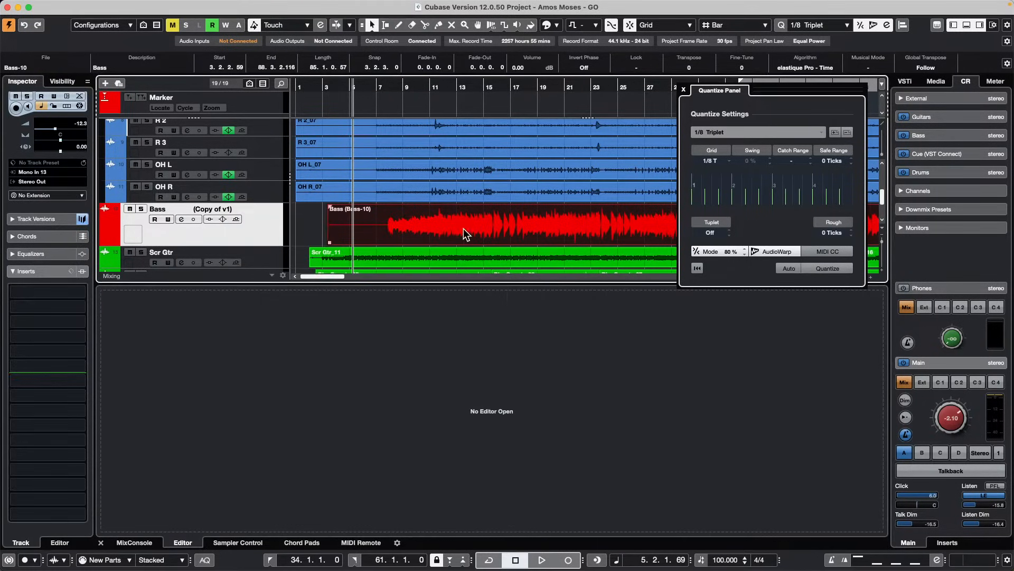
pyautogui.doubleClick(425, 221)
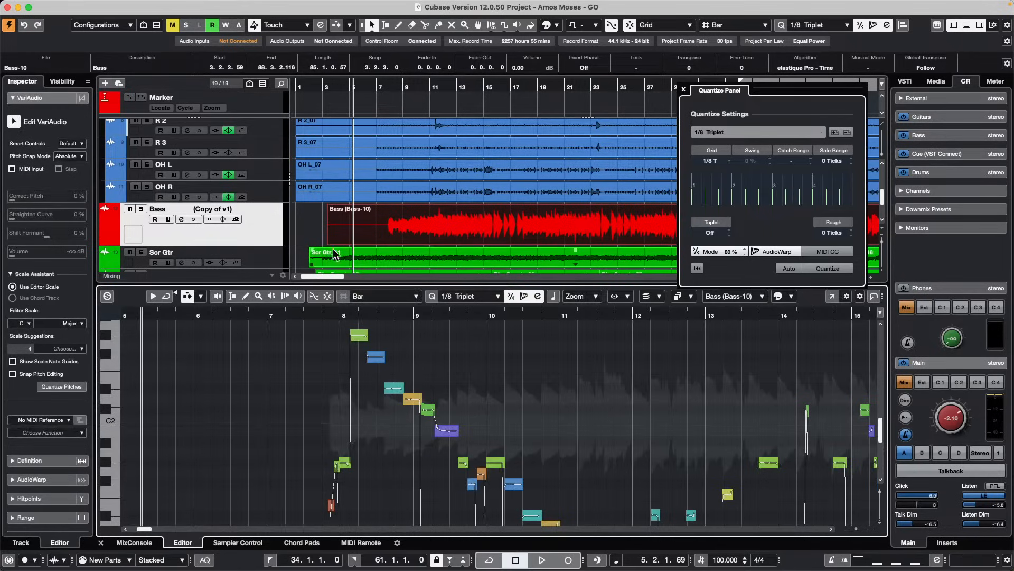
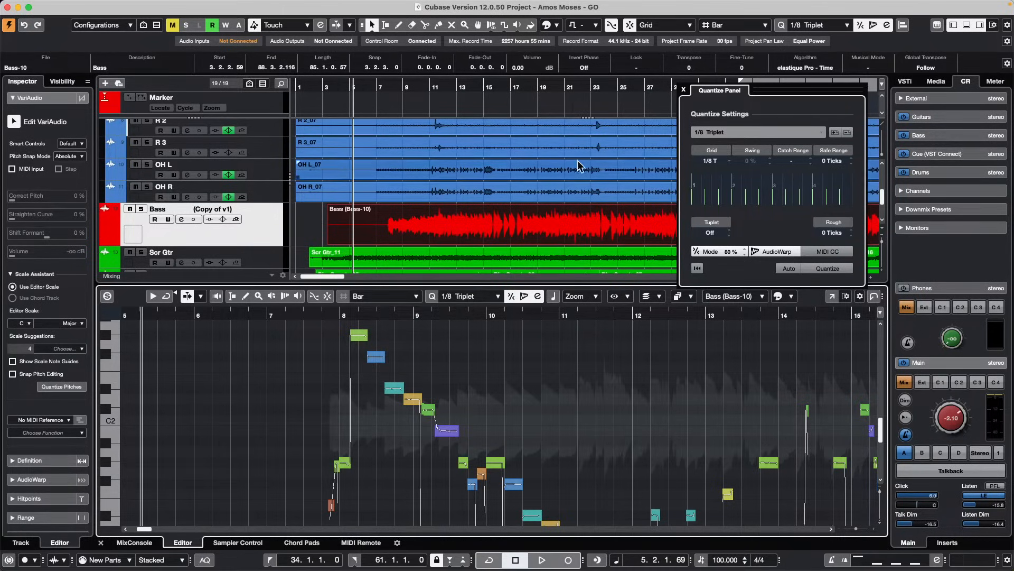
# Play the project with the Copy of v1 Bass version from just after bar 7, and stop after bar 9
pyautogui.click(431, 223)
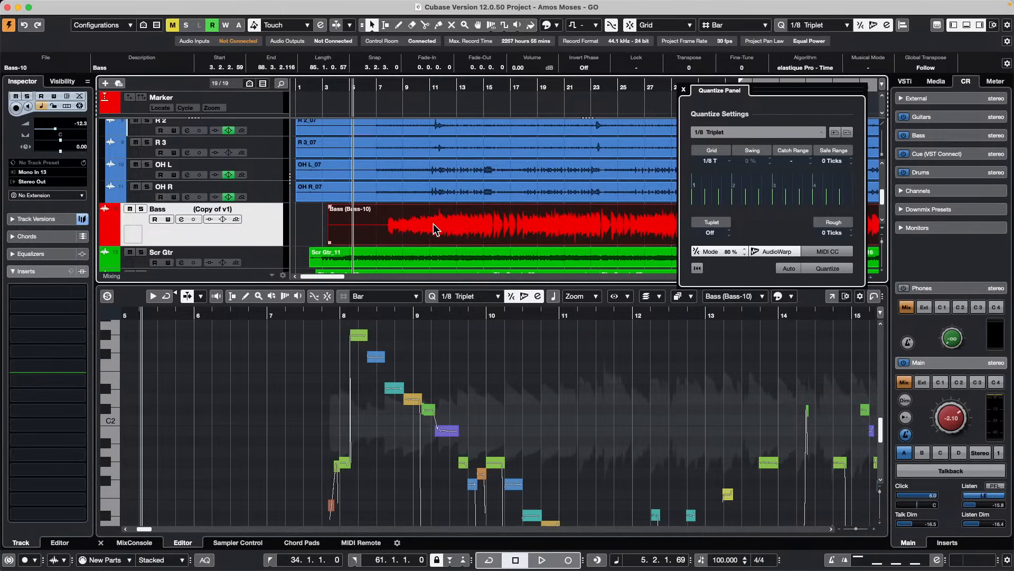
pyautogui.click(387, 87)
pyautogui.press('space')
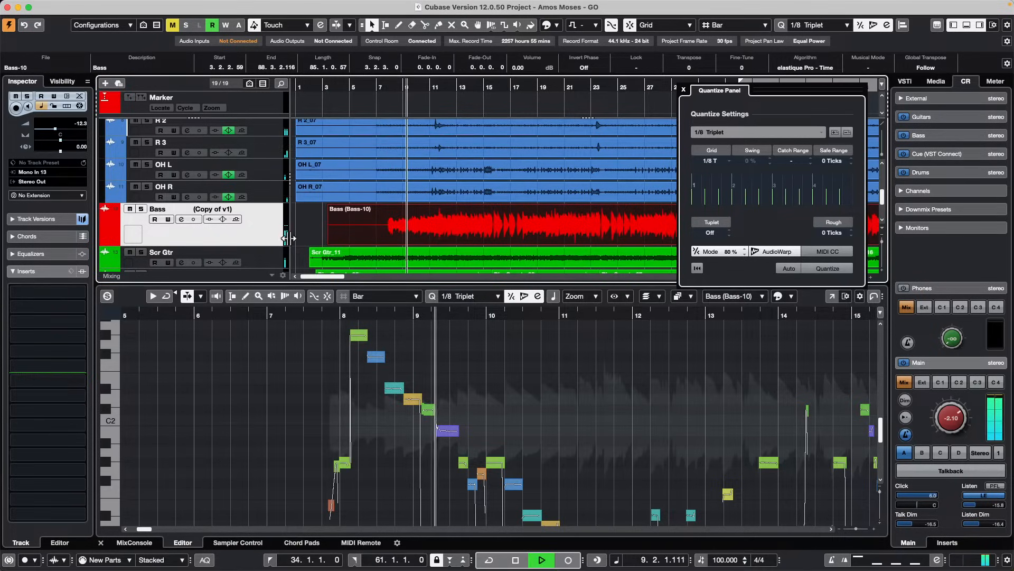
pyautogui.press('space')
# Revert the project to its previously saved version, accepting the unmapped ports and deleting the files created since that save
pyautogui.click(71, 5)
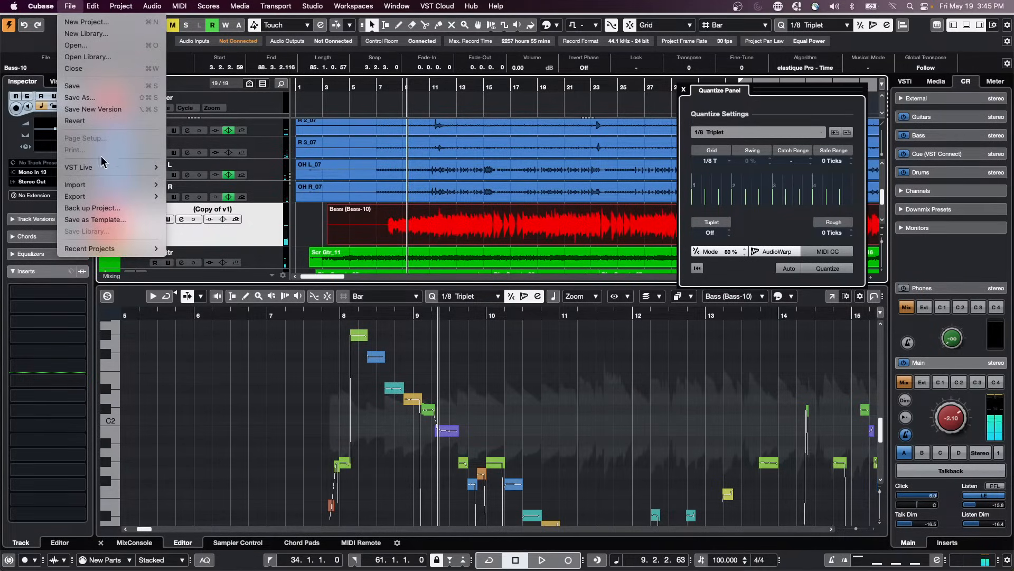
pyautogui.click(113, 120)
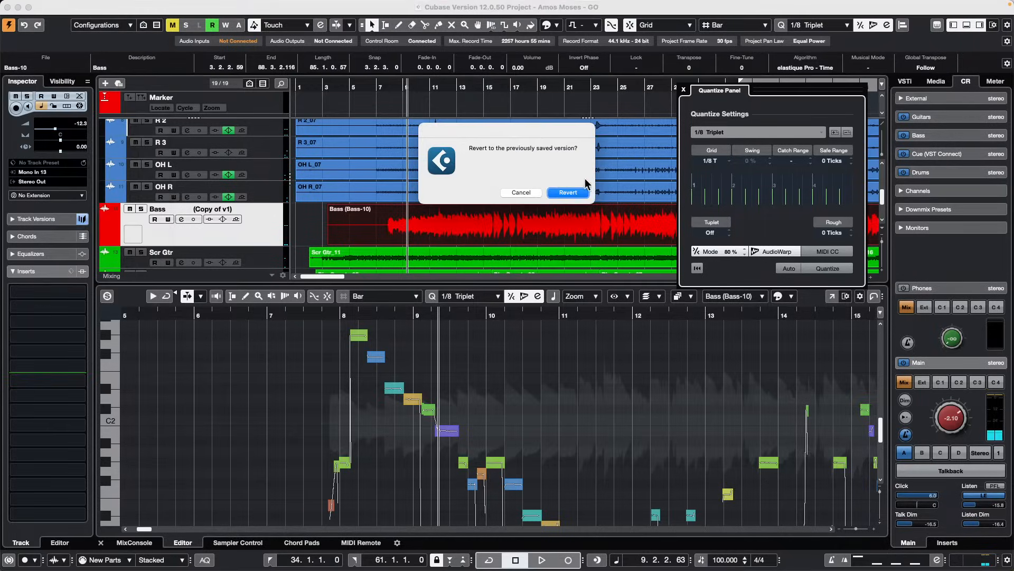
pyautogui.click(568, 192)
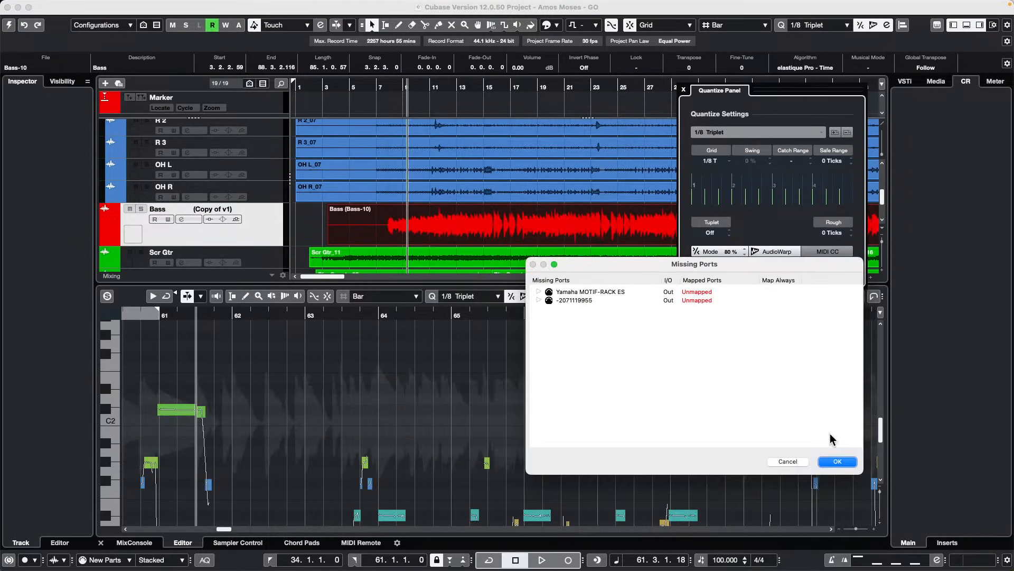
pyautogui.click(834, 462)
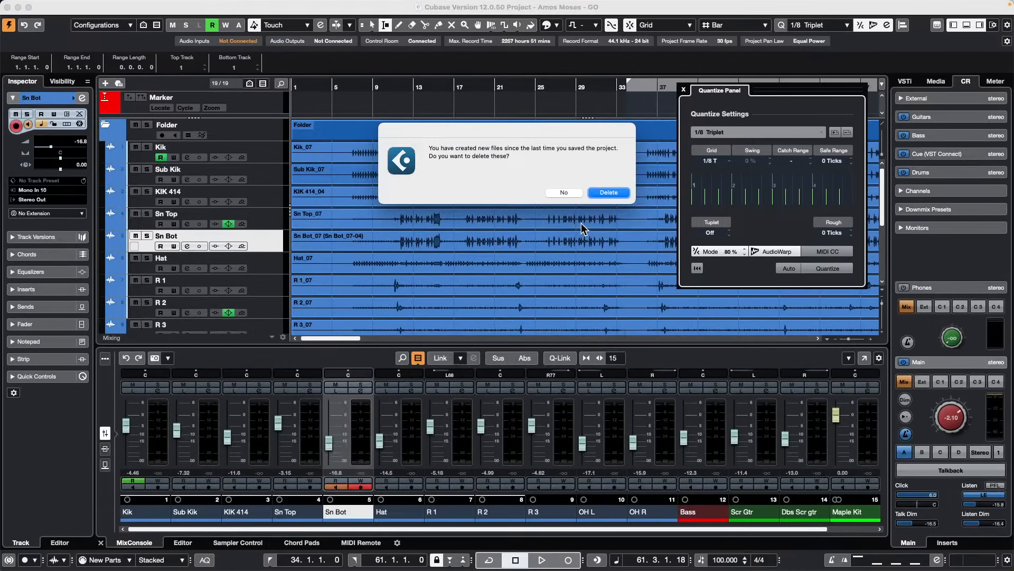
pyautogui.click(607, 192)
# Start playback and open the Bass track's channel settings, placing the window clear of the Quantize Panel
pyautogui.scroll(-3, 382, 192)
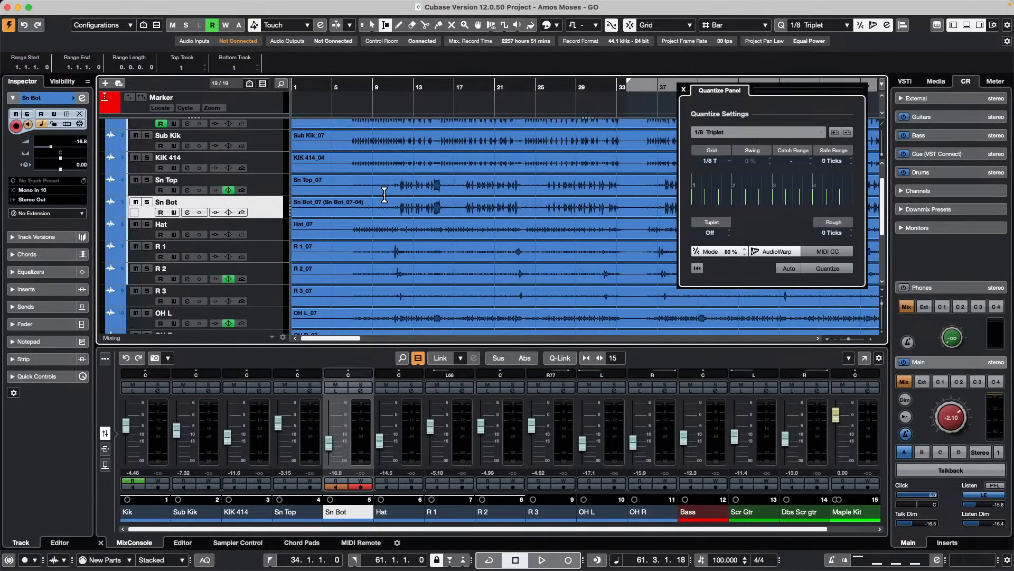
pyautogui.scroll(-5, 382, 191)
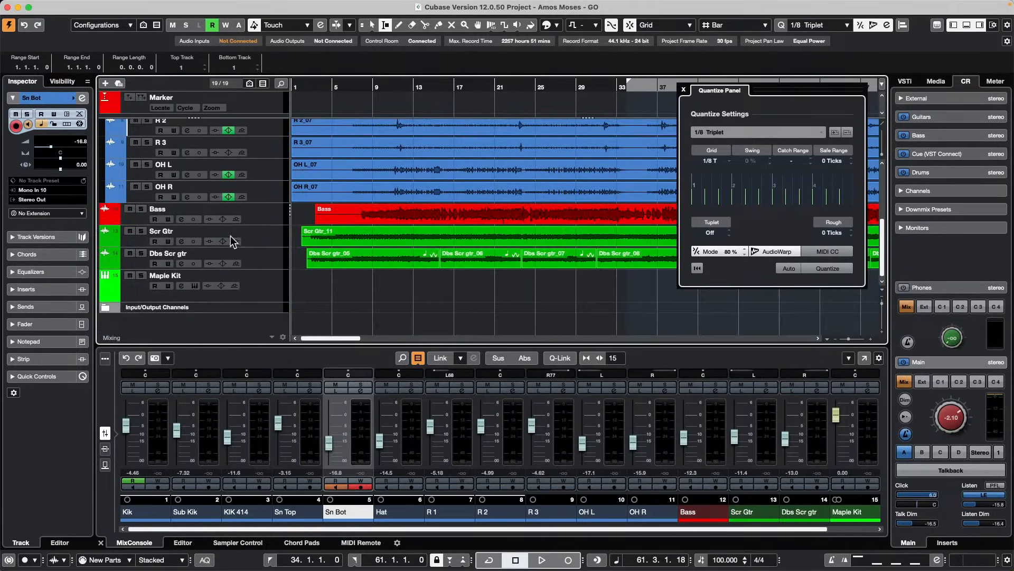
pyautogui.click(260, 217)
pyautogui.press('space')
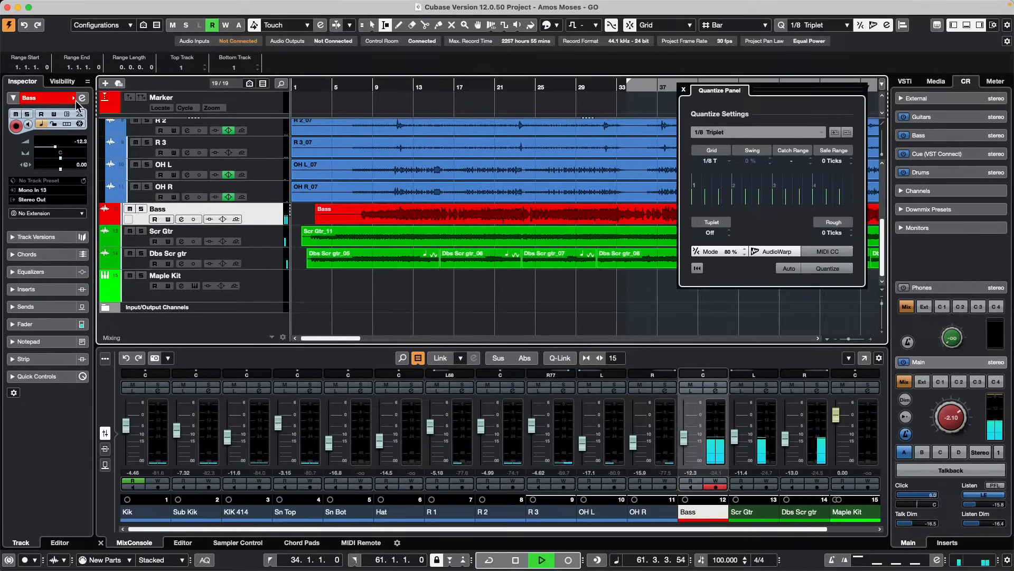
pyautogui.click(80, 99)
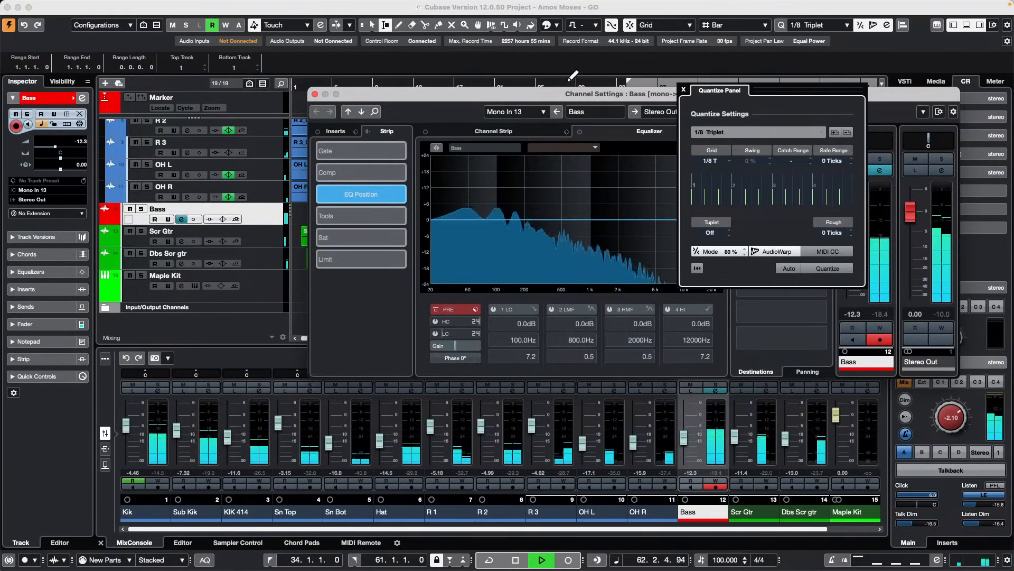
pyautogui.moveTo(569, 96); pyautogui.dragTo(417, 112)
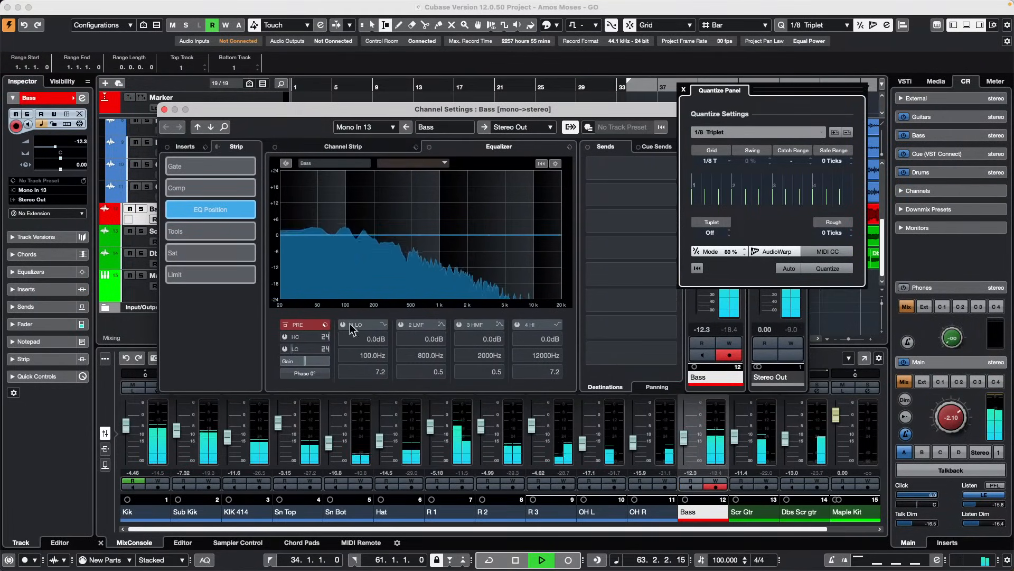
# Activate channel comparison in the Bass equalizer and choose Sn Top as the comparison channel
pyautogui.click(285, 163)
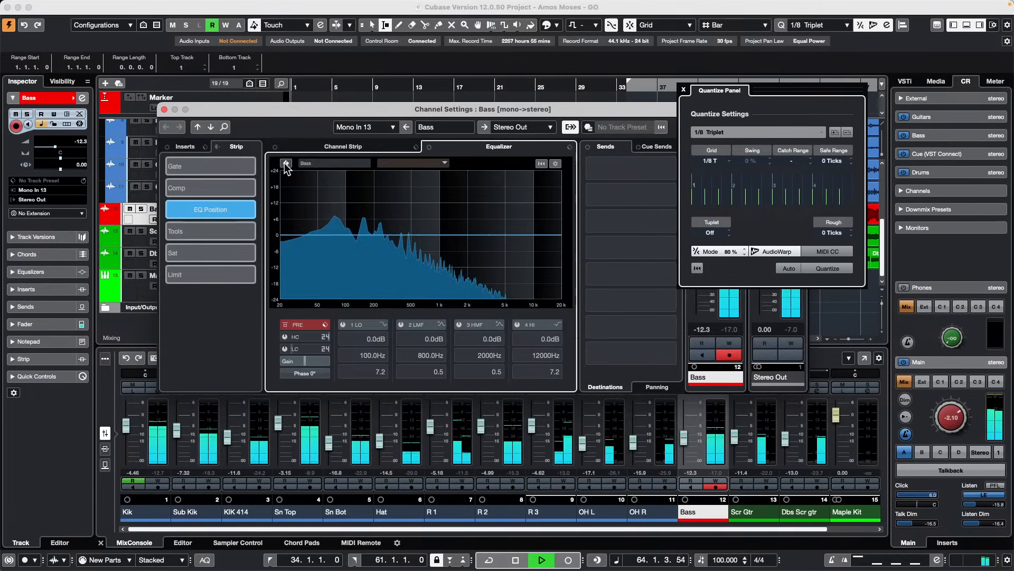
pyautogui.click(286, 163)
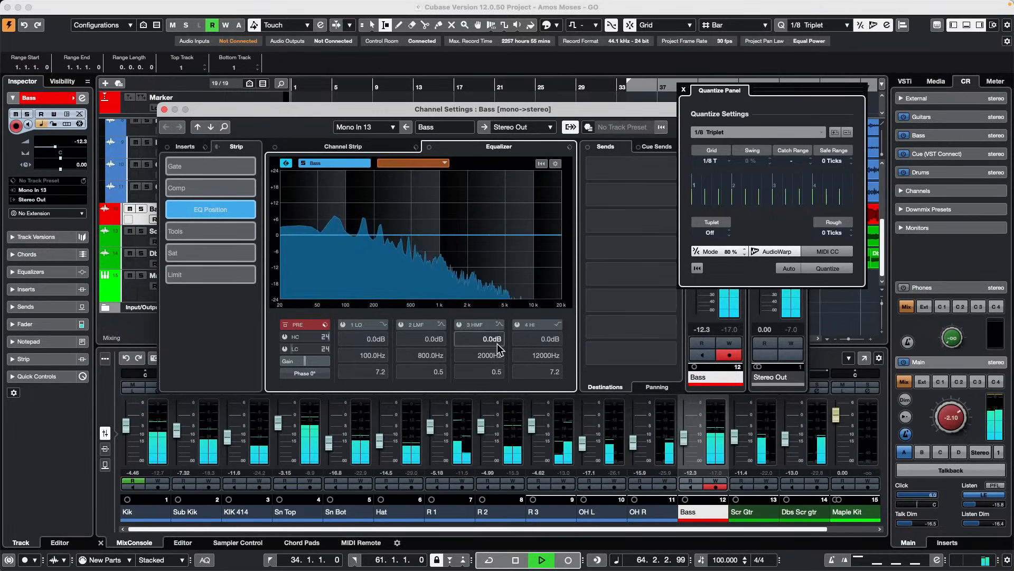
pyautogui.click(442, 161)
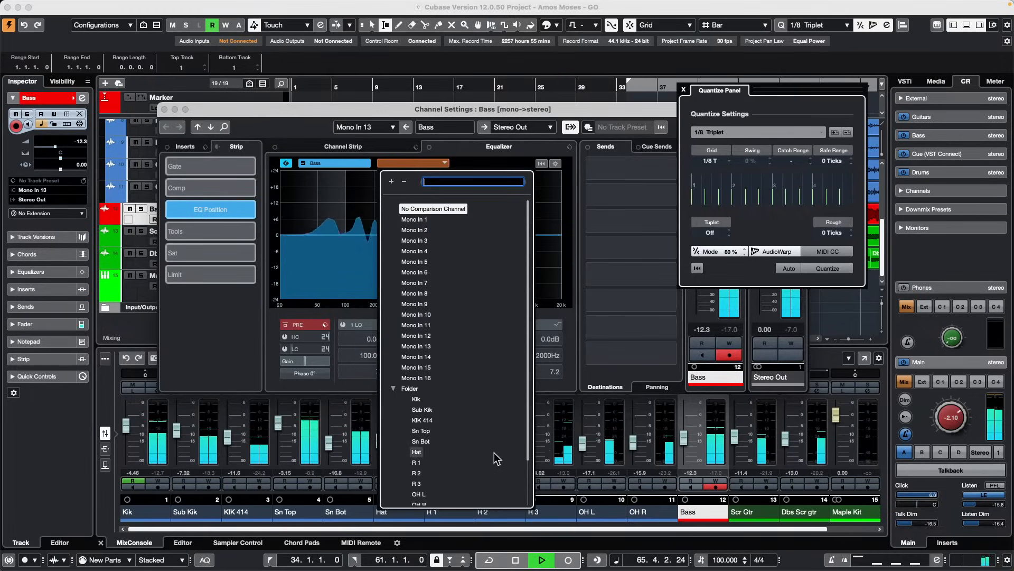
pyautogui.click(427, 430)
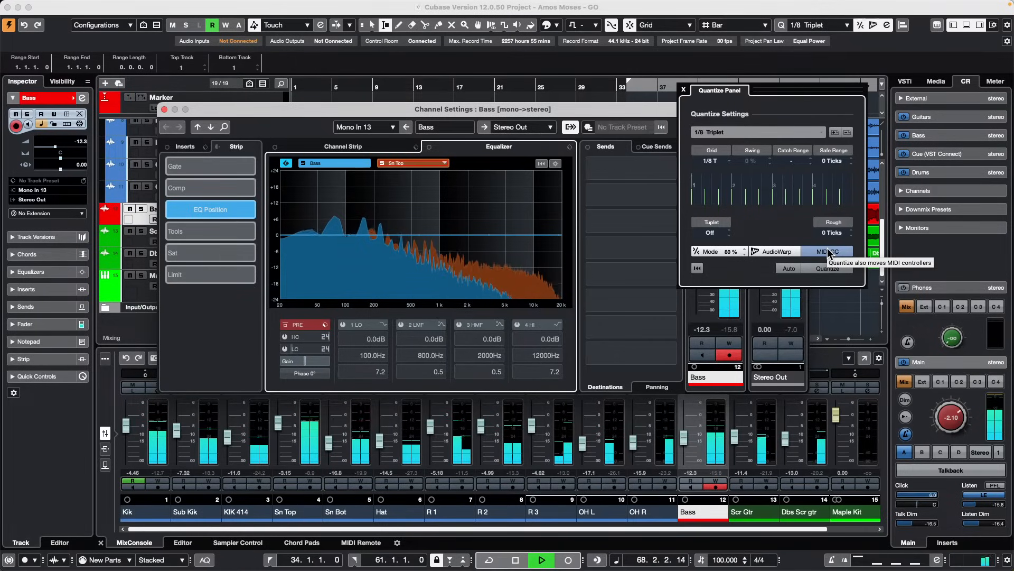
# Make Sn Top the active equalizer channel and set its 2 LMF band to about 7.5 dB at 3857 Hz
pyautogui.click(422, 163)
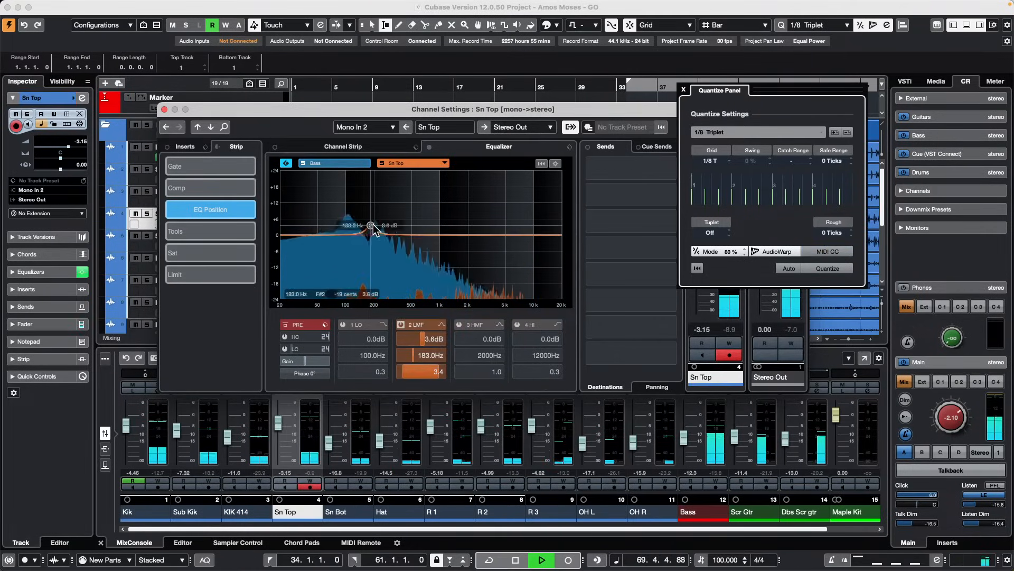
pyautogui.moveTo(371, 226); pyautogui.dragTo(496, 218)
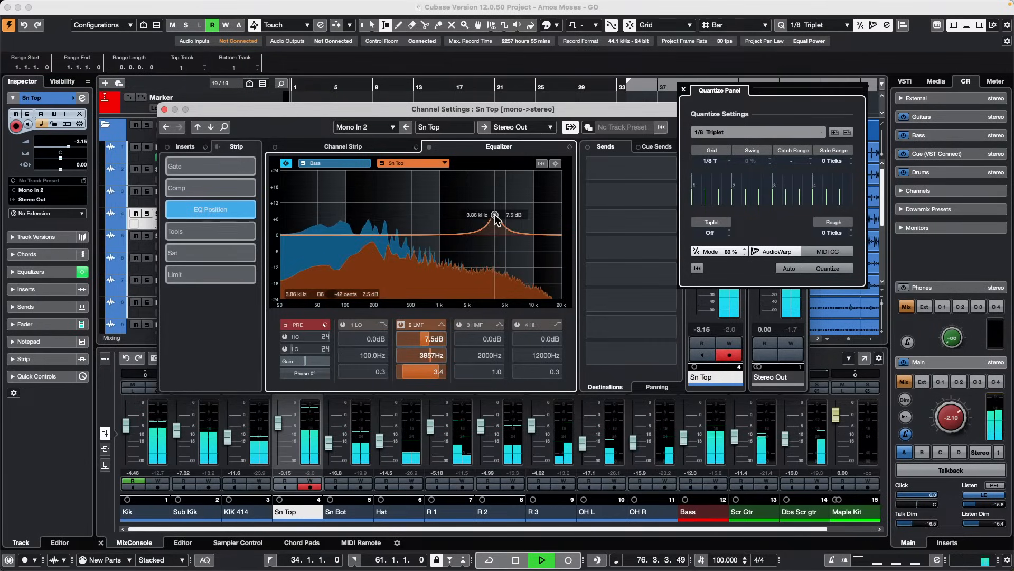
# Return to the Bass equalizer, enable its 1 LO band and cut the 2 LMF band to about -14 dB near 552 Hz
pyautogui.click(338, 163)
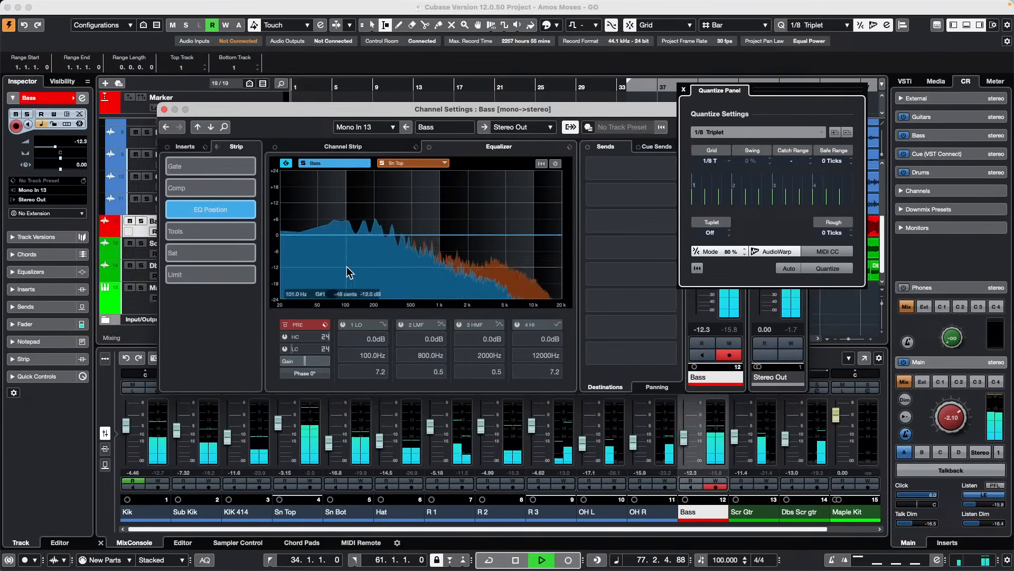
pyautogui.click(343, 324)
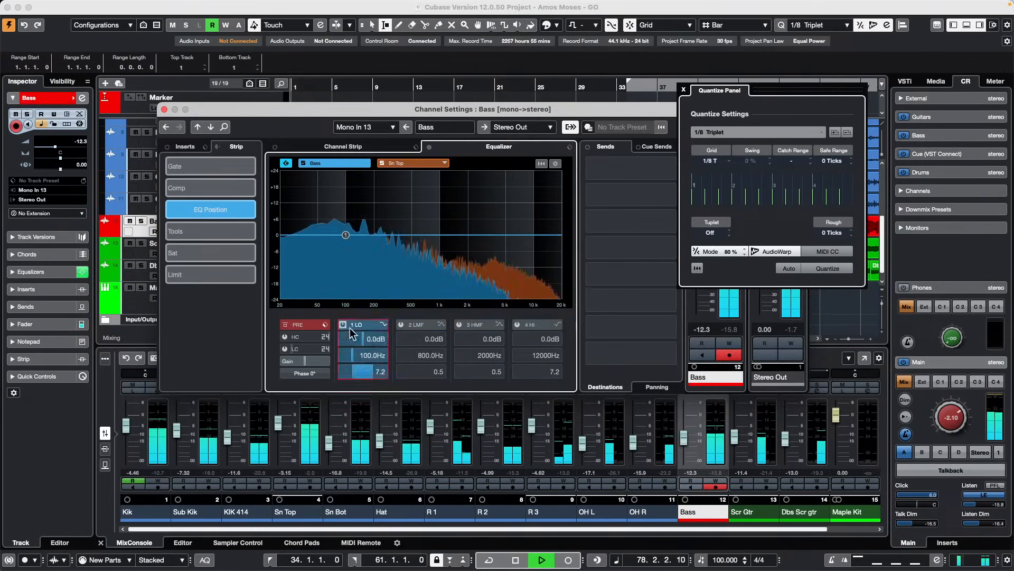
pyautogui.moveTo(346, 238); pyautogui.dragTo(418, 276)
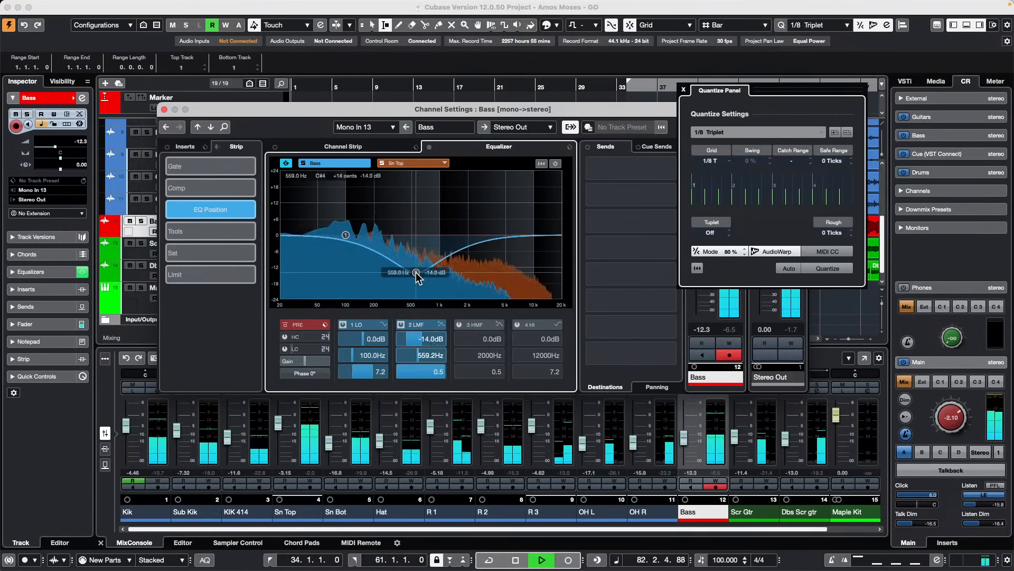
# View the Sn Top equalizer curve, and audition the Bass alone from the comparison view before restoring the full mix
pyautogui.click(395, 163)
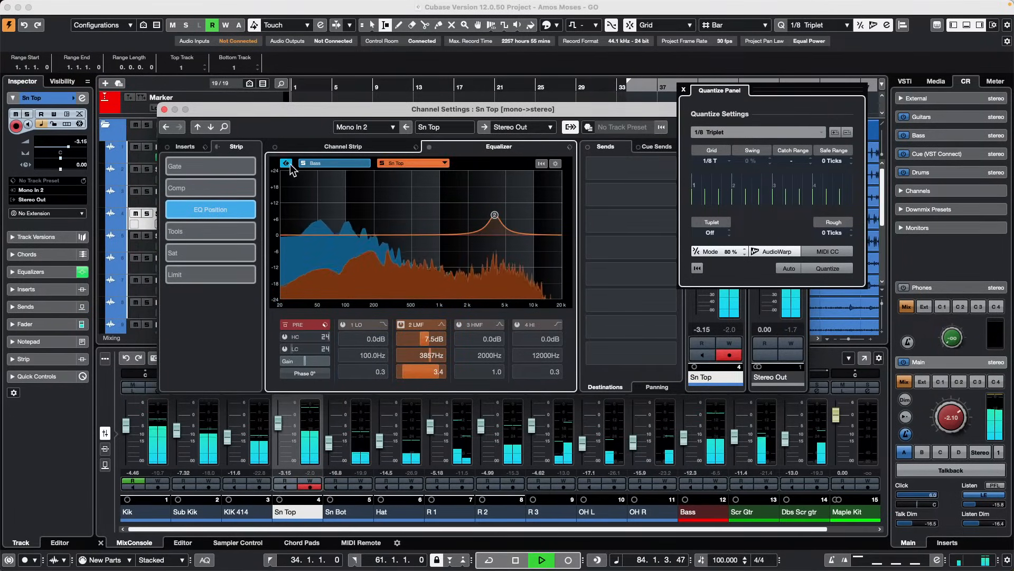
pyautogui.click(304, 164)
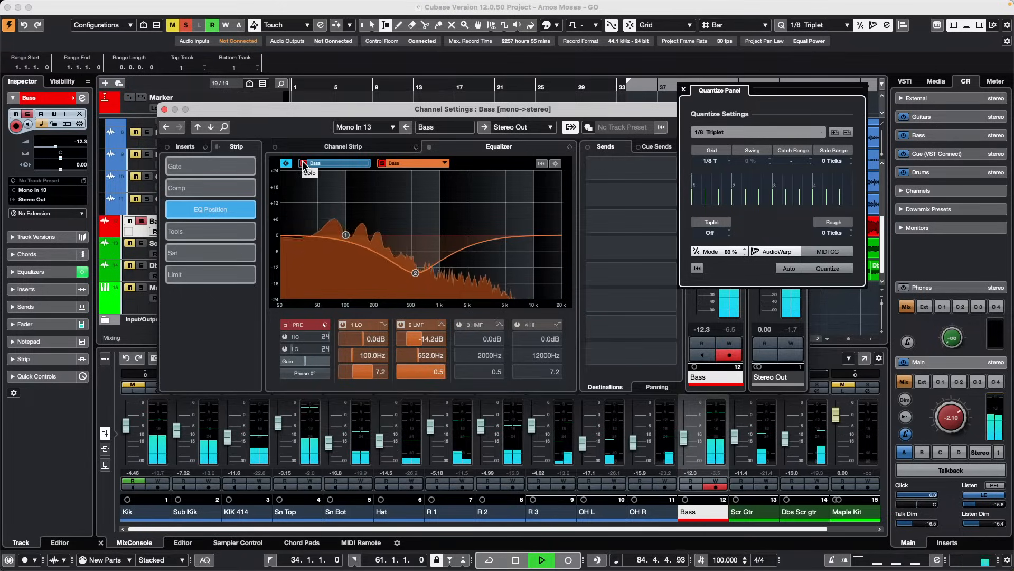
pyautogui.click(304, 164)
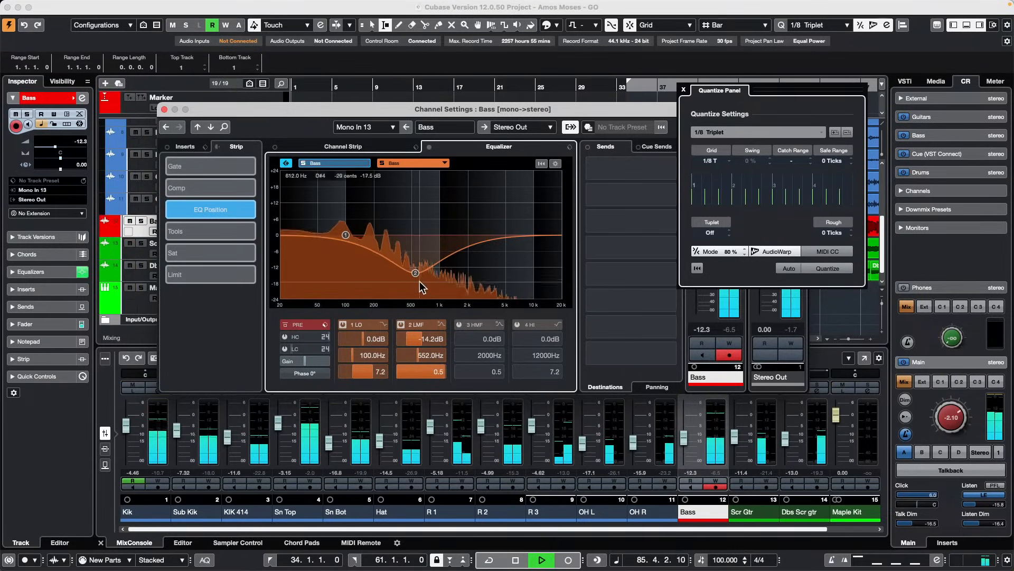
# Set the Bass 2 LMF band to about 7.9 dB at 1598 Hz and 1 LO to about -7.1 dB at 84.3 Hz
pyautogui.moveTo(416, 273); pyautogui.dragTo(459, 215)
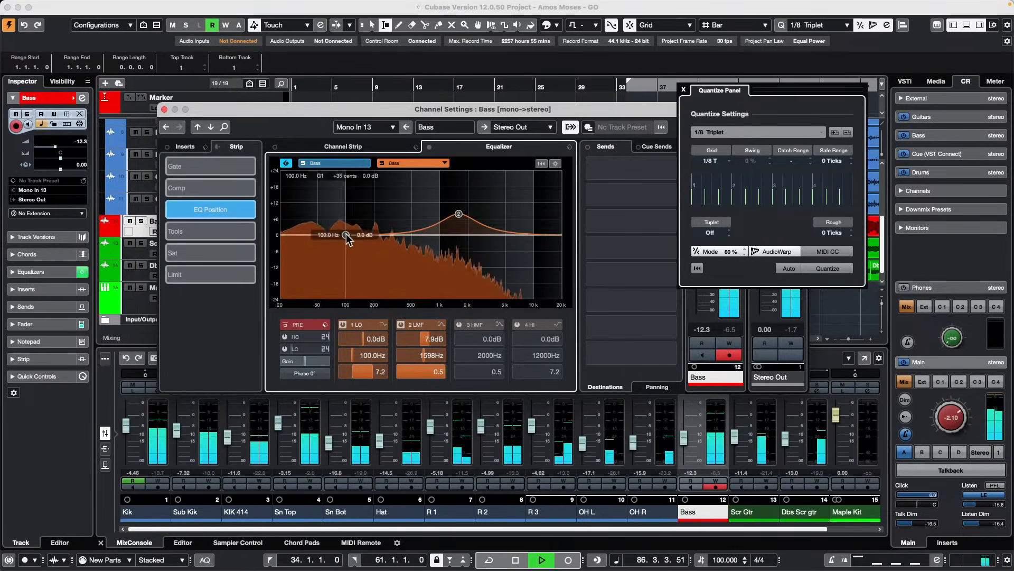
pyautogui.moveTo(347, 234); pyautogui.dragTo(339, 254)
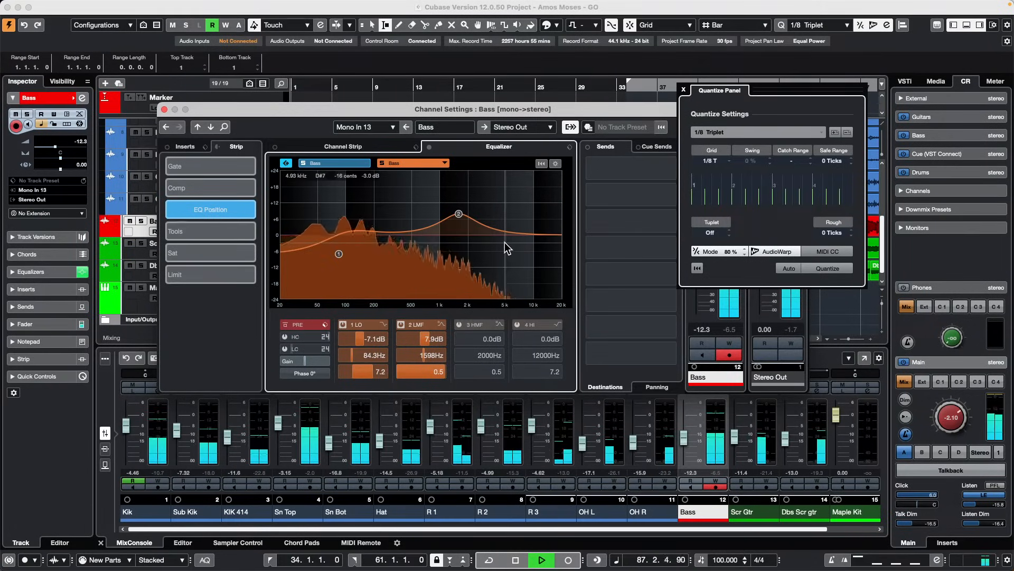
# Switch the equalizer between the reference and comparison channels, ending on the Bass reference channel
pyautogui.click(343, 164)
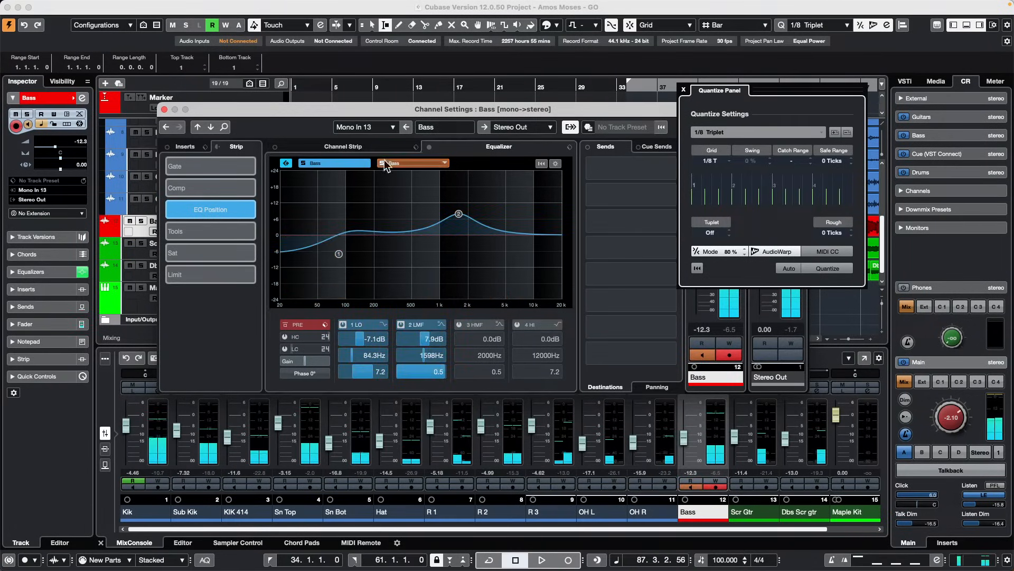
pyautogui.click(428, 163)
pyautogui.click(351, 164)
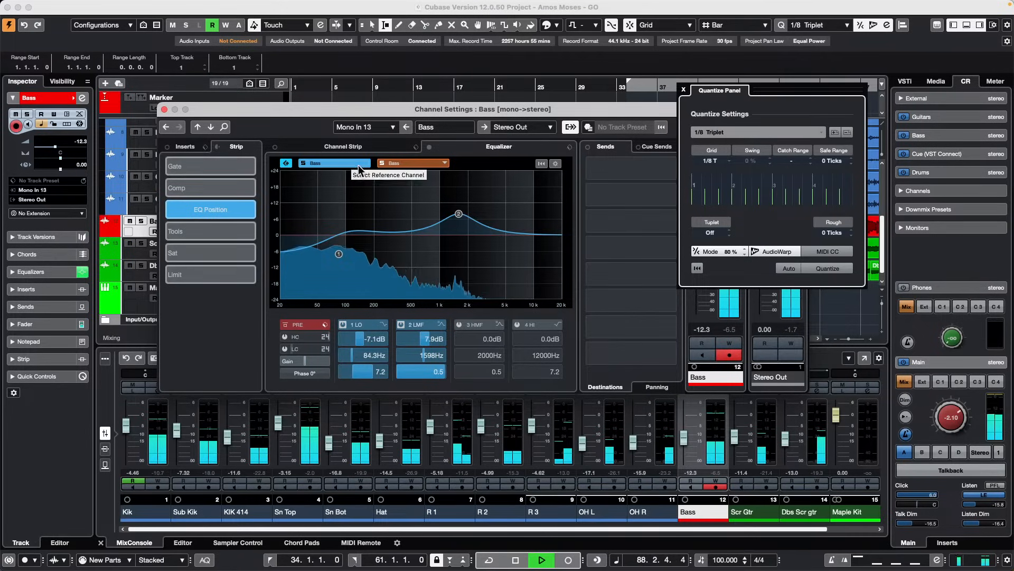
# Return to the project timeline, move playback to about bar 6 and select the Bass event with the Object Selection tool
pyautogui.click(349, 84)
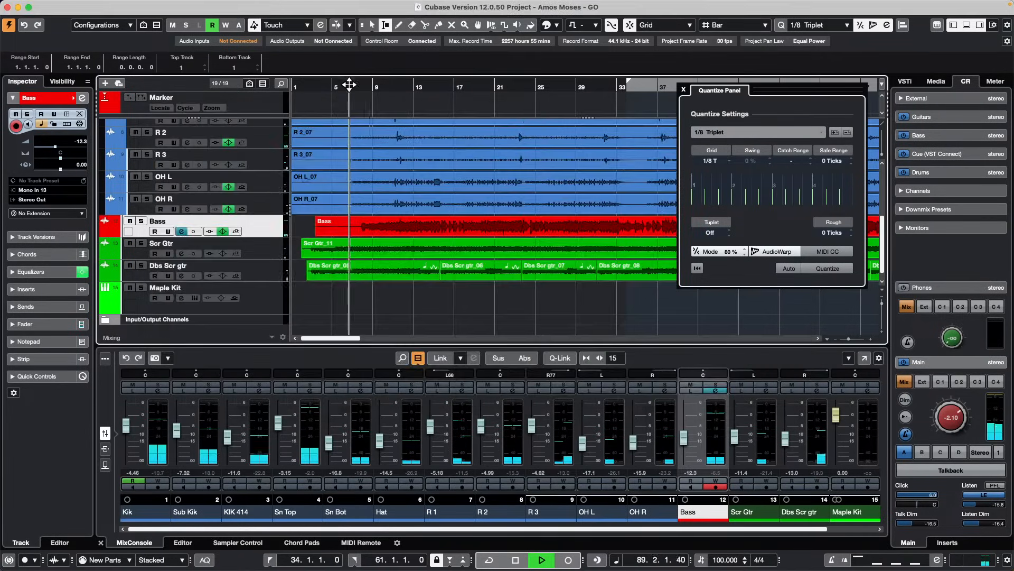
pyautogui.press('1')
pyautogui.click(445, 229)
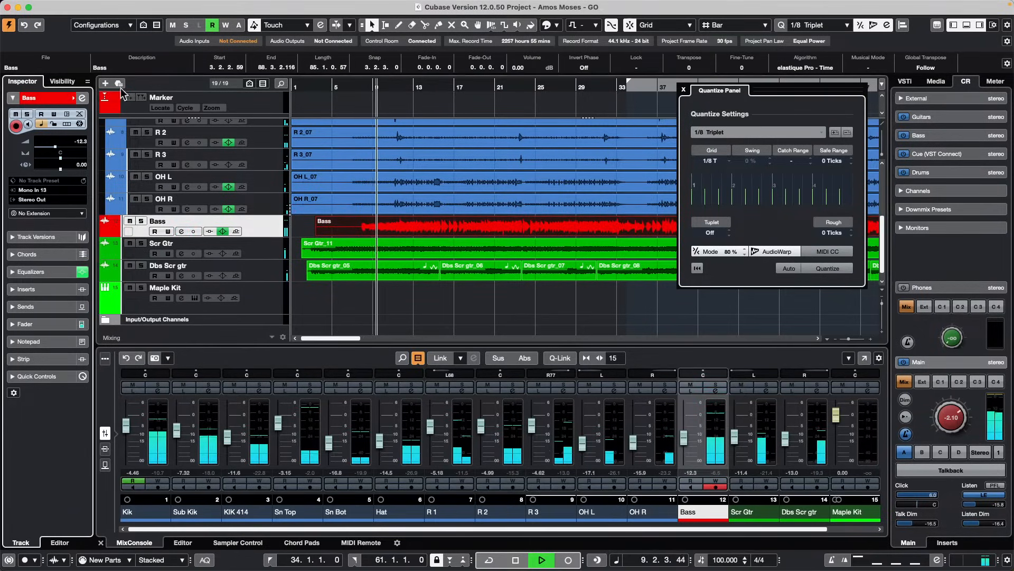
# Open the Bass channel settings, enable equalizer curve comparison and choose Sn Top as the comparison channel
pyautogui.click(82, 98)
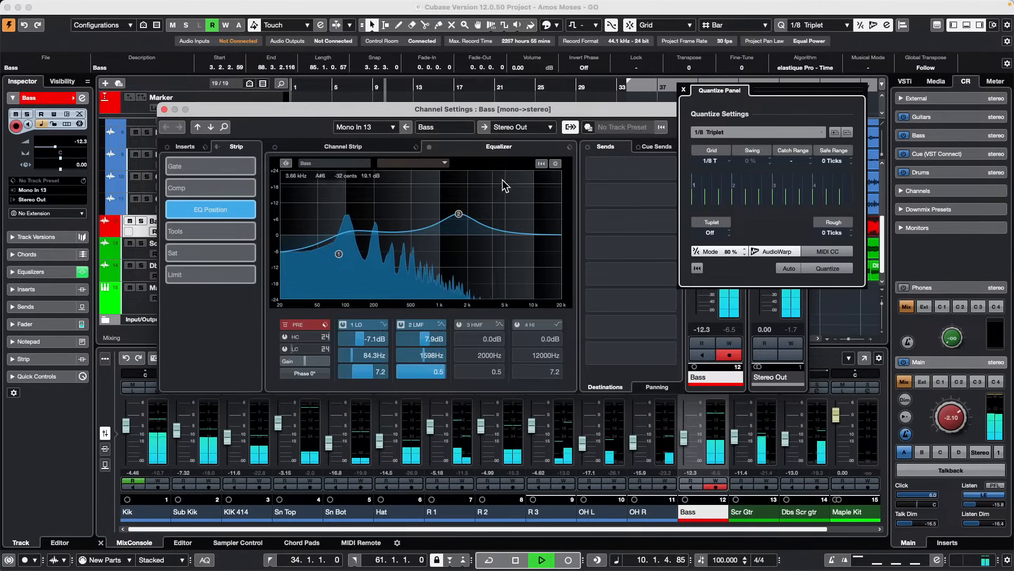
pyautogui.click(287, 163)
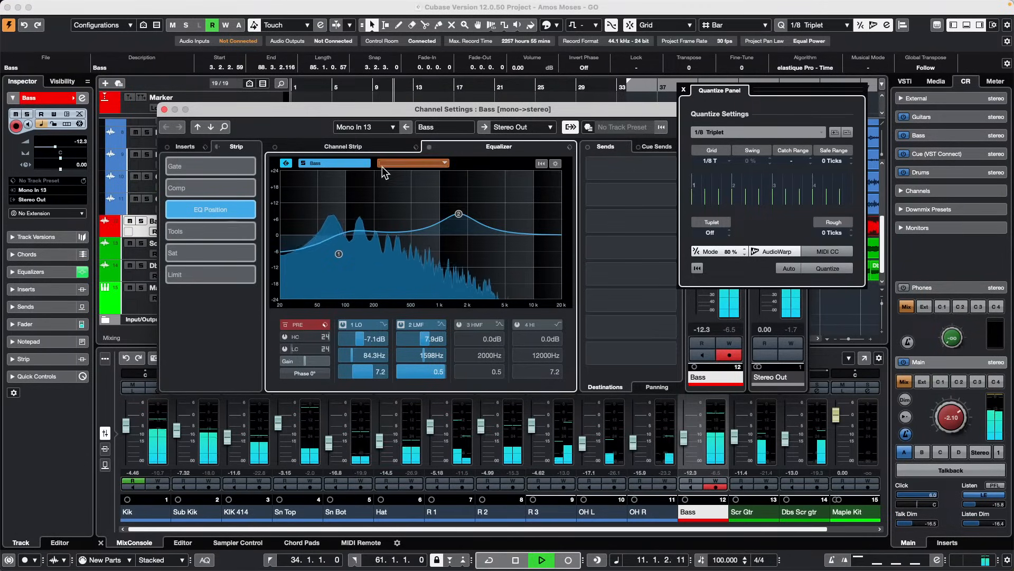
pyautogui.click(412, 163)
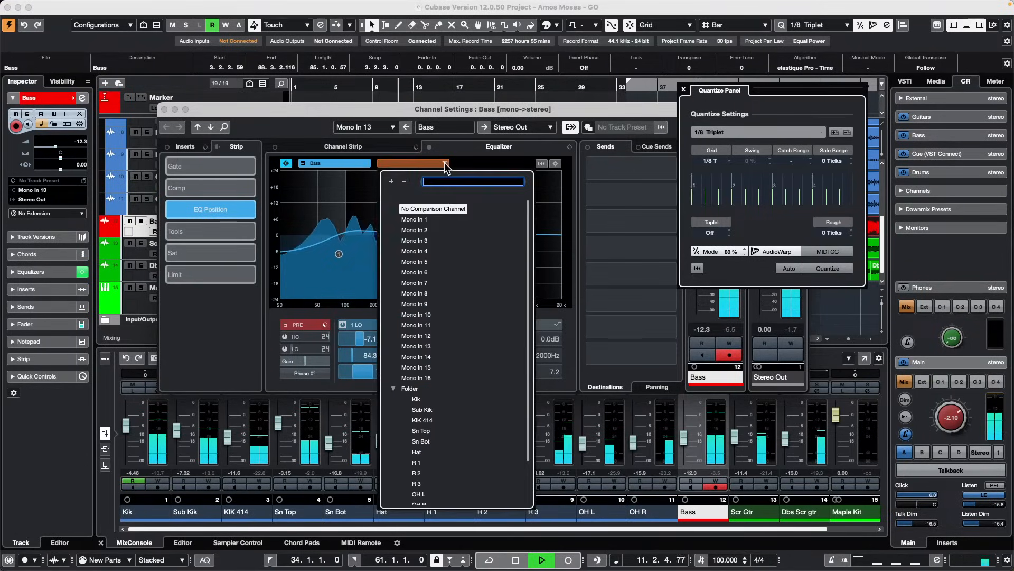
pyautogui.click(418, 430)
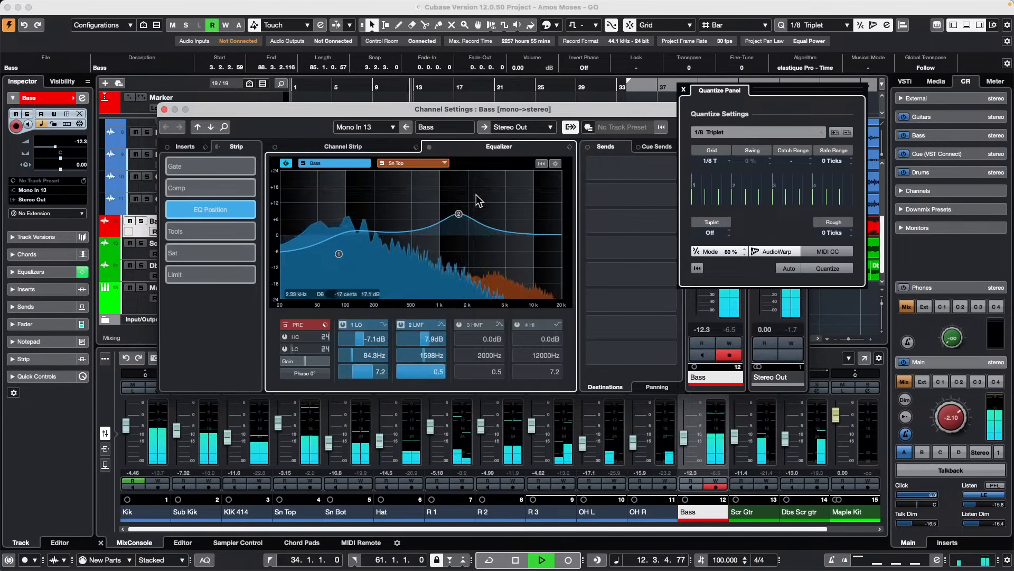
# Review the equalizer's curve display settings and the Sn Top curve, ending with playback stopped and the channel settings closed
pyautogui.click(555, 164)
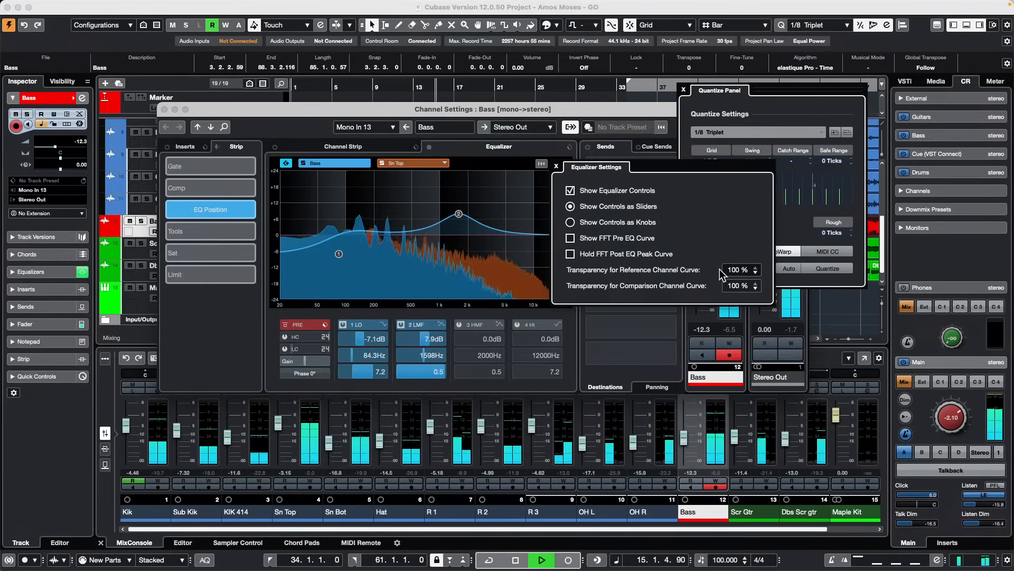
pyautogui.click(414, 165)
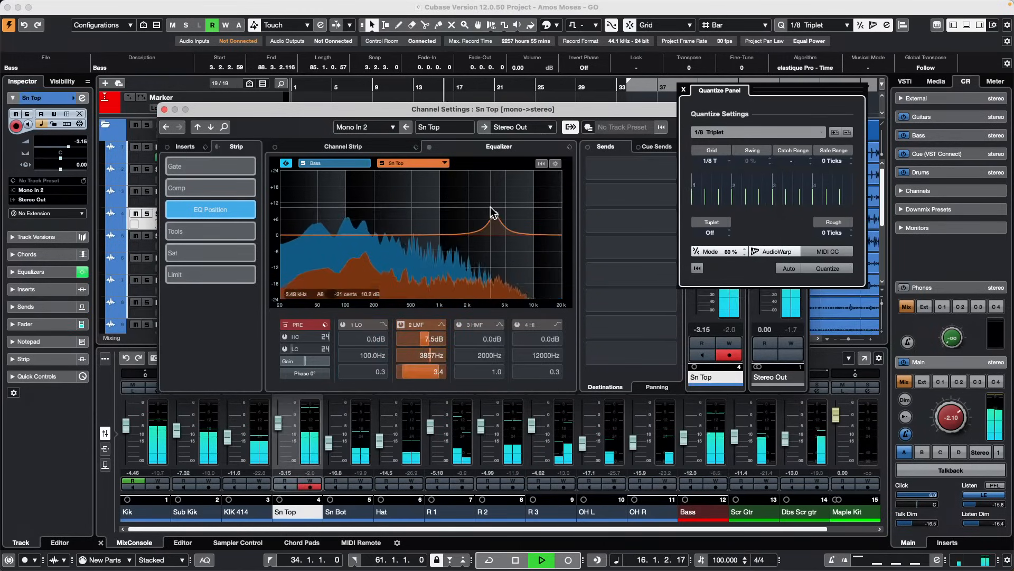
pyautogui.press('space')
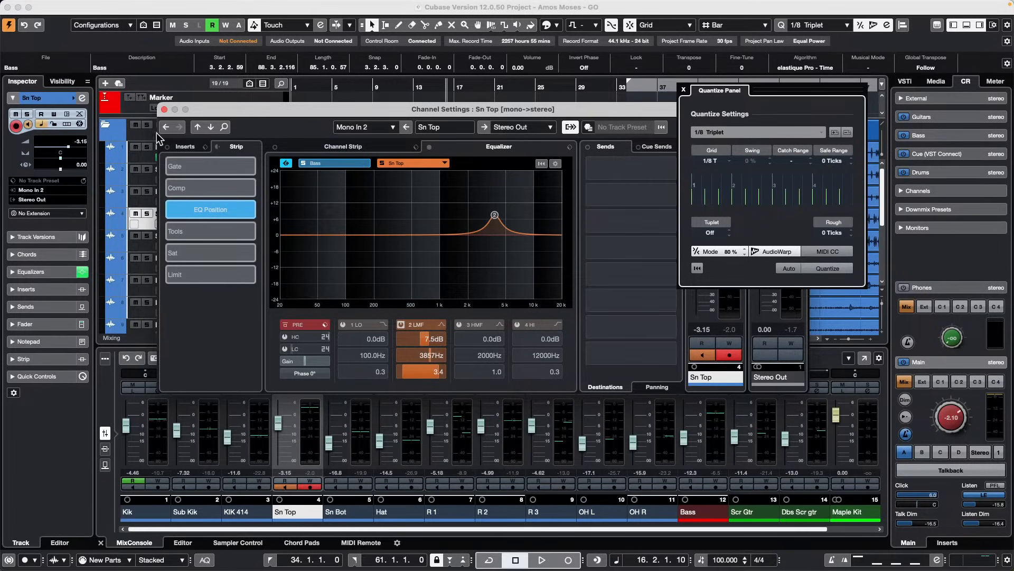
pyautogui.click(164, 109)
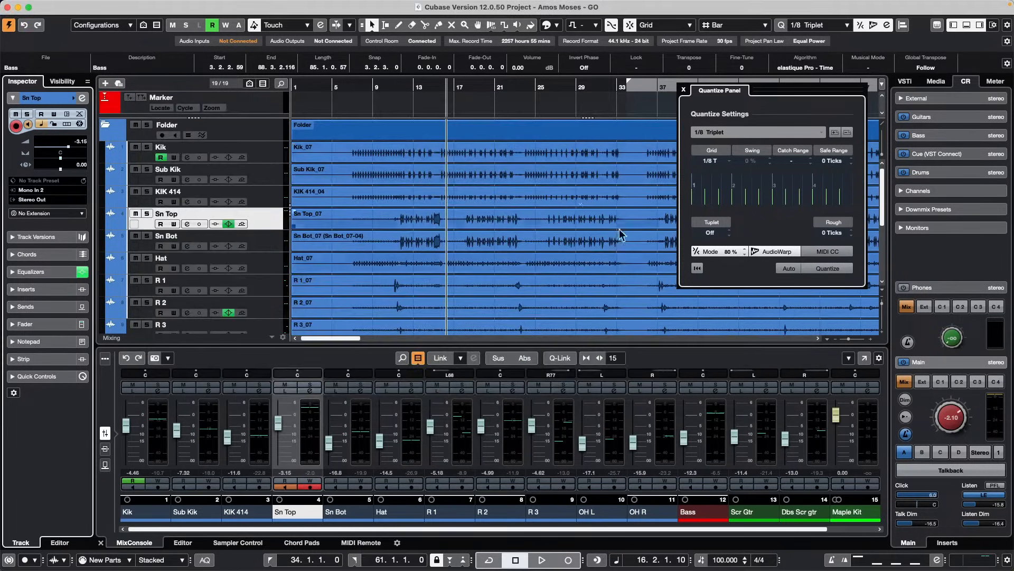
# Open the Bass event in the sample editor and enable VariAudio editing
pyautogui.scroll(-4, 400, 223)
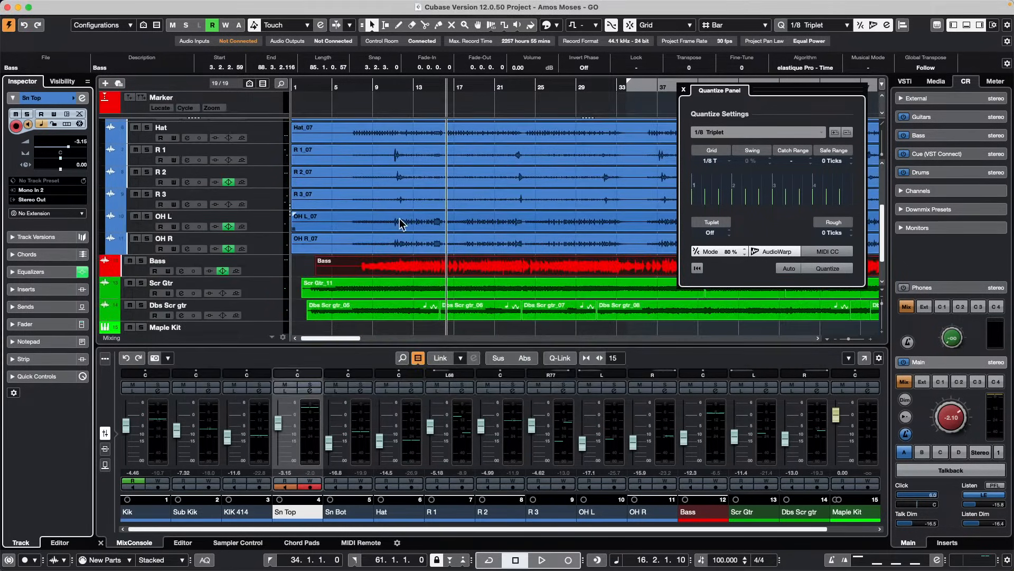
pyautogui.doubleClick(429, 267)
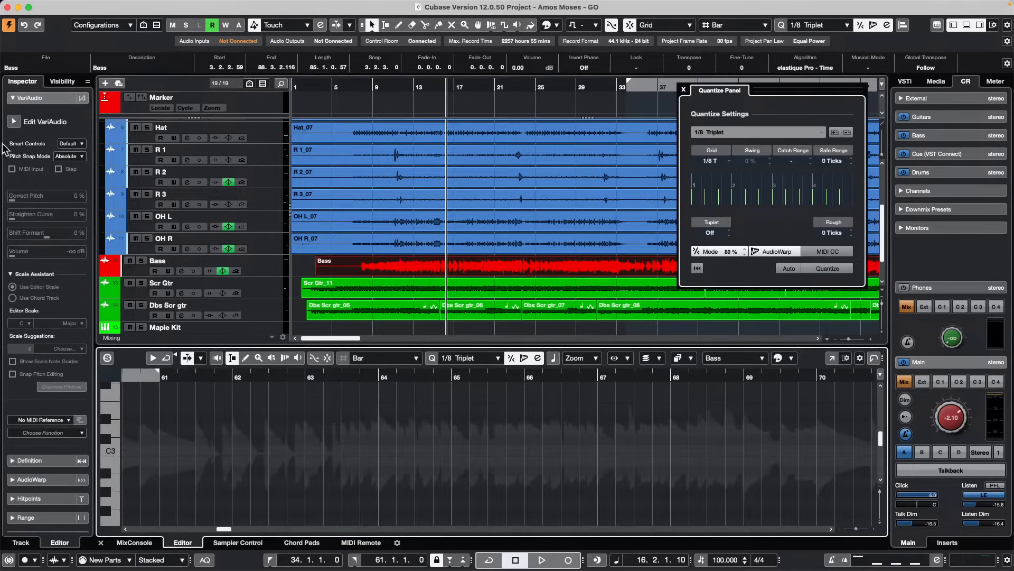
pyautogui.click(14, 122)
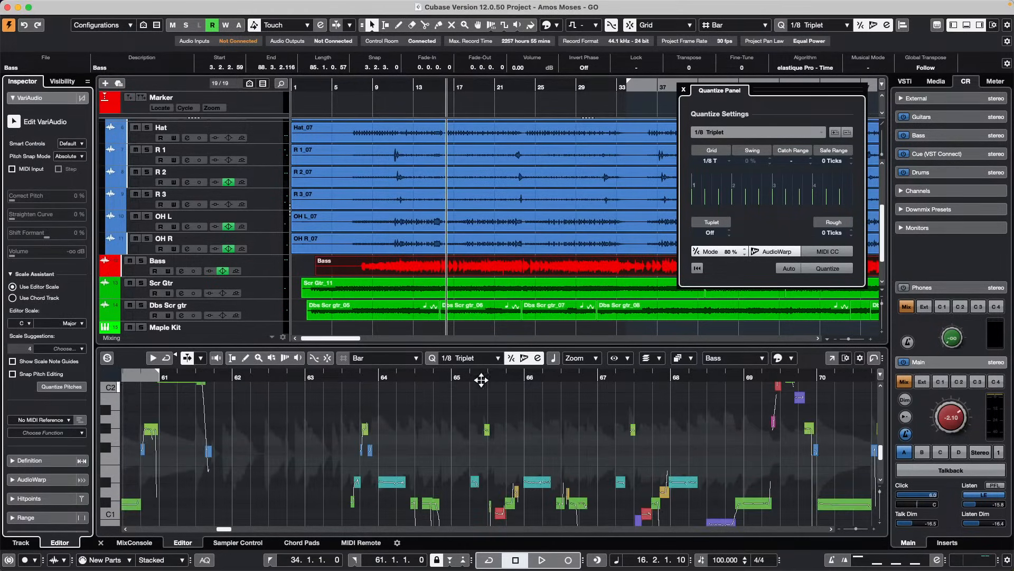
# Show all VariAudio smart controls for the Bass segments around 65.3
pyautogui.moveTo(477, 378); pyautogui.dragTo(478, 407)
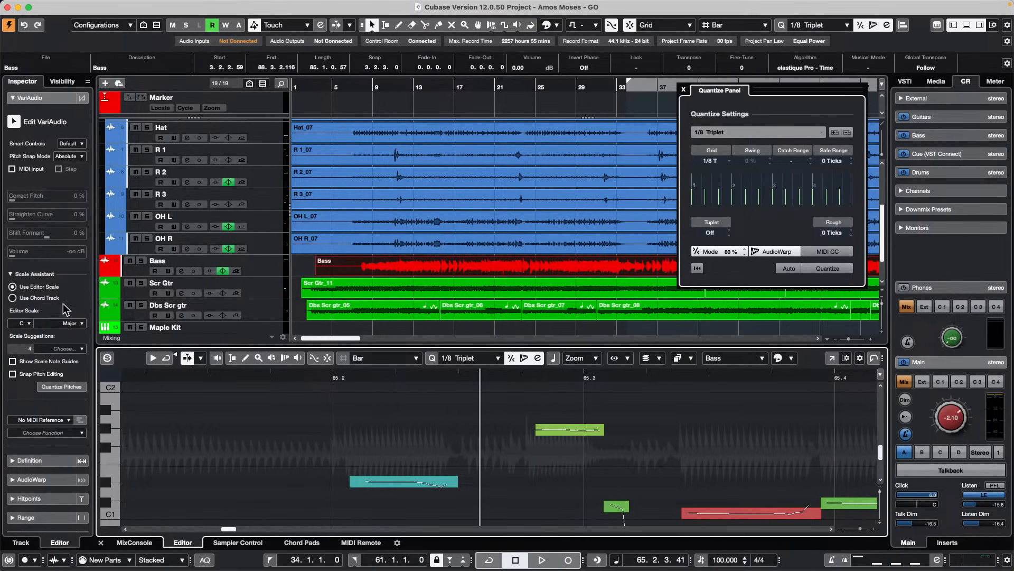
pyautogui.click(74, 143)
pyautogui.click(79, 153)
# Try raising the volume of the G#1 Bass segment just before 65.3 to about 0.32 dB with its smart control
pyautogui.moveTo(545, 444)
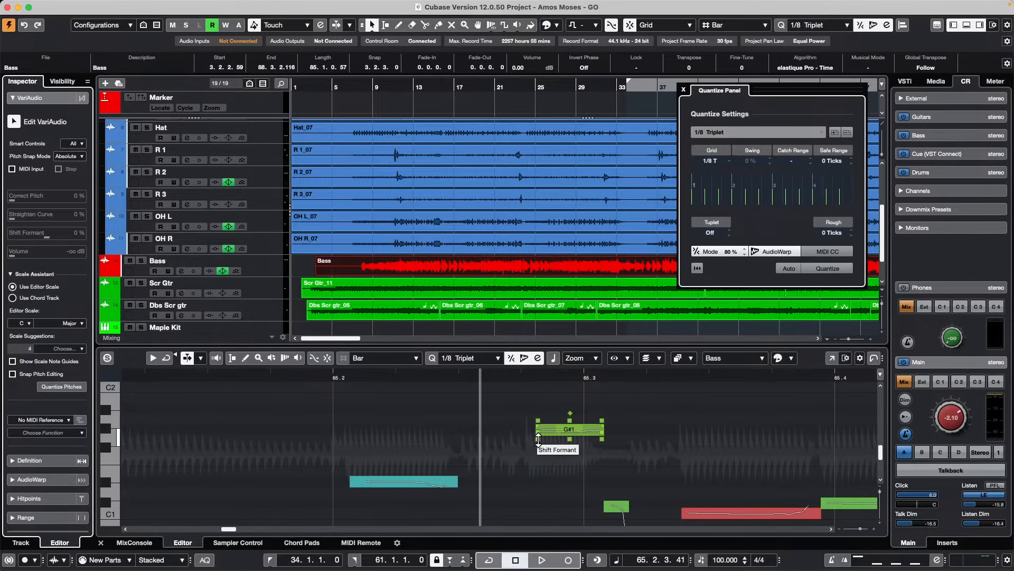
pyautogui.moveTo(603, 439); pyautogui.dragTo(603, 437)
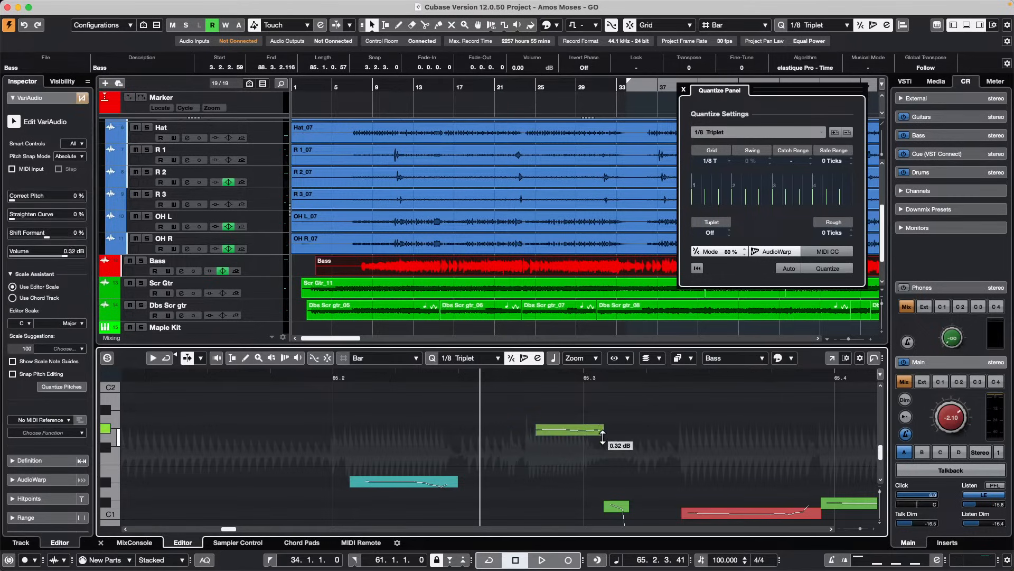
pyautogui.click(575, 450)
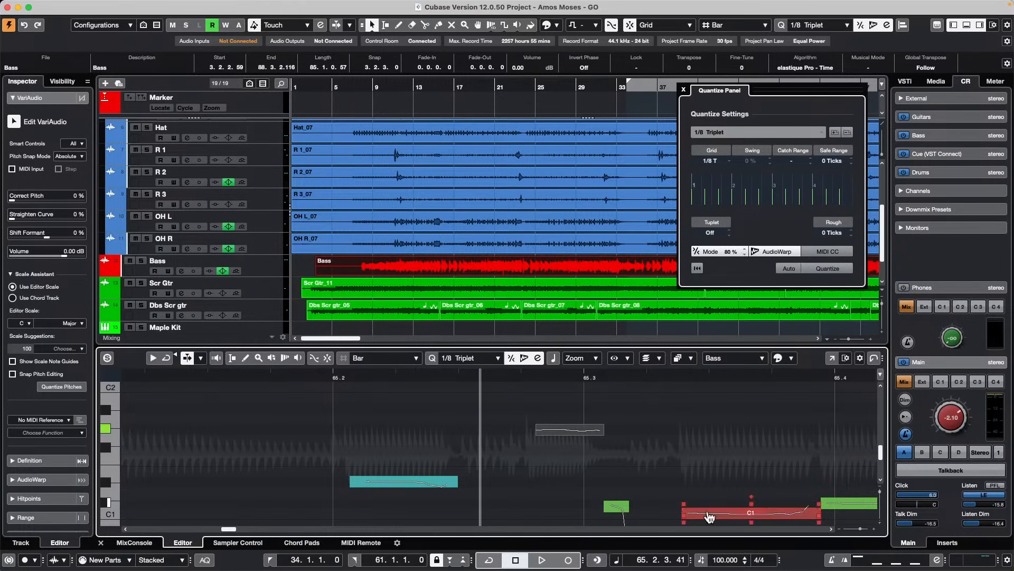
# Enlarge the editor area and set the volume of the long Bass segment starting just before bar 68 to about 4.39 dB
pyautogui.scroll(-3, 691, 452)
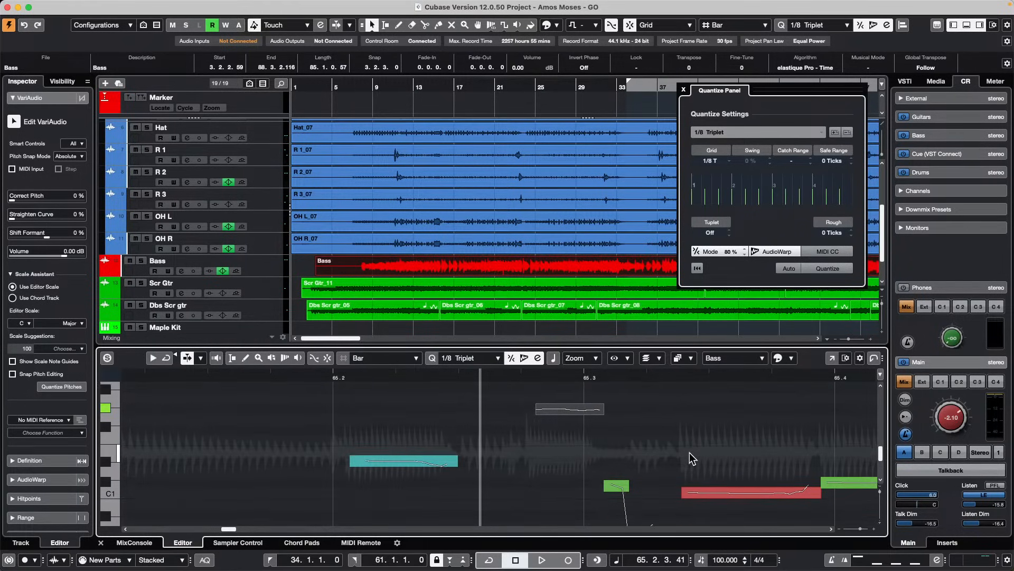
pyautogui.scroll(-4, 689, 453)
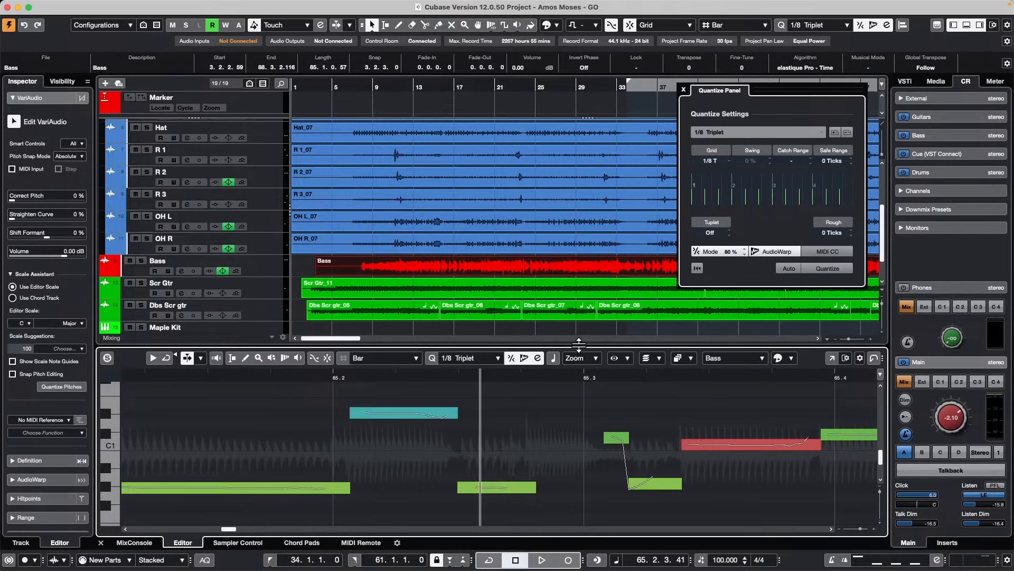
pyautogui.moveTo(579, 342); pyautogui.dragTo(576, 284)
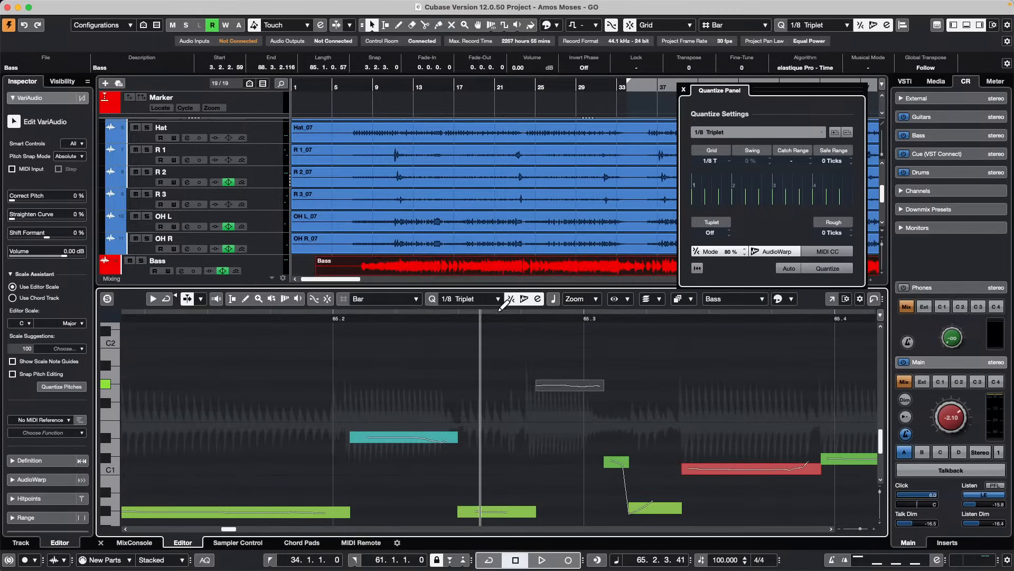
pyautogui.moveTo(497, 315); pyautogui.dragTo(499, 279)
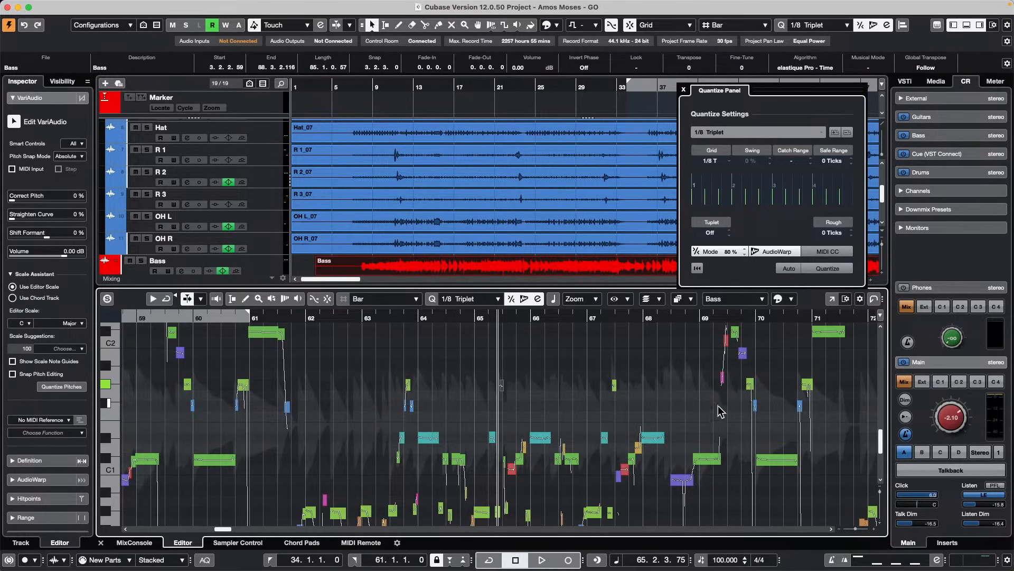
pyautogui.scroll(-2, 718, 415)
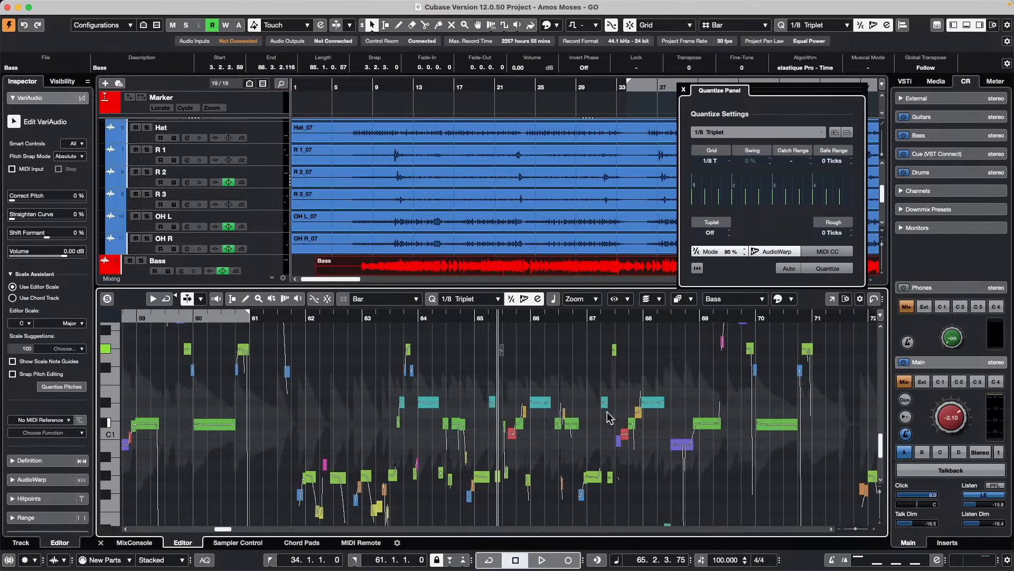
pyautogui.moveTo(690, 318); pyautogui.dragTo(687, 371)
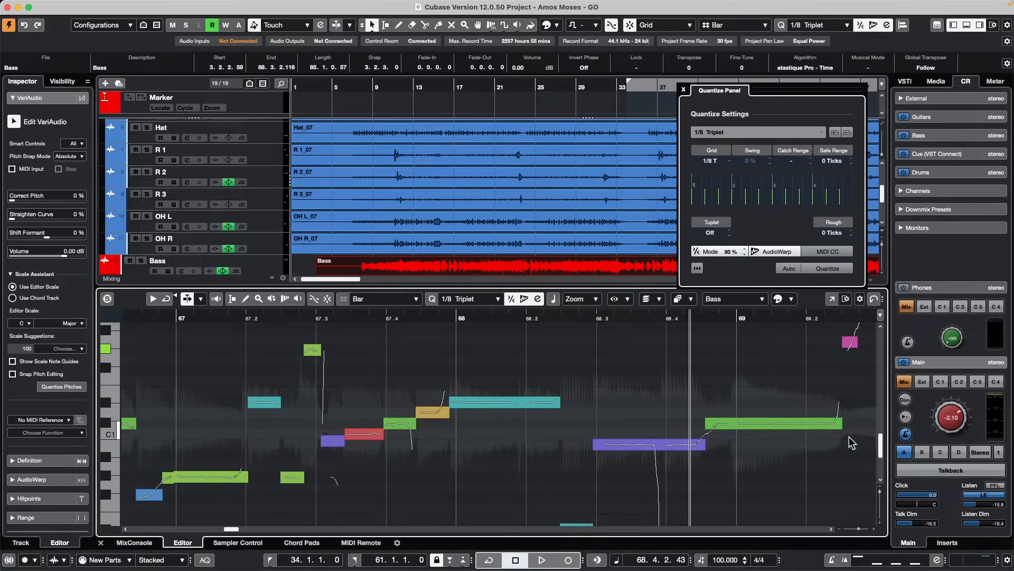
pyautogui.scroll(-2, 386, 206)
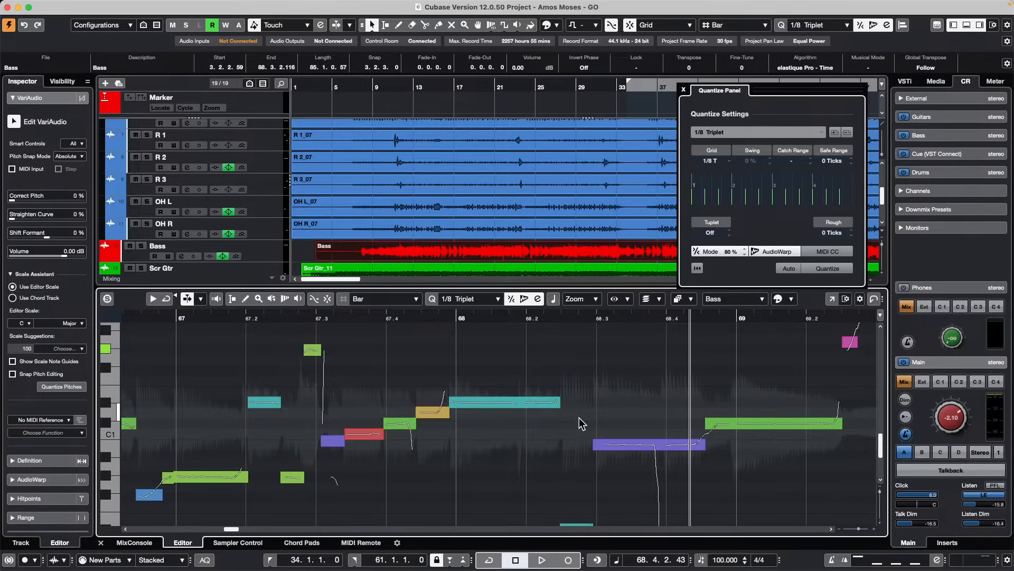
pyautogui.moveTo(558, 403)
pyautogui.mouseDown()
pyautogui.moveTo(558, 384)
pyautogui.moveTo(559, 414)
pyautogui.mouseUp()
pyautogui.click(486, 427)
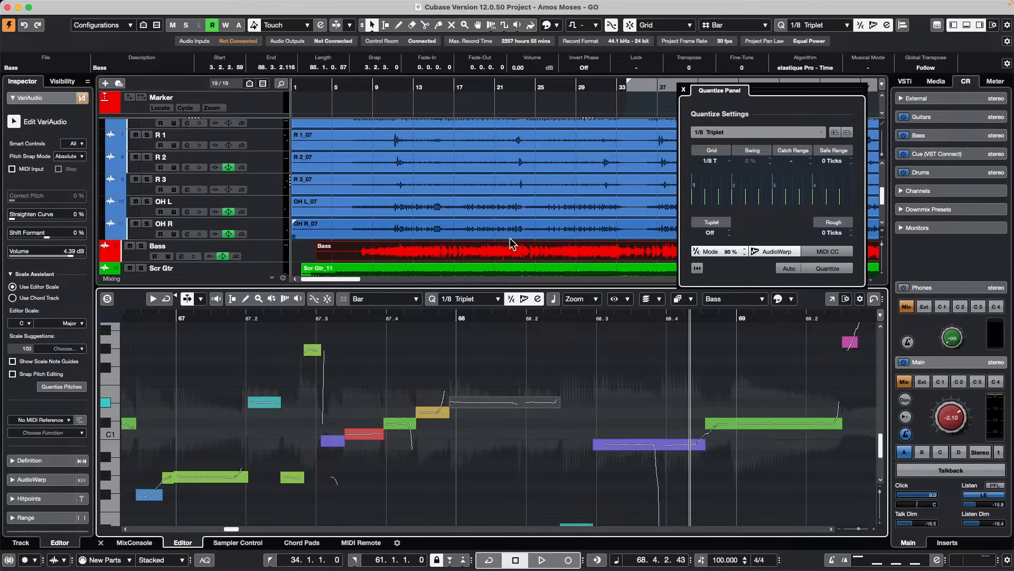
# Examine the Bass pitch segments between bars 67 and 69, then shrink the editor area to give the track area more height
pyautogui.click(464, 251)
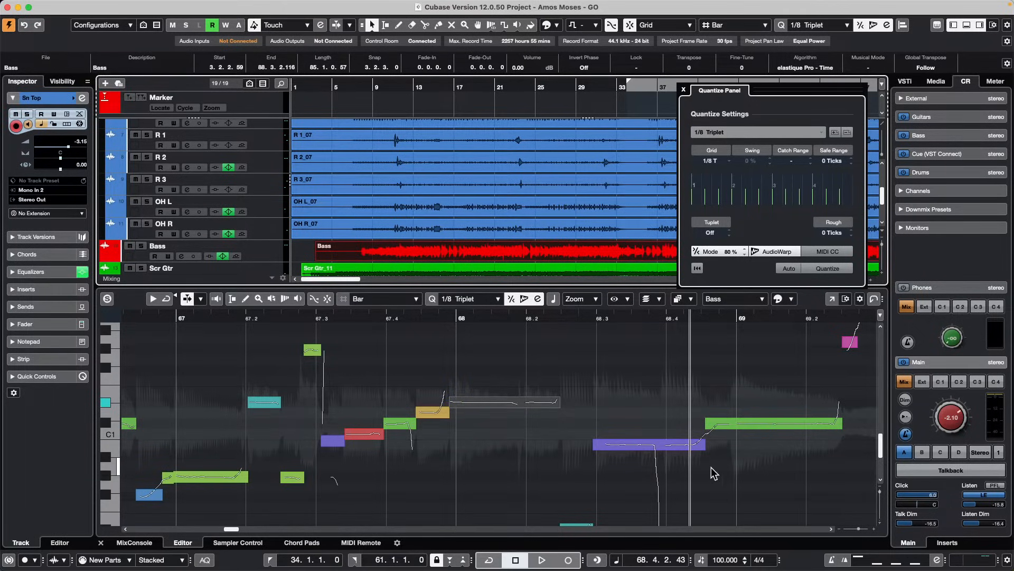
pyautogui.scroll(-3, 601, 440)
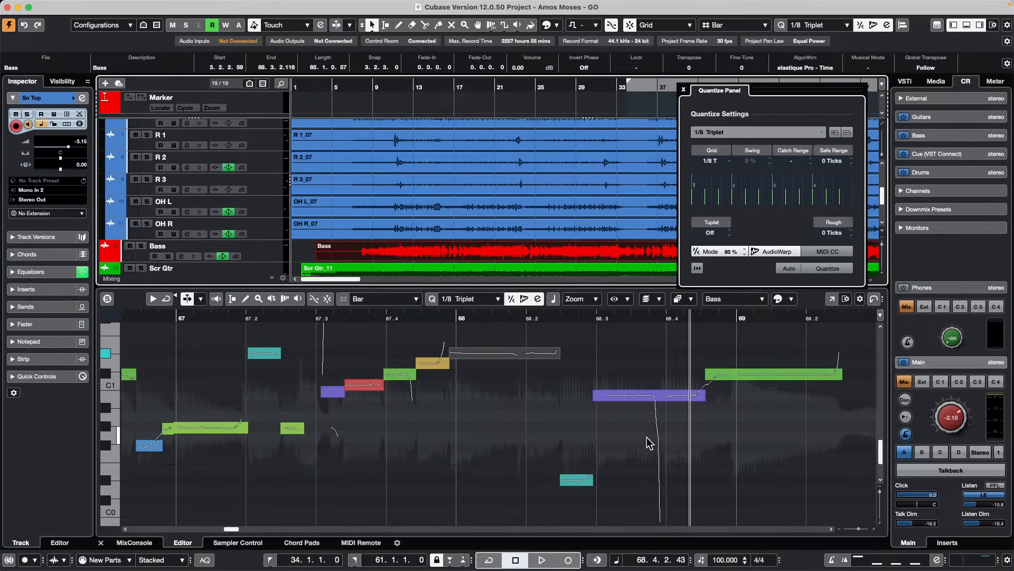
pyautogui.scroll(1, 510, 402)
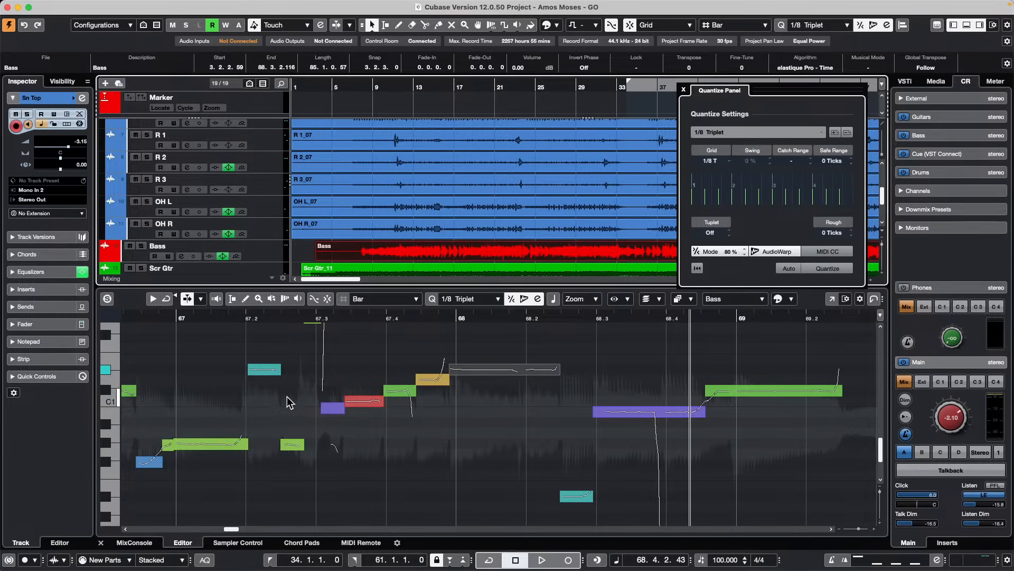
pyautogui.scroll(1, 288, 397)
pyautogui.scroll(1, 287, 395)
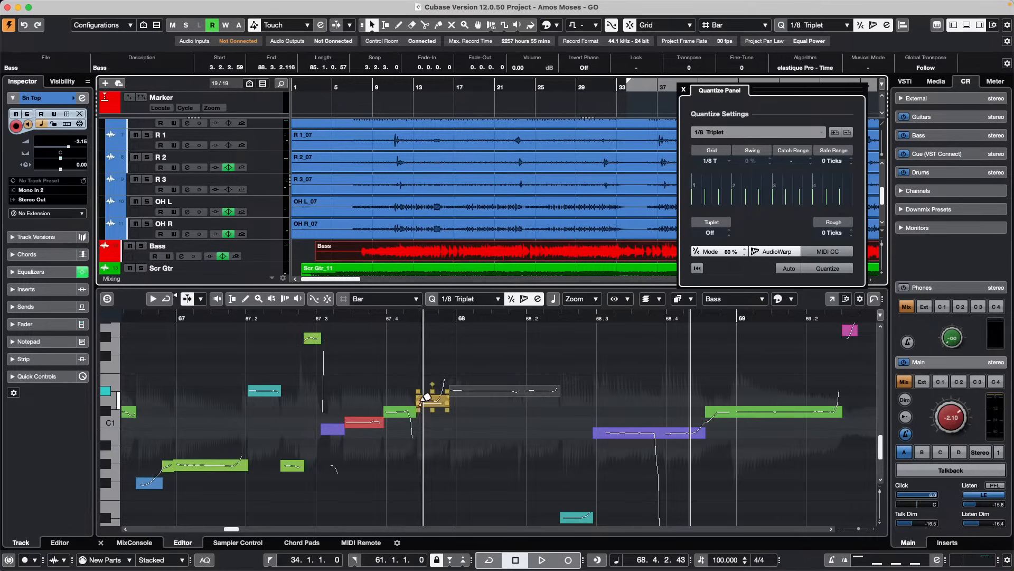
pyautogui.scroll(-2, 631, 420)
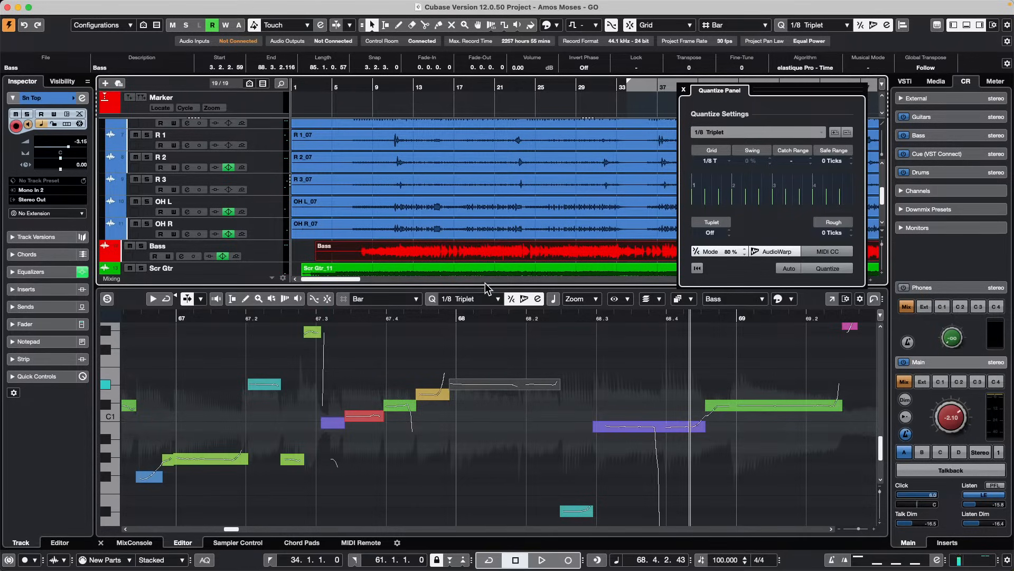
pyautogui.moveTo(486, 288); pyautogui.dragTo(487, 347)
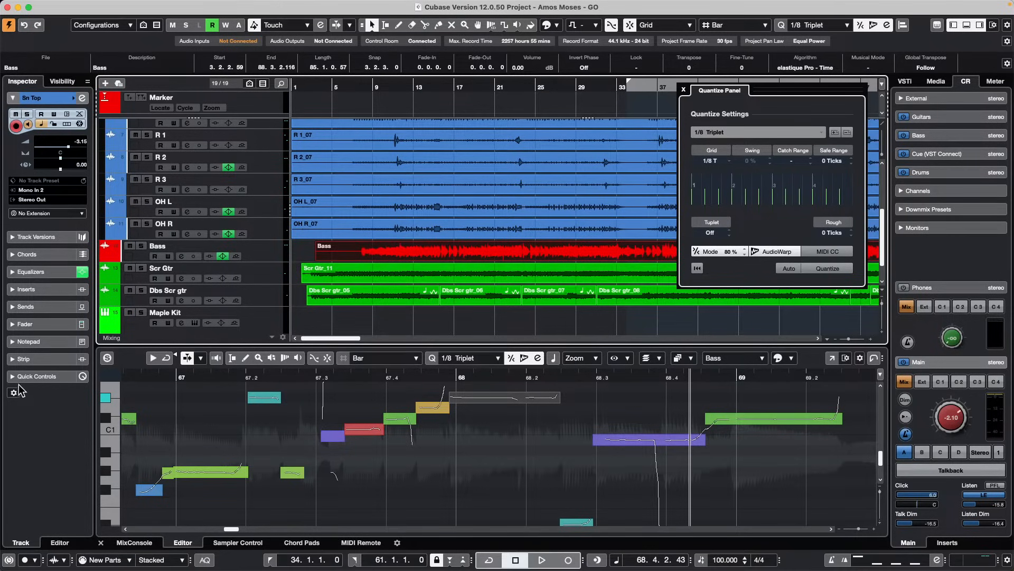
# Open the Key Commands dialog and look through the available presets without loading one
pyautogui.click(91, 6)
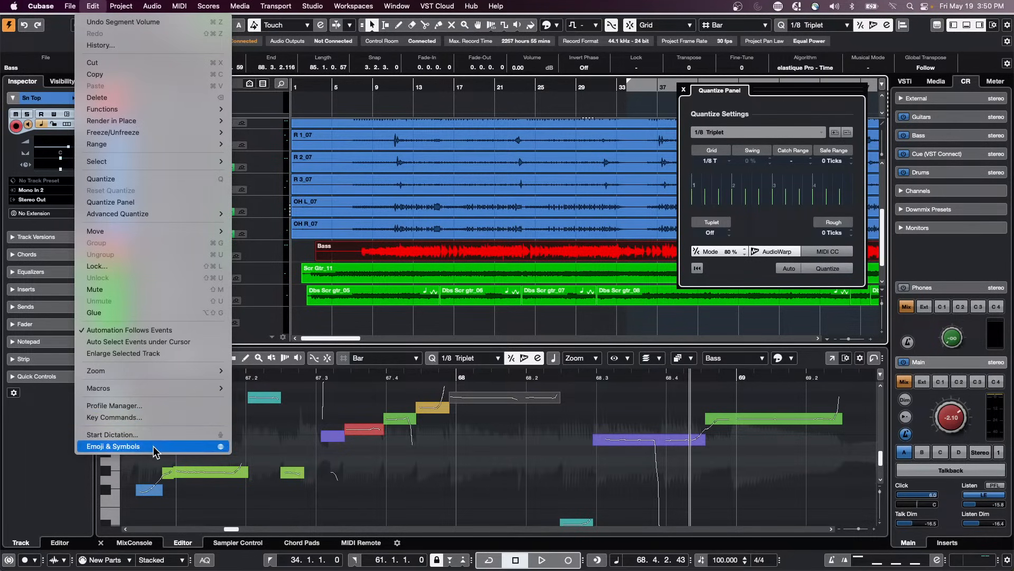
pyautogui.click(162, 419)
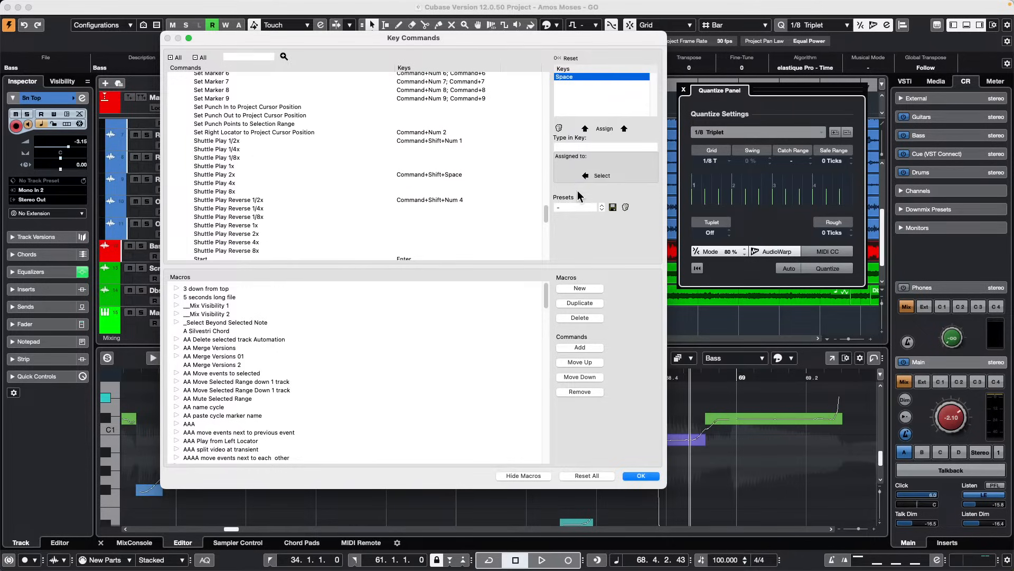
pyautogui.click(578, 206)
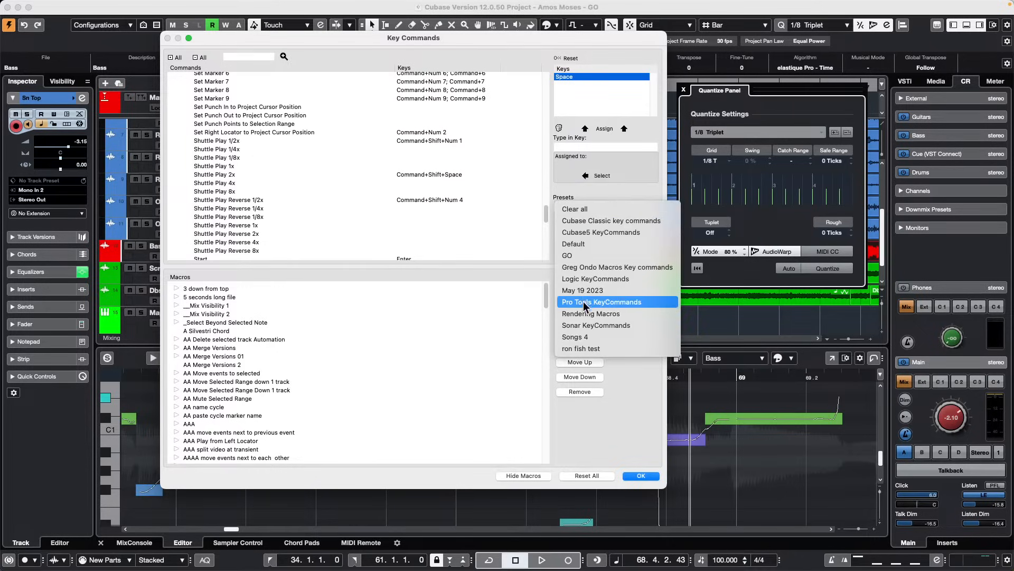
pyautogui.click(509, 220)
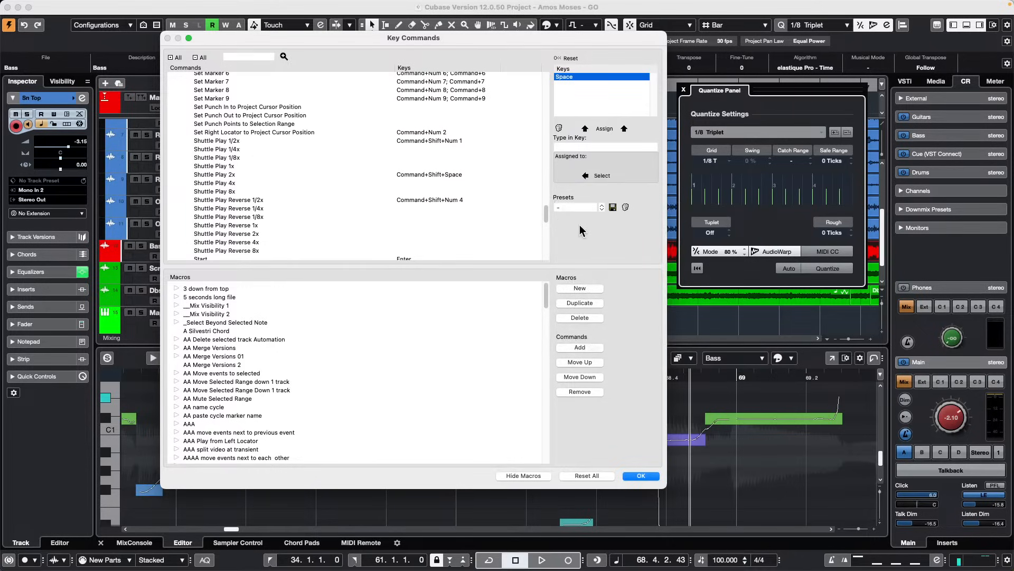
pyautogui.click(584, 207)
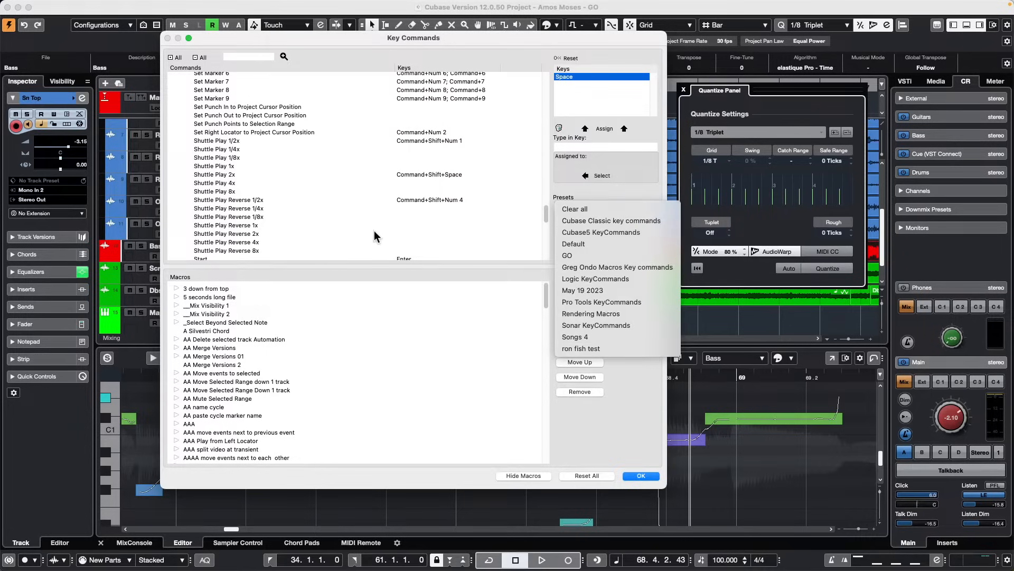
pyautogui.click(450, 237)
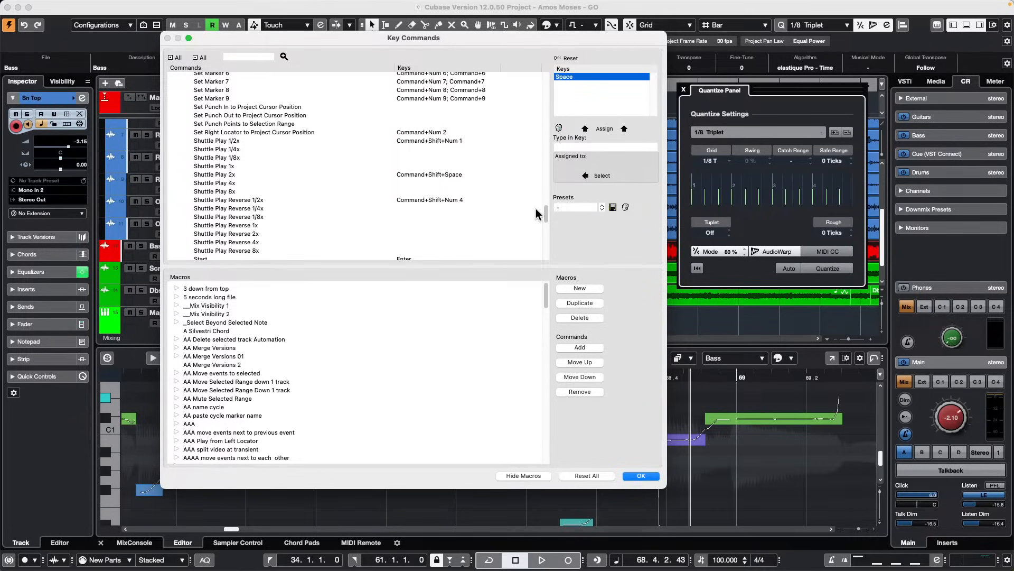
# Close the Key Commands dialog and switch to Finder to open the hidden user Library folder
pyautogui.click(641, 476)
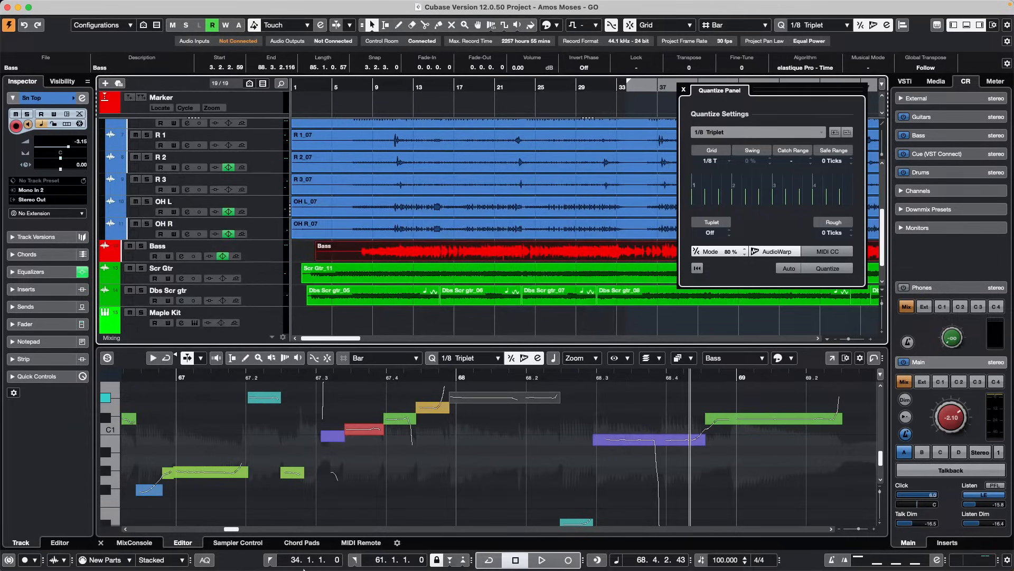
pyautogui.moveTo(307, 554)
pyautogui.click(199, 544)
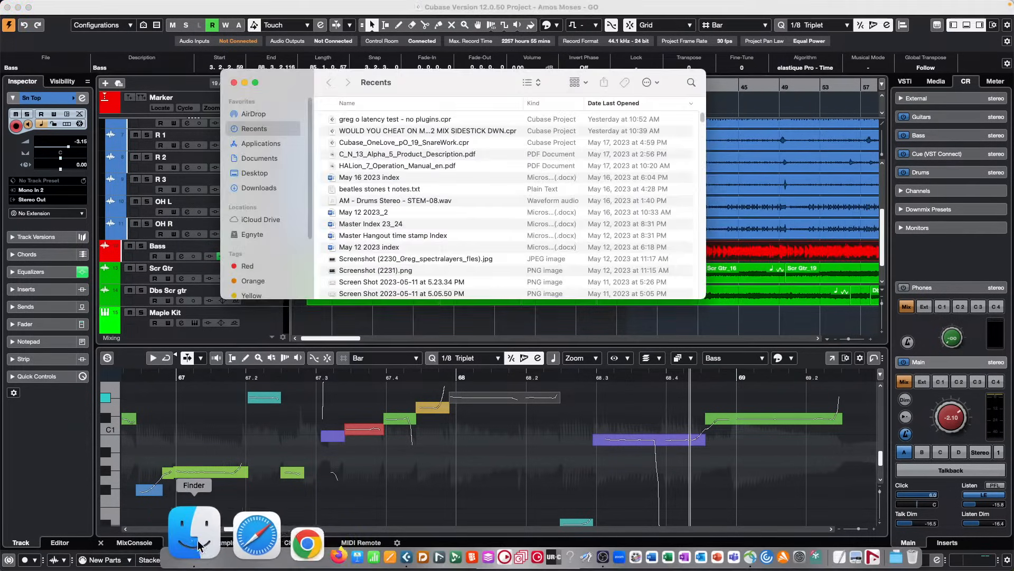
pyautogui.moveTo(173, 6)
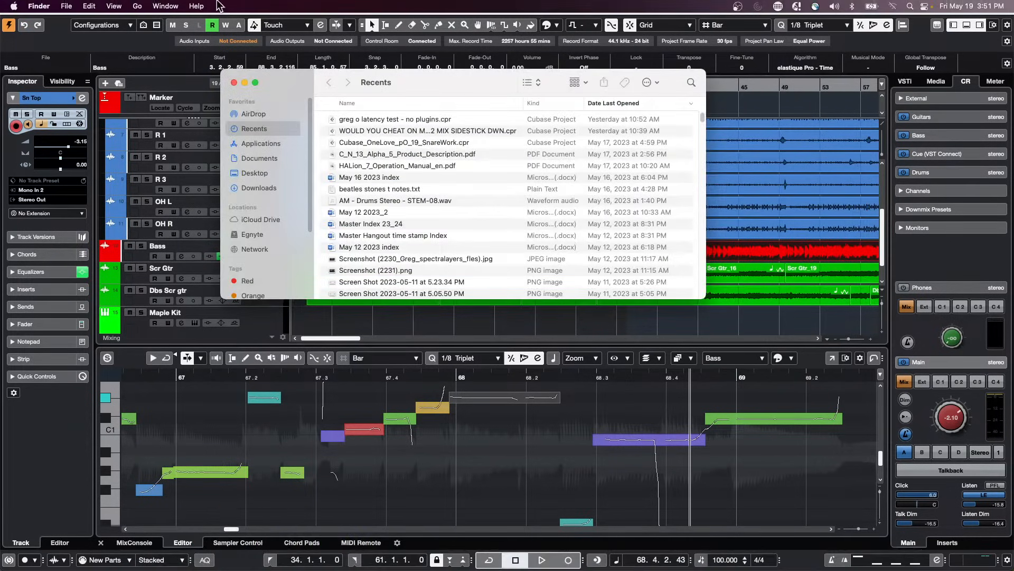
pyautogui.click(138, 6)
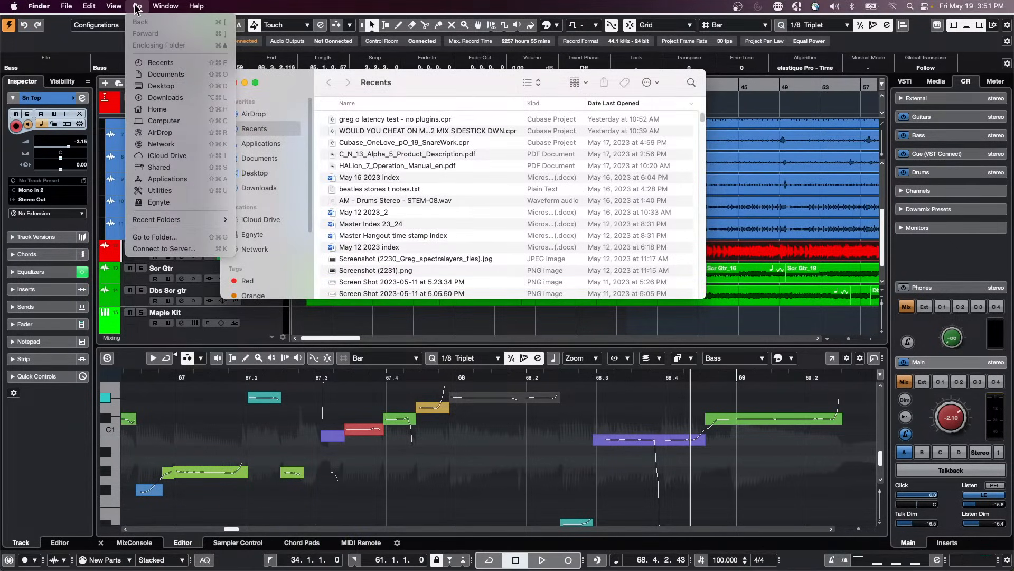
pyautogui.press('alt')
pyautogui.press('alt')
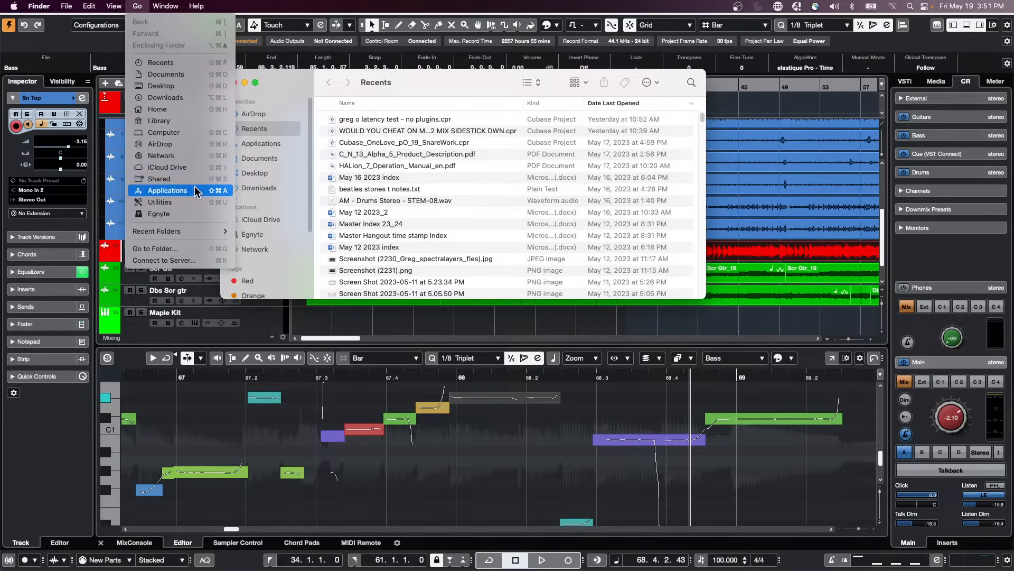
pyautogui.click(186, 122)
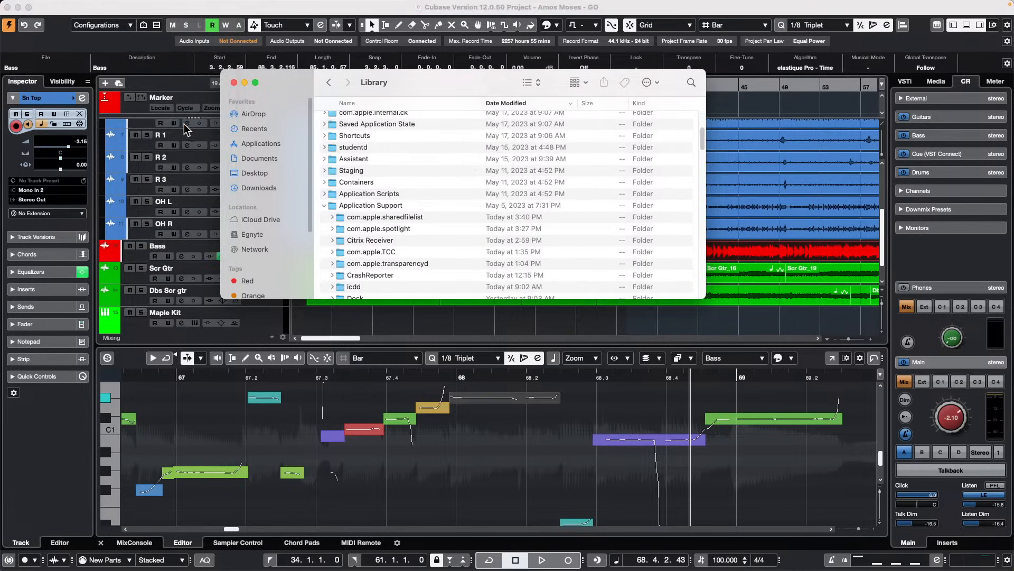
# Collapse the Application Support folder and look through the remaining folders in the user Library
pyautogui.scroll(-15, 415, 186)
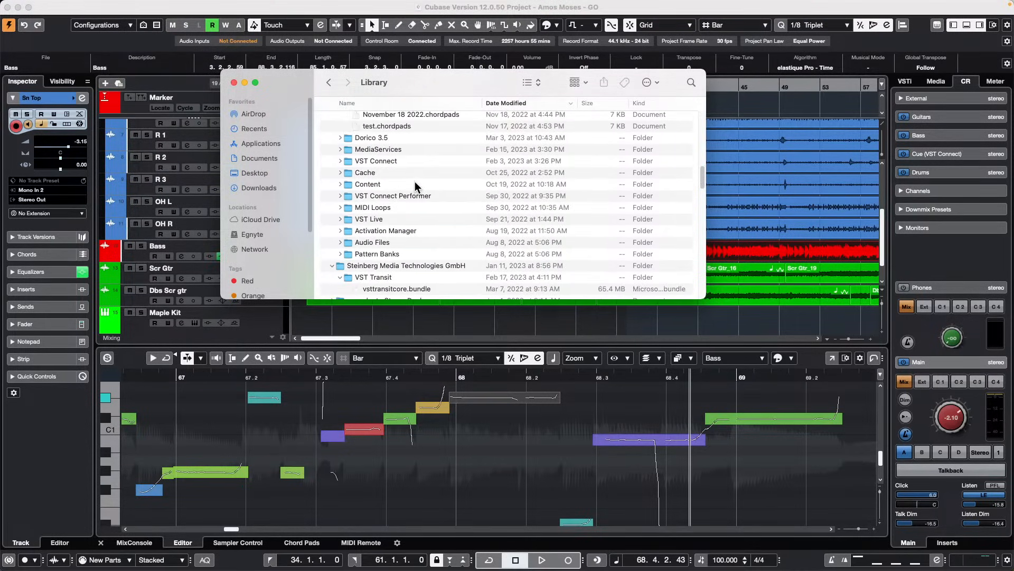
pyautogui.scroll(10, 414, 181)
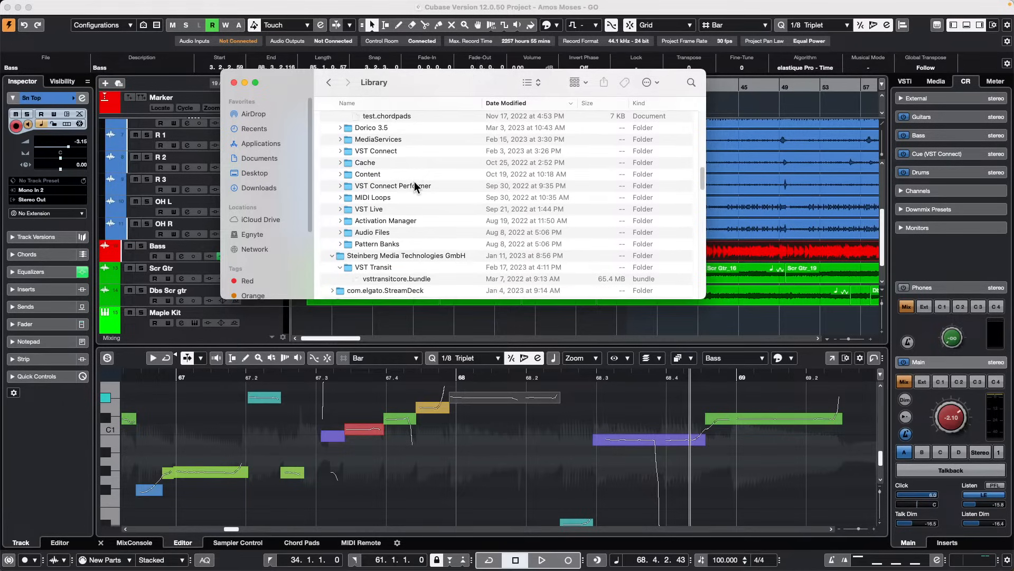
pyautogui.scroll(5, 414, 182)
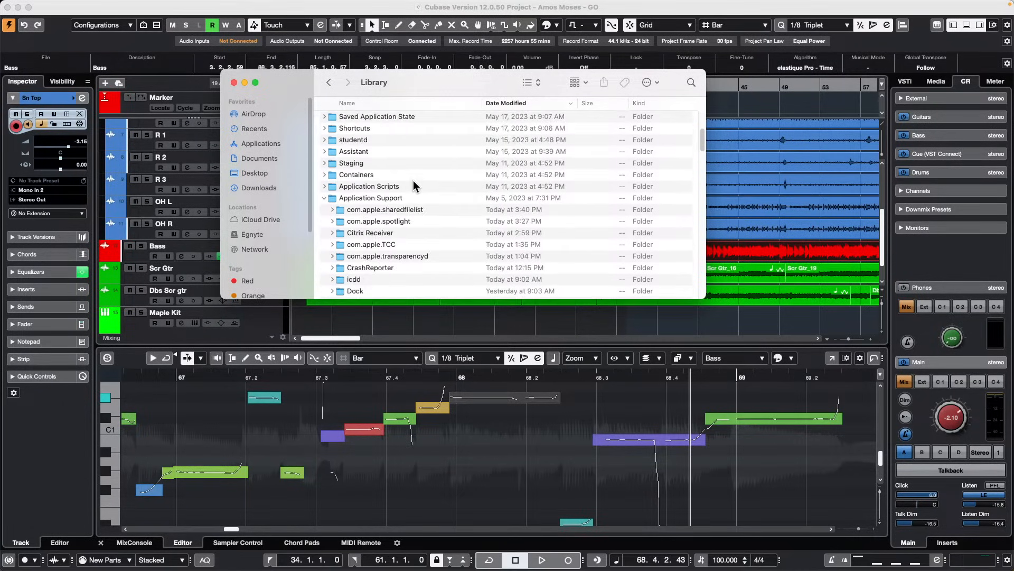
pyautogui.click(326, 199)
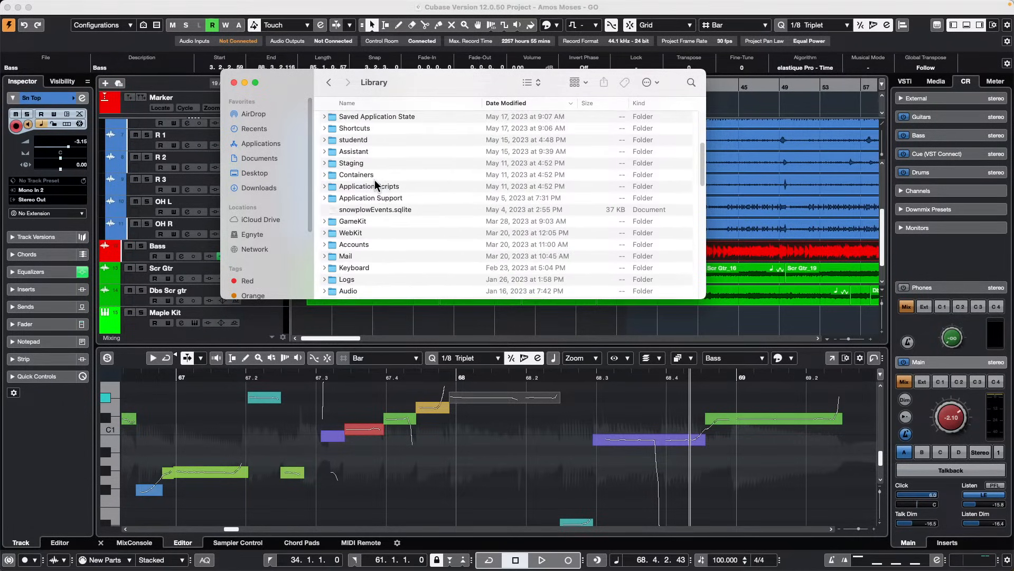
pyautogui.scroll(-15, 375, 188)
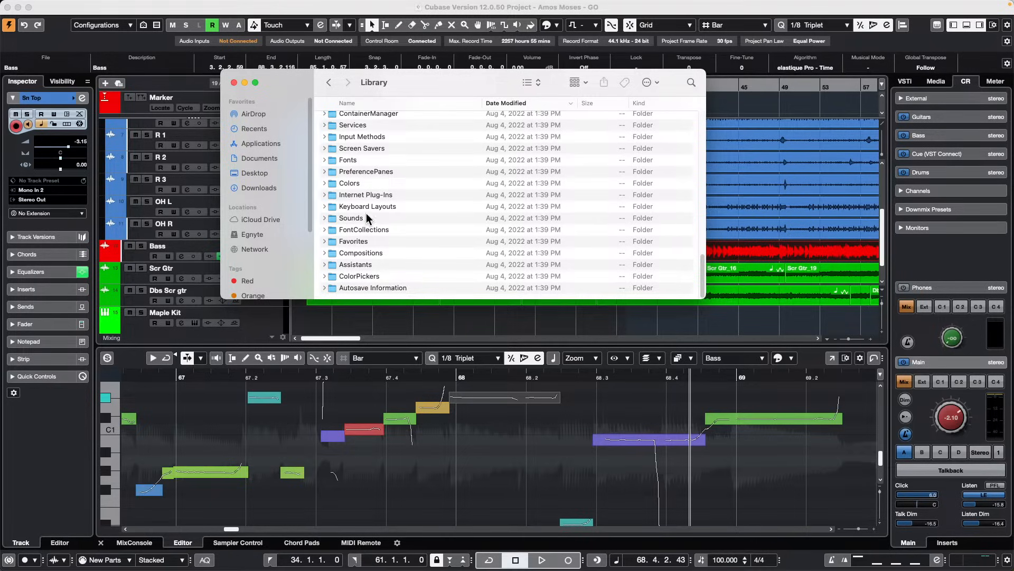
# Expand the Preferences folder in the user Library and look through its contents for the Cubase settings folders
pyautogui.scroll(5, 411, 215)
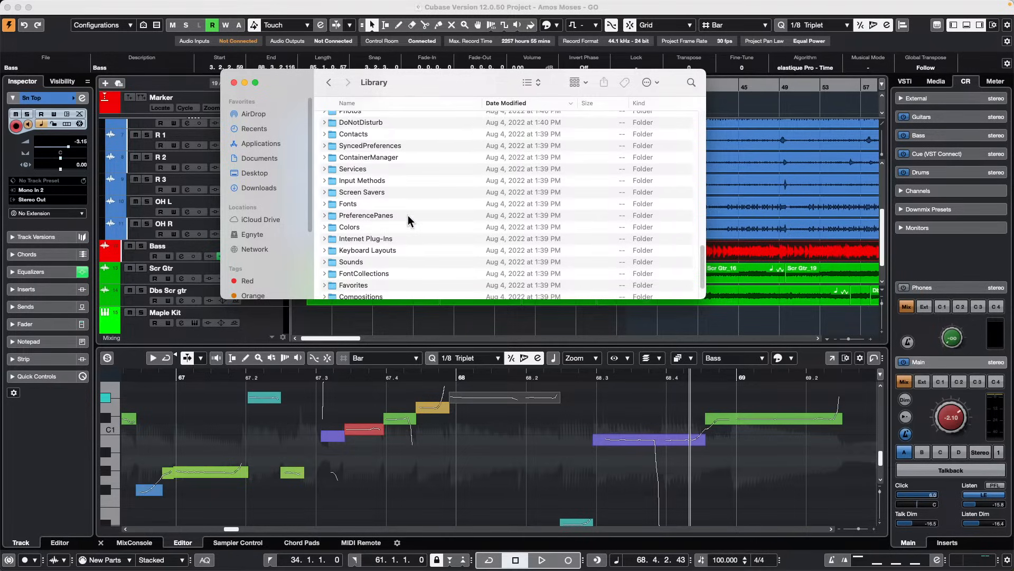
pyautogui.scroll(15, 409, 218)
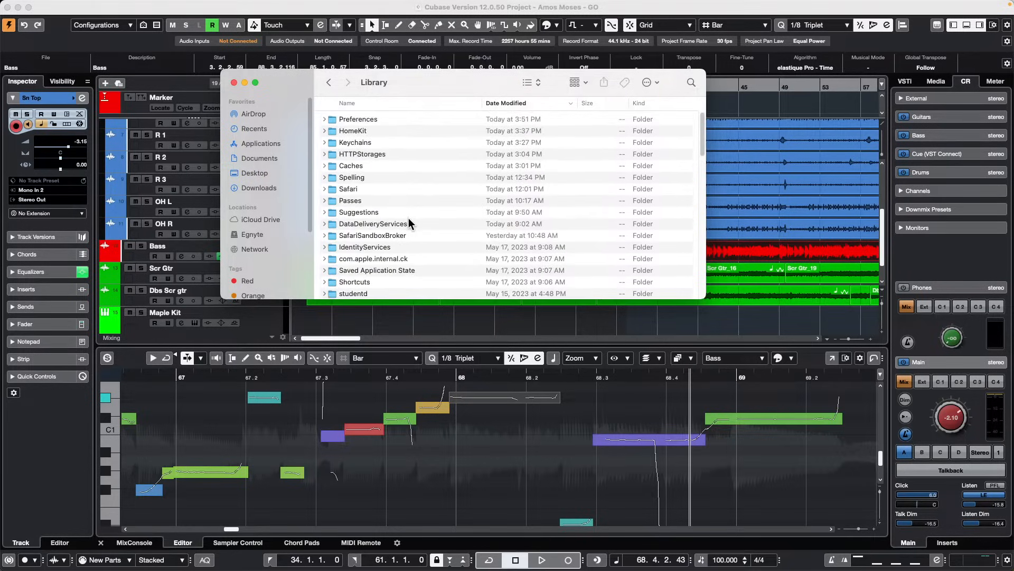
pyautogui.click(324, 119)
pyautogui.scroll(-15, 450, 211)
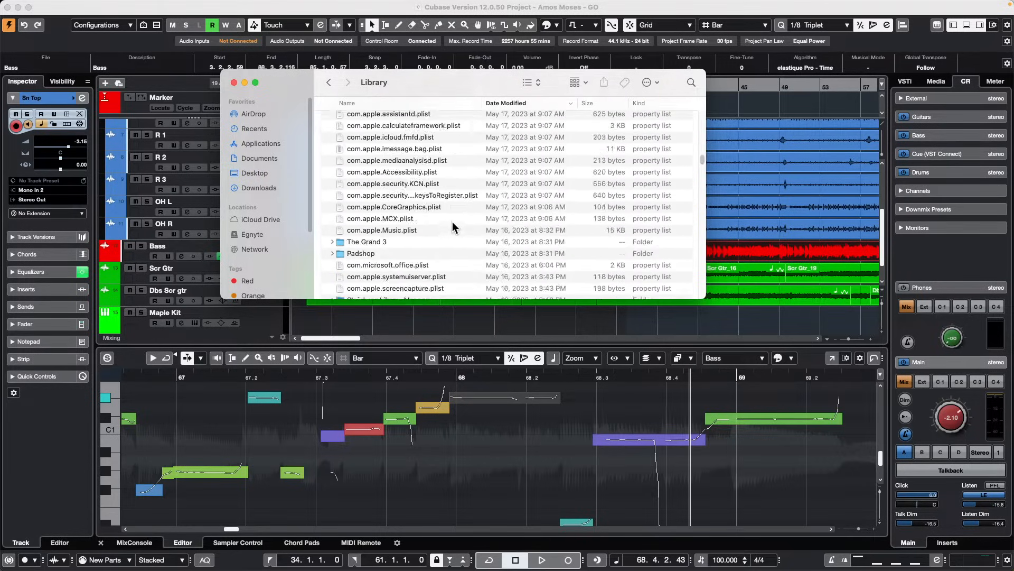
pyautogui.scroll(-15, 452, 221)
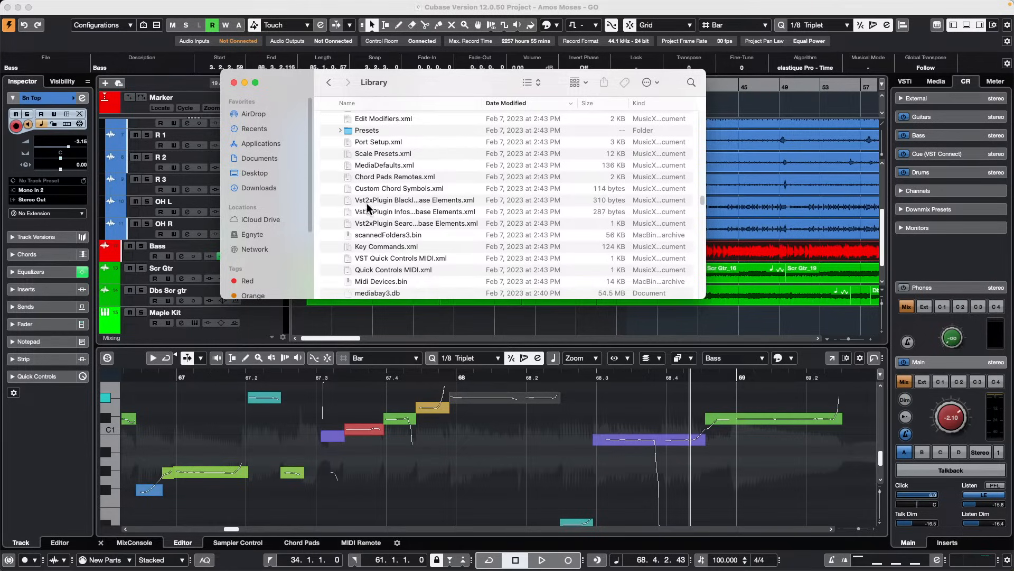
pyautogui.click(340, 130)
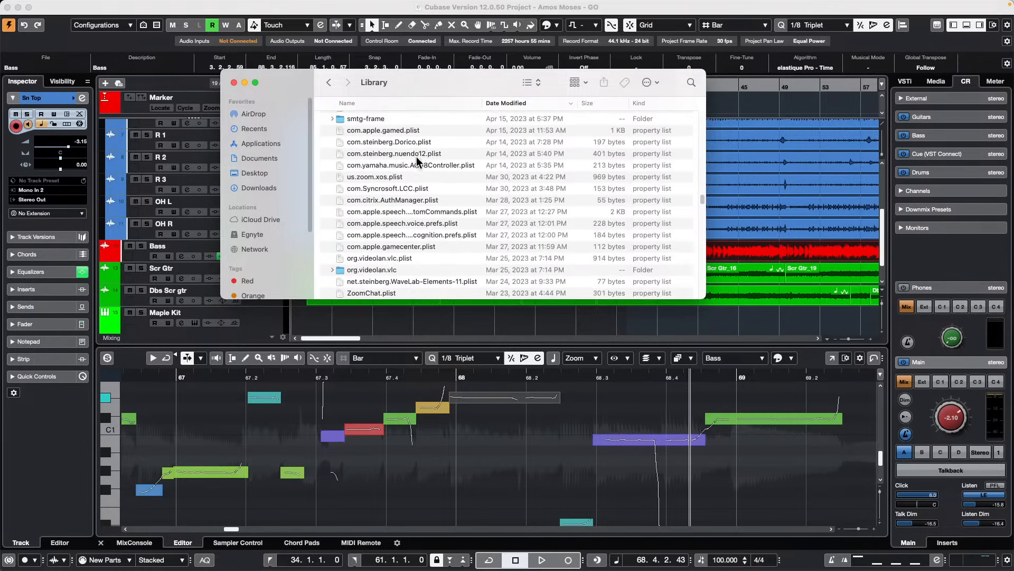
pyautogui.scroll(-10, 419, 193)
pyautogui.scroll(10, 419, 196)
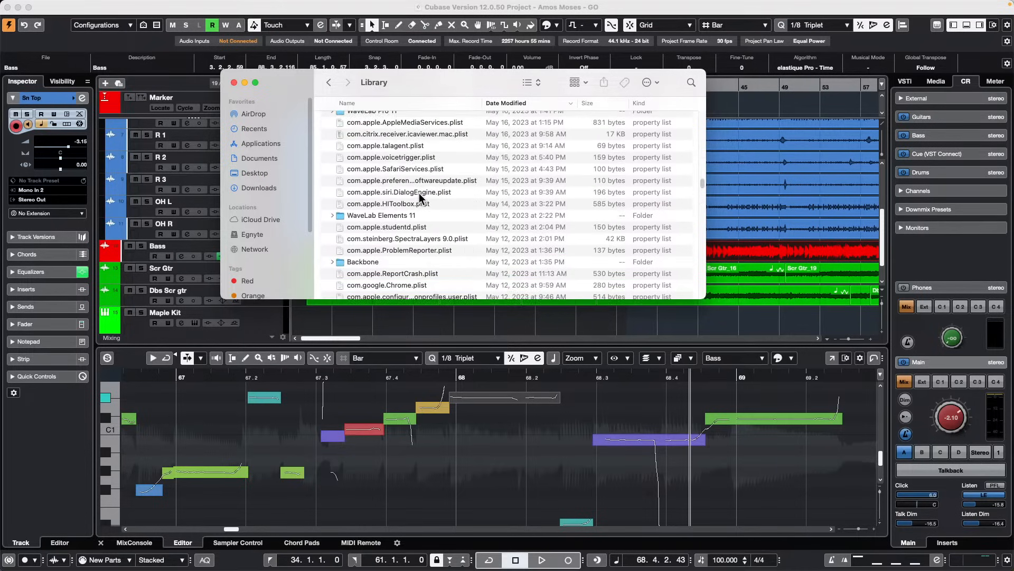
pyautogui.scroll(-10, 419, 197)
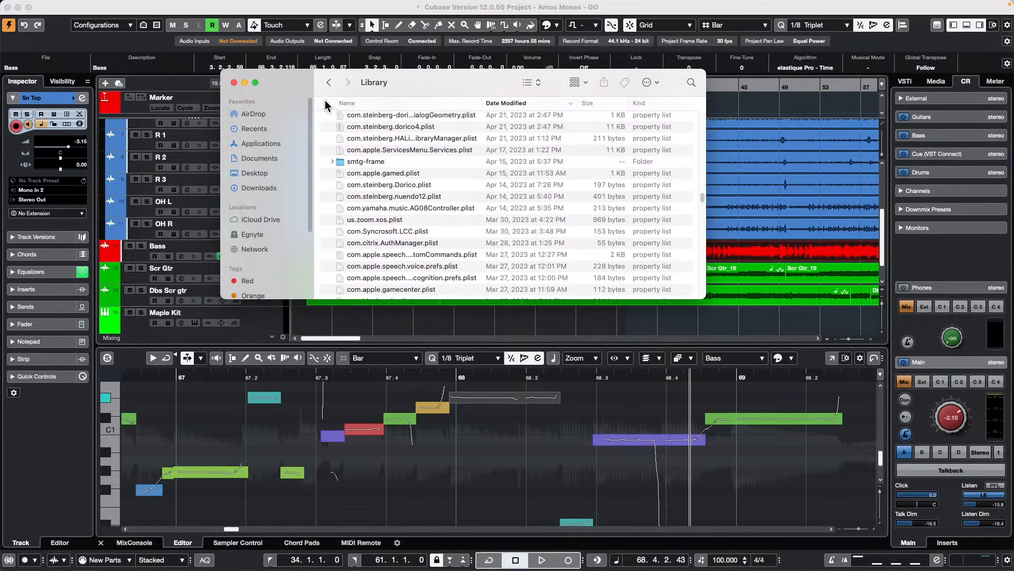
# Enlarge the Library window to full screen, then expand the Cubase 12 preferences folder and select its Key Commands.xml file
pyautogui.click(255, 83)
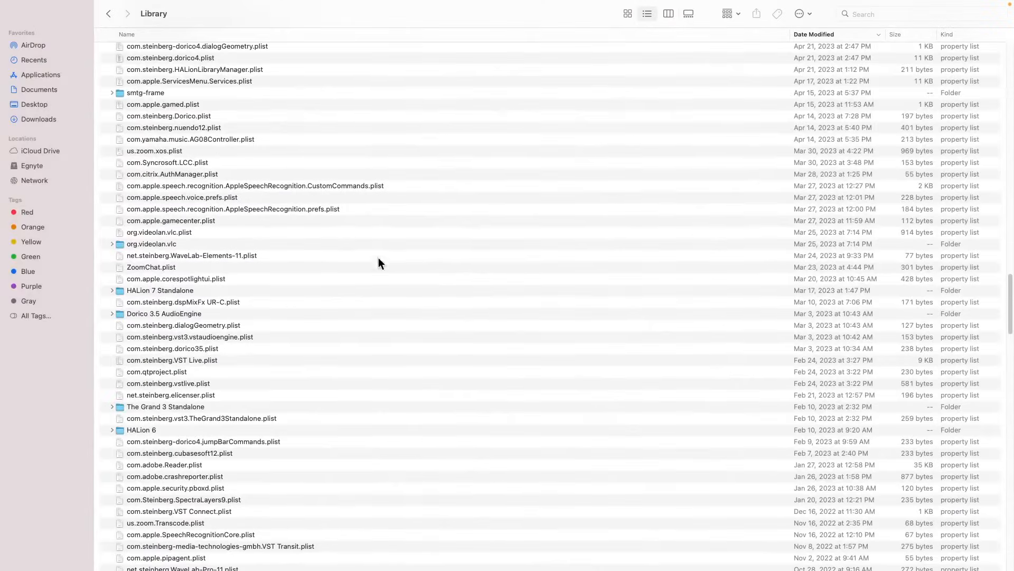
pyautogui.scroll(5, 251, 298)
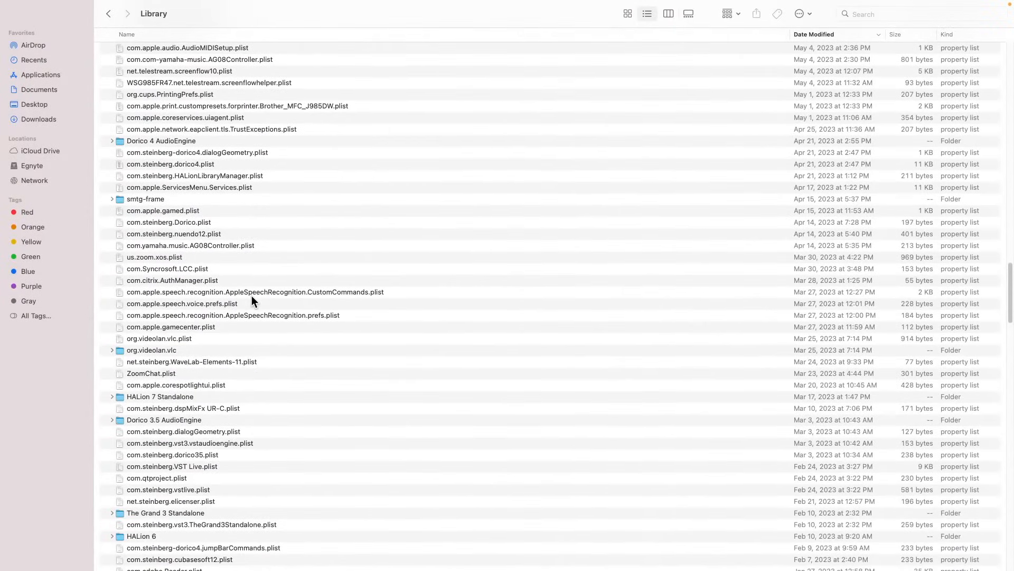
pyautogui.scroll(15, 252, 293)
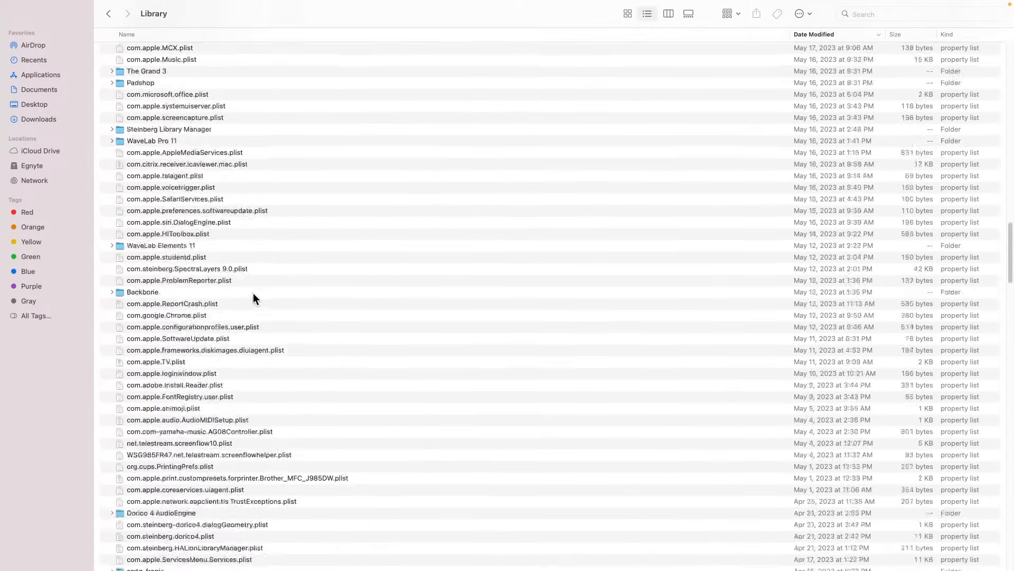
pyautogui.scroll(10, 254, 299)
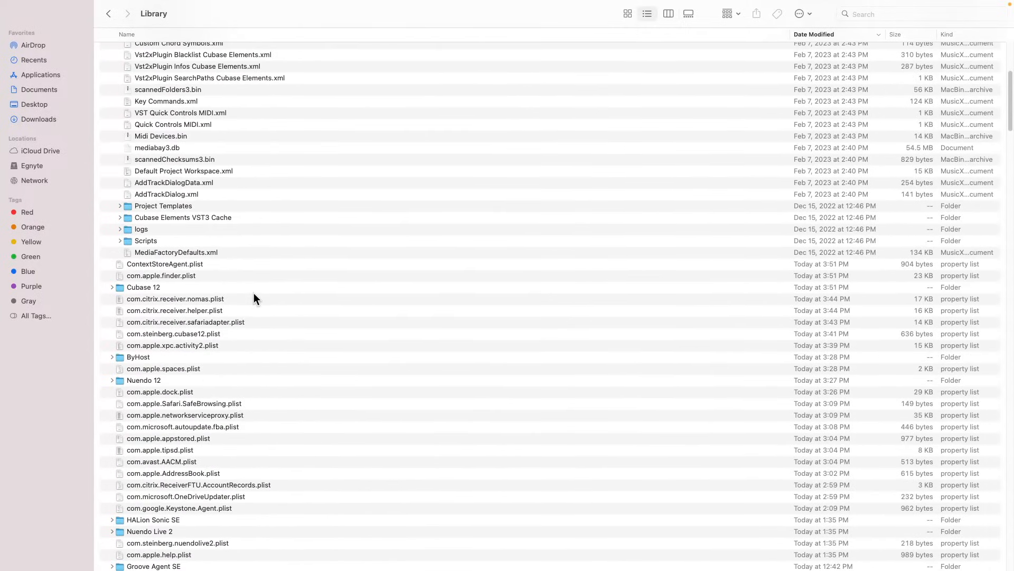
pyautogui.click(112, 285)
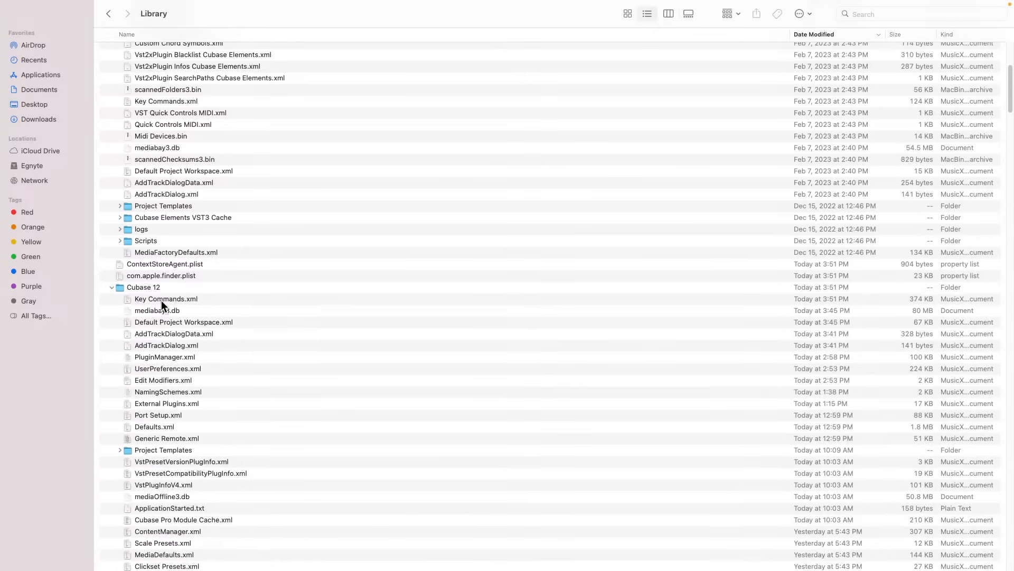
pyautogui.click(188, 299)
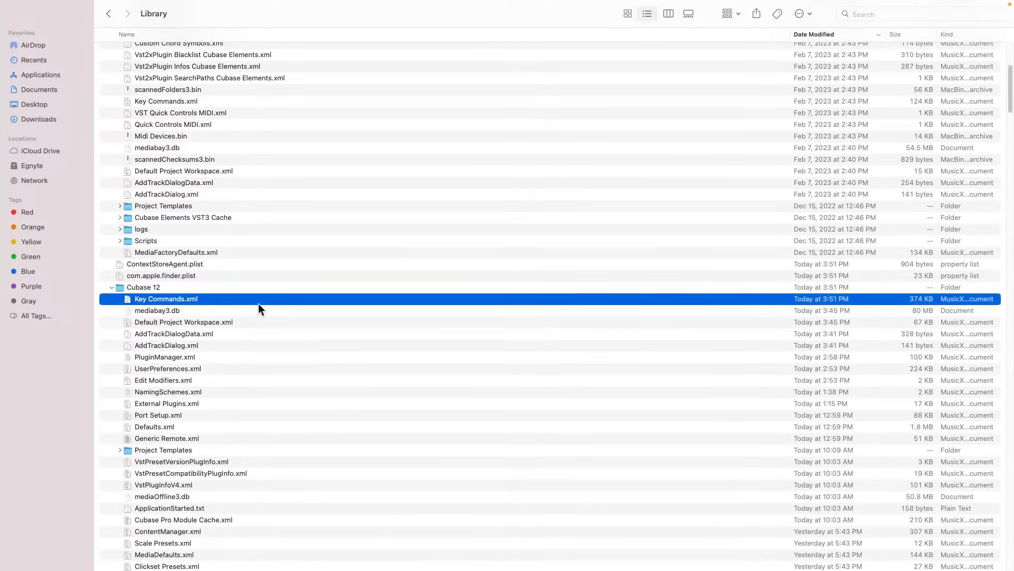
# Expand the KeyCommands folder inside the Cubase 12 Presets folder and review the key command preset files
pyautogui.scroll(-5, 263, 417)
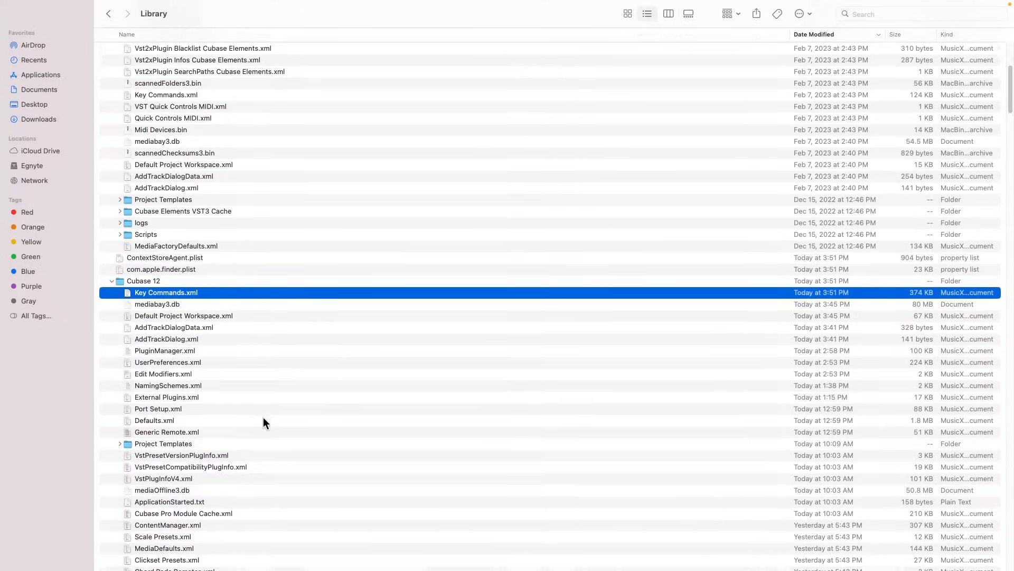
pyautogui.scroll(-6, 263, 413)
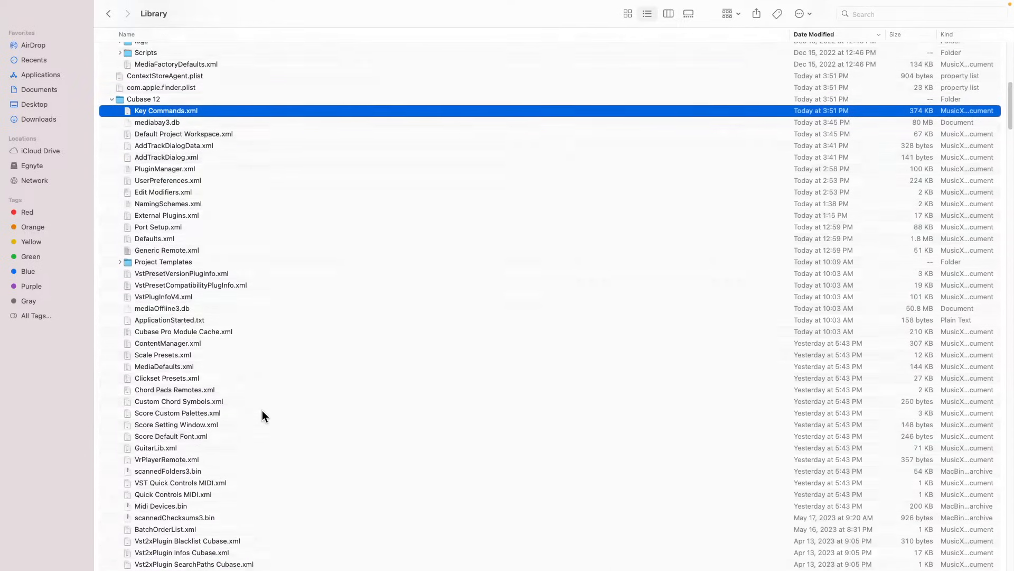
pyautogui.scroll(-2, 263, 411)
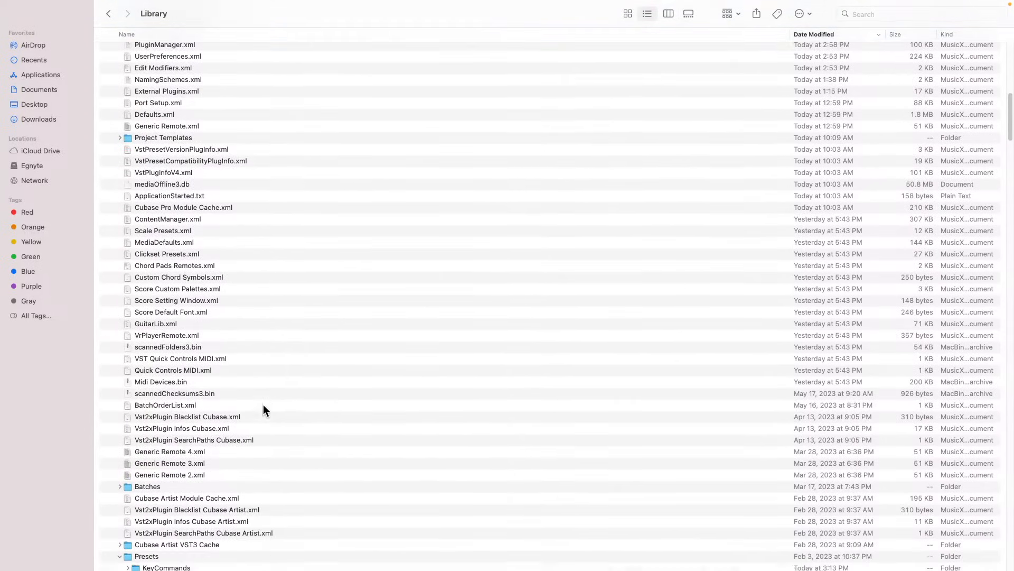
pyautogui.scroll(-1, 262, 401)
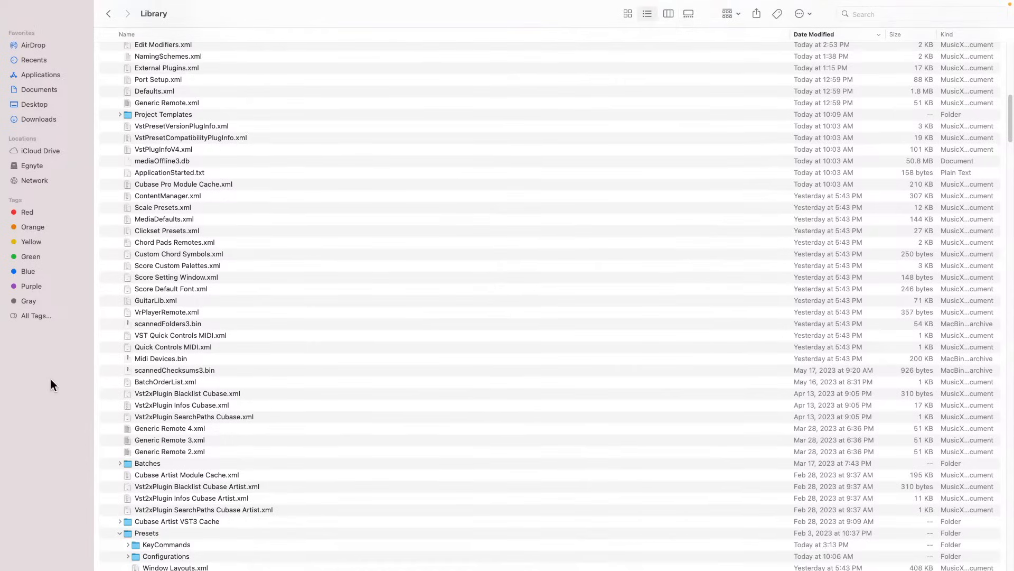
pyautogui.click(128, 544)
pyautogui.scroll(-5, 281, 401)
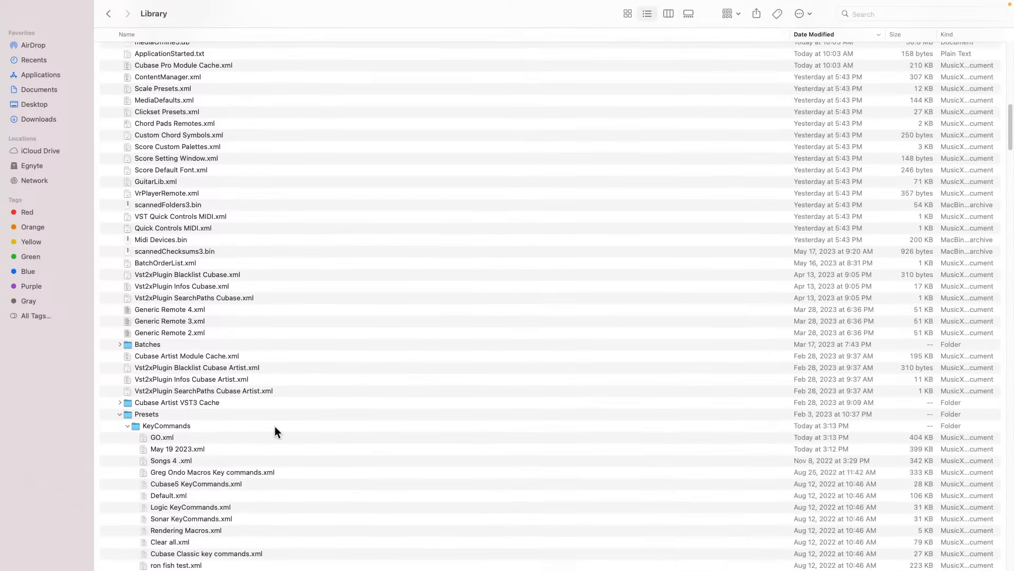
pyautogui.scroll(-1, 272, 428)
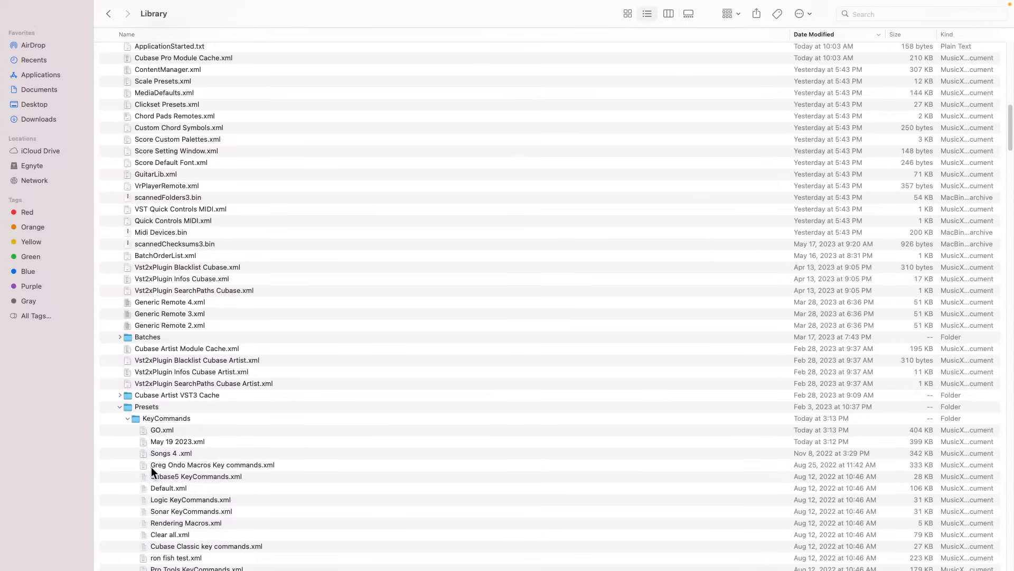
pyautogui.scroll(5, 250, 188)
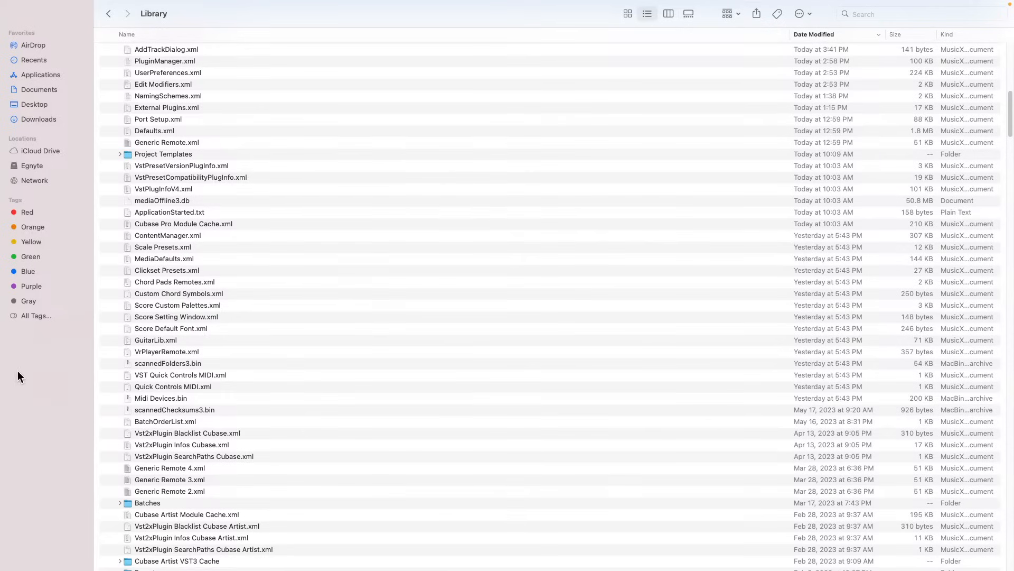
pyautogui.scroll(-4, 301, 458)
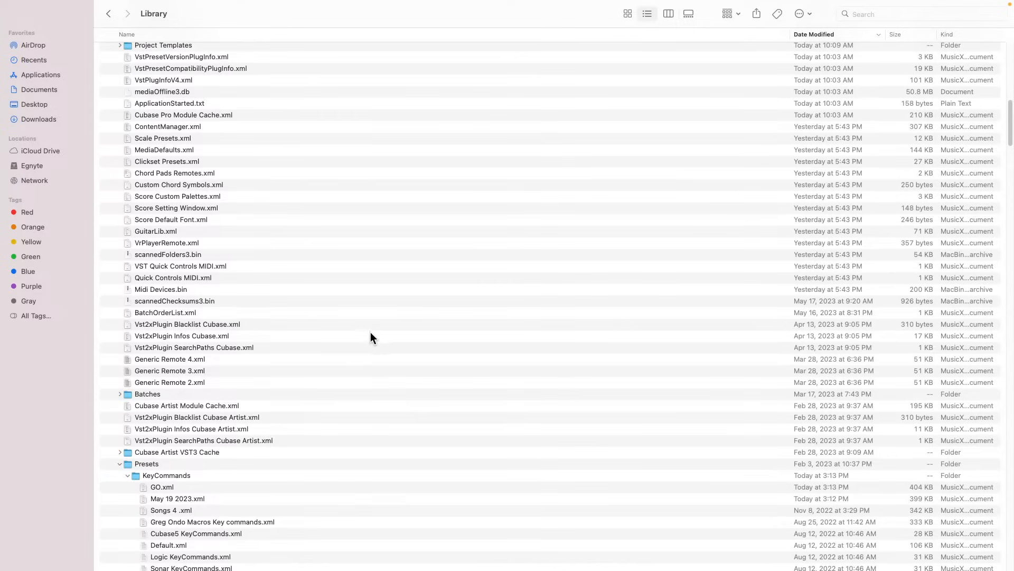
pyautogui.press('super+Tab')
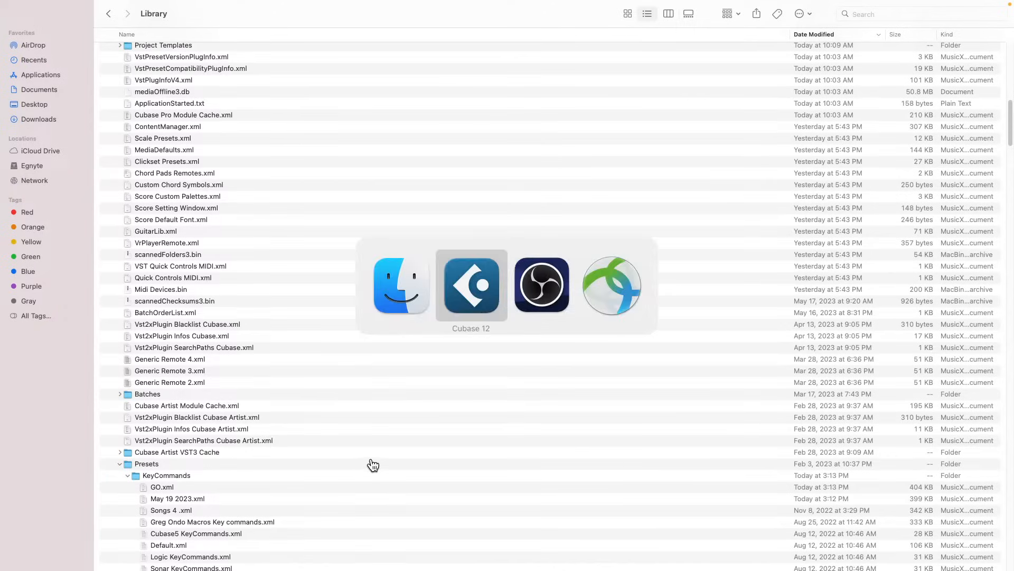
pyautogui.press('super+Tab')
pyautogui.press('super+Tab')
pyautogui.press('super+Tab')
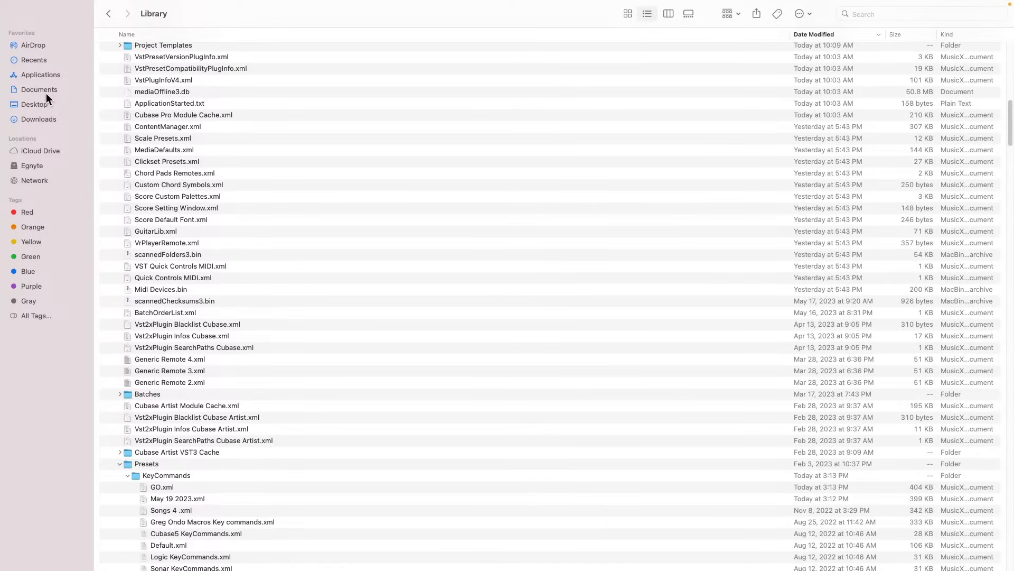
# Open Cubase Windows Settings.jpg from the Desktop folder and examine where the Cubase 12 User Settings Data Folder is located in Windows
pyautogui.click(40, 105)
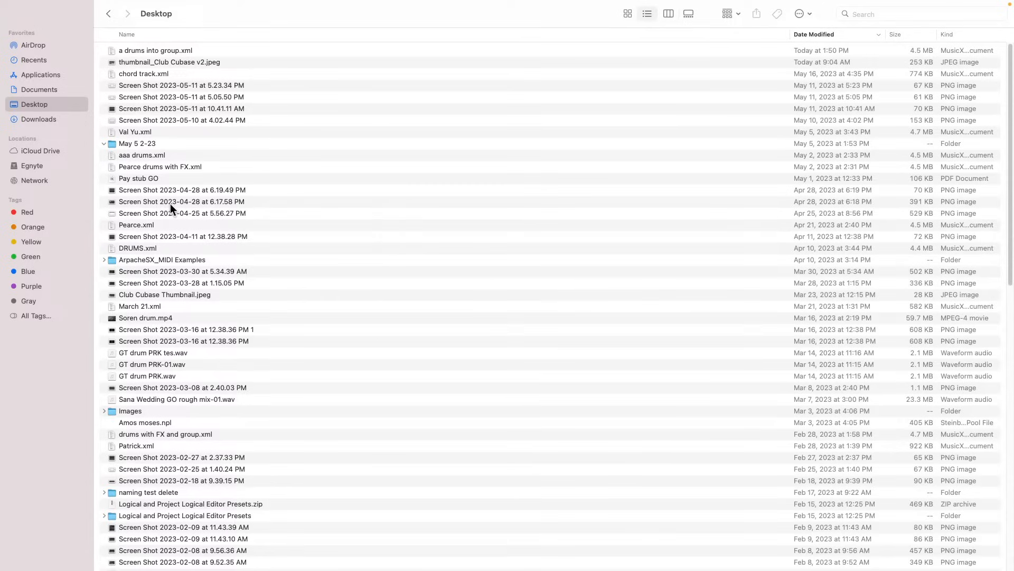
pyautogui.scroll(-3, 169, 207)
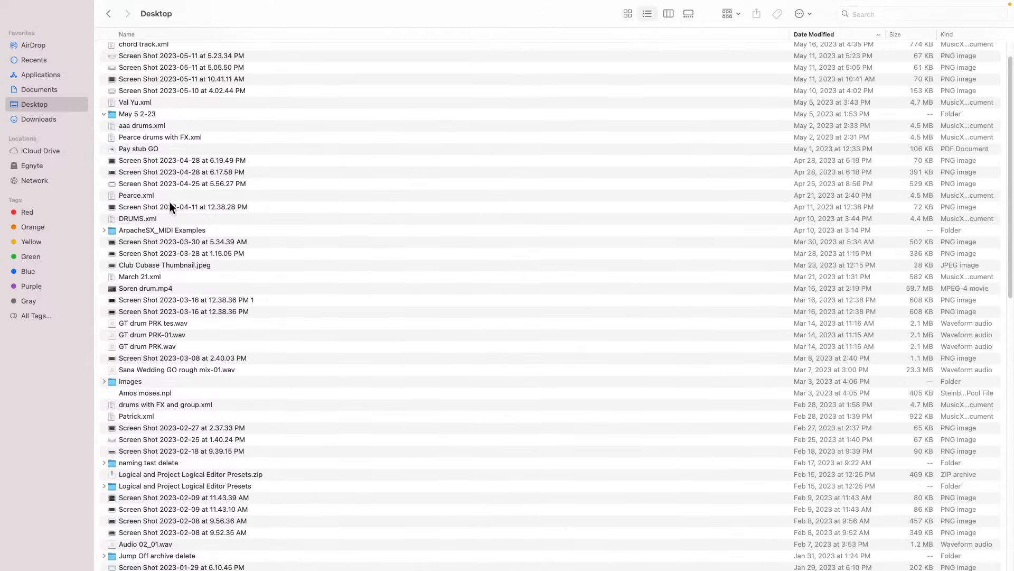
pyautogui.scroll(-8, 169, 202)
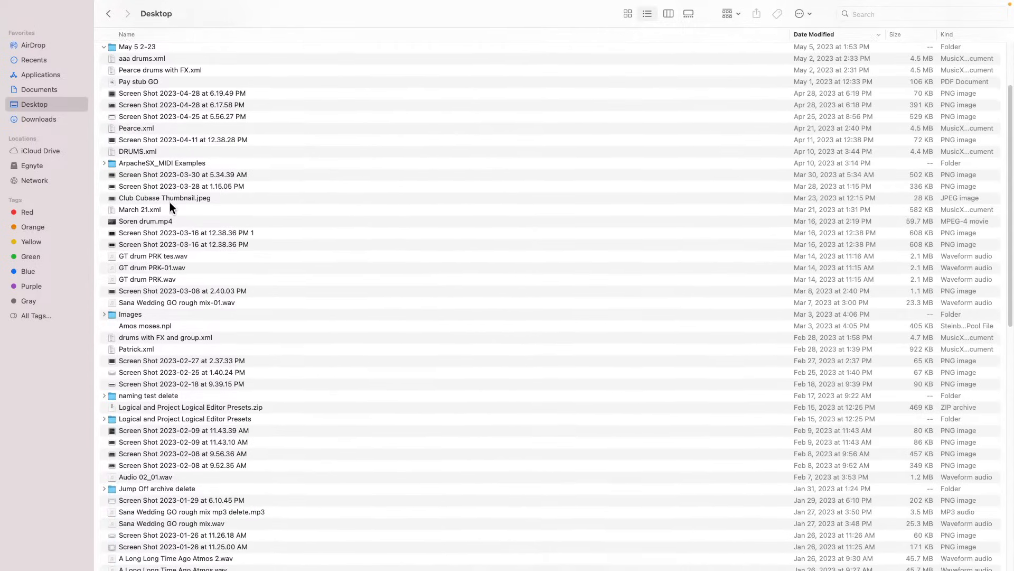
pyautogui.scroll(-20, 169, 202)
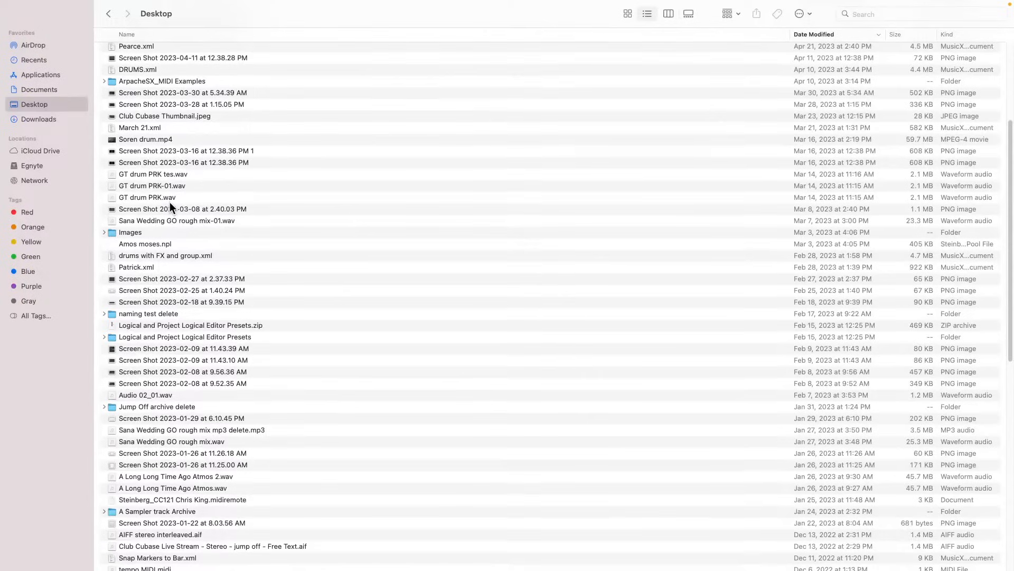
pyautogui.scroll(-20, 169, 202)
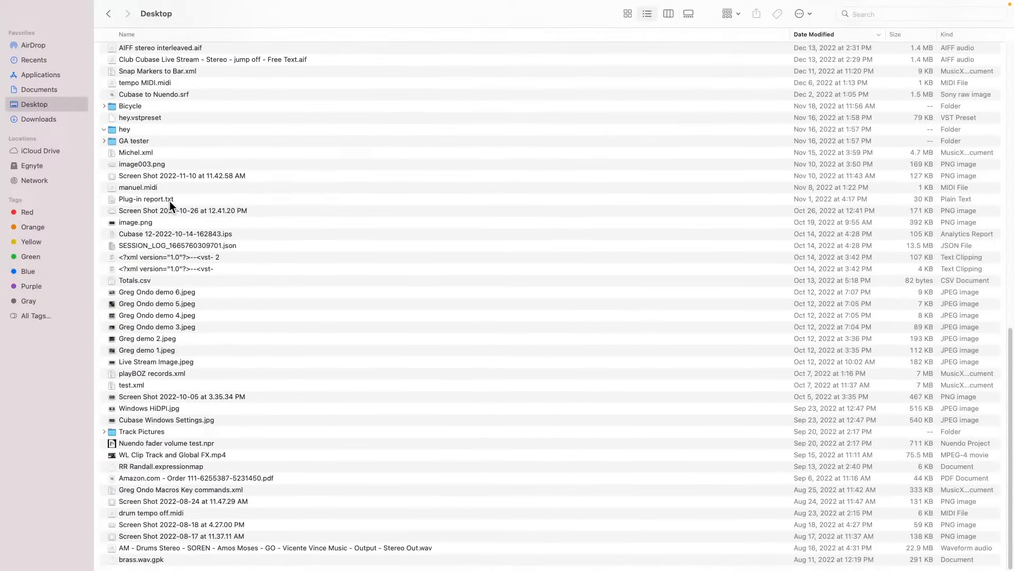
pyautogui.doubleClick(173, 417)
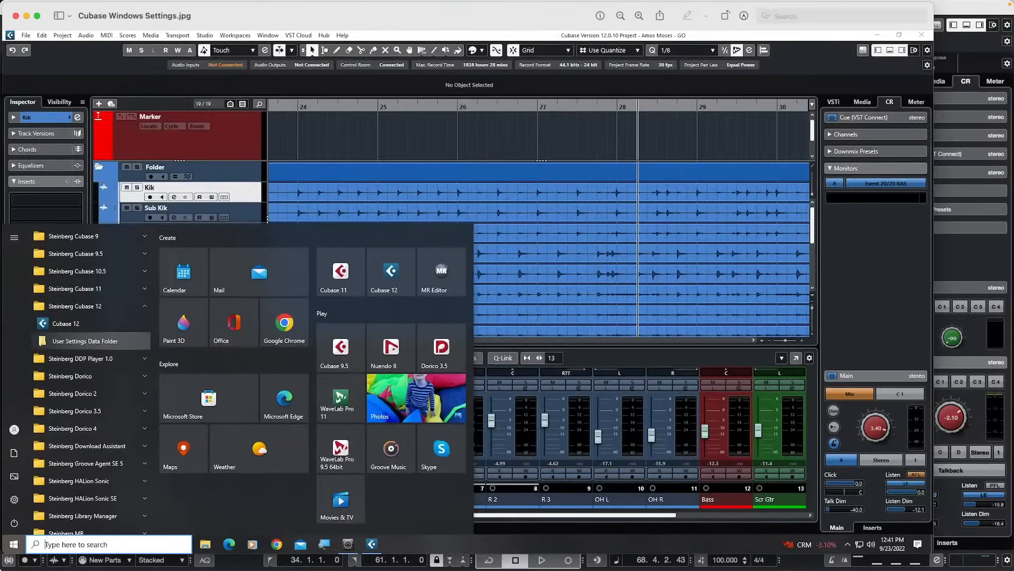
pyautogui.moveTo(9, 566)
# Switch back to Cubase, view the available profiles in the Profile Manager, and close it
pyautogui.press('super+Tab')
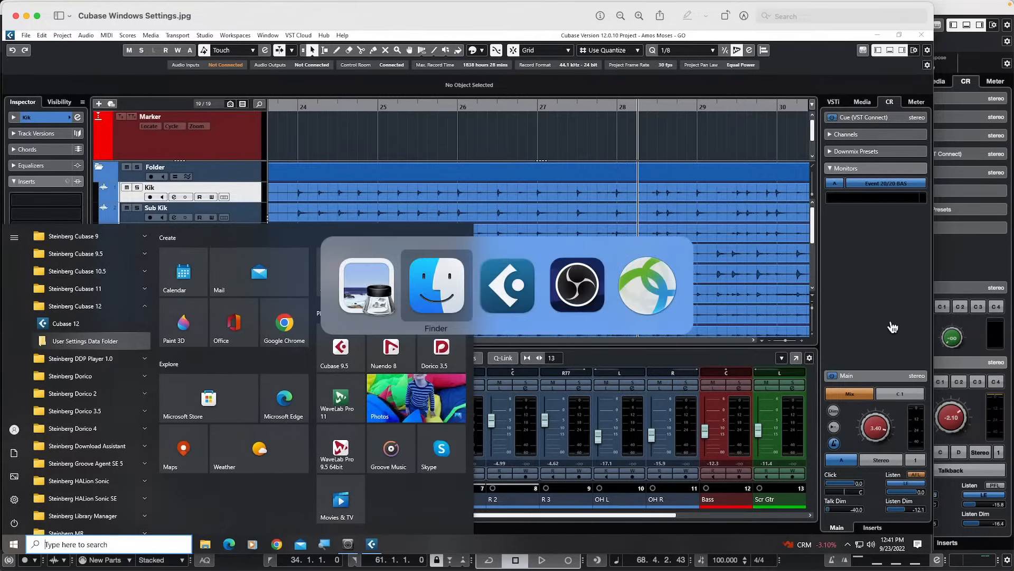
pyautogui.press('super+Tab')
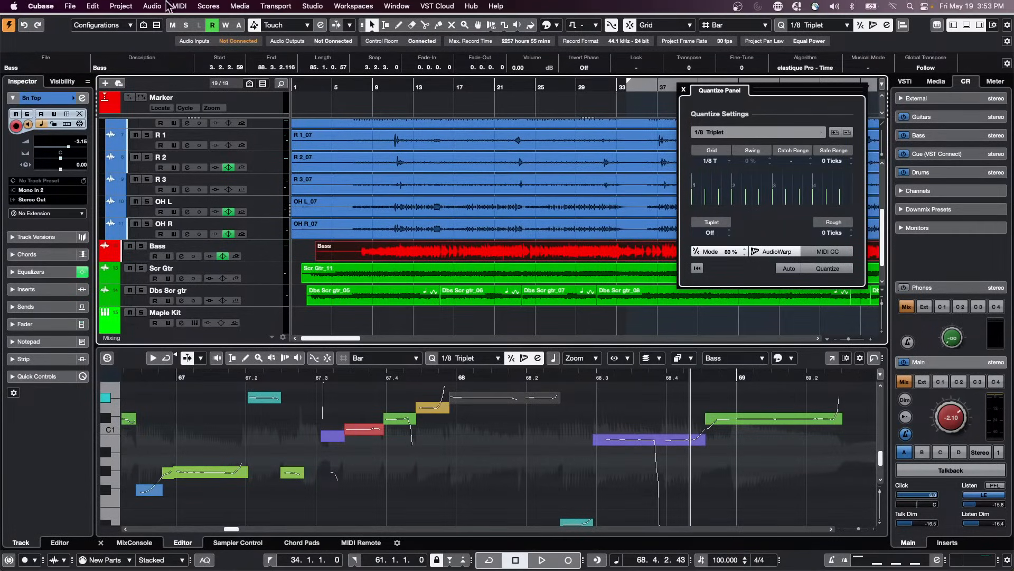
pyautogui.click(94, 7)
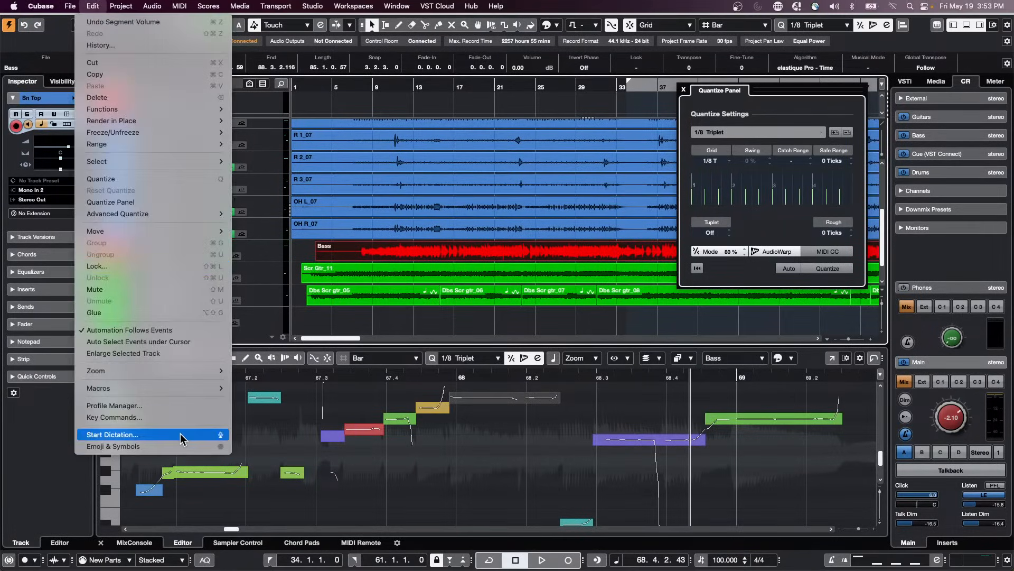
pyautogui.click(175, 406)
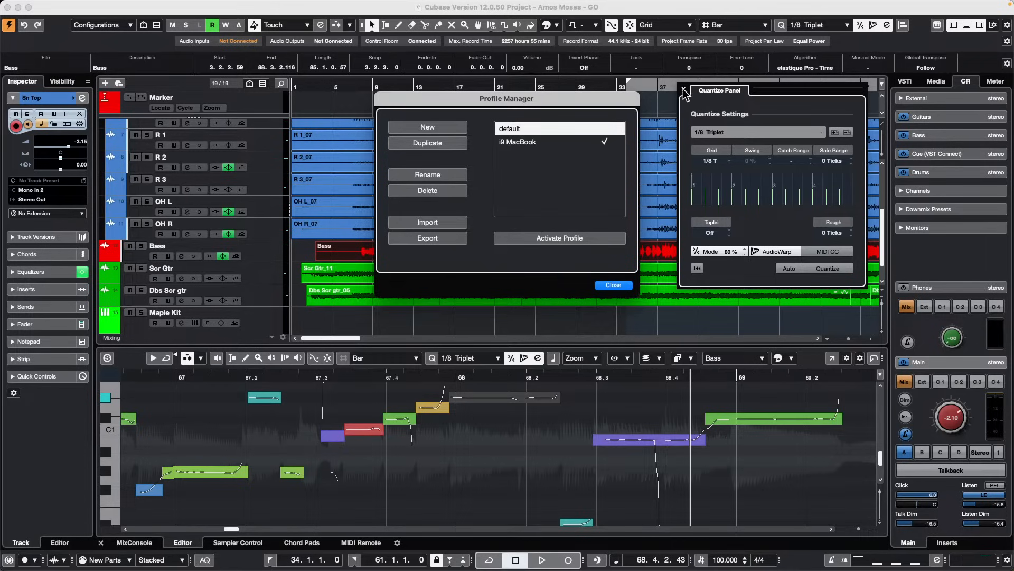
pyautogui.click(613, 285)
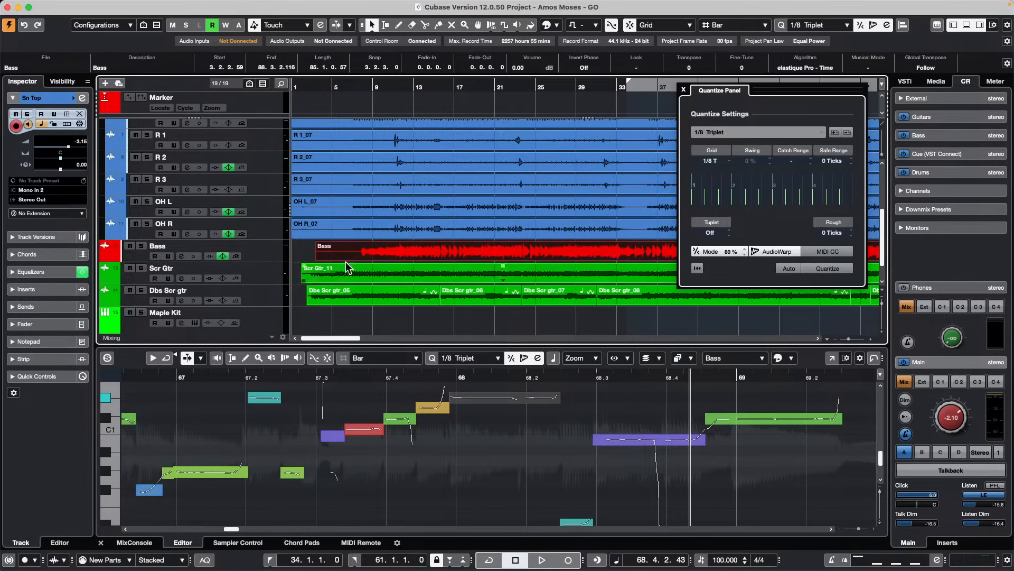
# Select the Dbs Scr gtr track in the project's track list
pyautogui.click(265, 299)
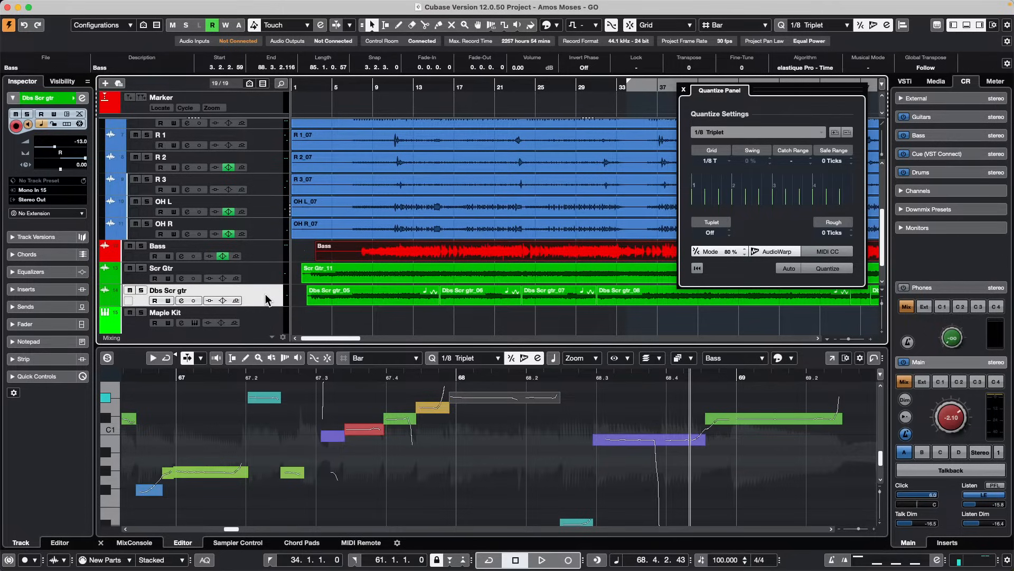
# Add three mono audio tracks below the Dbs Scr gtr track, with UR24C Input 1 as input and Stereo Out as output
pyautogui.rightClick(266, 298)
pyautogui.moveTo(317, 300)
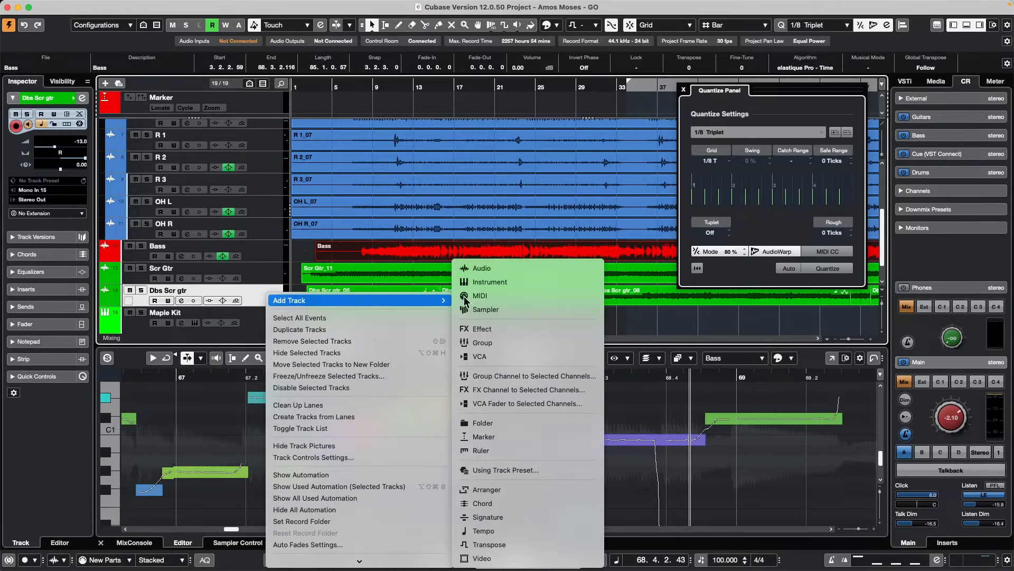
pyautogui.click(532, 268)
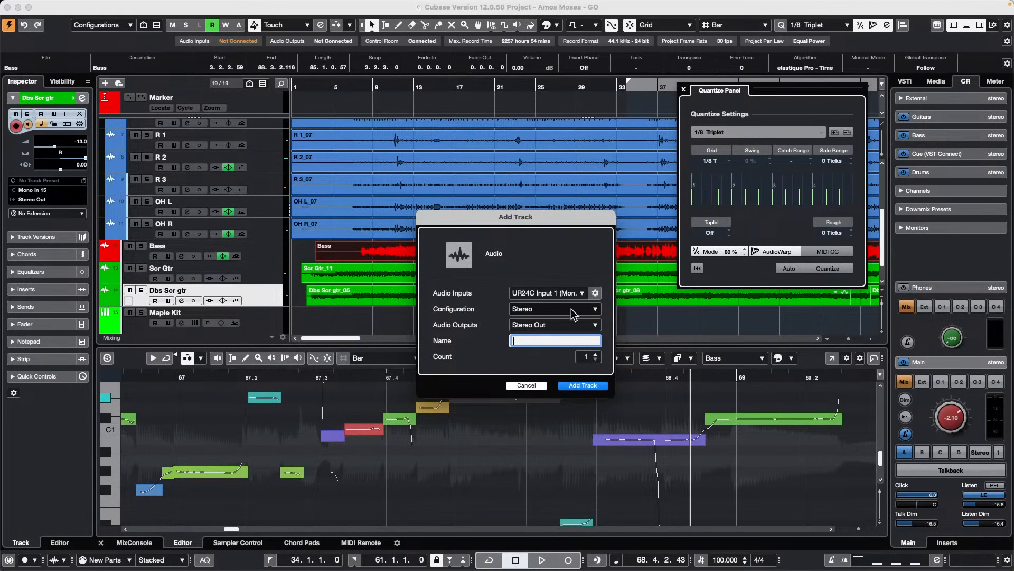
pyautogui.click(569, 309)
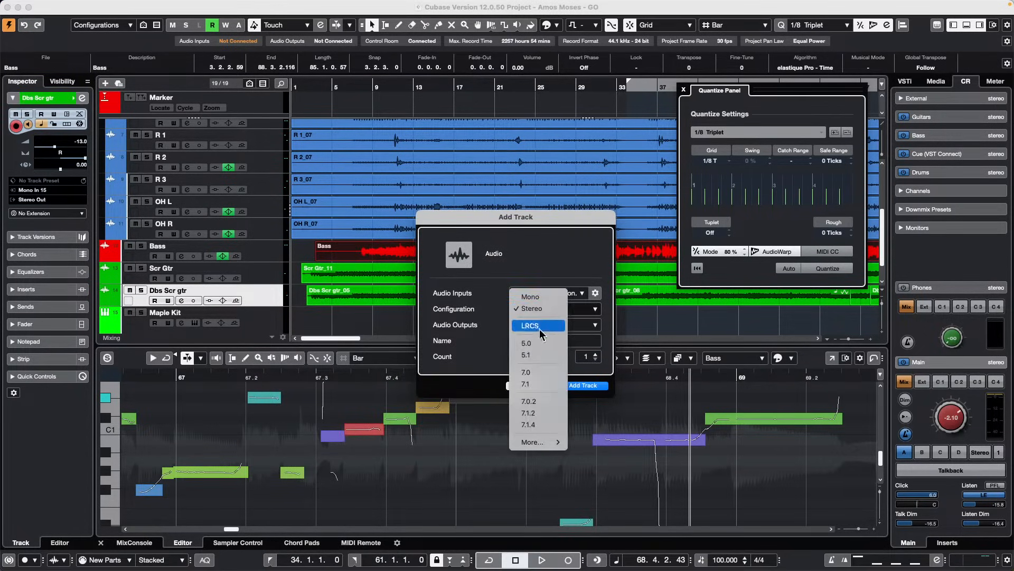
pyautogui.click(554, 296)
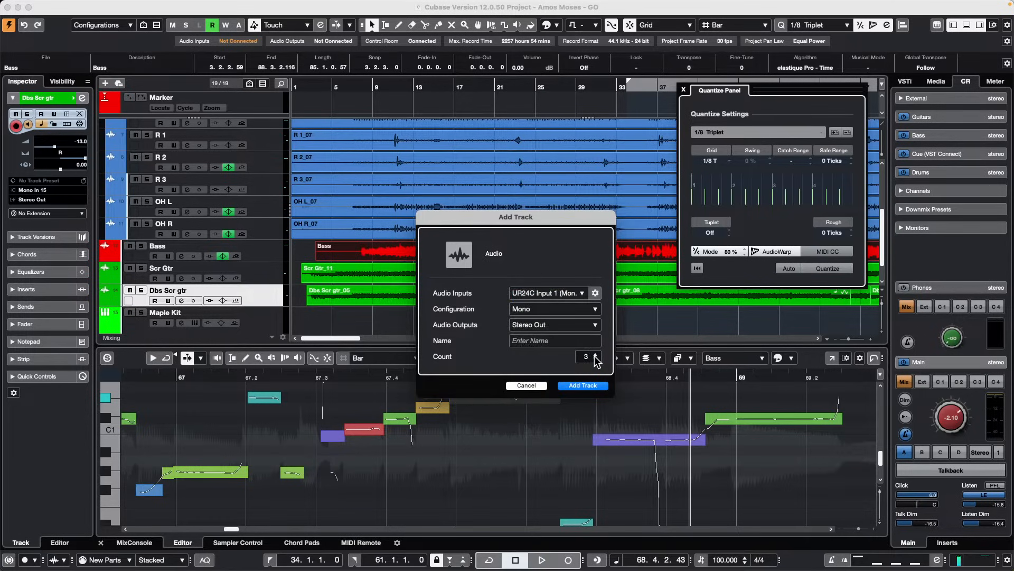
pyautogui.click(594, 387)
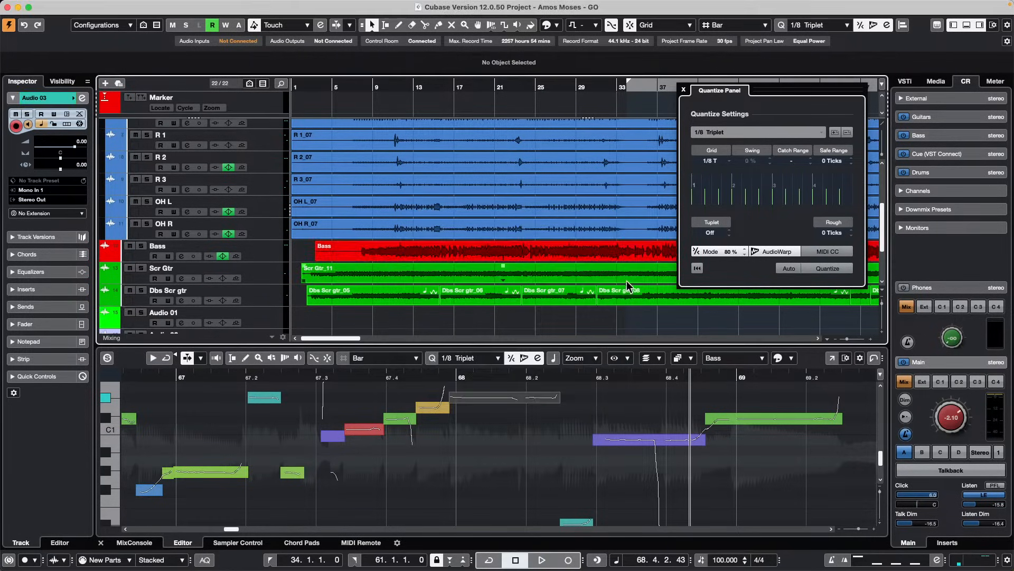
pyautogui.scroll(-1, 246, 200)
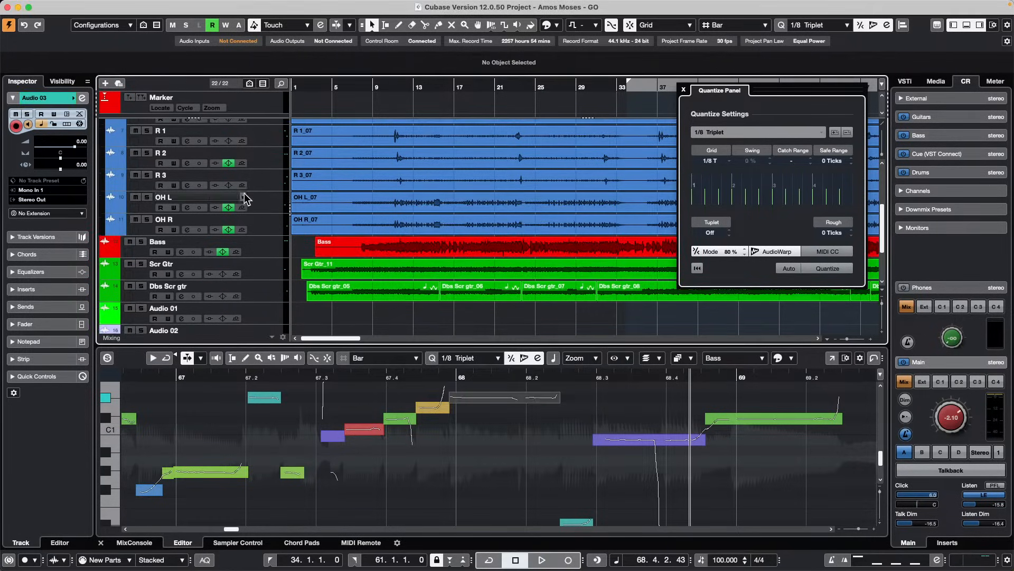
pyautogui.scroll(-5, 246, 200)
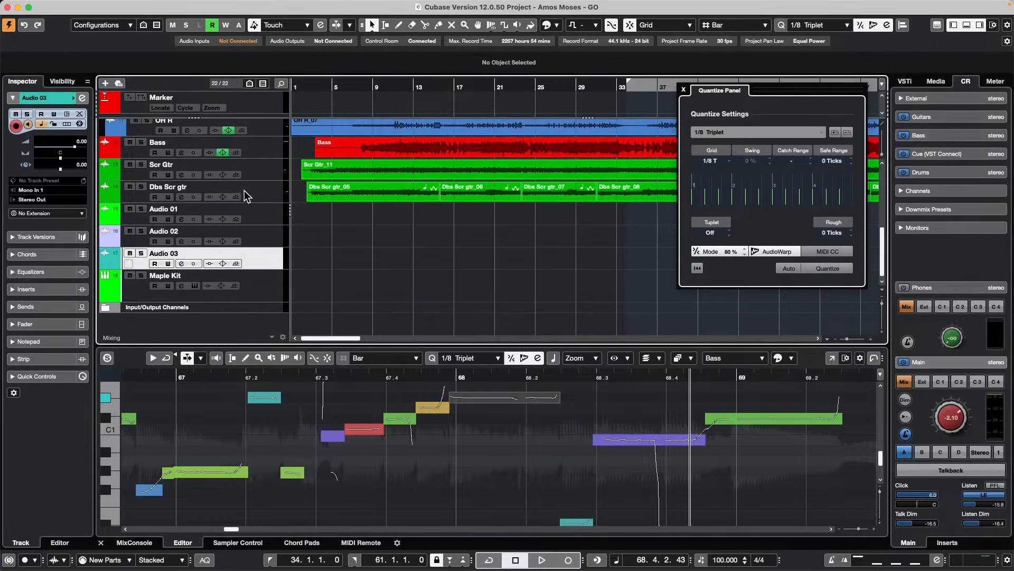
# Show the MixConsole in the lower zone, select channels Audio 01 to Audio 03 and enable Q-Link
pyautogui.click(135, 543)
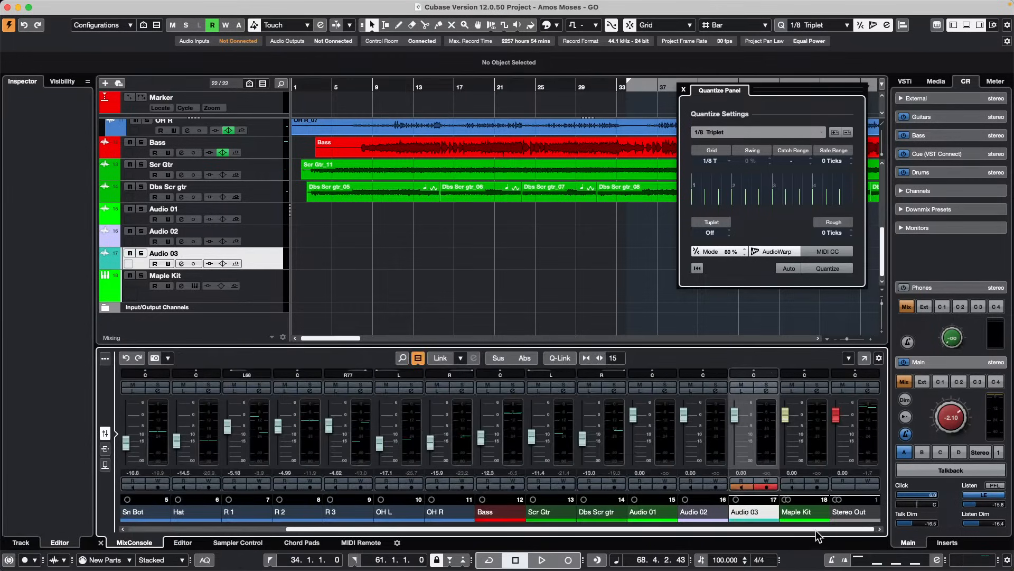
pyautogui.click(668, 455)
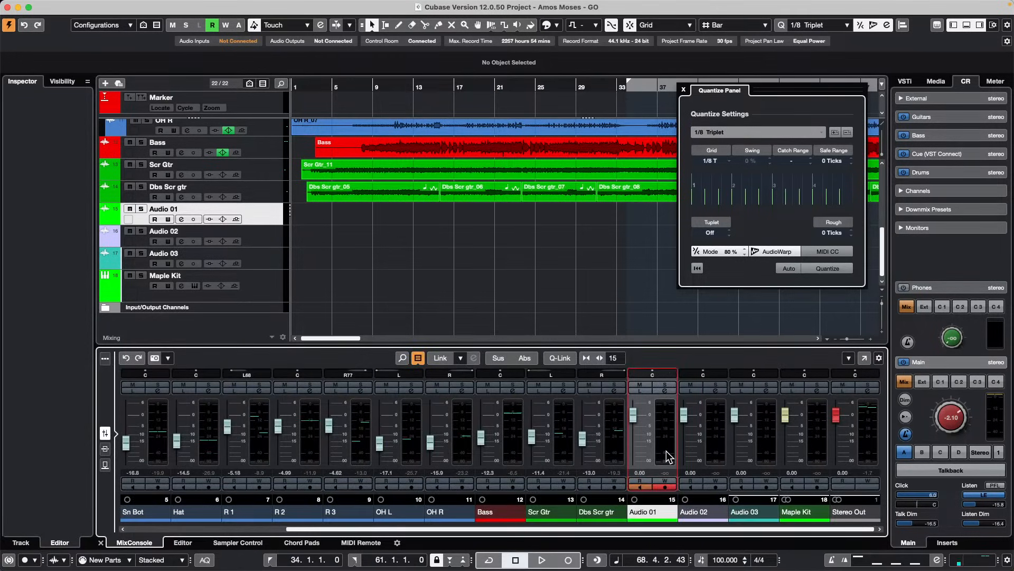
pyautogui.keyDown('shift'); pyautogui.click(760, 442); pyautogui.keyUp('shift')
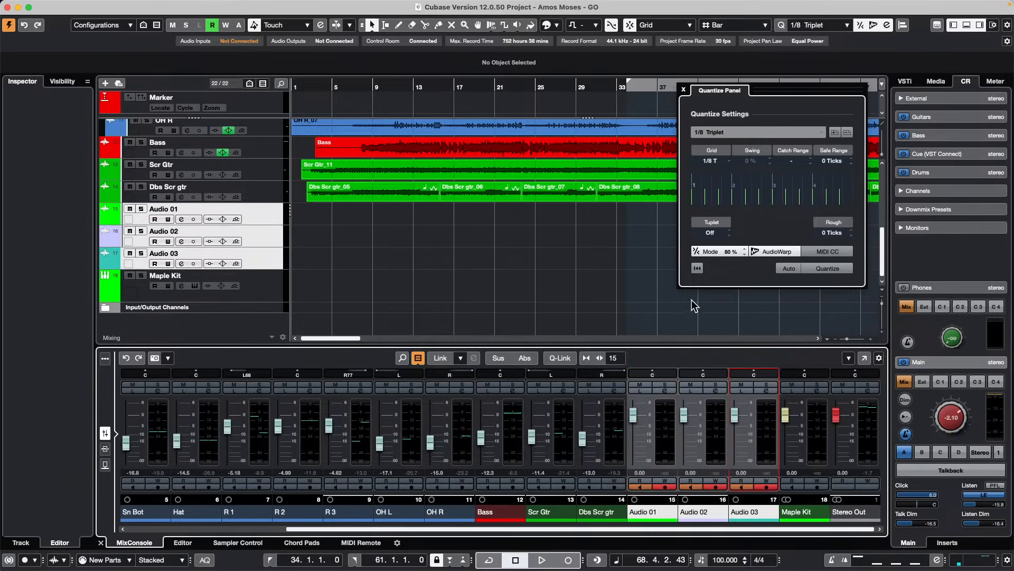
pyautogui.click(560, 358)
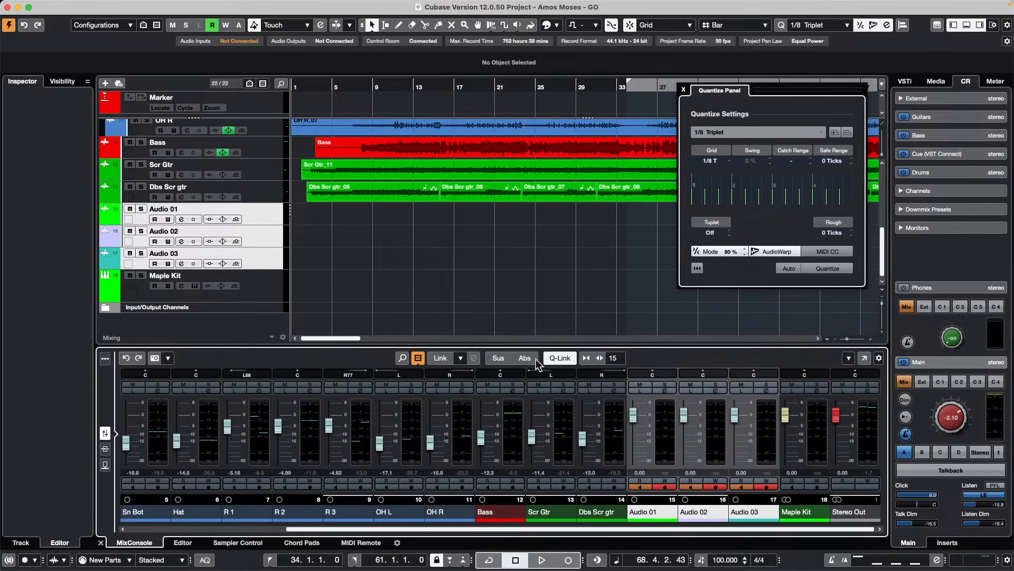
# Load TAL-Vocoder-2 into the first insert slot of the linked Audio 01 to Audio 03 channels
pyautogui.click(105, 449)
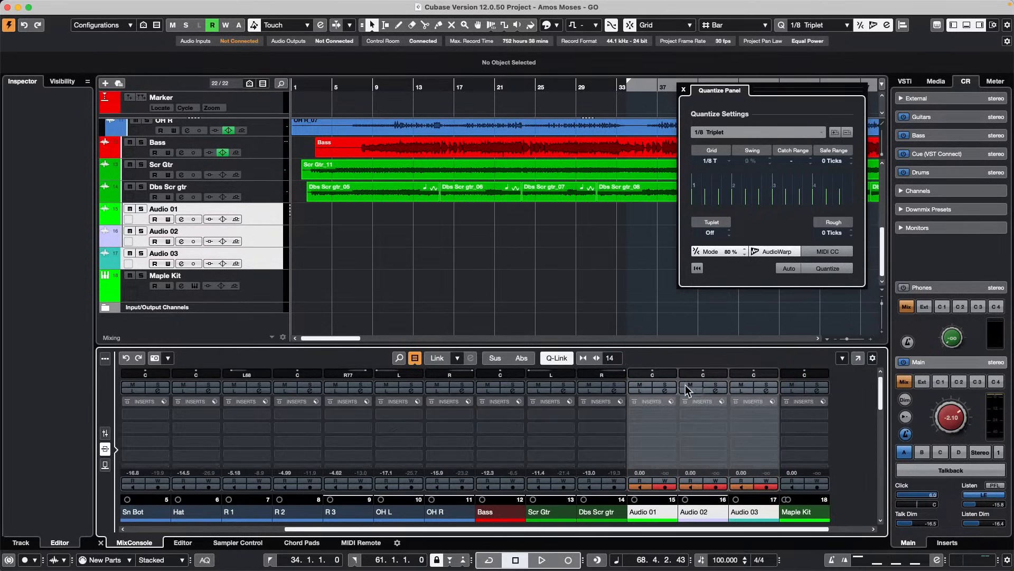
pyautogui.click(674, 417)
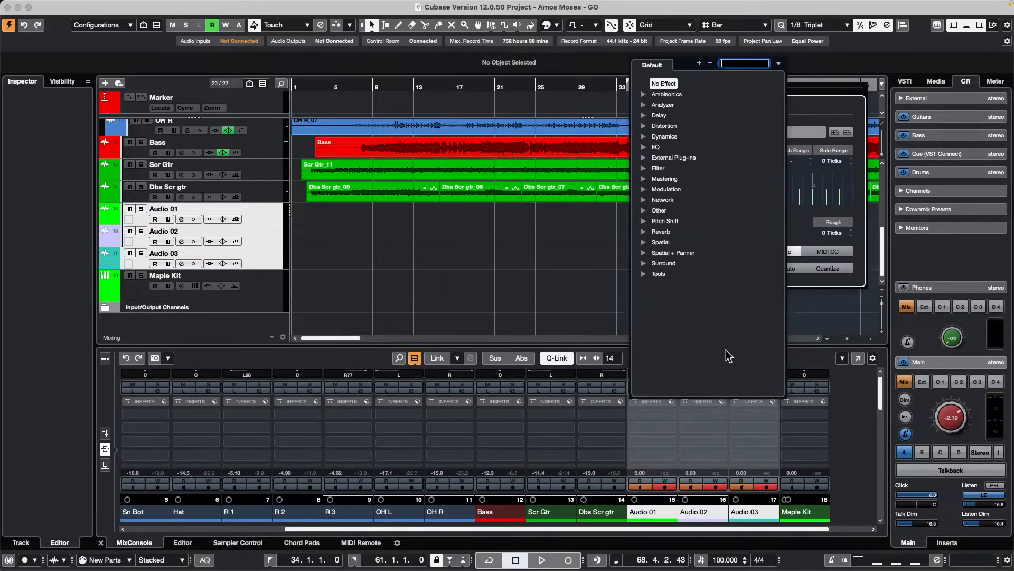
pyautogui.click(659, 210)
pyautogui.click(682, 231)
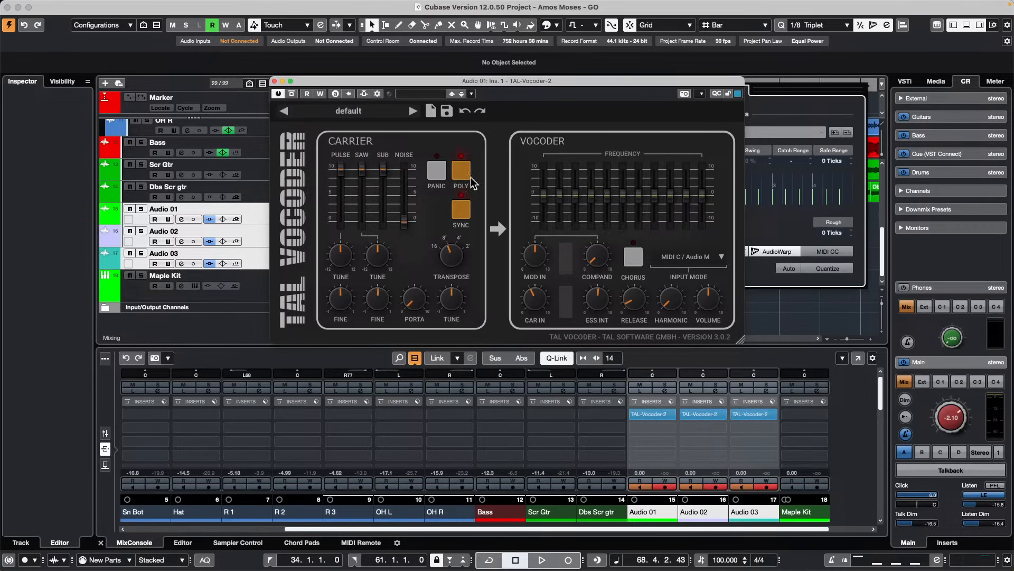
# Raise the first four frequency bands of Audio 01's TAL-Vocoder-2 to 10 and close the plug-in window
pyautogui.moveTo(540, 196)
pyautogui.mouseDown()
pyautogui.moveTo(555, 166)
pyautogui.moveTo(577, 158)
pyautogui.mouseUp()
pyautogui.moveTo(593, 193); pyautogui.dragTo(586, 111)
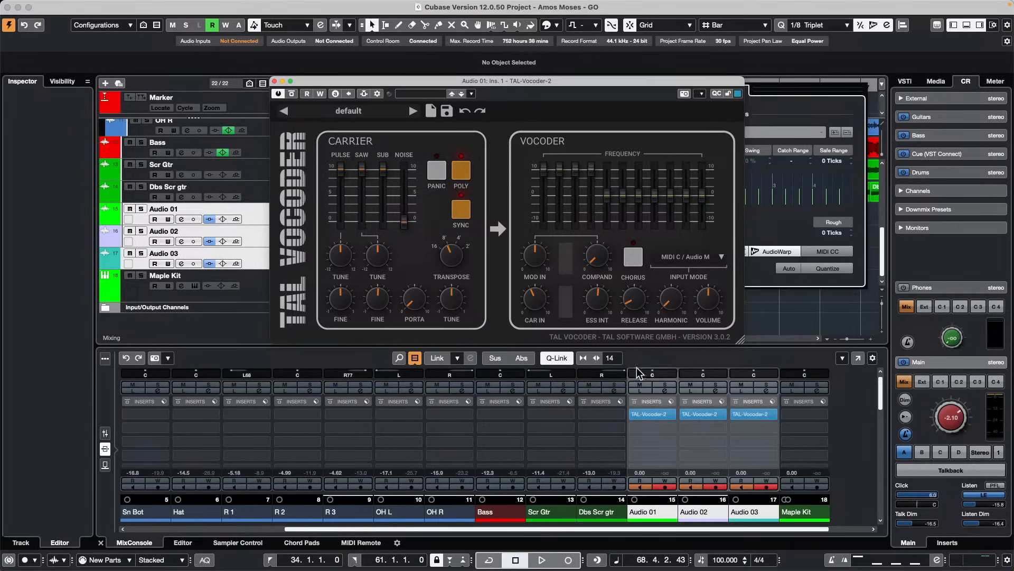
pyautogui.click(274, 81)
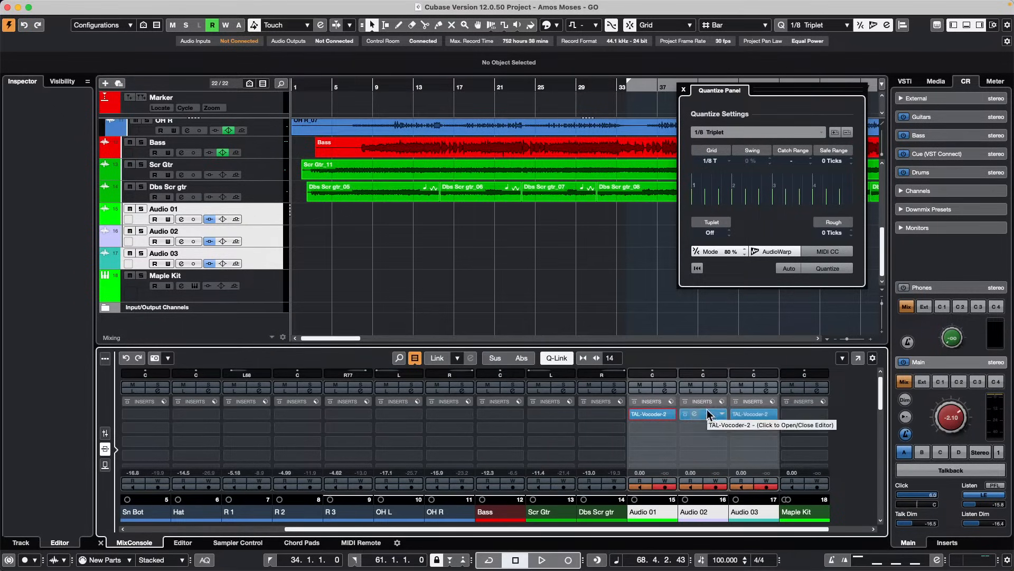
# Turn off Q-Link and check the frequency band settings of TAL-Vocoder-2 on Audio 02 and Audio 03
pyautogui.click(561, 360)
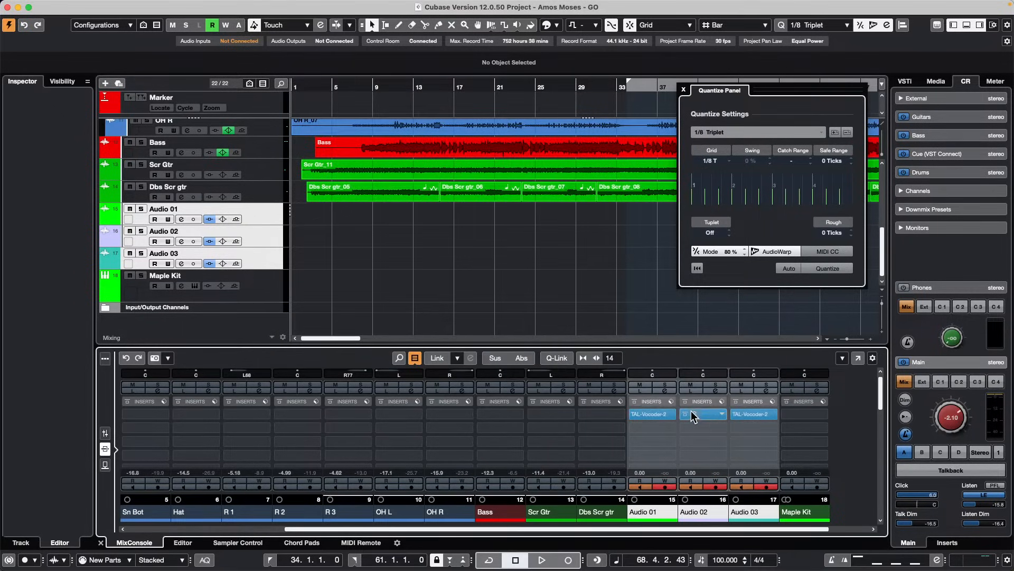
pyautogui.click(707, 414)
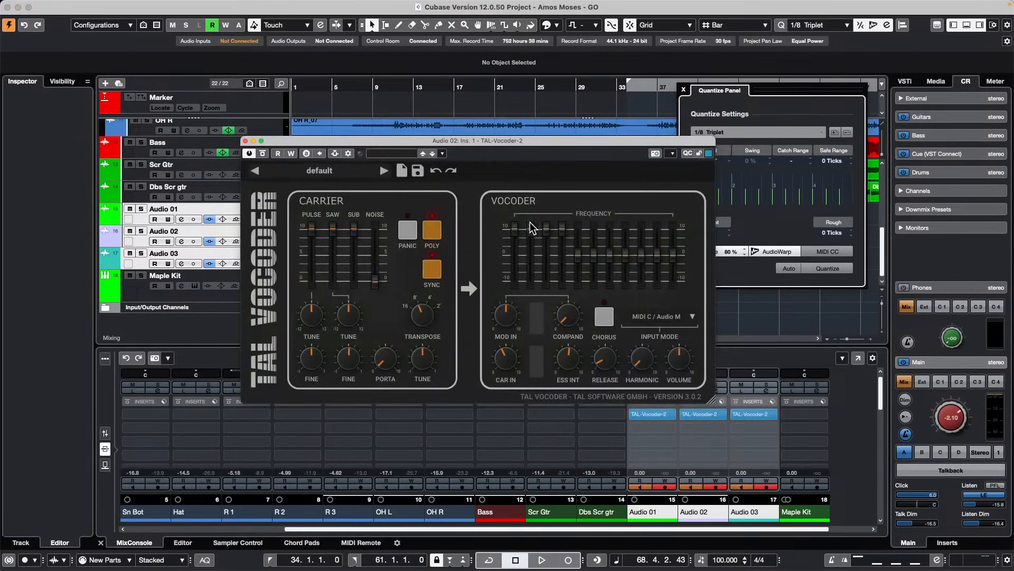
pyautogui.click(756, 414)
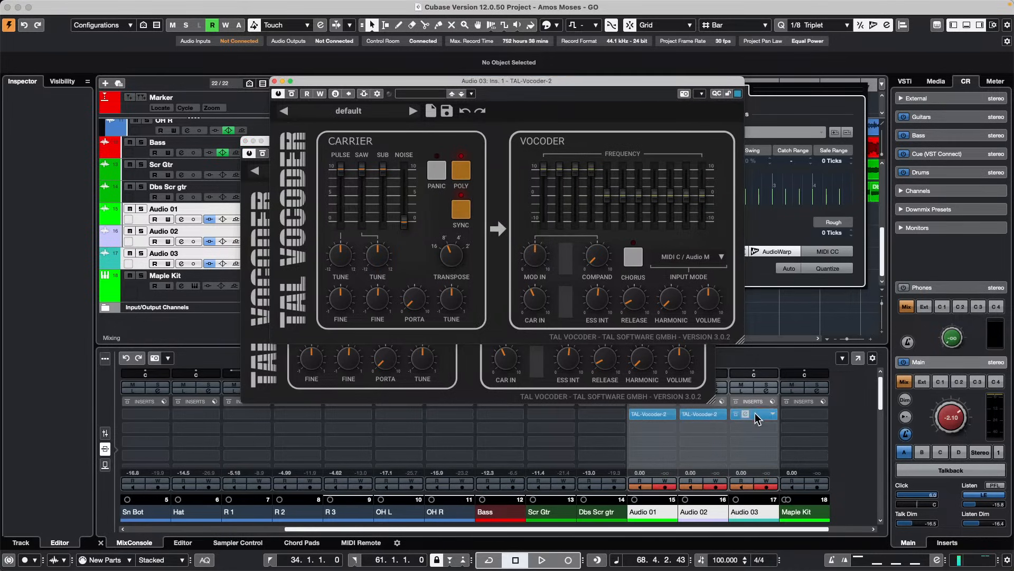
pyautogui.click(274, 81)
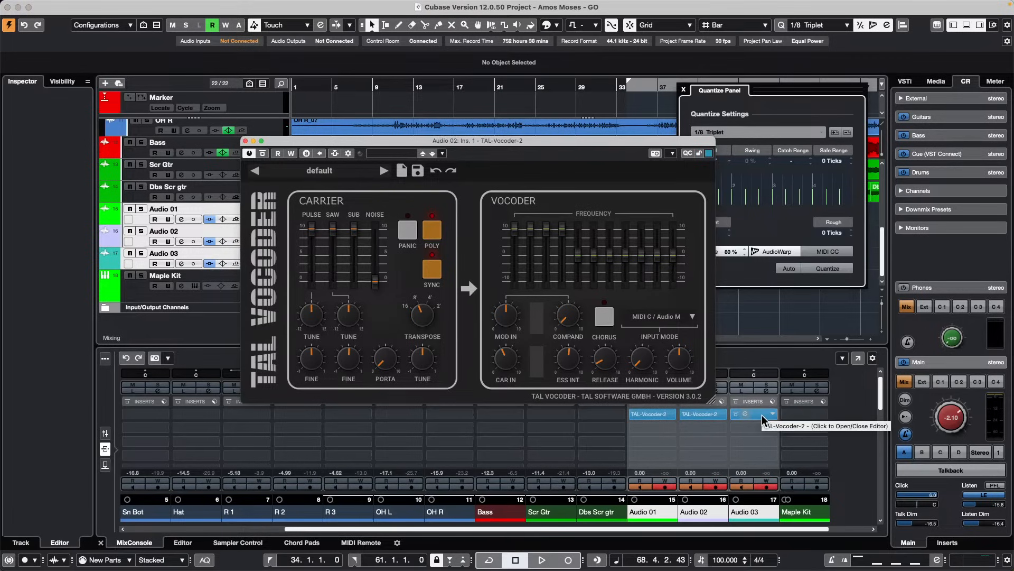
# Remove the TAL-Vocoder-2 inserts from the Audio 03, Audio 02 and Audio 01 channels
pyautogui.moveTo(754, 416); pyautogui.dragTo(764, 317)
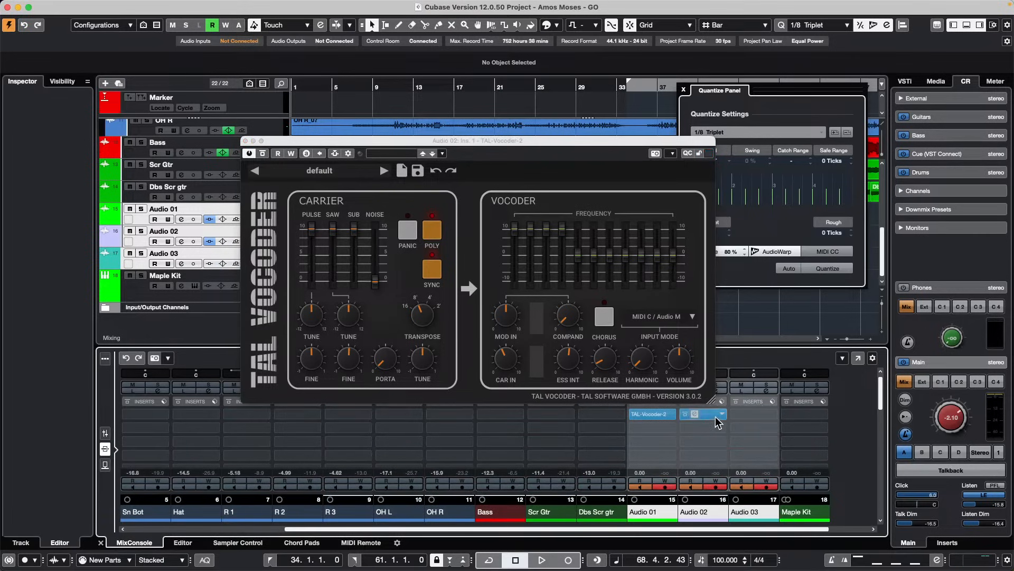
pyautogui.moveTo(714, 416); pyautogui.dragTo(765, 327)
pyautogui.moveTo(650, 415); pyautogui.dragTo(736, 288)
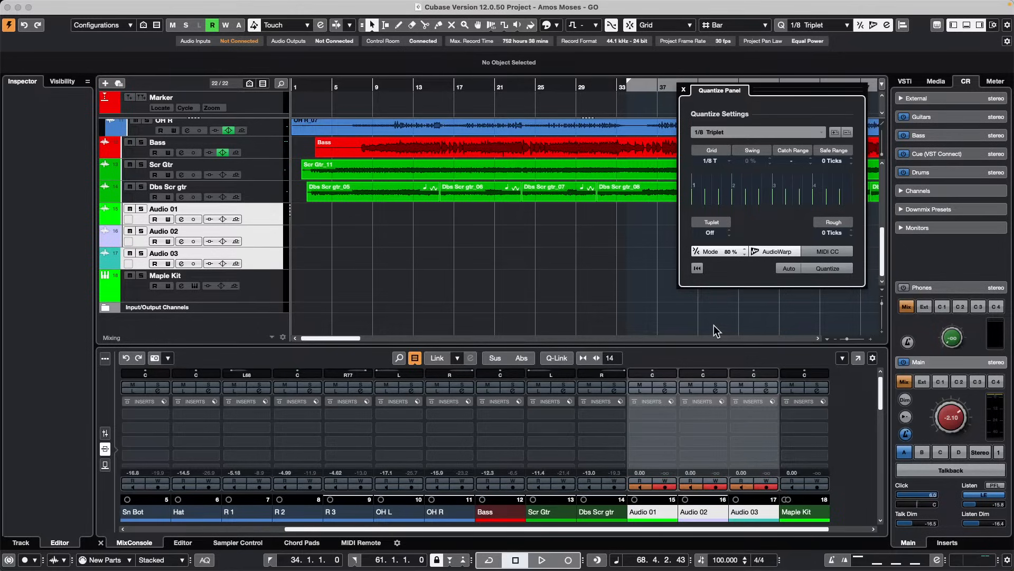
# Open the recent project Remove Vocals.cpr
pyautogui.click(70, 6)
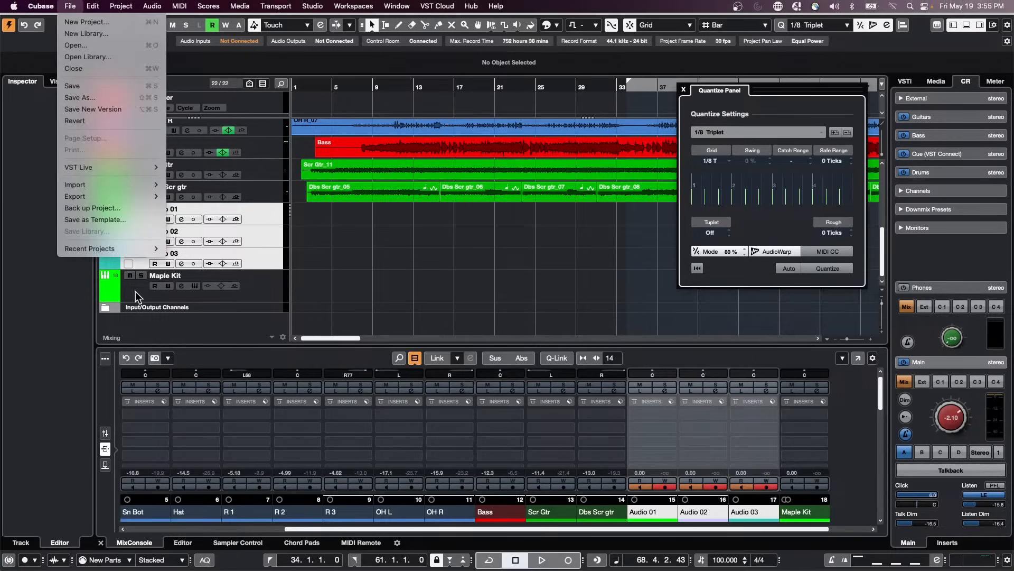
pyautogui.moveTo(116, 250)
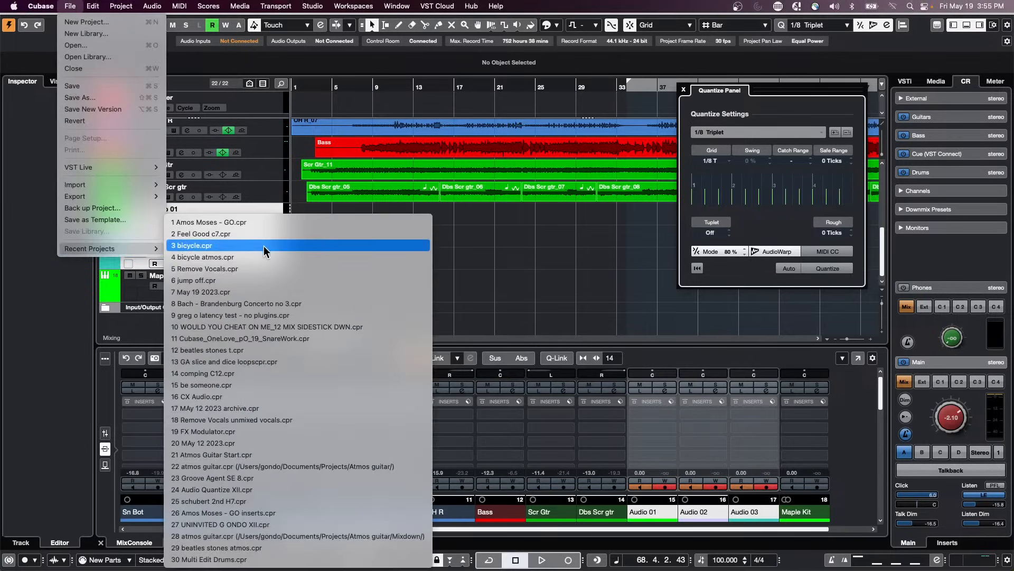
pyautogui.click(266, 269)
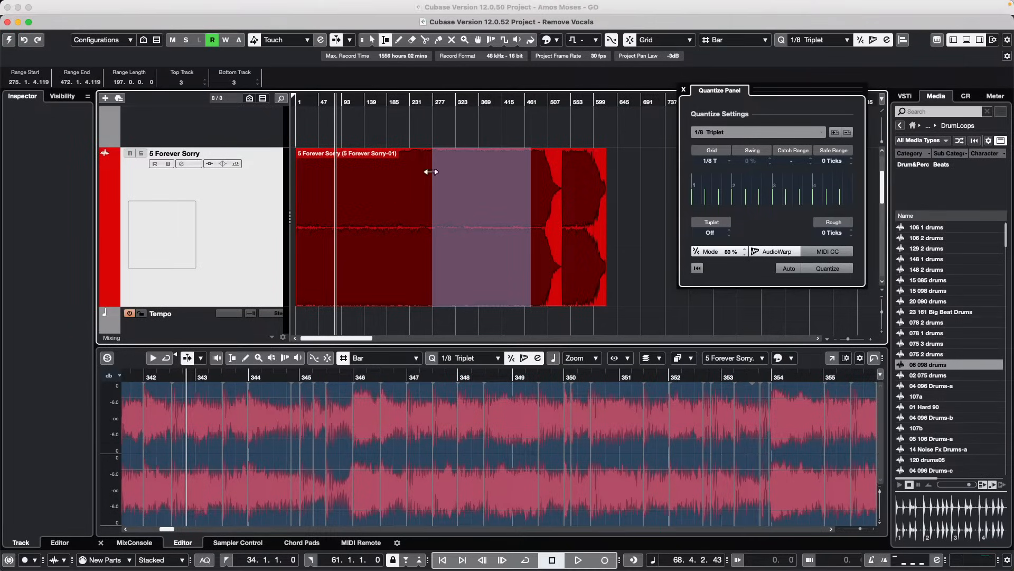
# Switch from range selection to the Object Selection tool and select the 5 Forever Sorry audio event
pyautogui.click(363, 224)
pyautogui.press('1')
pyautogui.click(375, 241)
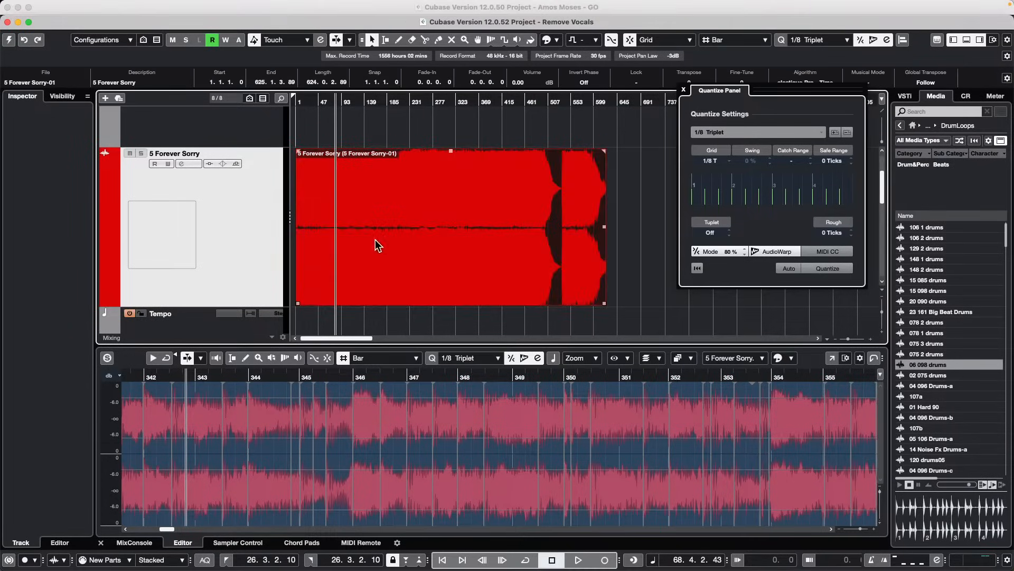
pyautogui.scroll(3, 219, 138)
pyautogui.rightClick(211, 200)
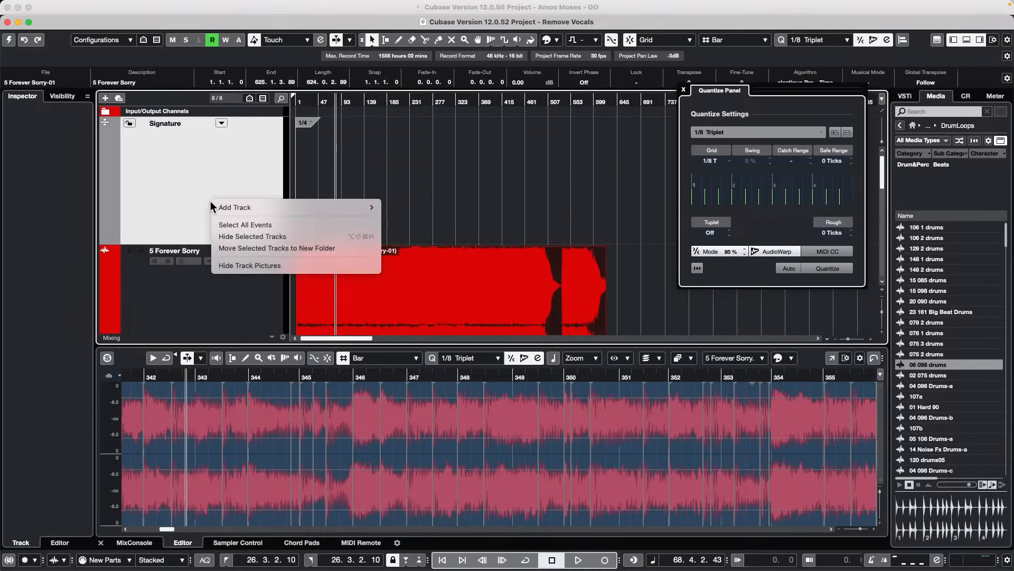
pyautogui.moveTo(325, 206)
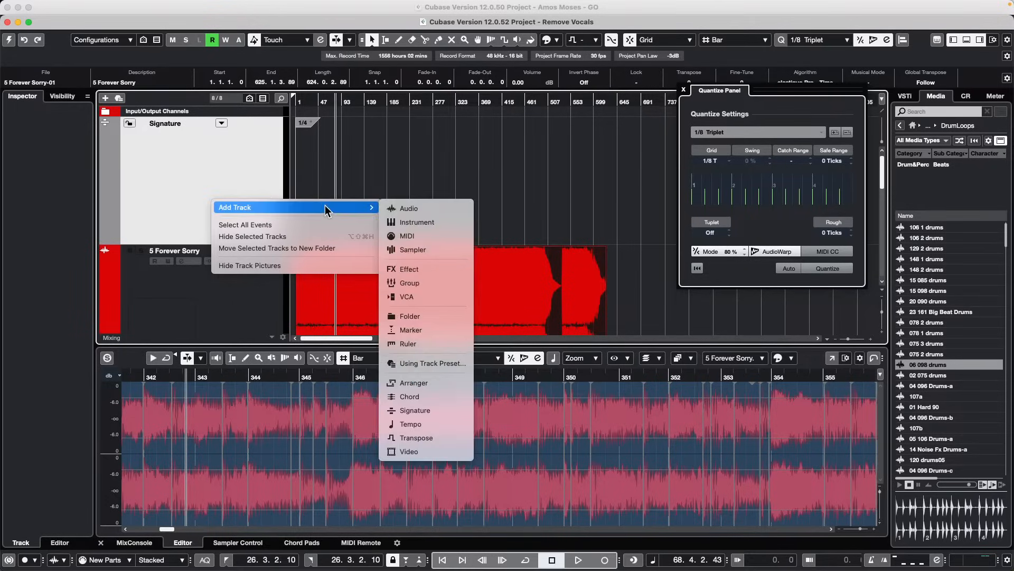
pyautogui.click(432, 409)
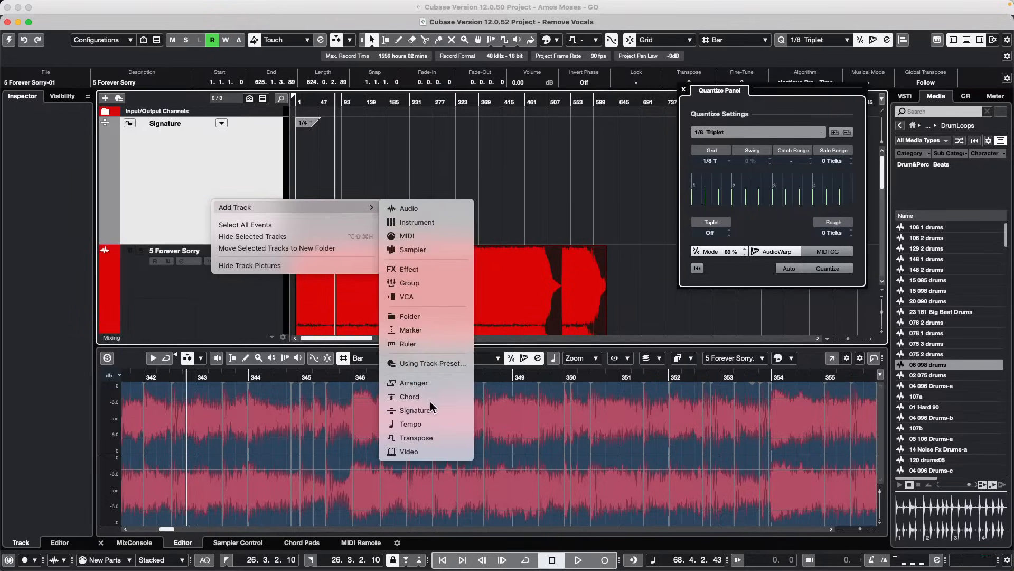
# Activate the Remove Vocals project and close the Quantize Panel
pyautogui.click(9, 39)
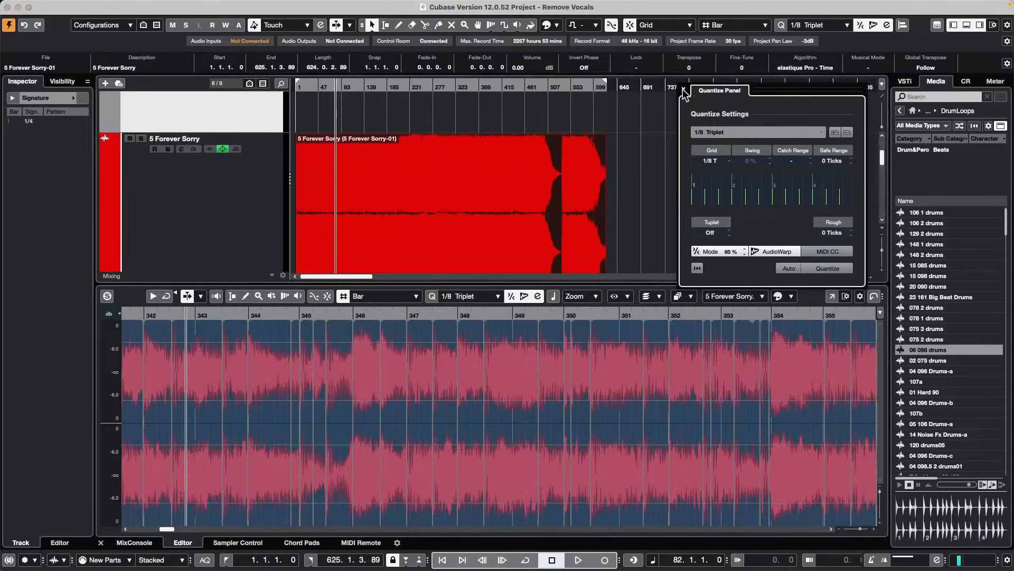
pyautogui.click(681, 91)
# Add a chord track above the 5 Forever Sorry track and enlarge the track area above the sample editor
pyautogui.rightClick(247, 119)
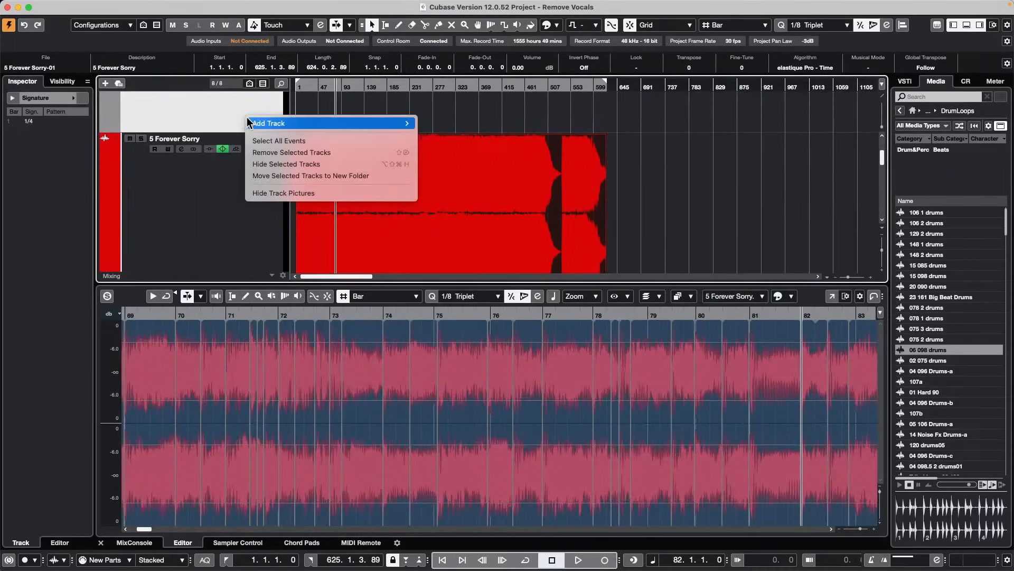
pyautogui.moveTo(252, 124)
pyautogui.click(486, 316)
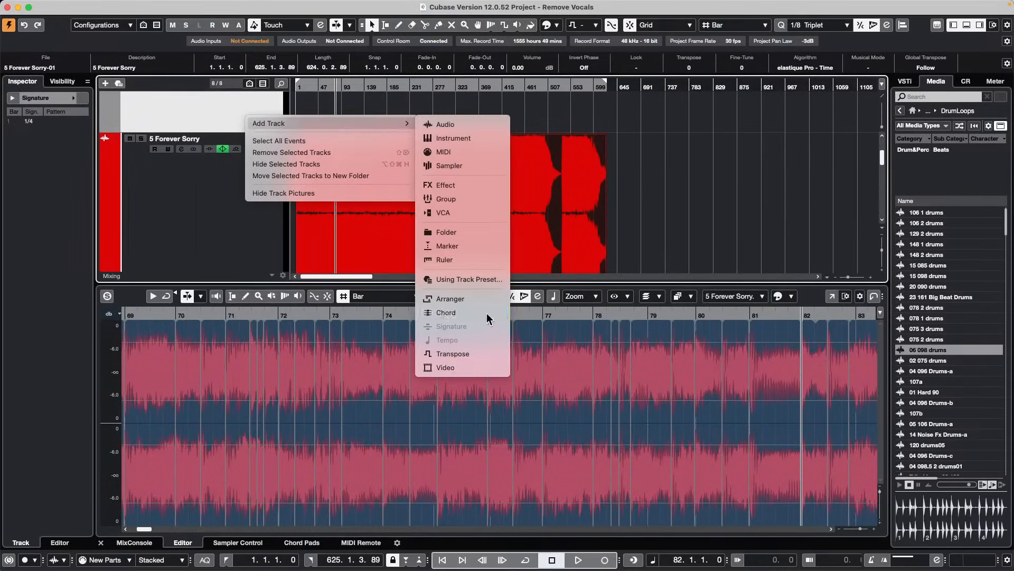
pyautogui.moveTo(390, 286); pyautogui.dragTo(390, 347)
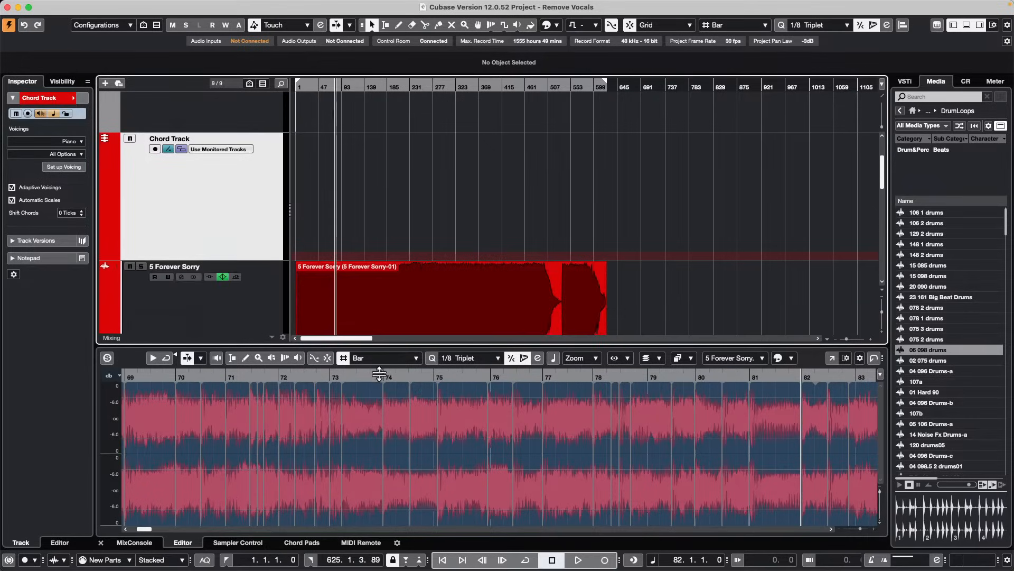
# Generate chord events on the chord track from the 5 Forever Sorry audio event and inspect them at bar 1
pyautogui.scroll(-2, 403, 248)
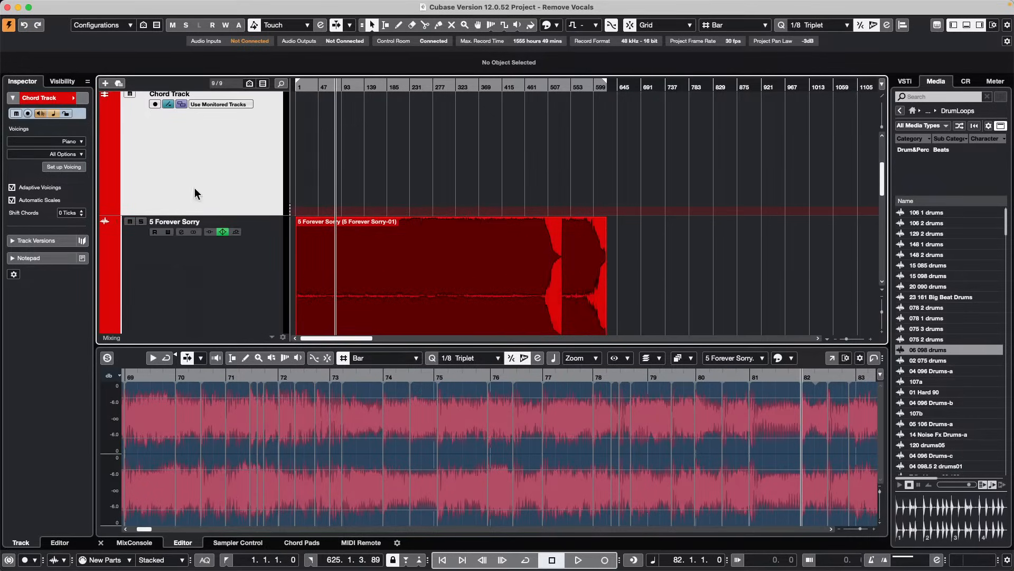
pyautogui.click(378, 291)
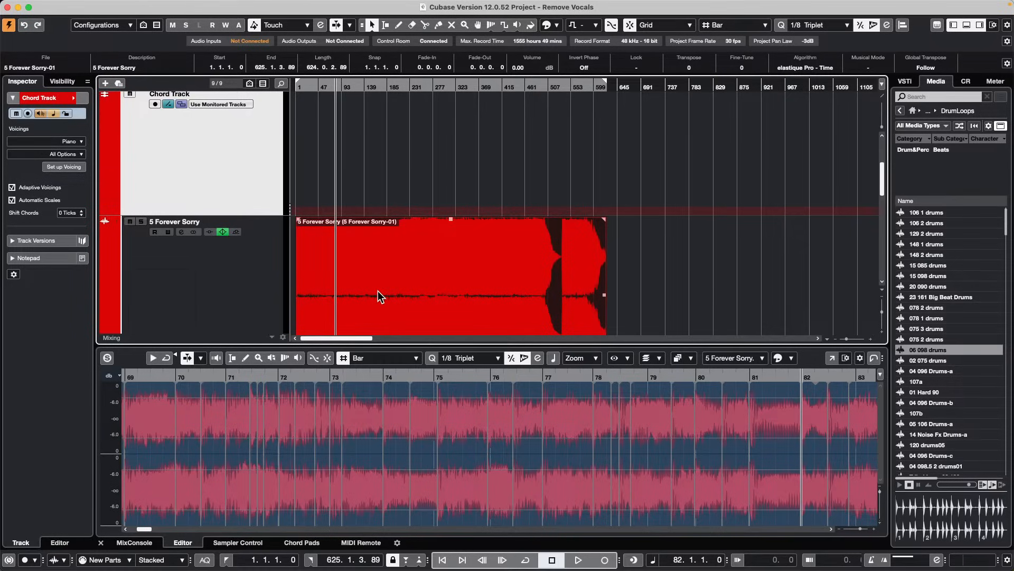
pyautogui.moveTo(378, 290); pyautogui.dragTo(384, 189)
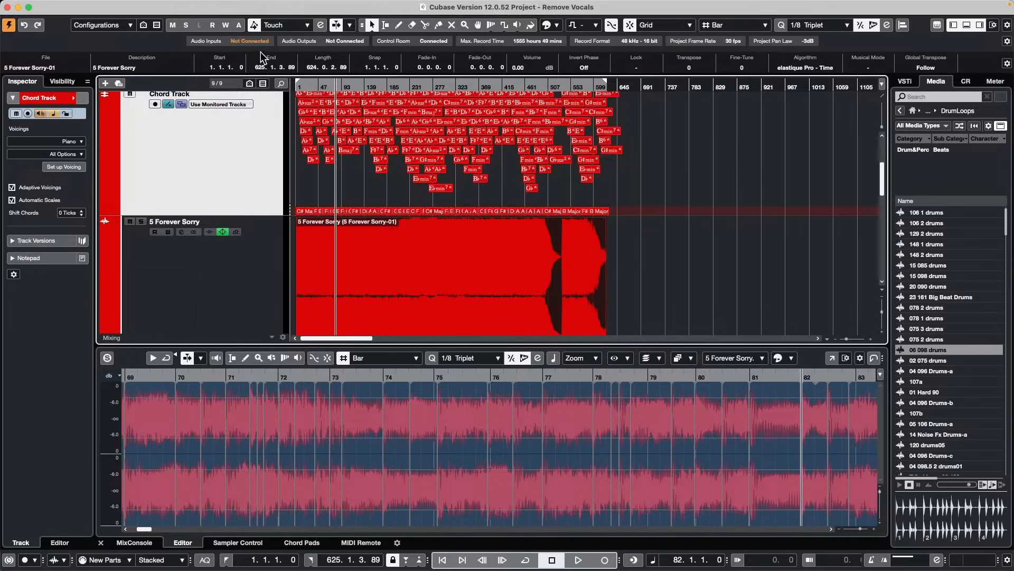
pyautogui.moveTo(297, 87); pyautogui.dragTo(274, 165)
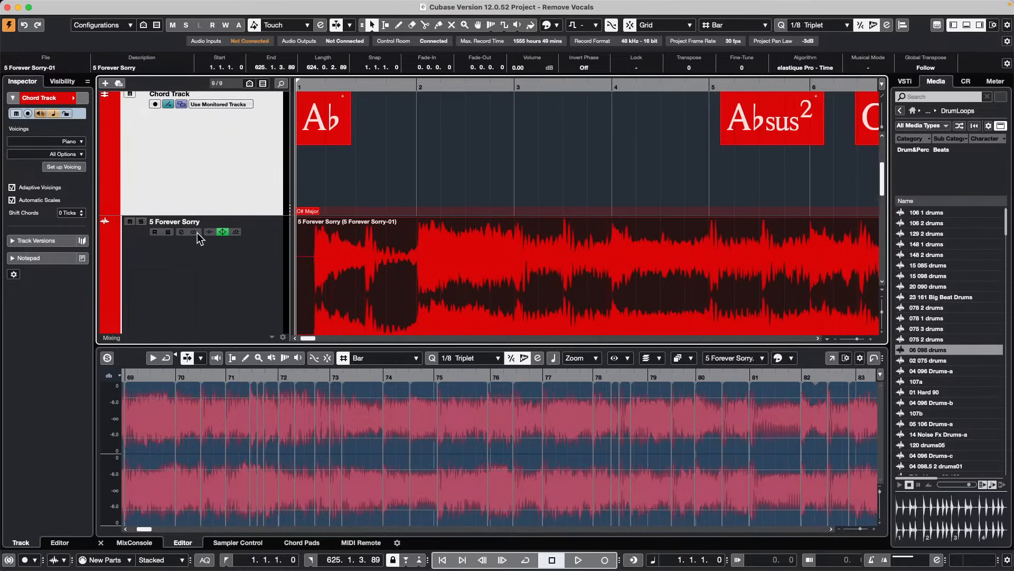
# Open the recent project jump off.cpr, enlarge its window and activate the project
pyautogui.click(74, 7)
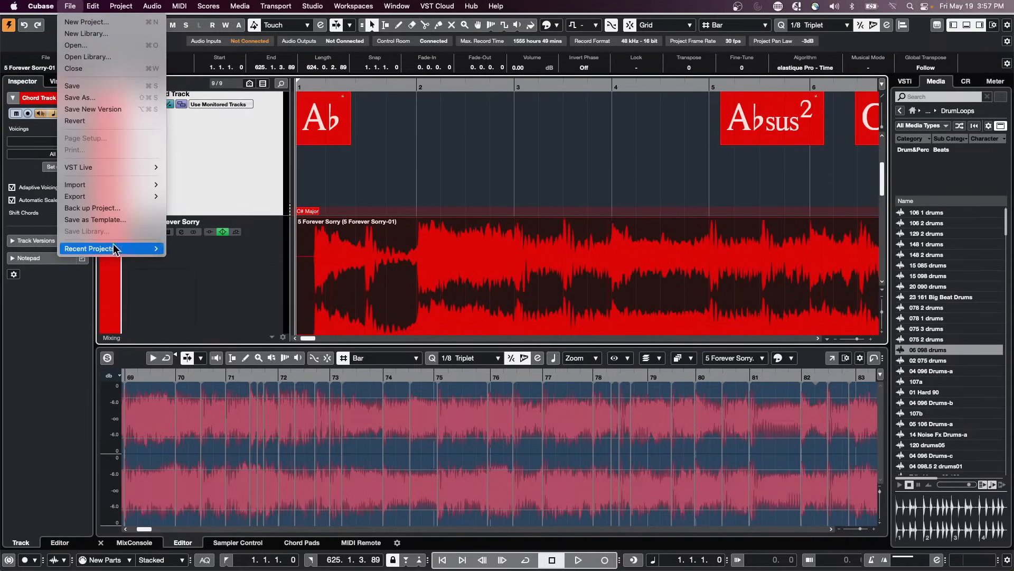
pyautogui.moveTo(115, 249)
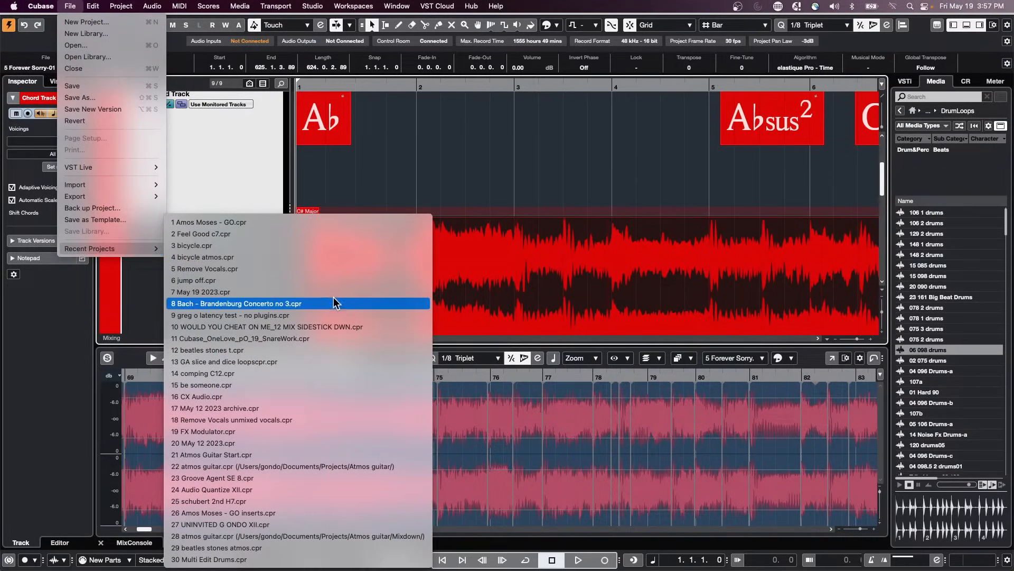
pyautogui.click(472, 252)
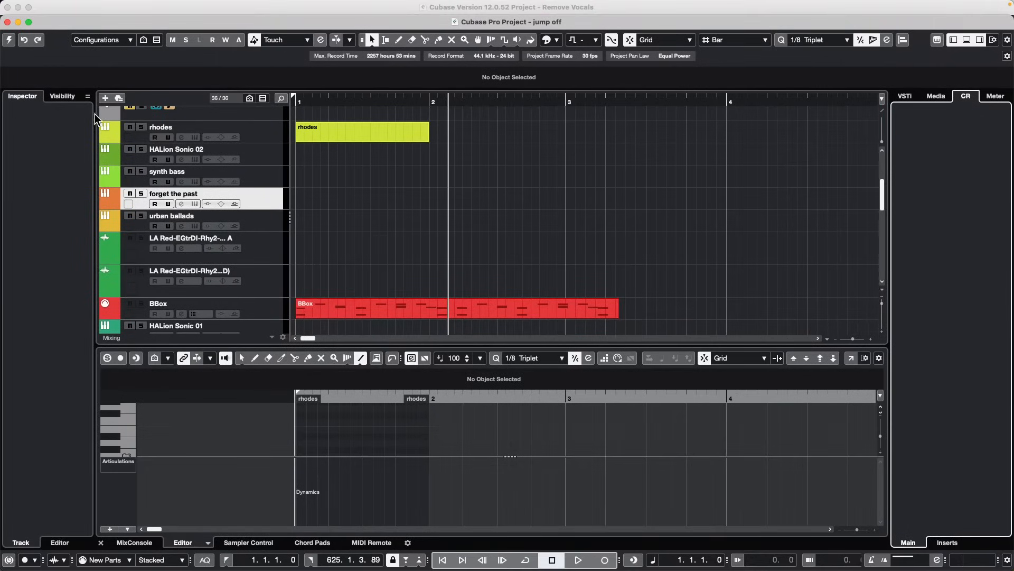
pyautogui.click(29, 22)
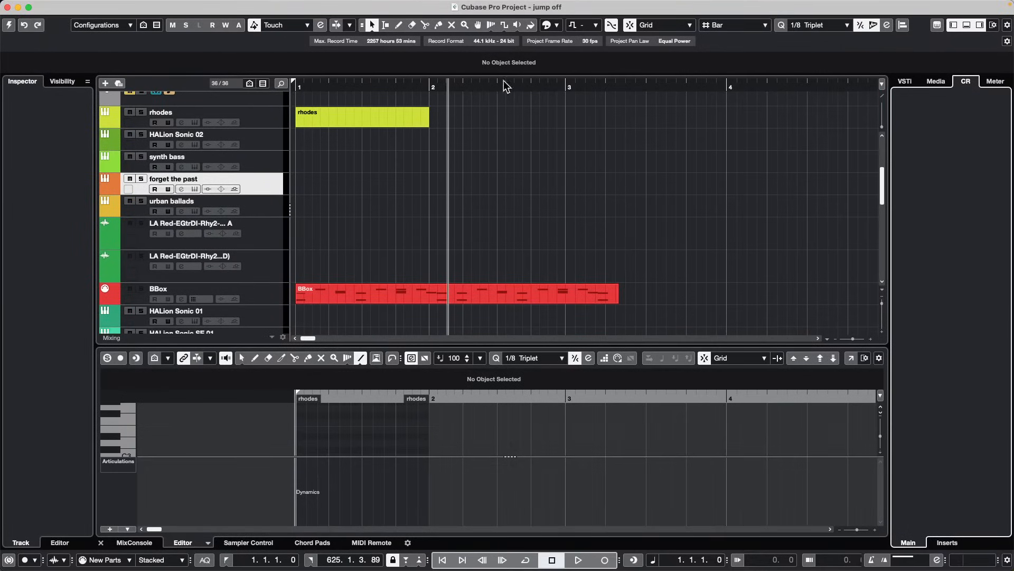
pyautogui.click(9, 26)
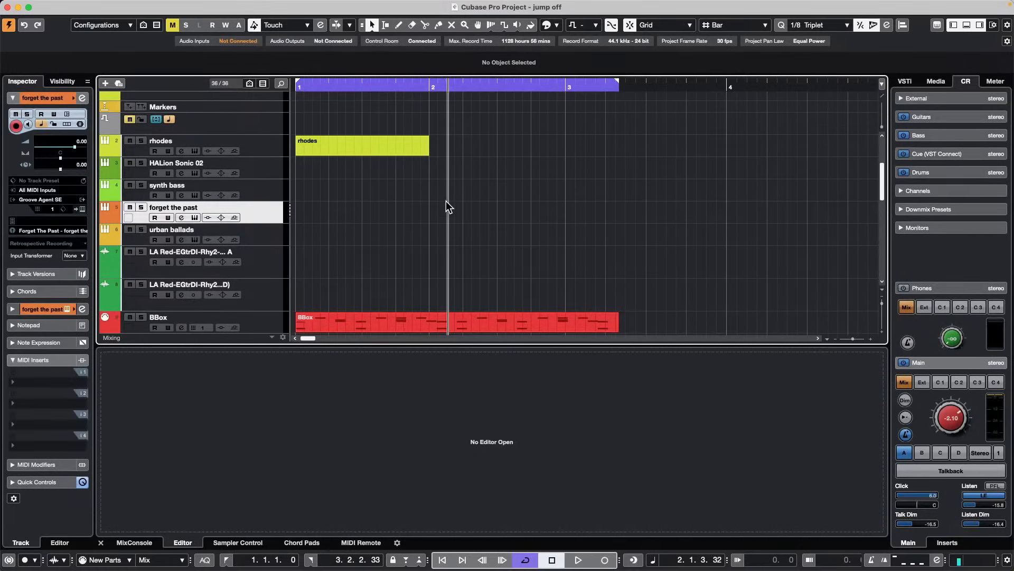
# Look through the track list, selecting BBox first, then select the rhodes instrument track and increase its height
pyautogui.scroll(-4, 416, 219)
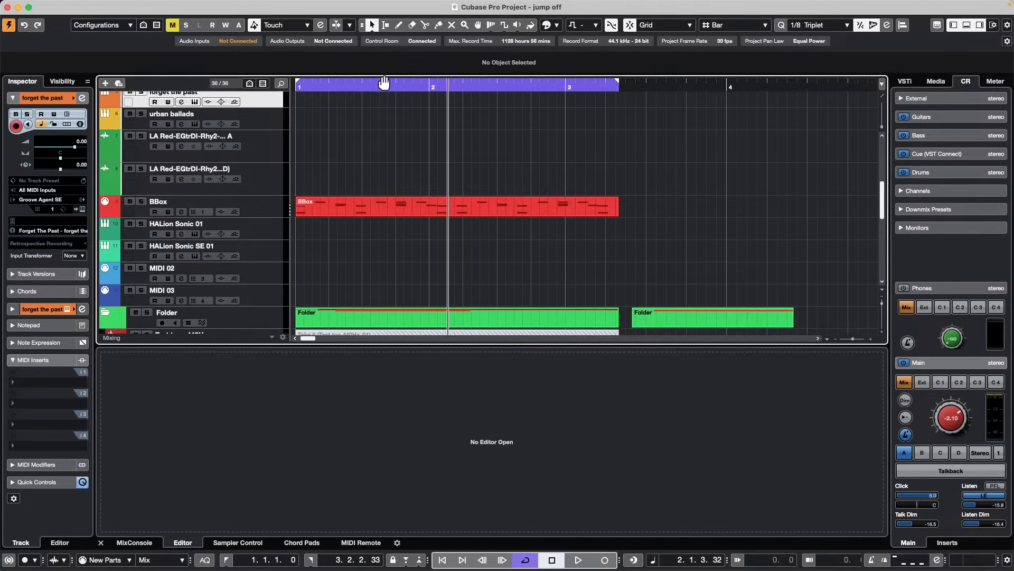
pyautogui.click(261, 207)
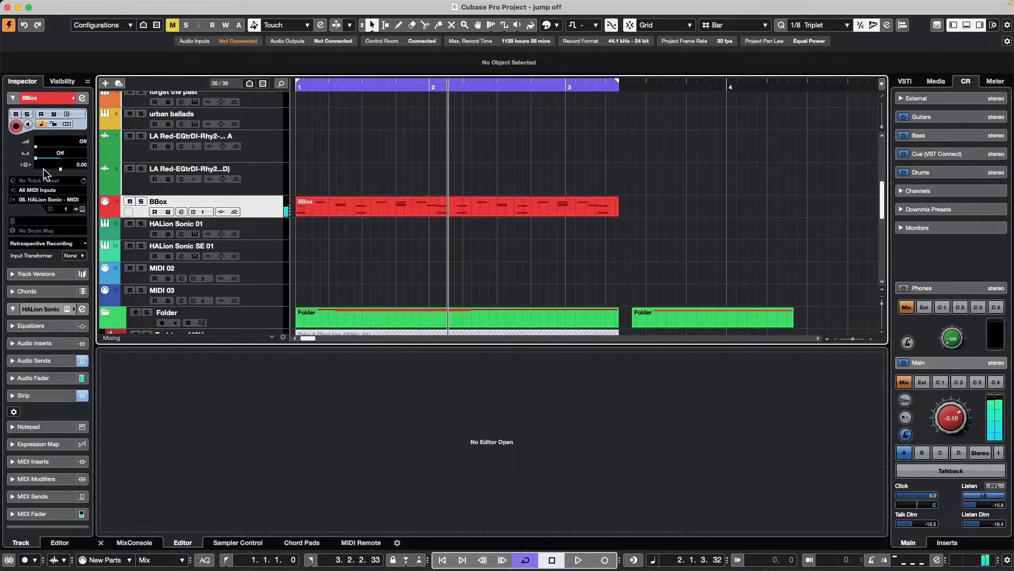
pyautogui.scroll(10, 207, 164)
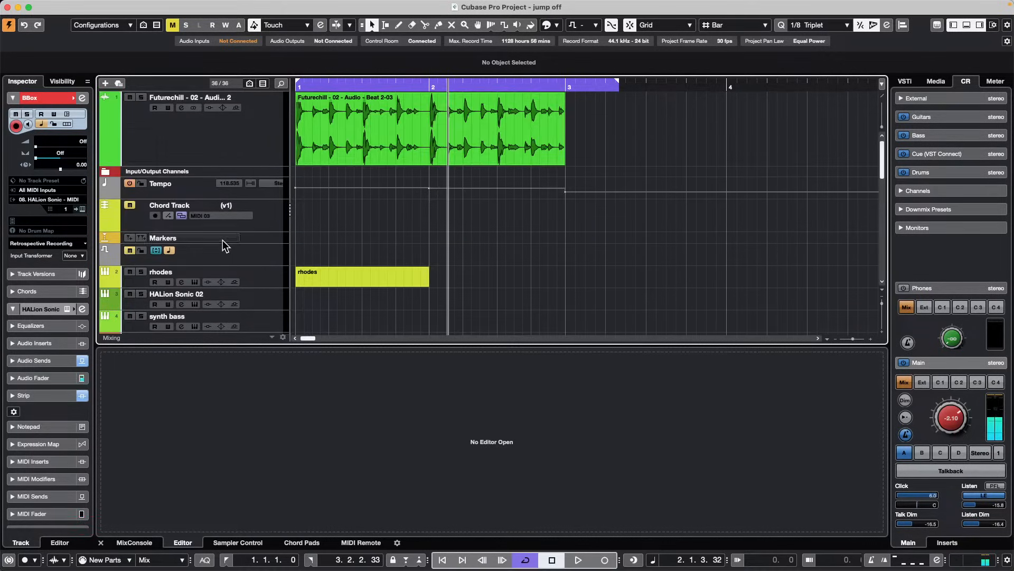
pyautogui.scroll(-2, 235, 249)
pyautogui.scroll(-2, 235, 248)
pyautogui.click(271, 225)
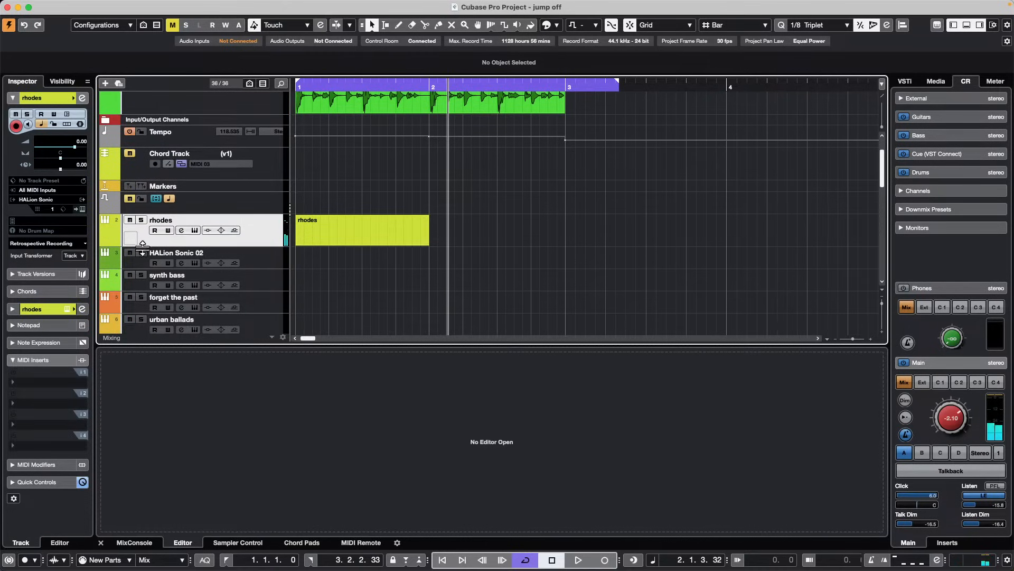
pyautogui.moveTo(144, 236); pyautogui.dragTo(144, 246)
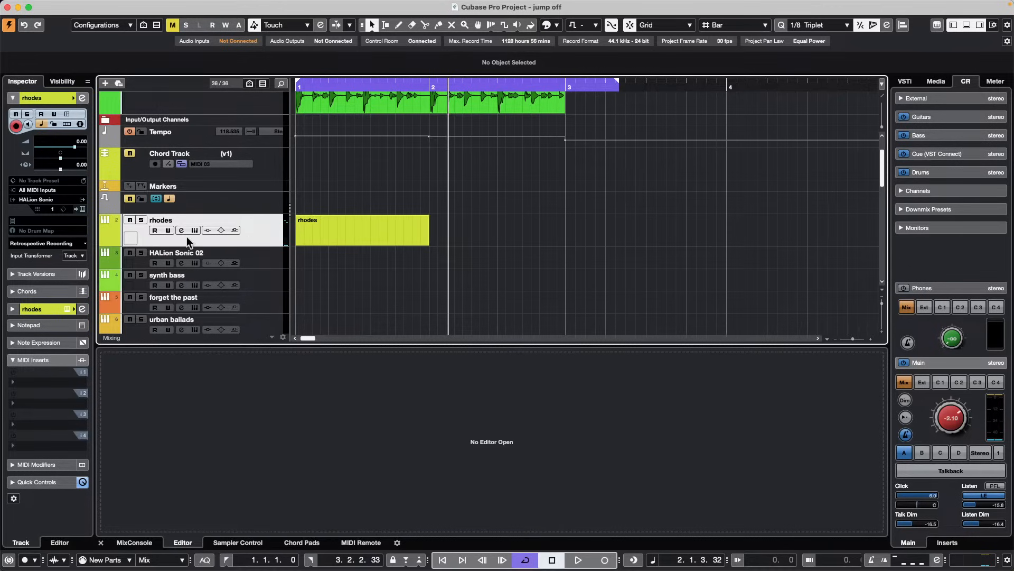
# Reset the instrument track controls to their default set in Track Controls Settings and confirm the change
pyautogui.rightClick(268, 233)
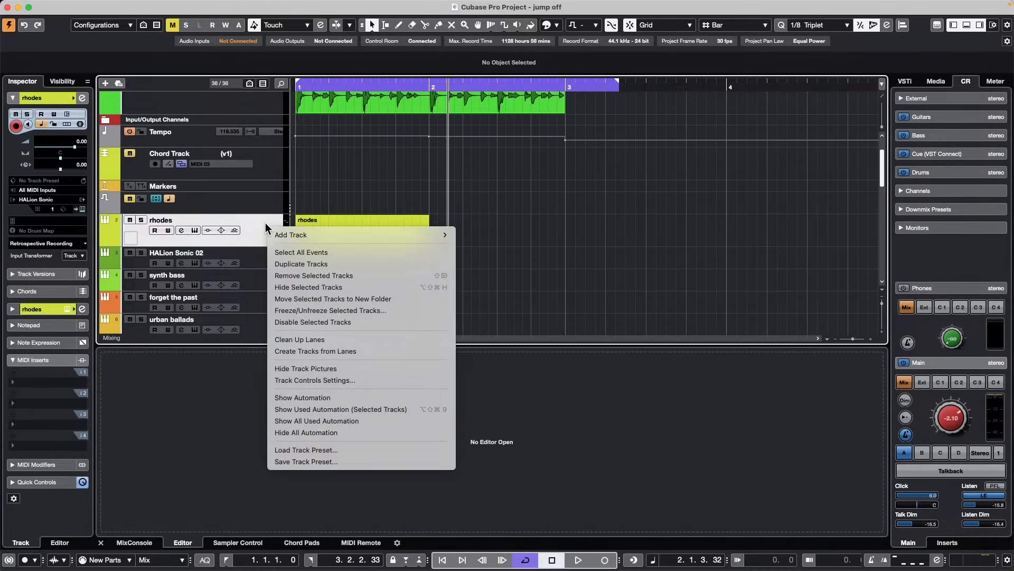
pyautogui.click(266, 227)
pyautogui.rightClick(269, 227)
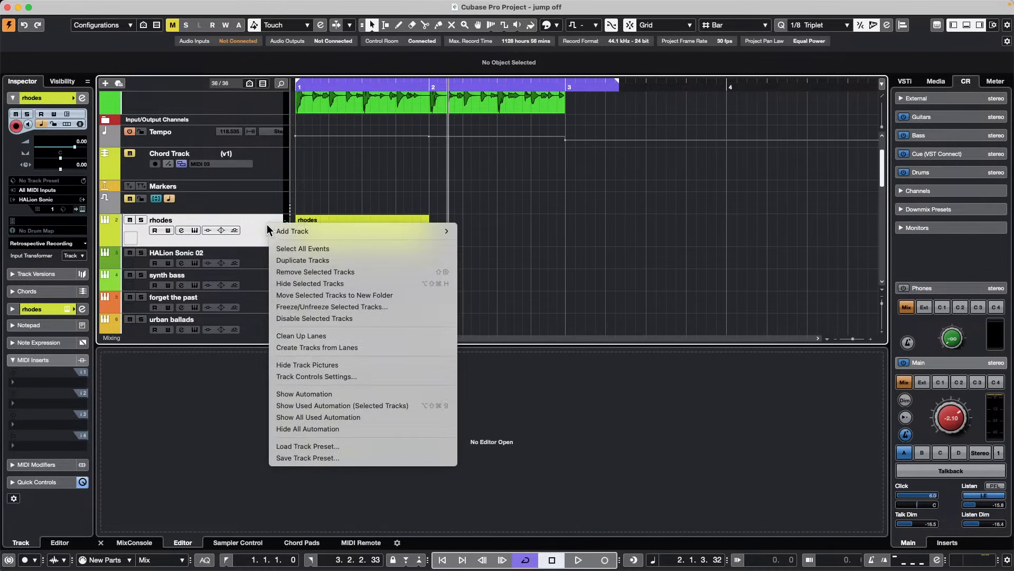
pyautogui.rightClick(258, 229)
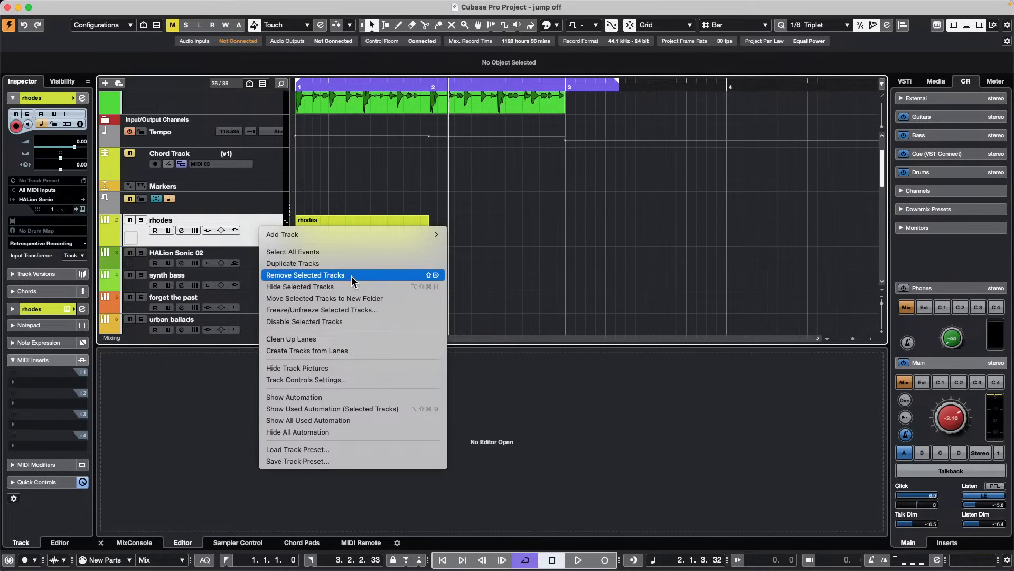
pyautogui.click(328, 379)
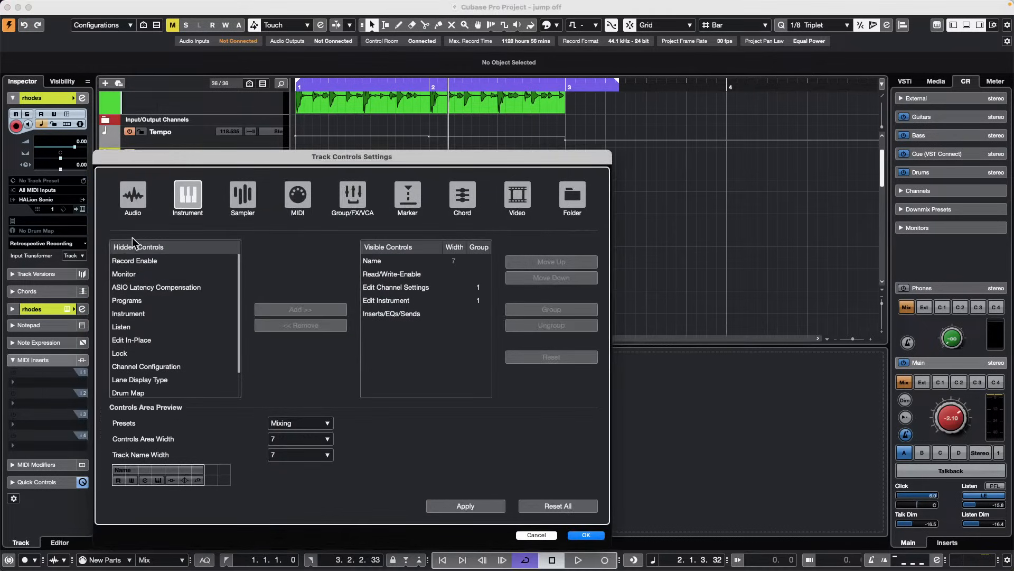
pyautogui.click(185, 198)
pyautogui.click(560, 360)
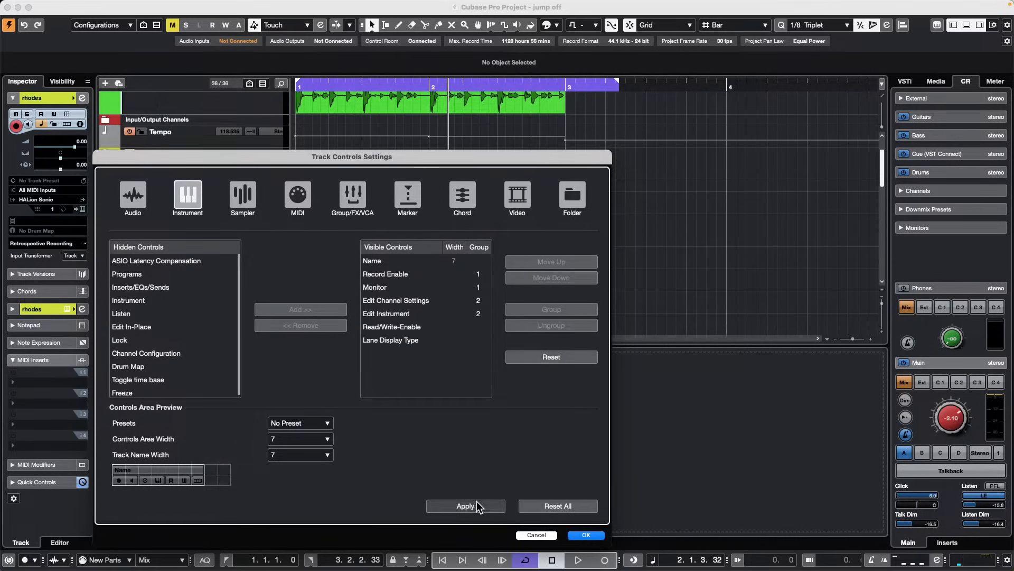
pyautogui.click(583, 536)
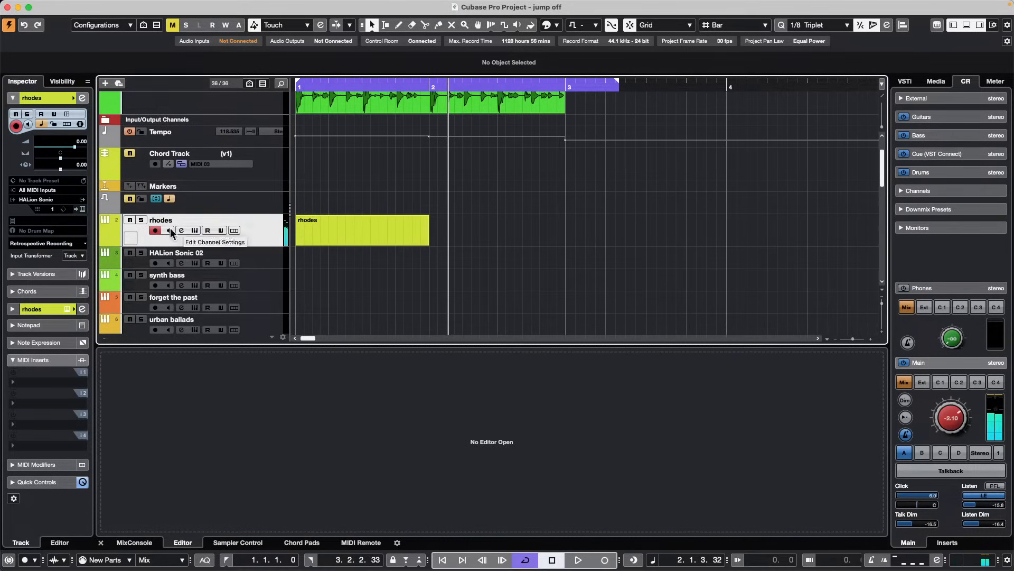
# Switch record enable off and back on twice for the rhodes track
pyautogui.click(155, 231)
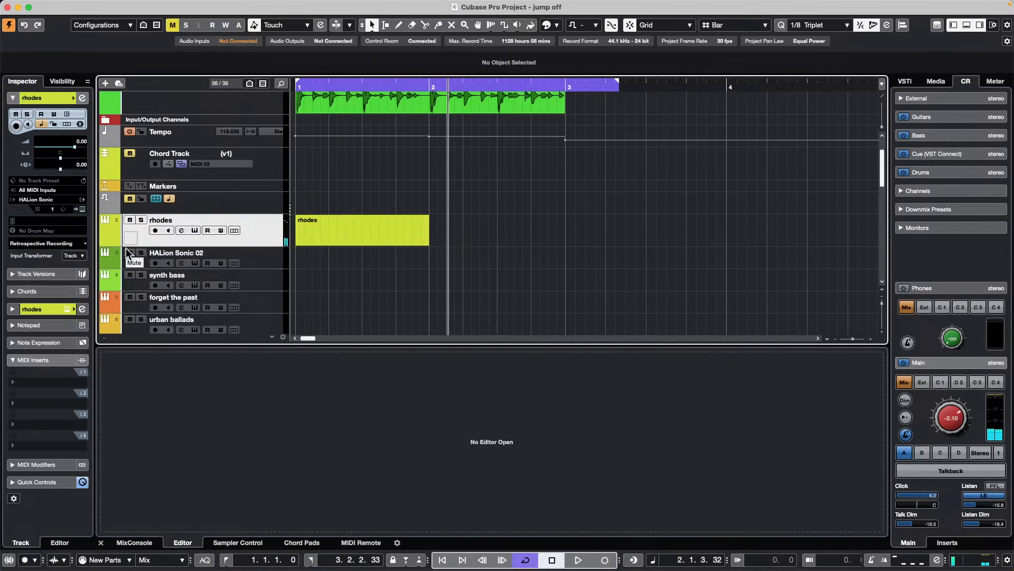
pyautogui.click(156, 231)
pyautogui.click(154, 230)
pyautogui.click(153, 231)
# Play a few test notes on the rhodes track with the On-Screen Keyboard and close the keyboard
pyautogui.hotkey('alt', 'k')
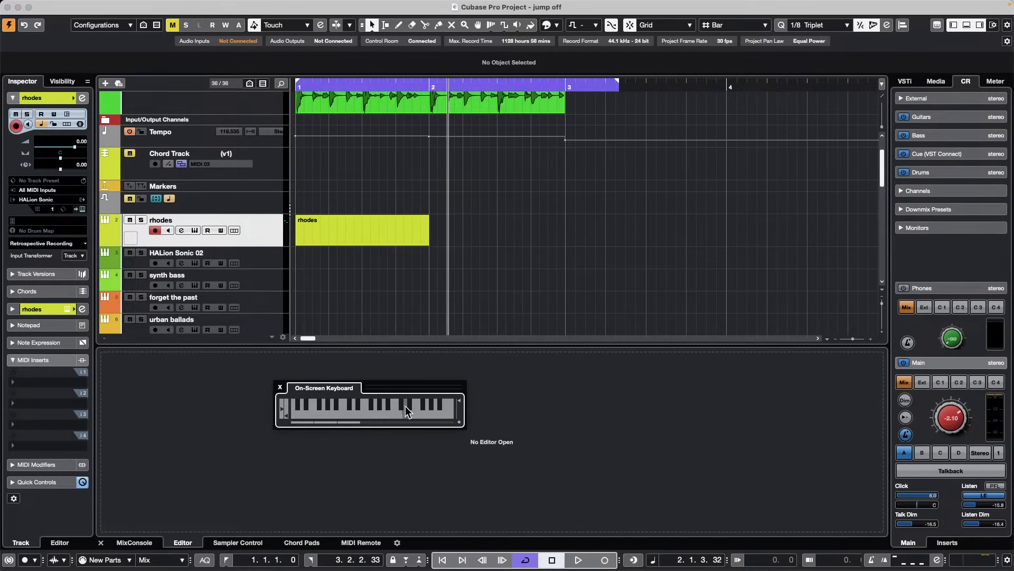
pyautogui.moveTo(406, 406)
pyautogui.mouseDown()
pyautogui.moveTo(296, 413)
pyautogui.moveTo(444, 414)
pyautogui.mouseUp()
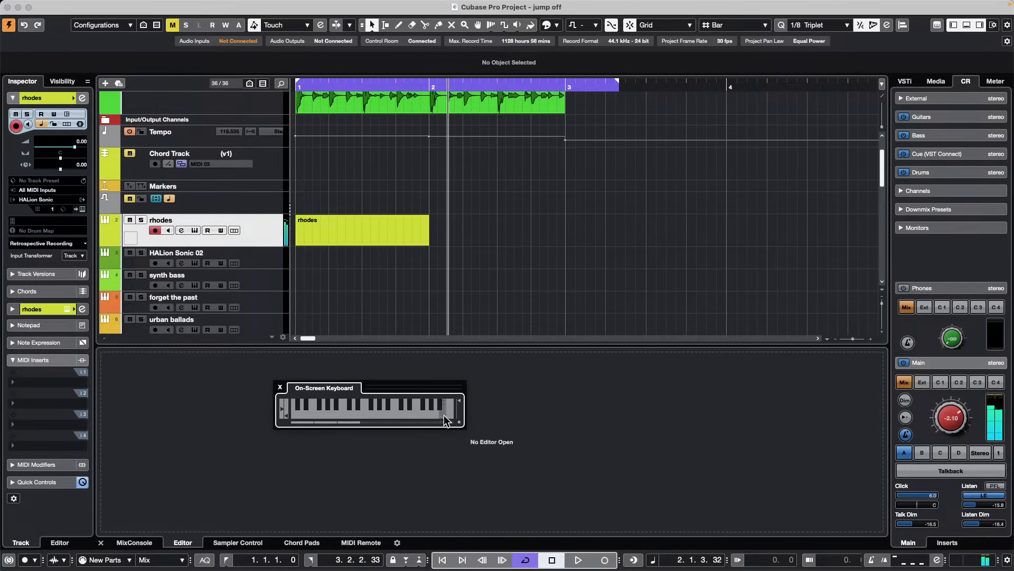
pyautogui.click(370, 422)
pyautogui.moveTo(381, 411); pyautogui.dragTo(359, 411)
pyautogui.click(280, 387)
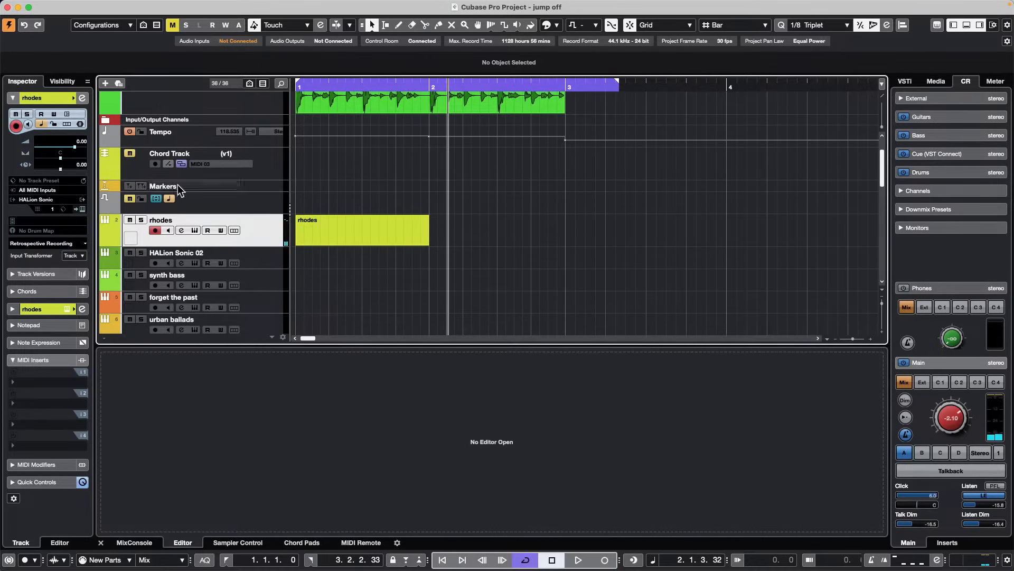
# Turn off the rhodes track's Input Transformer and set its track volume to -0.47
pyautogui.click(78, 256)
pyautogui.click(101, 239)
pyautogui.click(354, 229)
pyautogui.moveTo(75, 146); pyautogui.dragTo(5, 163)
pyautogui.moveTo(67, 145); pyautogui.dragTo(75, 144)
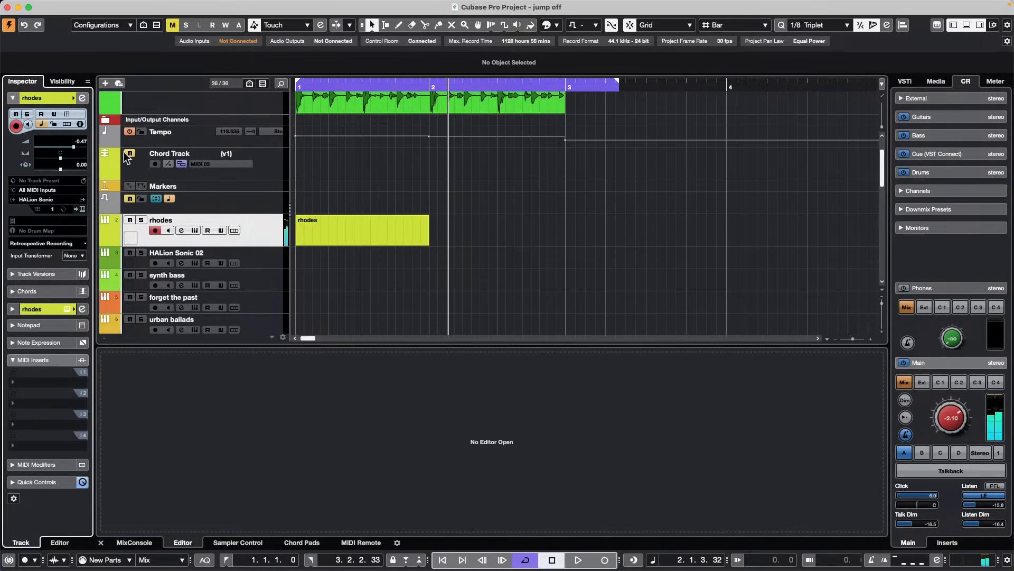
# Open the rhodes part for editing and show CC 7 (Main Volume) in the controller lane
pyautogui.click(347, 239)
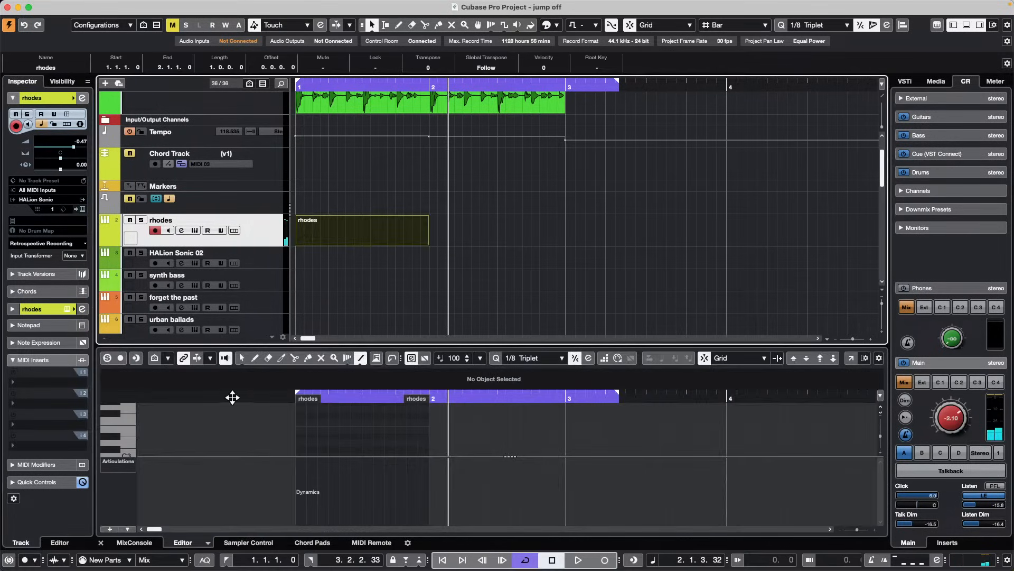
pyautogui.click(128, 461)
pyautogui.moveTo(141, 561)
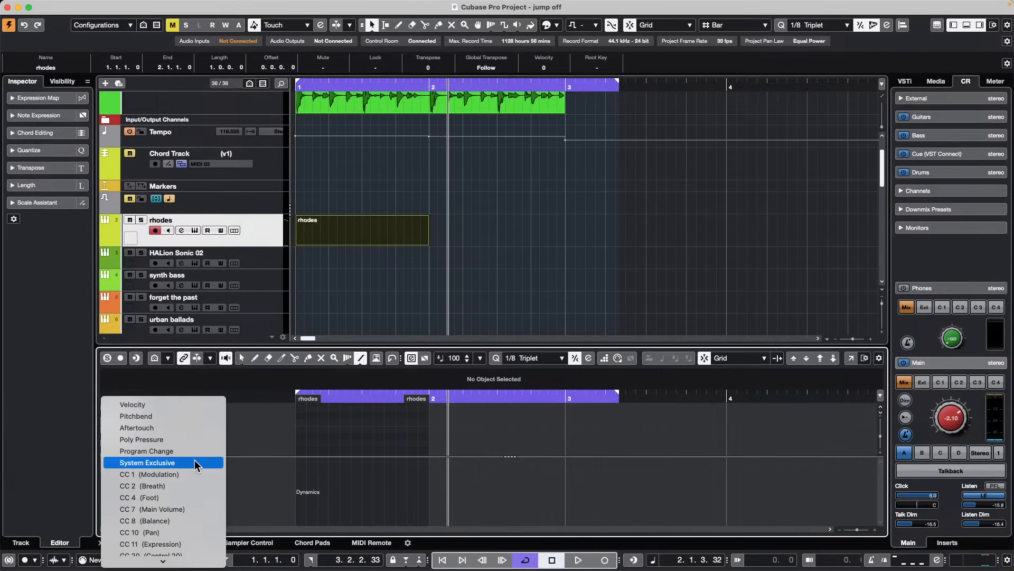
pyautogui.click(188, 508)
# Draw a CC 7 main volume value at the start of the rhodes part, first about 10, then raised to about 102
pyautogui.rightClick(350, 504)
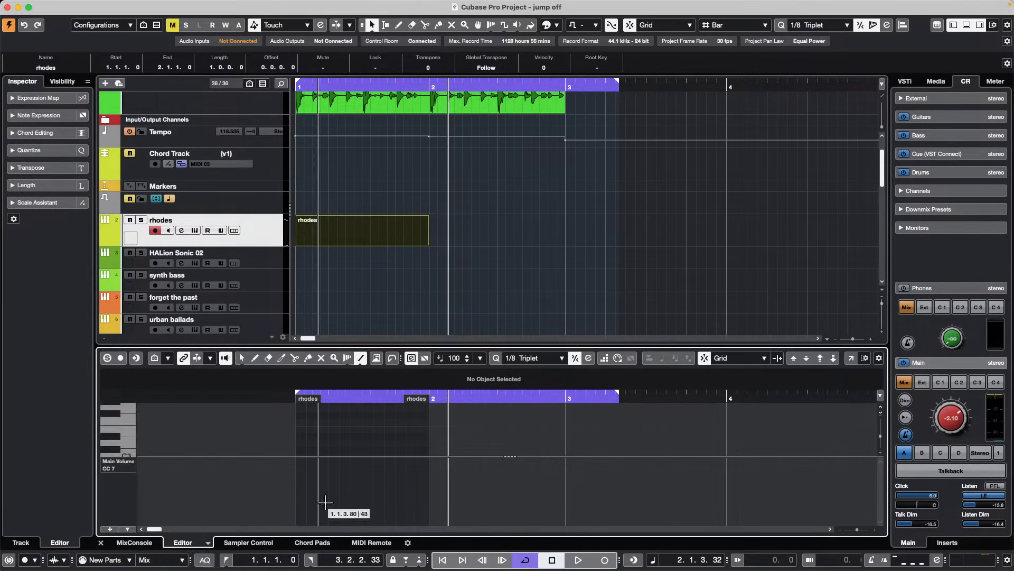
pyautogui.click(307, 512)
pyautogui.click(320, 512)
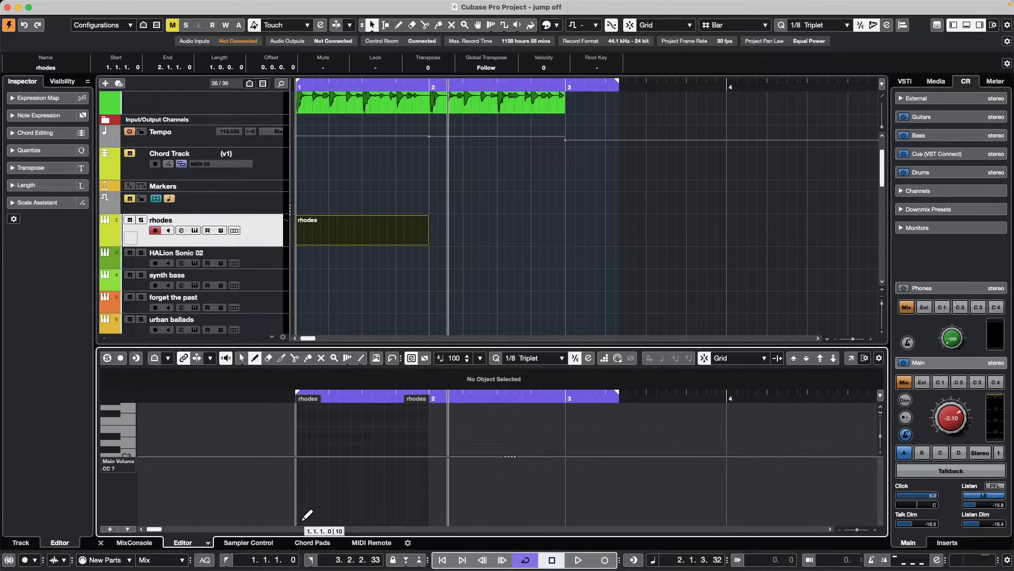
pyautogui.click(304, 520)
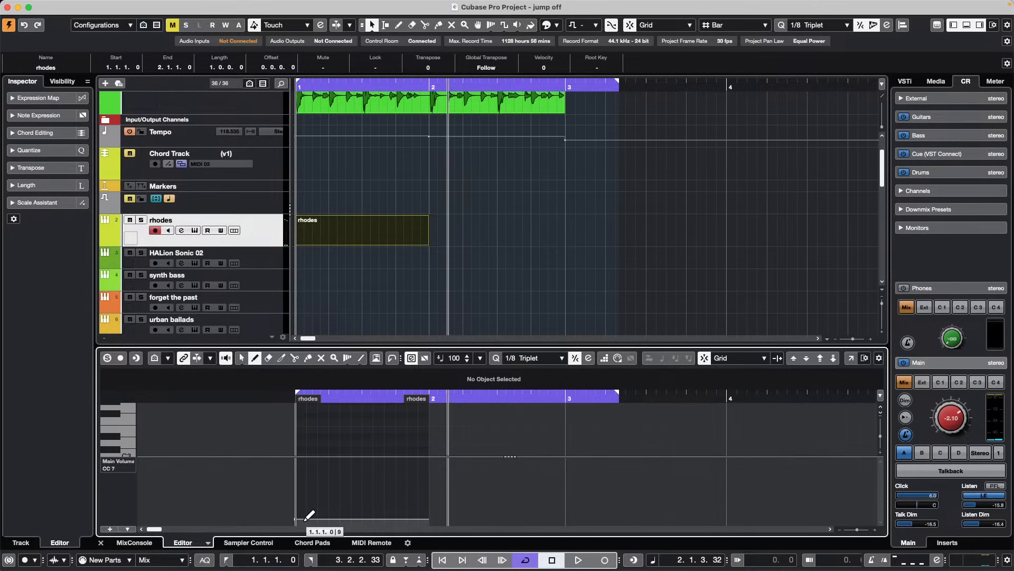
pyautogui.click(302, 474)
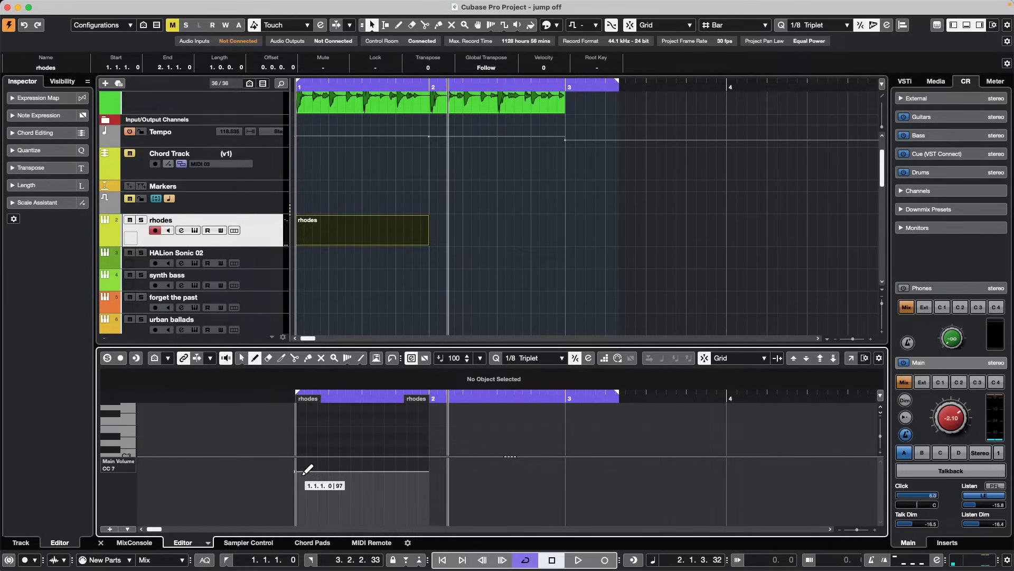
# Play the project briefly from bar 1 and set the rhodes track's volume to 6.02
pyautogui.click(396, 291)
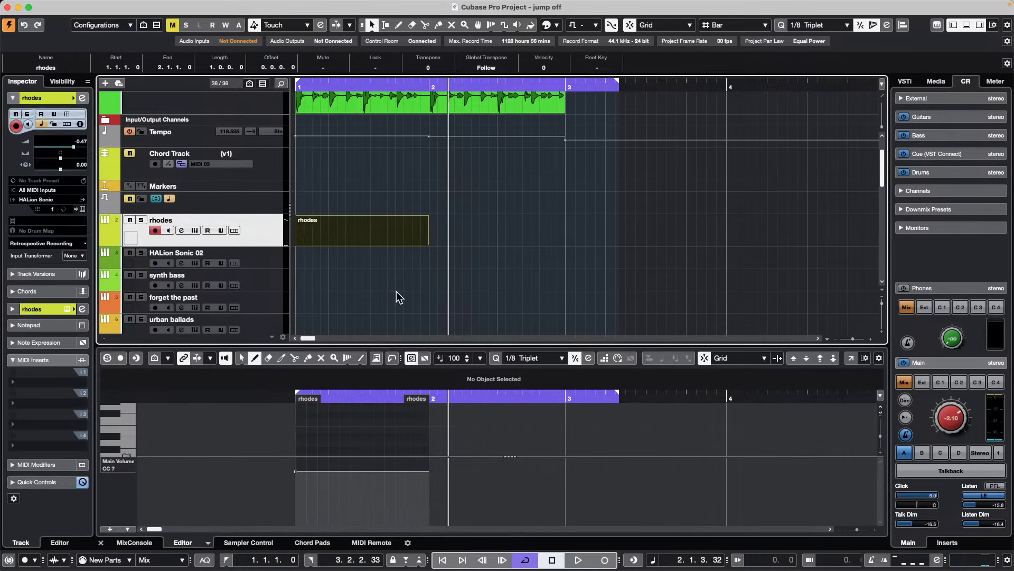
pyautogui.click(334, 88)
pyautogui.moveTo(334, 88); pyautogui.dragTo(244, 88)
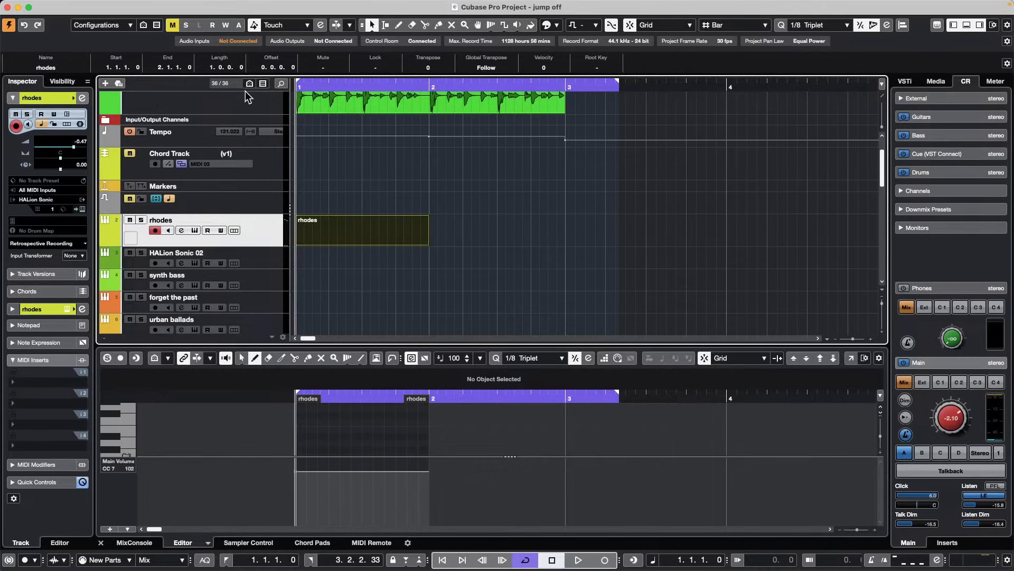
pyautogui.press('space')
pyautogui.press('space')
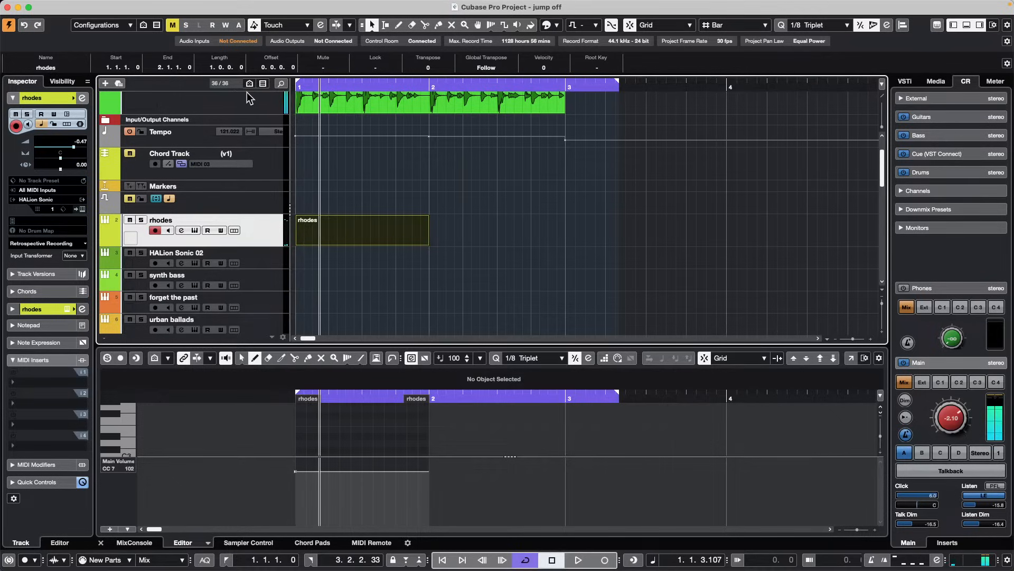
pyautogui.moveTo(74, 146); pyautogui.dragTo(96, 149)
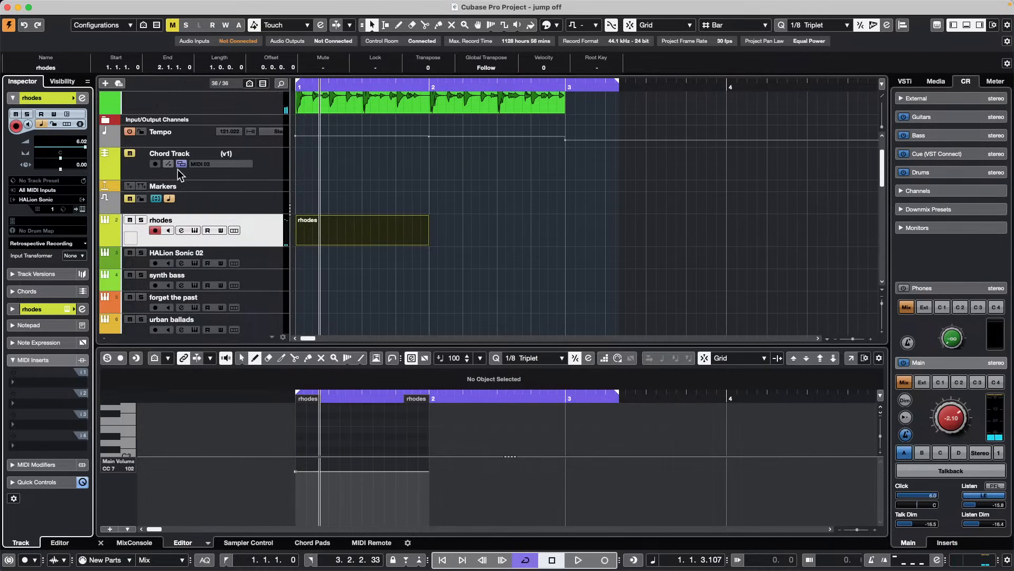
# Disarm recording on the rhodes track and solo the Futurechill audio track during a short playback
pyautogui.click(156, 230)
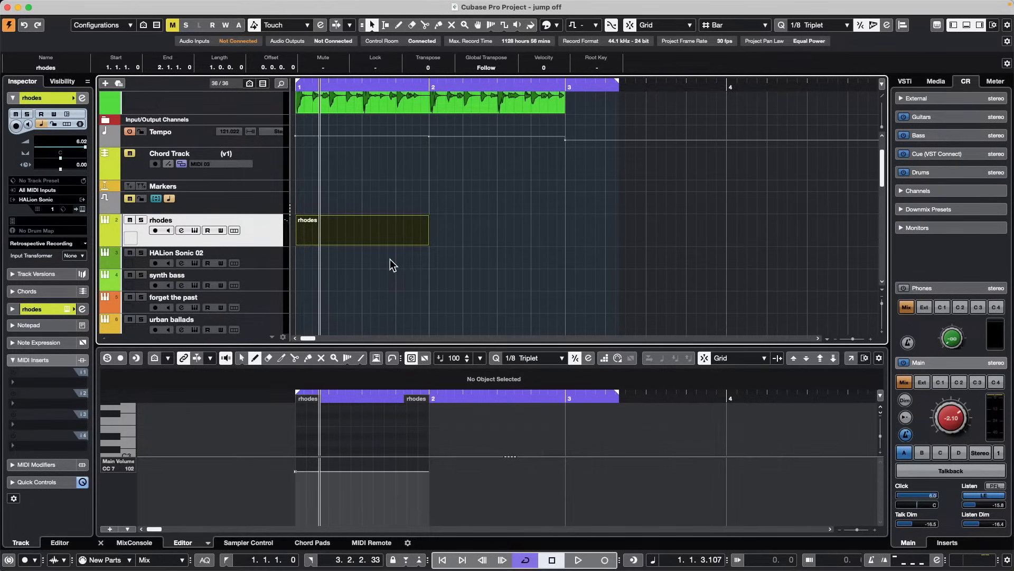
pyautogui.click(244, 103)
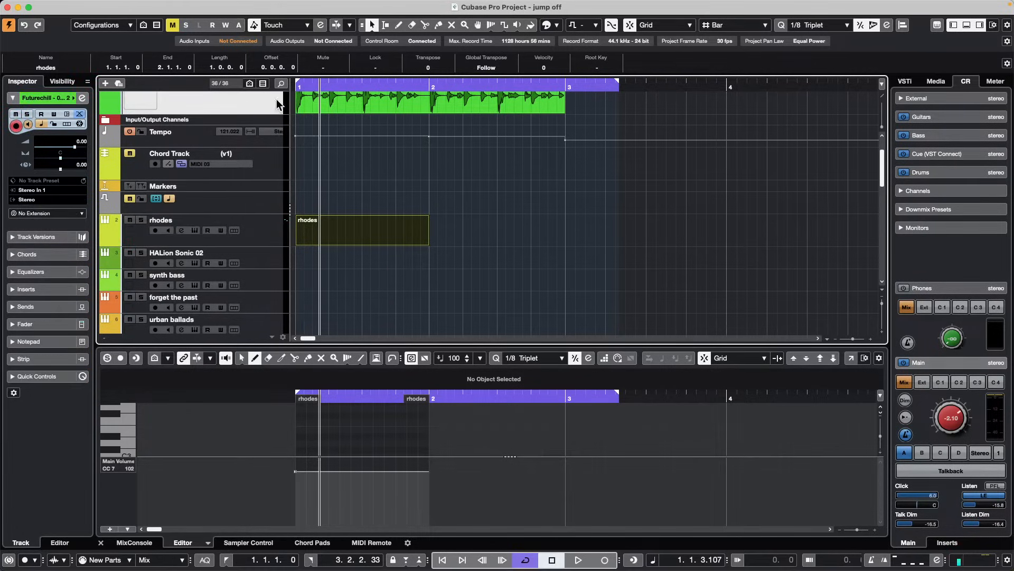
pyautogui.press('space')
pyautogui.scroll(2, 362, 147)
pyautogui.click(141, 98)
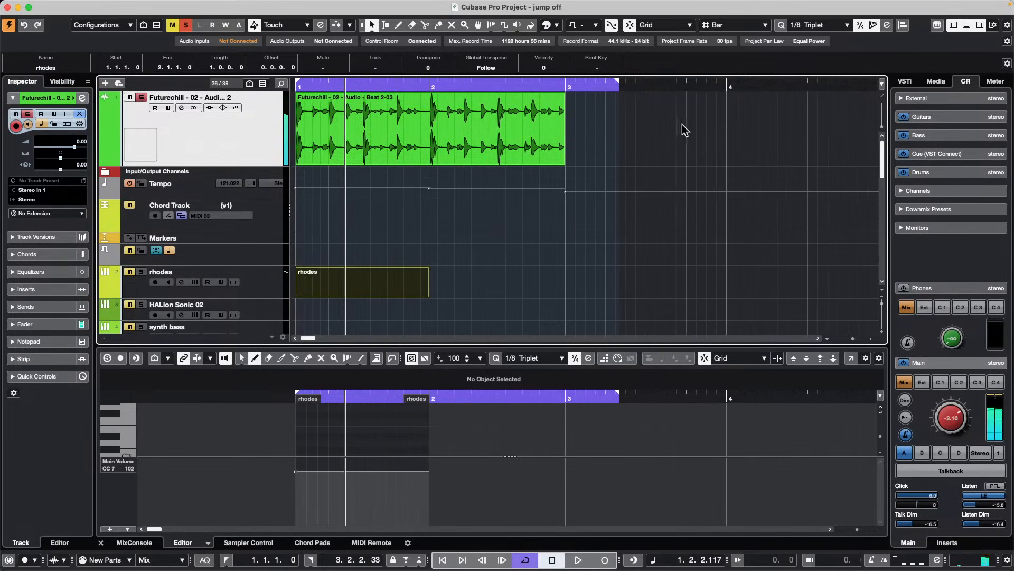
# Set the locators around the Futurechill audio event and play the loop briefly
pyautogui.click(550, 129)
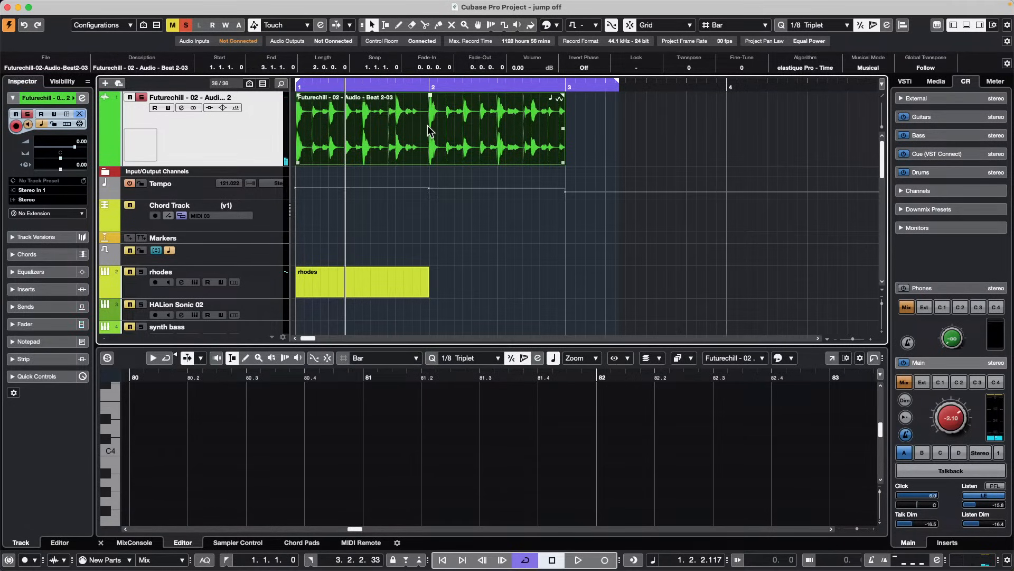
pyautogui.press('p')
pyautogui.press('space')
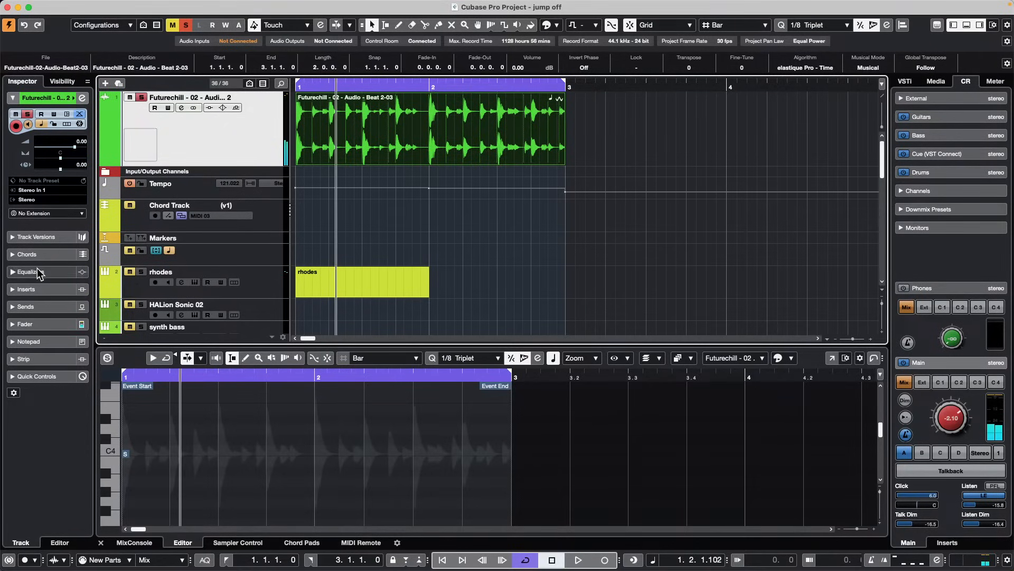
# Insert the SuperVision analyzer in the Futurechill track's first insert slot and play the loop briefly with its window moved clear of the track
pyautogui.click(37, 289)
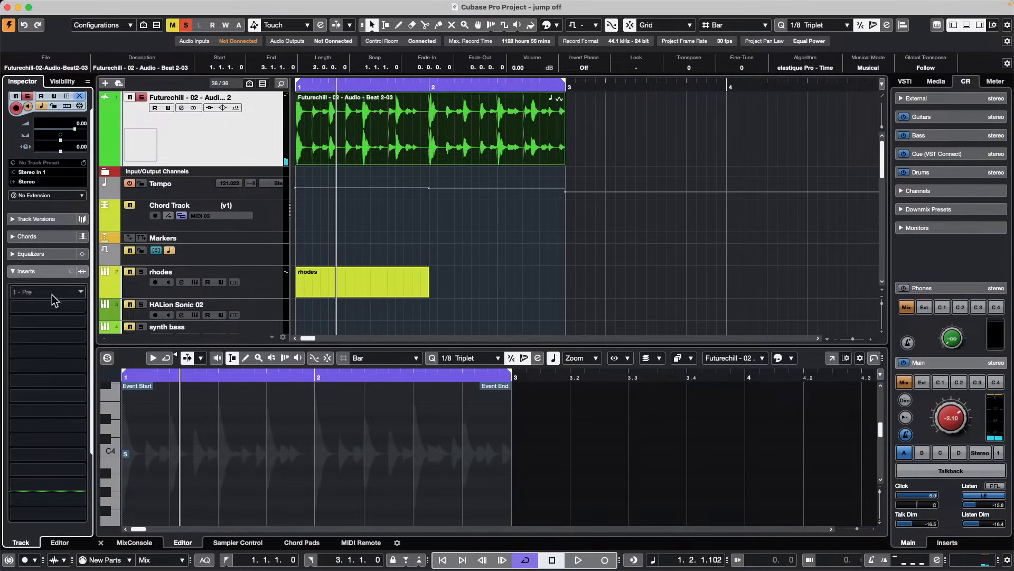
pyautogui.click(54, 296)
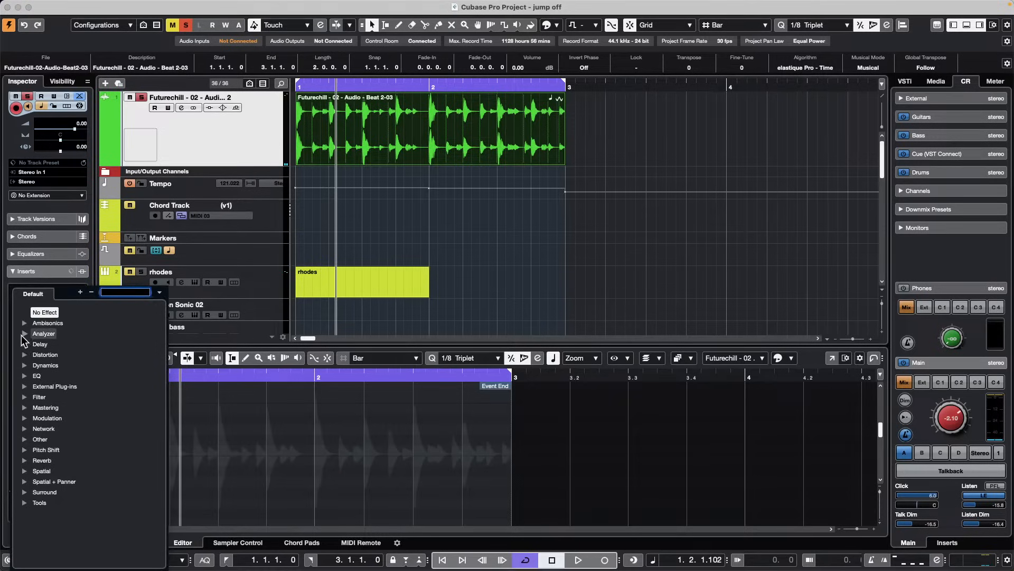
pyautogui.click(22, 335)
pyautogui.click(64, 345)
pyautogui.press('space')
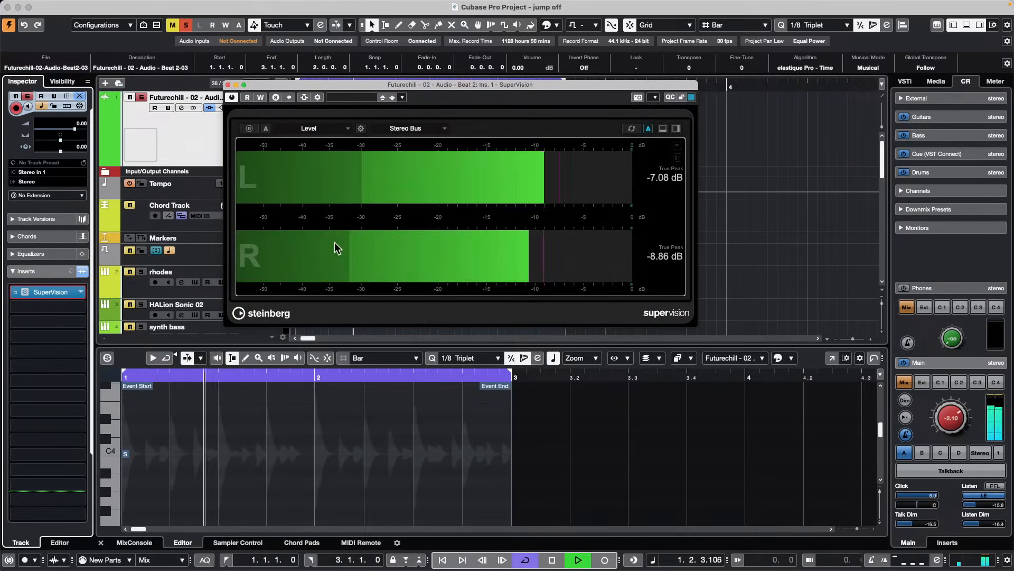
pyautogui.moveTo(456, 85); pyautogui.dragTo(669, 99)
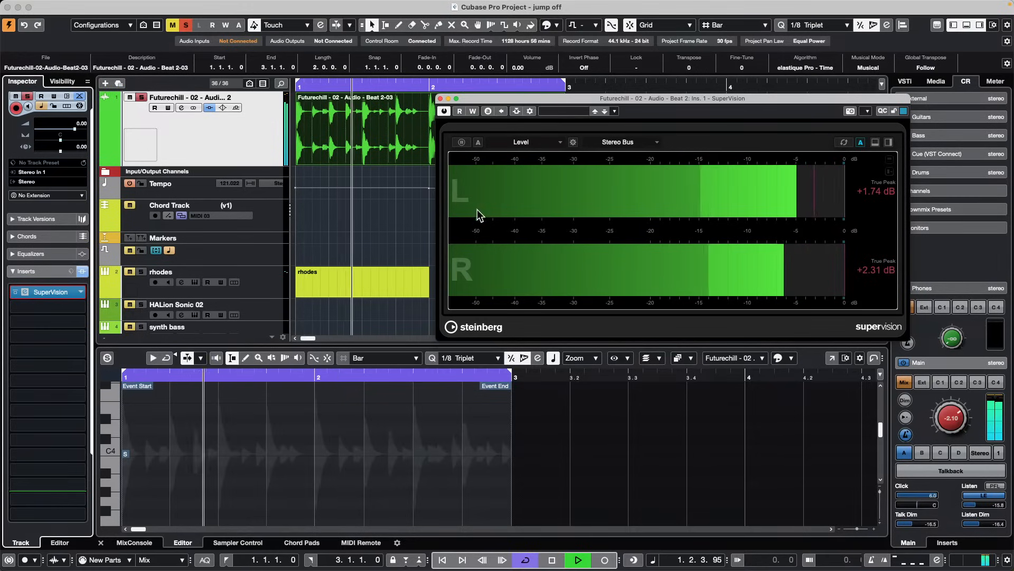
pyautogui.press('space')
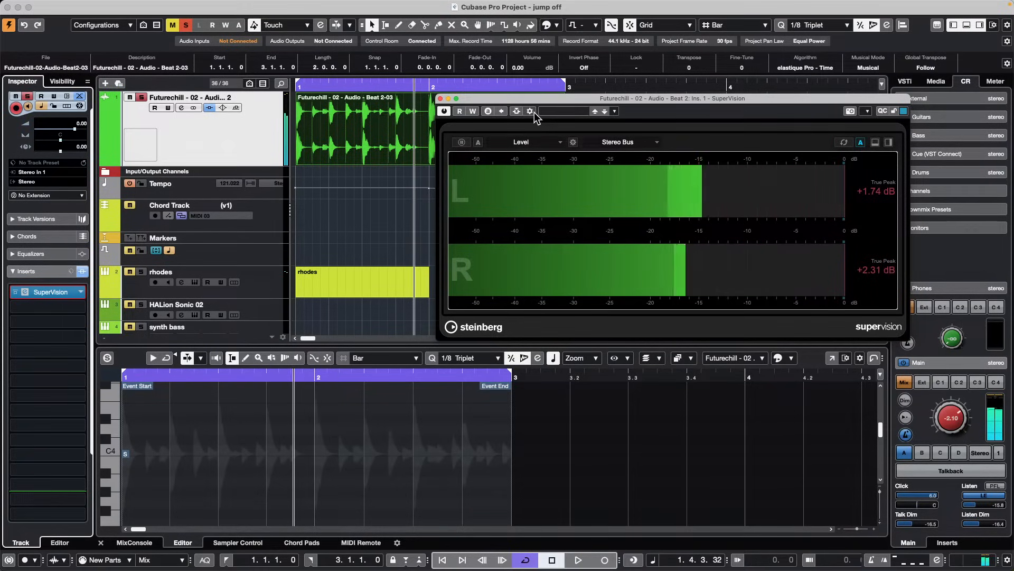
# In the SuperVision Level module settings, switch Color to Scale and back to Track during playback, moving the settings window off the meters
pyautogui.click(516, 111)
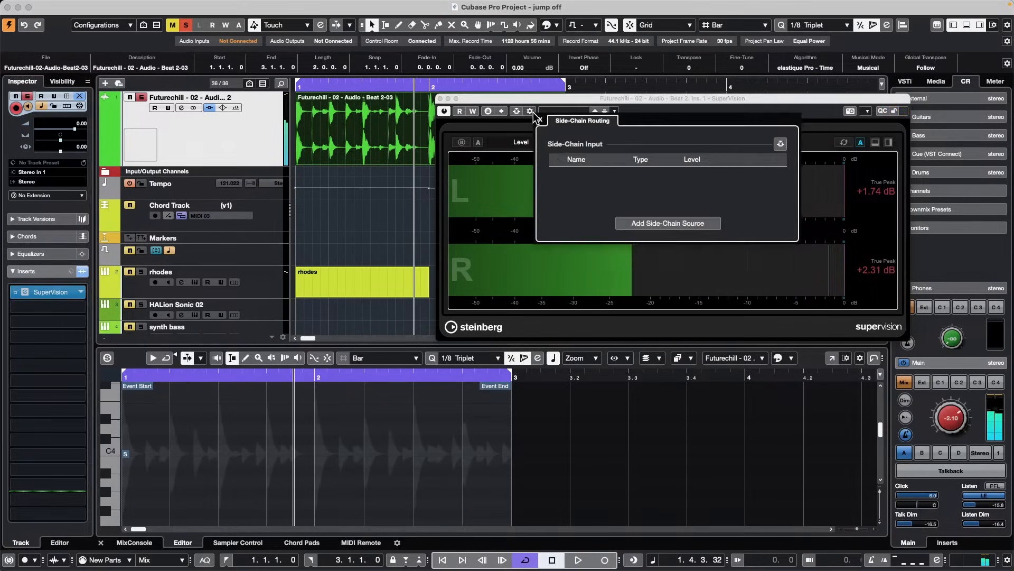
pyautogui.click(494, 184)
pyautogui.click(573, 142)
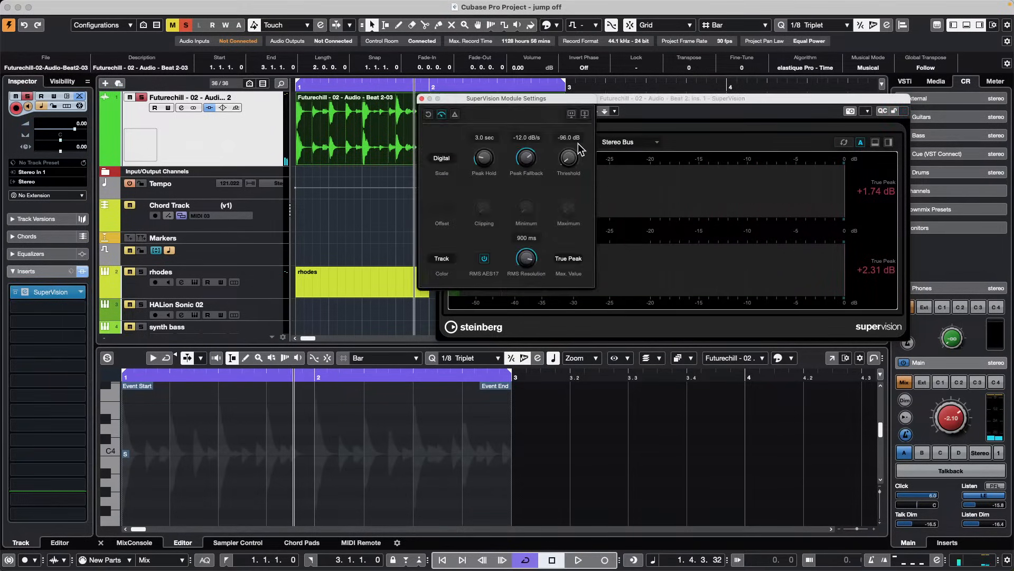
pyautogui.press('space')
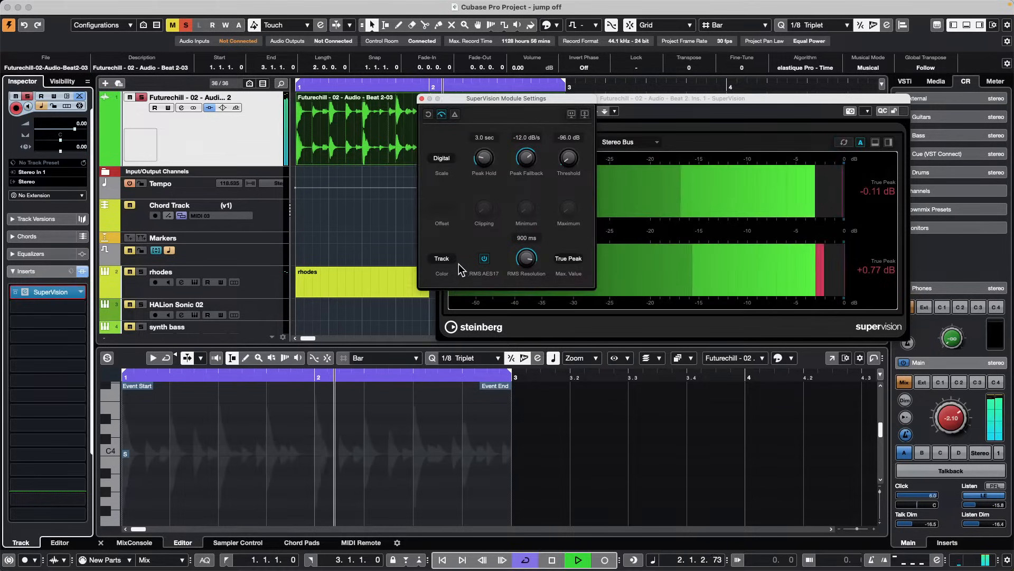
pyautogui.click(442, 259)
pyautogui.click(447, 270)
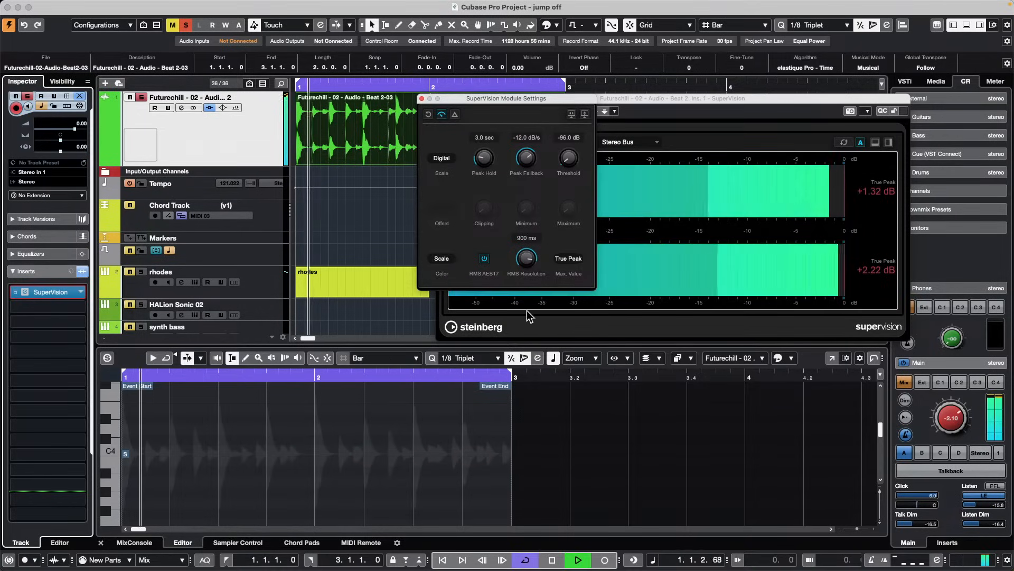
pyautogui.click(441, 259)
pyautogui.click(448, 247)
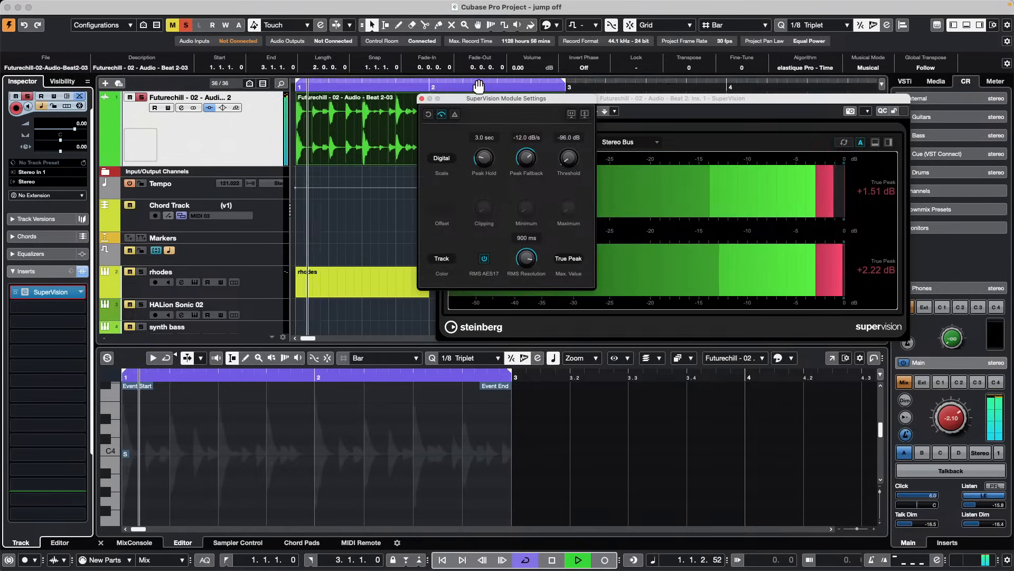
pyautogui.moveTo(519, 99); pyautogui.dragTo(790, 352)
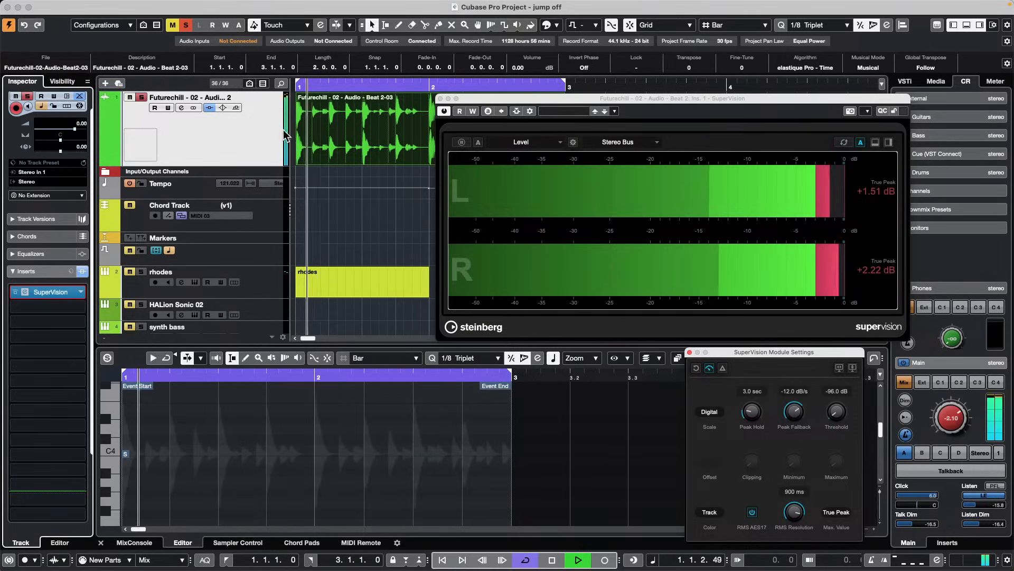
# Recolor the Futurechill audio track blue and finally red while the loop plays
pyautogui.click(157, 121)
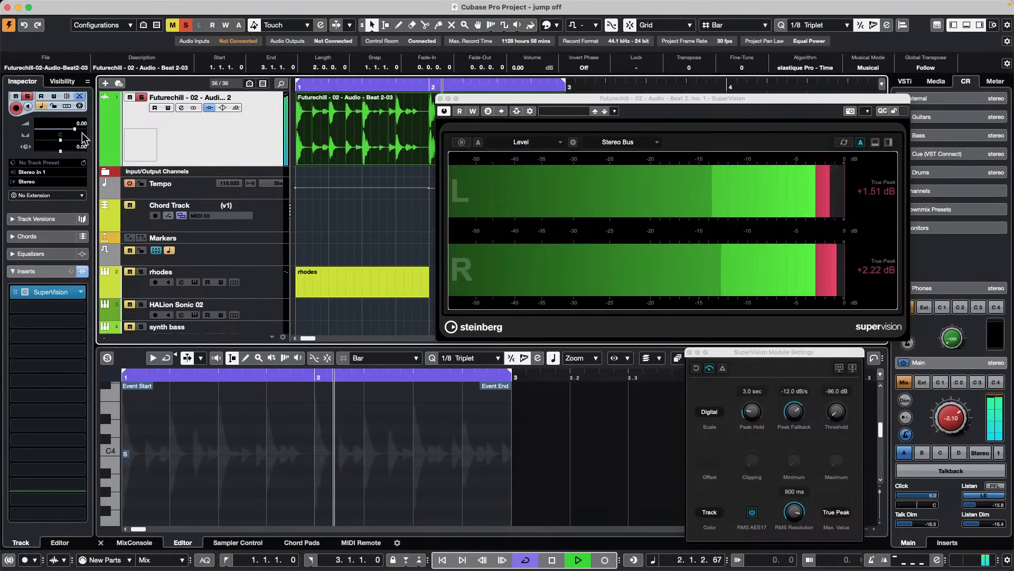
pyautogui.moveTo(67, 136); pyautogui.dragTo(65, 128)
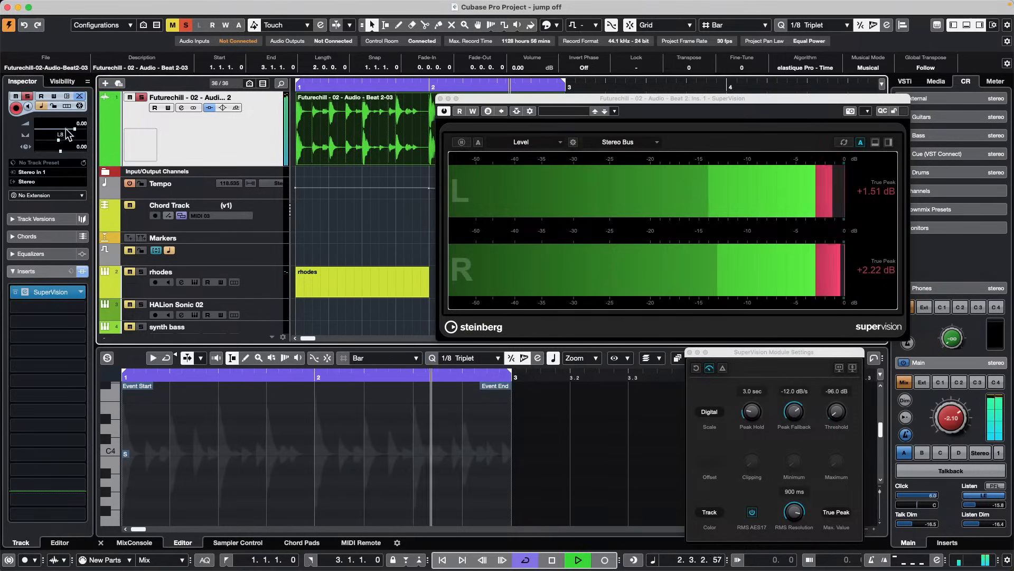
pyautogui.click(55, 218)
pyautogui.click(74, 98)
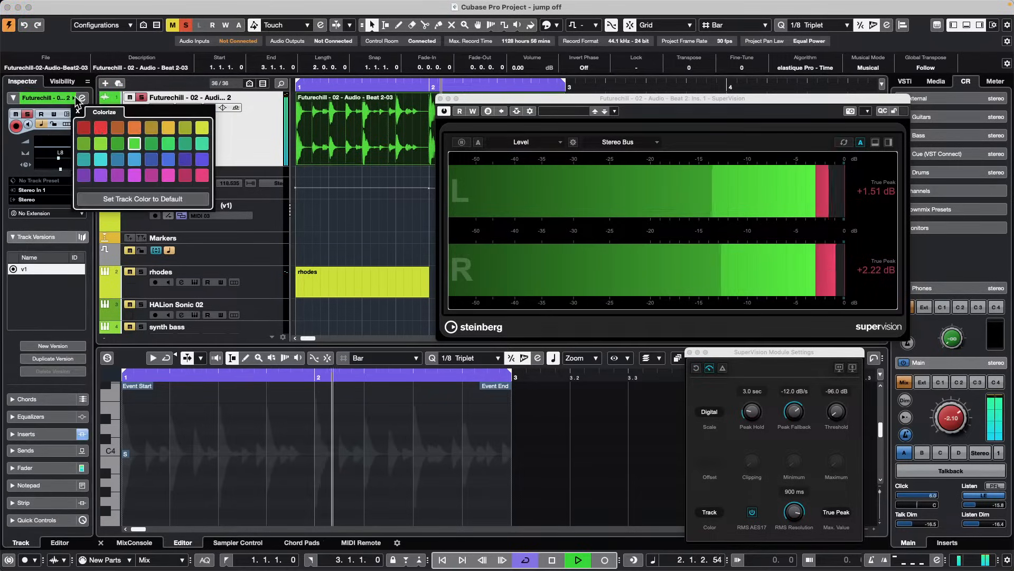
pyautogui.click(165, 159)
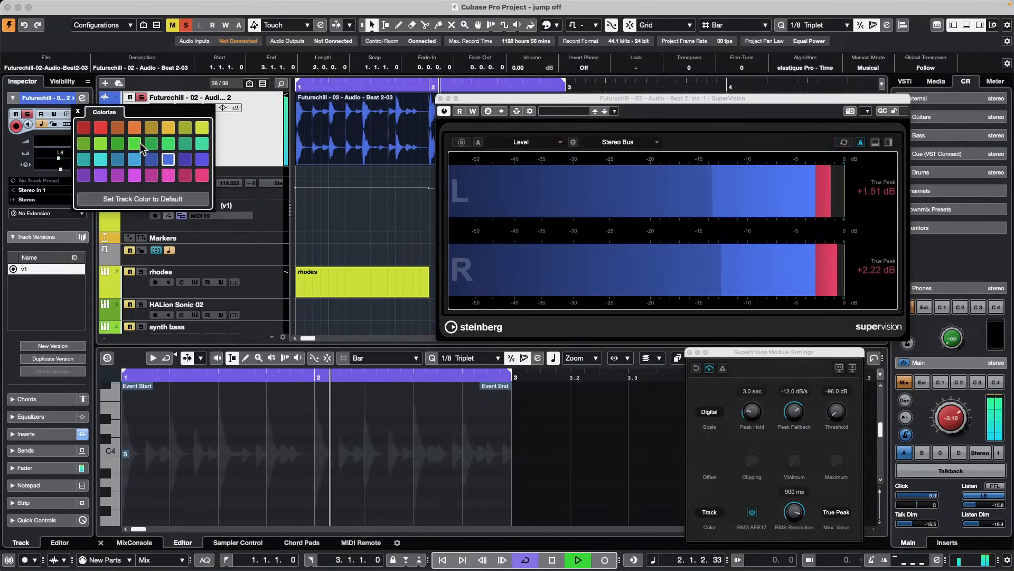
pyautogui.click(106, 129)
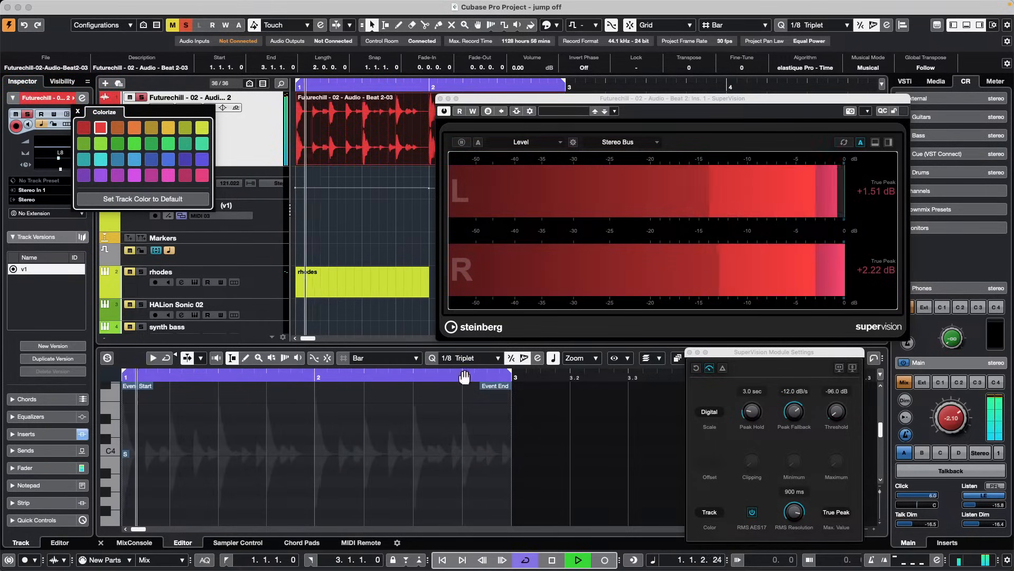
pyautogui.click(736, 355)
pyautogui.moveTo(735, 355); pyautogui.dragTo(736, 355)
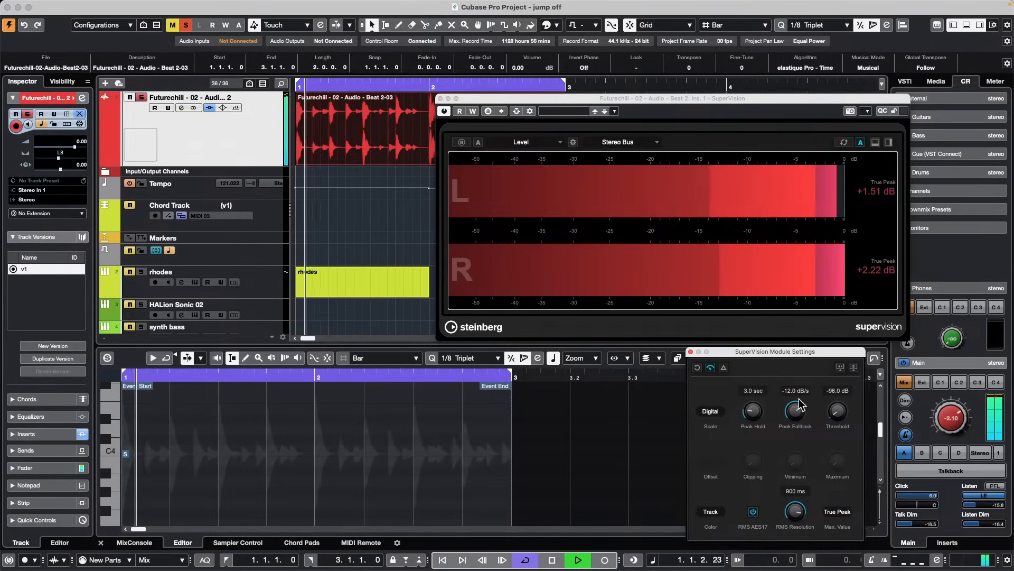
# Reopen the Level module settings and compare the meter with Color set to Scale and back to Track
pyautogui.click(573, 142)
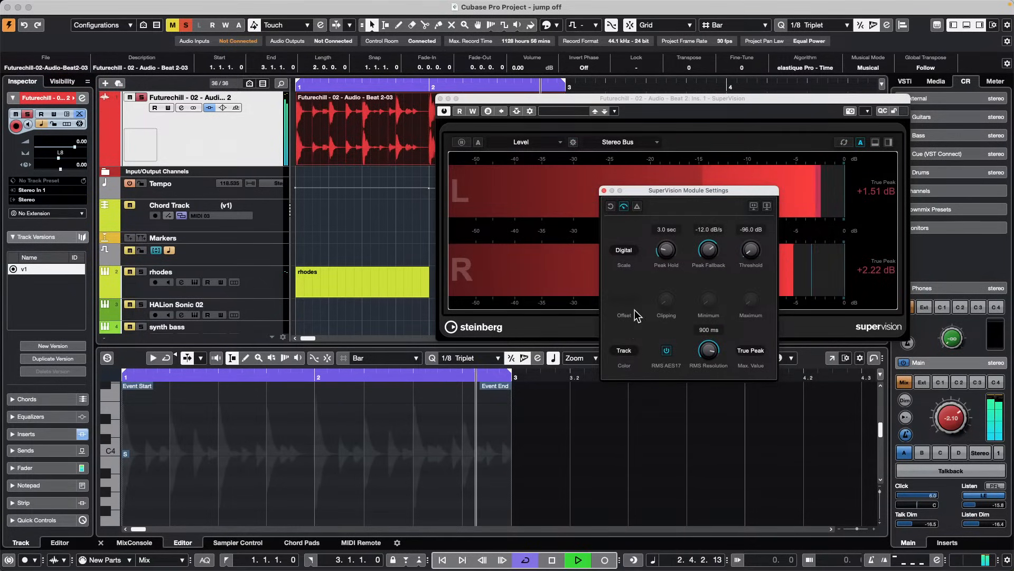
pyautogui.click(627, 351)
pyautogui.click(629, 363)
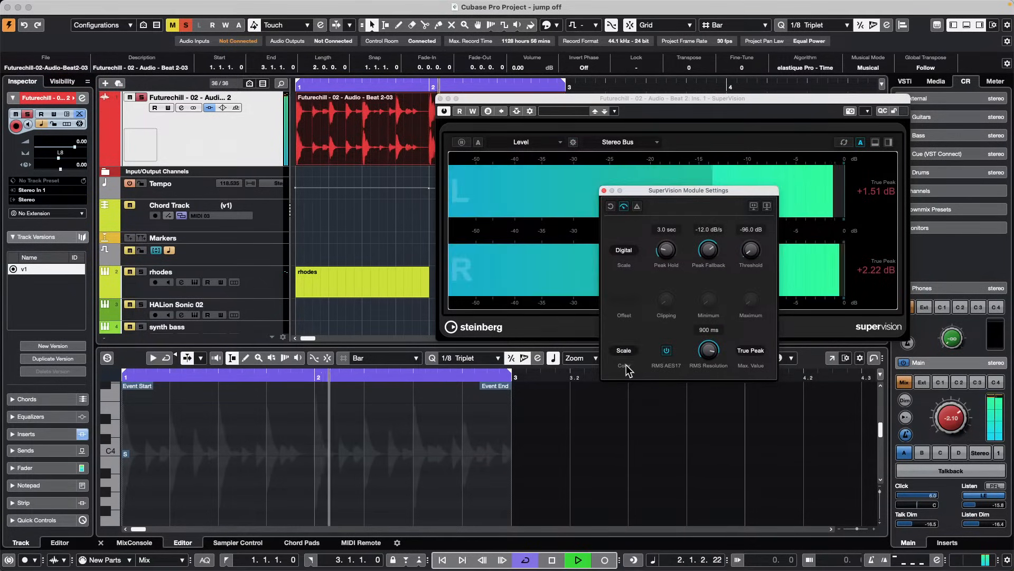
pyautogui.click(628, 352)
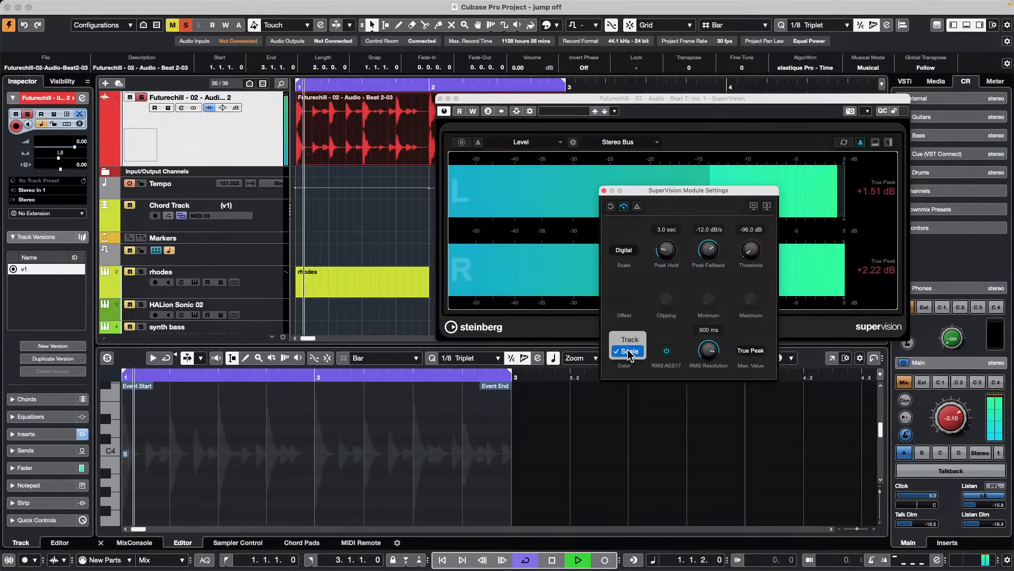
pyautogui.click(628, 340)
# Stop playback and close both the SuperVision module settings and the plug-in window
pyautogui.press('space')
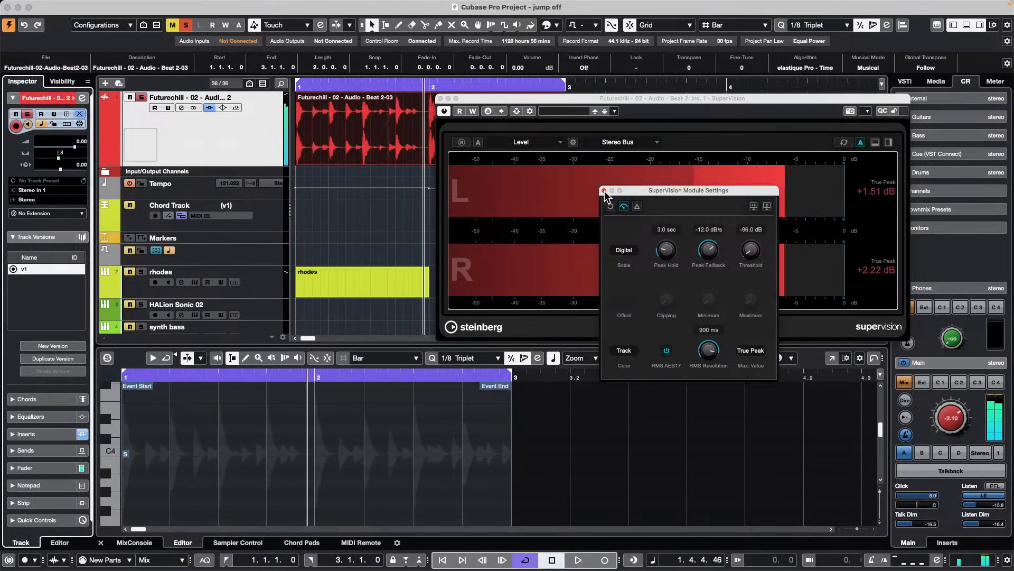
pyautogui.click(603, 191)
pyautogui.click(440, 98)
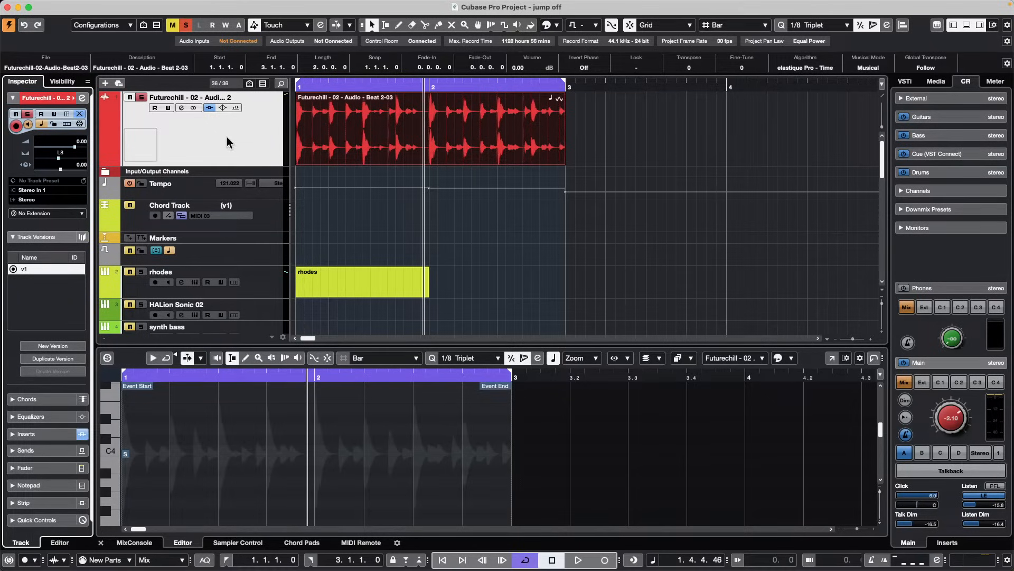
# Examine the Futurechill track's equalizer spectrum in its channel settings during playback, then stop and restart the loop
pyautogui.click(301, 127)
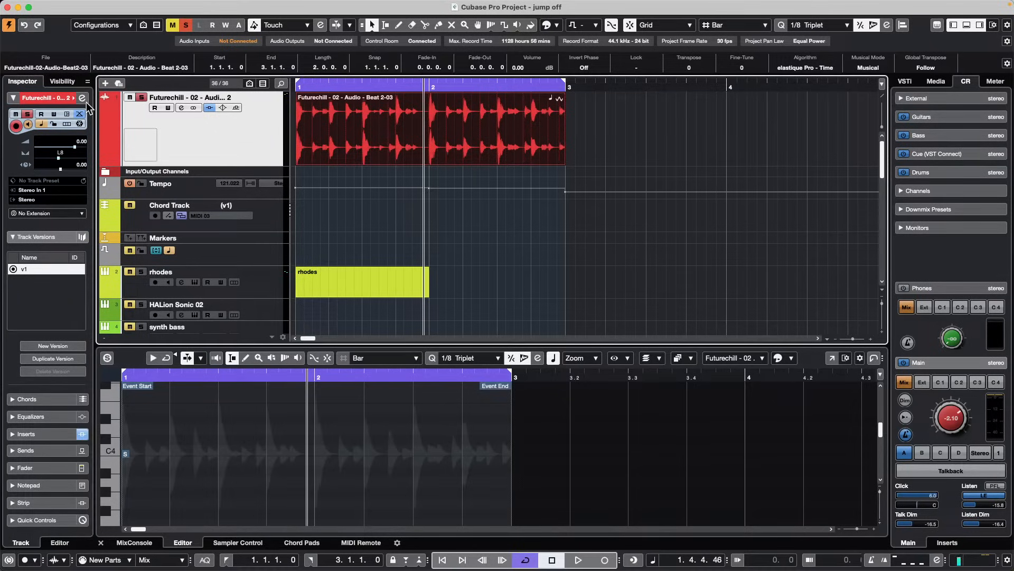
pyautogui.click(82, 98)
pyautogui.press('space')
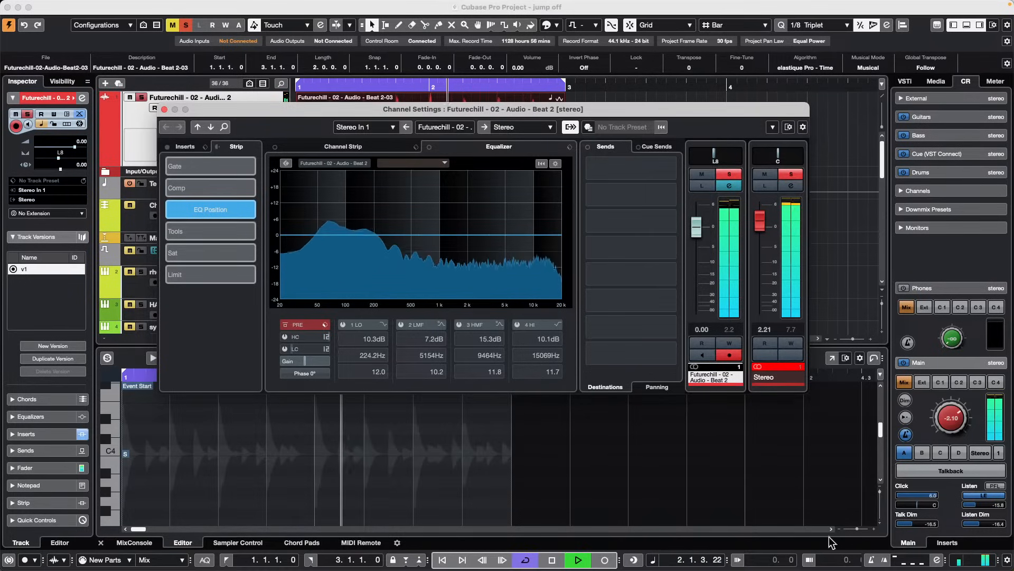
pyautogui.click(884, 561)
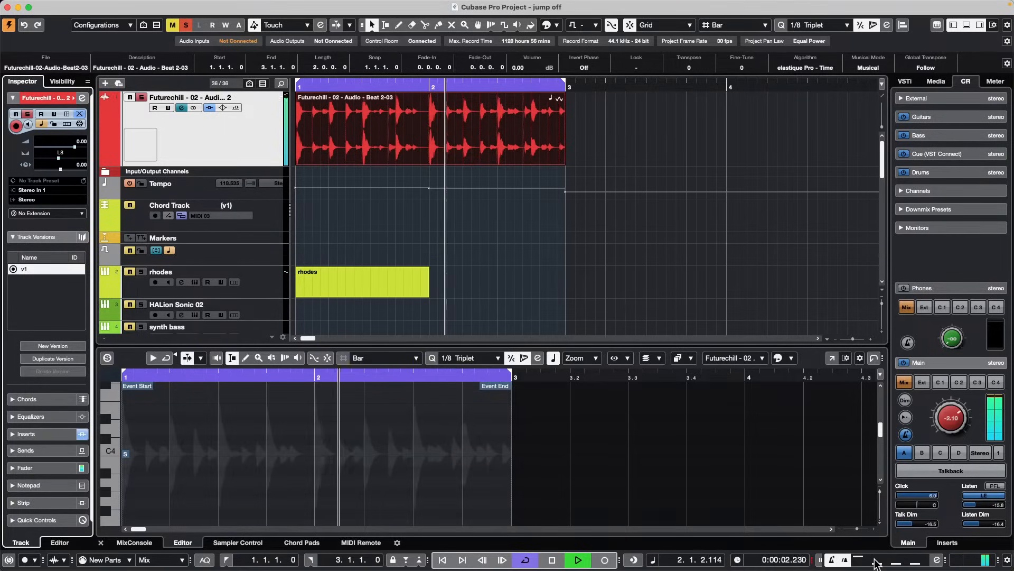
pyautogui.press('space')
pyautogui.press('space')
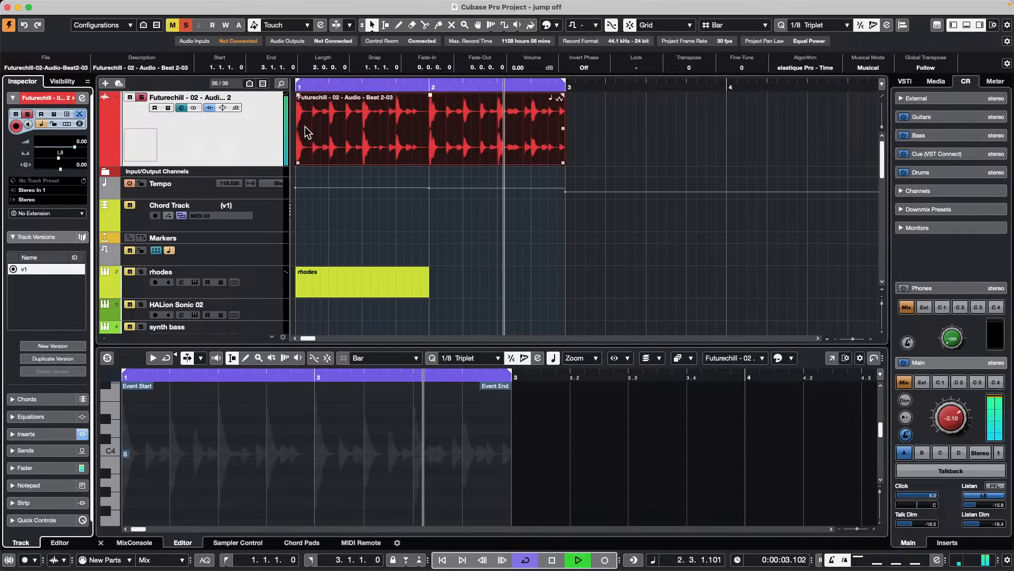
# In the Futurechill track's equalizer settings, enable Hold FFT Post EQ Peak Curve and switch Show FFT Pre EQ Curve on and off again
pyautogui.click(80, 99)
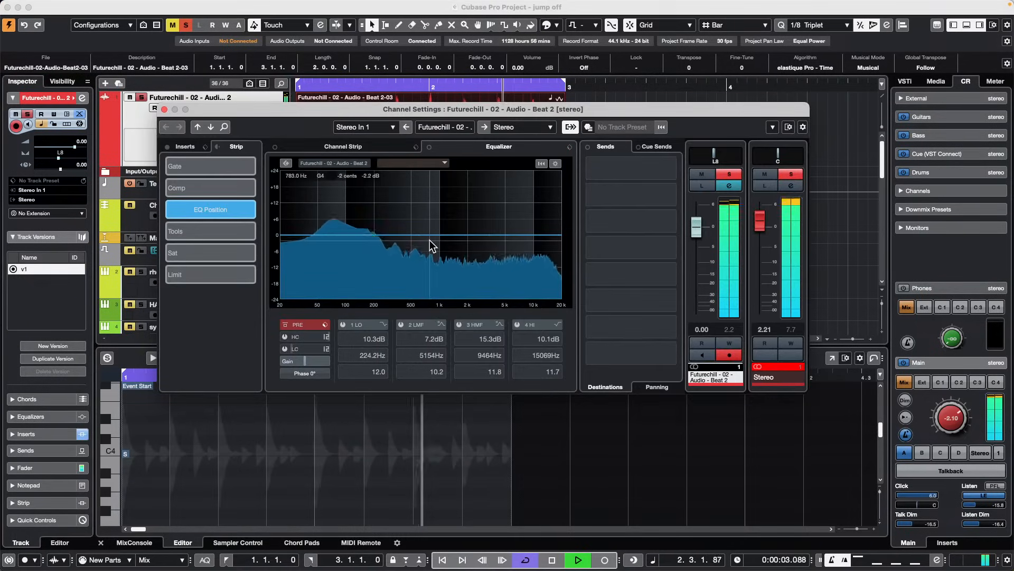
pyautogui.click(555, 163)
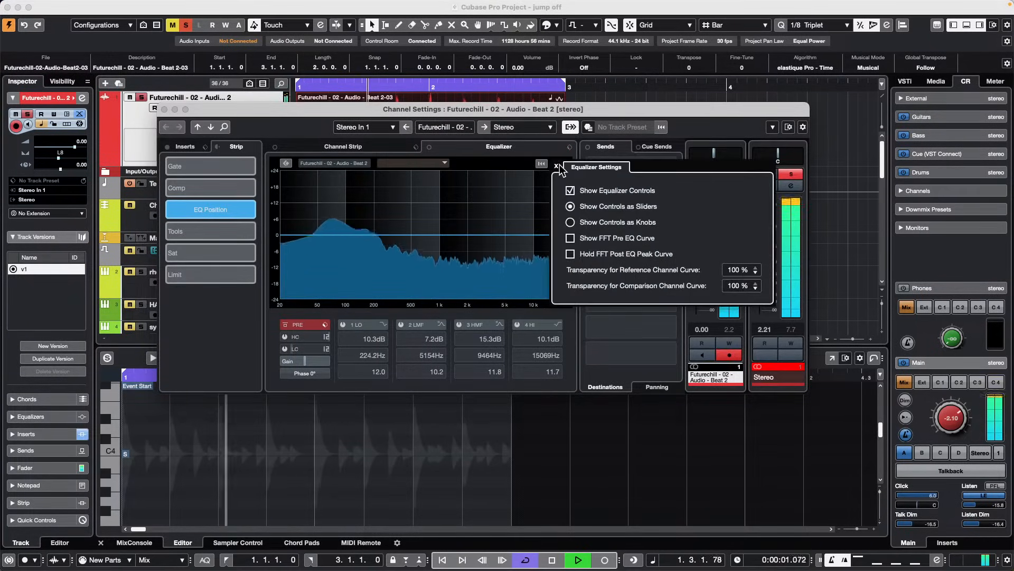
pyautogui.click(570, 238)
pyautogui.click(570, 254)
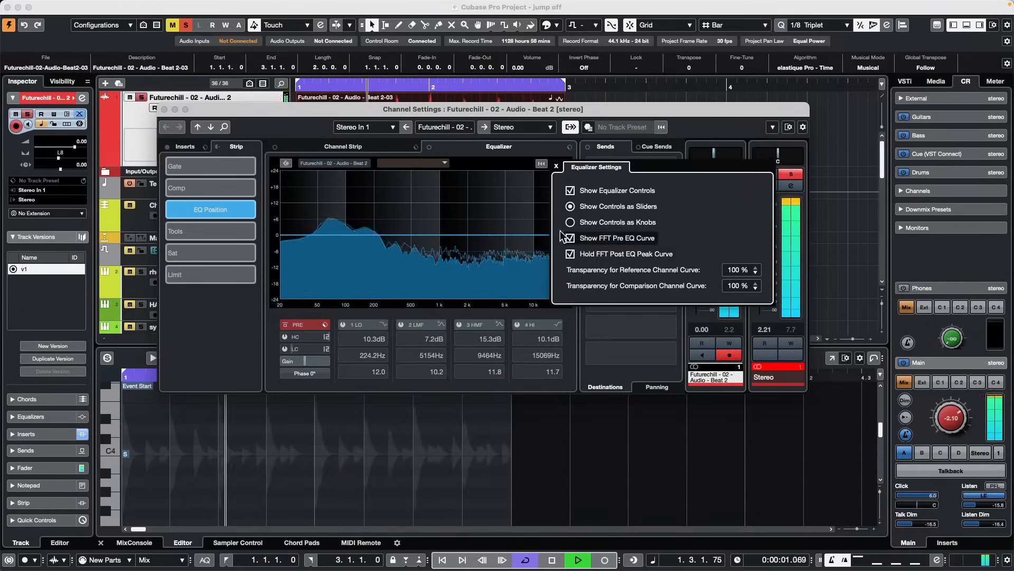
pyautogui.click(570, 238)
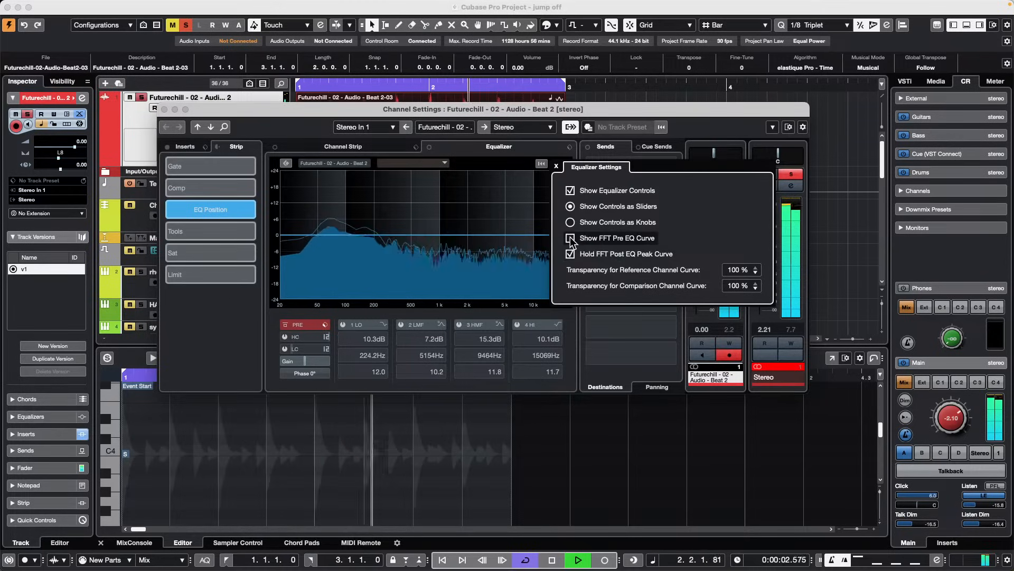
# Activate the Futurechill track's EQ band 4 at about 5.2 kHz and -4.1 dB, and disable Hold FFT Post EQ Peak Curve
pyautogui.click(506, 246)
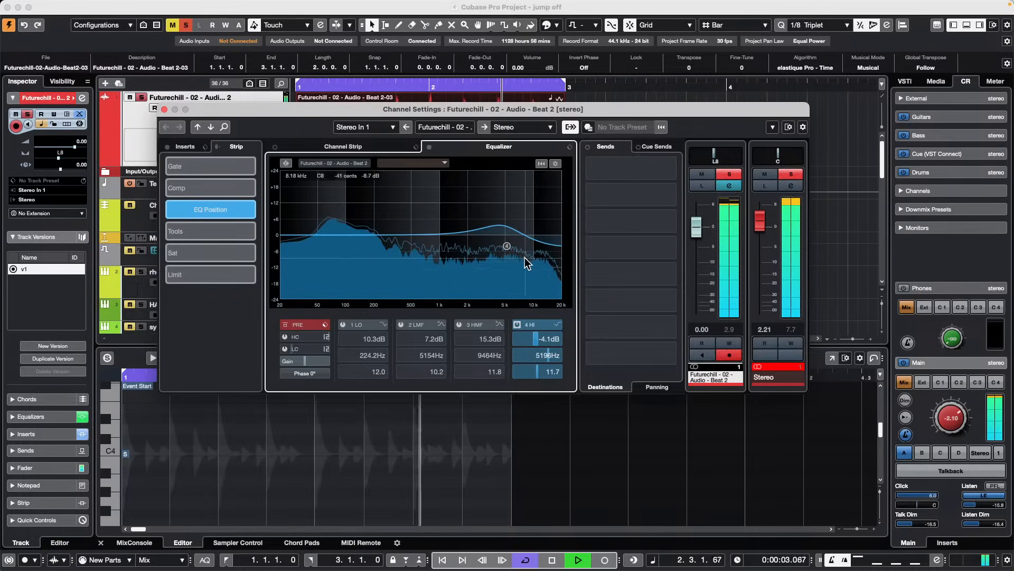
pyautogui.click(555, 163)
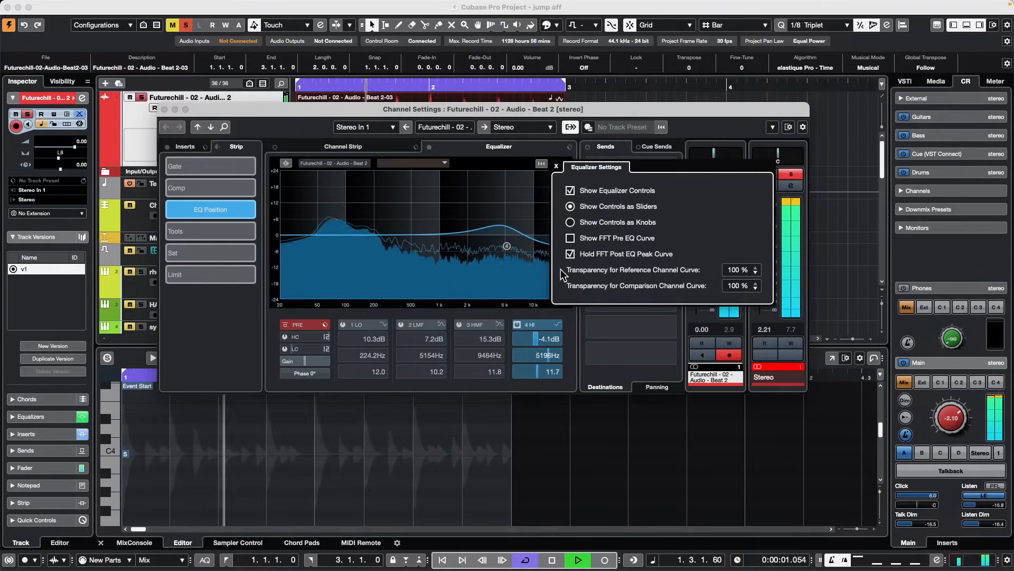
pyautogui.click(570, 253)
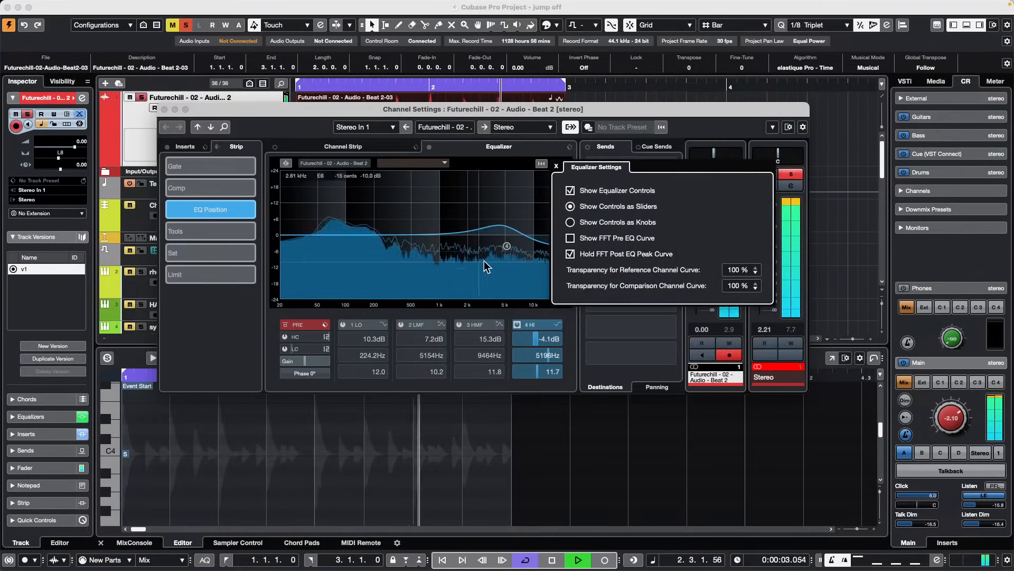
# Activate EQ band 3 at about 12065 Hz and 8.1 dB, and enable Hold FFT Post EQ Peak Curve again
pyautogui.click(541, 213)
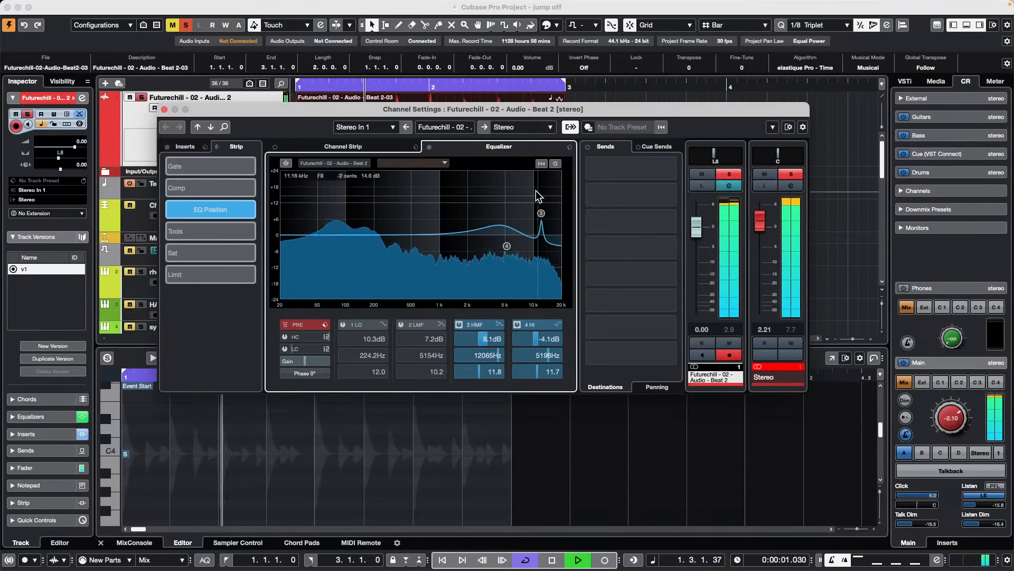
pyautogui.click(559, 163)
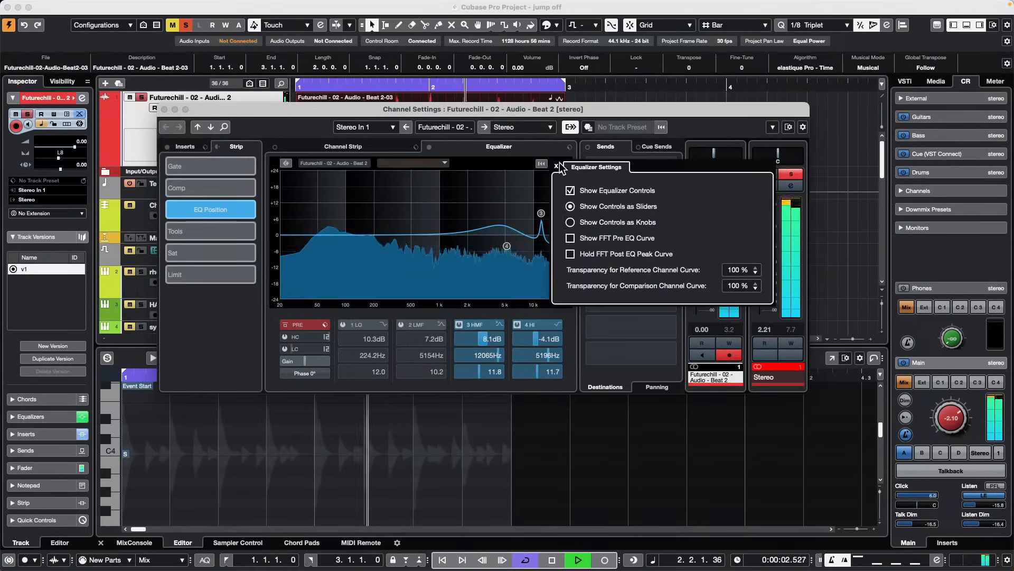
pyautogui.click(570, 254)
# Activate EQ band 2 at about 4334 Hz and -13.4 dB, and close the channel settings with playback stopped
pyautogui.click(500, 270)
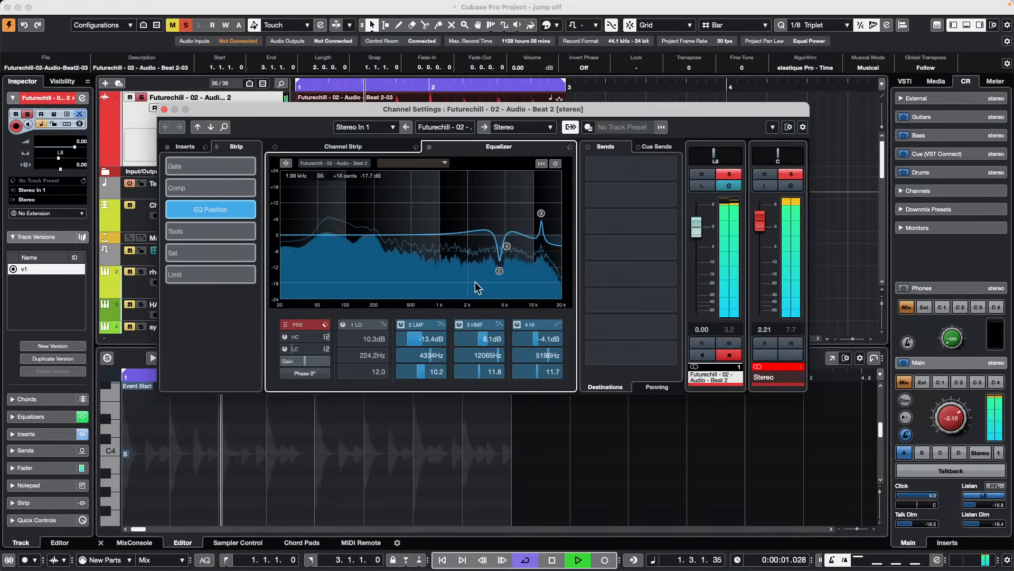
pyautogui.press('space')
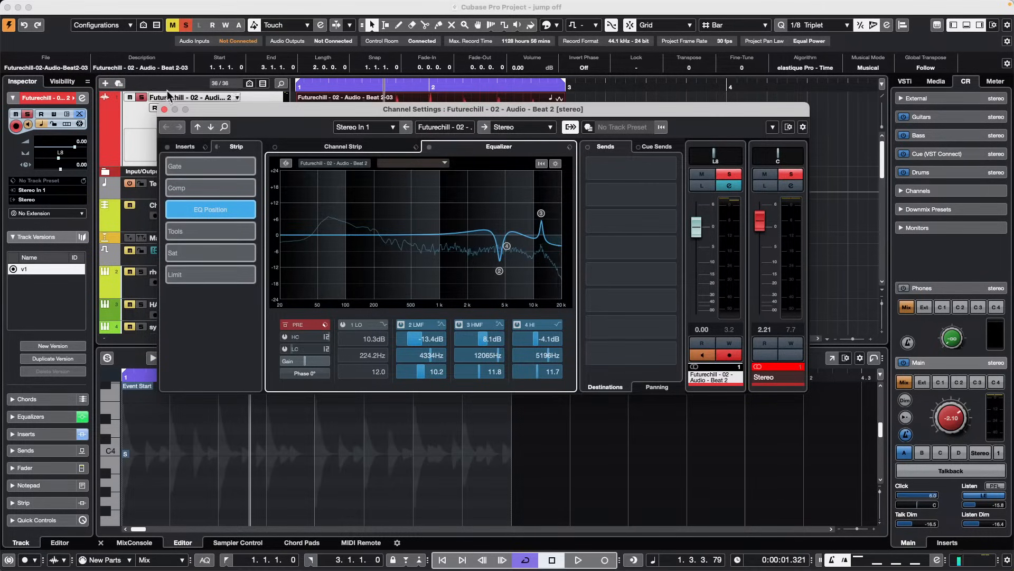
pyautogui.click(164, 109)
# Revert the jump off project to its previously saved version and accept the missing MIDI ports as unmapped
pyautogui.moveTo(149, 3)
pyautogui.click(70, 6)
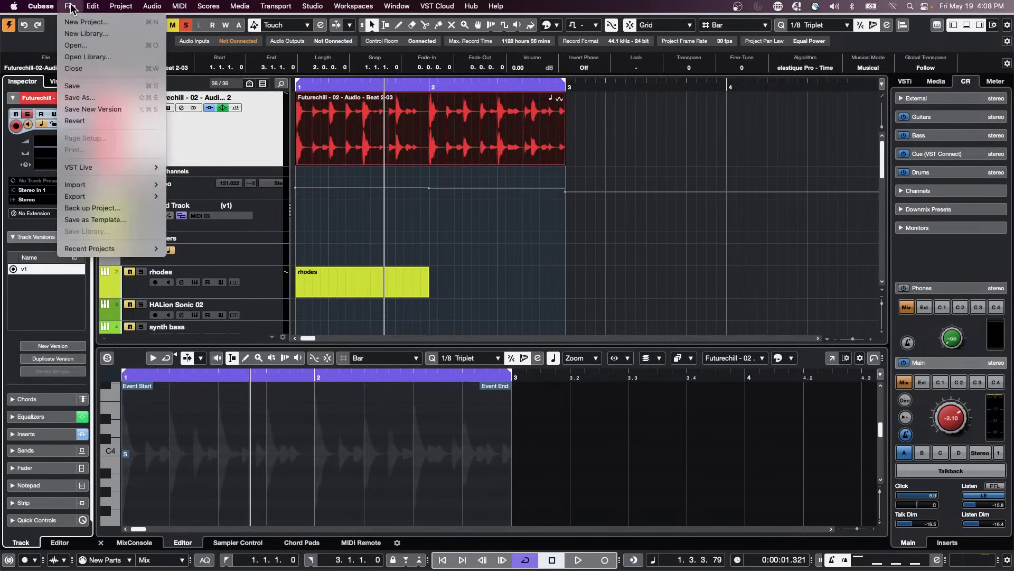
pyautogui.moveTo(68, 250)
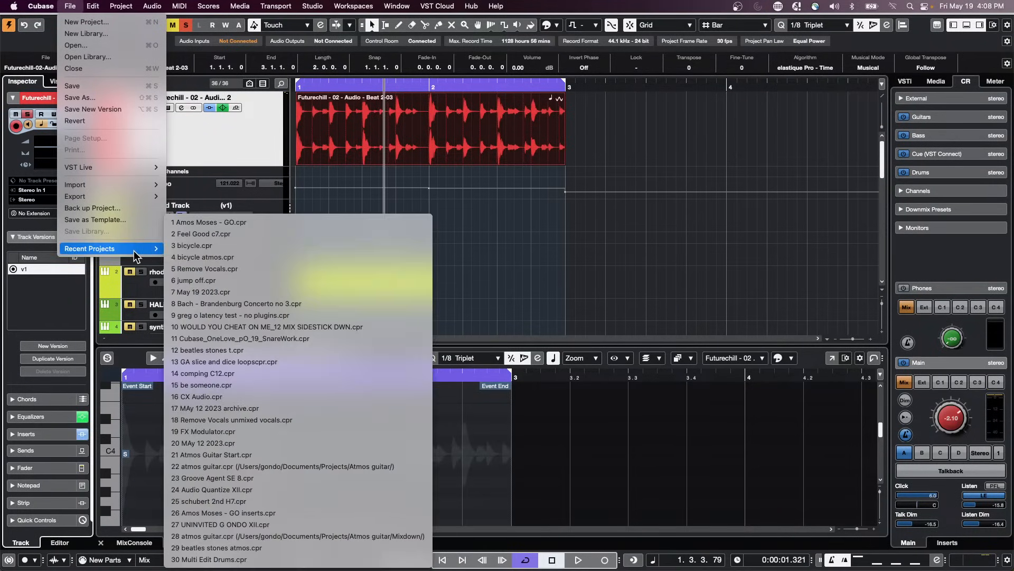
pyautogui.click(122, 120)
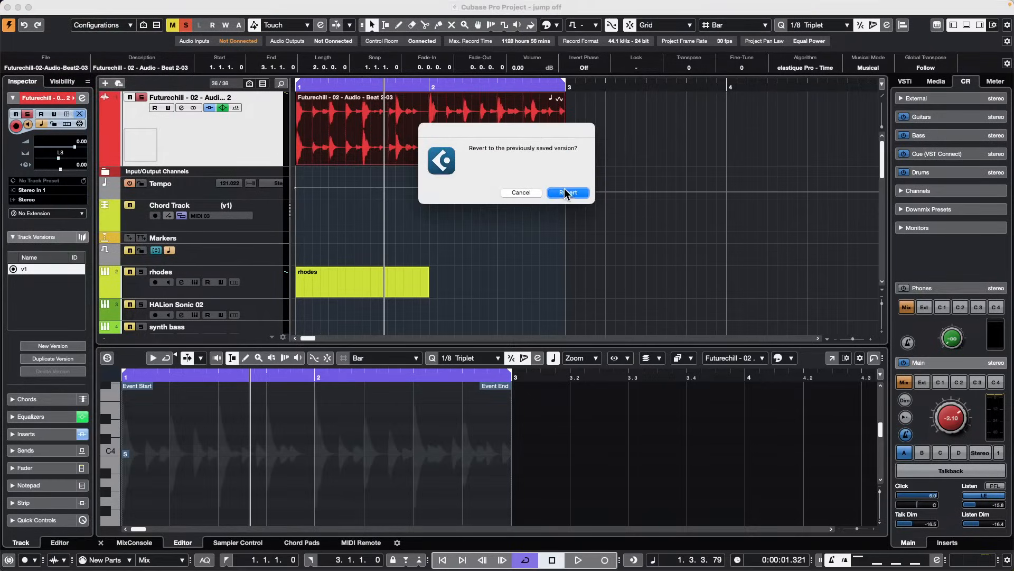
pyautogui.click(568, 193)
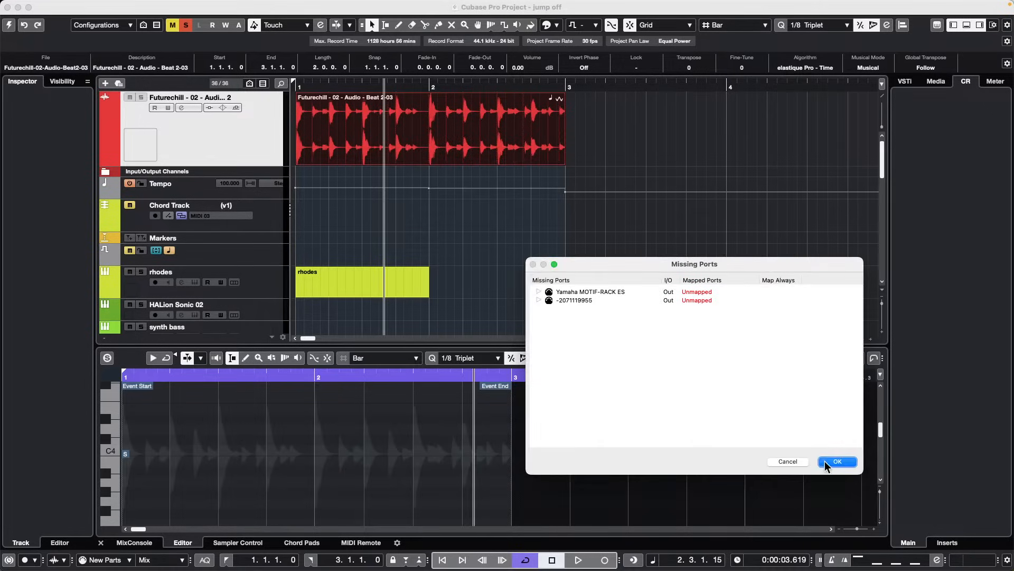
pyautogui.click(827, 462)
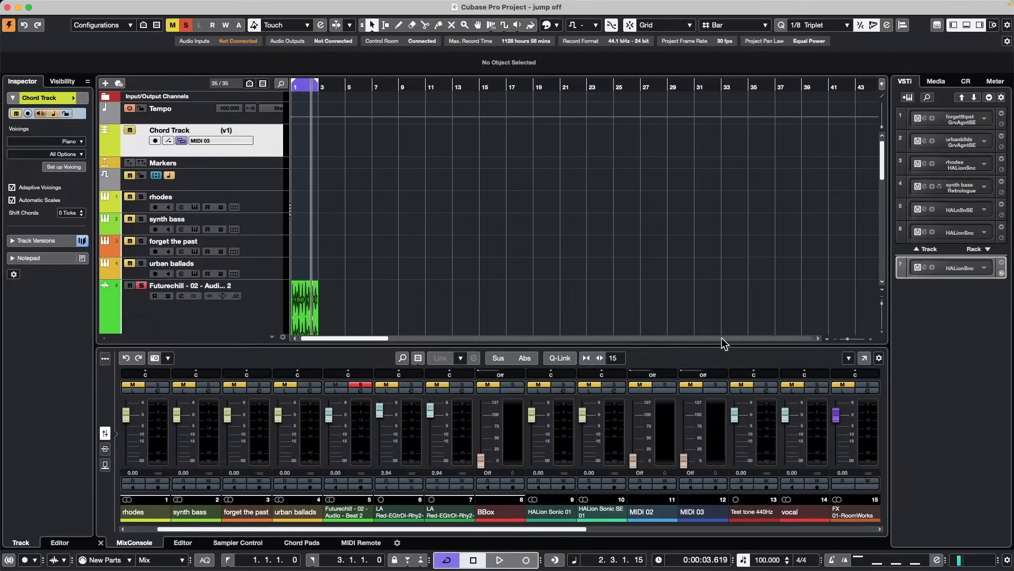
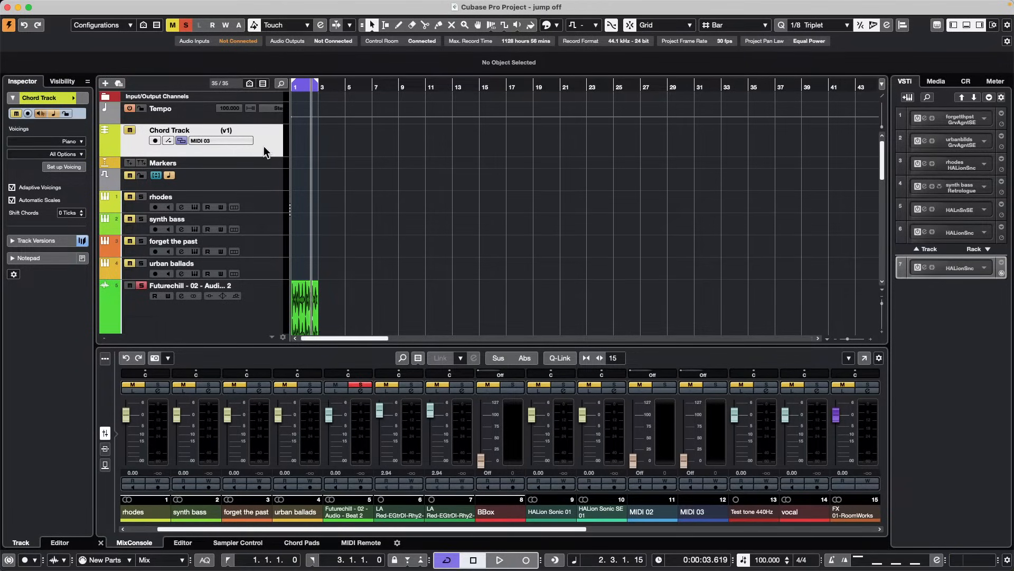
# Load the MIDI Control effect as a MIDI insert on the rhodes track, activating CC 1 (Modulation) and setting CC 2 (Breath) to 42
pyautogui.click(265, 205)
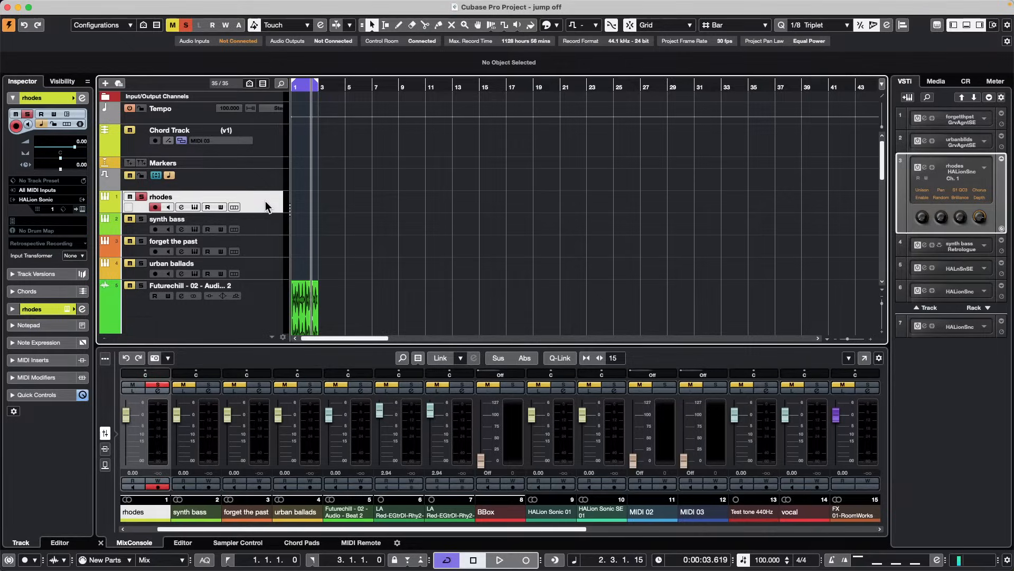
pyautogui.click(13, 361)
pyautogui.click(49, 379)
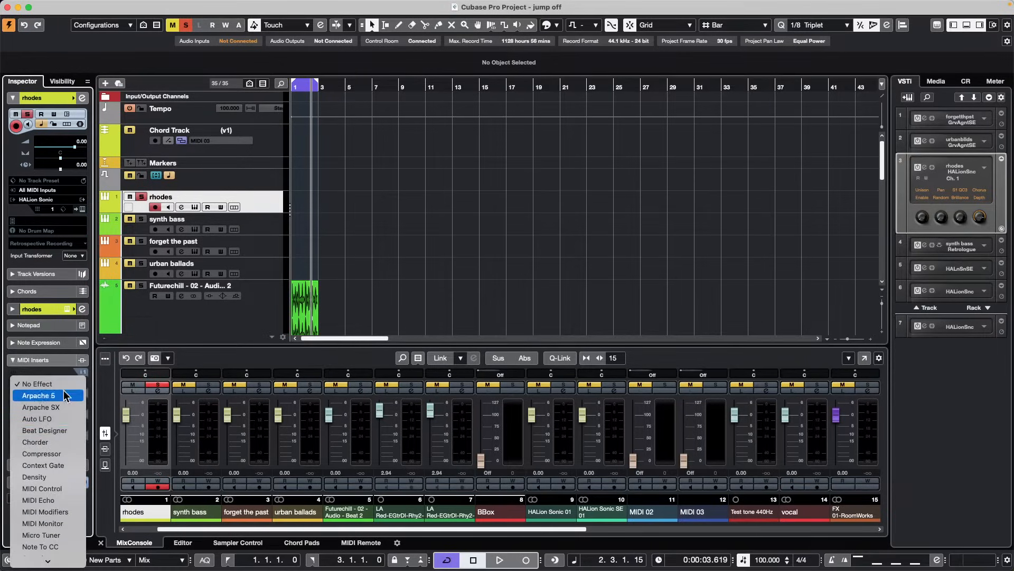
pyautogui.click(63, 489)
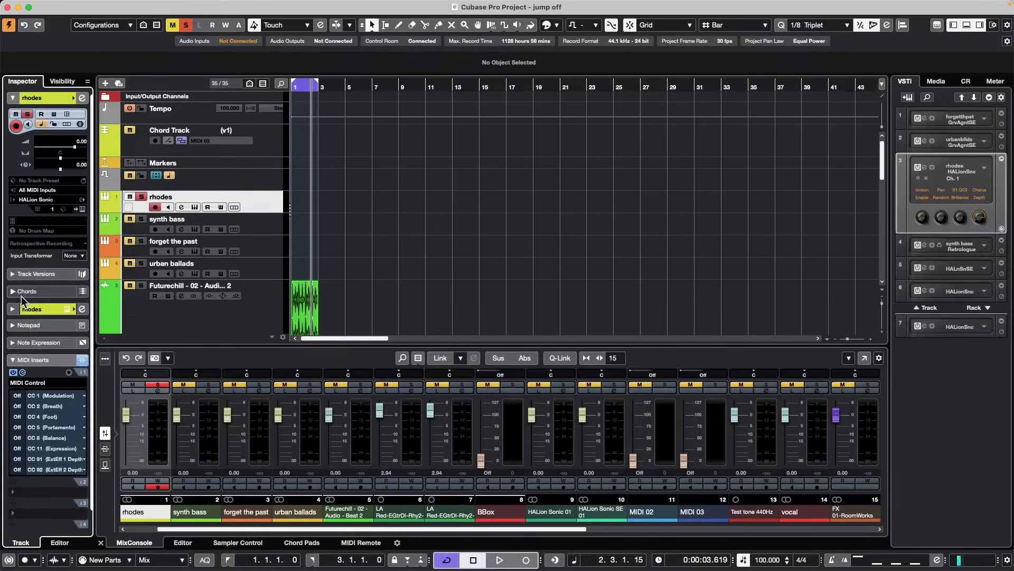
pyautogui.click(19, 395)
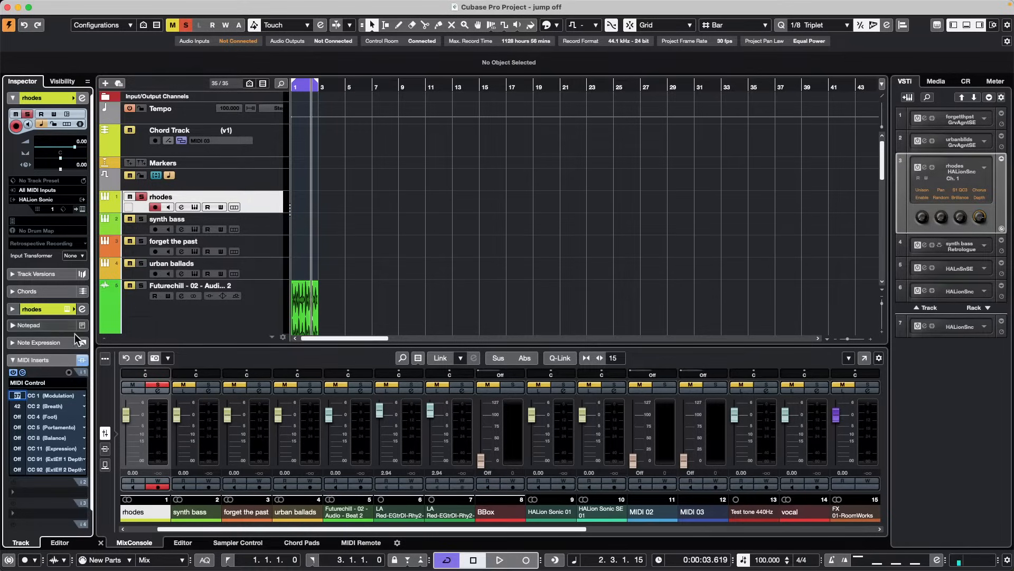
# Collapse the rhodes track's MIDI Inserts section and show the Device Panel section in its Inspector
pyautogui.click(43, 360)
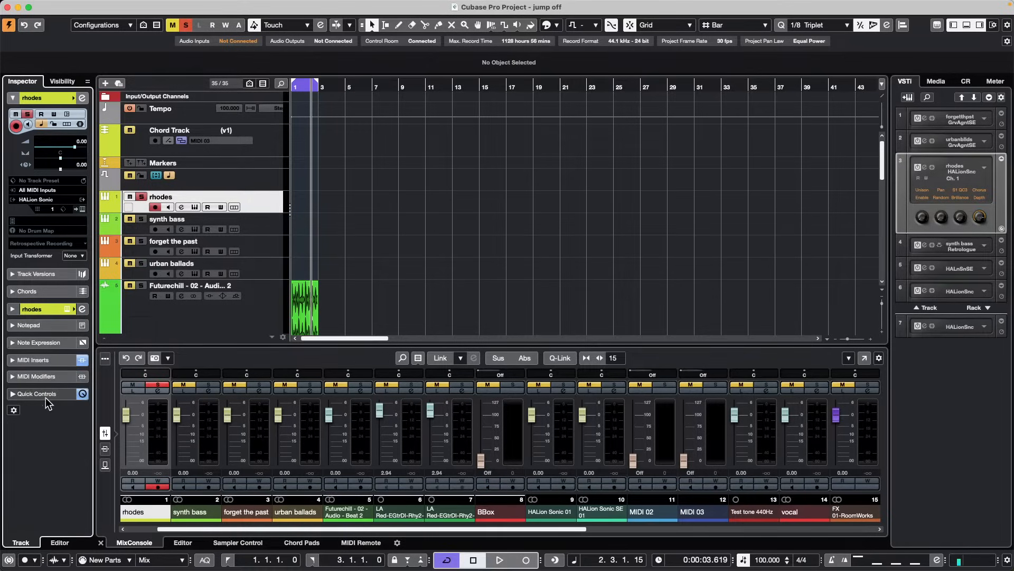
pyautogui.click(312, 6)
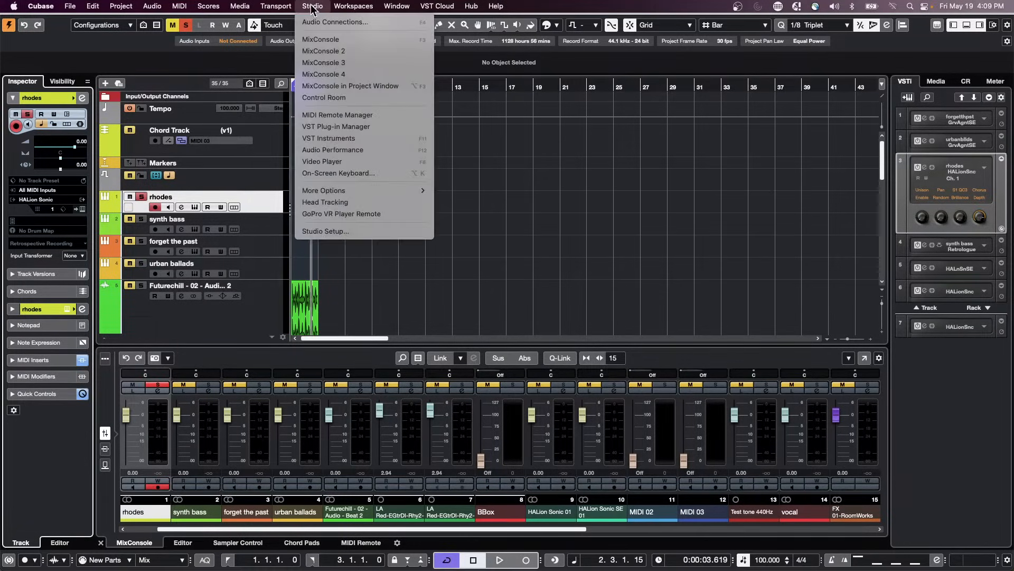
pyautogui.click(16, 392)
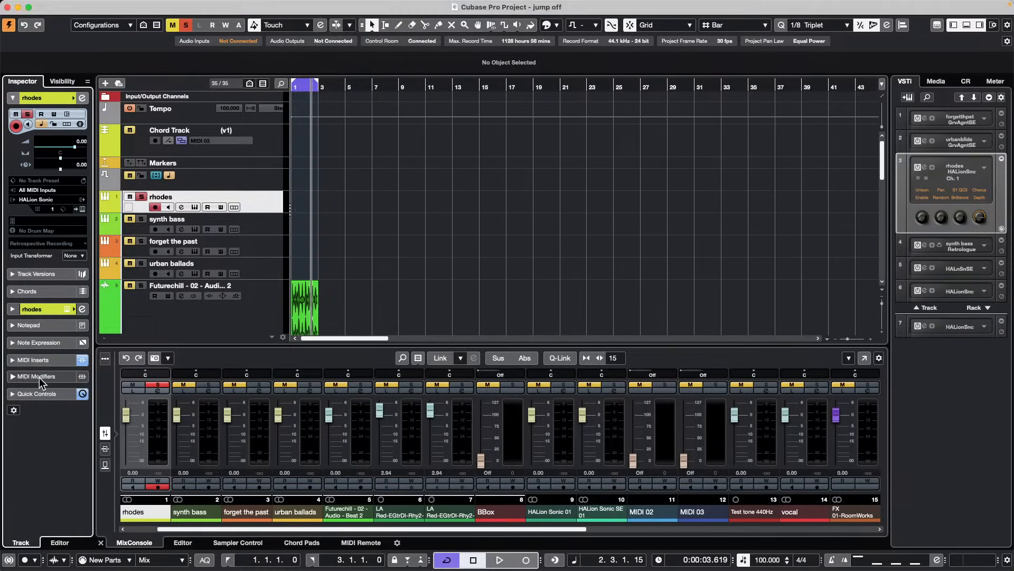
pyautogui.rightClick(30, 404)
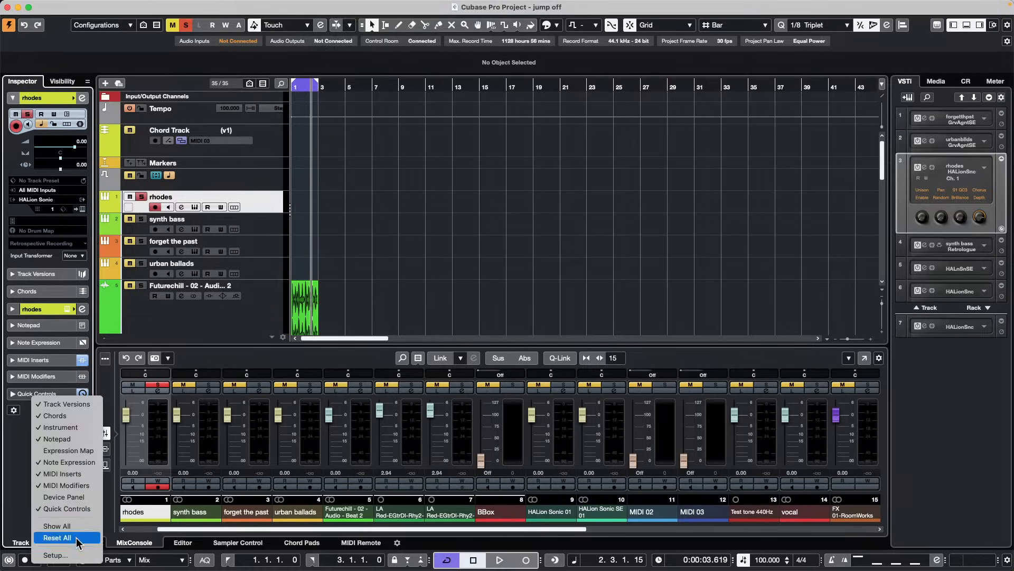
pyautogui.click(84, 497)
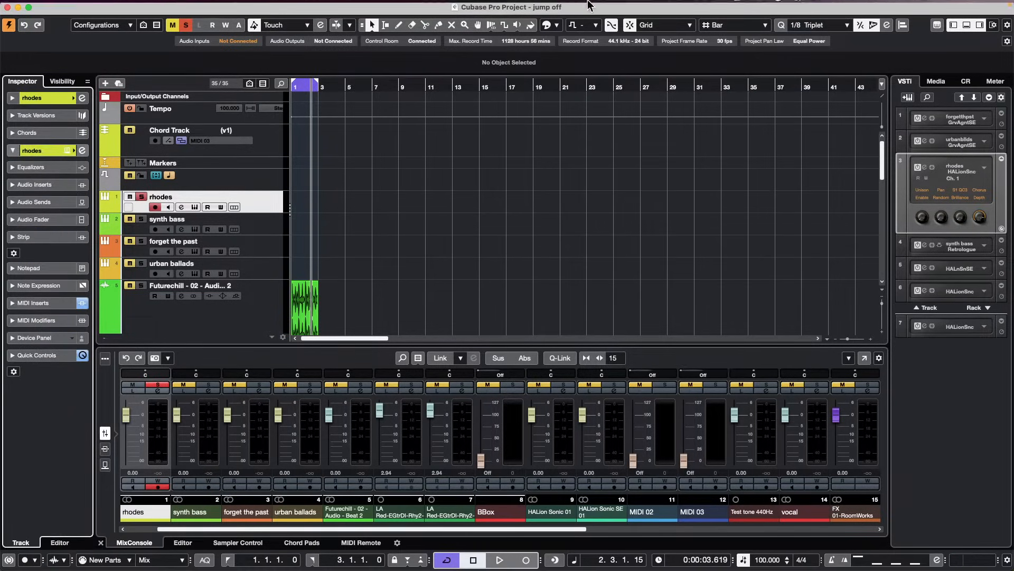
# Check the devices and the Generic Remote page in Studio Setup, and close the dialog
pyautogui.click(311, 6)
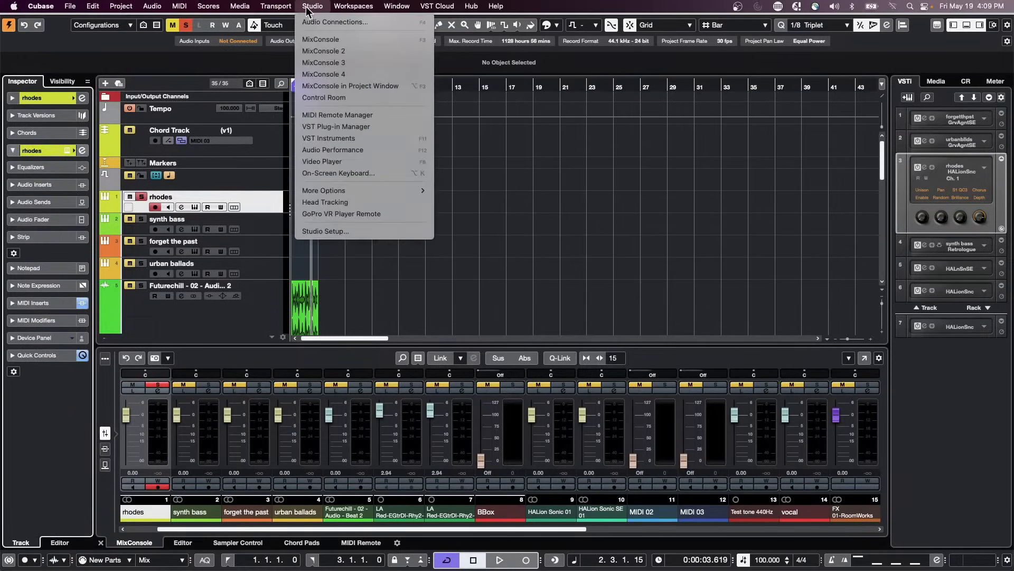
pyautogui.click(358, 233)
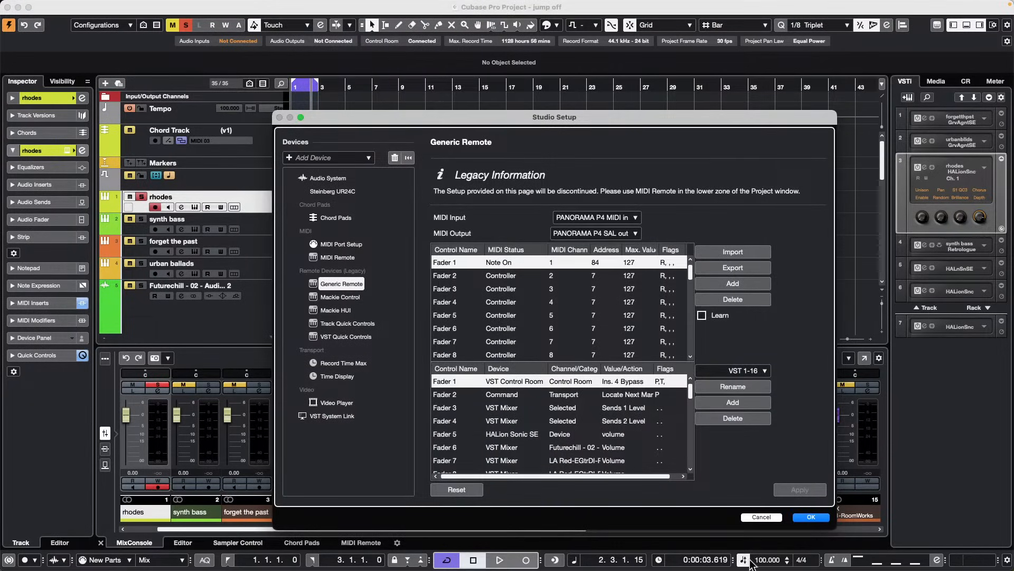
pyautogui.click(811, 518)
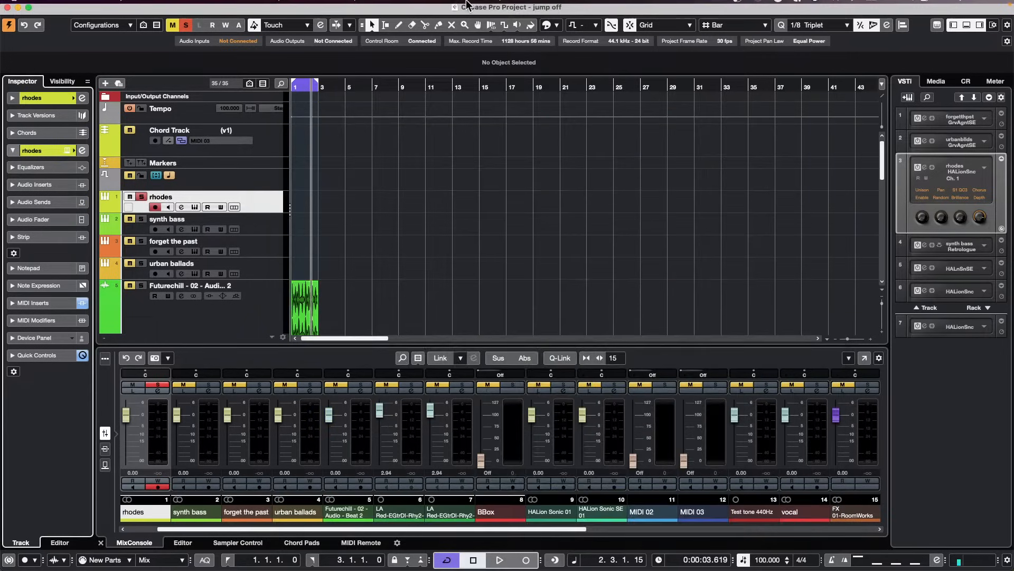
# Open the MIDI Device Manager and look through the list of installed devices
pyautogui.click(319, 6)
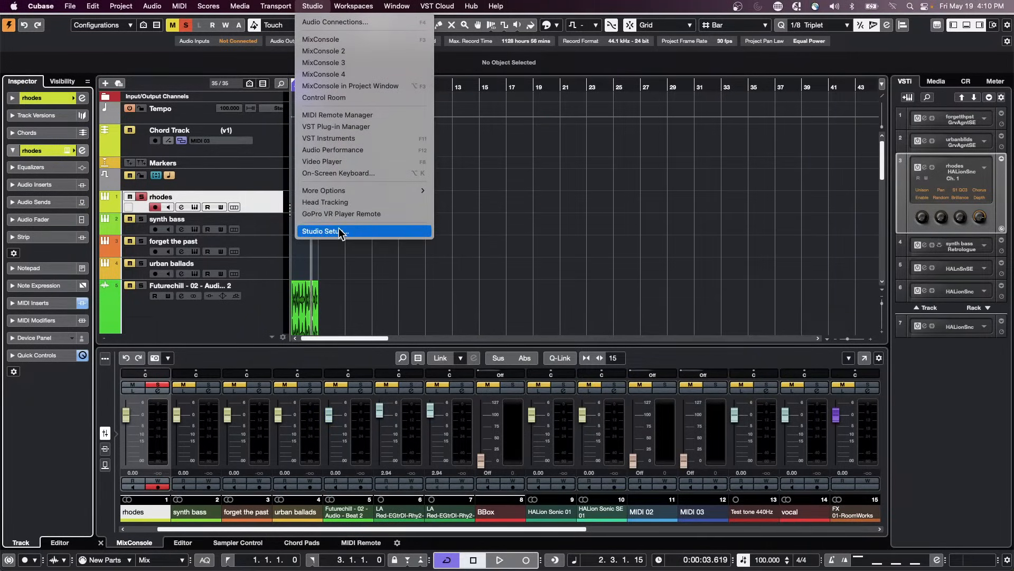
pyautogui.moveTo(382, 193)
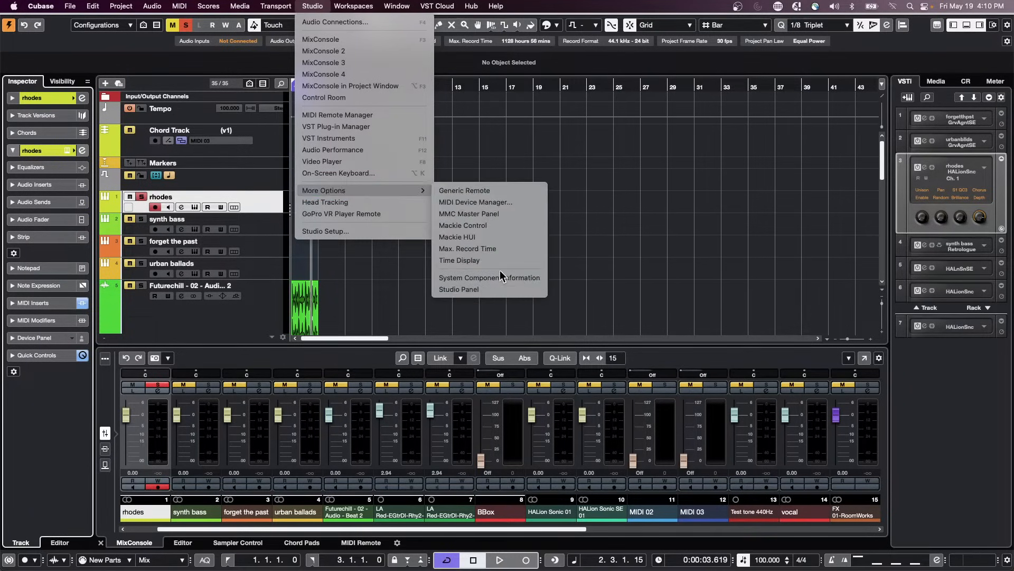
pyautogui.click(522, 202)
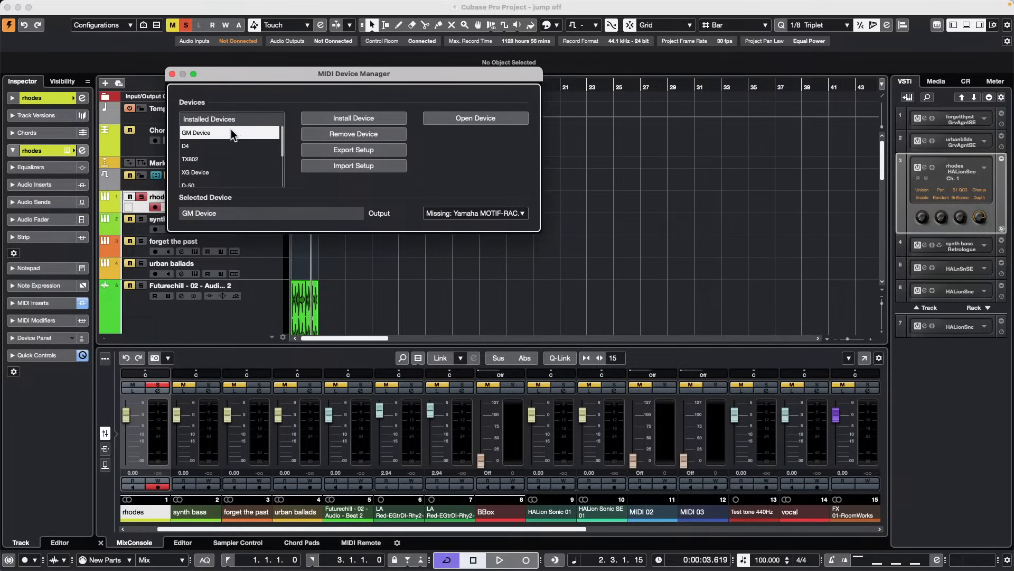
pyautogui.scroll(-2, 226, 145)
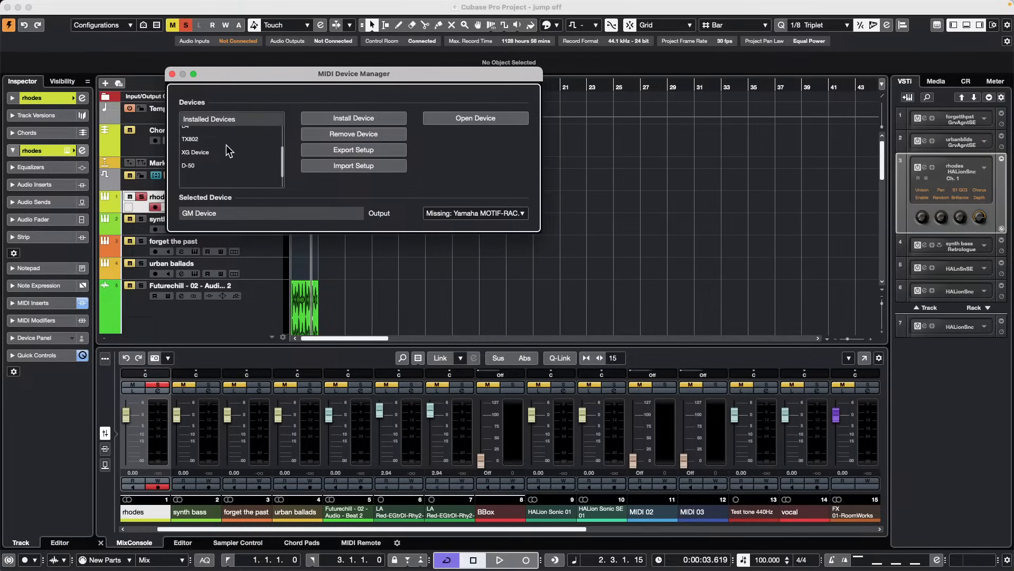
pyautogui.scroll(2, 226, 145)
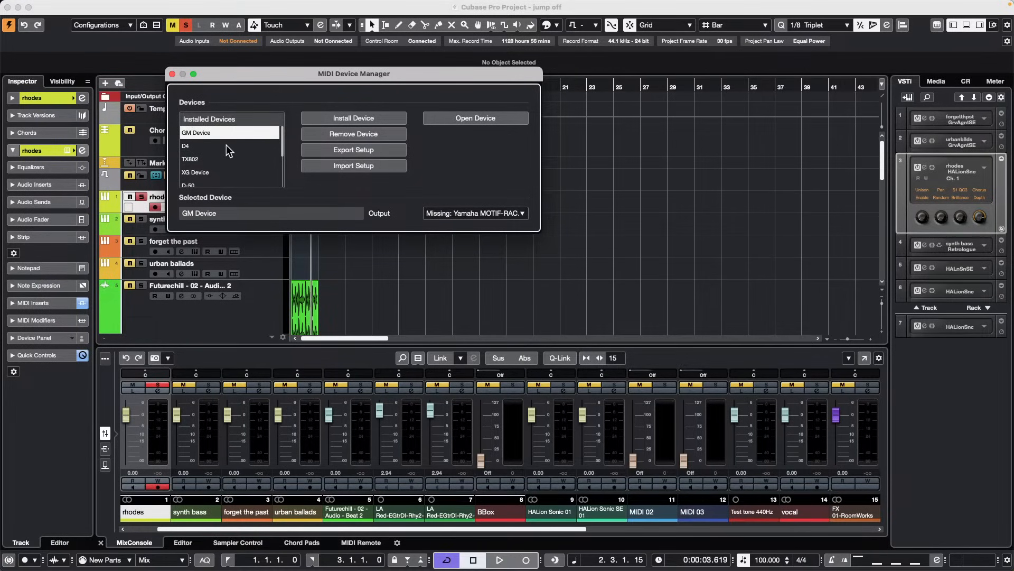
# Define a new MIDI device named MIDI that uses individual channel 1
pyautogui.click(371, 119)
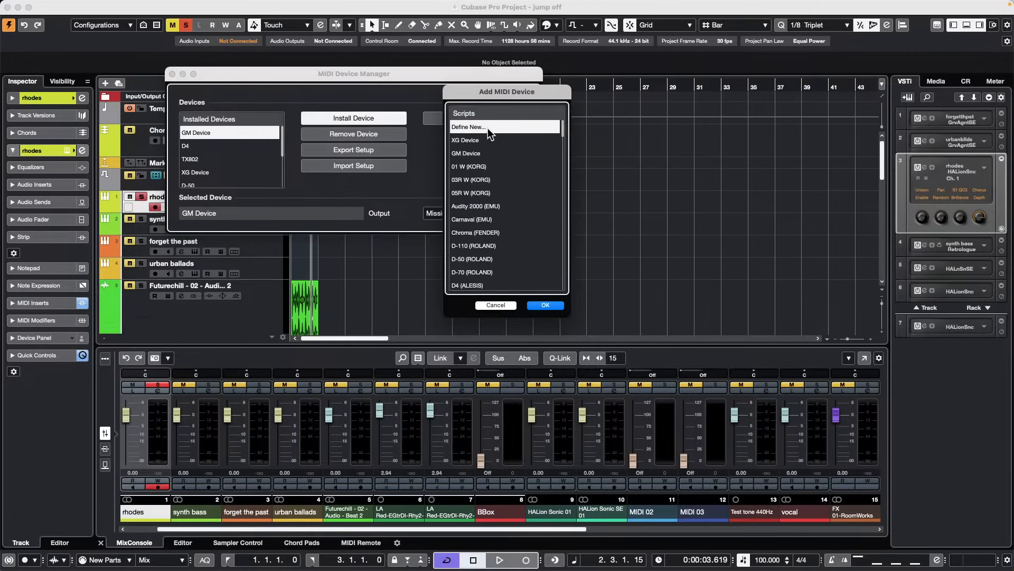
pyautogui.click(544, 306)
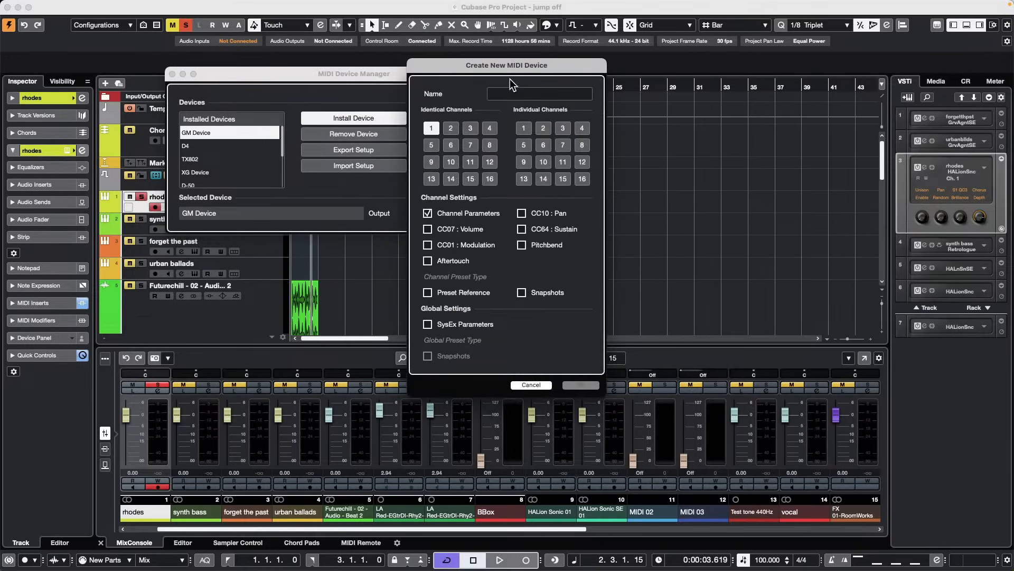
pyautogui.click(524, 128)
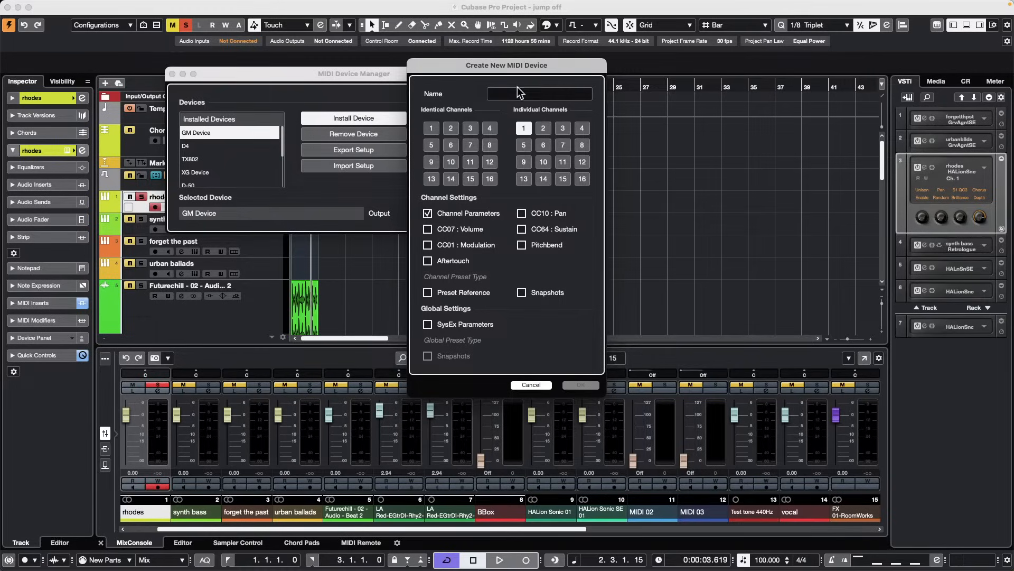
pyautogui.click(522, 92)
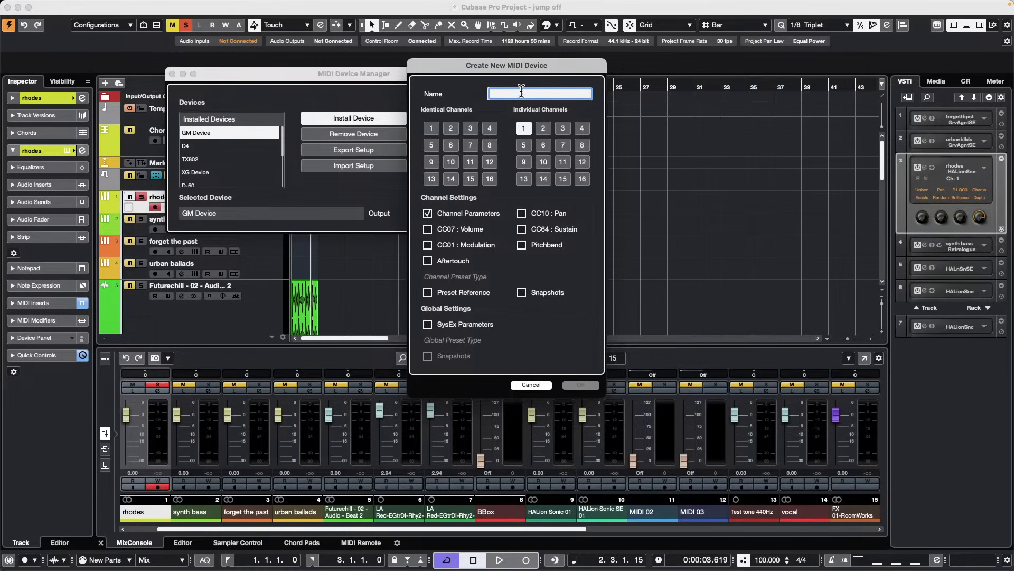
pyautogui.write('MIDI')
pyautogui.press('Return')
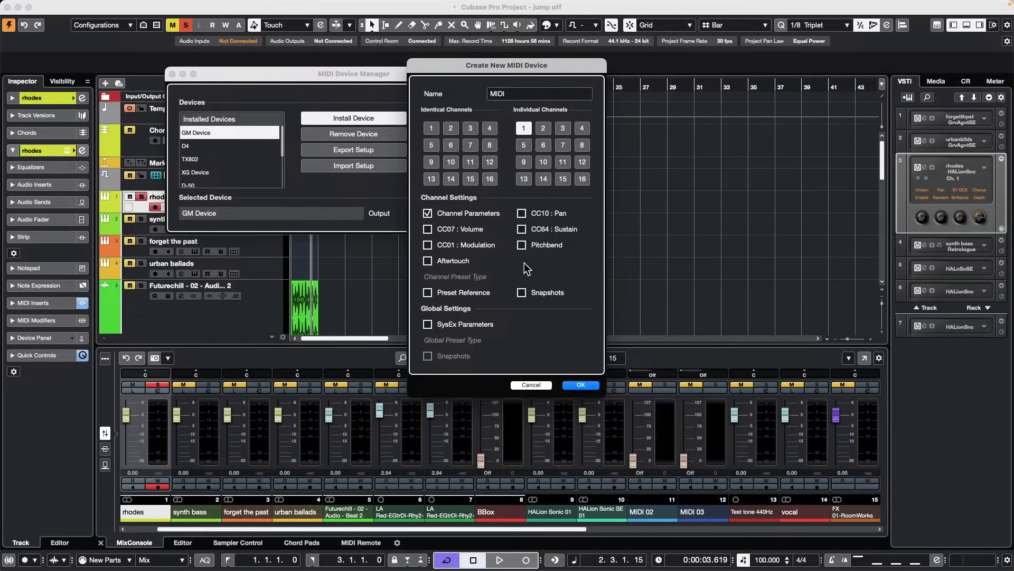
pyautogui.click(583, 385)
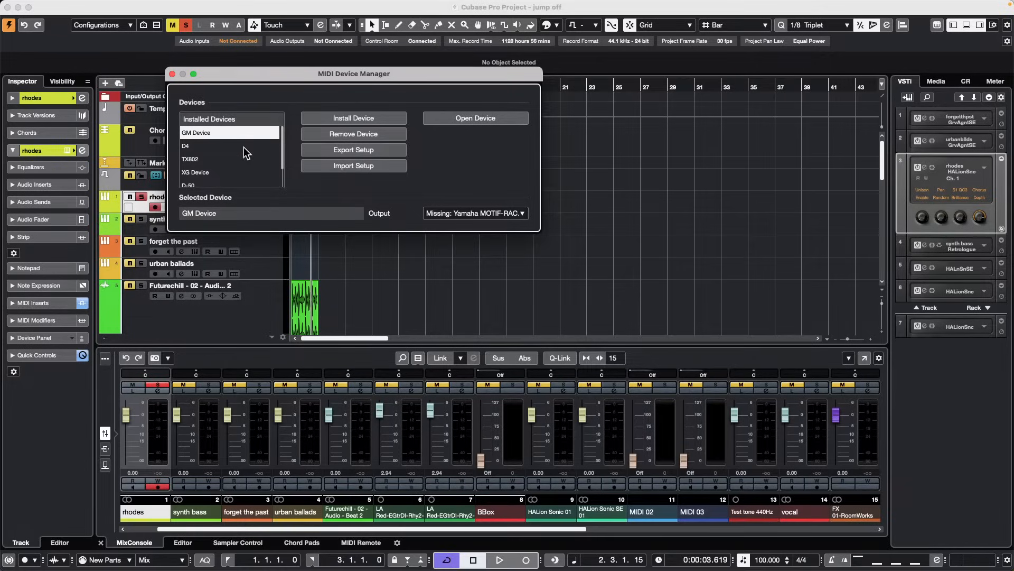
# Open the newly installed MIDI device for editing, reposition its window, and check the available views while staying in Device view
pyautogui.scroll(-2, 243, 146)
pyautogui.click(196, 182)
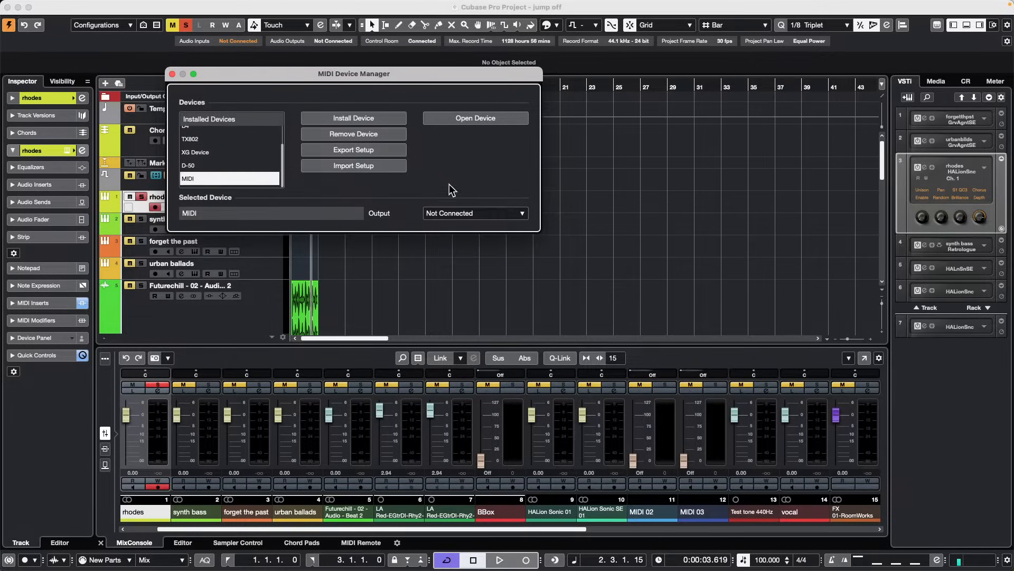
pyautogui.click(475, 118)
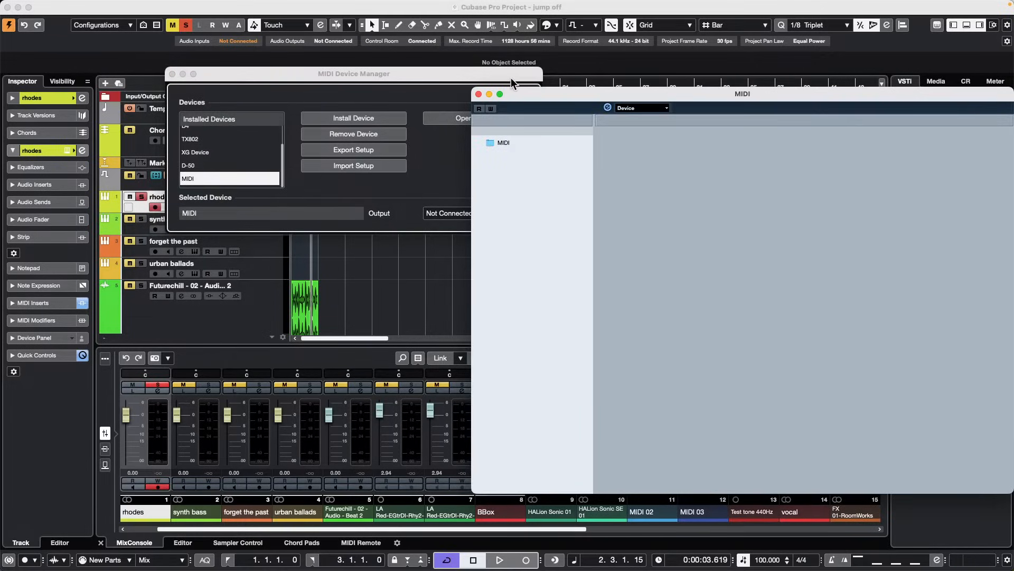
pyautogui.moveTo(528, 90); pyautogui.dragTo(318, 75)
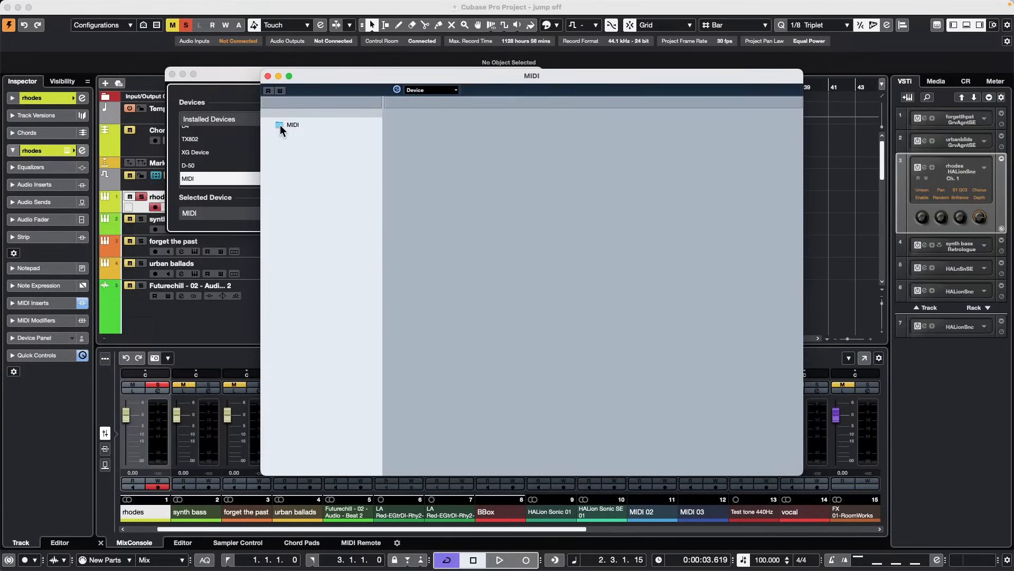
pyautogui.click(445, 91)
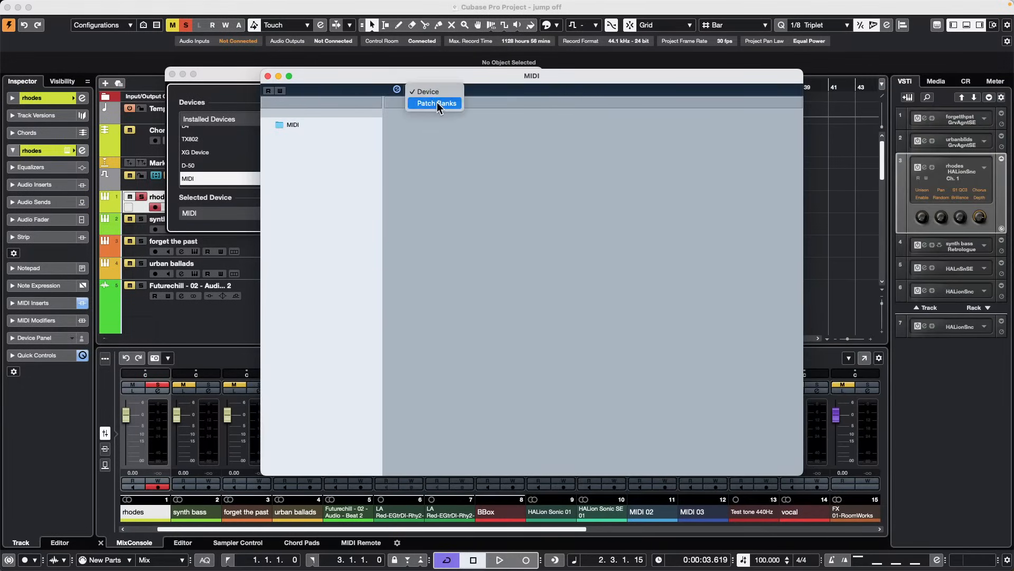
pyautogui.click(423, 91)
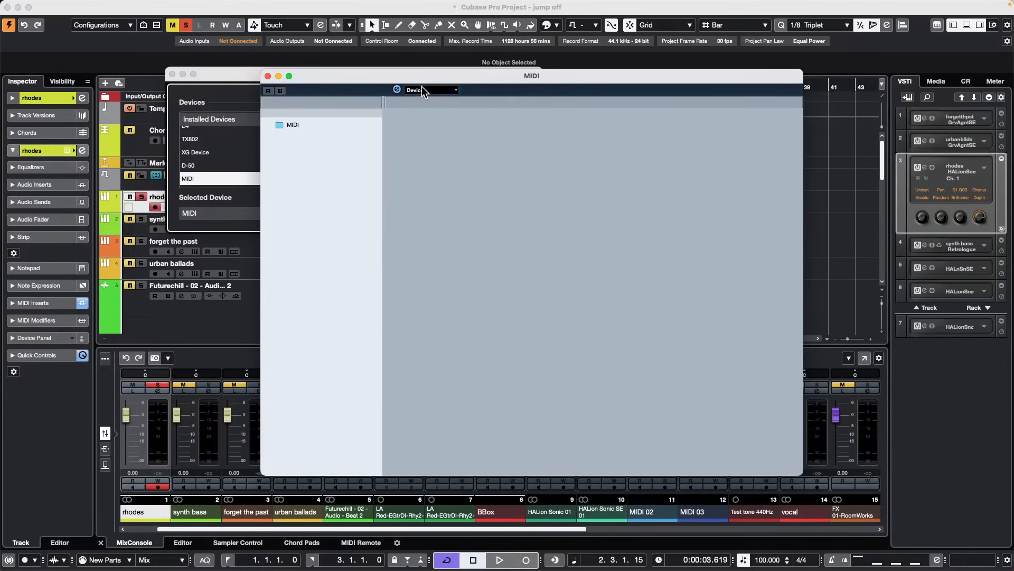
# Add an Inspector-size panel named MIDI to the MIDI device node
pyautogui.click(290, 125)
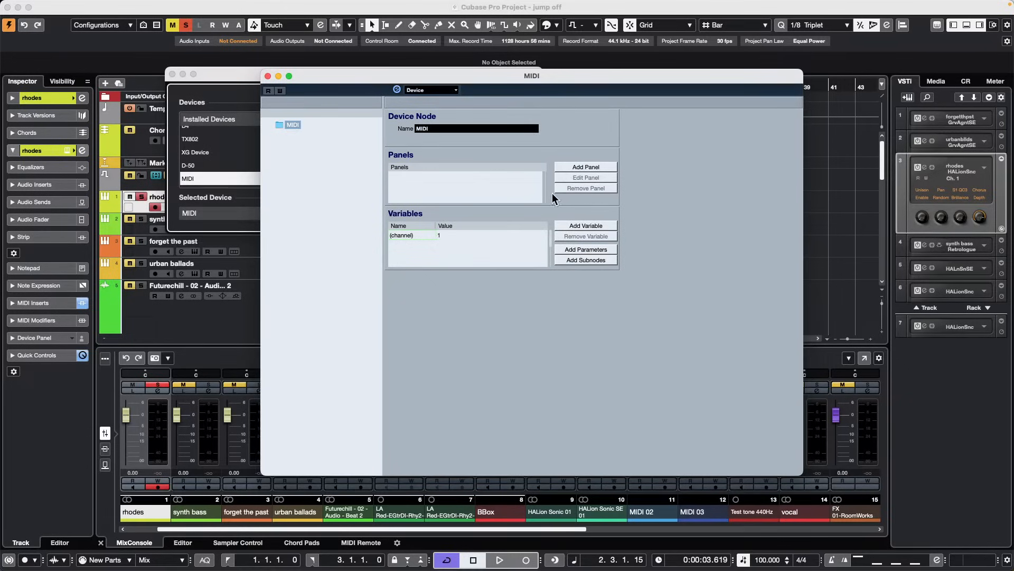
pyautogui.click(600, 168)
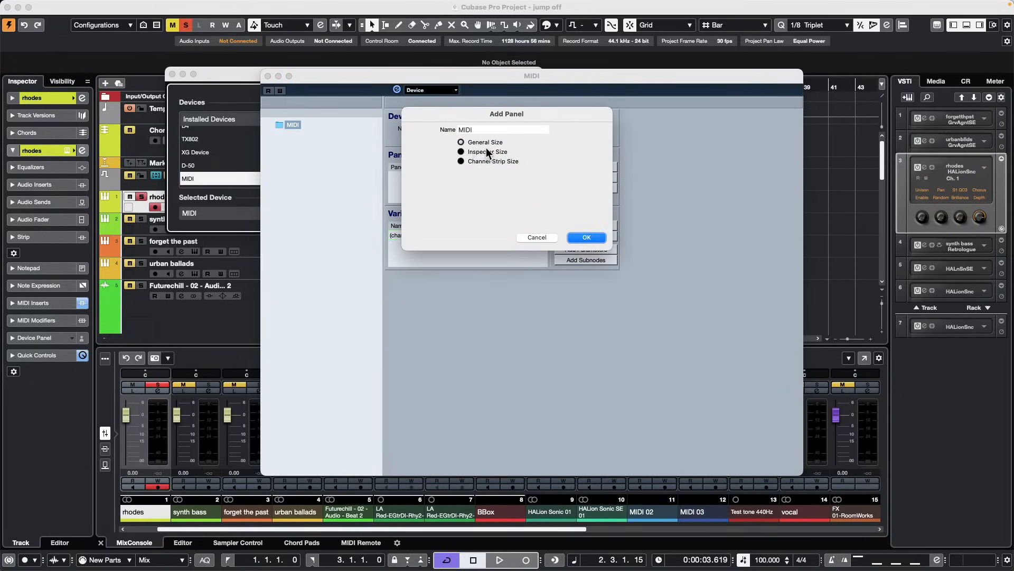
pyautogui.click(464, 153)
pyautogui.click(589, 238)
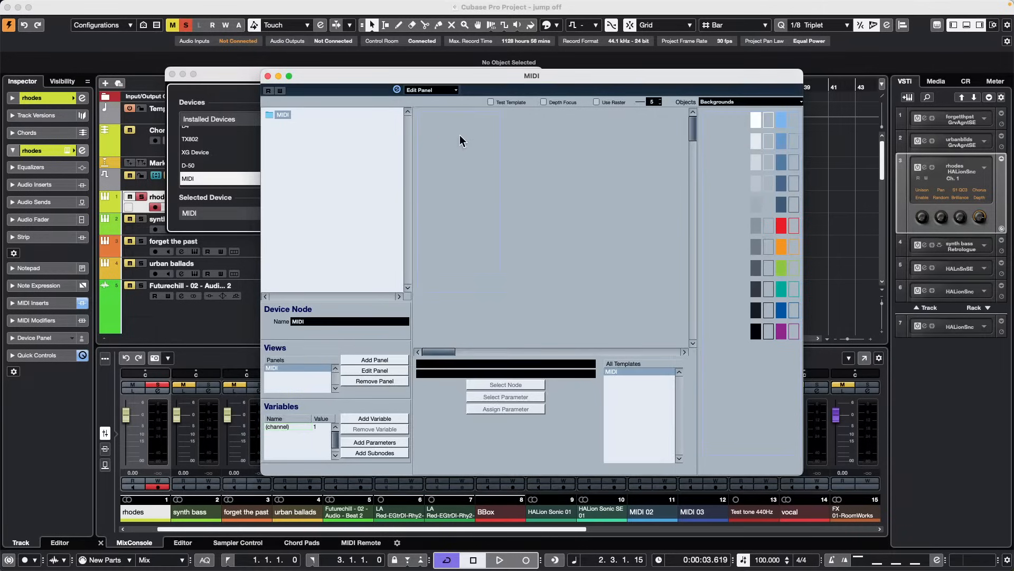
pyautogui.rightClick(283, 113)
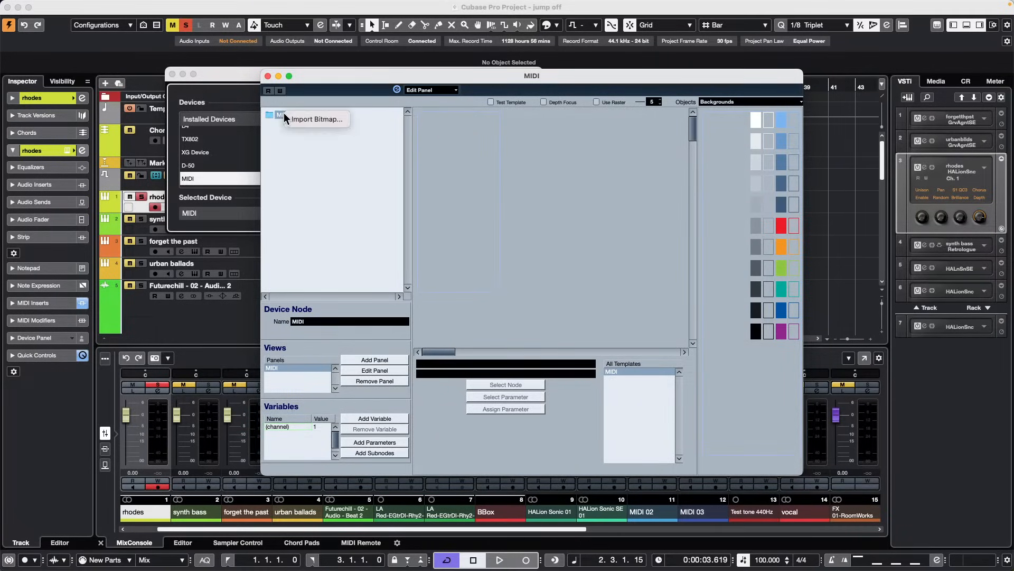
pyautogui.click(308, 168)
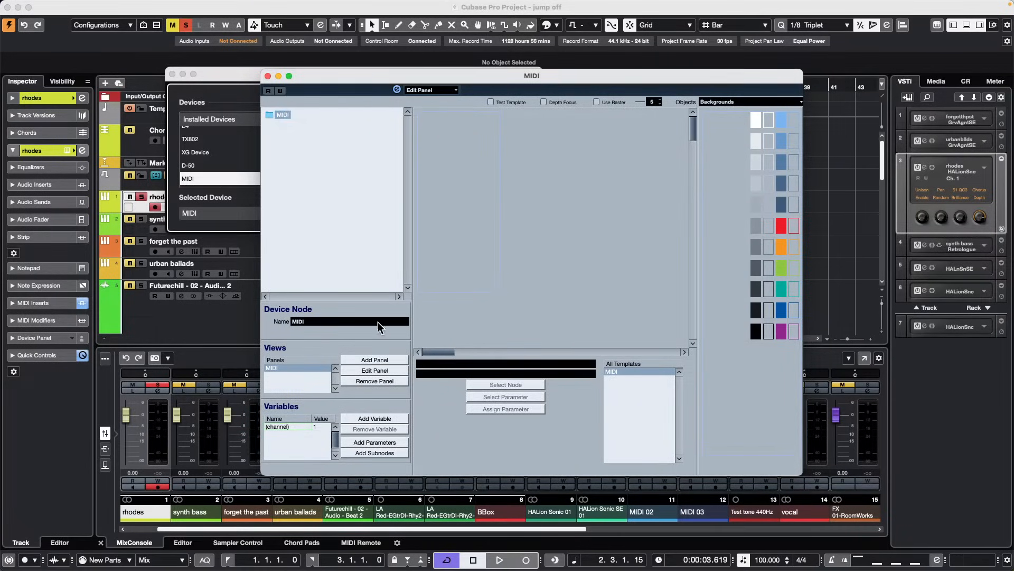
pyautogui.click(755, 121)
pyautogui.click(497, 145)
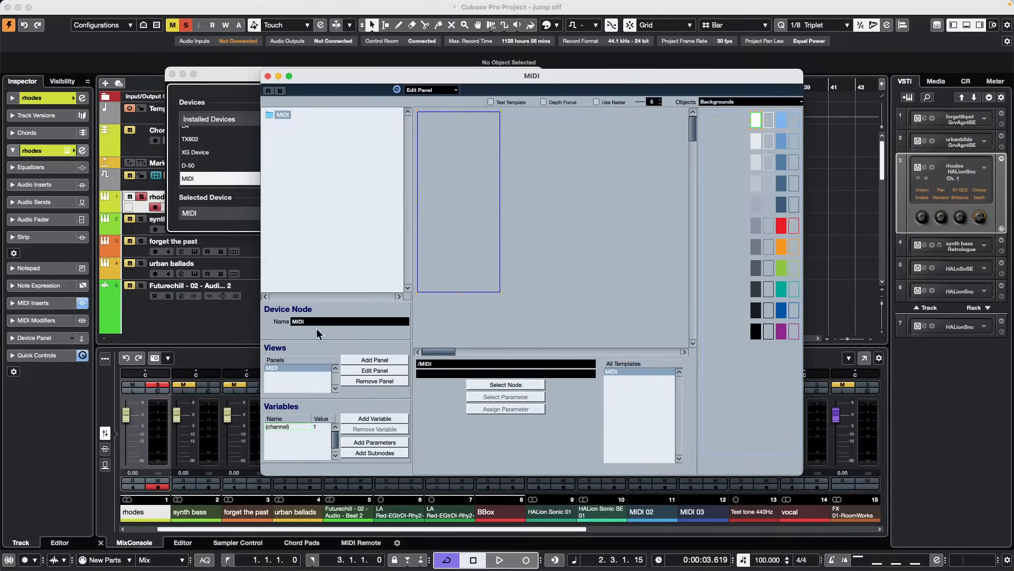
pyautogui.click(379, 359)
pyautogui.click(539, 236)
pyautogui.click(447, 91)
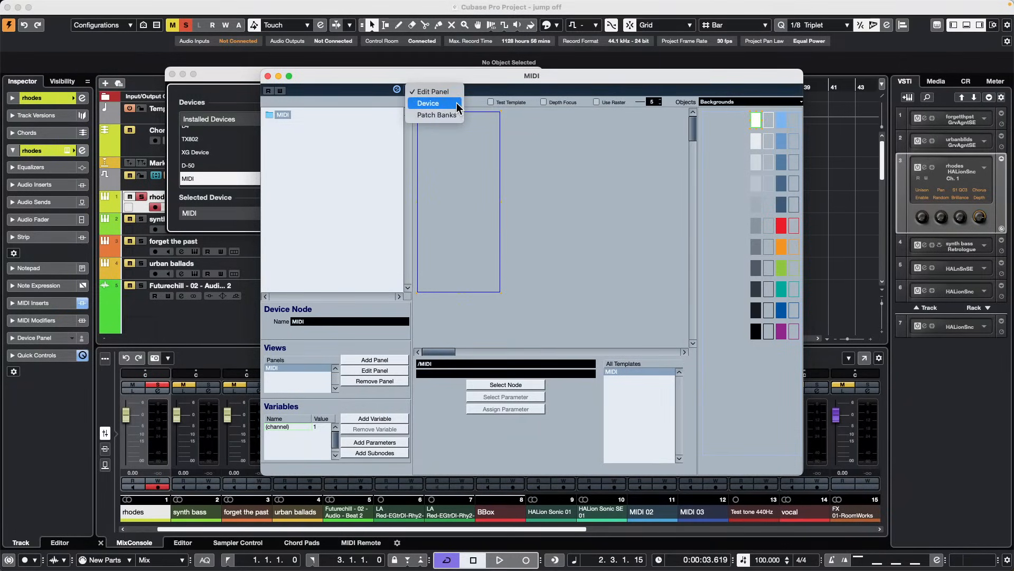
pyautogui.click(456, 102)
pyautogui.click(449, 91)
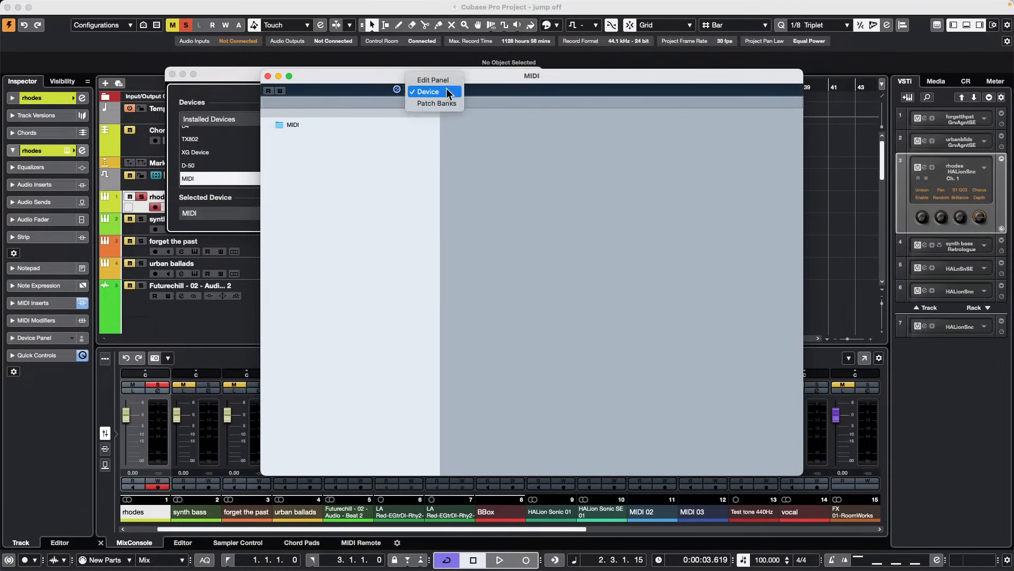
pyautogui.click(450, 82)
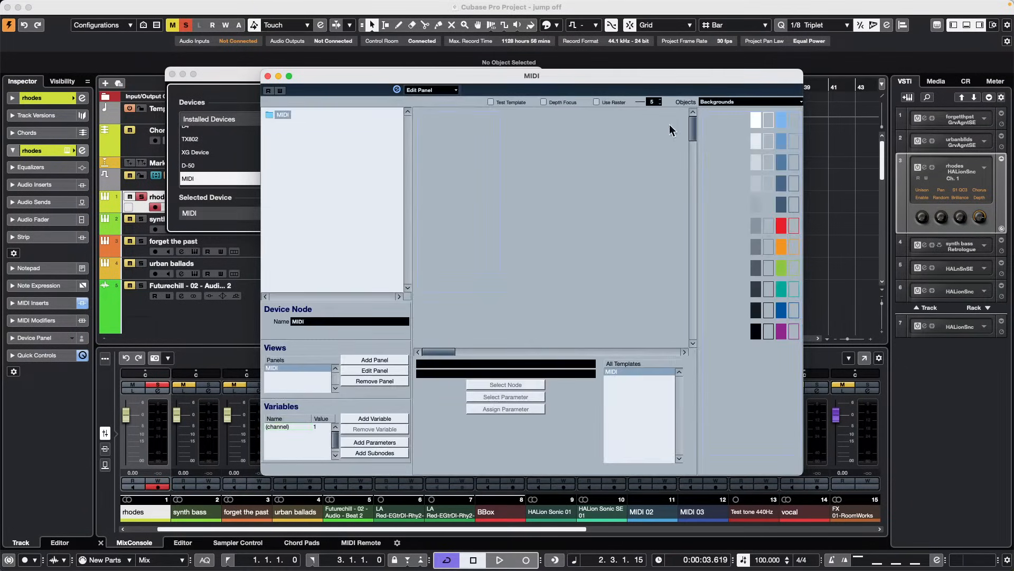
# Switch the panel objects to Faders and place a vertical fader without a title on the MIDI panel
pyautogui.click(753, 100)
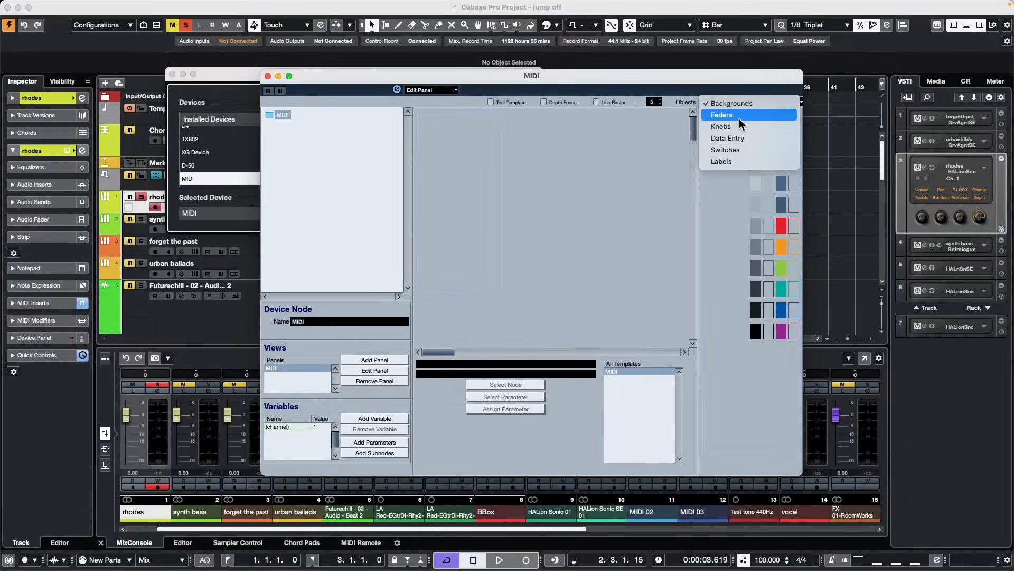
pyautogui.click(736, 116)
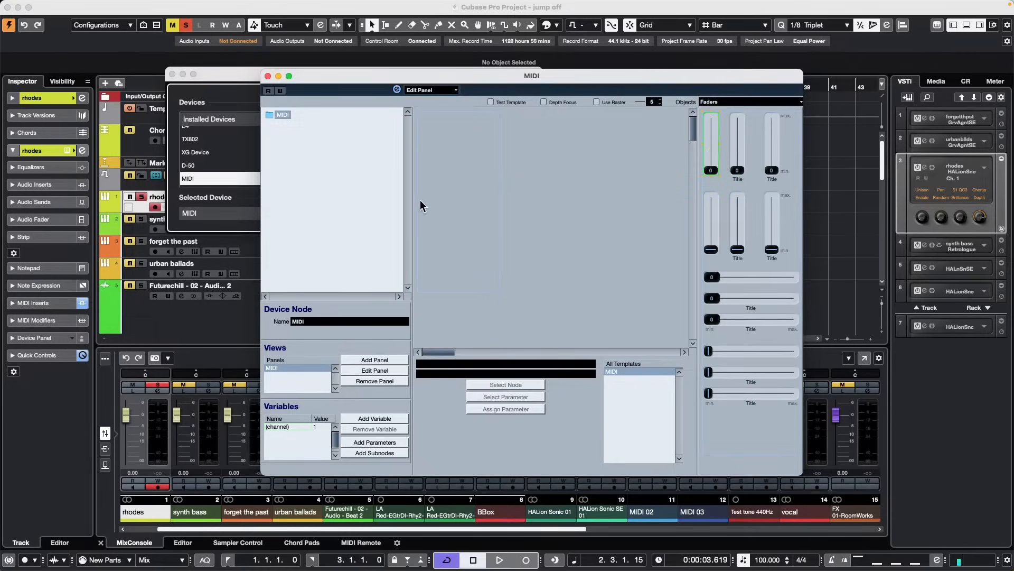
pyautogui.click(445, 185)
pyautogui.moveTo(712, 165); pyautogui.dragTo(445, 181)
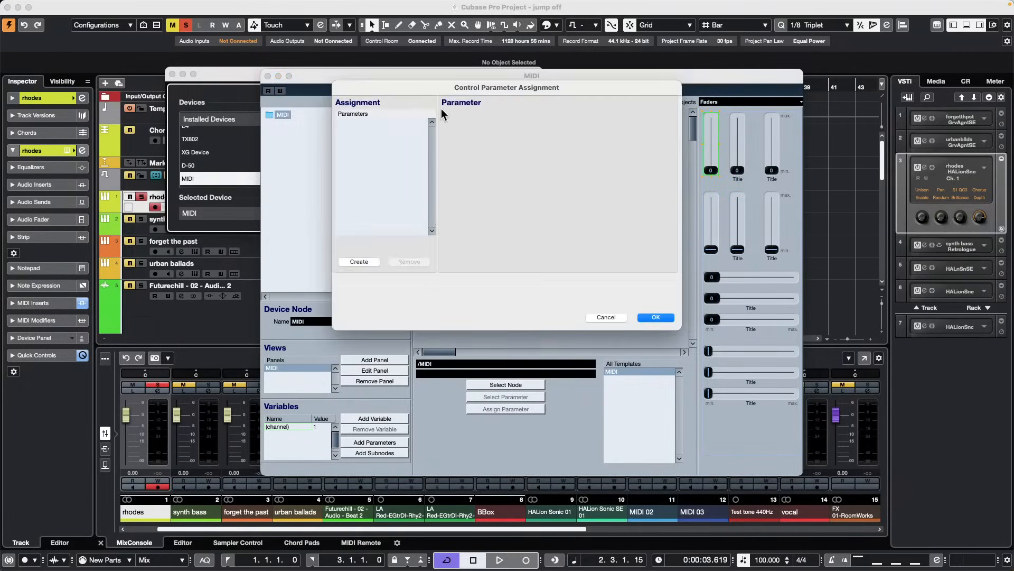
# Create a parameter transmitting CC: Modulation, assign it to the placed fader, and close the device editor with its changes saved
pyautogui.click(363, 261)
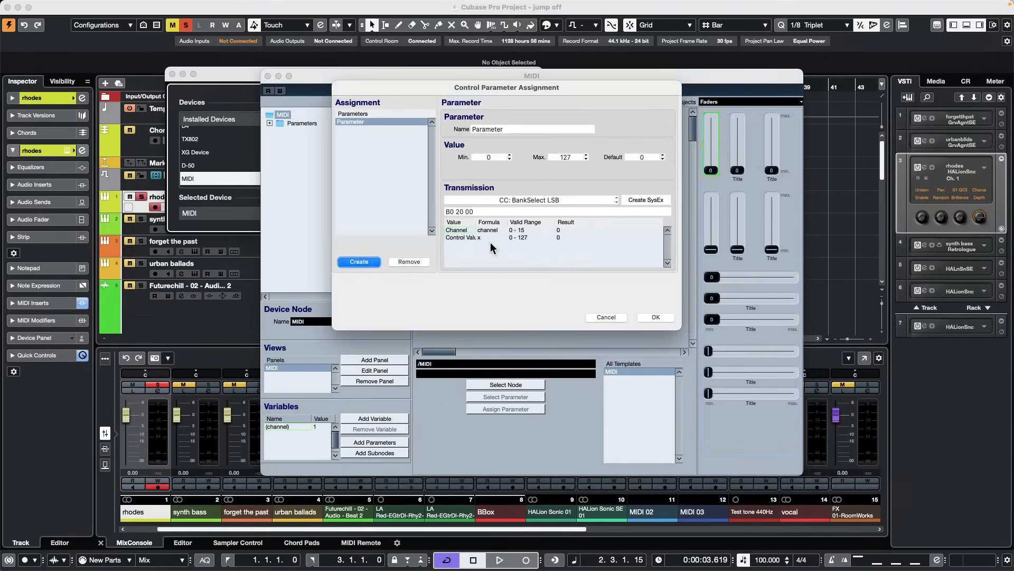
pyautogui.click(578, 199)
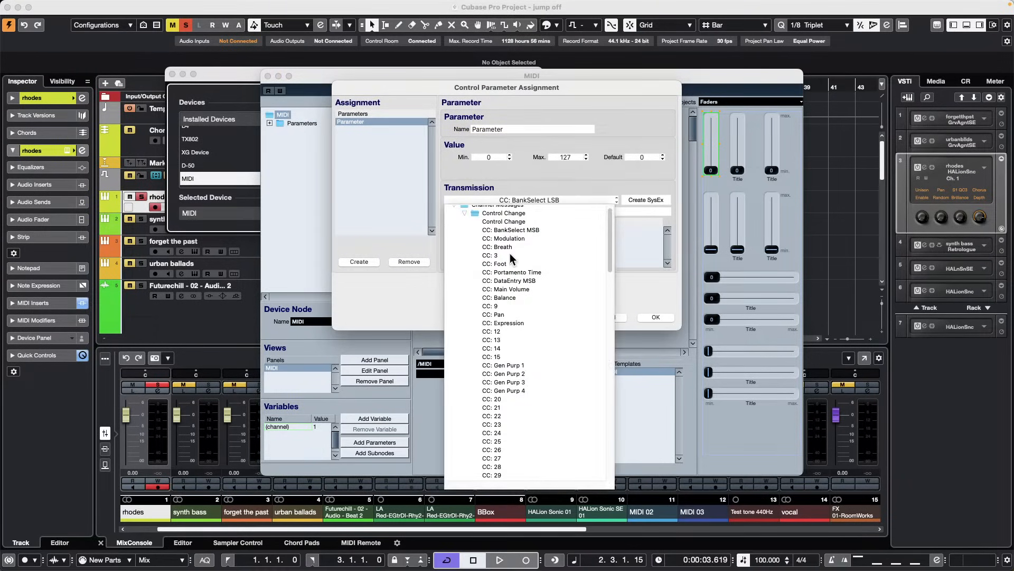
pyautogui.click(517, 240)
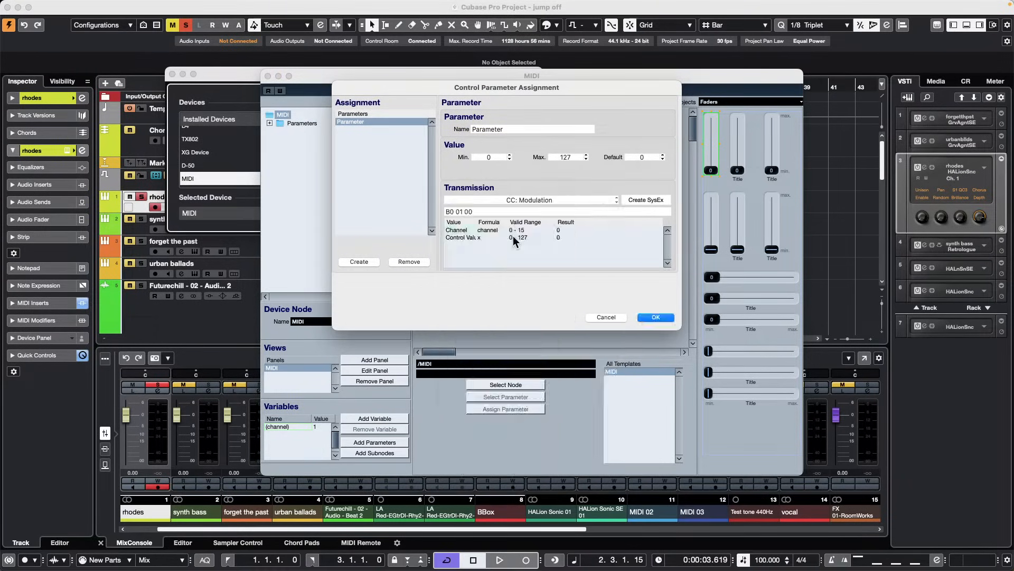
pyautogui.click(655, 317)
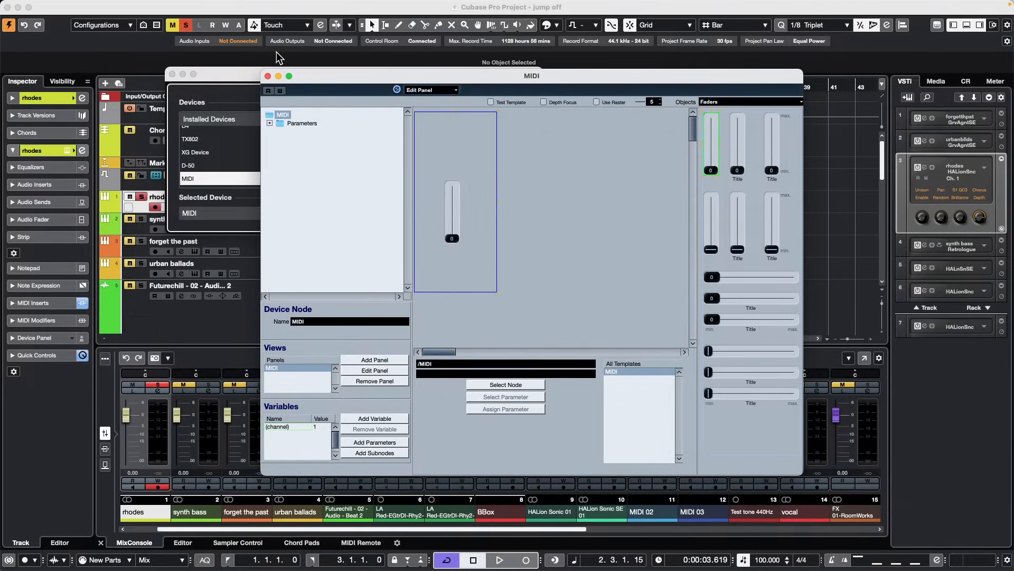
pyautogui.click(268, 77)
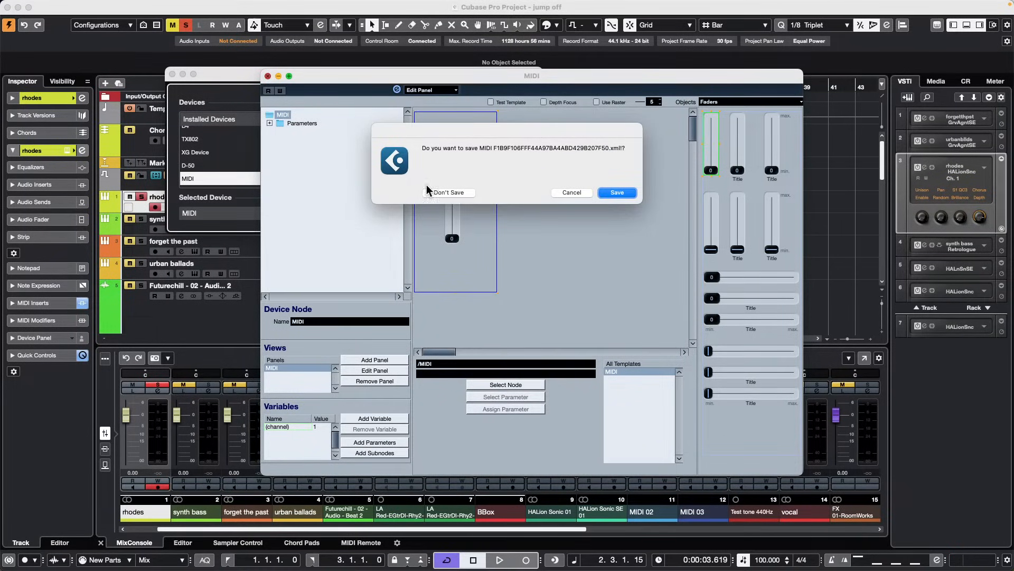
pyautogui.click(618, 192)
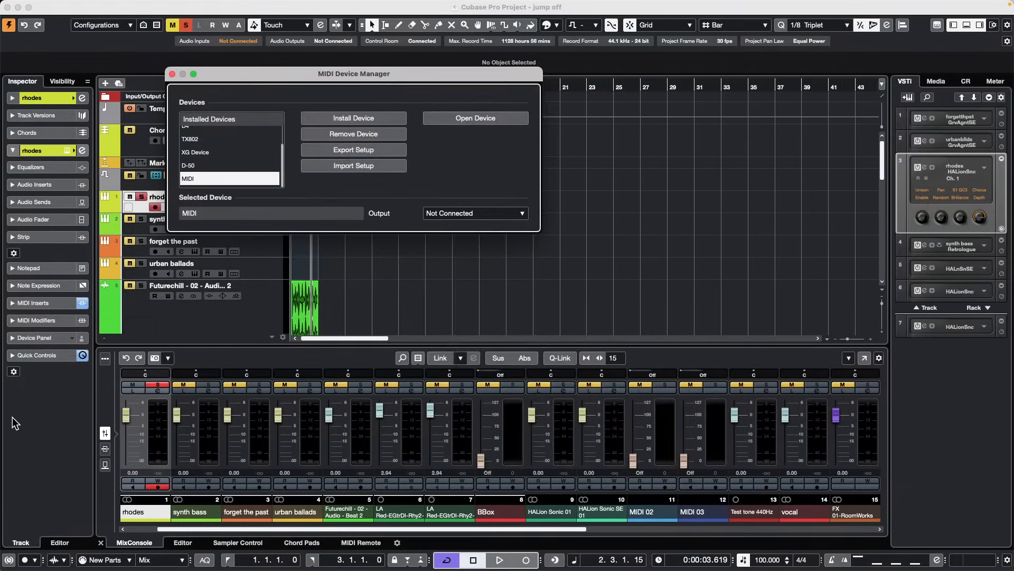
# Check the Device Panel section in the rhodes track's Inspector and lower the Futurechill channel fader to -3.46
pyautogui.click(13, 357)
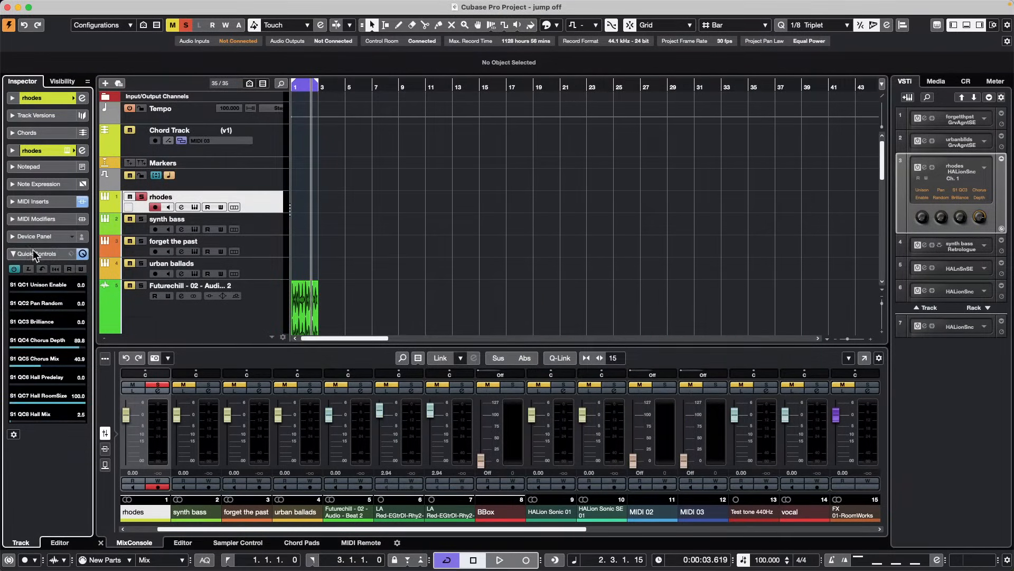
pyautogui.click(21, 238)
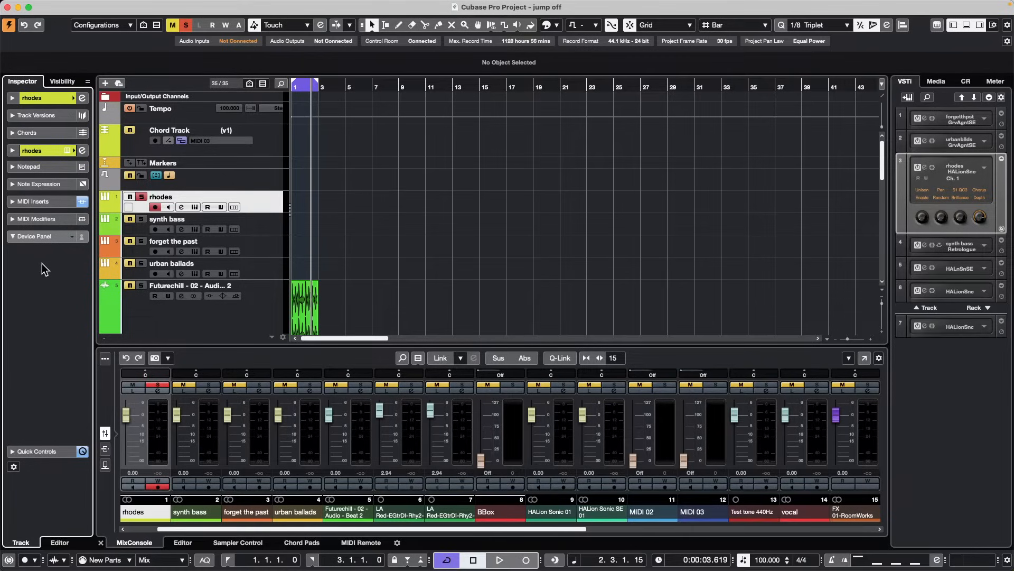
pyautogui.moveTo(330, 417); pyautogui.dragTo(341, 431)
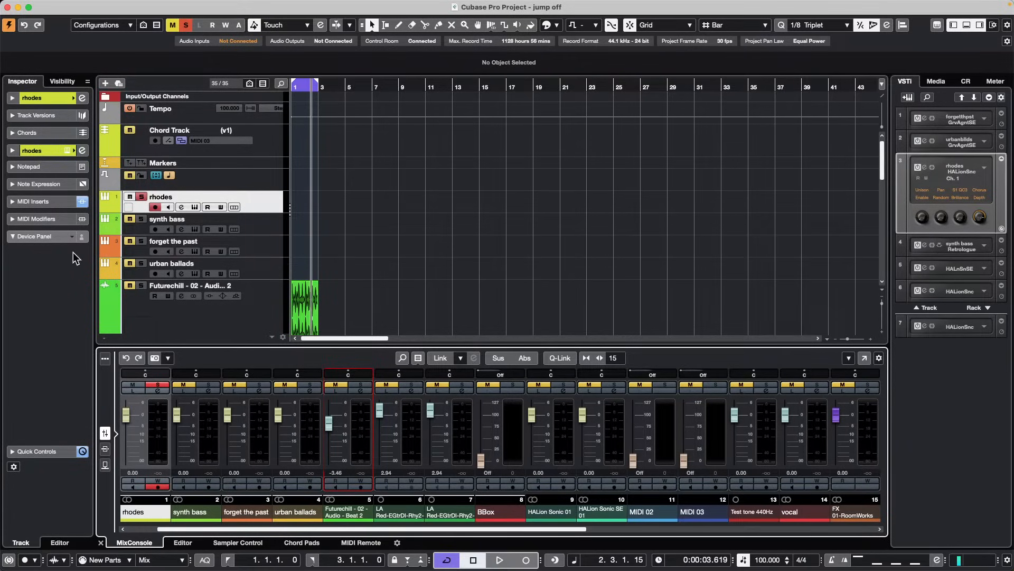
pyautogui.click(35, 236)
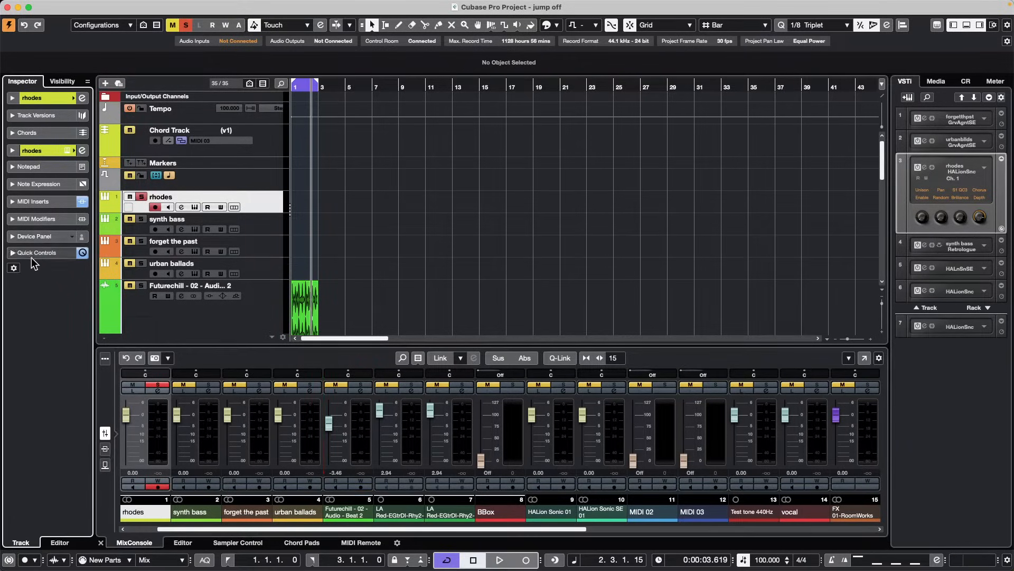
# Replace the MIDI Control effect in the rhodes track's first MIDI insert slot with Track Control
pyautogui.click(41, 204)
pyautogui.click(44, 225)
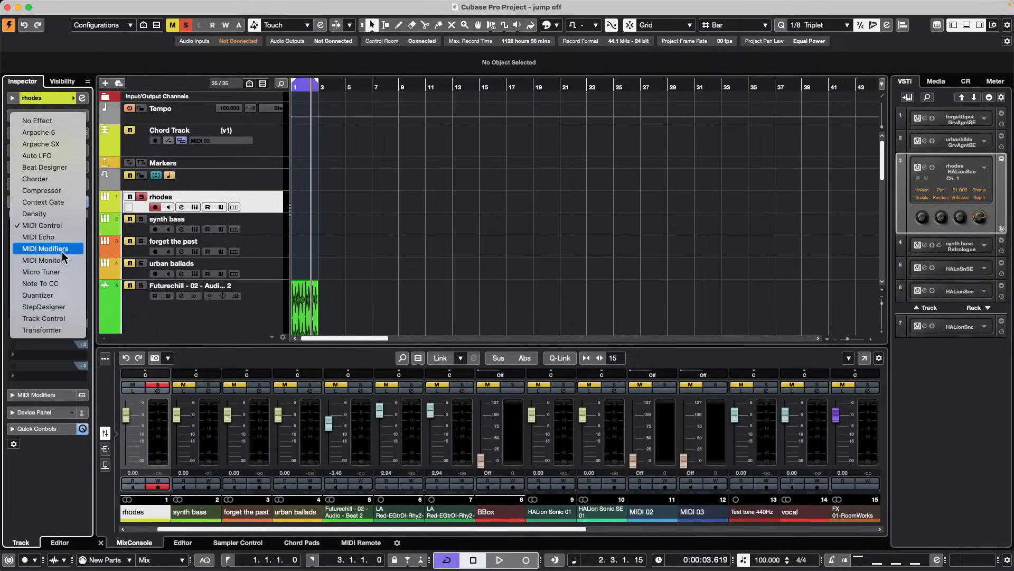
pyautogui.click(62, 317)
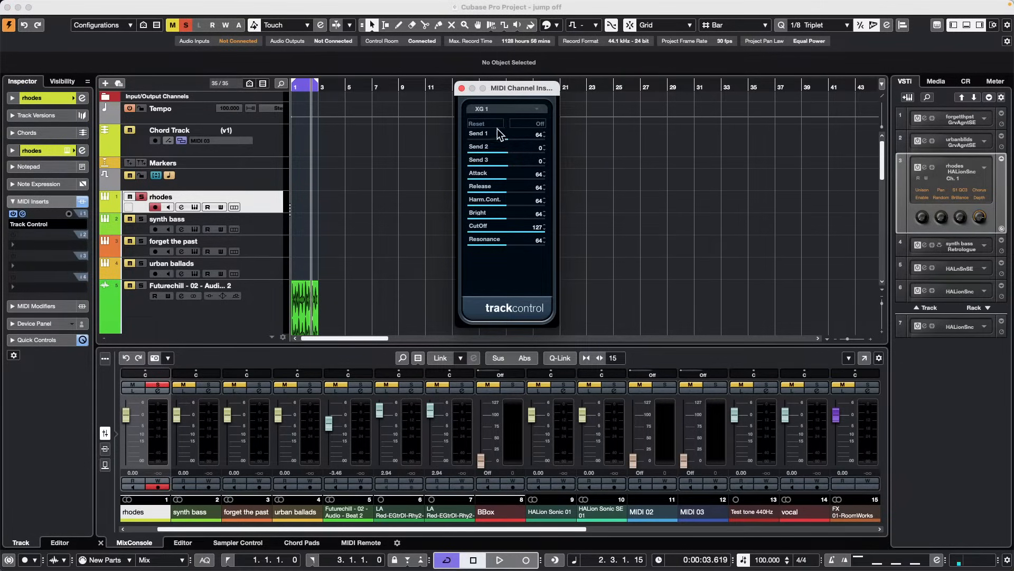
# Examine Track Control's XG 2 parameters and Eff.1 effect choices, return the plug-in to XG 1 and close it
pyautogui.click(518, 105)
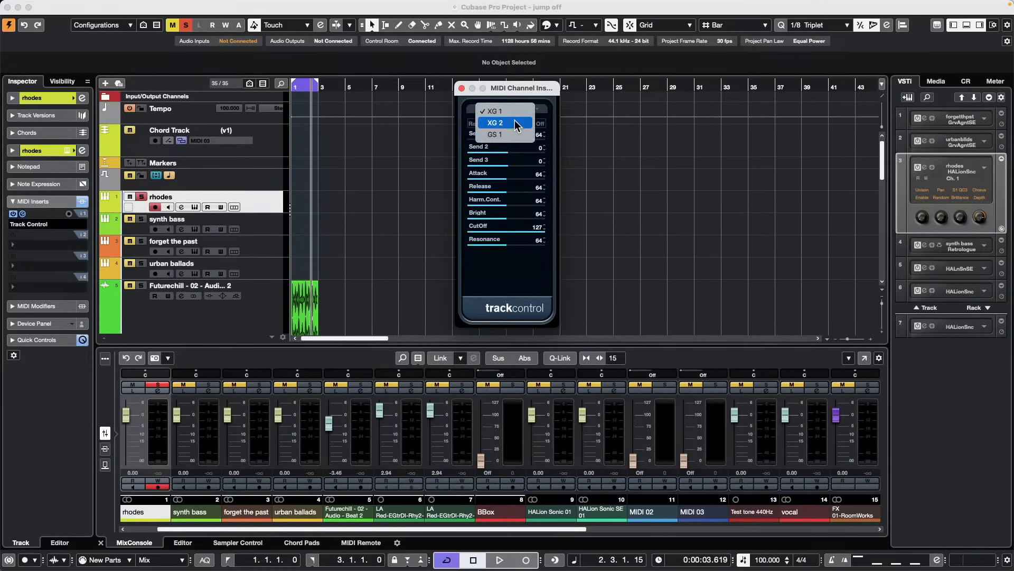
pyautogui.click(514, 120)
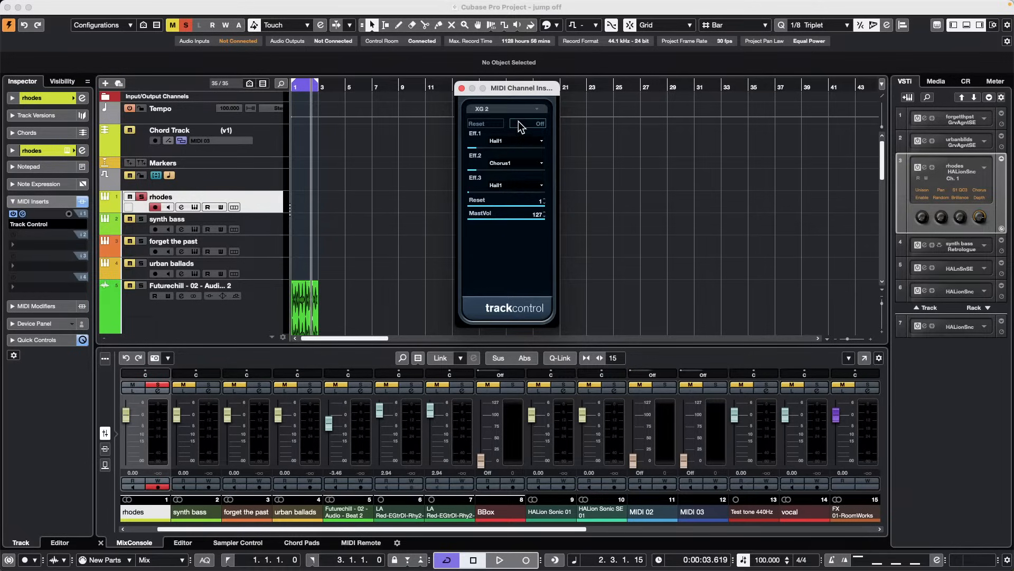
pyautogui.click(541, 140)
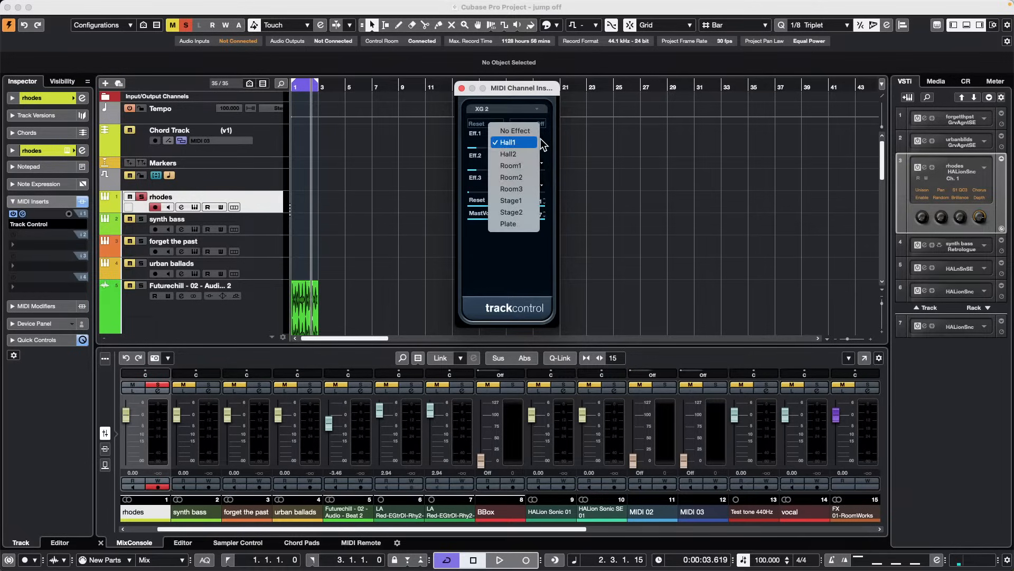
pyautogui.click(579, 145)
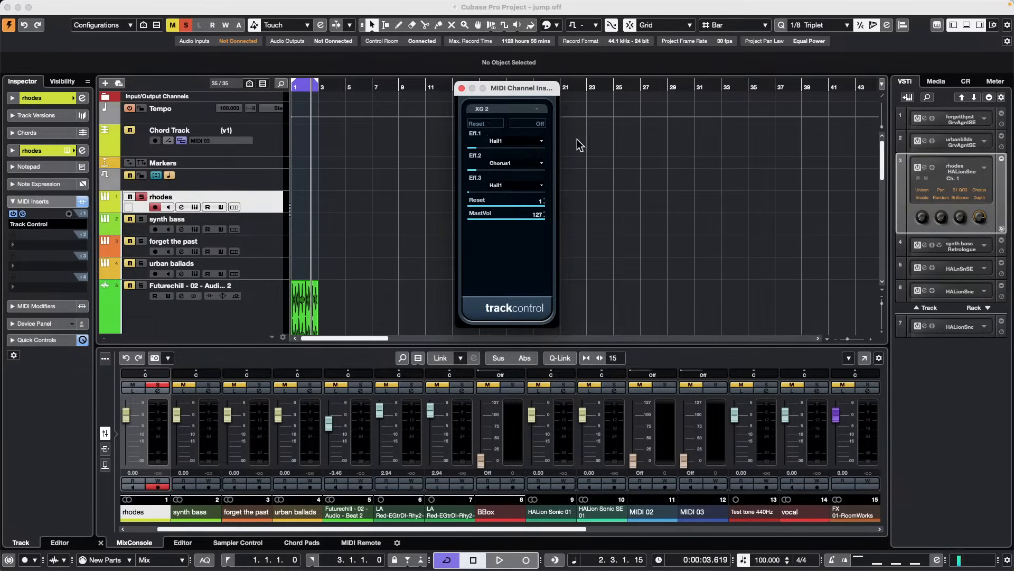
pyautogui.click(496, 110)
pyautogui.click(505, 100)
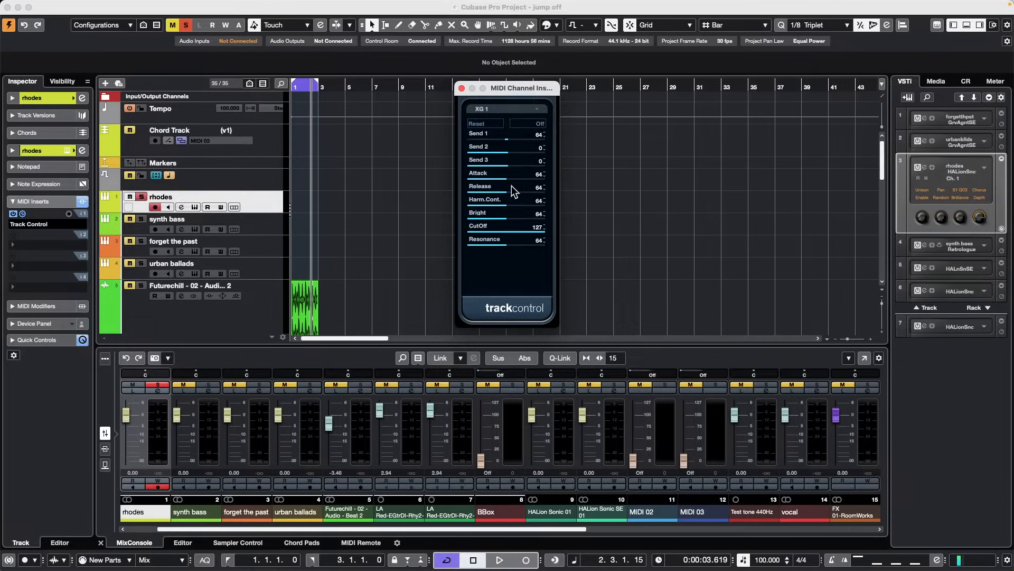
pyautogui.click(461, 89)
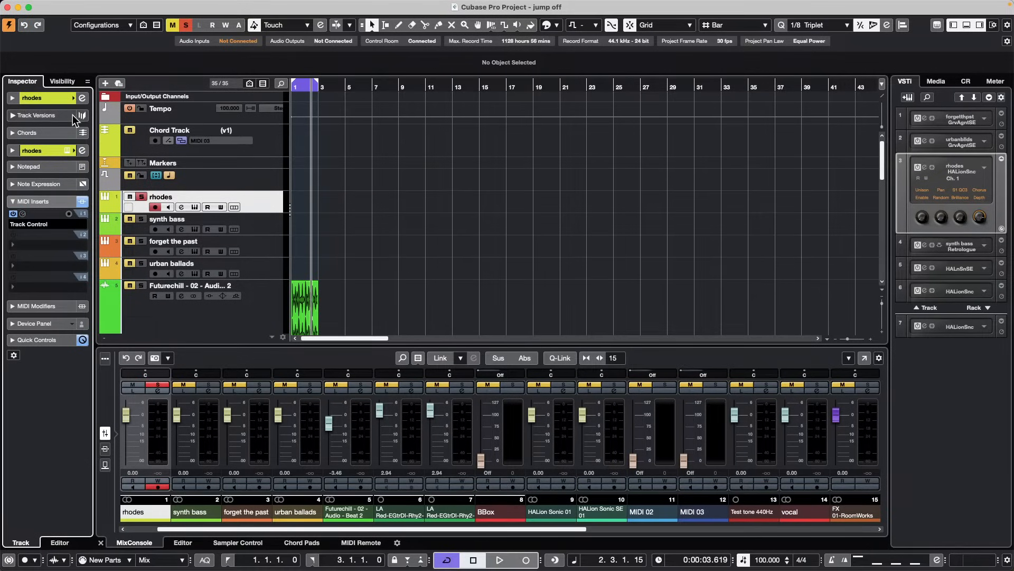
# Set the rhodes track's Input Transformer to Track, open its panel and activate module 1
pyautogui.click(67, 98)
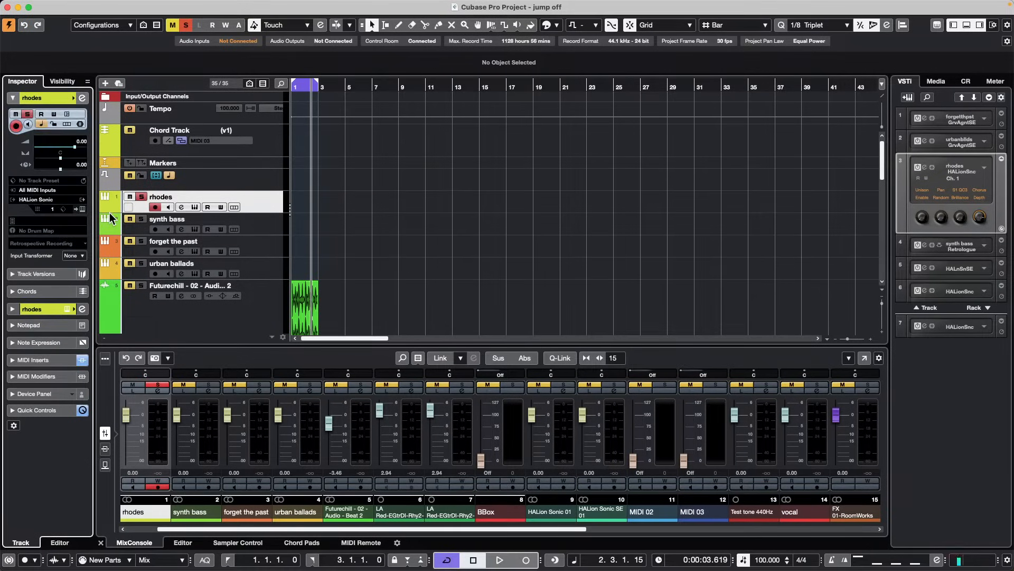
pyautogui.click(82, 256)
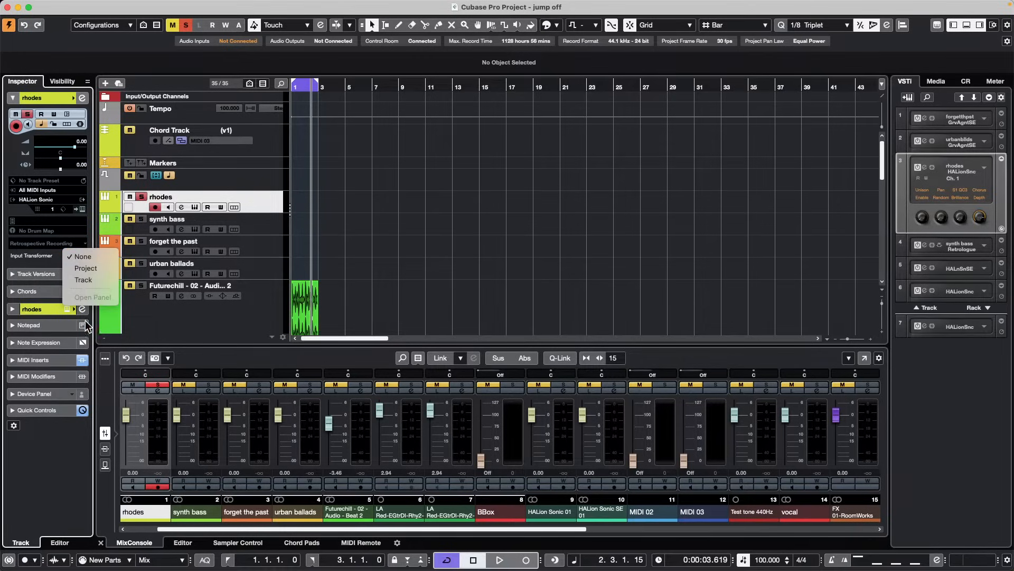
pyautogui.click(90, 286)
pyautogui.click(79, 256)
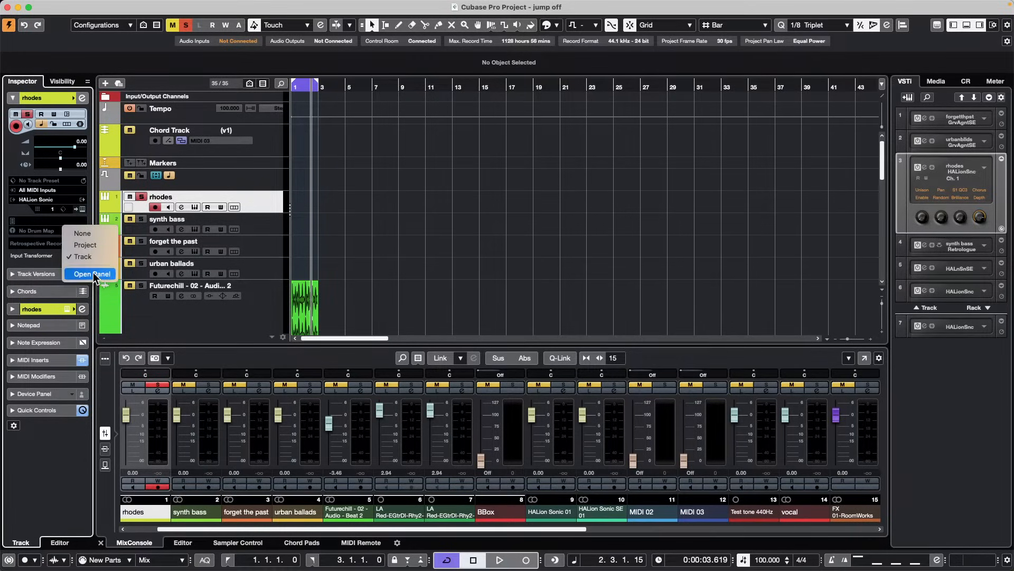
pyautogui.click(96, 275)
pyautogui.click(316, 125)
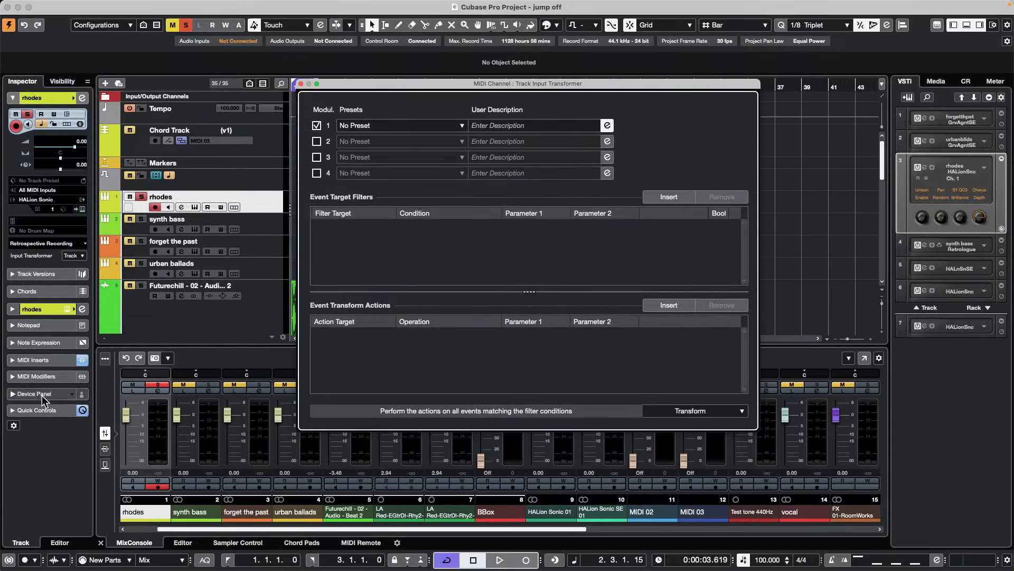
# Load MIDI Monitor into the rhodes track's second MIDI insert slot and place its window beside the Input Transformer
pyautogui.click(12, 360)
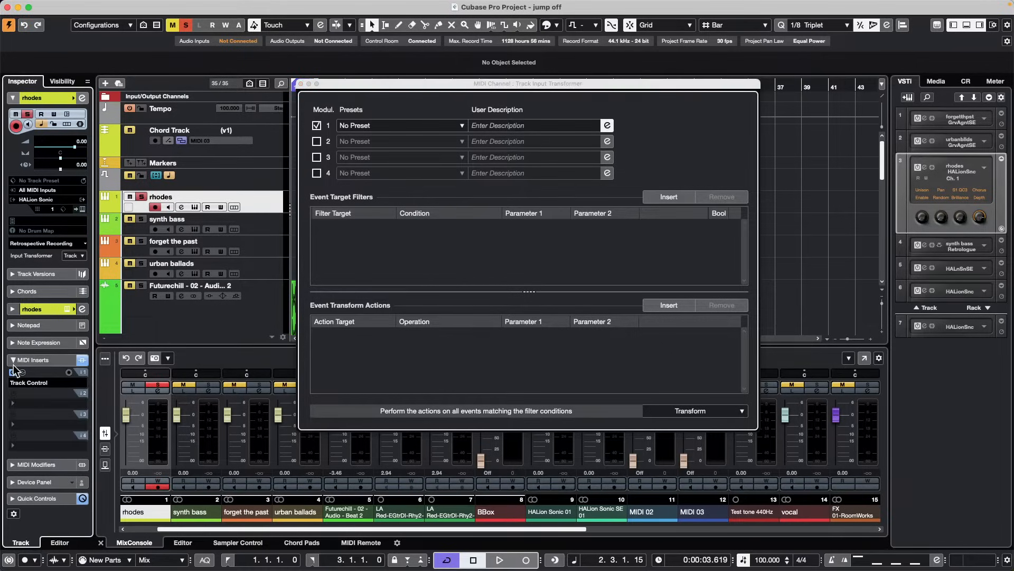
pyautogui.click(40, 405)
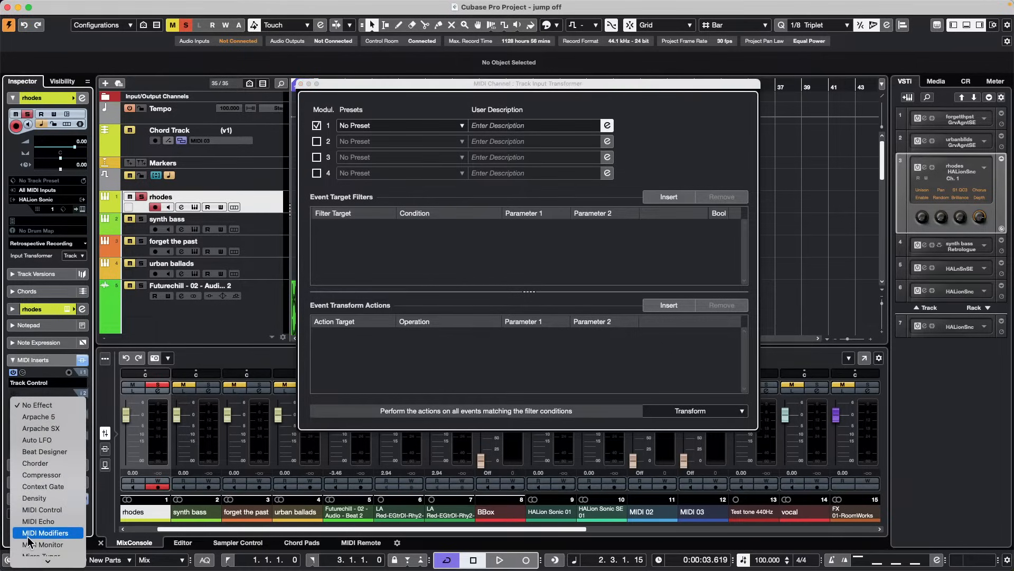
pyautogui.click(58, 545)
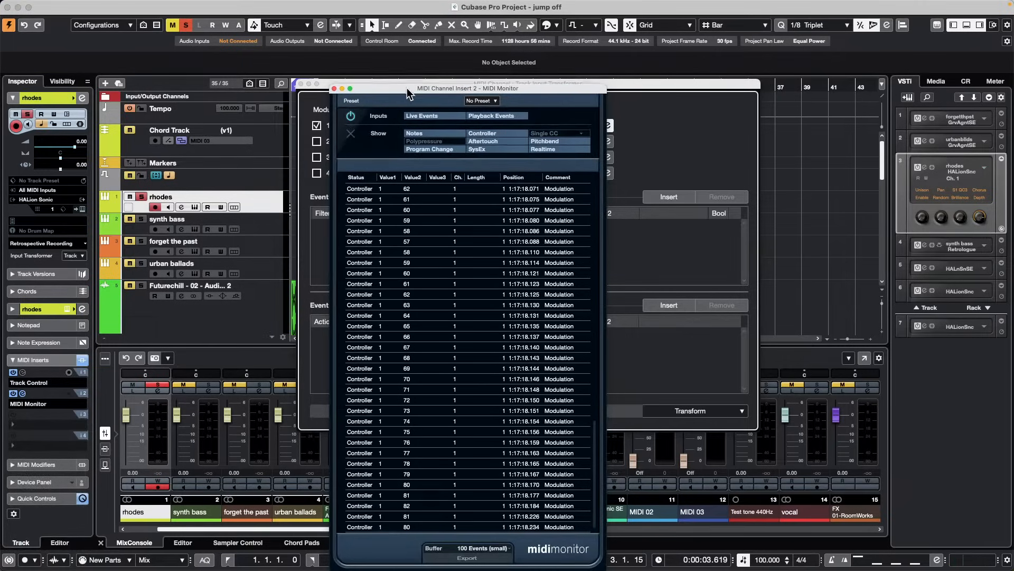
pyautogui.moveTo(407, 94); pyautogui.dragTo(809, 81)
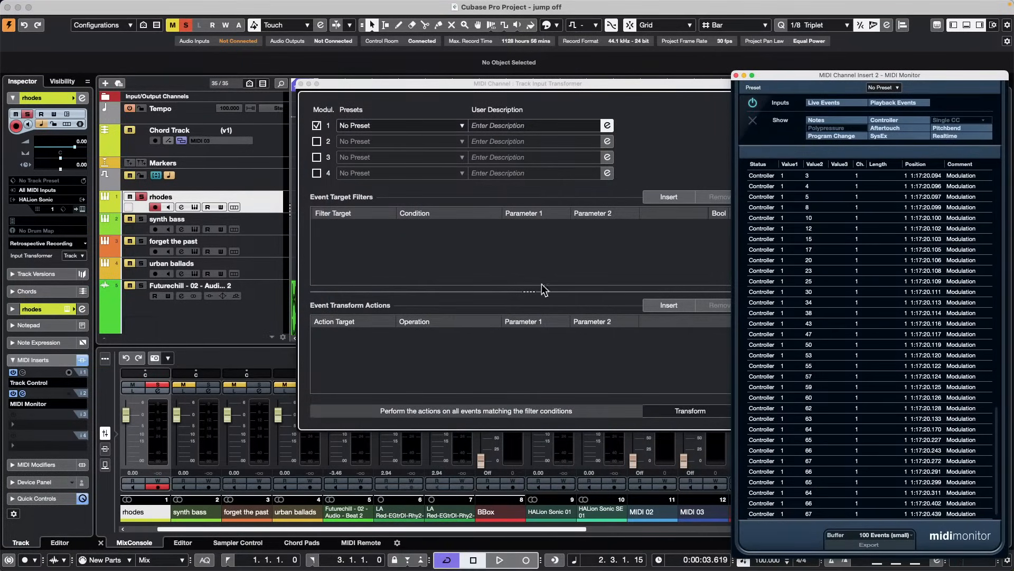
# Add an event target filter to the Input Transformer with Type Is Equal to Controller
pyautogui.click(669, 197)
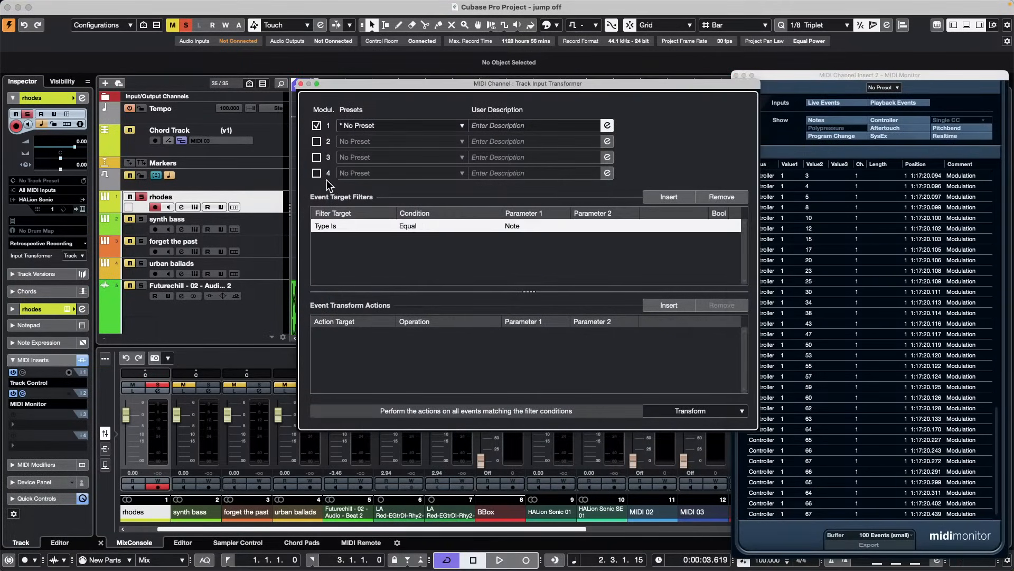
pyautogui.click(518, 231)
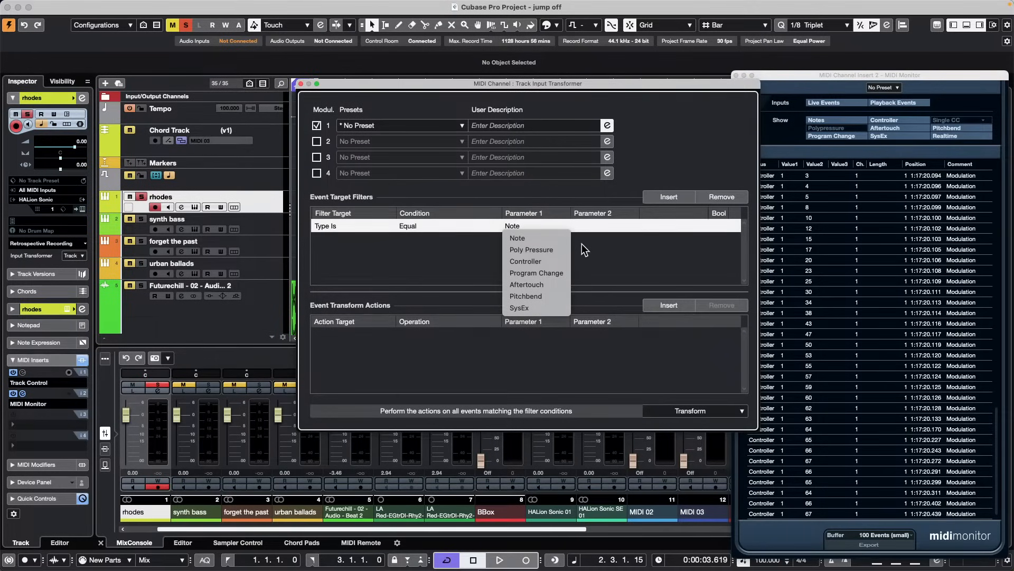
pyautogui.click(530, 261)
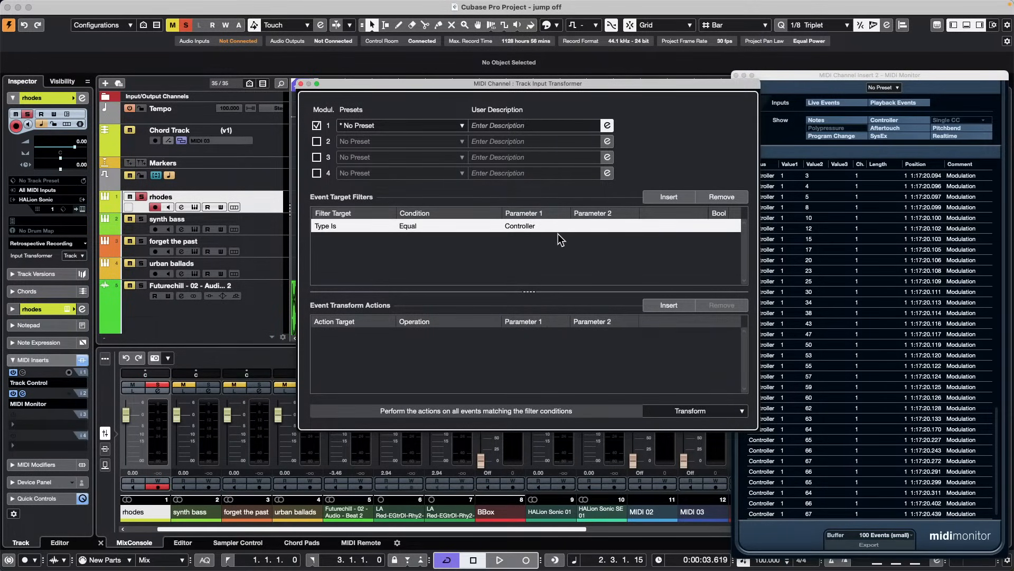
# Add a transform action that adds 10 to Value 1, then close the Input Transformer
pyautogui.click(670, 305)
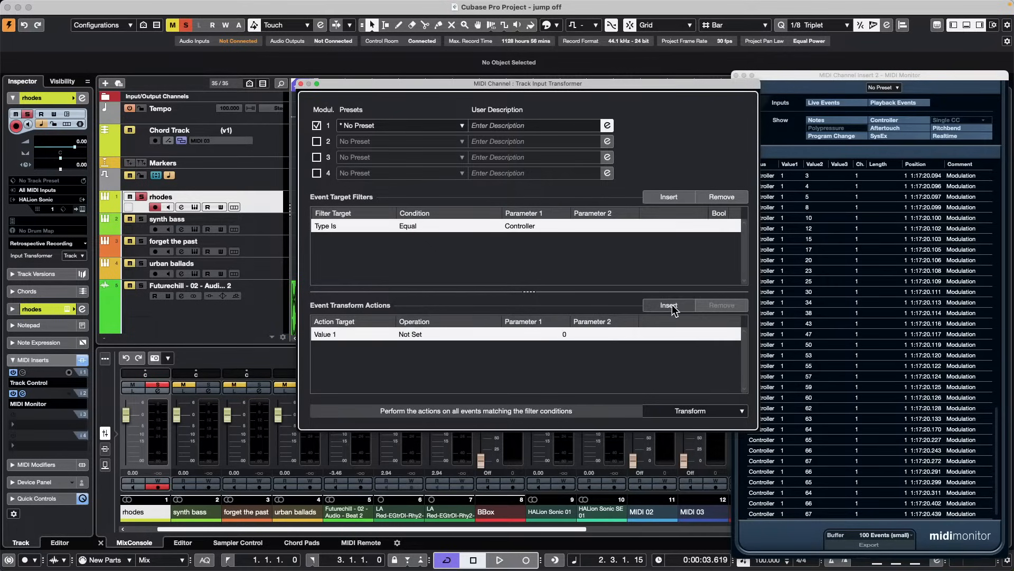
pyautogui.click(332, 335)
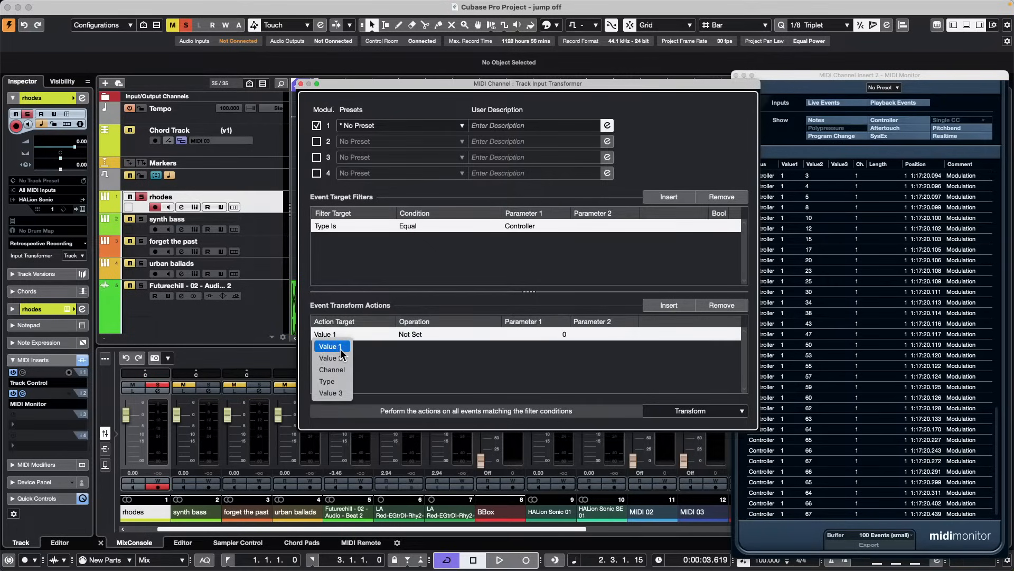
pyautogui.click(330, 346)
pyautogui.click(412, 334)
pyautogui.click(417, 347)
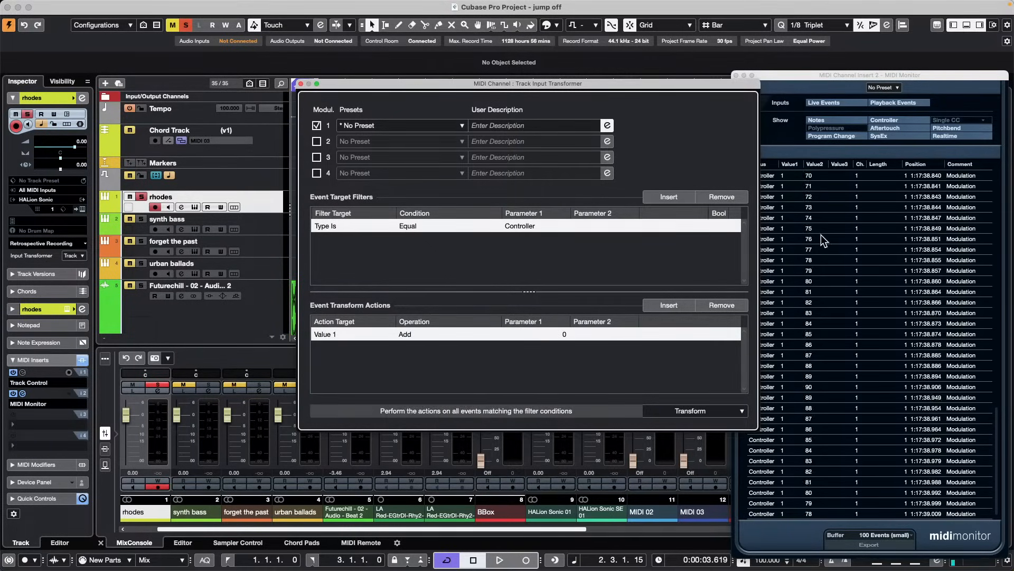
pyautogui.click(567, 334)
pyautogui.write('10')
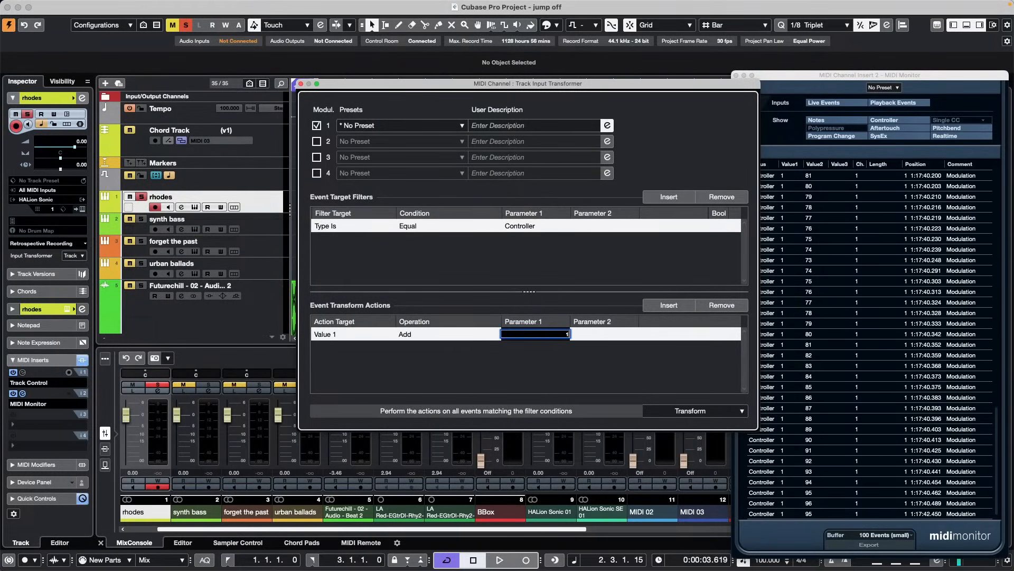
pyautogui.press('Return')
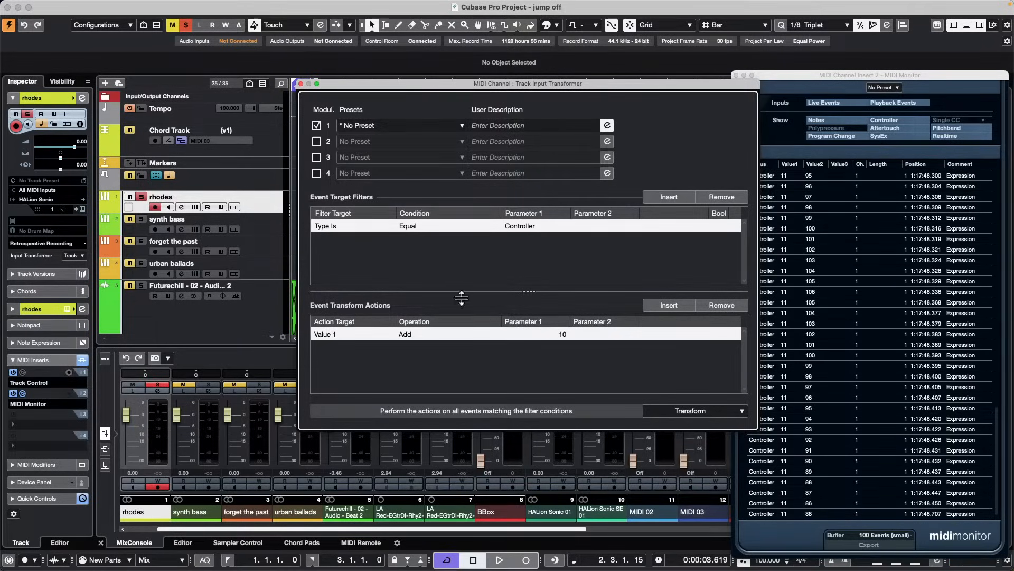
pyautogui.click(301, 84)
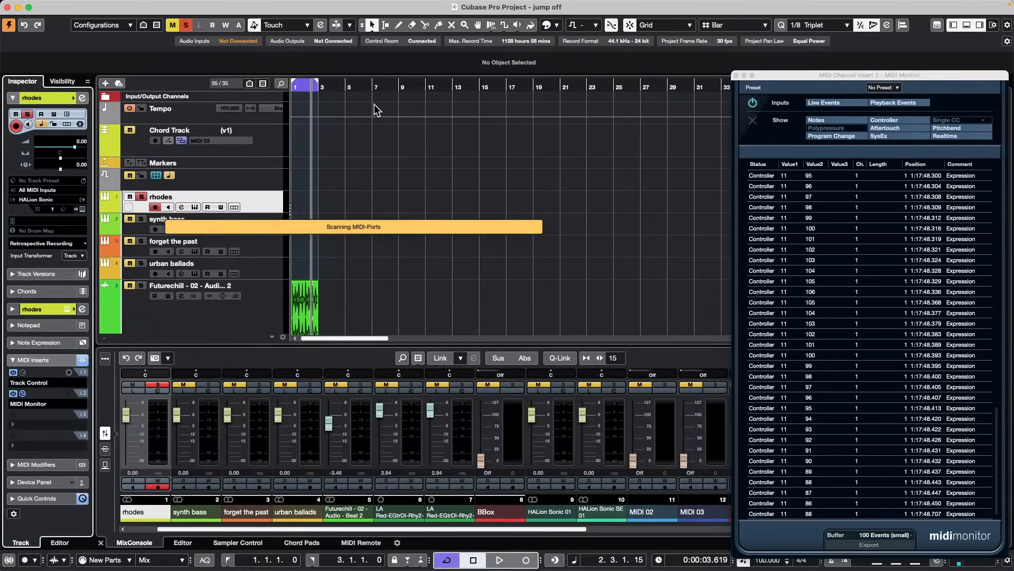
# Select the Futurechill audio track, set the cycle range from bar 7 to bar 9 and put the playhead at its start
pyautogui.click(263, 313)
pyautogui.scroll(-2, 382, 267)
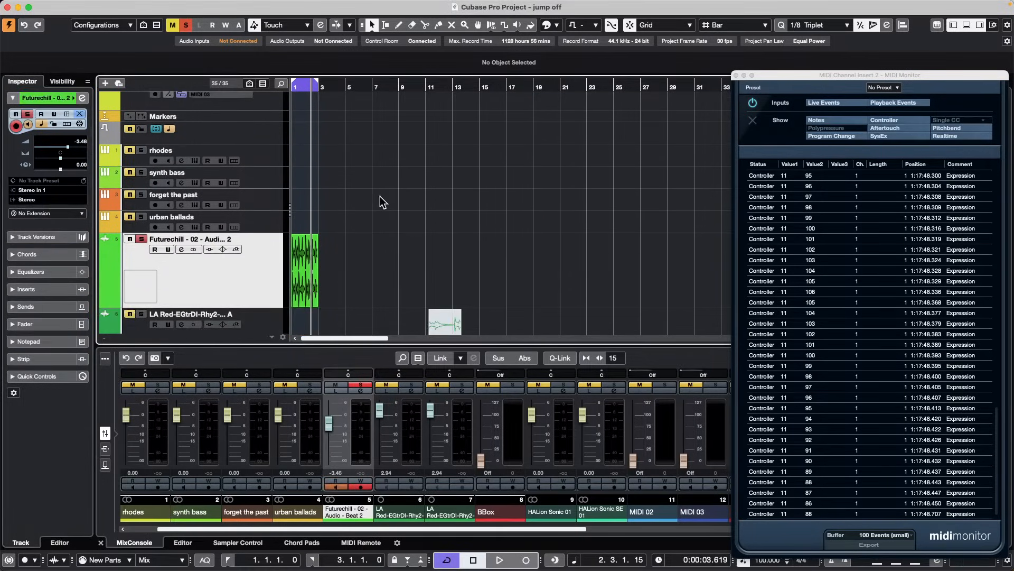
pyautogui.moveTo(373, 86); pyautogui.dragTo(400, 116)
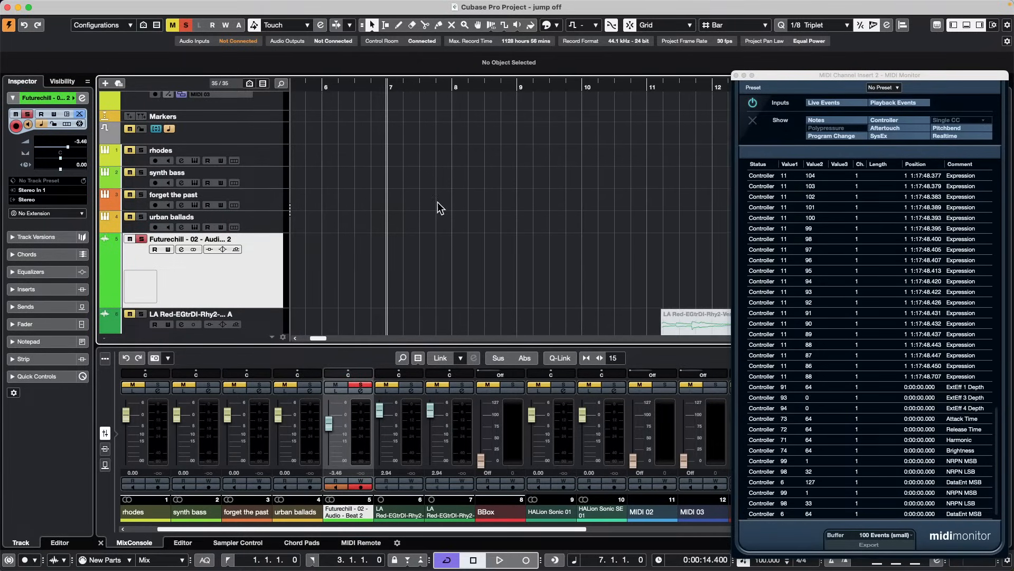
pyautogui.click(397, 87)
pyautogui.keyDown('super'); pyautogui.click(389, 83); pyautogui.keyUp('super')
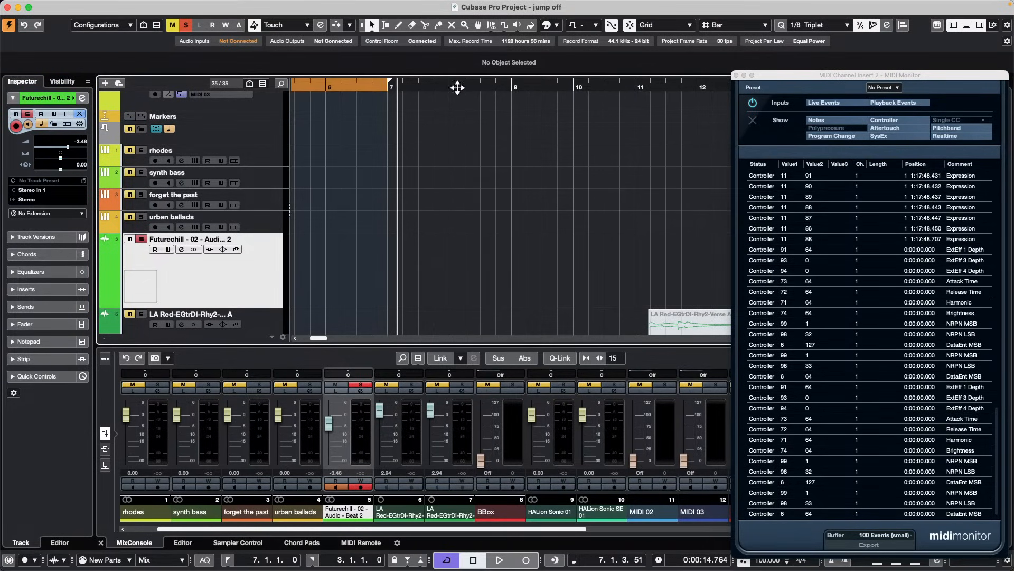
pyautogui.keyDown('alt'); pyautogui.click(512, 87); pyautogui.keyUp('alt')
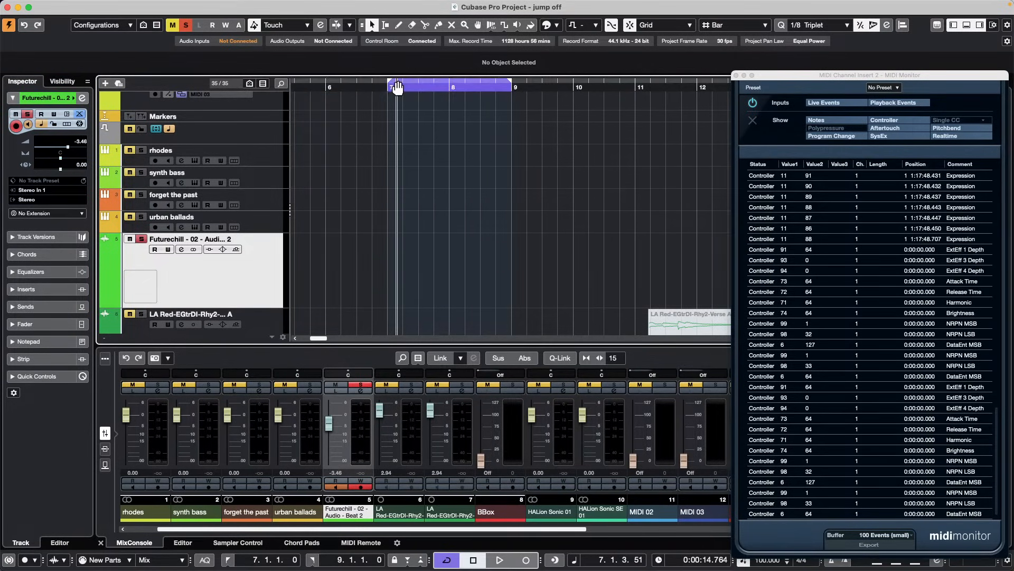
pyautogui.press('KP_1')
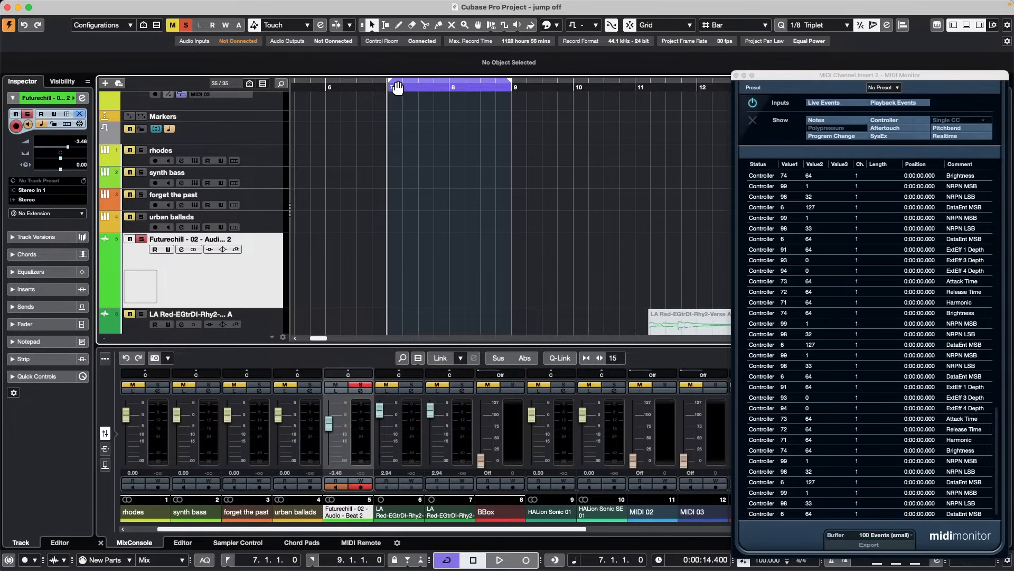
# Record a short take on the Futurechill track from bar 7, delete it and return the playhead to the left locator
pyautogui.press('KP_Multiply')
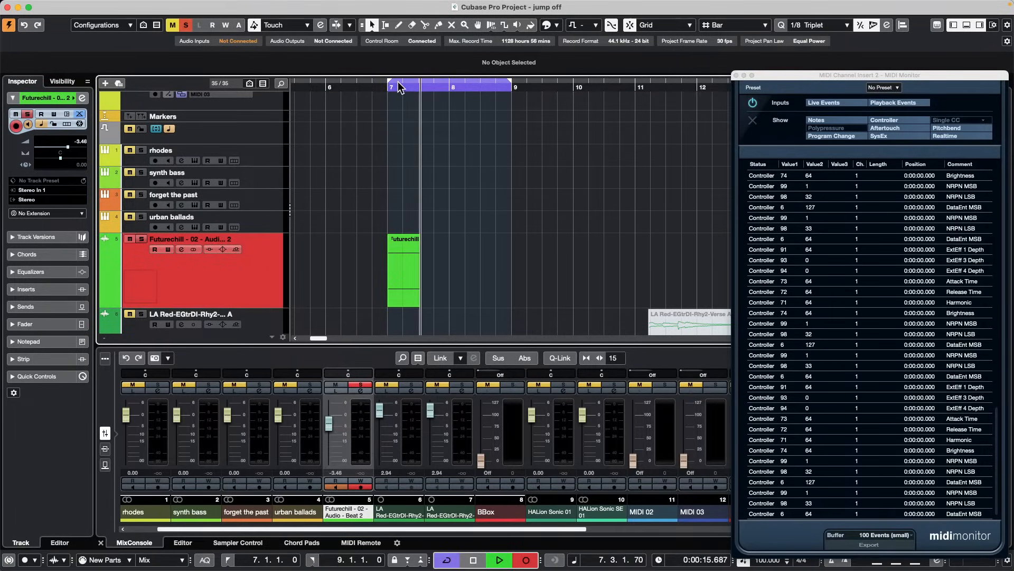
pyautogui.press('space')
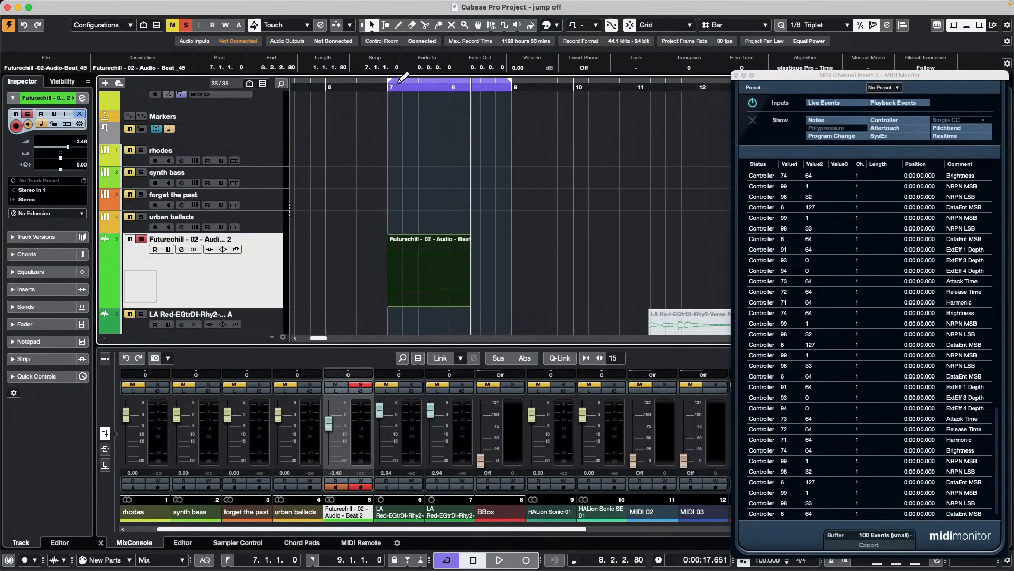
pyautogui.press('Delete')
pyautogui.press('KP_1')
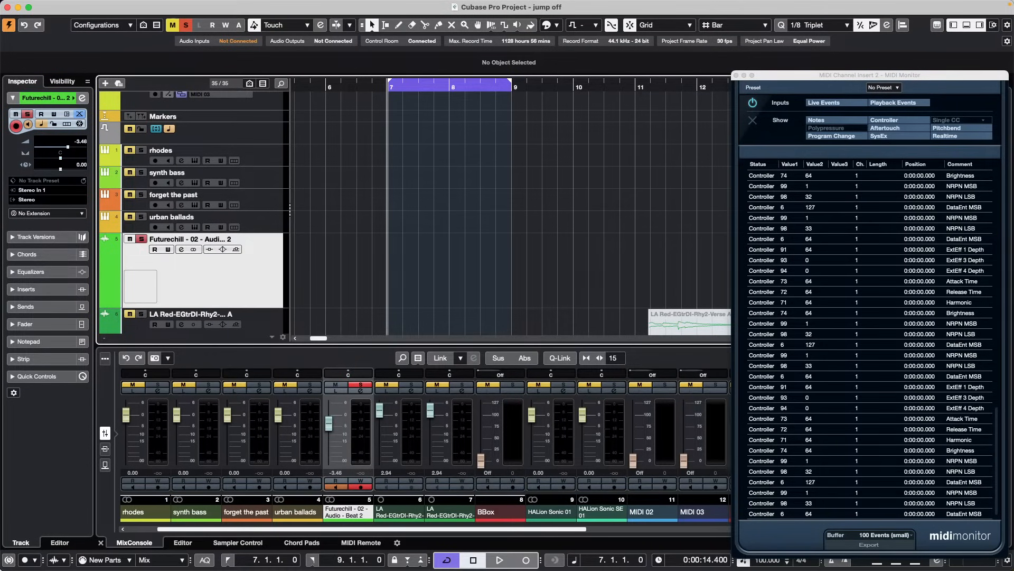
# Review the available Audio Record Modes and the MIDI Record Modes for linear and cycled recording
pyautogui.click(62, 562)
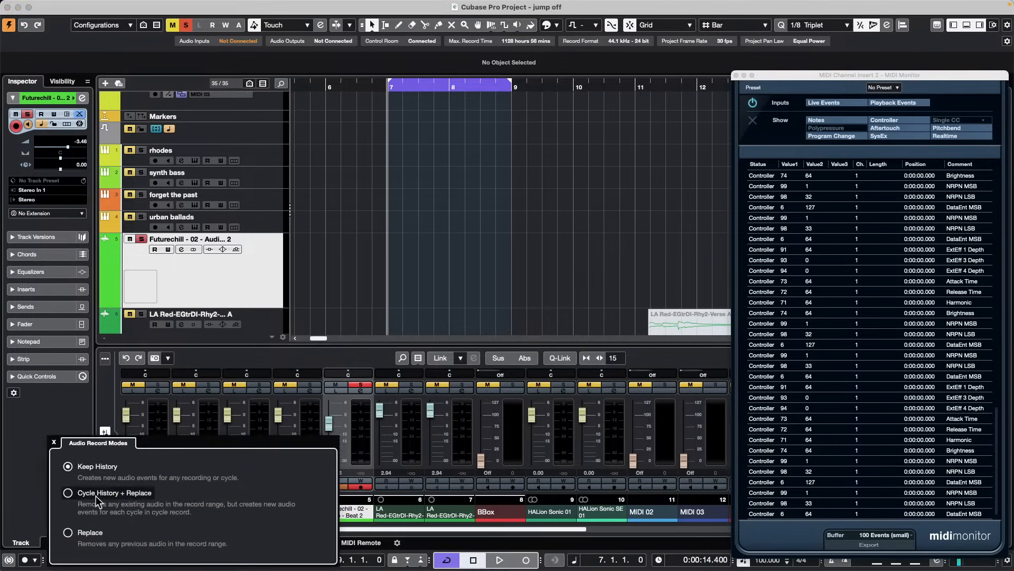
pyautogui.click(29, 469)
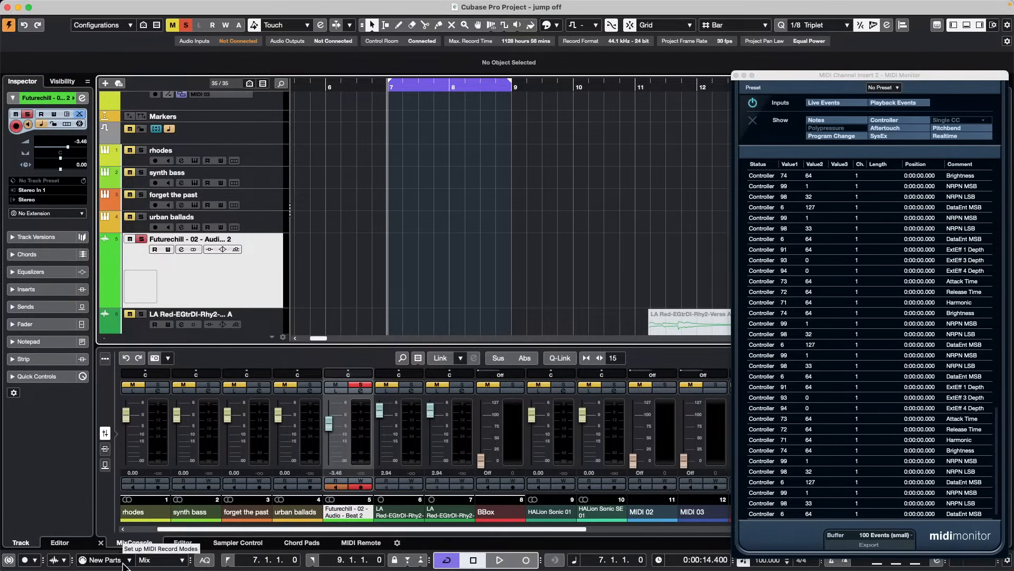
pyautogui.click(185, 560)
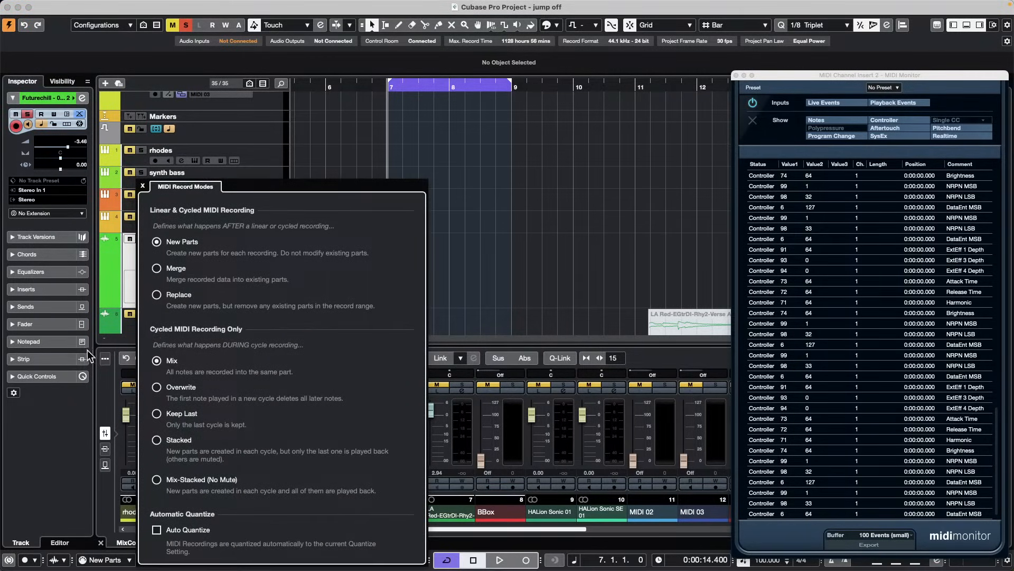
pyautogui.click(22, 398)
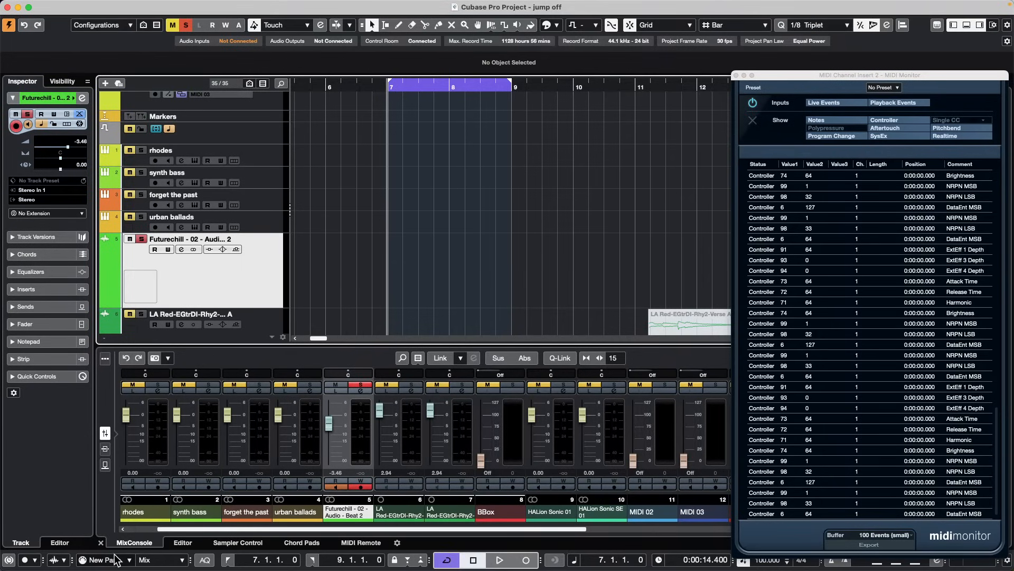
# Review the cycled MIDI recording options, then expand the audio record mode display and examine the Audio Record Modes
pyautogui.click(178, 561)
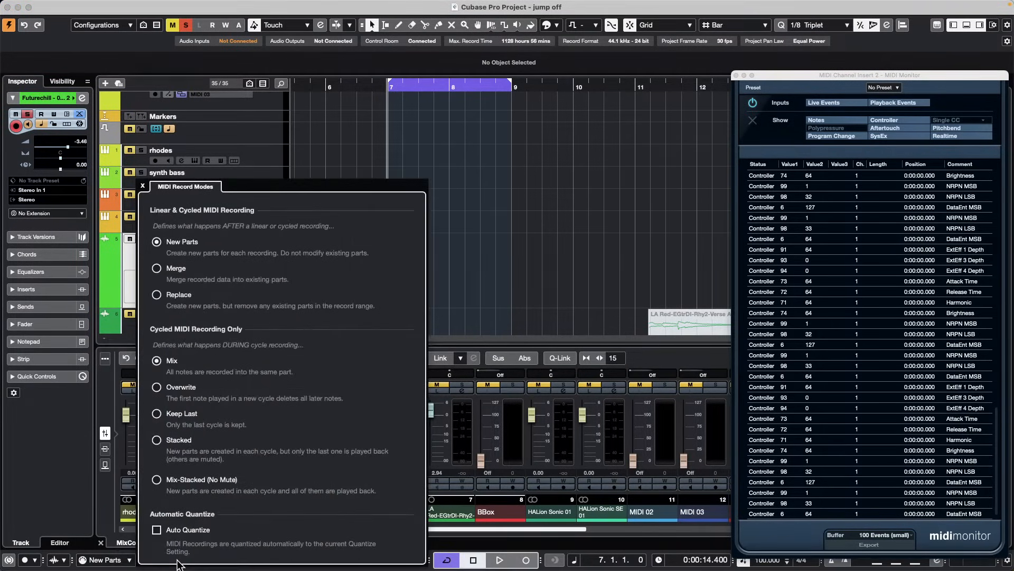
pyautogui.click(43, 499)
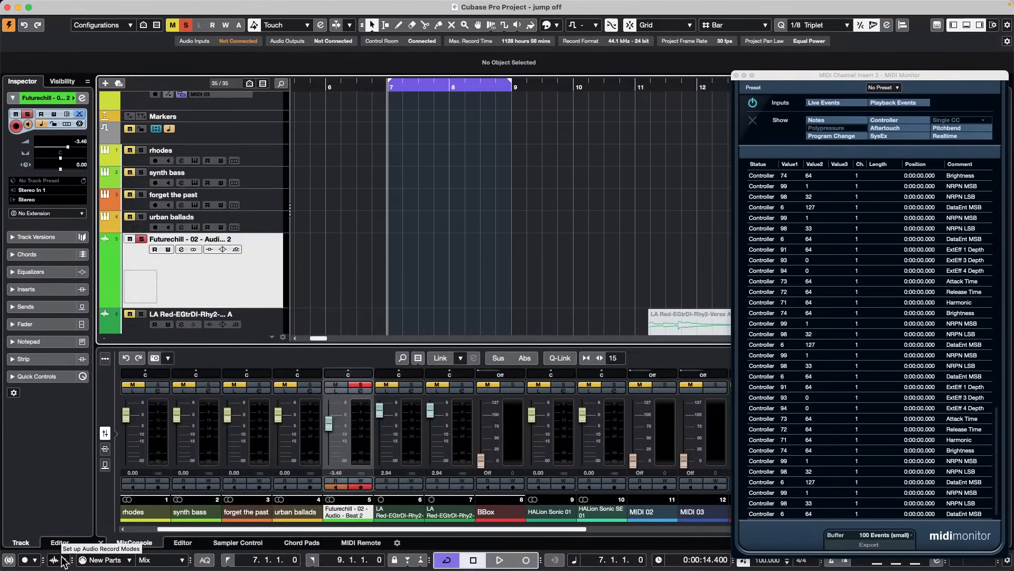
pyautogui.click(72, 561)
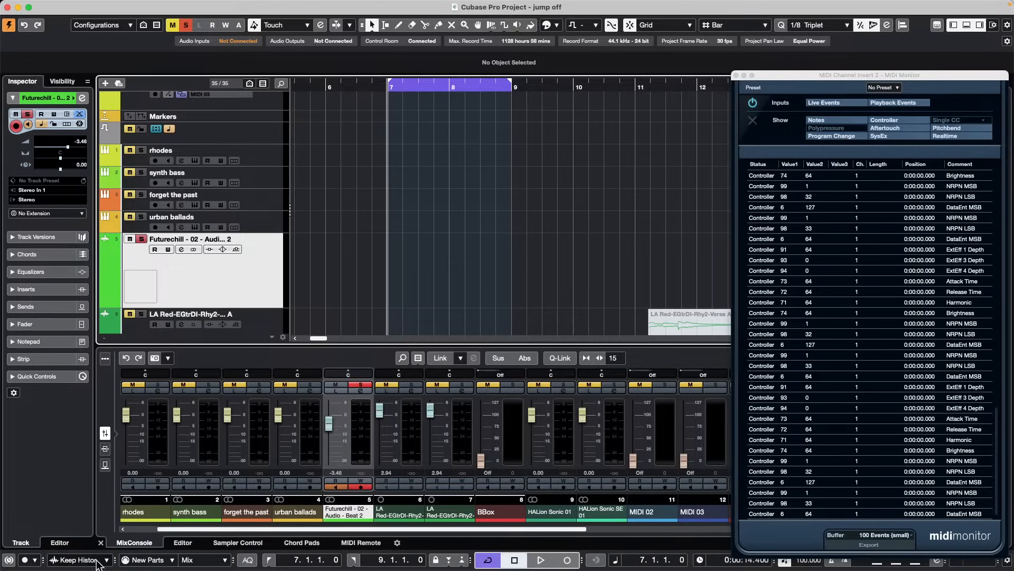
pyautogui.click(106, 560)
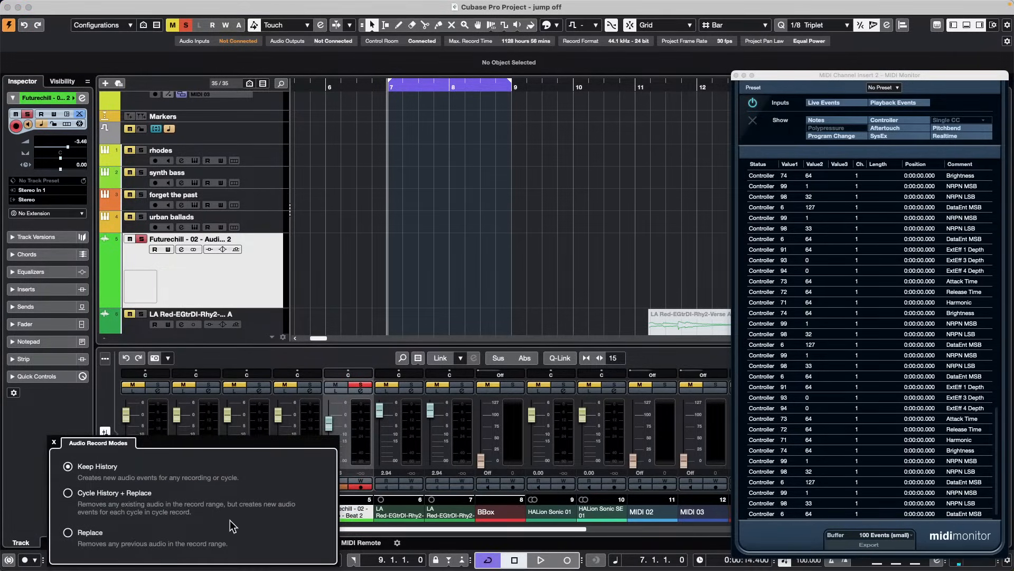
# Set the Common Record Modes option to Re-Record, keeping recording started at the project cursor position
pyautogui.click(35, 561)
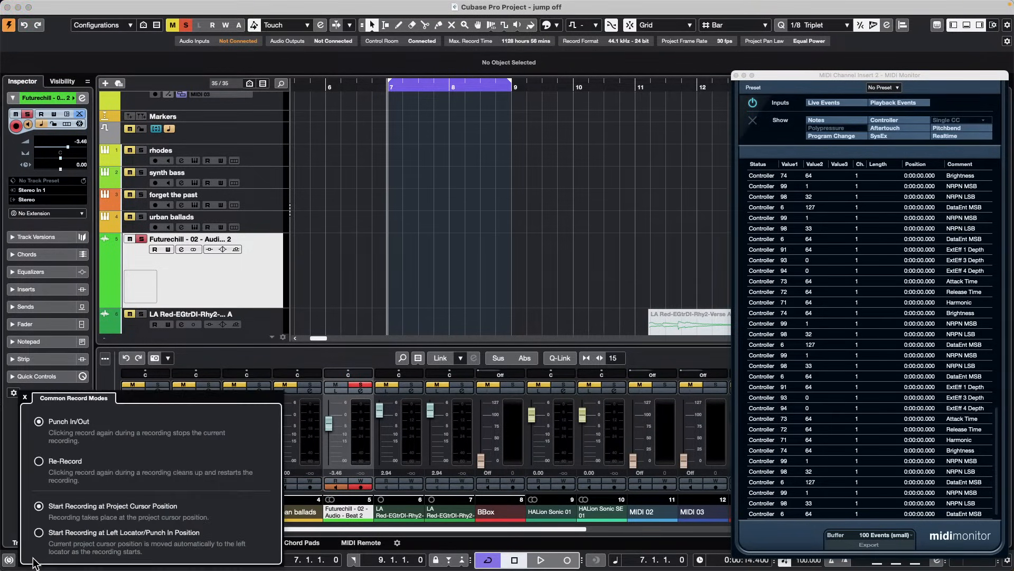
pyautogui.click(39, 460)
pyautogui.click(499, 208)
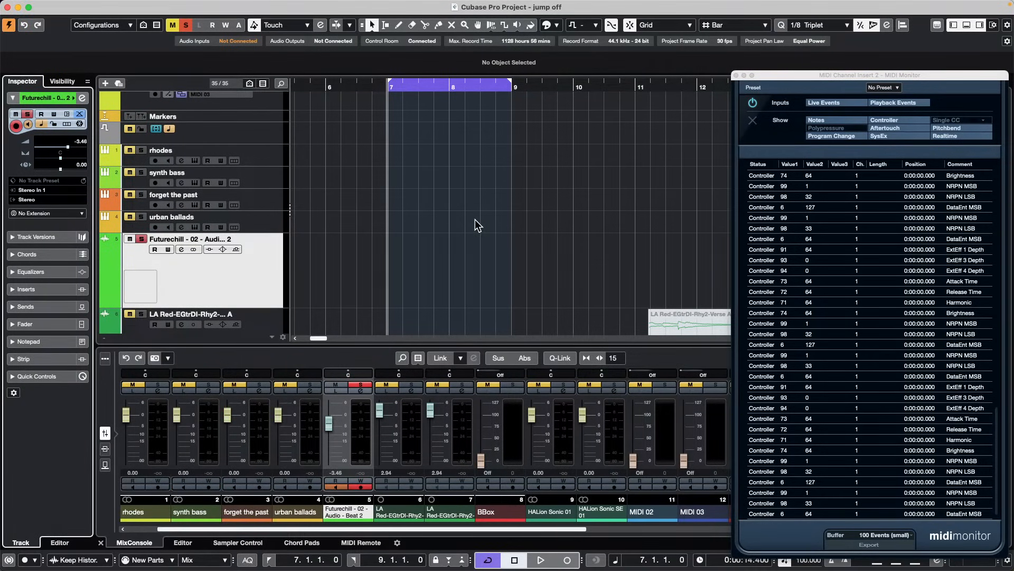
# Record a take on the Futurechill track from bar 7, retrigger recording twice while it runs, and stop shortly after the restart
pyautogui.press('KP_Multiply')
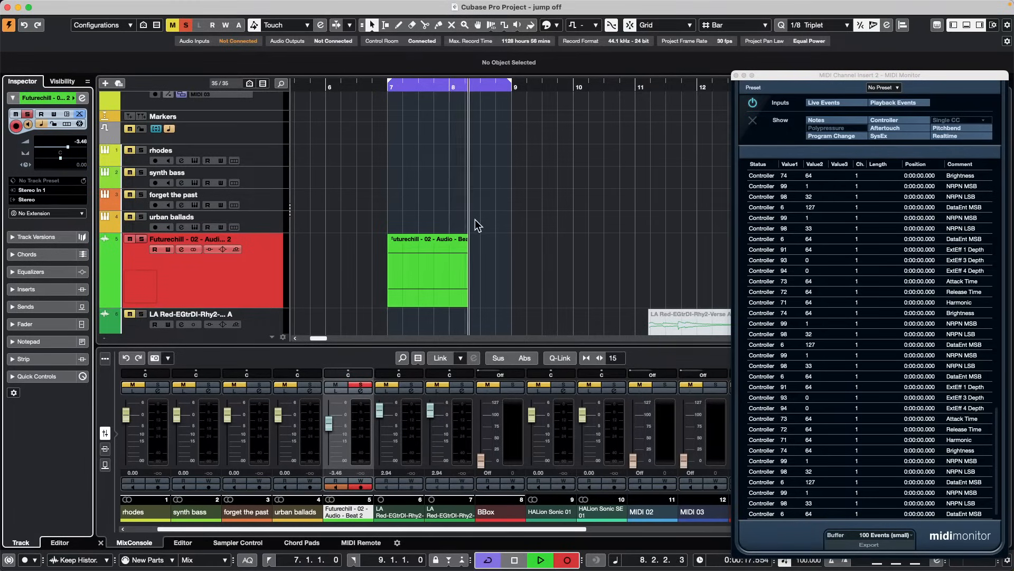
pyautogui.press('KP_Multiply')
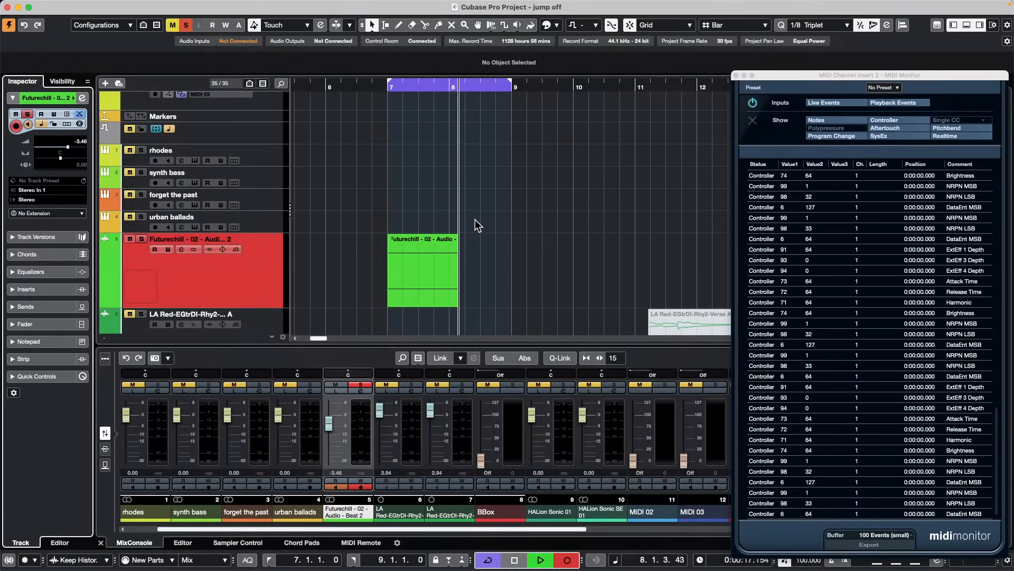
pyautogui.press('KP_Multiply')
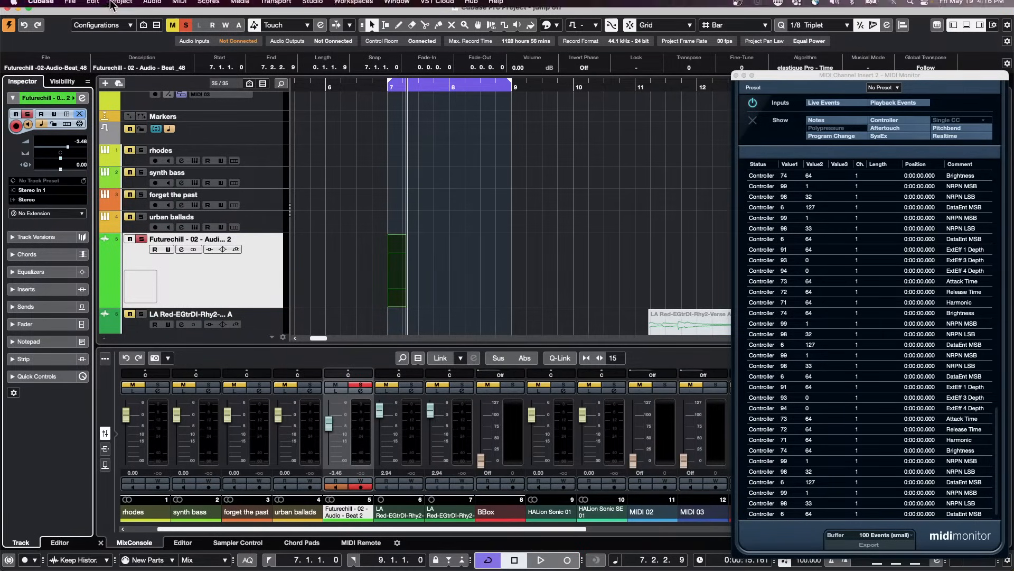
# Search the key commands for "re-record" and check whether the matching Transport command has a key assigned
pyautogui.click(71, 6)
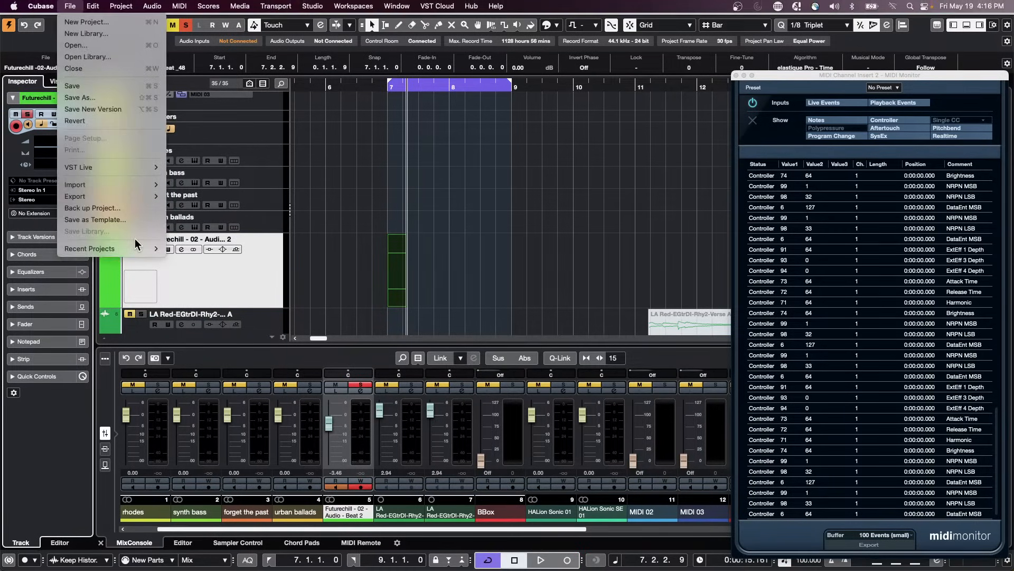
pyautogui.moveTo(129, 252)
pyautogui.moveTo(93, 6)
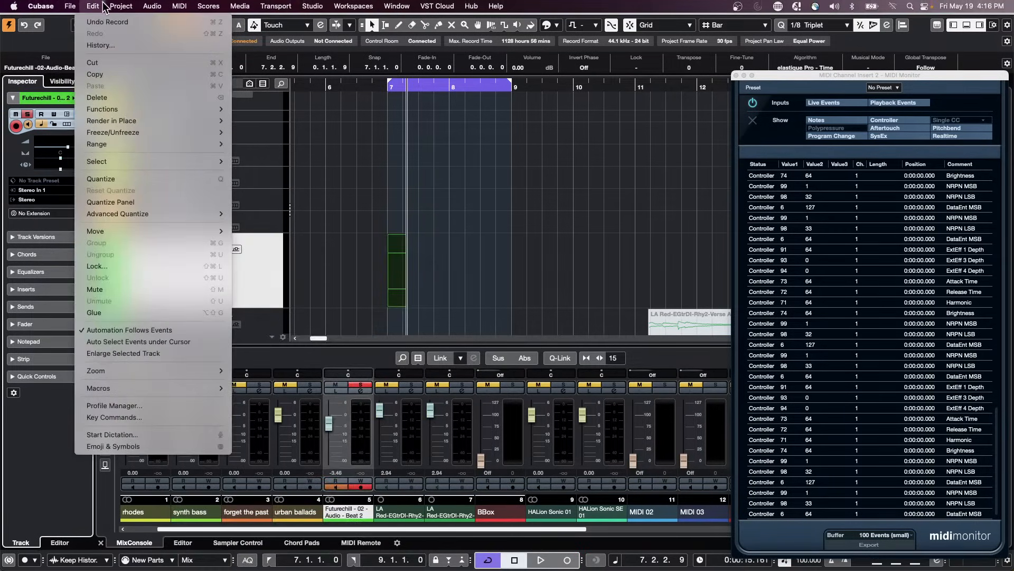
pyautogui.click(190, 417)
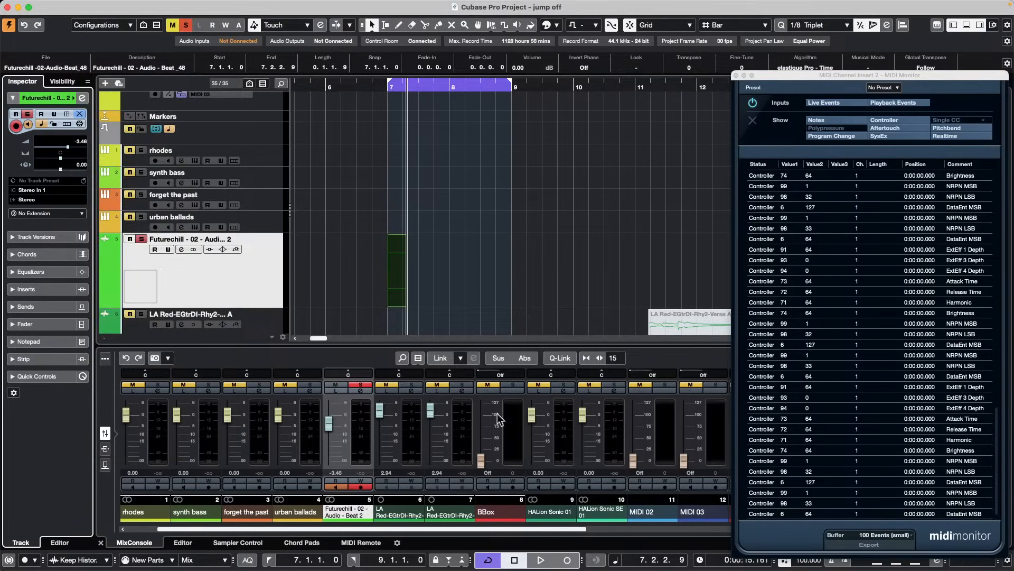
pyautogui.click(242, 57)
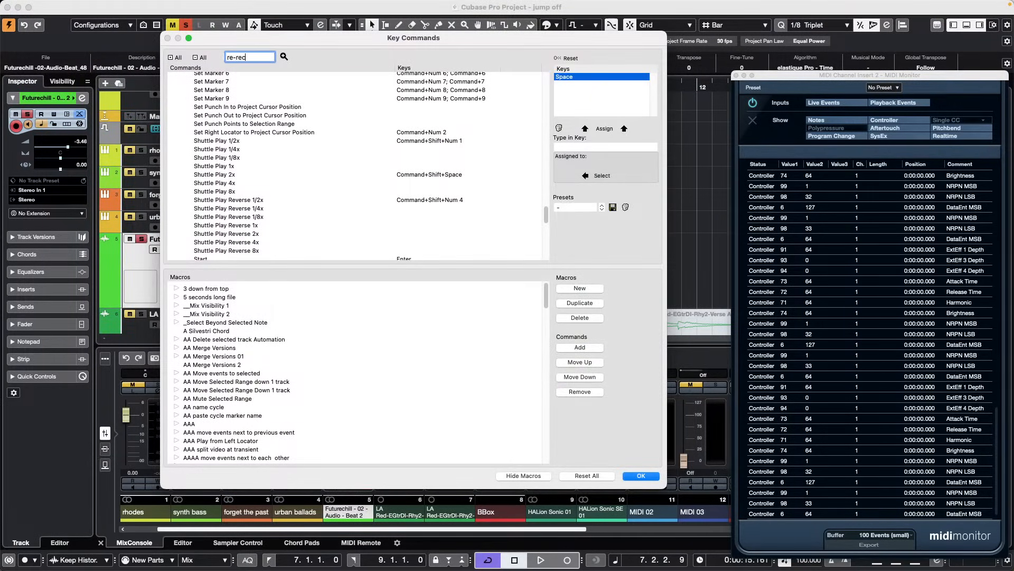
pyautogui.write('re-record')
pyautogui.press('Return')
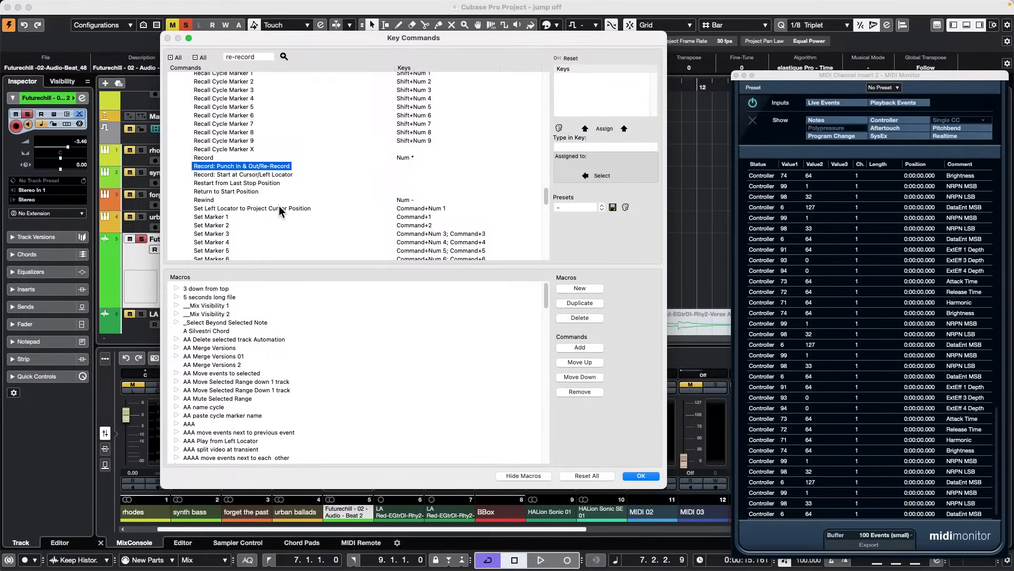
pyautogui.scroll(10, 279, 208)
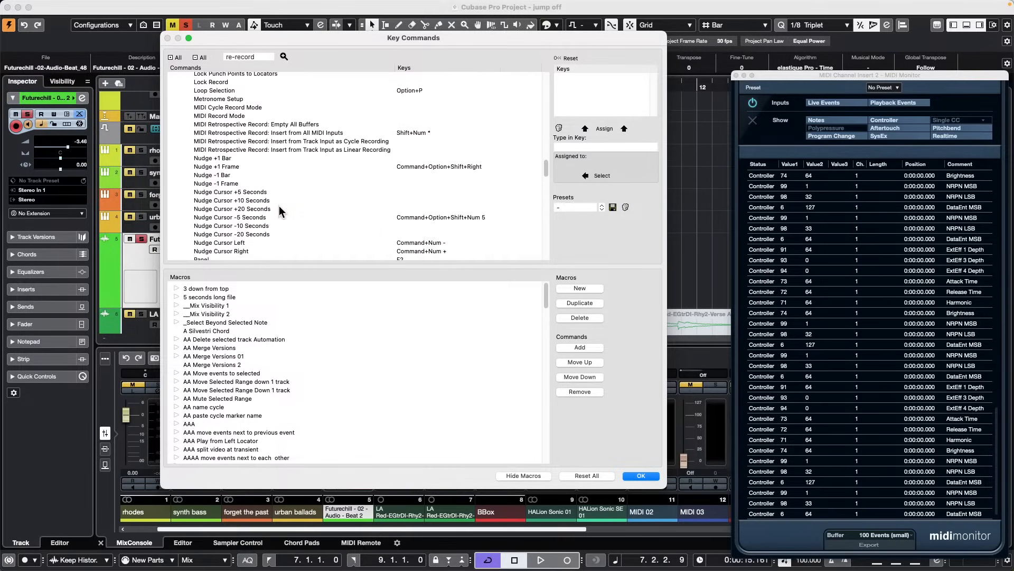
pyautogui.scroll(-10, 278, 206)
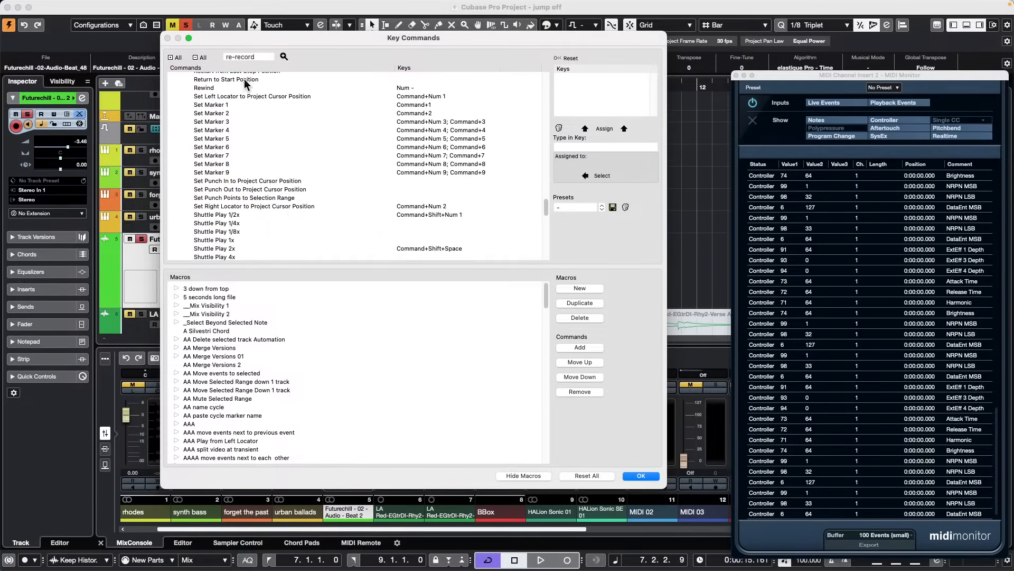
# Change the key command search to "record" and look through the Transport category for related commands
pyautogui.click(235, 57)
pyautogui.moveTo(236, 57); pyautogui.dragTo(167, 56)
pyautogui.press('BackSpace')
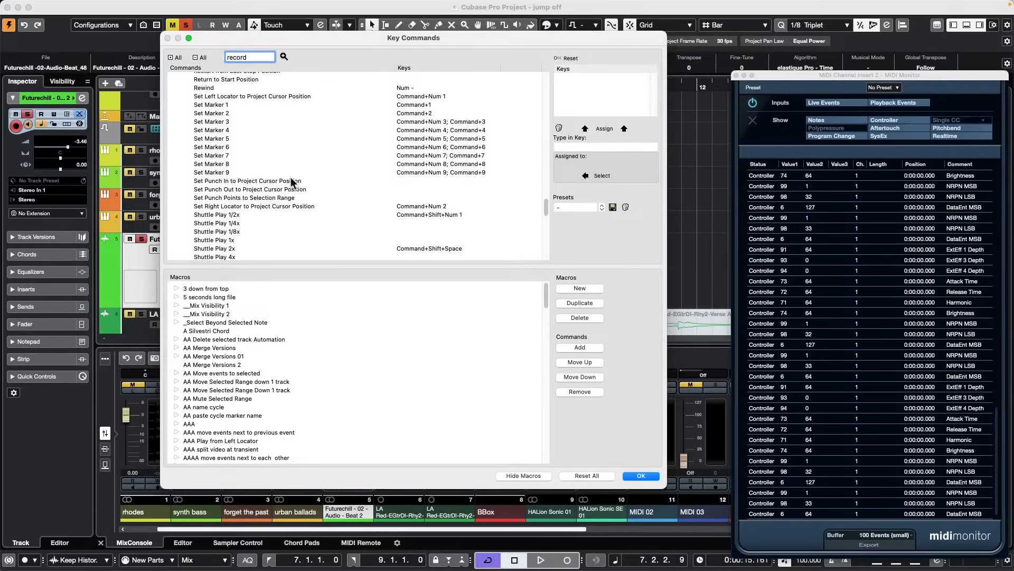
pyautogui.press('Return')
pyautogui.scroll(15, 281, 188)
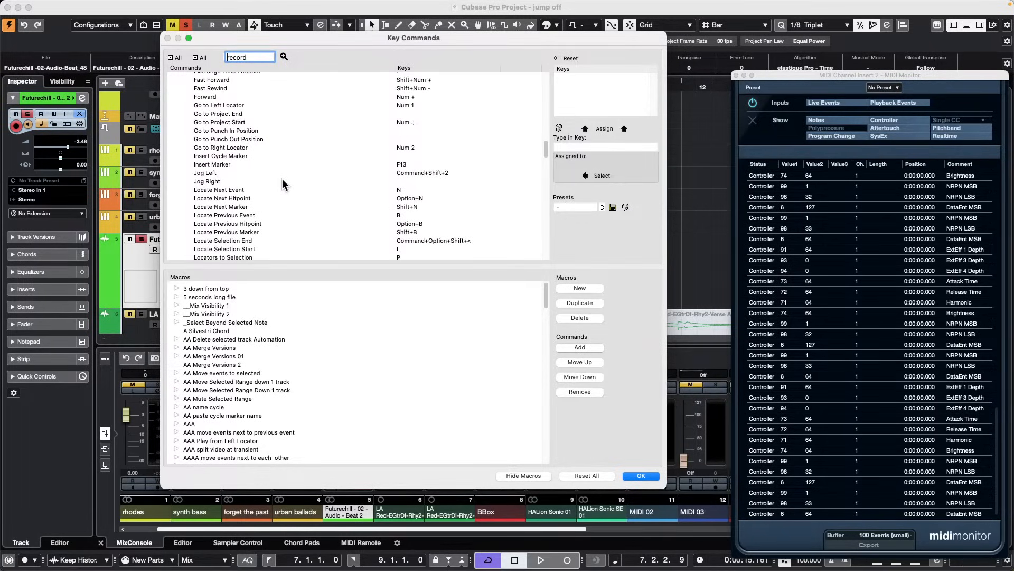
pyautogui.scroll(-5, 280, 188)
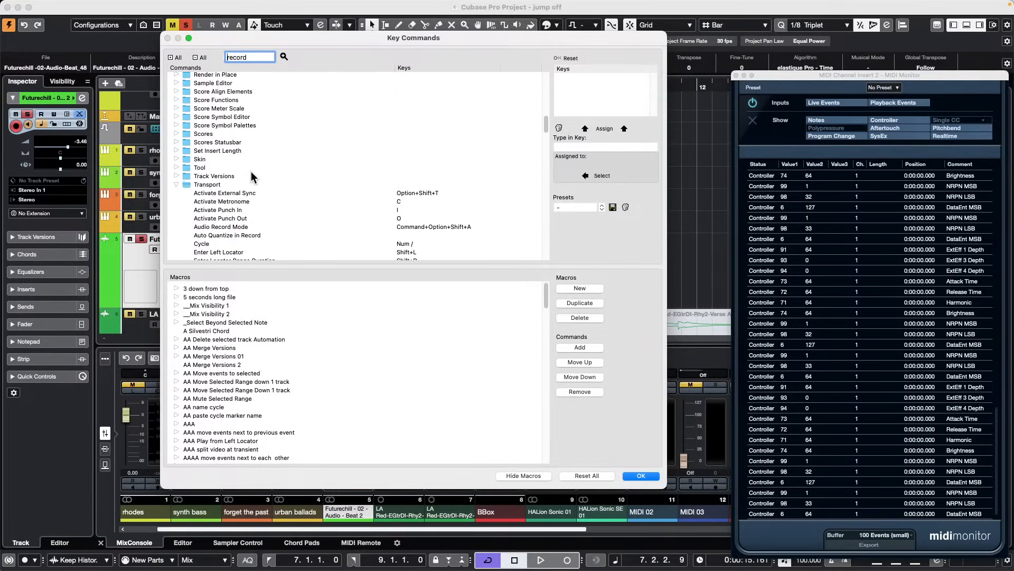
pyautogui.scroll(-1, 278, 186)
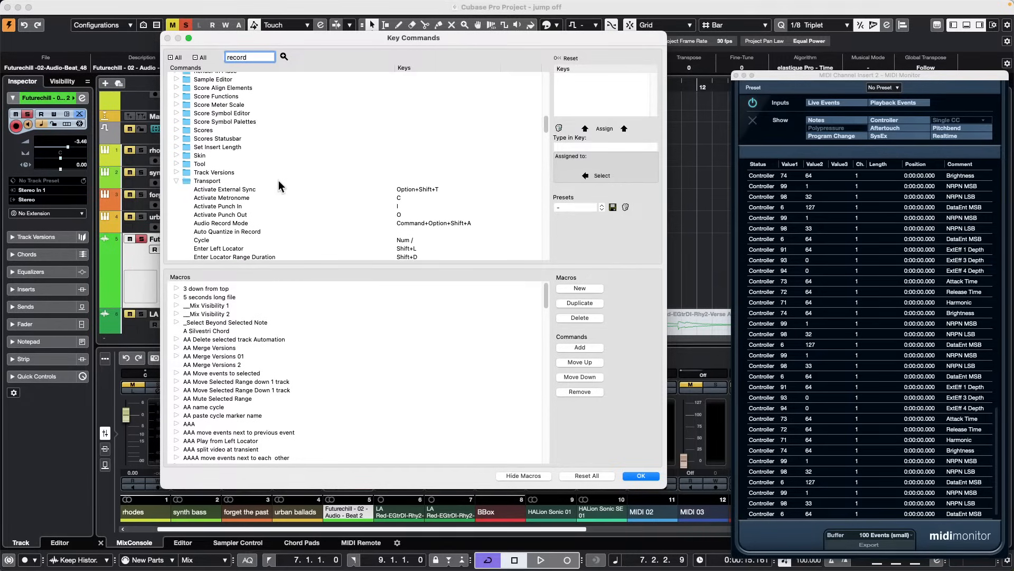
# Step through the key commands matching "record" across the other categories, then close the Key Commands window
pyautogui.click(284, 56)
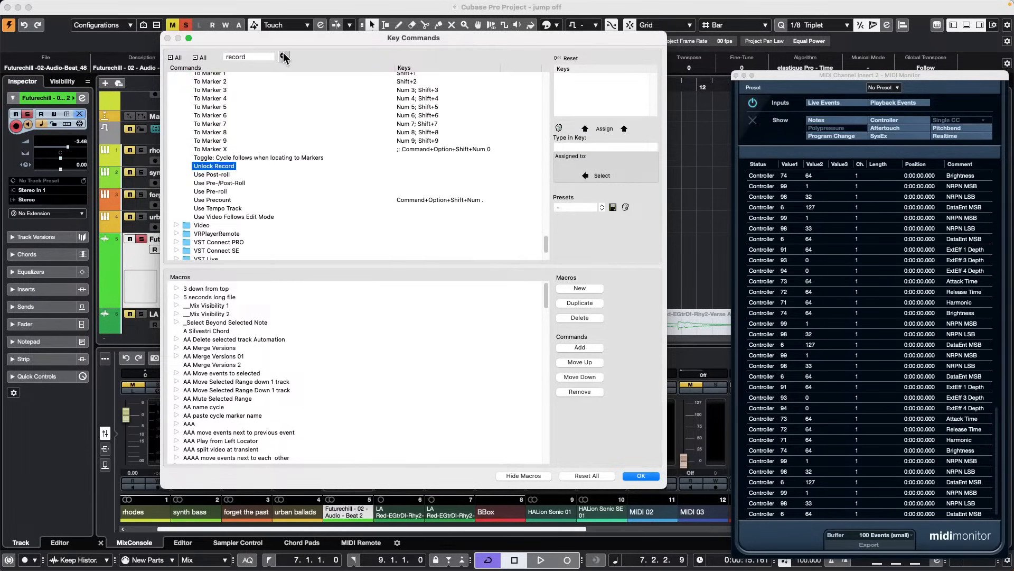
pyautogui.click(284, 57)
pyautogui.click(283, 56)
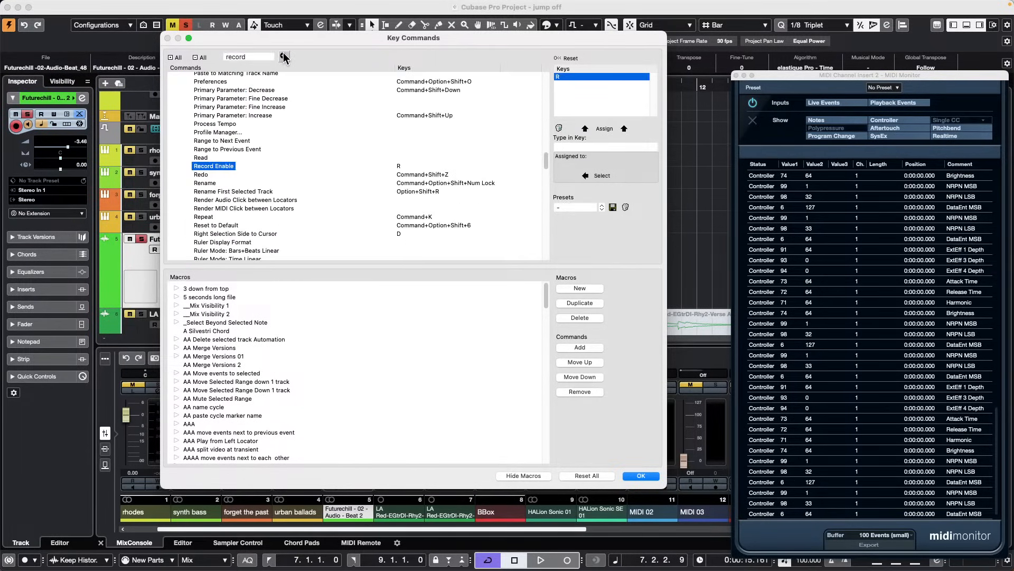
pyautogui.click(283, 57)
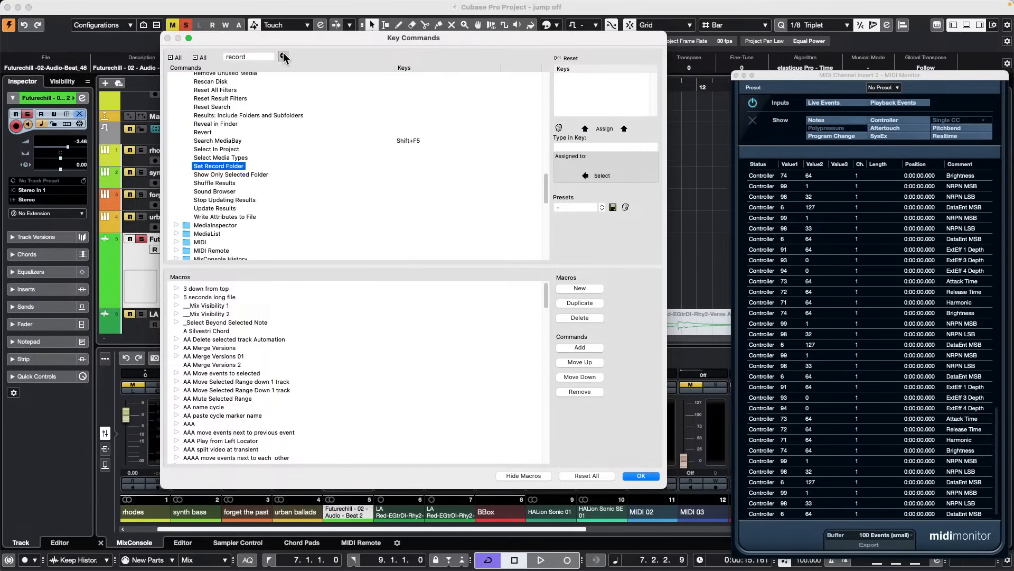
pyautogui.click(284, 57)
pyautogui.click(284, 56)
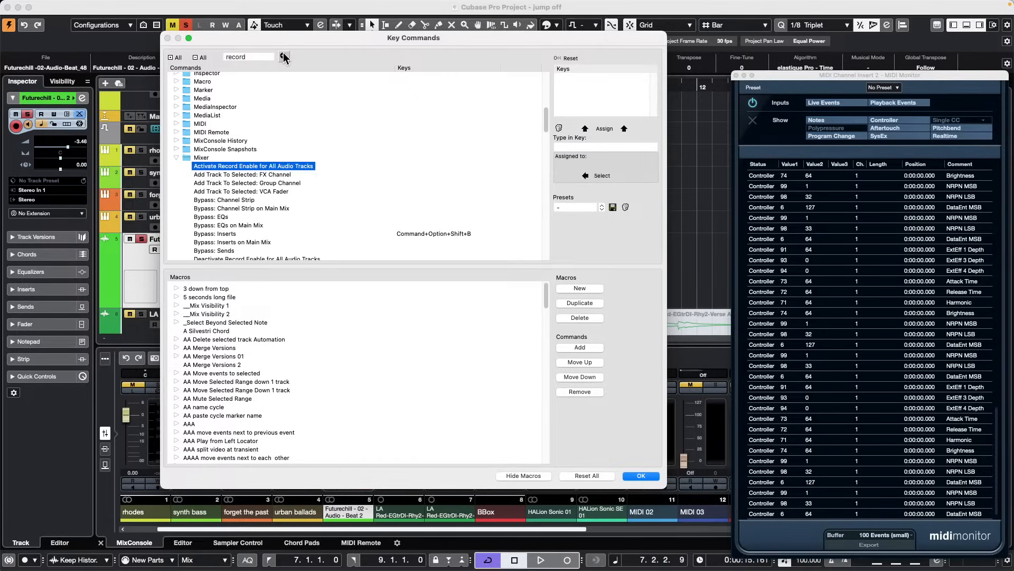
pyautogui.click(284, 57)
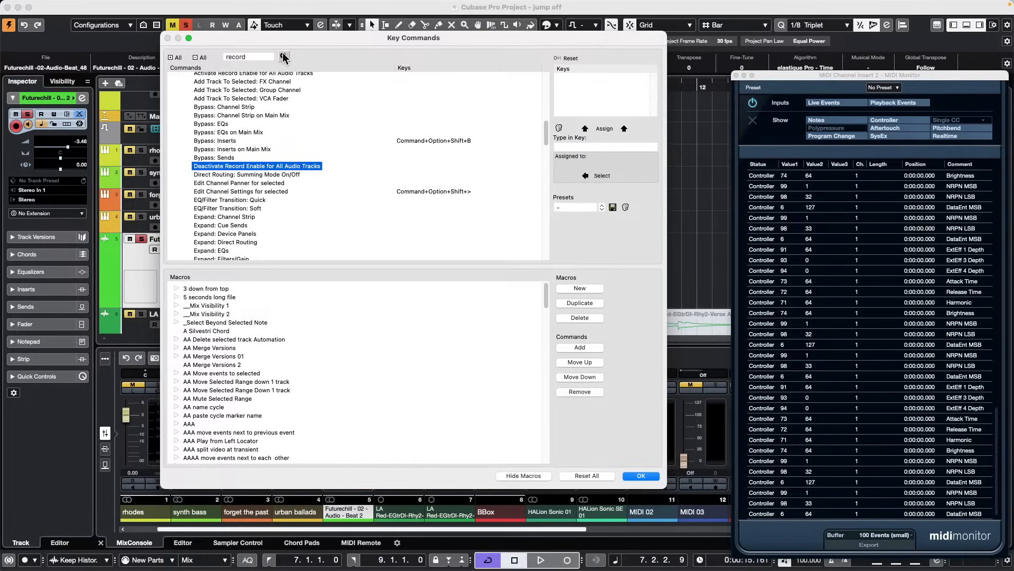
pyautogui.click(284, 57)
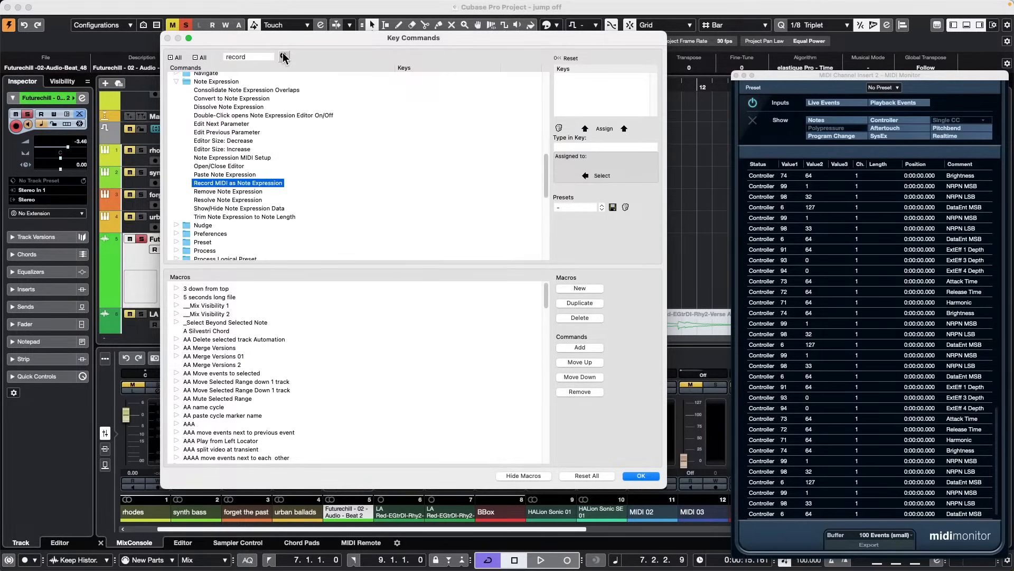
pyautogui.click(284, 56)
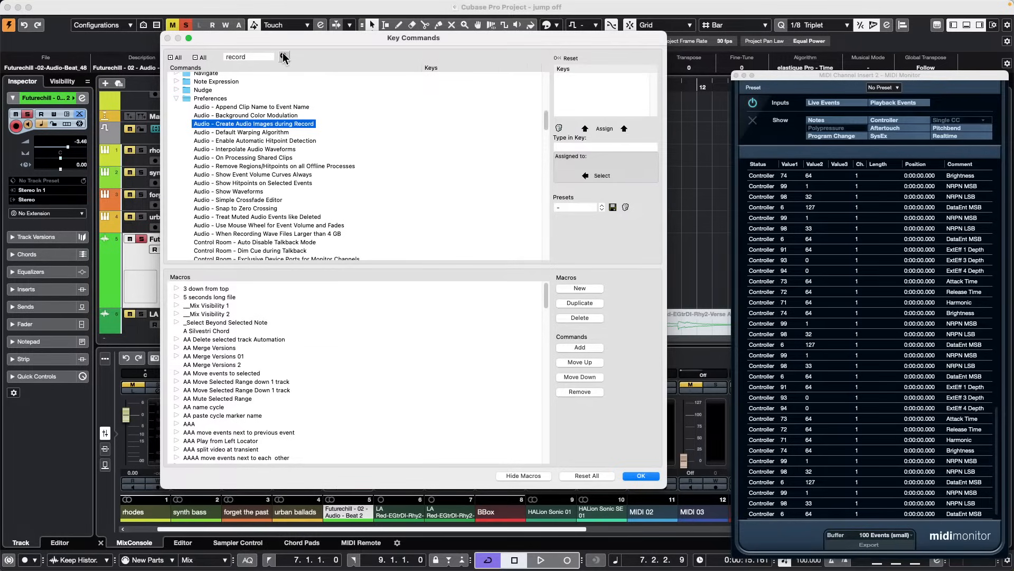
pyautogui.click(284, 56)
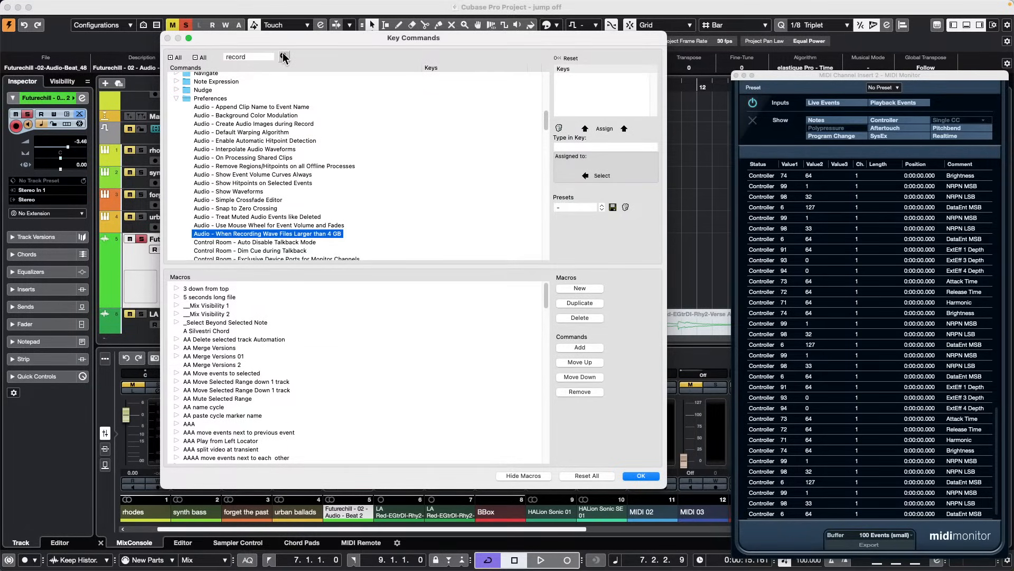
pyautogui.click(283, 56)
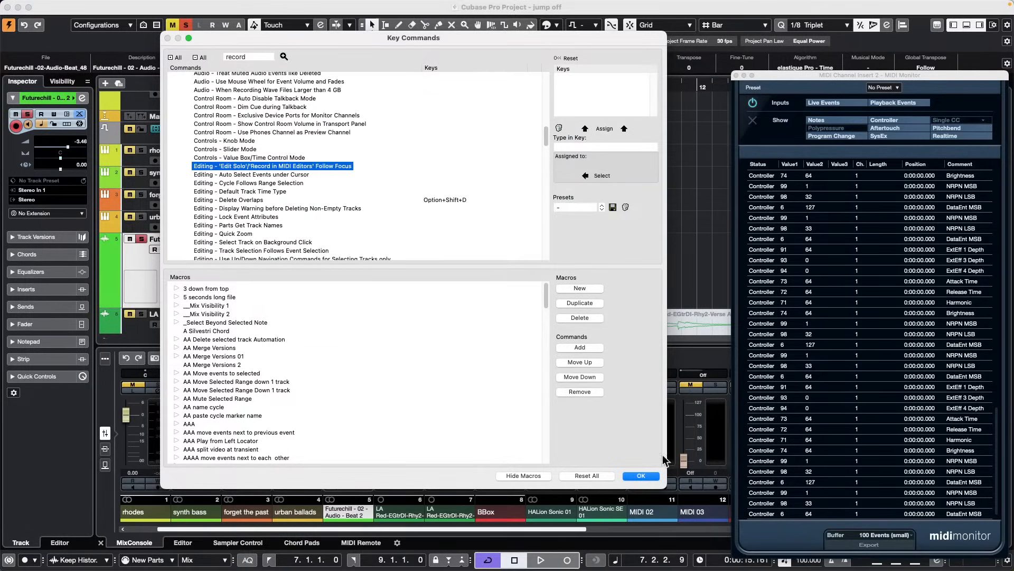
pyautogui.click(641, 475)
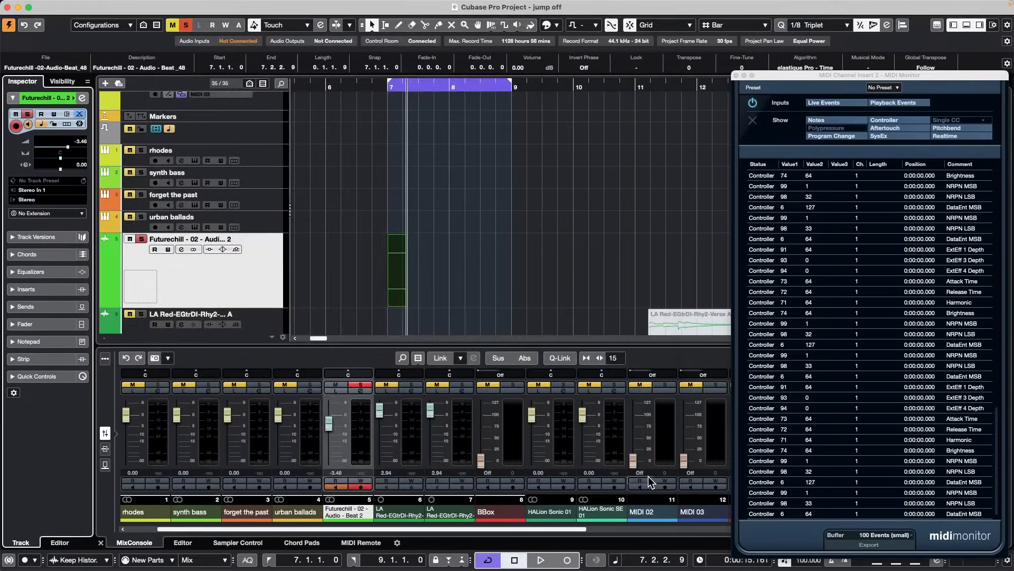
# Examine the Common Record Modes again, comparing Punch In/Out with Re-Record and the two recording start positions
pyautogui.click(34, 562)
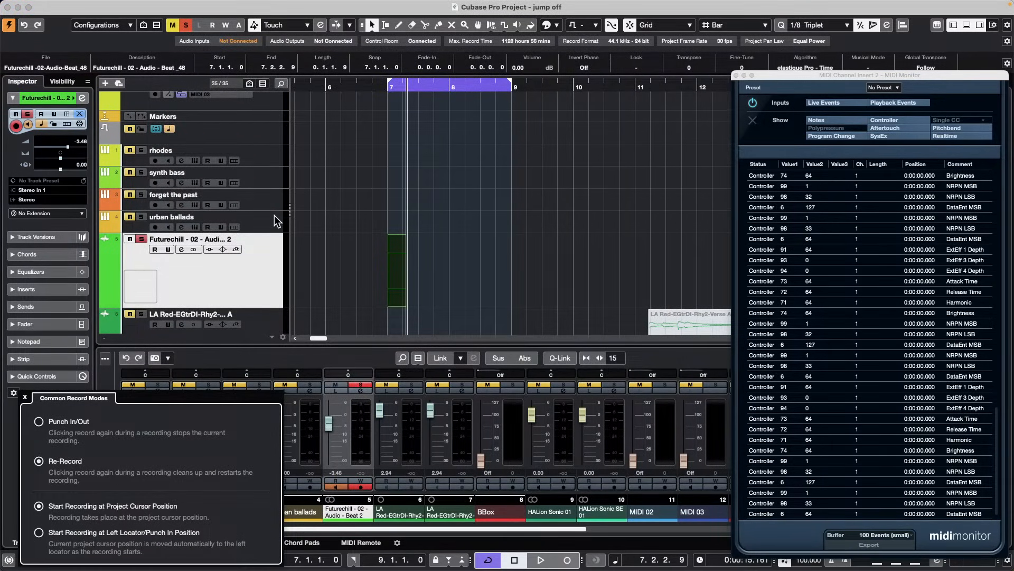
pyautogui.click(523, 206)
pyautogui.click(93, 6)
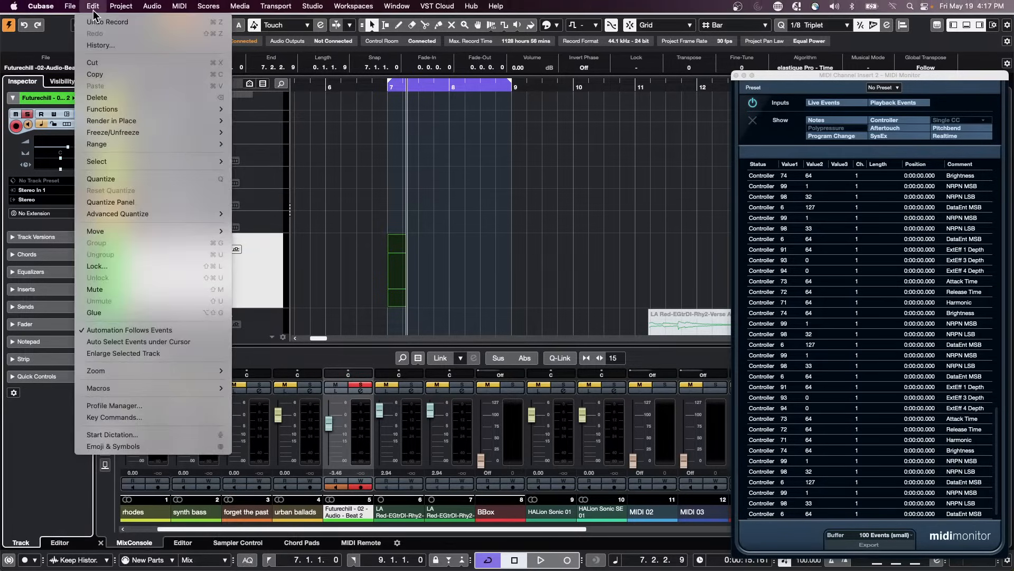
pyautogui.moveTo(38, 12)
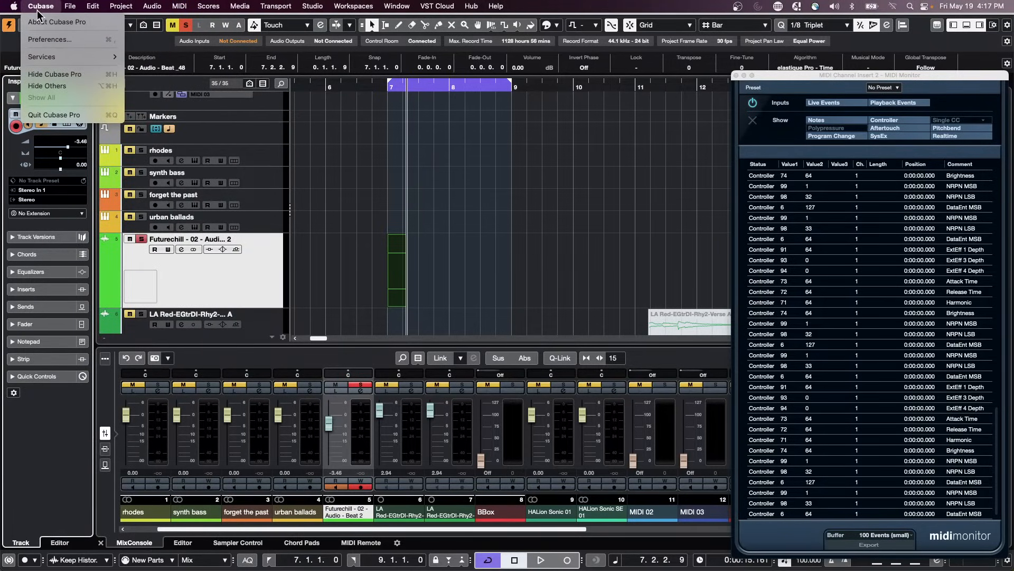
pyautogui.click(68, 402)
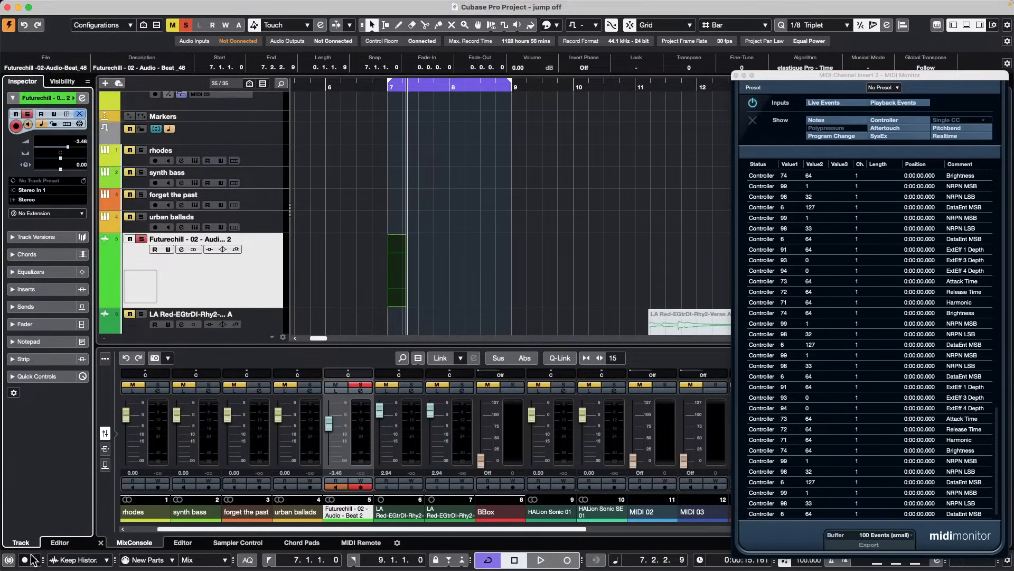
pyautogui.click(32, 557)
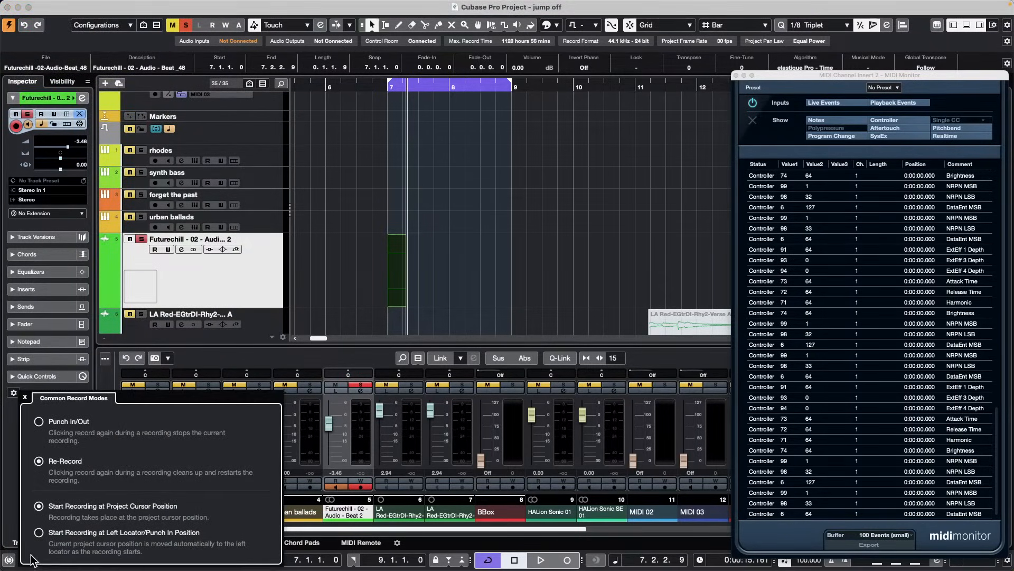
# Close the Common Record Modes, open the Key Commands window and search the commands for "record modes"
pyautogui.click(9, 483)
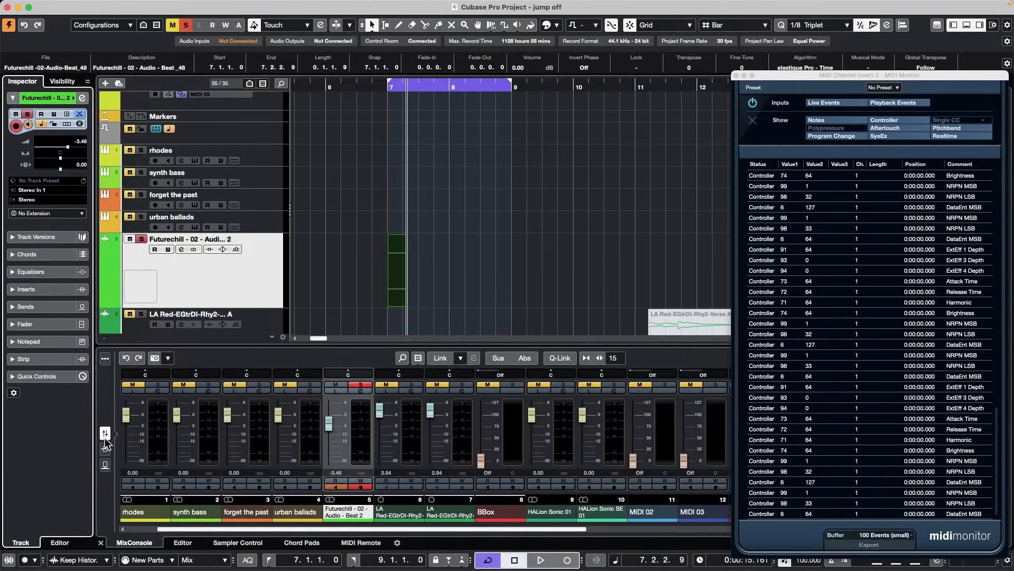
pyautogui.click(69, 6)
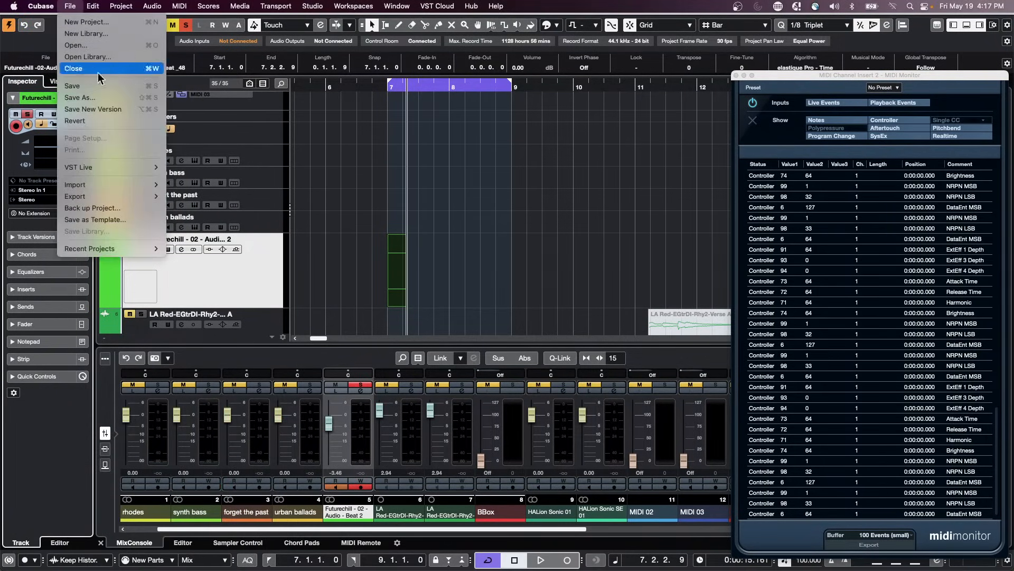
pyautogui.moveTo(94, 246)
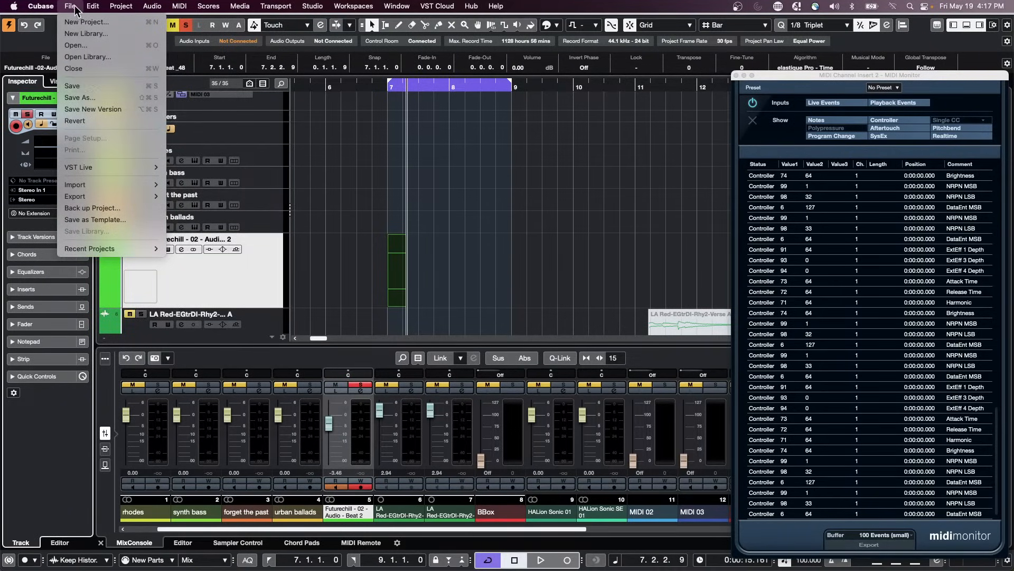
pyautogui.moveTo(93, 6)
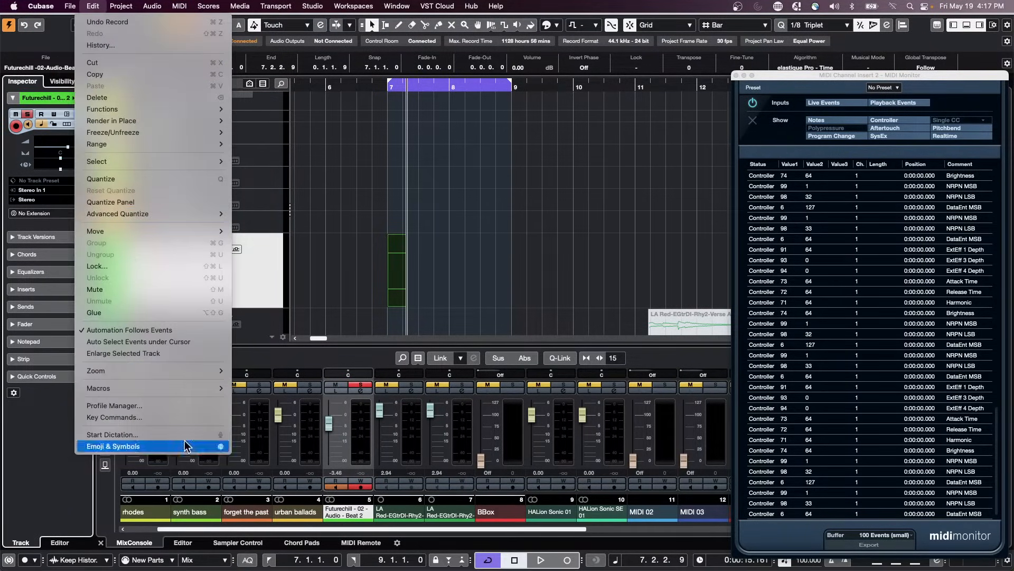
pyautogui.click(181, 418)
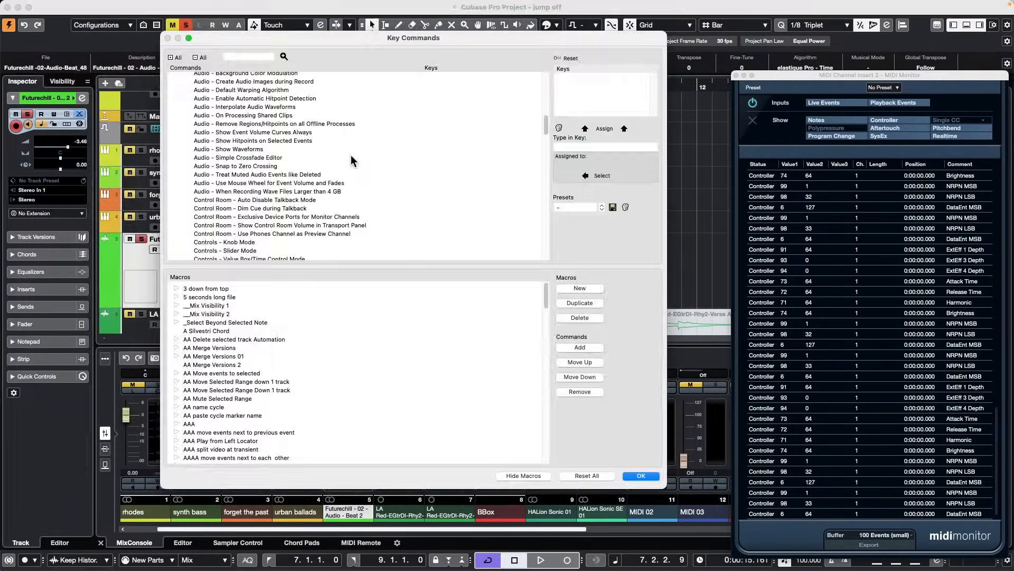
pyautogui.click(246, 57)
pyautogui.write('record modes')
pyautogui.press('Return')
# Look through the Preferences category of the key commands for entries that control the record modes
pyautogui.scroll(-15, 270, 160)
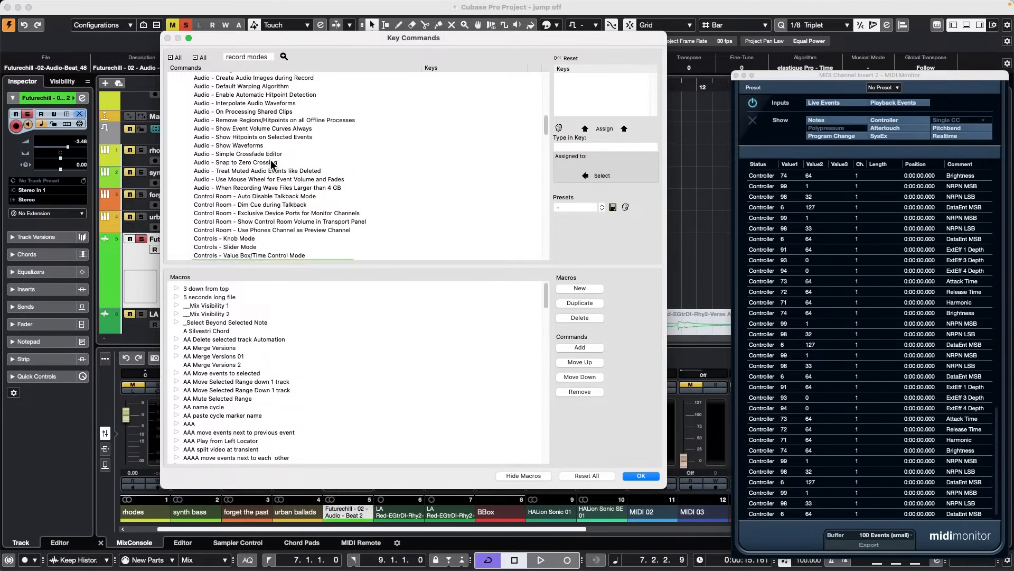
pyautogui.scroll(-15, 270, 157)
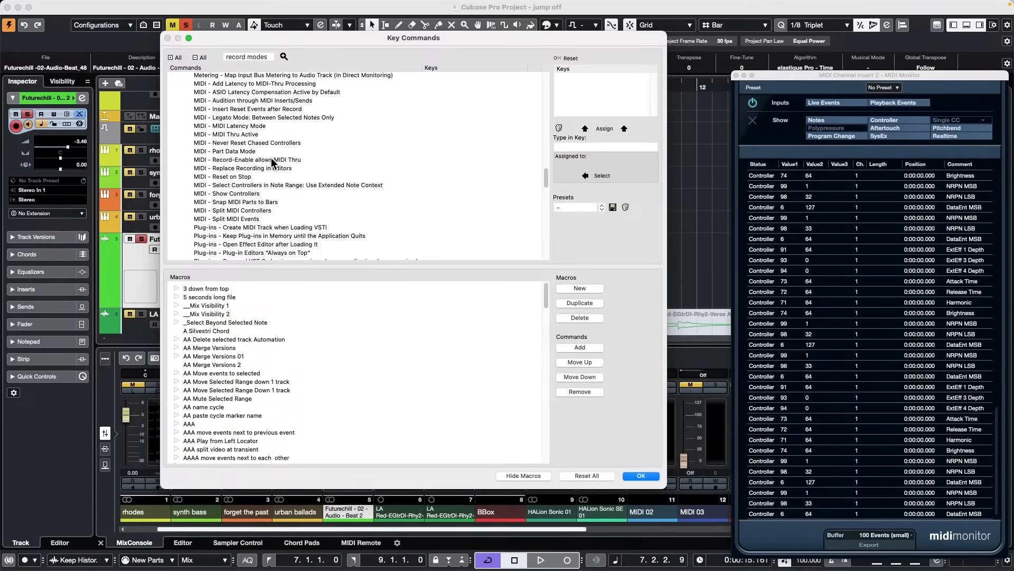
pyautogui.scroll(-5, 270, 157)
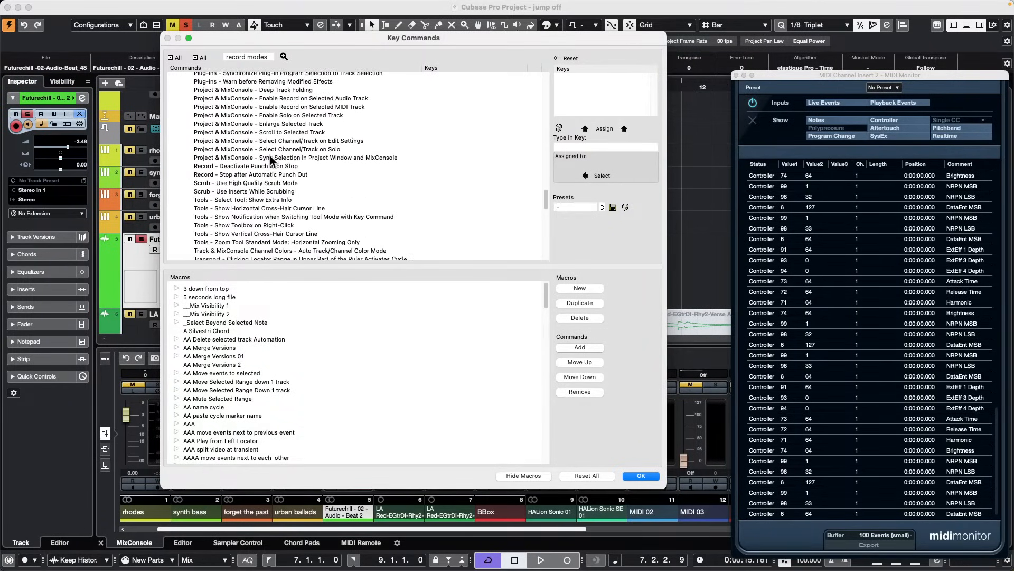
pyautogui.scroll(15, 269, 157)
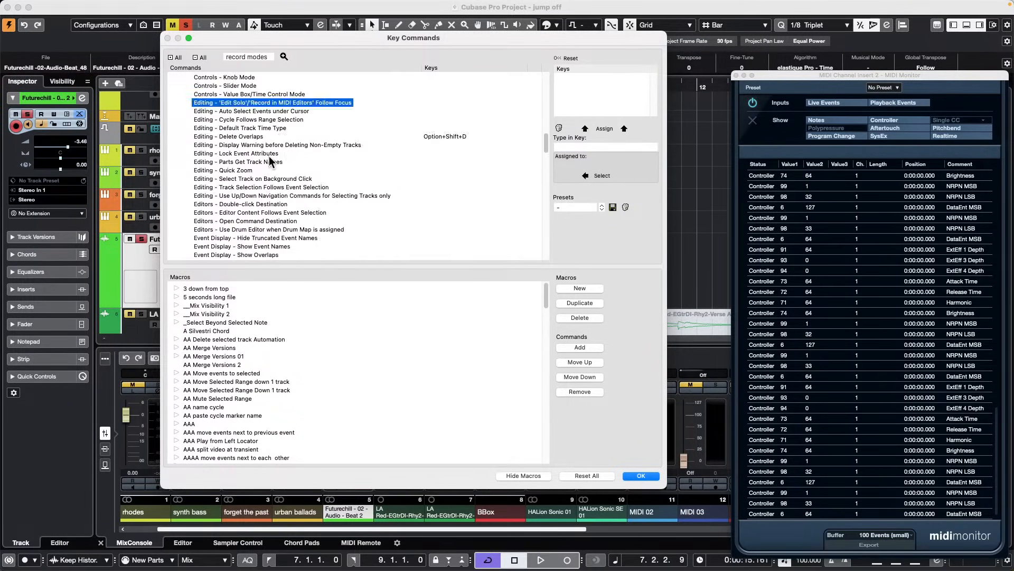
pyautogui.scroll(-8, 267, 160)
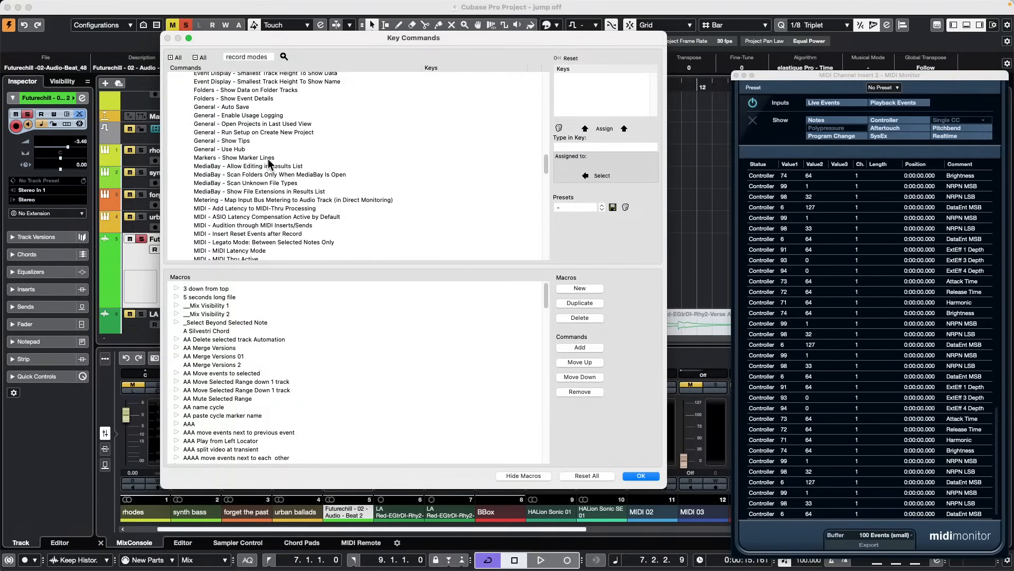
pyautogui.scroll(-1, 267, 157)
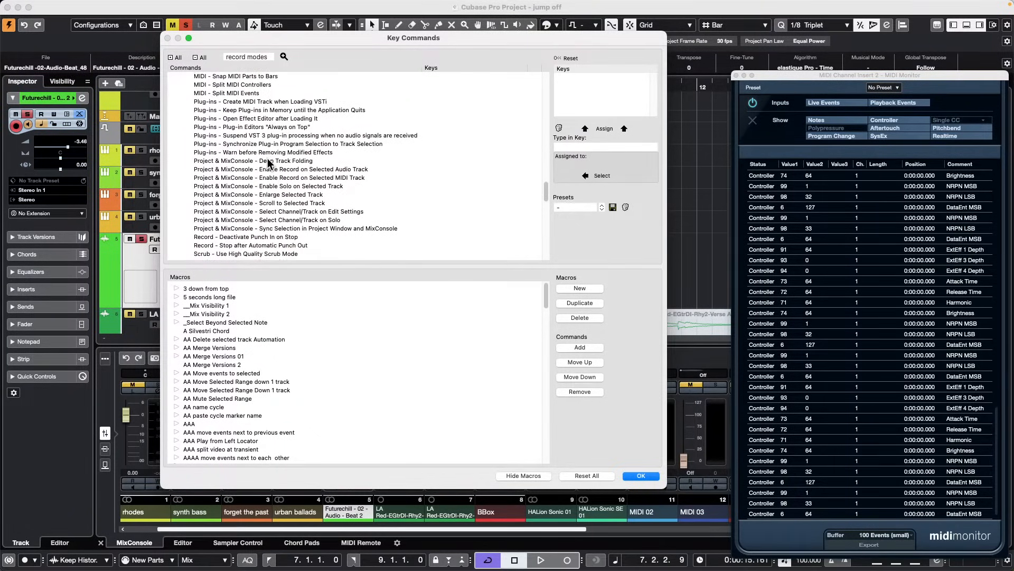
pyautogui.scroll(-2, 267, 158)
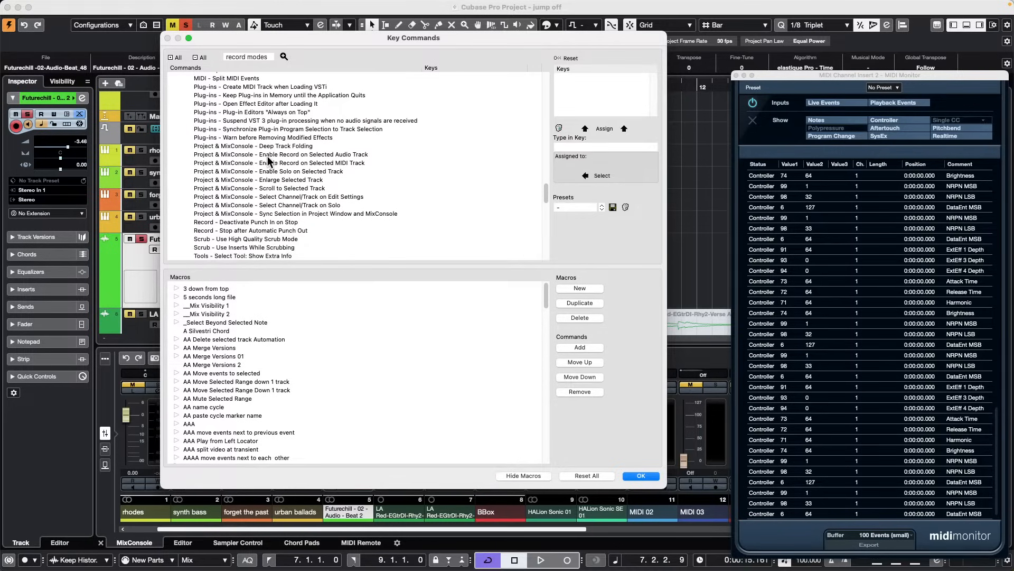
pyautogui.scroll(-2, 299, 167)
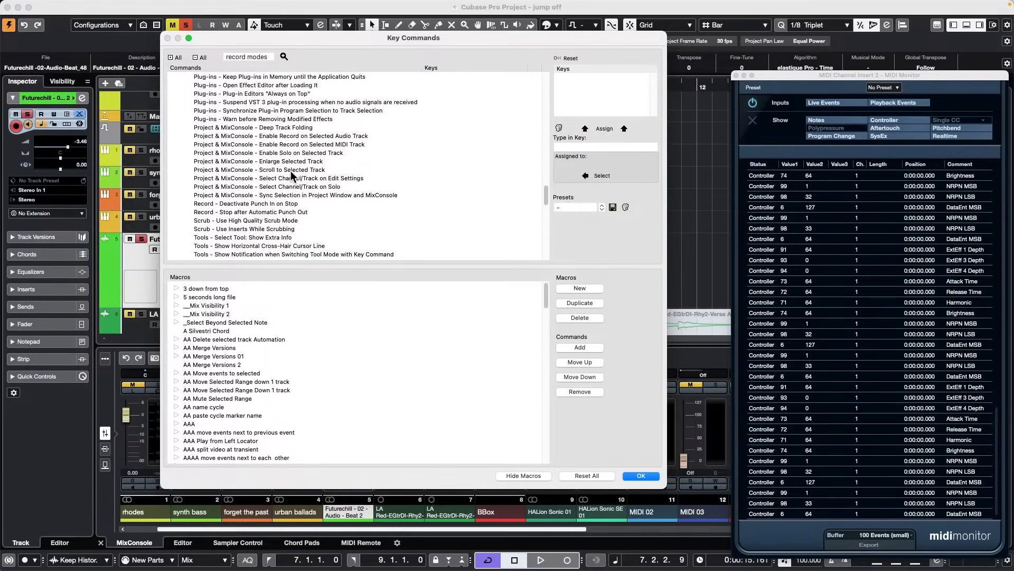
pyautogui.scroll(-1, 290, 175)
pyautogui.scroll(-4, 289, 175)
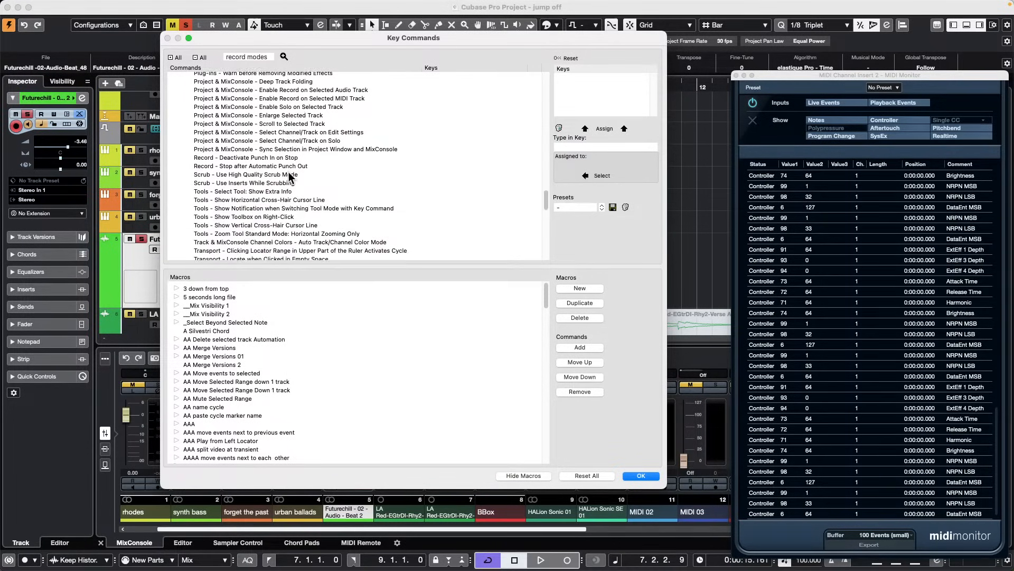
pyautogui.scroll(-1, 322, 156)
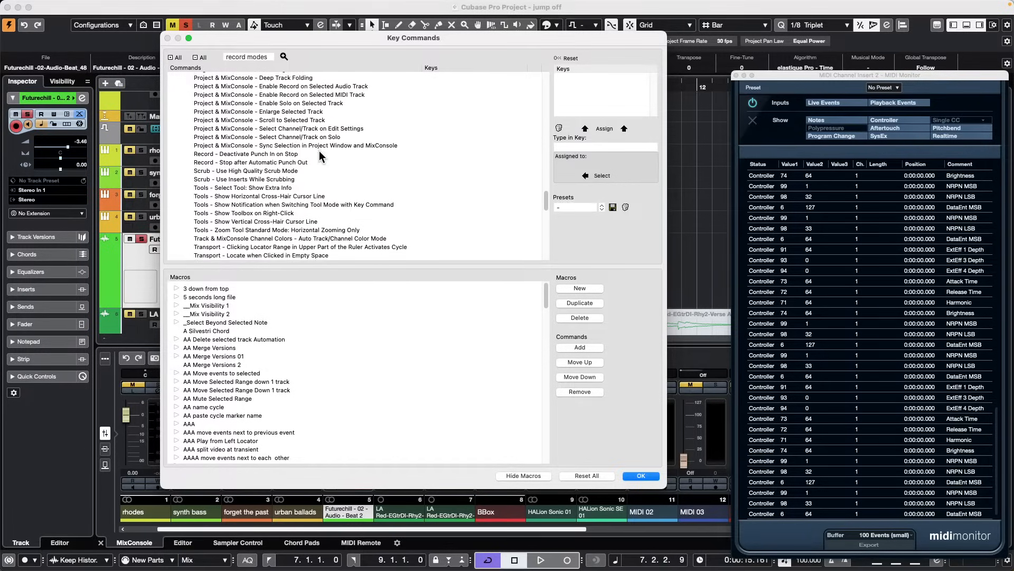
pyautogui.scroll(10, 318, 153)
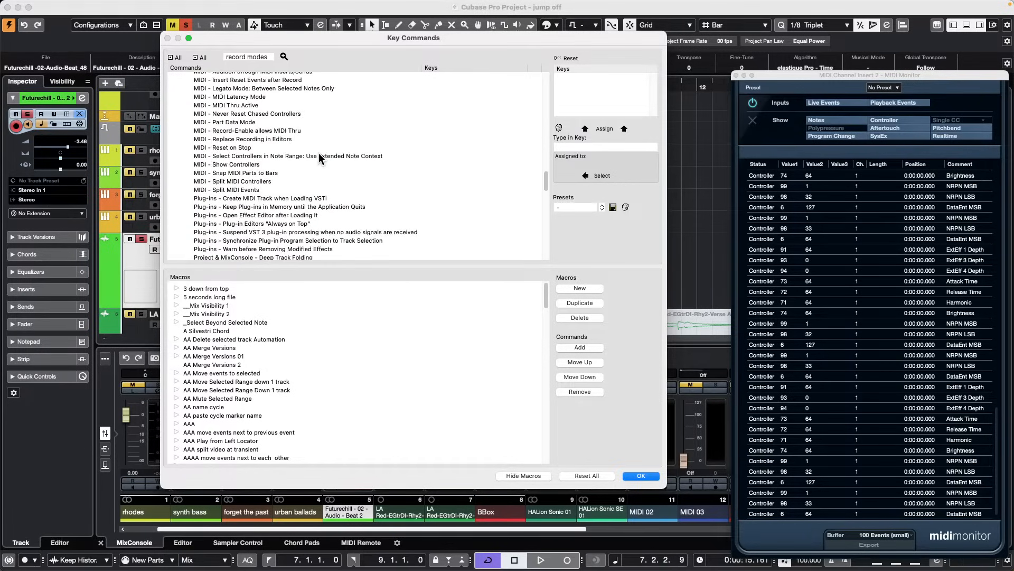
pyautogui.scroll(10, 319, 153)
# Replace the key command search with "record", starting from the first category of the command list
pyautogui.tripleClick(261, 58)
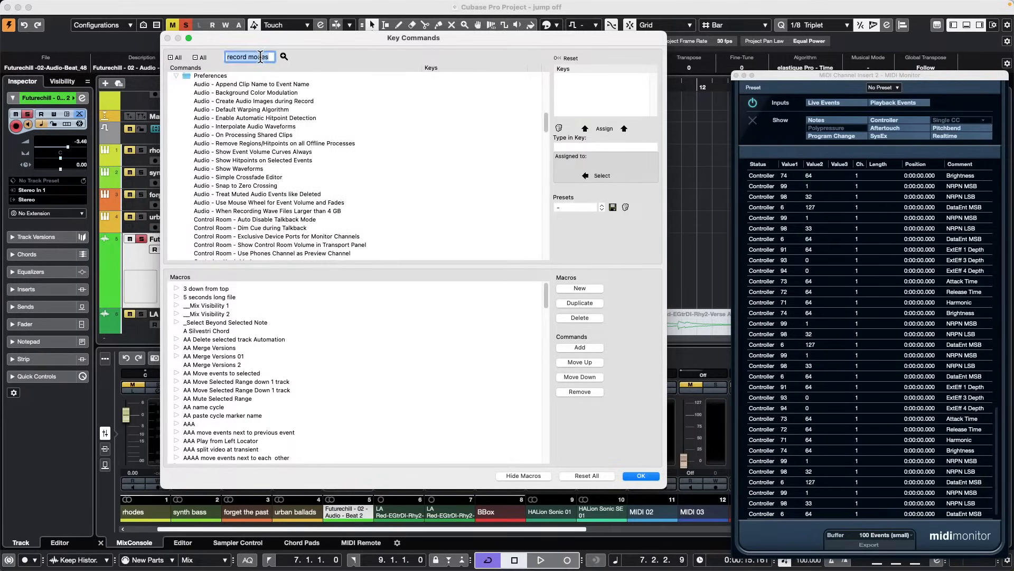
pyautogui.write('rec')
pyautogui.scroll(10, 213, 139)
pyautogui.click(217, 79)
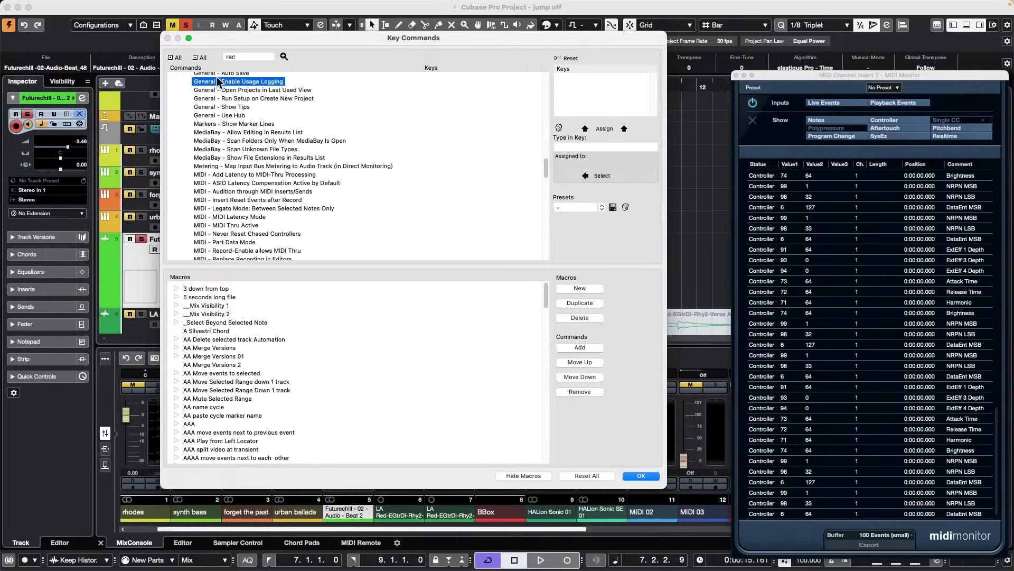
pyautogui.scroll(15, 227, 109)
pyautogui.click(211, 80)
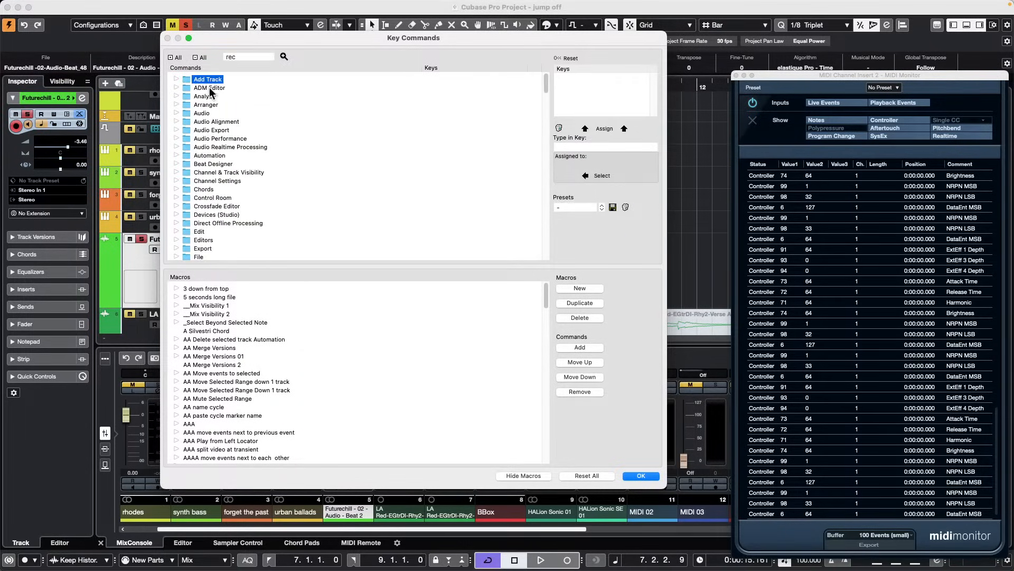
pyautogui.click(242, 57)
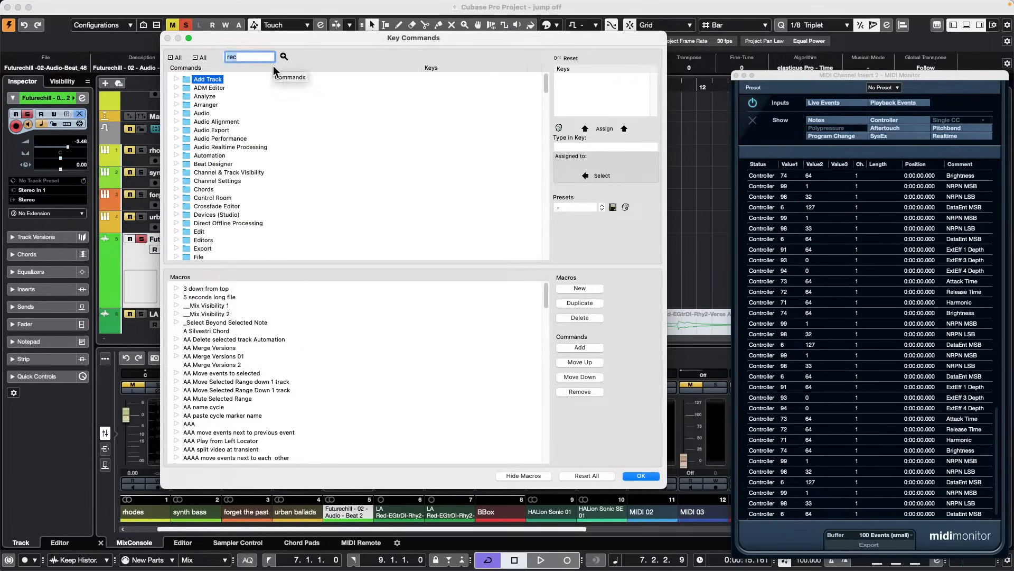
pyautogui.write('record')
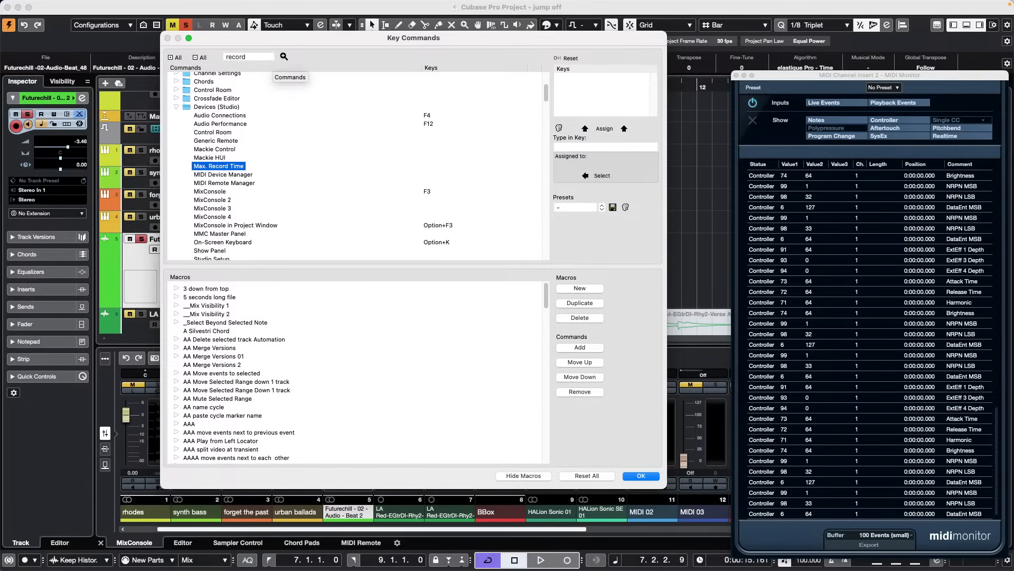
# Step through the key commands matching "record" from the Edit and Media categories through MIDI, Mixer and Note Expression
pyautogui.click(284, 57)
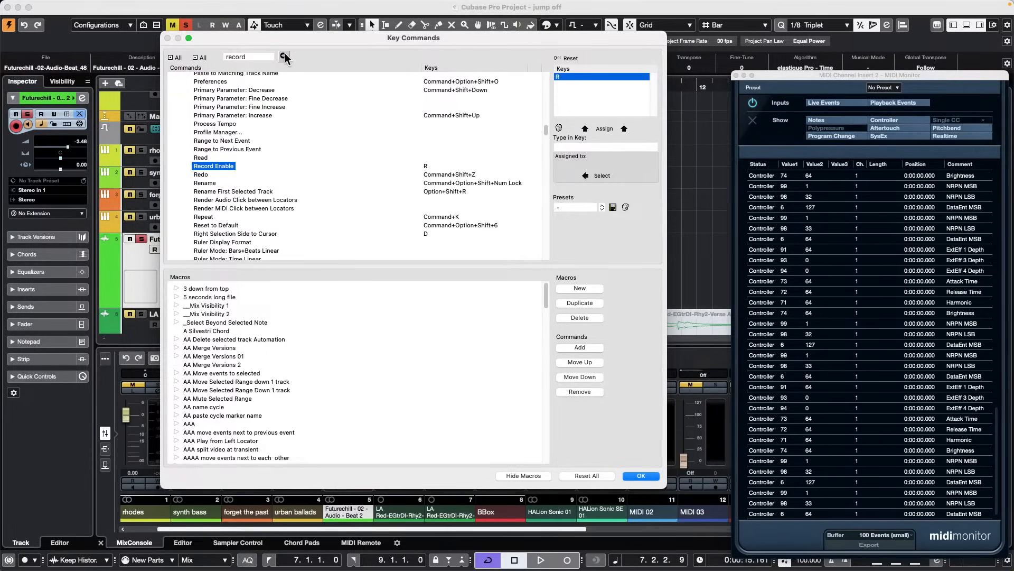
pyautogui.click(285, 56)
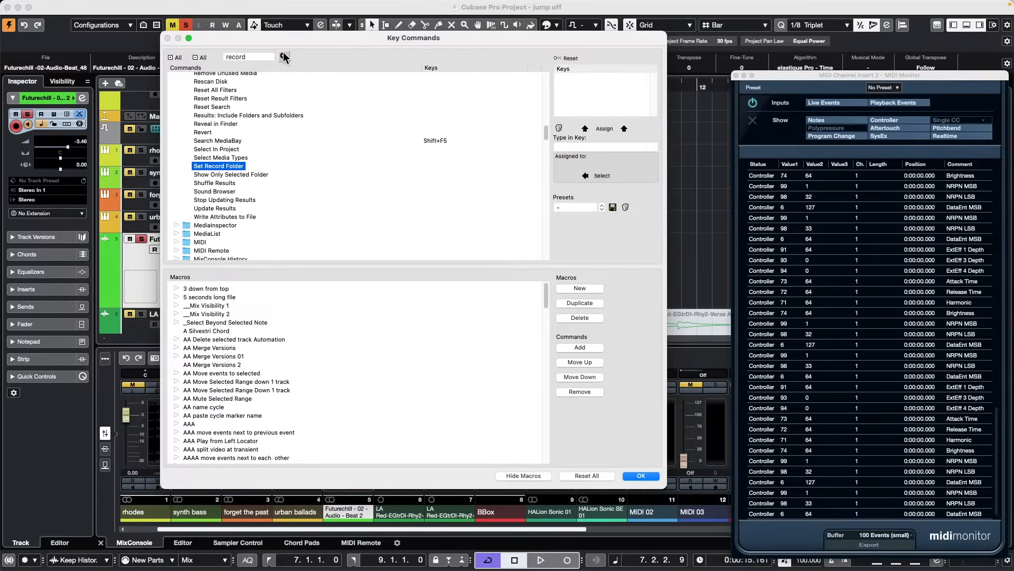
pyautogui.click(284, 57)
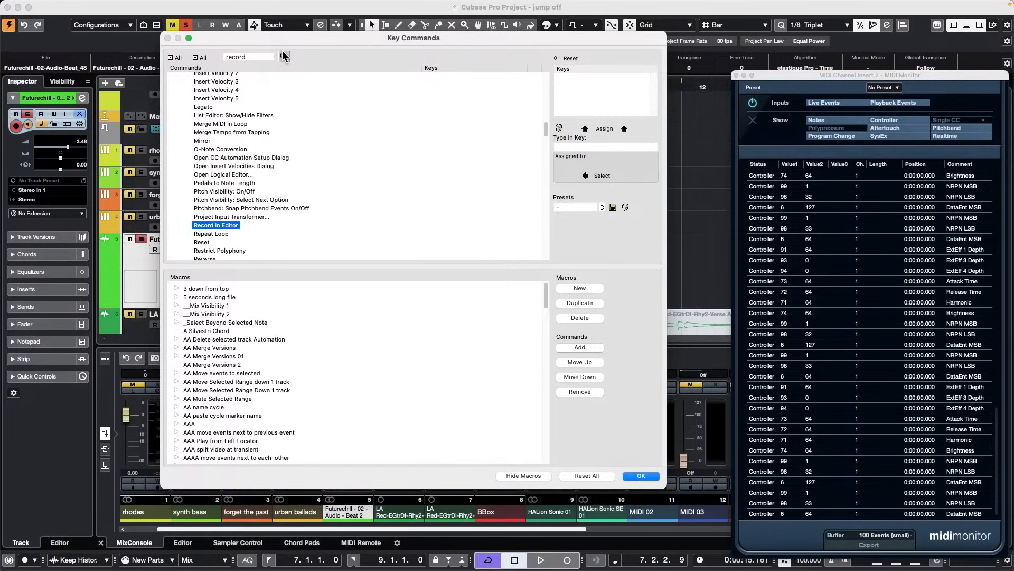
pyautogui.click(284, 56)
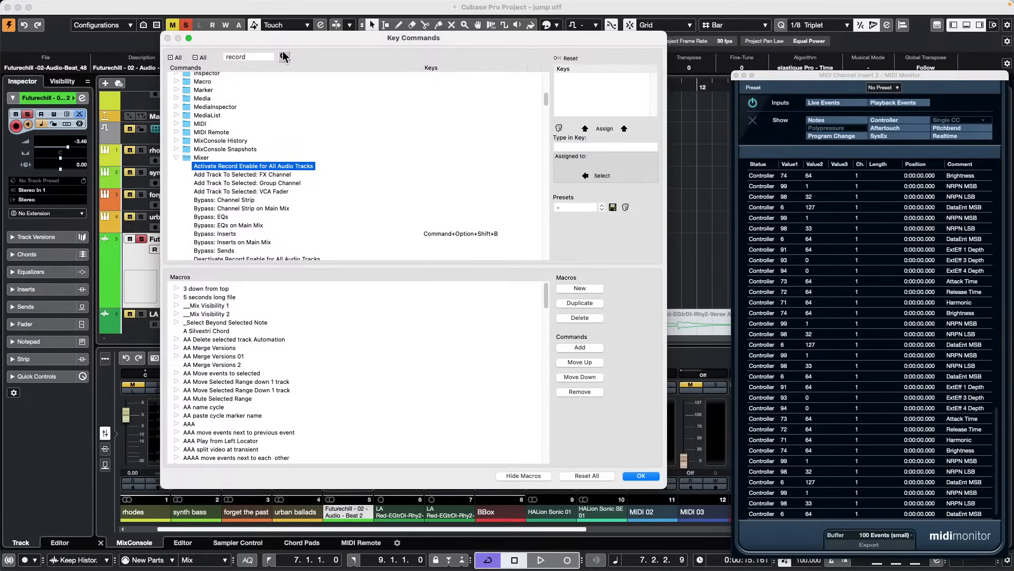
pyautogui.click(284, 57)
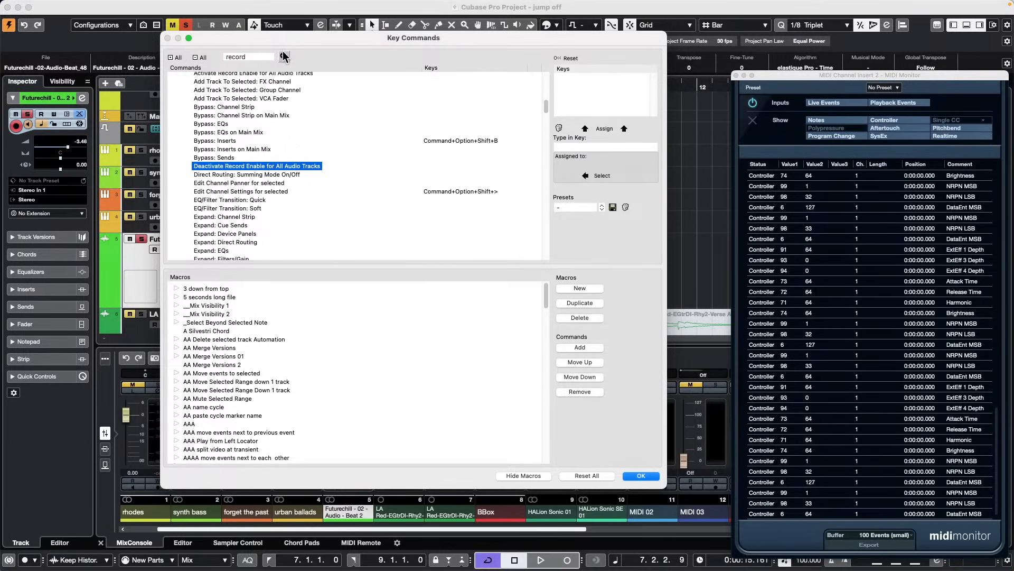
pyautogui.click(285, 57)
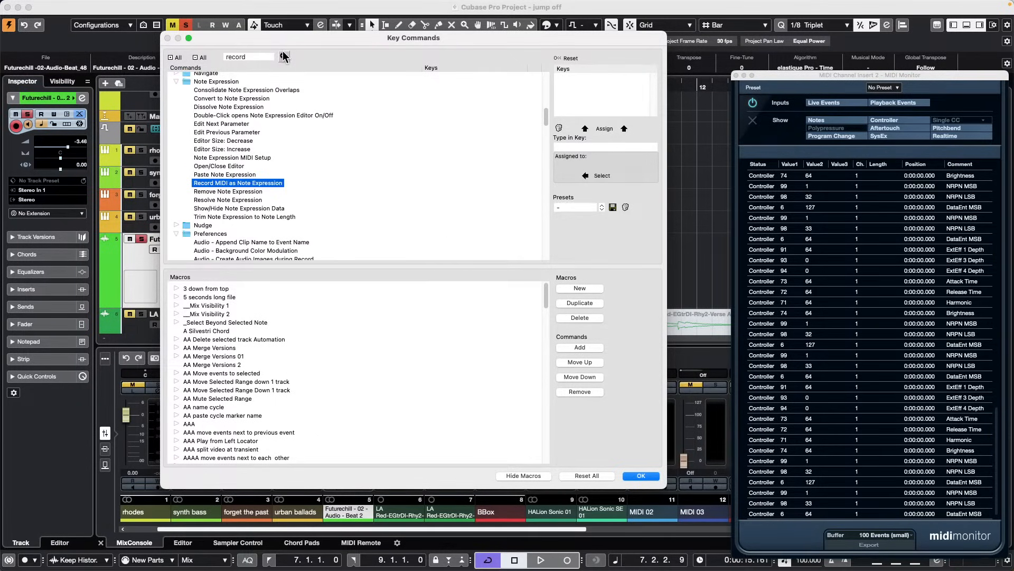
# Step through the "record" matches in the Preferences category, covering its Audio, Editing, MIDI and Project & MixConsole entries
pyautogui.click(284, 56)
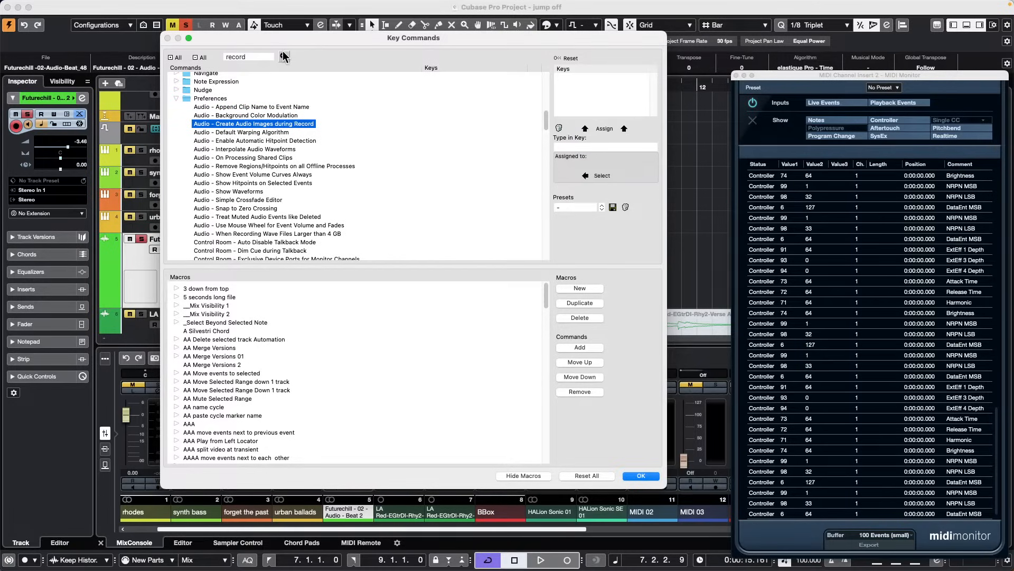
pyautogui.click(285, 57)
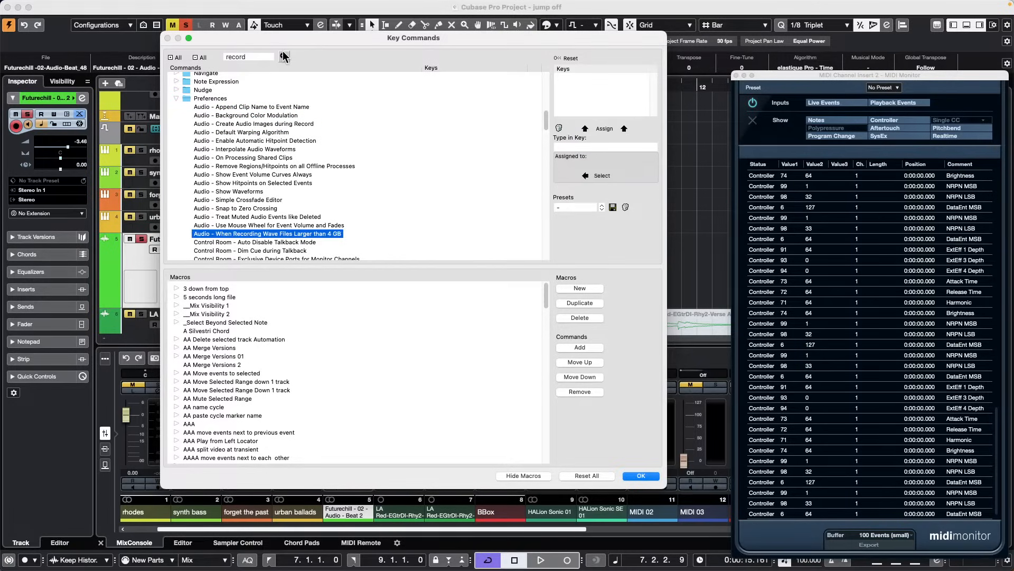
pyautogui.click(285, 57)
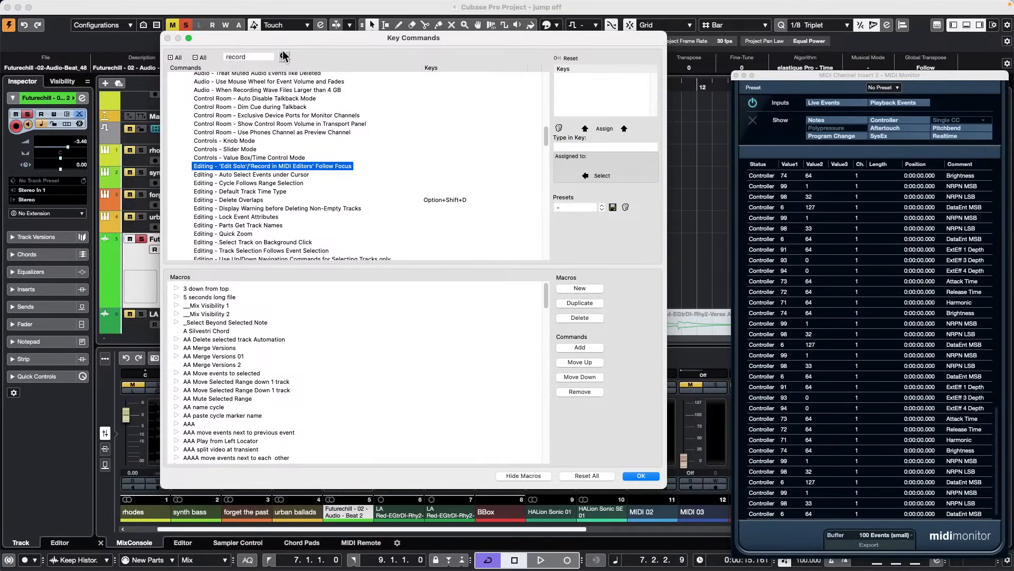
pyautogui.click(285, 56)
pyautogui.click(285, 56)
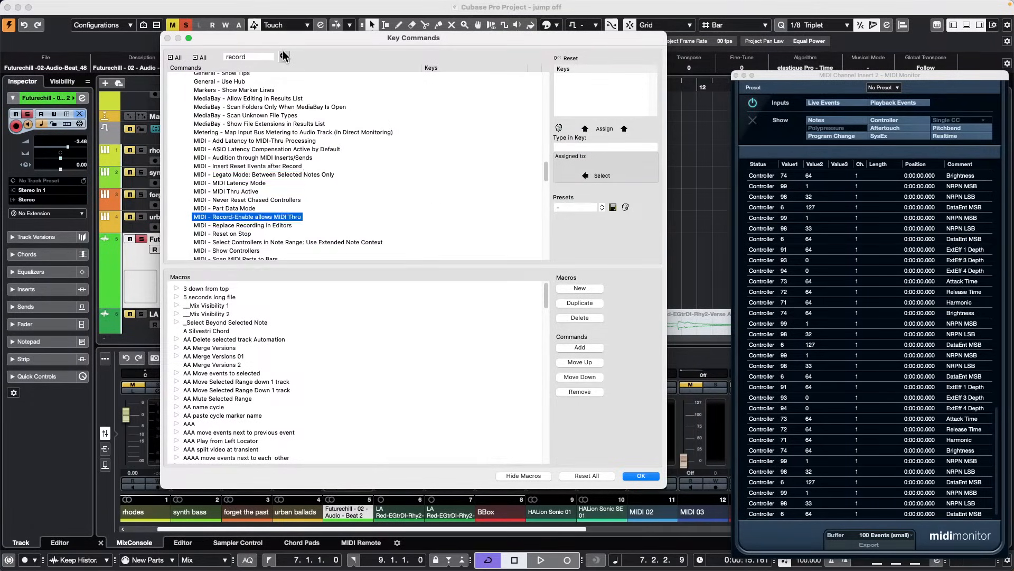
pyautogui.click(284, 57)
pyautogui.click(284, 57)
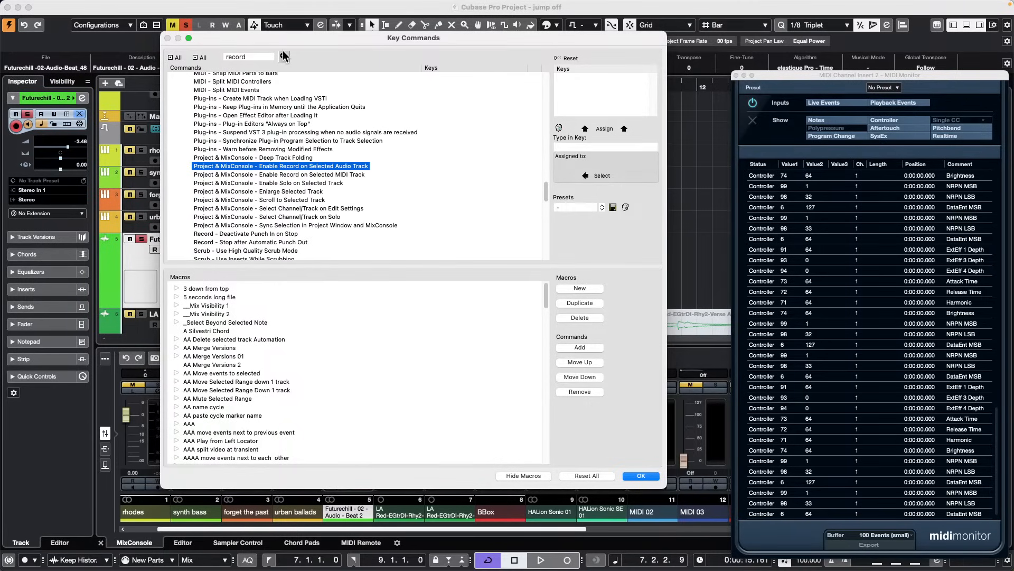
pyautogui.click(284, 57)
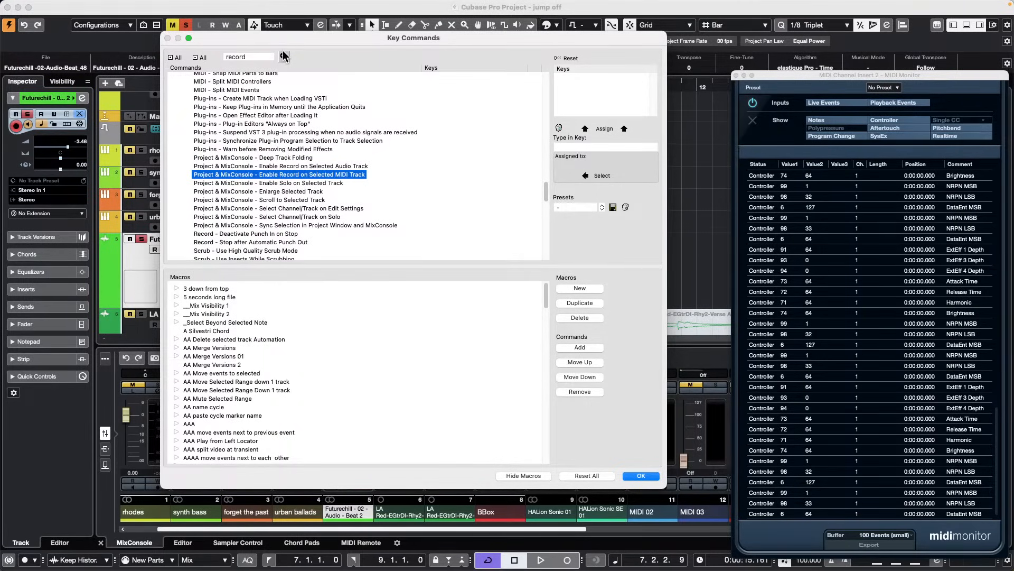
# Step through the "record" matches in the Process Project Logical Editor category and on to Audio Record Mode in the Transport category
pyautogui.click(284, 56)
pyautogui.click(284, 56)
pyautogui.click(284, 56)
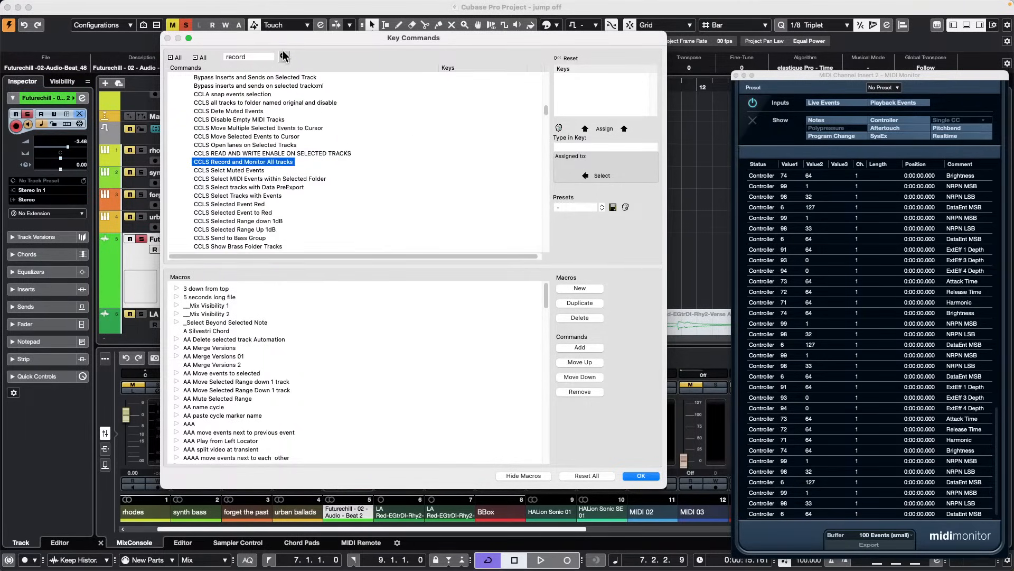
pyautogui.click(284, 56)
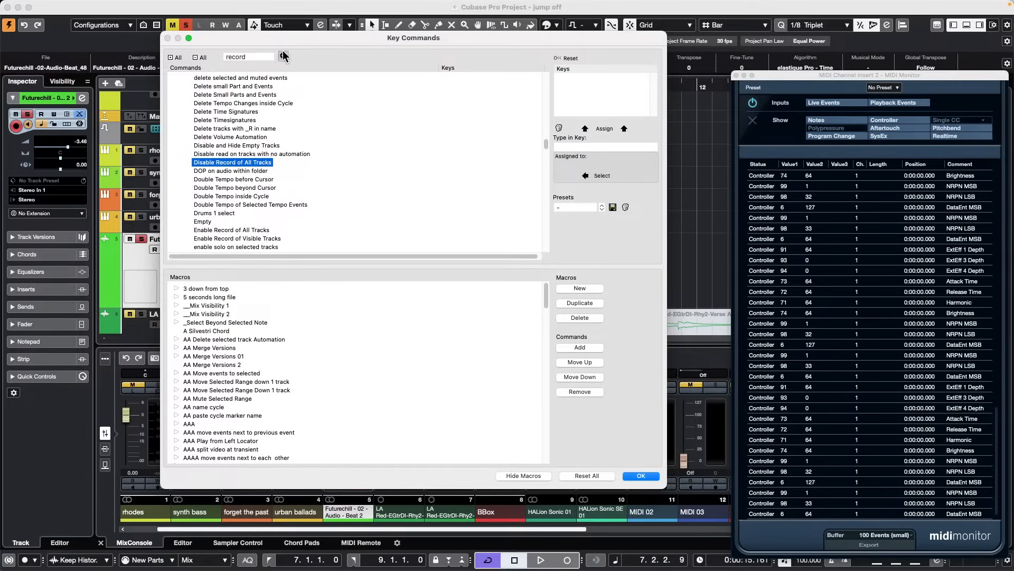
pyautogui.click(284, 57)
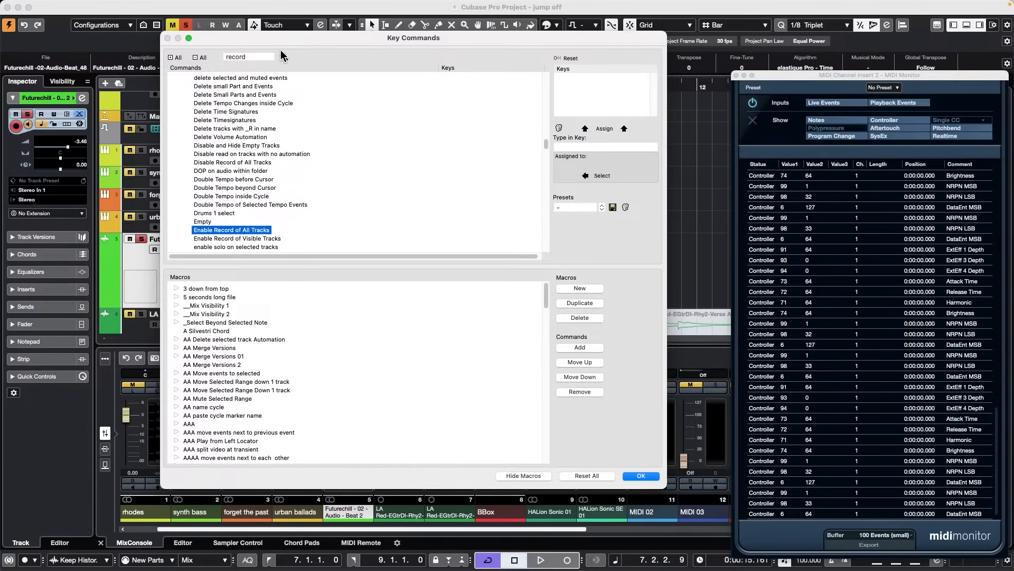
pyautogui.click(284, 56)
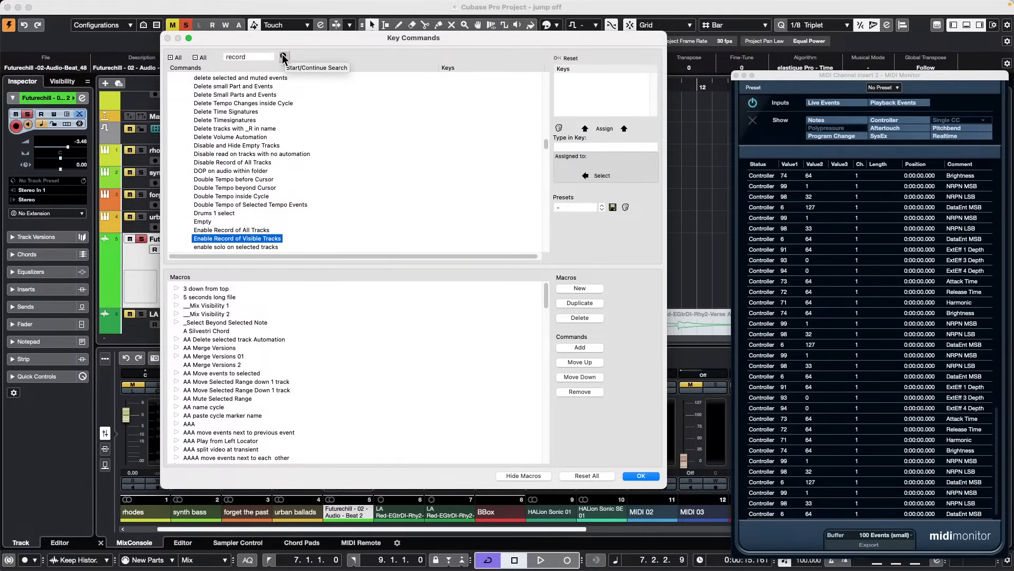
pyautogui.click(284, 57)
pyautogui.click(284, 57)
pyautogui.click(284, 57)
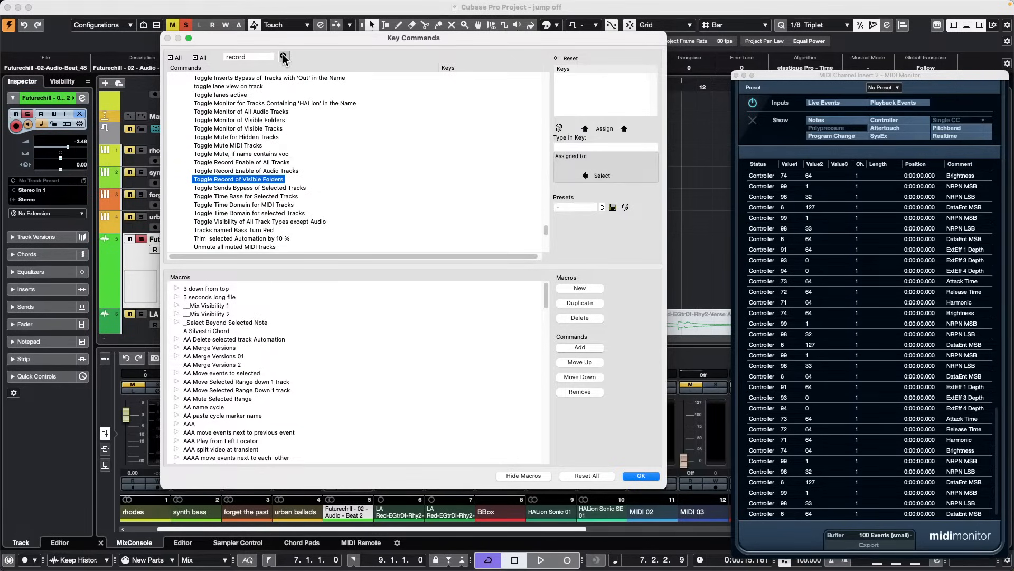
pyautogui.click(284, 57)
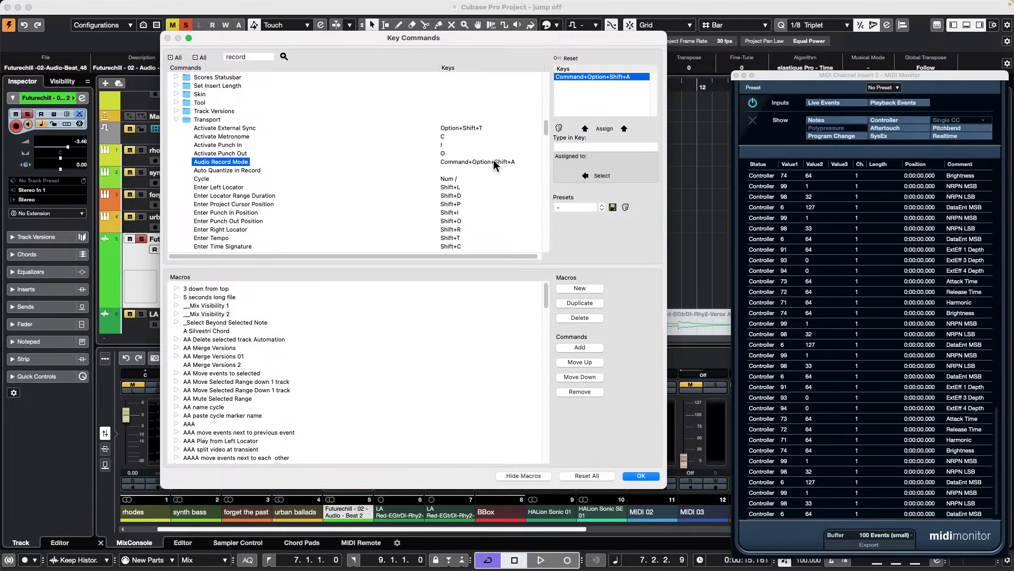
# Select the Audio Record Mode command in the Transport category and close the key commands
pyautogui.click(246, 171)
pyautogui.click(235, 161)
pyautogui.click(646, 475)
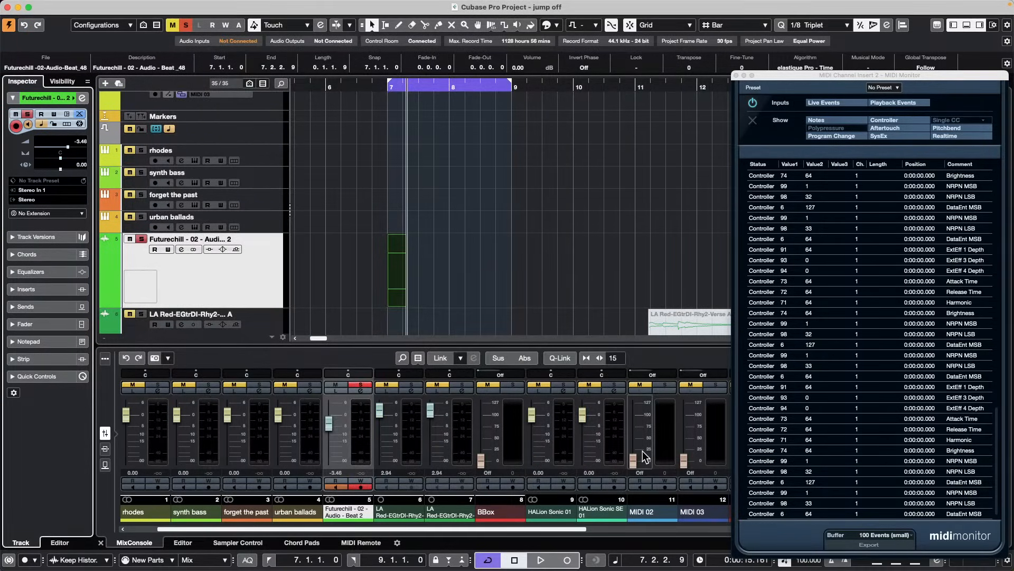
# Show the Audio Record Modes options, followed by the Common Record Modes options, and close them
pyautogui.hotkey('alt', 'r')
pyautogui.click(79, 559)
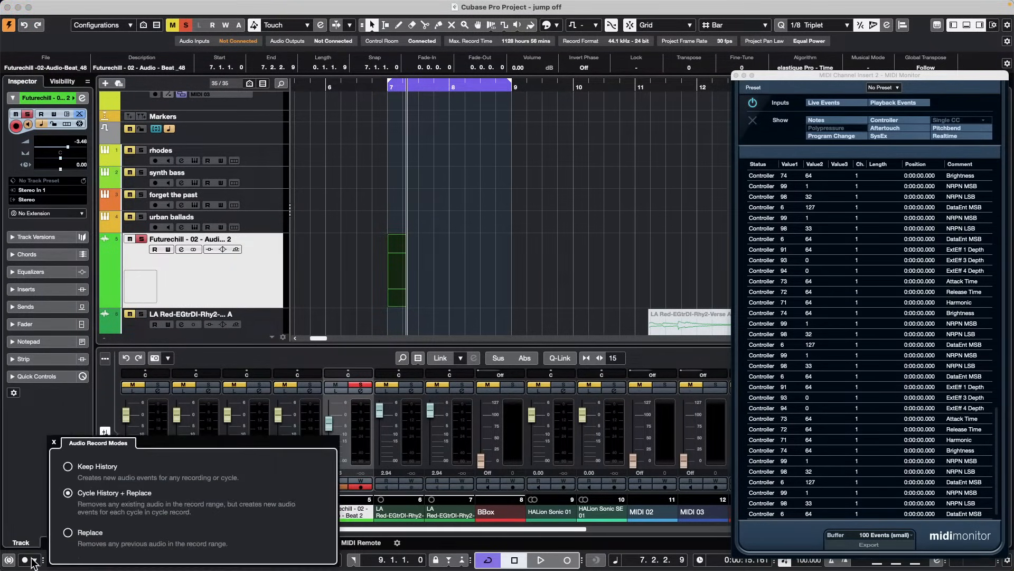
pyautogui.click(33, 560)
pyautogui.click(33, 560)
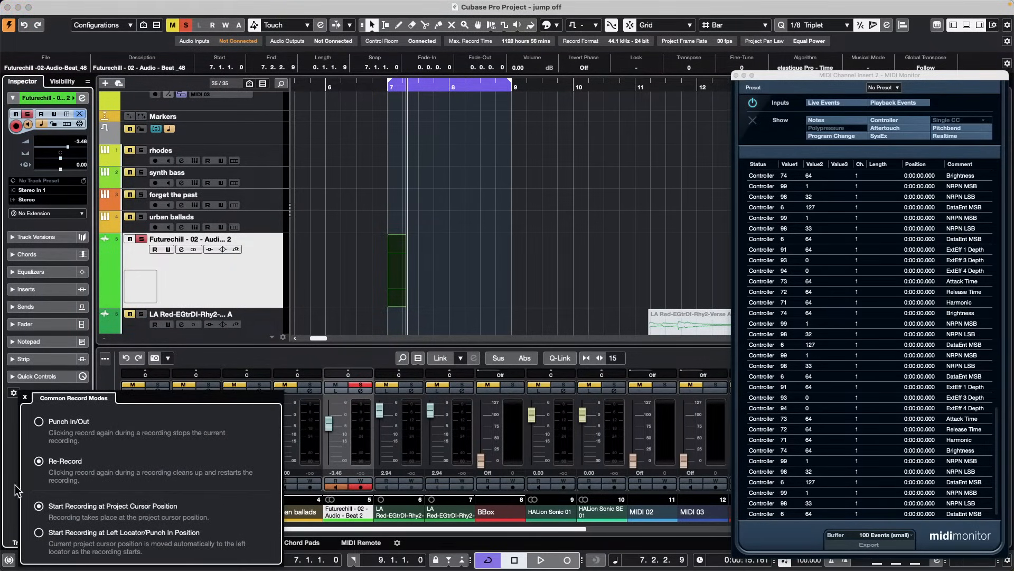
pyautogui.click(472, 281)
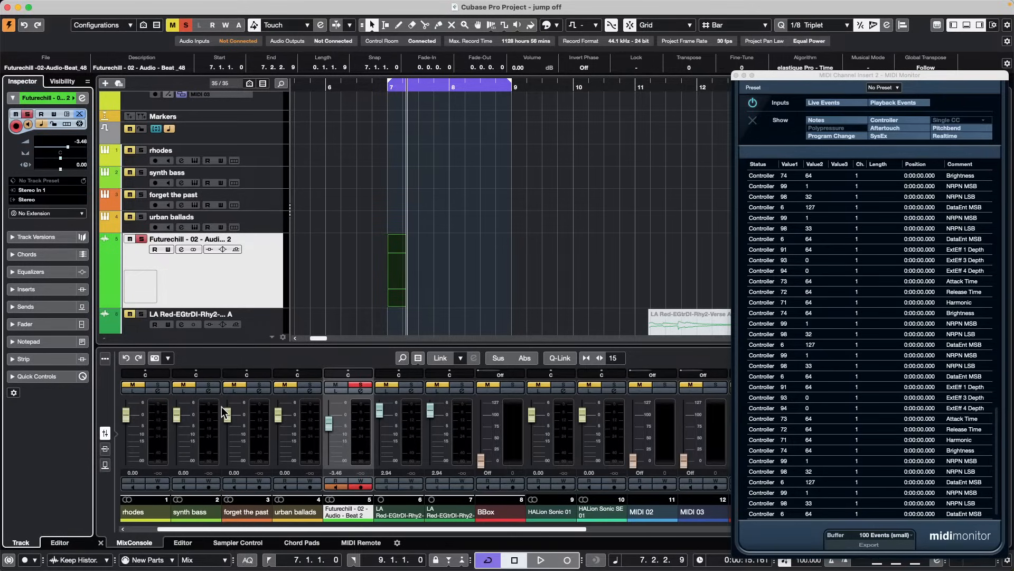
pyautogui.hotkey('alt', 'r')
pyautogui.hotkey('alt', 'r')
pyautogui.click(31, 561)
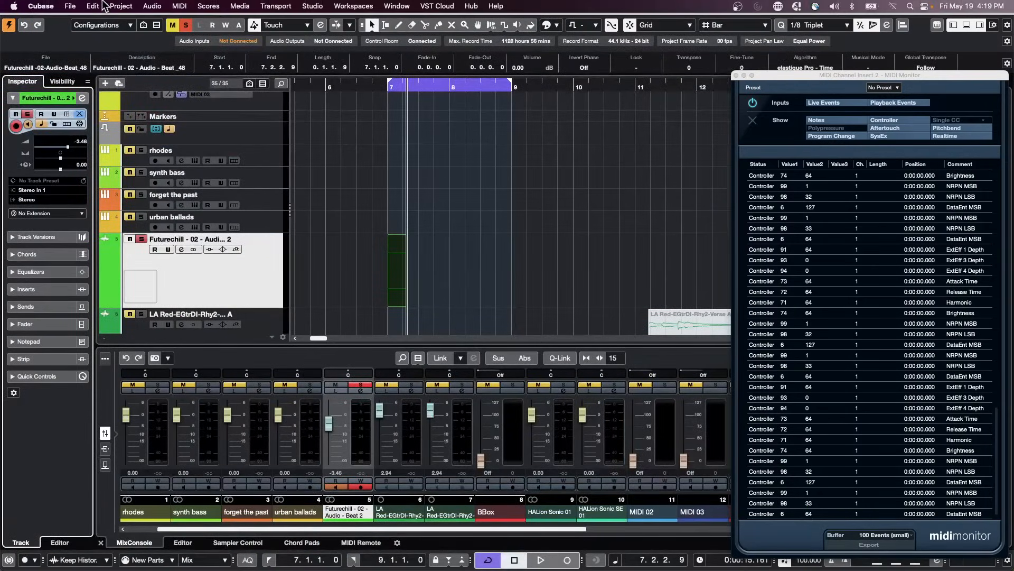
# Reopen the key commands and search them for "punch"
pyautogui.click(93, 6)
pyautogui.moveTo(81, 9)
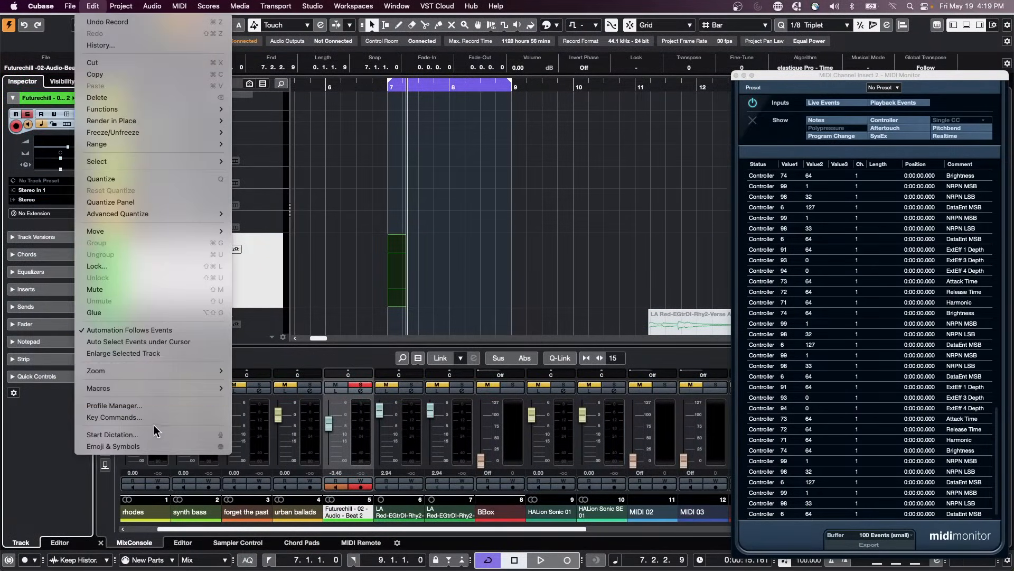
pyautogui.click(160, 416)
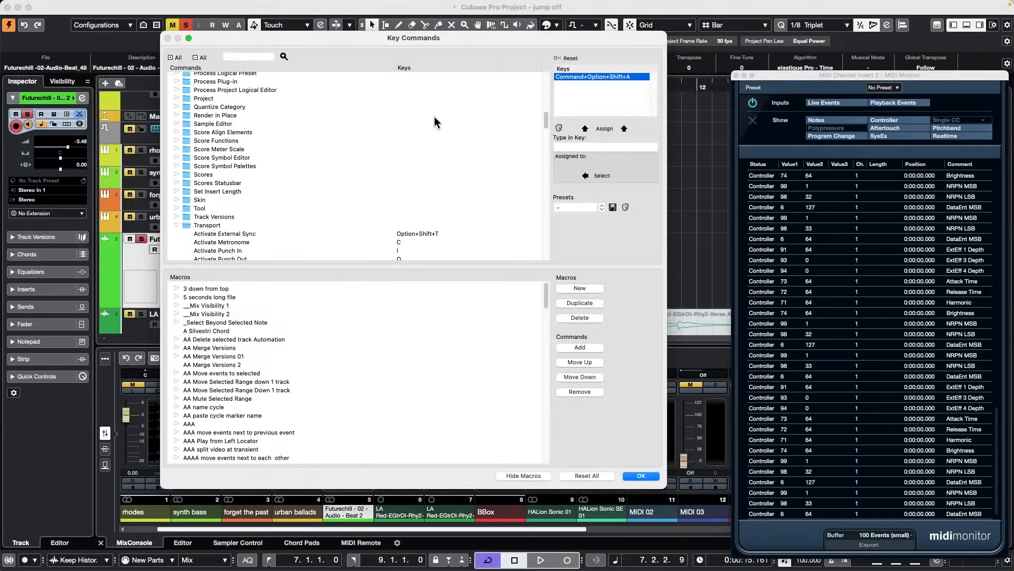
pyautogui.click(253, 57)
pyautogui.write('punch')
pyautogui.press('Return')
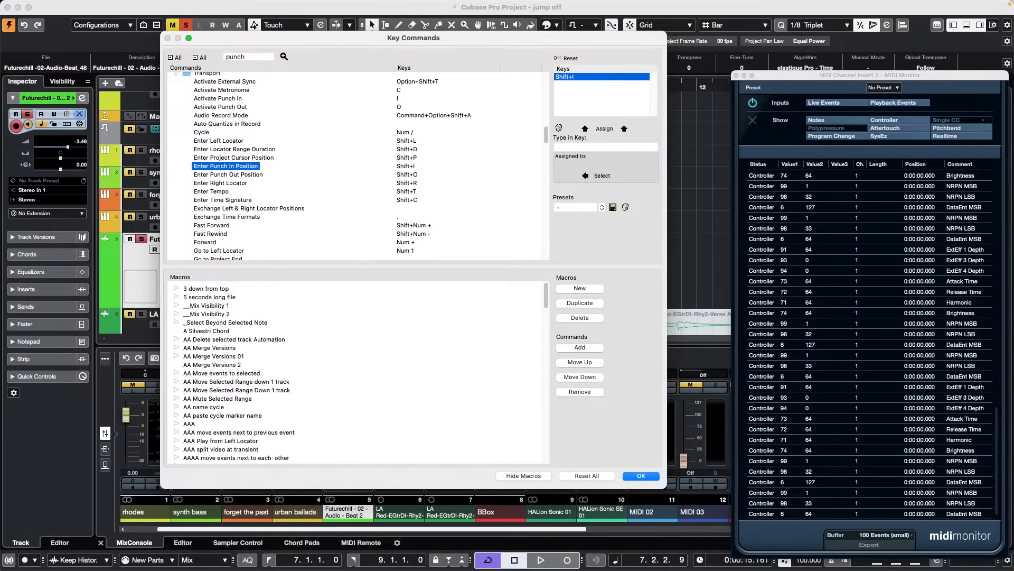
# Step through the "punch" matches in the Transport category from Enter Punch Out Position to Set Punch Points to Selection Range
pyautogui.click(284, 56)
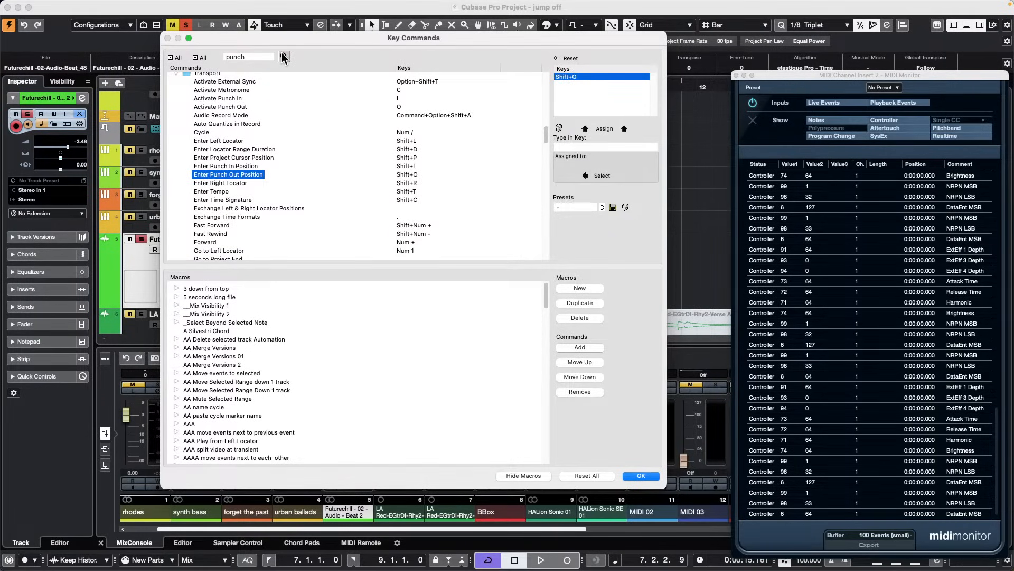
pyautogui.click(284, 57)
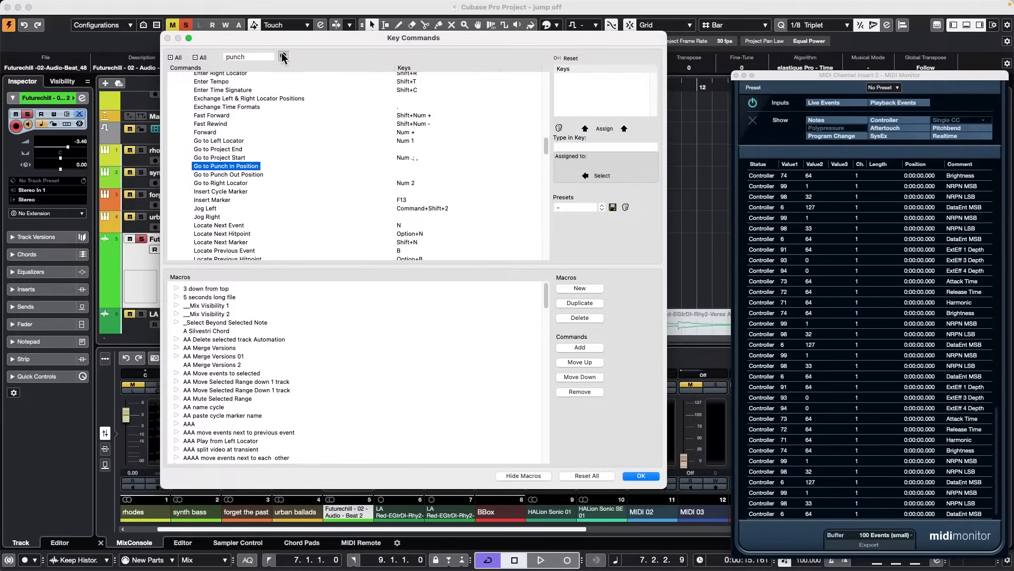
pyautogui.click(283, 56)
pyautogui.click(283, 56)
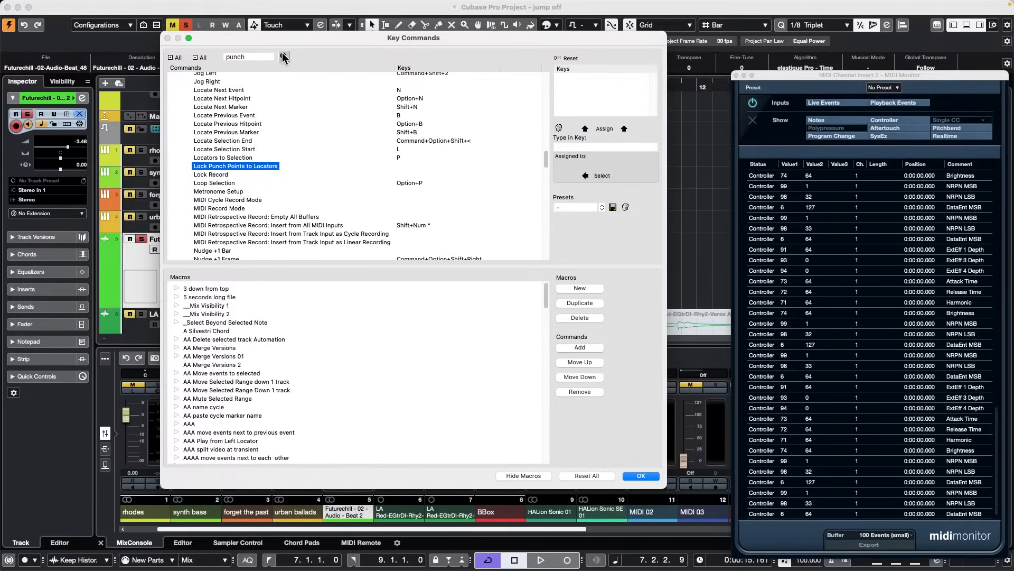
pyautogui.click(284, 56)
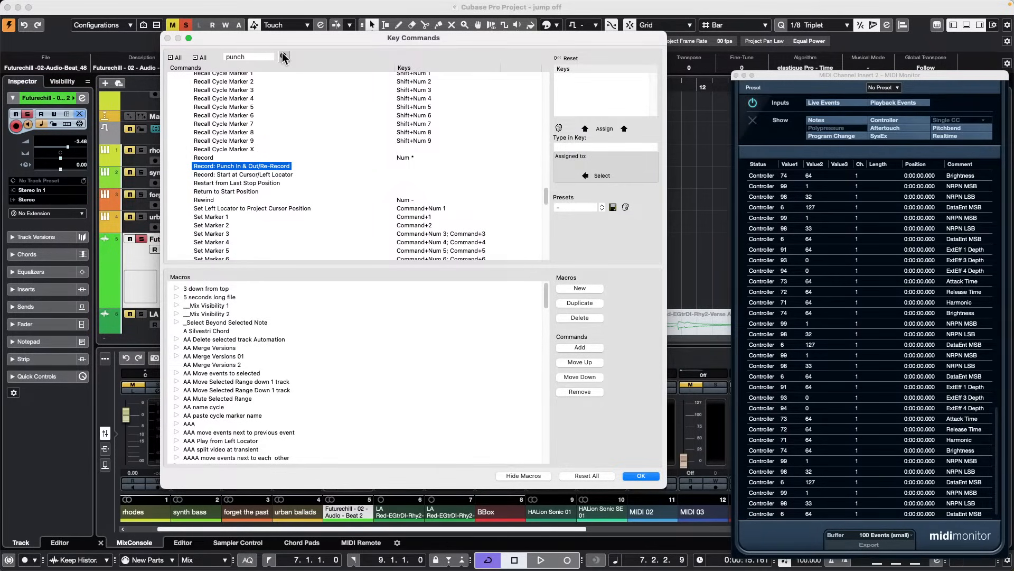
pyautogui.click(284, 56)
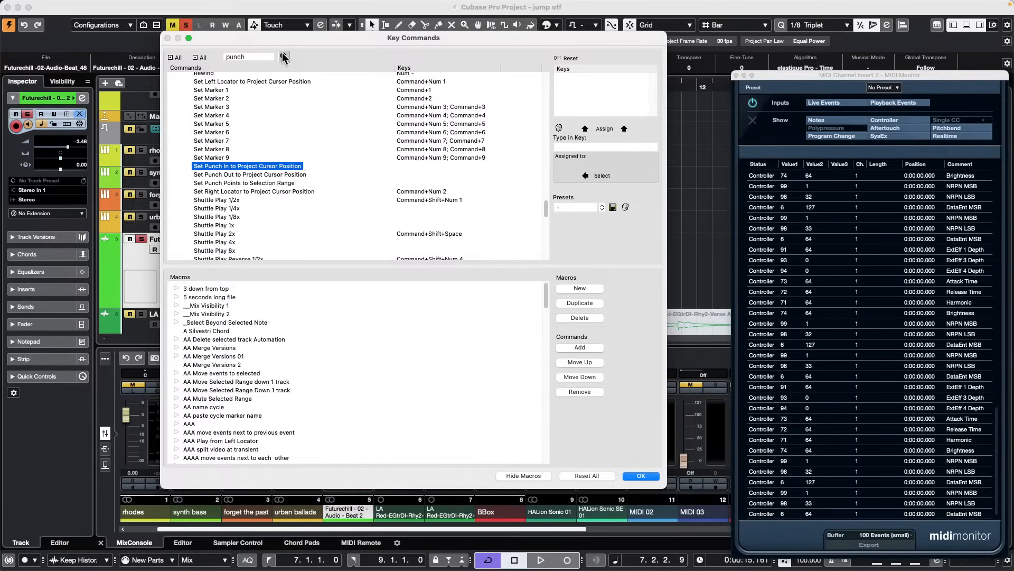
pyautogui.click(283, 56)
pyautogui.click(284, 56)
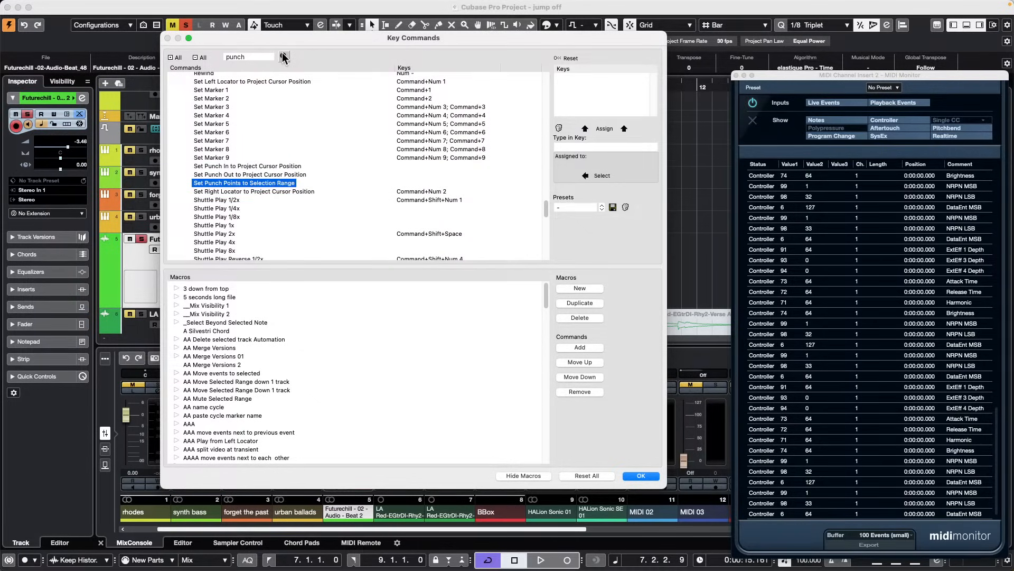
# Step through the "punch" matches among the automation commands and the Record entries of the Preferences category
pyautogui.click(284, 56)
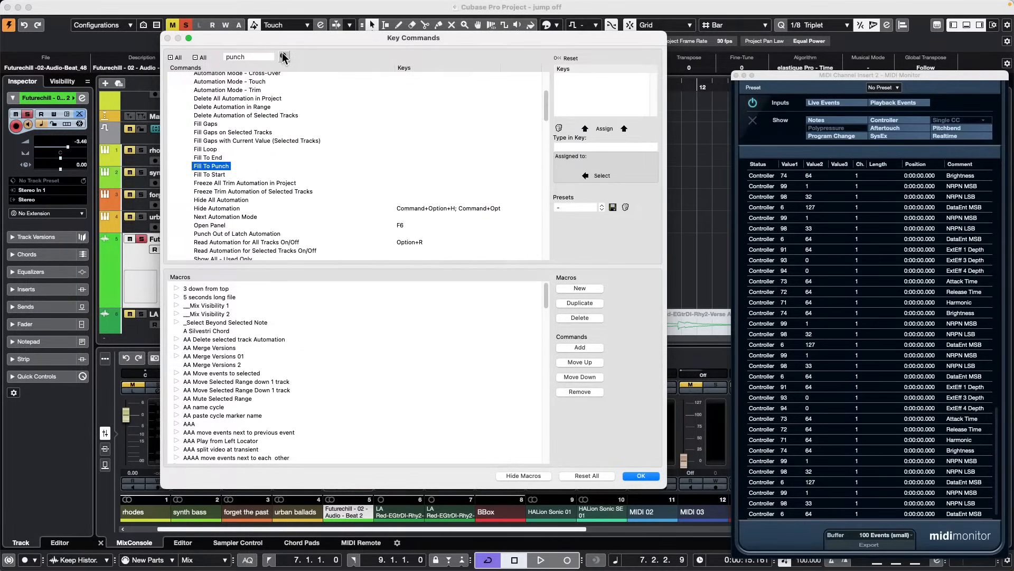
pyautogui.click(284, 57)
pyautogui.click(283, 56)
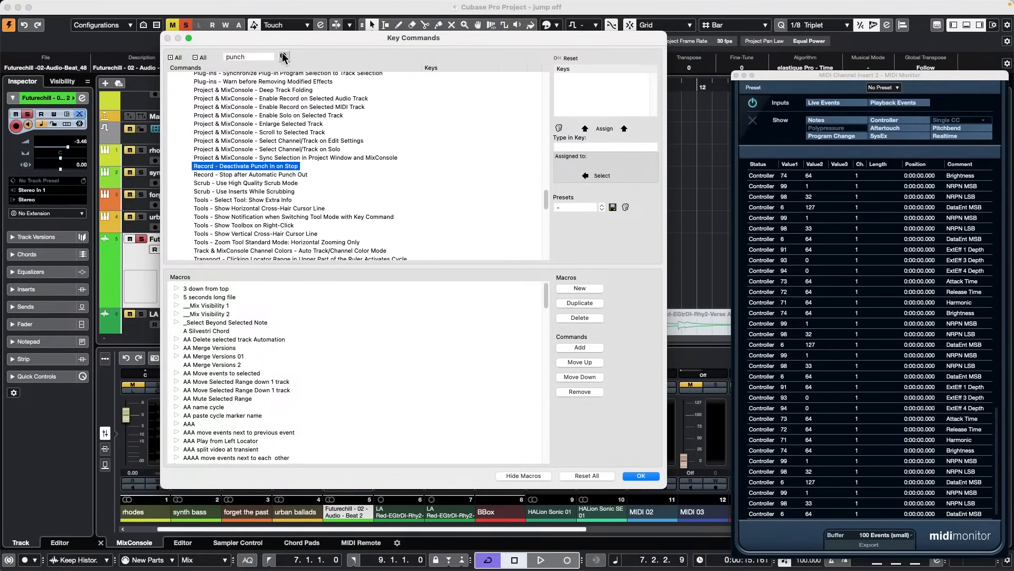
pyautogui.click(283, 57)
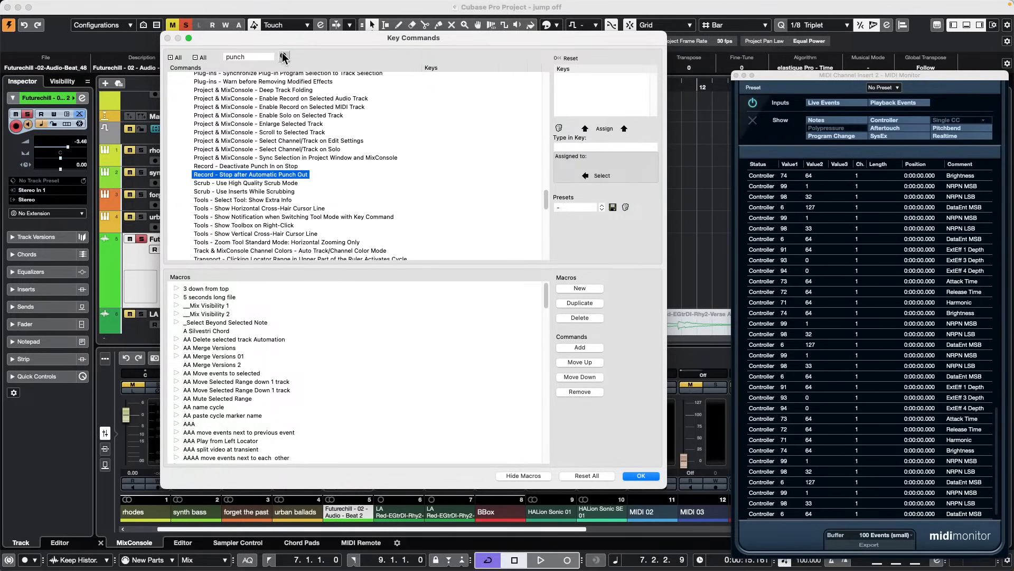
# Step through the Transport "punch" matches again from Activate Punch In to Set Punch Points to Selection Range, and close the key commands
pyautogui.click(284, 57)
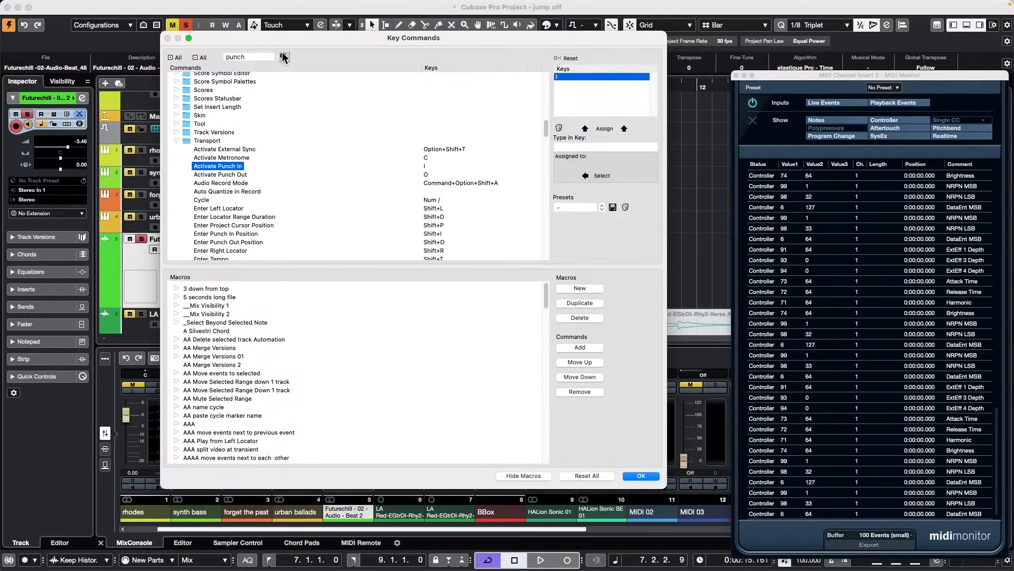
pyautogui.click(283, 57)
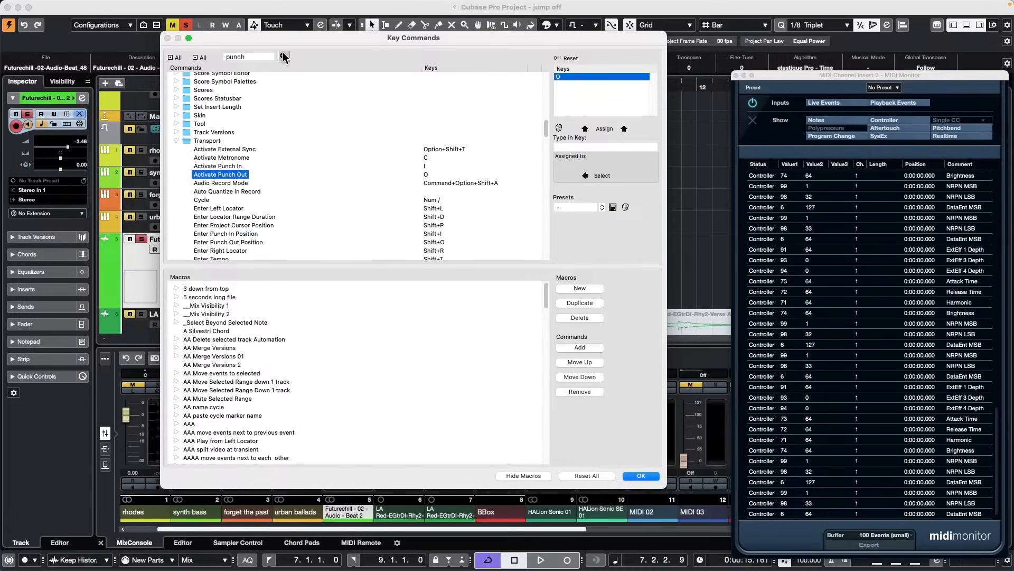
pyautogui.click(284, 56)
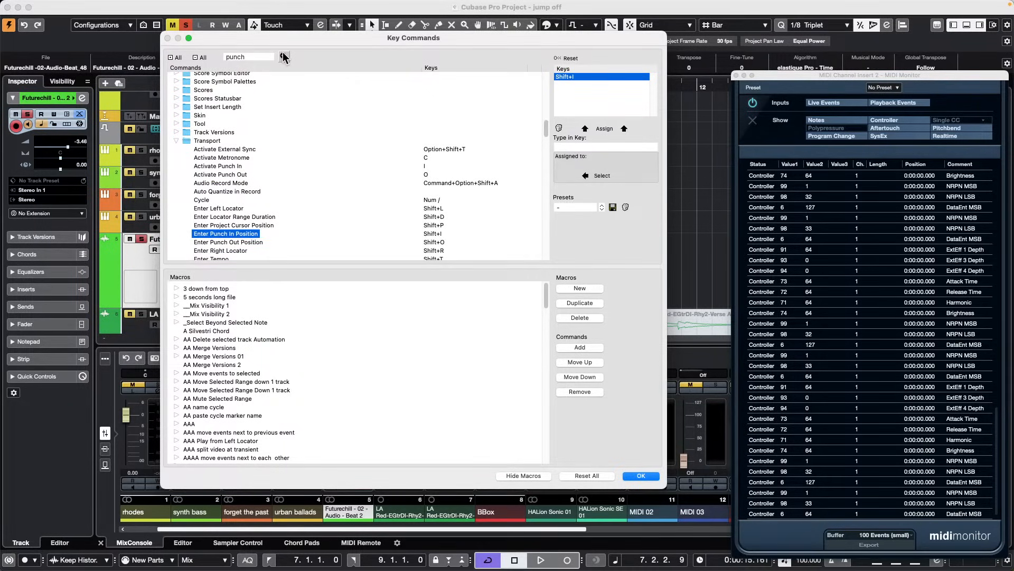
pyautogui.click(284, 56)
pyautogui.click(283, 57)
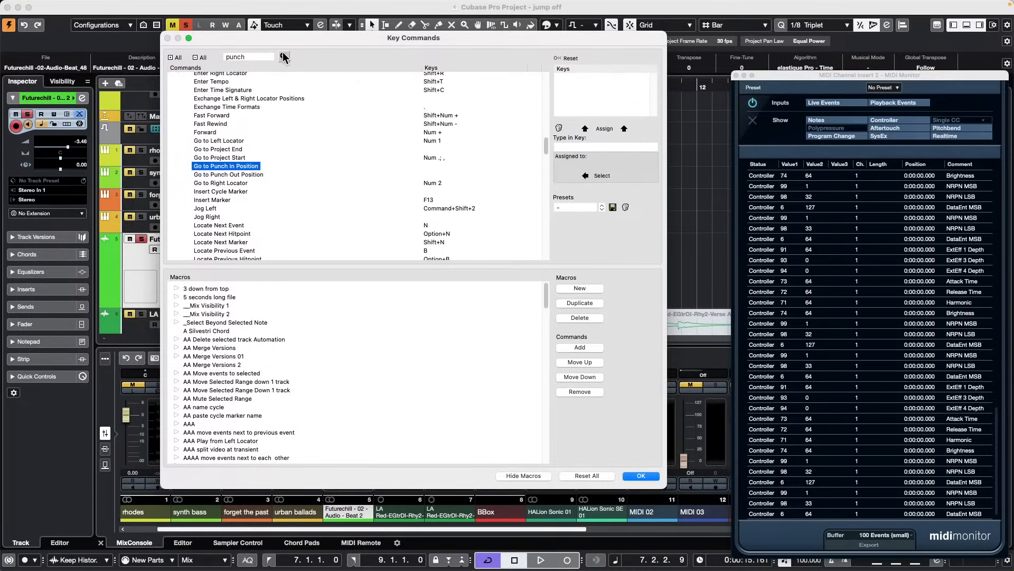
pyautogui.click(283, 57)
pyautogui.click(284, 56)
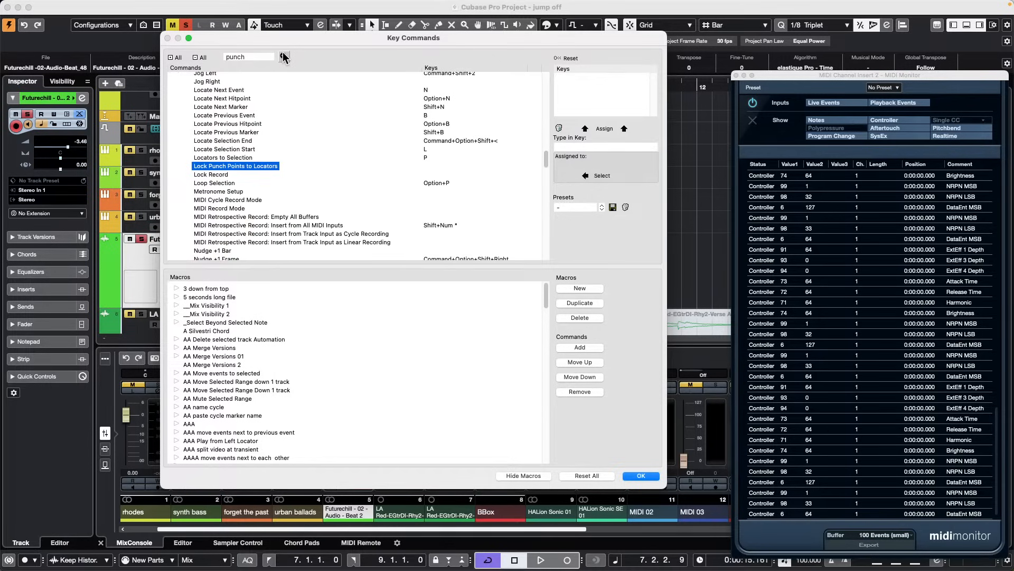
pyautogui.click(283, 57)
pyautogui.click(283, 57)
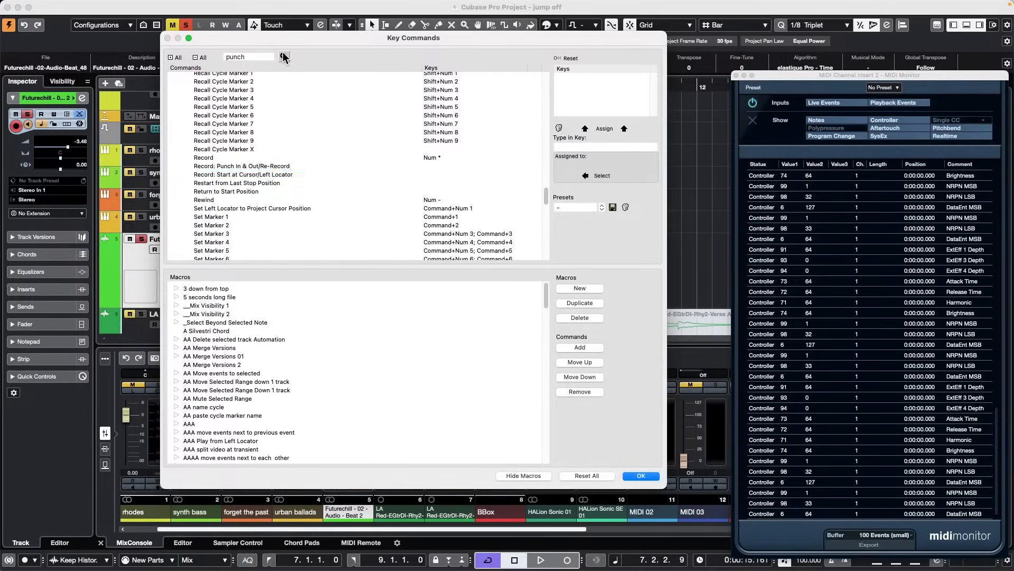
pyautogui.click(283, 57)
pyautogui.click(284, 56)
pyautogui.click(284, 56)
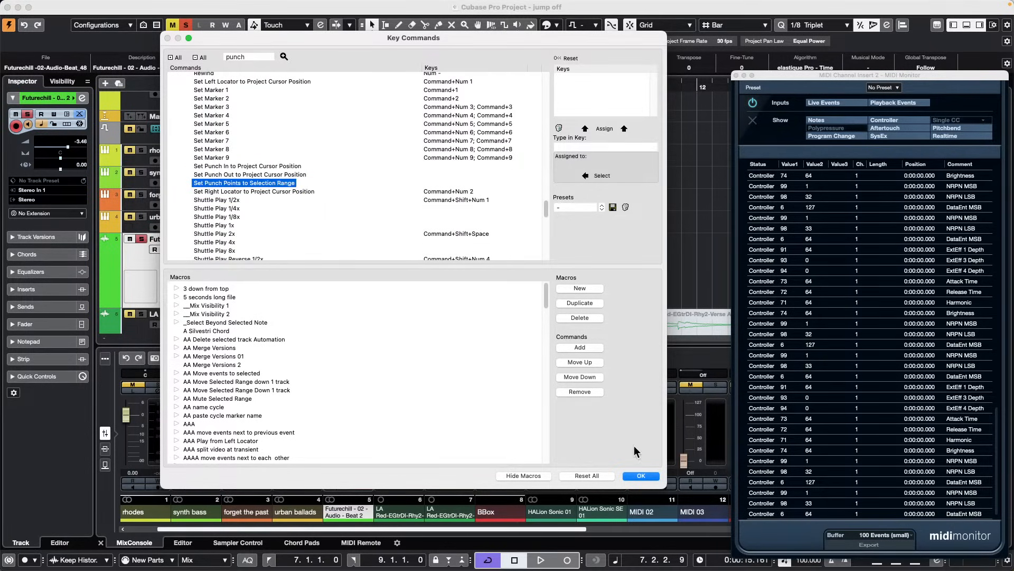
pyautogui.click(640, 476)
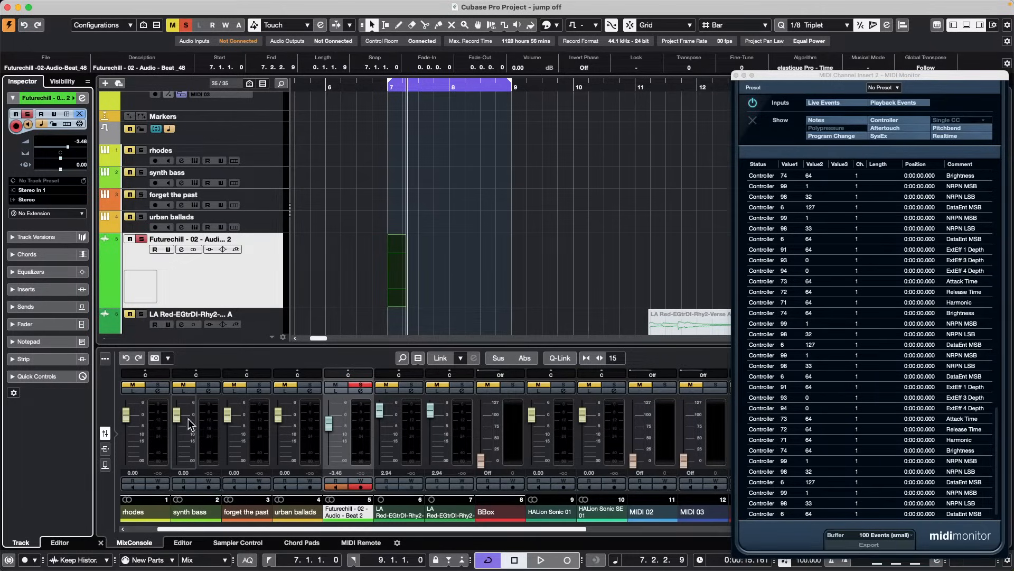
# Switch the common record mode to Punch In/Out and back to Re-Record
pyautogui.click(25, 560)
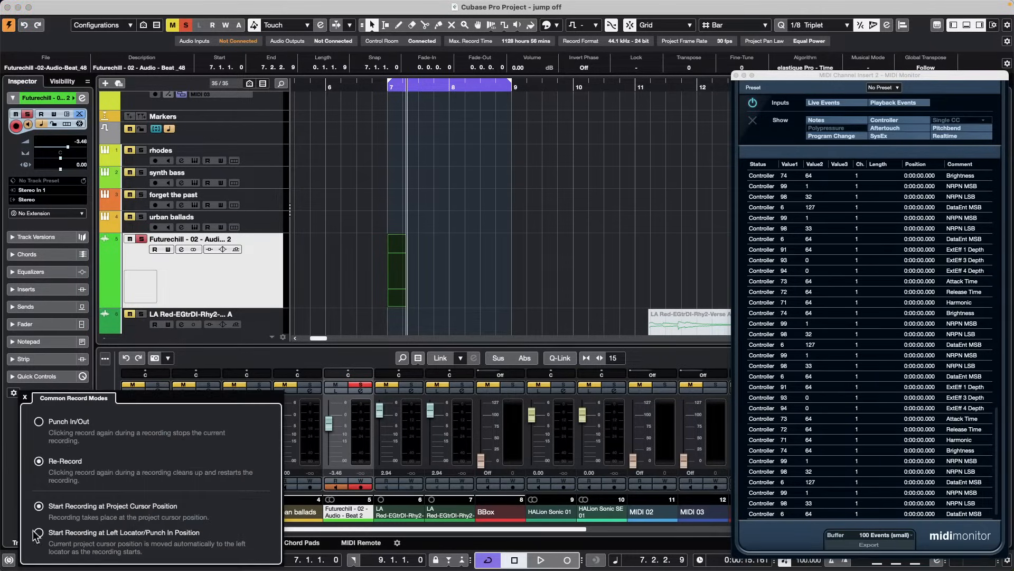
pyautogui.click(39, 421)
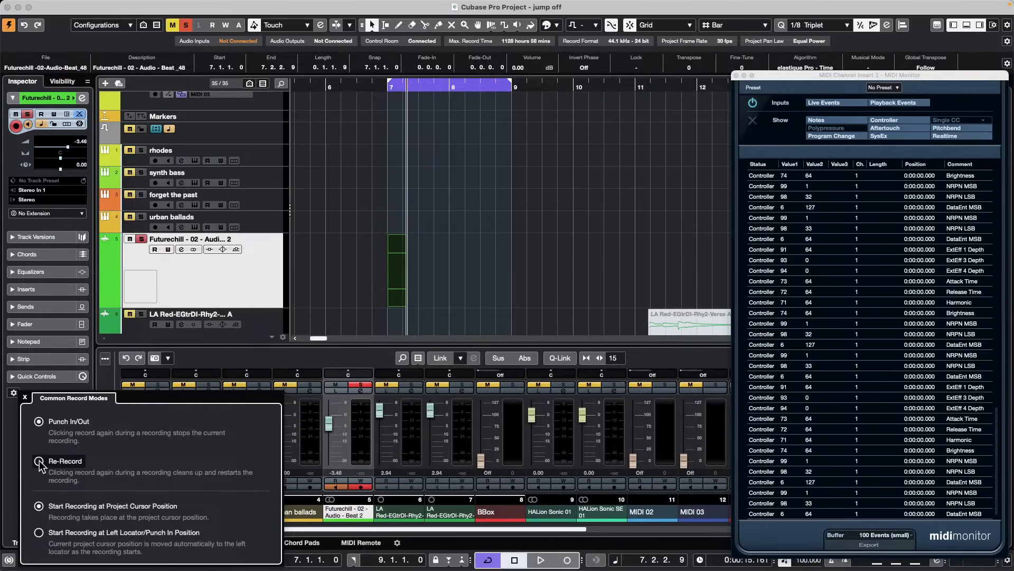
pyautogui.click(39, 461)
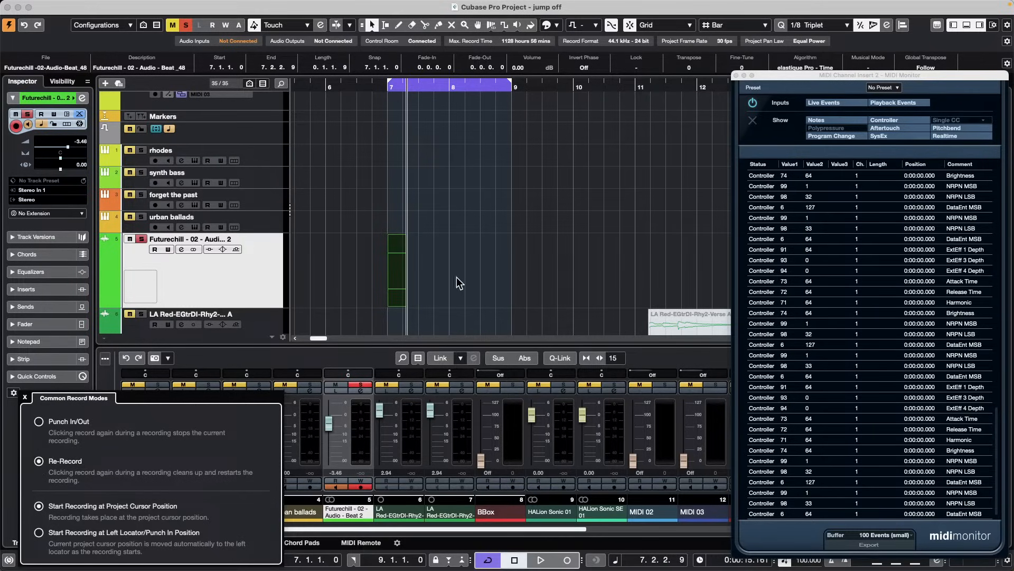
# Look at the Cubase Windows Settings.jpg screenshot for the User Settings Data Folder entry, and return to the Cubase project
pyautogui.press('super+Tab')
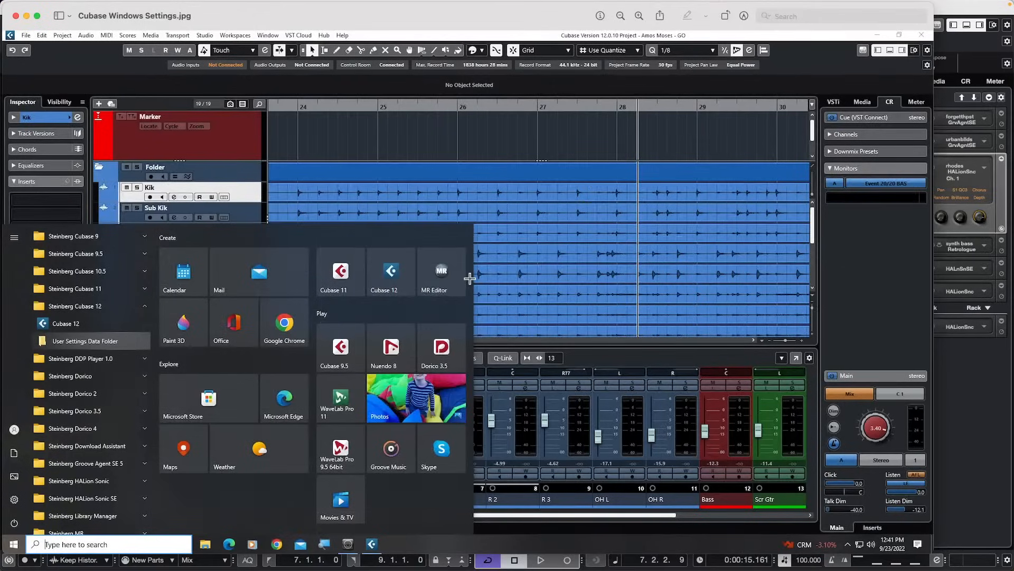
pyautogui.press('super+Tab')
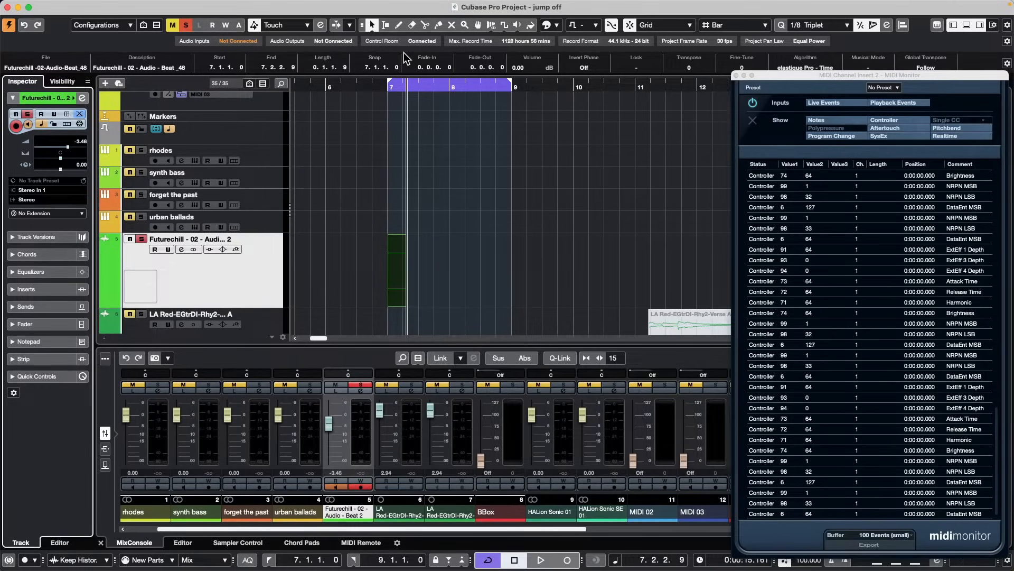
# Create a new empty project in the May 19 2023 folder
pyautogui.moveTo(133, 6)
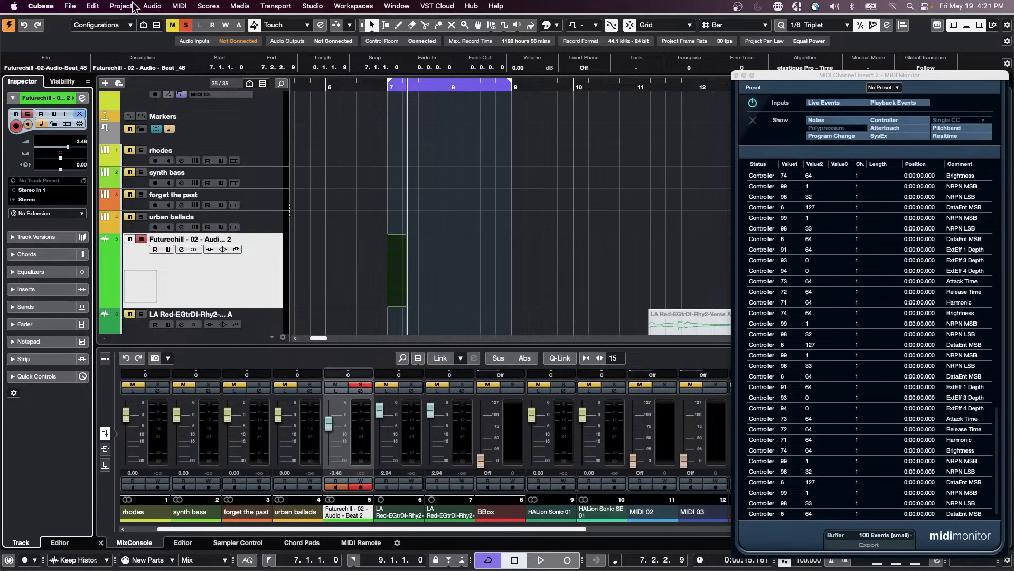
pyautogui.click(69, 6)
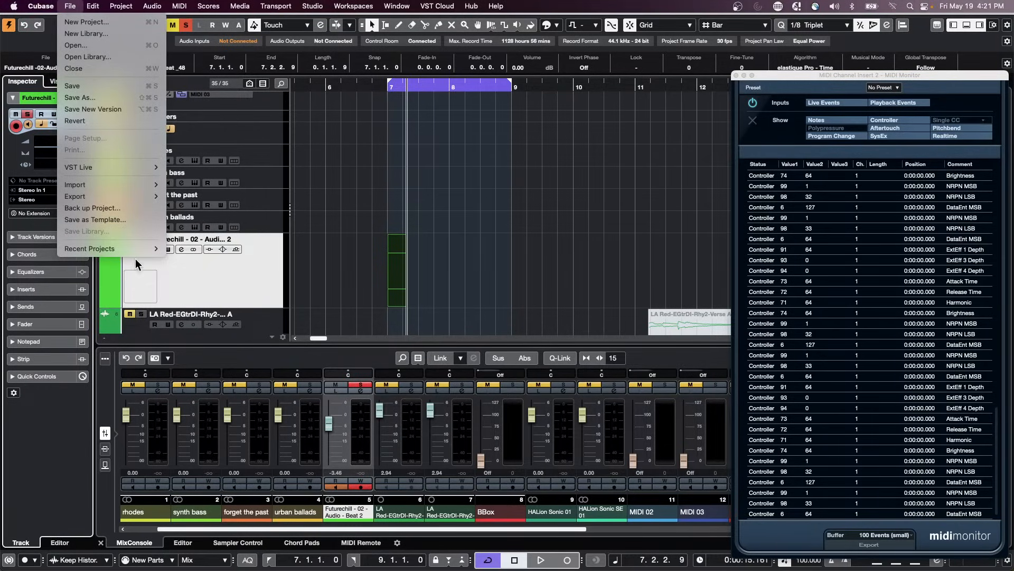
pyautogui.moveTo(130, 250)
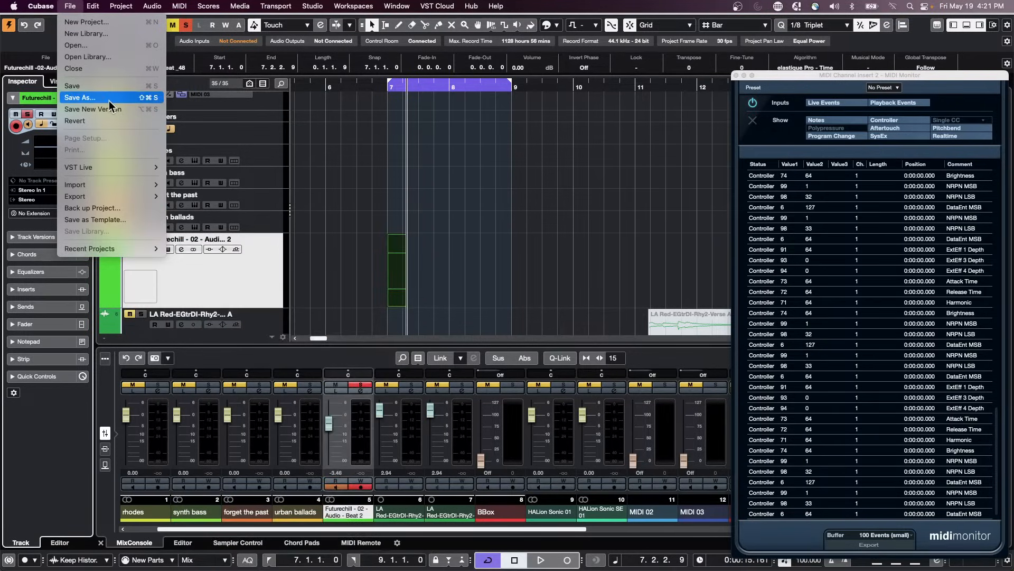
pyautogui.click(105, 22)
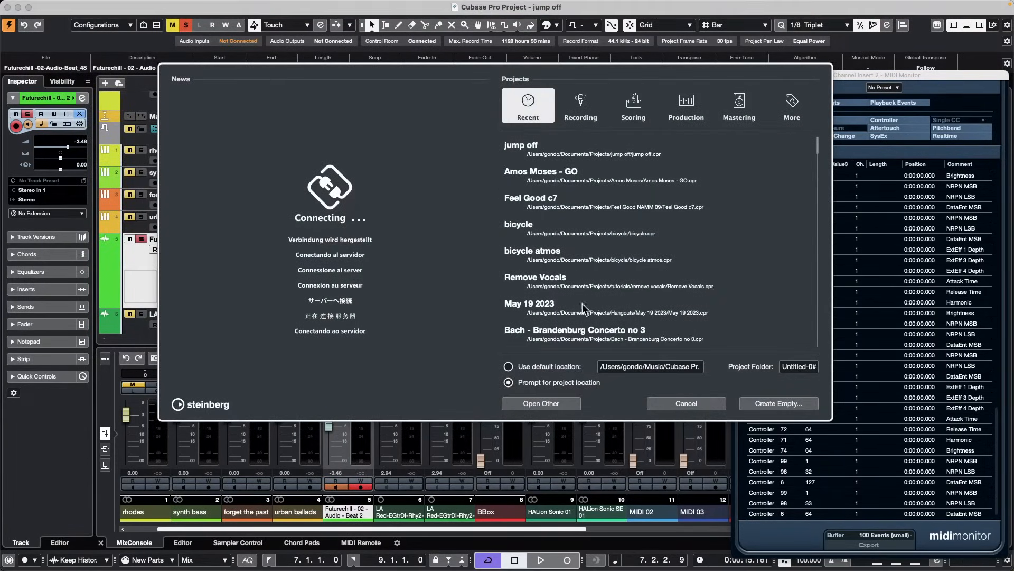
pyautogui.click(792, 406)
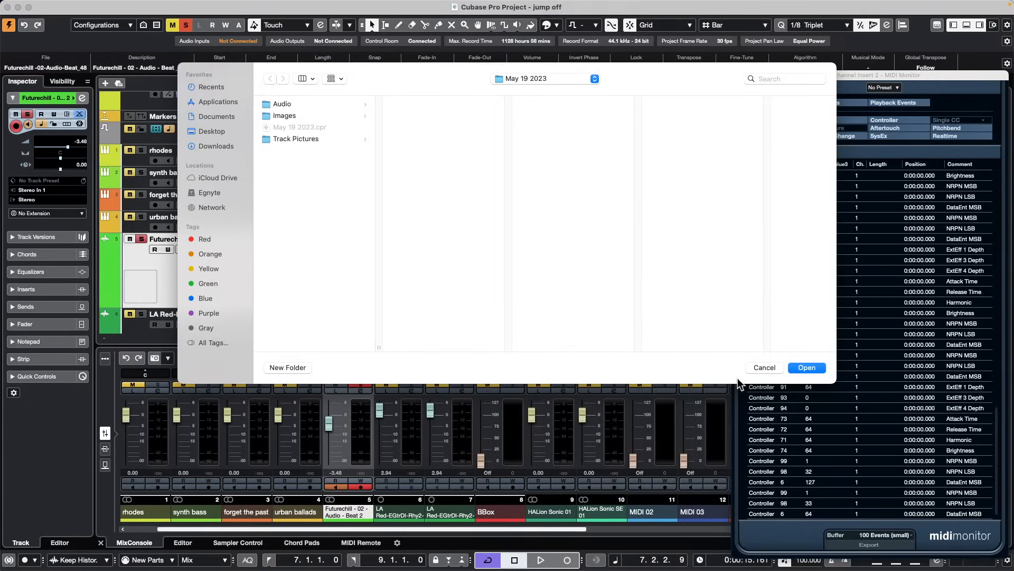
pyautogui.click(802, 367)
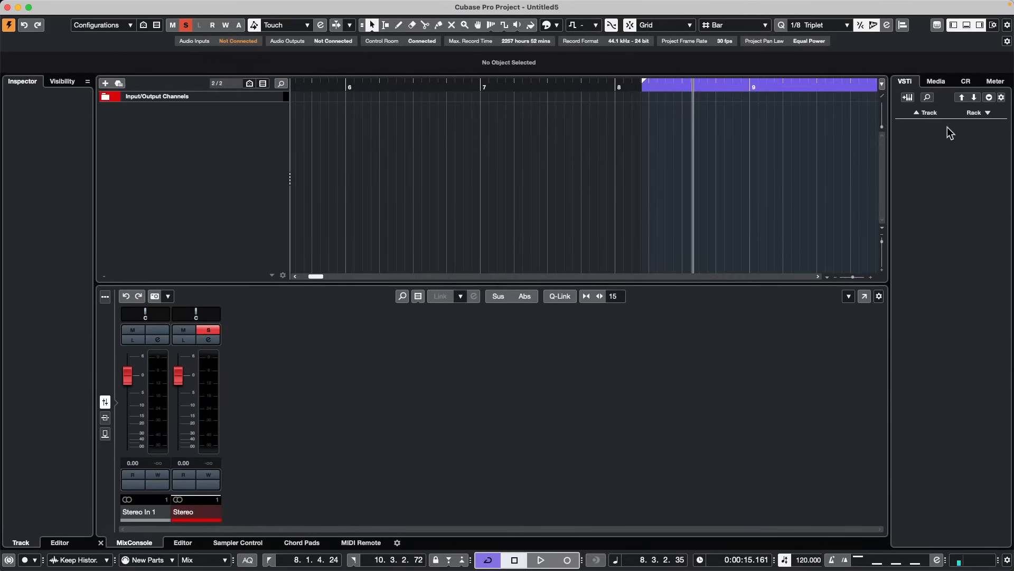
# Import the six loops from 078 2 drums to 02 075 drums in the DrumLoops folder onto one audio track, starting at bar 6
pyautogui.click(935, 81)
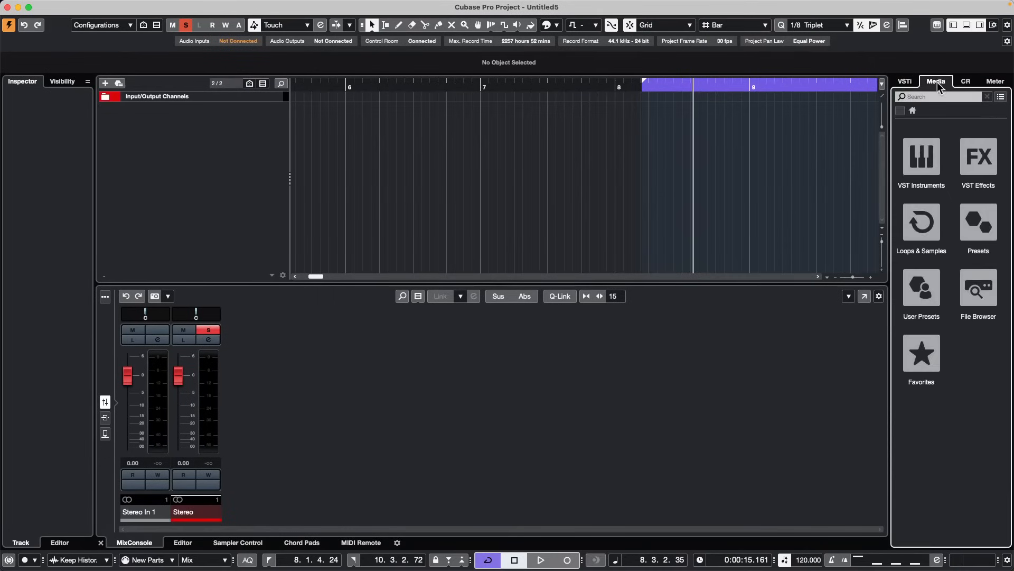
pyautogui.click(919, 227)
pyautogui.click(936, 282)
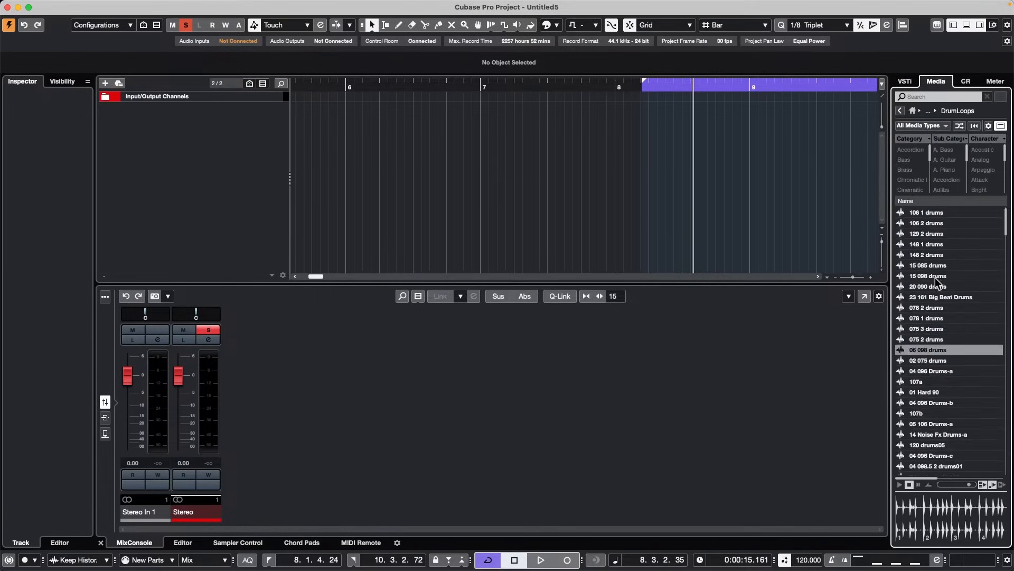
pyautogui.click(939, 308)
pyautogui.keyDown('shift'); pyautogui.click(930, 361); pyautogui.keyUp('shift')
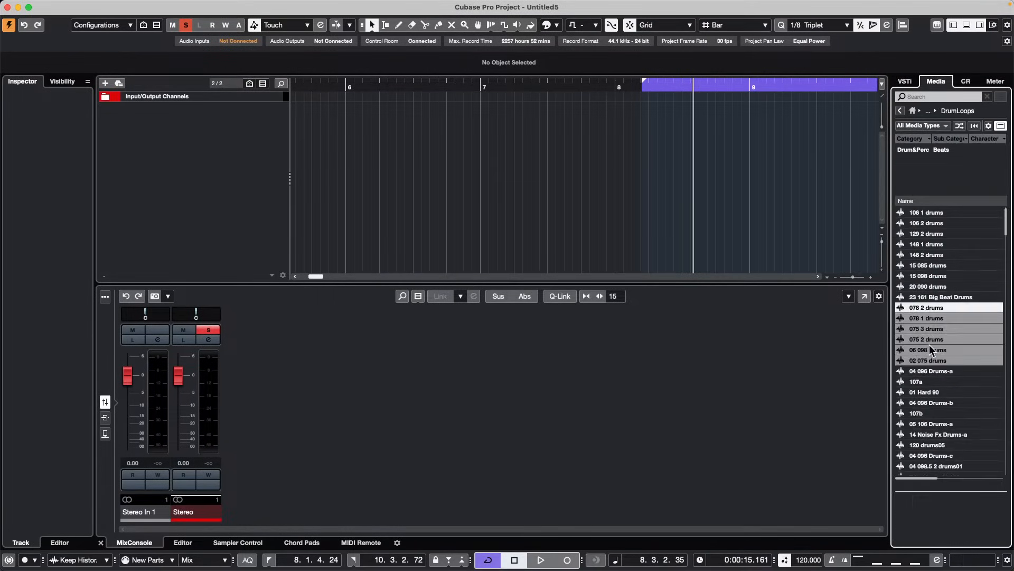
pyautogui.moveTo(931, 312); pyautogui.dragTo(387, 119)
pyautogui.click(606, 192)
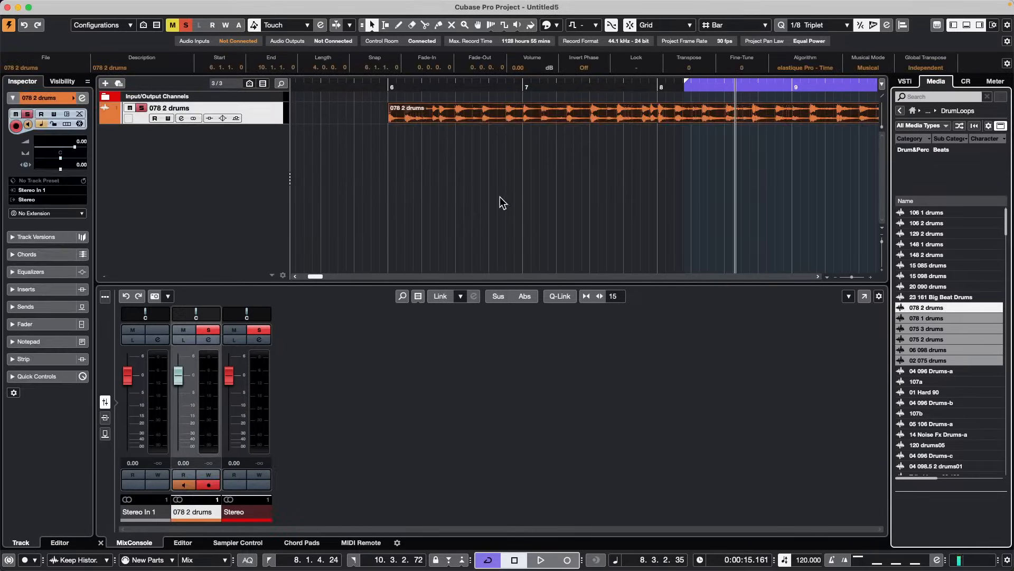
# Set a spacer between the selected drum loop events on the audio track
pyautogui.moveTo(353, 82); pyautogui.dragTo(351, 35)
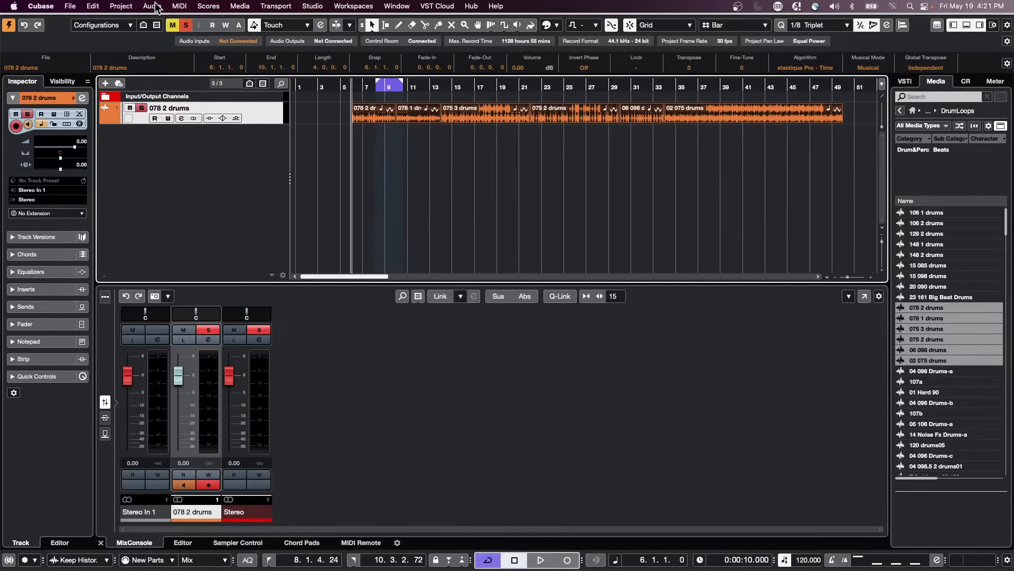
pyautogui.click(93, 6)
pyautogui.moveTo(177, 109)
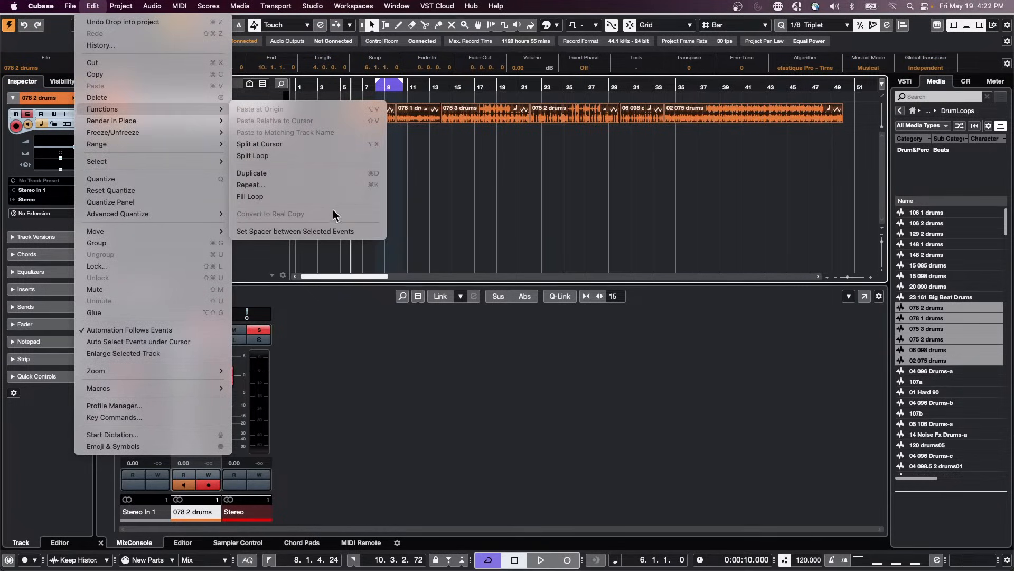
pyautogui.click(333, 229)
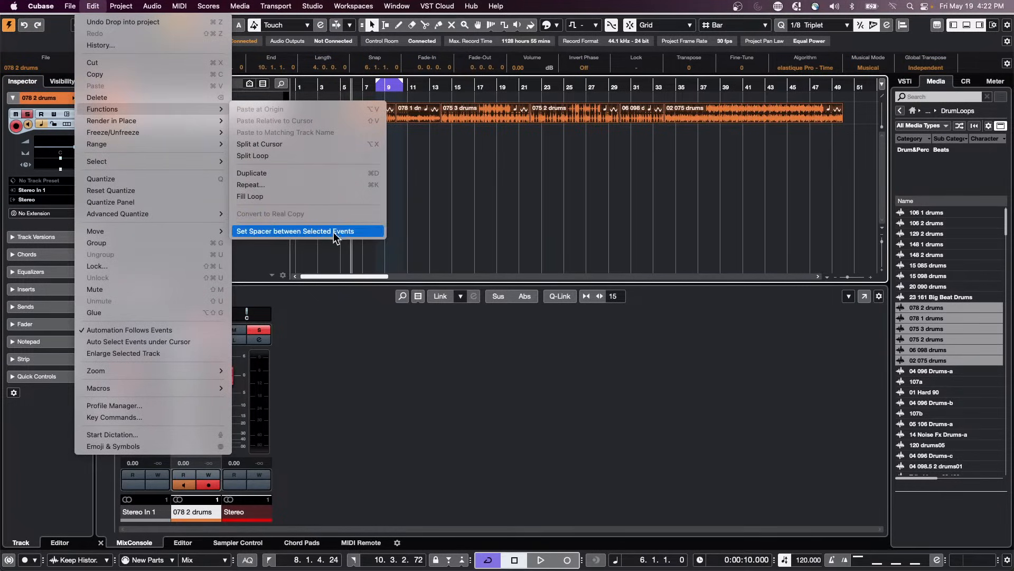
pyautogui.click(491, 181)
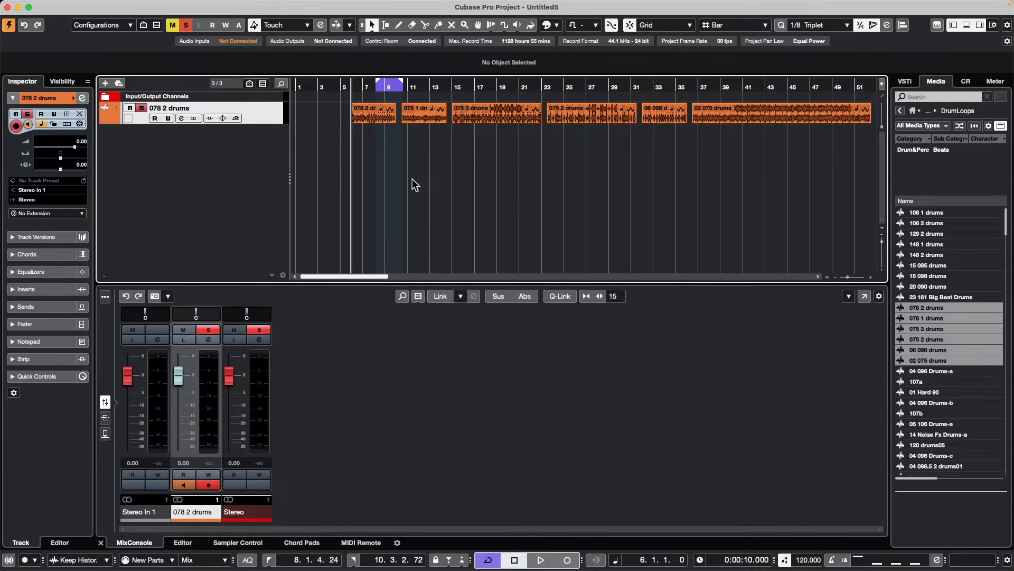
# Select all six spaced drum events and glue them together into a single audio part
pyautogui.rightClick(362, 142)
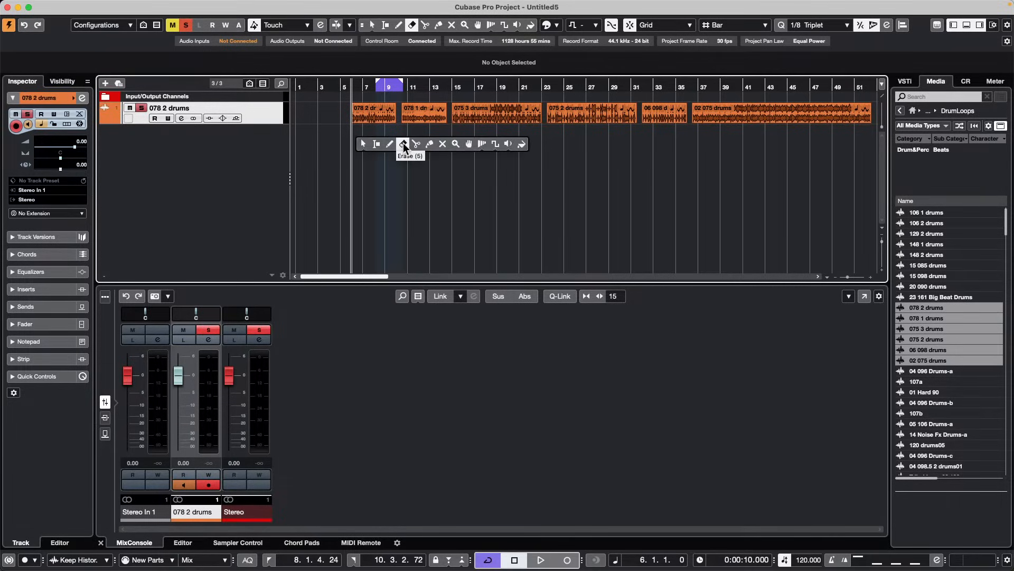
pyautogui.click(361, 141)
pyautogui.moveTo(364, 160); pyautogui.dragTo(846, 119)
pyautogui.rightClick(350, 139)
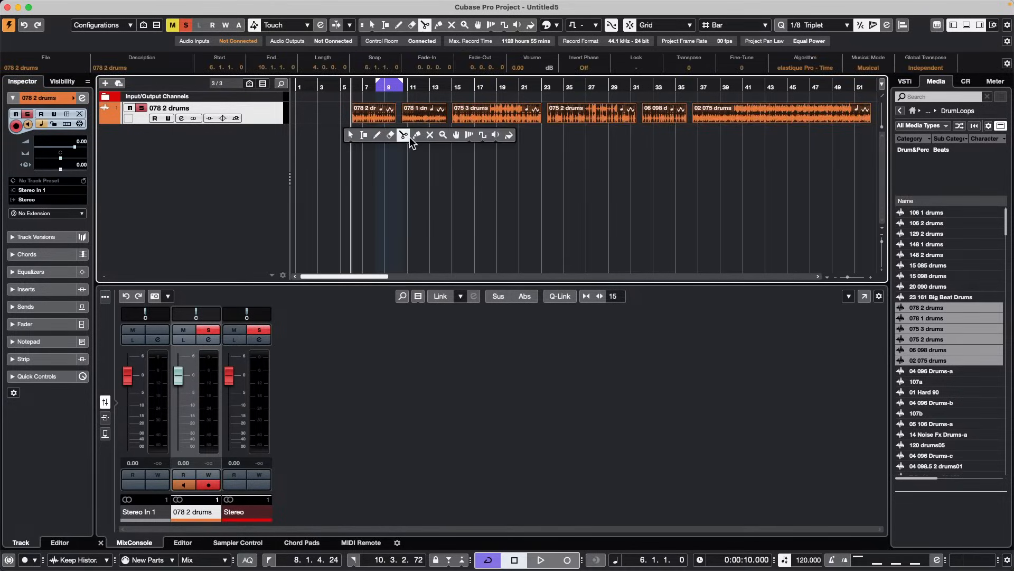
pyautogui.click(415, 136)
pyautogui.click(370, 109)
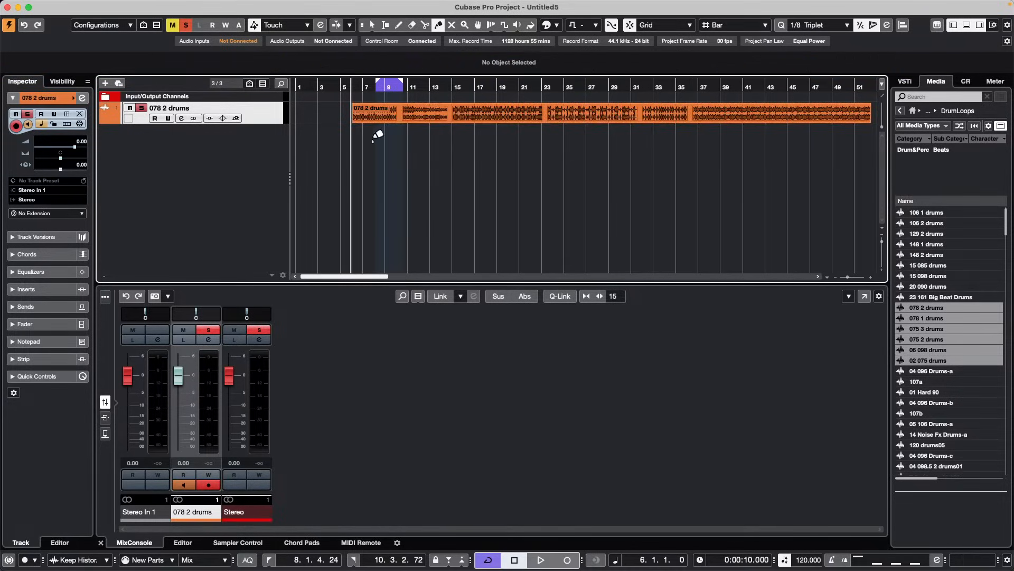
# Return to the Object Selection tool, open the glued drum part in the editor, and select all the events inside it
pyautogui.press('1')
pyautogui.doubleClick(391, 115)
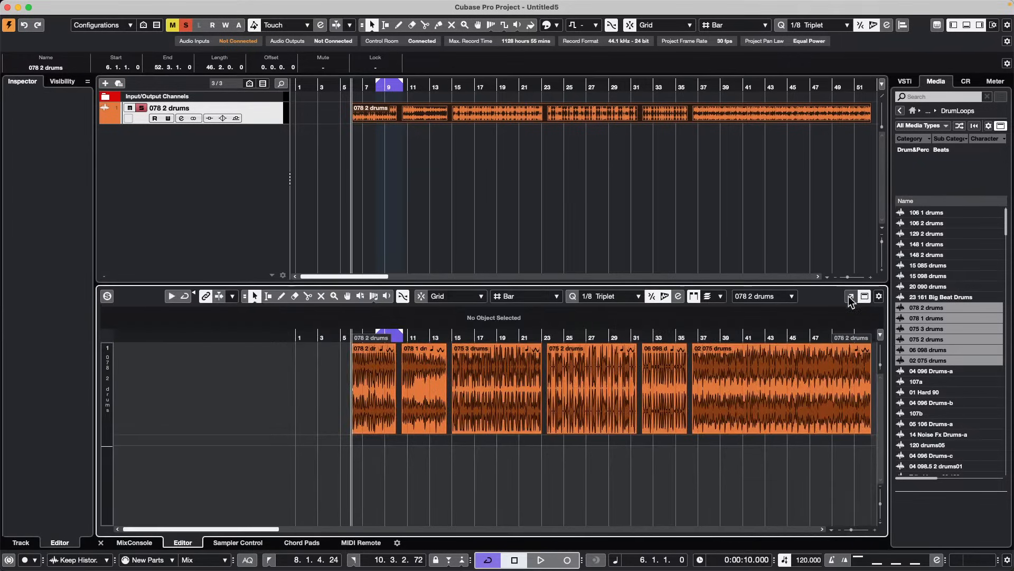
pyautogui.moveTo(370, 475); pyautogui.dragTo(877, 395)
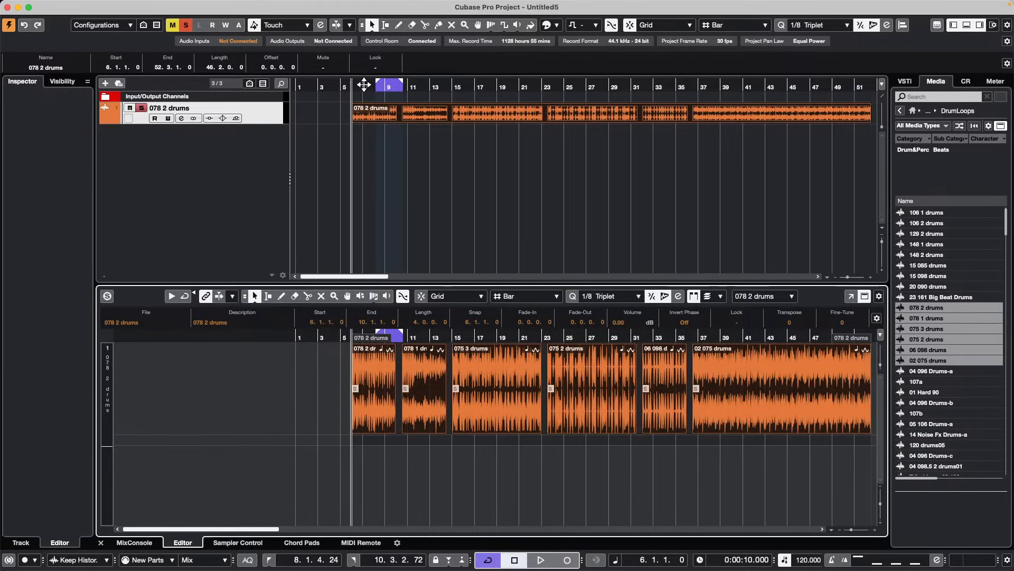
# Play the combined drum part briefly, stop it, and undo the gluing of the drum loops into one part
pyautogui.press('space')
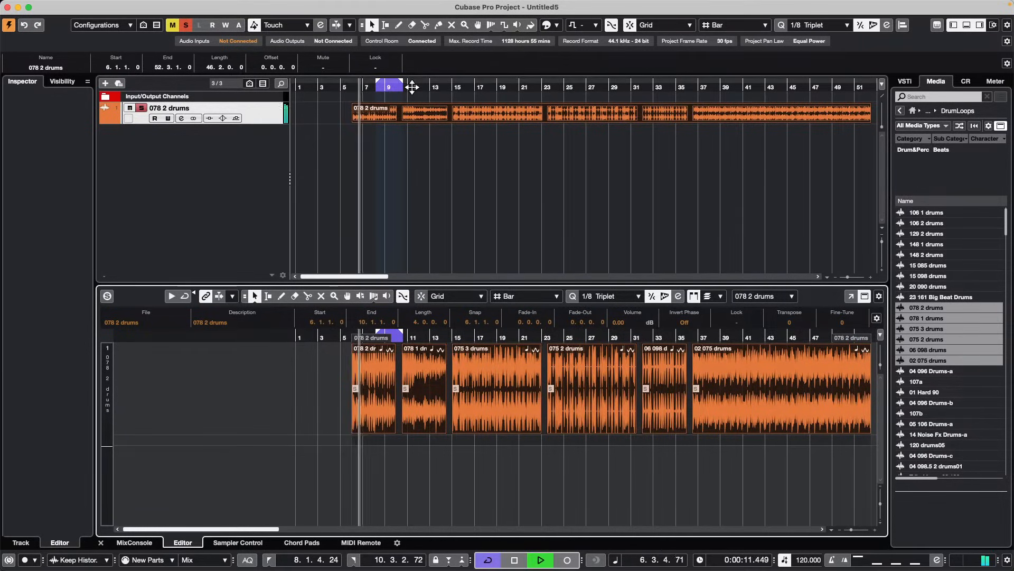
pyautogui.press('space')
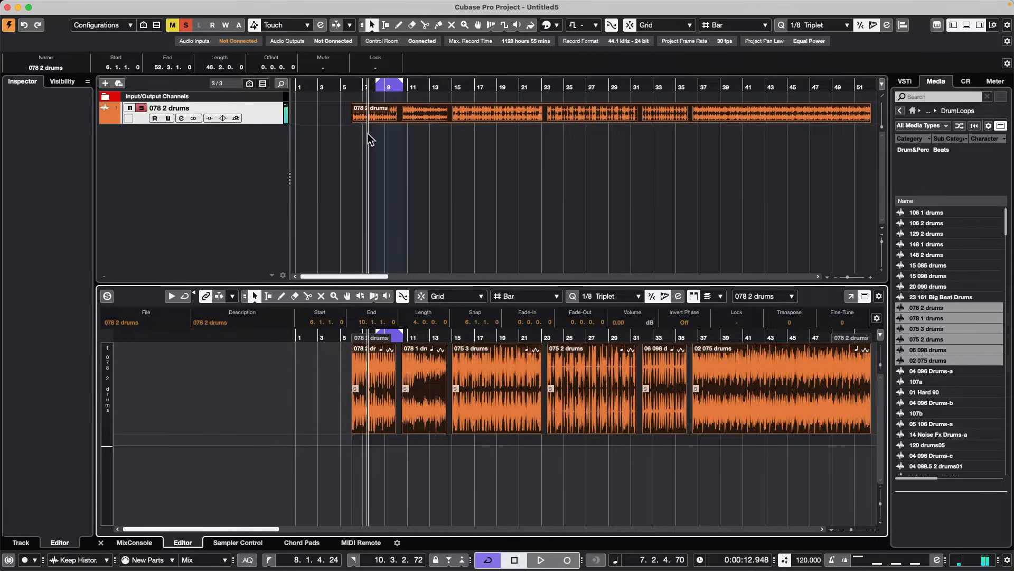
pyautogui.moveTo(368, 133); pyautogui.dragTo(613, 122)
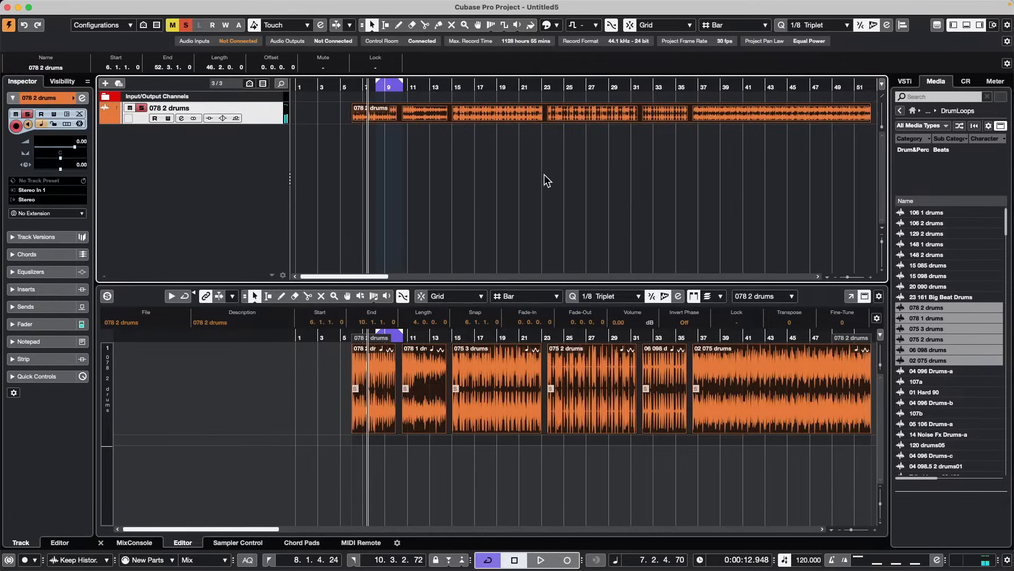
pyautogui.press('super+z')
# Select all the drum loop events, turn Musical Mode off for them, and set a spacer between the selected events using the preset spacing
pyautogui.moveTo(372, 134); pyautogui.dragTo(658, 93)
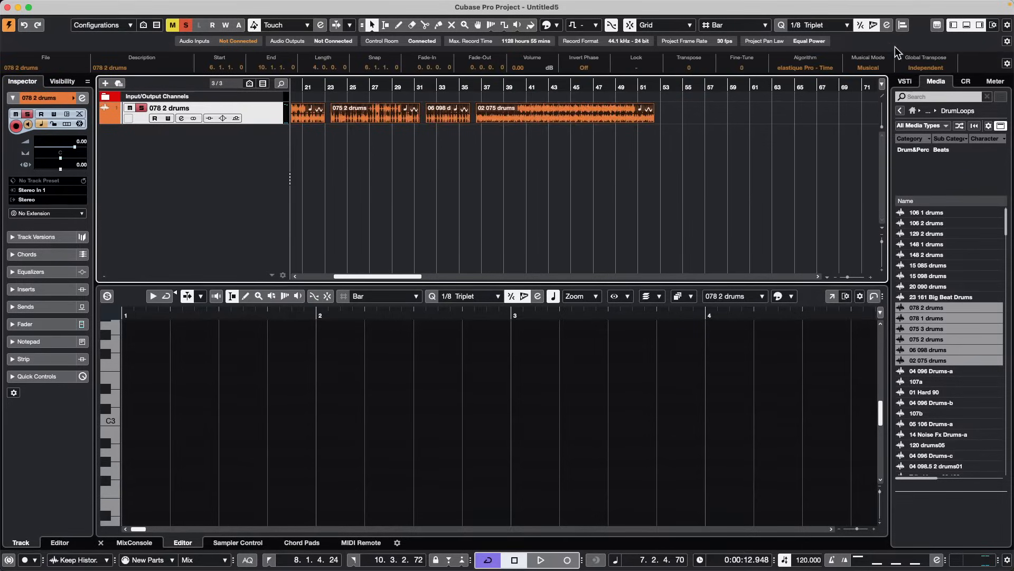
pyautogui.click(873, 69)
pyautogui.moveTo(333, 89); pyautogui.dragTo(92, 59)
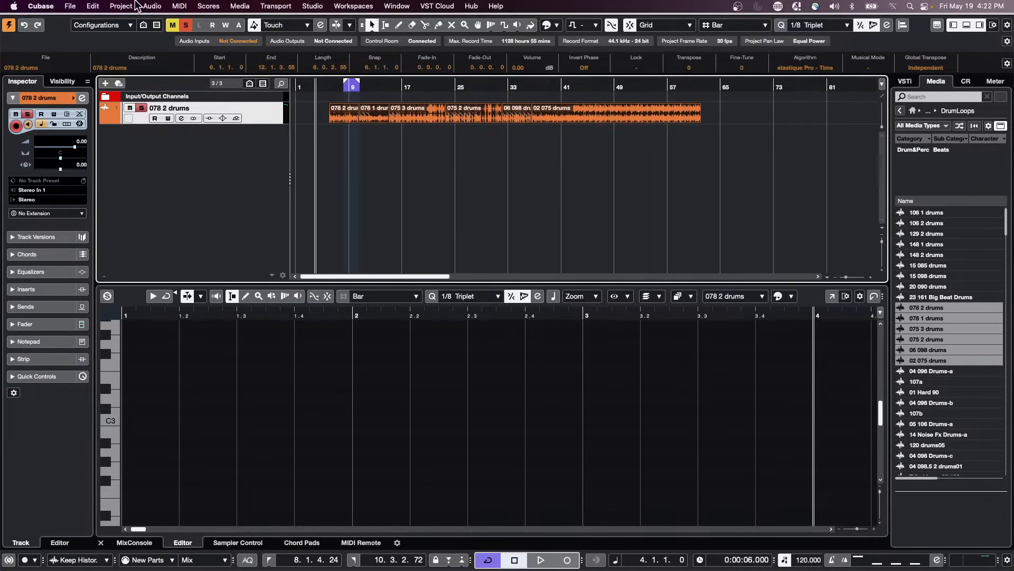
pyautogui.click(94, 7)
pyautogui.moveTo(136, 122)
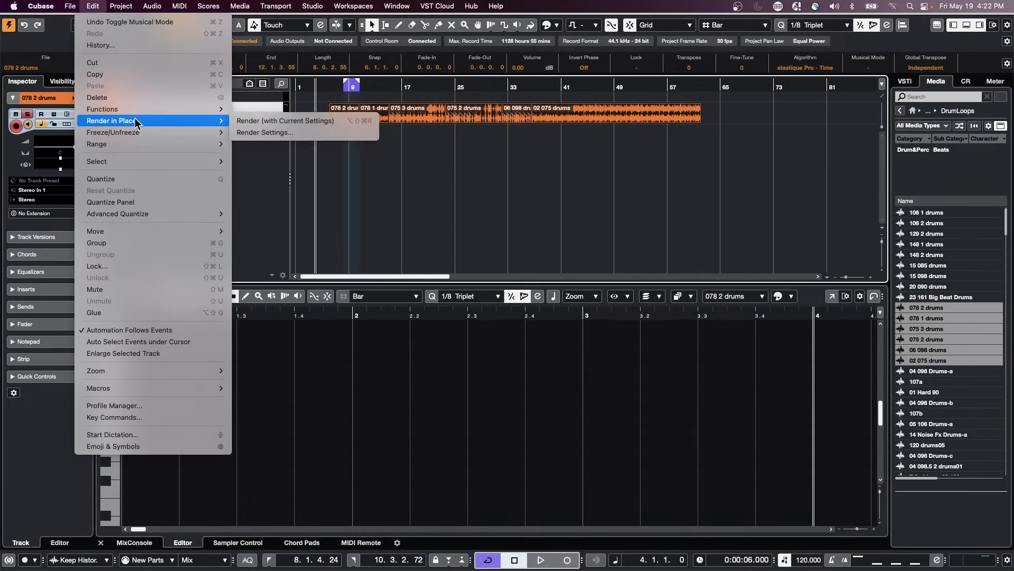
pyautogui.click(312, 228)
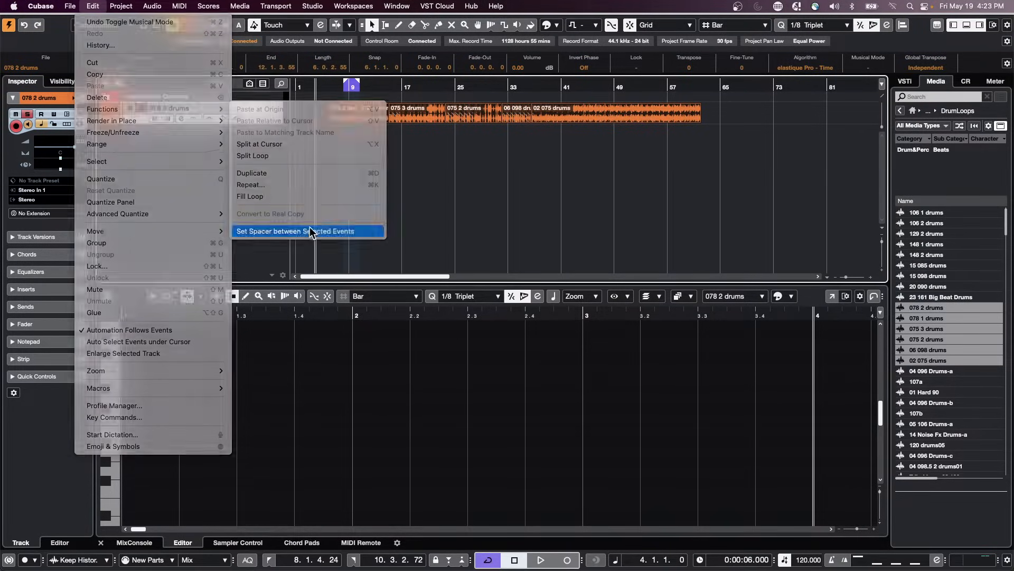
pyautogui.press('Return')
# Play the spaced drum loops from several positions along the timeline and stop playback
pyautogui.press('space')
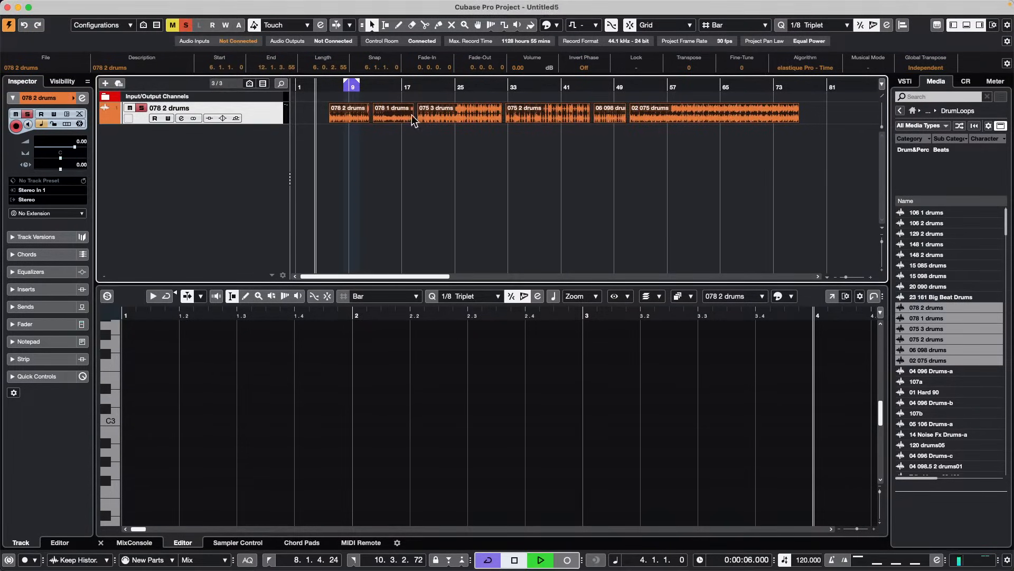
pyautogui.click(336, 87)
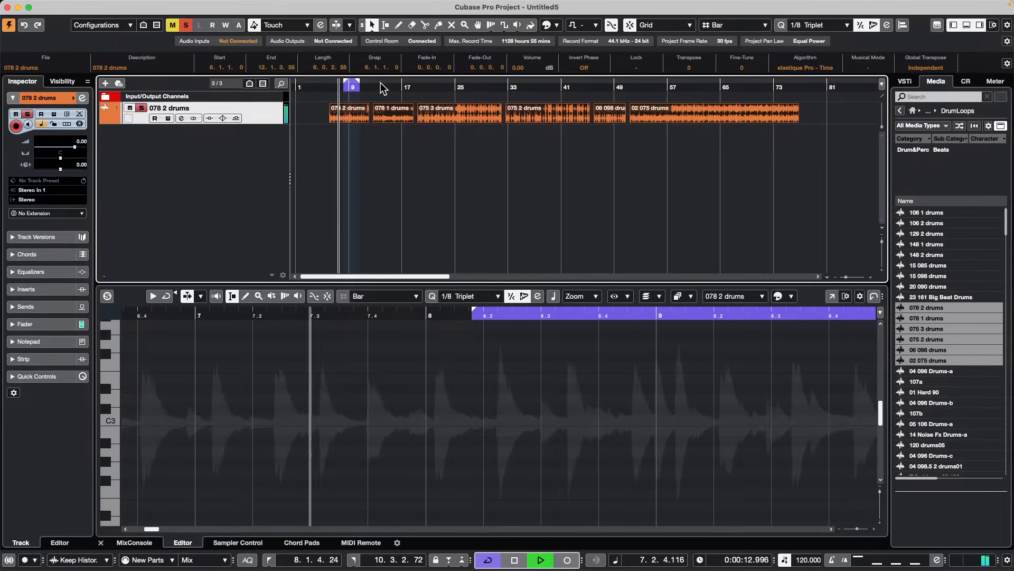
pyautogui.click(380, 82)
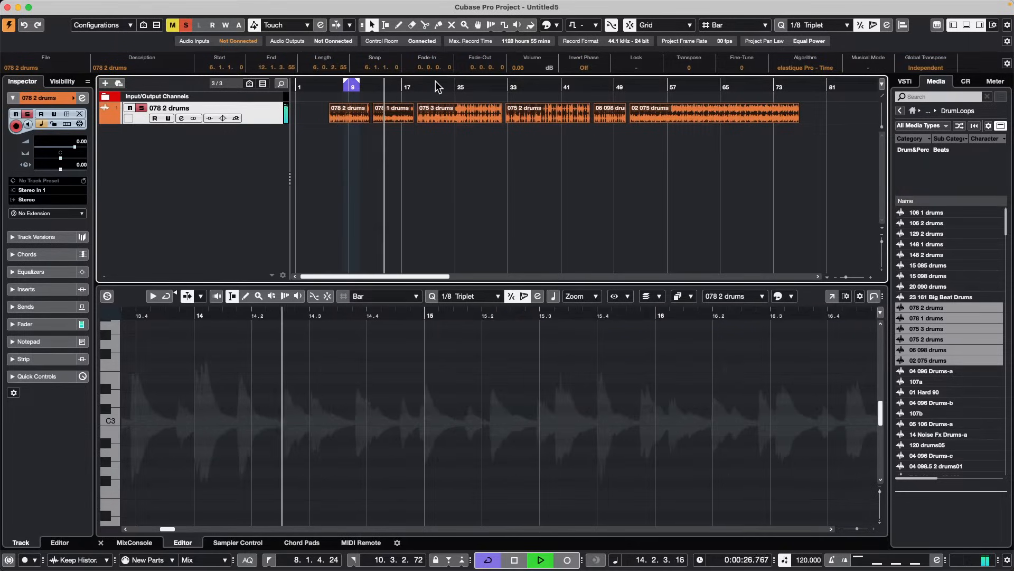
pyautogui.click(435, 82)
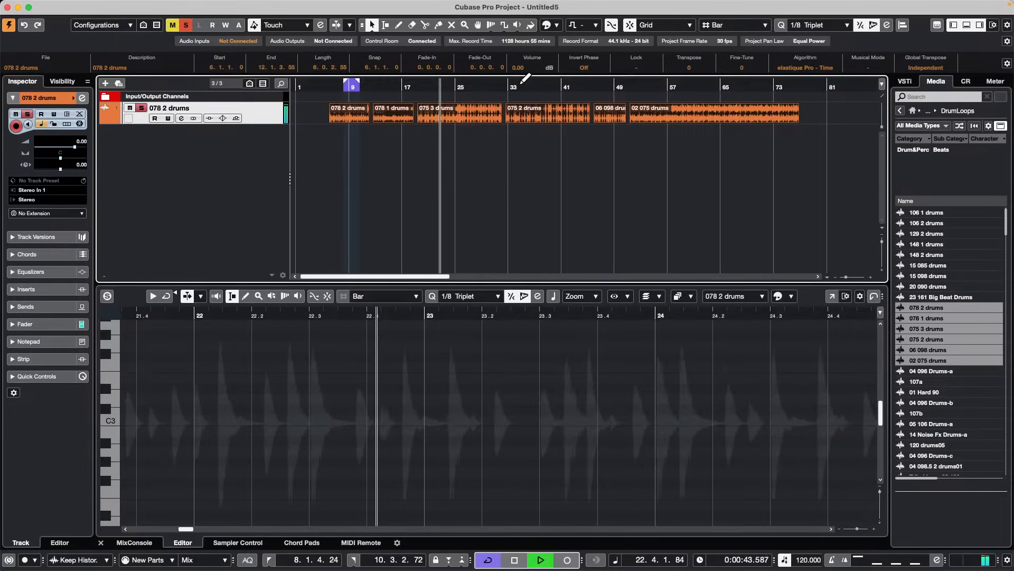
pyautogui.moveTo(520, 82); pyautogui.dragTo(520, 85)
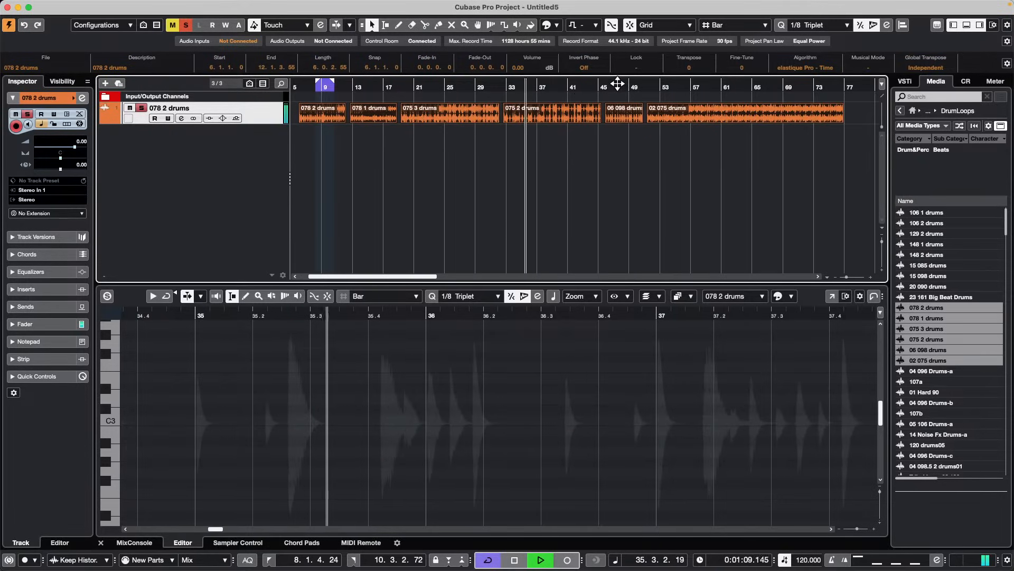
pyautogui.click(624, 82)
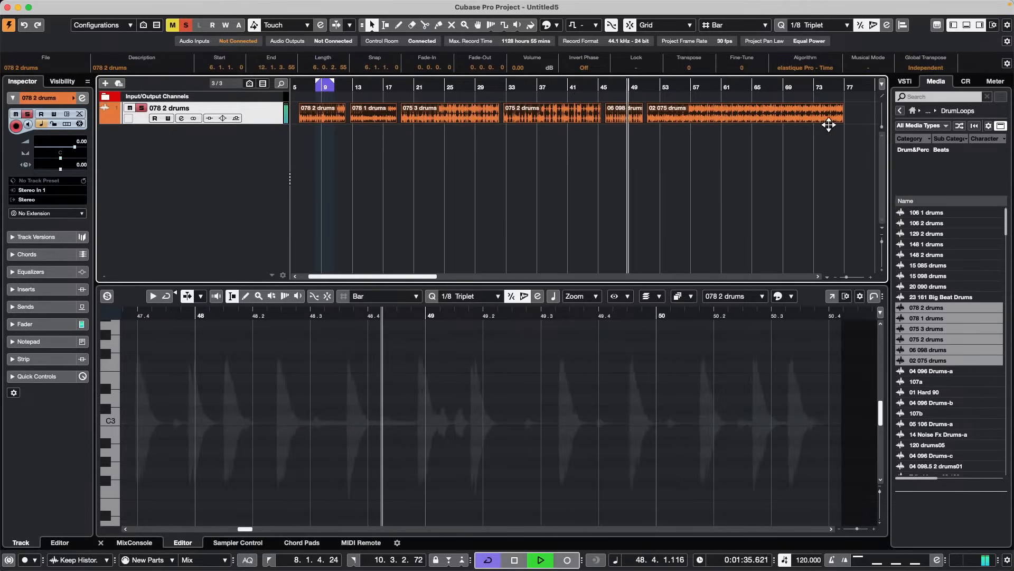
pyautogui.press('space')
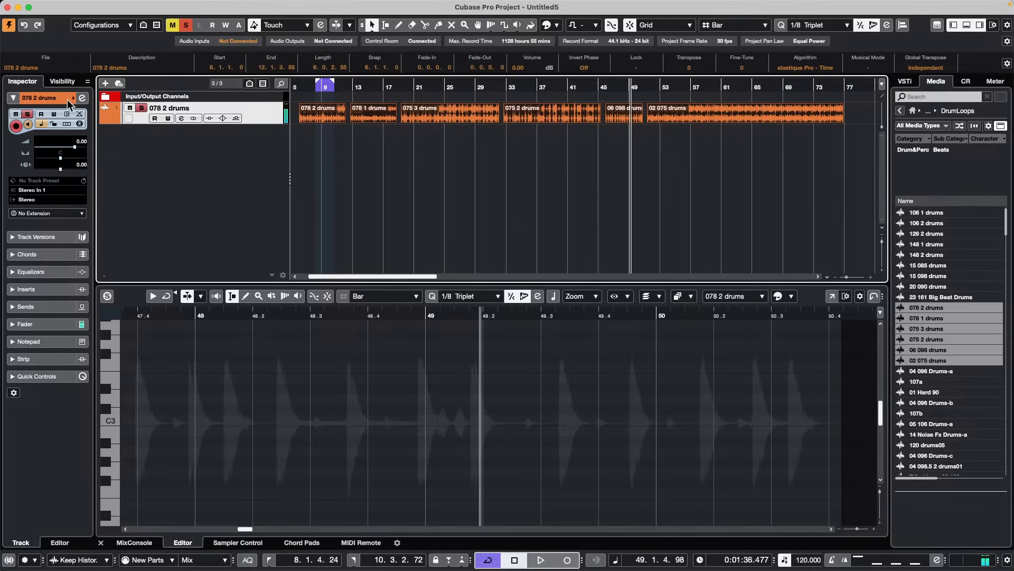
# Glue all the drum loop events on the track into a single part and return to the Object Selection tool
pyautogui.rightClick(356, 149)
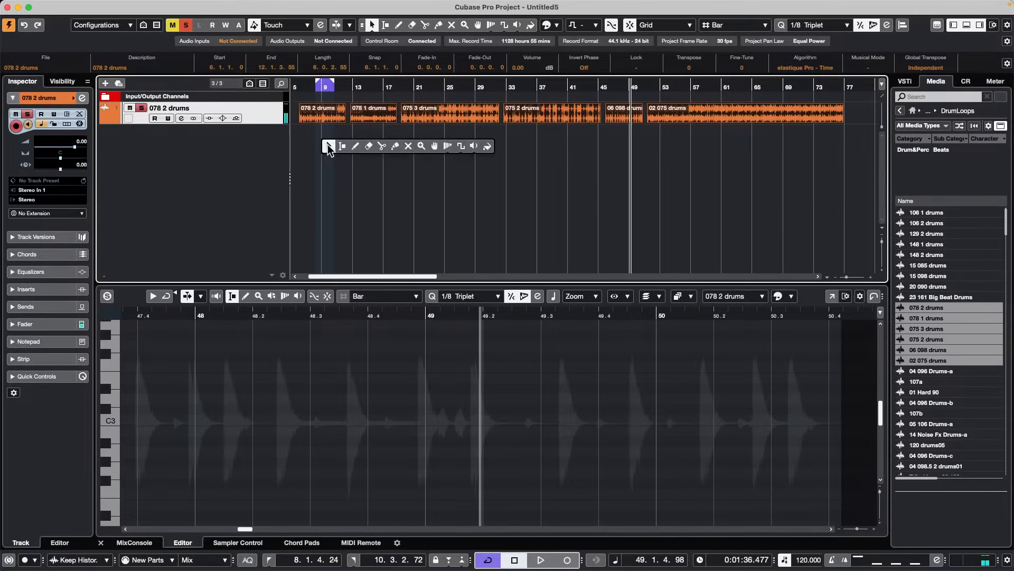
pyautogui.click(355, 148)
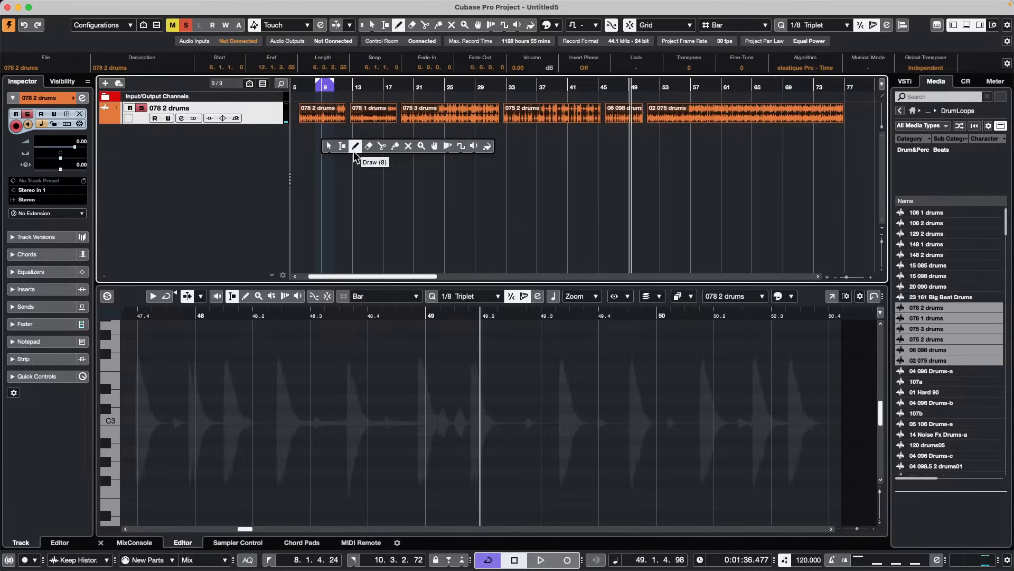
pyautogui.click(395, 146)
pyautogui.keyDown('alt'); pyautogui.click(338, 110); pyautogui.keyUp('alt')
pyautogui.press('1')
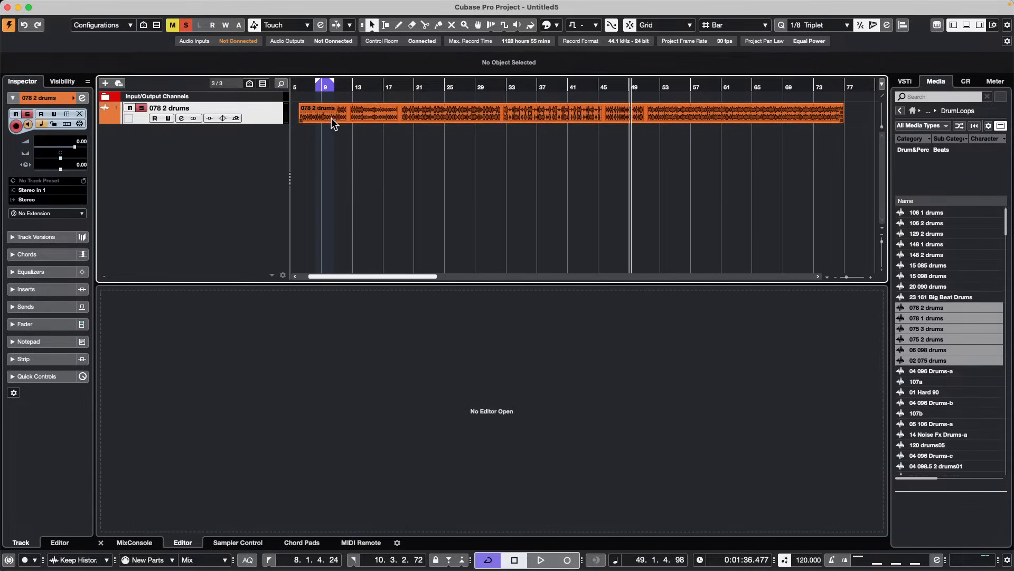
# Open the glued drum part in the editor, select all its events, and audition the part briefly
pyautogui.doubleClick(681, 123)
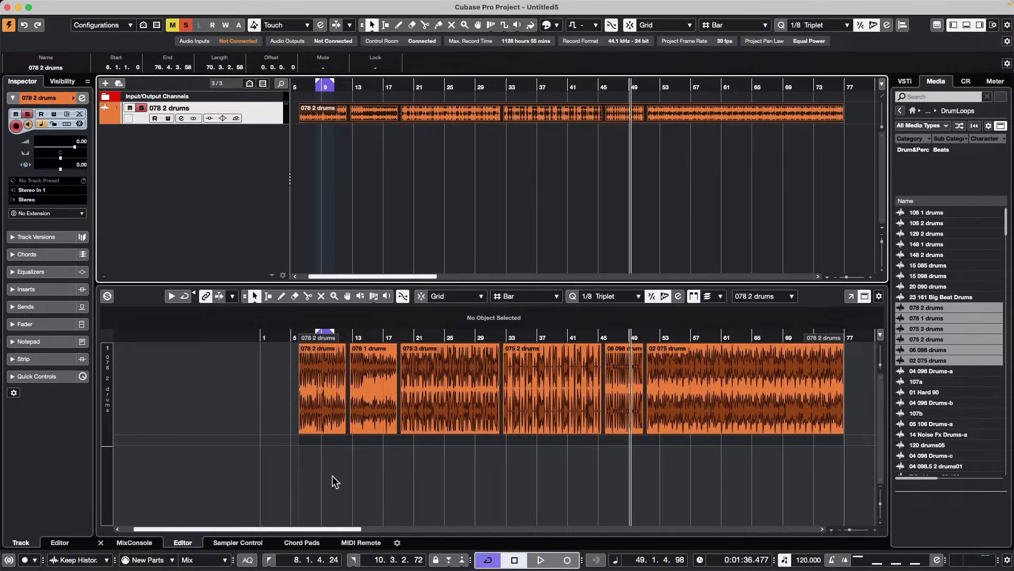
pyautogui.moveTo(338, 449); pyautogui.dragTo(845, 381)
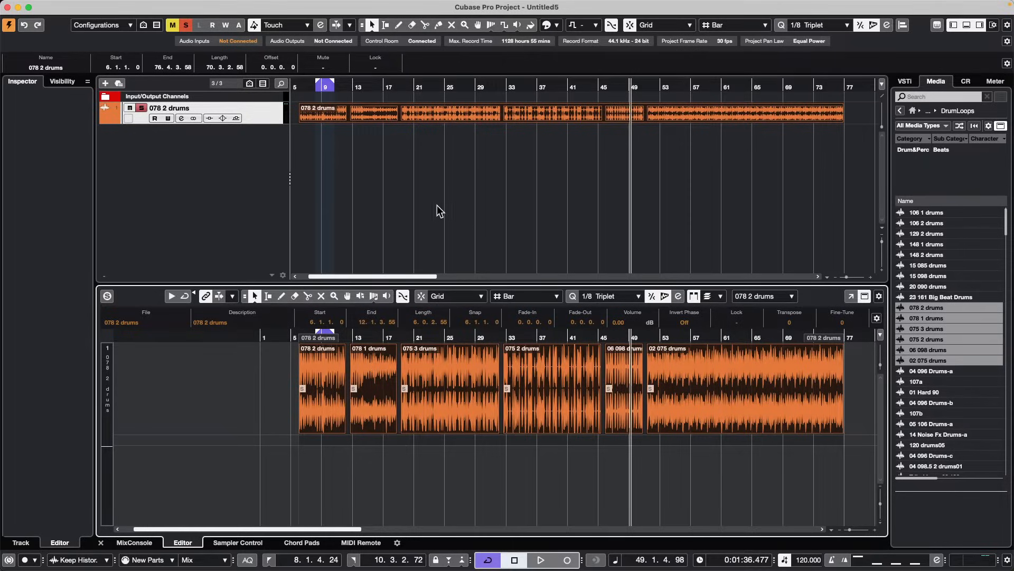
pyautogui.moveTo(529, 83); pyautogui.dragTo(524, 57)
pyautogui.press('space')
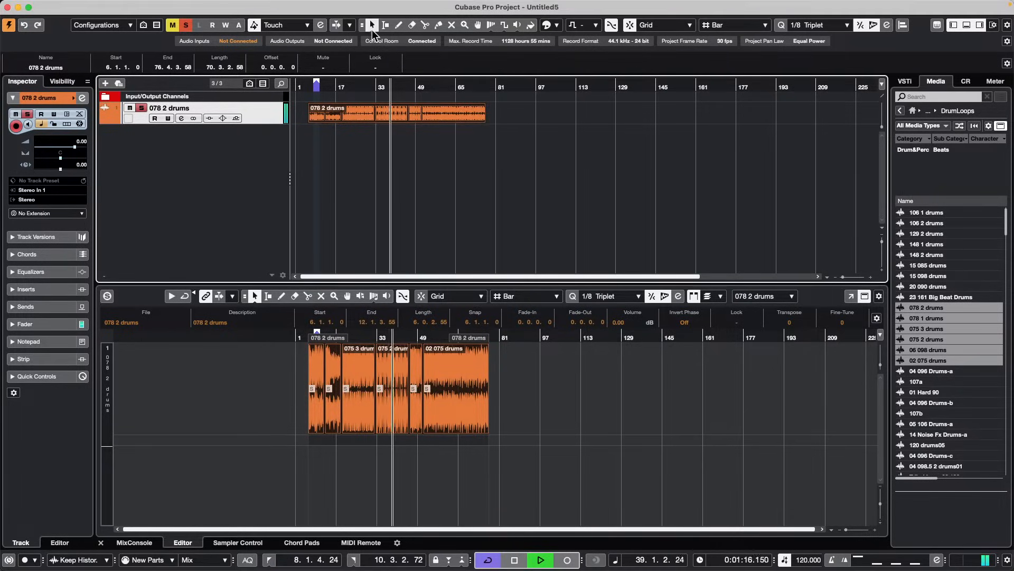
pyautogui.press('space')
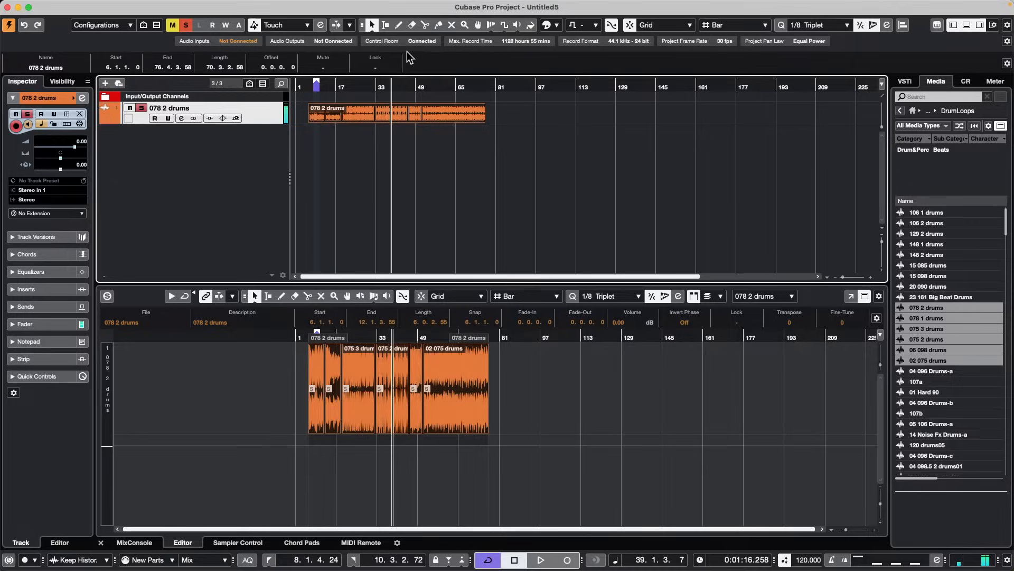
# Switch the Object Selection tool to the sizing mode that applies time stretch
pyautogui.click(372, 25)
pyautogui.click(394, 61)
# Time-stretch the drum part so it ends near bar 161, and audition it from about bar 78
pyautogui.moveTo(483, 120); pyautogui.dragTo(697, 132)
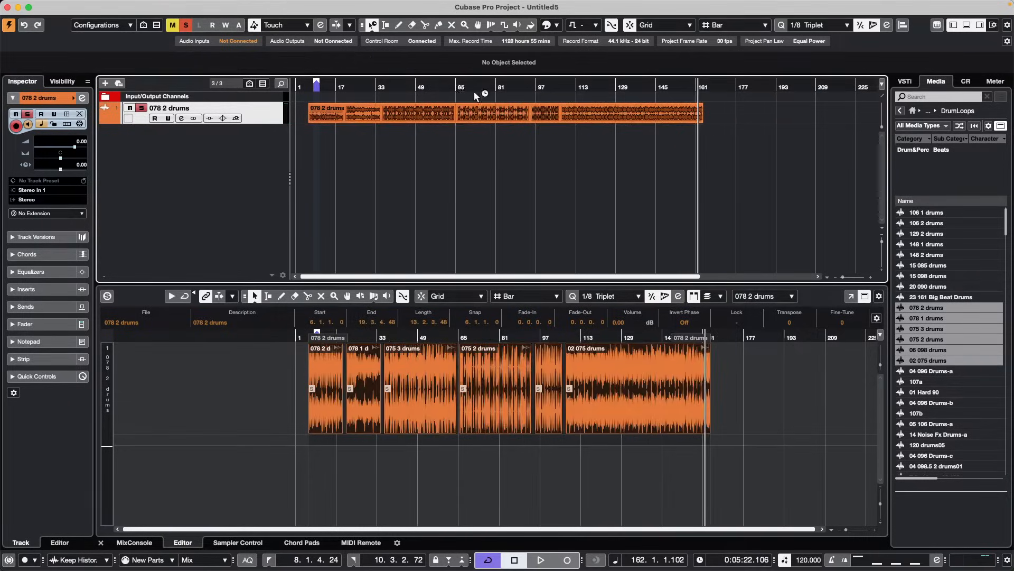
pyautogui.click(489, 84)
pyautogui.press('space')
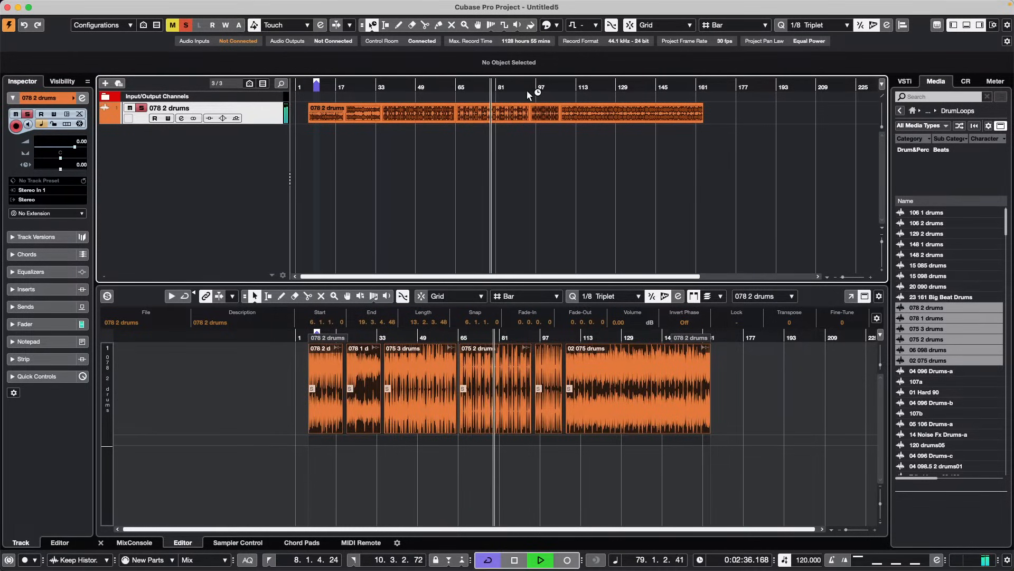
pyautogui.press('space')
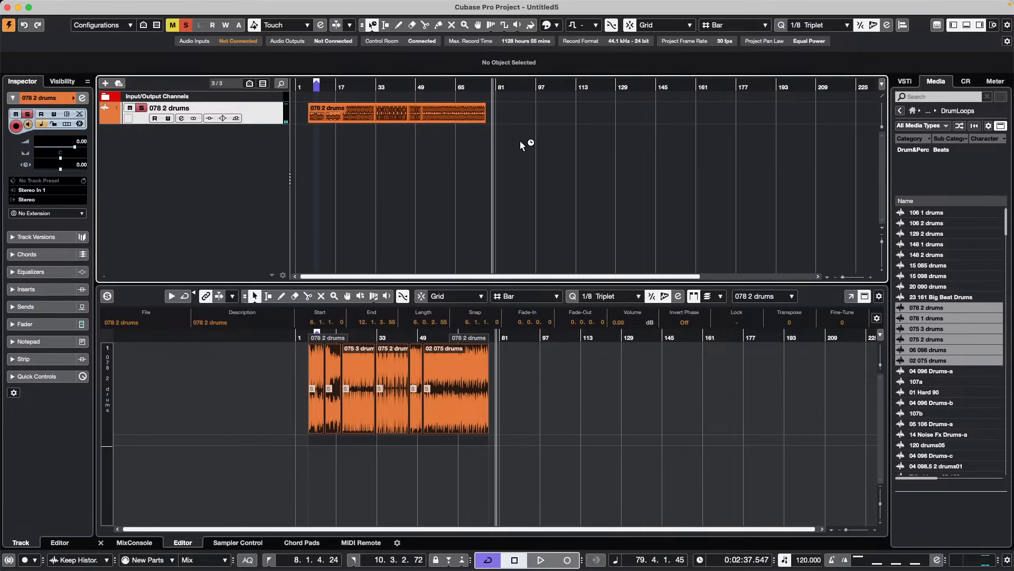
# In the Pool, set the algorithm of all six drum clips to elastique Pro - Tape, and close the Pool
pyautogui.press('super+p')
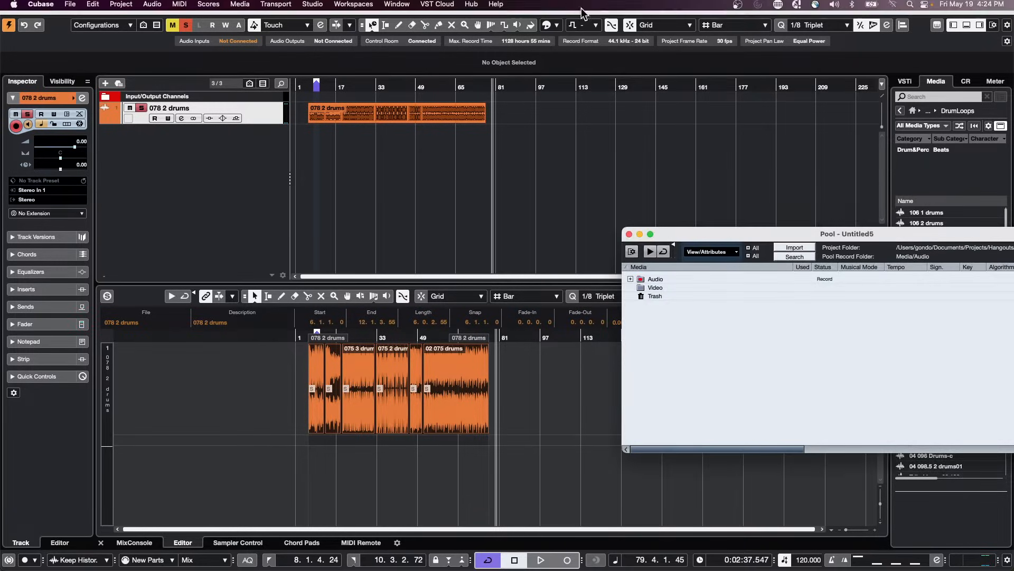
pyautogui.click(631, 279)
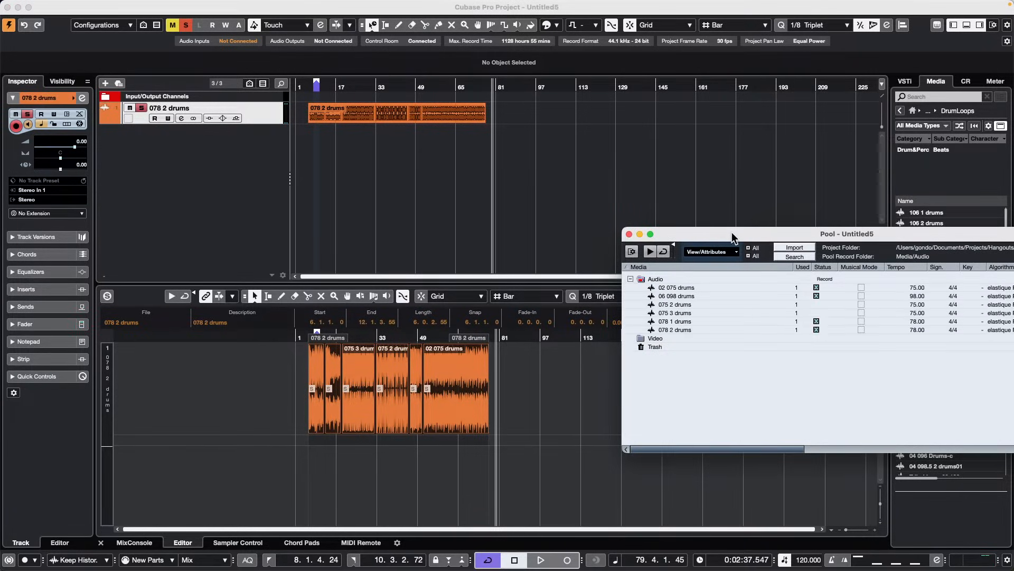
pyautogui.moveTo(732, 234); pyautogui.dragTo(446, 172)
pyautogui.click(407, 226)
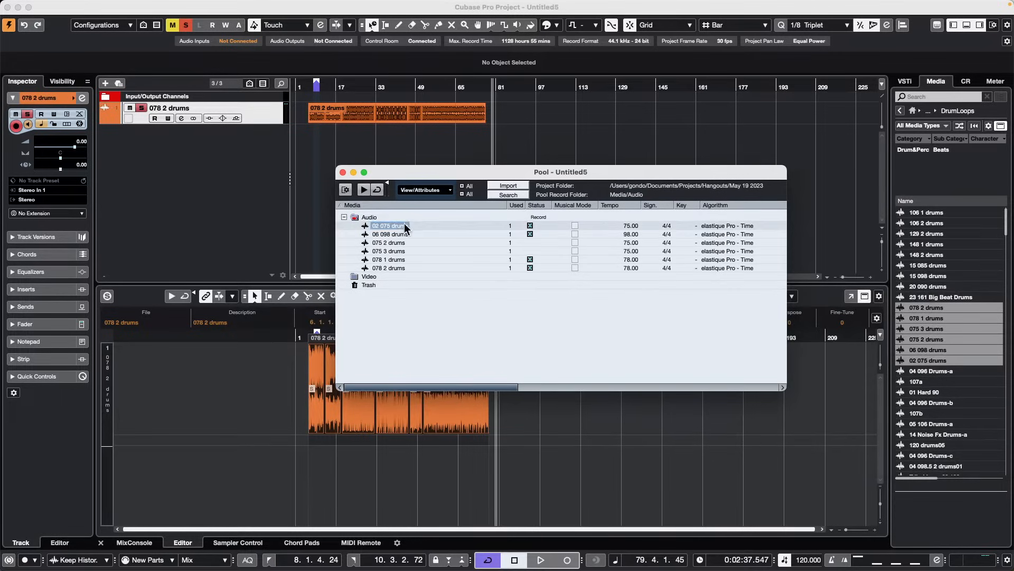
pyautogui.keyDown('shift'); pyautogui.click(422, 269); pyautogui.keyUp('shift')
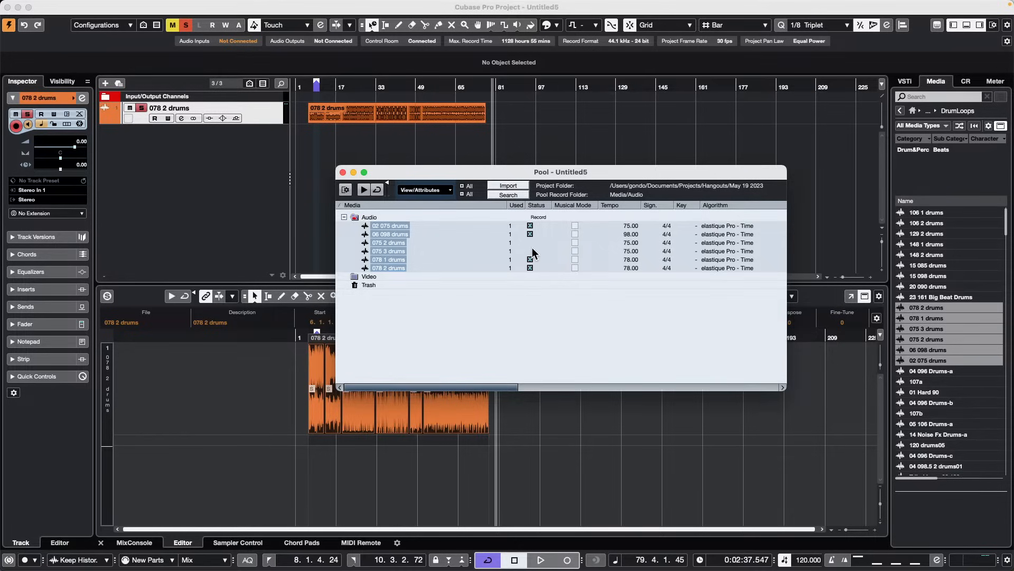
pyautogui.click(737, 228)
pyautogui.moveTo(732, 235)
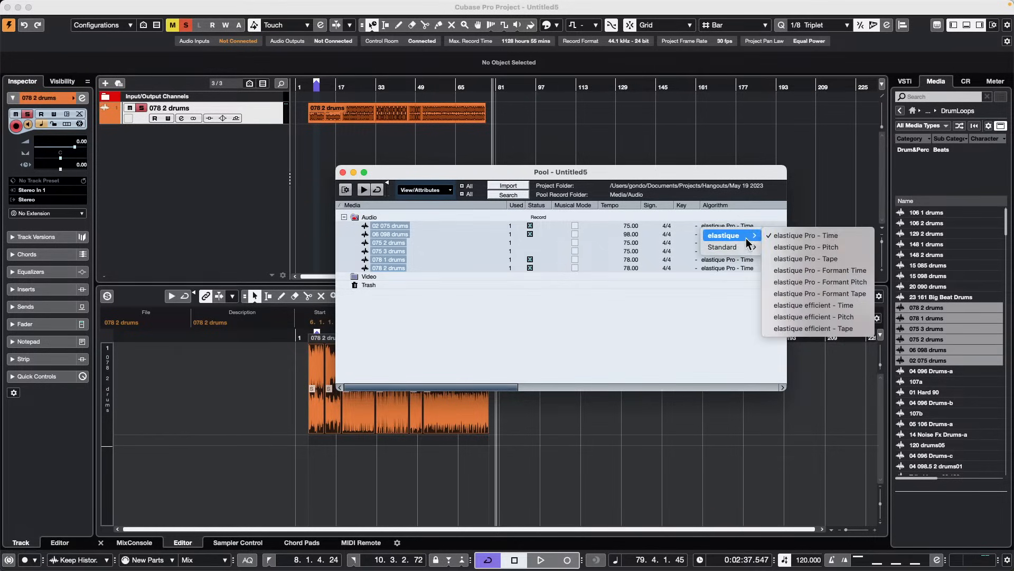
pyautogui.click(796, 260)
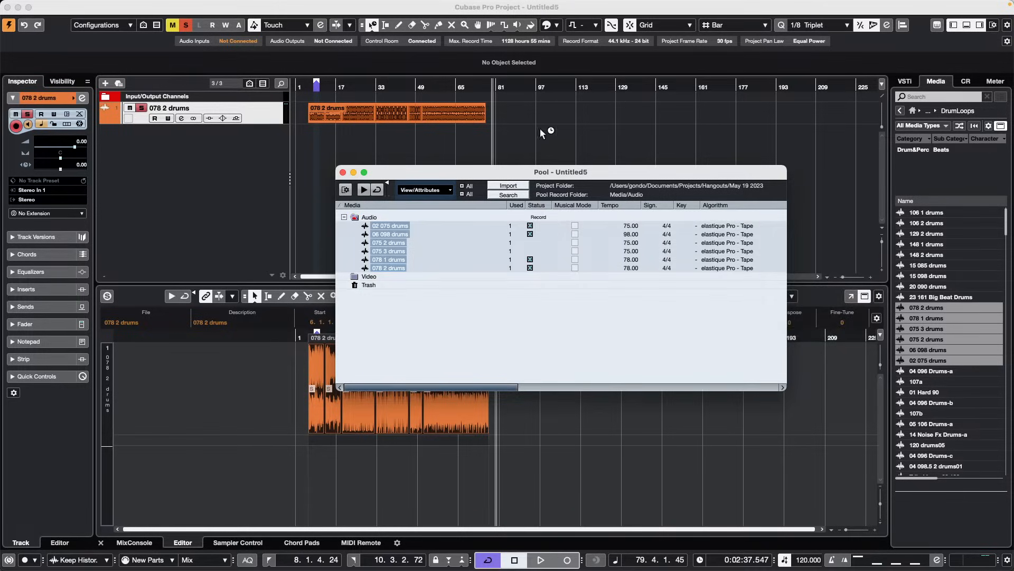
pyautogui.click(343, 173)
# Audition the drum part from about bar 40 and stop playback
pyautogui.click(395, 86)
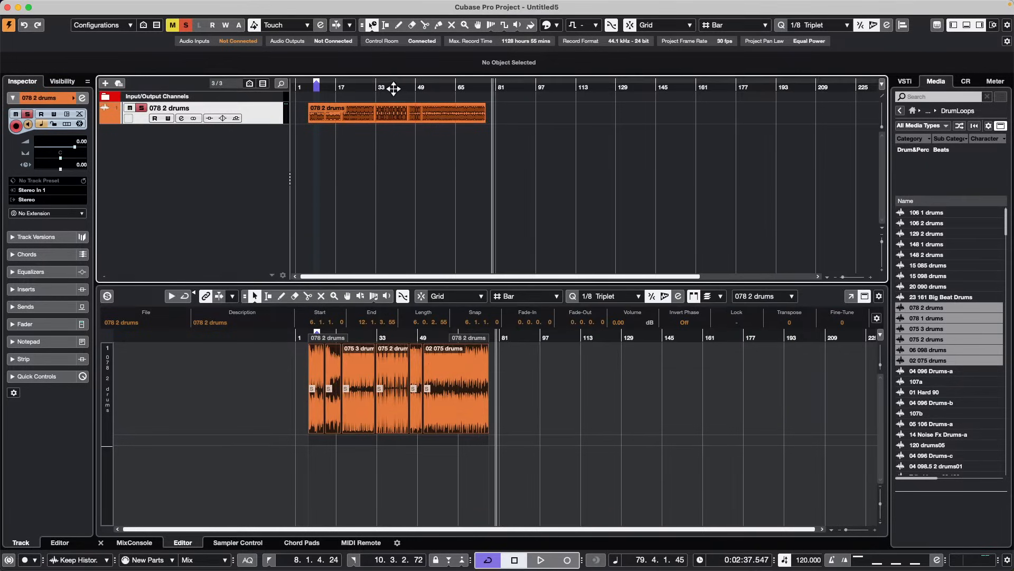
pyautogui.press('space')
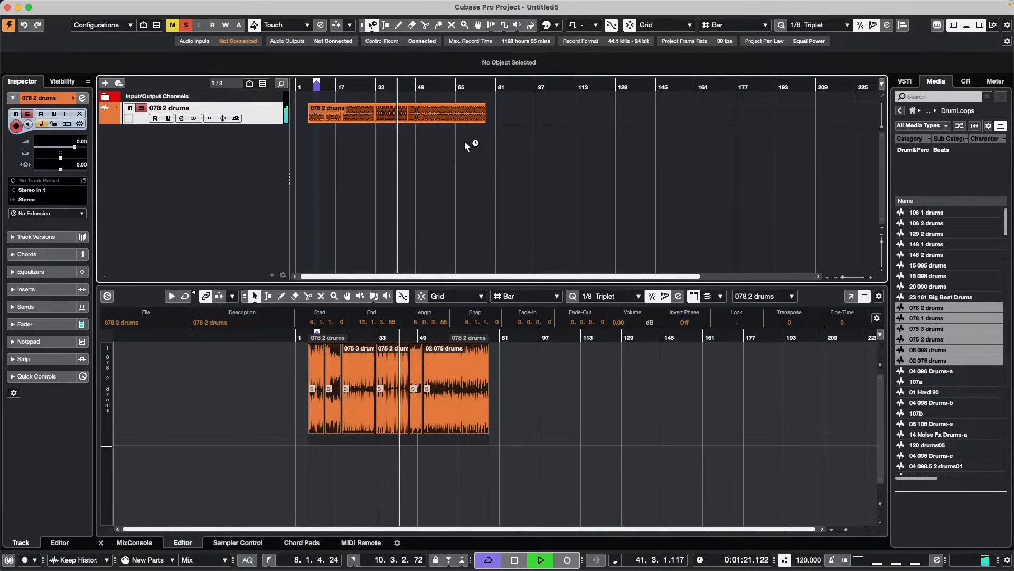
pyautogui.press('space')
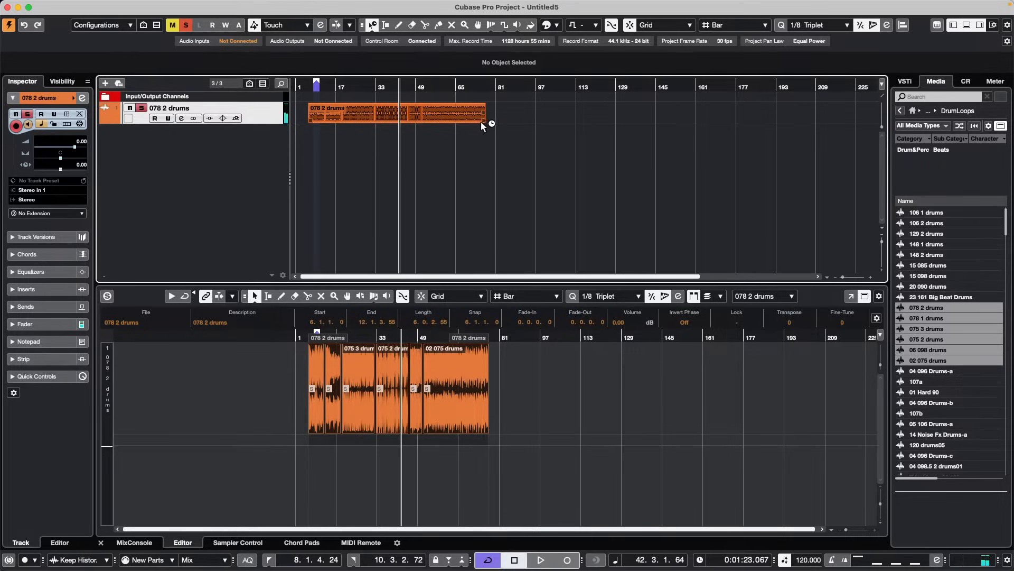
# Time-stretch the drum part shorter so it ends at bar 57, and play it from about bar 32
pyautogui.moveTo(482, 125); pyautogui.dragTo(435, 124)
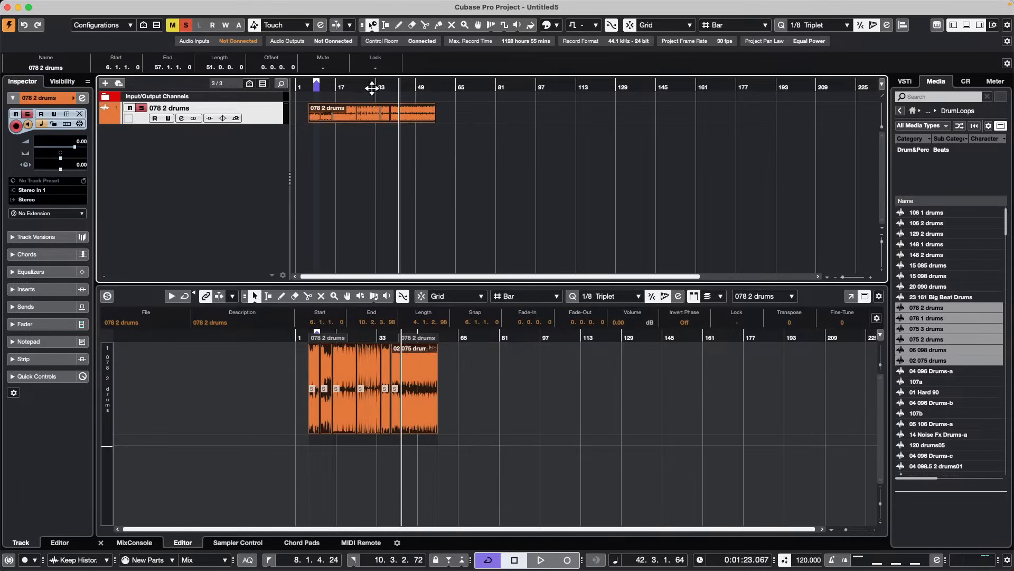
pyautogui.click(374, 84)
pyautogui.press('space')
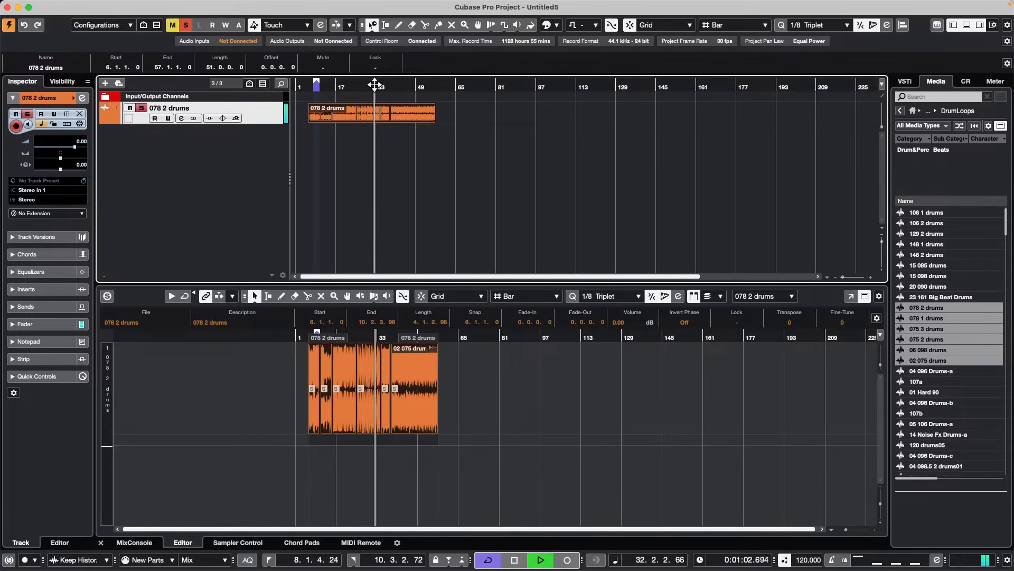
# Time-stretch the drum part shorter so it ends at bar 40, and audition it from bar 25
pyautogui.press('space')
pyautogui.moveTo(433, 120); pyautogui.dragTo(366, 88)
pyautogui.click(356, 85)
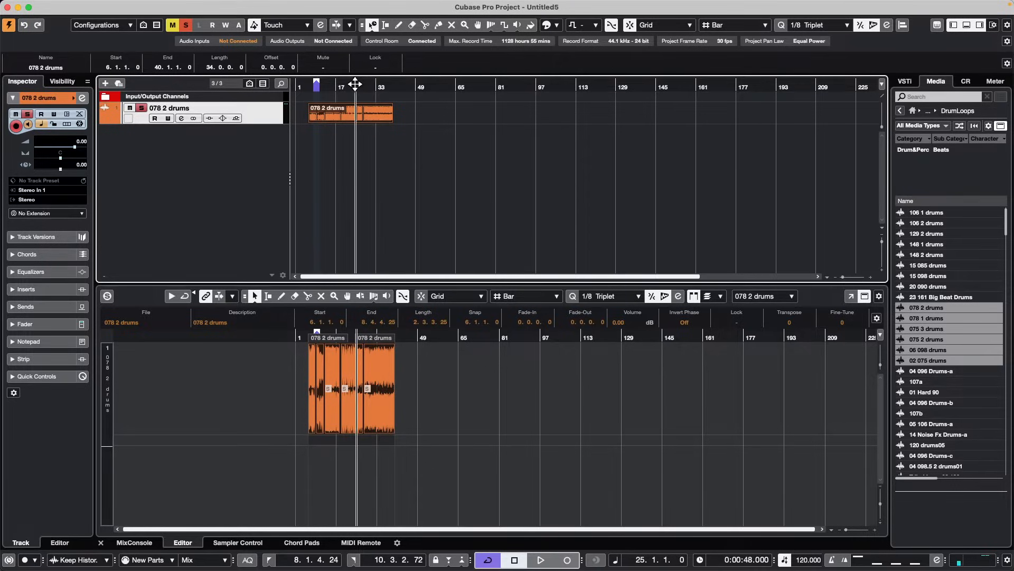
pyautogui.press('space')
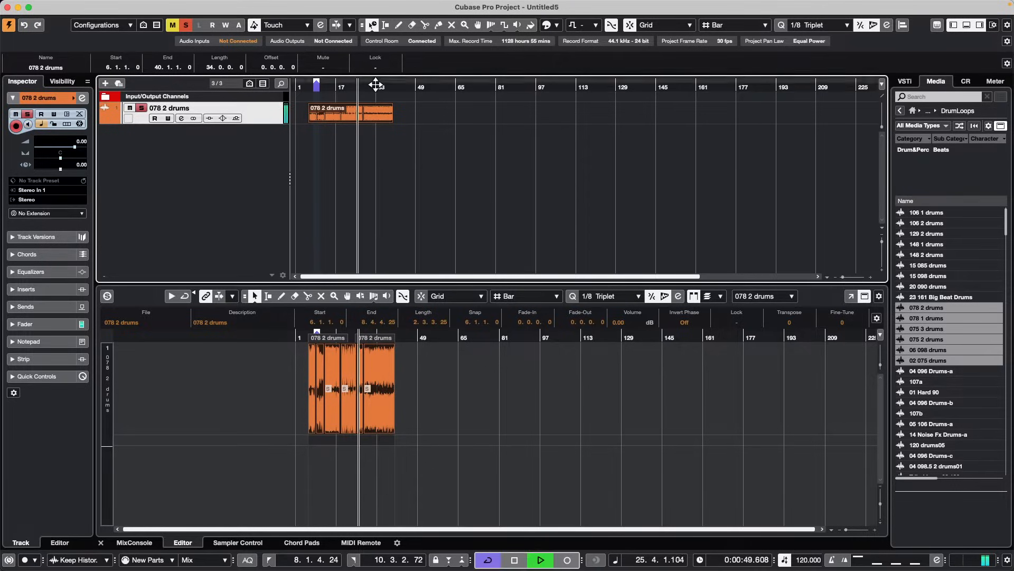
pyautogui.click(375, 85)
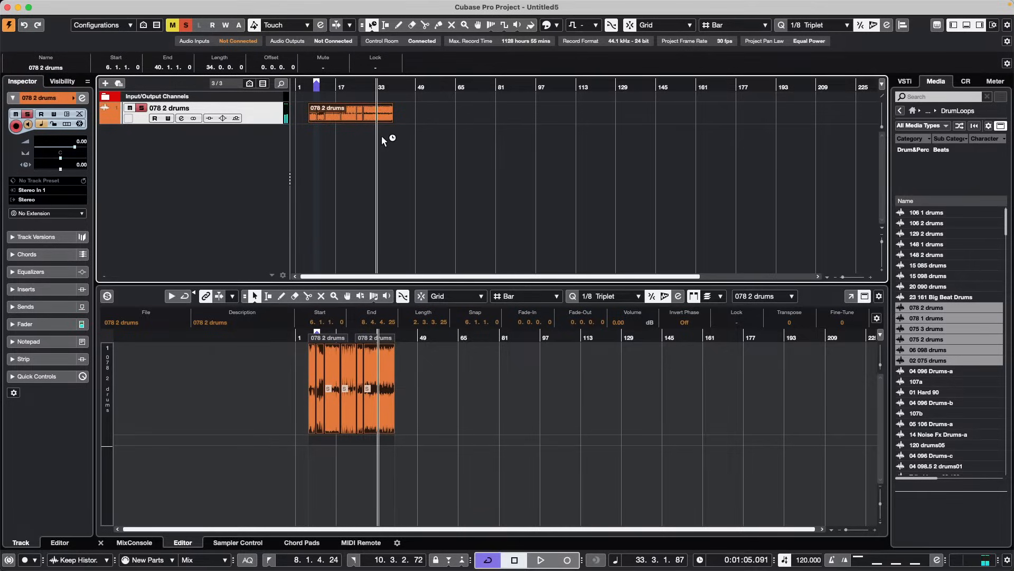
# Open the Pool, review the elastique algorithm options for all six drum clips, and close the Pool
pyautogui.press('super+p')
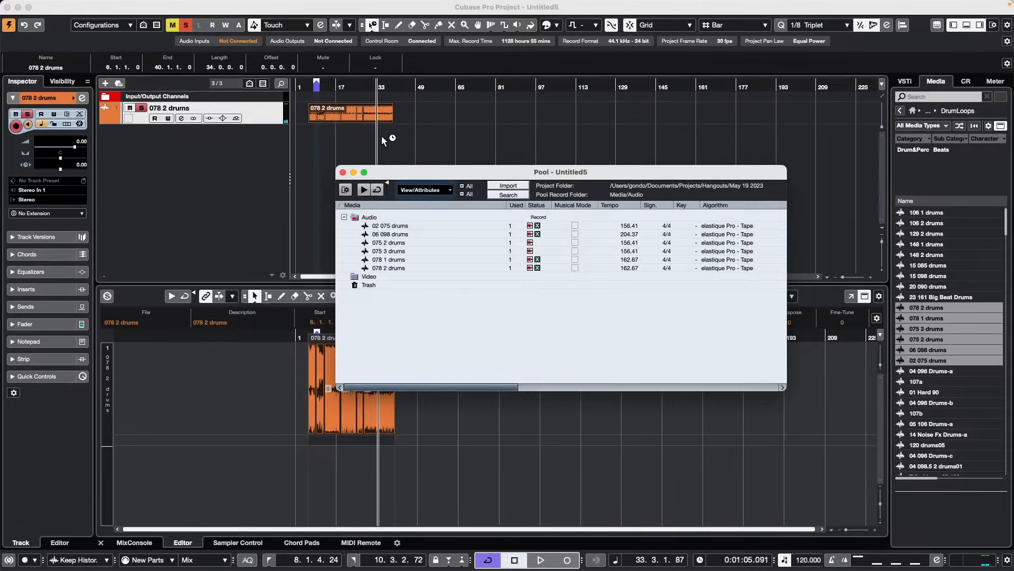
pyautogui.click(389, 225)
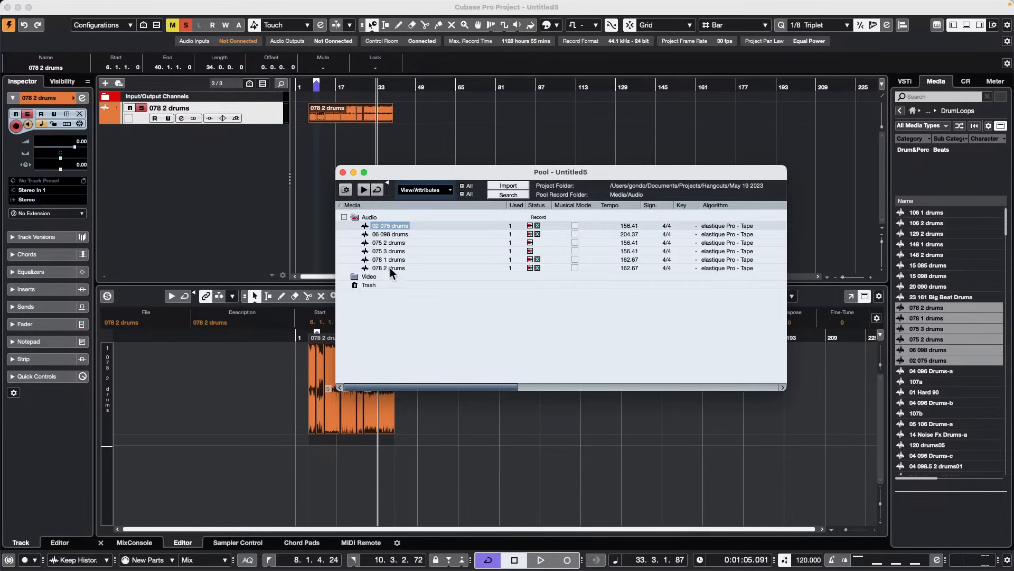
pyautogui.keyDown('shift'); pyautogui.click(389, 268); pyautogui.keyUp('shift')
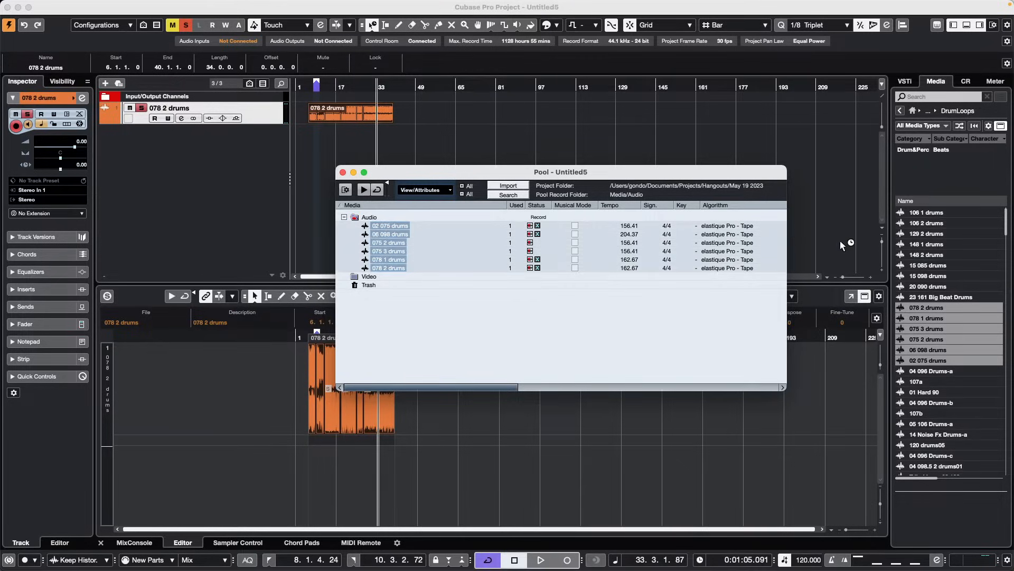
pyautogui.click(728, 228)
pyautogui.moveTo(732, 235)
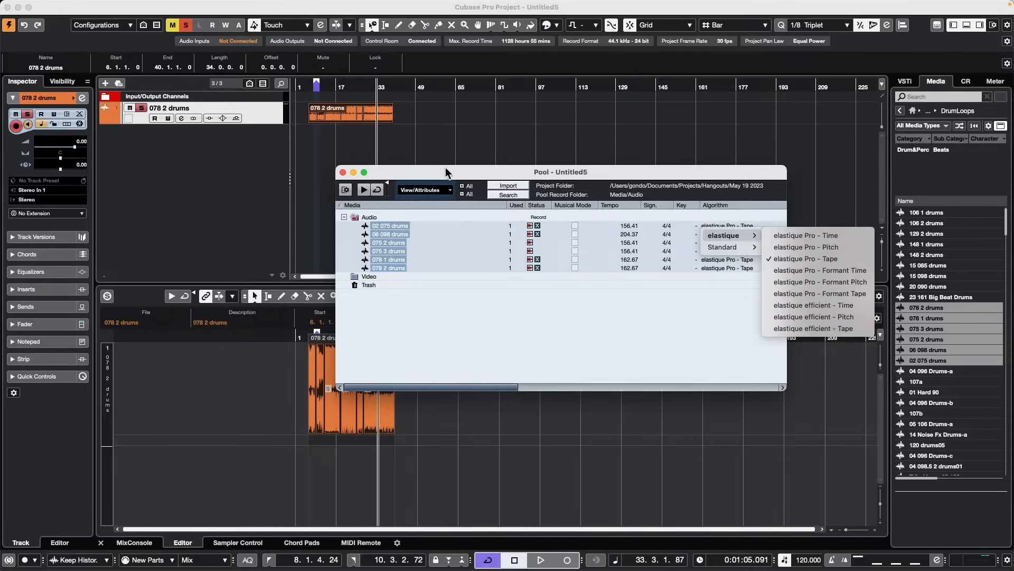
pyautogui.click(342, 172)
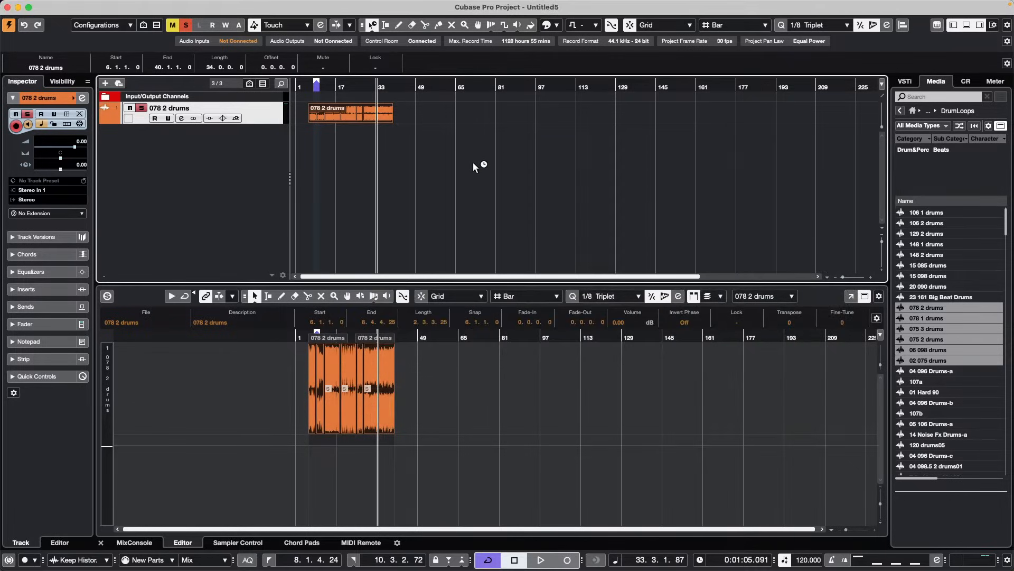
# Time-stretch the drum part longer so it ends at bar 157, and audition it from about bar 69
pyautogui.click(392, 121)
pyautogui.moveTo(391, 121); pyautogui.dragTo(687, 140)
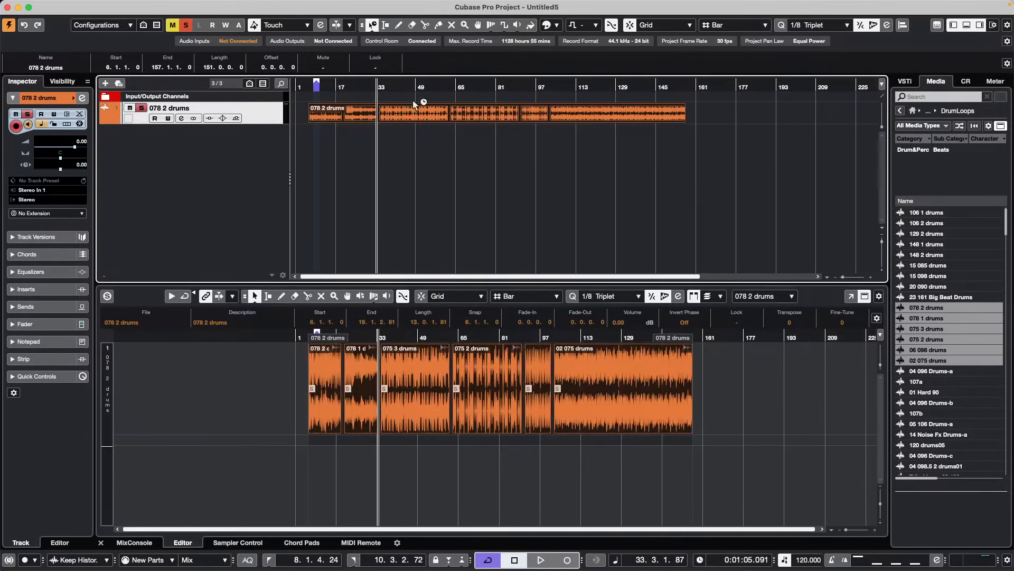
pyautogui.click(467, 89)
pyautogui.press('space')
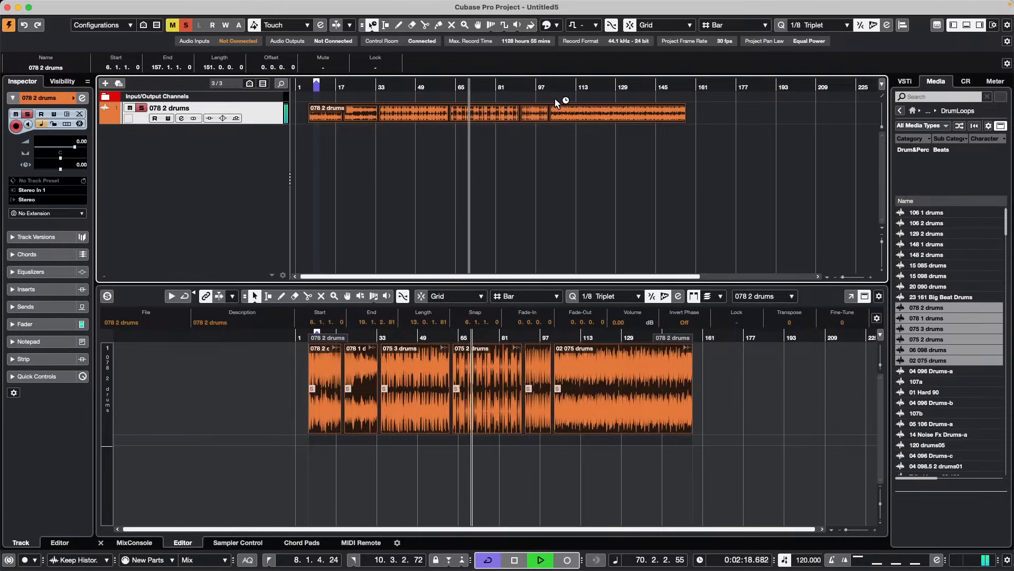
pyautogui.press('space')
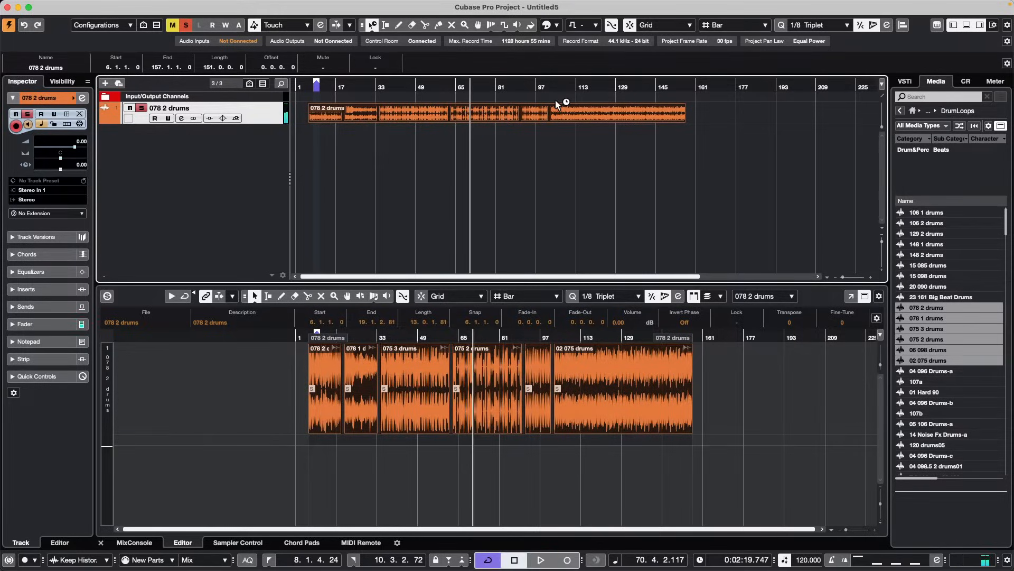
# Step back through the edit history to before the part was created, restoring the separate drum loop events
pyautogui.press('super+z')
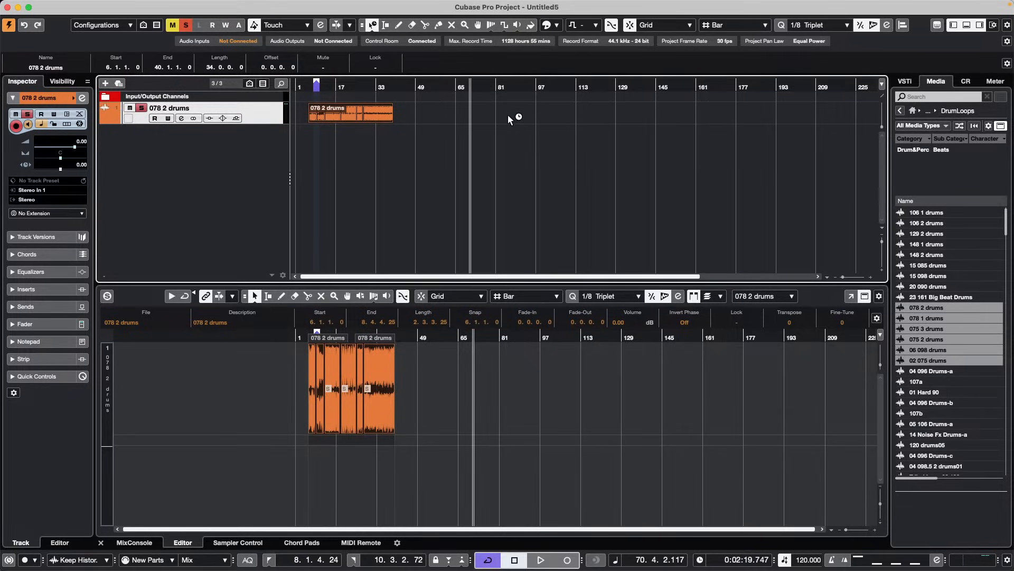
pyautogui.press('super+z')
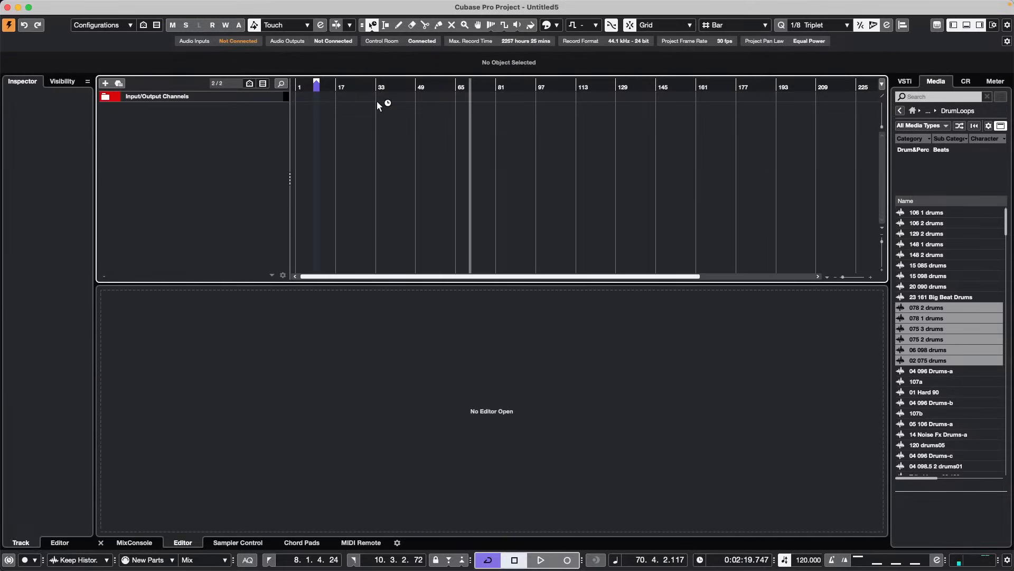
pyautogui.press('super+shift+z')
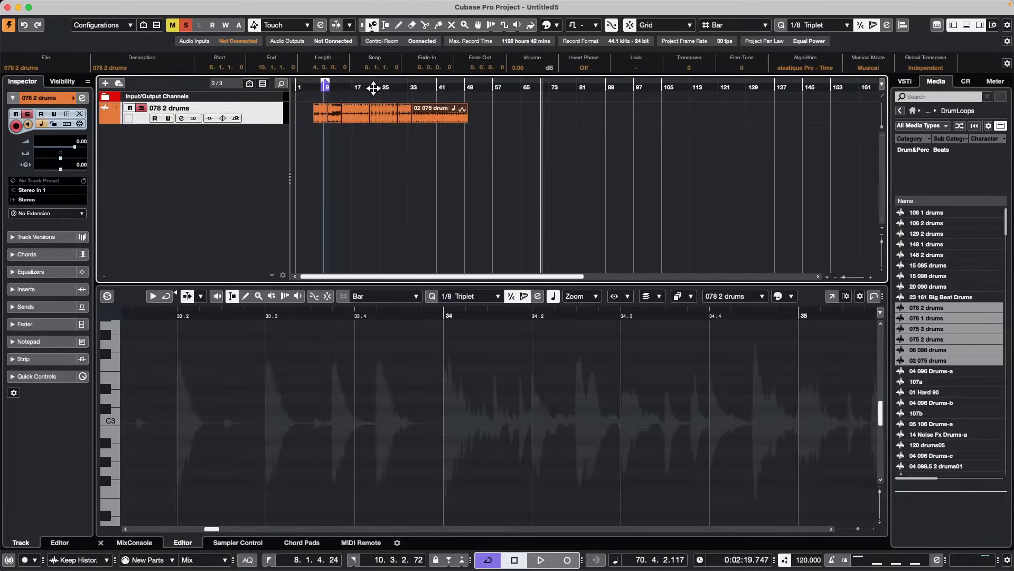
# Increase the height of the 078 2 drums track and audition its loops from bar 25
pyautogui.moveTo(375, 87); pyautogui.dragTo(393, 127)
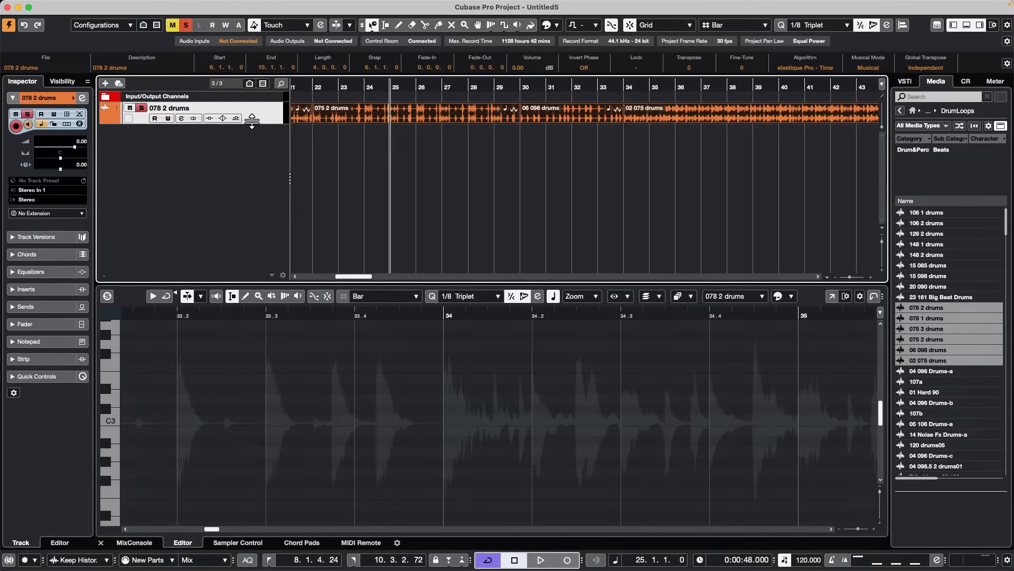
pyautogui.moveTo(252, 125); pyautogui.dragTo(243, 164)
pyautogui.press('space')
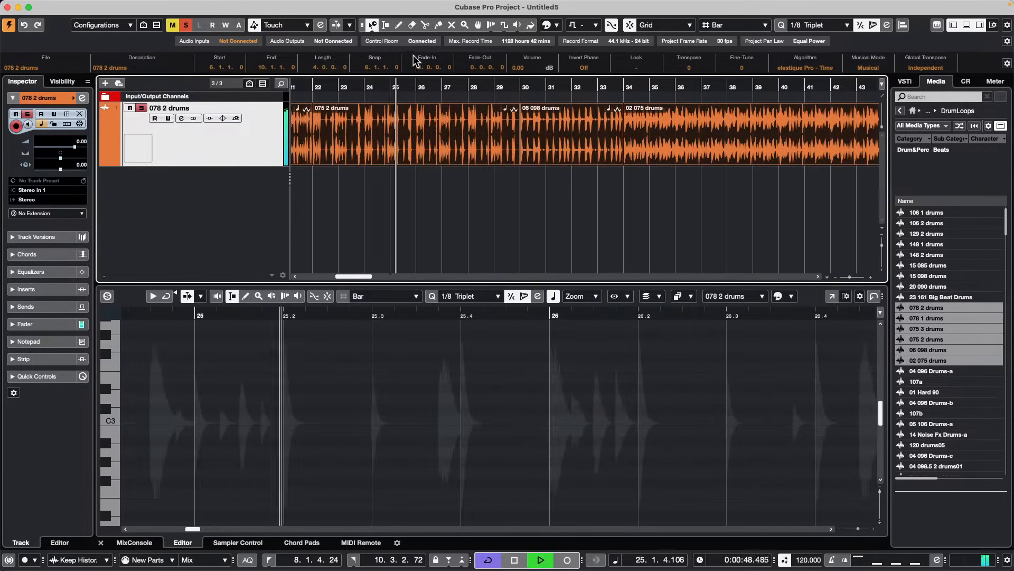
pyautogui.press('space')
# Switch the Object Selection tool to normal sizing and play the 02 075 drums event from about bar 35
pyautogui.click(667, 141)
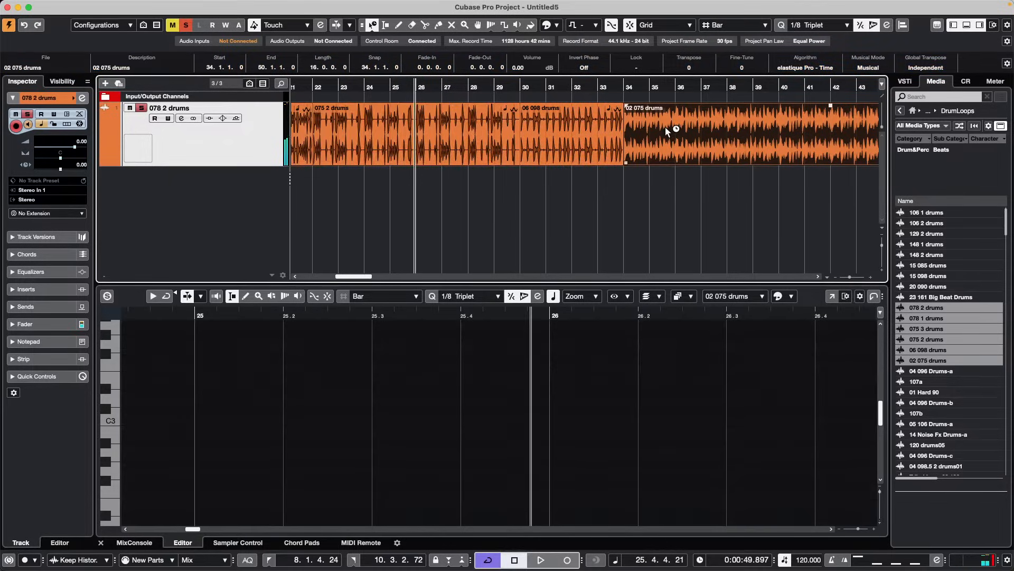
pyautogui.click(373, 26)
pyautogui.click(400, 37)
pyautogui.doubleClick(653, 84)
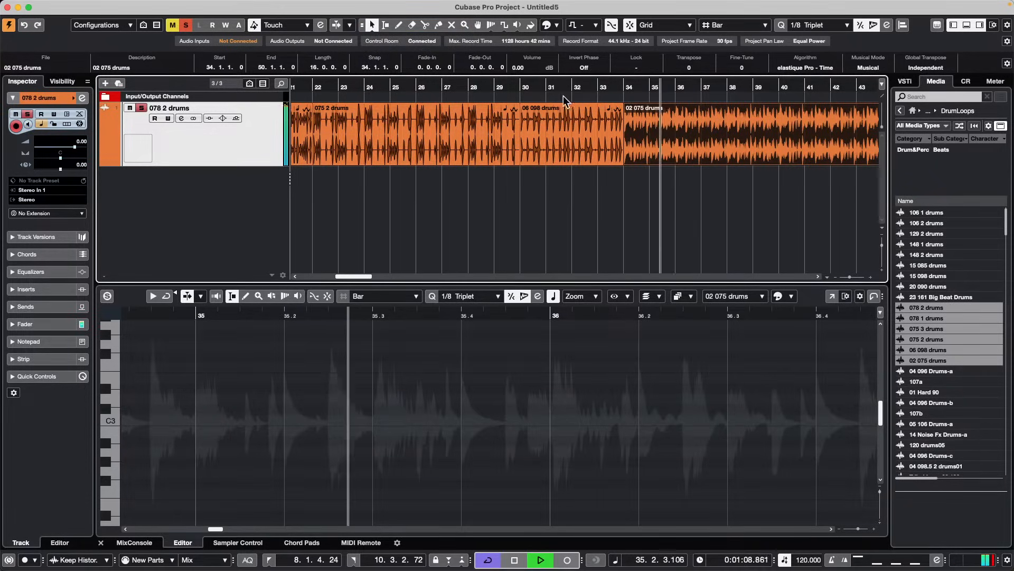
# Play the 06 098 drums event from bar 30 and move the 02 075 drums event to start at bar 36
pyautogui.click(522, 87)
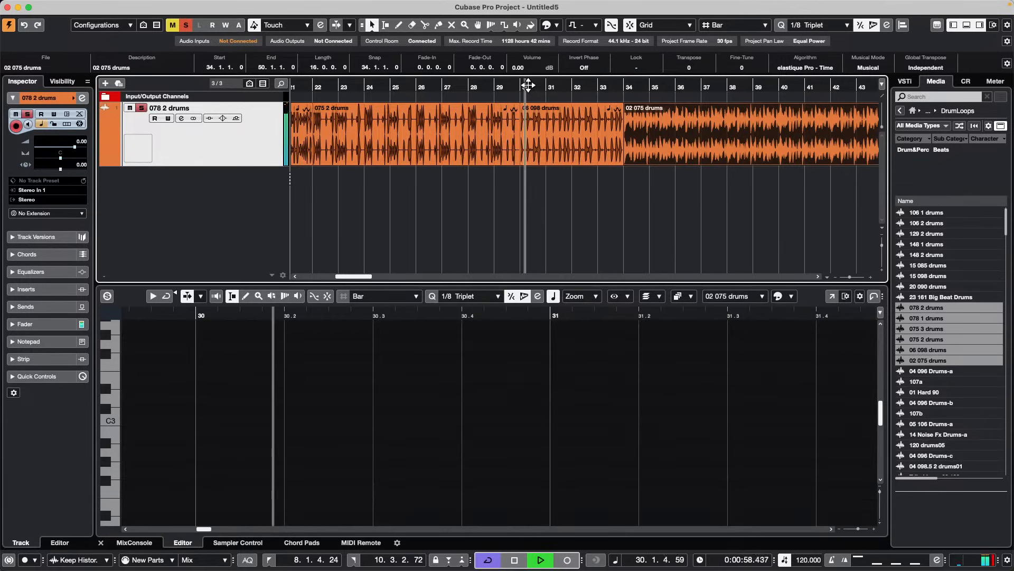
pyautogui.click(551, 134)
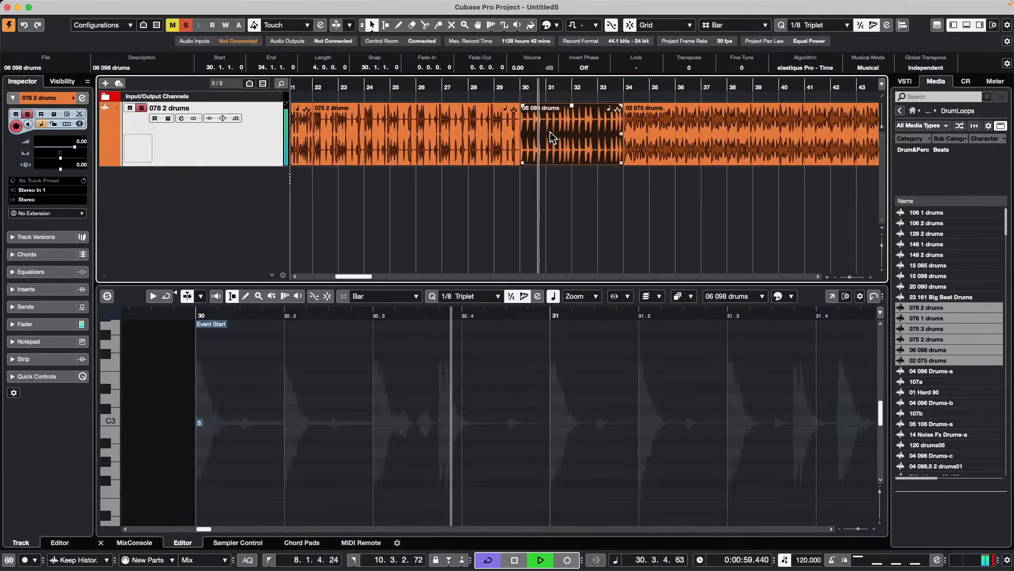
pyautogui.click(680, 134)
pyautogui.hscroll(1, 687, 134)
pyautogui.moveTo(718, 151); pyautogui.dragTo(767, 142)
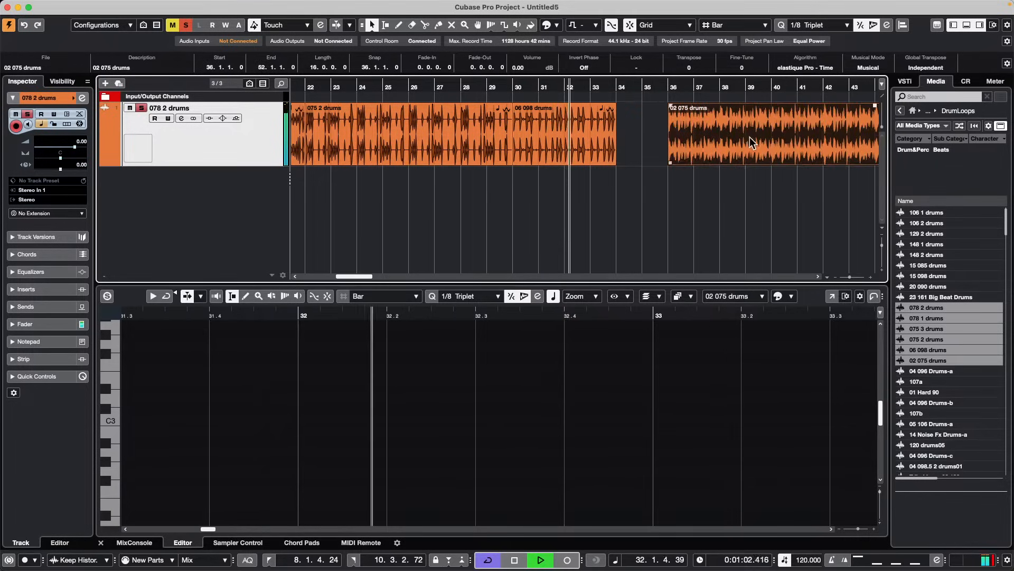
# Stop playback and turn on Invert Phase for the 06 098 drums event
pyautogui.press('space')
pyautogui.click(561, 148)
pyautogui.moveTo(535, 87); pyautogui.dragTo(553, 133)
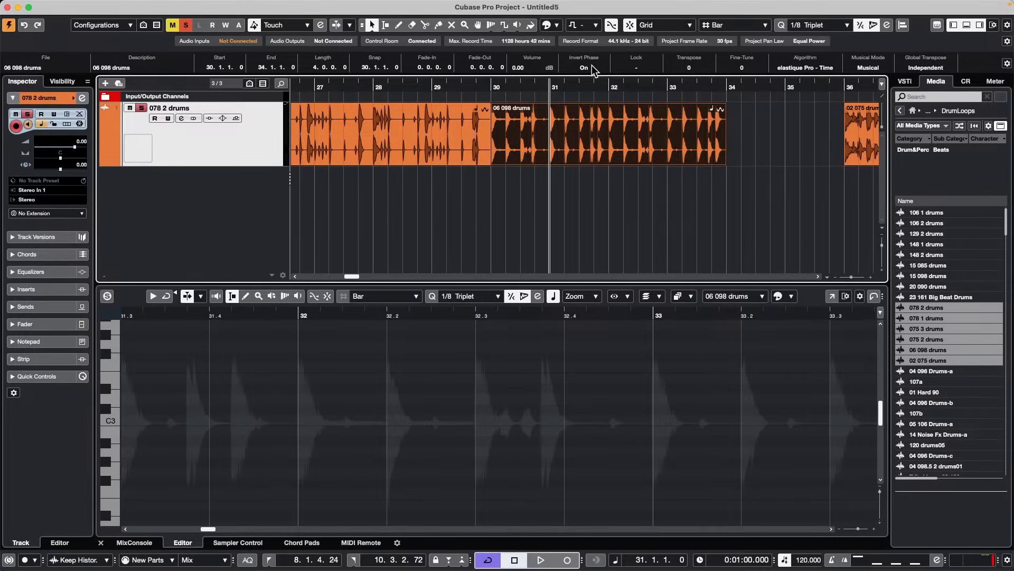
pyautogui.rightClick(246, 154)
pyautogui.moveTo(323, 157)
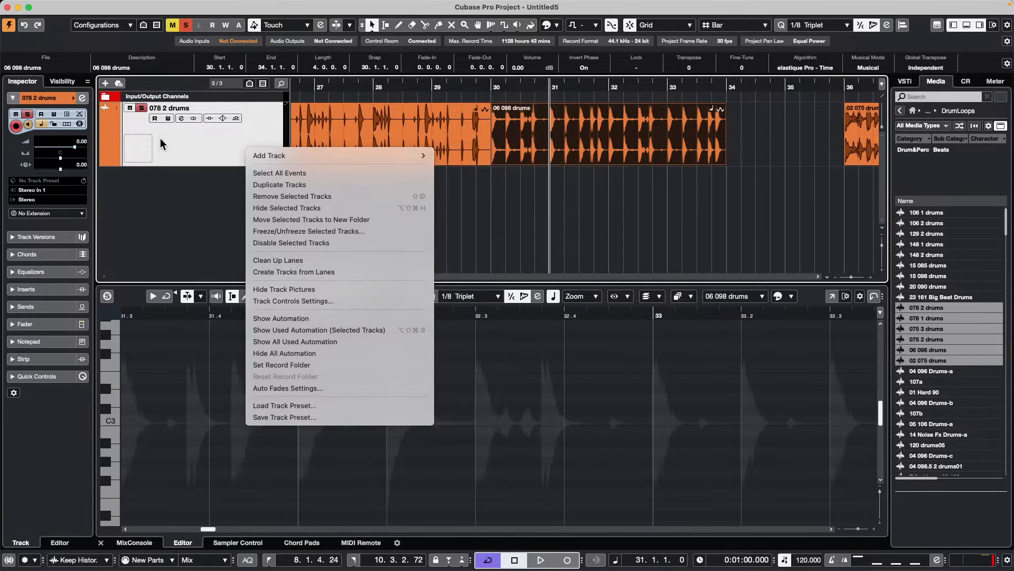
pyautogui.click(215, 144)
pyautogui.click(121, 5)
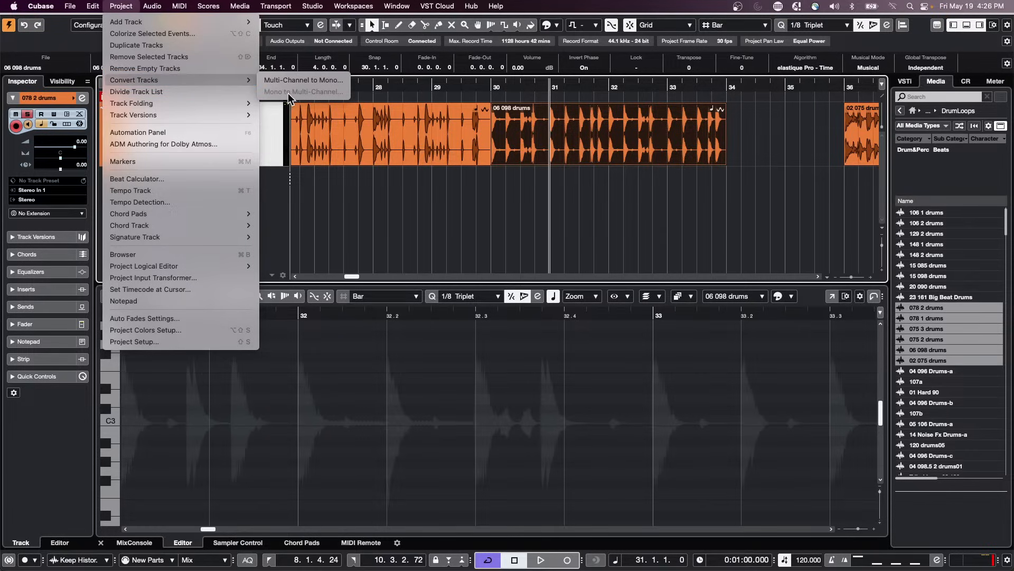
pyautogui.click(499, 159)
pyautogui.click(566, 221)
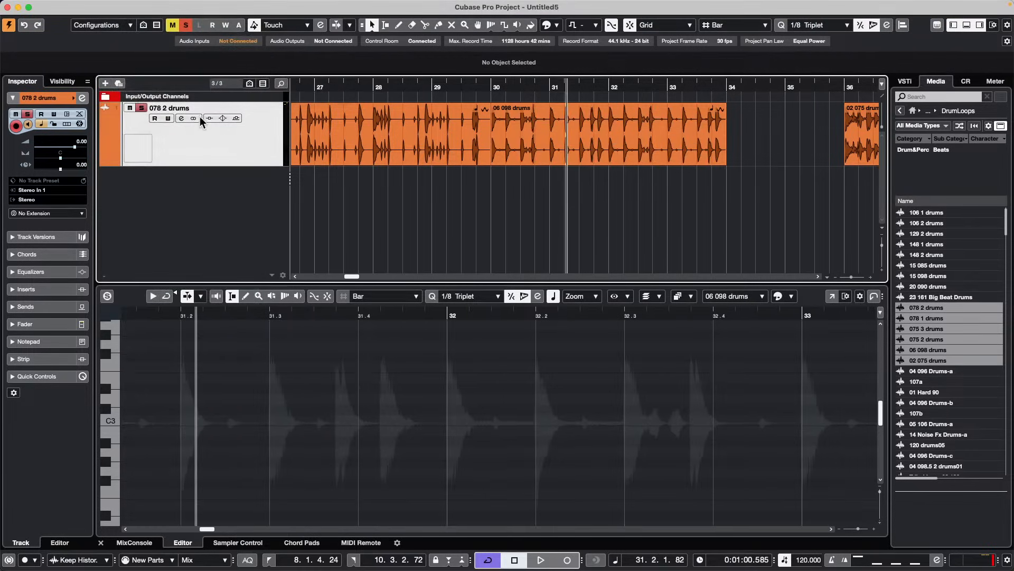
# Convert the selected 078 2 drums track from multi-channel to mono, keeping the source track and using the "audio_L.wav" split file name format
pyautogui.click(121, 6)
pyautogui.moveTo(176, 115)
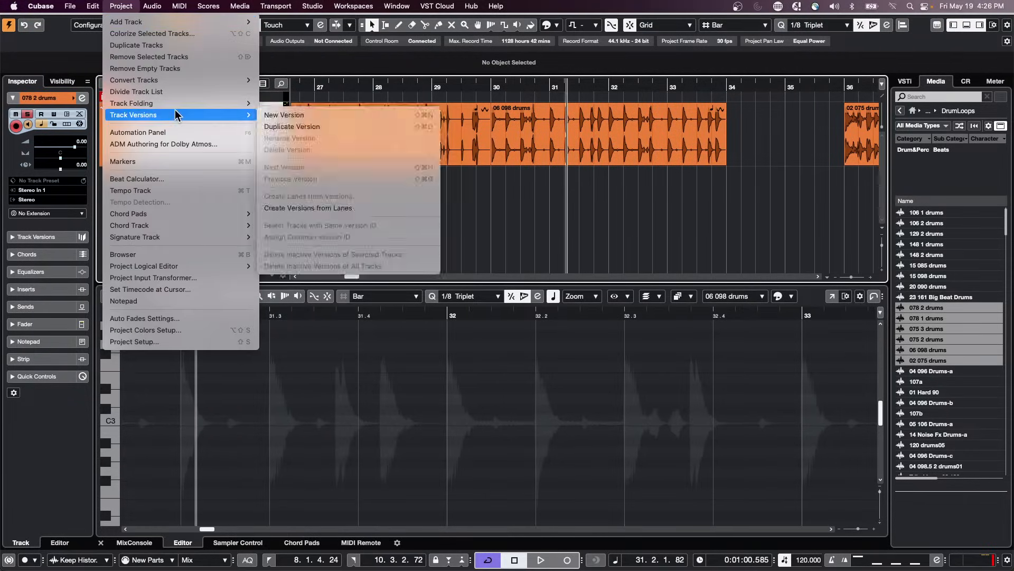
pyautogui.moveTo(195, 82)
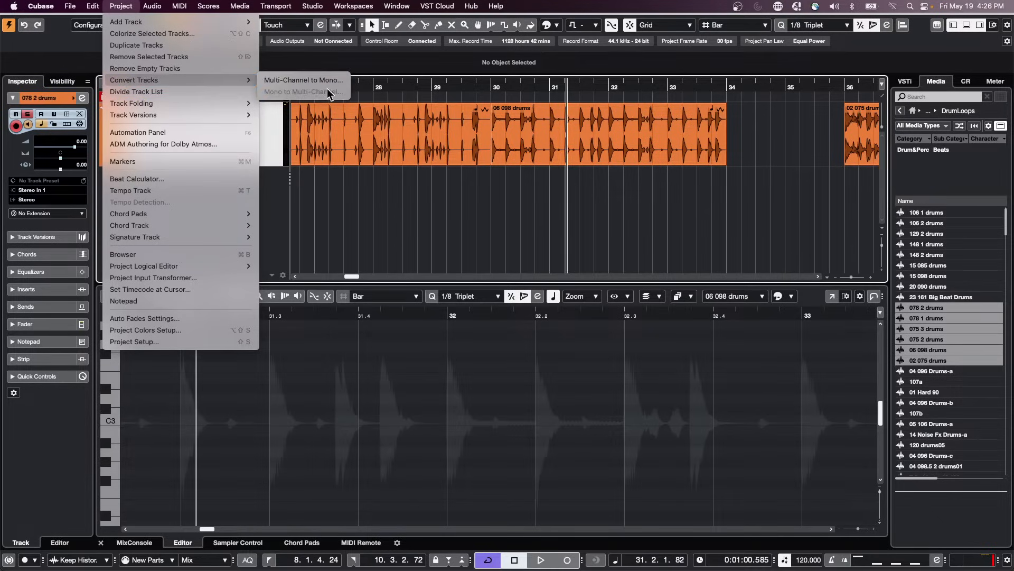
pyautogui.click(303, 79)
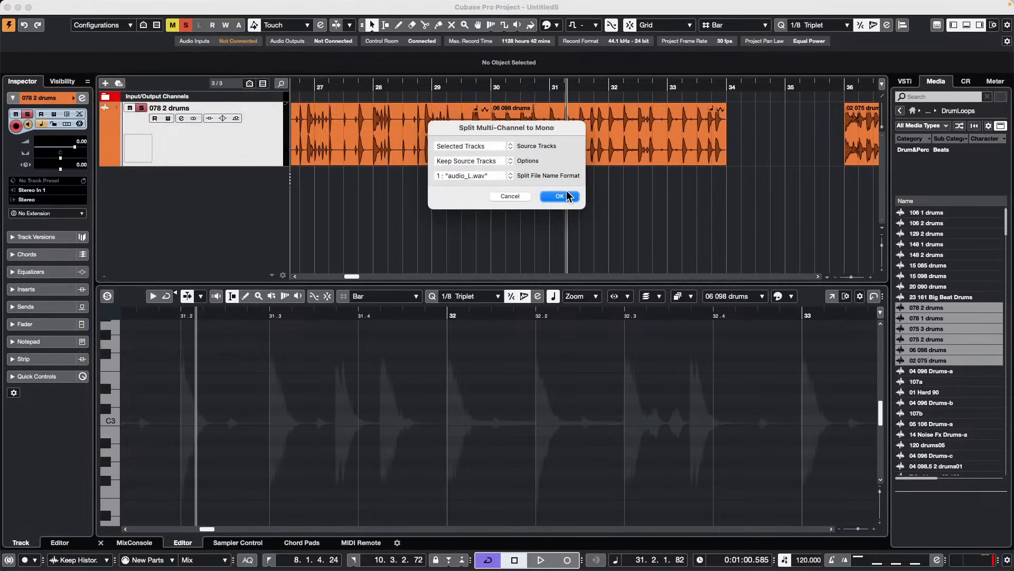
pyautogui.click(560, 196)
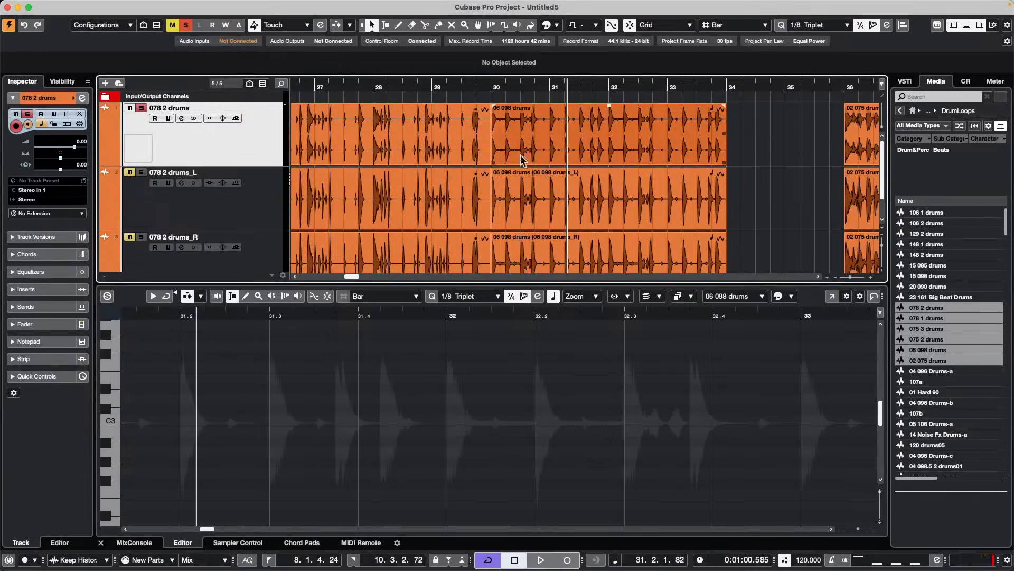
# Remove the original stereo 078 2 drums track, leaving the two mono tracks
pyautogui.scroll(-2, 808, 204)
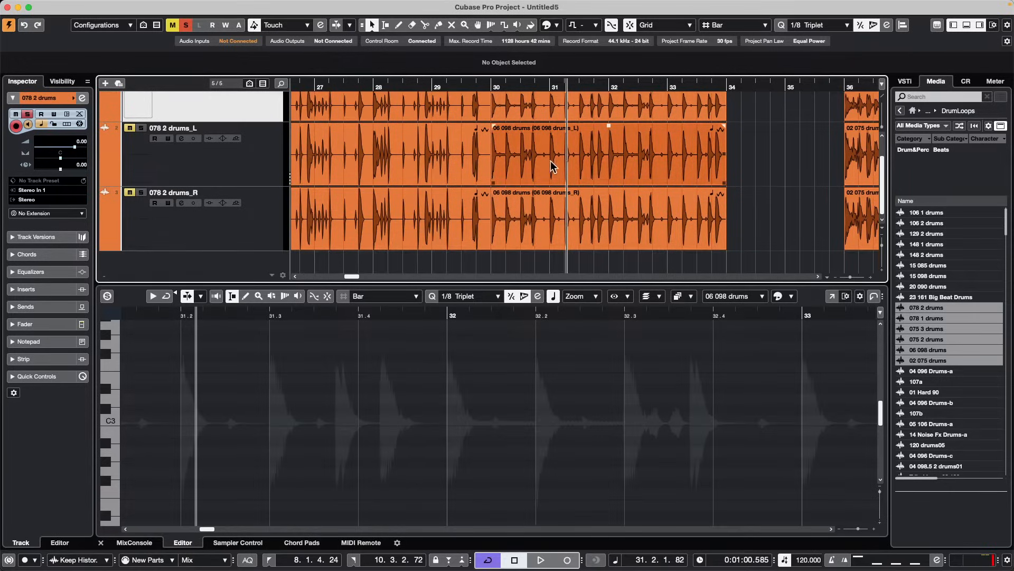
pyautogui.rightClick(203, 112)
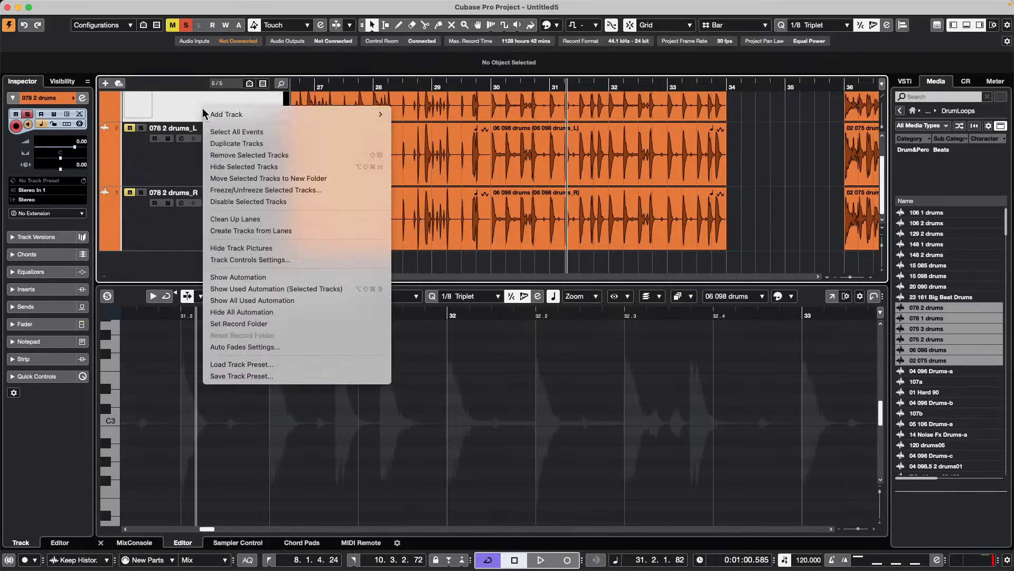
pyautogui.click(283, 155)
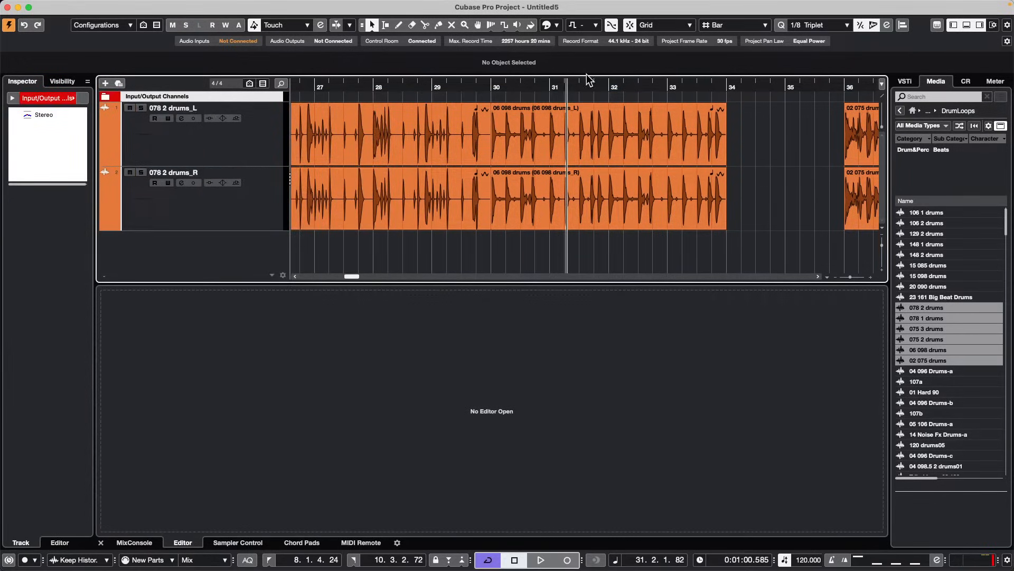
# Turn off Invert Phase for the 06 098 drums event on the 078 2 drums_R track
pyautogui.moveTo(591, 84); pyautogui.dragTo(676, 194)
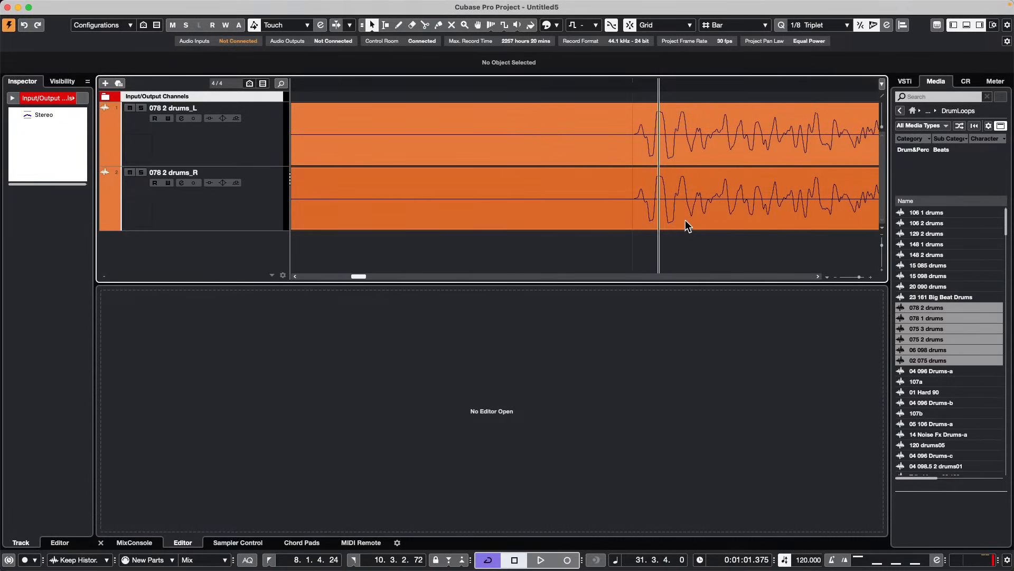
pyautogui.click(696, 208)
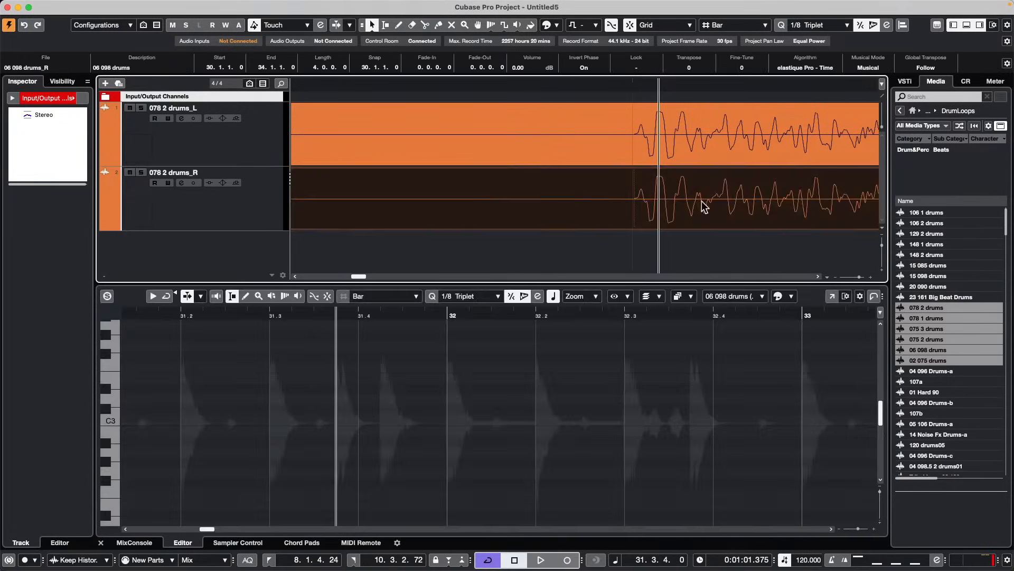
pyautogui.click(587, 67)
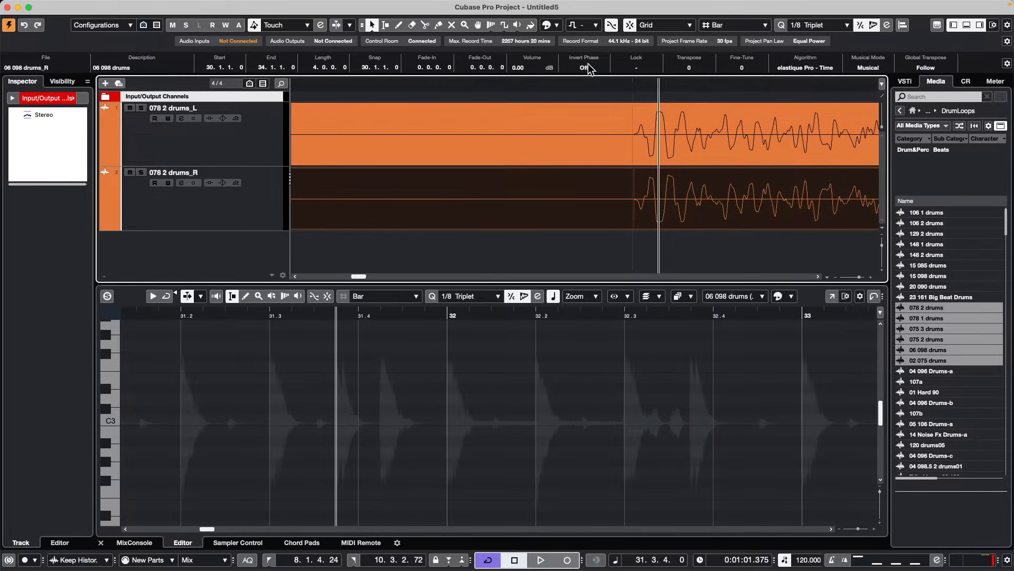
# Turn on Invert Phase for the 06 098 drums event on the 078 2 drums_R track and open it for editing
pyautogui.click(587, 68)
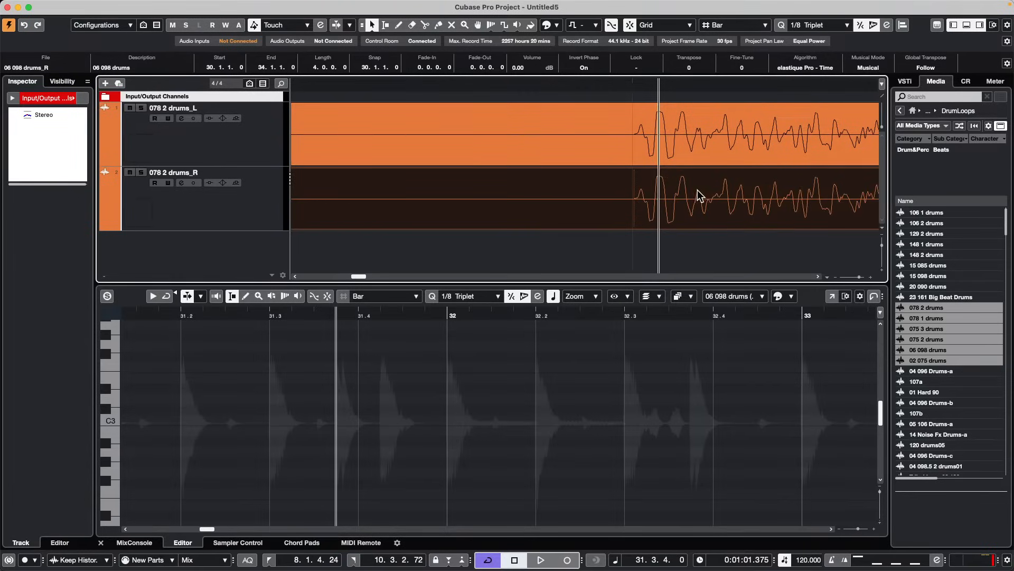
pyautogui.doubleClick(708, 215)
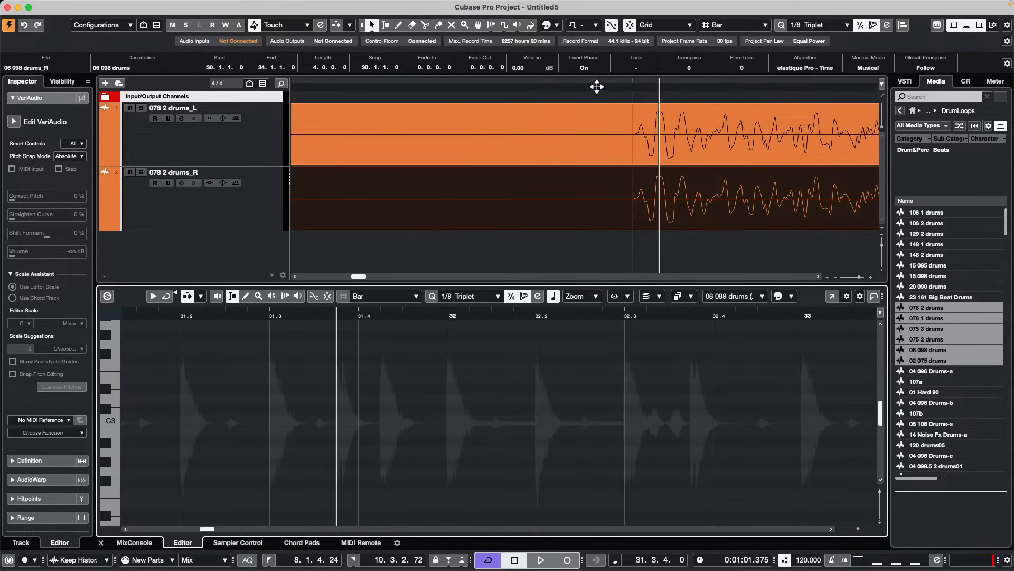
# Set the project ruler to Samples and zoom in on the drum transient near sample 2734200
pyautogui.moveTo(589, 90); pyautogui.dragTo(595, 31)
pyautogui.rightClick(626, 87)
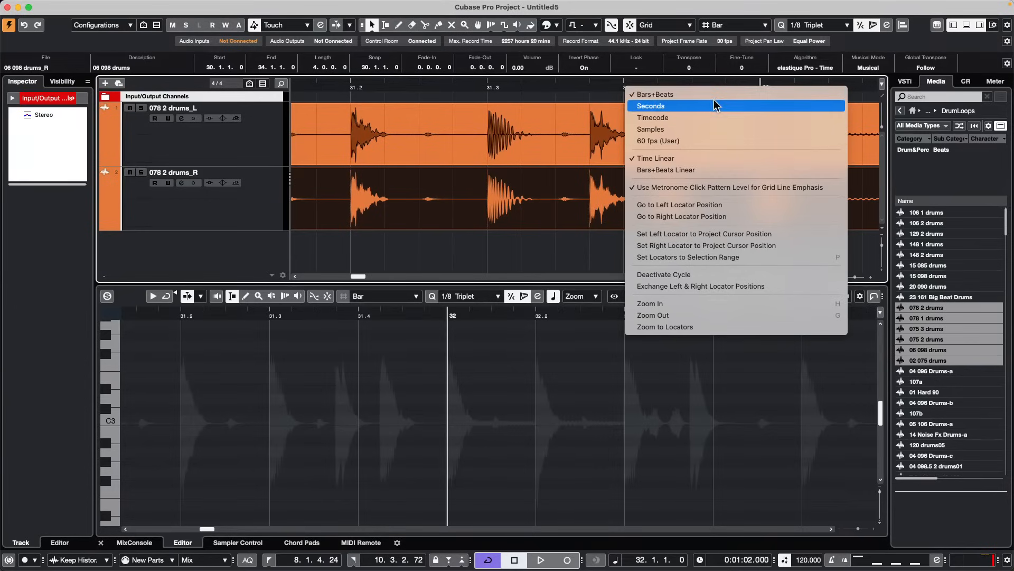
pyautogui.click(705, 130)
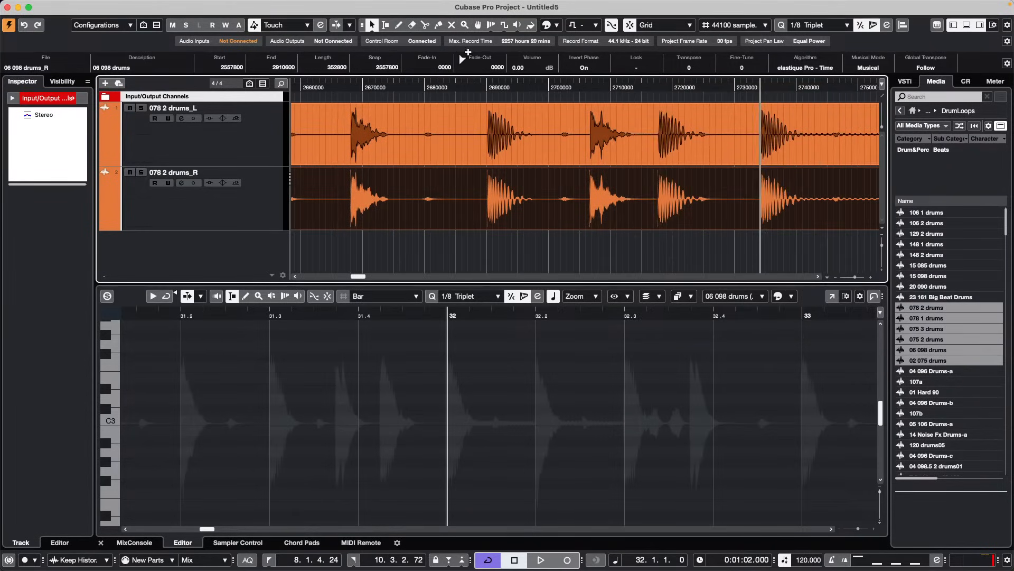
pyautogui.moveTo(859, 75); pyautogui.dragTo(504, 168)
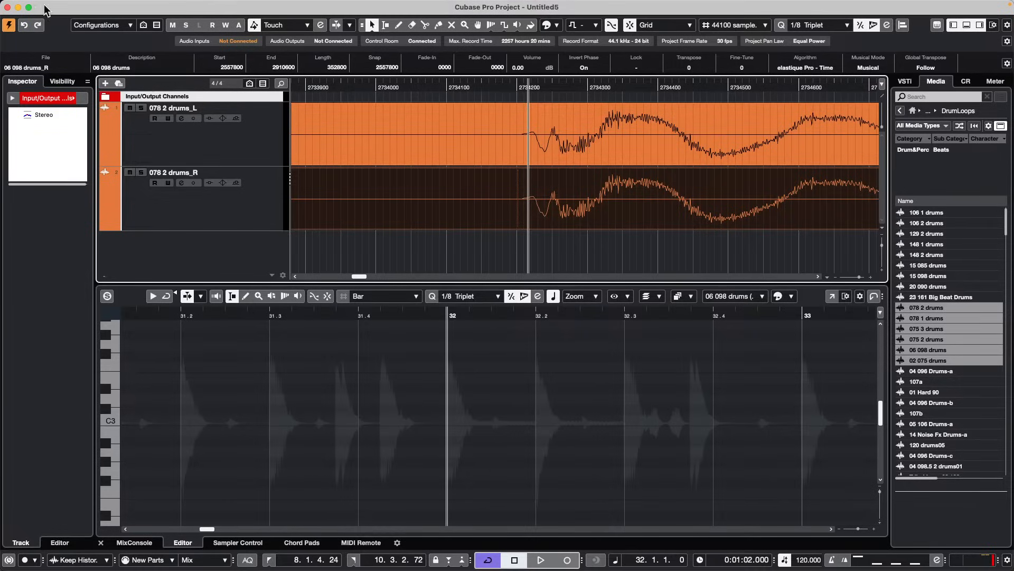
# Nudge the start of the 078 2 drums_R event a few samples earlier and later, finishing at 2557800
pyautogui.scroll(-6, 242, 71)
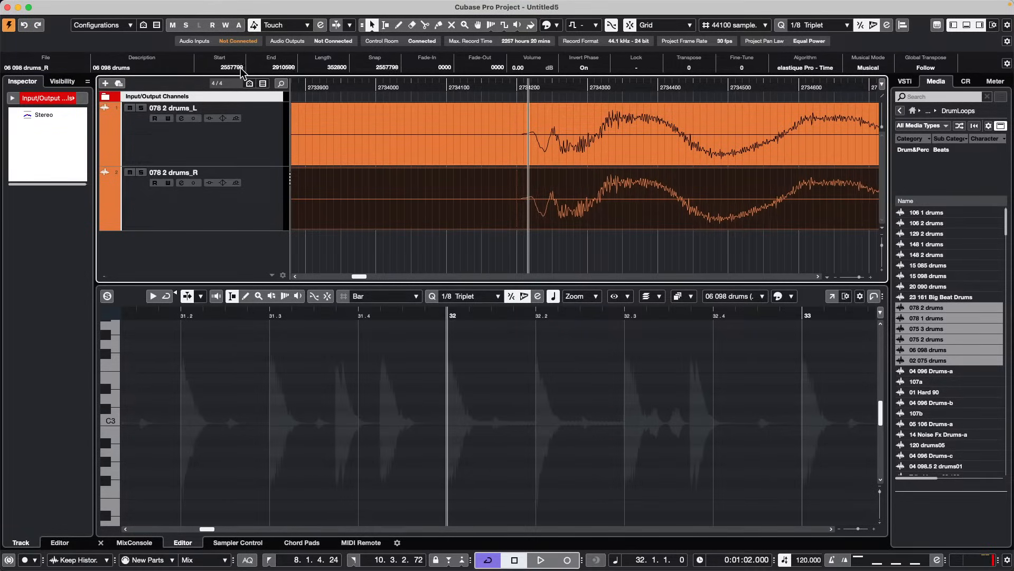
pyautogui.scroll(-1, 242, 72)
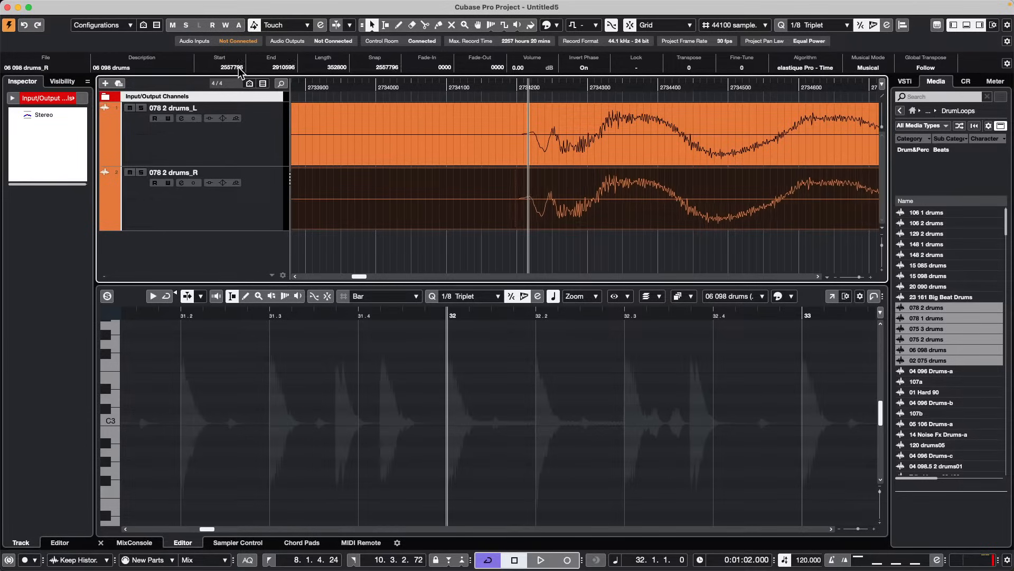
pyautogui.scroll(12, 239, 72)
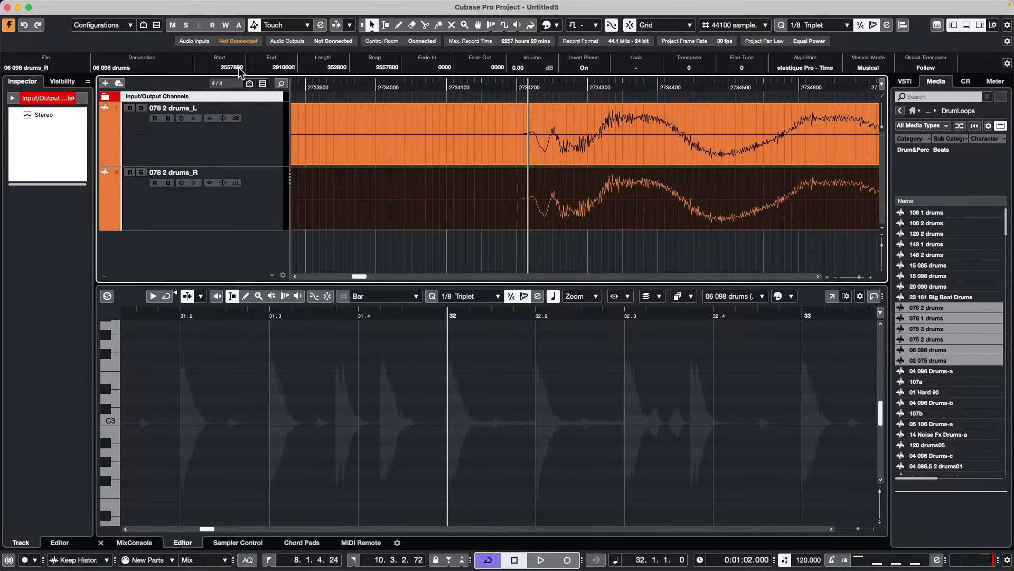
pyautogui.scroll(-1, 239, 71)
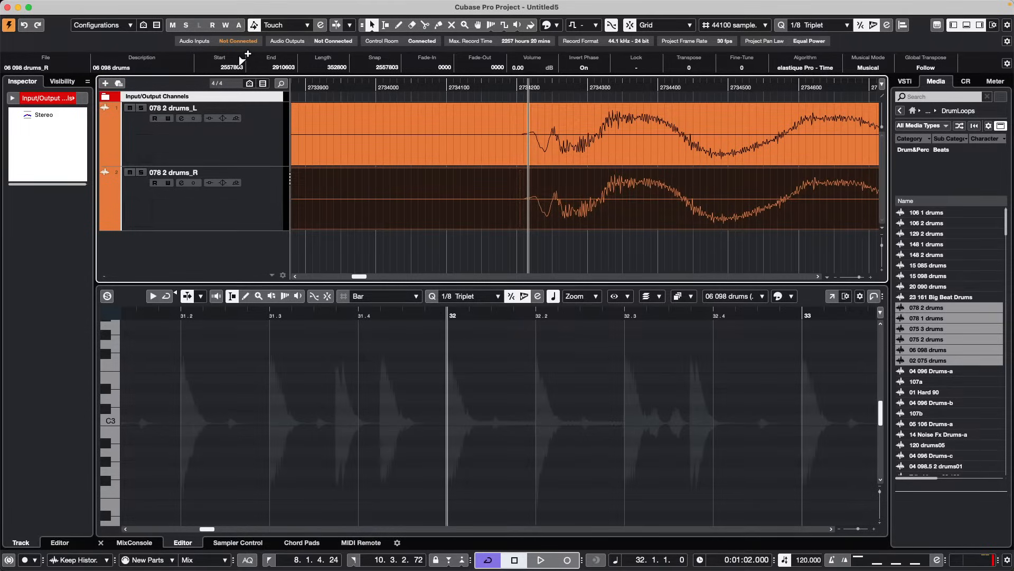
pyautogui.scroll(-3, 231, 67)
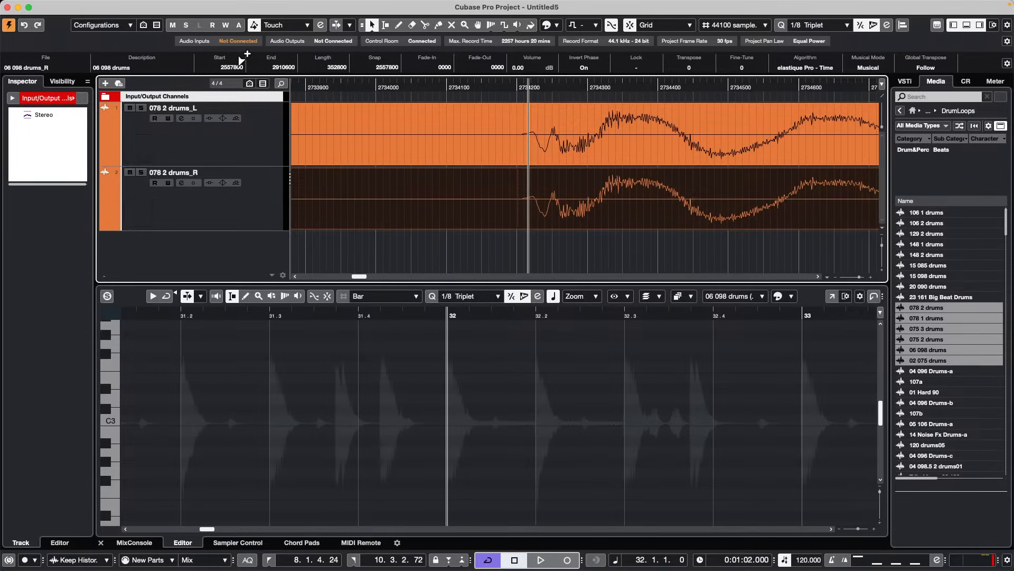
# Undo the edits back to before the multi-channel split, restoring the single stereo 078 2 drums track
pyautogui.press('super+z')
pyautogui.press('super+z')
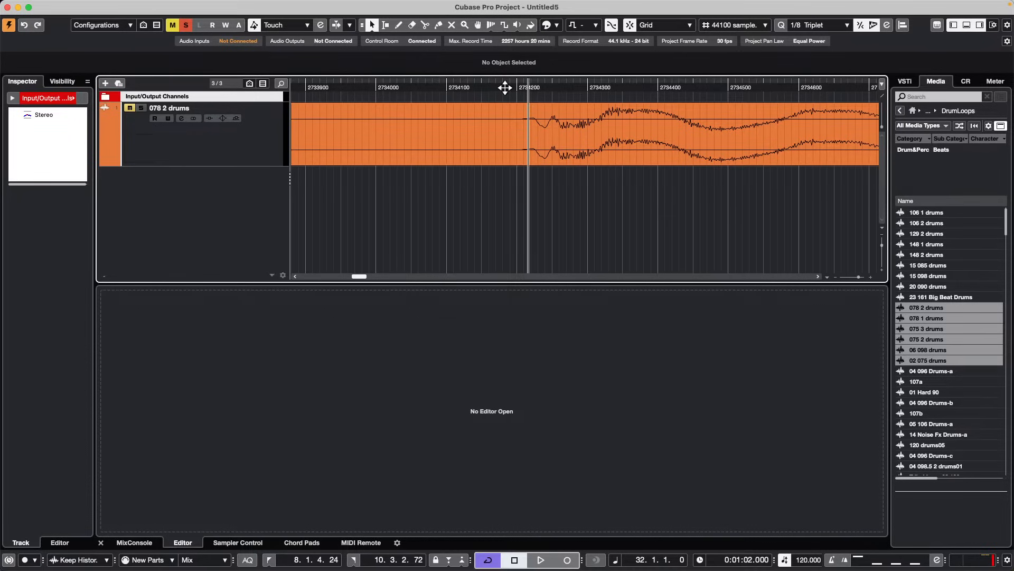
pyautogui.click(93, 6)
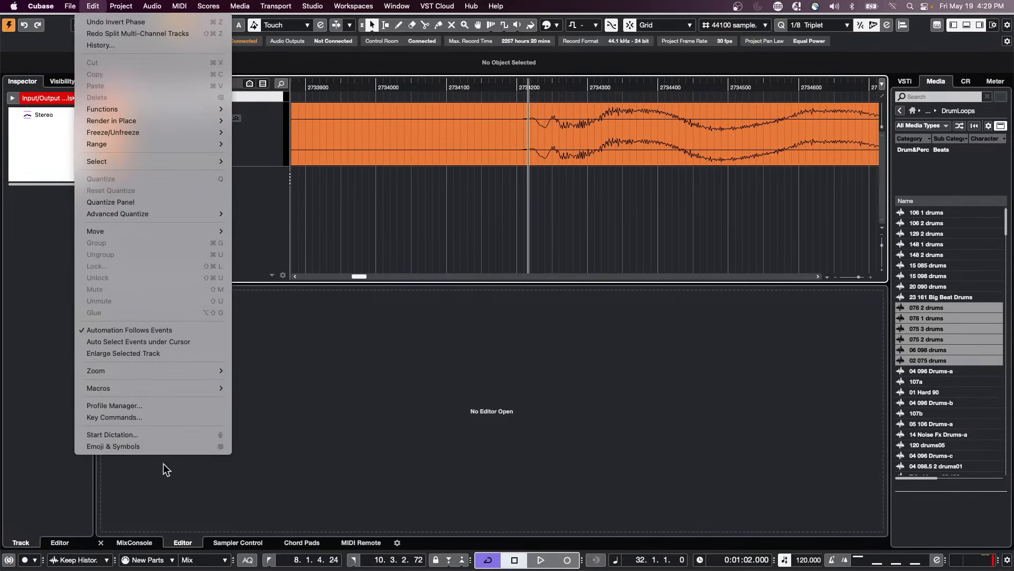
pyautogui.click(576, 6)
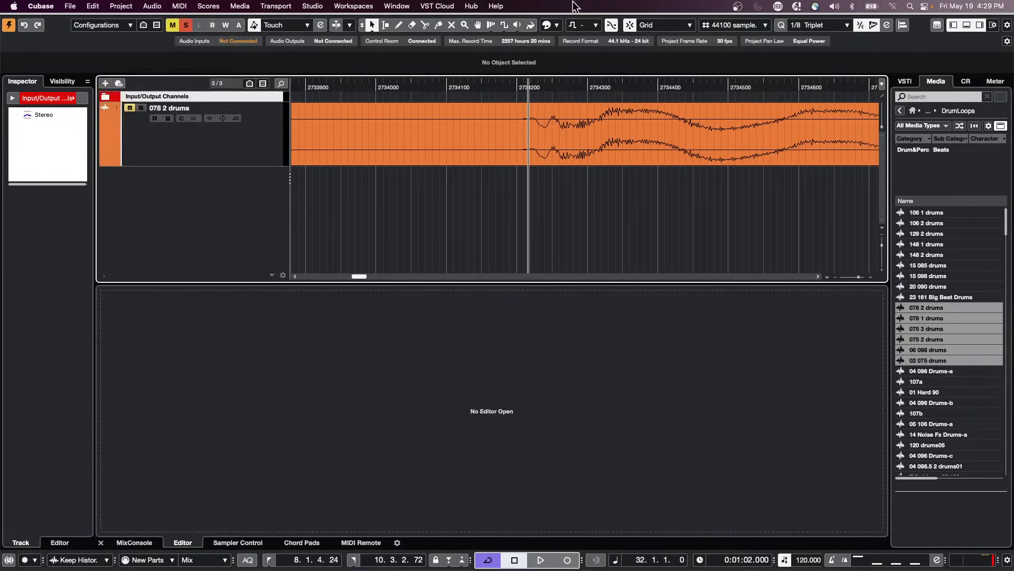
pyautogui.click(396, 6)
pyautogui.moveTo(437, 6)
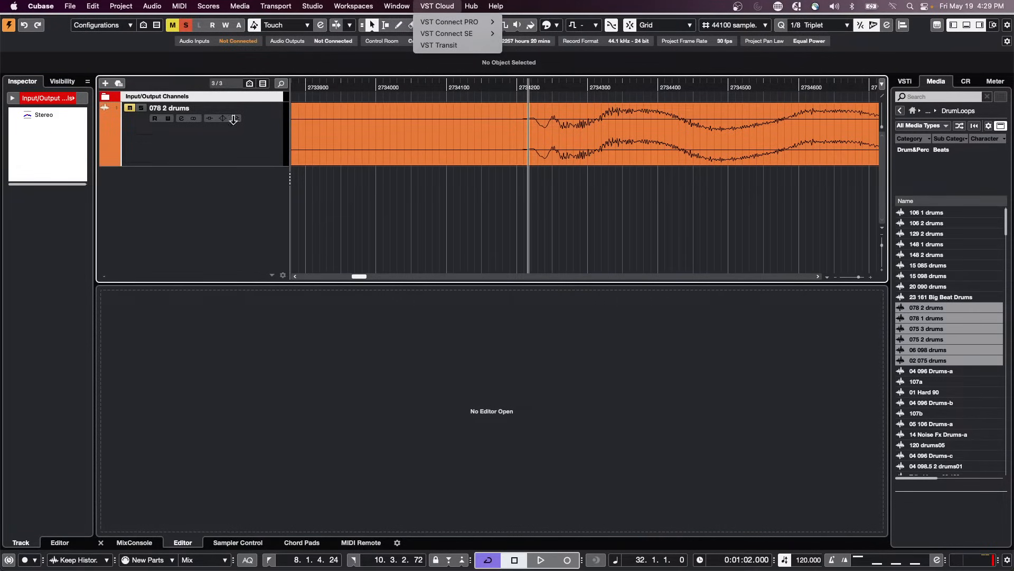
pyautogui.click(405, 233)
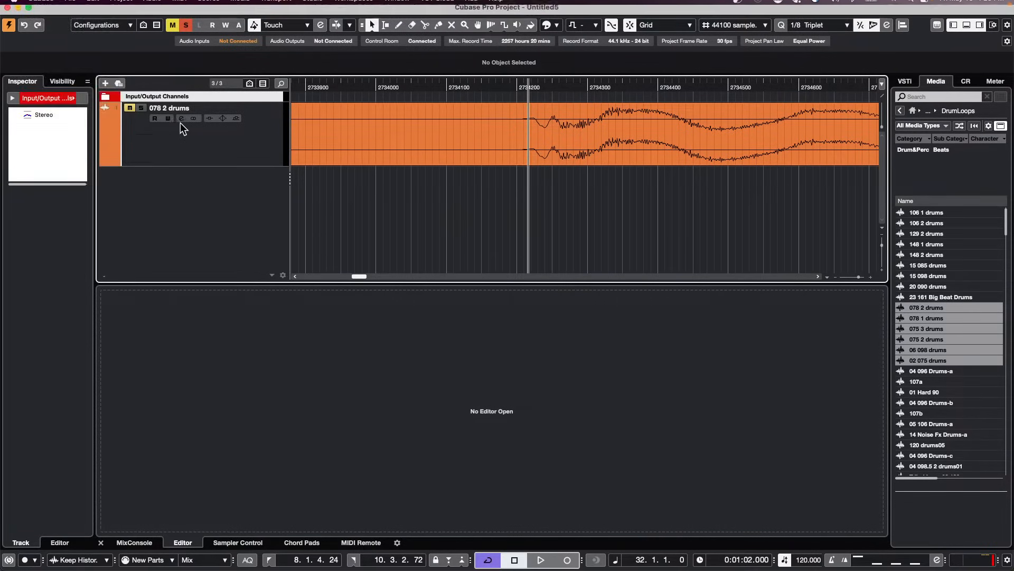
# Open the project tempo detect jazz.cpr from the Projects folder, activate it, and accept the missing ports as unmapped
pyautogui.click(70, 6)
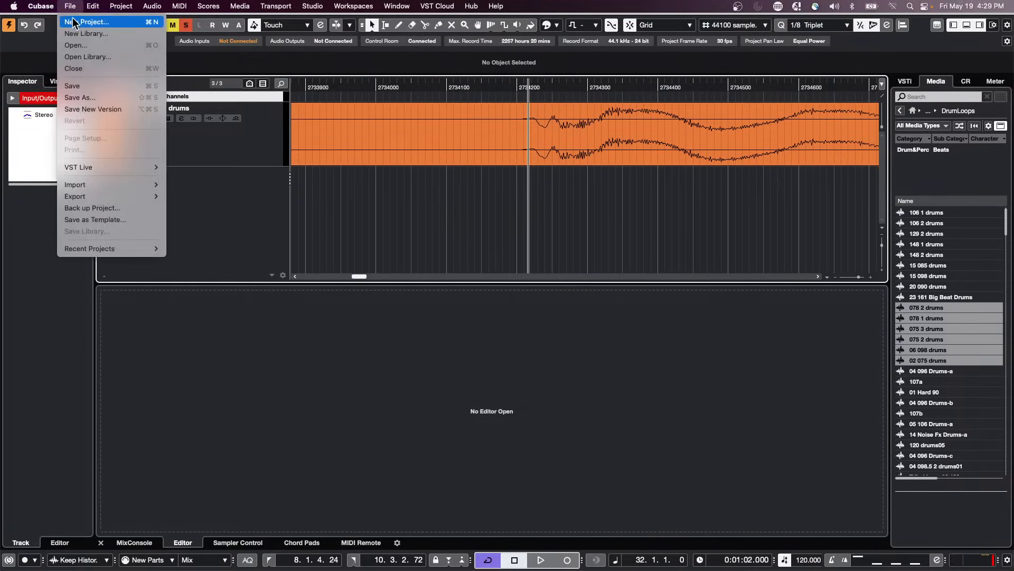
pyautogui.click(155, 48)
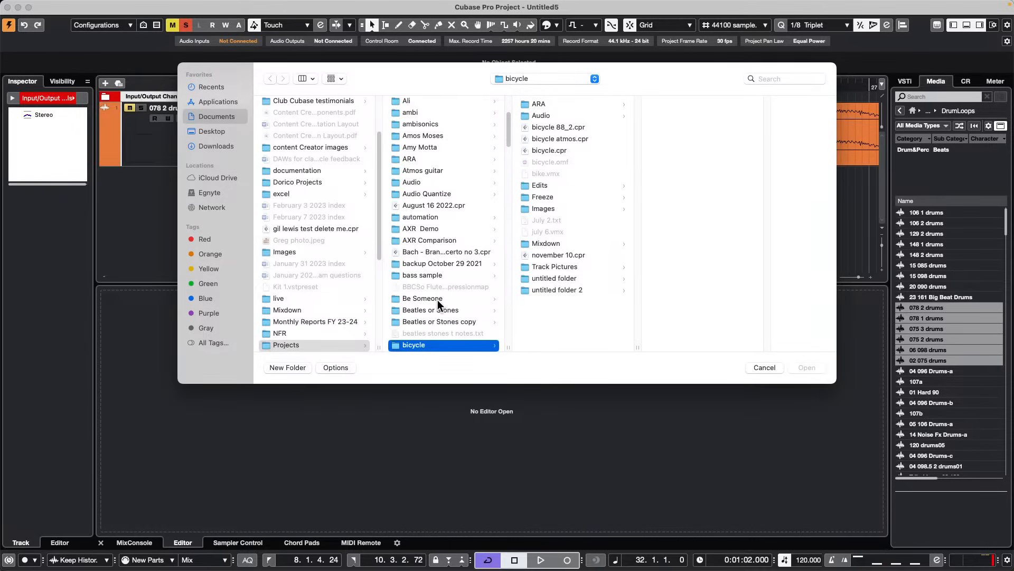
pyautogui.scroll(3, 437, 300)
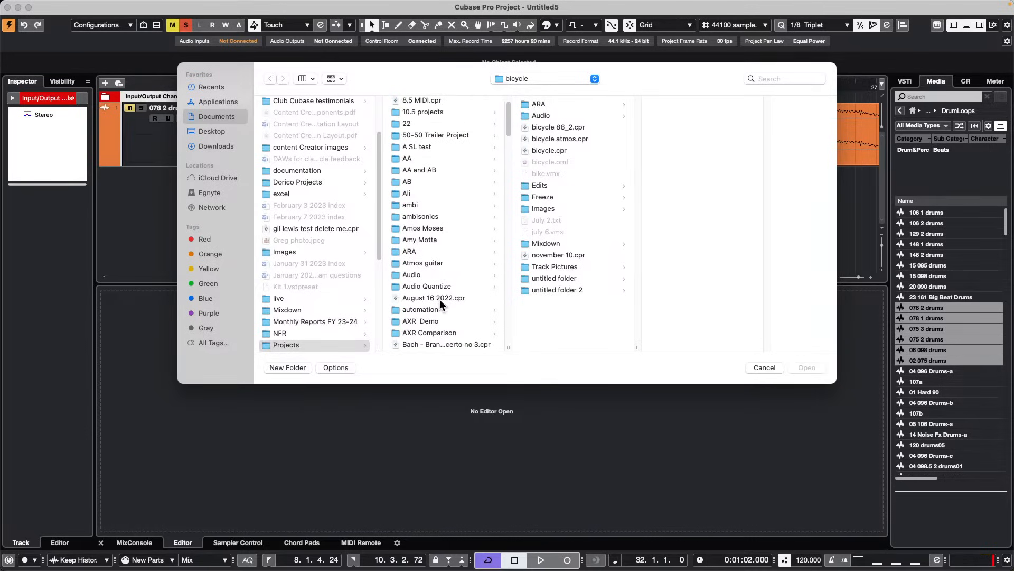
pyautogui.scroll(-5, 440, 299)
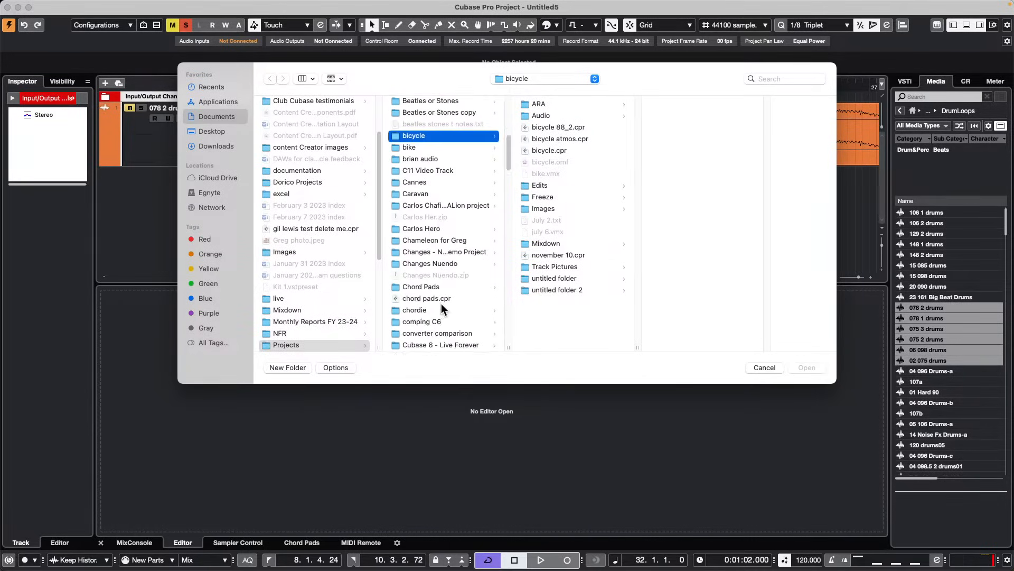
pyautogui.scroll(-8, 442, 304)
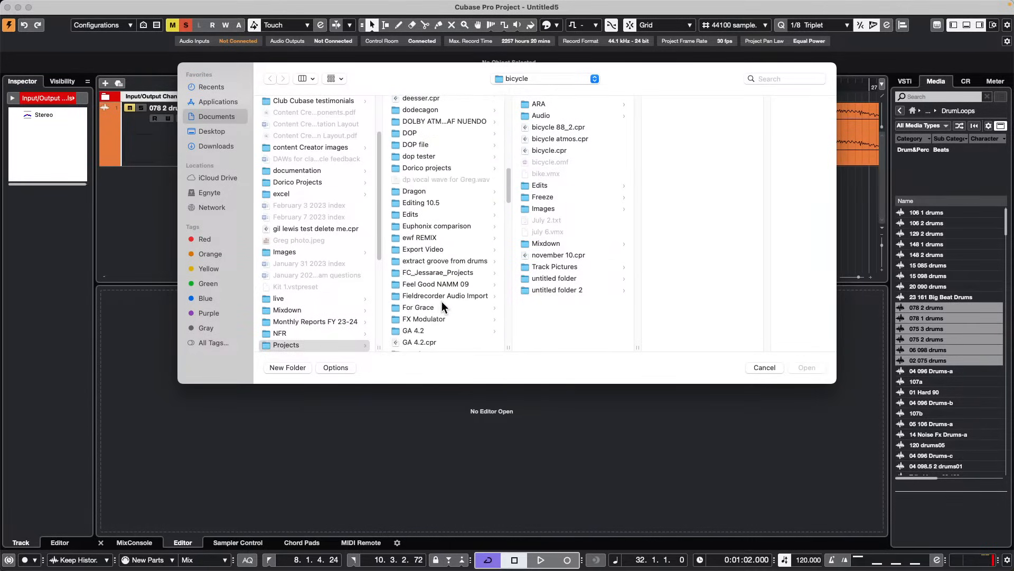
pyautogui.scroll(-5, 443, 307)
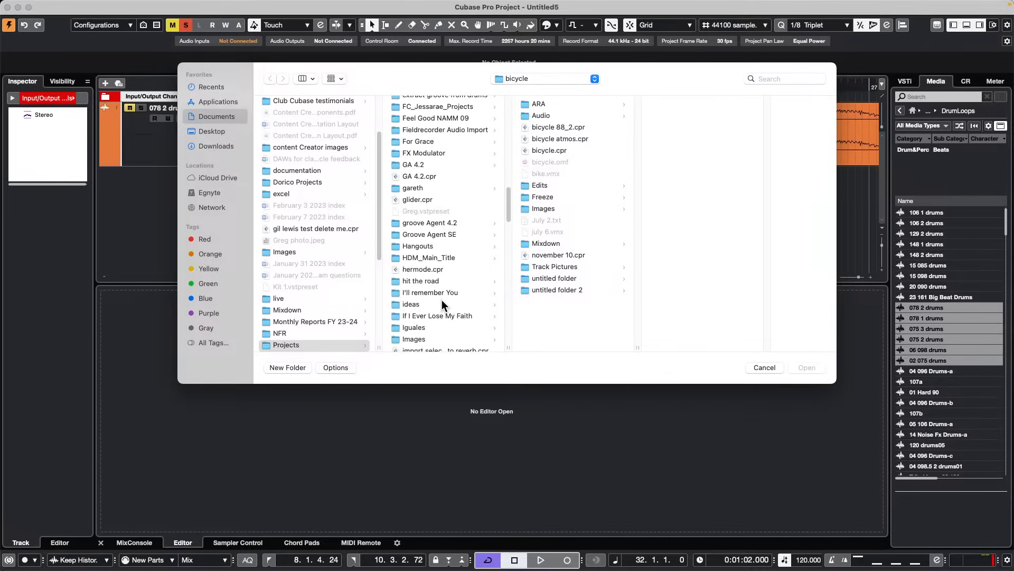
pyautogui.scroll(-8, 441, 300)
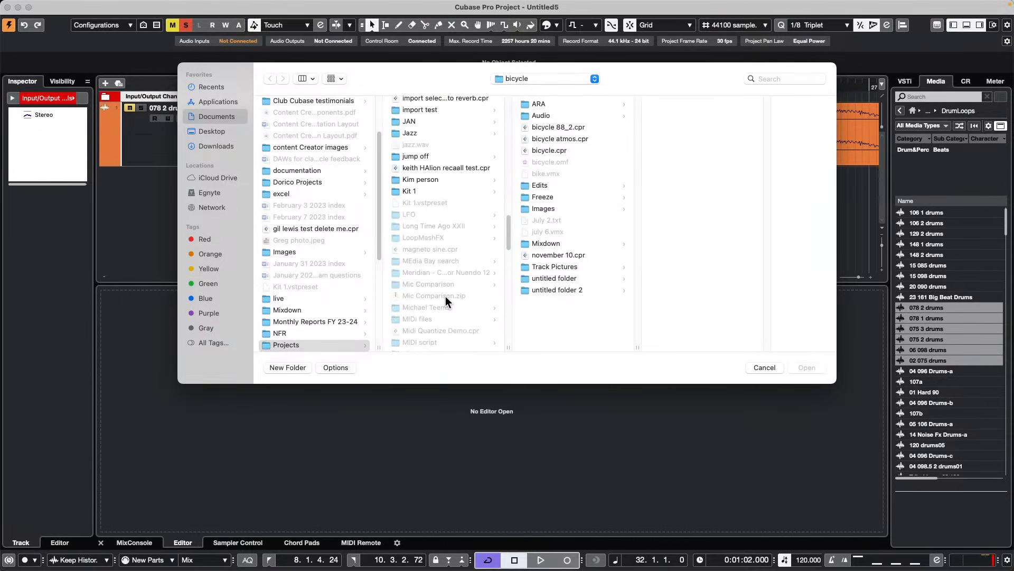
pyautogui.scroll(-10, 480, 296)
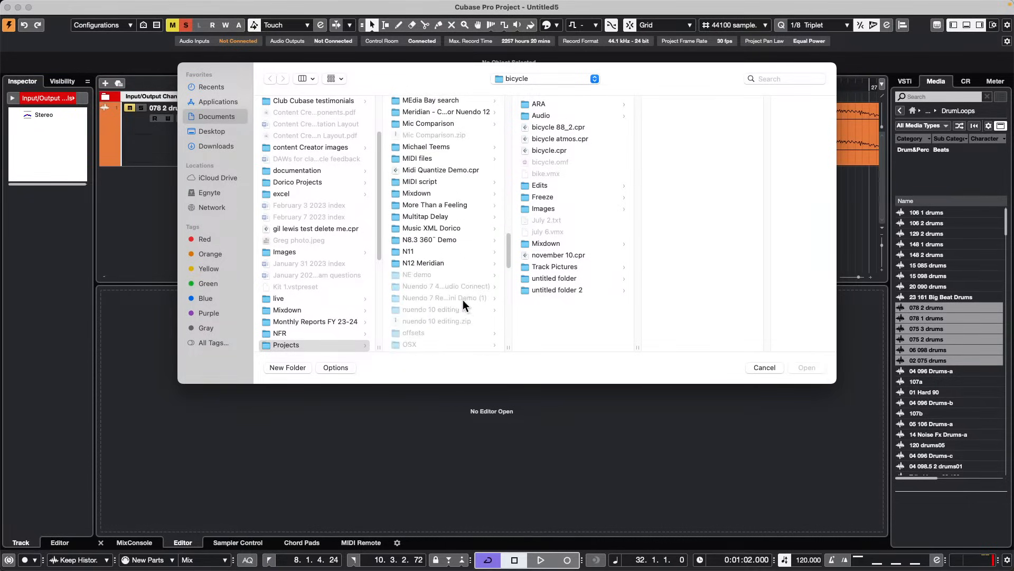
pyautogui.scroll(-6, 459, 304)
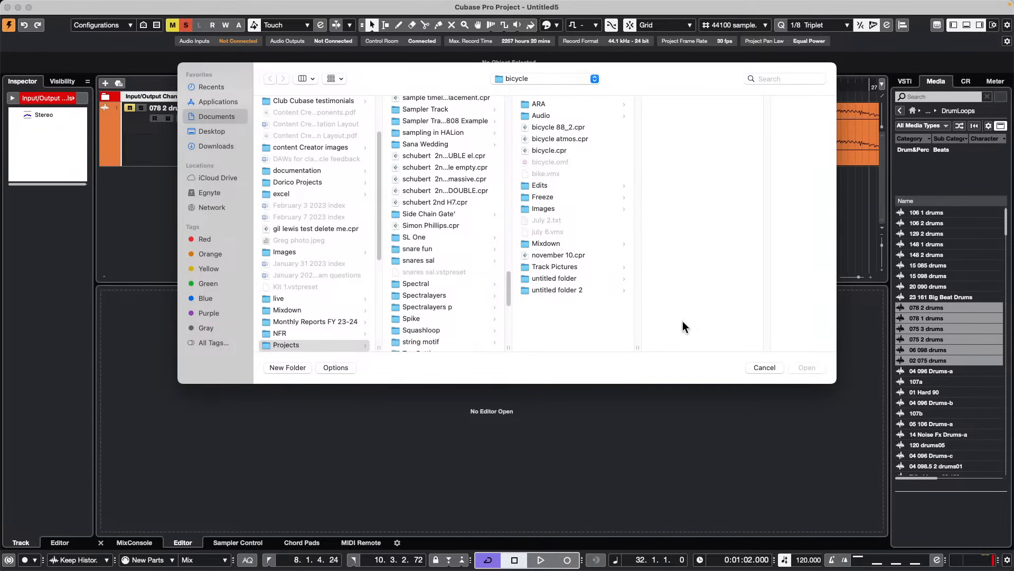
pyautogui.scroll(-4, 448, 312)
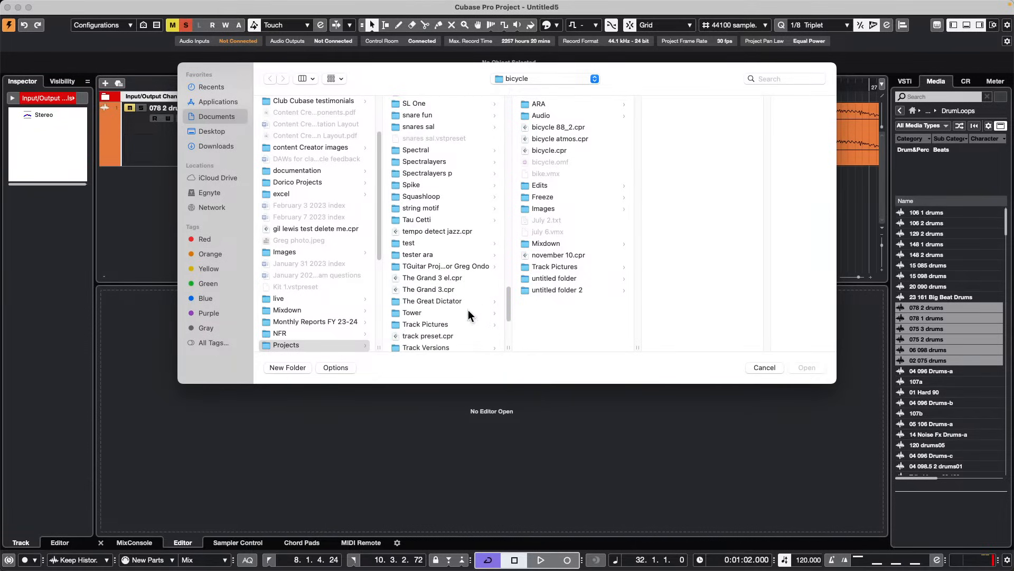
pyautogui.doubleClick(422, 231)
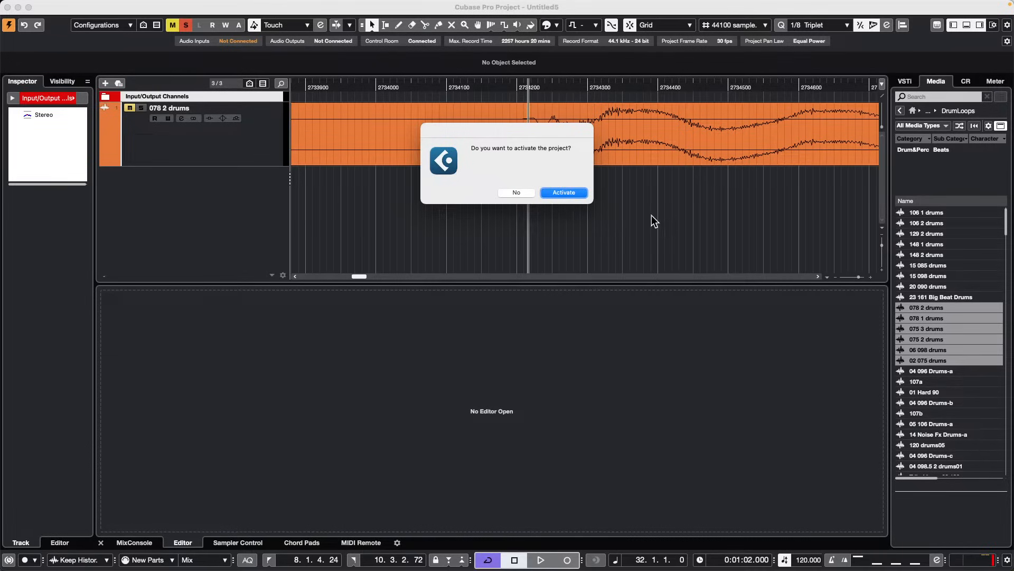
pyautogui.click(565, 193)
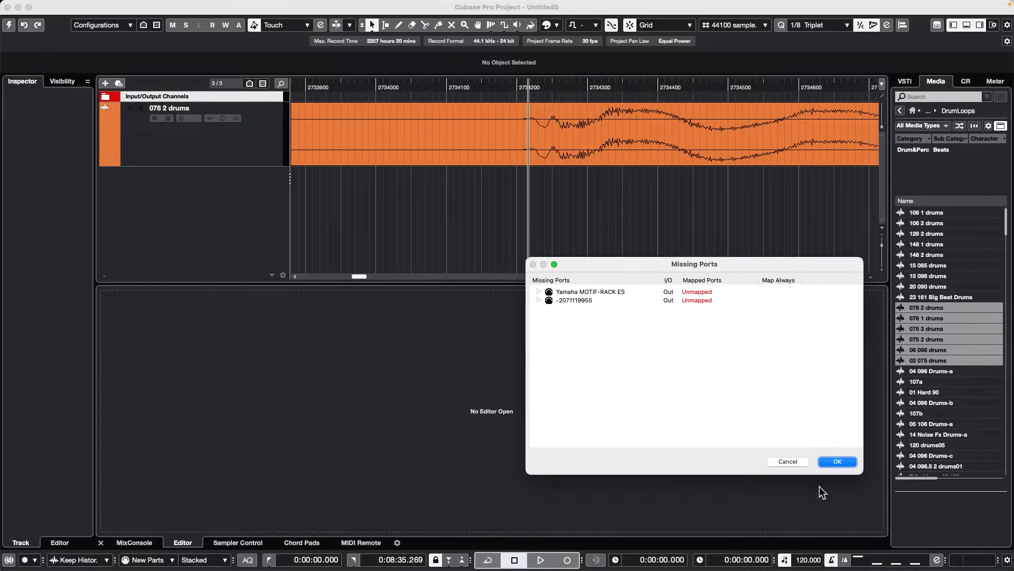
pyautogui.click(838, 462)
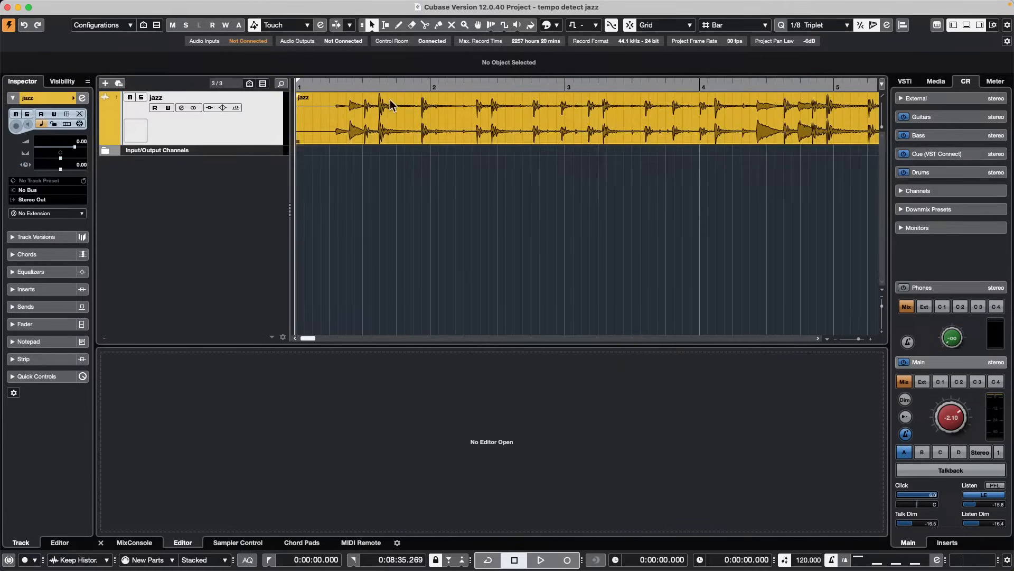
# Play the jazz track with a wider timeline view and lower the Control Room main level to -8.66
pyautogui.press('space')
pyautogui.moveTo(423, 84); pyautogui.dragTo(432, 47)
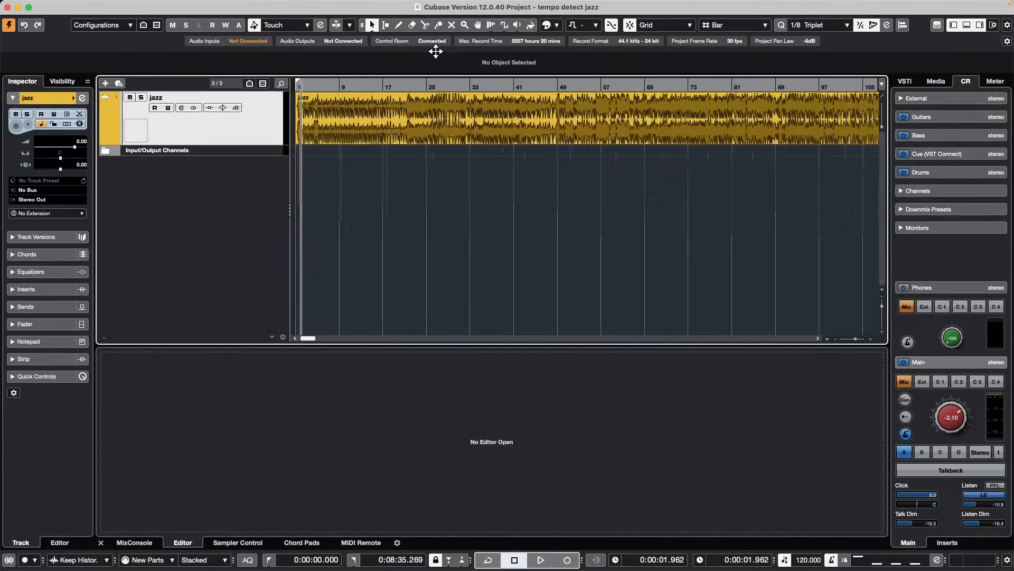
pyautogui.moveTo(956, 413); pyautogui.dragTo(945, 423)
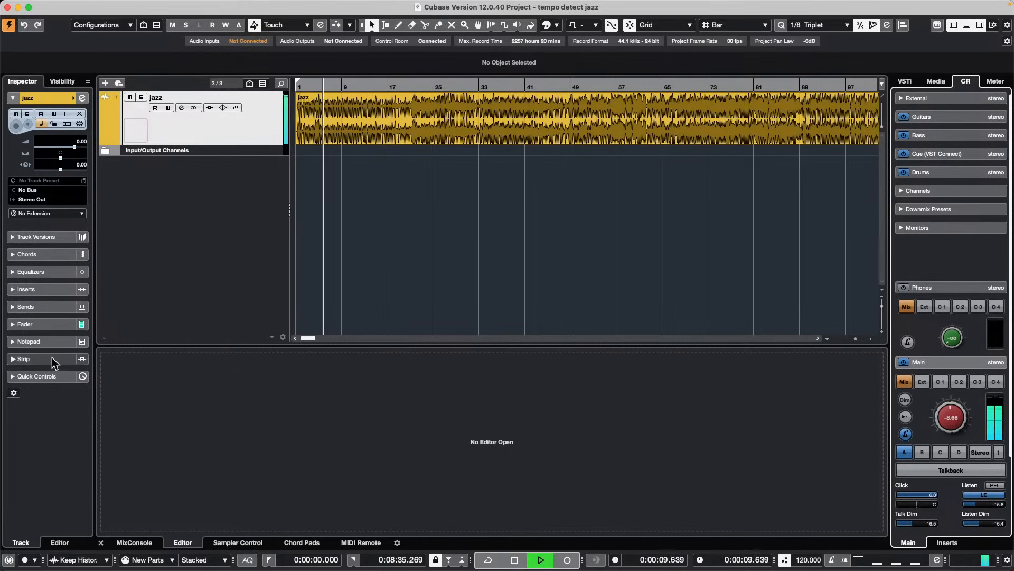
# Load the SuperVision analyzer in the first insert slot of the jazz track
pyautogui.click(59, 286)
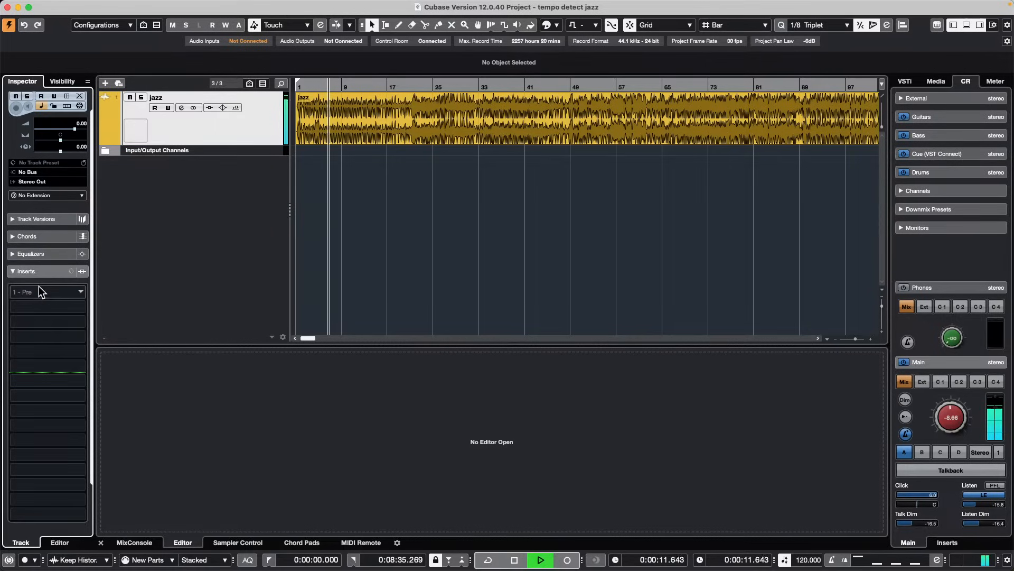
pyautogui.click(39, 287)
pyautogui.click(24, 334)
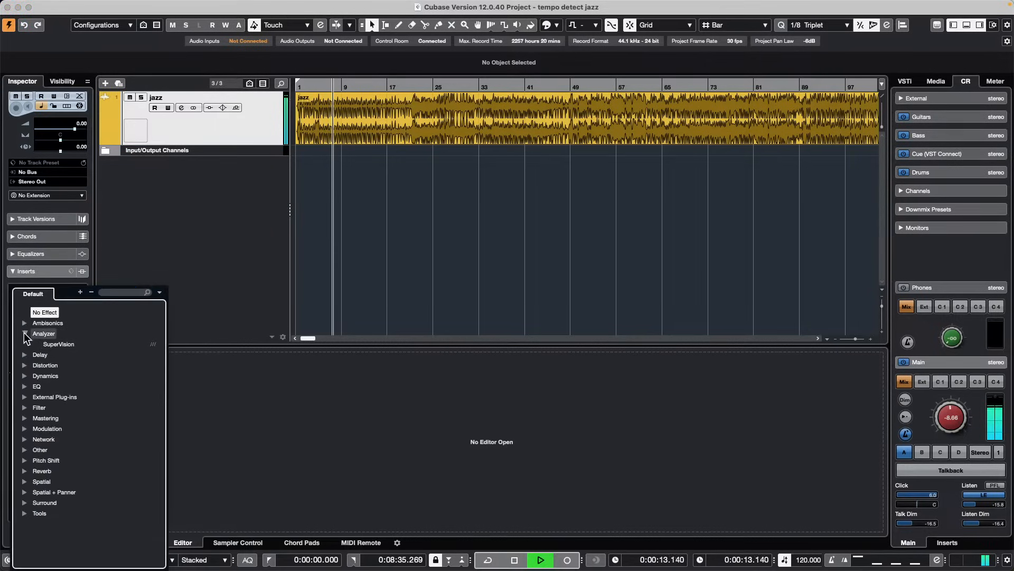
pyautogui.click(54, 343)
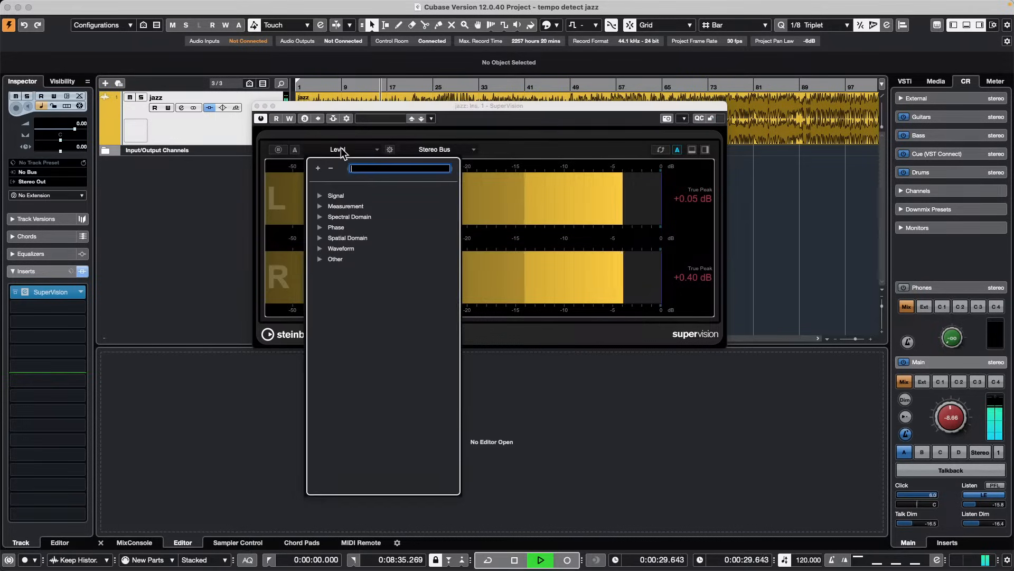
# Switch the SuperVision analyzer to the Loudness module and make its window taller
pyautogui.click(339, 151)
pyautogui.click(319, 196)
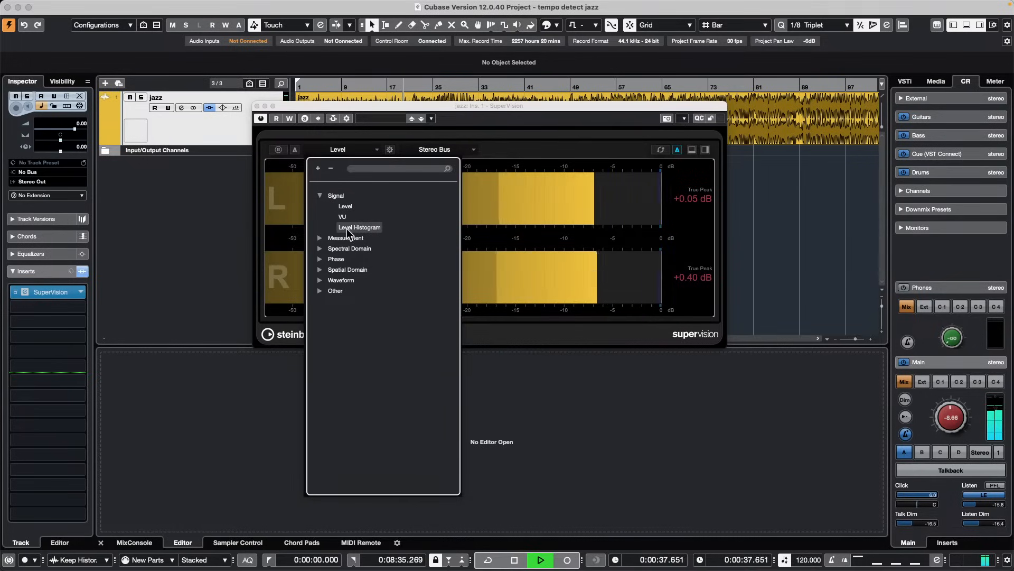
pyautogui.click(320, 238)
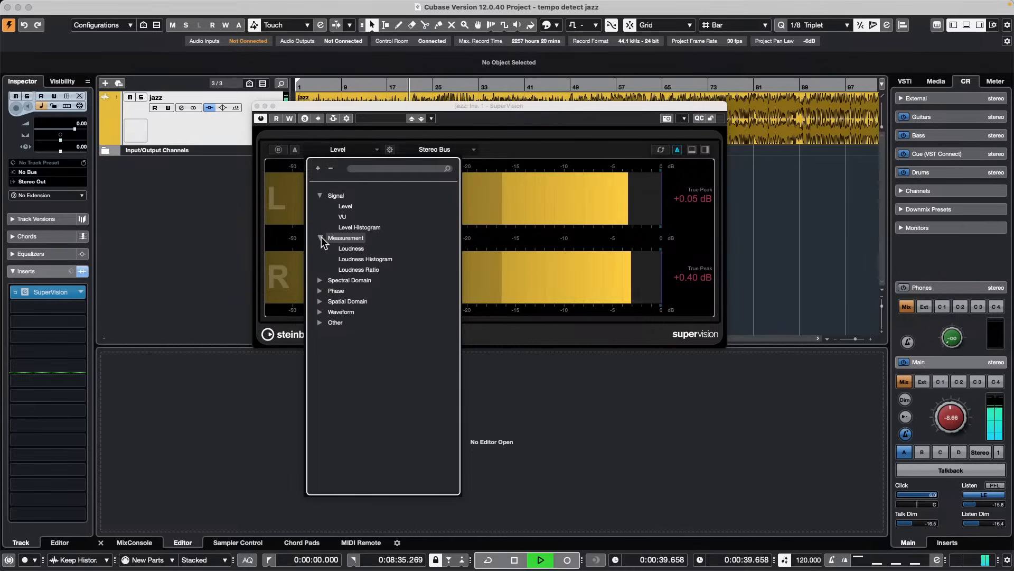
pyautogui.click(351, 248)
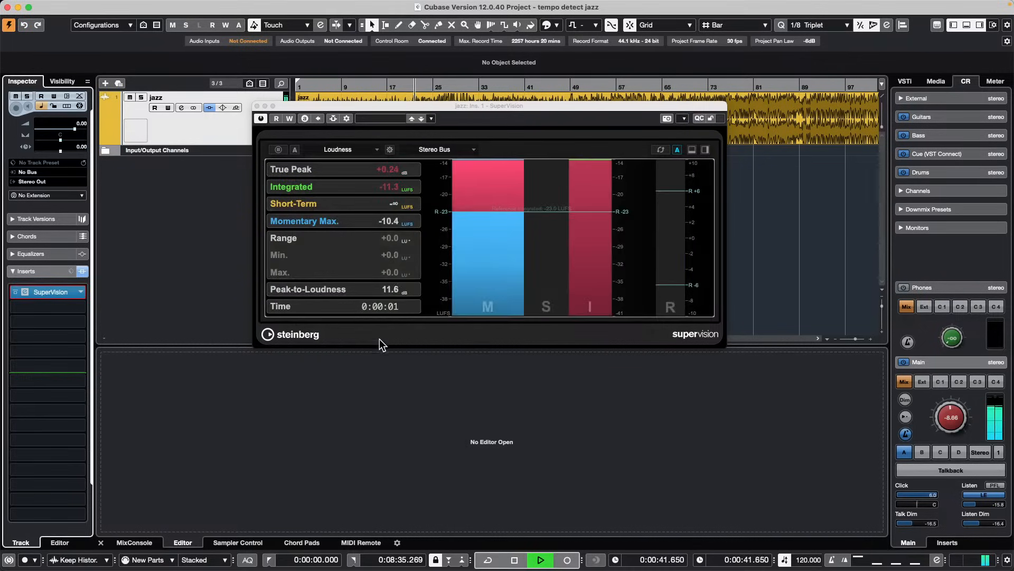
pyautogui.moveTo(393, 351); pyautogui.dragTo(394, 512)
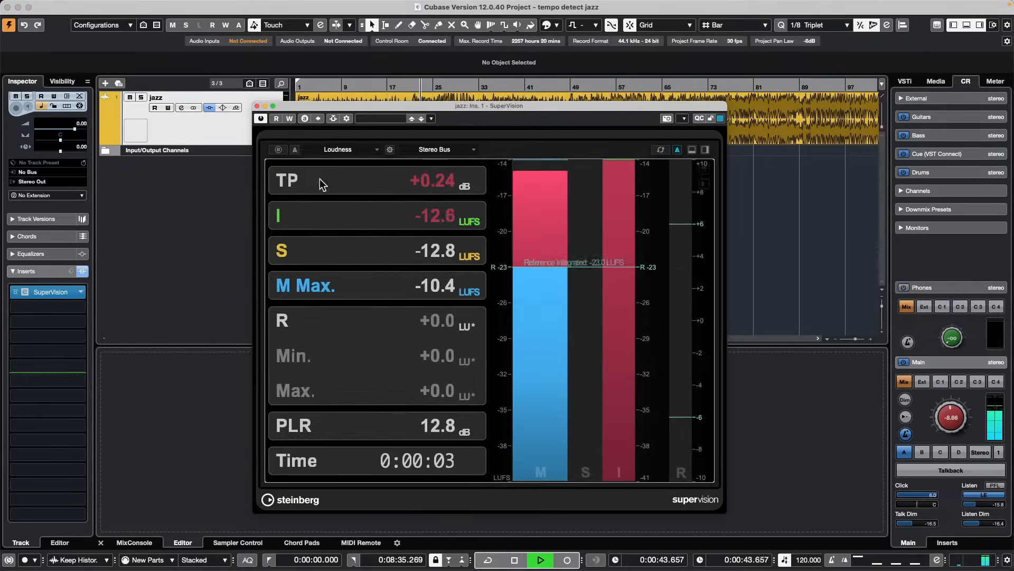
# Return SuperVision to the Level module and widen its window
pyautogui.click(350, 151)
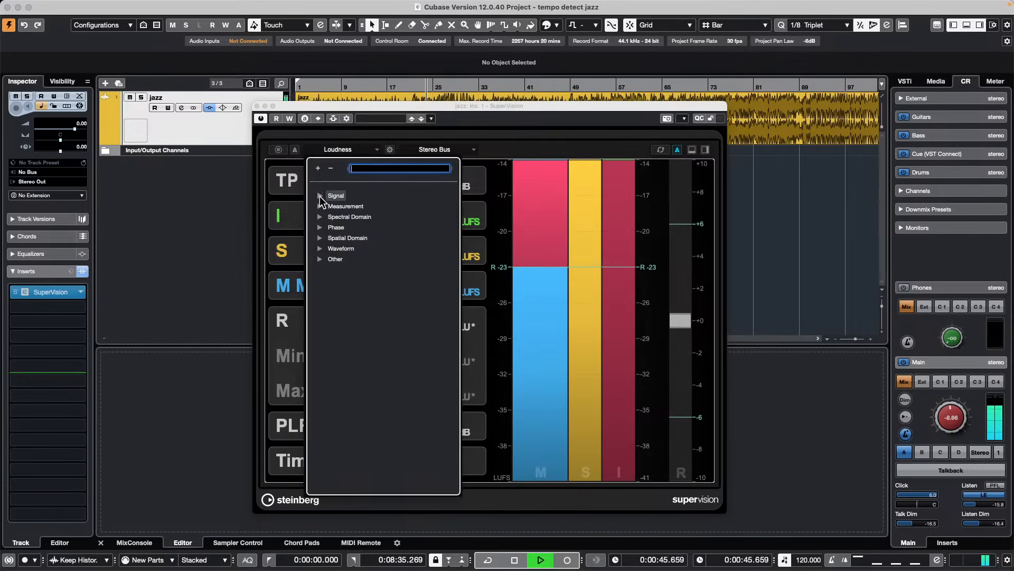
pyautogui.click(347, 206)
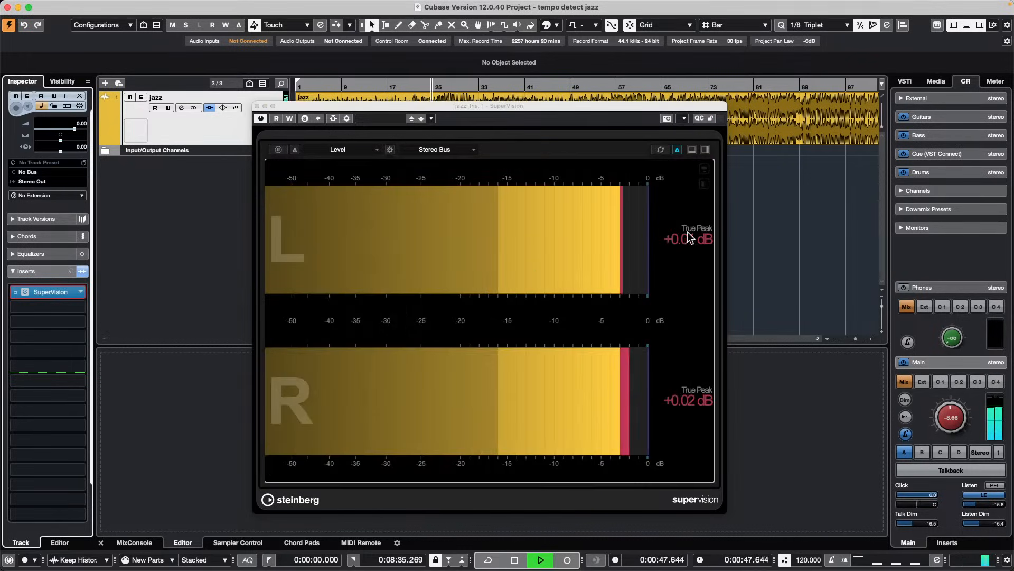
pyautogui.moveTo(726, 317); pyautogui.dragTo(944, 317)
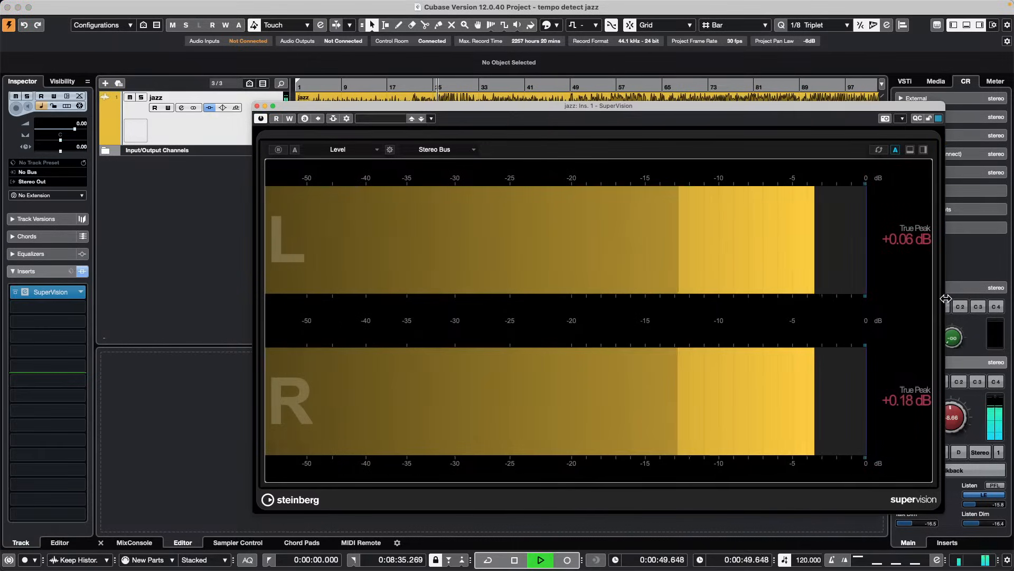
# Open the Level module's settings and review the available meter scales
pyautogui.click(346, 149)
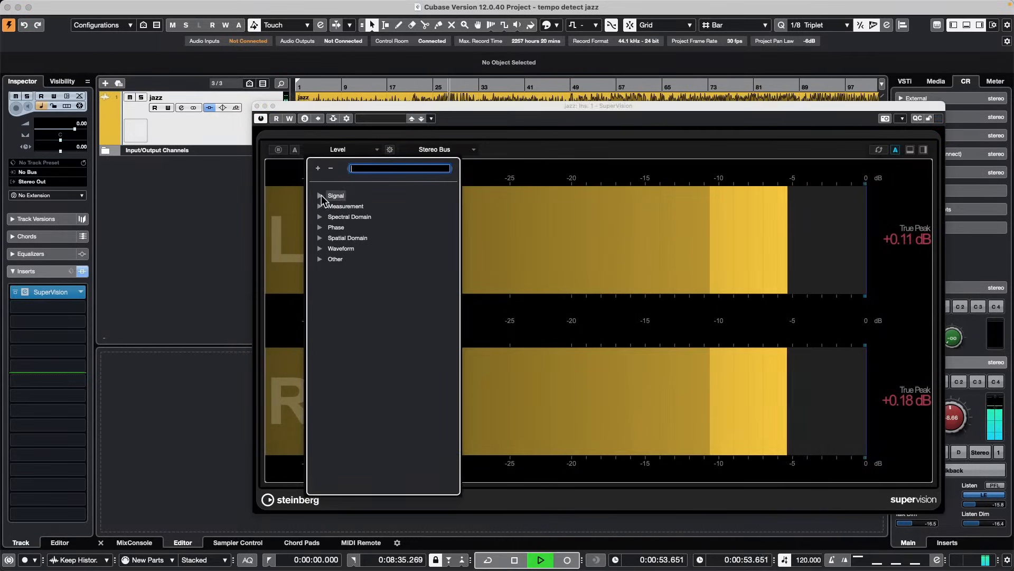
pyautogui.click(391, 151)
pyautogui.click(391, 150)
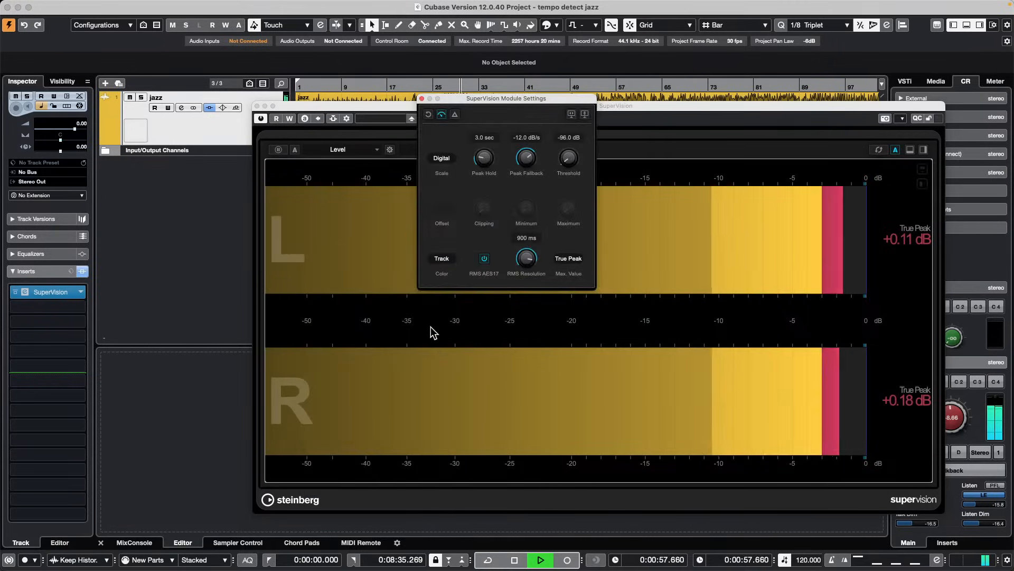
pyautogui.click(441, 158)
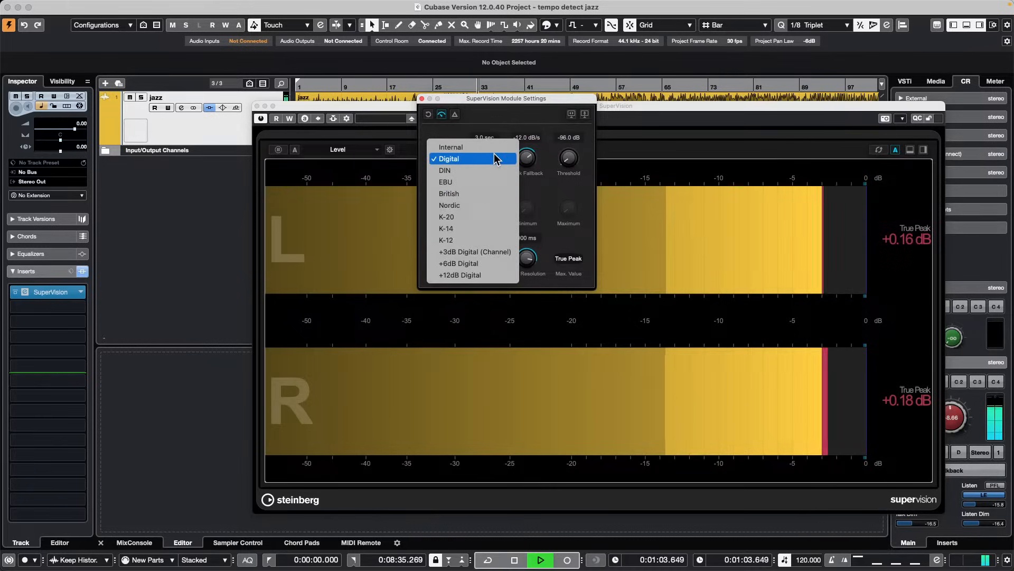
pyautogui.click(367, 211)
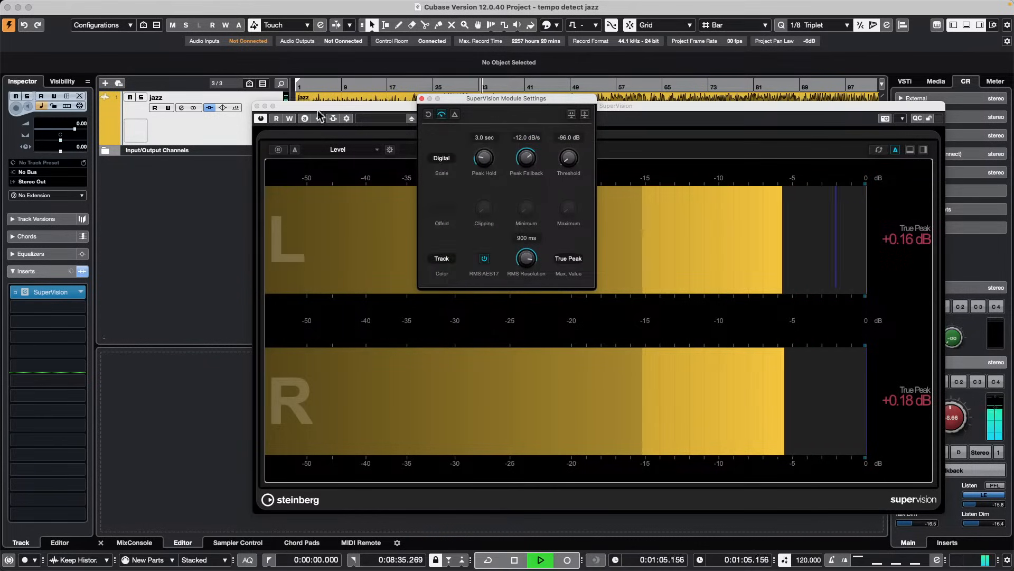
# Look through SuperVision's Signal modules without changing the meter, and stop playback
pyautogui.click(337, 149)
pyautogui.click(321, 198)
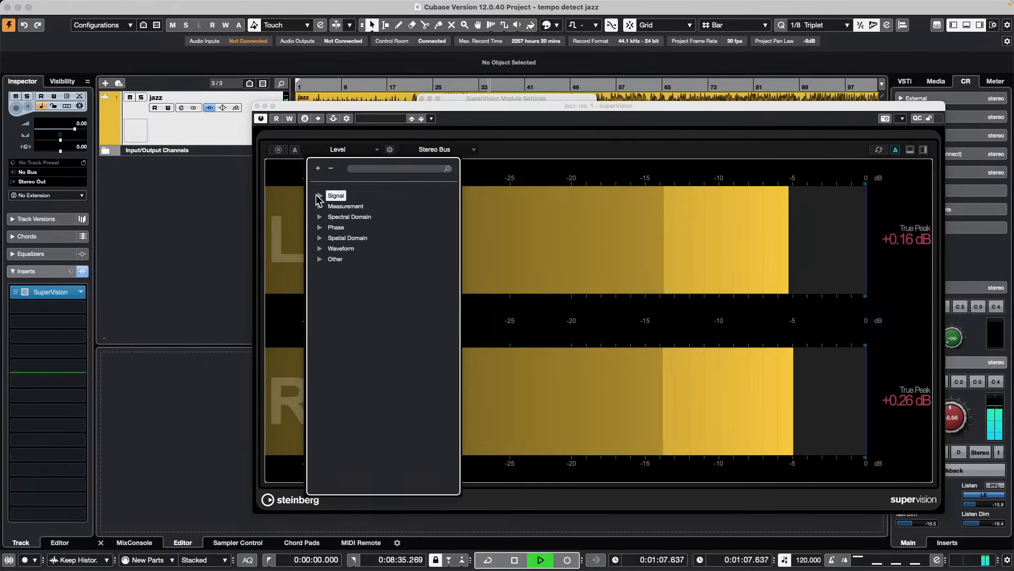
pyautogui.click(319, 196)
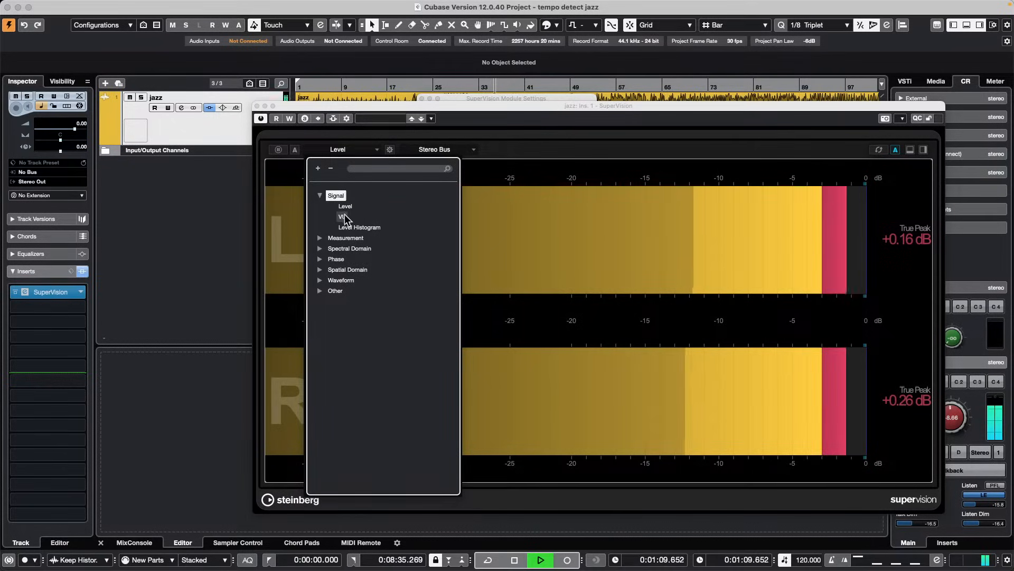
pyautogui.click(673, 233)
pyautogui.press('space')
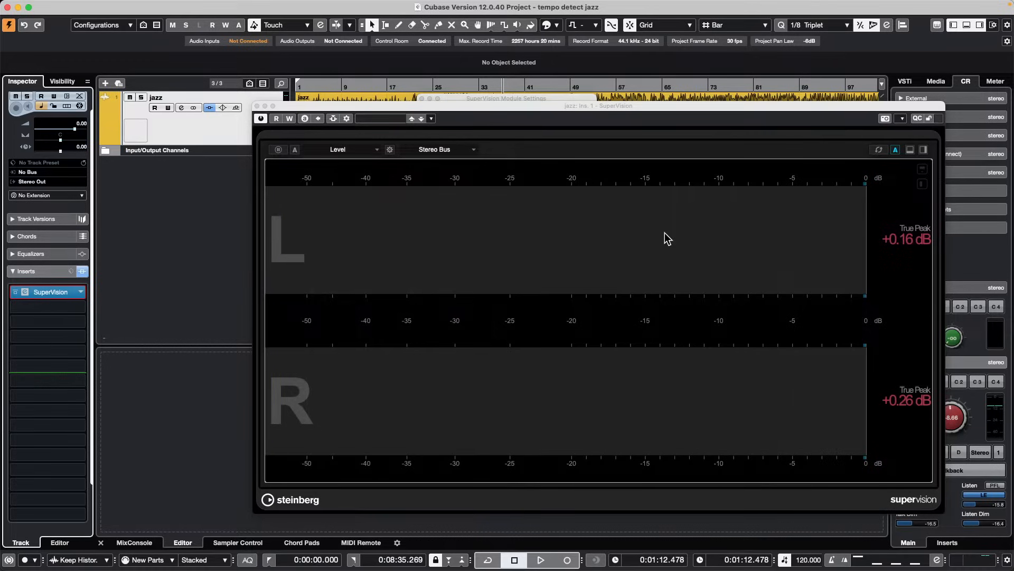
# Show the Loudness module and inspect its module settings, including the unit, before closing them
pyautogui.click(353, 151)
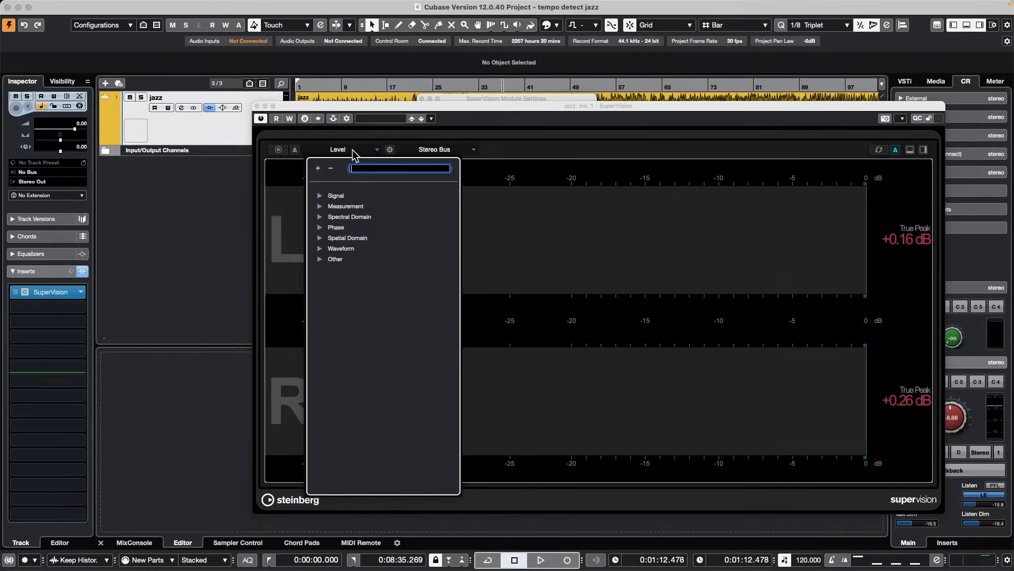
pyautogui.click(320, 206)
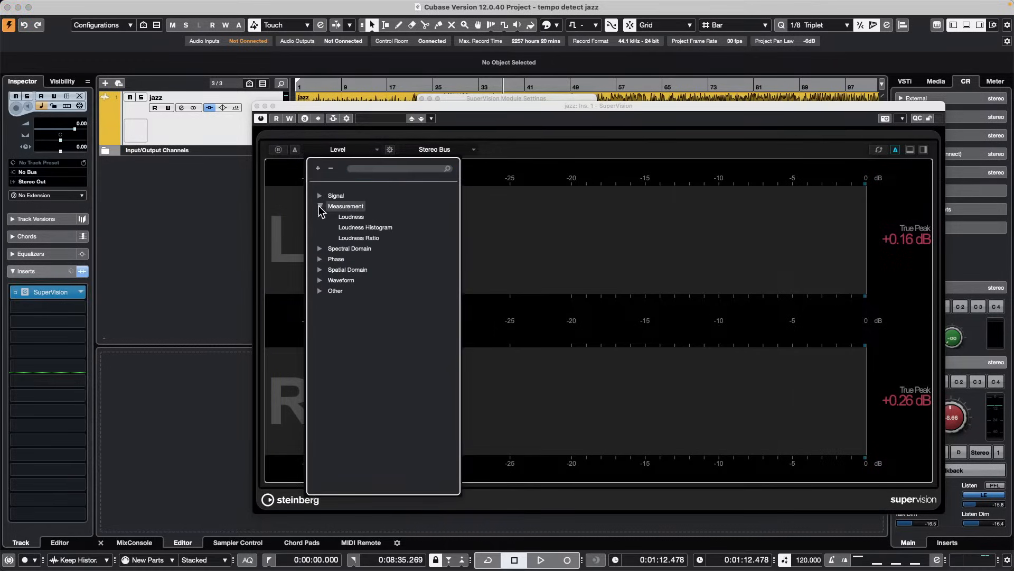
pyautogui.click(353, 217)
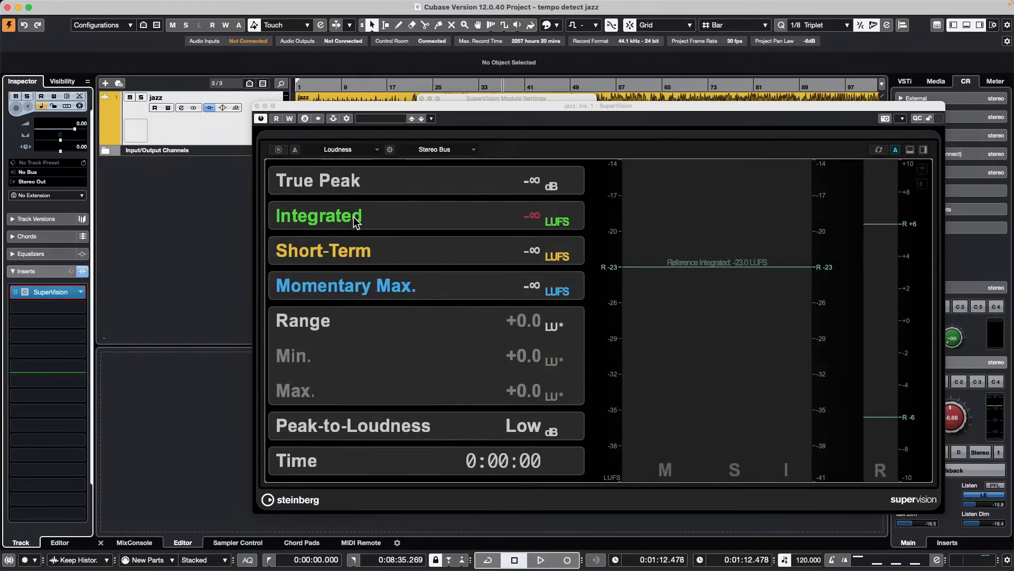
pyautogui.click(390, 150)
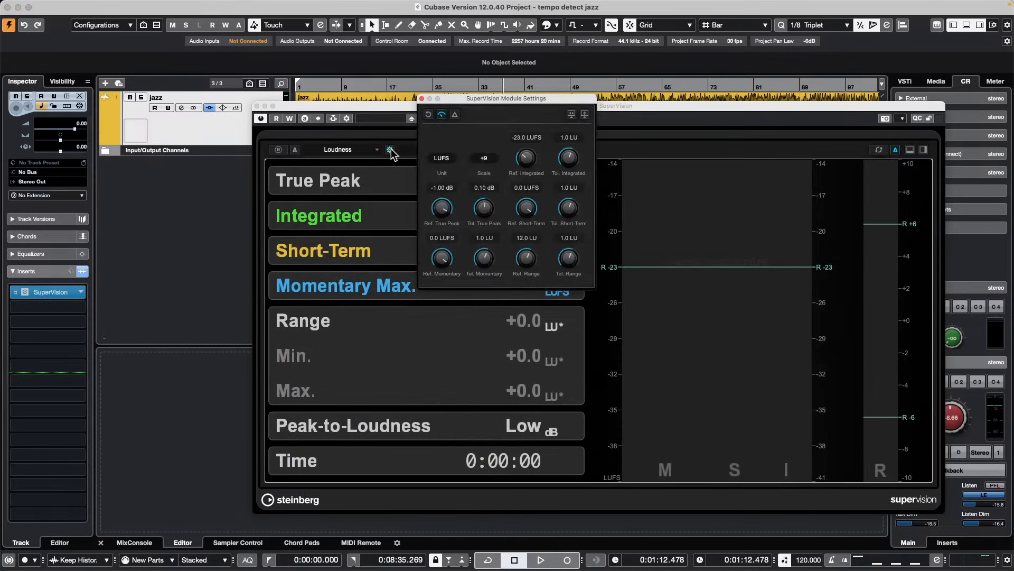
pyautogui.click(451, 160)
pyautogui.click(451, 160)
pyautogui.click(422, 99)
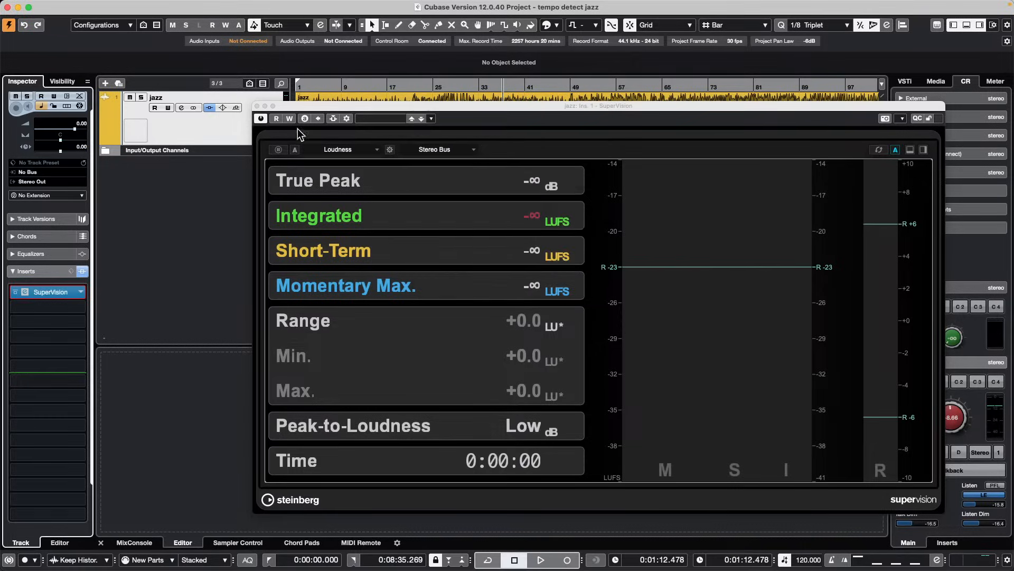
# Switch SuperVision to the VU module from the Signal category
pyautogui.click(350, 153)
pyautogui.click(319, 195)
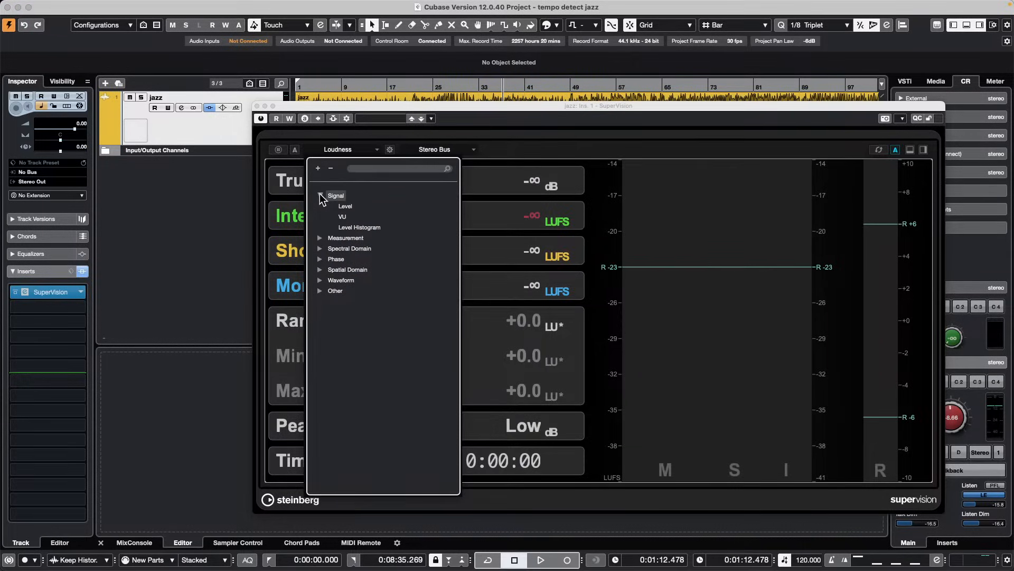
pyautogui.click(342, 217)
pyautogui.click(363, 149)
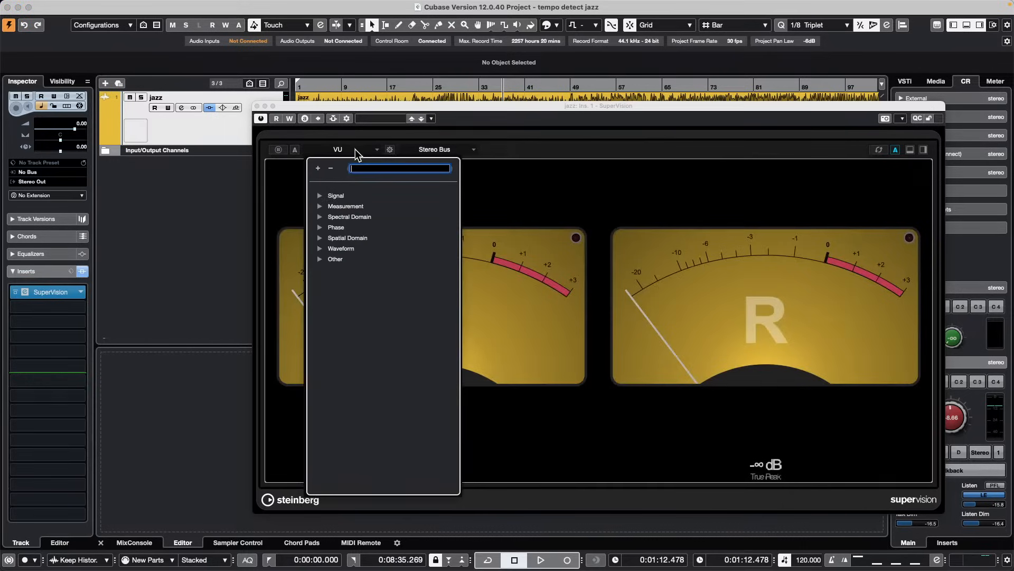
pyautogui.click(559, 220)
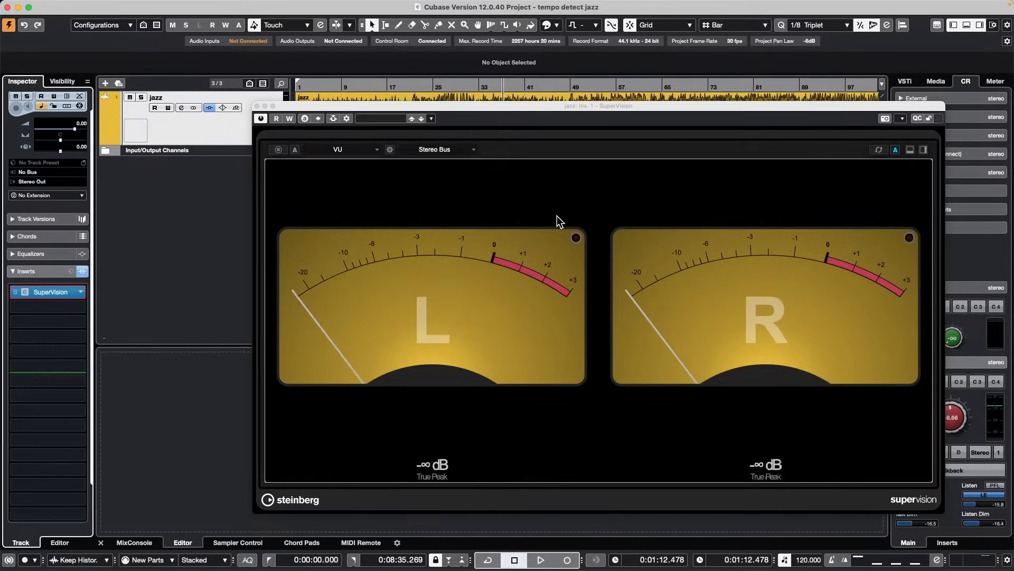
# Set the VU module's scale to VU dBFS in the module settings
pyautogui.click(389, 150)
pyautogui.moveTo(419, 98); pyautogui.dragTo(420, 98)
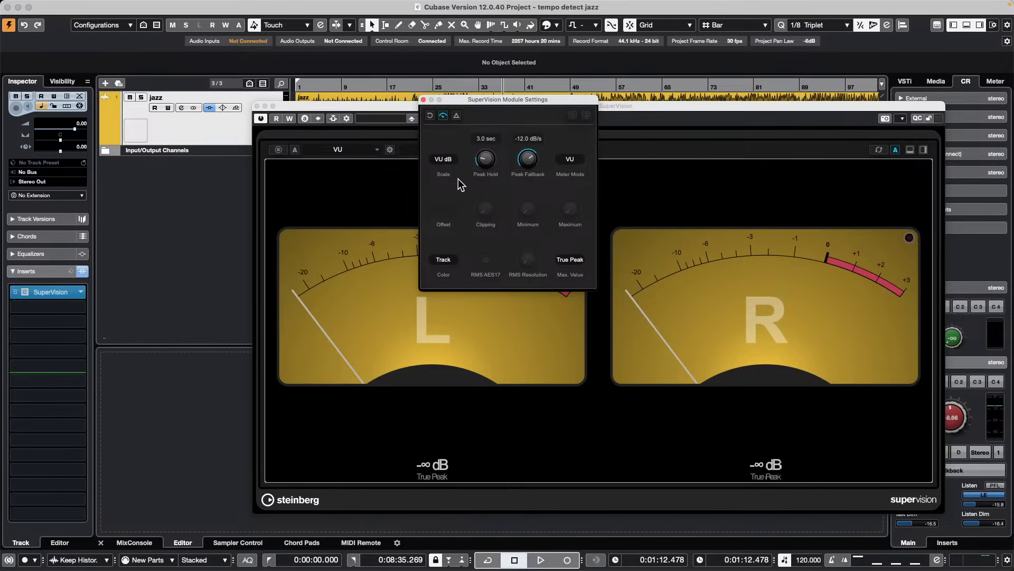
pyautogui.click(443, 159)
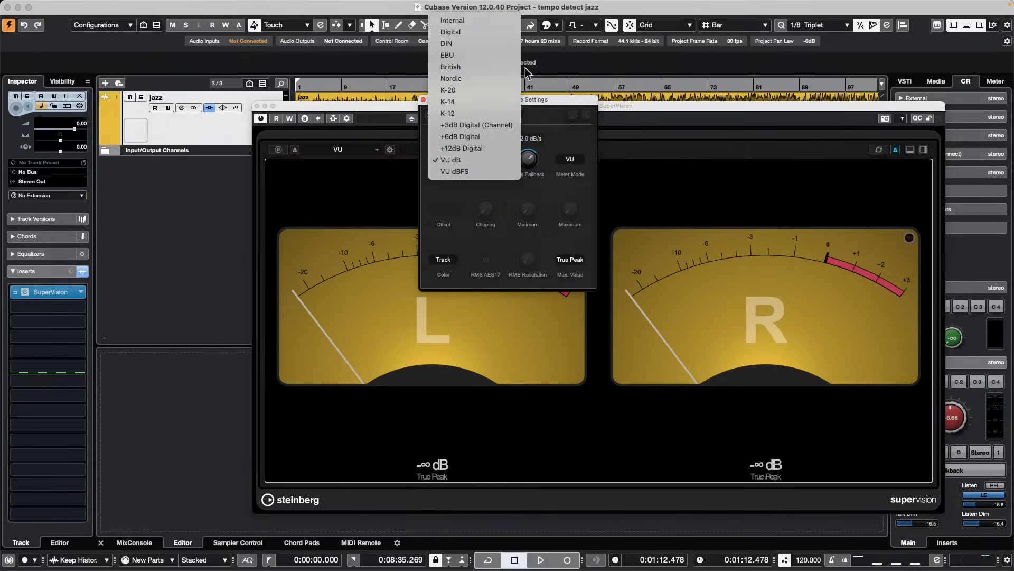
pyautogui.click(483, 170)
# Play a short stretch of the jazz track on the VU meters, recheck the scale options, and close the analyzer
pyautogui.press('space')
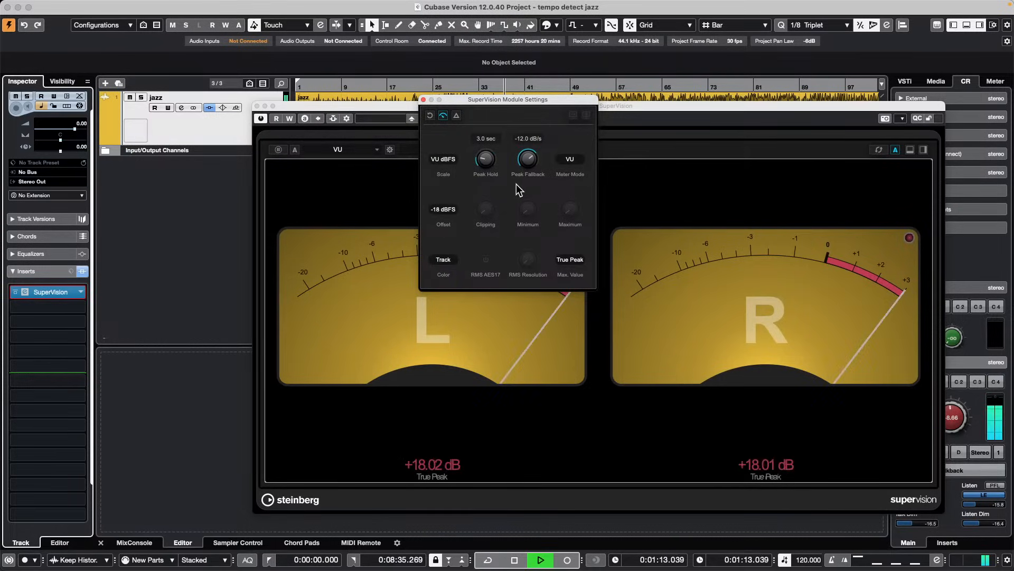
pyautogui.press('space')
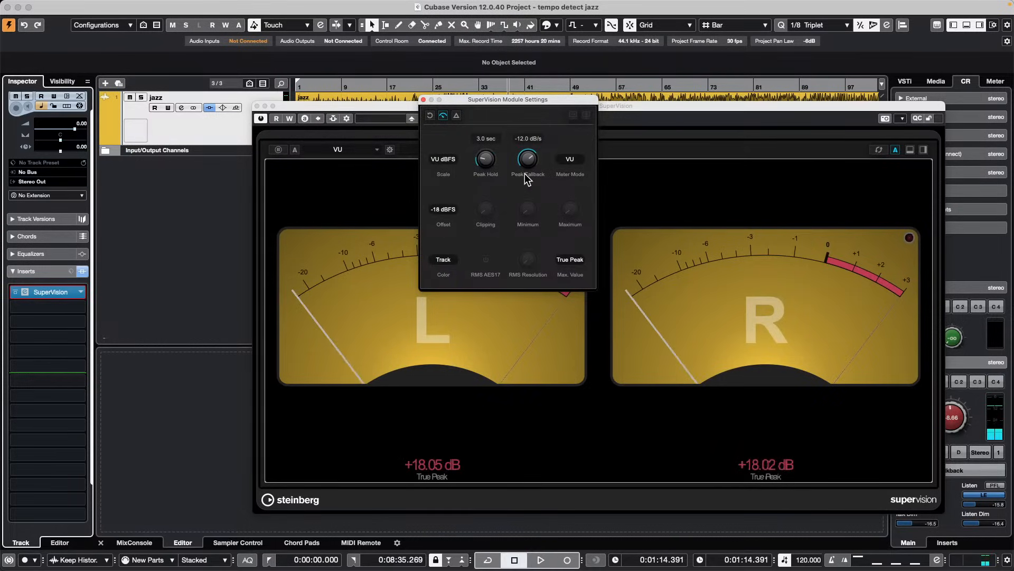
pyautogui.click(443, 159)
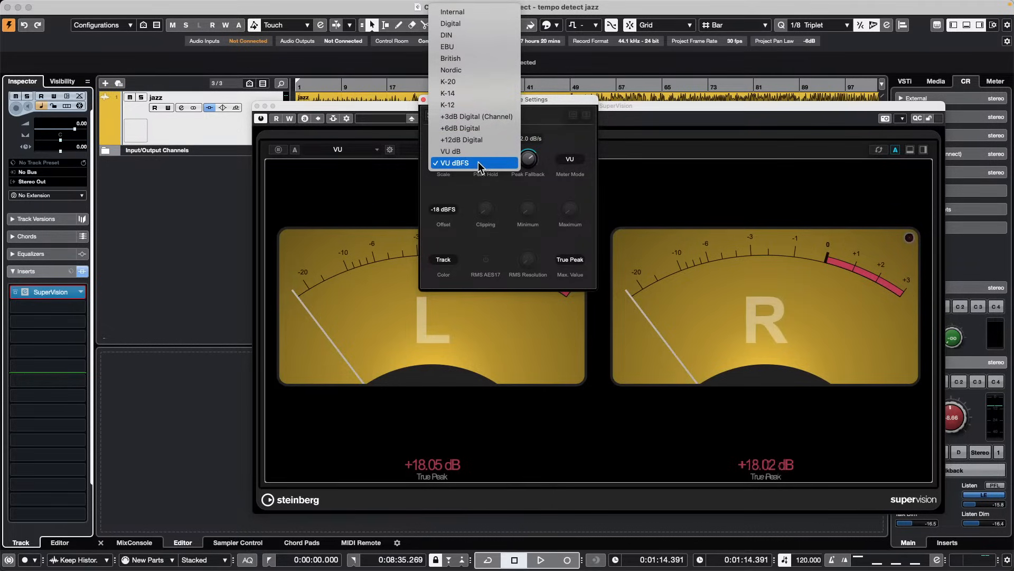
pyautogui.click(257, 107)
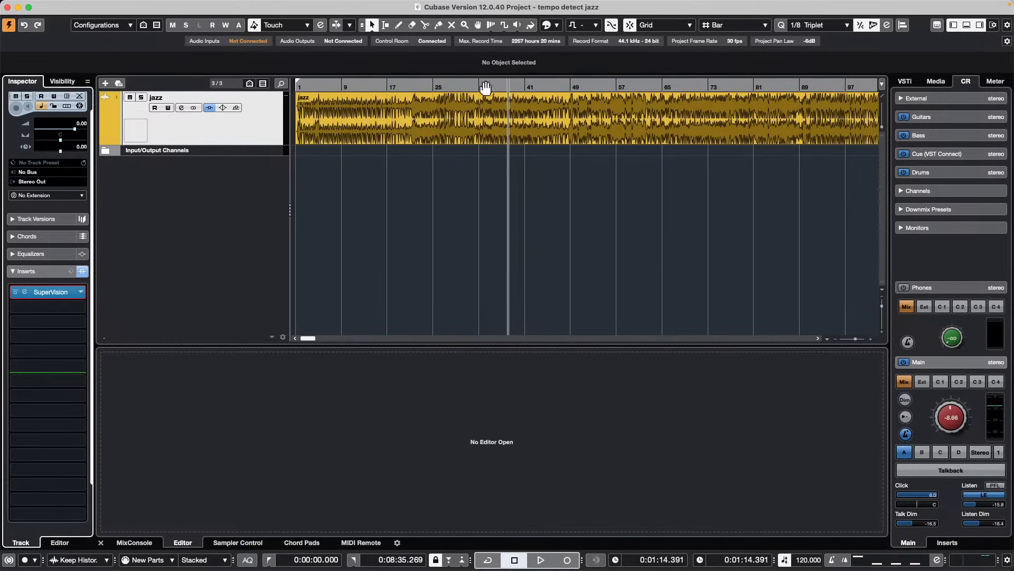
# Add one instrument track using HALion Sonic, routed to Stereo Out
pyautogui.moveTo(177, 1)
pyautogui.rightClick(216, 194)
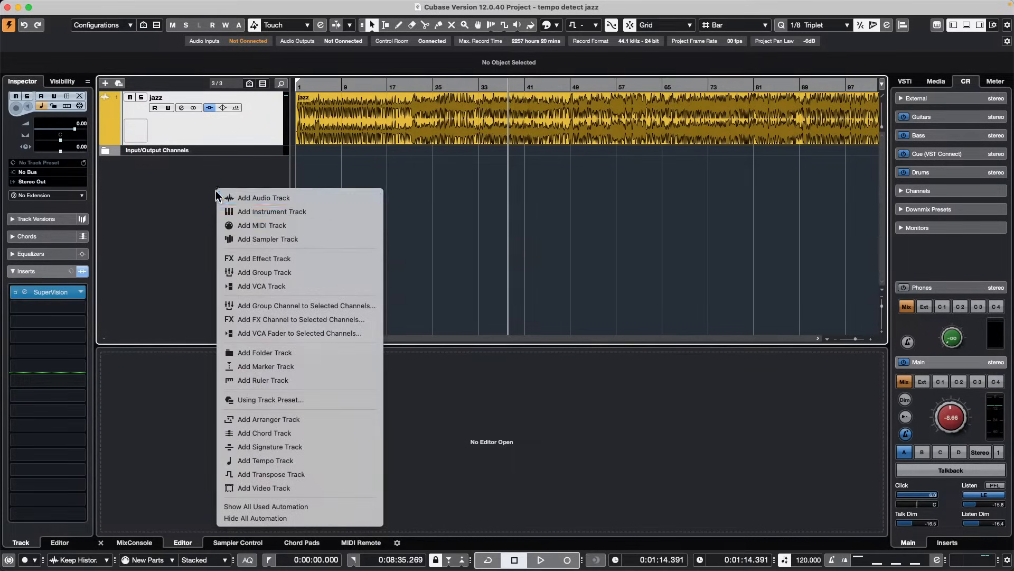
pyautogui.click(332, 208)
pyautogui.click(560, 294)
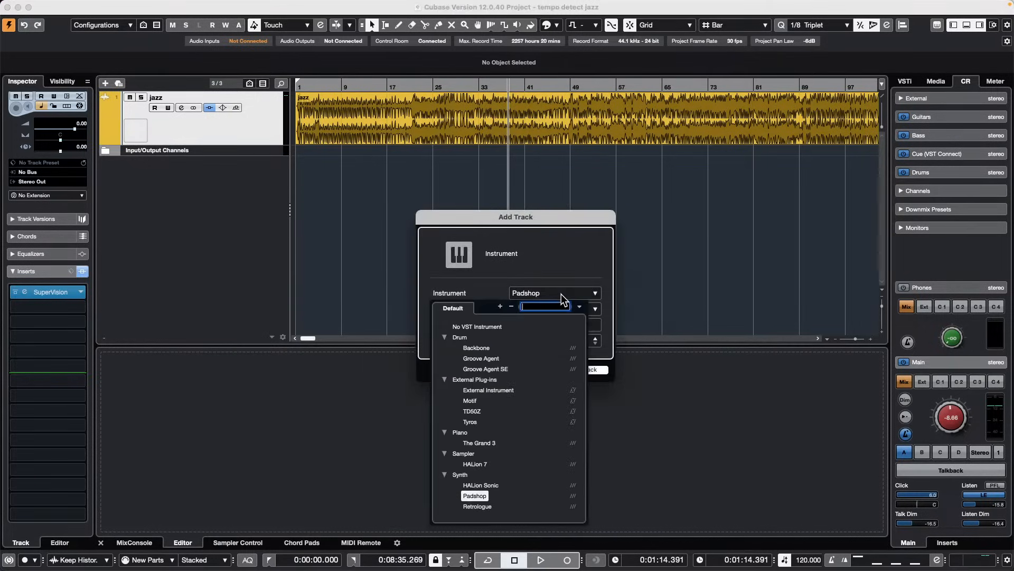
pyautogui.click(490, 485)
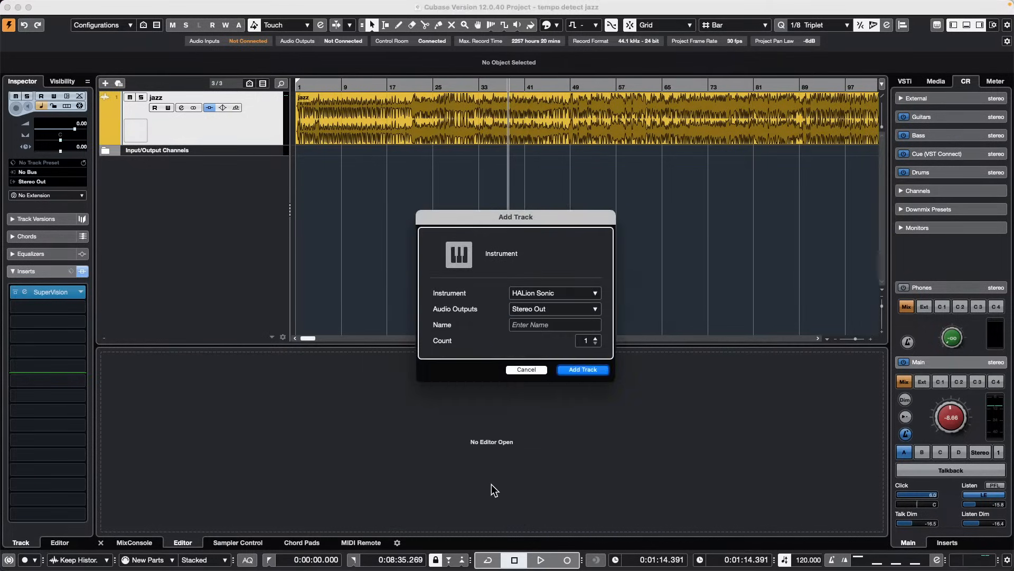
pyautogui.click(588, 371)
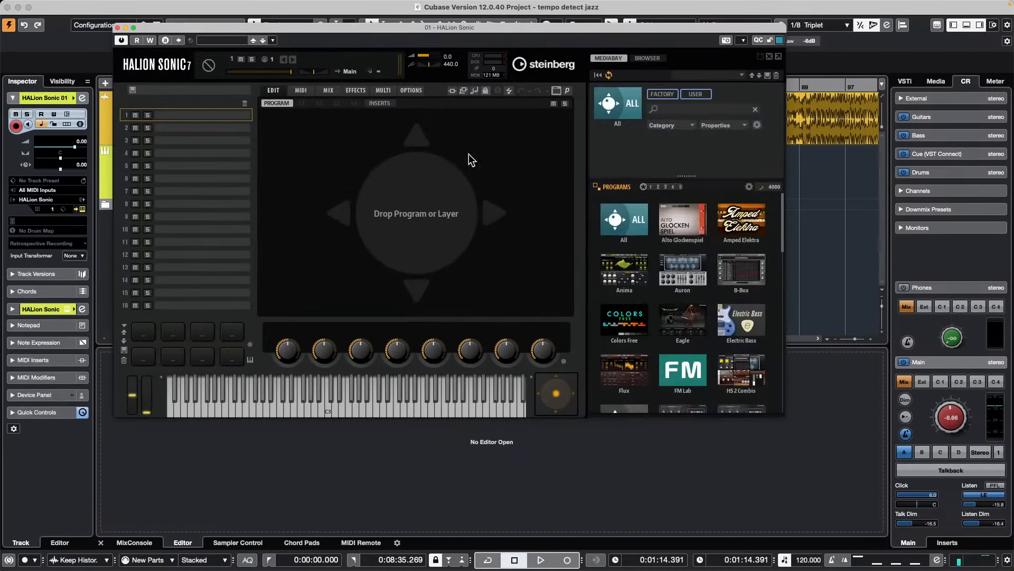
# Search the HALion Sonic programs for "silk roads" and load the Silk Roads keyboard program
pyautogui.click(674, 110)
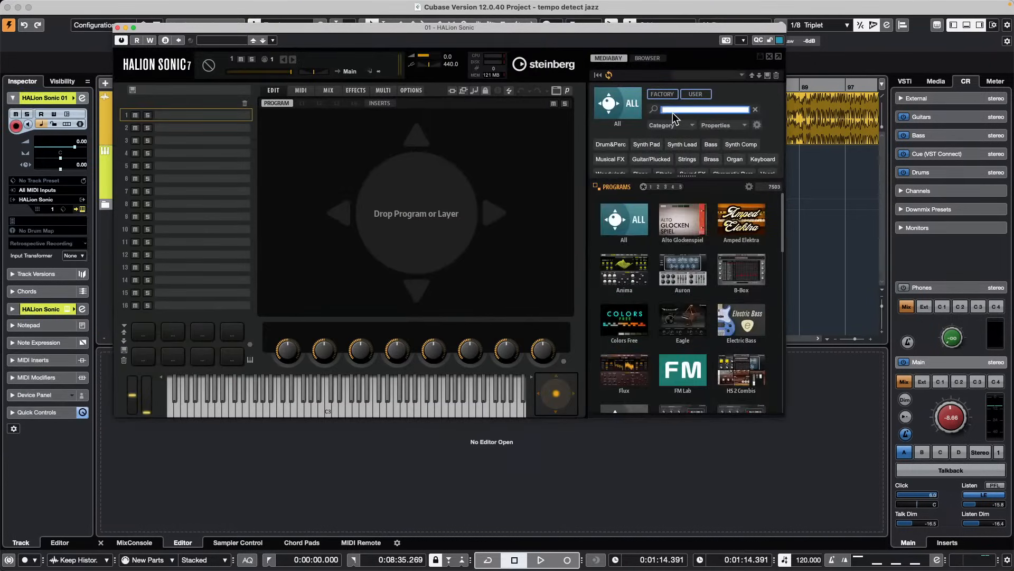
pyautogui.write('silk roads')
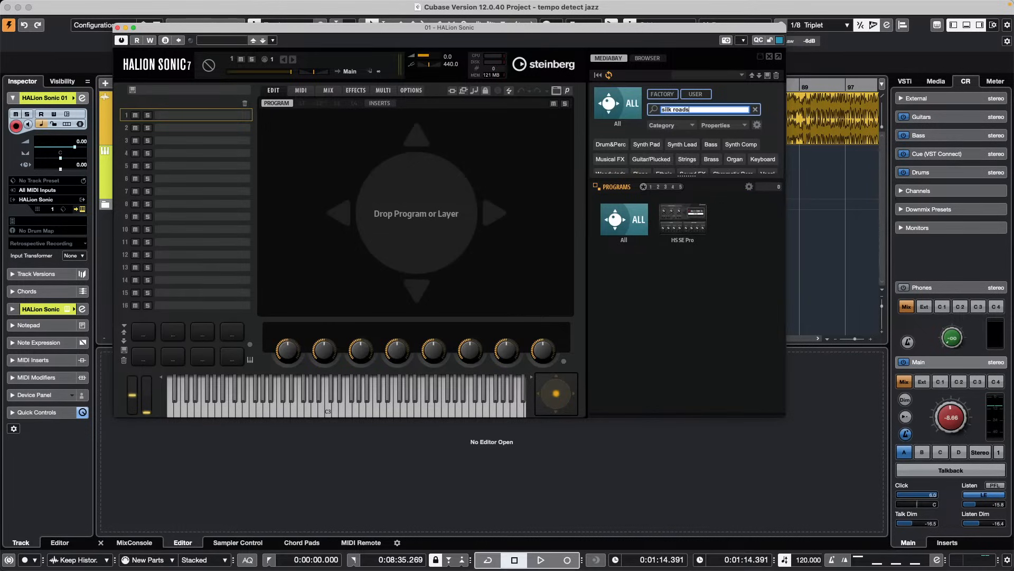
pyautogui.click(693, 221)
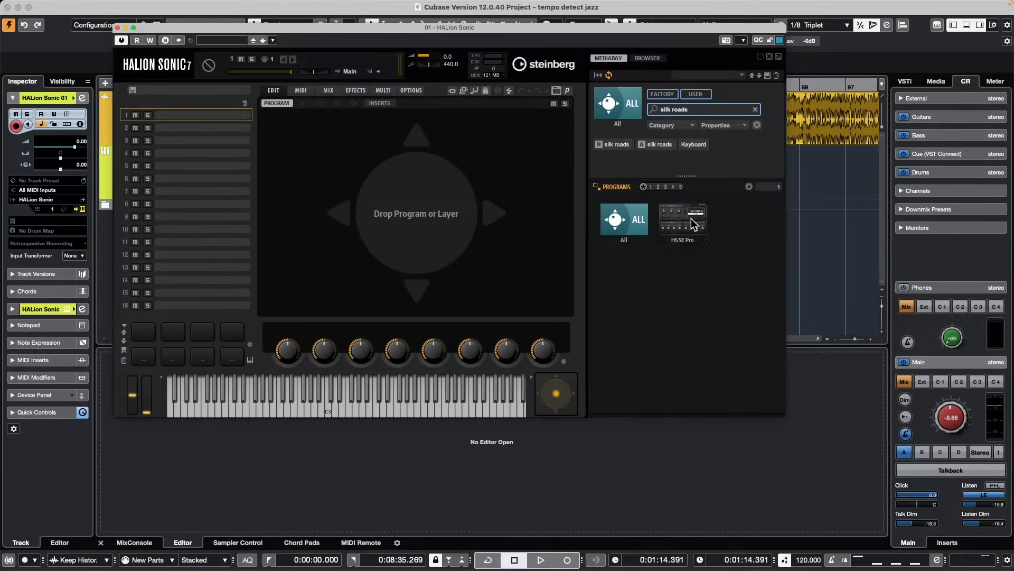
pyautogui.doubleClick(622, 211)
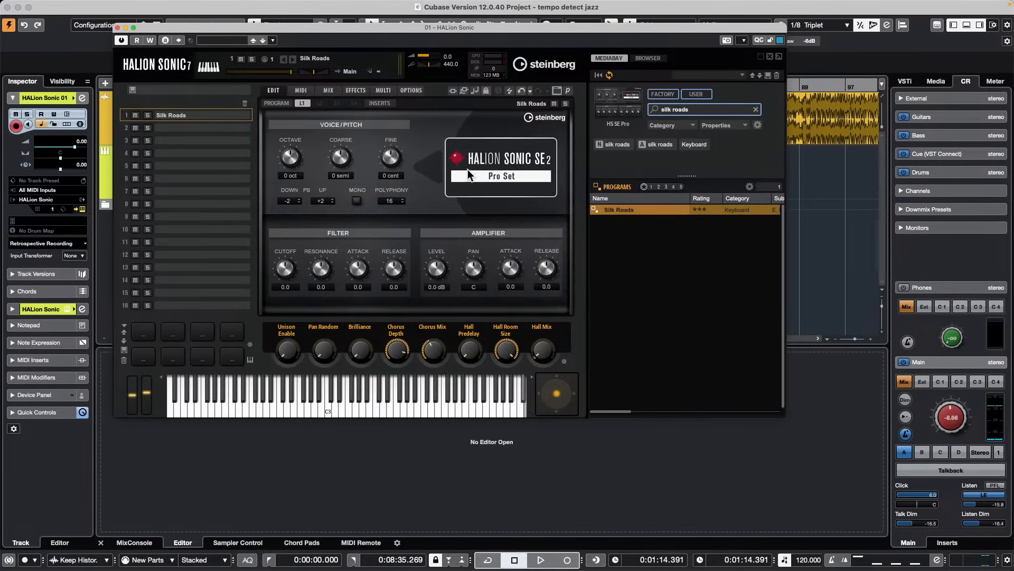
# Activate the FlexPhraser for the Silk Roads layer in the program's edit settings
pyautogui.click(300, 91)
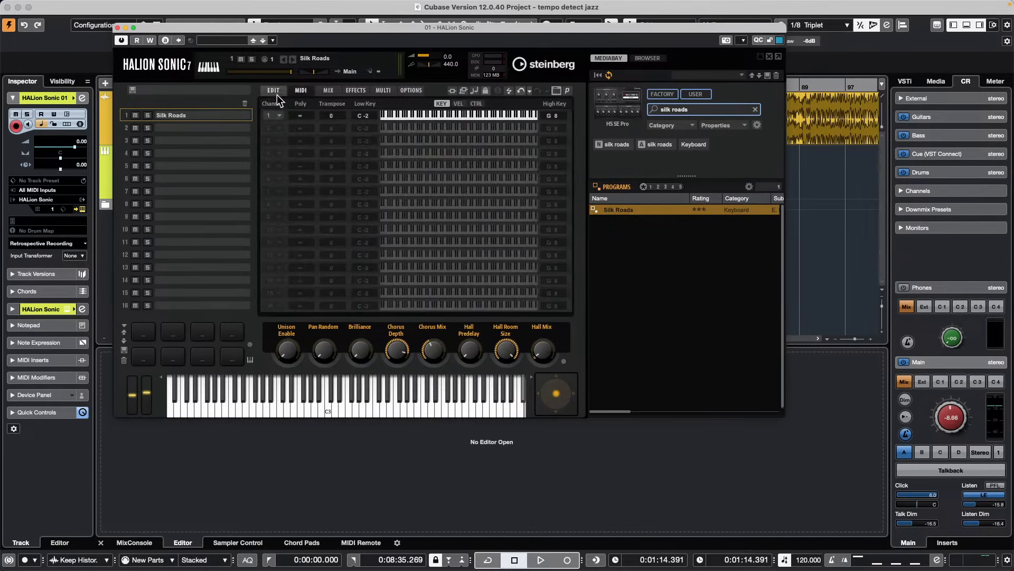
pyautogui.click(278, 93)
pyautogui.click(278, 103)
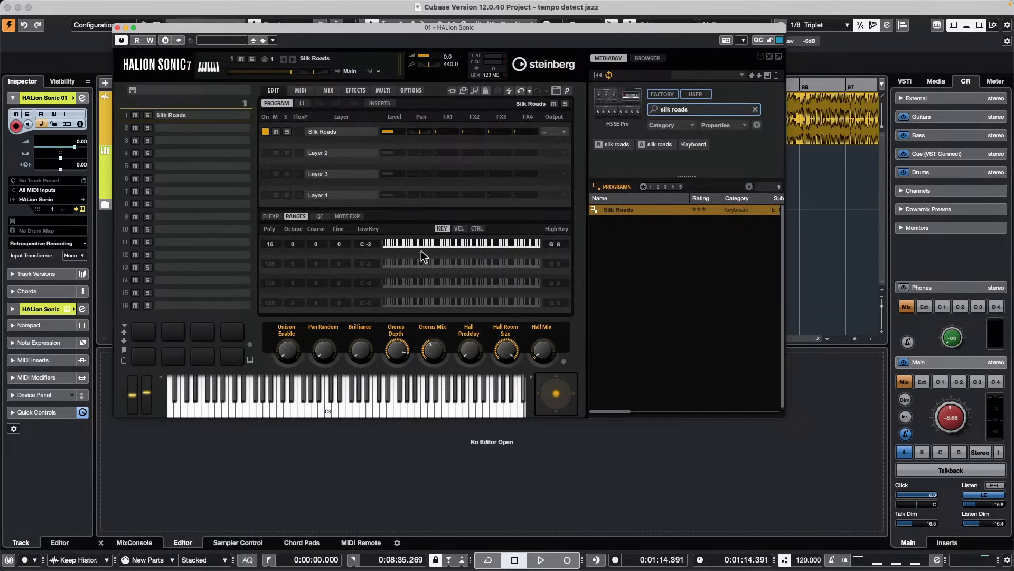
pyautogui.click(270, 217)
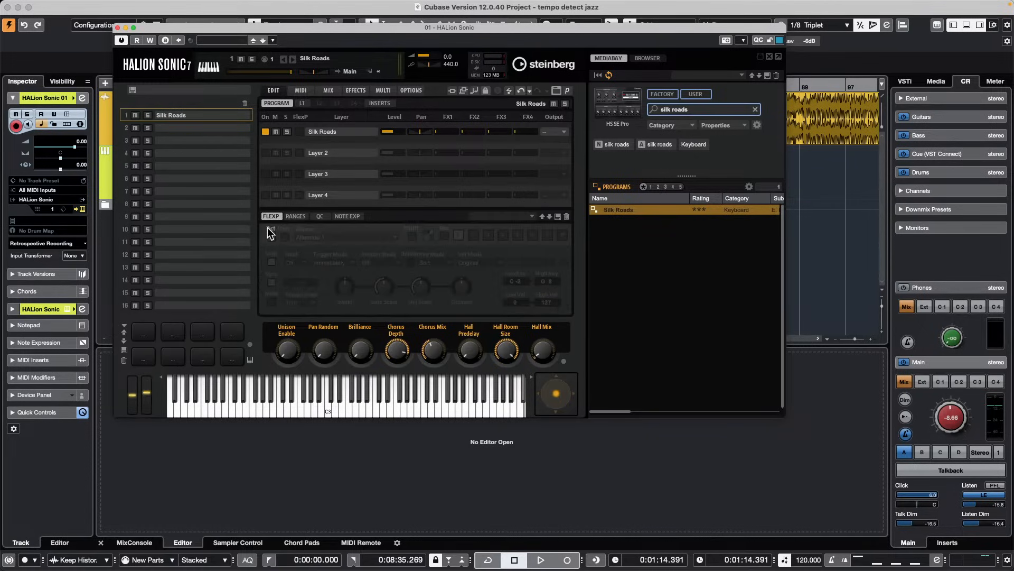
pyautogui.click(273, 237)
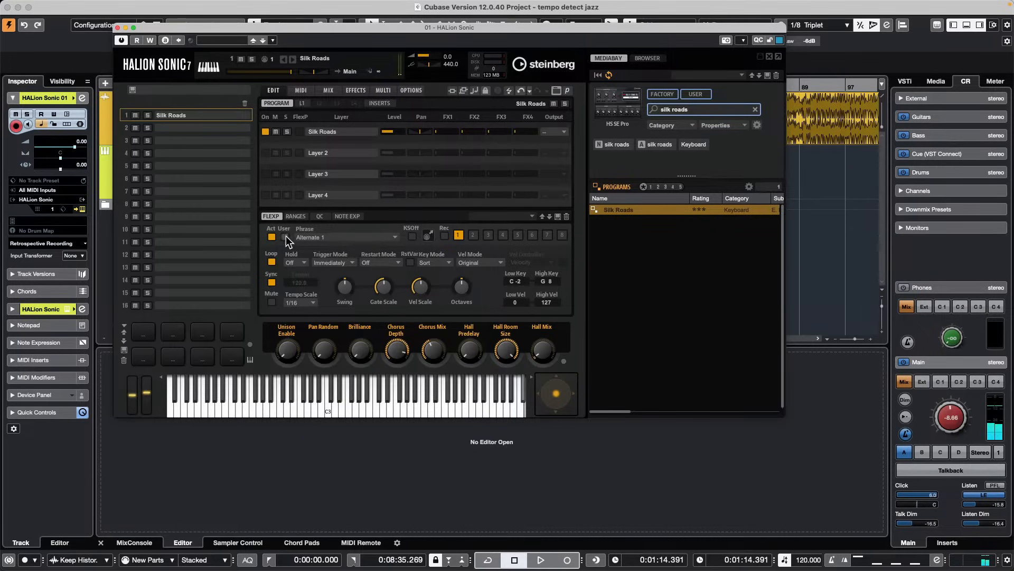
# Assign the Alternate 2 phrase from the 01 Classic Arp group to the FlexPhraser
pyautogui.click(384, 236)
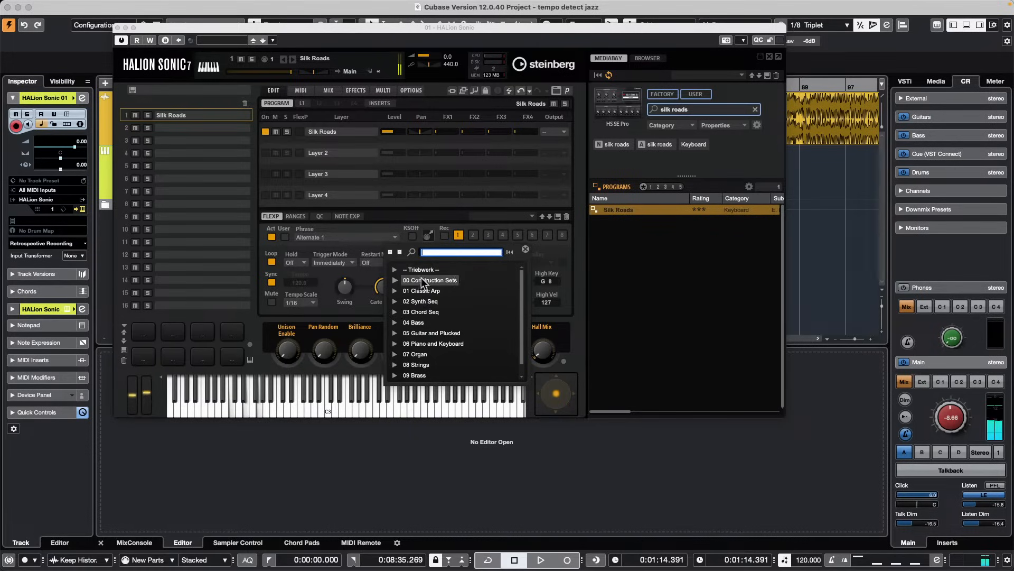
pyautogui.click(403, 291)
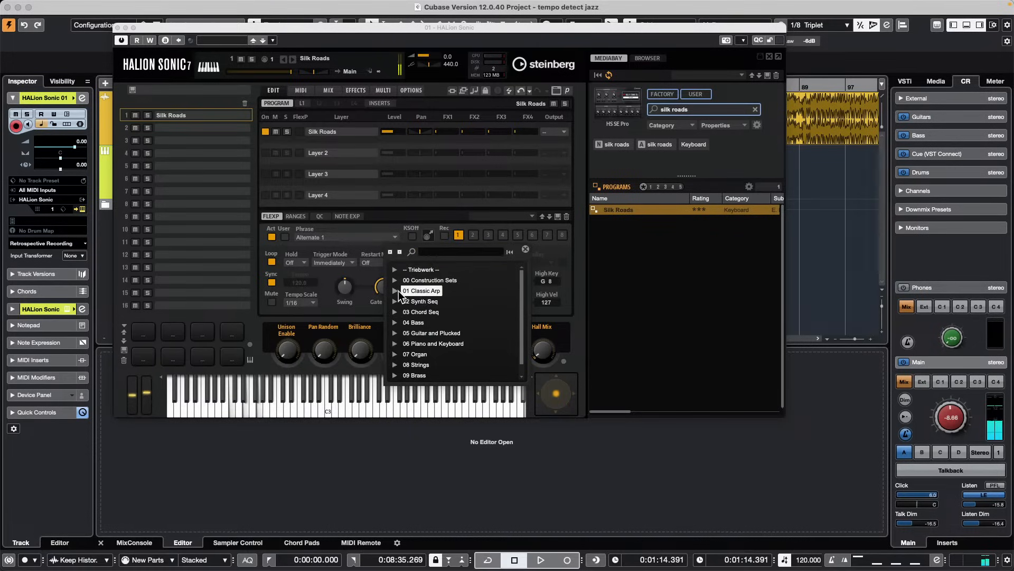
pyautogui.click(404, 293)
pyautogui.click(427, 313)
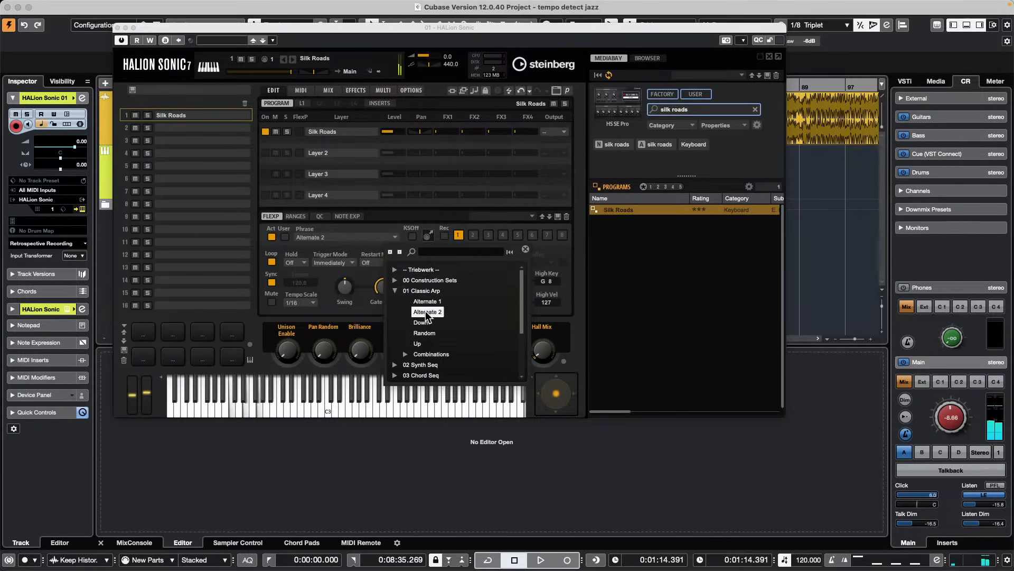
pyautogui.doubleClick(426, 312)
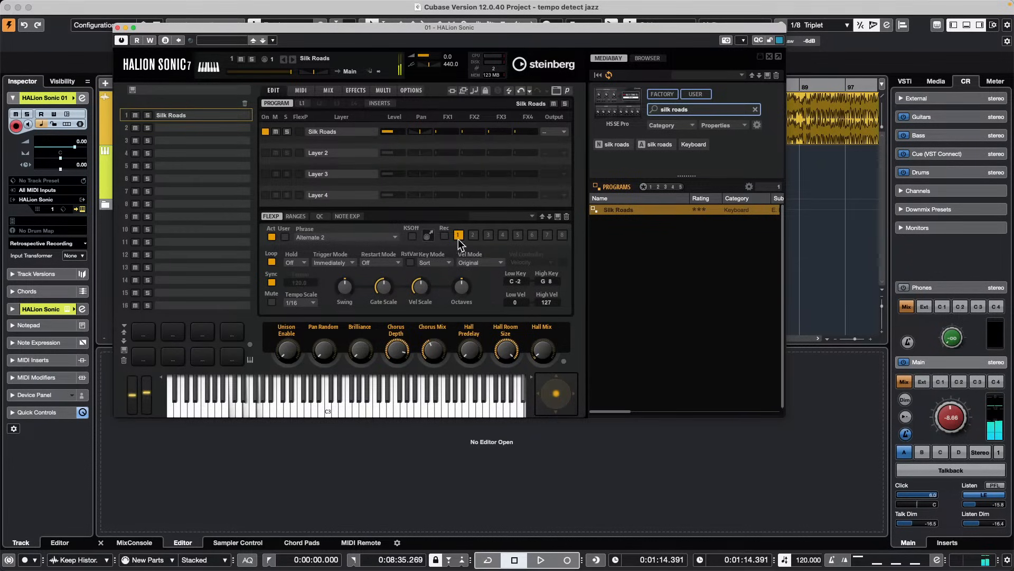
# Set the project tempo to 100 BPM
pyautogui.doubleClick(804, 559)
pyautogui.write('1')
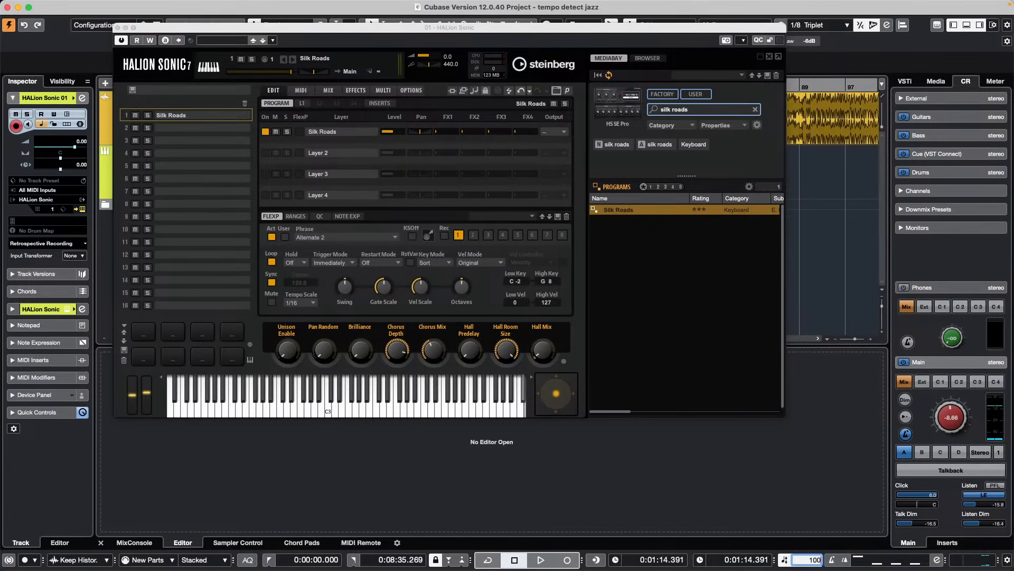
pyautogui.press('Return')
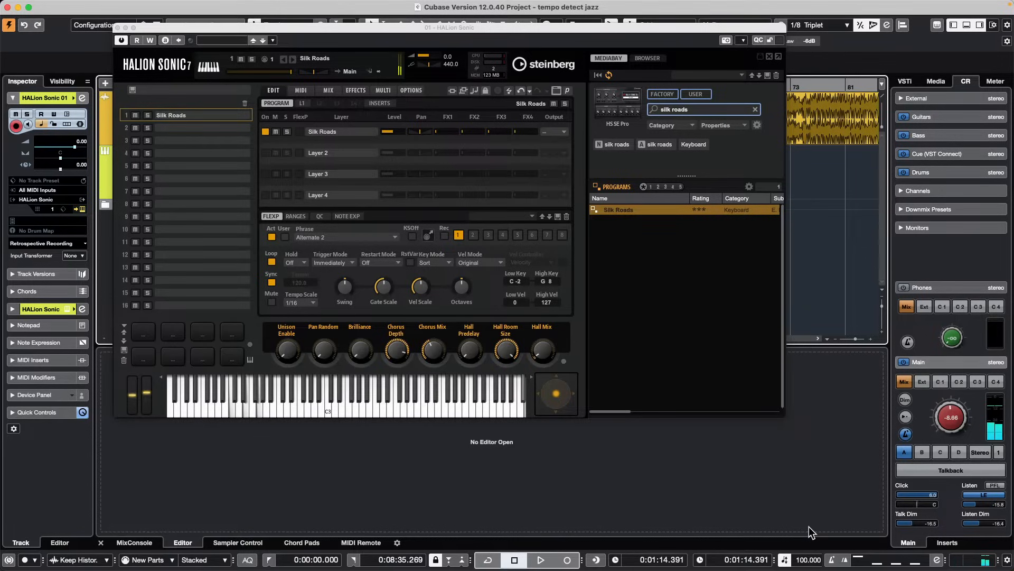
# Limit the FlexPhraser's high key to B 3 and close the HALion Sonic window
pyautogui.click(553, 290)
pyautogui.doubleClick(549, 282)
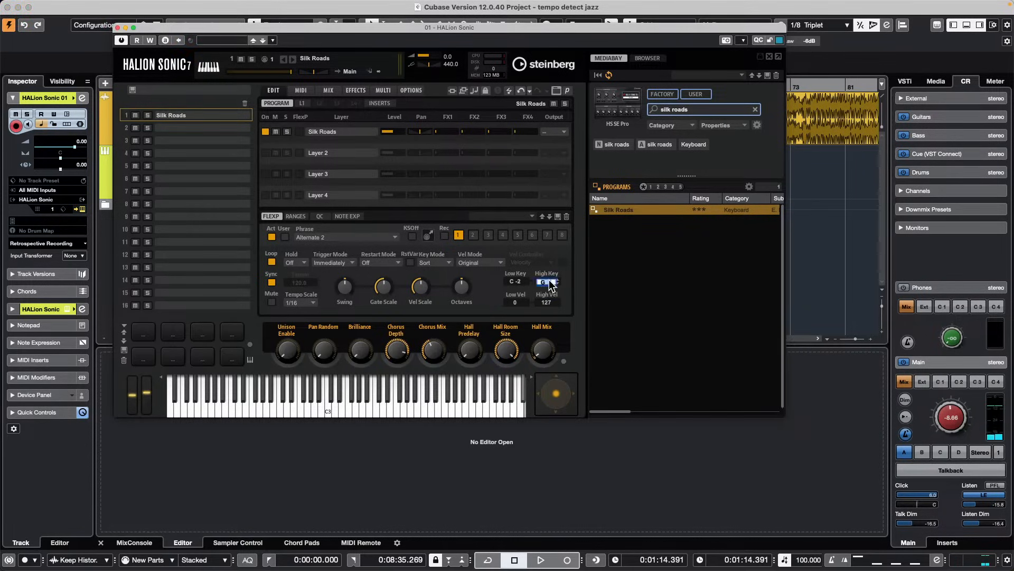
pyautogui.write('b')
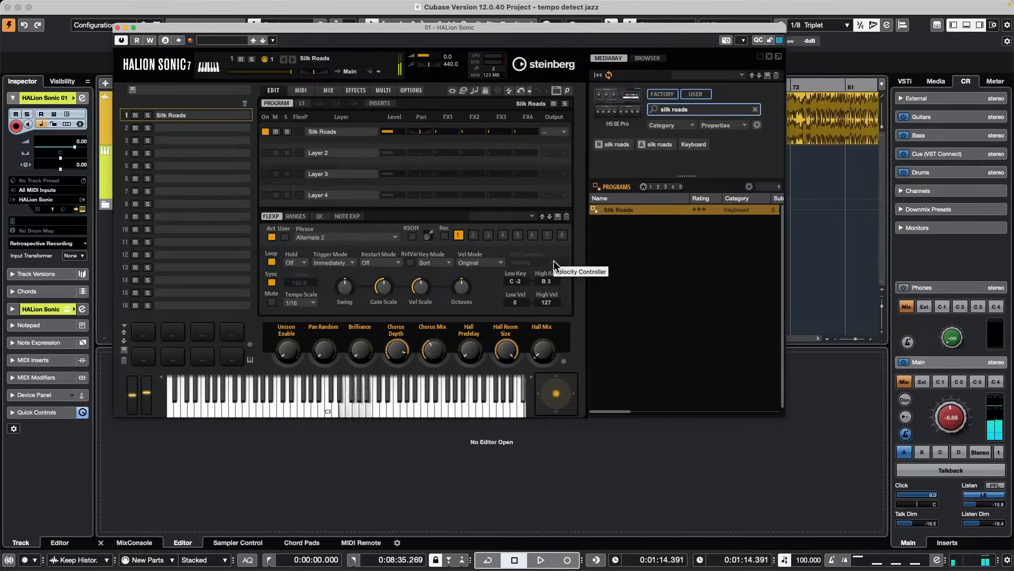
pyautogui.doubleClick(554, 282)
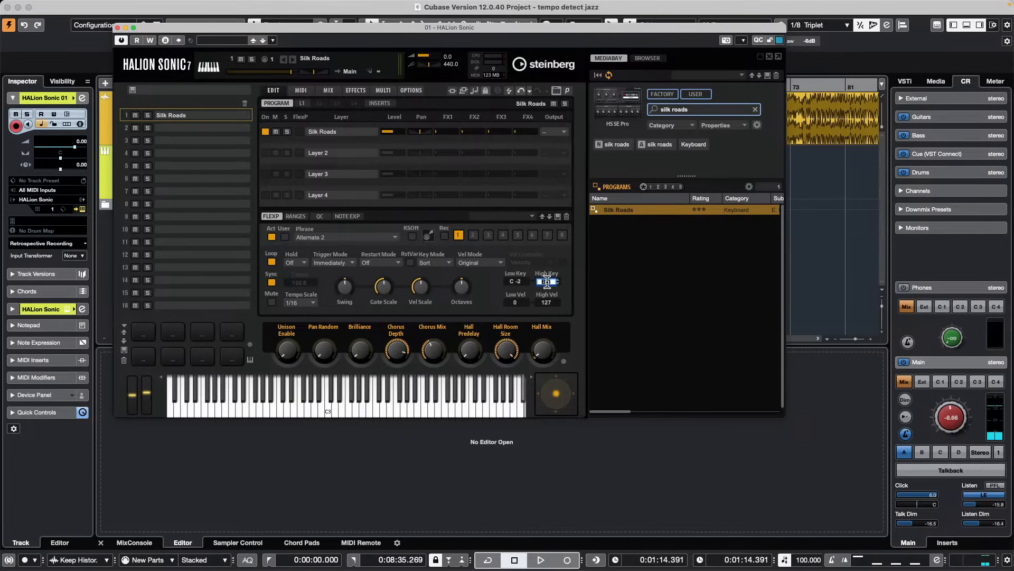
pyautogui.doubleClick(557, 283)
pyautogui.doubleClick(556, 280)
pyautogui.click(117, 27)
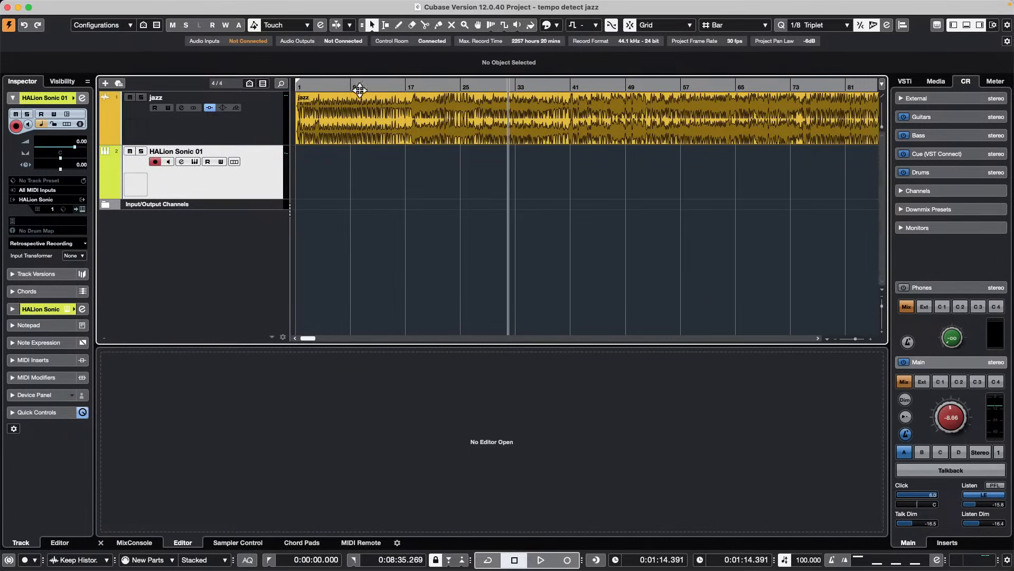
# Open the recent project May 19 2023.cpr
pyautogui.moveTo(3, 3)
pyautogui.click(71, 7)
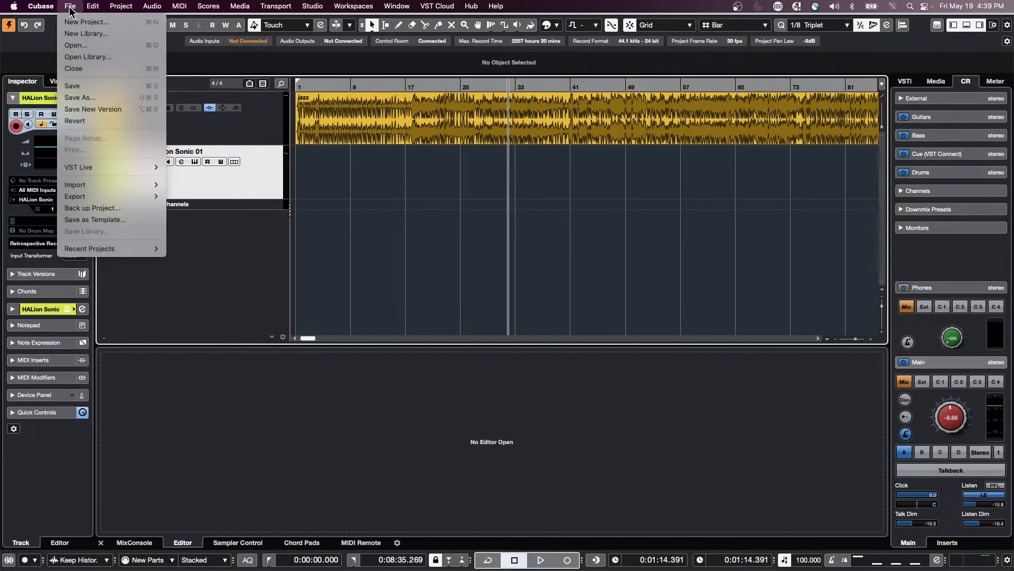
pyautogui.moveTo(93, 255)
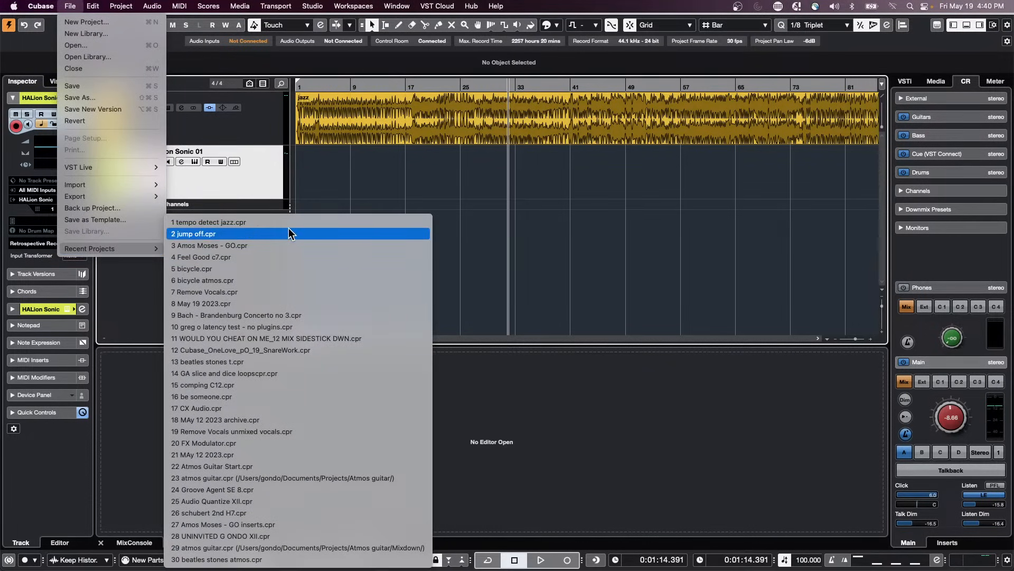
pyautogui.click(280, 303)
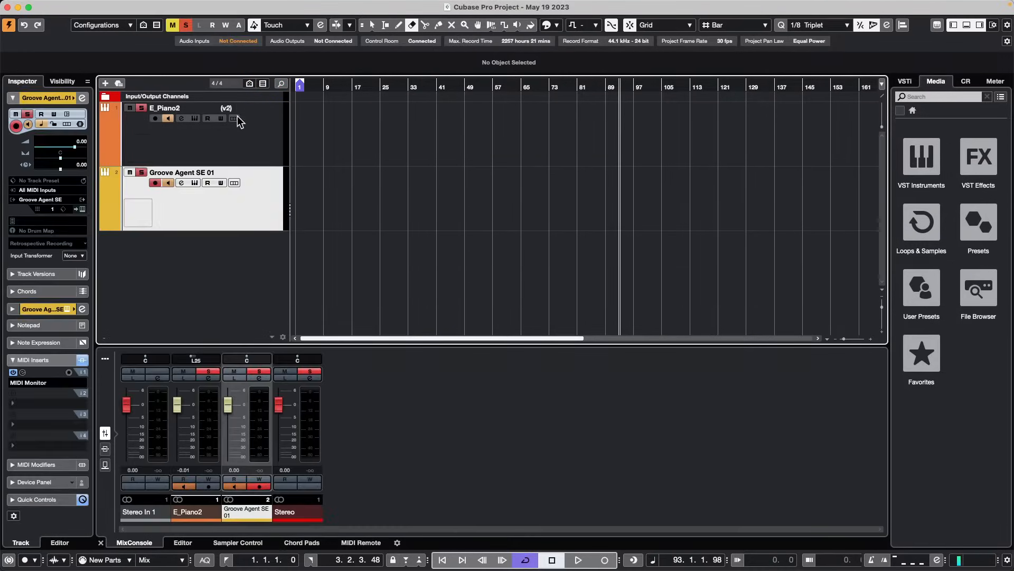
# Select the E_Piano2 track and raise the Control Room's main monitoring level to 4.07
pyautogui.click(272, 141)
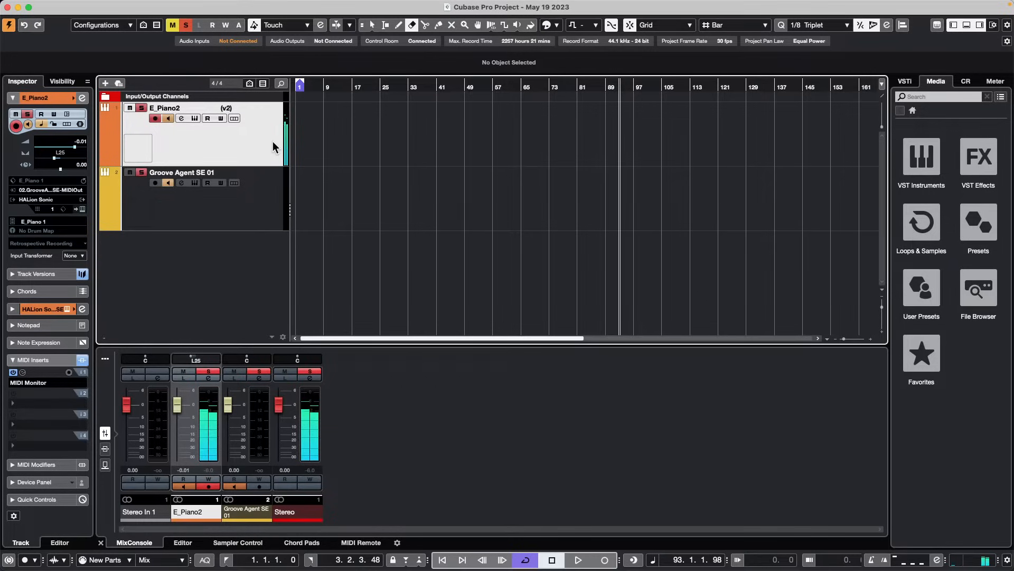
pyautogui.click(972, 82)
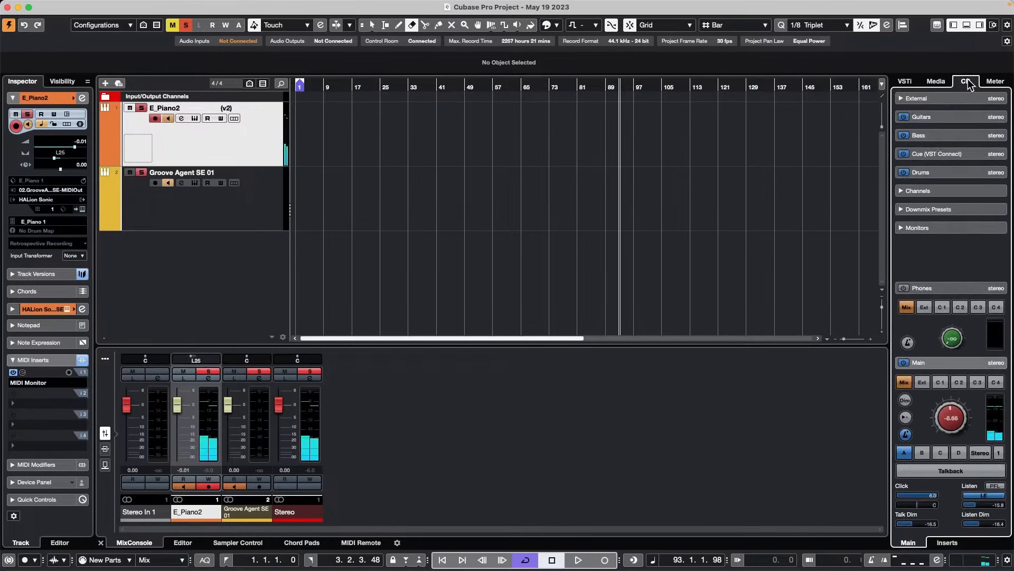
pyautogui.moveTo(956, 375); pyautogui.dragTo(957, 370)
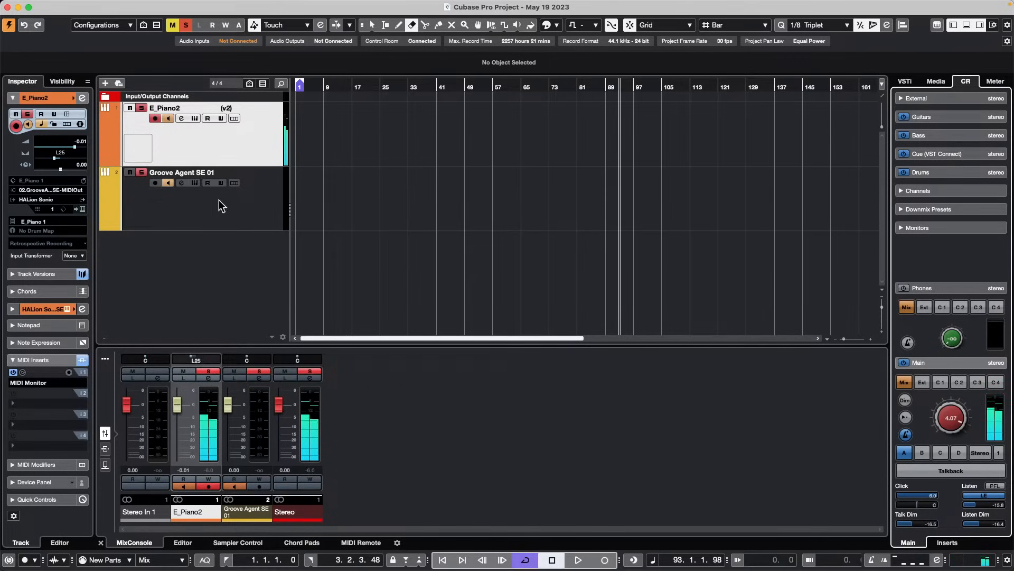
# Open the Groove Agent SE 01 instrument and audition its 04 Chorus A and 10 Ending pattern pads
pyautogui.click(250, 207)
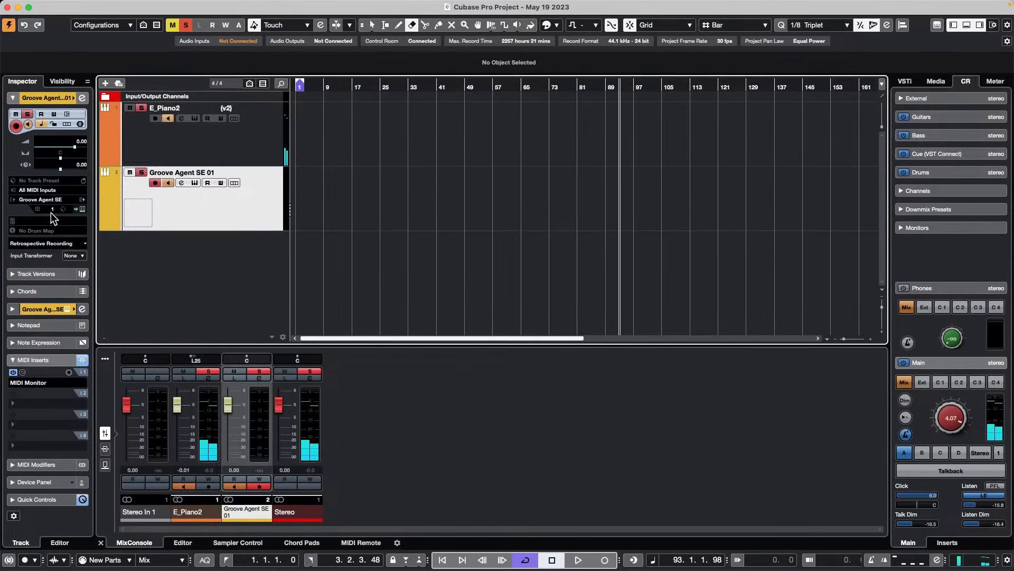
pyautogui.click(82, 209)
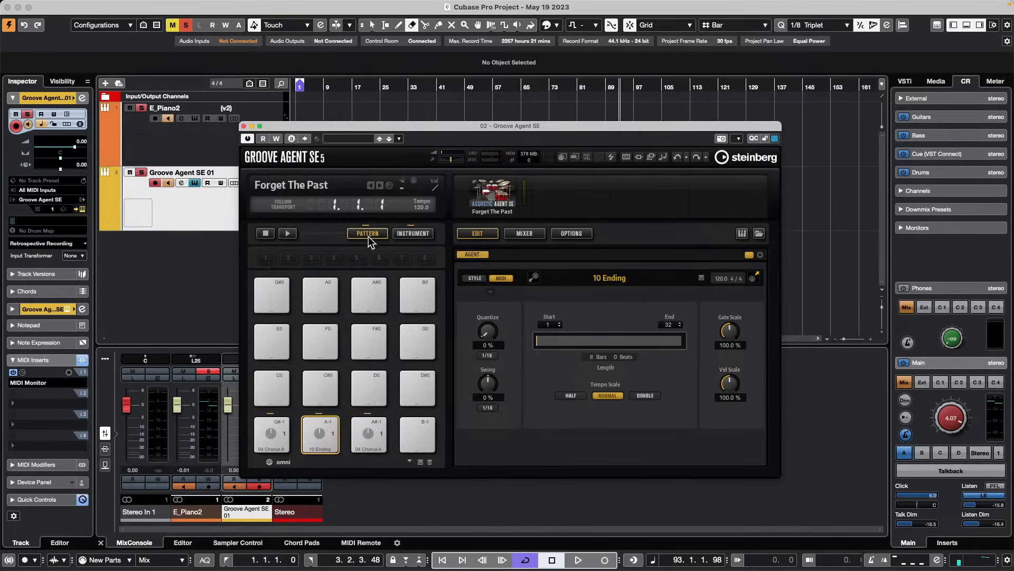
pyautogui.click(273, 433)
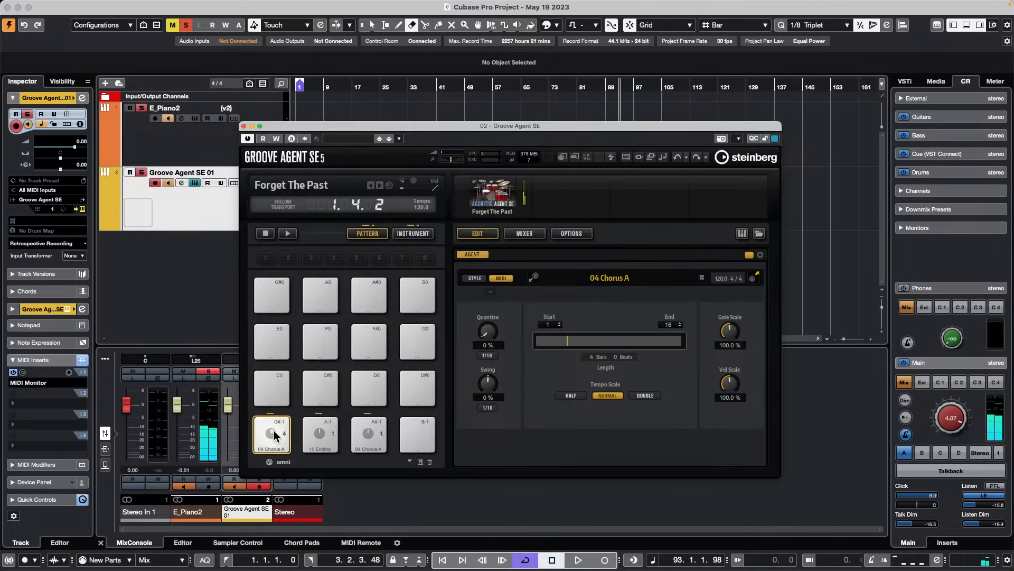
pyautogui.click(313, 430)
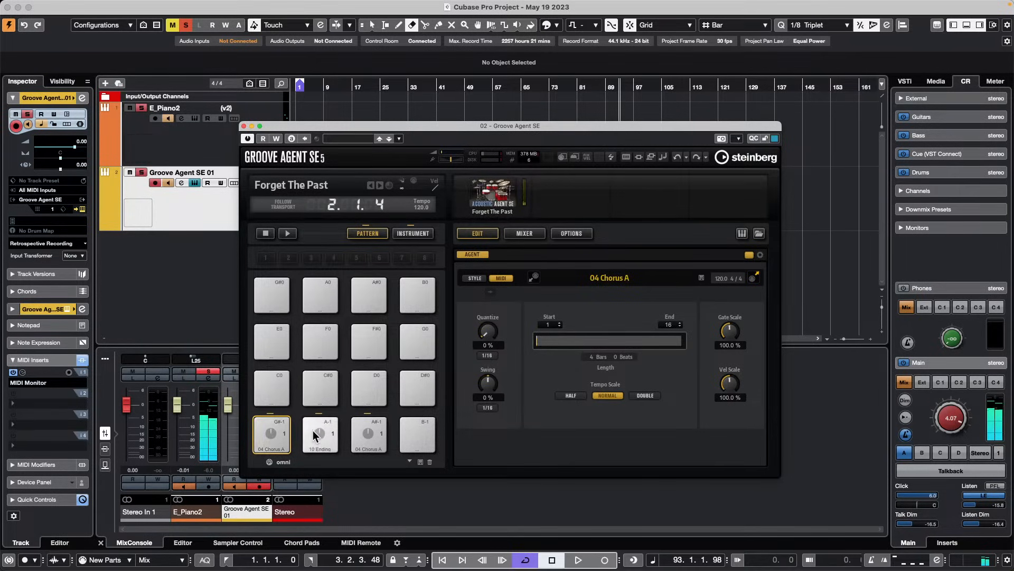
pyautogui.click(377, 435)
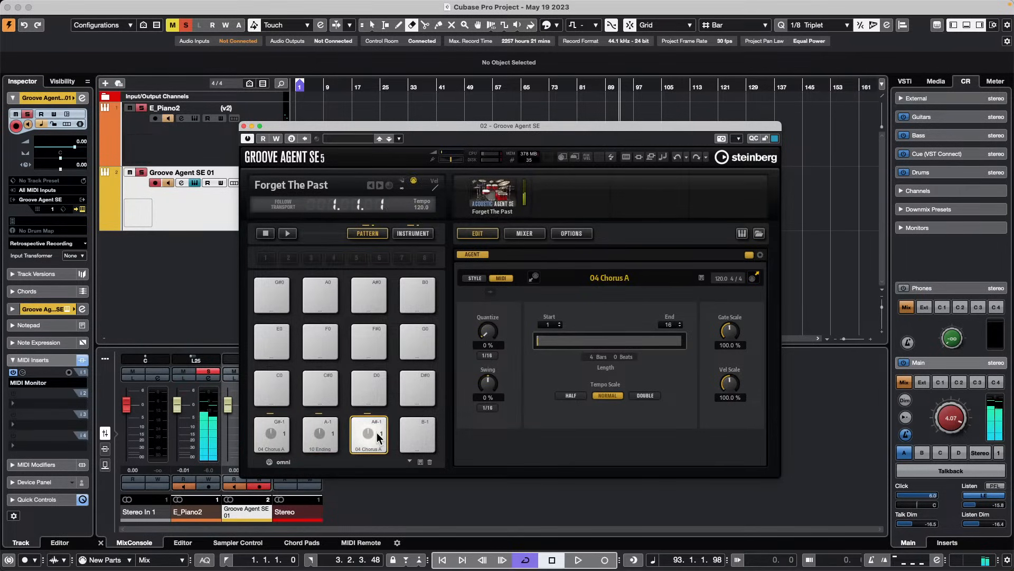
# Filter the Sequel library loops to Keyboard and E. Piano, and place US_Funk - Verse B - E-Piano on the E_Piano2 track at bar 147
pyautogui.click(936, 82)
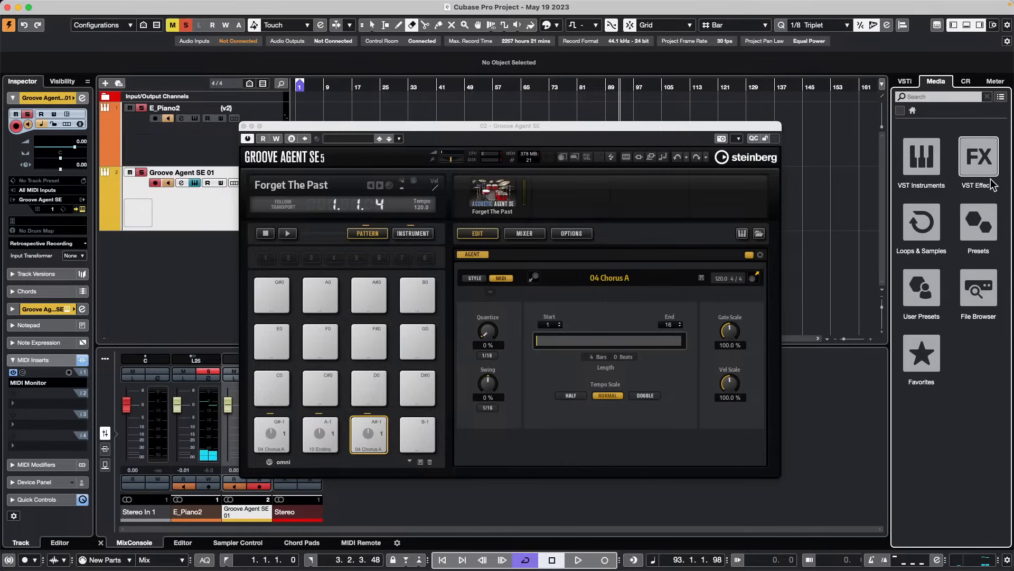
pyautogui.click(922, 221)
pyautogui.scroll(-5, 978, 370)
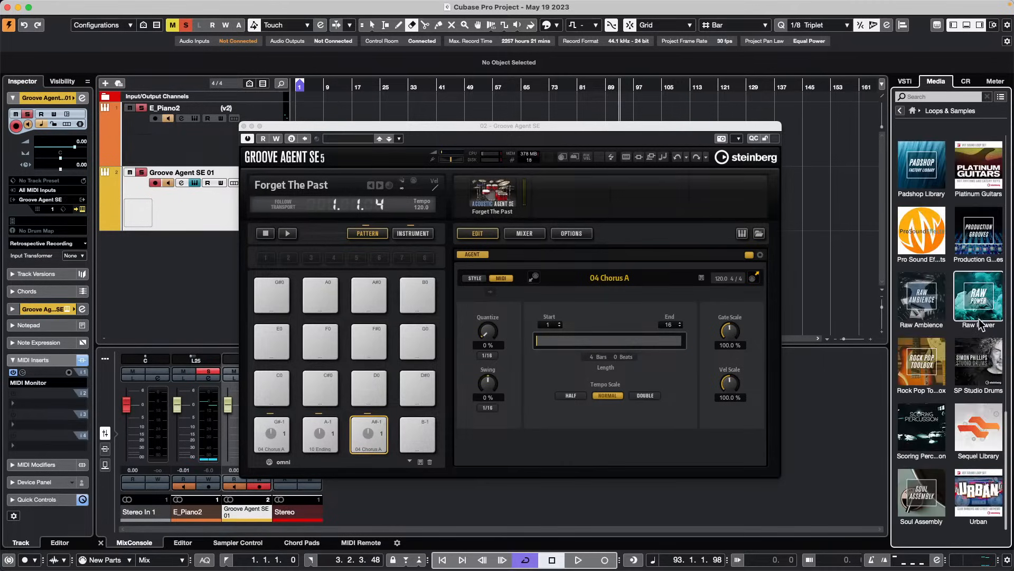
pyautogui.click(984, 414)
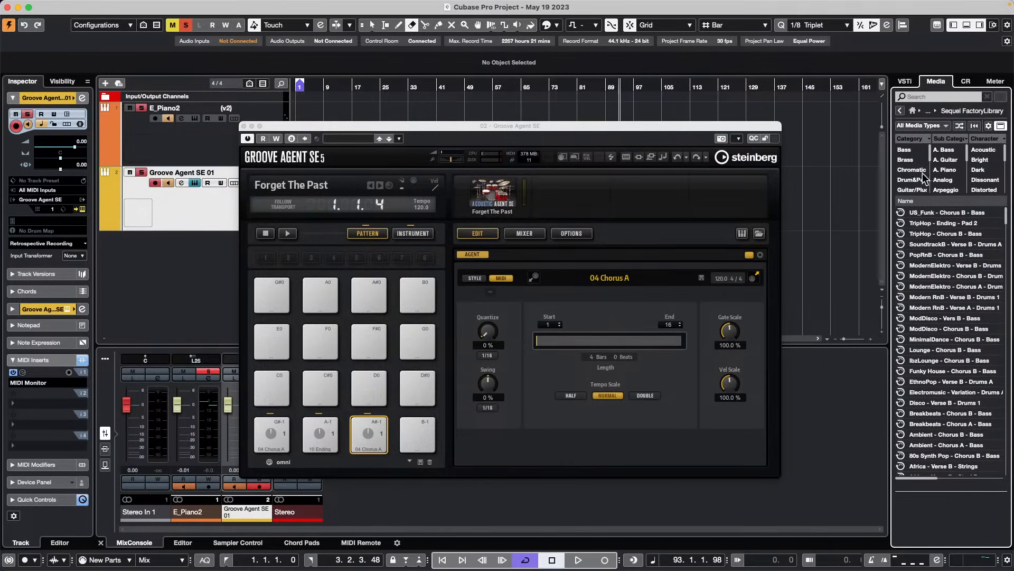
pyautogui.scroll(-1, 917, 182)
pyautogui.click(911, 189)
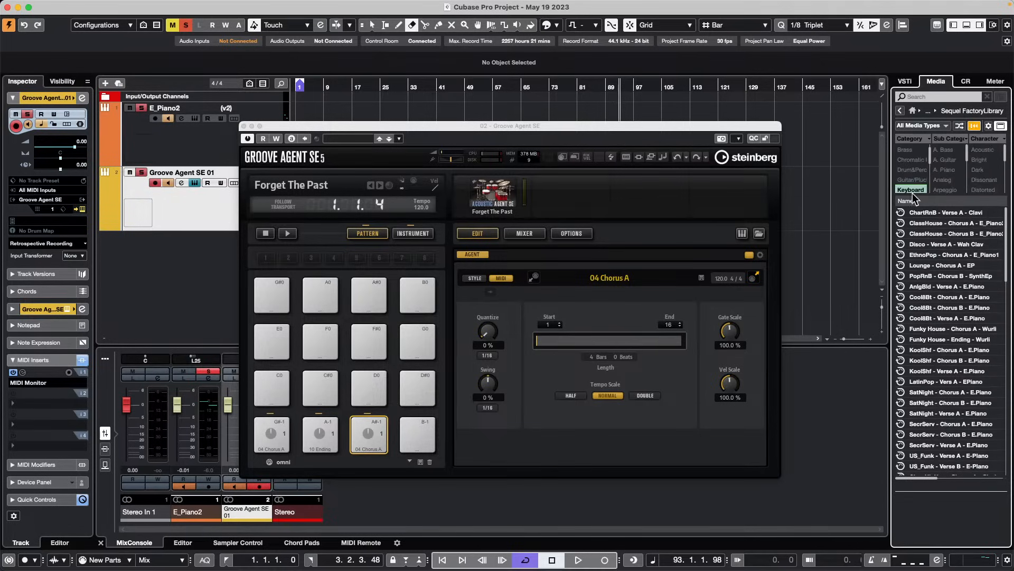
pyautogui.click(950, 160)
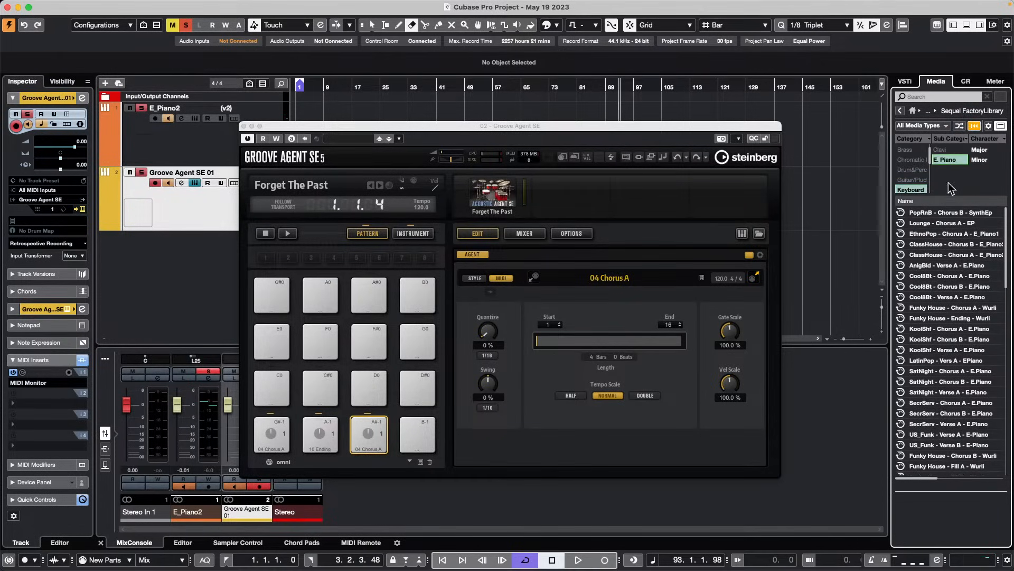
pyautogui.moveTo(932, 445); pyautogui.dragTo(813, 119)
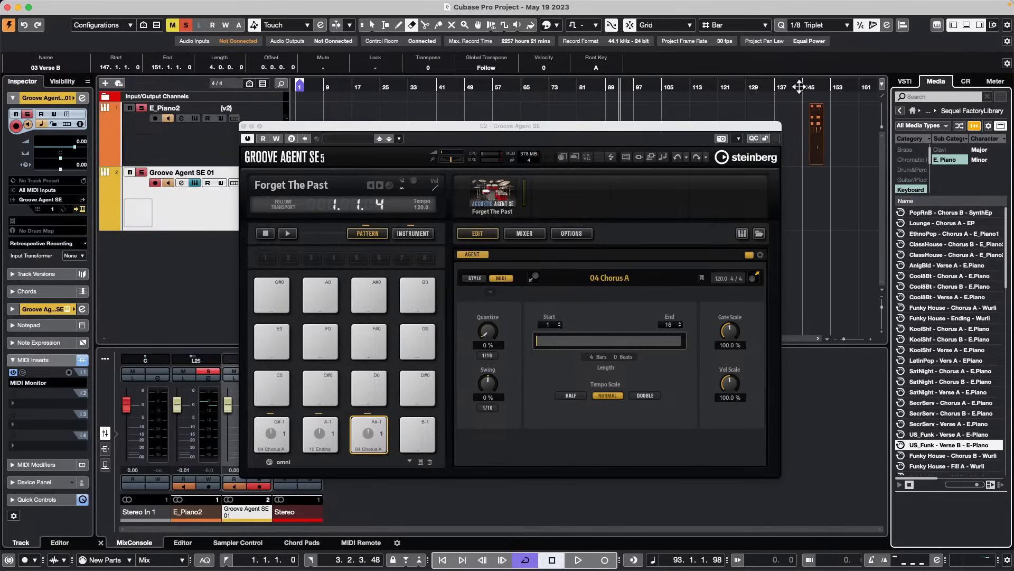
# Load the 03 Verse B part from bar 147 onto Groove Agent SE's empty B-1 pattern pad and move the plug-in window aside
pyautogui.moveTo(816, 77); pyautogui.dragTo(430, 442)
pyautogui.press('1')
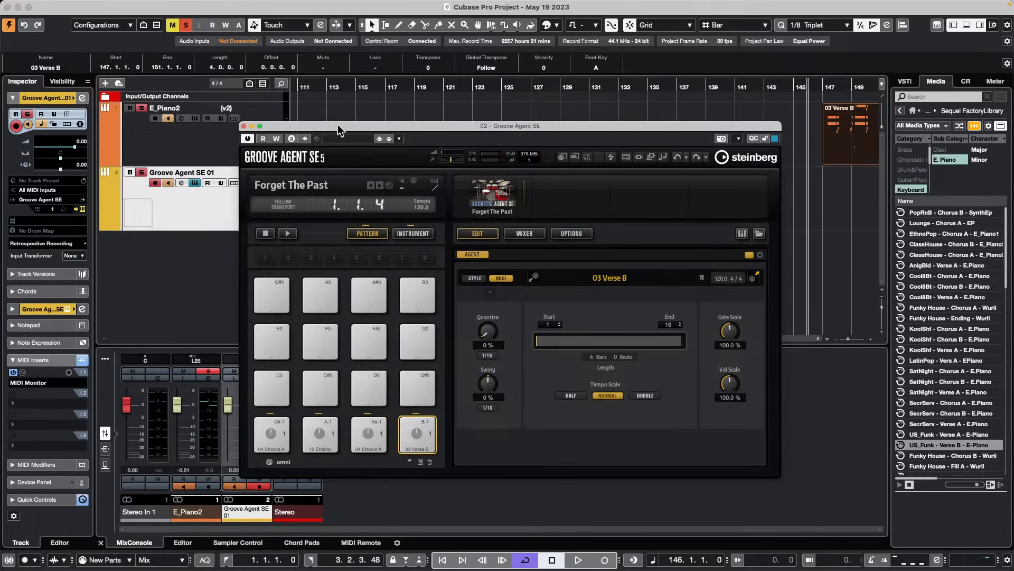
pyautogui.moveTo(347, 124); pyautogui.dragTo(497, 129)
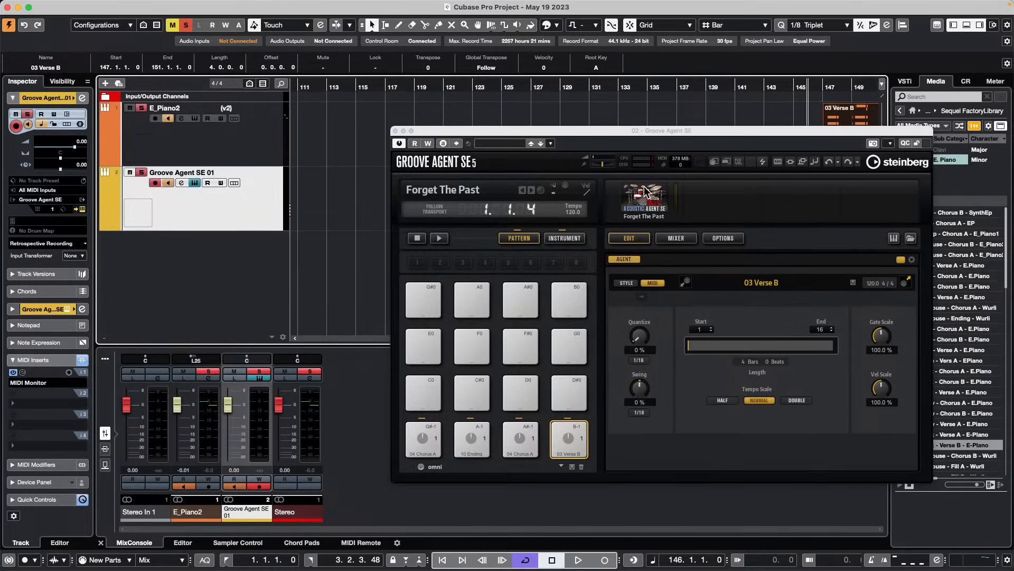
pyautogui.click(607, 166)
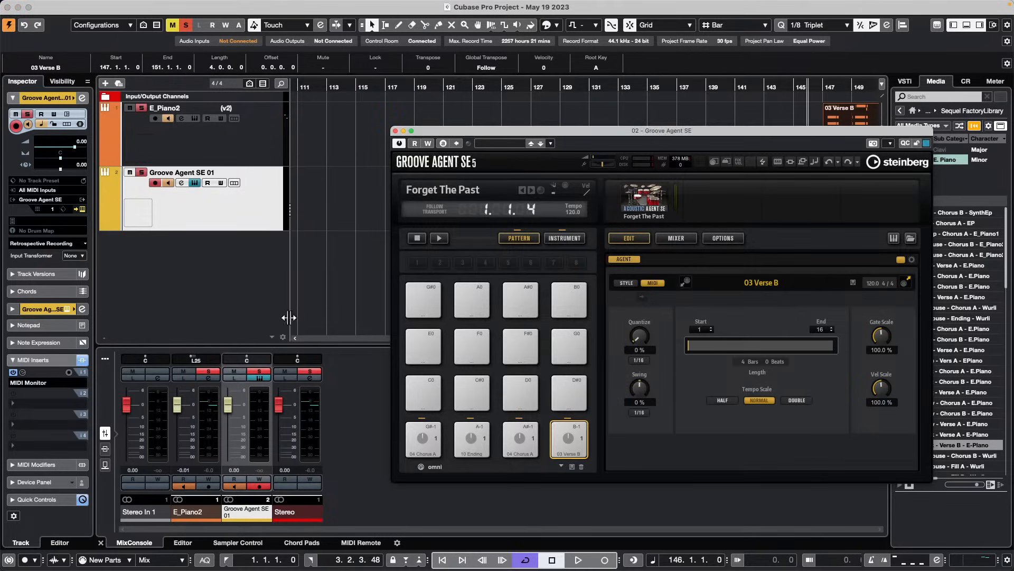
# Audition the 04 Chorus A pattern pad on G#-1 and check the MIDI input choices of the E_Piano2 track
pyautogui.click(428, 440)
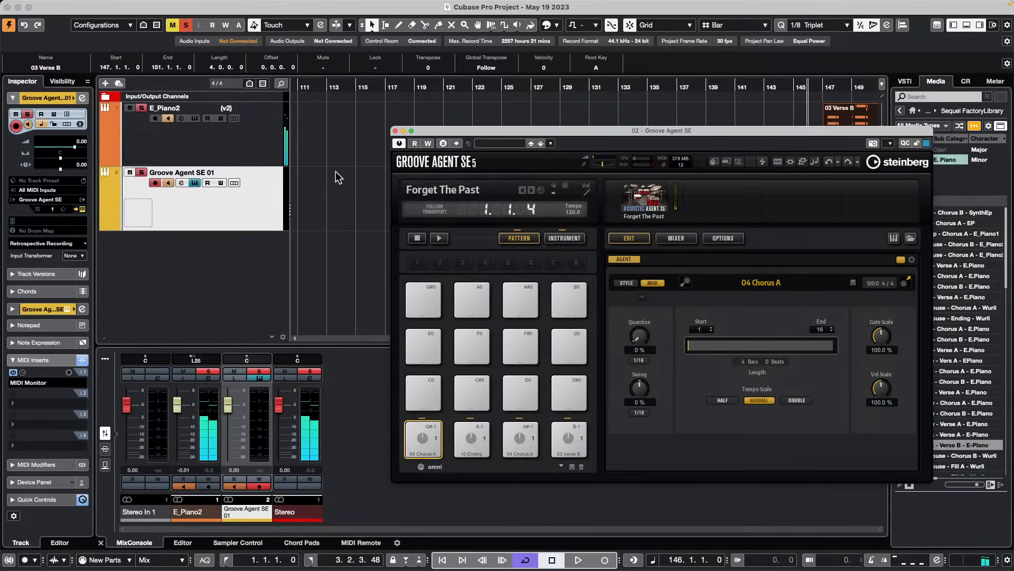
pyautogui.click(254, 152)
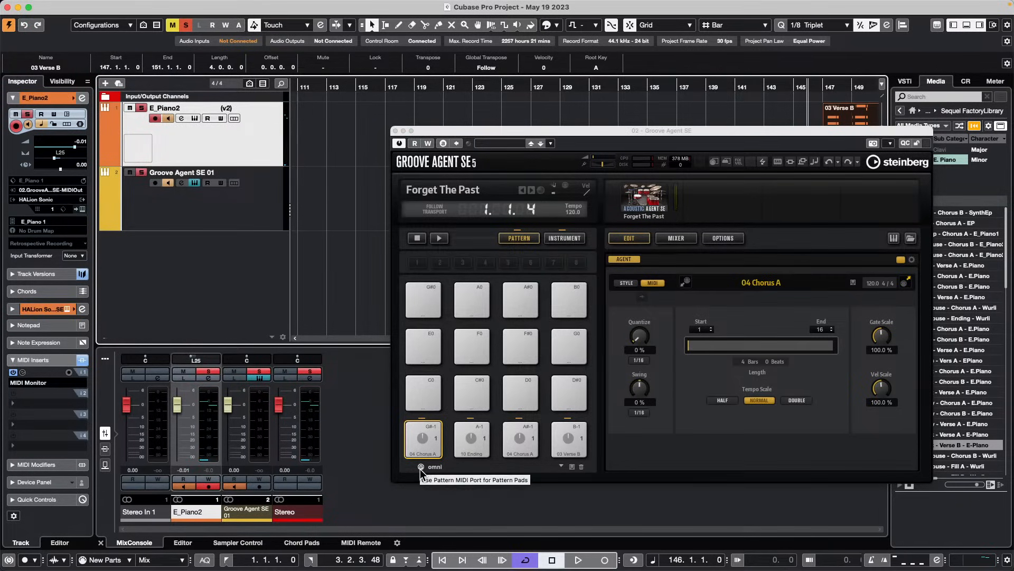
pyautogui.click(55, 189)
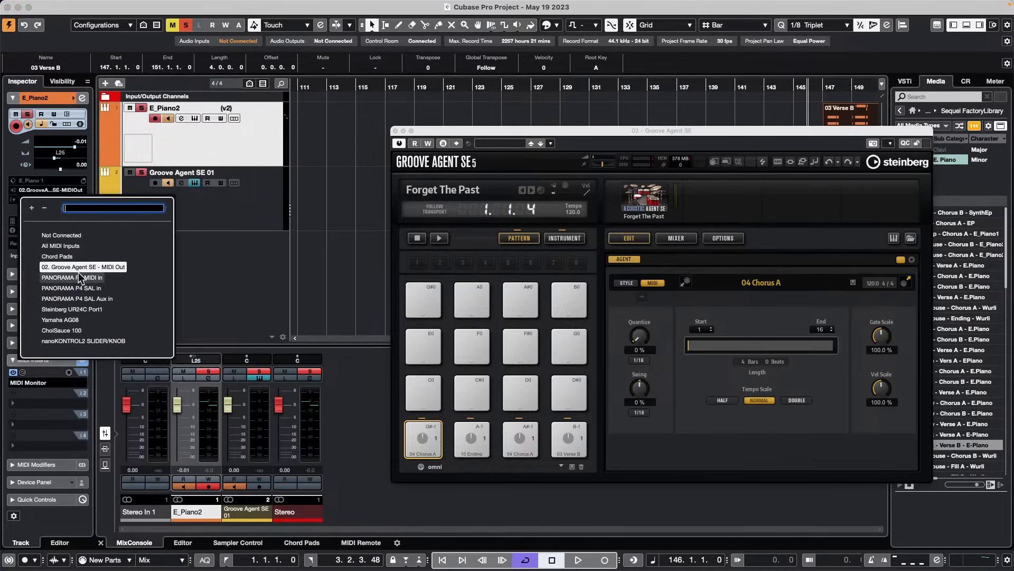
pyautogui.click(252, 152)
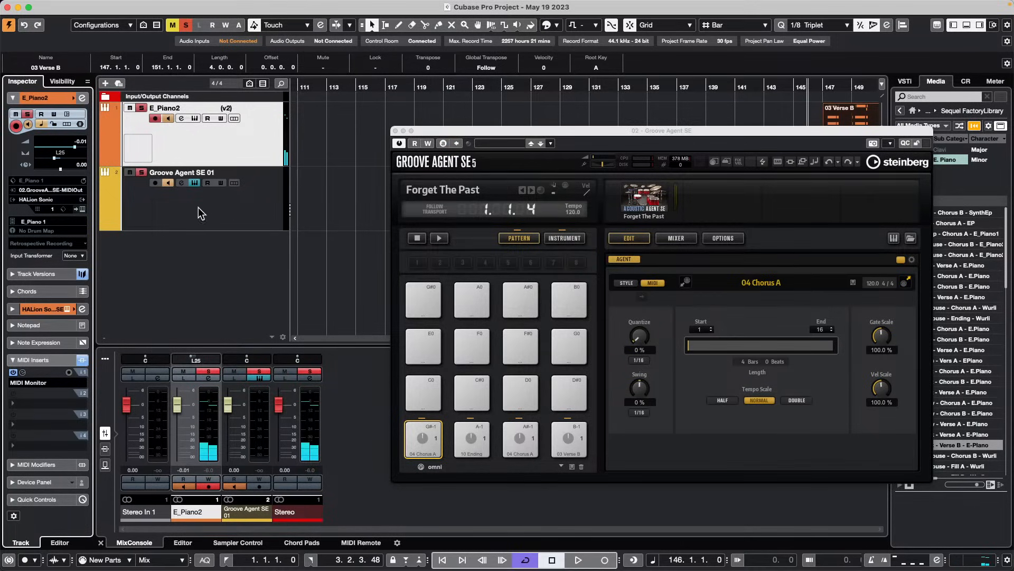
# Open the MIDI Monitor insert on the Groove Agent SE 01 track, load its Init preset and switch the monitor on
pyautogui.click(218, 211)
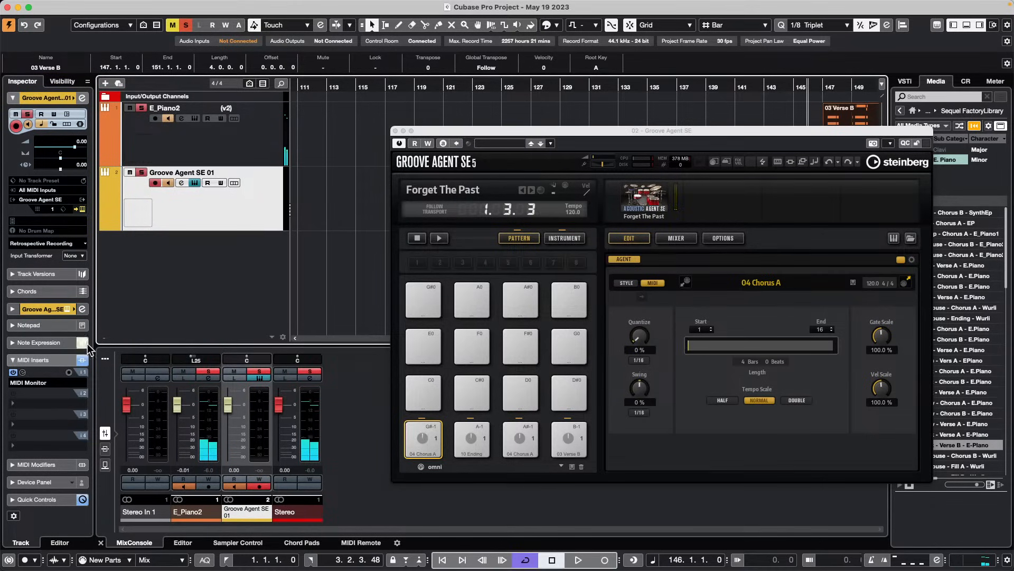
pyautogui.click(23, 373)
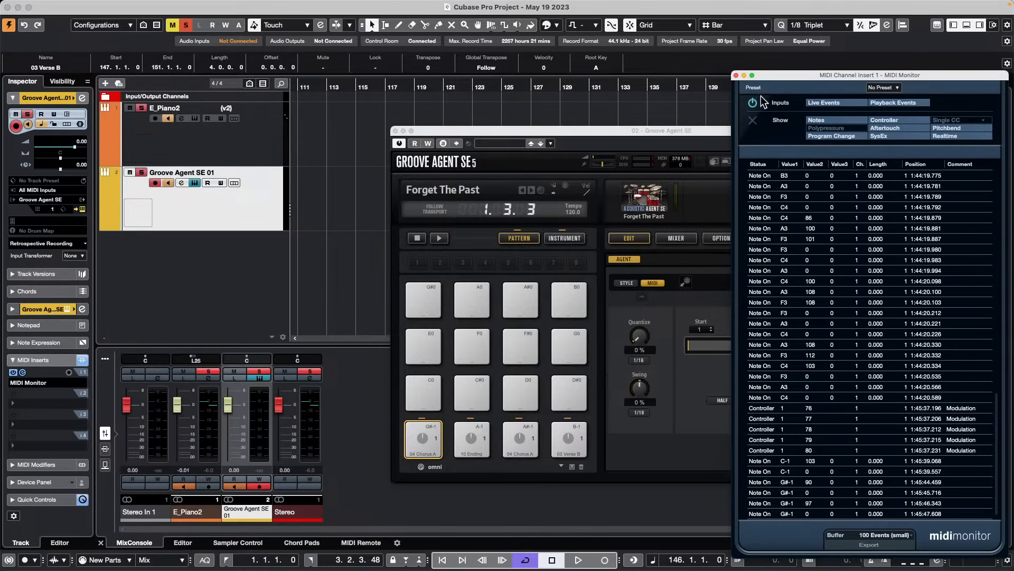
pyautogui.click(892, 89)
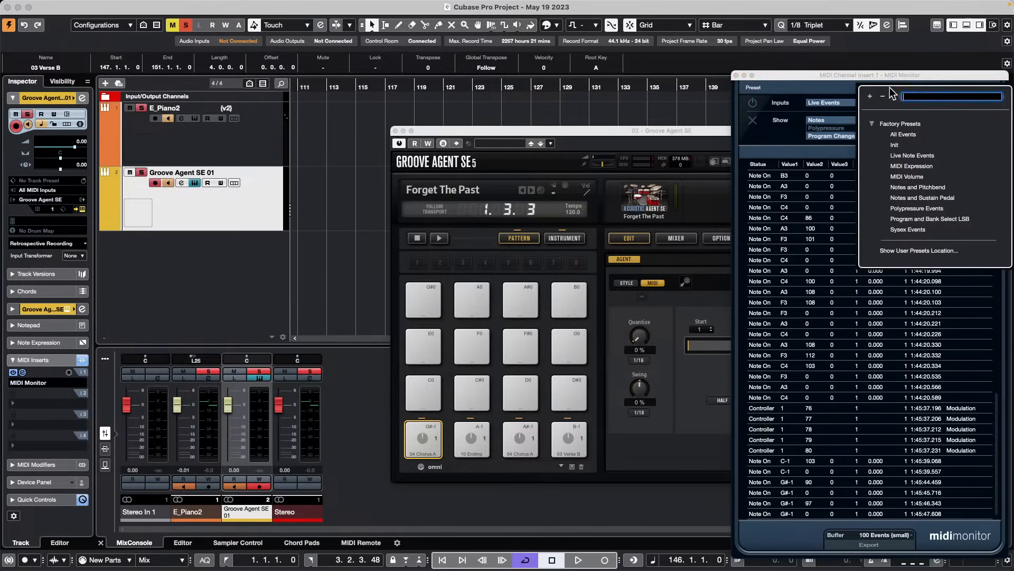
pyautogui.click(894, 145)
pyautogui.click(752, 106)
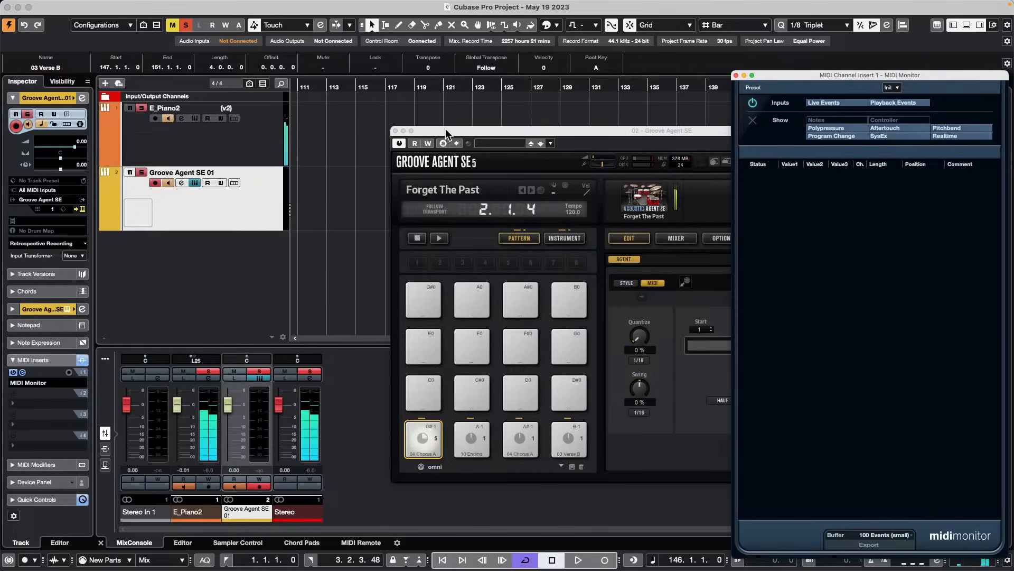
# Bring bar 1 into view, record-enable E_Piano2 along with Groove Agent SE 01, and record a cycled pass over the first bars
pyautogui.moveTo(445, 129); pyautogui.dragTo(326, 215)
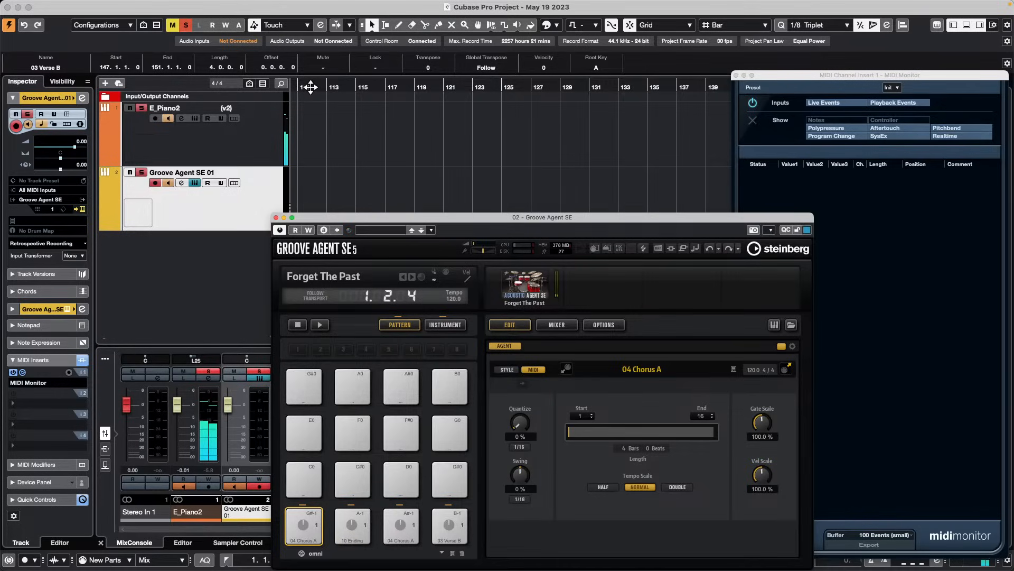
pyautogui.moveTo(310, 86); pyautogui.dragTo(206, 74)
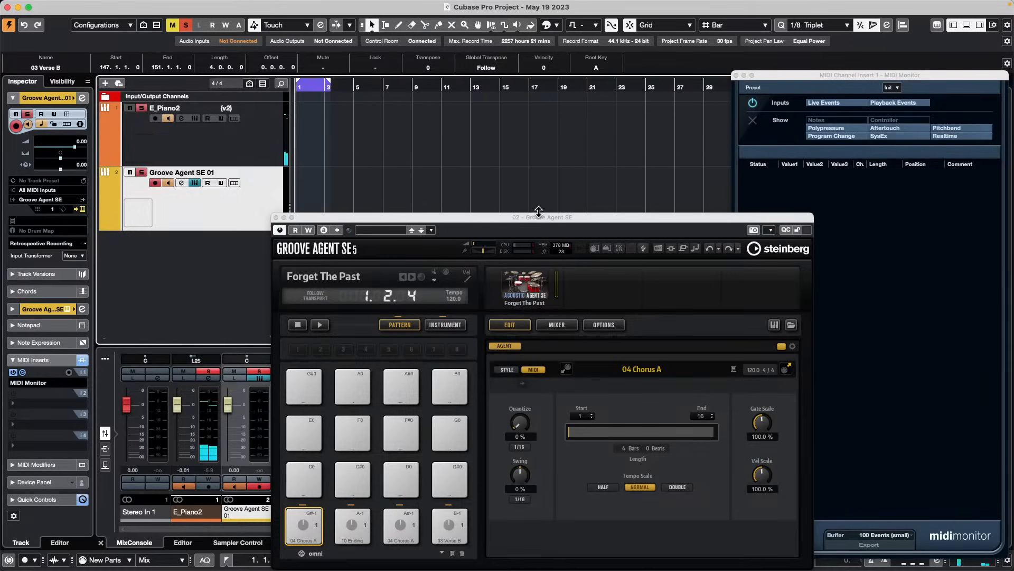
pyautogui.moveTo(496, 220); pyautogui.dragTo(826, 151)
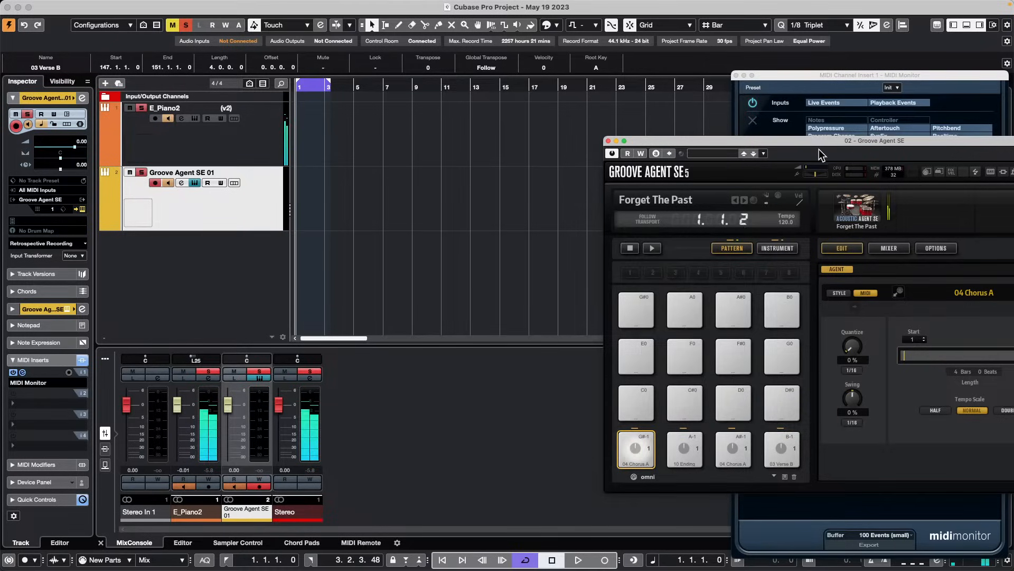
pyautogui.click(161, 125)
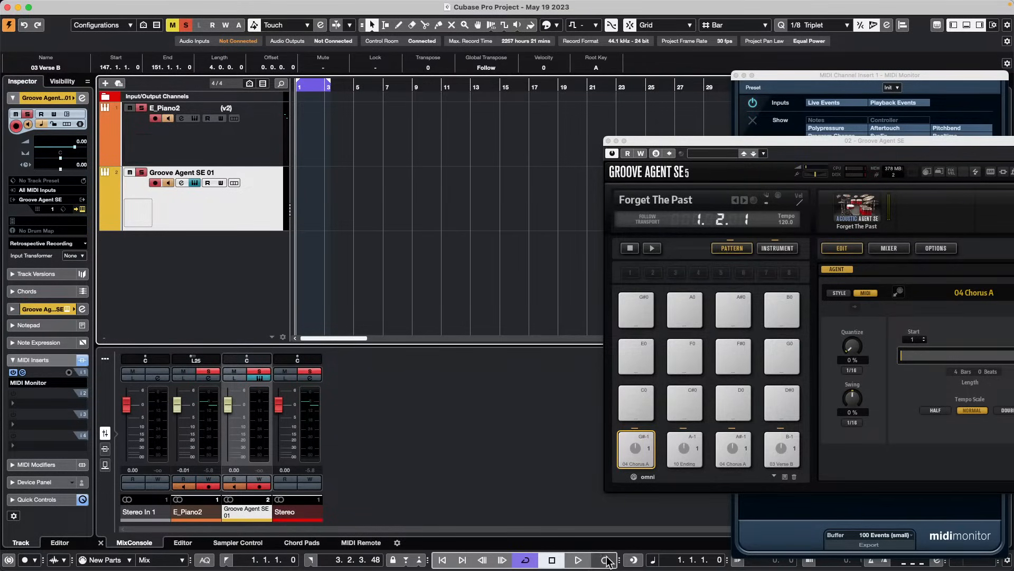
pyautogui.click(578, 559)
pyautogui.click(605, 560)
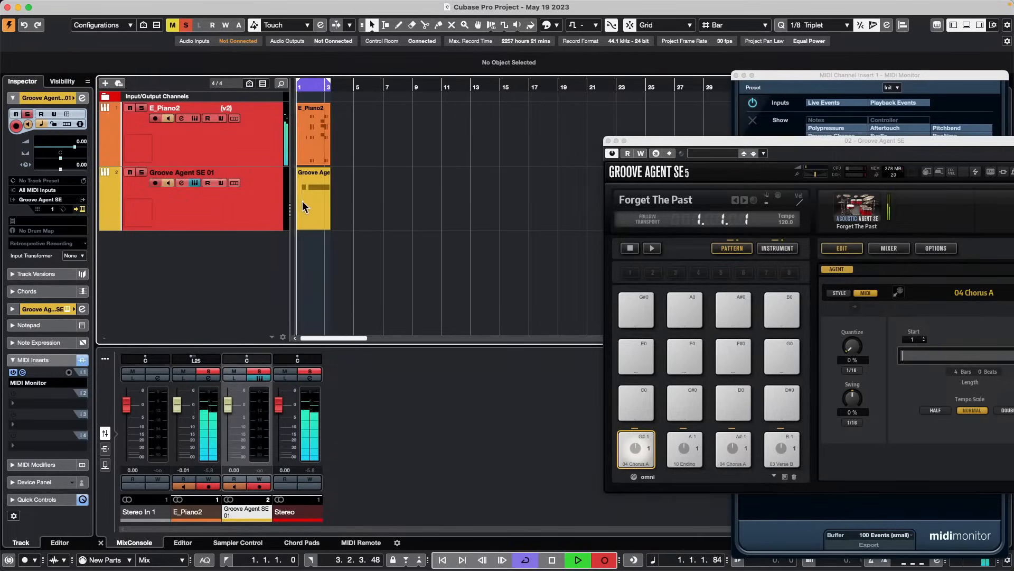
pyautogui.press('space')
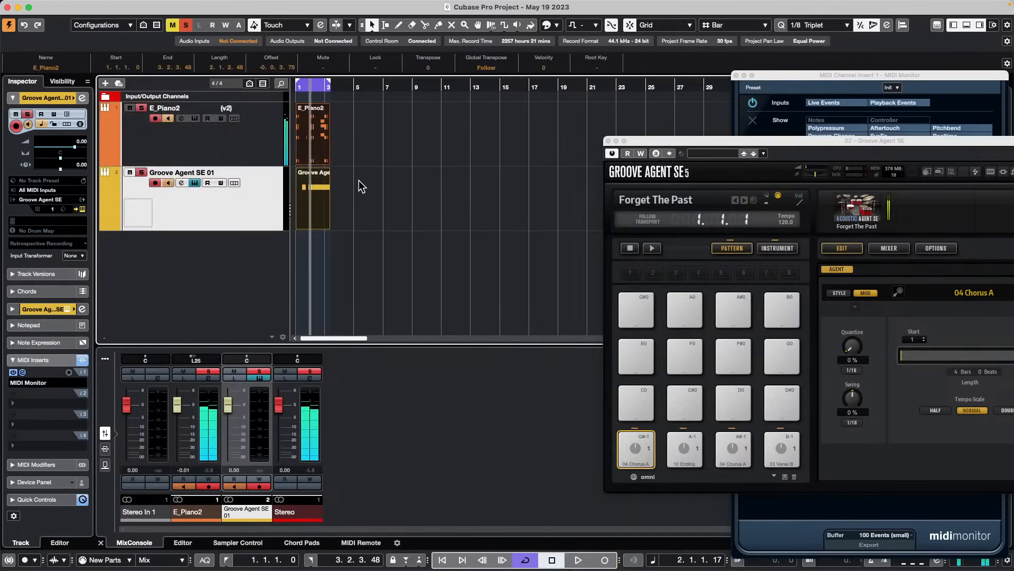
# Turn off cycle and record a long pass on E_Piano2 and Groove Agent SE 01 from the right locator at bar 3 to bar 29
pyautogui.press('KP_Divide')
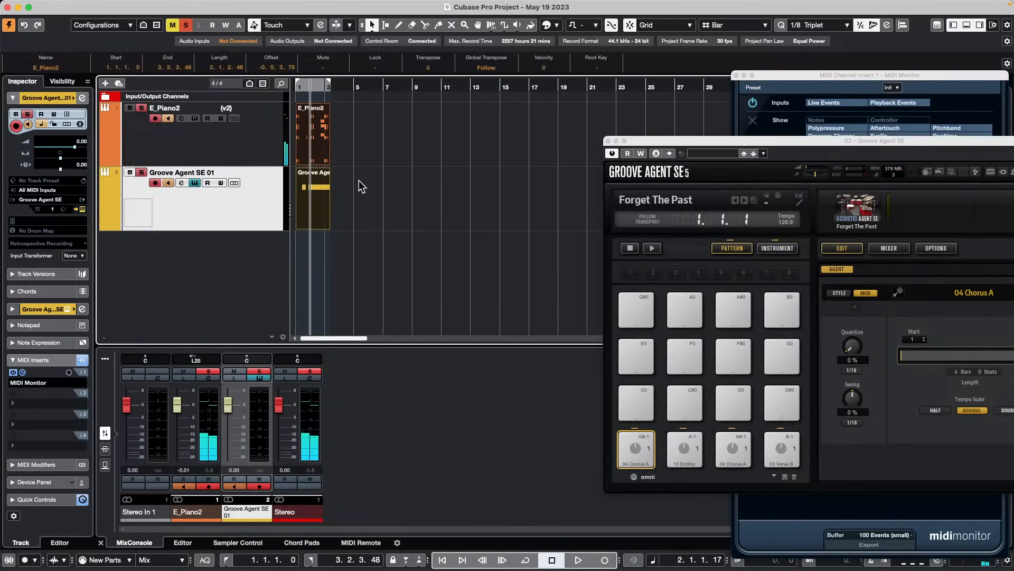
pyautogui.press('KP_2')
pyautogui.press('space')
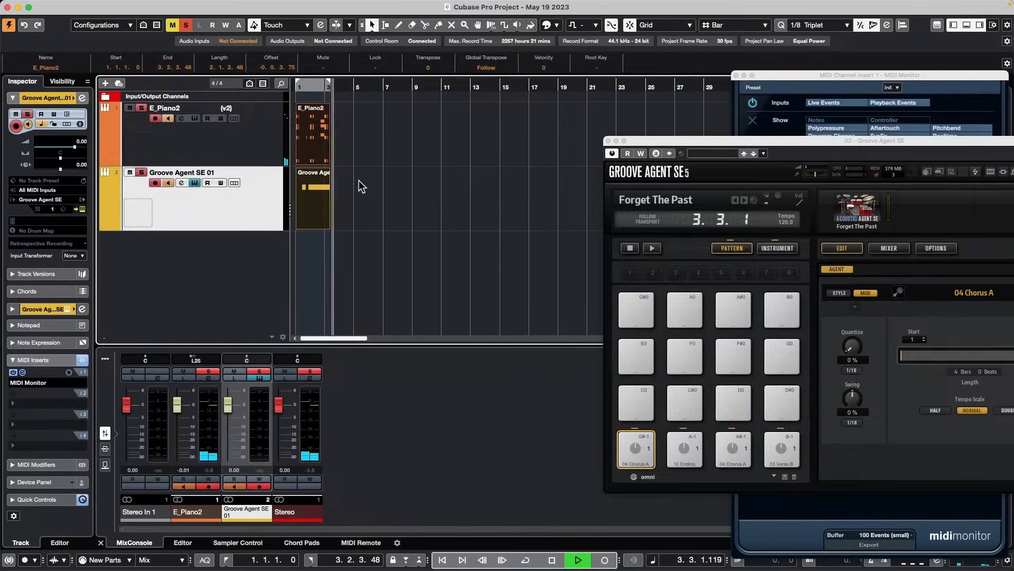
pyautogui.press('KP_Multiply')
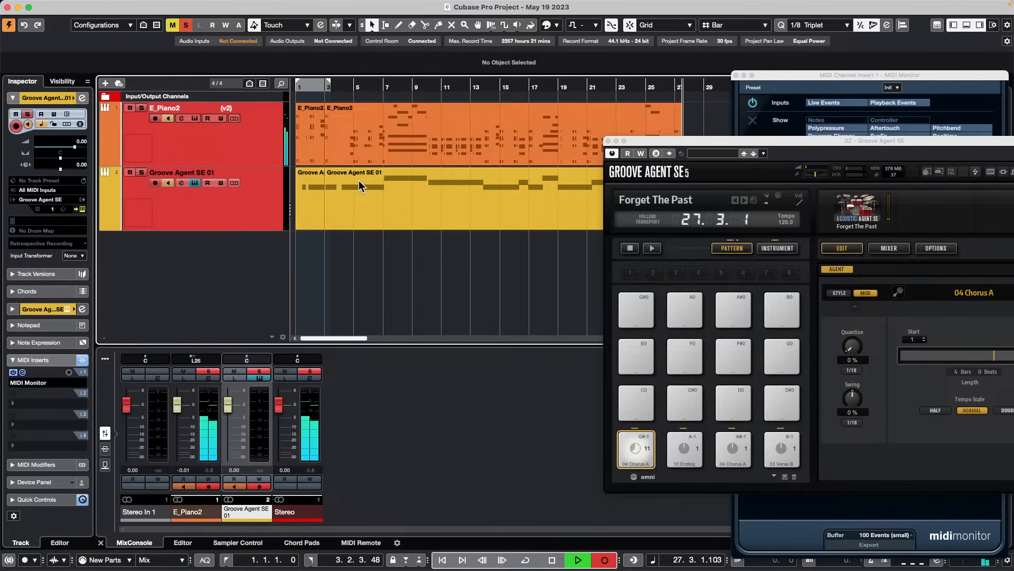
pyautogui.press('space')
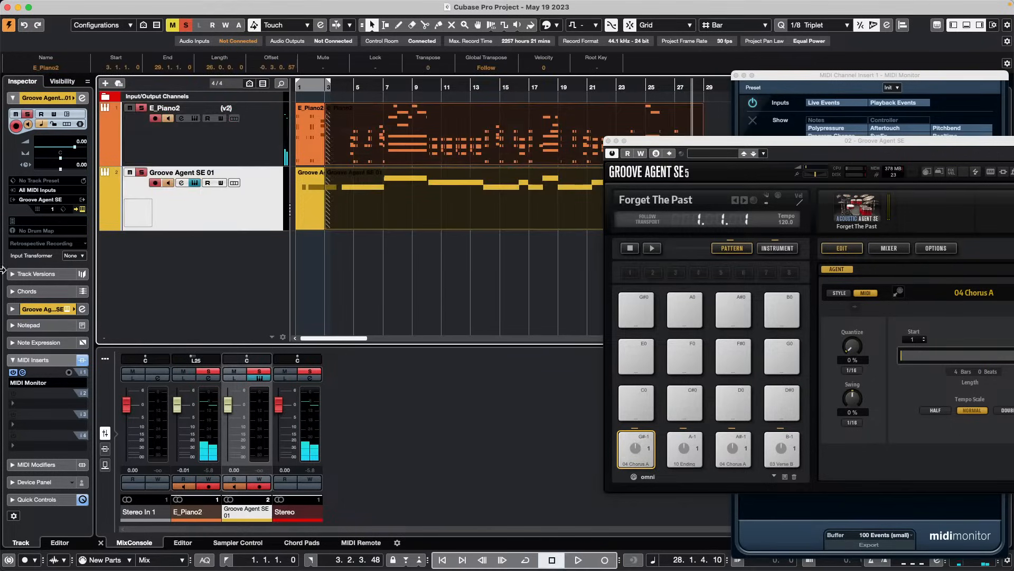
# Select the long Groove Agent SE 01 part and the E_Piano2 track, and close the Groove Agent SE and MIDI Monitor windows
pyautogui.click(423, 219)
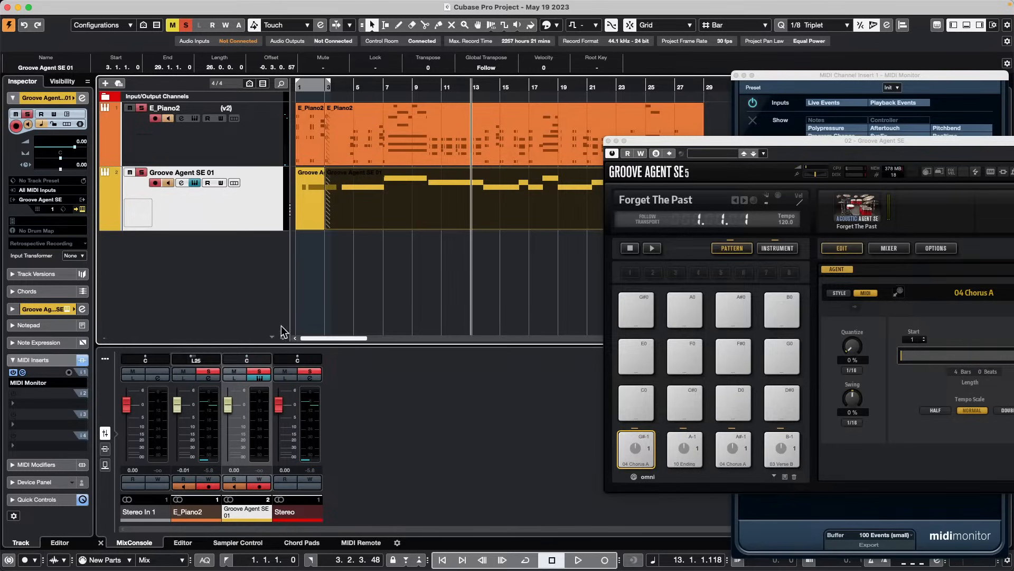
pyautogui.click(182, 154)
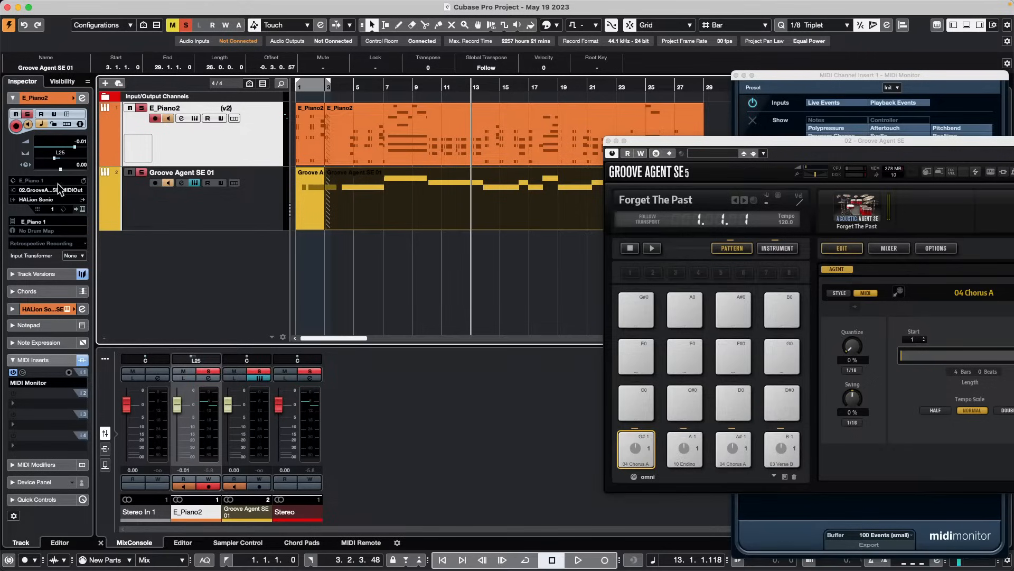
pyautogui.click(388, 150)
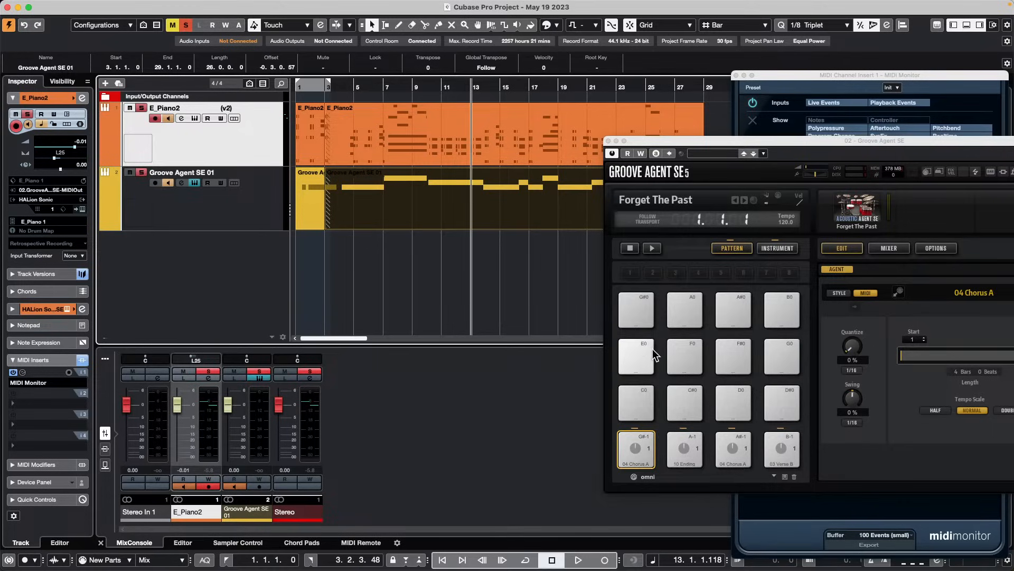
pyautogui.click(606, 140)
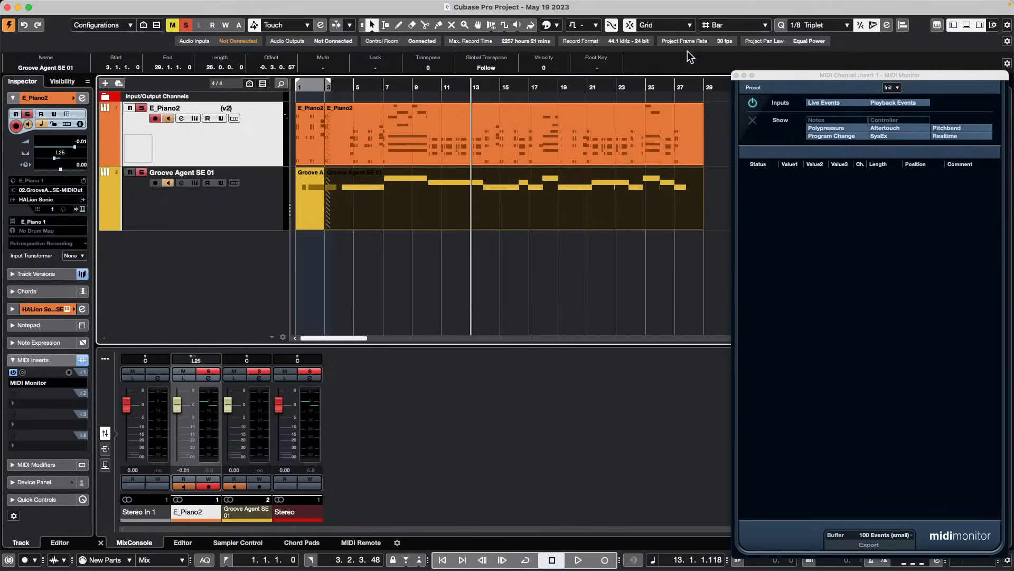
pyautogui.click(736, 75)
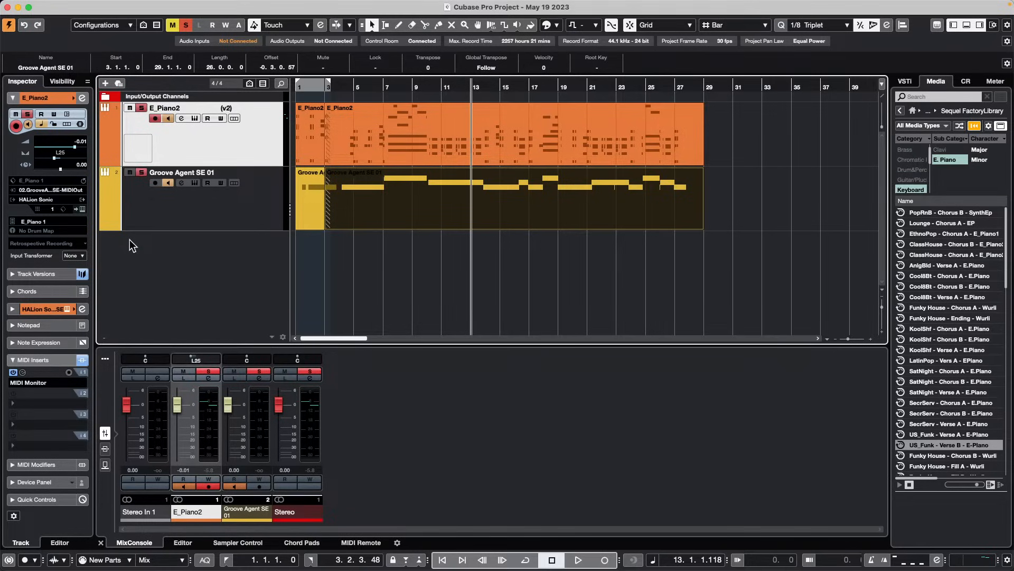
pyautogui.click(218, 206)
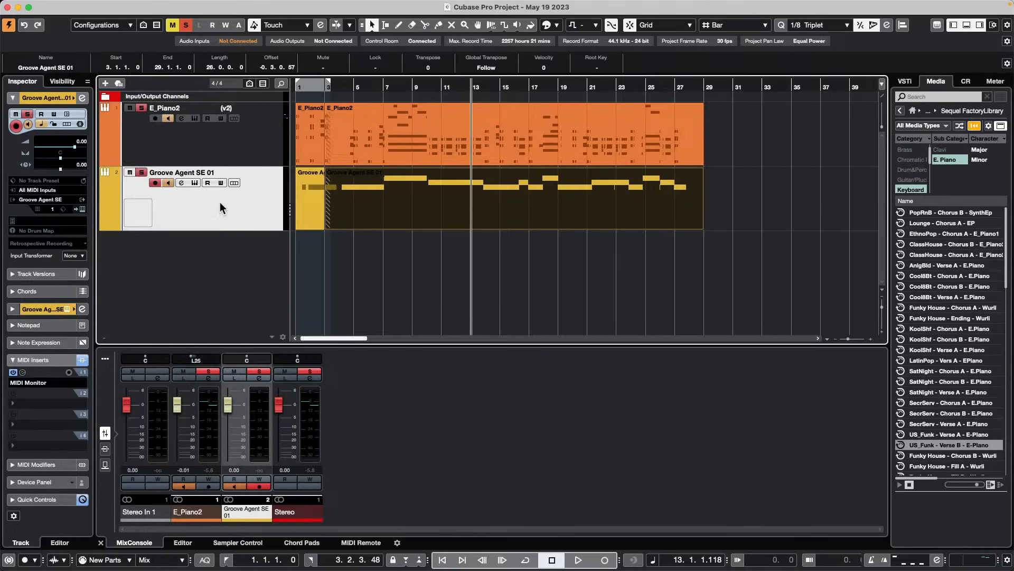
pyautogui.rightClick(231, 265)
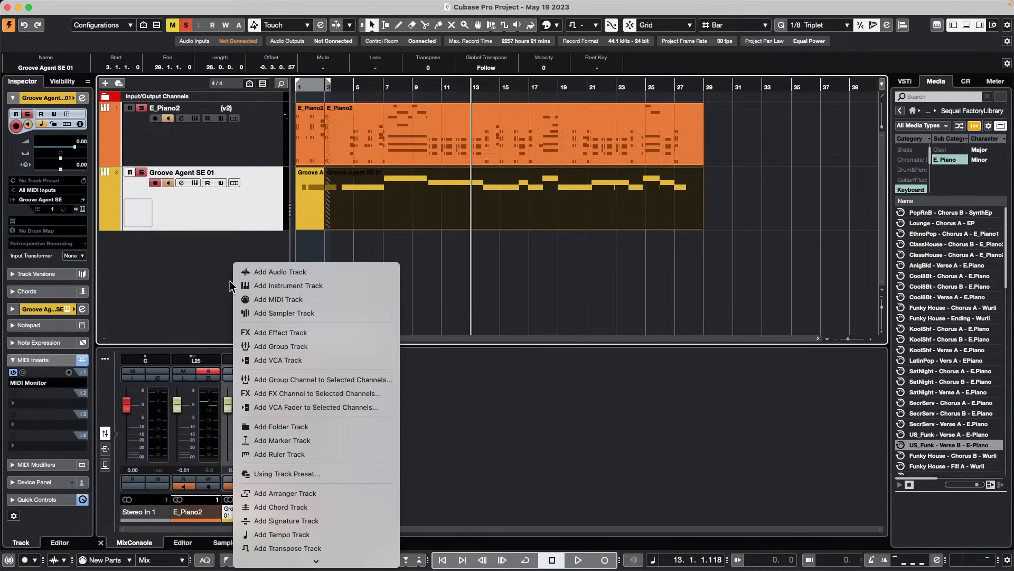
pyautogui.click(217, 252)
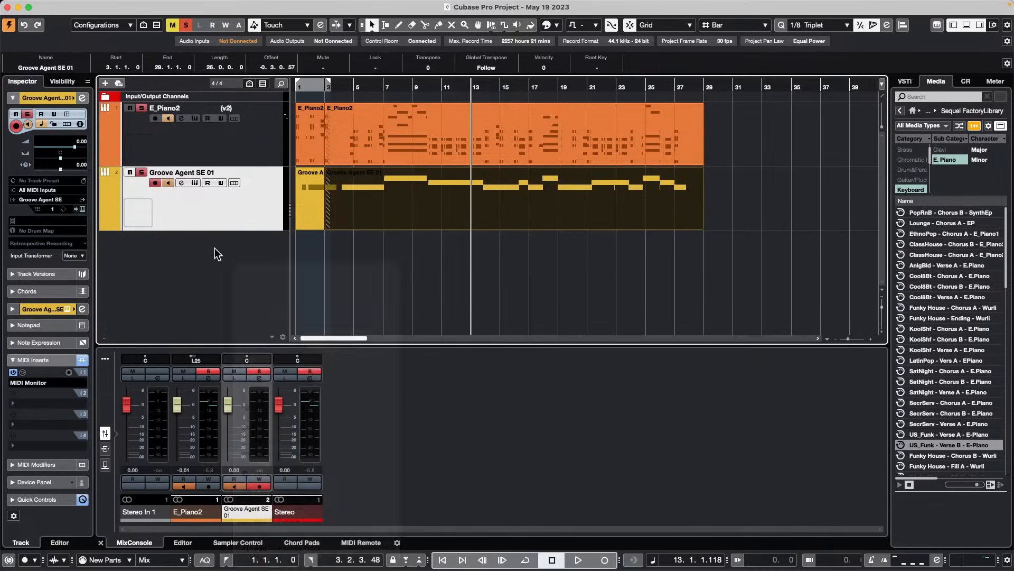
# Start opening another project and browse to the tutorials folder inside Projects
pyautogui.click(70, 6)
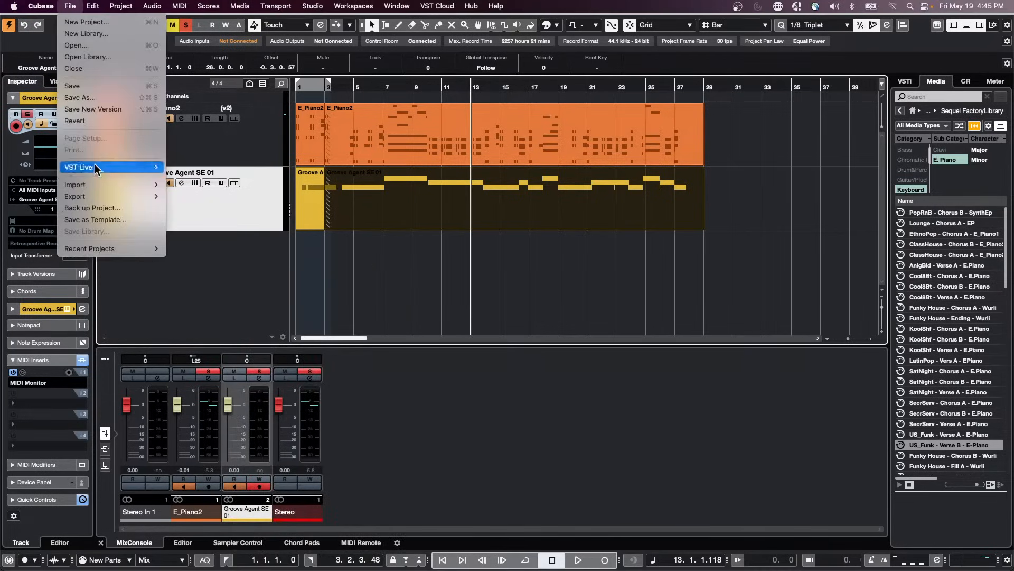
pyautogui.click(91, 47)
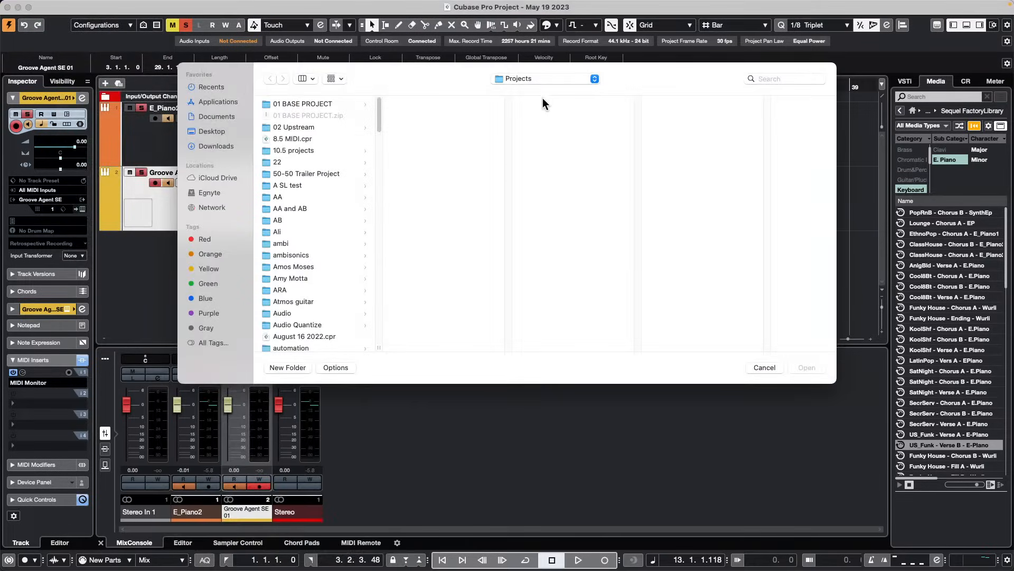
pyautogui.click(549, 78)
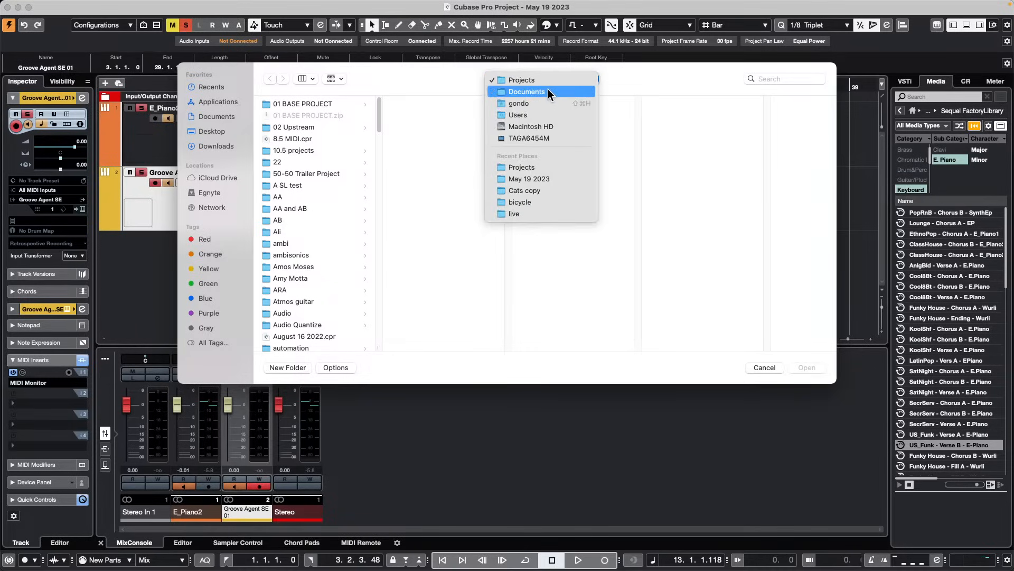
pyautogui.click(304, 205)
pyautogui.scroll(-5, 307, 208)
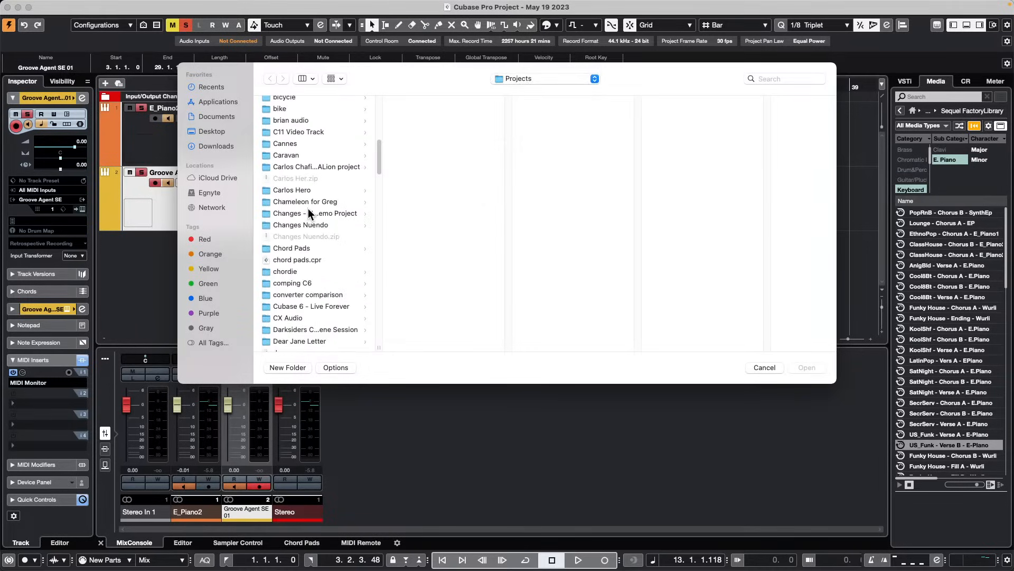
pyautogui.scroll(-15, 309, 208)
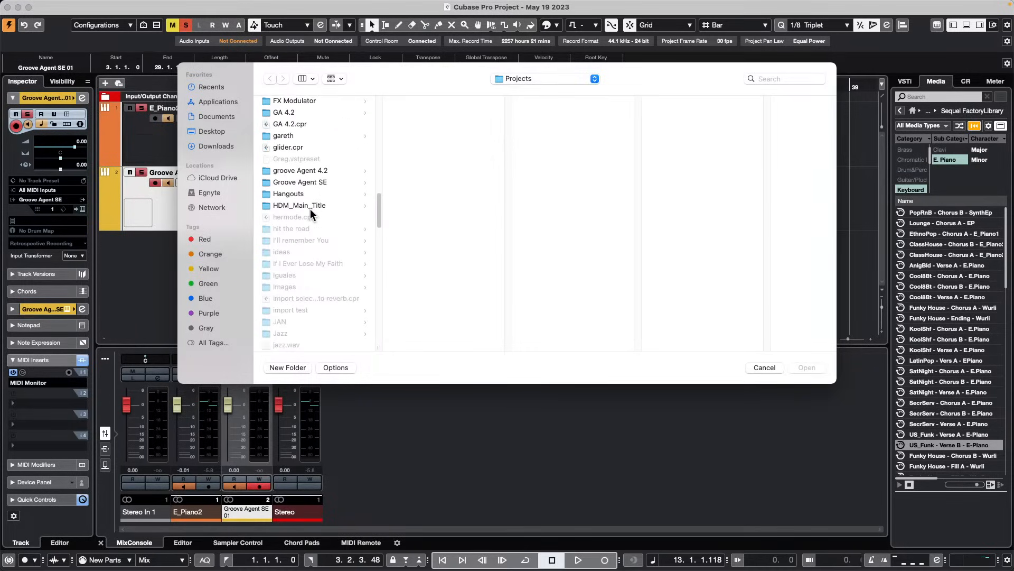
pyautogui.scroll(-20, 310, 207)
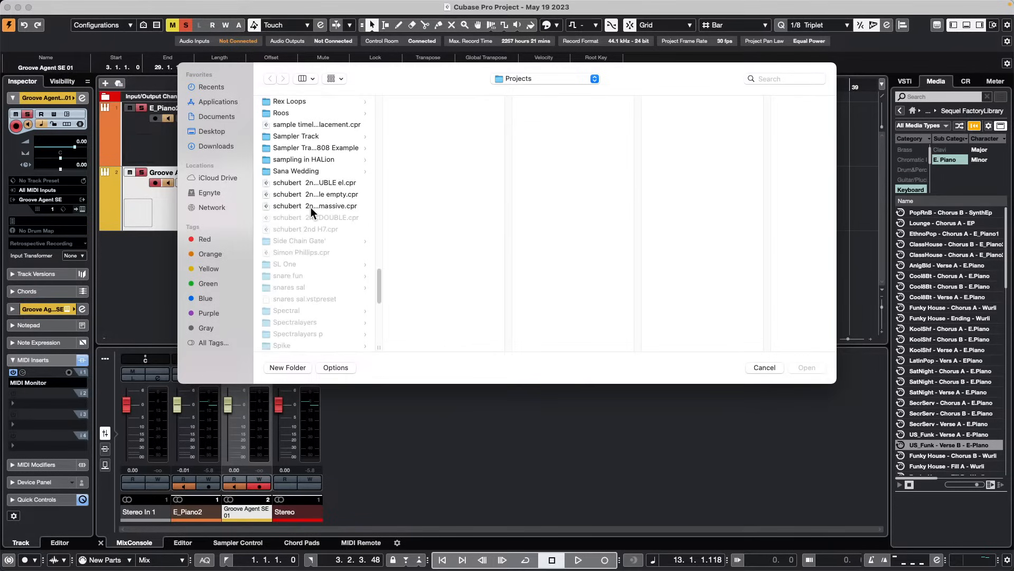
pyautogui.scroll(-10, 312, 207)
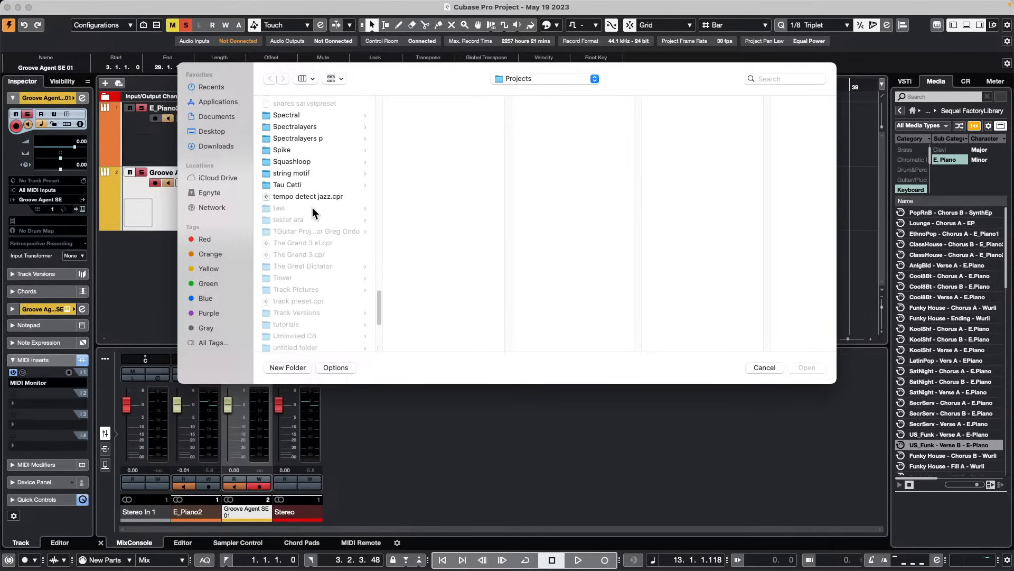
pyautogui.click(289, 325)
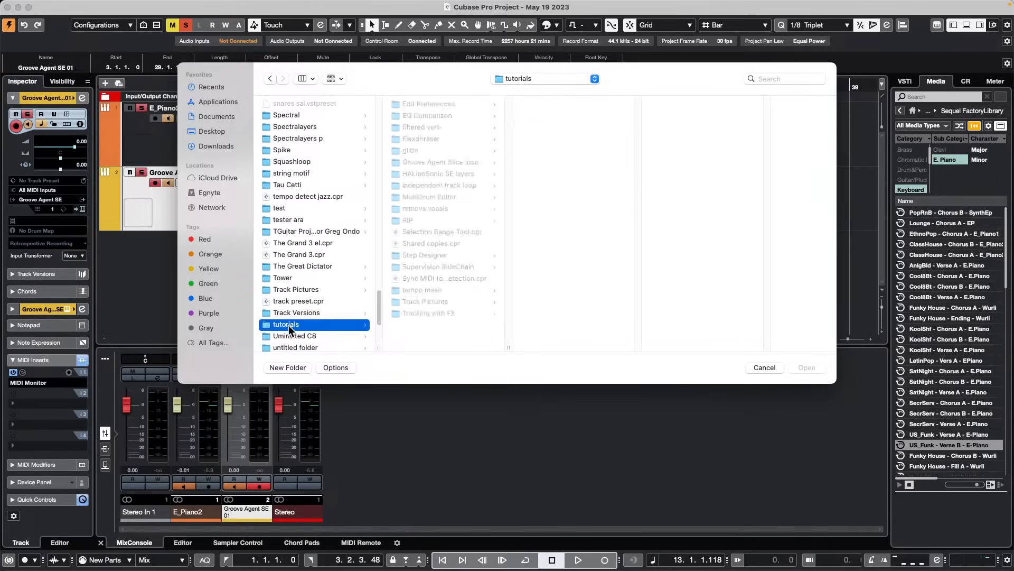
# Open the Glide project, activate it and accept the Missing Ports dialog without remapping
pyautogui.click(421, 151)
pyautogui.doubleClick(550, 114)
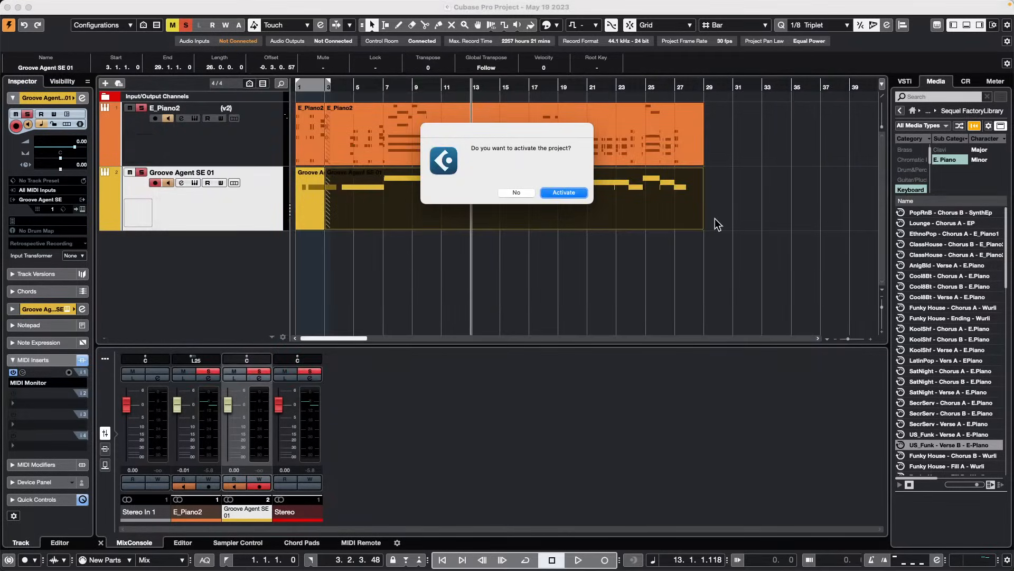
pyautogui.press('Return')
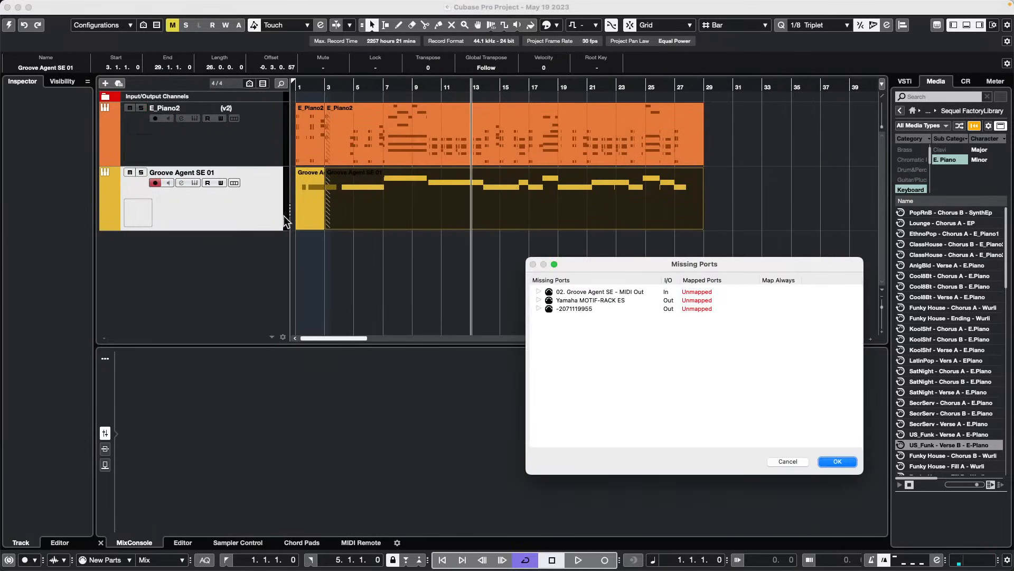
pyautogui.click(839, 463)
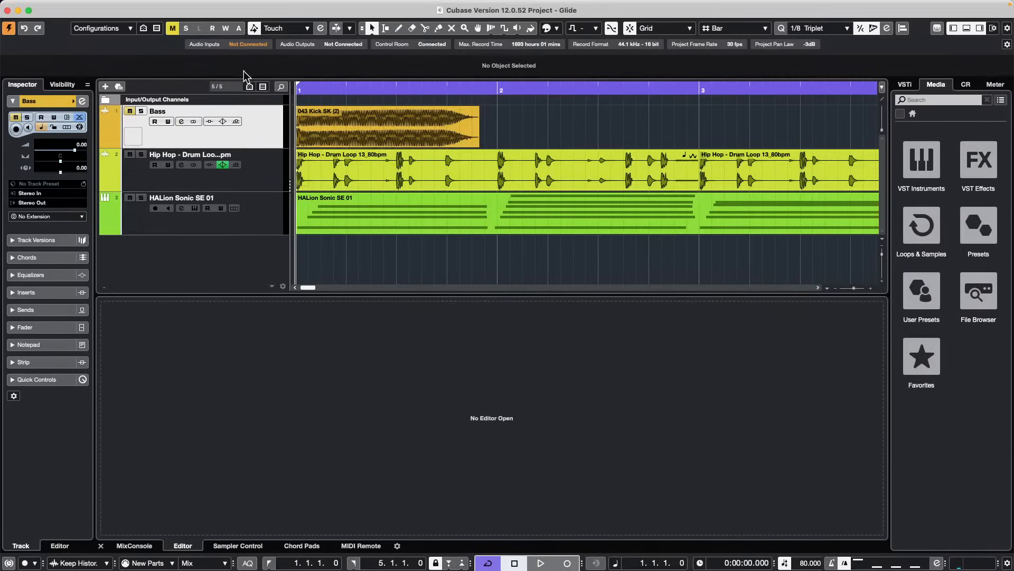
# Load the 043 Kick SK event from the Bass track into Sampler Control to create a sampler track
pyautogui.click(374, 123)
pyautogui.doubleClick(368, 127)
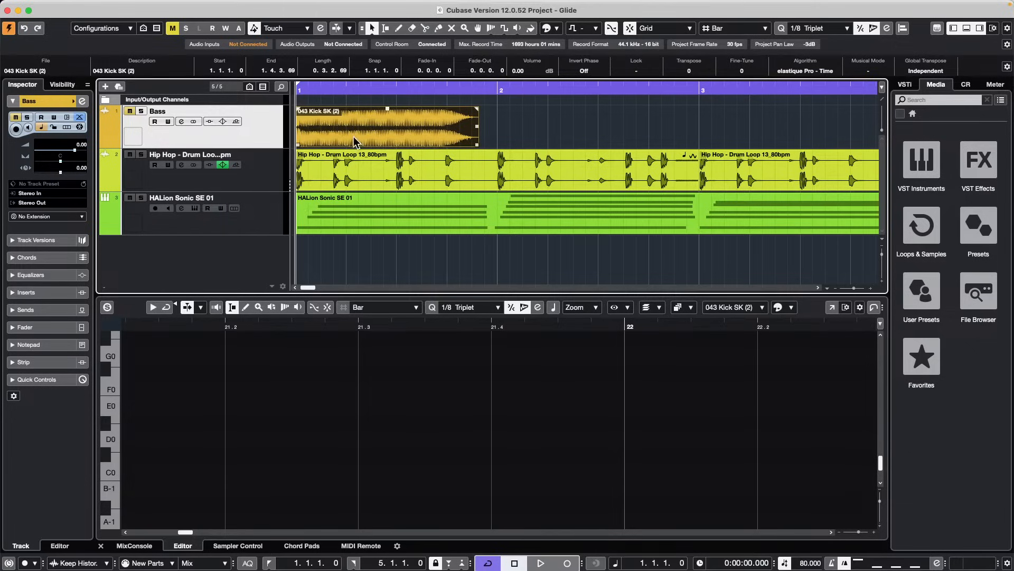
pyautogui.moveTo(354, 144); pyautogui.dragTo(366, 128)
pyautogui.click(236, 545)
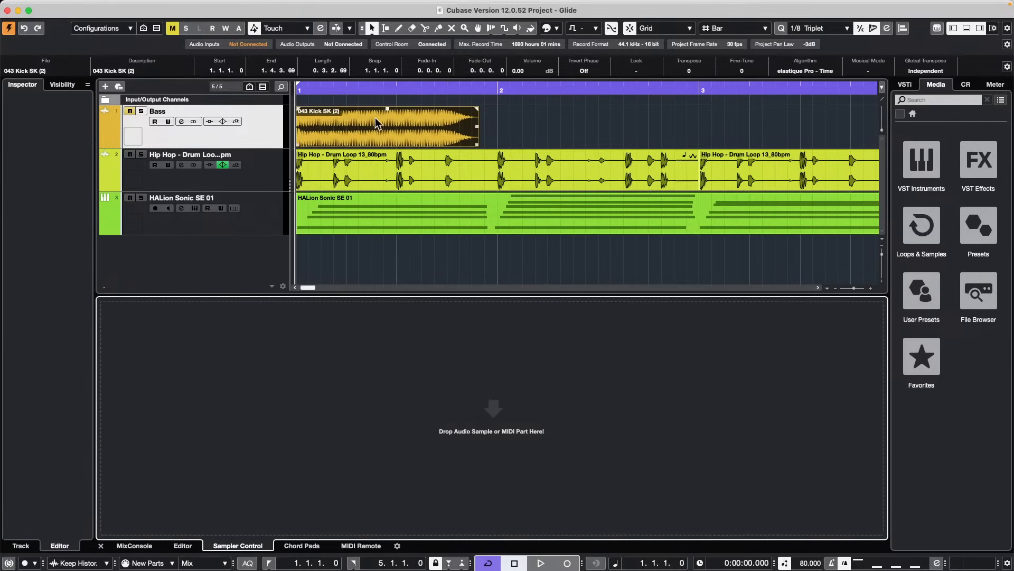
pyautogui.moveTo(378, 125); pyautogui.dragTo(456, 382)
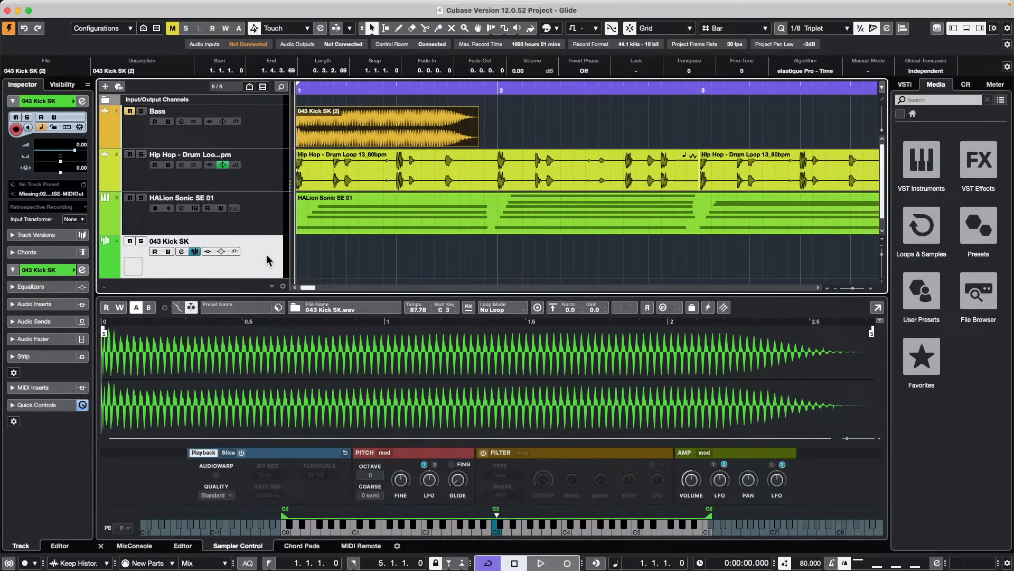
# Audition the kick sample at C3 on the Sampler Control keyboard
pyautogui.scroll(-1, 301, 252)
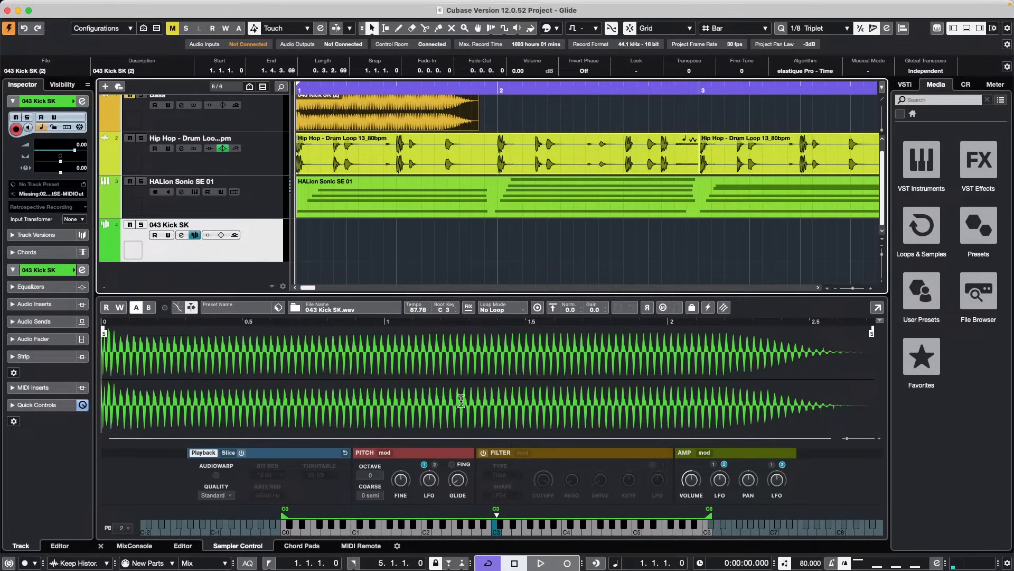
pyautogui.click(498, 530)
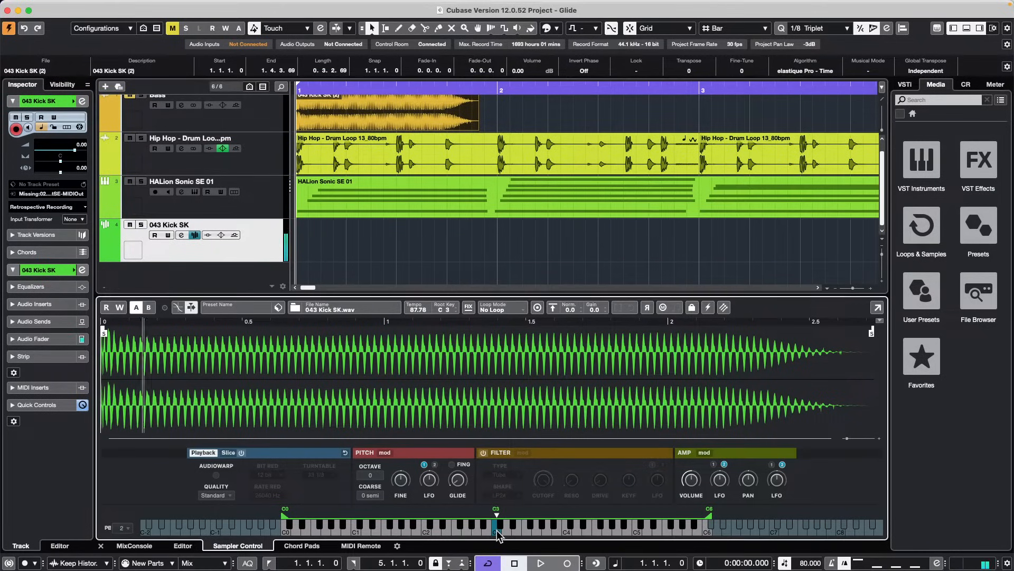
pyautogui.click(497, 531)
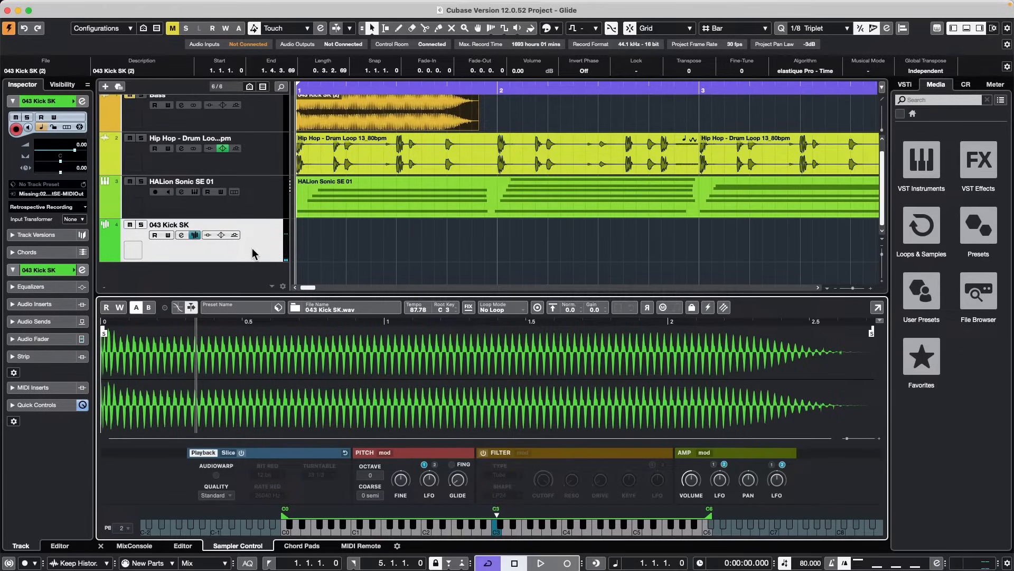
# Set the MIDI input of the 043 Kick SK sampler track to All MIDI Inputs
pyautogui.click(57, 185)
pyautogui.click(238, 180)
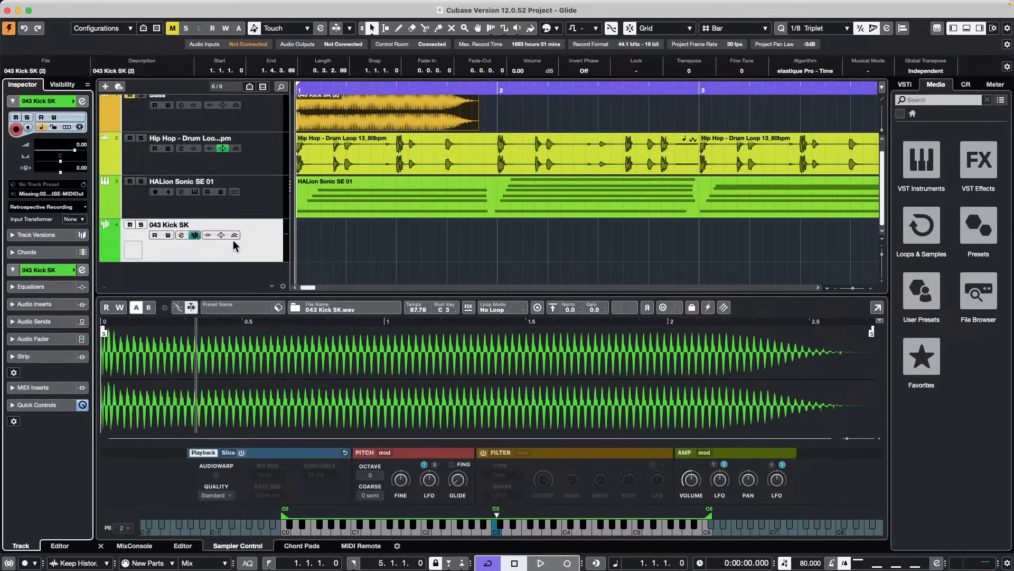
pyautogui.click(254, 202)
pyautogui.click(258, 207)
pyautogui.click(252, 235)
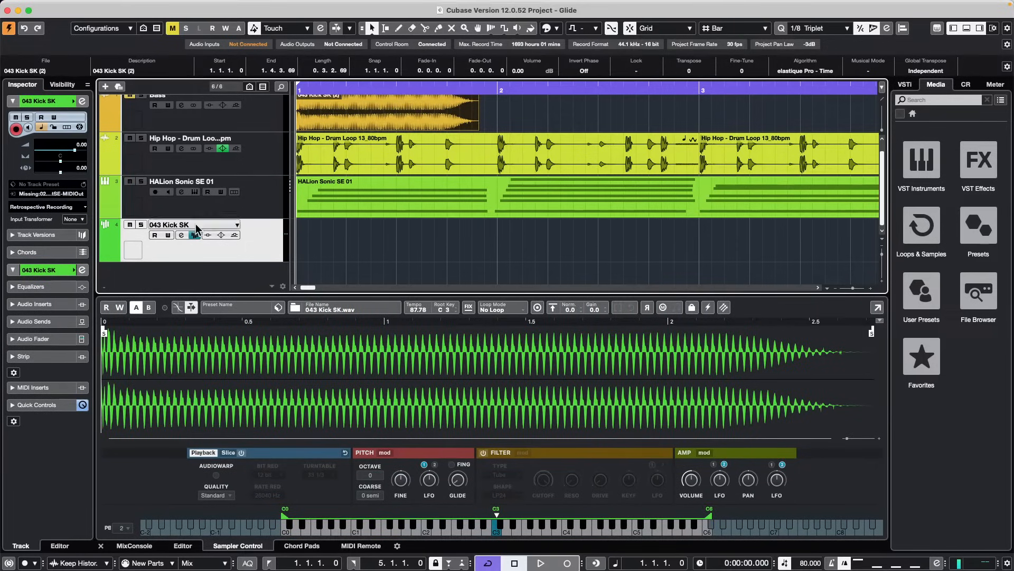
pyautogui.click(58, 194)
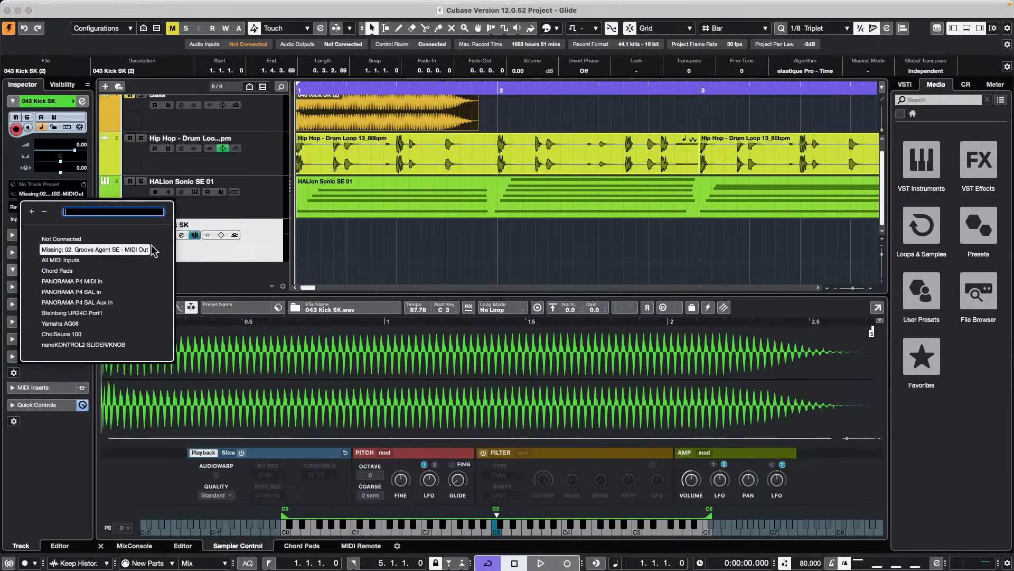
pyautogui.click(61, 260)
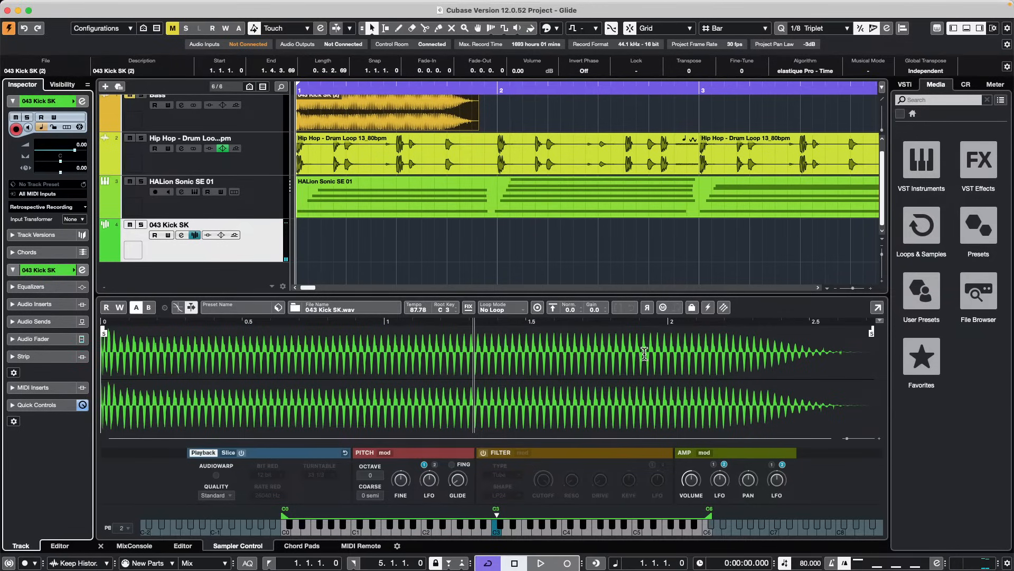
# Toggle One Shot on and off for the kick sample, and enable monophonic mode
pyautogui.click(538, 306)
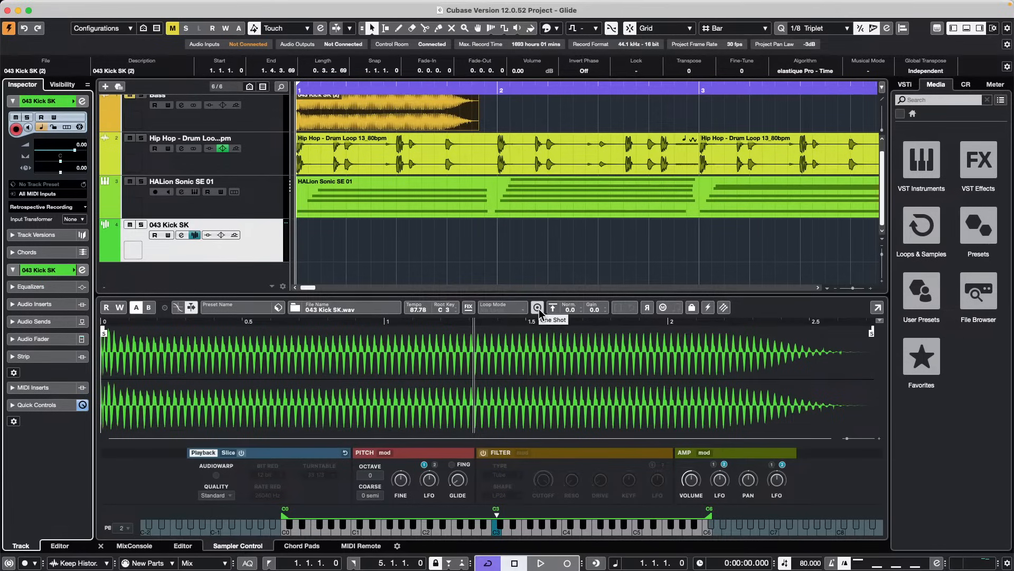
pyautogui.click(538, 308)
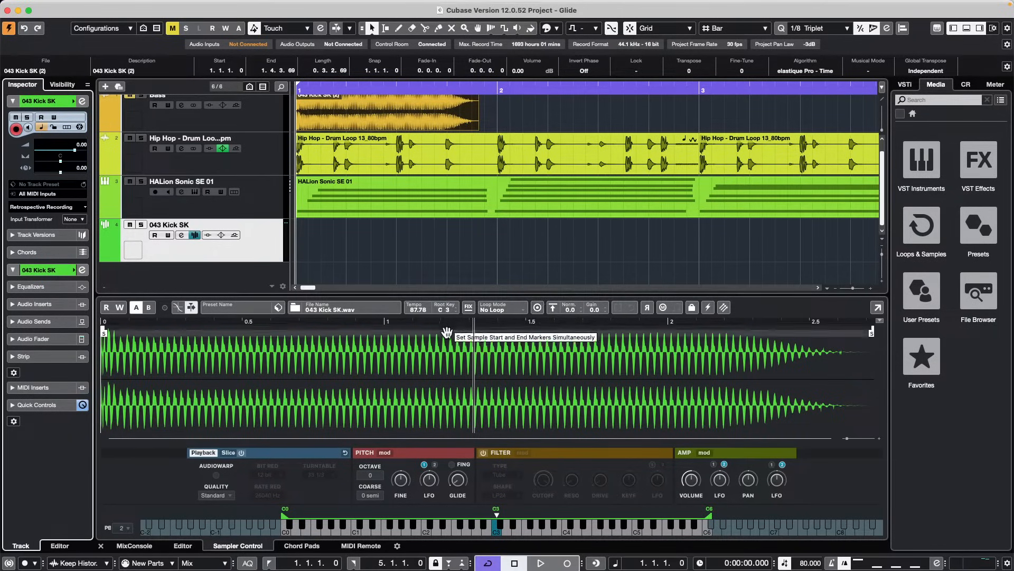
pyautogui.click(666, 308)
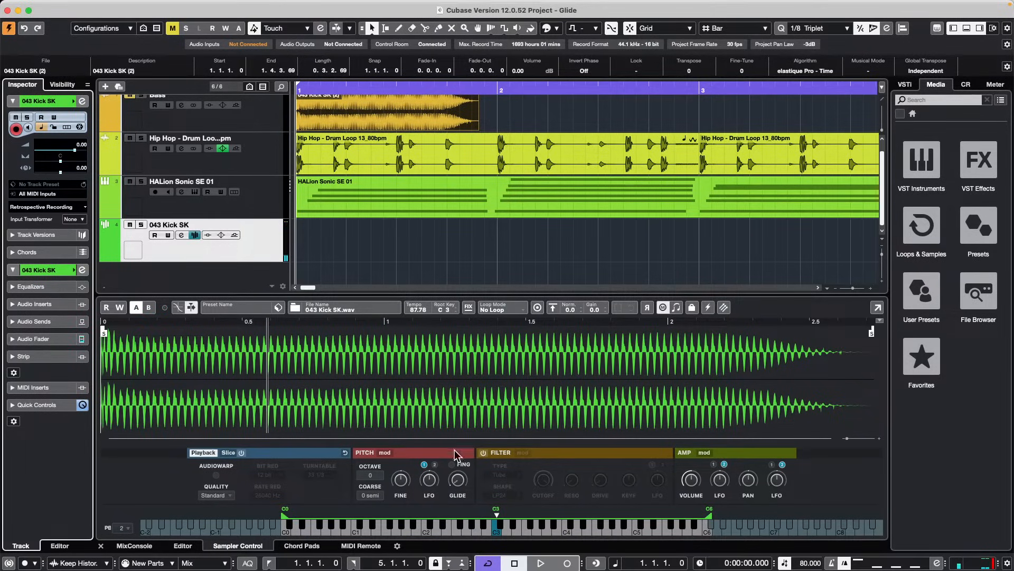
# Move the sampler's pitch envelope peak node to about 0.15 s, slightly below the centre line, and add a node at about 0.45 s
pyautogui.click(367, 458)
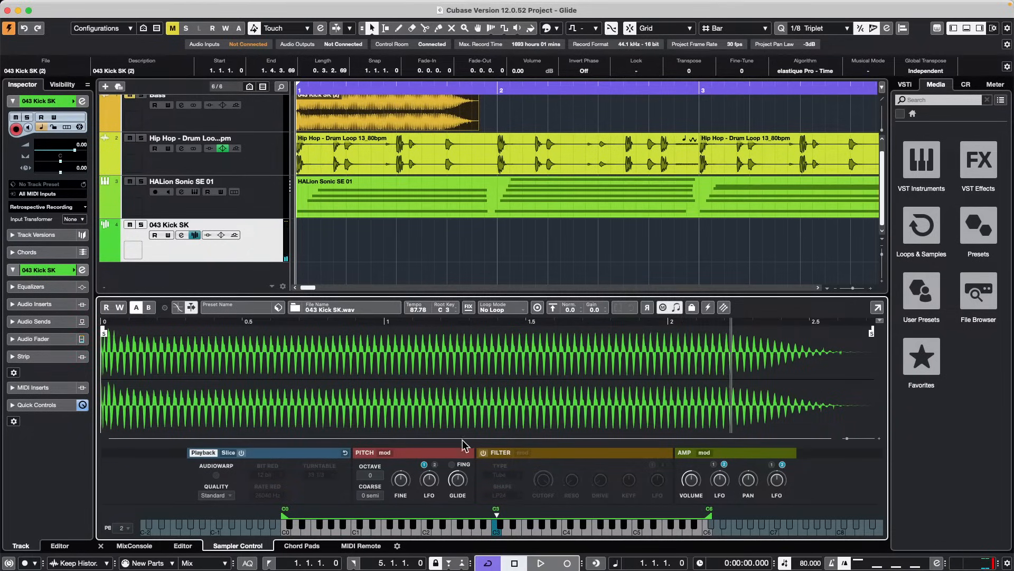
pyautogui.click(385, 452)
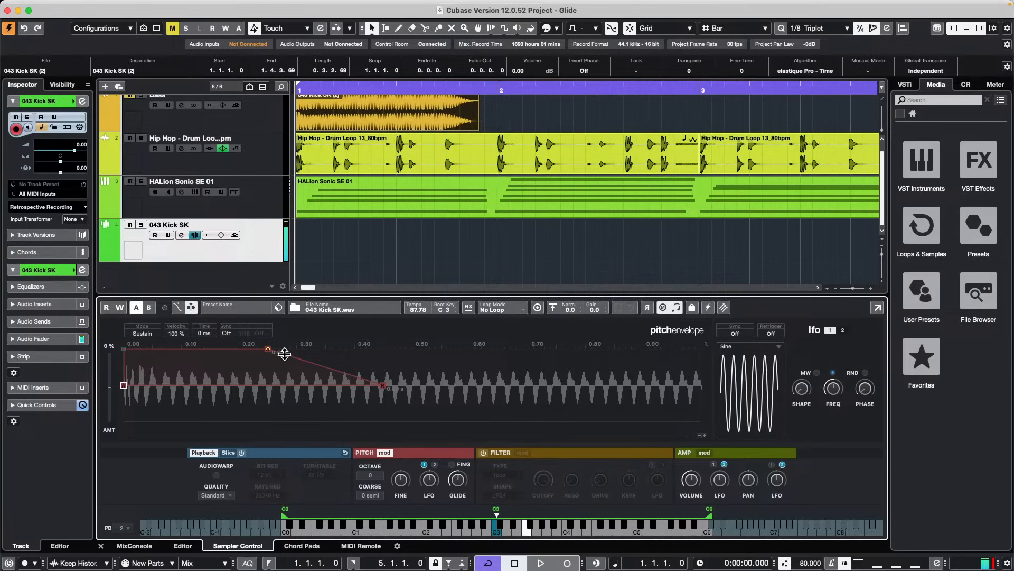
pyautogui.moveTo(268, 350); pyautogui.dragTo(209, 394)
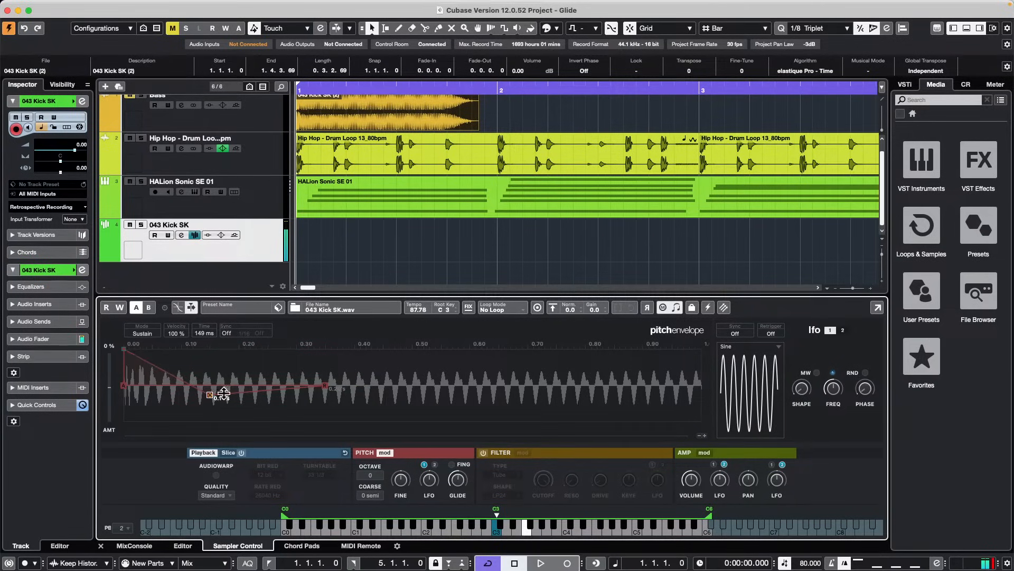
pyautogui.click(383, 390)
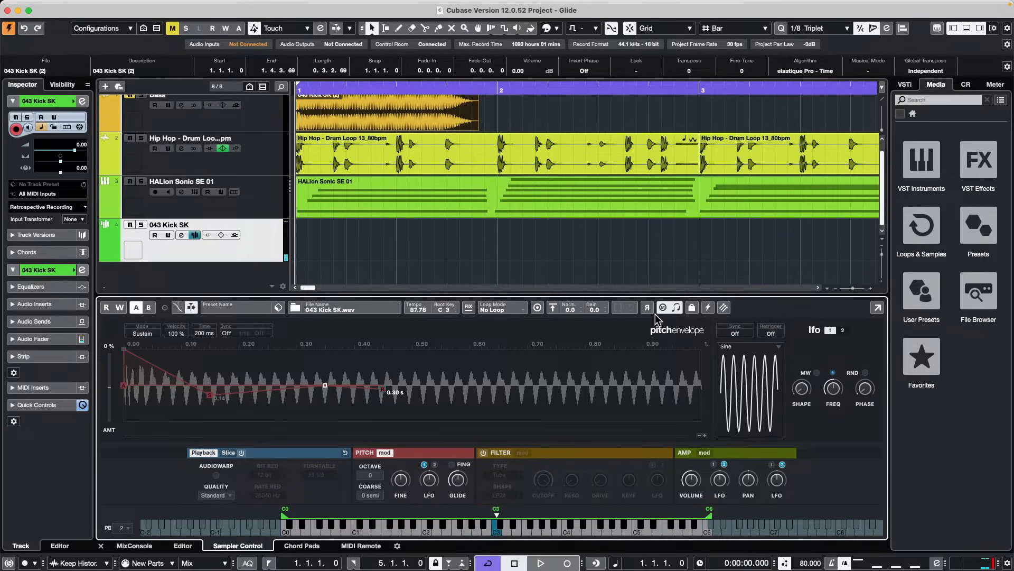
# Transfer the kick sample to Groove Agent SE, reposition its window over the project and audition the C3 pad
pyautogui.click(724, 308)
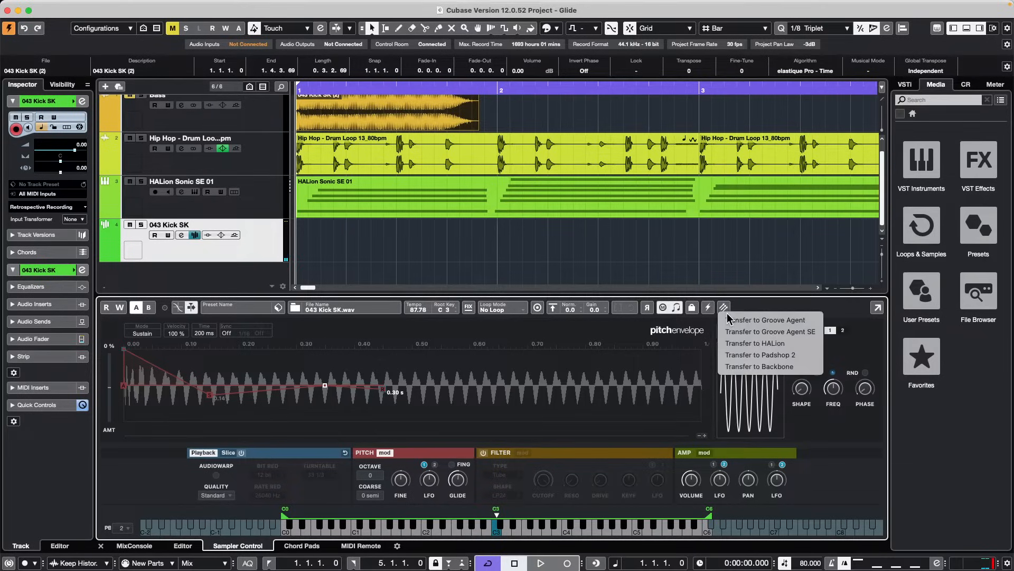
pyautogui.click(798, 332)
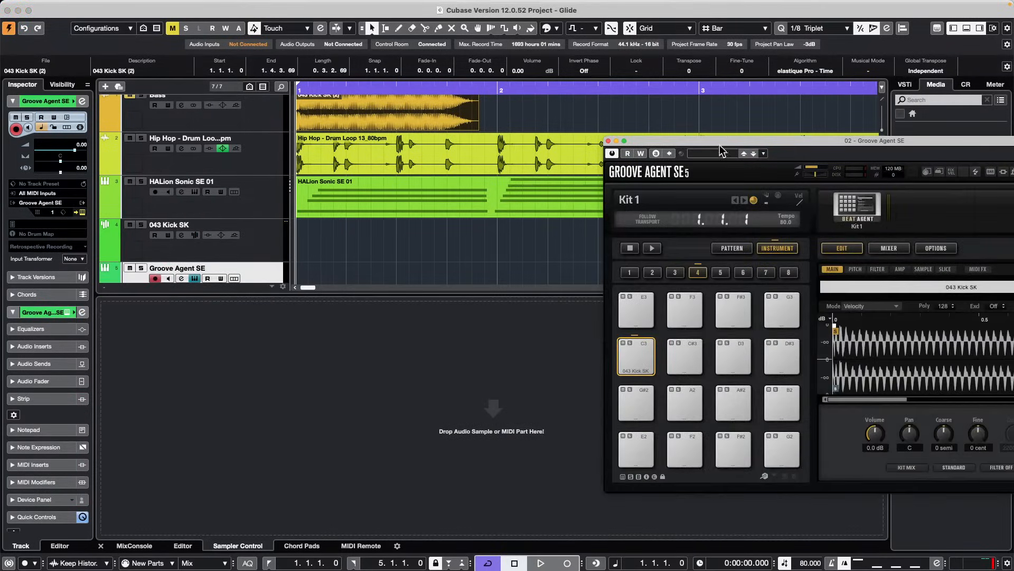
pyautogui.moveTo(719, 141); pyautogui.dragTo(389, 85)
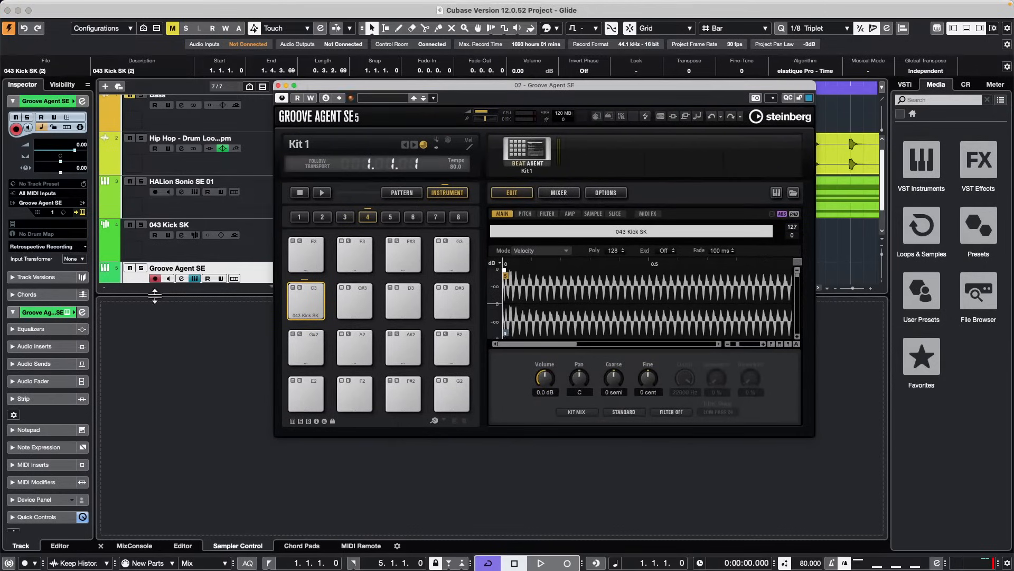
pyautogui.scroll(-2, 217, 246)
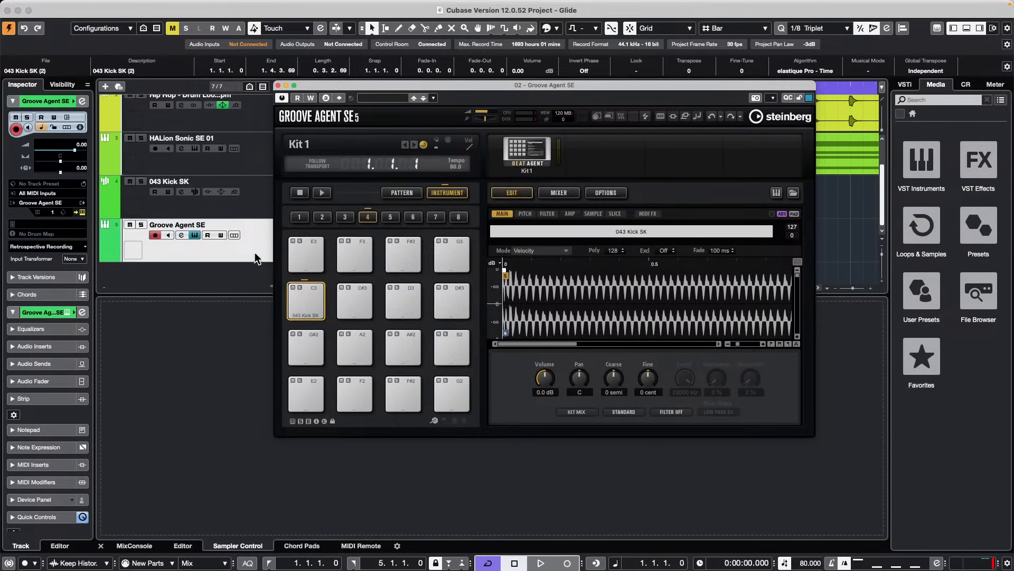
pyautogui.click(309, 299)
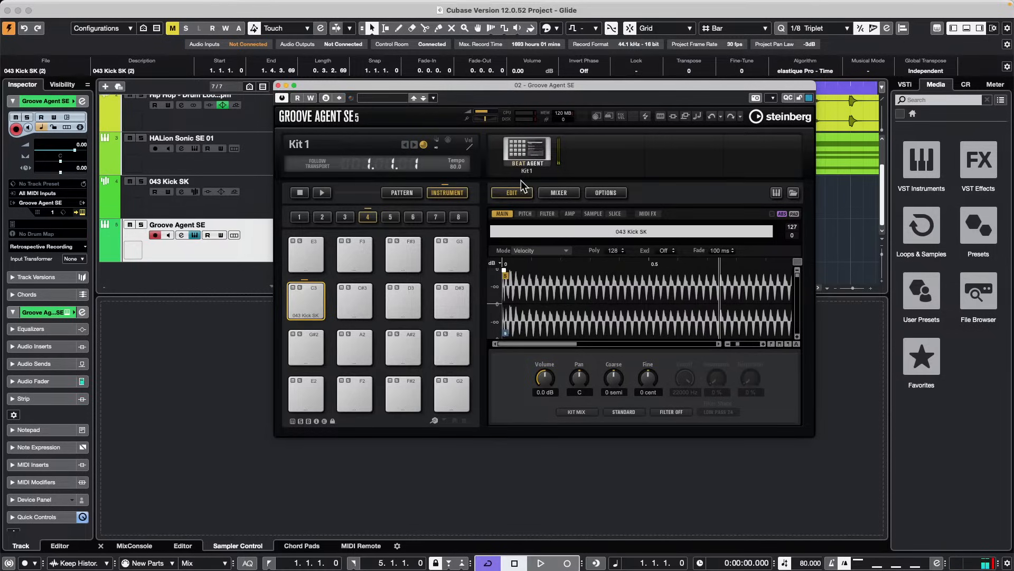
# Show the 043 Kick SK pad's pitch settings in Groove Agent SE and raise its envelope amount to 49.67
pyautogui.click(528, 214)
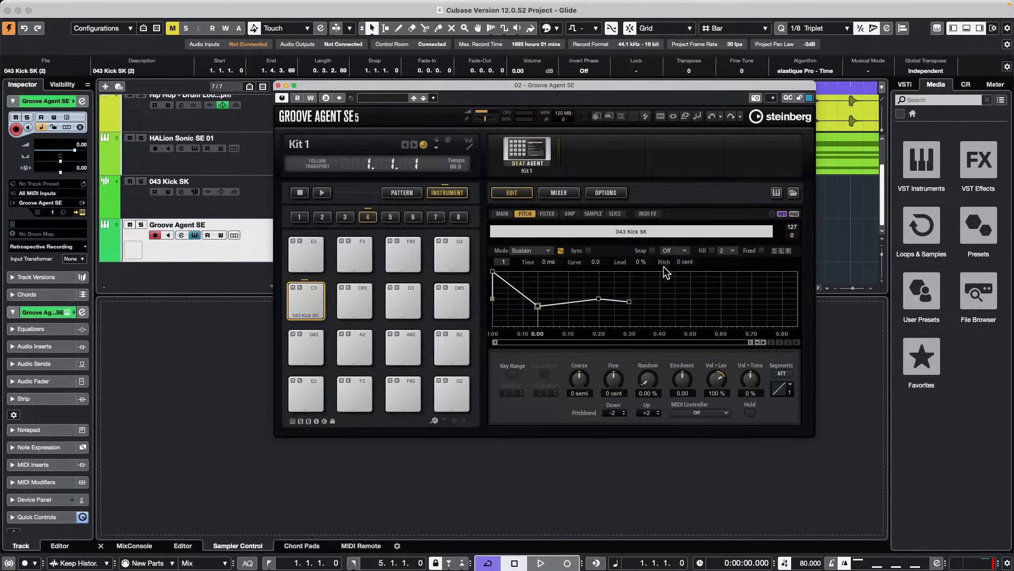
pyautogui.click(549, 215)
pyautogui.click(524, 213)
pyautogui.moveTo(675, 378); pyautogui.dragTo(690, 336)
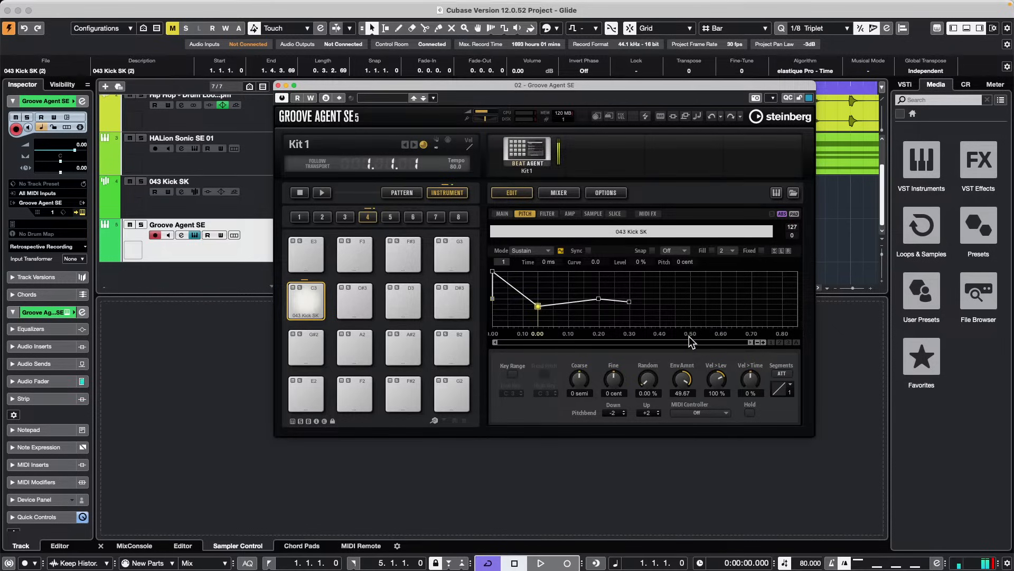
# Reshape the kick's pitch envelope: low node near 0.10 s, peak 55 ms after it at 52%, and a following node at 426 ms, -44%
pyautogui.moveTo(538, 306); pyautogui.dragTo(543, 313)
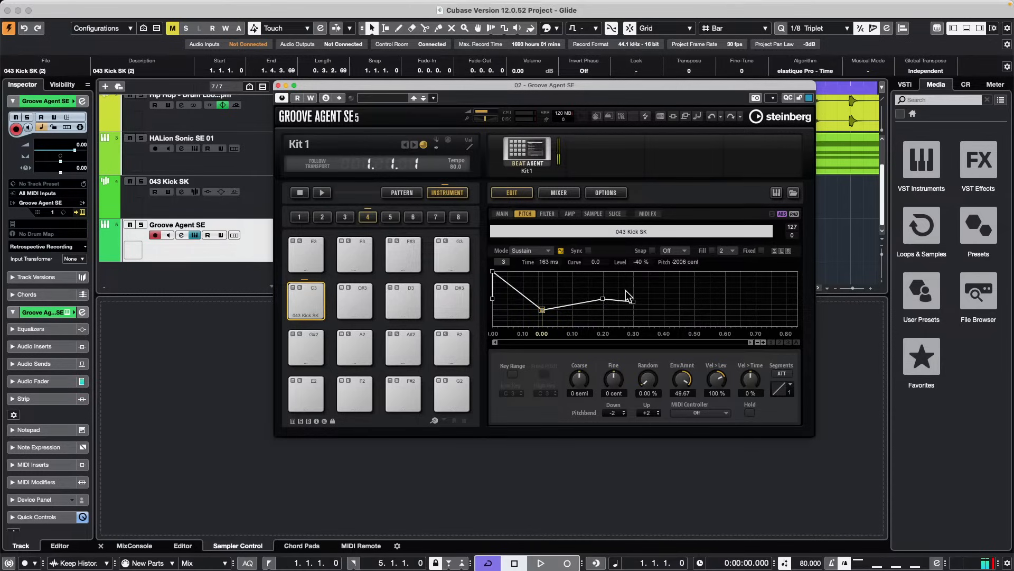
pyautogui.moveTo(493, 271); pyautogui.dragTo(574, 290)
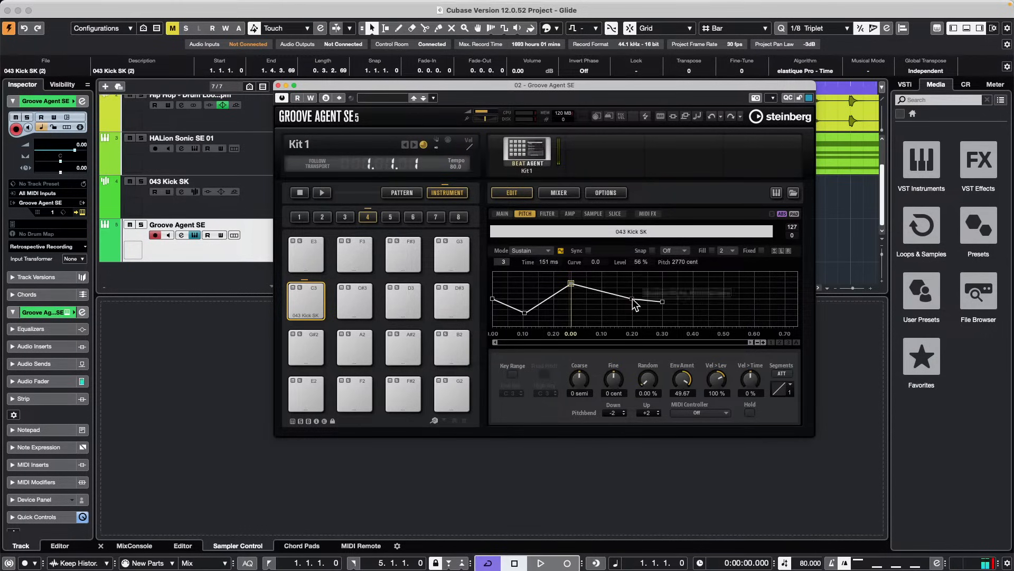
pyautogui.moveTo(632, 298); pyautogui.dragTo(701, 312)
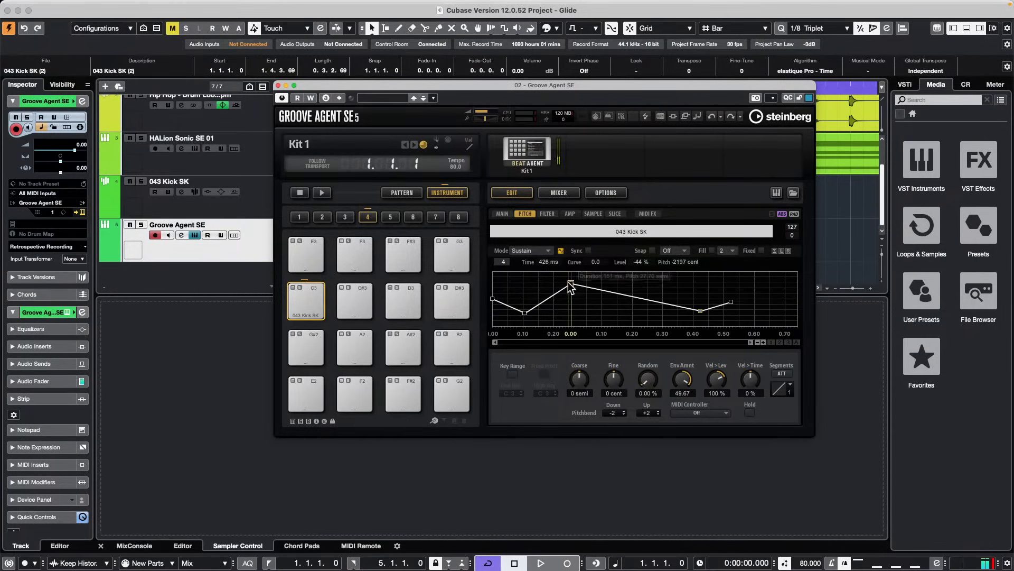
pyautogui.moveTo(571, 284); pyautogui.dragTo(549, 284)
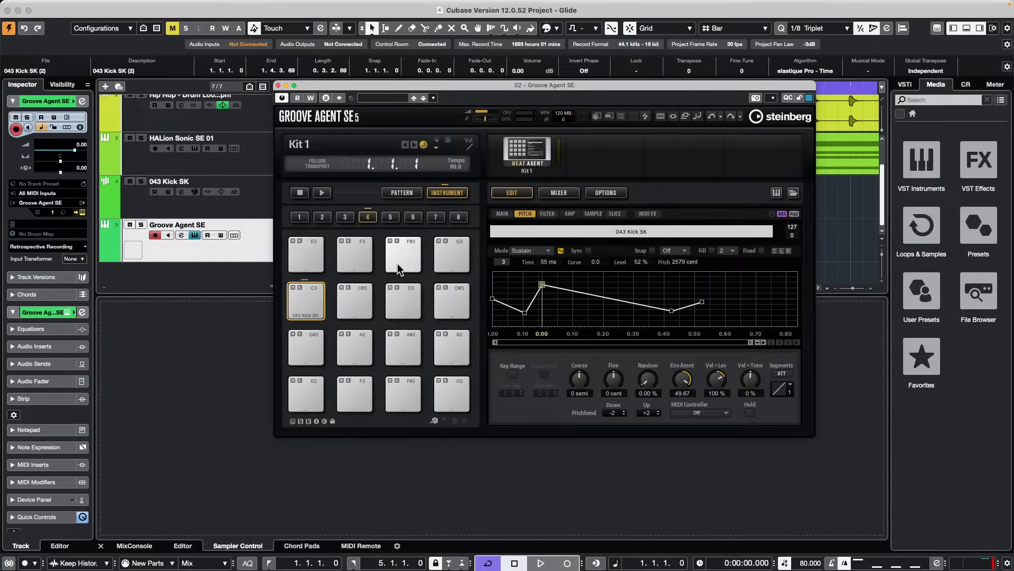
pyautogui.press('space')
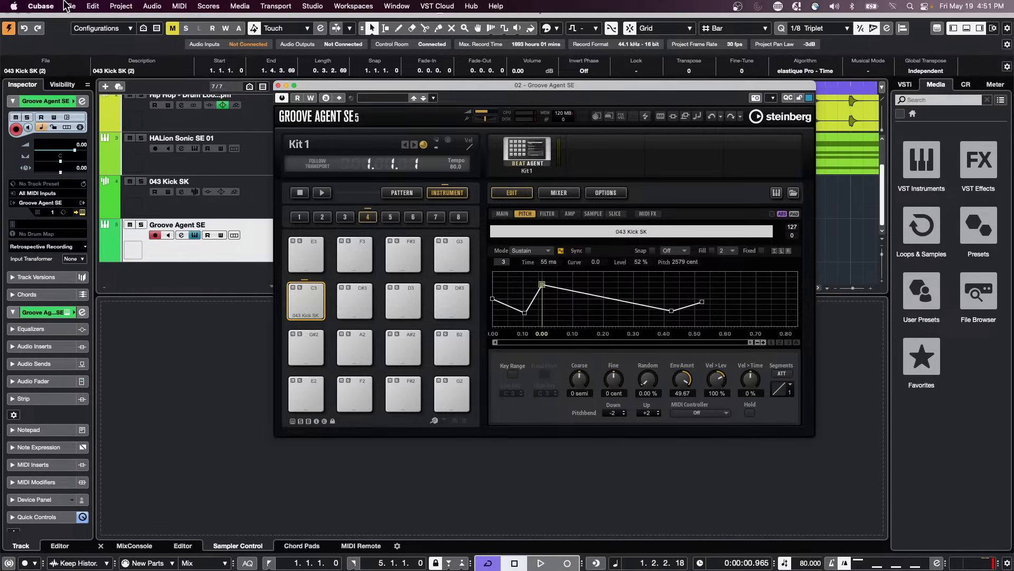
# Open the project UpstreamC9.cpr from the 02 Upstream folder in Projects
pyautogui.click(70, 6)
pyautogui.moveTo(116, 254)
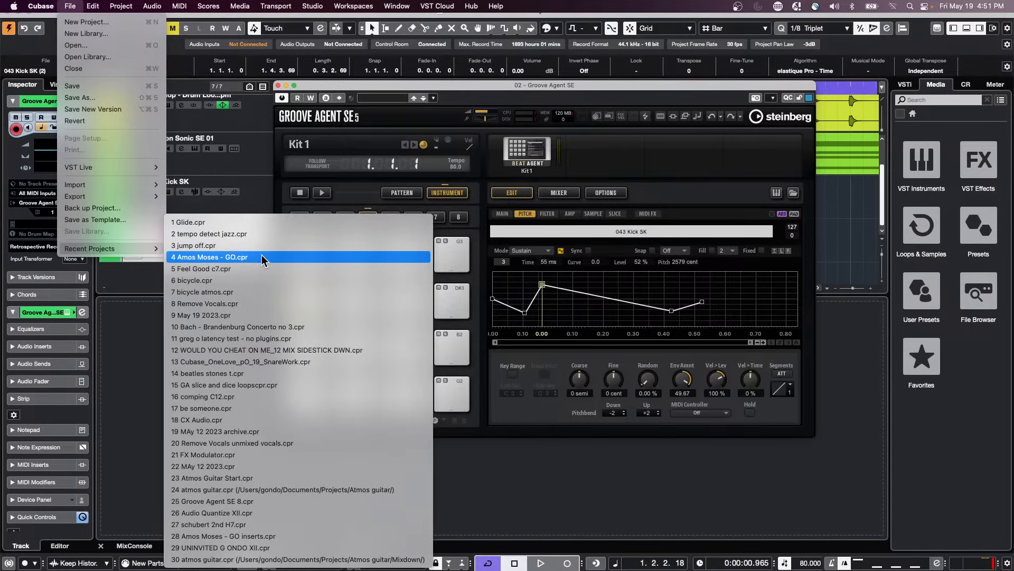
pyautogui.click(129, 46)
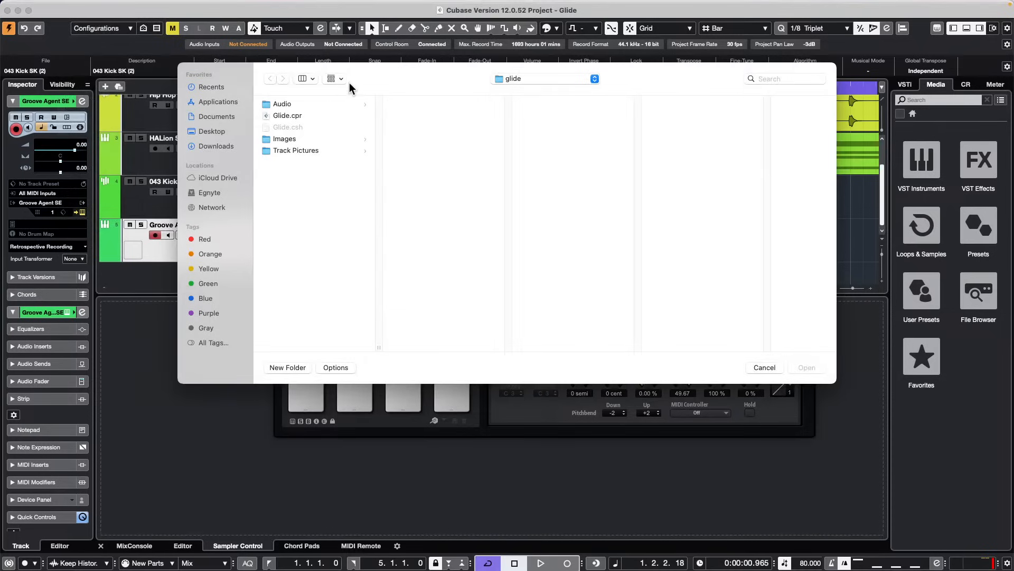
pyautogui.click(526, 83)
pyautogui.click(519, 103)
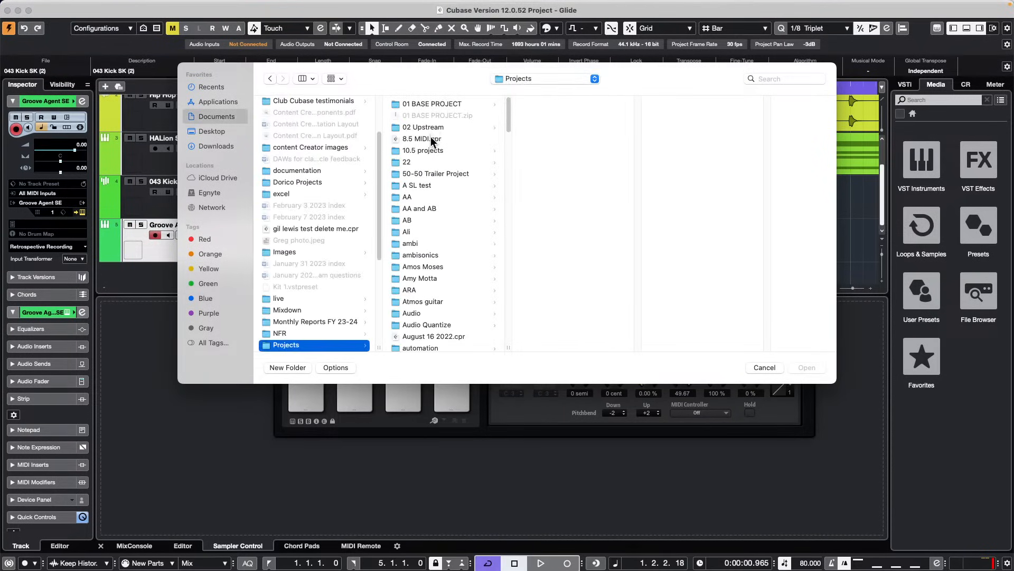
pyautogui.click(472, 130)
pyautogui.scroll(-5, 557, 238)
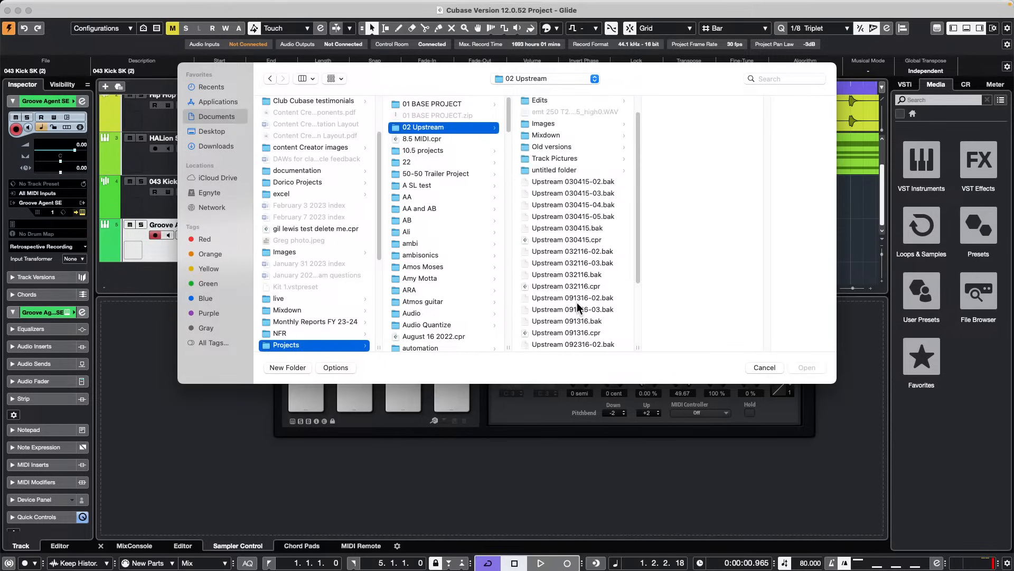
pyautogui.scroll(2, 621, 235)
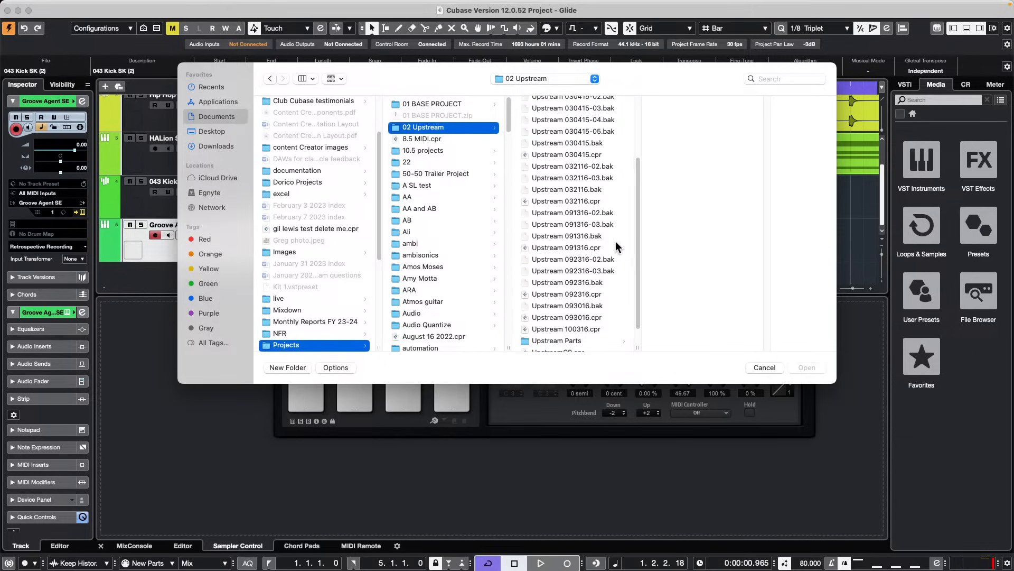
pyautogui.scroll(-2, 627, 238)
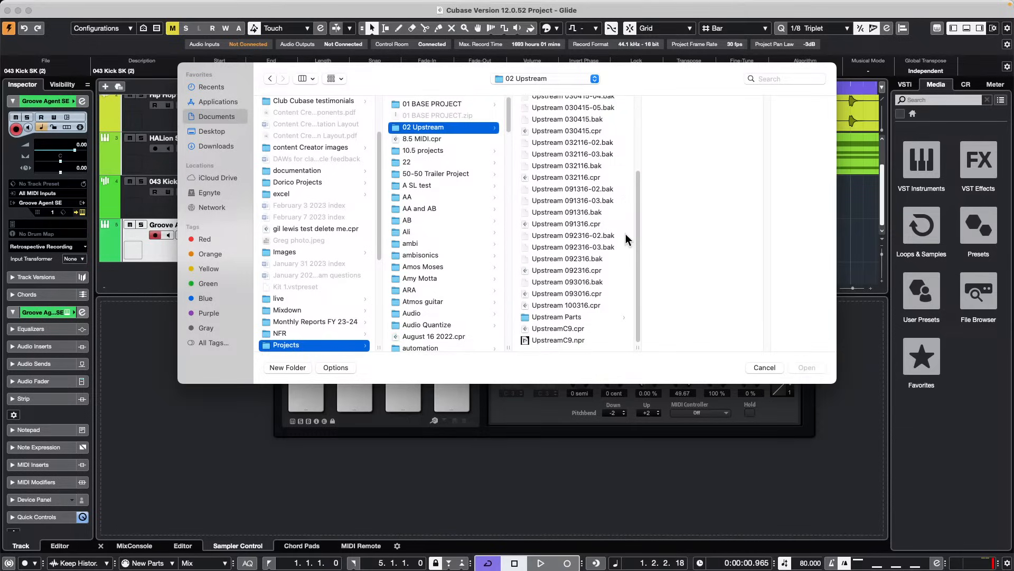
pyautogui.doubleClick(569, 328)
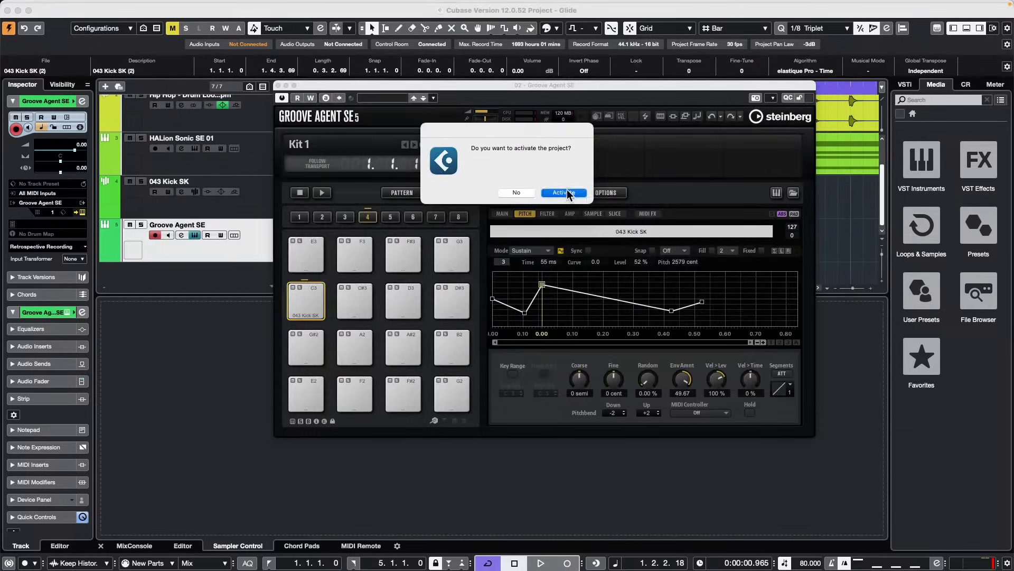
# Activate the UpstreamC9 project and accept the missing ports as unmapped
pyautogui.click(565, 194)
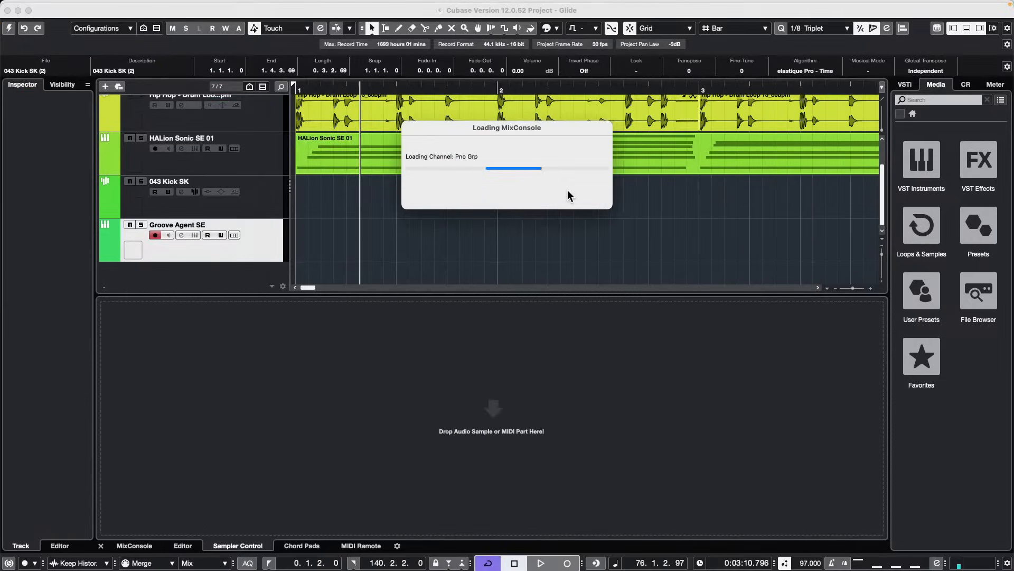
pyautogui.click(607, 260)
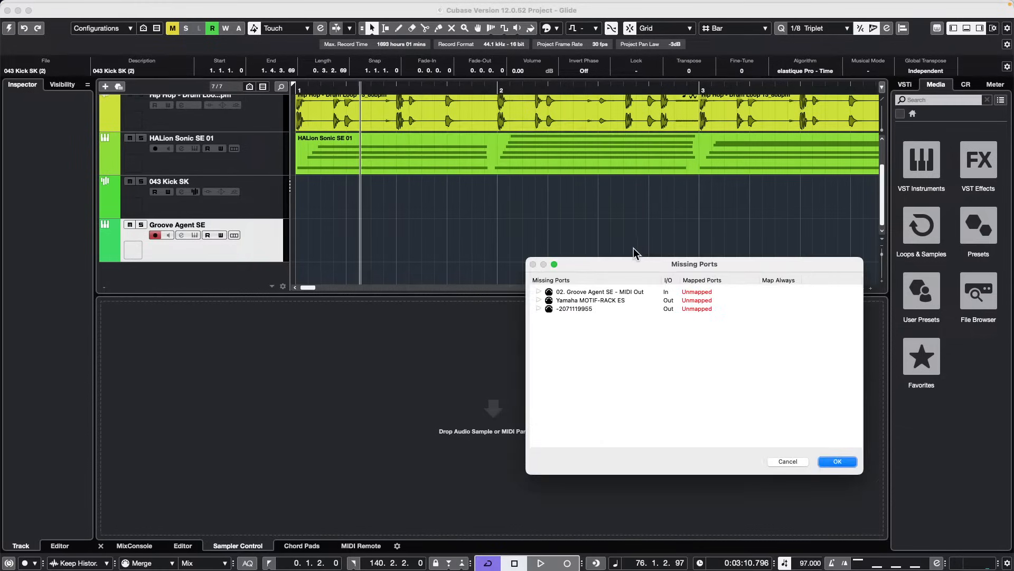
pyautogui.click(838, 461)
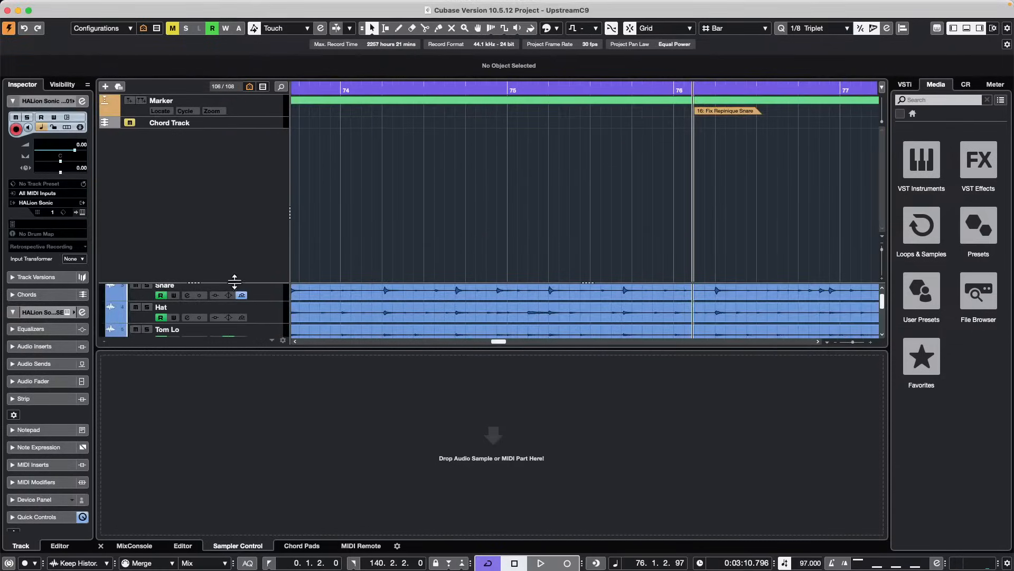
# Shrink the upper track list to just the Marker and Chord tracks, and fit the whole song's length in the project window
pyautogui.moveTo(235, 280); pyautogui.dragTo(227, 136)
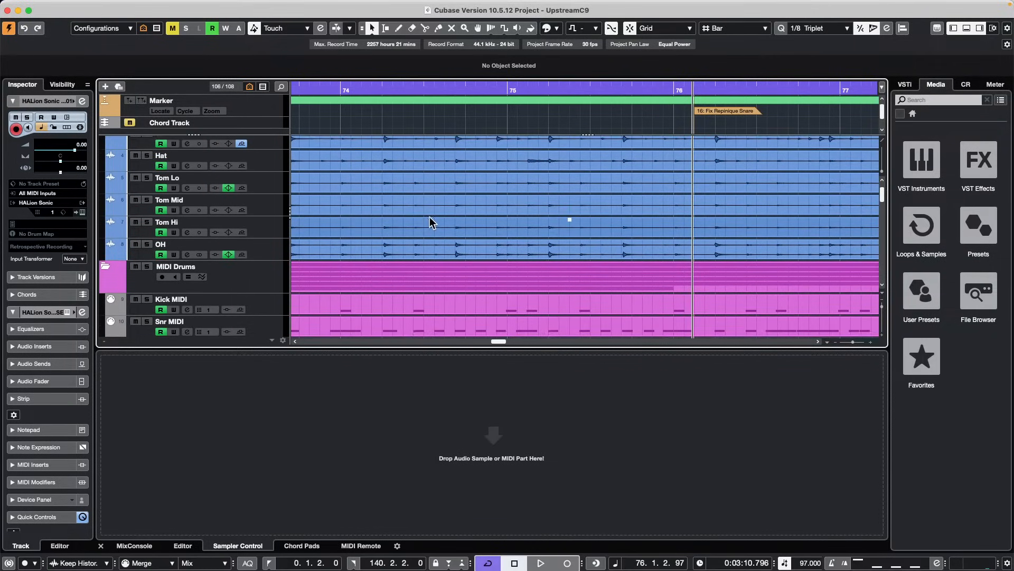
pyautogui.scroll(-3, 431, 222)
pyautogui.moveTo(396, 87); pyautogui.dragTo(341, 5)
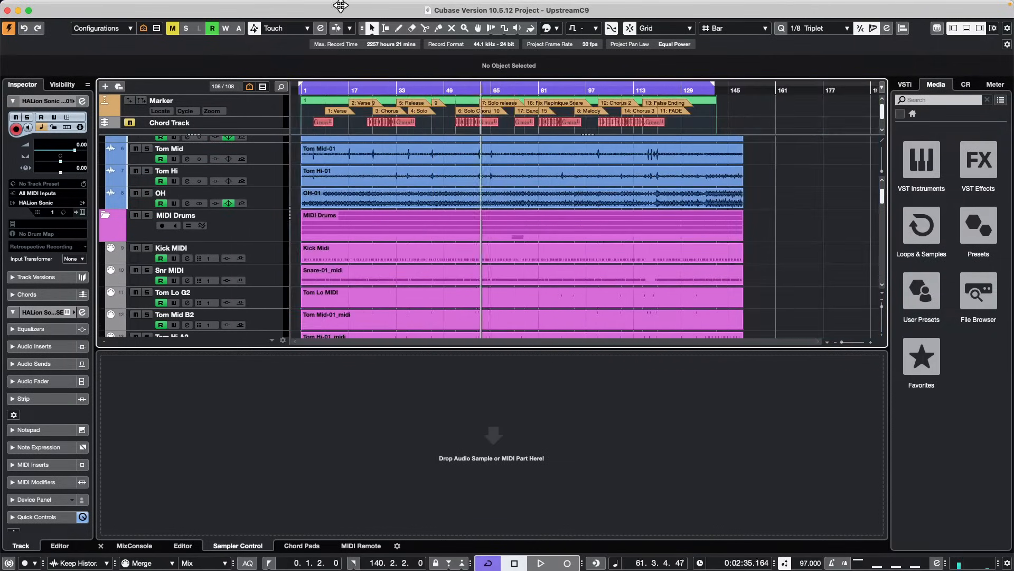
# Start playback from about bar 5 and show the Control Room
pyautogui.click(432, 87)
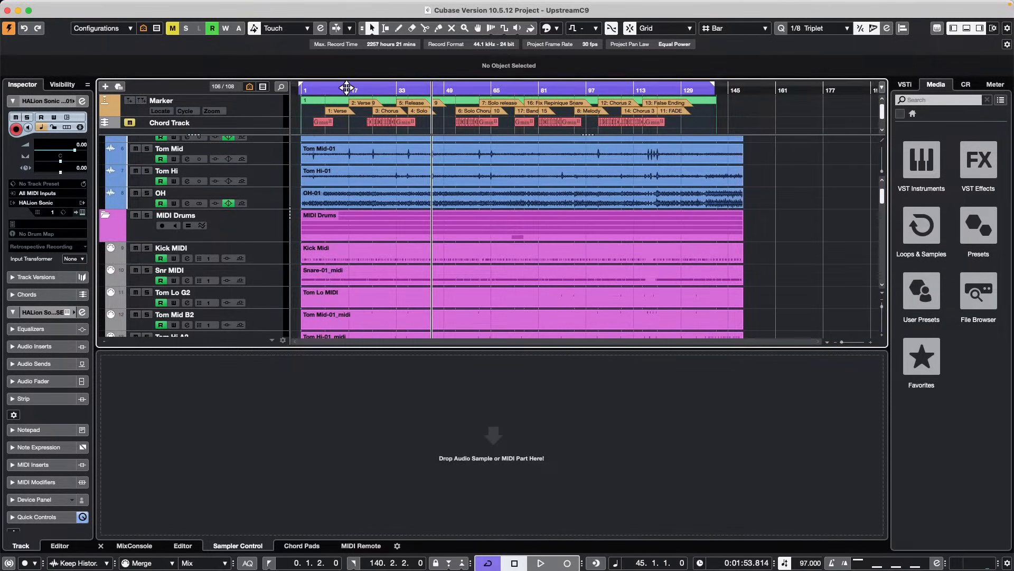
pyautogui.moveTo(346, 88); pyautogui.dragTo(313, 91)
pyautogui.press('space')
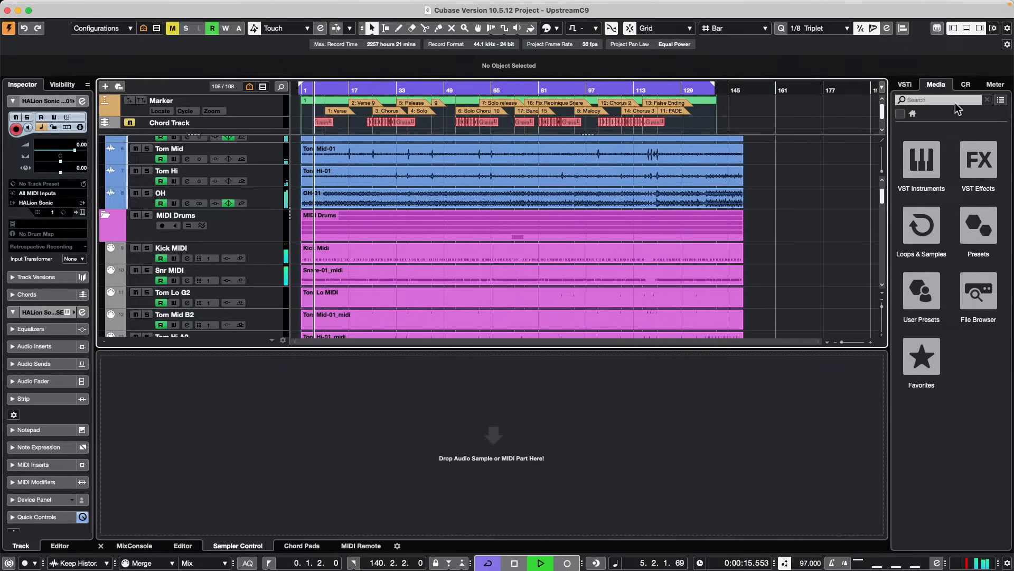
pyautogui.click(966, 84)
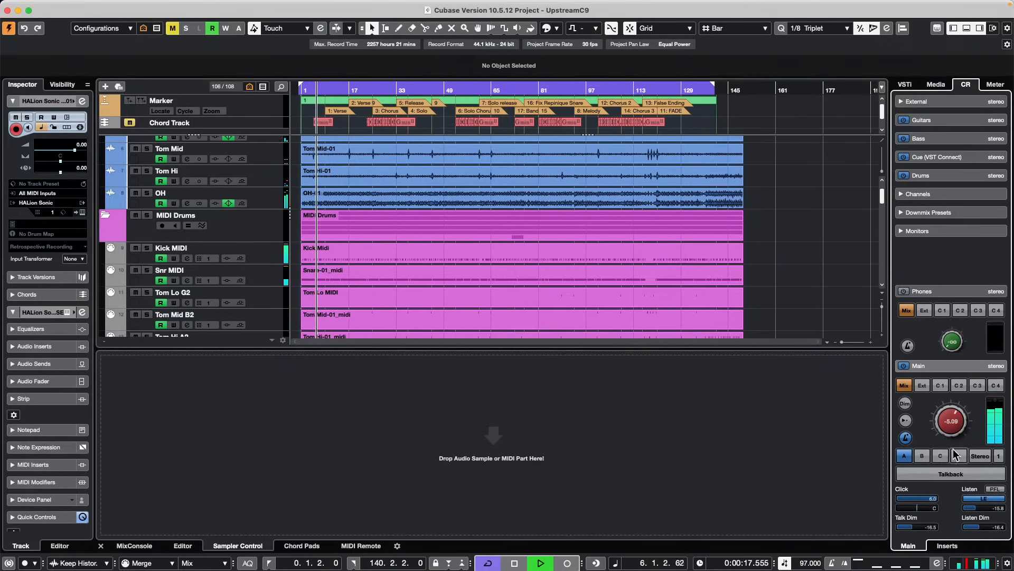
# Collapse the Drums, MIDI Drums, Braz Perc and Congas folders, and select the Bass MIDI track
pyautogui.scroll(5, 177, 206)
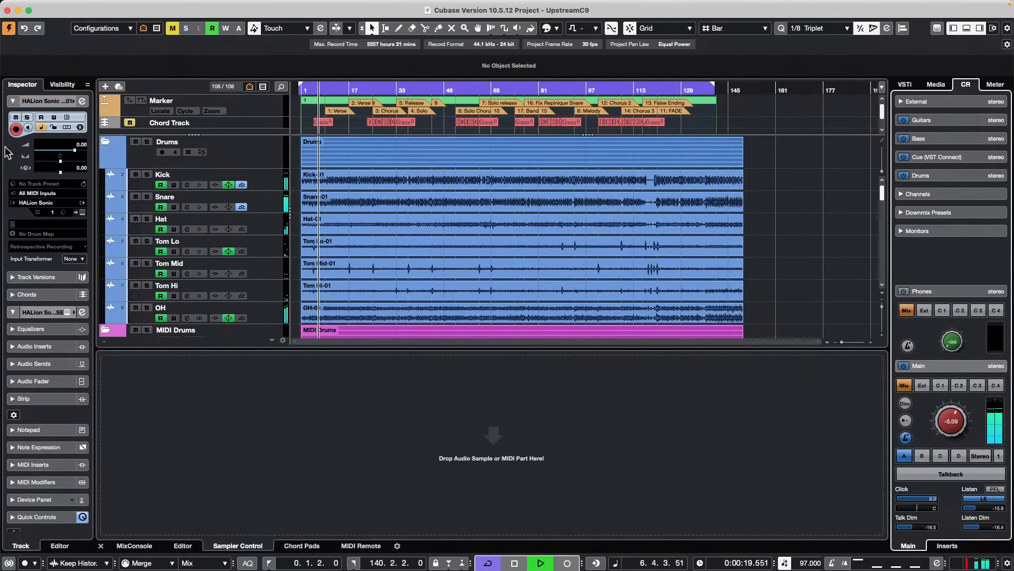
pyautogui.click(105, 144)
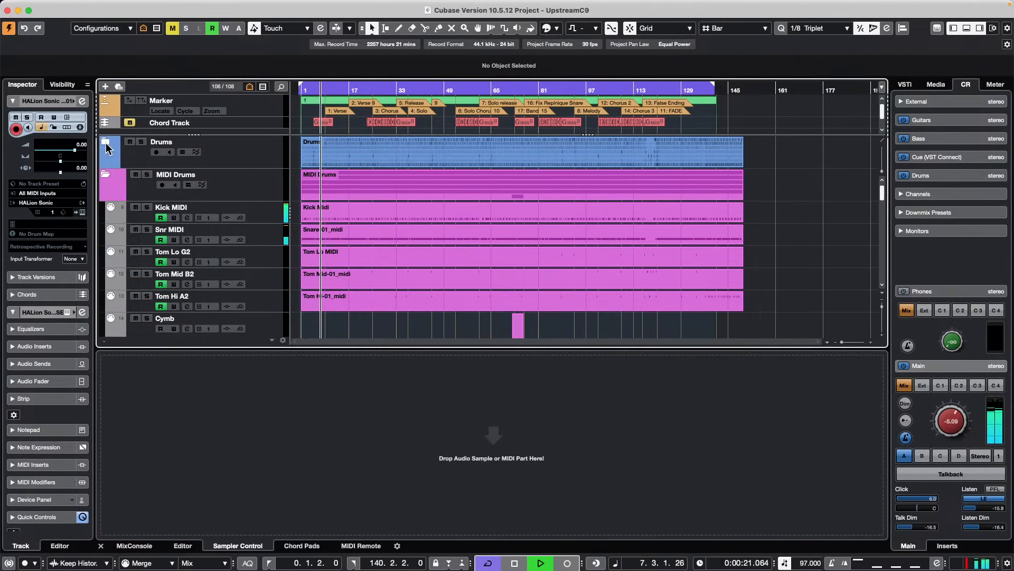
pyautogui.click(105, 175)
pyautogui.click(105, 208)
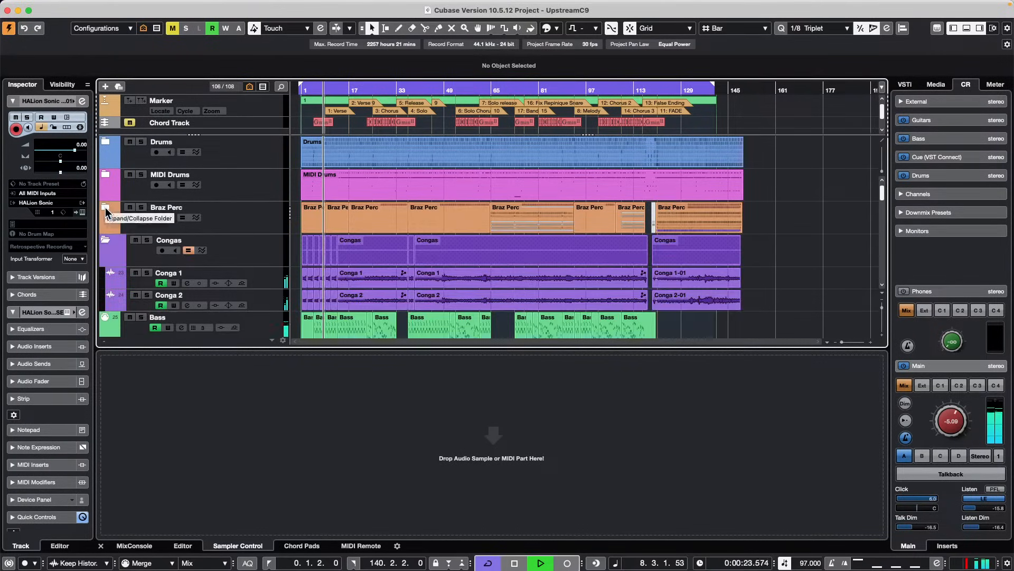
pyautogui.click(105, 240)
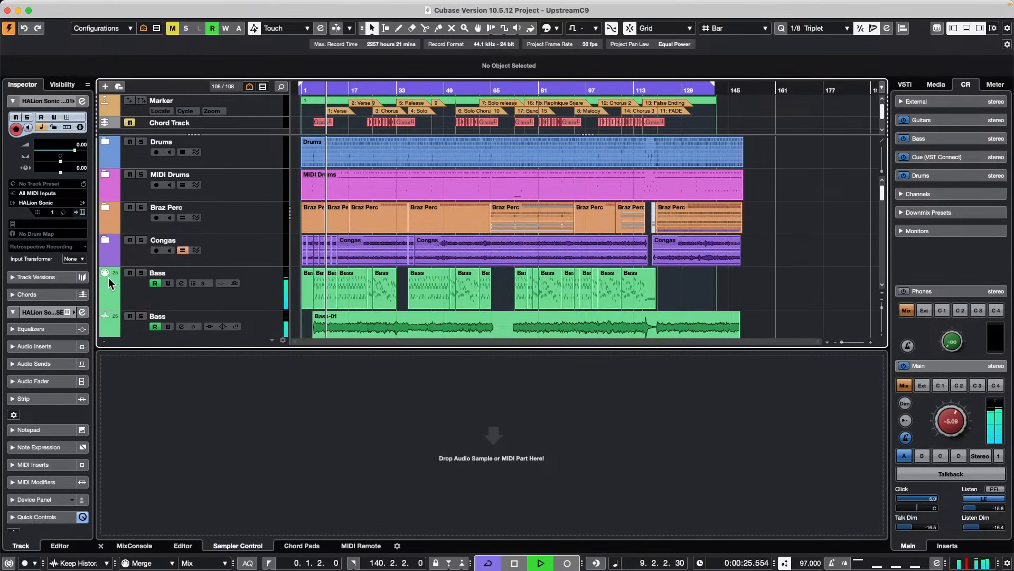
pyautogui.click(106, 271)
# Collapse the Keybds, Piano and Guitars folders
pyautogui.scroll(-3, 210, 232)
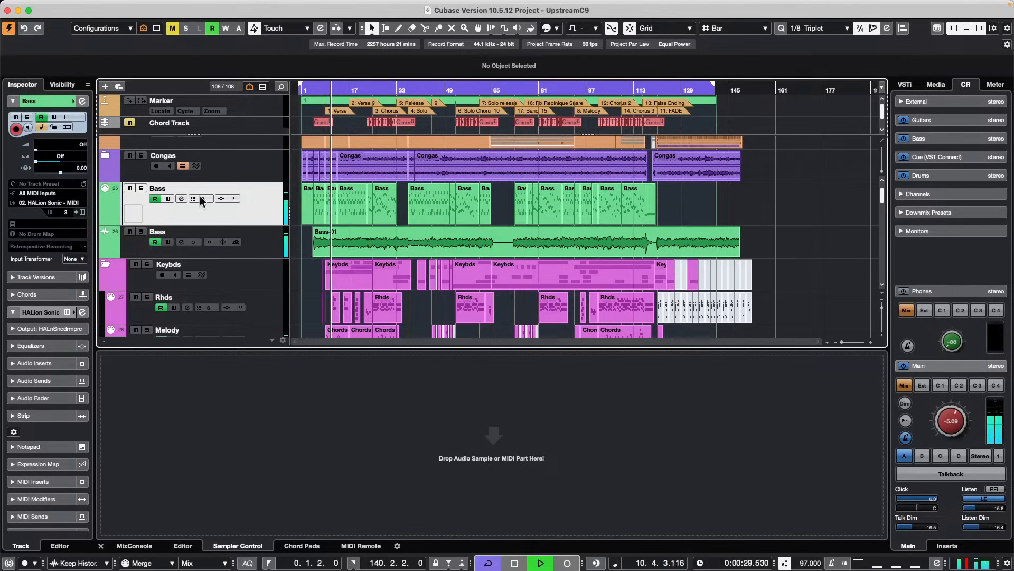
pyautogui.click(107, 262)
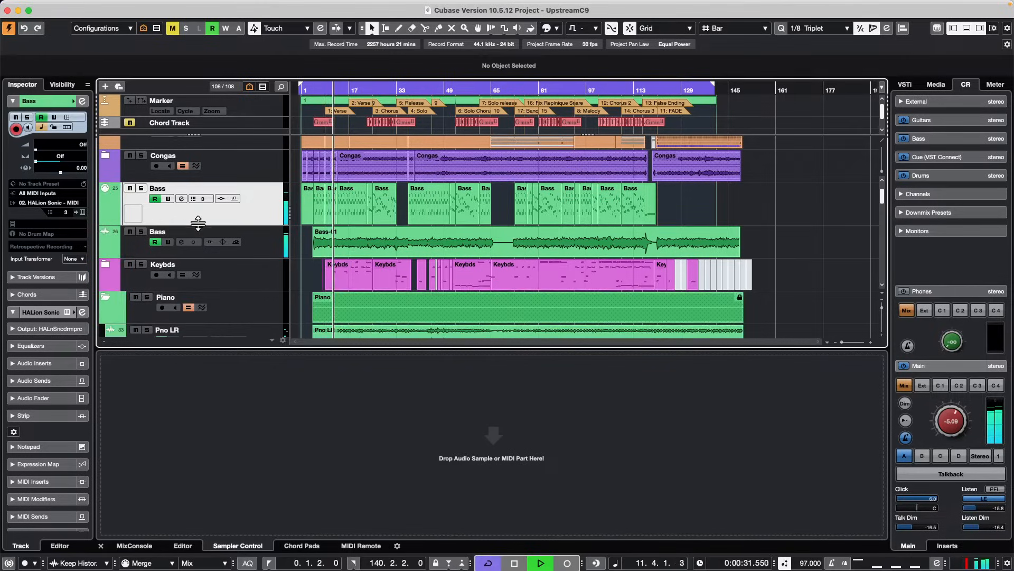
pyautogui.scroll(-2, 212, 224)
pyautogui.click(107, 259)
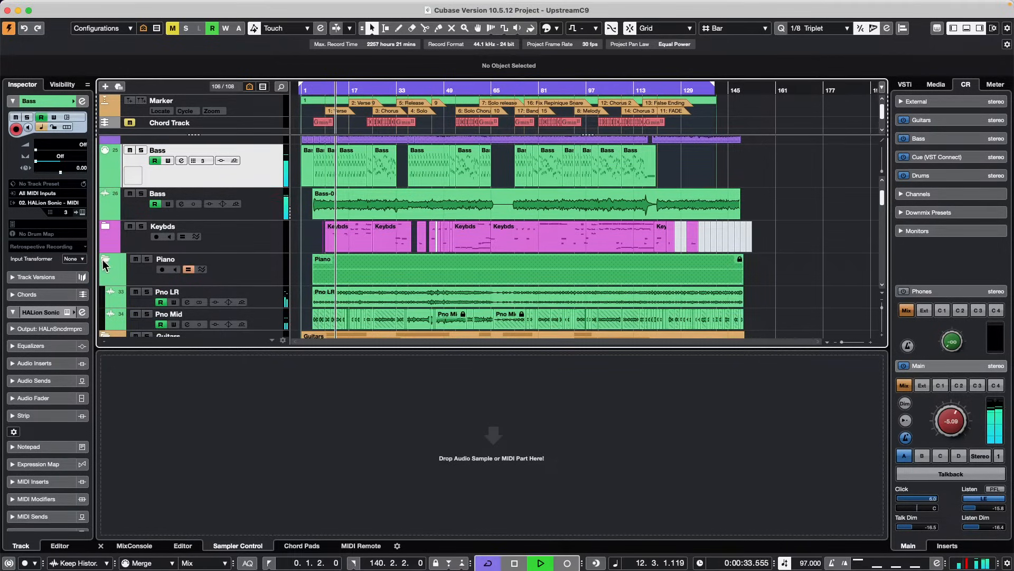
pyautogui.scroll(-3, 226, 196)
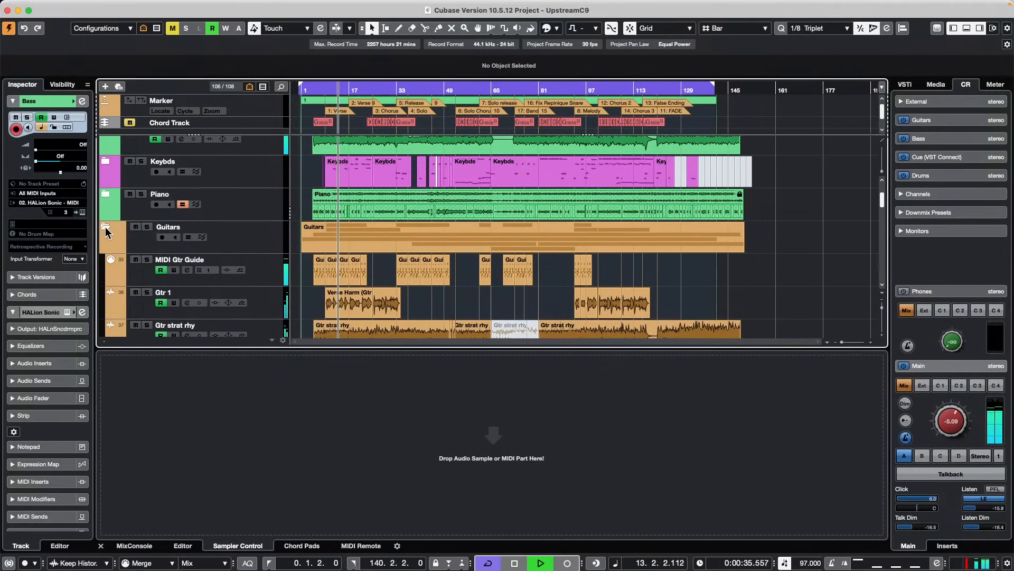
pyautogui.click(105, 227)
# Collapse the BG Vocals, Parts and VST Instruments folders
pyautogui.scroll(-3, 248, 200)
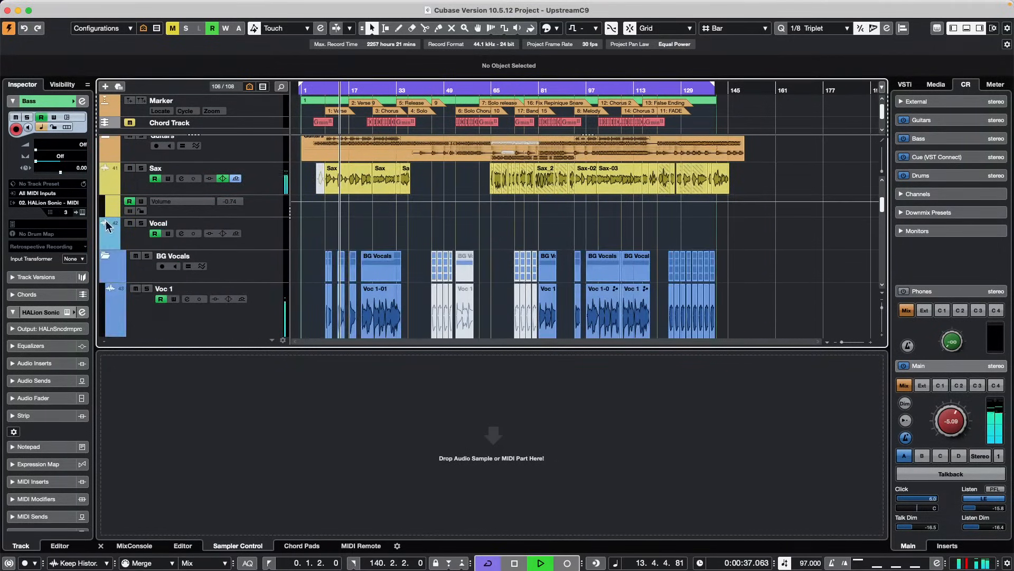
pyautogui.click(105, 256)
pyautogui.click(105, 290)
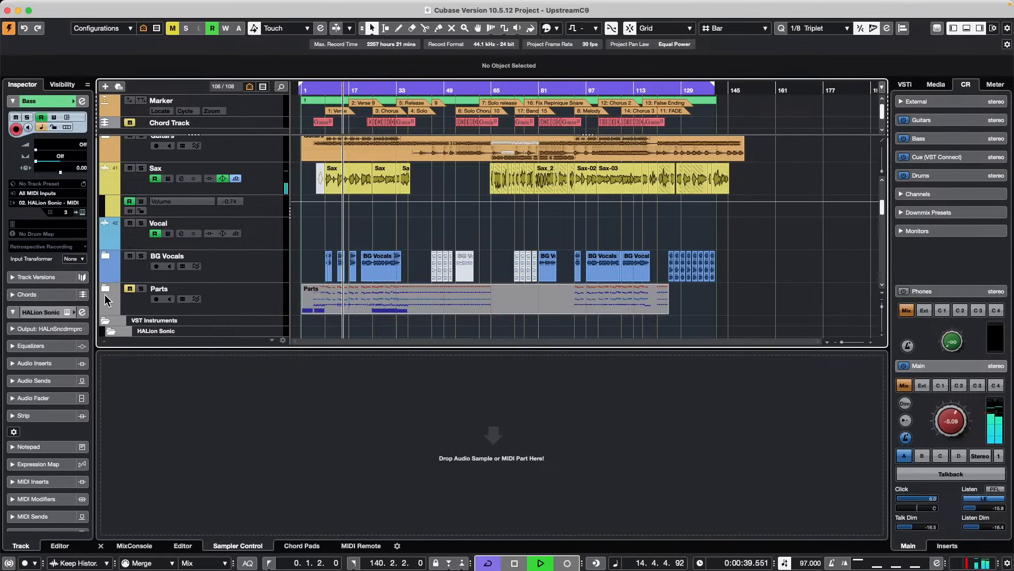
pyautogui.click(105, 322)
# Collapse the Group Tracks, FX Channels and Input/Output Channels folders, and return to the start of the track list
pyautogui.scroll(-5, 264, 175)
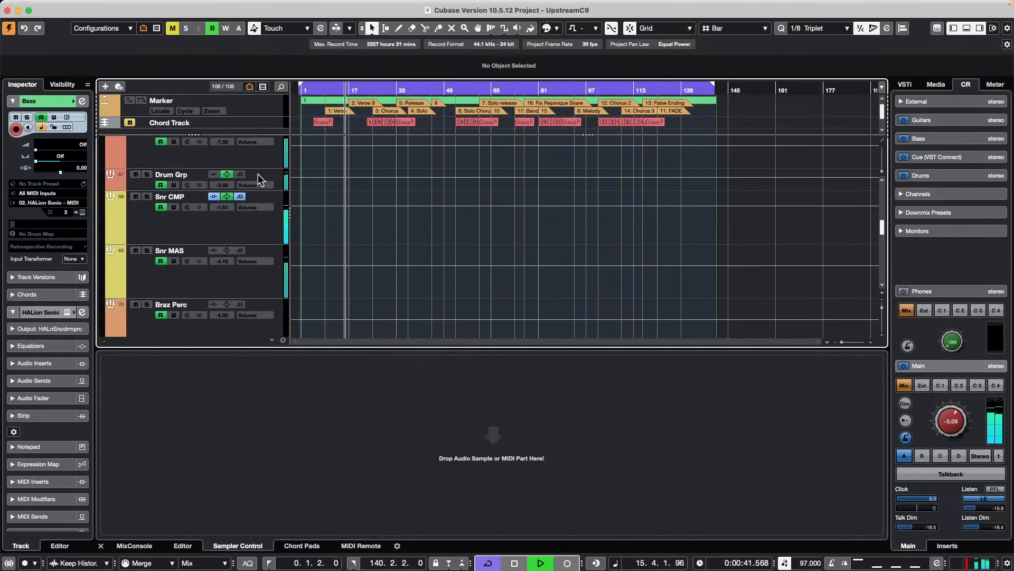
pyautogui.scroll(1, 159, 175)
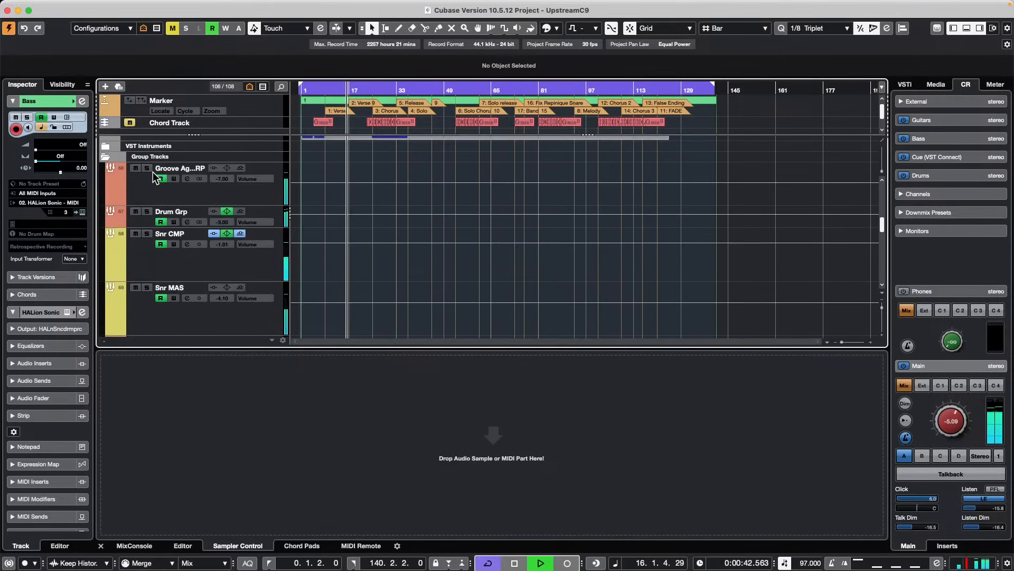
pyautogui.click(107, 160)
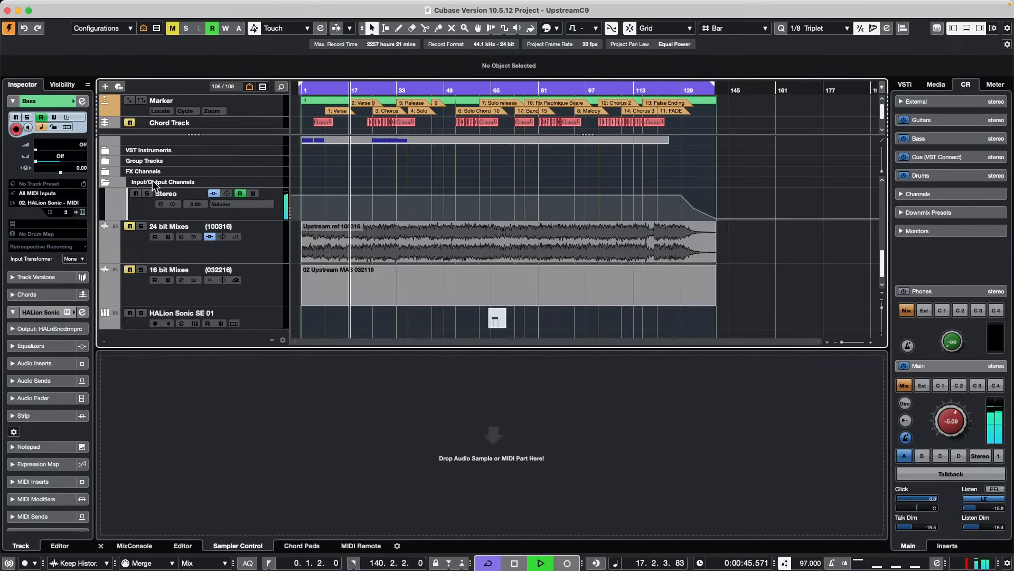
pyautogui.click(105, 182)
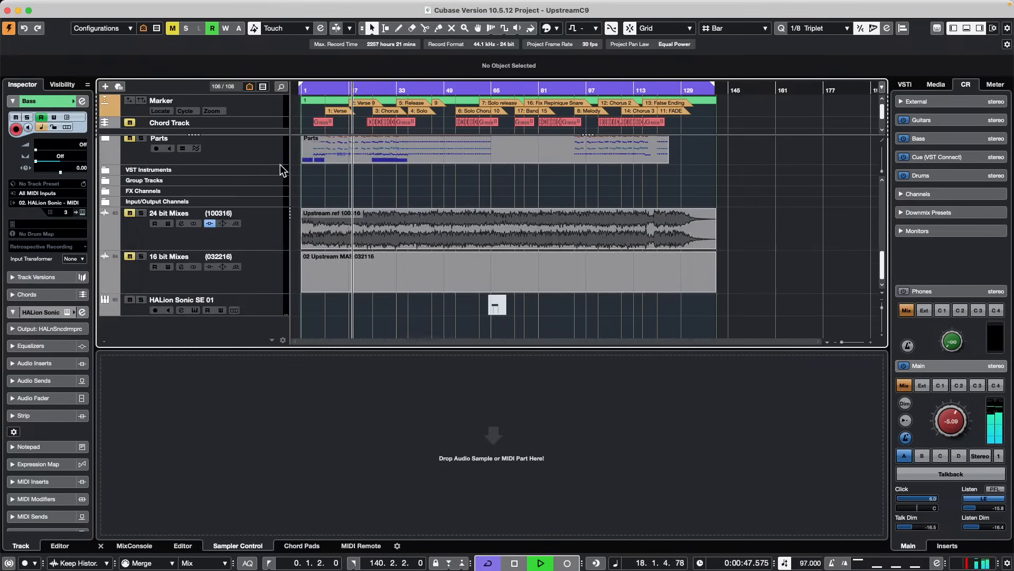
pyautogui.scroll(10, 207, 143)
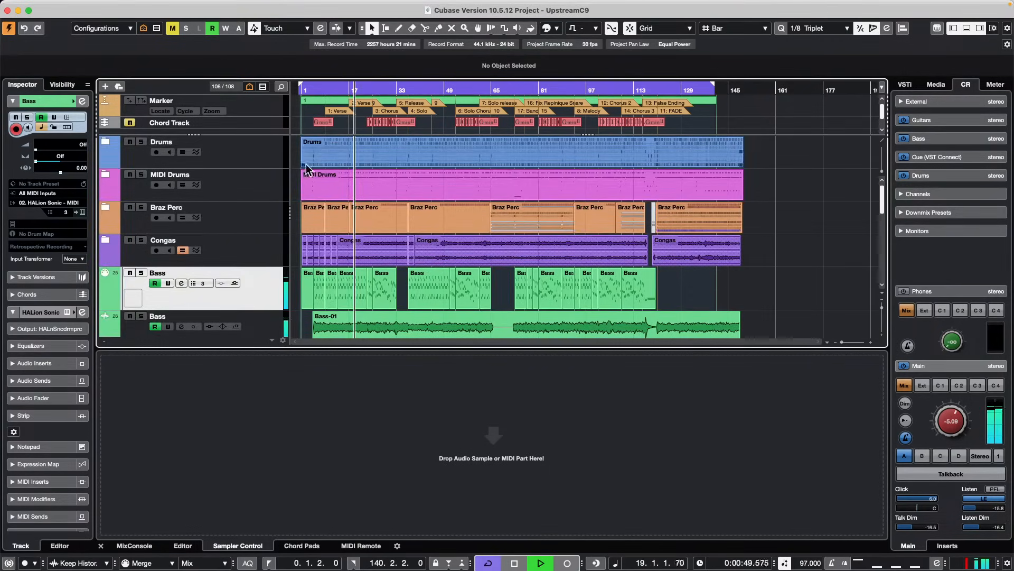
# Expand the Drums folder in the track list and stop playback
pyautogui.click(249, 152)
pyautogui.click(106, 141)
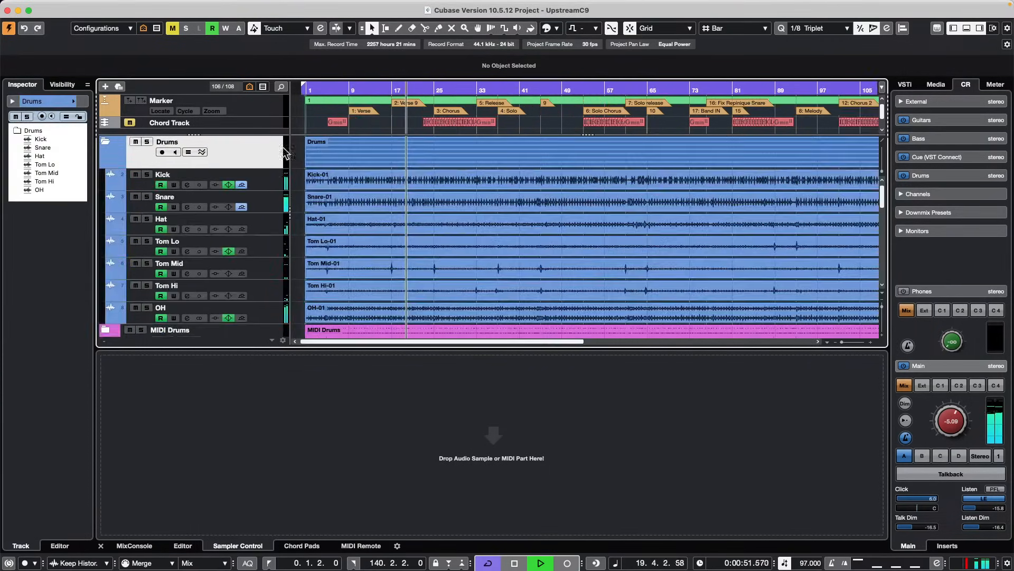
pyautogui.scroll(-10, 466, 170)
pyautogui.scroll(10, 466, 168)
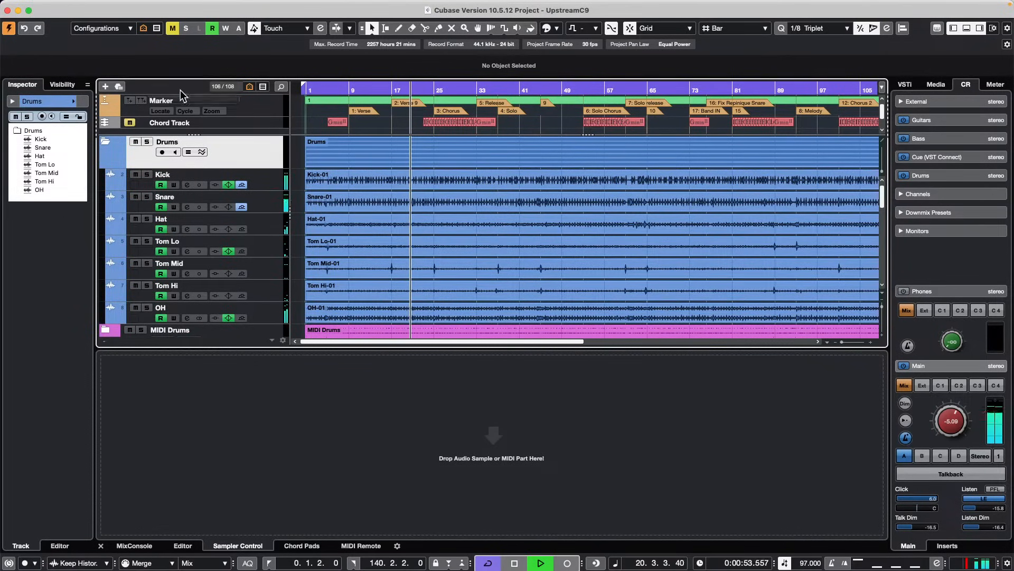
pyautogui.press('space')
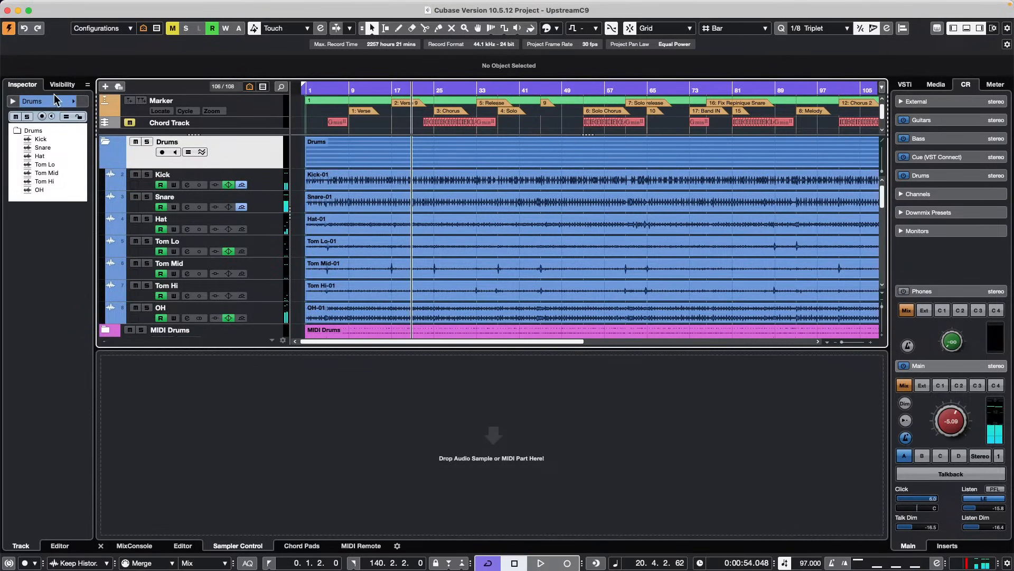
# Show only the Drums folder and its tracks, keeping the Marker track visible
pyautogui.click(62, 84)
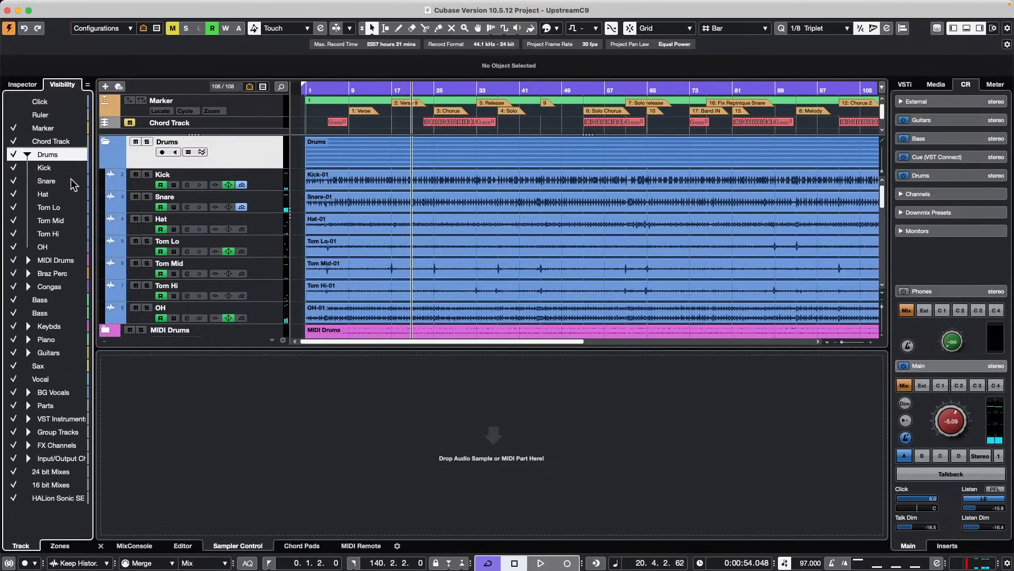
pyautogui.keyDown('alt'); pyautogui.click(15, 157); pyautogui.keyUp('alt')
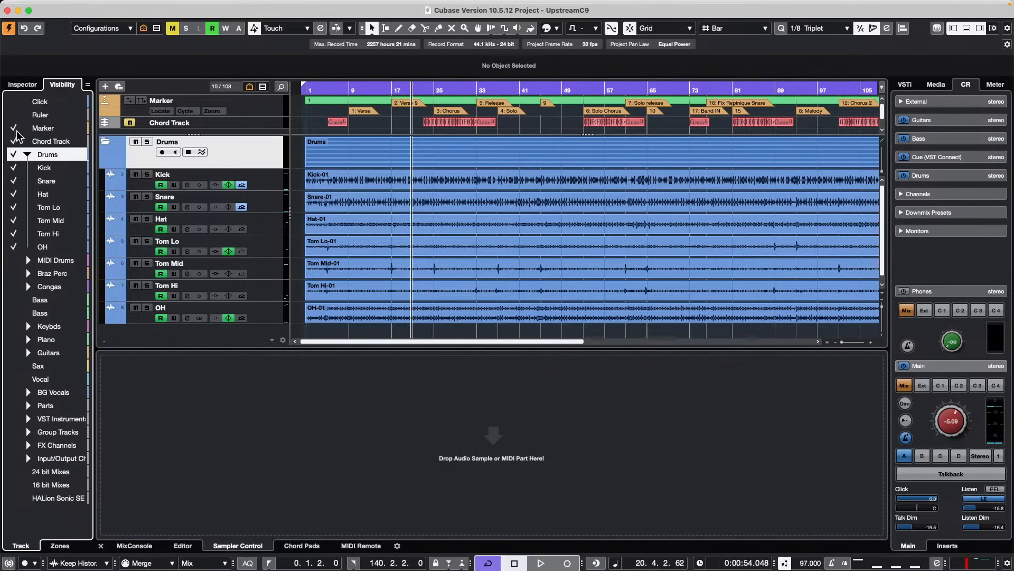
pyautogui.click(16, 128)
pyautogui.click(16, 128)
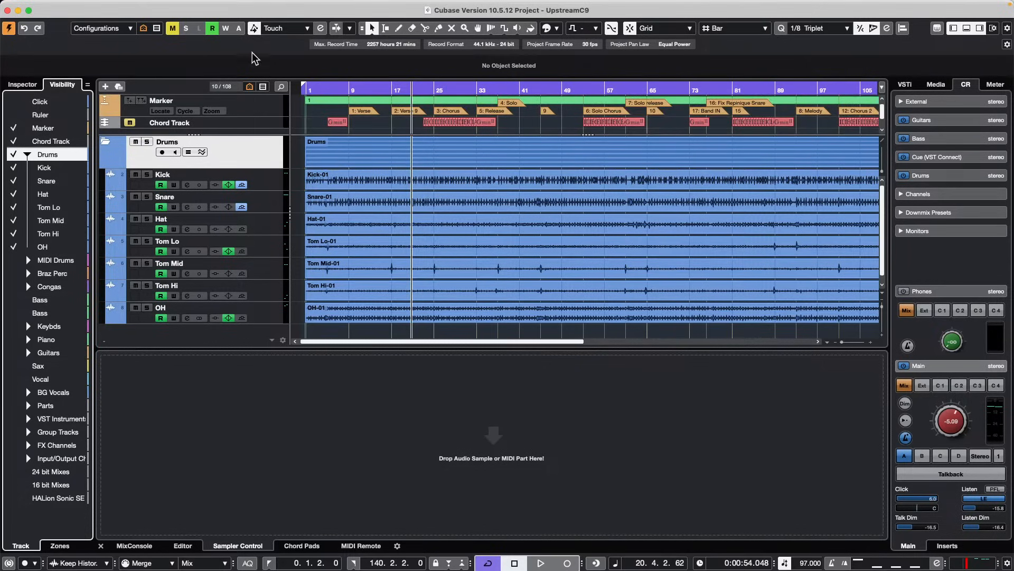
# Save the current track visibility as a configuration named Drums
pyautogui.click(131, 29)
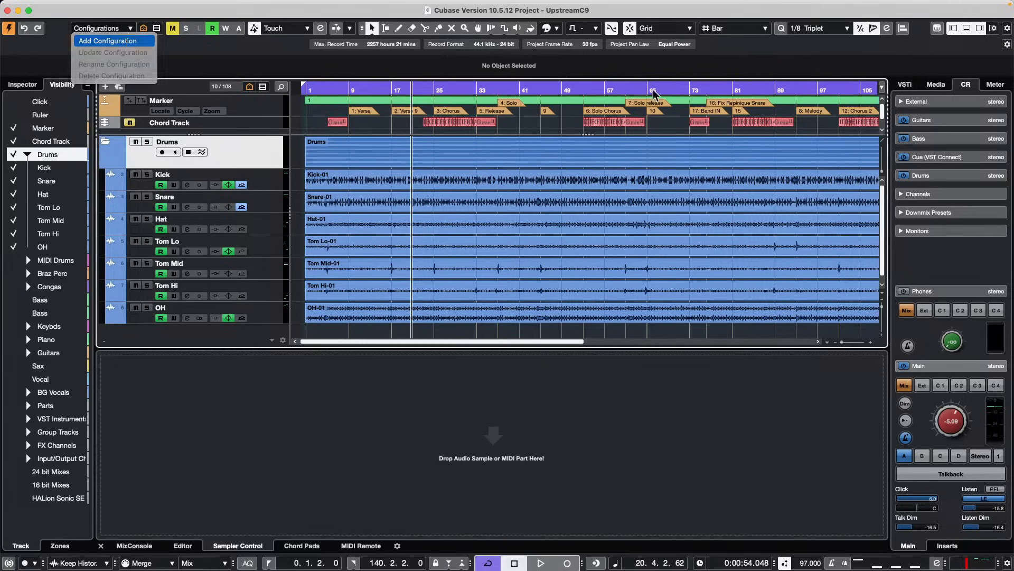
pyautogui.click(126, 40)
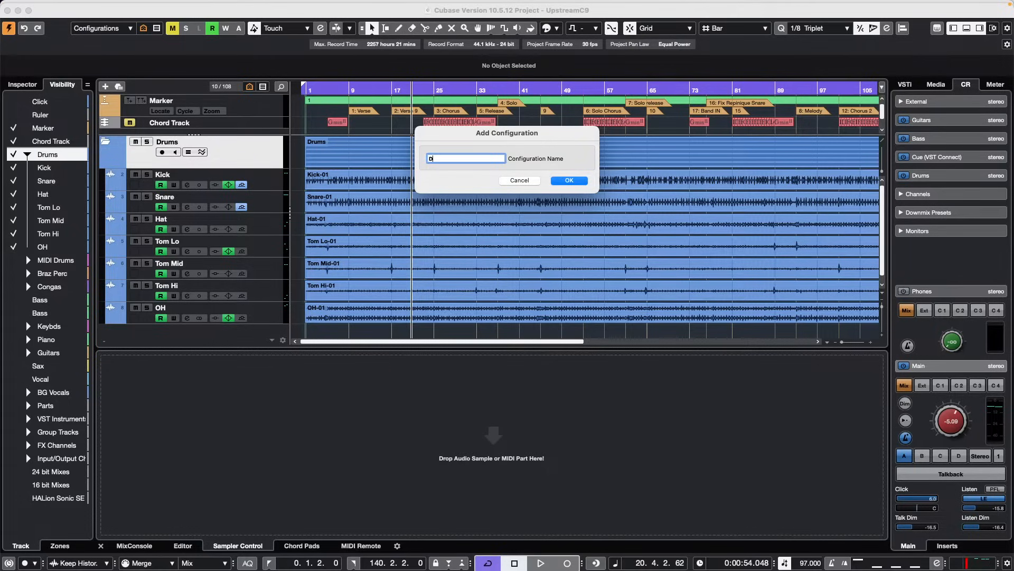
pyautogui.press('Return')
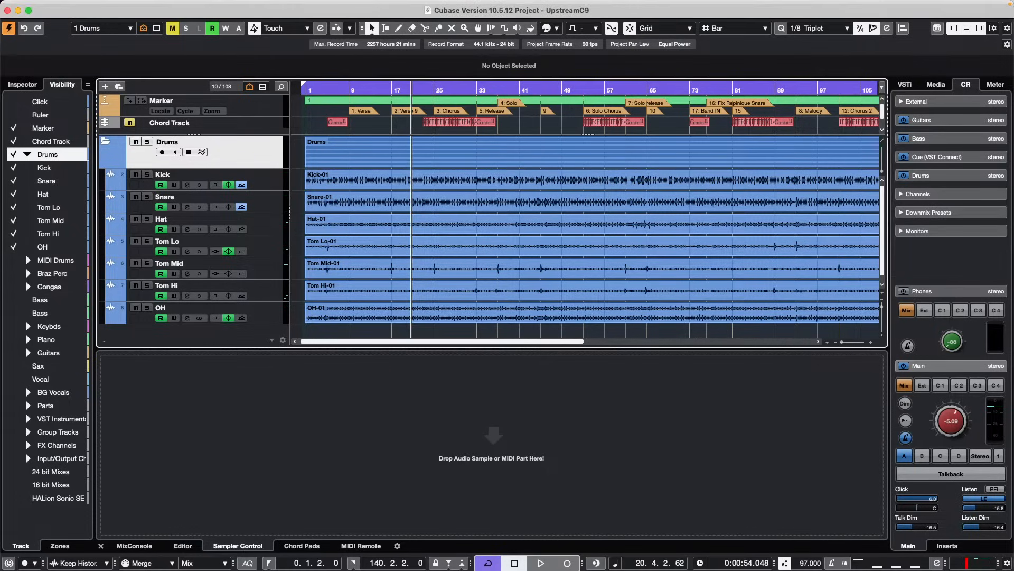
pyautogui.click(130, 28)
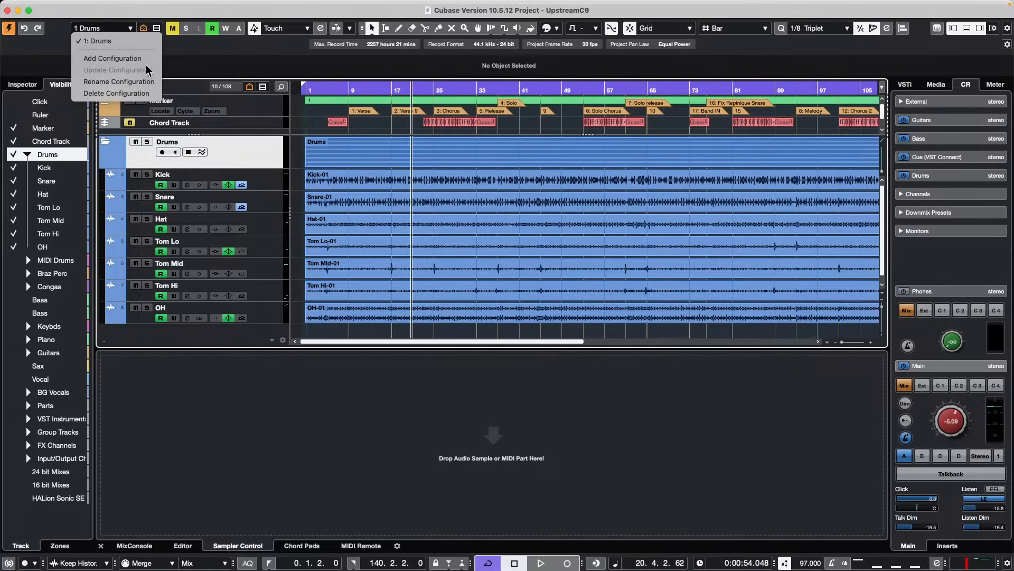
pyautogui.click(202, 56)
# Hide all track types with the track type filter and show them again
pyautogui.click(156, 27)
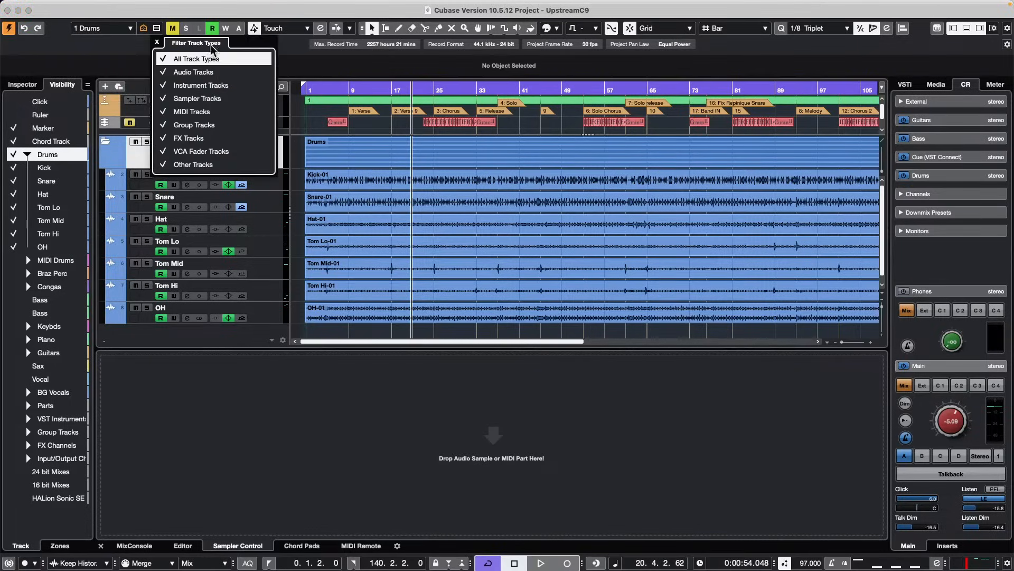
pyautogui.click(215, 60)
pyautogui.click(215, 60)
pyautogui.press('Return')
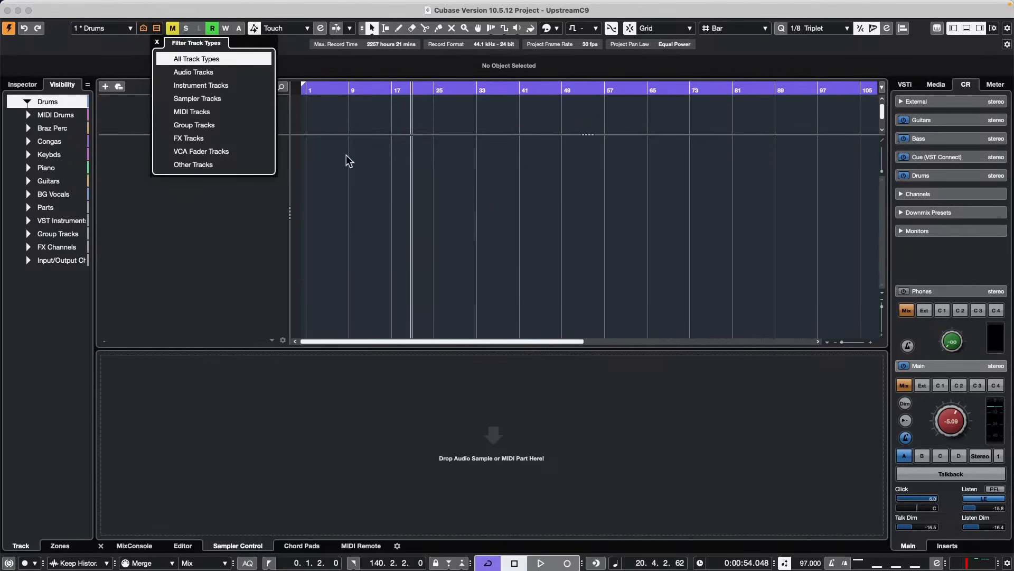
pyautogui.click(179, 62)
# Start playback and review the track type filter and the visibility configuration options
pyautogui.press('space')
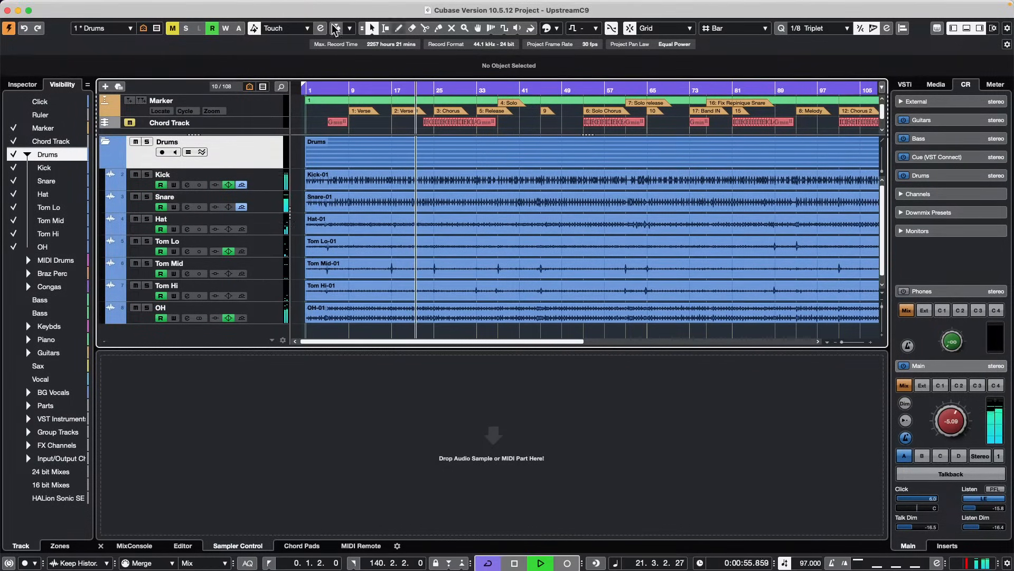
pyautogui.click(156, 28)
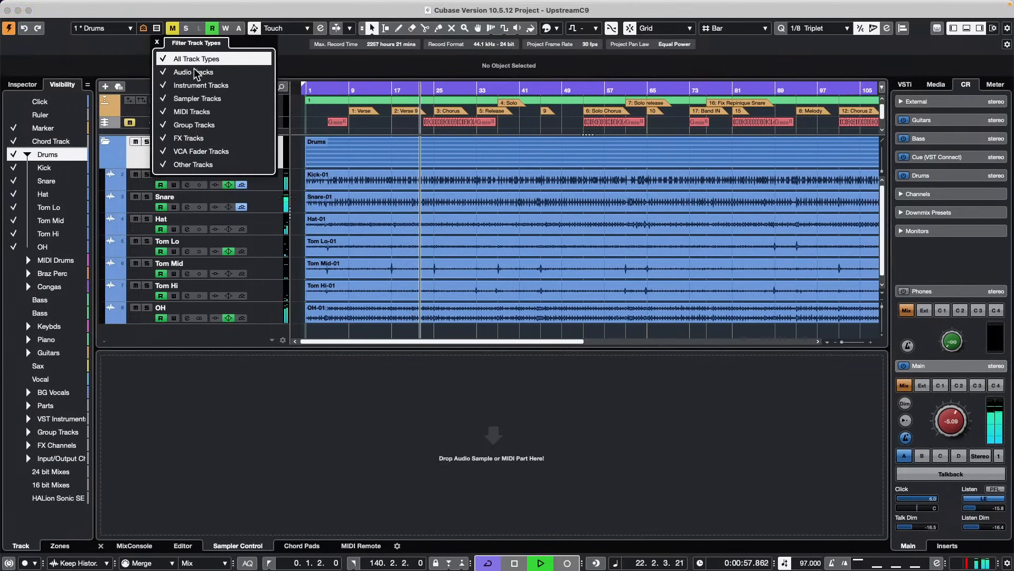
pyautogui.click(128, 29)
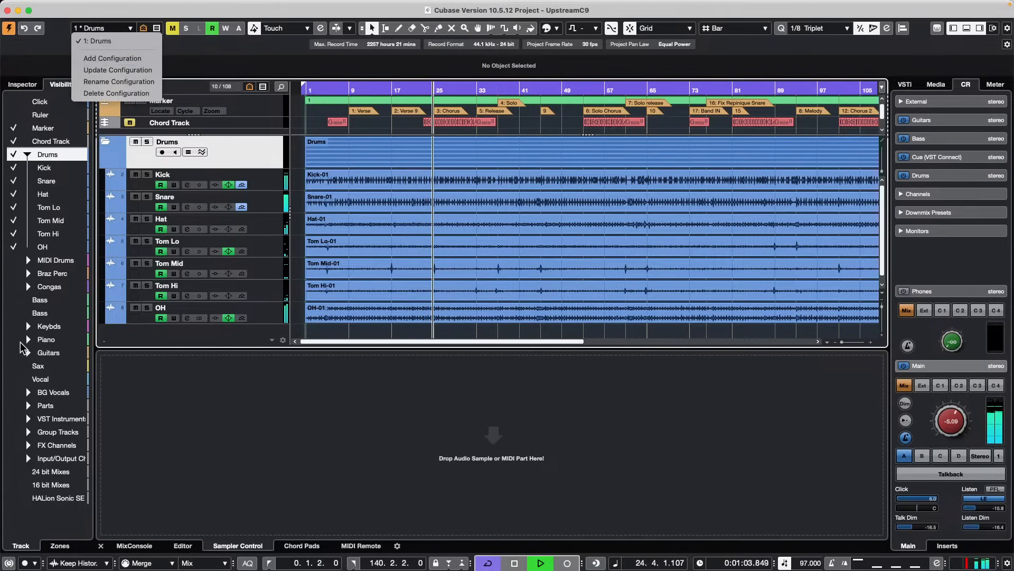
pyautogui.click(21, 344)
# Expand the Keybds and Piano folders in the visibility list and show only these two folders with their tracks
pyautogui.click(26, 327)
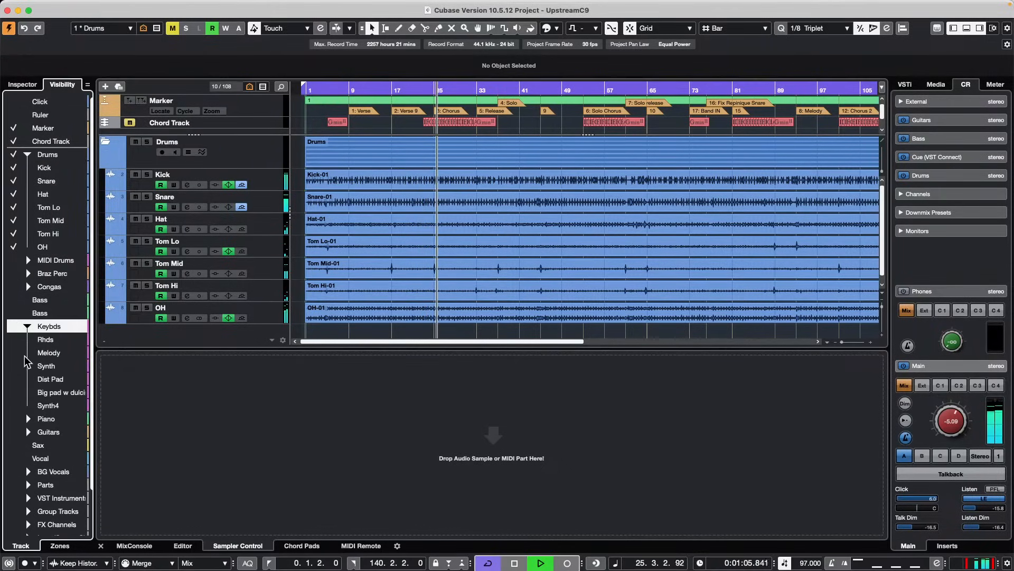
pyautogui.click(28, 418)
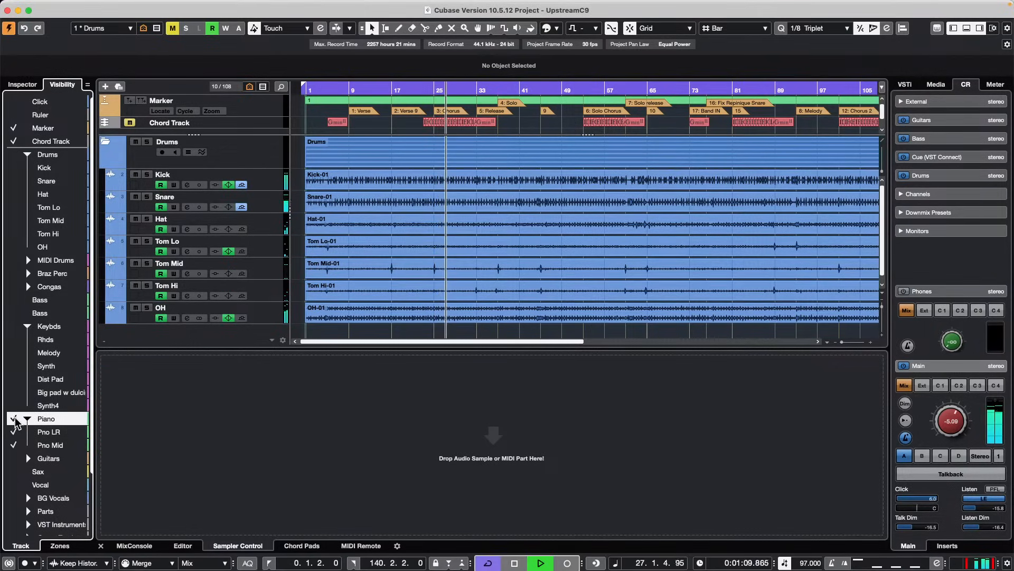
pyautogui.keyDown('alt'); pyautogui.click(13, 419); pyautogui.keyUp('alt')
pyautogui.keyDown('alt'); pyautogui.click(13, 326); pyautogui.keyUp('alt')
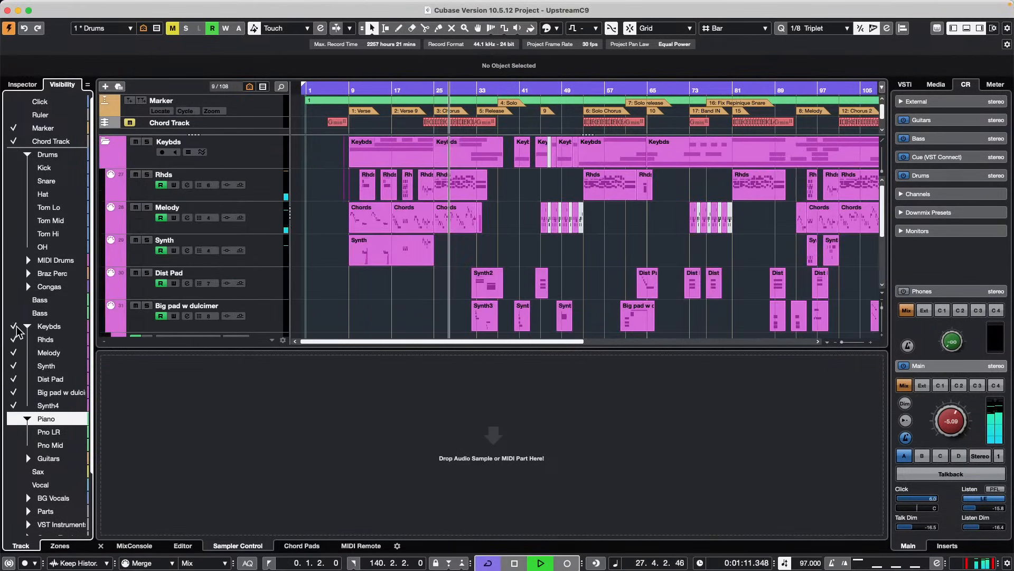
pyautogui.keyDown('alt'); pyautogui.click(13, 419); pyautogui.keyUp('alt')
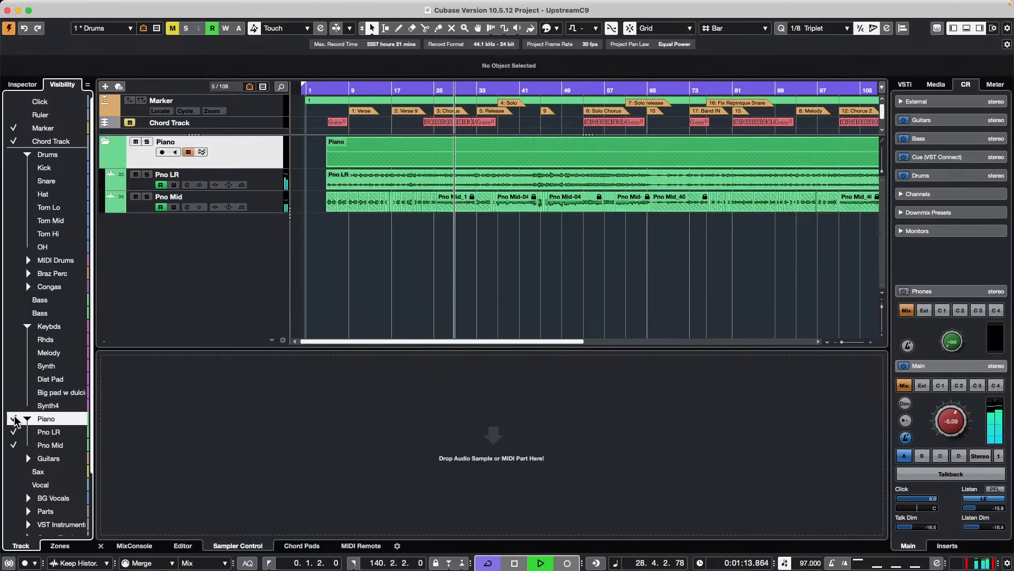
pyautogui.click(13, 326)
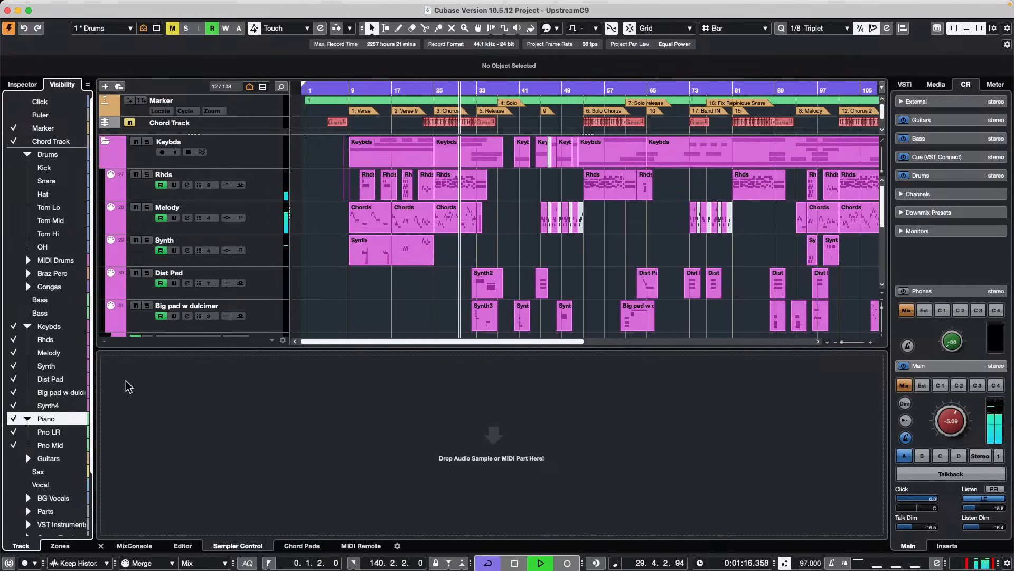
# Save the keyboard and piano visibility as a new configuration named keys
pyautogui.click(128, 28)
pyautogui.click(112, 58)
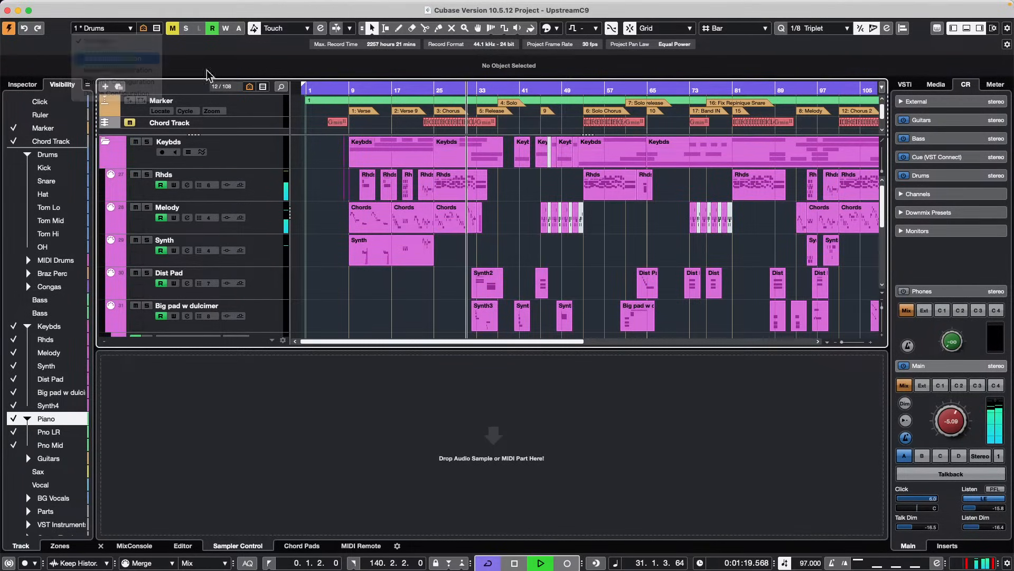
pyautogui.write('k')
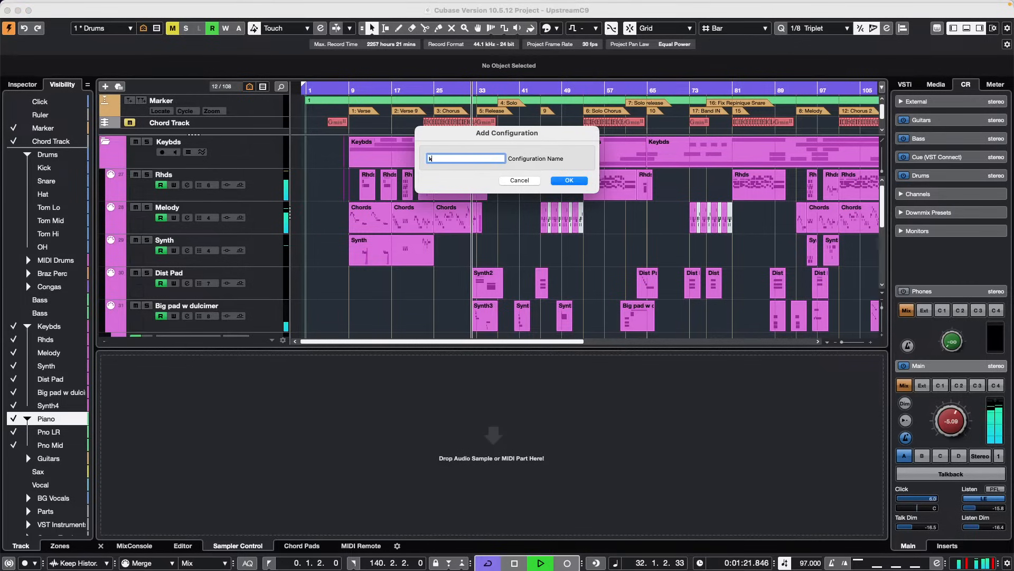
pyautogui.write('eys')
pyautogui.press('Return')
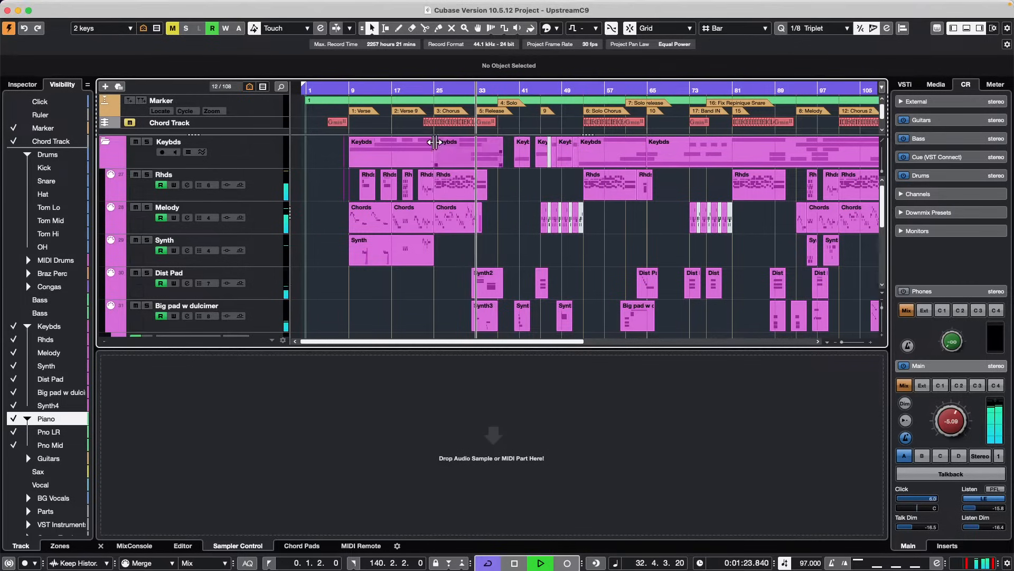
# Switch to the Drums visibility configuration and back to the keys configuration to compare them
pyautogui.click(128, 30)
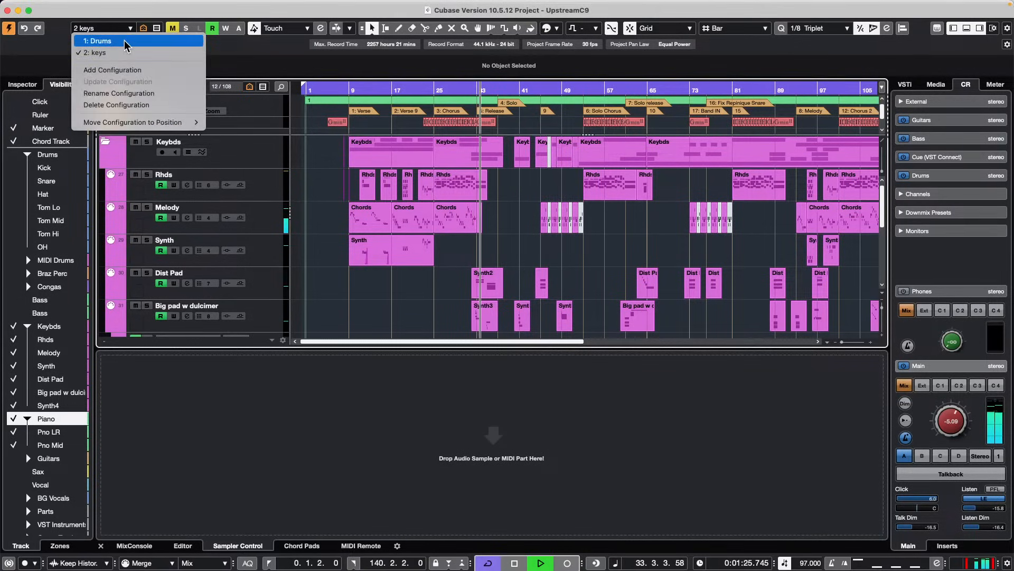
pyautogui.click(126, 40)
pyautogui.click(128, 30)
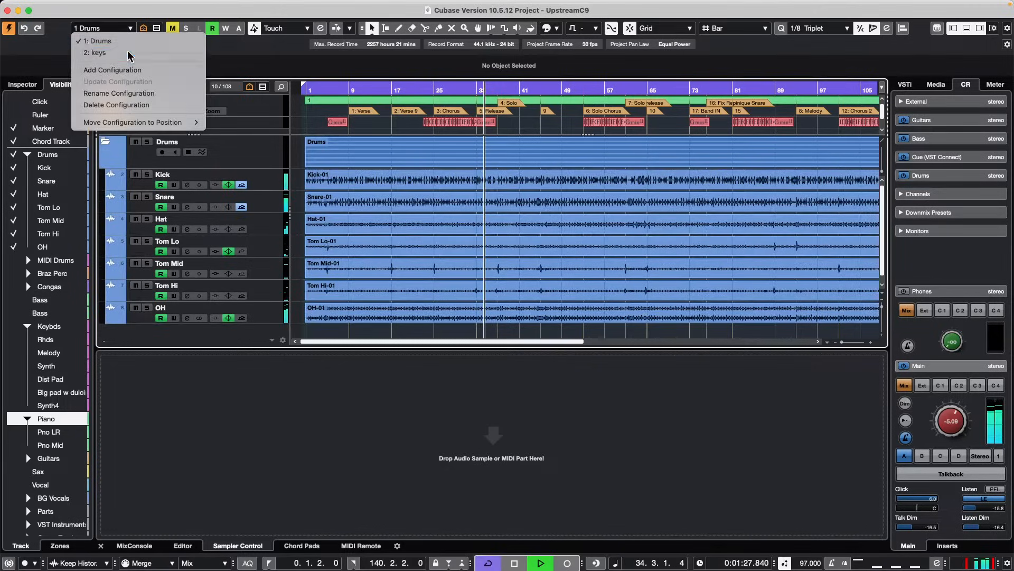
pyautogui.click(131, 49)
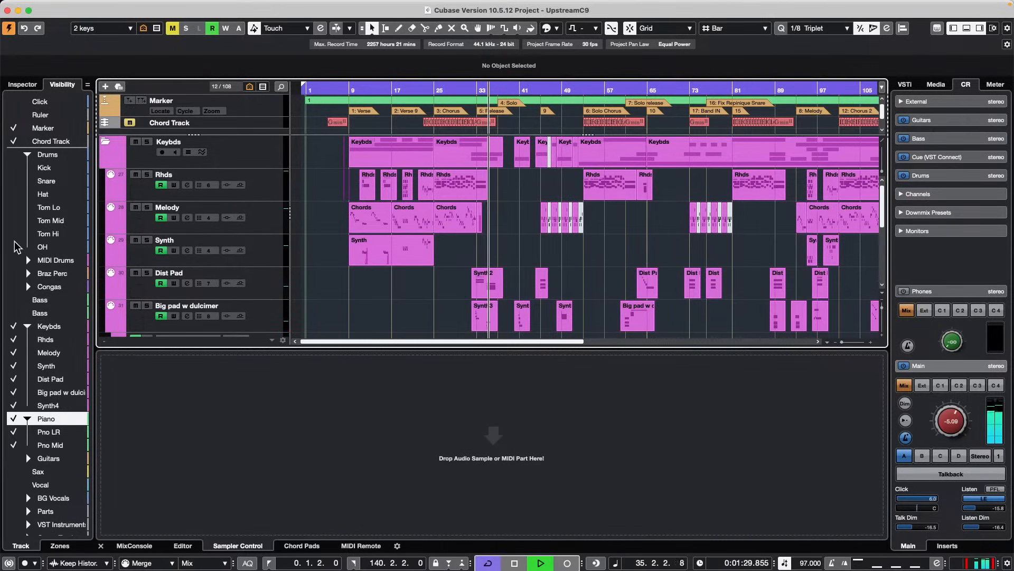
# Expand the BG Vocals folder in the visibility list and show only it with its four vocal tracks
pyautogui.scroll(-5, 24, 280)
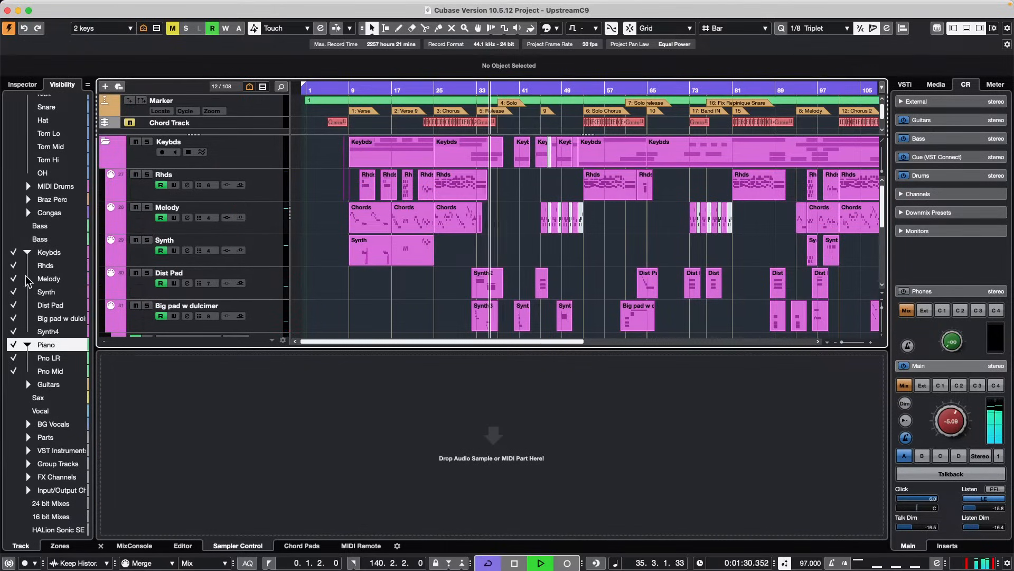
pyautogui.click(28, 424)
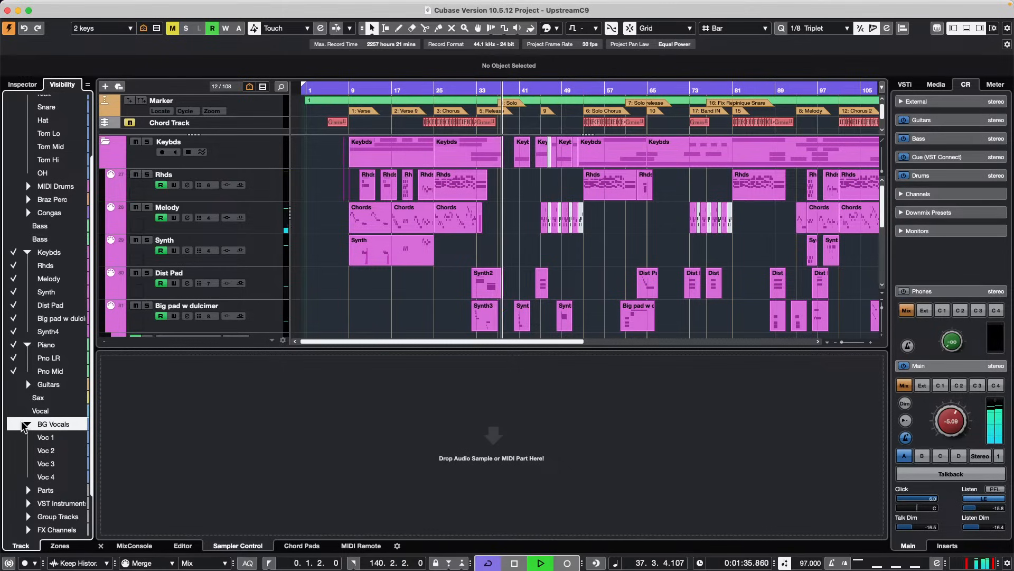
pyautogui.click(18, 425)
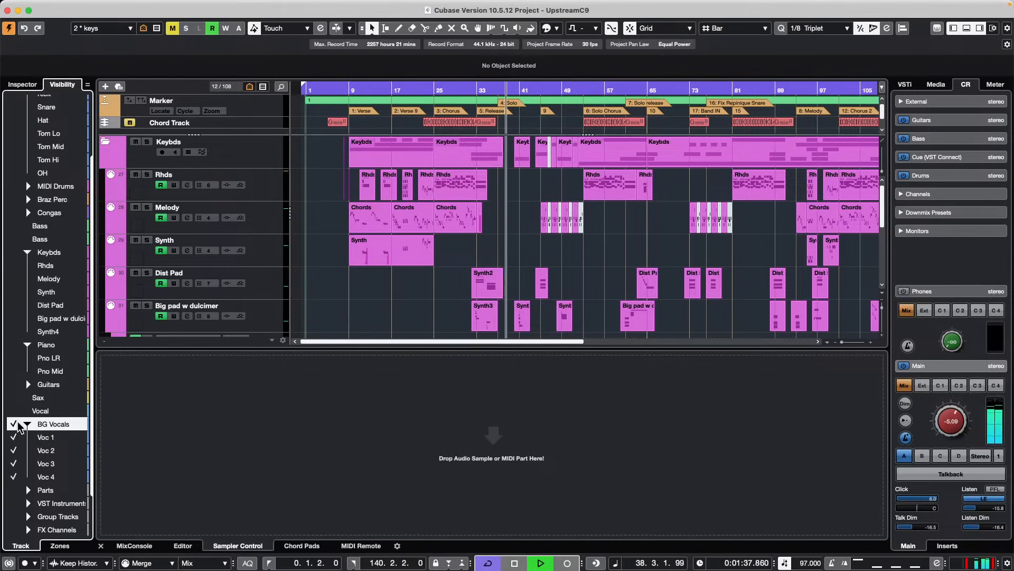
# Save the background vocal visibility as a new configuration named Vox
pyautogui.click(112, 30)
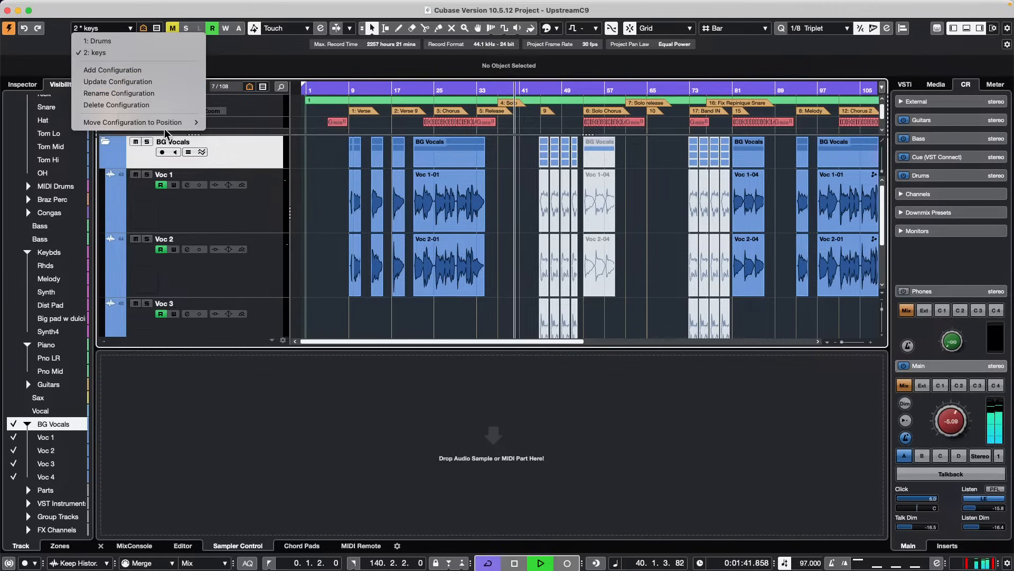
pyautogui.click(169, 71)
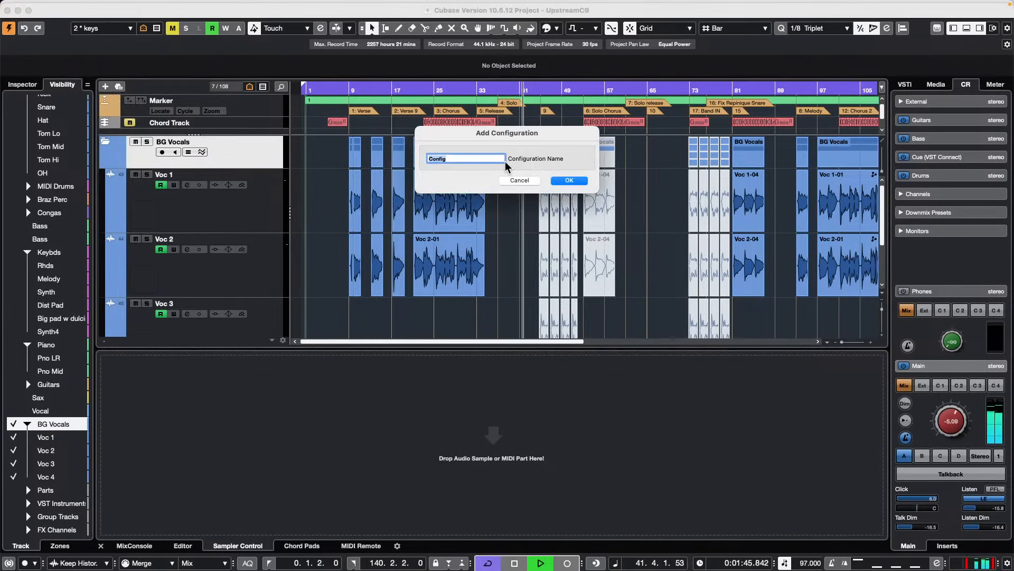
pyautogui.write('Vox')
pyautogui.press('Return')
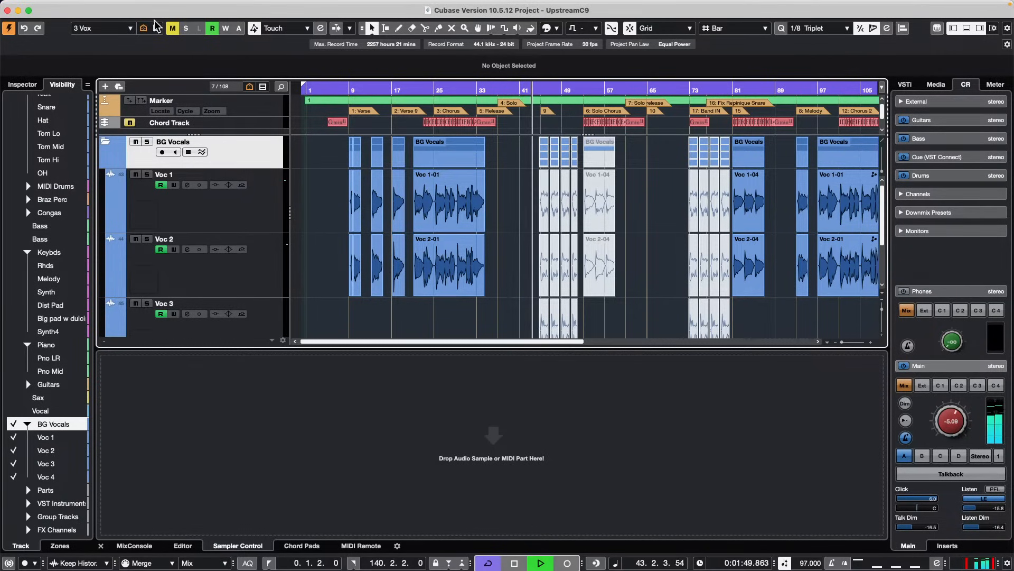
# Recall the Drums configuration from the Vox view, followed by the keys configuration
pyautogui.click(131, 30)
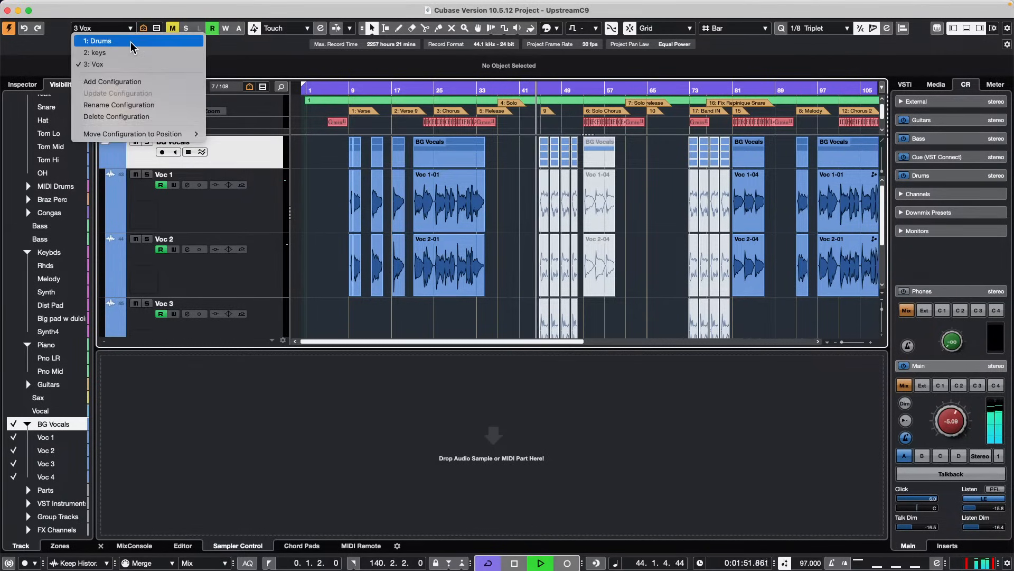
pyautogui.click(131, 42)
pyautogui.click(127, 28)
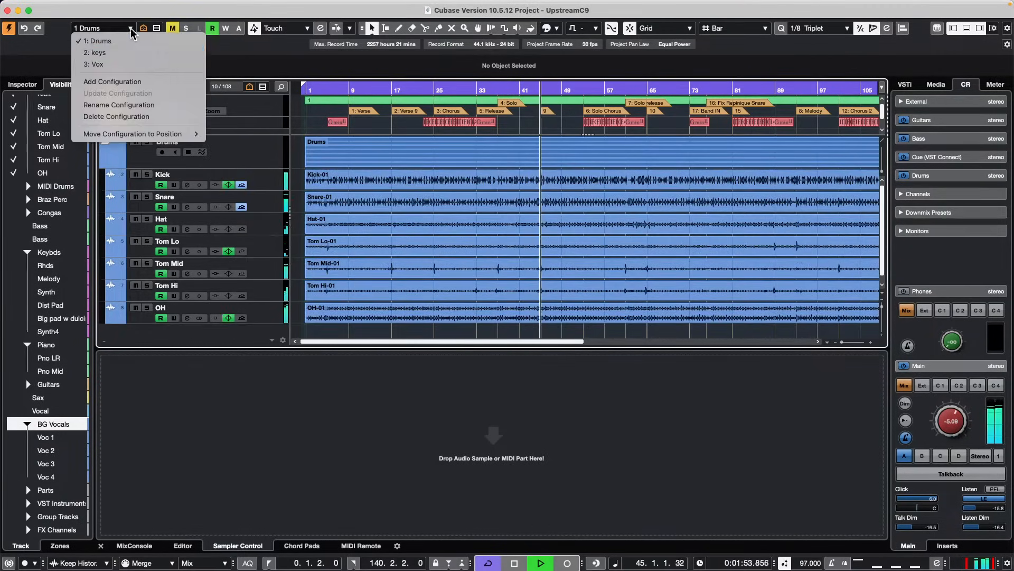
pyautogui.click(149, 51)
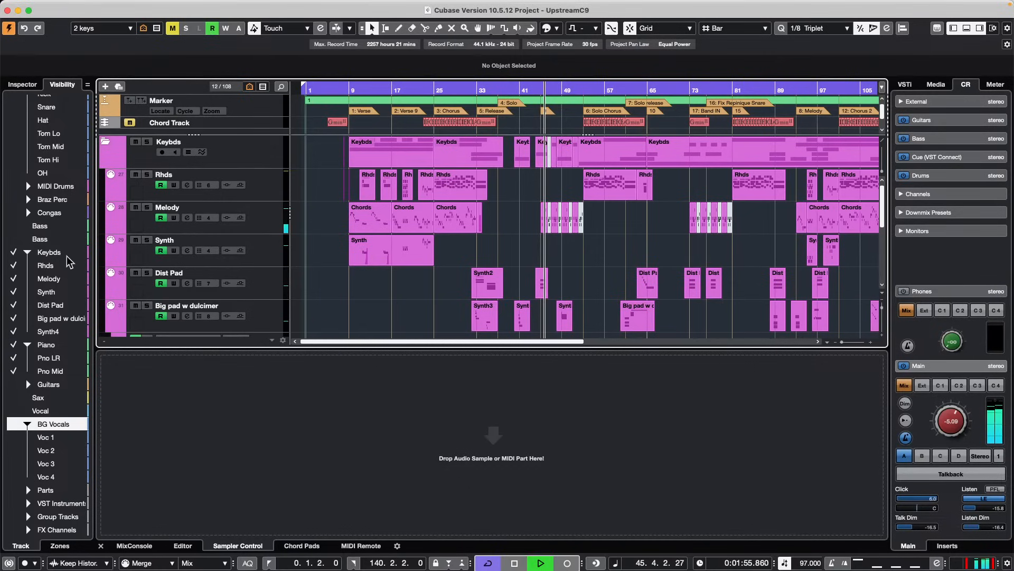
# Stop playback and recall the Drums visibility configuration from the keys view
pyautogui.press('space')
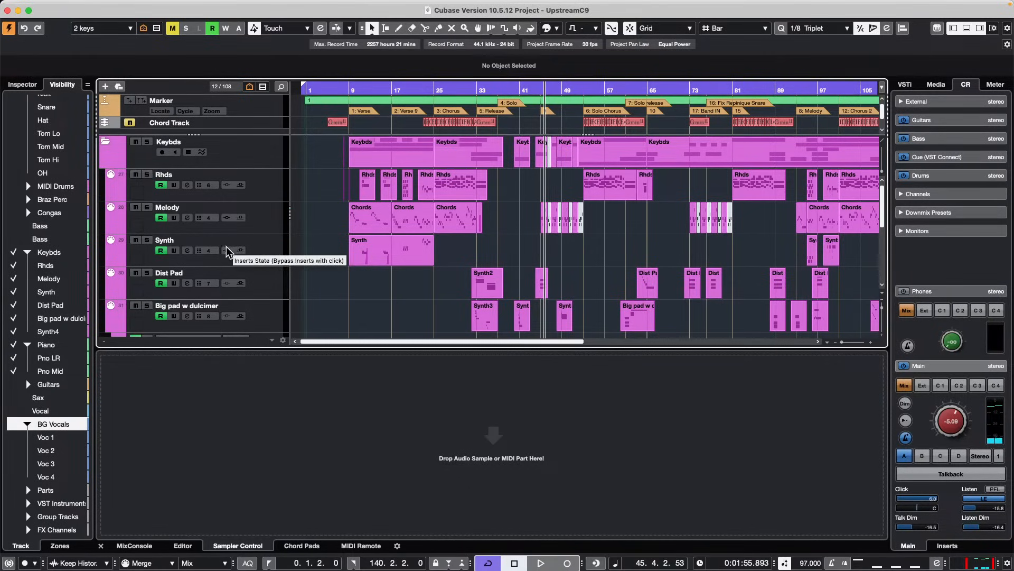
pyautogui.scroll(-1, 561, 294)
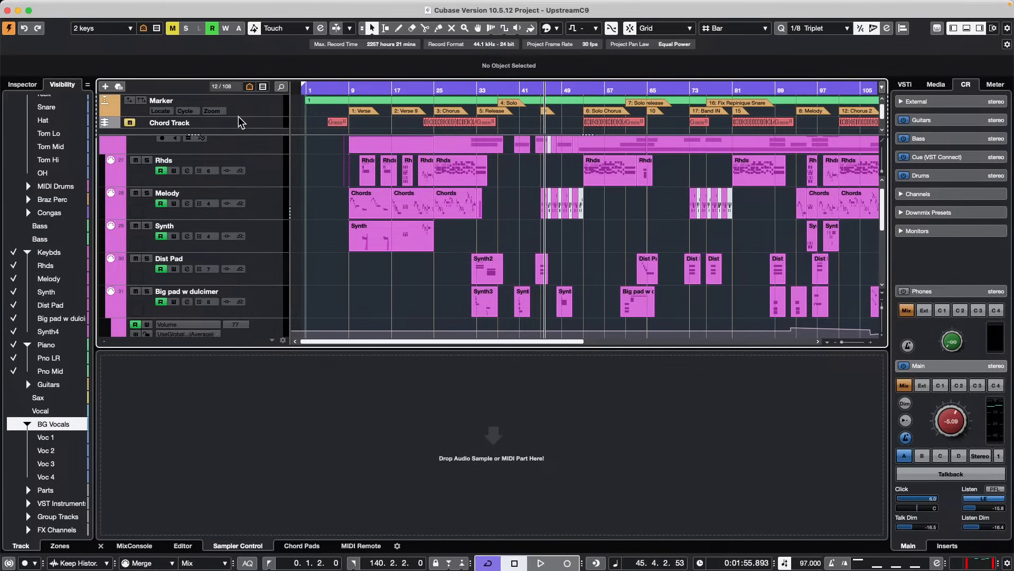
pyautogui.scroll(1, 198, 182)
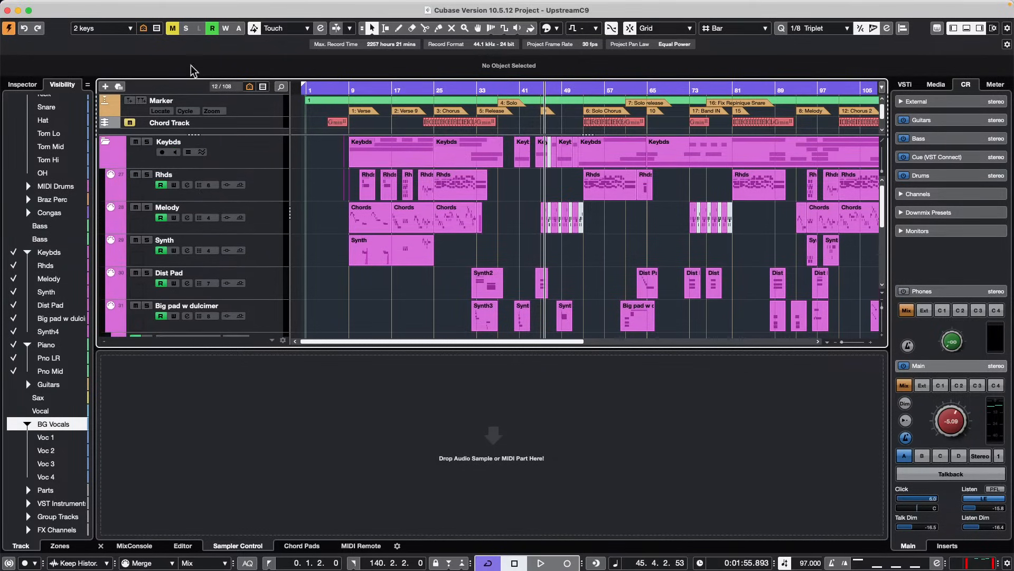
pyautogui.click(127, 26)
pyautogui.click(98, 39)
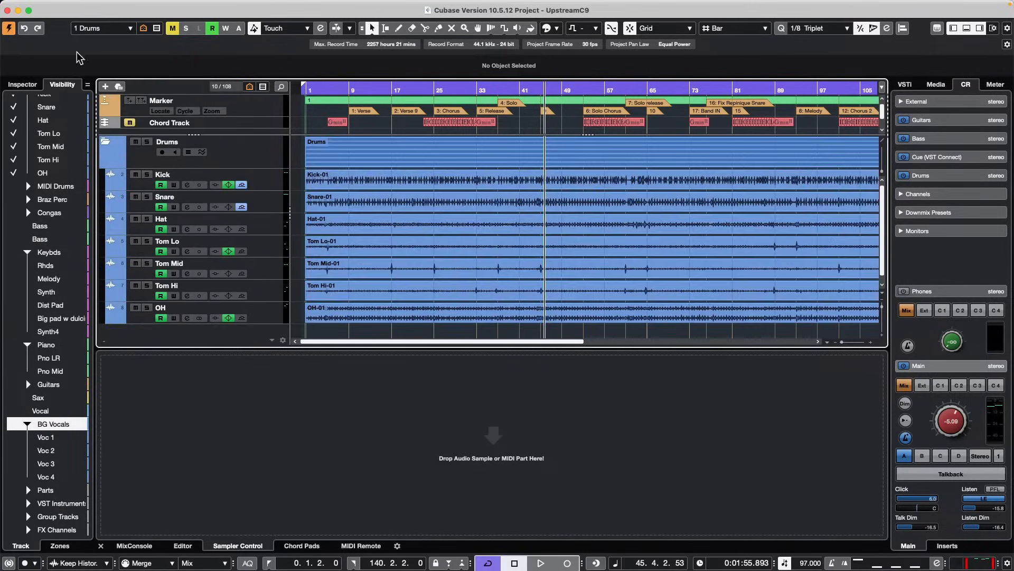
# Select the drum tracks from Kick through OH and examine the Add Track options for a group channel to the selected channels
pyautogui.click(276, 182)
pyautogui.scroll(-1, 267, 190)
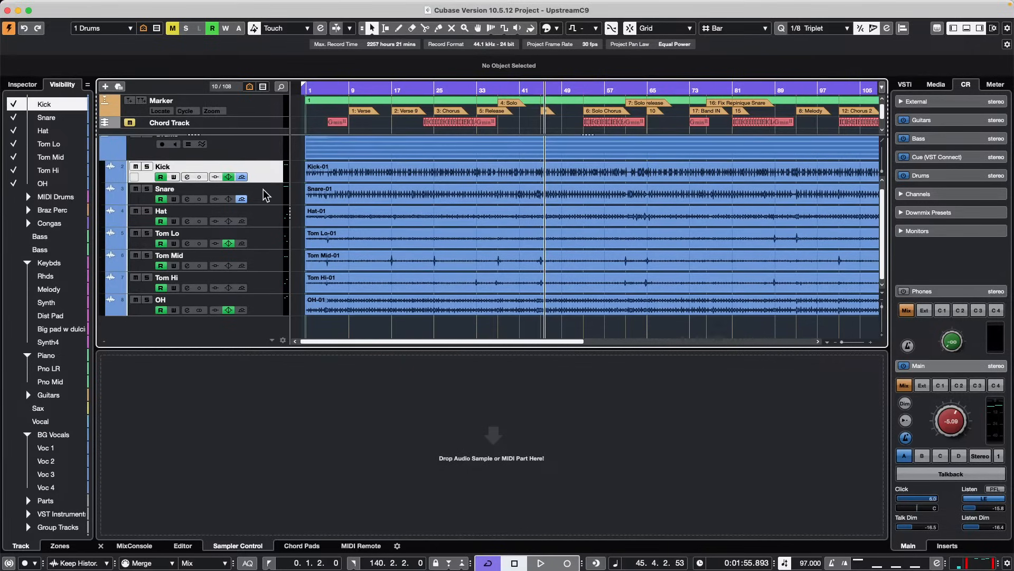
pyautogui.keyDown('shift'); pyautogui.click(265, 311); pyautogui.keyUp('shift')
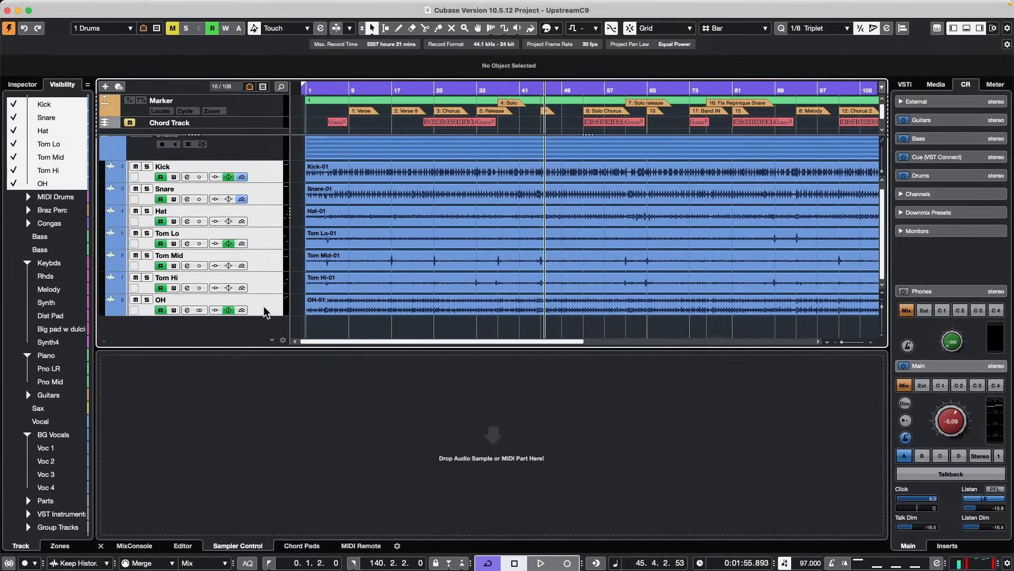
pyautogui.rightClick(267, 176)
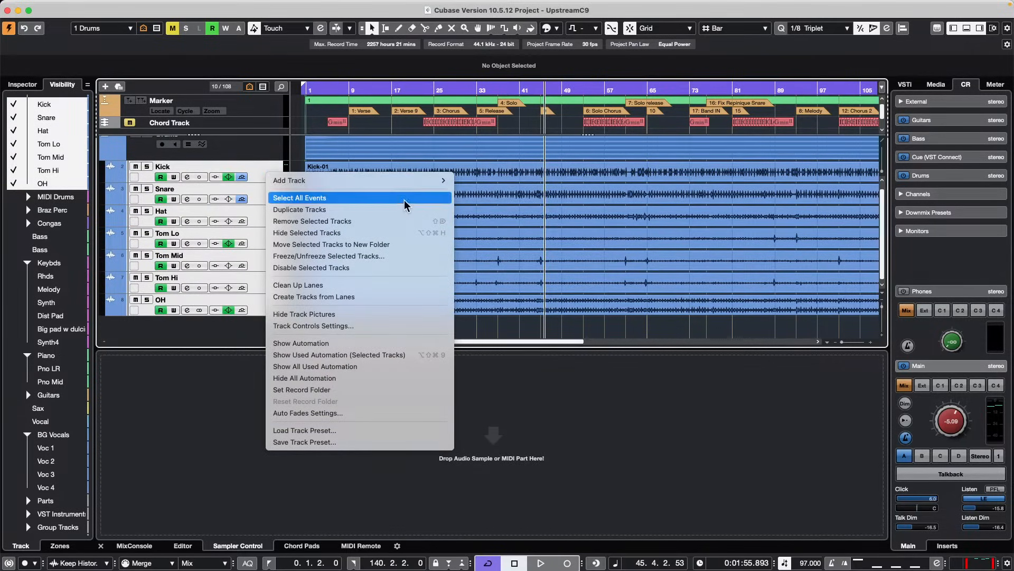
pyautogui.moveTo(424, 182)
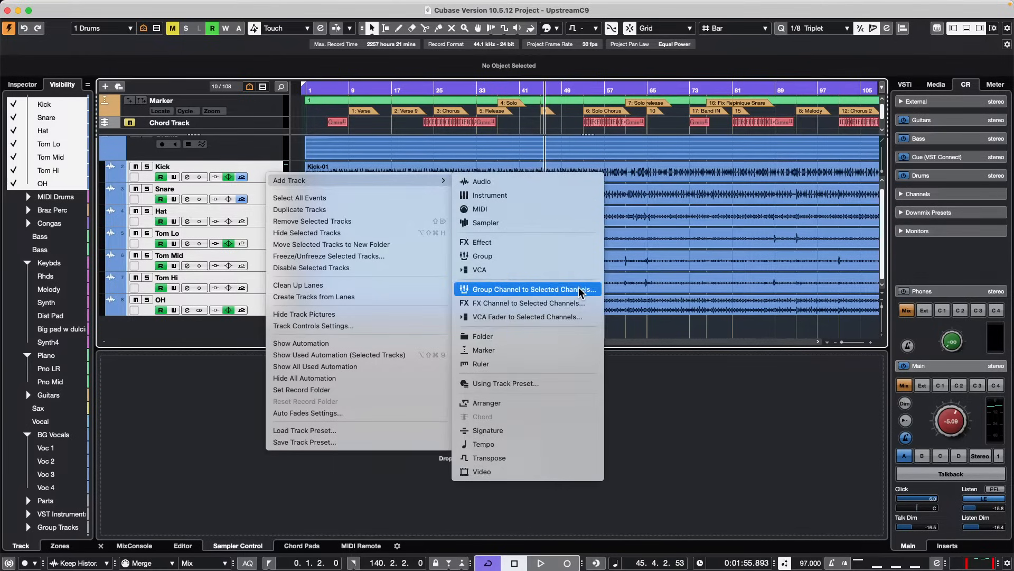
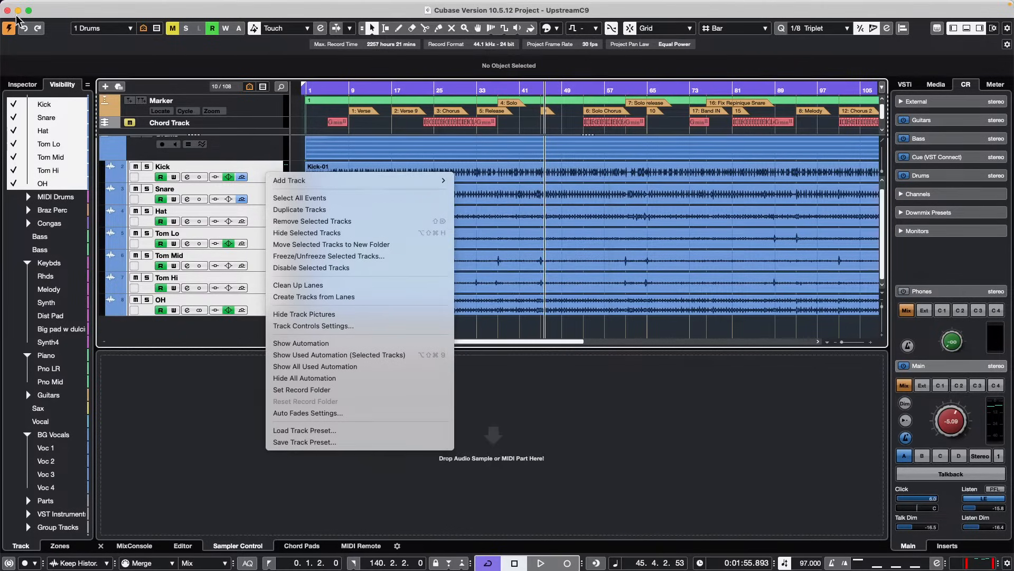
pyautogui.click(151, 25)
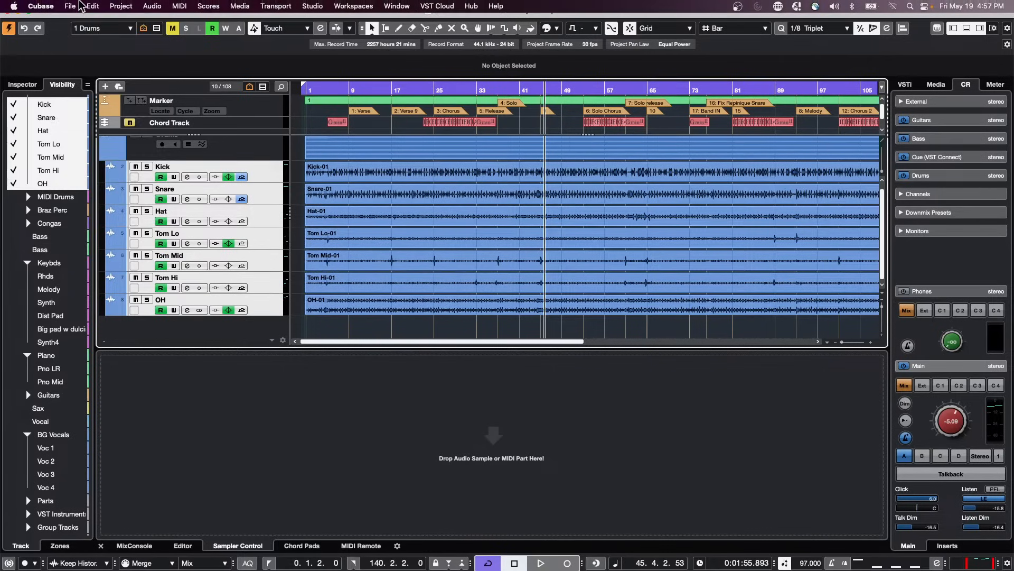
# Open the recent project bicycle.cpr, bring its window into view and enlarge it to fill the screen
pyautogui.click(72, 6)
pyautogui.moveTo(122, 248)
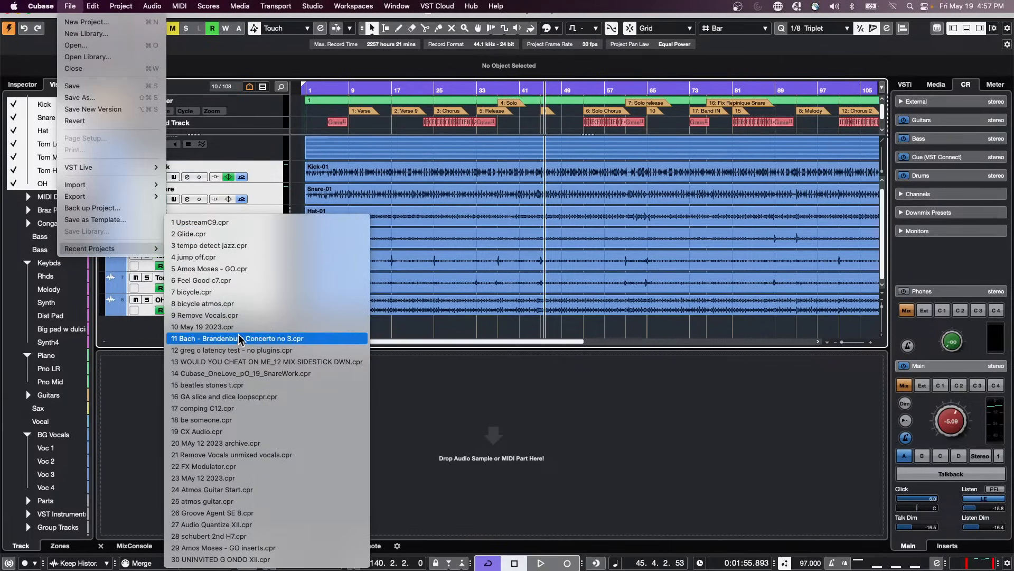
pyautogui.click(239, 292)
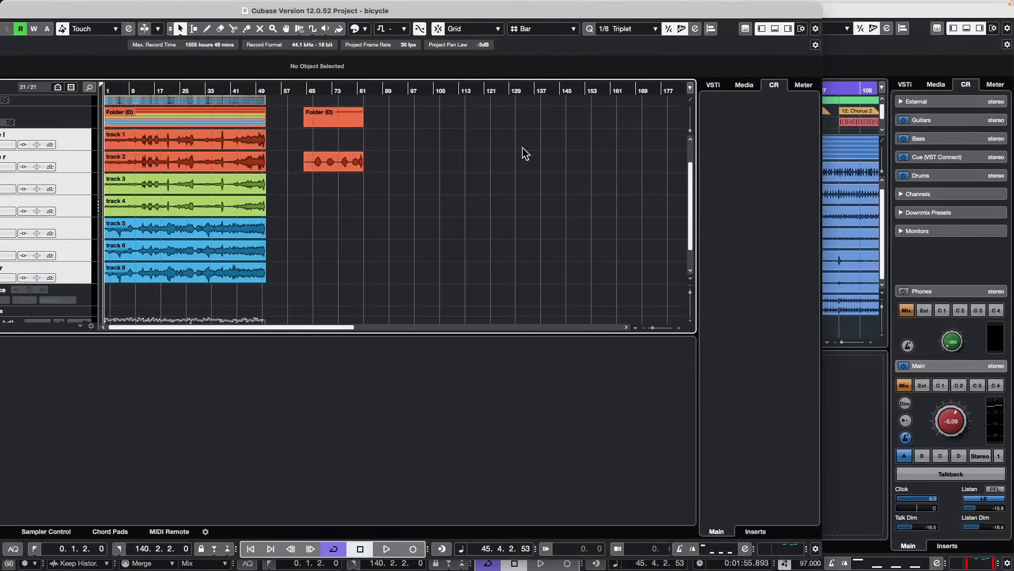
pyautogui.moveTo(38, 16); pyautogui.dragTo(304, 36)
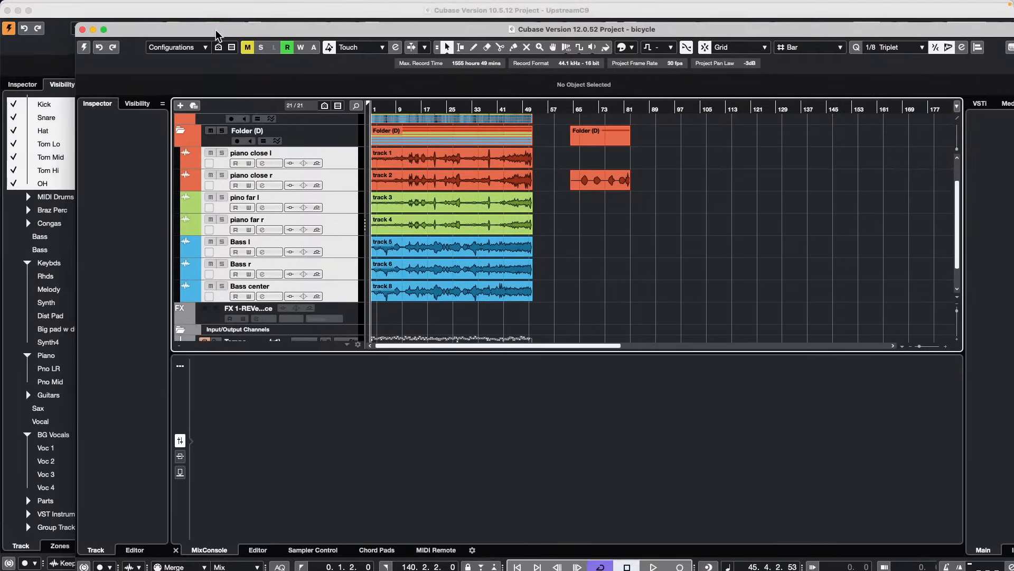
pyautogui.click(103, 30)
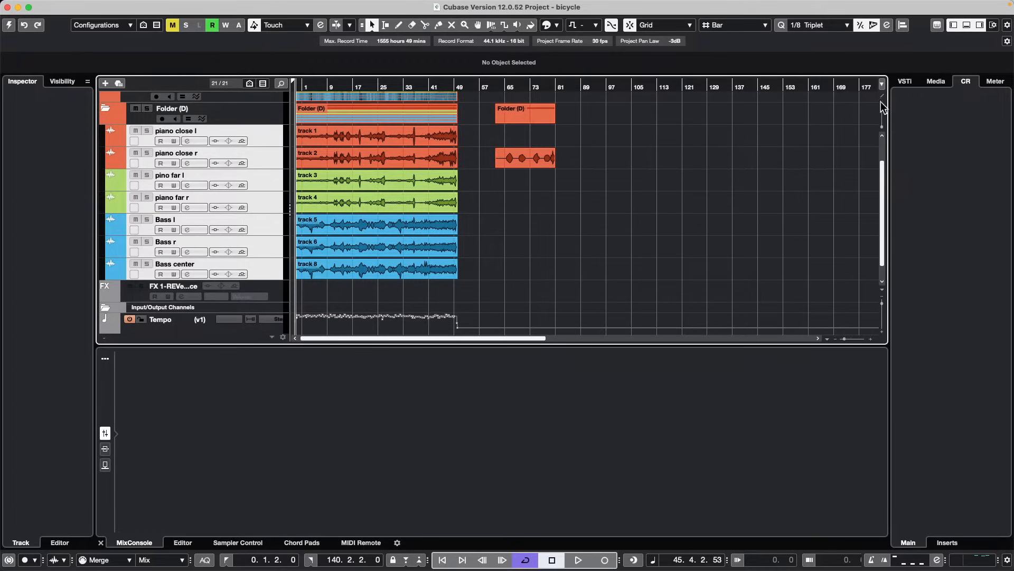
# Activate the bicycle project and enlarge its window to fill the screen again
pyautogui.click(366, 86)
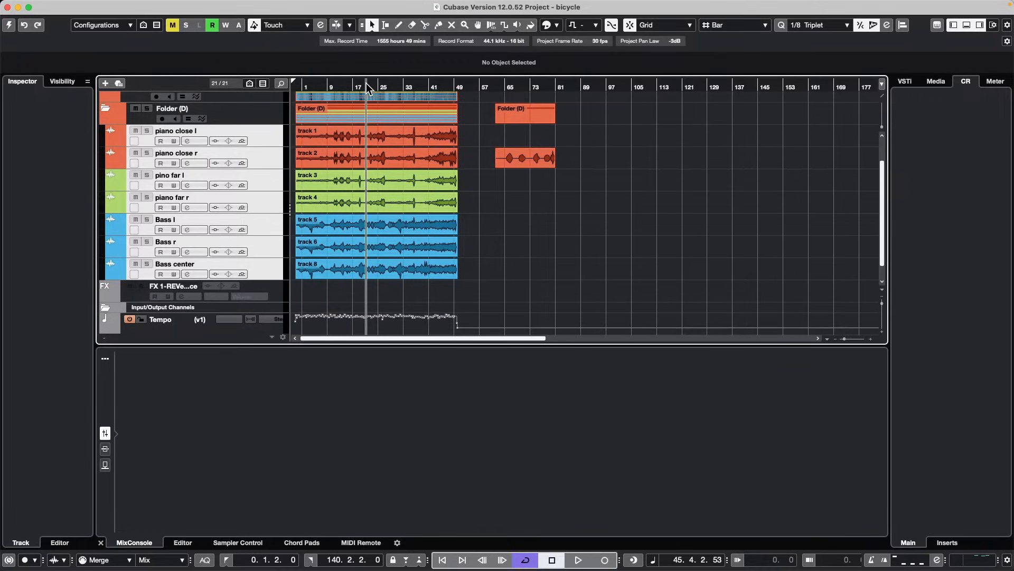
pyautogui.moveTo(366, 83); pyautogui.dragTo(237, 105)
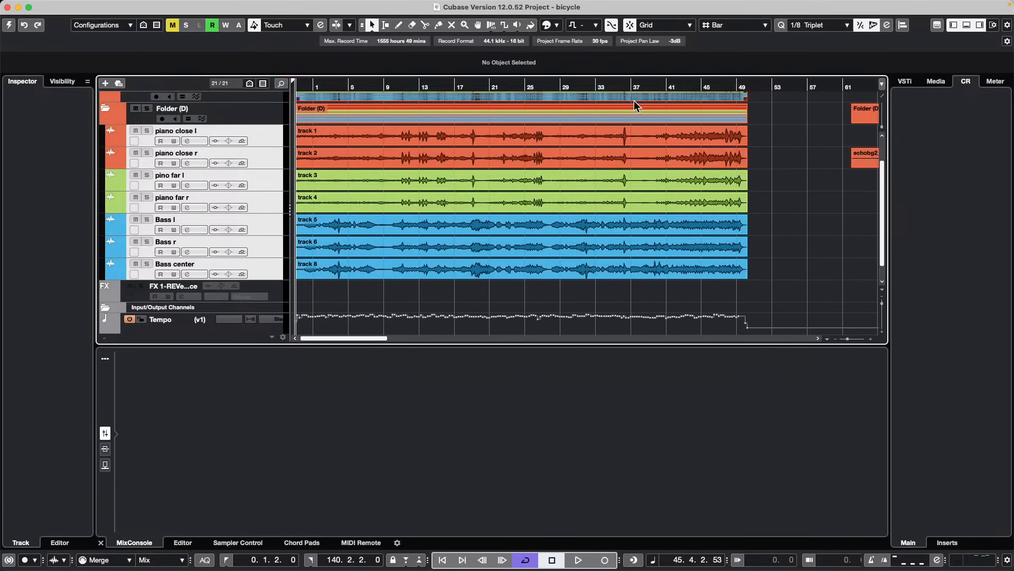
pyautogui.scroll(2, 215, 108)
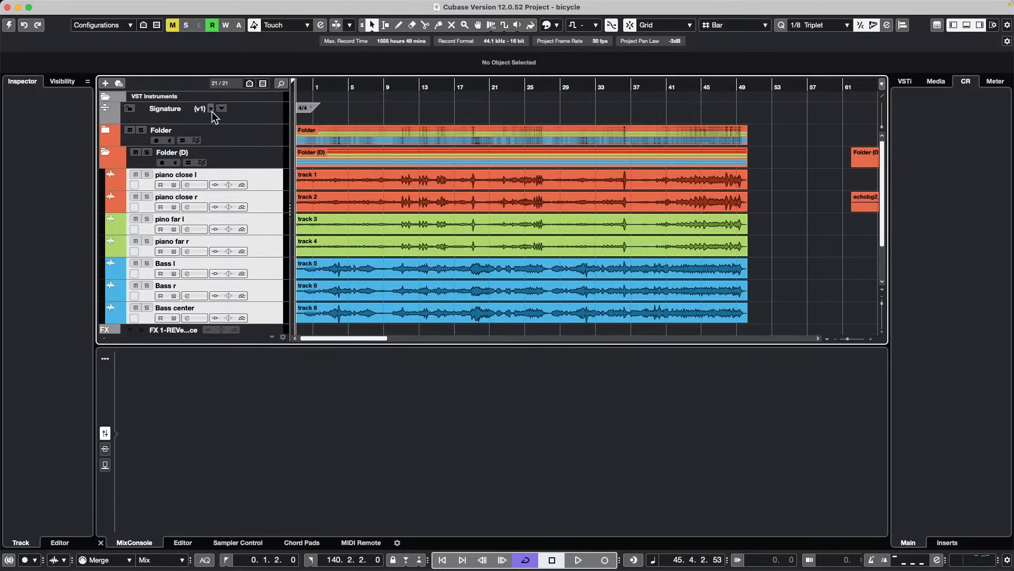
pyautogui.click(11, 25)
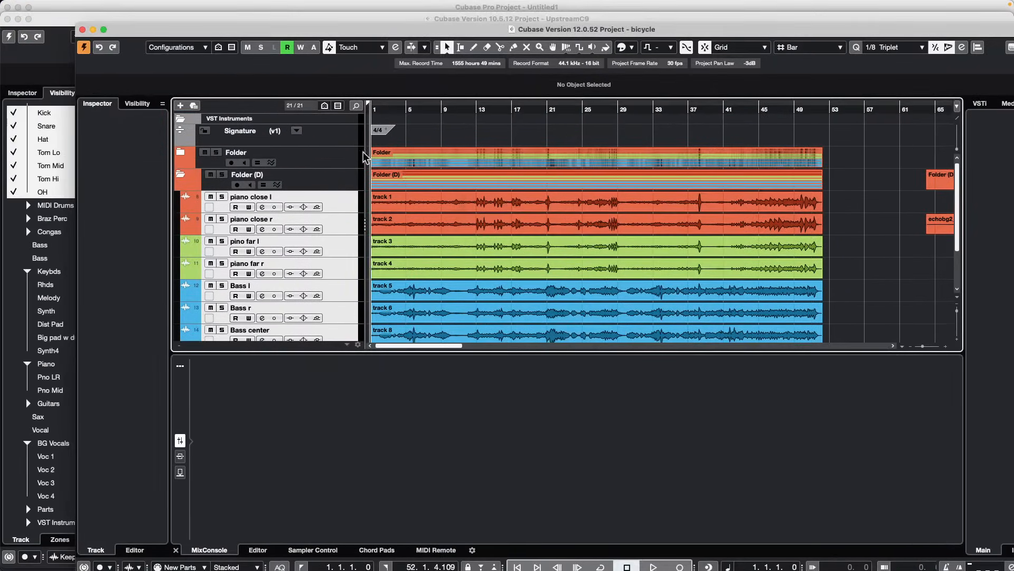
pyautogui.click(103, 29)
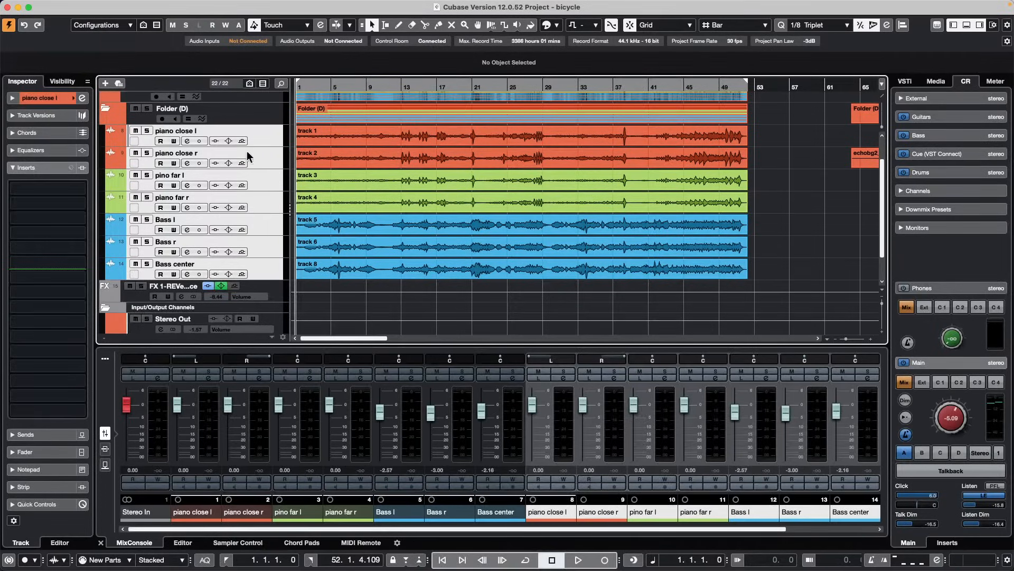
# Select the seven tracks in Folder (D), from piano close l through Bass center
pyautogui.scroll(3, 255, 154)
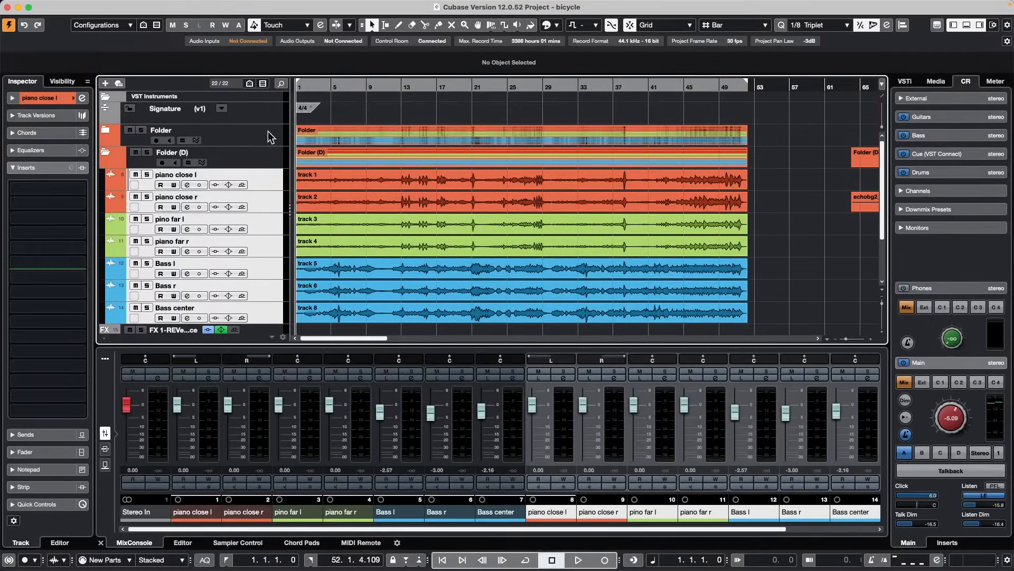
pyautogui.click(268, 176)
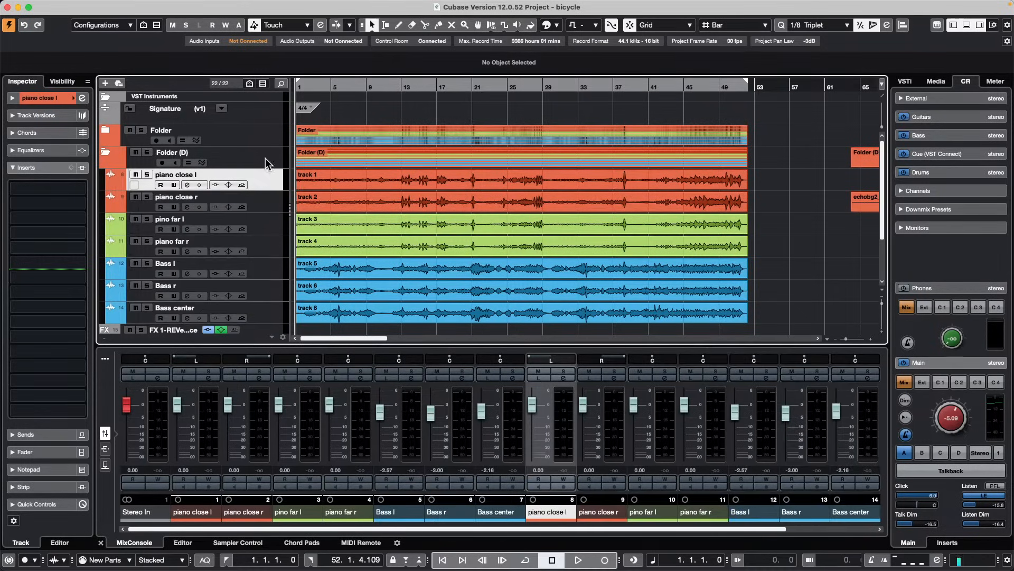
pyautogui.keyDown('shift'); pyautogui.click(263, 311); pyautogui.keyUp('shift')
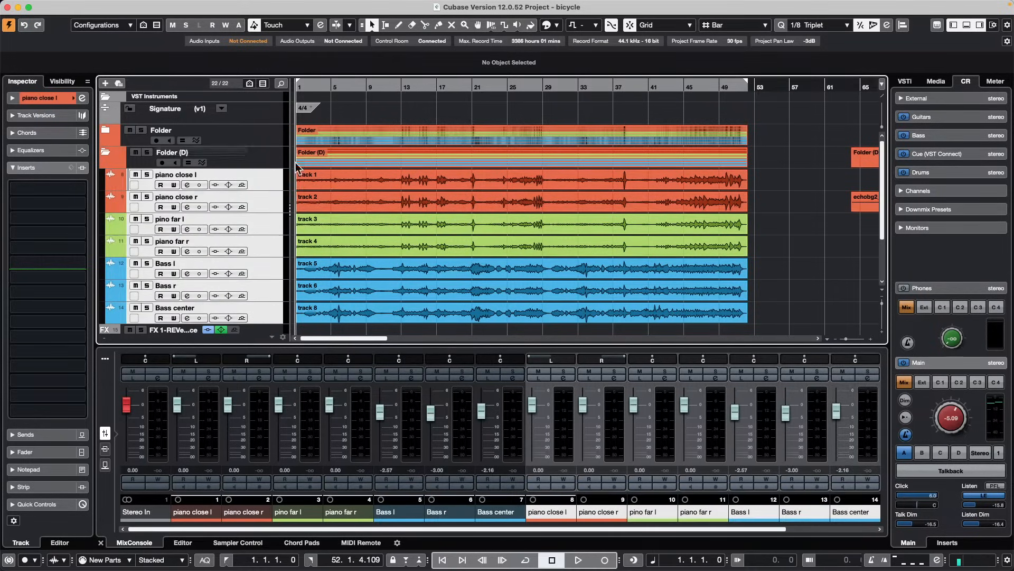
# Add one unnamed marker track directly below the Signature track
pyautogui.rightClick(267, 114)
pyautogui.moveTo(354, 118)
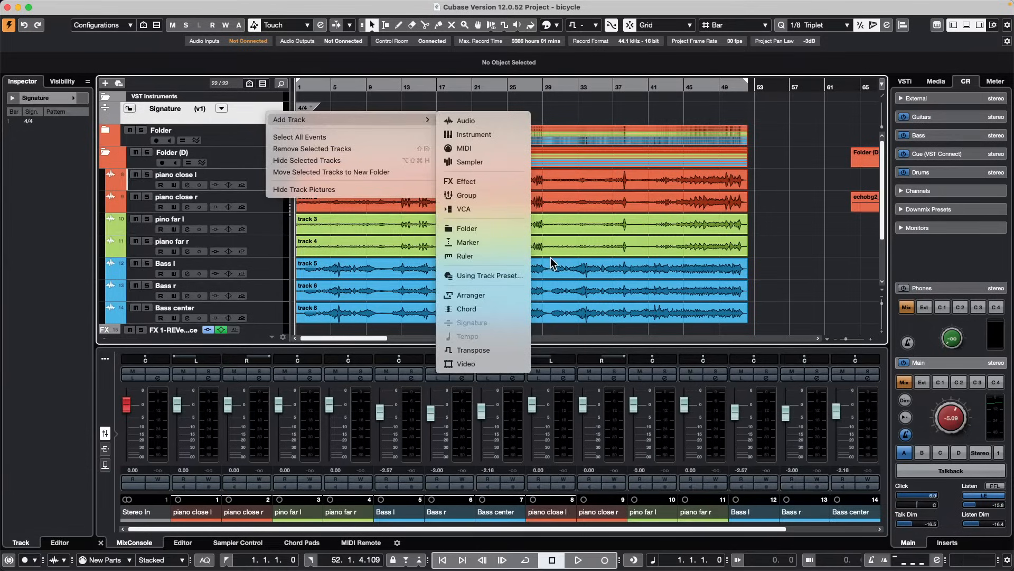
pyautogui.click(500, 243)
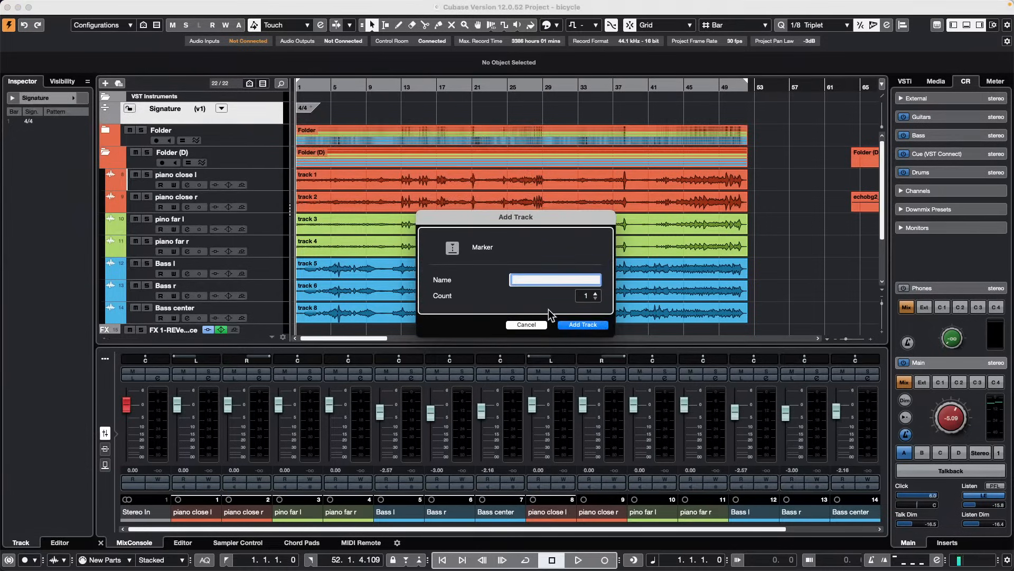
pyautogui.click(582, 325)
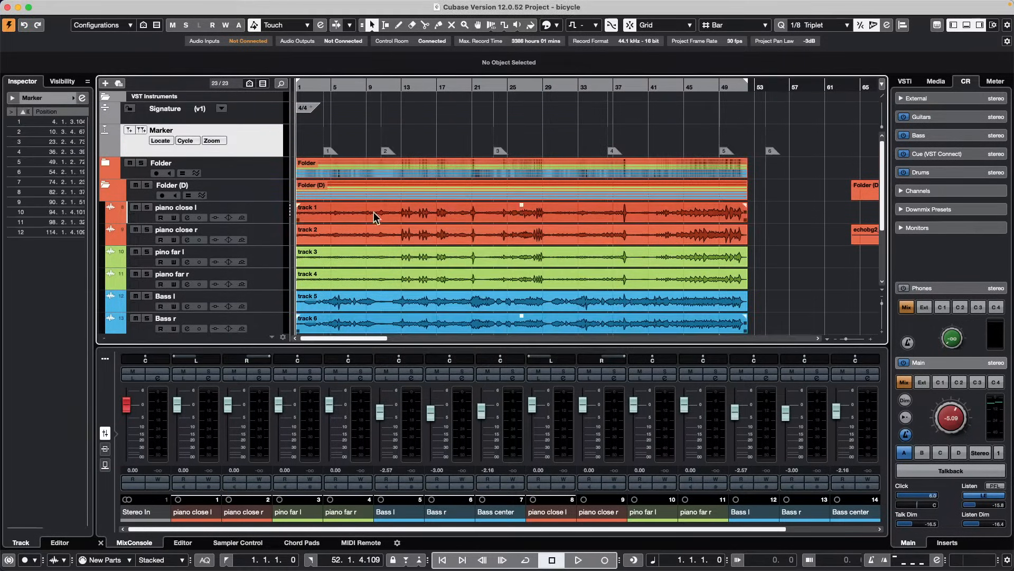
# With the Range Selection tool, select about bars 1 to 8 across all tracks and add a cycle marker for that range
pyautogui.rightClick(368, 238)
pyautogui.click(377, 239)
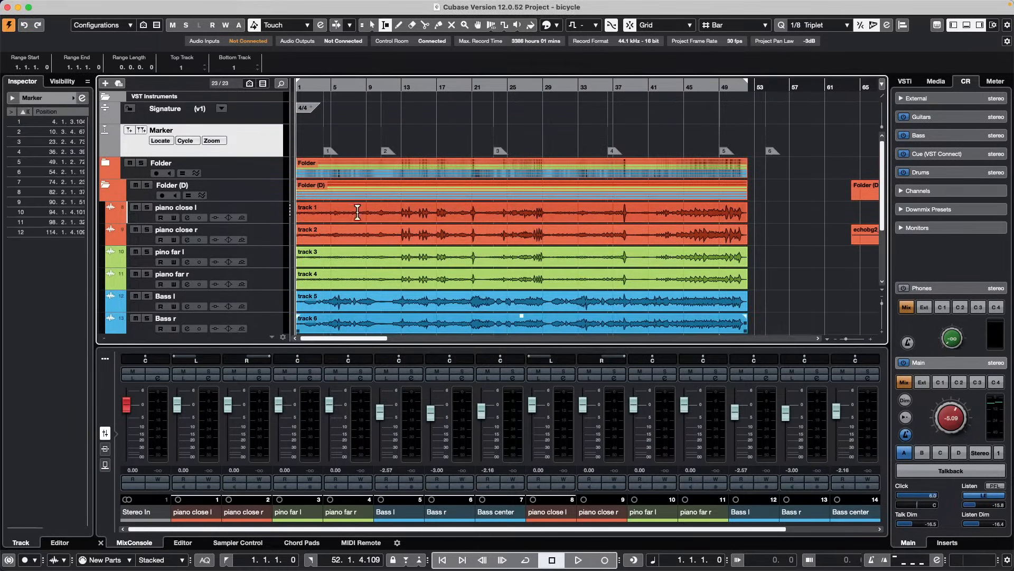
pyautogui.moveTo(356, 207); pyautogui.dragTo(272, 228)
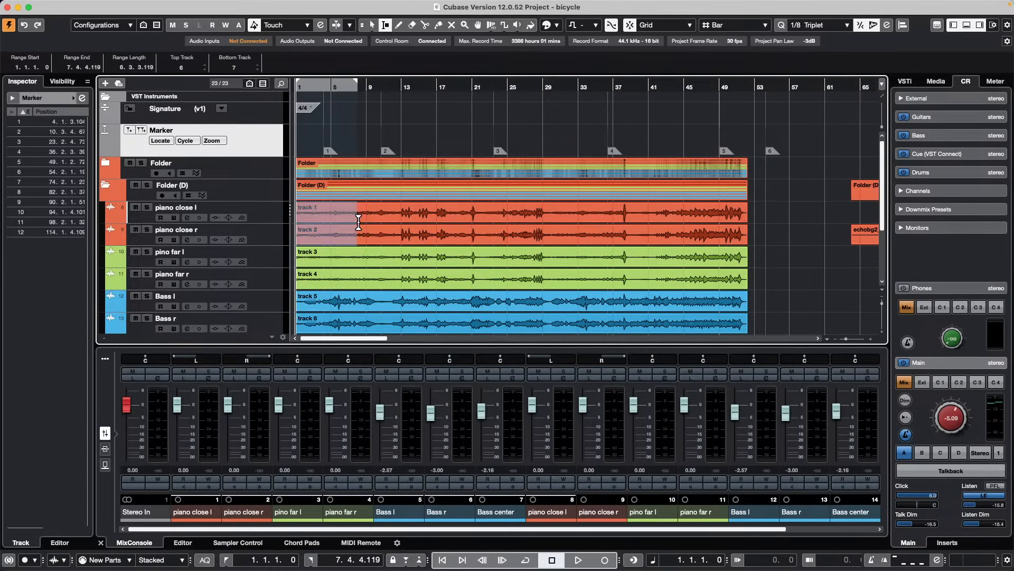
pyautogui.moveTo(359, 221); pyautogui.dragTo(236, 222)
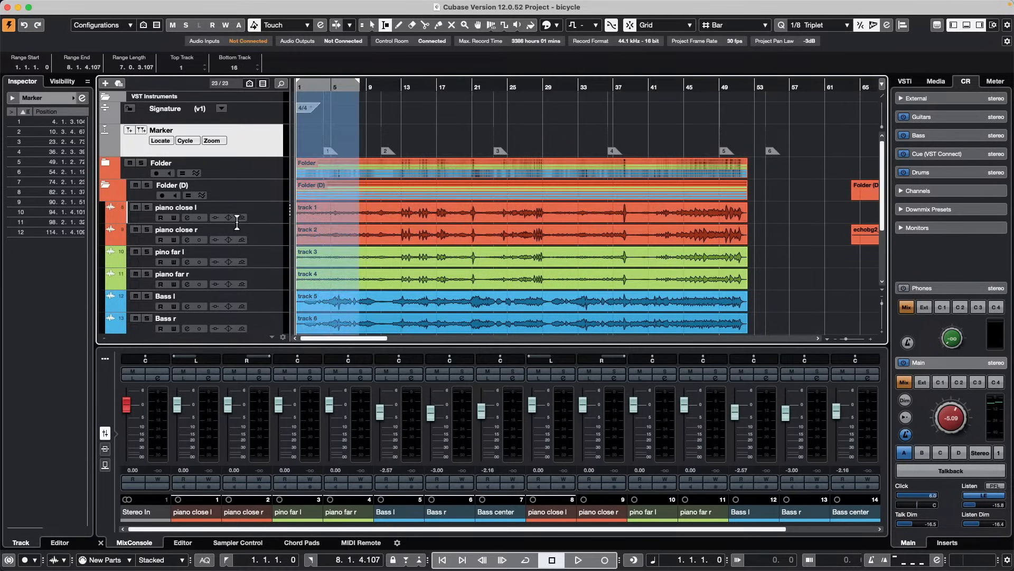
pyautogui.click(140, 130)
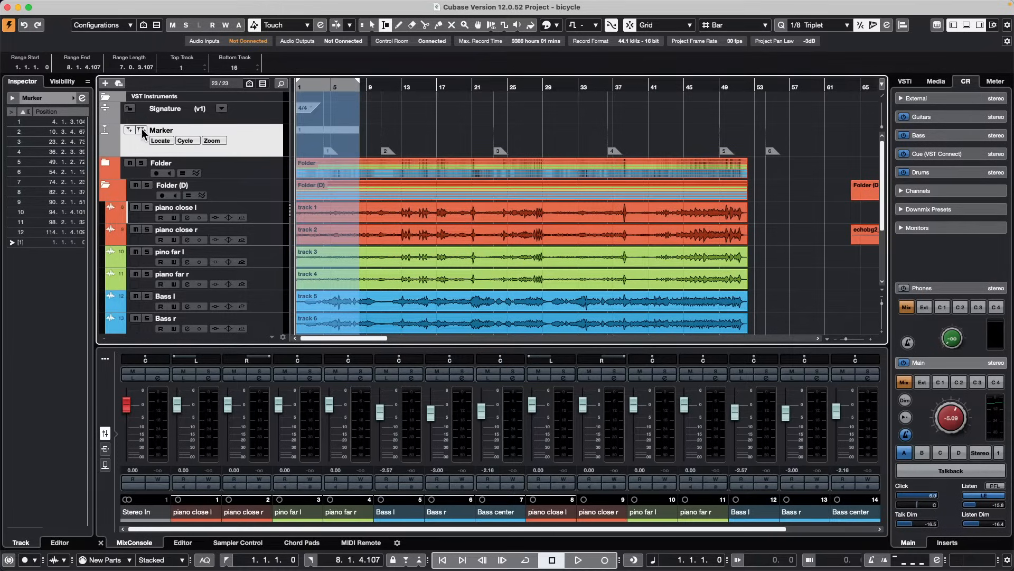
# Try to add a second cycle marker for the range from bar 9 to bar 16 on Folder (D)
pyautogui.moveTo(364, 190); pyautogui.dragTo(424, 194)
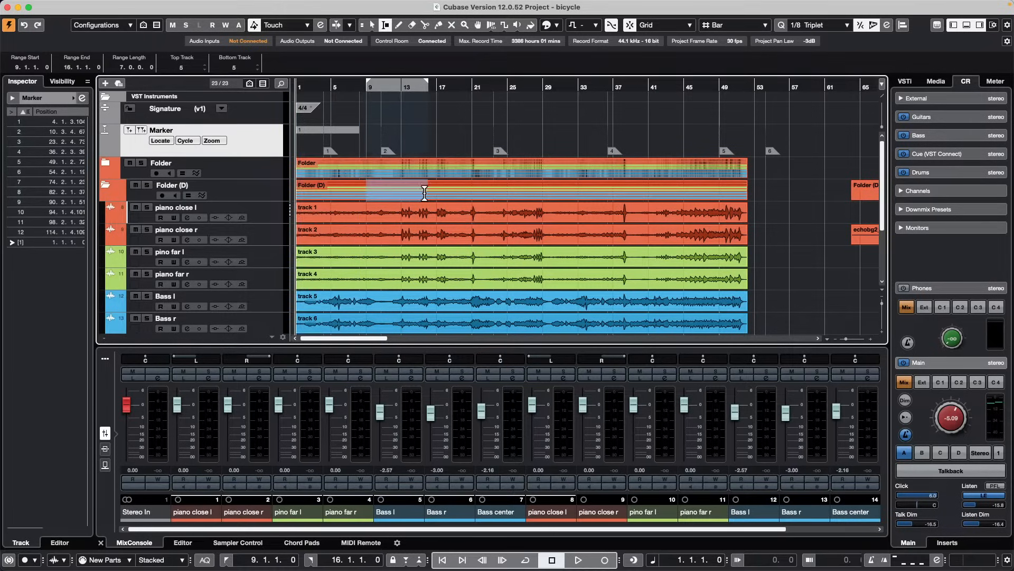
pyautogui.click(425, 193)
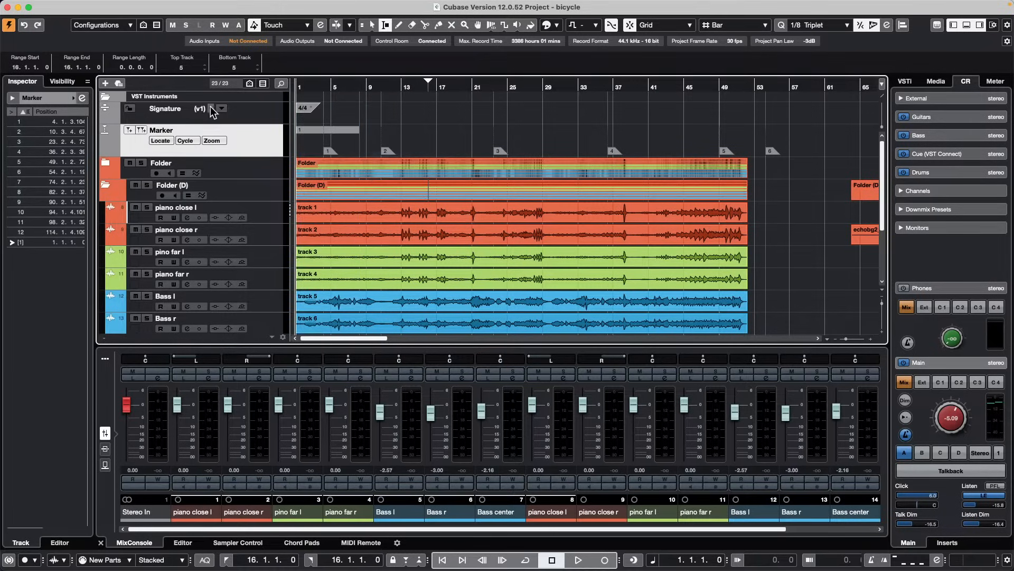
pyautogui.click(140, 130)
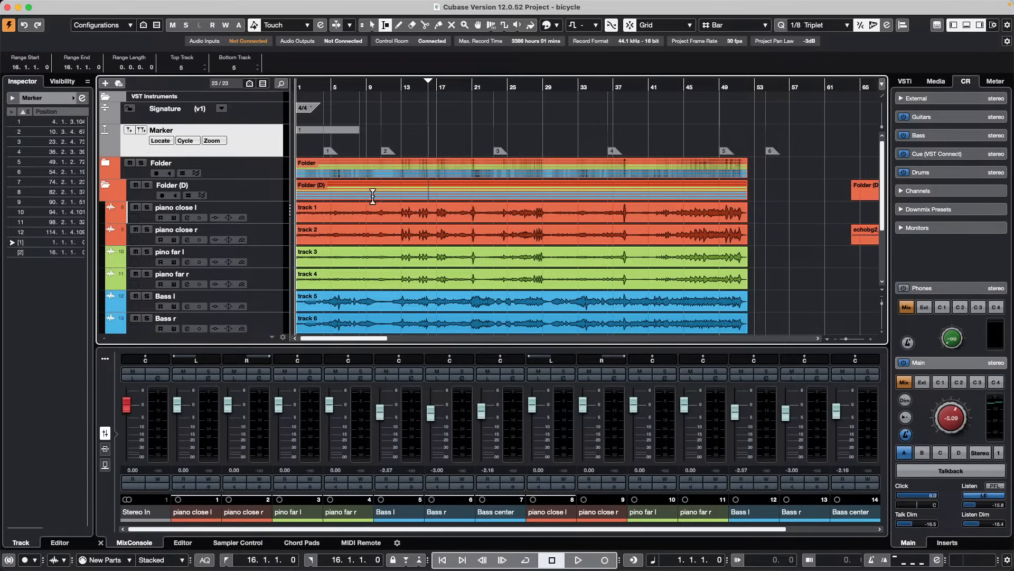
# Add three cycle markers from ranges selected on Folder (D): bars 10 to 18, 19 to 29 and 30 to 39
pyautogui.moveTo(372, 196); pyautogui.dragTo(444, 197)
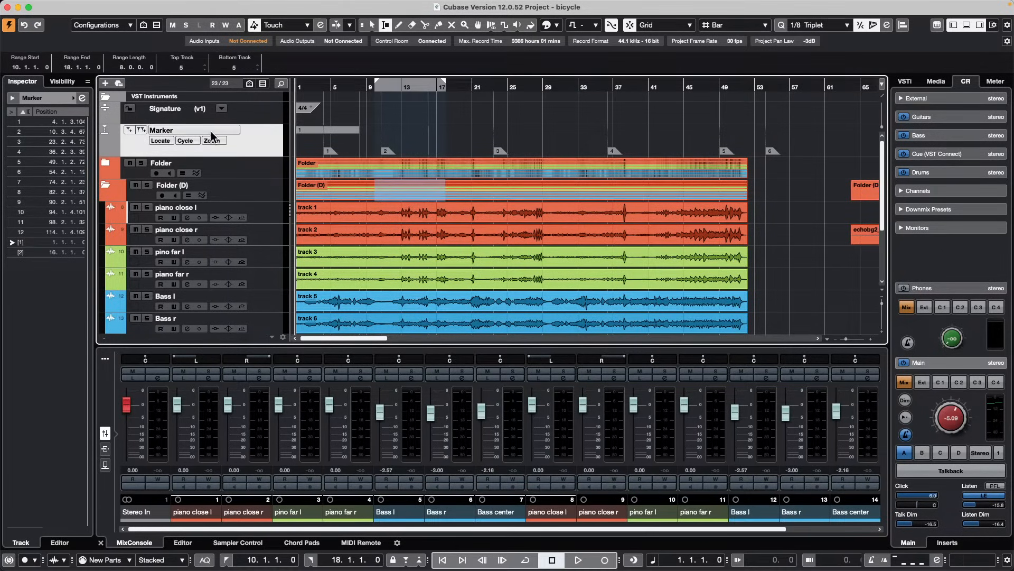
pyautogui.click(139, 129)
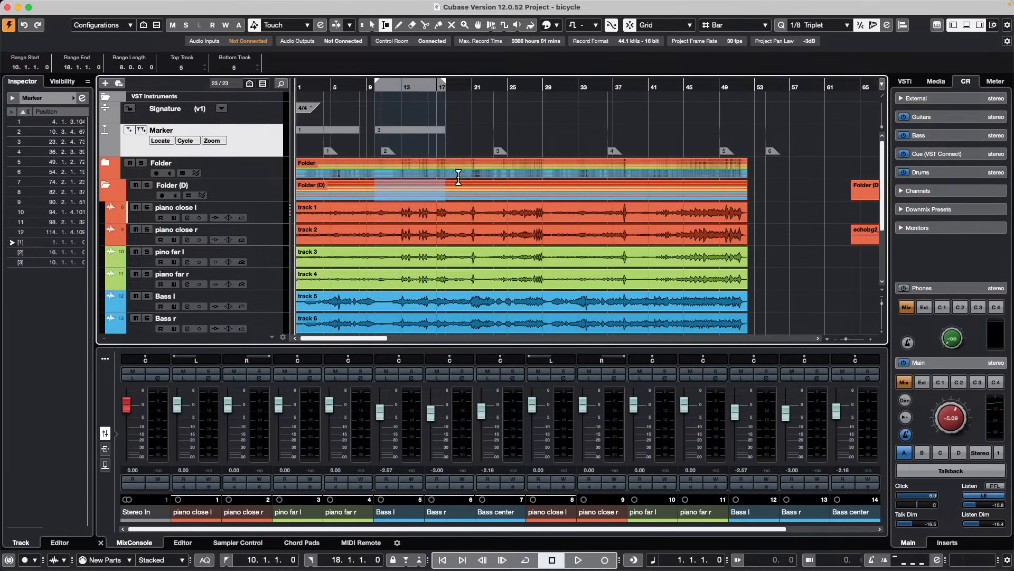
pyautogui.moveTo(451, 186); pyautogui.dragTo(543, 185)
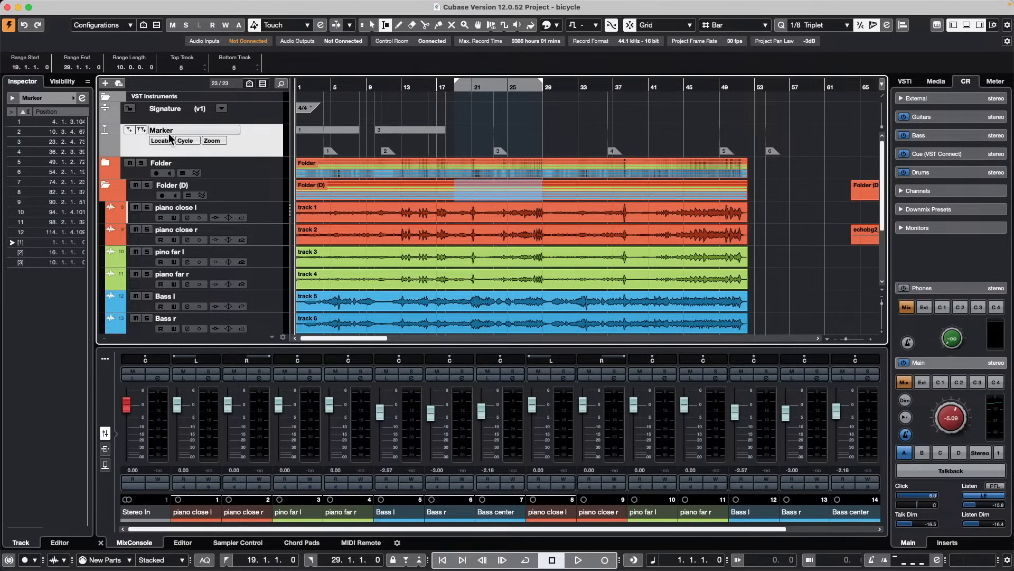
pyautogui.click(142, 129)
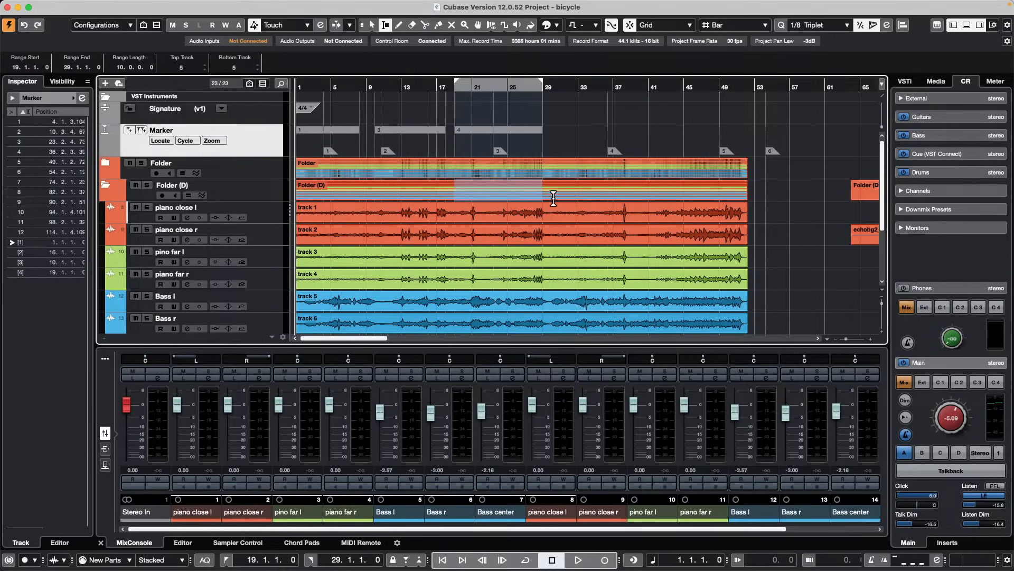
pyautogui.moveTo(551, 195); pyautogui.dragTo(632, 196)
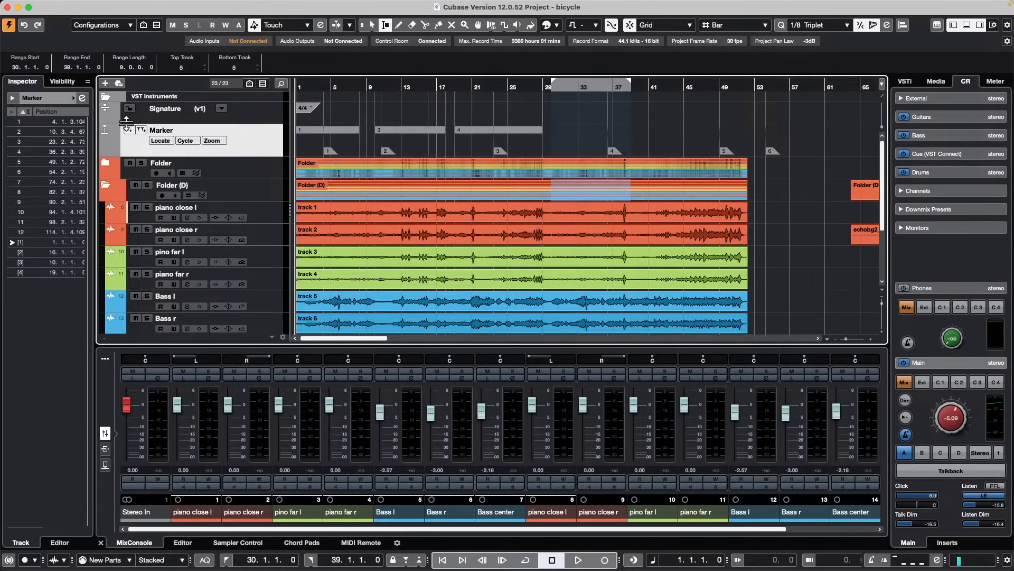
pyautogui.click(143, 132)
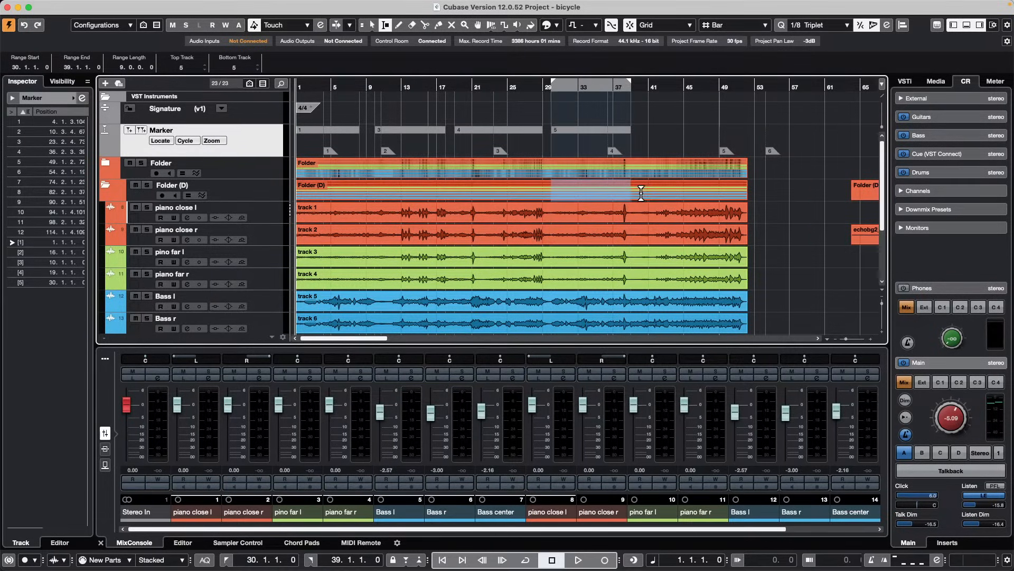
# Add cycle markers for bars 40 to 46 selected on Folder (D) and about bars 46 to 51 selected on piano close l
pyautogui.moveTo(638, 193)
pyautogui.mouseDown()
pyautogui.moveTo(702, 189)
pyautogui.moveTo(692, 192)
pyautogui.mouseUp()
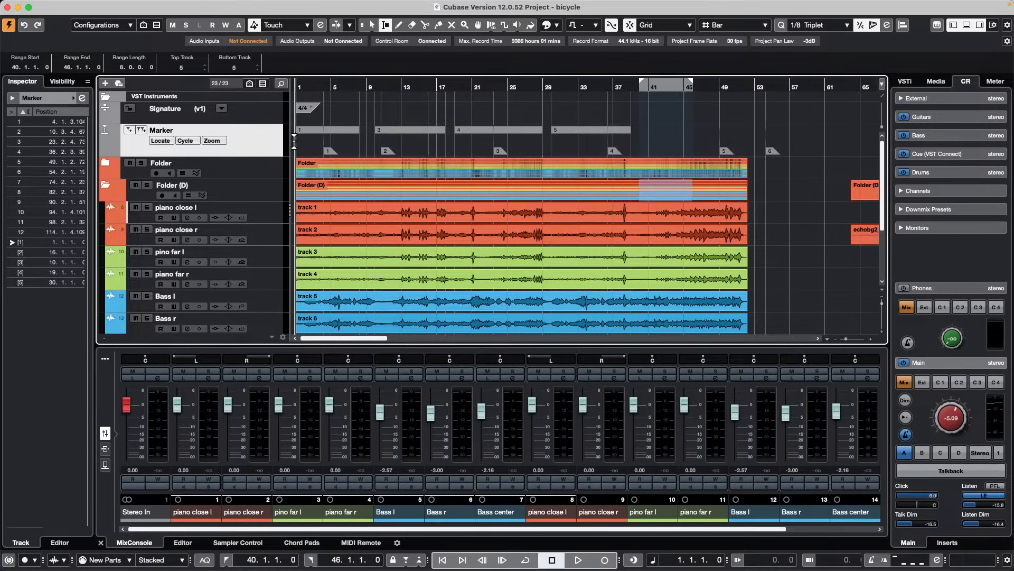
pyautogui.click(143, 131)
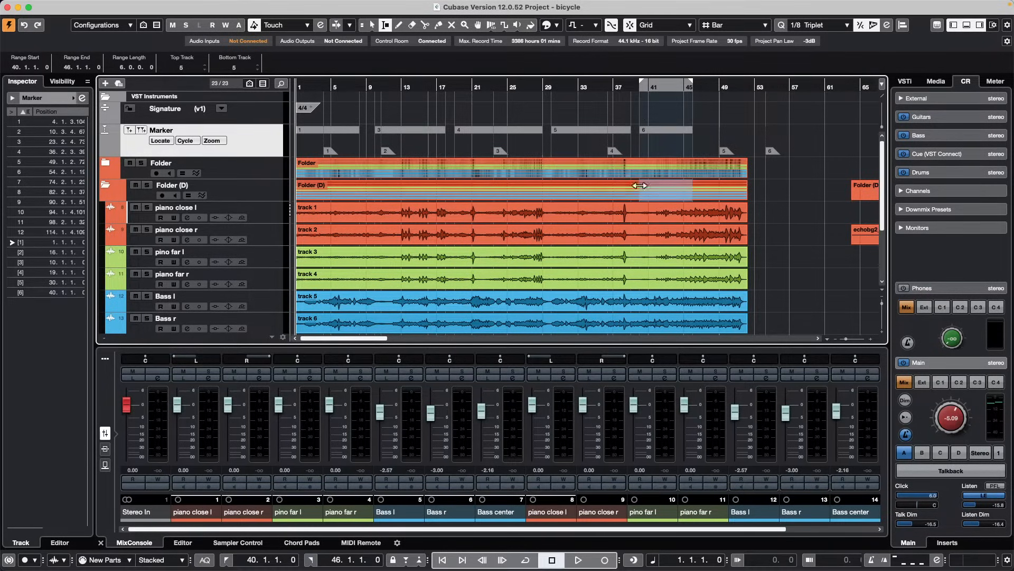
pyautogui.moveTo(693, 208); pyautogui.dragTo(743, 203)
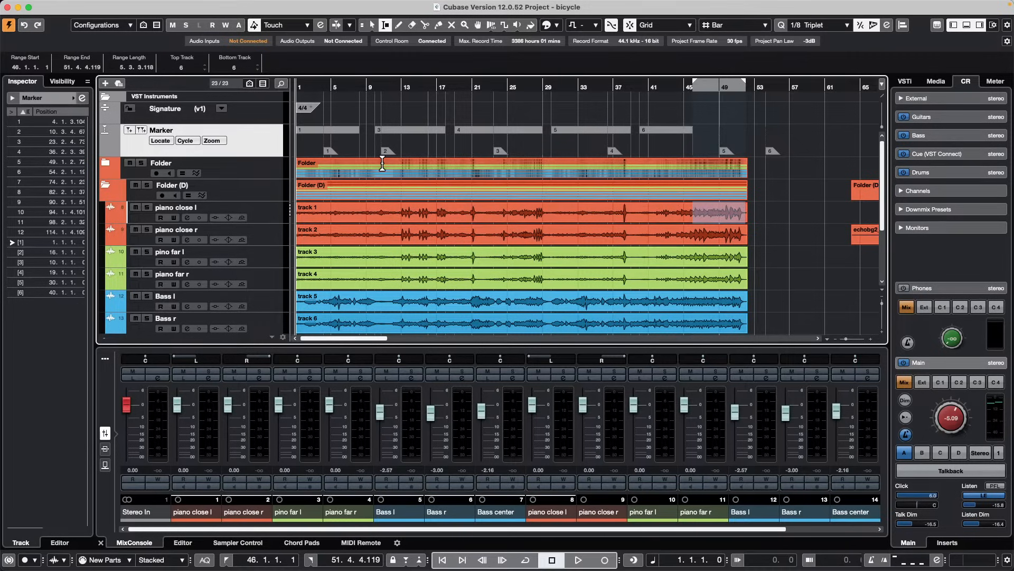
pyautogui.click(136, 130)
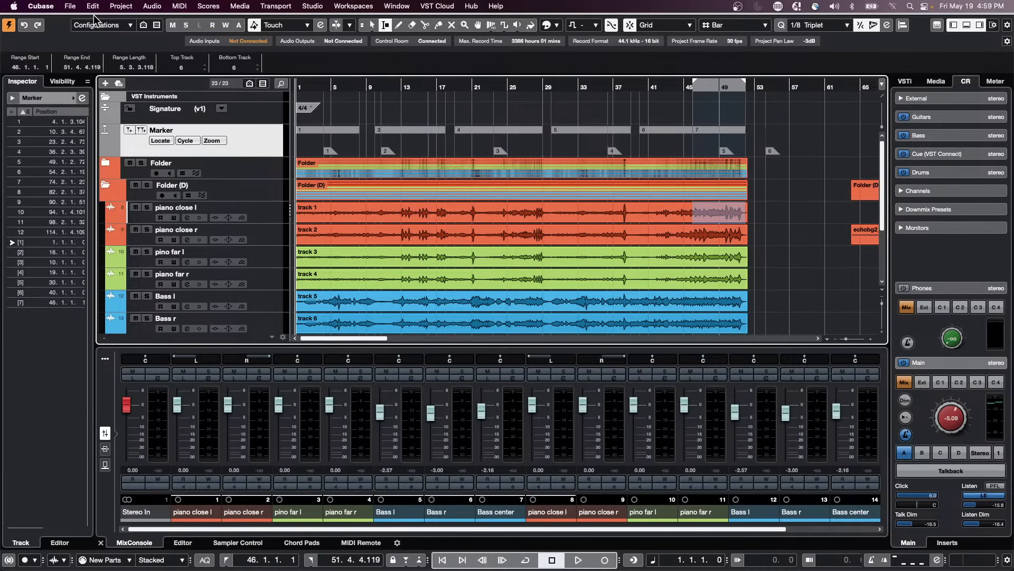
# Start an audio mixdown export with multiple channel selection and include all audio channels
pyautogui.click(70, 6)
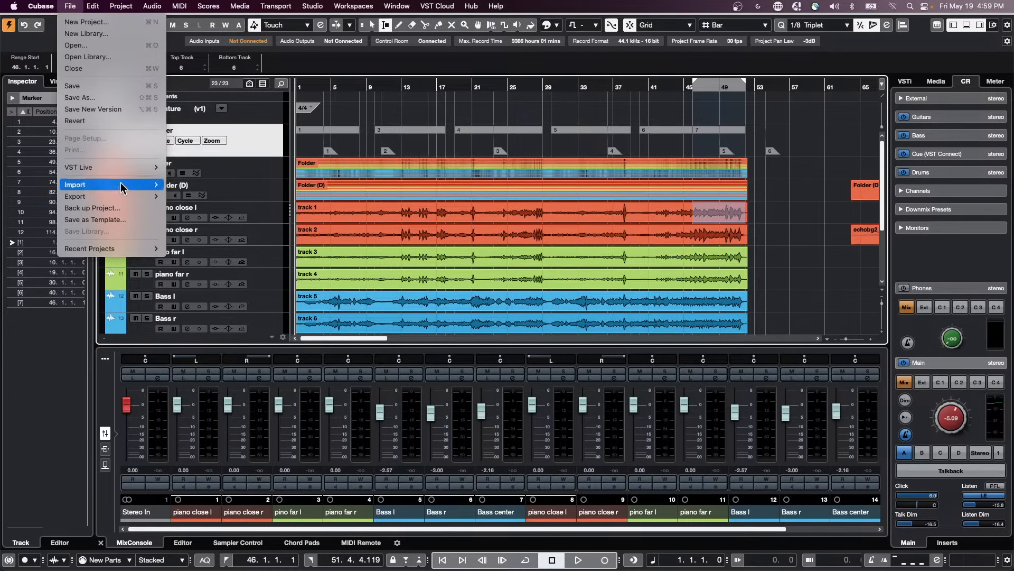
pyautogui.moveTo(114, 202)
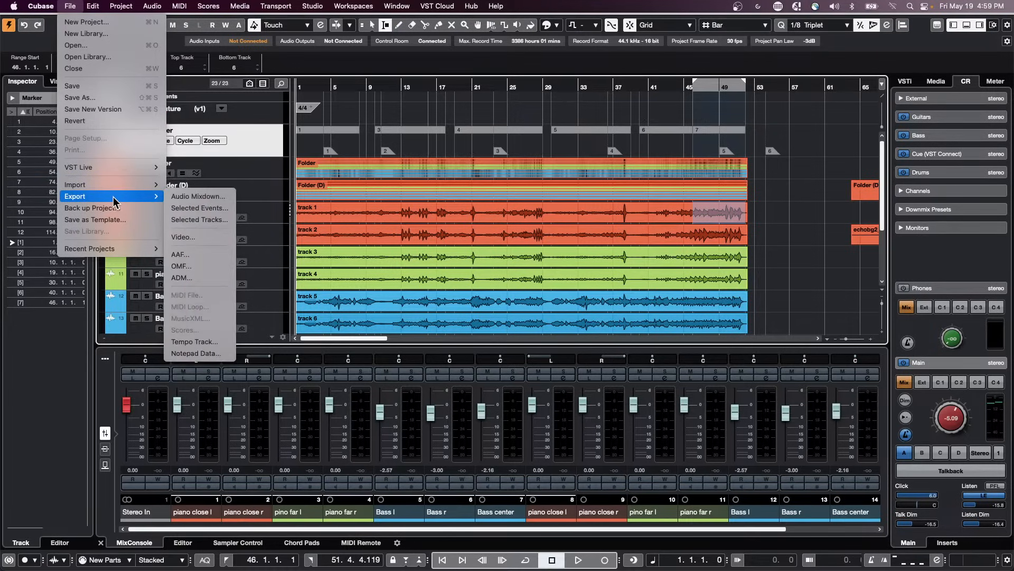
pyautogui.click(231, 201)
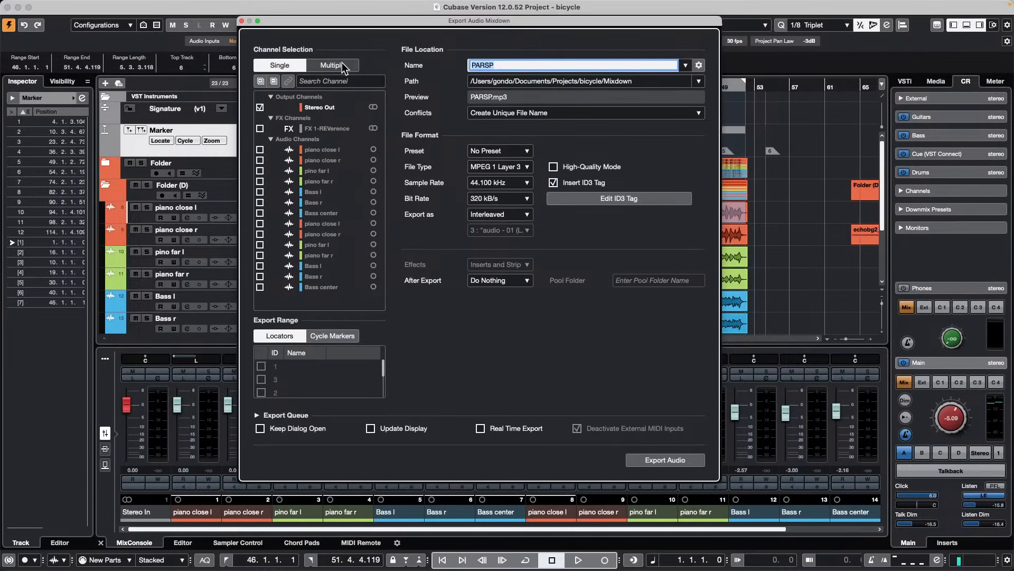
pyautogui.click(322, 67)
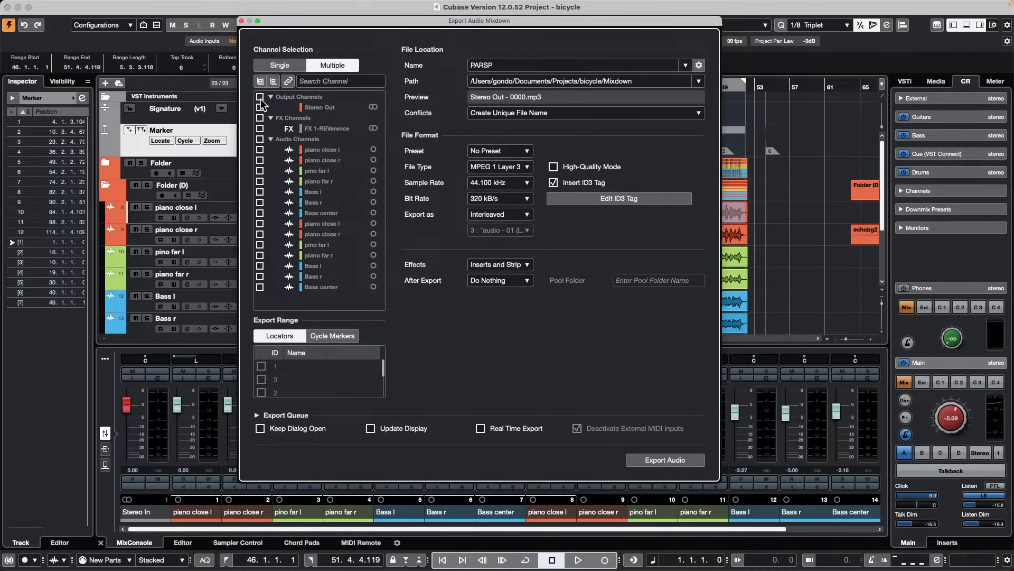
pyautogui.click(260, 139)
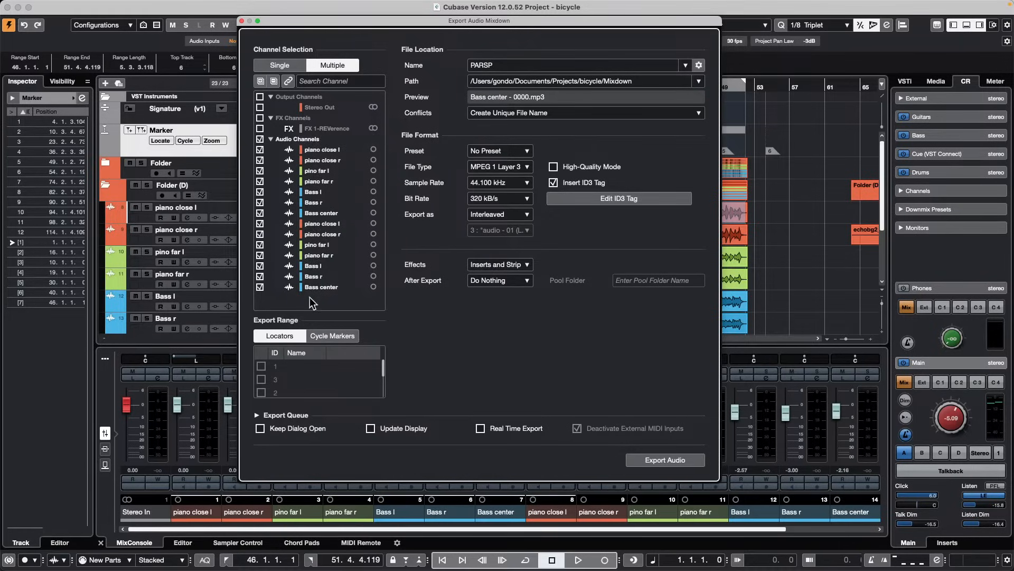
# Set the export range to cycle markers 1 and 3, and have an audio track created after export
pyautogui.click(261, 366)
pyautogui.click(261, 366)
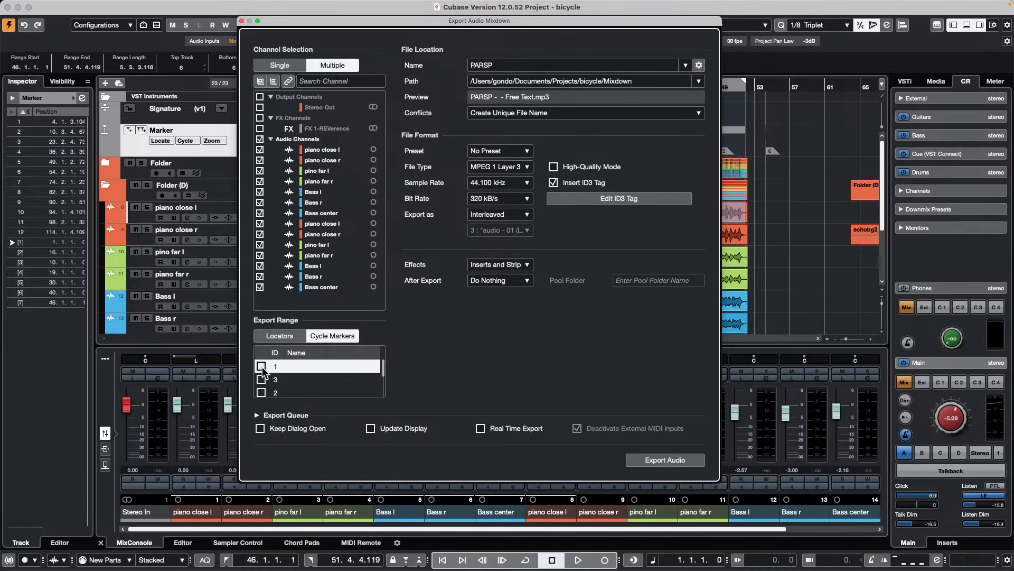
pyautogui.click(261, 379)
pyautogui.click(499, 280)
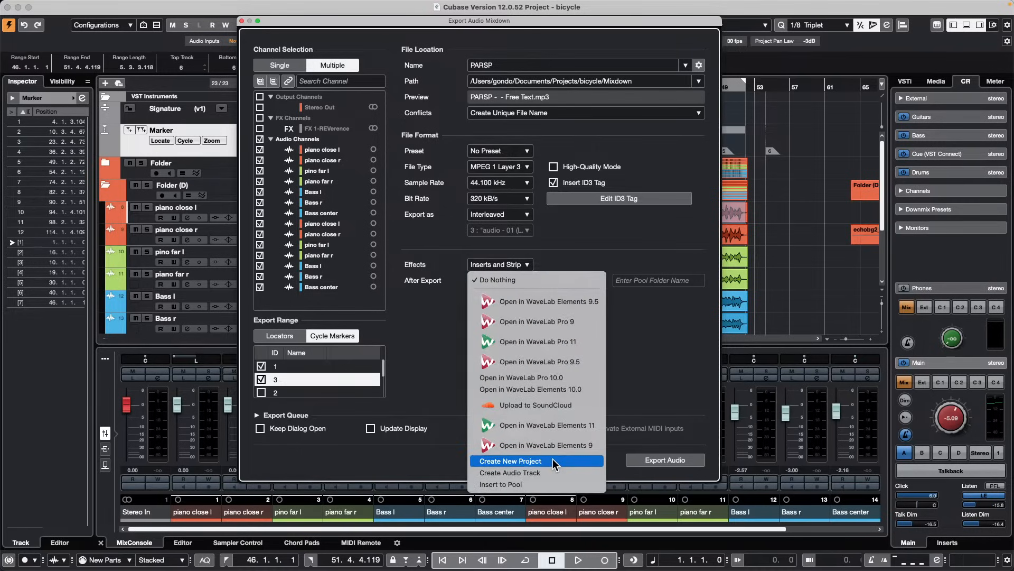
pyautogui.click(555, 473)
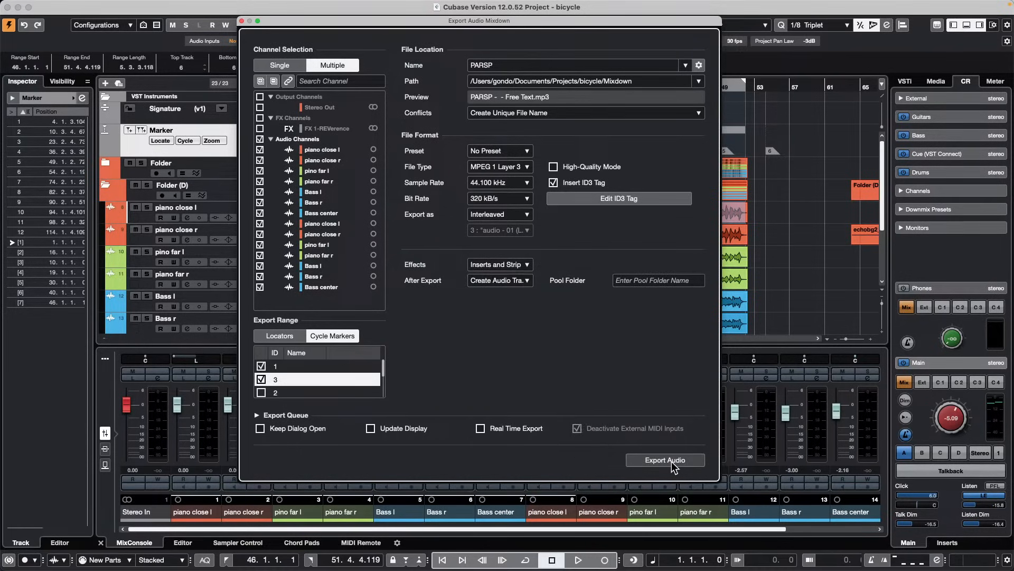
# Try to export the audio, changing the mixdown name to PARSPwrg for a second attempt
pyautogui.click(671, 462)
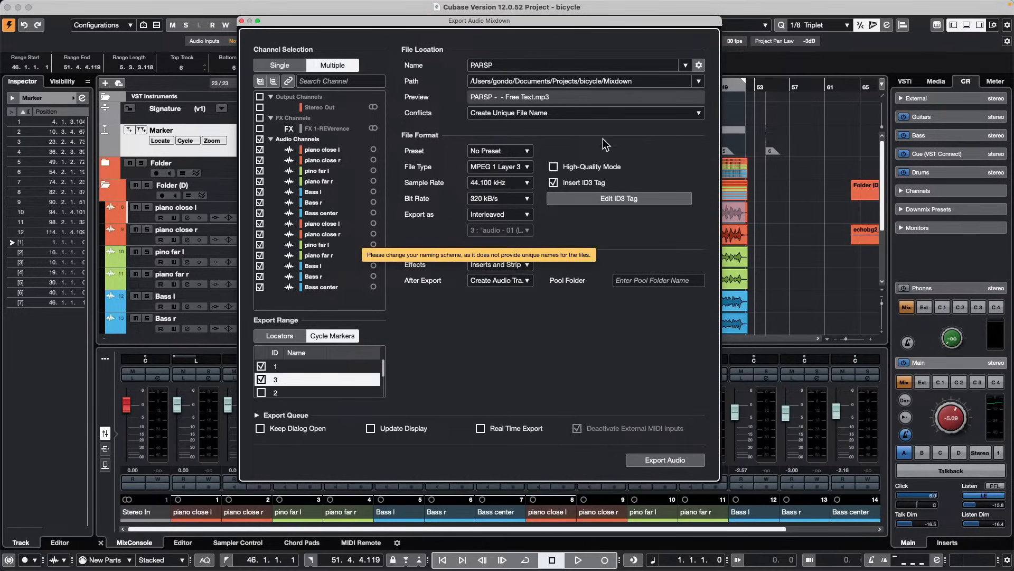
pyautogui.click(620, 63)
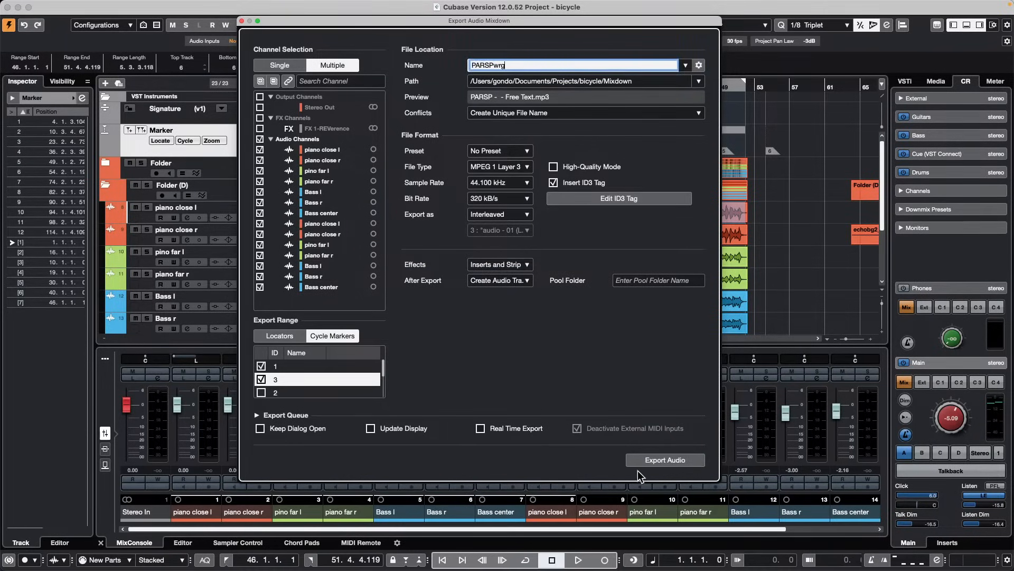
pyautogui.click(649, 460)
# Replace Free Text in the file naming scheme with Channel Number and Cycle Marker ID, and export the audio
pyautogui.click(699, 65)
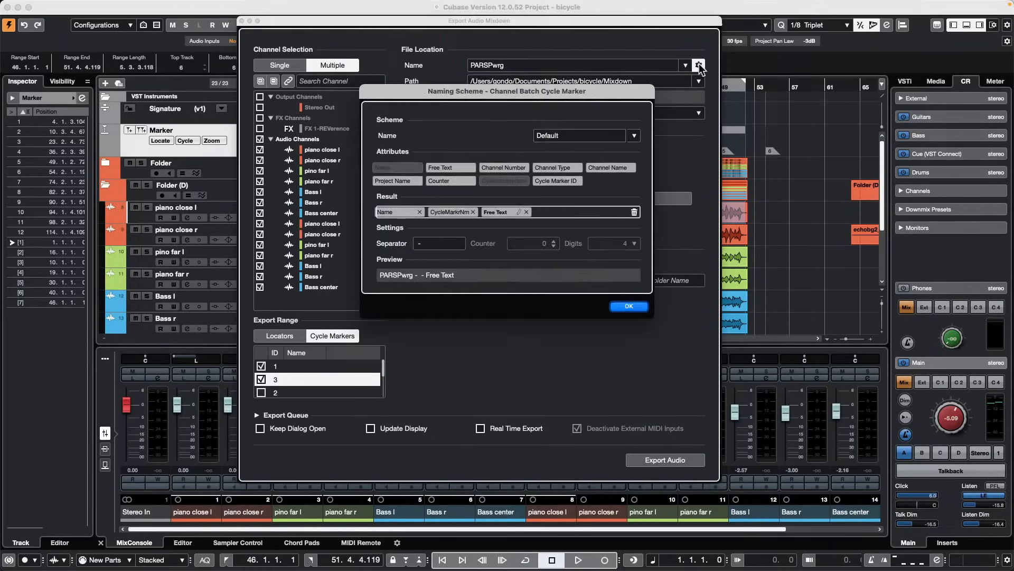
pyautogui.click(527, 212)
pyautogui.moveTo(503, 167); pyautogui.dragTo(518, 212)
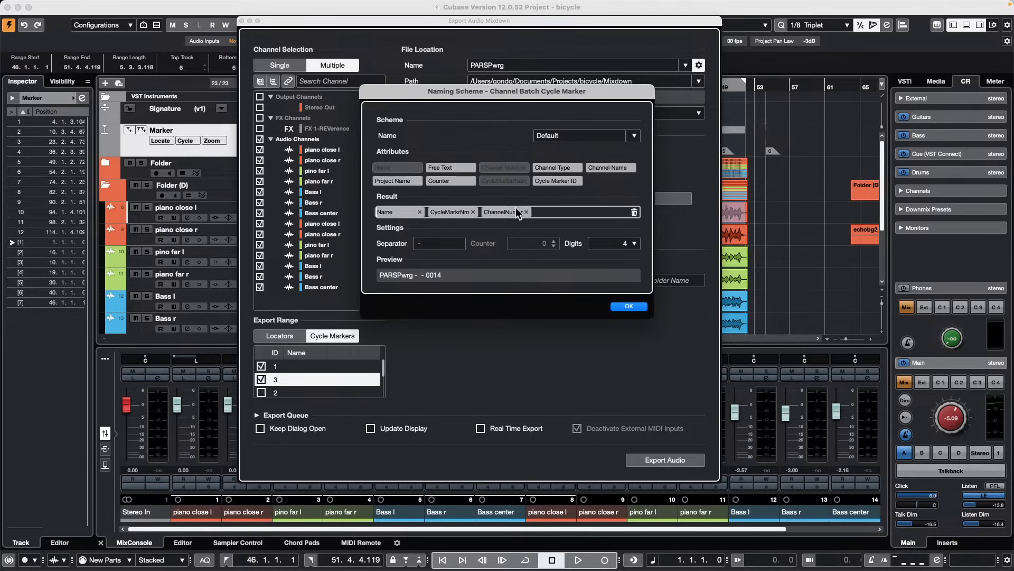
pyautogui.moveTo(556, 181); pyautogui.dragTo(555, 213)
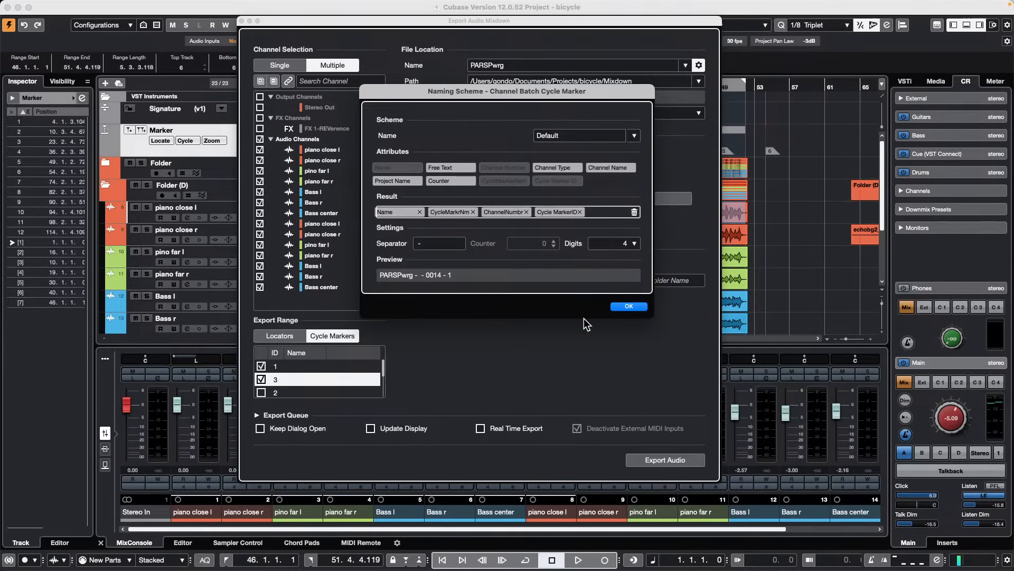
pyautogui.click(629, 306)
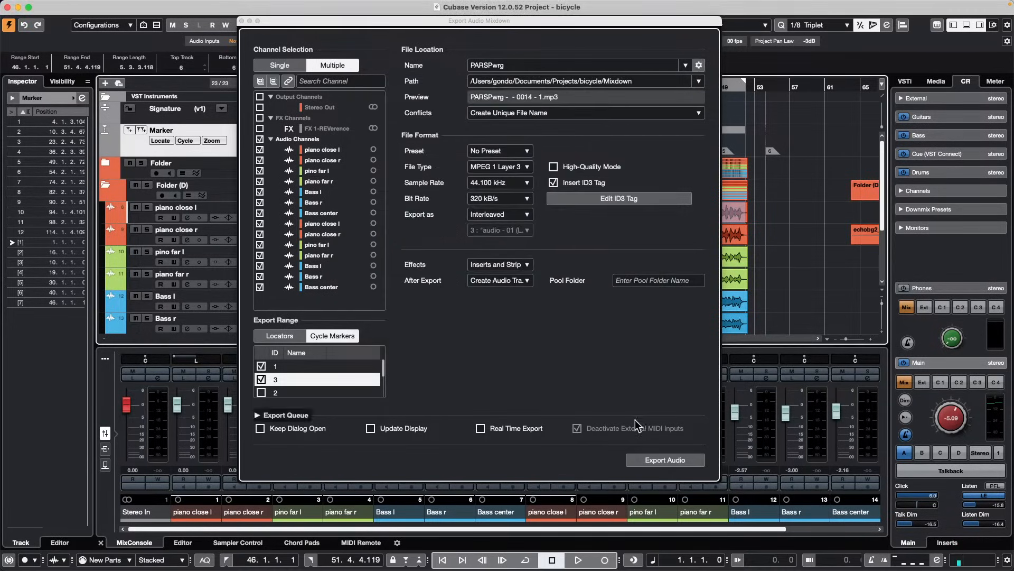
pyautogui.click(666, 459)
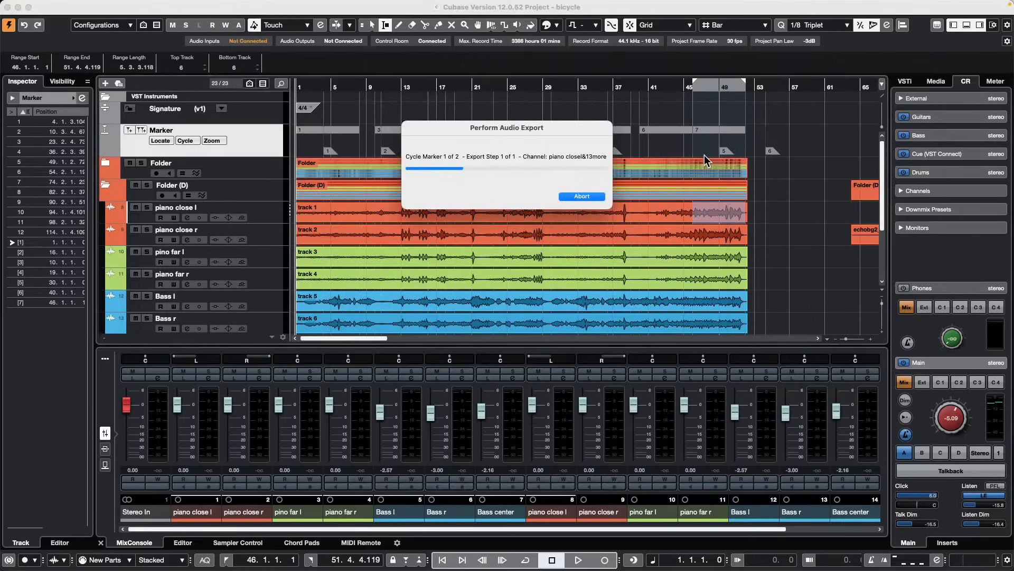